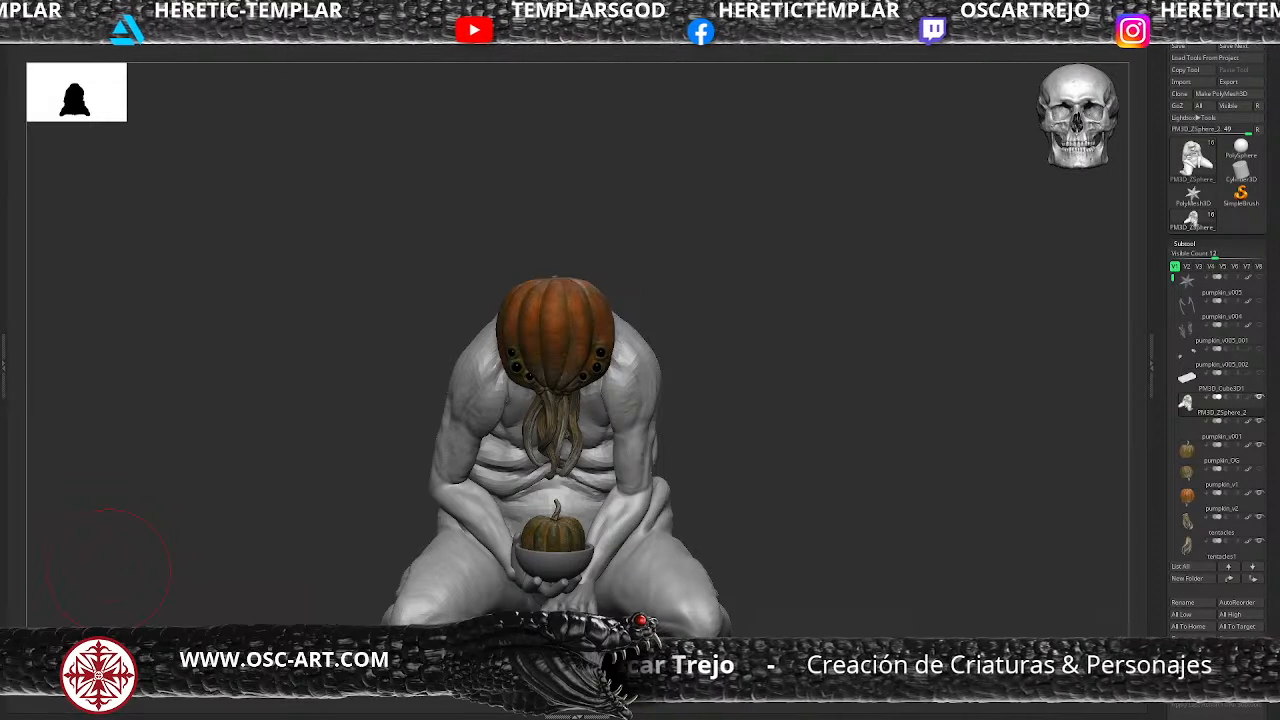
# Step: Change the model's material to the zbro_Gray_ex MatCap from the quick picks
pyautogui.moveTo(733, 389); pyautogui.dragTo(689, 363)
pyautogui.press('Tab')
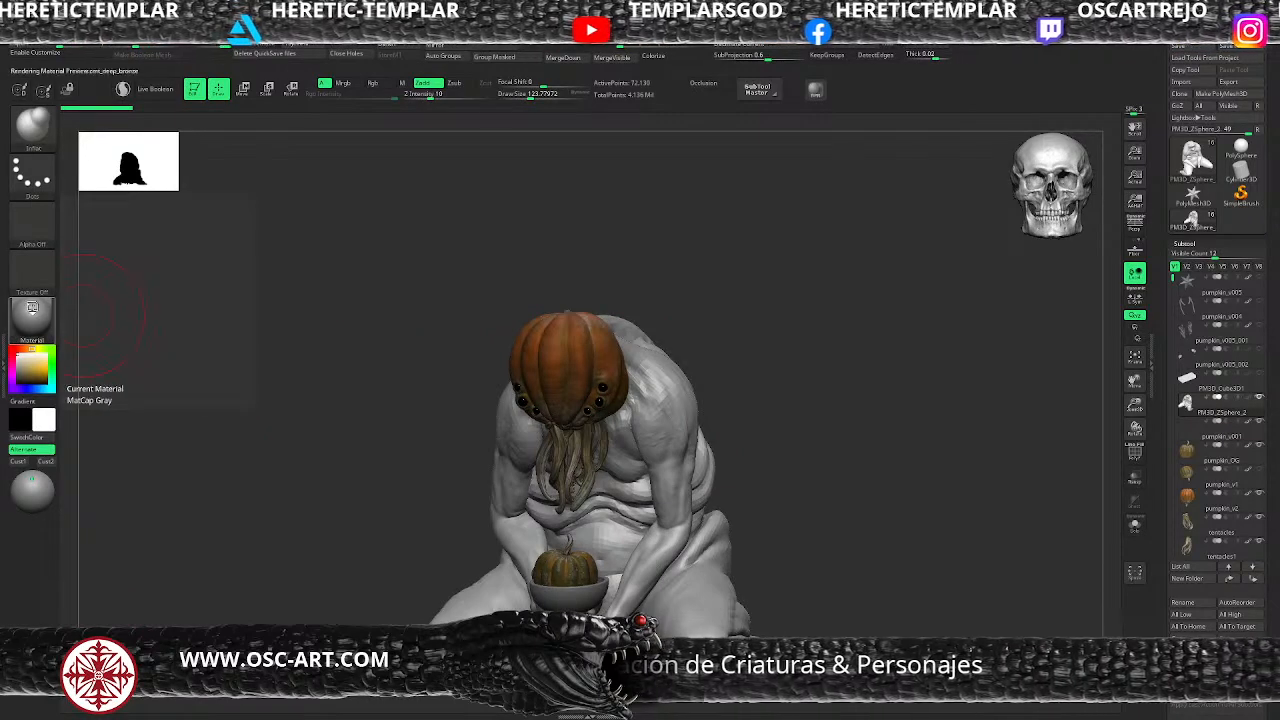
pyautogui.click(36, 313)
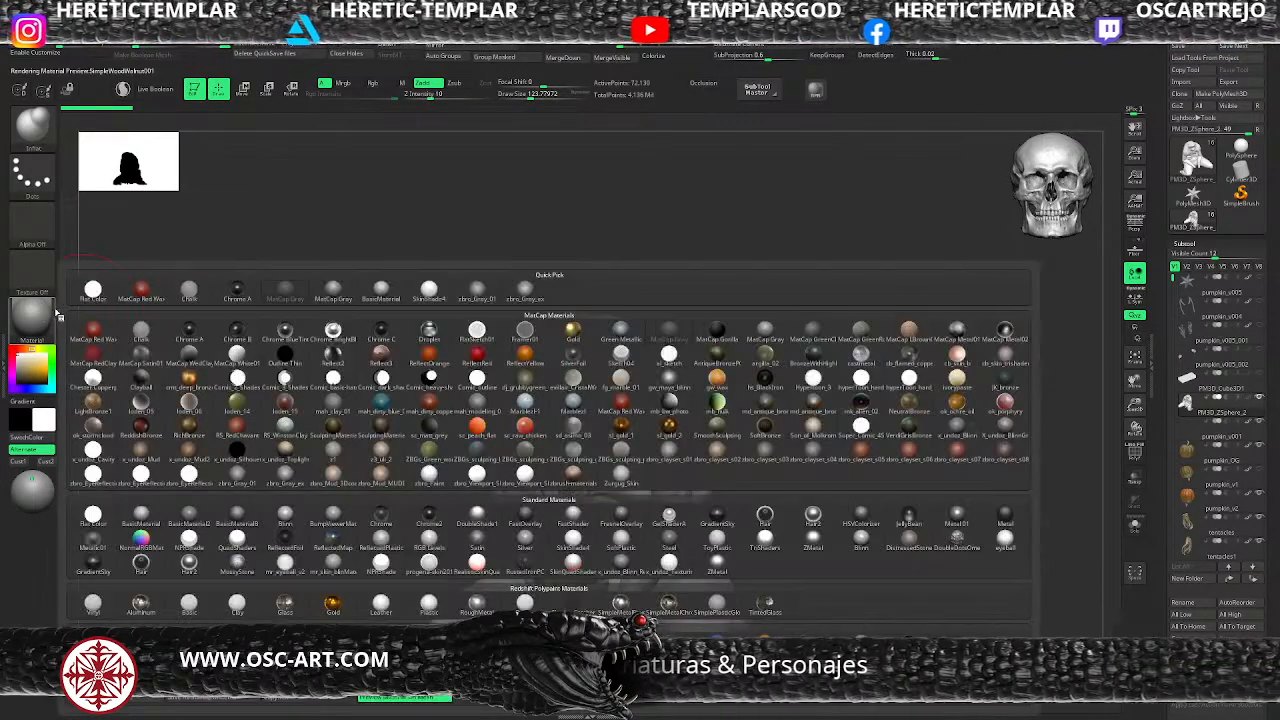
pyautogui.click(539, 299)
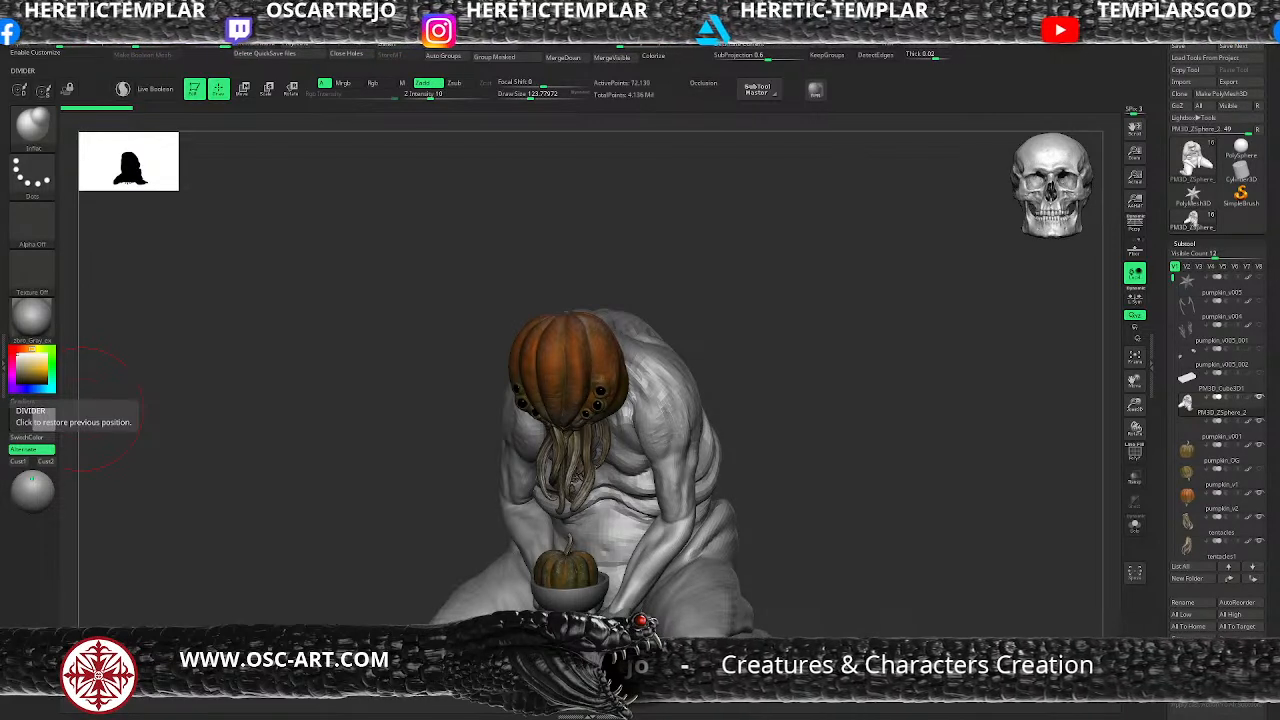
pyautogui.moveTo(826, 356); pyautogui.dragTo(957, 366)
pyautogui.moveTo(857, 446); pyautogui.dragTo(777, 409)
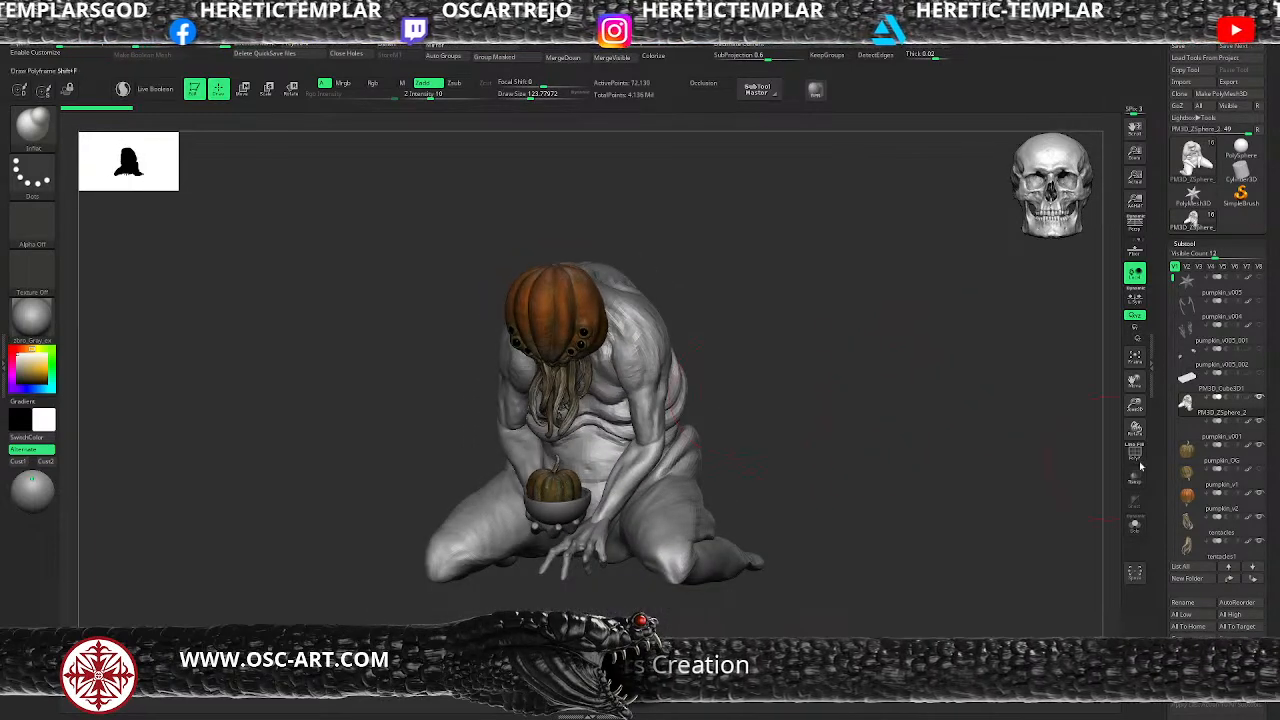
# Step: Compare the body's poses by toggling the visibility of the shape1, shape2 and untitled sculpting layers, leaving shape1 on and shape2 off
pyautogui.moveTo(1174, 530); pyautogui.dragTo(1197, 217)
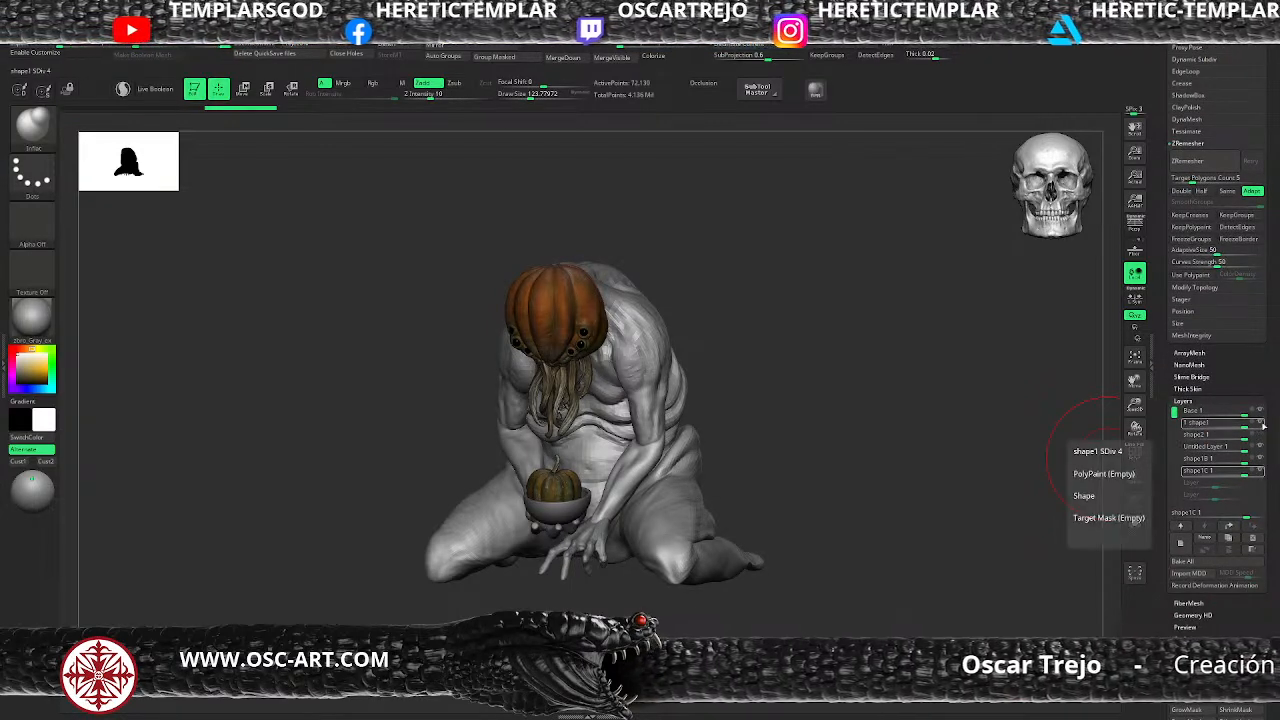
pyautogui.click(1262, 425)
pyautogui.click(1262, 436)
pyautogui.click(1262, 447)
pyautogui.click(1262, 447)
pyautogui.moveTo(1012, 475)
pyautogui.mouseDown()
pyautogui.moveTo(1023, 474)
pyautogui.moveTo(990, 470)
pyautogui.mouseUp()
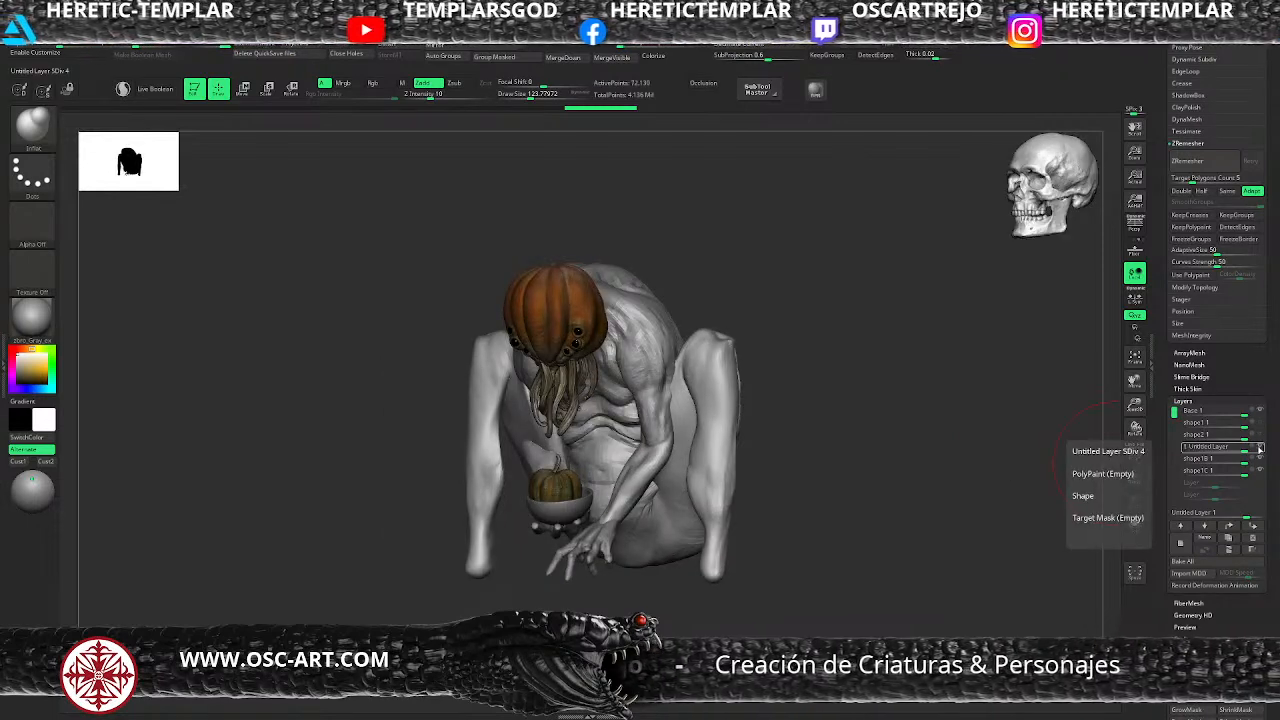
pyautogui.click(1260, 437)
pyautogui.moveTo(889, 485)
pyautogui.mouseDown()
pyautogui.moveTo(916, 486)
pyautogui.moveTo(903, 481)
pyautogui.mouseUp()
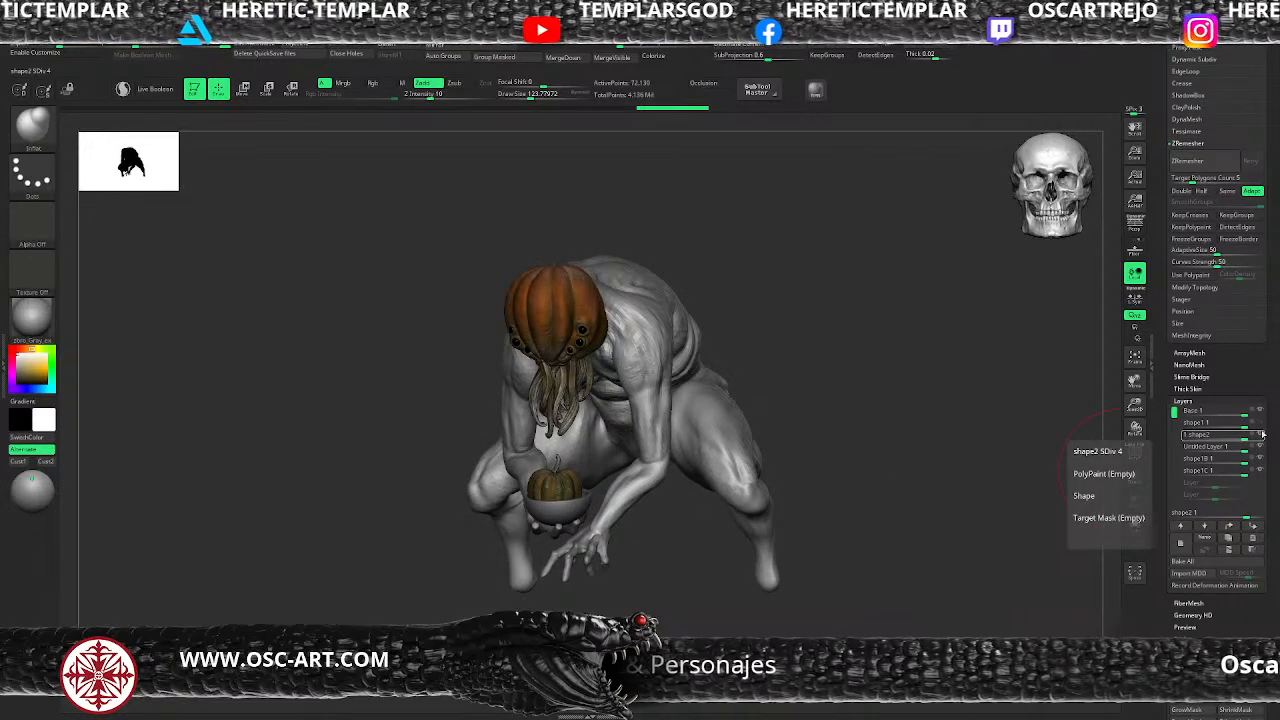
pyautogui.click(1261, 435)
pyautogui.click(1260, 423)
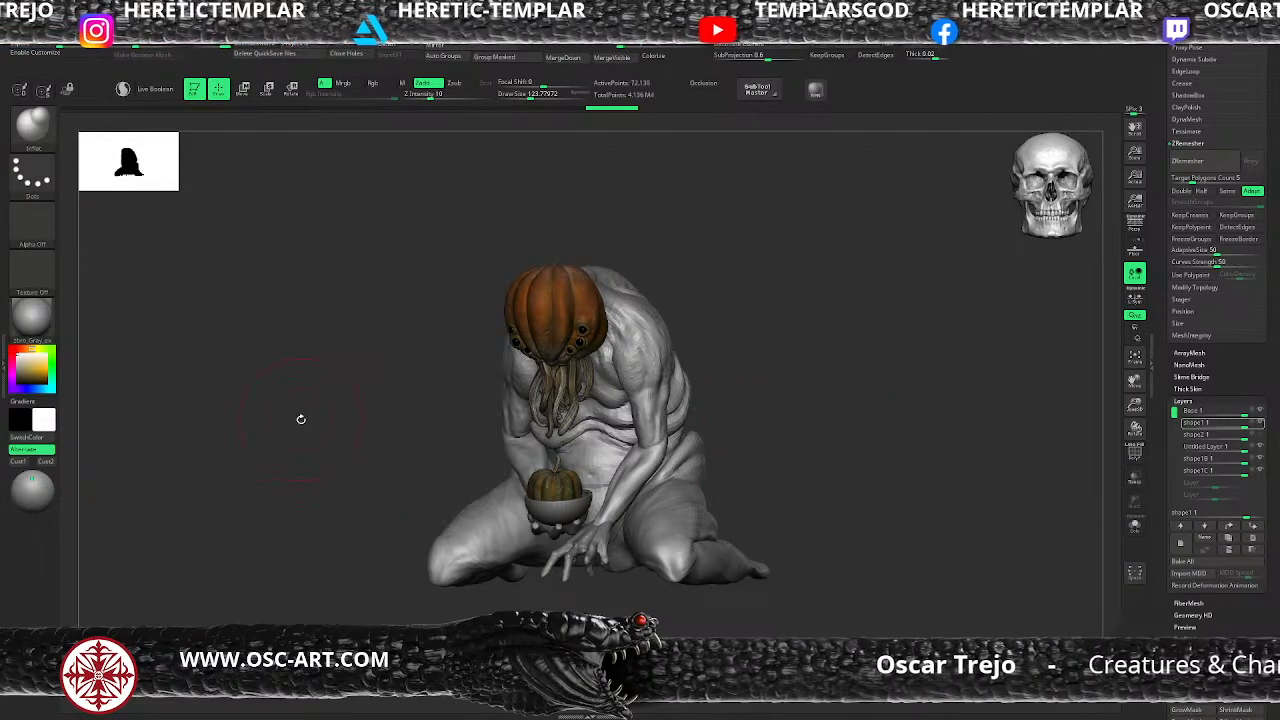
pyautogui.moveTo(301, 419); pyautogui.dragTo(360, 424)
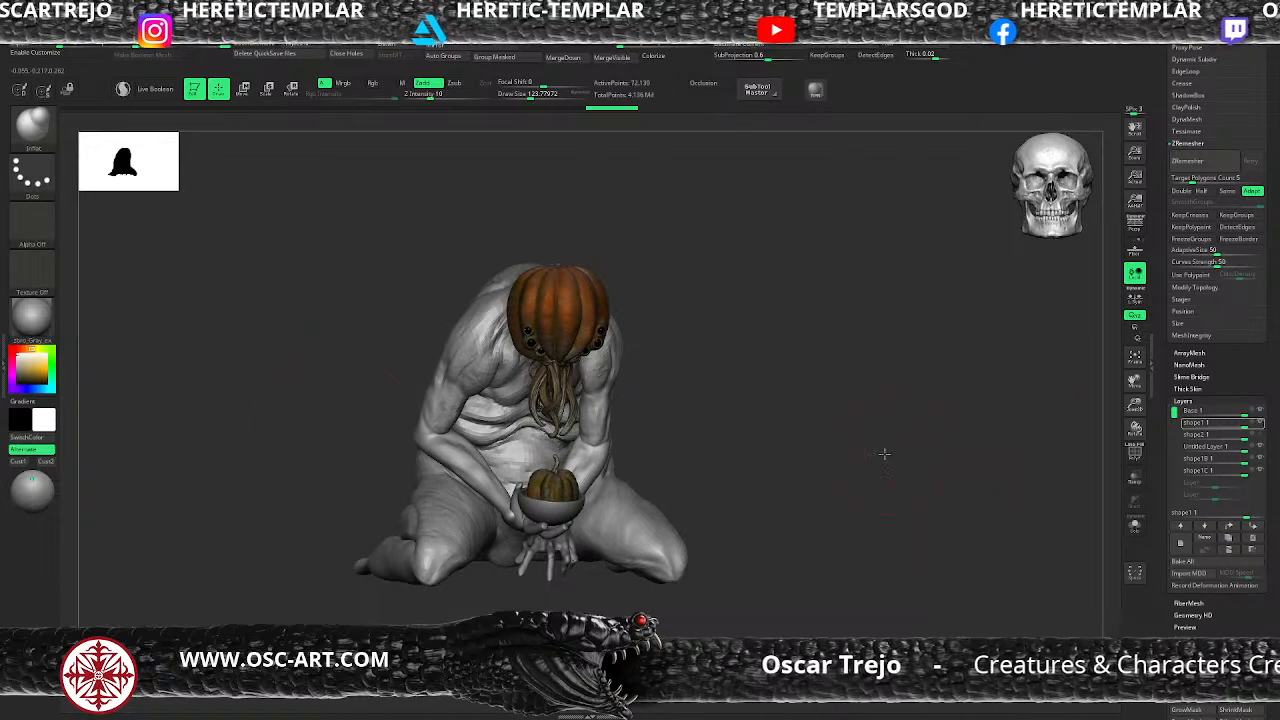
pyautogui.moveTo(888, 453); pyautogui.dragTo(852, 442)
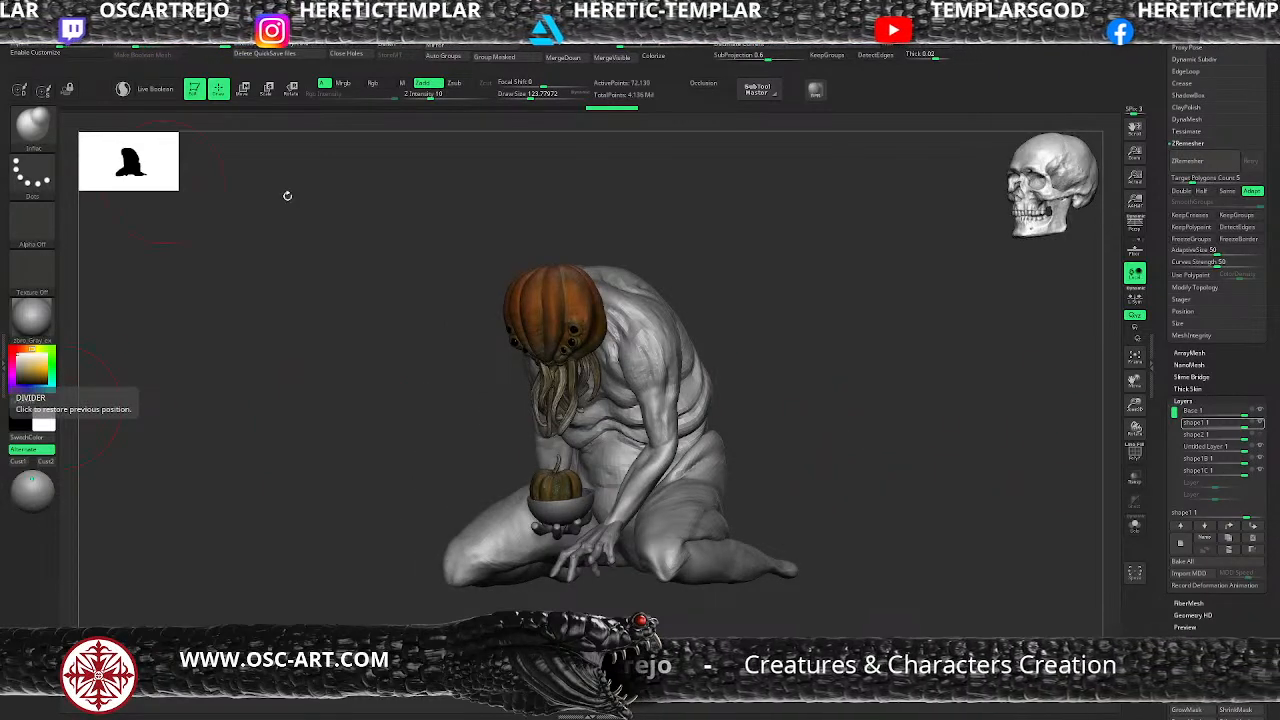
pyautogui.moveTo(660, 246); pyautogui.dragTo(677, 260)
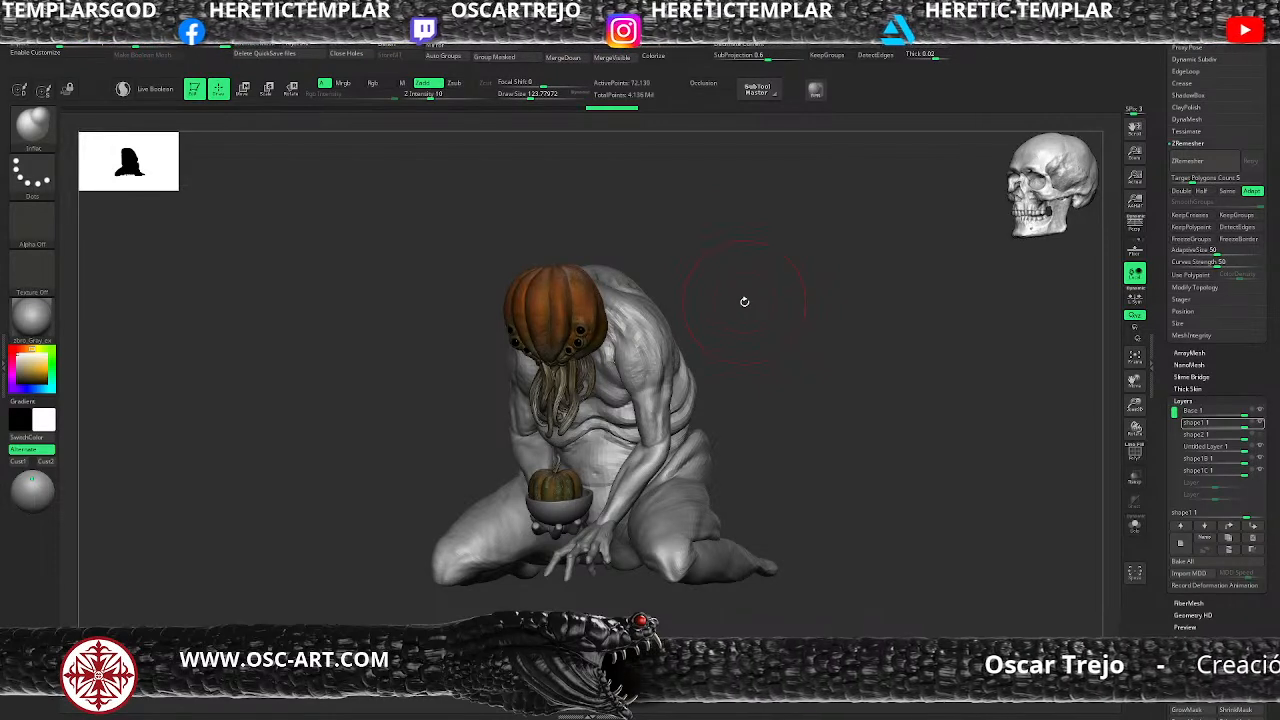
pyautogui.moveTo(744, 301); pyautogui.dragTo(742, 249)
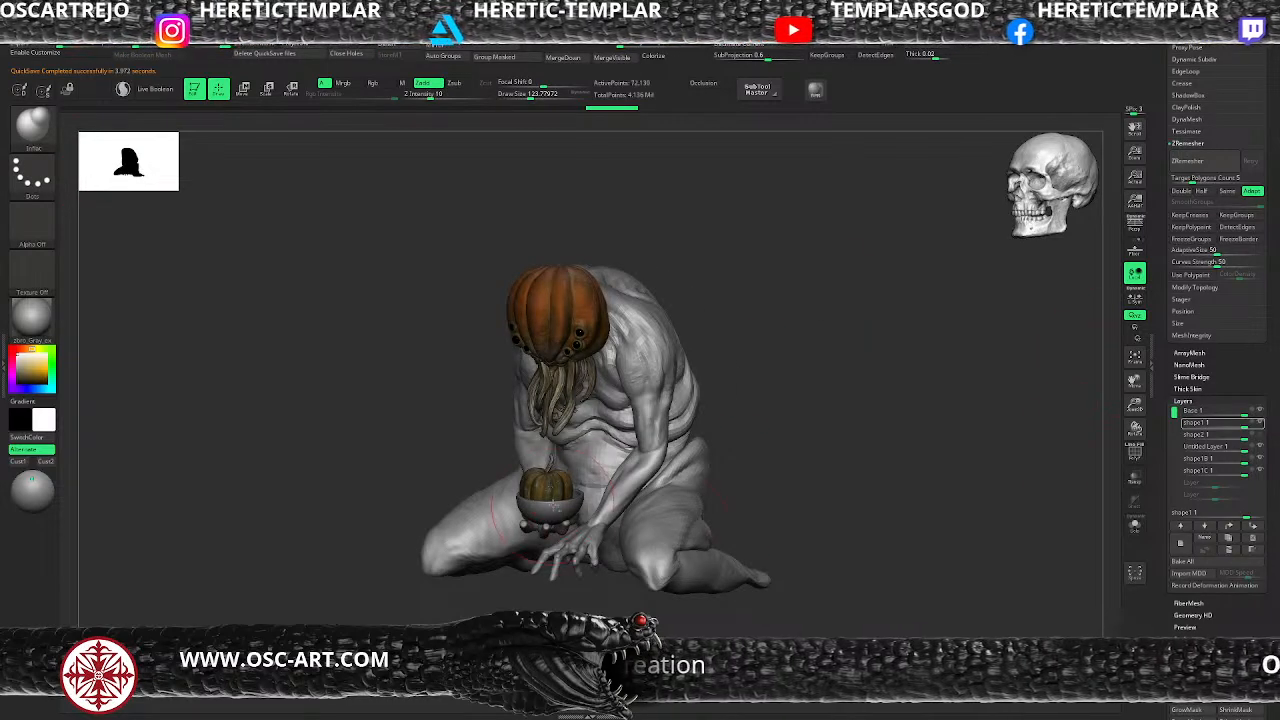
# Step: Hide the bowl and the small pumpkin_OG held in the creature's hand
pyautogui.keyDown('alt'); pyautogui.click(555, 507); pyautogui.keyUp('alt')
pyautogui.scroll(10, 1161, 150)
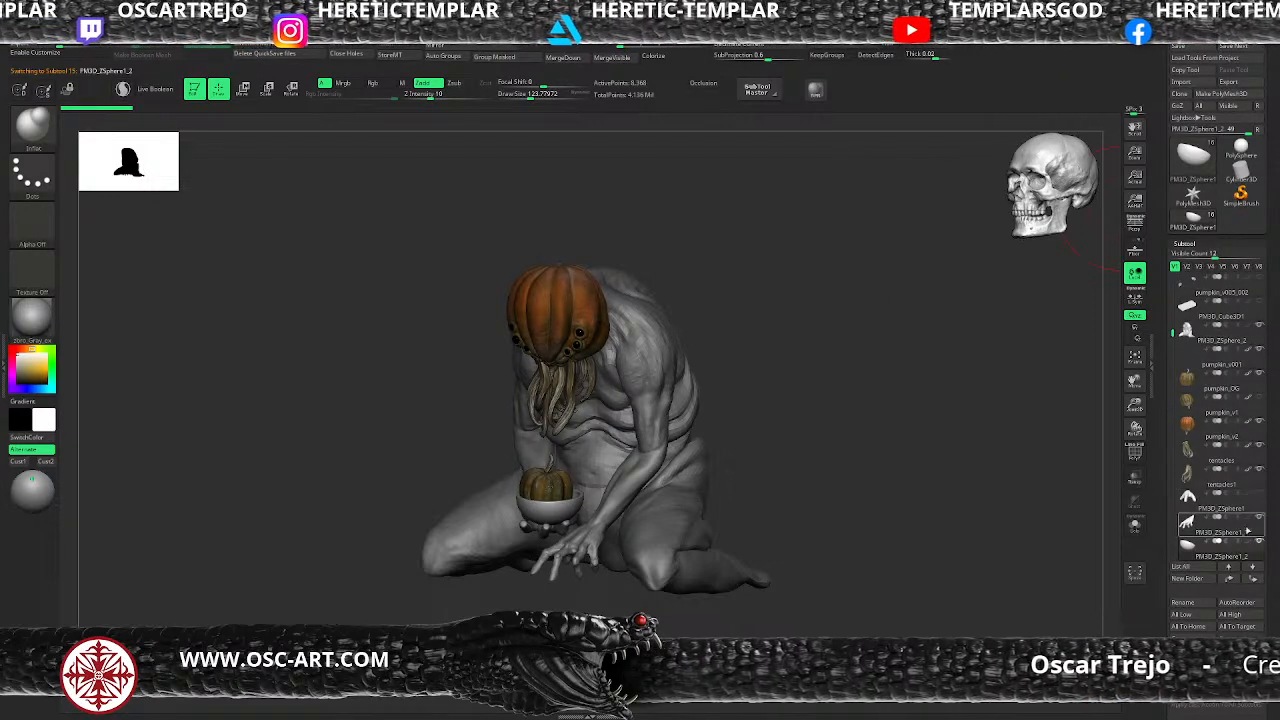
pyautogui.keyDown('alt'); pyautogui.click(549, 478); pyautogui.keyUp('alt')
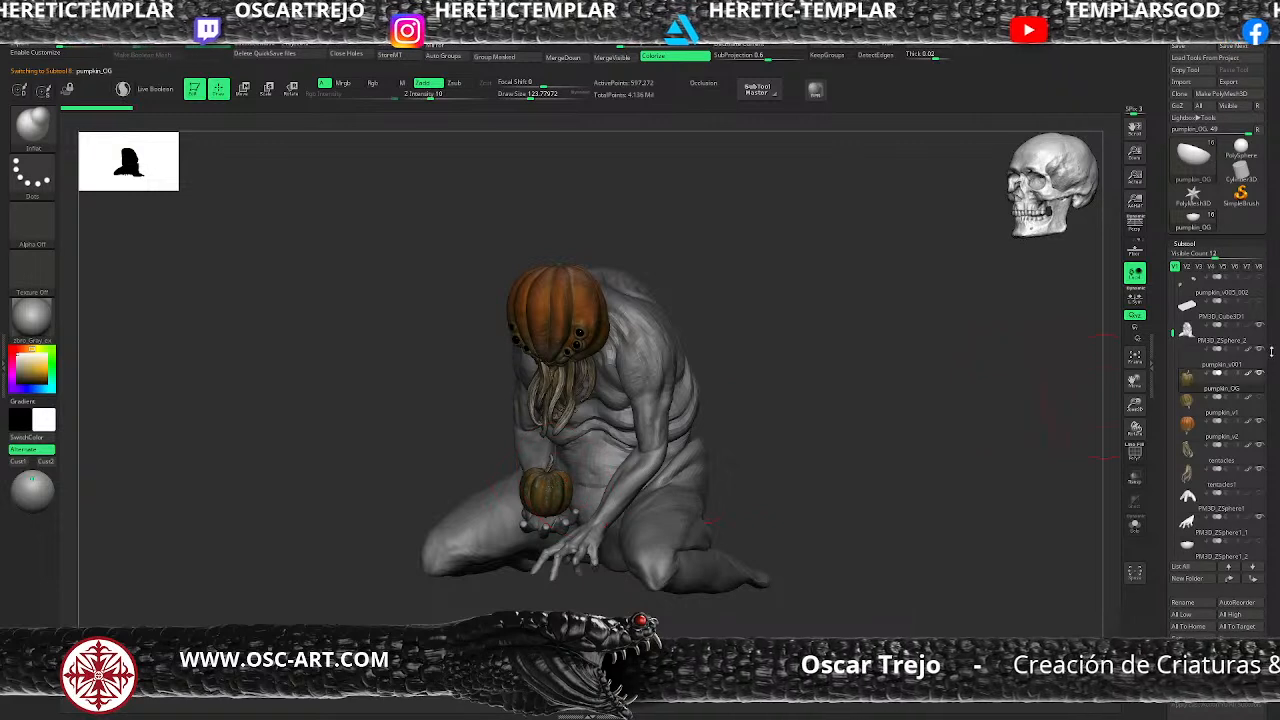
pyautogui.moveTo(1246, 376)
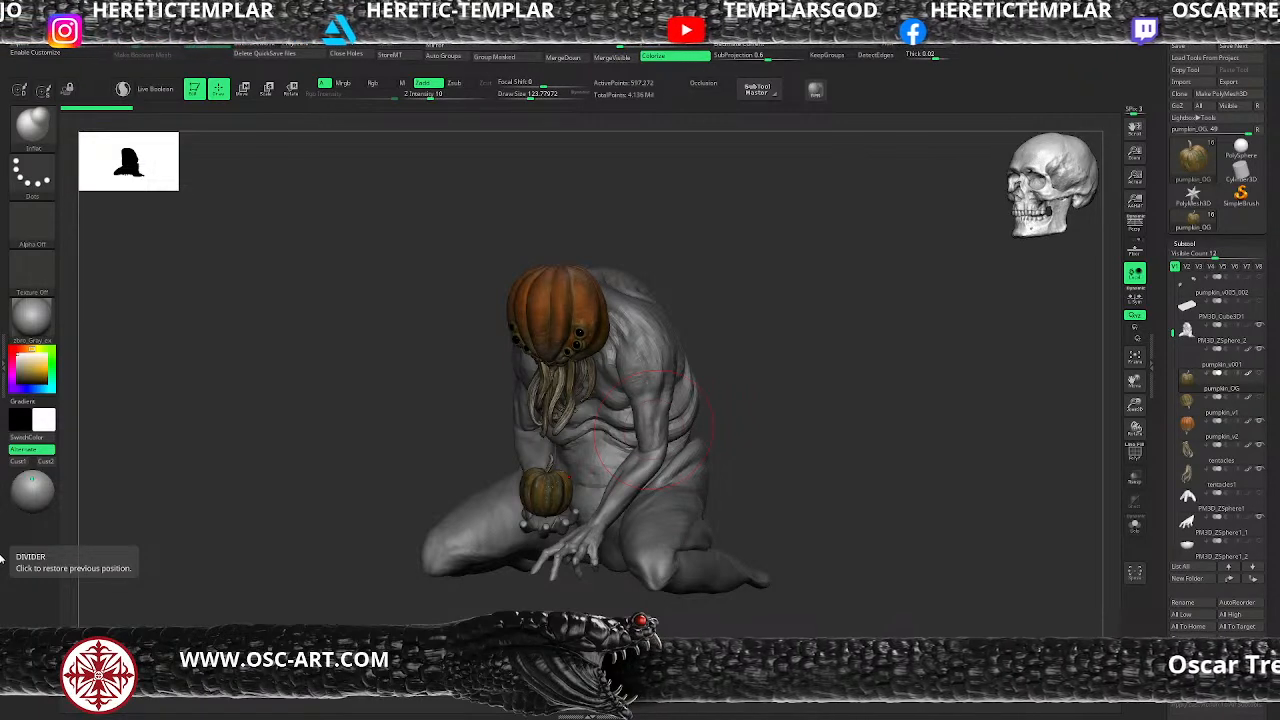
pyautogui.moveTo(714, 364); pyautogui.dragTo(683, 354)
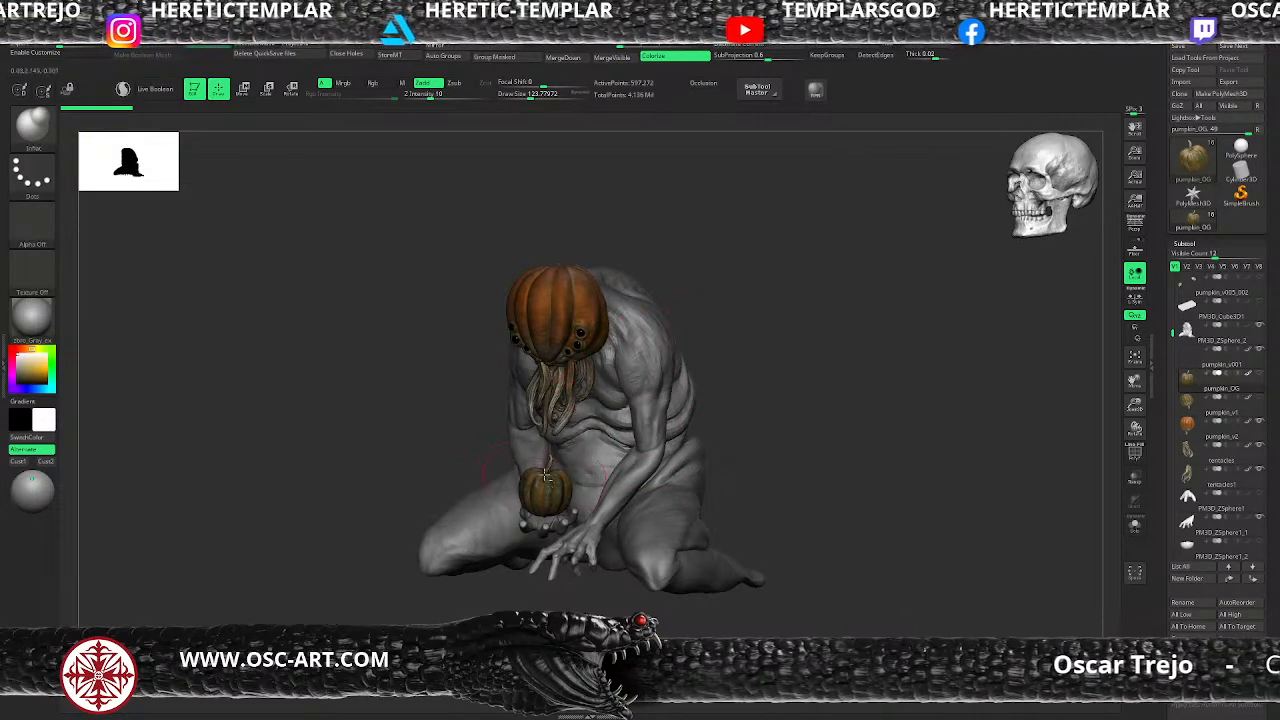
# Step: Isolate the pumpkin_v2 head in solo mode, frame it in view and check its mesh without the wireframe overlay
pyautogui.keyDown('alt'); pyautogui.click(593, 304); pyautogui.keyUp('alt')
pyautogui.keyDown('shift'); pyautogui.moveTo(722, 286); pyautogui.dragTo(785, 323); pyautogui.keyUp('shift')
pyautogui.hotkey('shift', 'f')
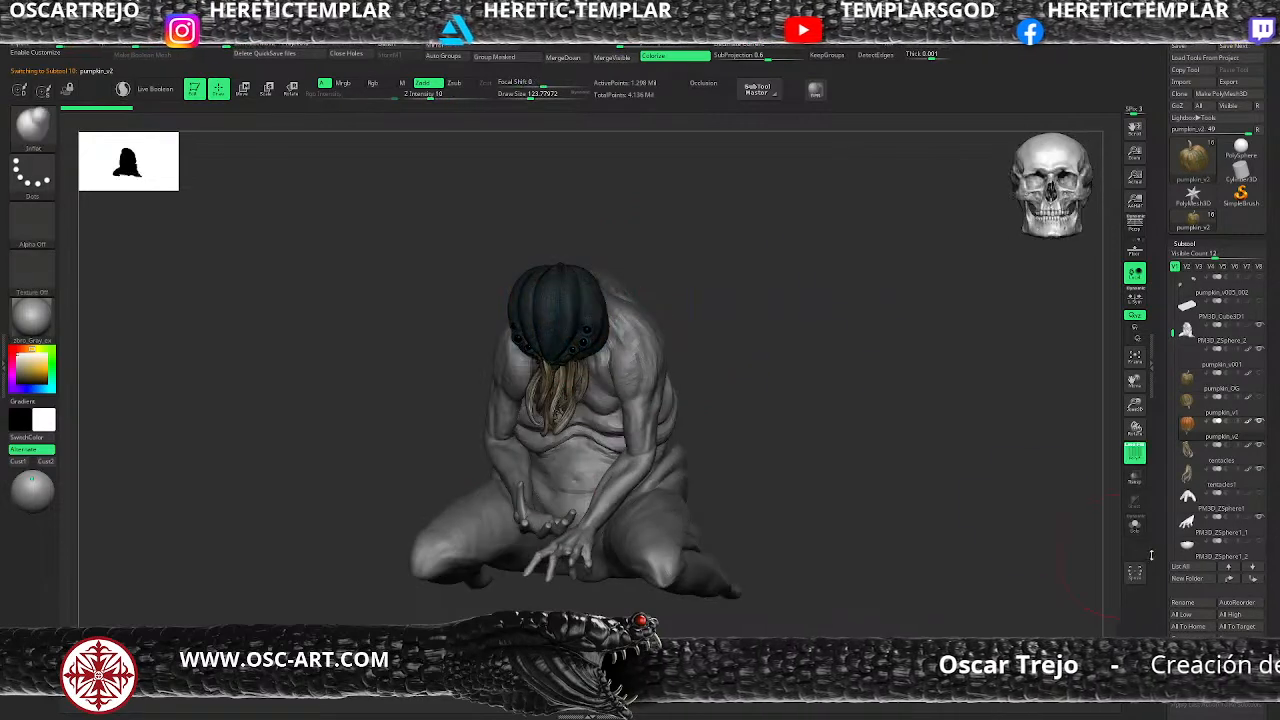
pyautogui.moveTo(1160, 553); pyautogui.dragTo(1152, 420)
pyautogui.moveTo(1164, 386); pyautogui.dragTo(1165, 397)
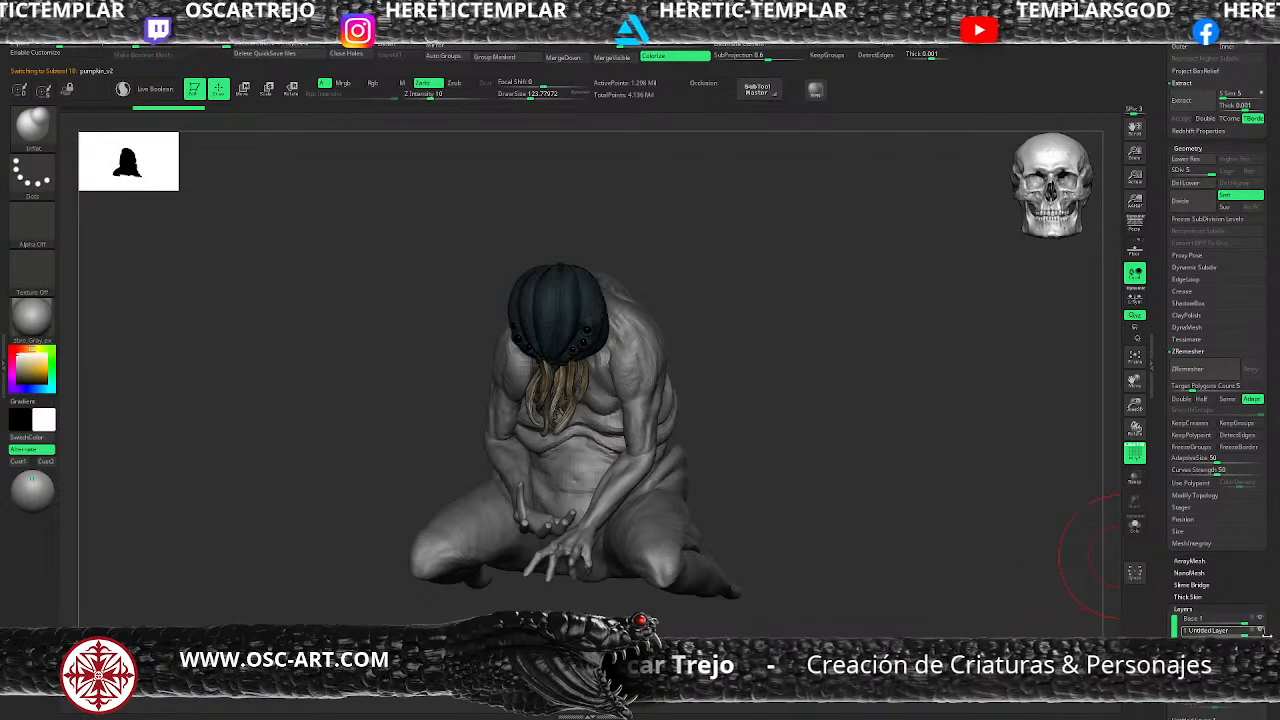
pyautogui.click(1135, 525)
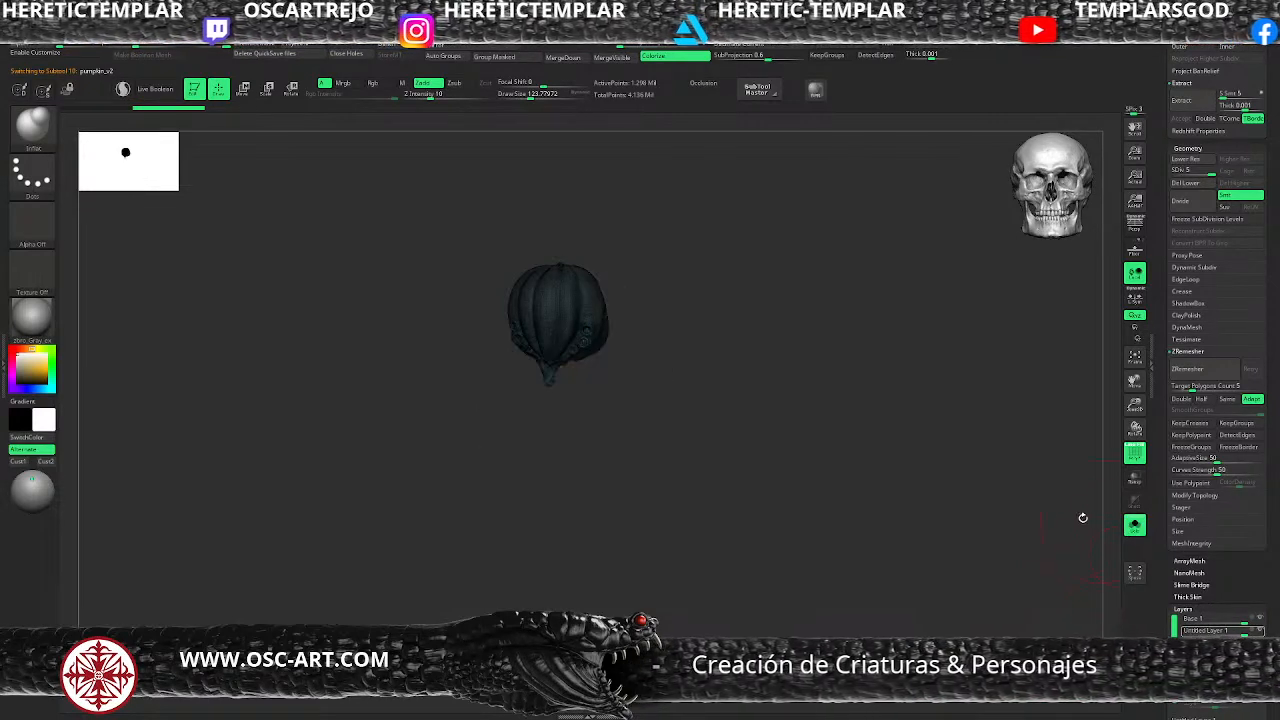
pyautogui.press('f')
pyautogui.hotkey('shift', 'f')
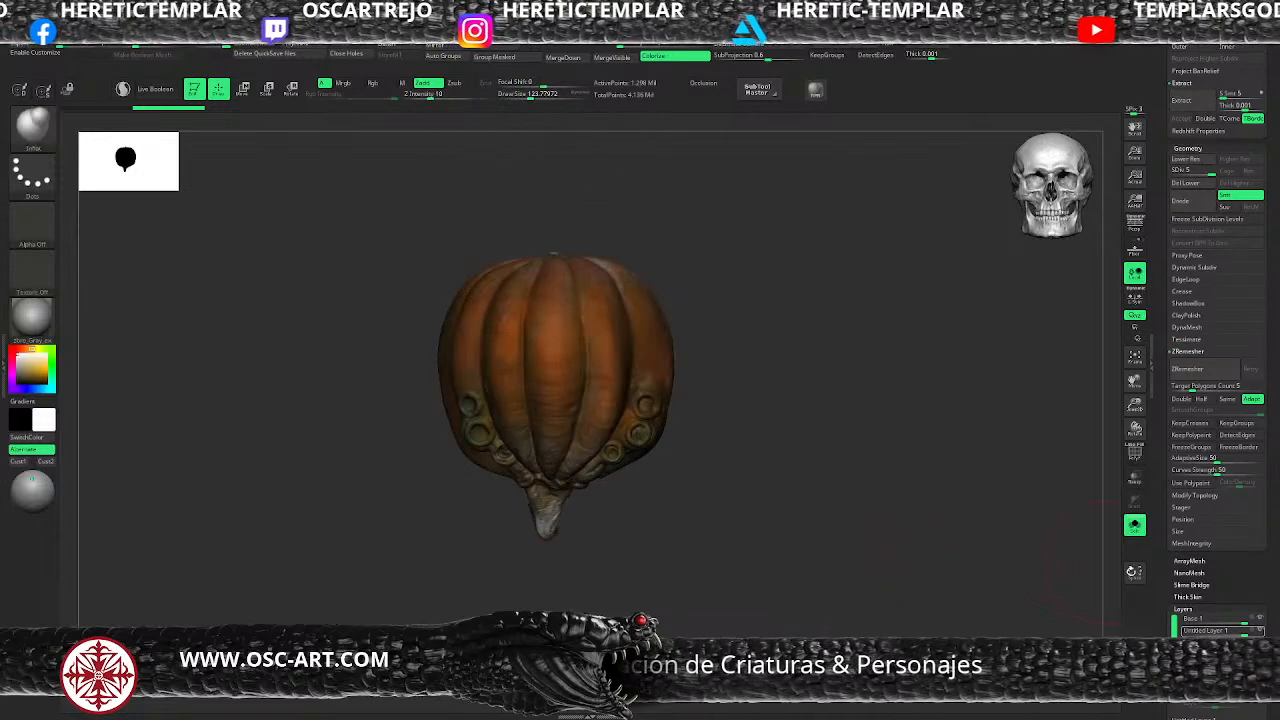
# Step: Compare the pumpkin head with its untitled layer's intensity at 0 and at 1, and leave solo mode
pyautogui.moveTo(1245, 632); pyautogui.dragTo(1239, 634)
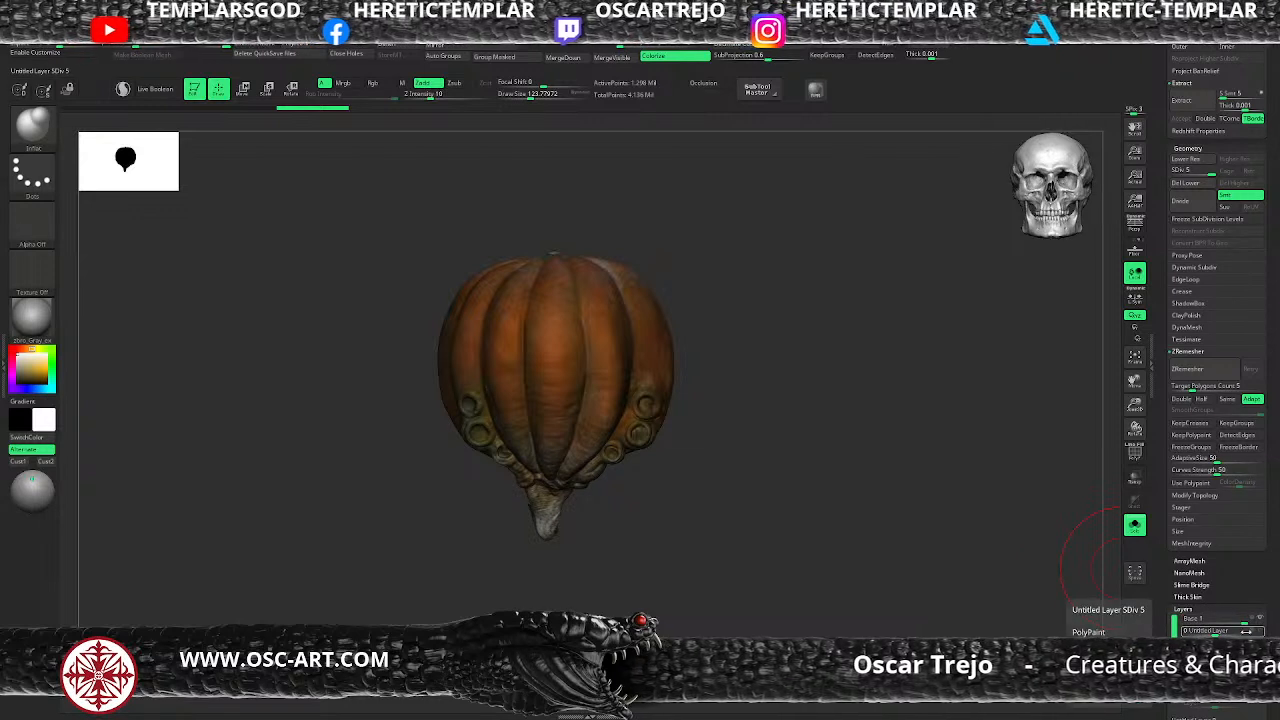
pyautogui.moveTo(1232, 634); pyautogui.dragTo(1260, 632)
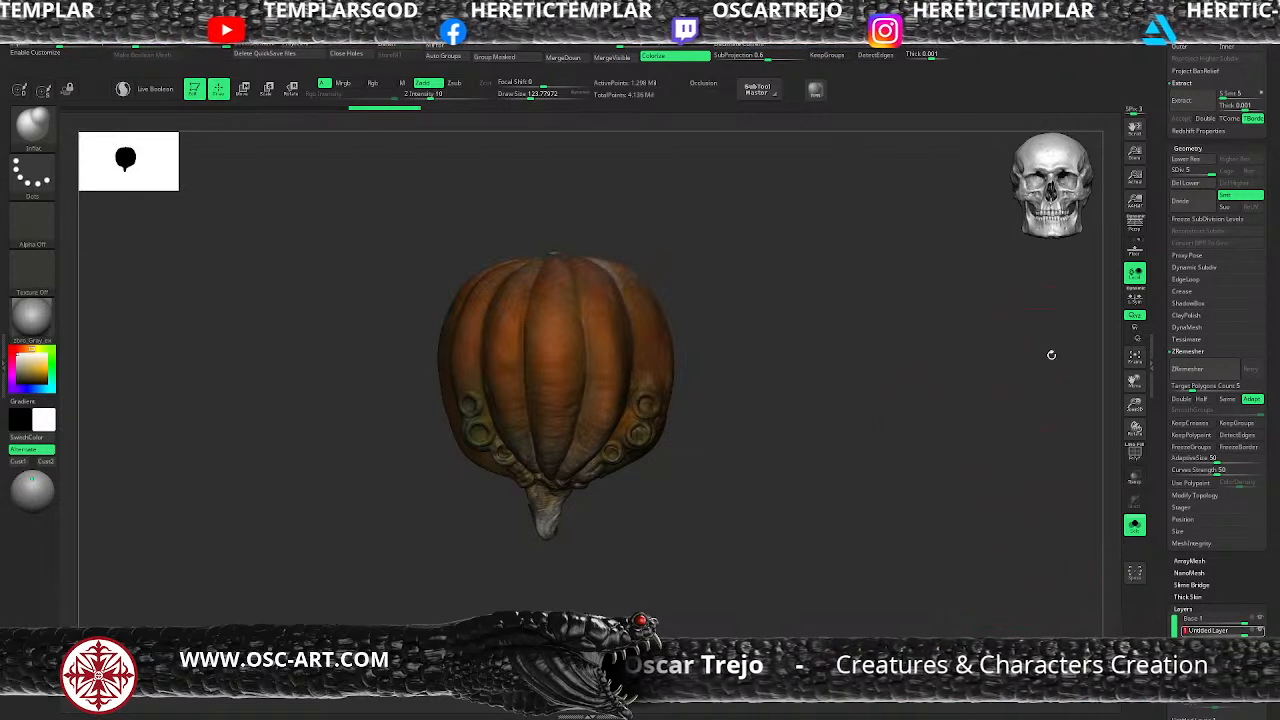
pyautogui.scroll(5, 1155, 190)
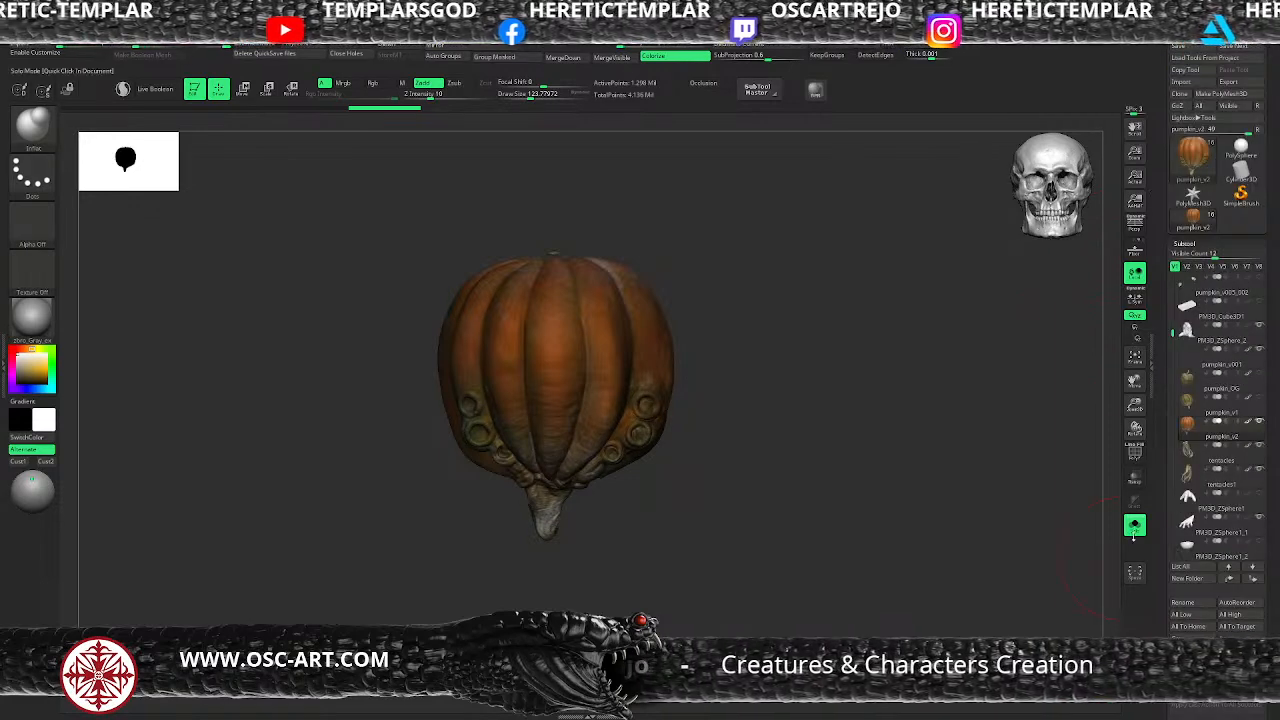
pyautogui.click(1135, 525)
# Step: Select the creature's body subtool and add a new sculpting layer to it
pyautogui.moveTo(896, 460); pyautogui.dragTo(692, 393)
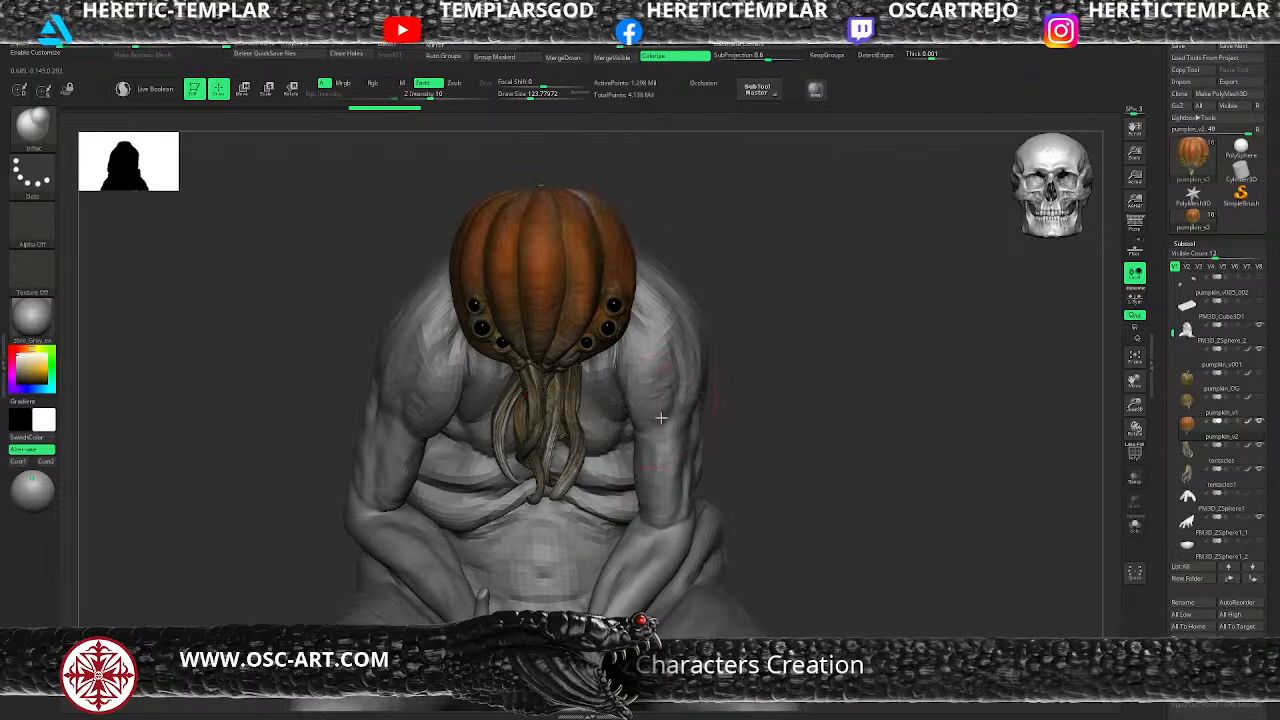
pyautogui.keyDown('alt'); pyautogui.click(664, 419); pyautogui.keyUp('alt')
pyautogui.hotkey('shift', 'f')
pyautogui.moveTo(1157, 596); pyautogui.dragTo(1157, 452)
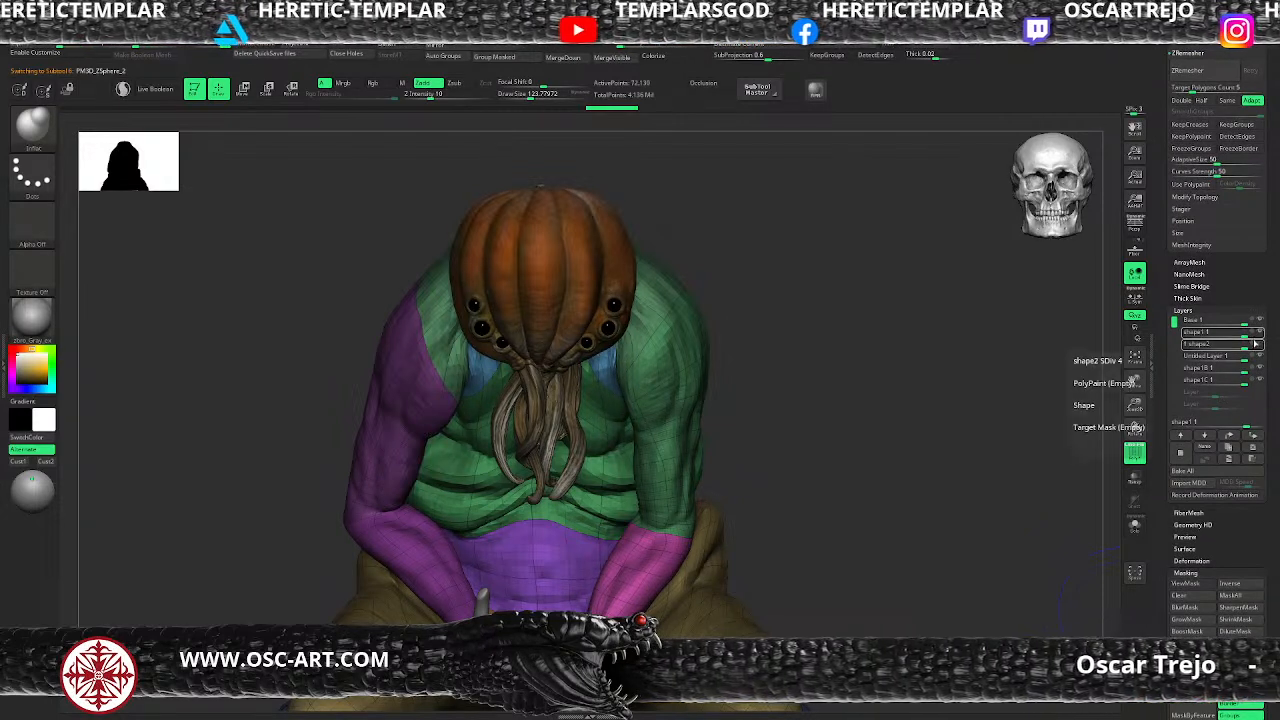
pyautogui.click(1181, 436)
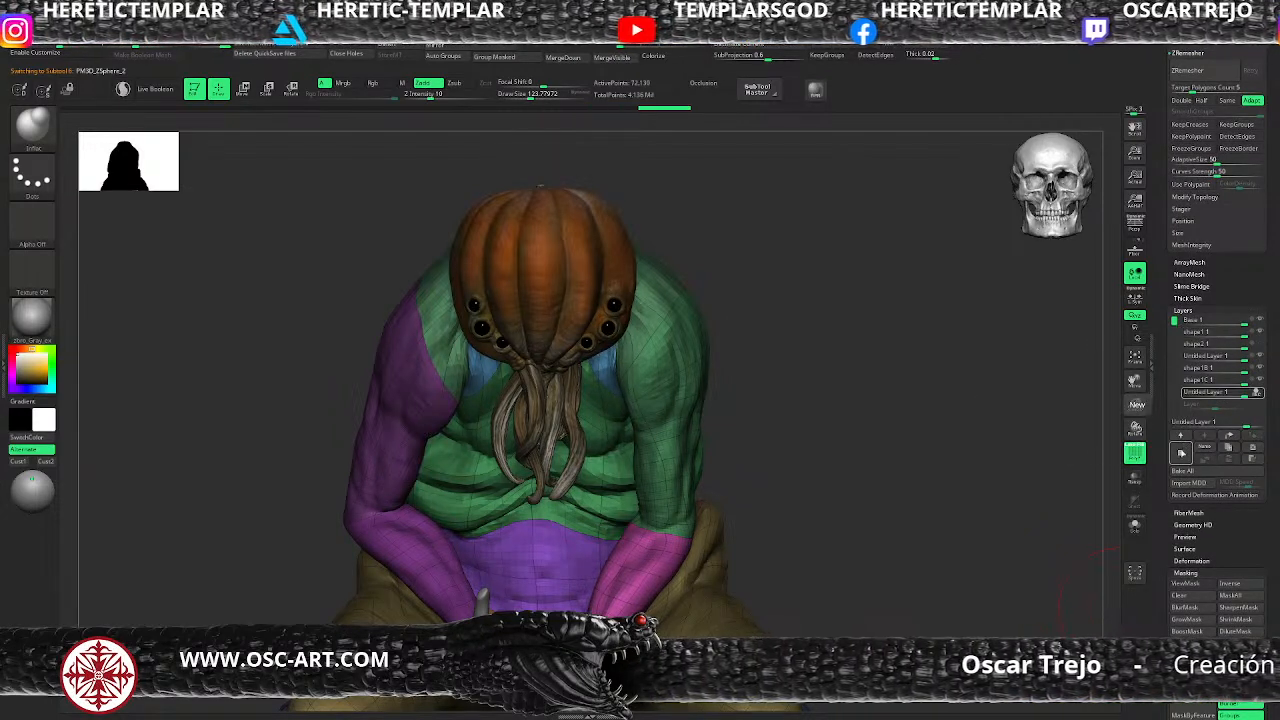
# Step: Examine the body's polygroups, topology and skin folds from several angles, with and without the wireframe
pyautogui.hotkey('shift', 'f')
pyautogui.moveTo(827, 368); pyautogui.dragTo(795, 343)
pyautogui.keyDown('alt'); pyautogui.moveTo(722, 366); pyautogui.dragTo(714, 486); pyautogui.keyUp('alt')
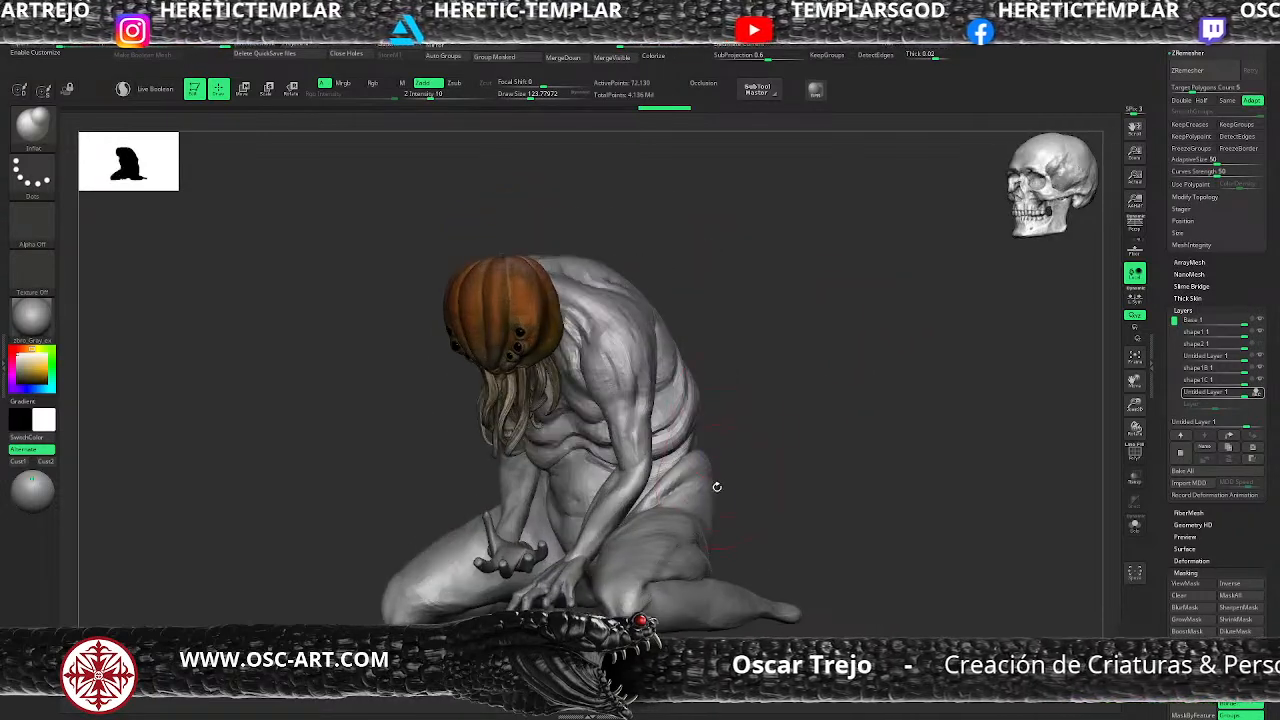
pyautogui.hotkey('shift', 'f')
pyautogui.moveTo(370, 510)
pyautogui.mouseDown()
pyautogui.moveTo(502, 510)
pyautogui.moveTo(372, 507)
pyautogui.mouseUp()
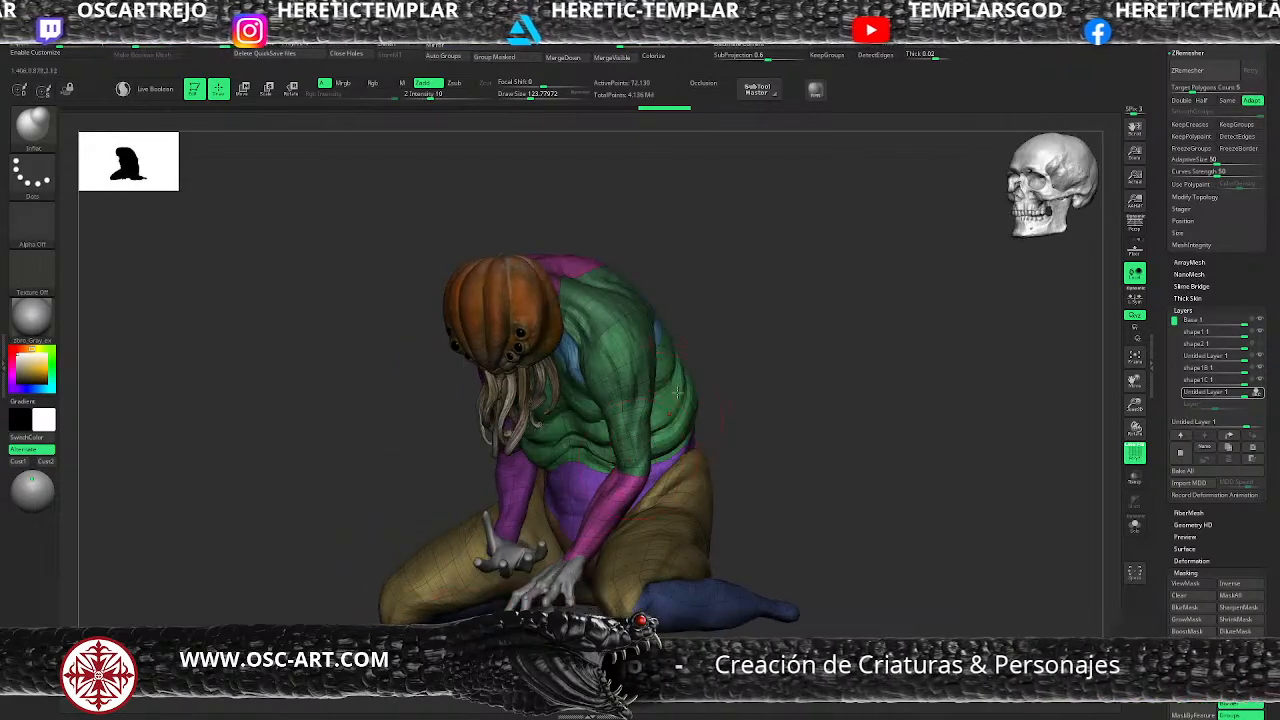
pyautogui.moveTo(740, 339); pyautogui.dragTo(678, 340)
pyautogui.moveTo(450, 491); pyautogui.dragTo(558, 474)
pyautogui.moveTo(845, 409)
pyautogui.mouseDown()
pyautogui.moveTo(829, 423)
pyautogui.moveTo(797, 404)
pyautogui.moveTo(798, 488)
pyautogui.mouseUp()
pyautogui.hotkey('shift', 'f')
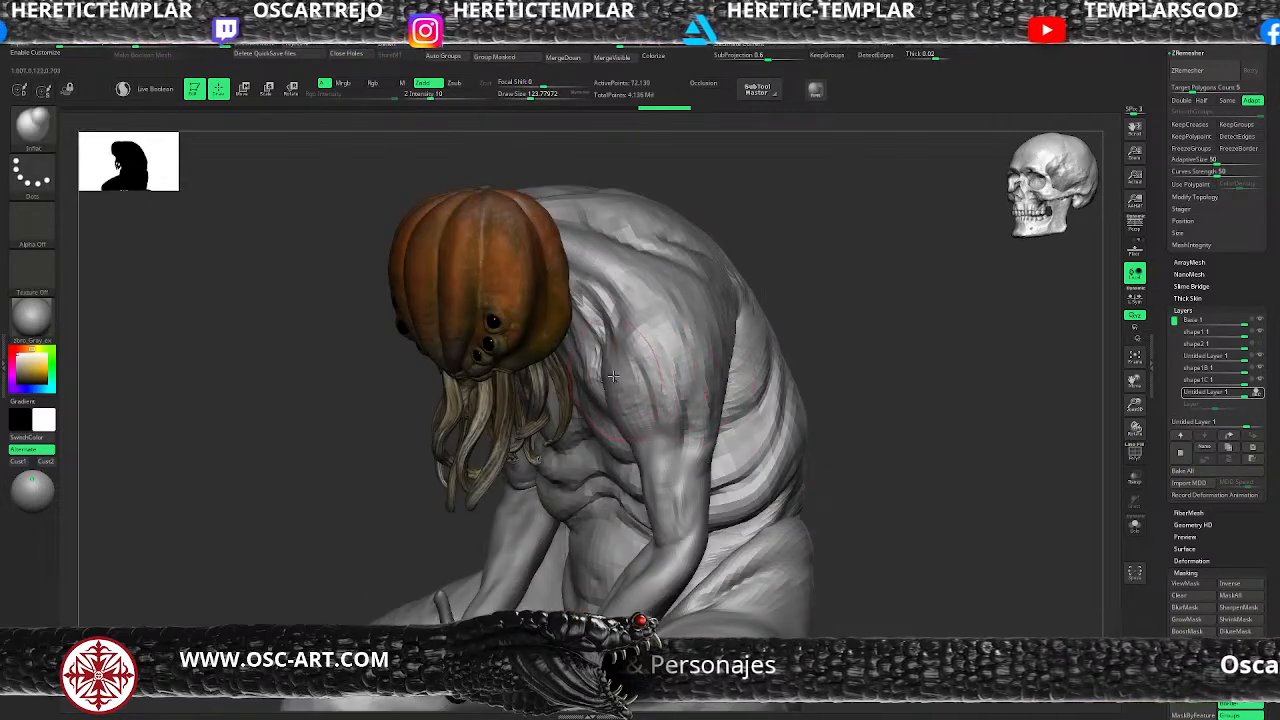
# Step: Choose the DamStandard brush and turn the body to a side view
pyautogui.press('b')
pyautogui.press('d')
pyautogui.press('s')
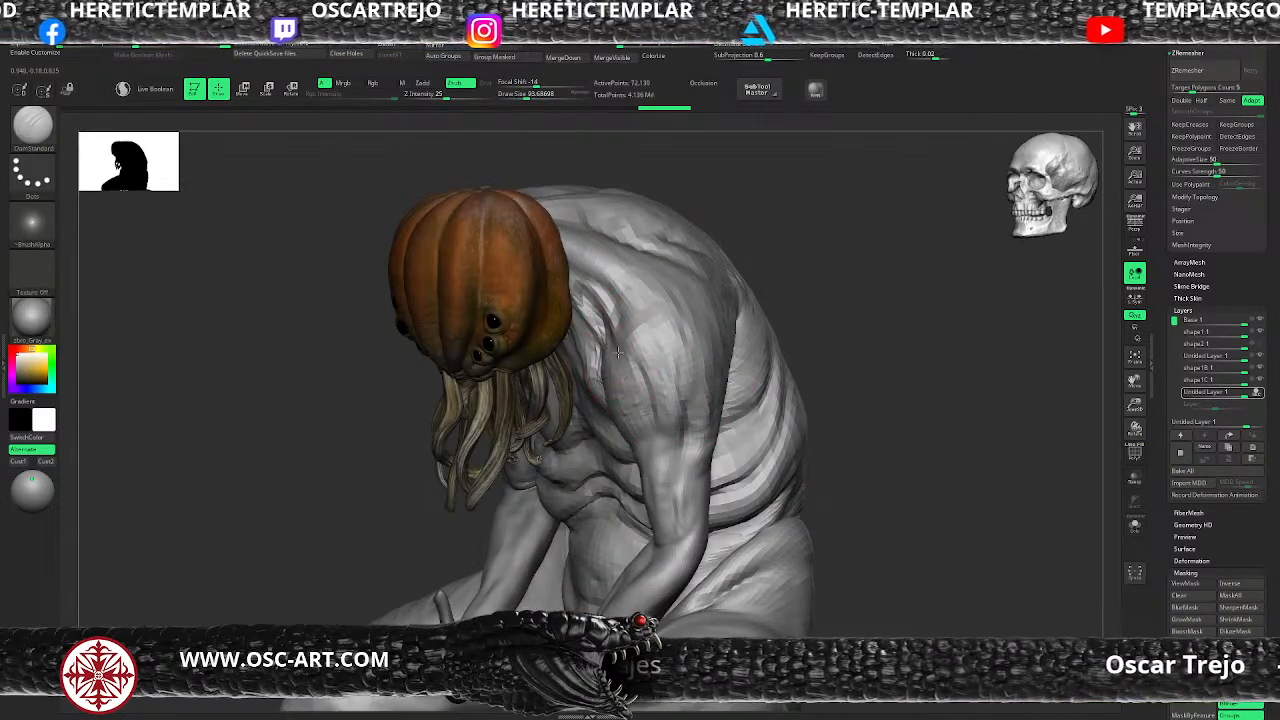
pyautogui.keyDown('alt'); pyautogui.moveTo(797, 424); pyautogui.dragTo(866, 418); pyautogui.keyUp('alt')
pyautogui.moveTo(948, 474)
pyautogui.mouseDown()
pyautogui.moveTo(951, 486)
pyautogui.moveTo(929, 477)
pyautogui.moveTo(975, 472)
pyautogui.mouseUp()
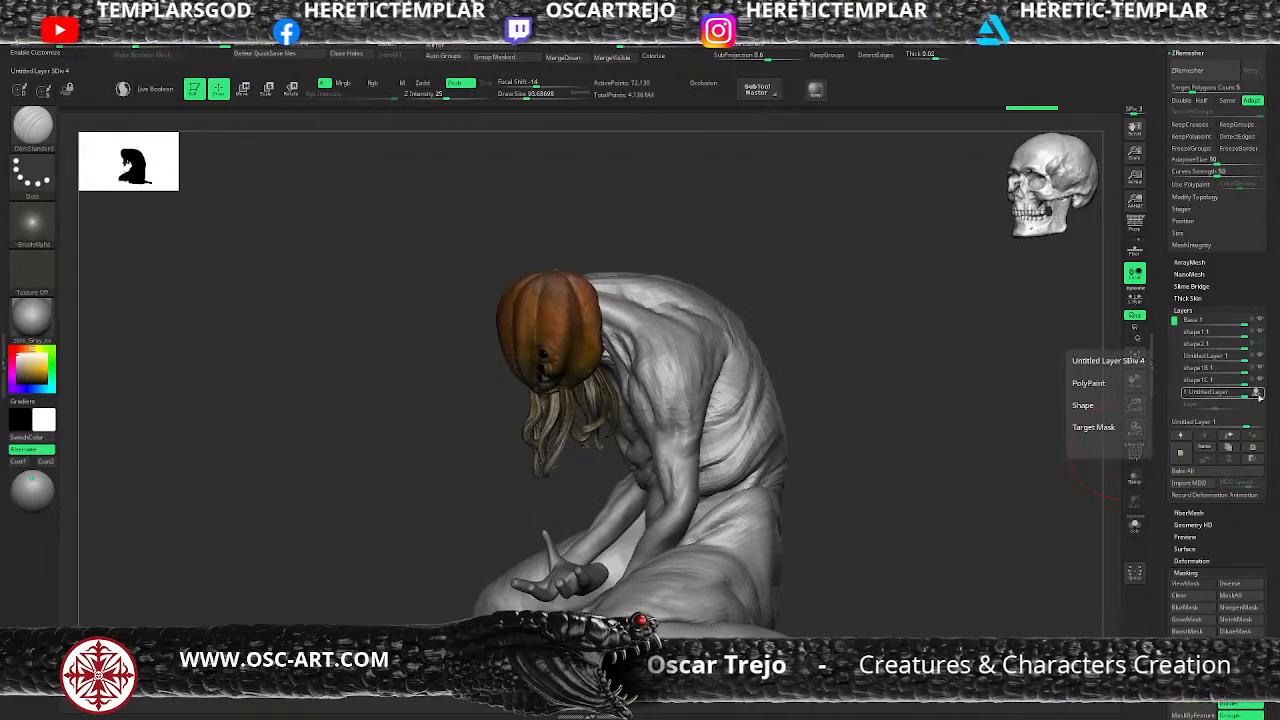
# Step: Bake all of the body's layers into the mesh and subdivide its geometry to a higher resolution
pyautogui.click(1205, 472)
pyautogui.moveTo(1090, 482)
pyautogui.mouseDown()
pyautogui.moveTo(943, 491)
pyautogui.moveTo(880, 523)
pyautogui.moveTo(851, 460)
pyautogui.moveTo(852, 410)
pyautogui.moveTo(951, 397)
pyautogui.moveTo(894, 434)
pyautogui.moveTo(849, 366)
pyautogui.moveTo(857, 386)
pyautogui.moveTo(862, 328)
pyautogui.mouseUp()
pyautogui.press('ctrl')
pyautogui.hotkey('ctrl', 'd')
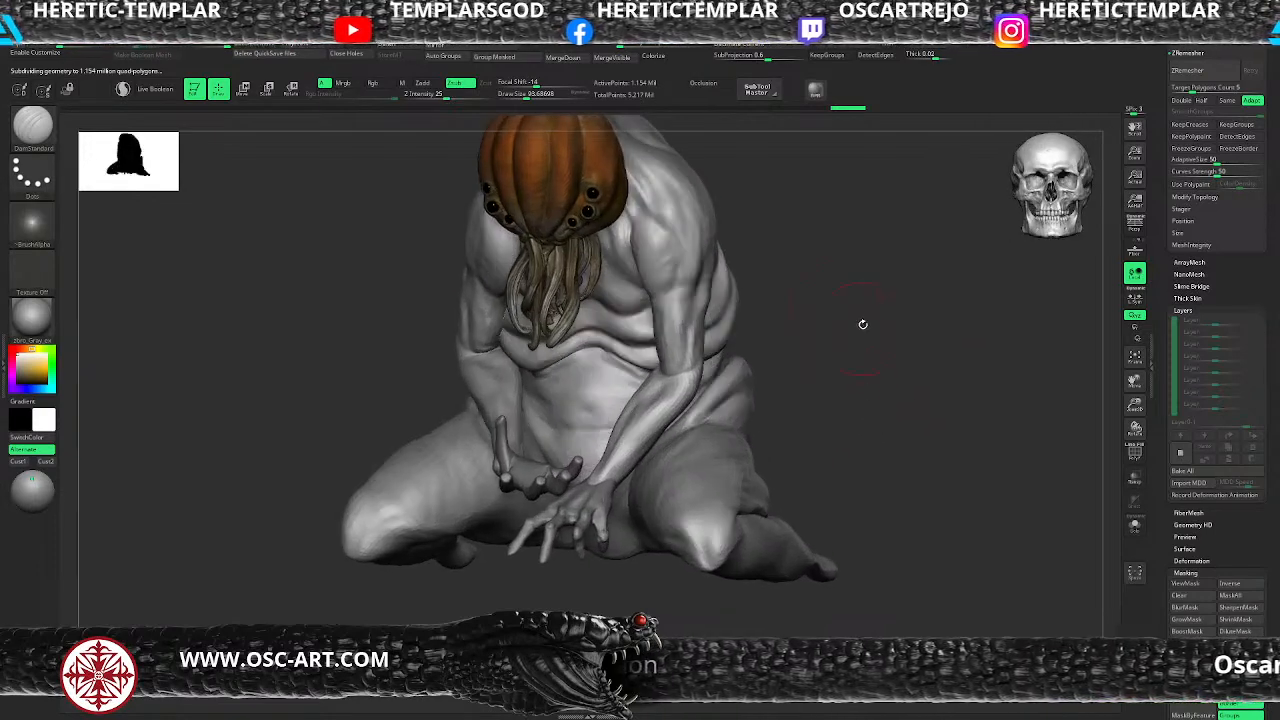
# Step: Add a layer named Base to the body and a second new layer beneath it for further sculpting
pyautogui.click(1177, 452)
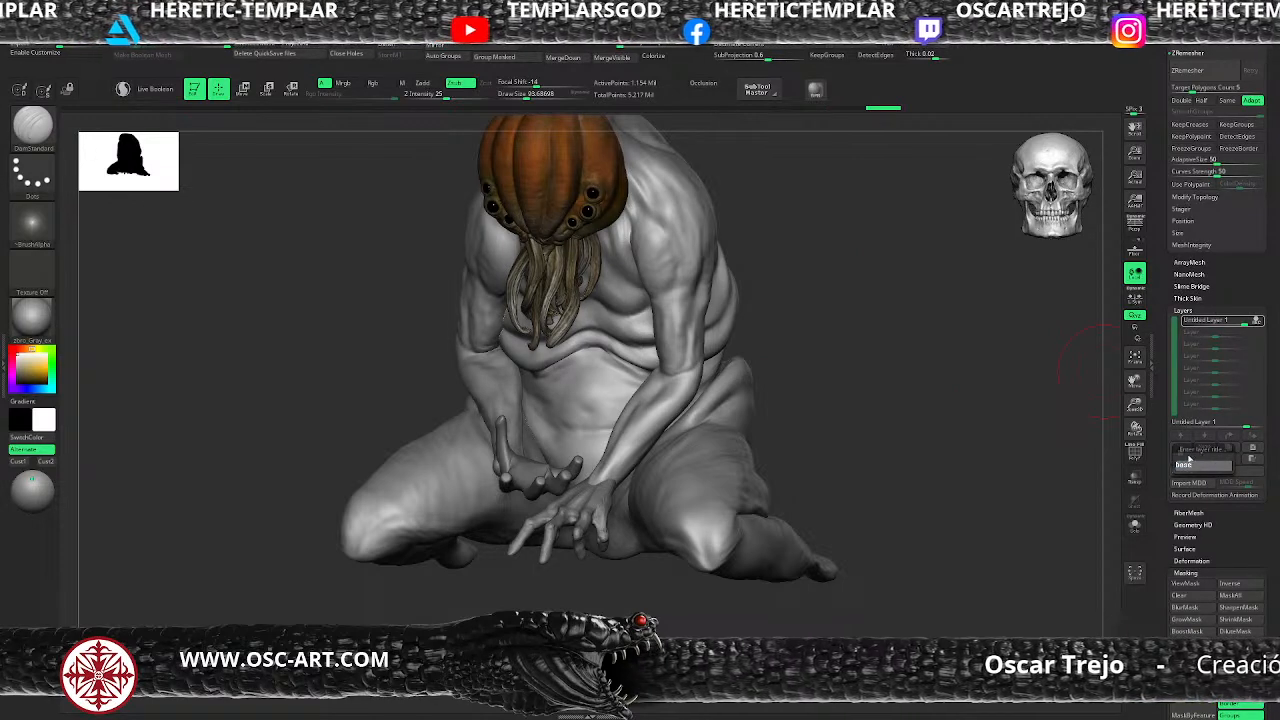
pyautogui.press('Return')
pyautogui.click(1180, 453)
# Step: Drop the body to a lower subdivision level and reduce the DamStandard brush's draw size to about 44
pyautogui.moveTo(782, 277)
pyautogui.keyDown('alt'); pyautogui.mouseDown()
pyautogui.moveTo(769, 417)
pyautogui.moveTo(757, 423)
pyautogui.moveTo(750, 375)
pyautogui.mouseUp(); pyautogui.keyUp('alt')
pyautogui.hotkey('shift', 'd')
pyautogui.hotkey('shift', 'd')
pyautogui.press('s')
pyautogui.click(591, 418)
pyautogui.press('s')
pyautogui.moveTo(601, 414); pyautogui.dragTo(595, 418)
pyautogui.press('d')
pyautogui.press('s')
pyautogui.click(592, 428)
pyautogui.press('d')
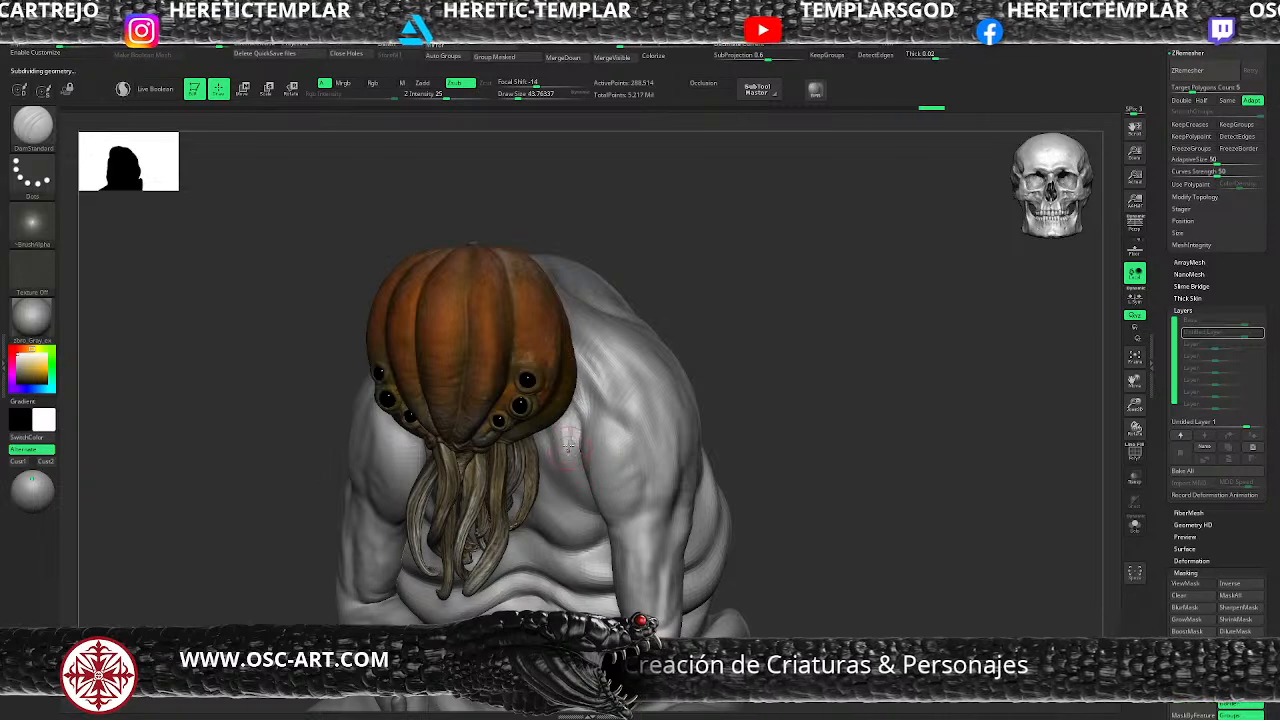
# Step: Switch to the Standard brush with no alpha and the Dots stroke
pyautogui.press('b')
pyautogui.press('s')
pyautogui.press('t')
pyautogui.click(32, 224)
pyautogui.click(92, 232)
pyautogui.click(32, 174)
pyautogui.click(96, 182)
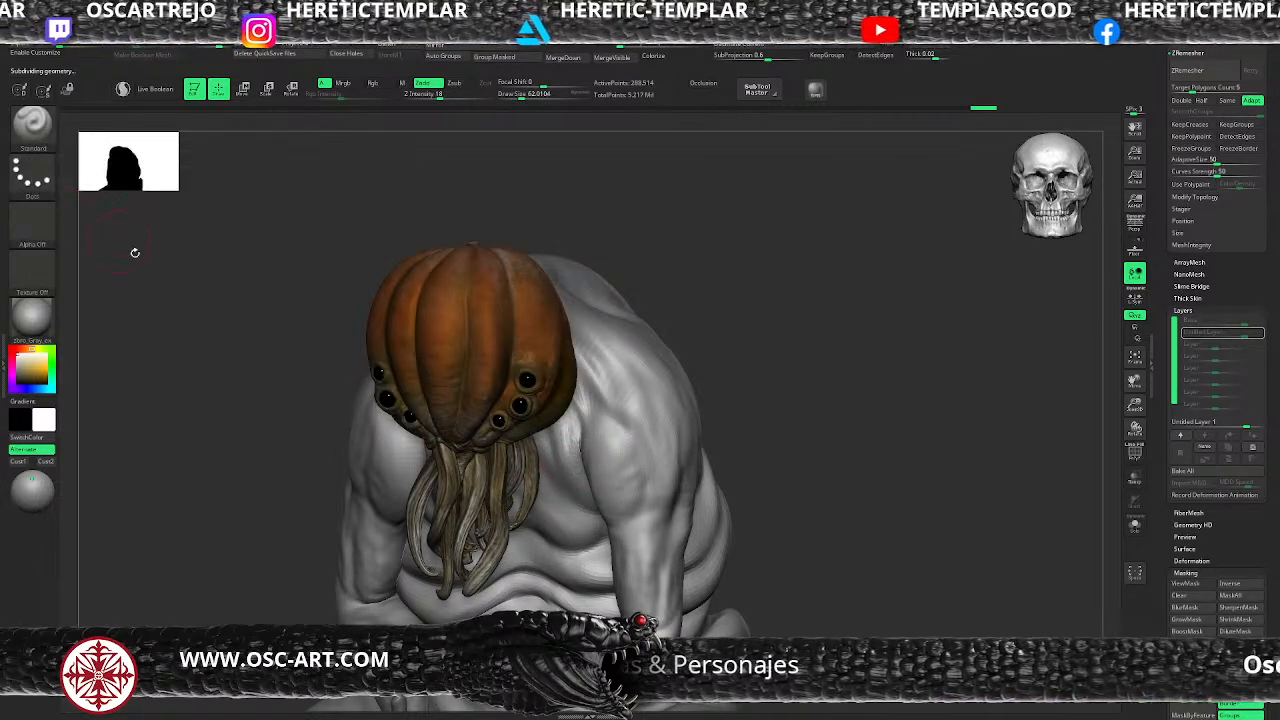
# Step: Set the Standard brush's Z intensity to 30 with a smaller draw size and smooth the chest beside the tentacles
pyautogui.press('[')
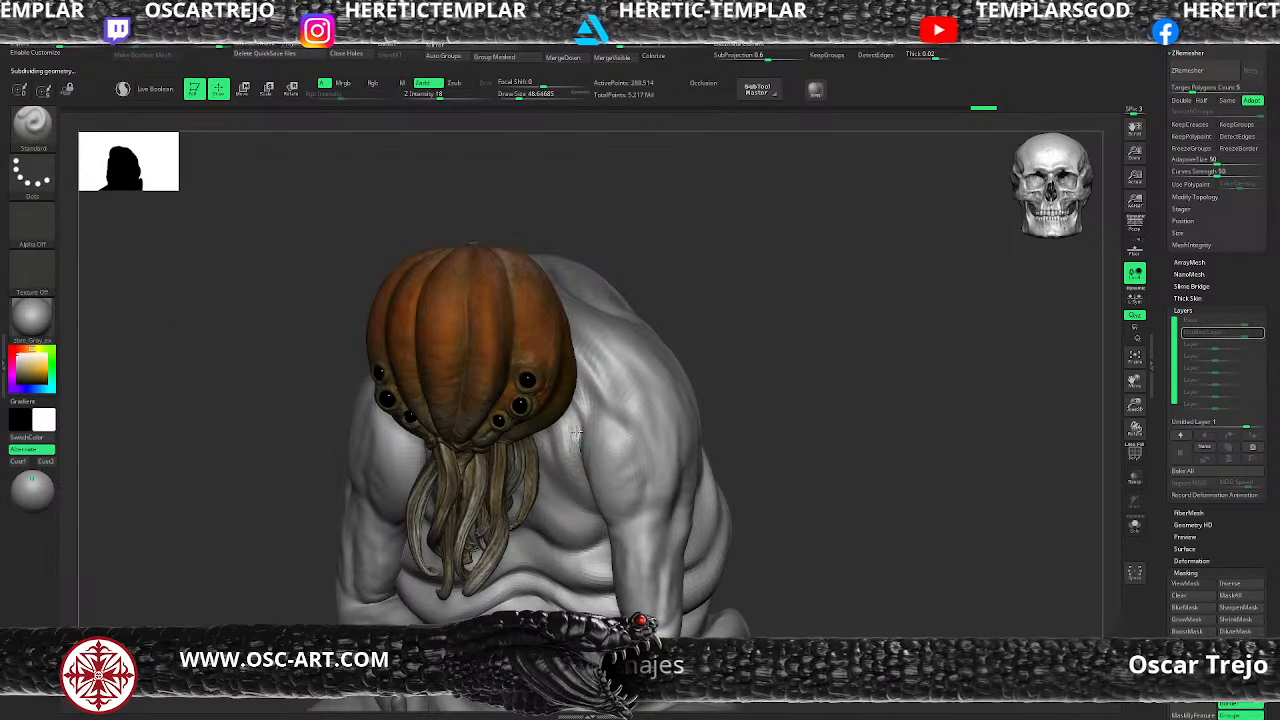
pyautogui.press('space')
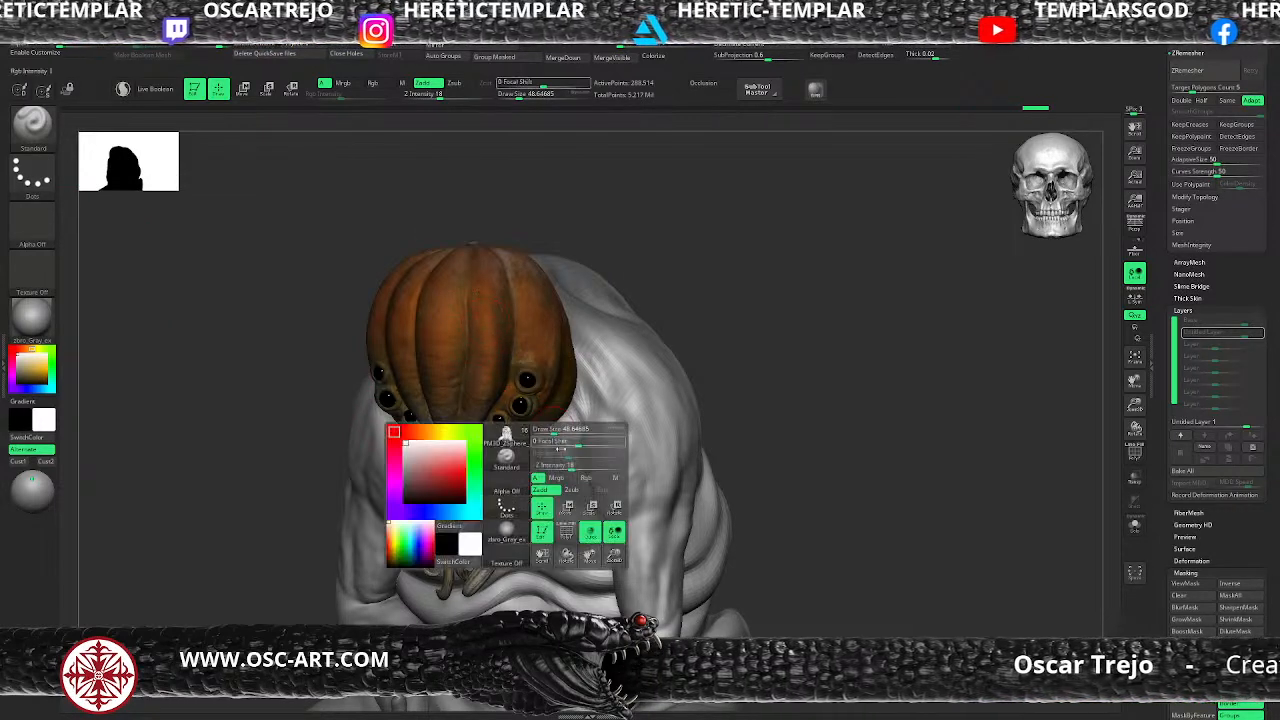
pyautogui.moveTo(571, 464); pyautogui.dragTo(586, 465)
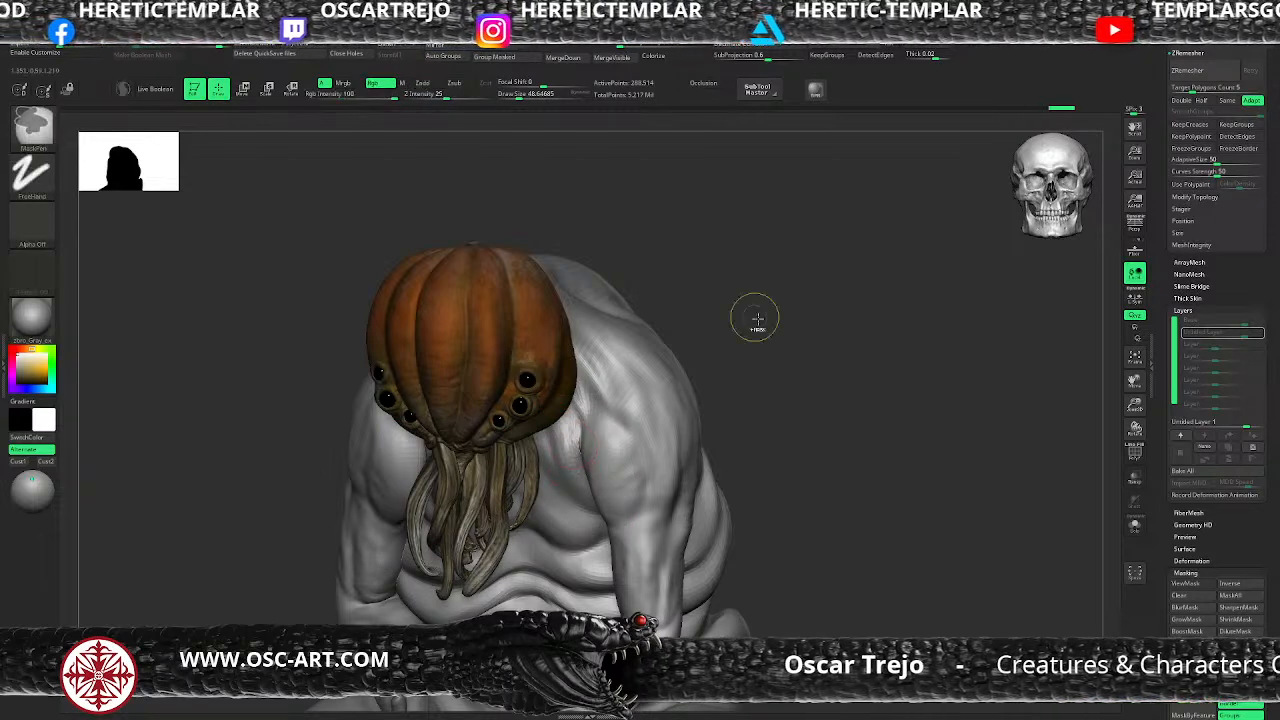
pyautogui.moveTo(732, 331); pyautogui.dragTo(782, 302)
pyautogui.keyDown('shift'); pyautogui.moveTo(574, 441); pyautogui.dragTo(575, 431); pyautogui.keyUp('shift')
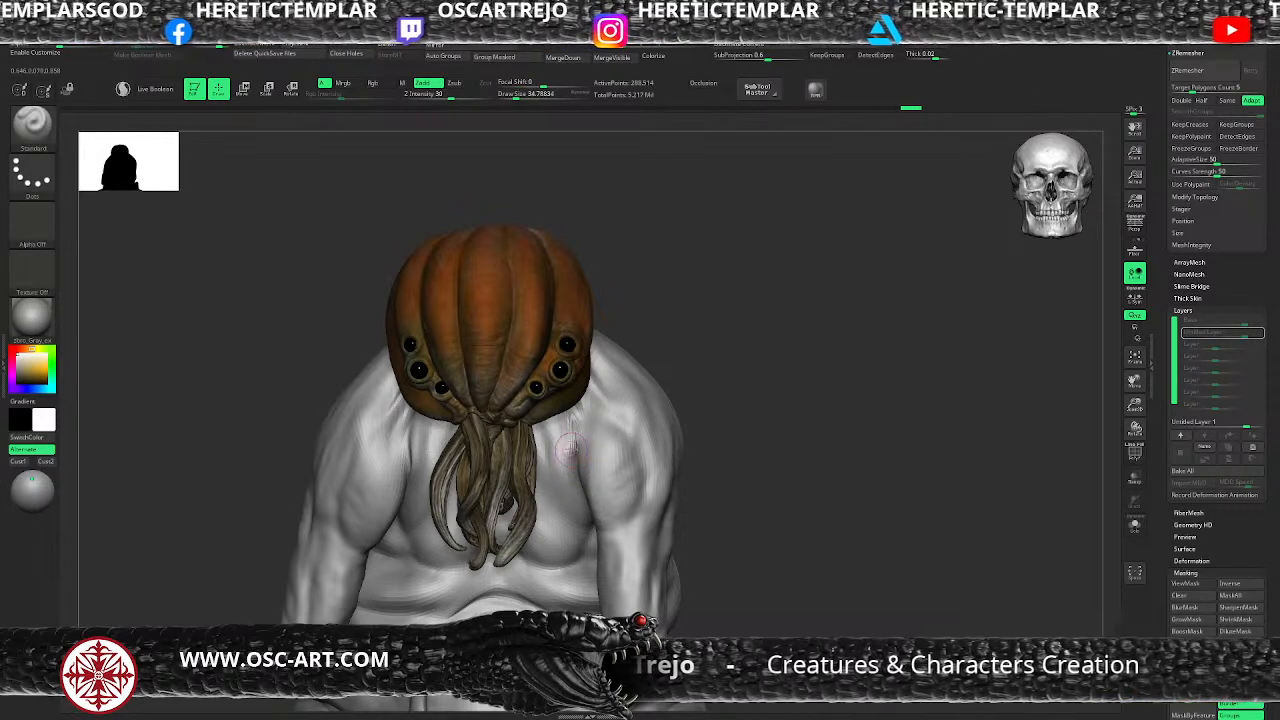
# Step: Smooth the chest at a higher subdivision level, return to the lower one and sculpt the fold by the armpit
pyautogui.hotkey('ctrl', 'd')
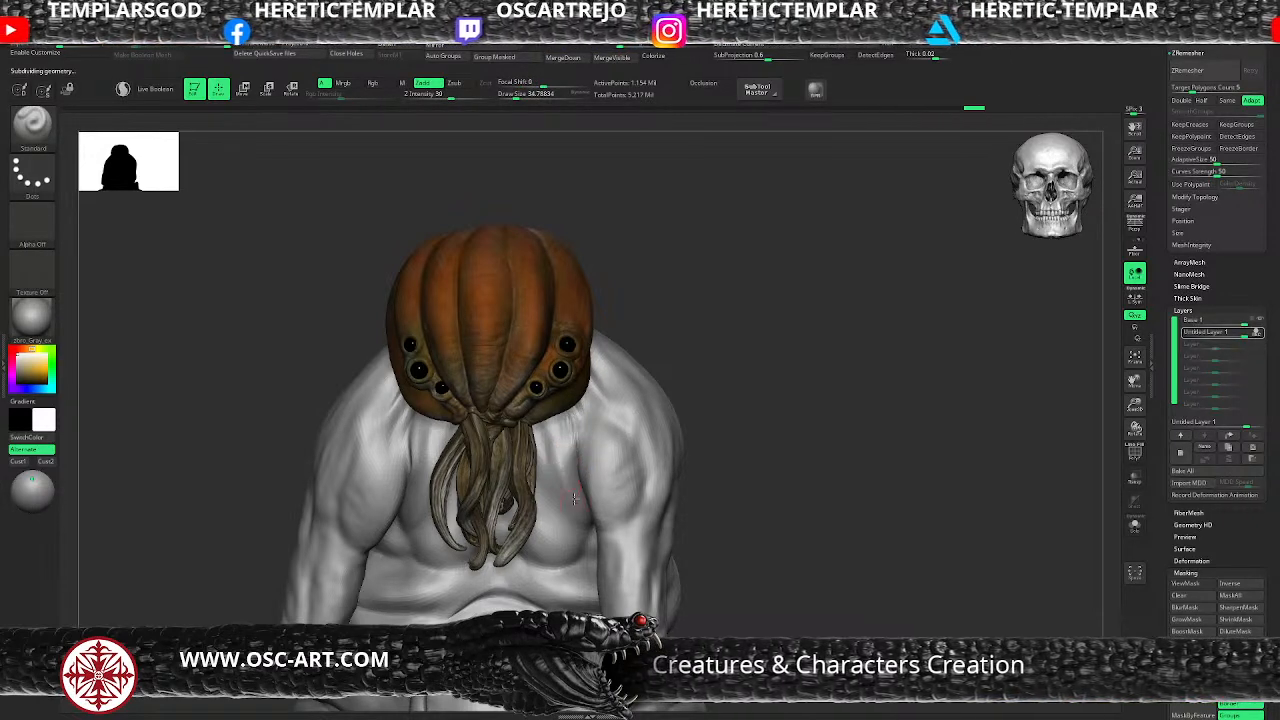
pyautogui.moveTo(567, 466)
pyautogui.keyDown('shift'); pyautogui.mouseDown()
pyautogui.moveTo(575, 428)
pyautogui.moveTo(548, 416)
pyautogui.mouseUp(); pyautogui.keyUp('shift')
pyautogui.hotkey('shift', 'd')
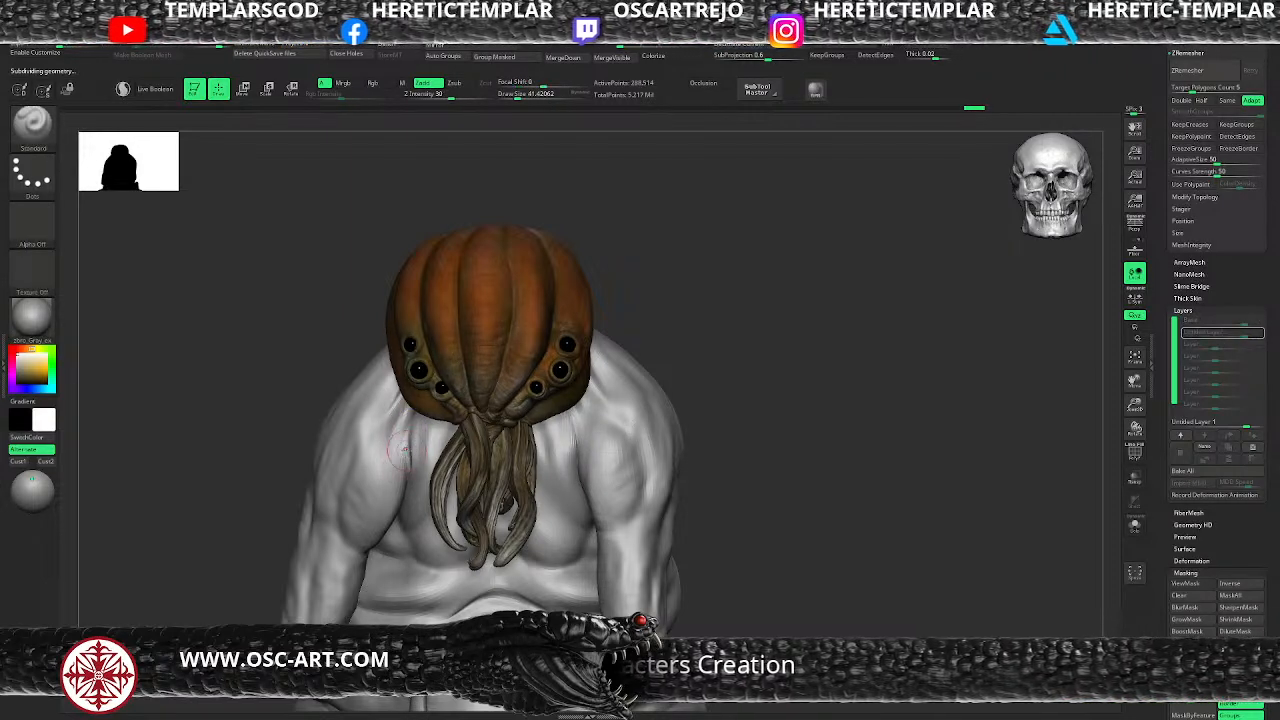
pyautogui.moveTo(390, 508)
pyautogui.mouseDown()
pyautogui.moveTo(366, 550)
pyautogui.moveTo(381, 519)
pyautogui.mouseUp()
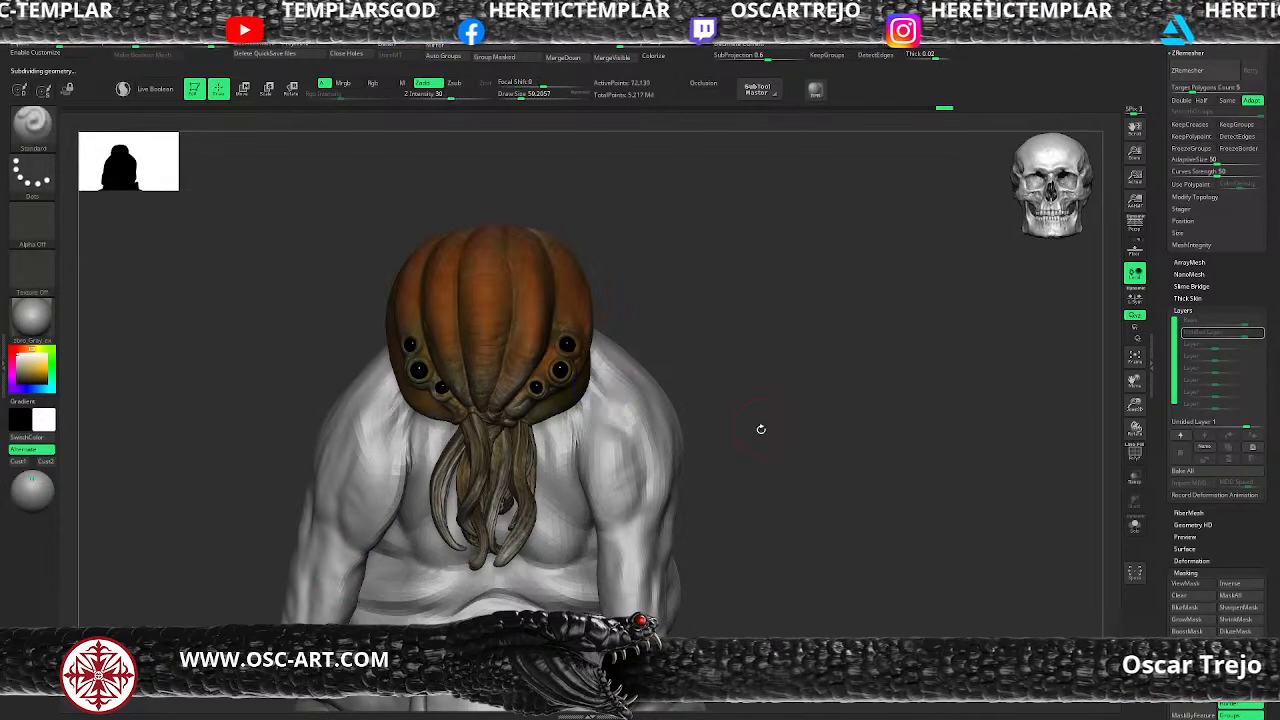
# Step: Drop the body to a coarser subdivision level and reshape the chest and armpit with a large Move brush
pyautogui.moveTo(763, 426); pyautogui.dragTo(700, 432)
pyautogui.hotkey('shift', 'd')
pyautogui.press('b')
pyautogui.press('m')
pyautogui.press('v')
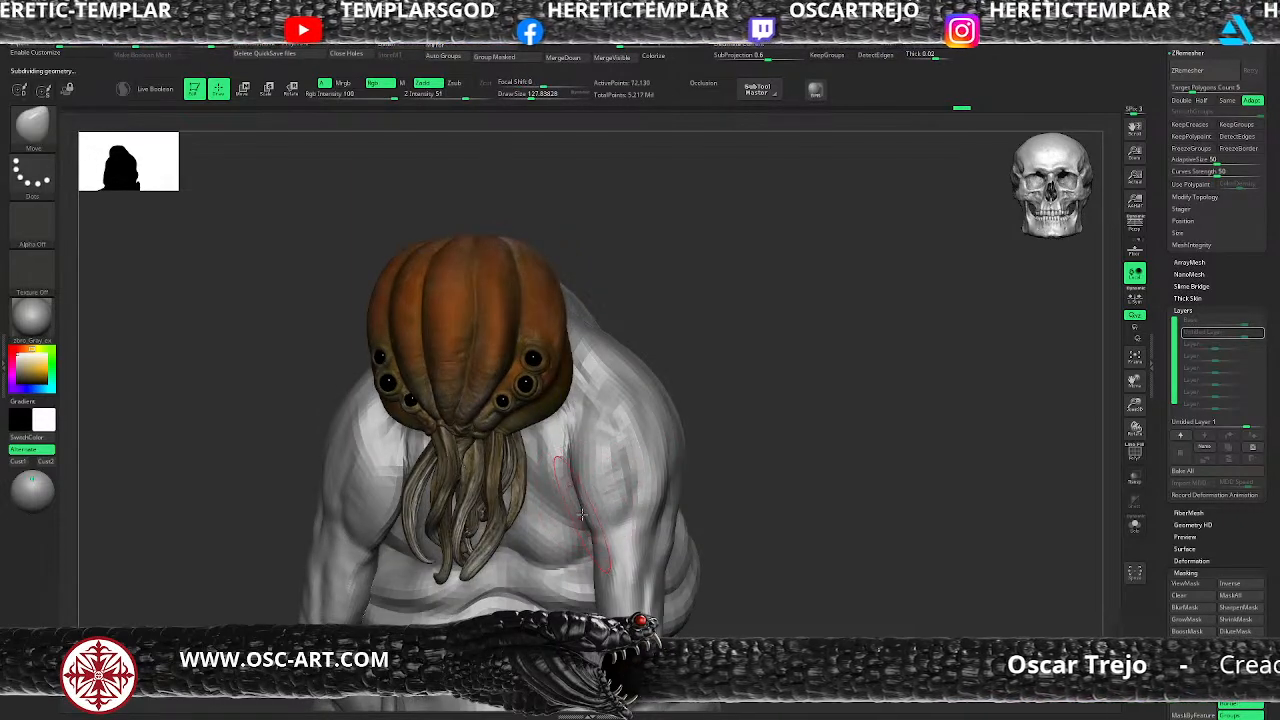
pyautogui.press('s')
pyautogui.moveTo(578, 513); pyautogui.dragTo(584, 514)
pyautogui.moveTo(700, 419)
pyautogui.keyDown('alt'); pyautogui.mouseDown()
pyautogui.moveTo(717, 360)
pyautogui.moveTo(716, 400)
pyautogui.mouseUp(); pyautogui.keyUp('alt')
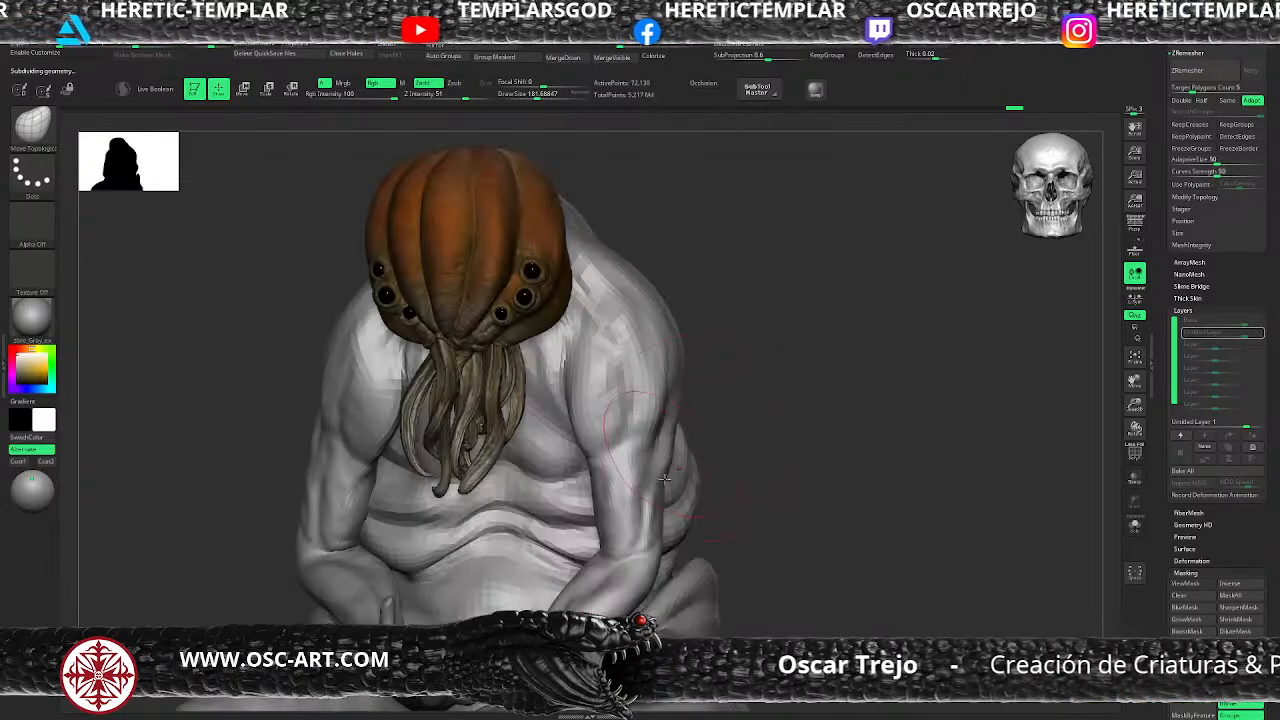
# Step: Raise the subdivision level and carve the belly and under-chest folds with the DamStandard brush at draw size about 54
pyautogui.press('b')
pyautogui.press('d')
pyautogui.press('s')
pyautogui.press('d')
pyautogui.press('s')
pyautogui.moveTo(556, 519); pyautogui.dragTo(474, 511)
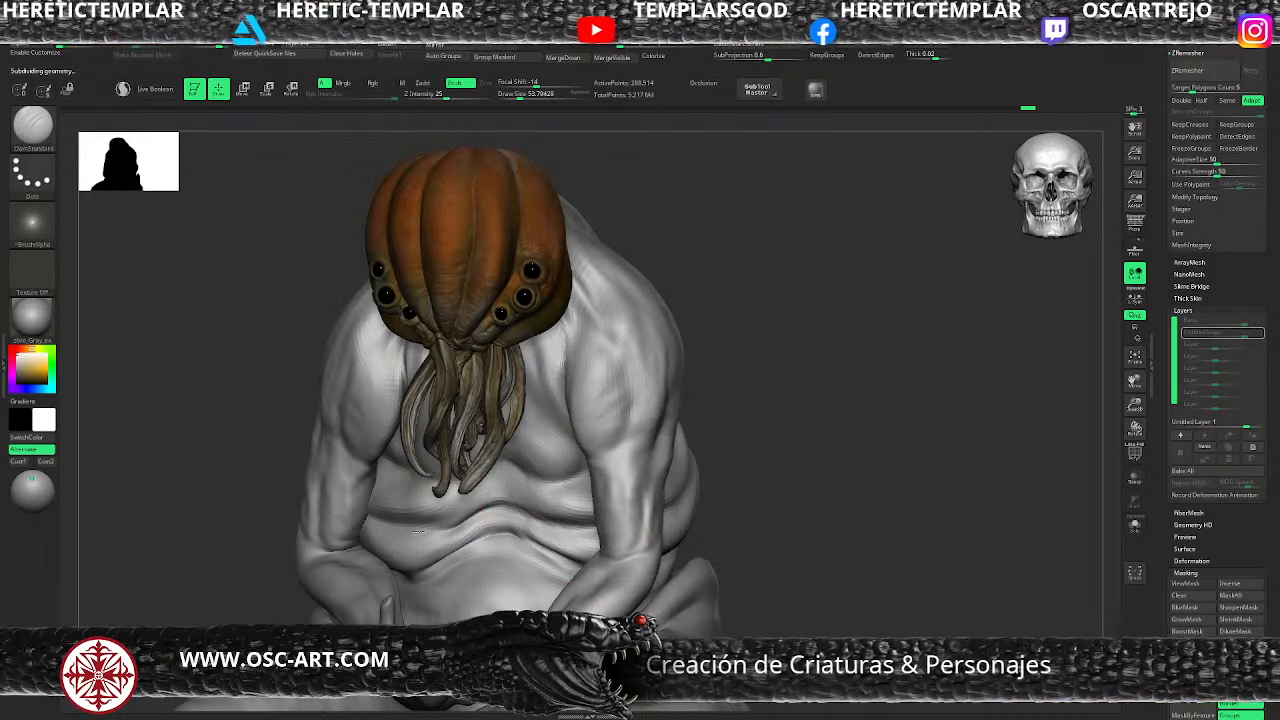
pyautogui.press('d')
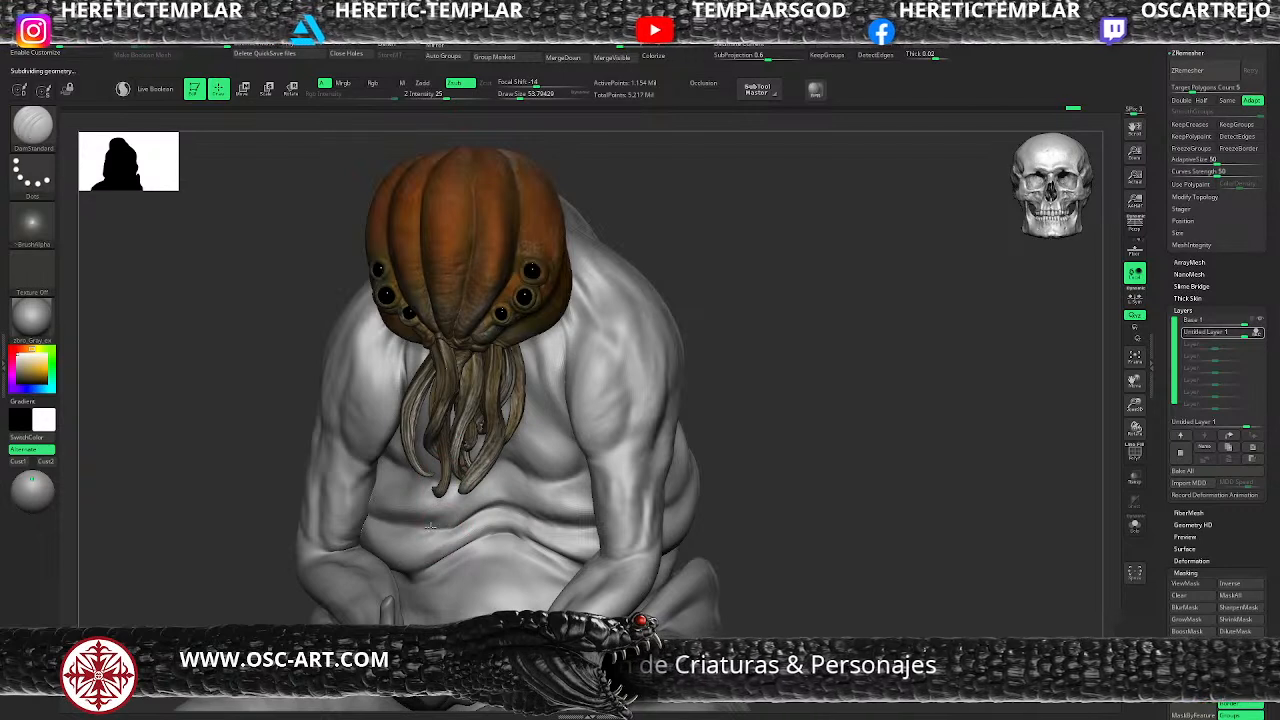
pyautogui.moveTo(437, 525)
pyautogui.mouseDown()
pyautogui.moveTo(504, 470)
pyautogui.moveTo(563, 477)
pyautogui.mouseUp()
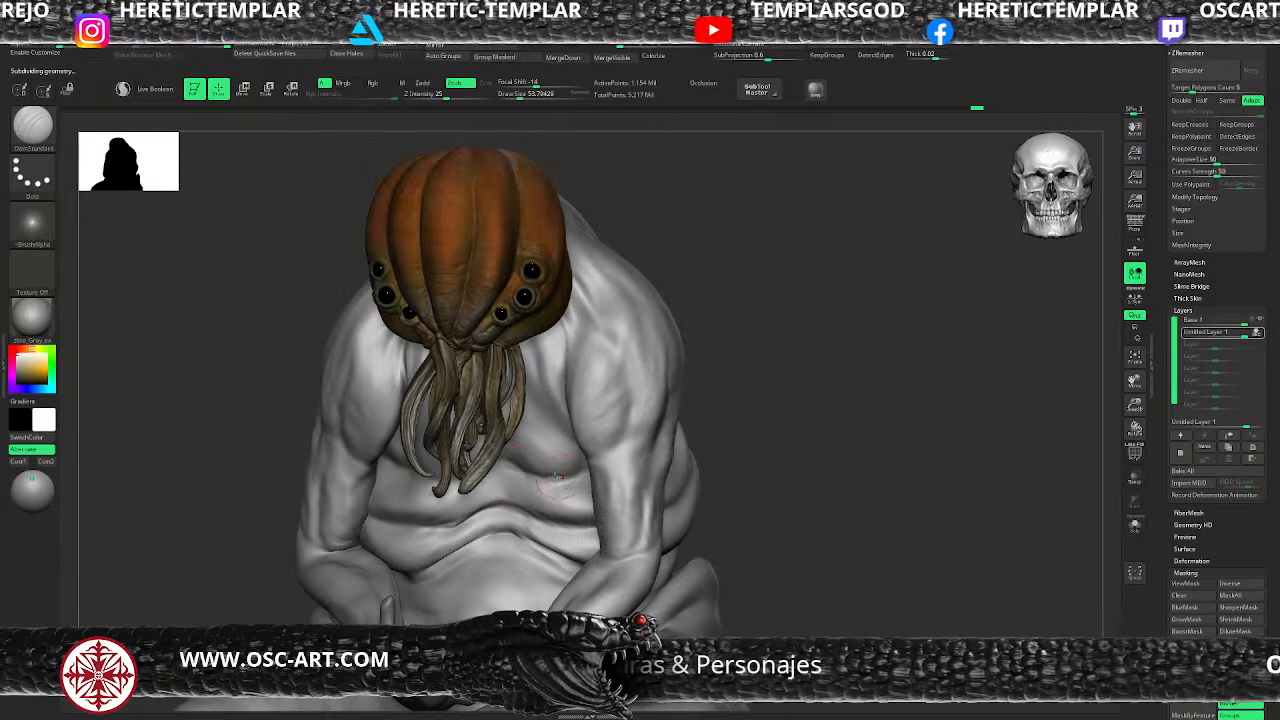
# Step: Lower the body one subdivision level, isolate it and carve creases around the neck base and collarbones with DamStandard
pyautogui.hotkey('shift', 'd')
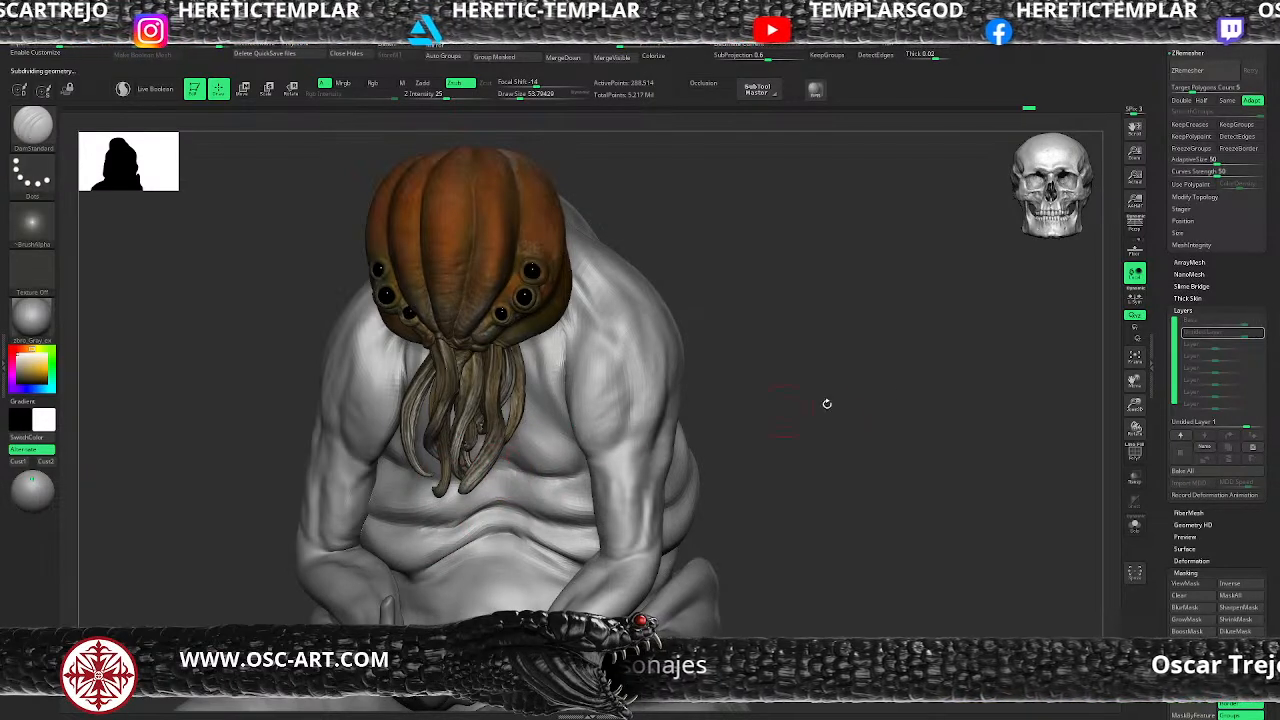
pyautogui.click(1135, 524)
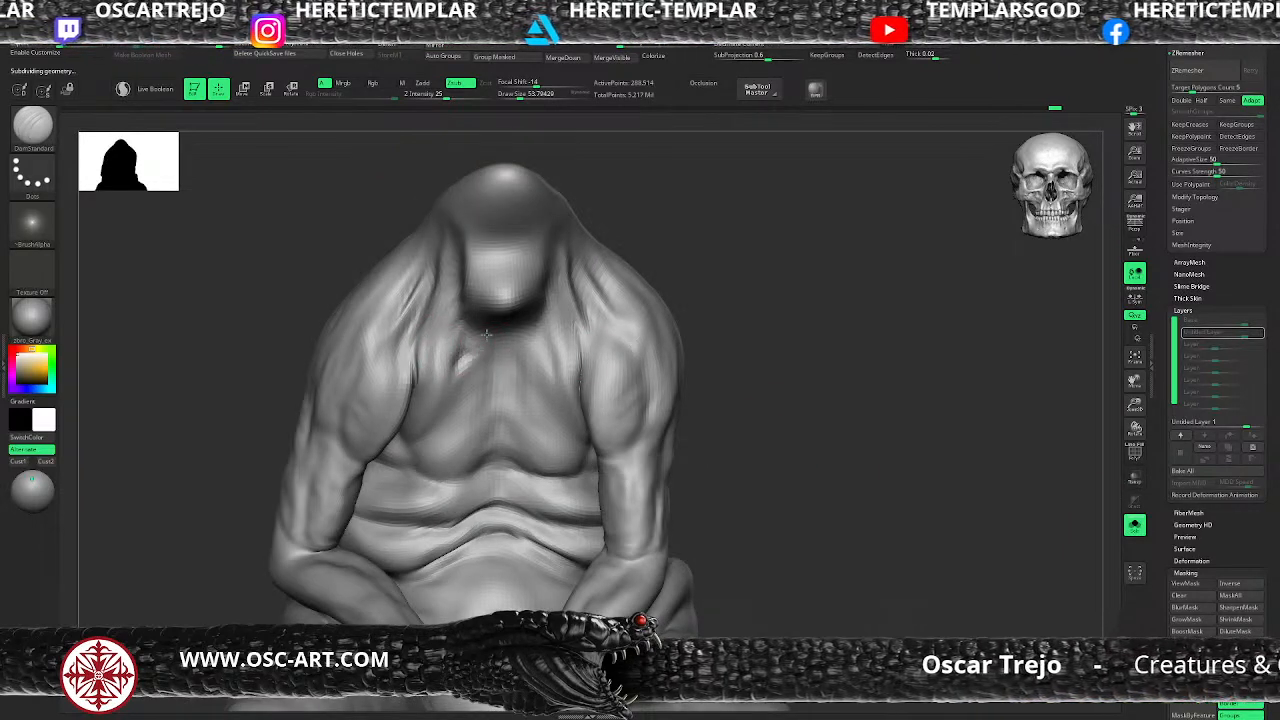
pyautogui.moveTo(462, 355); pyautogui.dragTo(474, 341)
pyautogui.moveTo(533, 295); pyautogui.dragTo(539, 300)
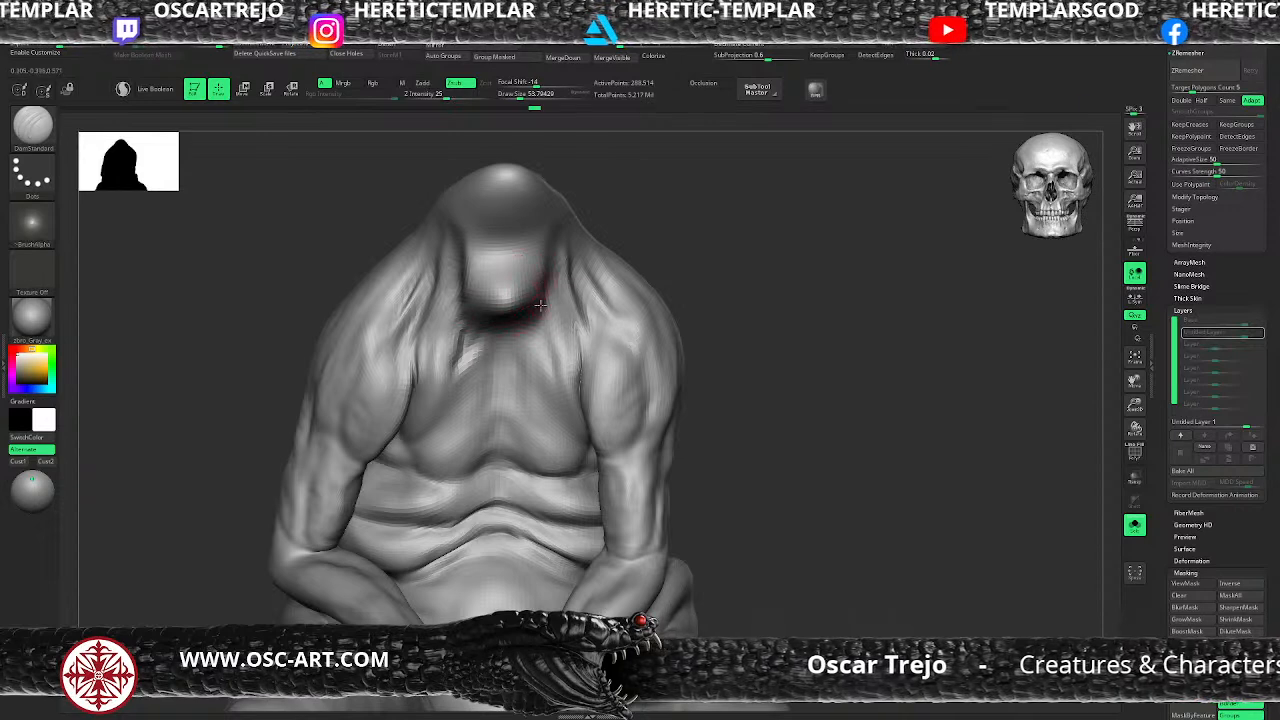
pyautogui.moveTo(547, 352); pyautogui.dragTo(567, 332)
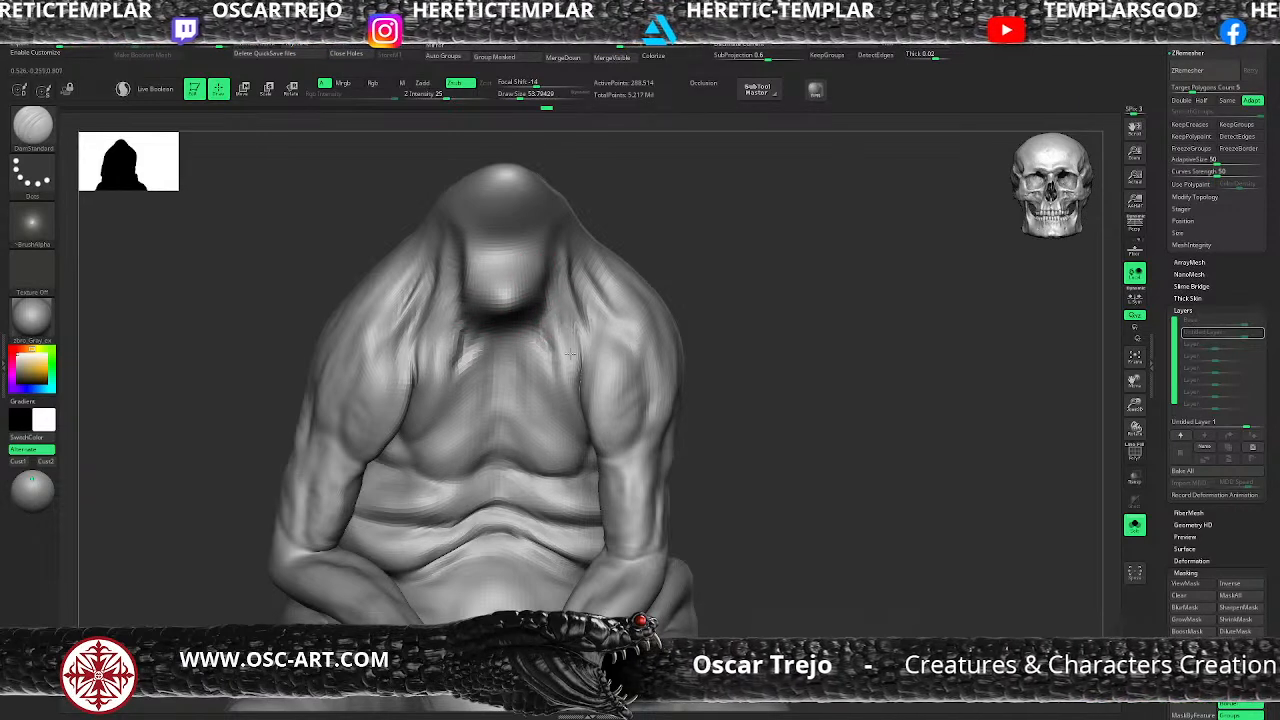
# Step: Reshape the body's larger forms with the Move brush from the front and around to the back
pyautogui.moveTo(708, 334); pyautogui.dragTo(650, 377)
pyautogui.press('b')
pyautogui.press('m')
pyautogui.press('v')
pyautogui.moveTo(320, 381)
pyautogui.mouseDown()
pyautogui.moveTo(337, 379)
pyautogui.moveTo(225, 388)
pyautogui.moveTo(292, 440)
pyautogui.moveTo(289, 531)
pyautogui.moveTo(641, 424)
pyautogui.moveTo(646, 377)
pyautogui.moveTo(677, 406)
pyautogui.moveTo(570, 381)
pyautogui.moveTo(571, 394)
pyautogui.moveTo(509, 437)
pyautogui.moveTo(550, 386)
pyautogui.moveTo(560, 397)
pyautogui.moveTo(591, 320)
pyautogui.moveTo(543, 442)
pyautogui.mouseUp()
pyautogui.moveTo(792, 384)
pyautogui.mouseDown()
pyautogui.moveTo(811, 376)
pyautogui.moveTo(737, 429)
pyautogui.moveTo(580, 386)
pyautogui.moveTo(720, 360)
pyautogui.moveTo(573, 387)
pyautogui.mouseUp()
# Step: Carve the V-shaped creases above the buttocks and up toward the hips with the DamStandard brush
pyautogui.press('b')
pyautogui.press('d')
pyautogui.press('s')
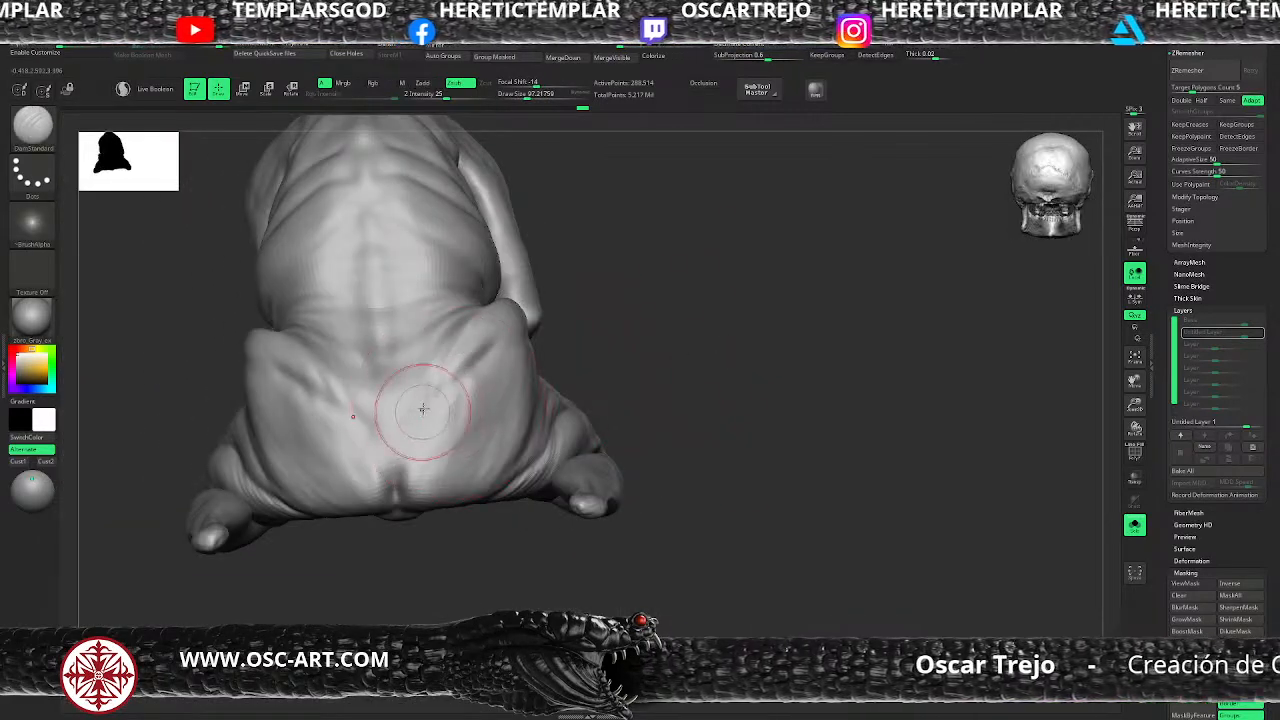
pyautogui.moveTo(395, 453); pyautogui.dragTo(401, 433)
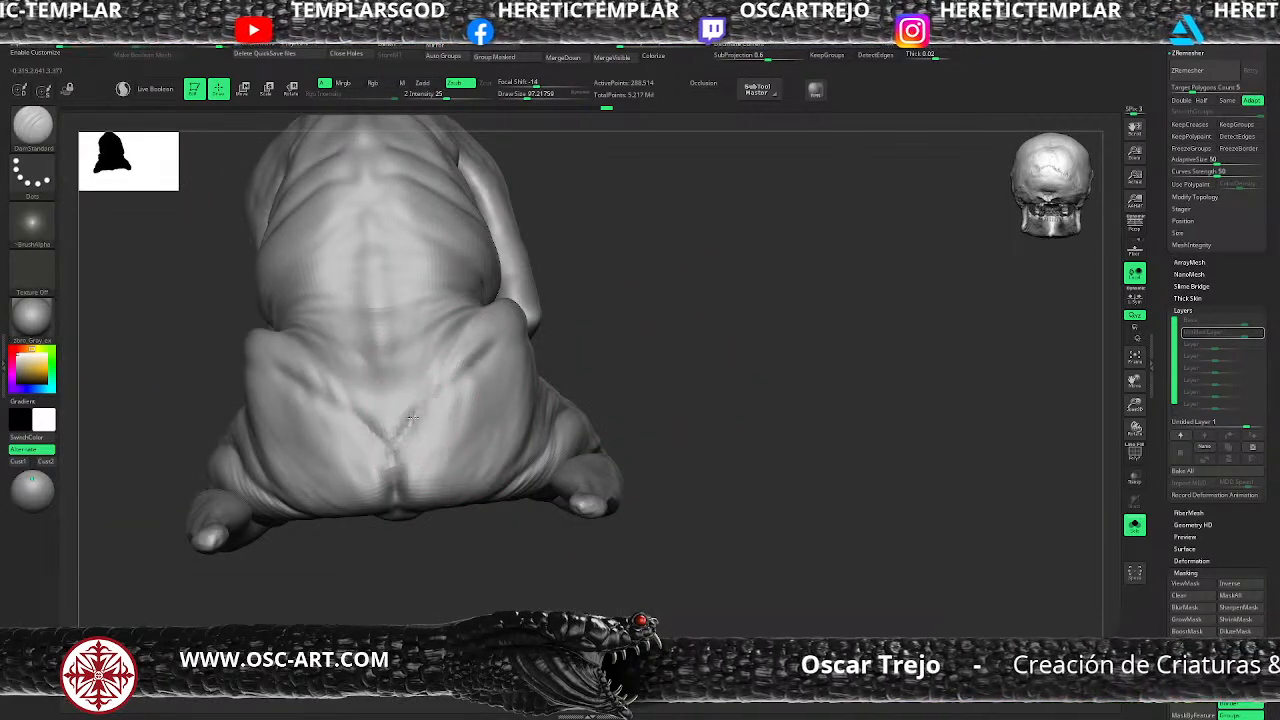
pyautogui.moveTo(558, 306); pyautogui.dragTo(529, 313)
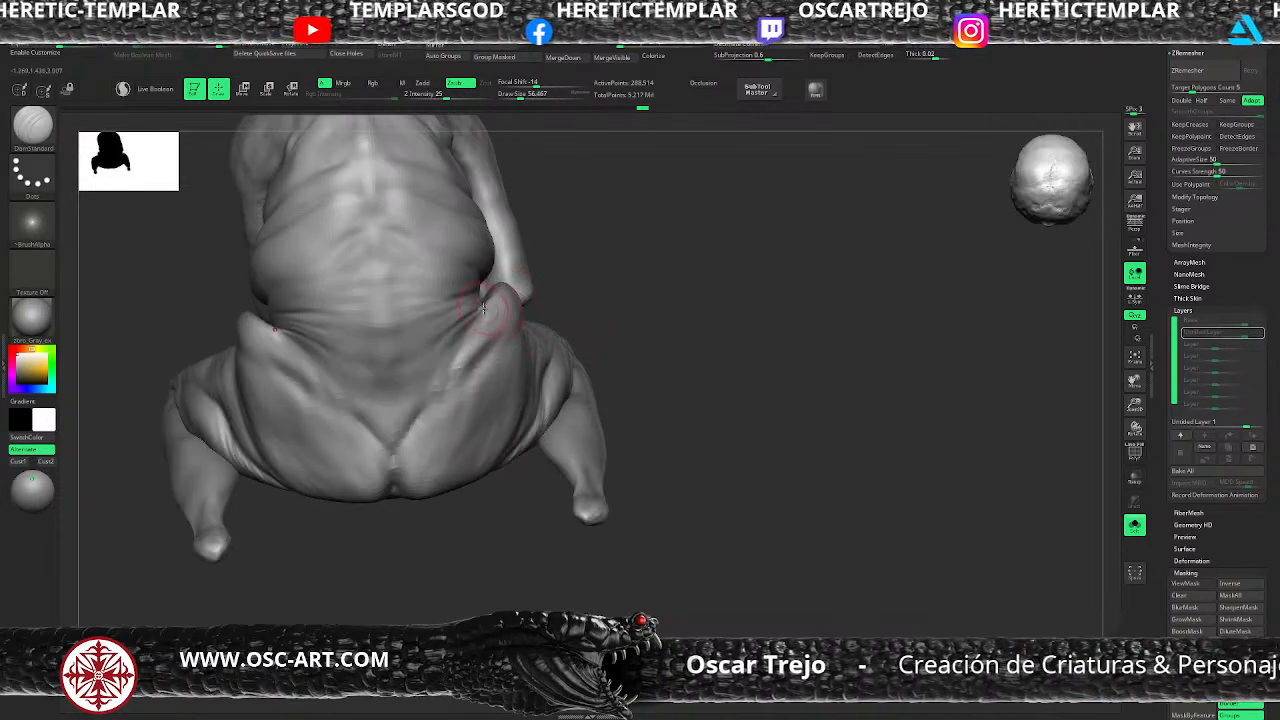
# Step: Refine the hip crests at the waist with the Move and Inflat brushes and smooth the result
pyautogui.press('b')
pyautogui.press('m')
pyautogui.press('v')
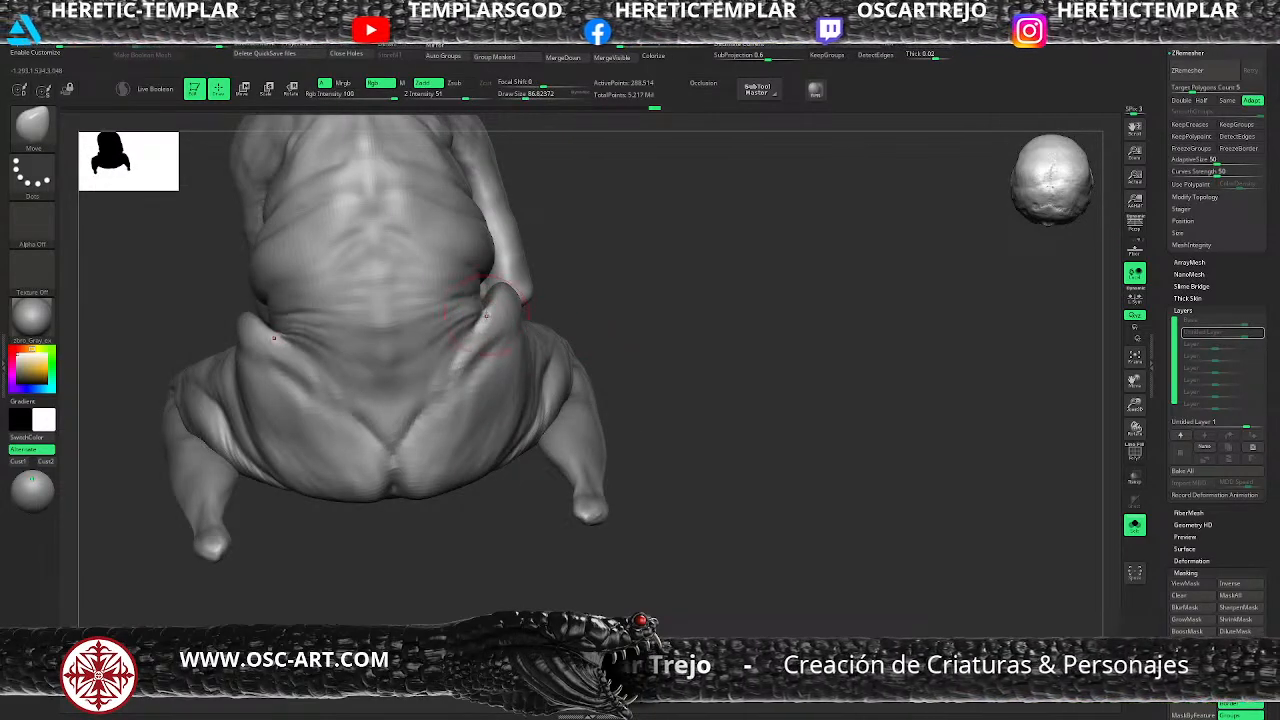
pyautogui.press('b')
pyautogui.press('i')
pyautogui.press('n')
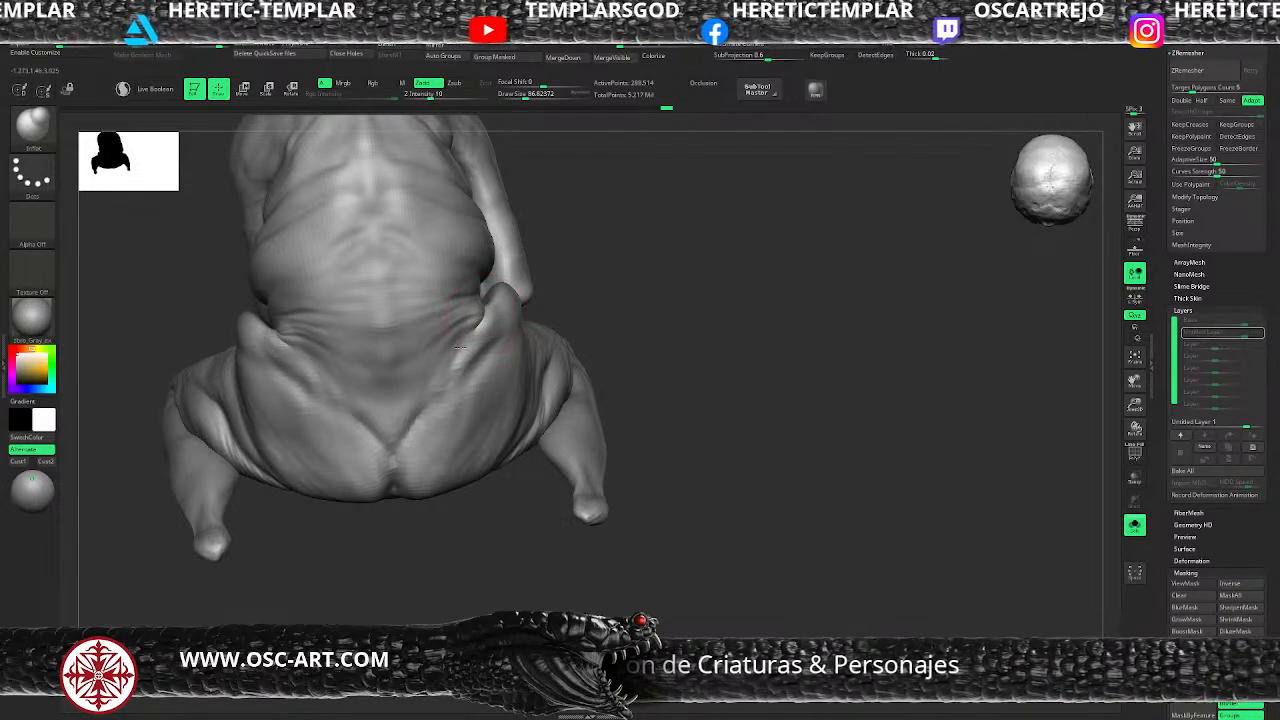
pyautogui.press('shift')
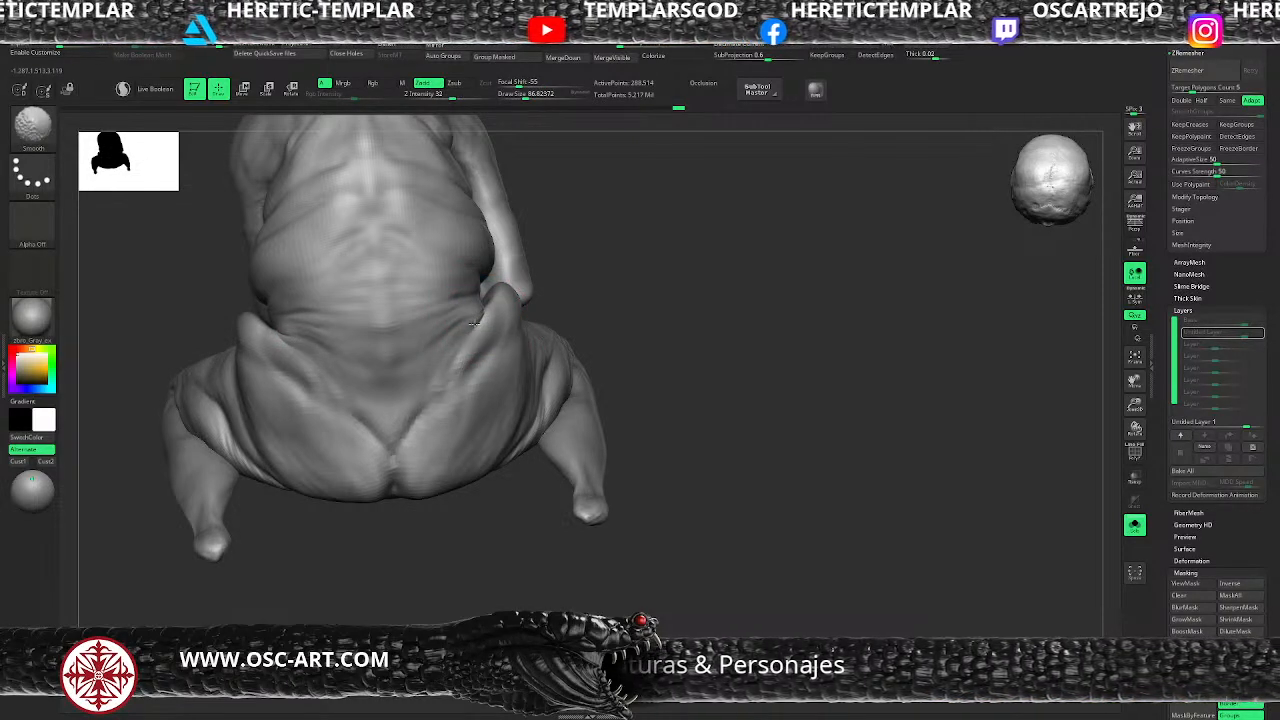
# Step: Deepen the diagonal creases from the hip crests down to the buttocks with the DamStandard brush
pyautogui.press('b')
pyautogui.press('d')
pyautogui.press('s')
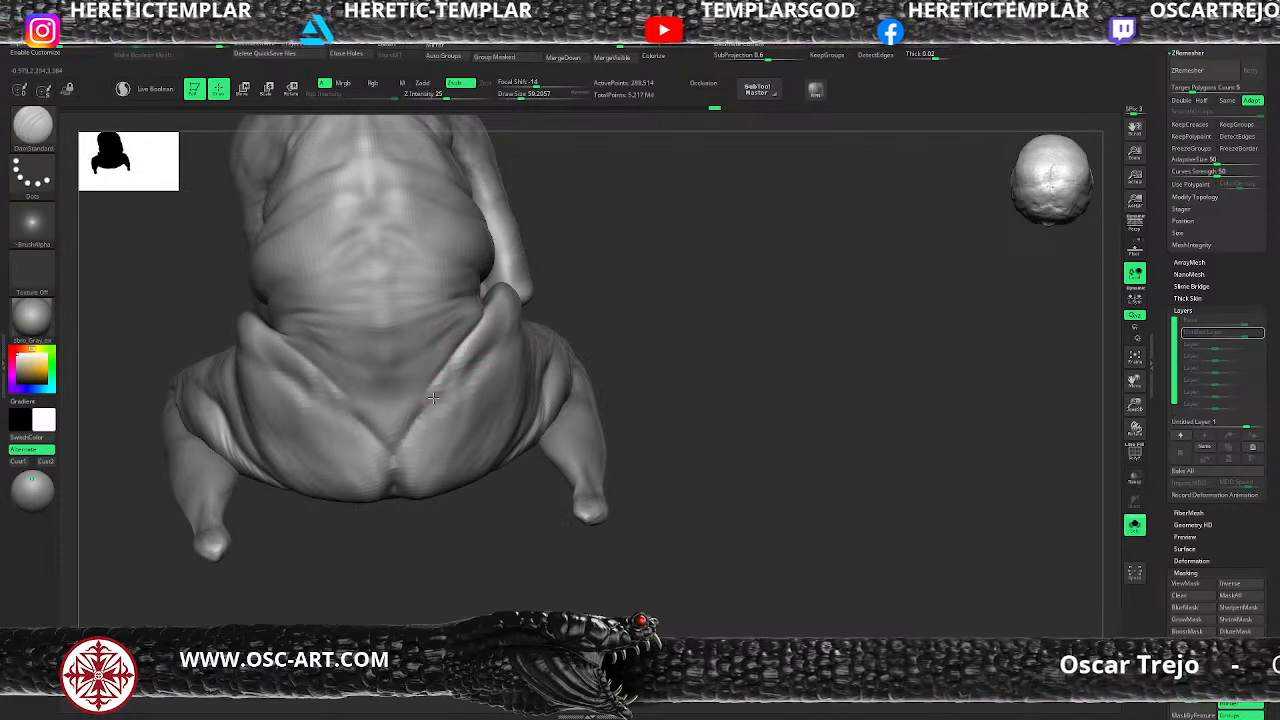
# Step: Build up the ridge along the side of the hip with ClayBuildup and smooth the added volume
pyautogui.press('b')
pyautogui.press('c')
pyautogui.press('b')
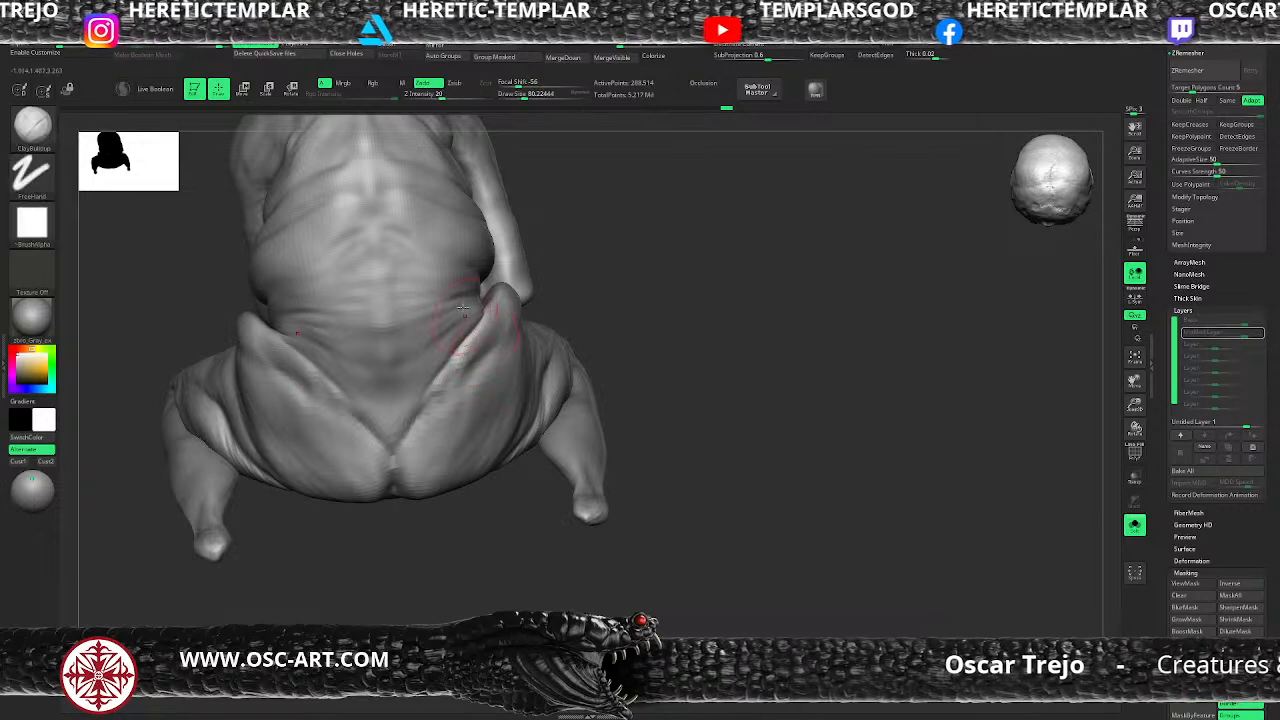
pyautogui.moveTo(485, 340); pyautogui.dragTo(537, 297)
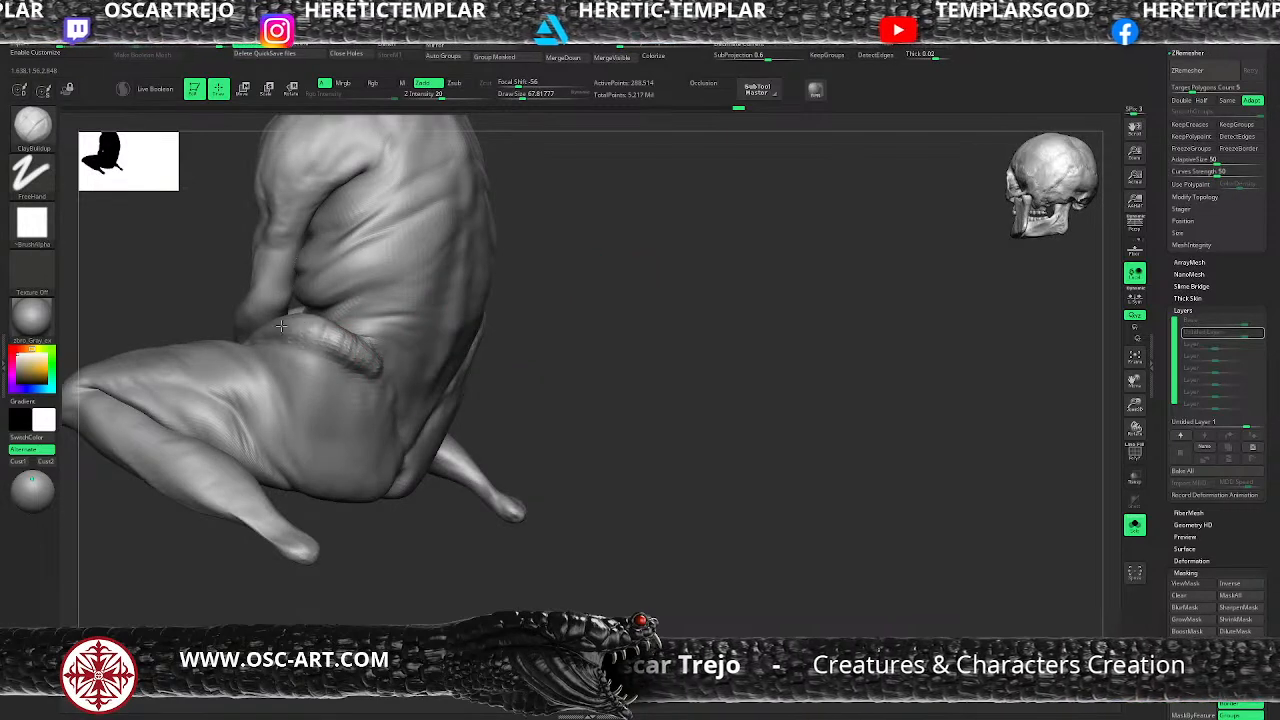
pyautogui.press('shift')
pyautogui.moveTo(563, 409)
pyautogui.mouseDown()
pyautogui.moveTo(574, 309)
pyautogui.moveTo(629, 306)
pyautogui.moveTo(603, 239)
pyautogui.moveTo(600, 289)
pyautogui.moveTo(540, 309)
pyautogui.moveTo(525, 337)
pyautogui.moveTo(631, 266)
pyautogui.moveTo(654, 314)
pyautogui.moveTo(654, 357)
pyautogui.moveTo(651, 255)
pyautogui.moveTo(617, 189)
pyautogui.moveTo(560, 331)
pyautogui.moveTo(499, 381)
pyautogui.mouseUp()
# Step: Adjust the hip and thigh forms with the Move brush and carve their skin creases with DamStandard
pyautogui.press('b')
pyautogui.press('m')
pyautogui.press('v')
pyautogui.press('s')
pyautogui.press('b')
pyautogui.press('d')
pyautogui.press('s')
pyautogui.press('s')
pyautogui.moveTo(487, 455)
pyautogui.mouseDown()
pyautogui.moveTo(496, 500)
pyautogui.moveTo(472, 486)
pyautogui.moveTo(485, 523)
pyautogui.mouseUp()
# Step: Reshape the lower body's forms with a resized Move Topological brush
pyautogui.press('b')
pyautogui.press('m')
pyautogui.press('t')
pyautogui.press('s')
pyautogui.moveTo(537, 484)
pyautogui.mouseDown()
pyautogui.moveTo(589, 571)
pyautogui.moveTo(680, 471)
pyautogui.moveTo(592, 473)
pyautogui.moveTo(610, 324)
pyautogui.mouseUp()
# Step: Carve finer creases into the belly folds with DamStandard at a reduced draw size of about 31
pyautogui.press('b')
pyautogui.press('d')
pyautogui.press('s')
pyautogui.press('[')
pyautogui.press('[')
pyautogui.press('[')
# Step: Add volume to the belly folds with the Standard brush and adjust their shape with Move Topological
pyautogui.press('b')
pyautogui.press('s')
pyautogui.press('t')
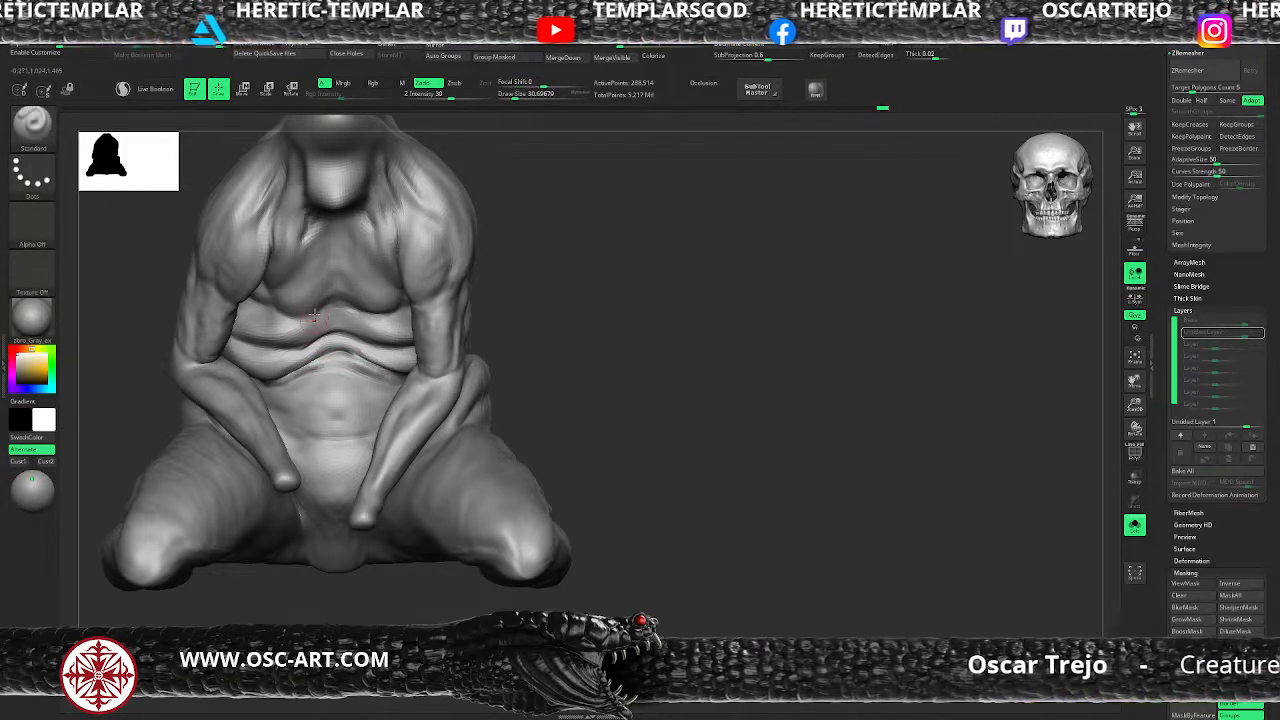
pyautogui.press('b')
pyautogui.press('m')
pyautogui.press('t')
# Step: Carve the navel on the belly with DamStandard and bring the creature's other parts back into view
pyautogui.press('b')
pyautogui.press('d')
pyautogui.press('s')
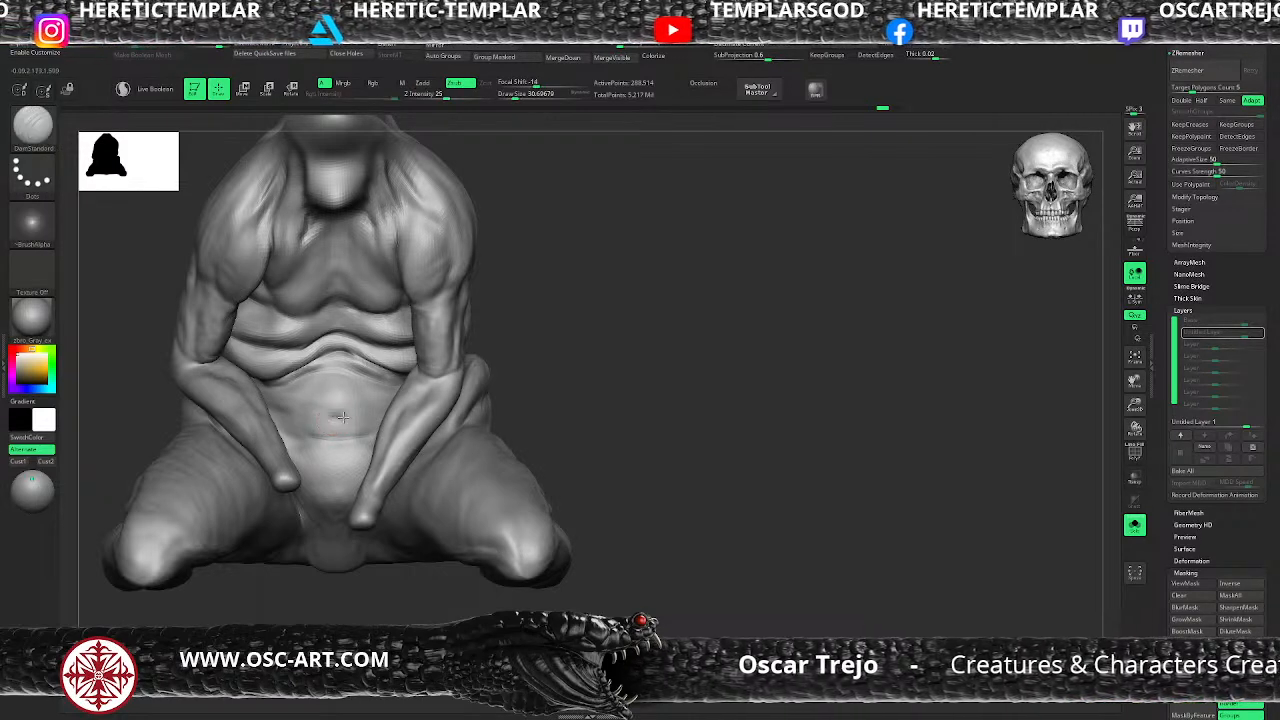
pyautogui.moveTo(344, 417); pyautogui.dragTo(376, 438)
pyautogui.press('s')
pyautogui.keyDown('alt'); pyautogui.moveTo(565, 281); pyautogui.dragTo(640, 300); pyautogui.keyUp('alt')
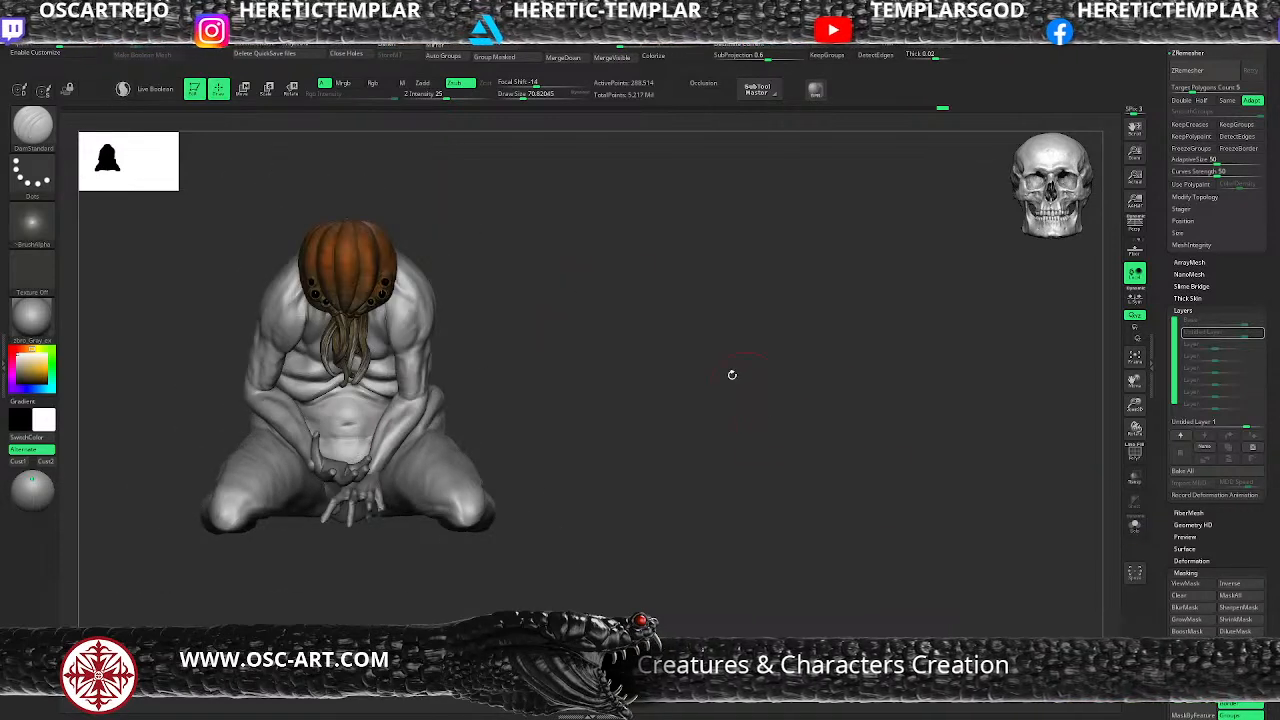
pyautogui.moveTo(731, 371)
pyautogui.mouseDown()
pyautogui.moveTo(669, 329)
pyautogui.moveTo(720, 380)
pyautogui.mouseUp()
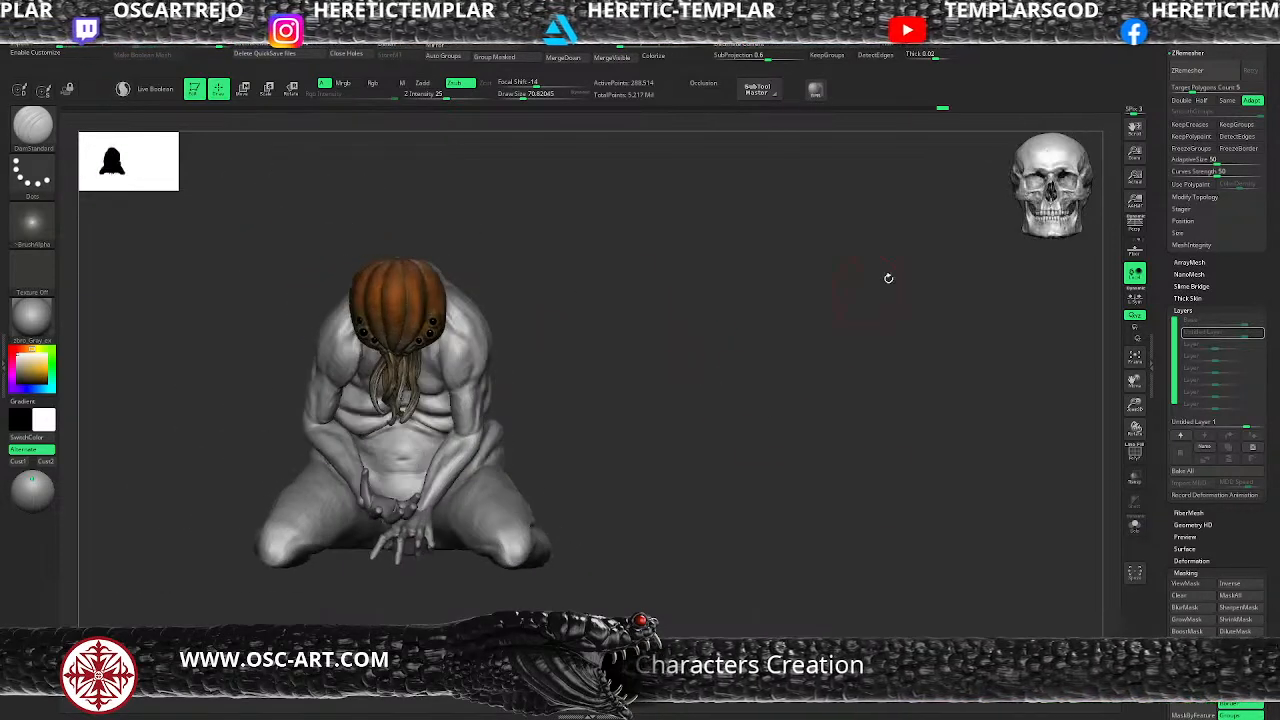
# Step: Check the extra pumpkin and ZSphere subtools and delete pumpkin_v1 and PM3D_ZSphere1
pyautogui.moveTo(1159, 179); pyautogui.dragTo(1158, 366)
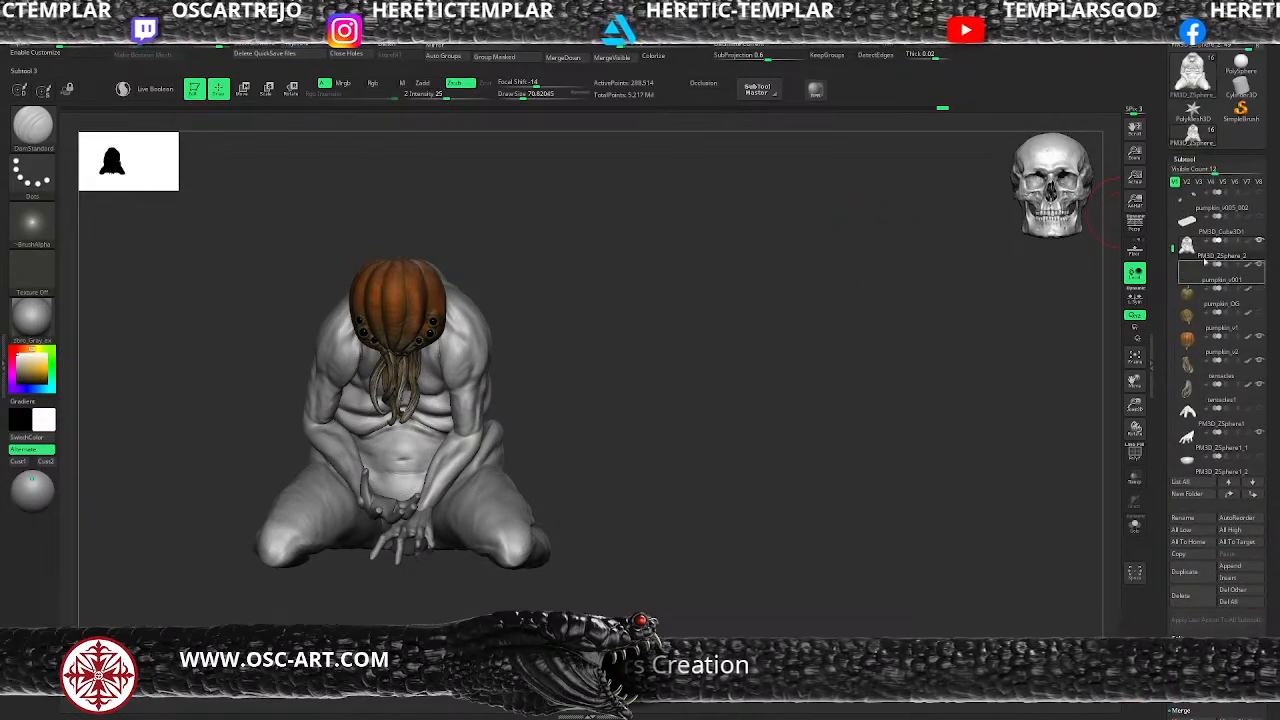
pyautogui.click(1235, 302)
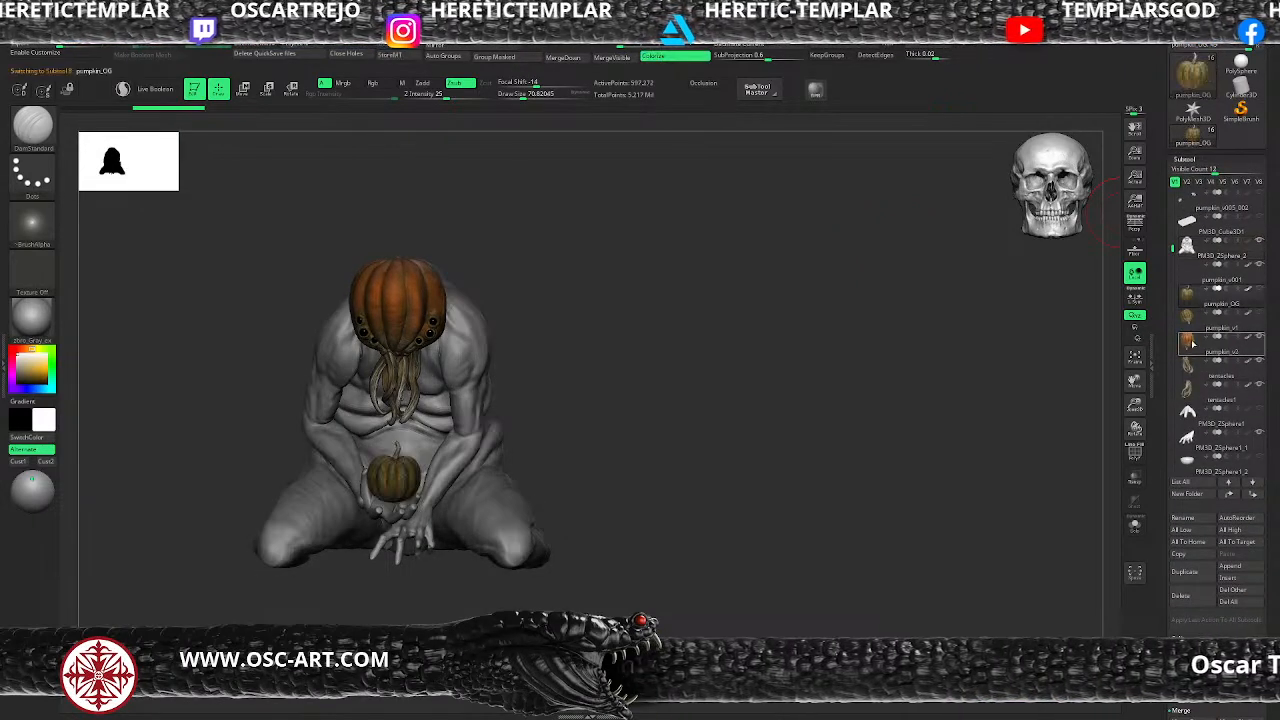
pyautogui.click(1190, 326)
pyautogui.click(1259, 290)
pyautogui.hotkey('shift', 'f')
pyautogui.hotkey('shift', 'f')
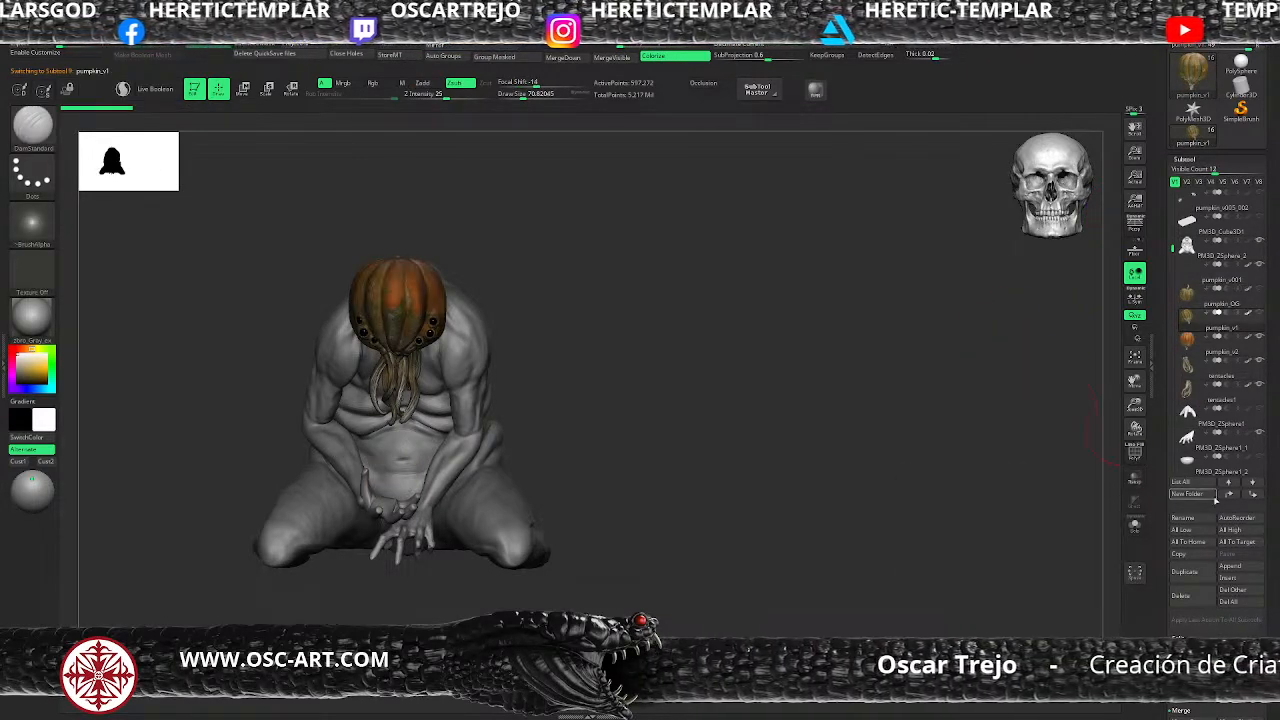
pyautogui.click(1183, 595)
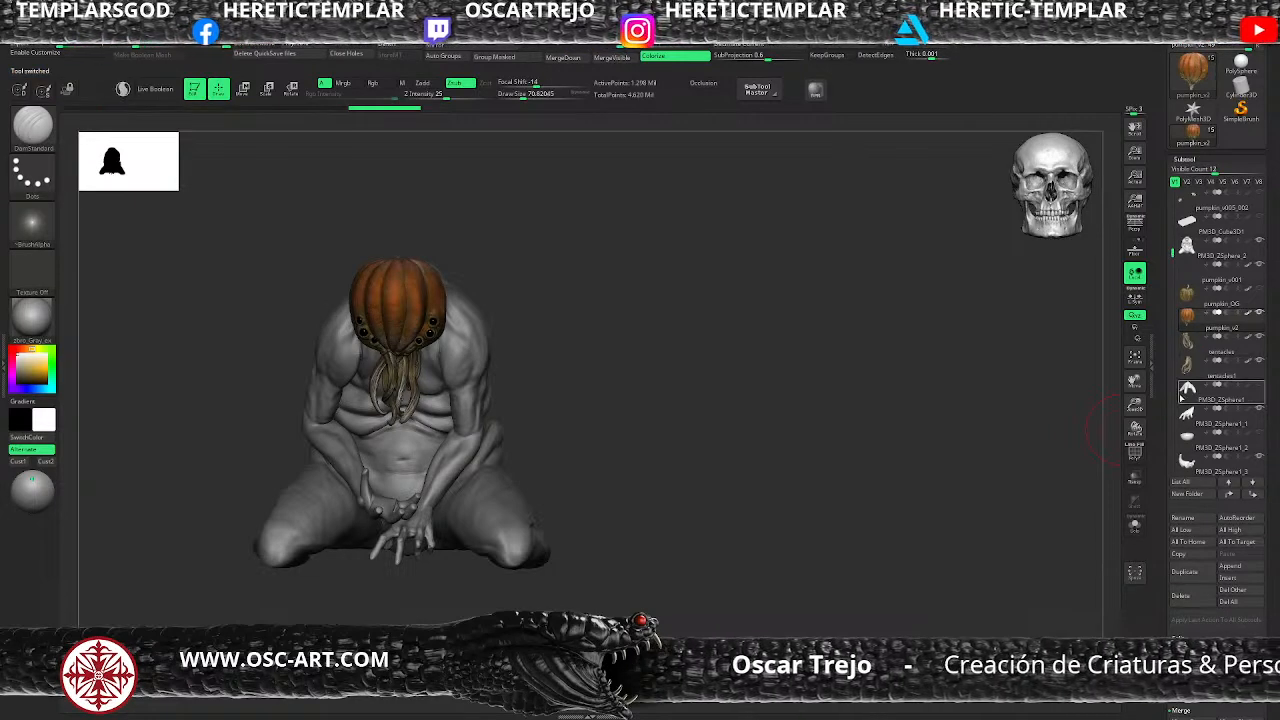
pyautogui.click(1205, 400)
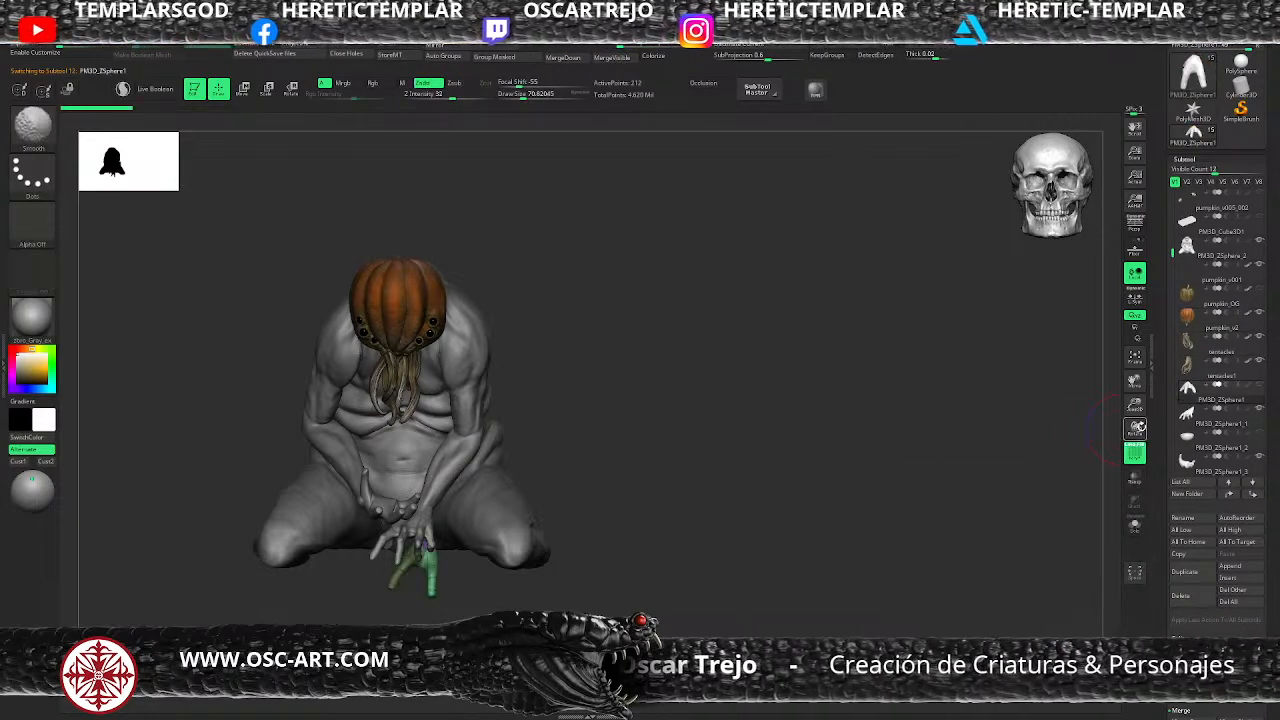
pyautogui.click(1205, 597)
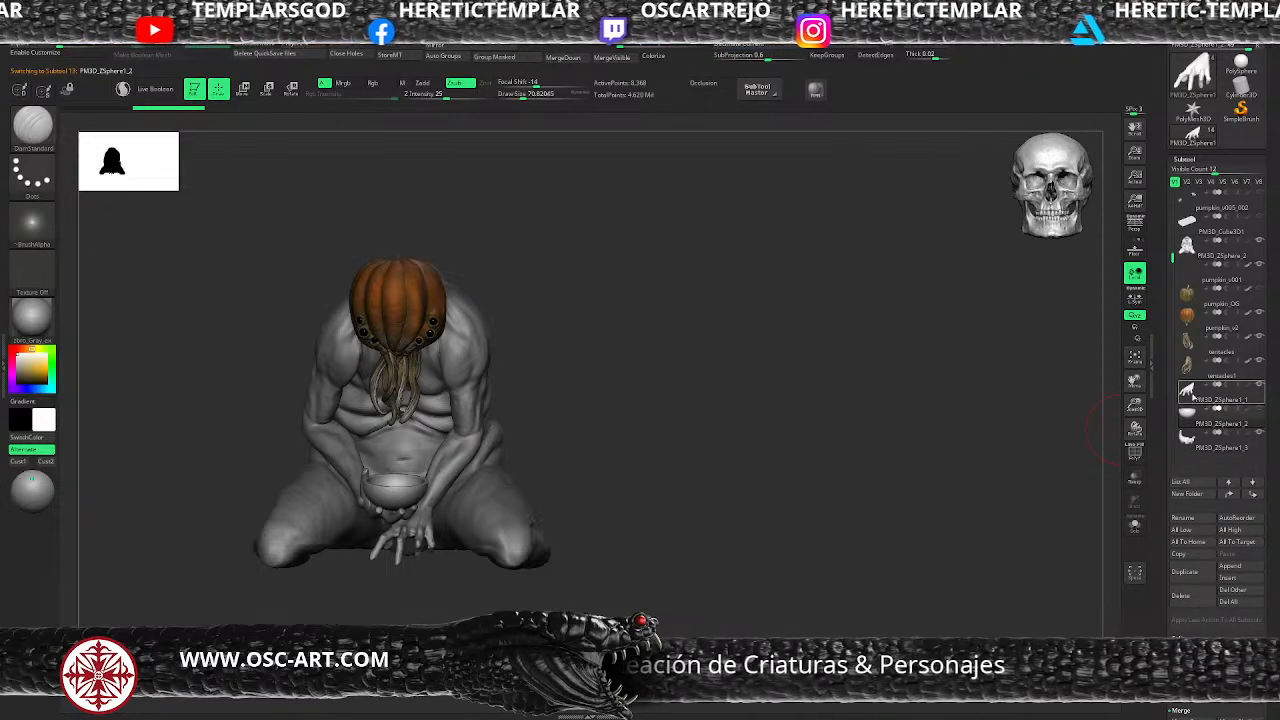
# Step: Show the flat base slab PM3D_Cube3D1 beneath the kneeling creature
pyautogui.click(1173, 214)
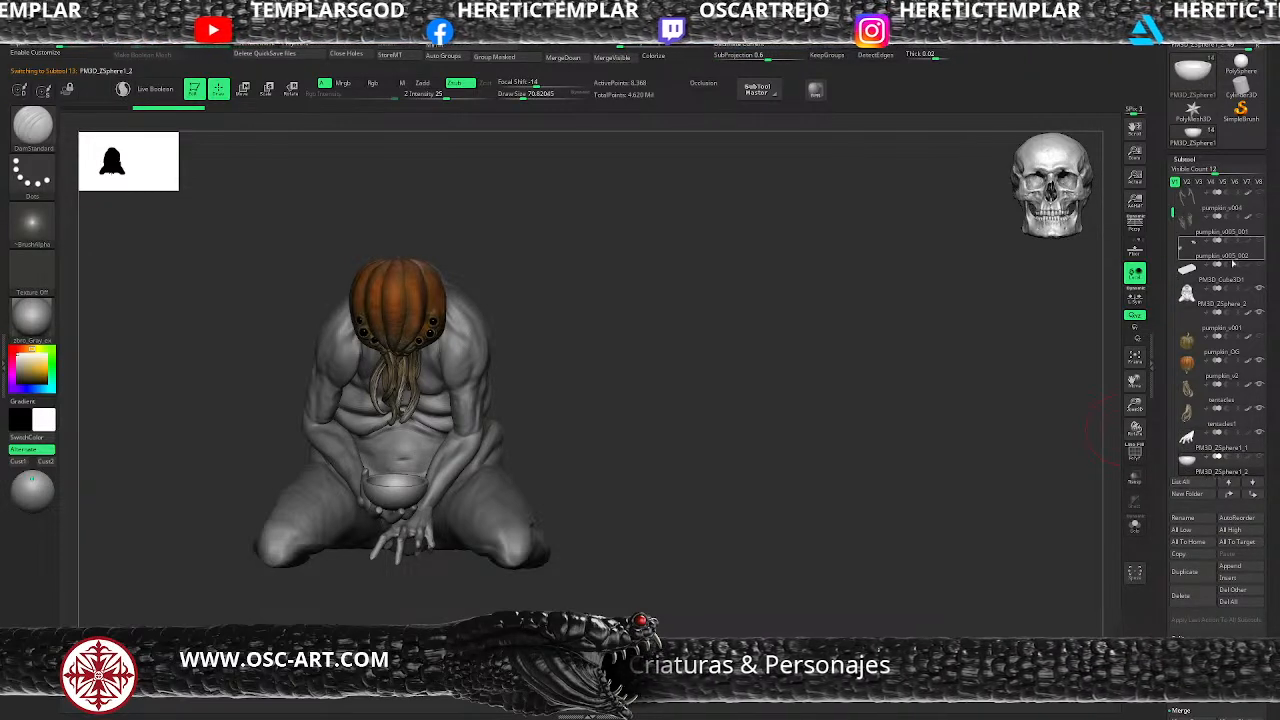
pyautogui.click(1259, 265)
pyautogui.moveTo(862, 334)
pyautogui.mouseDown()
pyautogui.moveTo(883, 346)
pyautogui.moveTo(831, 343)
pyautogui.moveTo(821, 317)
pyautogui.mouseUp()
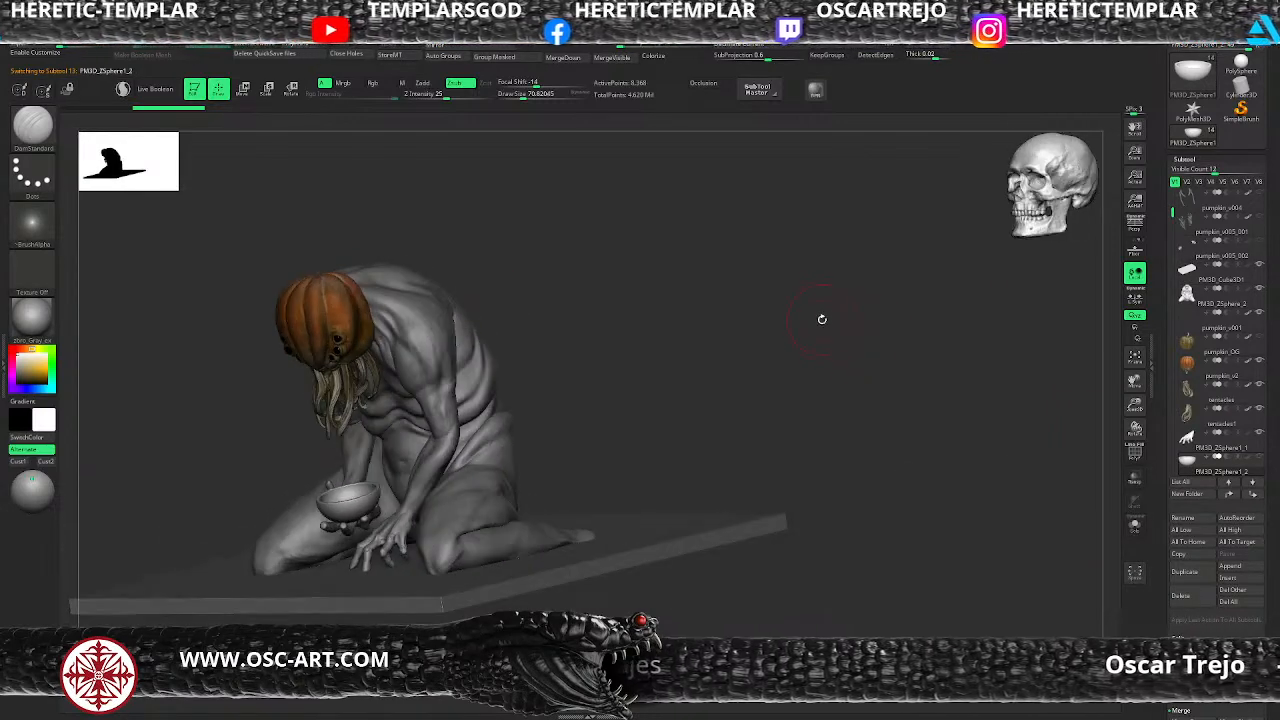
# Step: Examine the pumpkin_v005_001, pumpkin_v004 and pumpkin_v005_002 subtools in turn against the body from several angles
pyautogui.click(1260, 218)
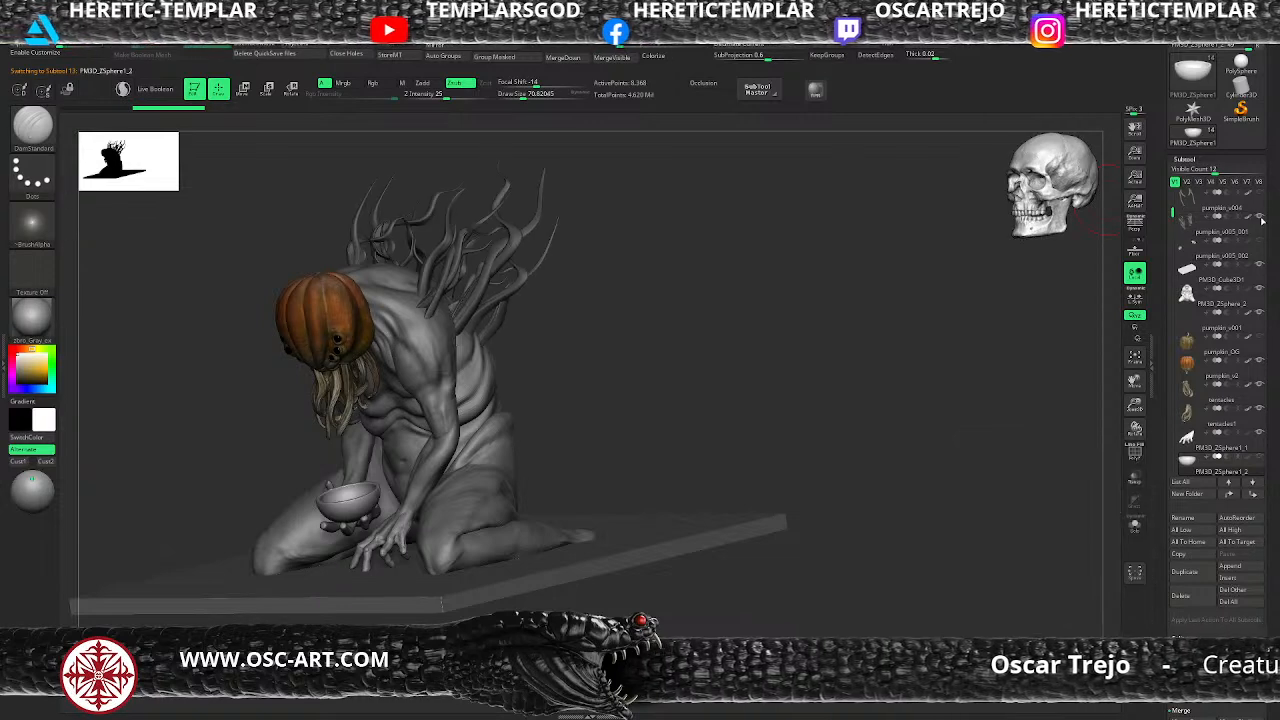
pyautogui.moveTo(845, 300); pyautogui.dragTo(886, 271)
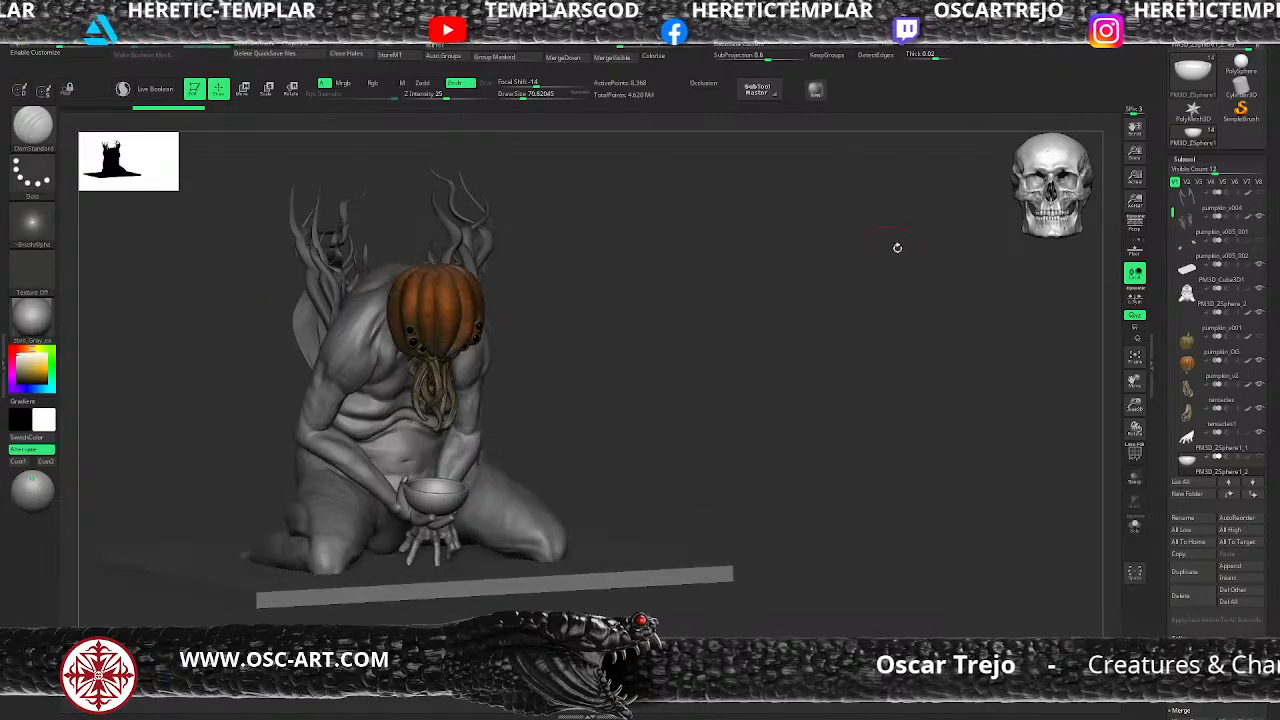
pyautogui.click(1238, 212)
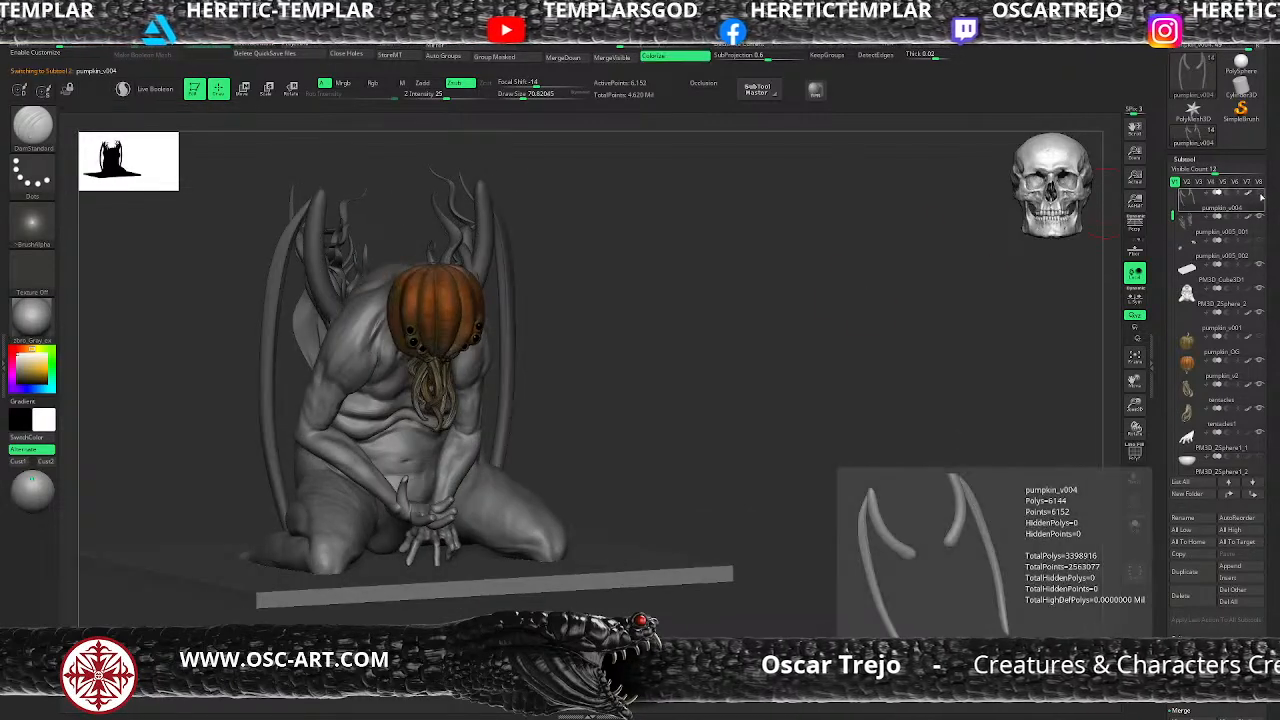
pyautogui.moveTo(818, 311); pyautogui.dragTo(813, 315)
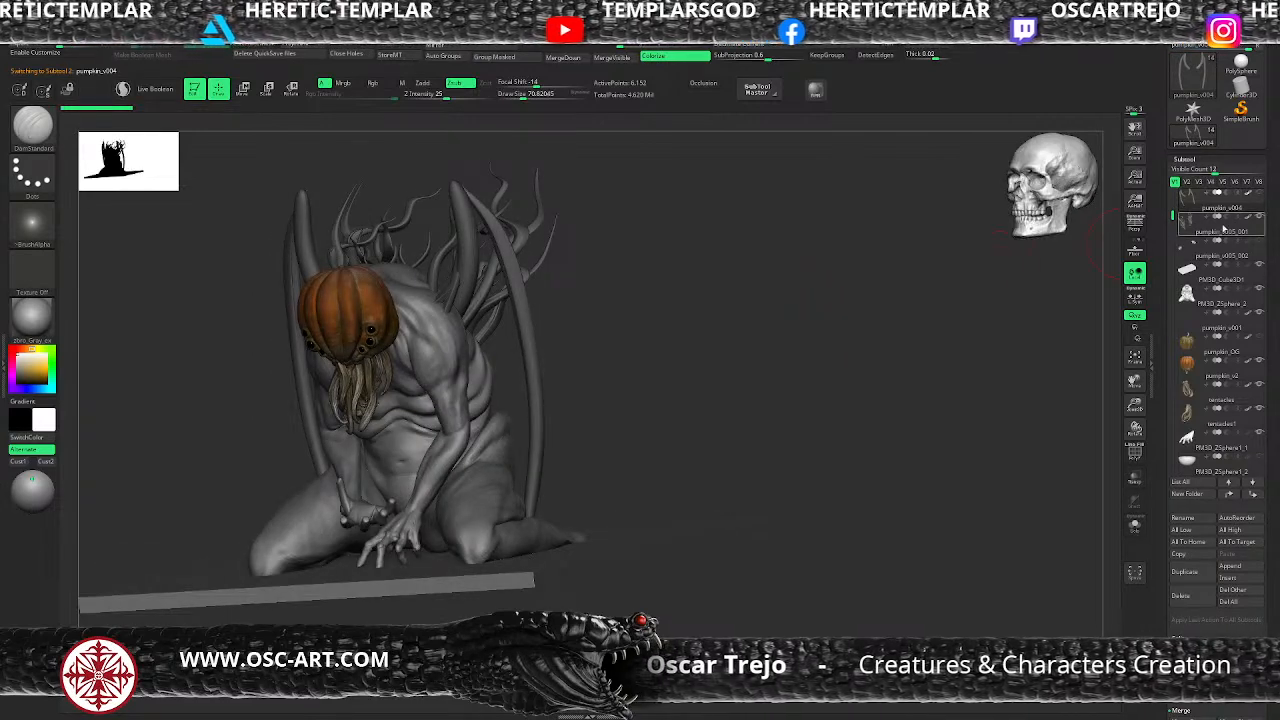
pyautogui.moveTo(1174, 206); pyautogui.dragTo(1174, 195)
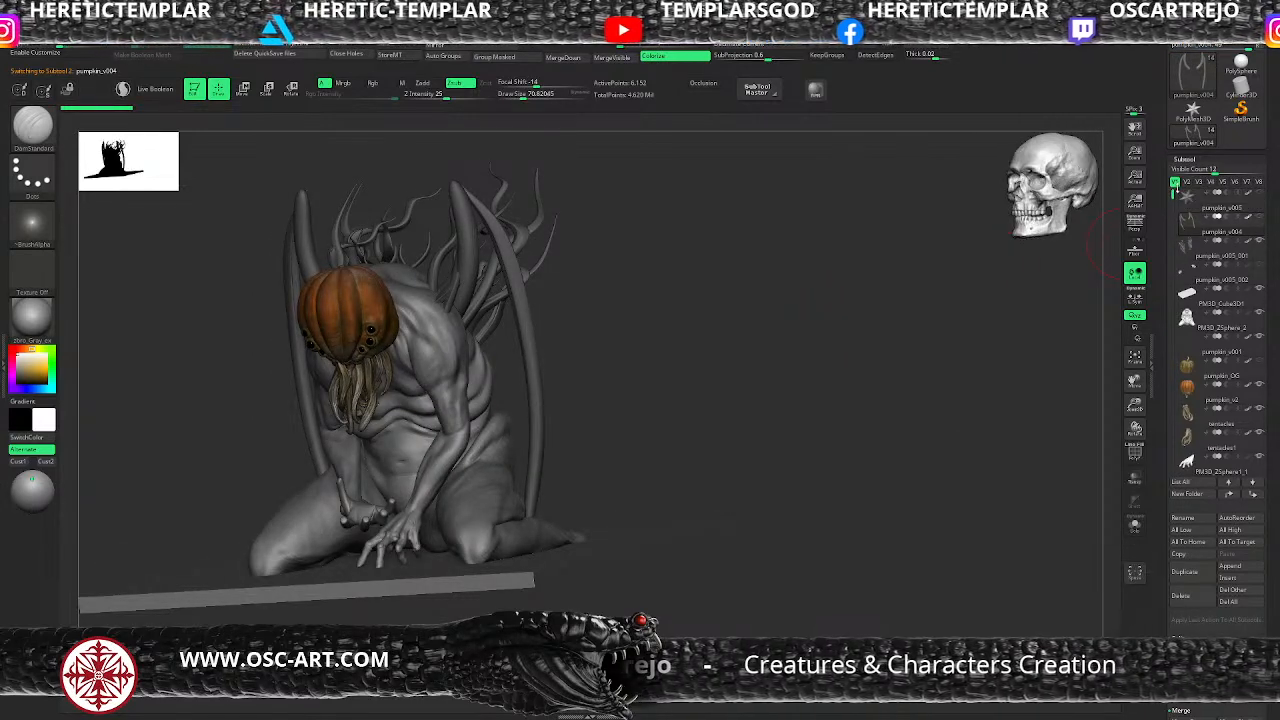
pyautogui.click(1261, 226)
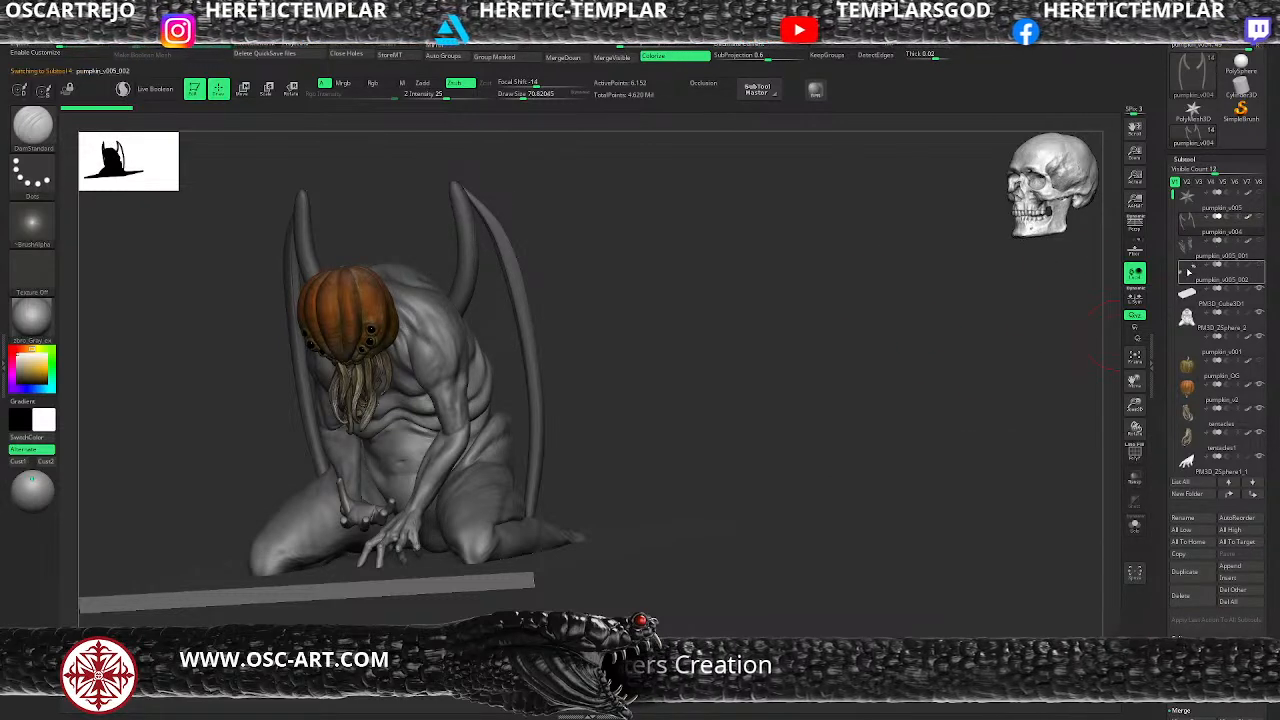
pyautogui.click(1188, 272)
pyautogui.moveTo(847, 358); pyautogui.dragTo(802, 425)
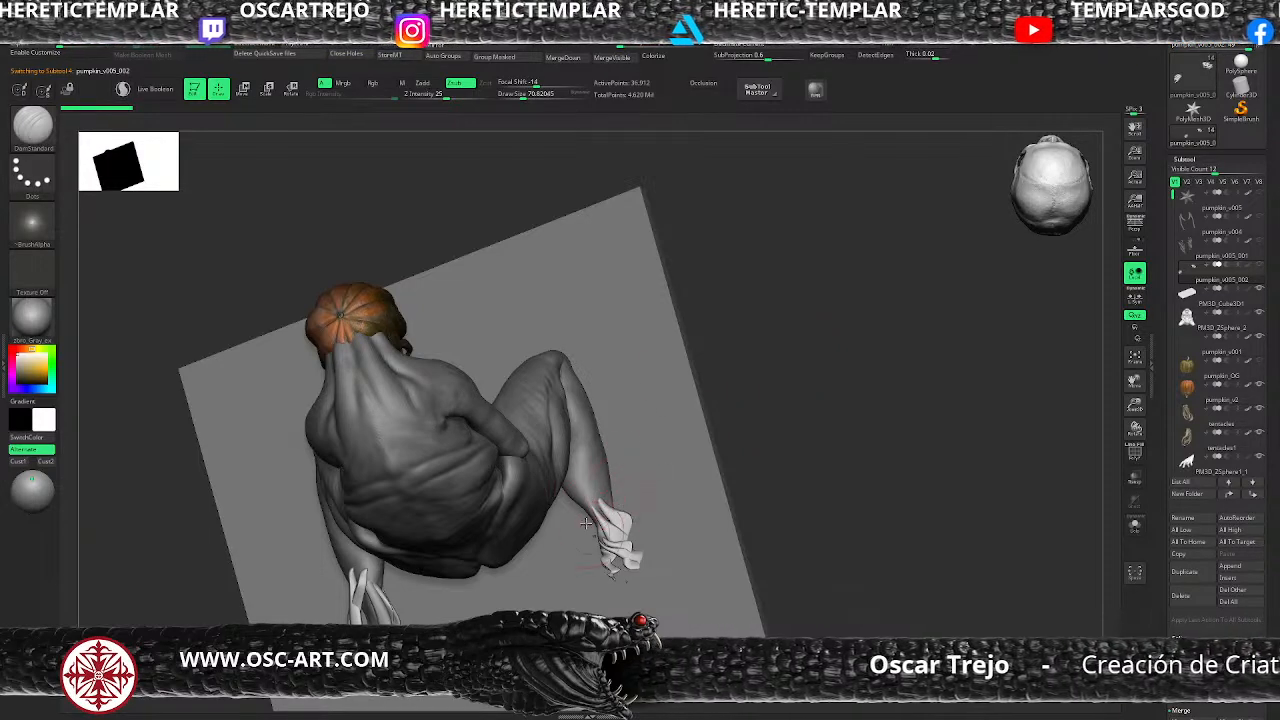
pyautogui.moveTo(742, 391)
pyautogui.mouseDown()
pyautogui.moveTo(857, 323)
pyautogui.moveTo(843, 363)
pyautogui.moveTo(789, 337)
pyautogui.moveTo(739, 366)
pyautogui.mouseUp()
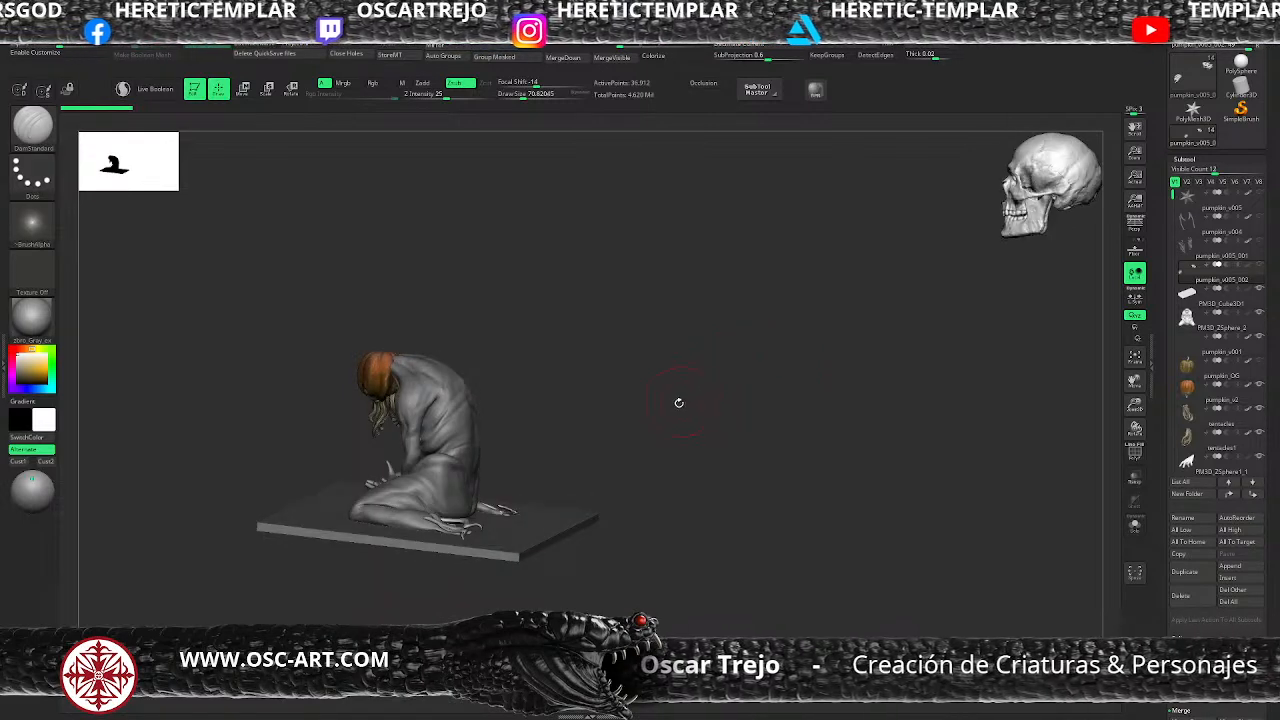
# Step: Make the creature's body the active subtool with the Move brush selected
pyautogui.moveTo(613, 385)
pyautogui.mouseDown()
pyautogui.moveTo(540, 455)
pyautogui.moveTo(540, 515)
pyautogui.mouseUp()
pyautogui.press('b')
pyautogui.press('m')
pyautogui.press('v')
pyautogui.keyDown('alt'); pyautogui.click(504, 494); pyautogui.keyUp('alt')
pyautogui.press('s')
pyautogui.moveTo(604, 491); pyautogui.dragTo(564, 510)
pyautogui.moveTo(633, 472); pyautogui.dragTo(582, 484)
pyautogui.hotkey('ctrl', 'z')
pyautogui.hotkey('ctrl', 'z')
# Step: Reshape the silhouette of the back and waist with the Move brush at draw sizes of about 132 and 112
pyautogui.keyDown('shift'); pyautogui.moveTo(689, 440); pyautogui.dragTo(610, 488); pyautogui.keyUp('shift')
pyautogui.moveTo(771, 426)
pyautogui.mouseDown()
pyautogui.moveTo(545, 513)
pyautogui.moveTo(522, 497)
pyautogui.moveTo(563, 425)
pyautogui.moveTo(541, 459)
pyautogui.moveTo(487, 471)
pyautogui.moveTo(555, 466)
pyautogui.moveTo(568, 429)
pyautogui.mouseUp()
pyautogui.press('s')
pyautogui.press('[')
pyautogui.press('s')
pyautogui.press('s')
pyautogui.moveTo(534, 337); pyautogui.dragTo(540, 337)
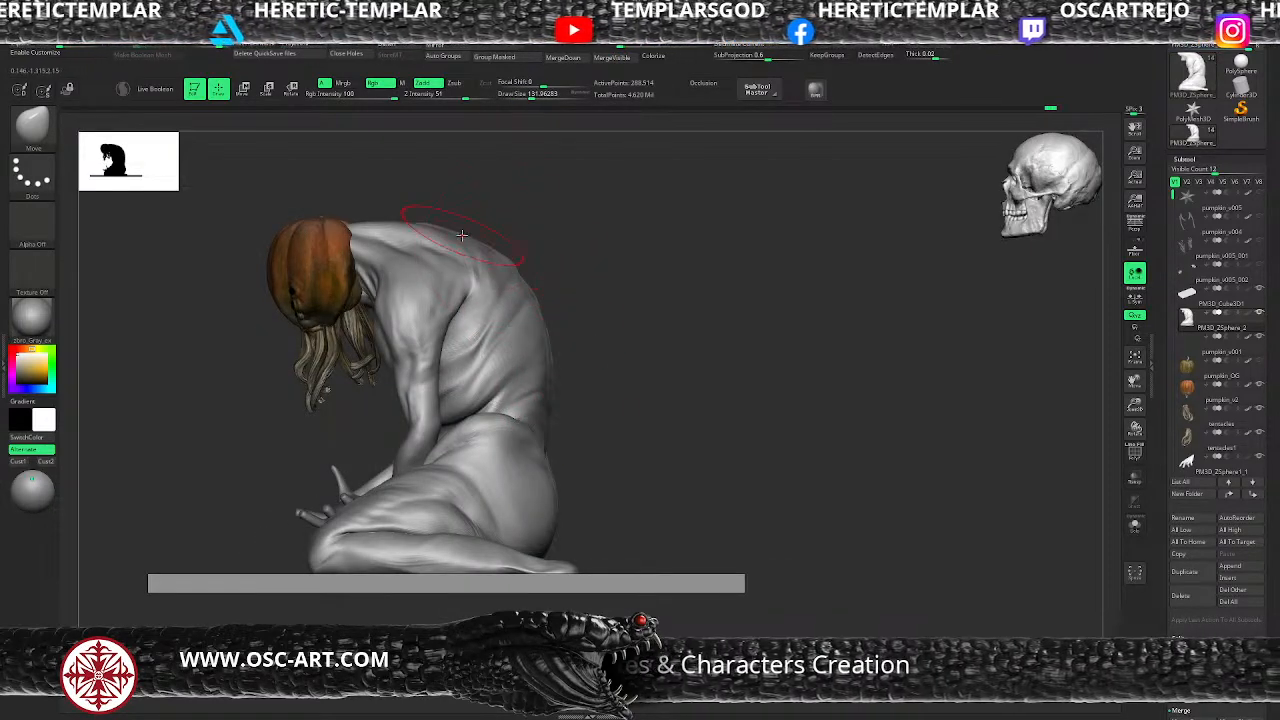
pyautogui.keyDown('alt'); pyautogui.moveTo(520, 223); pyautogui.dragTo(548, 331); pyautogui.keyUp('alt')
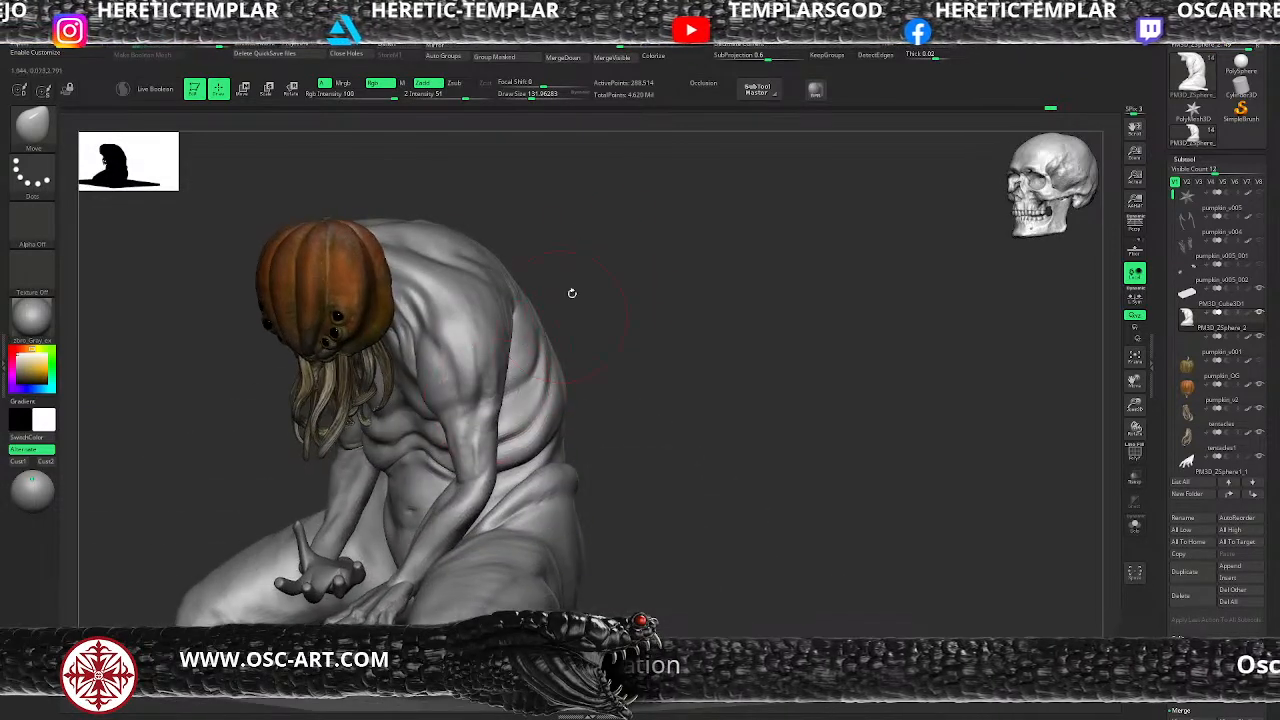
pyautogui.moveTo(680, 445); pyautogui.dragTo(472, 451)
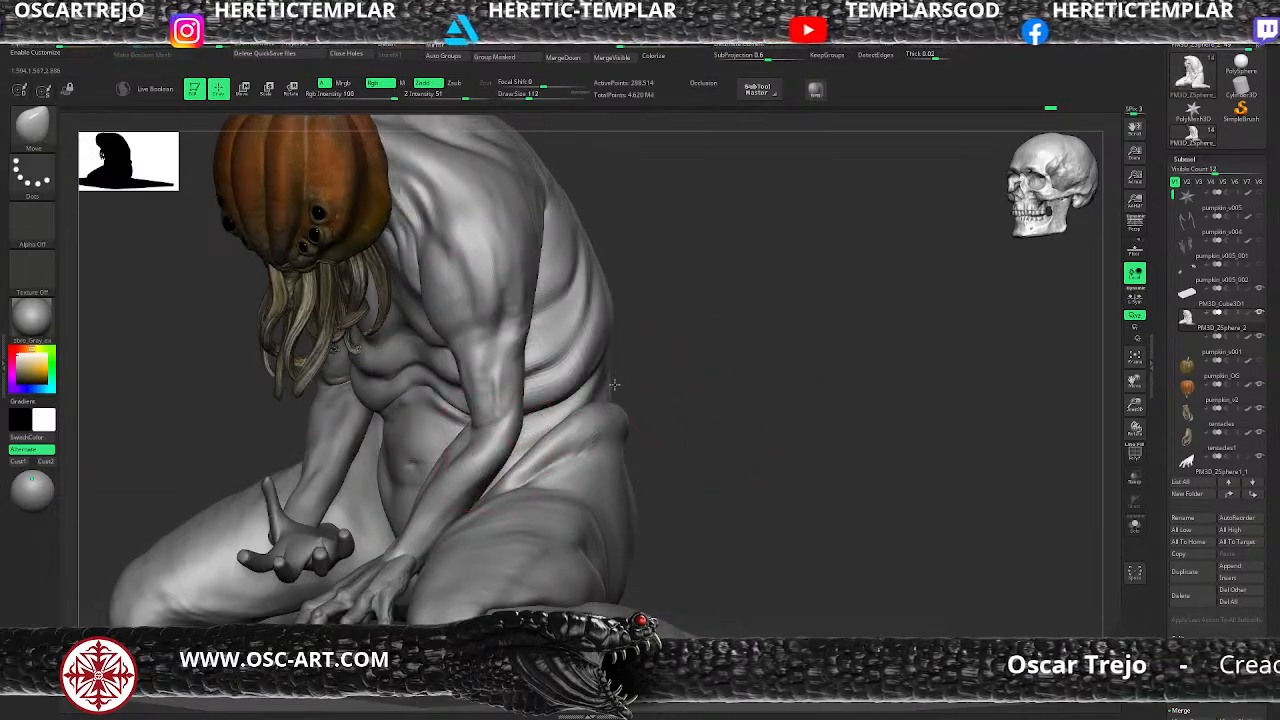
pyautogui.keyDown('alt'); pyautogui.moveTo(613, 379); pyautogui.dragTo(645, 385); pyautogui.keyUp('alt')
pyautogui.keyDown('alt'); pyautogui.moveTo(643, 287); pyautogui.dragTo(616, 268); pyautogui.keyUp('alt')
pyautogui.moveTo(616, 268)
pyautogui.keyDown('alt'); pyautogui.mouseDown()
pyautogui.moveTo(617, 351)
pyautogui.moveTo(635, 341)
pyautogui.moveTo(526, 307)
pyautogui.mouseUp(); pyautogui.keyUp('alt')
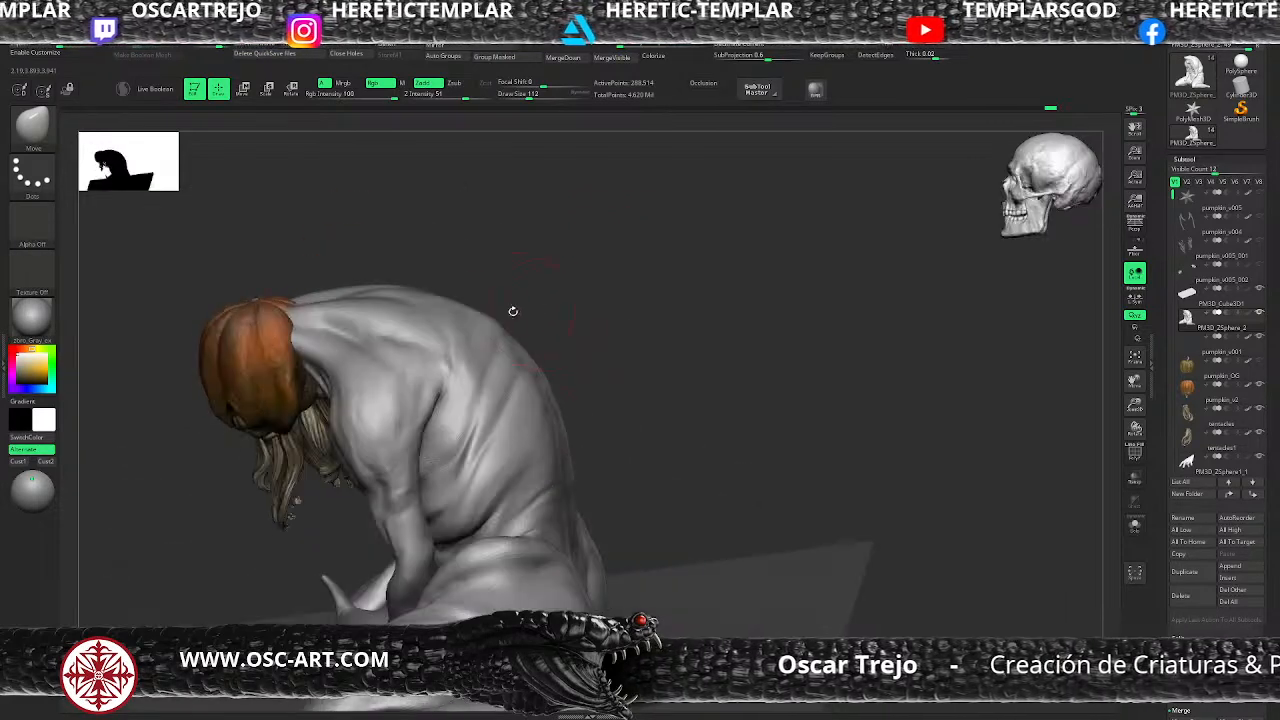
# Step: Carve the crease behind the armpit with DamStandard at a draw size of about 51
pyautogui.press('b')
pyautogui.press('m')
pyautogui.press('t')
pyautogui.press('b')
pyautogui.press('d')
pyautogui.press('s')
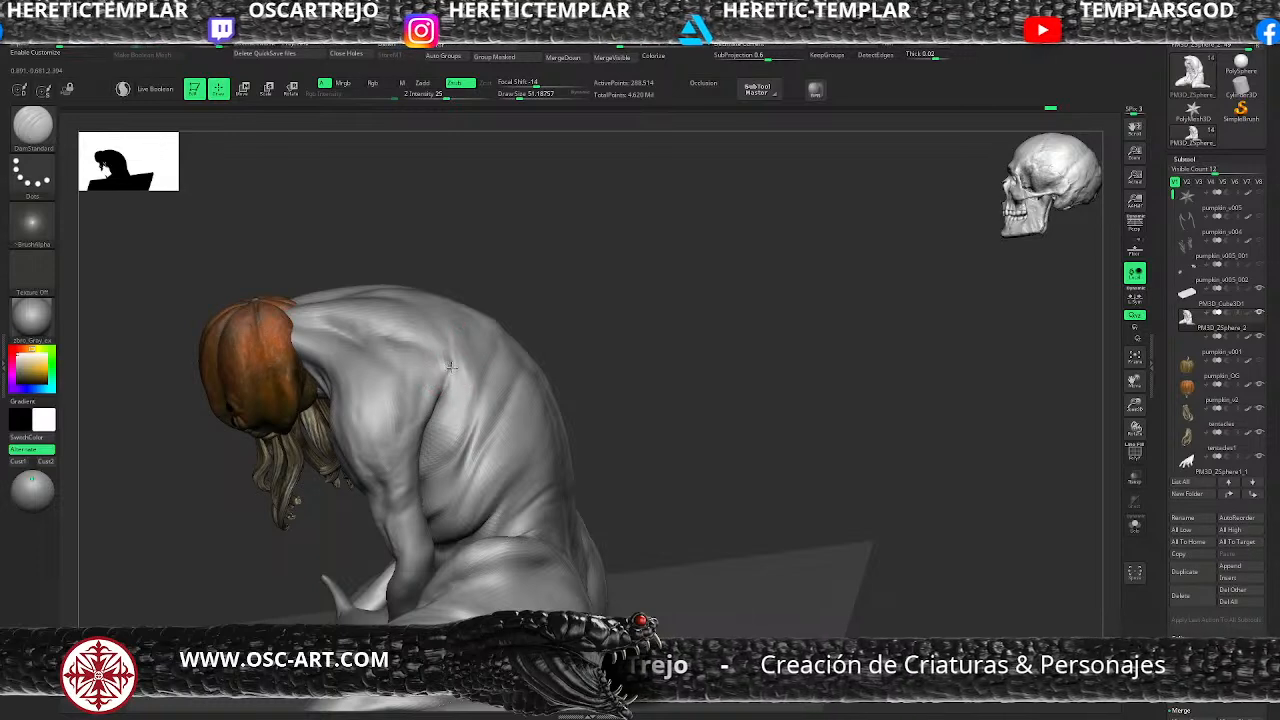
pyautogui.moveTo(450, 373); pyautogui.dragTo(448, 374)
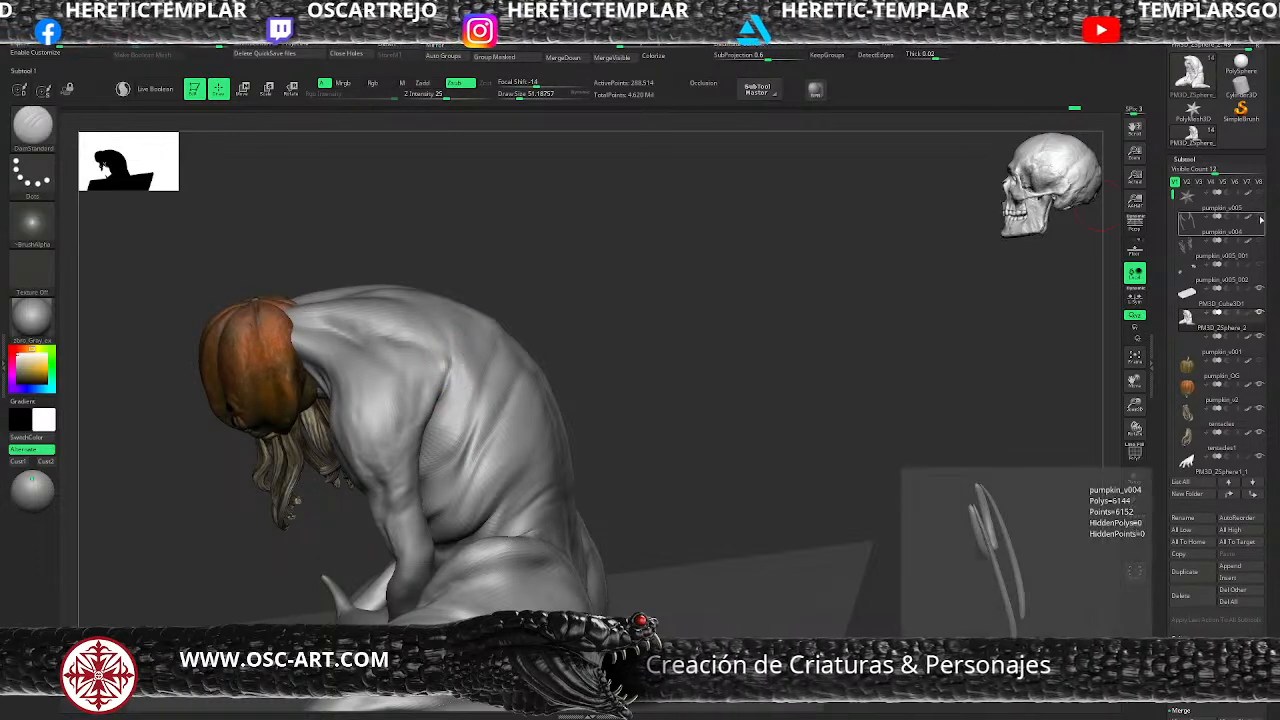
# Step: Show the pumpkin_v004 horns briefly to compare them with the body, hide them again and select the upturned hand
pyautogui.click(1260, 217)
pyautogui.keyDown('alt'); pyautogui.moveTo(761, 295); pyautogui.dragTo(686, 405); pyautogui.keyUp('alt')
pyautogui.click(1260, 217)
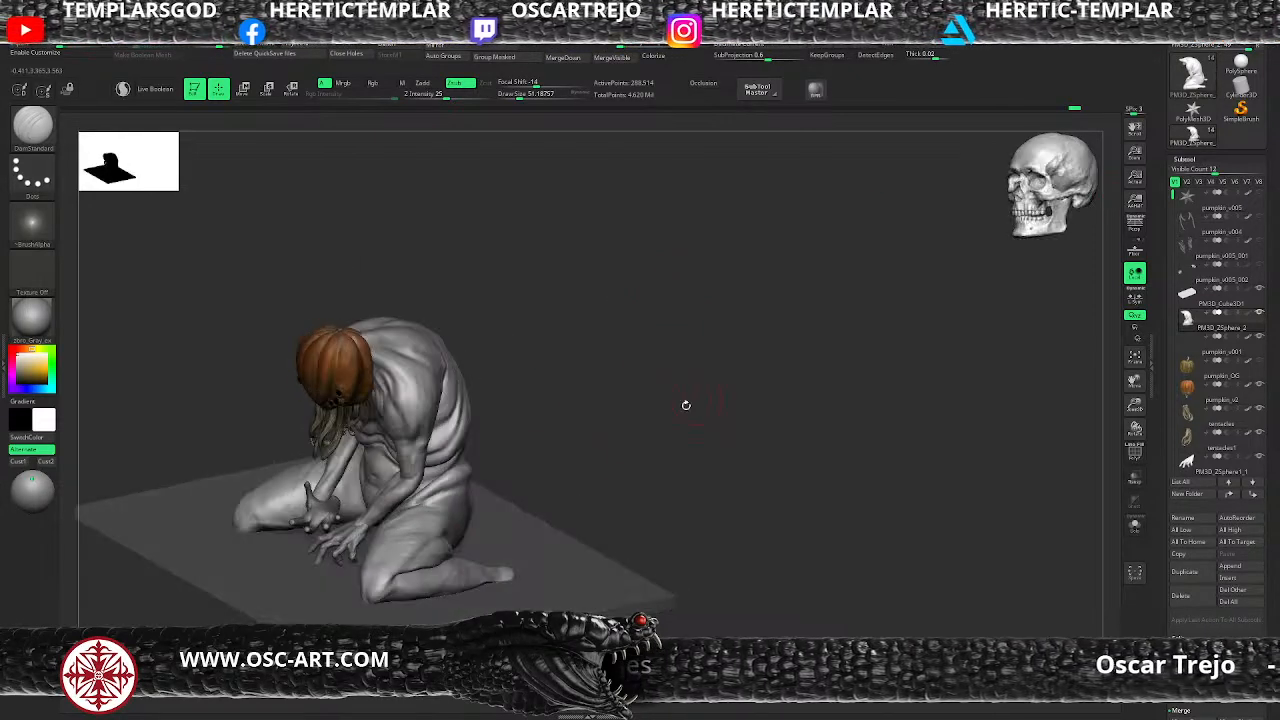
pyautogui.keyDown('alt'); pyautogui.click(315, 524); pyautogui.keyUp('alt')
pyautogui.moveTo(578, 371)
pyautogui.mouseDown()
pyautogui.moveTo(706, 340)
pyautogui.moveTo(682, 325)
pyautogui.mouseUp()
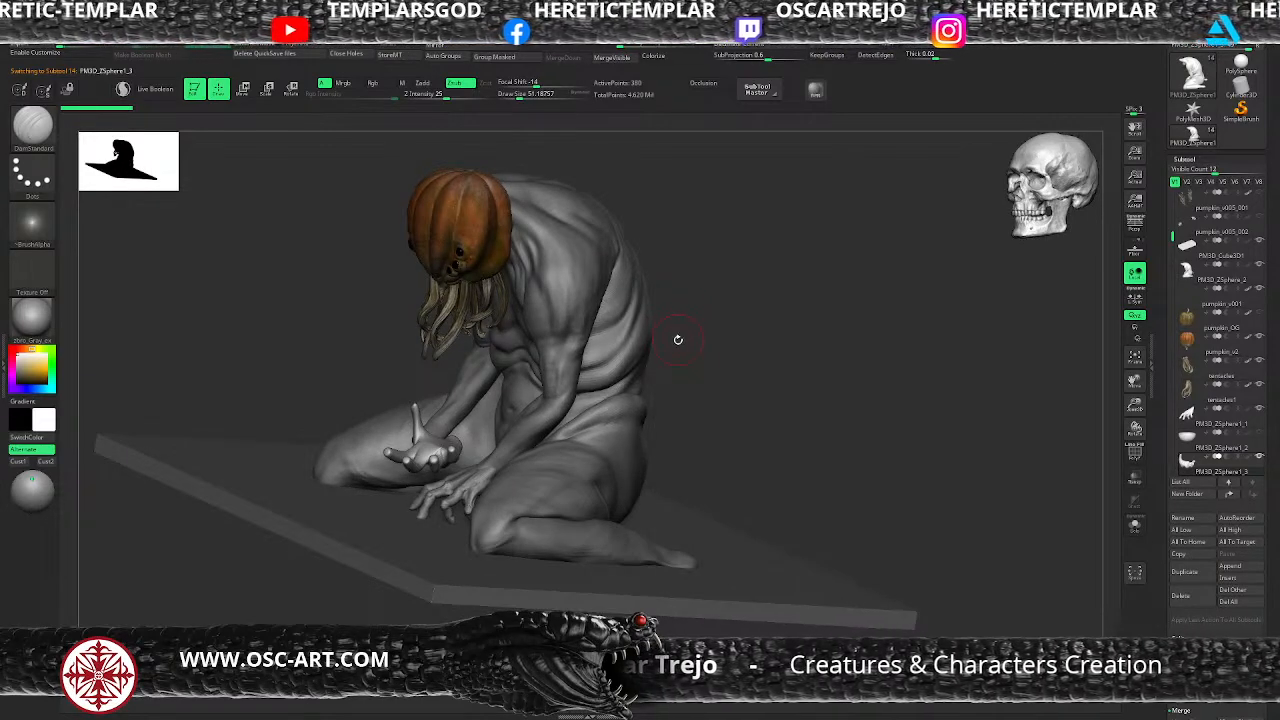
# Step: Reshape the body's neck and upper back behind the pumpkin head with the Move brush at a draw size of about 104
pyautogui.moveTo(721, 303); pyautogui.dragTo(354, 325)
pyautogui.moveTo(523, 199); pyautogui.dragTo(434, 253)
pyautogui.keyDown('alt'); pyautogui.moveTo(607, 240); pyautogui.dragTo(591, 378); pyautogui.keyUp('alt')
pyautogui.press('b')
pyautogui.press('m')
pyautogui.press('v')
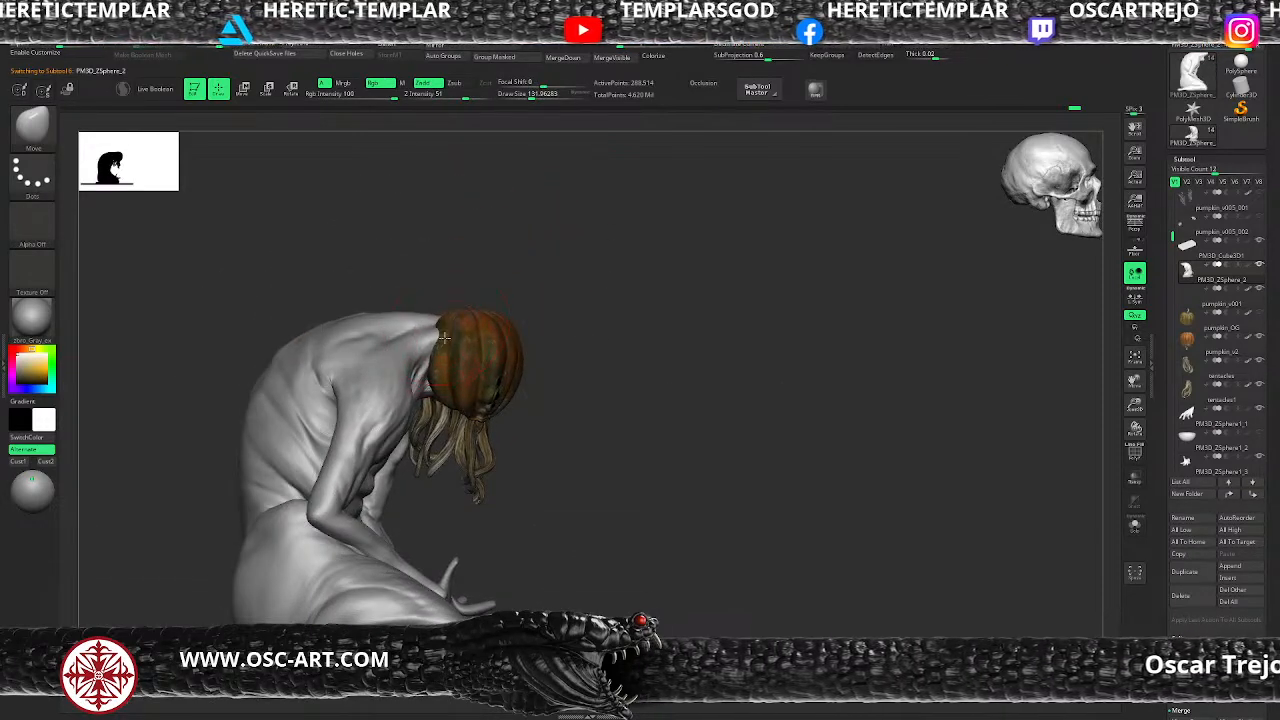
pyautogui.press('s')
pyautogui.moveTo(441, 343); pyautogui.dragTo(438, 343)
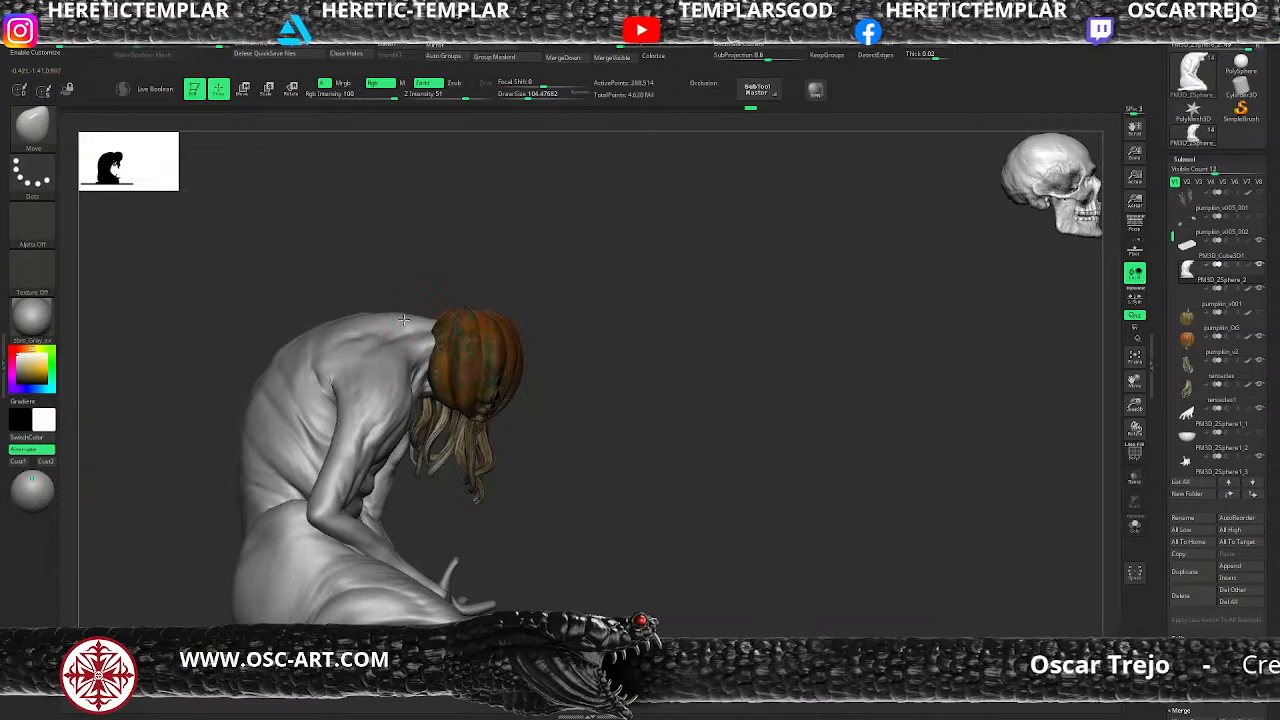
pyautogui.moveTo(520, 301); pyautogui.dragTo(440, 370)
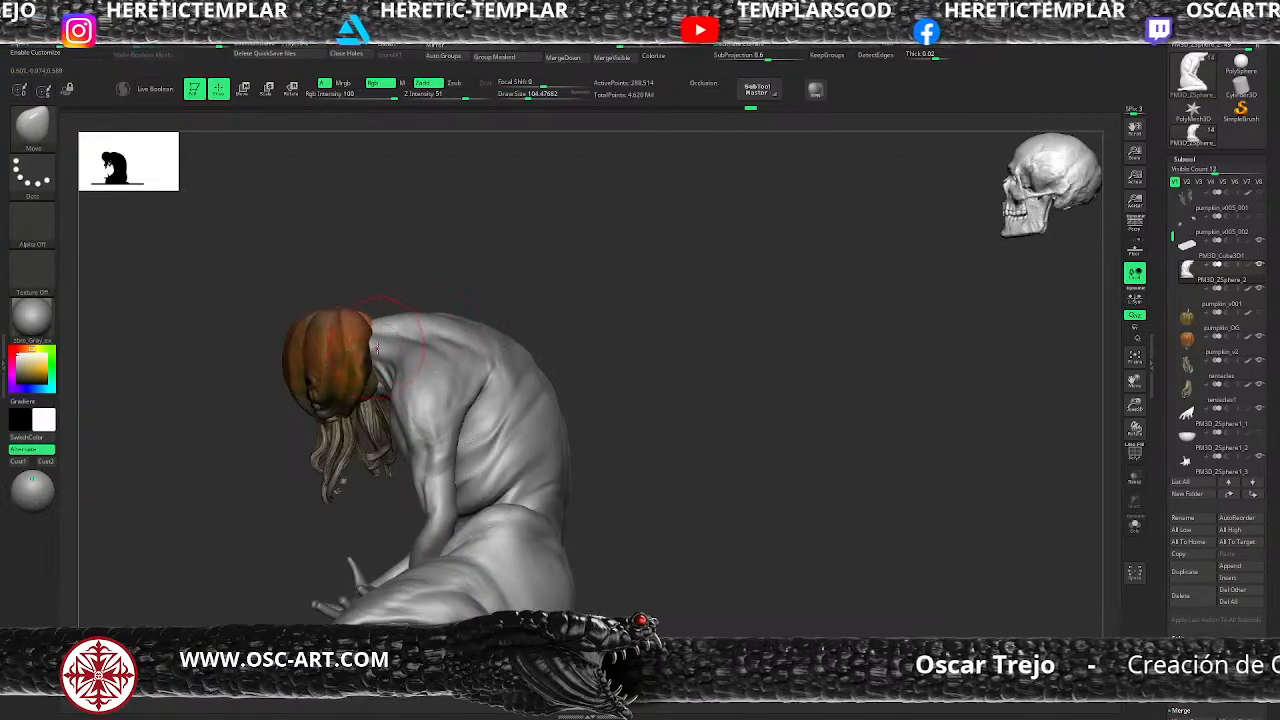
pyautogui.moveTo(489, 274); pyautogui.dragTo(563, 371)
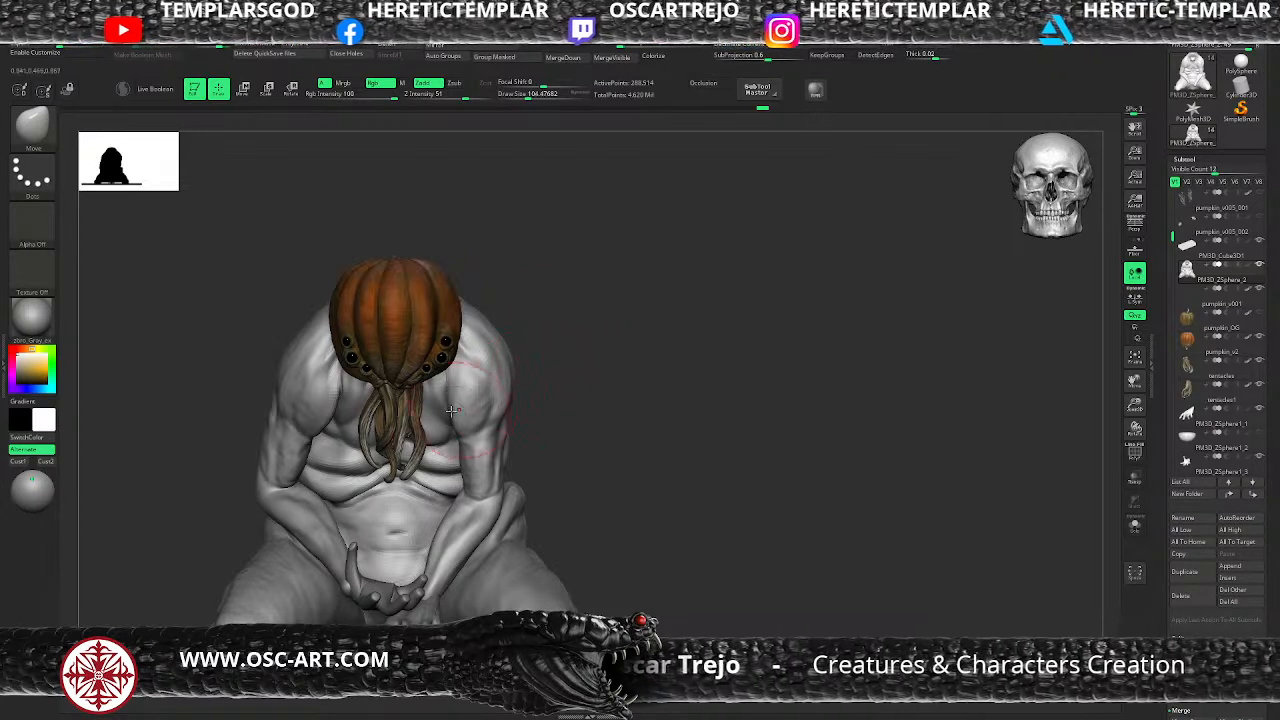
# Step: Smooth the front of the shoulder beside the face tentacles and refine its form at an adjusted draw size
pyautogui.press('shift')
pyautogui.keyDown('shift'); pyautogui.moveTo(444, 387); pyautogui.dragTo(447, 411); pyautogui.keyUp('shift')
pyautogui.moveTo(578, 376); pyautogui.dragTo(441, 355)
pyautogui.press('2')
pyautogui.press('3')
pyautogui.press('s')
pyautogui.moveTo(417, 387)
pyautogui.mouseDown()
pyautogui.moveTo(428, 412)
pyautogui.moveTo(460, 388)
pyautogui.moveTo(457, 347)
pyautogui.moveTo(461, 371)
pyautogui.mouseUp()
# Step: Build up muscle volume on the front of the shoulder with ClayBuildup at a draw size of about 90
pyautogui.press('shift')
pyautogui.press('2')
pyautogui.press('s')
pyautogui.press('1')
pyautogui.press('s')
pyautogui.press('2')
pyautogui.press('s')
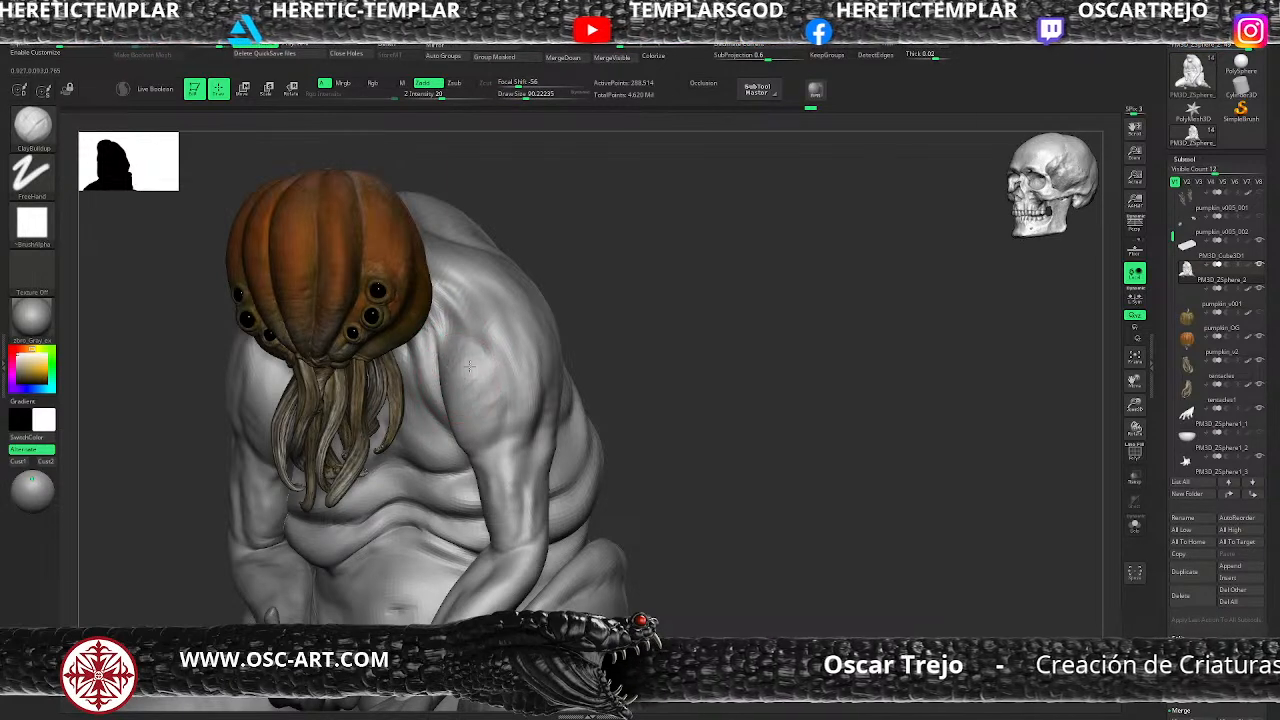
pyautogui.moveTo(489, 414); pyautogui.dragTo(484, 442)
pyautogui.press('s')
pyautogui.moveTo(482, 392)
pyautogui.mouseDown()
pyautogui.moveTo(469, 414)
pyautogui.moveTo(478, 444)
pyautogui.moveTo(462, 410)
pyautogui.mouseUp()
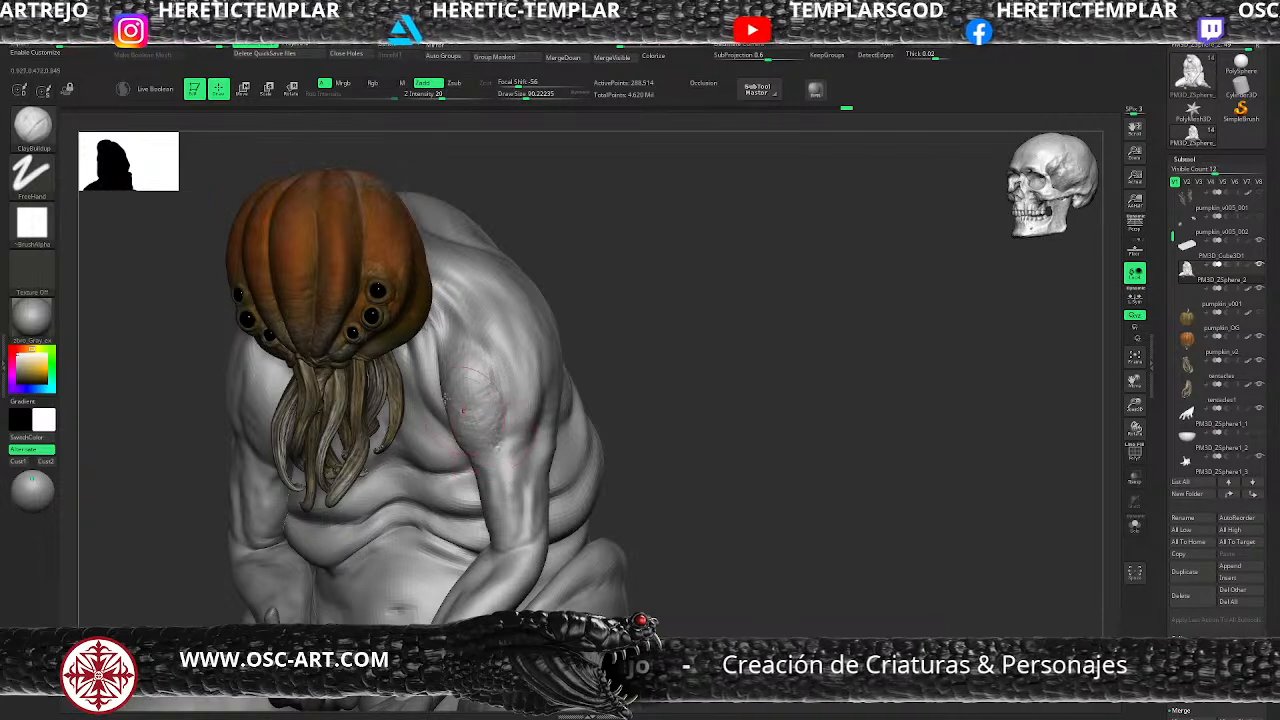
# Step: Give ClayBuildup a gradient alpha and continue shaping the shoulder with it
pyautogui.click(50, 226)
pyautogui.click(355, 284)
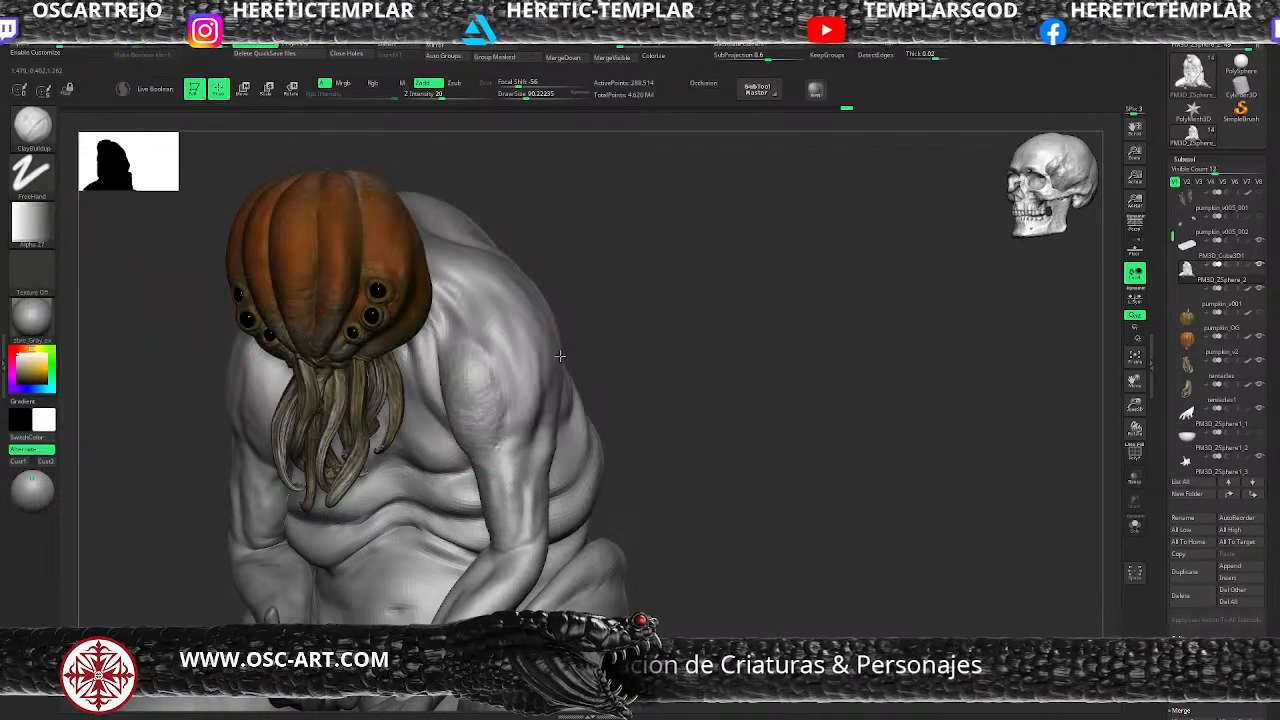
pyautogui.moveTo(598, 335); pyautogui.dragTo(565, 338)
pyautogui.press('s')
pyautogui.moveTo(456, 342); pyautogui.dragTo(452, 342)
pyautogui.press('b')
pyautogui.press('d')
pyautogui.press('s')
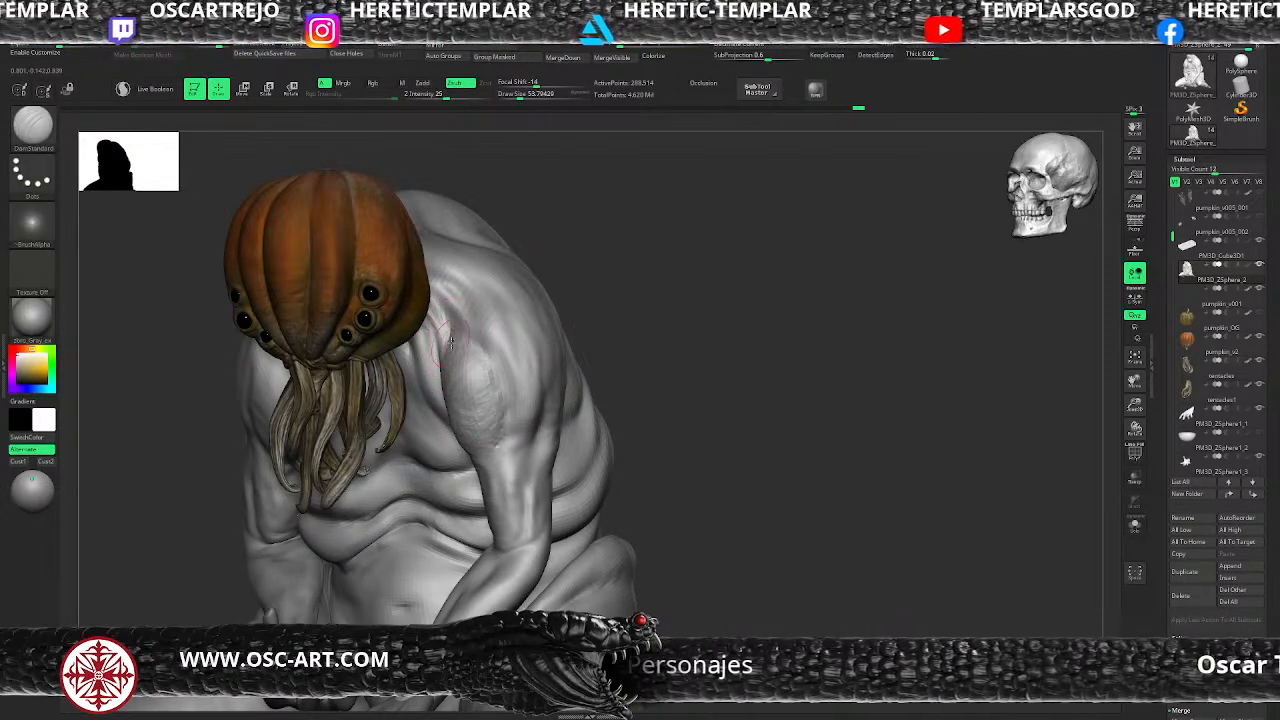
# Step: Add muscle strokes along the deltoid and upper arm with ClayBuildup at draw sizes of about 78 and 97
pyautogui.press('b')
pyautogui.press('c')
pyautogui.press('b')
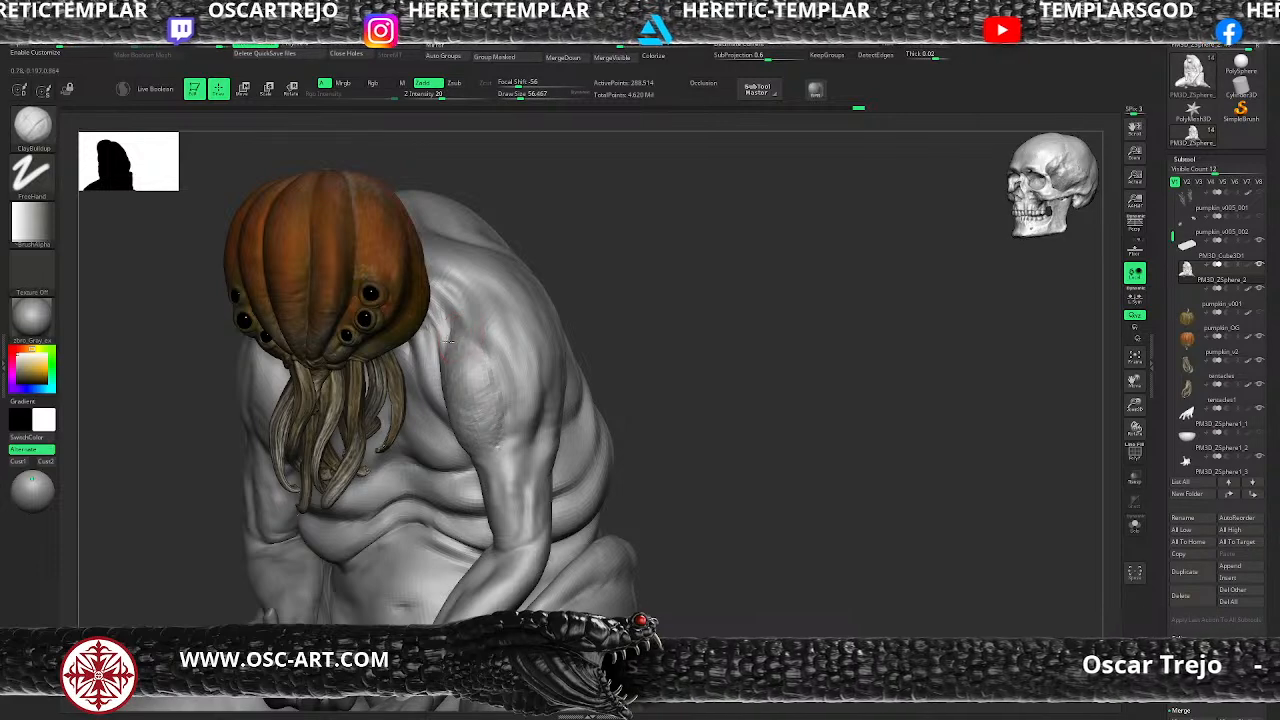
pyautogui.moveTo(454, 353); pyautogui.dragTo(468, 352)
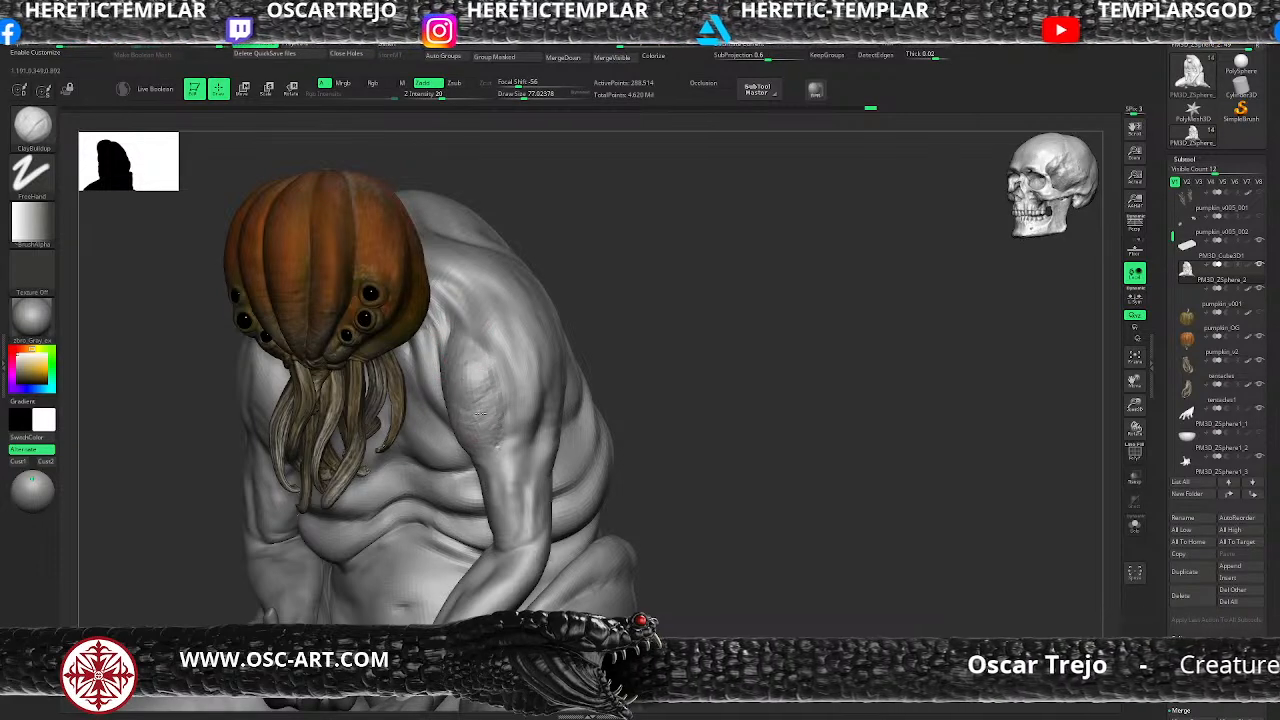
pyautogui.moveTo(490, 459); pyautogui.dragTo(520, 338)
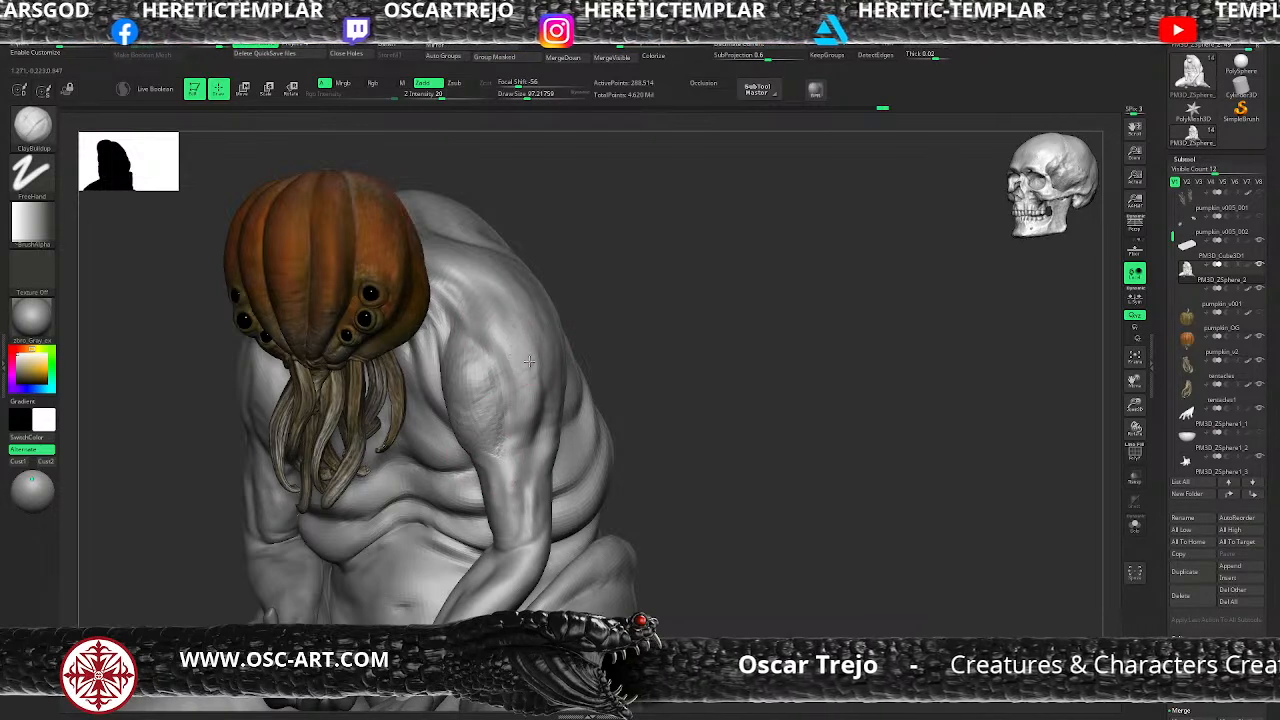
pyautogui.moveTo(528, 443); pyautogui.dragTo(520, 451)
# Step: Layer further ClayBuildup strokes over the outer and upper shoulder, raising the draw size to about 97
pyautogui.press('s')
pyautogui.press(']')
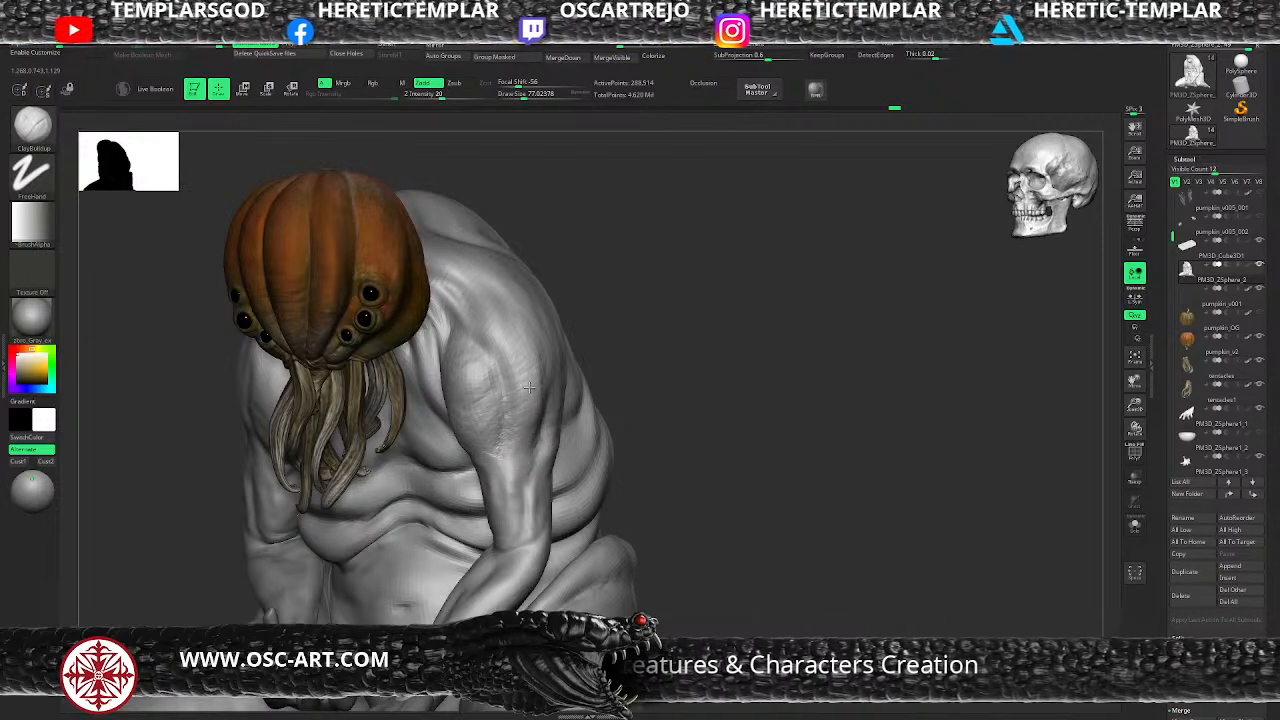
pyautogui.moveTo(520, 342); pyautogui.dragTo(502, 334)
pyautogui.press(']')
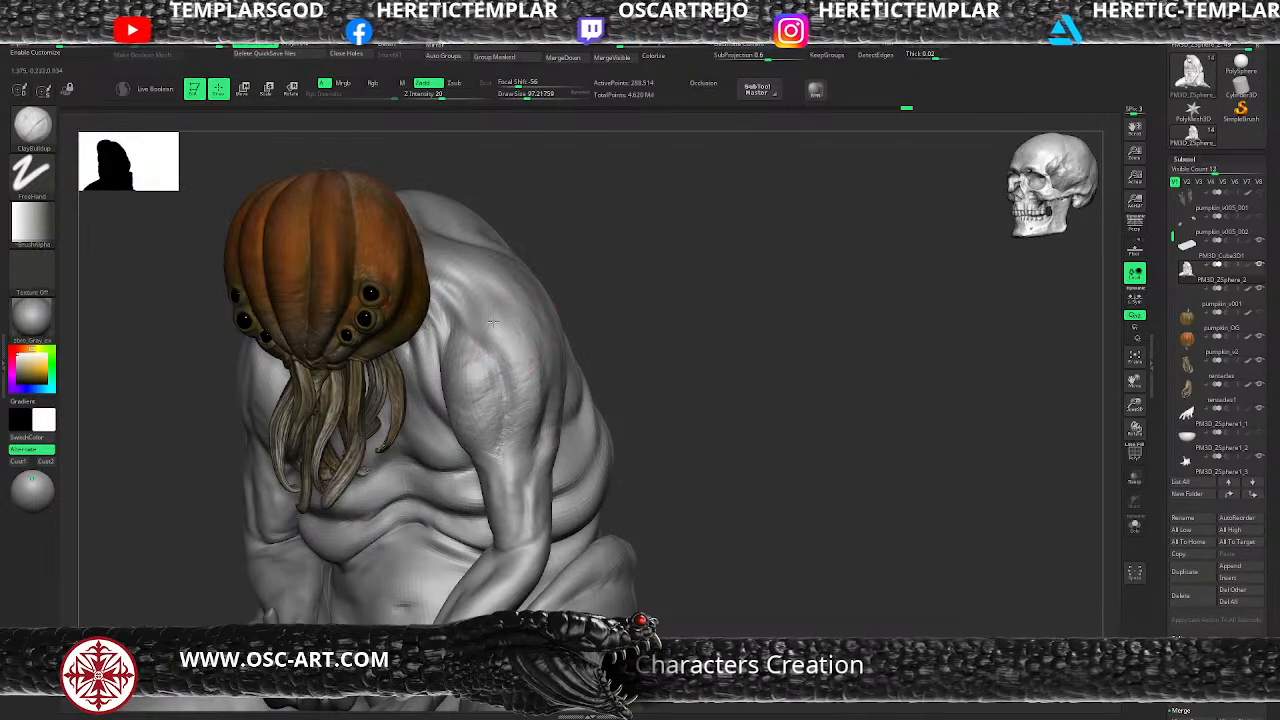
pyautogui.press('s')
pyautogui.moveTo(512, 366); pyautogui.dragTo(508, 367)
# Step: Subdivide the body mesh and sculpt finer muscle strokes on the deltoid with ClayBuildup at a draw size of about 108
pyautogui.press('d')
pyautogui.press(']')
pyautogui.press(']')
pyautogui.moveTo(502, 331)
pyautogui.mouseDown()
pyautogui.moveTo(523, 338)
pyautogui.moveTo(522, 390)
pyautogui.mouseUp()
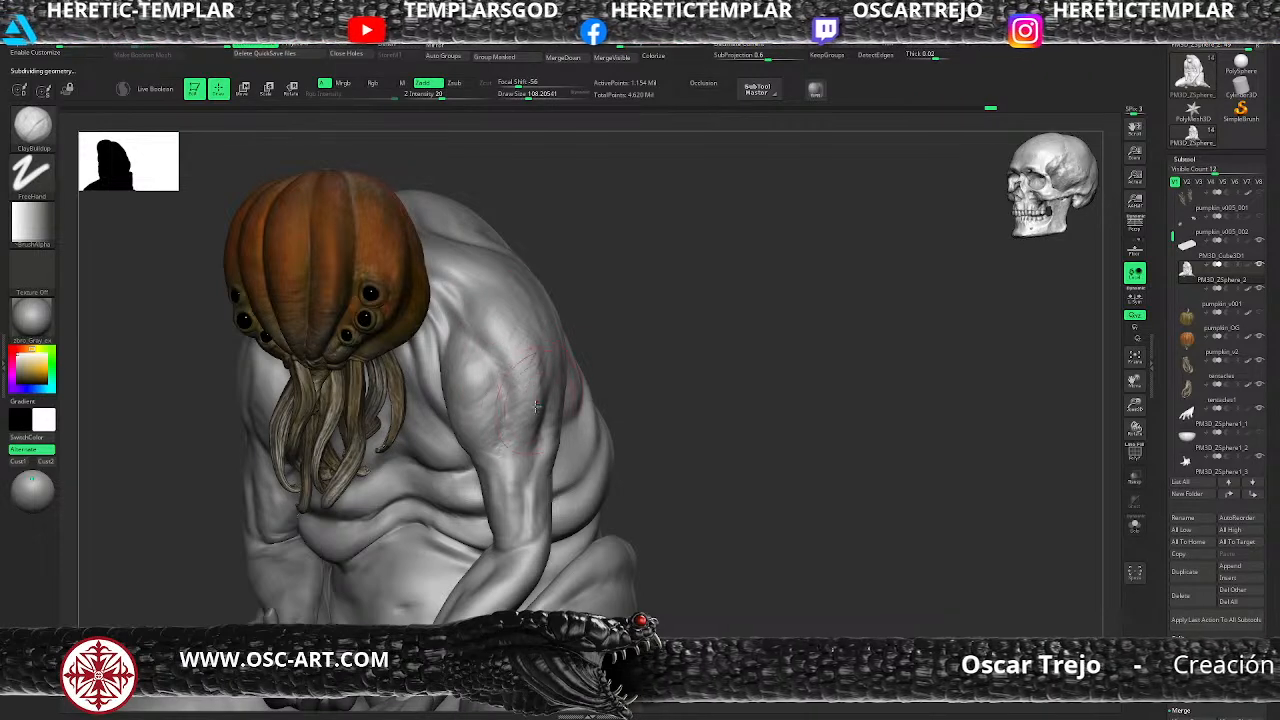
pyautogui.moveTo(504, 341); pyautogui.dragTo(496, 425)
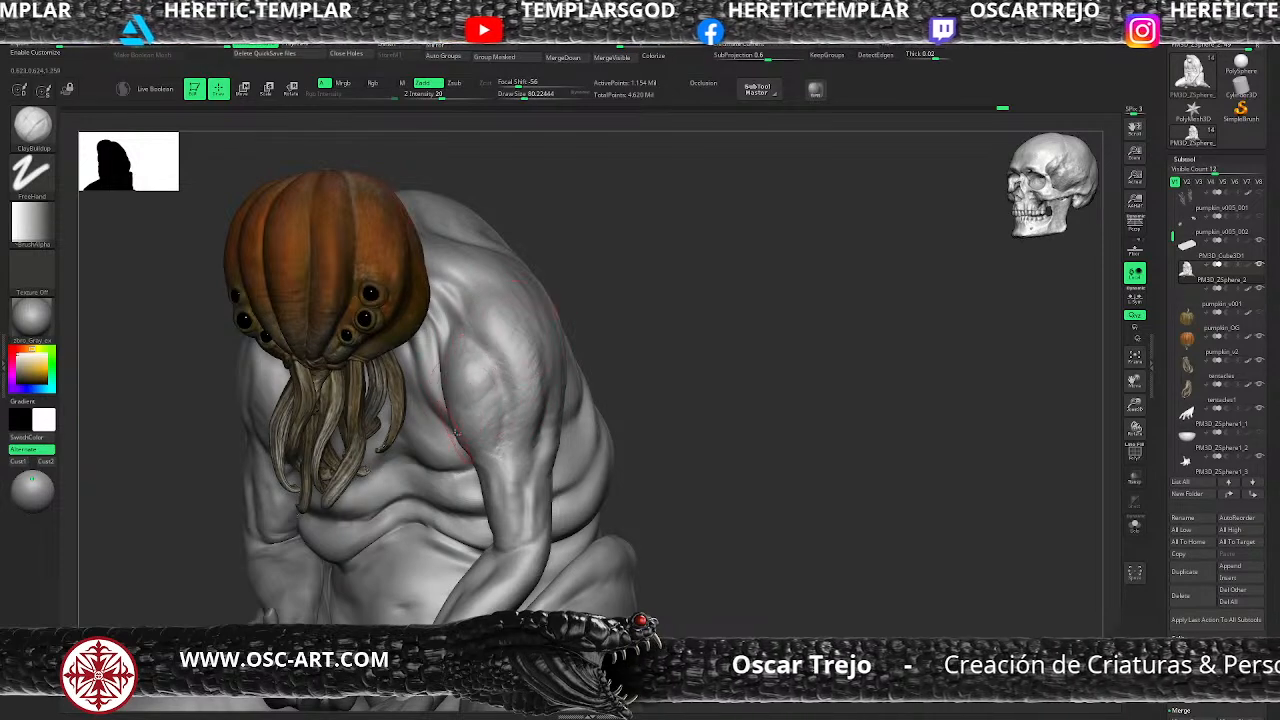
# Step: Lower the body mesh by two subdivision levels for broader shaping of the shoulder
pyautogui.press('b')
pyautogui.press('m')
pyautogui.press('v')
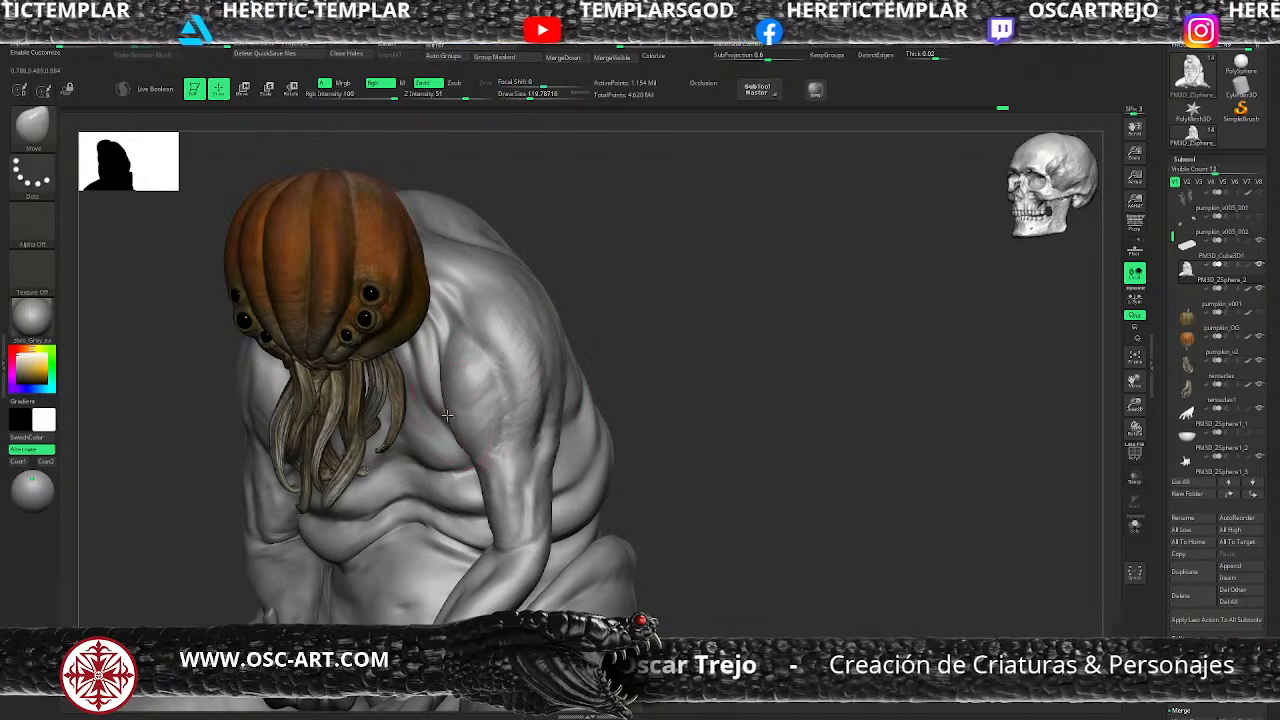
pyautogui.moveTo(651, 394); pyautogui.dragTo(535, 312)
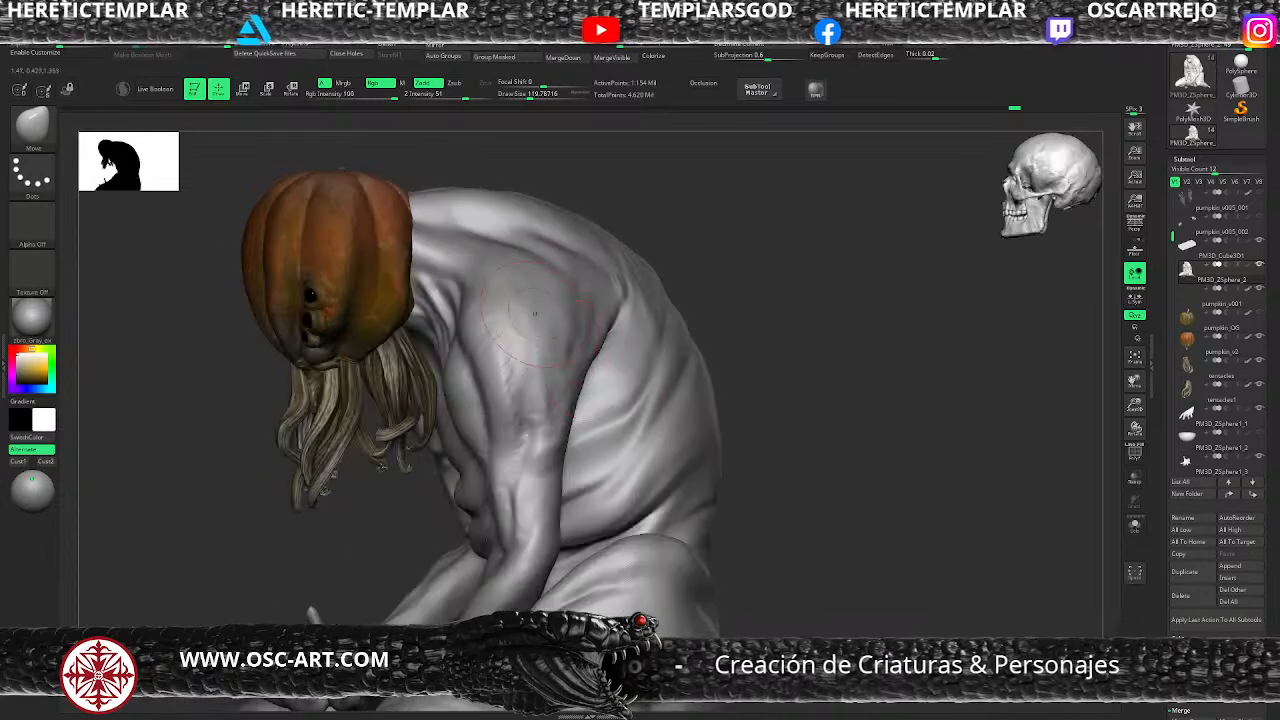
pyautogui.press('b')
pyautogui.press('d')
pyautogui.press('s')
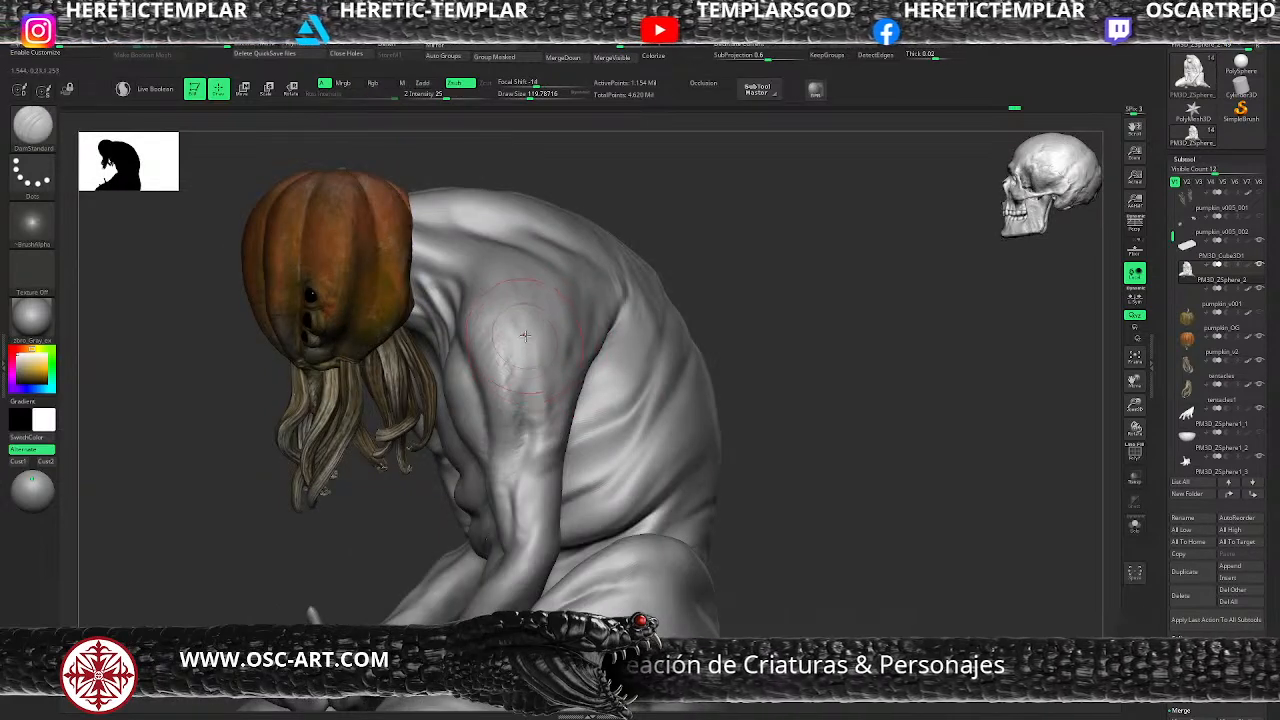
pyautogui.hotkey('shift', 'd')
pyautogui.hotkey('shift', 'd')
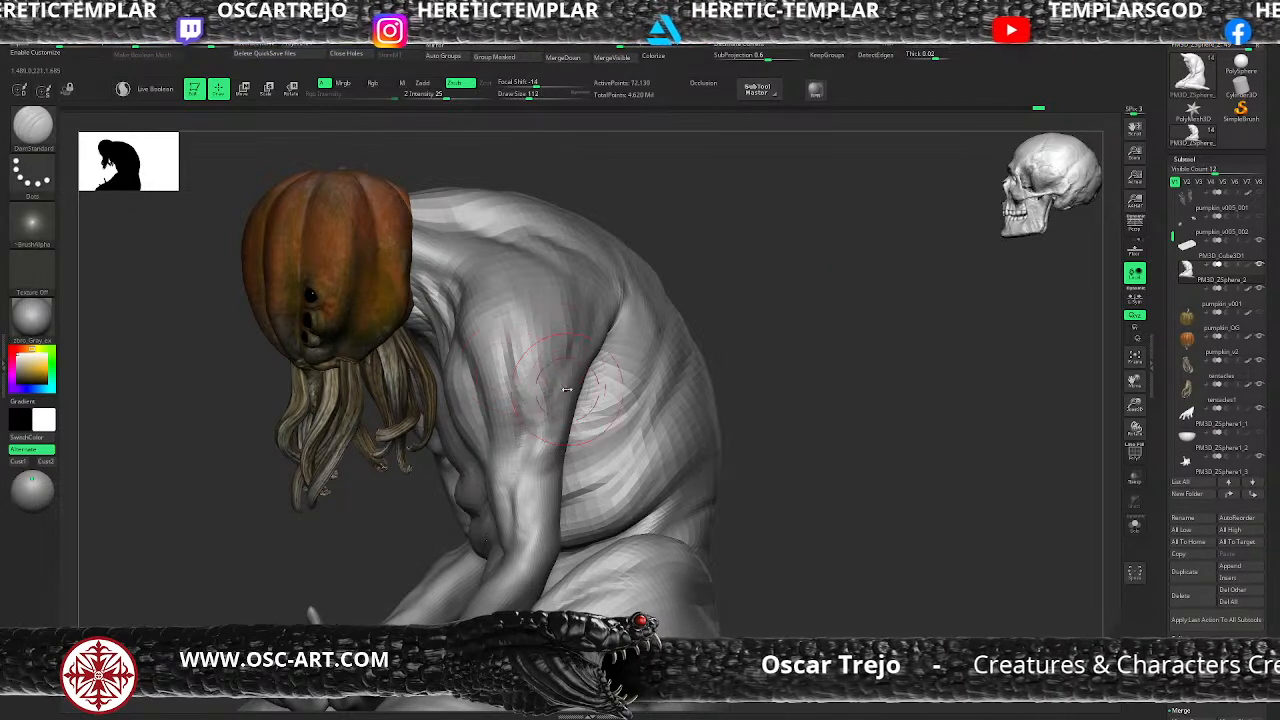
# Step: Reshape the rear edge of the shoulder and upper arm near the armpit with Move Topological
pyautogui.press('b')
pyautogui.press('m')
pyautogui.press('v')
pyautogui.press('b')
pyautogui.press('m')
pyautogui.press('t')
pyautogui.press('s')
pyautogui.moveTo(577, 394)
pyautogui.mouseDown()
pyautogui.moveTo(590, 391)
pyautogui.moveTo(571, 419)
pyautogui.mouseUp()
pyautogui.moveTo(599, 344); pyautogui.dragTo(552, 430)
# Step: Carve a groove down the rear of the deltoid with DamStandard
pyautogui.press('b')
pyautogui.press('d')
pyautogui.press('s')
pyautogui.moveTo(576, 300); pyautogui.dragTo(574, 356)
# Step: Build up muscle volume on the rear and side of the shoulder with ClayBuildup
pyautogui.press('b')
pyautogui.press('c')
pyautogui.press('b')
pyautogui.moveTo(746, 266); pyautogui.dragTo(589, 330)
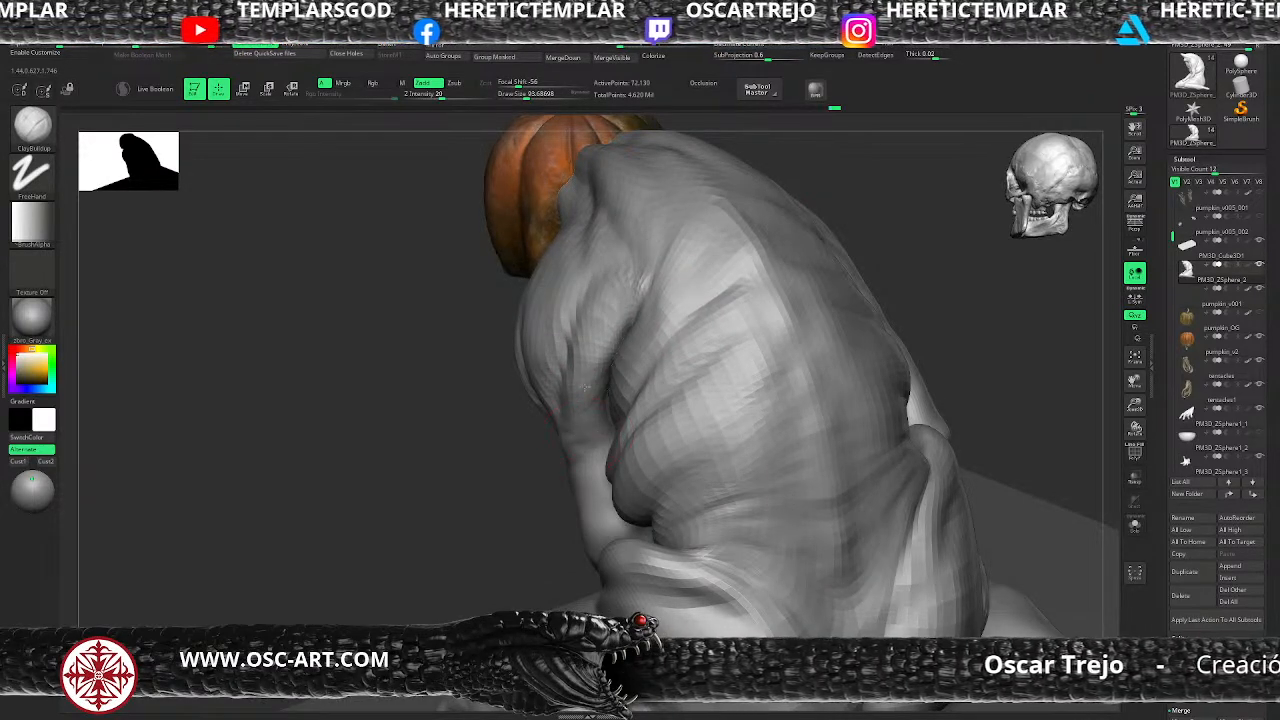
pyautogui.moveTo(648, 264); pyautogui.dragTo(640, 294)
pyautogui.moveTo(430, 460)
pyautogui.mouseDown()
pyautogui.moveTo(491, 366)
pyautogui.moveTo(585, 330)
pyautogui.mouseUp()
pyautogui.moveTo(546, 260)
pyautogui.mouseDown()
pyautogui.moveTo(562, 262)
pyautogui.moveTo(532, 327)
pyautogui.moveTo(524, 413)
pyautogui.mouseUp()
pyautogui.moveTo(855, 266); pyautogui.dragTo(880, 267)
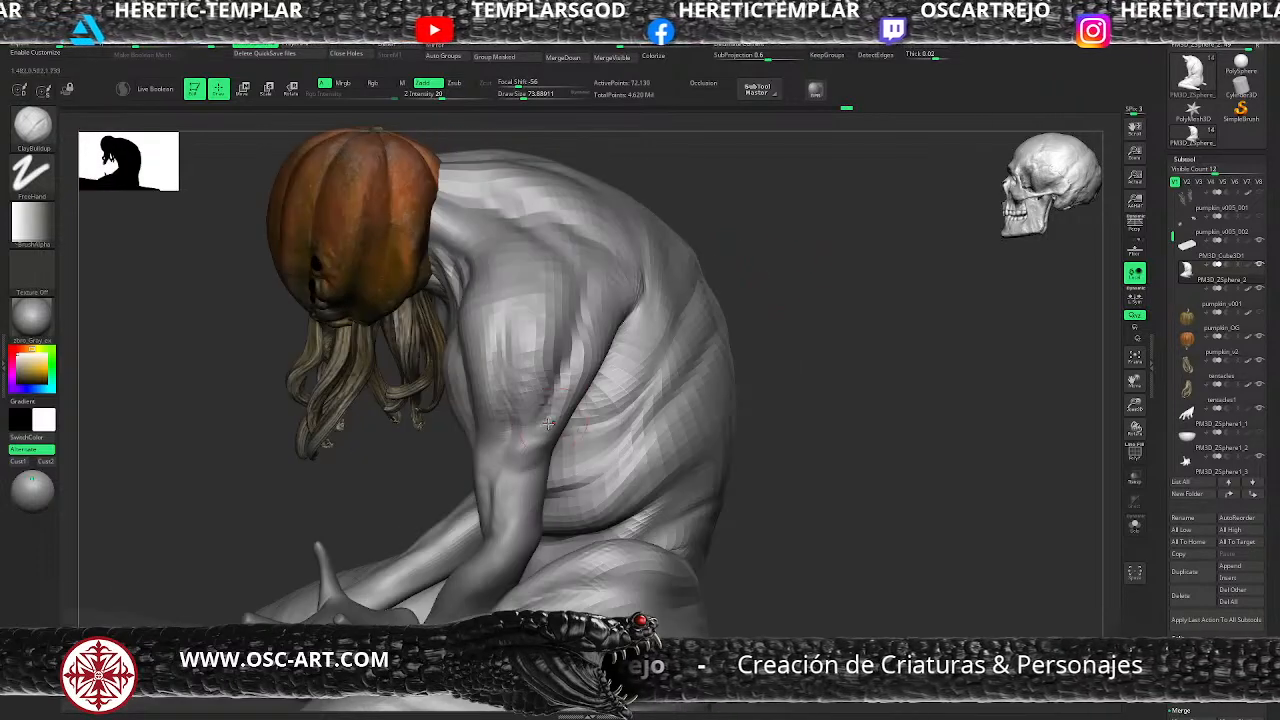
# Step: Cut the crease where the lower deltoid meets the upper arm with DamStandard
pyautogui.press('b')
pyautogui.press('d')
pyautogui.press('s')
pyautogui.press('s')
pyautogui.moveTo(539, 419); pyautogui.dragTo(535, 419)
pyautogui.moveTo(524, 450)
pyautogui.mouseDown()
pyautogui.moveTo(583, 283)
pyautogui.moveTo(497, 380)
pyautogui.moveTo(518, 433)
pyautogui.mouseUp()
# Step: Adjust the front silhouette of the deltoid and upper arm with the Move brush
pyautogui.press('b')
pyautogui.press('m')
pyautogui.press('v')
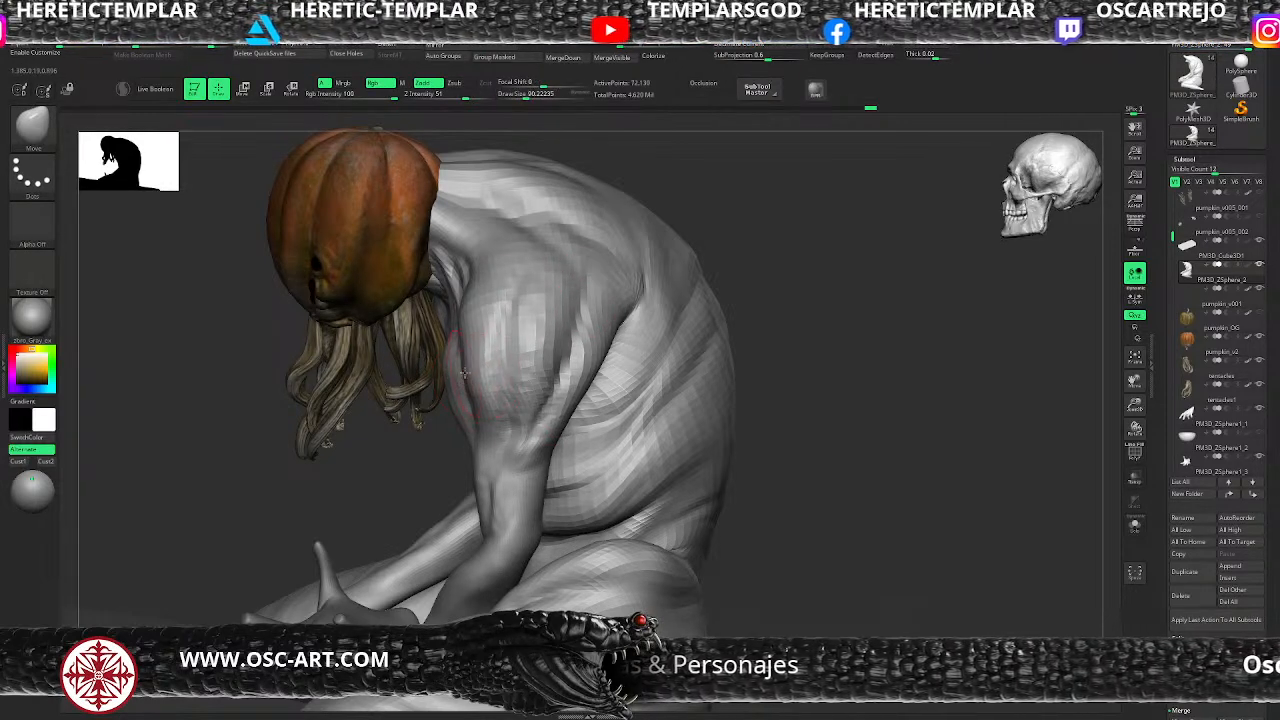
pyautogui.moveTo(463, 338); pyautogui.dragTo(472, 338)
pyautogui.press('s')
pyautogui.moveTo(478, 403); pyautogui.dragTo(480, 421)
pyautogui.press('s')
pyautogui.moveTo(463, 358)
pyautogui.mouseDown()
pyautogui.moveTo(484, 397)
pyautogui.moveTo(544, 392)
pyautogui.moveTo(585, 364)
pyautogui.moveTo(592, 382)
pyautogui.mouseUp()
pyautogui.press('s')
pyautogui.press('s')
pyautogui.press('s')
# Step: Enlarge the Move Topological brush to a draw size of about 177 and review the whole figure from the front
pyautogui.press('b')
pyautogui.press('m')
pyautogui.press('t')
pyautogui.press('s')
pyautogui.press('f')
pyautogui.moveTo(737, 278)
pyautogui.mouseDown()
pyautogui.moveTo(751, 303)
pyautogui.moveTo(733, 310)
pyautogui.mouseUp()
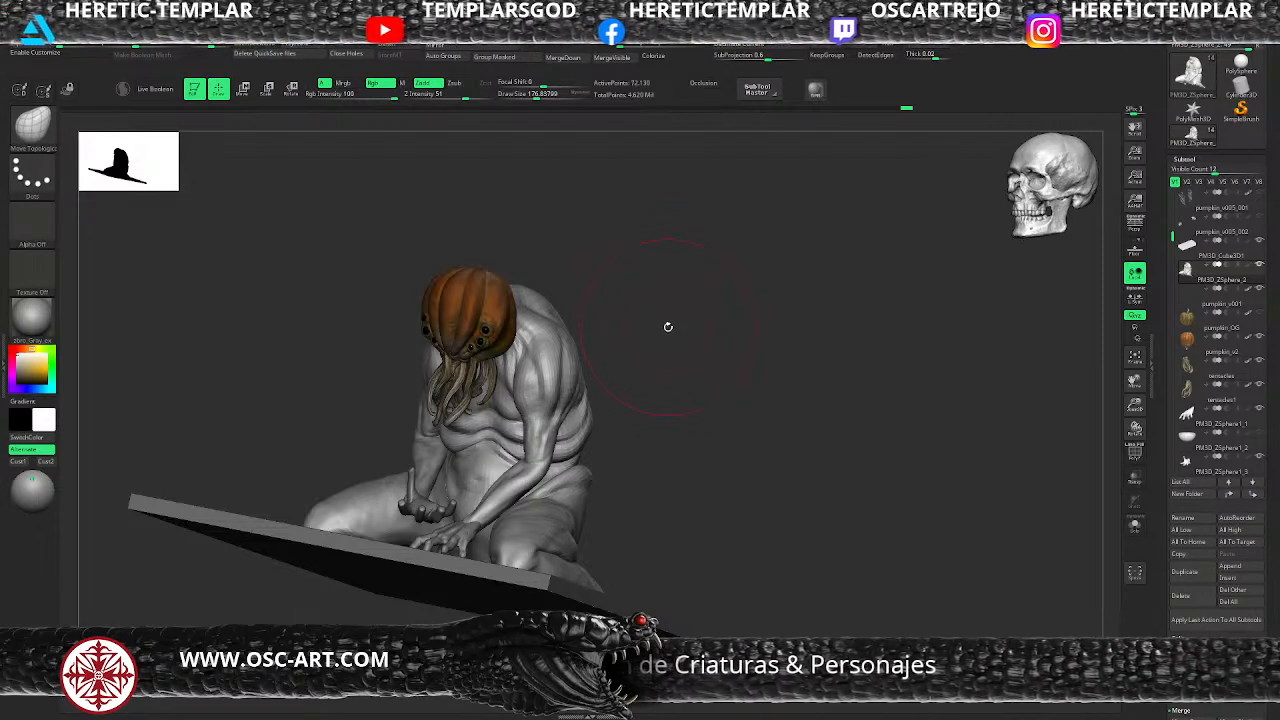
pyautogui.moveTo(663, 319)
pyautogui.keyDown('alt'); pyautogui.mouseDown()
pyautogui.moveTo(680, 377)
pyautogui.moveTo(672, 470)
pyautogui.mouseUp(); pyautogui.keyUp('alt')
# Step: Carve the separation along the front of the deltoid down to the upper arm with DamStandard
pyautogui.press('b')
pyautogui.press('d')
pyautogui.press('s')
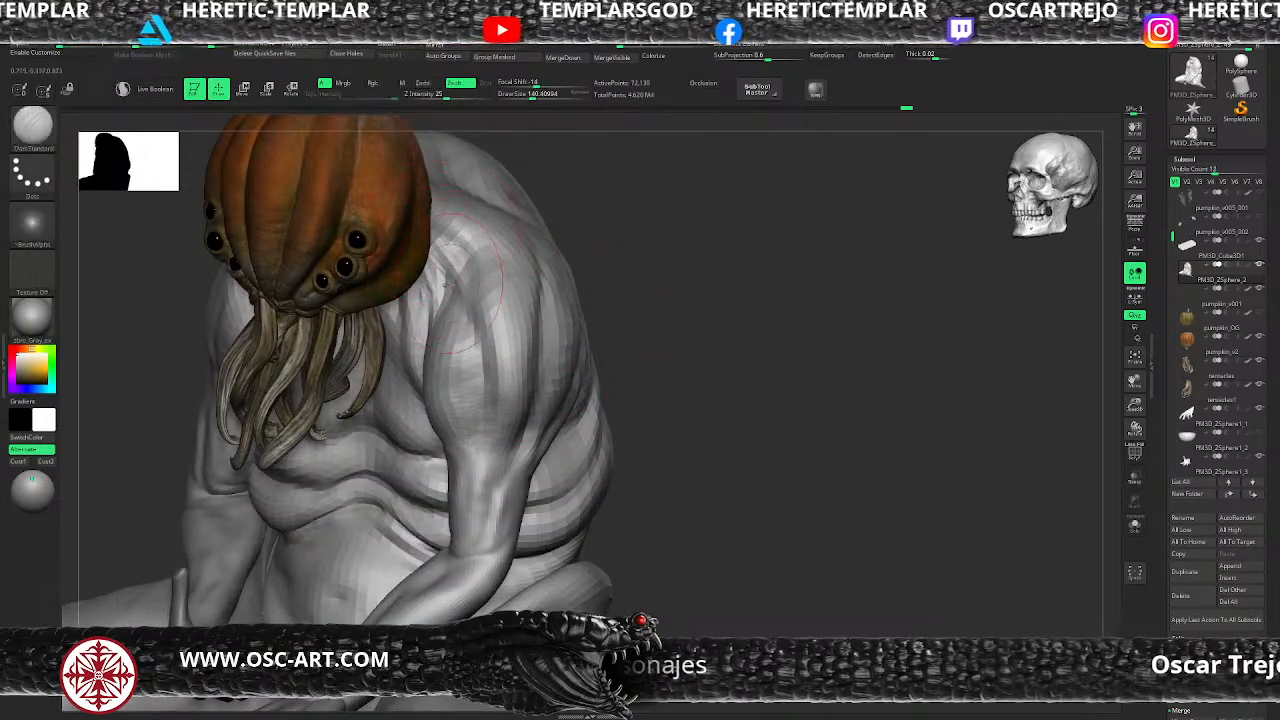
pyautogui.moveTo(464, 277)
pyautogui.mouseDown()
pyautogui.moveTo(481, 397)
pyautogui.moveTo(469, 465)
pyautogui.mouseUp()
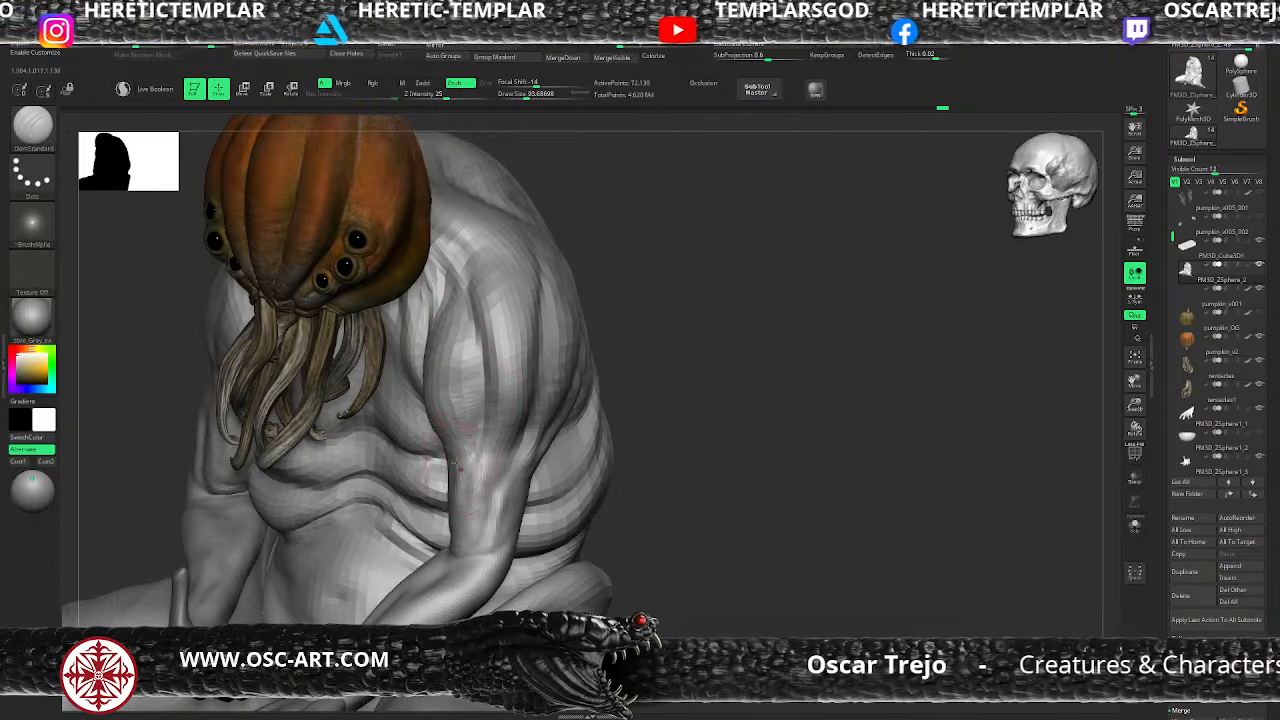
pyautogui.moveTo(651, 363)
pyautogui.mouseDown()
pyautogui.moveTo(673, 387)
pyautogui.moveTo(702, 385)
pyautogui.mouseUp()
pyautogui.press('s')
pyautogui.press('s')
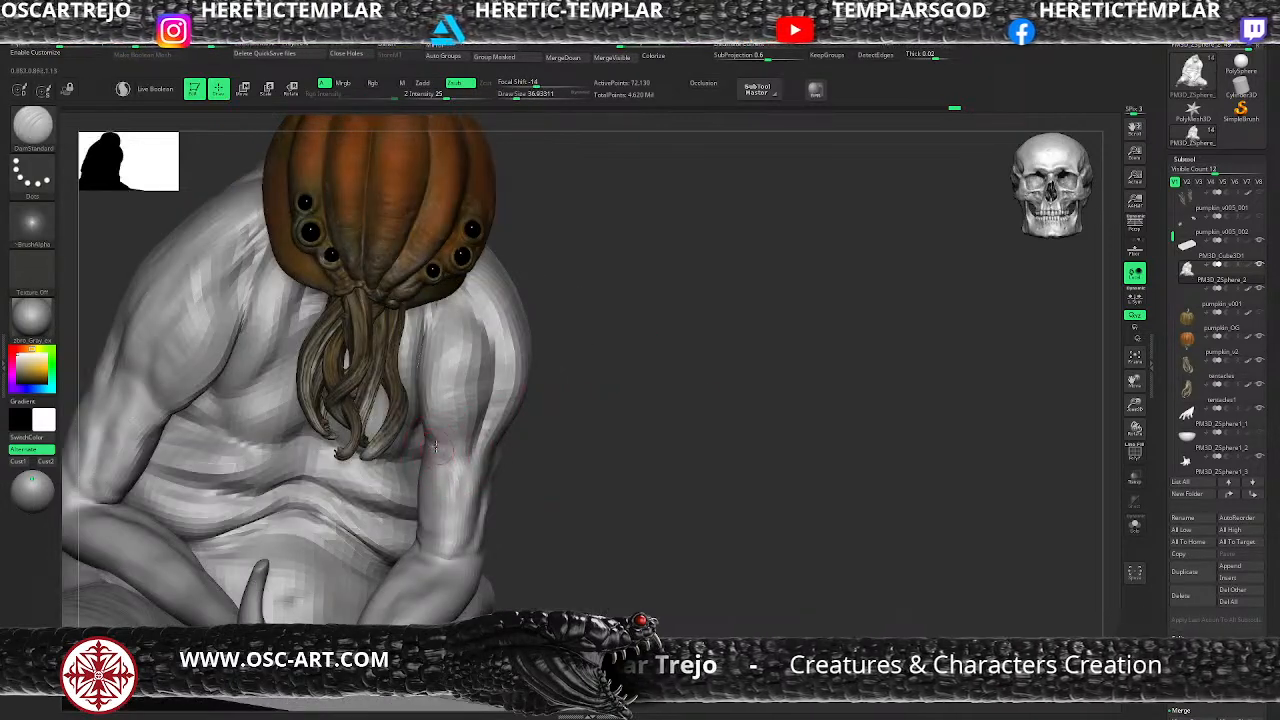
# Step: Add volume to the front of the shoulder with ClayBuildup, adjusting its draw size to 112
pyautogui.press('b')
pyautogui.press('c')
pyautogui.press('b')
pyautogui.press('s')
pyautogui.moveTo(433, 438); pyautogui.dragTo(444, 438)
pyautogui.moveTo(440, 345)
pyautogui.mouseDown()
pyautogui.moveTo(446, 334)
pyautogui.moveTo(441, 362)
pyautogui.mouseUp()
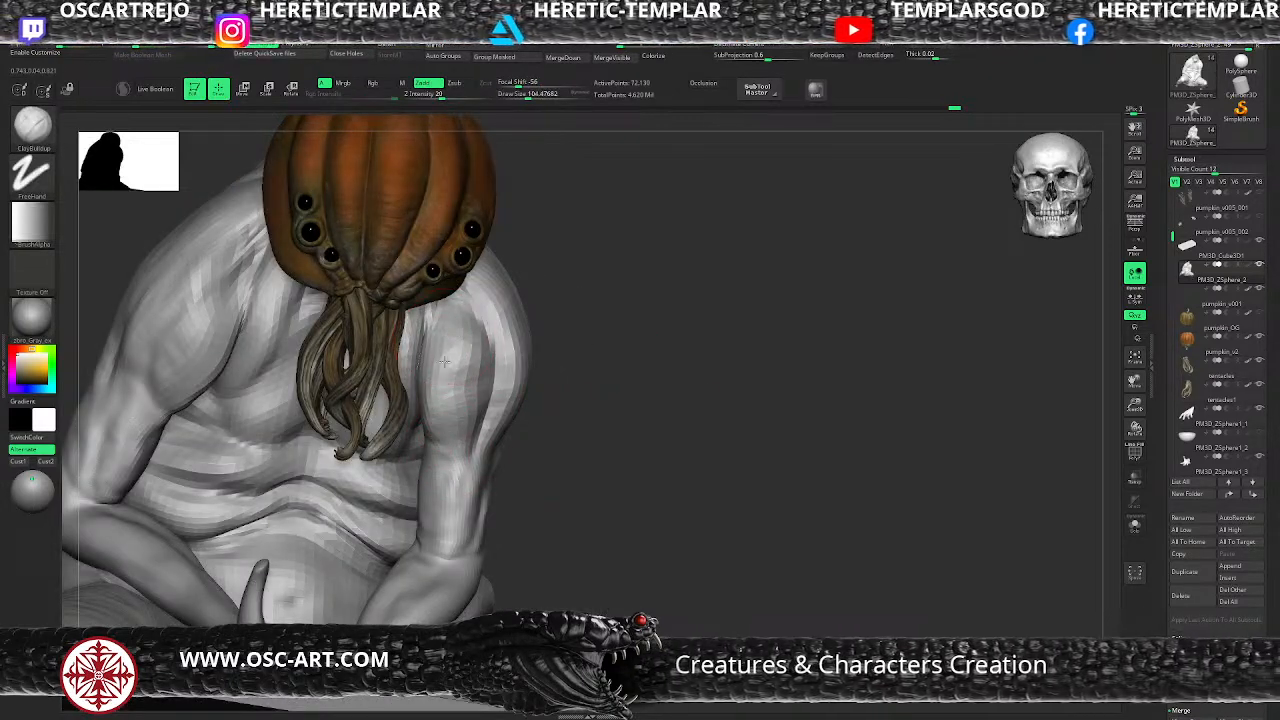
pyautogui.press('[')
pyautogui.press('[')
pyautogui.press('[')
pyautogui.press('[')
pyautogui.press(']')
pyautogui.press(']')
pyautogui.press(']')
pyautogui.press(']')
pyautogui.press(']')
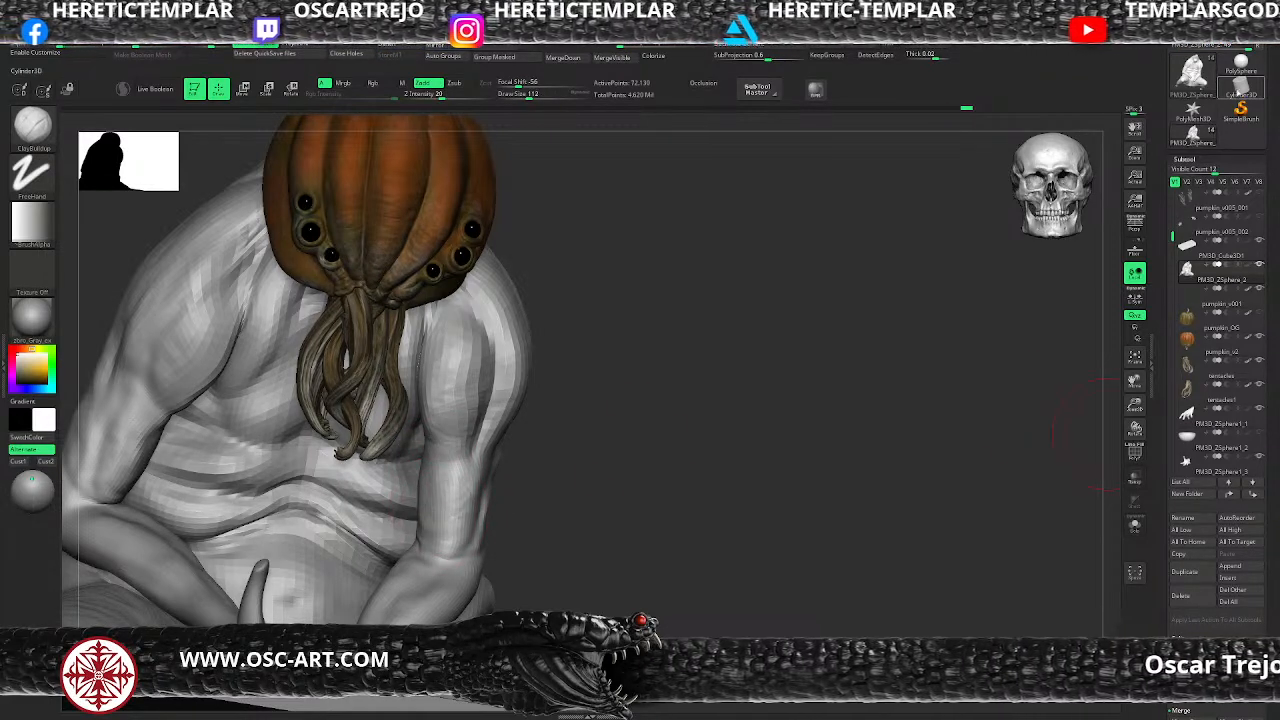
# Step: Switch to the PolySphere tool and choose a dark yellow colour for the Paint brush
pyautogui.moveTo(1241, 87)
pyautogui.click(1240, 65)
pyautogui.press('f')
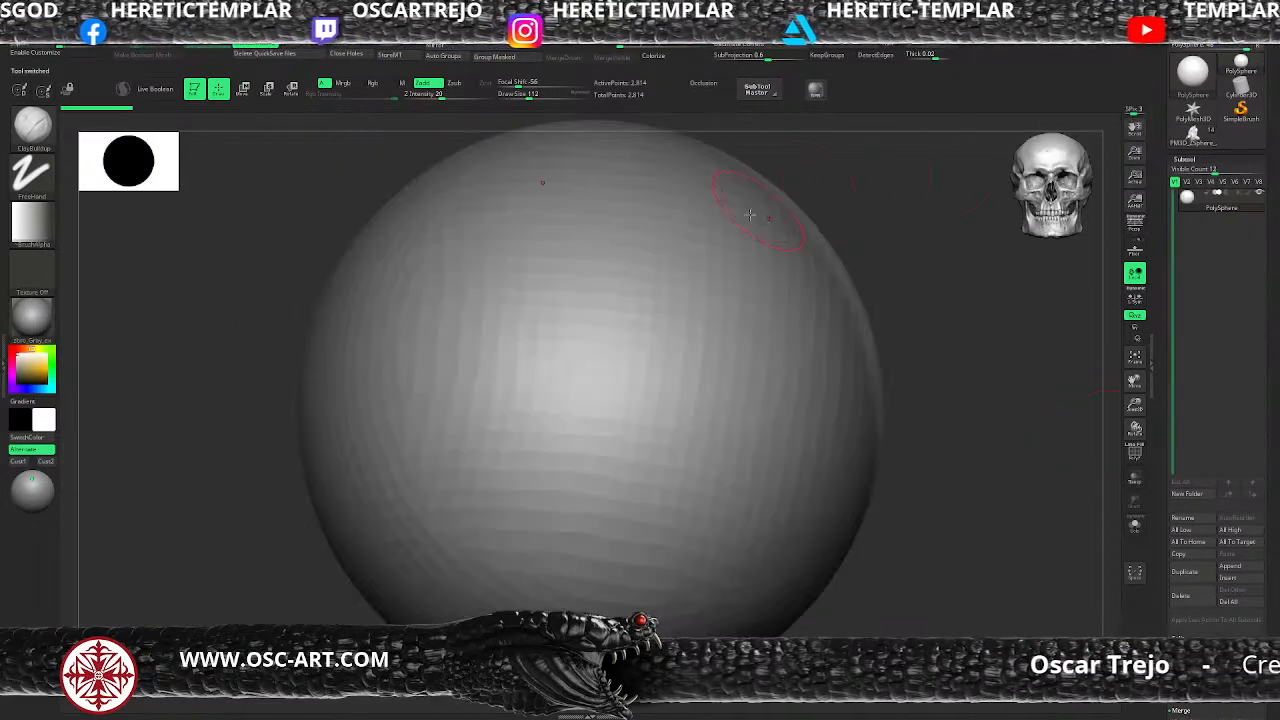
pyautogui.press('f')
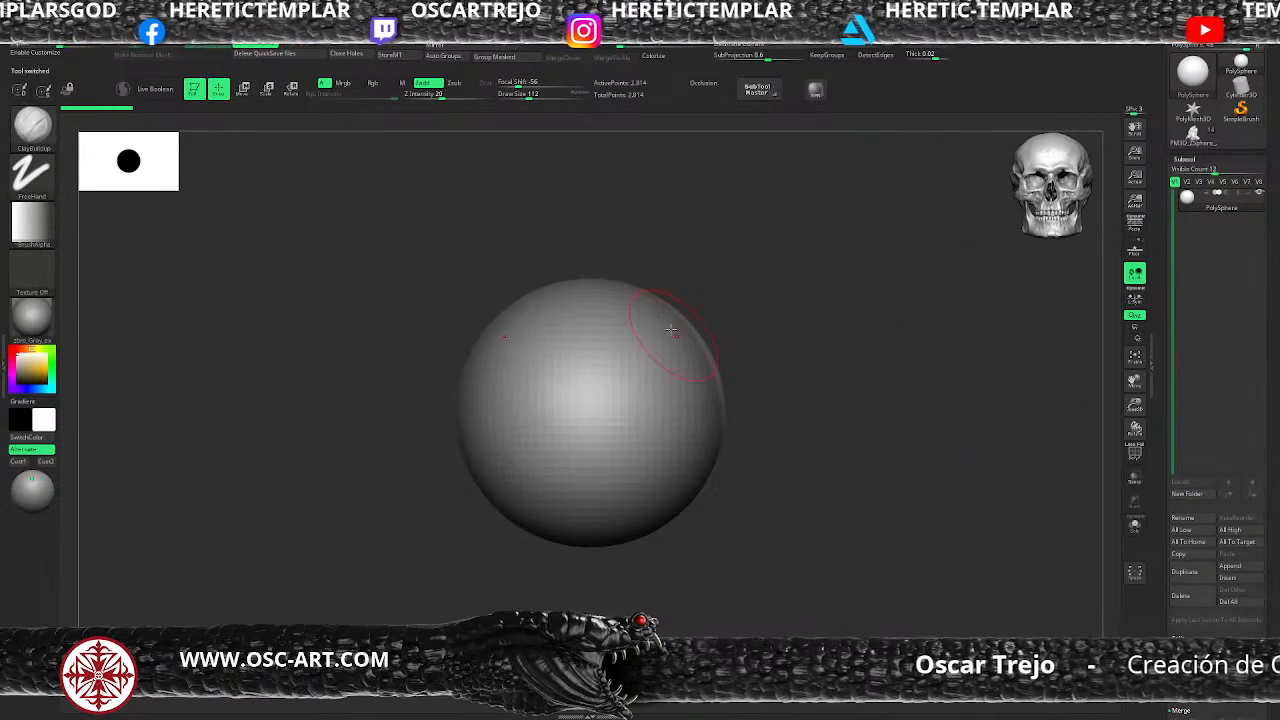
pyautogui.press('b')
pyautogui.press('p')
pyautogui.press('a')
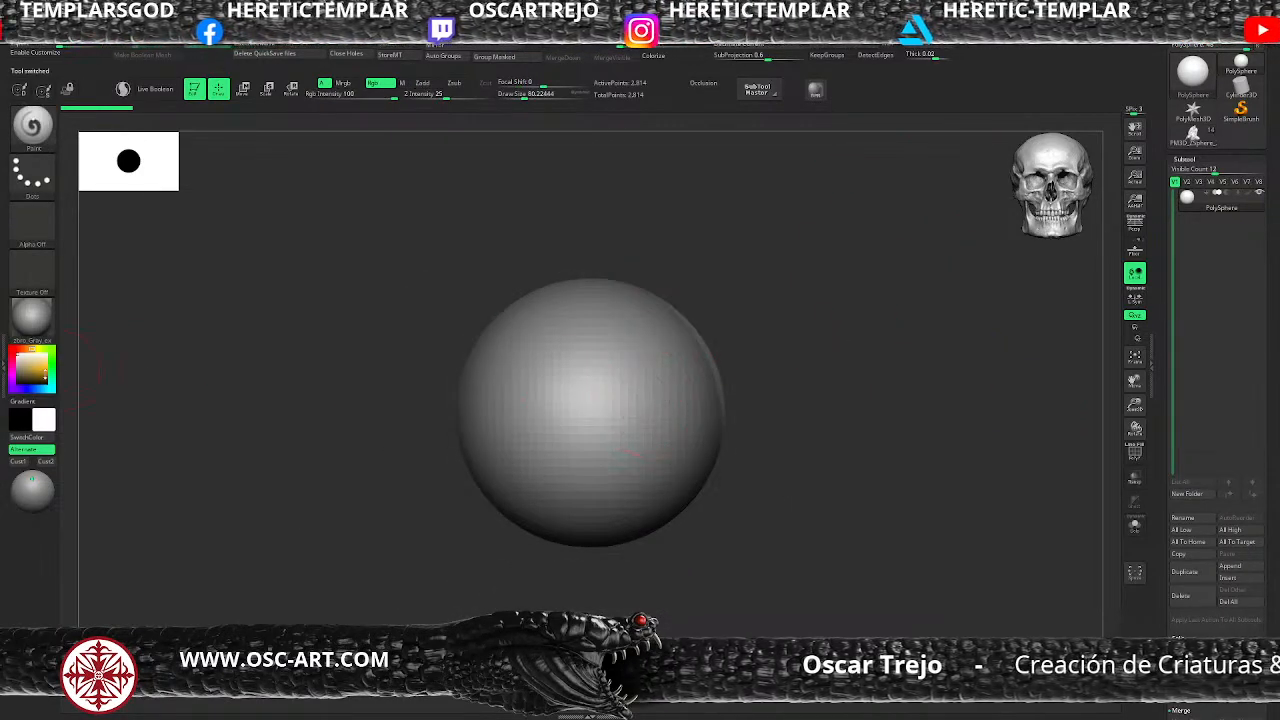
pyautogui.click(39, 376)
# Step: Add a layer to the sphere and paint its surface dark yellow
pyautogui.scroll(-10, 1200, 450)
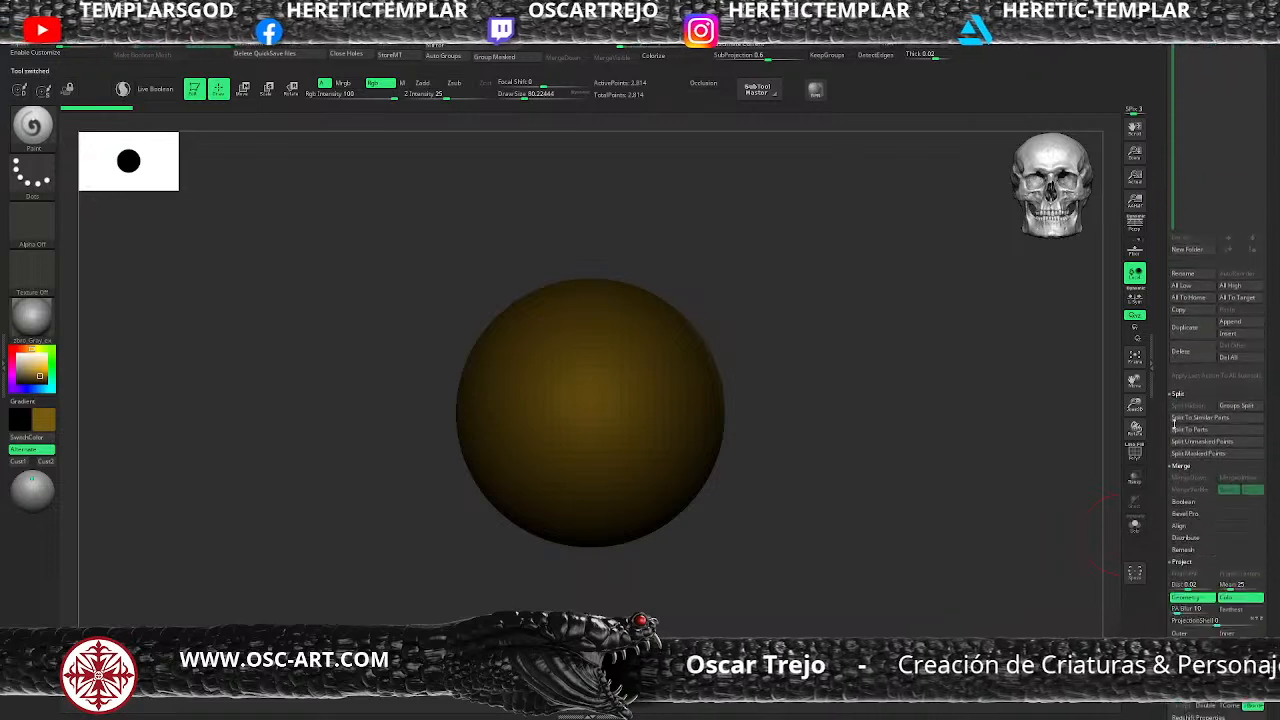
pyautogui.scroll(-8, 1161, 601)
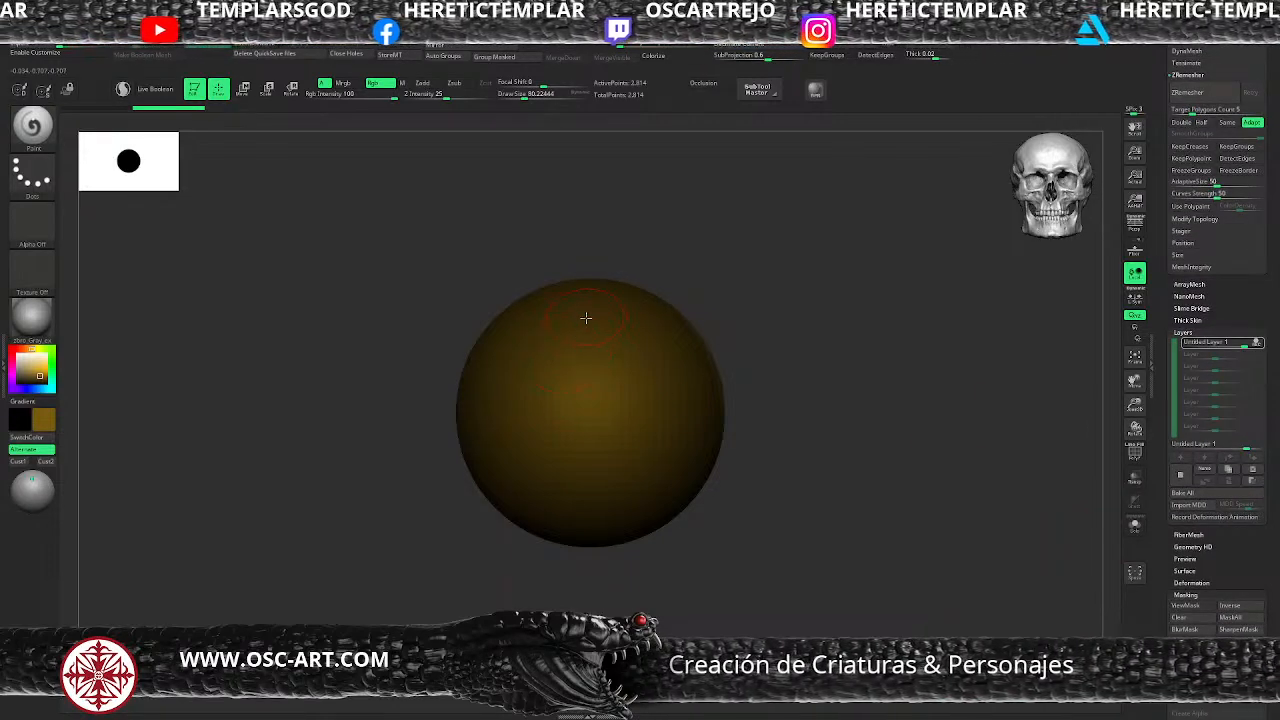
pyautogui.press('s')
pyautogui.moveTo(579, 373)
pyautogui.mouseDown()
pyautogui.moveTo(629, 334)
pyautogui.moveTo(700, 369)
pyautogui.moveTo(648, 516)
pyautogui.mouseUp()
pyautogui.press('s')
pyautogui.moveTo(648, 515)
pyautogui.mouseDown()
pyautogui.moveTo(631, 386)
pyautogui.moveTo(576, 282)
pyautogui.moveTo(609, 453)
pyautogui.mouseUp()
pyautogui.press('s')
pyautogui.moveTo(597, 403); pyautogui.dragTo(571, 401)
# Step: Paint two black eyes and a smile on the dark yellow sphere
pyautogui.press('v')
pyautogui.moveTo(546, 352); pyautogui.dragTo(543, 401)
pyautogui.moveTo(534, 462); pyautogui.dragTo(592, 476)
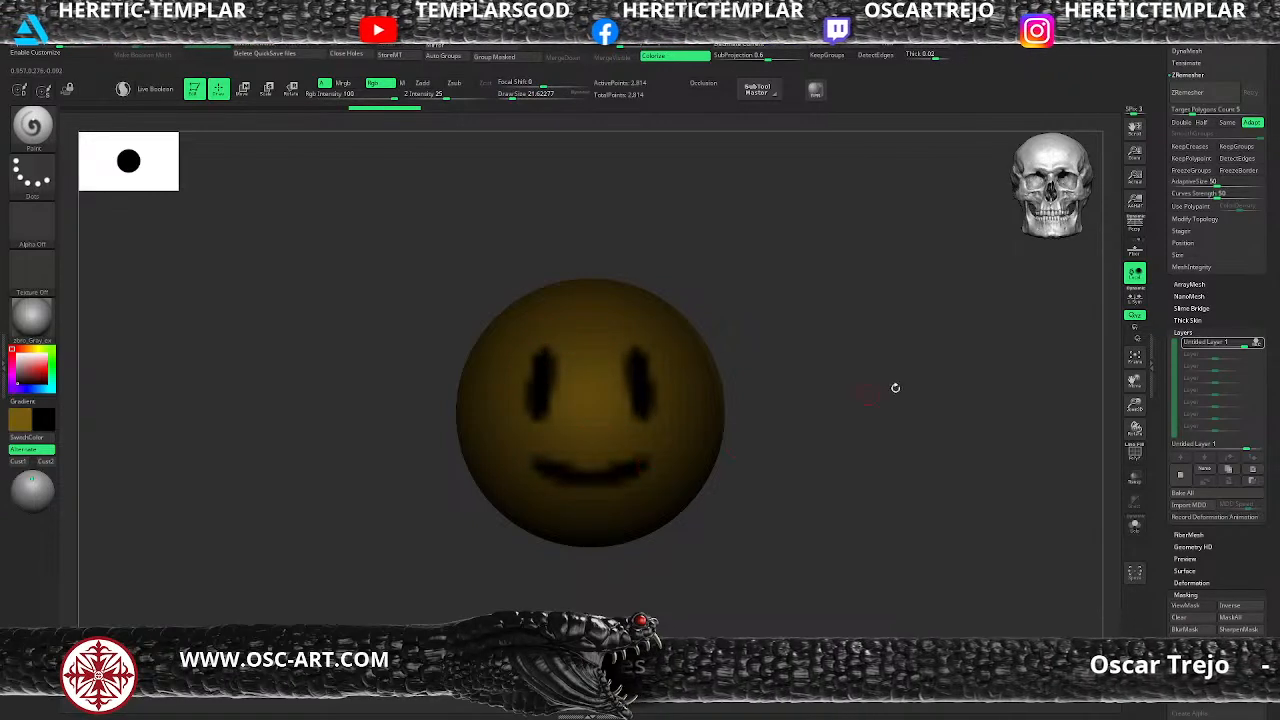
# Step: Hide the yellow face layer and add a second layer with the whole sphere painted black
pyautogui.click(1257, 343)
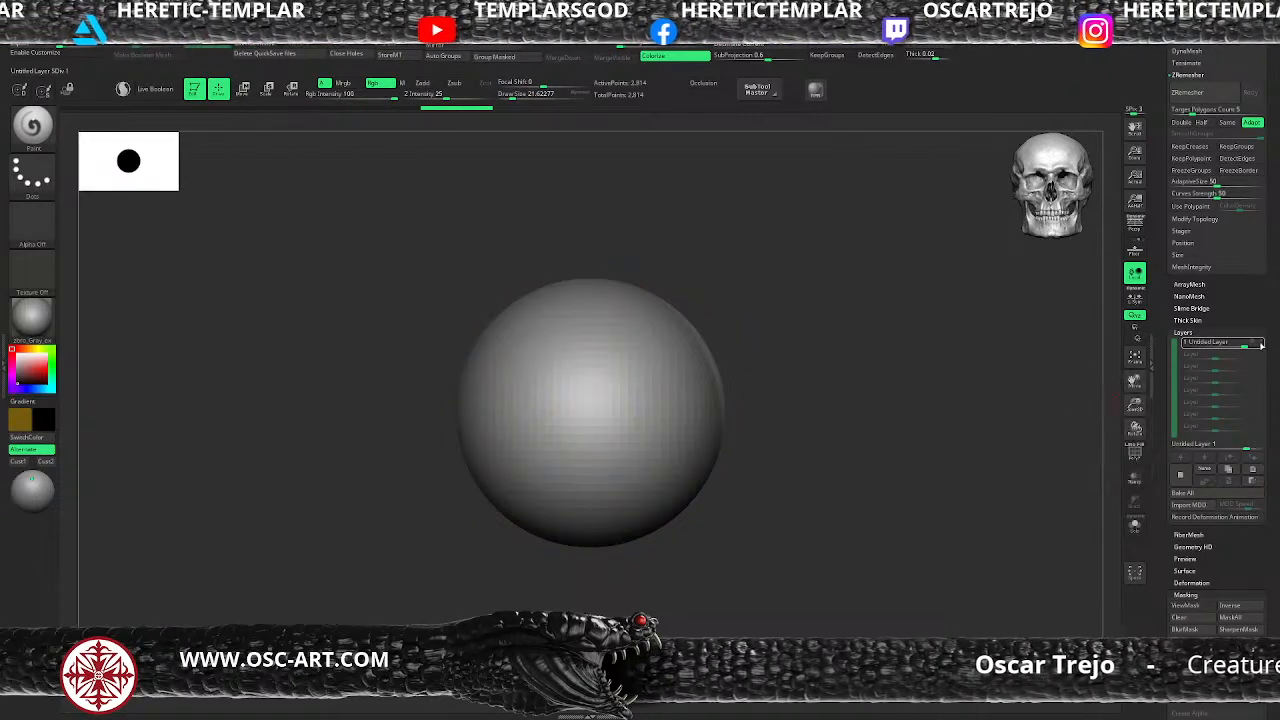
pyautogui.click(1181, 476)
pyautogui.press('s')
pyautogui.press('s')
pyautogui.moveTo(585, 401)
pyautogui.mouseDown()
pyautogui.moveTo(612, 401)
pyautogui.moveTo(534, 420)
pyautogui.moveTo(522, 334)
pyautogui.moveTo(629, 289)
pyautogui.moveTo(731, 371)
pyautogui.moveTo(666, 497)
pyautogui.mouseUp()
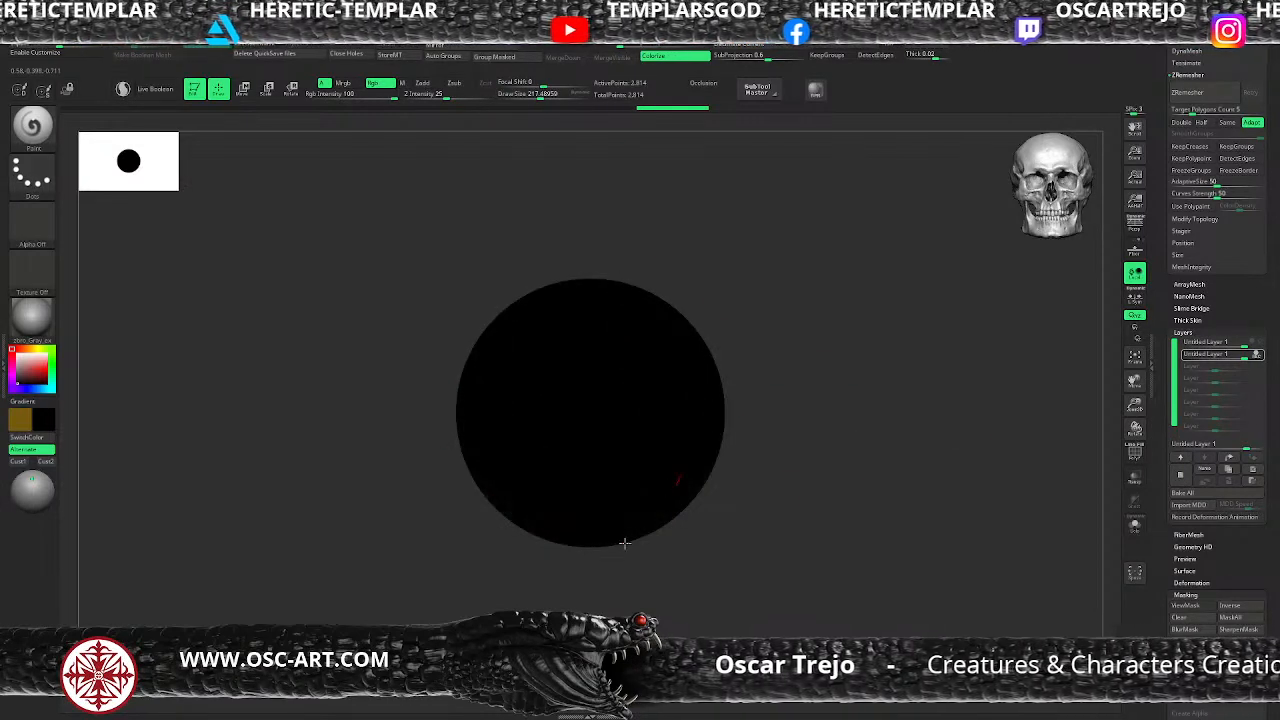
# Step: Paint white eyes and a smile over the black sphere on the second layer
pyautogui.press('v')
pyautogui.press('s')
pyautogui.moveTo(613, 416); pyautogui.dragTo(597, 413)
pyautogui.moveTo(22, 358); pyautogui.dragTo(12, 349)
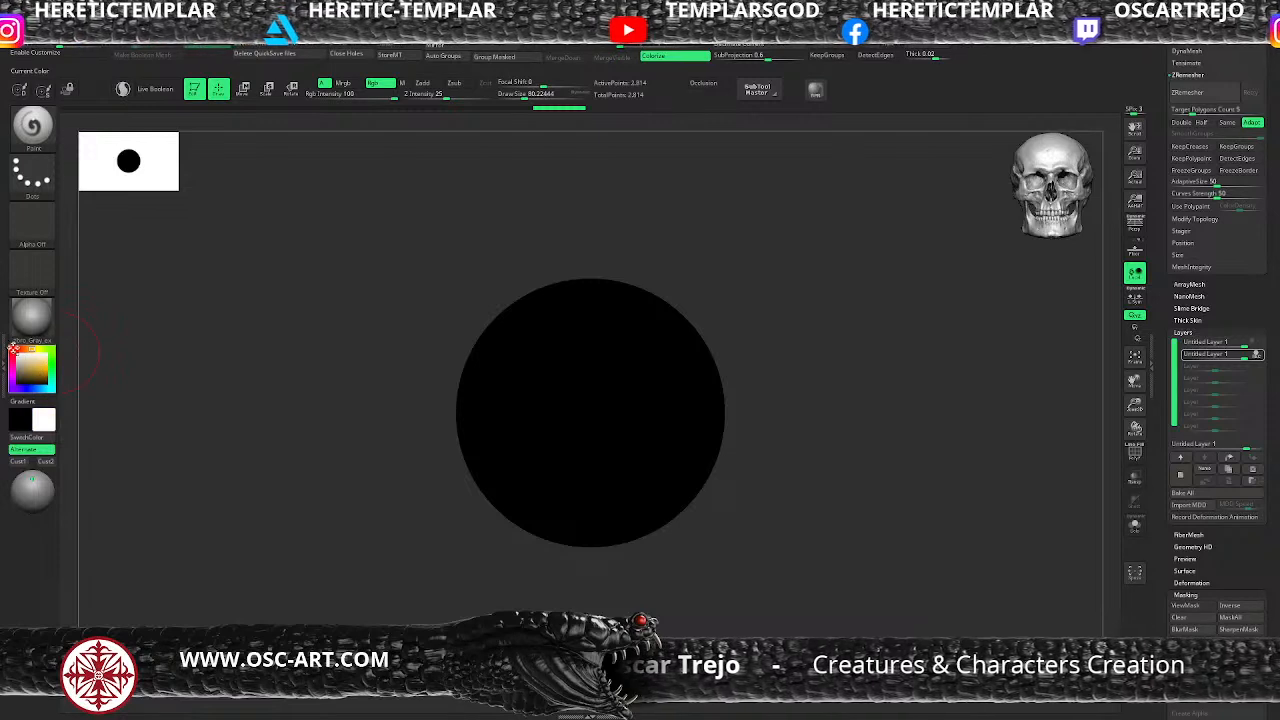
pyautogui.press('s')
pyautogui.moveTo(592, 354)
pyautogui.mouseDown()
pyautogui.moveTo(534, 346)
pyautogui.moveTo(551, 385)
pyautogui.moveTo(553, 350)
pyautogui.mouseUp()
pyautogui.moveTo(535, 466)
pyautogui.mouseDown()
pyautogui.moveTo(569, 474)
pyautogui.moveTo(666, 457)
pyautogui.moveTo(643, 466)
pyautogui.mouseUp()
pyautogui.moveTo(828, 477)
pyautogui.keyDown('alt'); pyautogui.mouseDown()
pyautogui.moveTo(763, 443)
pyautogui.moveTo(812, 440)
pyautogui.moveTo(776, 450)
pyautogui.mouseUp(); pyautogui.keyUp('alt')
pyautogui.moveTo(792, 387); pyautogui.dragTo(766, 400)
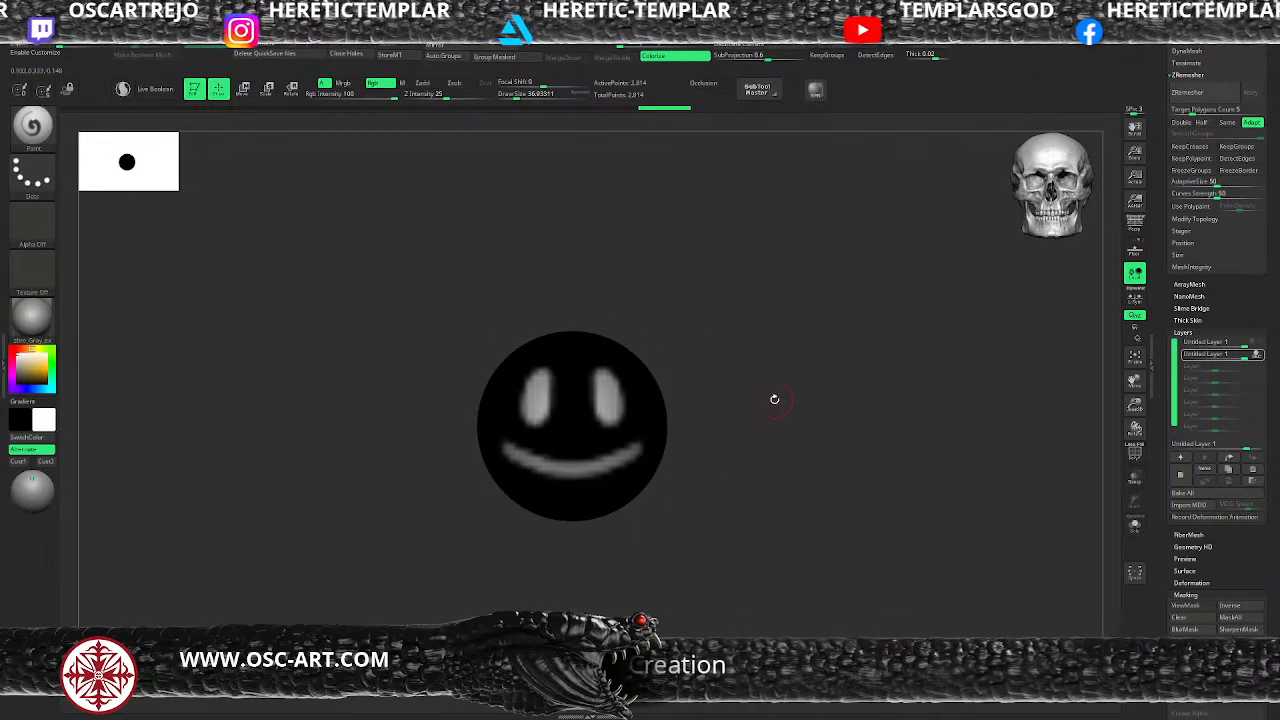
# Step: Stop recording the second layer and toggle both layers on and off to compare the painted faces
pyautogui.click(1258, 355)
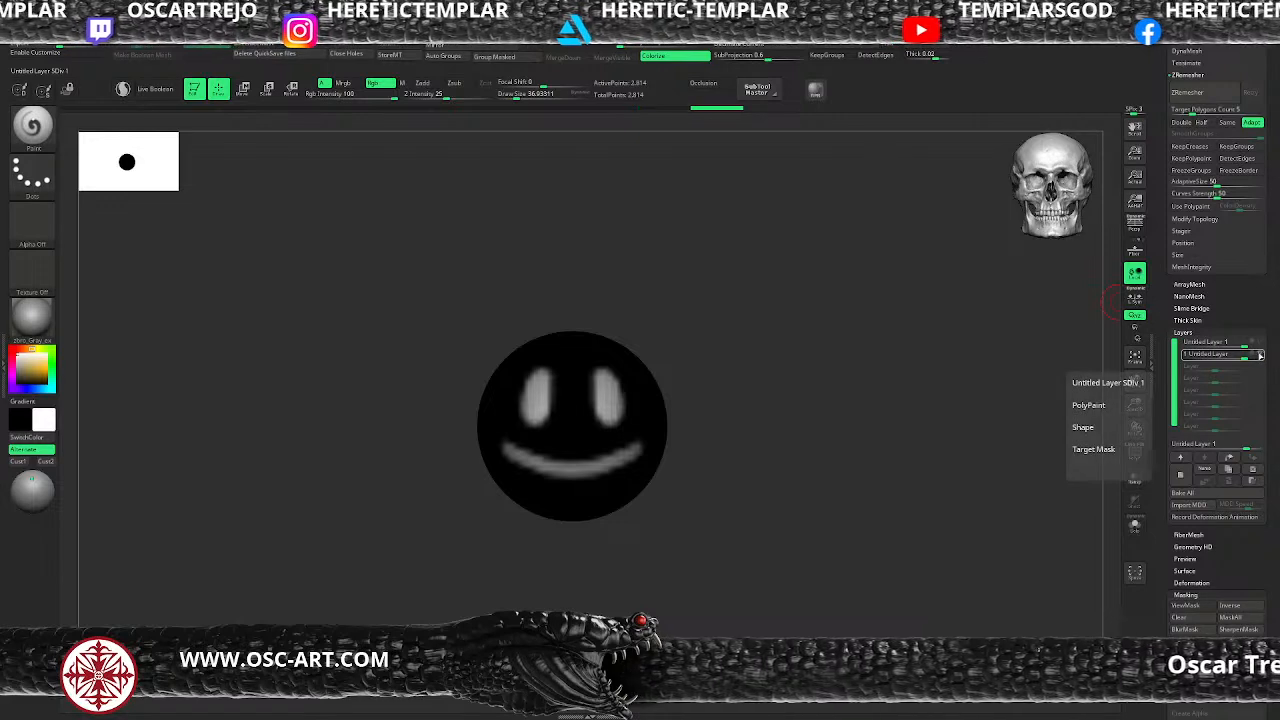
pyautogui.click(1261, 343)
pyautogui.click(1261, 343)
pyautogui.click(1260, 354)
pyautogui.click(1260, 354)
pyautogui.click(1261, 343)
pyautogui.click(1260, 354)
pyautogui.click(1261, 343)
pyautogui.click(1260, 354)
pyautogui.click(1261, 343)
pyautogui.click(1260, 354)
pyautogui.click(1260, 354)
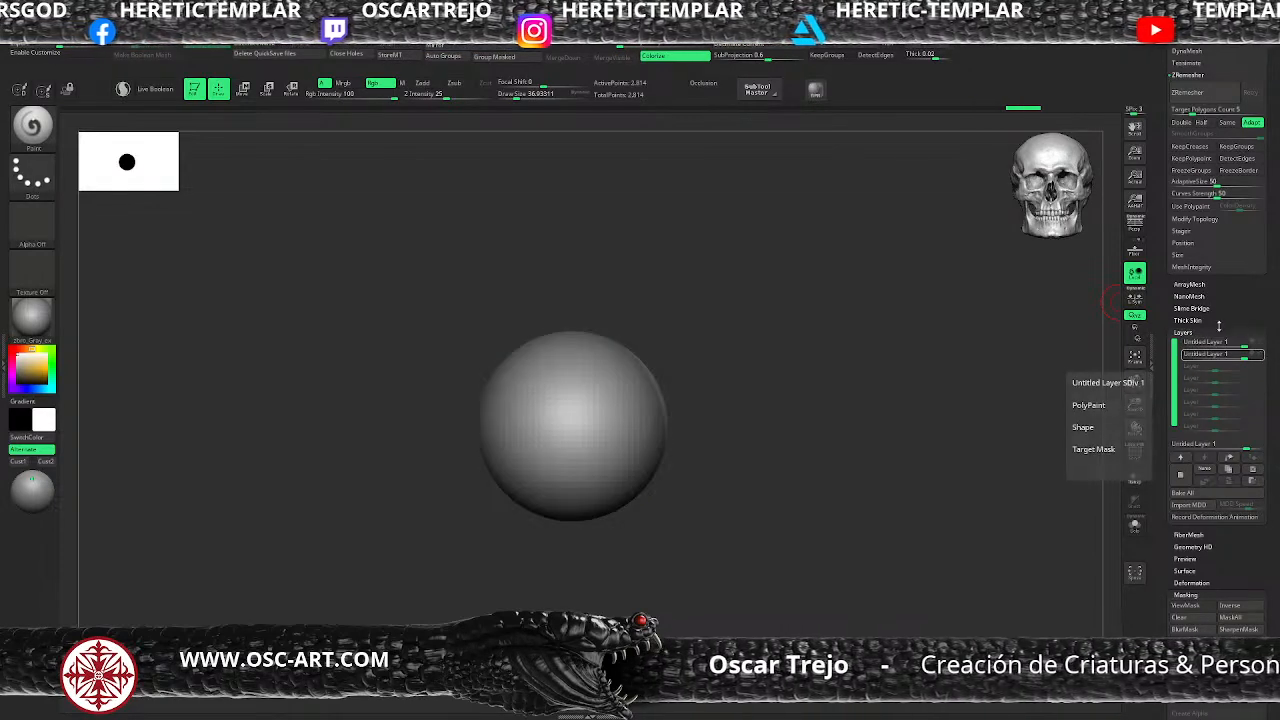
# Step: Return to the pumpkin-headed creature model and set up DamStandard for refining the inner upper arm
pyautogui.moveTo(1164, 232); pyautogui.dragTo(1162, 460)
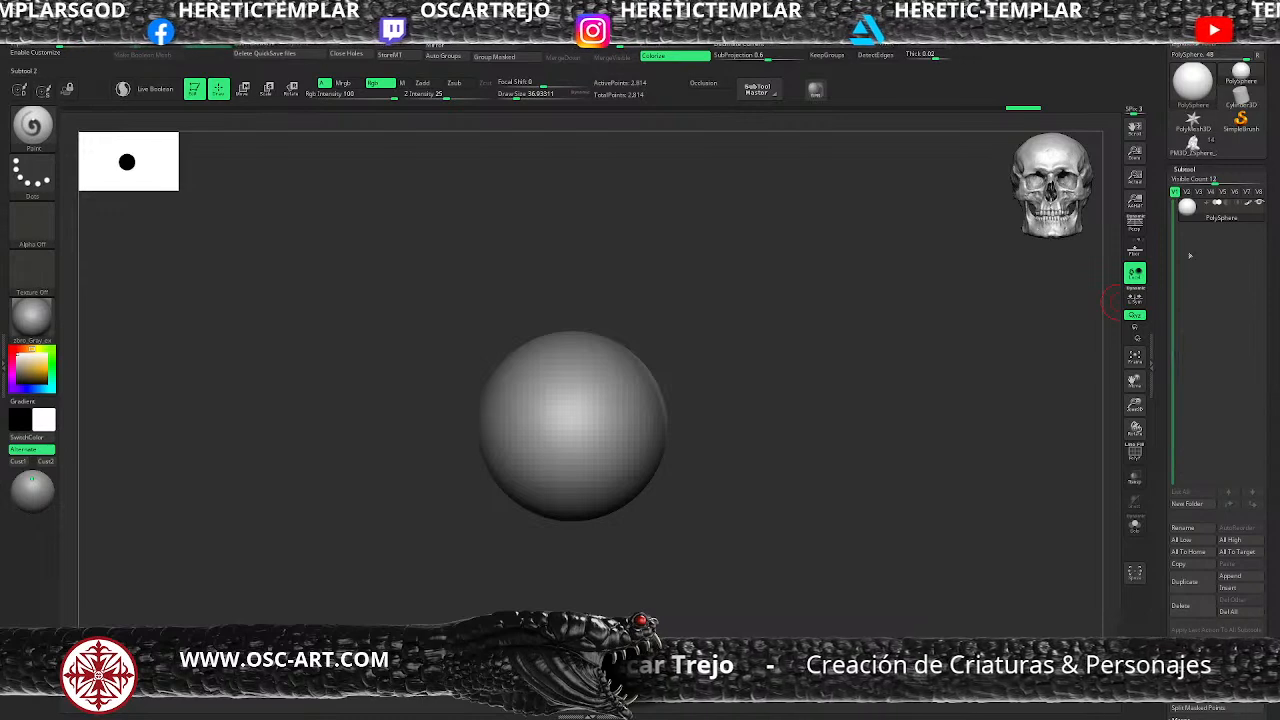
pyautogui.click(1192, 118)
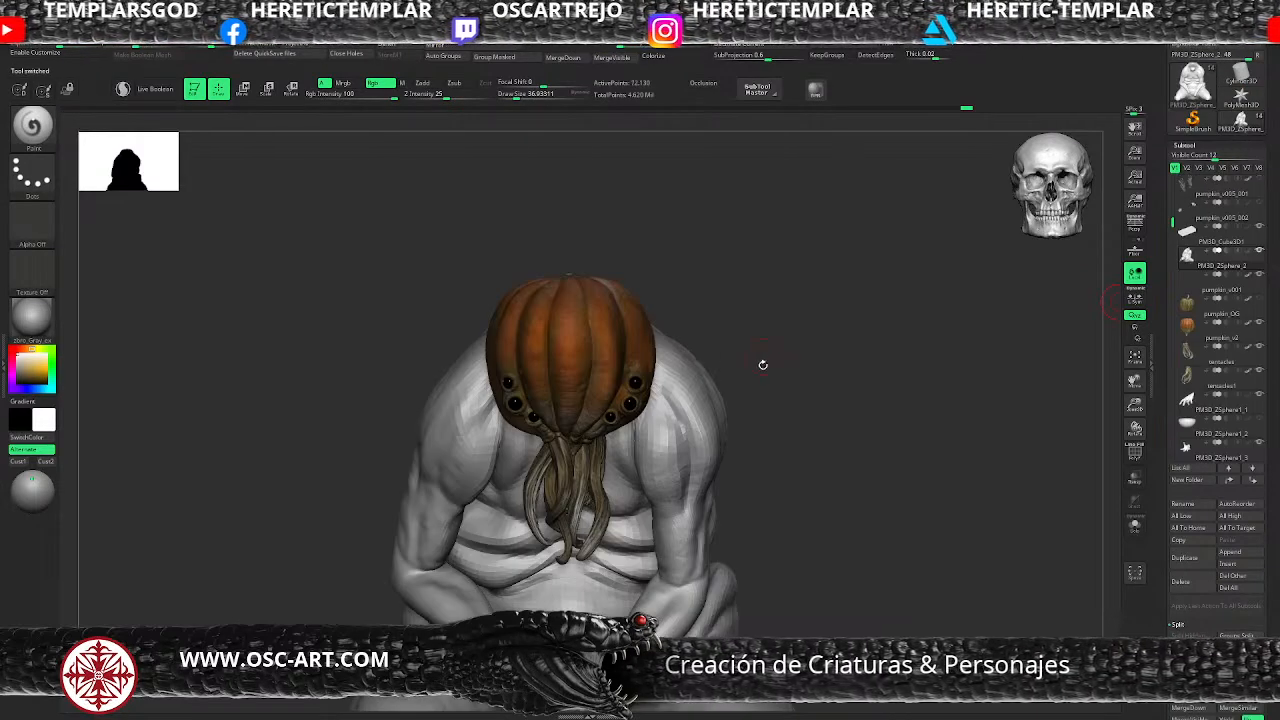
pyautogui.moveTo(763, 365)
pyautogui.keyDown('alt'); pyautogui.mouseDown()
pyautogui.moveTo(726, 271)
pyautogui.moveTo(760, 300)
pyautogui.moveTo(700, 300)
pyautogui.mouseUp(); pyautogui.keyUp('alt')
pyautogui.press('b')
pyautogui.press('c')
pyautogui.press('b')
pyautogui.press('b')
pyautogui.press('d')
pyautogui.press('s')
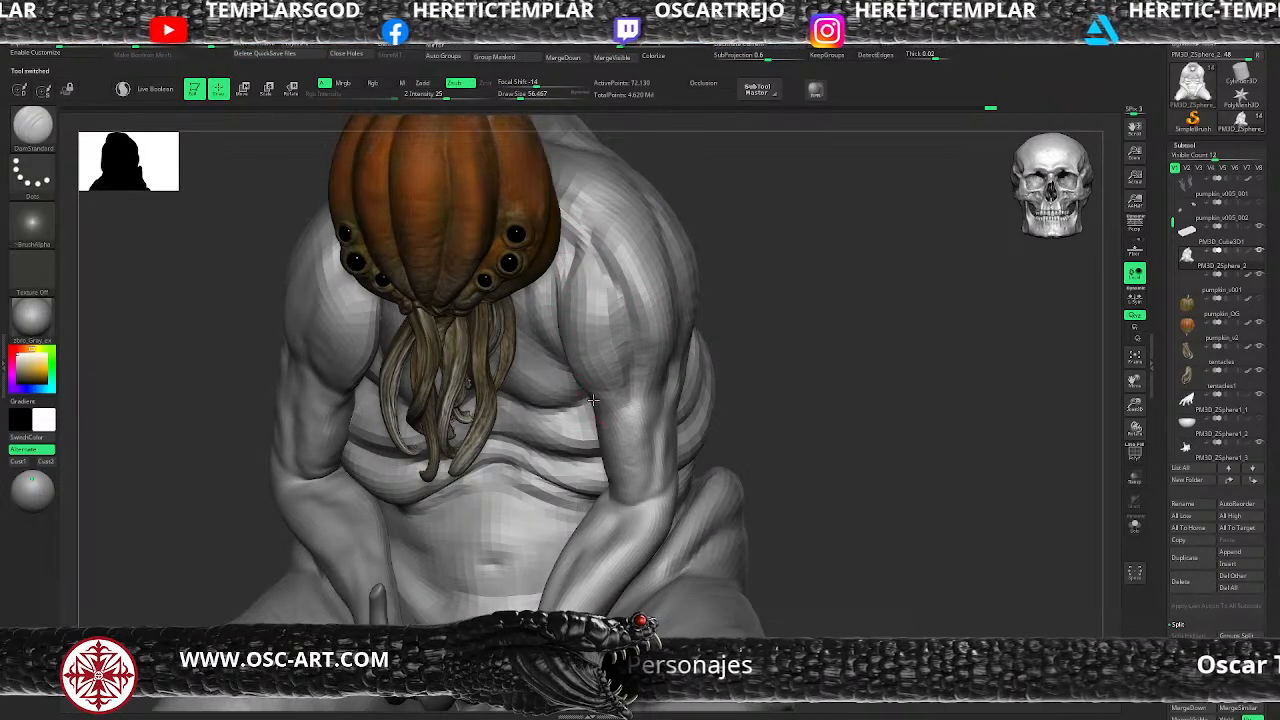
# Step: Build up the biceps and inner upper arm with ClayBuildup at a draw size of about 62
pyautogui.press('b')
pyautogui.press('c')
pyautogui.press('b')
pyautogui.moveTo(768, 372)
pyautogui.mouseDown()
pyautogui.moveTo(809, 366)
pyautogui.moveTo(600, 414)
pyautogui.mouseUp()
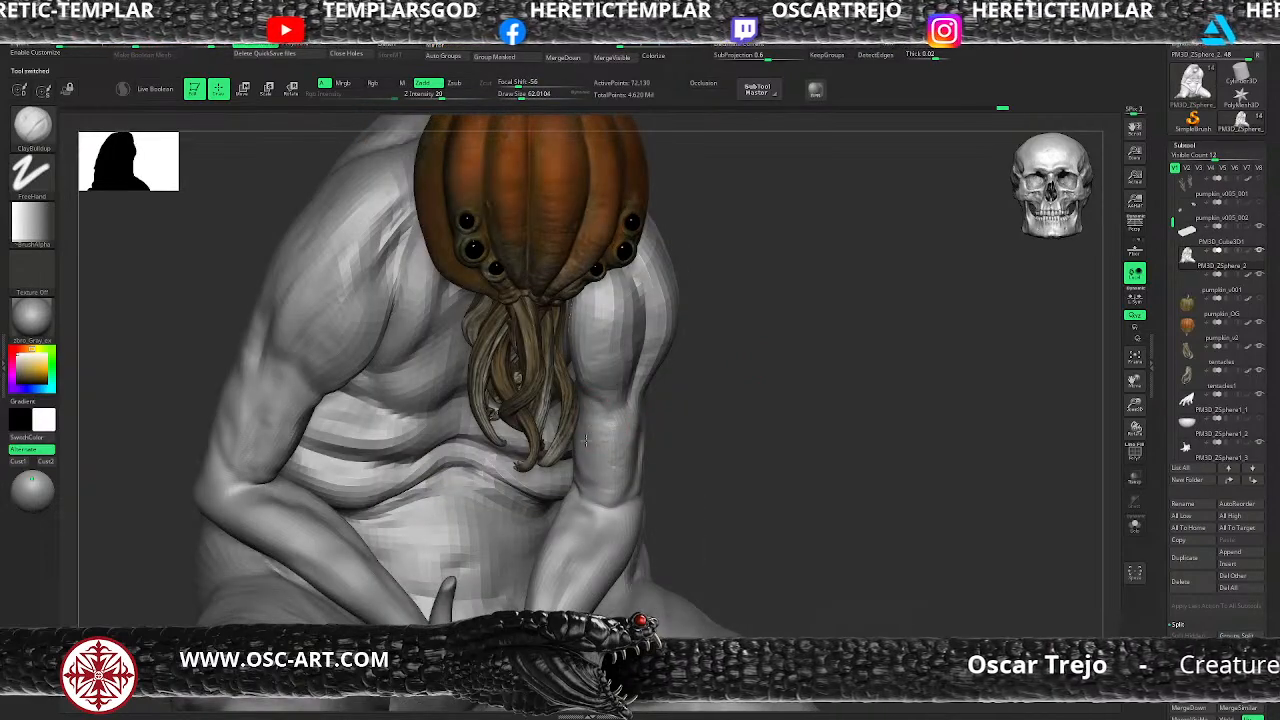
pyautogui.moveTo(709, 432); pyautogui.dragTo(694, 352)
pyautogui.moveTo(786, 330); pyautogui.dragTo(752, 396)
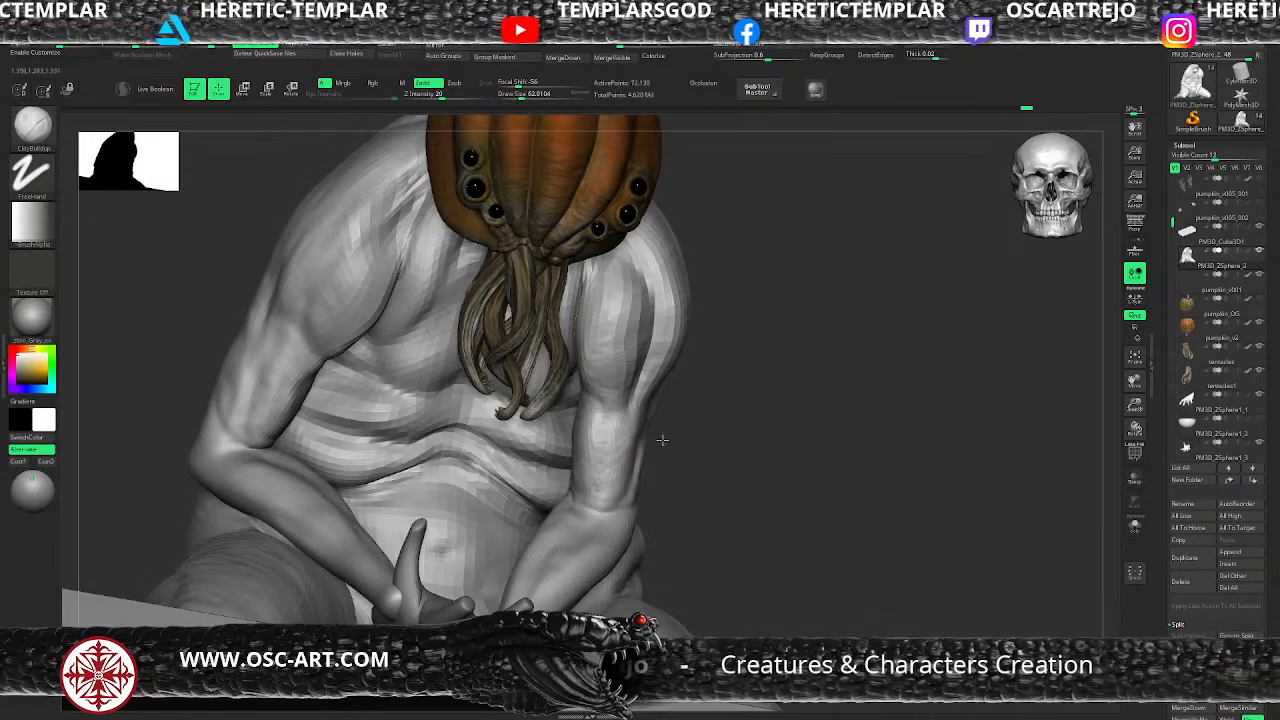
pyautogui.moveTo(674, 443); pyautogui.dragTo(622, 418)
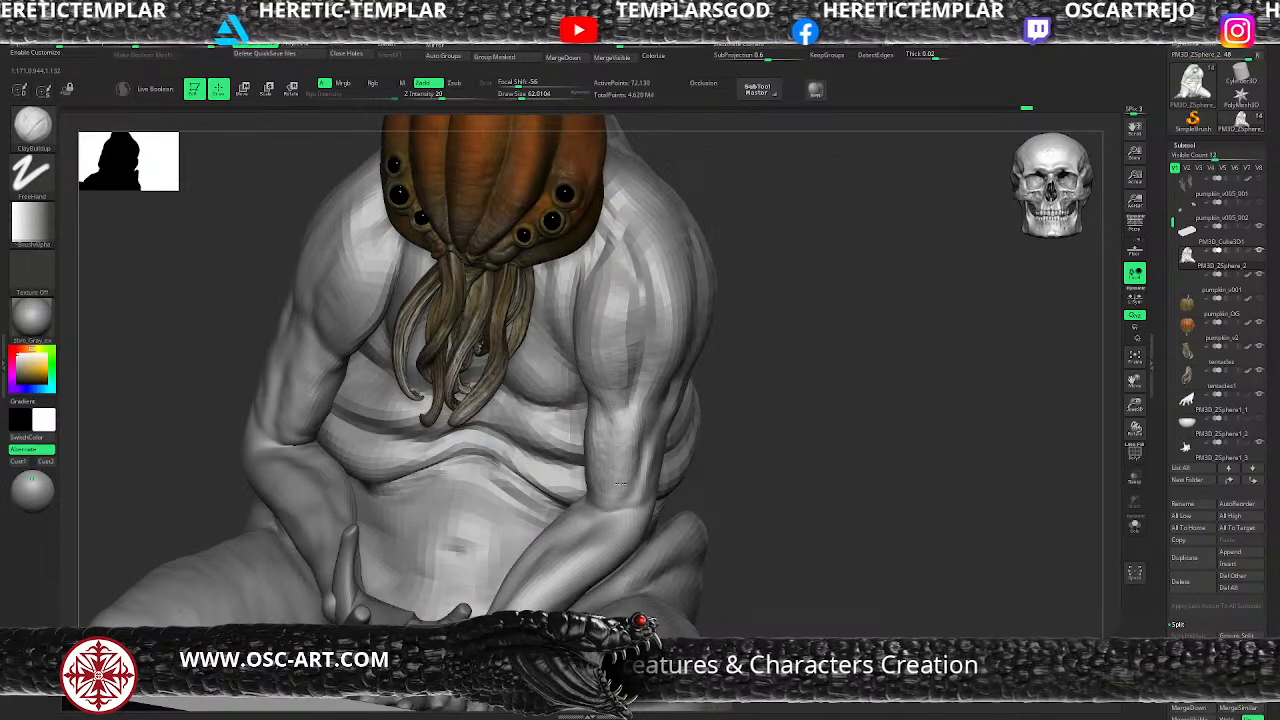
# Step: Define the lower biceps and outer upper arm above the elbow with Standard and ClayBuildup strokes
pyautogui.press('b')
pyautogui.press('s')
pyautogui.press('t')
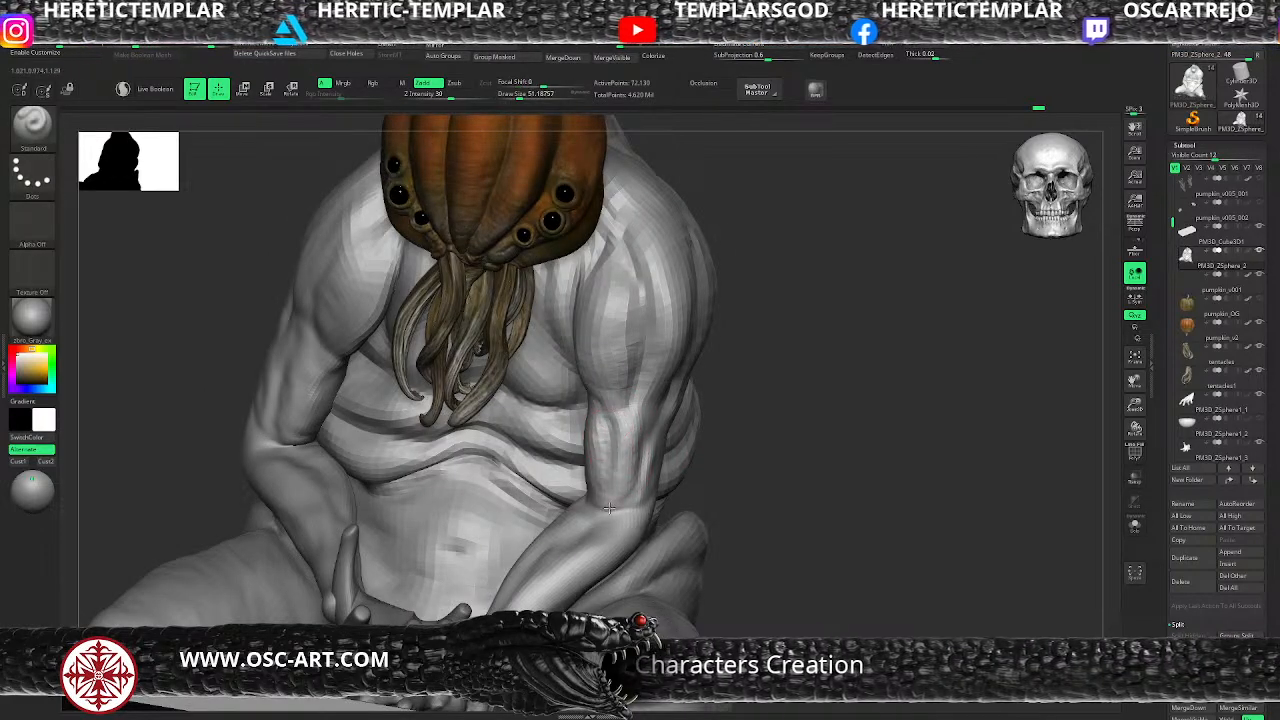
pyautogui.press('b')
pyautogui.press('c')
pyautogui.press('b')
pyautogui.press('s')
pyautogui.click(599, 437)
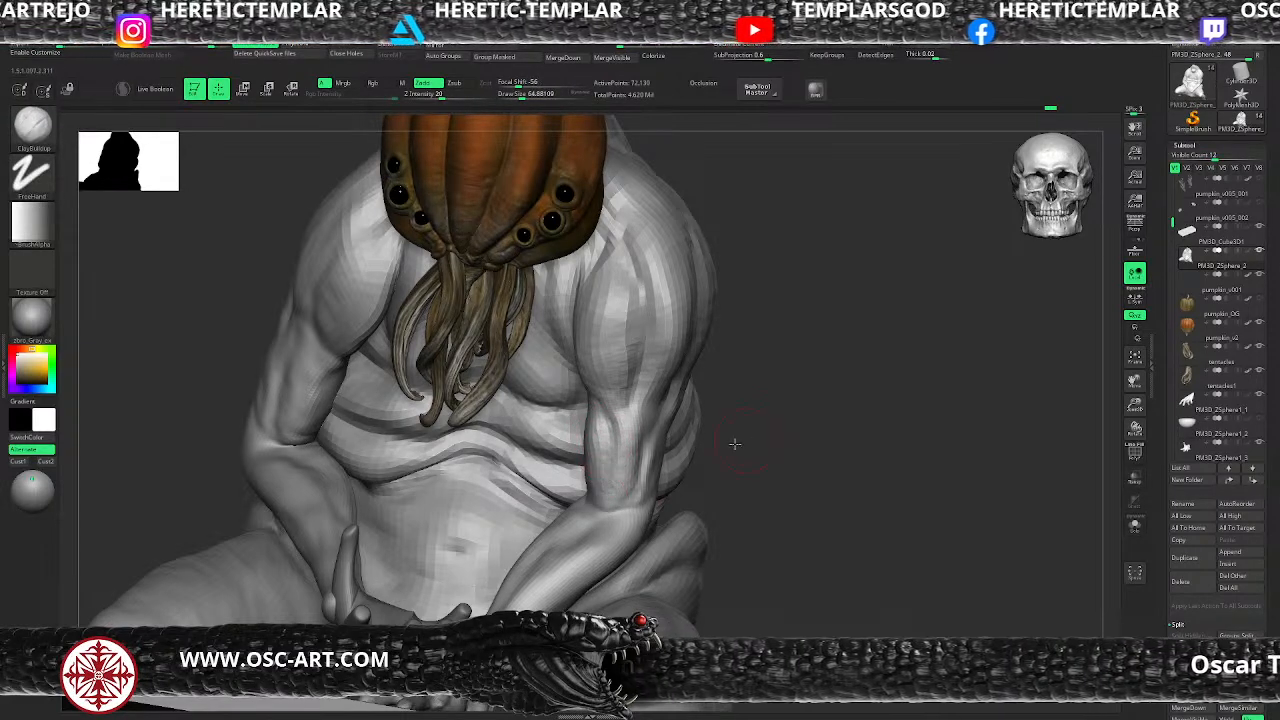
pyautogui.moveTo(738, 441); pyautogui.dragTo(669, 402)
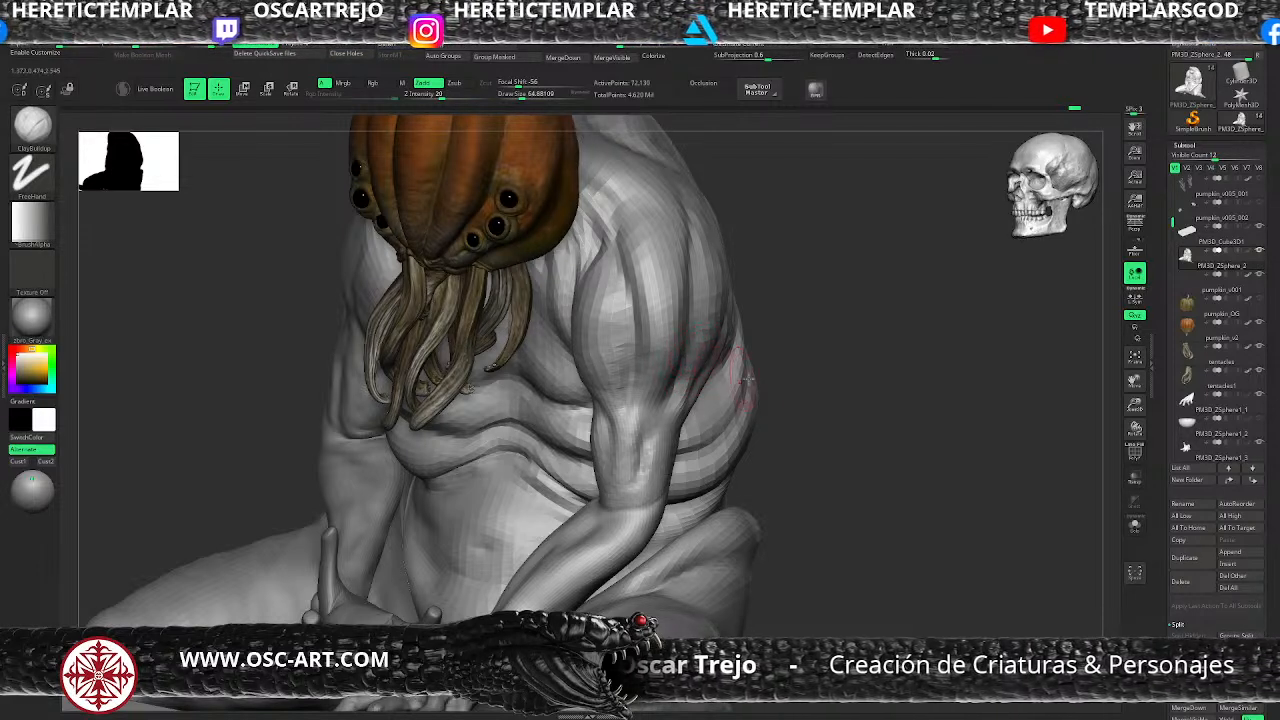
pyautogui.moveTo(785, 385); pyautogui.dragTo(755, 390)
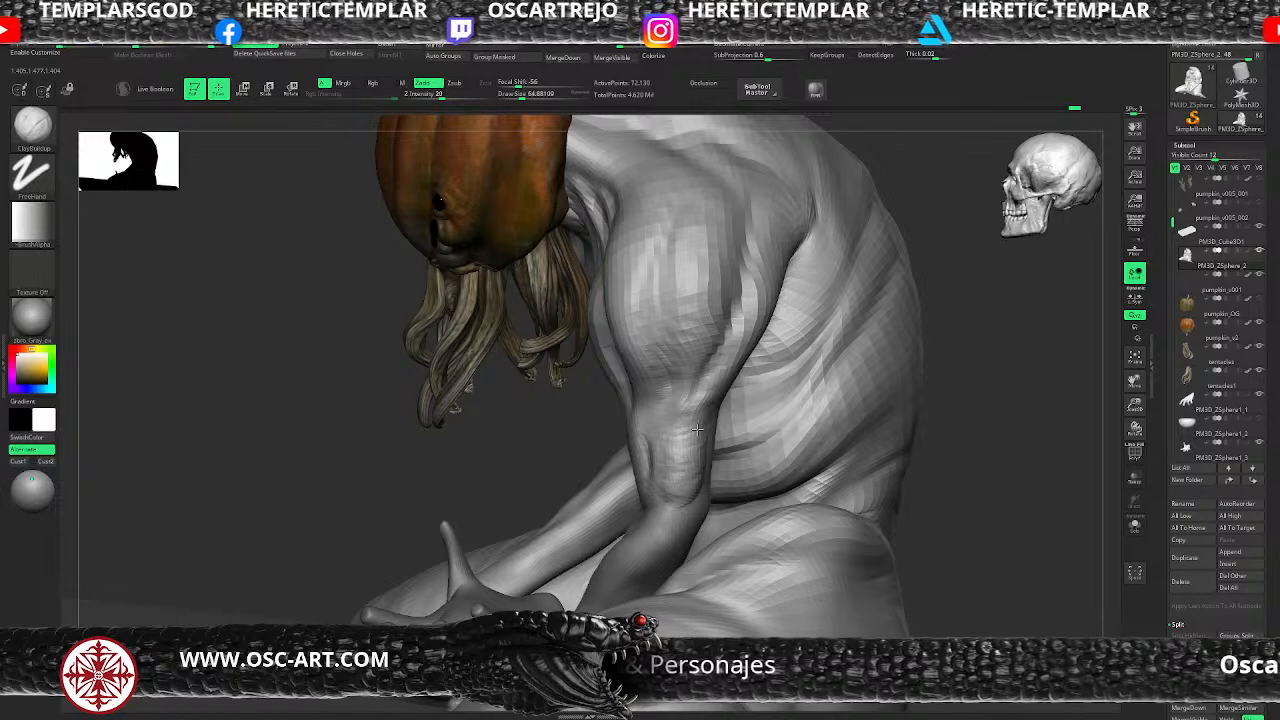
# Step: Adjust the upper arm's contour and the area behind the armpit with the Move Topological brush
pyautogui.moveTo(715, 398); pyautogui.dragTo(742, 322)
pyautogui.press('b')
pyautogui.press('m')
pyautogui.press('t')
pyautogui.press('s')
pyautogui.moveTo(618, 374); pyautogui.dragTo(632, 373)
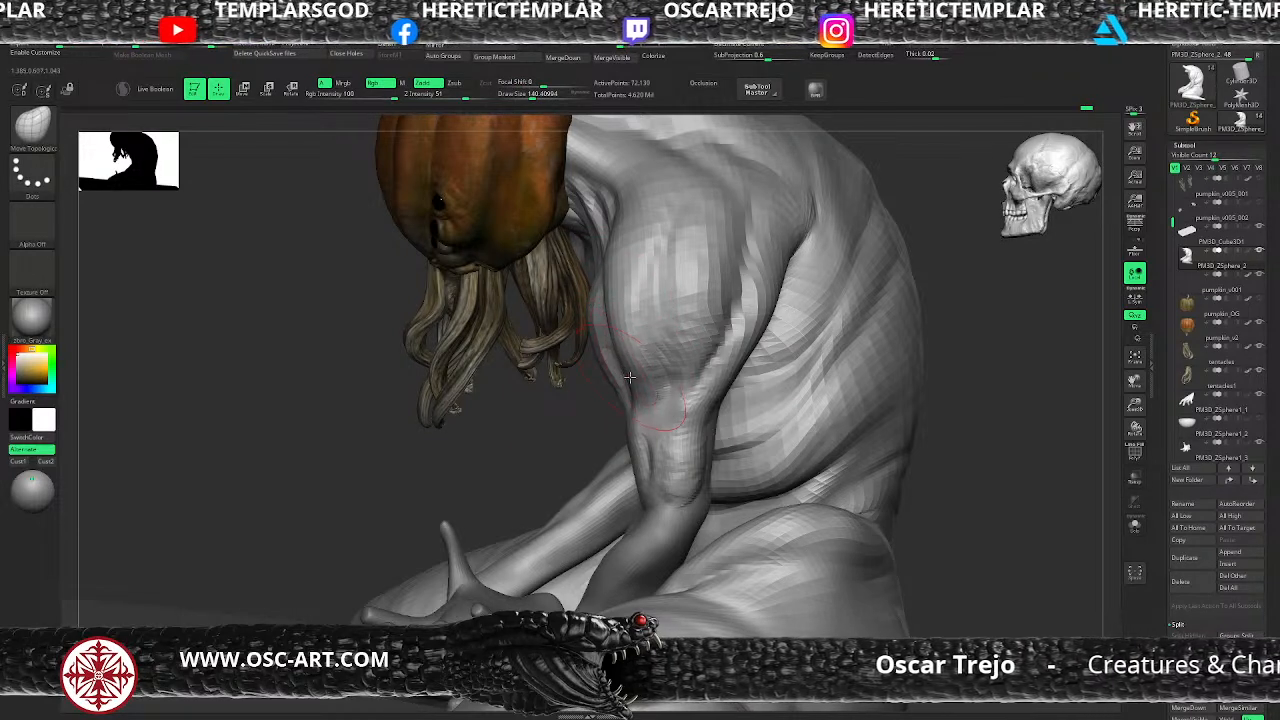
pyautogui.moveTo(616, 320); pyautogui.dragTo(608, 323)
pyautogui.press('s')
pyautogui.moveTo(638, 403); pyautogui.dragTo(636, 398)
pyautogui.moveTo(775, 327); pyautogui.dragTo(775, 320)
pyautogui.press(']')
pyautogui.moveTo(789, 252)
pyautogui.mouseDown()
pyautogui.moveTo(836, 248)
pyautogui.moveTo(832, 294)
pyautogui.moveTo(801, 341)
pyautogui.mouseUp()
# Step: Build up the muscle folds on the side of the back behind the arm with ClayBuildup at a draw size of about 90
pyautogui.press('b')
pyautogui.press('d')
pyautogui.press('s')
pyautogui.press('s')
pyautogui.press('s')
pyautogui.press('[')
pyautogui.press('[')
pyautogui.press('[')
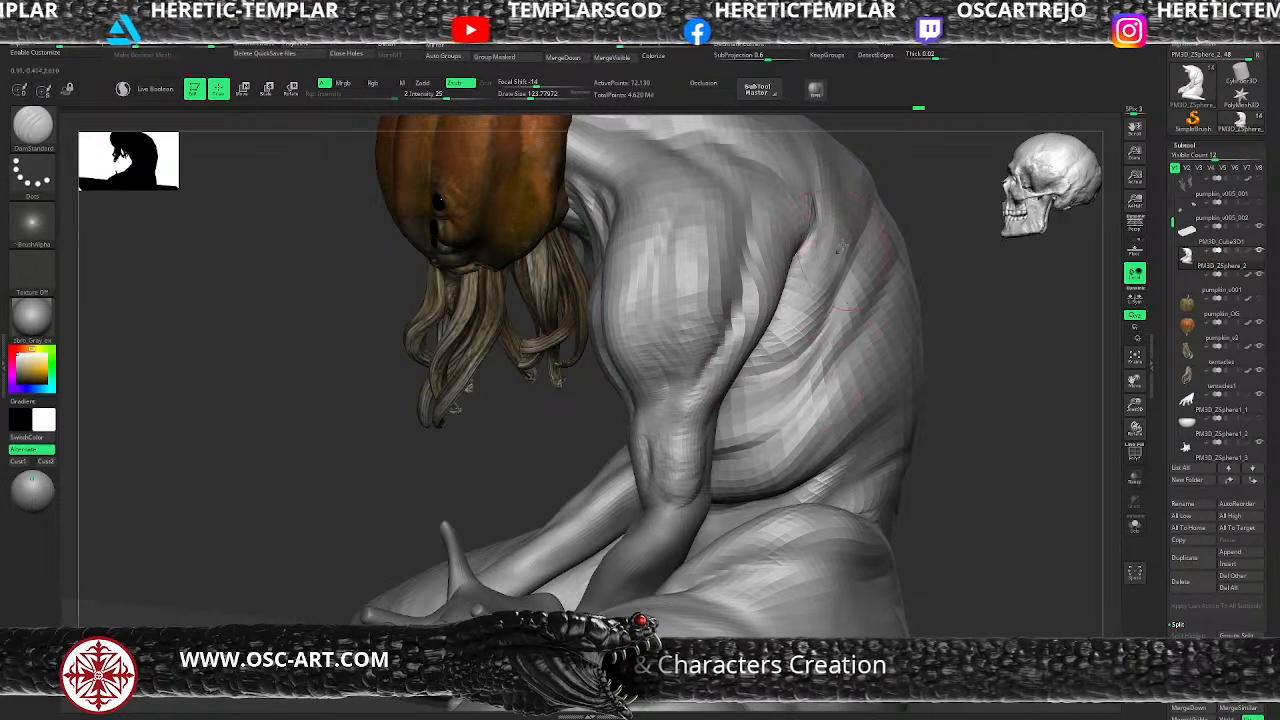
pyautogui.press('b')
pyautogui.press('c')
pyautogui.press('b')
pyautogui.moveTo(846, 264)
pyautogui.mouseDown()
pyautogui.moveTo(822, 308)
pyautogui.moveTo(752, 352)
pyautogui.moveTo(752, 370)
pyautogui.mouseUp()
pyautogui.press('[')
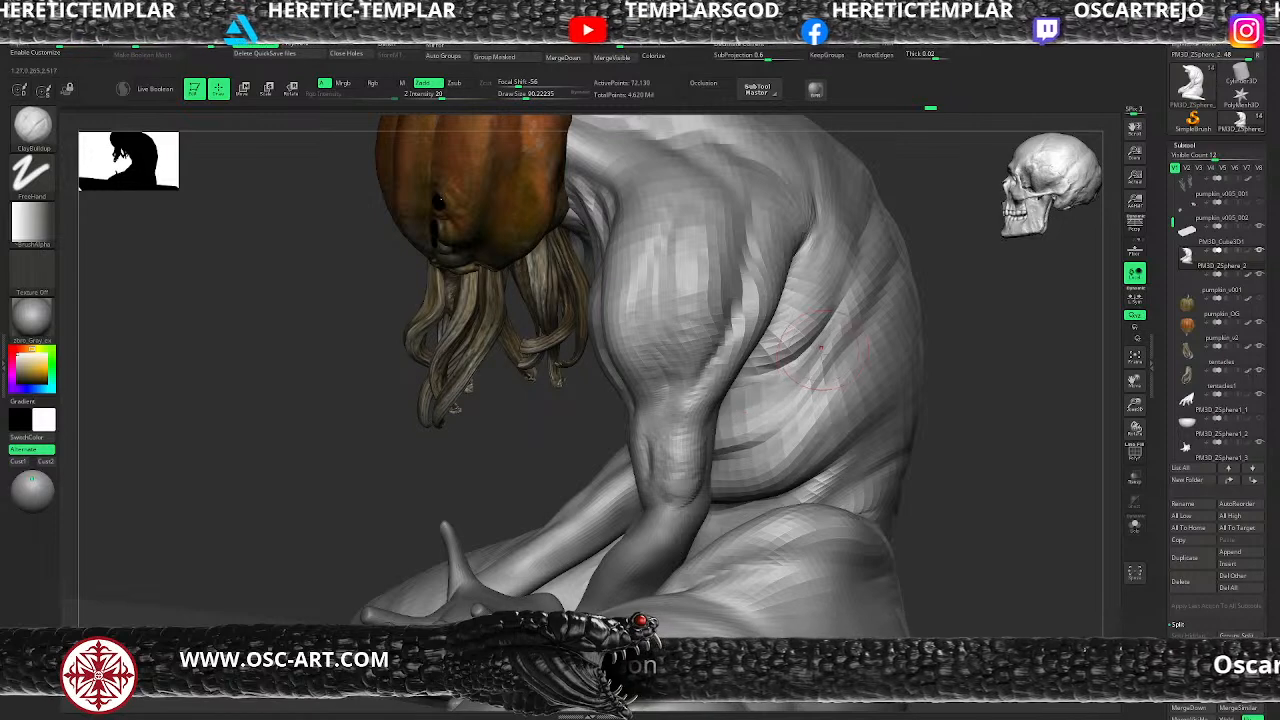
pyautogui.moveTo(887, 260)
pyautogui.mouseDown()
pyautogui.moveTo(838, 356)
pyautogui.moveTo(756, 400)
pyautogui.mouseUp()
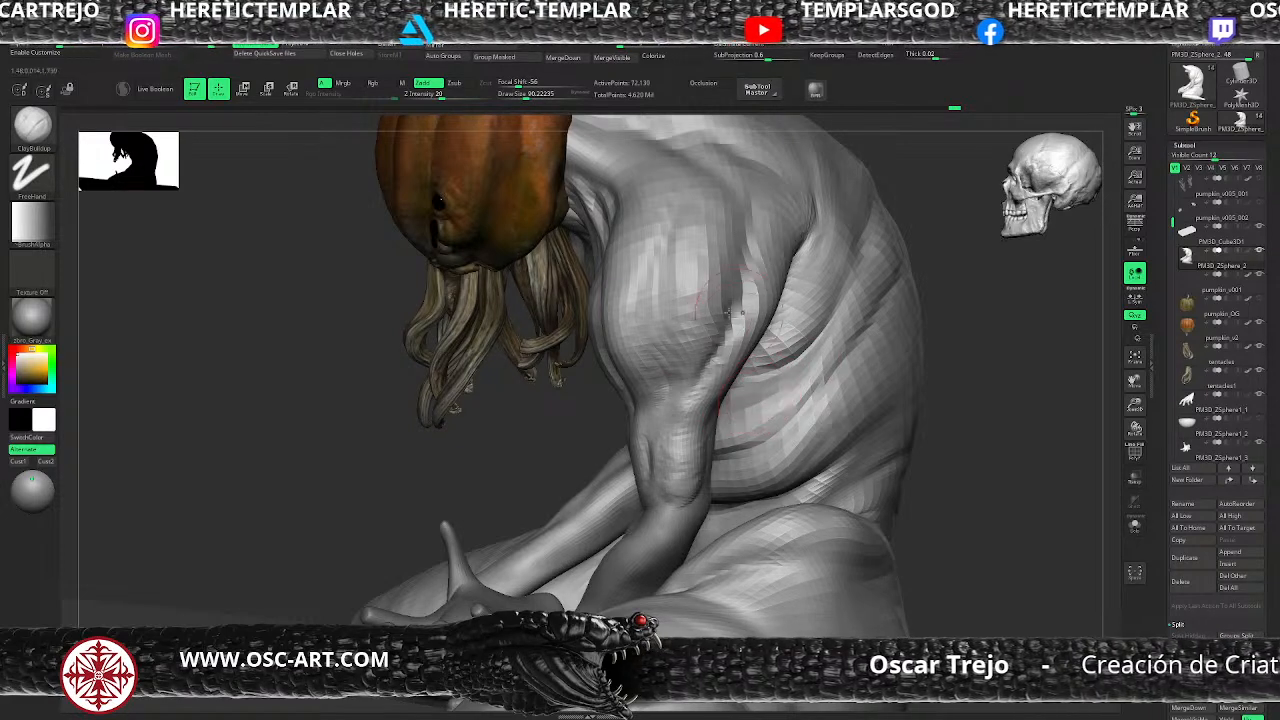
# Step: Reshape the back's silhouette and the flank with the Move brush at draw sizes of about 97 to 128
pyautogui.moveTo(944, 470)
pyautogui.mouseDown()
pyautogui.moveTo(857, 403)
pyautogui.moveTo(754, 441)
pyautogui.moveTo(771, 400)
pyautogui.moveTo(744, 388)
pyautogui.mouseUp()
pyautogui.press('b')
pyautogui.press('s')
pyautogui.press('t')
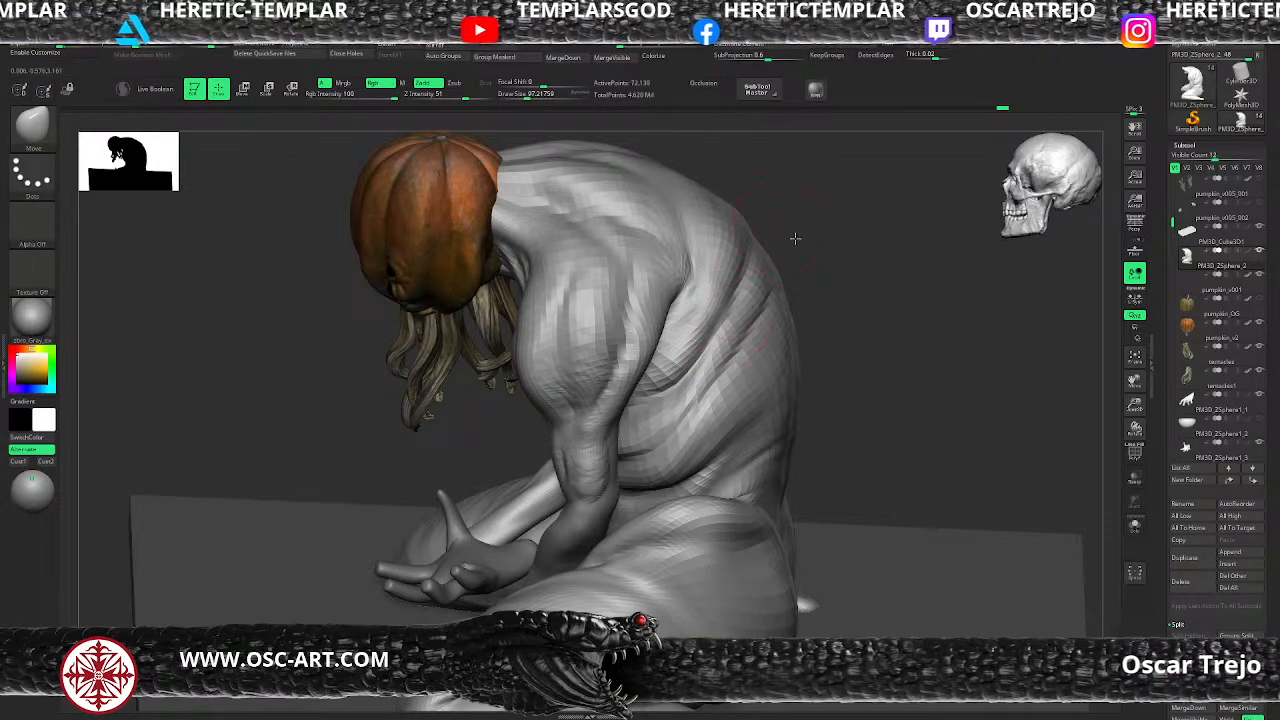
pyautogui.moveTo(792, 239); pyautogui.dragTo(764, 254)
pyautogui.press('s')
pyautogui.click(727, 311)
pyautogui.moveTo(745, 318); pyautogui.dragTo(725, 294)
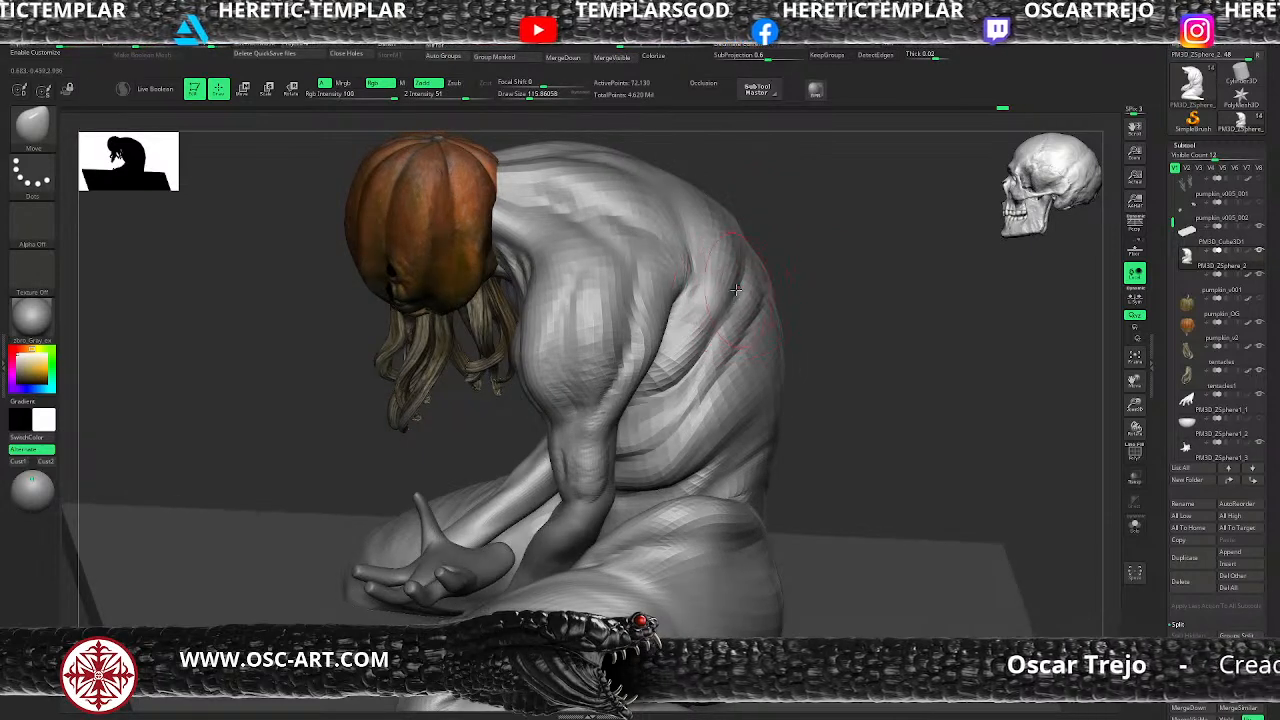
pyautogui.press(']')
pyautogui.moveTo(707, 350)
pyautogui.mouseDown()
pyautogui.moveTo(720, 335)
pyautogui.moveTo(700, 374)
pyautogui.mouseUp()
pyautogui.moveTo(816, 290)
pyautogui.mouseDown()
pyautogui.moveTo(761, 262)
pyautogui.moveTo(803, 286)
pyautogui.moveTo(797, 300)
pyautogui.mouseUp()
pyautogui.press('f')
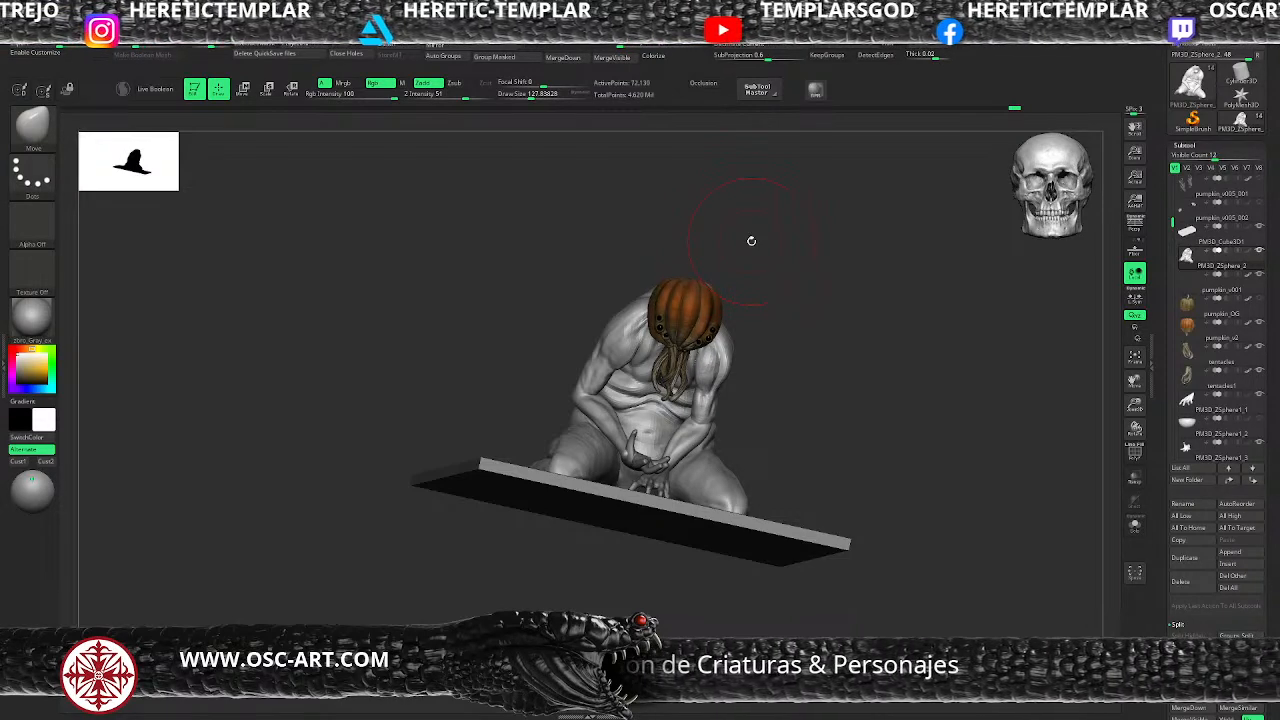
# Step: Refine the flank beside the upper arm with DamStandard at a draw size of about 78 and ClayBuildup at about 41
pyautogui.moveTo(760, 346)
pyautogui.mouseDown()
pyautogui.moveTo(774, 320)
pyautogui.moveTo(720, 330)
pyautogui.moveTo(777, 357)
pyautogui.moveTo(735, 354)
pyautogui.mouseUp()
pyautogui.press('b')
pyautogui.press('d')
pyautogui.press('s')
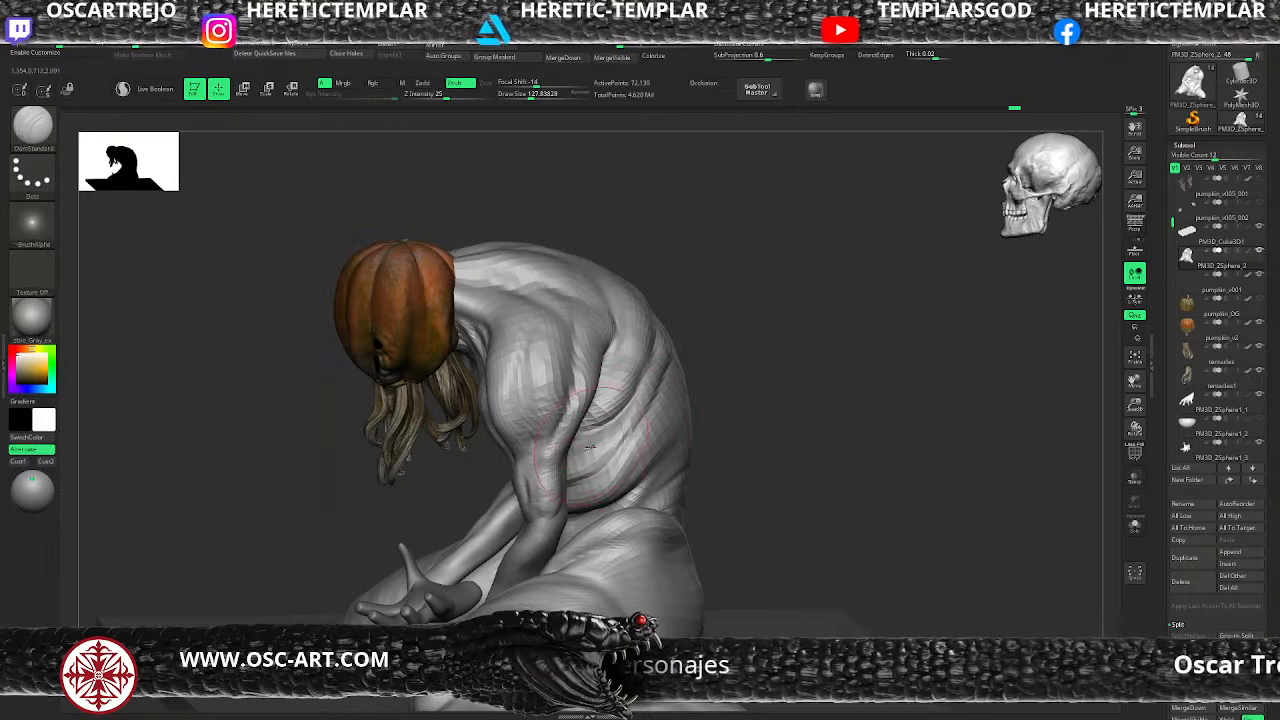
pyautogui.hotkey('shift', 'z')
pyautogui.press('s')
pyautogui.hotkey('shift', 'z')
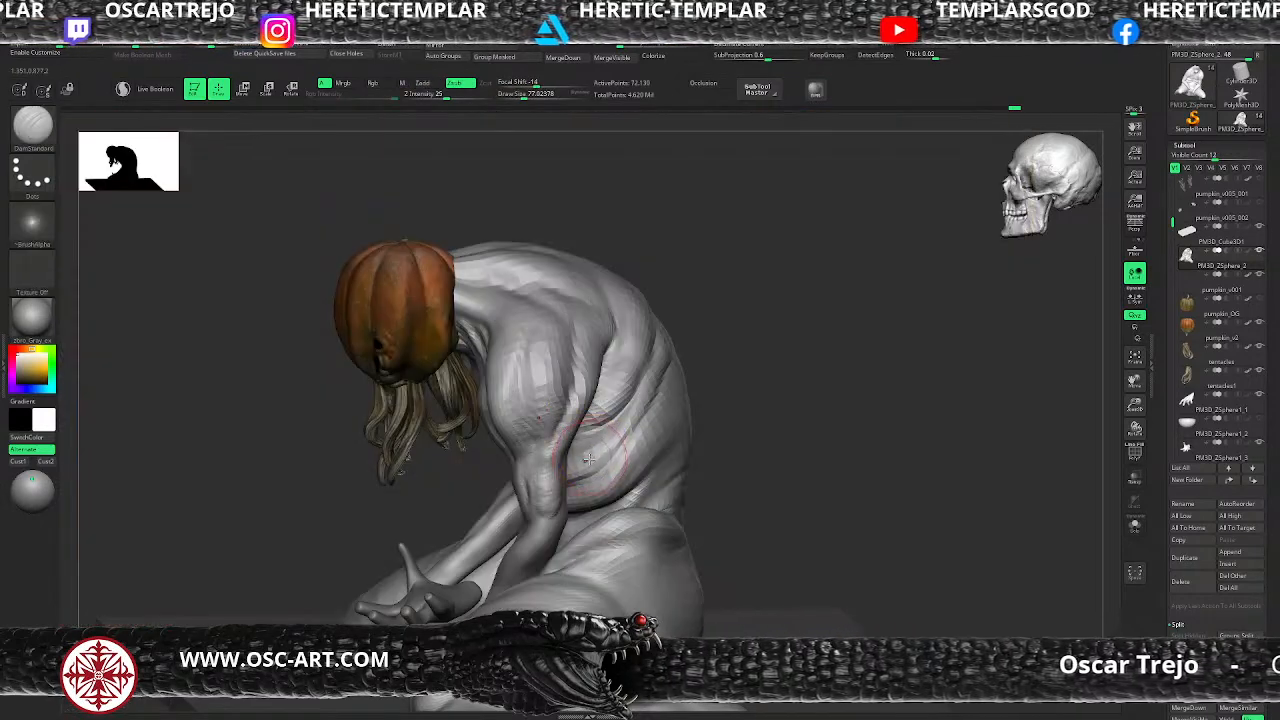
pyautogui.press('b')
pyautogui.press('c')
pyautogui.press('b')
pyautogui.press('s')
pyautogui.moveTo(589, 459); pyautogui.dragTo(583, 456)
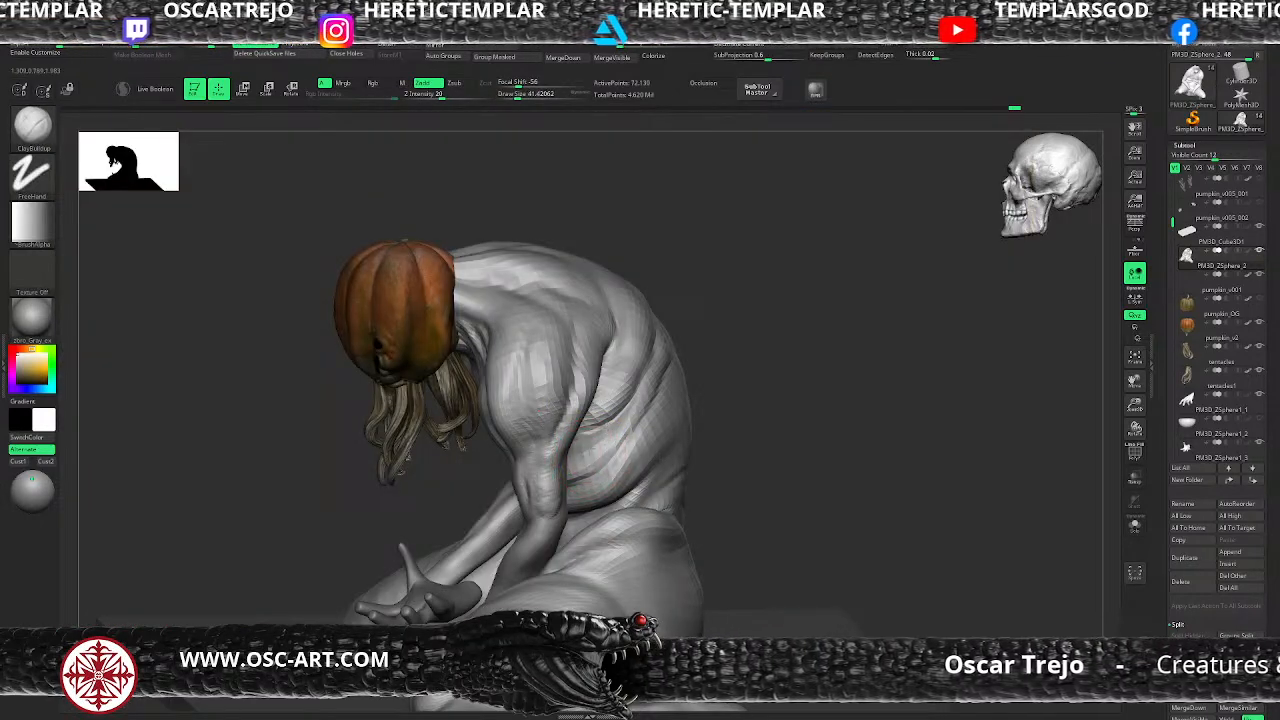
pyautogui.press('s')
pyautogui.moveTo(583, 447); pyautogui.dragTo(578, 447)
# Step: Build up the deltoid and outer upper arm with long ClayBuildup strokes, using a draw size of about 39 behind the shoulder
pyautogui.moveTo(615, 420)
pyautogui.mouseDown(button='right')
pyautogui.moveTo(800, 374)
pyautogui.moveTo(767, 401)
pyautogui.moveTo(818, 424)
pyautogui.mouseUp(button='right')
pyautogui.press('s')
pyautogui.moveTo(568, 376); pyautogui.dragTo(537, 396)
pyautogui.moveTo(513, 326); pyautogui.dragTo(542, 411)
pyautogui.moveTo(501, 310)
pyautogui.mouseDown()
pyautogui.moveTo(531, 371)
pyautogui.moveTo(538, 400)
pyautogui.moveTo(520, 403)
pyautogui.moveTo(536, 434)
pyautogui.mouseUp()
pyautogui.moveTo(810, 497)
pyautogui.mouseDown()
pyautogui.moveTo(727, 458)
pyautogui.moveTo(765, 397)
pyautogui.mouseUp()
pyautogui.press('s')
pyautogui.moveTo(581, 356); pyautogui.dragTo(589, 350)
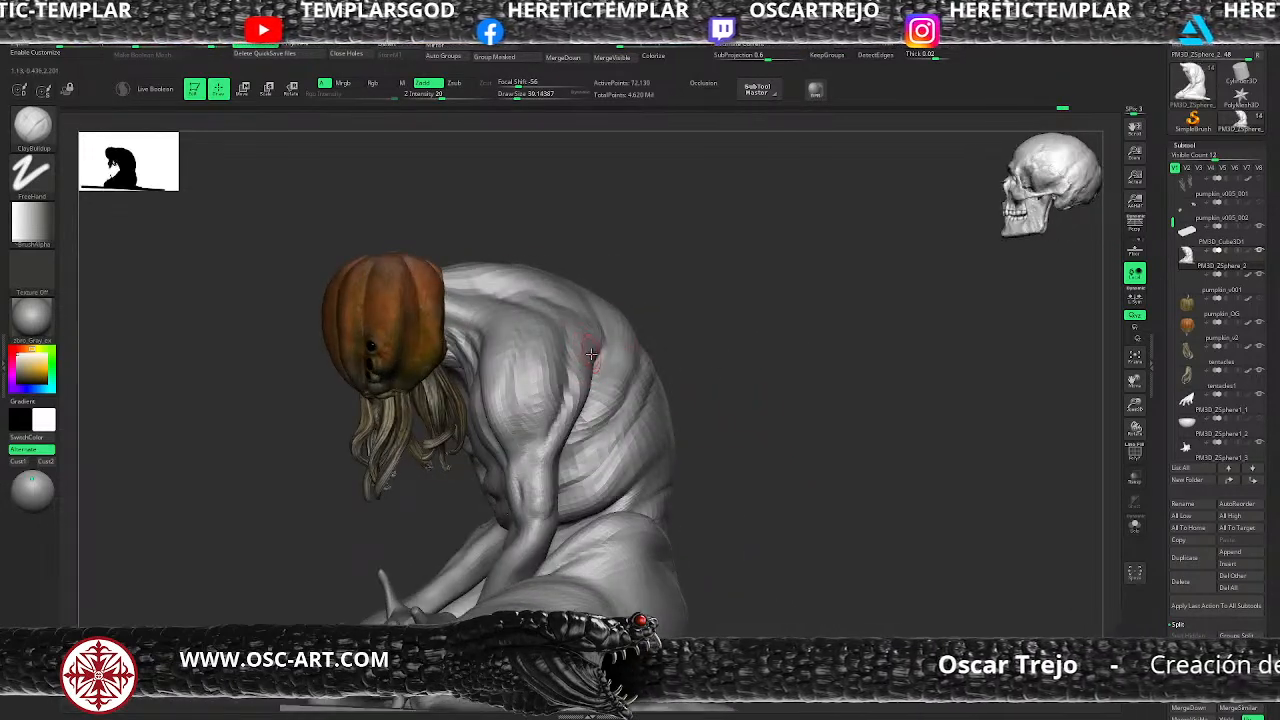
# Step: Adjust the outer shoulder and upper arm contour with Move Topological at a draw size of about 71
pyautogui.press('b')
pyautogui.press('d')
pyautogui.press('s')
pyautogui.press('b')
pyautogui.press('m')
pyautogui.press('t')
pyautogui.press('s')
pyautogui.moveTo(586, 361); pyautogui.dragTo(593, 360)
pyautogui.keyDown('alt'); pyautogui.moveTo(716, 357); pyautogui.dragTo(706, 335); pyautogui.keyUp('alt')
pyautogui.moveTo(706, 345)
pyautogui.mouseDown()
pyautogui.moveTo(726, 351)
pyautogui.moveTo(719, 390)
pyautogui.moveTo(592, 452)
pyautogui.mouseUp()
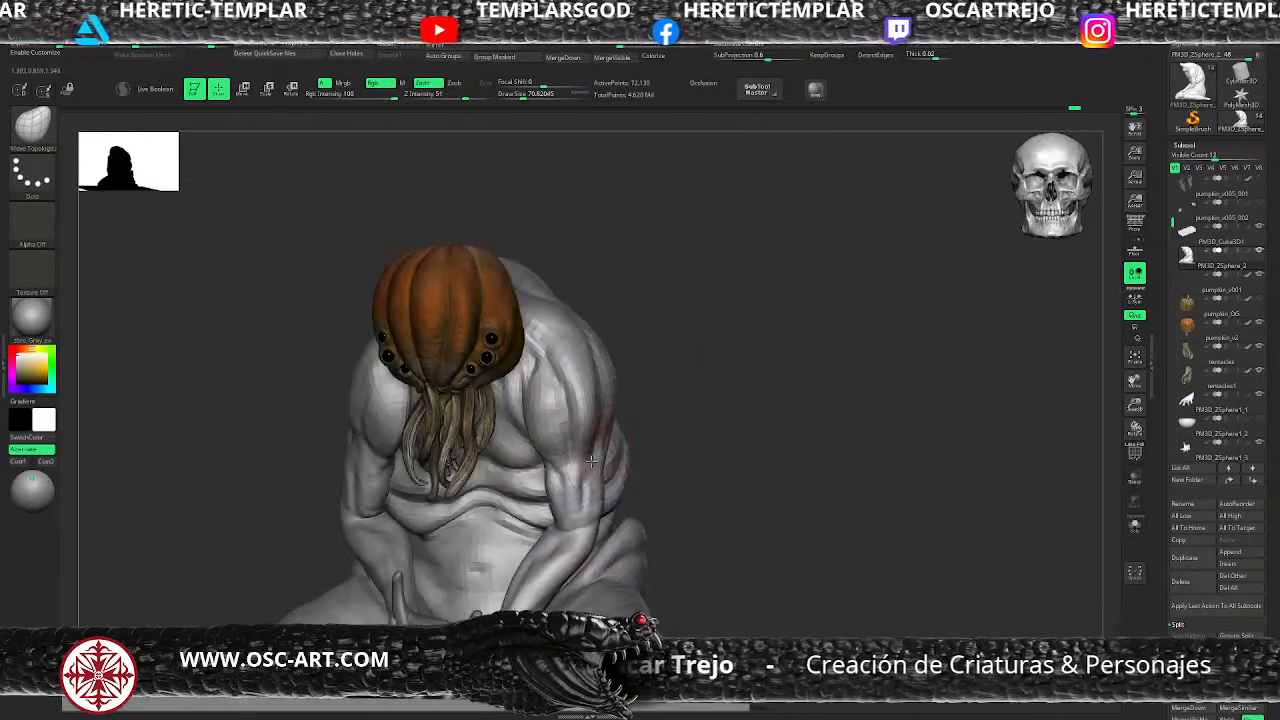
pyautogui.moveTo(678, 372); pyautogui.dragTo(650, 401)
pyautogui.moveTo(660, 340); pyautogui.dragTo(649, 346)
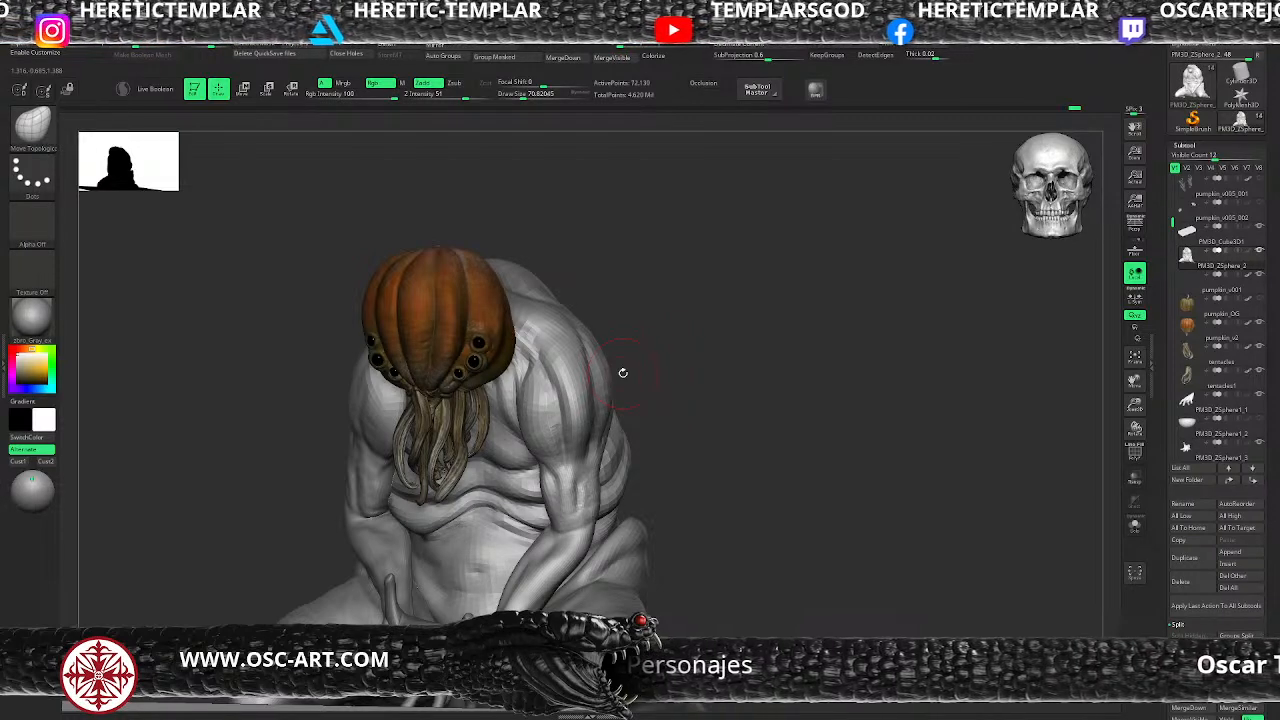
# Step: Add volume from the base of the neck to the top of the shoulder with ClayBuildup
pyautogui.moveTo(674, 272); pyautogui.dragTo(512, 348)
pyautogui.press('b')
pyautogui.press('c')
pyautogui.press('b')
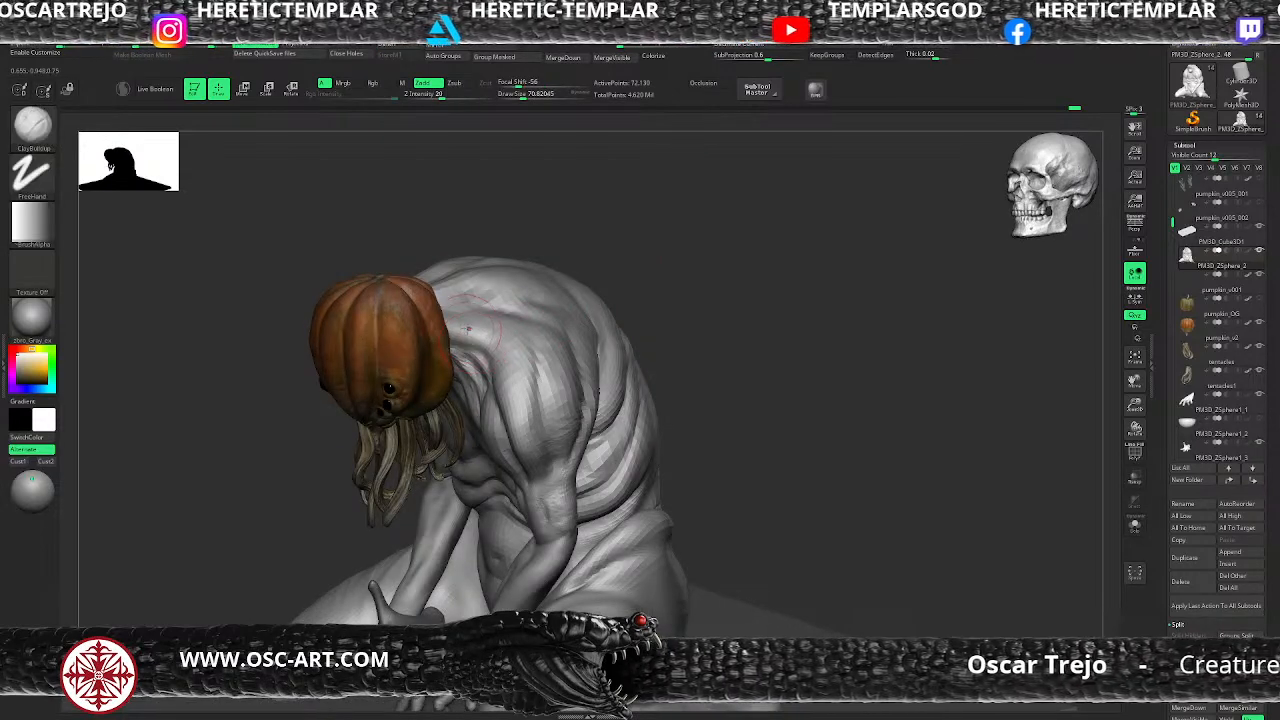
pyautogui.moveTo(476, 325); pyautogui.dragTo(521, 363)
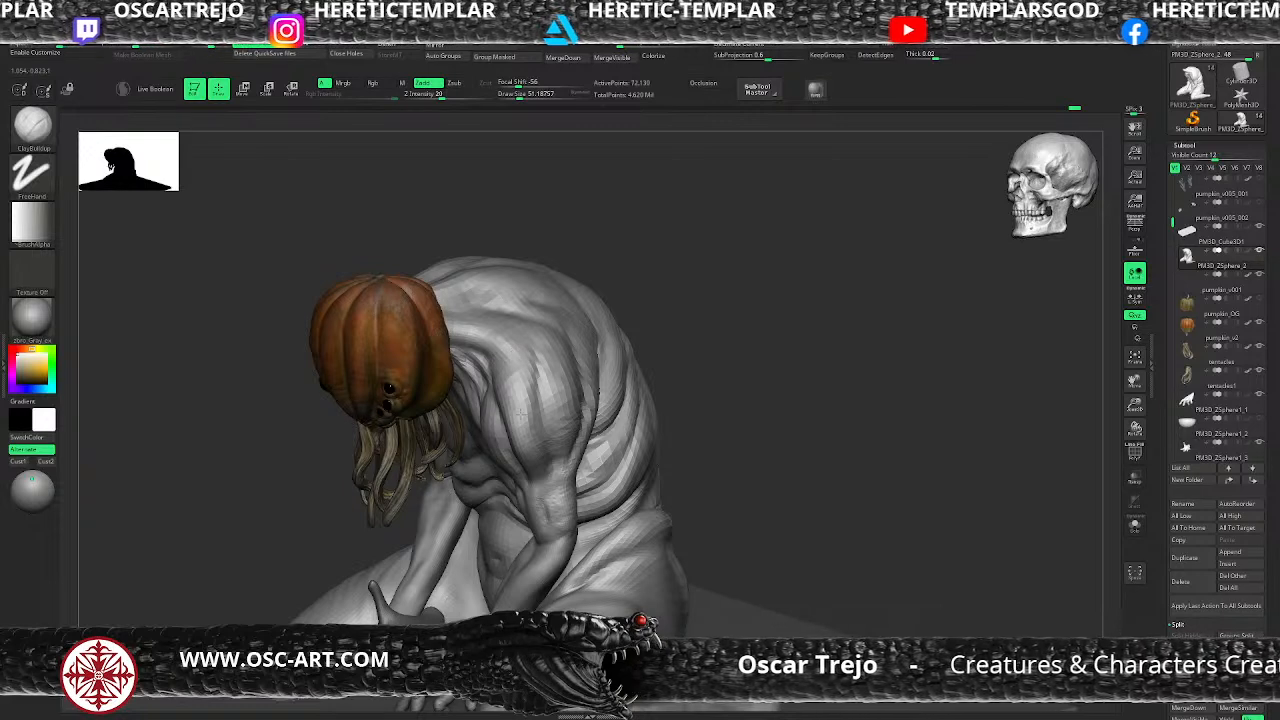
# Step: Try to reshape the deltoid with the Move brush and undo the changes
pyautogui.press('b')
pyautogui.press('m')
pyautogui.press('v')
pyautogui.moveTo(512, 428)
pyautogui.mouseDown()
pyautogui.moveTo(541, 415)
pyautogui.moveTo(546, 430)
pyautogui.mouseUp()
pyautogui.hotkey('ctrl', 'z')
pyautogui.press('s')
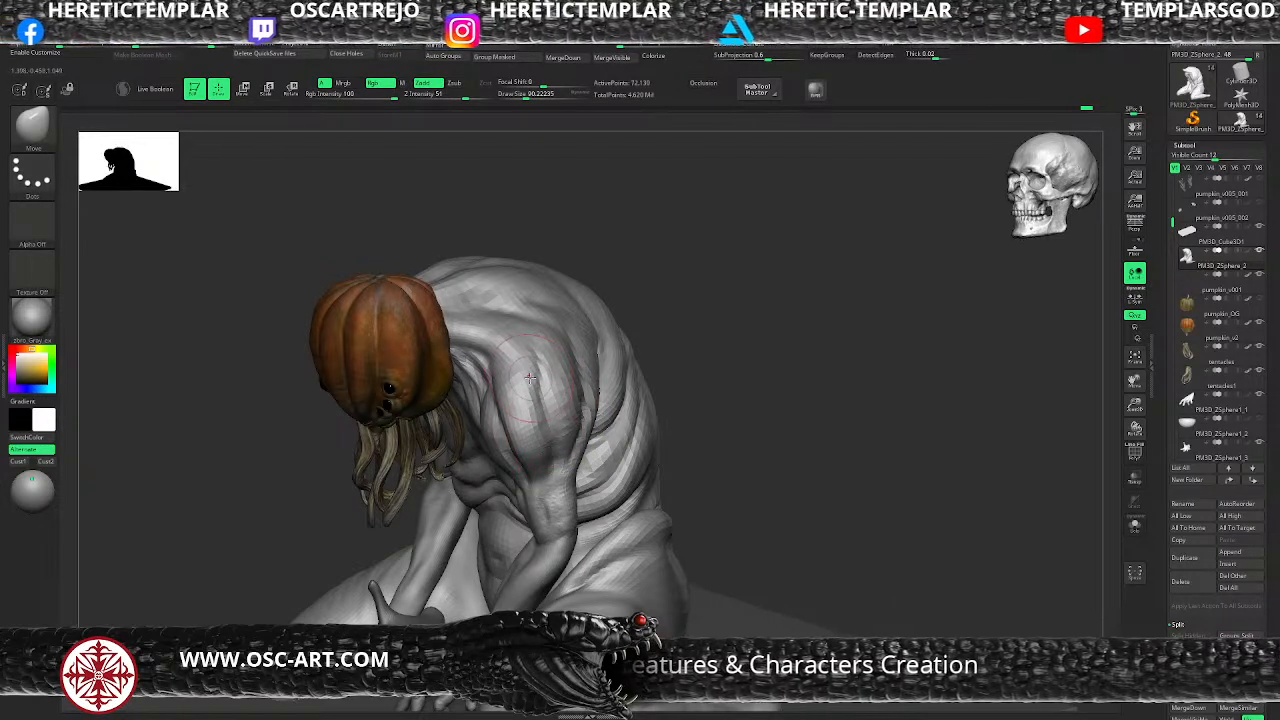
pyautogui.press('ctrl')
pyautogui.hotkey('ctrl', 'z')
# Step: Carve the groove down the deltoid with DamStandard and smooth it at a draw size of about 71
pyautogui.press('b')
pyautogui.press('d')
pyautogui.press('s')
pyautogui.press('s')
pyautogui.moveTo(535, 339); pyautogui.dragTo(541, 382)
pyautogui.press('shift')
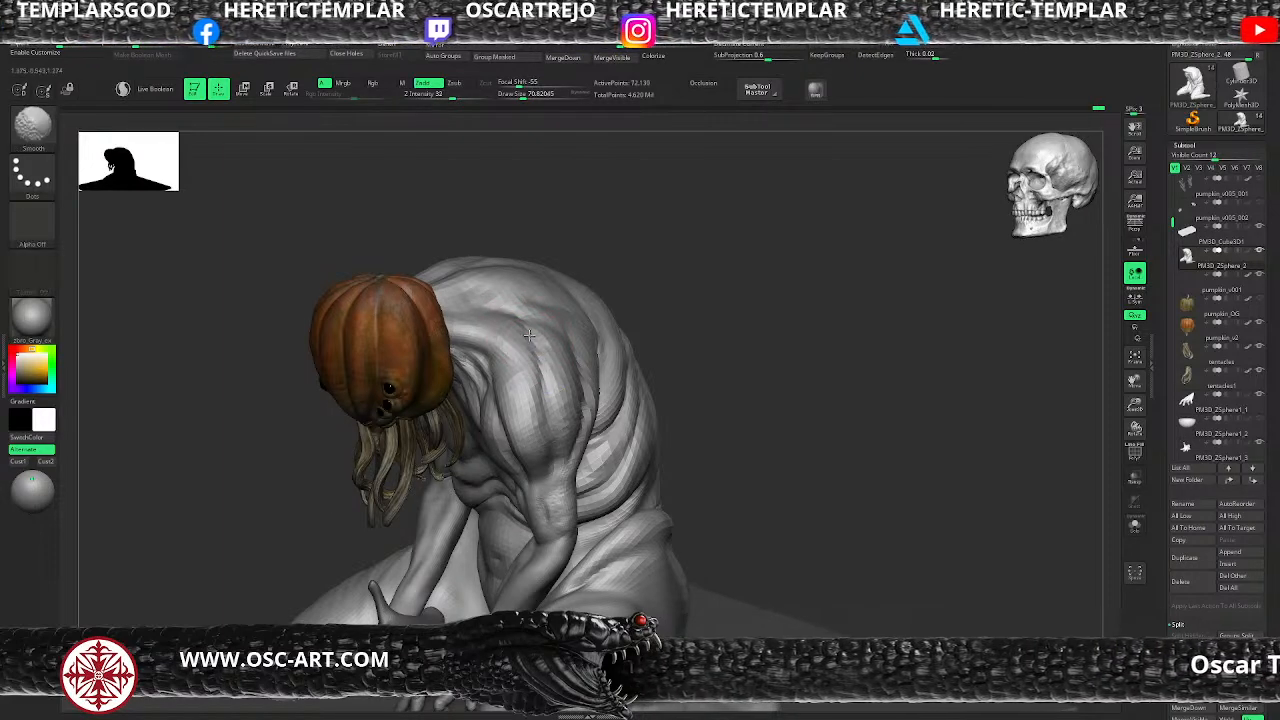
pyautogui.moveTo(583, 266)
pyautogui.mouseDown()
pyautogui.moveTo(631, 274)
pyautogui.moveTo(634, 309)
pyautogui.moveTo(595, 337)
pyautogui.mouseUp()
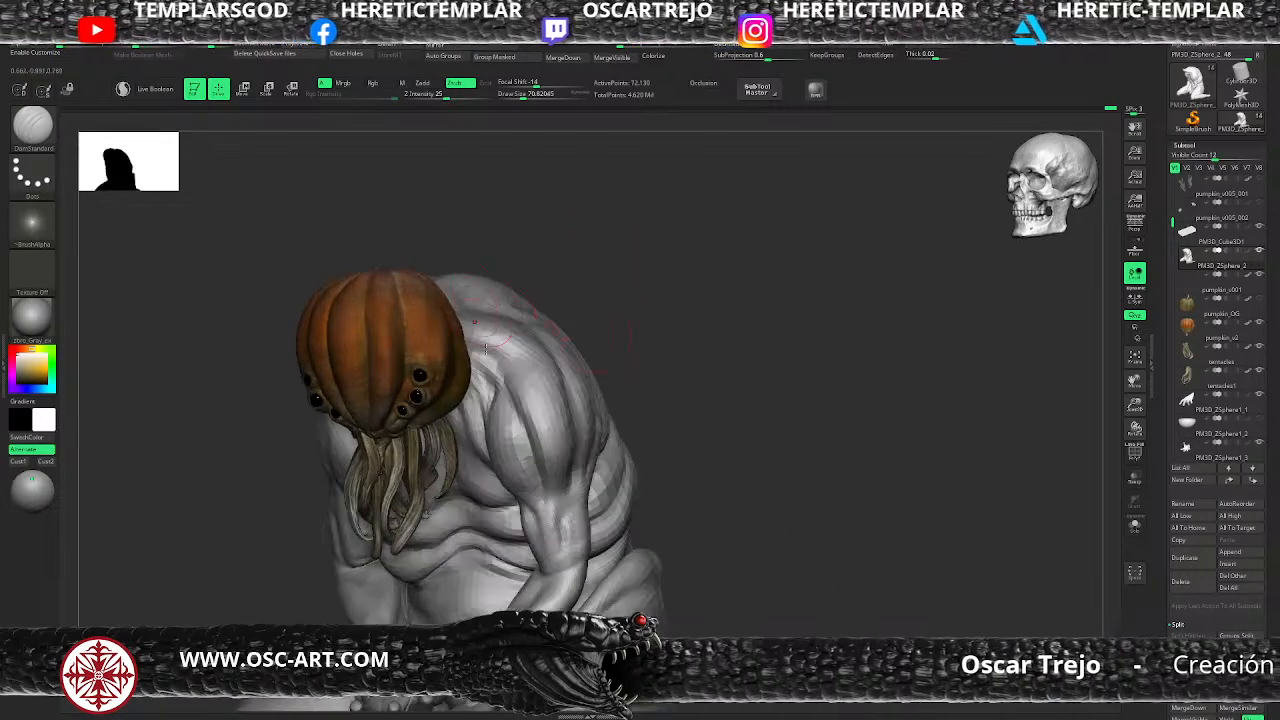
# Step: Raise the body's subdivision level and set up ClayBuildup at a draw size of about 46 for the shoulder
pyautogui.press('b')
pyautogui.press('c')
pyautogui.press('b')
pyautogui.hotkey('ctrl', 'd')
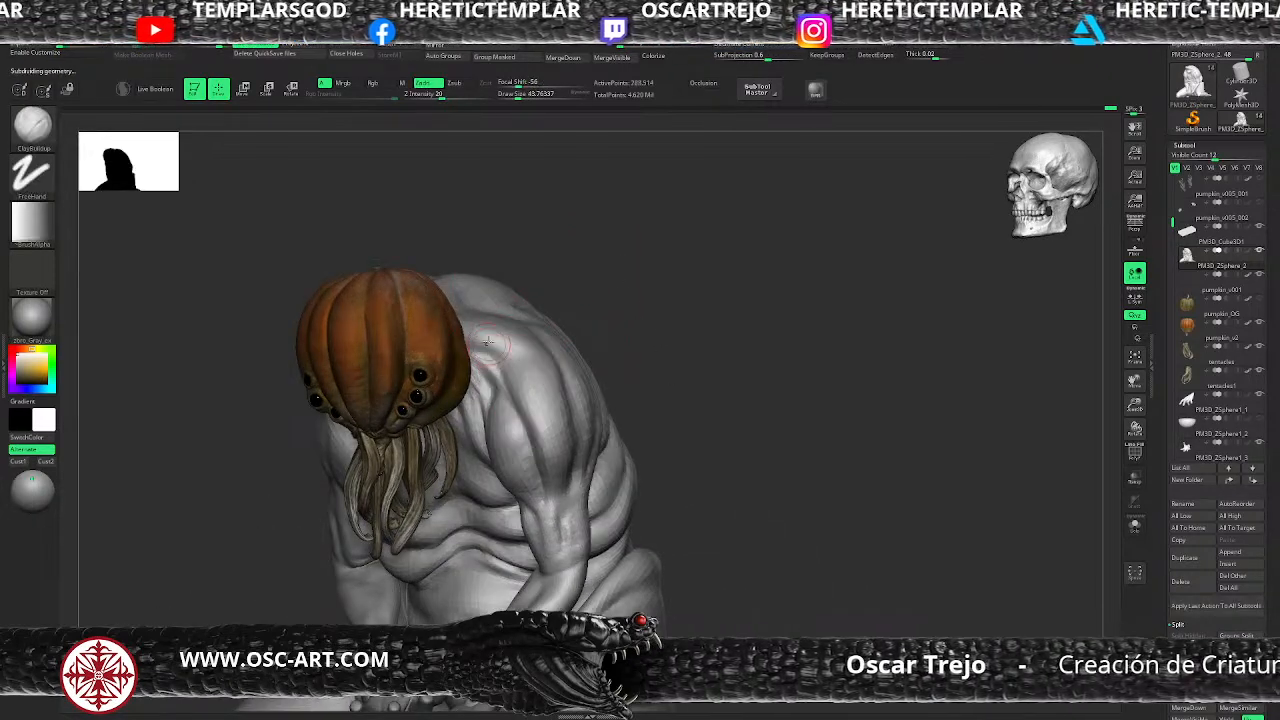
pyautogui.moveTo(613, 360)
pyautogui.keyDown('alt'); pyautogui.mouseDown()
pyautogui.moveTo(599, 294)
pyautogui.moveTo(677, 361)
pyautogui.moveTo(629, 283)
pyautogui.moveTo(597, 274)
pyautogui.moveTo(666, 326)
pyautogui.moveTo(572, 401)
pyautogui.mouseUp(); pyautogui.keyUp('alt')
pyautogui.moveTo(689, 329); pyautogui.dragTo(634, 403)
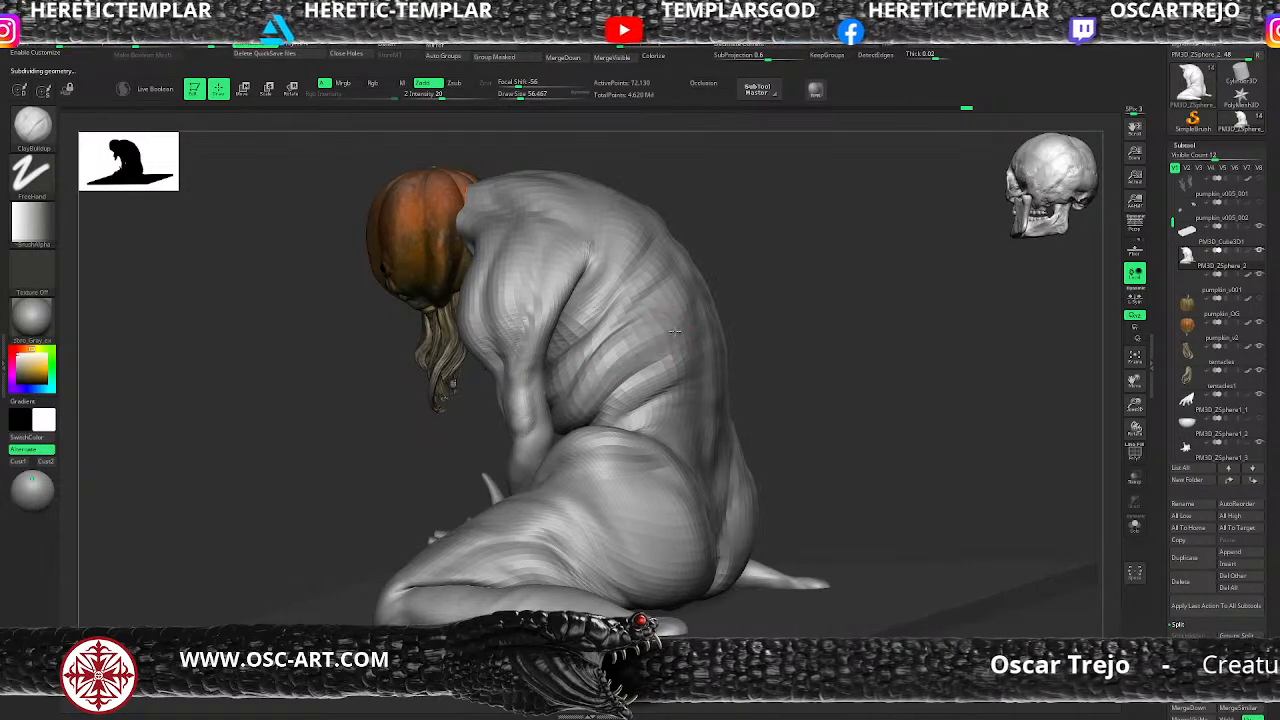
# Step: Build up the diagonal muscle bands behind the armpit with ClayBuildup at a draw size of about 56
pyautogui.moveTo(634, 341)
pyautogui.mouseDown()
pyautogui.moveTo(655, 309)
pyautogui.moveTo(614, 326)
pyautogui.mouseUp()
pyautogui.press('s')
pyautogui.click(671, 287)
pyautogui.moveTo(670, 264); pyautogui.dragTo(618, 309)
pyautogui.moveTo(662, 268); pyautogui.dragTo(605, 305)
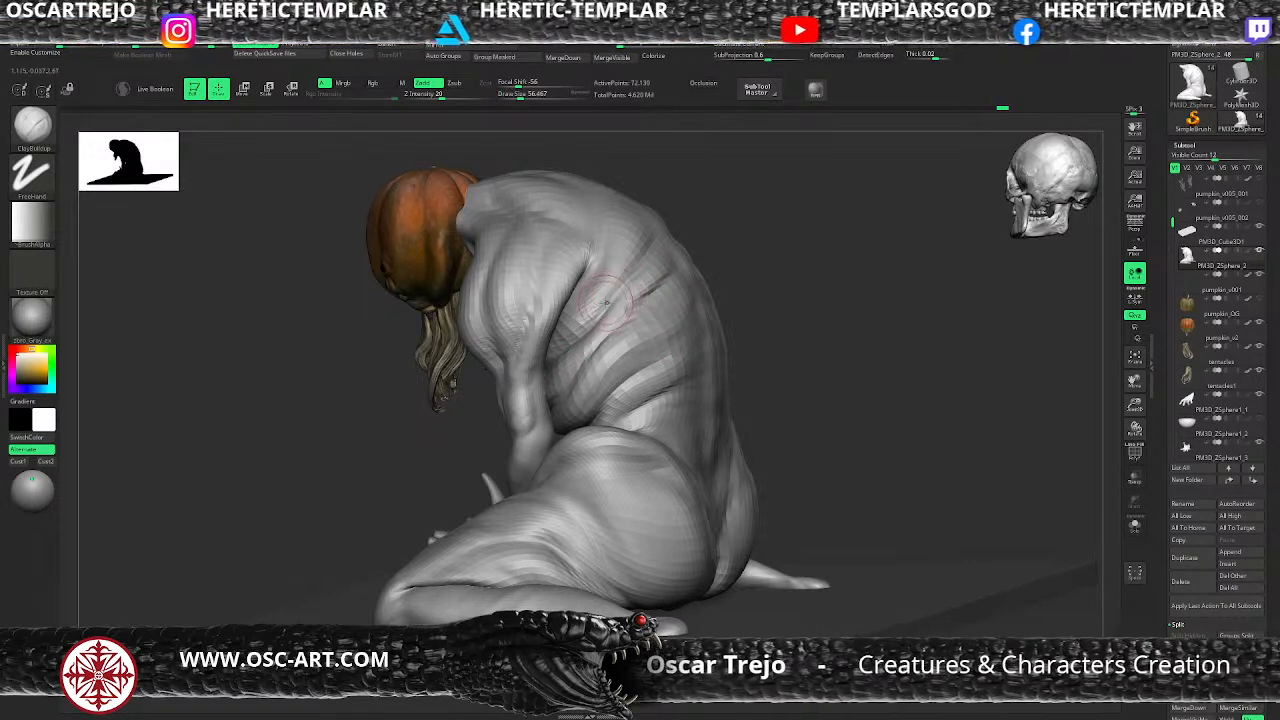
pyautogui.moveTo(765, 291); pyautogui.dragTo(825, 292)
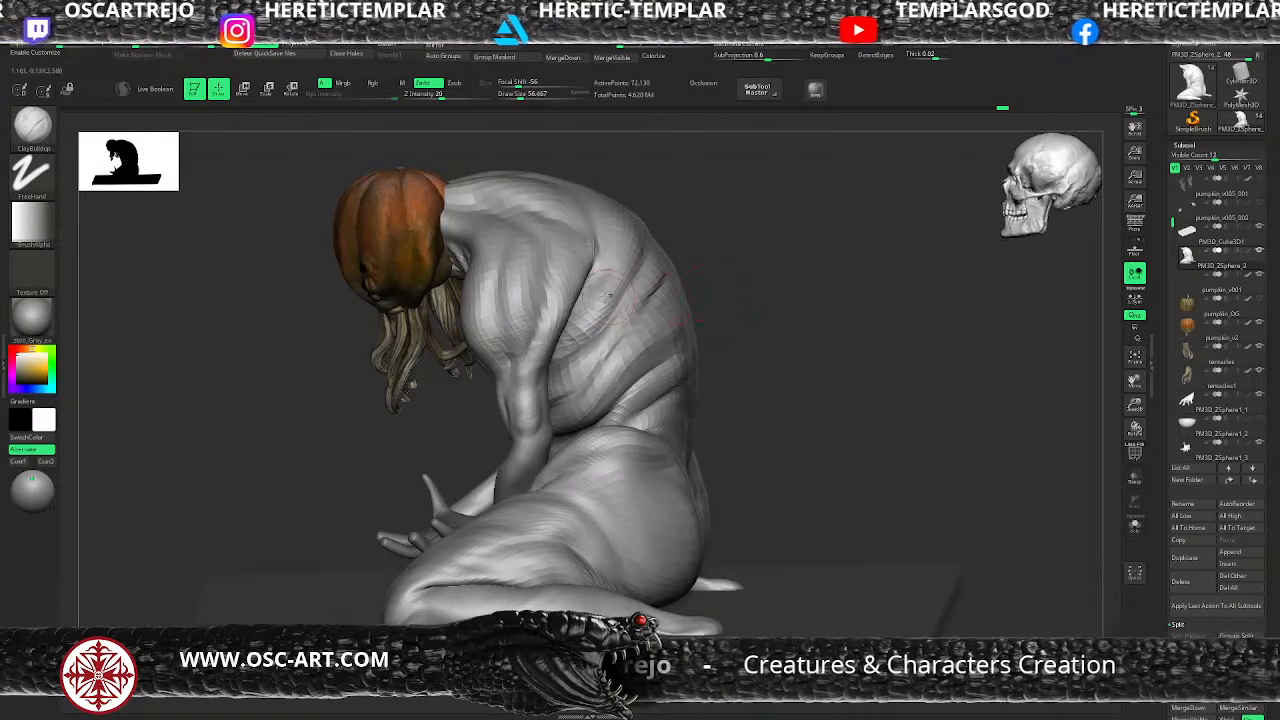
# Step: Build up the shoulder blade and upper back with ClayBuildup at draw sizes of about 51 and 67
pyautogui.press('s')
pyautogui.moveTo(570, 267); pyautogui.dragTo(599, 262)
pyautogui.press('s')
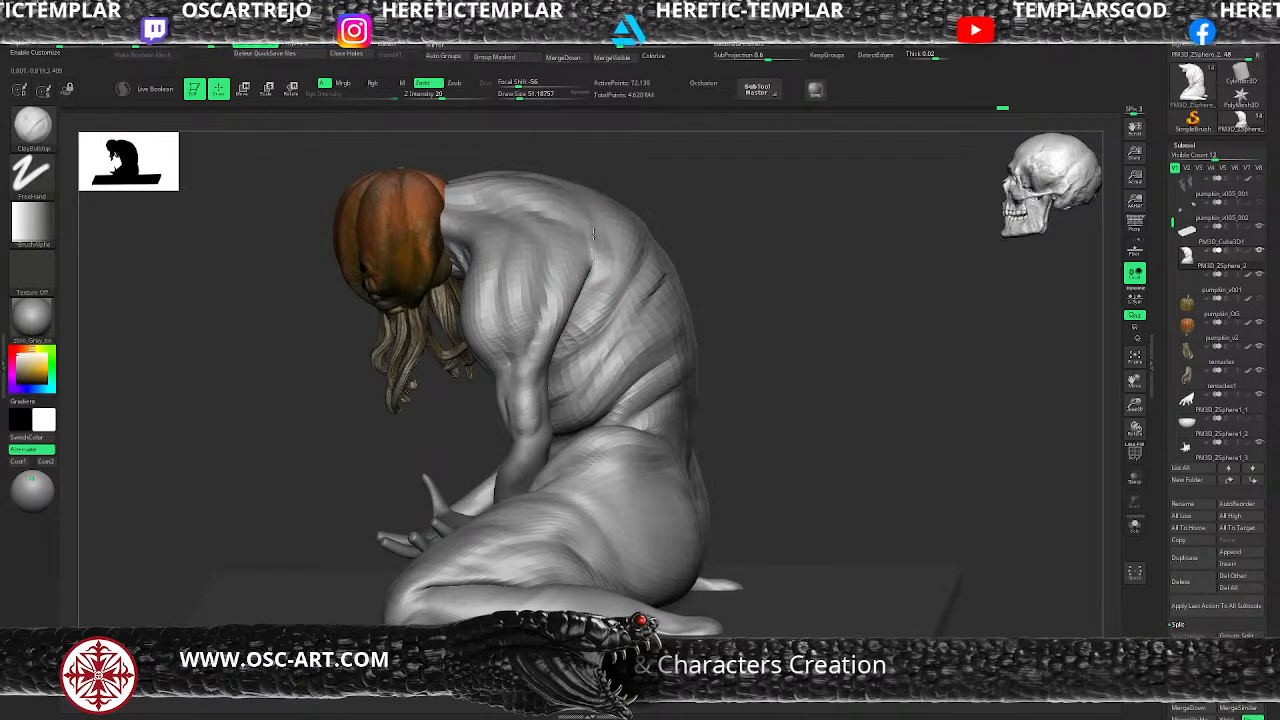
pyautogui.press('s')
pyautogui.moveTo(553, 199); pyautogui.dragTo(560, 199)
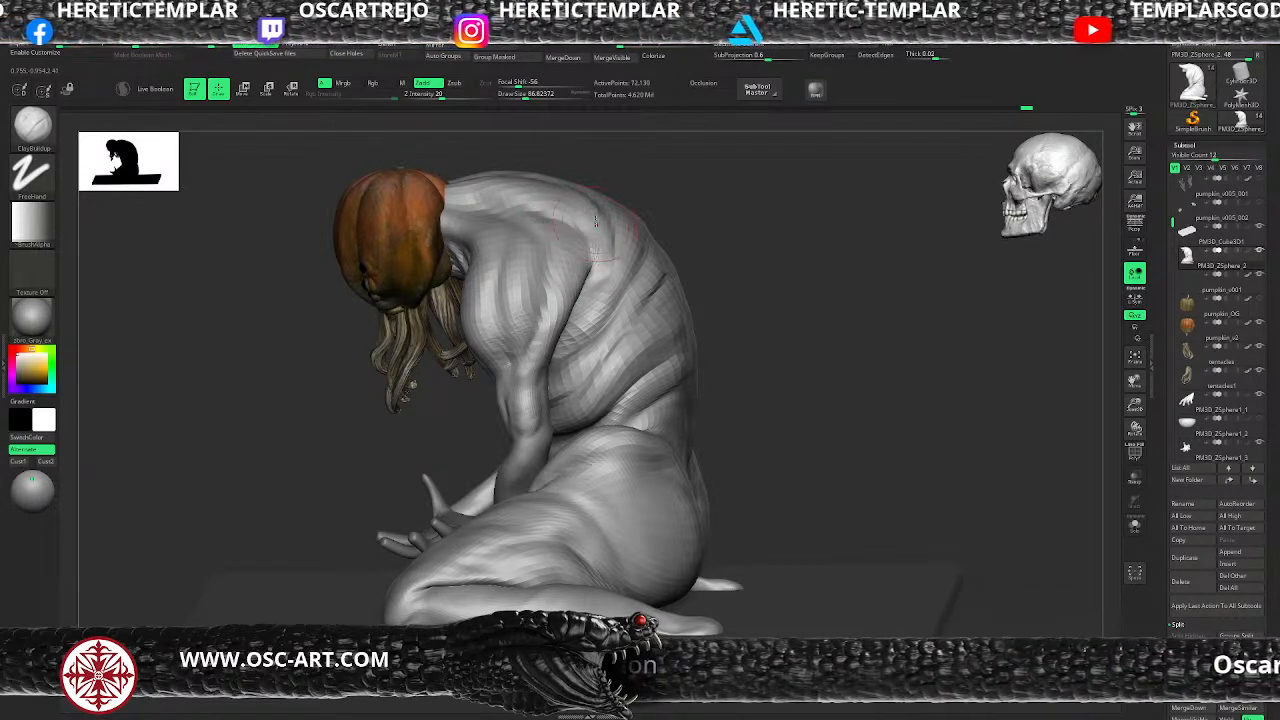
pyautogui.moveTo(711, 234)
pyautogui.mouseDown()
pyautogui.moveTo(739, 249)
pyautogui.moveTo(698, 270)
pyautogui.mouseUp()
# Step: Work the elbow area with ClayBuildup at a draw size of about 46, switching the body up and back down one subdivision level
pyautogui.press('d')
pyautogui.press('s')
pyautogui.moveTo(538, 433); pyautogui.dragTo(530, 435)
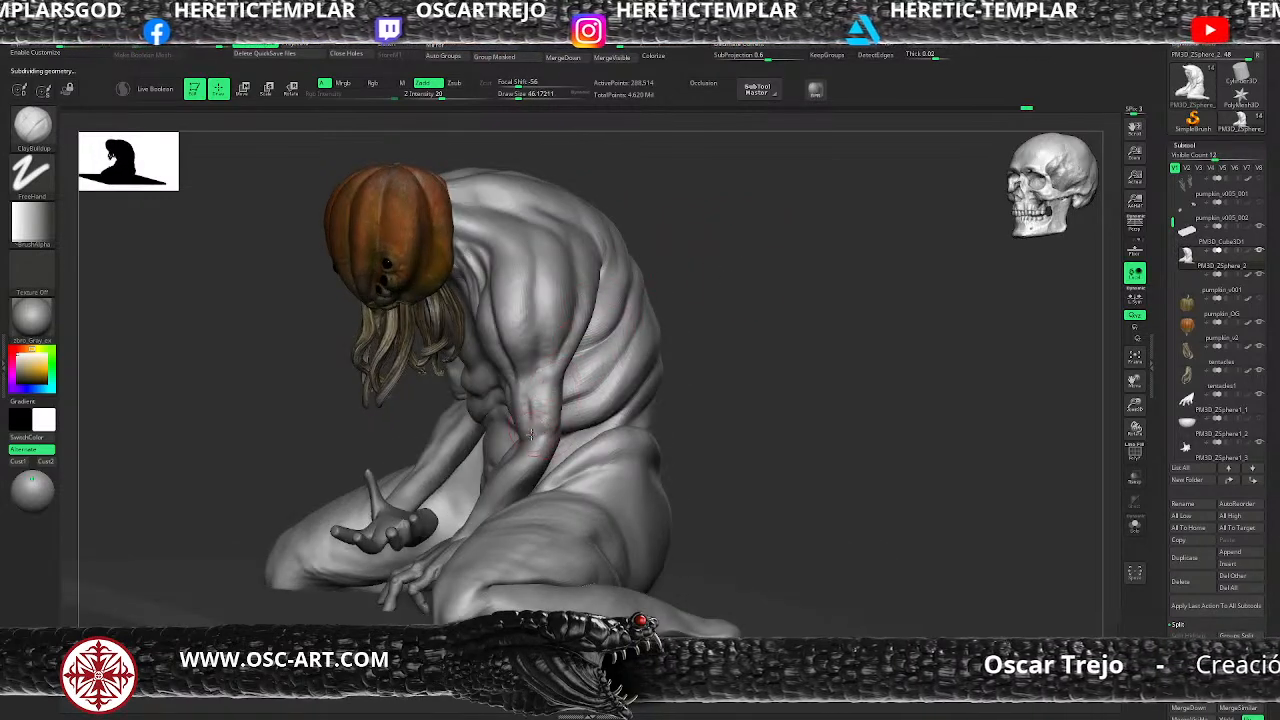
pyautogui.hotkey('shift', 'd')
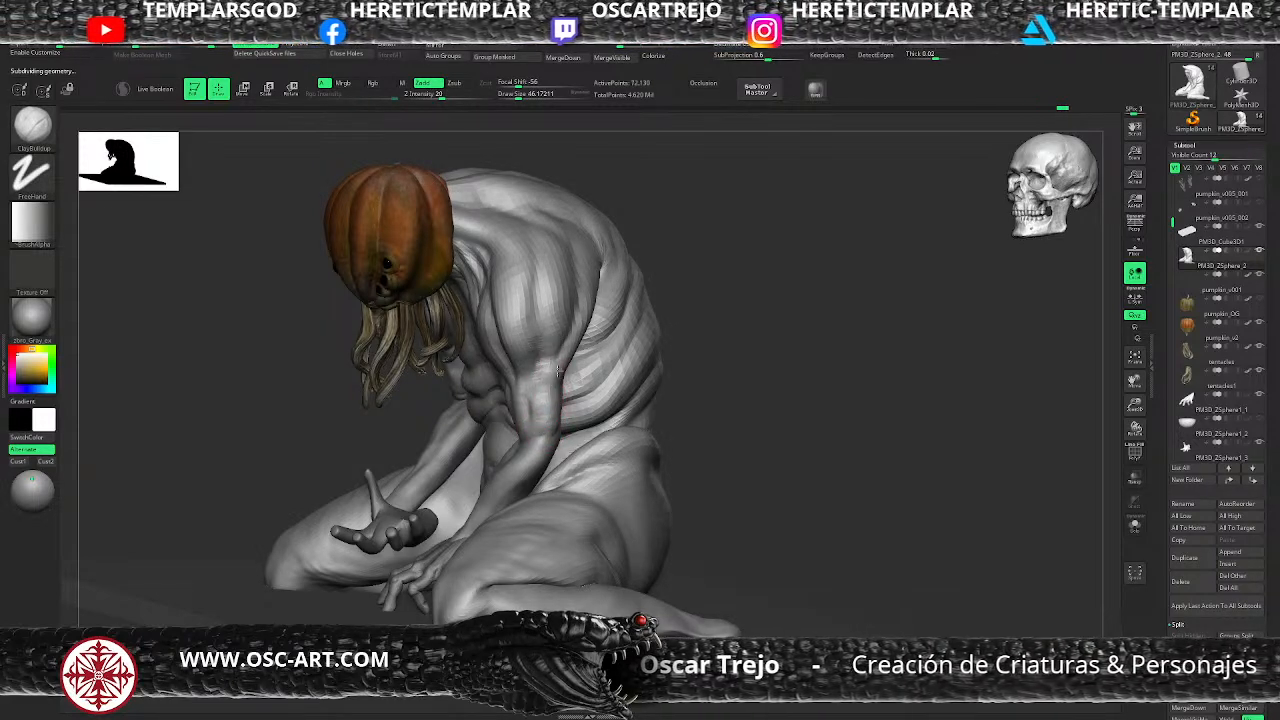
pyautogui.moveTo(737, 314); pyautogui.dragTo(620, 200)
pyautogui.moveTo(590, 225)
pyautogui.mouseDown()
pyautogui.moveTo(654, 231)
pyautogui.moveTo(634, 234)
pyautogui.moveTo(637, 366)
pyautogui.moveTo(603, 294)
pyautogui.moveTo(614, 385)
pyautogui.mouseUp()
# Step: Raise the body one subdivision level and smooth the lower front of the deltoid
pyautogui.press('d')
pyautogui.moveTo(368, 418)
pyautogui.mouseDown()
pyautogui.moveTo(291, 420)
pyautogui.moveTo(321, 427)
pyautogui.moveTo(320, 457)
pyautogui.moveTo(251, 470)
pyautogui.moveTo(321, 461)
pyautogui.moveTo(288, 460)
pyautogui.moveTo(308, 453)
pyautogui.mouseUp()
pyautogui.press('s')
pyautogui.press('s')
pyautogui.press('s')
pyautogui.moveTo(446, 437); pyautogui.dragTo(449, 437)
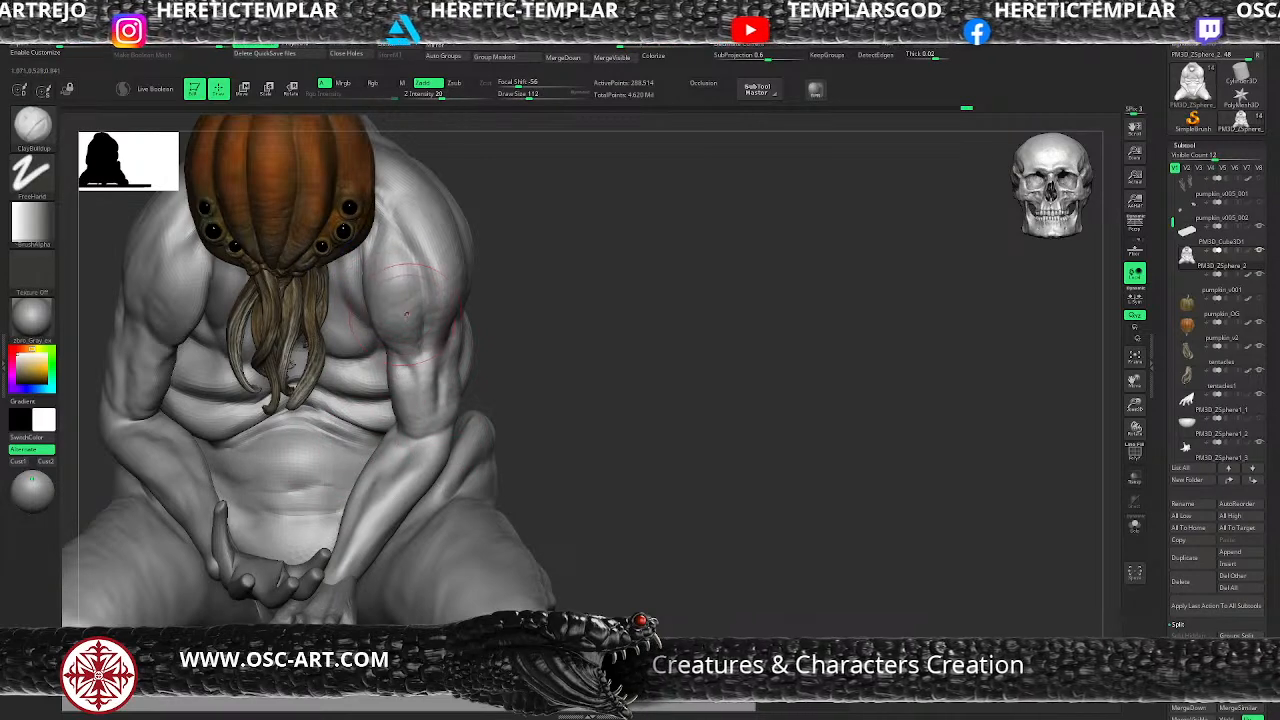
pyautogui.moveTo(394, 299)
pyautogui.keyDown('shift'); pyautogui.mouseDown()
pyautogui.moveTo(399, 288)
pyautogui.moveTo(398, 314)
pyautogui.mouseUp(); pyautogui.keyUp('shift')
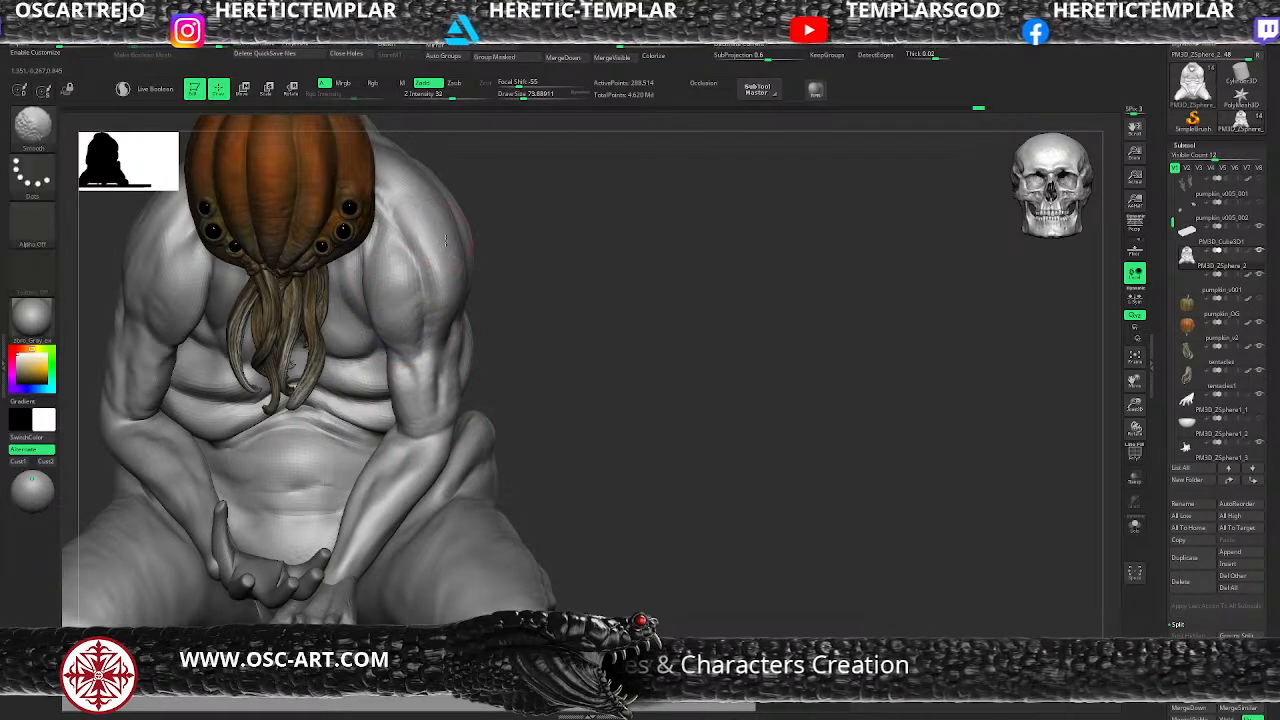
# Step: Push the outer shoulder's contour into shape with the Move brush
pyautogui.press('b')
pyautogui.press('m')
pyautogui.press('v')
pyautogui.press('s')
pyautogui.moveTo(452, 248); pyautogui.dragTo(475, 180)
pyautogui.moveTo(531, 236)
pyautogui.keyDown('alt'); pyautogui.mouseDown()
pyautogui.moveTo(532, 263)
pyautogui.moveTo(509, 280)
pyautogui.mouseUp(); pyautogui.keyUp('alt')
# Step: Carve the crease between the neck and the front of the shoulder with DamStandard at a draw size of about 59, and smooth it
pyautogui.press('b')
pyautogui.press('d')
pyautogui.press('s')
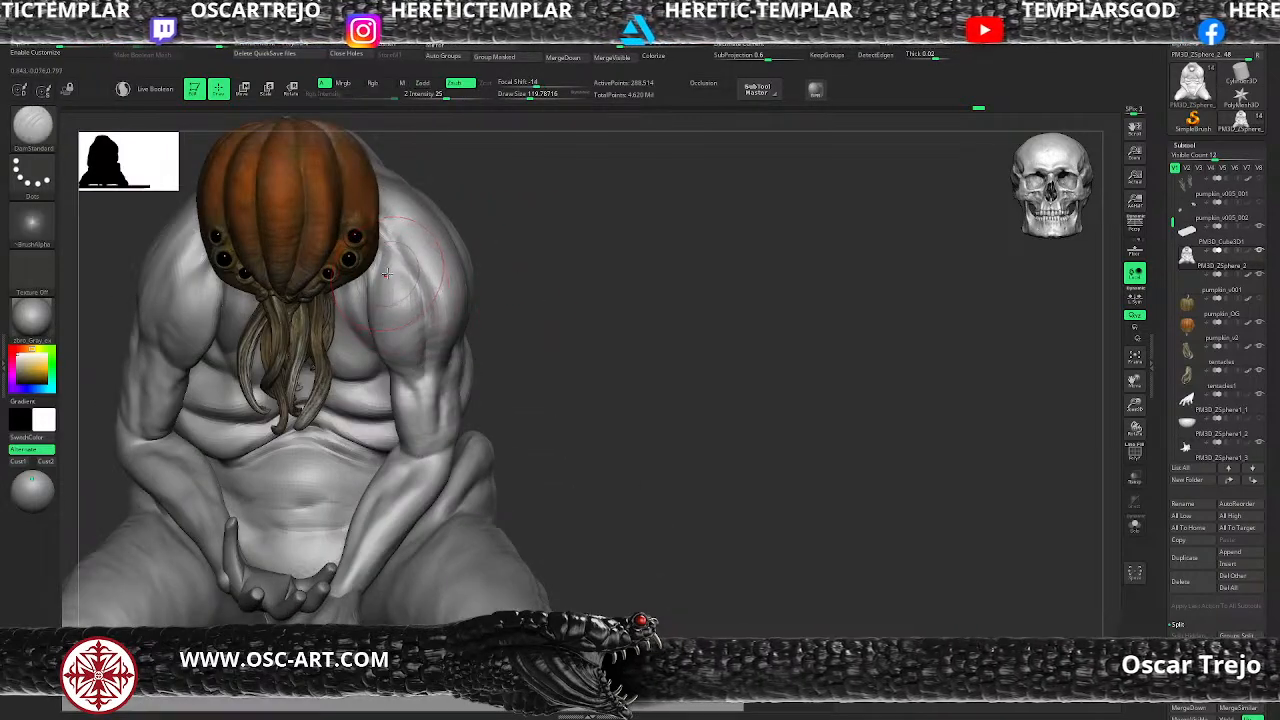
pyautogui.moveTo(509, 203)
pyautogui.mouseDown()
pyautogui.moveTo(568, 297)
pyautogui.moveTo(514, 309)
pyautogui.mouseUp()
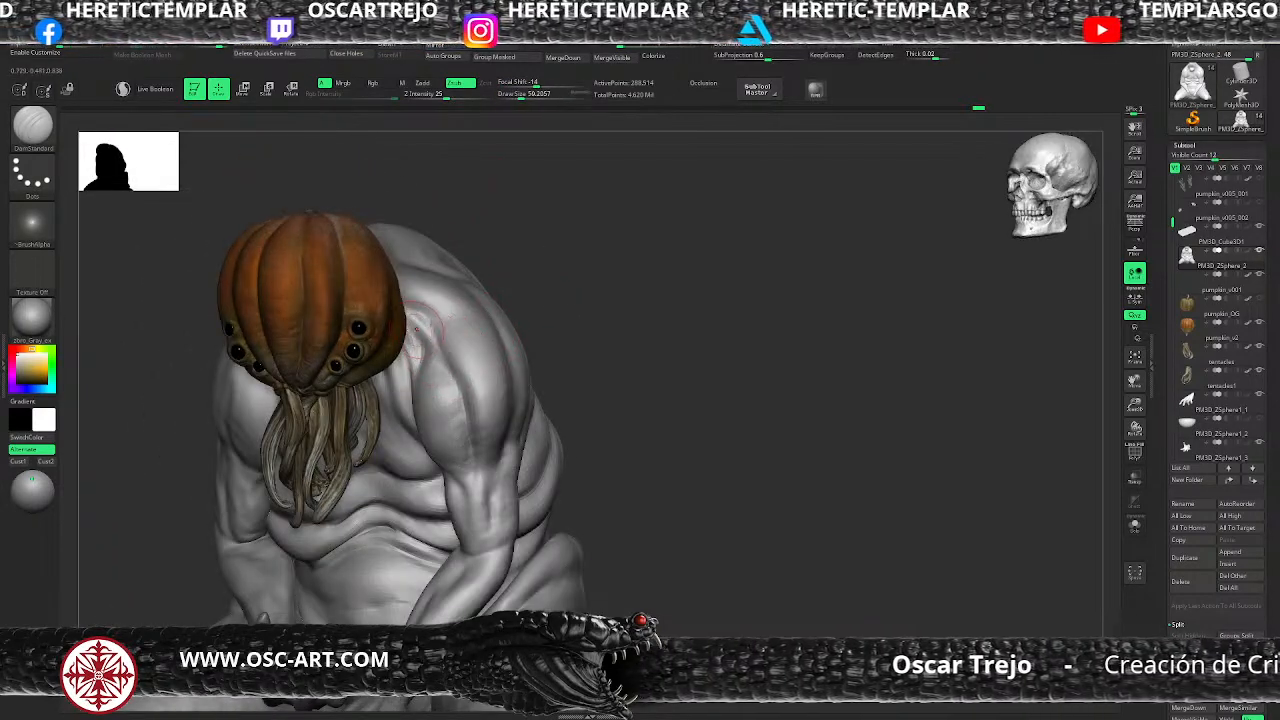
pyautogui.moveTo(414, 333); pyautogui.dragTo(450, 370)
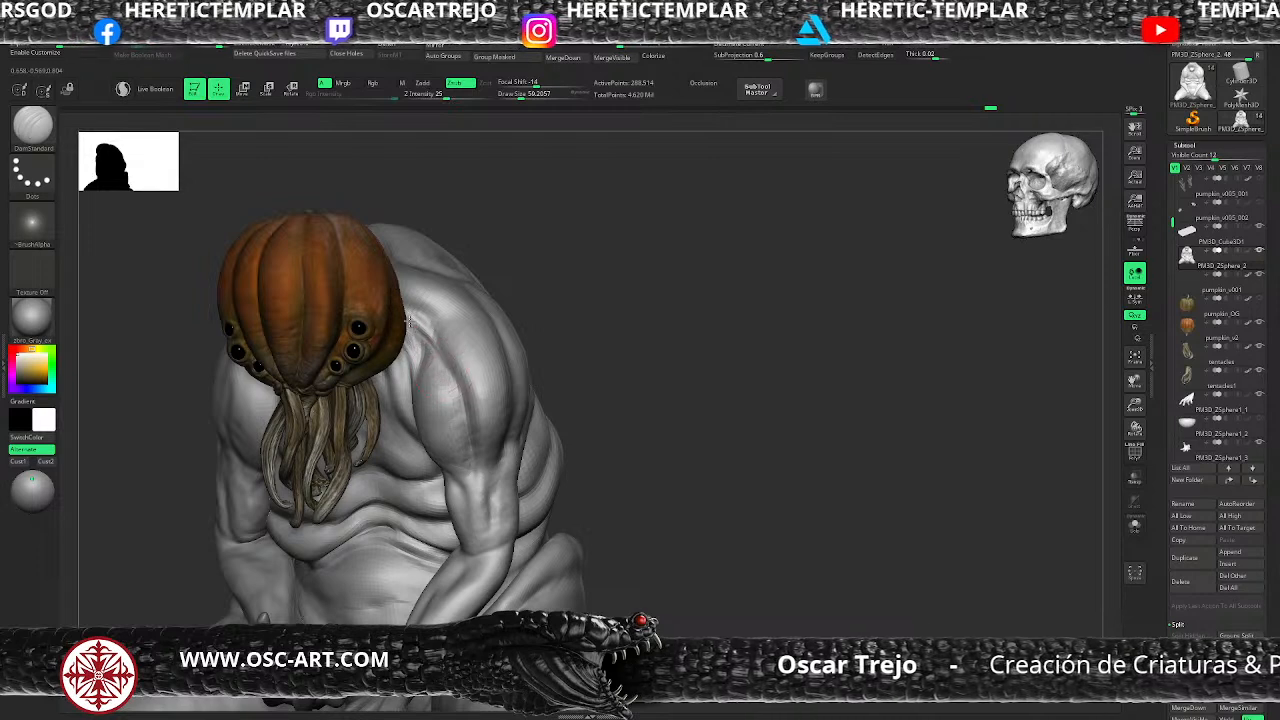
pyautogui.press('shift')
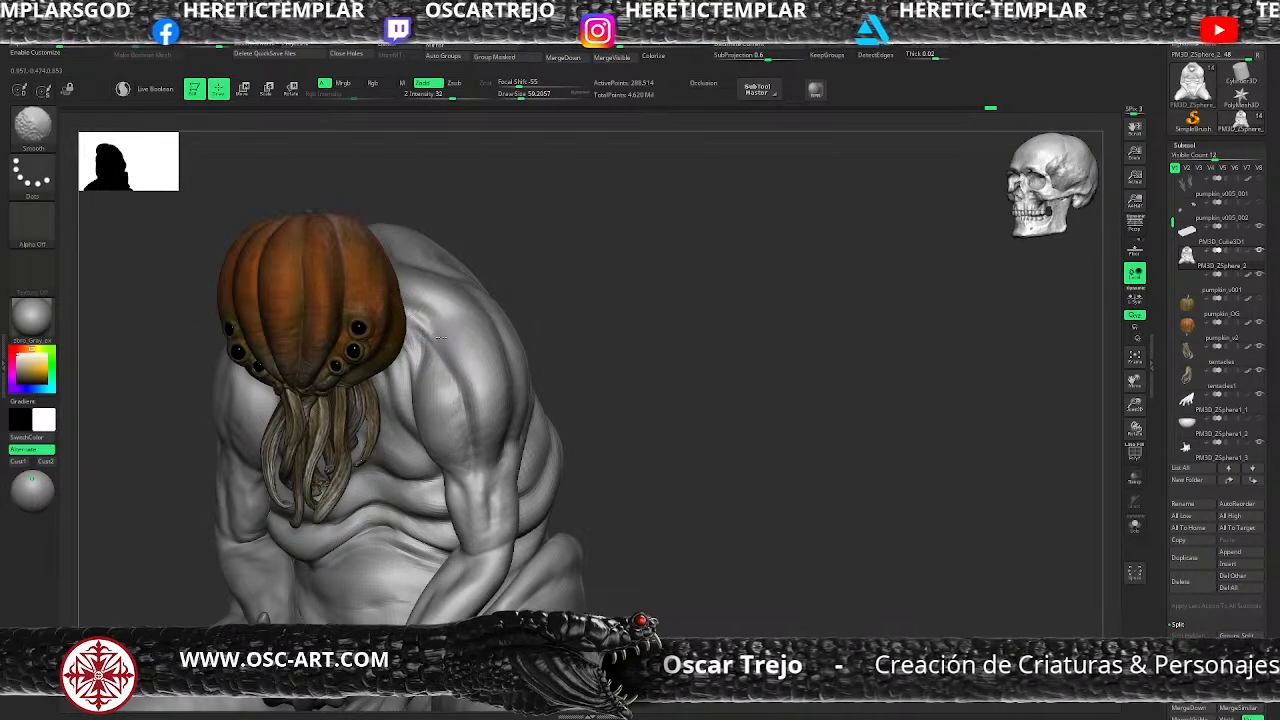
pyautogui.moveTo(442, 319); pyautogui.dragTo(440, 318)
pyautogui.press('shift')
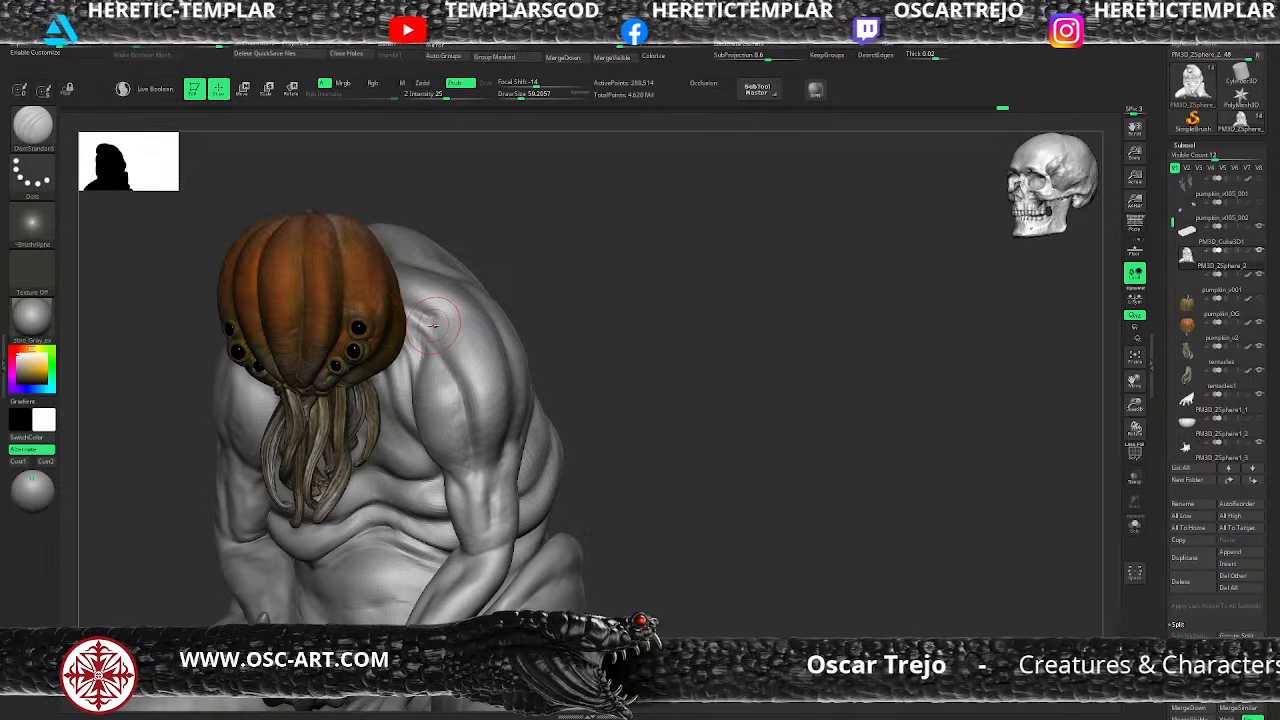
# Step: Build up the front of the upper arm with ClayBuildup at a draw size of about 68
pyautogui.moveTo(726, 372); pyautogui.dragTo(740, 369)
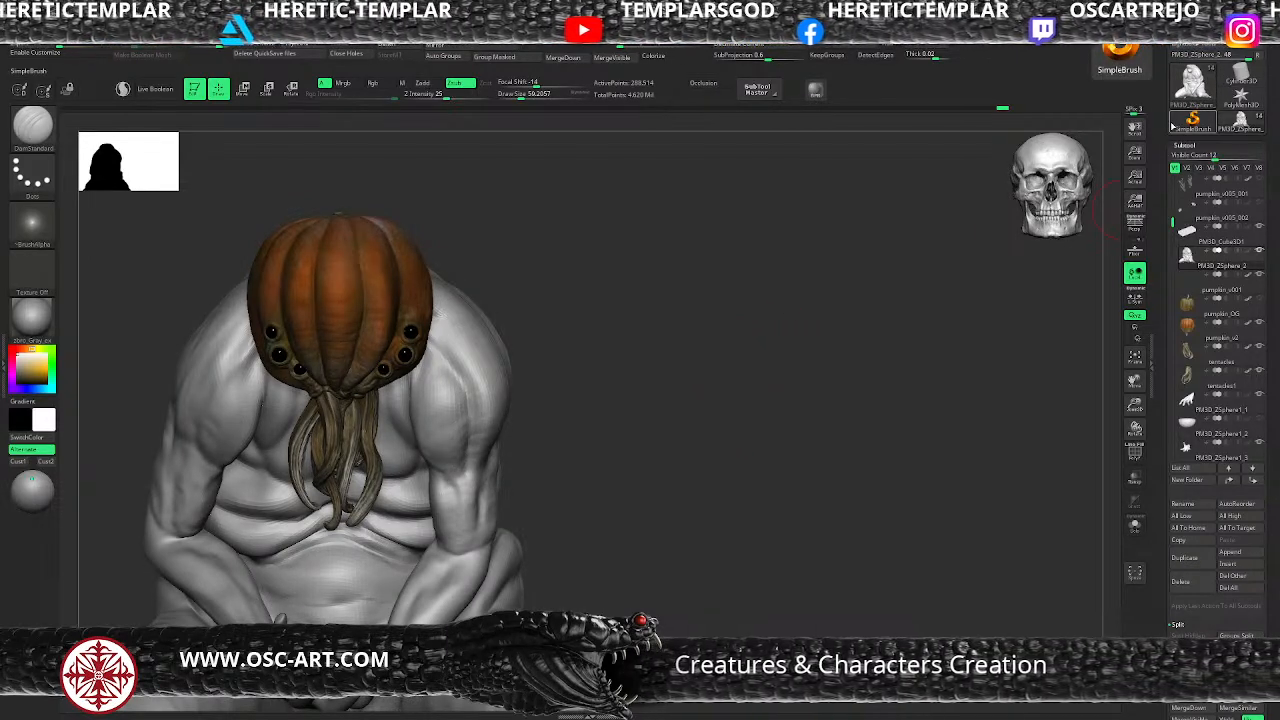
pyautogui.press('b')
pyautogui.press('c')
pyautogui.press('b')
pyautogui.press(']')
pyautogui.press('s')
pyautogui.moveTo(454, 452); pyautogui.dragTo(445, 452)
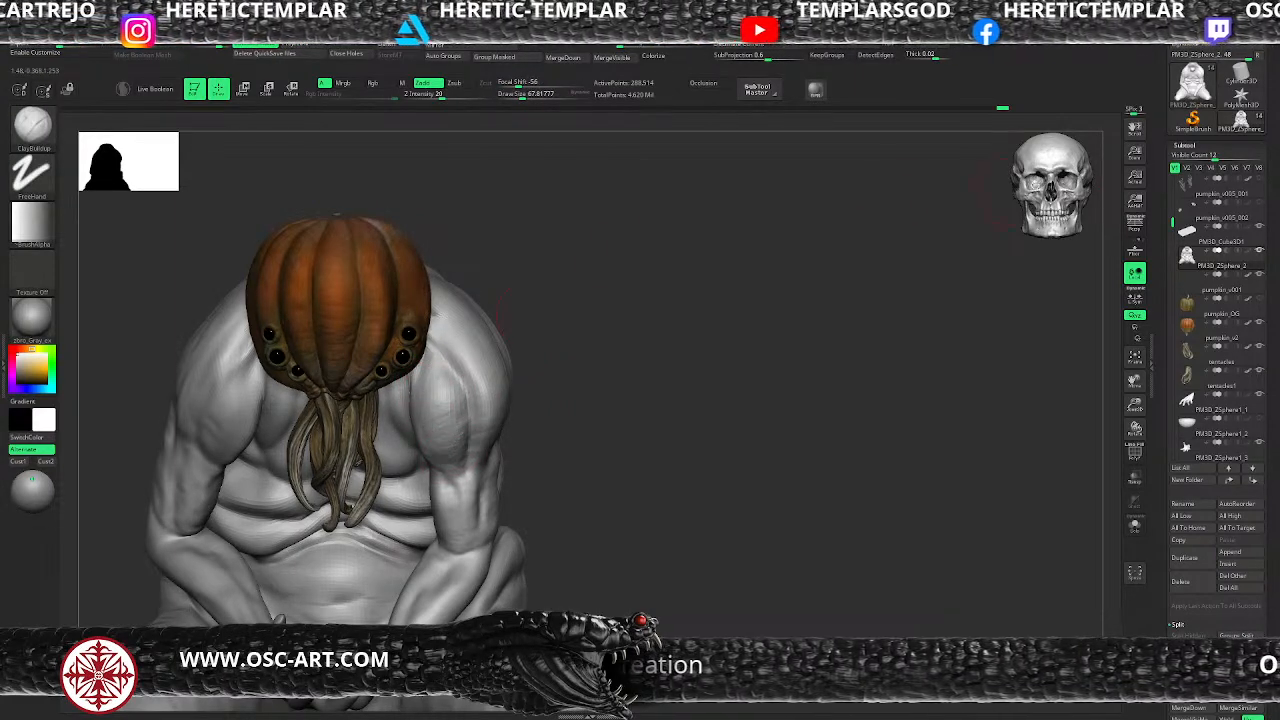
# Step: Switch to the PolyMesh3D star and update its 3D Print Hub size ratios, choosing the 2.00 × 1.73 × 0.50 mm size
pyautogui.click(1240, 98)
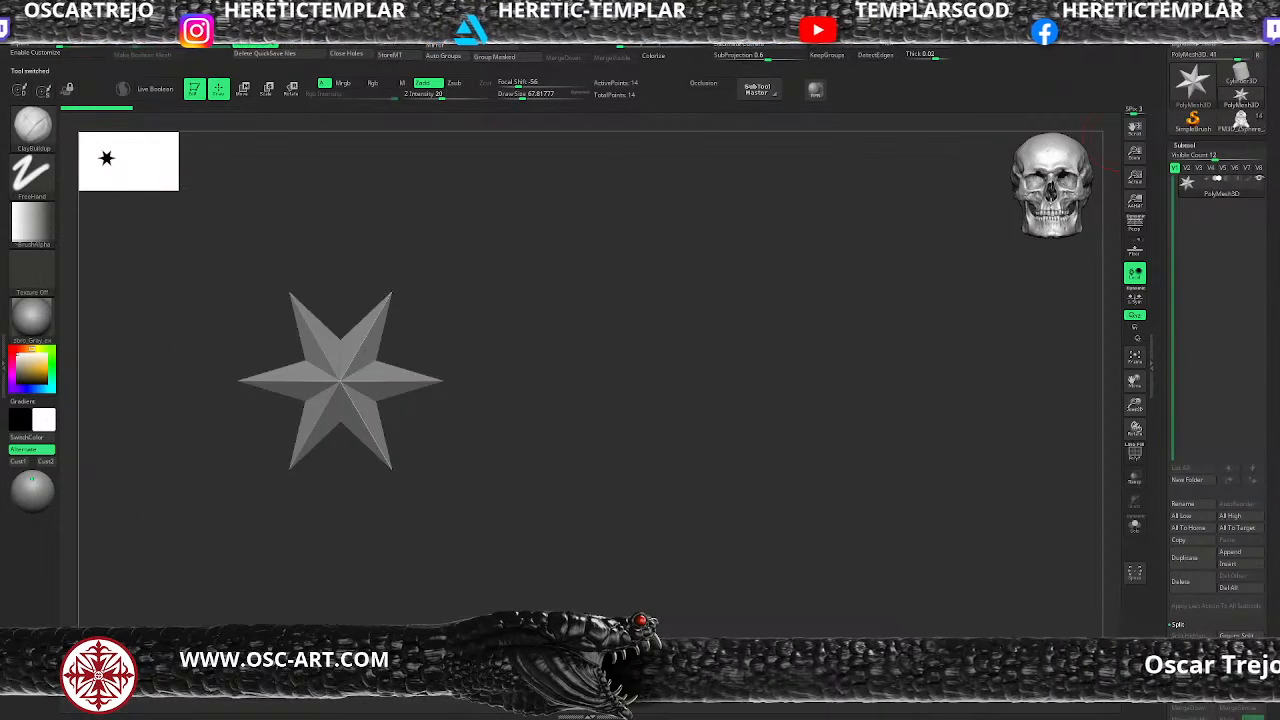
pyautogui.click(654, 16)
pyautogui.keyDown('shift'); pyautogui.click(675, 121); pyautogui.keyUp('shift')
pyautogui.keyDown('shift'); pyautogui.click(669, 238); pyautogui.keyUp('shift')
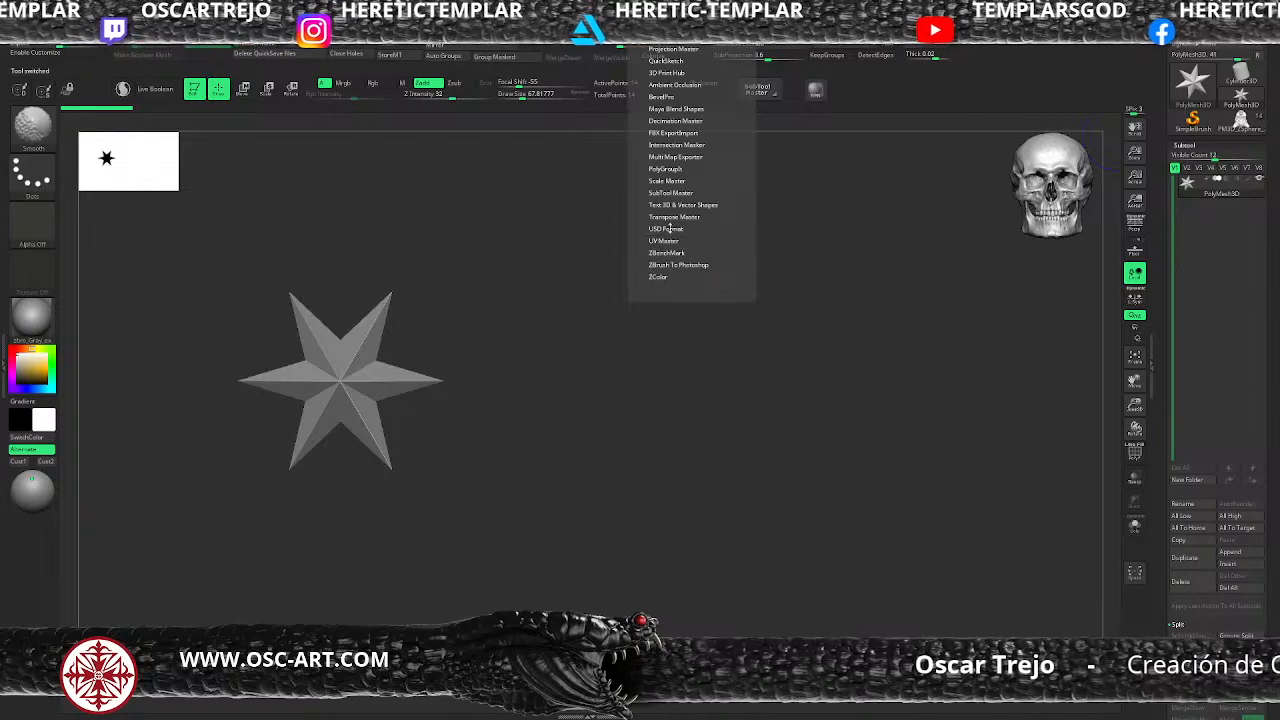
pyautogui.click(667, 74)
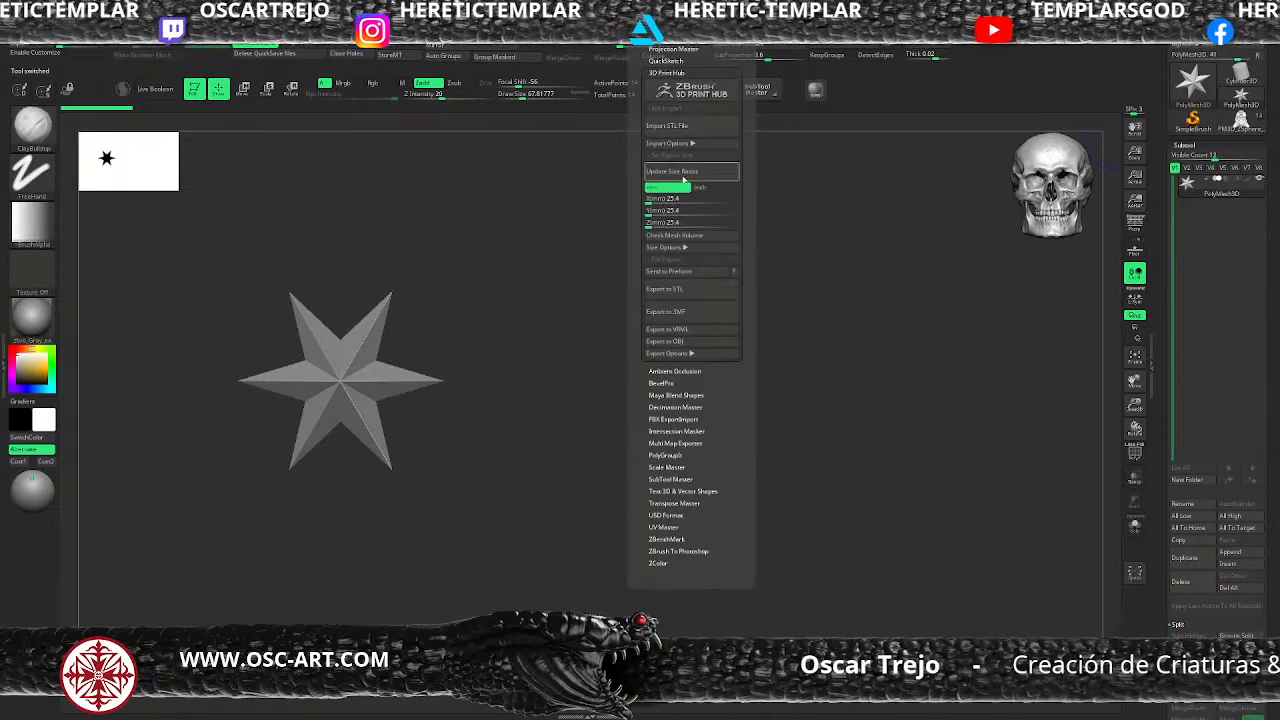
pyautogui.click(681, 176)
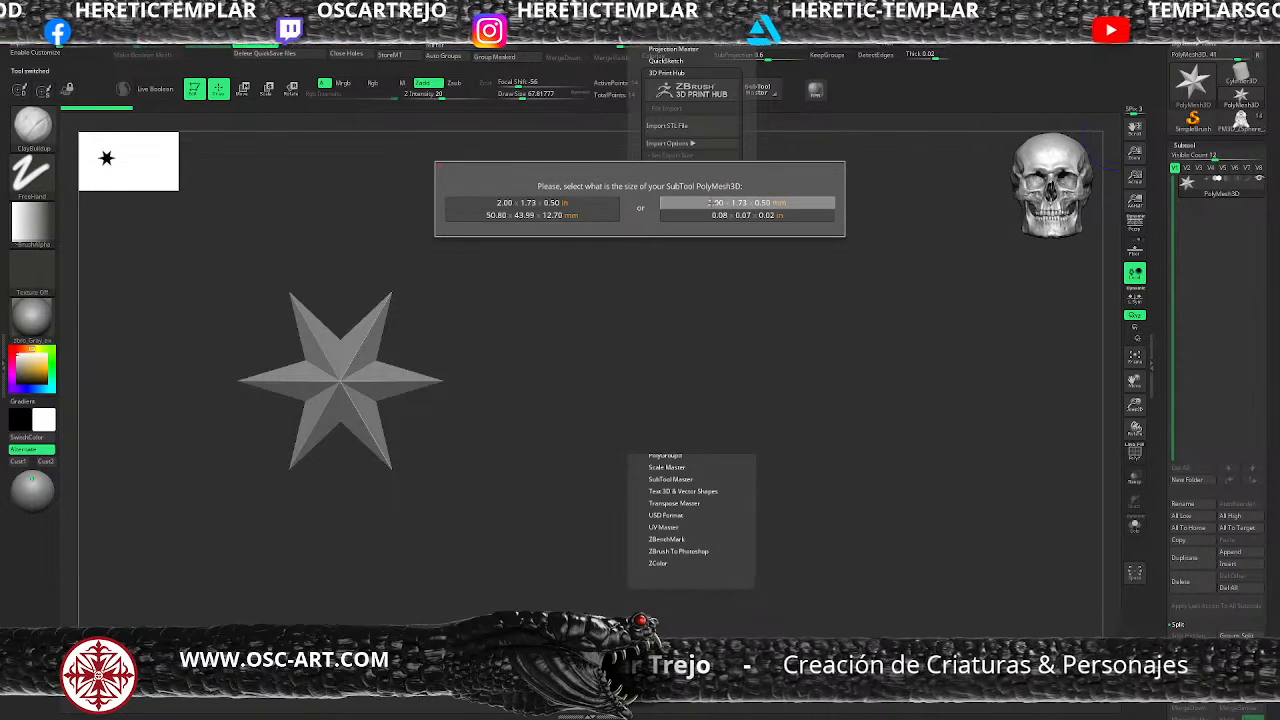
pyautogui.click(712, 203)
# Step: Set the star's export height (Y dimension) to 3 mm in 3D Print Hub
pyautogui.click(655, 21)
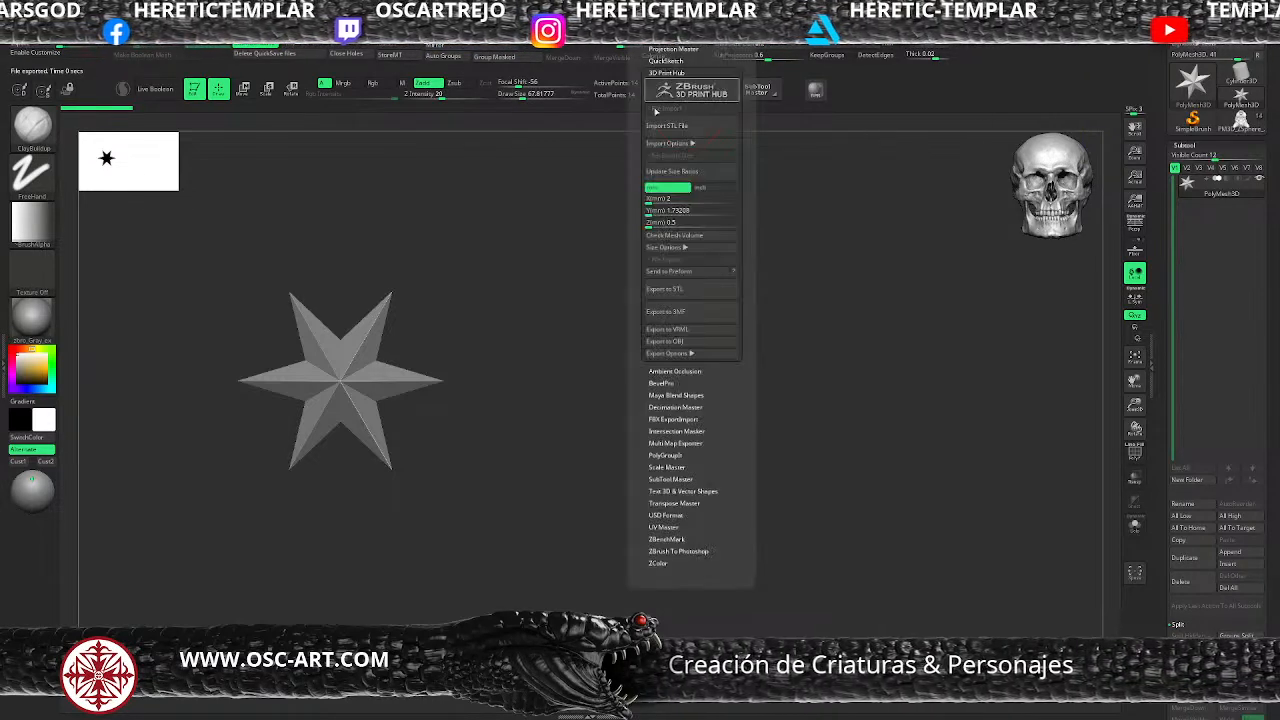
pyautogui.click(670, 204)
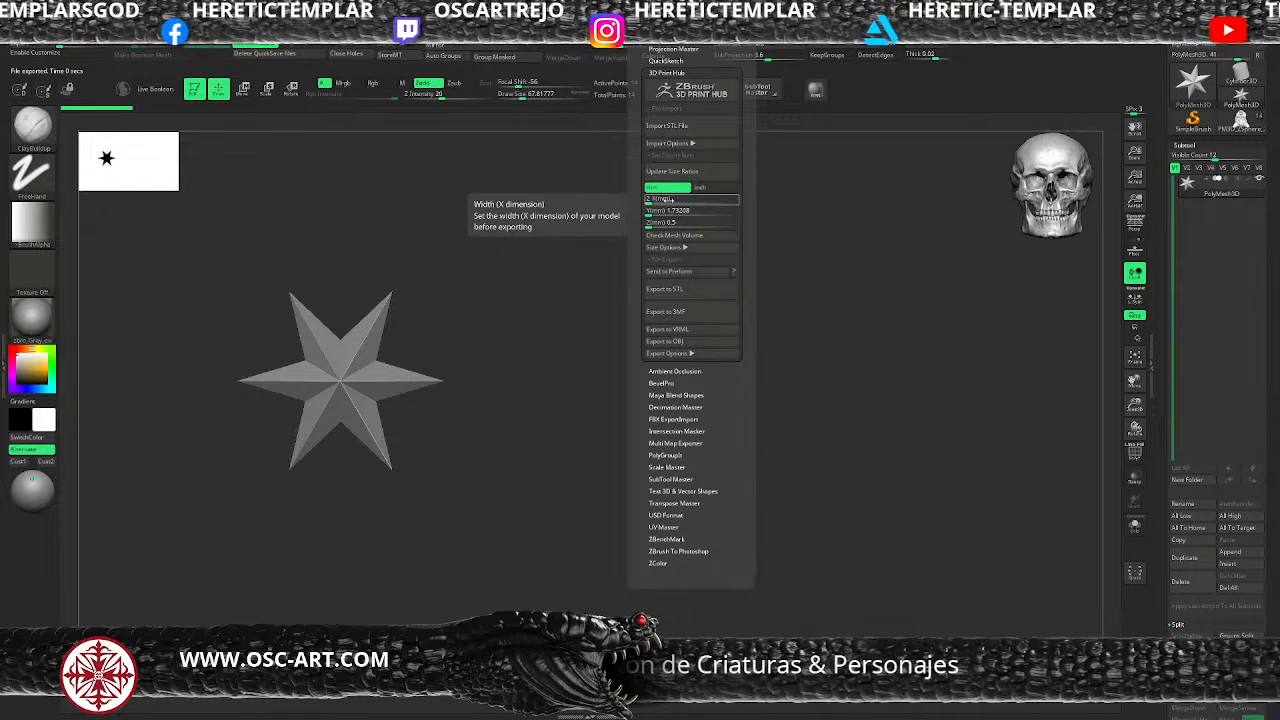
pyautogui.press('Return')
pyautogui.click(686, 213)
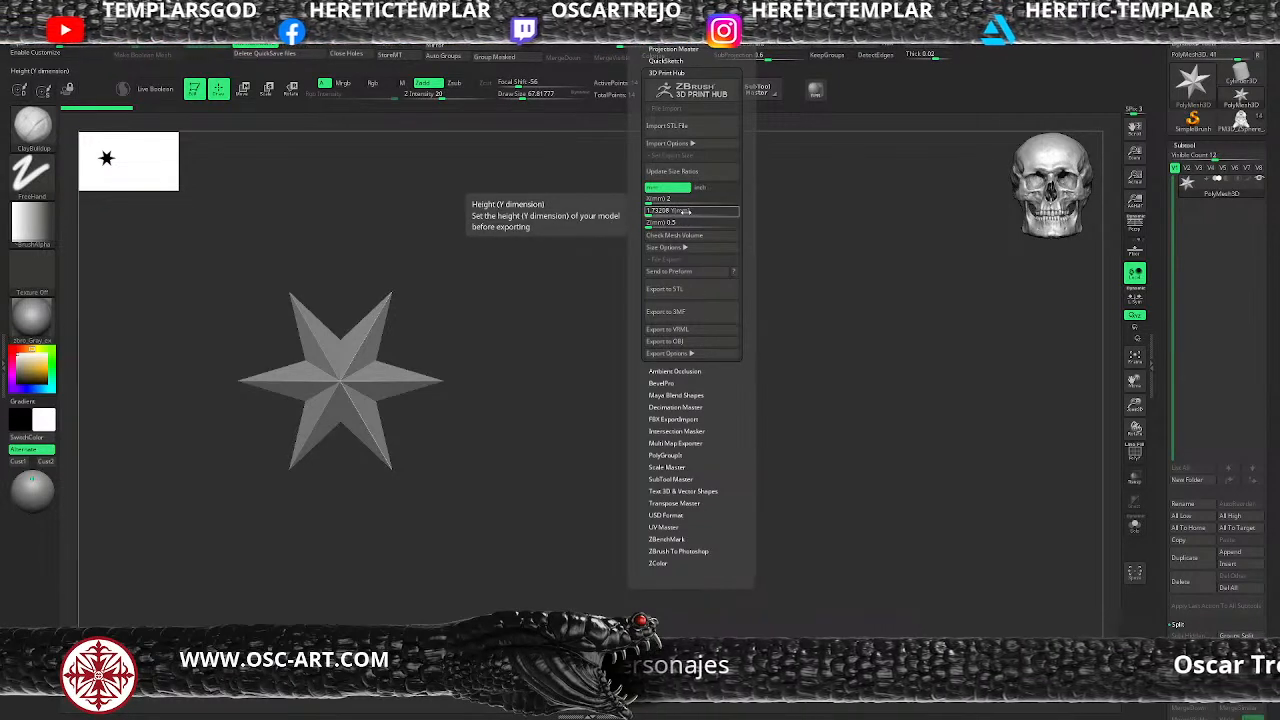
pyautogui.click(686, 220)
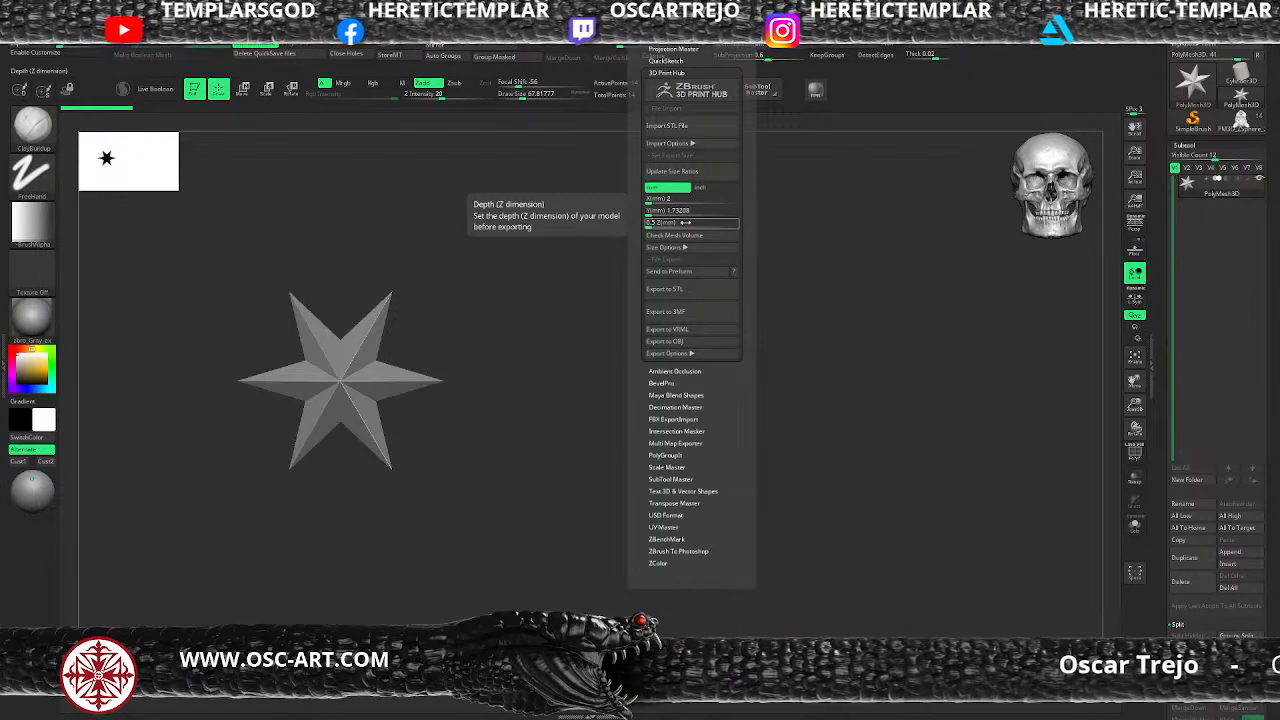
pyautogui.click(684, 203)
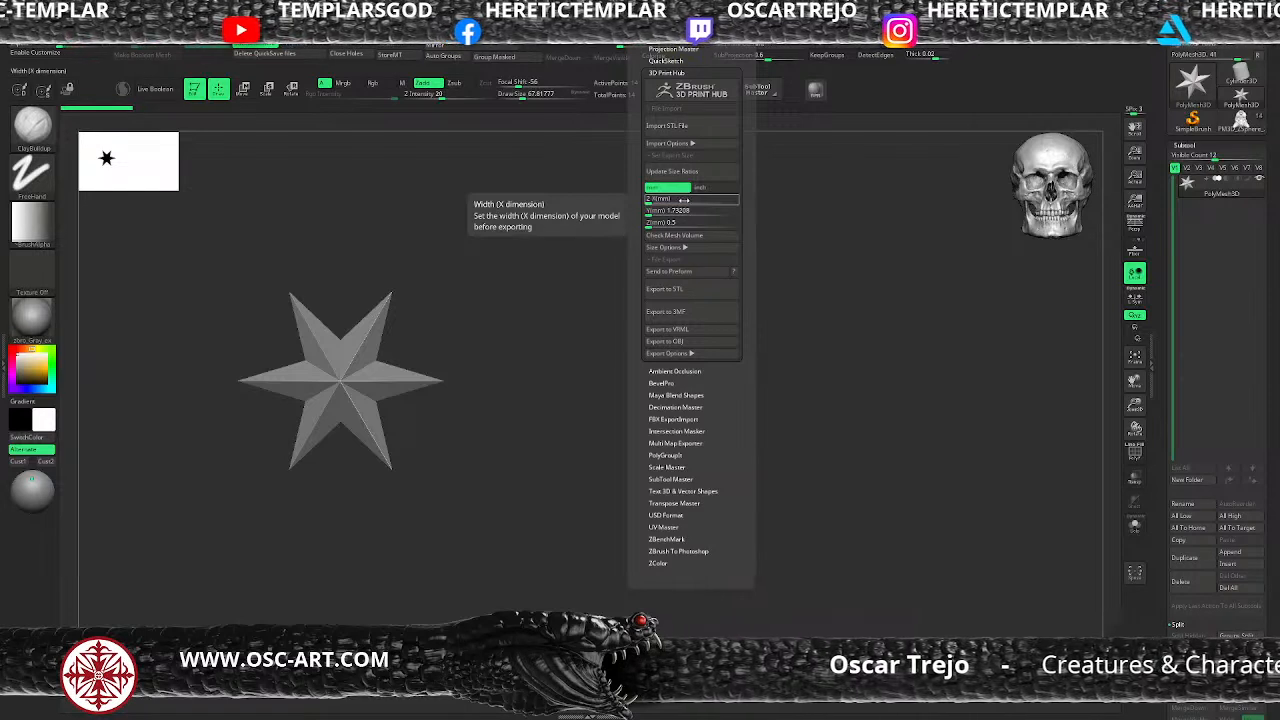
pyautogui.click(682, 210)
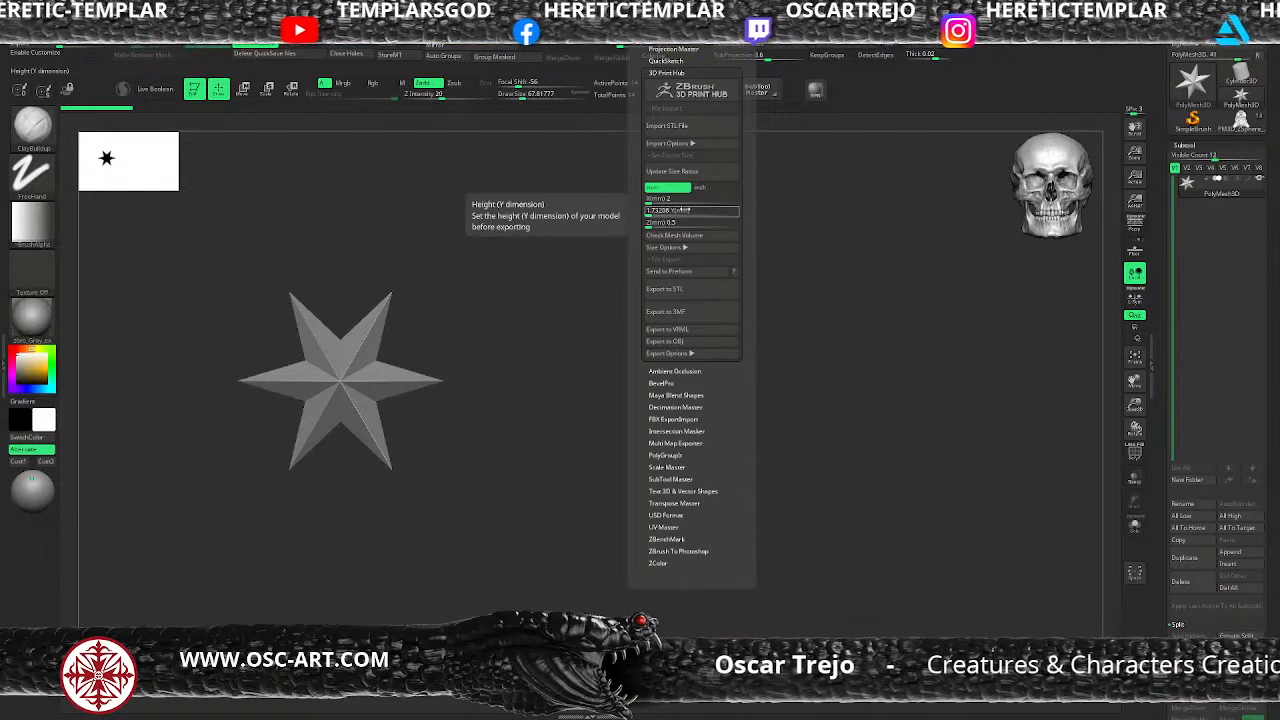
pyautogui.click(690, 211)
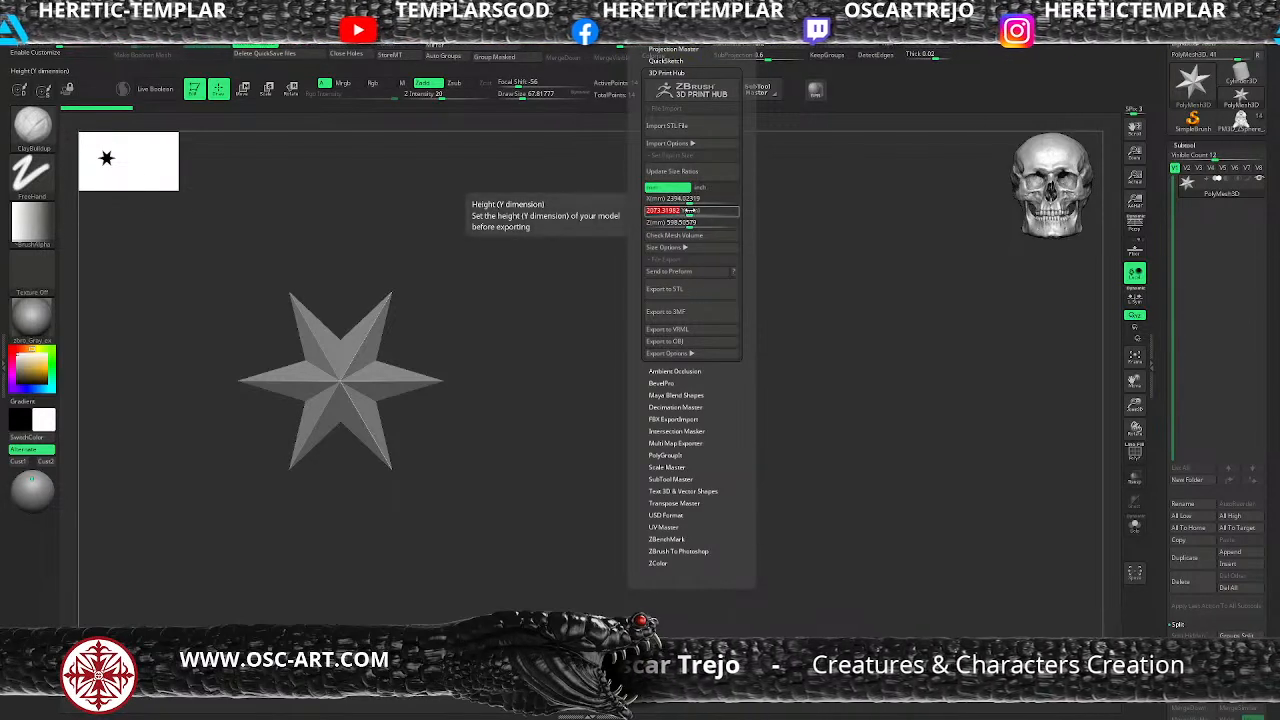
pyautogui.write('3')
pyautogui.click(688, 199)
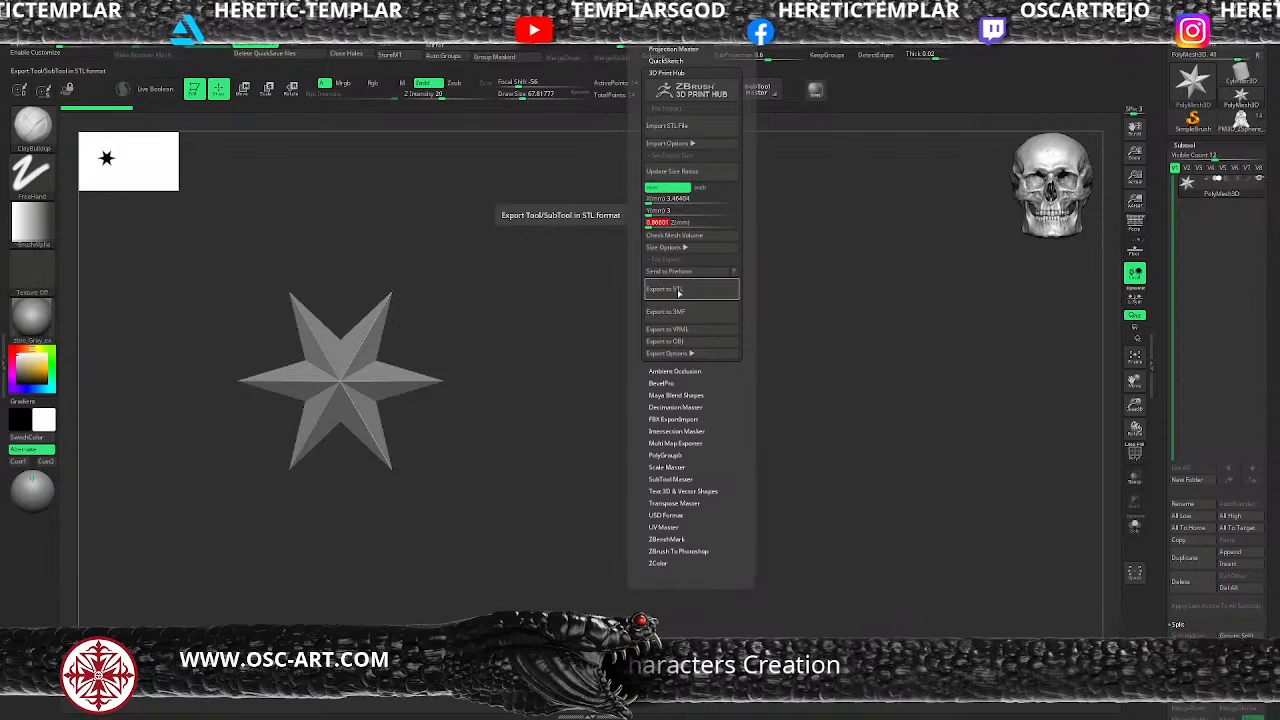
pyautogui.click(678, 290)
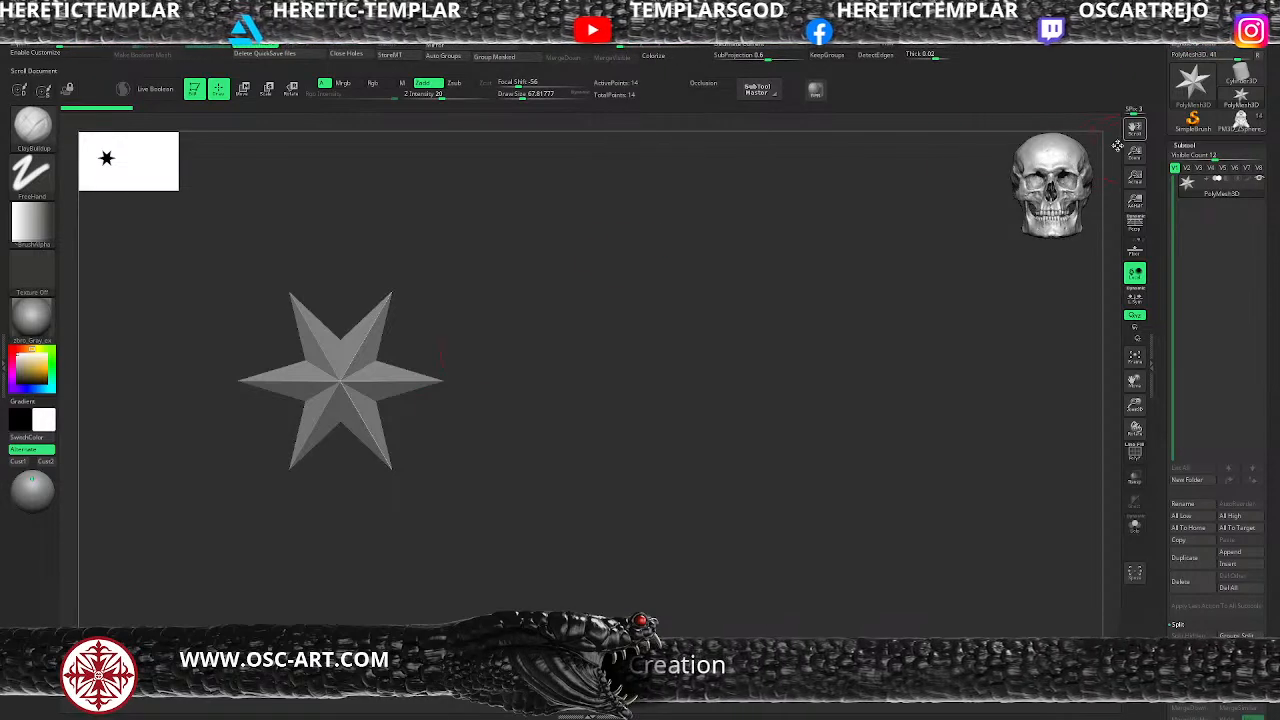
# Step: Return to the creature's body, carve the front of the shoulder with DamStandard at a draw size of about 49, and smooth it
pyautogui.moveTo(585, 368)
pyautogui.keyDown('alt'); pyautogui.mouseDown()
pyautogui.moveTo(651, 357)
pyautogui.moveTo(626, 317)
pyautogui.moveTo(634, 363)
pyautogui.moveTo(574, 306)
pyautogui.moveTo(505, 325)
pyautogui.mouseUp(); pyautogui.keyUp('alt')
pyautogui.press('b')
pyautogui.press('d')
pyautogui.press('s')
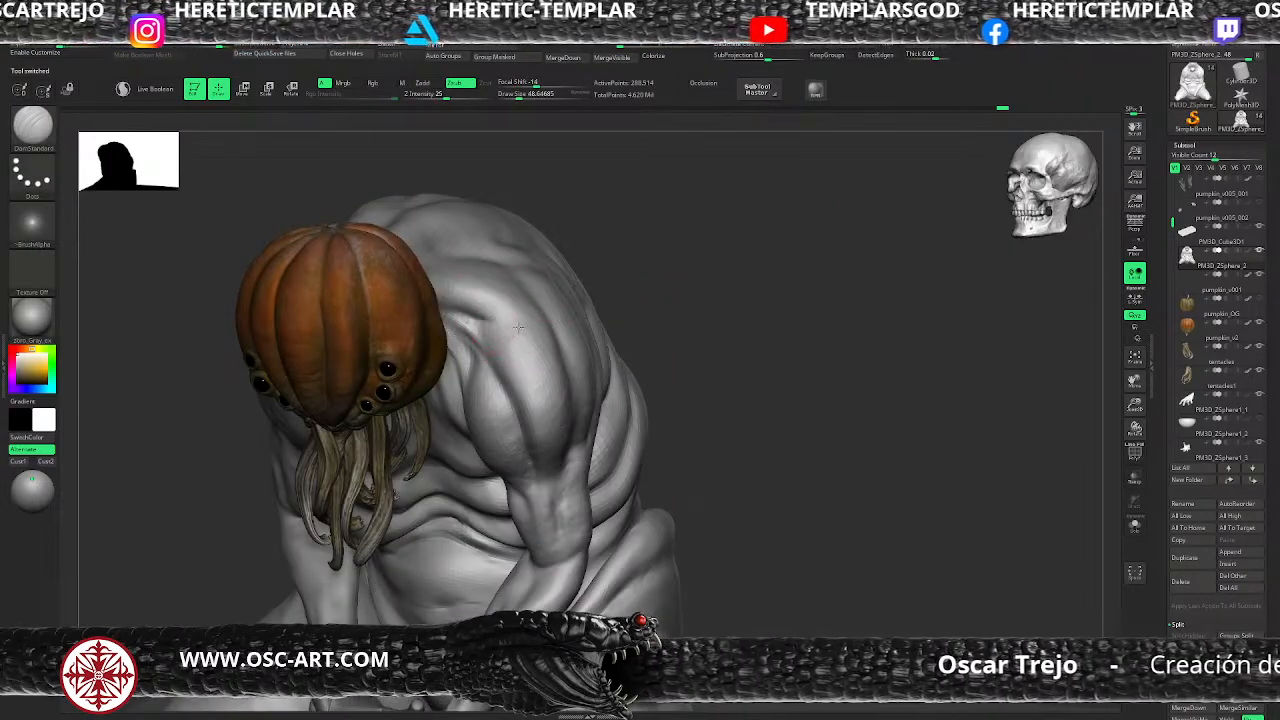
pyautogui.moveTo(470, 316)
pyautogui.mouseDown()
pyautogui.moveTo(507, 319)
pyautogui.moveTo(529, 366)
pyautogui.mouseUp()
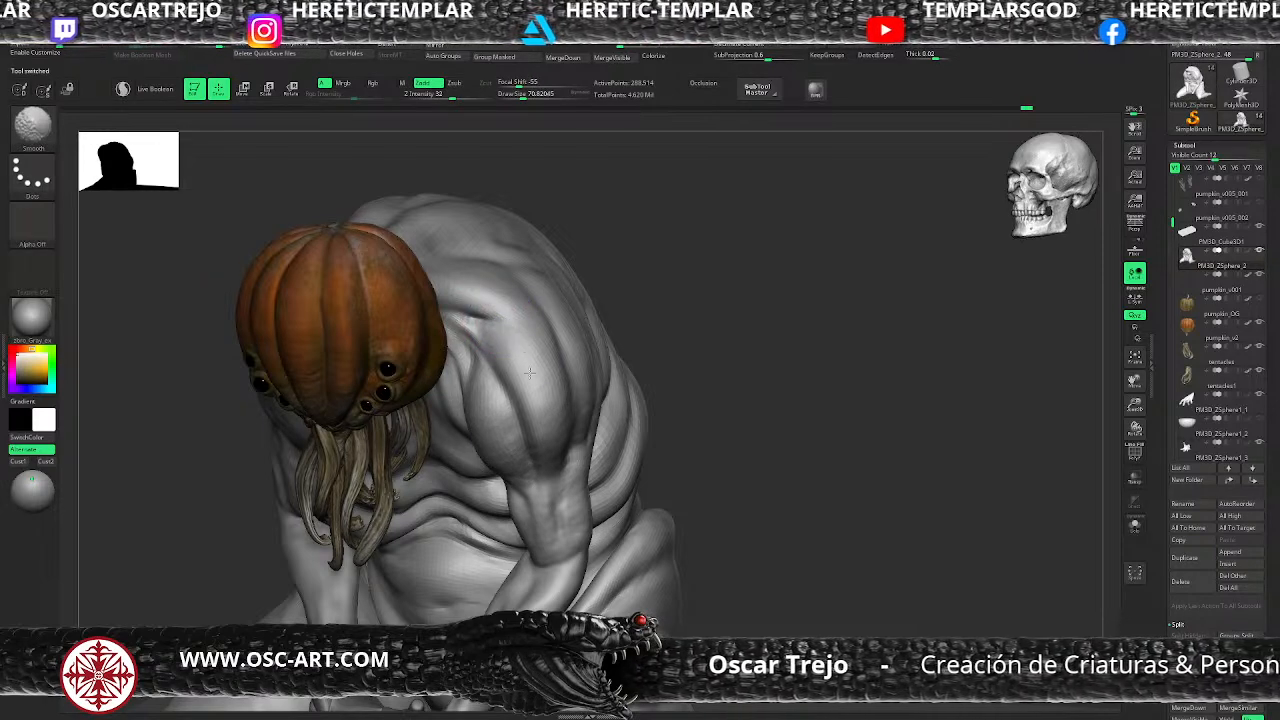
# Step: Drop the body several subdivision levels and isolate the upper arm
pyautogui.moveTo(720, 442)
pyautogui.mouseDown()
pyautogui.moveTo(790, 304)
pyautogui.moveTo(743, 274)
pyautogui.moveTo(825, 352)
pyautogui.moveTo(805, 362)
pyautogui.mouseUp()
pyautogui.hotkey('shift', 'd')
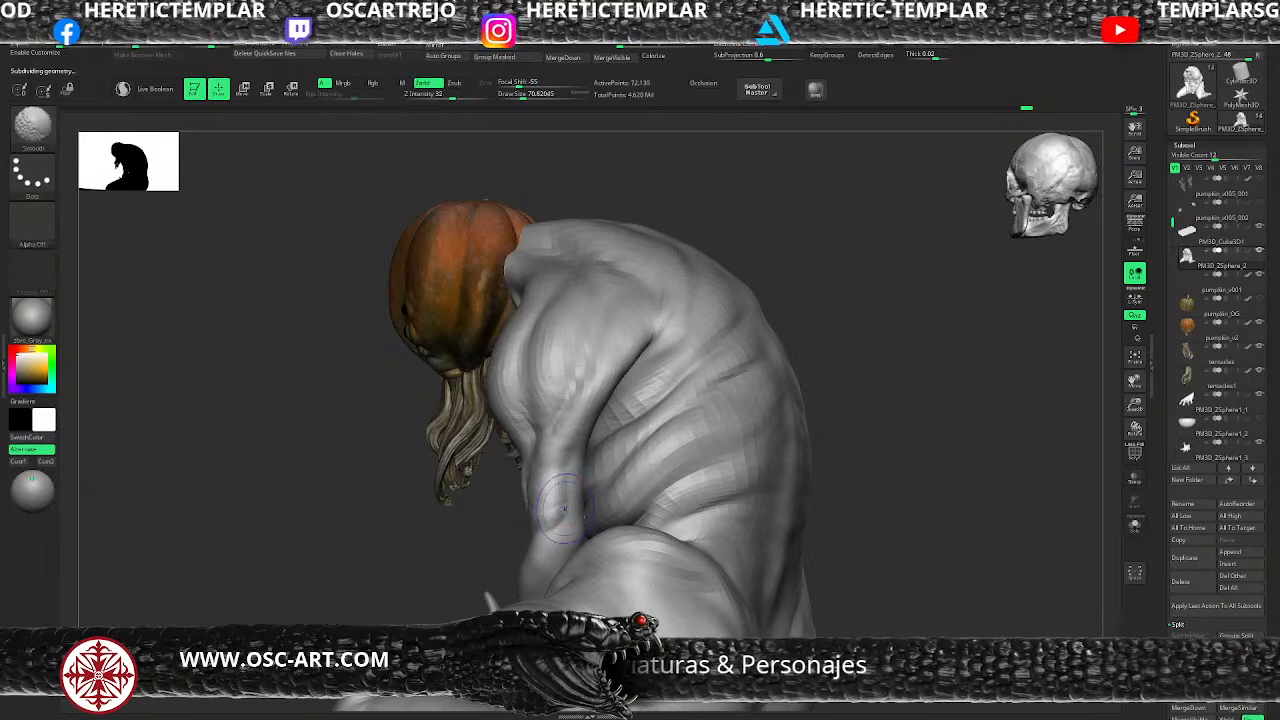
pyautogui.hotkey('shift', 'd')
pyautogui.hotkey('shift', 'd')
pyautogui.hotkey('shift', 'd')
pyautogui.keyDown('ctrl'); pyautogui.keyDown('shift'); pyautogui.click(560, 514); pyautogui.keyUp('shift'); pyautogui.keyUp('ctrl')
# Step: Examine the isolated arm's form from behind, and show the whole body again
pyautogui.moveTo(498, 521)
pyautogui.mouseDown()
pyautogui.moveTo(560, 480)
pyautogui.moveTo(571, 430)
pyautogui.mouseUp()
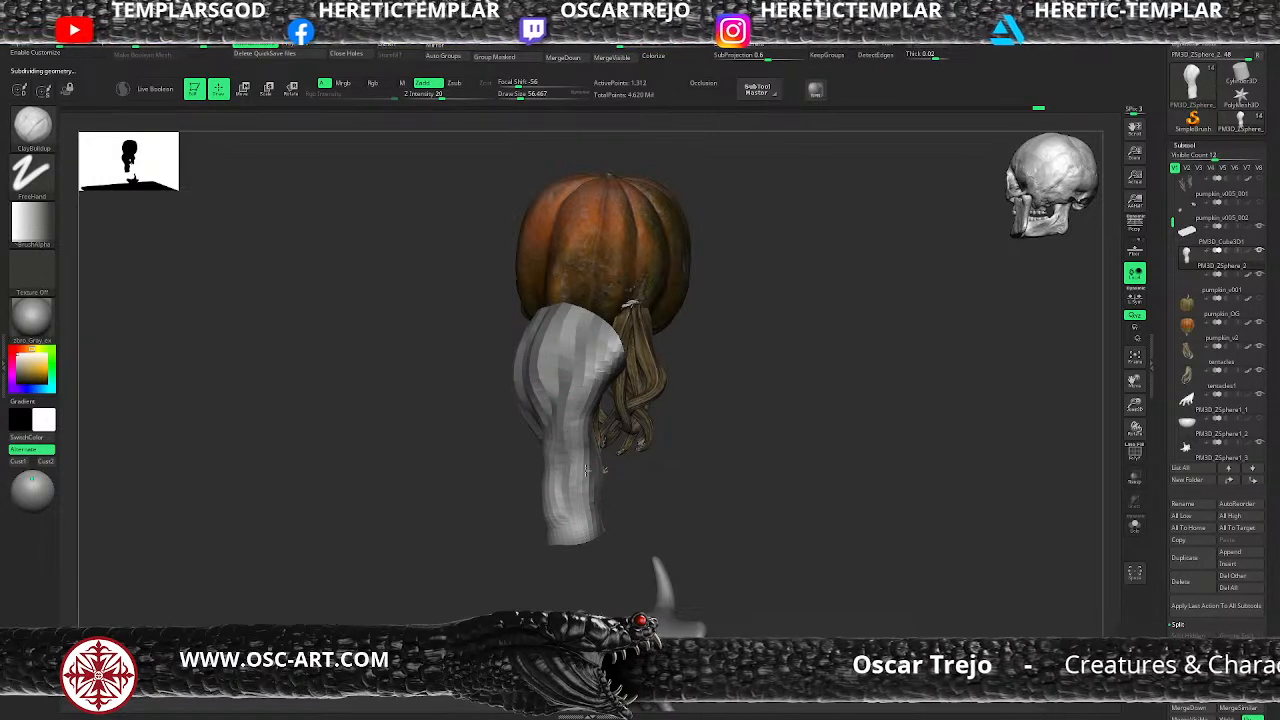
pyautogui.moveTo(474, 509); pyautogui.dragTo(575, 452)
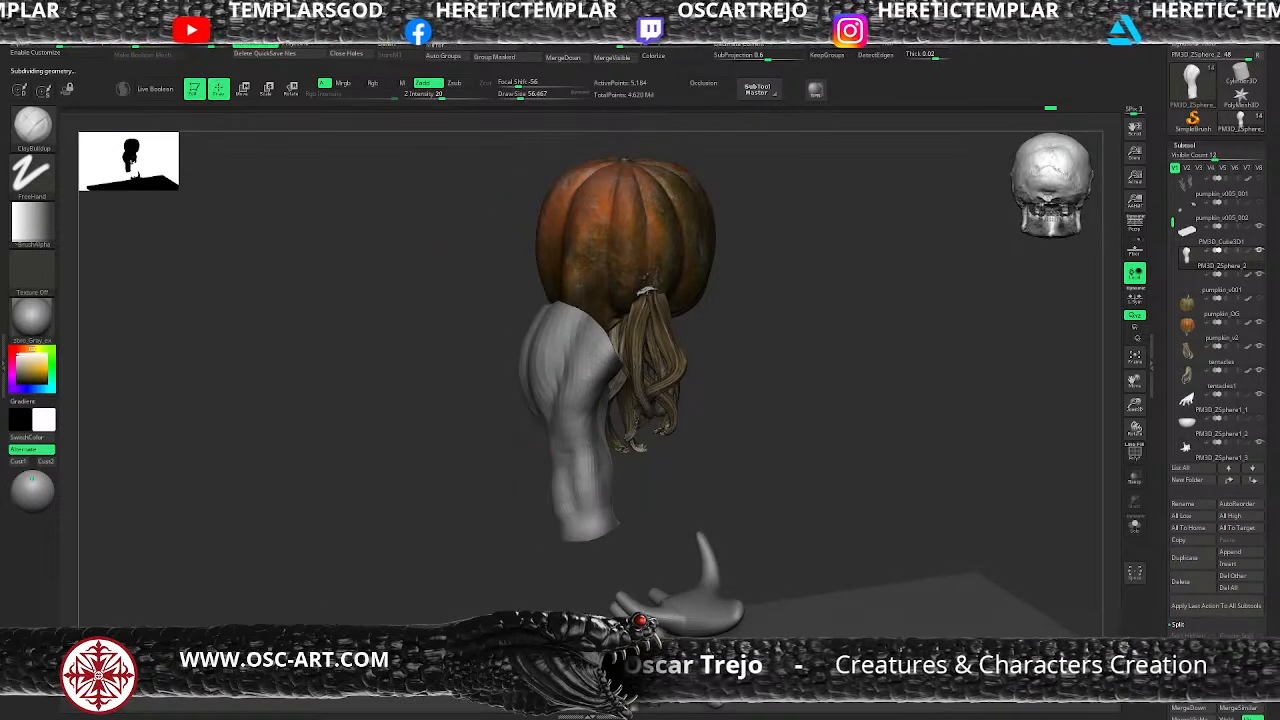
pyautogui.moveTo(635, 493); pyautogui.dragTo(683, 490)
pyautogui.keyDown('ctrl'); pyautogui.keyDown('shift'); pyautogui.click(880, 505); pyautogui.keyUp('shift'); pyautogui.keyUp('ctrl')
# Step: Work the lower edge of the deltoid near the armpit with ClayBuildup, setting the draw size to about 49 and 71
pyautogui.moveTo(763, 446)
pyautogui.mouseDown()
pyautogui.moveTo(778, 454)
pyautogui.moveTo(760, 465)
pyautogui.mouseUp()
pyautogui.moveTo(613, 469); pyautogui.dragTo(584, 490)
pyautogui.moveTo(658, 432)
pyautogui.mouseDown()
pyautogui.moveTo(733, 387)
pyautogui.moveTo(691, 429)
pyautogui.moveTo(669, 286)
pyautogui.moveTo(703, 357)
pyautogui.moveTo(662, 248)
pyautogui.moveTo(660, 346)
pyautogui.moveTo(501, 421)
pyautogui.mouseUp()
pyautogui.press('s')
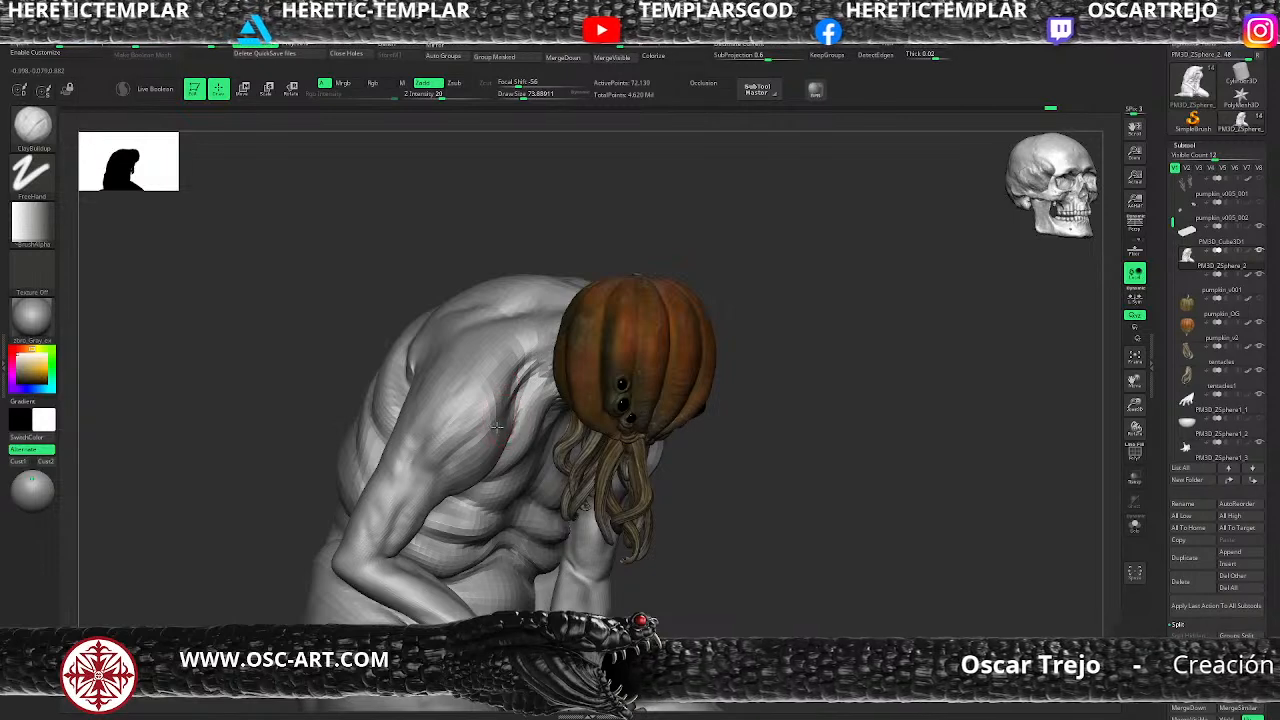
pyautogui.press('s')
pyautogui.click(462, 472)
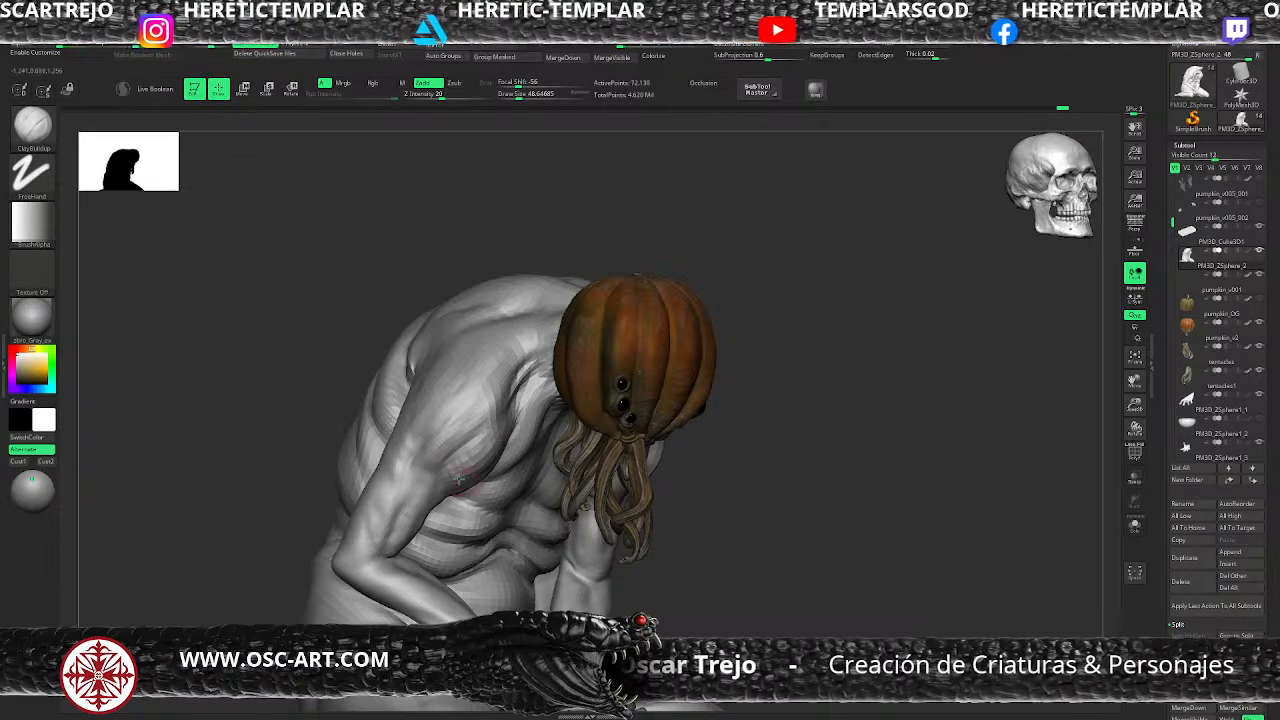
pyautogui.press(']')
pyautogui.press(']')
pyautogui.moveTo(458, 480); pyautogui.dragTo(480, 468)
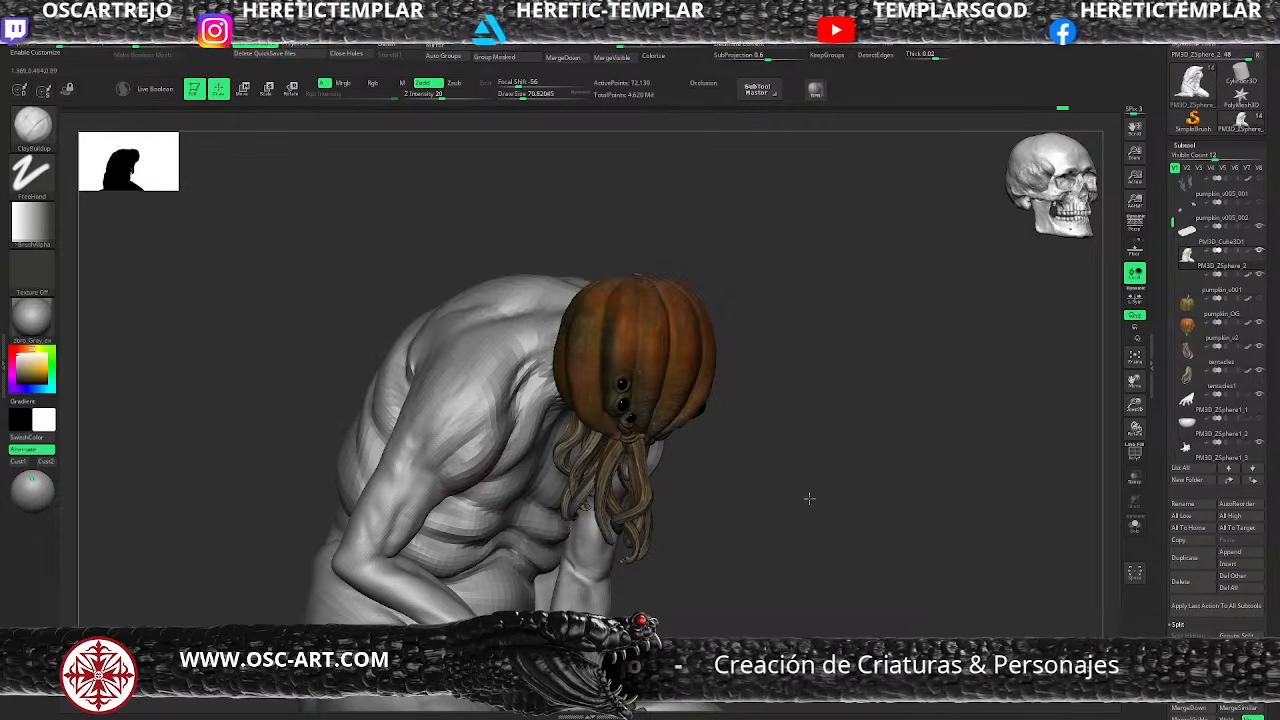
# Step: Refine the bottom of the deltoid from the front at a draw size of about 51, and raise the body one subdivision level
pyautogui.moveTo(814, 503); pyautogui.dragTo(537, 455)
pyautogui.moveTo(405, 475)
pyautogui.mouseDown()
pyautogui.moveTo(470, 465)
pyautogui.moveTo(482, 480)
pyautogui.mouseUp()
pyautogui.press('[')
pyautogui.press('[')
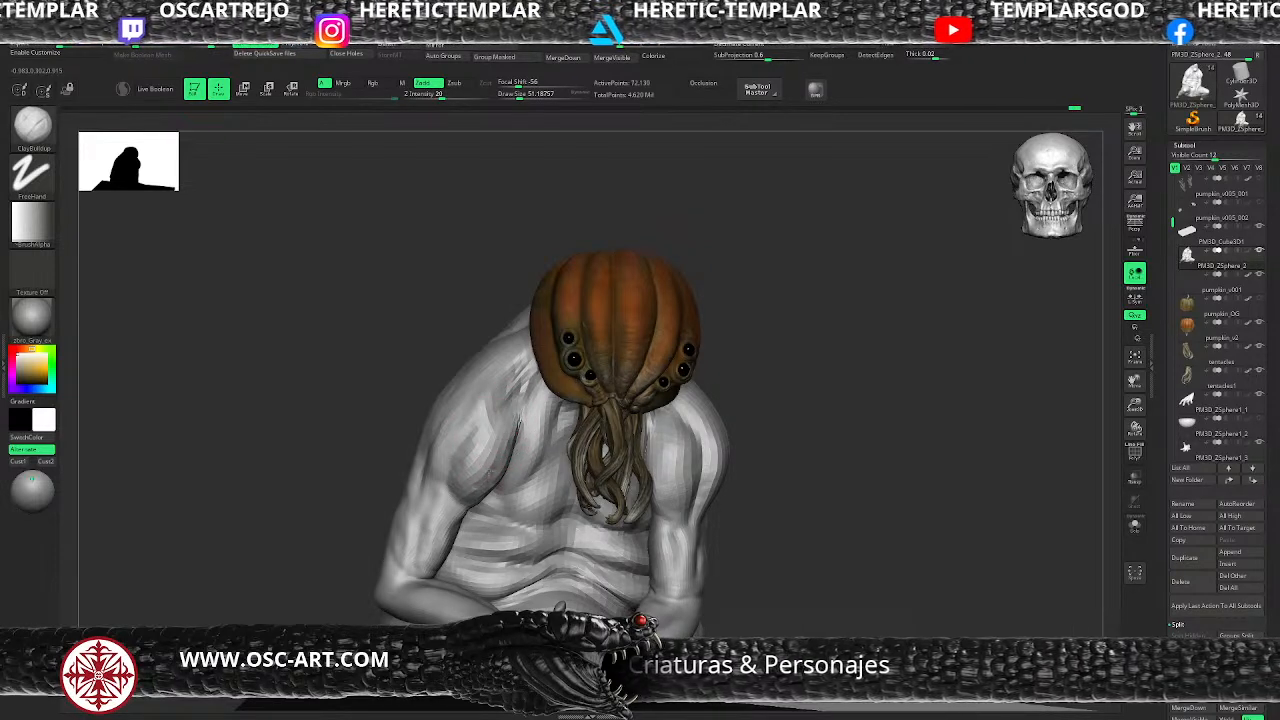
pyautogui.hotkey('ctrl', 'd')
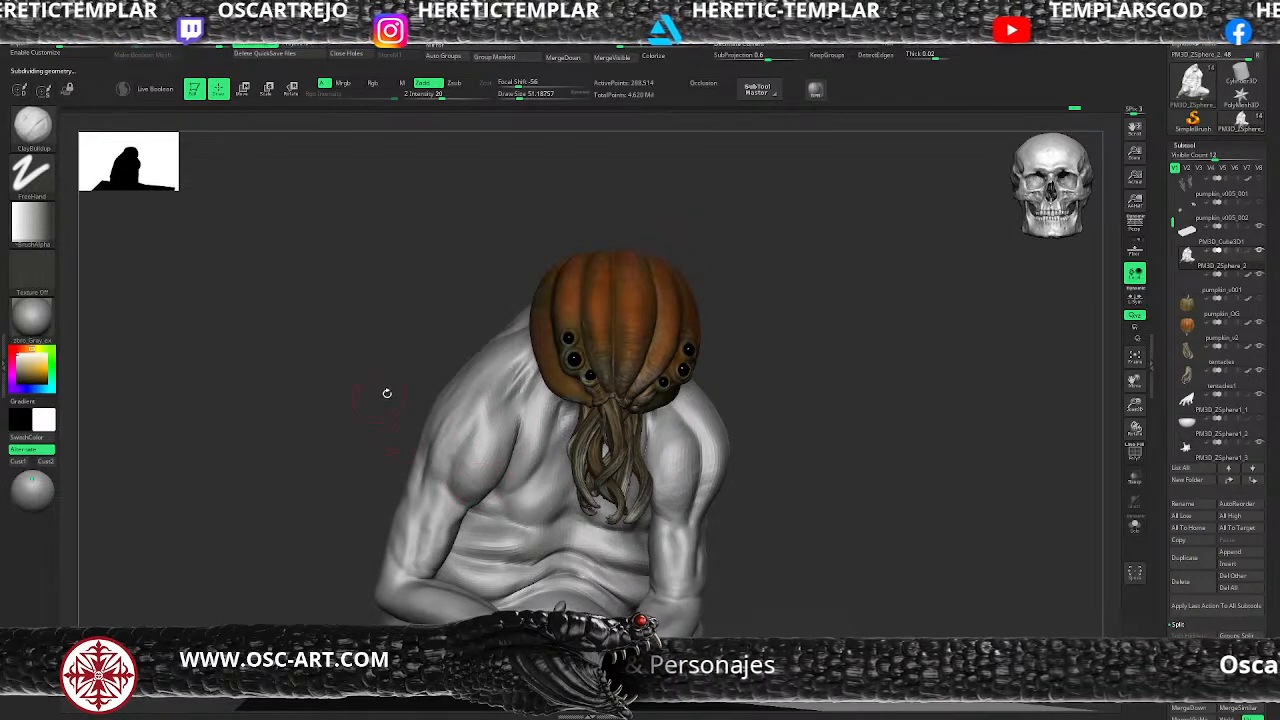
# Step: Set the body's display colour to an orange-brown and its material to BasicMaterial
pyautogui.press('v')
pyautogui.press('c')
pyautogui.moveTo(378, 386); pyautogui.dragTo(370, 412)
pyautogui.click(32, 318)
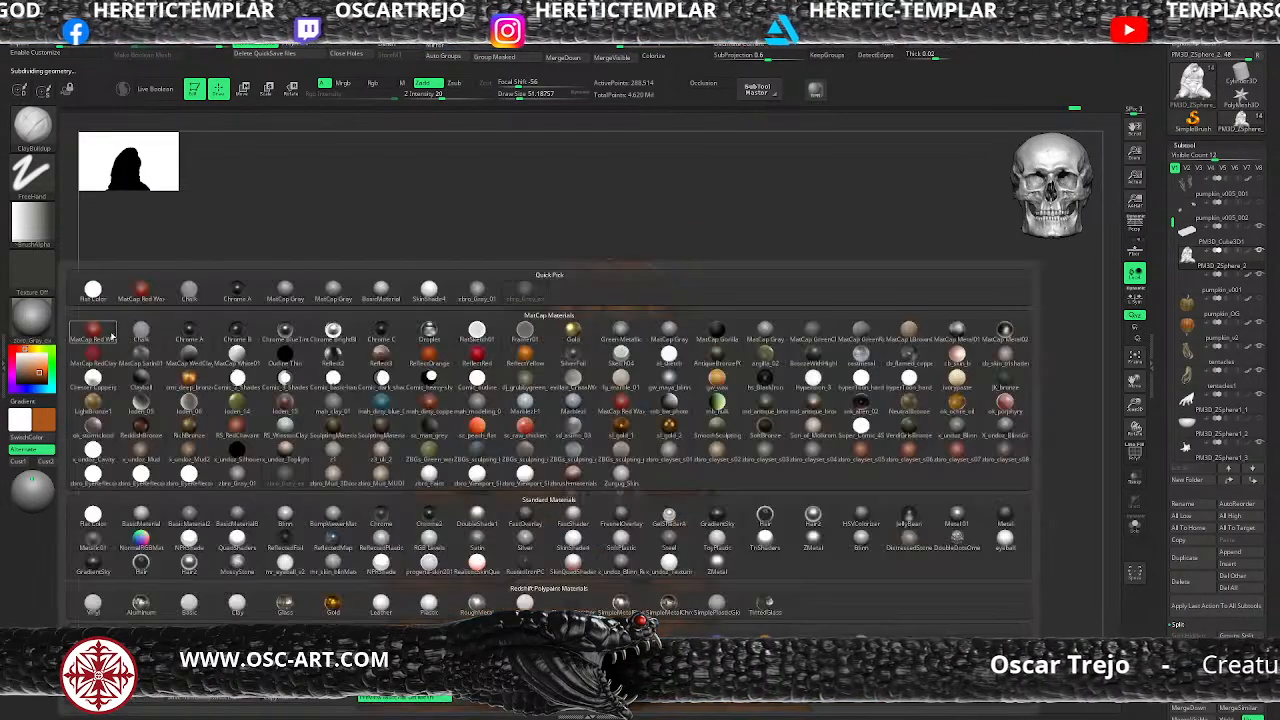
pyautogui.click(379, 292)
# Step: Lower the body one subdivision level and set the ClayBuildup draw size to about 97 for the outer shoulder
pyautogui.moveTo(347, 378); pyautogui.dragTo(338, 468)
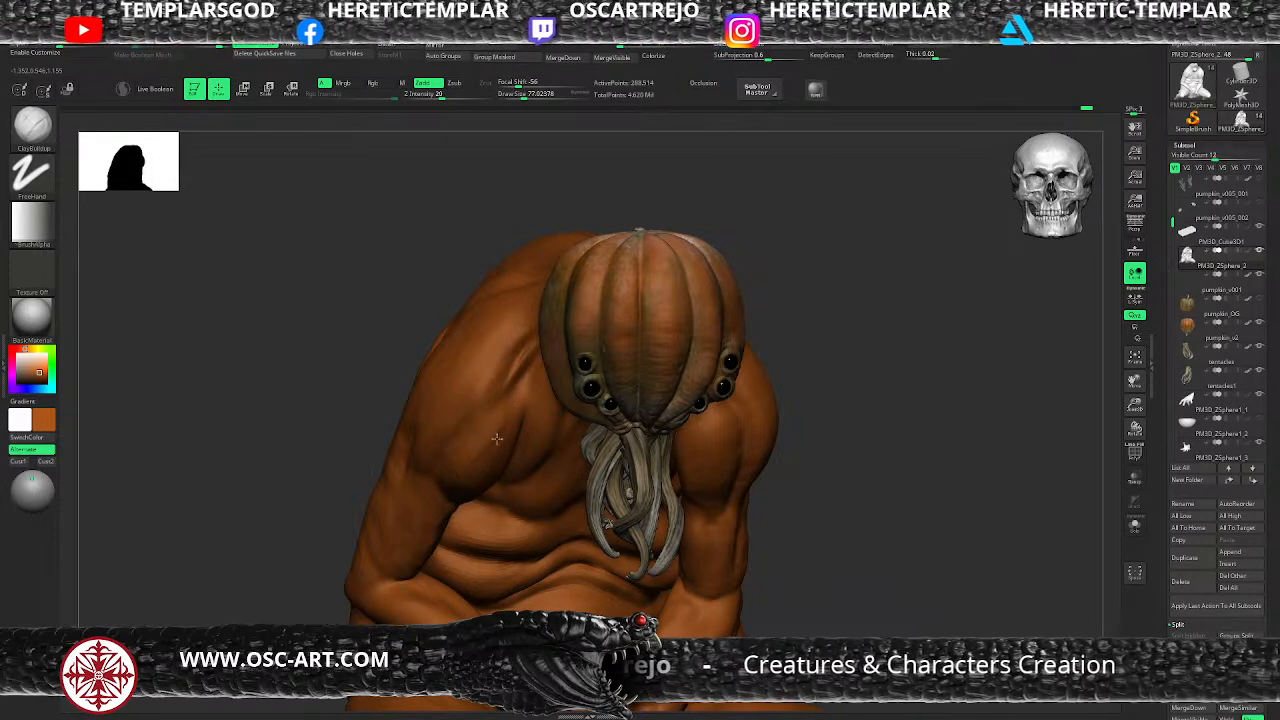
pyautogui.keyDown('alt'); pyautogui.moveTo(324, 388); pyautogui.dragTo(360, 440); pyautogui.keyUp('alt')
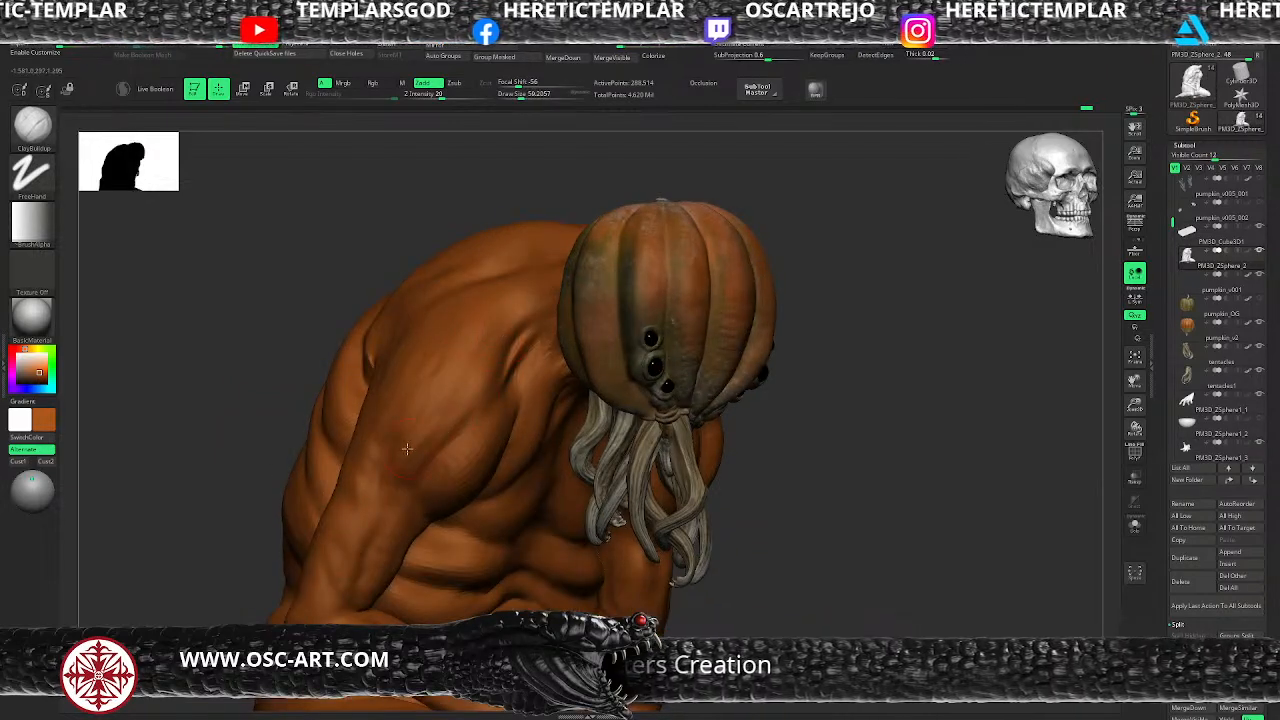
pyautogui.press('s')
pyautogui.click(361, 422)
pyautogui.hotkey('shift', 'd')
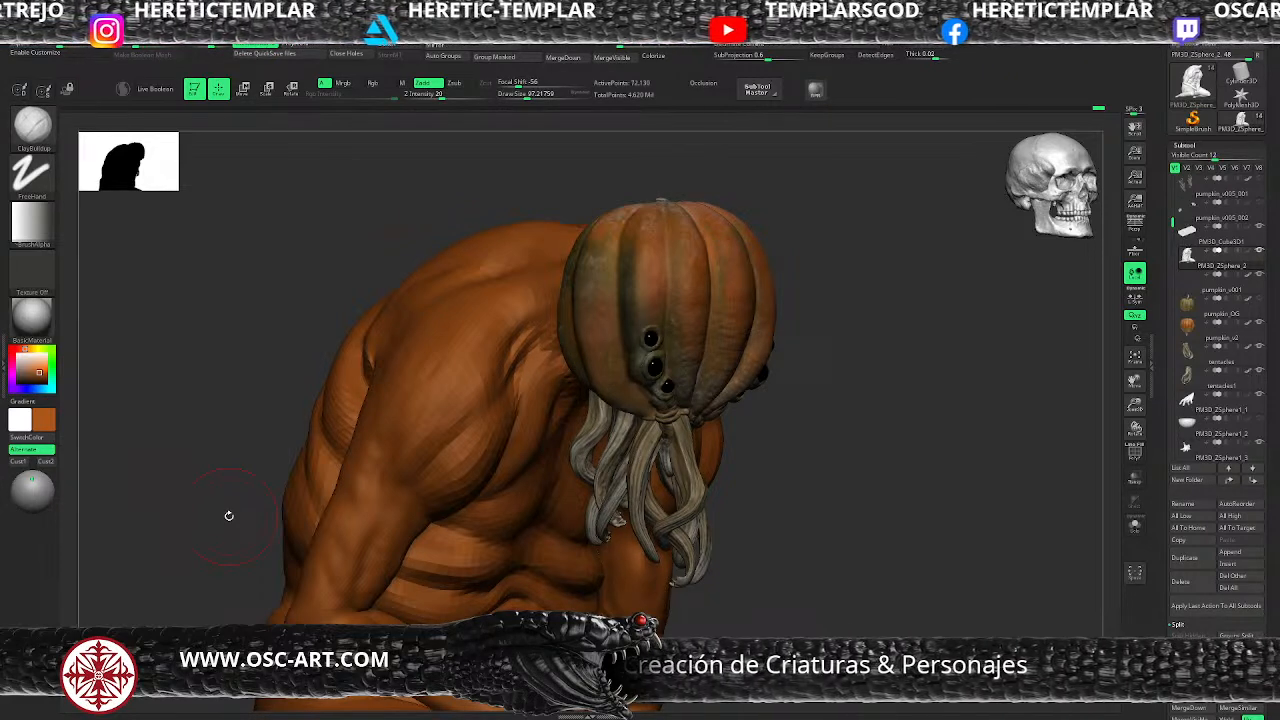
pyautogui.moveTo(271, 431); pyautogui.dragTo(345, 423)
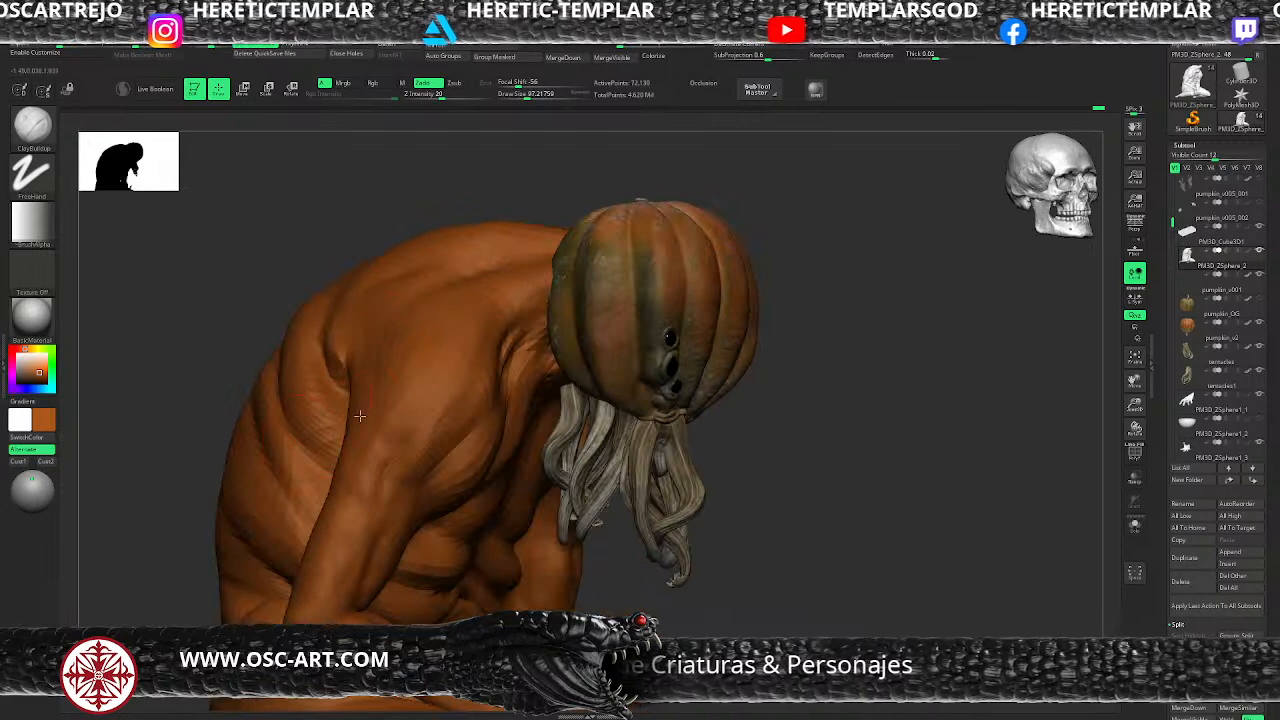
# Step: Carve a diagonal groove down the deltoid with DamStandard at a draw size of about 97 to separate its muscle heads
pyautogui.press('b')
pyautogui.press('d')
pyautogui.press('s')
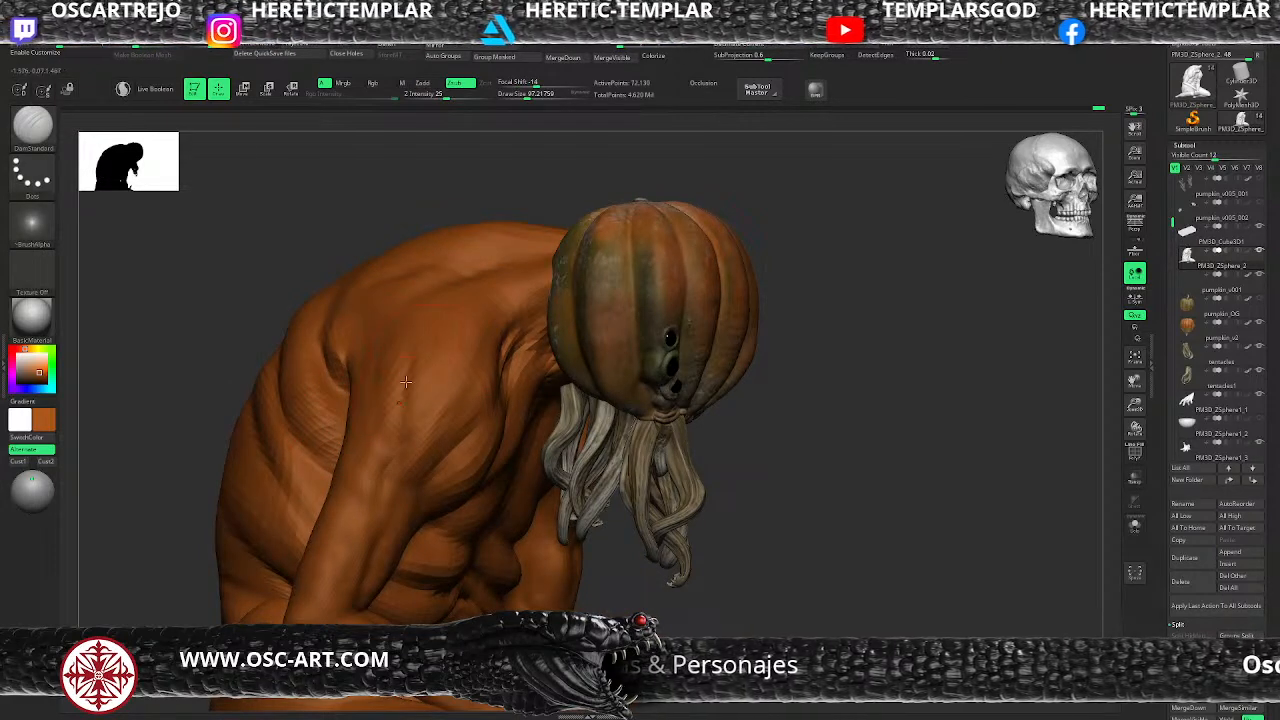
pyautogui.keyDown('shift'); pyautogui.moveTo(433, 357); pyautogui.dragTo(404, 394); pyautogui.keyUp('shift')
pyautogui.moveTo(469, 320); pyautogui.dragTo(406, 413)
pyautogui.moveTo(476, 321); pyautogui.dragTo(411, 390)
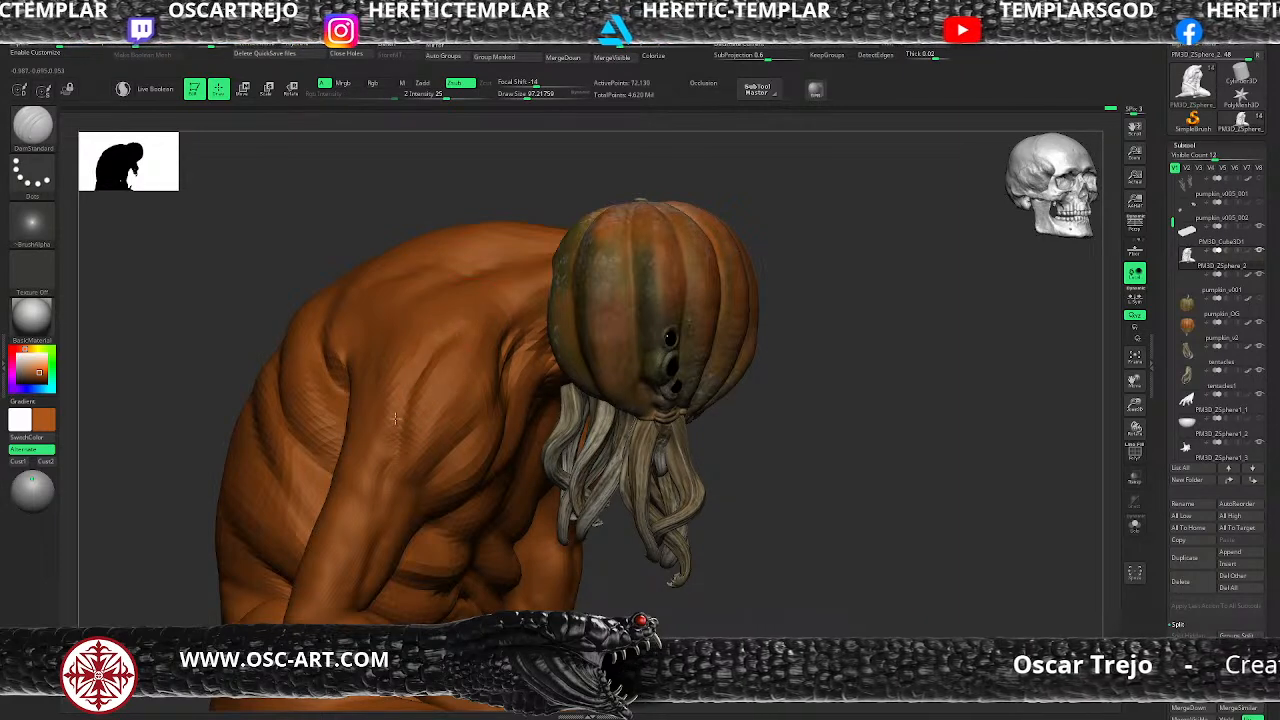
# Step: Build up the outer deltoid beside the carved groove with ClayBuildup at a draw size of about 85
pyautogui.press('b')
pyautogui.press('c')
pyautogui.press('b')
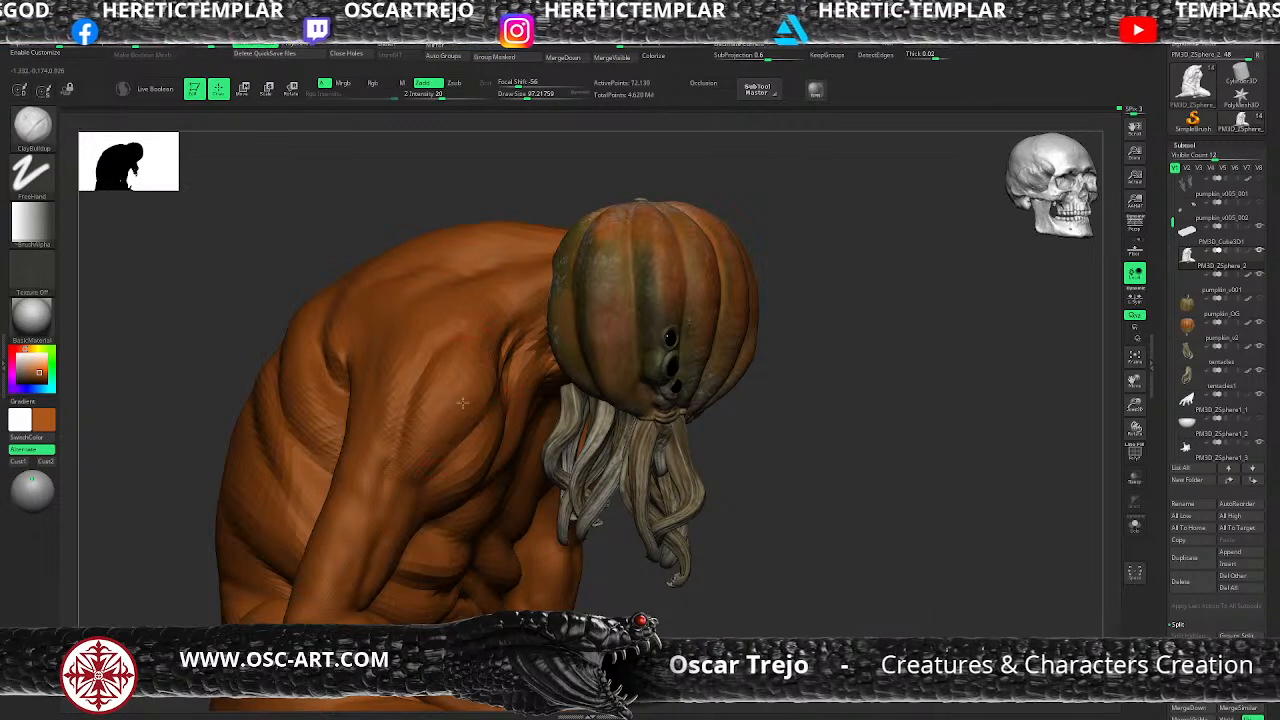
pyautogui.keyDown('alt'); pyautogui.moveTo(765, 526); pyautogui.dragTo(531, 430); pyautogui.keyUp('alt')
pyautogui.moveTo(626, 374); pyautogui.dragTo(662, 392)
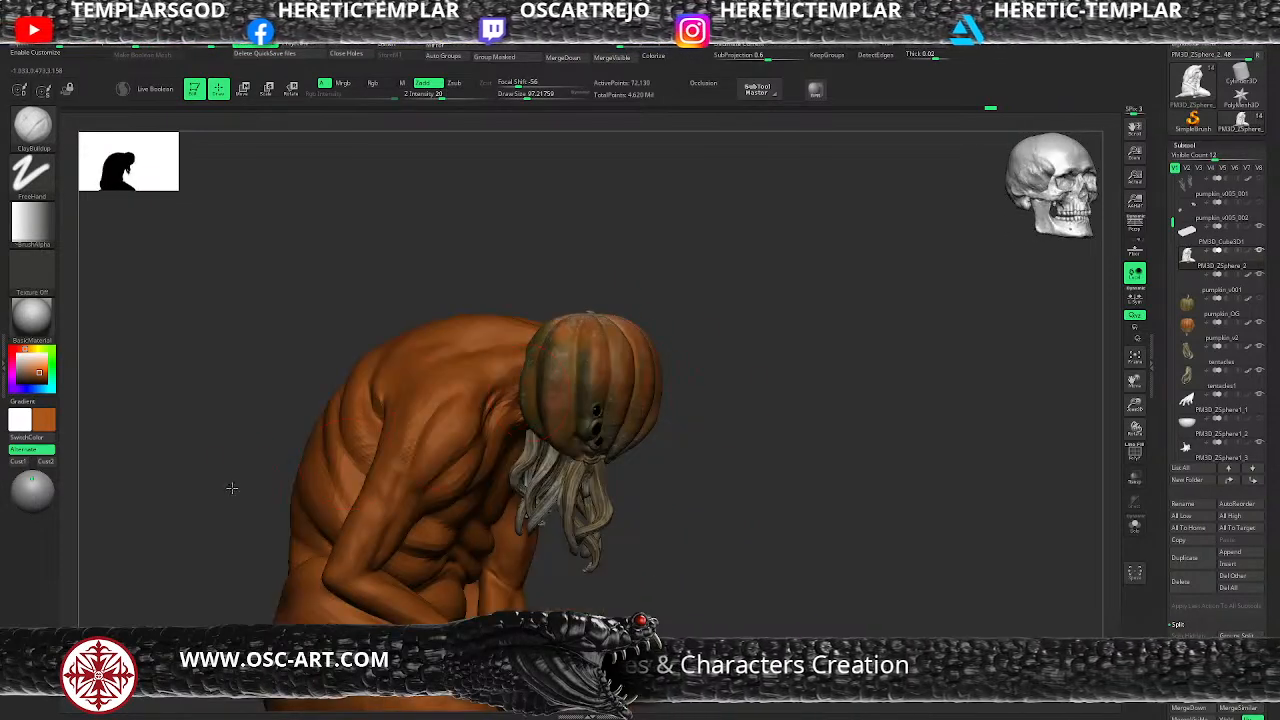
pyautogui.moveTo(231, 486); pyautogui.dragTo(205, 478)
pyautogui.keyDown('alt'); pyautogui.moveTo(205, 478); pyautogui.dragTo(240, 500); pyautogui.keyUp('alt')
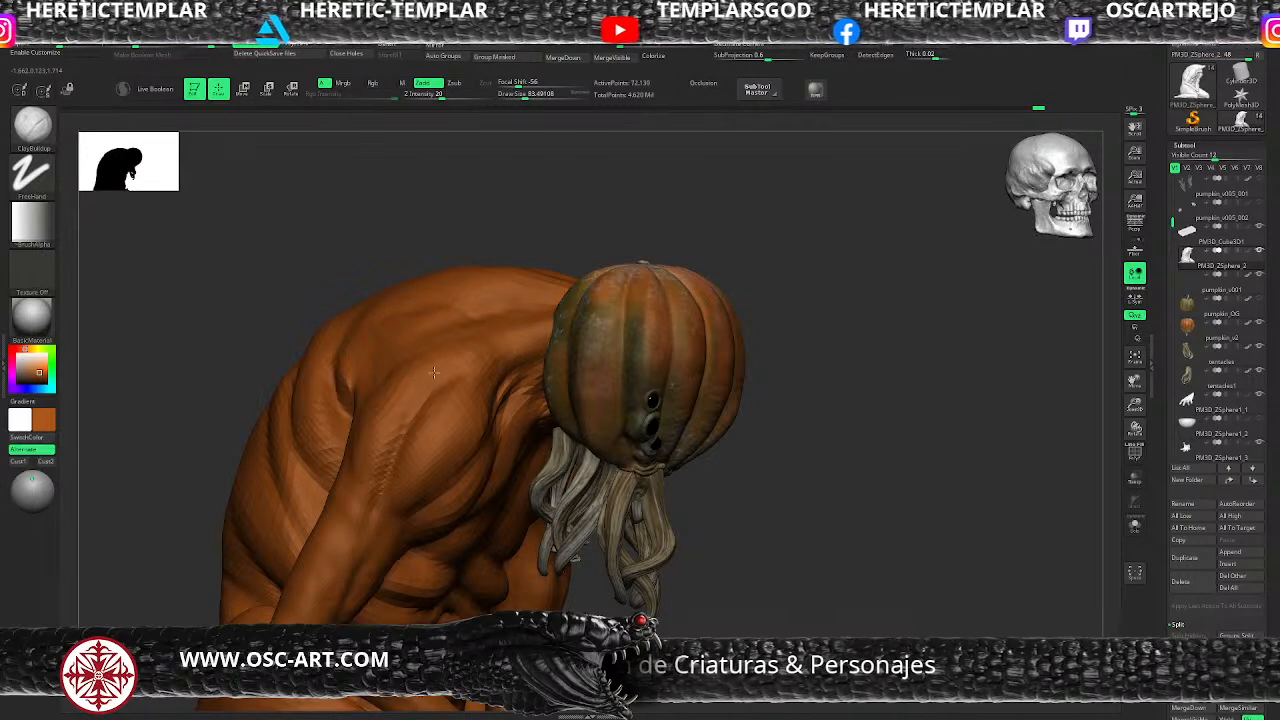
# Step: Drop the body one subdivision level and build up the outer deltoid and upper arm with ClayBuildup at a draw size of about 76
pyautogui.keyDown('alt'); pyautogui.moveTo(792, 564); pyautogui.dragTo(640, 545); pyautogui.keyUp('alt')
pyautogui.press('d')
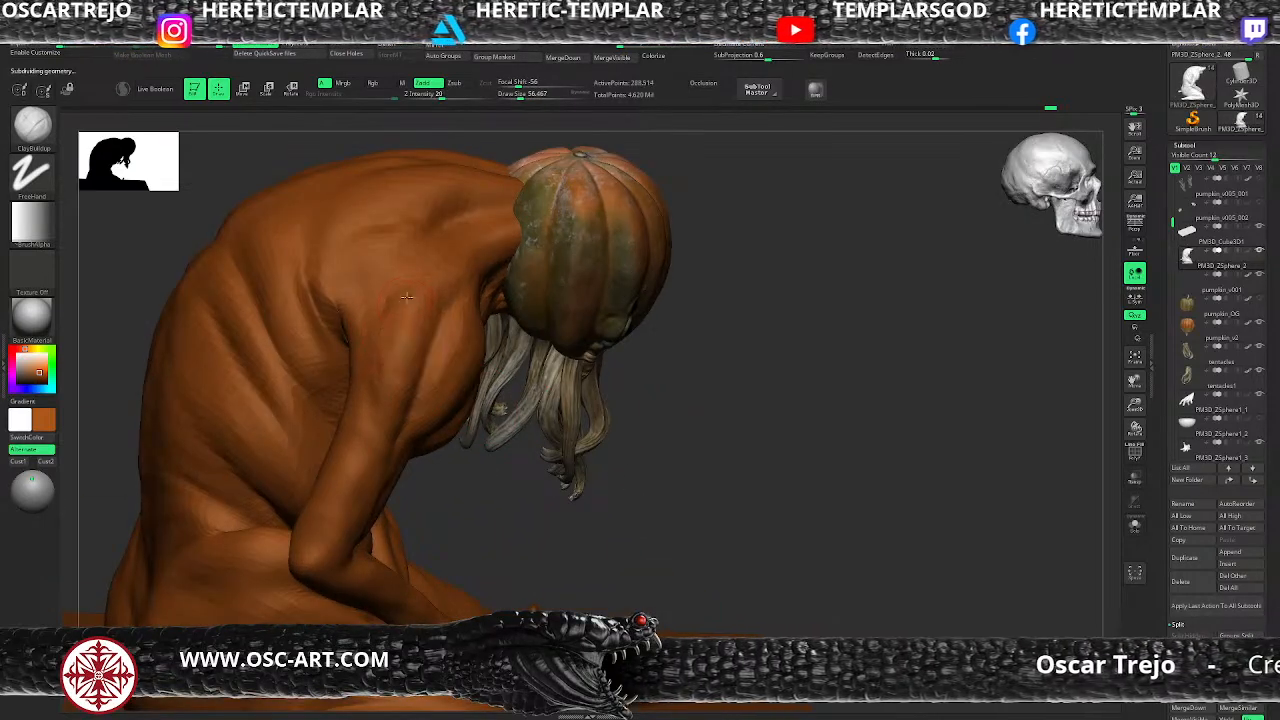
pyautogui.hotkey('shift', 'd')
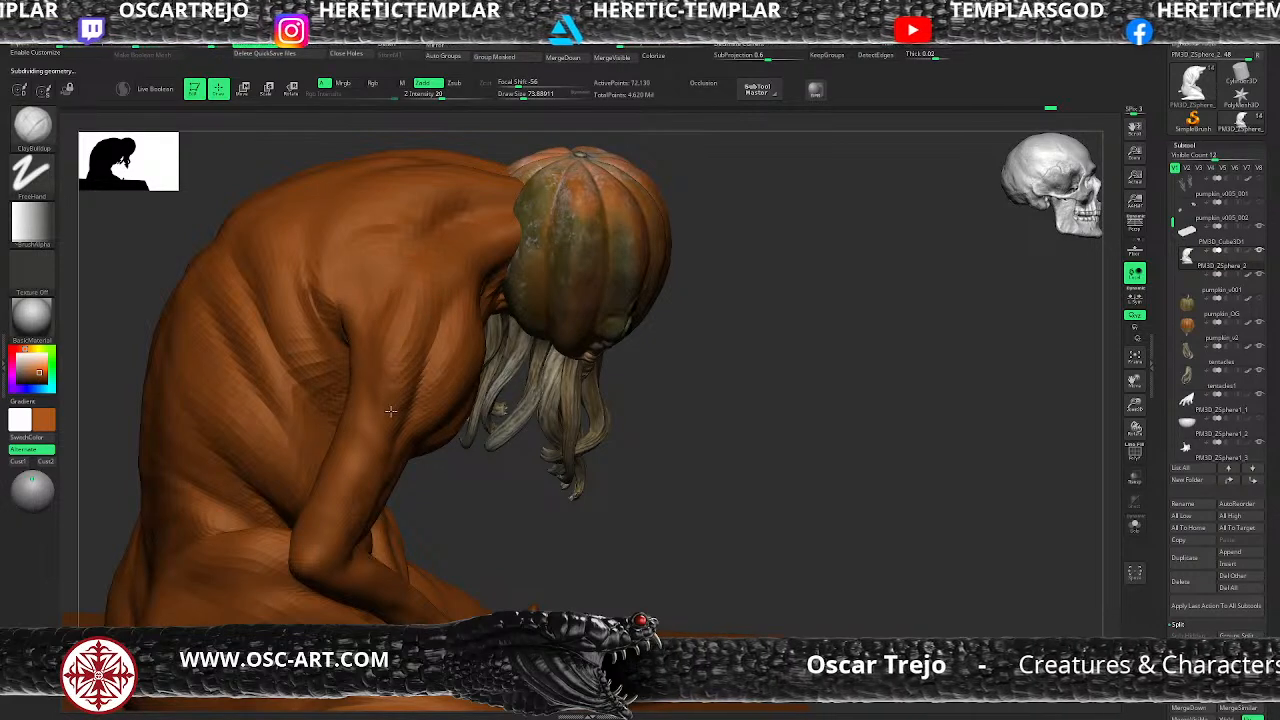
pyautogui.moveTo(655, 355); pyautogui.dragTo(572, 319)
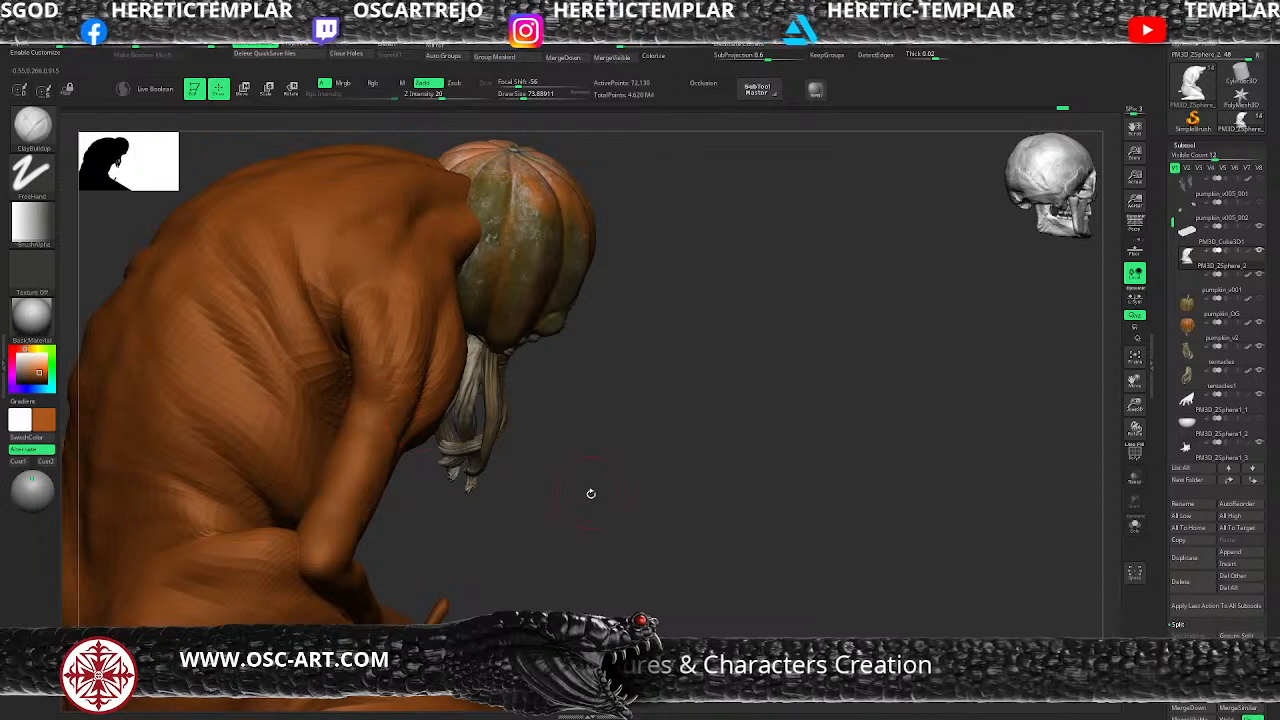
pyautogui.moveTo(593, 491); pyautogui.dragTo(407, 365)
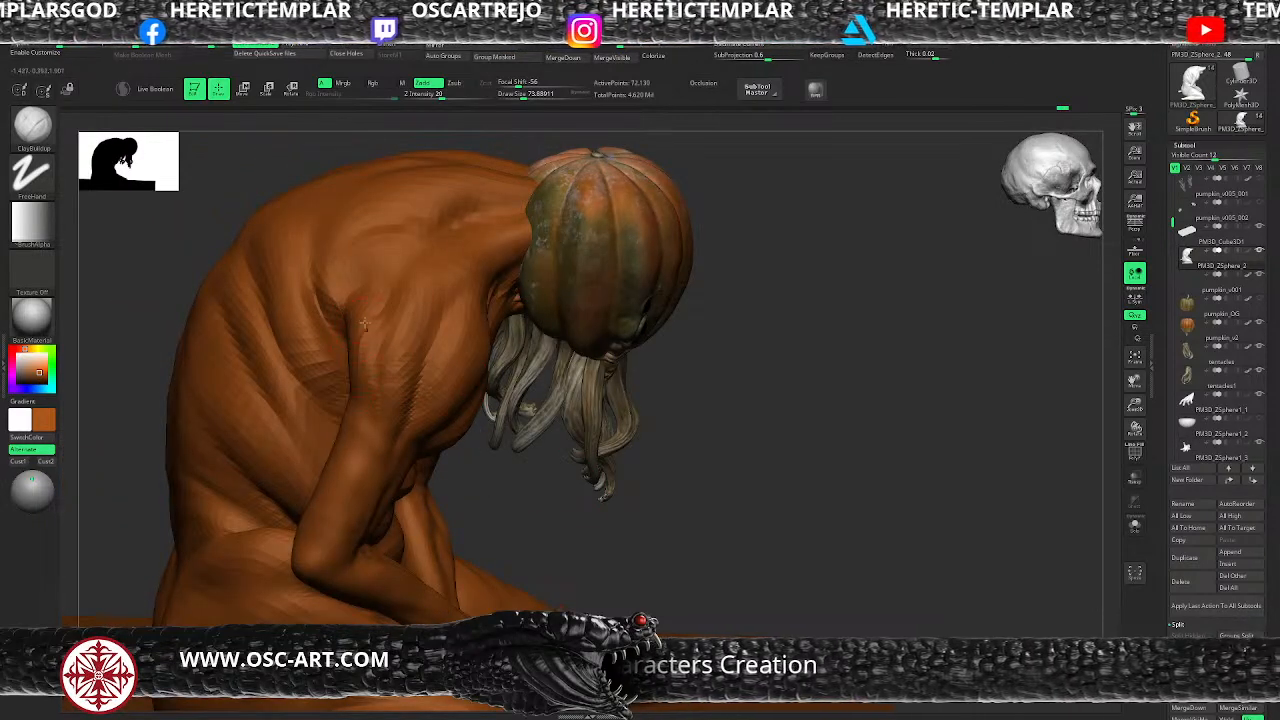
# Step: Adjust the shape of the shoulder and upper arm with the Move brush at a draw size of about 107
pyautogui.press('b')
pyautogui.press('m')
pyautogui.press('v')
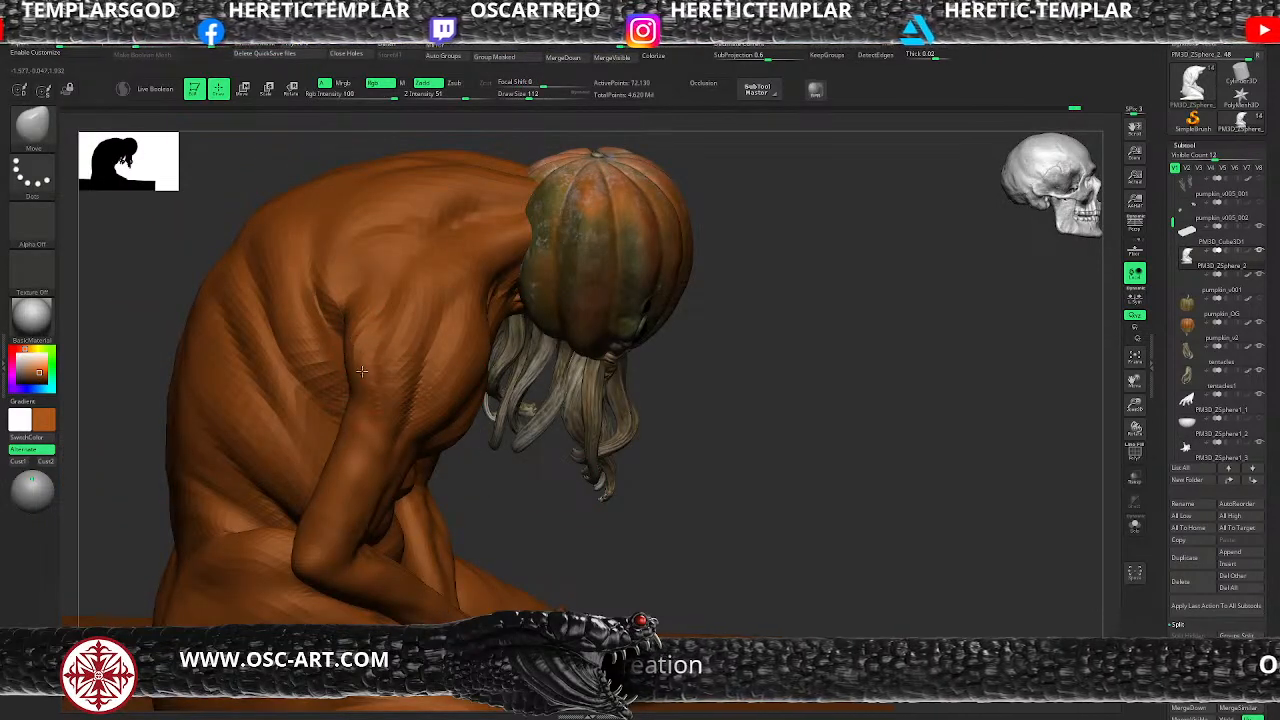
pyautogui.press('f')
pyautogui.moveTo(571, 429)
pyautogui.mouseDown()
pyautogui.moveTo(576, 365)
pyautogui.moveTo(594, 351)
pyautogui.moveTo(509, 337)
pyautogui.moveTo(589, 331)
pyautogui.moveTo(594, 425)
pyautogui.mouseUp()
pyautogui.press('s')
pyautogui.click(399, 315)
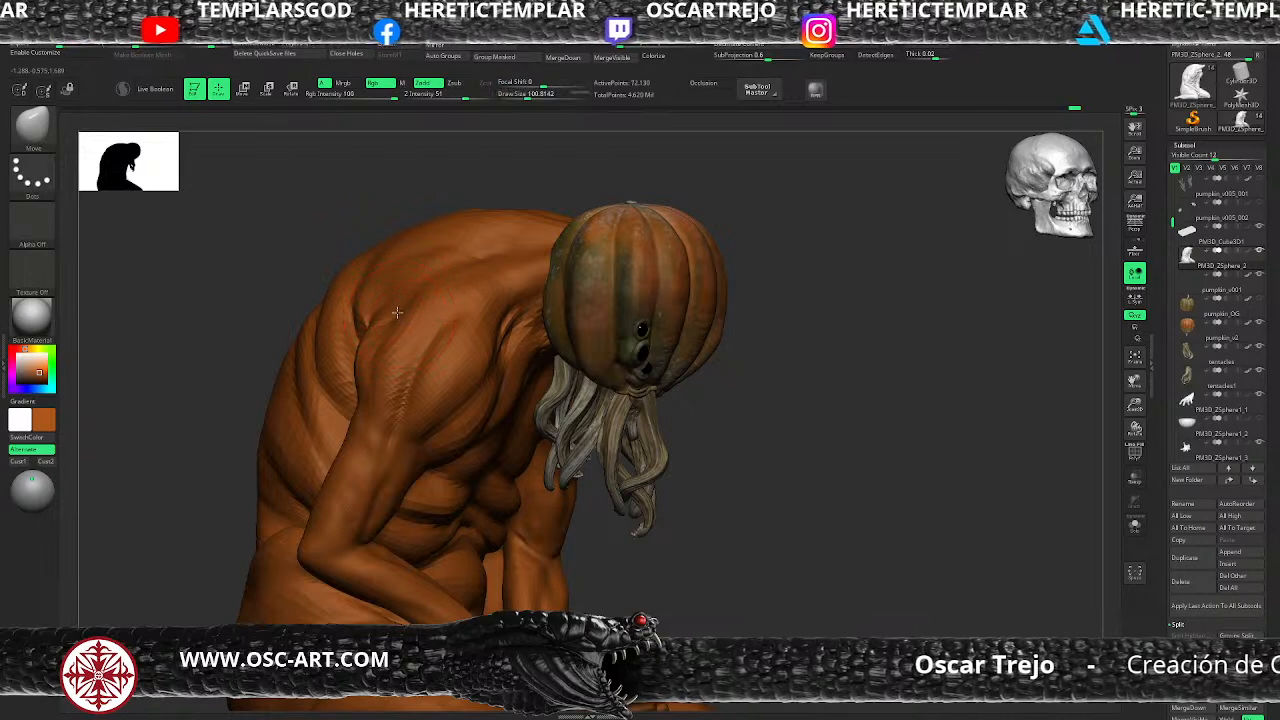
# Step: Raise the subdivision level, smooth the shoulder, and carve a fine groove into the upper front deltoid with DamStandard at a draw size of about 41
pyautogui.hotkey('ctrl', 'd')
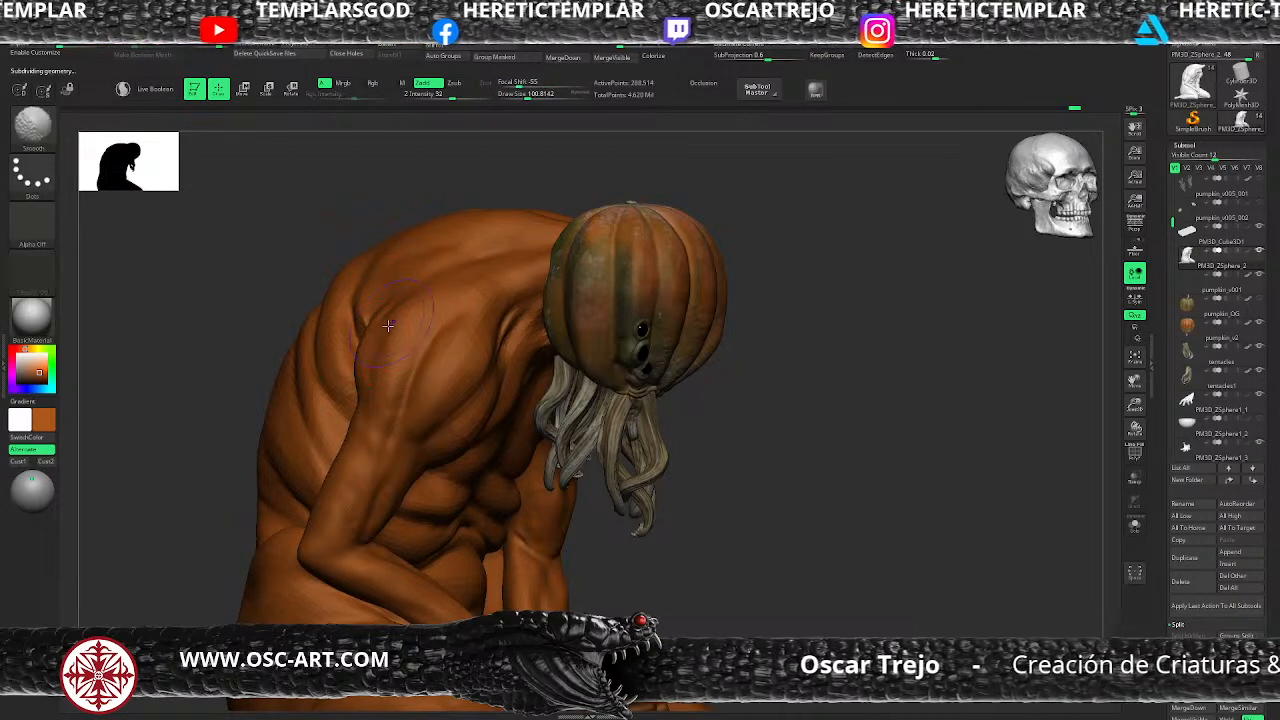
pyautogui.hotkey('ctrl', '2')
pyautogui.press('s')
pyautogui.click(446, 314)
pyautogui.press('s')
pyautogui.click(442, 318)
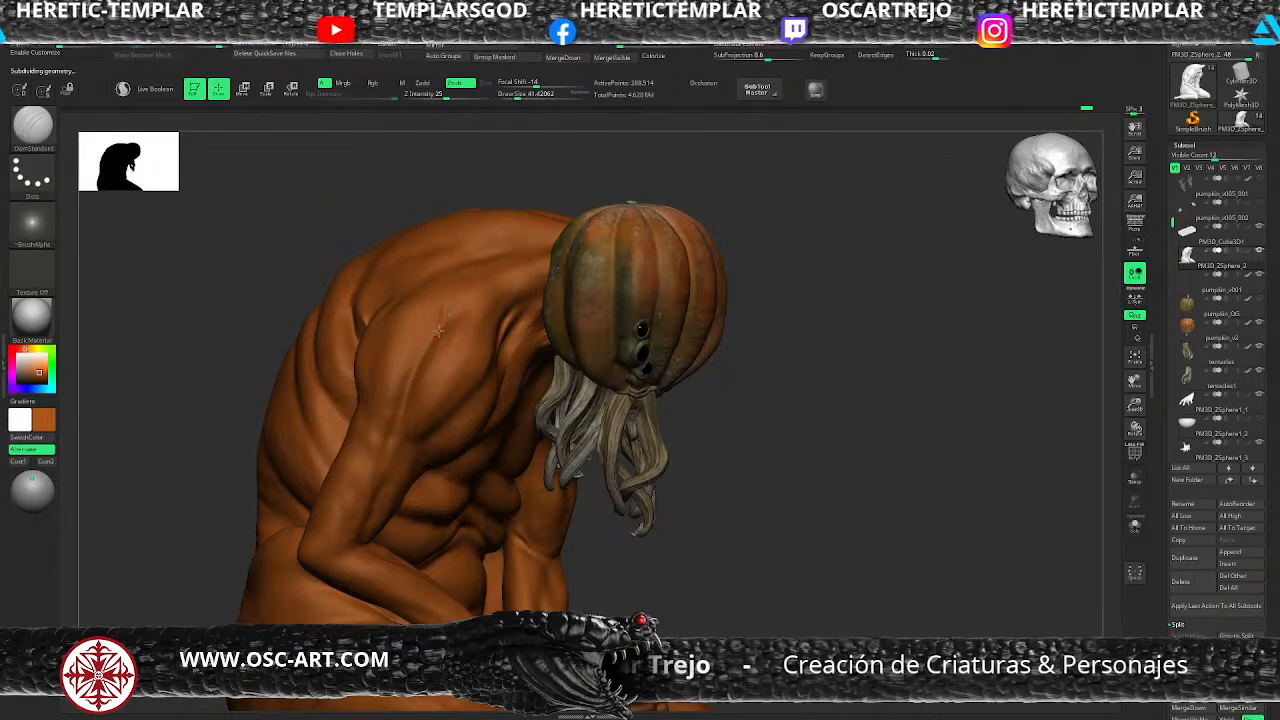
pyautogui.press('shift')
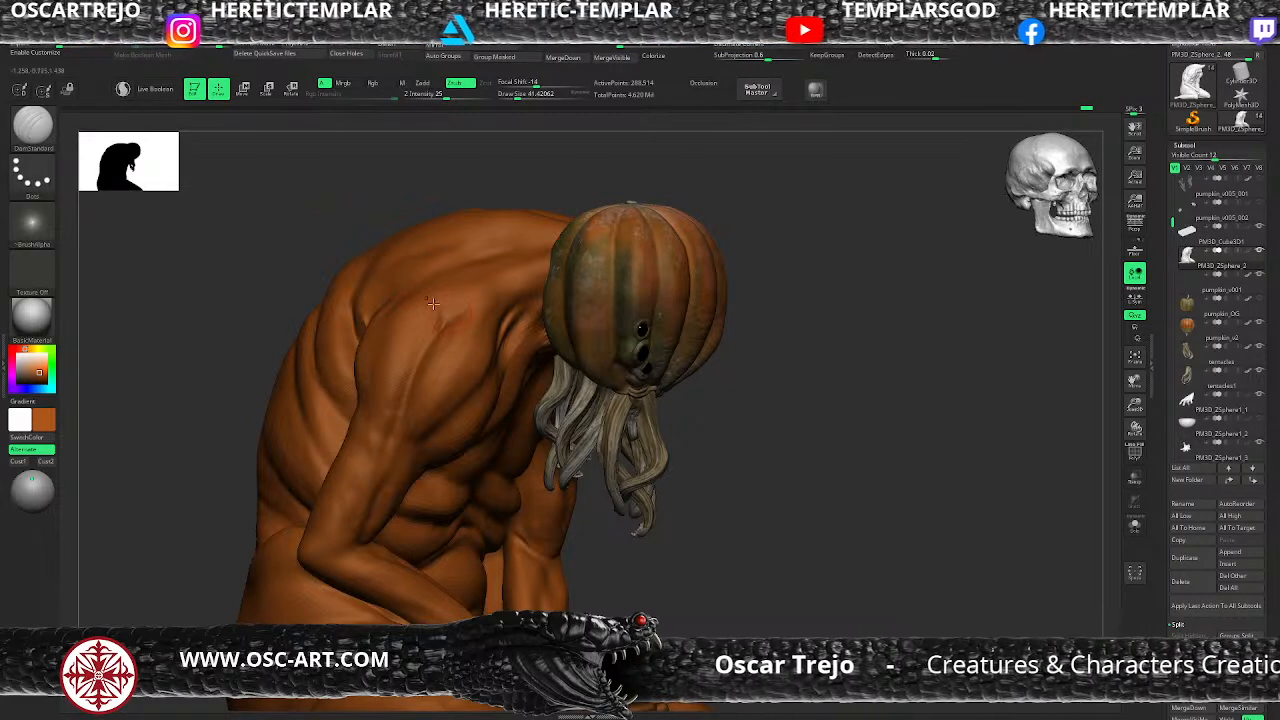
# Step: Switch to the PolyMesh3D star, view its 3D Print Hub size and export options, and return to the creature
pyautogui.click(1240, 95)
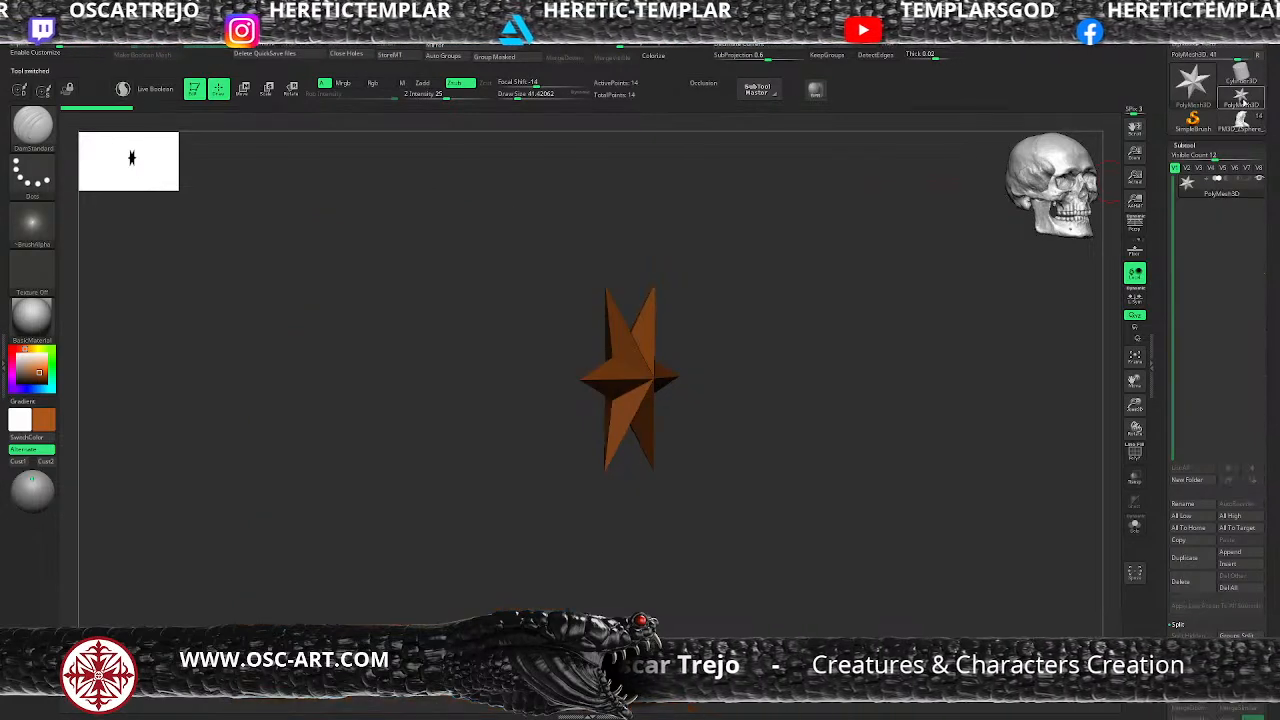
pyautogui.moveTo(672, 18)
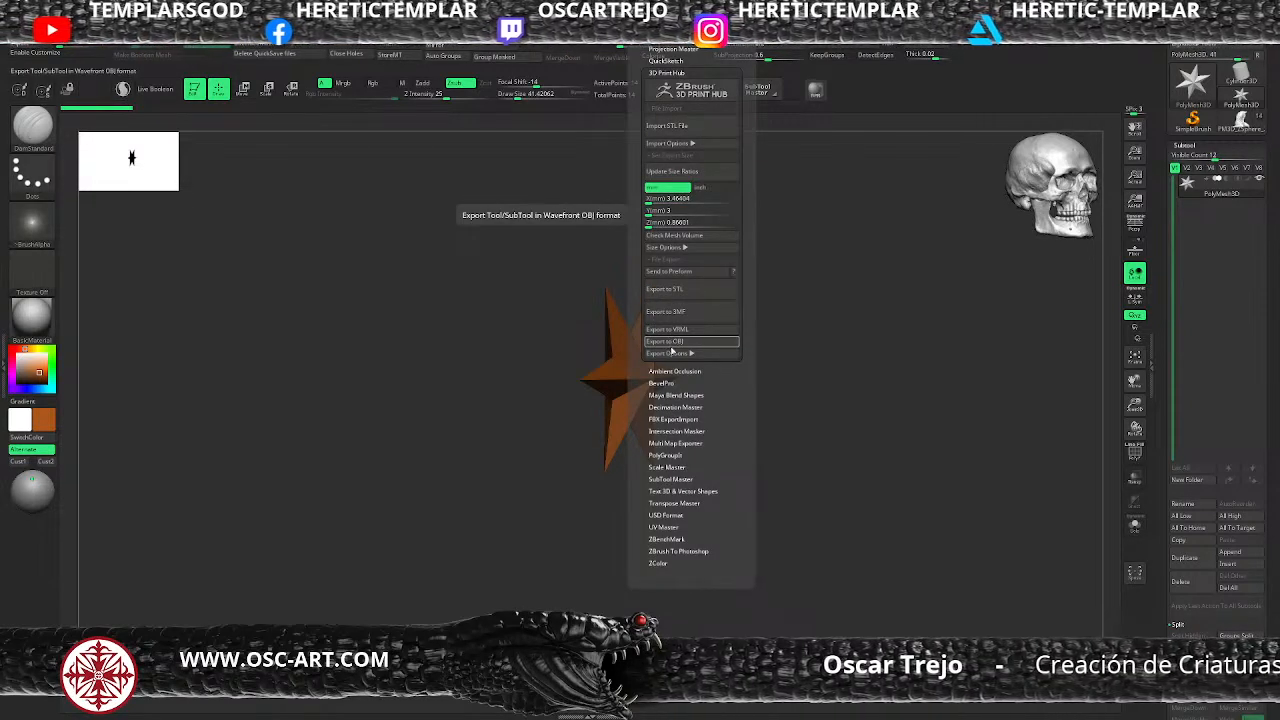
pyautogui.click(1241, 122)
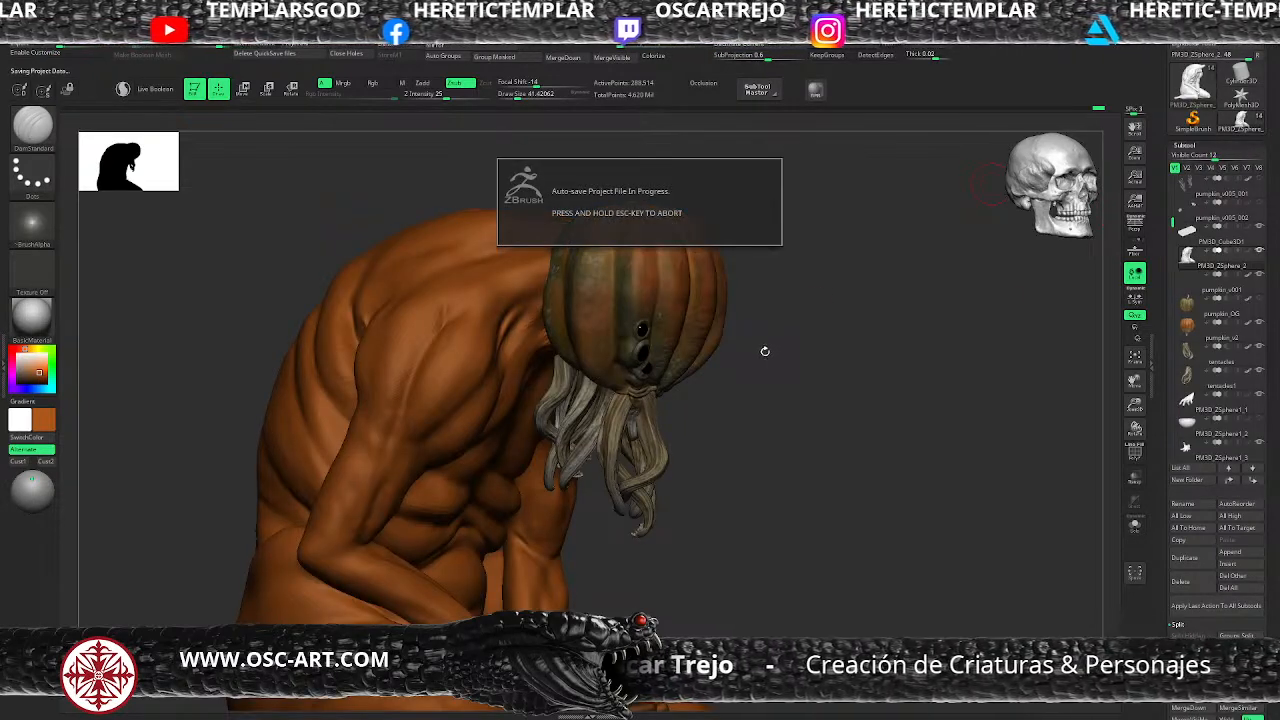
# Step: Soften the deltoid's front groove and smooth the muscle surface along the outer shoulder
pyautogui.moveTo(765, 351); pyautogui.dragTo(758, 350)
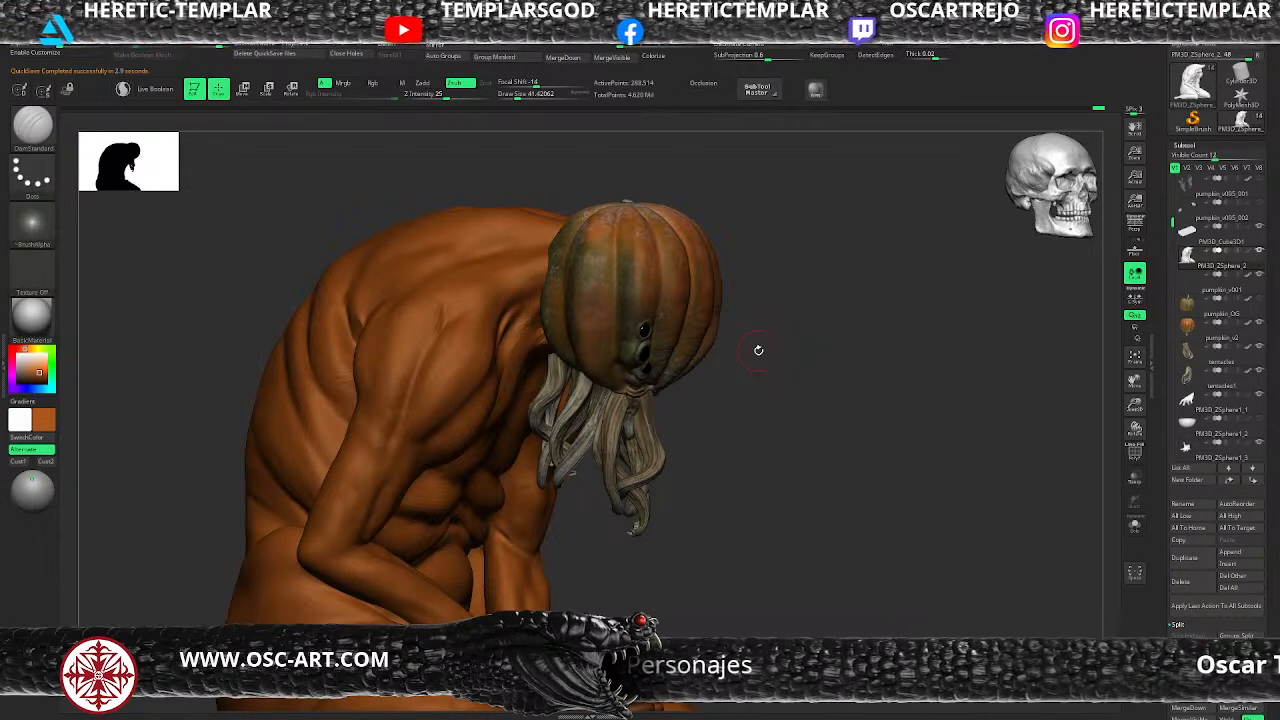
pyautogui.moveTo(683, 433); pyautogui.dragTo(480, 313)
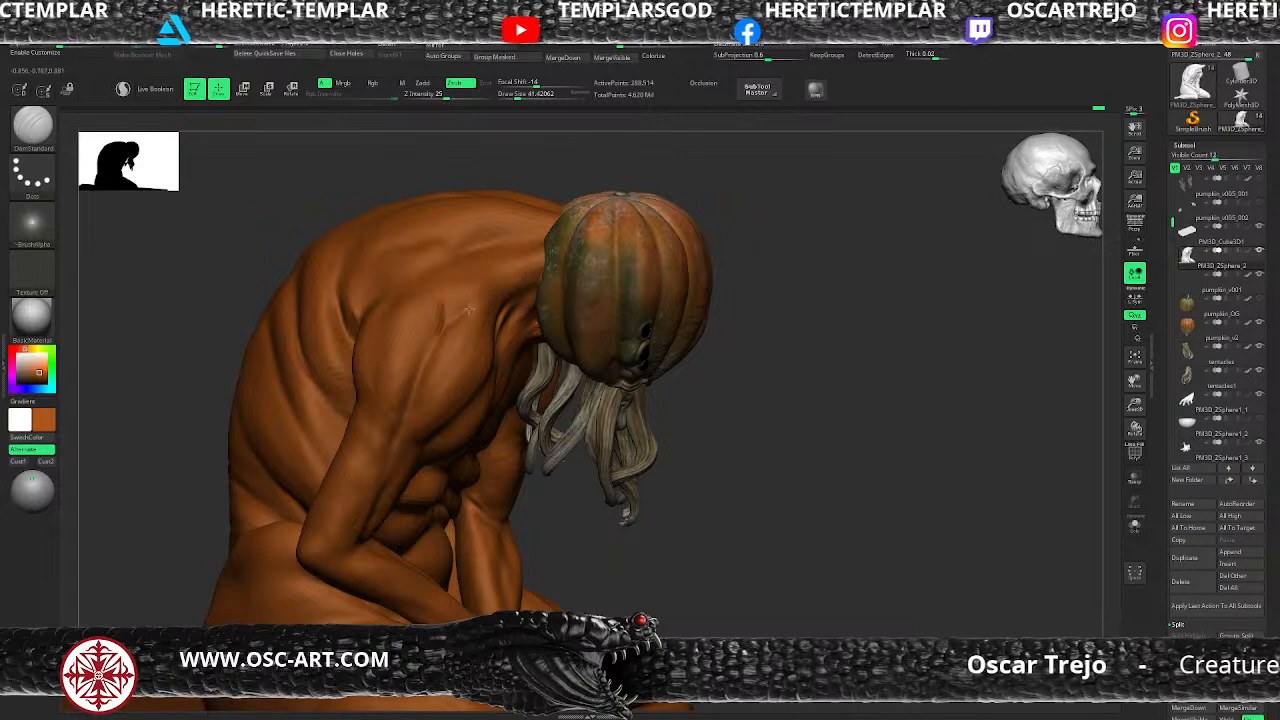
pyautogui.press('shift')
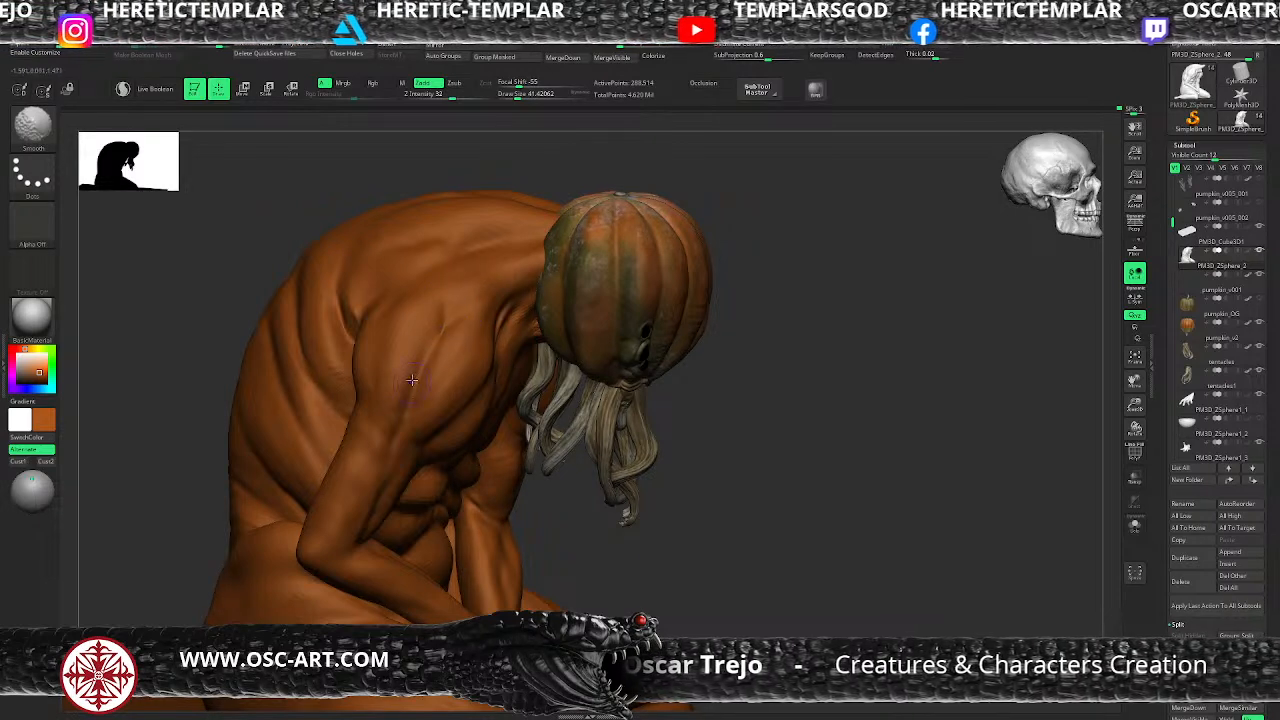
pyautogui.moveTo(401, 376)
pyautogui.keyDown('shift'); pyautogui.mouseDown()
pyautogui.moveTo(384, 396)
pyautogui.moveTo(391, 319)
pyautogui.mouseUp(); pyautogui.keyUp('shift')
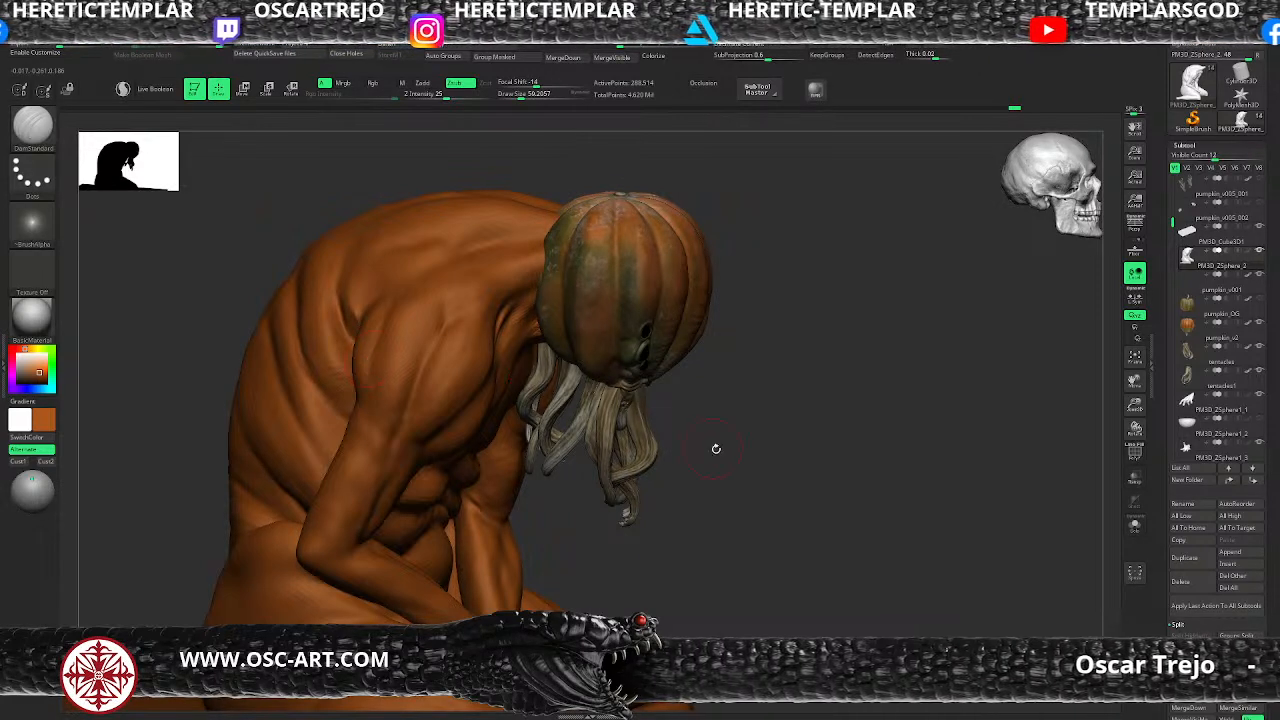
# Step: Refine the creases around the deltoid and upper arm from the side and front with DamStandard at a draw size of about 49
pyautogui.moveTo(722, 443); pyautogui.dragTo(785, 441)
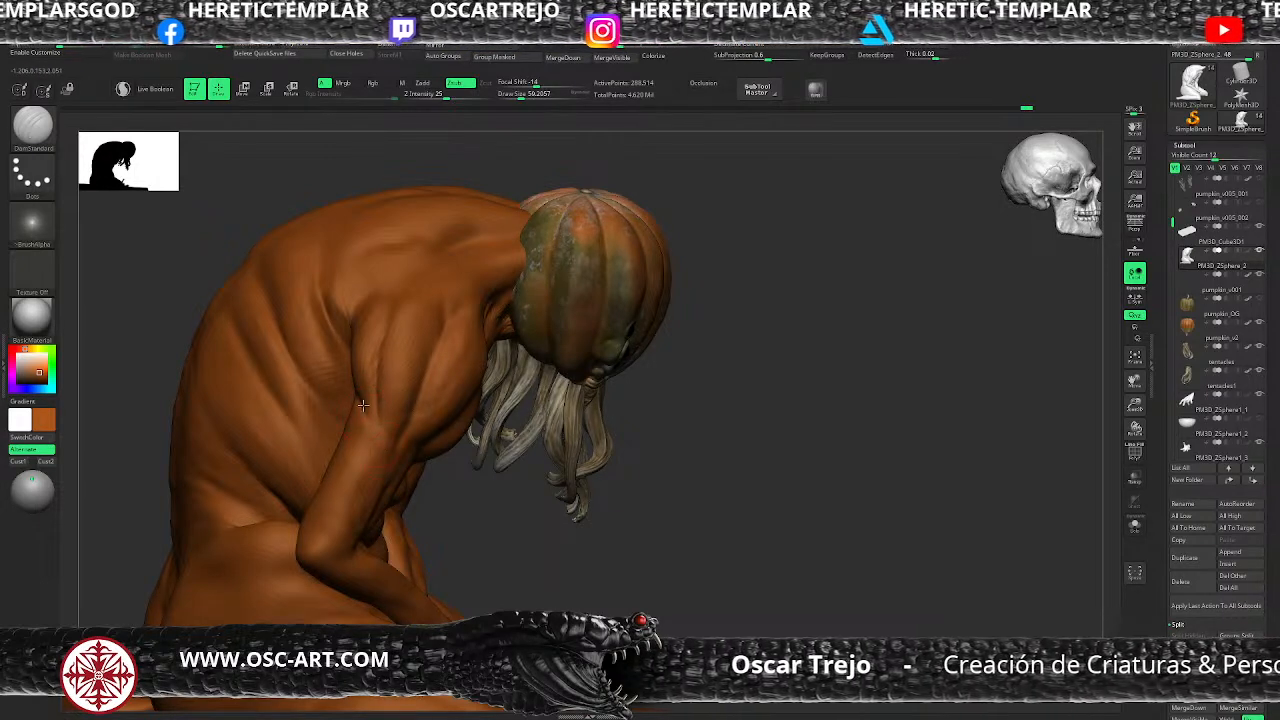
pyautogui.moveTo(569, 544); pyautogui.dragTo(514, 486)
pyautogui.moveTo(630, 544); pyautogui.dragTo(392, 452)
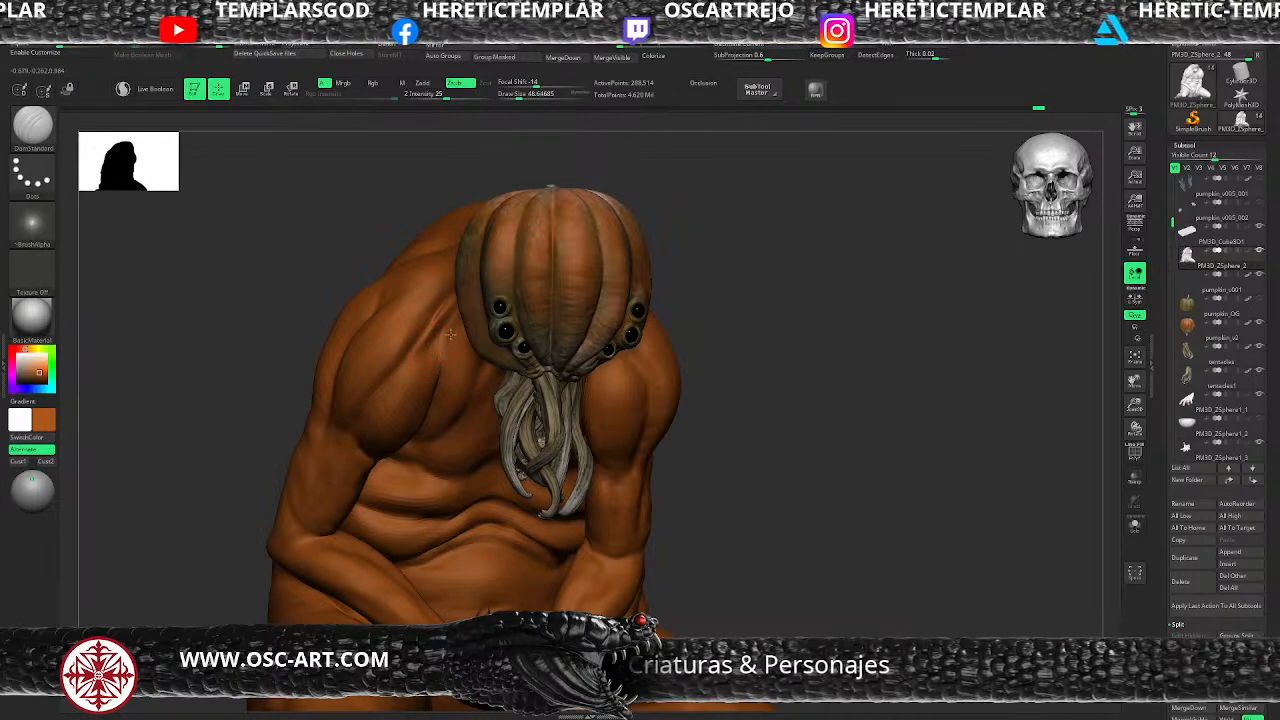
pyautogui.moveTo(766, 380)
pyautogui.keyDown('alt'); pyautogui.mouseDown()
pyautogui.moveTo(677, 343)
pyautogui.moveTo(634, 348)
pyautogui.moveTo(648, 286)
pyautogui.moveTo(645, 400)
pyautogui.moveTo(618, 341)
pyautogui.moveTo(634, 328)
pyautogui.moveTo(626, 335)
pyautogui.mouseUp(); pyautogui.keyUp('alt')
pyautogui.press('shift')
# Step: Define and smooth the outer upper-arm muscles above the elbow at a draw size of about 49
pyautogui.moveTo(700, 219)
pyautogui.mouseDown()
pyautogui.moveTo(689, 279)
pyautogui.moveTo(479, 236)
pyautogui.mouseUp()
pyautogui.press('f')
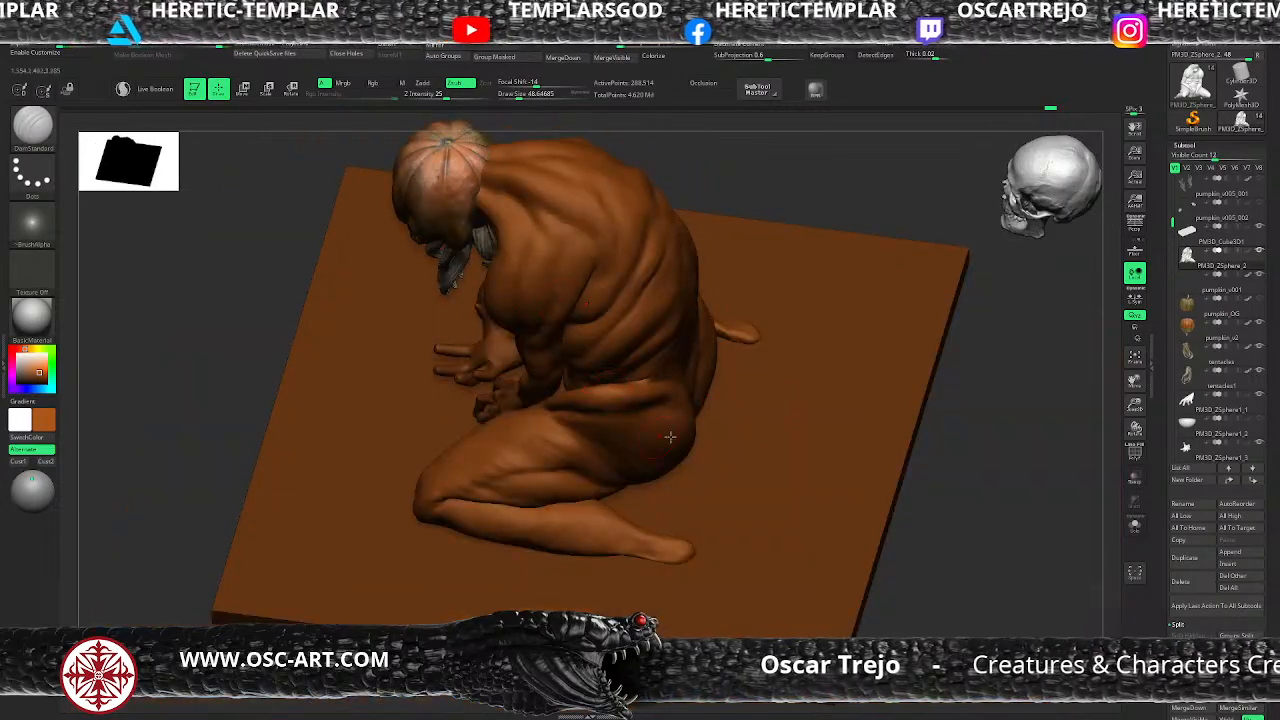
pyautogui.moveTo(945, 470); pyautogui.dragTo(856, 530)
pyautogui.moveTo(266, 408); pyautogui.dragTo(374, 471)
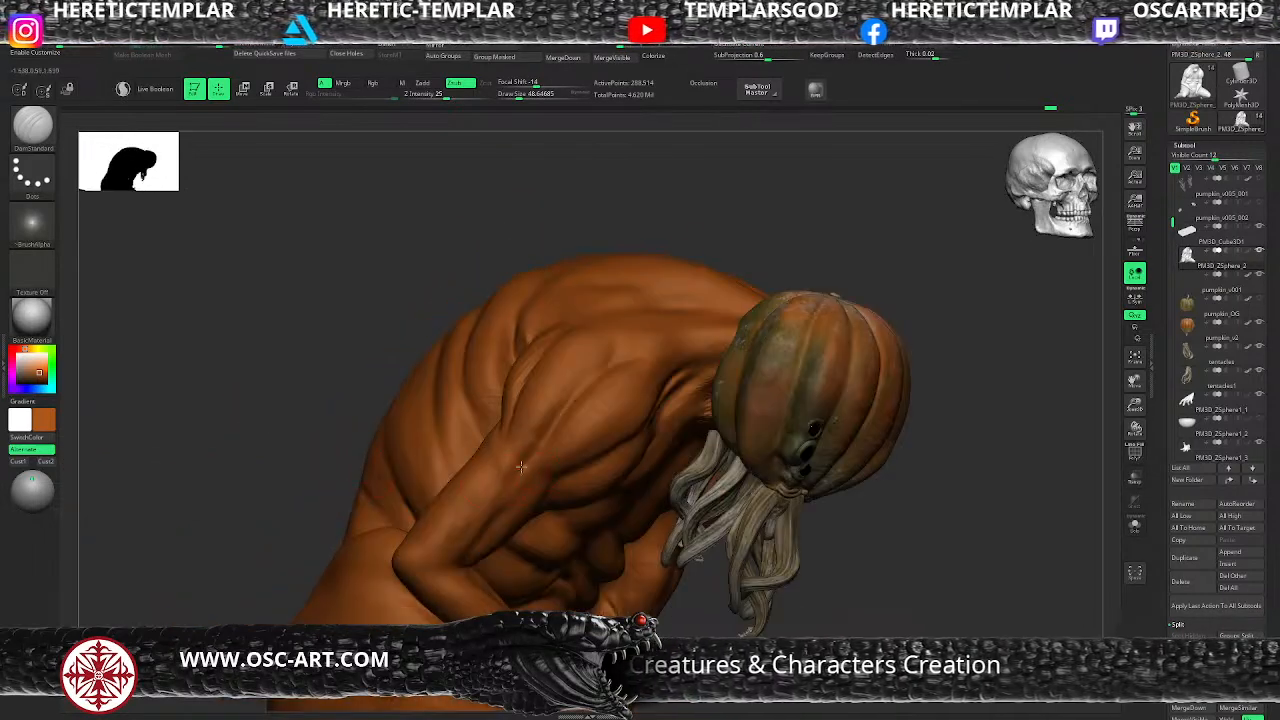
pyautogui.hotkey('shift', 'd')
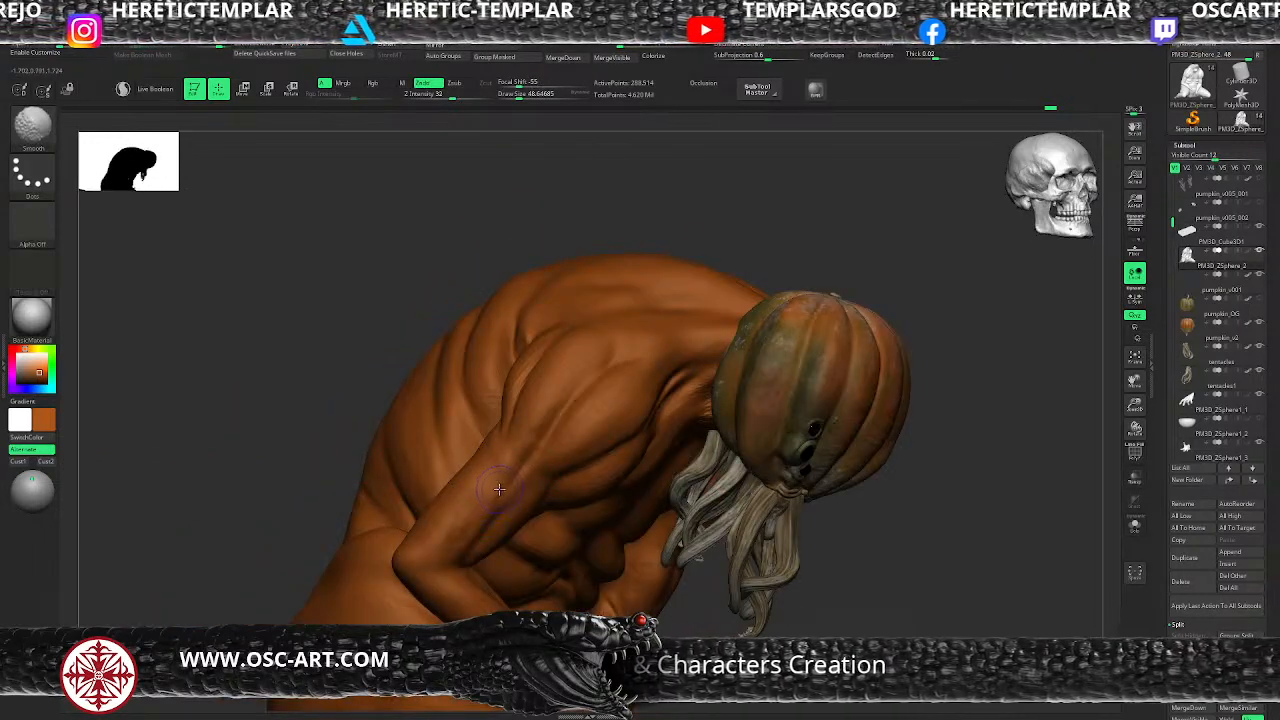
pyautogui.press('d')
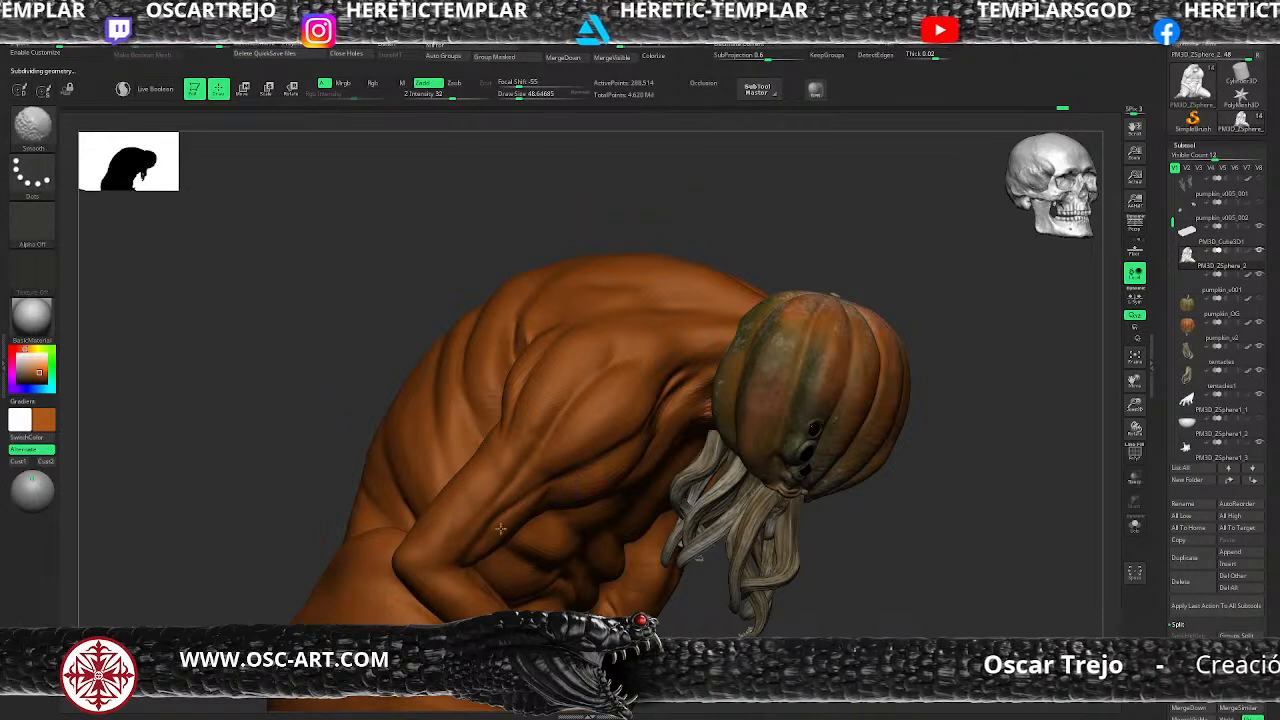
# Step: Build up the upper arm near the elbow with ClayBuildup at a draw size of about 71 on a lower subdivision level
pyautogui.moveTo(518, 540); pyautogui.dragTo(552, 485, button='right')
pyautogui.press('b')
pyautogui.press('c')
pyautogui.press('b')
pyautogui.moveTo(346, 521); pyautogui.dragTo(400, 545, button='right')
pyautogui.hotkey('shift', 'd')
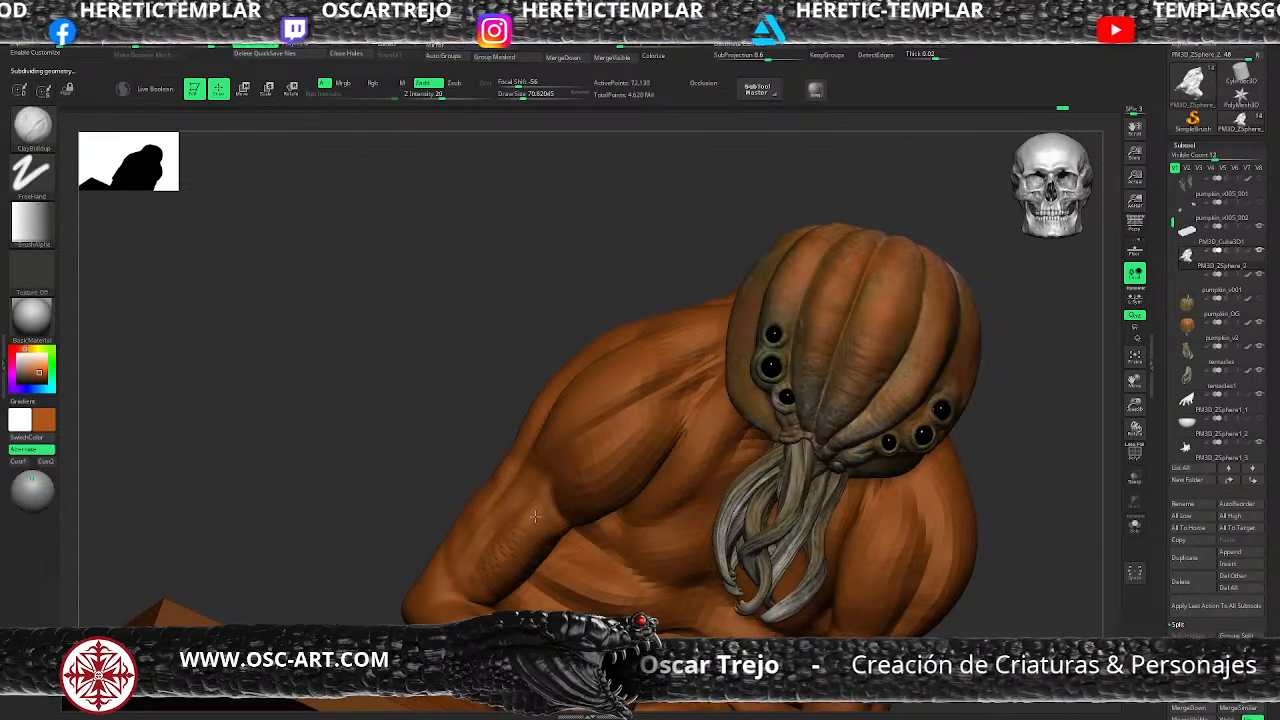
pyautogui.press('d')
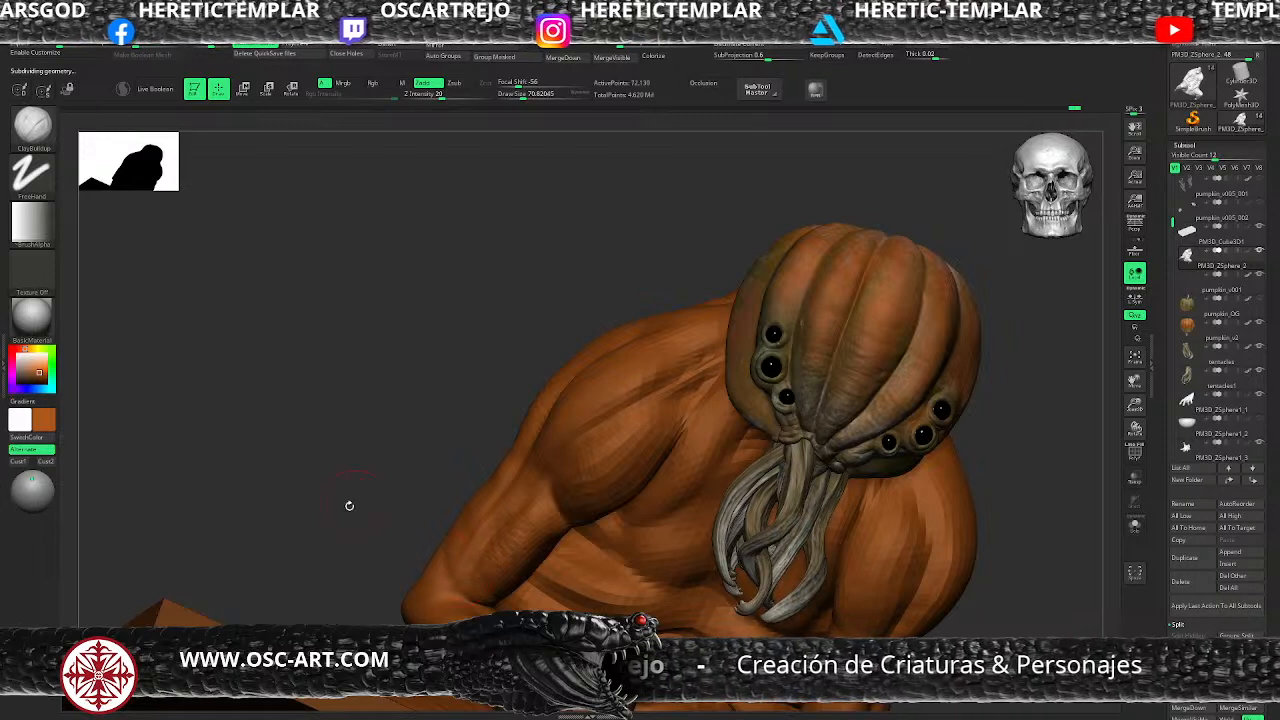
# Step: Nudge the upper-arm muscles above the elbow with the Move brush, reducing its draw size to about 68
pyautogui.moveTo(359, 530); pyautogui.dragTo(414, 549)
pyautogui.press('b')
pyautogui.press('m')
pyautogui.press('v')
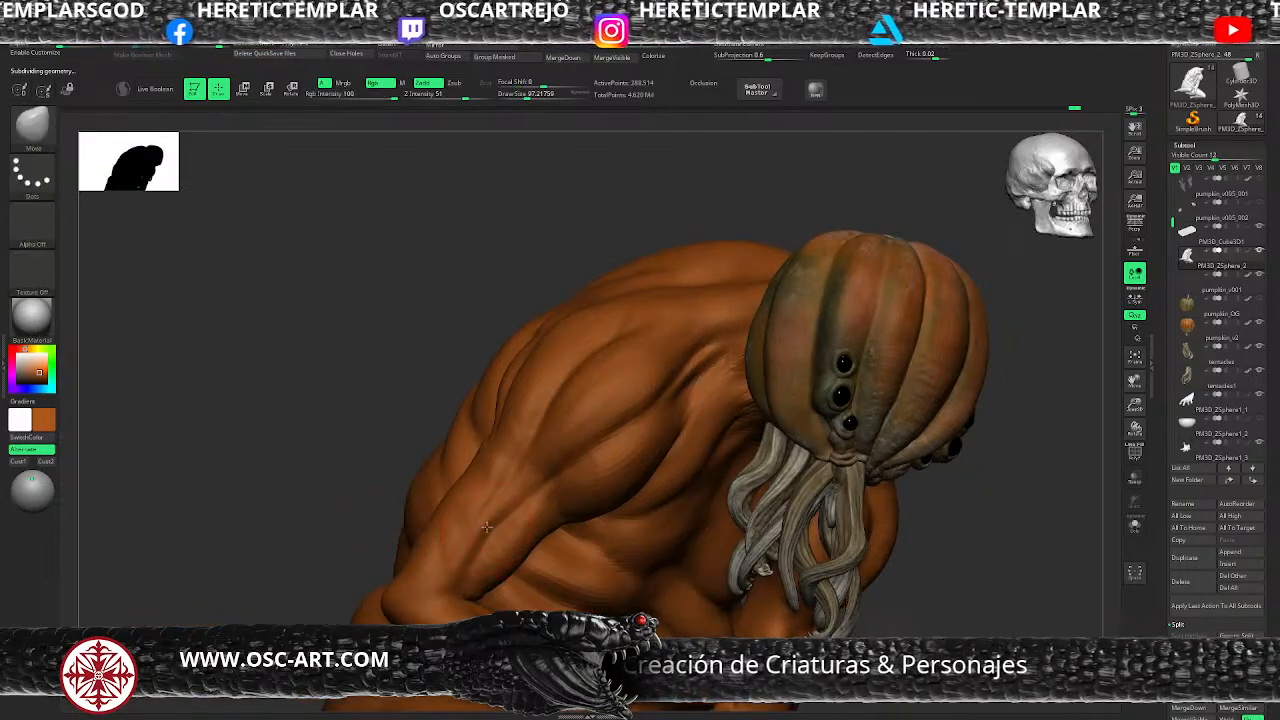
pyautogui.press('s')
pyautogui.moveTo(487, 525); pyautogui.dragTo(482, 526)
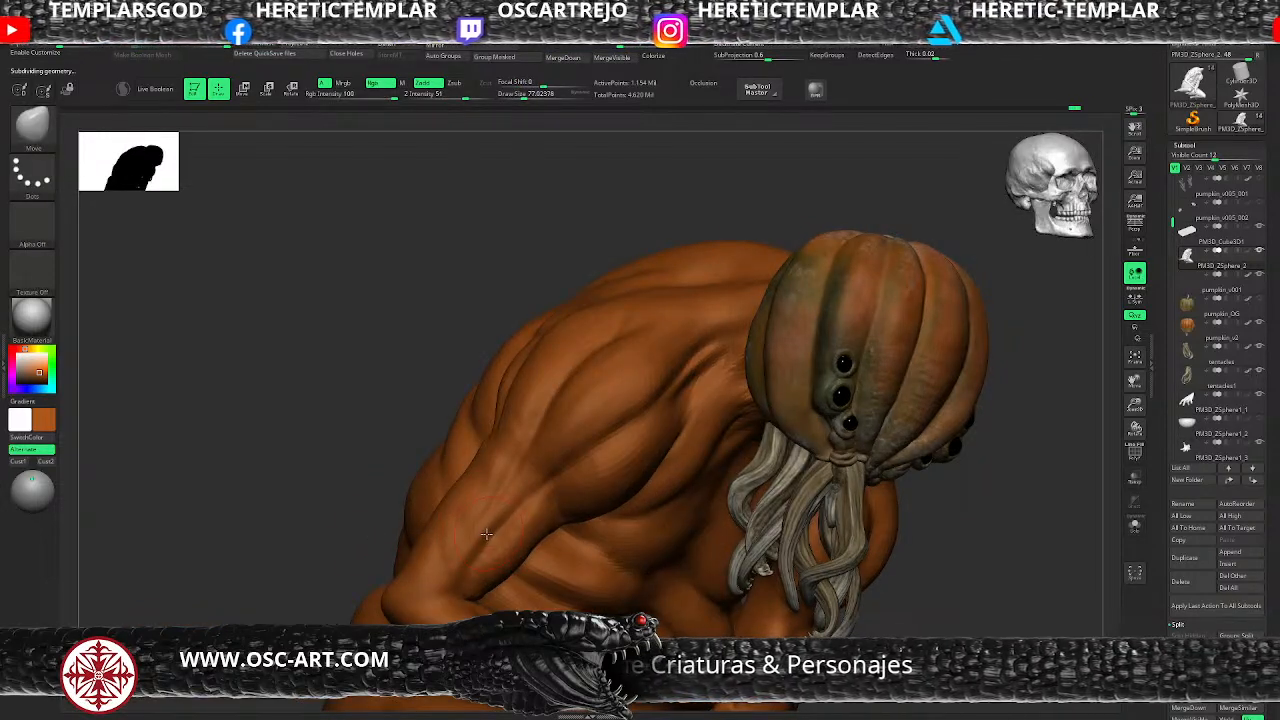
pyautogui.hotkey('shift', 'd')
pyautogui.press('s')
pyautogui.moveTo(507, 538); pyautogui.dragTo(504, 539)
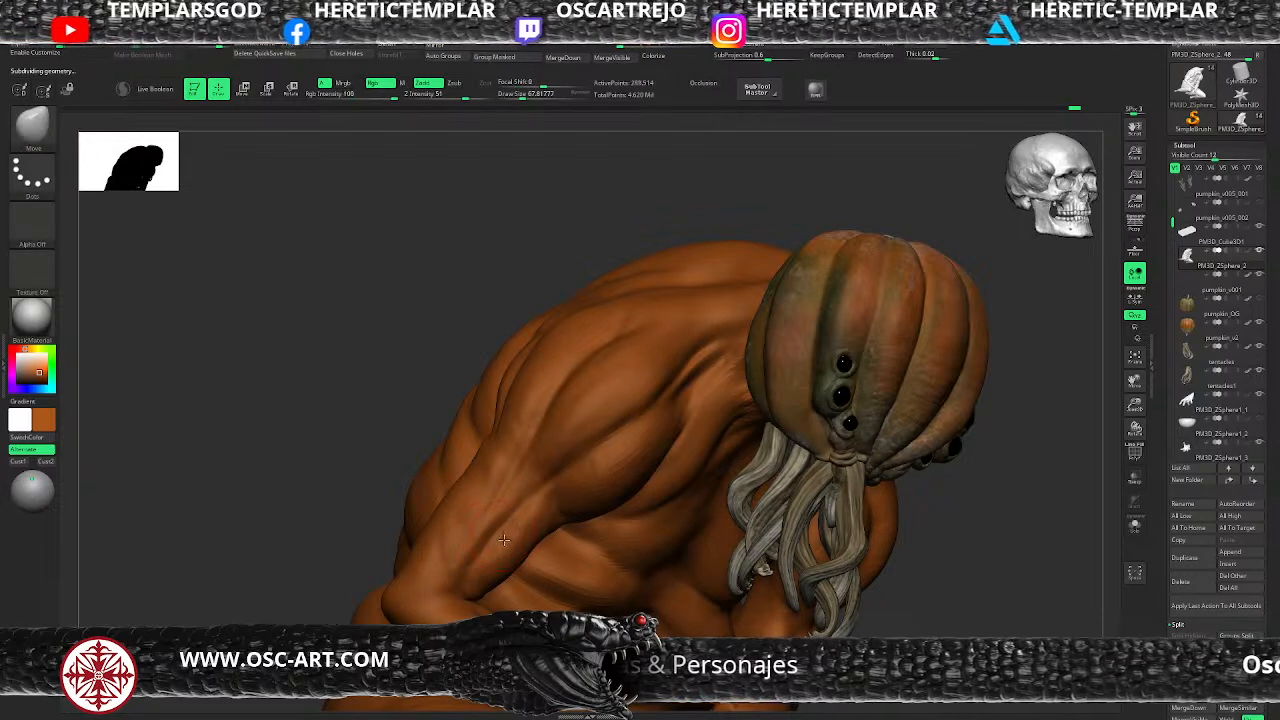
# Step: Lower the body to a coarse subdivision level, reshape the shoulder and upper arm with Move at a draw size of about 136, and raise one level
pyautogui.keyDown('alt'); pyautogui.moveTo(221, 527); pyautogui.dragTo(114, 486); pyautogui.keyUp('alt')
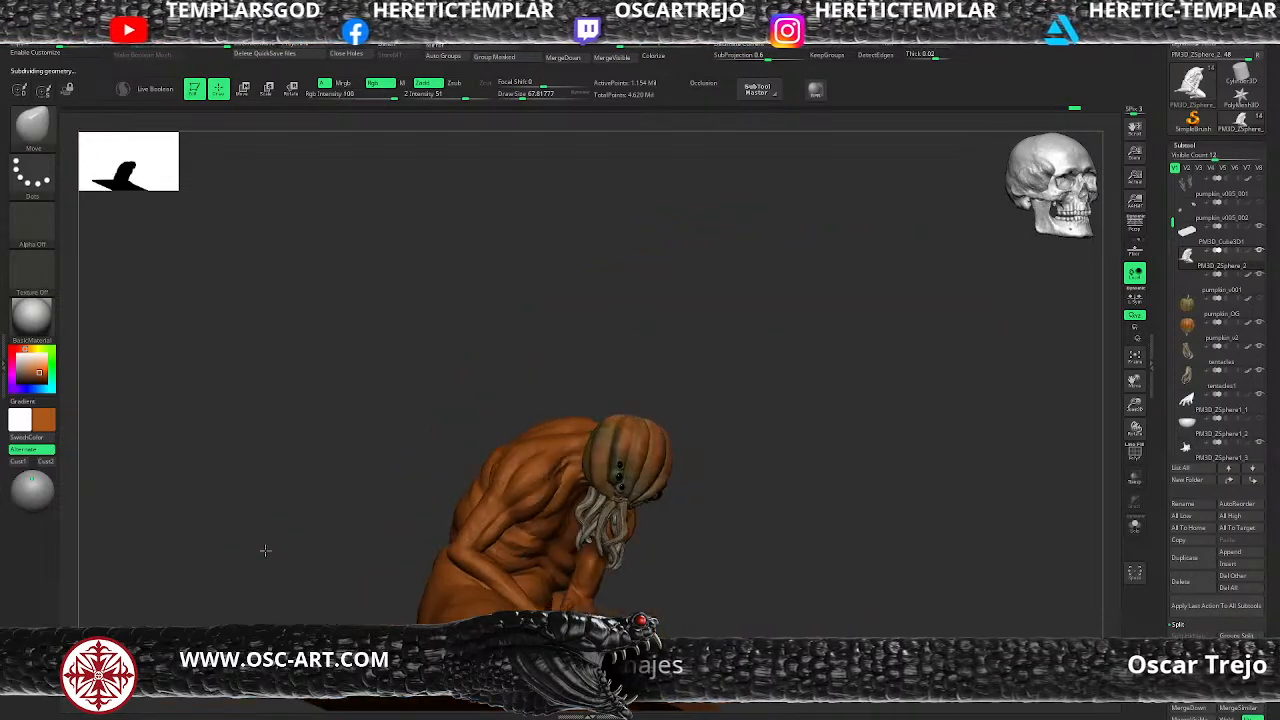
pyautogui.moveTo(262, 544); pyautogui.dragTo(365, 543)
pyautogui.moveTo(631, 539)
pyautogui.mouseDown()
pyautogui.moveTo(691, 523)
pyautogui.moveTo(757, 560)
pyautogui.moveTo(850, 537)
pyautogui.moveTo(831, 480)
pyautogui.moveTo(846, 457)
pyautogui.moveTo(846, 528)
pyautogui.mouseUp()
pyautogui.moveTo(331, 551)
pyautogui.mouseDown()
pyautogui.moveTo(366, 534)
pyautogui.moveTo(350, 552)
pyautogui.mouseUp()
pyautogui.hotkey('shift', 'd')
pyautogui.hotkey('shift', 'd')
pyautogui.hotkey('shift', 'd')
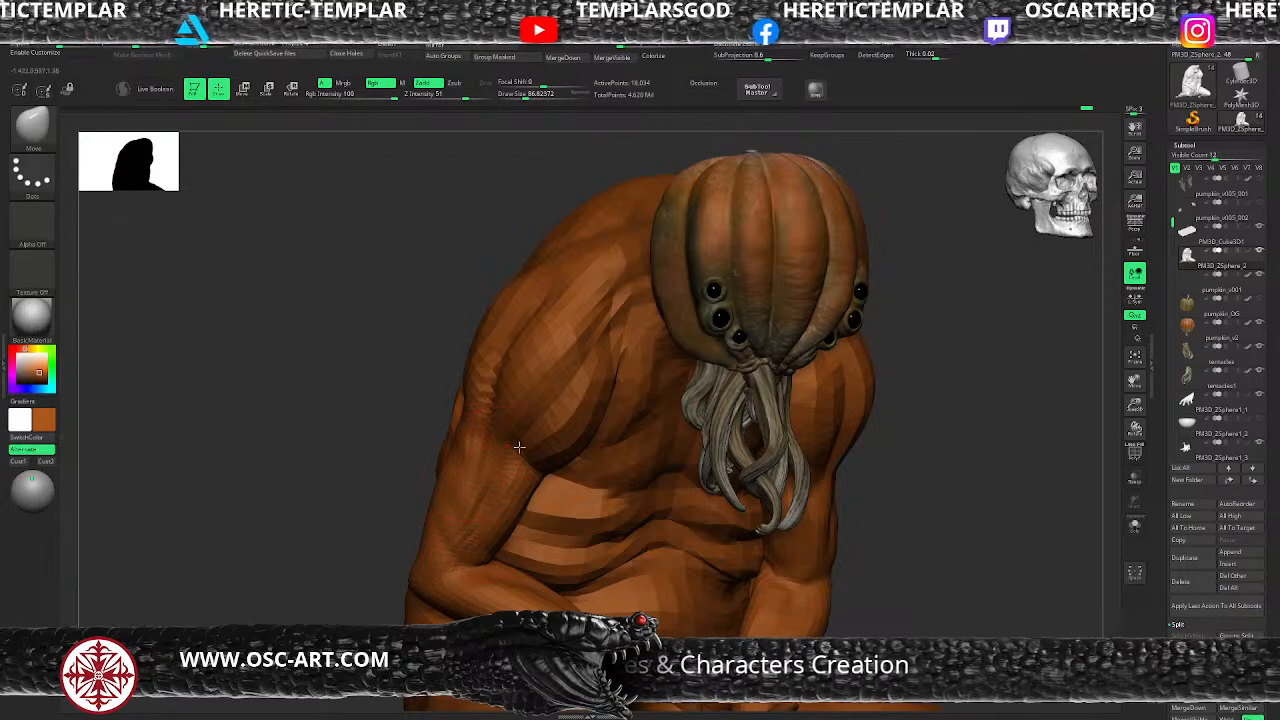
pyautogui.moveTo(300, 554); pyautogui.dragTo(400, 520)
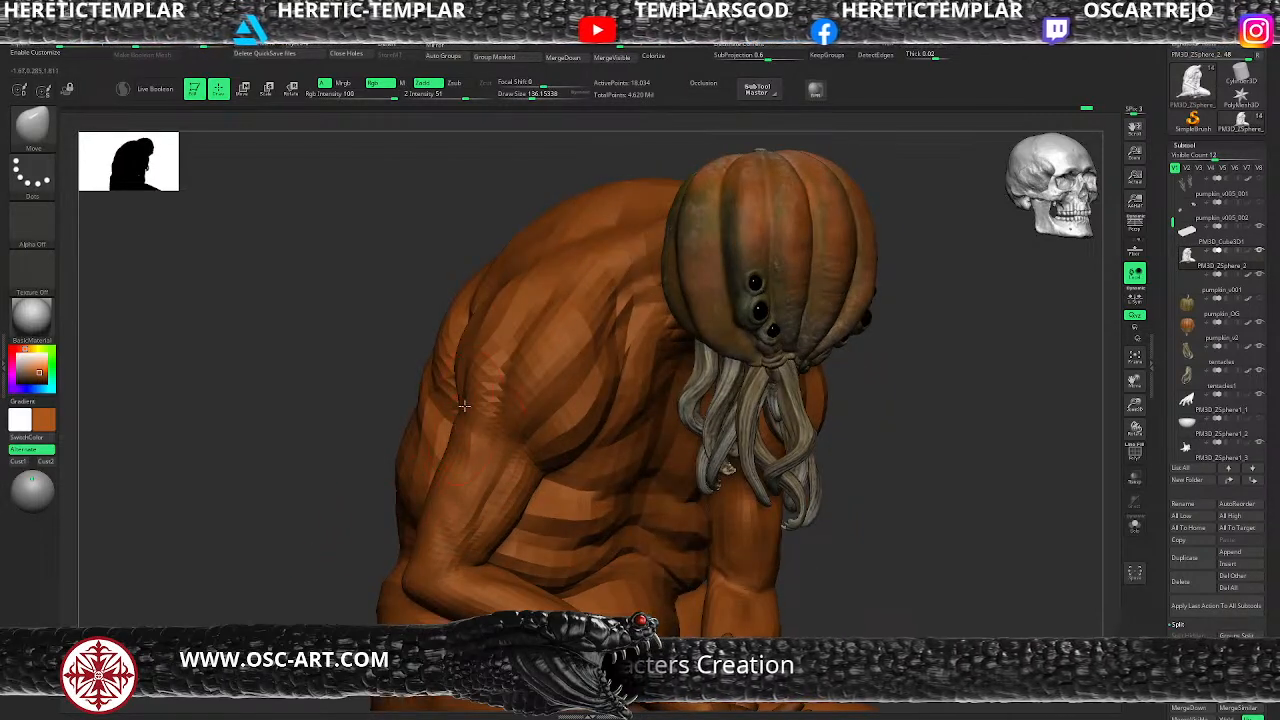
pyautogui.hotkey('ctrl', 'd')
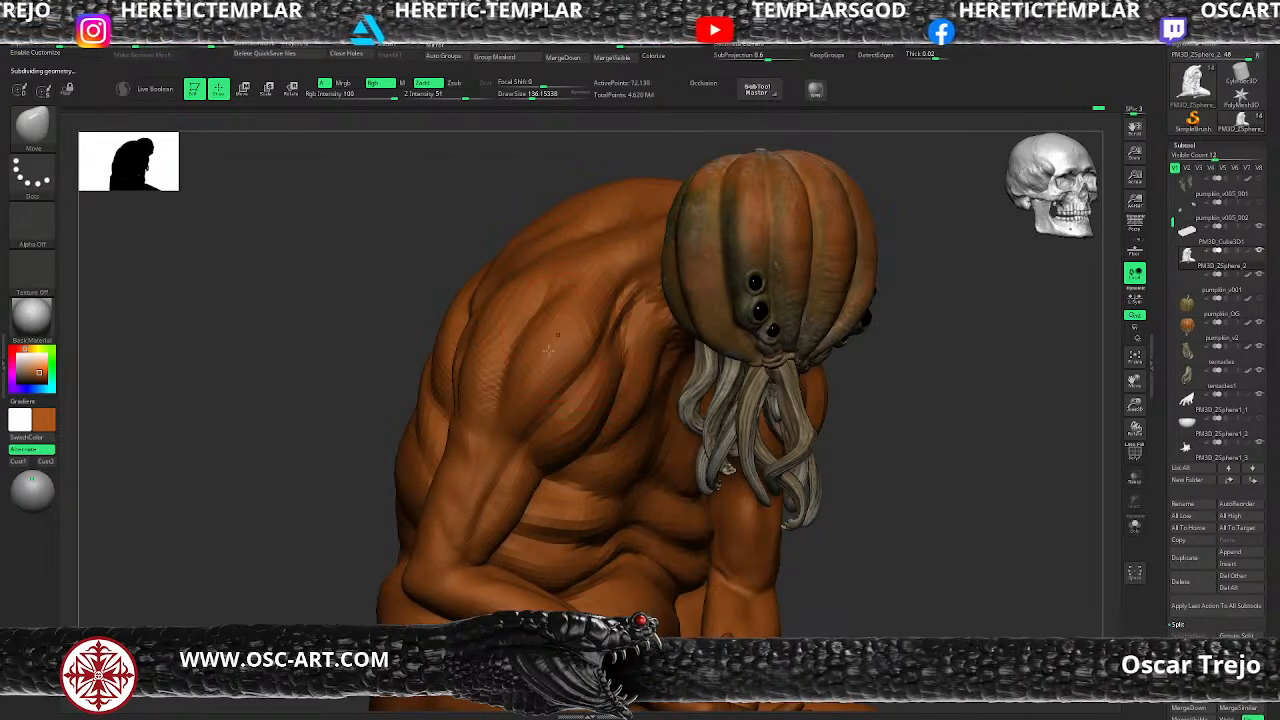
# Step: Sharpen the separations between the deltoid and upper-arm muscles with DamStandard
pyautogui.press('b')
pyautogui.press('d')
pyautogui.press('s')
pyautogui.moveTo(264, 520)
pyautogui.mouseDown()
pyautogui.moveTo(727, 507)
pyautogui.moveTo(726, 532)
pyautogui.moveTo(660, 550)
pyautogui.mouseUp()
# Step: Build up the outer upper arm below the deltoid with ClayBuildup at a draw size of about 90, working on low subdivision levels
pyautogui.hotkey('shift', 'd')
pyautogui.press('b')
pyautogui.press('c')
pyautogui.press('b')
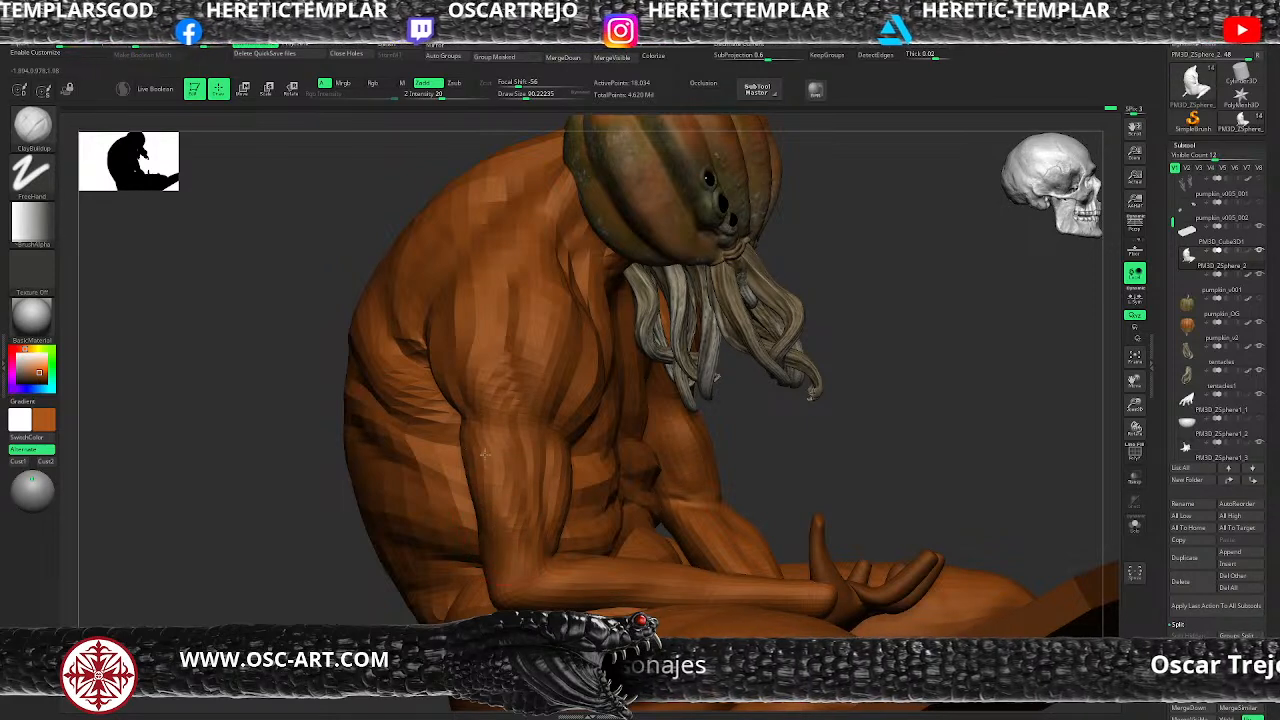
pyautogui.press('d')
pyautogui.moveTo(754, 406)
pyautogui.keyDown('alt'); pyautogui.mouseDown()
pyautogui.moveTo(683, 419)
pyautogui.moveTo(663, 438)
pyautogui.moveTo(691, 423)
pyautogui.moveTo(735, 580)
pyautogui.mouseUp(); pyautogui.keyUp('alt')
pyautogui.moveTo(397, 541)
pyautogui.mouseDown()
pyautogui.moveTo(406, 515)
pyautogui.moveTo(530, 465)
pyautogui.mouseUp()
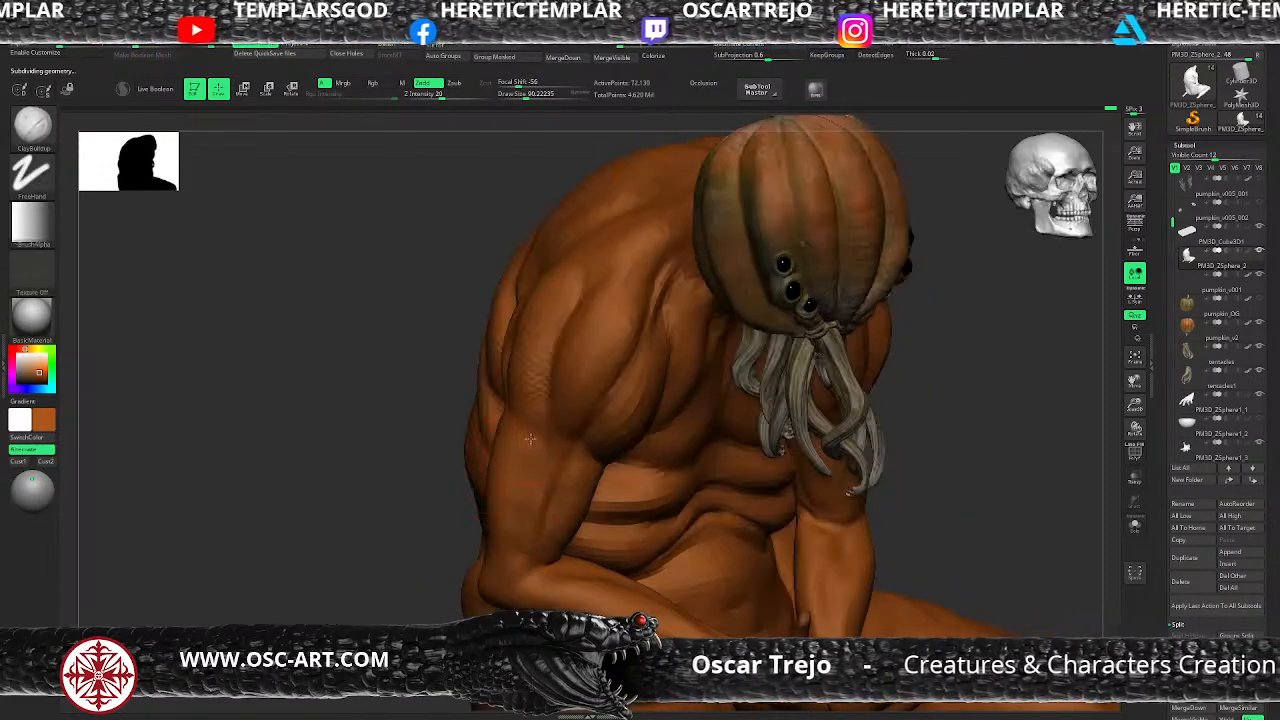
# Step: Carve the dividing lines of the outer upper arm with DamStandard at a draw size of about 87 and smooth them
pyautogui.press('b')
pyautogui.press('d')
pyautogui.press('s')
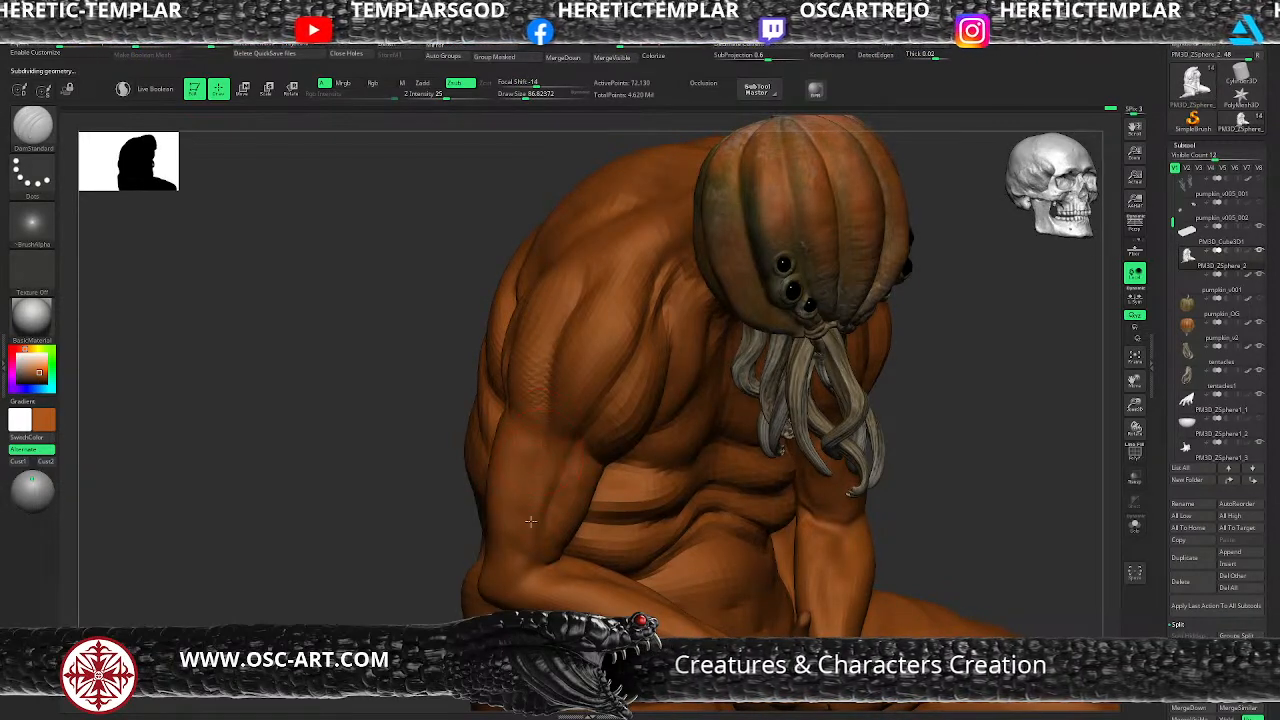
pyautogui.press('shift')
pyautogui.moveTo(982, 486); pyautogui.dragTo(765, 455)
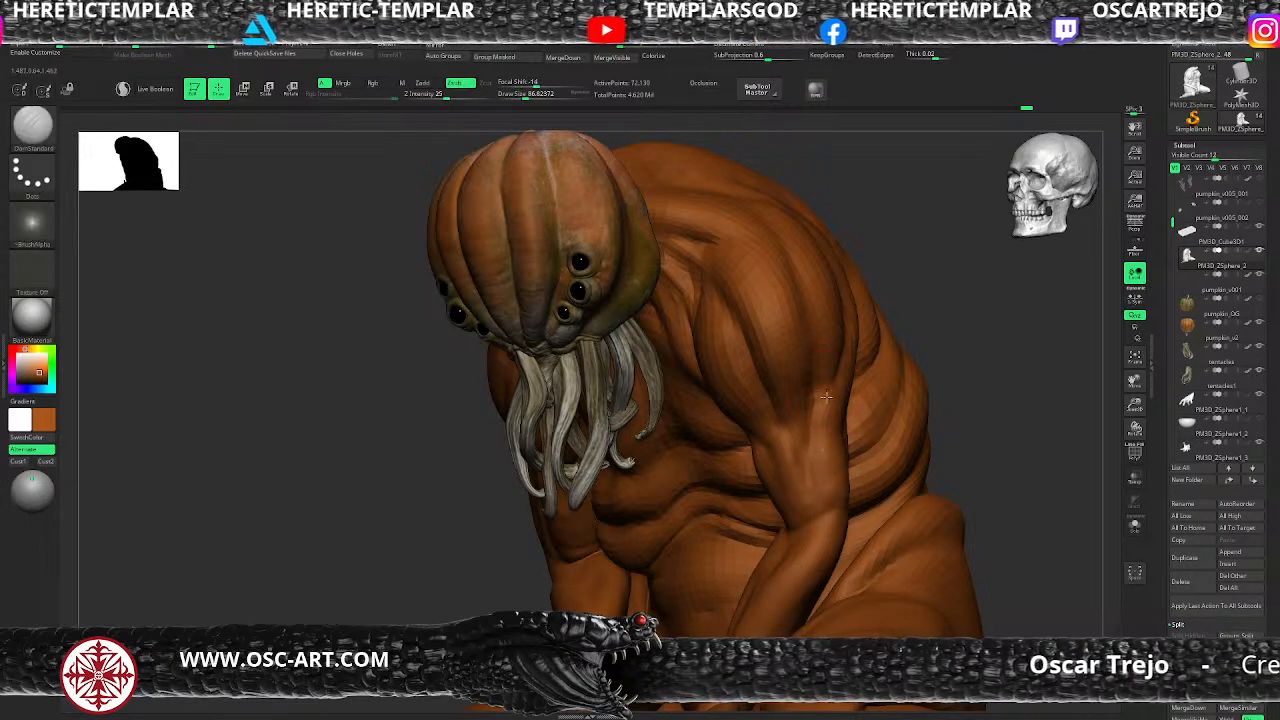
# Step: Build up the outer upper arm with ClayBuildup at a draw size of about 87, smooth it, and raise the body one subdivision level
pyautogui.press('b')
pyautogui.press('c')
pyautogui.press('b')
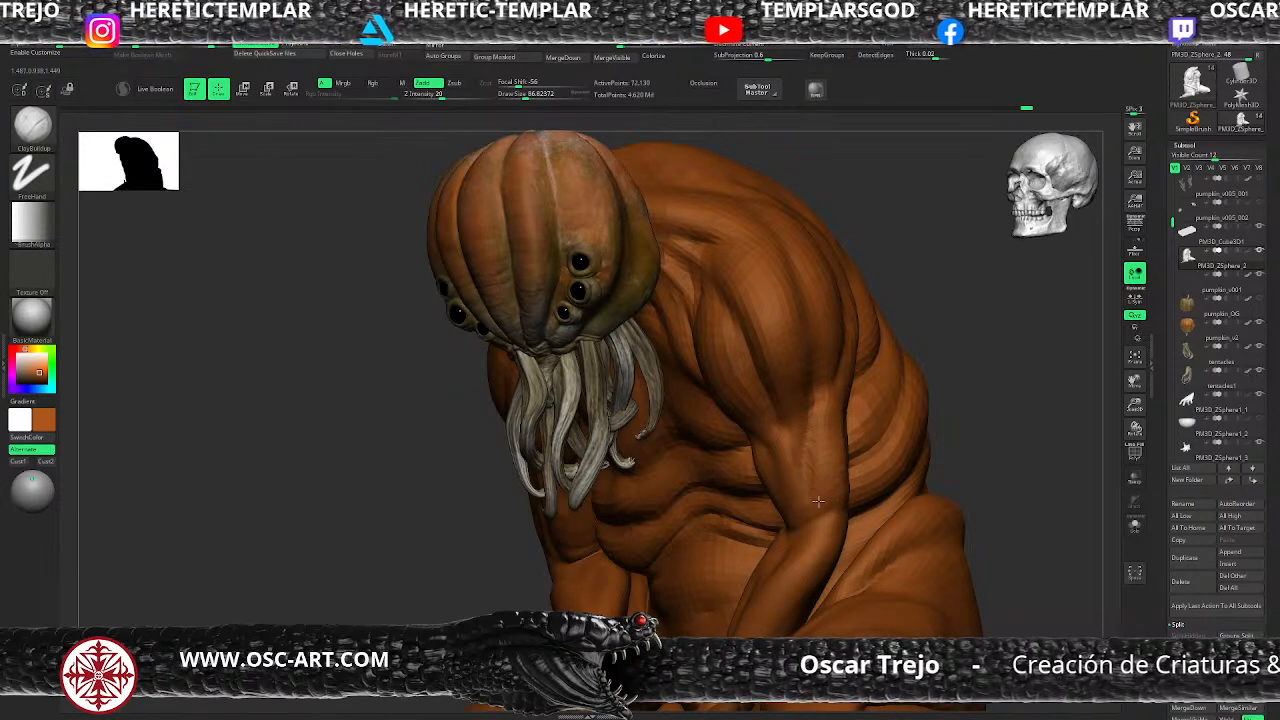
pyautogui.moveTo(830, 467); pyautogui.dragTo(829, 381)
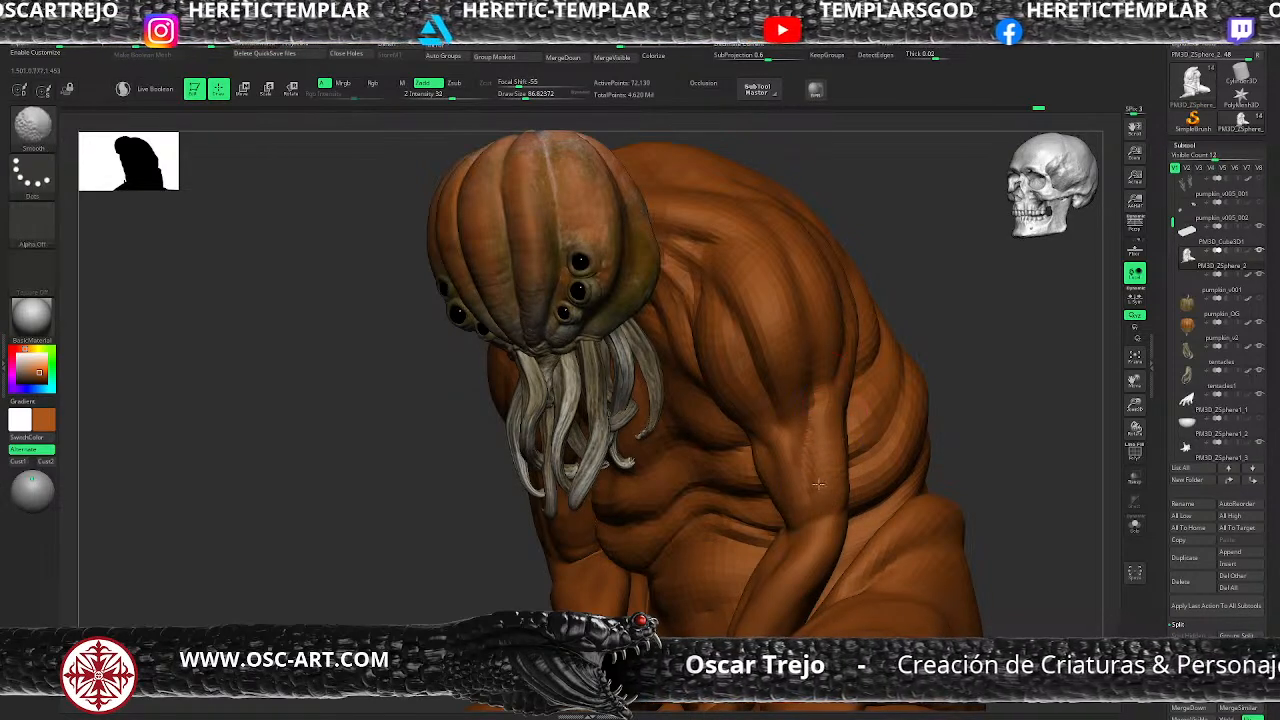
pyautogui.moveTo(901, 419)
pyautogui.keyDown('ctrl'); pyautogui.mouseDown(button='right')
pyautogui.moveTo(857, 339)
pyautogui.moveTo(858, 314)
pyautogui.mouseUp(button='right'); pyautogui.keyUp('ctrl')
pyautogui.moveTo(858, 314); pyautogui.dragTo(883, 337, button='right')
pyautogui.press('d')
pyautogui.moveTo(904, 403); pyautogui.dragTo(926, 512, button='right')
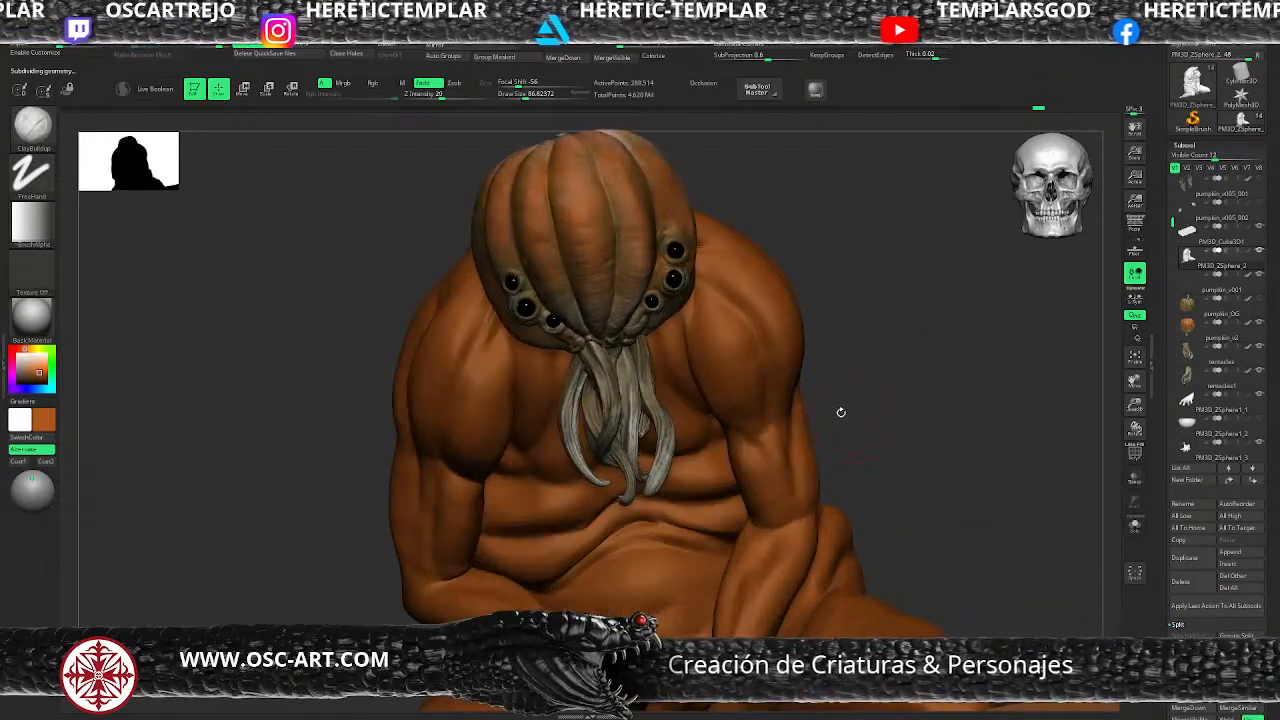
# Step: Isolate the body and carve the crease beneath the chest with DamStandard at a draw size of about 59
pyautogui.click(1135, 525)
pyautogui.press('s')
pyautogui.moveTo(670, 453); pyautogui.dragTo(671, 451)
pyautogui.press('s')
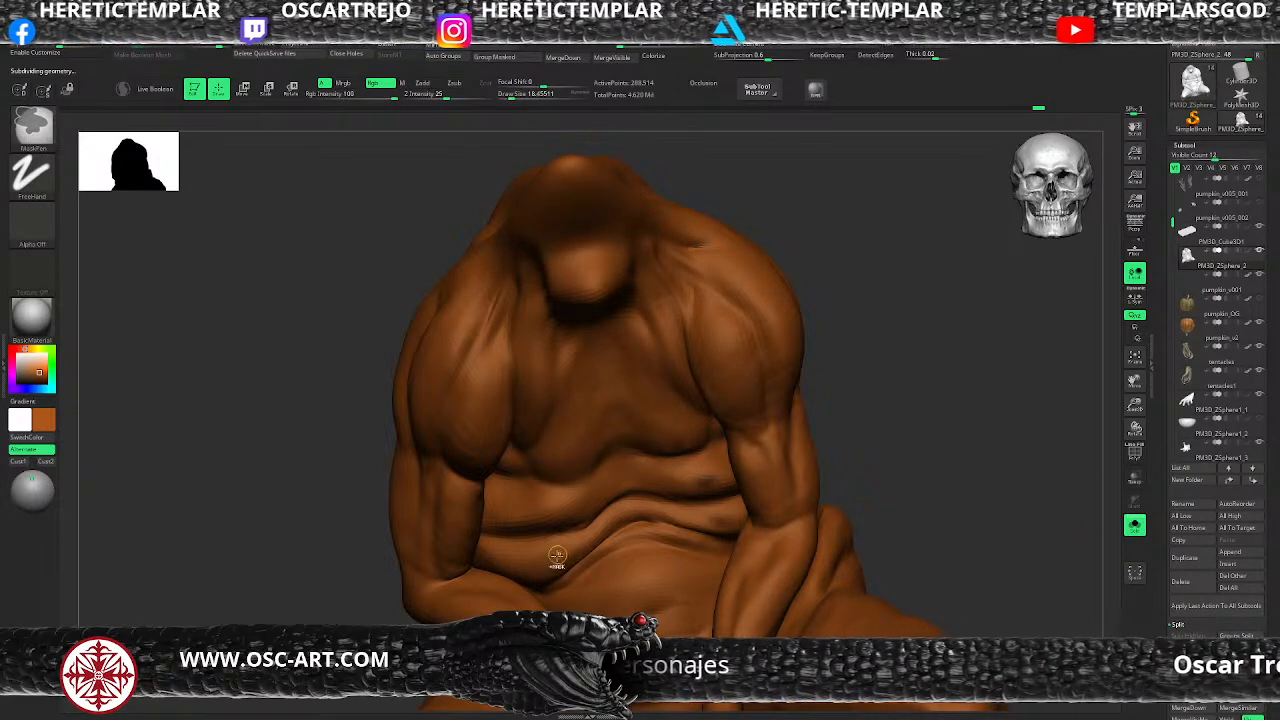
pyautogui.moveTo(858, 424)
pyautogui.keyDown('alt'); pyautogui.mouseDown()
pyautogui.moveTo(891, 420)
pyautogui.moveTo(744, 408)
pyautogui.moveTo(795, 426)
pyautogui.moveTo(820, 403)
pyautogui.moveTo(766, 470)
pyautogui.mouseUp(); pyautogui.keyUp('alt')
pyautogui.press('b')
pyautogui.press('d')
pyautogui.press('s')
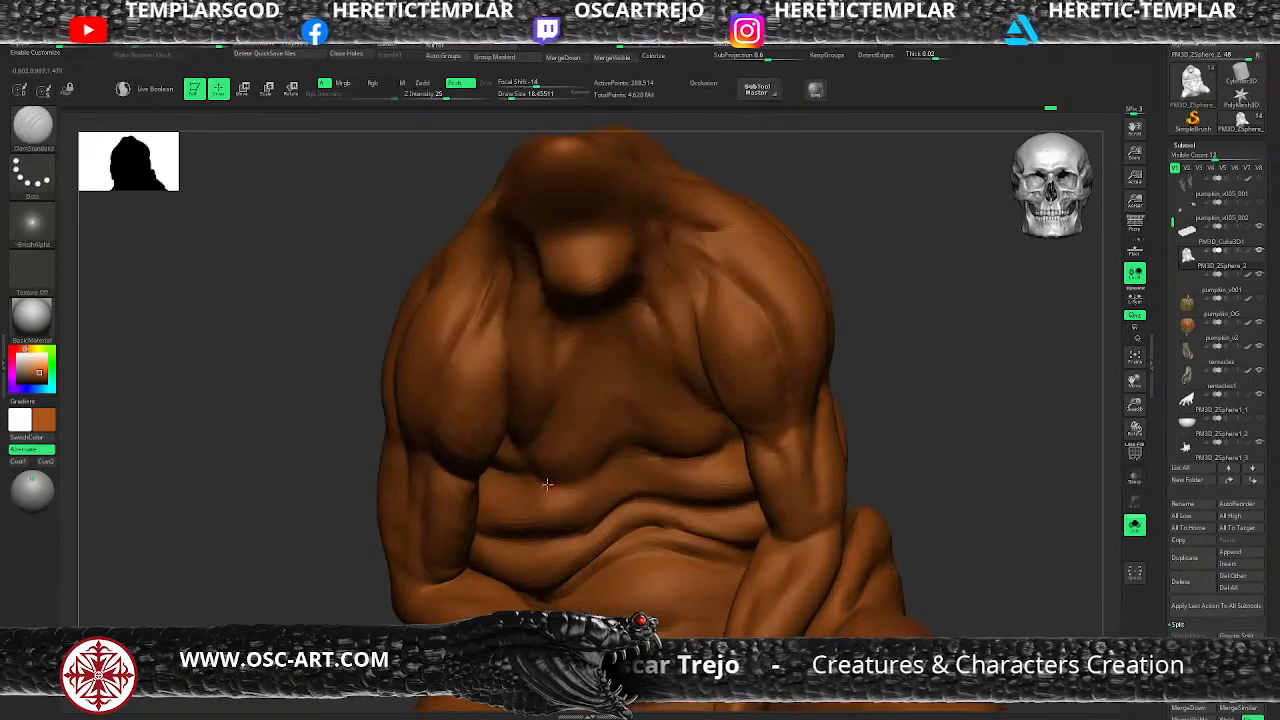
pyautogui.press('s')
pyautogui.moveTo(577, 478)
pyautogui.mouseDown()
pyautogui.moveTo(635, 443)
pyautogui.moveTo(632, 453)
pyautogui.mouseUp()
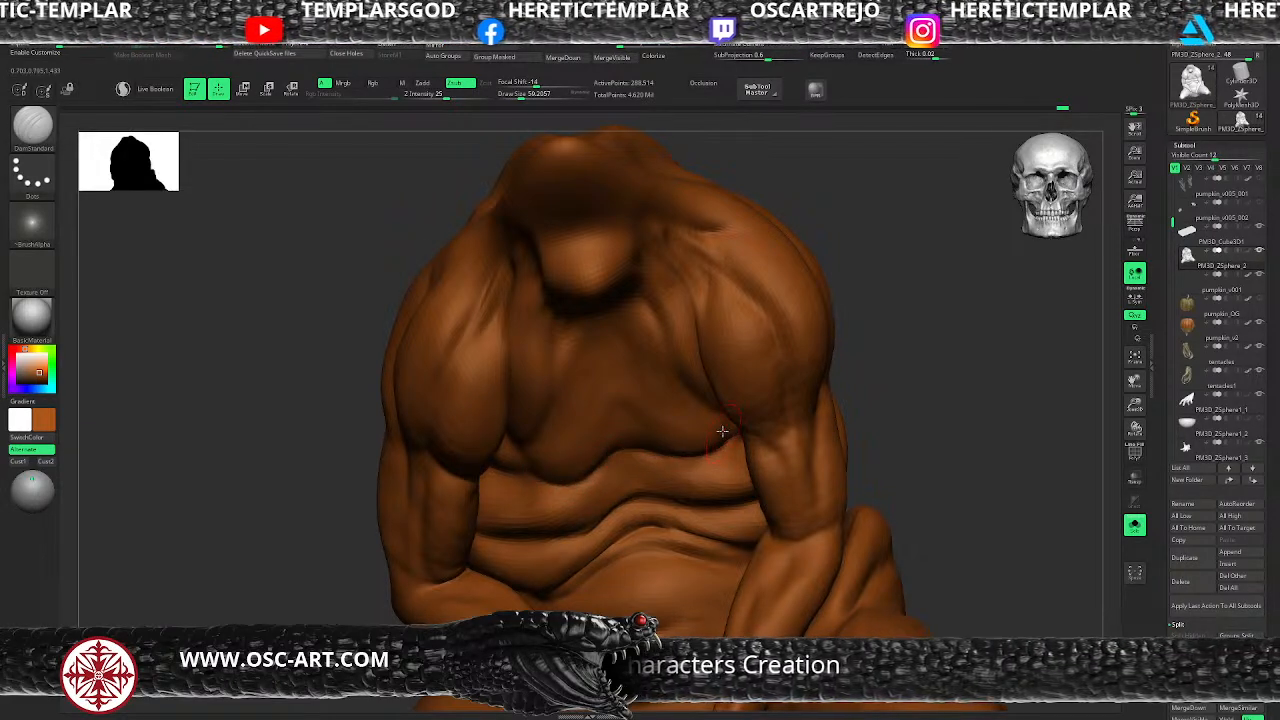
# Step: Add volume to the pectoral beside the sternum with ClayBuildup at a draw size of about 96
pyautogui.press('b')
pyautogui.press('c')
pyautogui.press('b')
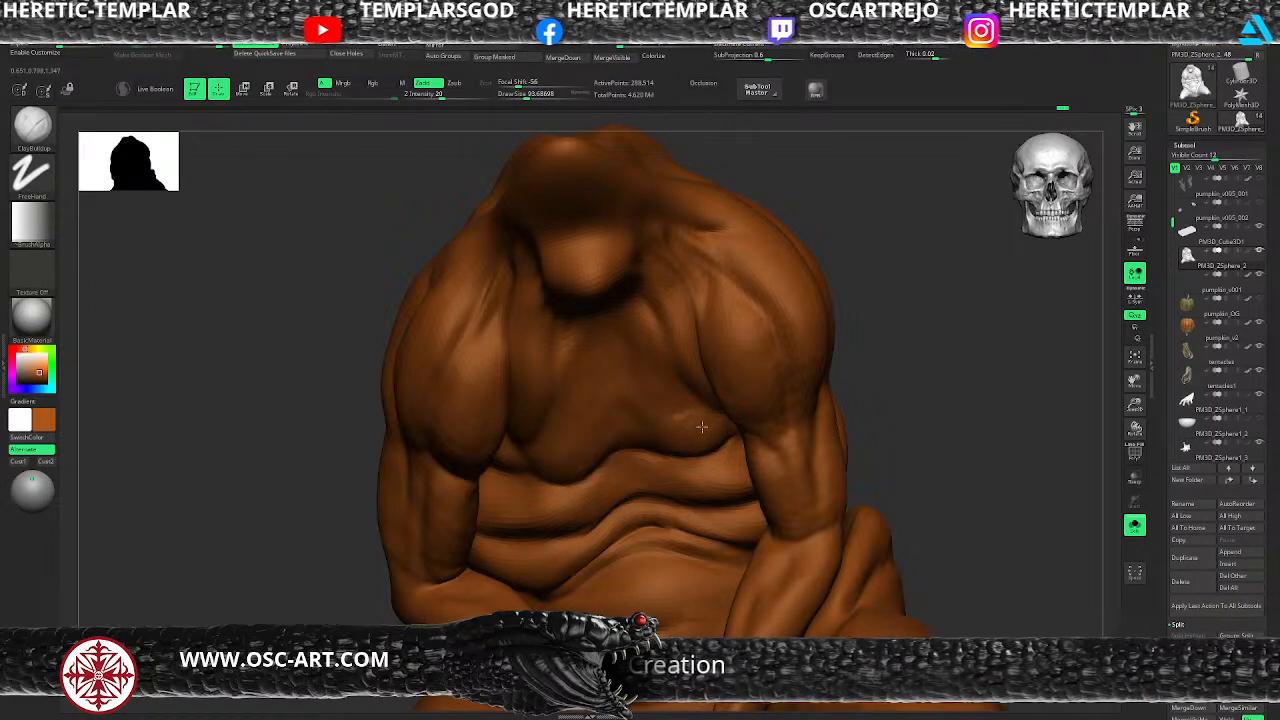
pyautogui.moveTo(652, 391)
pyautogui.mouseDown()
pyautogui.moveTo(675, 400)
pyautogui.moveTo(665, 425)
pyautogui.moveTo(691, 447)
pyautogui.moveTo(670, 384)
pyautogui.mouseUp()
pyautogui.press('s')
pyautogui.moveTo(656, 340)
pyautogui.mouseDown()
pyautogui.moveTo(638, 375)
pyautogui.moveTo(664, 411)
pyautogui.moveTo(641, 418)
pyautogui.mouseUp()
pyautogui.press('s')
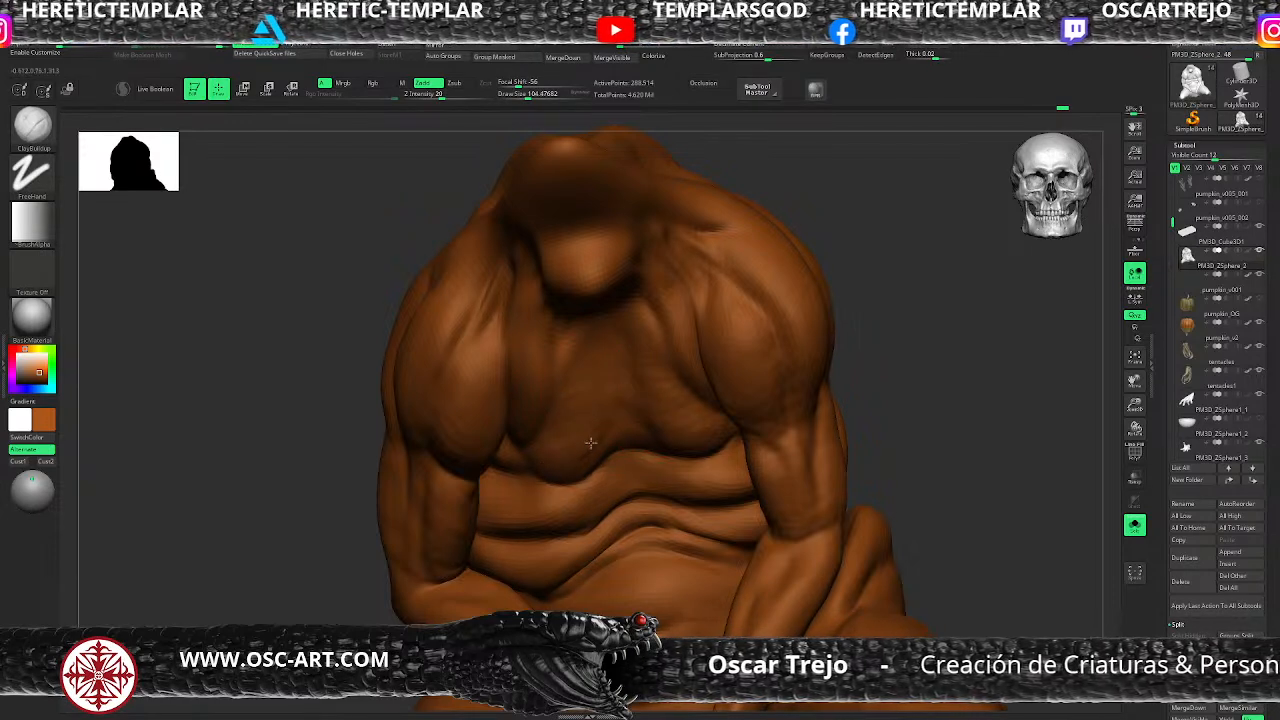
# Step: Shape the opposite pectoral and the sternum with ClayBuildup, reducing the draw size to about 39 for the sternum and alternating subdivision levels
pyautogui.moveTo(561, 446)
pyautogui.mouseDown()
pyautogui.moveTo(574, 429)
pyautogui.moveTo(609, 442)
pyautogui.moveTo(594, 455)
pyautogui.mouseUp()
pyautogui.press('s')
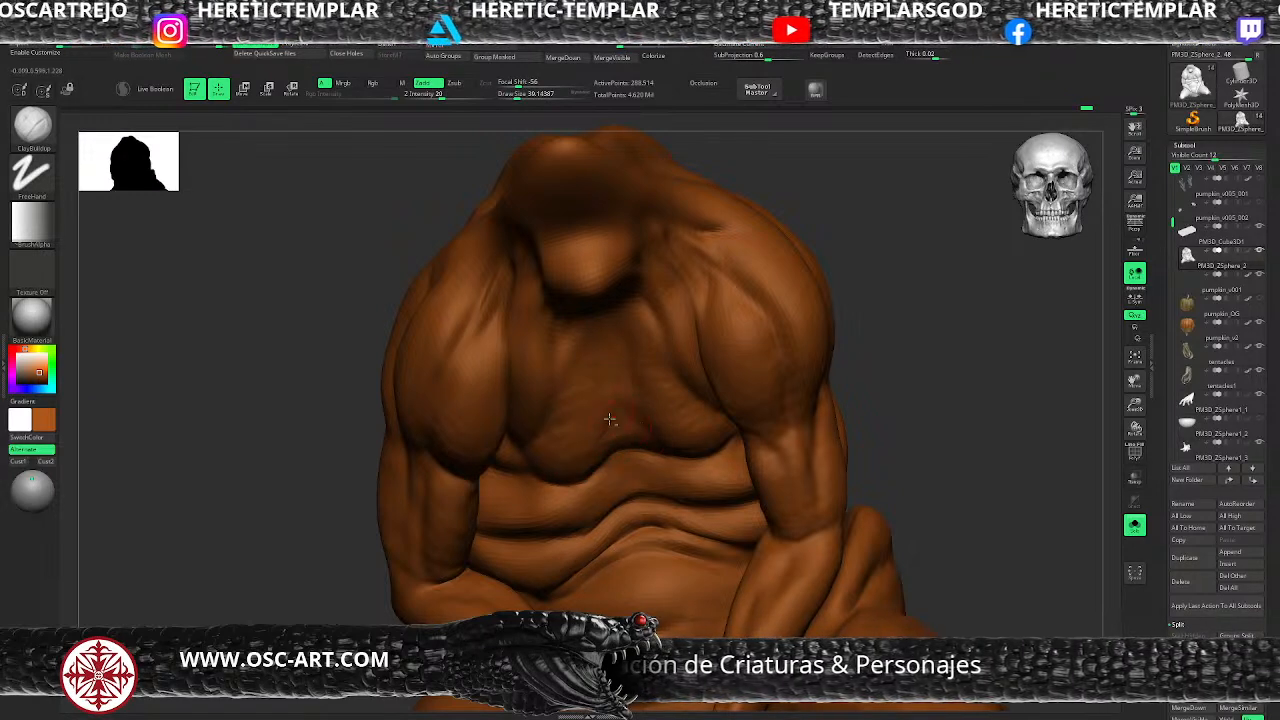
pyautogui.moveTo(617, 353); pyautogui.dragTo(606, 335)
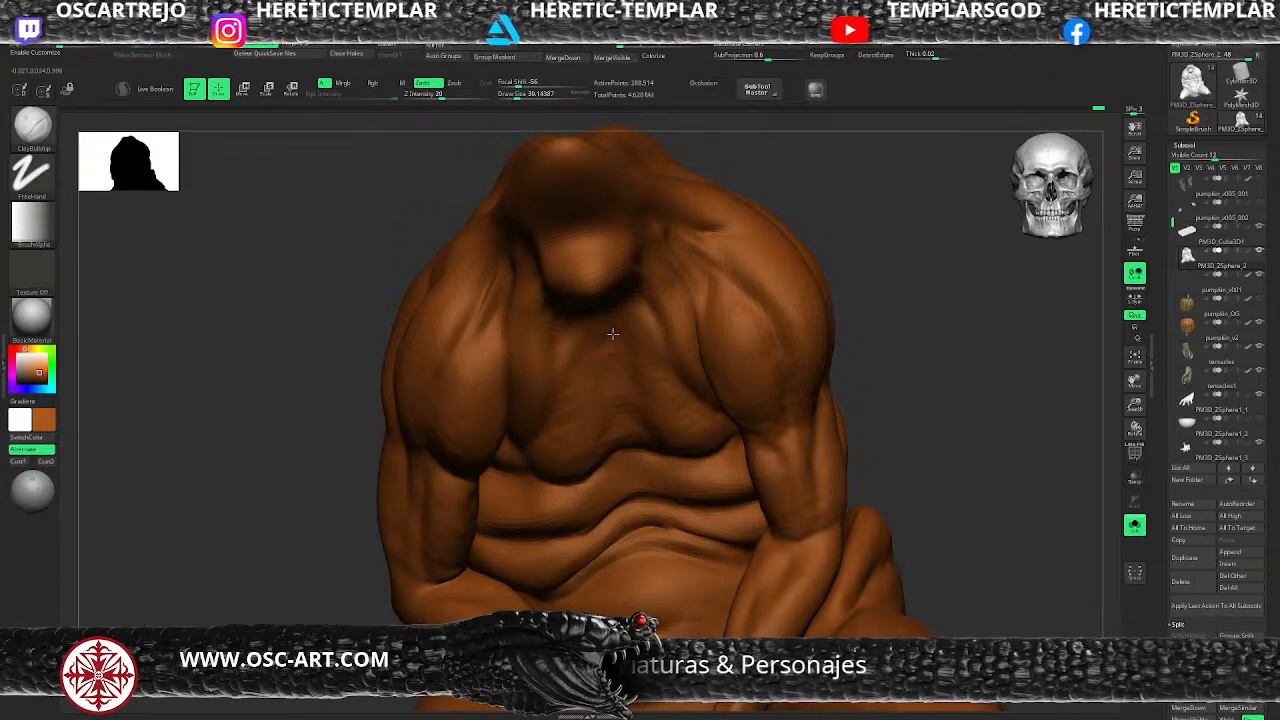
pyautogui.hotkey('ctrl', 'd')
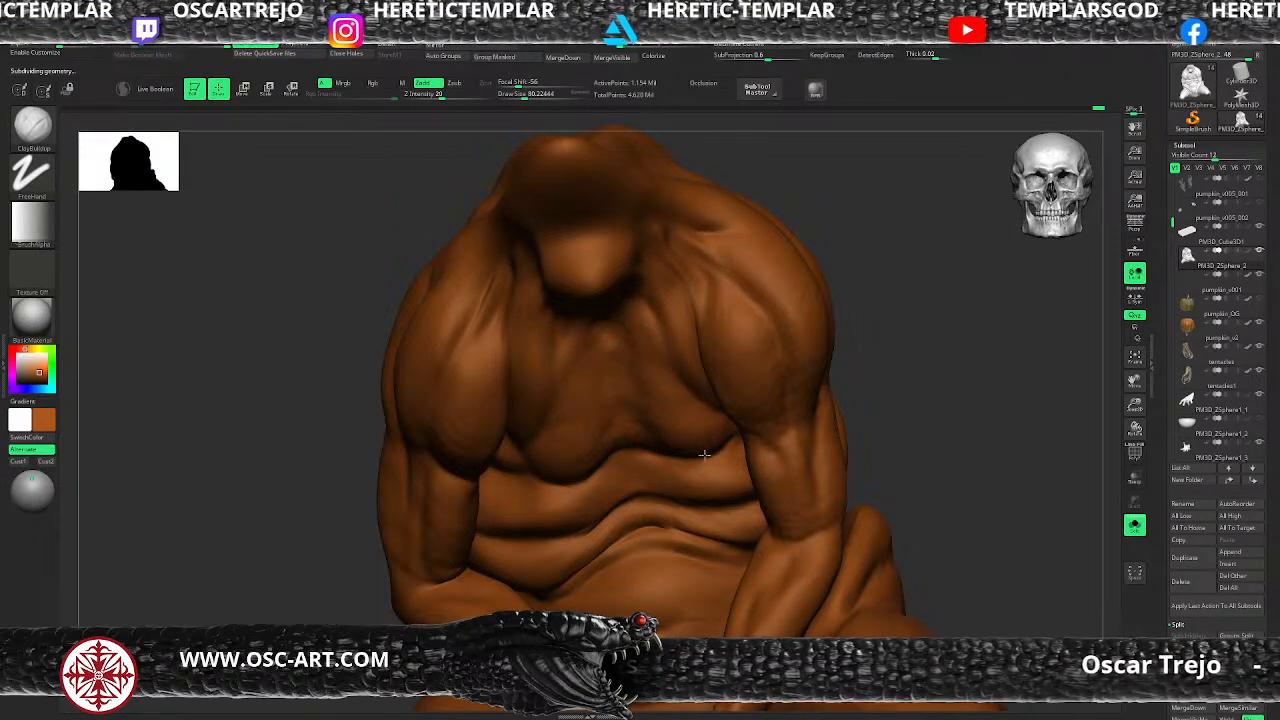
pyautogui.hotkey('shift', 'd')
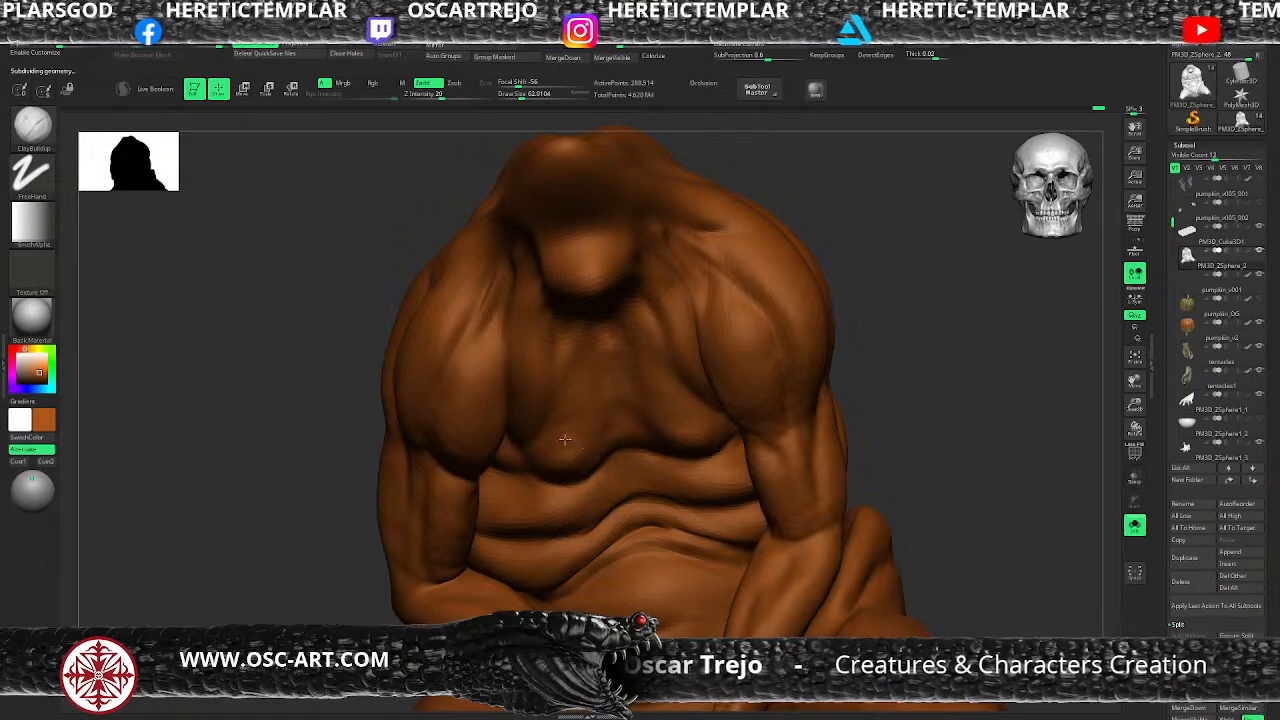
pyautogui.hotkey('ctrl', 'd')
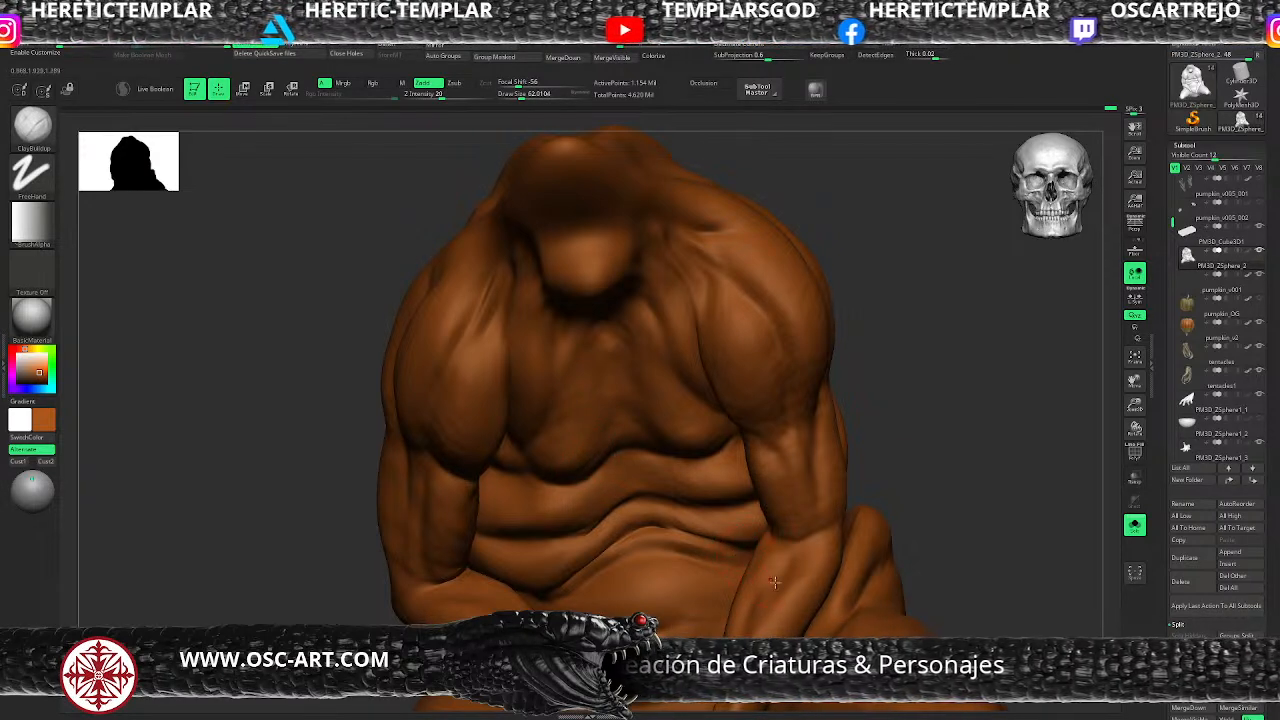
# Step: Build up both deltoids with ClayBuildup one subdivision level lower, enlarging the draw size to about 107, and return to the higher level
pyautogui.keyDown('shift'); pyautogui.moveTo(963, 518); pyautogui.dragTo(957, 518); pyautogui.keyUp('shift')
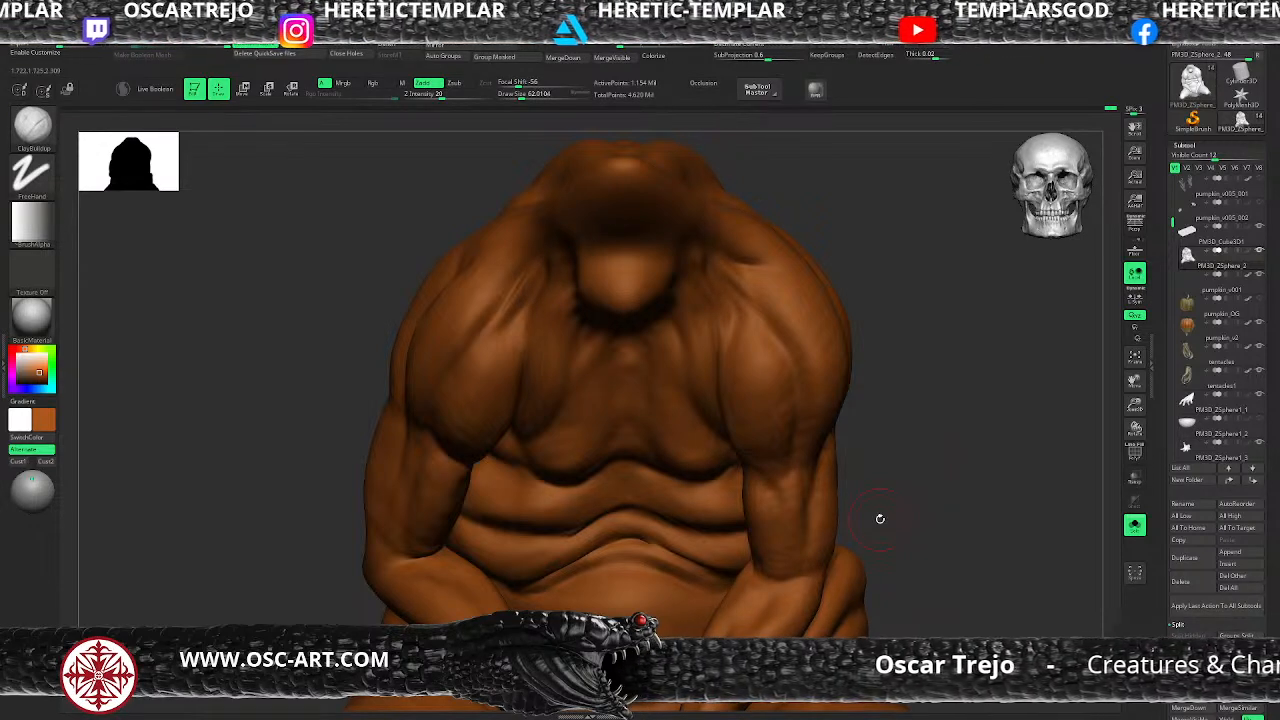
pyautogui.press('s')
pyautogui.moveTo(750, 350); pyautogui.dragTo(754, 350)
pyautogui.hotkey('shift', 'd')
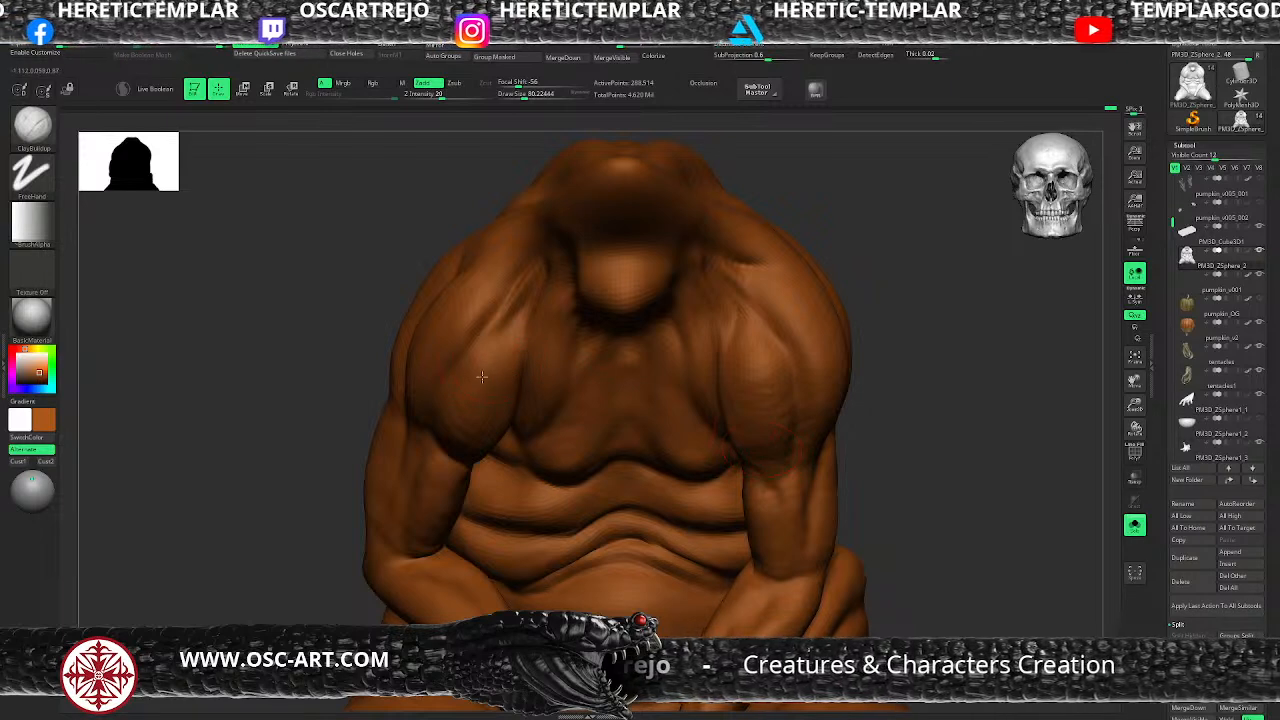
pyautogui.press(']')
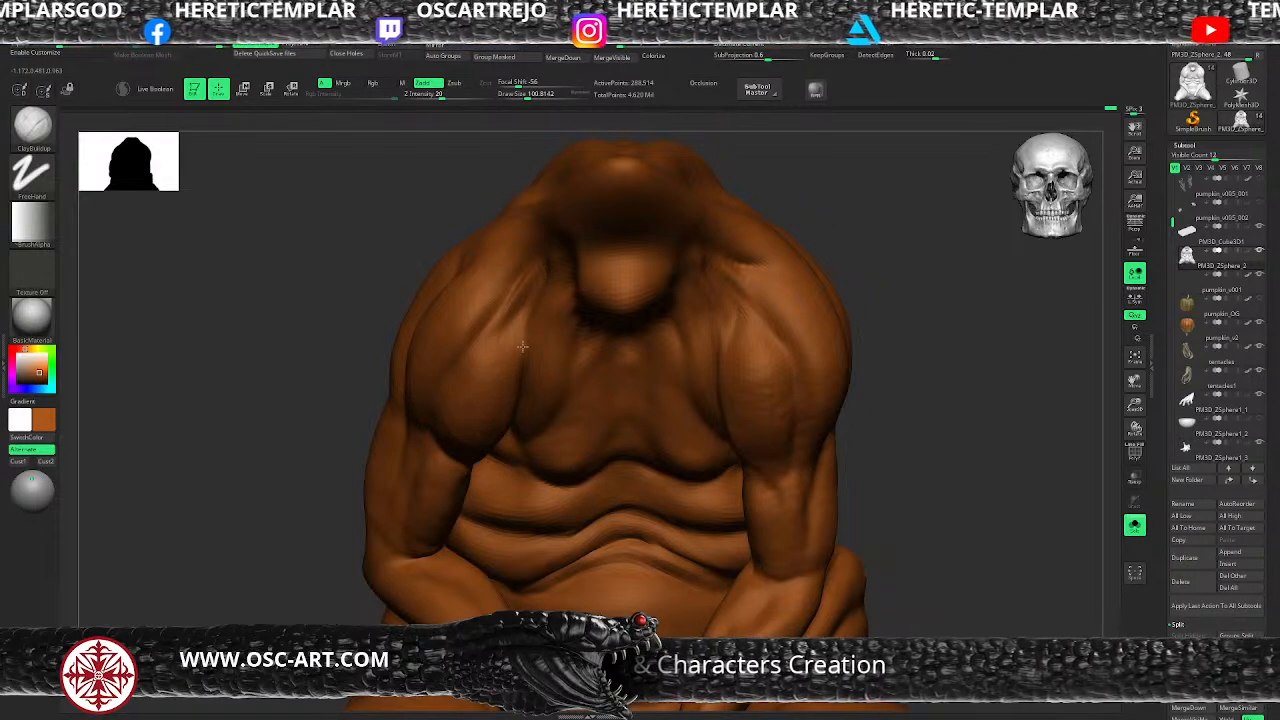
pyautogui.keyDown('alt'); pyautogui.moveTo(897, 426); pyautogui.dragTo(798, 451); pyautogui.keyUp('alt')
pyautogui.press('d')
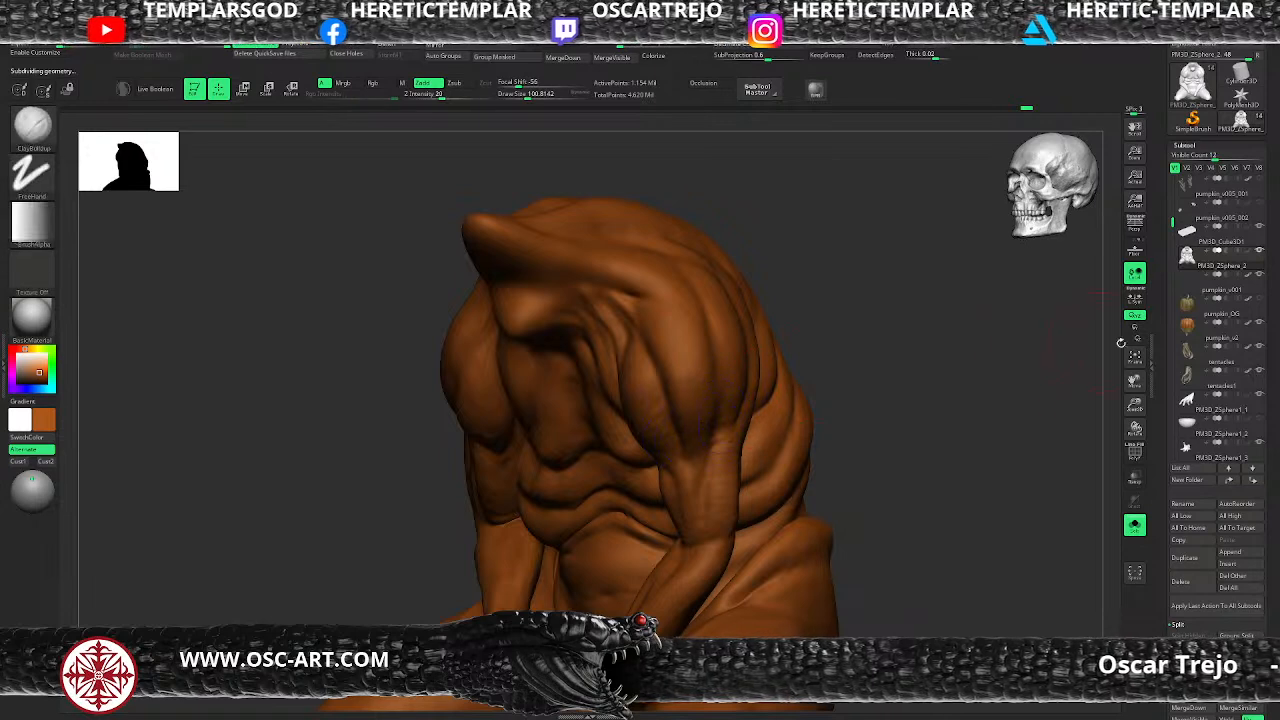
pyautogui.click(1205, 316)
pyautogui.press('f')
pyautogui.moveTo(955, 524); pyautogui.dragTo(840, 480)
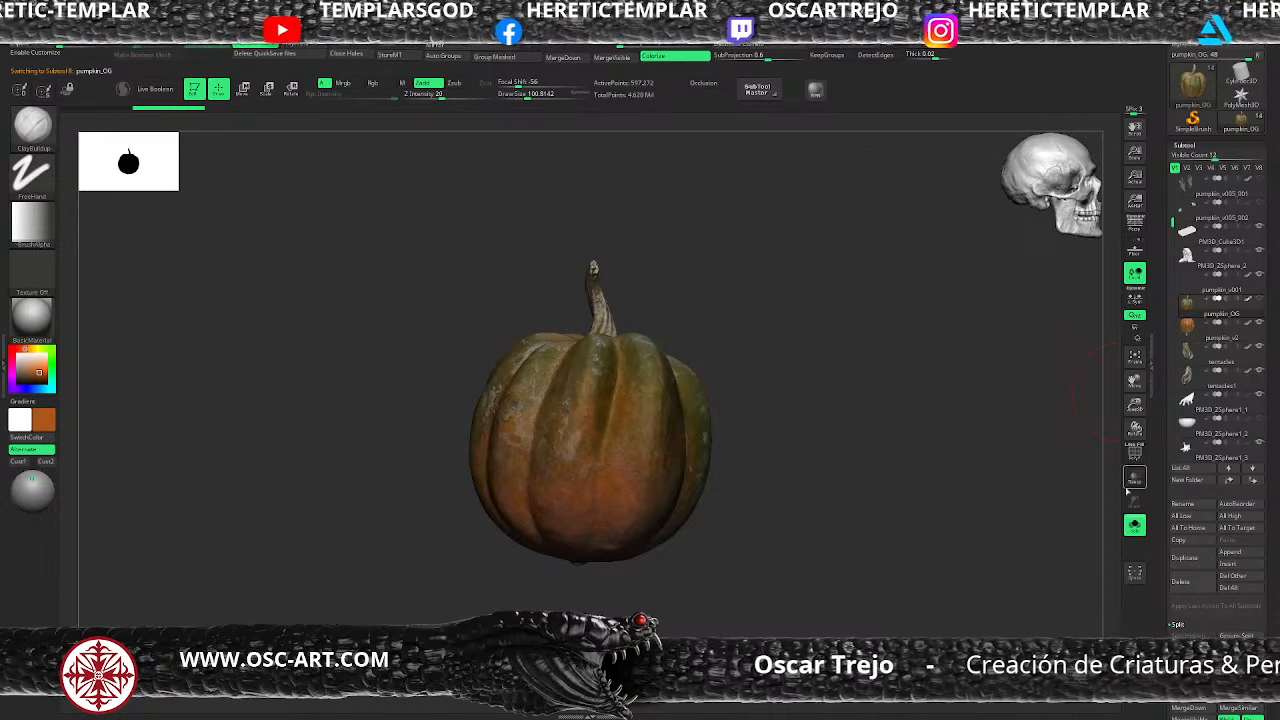
pyautogui.click(1134, 525)
pyautogui.keyDown('alt'); pyautogui.moveTo(751, 422); pyautogui.dragTo(806, 540); pyautogui.keyUp('alt')
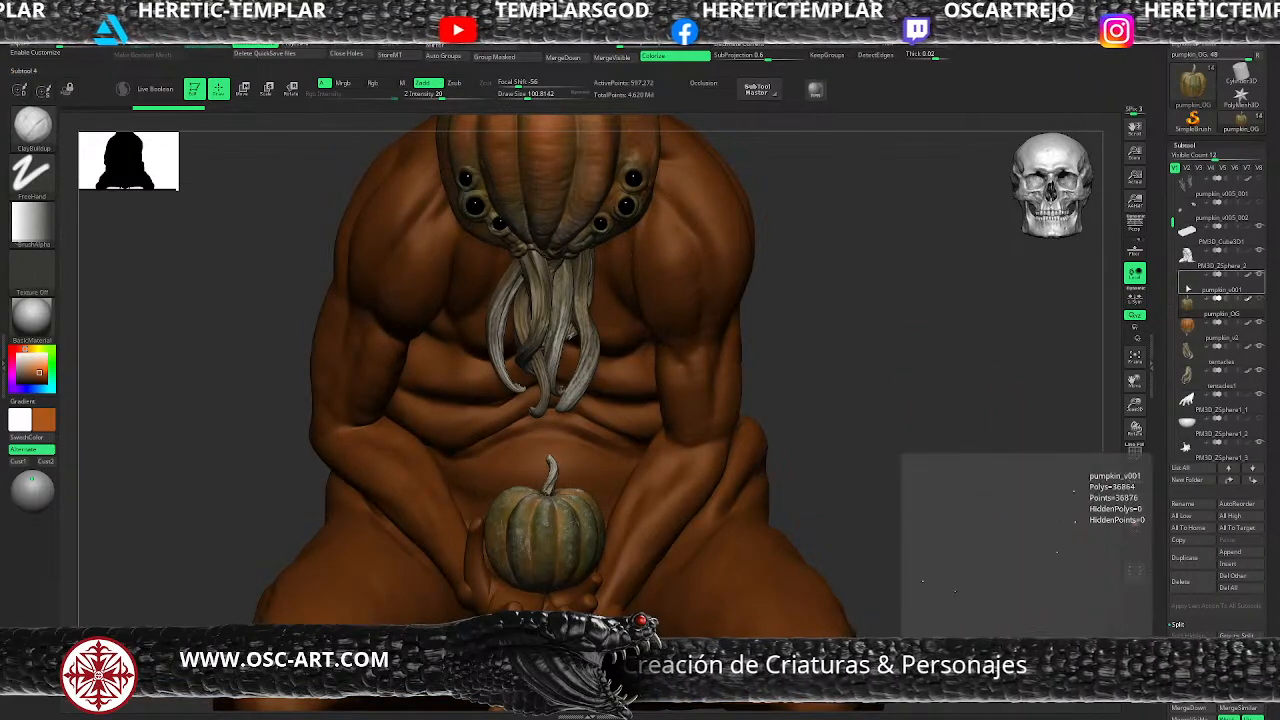
pyautogui.click(1238, 262)
pyautogui.keyDown('alt'); pyautogui.moveTo(902, 289); pyautogui.dragTo(815, 521); pyautogui.keyUp('alt')
pyautogui.keyDown('alt'); pyautogui.moveTo(870, 484); pyautogui.dragTo(877, 521); pyautogui.keyUp('alt')
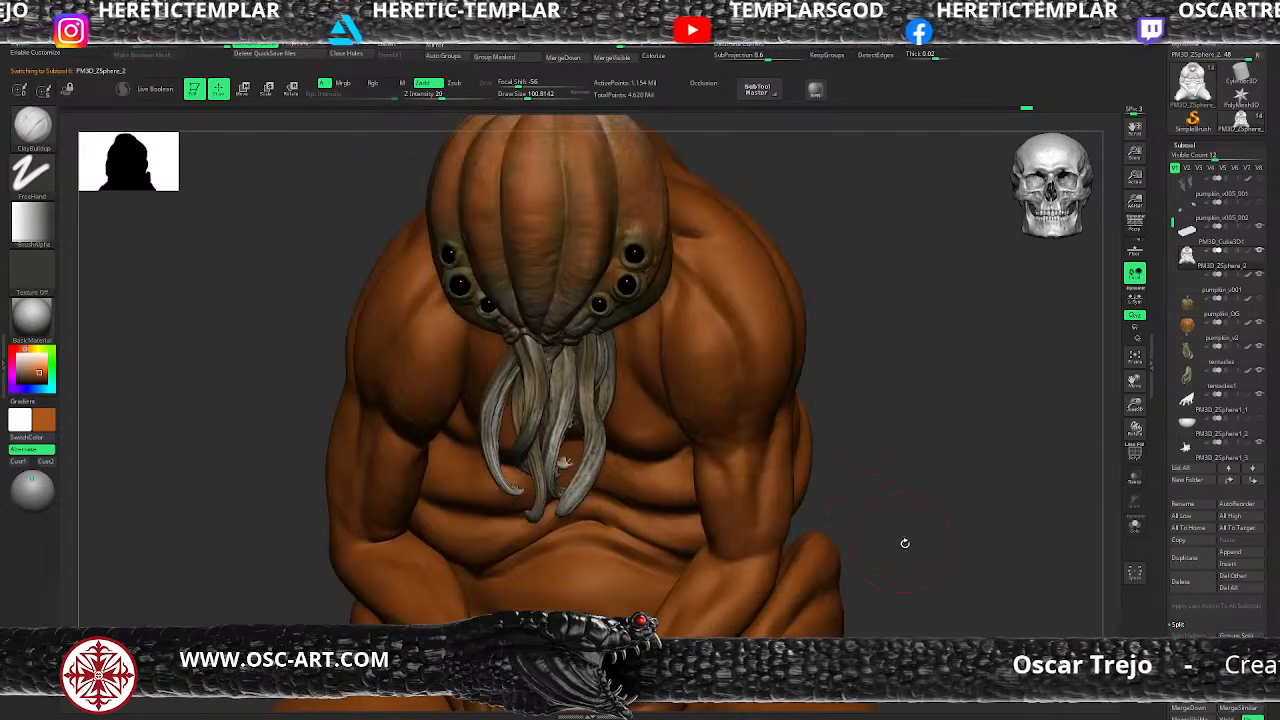
pyautogui.click(1135, 525)
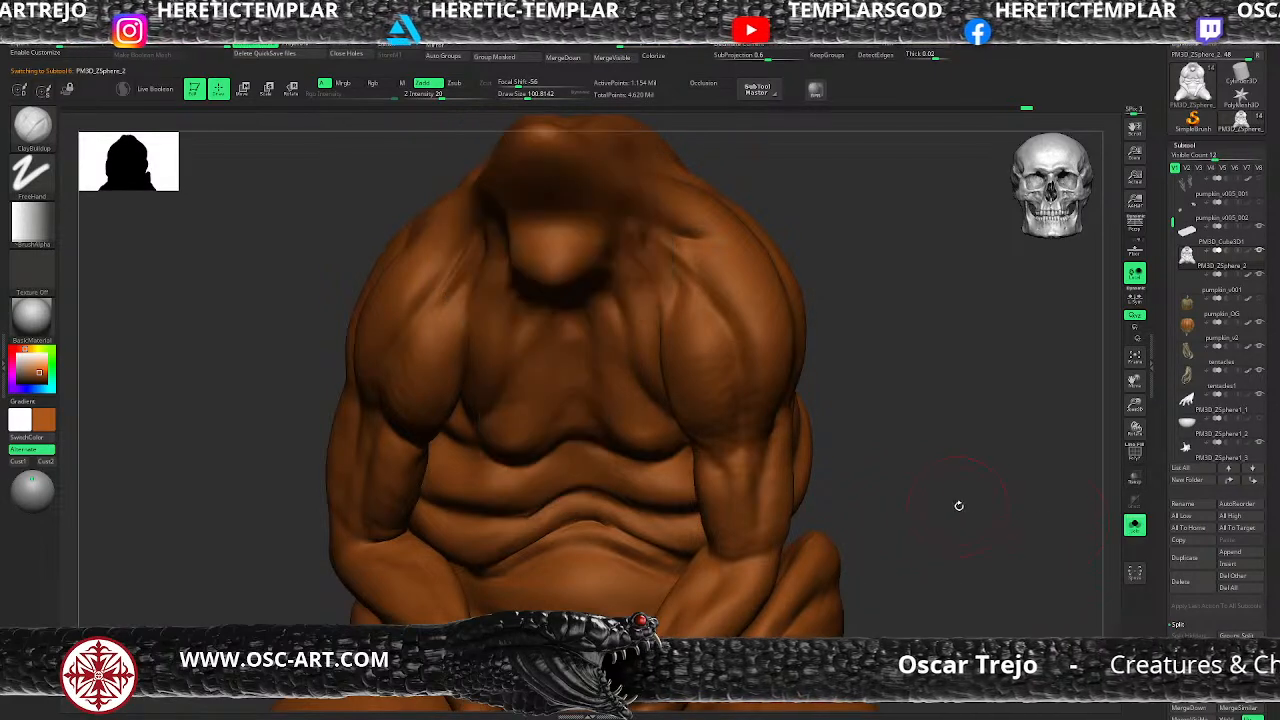
# Step: Round out the lower pectorals one subdivision level lower, using ClayBuildup and Standard at a draw size of about 76
pyautogui.hotkey('shift', 'd')
pyautogui.press('s')
pyautogui.click(609, 465)
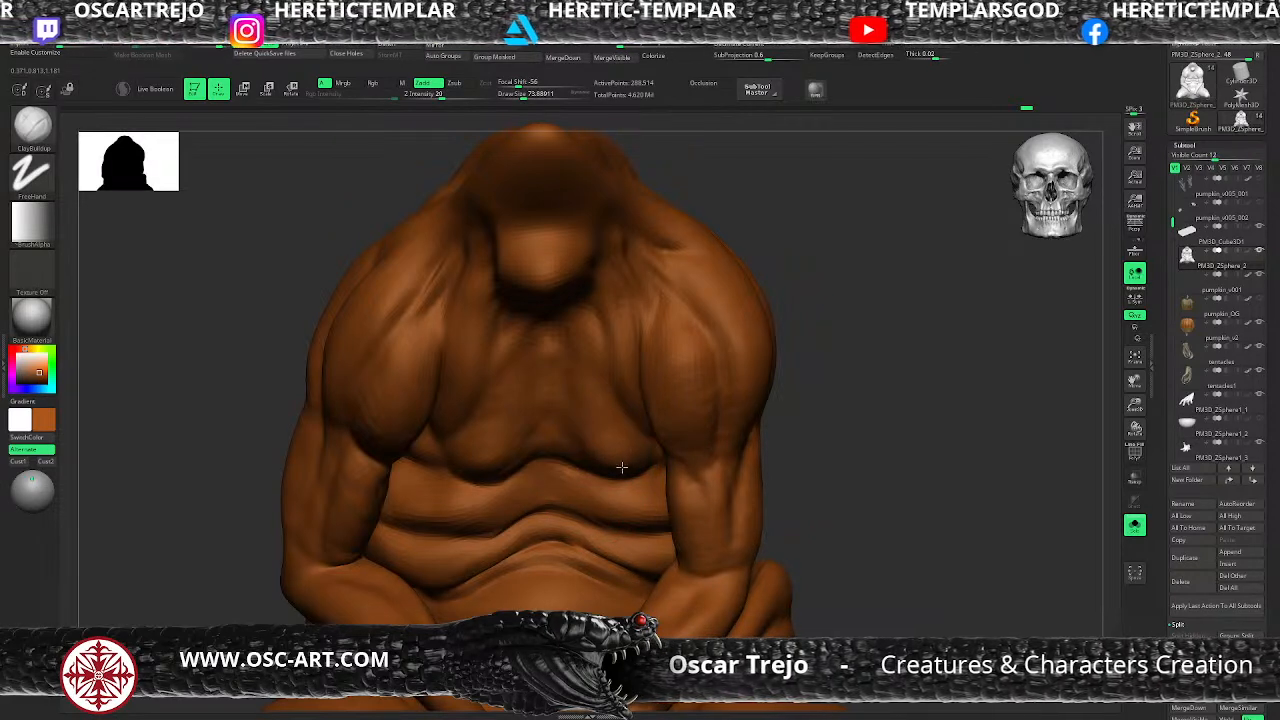
pyautogui.press('b')
pyautogui.press('s')
pyautogui.press('t')
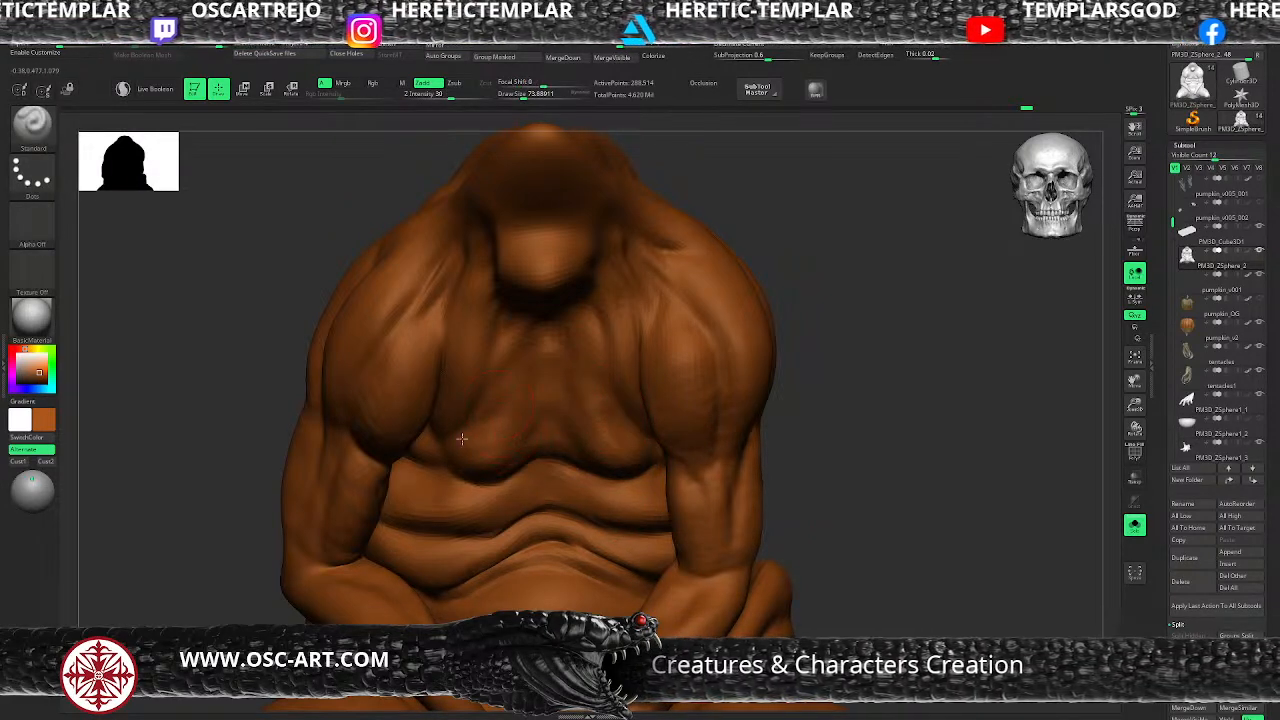
pyautogui.press('b')
pyautogui.press('c')
pyautogui.press('b')
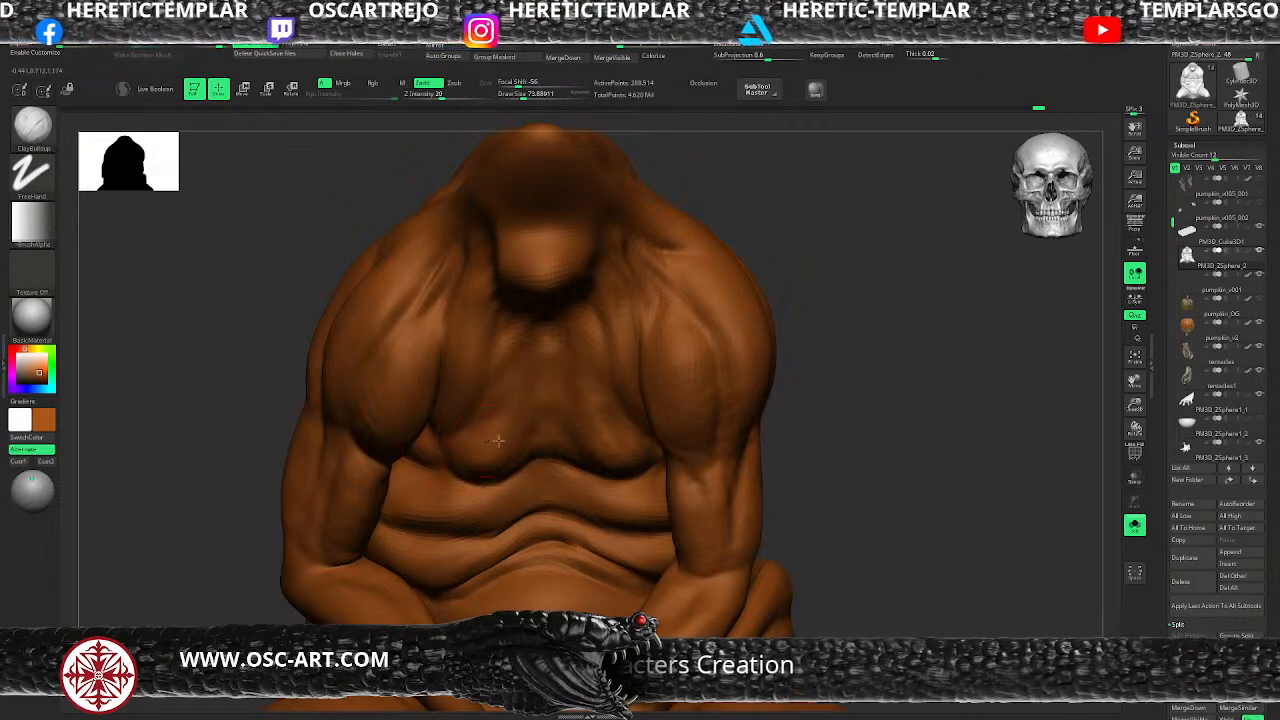
# Step: Sharpen the creases under the pectorals with DamStandard, raising one subdivision level and reducing the draw size to about 39, and smooth them
pyautogui.press('b')
pyautogui.press('d')
pyautogui.press('s')
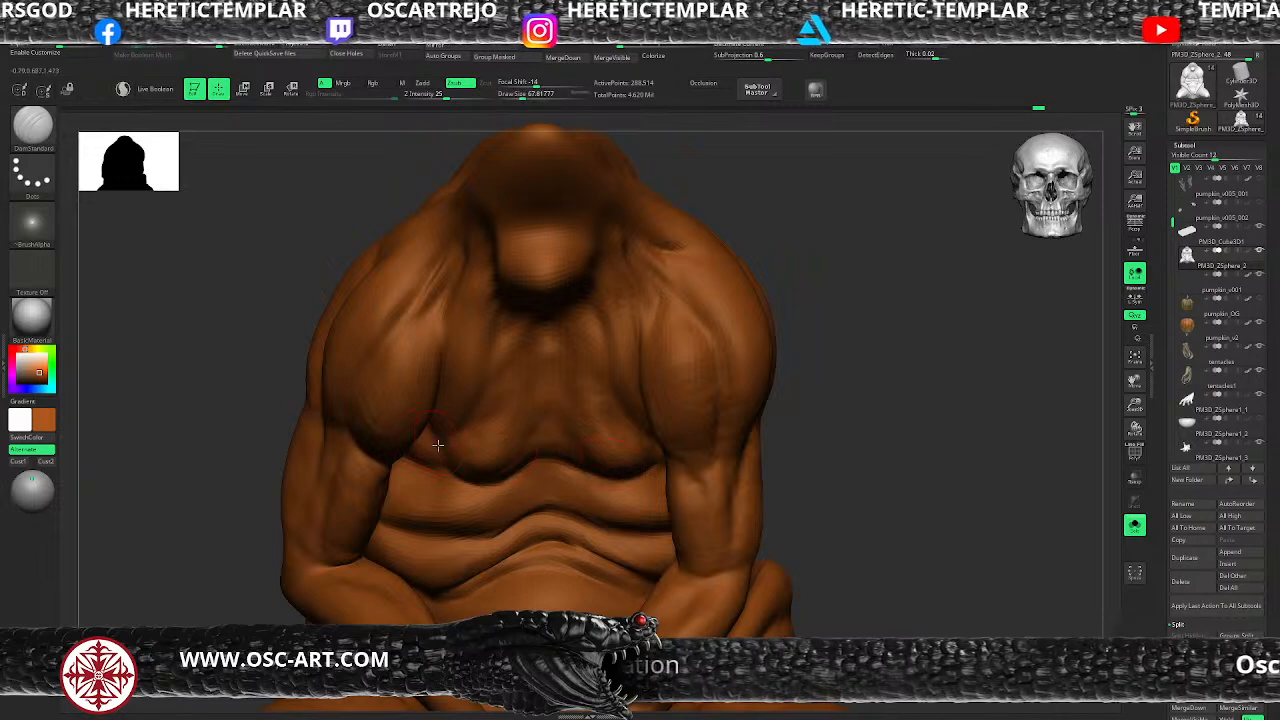
pyautogui.hotkey('ctrl', 'd')
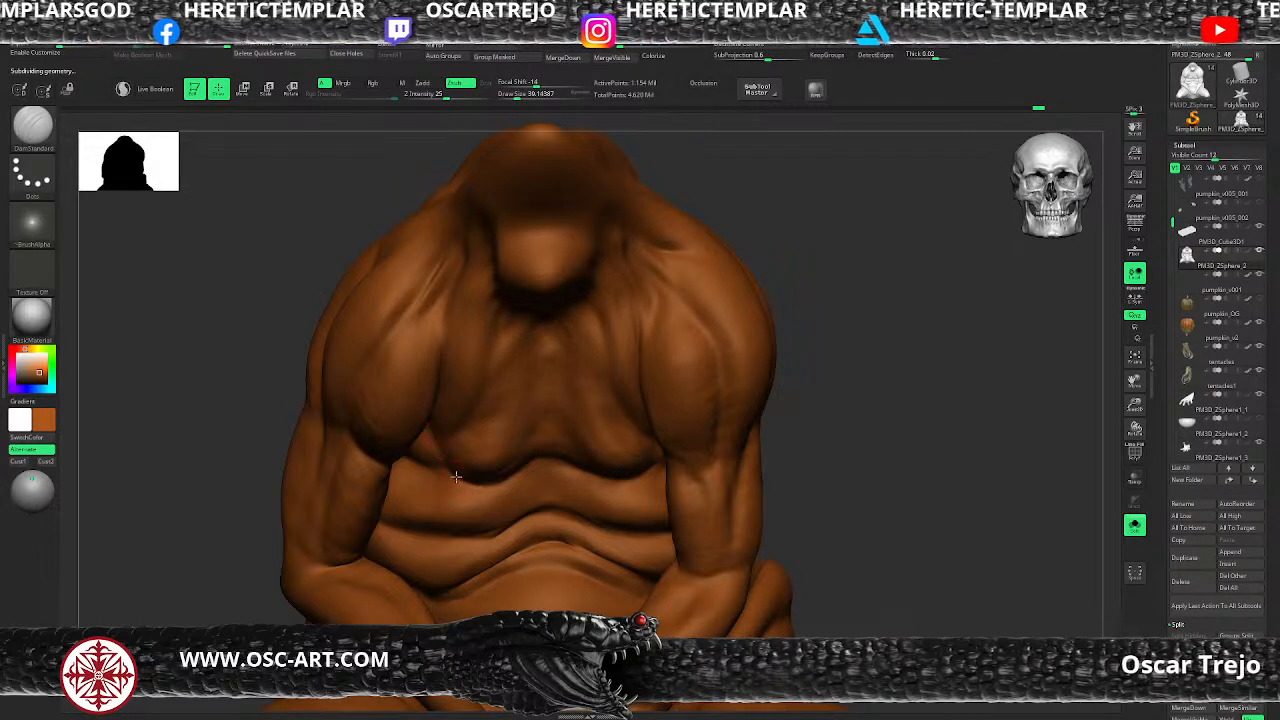
pyautogui.moveTo(459, 479); pyautogui.dragTo(464, 478)
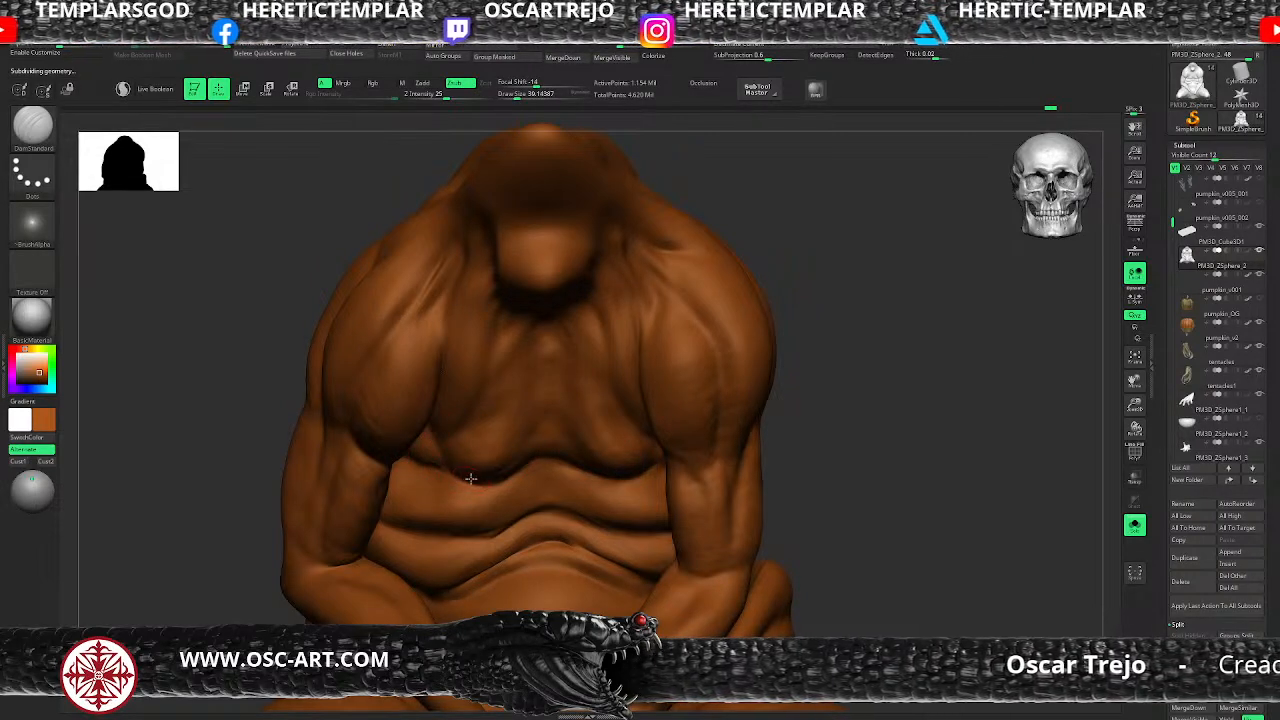
pyautogui.press('shift')
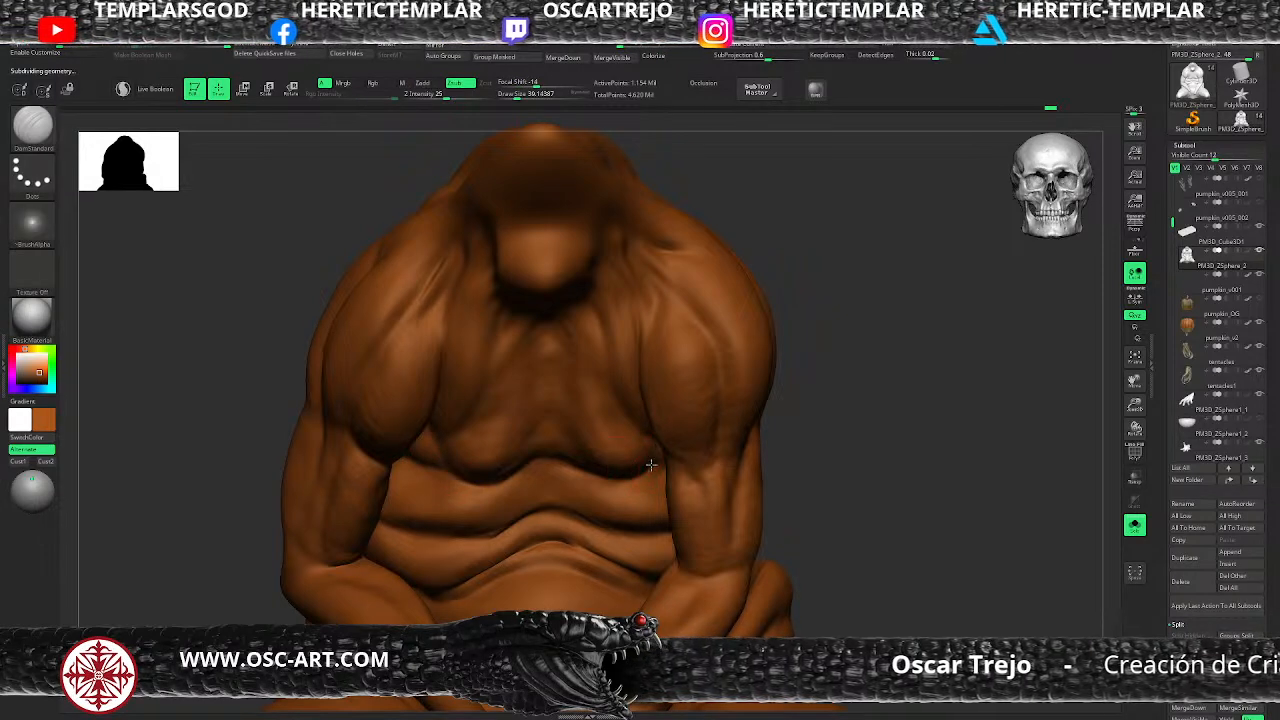
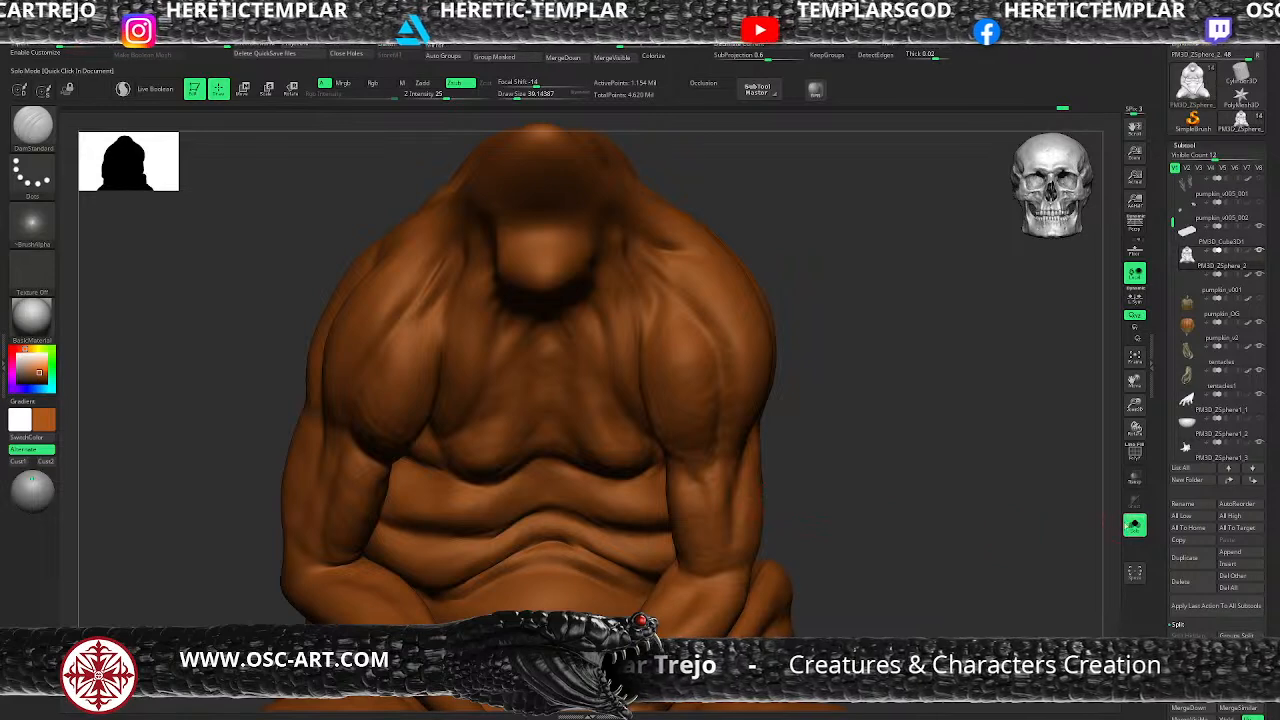
# Step: Show the whole creature again and soften the transitions between chest and deltoids with Smooth
pyautogui.click(1134, 525)
pyautogui.keyDown('alt'); pyautogui.moveTo(910, 498); pyautogui.dragTo(738, 580); pyautogui.keyUp('alt')
pyautogui.press('shift')
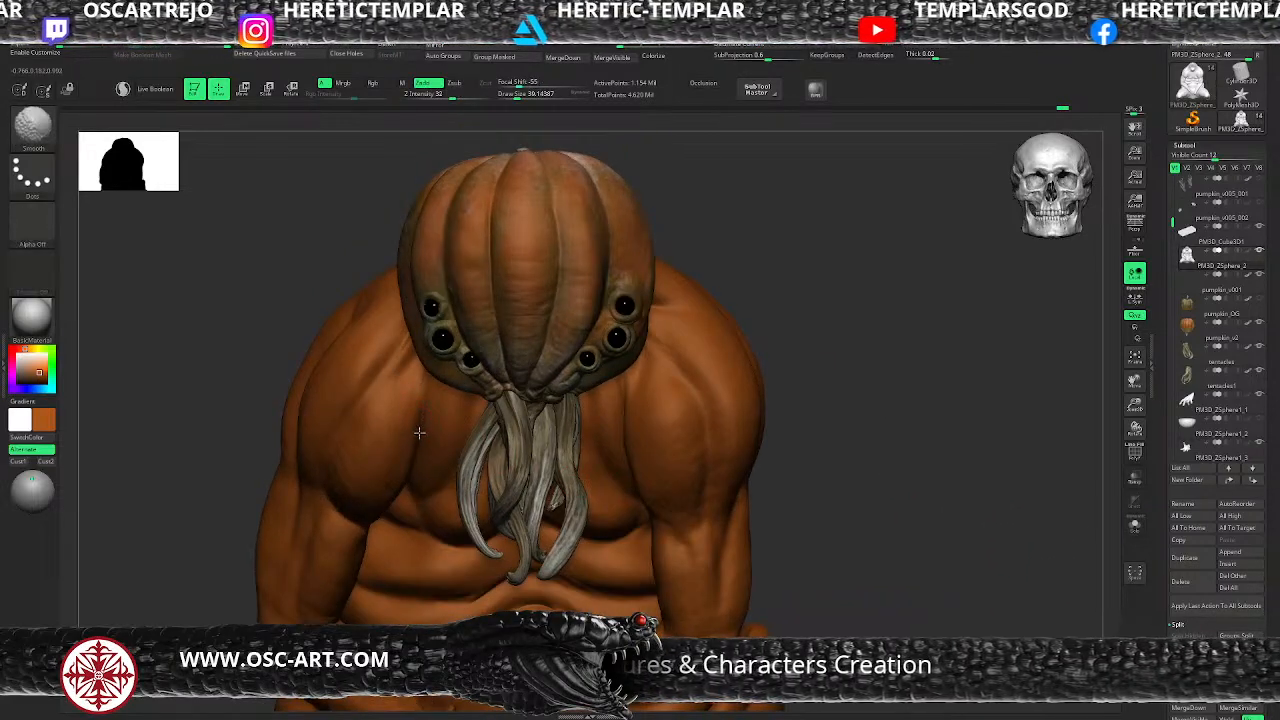
pyautogui.press('shift')
pyautogui.hotkey('shift', 'f')
pyautogui.hotkey('shift', 'f')
pyautogui.press('s')
pyautogui.press('shift')
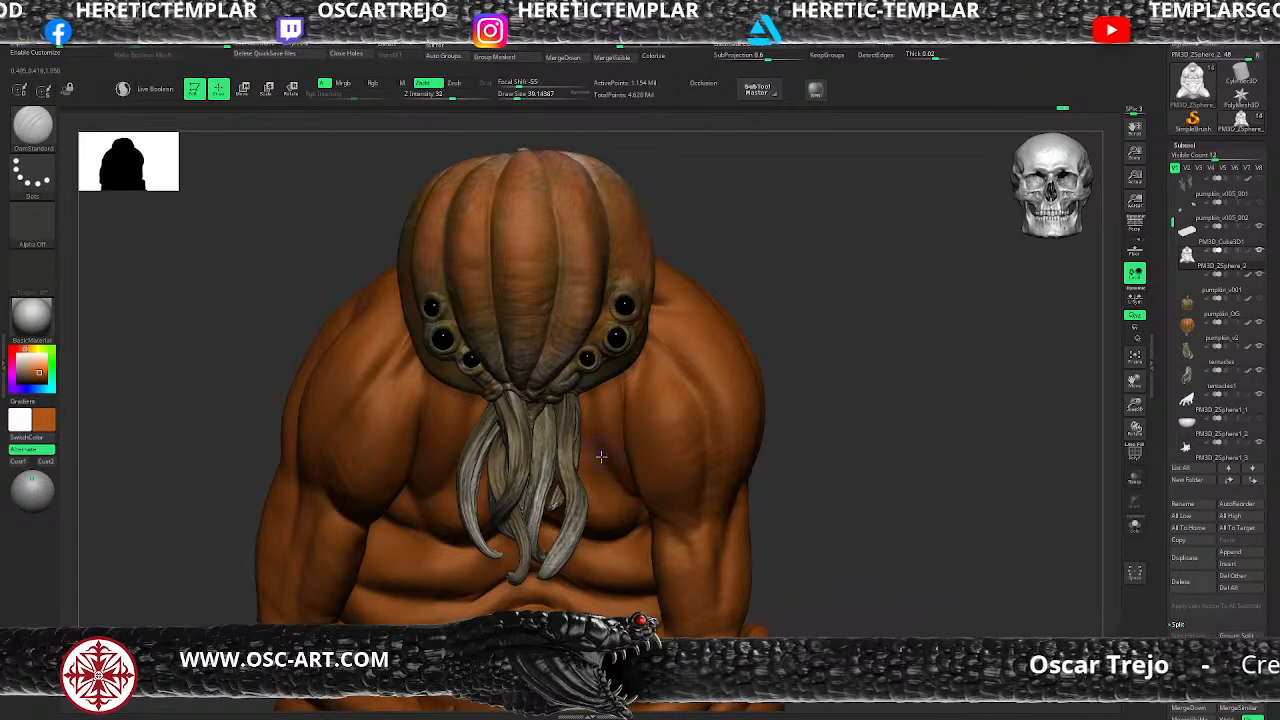
# Step: Refine the chest fold near the armpit and the crease behind the upper arm with DamStandard, smoothing the edges
pyautogui.keyDown('alt'); pyautogui.moveTo(754, 428); pyautogui.dragTo(648, 477); pyautogui.keyUp('alt')
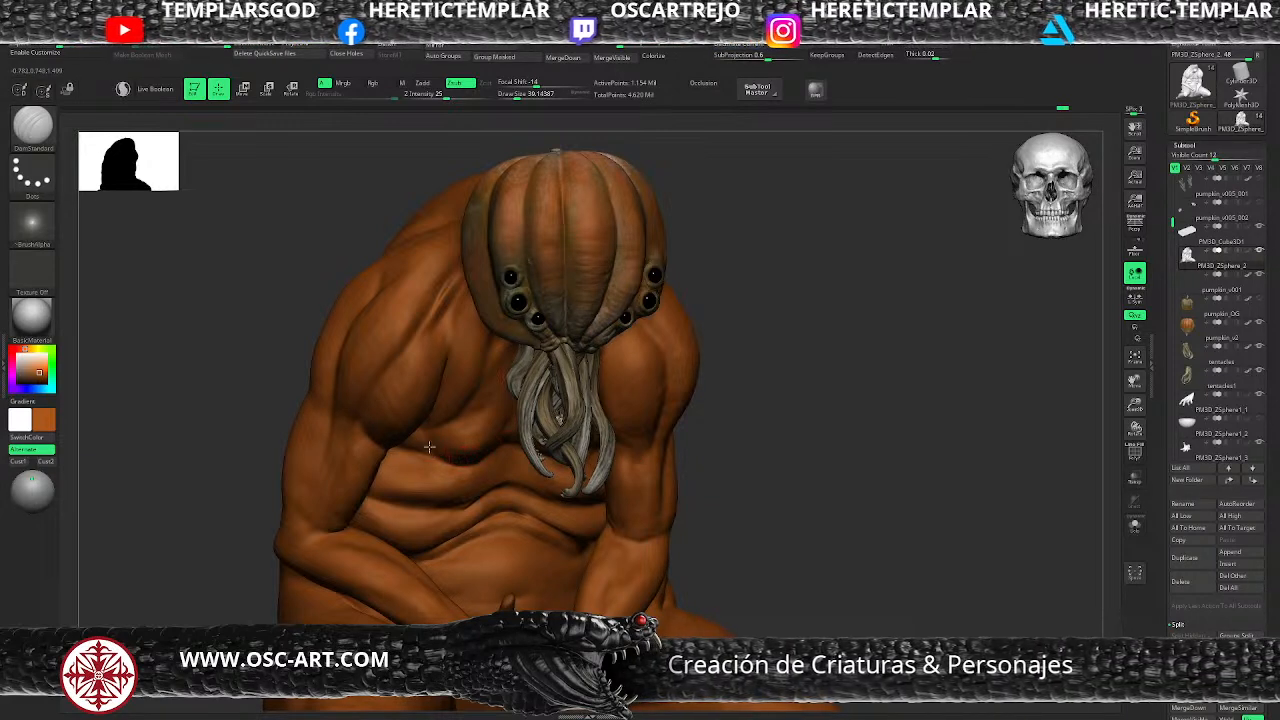
pyautogui.press('shift')
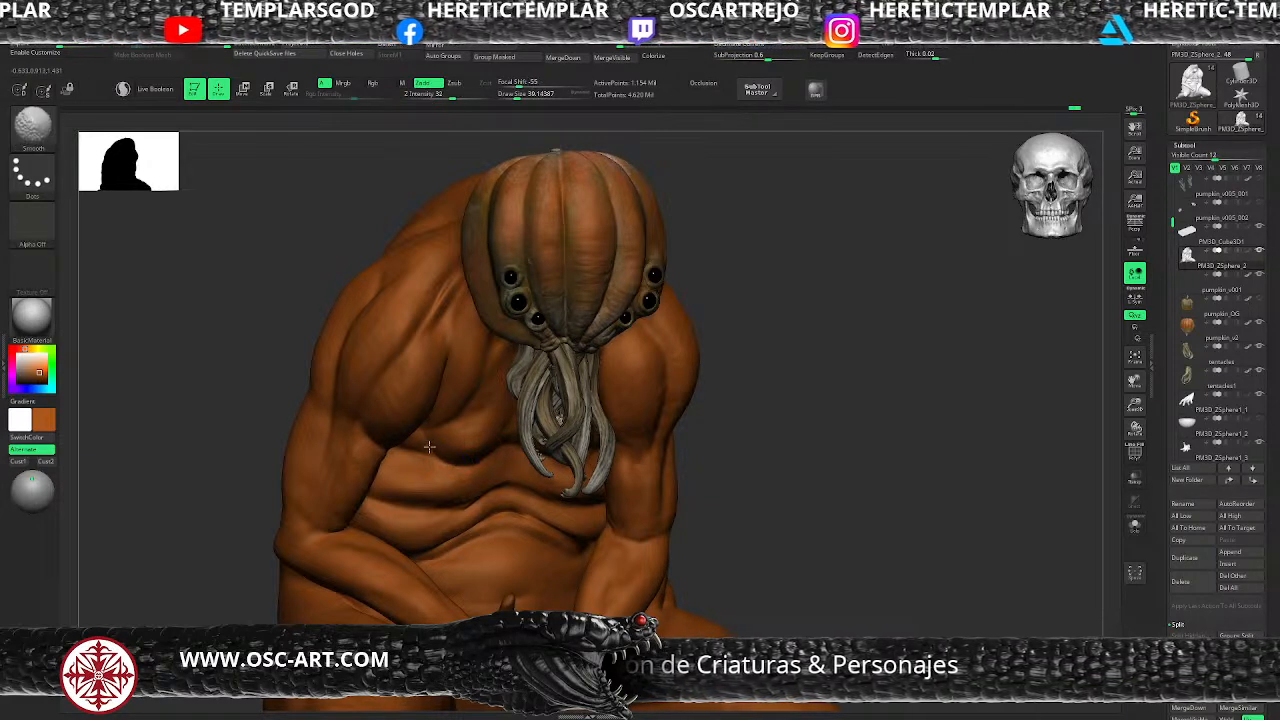
pyautogui.moveTo(757, 411)
pyautogui.keyDown('alt'); pyautogui.mouseDown()
pyautogui.moveTo(658, 394)
pyautogui.moveTo(634, 406)
pyautogui.moveTo(686, 557)
pyautogui.moveTo(690, 625)
pyautogui.mouseUp(); pyautogui.keyUp('alt')
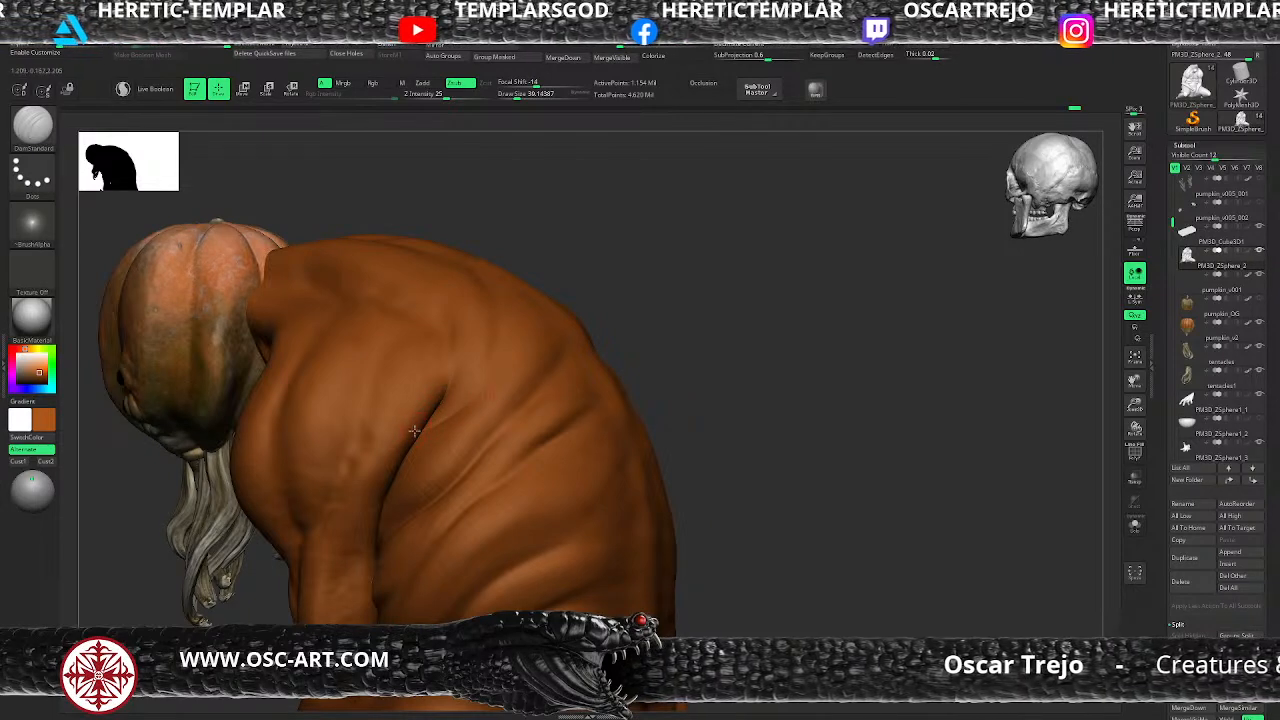
pyautogui.press('shift')
pyautogui.keyDown('shift'); pyautogui.moveTo(440, 425); pyautogui.dragTo(401, 457); pyautogui.keyUp('shift')
pyautogui.moveTo(651, 398)
pyautogui.keyDown('alt'); pyautogui.mouseDown()
pyautogui.moveTo(601, 372)
pyautogui.moveTo(627, 381)
pyautogui.moveTo(597, 417)
pyautogui.moveTo(597, 380)
pyautogui.moveTo(617, 420)
pyautogui.moveTo(583, 463)
pyautogui.mouseUp(); pyautogui.keyUp('alt')
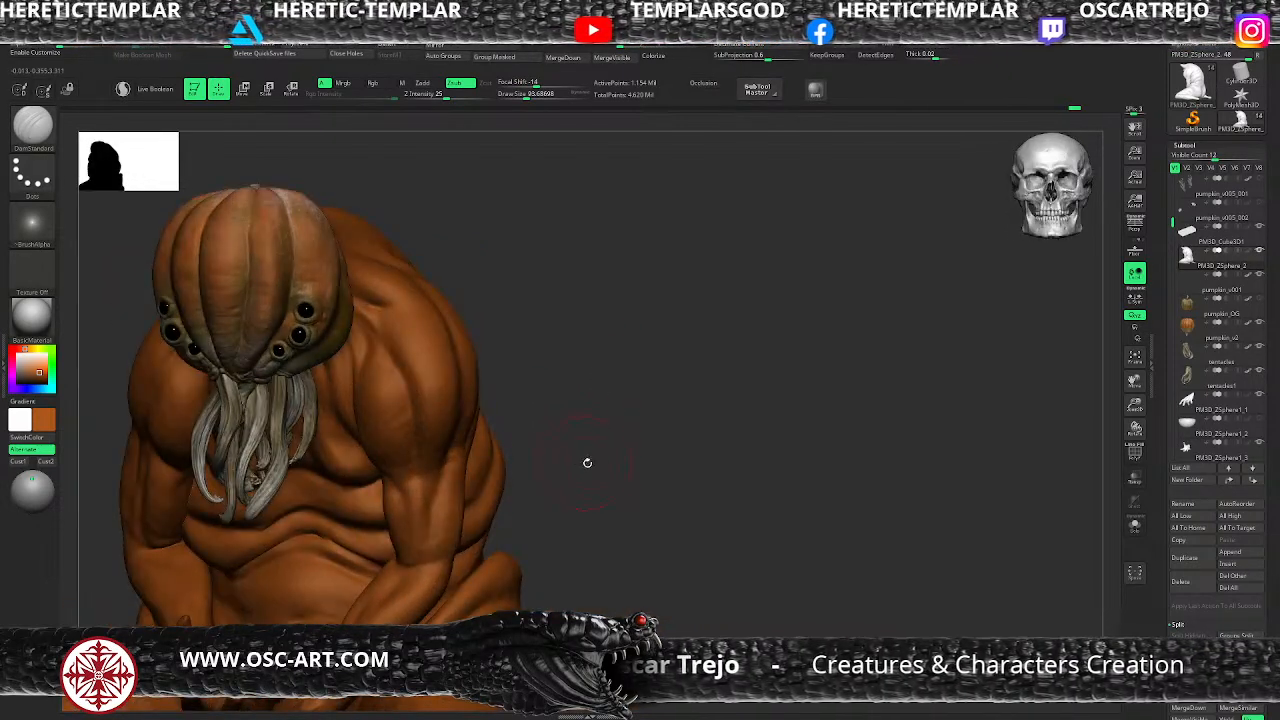
# Step: Smooth the upper arm below the deltoid and redefine its muscle creases with DamStandard at a draw size of about 49
pyautogui.press('s')
pyautogui.click(401, 461)
pyautogui.keyDown('shift'); pyautogui.moveTo(390, 445); pyautogui.dragTo(398, 473); pyautogui.keyUp('shift')
pyautogui.keyDown('shift'); pyautogui.moveTo(383, 419); pyautogui.dragTo(416, 537); pyautogui.keyUp('shift')
pyautogui.press('s')
pyautogui.click(389, 473)
pyautogui.press('[')
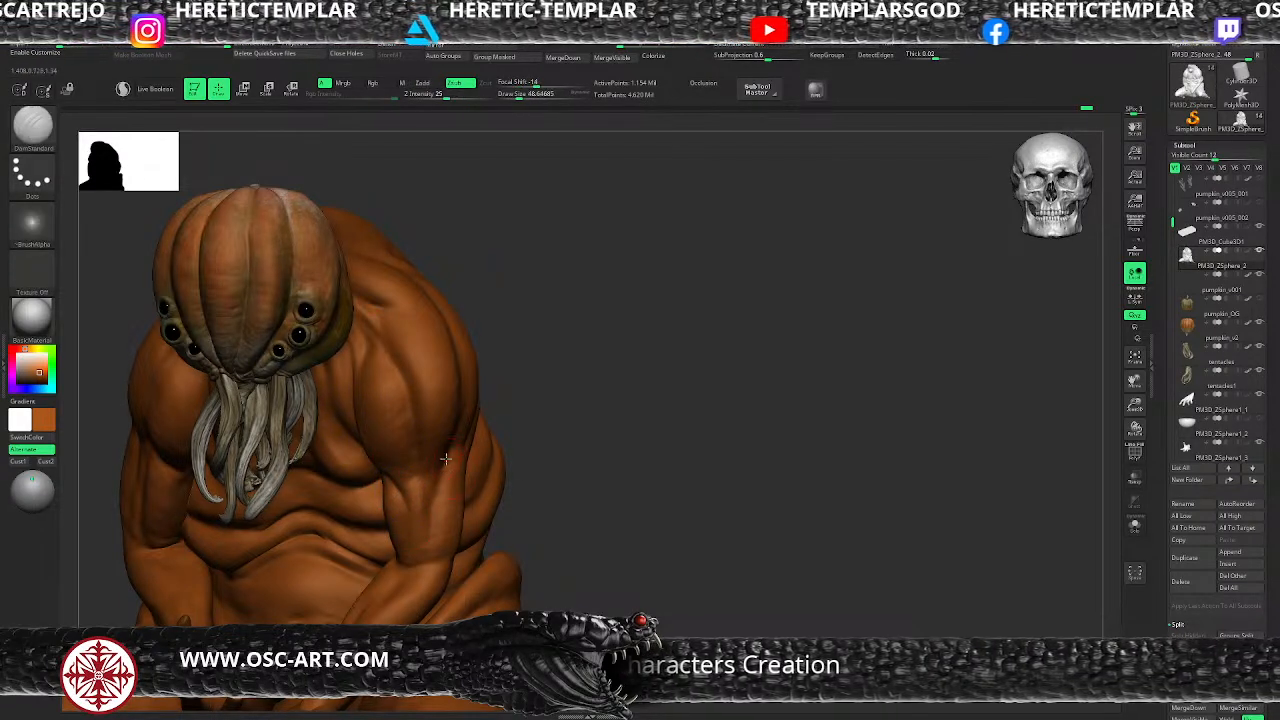
pyautogui.press('shift')
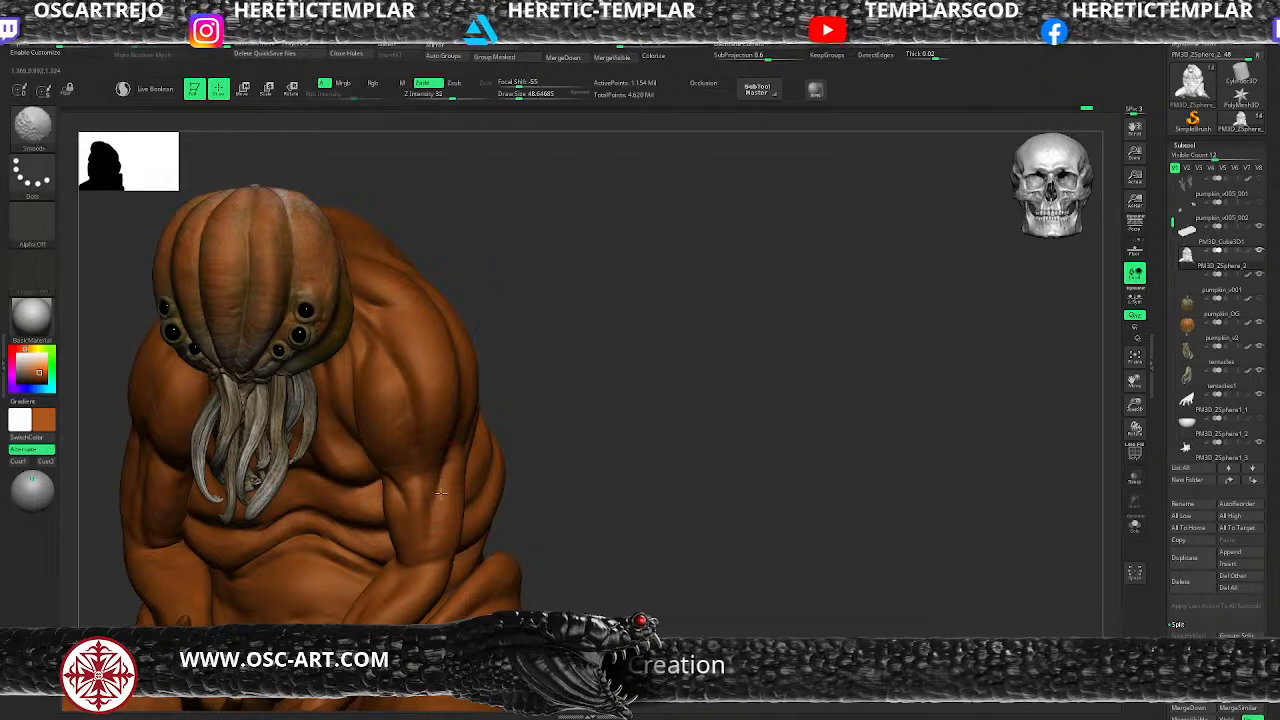
# Step: Carve the biceps and inner elbow creases one subdivision level lower, using DamStandard at a draw size of about 46
pyautogui.hotkey('shift', 'd')
pyautogui.press('s')
pyautogui.click(434, 515)
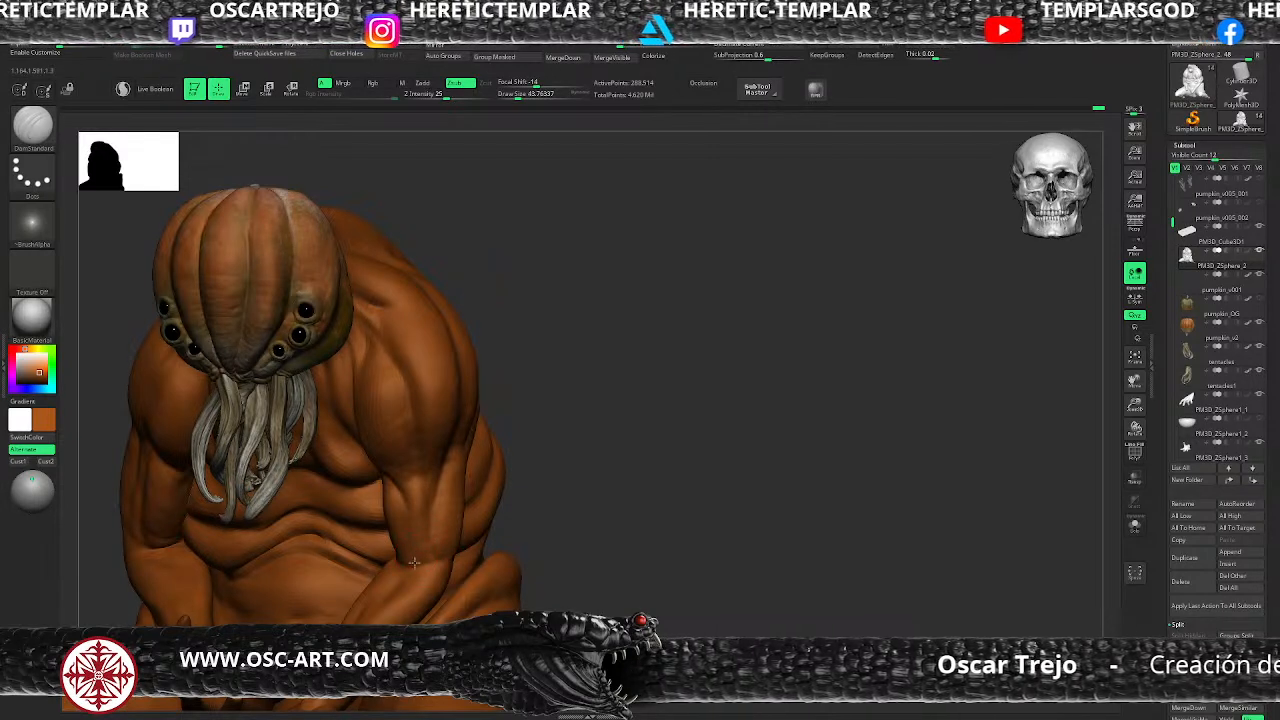
pyautogui.moveTo(416, 542)
pyautogui.mouseDown()
pyautogui.moveTo(411, 569)
pyautogui.moveTo(406, 511)
pyautogui.moveTo(419, 556)
pyautogui.mouseUp()
pyautogui.moveTo(586, 471); pyautogui.dragTo(648, 468)
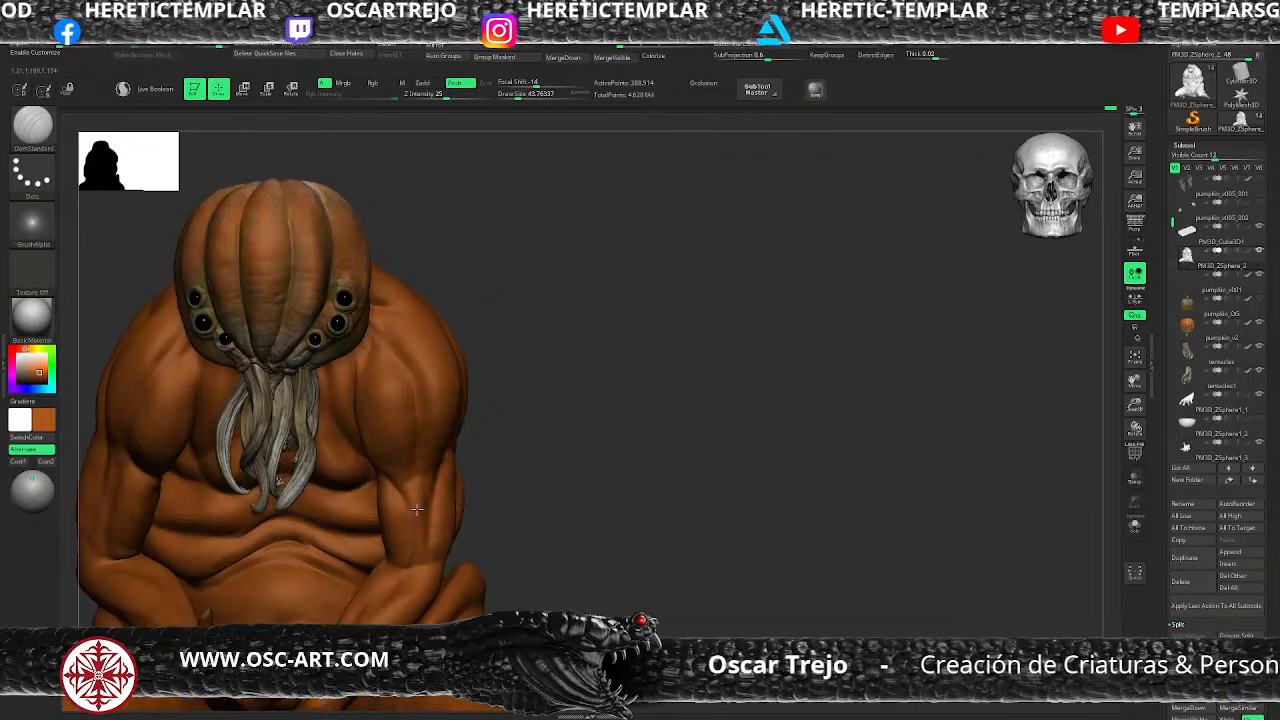
pyautogui.moveTo(408, 509); pyautogui.dragTo(405, 563)
pyautogui.moveTo(549, 501)
pyautogui.keyDown('alt'); pyautogui.mouseDown()
pyautogui.moveTo(492, 467)
pyautogui.moveTo(511, 494)
pyautogui.moveTo(563, 489)
pyautogui.moveTo(567, 534)
pyautogui.moveTo(546, 451)
pyautogui.moveTo(603, 486)
pyautogui.moveTo(592, 481)
pyautogui.mouseUp(); pyautogui.keyUp('alt')
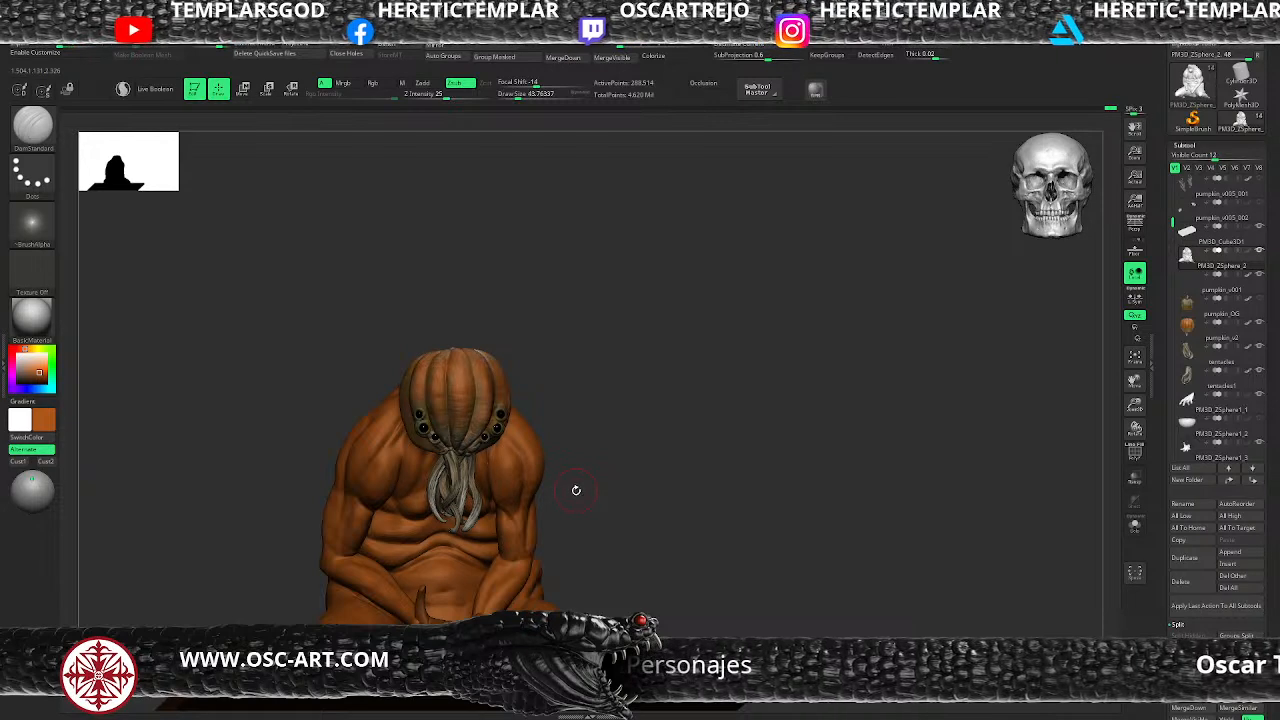
# Step: Isolate the body and sharpen the crease under the pectoral with DamStandard at a draw size of about 56, smoothing above it
pyautogui.moveTo(597, 466)
pyautogui.mouseDown()
pyautogui.moveTo(637, 466)
pyautogui.moveTo(662, 566)
pyautogui.mouseUp()
pyautogui.click(1134, 525)
pyautogui.moveTo(680, 479); pyautogui.dragTo(476, 403)
pyautogui.moveTo(772, 443)
pyautogui.mouseDown()
pyautogui.moveTo(491, 429)
pyautogui.moveTo(520, 455)
pyautogui.moveTo(505, 456)
pyautogui.mouseUp()
pyautogui.press('shift')
pyautogui.hotkey('ctrl', 'z')
pyautogui.press('s')
pyautogui.click(505, 455)
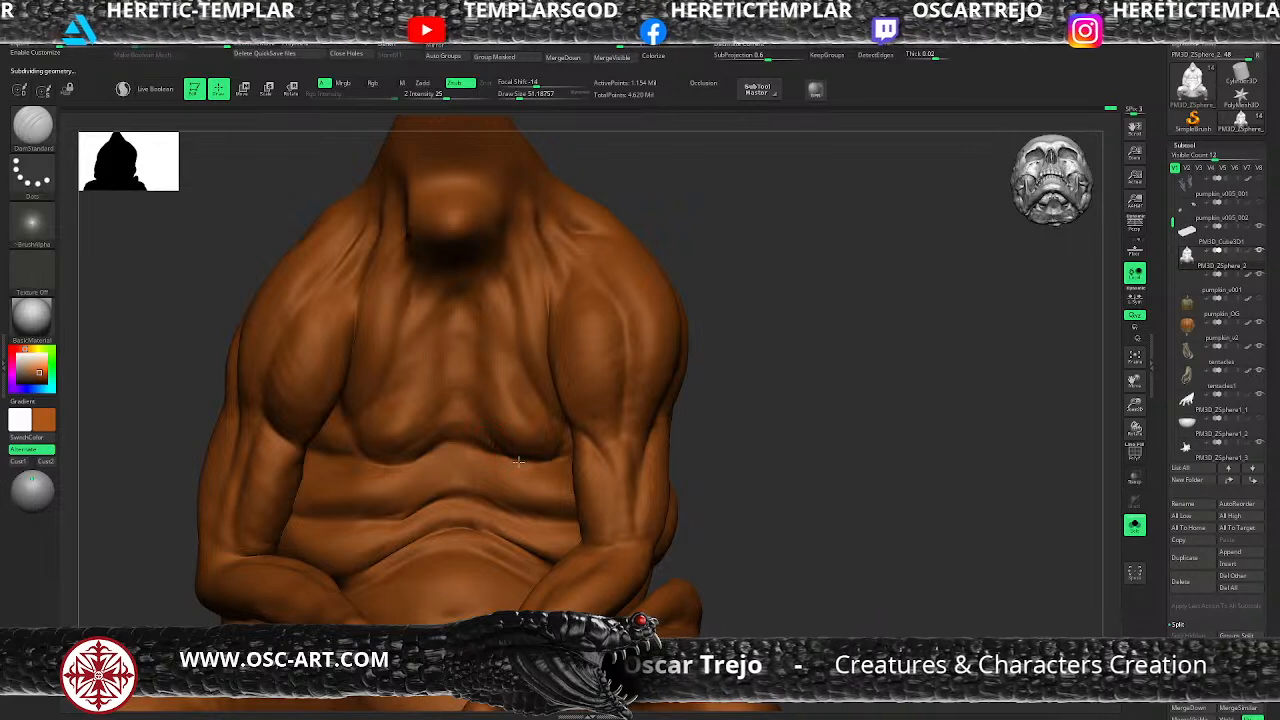
pyautogui.press('s')
pyautogui.click(562, 450)
pyautogui.moveTo(522, 461); pyautogui.dragTo(565, 450)
pyautogui.moveTo(486, 437)
pyautogui.keyDown('shift'); pyautogui.mouseDown()
pyautogui.moveTo(523, 454)
pyautogui.moveTo(502, 425)
pyautogui.mouseUp(); pyautogui.keyUp('shift')
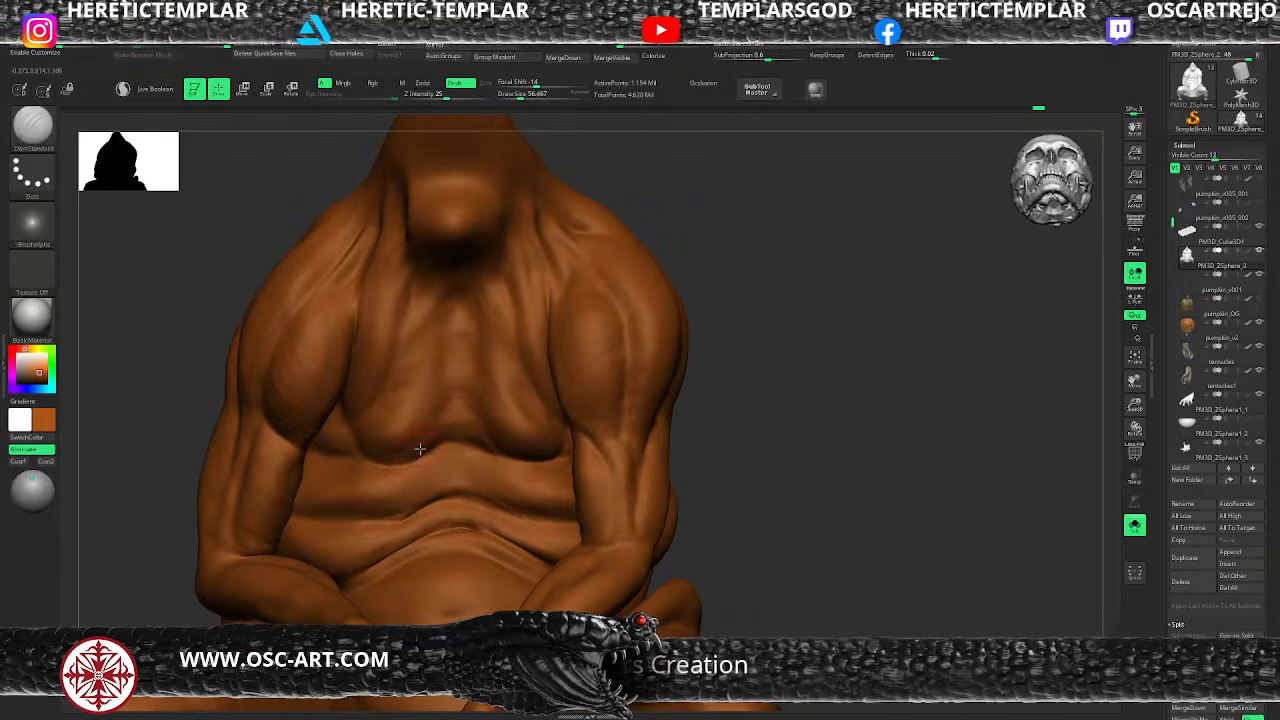
# Step: Deepen the crease under both pectorals one subdivision level lower, then return to the higher level and smooth its edges
pyautogui.hotkey('shift', 'd')
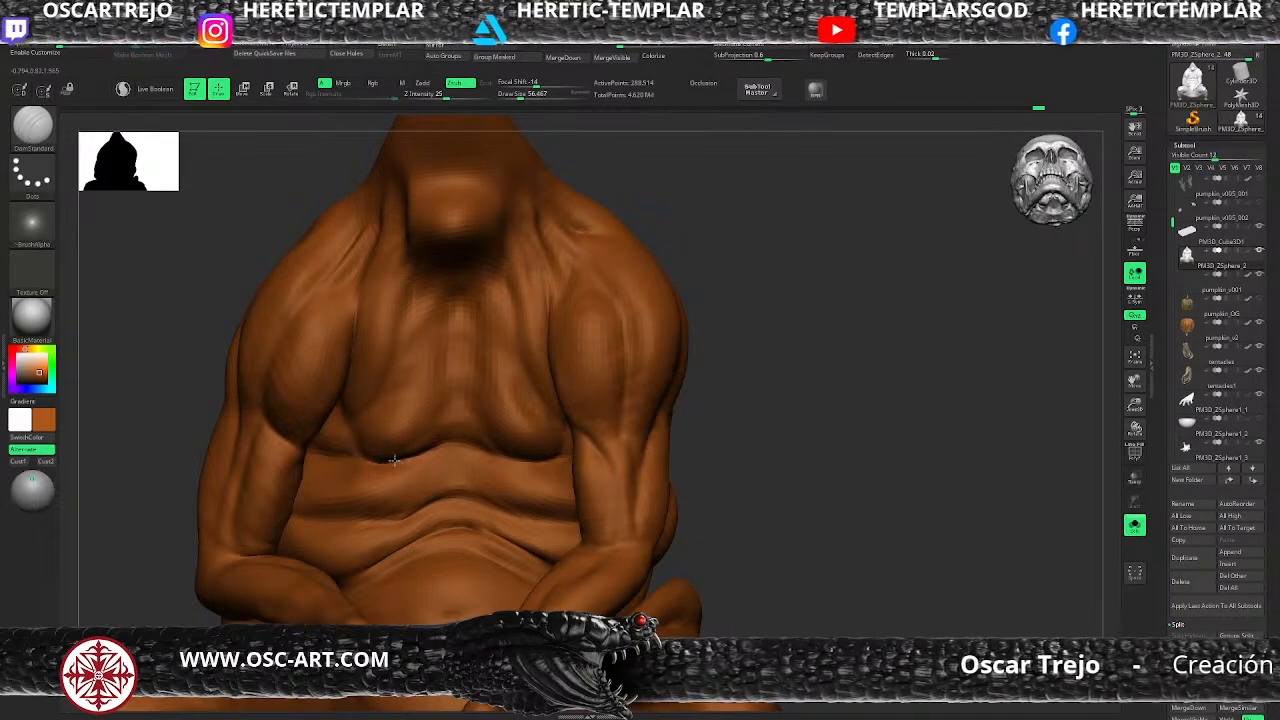
pyautogui.press('d')
pyautogui.press('shift')
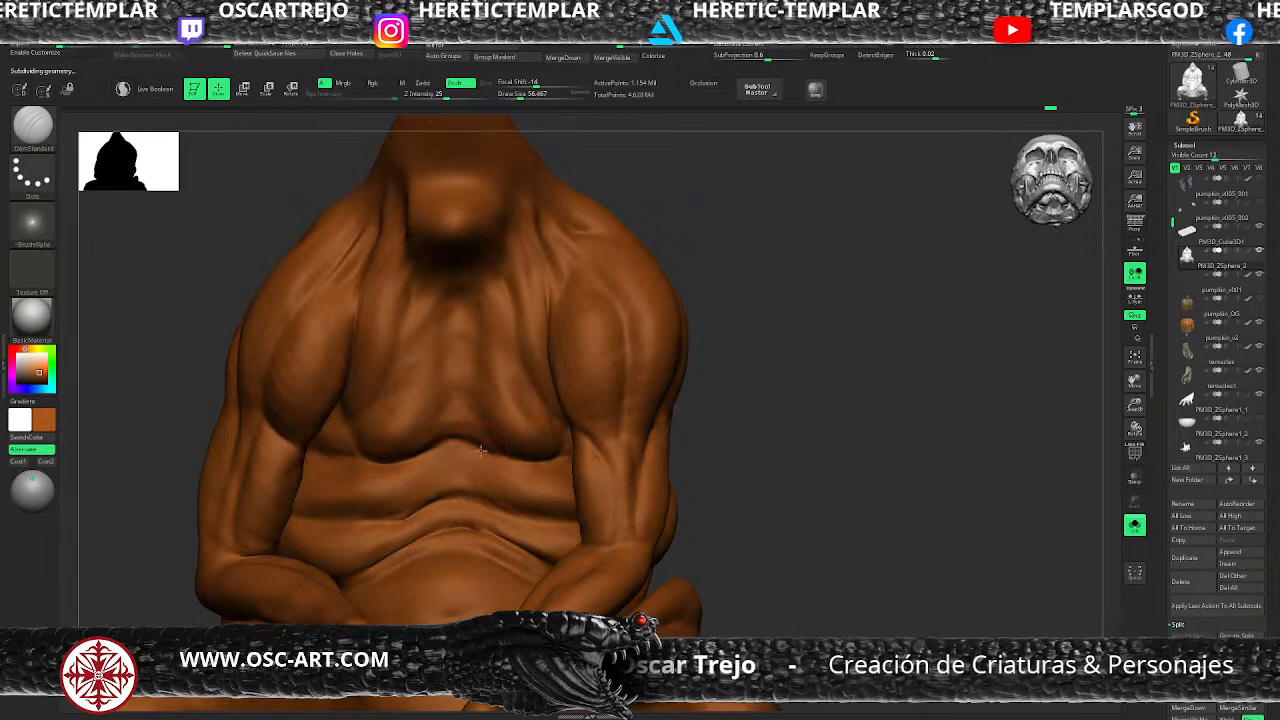
pyautogui.press('shift')
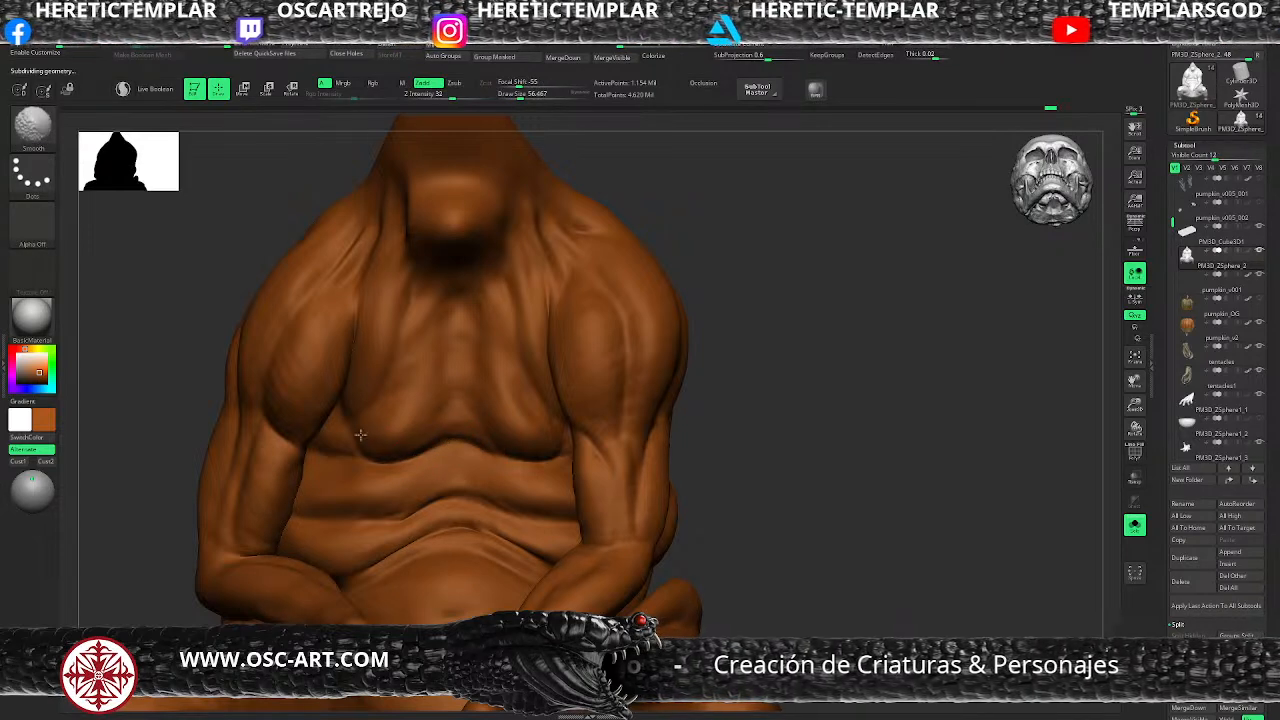
# Step: Add soft volume to the lower pectoral with the Standard brush and smooth it into the chest
pyautogui.press('b')
pyautogui.press('s')
pyautogui.press('t')
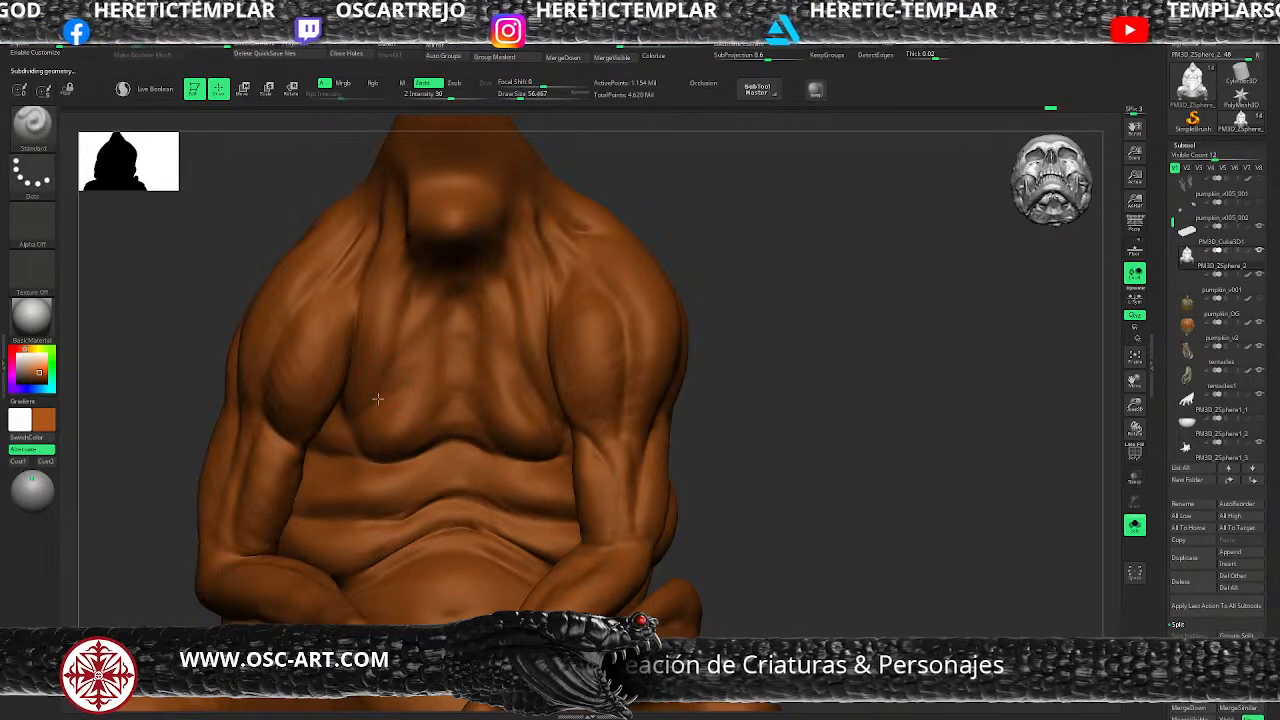
pyautogui.press('shift')
# Step: Refine the fold along the underside of the pectorals with DamStandard strokes across the sternum, smoothing the transitions
pyautogui.moveTo(760, 463)
pyautogui.keyDown('alt'); pyautogui.mouseDown()
pyautogui.moveTo(648, 432)
pyautogui.moveTo(636, 485)
pyautogui.moveTo(474, 419)
pyautogui.mouseUp(); pyautogui.keyUp('alt')
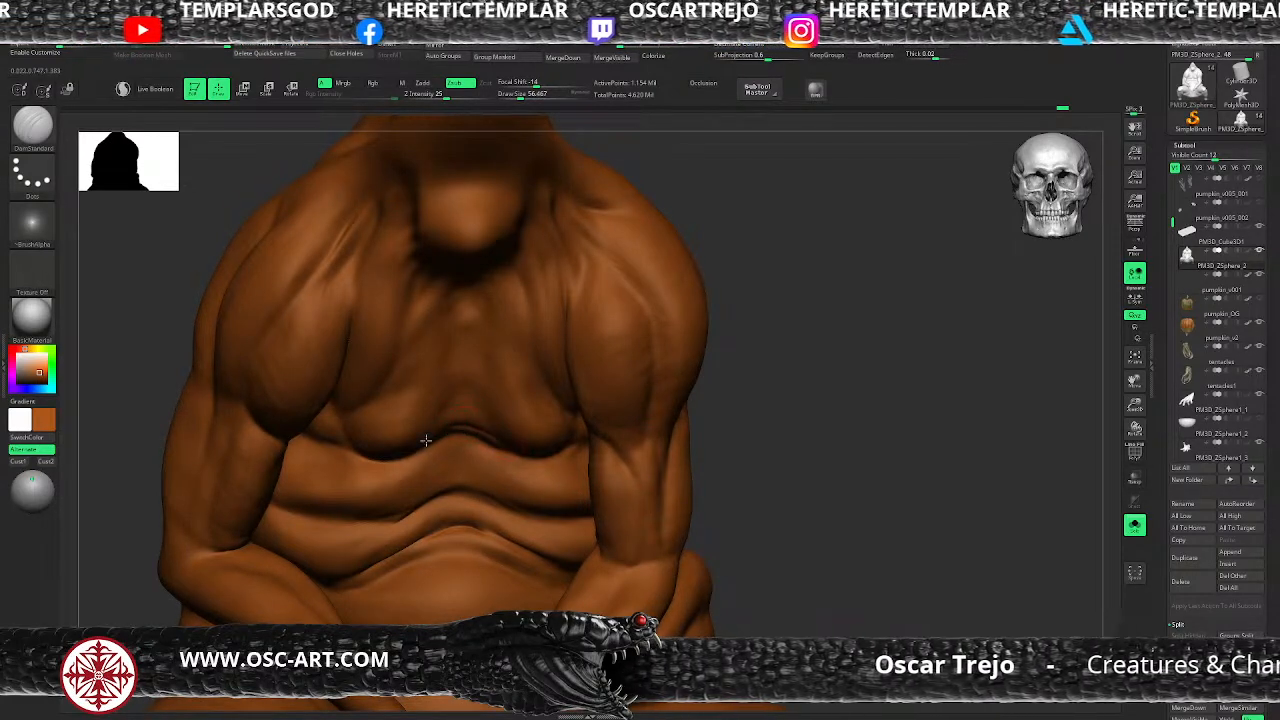
pyautogui.keyDown('alt'); pyautogui.moveTo(711, 489); pyautogui.dragTo(717, 391); pyautogui.keyUp('alt')
pyautogui.press('shift')
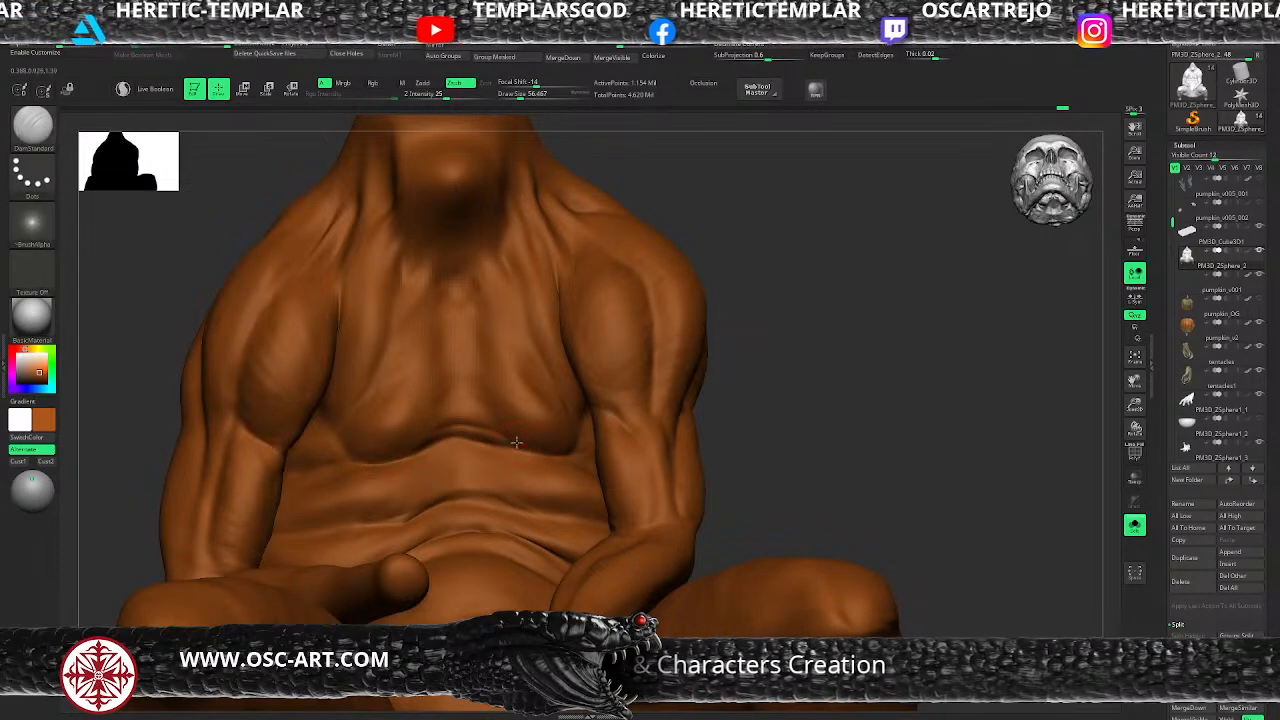
pyautogui.moveTo(546, 457); pyautogui.dragTo(436, 430)
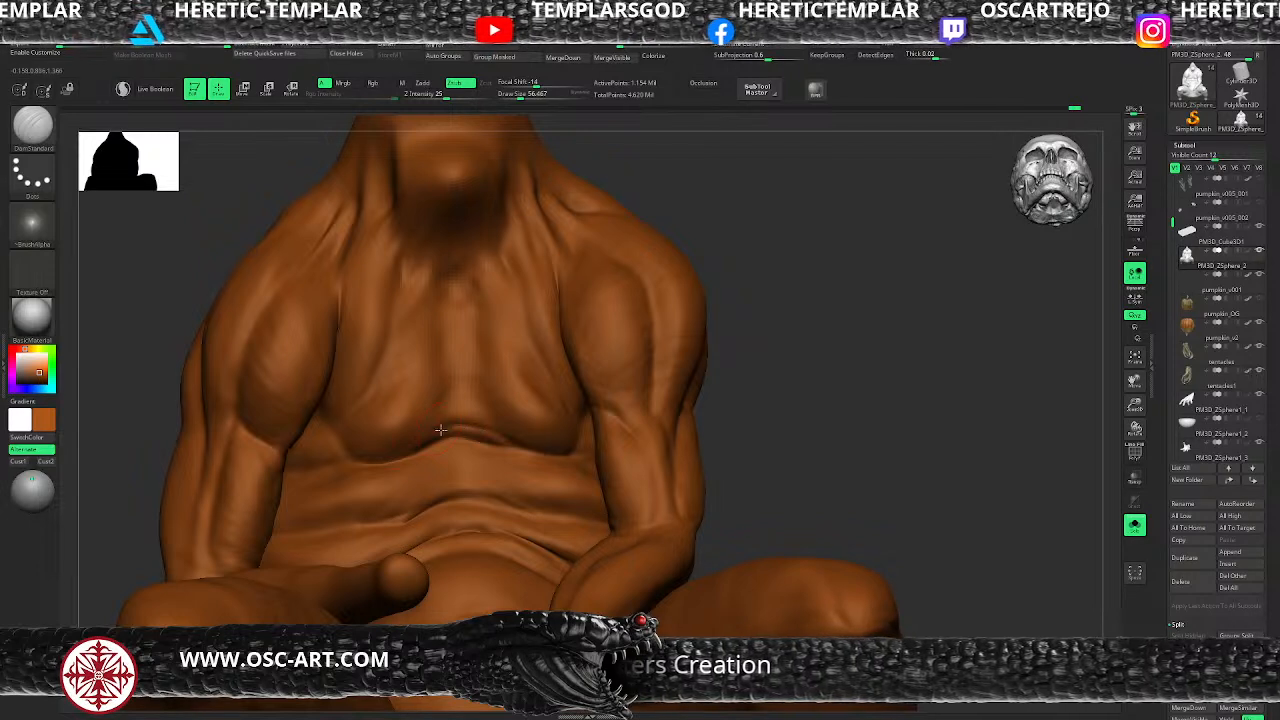
pyautogui.press('shift')
# Step: Define the belly folds with DamStandard and thicken the rolls between them with ClayBuildup, smoothing the surface
pyautogui.moveTo(802, 473)
pyautogui.keyDown('alt'); pyautogui.mouseDown()
pyautogui.moveTo(723, 420)
pyautogui.moveTo(723, 463)
pyautogui.moveTo(640, 535)
pyautogui.mouseUp(); pyautogui.keyUp('alt')
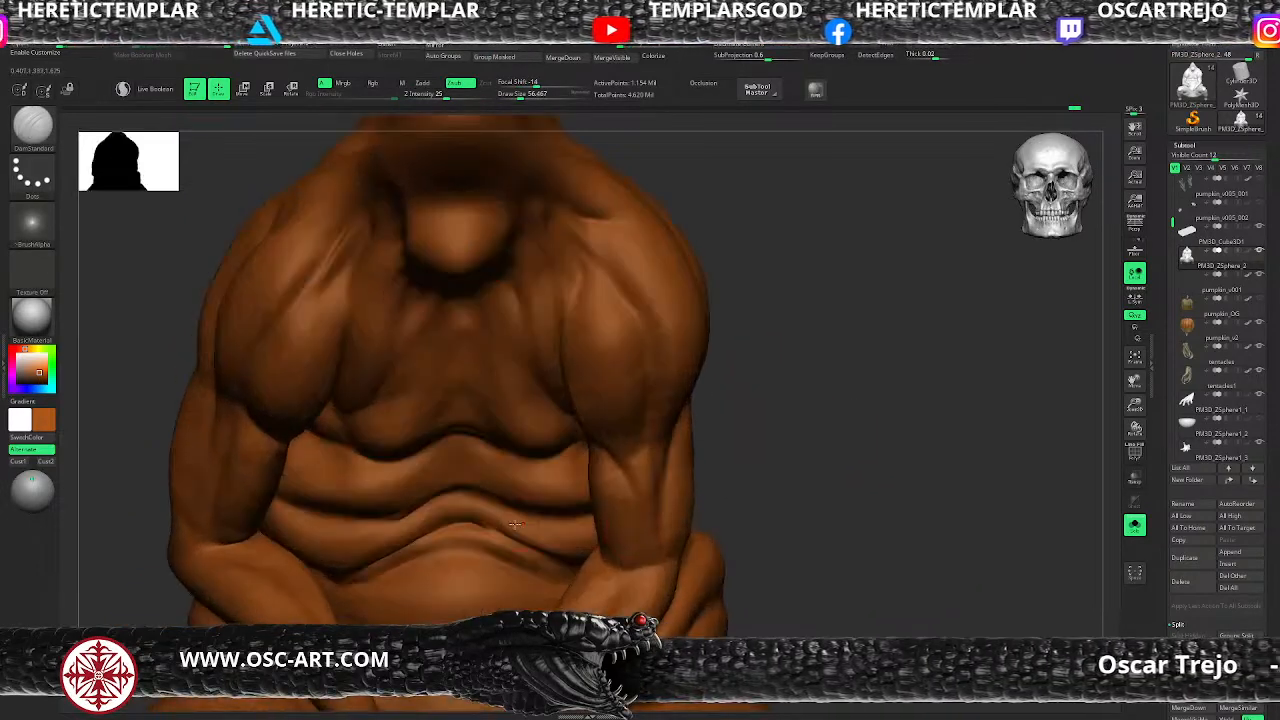
pyautogui.press('shift')
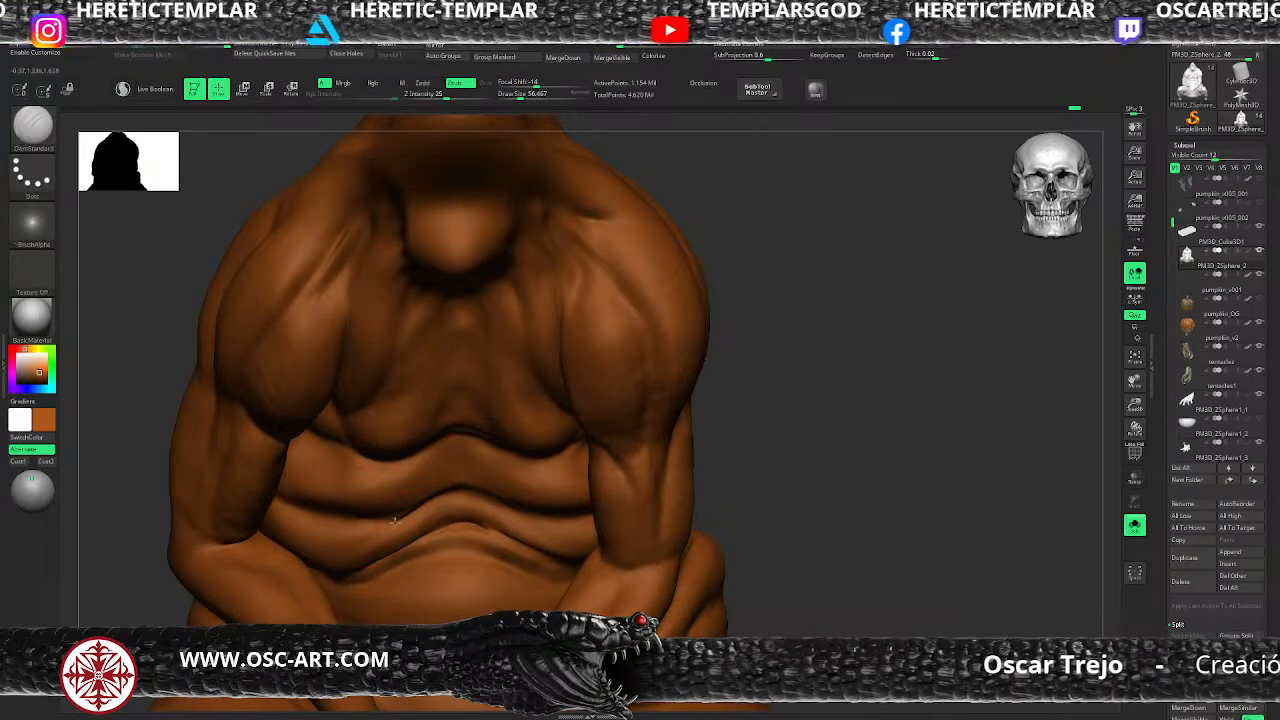
pyautogui.press('shift')
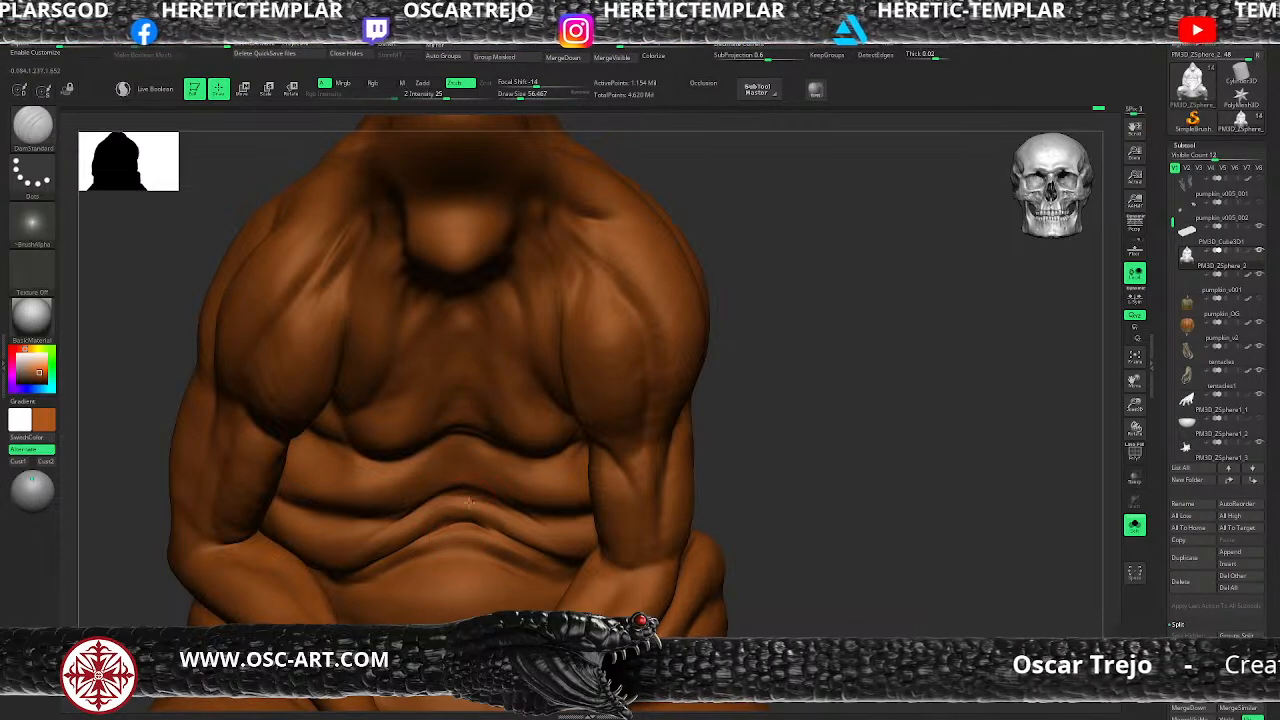
pyautogui.press('b')
pyautogui.press('c')
pyautogui.press('b')
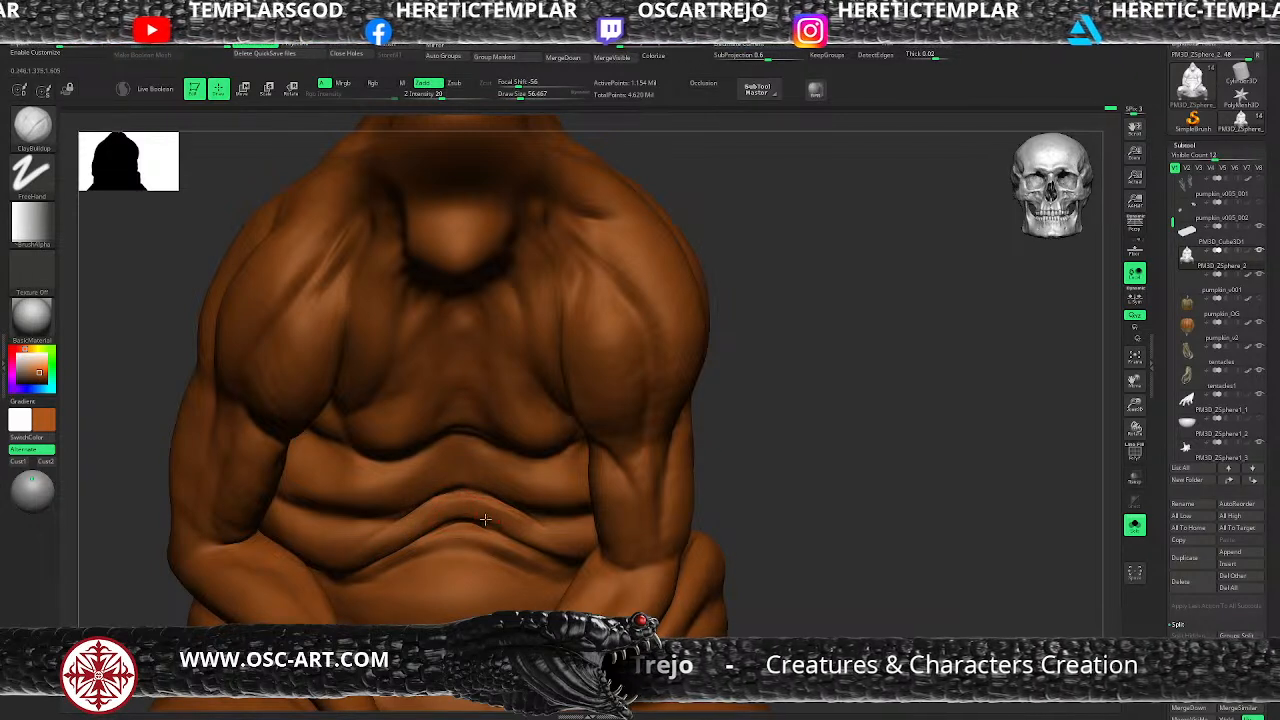
pyautogui.press('shift')
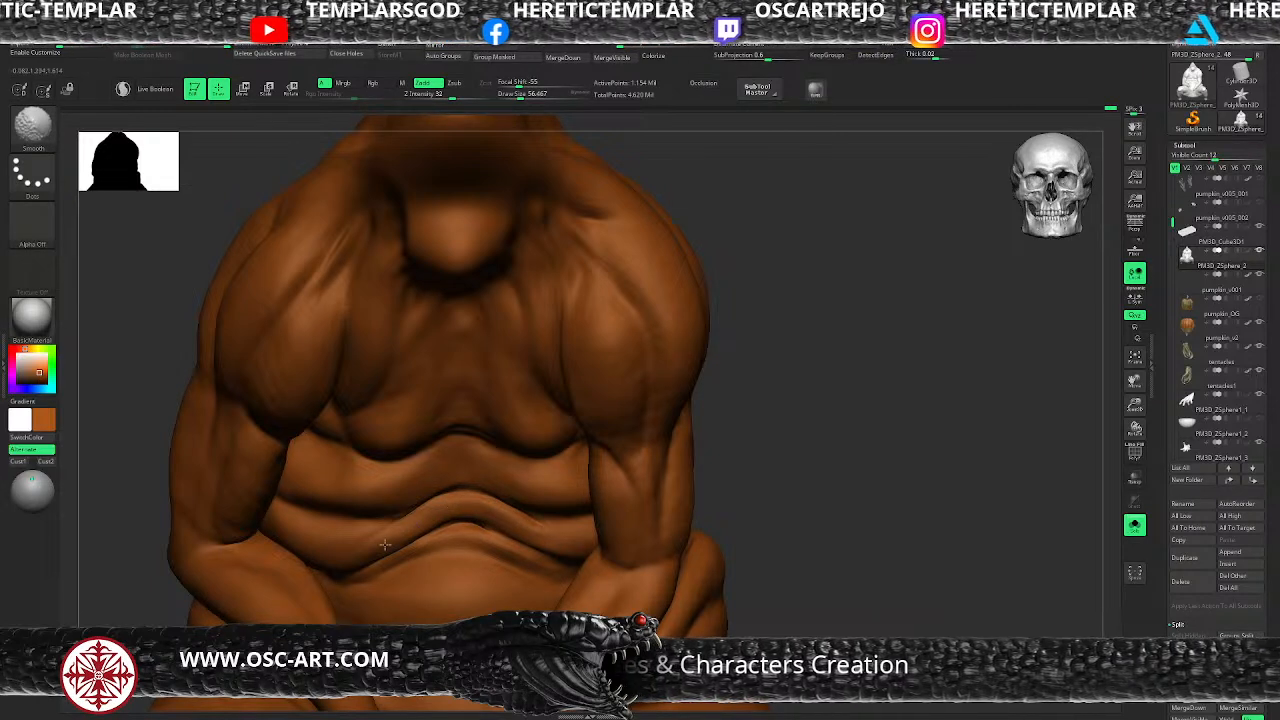
# Step: Sharpen the belly folds and under-pectoral crease with DamStandard on both sides of the torso, softening the edges
pyautogui.moveTo(851, 454)
pyautogui.keyDown('alt'); pyautogui.mouseDown()
pyautogui.moveTo(626, 443)
pyautogui.moveTo(650, 540)
pyautogui.mouseUp(); pyautogui.keyUp('alt')
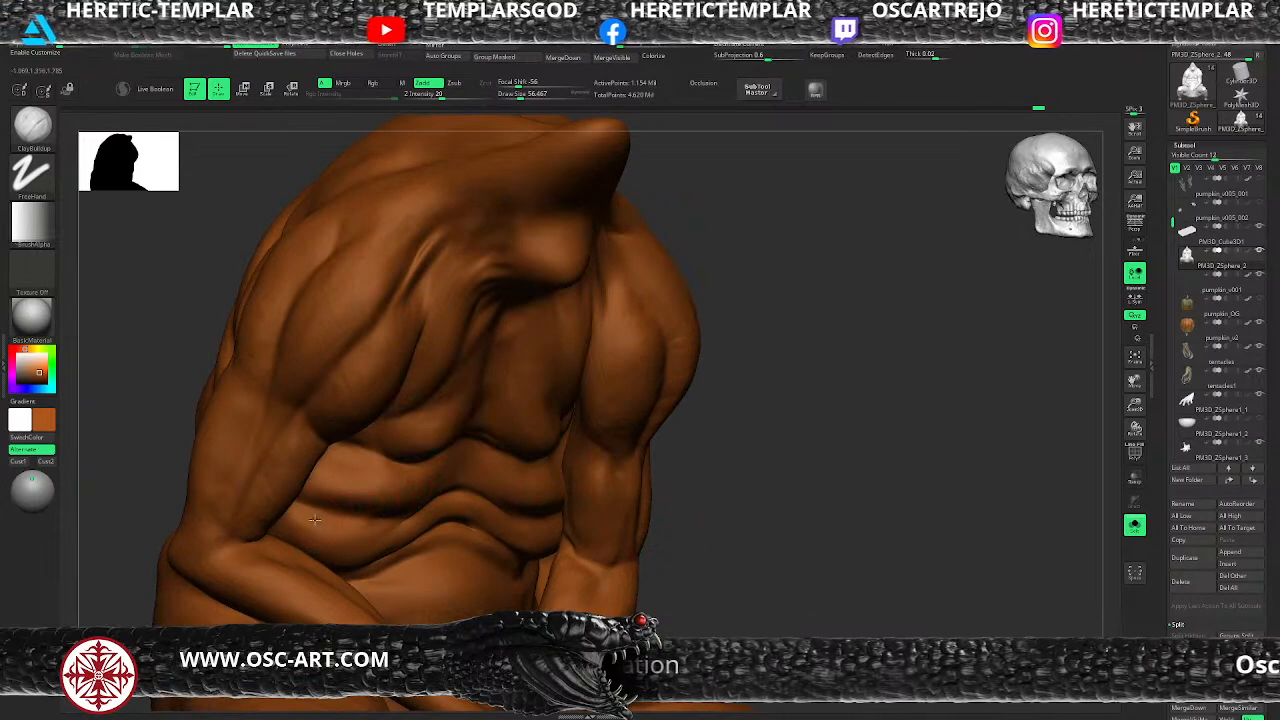
pyautogui.press('b')
pyautogui.press('d')
pyautogui.press('s')
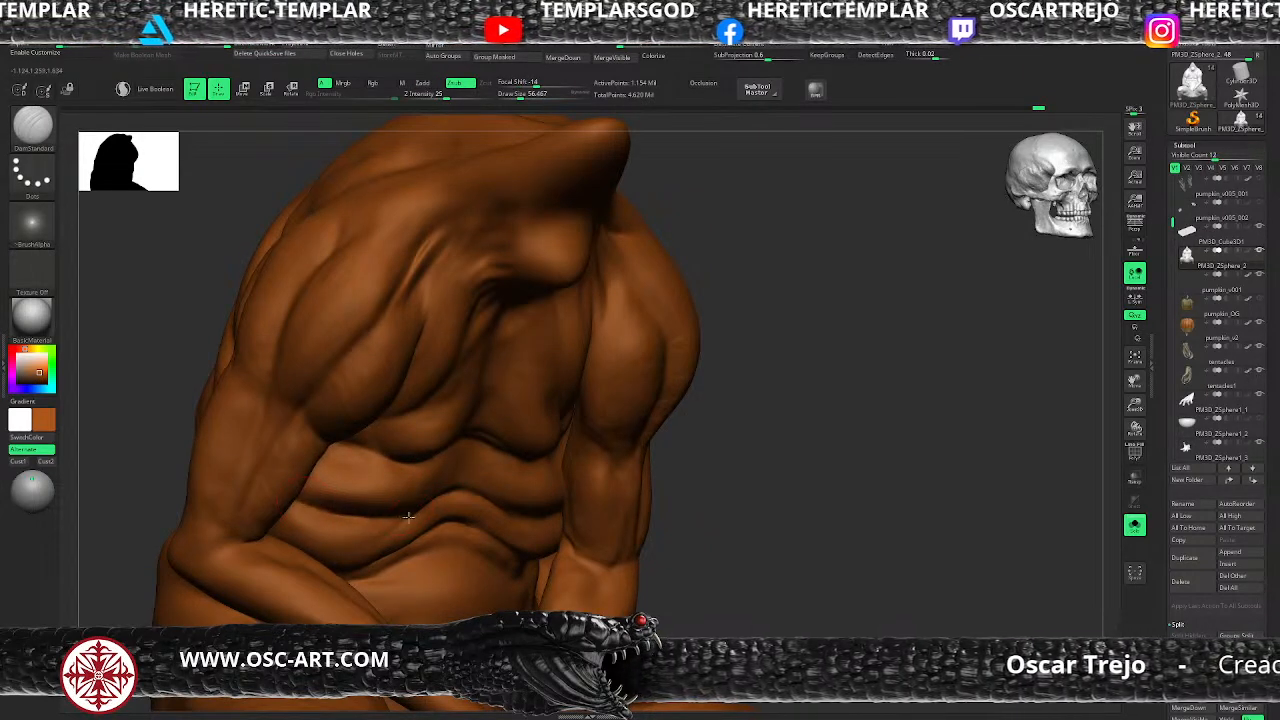
pyautogui.press('shift')
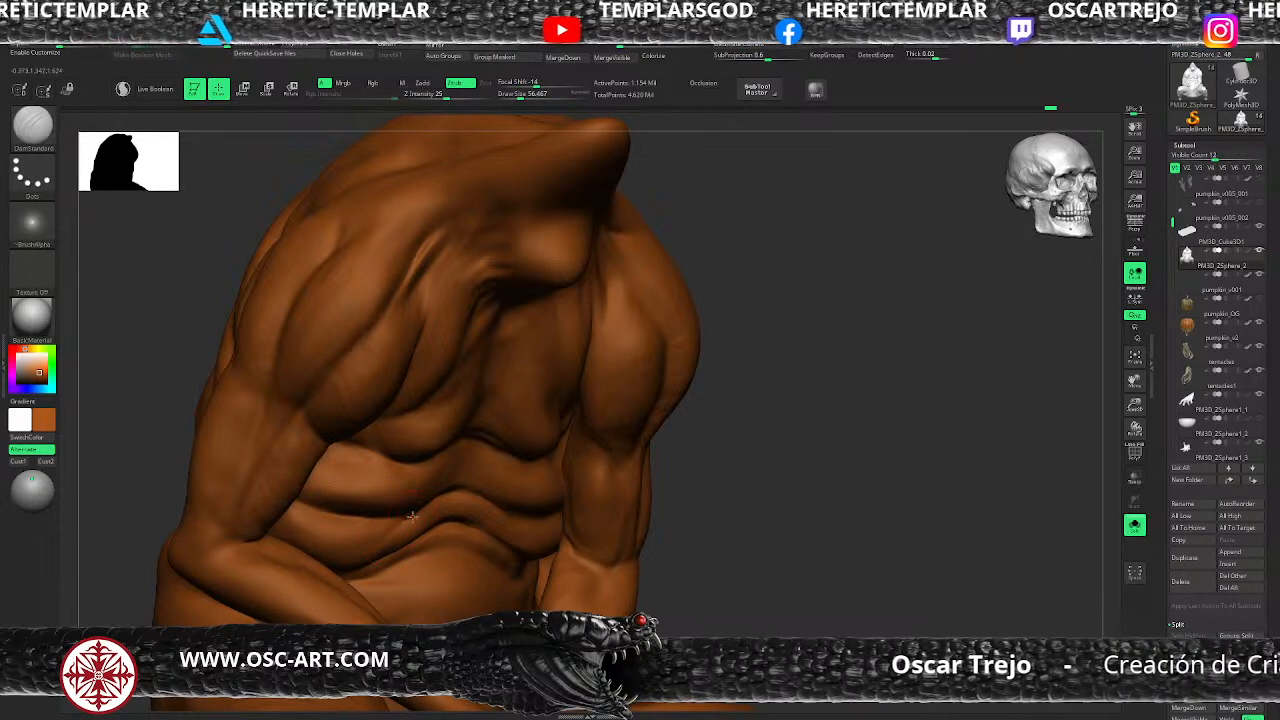
pyautogui.press('shift')
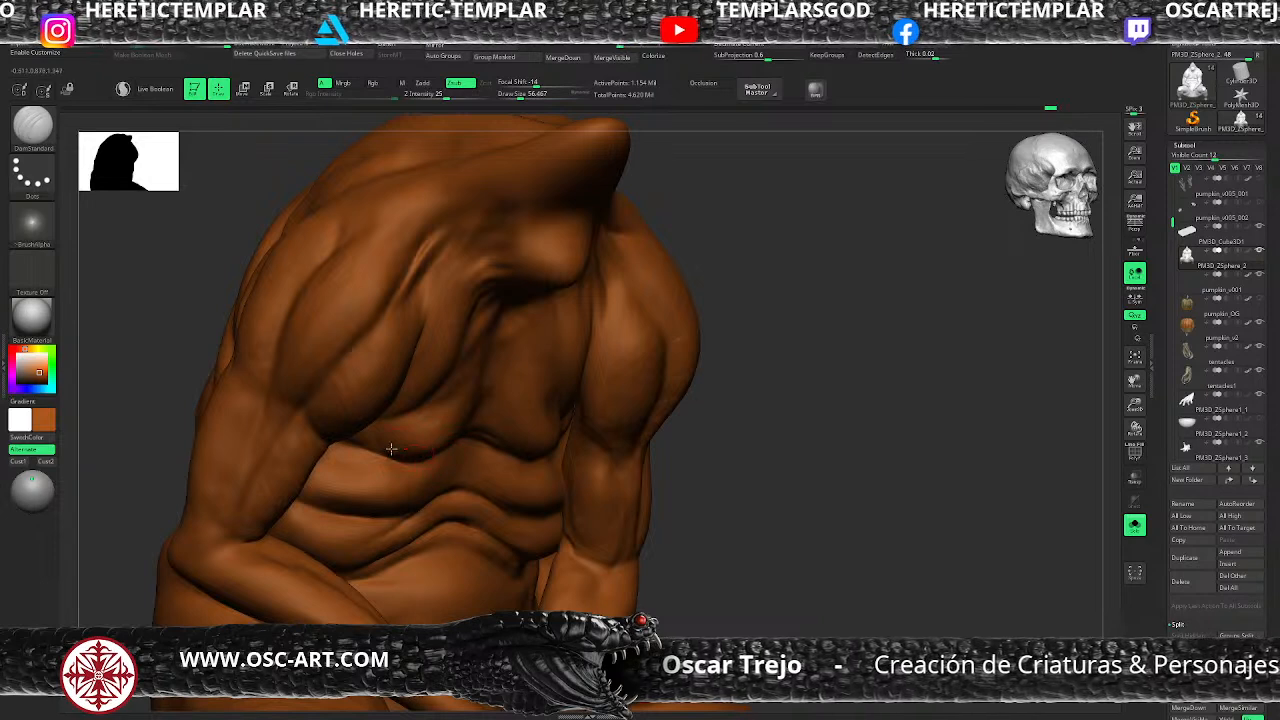
pyautogui.press('shift')
pyautogui.moveTo(788, 500)
pyautogui.keyDown('alt'); pyautogui.mouseDown()
pyautogui.moveTo(668, 473)
pyautogui.moveTo(723, 580)
pyautogui.moveTo(768, 628)
pyautogui.mouseUp(); pyautogui.keyUp('alt')
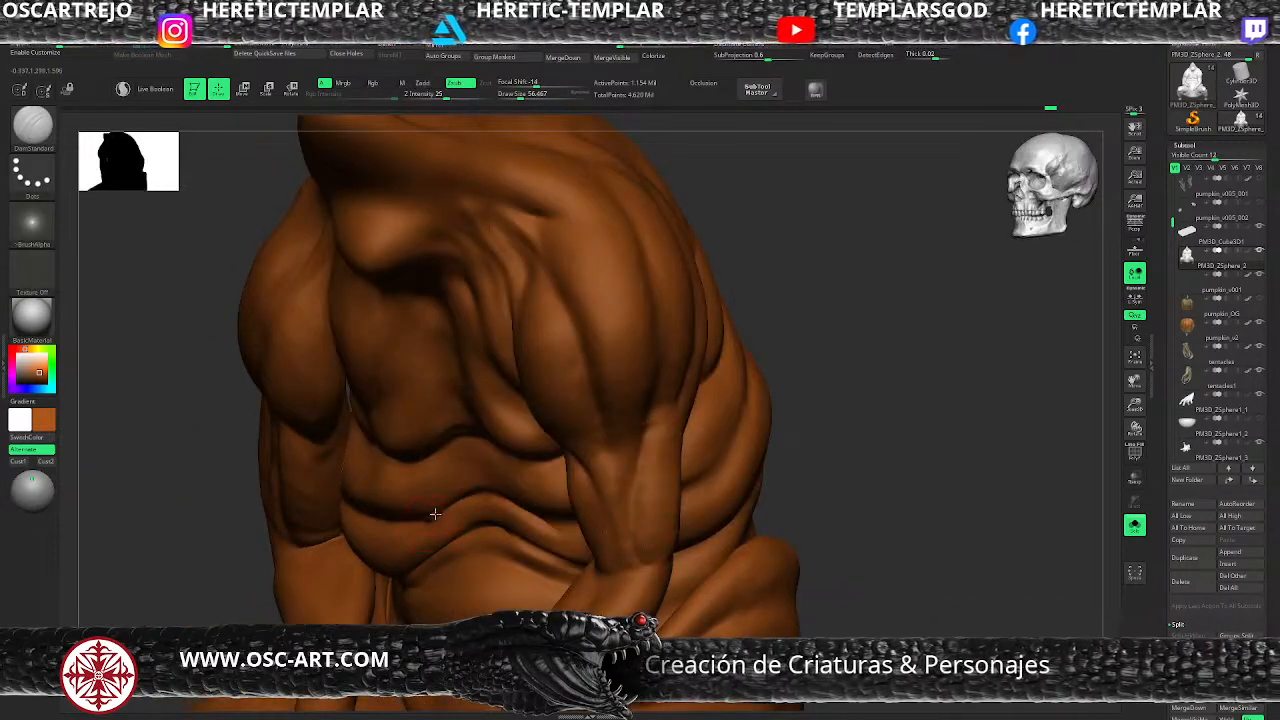
pyautogui.keyDown('shift'); pyautogui.moveTo(434, 517); pyautogui.dragTo(425, 530); pyautogui.keyUp('shift')
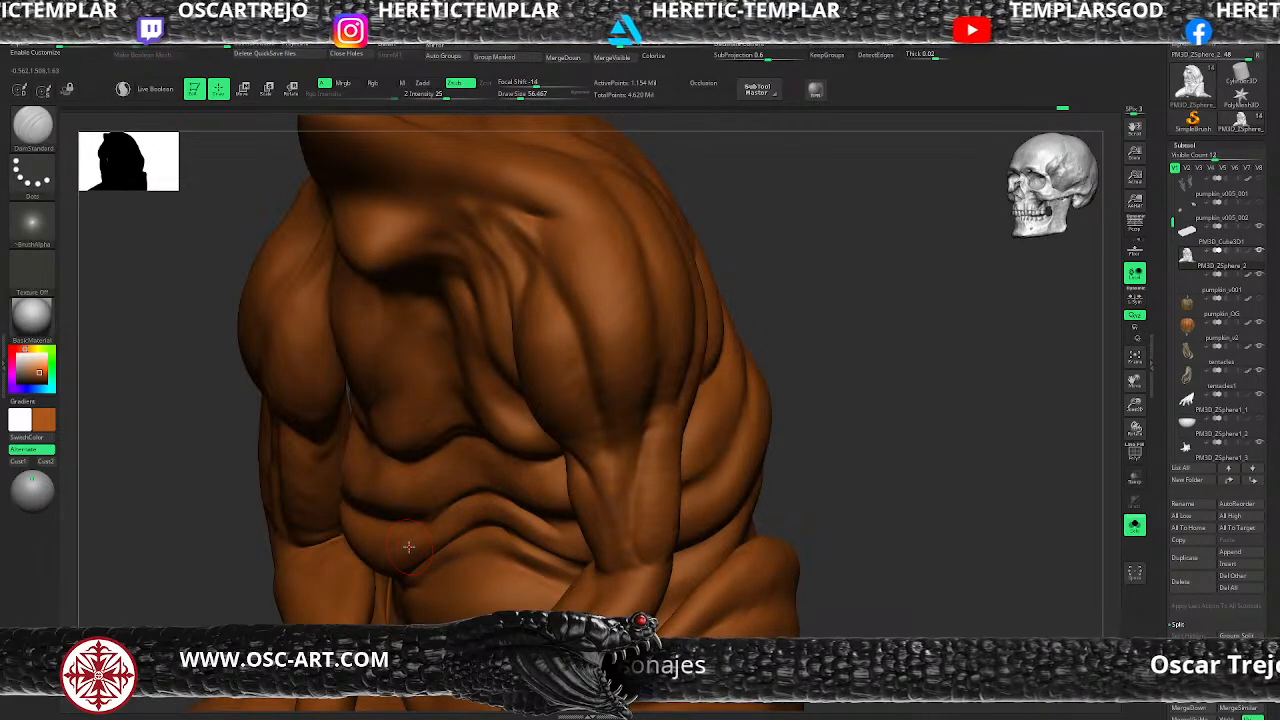
# Step: Carve the separation between the deltoid and upper arm with DamStandard, setting the draw size to about 54
pyautogui.moveTo(230, 449); pyautogui.dragTo(300, 432)
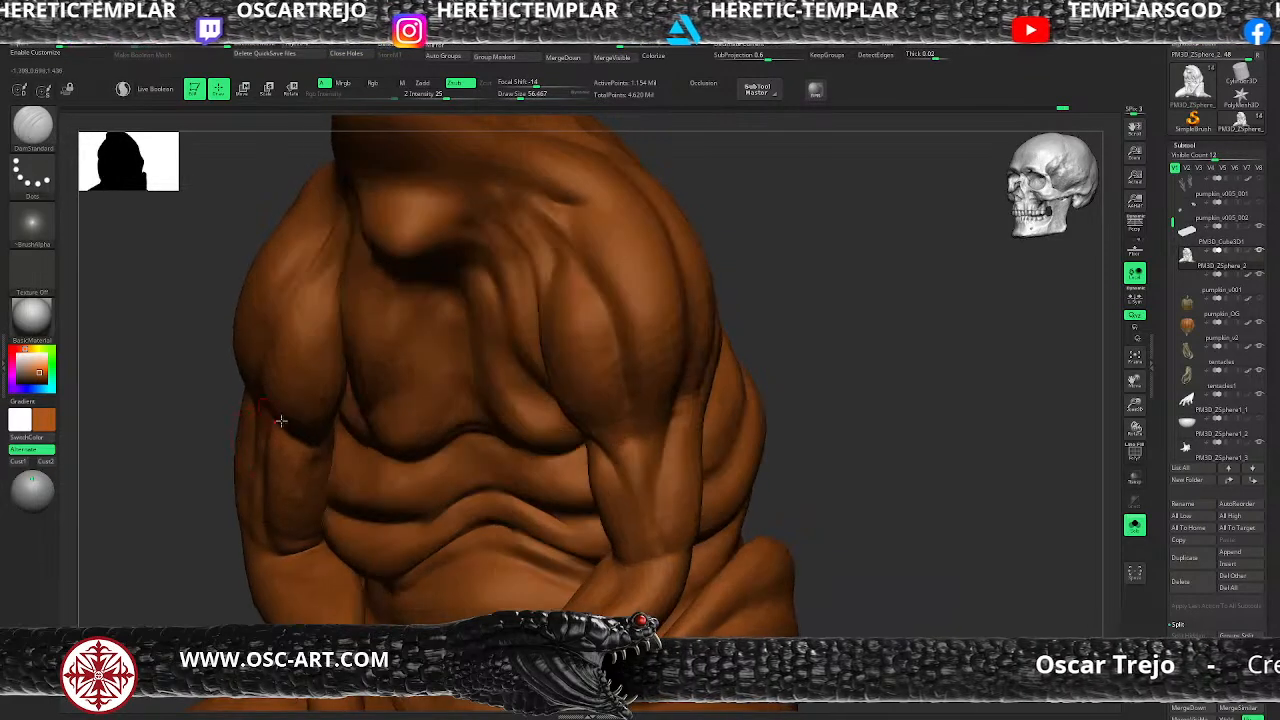
pyautogui.keyDown('alt'); pyautogui.moveTo(858, 453); pyautogui.dragTo(804, 478); pyautogui.keyUp('alt')
pyautogui.moveTo(870, 557)
pyautogui.keyDown('alt'); pyautogui.mouseDown()
pyautogui.moveTo(901, 477)
pyautogui.moveTo(827, 503)
pyautogui.moveTo(778, 450)
pyautogui.mouseUp(); pyautogui.keyUp('alt')
pyautogui.moveTo(233, 506)
pyautogui.mouseDown()
pyautogui.moveTo(214, 503)
pyautogui.moveTo(278, 488)
pyautogui.mouseUp()
pyautogui.press('s')
pyautogui.click(343, 424)
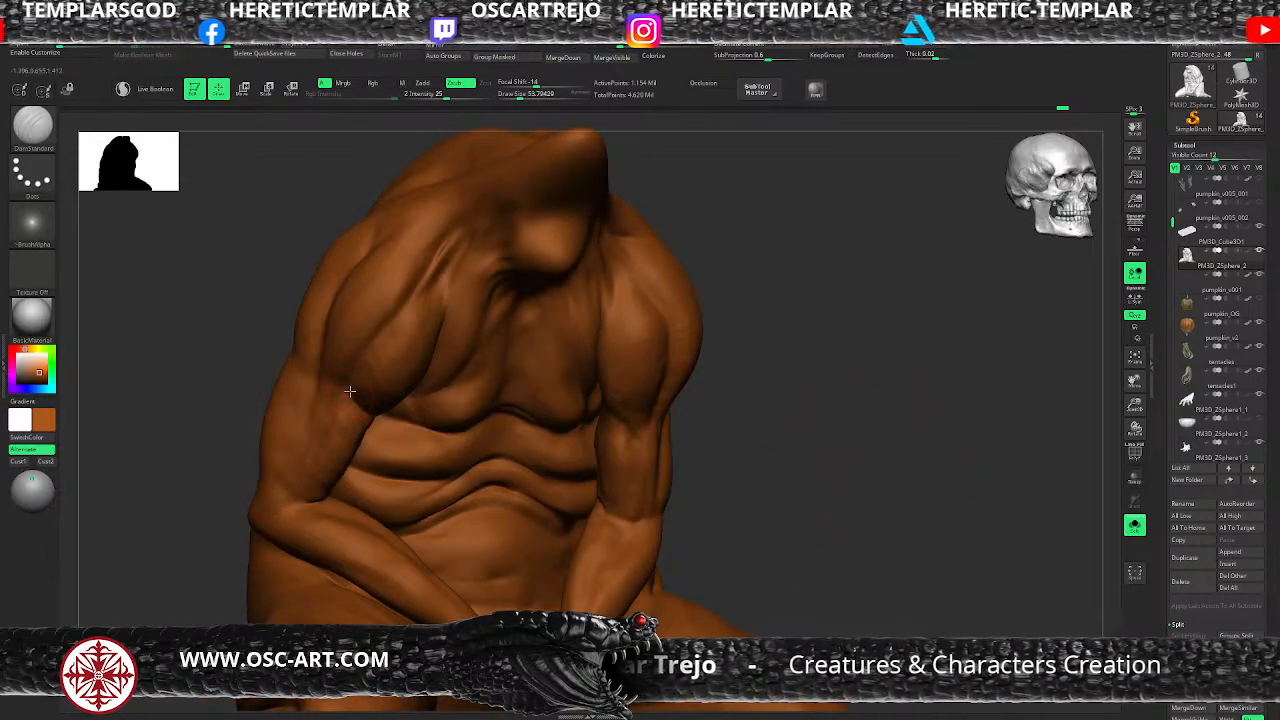
# Step: Adjust the chest and shoulder shapes one subdivision level lower with the Move brush at a draw size of about 97, then restore the higher level
pyautogui.hotkey('shift', 'd')
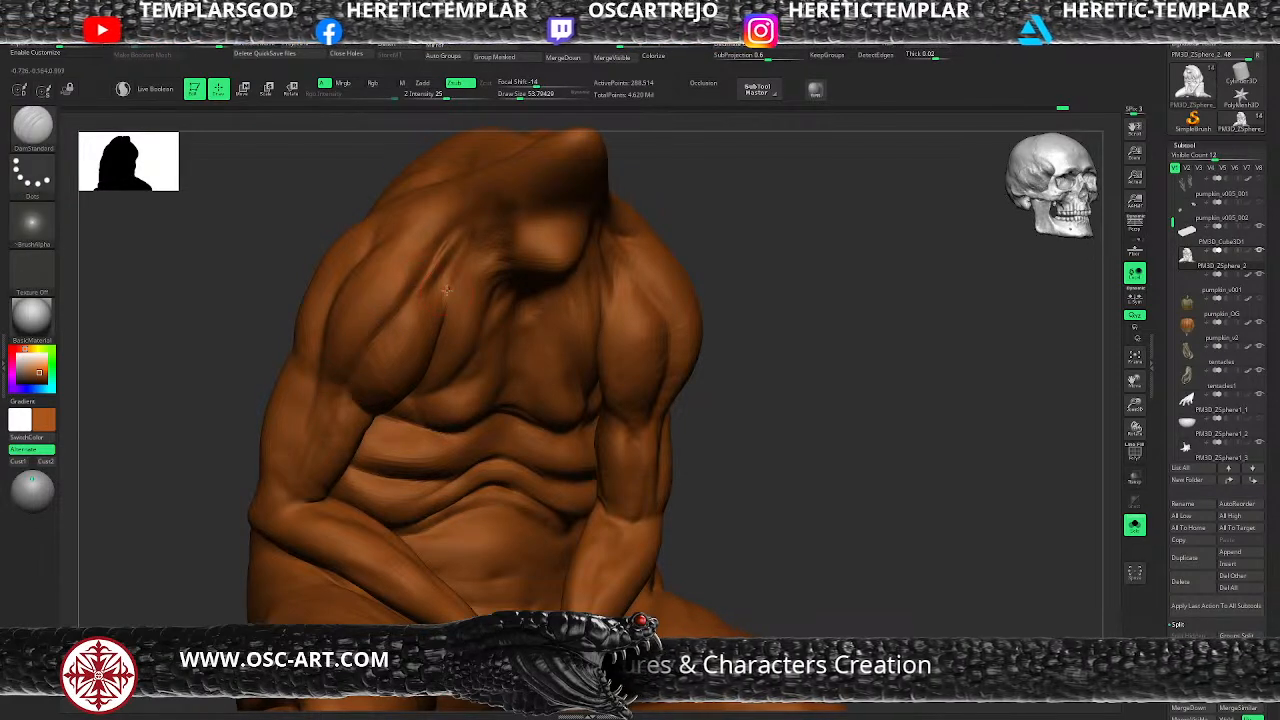
pyautogui.press('b')
pyautogui.press('m')
pyautogui.press('v')
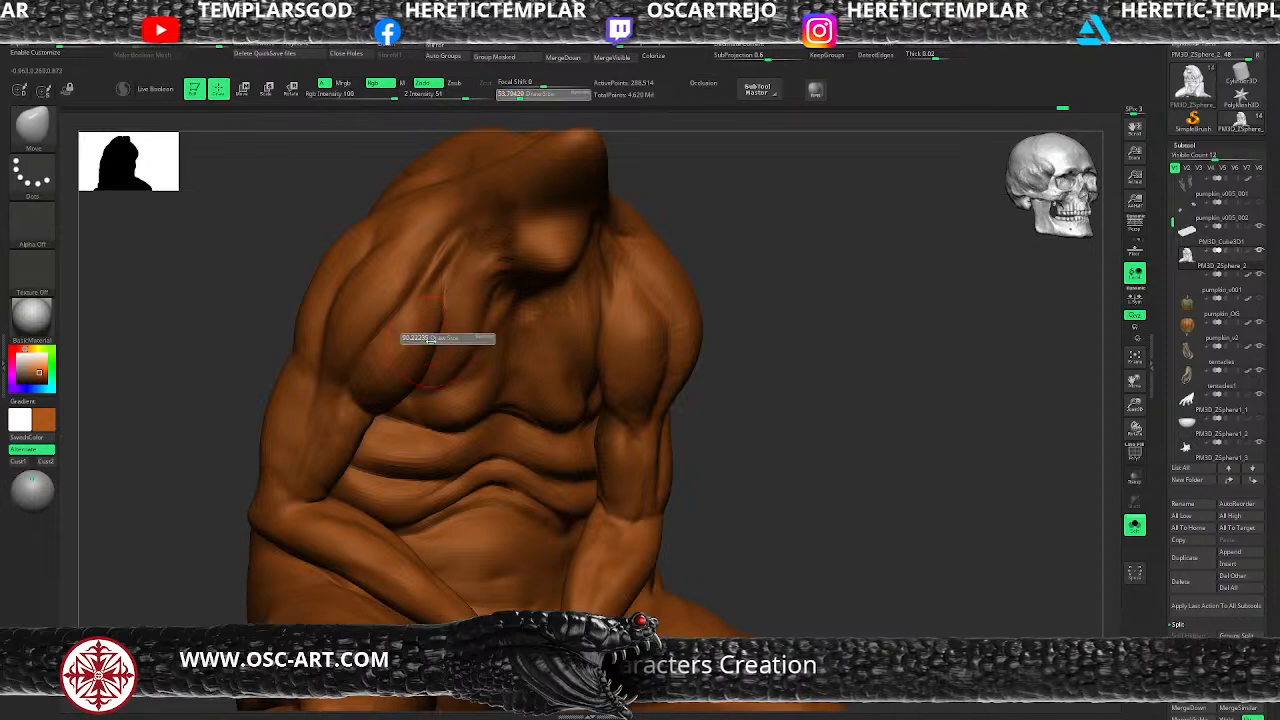
pyautogui.keyDown('alt'); pyautogui.moveTo(731, 460); pyautogui.dragTo(700, 426); pyautogui.keyUp('alt')
pyautogui.keyDown('shift'); pyautogui.moveTo(700, 428); pyautogui.dragTo(612, 487); pyautogui.keyUp('shift')
pyautogui.press('d')
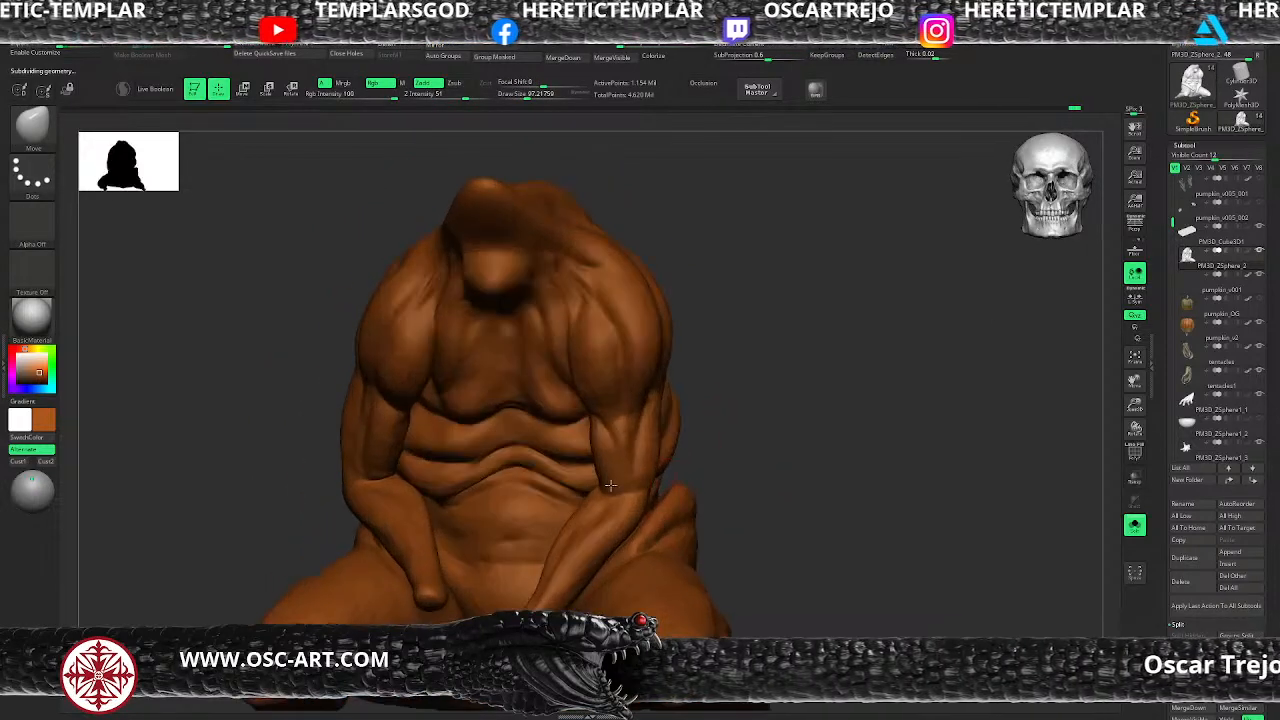
# Step: Show all the subtools again and frame the whole creature on its base from the front
pyautogui.keyDown('alt'); pyautogui.moveTo(758, 508); pyautogui.dragTo(536, 480); pyautogui.keyUp('alt')
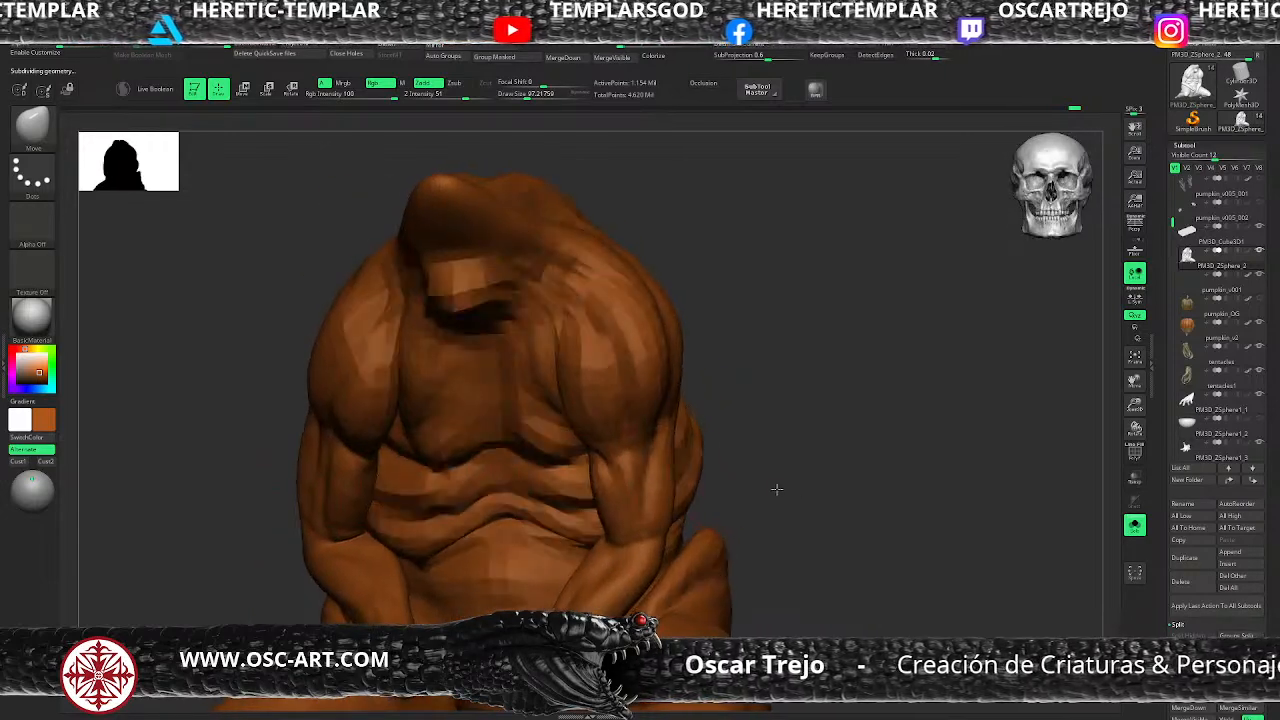
pyautogui.keyDown('alt'); pyautogui.moveTo(802, 501); pyautogui.dragTo(742, 468); pyautogui.keyUp('alt')
pyautogui.click(1135, 525)
pyautogui.keyDown('shift'); pyautogui.moveTo(804, 510); pyautogui.dragTo(785, 518); pyautogui.keyUp('shift')
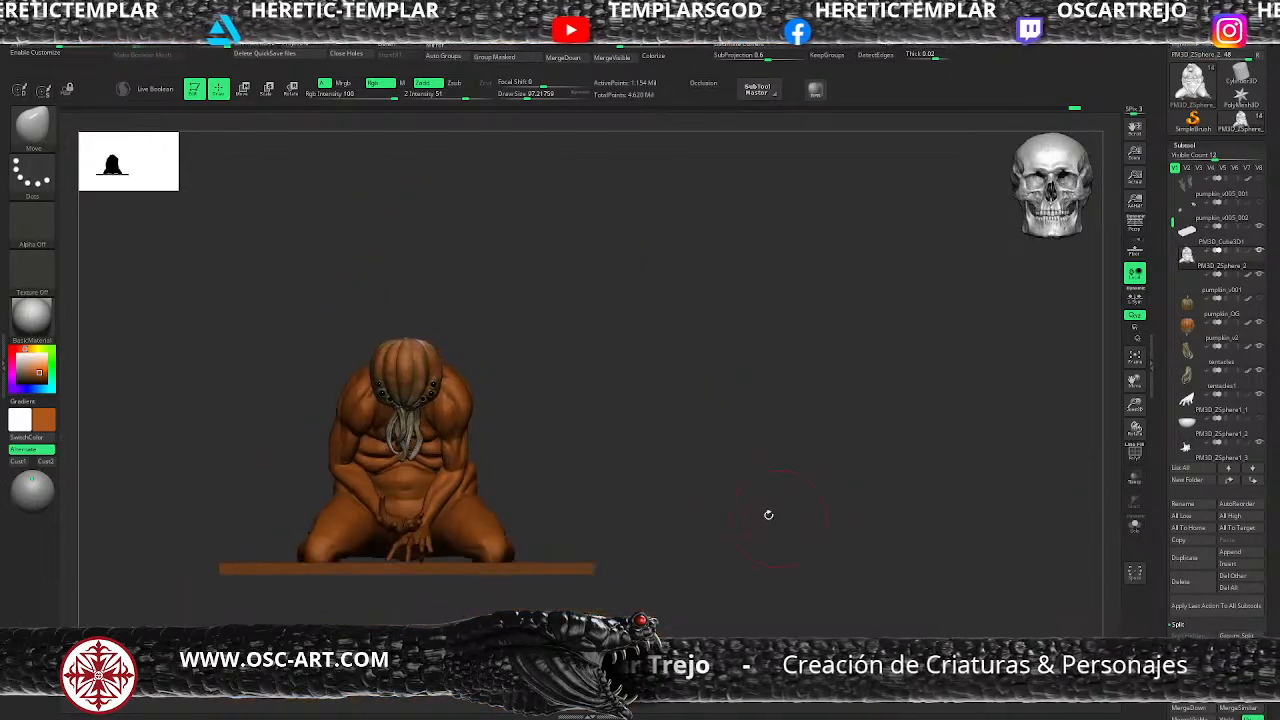
# Step: Duplicate the tentacles1 subtool and move the copy down onto the base beside the creature's foot
pyautogui.click(1176, 378)
pyautogui.moveTo(940, 452); pyautogui.dragTo(796, 458)
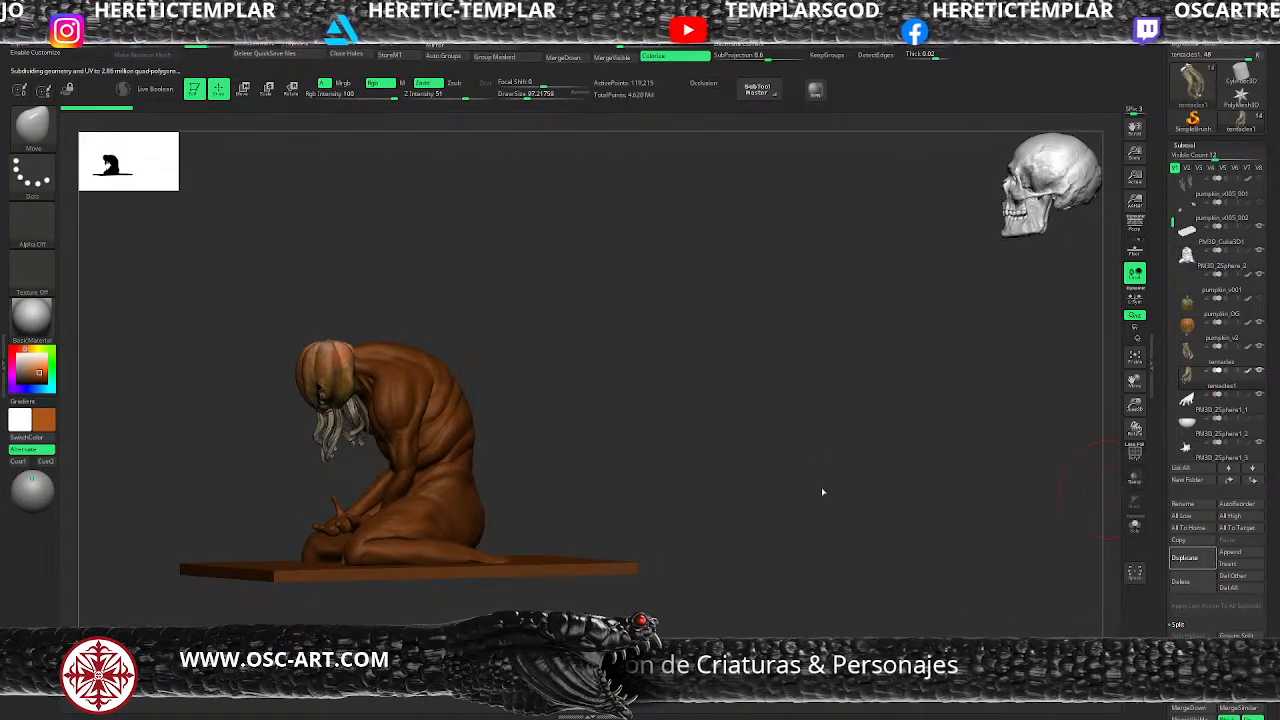
pyautogui.press('w')
pyautogui.keyDown('shift'); pyautogui.moveTo(600, 338); pyautogui.dragTo(561, 334); pyautogui.keyUp('shift')
pyautogui.moveTo(399, 353); pyautogui.dragTo(494, 502)
pyautogui.moveTo(674, 471); pyautogui.dragTo(672, 577)
pyautogui.moveTo(576, 486); pyautogui.dragTo(504, 390)
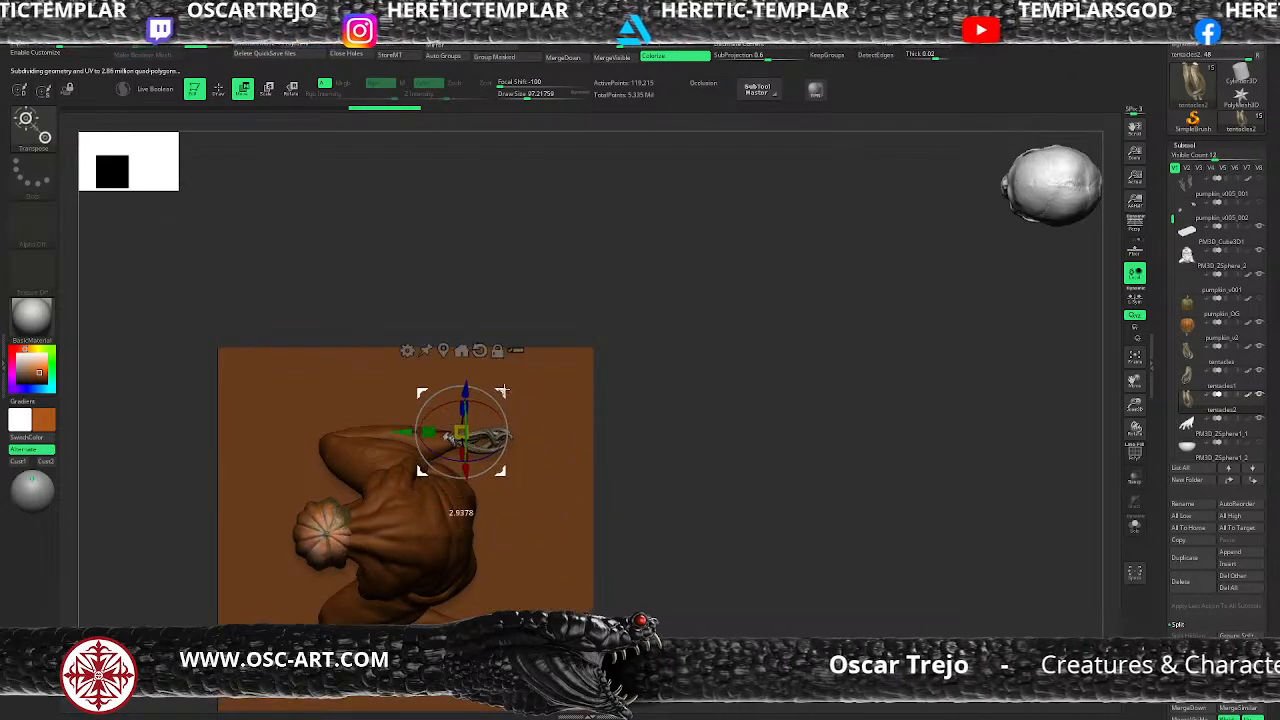
# Step: Try rotating the duplicated tentacles to fit beside the lower leg, checking their placement with polygroup colours shown
pyautogui.moveTo(657, 529); pyautogui.dragTo(560, 430)
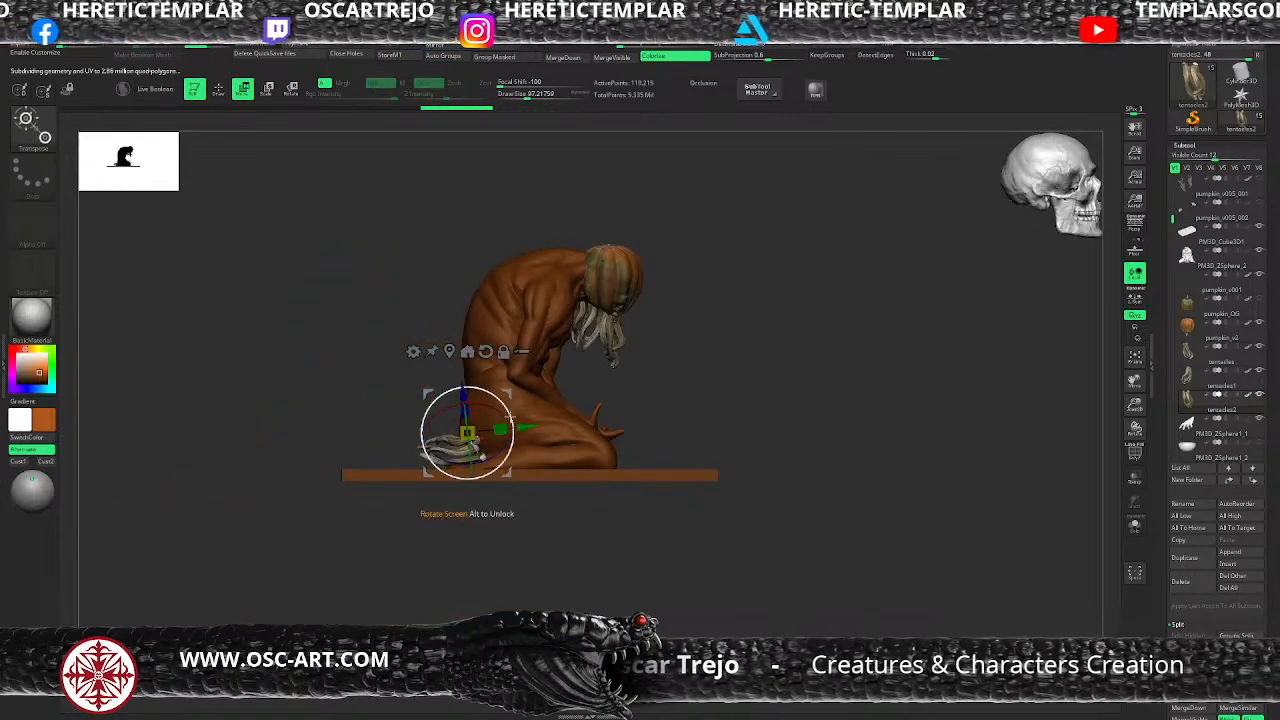
pyautogui.moveTo(512, 395); pyautogui.dragTo(523, 411)
pyautogui.press('q')
pyautogui.moveTo(702, 416)
pyautogui.mouseDown()
pyautogui.moveTo(689, 489)
pyautogui.moveTo(789, 489)
pyautogui.moveTo(733, 495)
pyautogui.moveTo(743, 560)
pyautogui.moveTo(829, 545)
pyautogui.moveTo(840, 557)
pyautogui.moveTo(792, 557)
pyautogui.moveTo(837, 586)
pyautogui.mouseUp()
pyautogui.hotkey('shift', 'f')
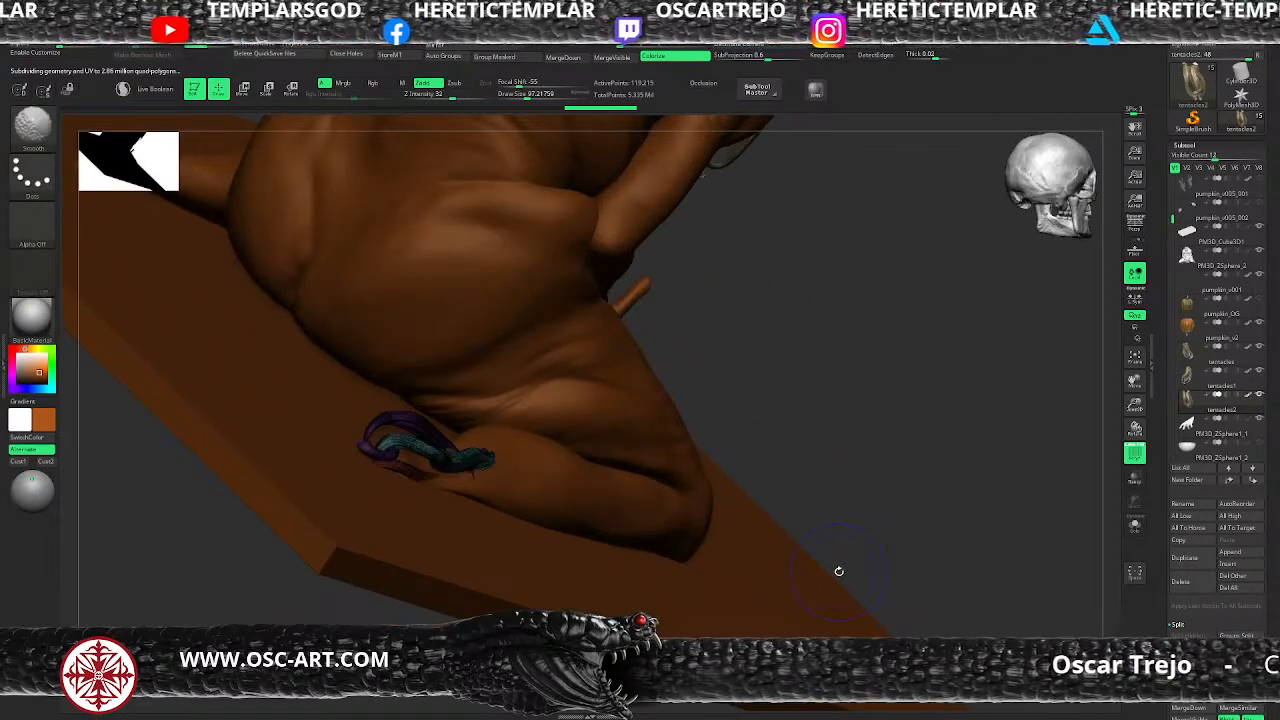
# Step: Delete the duplicated tentacle subtool beside the leg and return to a front view of the creature
pyautogui.click(1180, 582)
pyautogui.moveTo(1080, 563); pyautogui.dragTo(829, 500)
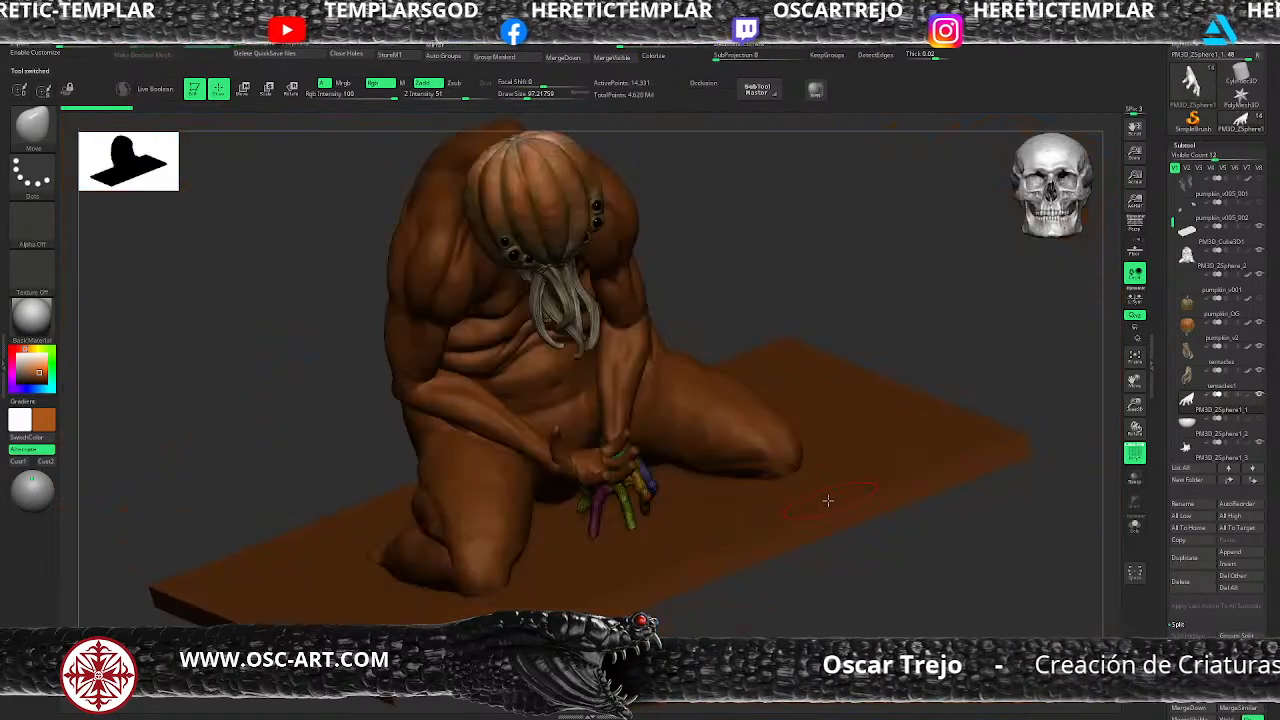
pyautogui.keyDown('shift'); pyautogui.moveTo(753, 247); pyautogui.dragTo(698, 498); pyautogui.keyUp('shift')
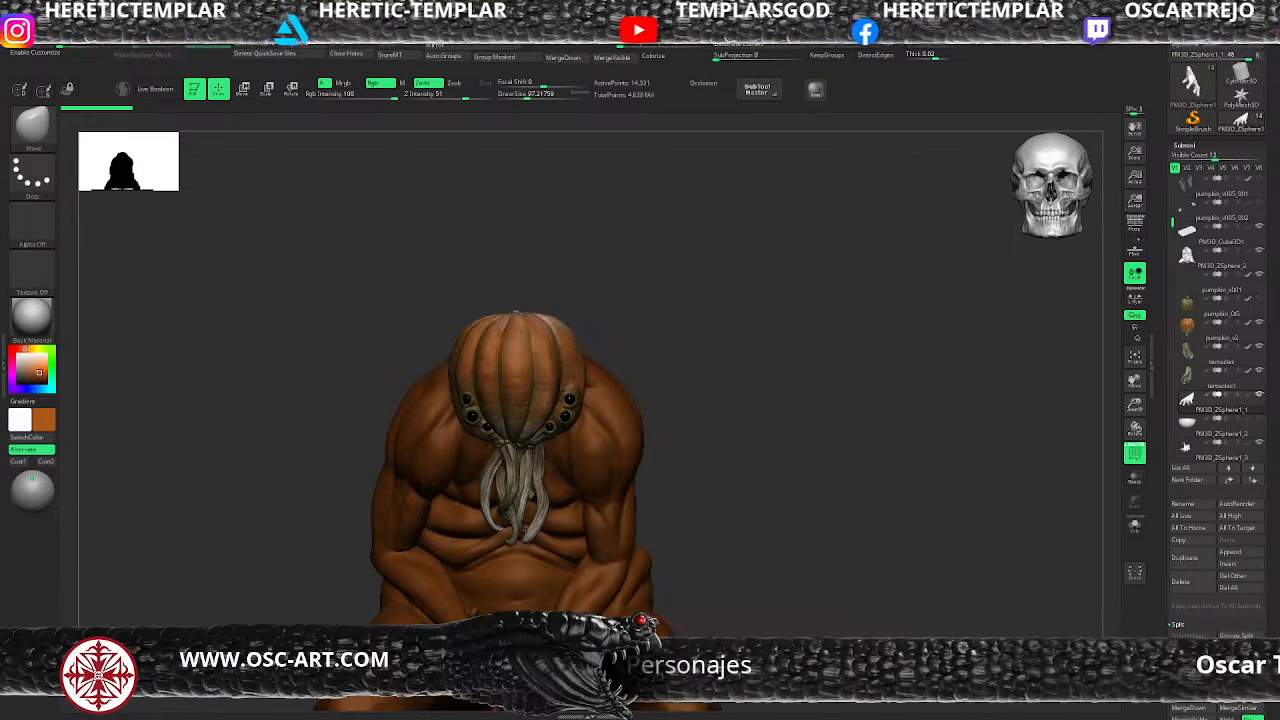
# Step: Isolate the body subtool with polygroup colours hidden and ready DamStandard at a draw size of about 51 for the belly
pyautogui.moveTo(688, 460)
pyautogui.keyDown('alt'); pyautogui.mouseDown()
pyautogui.moveTo(666, 449)
pyautogui.moveTo(688, 558)
pyautogui.mouseUp(); pyautogui.keyUp('alt')
pyautogui.press('b')
pyautogui.press('d')
pyautogui.press('s')
pyautogui.press('s')
pyautogui.click(534, 447)
pyautogui.press('s')
pyautogui.click(507, 457)
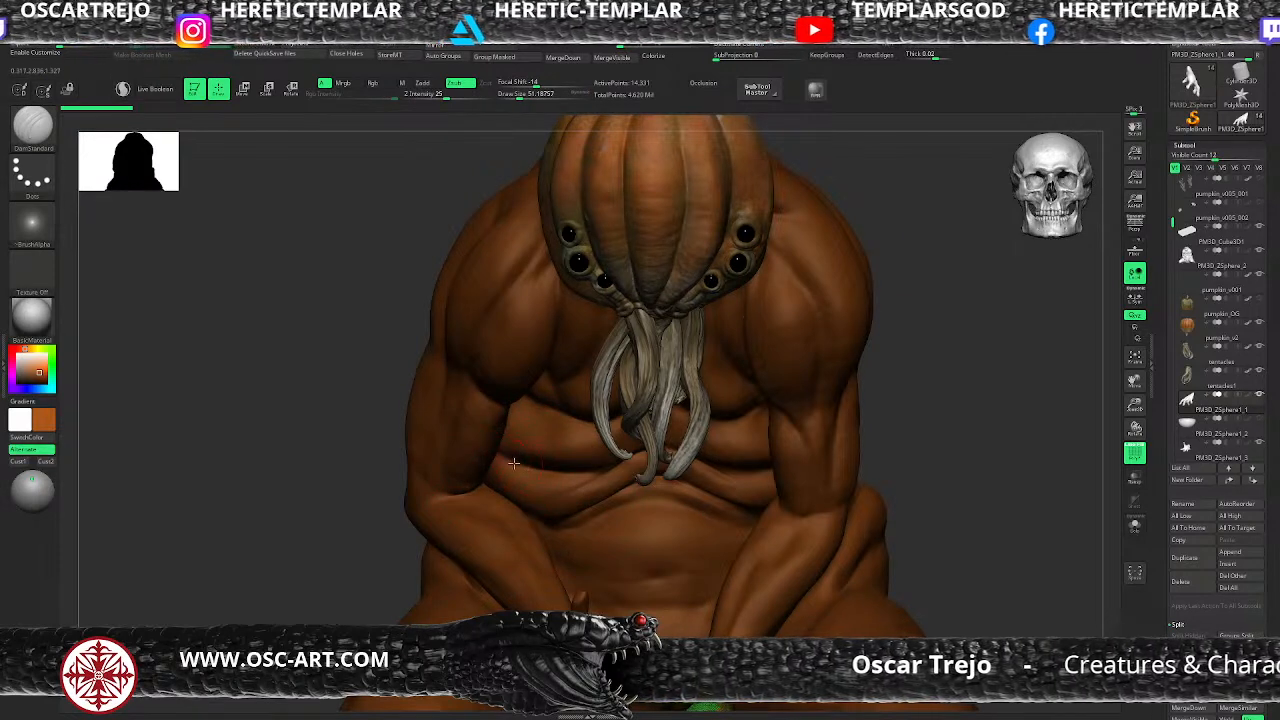
pyautogui.keyDown('alt'); pyautogui.click(580, 486); pyautogui.keyUp('alt')
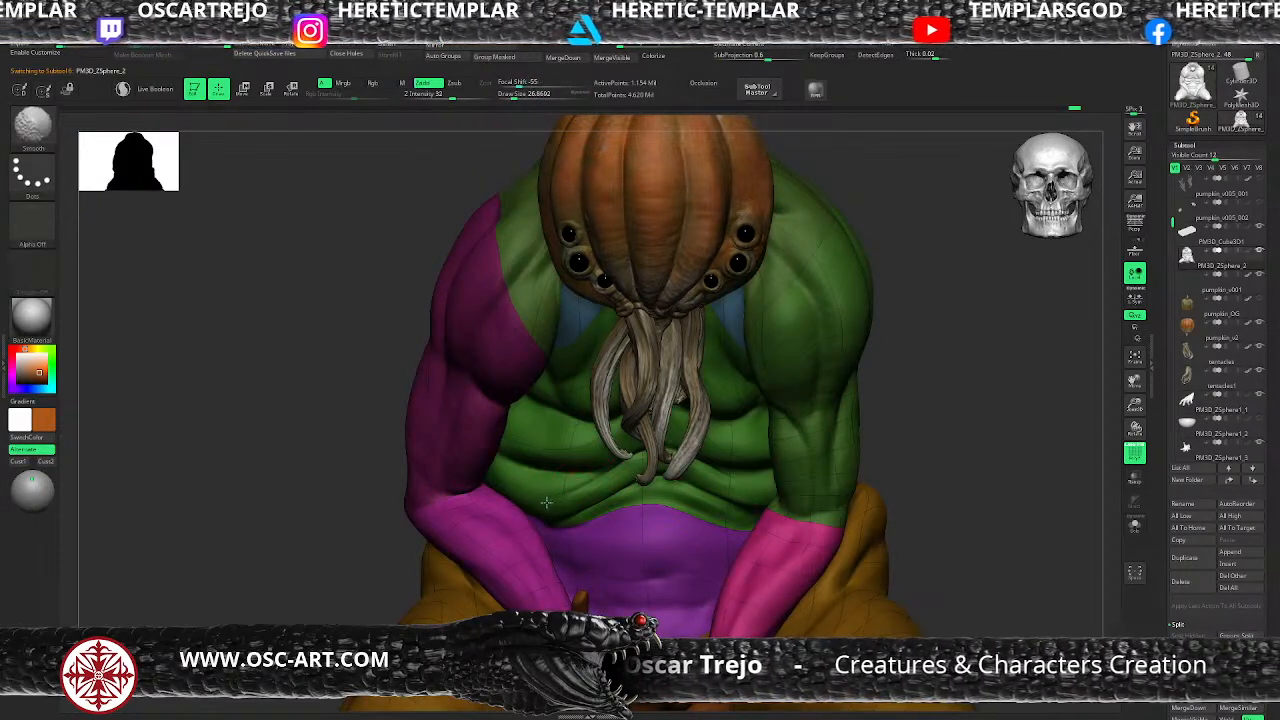
pyautogui.hotkey('shift', 'f')
pyautogui.press('s')
pyautogui.click(736, 490)
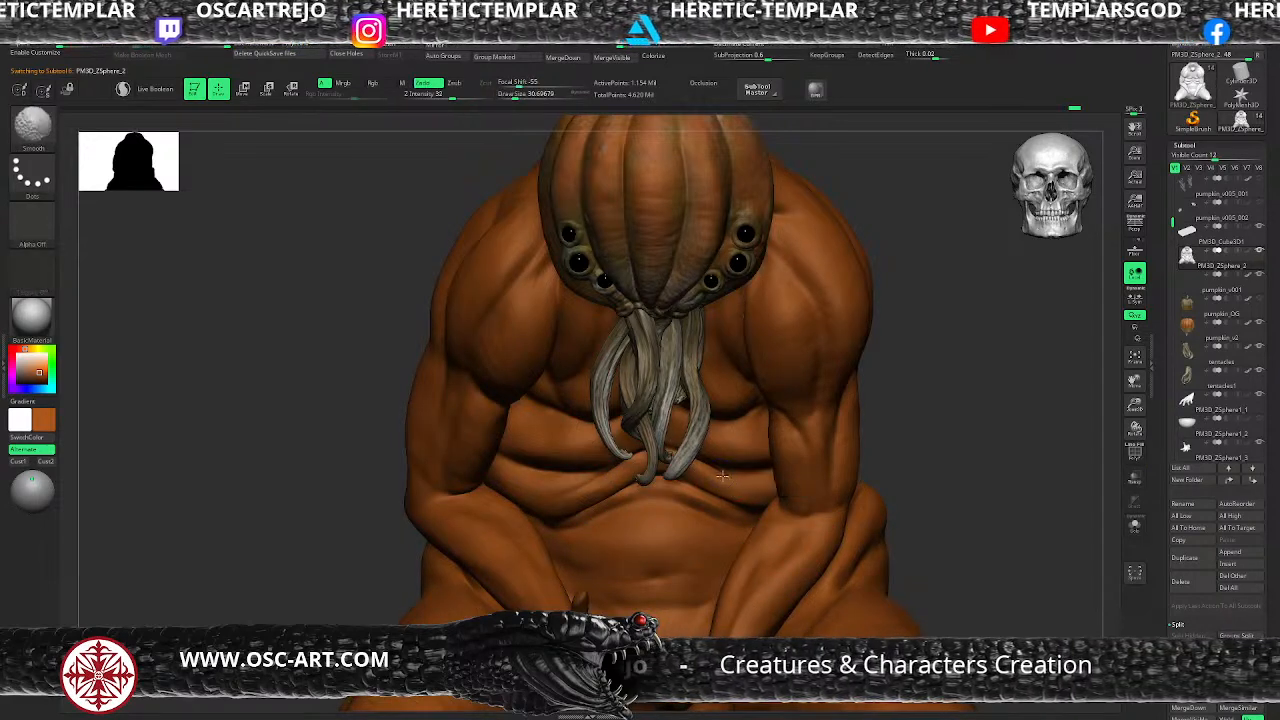
pyautogui.click(1130, 528)
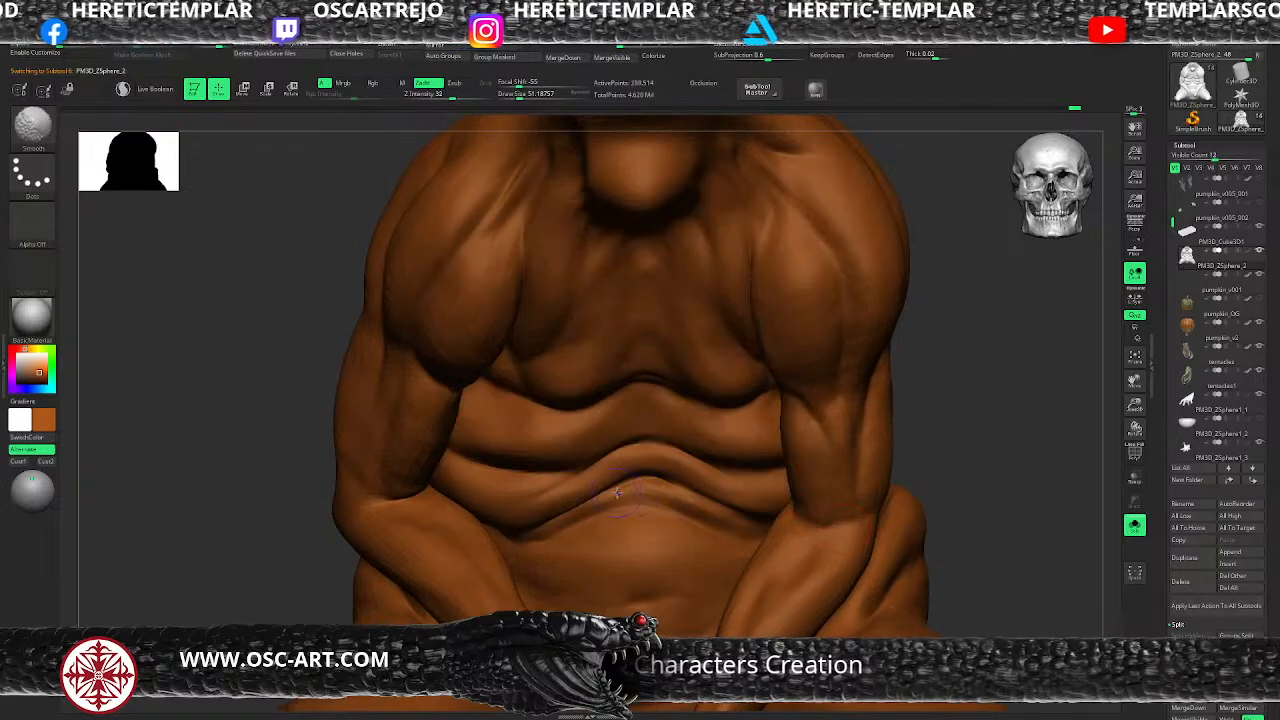
# Step: Refine the lower belly folds with DamStandard and restore the body's highest subdivision level
pyautogui.press('d')
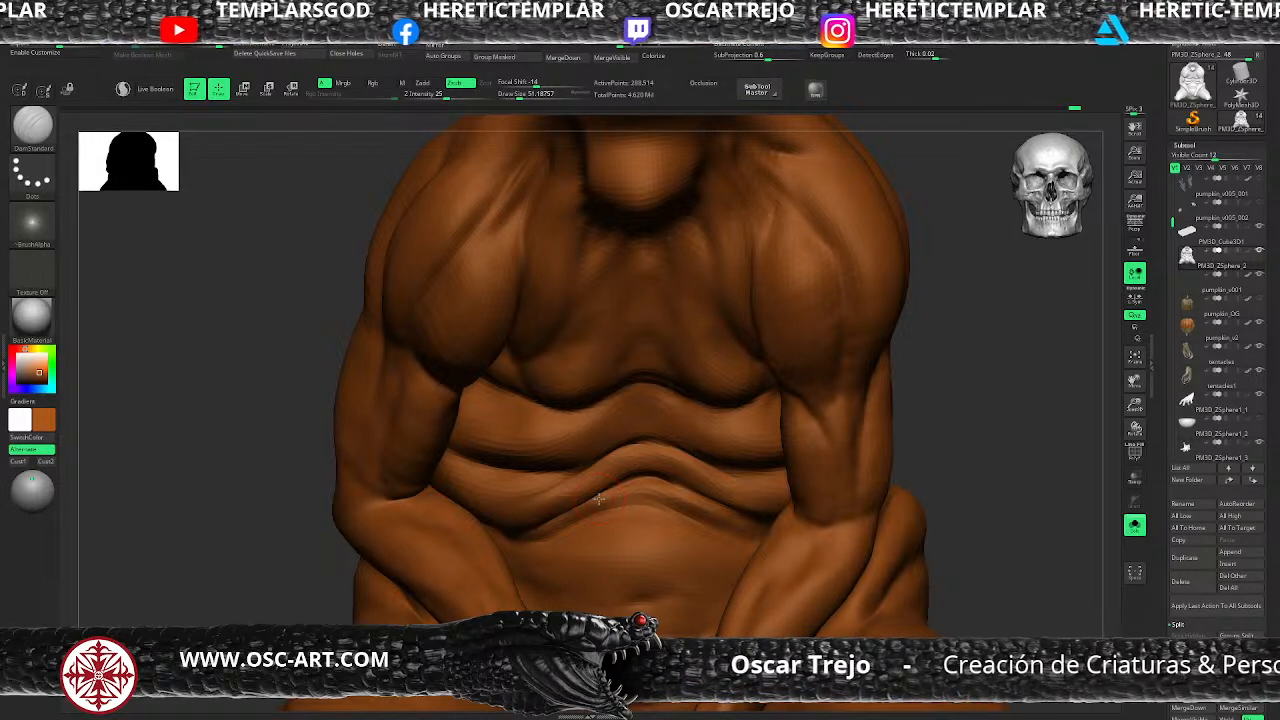
pyautogui.press('d')
pyautogui.keyDown('alt'); pyautogui.moveTo(980, 371); pyautogui.dragTo(901, 322); pyautogui.keyUp('alt')
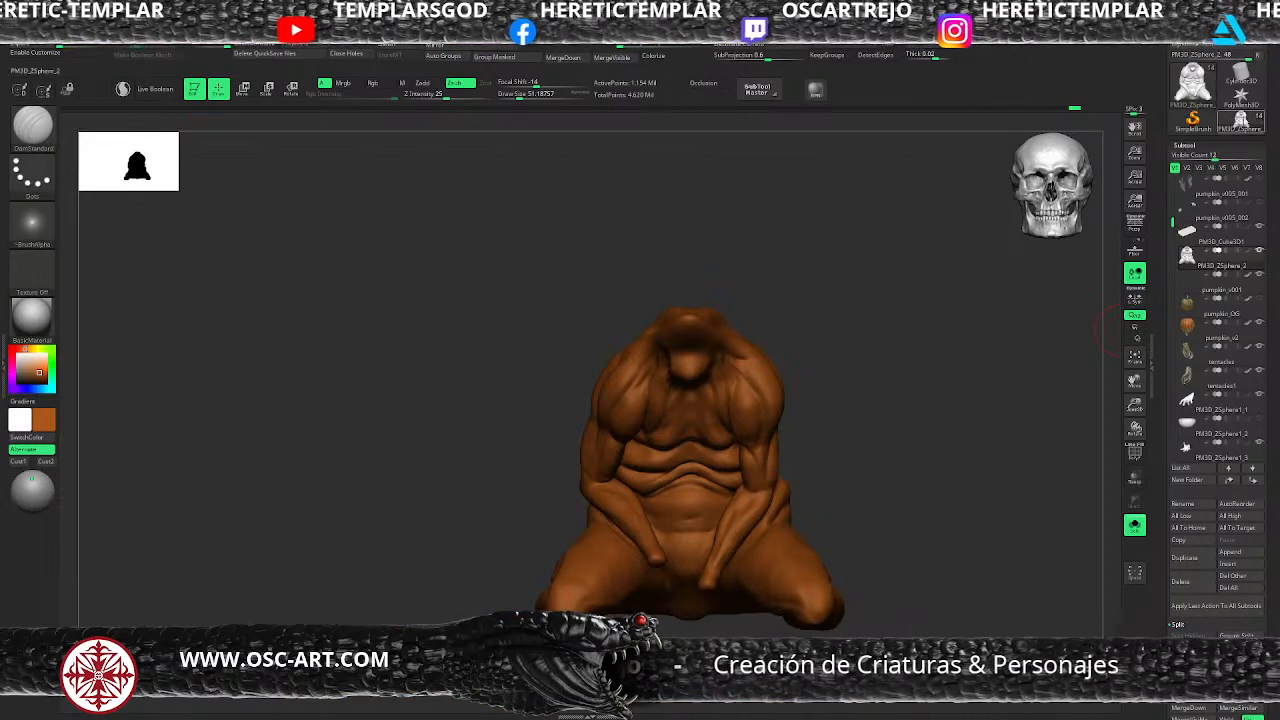
pyautogui.click(1241, 97)
pyautogui.press('f')
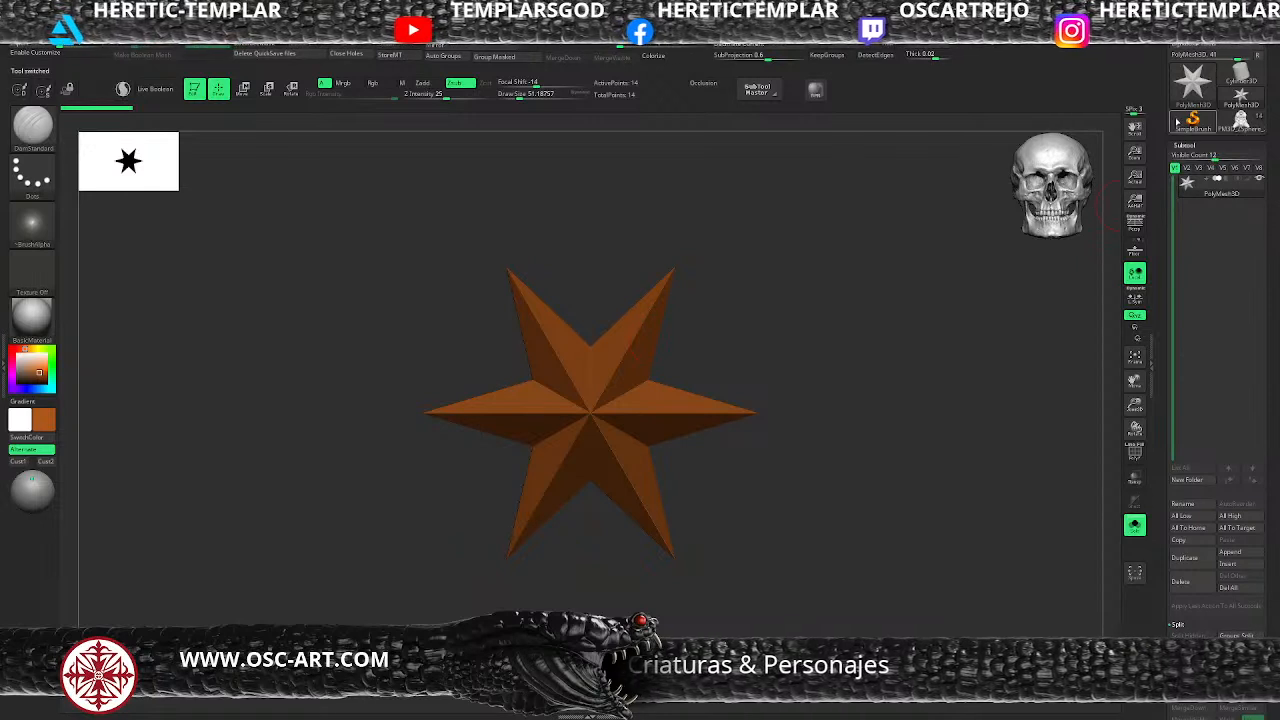
pyautogui.scroll(3, 1184, 140)
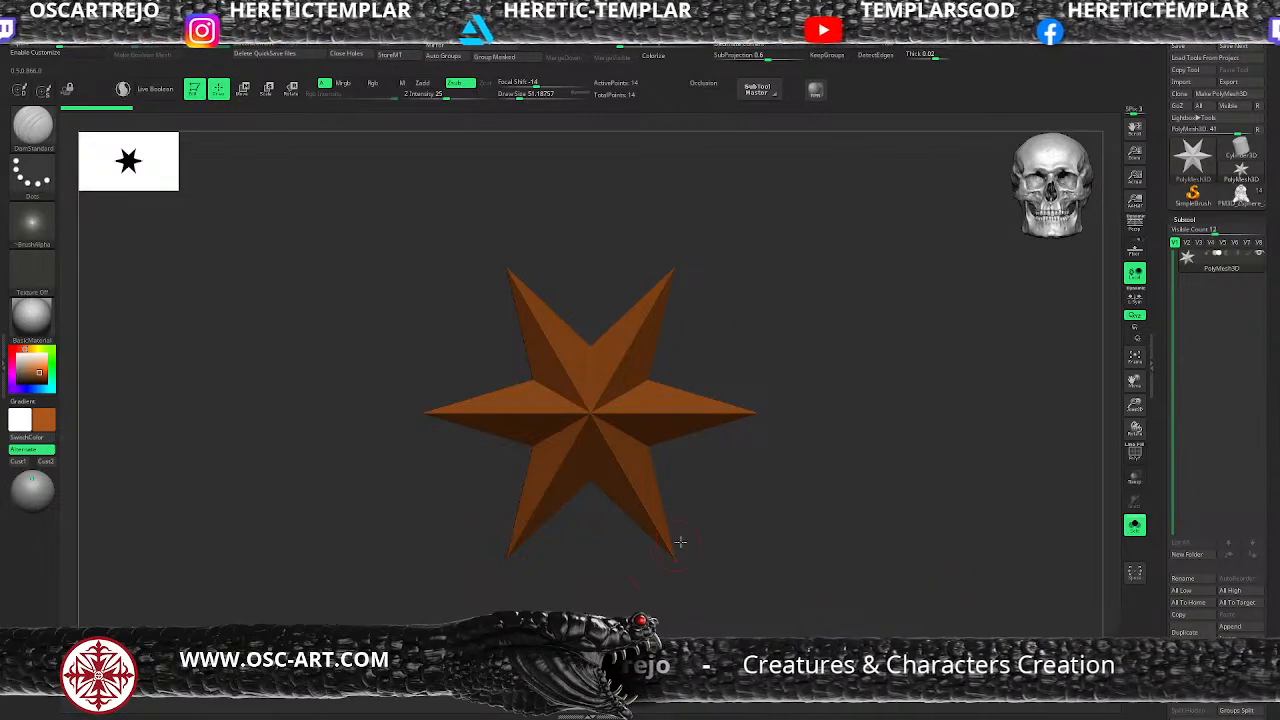
pyautogui.click(1250, 194)
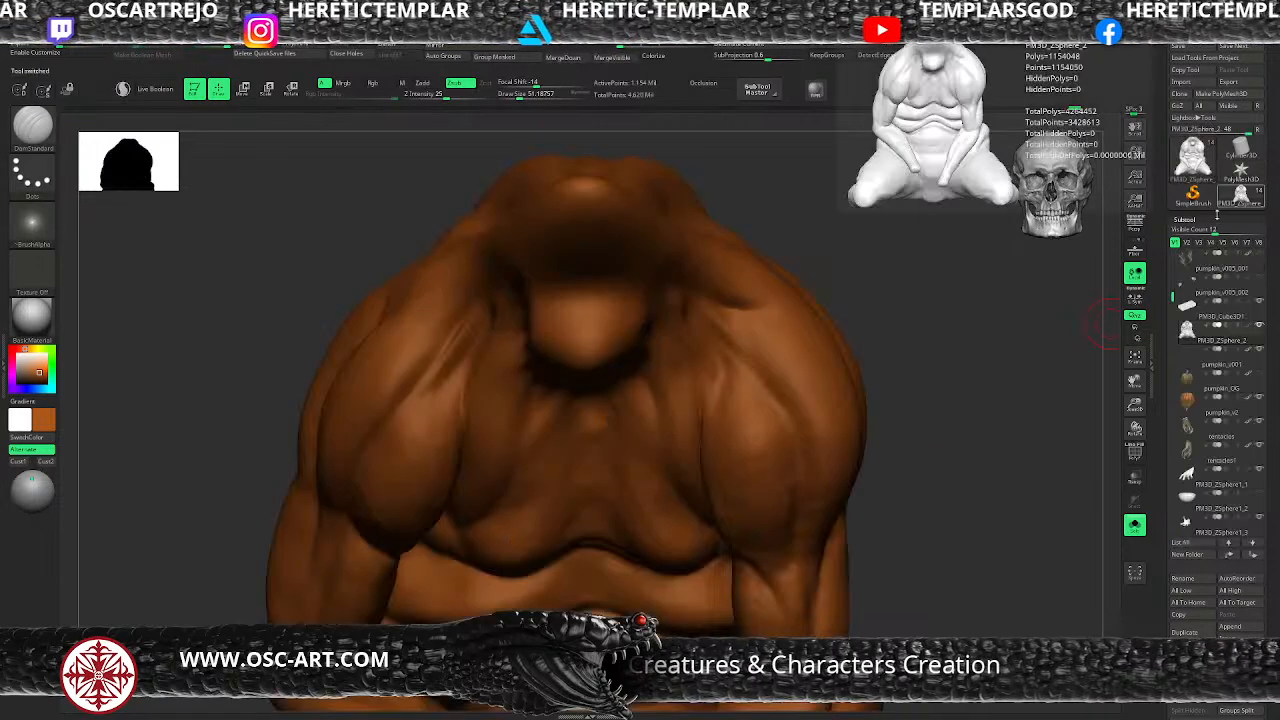
# Step: Reduce the DamStandard draw size and carve the crease between the upper chest and the front of the shoulder
pyautogui.press('s')
pyautogui.click(709, 383)
pyautogui.moveTo(699, 347); pyautogui.dragTo(707, 388)
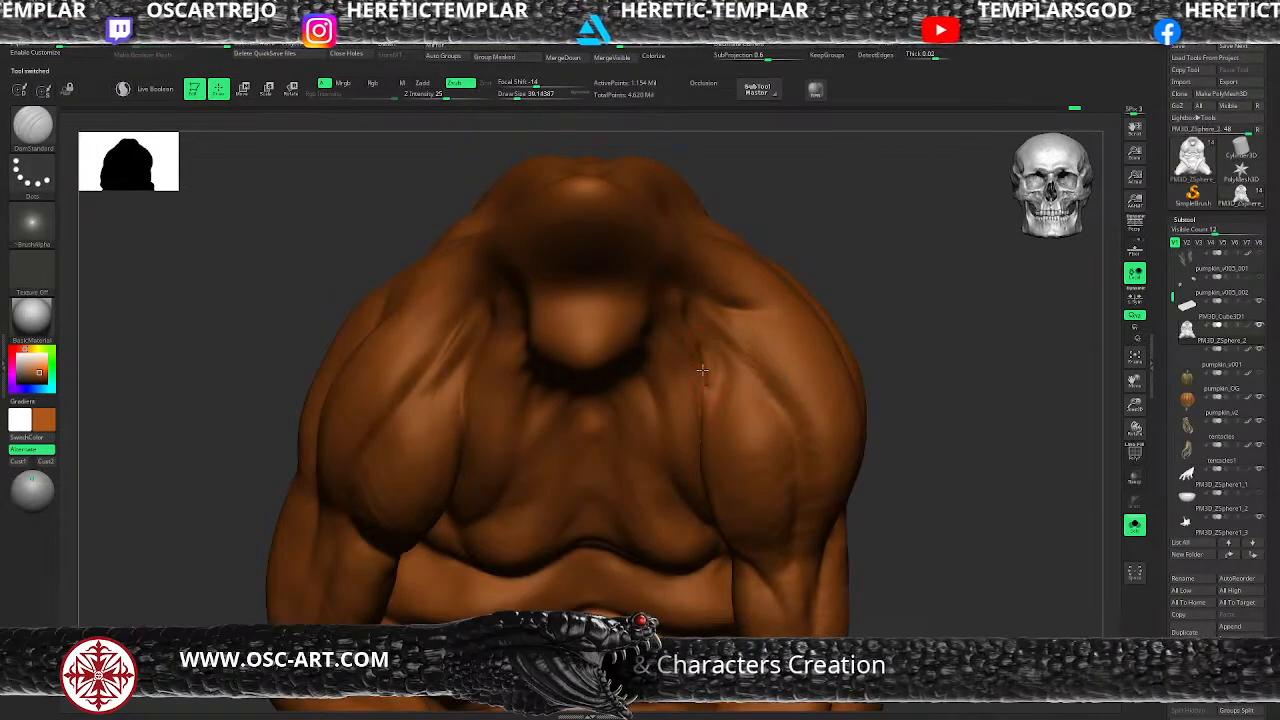
# Step: Build up the skin folds between the neck and the left shoulder with the Standard brush at Z Intensity 13
pyautogui.press('b')
pyautogui.press('s')
pyautogui.press('t')
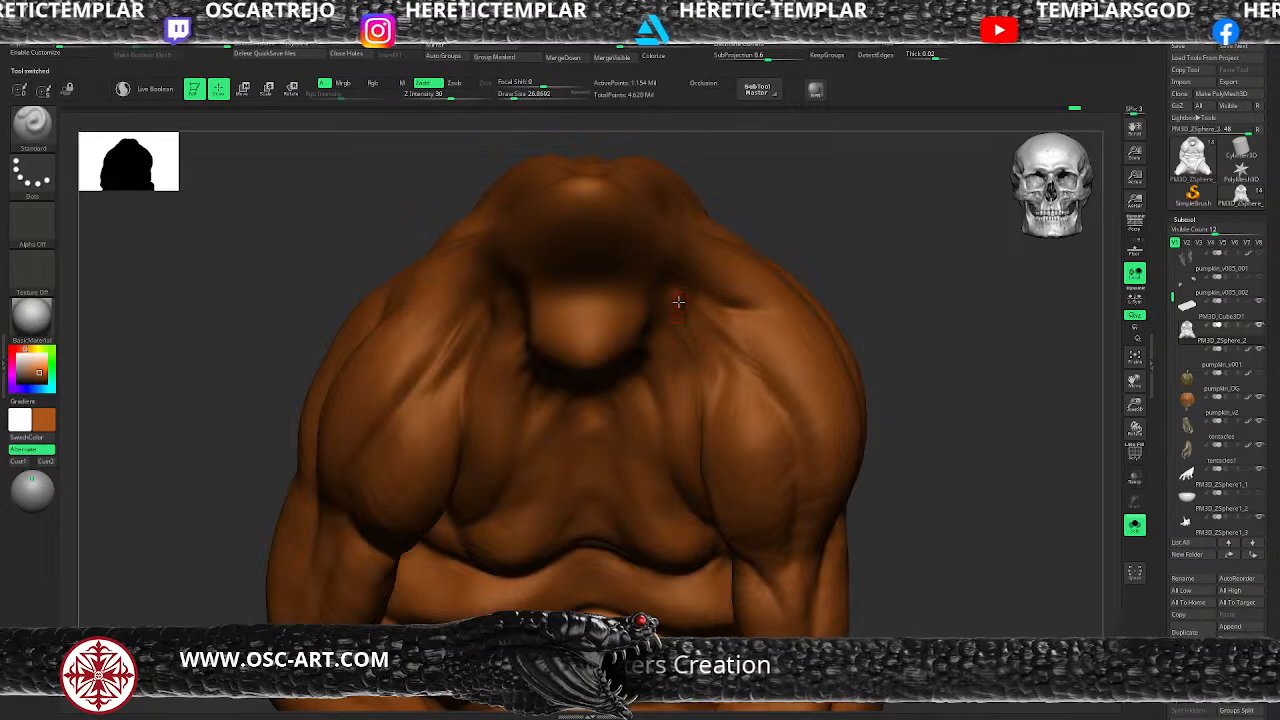
pyautogui.moveTo(897, 271); pyautogui.dragTo(696, 337)
pyautogui.press('s')
pyautogui.press('space')
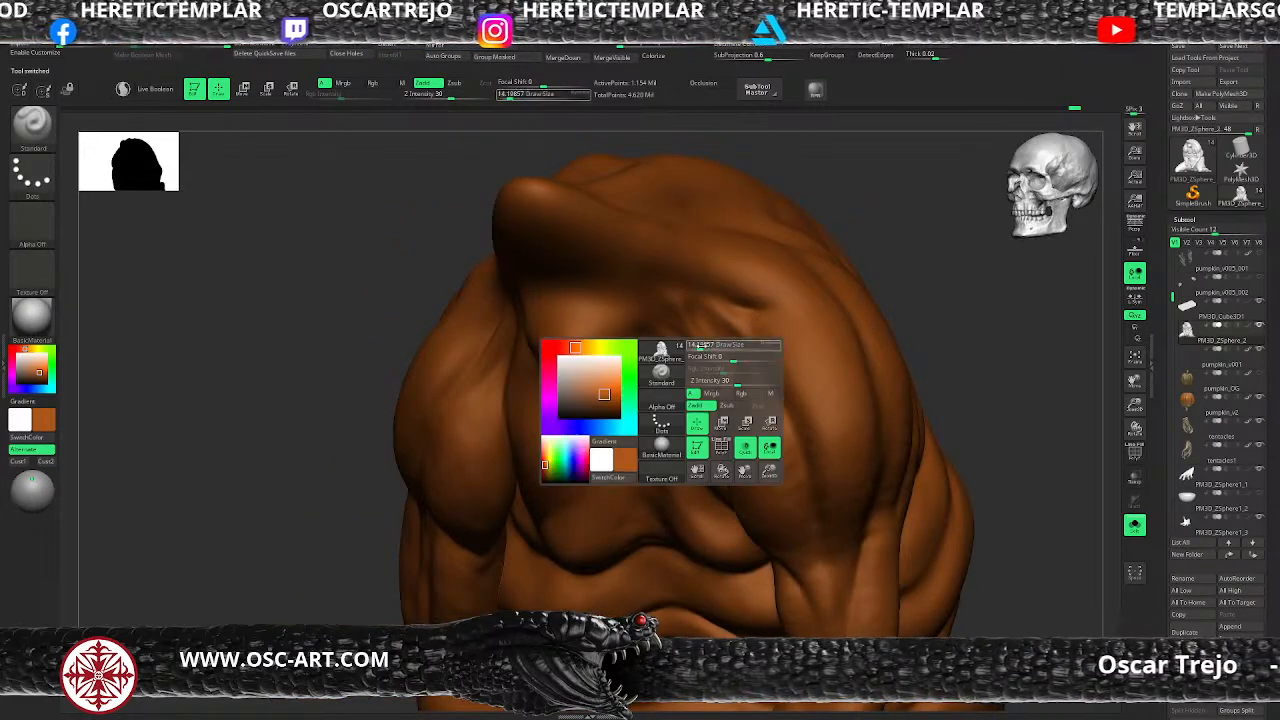
pyautogui.click(720, 384)
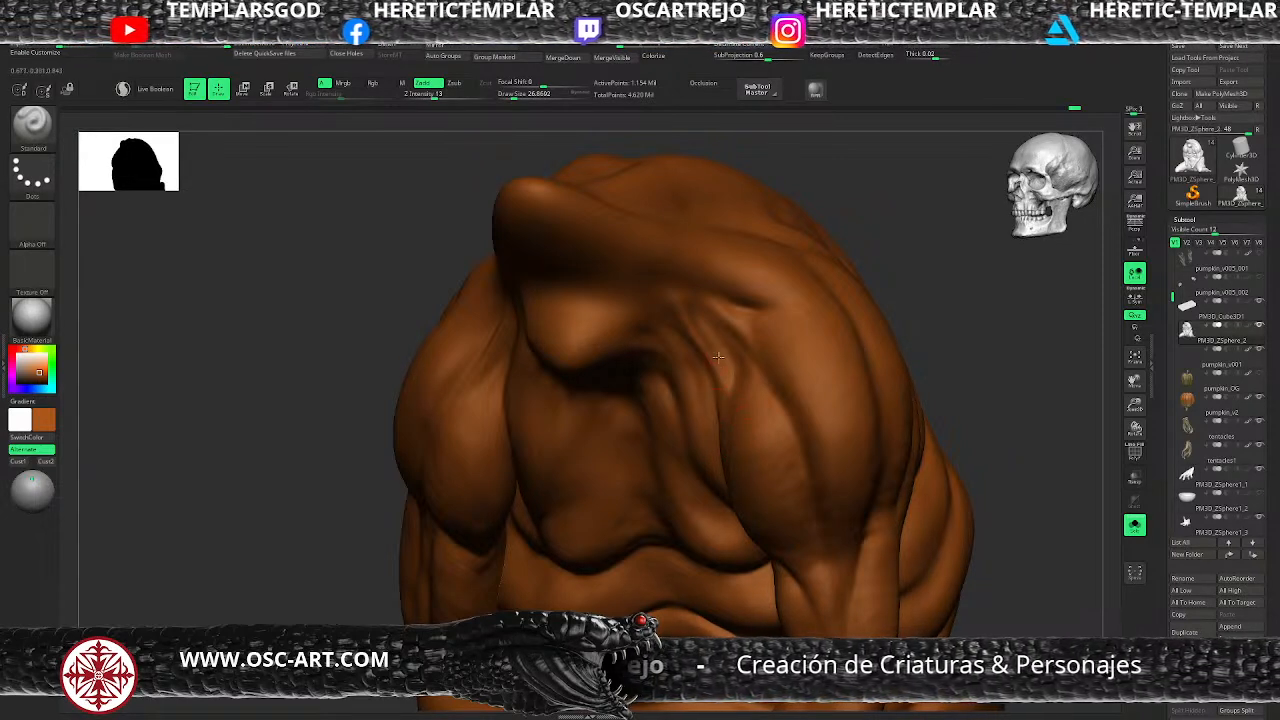
# Step: Undo the last stroke and carve creases between the left-shoulder folds with DamStandard at Z Intensity 14
pyautogui.press('b')
pyautogui.press('d')
pyautogui.press('s')
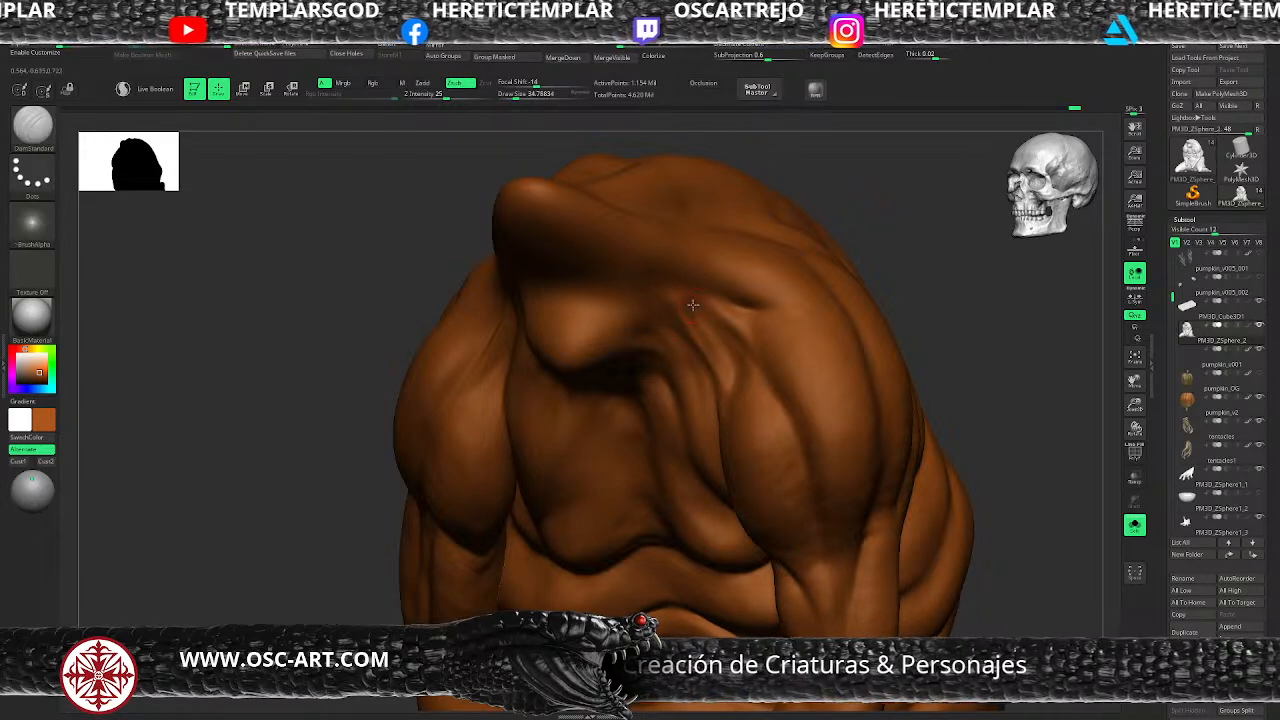
pyautogui.hotkey('ctrl', 'z')
pyautogui.press('space')
pyautogui.click(719, 363)
pyautogui.moveTo(714, 316)
pyautogui.mouseDown()
pyautogui.moveTo(705, 331)
pyautogui.moveTo(731, 337)
pyautogui.moveTo(721, 345)
pyautogui.moveTo(705, 320)
pyautogui.moveTo(730, 378)
pyautogui.moveTo(699, 325)
pyautogui.mouseUp()
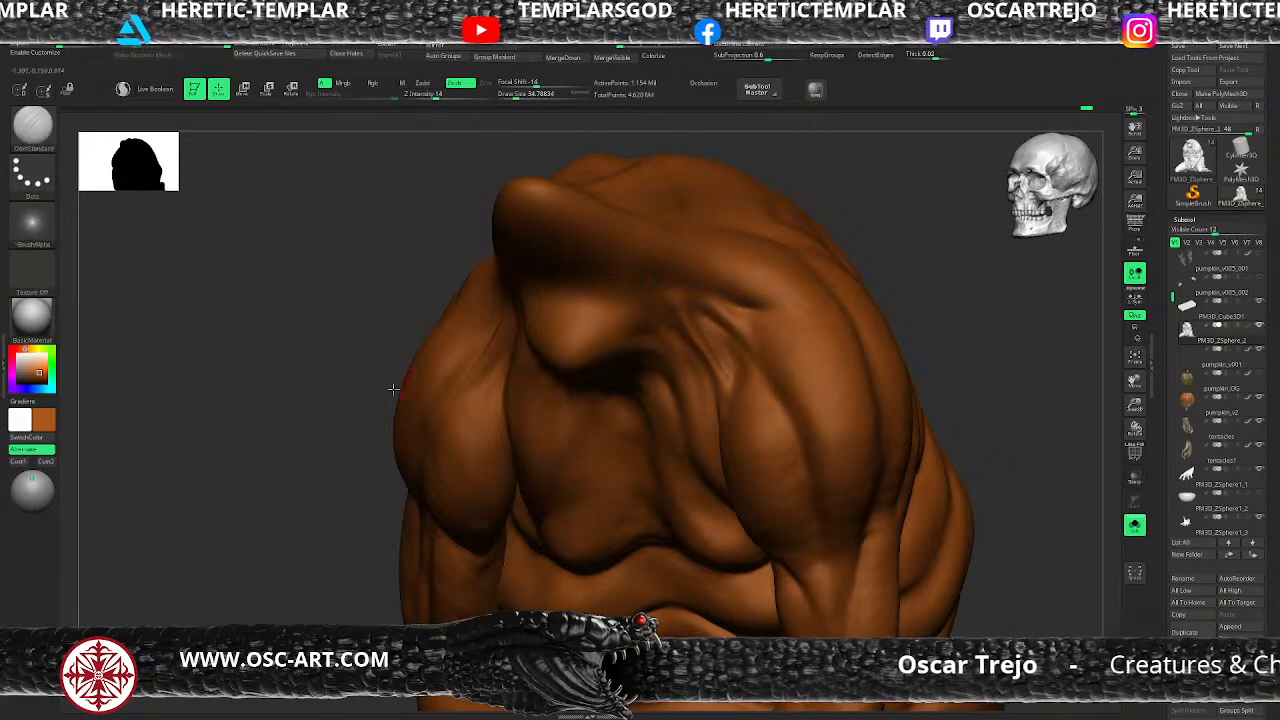
# Step: Carve fine creases along the folds running from the neck into the right shoulder with DamStandard
pyautogui.moveTo(341, 426); pyautogui.dragTo(395, 386)
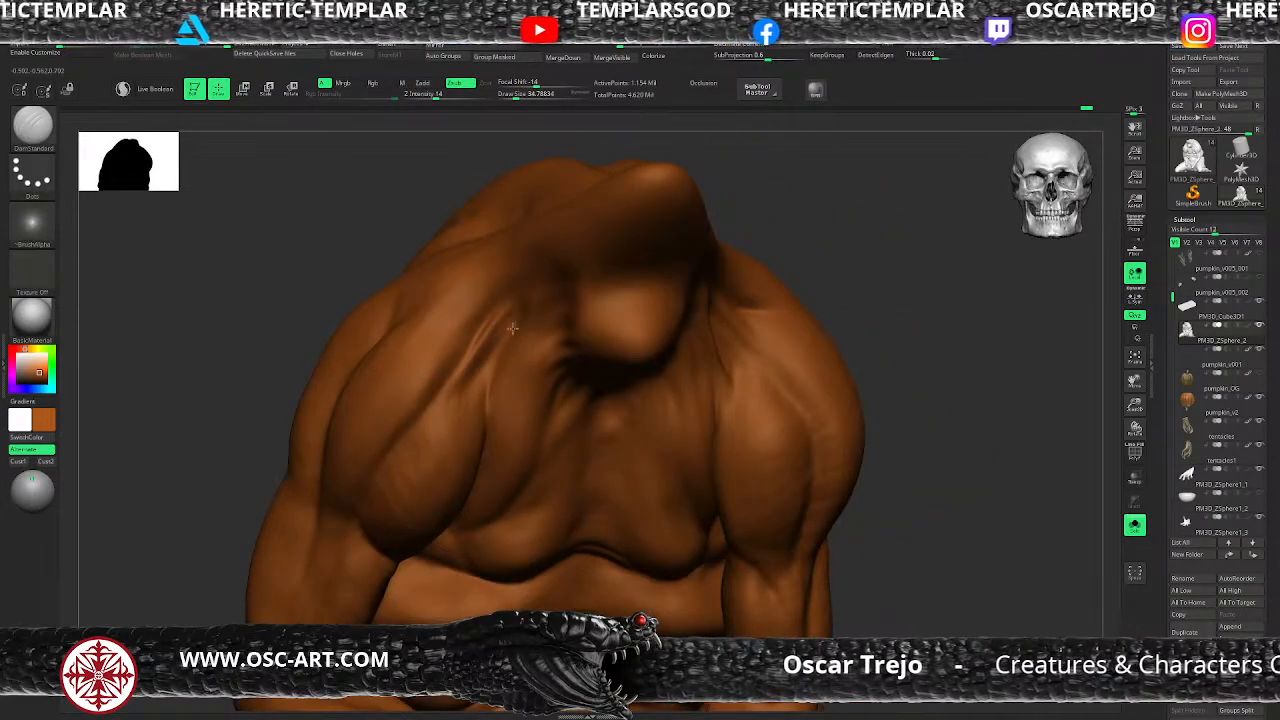
pyautogui.moveTo(514, 315)
pyautogui.mouseDown()
pyautogui.moveTo(463, 392)
pyautogui.moveTo(508, 324)
pyautogui.mouseUp()
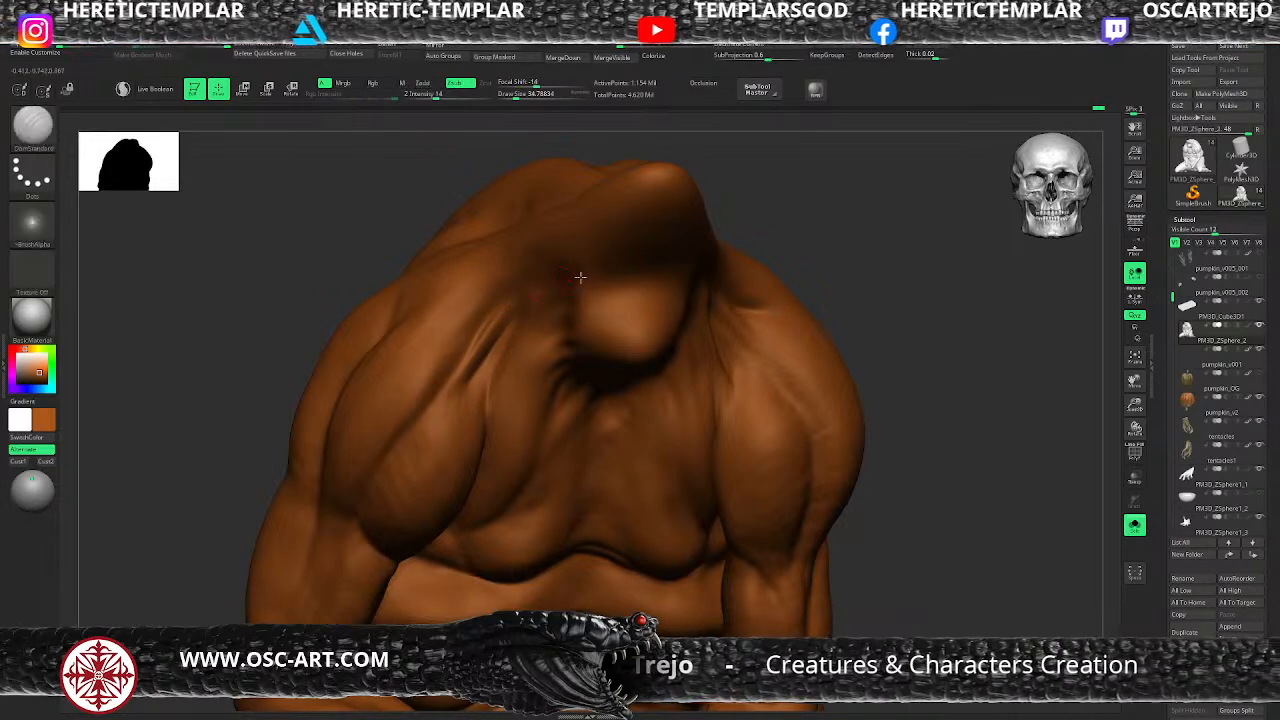
pyautogui.press('f')
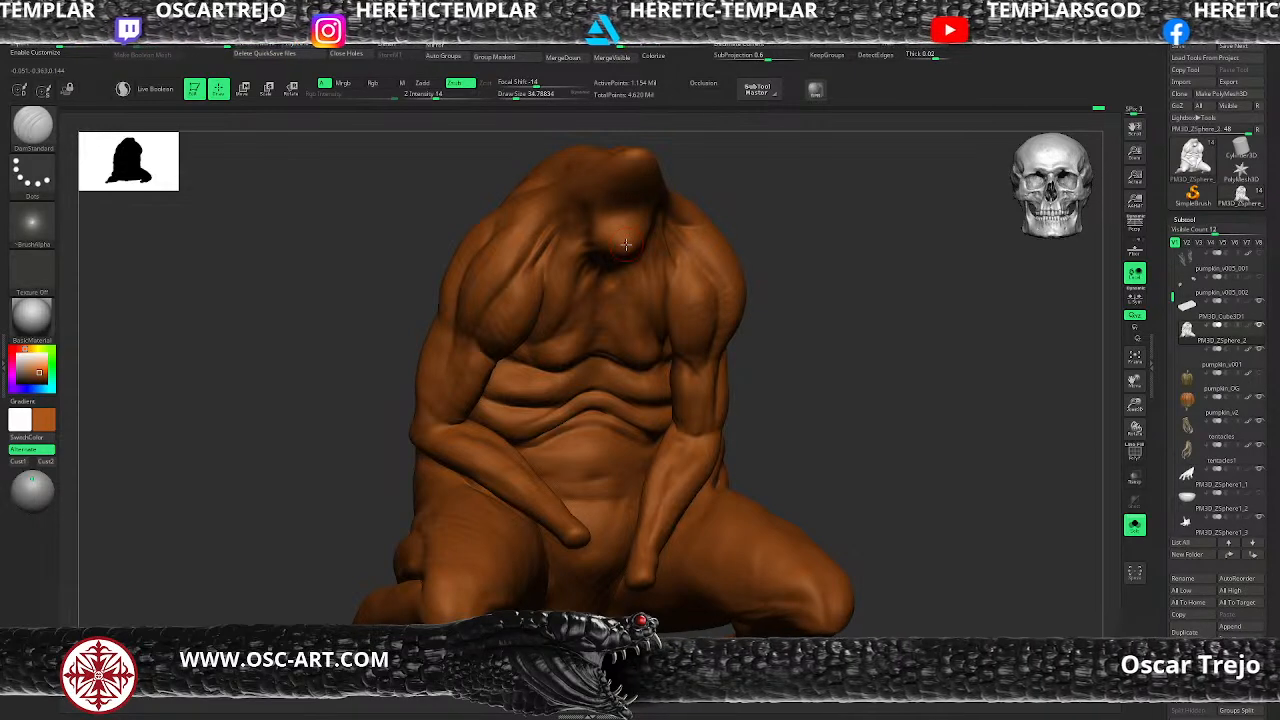
# Step: Deepen the creases where both sides of the chest meet the upper arms and smooth the left armpit transition
pyautogui.moveTo(744, 368)
pyautogui.mouseDown()
pyautogui.moveTo(803, 351)
pyautogui.moveTo(820, 370)
pyautogui.mouseUp()
pyautogui.moveTo(820, 370)
pyautogui.keyDown('alt'); pyautogui.mouseDown()
pyautogui.moveTo(743, 440)
pyautogui.moveTo(765, 470)
pyautogui.mouseUp(); pyautogui.keyUp('alt')
pyautogui.moveTo(260, 526); pyautogui.dragTo(314, 510)
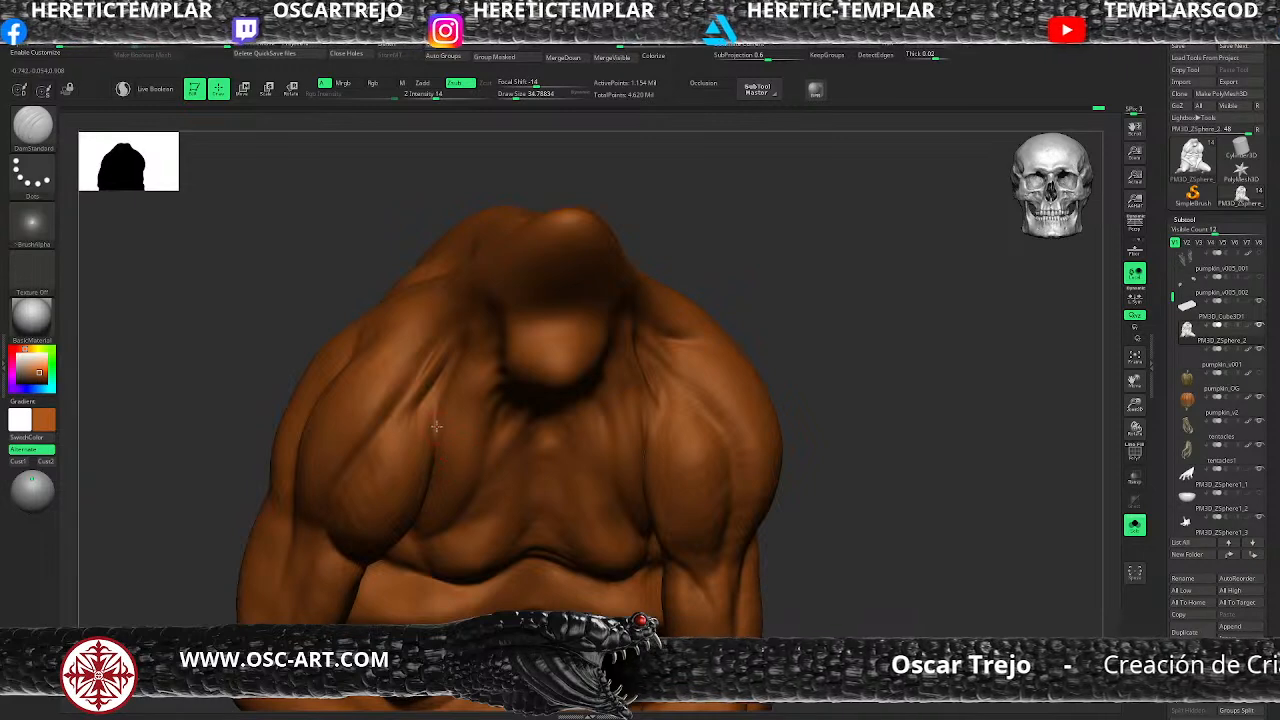
pyautogui.moveTo(446, 389); pyautogui.dragTo(437, 423)
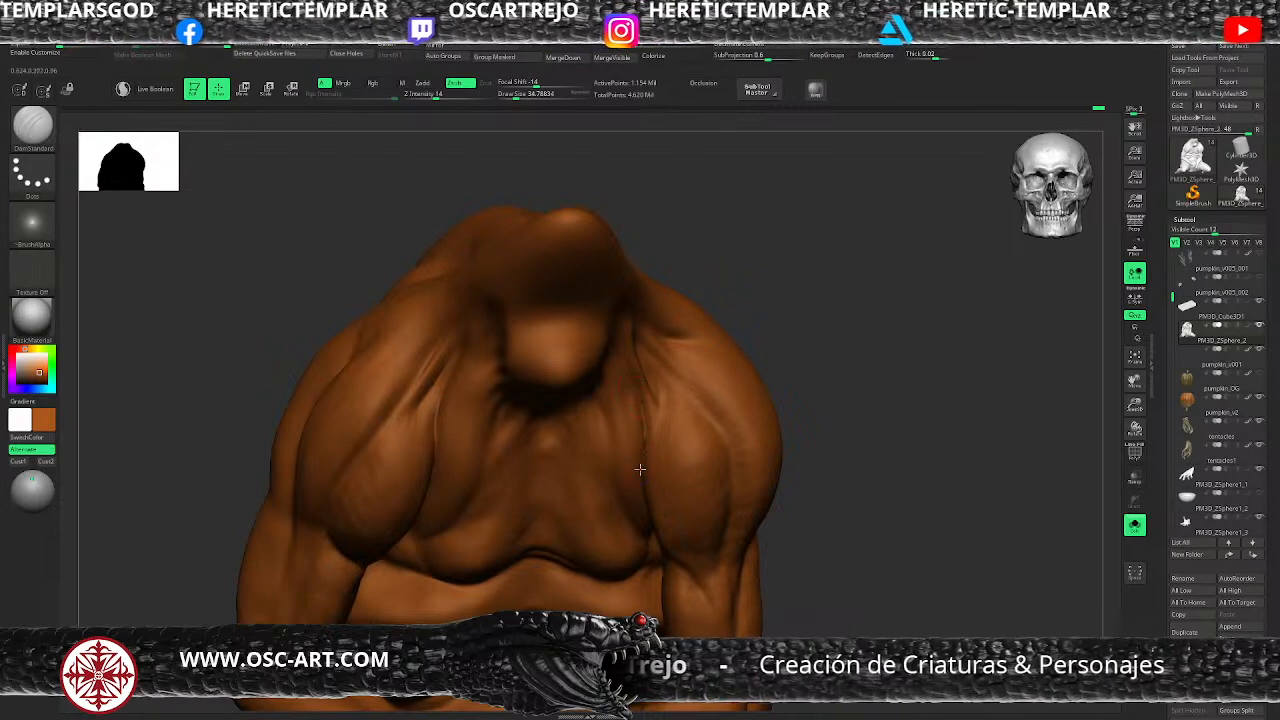
pyautogui.press('shift')
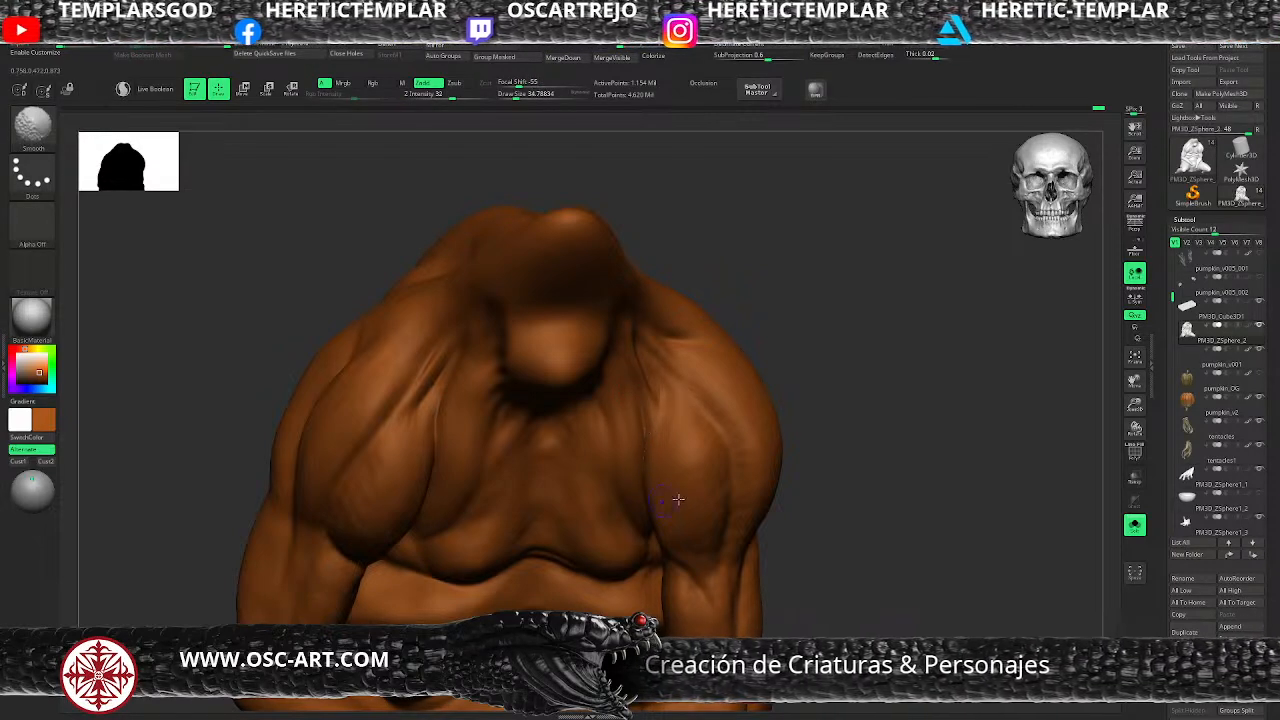
# Step: Adjust the left upper arm beside the chest with the Move Topological brush at draw size of about 120
pyautogui.keyDown('alt'); pyautogui.moveTo(844, 467); pyautogui.dragTo(806, 378); pyautogui.keyUp('alt')
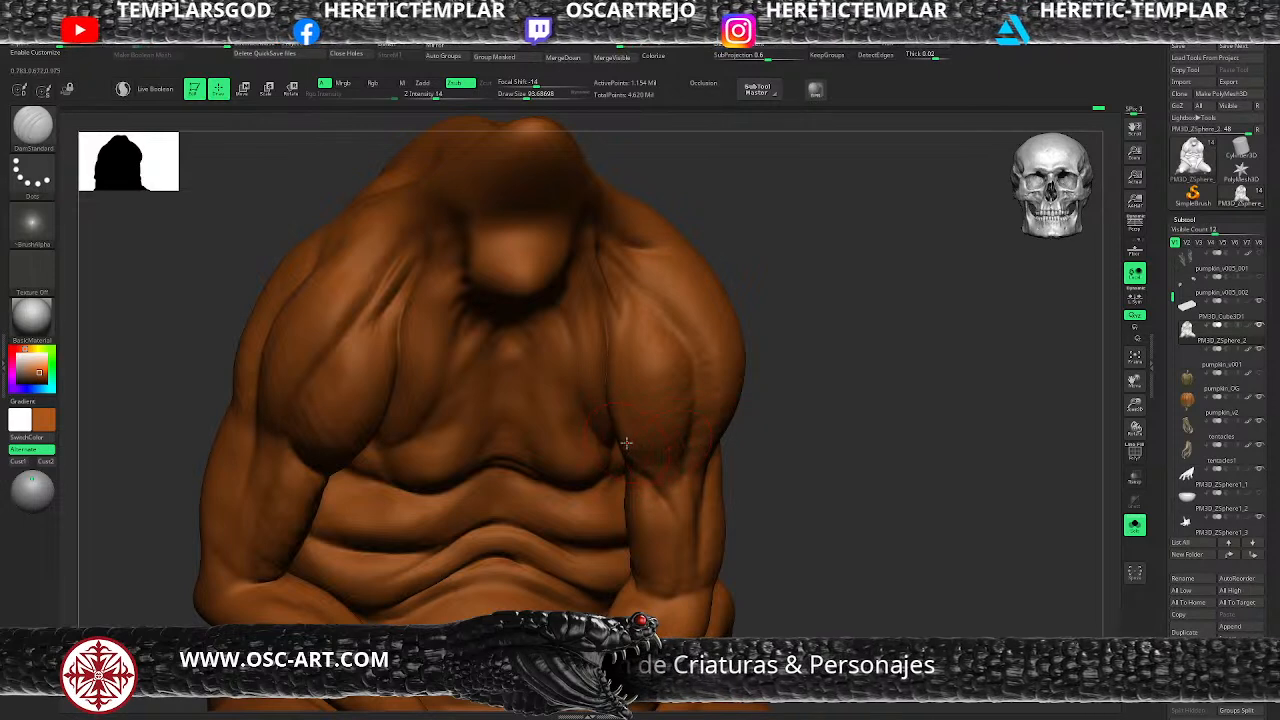
pyautogui.press('b')
pyautogui.press('m')
pyautogui.press('t')
pyautogui.press('s')
pyautogui.moveTo(624, 441); pyautogui.dragTo(628, 441)
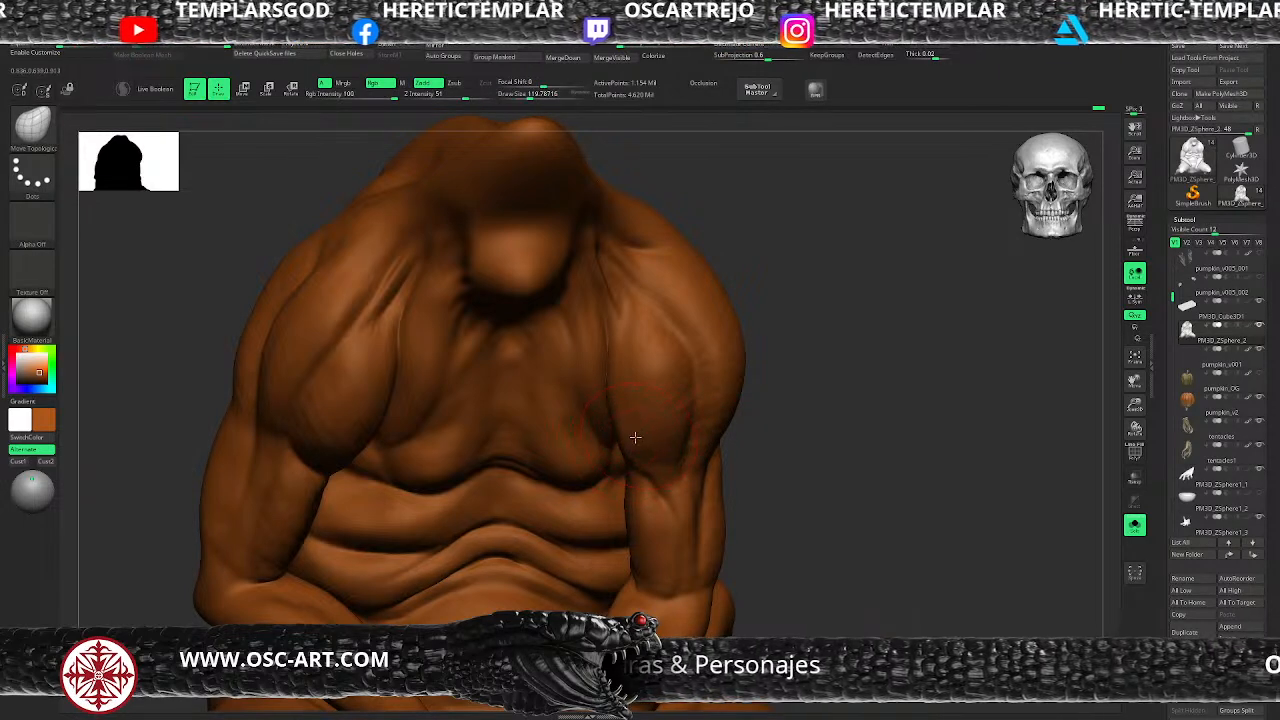
pyautogui.keyDown('alt'); pyautogui.moveTo(778, 472); pyautogui.dragTo(673, 420); pyautogui.keyUp('alt')
pyautogui.keyDown('alt'); pyautogui.moveTo(730, 458); pyautogui.dragTo(740, 470); pyautogui.keyUp('alt')
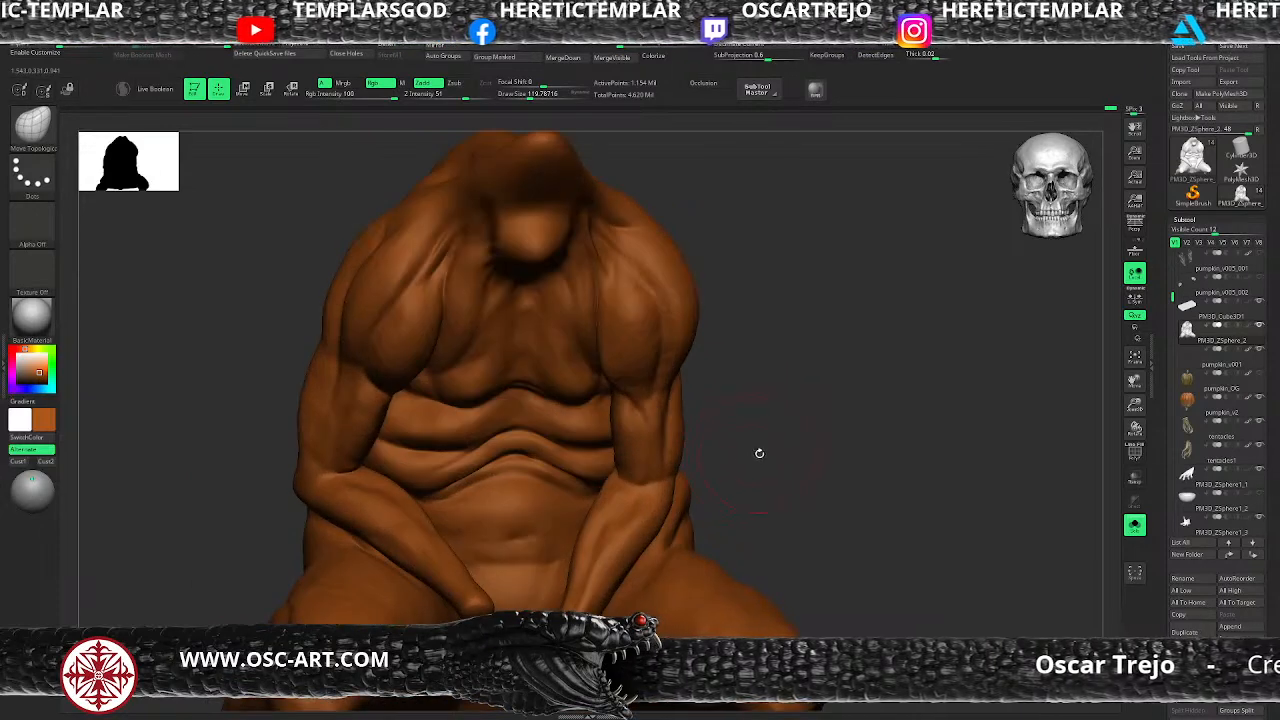
# Step: Swell the central belly folds at a lower subdivision level with the Inflat brush at Z Intensity 10, and return to higher subdivision
pyautogui.press('s')
pyautogui.moveTo(527, 460); pyautogui.dragTo(519, 460)
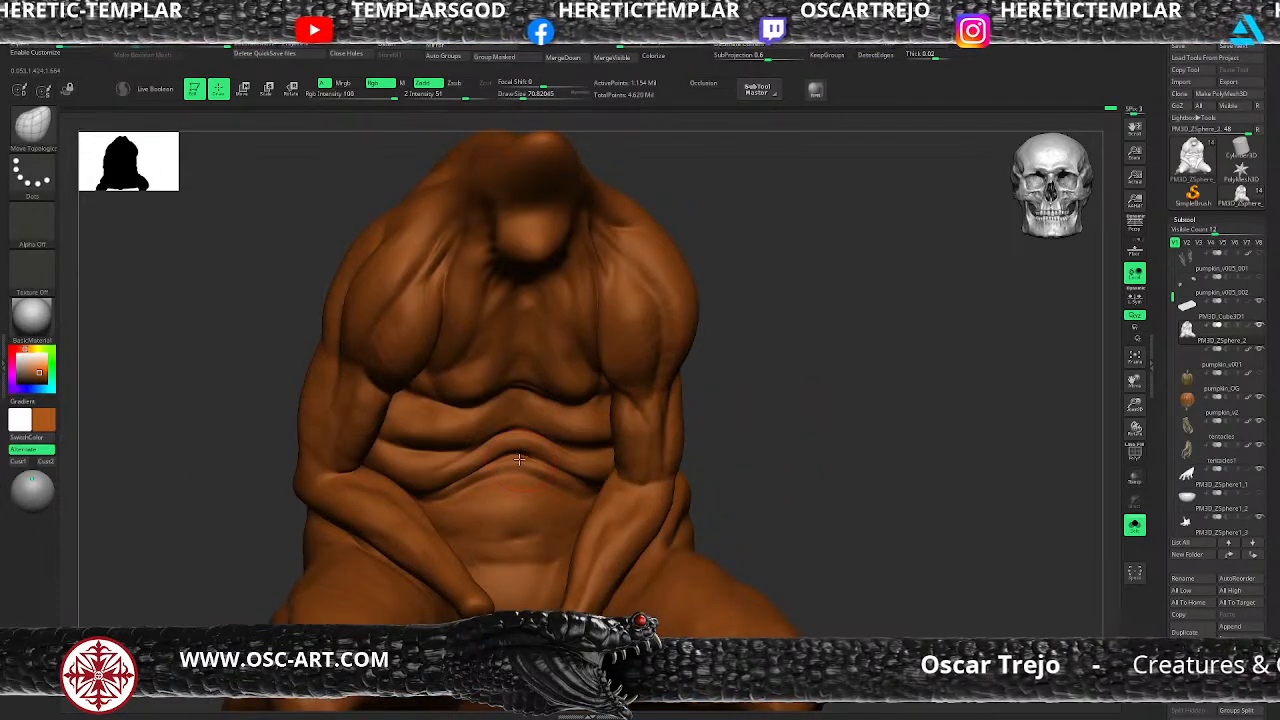
pyautogui.press('b')
pyautogui.press('i')
pyautogui.press('n')
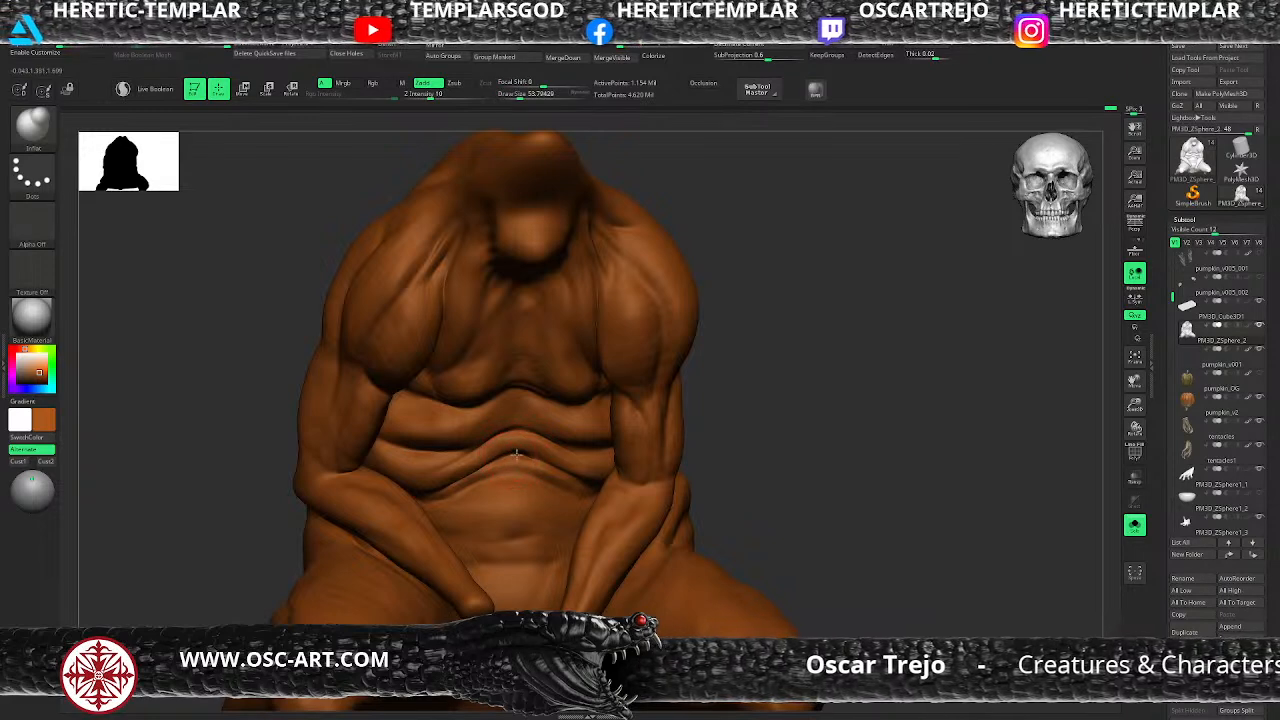
pyautogui.hotkey('shift', 'd')
pyautogui.hotkey('shift', 'd')
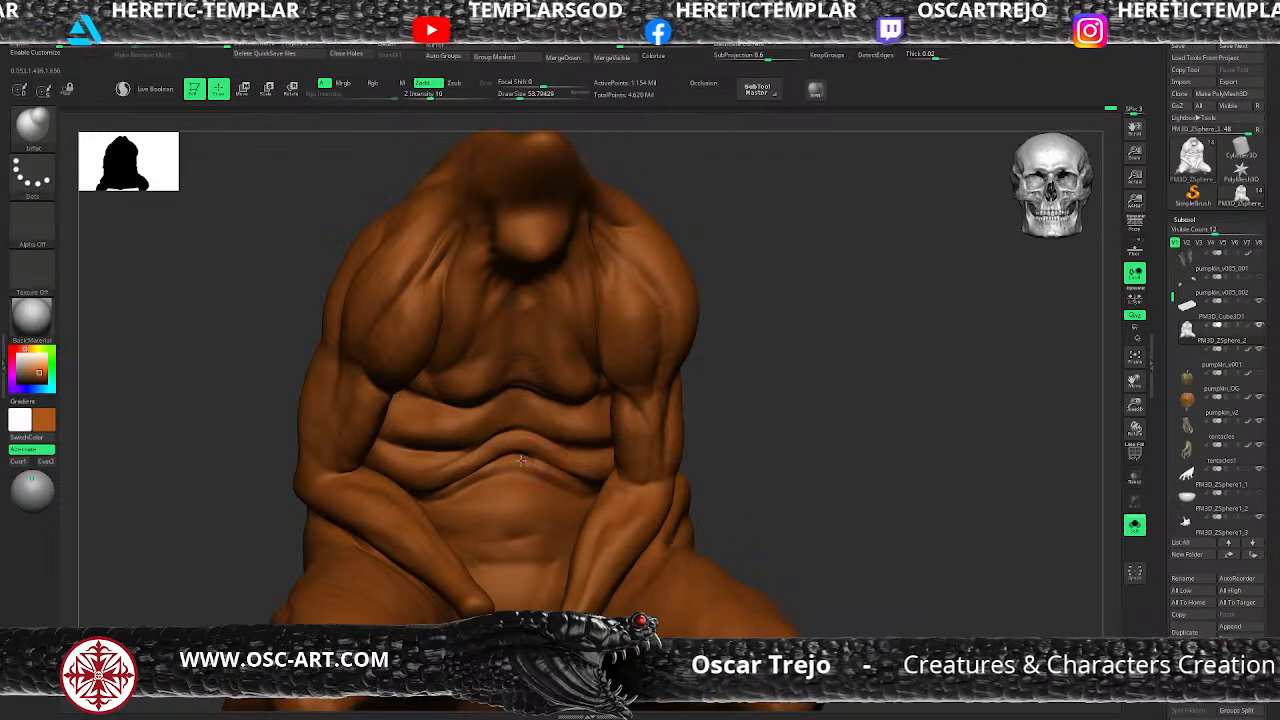
pyautogui.press('s')
pyautogui.moveTo(526, 456); pyautogui.dragTo(520, 456)
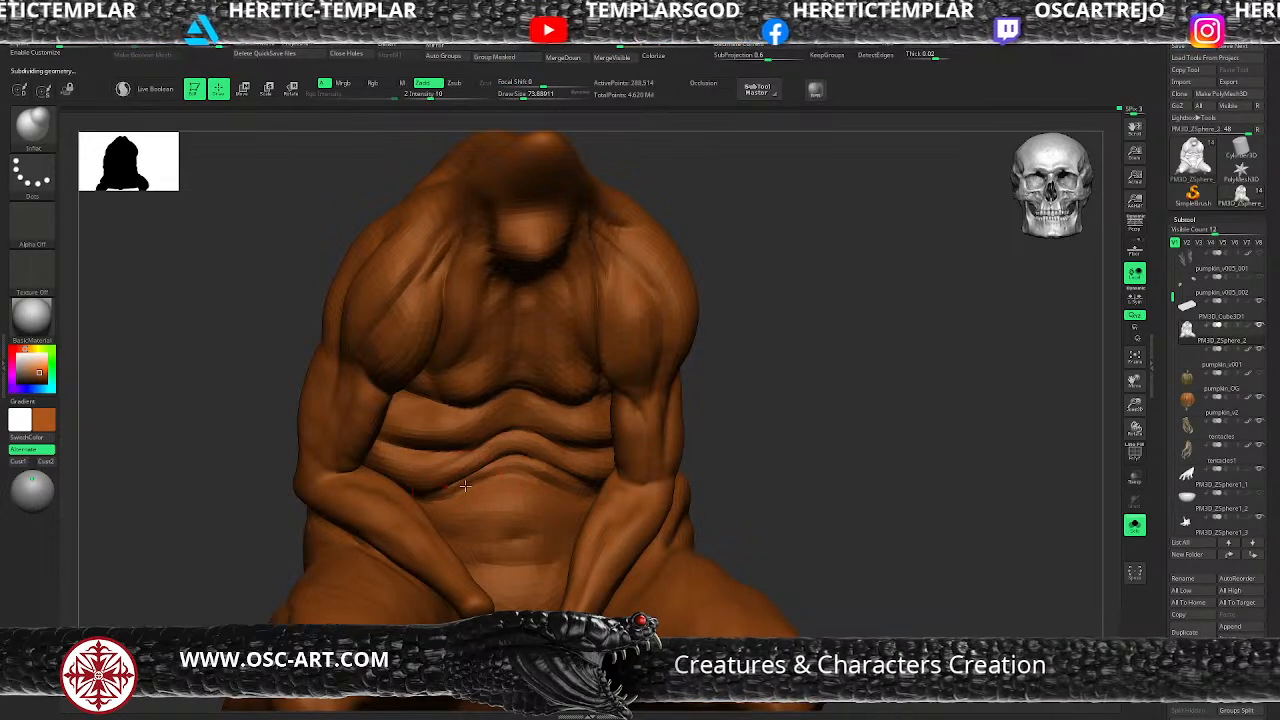
pyautogui.press('d')
pyautogui.press('d')
# Step: Drop the body to its lowest subdivision level, display its polygroups and isolate the belly polygroups
pyautogui.keyDown('alt'); pyautogui.moveTo(812, 486); pyautogui.dragTo(712, 430); pyautogui.keyUp('alt')
pyautogui.moveTo(712, 430)
pyautogui.keyDown('alt'); pyautogui.mouseDown()
pyautogui.moveTo(740, 503)
pyautogui.moveTo(826, 409)
pyautogui.moveTo(837, 440)
pyautogui.moveTo(700, 414)
pyautogui.moveTo(660, 432)
pyautogui.moveTo(702, 442)
pyautogui.moveTo(651, 443)
pyautogui.moveTo(675, 436)
pyautogui.moveTo(664, 465)
pyautogui.mouseUp(); pyautogui.keyUp('alt')
pyautogui.hotkey('shift', 'd')
pyautogui.hotkey('shift', 'd')
pyautogui.hotkey('shift', 'd')
pyautogui.hotkey('shift', 'd')
pyautogui.hotkey('shift', 'f')
pyautogui.keyDown('ctrl'); pyautogui.keyDown('shift'); pyautogui.click(558, 444); pyautogui.keyUp('shift'); pyautogui.keyUp('ctrl')
pyautogui.keyDown('ctrl'); pyautogui.keyDown('shift'); pyautogui.click(538, 496); pyautogui.keyUp('shift'); pyautogui.keyUp('ctrl')
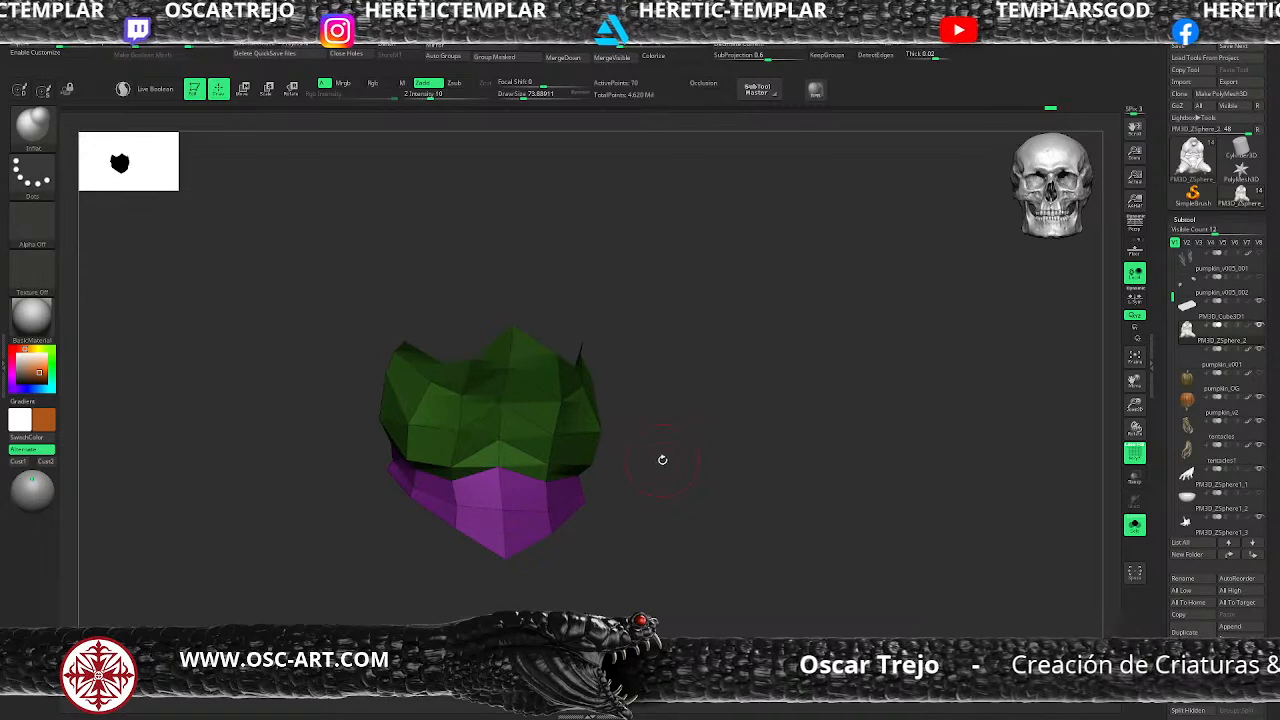
# Step: Grow the visible belly region into the neighbouring polygroups and shrink its outer border back
pyautogui.hotkey('ctrl', 'shift', 'x')
pyautogui.hotkey('ctrl', 'shift', 'x')
pyautogui.press('s')
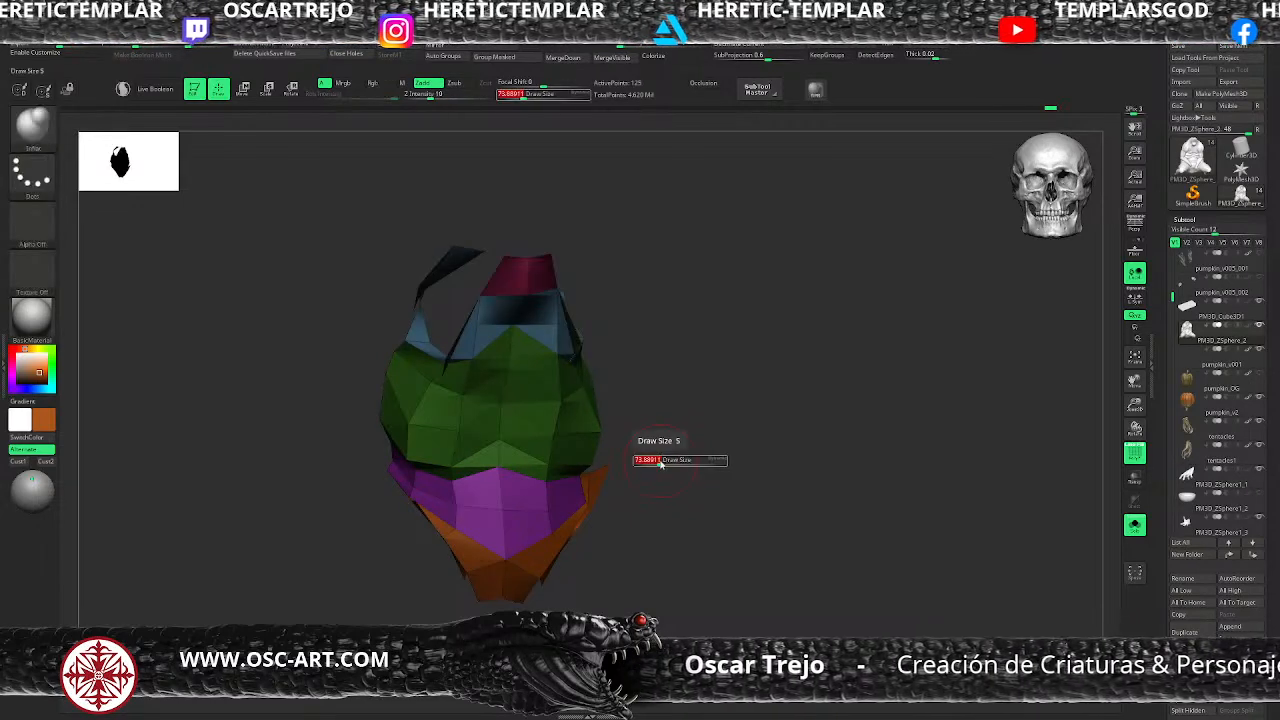
pyautogui.hotkey('ctrl', 'd')
pyautogui.hotkey('ctrl', 'z')
pyautogui.hotkey('ctrl', 'shift', 'a')
pyautogui.hotkey('ctrl', 'z')
pyautogui.hotkey('ctrl', 'shift', 's')
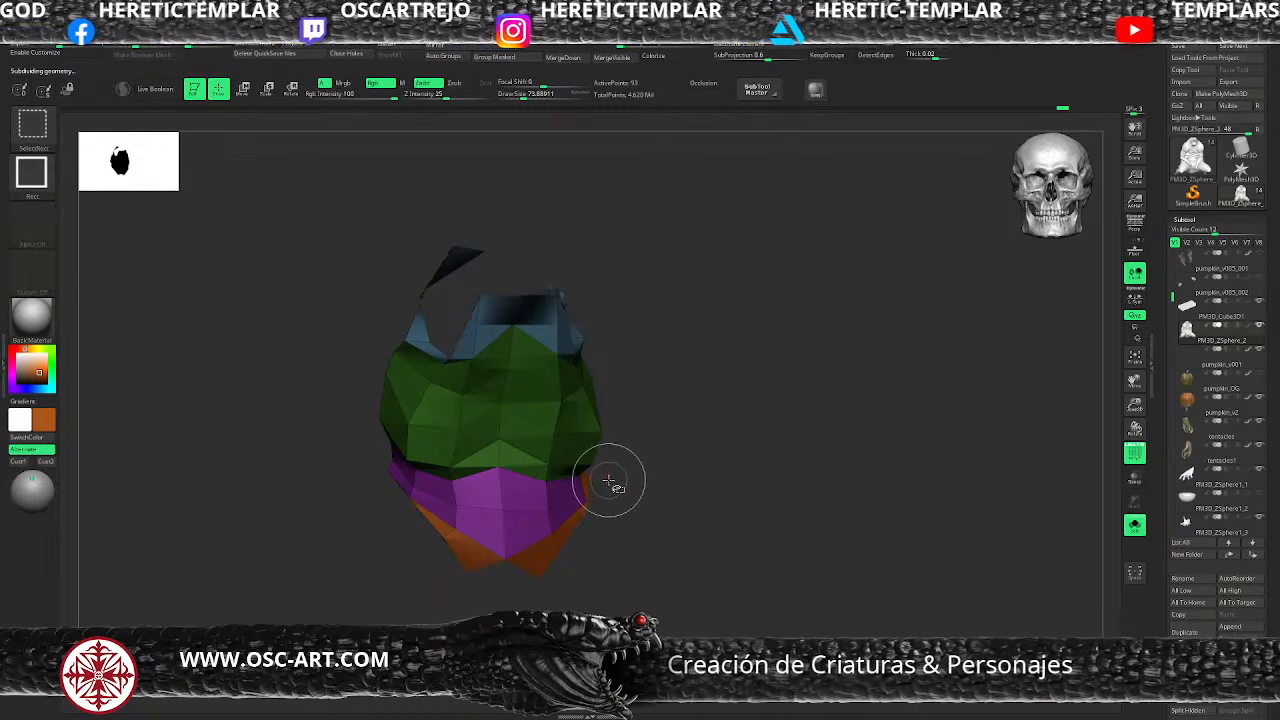
pyautogui.hotkey('ctrl', 'shift', 's')
# Step: Raise the isolated torso section by four subdivision levels and turn off the polygroup display
pyautogui.hotkey('ctrl', 'd')
pyautogui.hotkey('ctrl', 'd')
pyautogui.hotkey('ctrl', 'd')
pyautogui.hotkey('ctrl', 'd')
pyautogui.moveTo(690, 379)
pyautogui.mouseDown()
pyautogui.moveTo(677, 406)
pyautogui.moveTo(763, 420)
pyautogui.moveTo(735, 425)
pyautogui.mouseUp()
pyautogui.hotkey('shift', 'f')
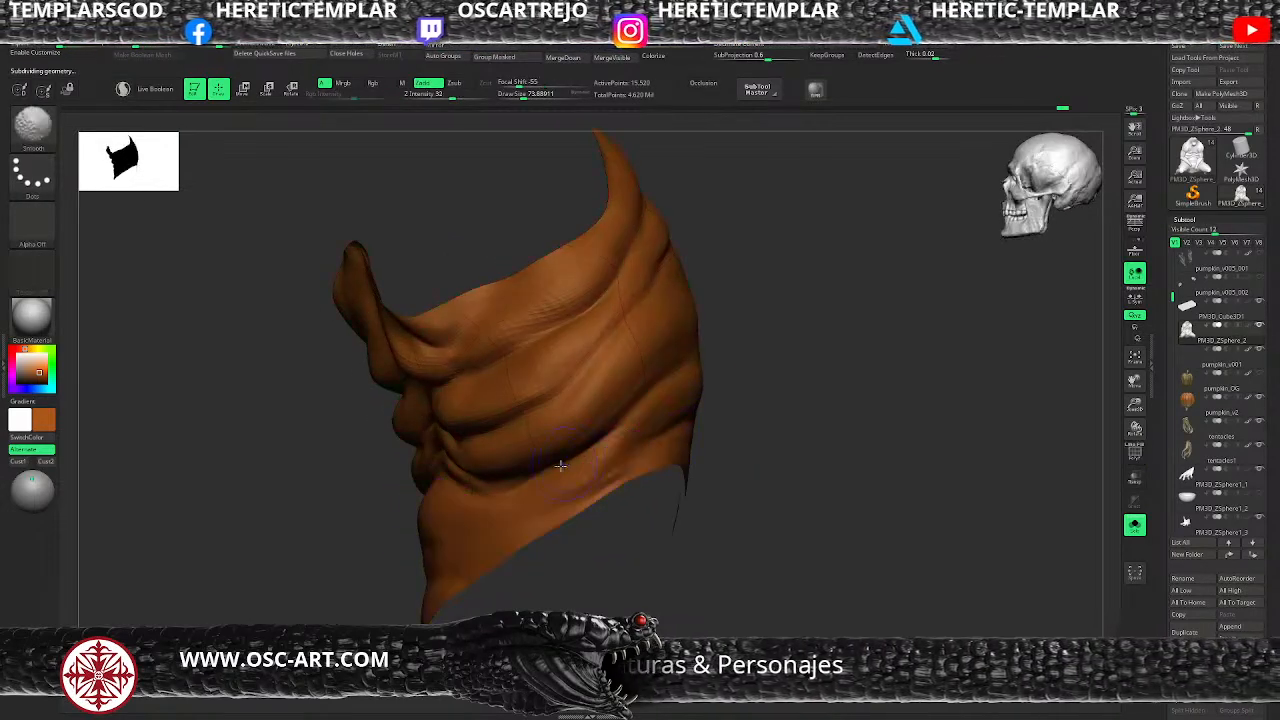
# Step: Reshape the side of the isolated belly folds with the Move brush at an enlarged draw size
pyautogui.moveTo(378, 556); pyautogui.dragTo(428, 531)
pyautogui.press('b')
pyautogui.press('m')
pyautogui.press('v')
pyautogui.press('s')
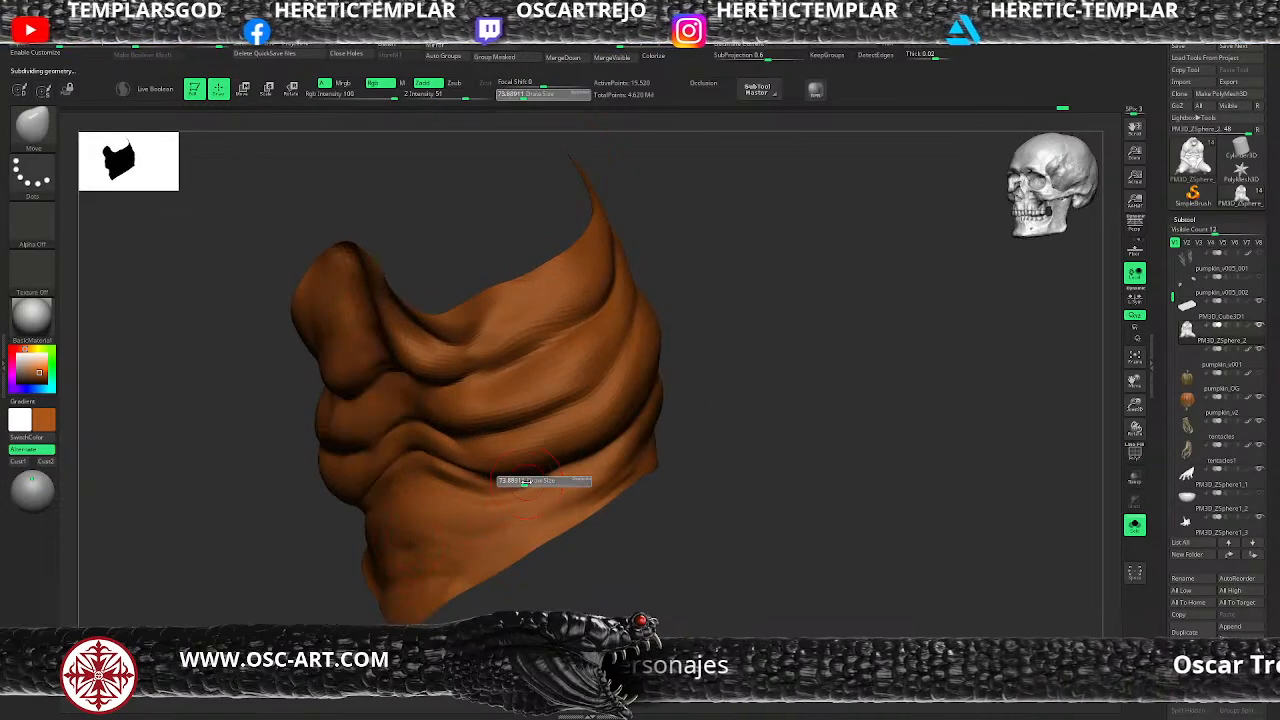
pyautogui.moveTo(522, 484); pyautogui.dragTo(528, 484)
# Step: Build up the folds along the left flank with ClayBuildup at Z Intensity 20, one subdivision level lower
pyautogui.press('b')
pyautogui.press('d')
pyautogui.press('s')
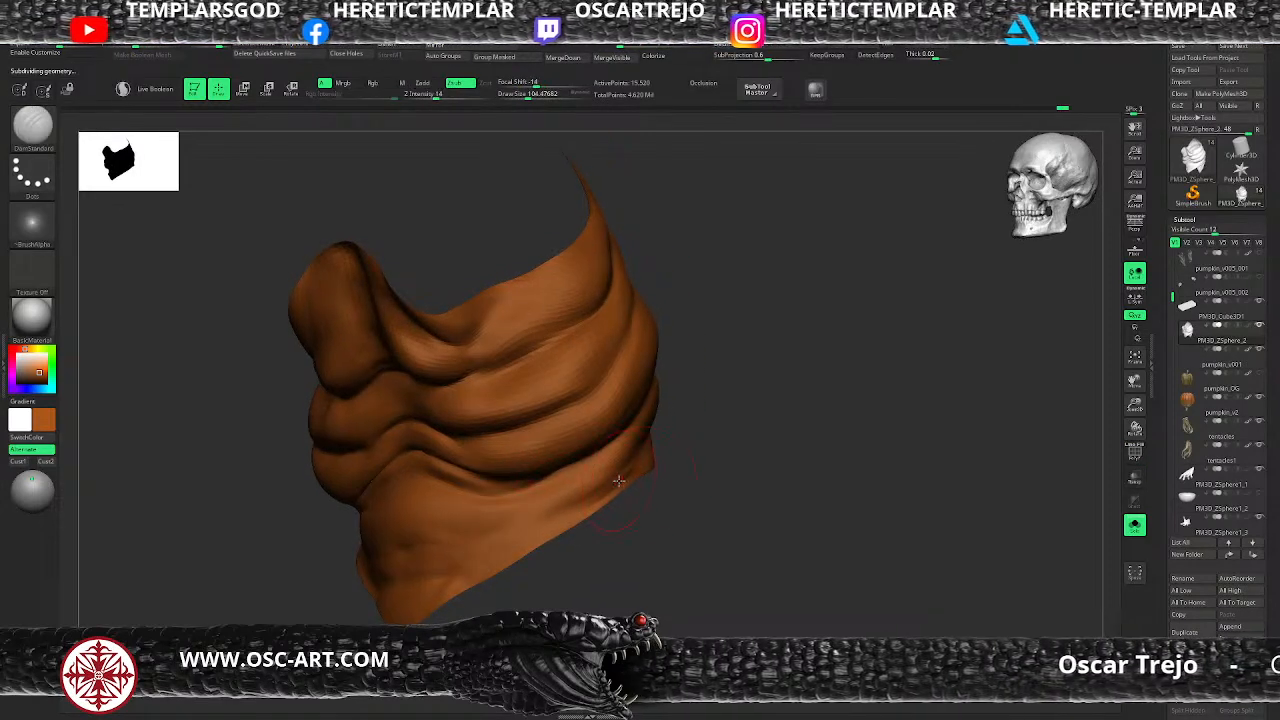
pyautogui.press('b')
pyautogui.press('c')
pyautogui.press('b')
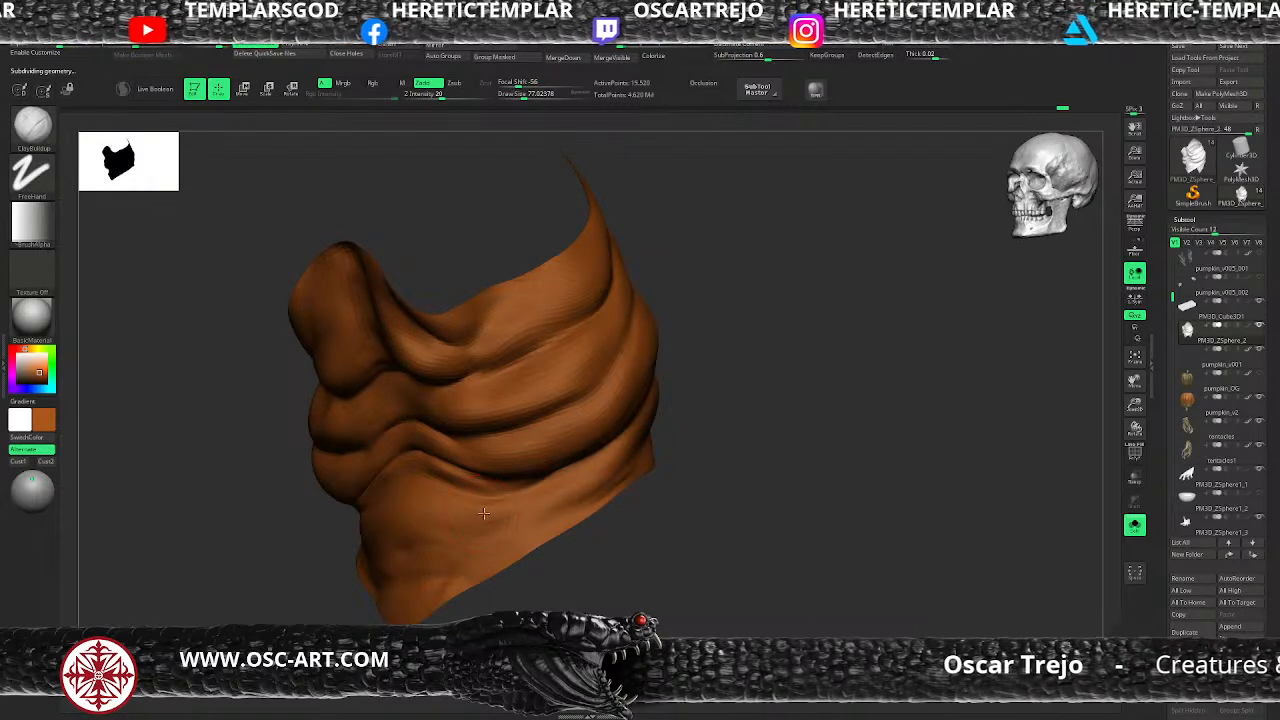
pyautogui.hotkey('shift', 'd')
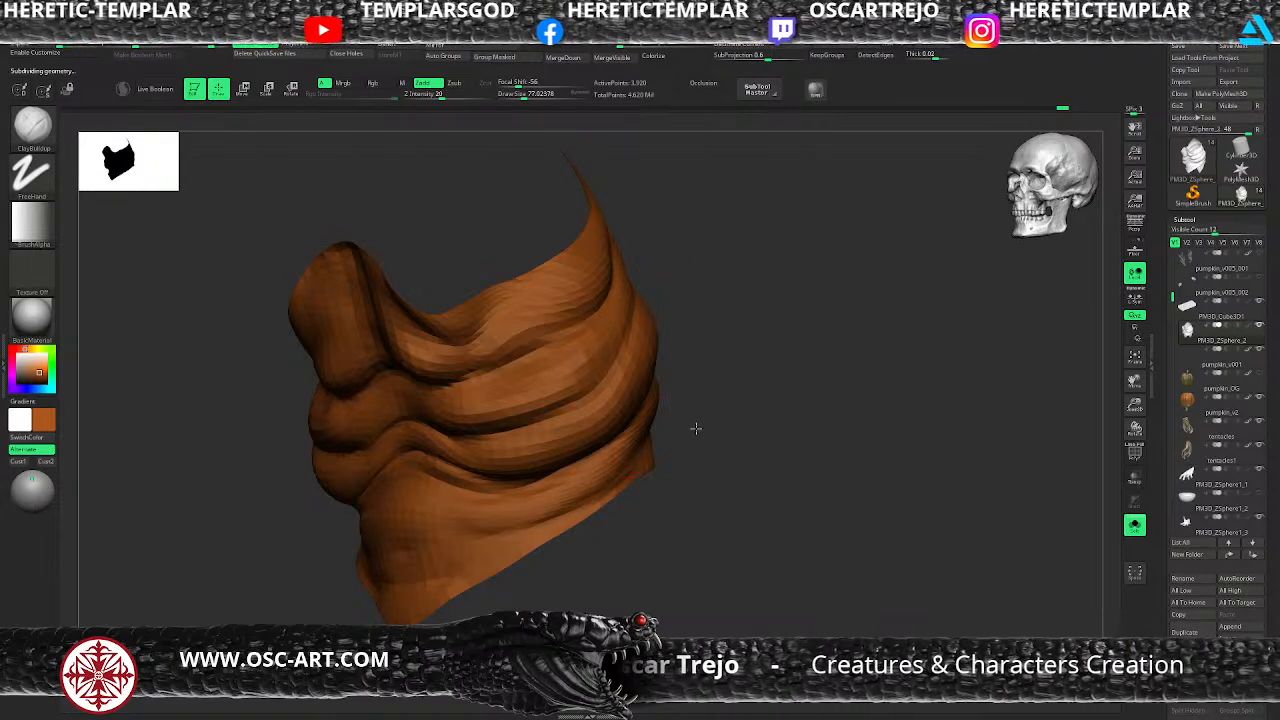
pyautogui.moveTo(697, 426); pyautogui.dragTo(627, 443)
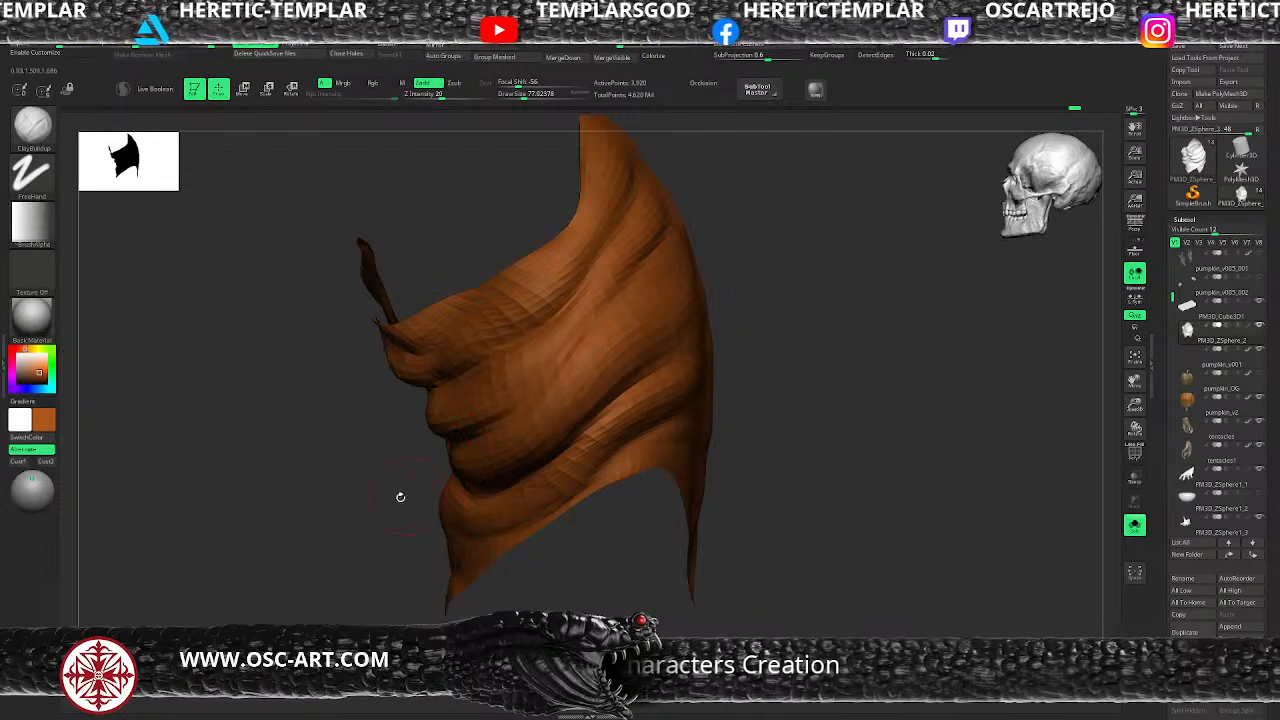
pyautogui.moveTo(409, 491); pyautogui.dragTo(444, 441)
pyautogui.moveTo(260, 505); pyautogui.dragTo(229, 534)
# Step: Raise the subdivision level, add ClayBuildup volume to the upper belly fold on the right side and smooth it
pyautogui.hotkey('ctrl', 'd')
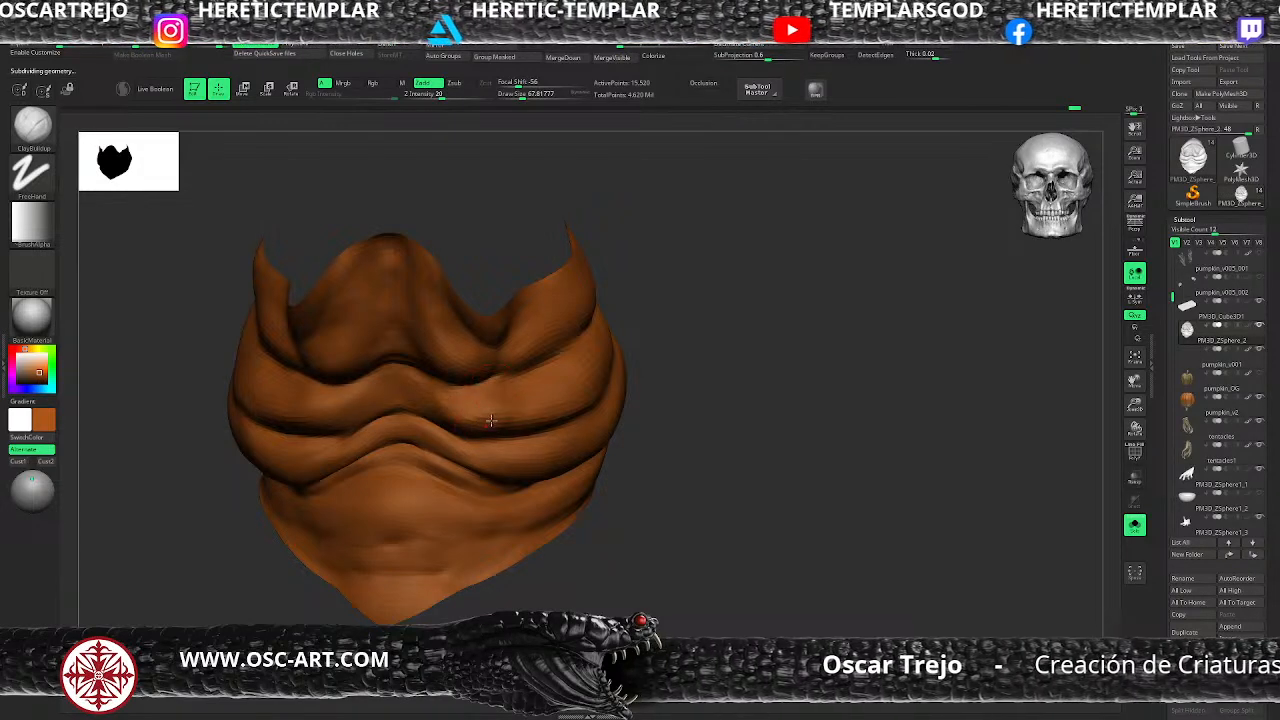
pyautogui.moveTo(641, 383); pyautogui.dragTo(748, 388)
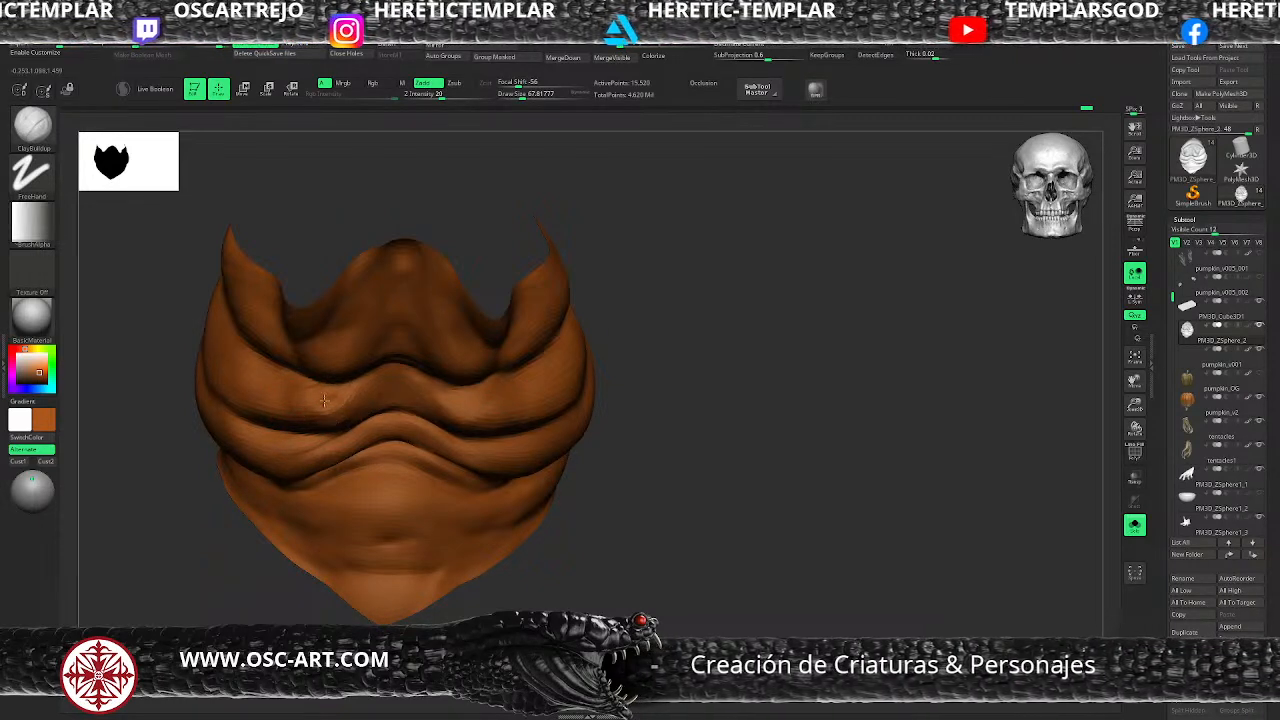
pyautogui.press('s')
pyautogui.click(315, 420)
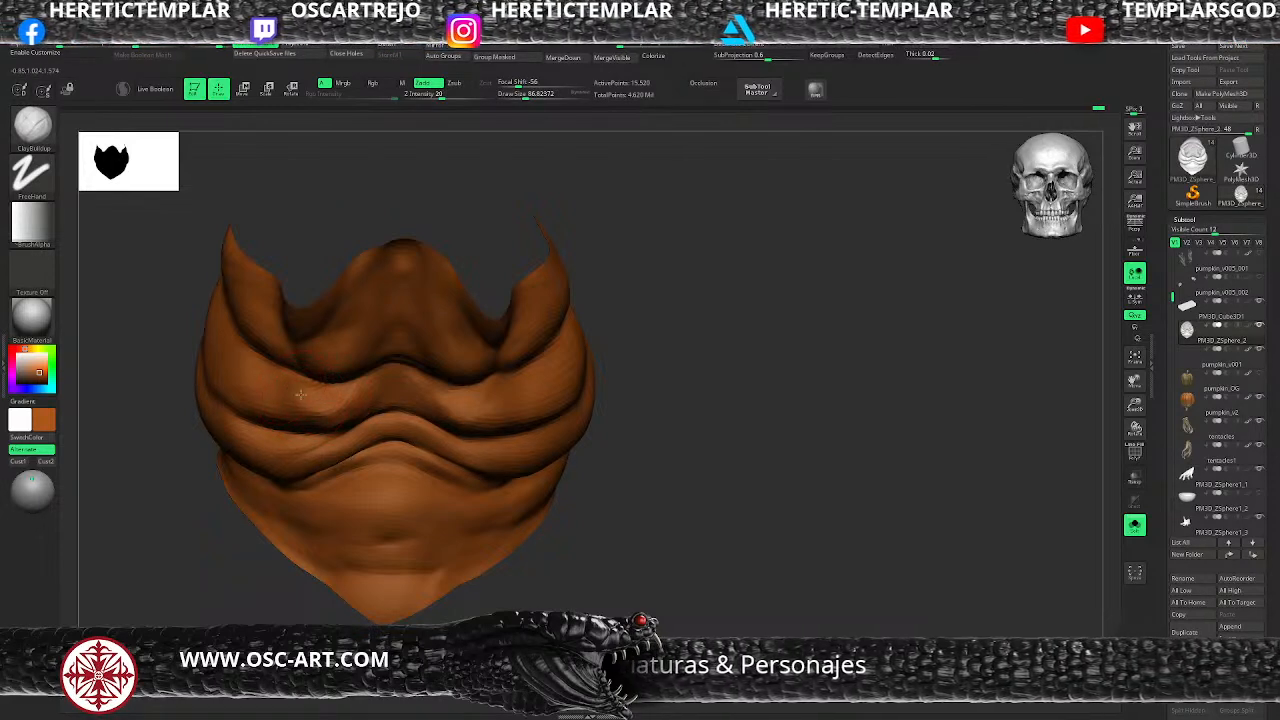
pyautogui.keyDown('shift'); pyautogui.moveTo(313, 411); pyautogui.dragTo(380, 405); pyautogui.keyUp('shift')
# Step: Smooth the lower belly folds on the right flank at a lower subdivision level and return to higher subdivision
pyautogui.moveTo(615, 455)
pyautogui.mouseDown()
pyautogui.moveTo(648, 443)
pyautogui.moveTo(577, 429)
pyautogui.moveTo(396, 458)
pyautogui.mouseUp()
pyautogui.hotkey('shift', 'd')
pyautogui.press('d')
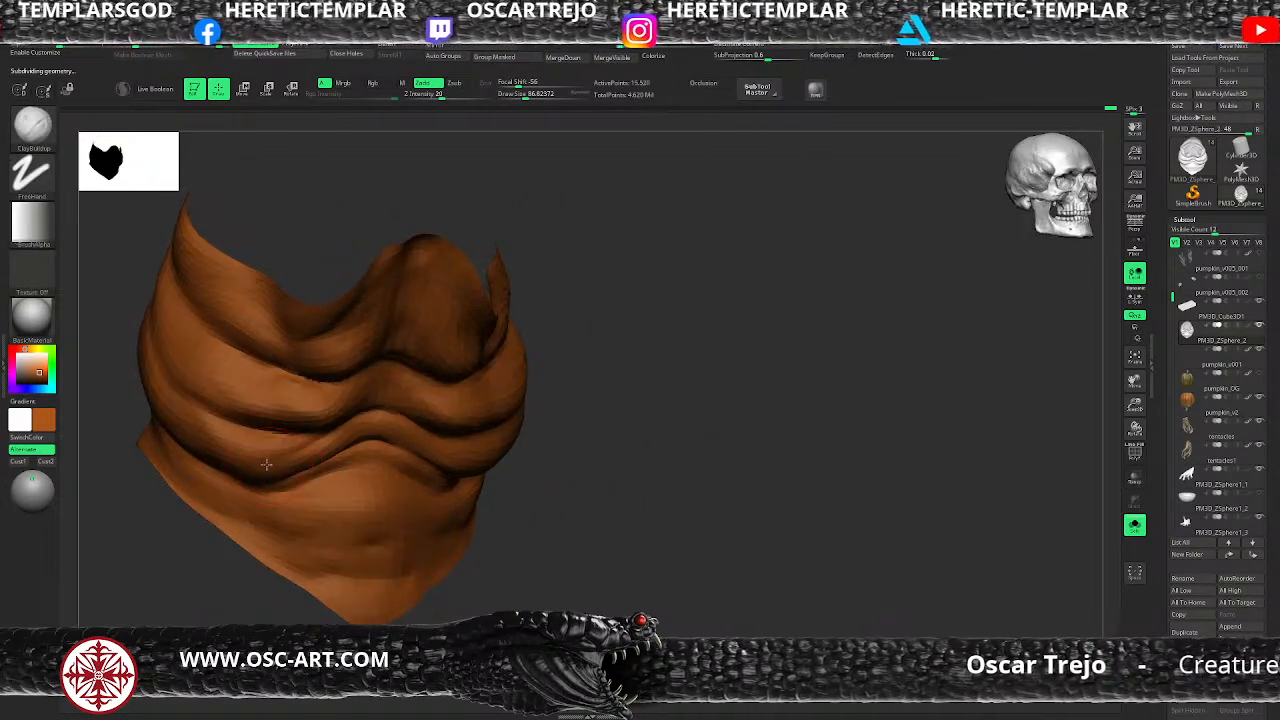
pyautogui.keyDown('shift'); pyautogui.moveTo(272, 471); pyautogui.dragTo(275, 428); pyautogui.keyUp('shift')
pyautogui.press('d')
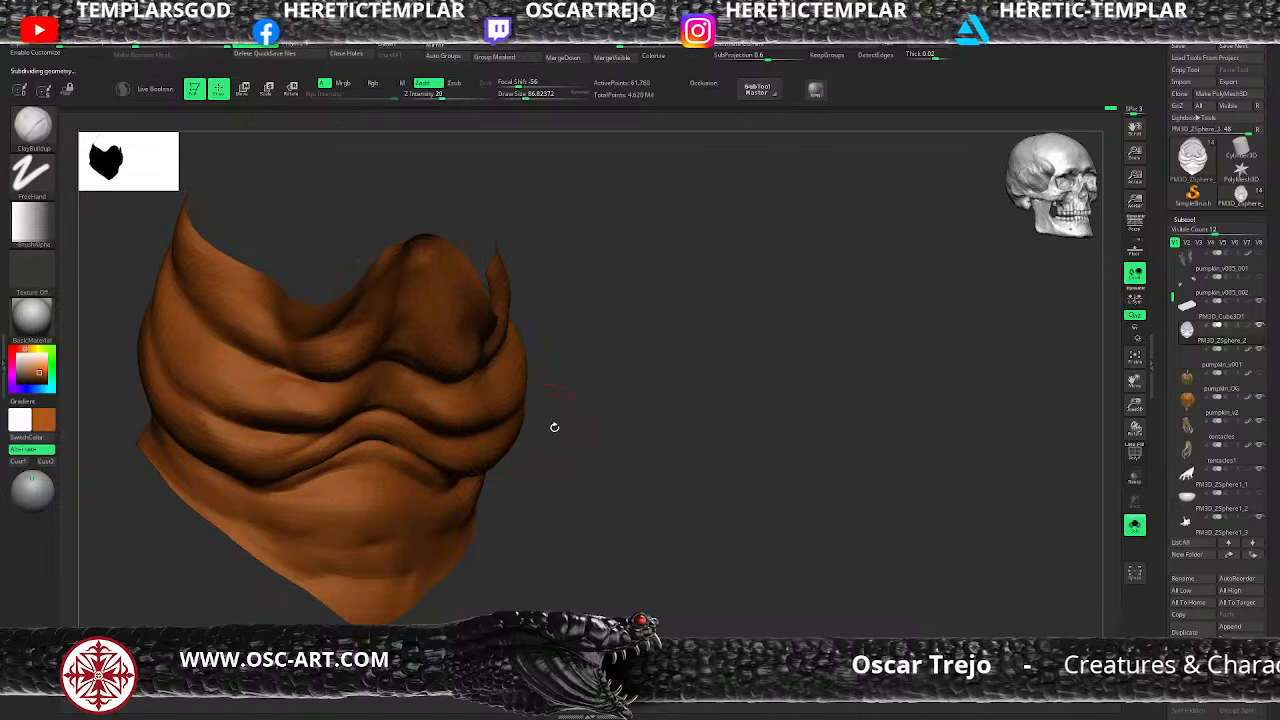
# Step: Build up the lower belly roll on the left side with ClayBuildup at a lower subdivision level
pyautogui.keyDown('alt'); pyautogui.moveTo(640, 437); pyautogui.dragTo(600, 400); pyautogui.keyUp('alt')
pyautogui.moveTo(600, 400)
pyautogui.mouseDown()
pyautogui.moveTo(565, 394)
pyautogui.moveTo(497, 519)
pyautogui.mouseUp()
pyautogui.hotkey('shift', 'd')
pyautogui.hotkey('shift', 'd')
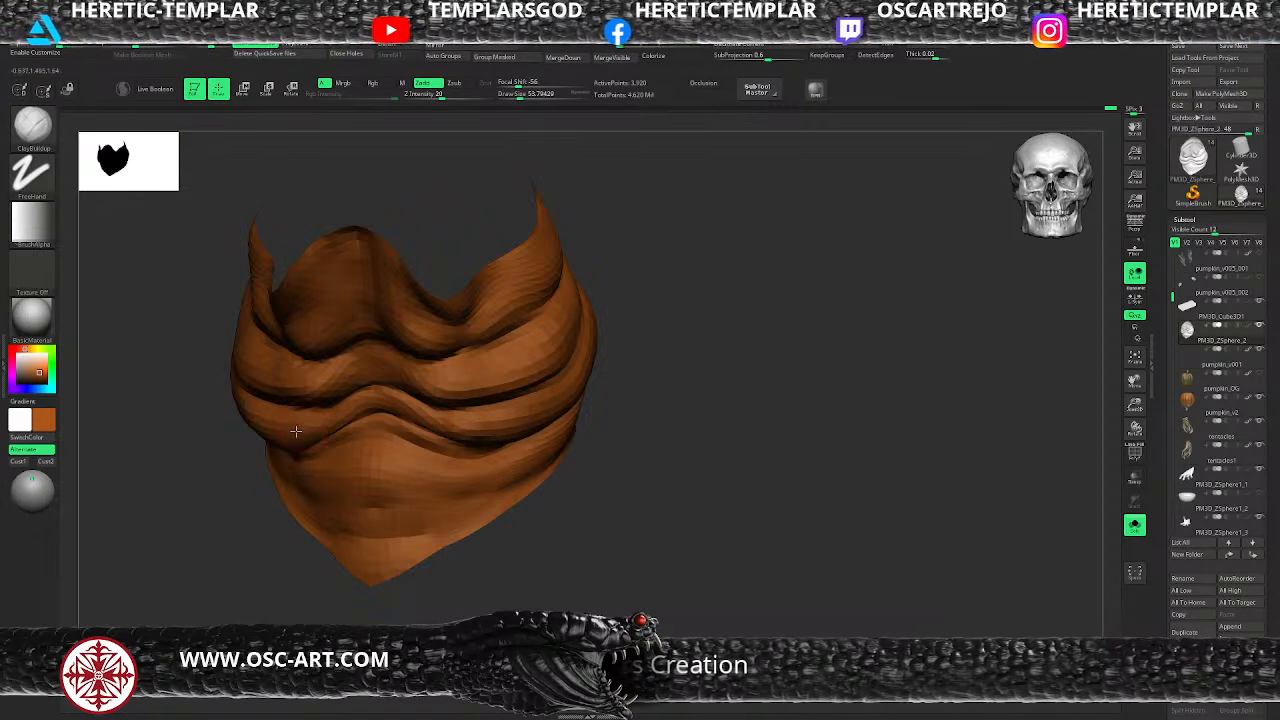
pyautogui.hotkey('ctrl', 'd')
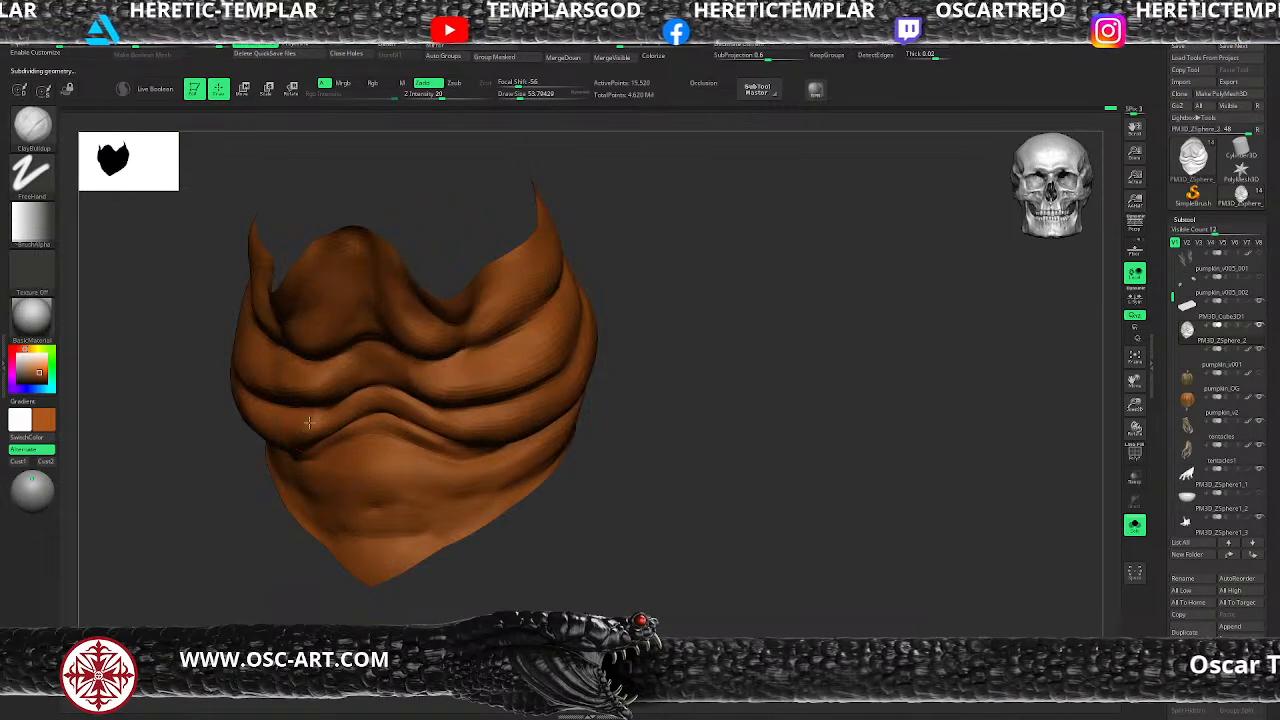
pyautogui.moveTo(244, 456); pyautogui.dragTo(212, 490)
pyautogui.press(']')
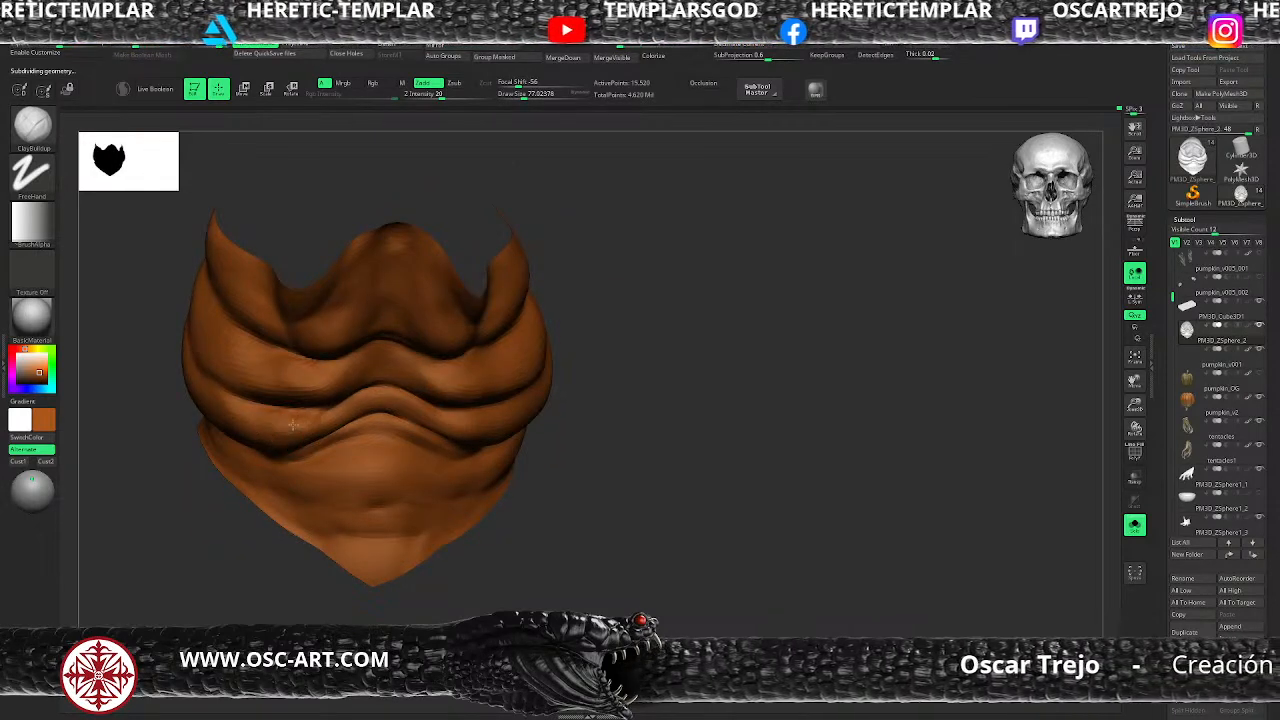
# Step: Smooth the lower belly roll and nudge its edge on the right side with the Move brush
pyautogui.press('shift')
pyautogui.press('shift')
pyautogui.press('b')
pyautogui.press('m')
pyautogui.press('v')
pyautogui.moveTo(471, 440); pyautogui.dragTo(474, 447)
pyautogui.press('shift')
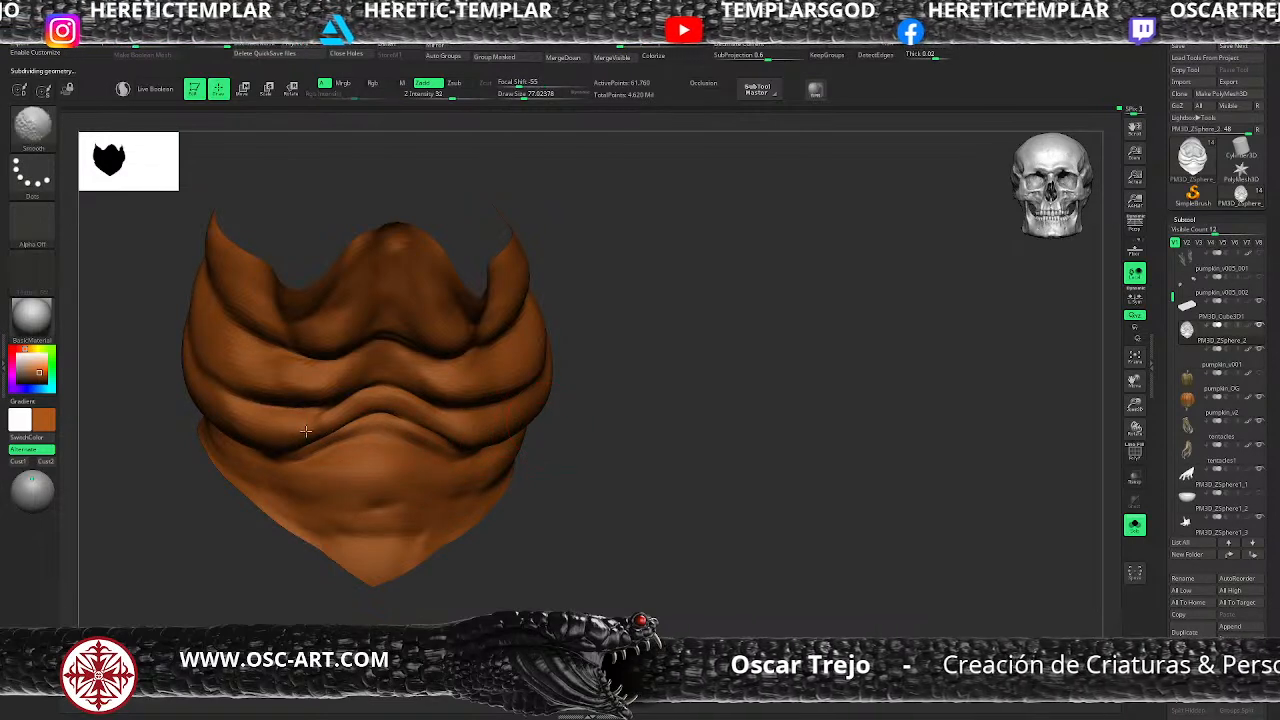
# Step: Carve the centre crease beneath the upper fold with DamStandard at Z Intensity 14, one subdivision level lower, and return to the higher level
pyautogui.moveTo(612, 400)
pyautogui.keyDown('alt'); pyautogui.mouseDown()
pyautogui.moveTo(554, 346)
pyautogui.moveTo(517, 397)
pyautogui.moveTo(470, 376)
pyautogui.mouseUp(); pyautogui.keyUp('alt')
pyautogui.press('b')
pyautogui.press('d')
pyautogui.press('s')
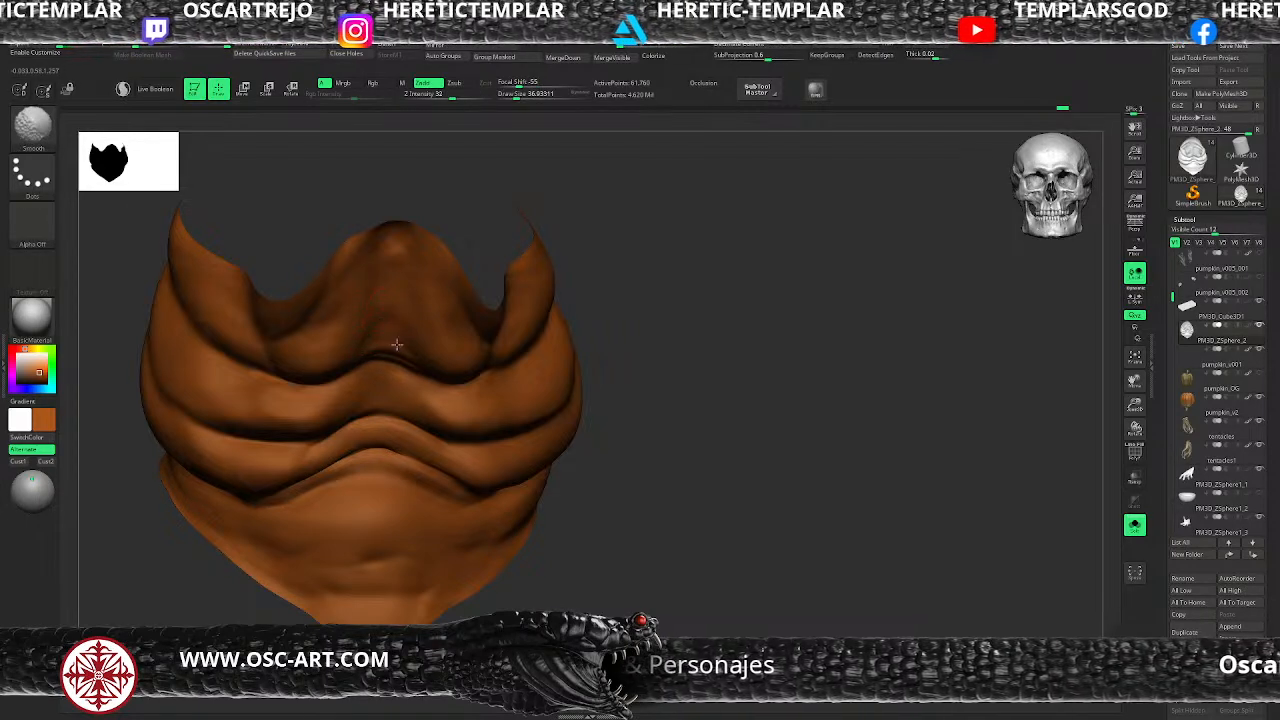
pyautogui.hotkey('shift', 'd')
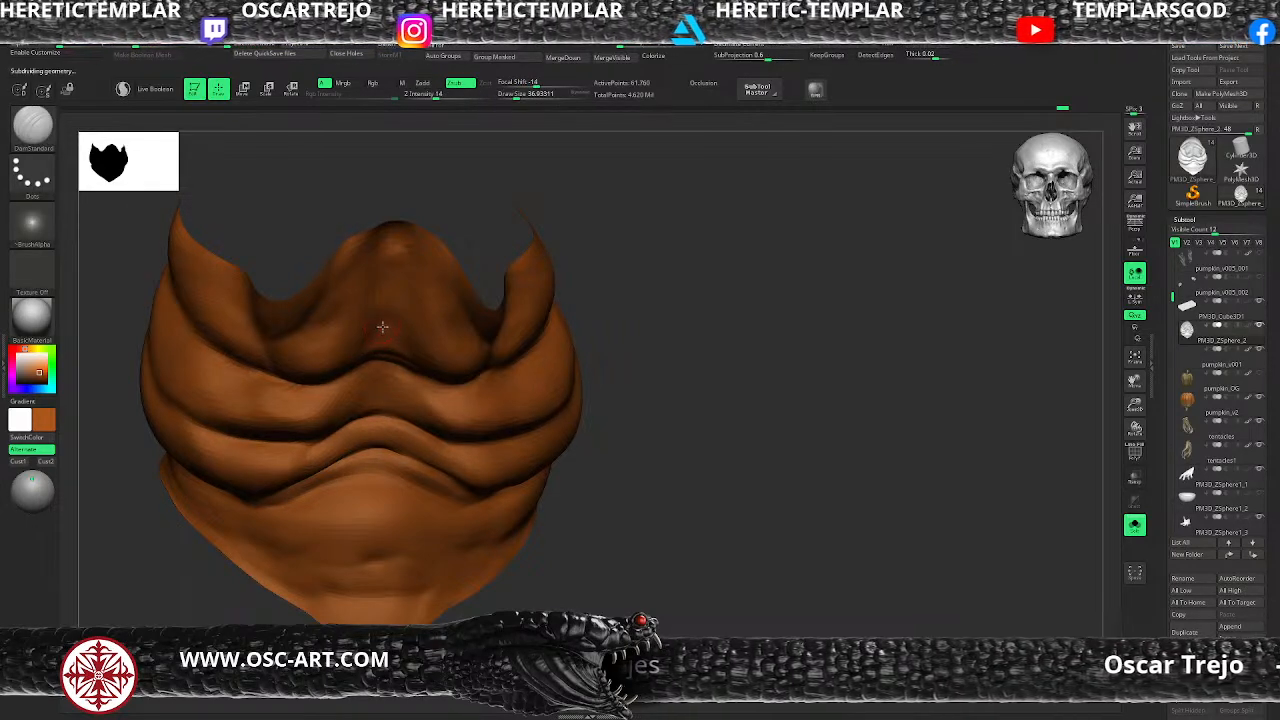
pyautogui.hotkey('shift', 'd')
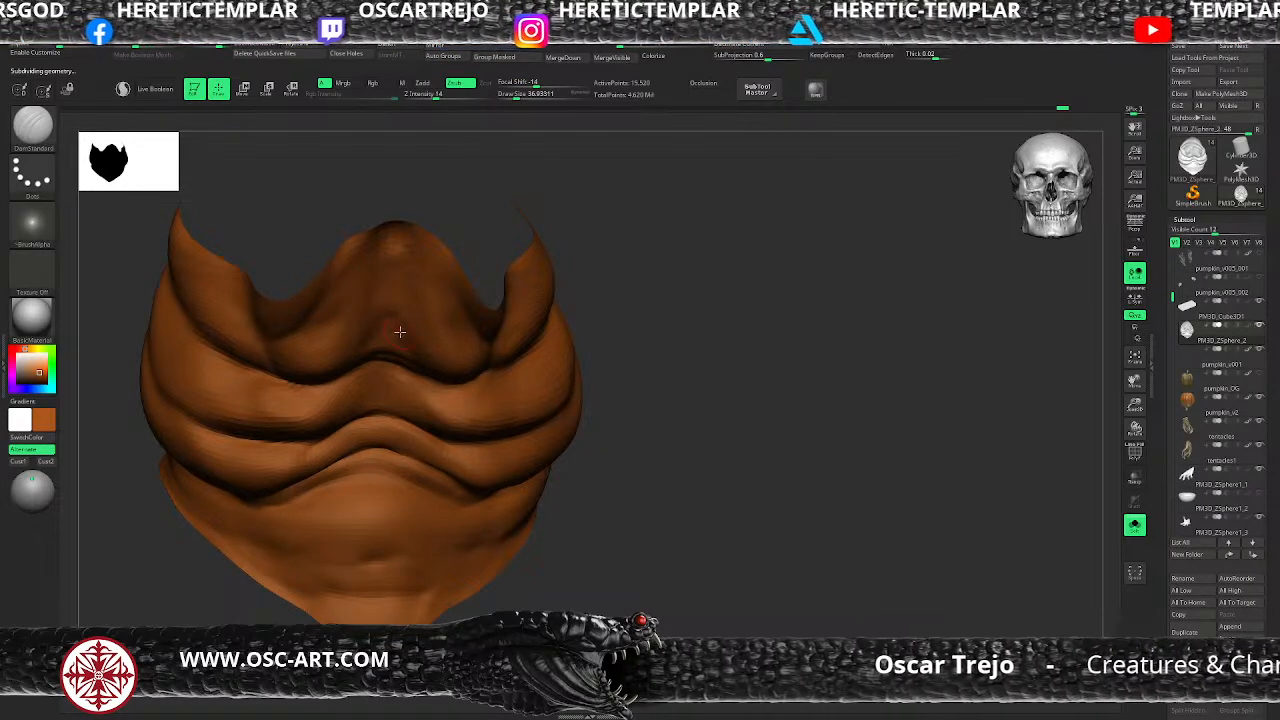
pyautogui.press('space')
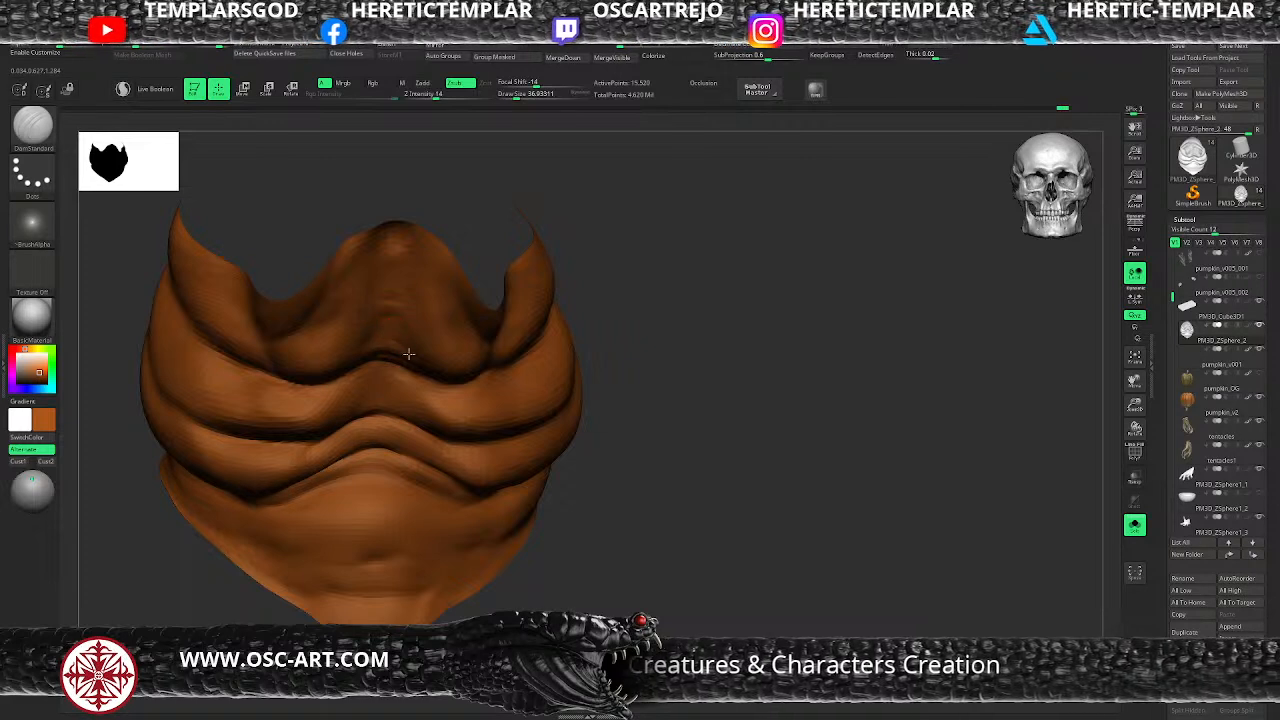
pyautogui.hotkey('ctrl', 'd')
# Step: Fill out the lower belly below the rolls with ClayBuildup at Z Intensity 20, one subdivision level lower, and return to the higher level
pyautogui.moveTo(640, 499); pyautogui.dragTo(602, 500)
pyautogui.hotkey('shift', 'd')
pyautogui.press('b')
pyautogui.press('c')
pyautogui.press('b')
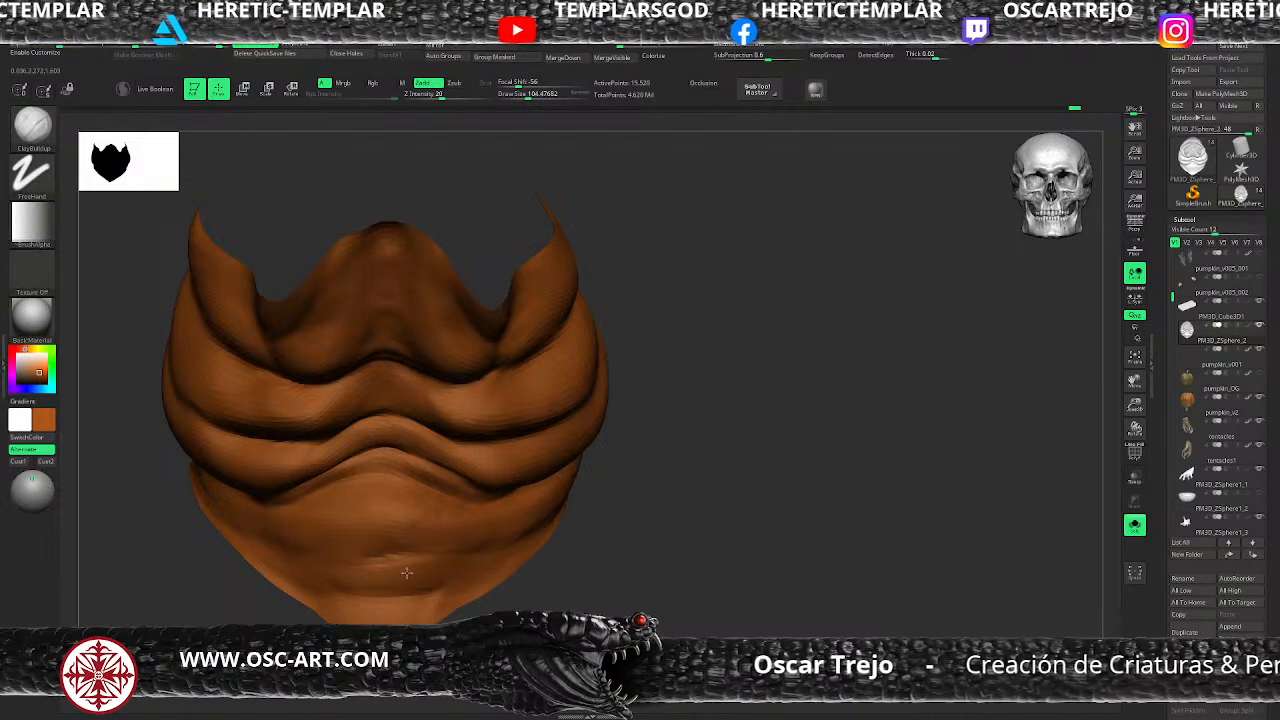
pyautogui.moveTo(327, 571)
pyautogui.mouseDown()
pyautogui.moveTo(409, 579)
pyautogui.moveTo(347, 565)
pyautogui.mouseUp()
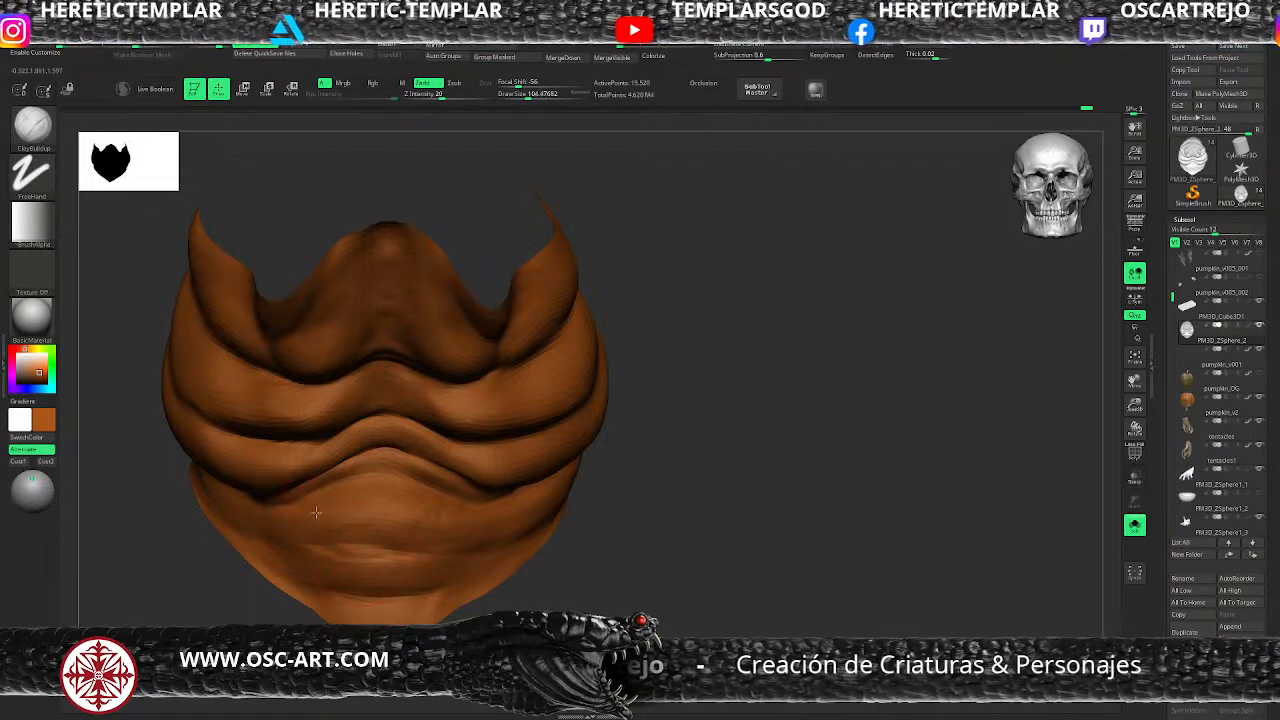
pyautogui.moveTo(309, 527)
pyautogui.mouseDown()
pyautogui.moveTo(465, 529)
pyautogui.moveTo(399, 544)
pyautogui.moveTo(383, 532)
pyautogui.moveTo(400, 539)
pyautogui.mouseUp()
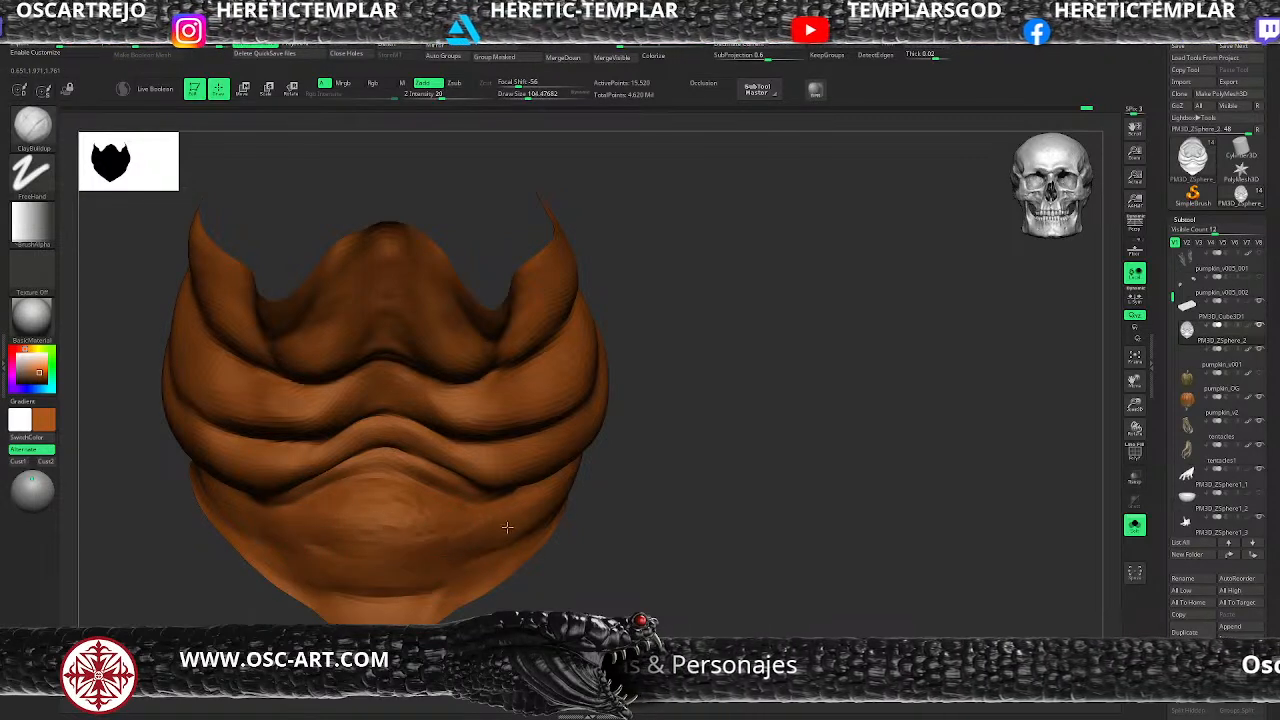
pyautogui.moveTo(444, 559); pyautogui.dragTo(463, 550)
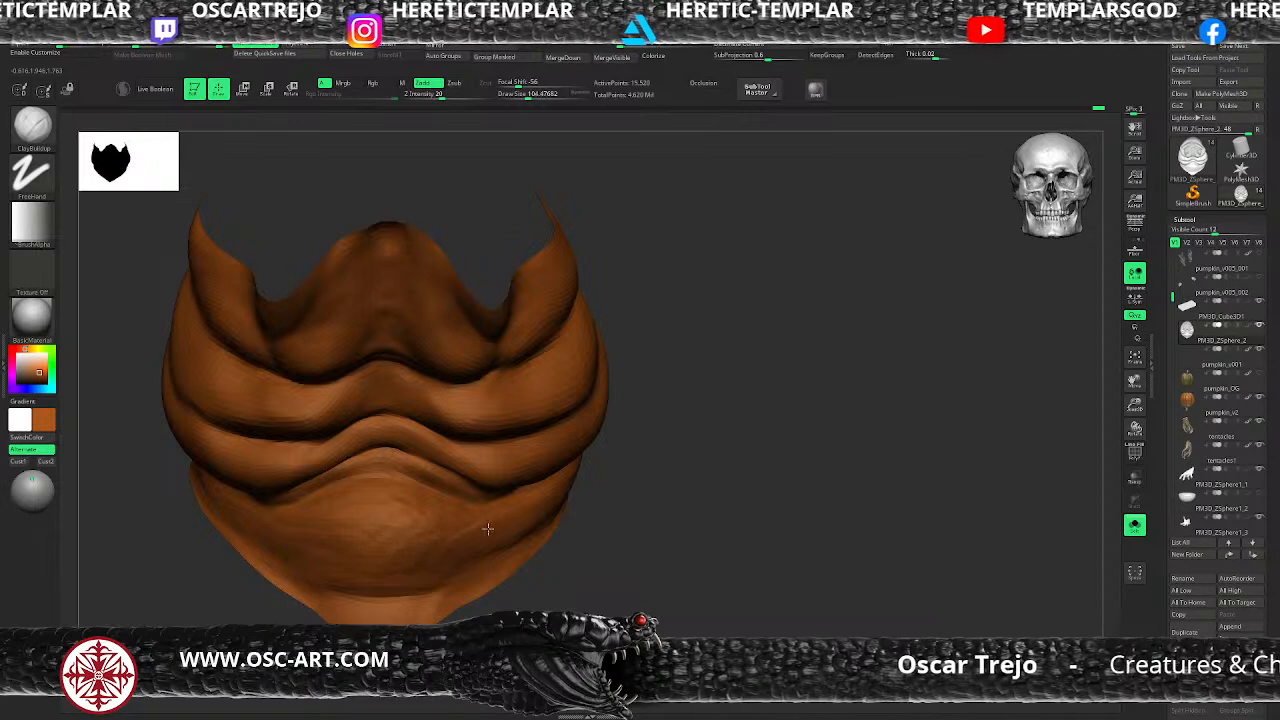
pyautogui.hotkey('ctrl', 'd')
# Step: Define the crease along the top of the lower belly bulge with DamStandard and set its Z Intensity to 20
pyautogui.keyDown('alt'); pyautogui.moveTo(604, 539); pyautogui.dragTo(500, 545); pyautogui.keyUp('alt')
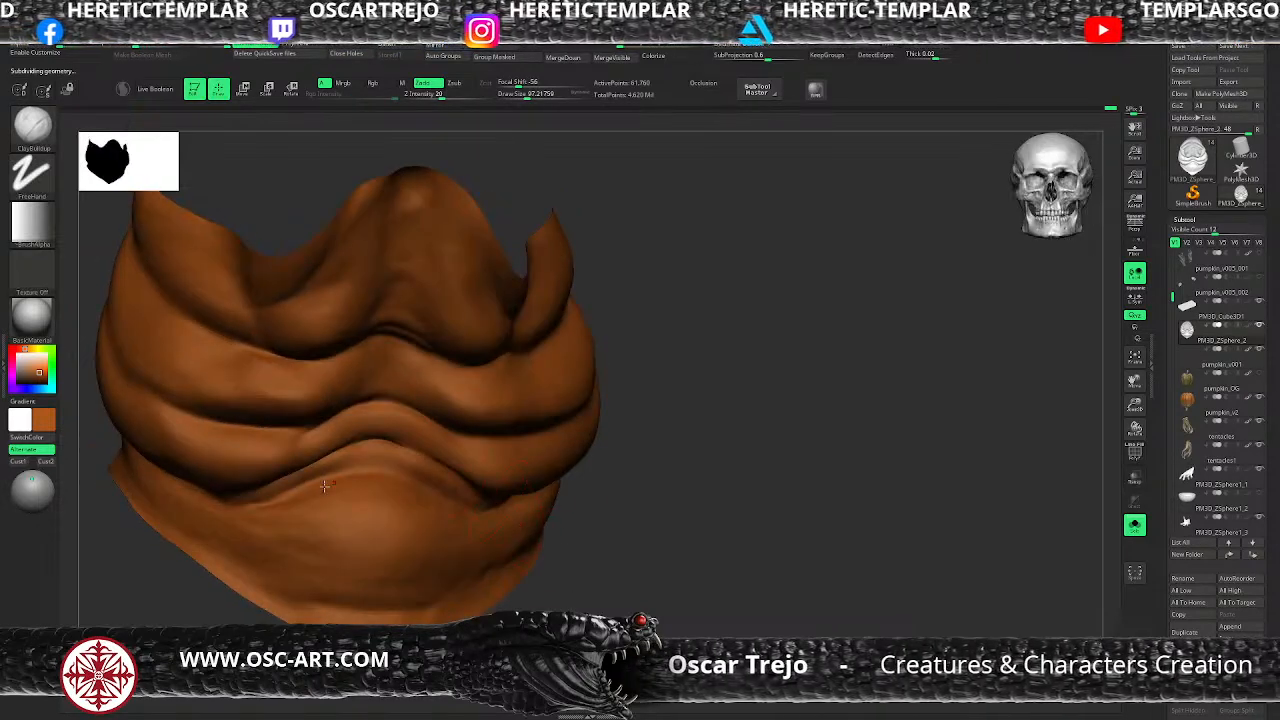
pyautogui.press('b')
pyautogui.press('d')
pyautogui.press('s')
pyautogui.press('s')
pyautogui.moveTo(293, 496); pyautogui.dragTo(283, 496)
pyautogui.hotkey('shift', 'd')
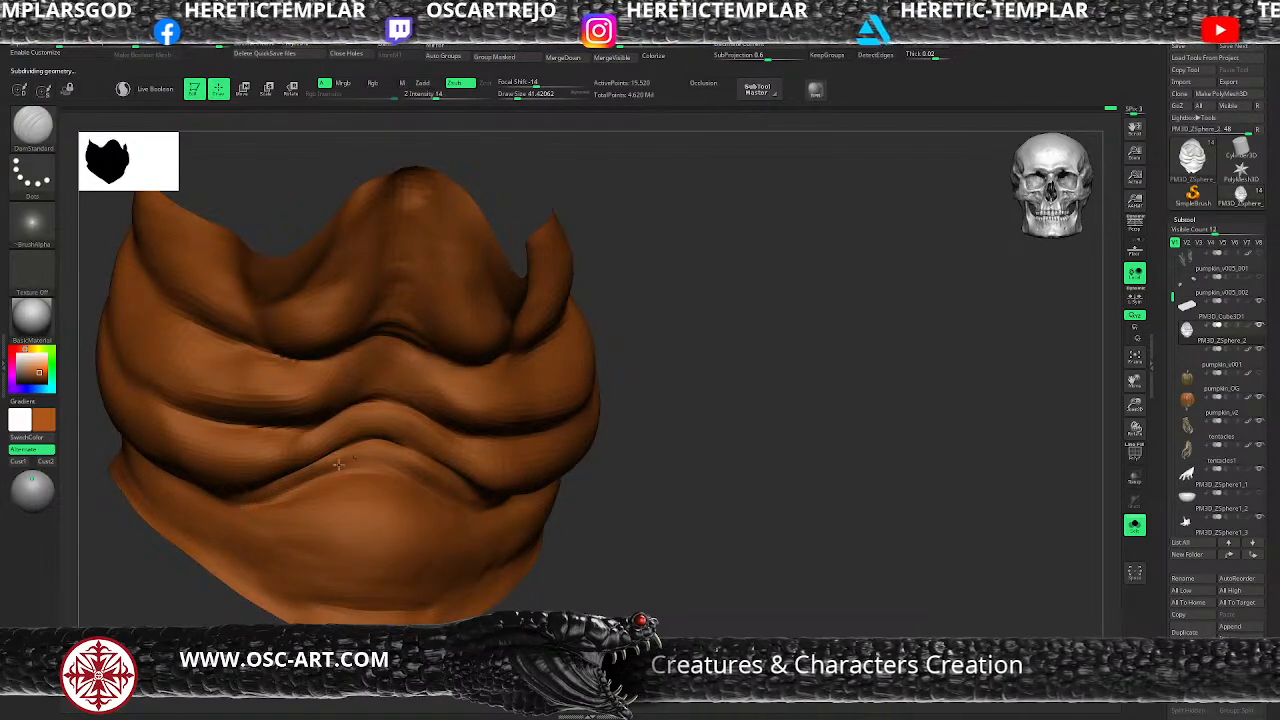
pyautogui.press('d')
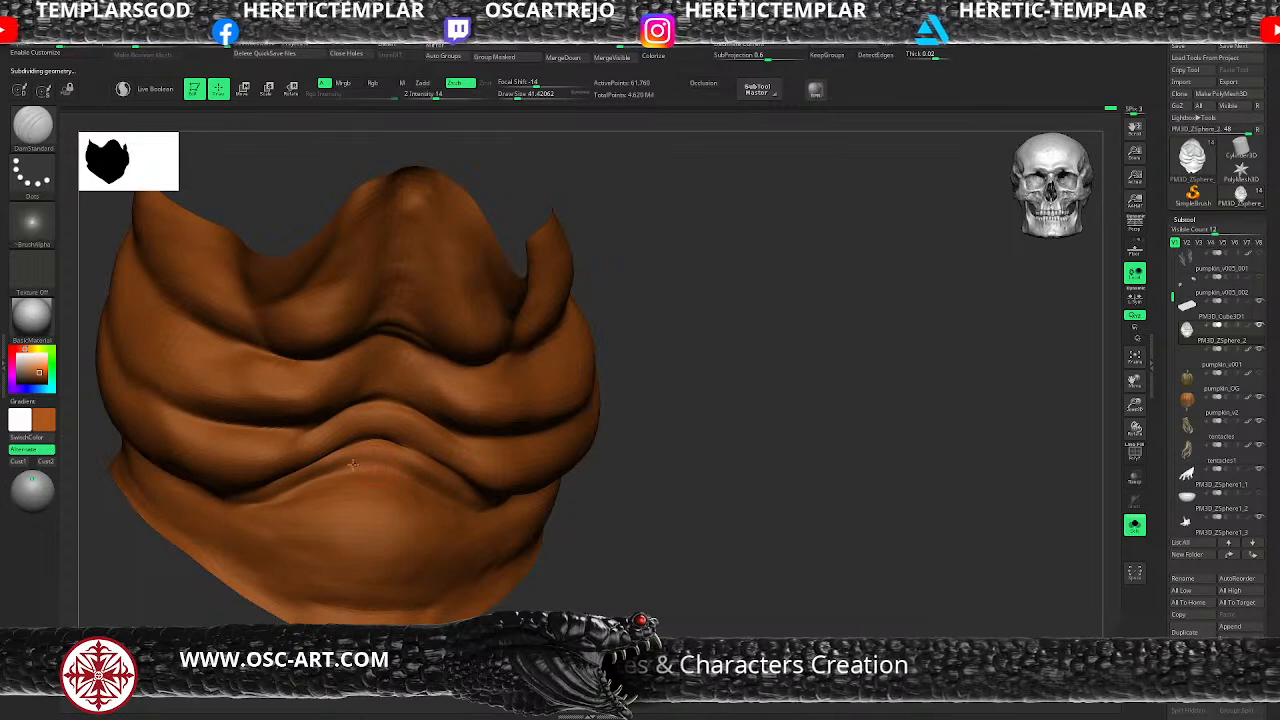
pyautogui.press('space')
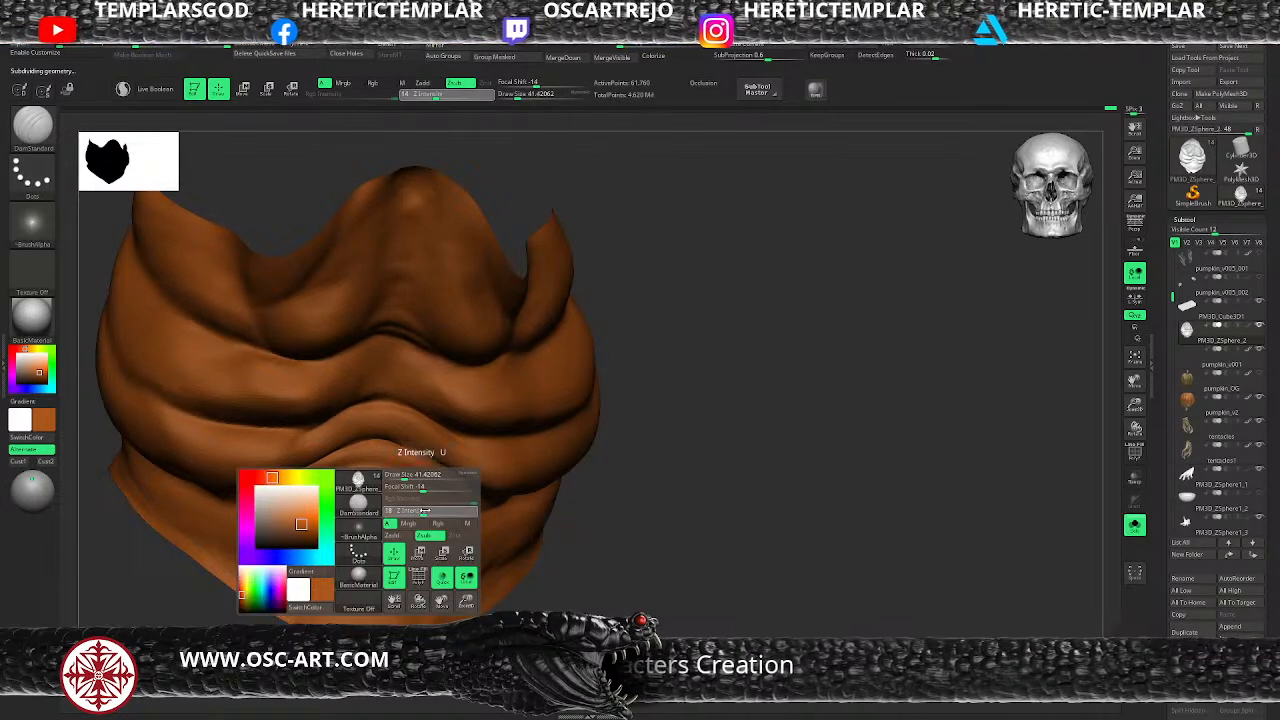
pyautogui.moveTo(430, 511); pyautogui.dragTo(424, 511)
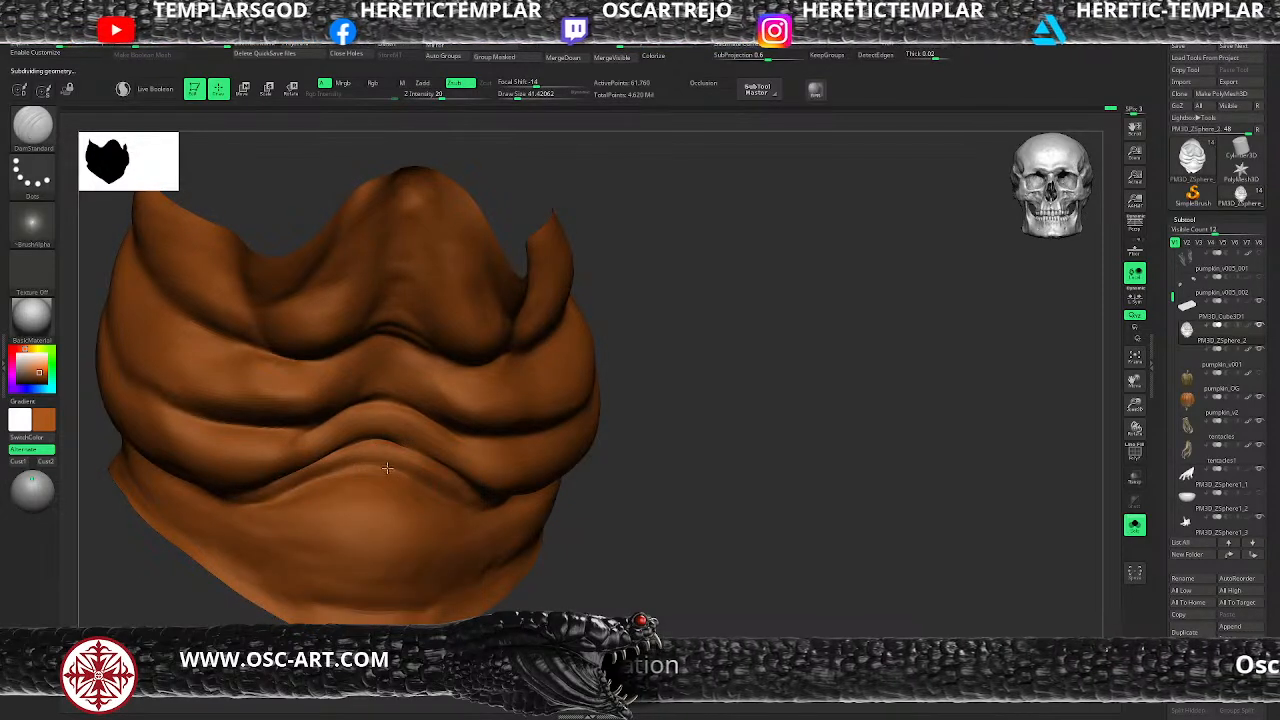
# Step: Switch to the Slash3 brush, one subdivision level lower, and set its Z Intensity to 27
pyautogui.moveTo(636, 493)
pyautogui.mouseDown()
pyautogui.moveTo(666, 491)
pyautogui.moveTo(560, 468)
pyautogui.mouseUp()
pyautogui.press('b')
pyautogui.press('s')
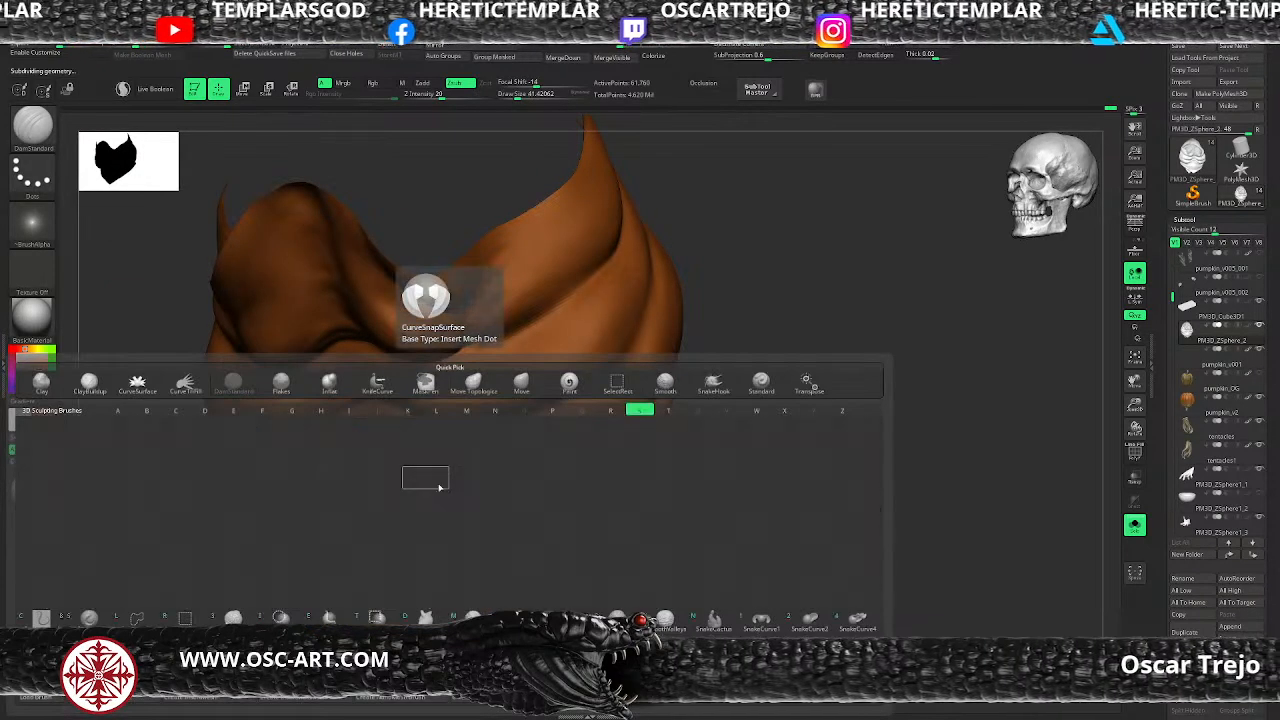
pyautogui.press('t')
pyautogui.hotkey('shift', 'd')
pyautogui.press('s')
pyautogui.click(372, 466)
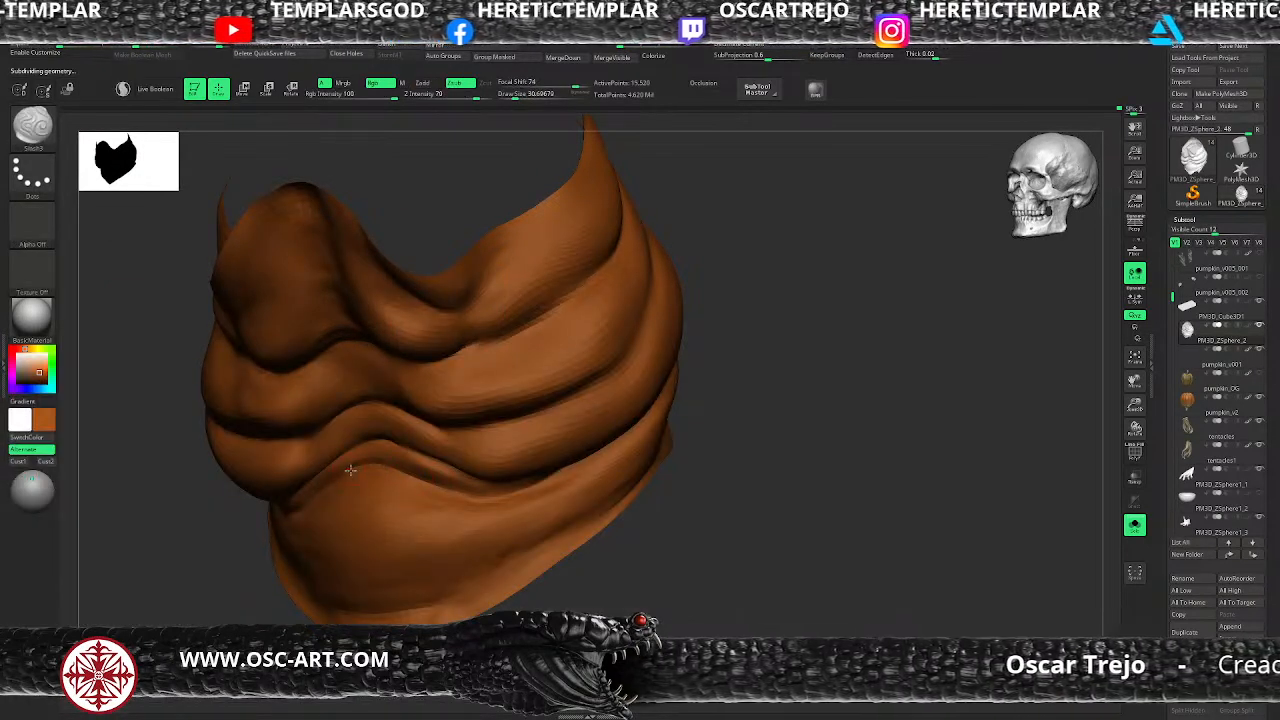
pyautogui.press('space')
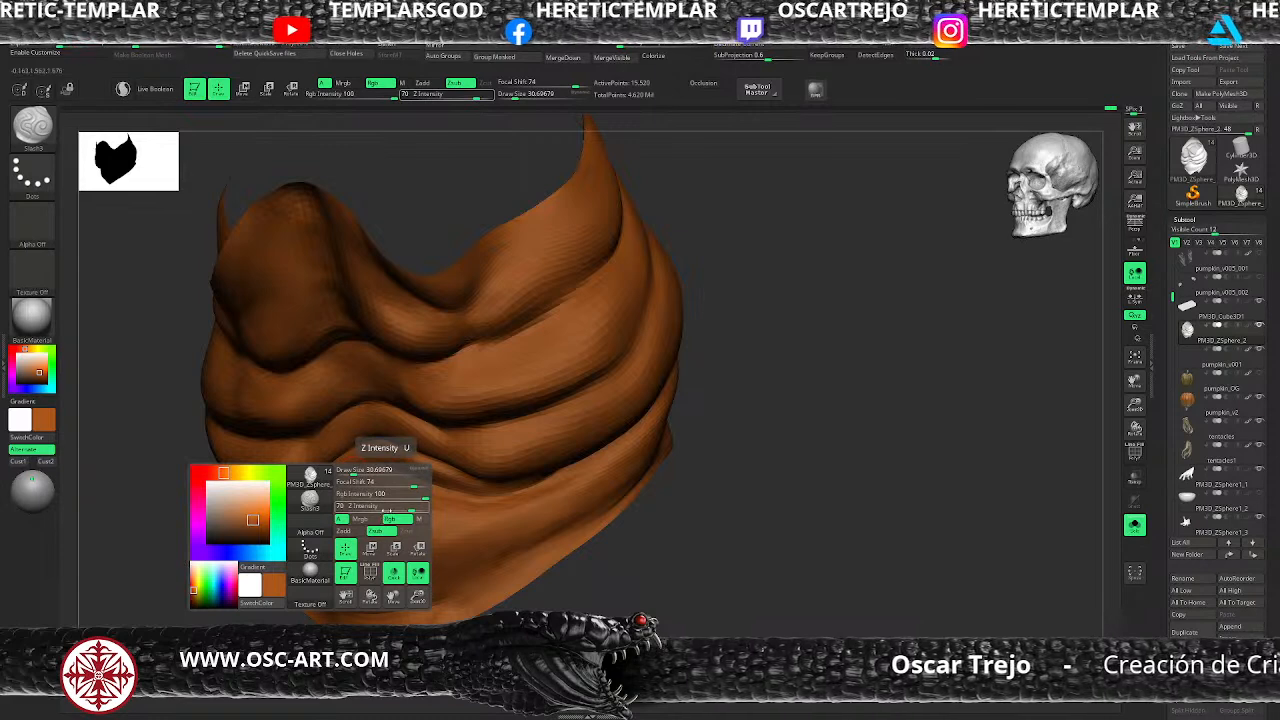
pyautogui.moveTo(385, 508); pyautogui.dragTo(381, 502)
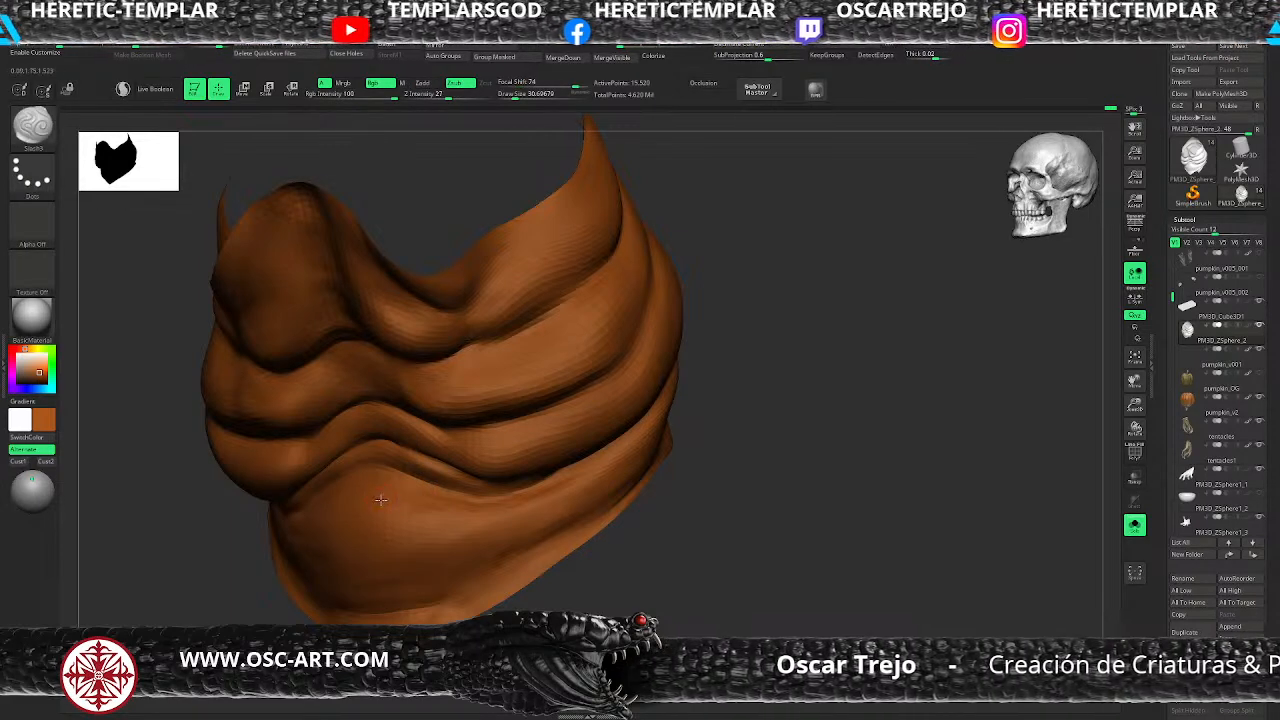
pyautogui.press('b')
pyautogui.press('d')
pyautogui.press('s')
pyautogui.press('space')
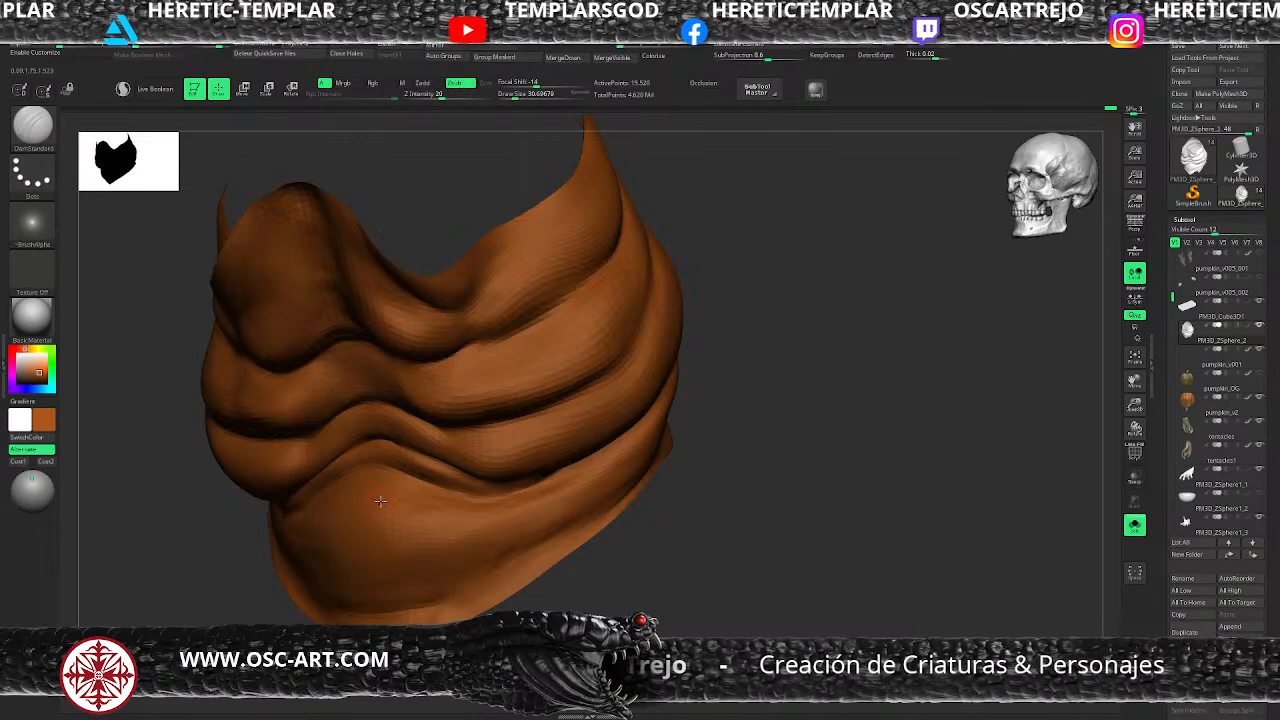
# Step: Sharpen the creases around the arched fold above the lower belly with Slash3 at the higher subdivision level and smooth them
pyautogui.press('b')
pyautogui.press('s')
pyautogui.press('l')
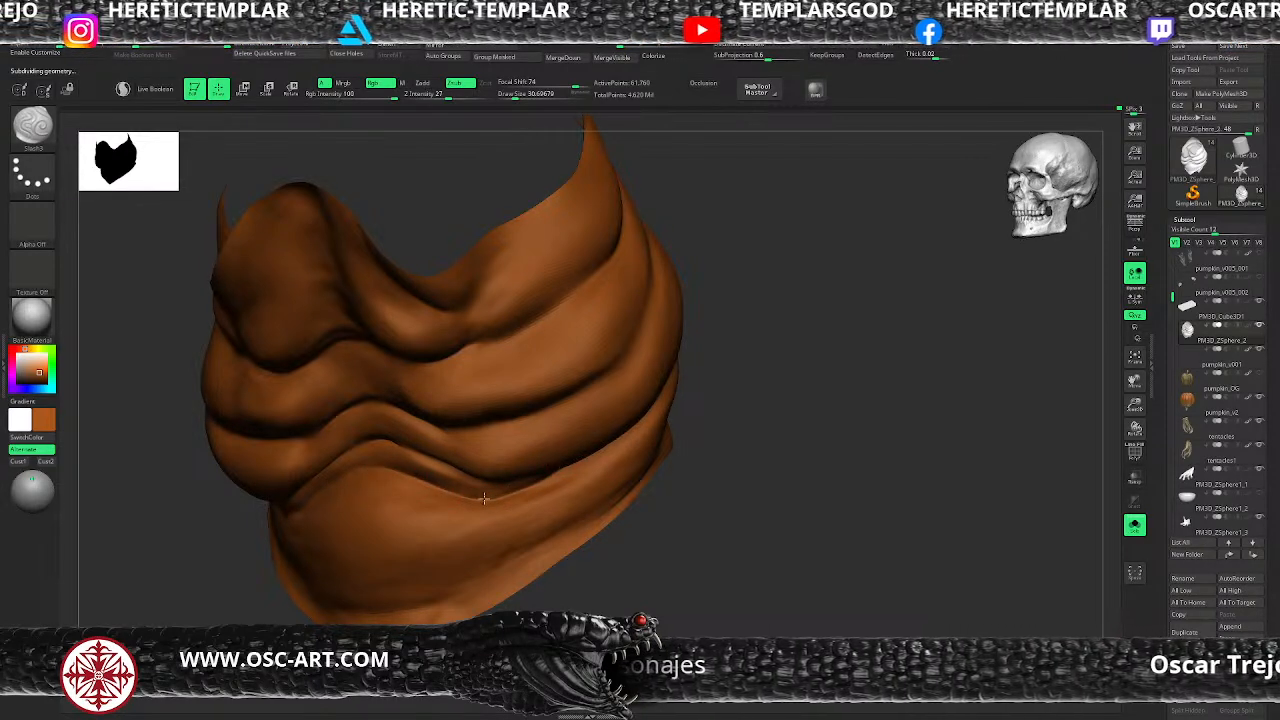
pyautogui.press('shift')
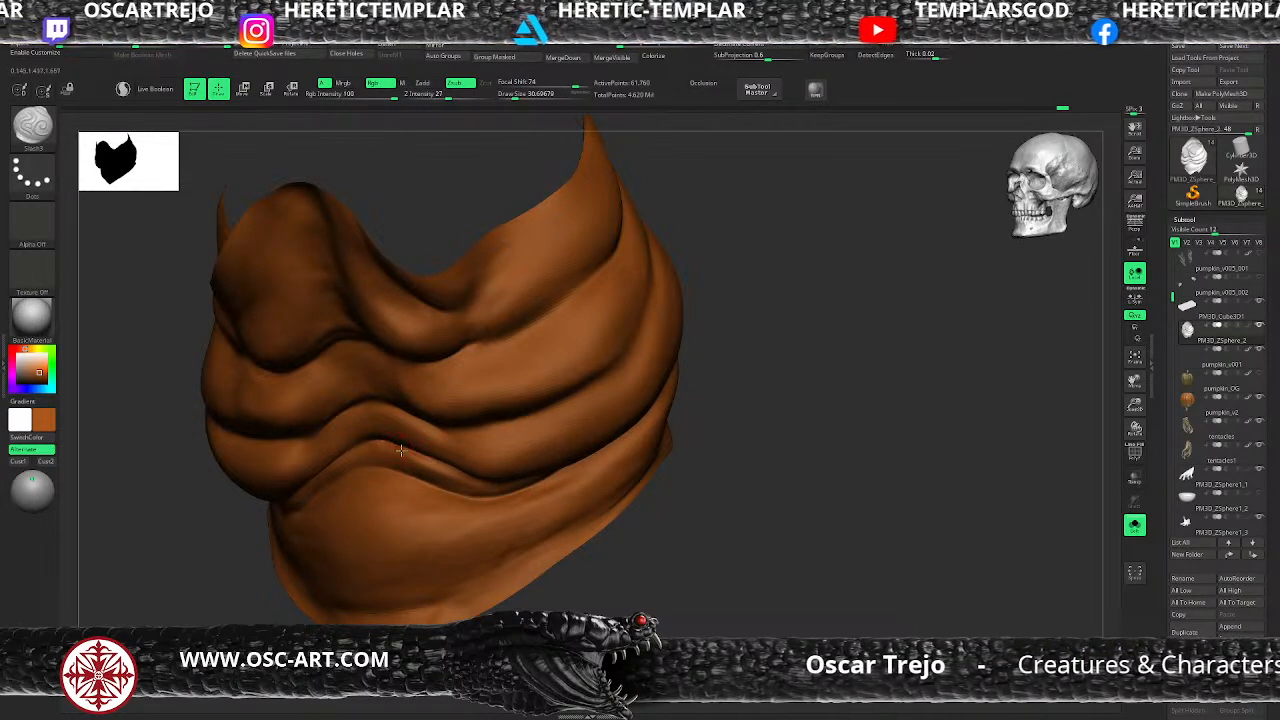
pyautogui.press('shift')
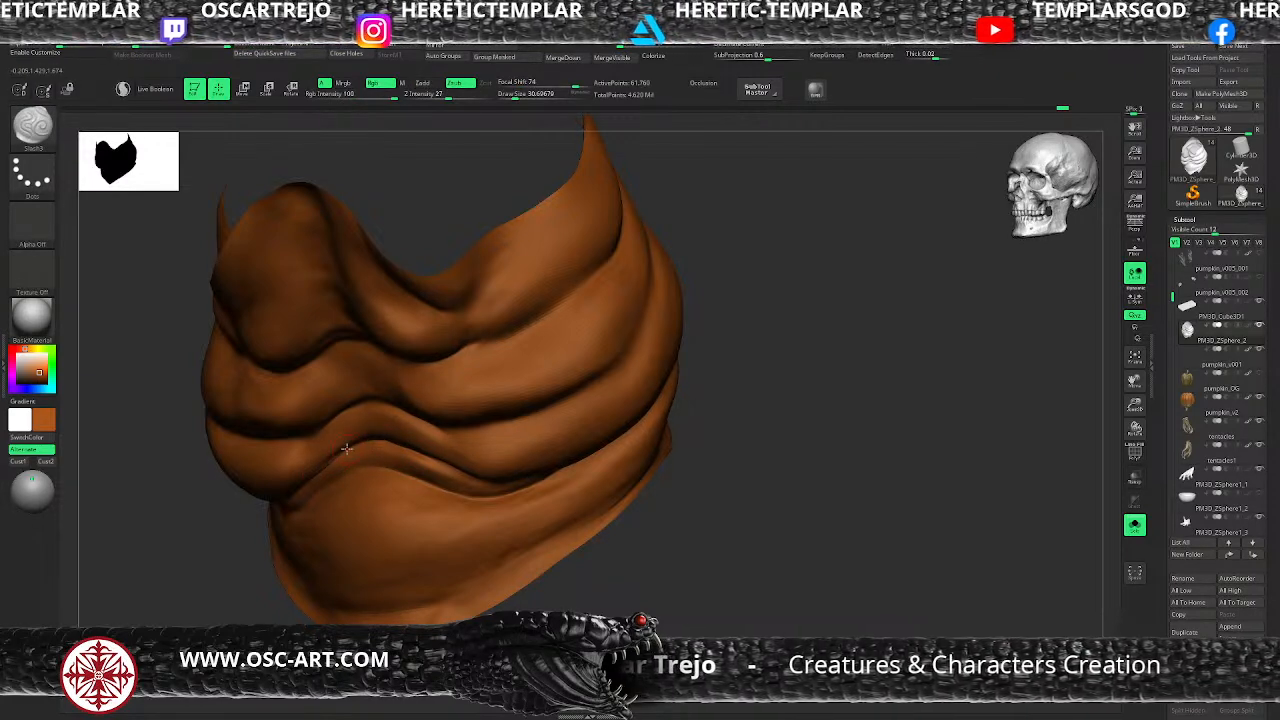
pyautogui.press('shift')
# Step: Refine the creases between the middle and upper rolls with Slash3 and smooth the upper fold junctions on both sides
pyautogui.moveTo(234, 550)
pyautogui.mouseDown()
pyautogui.moveTo(197, 551)
pyautogui.moveTo(304, 477)
pyautogui.mouseUp()
pyautogui.moveTo(548, 457)
pyautogui.keyDown('alt'); pyautogui.mouseDown()
pyautogui.moveTo(569, 454)
pyautogui.moveTo(574, 556)
pyautogui.mouseUp(); pyautogui.keyUp('alt')
pyautogui.press('shift')
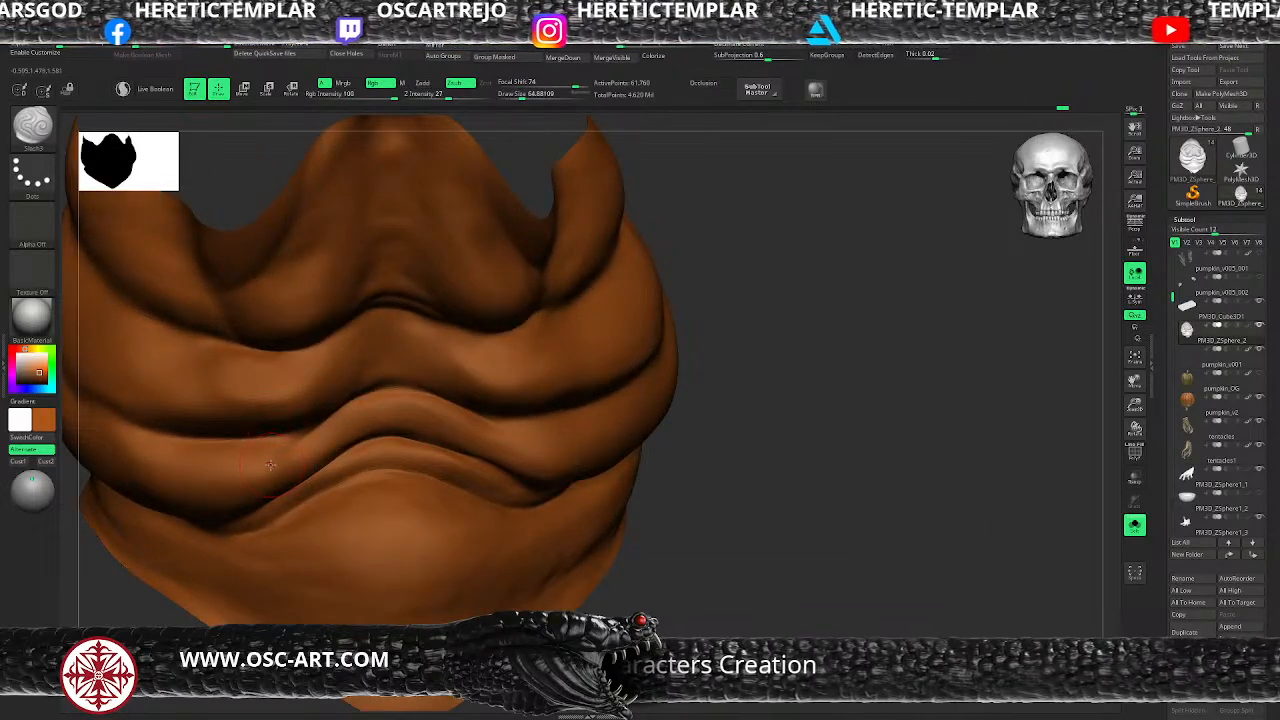
pyautogui.moveTo(760, 386); pyautogui.dragTo(710, 357)
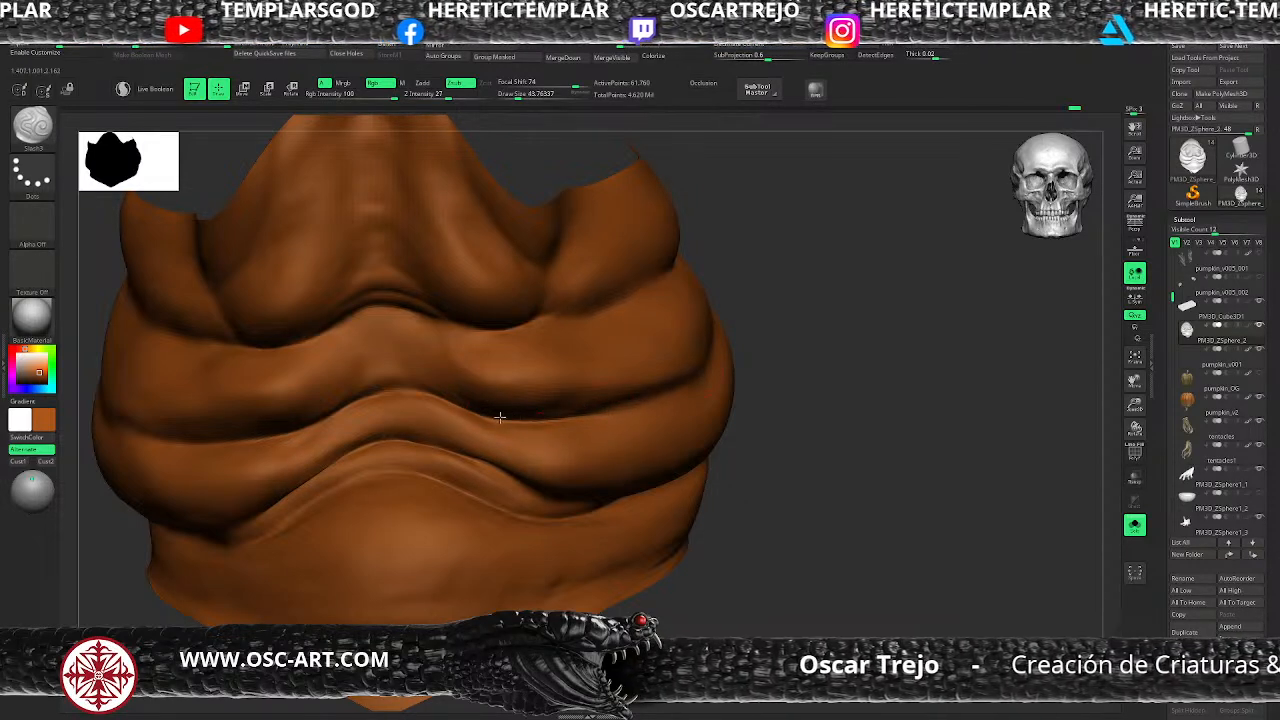
pyautogui.press('shift')
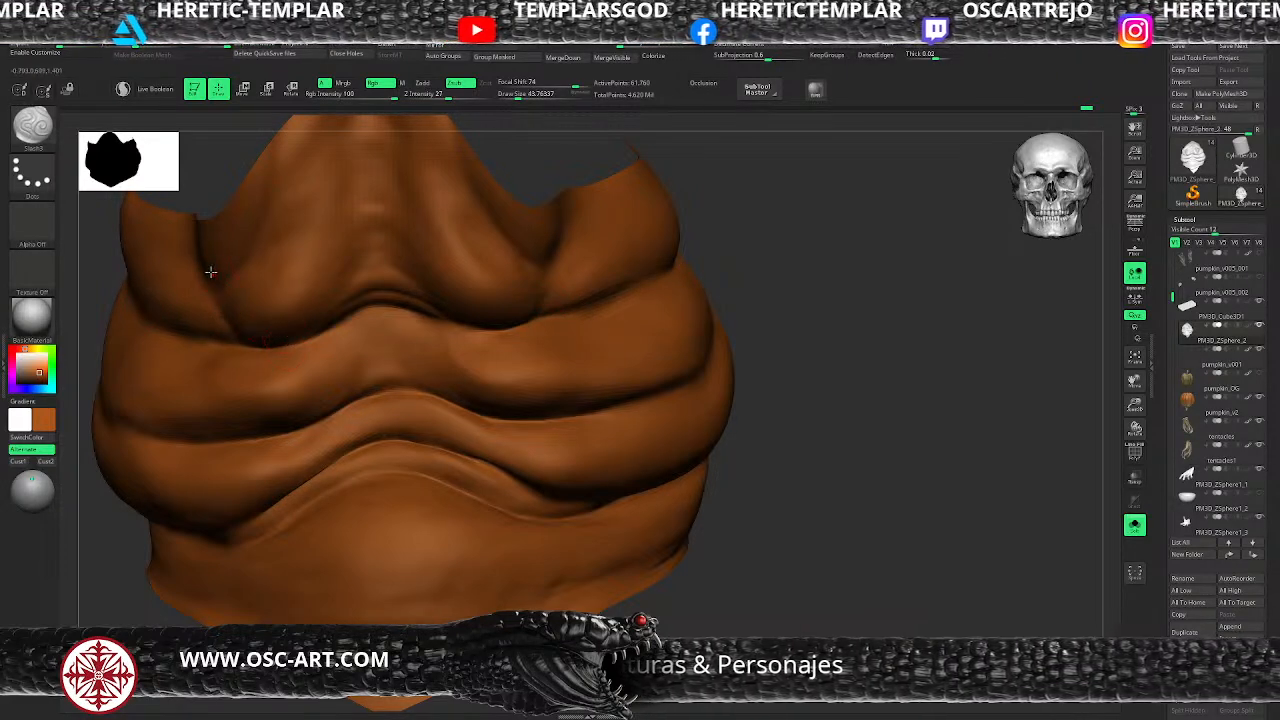
pyautogui.keyDown('shift'); pyautogui.moveTo(559, 250); pyautogui.dragTo(523, 288); pyautogui.keyUp('shift')
pyautogui.keyDown('shift'); pyautogui.moveTo(221, 308); pyautogui.dragTo(198, 284); pyautogui.keyUp('shift')
pyautogui.press('f')
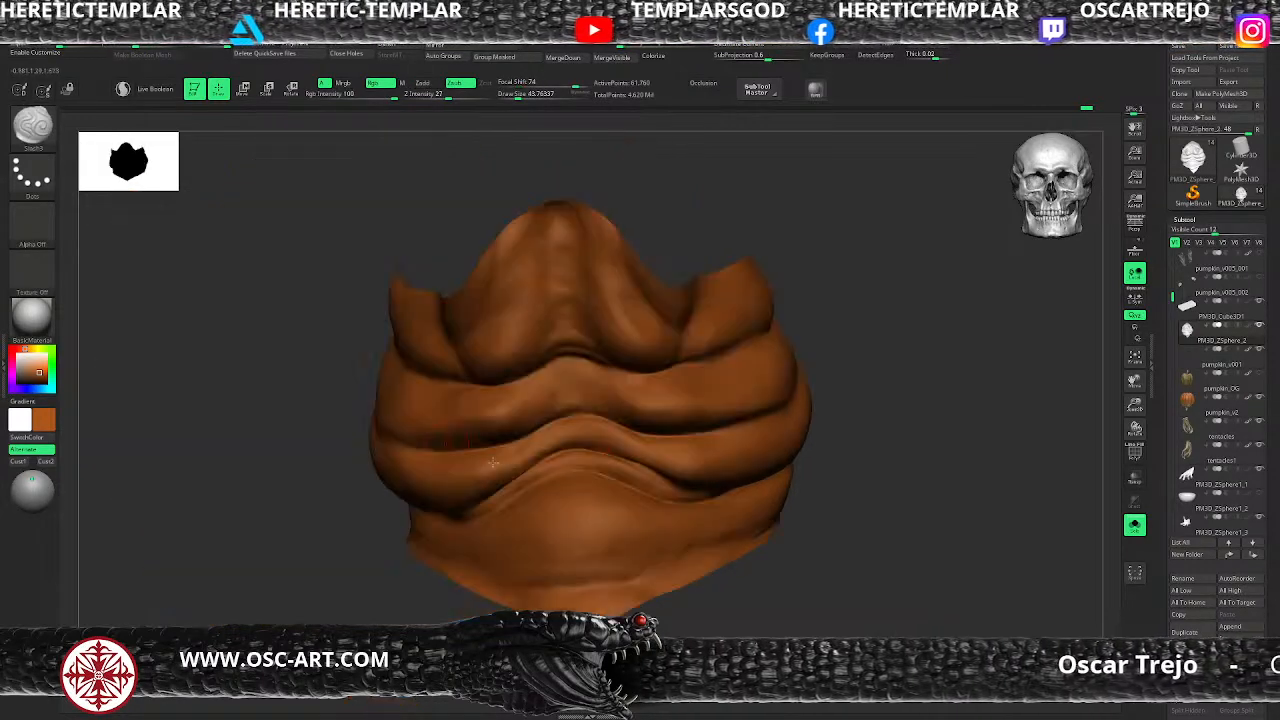
# Step: Smooth the crease above the lower belly at a lower subdivision level and return to the higher level
pyautogui.moveTo(814, 594)
pyautogui.keyDown('alt'); pyautogui.mouseDown()
pyautogui.moveTo(771, 580)
pyautogui.moveTo(700, 636)
pyautogui.mouseUp(); pyautogui.keyUp('alt')
pyautogui.hotkey('shift', 'd')
pyautogui.hotkey('shift', 'd')
pyautogui.hotkey('shift', 'd')
pyautogui.press('d')
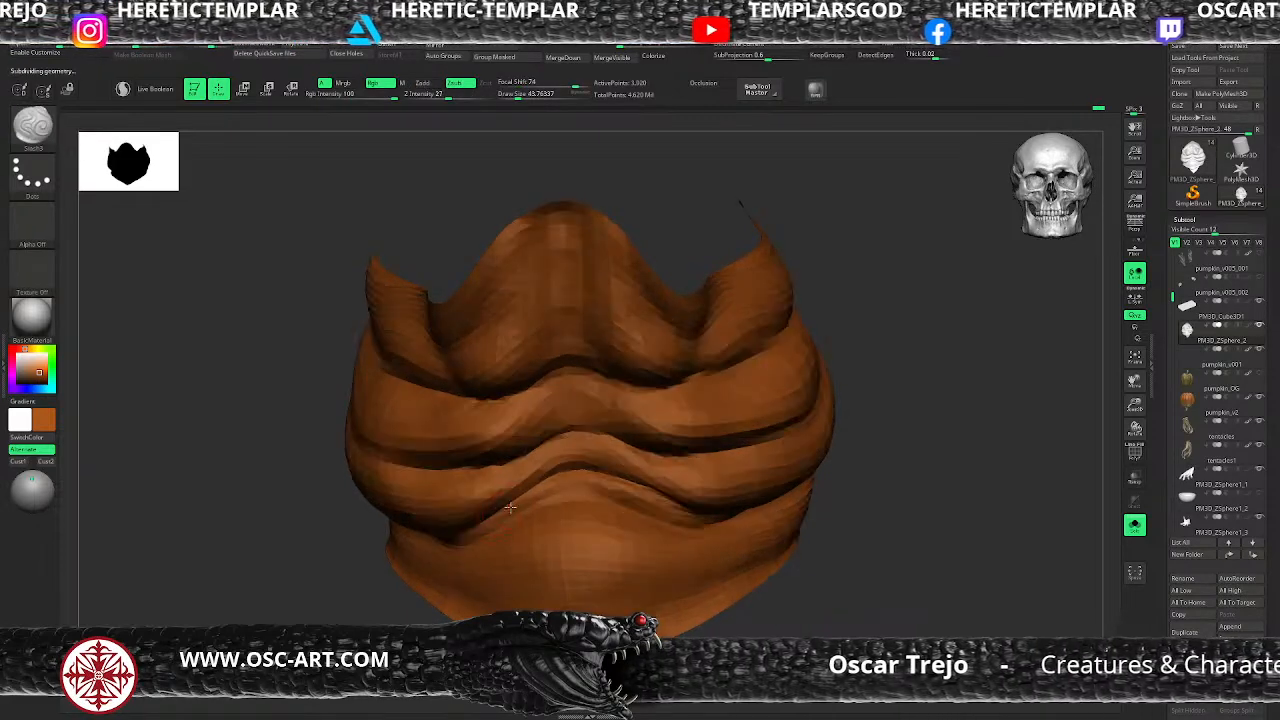
pyautogui.press('d')
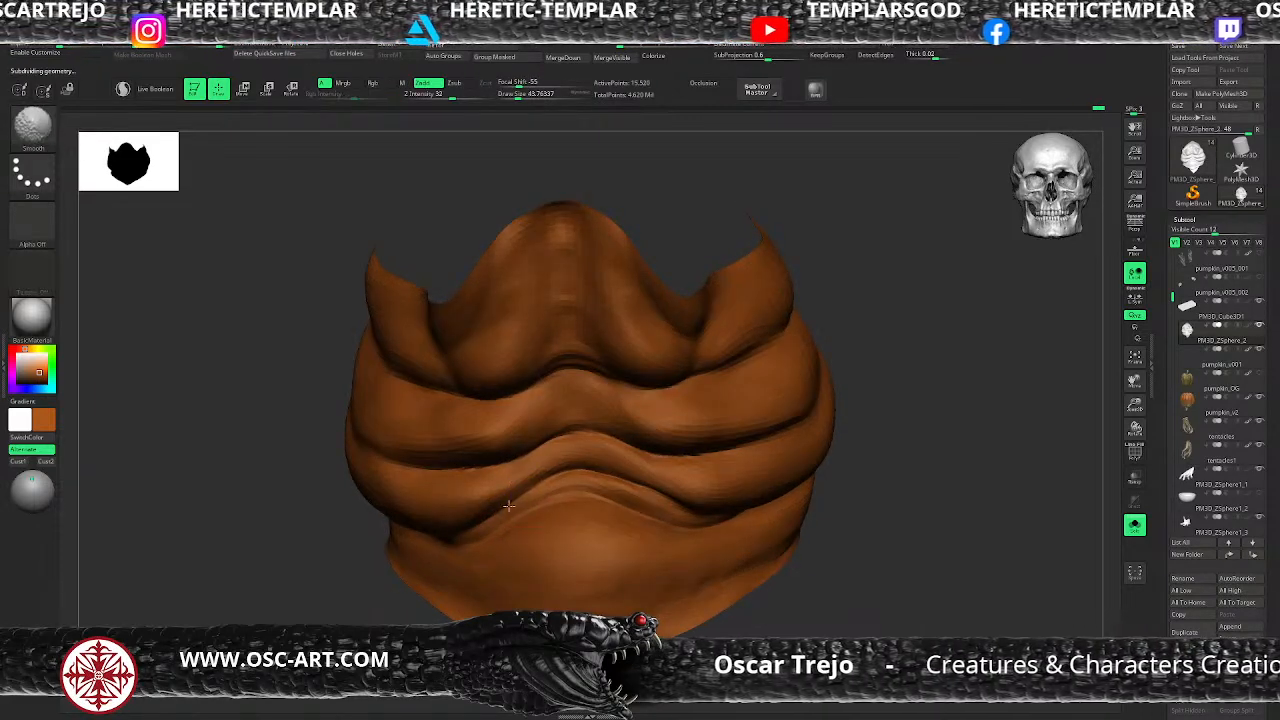
pyautogui.press('d')
pyautogui.keyDown('alt'); pyautogui.moveTo(402, 592); pyautogui.dragTo(354, 606); pyautogui.keyUp('alt')
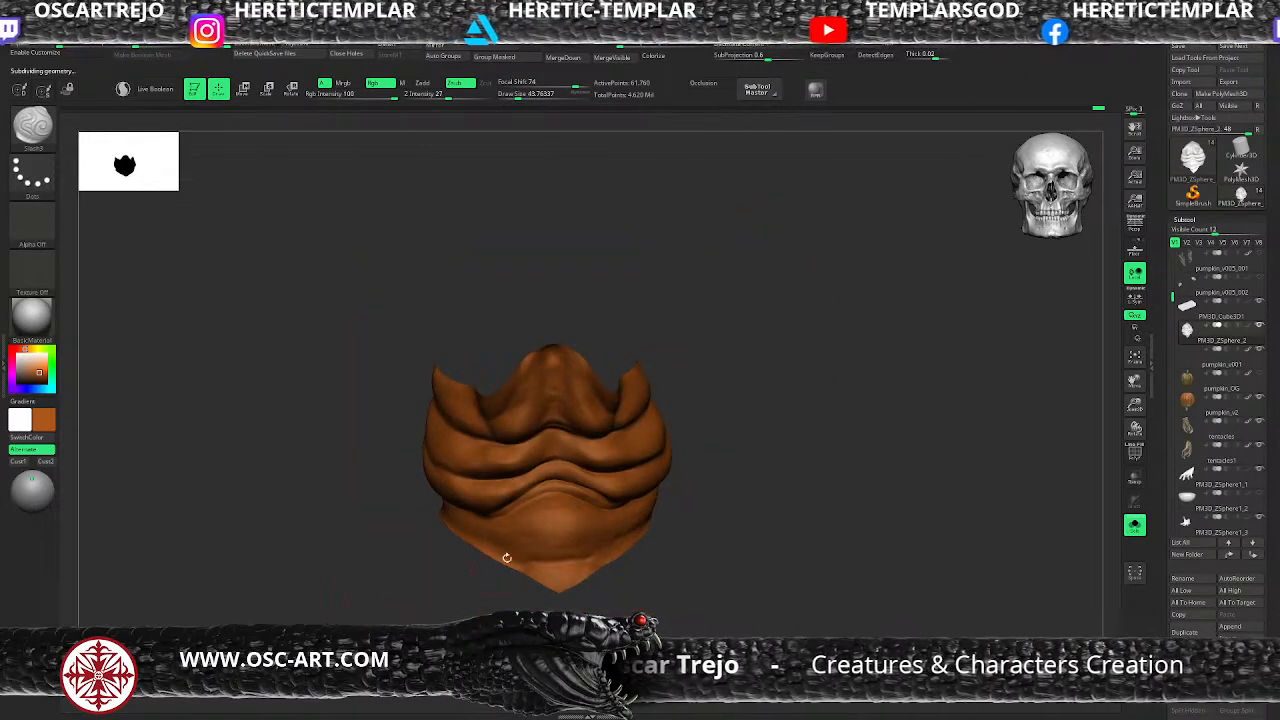
# Step: Examine the folds from the front and along the flank of the isolated torso section
pyautogui.moveTo(613, 535)
pyautogui.keyDown('alt'); pyautogui.mouseDown()
pyautogui.moveTo(686, 528)
pyautogui.moveTo(747, 550)
pyautogui.mouseUp(); pyautogui.keyUp('alt')
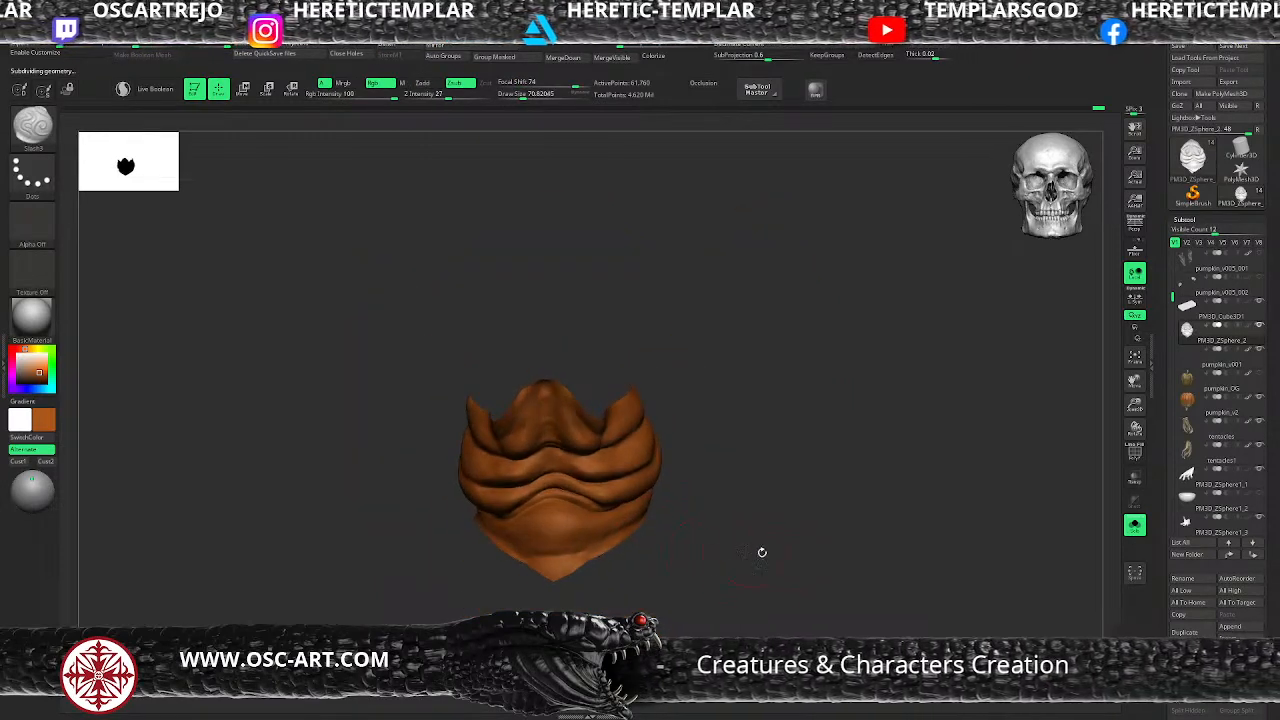
pyautogui.keyDown('ctrl'); pyautogui.keyDown('shift'); pyautogui.click(867, 568); pyautogui.keyUp('shift'); pyautogui.keyUp('ctrl')
pyautogui.keyDown('ctrl'); pyautogui.keyDown('shift'); pyautogui.click(842, 529); pyautogui.keyUp('shift'); pyautogui.keyUp('ctrl')
pyautogui.moveTo(827, 530); pyautogui.dragTo(725, 502)
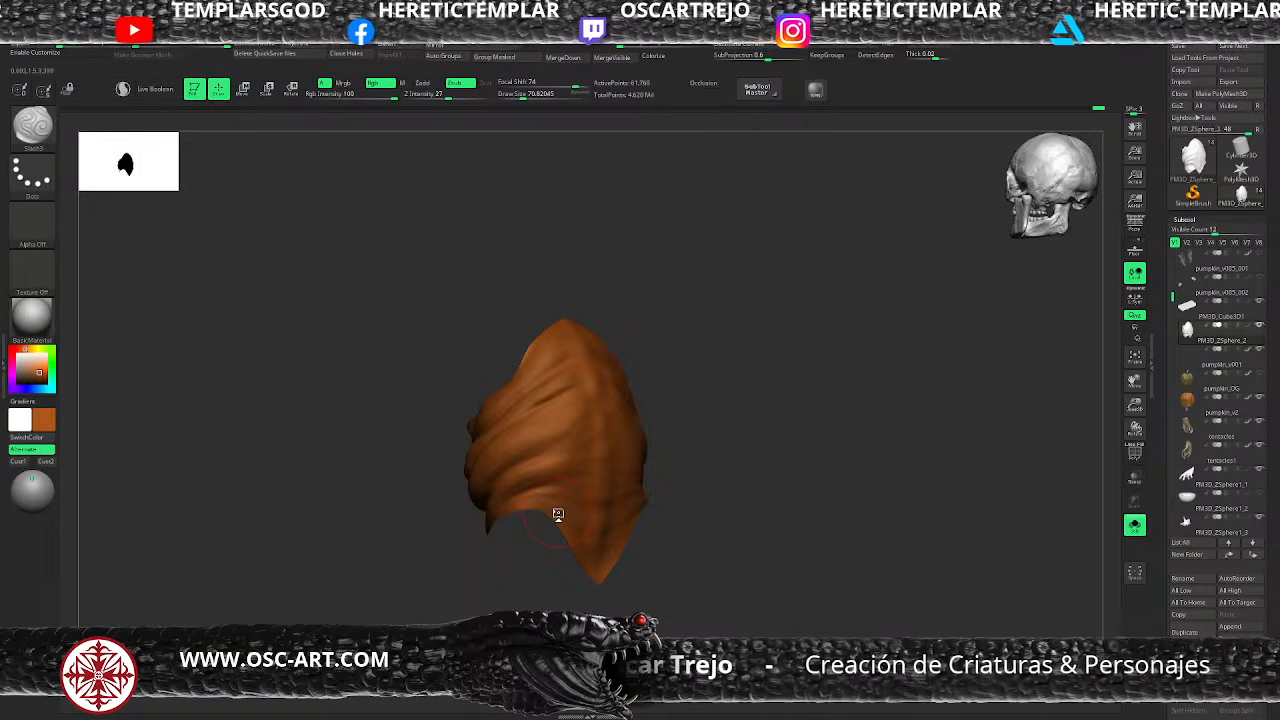
pyautogui.moveTo(664, 365)
pyautogui.mouseDown()
pyautogui.moveTo(694, 357)
pyautogui.moveTo(680, 450)
pyautogui.mouseUp()
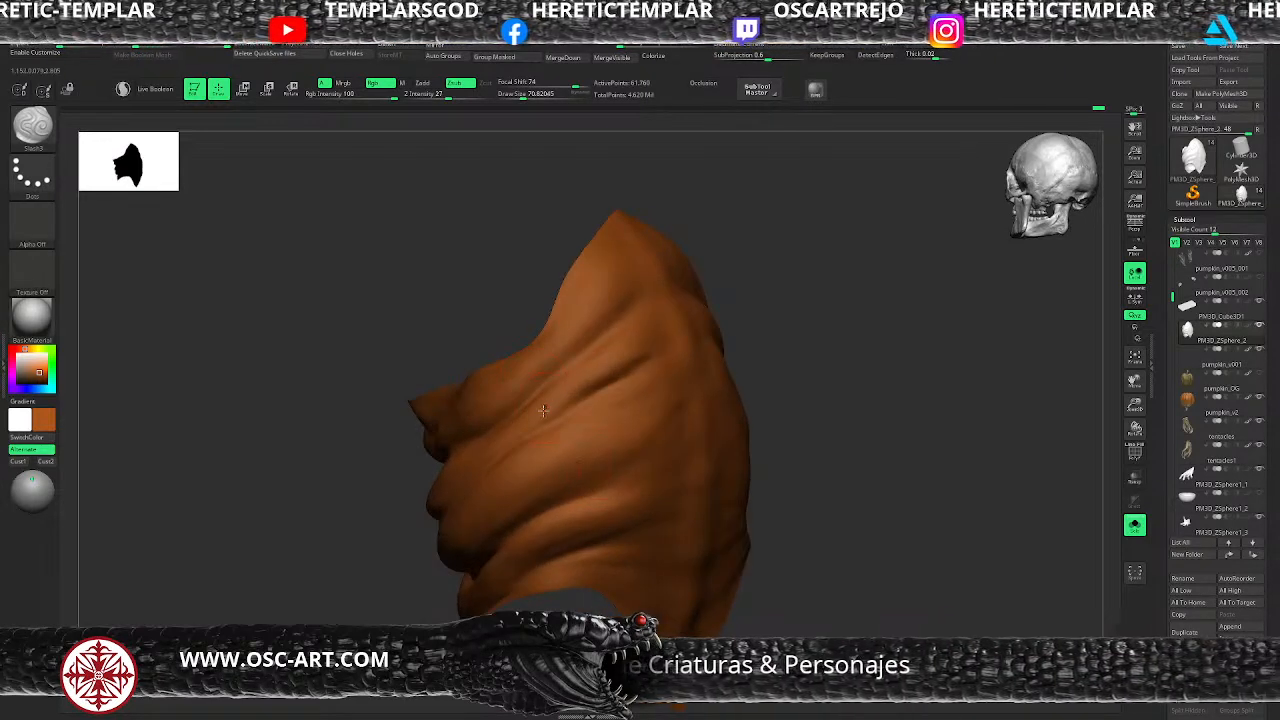
# Step: Refine the flank crease beneath the upper roll with Slash3 at the lower subdivision level, using a draw size of about 56
pyautogui.hotkey('shift', 'd')
pyautogui.press('s')
pyautogui.moveTo(555, 427); pyautogui.dragTo(551, 427)
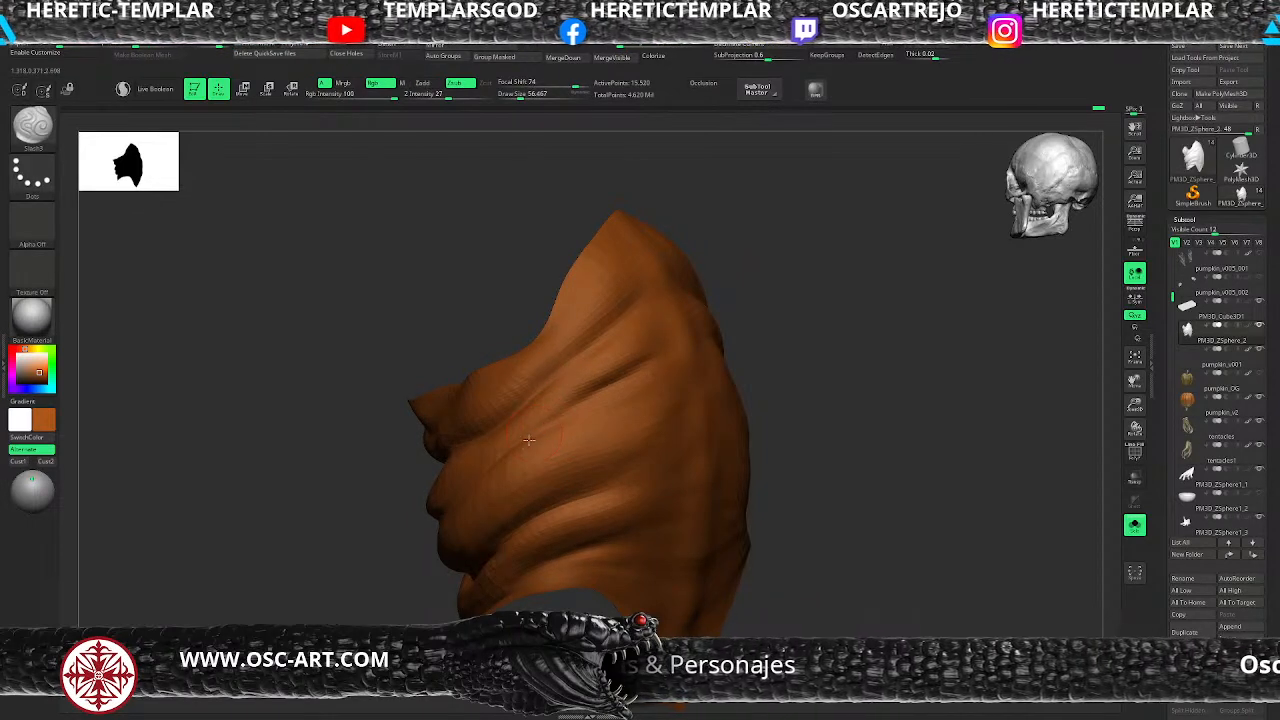
pyautogui.moveTo(796, 337)
pyautogui.mouseDown()
pyautogui.moveTo(741, 347)
pyautogui.moveTo(756, 355)
pyautogui.mouseUp()
pyautogui.moveTo(949, 375)
pyautogui.mouseDown()
pyautogui.moveTo(930, 404)
pyautogui.moveTo(720, 517)
pyautogui.moveTo(802, 385)
pyautogui.mouseUp()
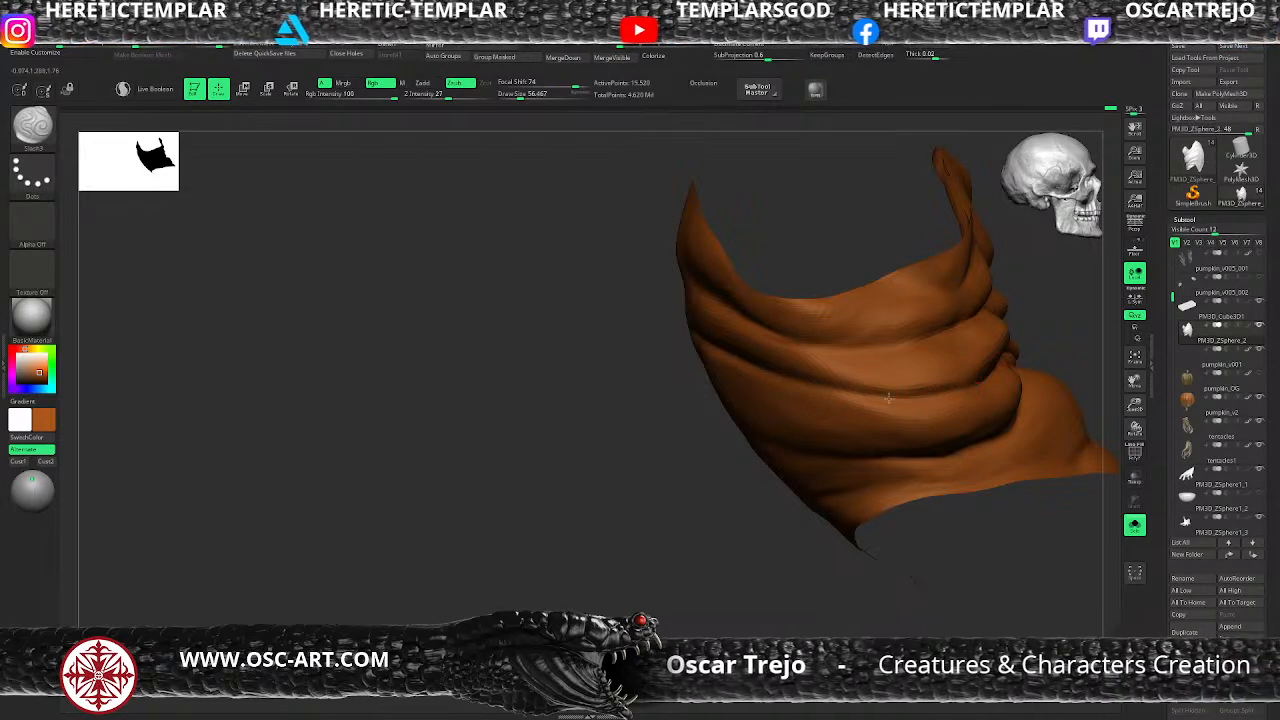
# Step: Sharpen the creases between the upper and middle rolls with a smaller Slash3 brush at the higher subdivision level and smooth their flank ends
pyautogui.hotkey('ctrl', 'd')
pyautogui.press('s')
pyautogui.moveTo(810, 376); pyautogui.dragTo(777, 375)
pyautogui.press('s')
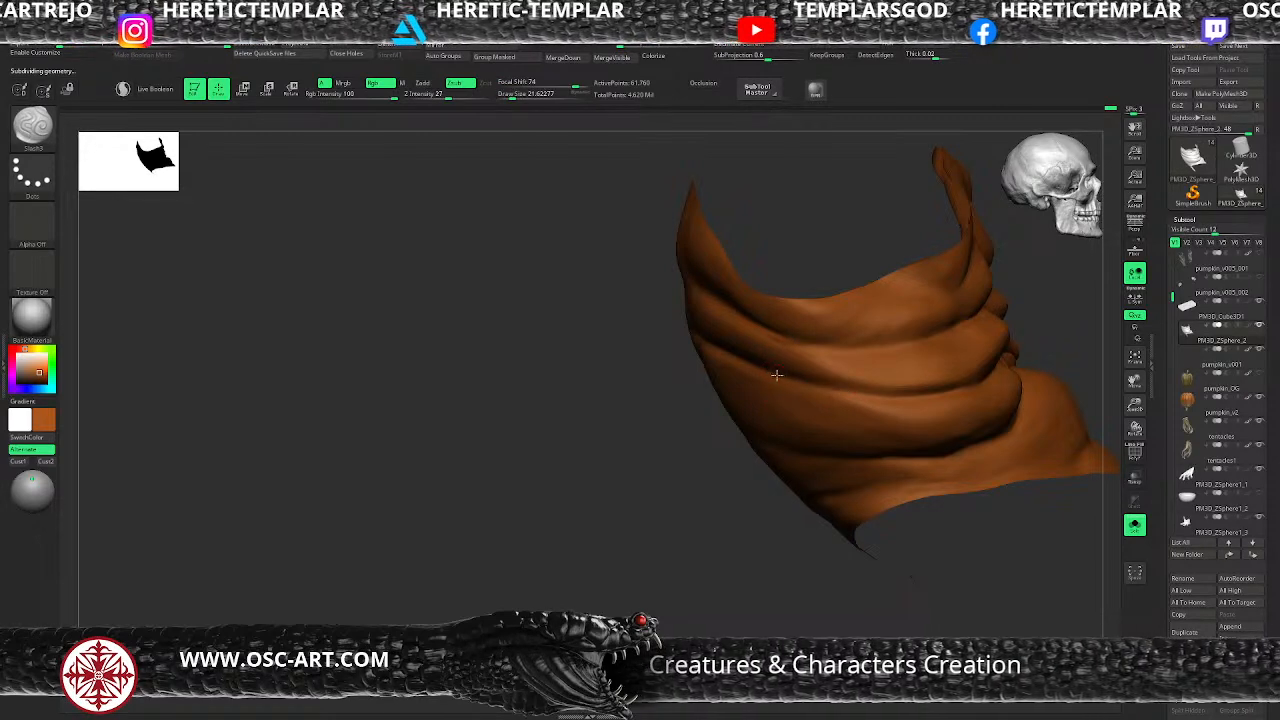
pyautogui.press('s')
pyautogui.moveTo(874, 357); pyautogui.dragTo(879, 357)
pyautogui.keyDown('alt'); pyautogui.moveTo(661, 437); pyautogui.dragTo(573, 496); pyautogui.keyUp('alt')
pyautogui.moveTo(618, 404); pyautogui.dragTo(686, 401)
pyautogui.press('shift')
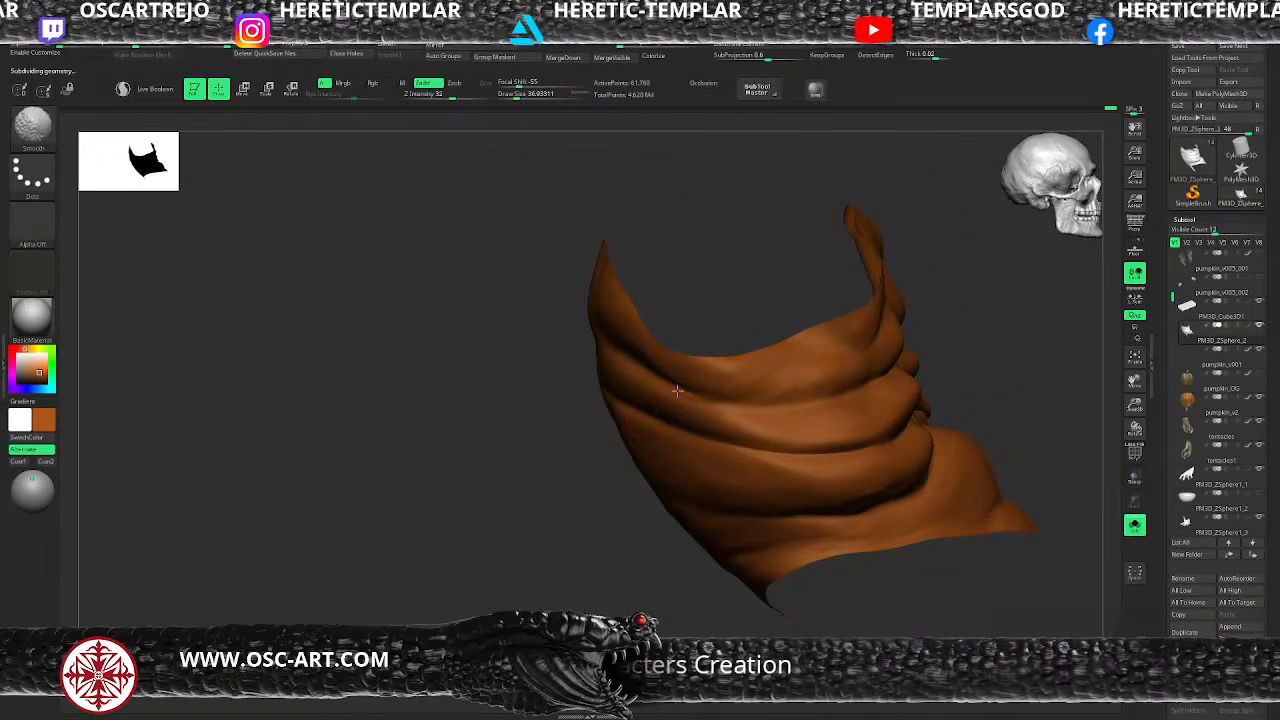
# Step: Build up the middle roll with ClayBuildup at the lower subdivision level, using a draw size of about 80
pyautogui.hotkey('shift', 'd')
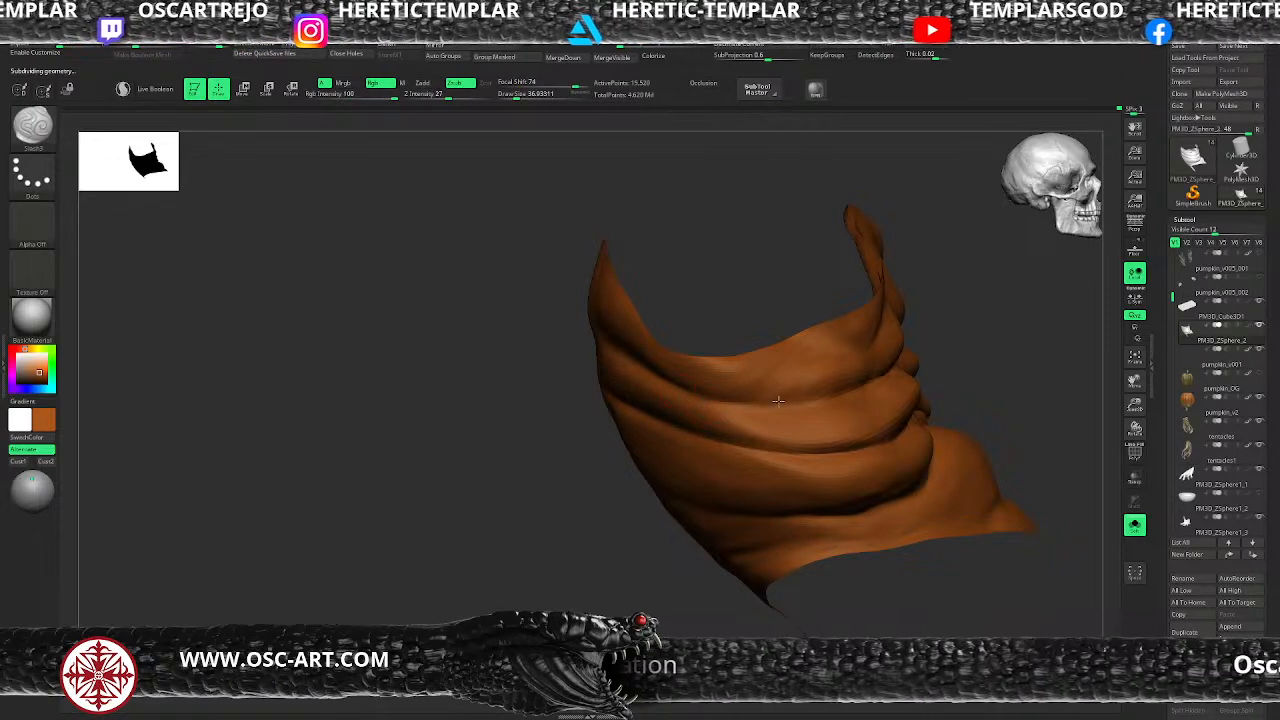
pyautogui.press('b')
pyautogui.press('c')
pyautogui.press('b')
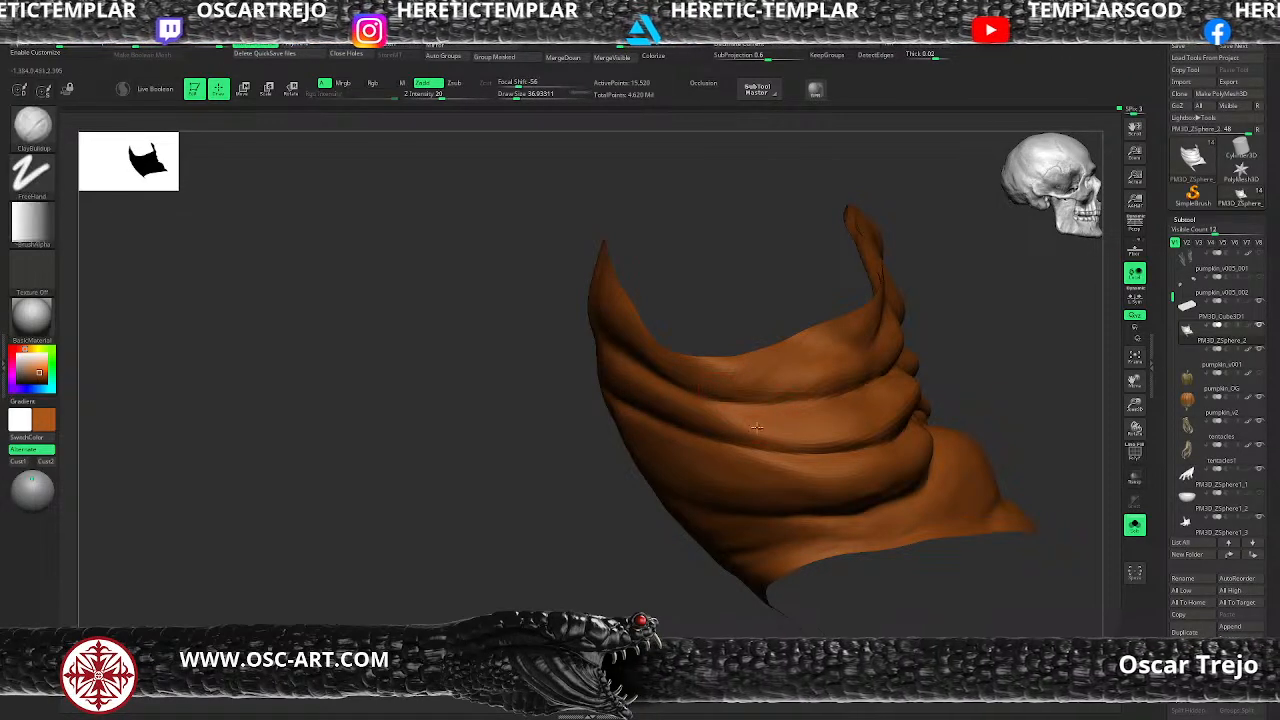
pyautogui.press('s')
pyautogui.click(797, 430)
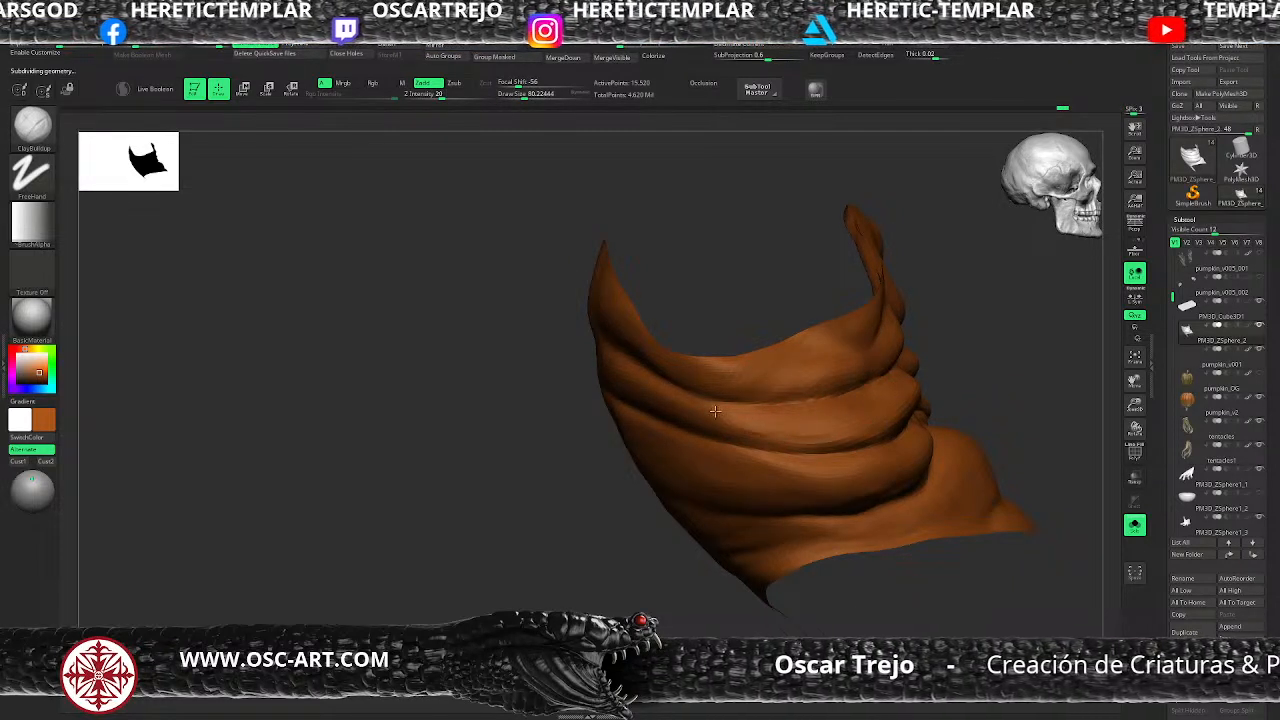
# Step: Smooth the upper flank folds at a lower subdivision level, working from several angles
pyautogui.hotkey('ctrl', 'd')
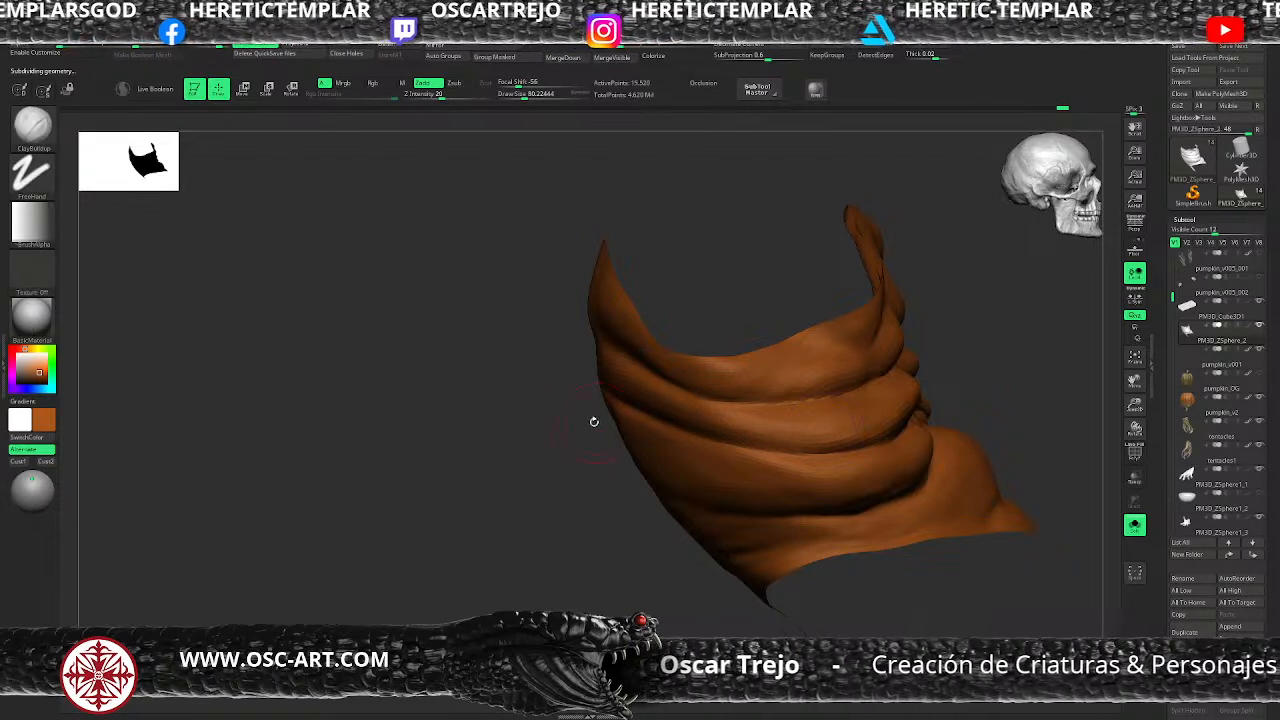
pyautogui.keyDown('alt'); pyautogui.moveTo(554, 534); pyautogui.dragTo(483, 520); pyautogui.keyUp('alt')
pyautogui.moveTo(632, 508); pyautogui.dragTo(559, 447)
pyautogui.moveTo(726, 403); pyautogui.dragTo(691, 409)
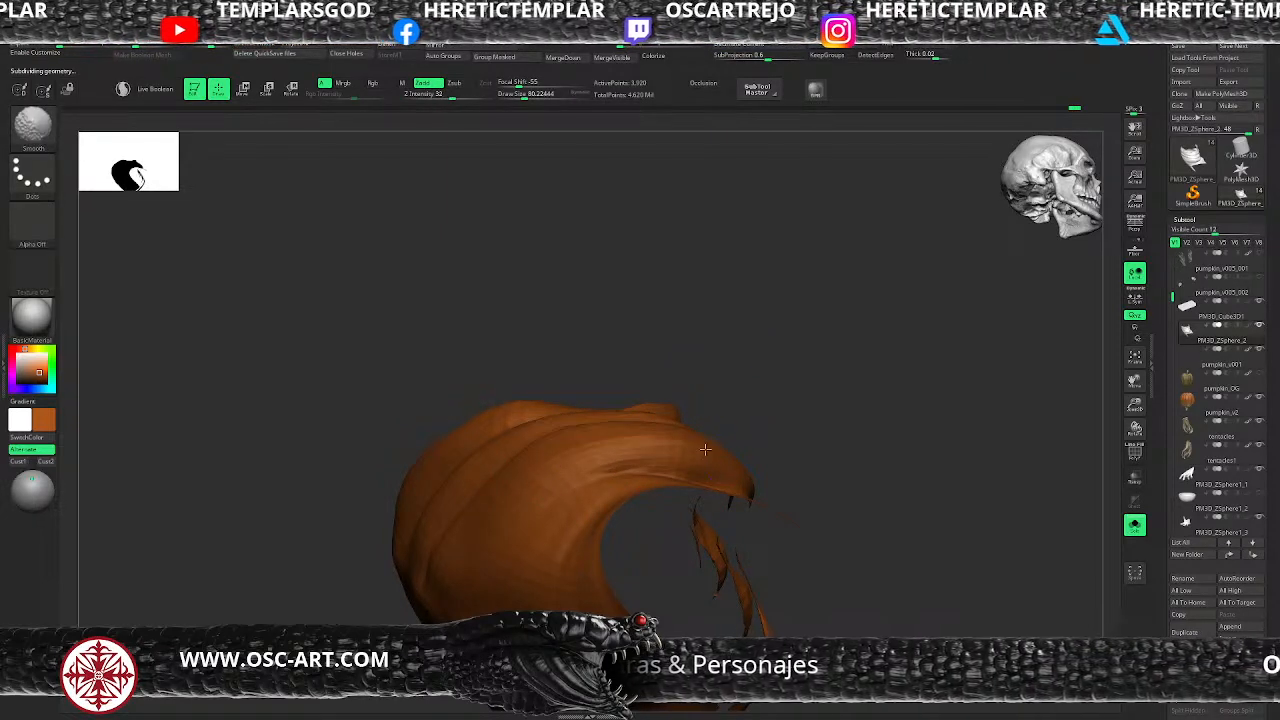
pyautogui.moveTo(788, 423); pyautogui.dragTo(433, 489)
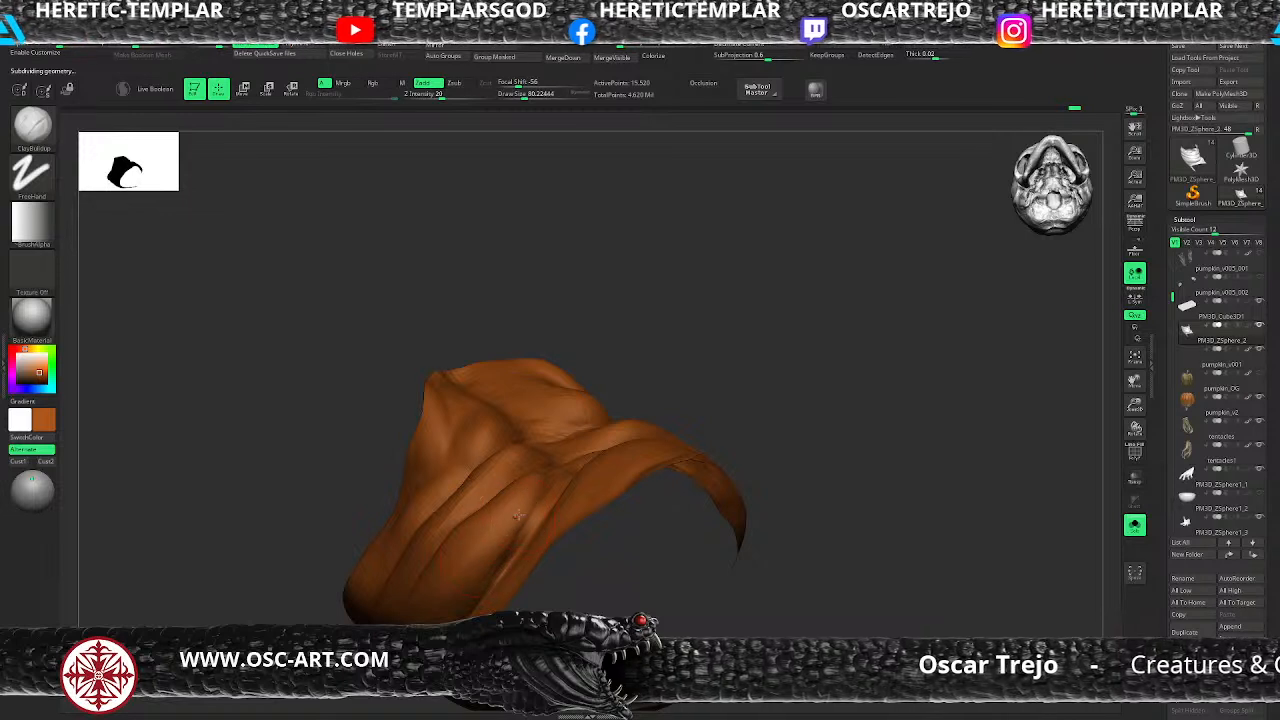
pyautogui.press('shift')
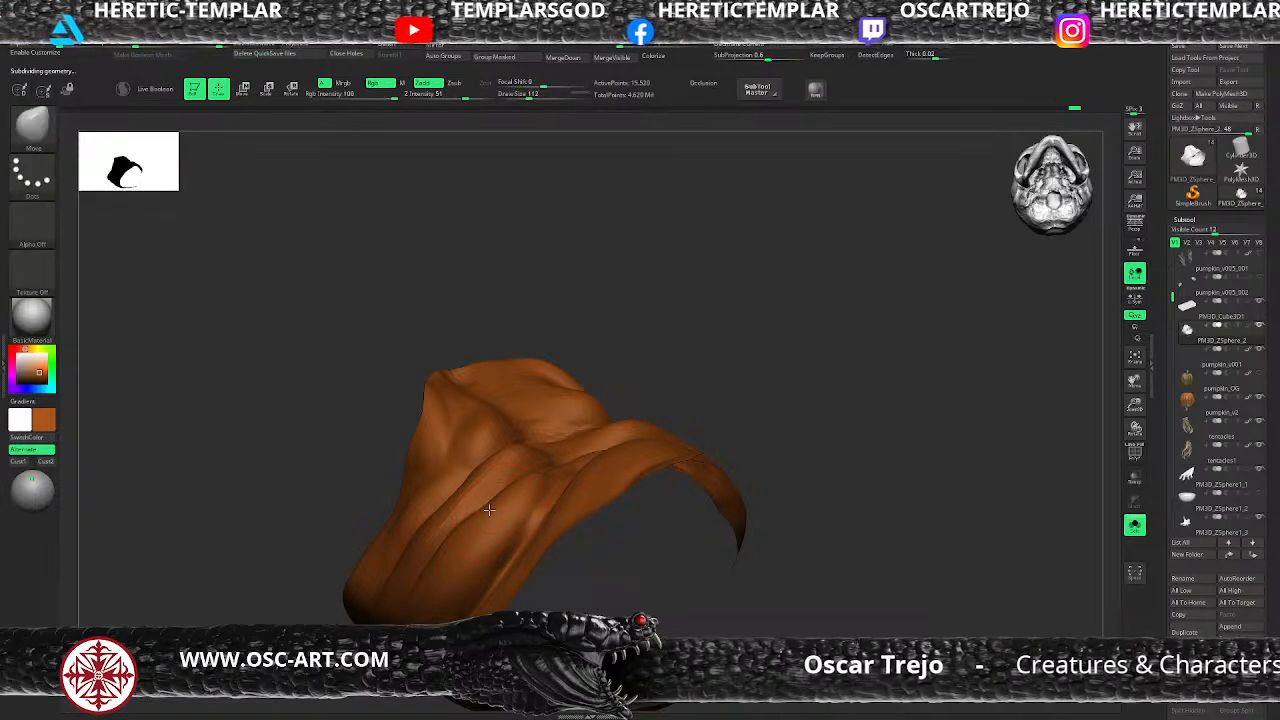
# Step: Adjust the shape of the side folds with the Move brush
pyautogui.moveTo(483, 478)
pyautogui.mouseDown()
pyautogui.moveTo(446, 502)
pyautogui.moveTo(449, 533)
pyautogui.mouseUp()
pyautogui.press('s')
pyautogui.moveTo(449, 545)
pyautogui.keyDown('ctrl'); pyautogui.mouseDown(button='right')
pyautogui.moveTo(451, 500)
pyautogui.moveTo(500, 600)
pyautogui.moveTo(469, 554)
pyautogui.mouseUp(button='right'); pyautogui.keyUp('ctrl')
pyautogui.moveTo(619, 476)
pyautogui.mouseDown(button='right')
pyautogui.moveTo(626, 443)
pyautogui.moveTo(620, 490)
pyautogui.mouseUp(button='right')
pyautogui.moveTo(620, 490); pyautogui.dragTo(614, 463, button='right')
# Step: Sharpen the creases between the side rolls with Slash3 at the higher subdivision level, using a draw size of about 14
pyautogui.press('b')
pyautogui.press('s')
pyautogui.press('l')
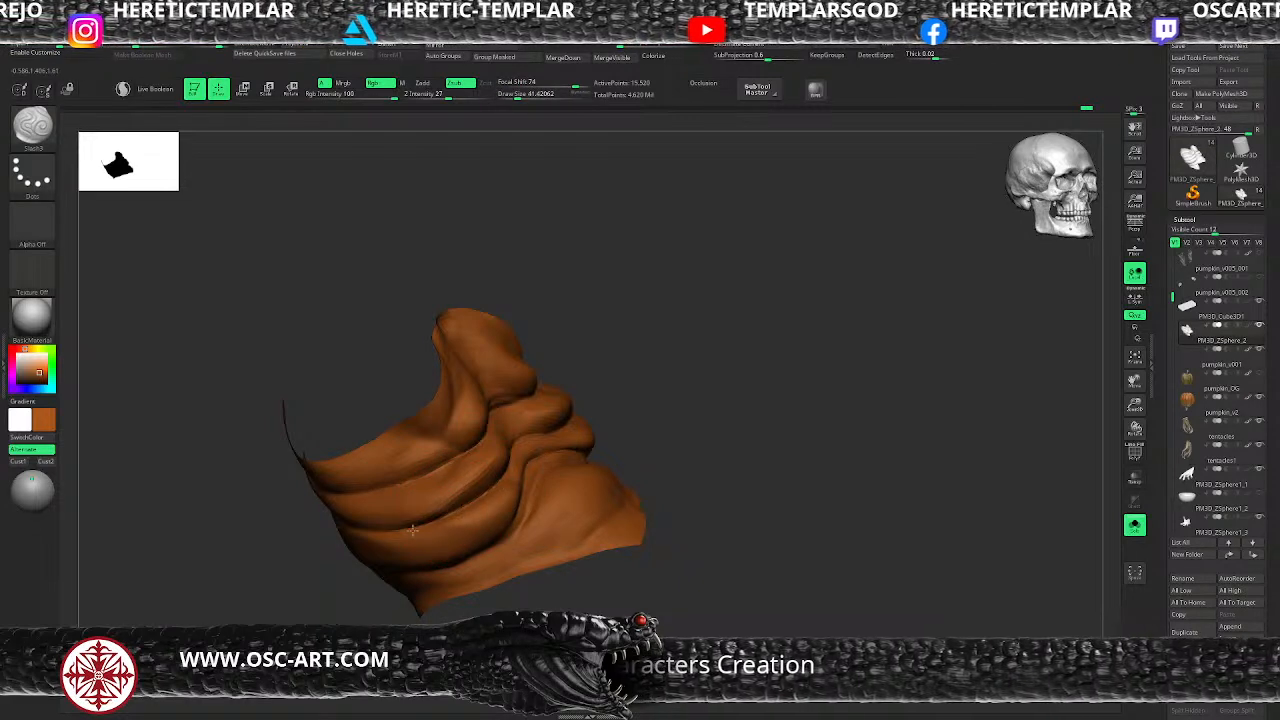
pyautogui.hotkey('ctrl', 'd')
pyautogui.keyDown('ctrl'); pyautogui.moveTo(689, 382); pyautogui.dragTo(618, 465, button='right'); pyautogui.keyUp('ctrl')
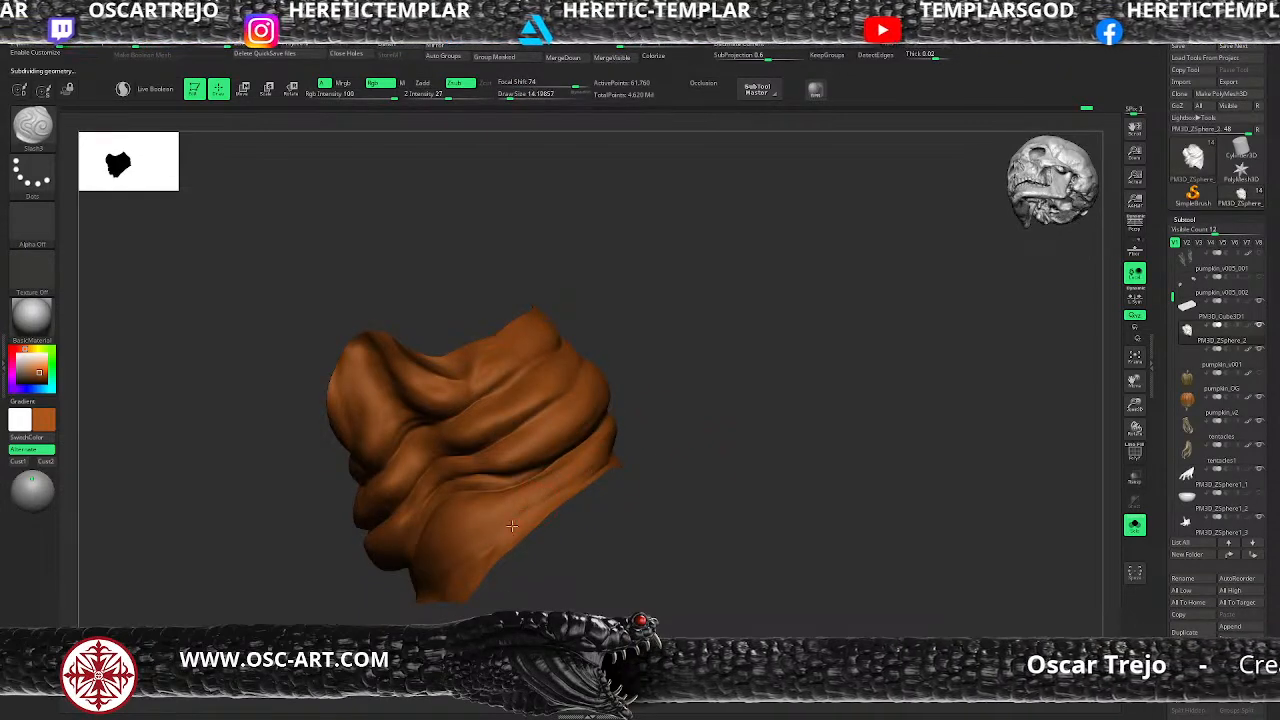
# Step: Carve the crease beneath the lower belly with Slash3 at Z intensity 30 and draw size about 46, and smooth it at the lower subdivision level
pyautogui.moveTo(564, 528); pyautogui.dragTo(594, 534, button='right')
pyautogui.press('space')
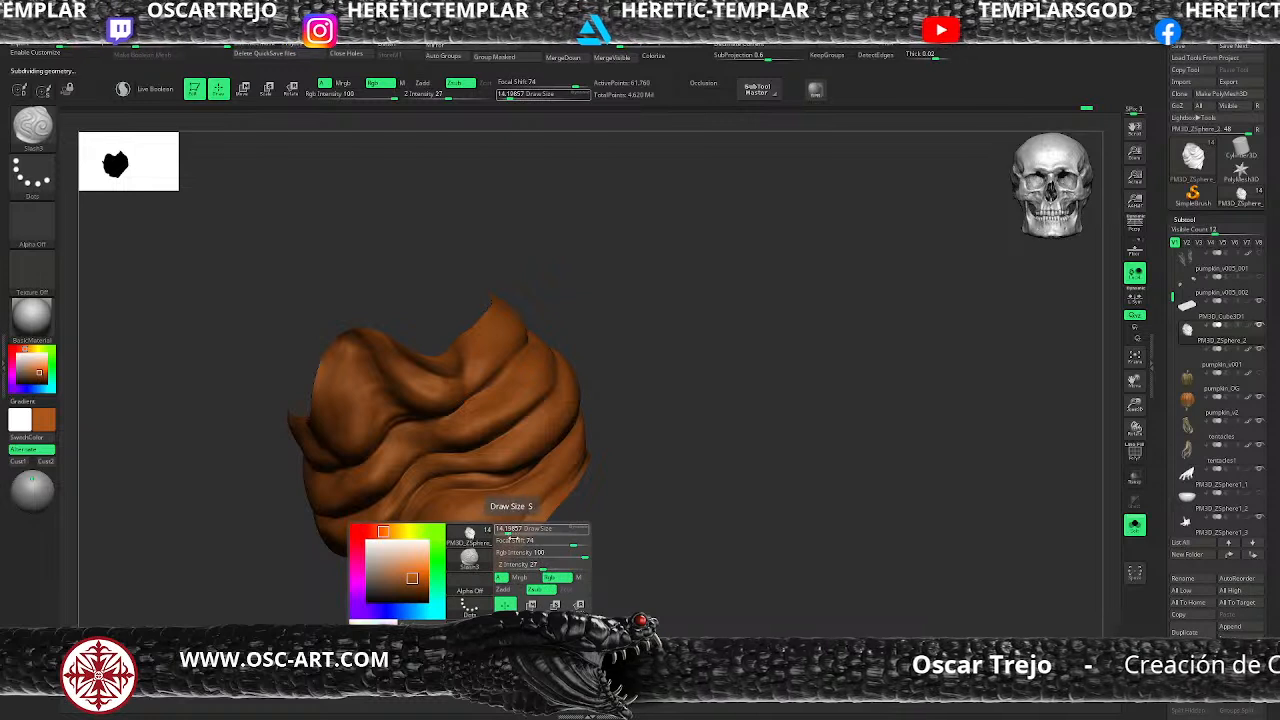
pyautogui.moveTo(540, 564); pyautogui.dragTo(538, 565)
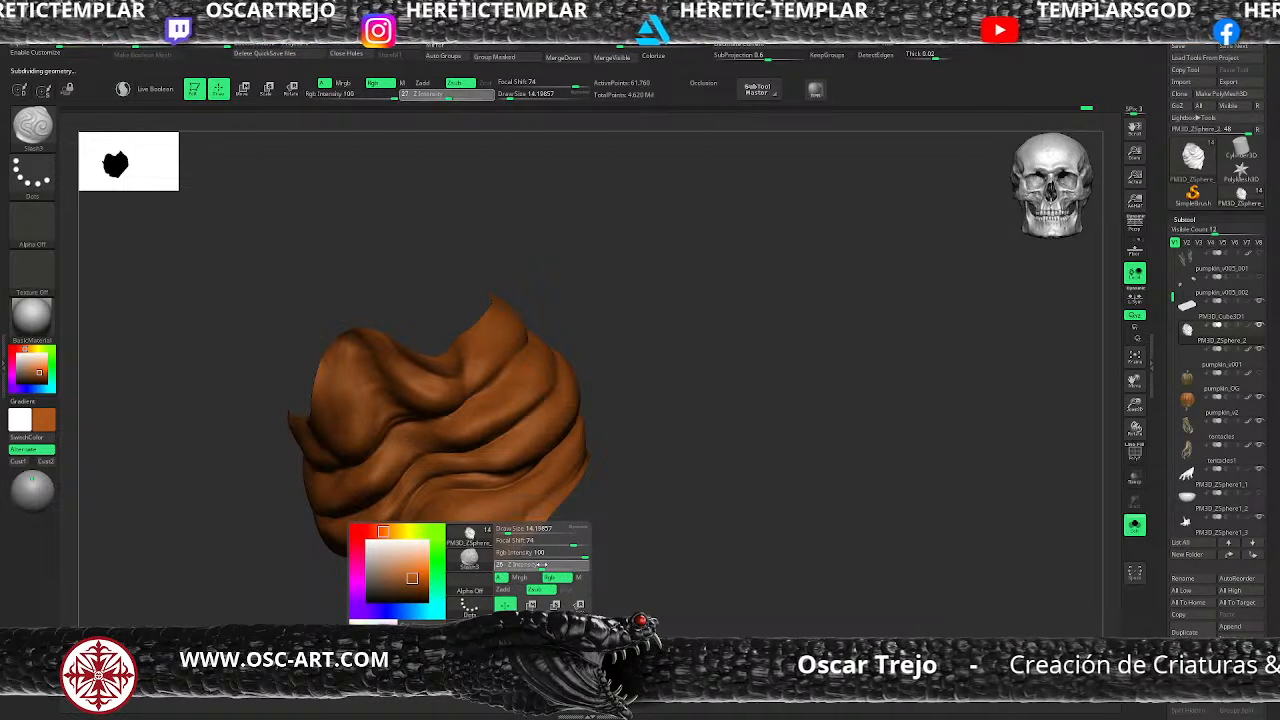
pyautogui.click(515, 530)
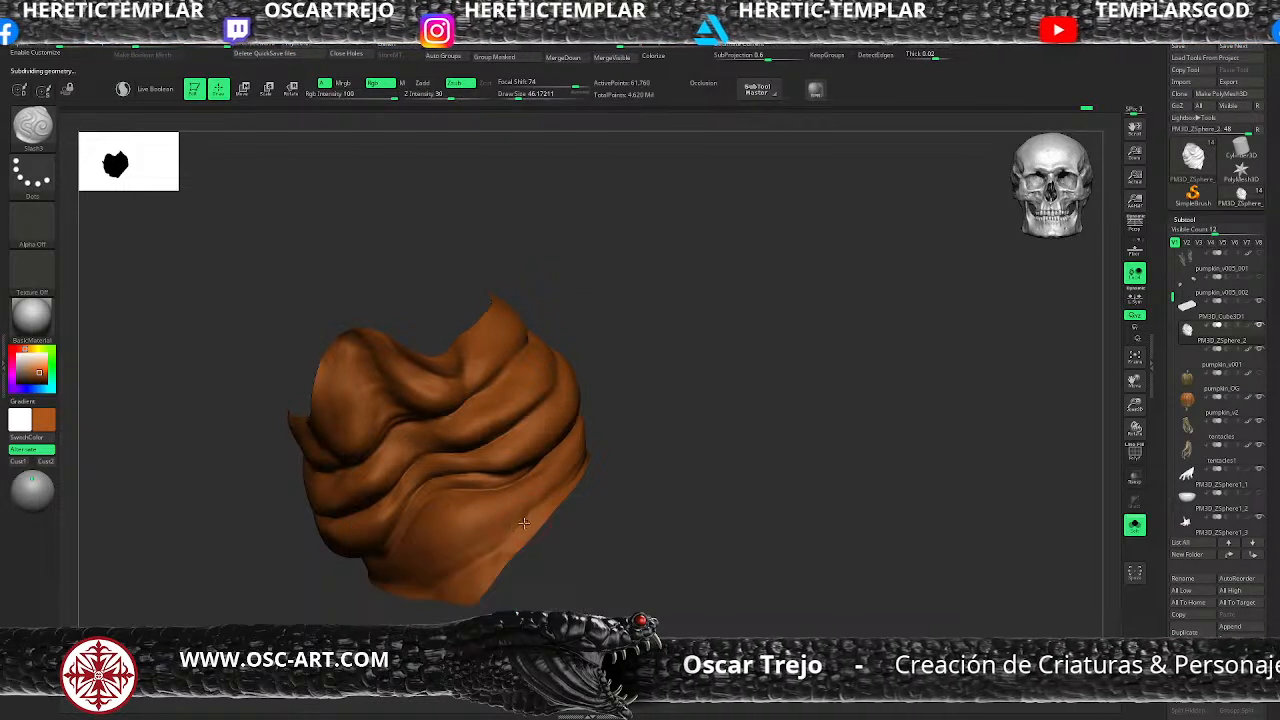
pyautogui.moveTo(505, 548); pyautogui.dragTo(567, 567)
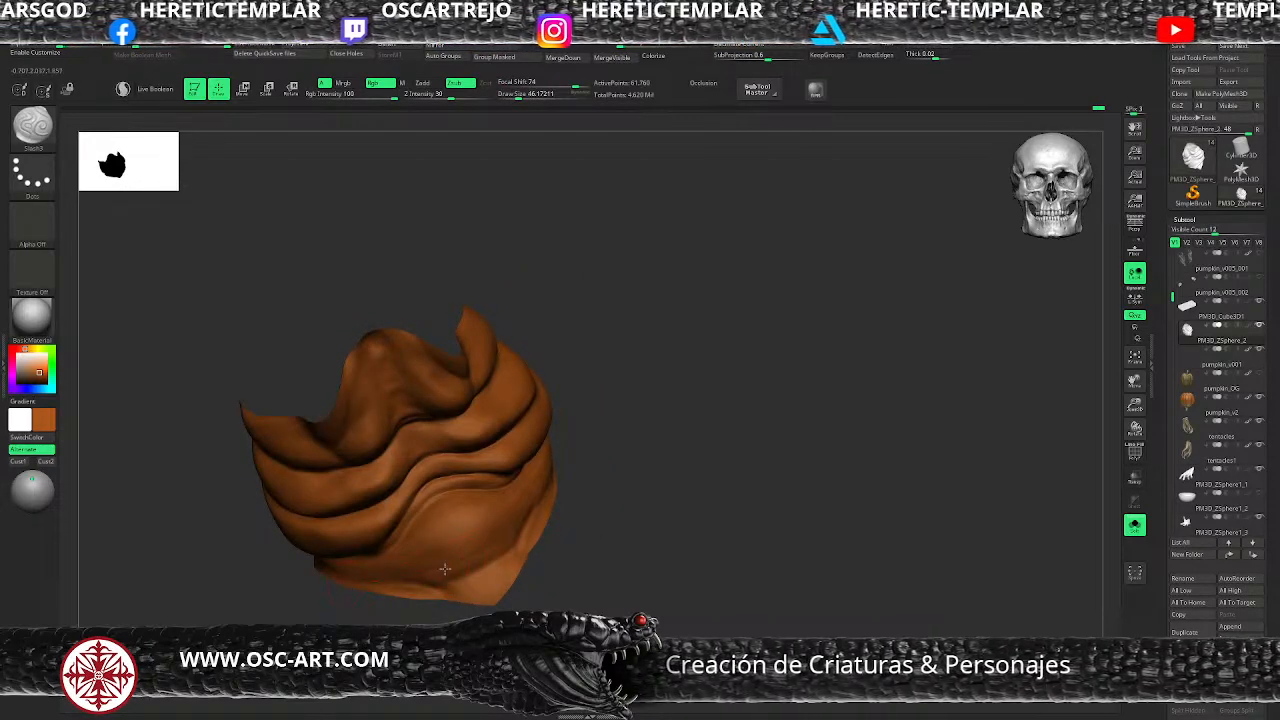
pyautogui.press('shift')
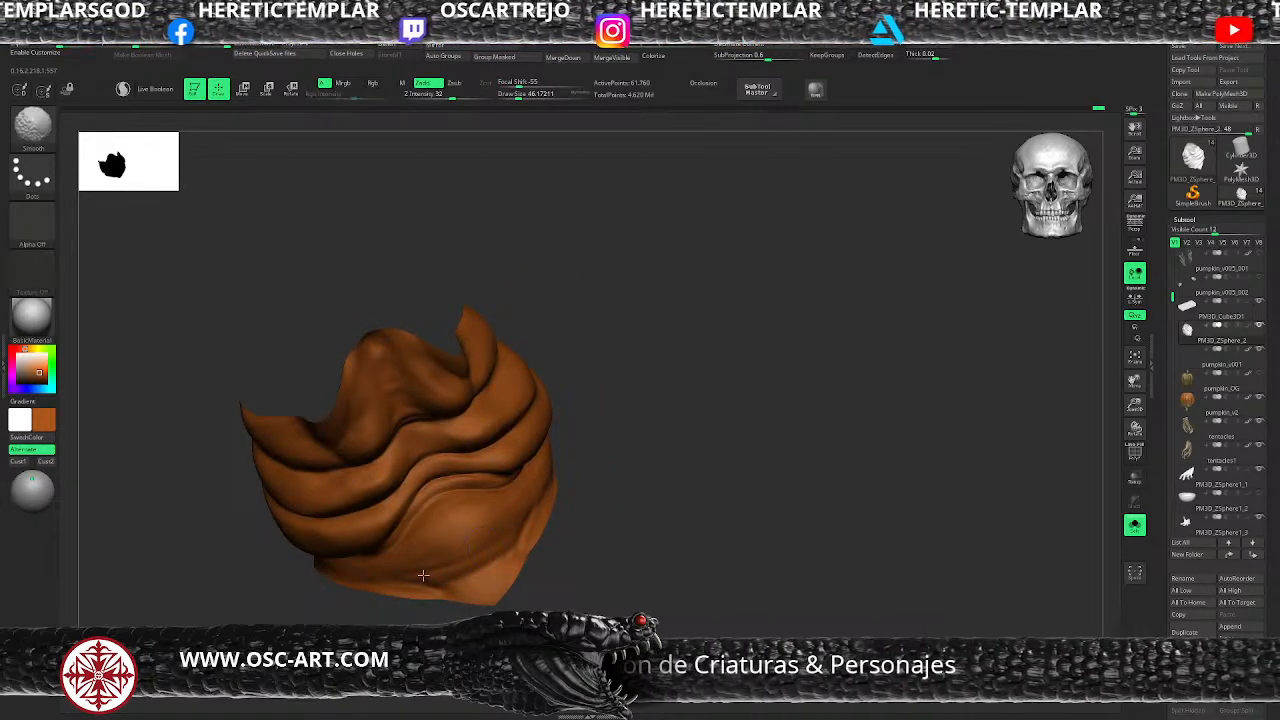
pyautogui.hotkey('shift', 'd')
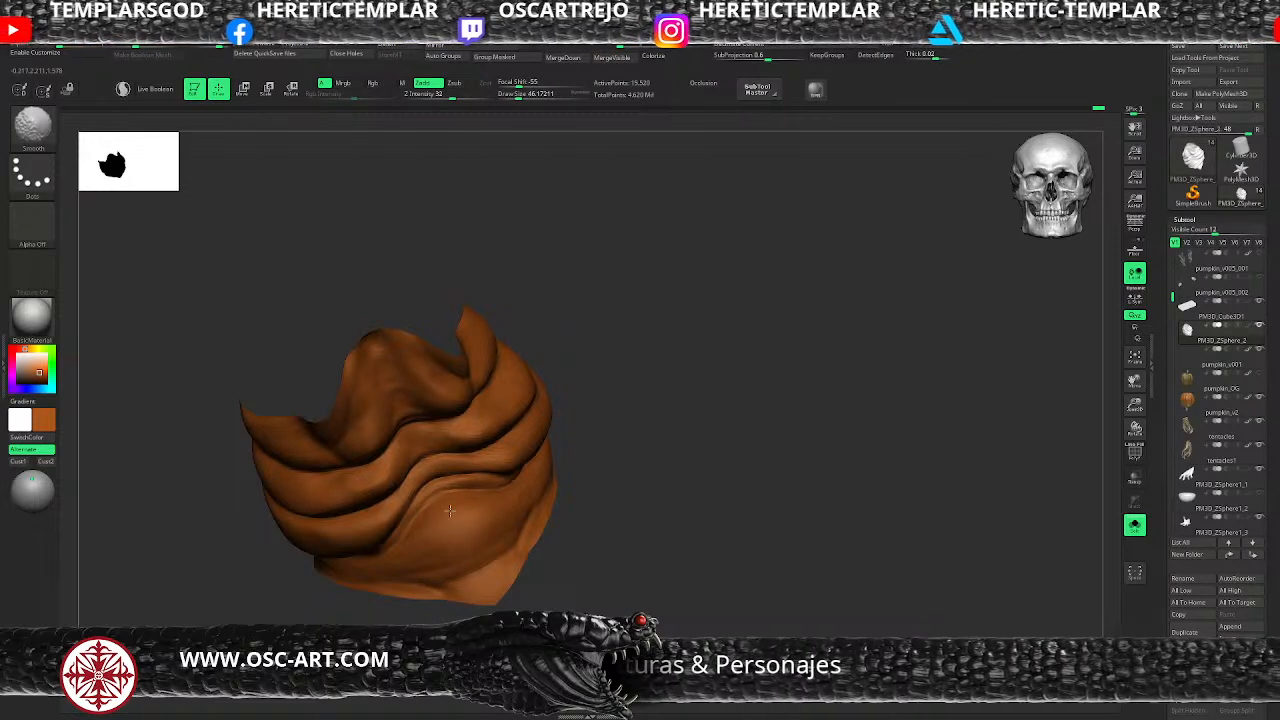
# Step: Add fullness to the lower belly beneath the arched fold with the Standard brush at Z intensity 13
pyautogui.keyDown('alt'); pyautogui.moveTo(636, 486); pyautogui.dragTo(537, 478); pyautogui.keyUp('alt')
pyautogui.keyDown('alt'); pyautogui.moveTo(564, 477); pyautogui.dragTo(586, 554); pyautogui.keyUp('alt')
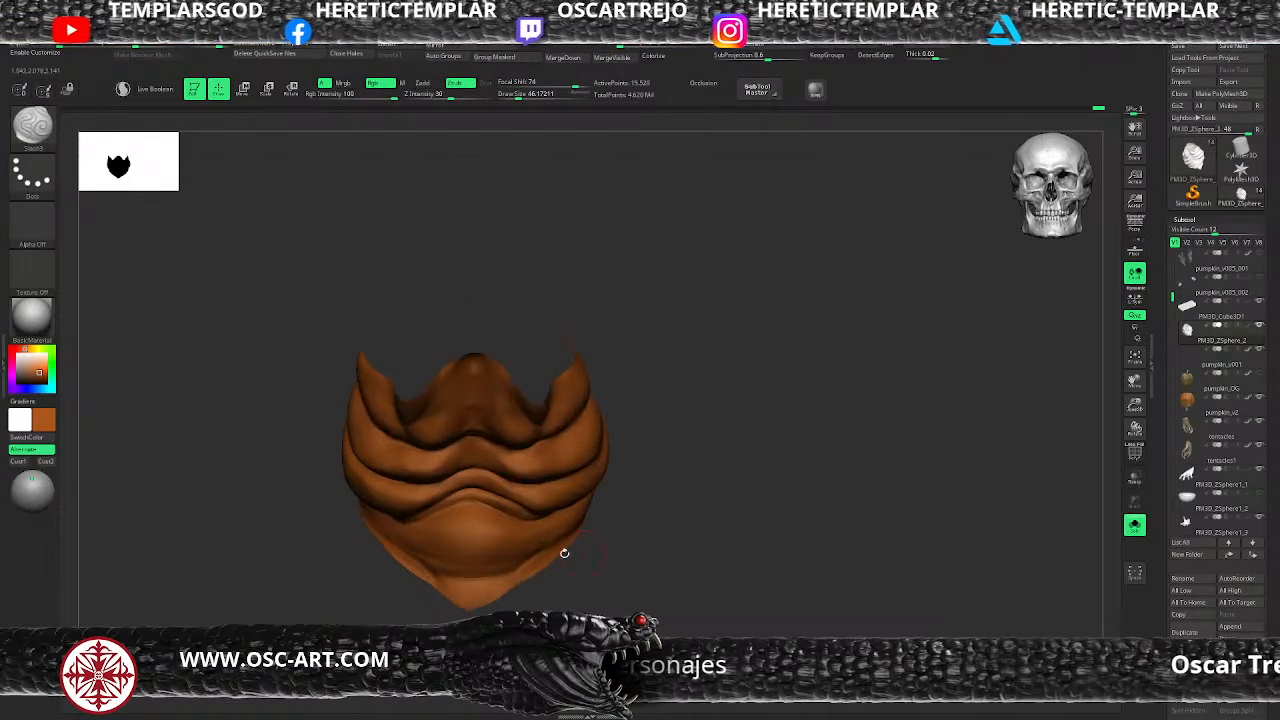
pyautogui.press('b')
pyautogui.press('s')
pyautogui.press('t')
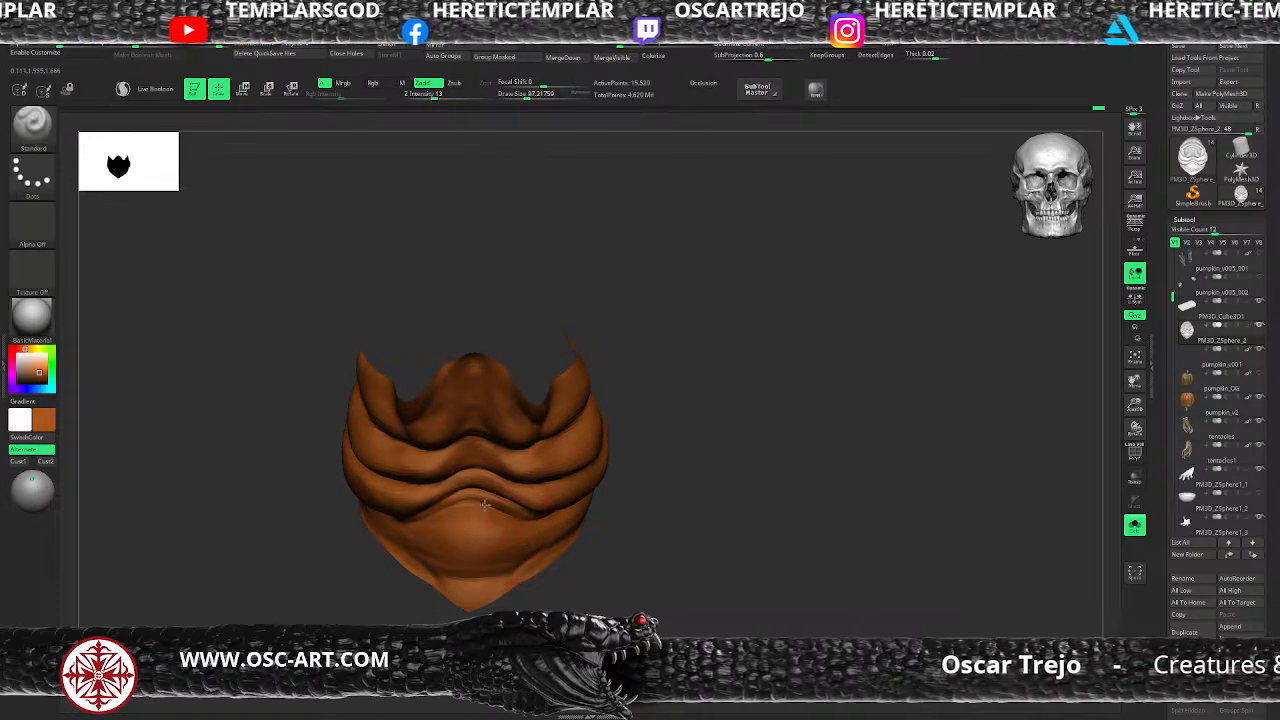
# Step: Deepen the lowest flank crease above the leg opening with DamStandard at Z intensity 20
pyautogui.moveTo(648, 500)
pyautogui.keyDown('ctrl'); pyautogui.mouseDown(button='right')
pyautogui.moveTo(620, 497)
pyautogui.moveTo(631, 520)
pyautogui.moveTo(594, 517)
pyautogui.moveTo(585, 493)
pyautogui.moveTo(580, 523)
pyautogui.mouseUp(button='right'); pyautogui.keyUp('ctrl')
pyautogui.press('b')
pyautogui.press('d')
pyautogui.press('s')
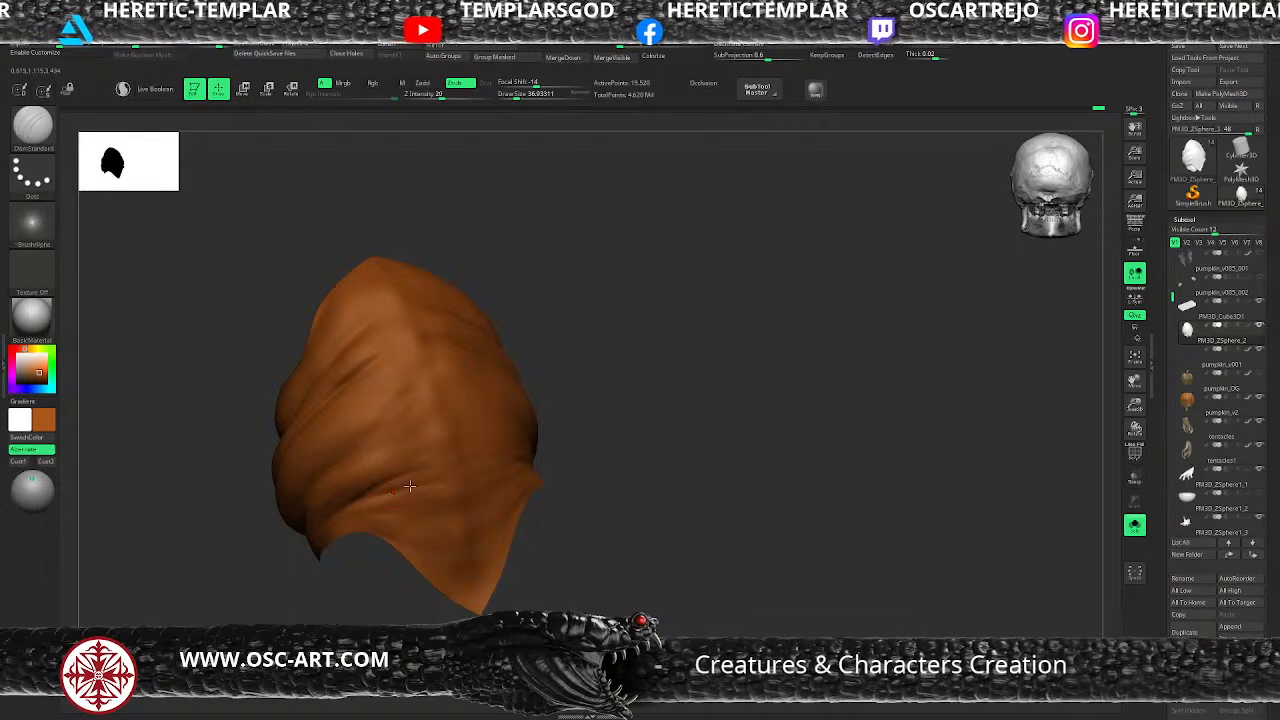
pyautogui.moveTo(345, 508); pyautogui.dragTo(353, 517, button='right')
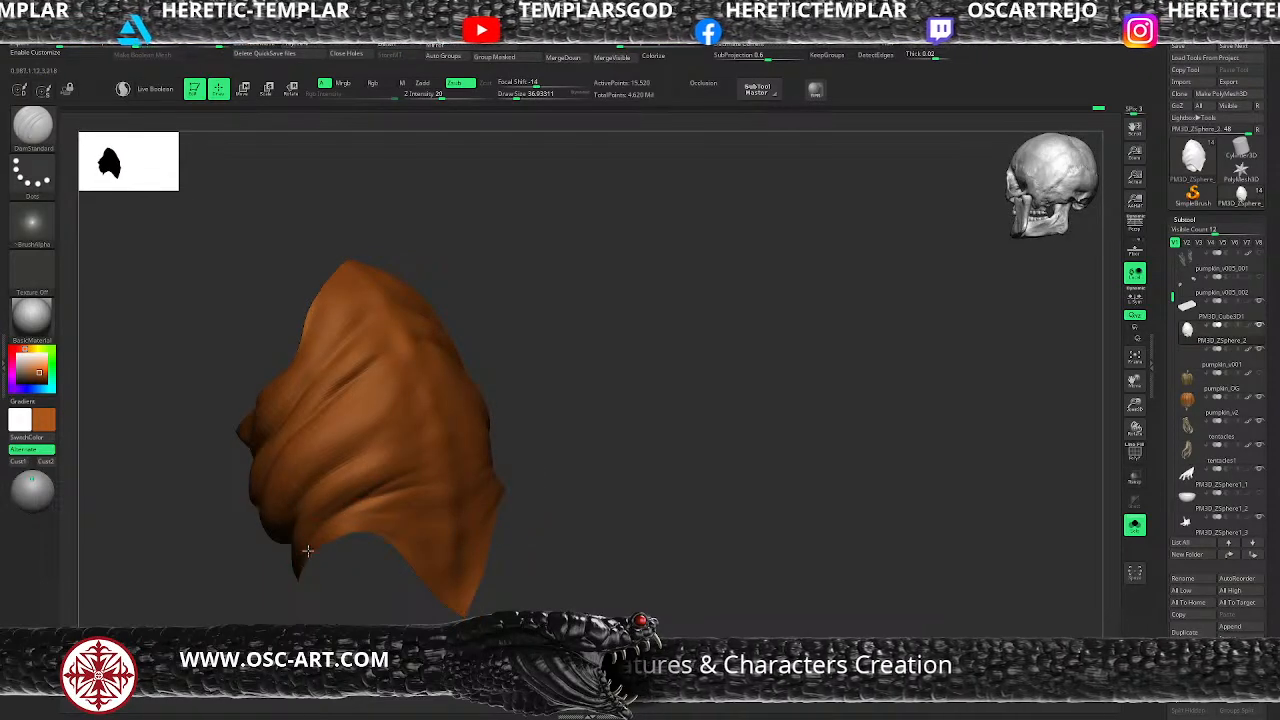
# Step: Continue the lower crease around the back to the opposite flank with DamStandard
pyautogui.moveTo(523, 457); pyautogui.dragTo(429, 488, button='right')
pyautogui.moveTo(595, 450); pyautogui.dragTo(465, 475, button='right')
pyautogui.moveTo(598, 460); pyautogui.dragTo(558, 401, button='right')
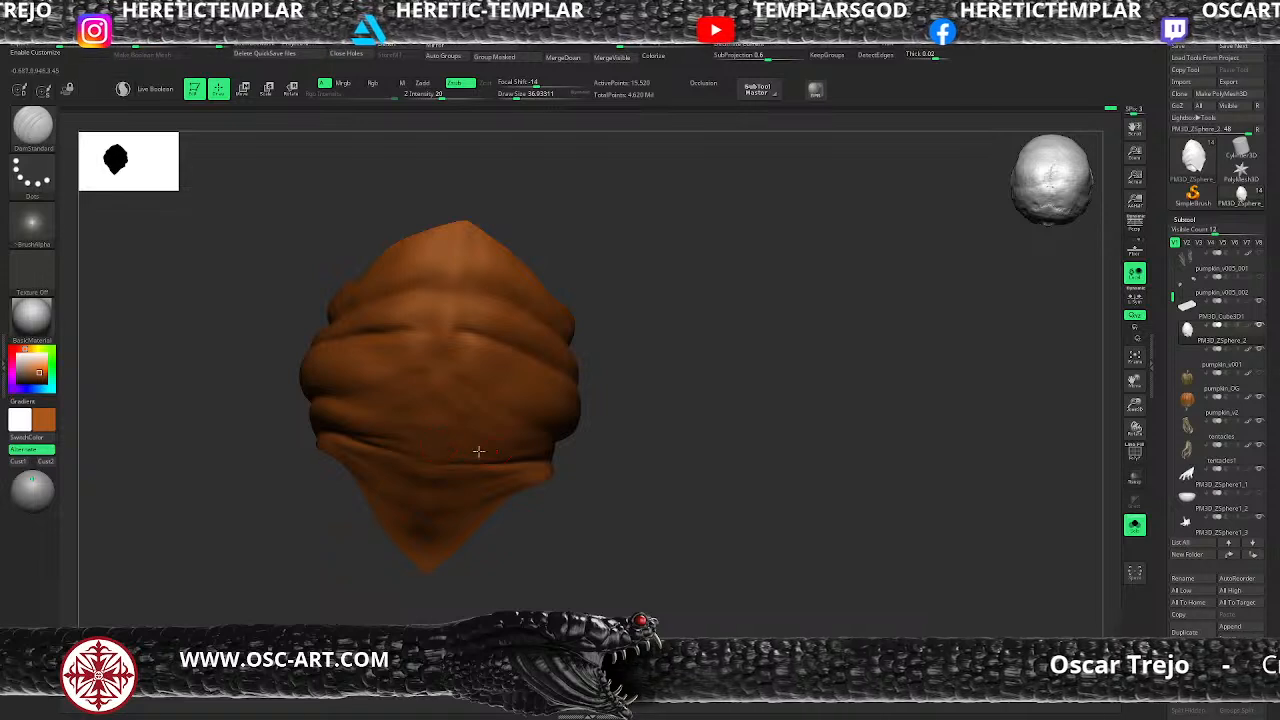
pyautogui.moveTo(597, 440); pyautogui.dragTo(451, 449, button='right')
pyautogui.moveTo(374, 454); pyautogui.dragTo(340, 411, button='right')
# Step: Define the flank creases with DamStandard at a draw size of about 35 and smooth their ends toward the back
pyautogui.press('[')
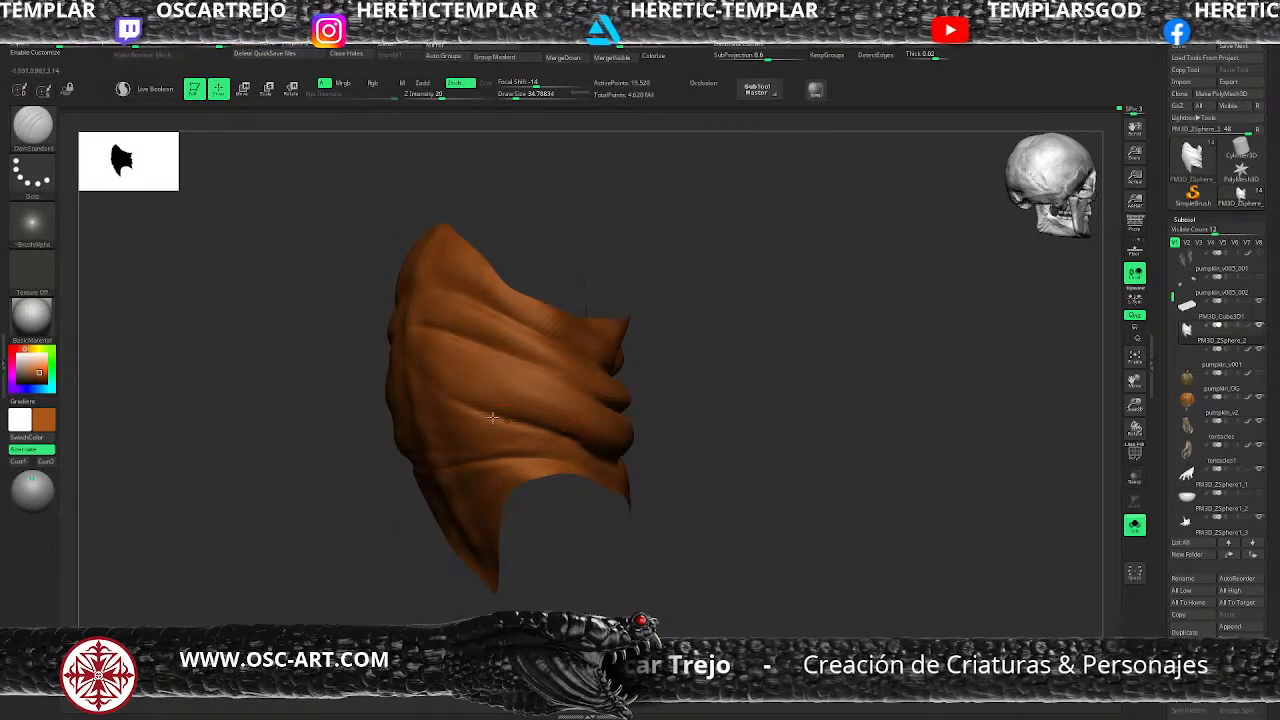
pyautogui.moveTo(477, 409); pyautogui.dragTo(374, 377, button='right')
pyautogui.moveTo(521, 354); pyautogui.dragTo(362, 440, button='right')
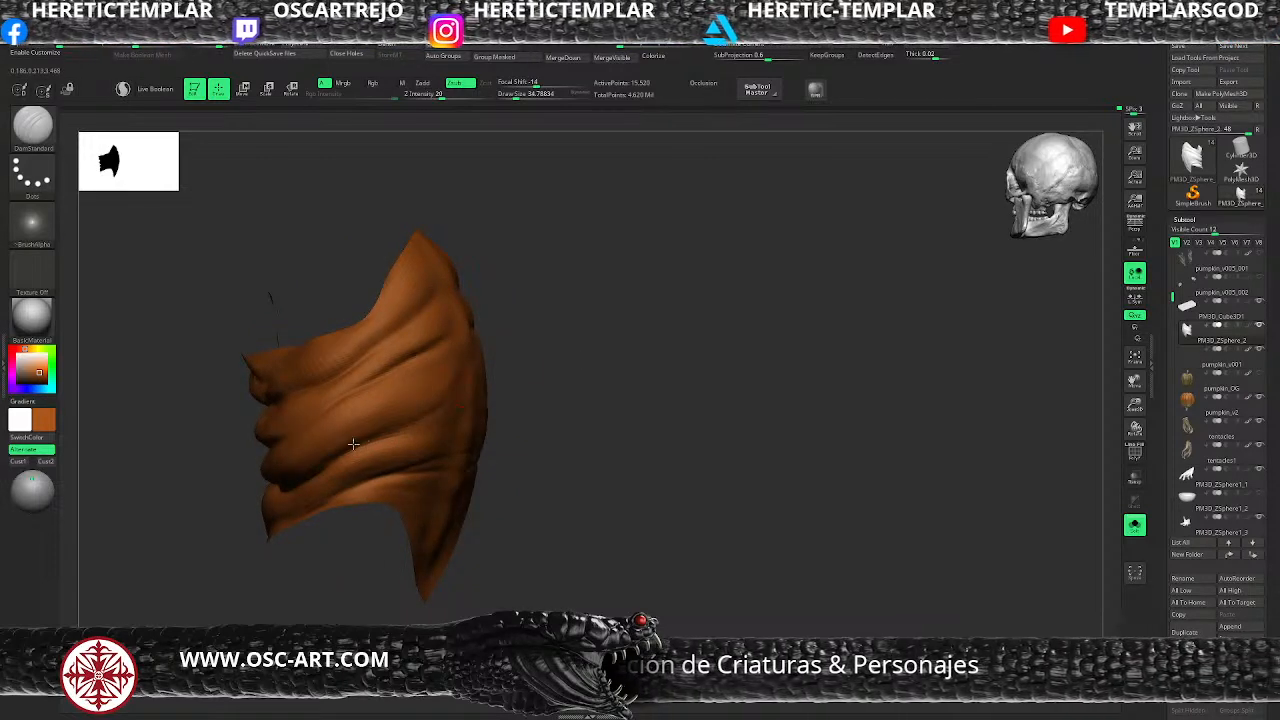
pyautogui.press('shift')
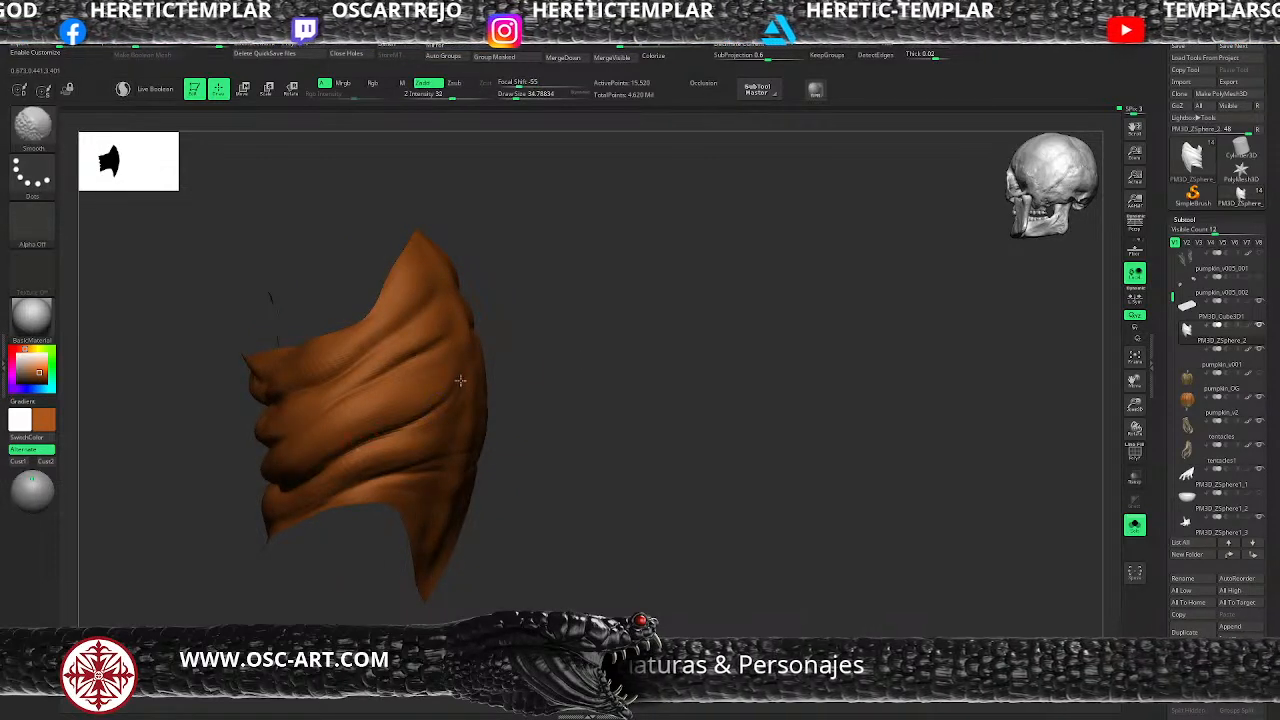
pyautogui.moveTo(529, 391)
pyautogui.mouseDown(button='right')
pyautogui.moveTo(537, 329)
pyautogui.moveTo(541, 458)
pyautogui.mouseUp(button='right')
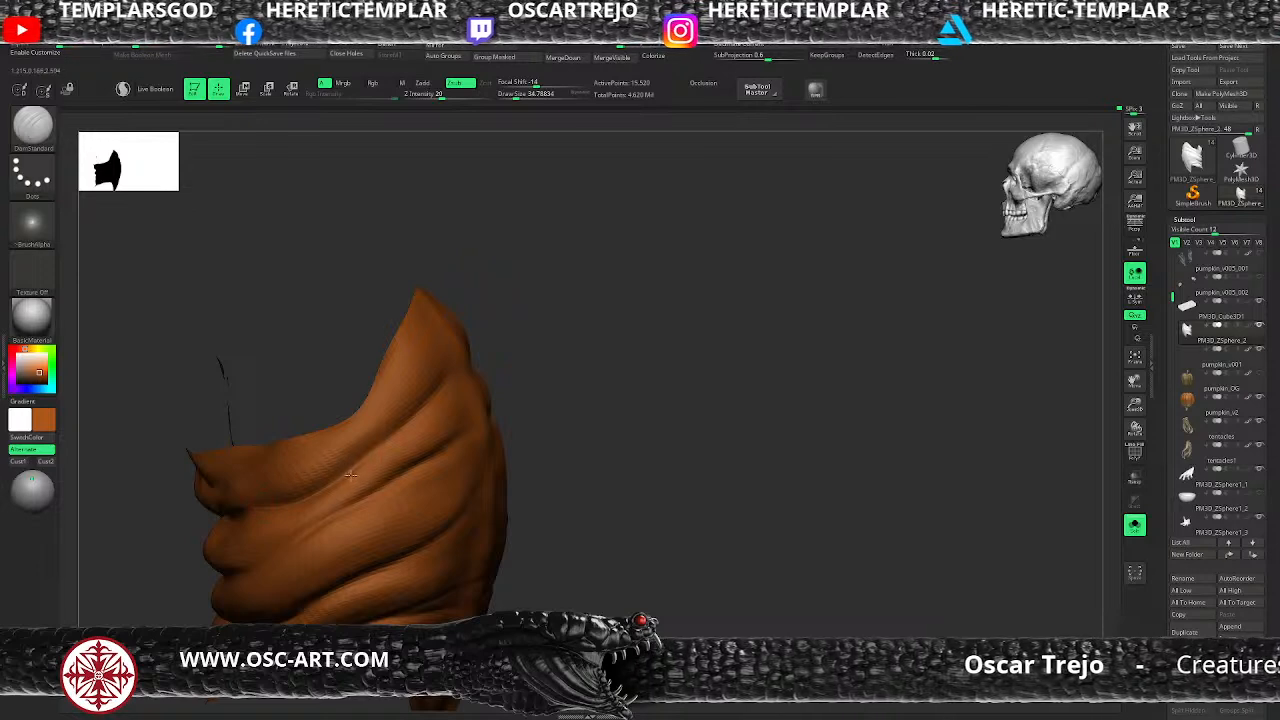
# Step: Deepen the crease beneath the upper roll toward the back with Slash3 at Z intensity 30 and draw size about 41
pyautogui.press('b')
pyautogui.press('s')
pyautogui.press('l')
pyautogui.press('space')
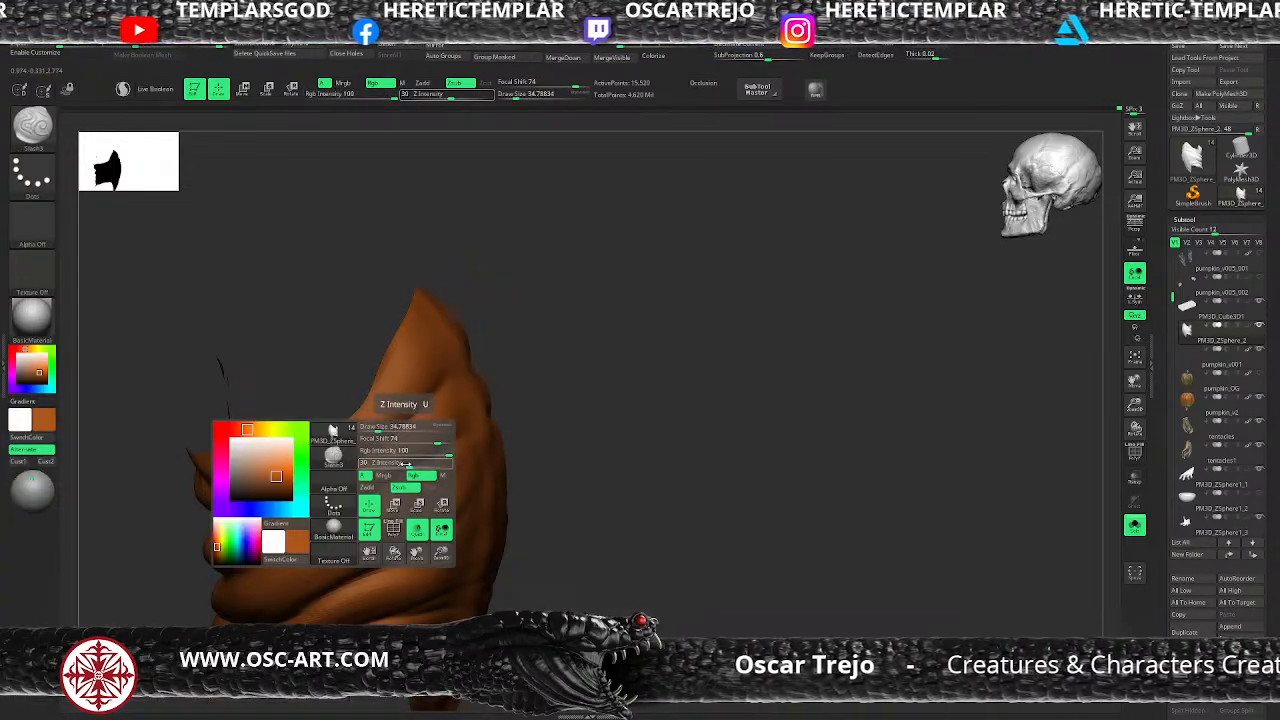
pyautogui.press(']')
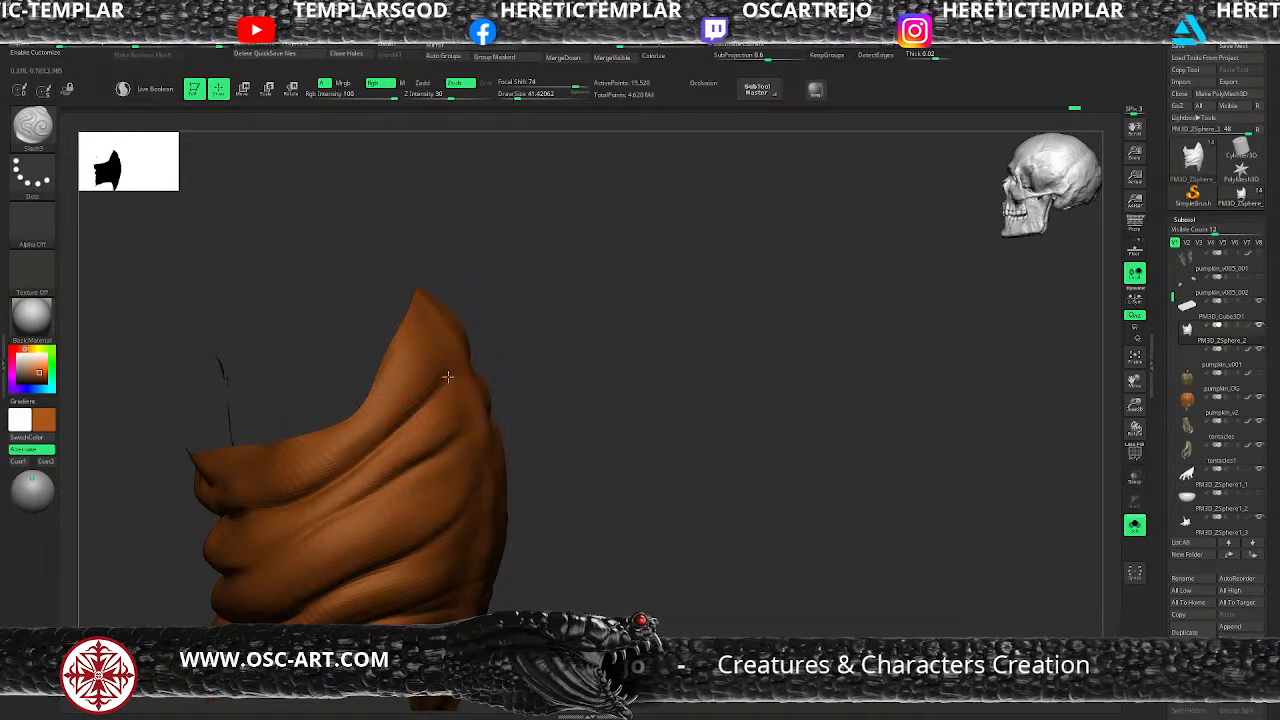
pyautogui.moveTo(422, 404); pyautogui.dragTo(503, 378, button='right')
# Step: Cut the creases beneath the upper and middle rolls along the opposite flank toward the front with Slash3
pyautogui.moveTo(505, 355); pyautogui.dragTo(630, 350)
pyautogui.moveTo(613, 344); pyautogui.dragTo(454, 390, button='right')
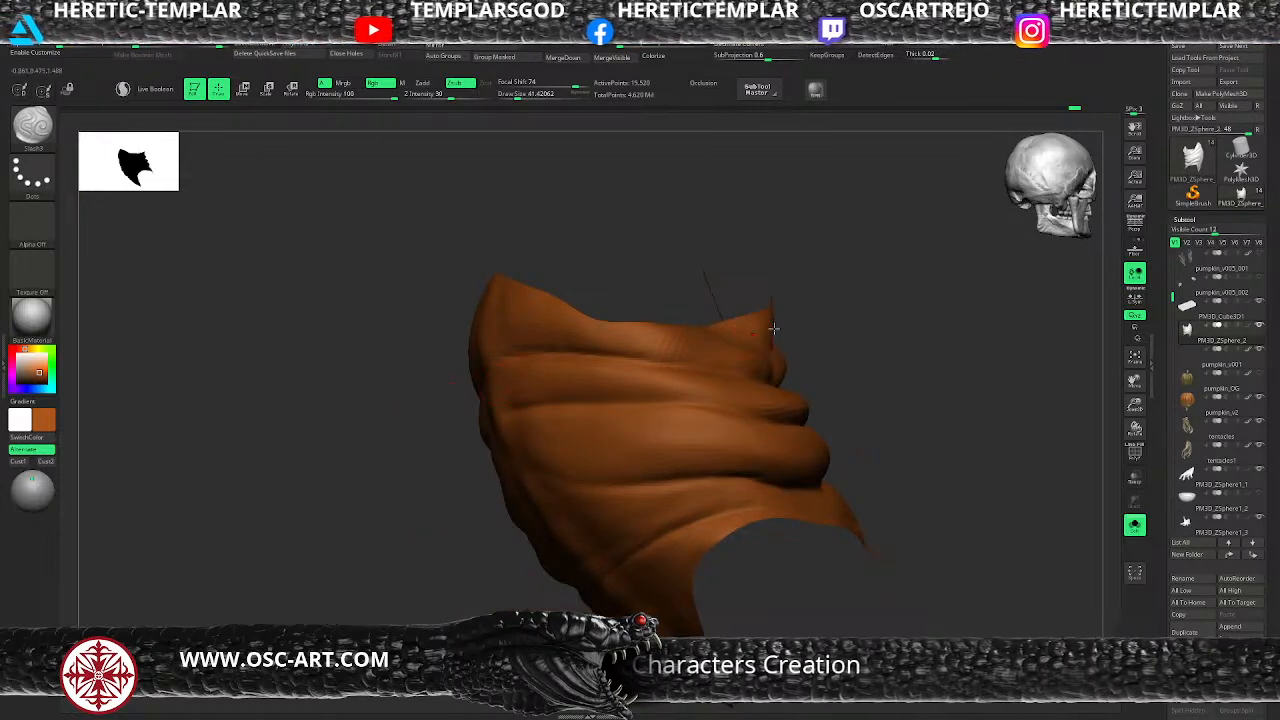
pyautogui.moveTo(738, 340); pyautogui.dragTo(642, 366, button='right')
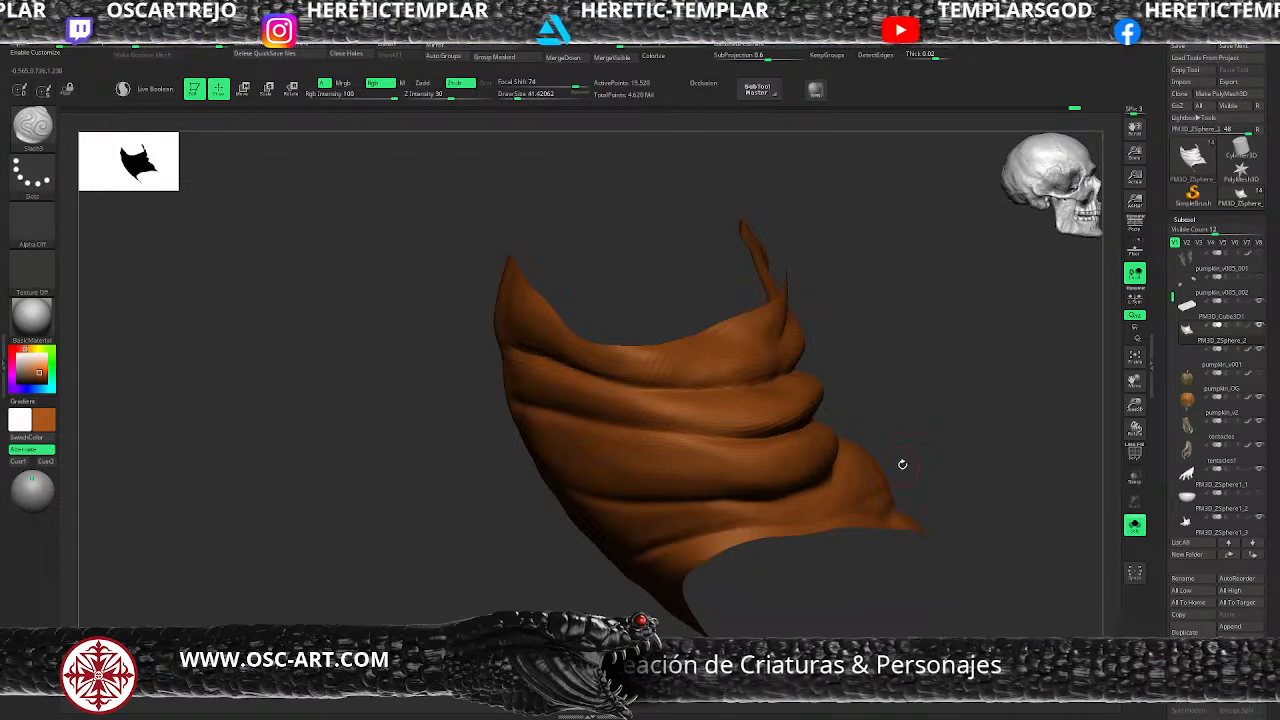
pyautogui.moveTo(894, 466); pyautogui.dragTo(813, 465)
pyautogui.moveTo(598, 552); pyautogui.dragTo(618, 542)
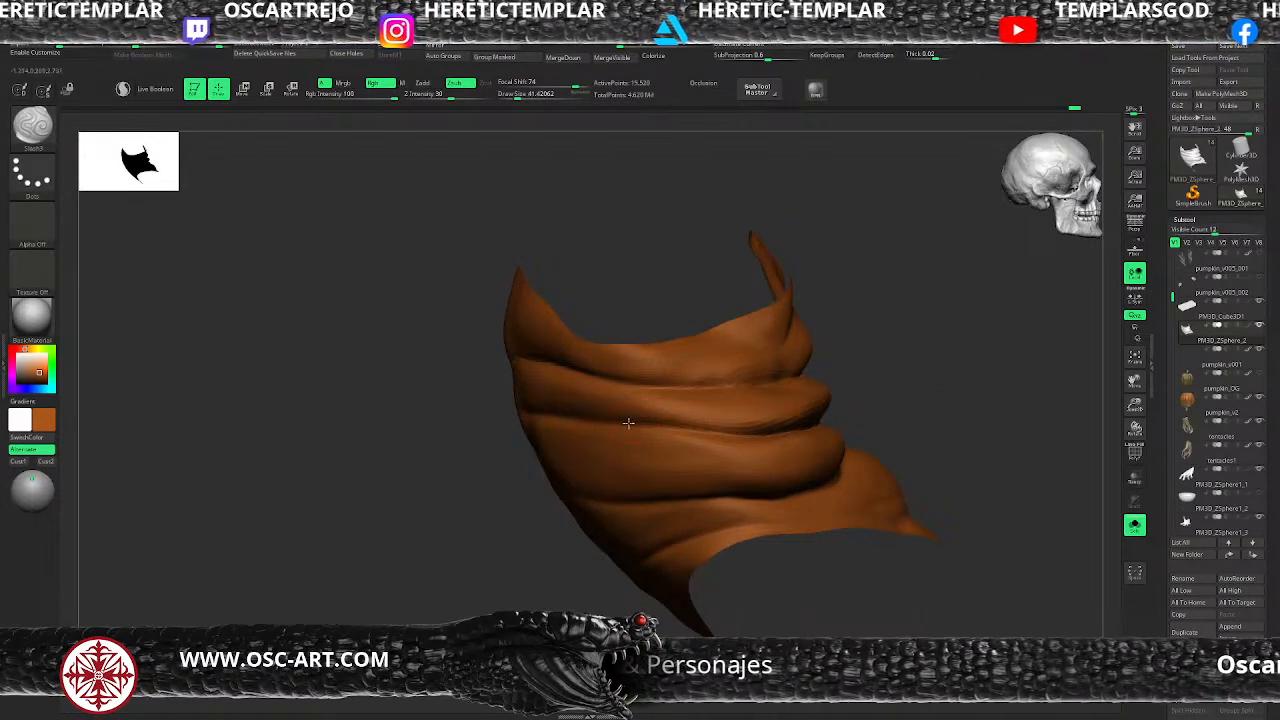
pyautogui.moveTo(866, 424); pyautogui.dragTo(922, 418)
# Step: Build up the volume of the upper flank rolls with ClayBuildup at Z intensity 20 and draw size about 74
pyautogui.press('b')
pyautogui.press('s')
pyautogui.press('t')
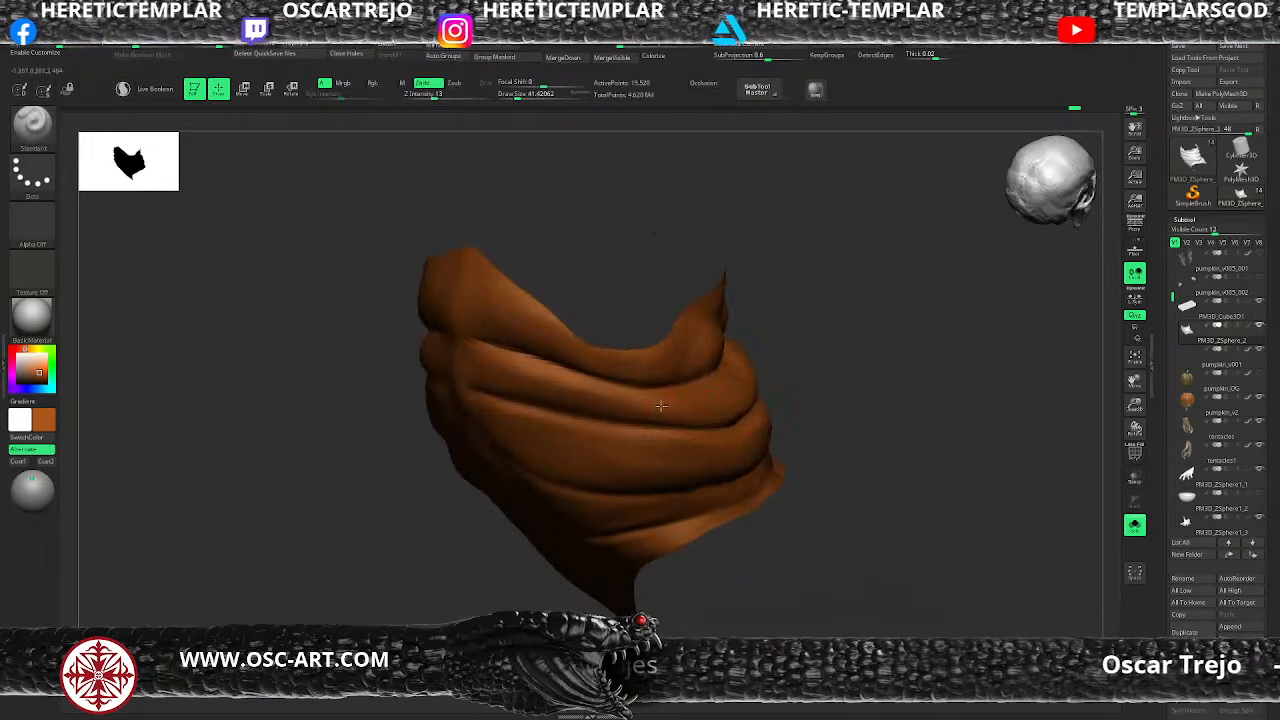
pyautogui.press('b')
pyautogui.press('c')
pyautogui.press('b')
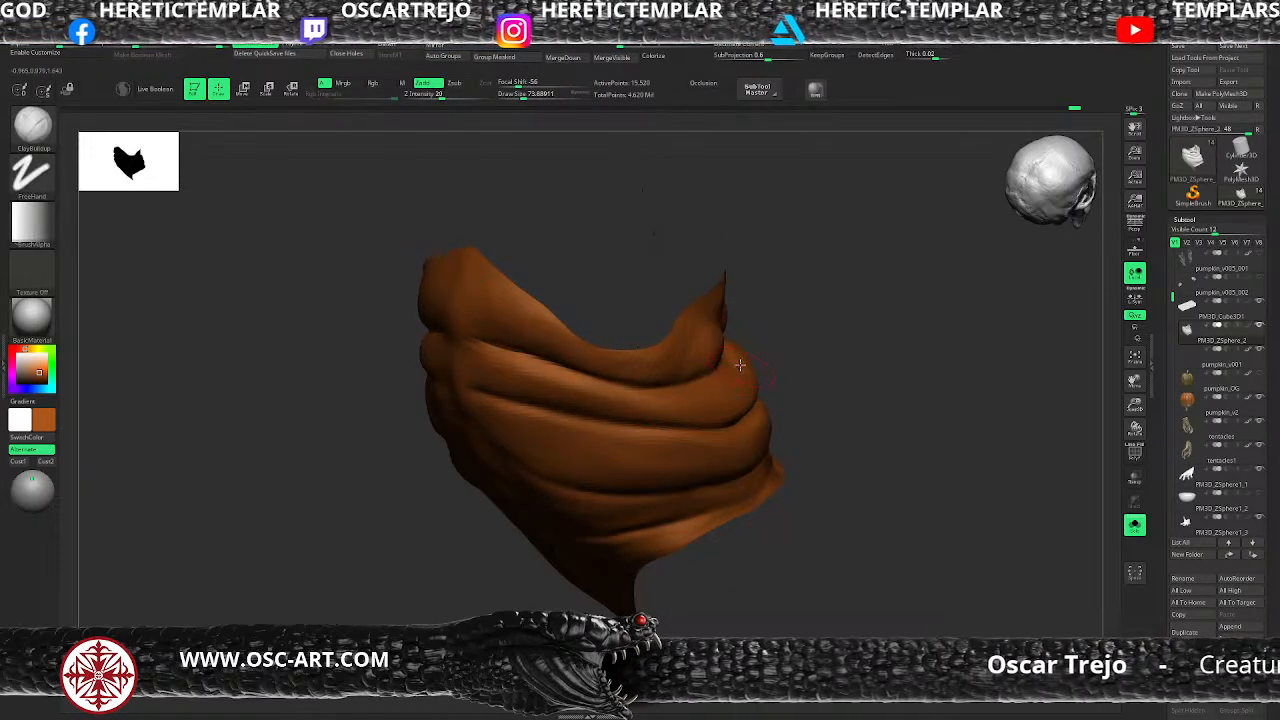
pyautogui.moveTo(572, 404); pyautogui.dragTo(708, 418)
pyautogui.moveTo(860, 411)
pyautogui.mouseDown()
pyautogui.moveTo(795, 370)
pyautogui.moveTo(831, 491)
pyautogui.moveTo(783, 384)
pyautogui.mouseUp()
# Step: Soften the lower back and flank where the folds end, using ClayBuildup at draw sizes of about 124 and 74 with smoothing
pyautogui.press('s')
pyautogui.moveTo(482, 409); pyautogui.dragTo(490, 410)
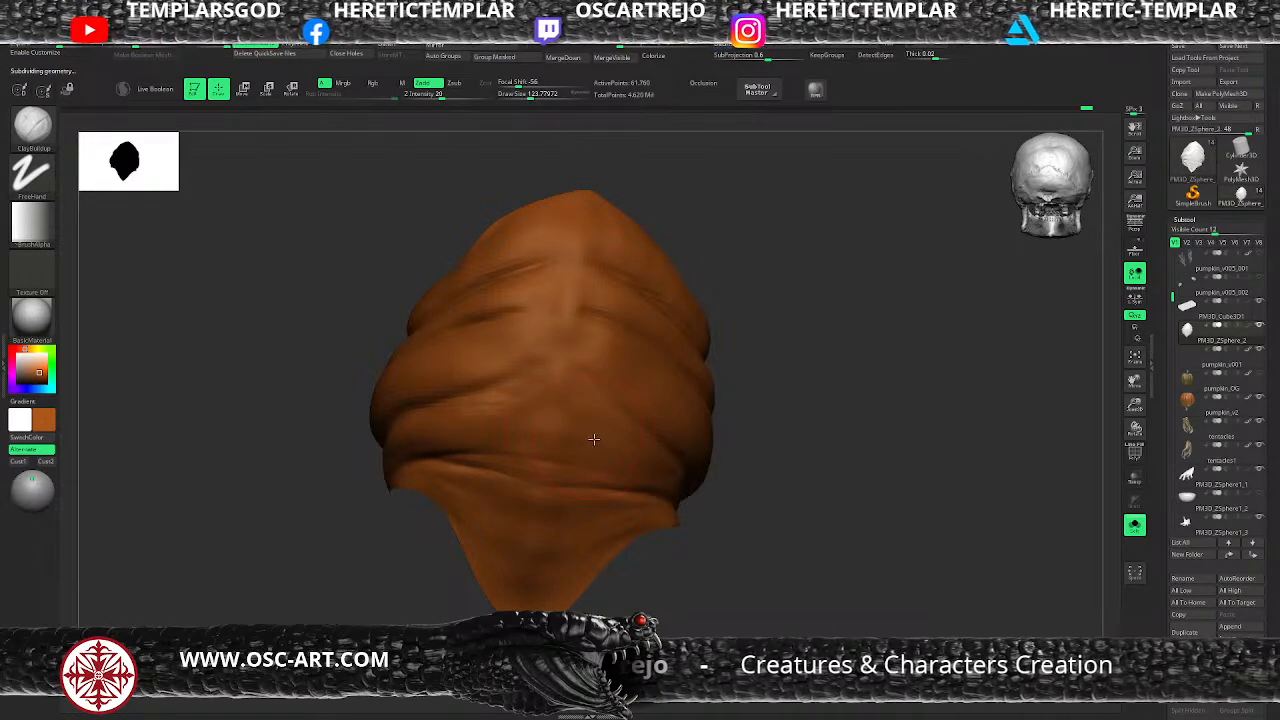
pyautogui.moveTo(737, 495); pyautogui.dragTo(770, 520)
pyautogui.moveTo(503, 506); pyautogui.dragTo(616, 453)
pyautogui.hotkey('shift', 'd')
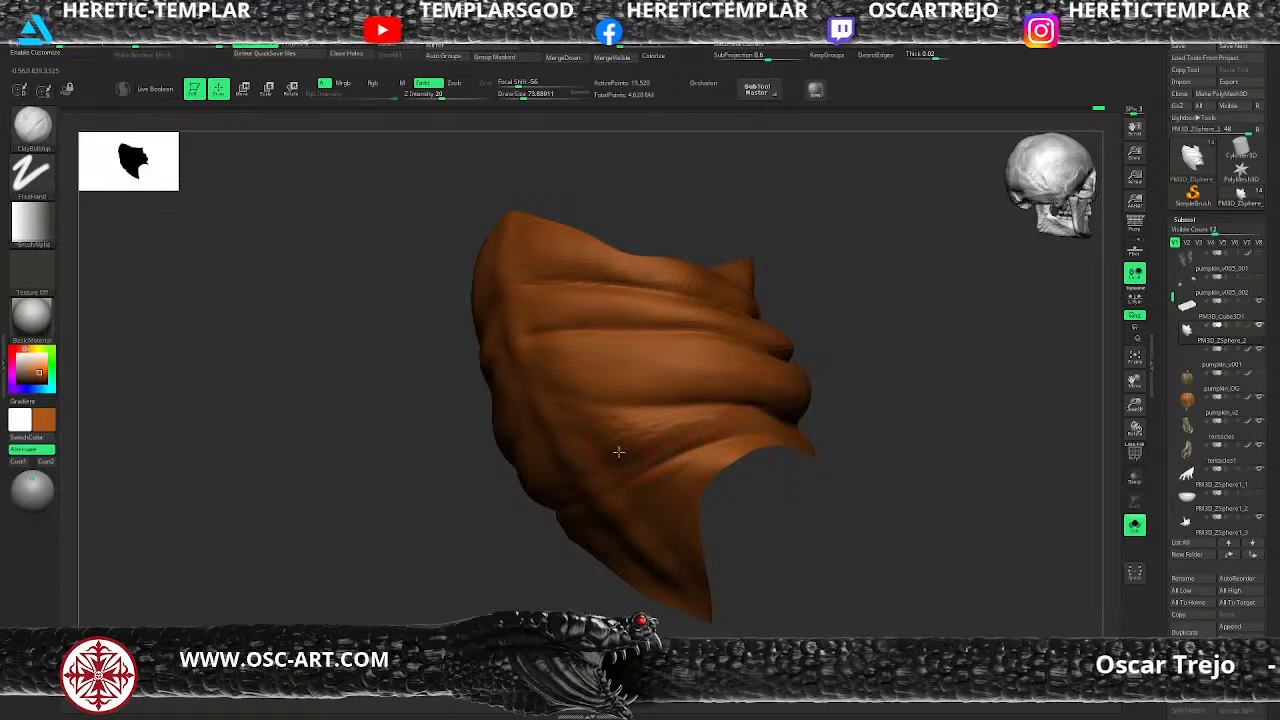
pyautogui.press('shift')
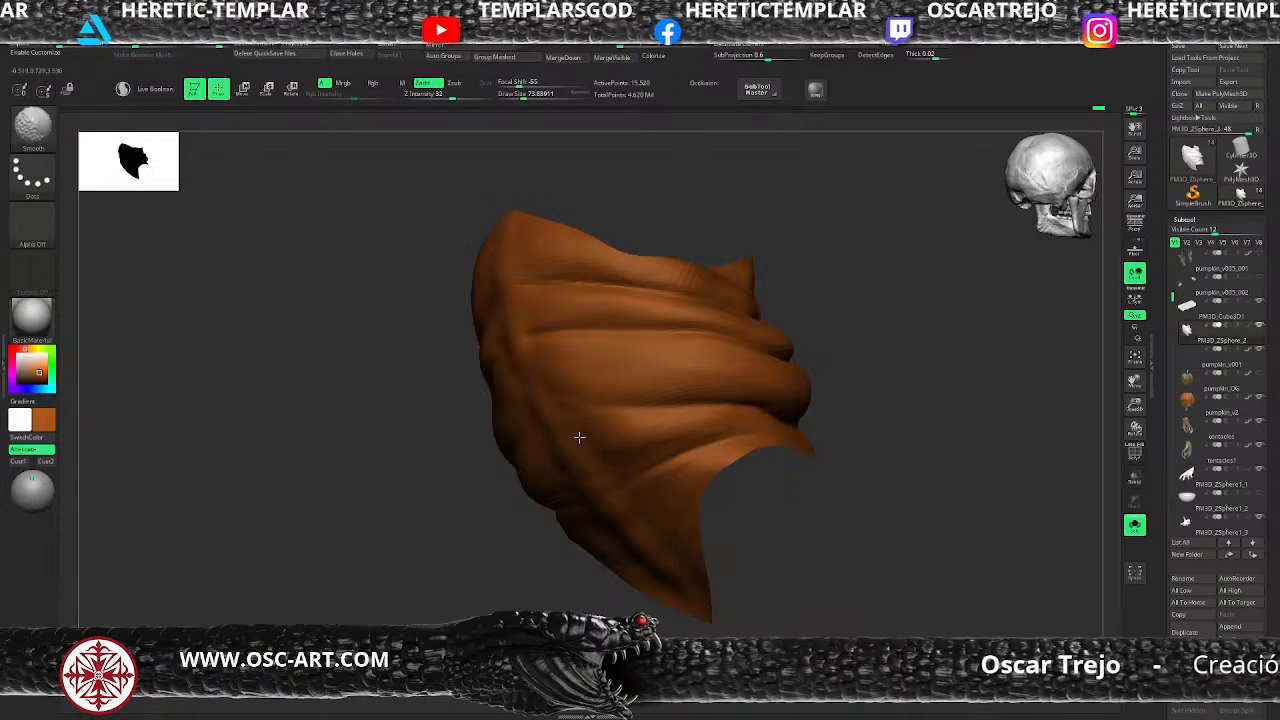
# Step: Unhide the rest of the body and raise it to its highest subdivision level
pyautogui.moveTo(886, 451)
pyautogui.mouseDown()
pyautogui.moveTo(860, 400)
pyautogui.moveTo(799, 459)
pyautogui.moveTo(742, 398)
pyautogui.mouseUp()
pyautogui.press('shift')
pyautogui.keyDown('ctrl'); pyautogui.keyDown('shift'); pyautogui.click(740, 399); pyautogui.keyUp('shift'); pyautogui.keyUp('ctrl')
pyautogui.moveTo(808, 432)
pyautogui.mouseDown()
pyautogui.moveTo(763, 406)
pyautogui.moveTo(769, 384)
pyautogui.mouseUp()
pyautogui.press('d')
pyautogui.moveTo(720, 420); pyautogui.dragTo(695, 444)
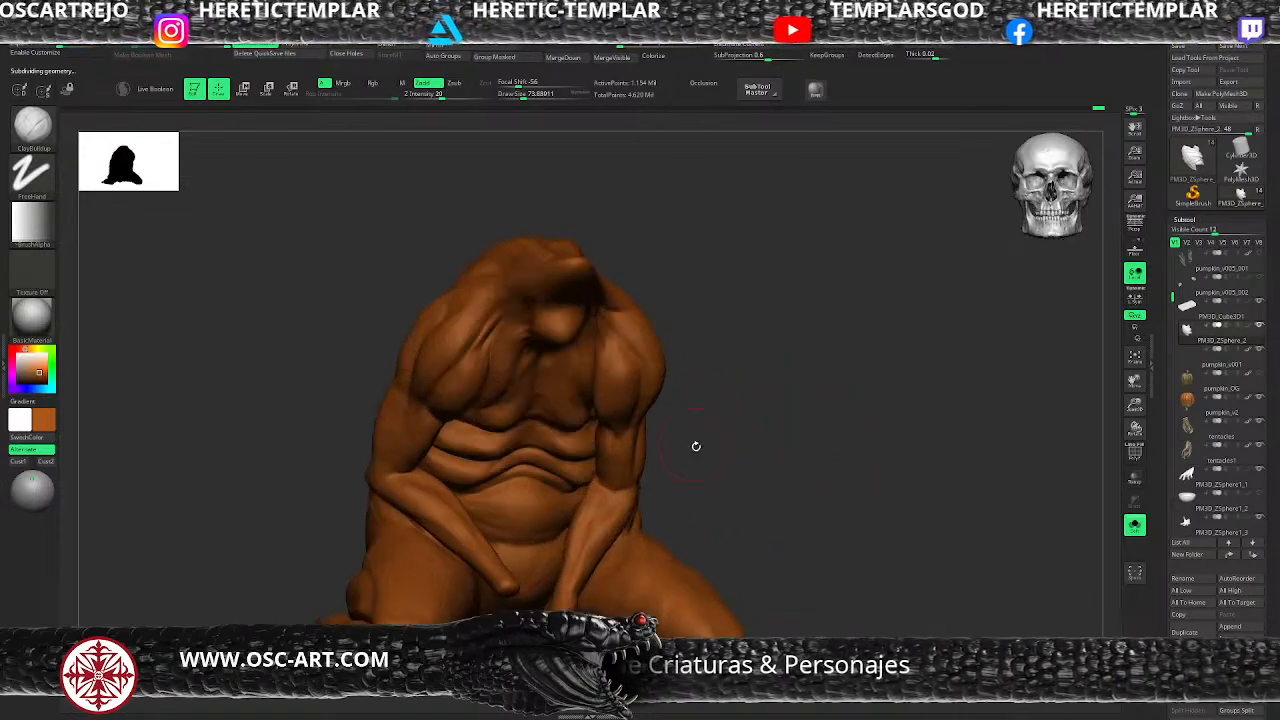
# Step: Turn off Solo mode to show the full character and hide the PM3D_Cube3D1 base slab
pyautogui.keyDown('alt'); pyautogui.moveTo(747, 488); pyautogui.dragTo(725, 428); pyautogui.keyUp('alt')
pyautogui.moveTo(729, 500); pyautogui.dragTo(723, 514)
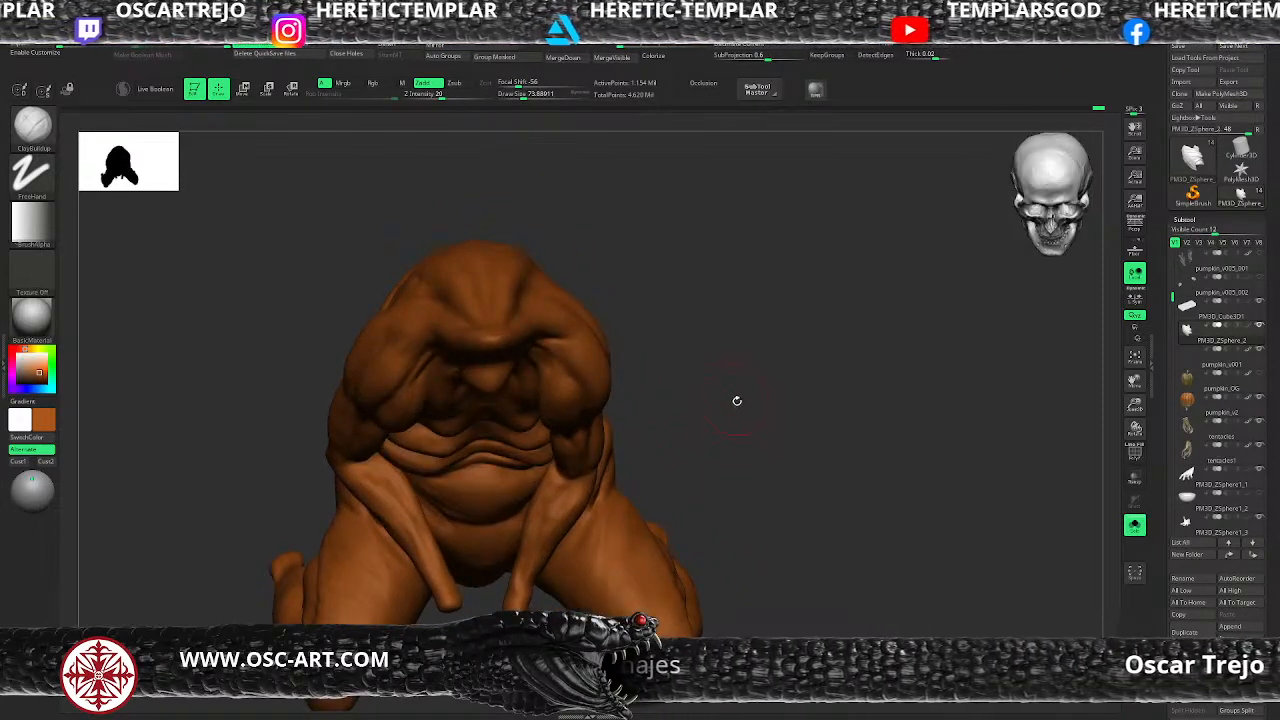
pyautogui.moveTo(740, 430); pyautogui.dragTo(737, 414)
pyautogui.click(1133, 524)
pyautogui.moveTo(870, 506)
pyautogui.keyDown('alt'); pyautogui.mouseDown()
pyautogui.moveTo(840, 484)
pyautogui.moveTo(820, 434)
pyautogui.moveTo(797, 483)
pyautogui.moveTo(951, 411)
pyautogui.mouseUp(); pyautogui.keyUp('alt')
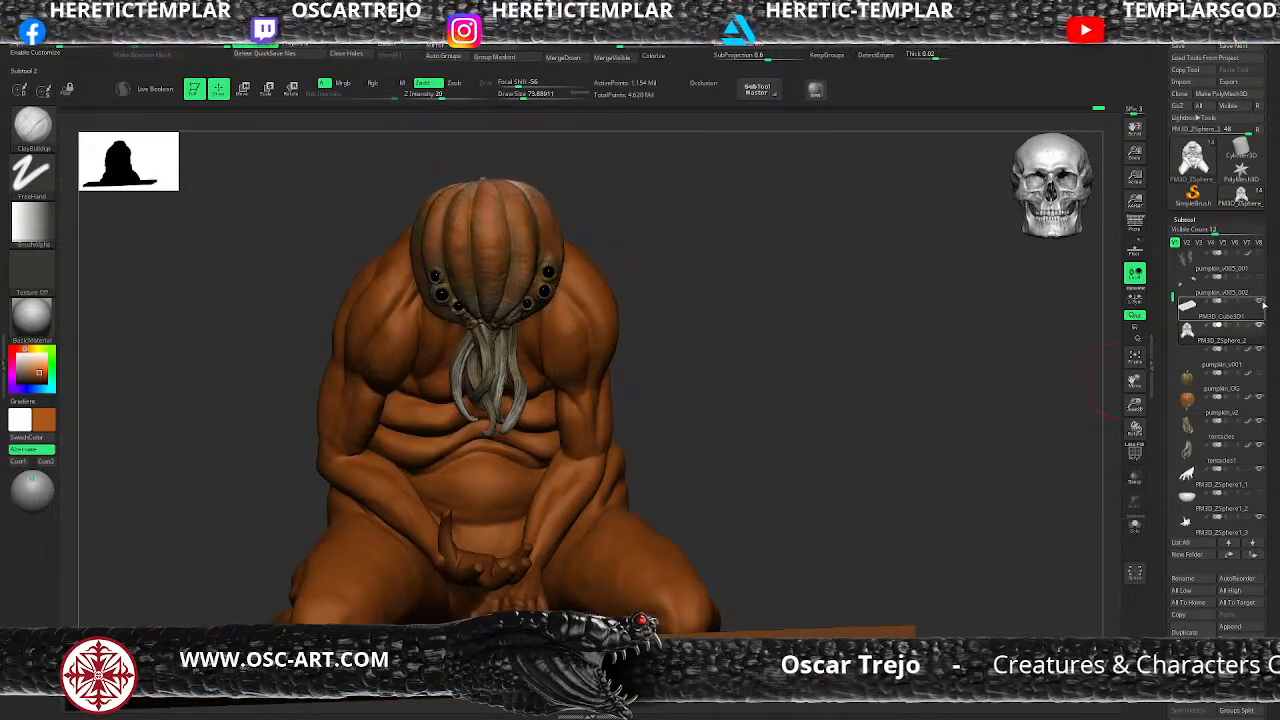
pyautogui.moveTo(877, 407)
pyautogui.mouseDown()
pyautogui.moveTo(831, 457)
pyautogui.moveTo(815, 371)
pyautogui.moveTo(806, 406)
pyautogui.mouseUp()
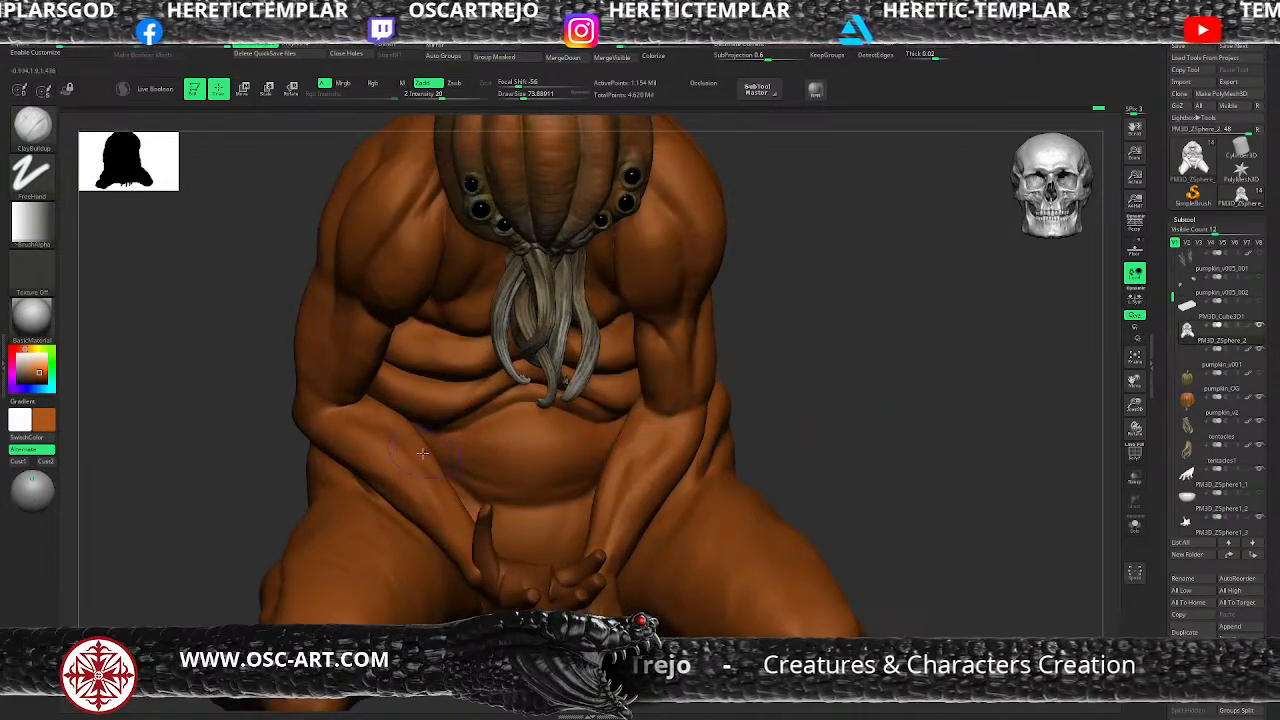
# Step: Drop the body to its lowest subdivision level with polyframe shown and adjust the character's right forearm with Move Topological
pyautogui.hotkey('shift', 'f')
pyautogui.hotkey('shift', 'd')
pyautogui.hotkey('shift', 'd')
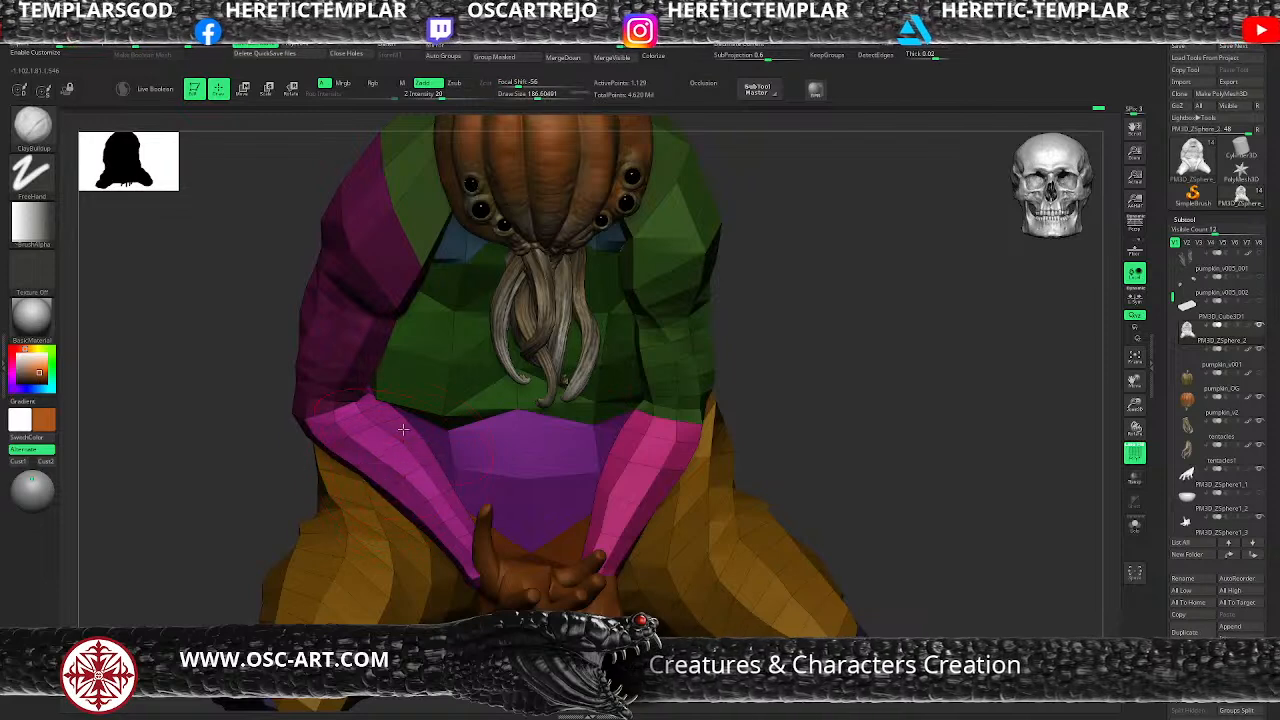
pyautogui.press('b')
pyautogui.press('m')
pyautogui.press('t')
pyautogui.moveTo(395, 452)
pyautogui.mouseDown()
pyautogui.moveTo(387, 461)
pyautogui.moveTo(390, 438)
pyautogui.mouseUp()
pyautogui.press('s')
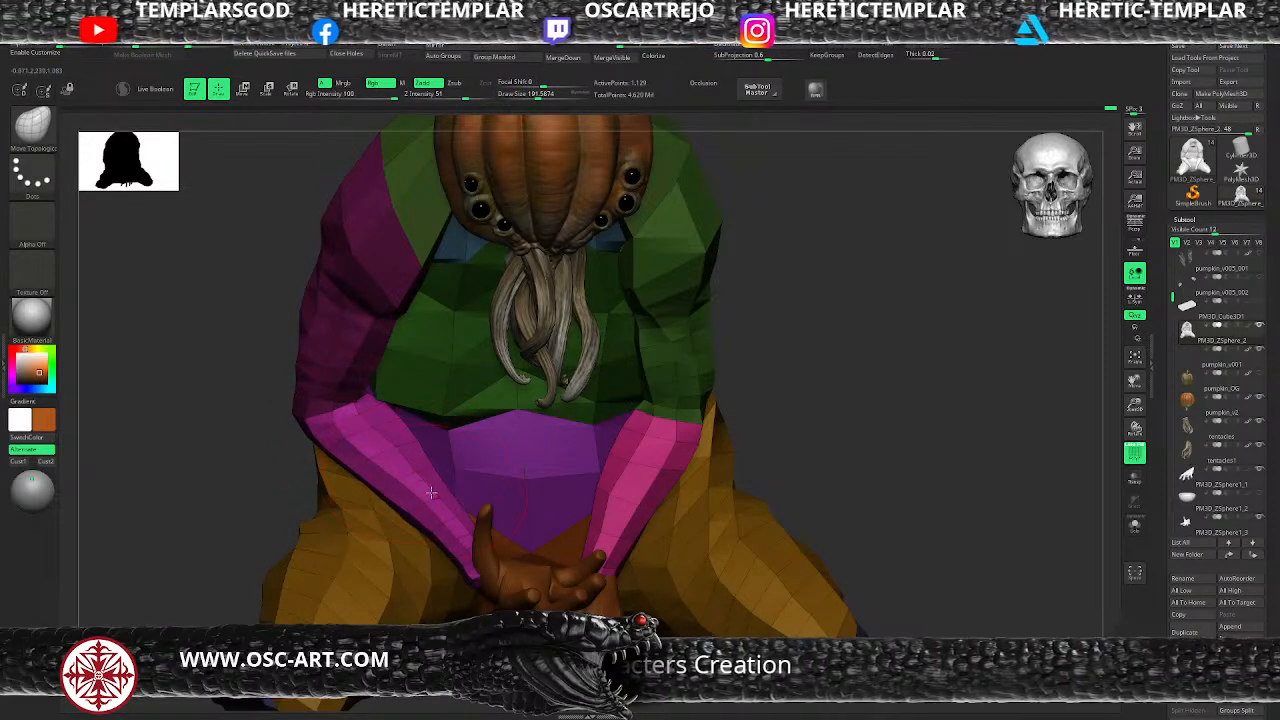
# Step: Raise the body three subdivision levels from the lowest
pyautogui.hotkey('ctrl', 'd')
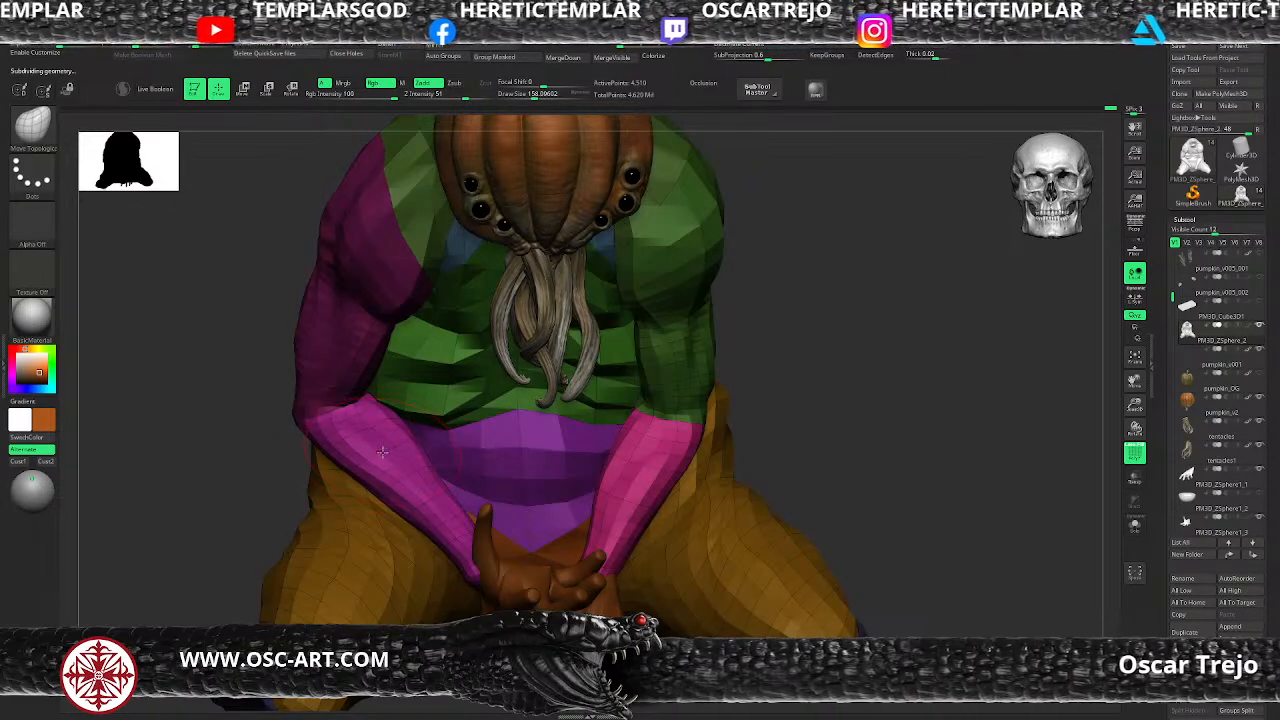
pyautogui.hotkey('ctrl', 'd')
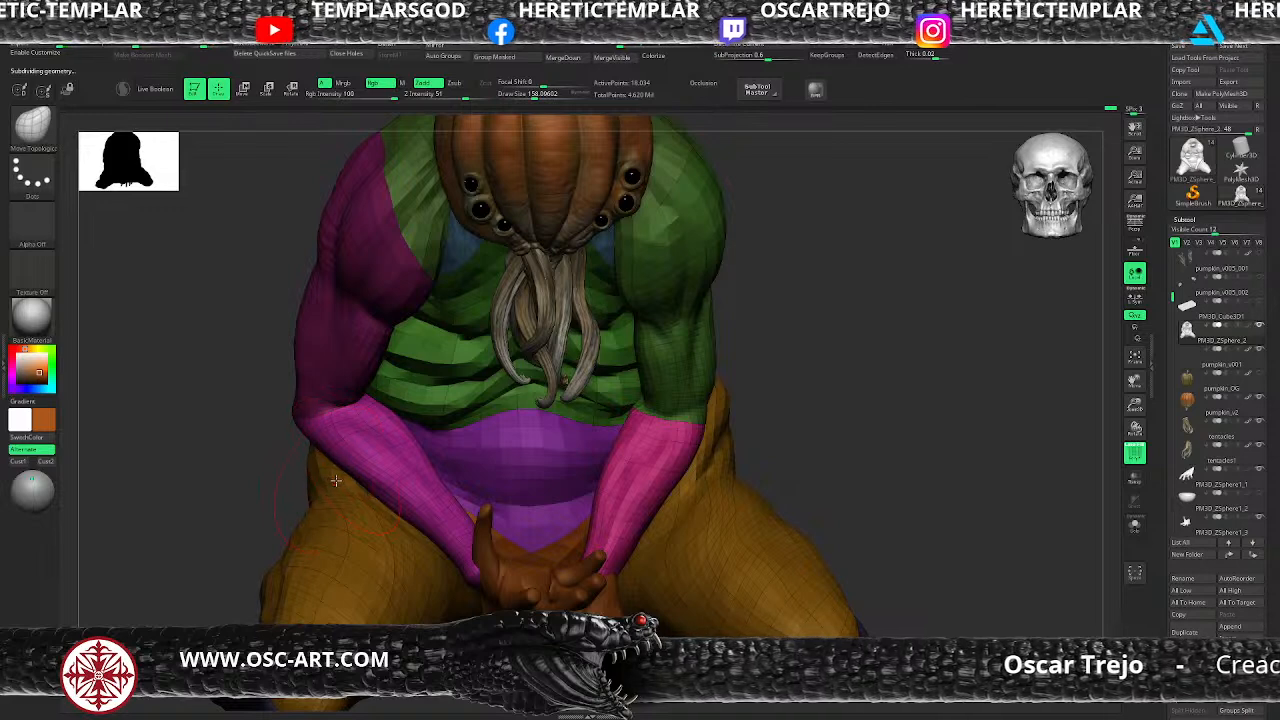
pyautogui.hotkey('ctrl', 'd')
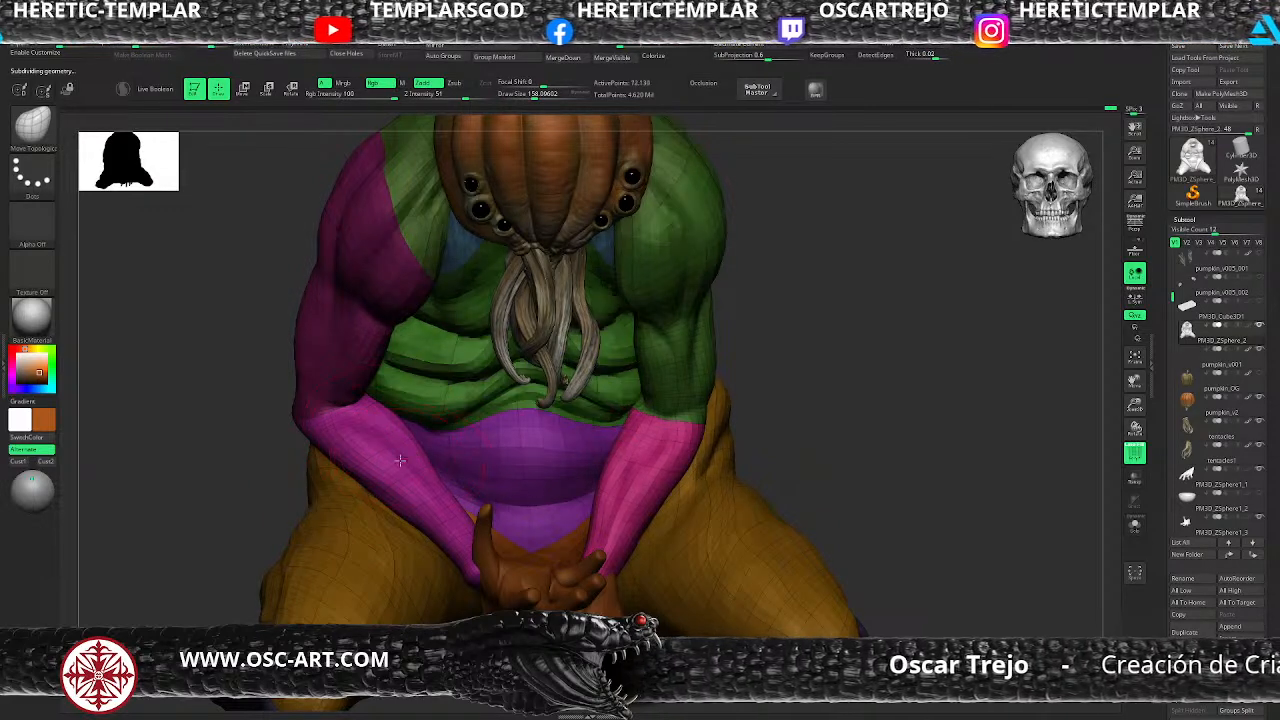
# Step: Hide the polyframe, carve a muscle line below the right elbow with DamStandard at draw size about 46, and smooth it
pyautogui.press('b')
pyautogui.press('d')
pyautogui.press('s')
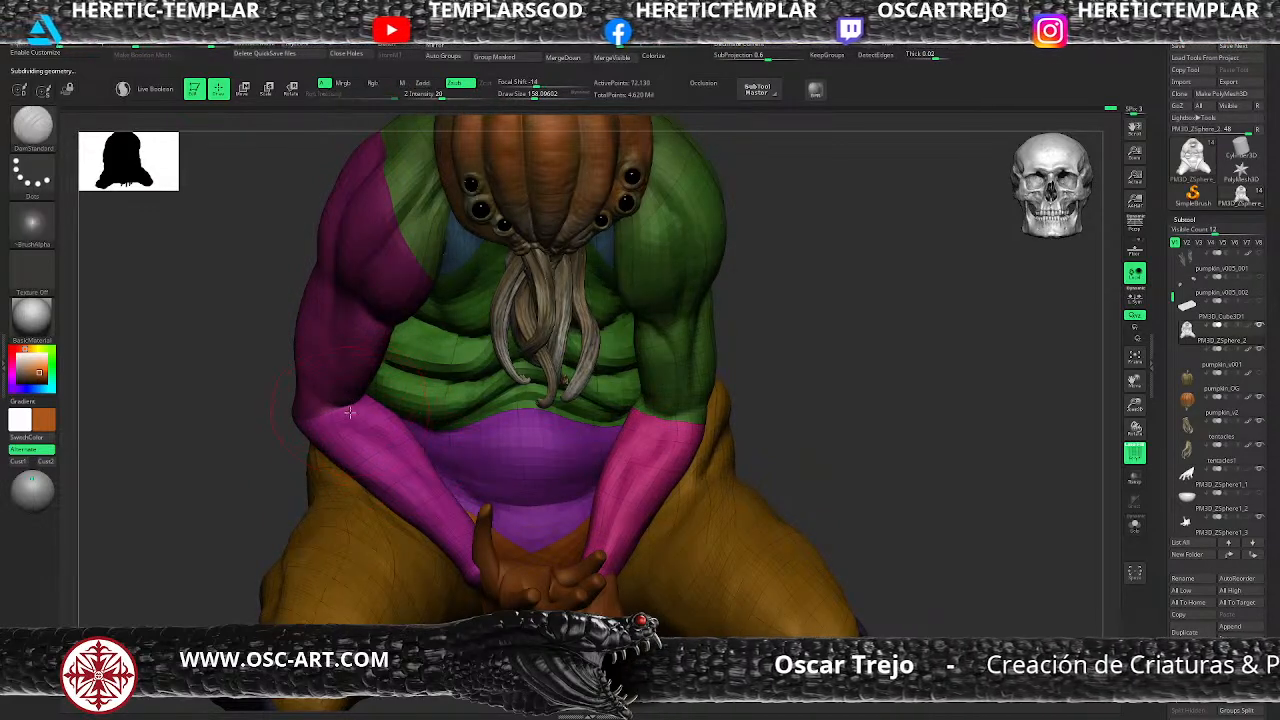
pyautogui.press('[')
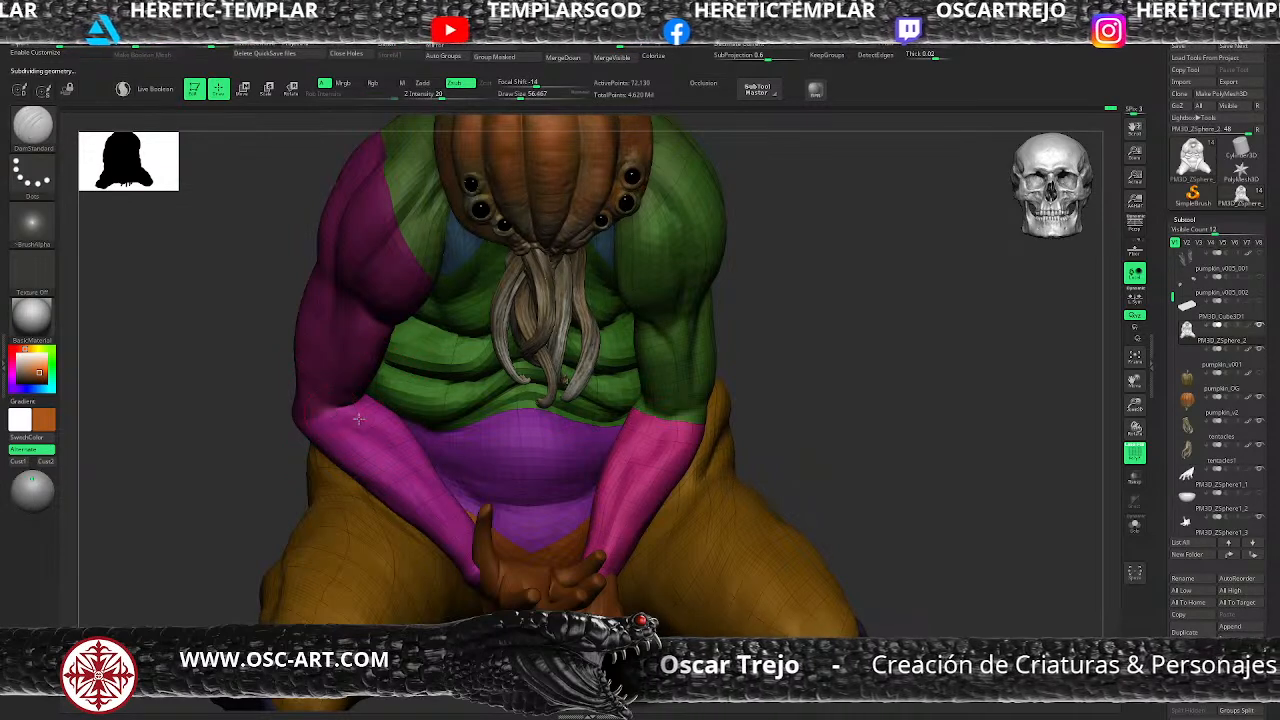
pyautogui.hotkey('shift', 'f')
pyautogui.press('[')
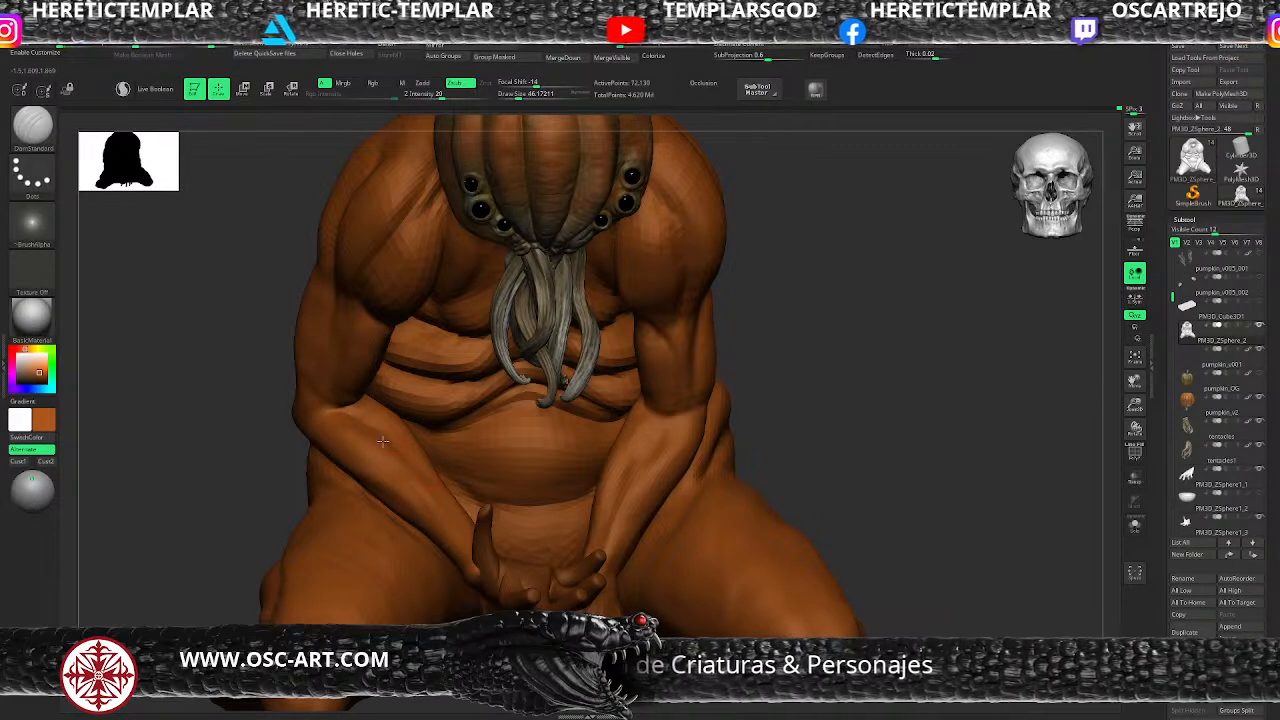
pyautogui.moveTo(344, 407)
pyautogui.mouseDown()
pyautogui.moveTo(396, 449)
pyautogui.moveTo(358, 411)
pyautogui.mouseUp()
pyautogui.moveTo(358, 411); pyautogui.dragTo(394, 451)
pyautogui.keyDown('shift'); pyautogui.moveTo(394, 451); pyautogui.dragTo(379, 422); pyautogui.keyUp('shift')
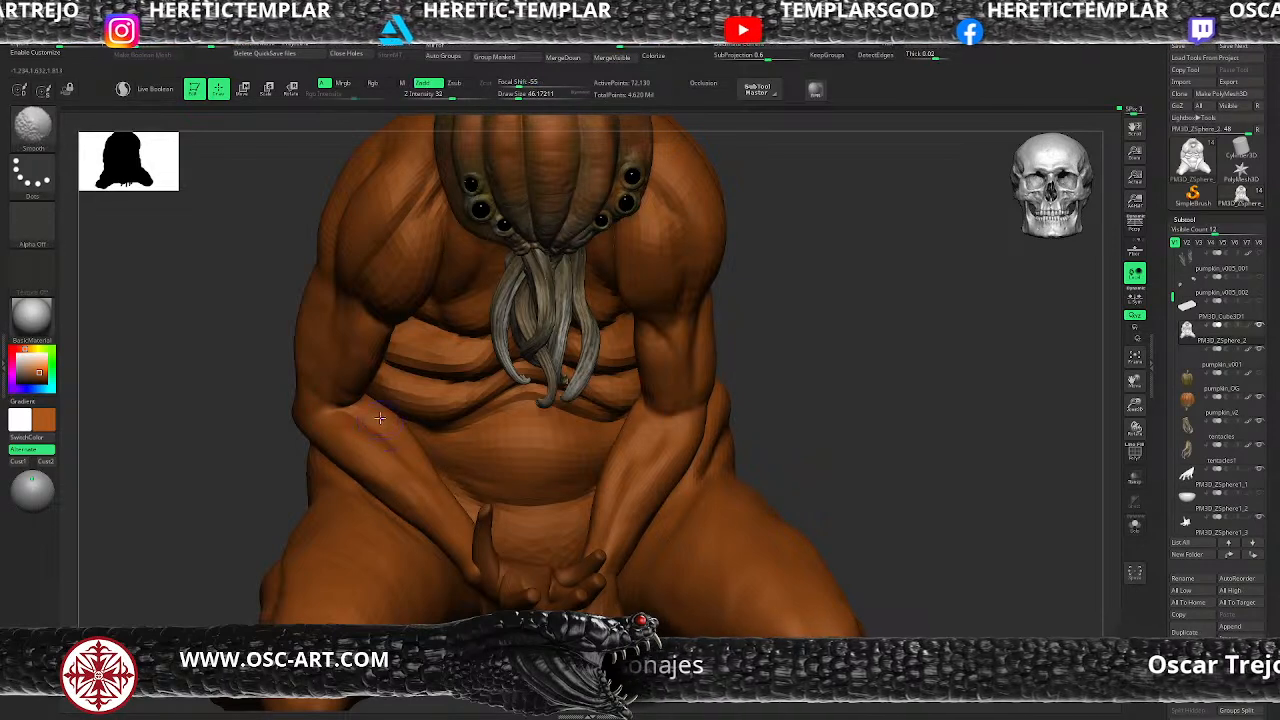
# Step: Continue the muscle separation along the right forearm from above with DamStandard at Z intensity 20 and smooth it
pyautogui.press('b')
pyautogui.press('c')
pyautogui.press('b')
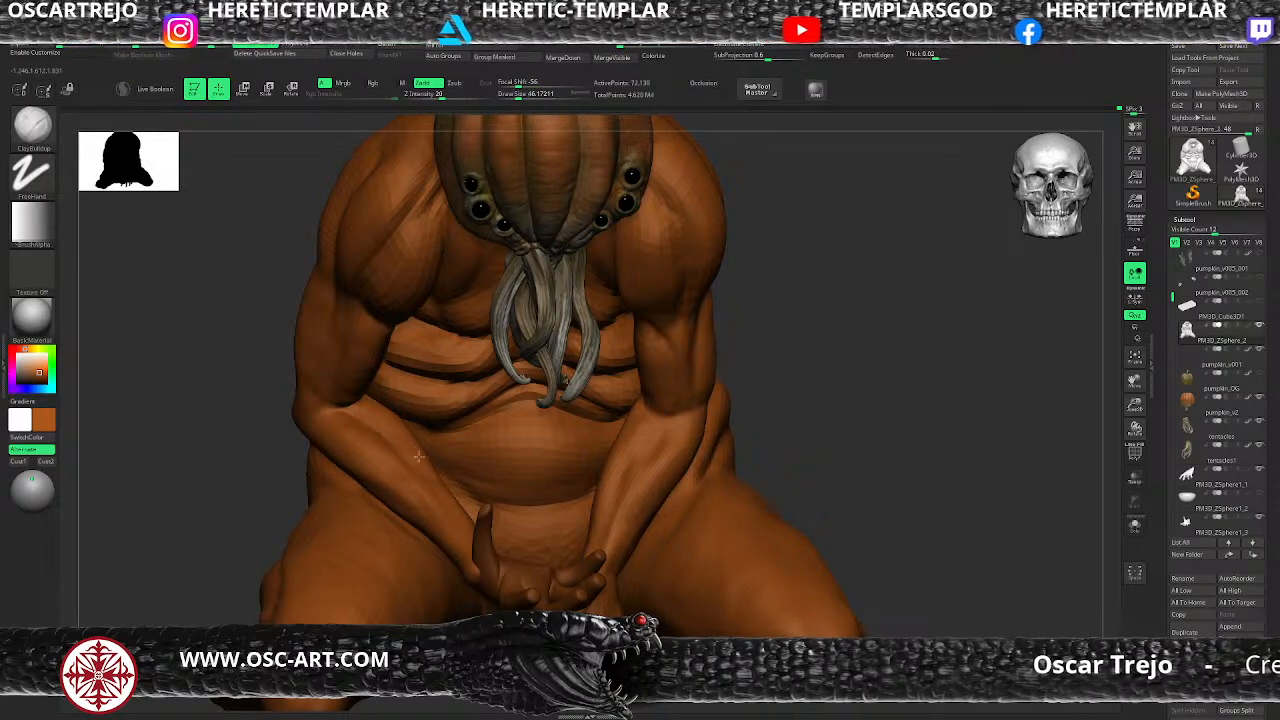
pyautogui.press('b')
pyautogui.press('d')
pyautogui.press('s')
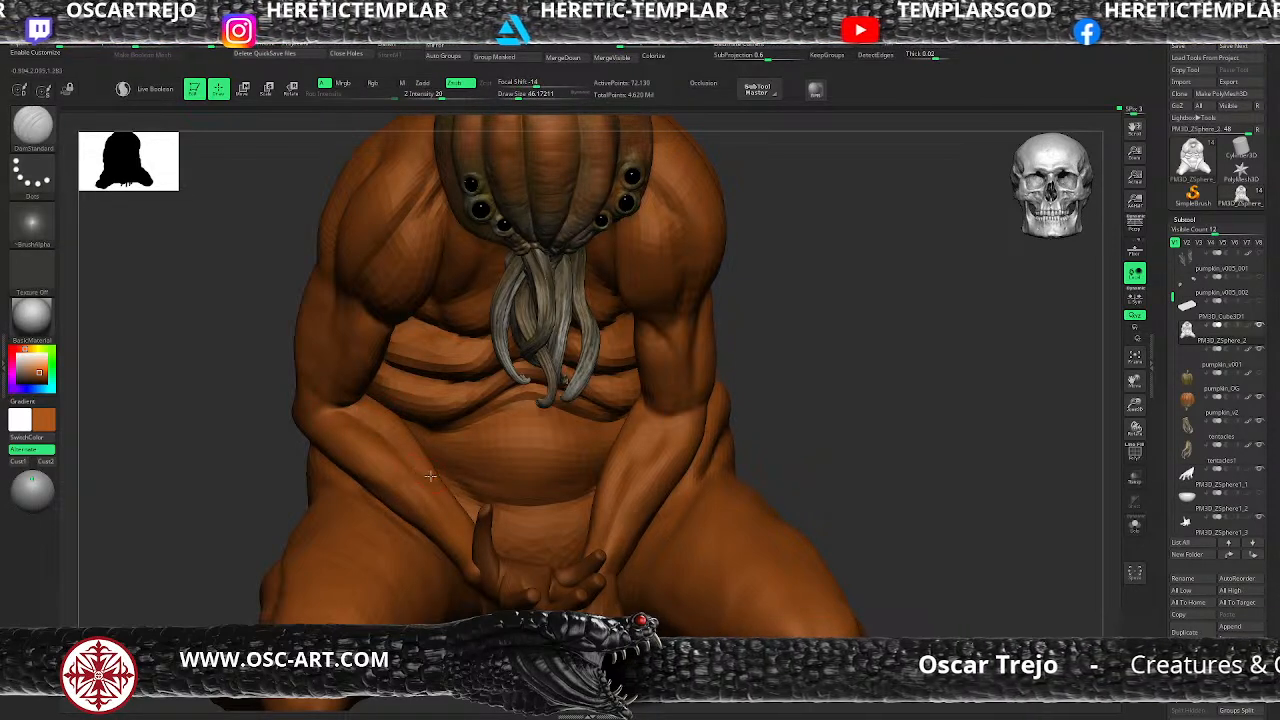
pyautogui.moveTo(781, 451); pyautogui.dragTo(392, 540)
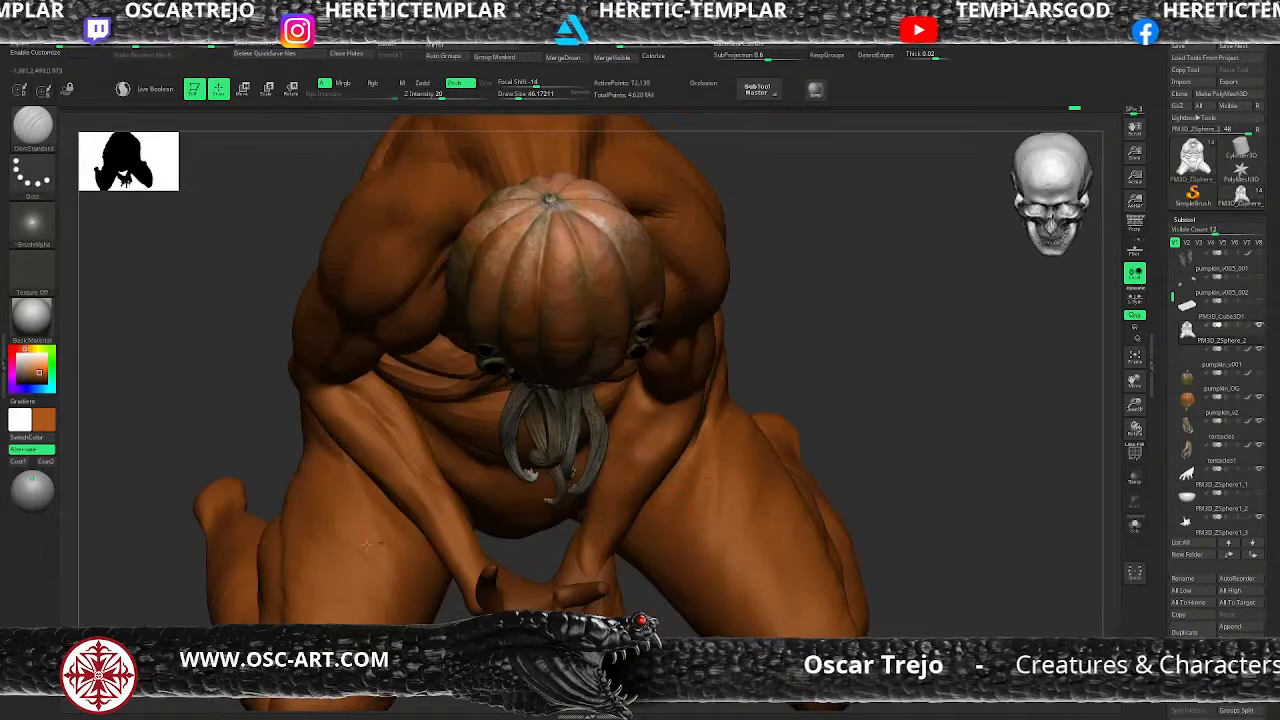
pyautogui.press('shift')
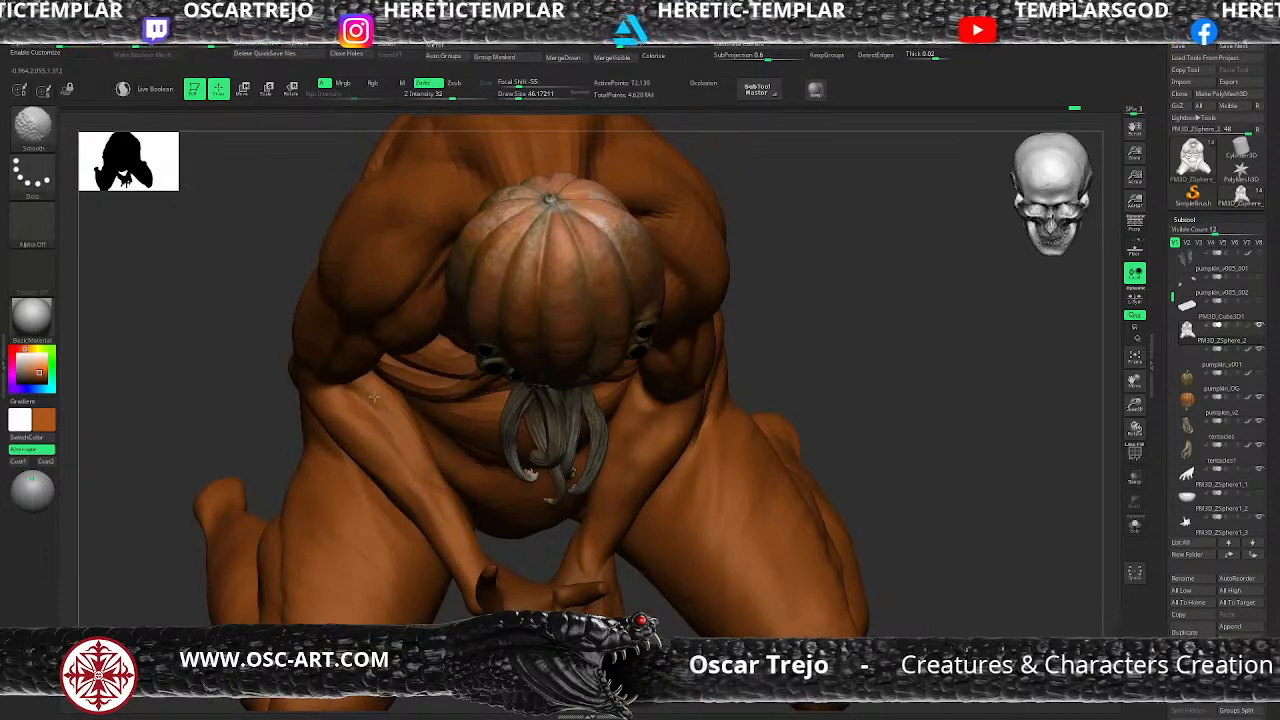
# Step: Widen the right forearm's upper muscle mass with Move Topological at draw size about 116
pyautogui.press('b')
pyautogui.press('m')
pyautogui.press('t')
pyautogui.press('s')
pyautogui.moveTo(398, 424); pyautogui.dragTo(405, 422)
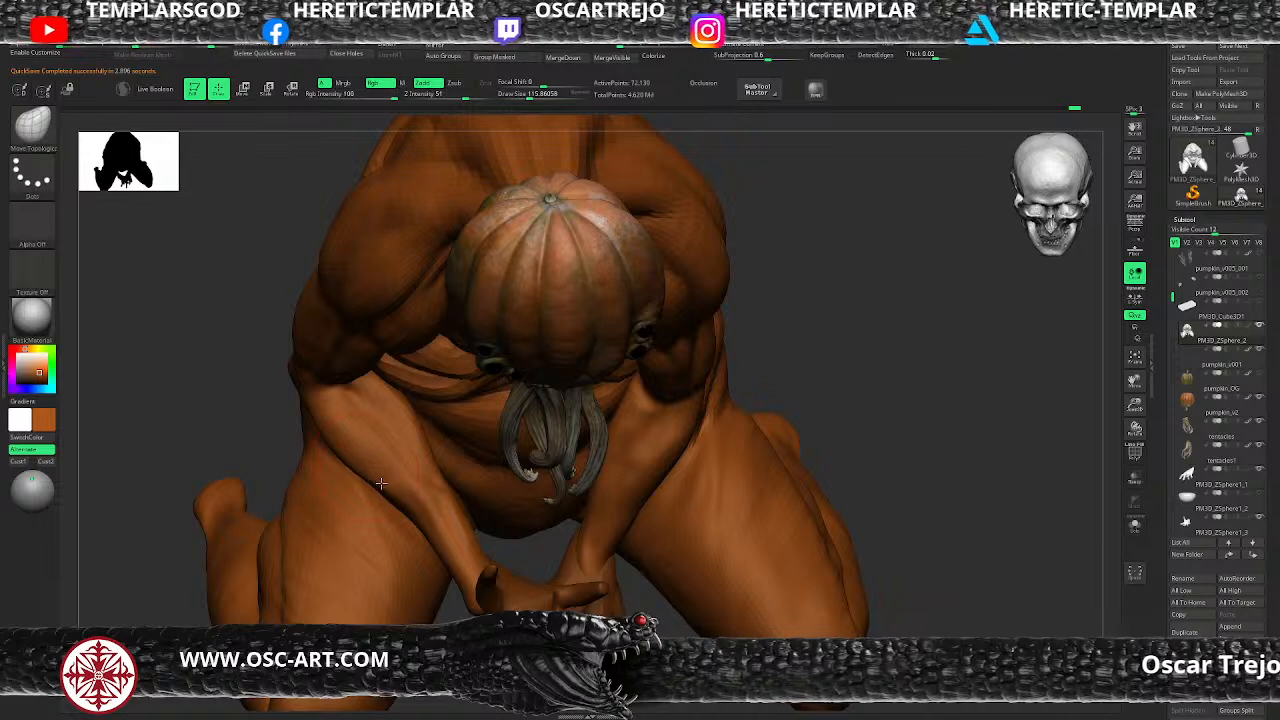
pyautogui.moveTo(848, 384); pyautogui.dragTo(365, 463)
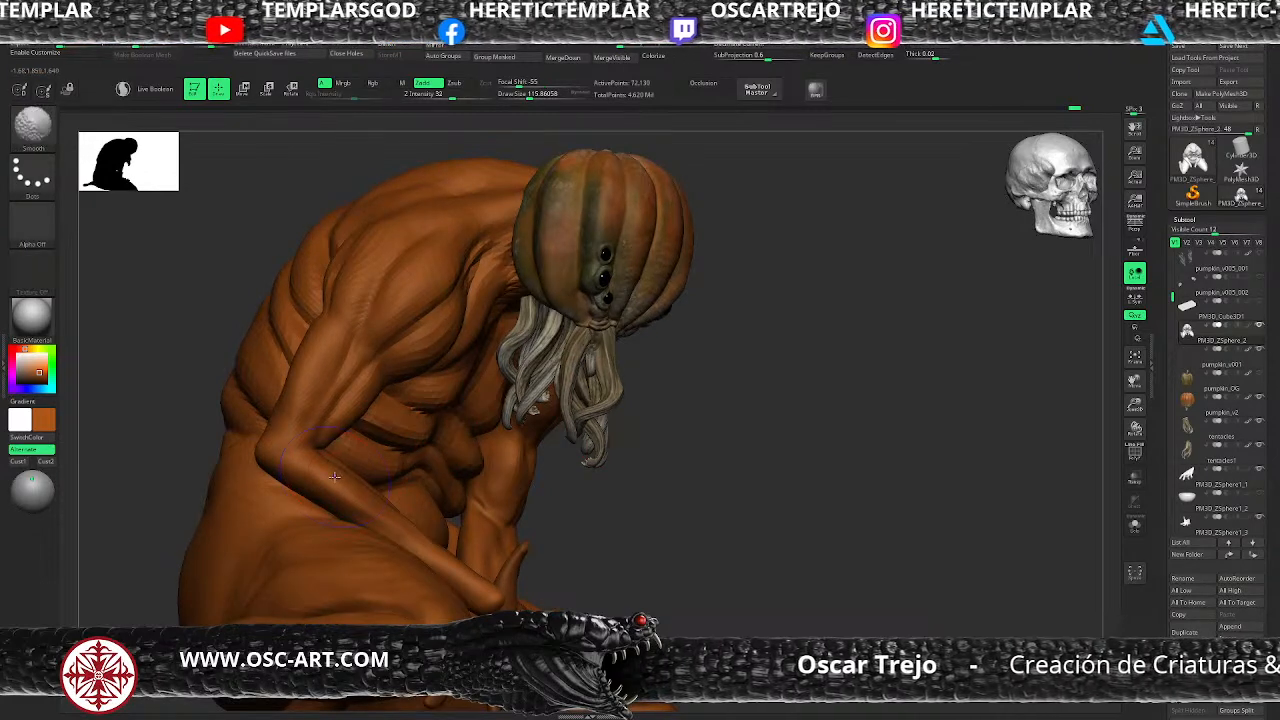
# Step: Isolate the right forearm polygroup to mask everything except it, restoring full visibility and the higher subdivision levels
pyautogui.hotkey('shift', 'd')
pyautogui.hotkey('shift', 'd')
pyautogui.hotkey('shift', 'd')
pyautogui.keyDown('ctrl'); pyautogui.keyDown('shift'); pyautogui.click(338, 477); pyautogui.keyUp('shift'); pyautogui.keyUp('ctrl')
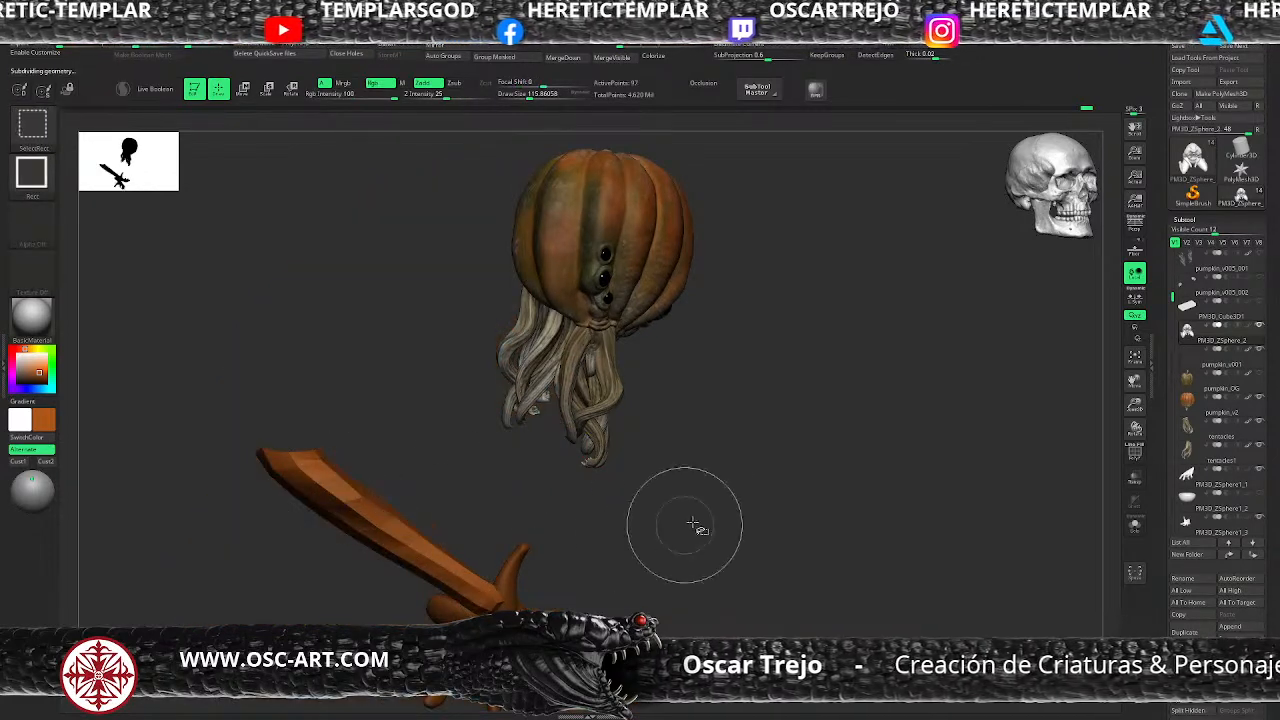
pyautogui.keyDown('ctrl'); pyautogui.keyDown('shift'); pyautogui.click(270, 600); pyautogui.keyUp('shift'); pyautogui.keyUp('ctrl')
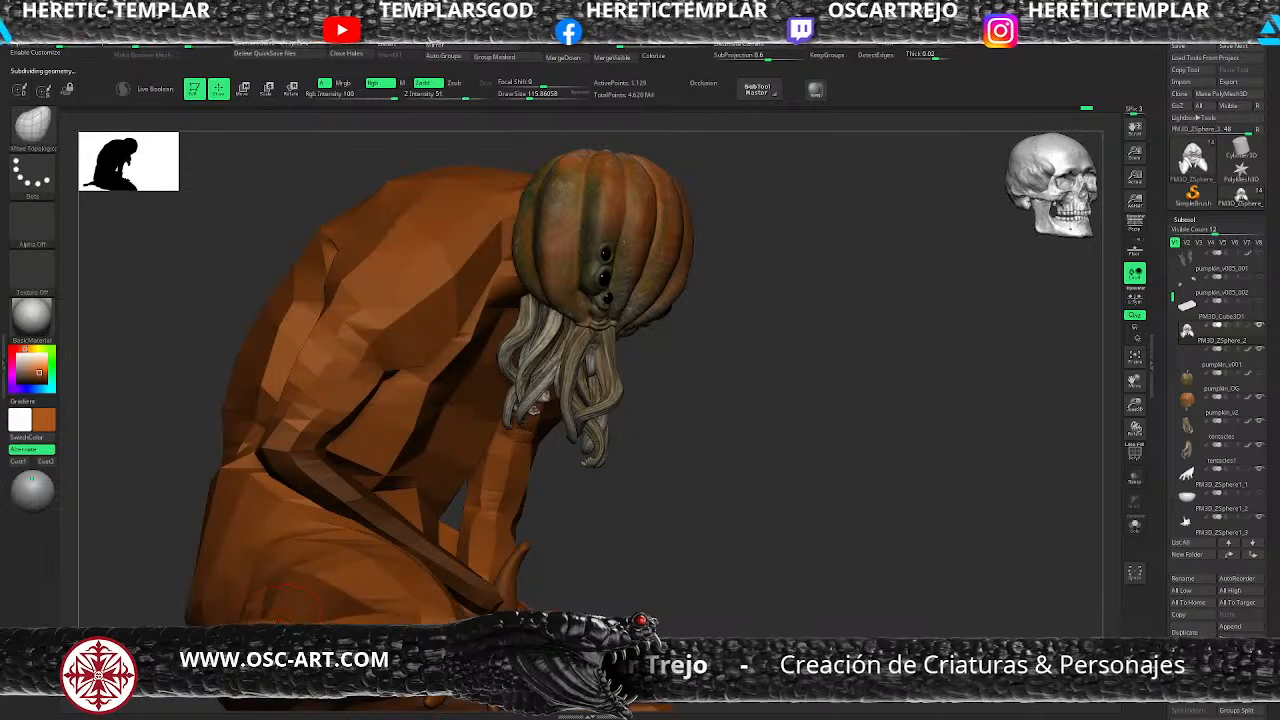
pyautogui.press('d')
pyautogui.press('d')
pyautogui.press('d')
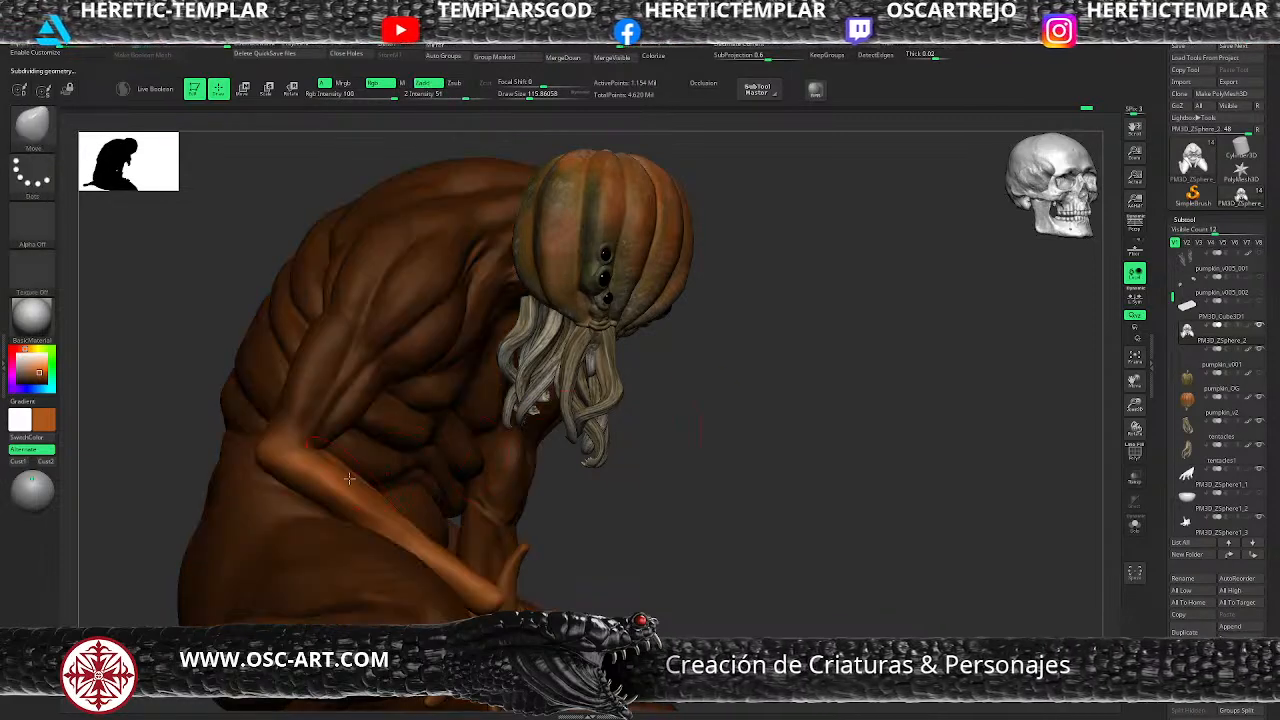
# Step: Drop two subdivision levels and reshape the unmasked forearm's contour with the Move brush at draw sizes between about 115 and 136
pyautogui.hotkey('shift', 'd')
pyautogui.hotkey('shift', 'd')
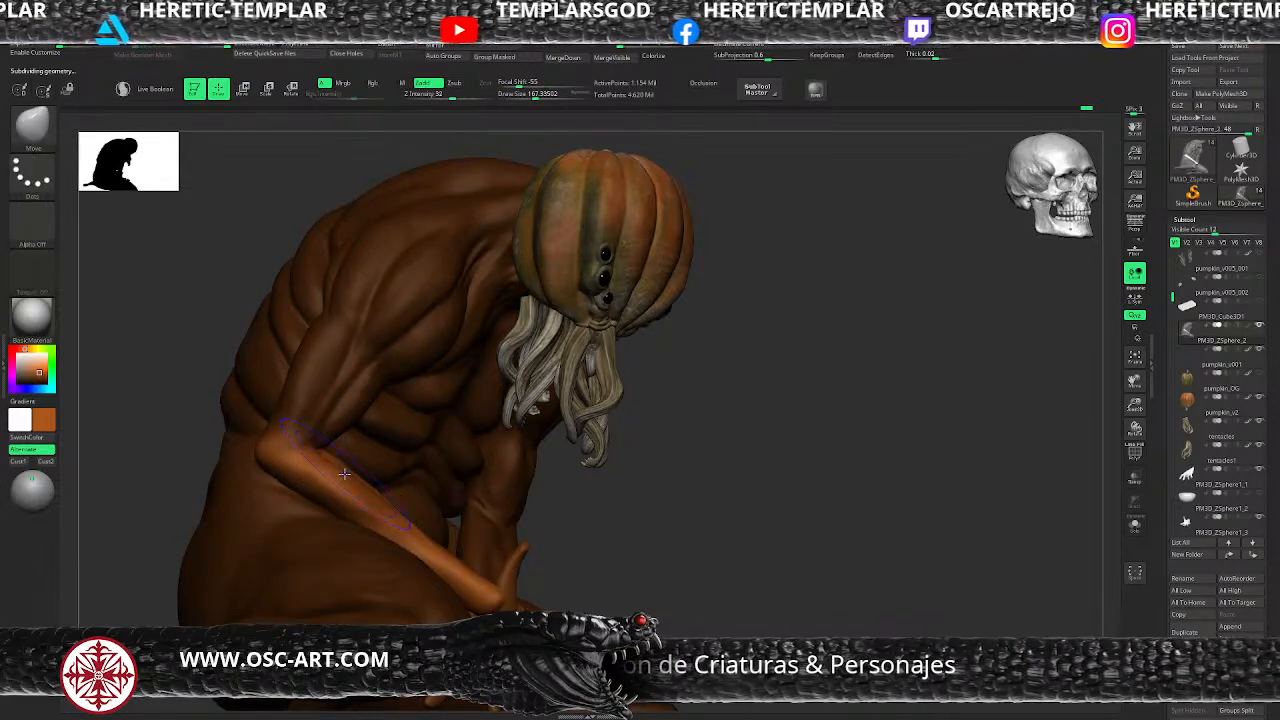
pyautogui.press('s')
pyautogui.moveTo(346, 470); pyautogui.dragTo(342, 469)
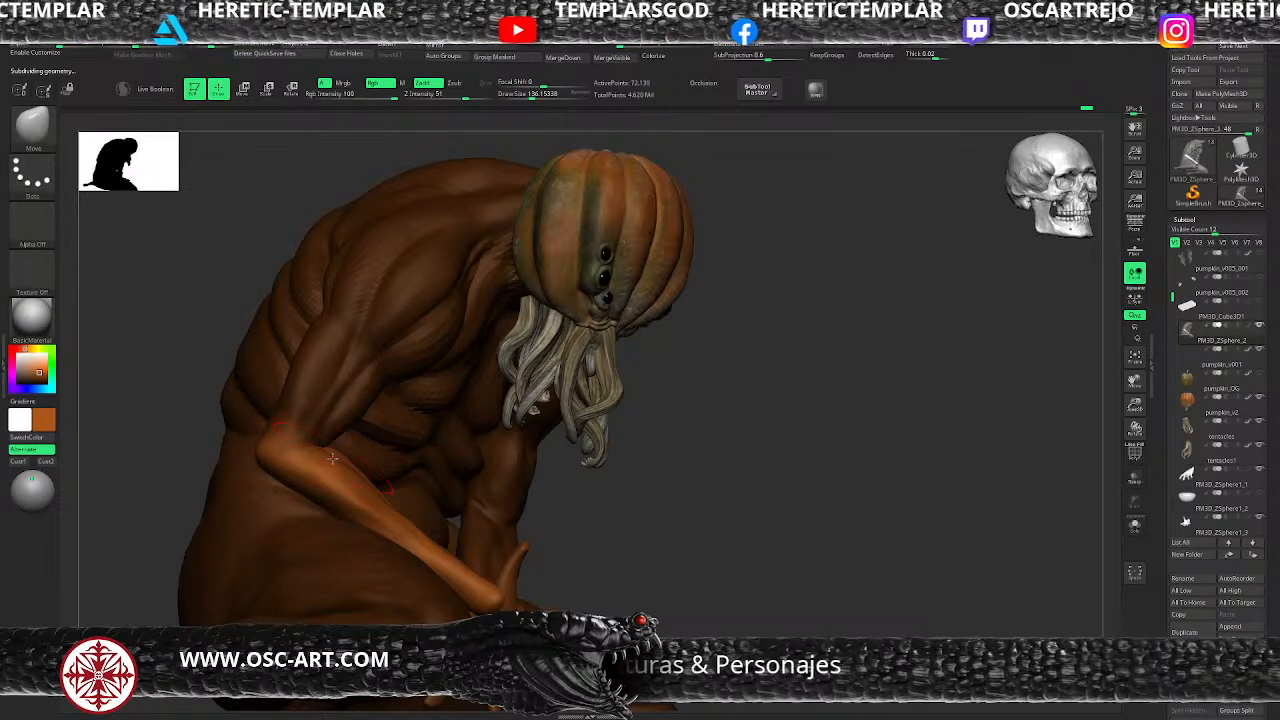
pyautogui.press('s')
pyautogui.moveTo(375, 494); pyautogui.dragTo(372, 495)
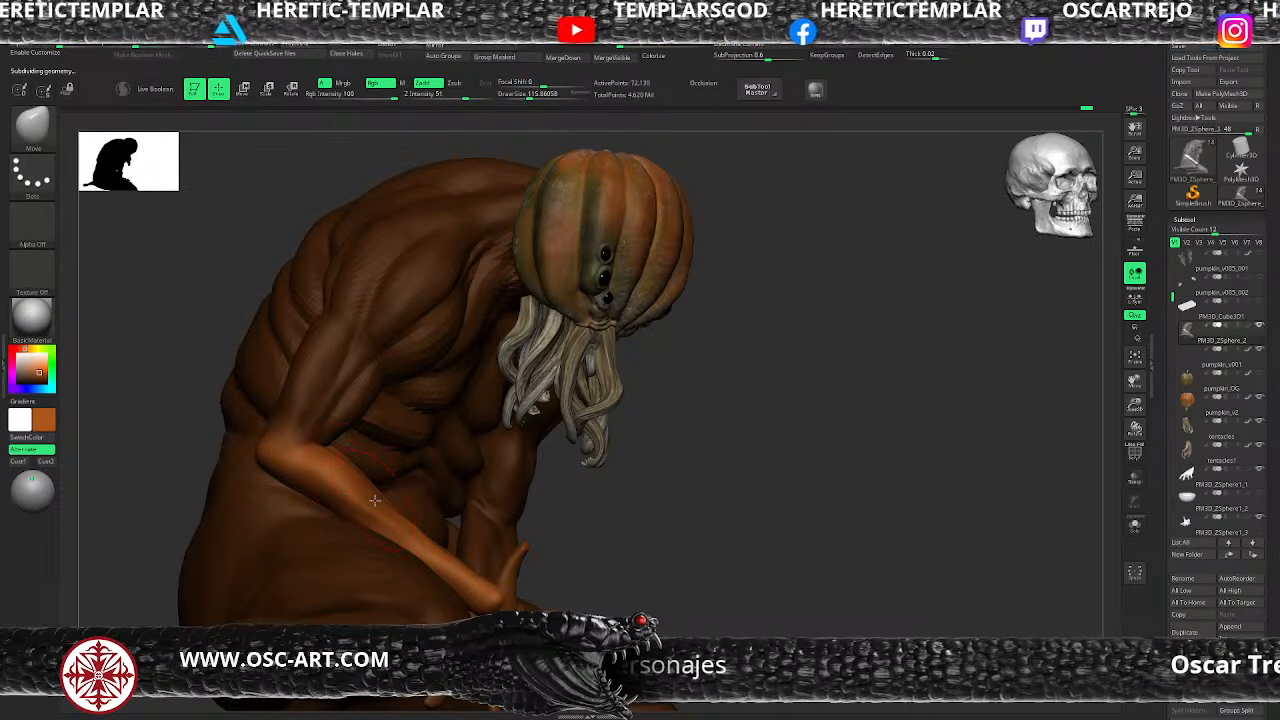
pyautogui.press('s')
pyautogui.moveTo(416, 536); pyautogui.dragTo(413, 537)
pyautogui.press('s')
pyautogui.click(336, 511)
pyautogui.press('s')
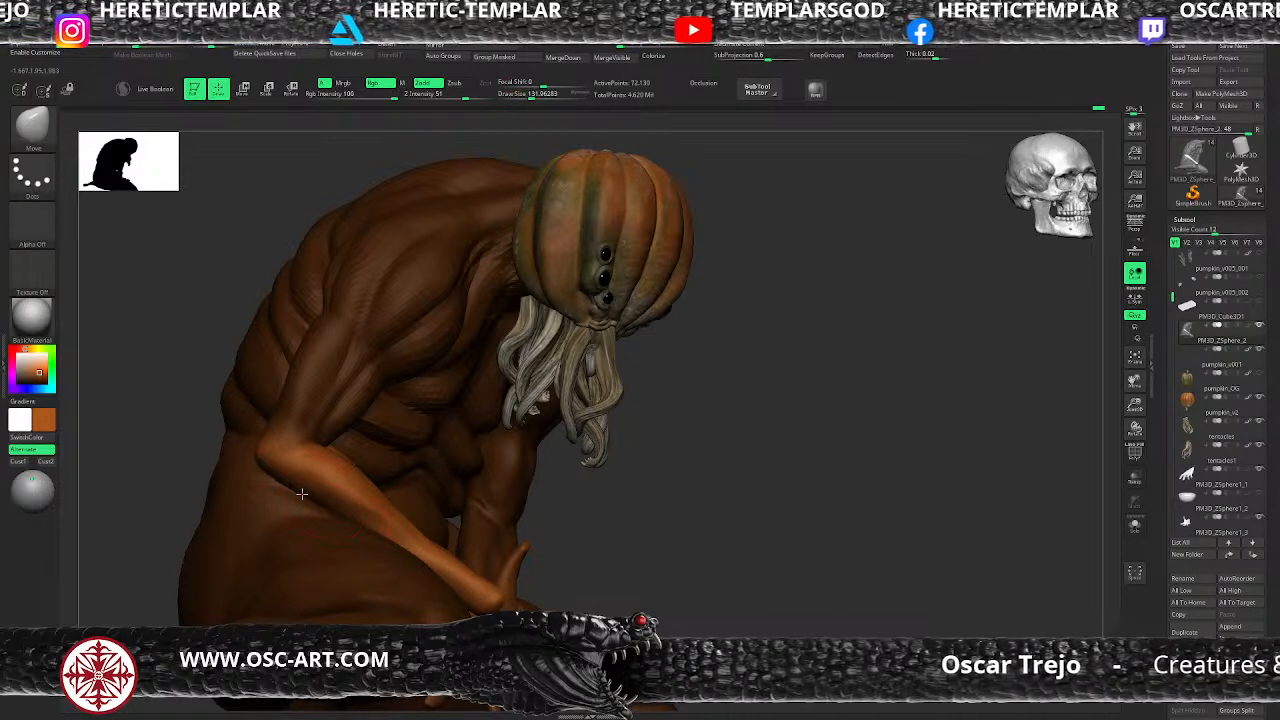
# Step: Carve the separation between the forearm muscles below the elbow with DamStandard at draw size about 59
pyautogui.moveTo(667, 510); pyautogui.dragTo(389, 455)
pyautogui.moveTo(241, 484); pyautogui.dragTo(340, 584)
pyautogui.press('b')
pyautogui.press('d')
pyautogui.press('s')
pyautogui.press('s')
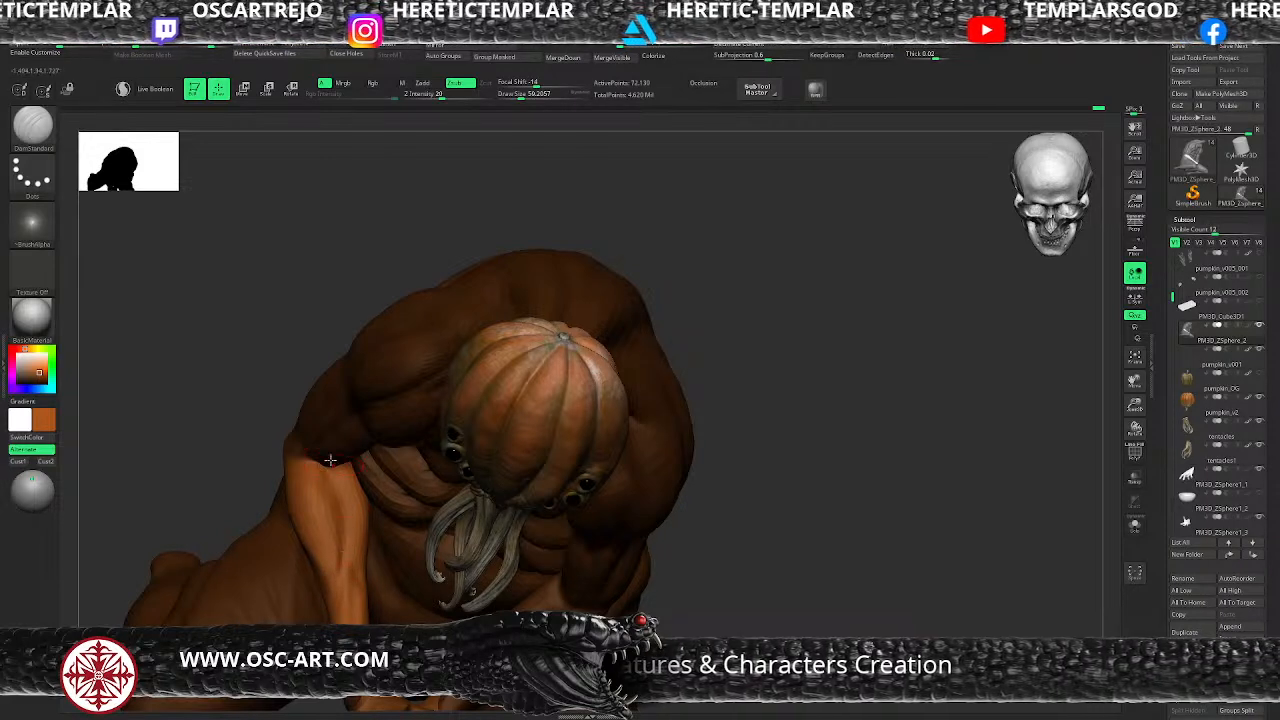
# Step: Build up the right forearm's muscles with ClayBuildup at draw sizes between about 59 and 101, smoothing the transitions
pyautogui.press('b')
pyautogui.press('c')
pyautogui.press('b')
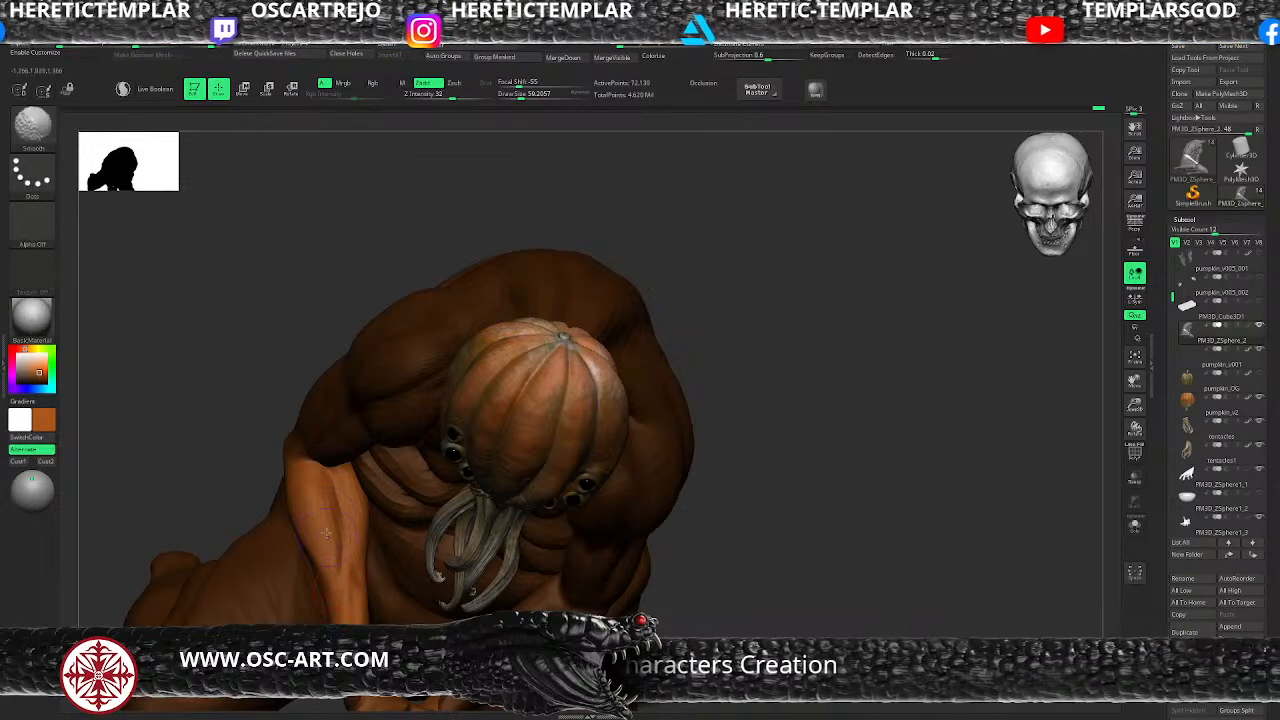
pyautogui.moveTo(222, 484); pyautogui.dragTo(277, 480)
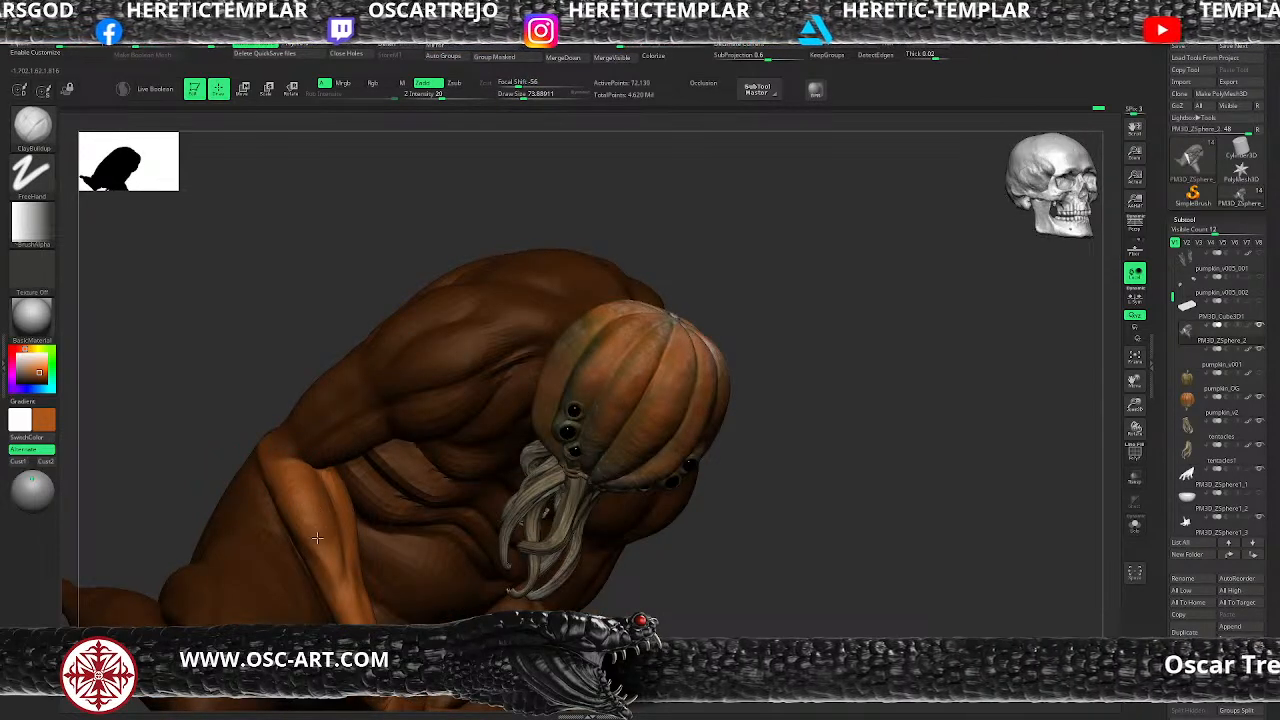
pyautogui.press('[')
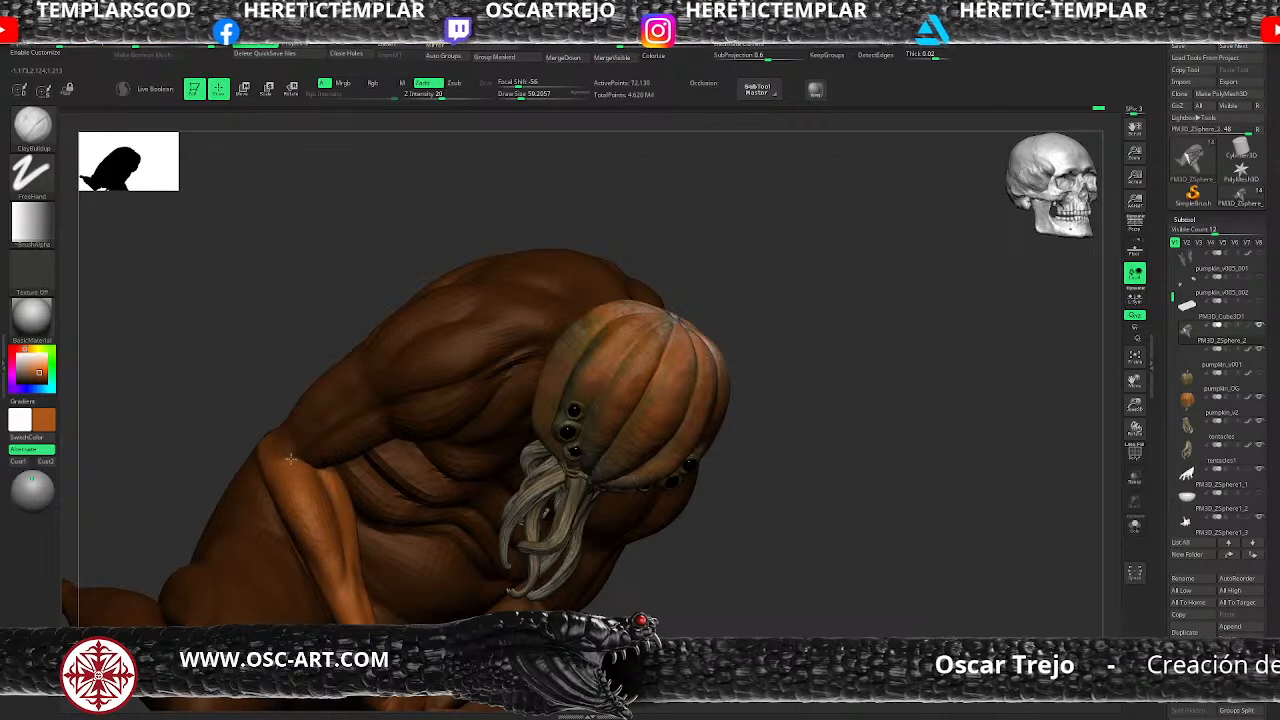
pyautogui.press(']')
pyautogui.press(']')
pyautogui.moveTo(315, 537)
pyautogui.keyDown('shift'); pyautogui.mouseDown()
pyautogui.moveTo(292, 476)
pyautogui.moveTo(303, 465)
pyautogui.mouseUp(); pyautogui.keyUp('shift')
pyautogui.moveTo(548, 566)
pyautogui.keyDown('ctrl'); pyautogui.mouseDown(button='right')
pyautogui.moveTo(511, 423)
pyautogui.moveTo(483, 420)
pyautogui.moveTo(551, 441)
pyautogui.moveTo(555, 534)
pyautogui.moveTo(599, 489)
pyautogui.mouseUp(button='right'); pyautogui.keyUp('ctrl')
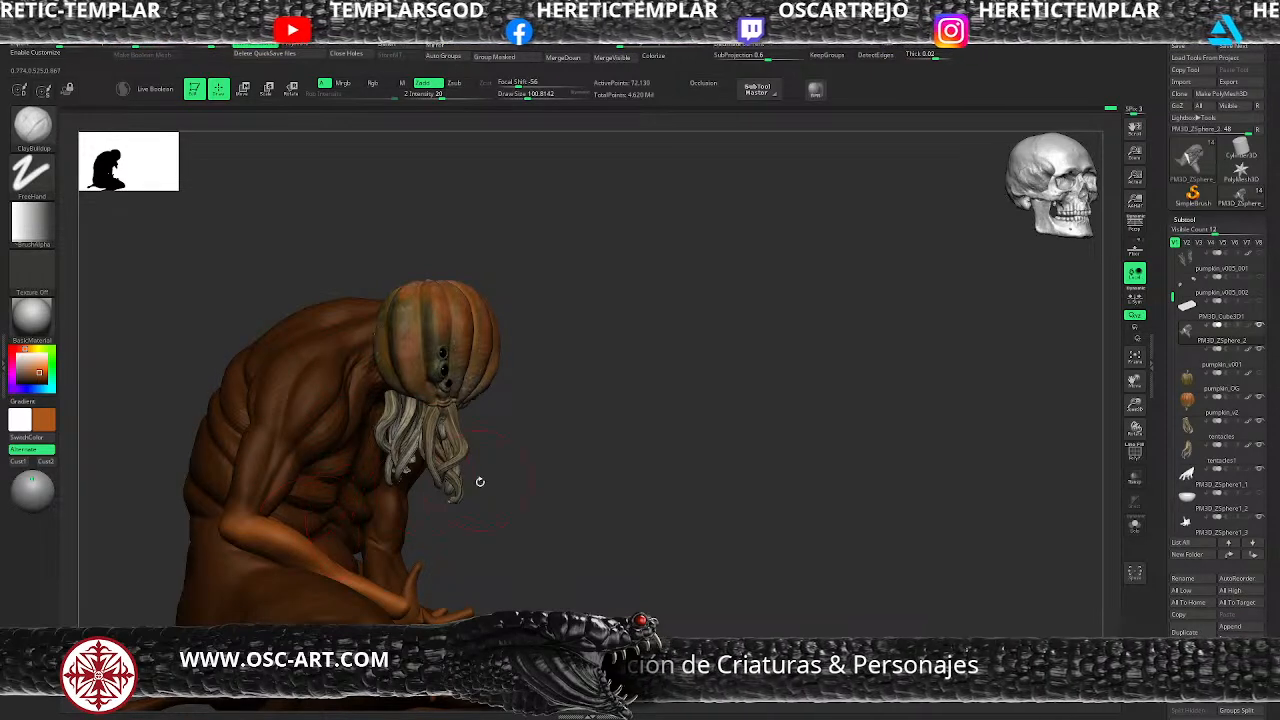
# Step: Invert the mask to protect the right forearm, and set up the Move brush at draw size about 71
pyautogui.moveTo(480, 478); pyautogui.dragTo(303, 546, button='right')
pyautogui.press('b')
pyautogui.press('m')
pyautogui.press('v')
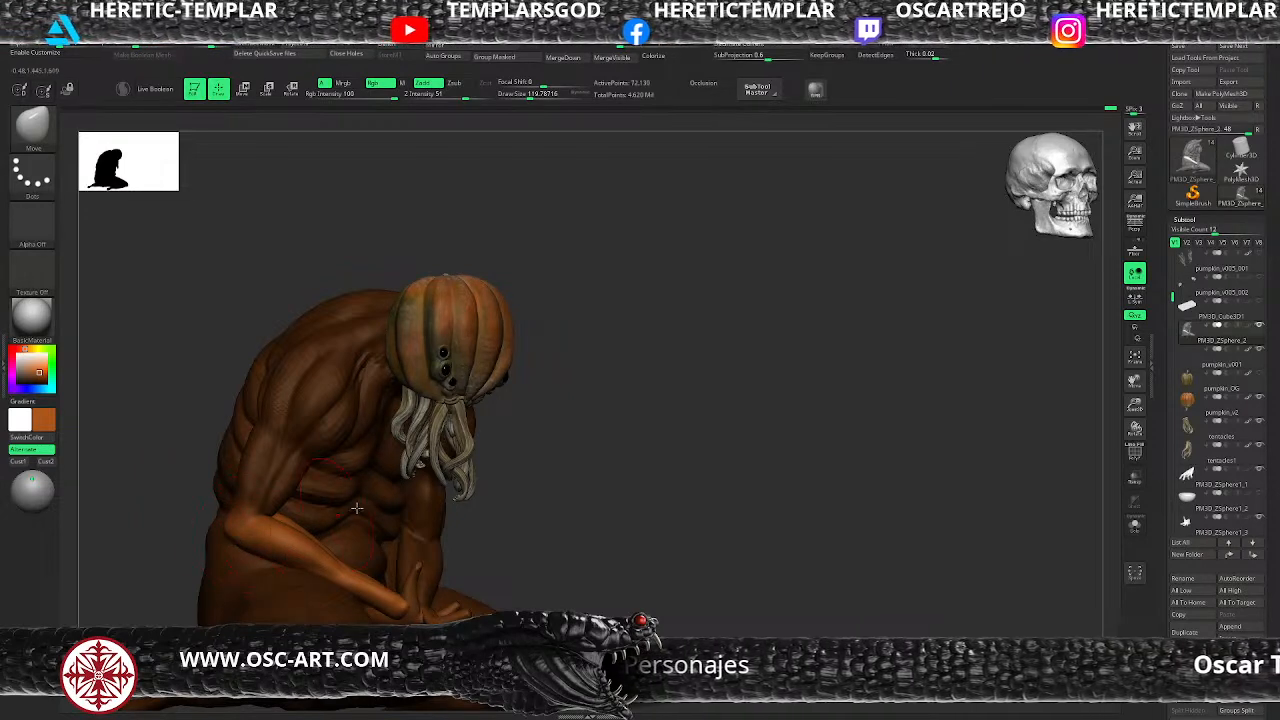
pyautogui.keyDown('ctrl'); pyautogui.click(550, 463); pyautogui.keyUp('ctrl')
pyautogui.keyDown('ctrl'); pyautogui.moveTo(550, 462); pyautogui.dragTo(571, 506, button='right'); pyautogui.keyUp('ctrl')
pyautogui.press('s')
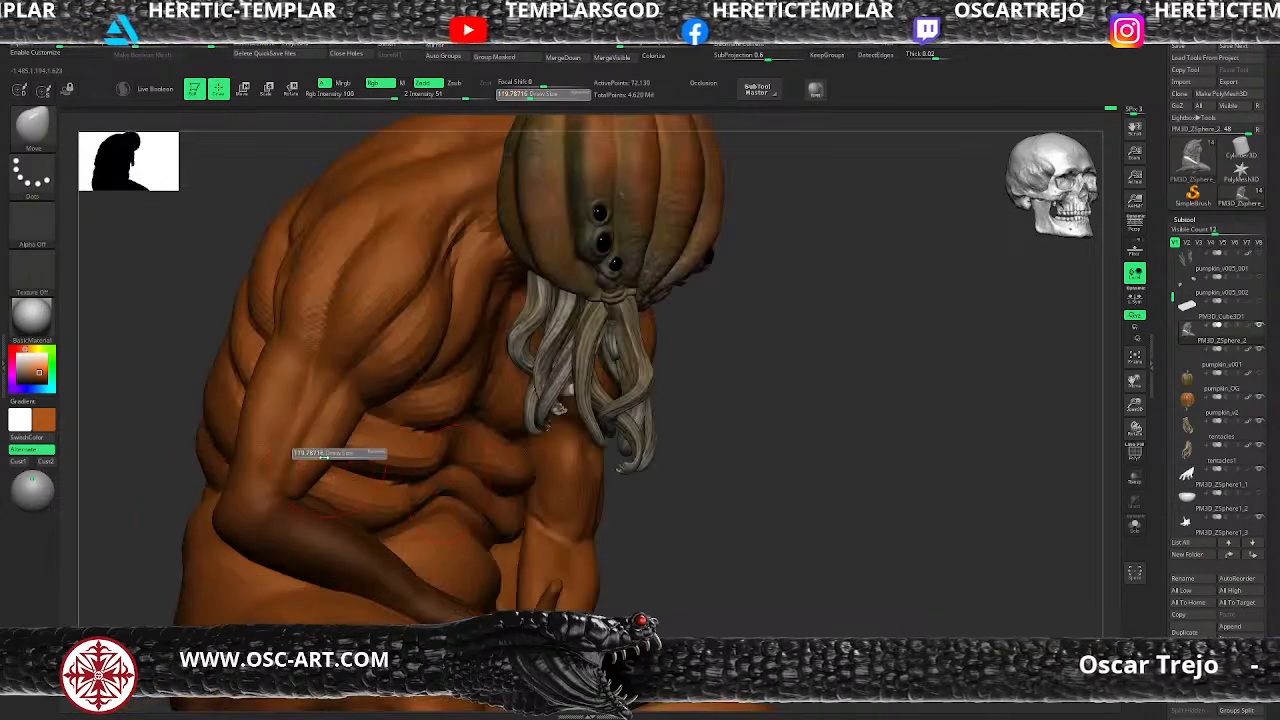
pyautogui.moveTo(330, 454); pyautogui.dragTo(318, 458)
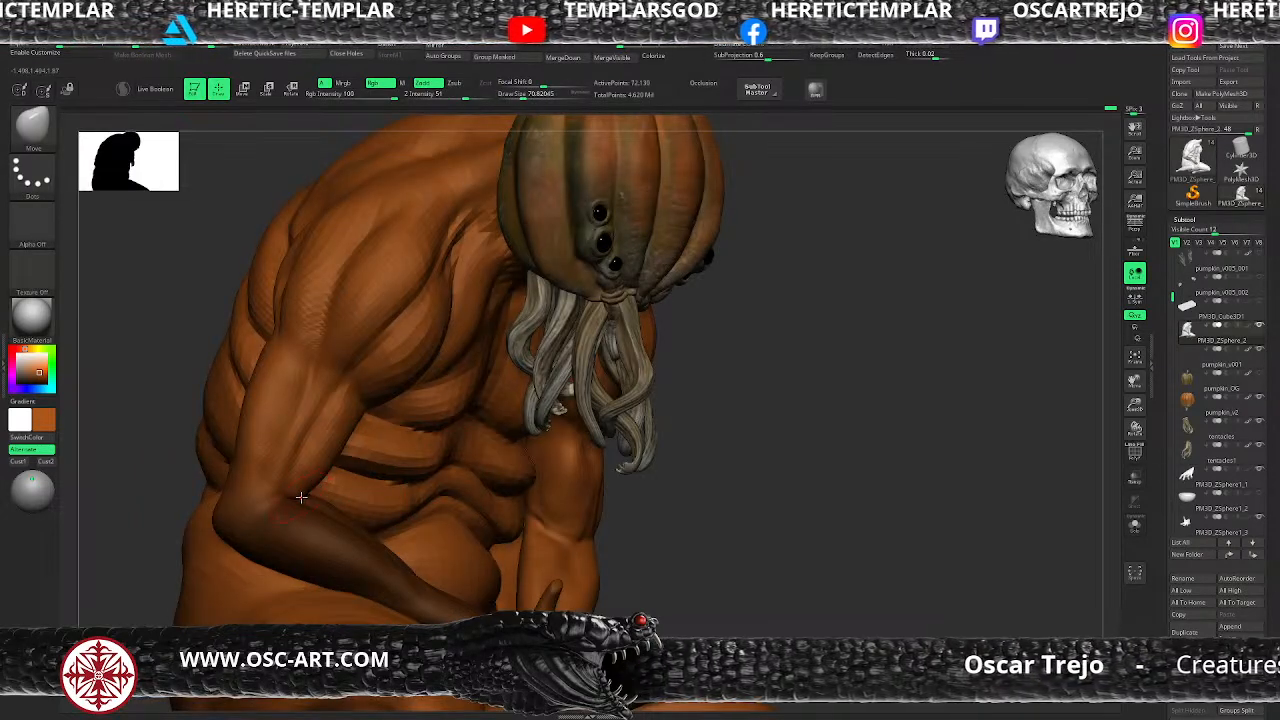
# Step: Reshape and smooth the right upper arm where it meets the elbow, working across lower subdivision levels
pyautogui.hotkey('shift', 'd')
pyautogui.hotkey('shift', 'd')
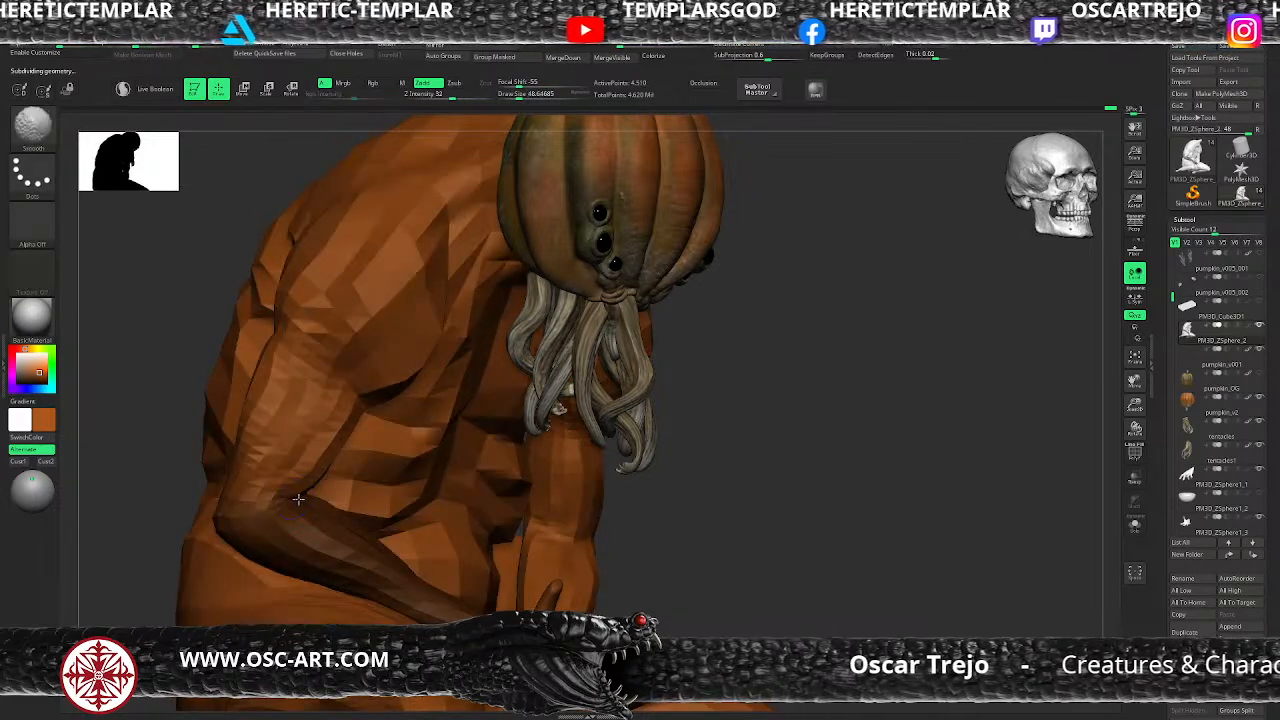
pyautogui.press('d')
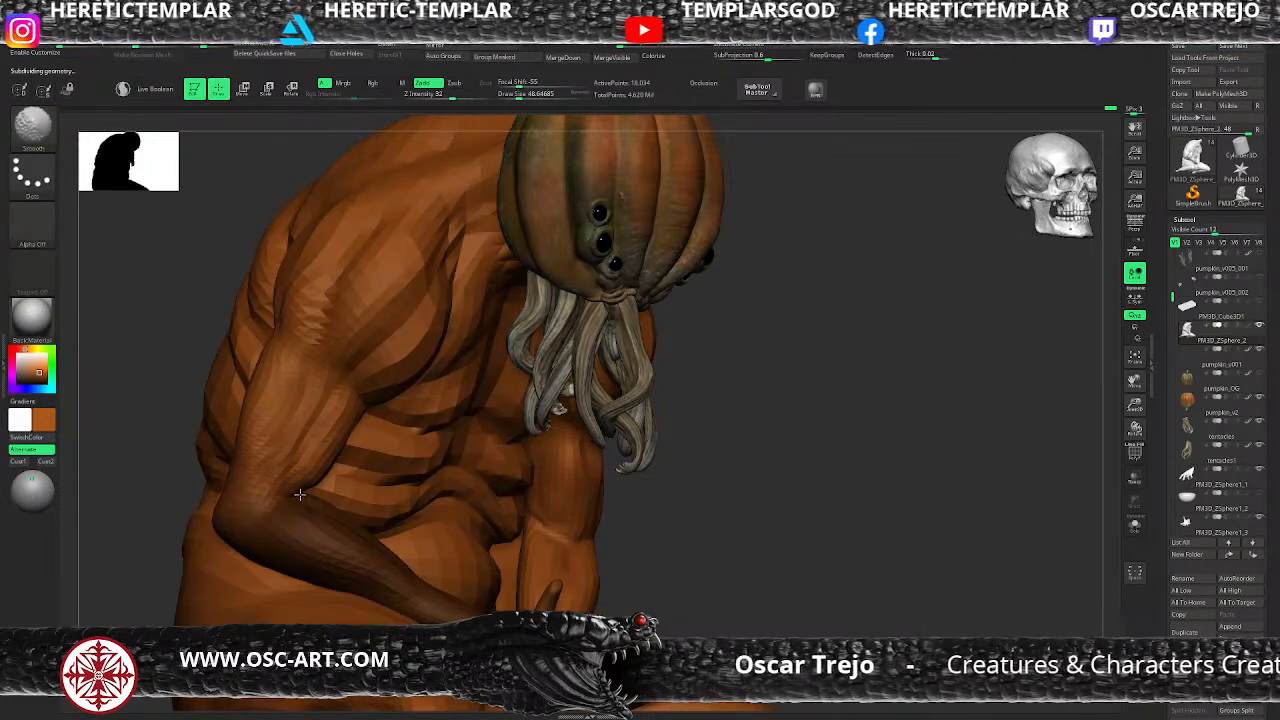
pyautogui.press('d')
pyautogui.press(']')
pyautogui.hotkey('shift', 'd')
pyautogui.press('d')
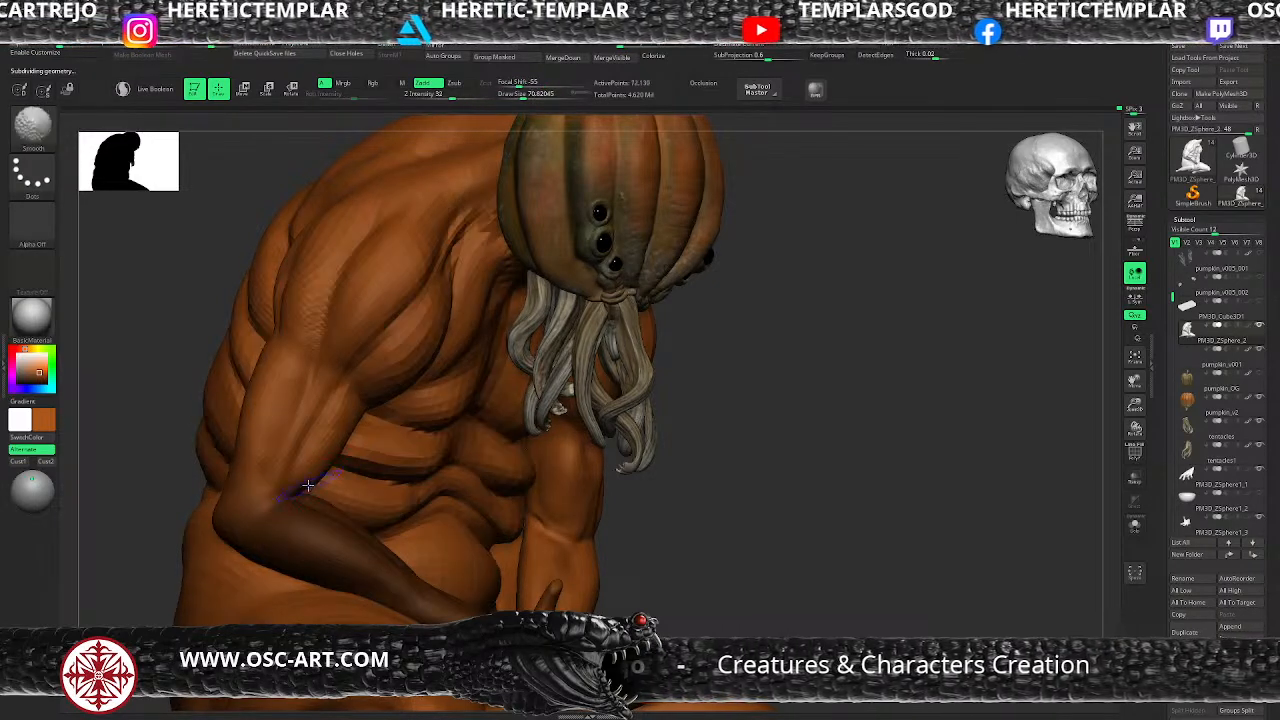
pyautogui.press('d')
pyautogui.press('d')
# Step: Drop the body's subdivision level and isolate the right upper arm's polygroup, smoothing its surface
pyautogui.moveTo(668, 454)
pyautogui.keyDown('alt'); pyautogui.mouseDown()
pyautogui.moveTo(563, 440)
pyautogui.moveTo(588, 428)
pyautogui.moveTo(552, 442)
pyautogui.mouseUp(); pyautogui.keyUp('alt')
pyautogui.moveTo(552, 442)
pyautogui.keyDown('alt'); pyautogui.mouseDown()
pyautogui.moveTo(671, 534)
pyautogui.moveTo(685, 600)
pyautogui.mouseUp(); pyautogui.keyUp('alt')
pyautogui.hotkey('shift', 'd')
pyautogui.hotkey('shift', 'd')
pyautogui.hotkey('shift', 'd')
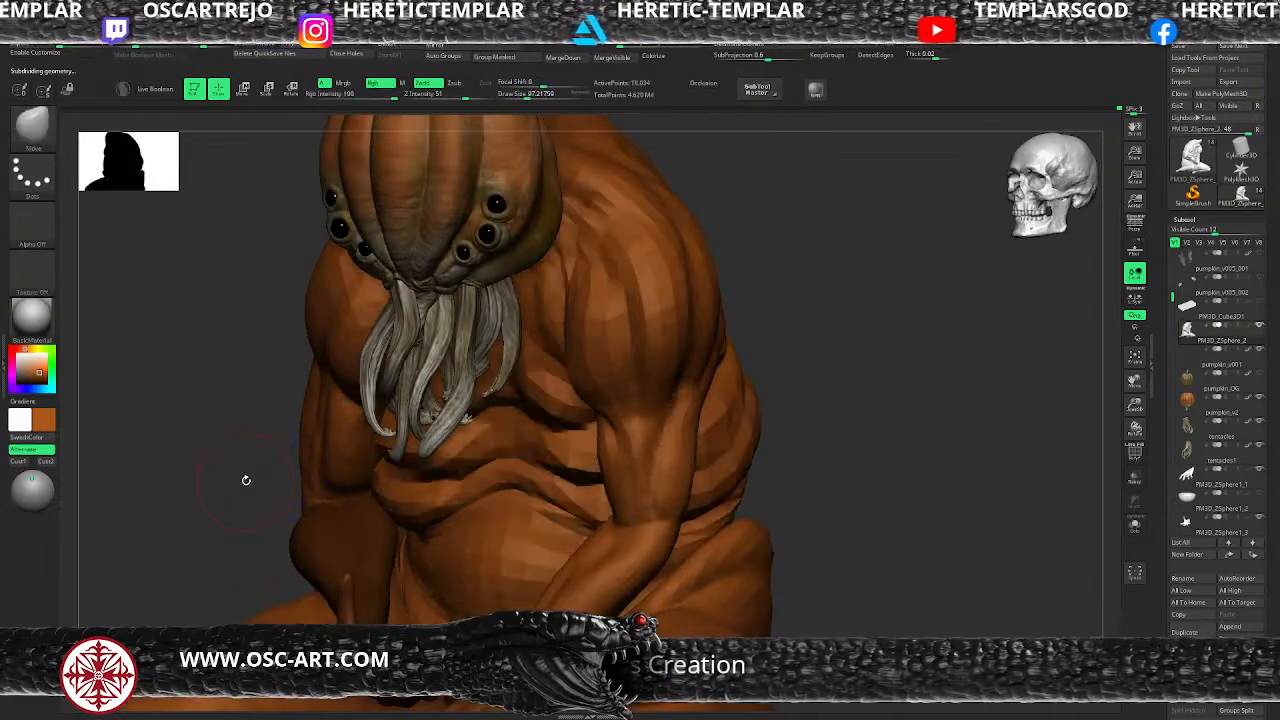
pyautogui.moveTo(245, 481); pyautogui.dragTo(307, 447)
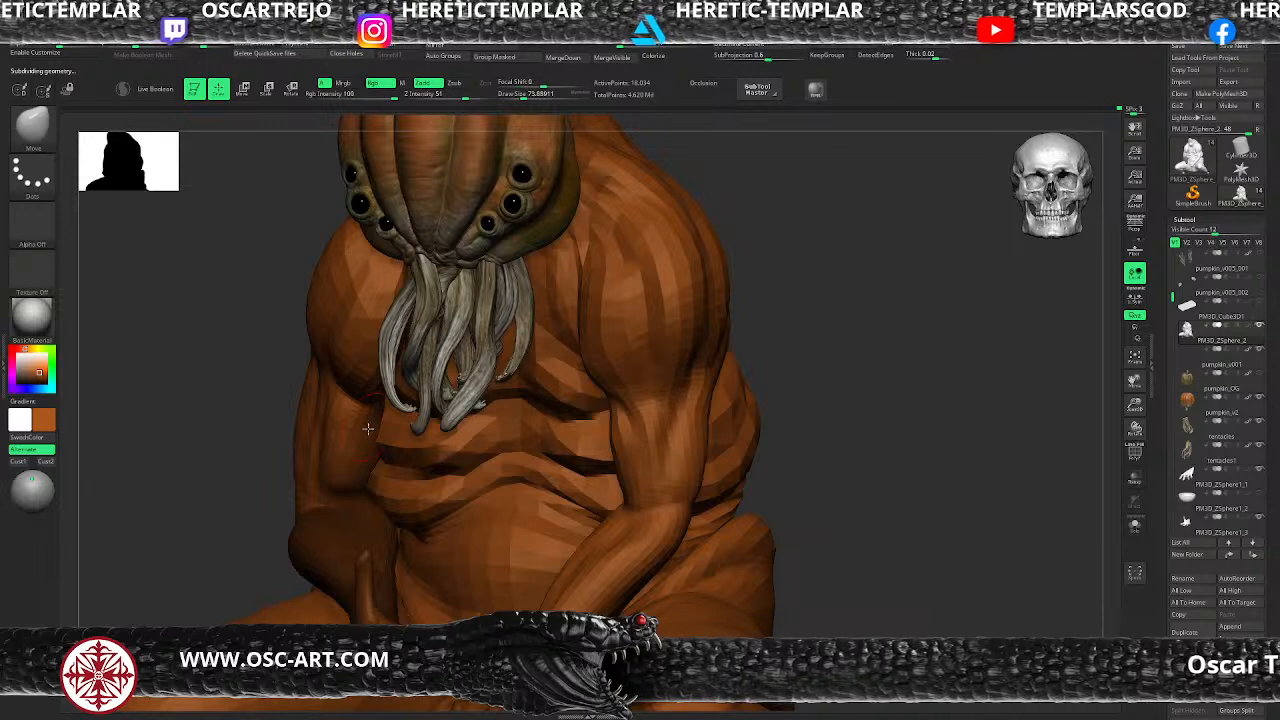
pyautogui.keyDown('ctrl'); pyautogui.keyDown('shift'); pyautogui.click(349, 456); pyautogui.keyUp('shift'); pyautogui.keyUp('ctrl')
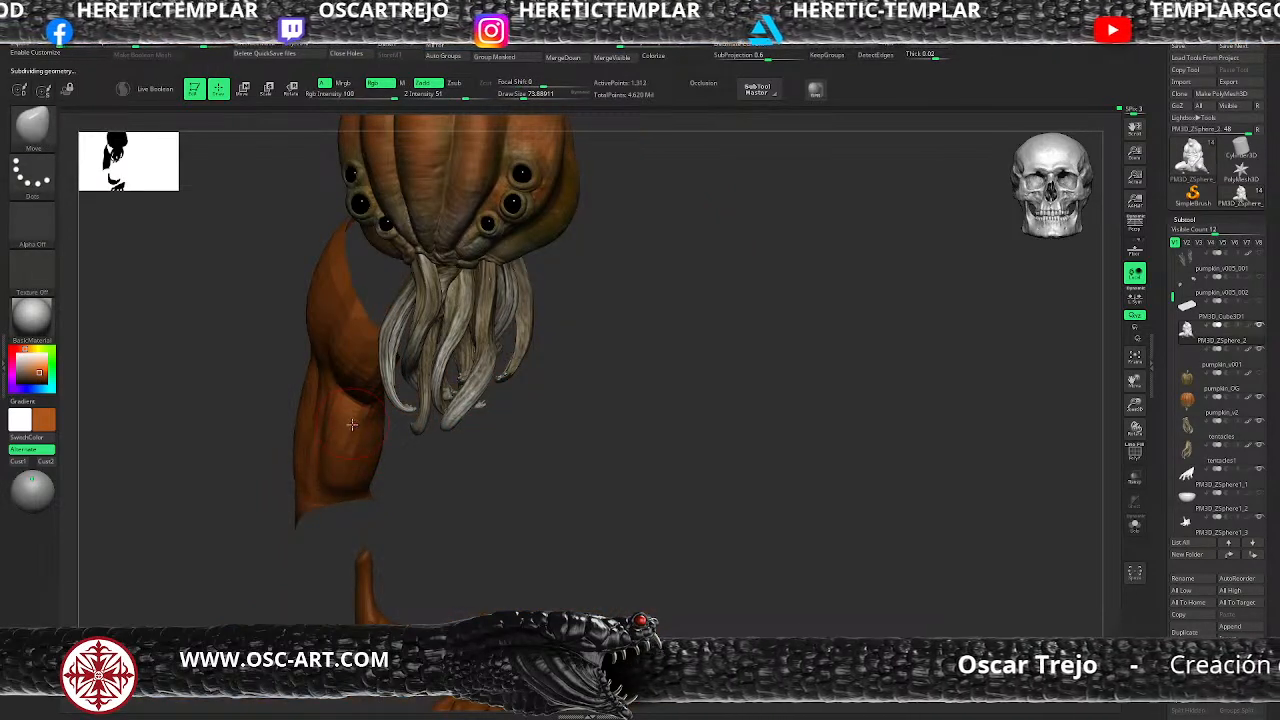
pyautogui.press('shift')
pyautogui.moveTo(232, 490)
pyautogui.mouseDown()
pyautogui.moveTo(214, 471)
pyautogui.moveTo(224, 432)
pyautogui.mouseUp()
pyautogui.press('shift')
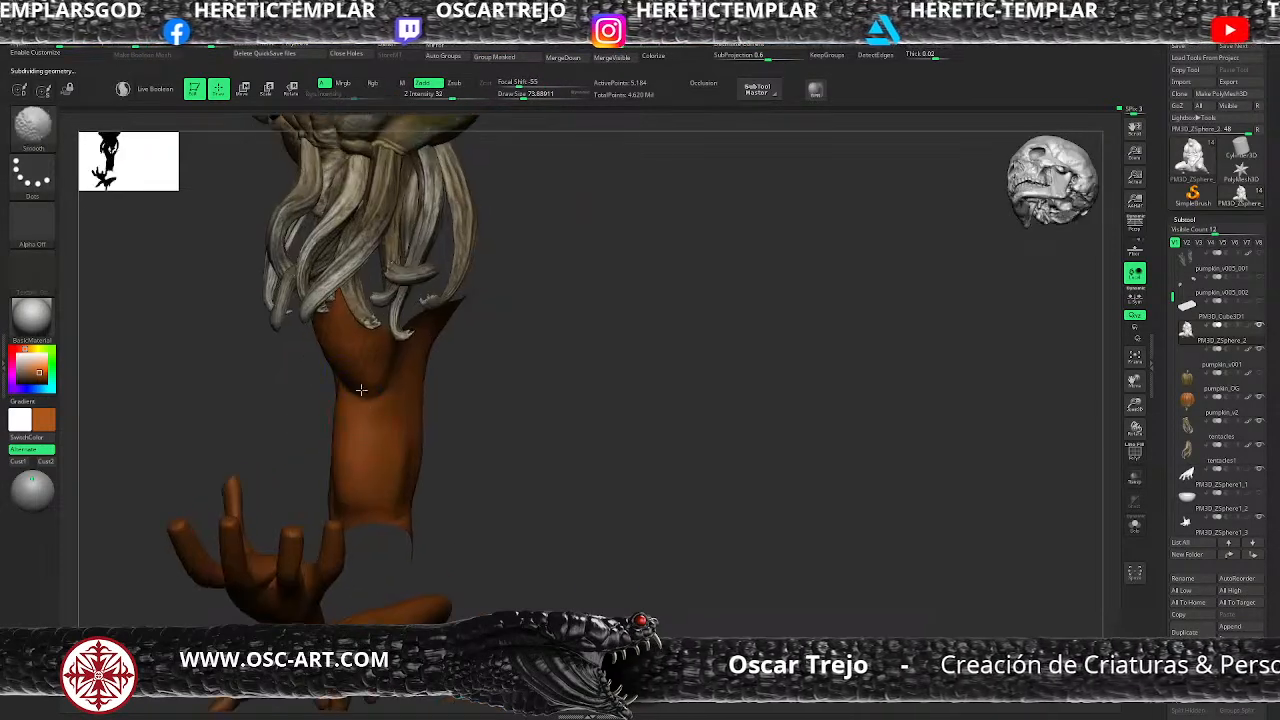
# Step: Build up the inner side of the isolated upper arm with ClayBuildup at draw size about 106, smoothing the strokes
pyautogui.press('ctrl')
pyautogui.press('b')
pyautogui.press('c')
pyautogui.press('b')
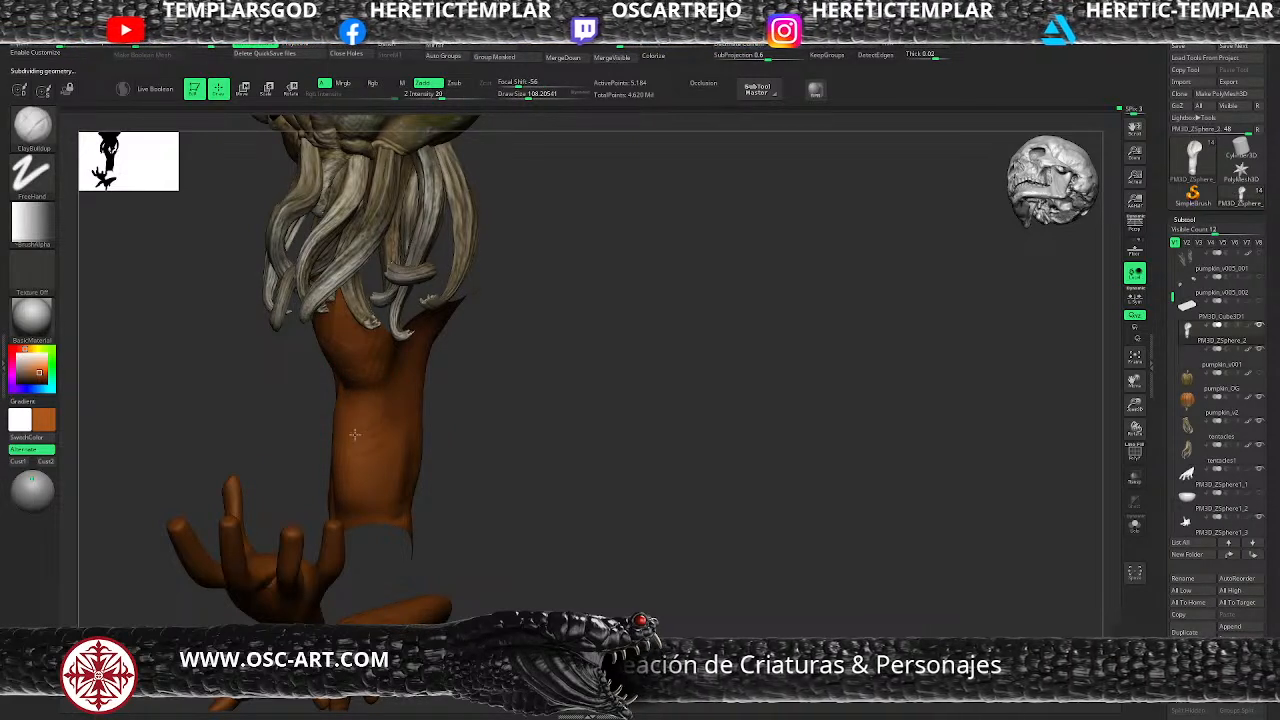
pyautogui.moveTo(371, 493); pyautogui.dragTo(378, 505)
pyautogui.moveTo(482, 448)
pyautogui.mouseDown()
pyautogui.moveTo(466, 430)
pyautogui.moveTo(456, 450)
pyautogui.mouseUp()
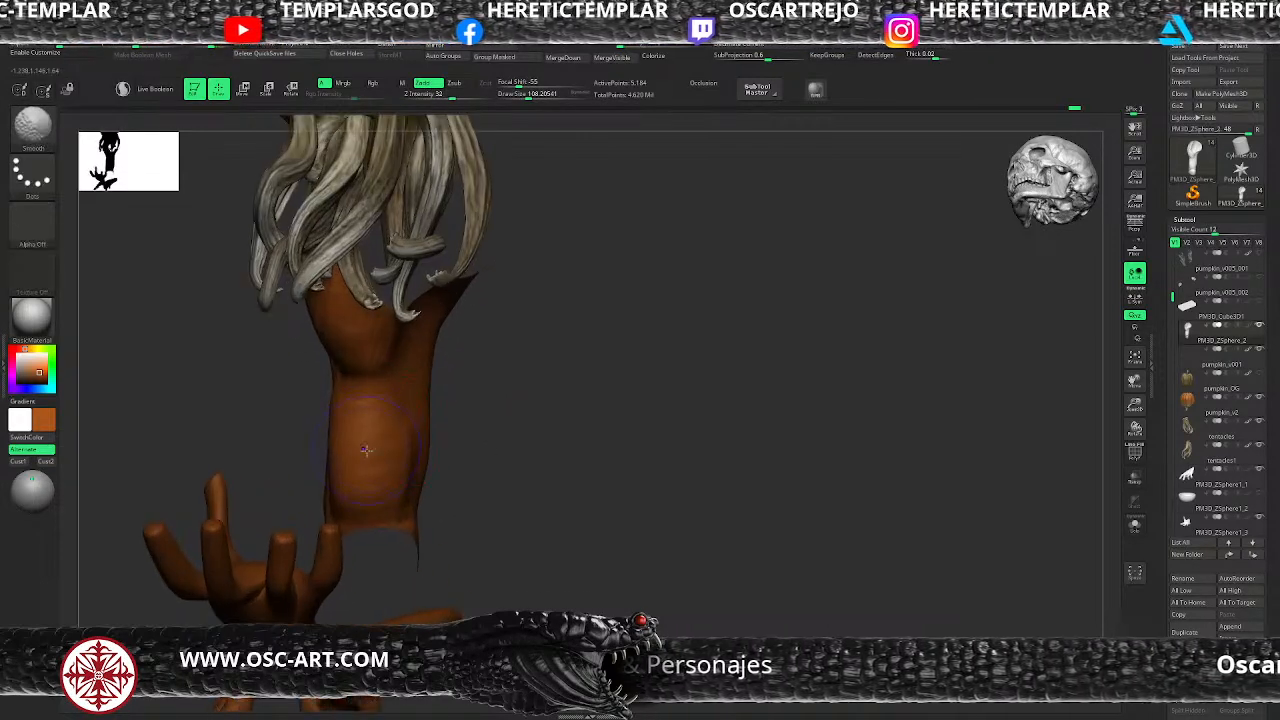
# Step: Adjust the isolated upper arm's contour with the Move brush at draw size about 145, and restore the whole body's visibility
pyautogui.press('b')
pyautogui.press('m')
pyautogui.press('v')
pyautogui.press('s')
pyautogui.moveTo(327, 459); pyautogui.dragTo(333, 459)
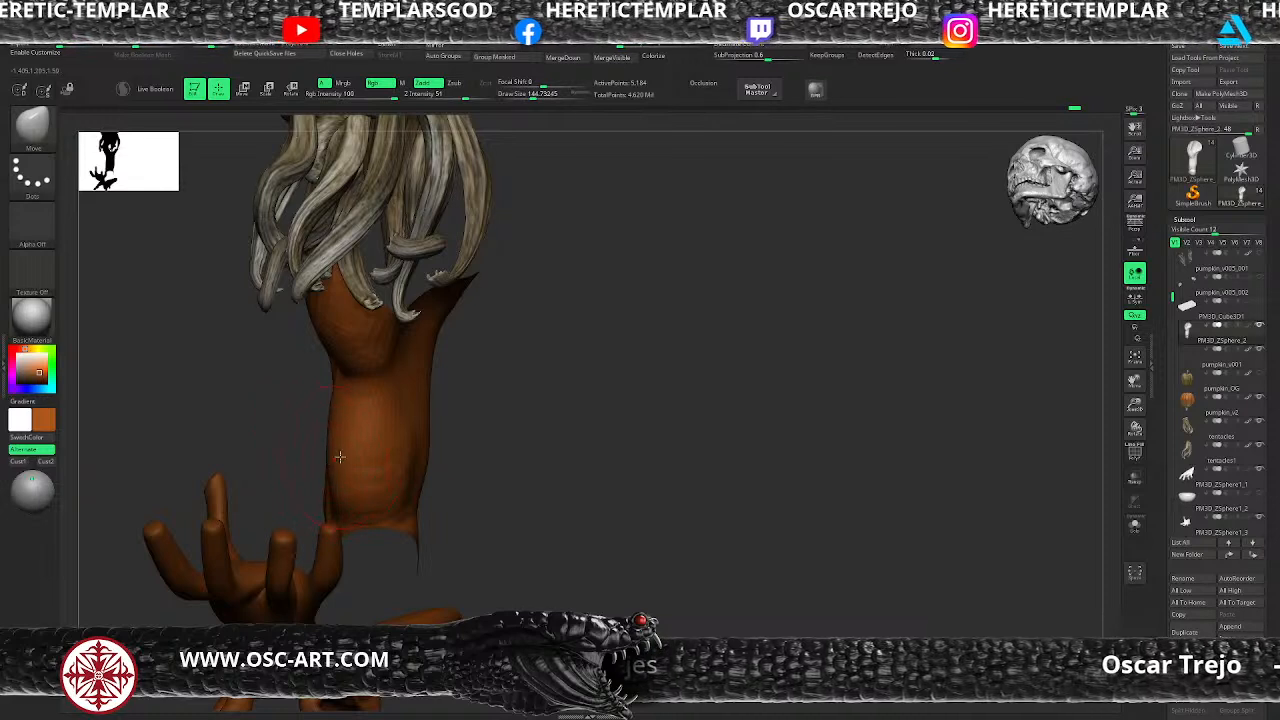
pyautogui.keyDown('alt'); pyautogui.moveTo(472, 460); pyautogui.dragTo(283, 517); pyautogui.keyUp('alt')
pyautogui.keyDown('ctrl'); pyautogui.keyDown('shift'); pyautogui.click(277, 520); pyautogui.keyUp('shift'); pyautogui.keyUp('ctrl')
# Step: Return to a higher subdivision level and refine the right shoulder and upper arm with Move at draw size about 116
pyautogui.moveTo(226, 580)
pyautogui.keyDown('alt'); pyautogui.mouseDown()
pyautogui.moveTo(239, 580)
pyautogui.moveTo(230, 567)
pyautogui.mouseUp(); pyautogui.keyUp('alt')
pyautogui.moveTo(578, 450); pyautogui.dragTo(632, 432)
pyautogui.keyDown('alt'); pyautogui.moveTo(632, 432); pyautogui.dragTo(645, 505); pyautogui.keyUp('alt')
pyautogui.press('d')
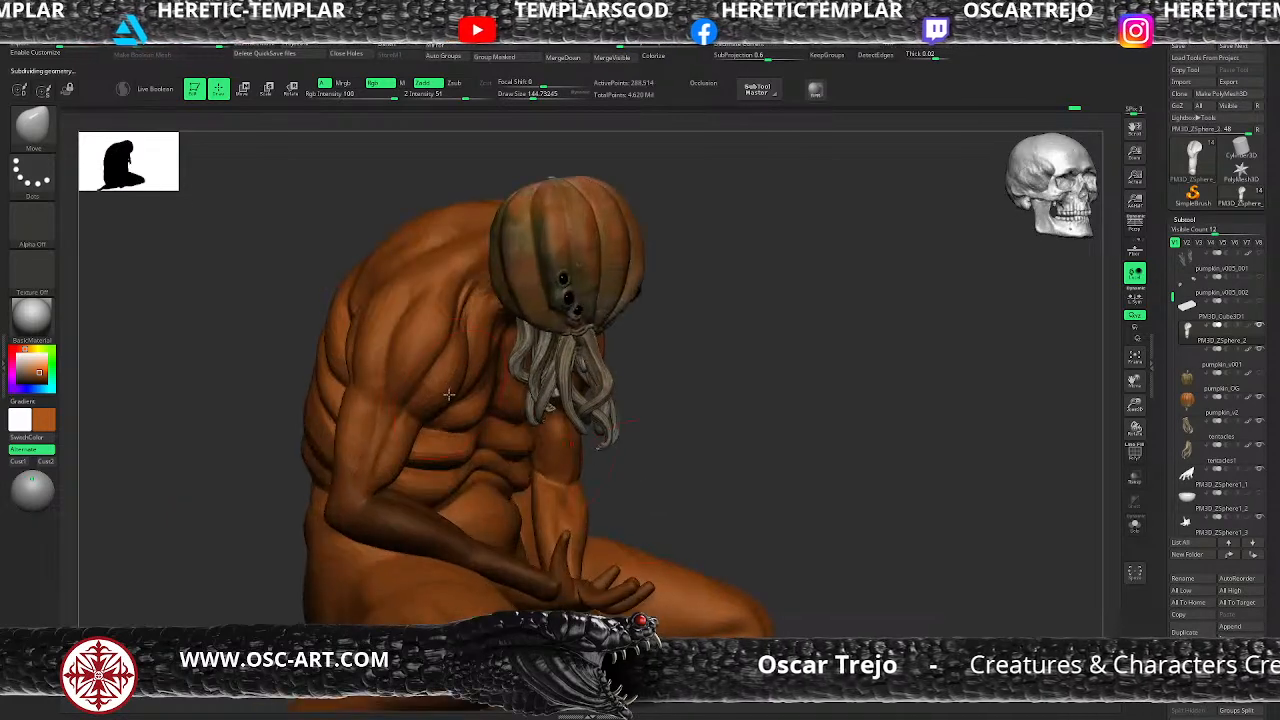
pyautogui.press('s')
pyautogui.moveTo(449, 394); pyautogui.dragTo(445, 390)
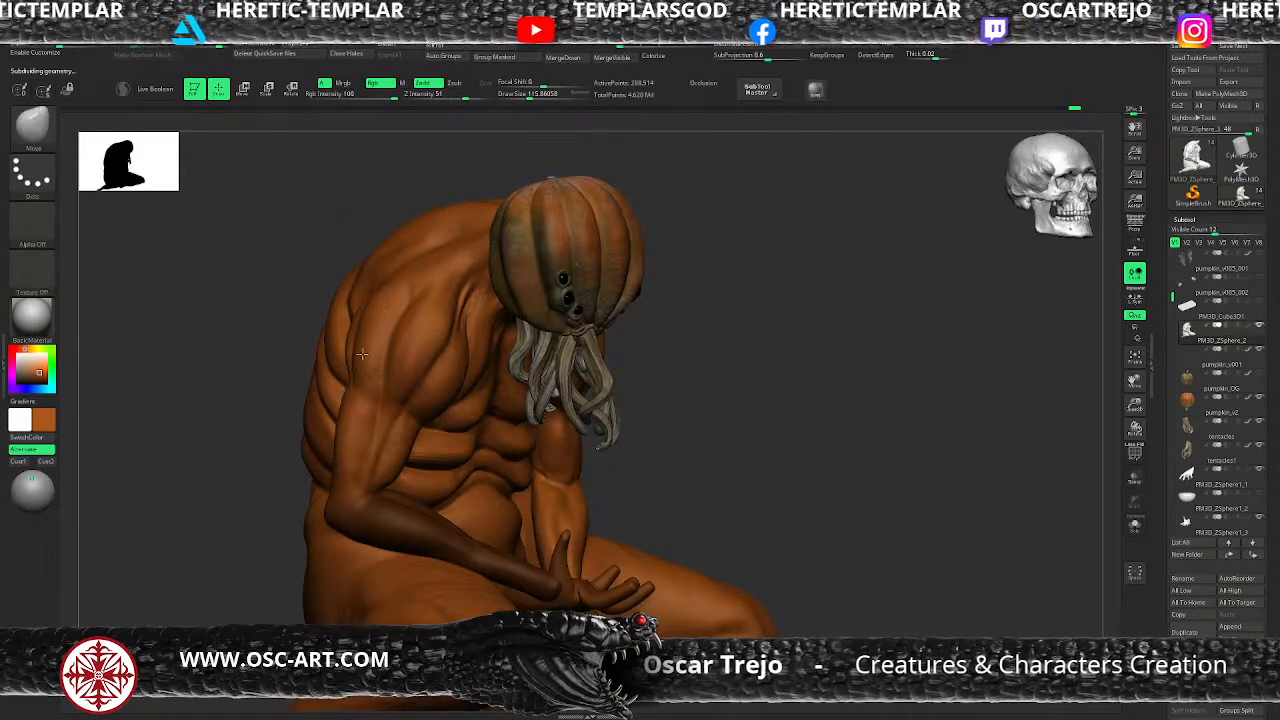
pyautogui.moveTo(685, 387)
pyautogui.keyDown('alt'); pyautogui.mouseDown()
pyautogui.moveTo(631, 357)
pyautogui.moveTo(669, 386)
pyautogui.moveTo(634, 391)
pyautogui.moveTo(657, 357)
pyautogui.moveTo(558, 329)
pyautogui.mouseUp(); pyautogui.keyUp('alt')
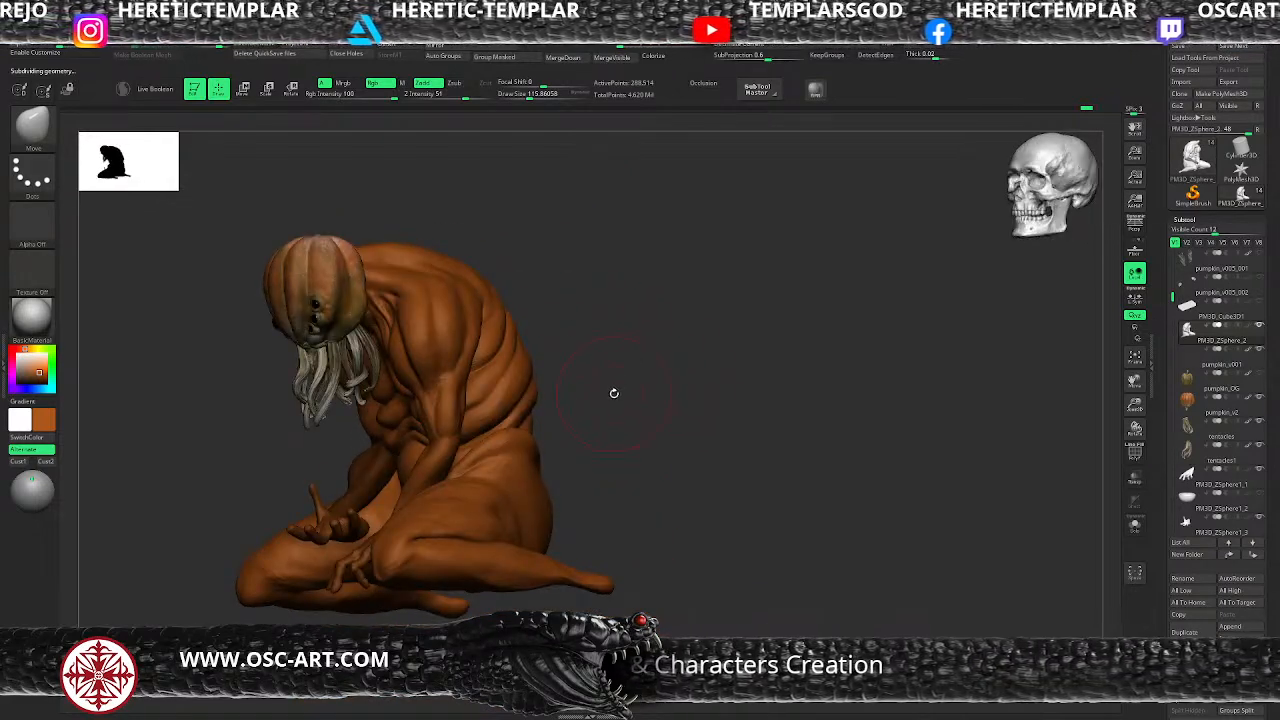
# Step: Smooth the skin folds across the back and refine the torso's side rolls with the Move brush
pyautogui.moveTo(617, 394)
pyautogui.mouseDown()
pyautogui.moveTo(597, 509)
pyautogui.moveTo(645, 403)
pyautogui.moveTo(640, 420)
pyautogui.moveTo(586, 429)
pyautogui.moveTo(620, 417)
pyautogui.moveTo(560, 410)
pyautogui.moveTo(694, 424)
pyautogui.mouseUp()
pyautogui.keyDown('shift'); pyautogui.moveTo(428, 411); pyautogui.dragTo(381, 405); pyautogui.keyUp('shift')
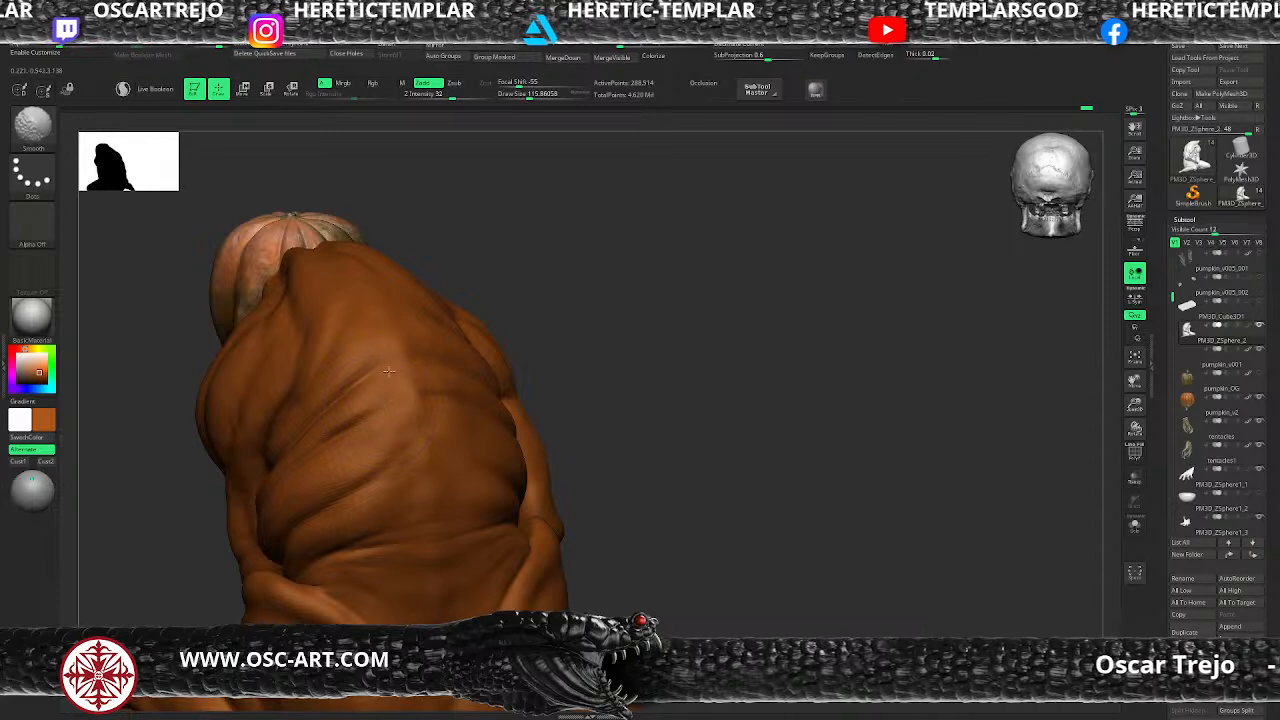
pyautogui.keyDown('alt'); pyautogui.moveTo(651, 386); pyautogui.dragTo(640, 350); pyautogui.keyUp('alt')
pyautogui.moveTo(640, 350); pyautogui.dragTo(586, 366)
pyautogui.moveTo(545, 415)
pyautogui.mouseDown()
pyautogui.moveTo(574, 503)
pyautogui.moveTo(565, 540)
pyautogui.mouseUp()
pyautogui.press('d')
pyautogui.moveTo(530, 422); pyautogui.dragTo(414, 386)
pyautogui.hotkey('shift', 'd')
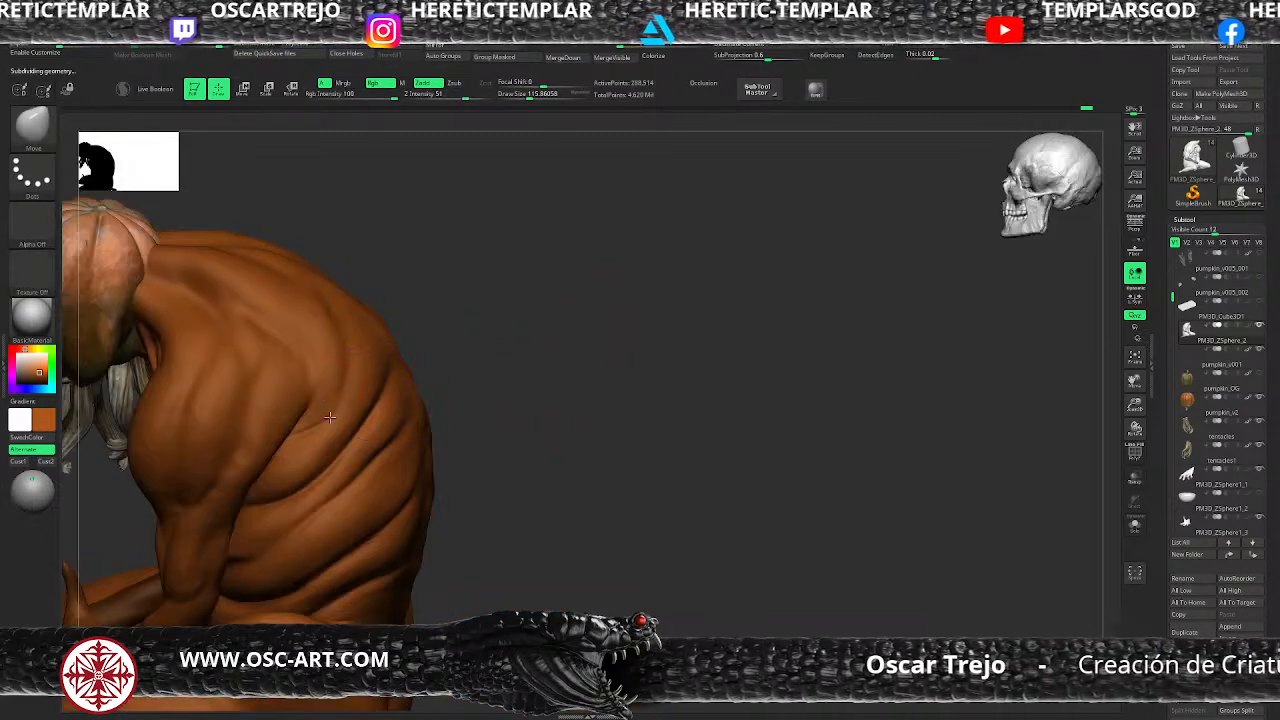
pyautogui.moveTo(509, 386)
pyautogui.keyDown('alt'); pyautogui.mouseDown()
pyautogui.moveTo(446, 400)
pyautogui.moveTo(471, 391)
pyautogui.moveTo(471, 526)
pyautogui.moveTo(443, 409)
pyautogui.moveTo(615, 360)
pyautogui.moveTo(639, 400)
pyautogui.moveTo(690, 399)
pyautogui.mouseUp(); pyautogui.keyUp('alt')
# Step: Try the Zurgug_Skin material on the creature, and switch to a zbro_Gray material for comparison
pyautogui.click(44, 328)
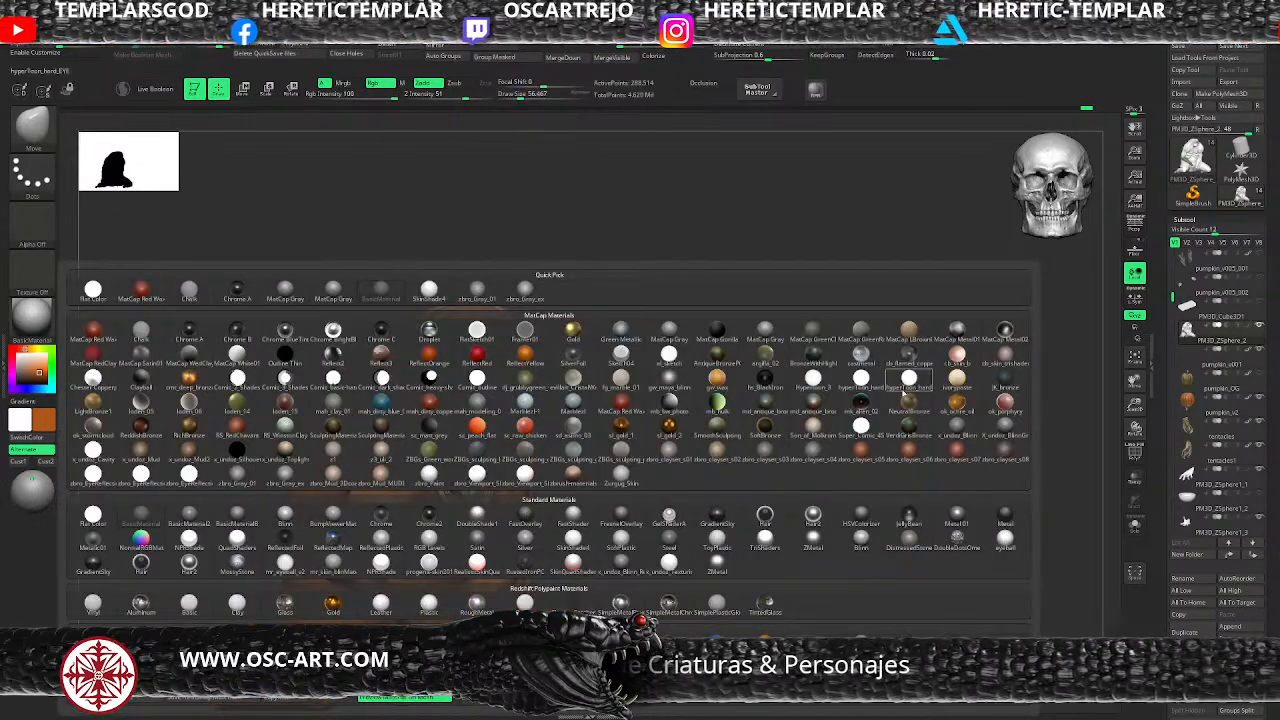
pyautogui.click(622, 474)
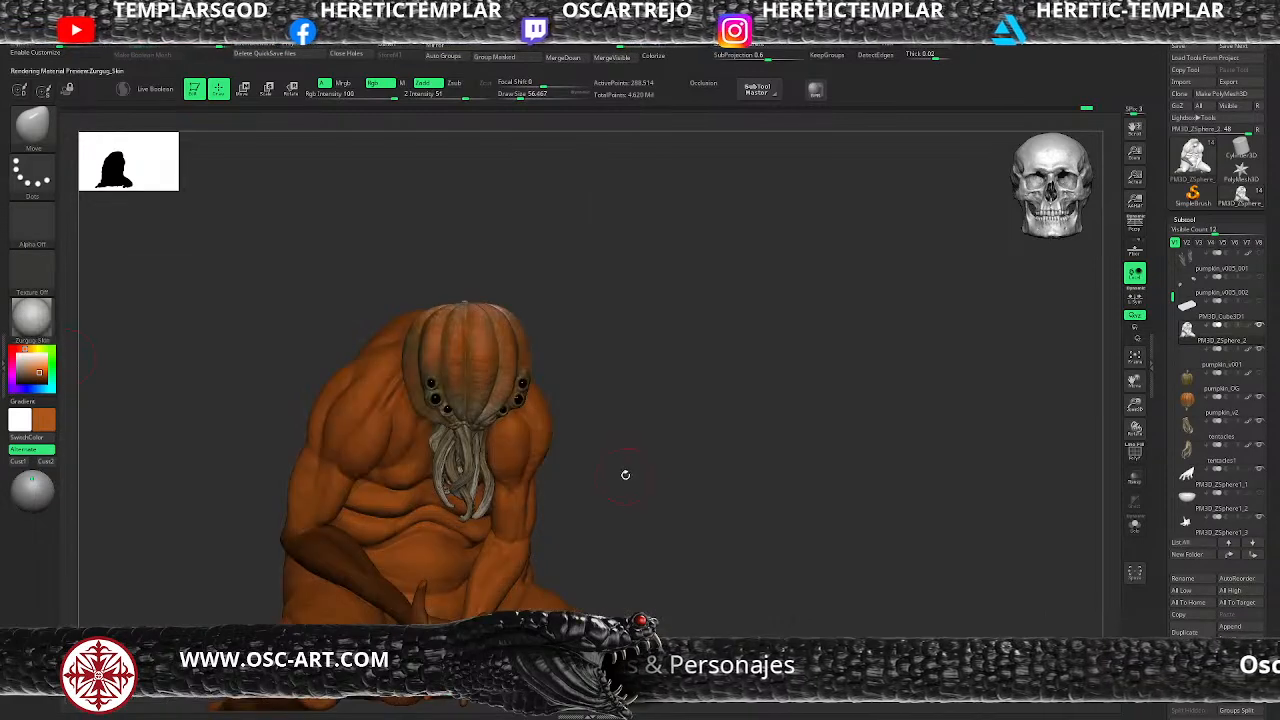
pyautogui.moveTo(634, 469); pyautogui.dragTo(491, 469)
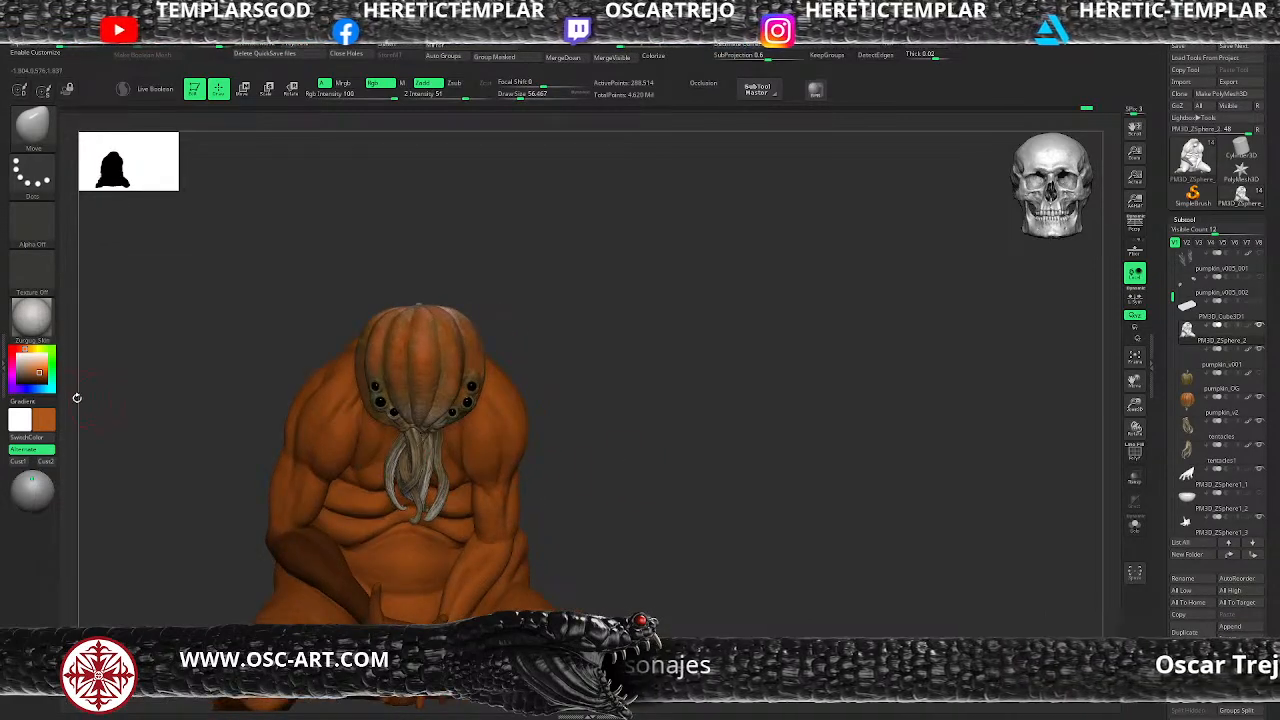
pyautogui.click(32, 316)
pyautogui.click(275, 478)
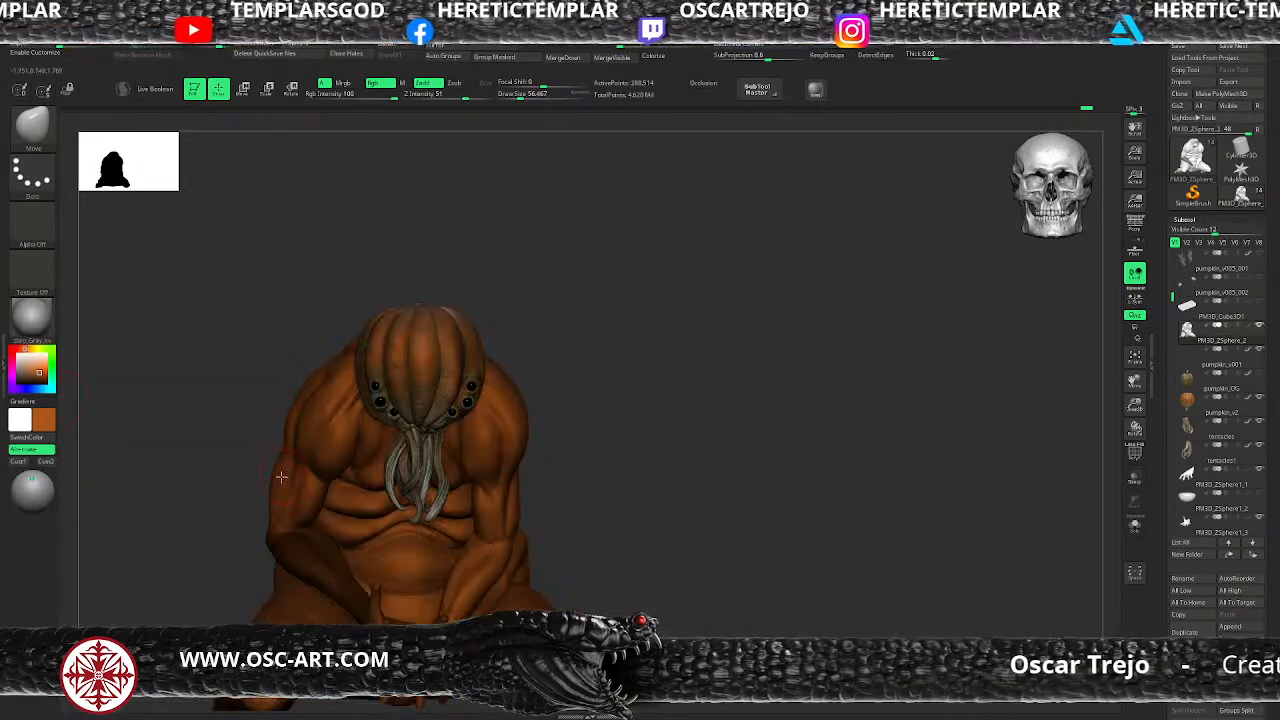
# Step: Adjust the chest fold beside the left armpit with the Move brush, checking the torso from both sides
pyautogui.moveTo(169, 525); pyautogui.dragTo(88, 515)
pyautogui.keyDown('alt'); pyautogui.moveTo(526, 424); pyautogui.dragTo(582, 462); pyautogui.keyUp('alt')
pyautogui.press('s')
pyautogui.click(390, 435)
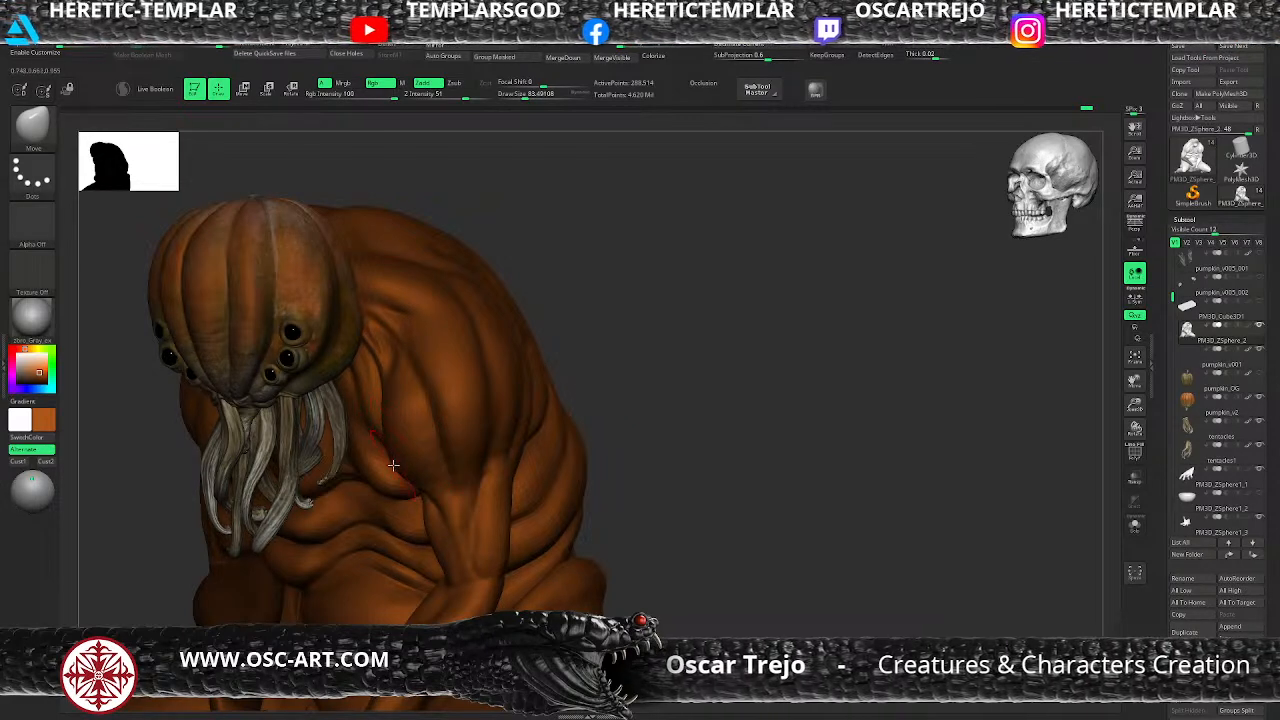
pyautogui.moveTo(633, 421)
pyautogui.keyDown('alt'); pyautogui.mouseDown()
pyautogui.moveTo(509, 386)
pyautogui.moveTo(587, 451)
pyautogui.moveTo(643, 422)
pyautogui.moveTo(618, 465)
pyautogui.moveTo(196, 455)
pyautogui.moveTo(289, 457)
pyautogui.moveTo(247, 492)
pyautogui.mouseUp(); pyautogui.keyUp('alt')
pyautogui.keyDown('alt'); pyautogui.moveTo(711, 512); pyautogui.dragTo(587, 408); pyautogui.keyUp('alt')
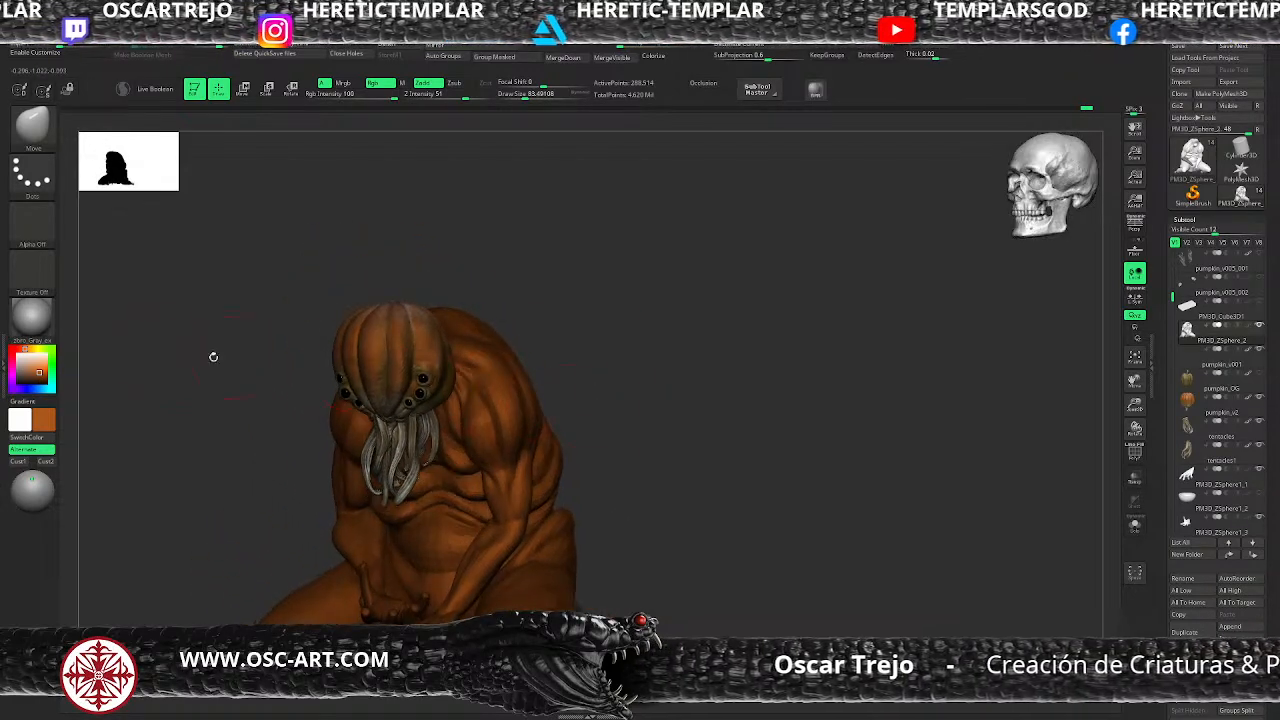
# Step: Switch the creature's material to Zurgug_Skin
pyautogui.click(32, 318)
pyautogui.click(573, 291)
pyautogui.moveTo(582, 316)
pyautogui.mouseDown()
pyautogui.moveTo(634, 411)
pyautogui.moveTo(541, 414)
pyautogui.moveTo(620, 426)
pyautogui.moveTo(620, 449)
pyautogui.moveTo(559, 472)
pyautogui.mouseUp()
# Step: Smooth and reshape the right forearm near the elbow at low subdivision levels, and return to the highest level
pyautogui.press('shift')
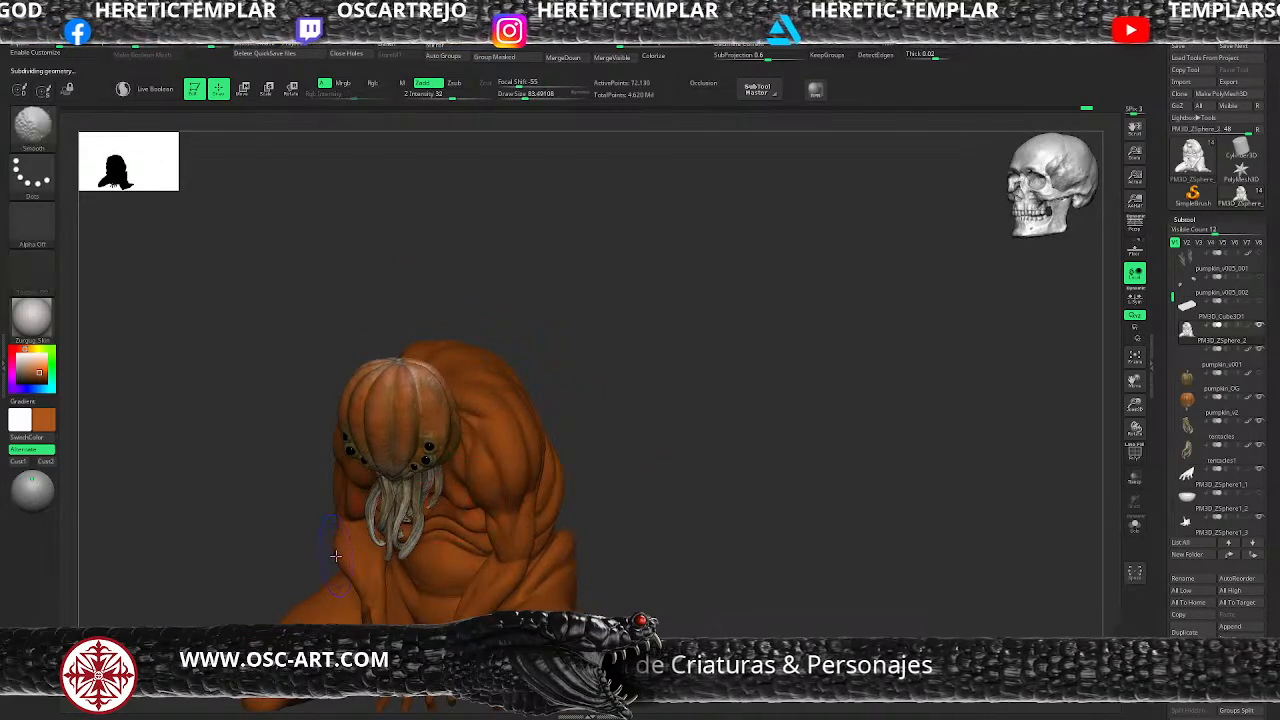
pyautogui.hotkey('shift', 'd')
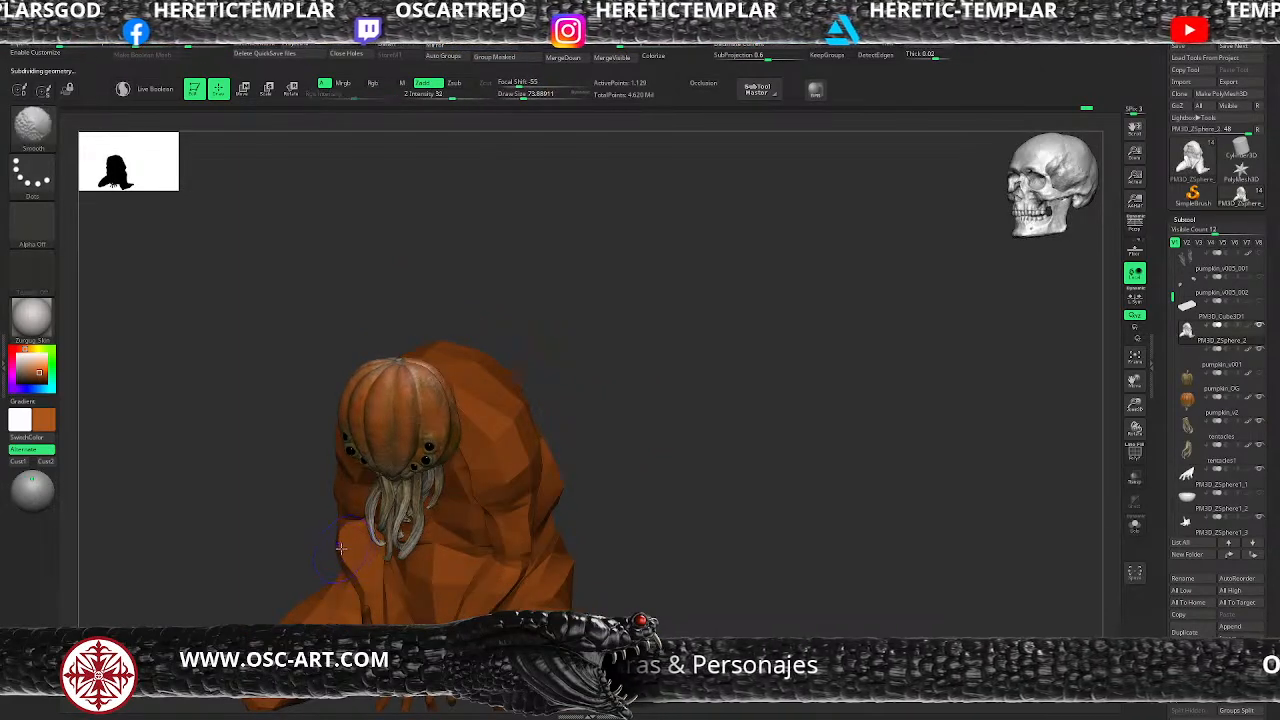
pyautogui.press('d')
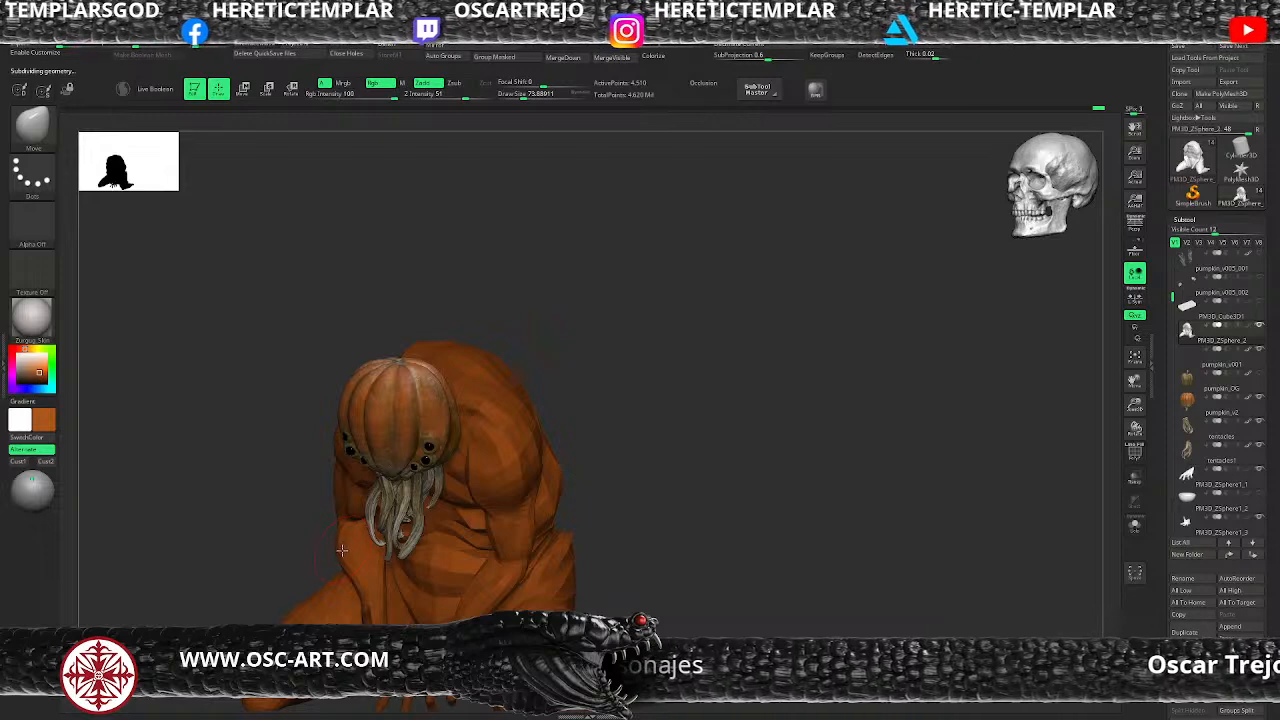
pyautogui.press('d')
pyautogui.press('d')
pyautogui.press('d')
pyautogui.moveTo(296, 565); pyautogui.dragTo(386, 552)
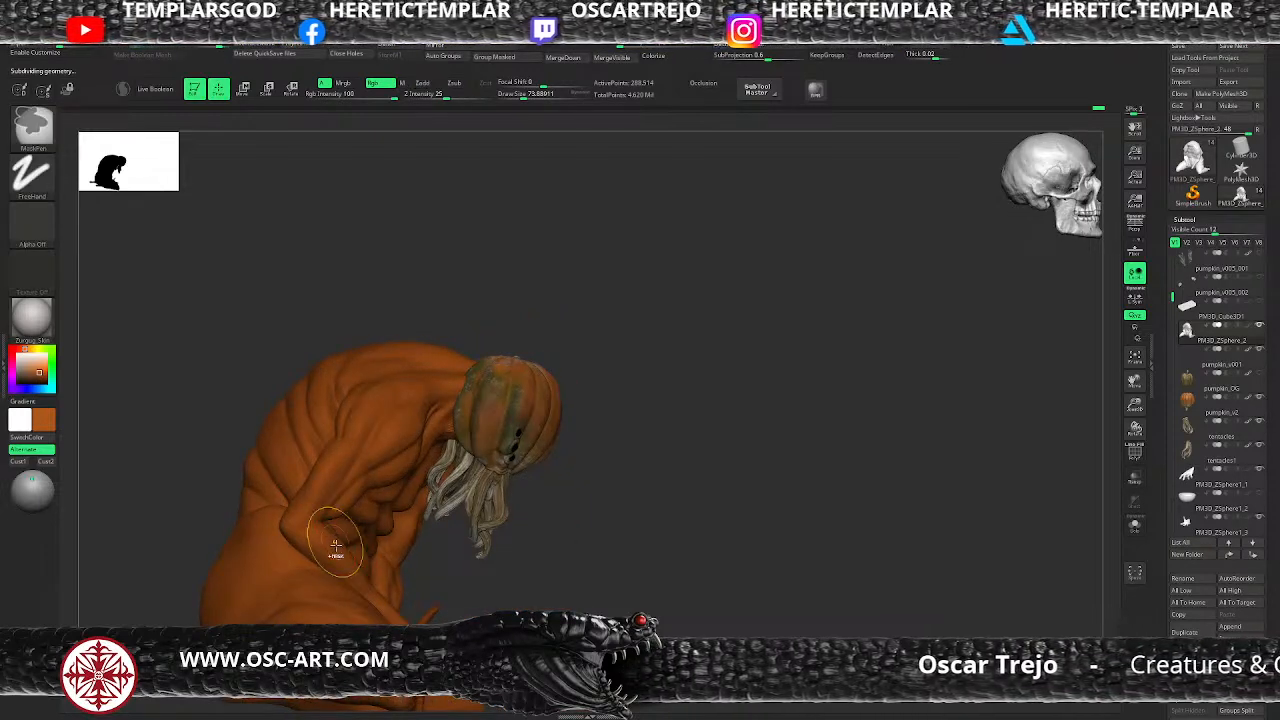
# Step: Drop three subdivision levels and adjust the right forearm with the Move brush at draw size about 76
pyautogui.moveTo(540, 563); pyautogui.dragTo(468, 568)
pyautogui.hotkey('shift', 'd')
pyautogui.hotkey('shift', 'd')
pyautogui.hotkey('shift', 'd')
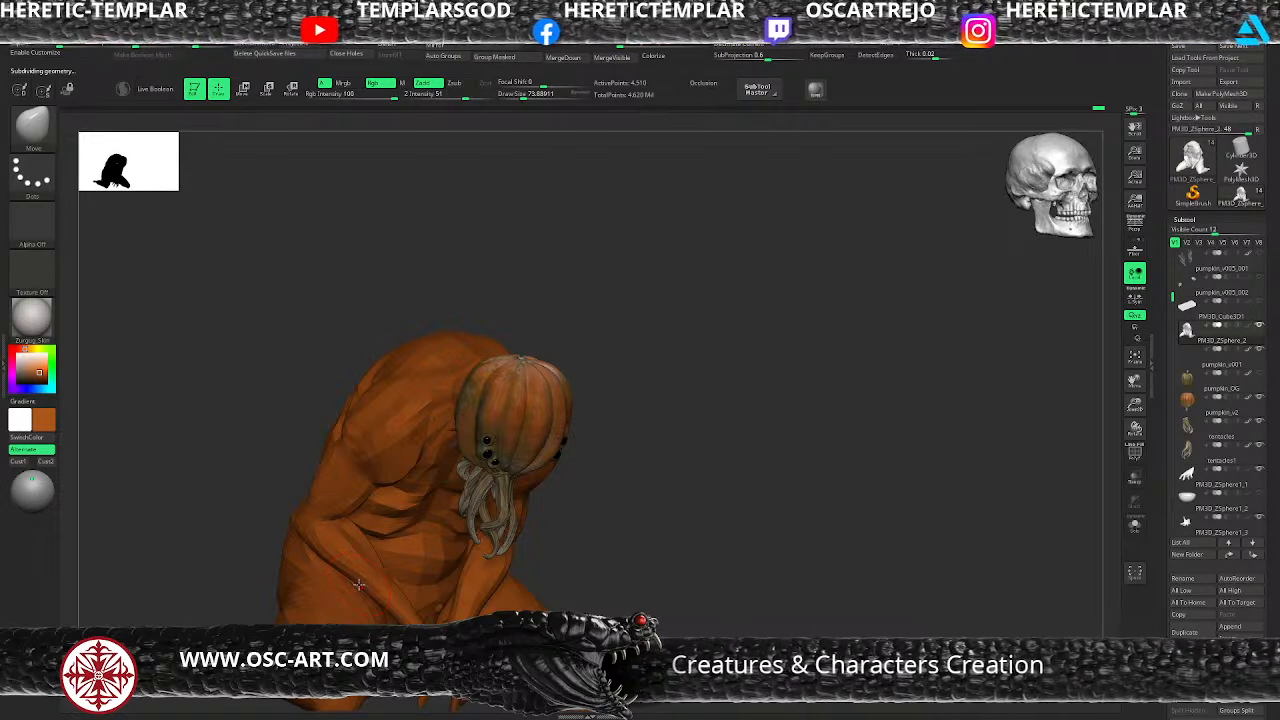
# Step: Switch the body's display colour to white, choose the Inflat brush and return to the highest subdivision level
pyautogui.press('v')
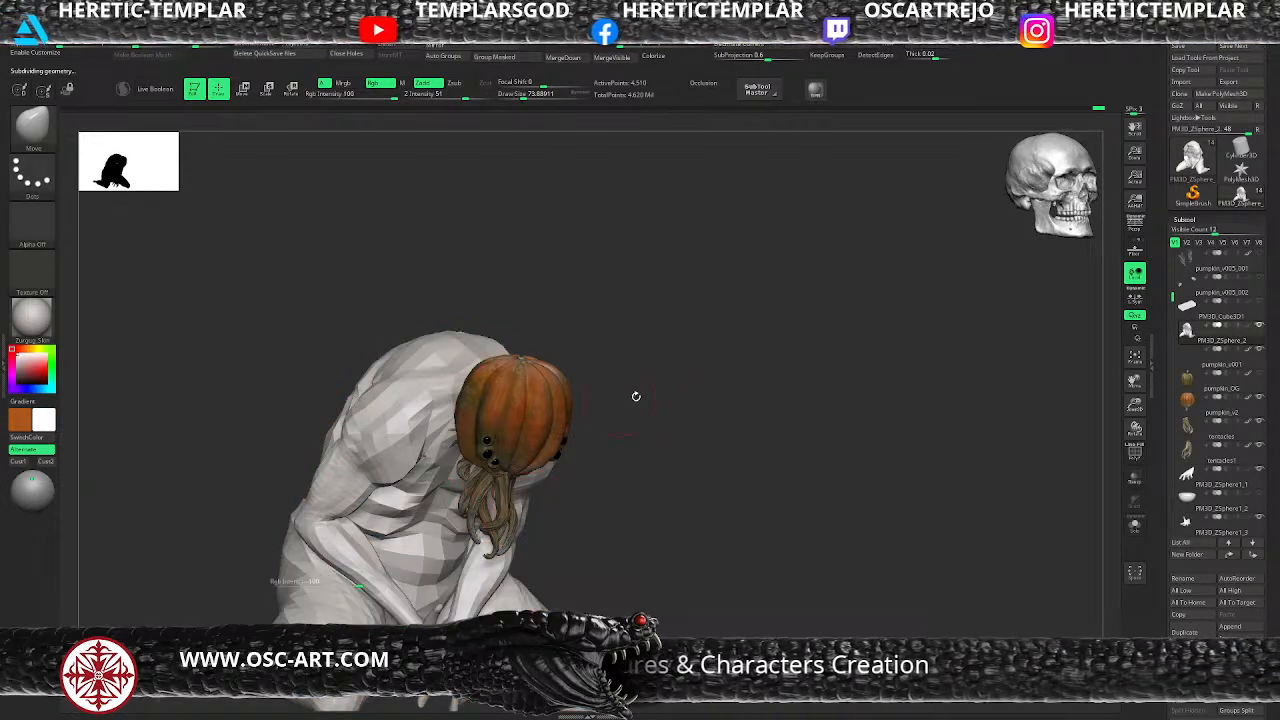
pyautogui.press('b')
pyautogui.press('i')
pyautogui.press('n')
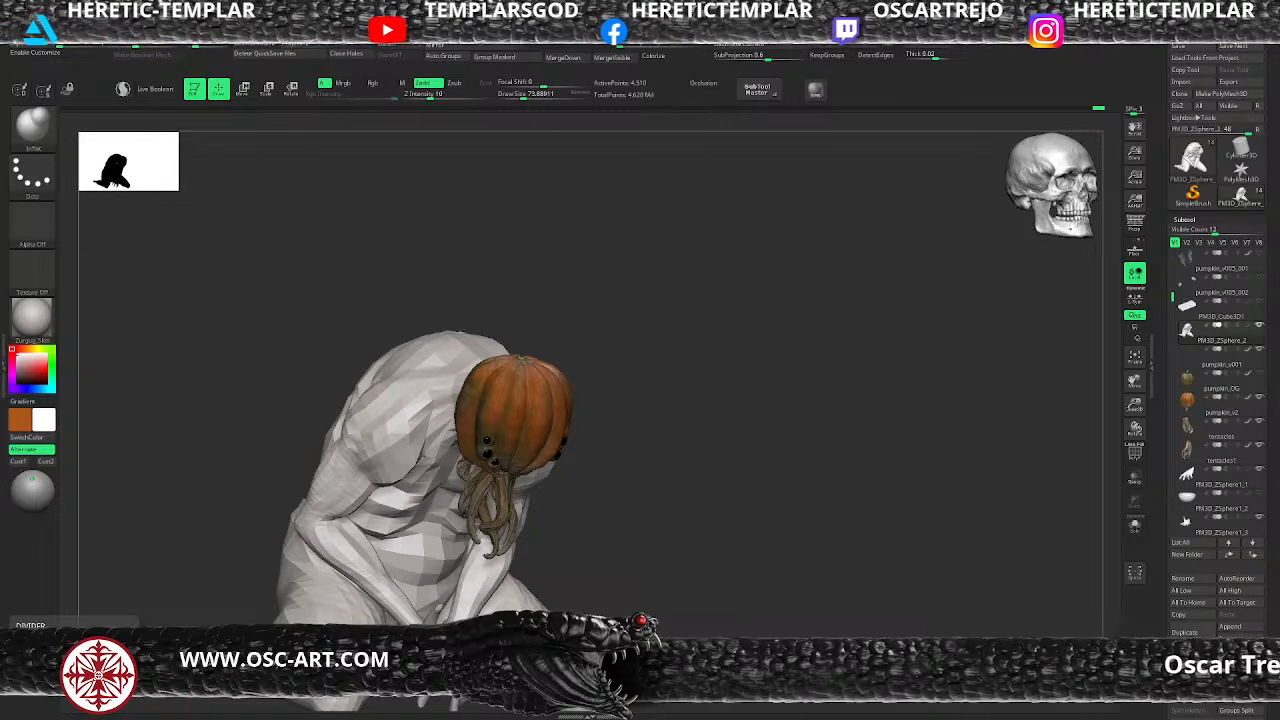
pyautogui.press('d')
pyautogui.press('d')
pyautogui.press('d')
pyautogui.press('d')
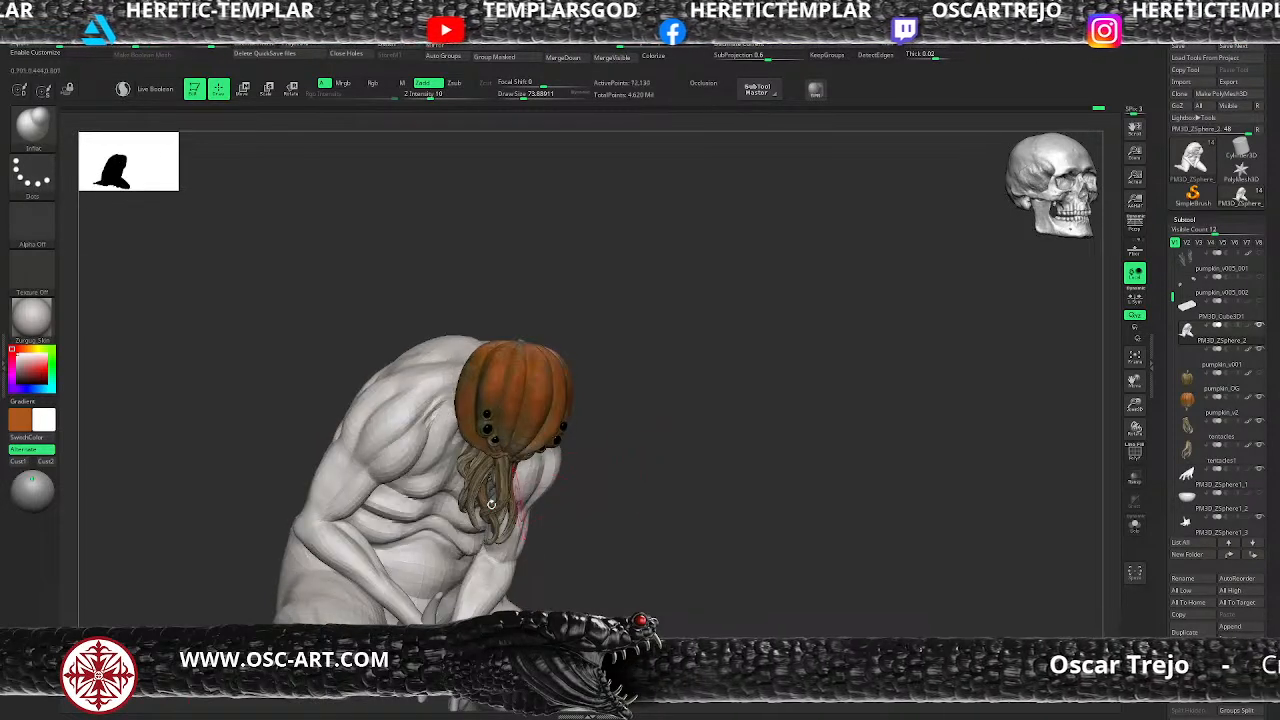
pyautogui.moveTo(305, 475)
pyautogui.mouseDown()
pyautogui.moveTo(251, 526)
pyautogui.moveTo(520, 500)
pyautogui.moveTo(783, 506)
pyautogui.moveTo(796, 540)
pyautogui.moveTo(770, 500)
pyautogui.mouseUp()
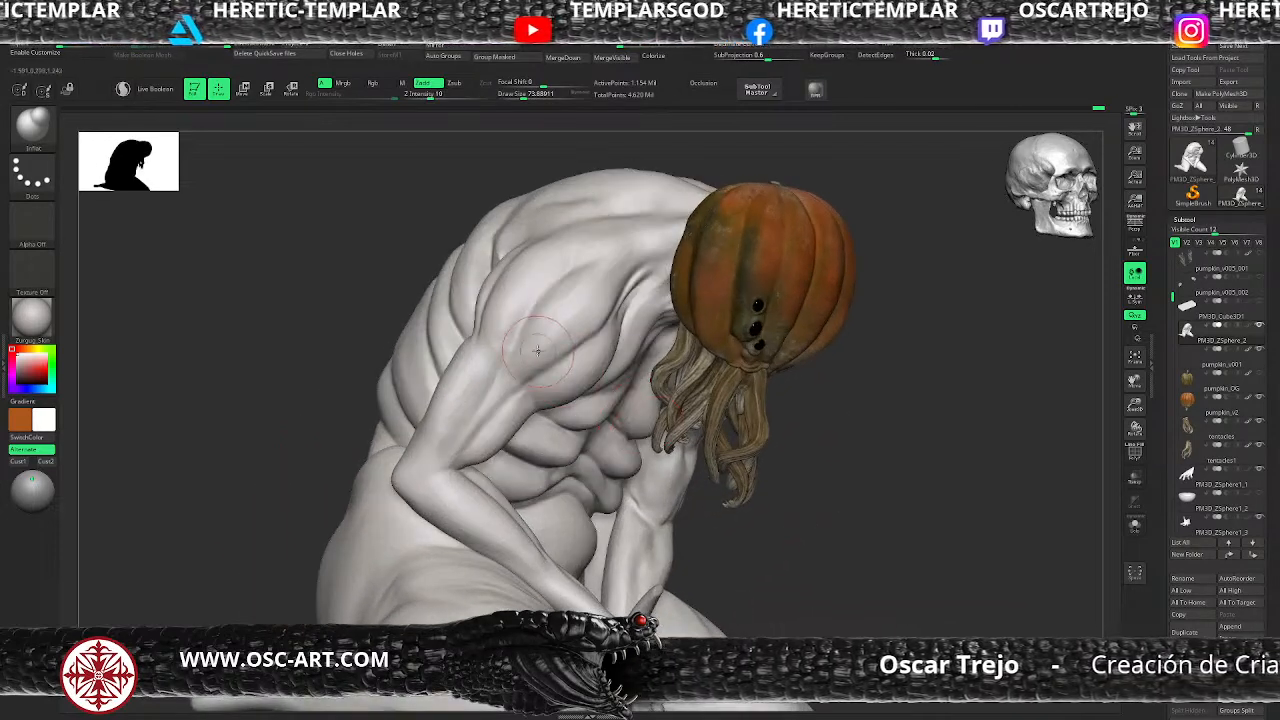
# Step: Turn off colorize on the pumpkin_v2 subtool so the head shows without its paint
pyautogui.keyDown('alt'); pyautogui.click(743, 302); pyautogui.keyUp('alt')
pyautogui.click(685, 60)
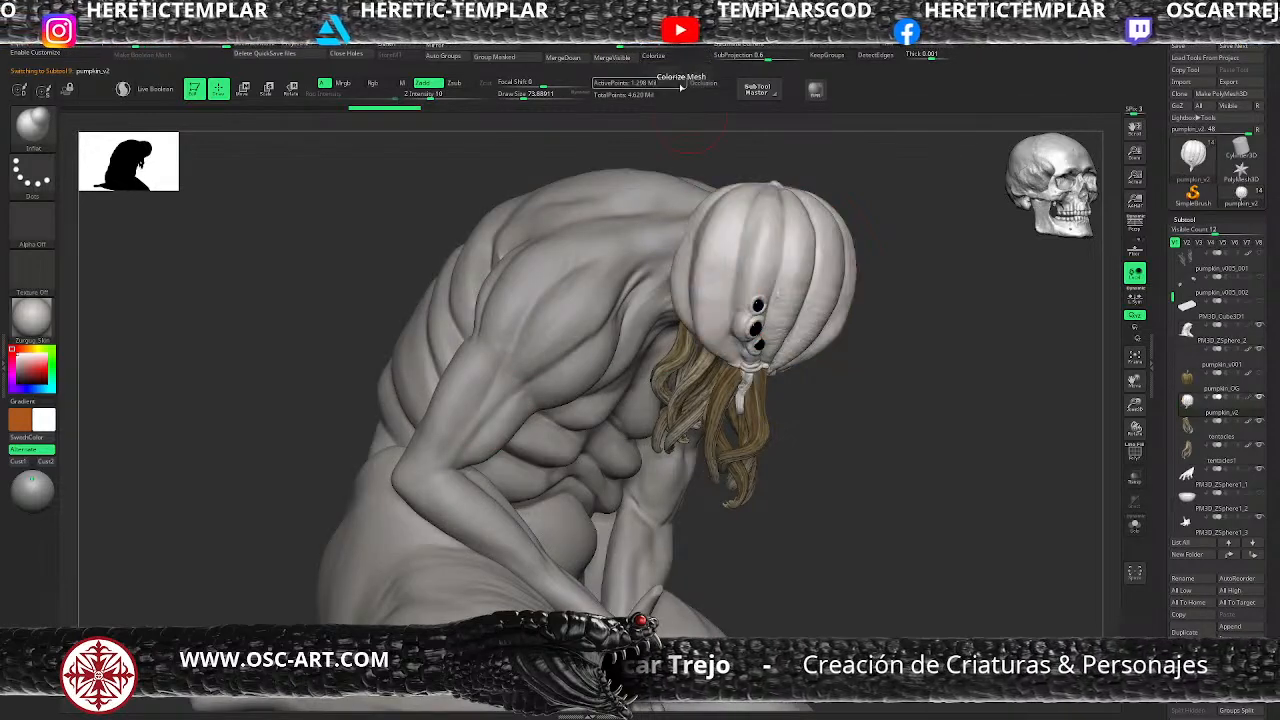
pyautogui.moveTo(839, 447); pyautogui.dragTo(726, 416)
pyautogui.moveTo(641, 432)
pyautogui.mouseDown()
pyautogui.moveTo(742, 434)
pyautogui.moveTo(817, 406)
pyautogui.moveTo(806, 400)
pyautogui.moveTo(930, 388)
pyautogui.moveTo(800, 354)
pyautogui.moveTo(828, 455)
pyautogui.mouseUp()
# Step: Reselect the body and refine the torso folds with the Standard brush two subdivision levels down
pyautogui.keyDown('alt'); pyautogui.click(618, 388); pyautogui.keyUp('alt')
pyautogui.click(615, 388)
pyautogui.press('shift')
pyautogui.hotkey('shift', 'd')
pyautogui.hotkey('shift', 'd')
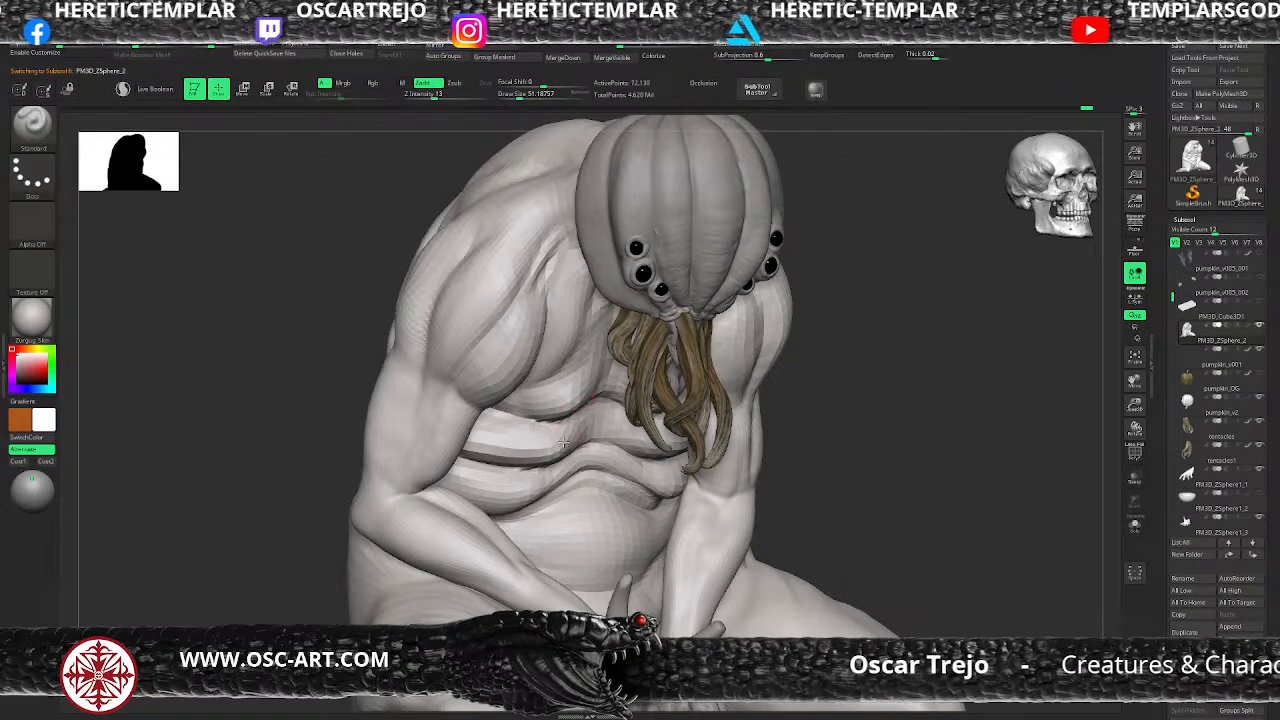
# Step: Drop the body to its lowest subdivision level and mask everything except the creature's left forearm
pyautogui.moveTo(828, 443); pyautogui.dragTo(695, 415)
pyautogui.keyDown('alt'); pyautogui.moveTo(832, 420); pyautogui.dragTo(774, 458); pyautogui.keyUp('alt')
pyautogui.press('d')
pyautogui.hotkey('shift', 'd')
pyautogui.hotkey('shift', 'd')
pyautogui.hotkey('shift', 'd')
pyautogui.hotkey('shift', 'd')
pyautogui.keyDown('ctrl'); pyautogui.keyDown('shift'); pyautogui.click(654, 459); pyautogui.keyUp('shift'); pyautogui.keyUp('ctrl')
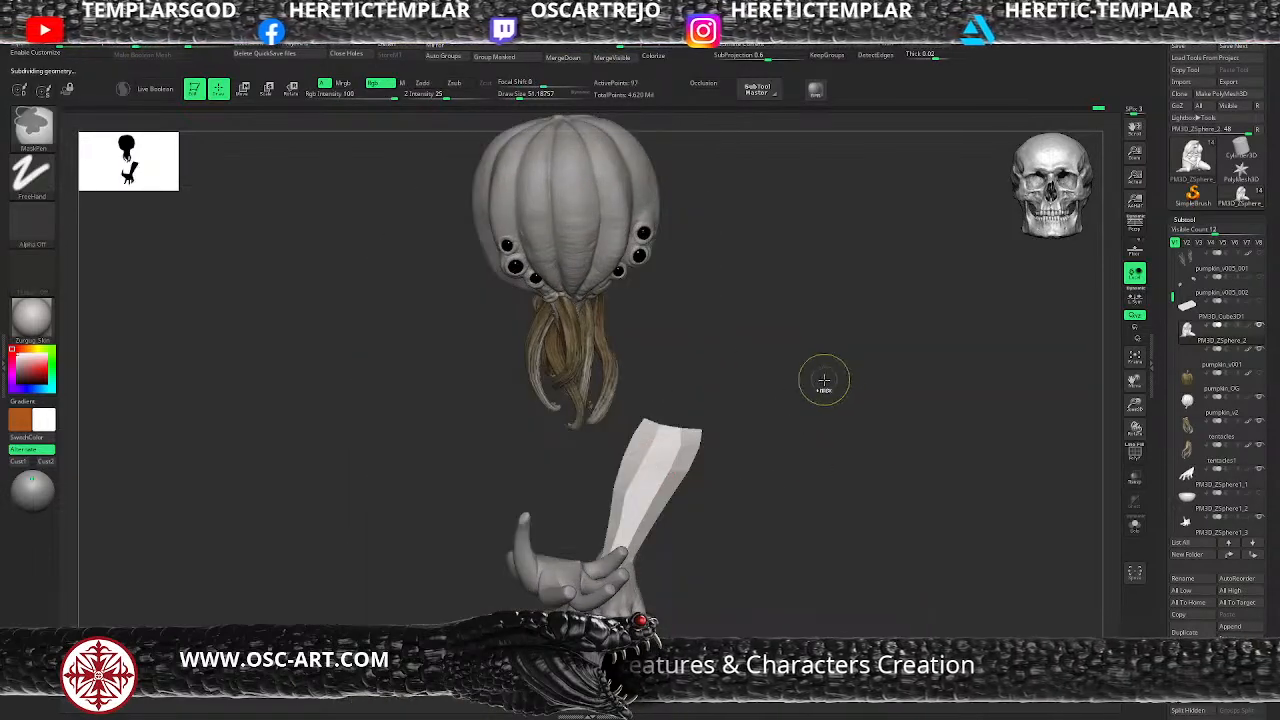
pyautogui.keyDown('ctrl'); pyautogui.keyDown('shift'); pyautogui.click(850, 362); pyautogui.keyUp('shift'); pyautogui.keyUp('ctrl')
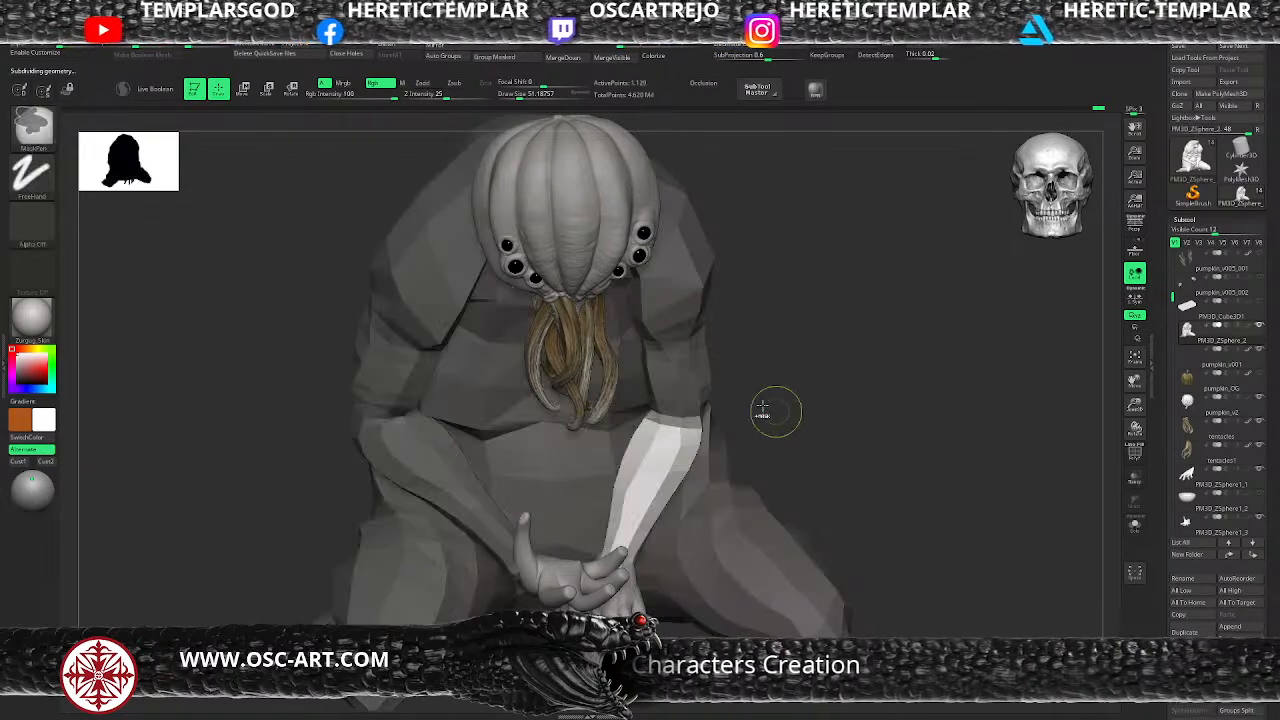
# Step: Reshape the unmasked left forearm and elbow from several sides with the Move brush, one subdivision level up, at draw size about 80
pyautogui.press('d')
pyautogui.moveTo(776, 414); pyautogui.dragTo(722, 410)
pyautogui.moveTo(649, 448); pyautogui.dragTo(637, 445)
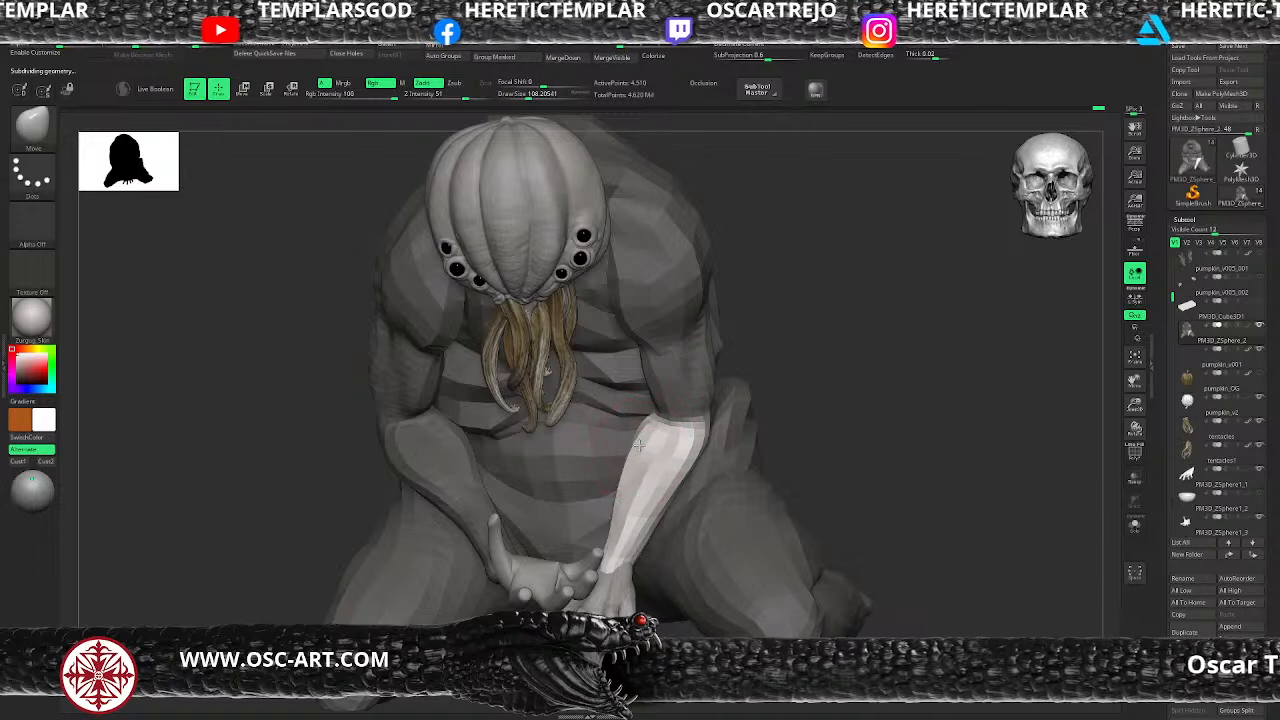
pyautogui.moveTo(802, 409); pyautogui.dragTo(682, 424)
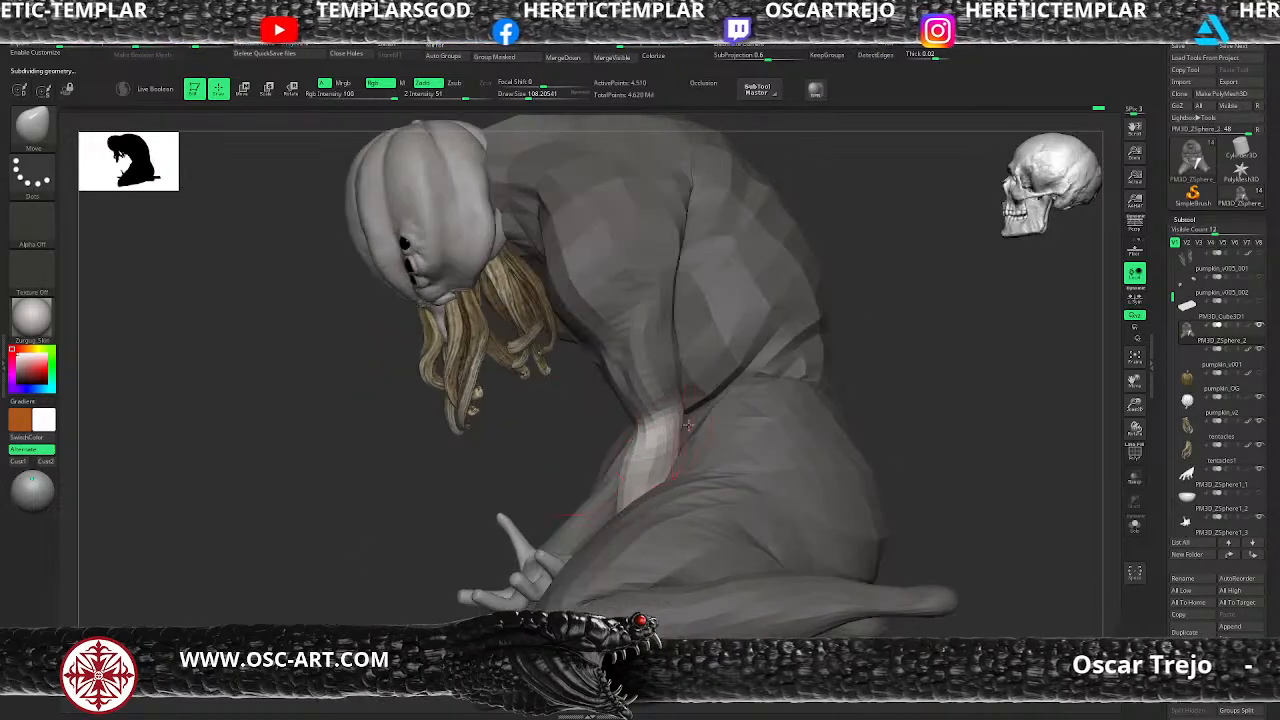
pyautogui.press('[')
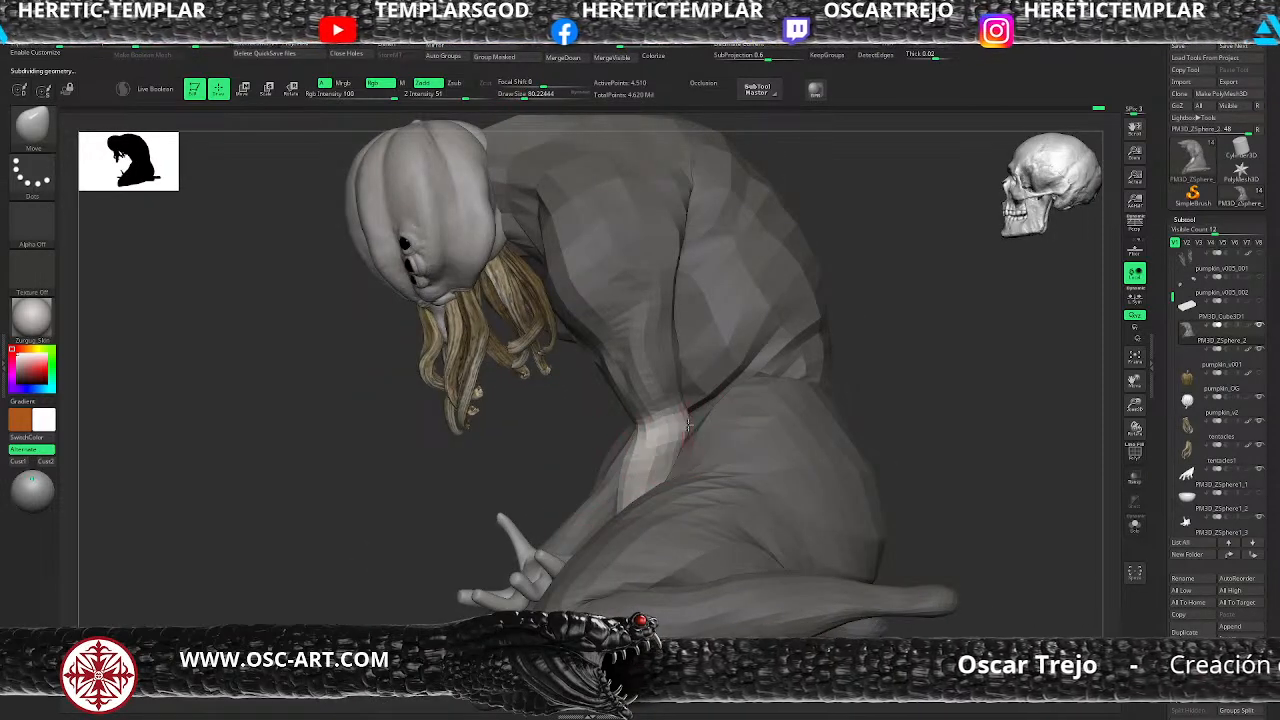
pyautogui.moveTo(483, 479); pyautogui.dragTo(668, 458)
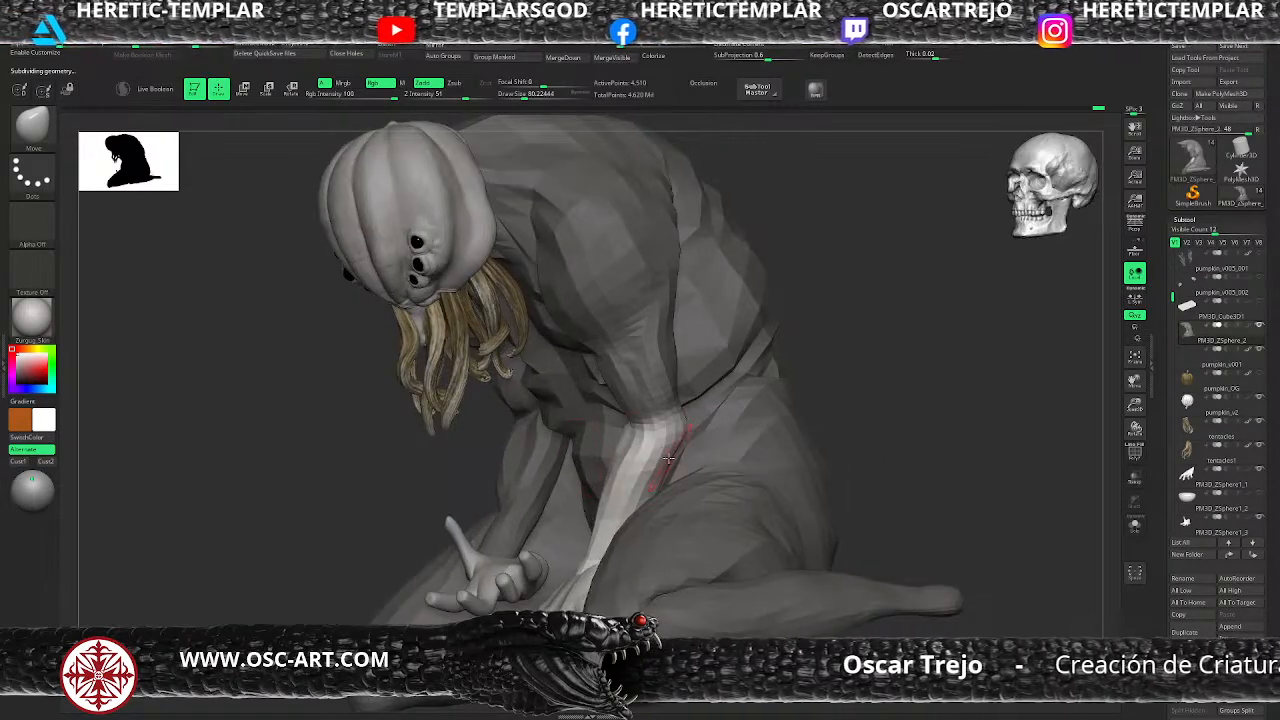
pyautogui.moveTo(880, 391); pyautogui.dragTo(739, 429)
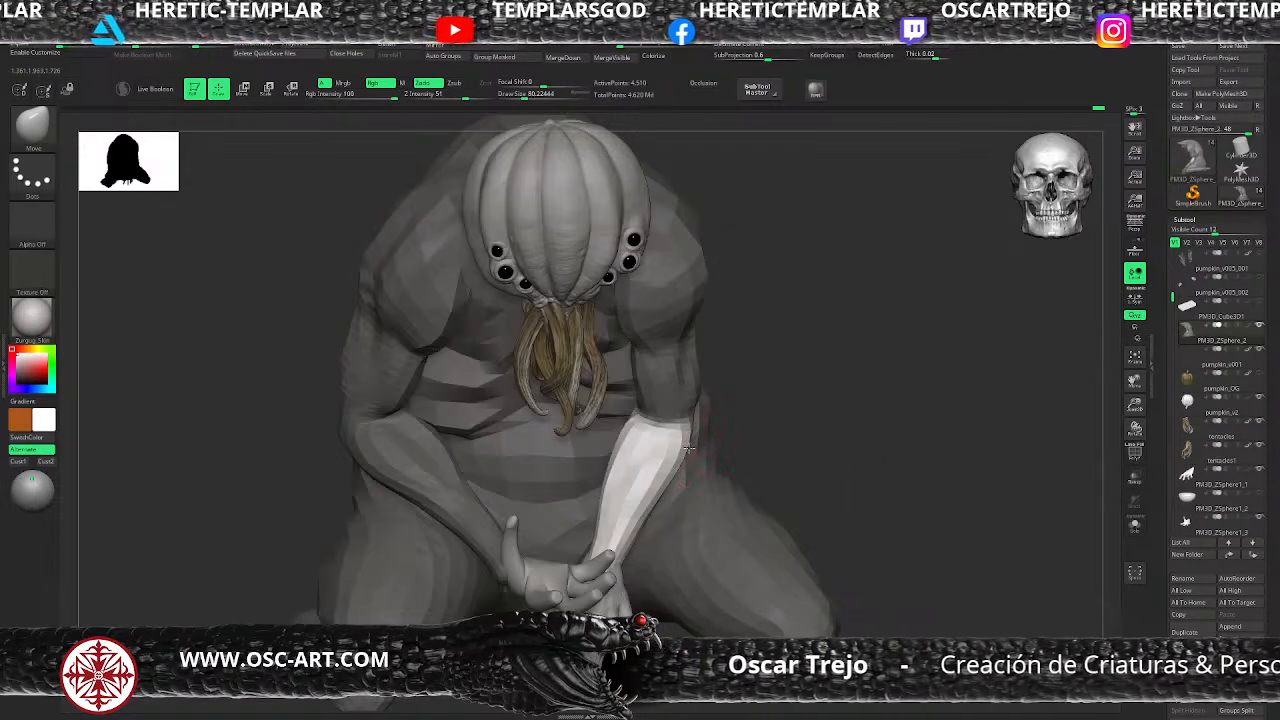
# Step: Build up the left forearm's muscles with ClayBuildup one subdivision level higher and define them with DamStandard
pyautogui.hotkey('ctrl', 'd')
pyautogui.press('b')
pyautogui.press('c')
pyautogui.press('b')
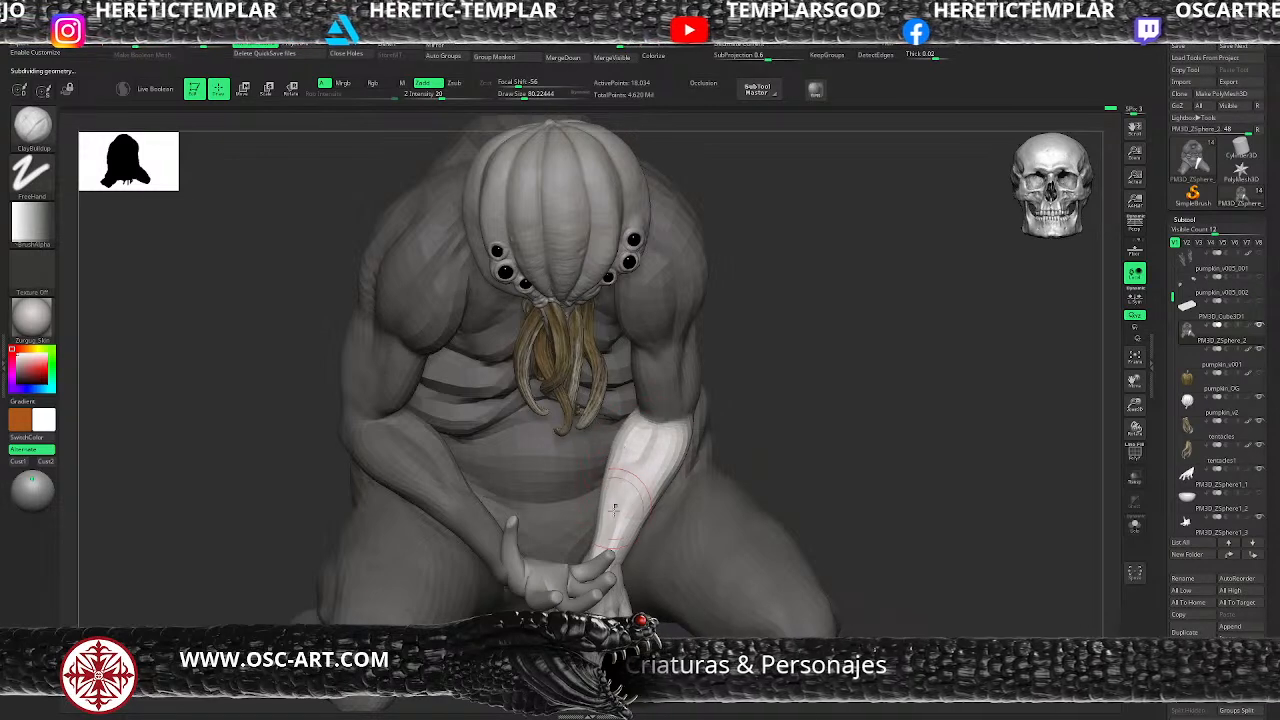
pyautogui.press('b')
pyautogui.press('d')
pyautogui.press('s')
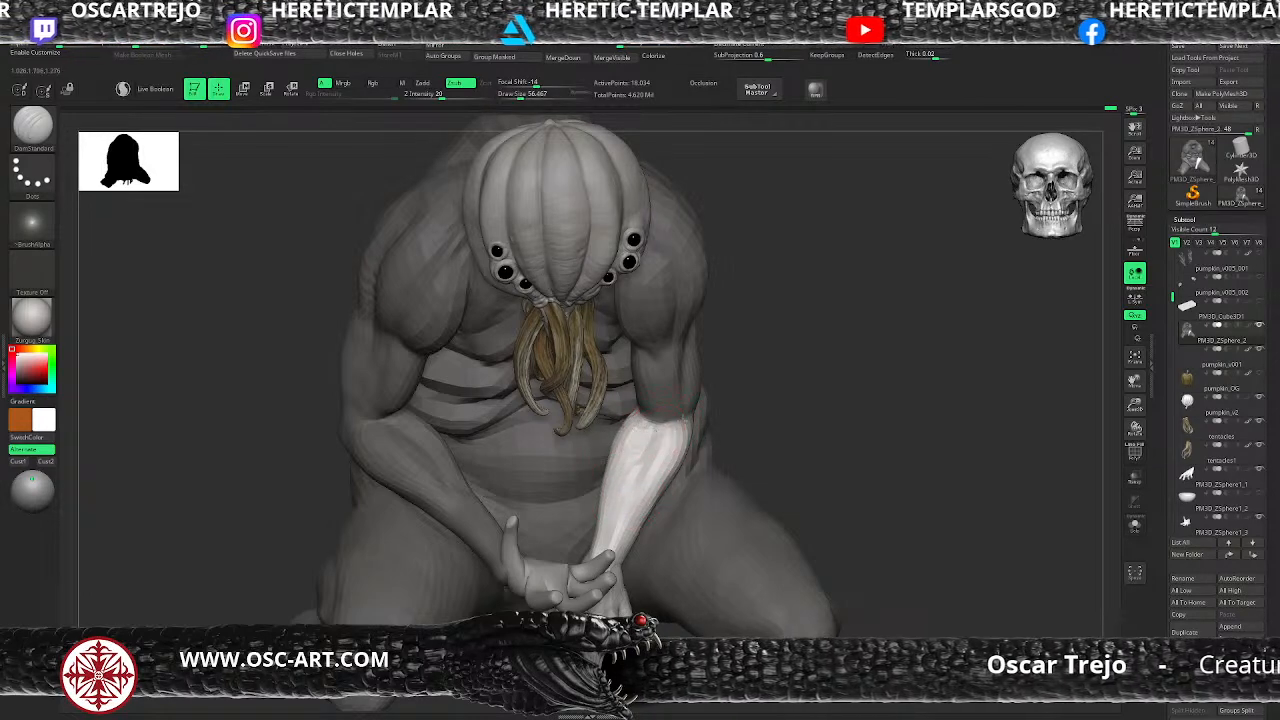
# Step: Go up another subdivision level and add volume to the left forearm with the ClayBuildup brush
pyautogui.press('d')
pyautogui.press('b')
pyautogui.press('c')
pyautogui.press('b')
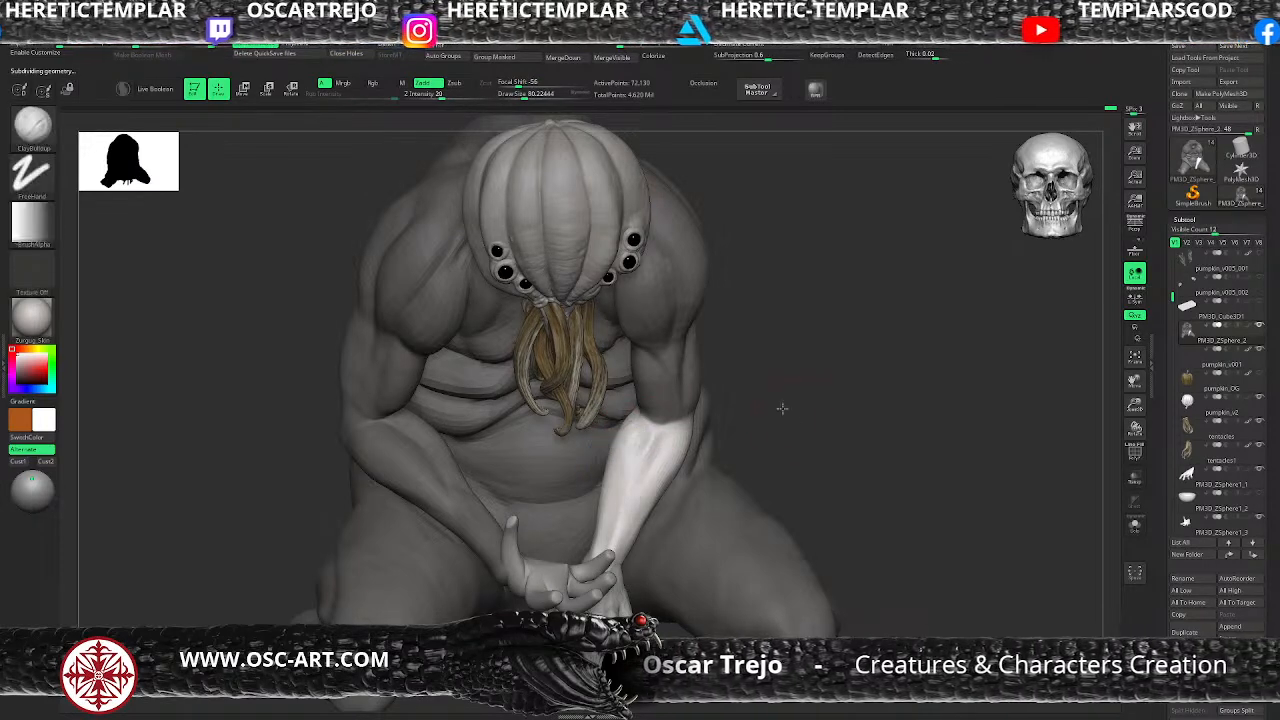
# Step: Drop one subdivision level and adjust the left forearm's side profile with the Move brush at draw sizes about 68 and 116
pyautogui.moveTo(617, 476); pyautogui.dragTo(597, 450, button='right')
pyautogui.press('b')
pyautogui.press('m')
pyautogui.press('v')
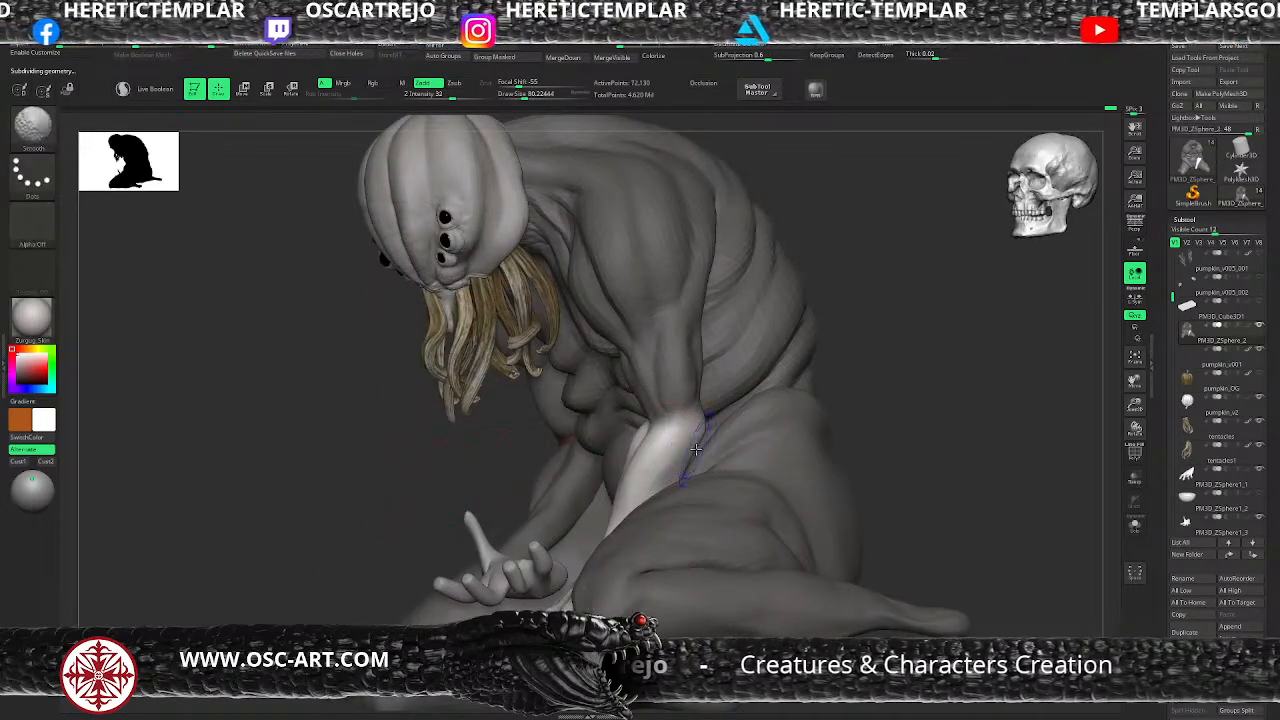
pyautogui.hotkey('shift', 'd')
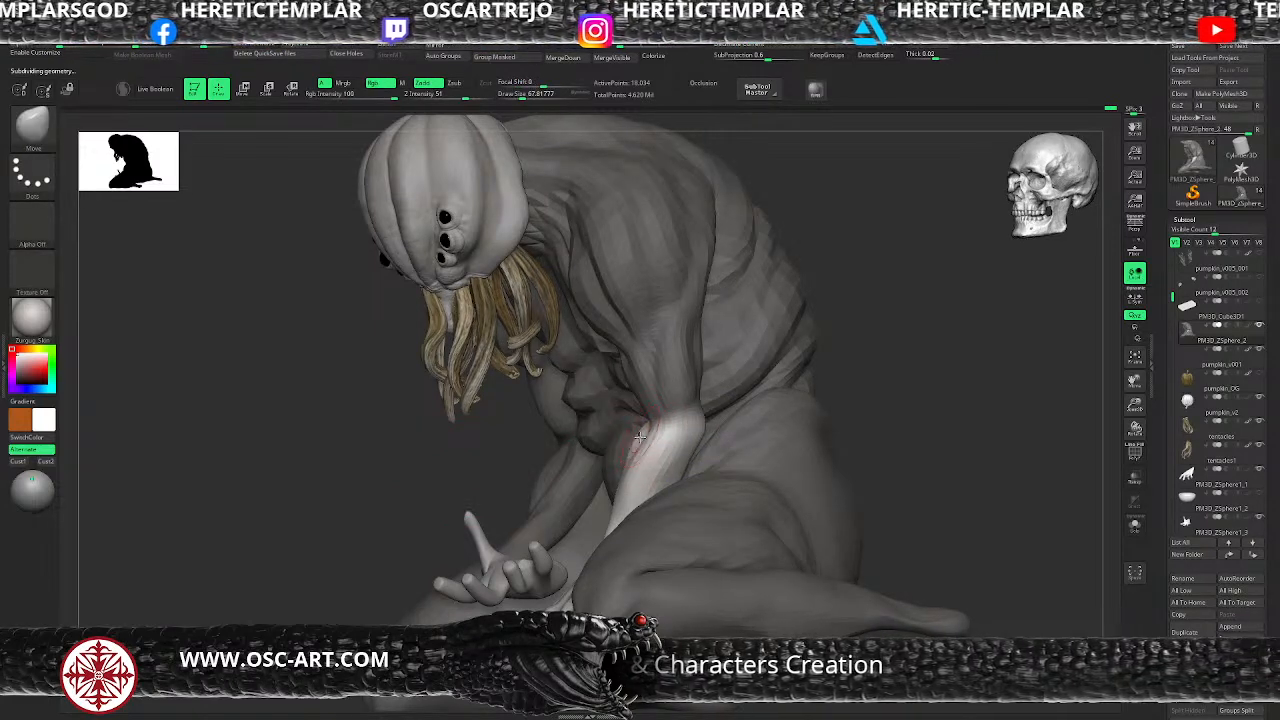
pyautogui.moveTo(645, 450); pyautogui.dragTo(628, 472)
pyautogui.press(']')
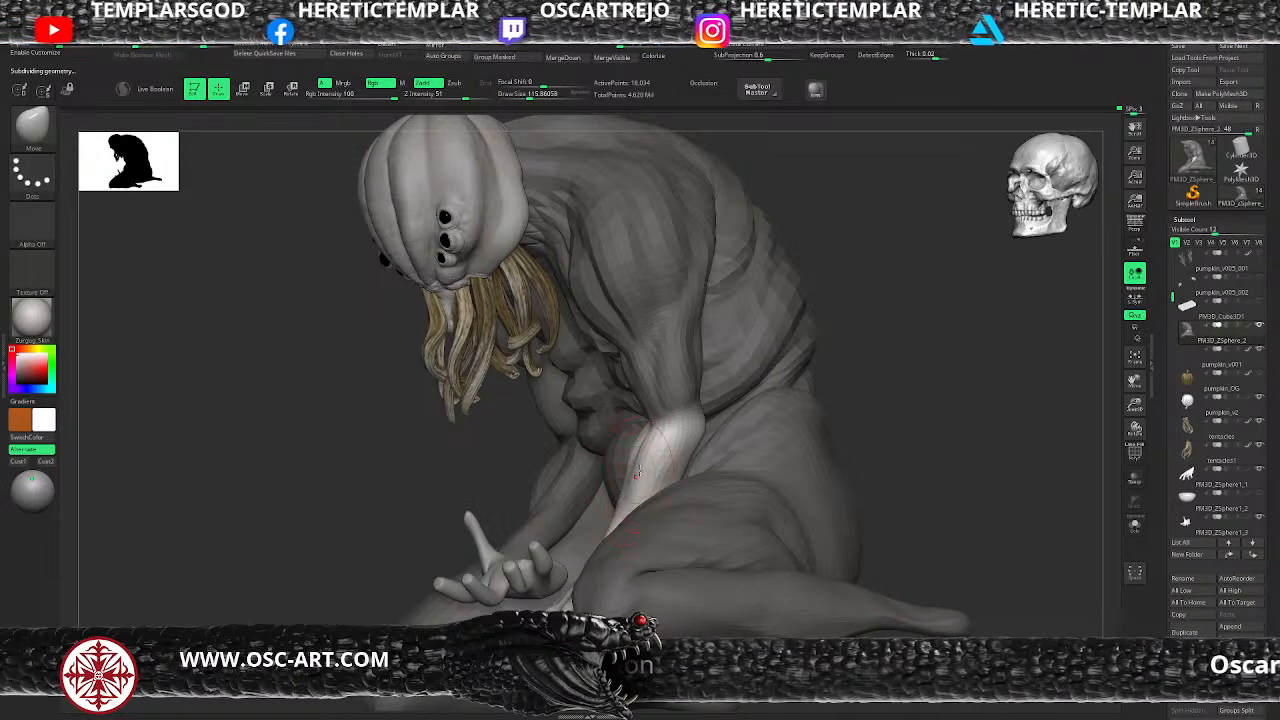
pyautogui.press('shift')
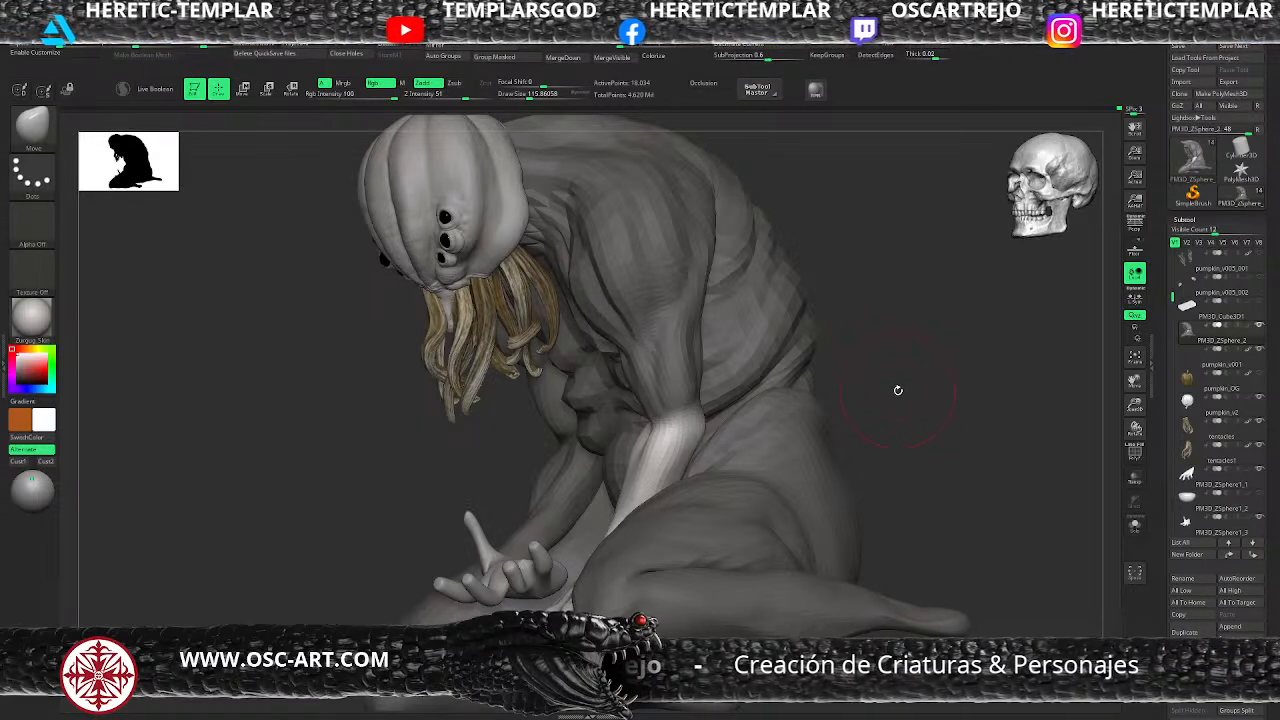
# Step: Clear the mask and carve the left forearm with DamStandard one subdivision level up, at draw size about 62
pyautogui.moveTo(894, 395)
pyautogui.mouseDown()
pyautogui.moveTo(753, 383)
pyautogui.moveTo(792, 396)
pyautogui.mouseUp()
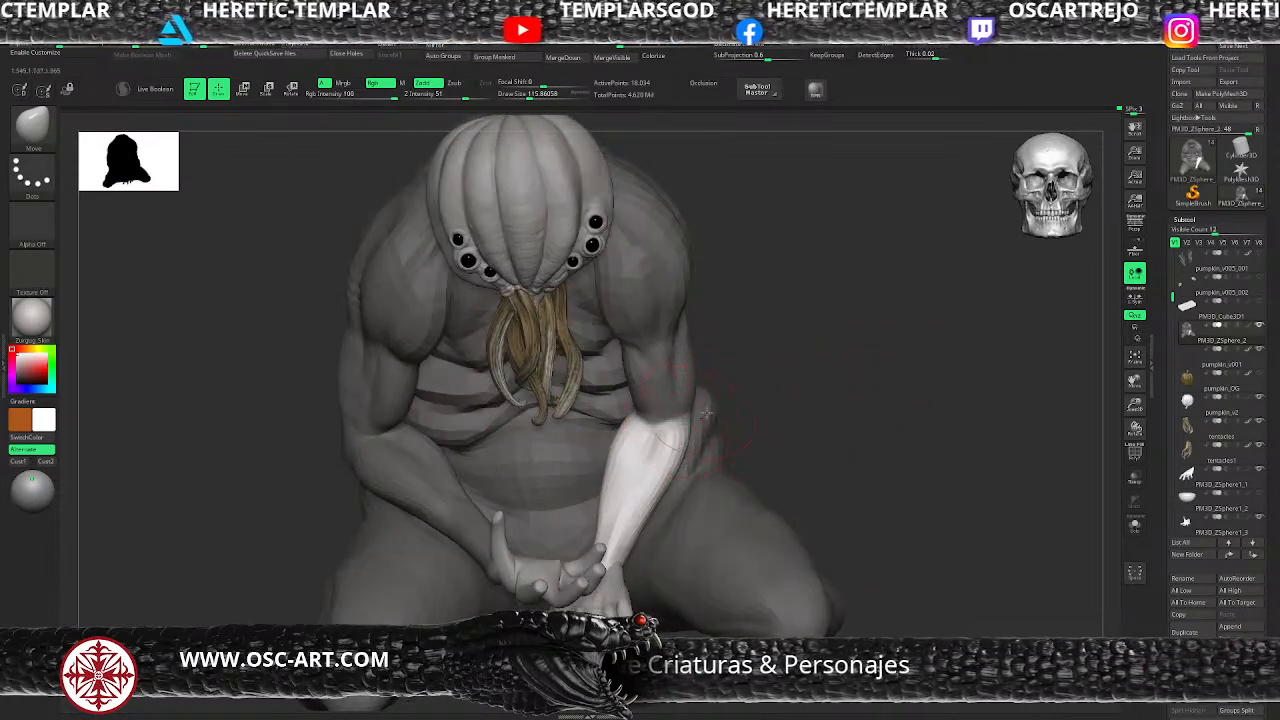
pyautogui.keyDown('ctrl'); pyautogui.click(794, 386); pyautogui.keyUp('ctrl')
pyautogui.hotkey('ctrl', 'd')
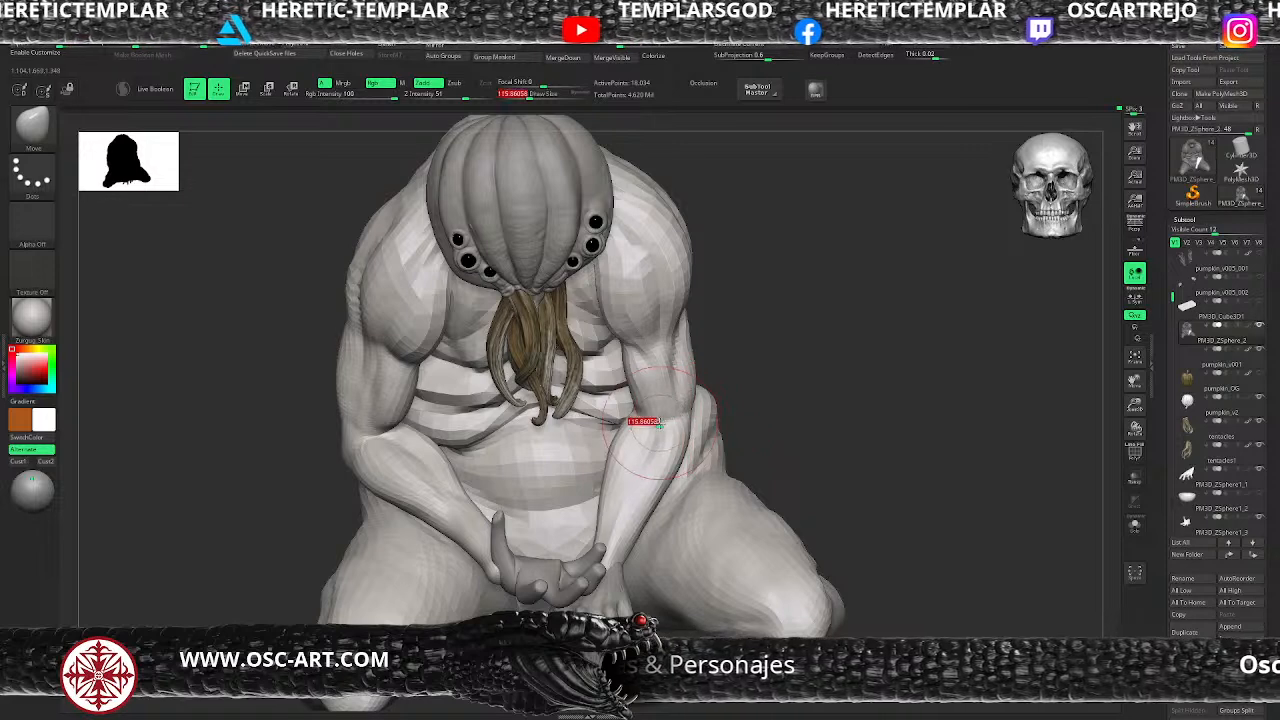
pyautogui.press('b')
pyautogui.press('d')
pyautogui.press('s')
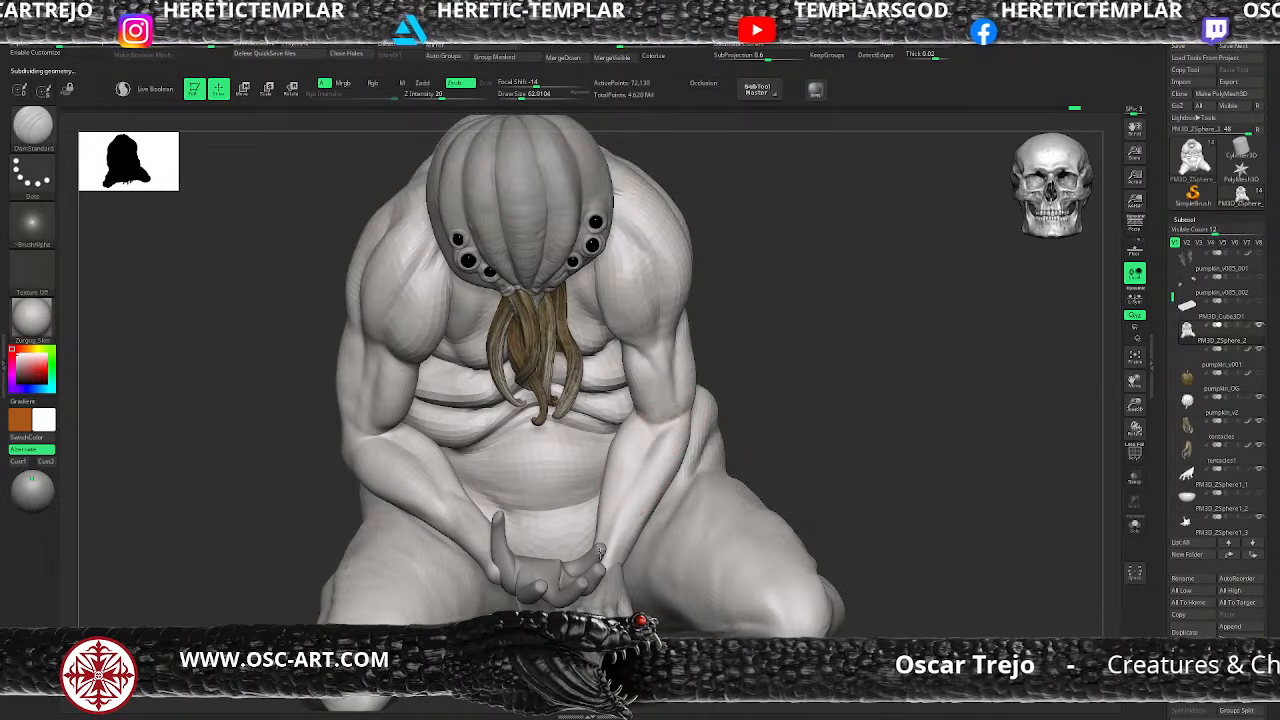
# Step: Isolate the creature's left upper arm and forearm, hiding the rest of the body
pyautogui.keyDown('alt'); pyautogui.moveTo(809, 434); pyautogui.dragTo(751, 420); pyautogui.keyUp('alt')
pyautogui.moveTo(820, 377)
pyautogui.mouseDown()
pyautogui.moveTo(837, 380)
pyautogui.moveTo(836, 403)
pyautogui.moveTo(876, 410)
pyautogui.moveTo(800, 398)
pyautogui.moveTo(705, 420)
pyautogui.mouseUp()
pyautogui.keyDown('ctrl'); pyautogui.keyDown('shift'); pyautogui.click(705, 420); pyautogui.keyUp('shift'); pyautogui.keyUp('ctrl')
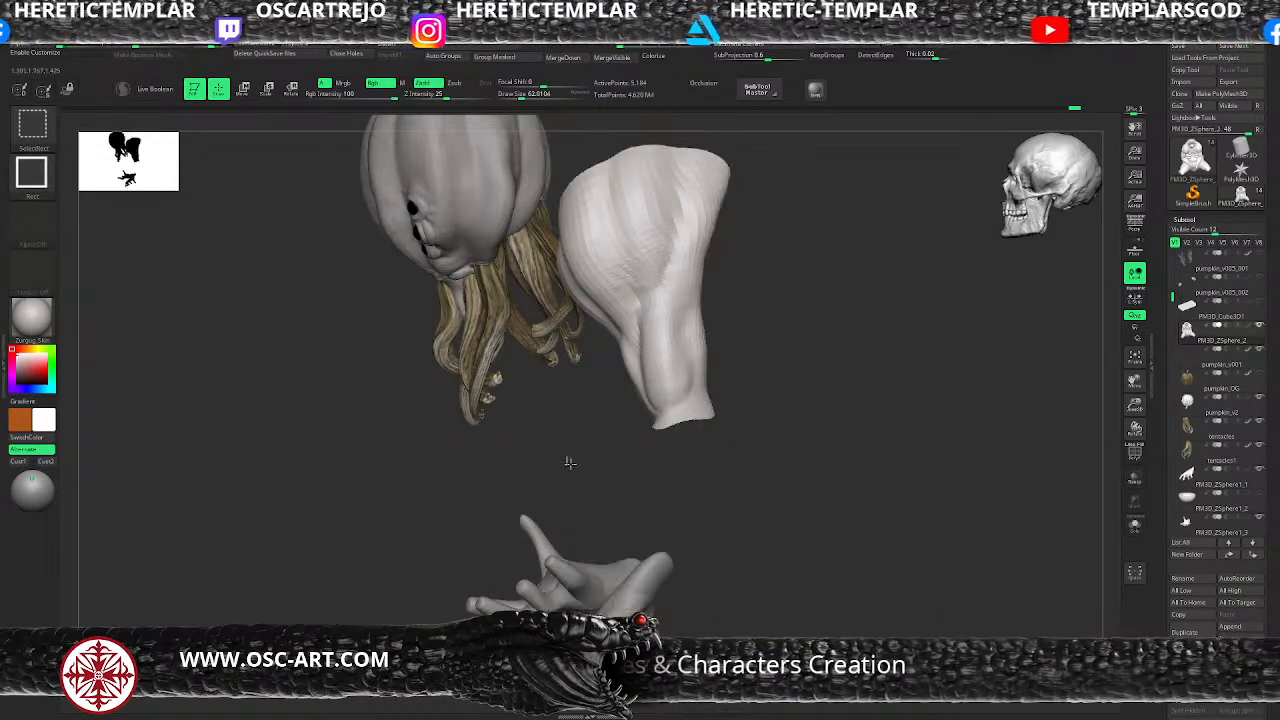
pyautogui.keyDown('ctrl'); pyautogui.keyDown('shift'); pyautogui.click(566, 460); pyautogui.keyUp('shift'); pyautogui.keyUp('ctrl')
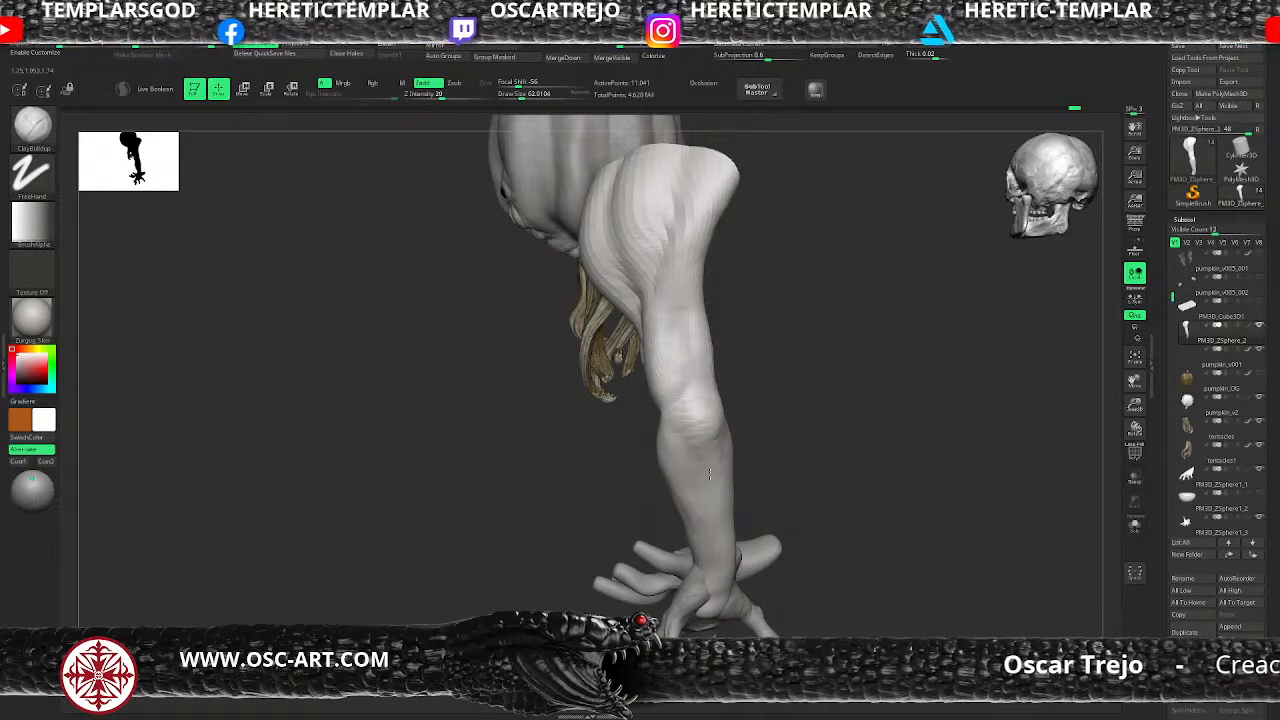
# Step: Raise the Standard brush's Z intensity and sculpt the back of the left elbow and forearm
pyautogui.press('b')
pyautogui.press('s')
pyautogui.press('t')
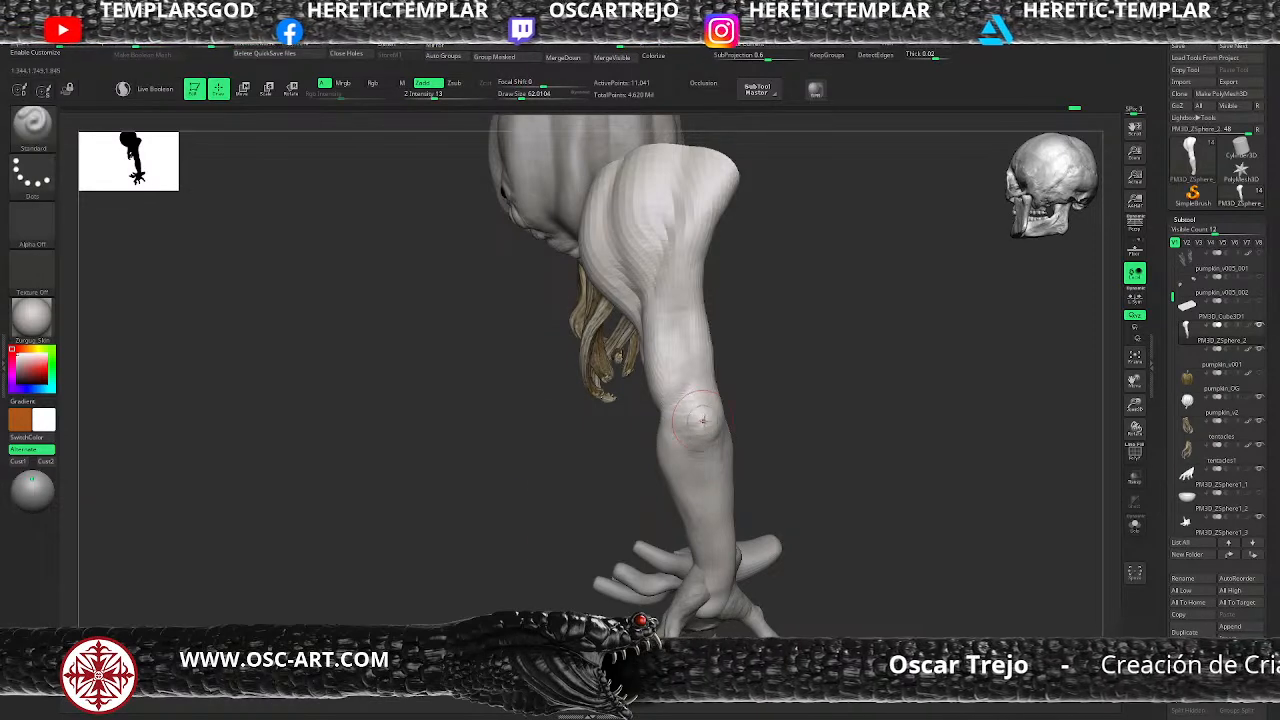
pyautogui.press('space')
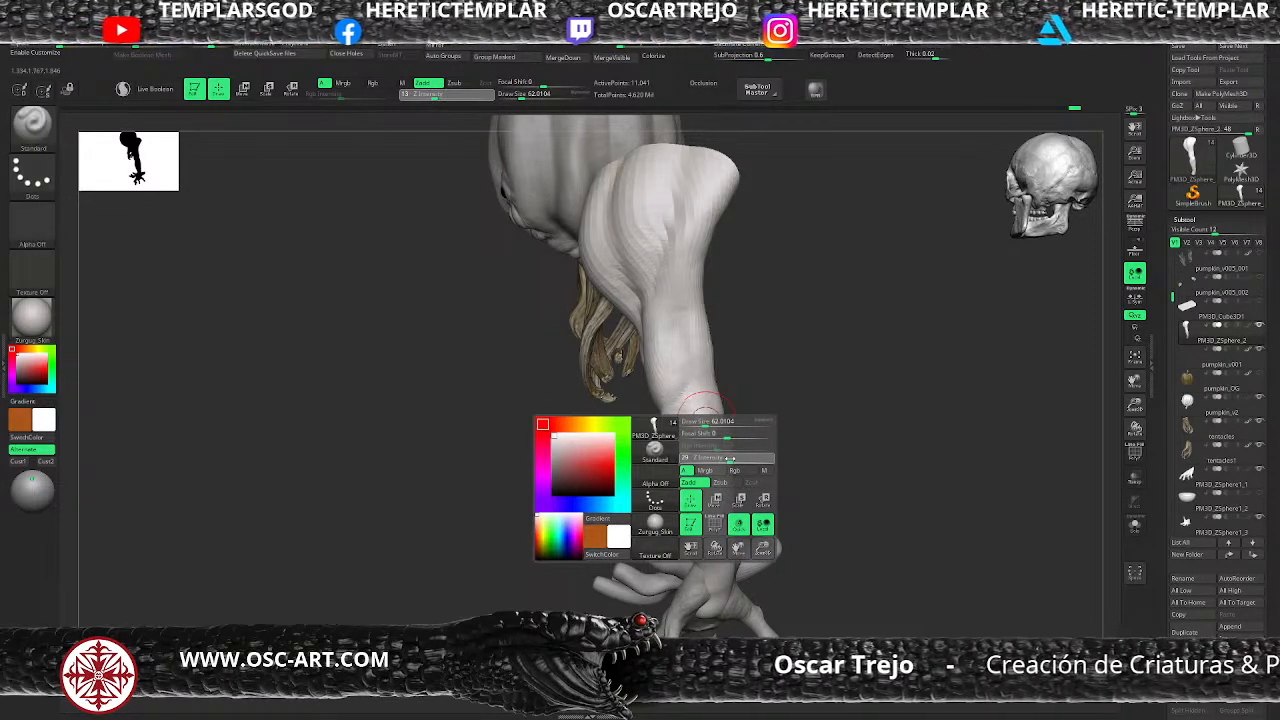
pyautogui.moveTo(706, 426); pyautogui.dragTo(712, 482)
# Step: Carve the muscle separation below the left elbow with the DamStandard brush
pyautogui.press('b')
pyautogui.press('d')
pyautogui.press('s')
pyautogui.hotkey('shift', 'd')
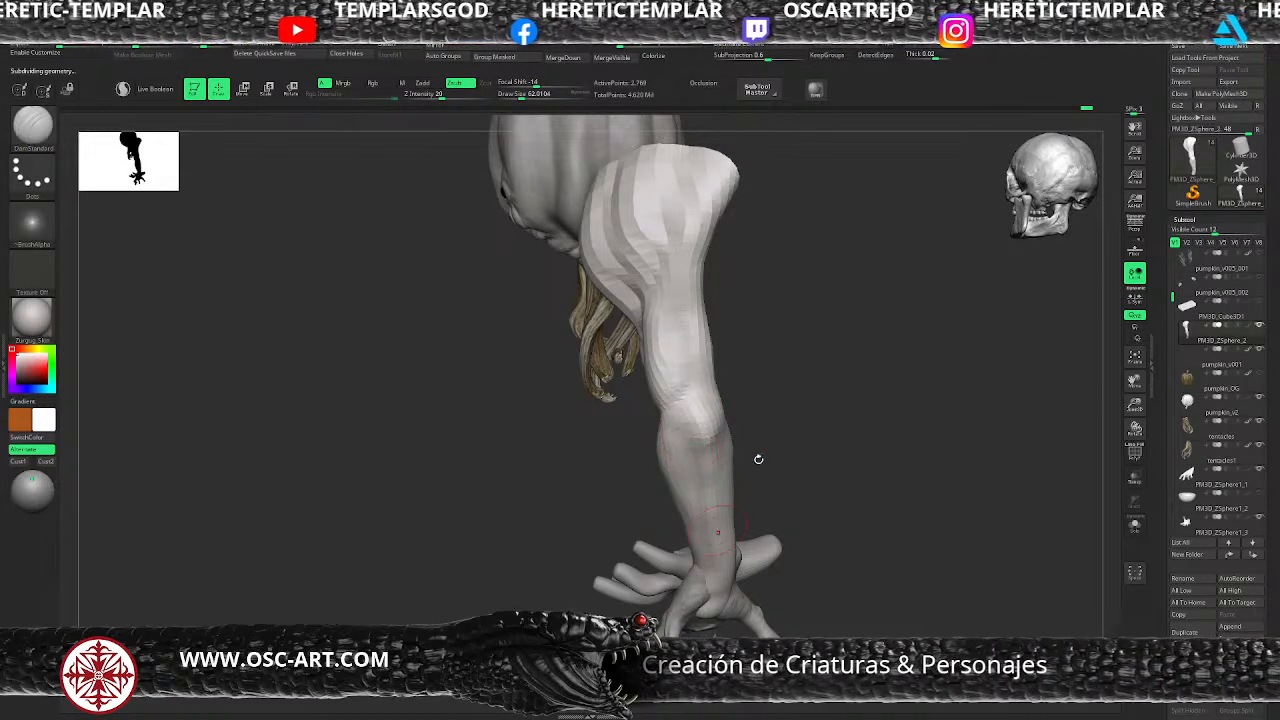
pyautogui.press('d')
pyautogui.moveTo(747, 474); pyautogui.dragTo(735, 441)
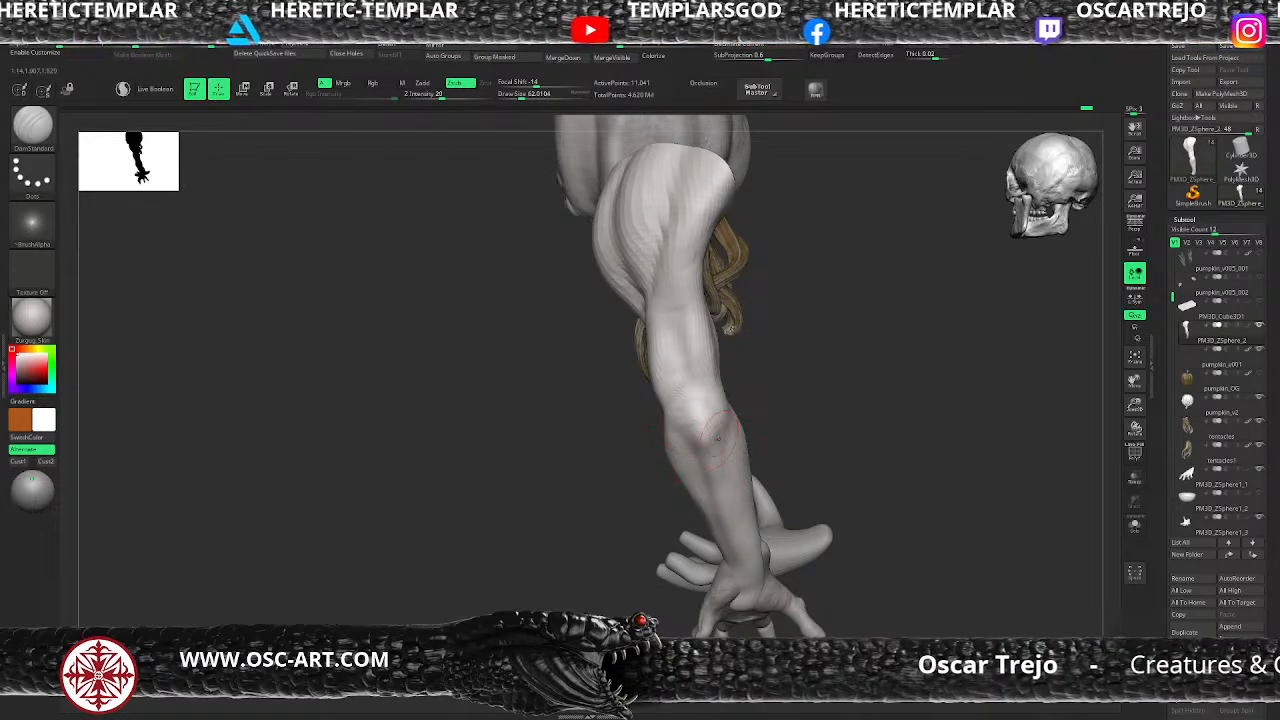
# Step: Reshape the left upper arm with the Move brush one subdivision level down, and show the whole body again
pyautogui.moveTo(616, 440)
pyautogui.mouseDown()
pyautogui.moveTo(668, 437)
pyautogui.moveTo(760, 397)
pyautogui.moveTo(743, 409)
pyautogui.moveTo(758, 404)
pyautogui.moveTo(681, 394)
pyautogui.moveTo(651, 449)
pyautogui.mouseUp()
pyautogui.hotkey('shift', 'd')
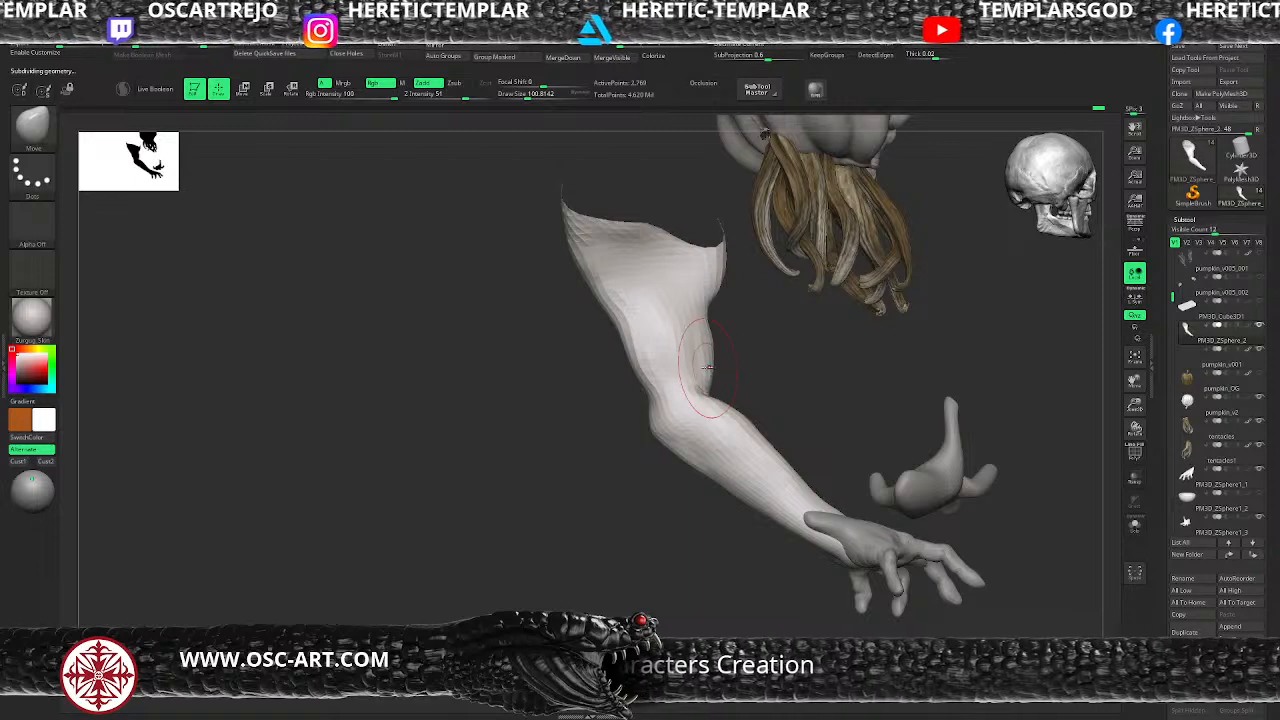
pyautogui.moveTo(760, 374)
pyautogui.mouseDown()
pyautogui.moveTo(649, 480)
pyautogui.moveTo(586, 514)
pyautogui.mouseUp()
pyautogui.keyDown('ctrl'); pyautogui.keyDown('shift'); pyautogui.click(815, 488); pyautogui.keyUp('shift'); pyautogui.keyUp('ctrl')
# Step: Isolate the left arm at the lowest subdivision level and adjust the elbow with the Move brush at draw size about 197
pyautogui.moveTo(826, 363)
pyautogui.mouseDown()
pyautogui.moveTo(863, 356)
pyautogui.moveTo(845, 392)
pyautogui.moveTo(836, 374)
pyautogui.moveTo(862, 384)
pyautogui.mouseUp()
pyautogui.hotkey('shift', 'd')
pyautogui.hotkey('shift', 'd')
pyautogui.hotkey('shift', 'd')
pyautogui.hotkey('shift', 'd')
pyautogui.keyDown('ctrl'); pyautogui.keyDown('shift'); pyautogui.click(748, 378); pyautogui.keyUp('shift'); pyautogui.keyUp('ctrl')
pyautogui.keyDown('ctrl'); pyautogui.keyDown('shift'); pyautogui.click(738, 404); pyautogui.keyUp('shift'); pyautogui.keyUp('ctrl')
pyautogui.press('s')
pyautogui.moveTo(738, 391); pyautogui.dragTo(749, 388)
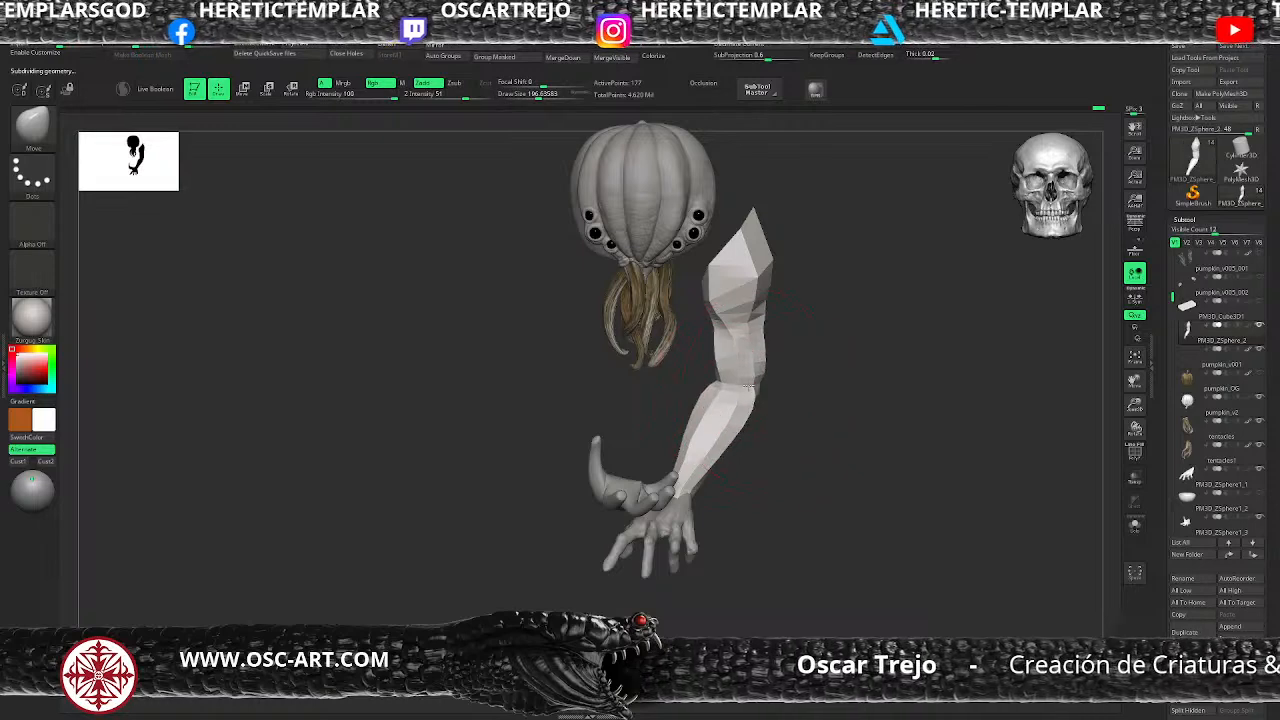
# Step: Show the whole body and raise it to the highest subdivision level with the Move brush selected
pyautogui.keyDown('ctrl'); pyautogui.keyDown('shift'); pyautogui.click(831, 374); pyautogui.keyUp('shift'); pyautogui.keyUp('ctrl')
pyautogui.moveTo(831, 374)
pyautogui.keyDown('alt'); pyautogui.mouseDown()
pyautogui.moveTo(833, 361)
pyautogui.moveTo(840, 374)
pyautogui.moveTo(750, 378)
pyautogui.moveTo(865, 358)
pyautogui.moveTo(838, 354)
pyautogui.moveTo(888, 458)
pyautogui.mouseUp(); pyautogui.keyUp('alt')
pyautogui.press('d')
pyautogui.press('d')
pyautogui.press('b')
pyautogui.press('m')
pyautogui.press('v')
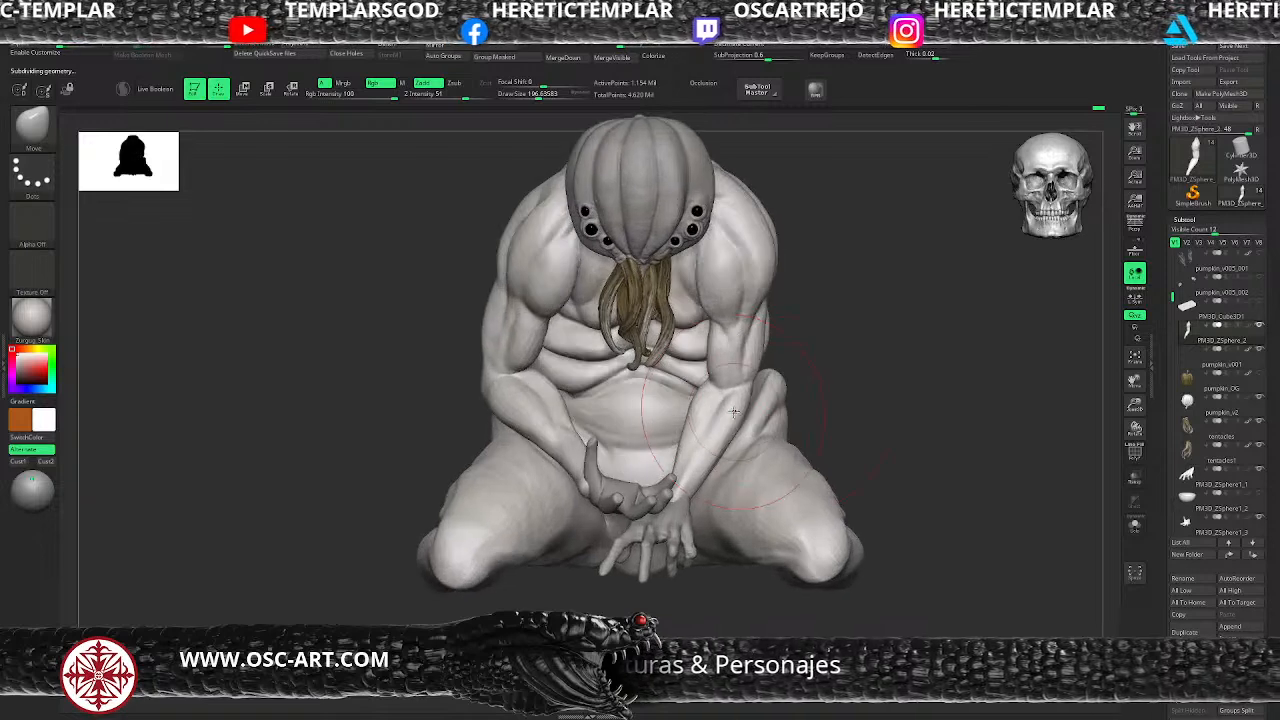
# Step: Isolate the left upper arm and forearm and nudge the inner elbow with the Move brush at draw size about 124
pyautogui.keyDown('ctrl'); pyautogui.keyDown('shift'); pyautogui.click(714, 371); pyautogui.keyUp('shift'); pyautogui.keyUp('ctrl')
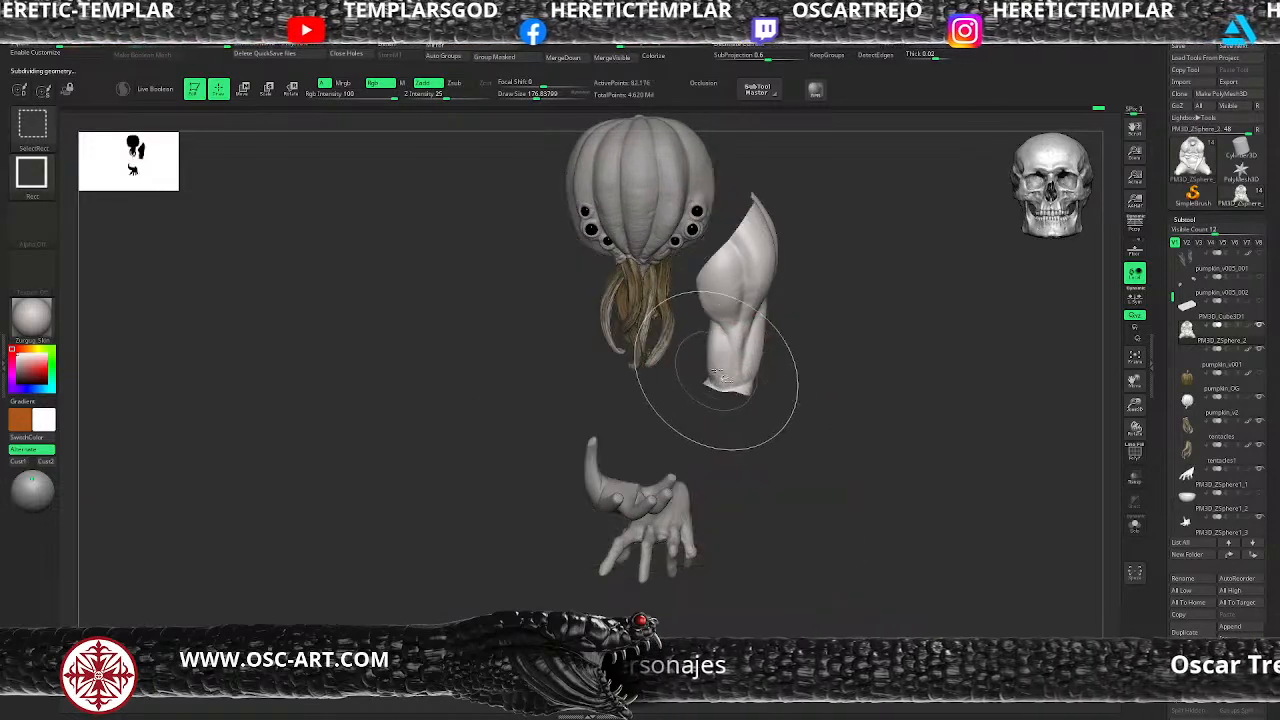
pyautogui.moveTo(798, 368)
pyautogui.keyDown('ctrl'); pyautogui.keyDown('shift'); pyautogui.mouseDown()
pyautogui.moveTo(816, 394)
pyautogui.moveTo(842, 388)
pyautogui.mouseUp(); pyautogui.keyUp('shift'); pyautogui.keyUp('ctrl')
pyautogui.keyDown('ctrl'); pyautogui.keyDown('shift'); pyautogui.click(728, 409); pyautogui.keyUp('shift'); pyautogui.keyUp('ctrl')
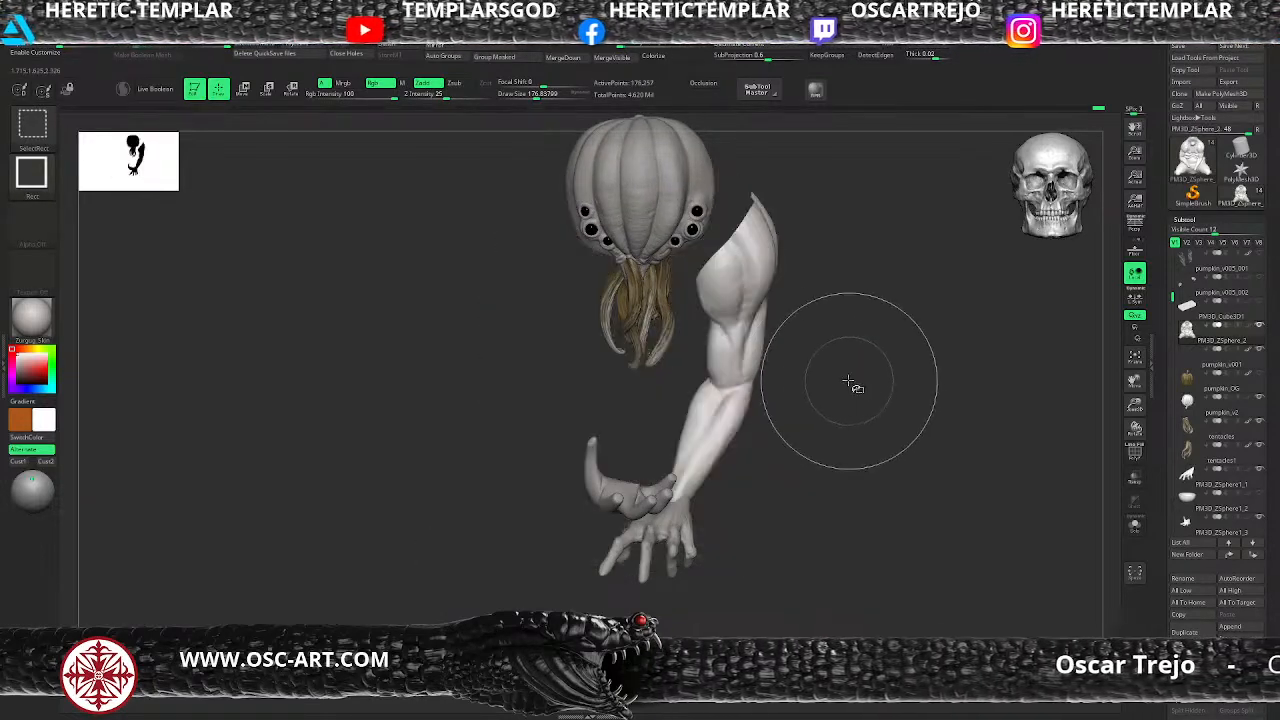
pyautogui.moveTo(699, 399); pyautogui.dragTo(692, 397)
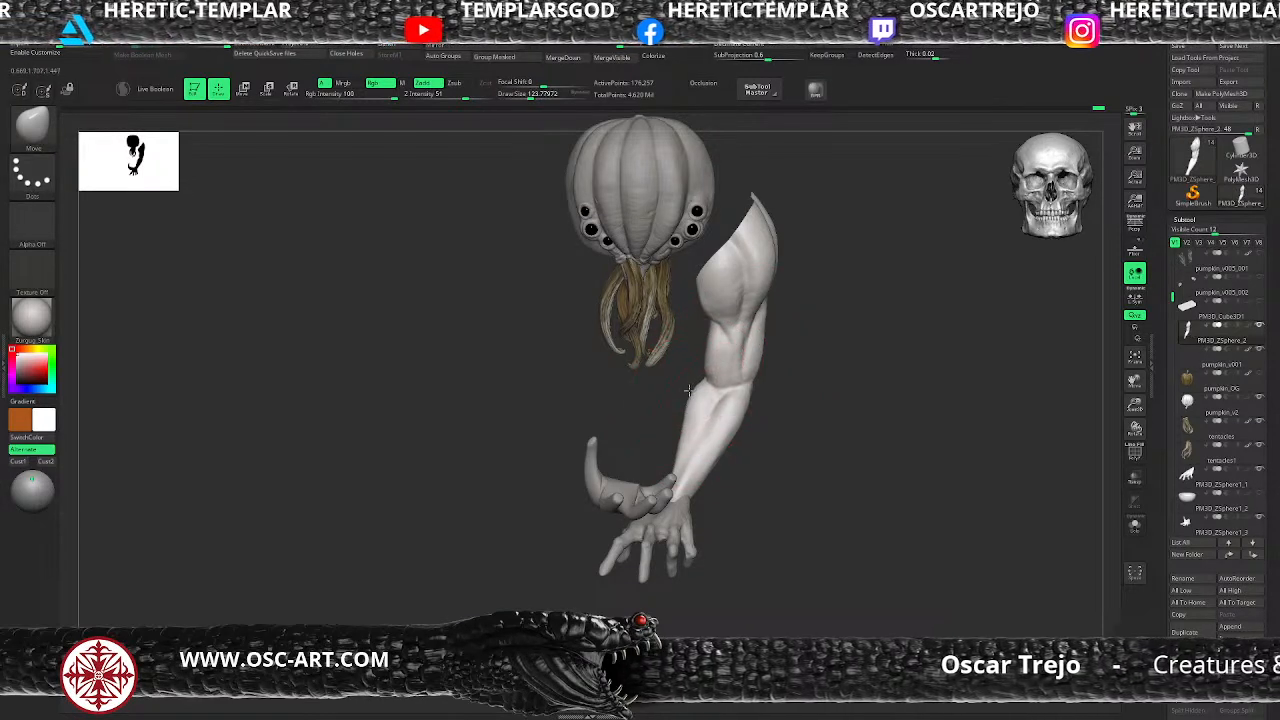
# Step: Nudge the left upper arm's contour near the inner elbow with the Move brush at draw size about 108
pyautogui.moveTo(772, 395)
pyautogui.mouseDown()
pyautogui.moveTo(791, 383)
pyautogui.moveTo(698, 330)
pyautogui.moveTo(875, 337)
pyautogui.moveTo(870, 364)
pyautogui.moveTo(812, 340)
pyautogui.mouseUp()
pyautogui.press('s')
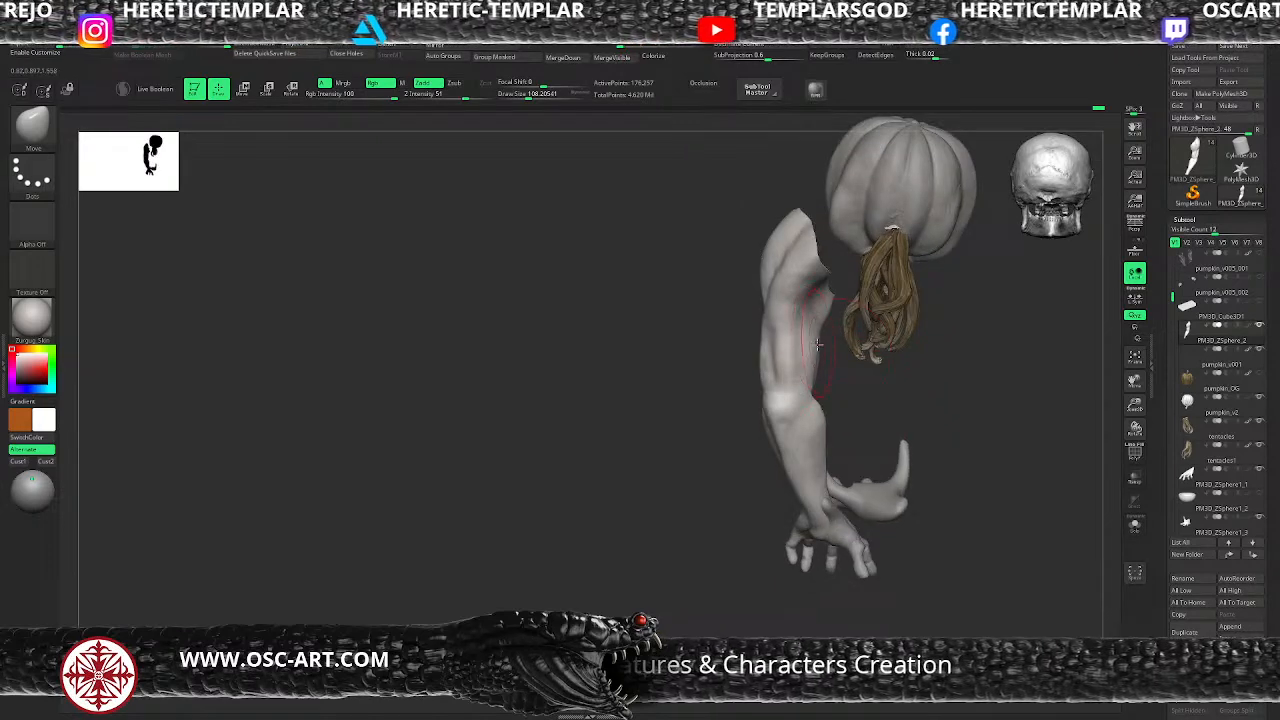
pyautogui.moveTo(860, 392)
pyautogui.mouseDown()
pyautogui.moveTo(837, 394)
pyautogui.moveTo(798, 358)
pyautogui.mouseUp()
# Step: Switch to the DamStandard brush at draw size about 71 and lower the isolated arm by two subdivision levels
pyautogui.press('b')
pyautogui.press('d')
pyautogui.press('s')
pyautogui.hotkey('shift', 'd')
pyautogui.hotkey('shift', 'd')
pyautogui.press('[')
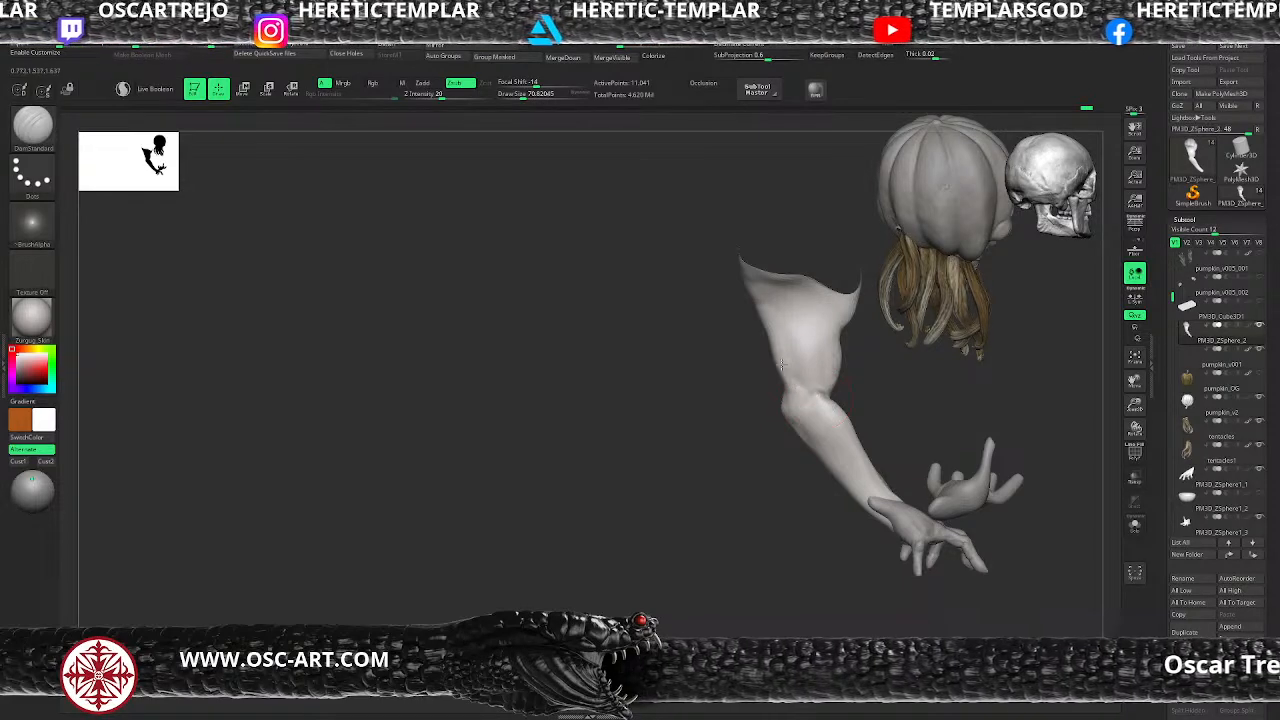
pyautogui.moveTo(889, 397); pyautogui.dragTo(744, 444)
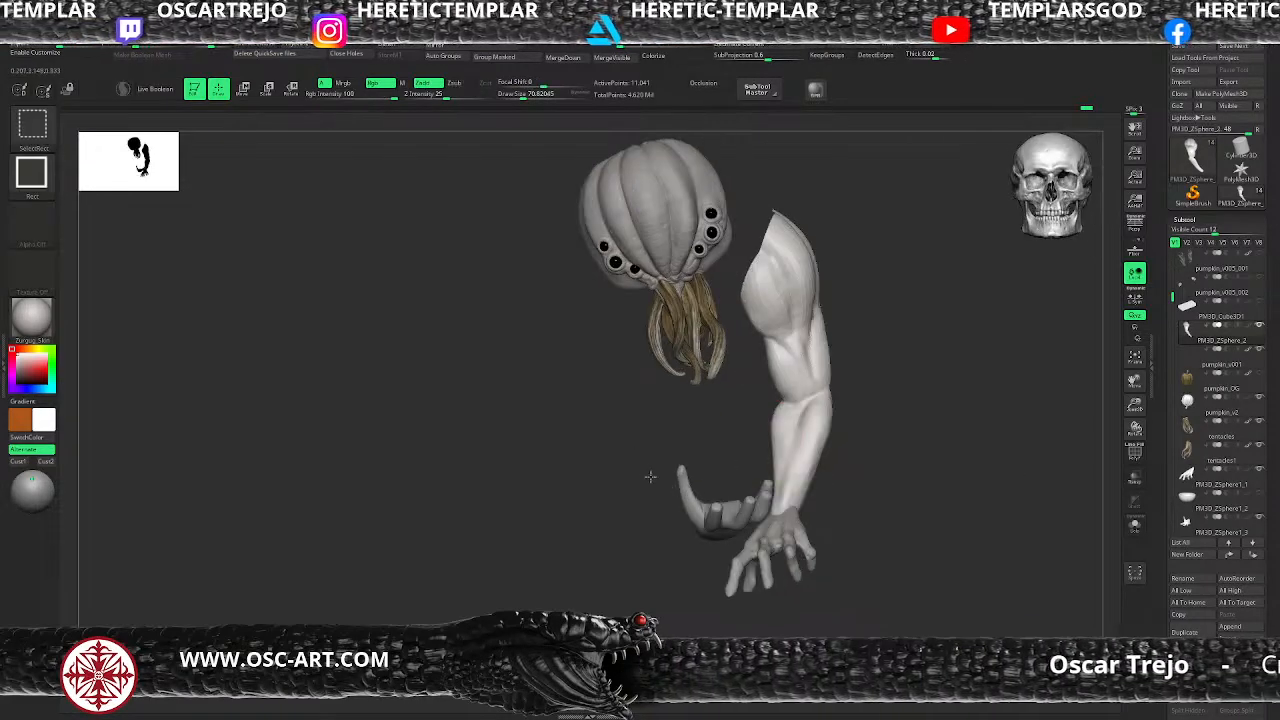
# Step: Show the whole body again and make the separate left hand the active subtool
pyautogui.keyDown('ctrl'); pyautogui.keyDown('shift'); pyautogui.click(648, 482); pyautogui.keyUp('shift'); pyautogui.keyUp('ctrl')
pyautogui.keyDown('alt'); pyautogui.moveTo(560, 512); pyautogui.dragTo(558, 486); pyautogui.keyUp('alt')
pyautogui.moveTo(950, 340); pyautogui.dragTo(943, 374)
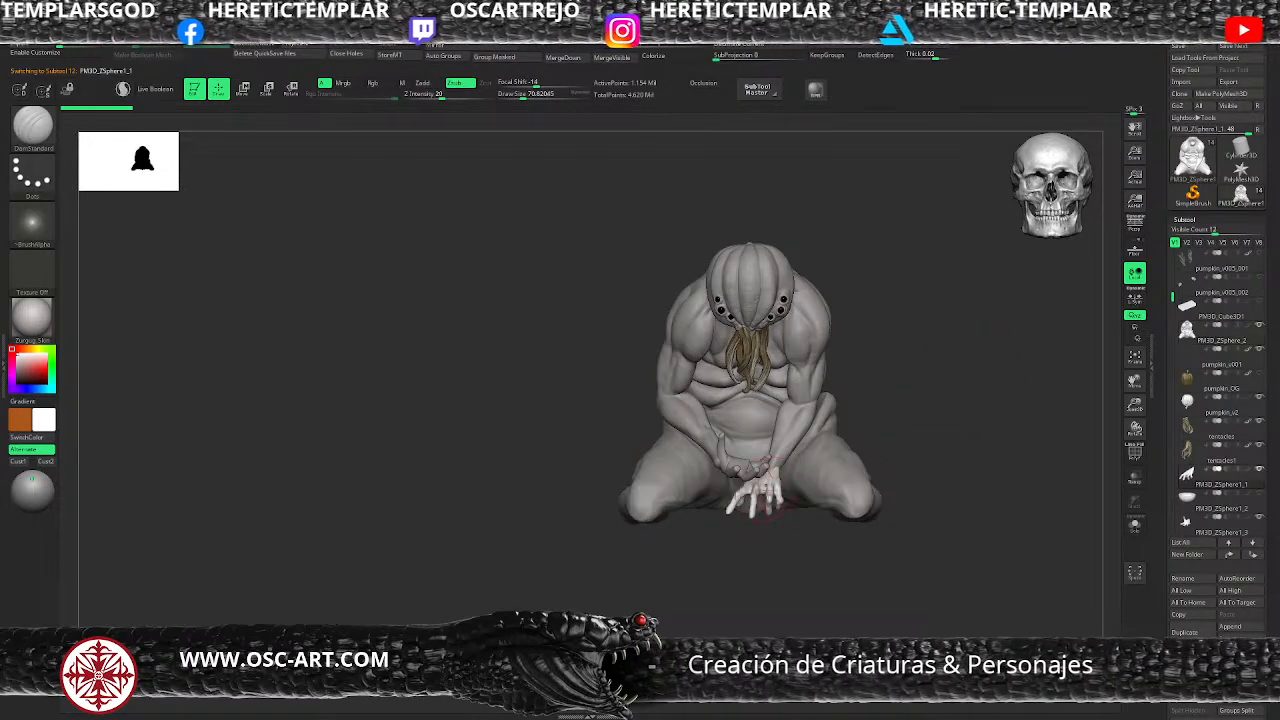
pyautogui.scroll(8, 765, 492)
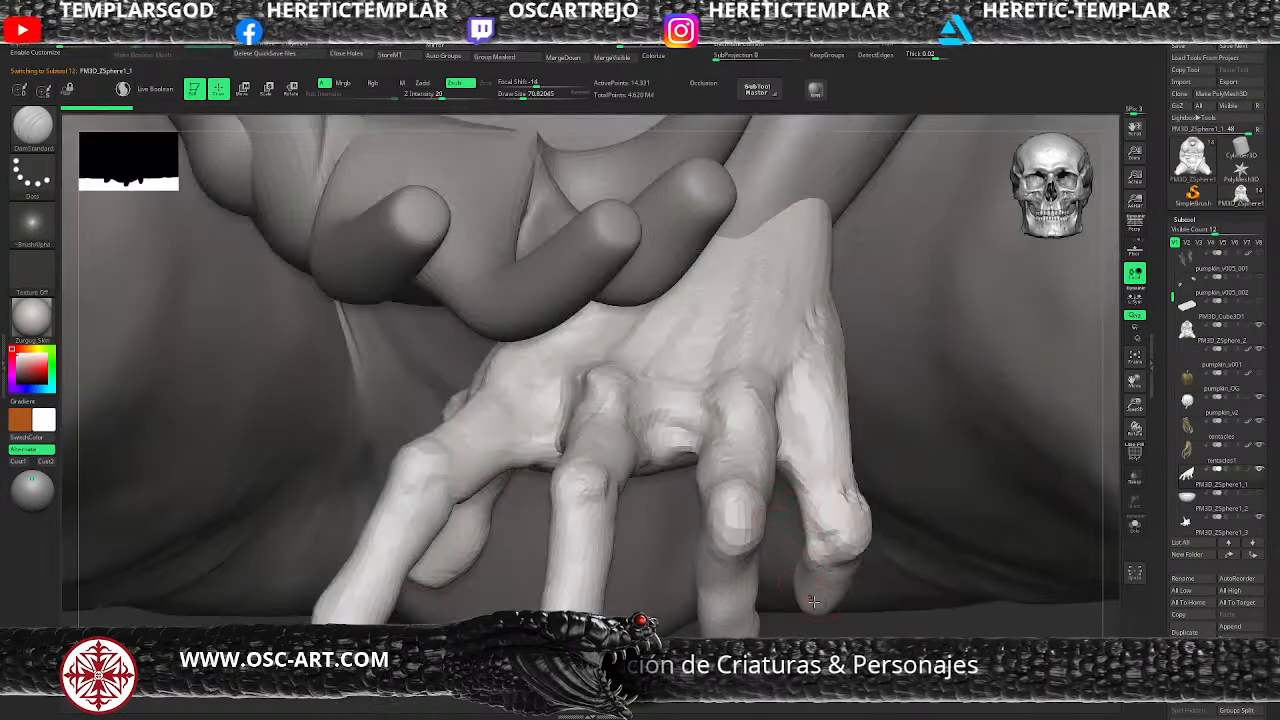
pyautogui.scroll(-8, 685, 579)
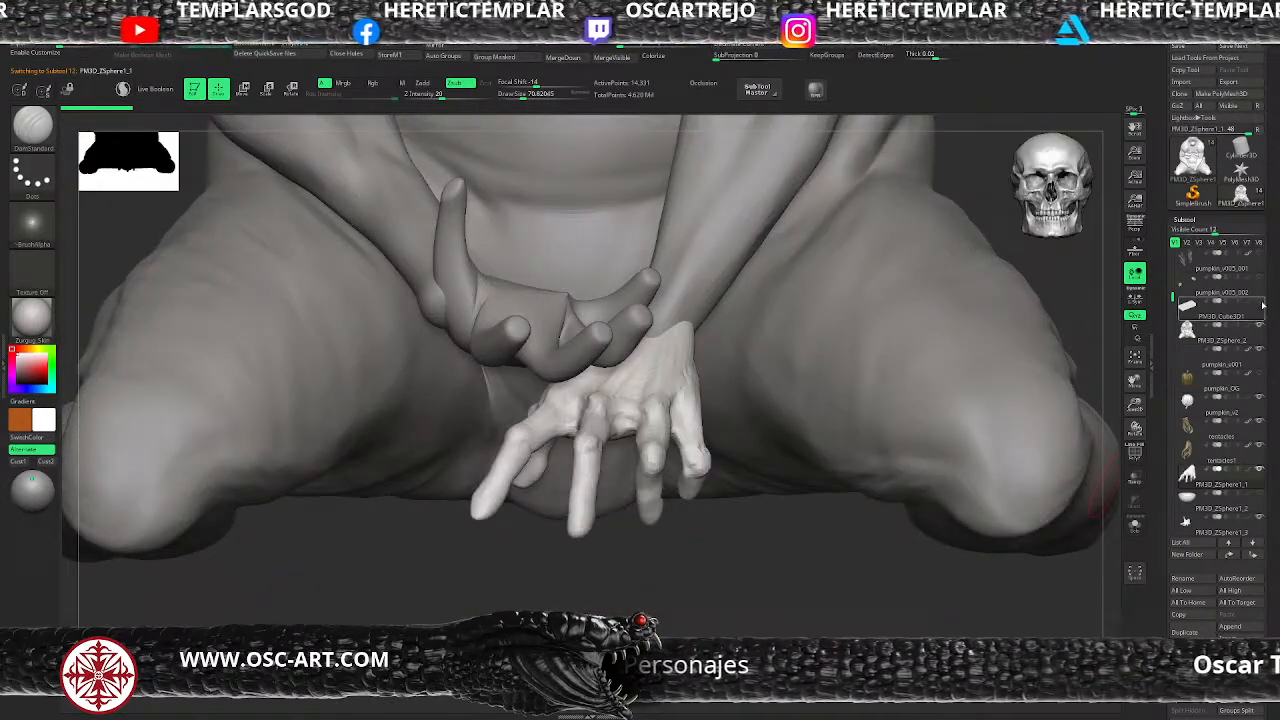
# Step: Display the floor slab and lower the left hand with the gizmo until its fingertips reach the slab
pyautogui.press('w')
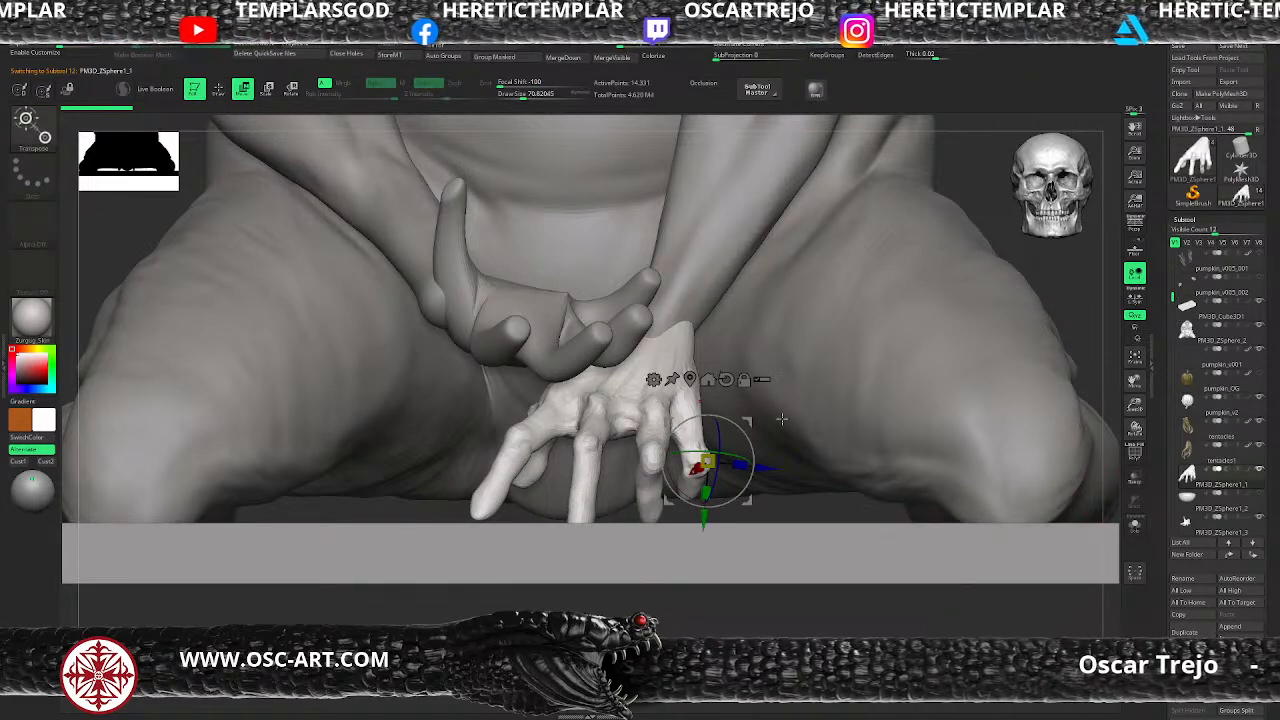
pyautogui.click(708, 381)
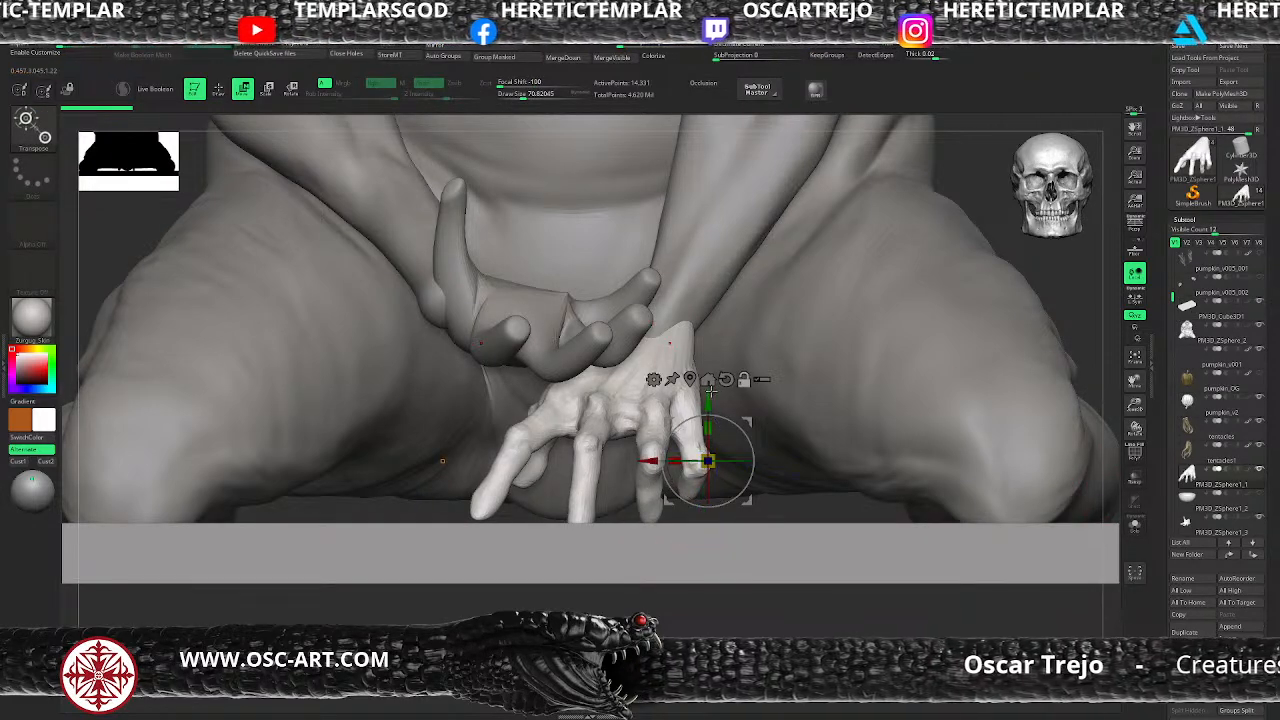
pyautogui.moveTo(708, 400); pyautogui.dragTo(712, 439)
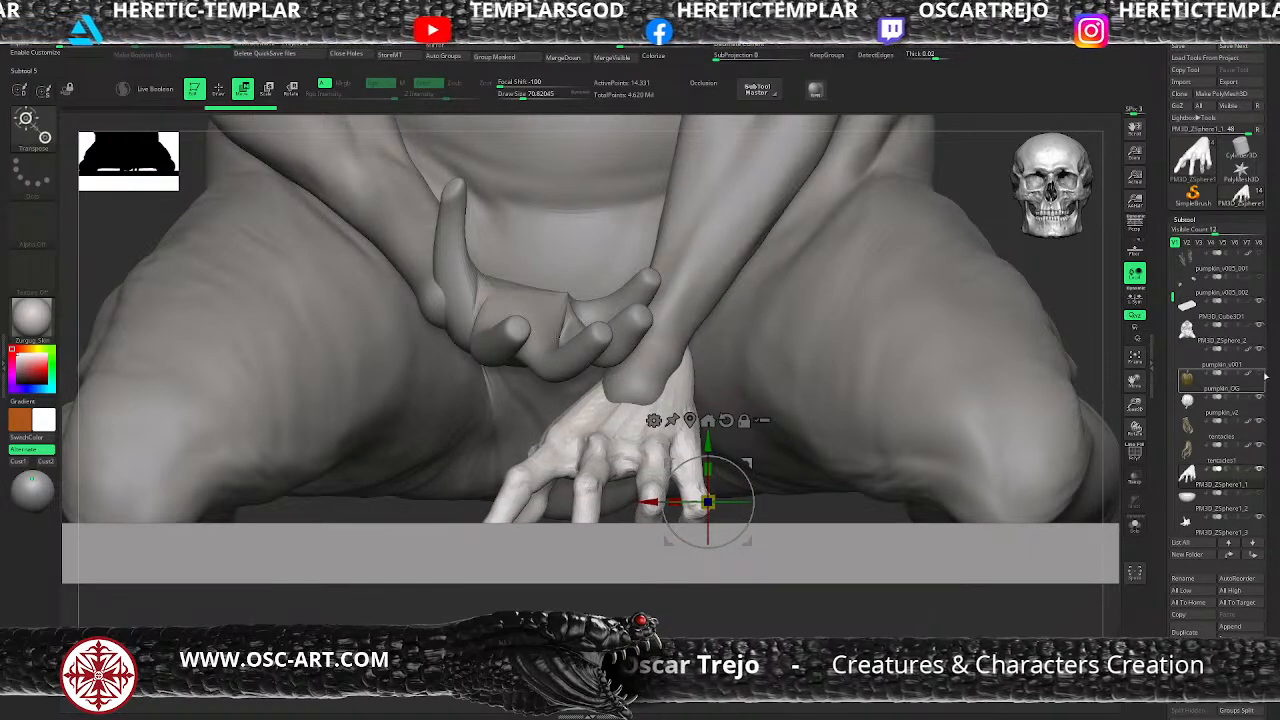
# Step: Leave only the left hand and floor slab visible, turn on the polyframe, and isolate the little finger's polygroup
pyautogui.click(1259, 469)
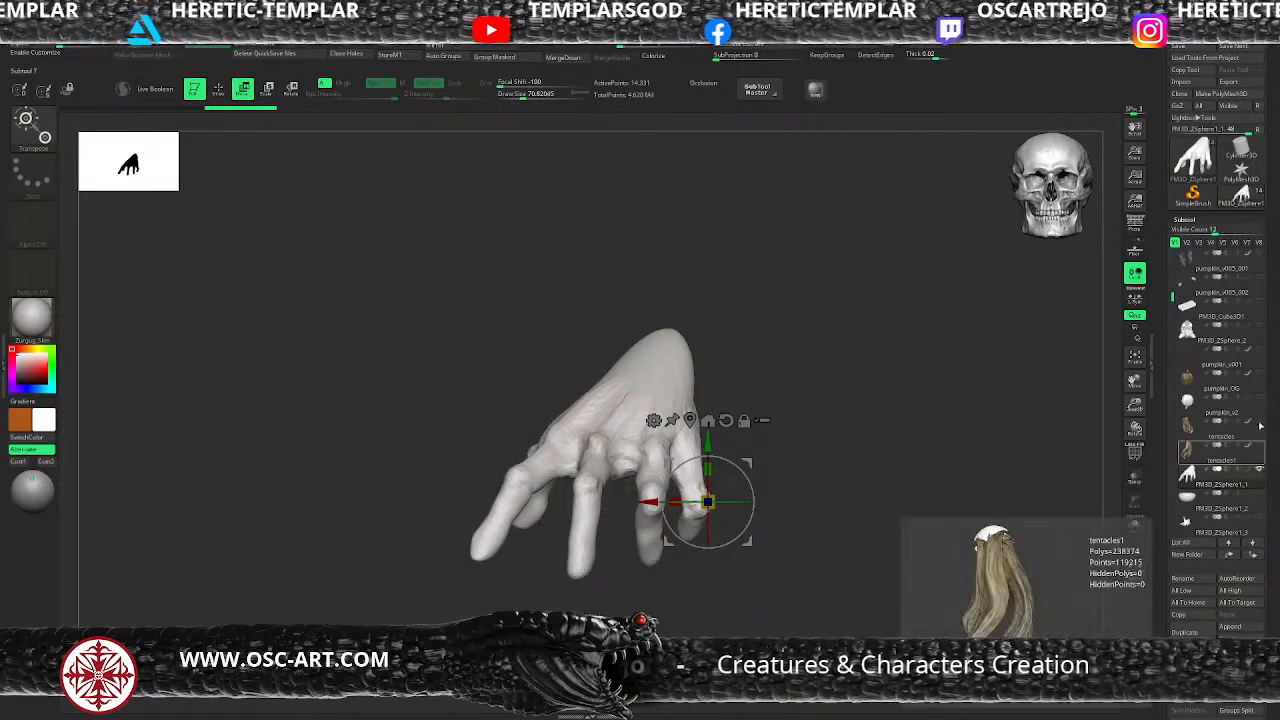
pyautogui.click(1259, 322)
pyautogui.moveTo(889, 423); pyautogui.dragTo(741, 485)
pyautogui.press('q')
pyautogui.moveTo(733, 625); pyautogui.dragTo(712, 560)
pyautogui.hotkey('shift', 'f')
pyautogui.keyDown('ctrl'); pyautogui.keyDown('shift'); pyautogui.click(710, 472); pyautogui.keyUp('shift'); pyautogui.keyUp('ctrl')
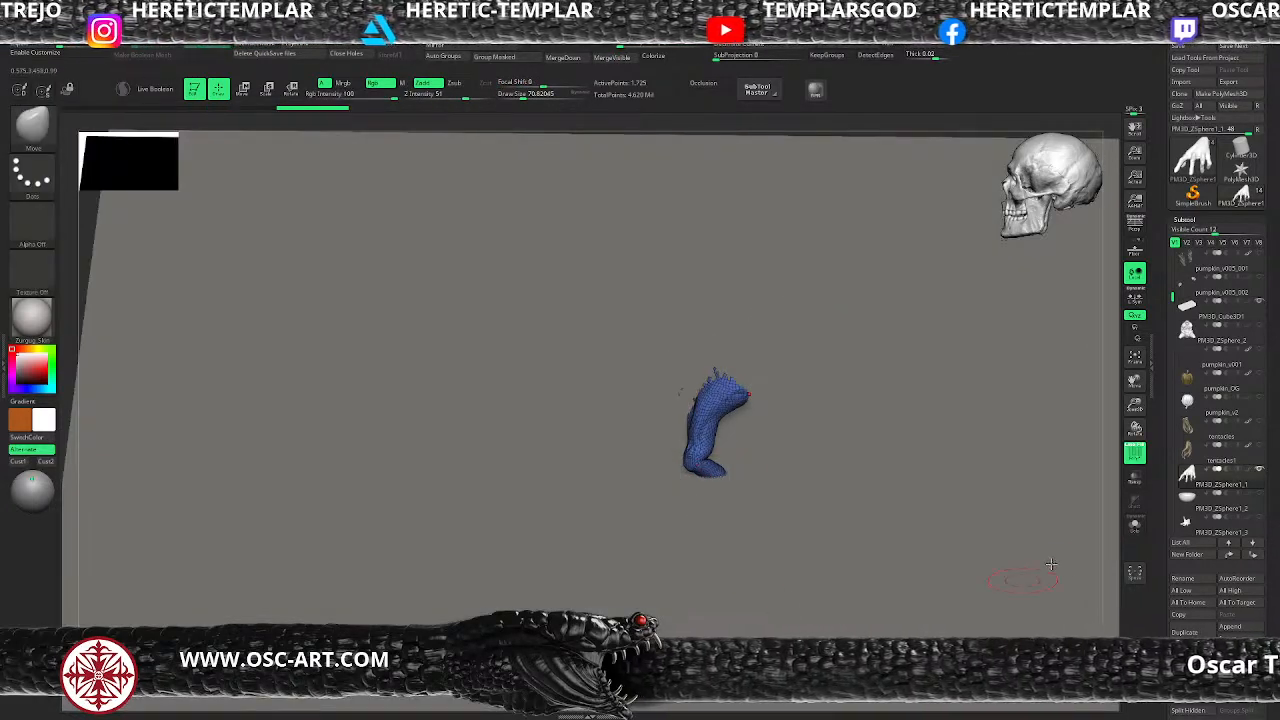
# Step: Mask the little finger's tip in Solo mode, restore the whole hand, and invert the mask so only the tip is free
pyautogui.click(1134, 526)
pyautogui.moveTo(809, 546)
pyautogui.keyDown('alt'); pyautogui.mouseDown()
pyautogui.moveTo(838, 592)
pyautogui.moveTo(840, 554)
pyautogui.moveTo(797, 549)
pyautogui.mouseUp(); pyautogui.keyUp('alt')
pyautogui.keyDown('ctrl'); pyautogui.moveTo(686, 440); pyautogui.dragTo(813, 628); pyautogui.keyUp('ctrl')
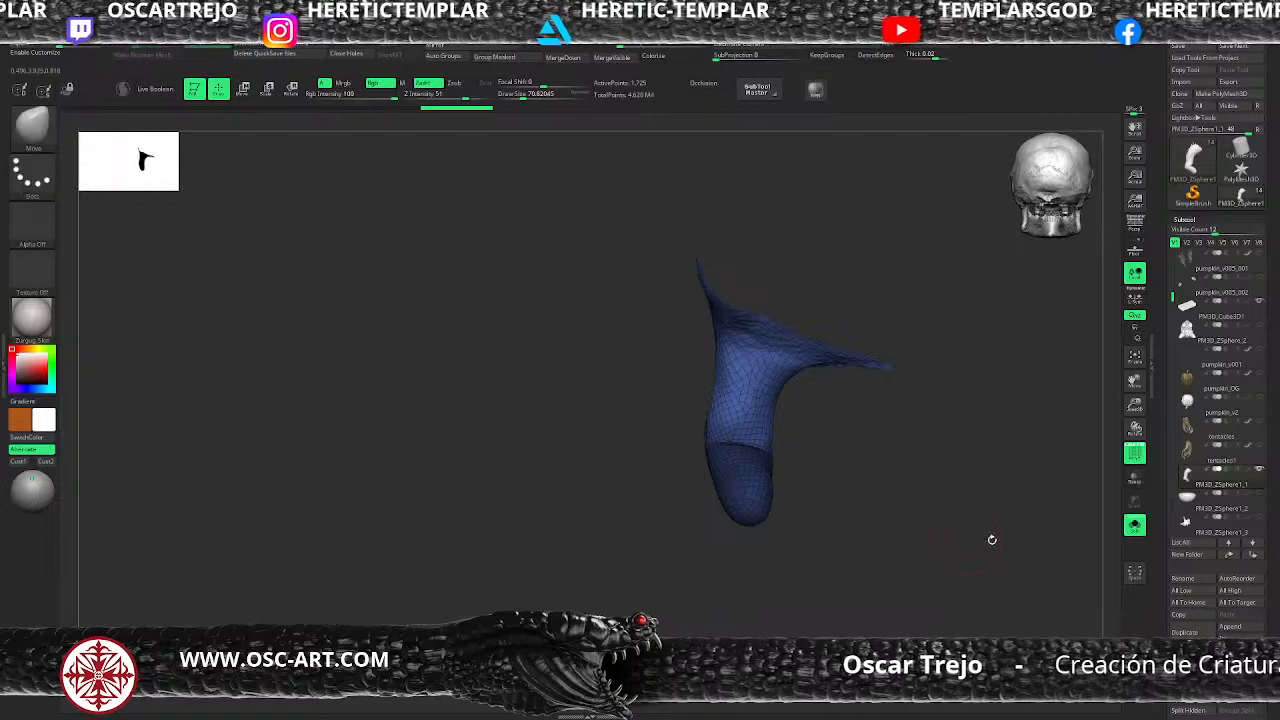
pyautogui.keyDown('ctrl'); pyautogui.keyDown('shift'); pyautogui.click(909, 561); pyautogui.keyUp('shift'); pyautogui.keyUp('ctrl')
pyautogui.moveTo(577, 546); pyautogui.dragTo(793, 575)
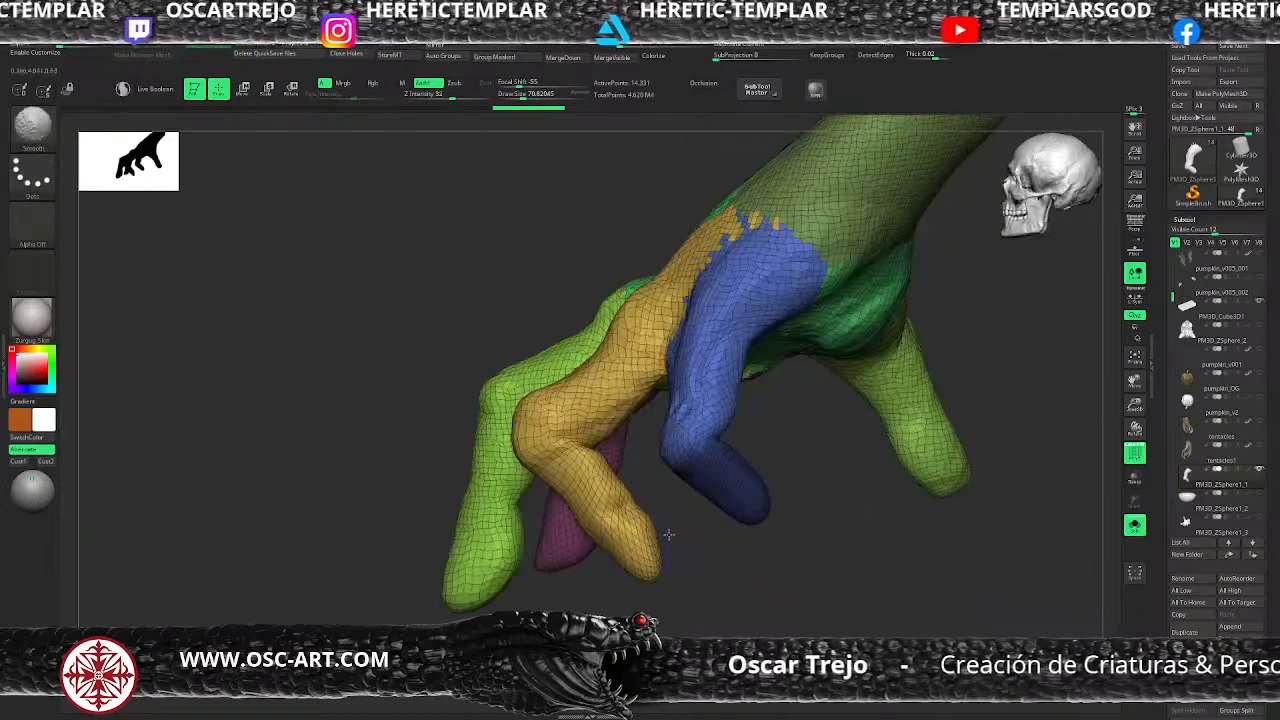
pyautogui.keyDown('ctrl'); pyautogui.click(797, 577); pyautogui.keyUp('ctrl')
pyautogui.click(1144, 532)
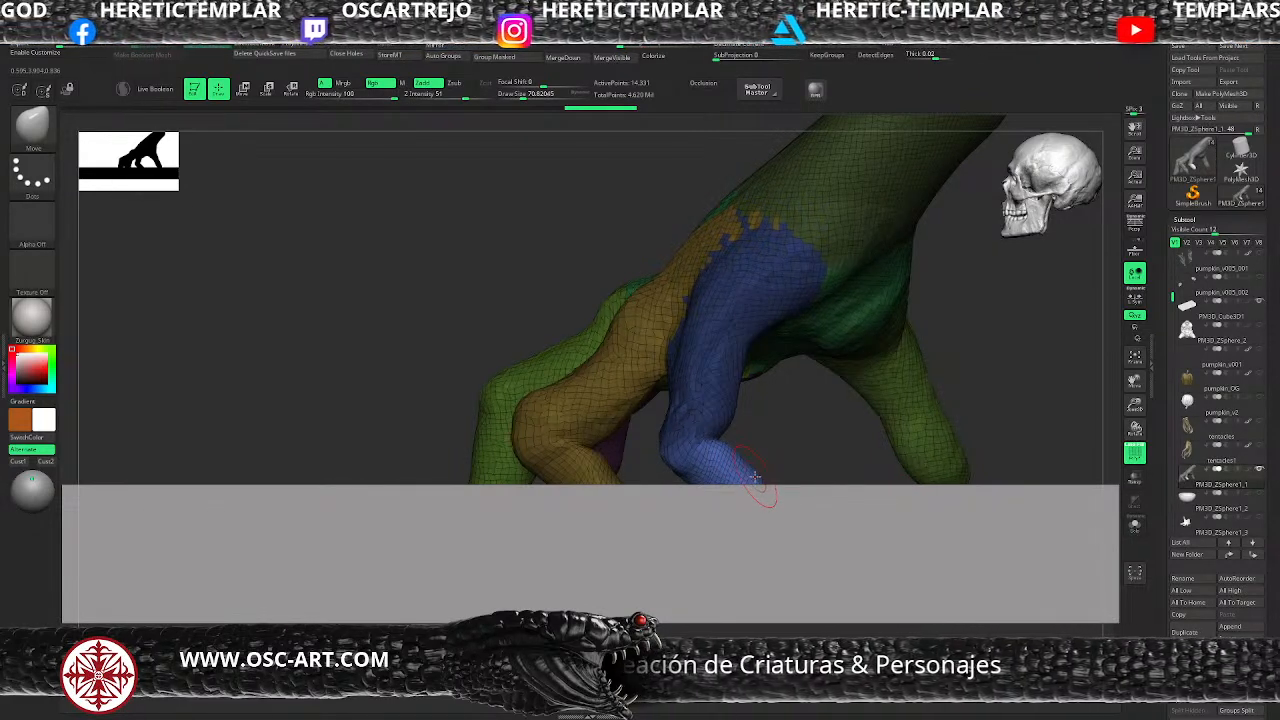
# Step: Rotate the little fingertip about its joint with the gizmo so it lies along the floor slab, and return to drawing
pyautogui.press('w')
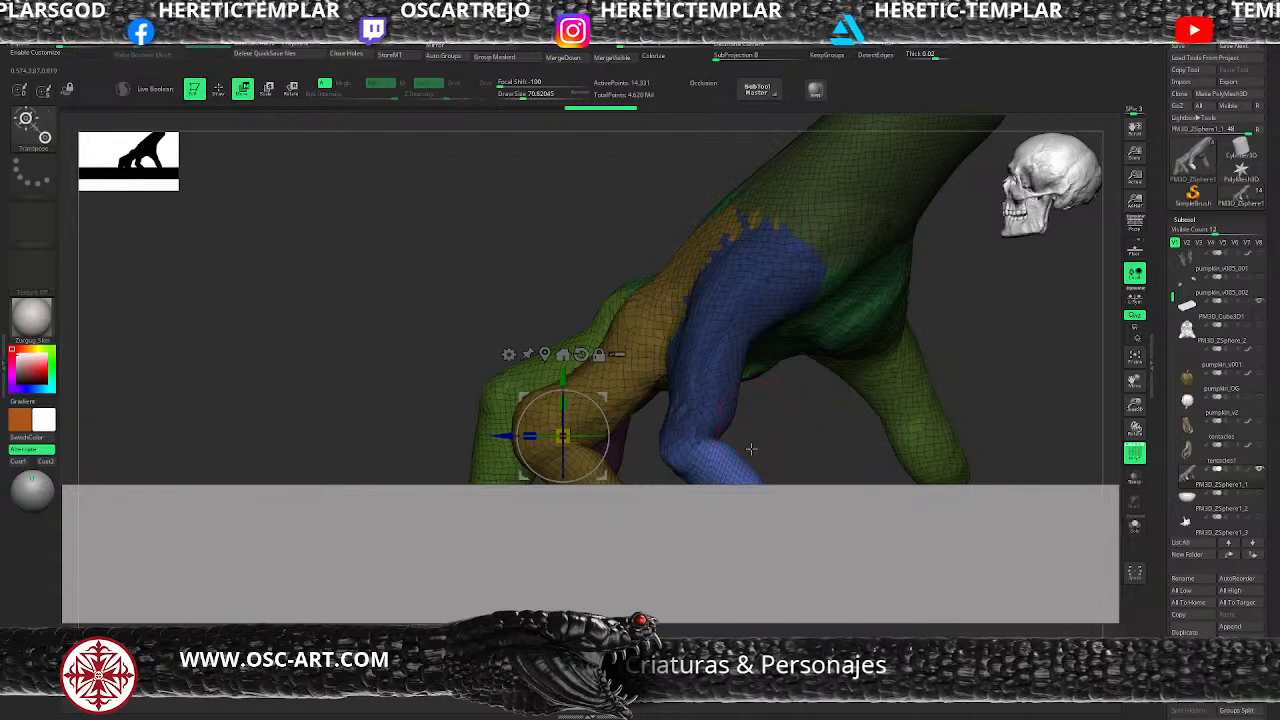
pyautogui.click(680, 452)
pyautogui.moveTo(713, 428)
pyautogui.mouseDown()
pyautogui.moveTo(705, 418)
pyautogui.moveTo(761, 436)
pyautogui.mouseUp()
pyautogui.press('q')
pyautogui.press('q')
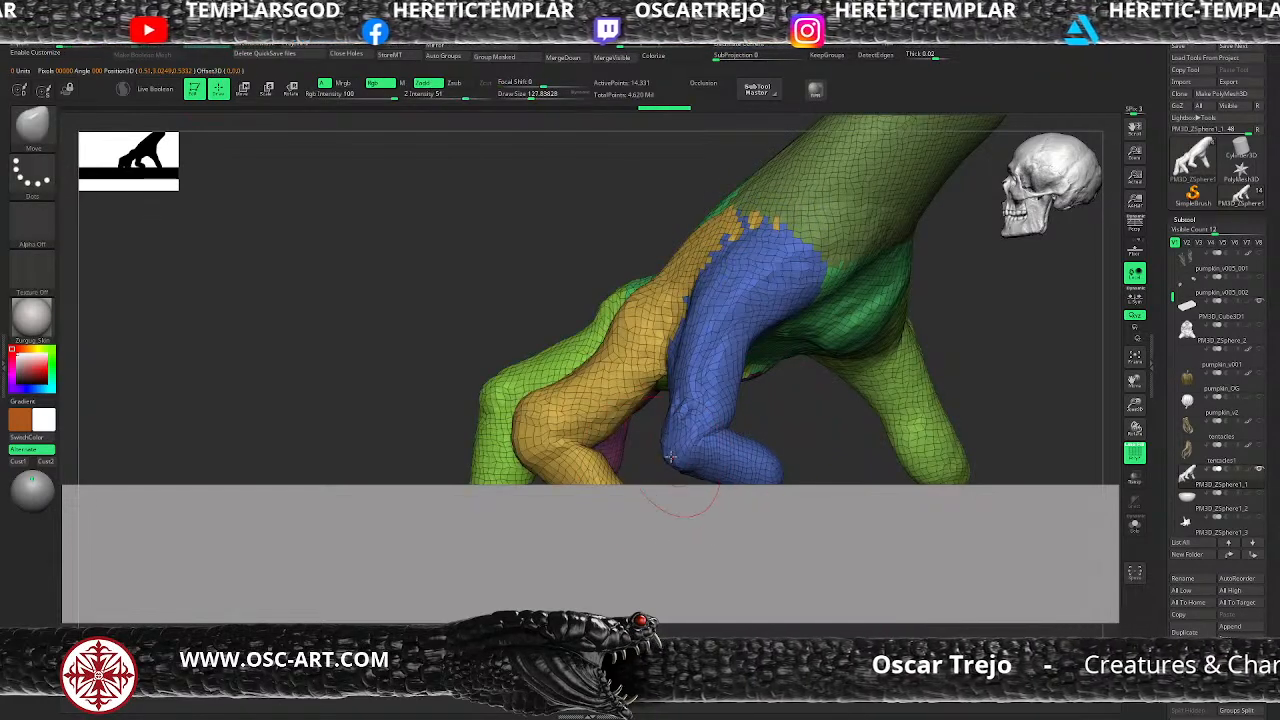
# Step: Isolate the ring finger, mask its tip in Solo mode, show the whole hand and invert the mask
pyautogui.keyDown('ctrl'); pyautogui.keyDown('shift'); pyautogui.click(590, 455); pyautogui.keyUp('shift'); pyautogui.keyUp('ctrl')
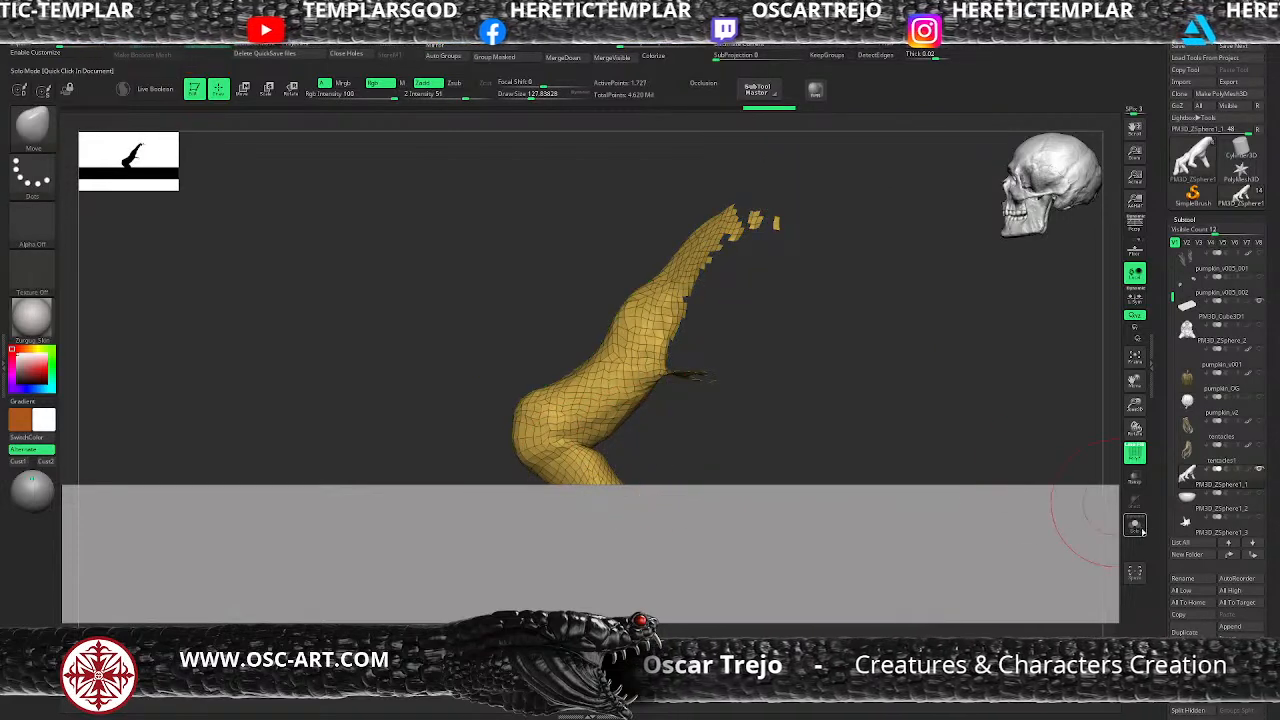
pyautogui.click(1142, 530)
pyautogui.keyDown('ctrl'); pyautogui.moveTo(729, 458); pyautogui.dragTo(454, 645); pyautogui.keyUp('ctrl')
pyautogui.keyDown('ctrl'); pyautogui.click(502, 633); pyautogui.keyUp('ctrl')
pyautogui.keyDown('ctrl'); pyautogui.click(797, 572); pyautogui.keyUp('ctrl')
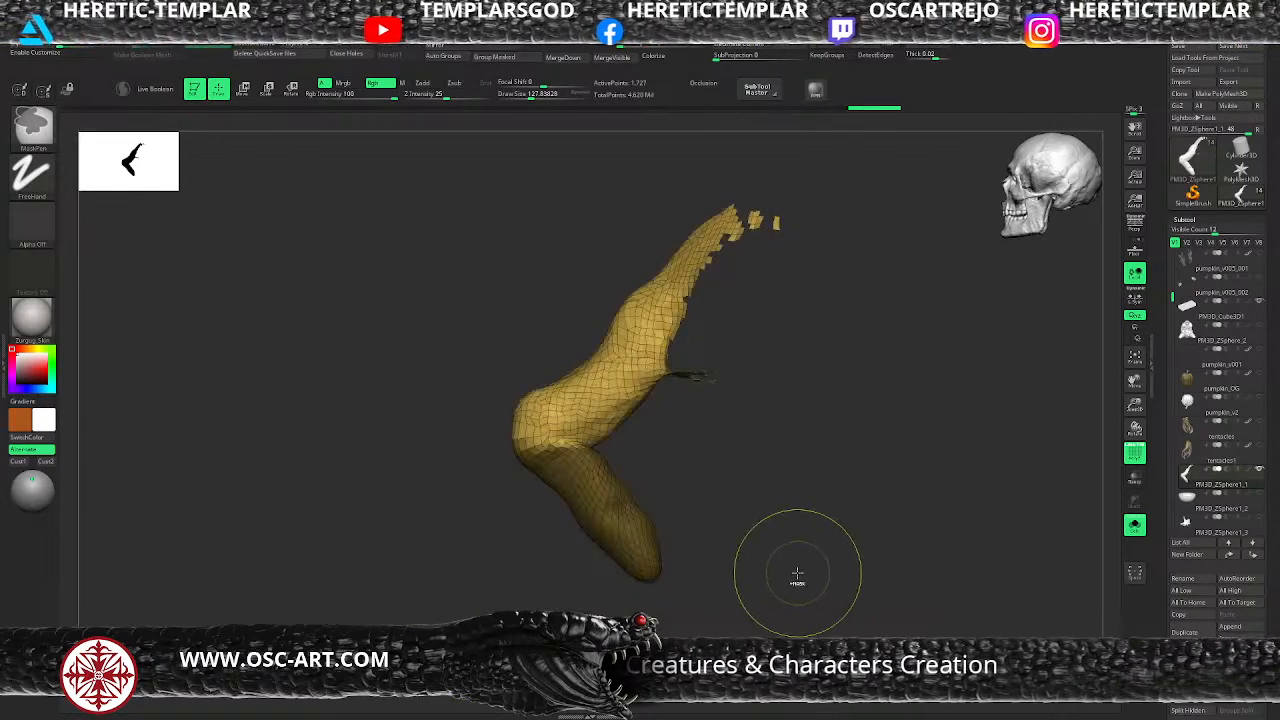
pyautogui.keyDown('ctrl'); pyautogui.keyDown('shift'); pyautogui.click(798, 573); pyautogui.keyUp('shift'); pyautogui.keyUp('ctrl')
pyautogui.keyDown('ctrl'); pyautogui.click(711, 583); pyautogui.keyUp('ctrl')
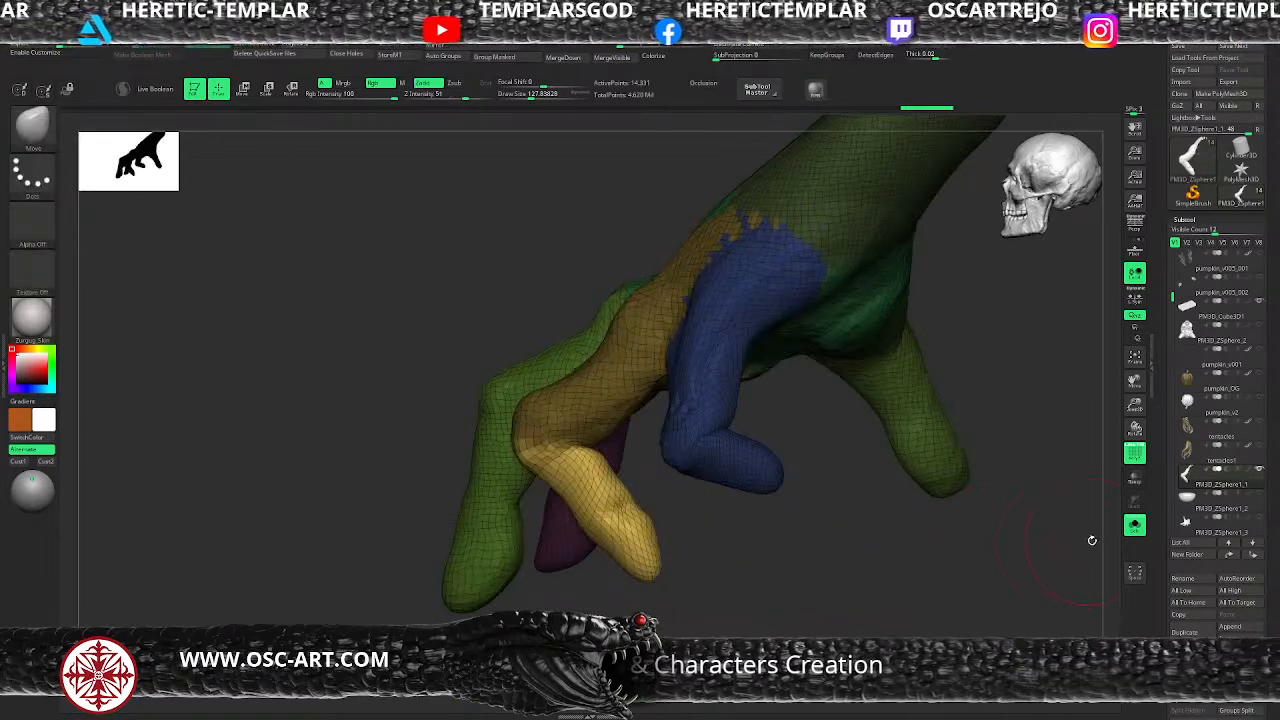
pyautogui.click(1134, 525)
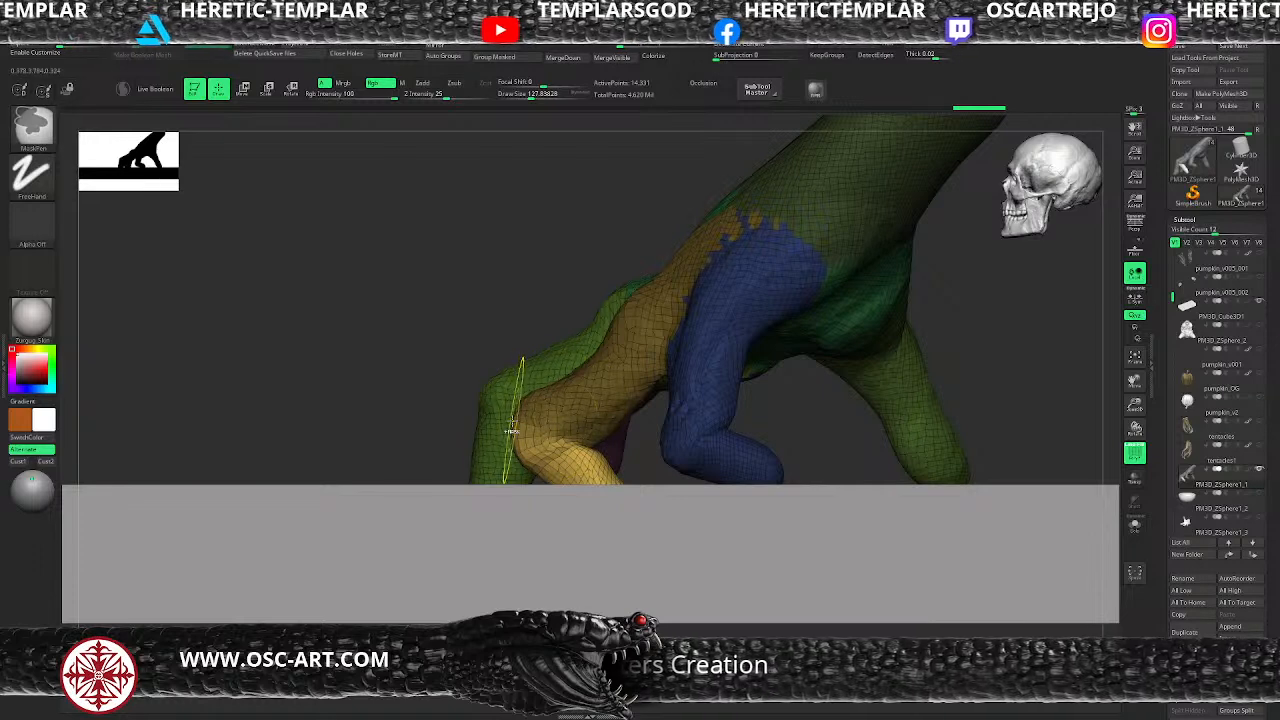
# Step: Bend the ring fingertip about its joint with the gizmo until it rests on the floor slab, and clear the mask
pyautogui.keyDown('ctrl'); pyautogui.click(428, 400); pyautogui.keyUp('ctrl')
pyautogui.keyDown('ctrl'); pyautogui.click(548, 449); pyautogui.keyUp('ctrl')
pyautogui.keyDown('ctrl'); pyautogui.click(412, 426); pyautogui.keyUp('ctrl')
pyautogui.press('w')
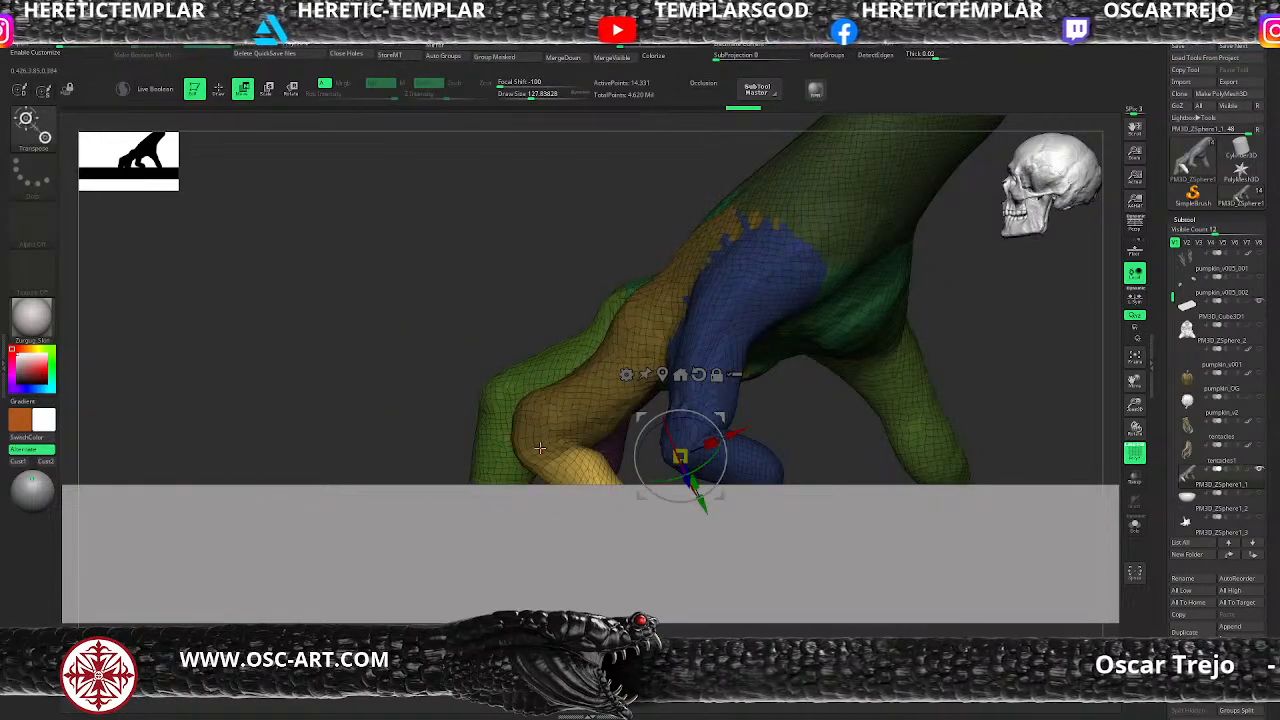
pyautogui.keyDown('alt'); pyautogui.click(698, 375); pyautogui.keyUp('alt')
pyautogui.keyDown('alt'); pyautogui.moveTo(716, 417); pyautogui.dragTo(572, 404); pyautogui.keyUp('alt')
pyautogui.press('q')
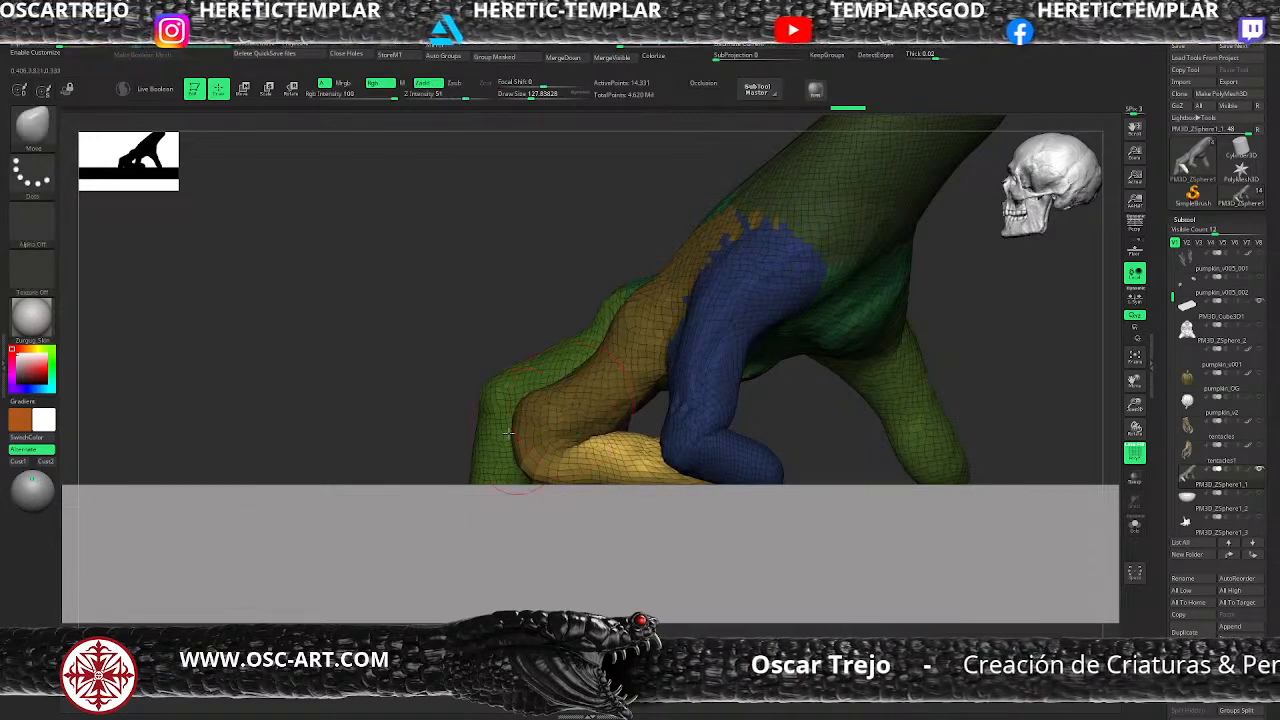
pyautogui.keyDown('ctrl'); pyautogui.moveTo(470, 325); pyautogui.dragTo(607, 314); pyautogui.keyUp('ctrl')
# Step: Isolate and mask the middle finger at draw size about 163, restore the hand, and invert the mask to free that finger
pyautogui.moveTo(751, 245); pyautogui.dragTo(727, 284)
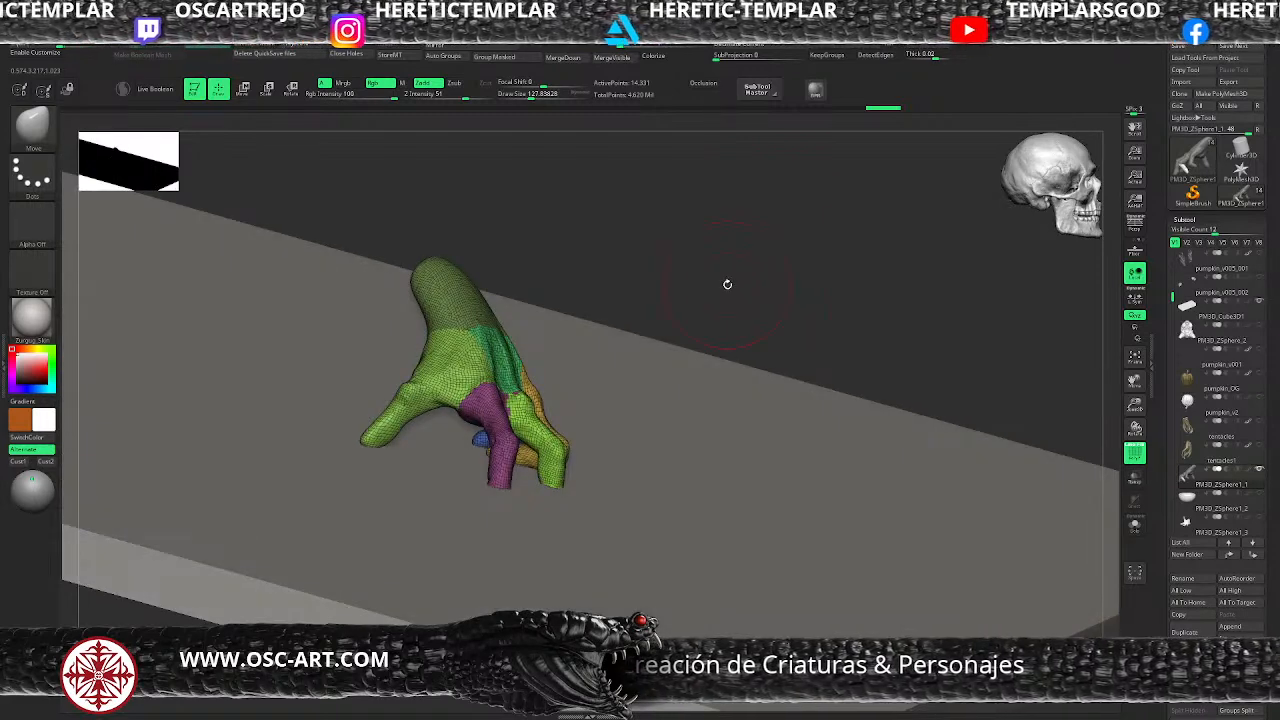
pyautogui.keyDown('shift'); pyautogui.moveTo(755, 351); pyautogui.dragTo(711, 331); pyautogui.keyUp('shift')
pyautogui.press(']')
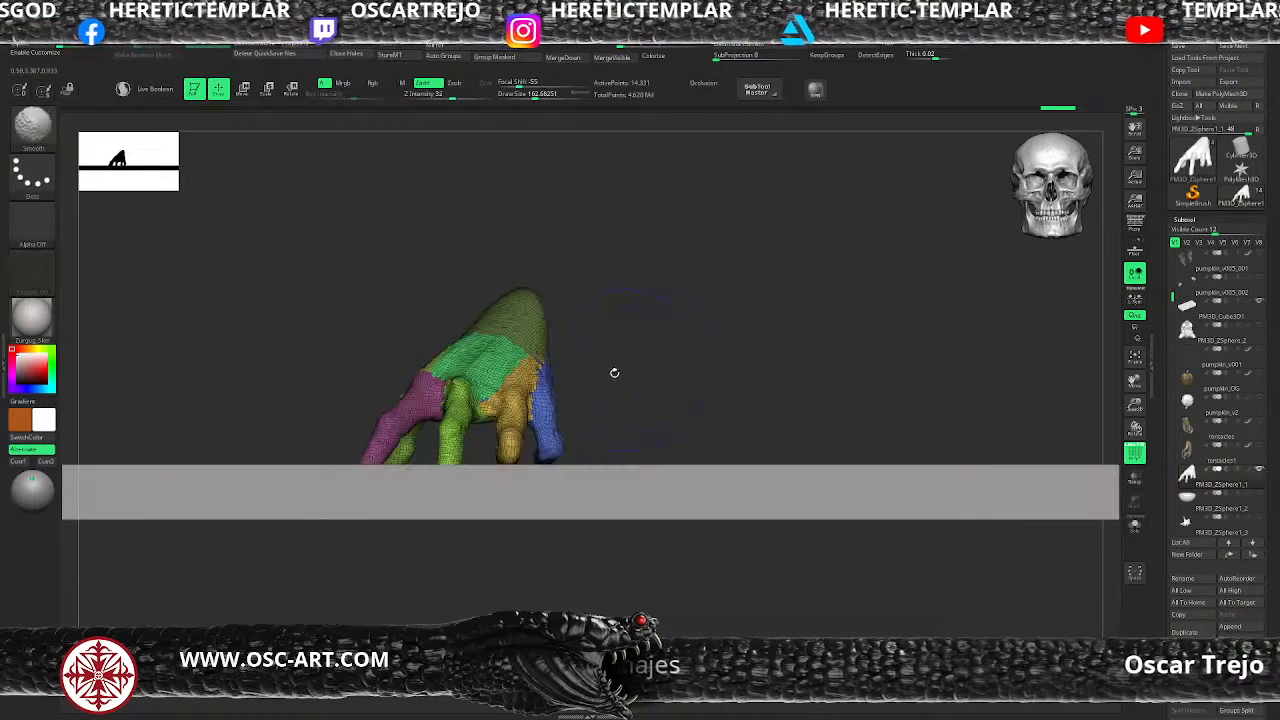
pyautogui.keyDown('ctrl'); pyautogui.keyDown('shift'); pyautogui.click(453, 438); pyautogui.keyUp('shift'); pyautogui.keyUp('ctrl')
pyautogui.keyDown('ctrl'); pyautogui.moveTo(610, 334); pyautogui.dragTo(356, 624); pyautogui.keyUp('ctrl')
pyautogui.keyDown('ctrl'); pyautogui.keyDown('shift'); pyautogui.moveTo(545, 420); pyautogui.dragTo(626, 361); pyautogui.keyUp('shift'); pyautogui.keyUp('ctrl')
pyautogui.keyDown('ctrl'); pyautogui.keyDown('shift'); pyautogui.click(466, 356); pyautogui.keyUp('shift'); pyautogui.keyUp('ctrl')
pyautogui.keyDown('alt'); pyautogui.moveTo(466, 356); pyautogui.dragTo(450, 399); pyautogui.keyUp('alt')
pyautogui.keyDown('ctrl'); pyautogui.click(513, 361); pyautogui.keyUp('ctrl')
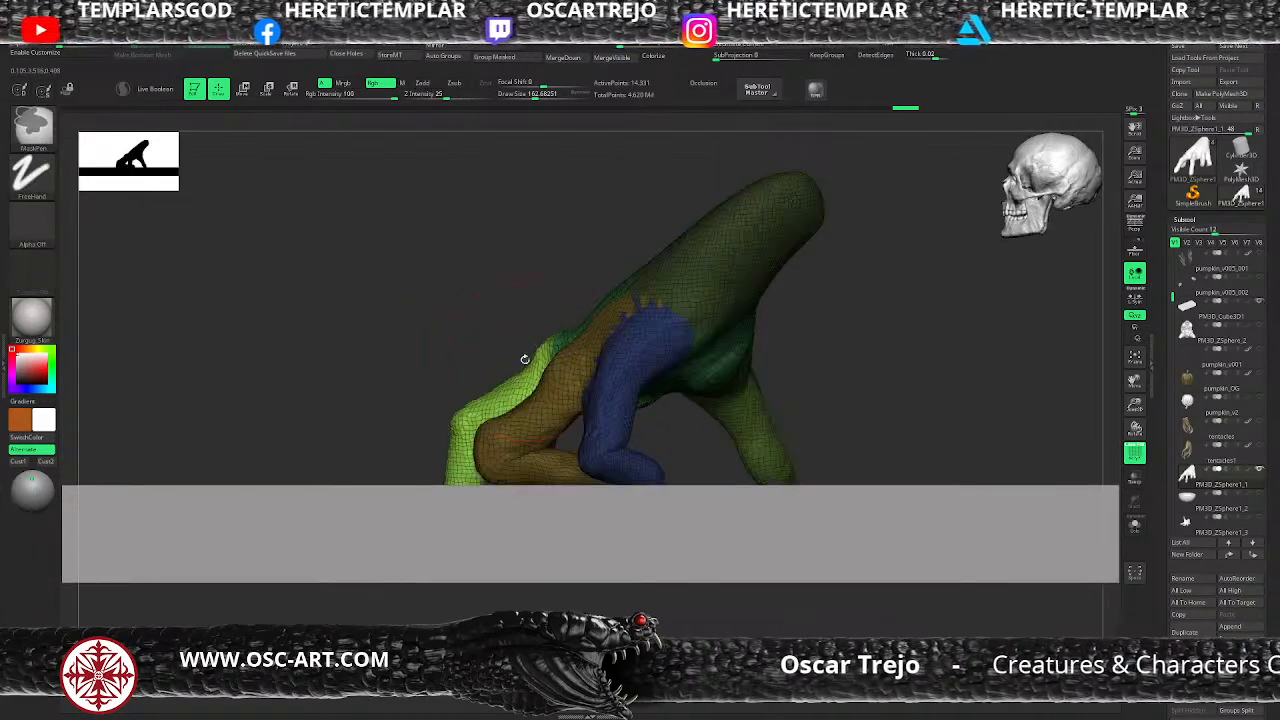
# Step: Rotate the middle finger slightly about its knuckle with the gizmo and clear the mask
pyautogui.press('w')
pyautogui.click(550, 352)
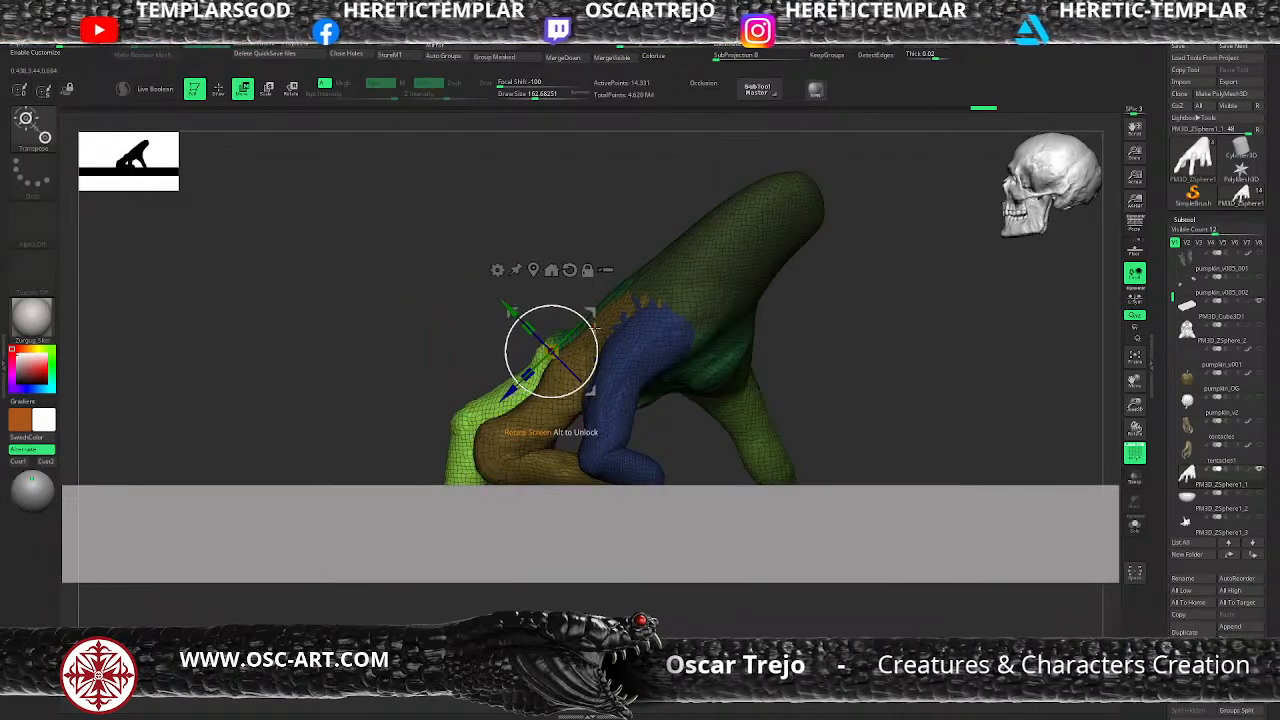
pyautogui.moveTo(596, 334); pyautogui.dragTo(600, 344)
pyautogui.press('q')
pyautogui.moveTo(410, 318)
pyautogui.keyDown('ctrl'); pyautogui.mouseDown()
pyautogui.moveTo(428, 334)
pyautogui.moveTo(400, 300)
pyautogui.mouseUp(); pyautogui.keyUp('ctrl')
# Step: Isolate and mask the index finger, show the whole hand again, and undo the extra masking changes
pyautogui.moveTo(400, 300)
pyautogui.mouseDown()
pyautogui.moveTo(410, 342)
pyautogui.moveTo(634, 289)
pyautogui.moveTo(705, 298)
pyautogui.moveTo(643, 320)
pyautogui.moveTo(673, 384)
pyautogui.mouseUp()
pyautogui.keyDown('ctrl'); pyautogui.keyDown('shift'); pyautogui.click(559, 392); pyautogui.keyUp('shift'); pyautogui.keyUp('ctrl')
pyautogui.keyDown('ctrl'); pyautogui.click(409, 555); pyautogui.keyUp('ctrl')
pyautogui.keyDown('ctrl'); pyautogui.click(677, 283); pyautogui.keyUp('ctrl')
pyautogui.keyDown('ctrl'); pyautogui.moveTo(754, 238); pyautogui.dragTo(484, 490); pyautogui.keyUp('ctrl')
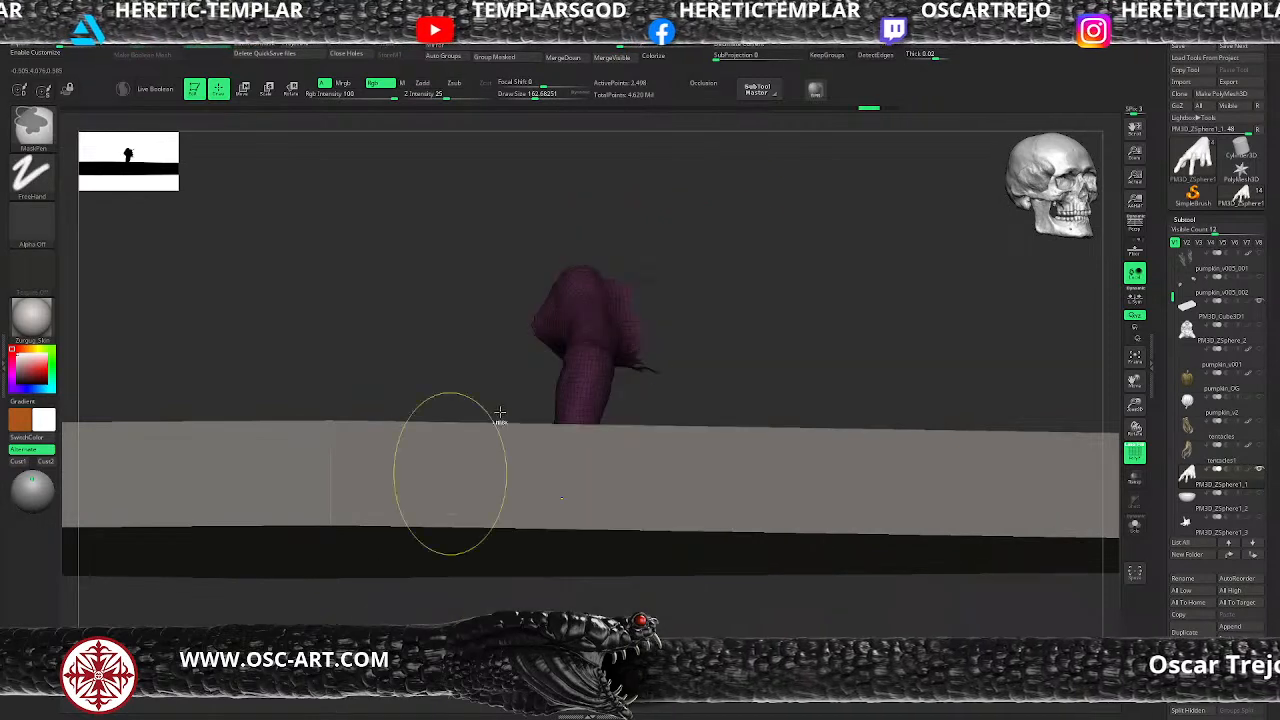
pyautogui.keyDown('ctrl'); pyautogui.keyDown('shift'); pyautogui.click(730, 290); pyautogui.keyUp('shift'); pyautogui.keyUp('ctrl')
pyautogui.keyDown('ctrl'); pyautogui.moveTo(782, 252); pyautogui.dragTo(653, 304); pyautogui.keyUp('ctrl')
pyautogui.hotkey('ctrl', 'z')
pyautogui.hotkey('ctrl', 'z')
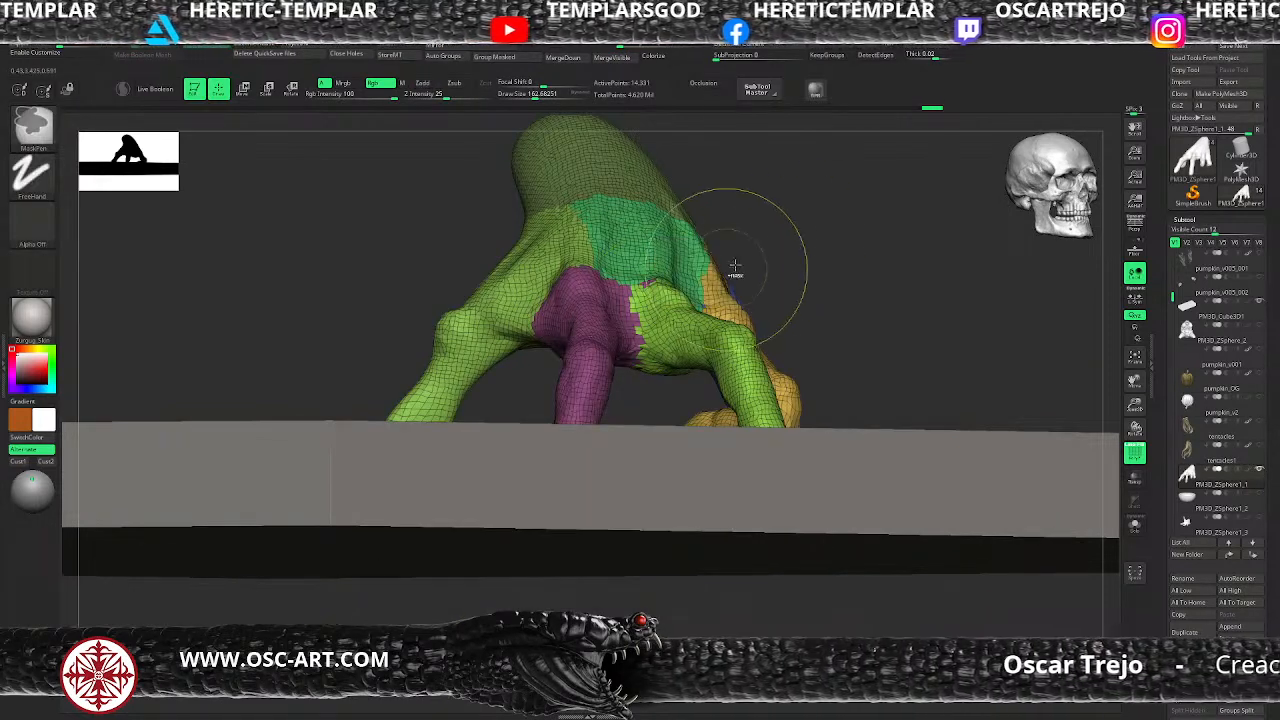
pyautogui.keyDown('ctrl'); pyautogui.click(783, 230); pyautogui.keyUp('ctrl')
pyautogui.moveTo(801, 240)
pyautogui.keyDown('ctrl'); pyautogui.mouseDown()
pyautogui.moveTo(656, 331)
pyautogui.moveTo(630, 365)
pyautogui.mouseUp(); pyautogui.keyUp('ctrl')
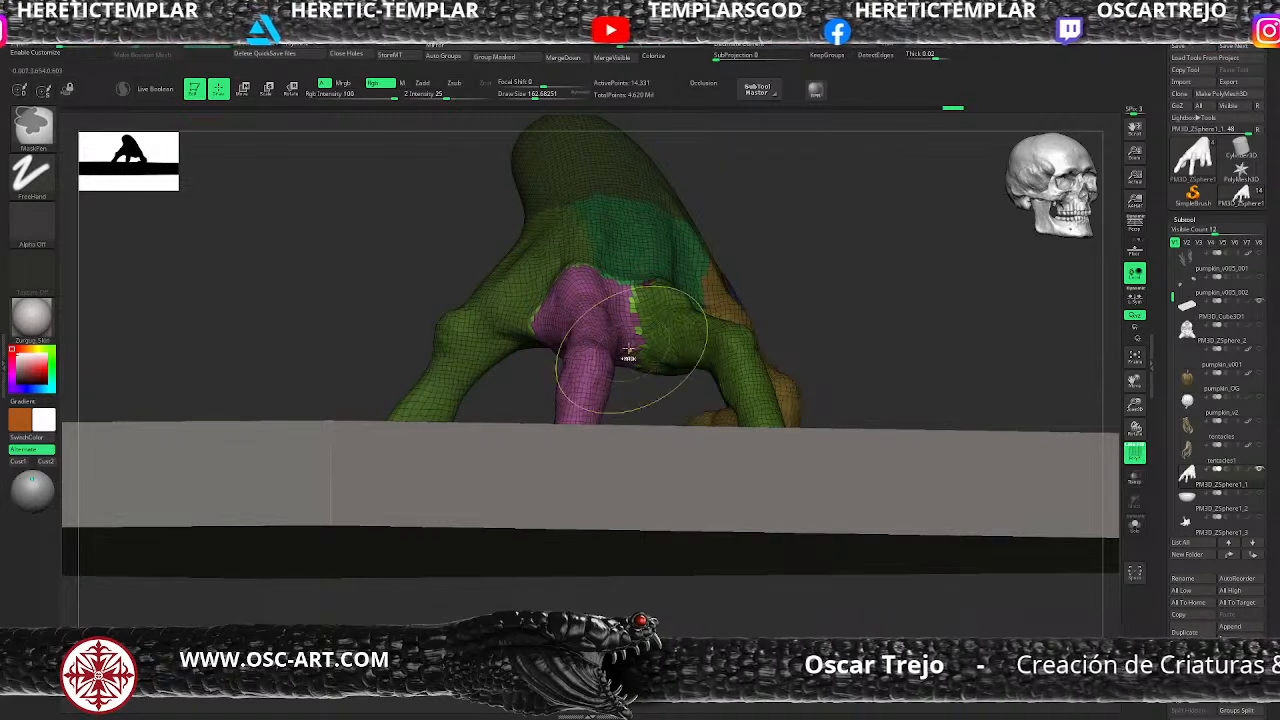
pyautogui.keyDown('ctrl'); pyautogui.click(792, 279); pyautogui.keyUp('ctrl')
pyautogui.moveTo(820, 271)
pyautogui.mouseDown()
pyautogui.moveTo(842, 290)
pyautogui.moveTo(839, 275)
pyautogui.mouseUp()
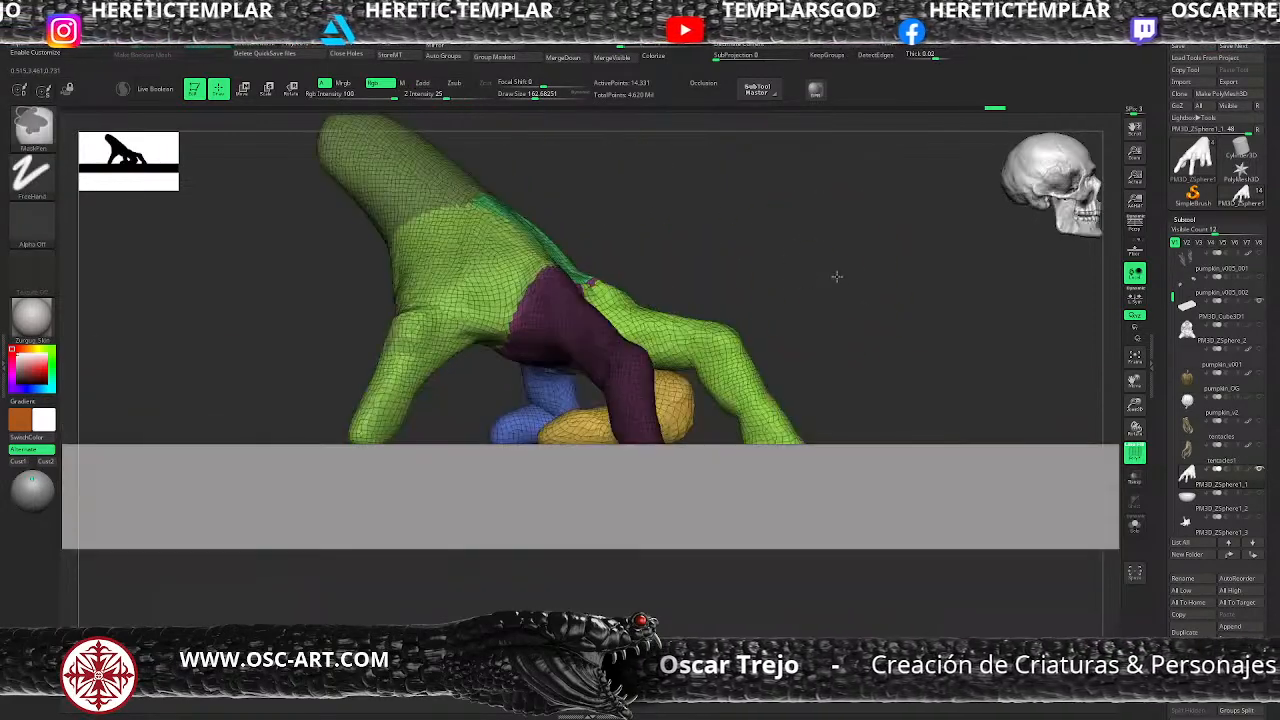
pyautogui.press('w')
pyautogui.moveTo(599, 277); pyautogui.dragTo(496, 341)
pyautogui.press('q')
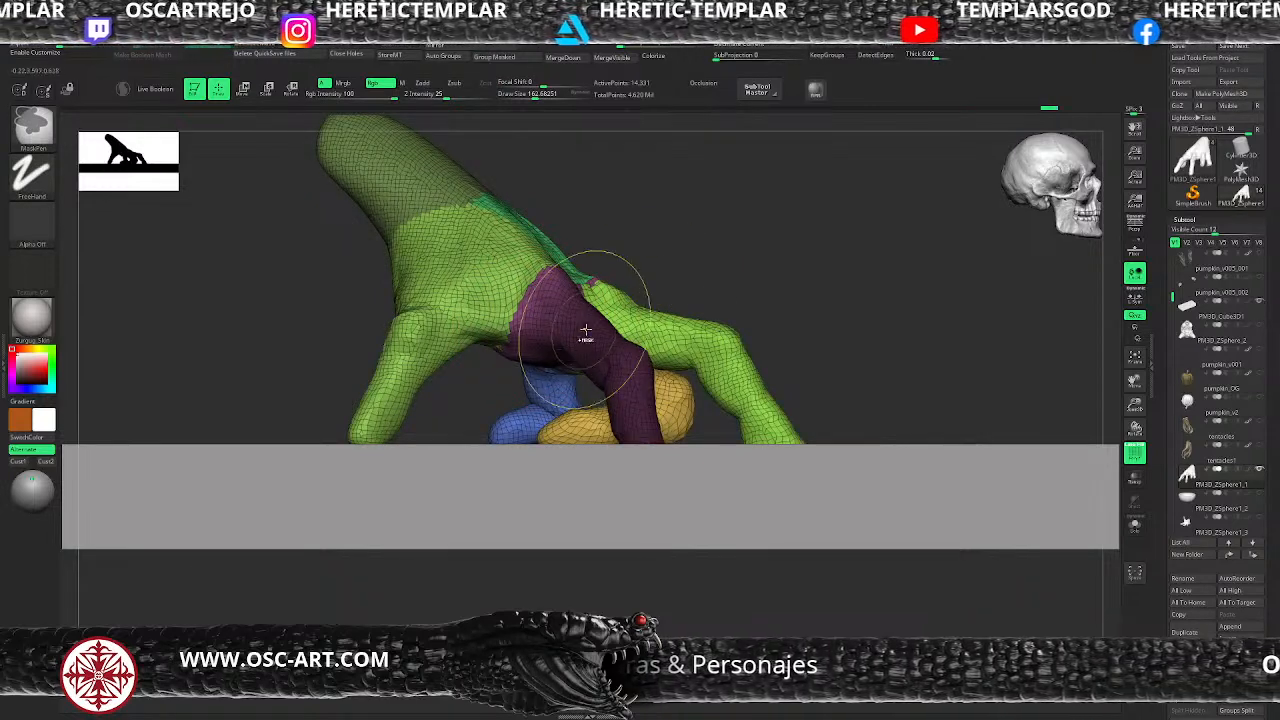
# Step: Invert the mask to free the index finger and rotate it about 17 degrees around its knuckle with the gizmo
pyautogui.press('w')
pyautogui.keyDown('ctrl'); pyautogui.click(760, 250); pyautogui.keyUp('ctrl')
pyautogui.keyDown('shift'); pyautogui.moveTo(763, 249); pyautogui.dragTo(700, 370); pyautogui.keyUp('shift')
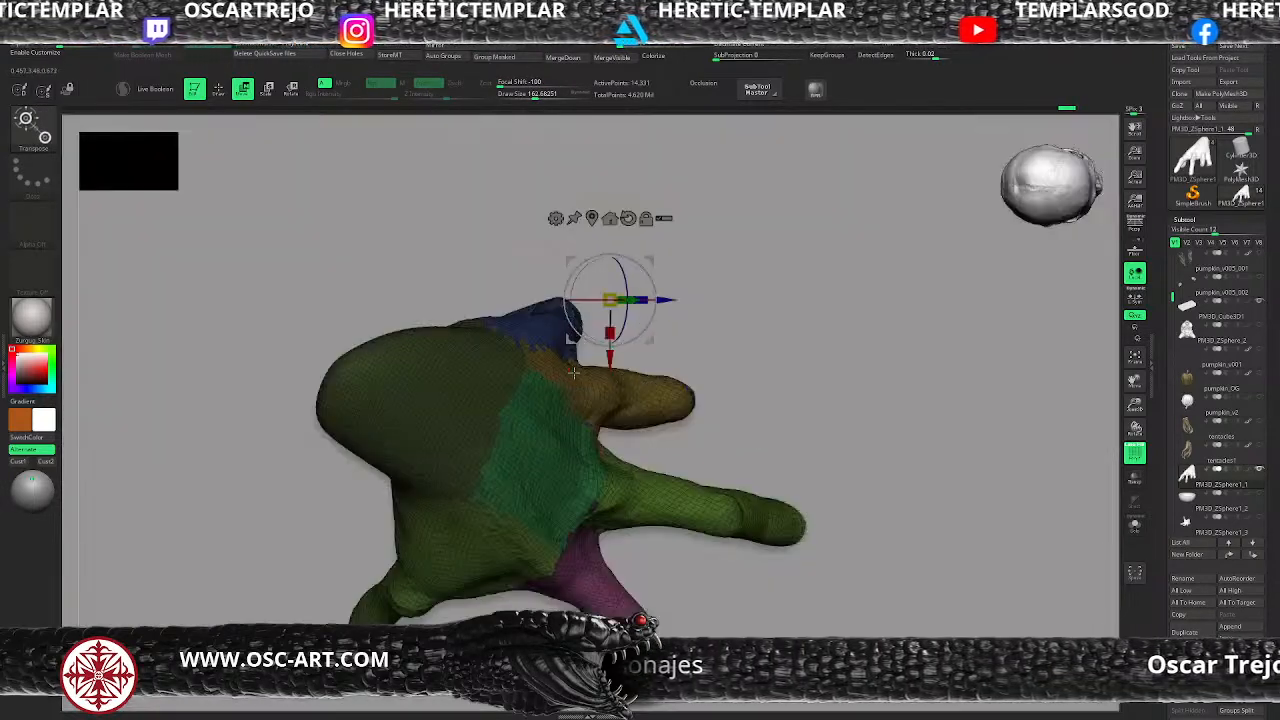
pyautogui.keyDown('alt'); pyautogui.moveTo(651, 262); pyautogui.dragTo(612, 581); pyautogui.keyUp('alt')
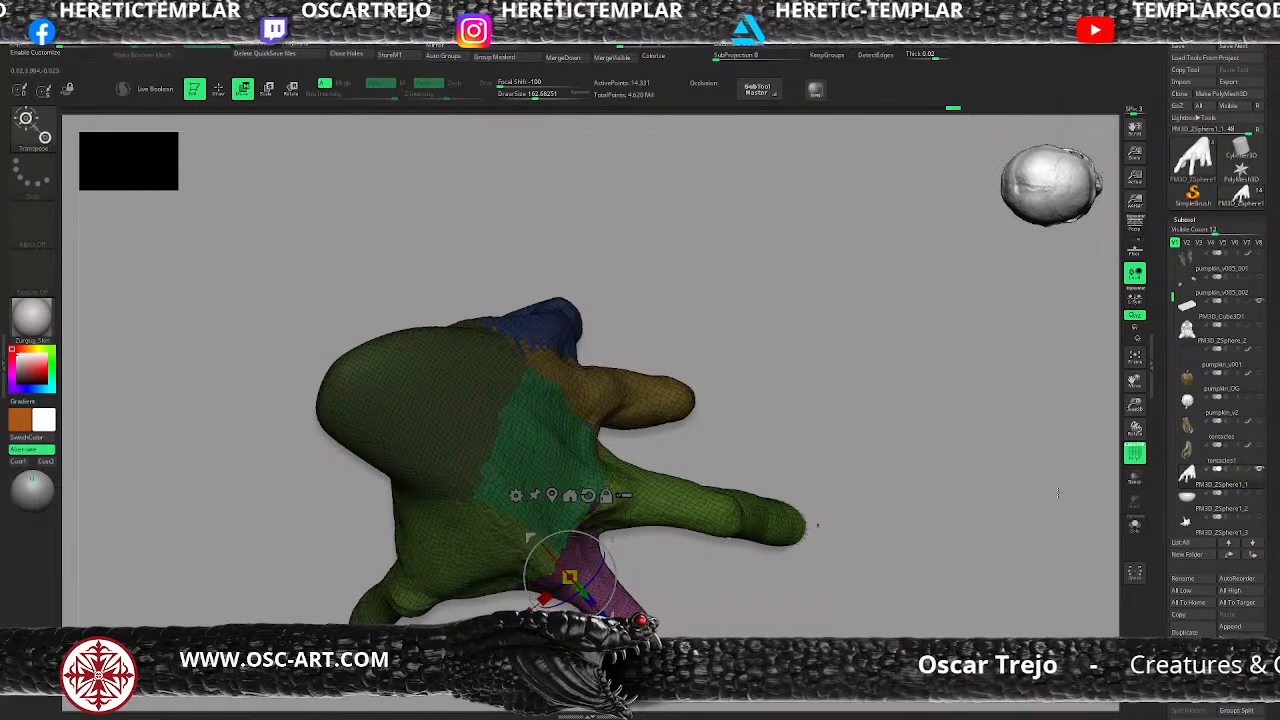
pyautogui.moveTo(1104, 476); pyautogui.dragTo(1095, 368)
pyautogui.moveTo(598, 353); pyautogui.dragTo(602, 337)
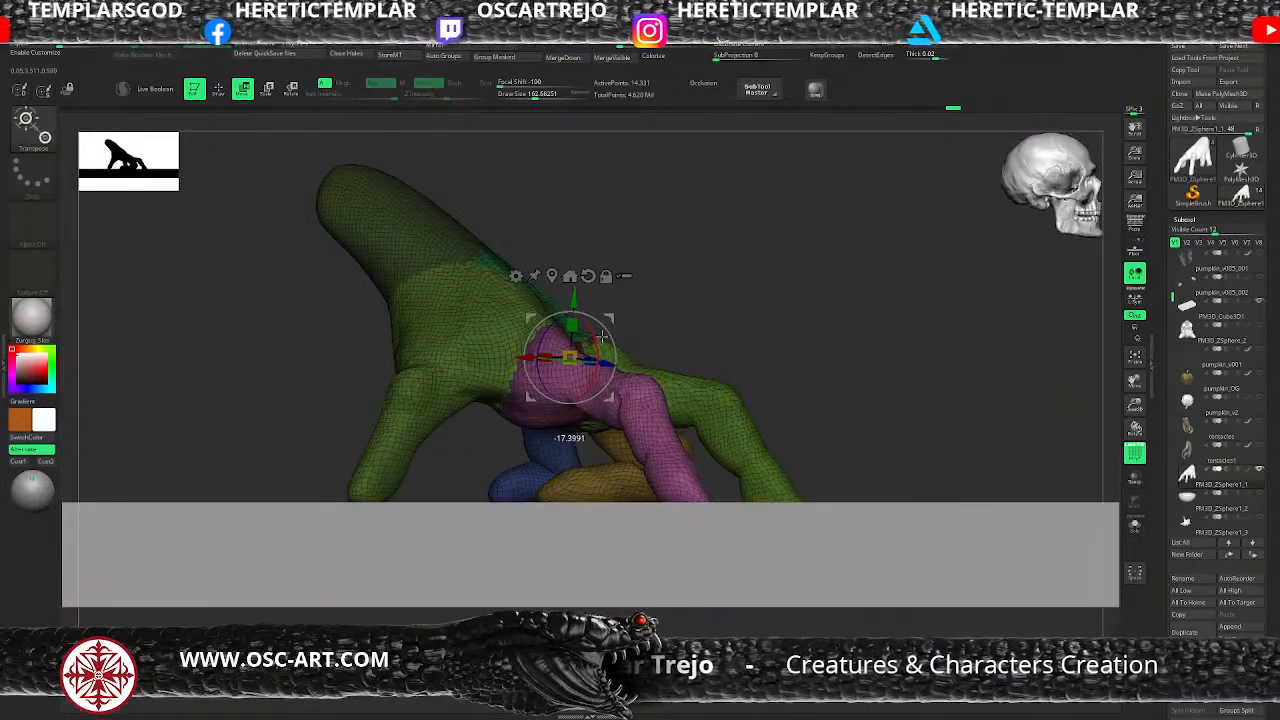
pyautogui.press('q')
pyautogui.keyDown('ctrl'); pyautogui.moveTo(794, 329); pyautogui.dragTo(725, 295, button='right'); pyautogui.keyUp('ctrl')
pyautogui.moveTo(725, 295); pyautogui.dragTo(695, 272)
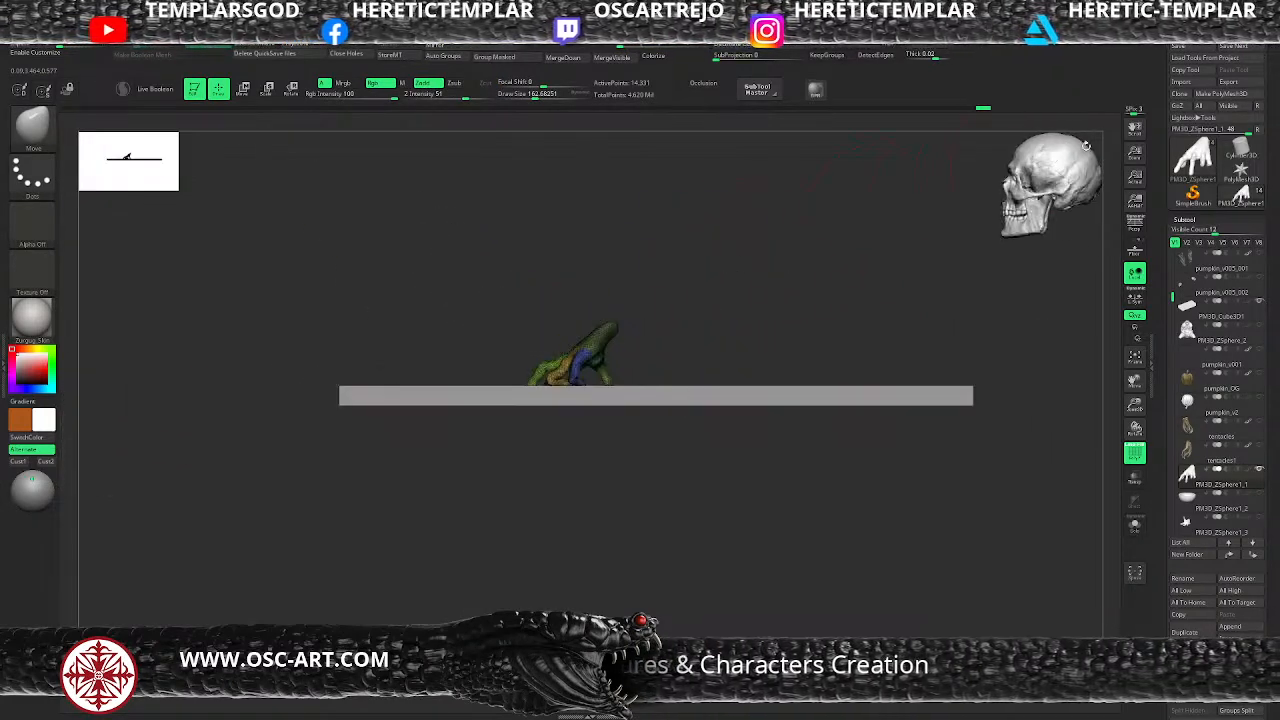
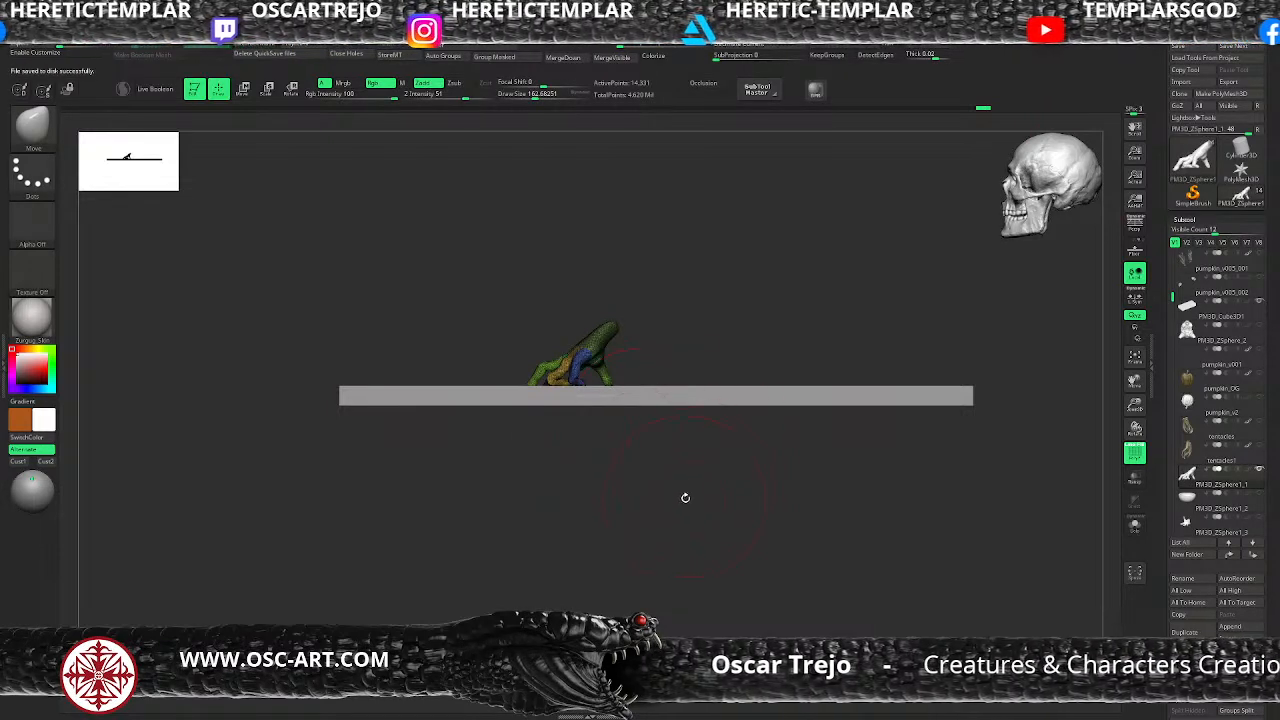
# Step: Isolate the green middle finger in a side view and mask its base up to the middle joint
pyautogui.moveTo(618, 498); pyautogui.dragTo(740, 535)
pyautogui.keyDown('alt'); pyautogui.moveTo(618, 614); pyautogui.dragTo(712, 375); pyautogui.keyUp('alt')
pyautogui.moveTo(672, 310)
pyautogui.mouseDown()
pyautogui.moveTo(651, 357)
pyautogui.moveTo(686, 346)
pyautogui.moveTo(680, 332)
pyautogui.moveTo(677, 351)
pyautogui.moveTo(676, 316)
pyautogui.moveTo(1030, 410)
pyautogui.moveTo(680, 383)
pyautogui.mouseUp()
pyautogui.keyDown('ctrl'); pyautogui.keyDown('shift'); pyautogui.click(563, 480); pyautogui.keyUp('shift'); pyautogui.keyUp('ctrl')
pyautogui.moveTo(339, 576); pyautogui.dragTo(334, 534)
pyautogui.keyDown('alt'); pyautogui.moveTo(338, 475); pyautogui.dragTo(290, 565); pyautogui.keyUp('alt')
pyautogui.moveTo(487, 364)
pyautogui.keyDown('ctrl'); pyautogui.mouseDown()
pyautogui.moveTo(614, 563)
pyautogui.moveTo(717, 572)
pyautogui.mouseUp(); pyautogui.keyUp('ctrl')
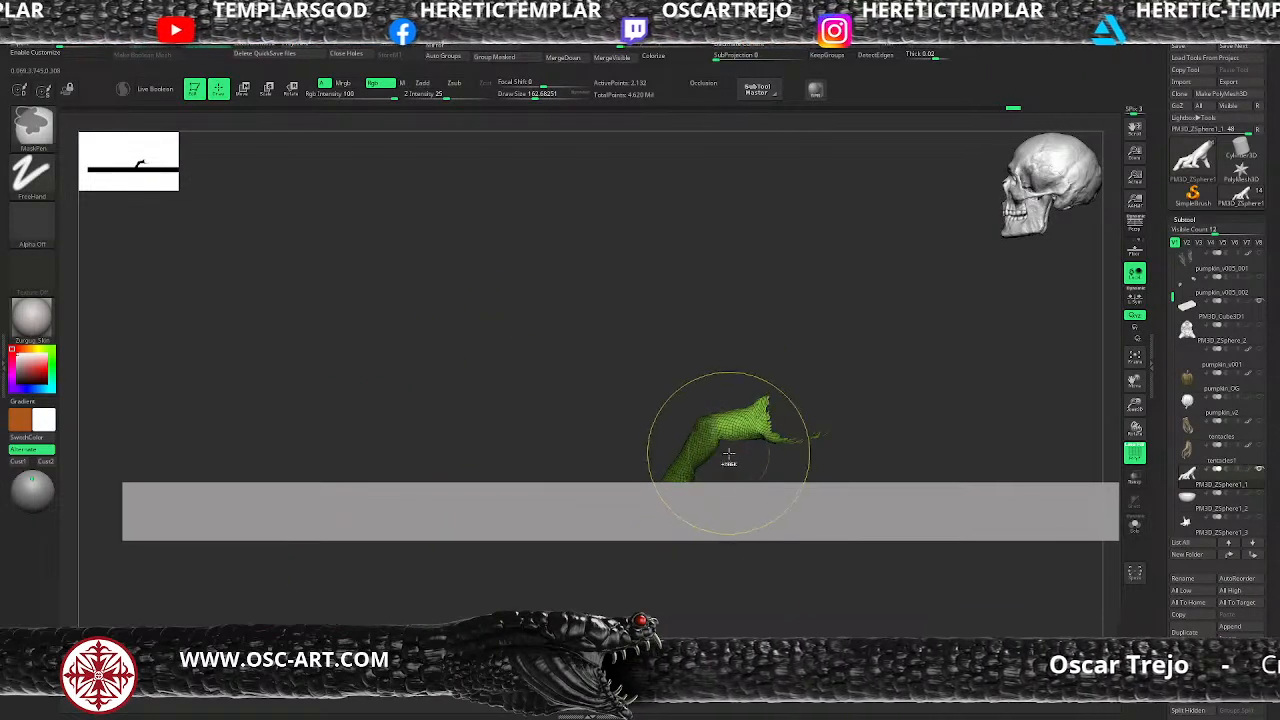
# Step: Rotate the middle finger's free end about 16 degrees around its joint with the gizmo and clear the mask
pyautogui.press('w')
pyautogui.click(807, 321)
pyautogui.click(771, 321)
pyautogui.moveTo(734, 418); pyautogui.dragTo(754, 398)
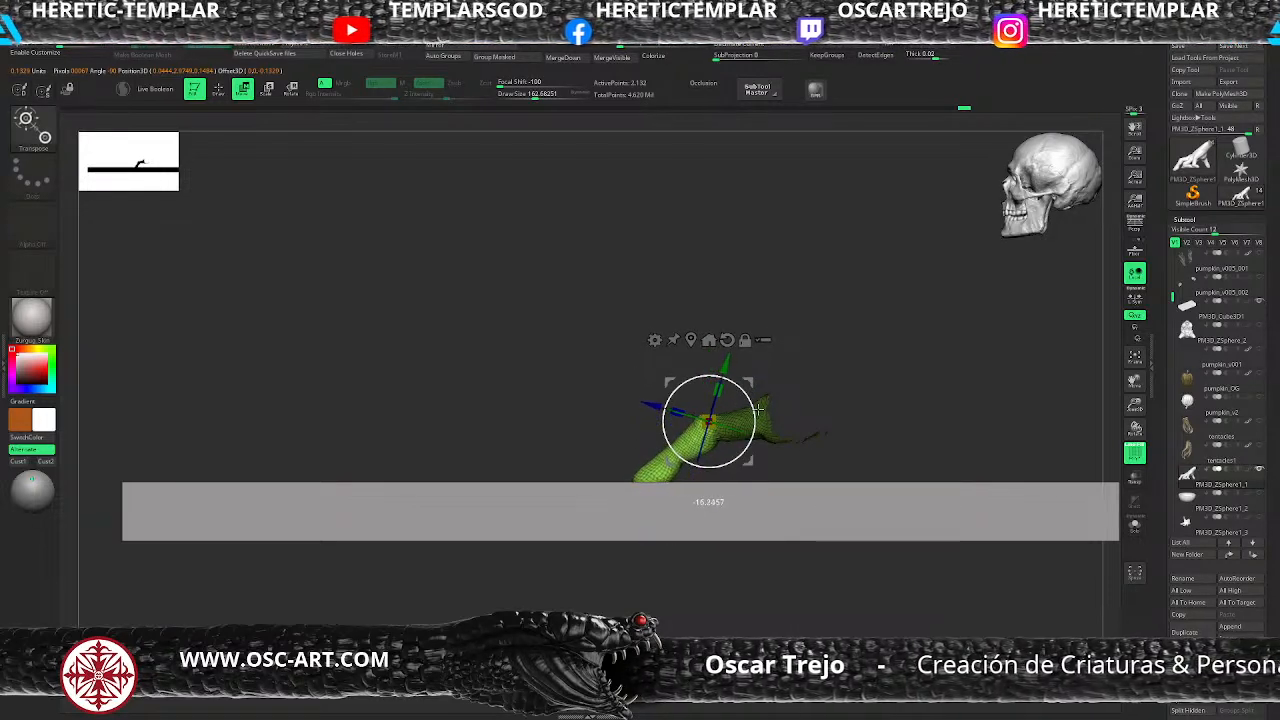
pyautogui.press('q')
pyautogui.keyDown('ctrl'); pyautogui.moveTo(846, 359); pyautogui.dragTo(858, 391); pyautogui.keyUp('ctrl')
# Step: Show the whole hand again and solo it without the floor slab, viewed from the palm side
pyautogui.press('w')
pyautogui.keyDown('ctrl'); pyautogui.keyDown('shift'); pyautogui.click(858, 391); pyautogui.keyUp('shift'); pyautogui.keyUp('ctrl')
pyautogui.press('q')
pyautogui.keyDown('alt'); pyautogui.moveTo(661, 370); pyautogui.dragTo(637, 391); pyautogui.keyUp('alt')
pyautogui.moveTo(779, 327); pyautogui.dragTo(751, 343)
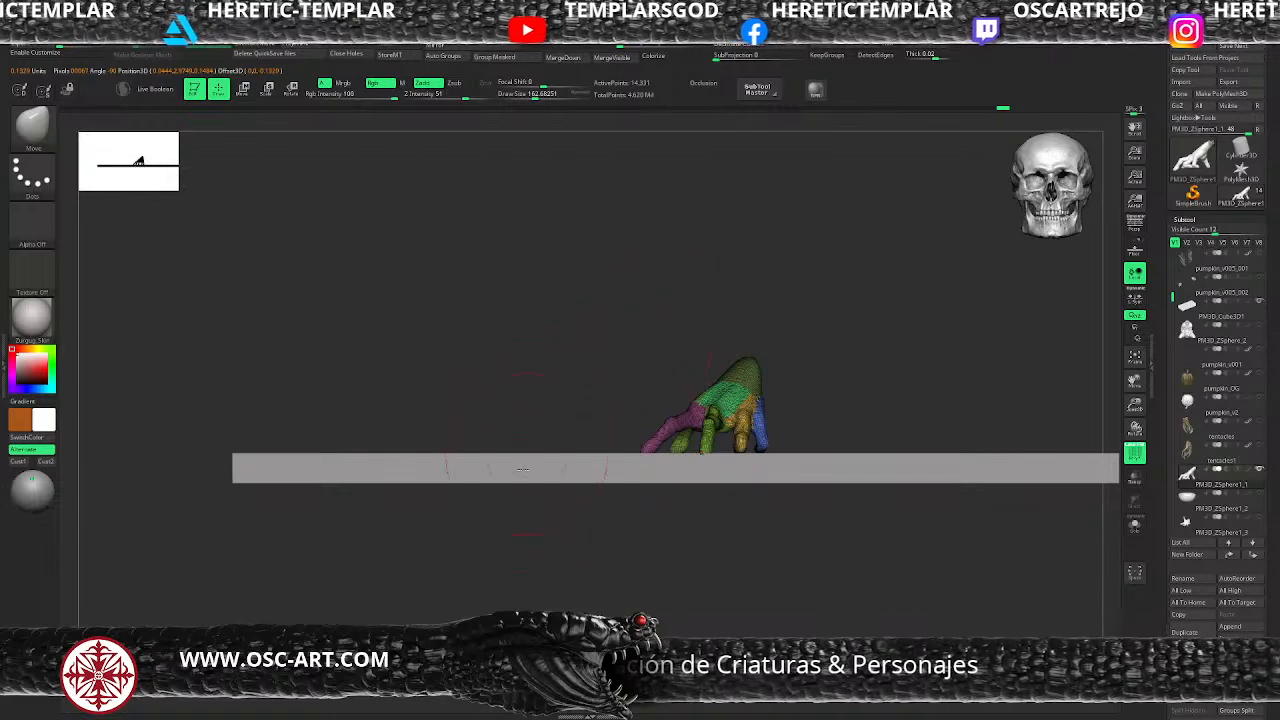
pyautogui.moveTo(548, 604); pyautogui.dragTo(718, 602)
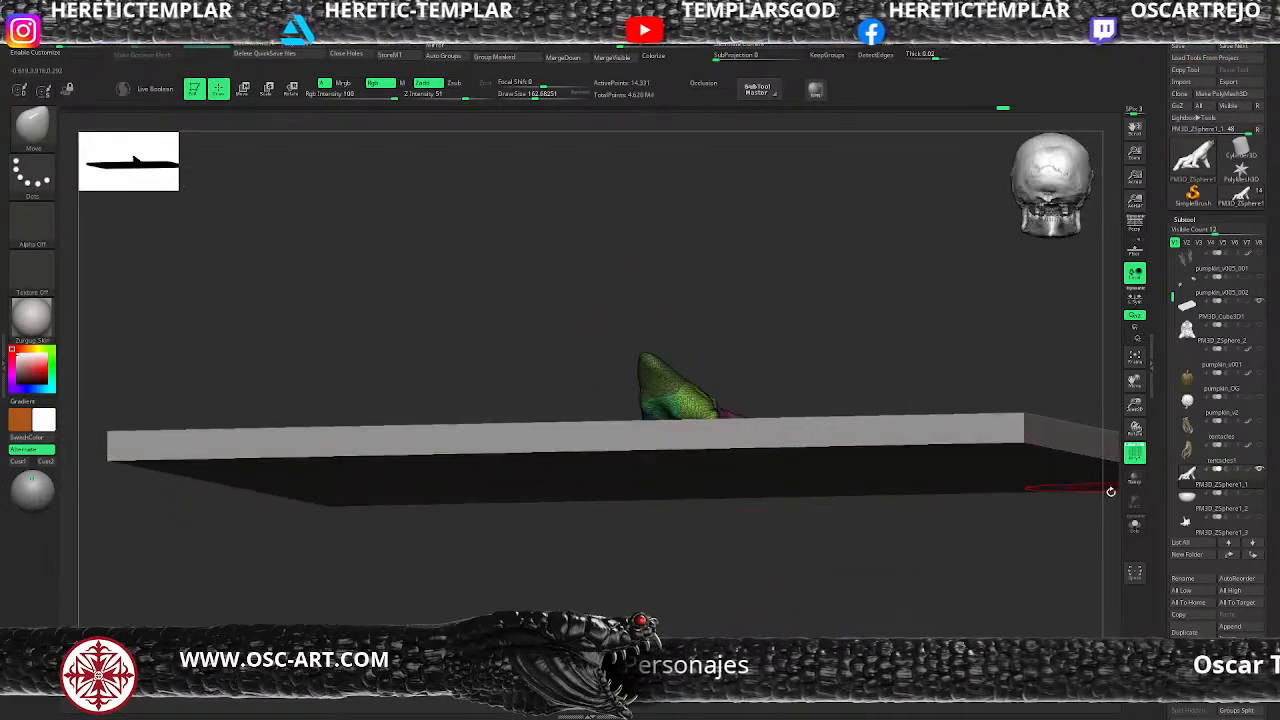
pyautogui.click(1134, 525)
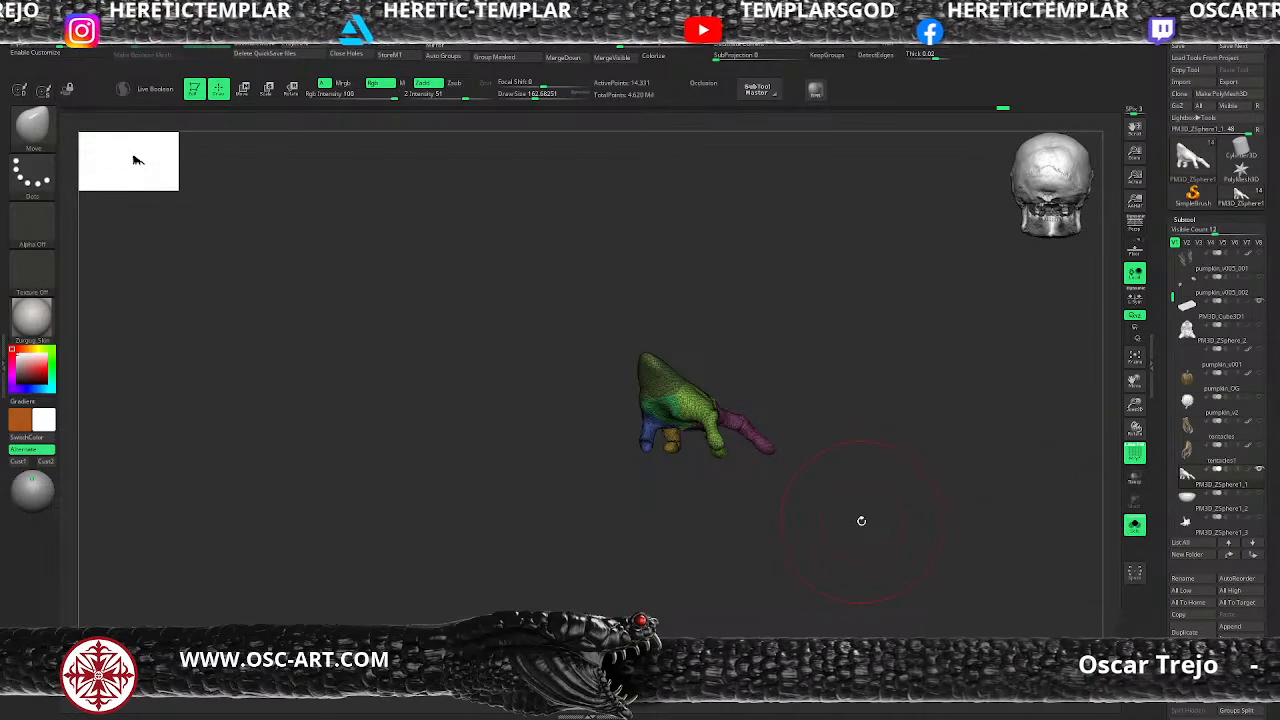
pyautogui.moveTo(767, 506); pyautogui.dragTo(806, 414)
pyautogui.keyDown('alt'); pyautogui.moveTo(826, 350); pyautogui.dragTo(814, 513); pyautogui.keyUp('alt')
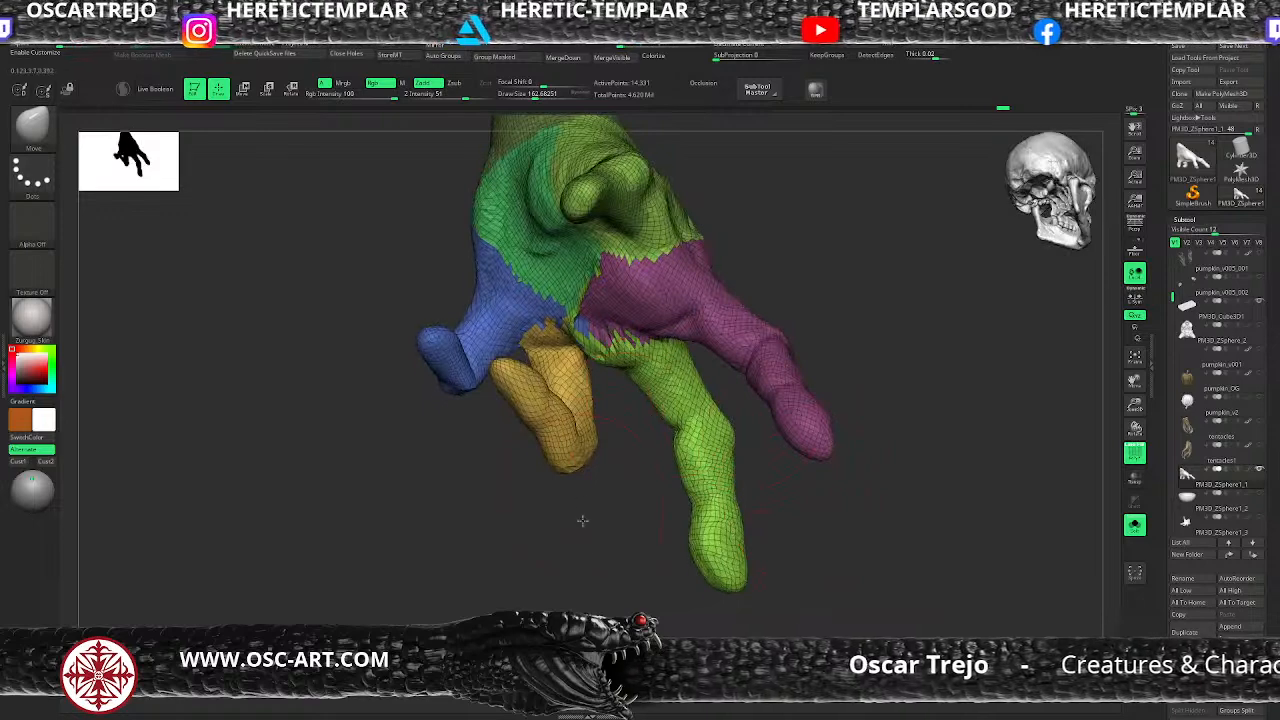
# Step: Turn off the polyframe display on the hand and undo the last change
pyautogui.keyDown('alt'); pyautogui.moveTo(582, 511); pyautogui.dragTo(587, 587); pyautogui.keyUp('alt')
pyautogui.keyDown('shift'); pyautogui.moveTo(588, 412); pyautogui.dragTo(602, 428); pyautogui.keyUp('shift')
pyautogui.moveTo(785, 338)
pyautogui.mouseDown()
pyautogui.moveTo(813, 340)
pyautogui.moveTo(814, 280)
pyautogui.moveTo(837, 374)
pyautogui.moveTo(790, 393)
pyautogui.mouseUp()
pyautogui.hotkey('shift', 'f')
pyautogui.moveTo(592, 418)
pyautogui.mouseDown()
pyautogui.moveTo(591, 453)
pyautogui.moveTo(622, 520)
pyautogui.moveTo(618, 510)
pyautogui.mouseUp()
pyautogui.keyDown('alt'); pyautogui.moveTo(716, 540); pyautogui.dragTo(618, 492); pyautogui.keyUp('alt')
pyautogui.hotkey('ctrl', 'z')
# Step: Fill and smooth the palm's edge beneath the finger bases using ClayBuildup with Alpha 28
pyautogui.press('b')
pyautogui.press('c')
pyautogui.press('b')
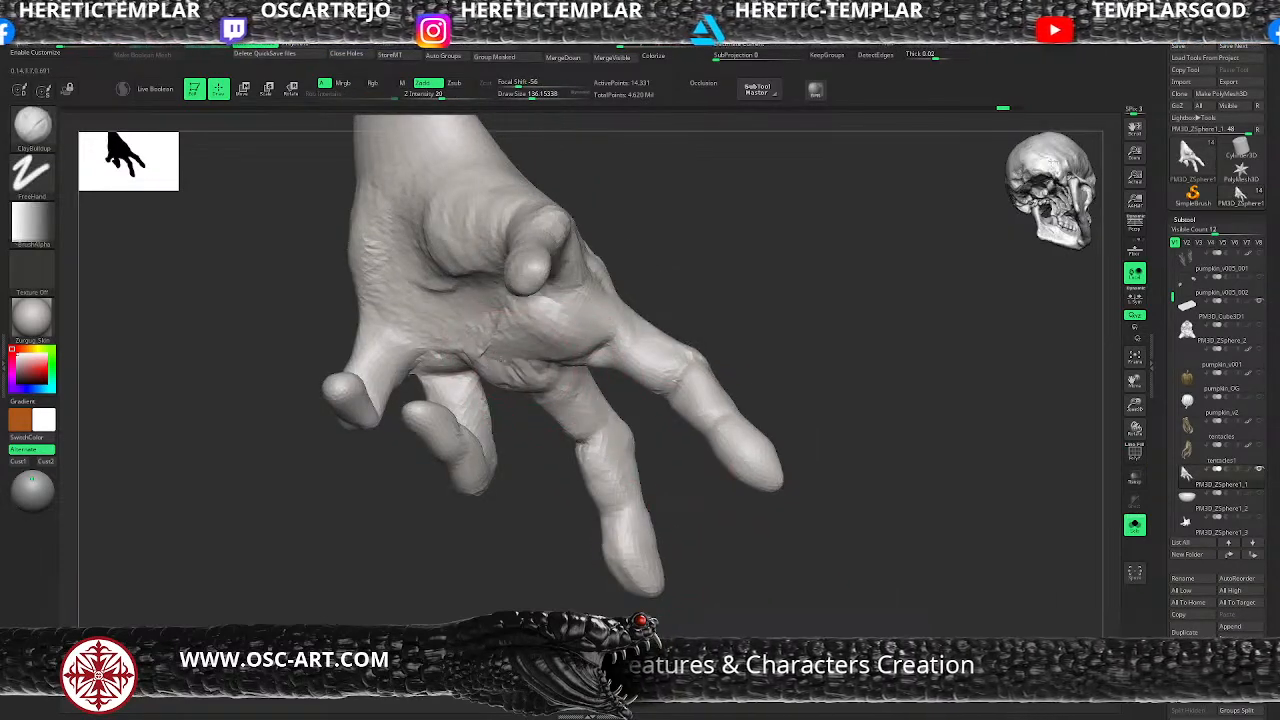
pyautogui.press('space')
pyautogui.click(463, 431)
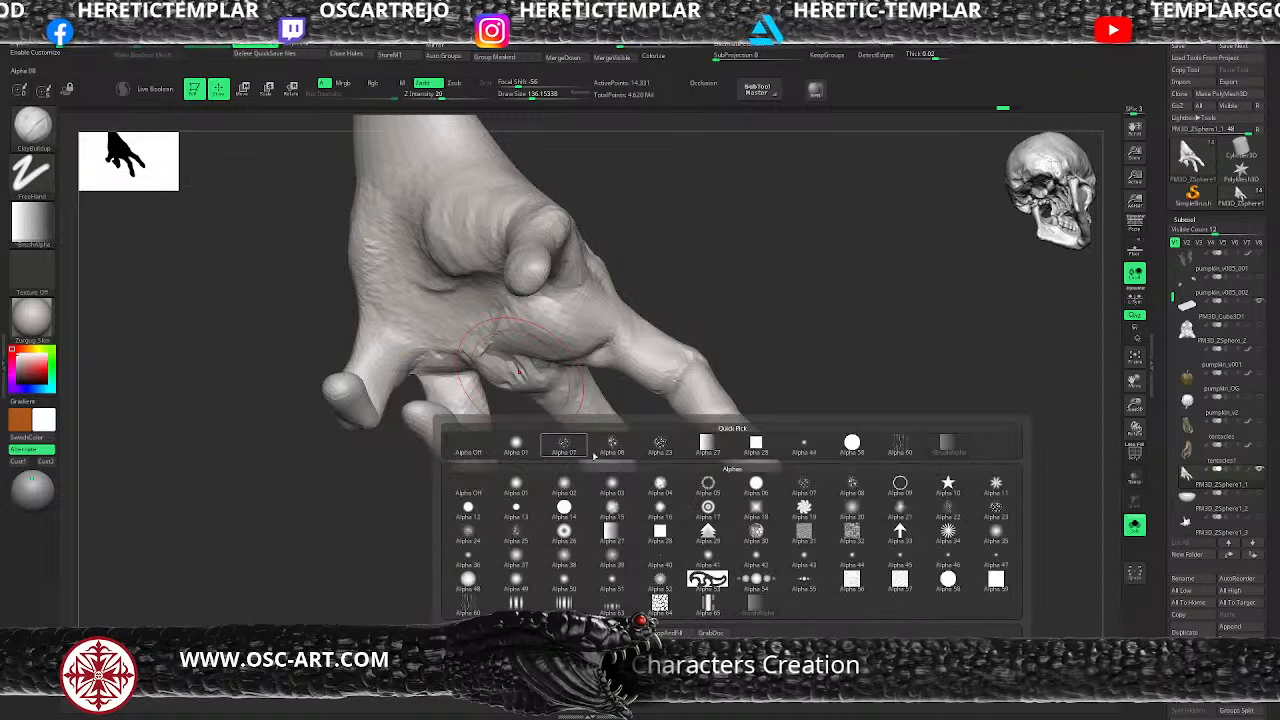
pyautogui.click(756, 443)
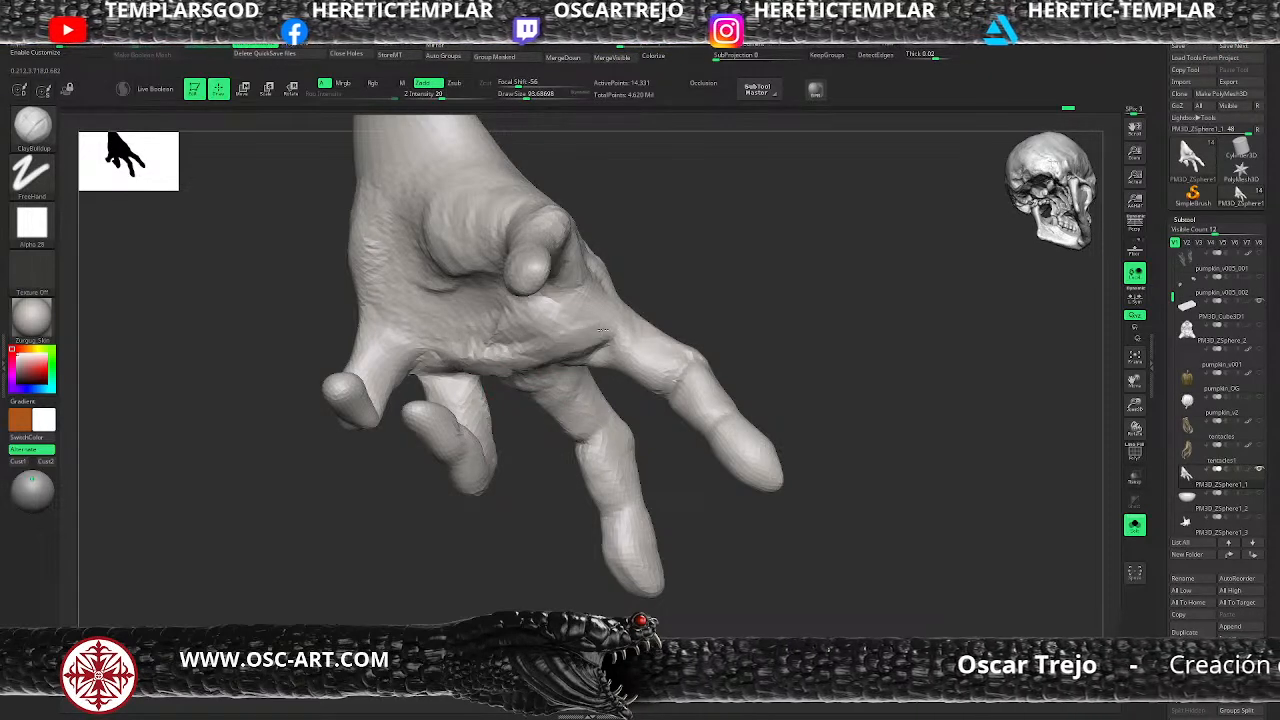
pyautogui.press('shift')
# Step: Flatten the palm's rough surface with the TrimDynamic brush at draw size about 128
pyautogui.moveTo(690, 258)
pyautogui.keyDown('alt'); pyautogui.mouseDown()
pyautogui.moveTo(708, 337)
pyautogui.moveTo(728, 354)
pyautogui.moveTo(754, 324)
pyautogui.moveTo(771, 351)
pyautogui.moveTo(708, 310)
pyautogui.mouseUp(); pyautogui.keyUp('alt')
pyautogui.press('b')
pyautogui.press('t')
pyautogui.press('d')
pyautogui.moveTo(550, 327)
pyautogui.mouseDown()
pyautogui.moveTo(582, 338)
pyautogui.moveTo(485, 362)
pyautogui.moveTo(514, 356)
pyautogui.moveTo(500, 342)
pyautogui.moveTo(574, 336)
pyautogui.moveTo(548, 351)
pyautogui.mouseUp()
pyautogui.moveTo(379, 297); pyautogui.dragTo(429, 437)
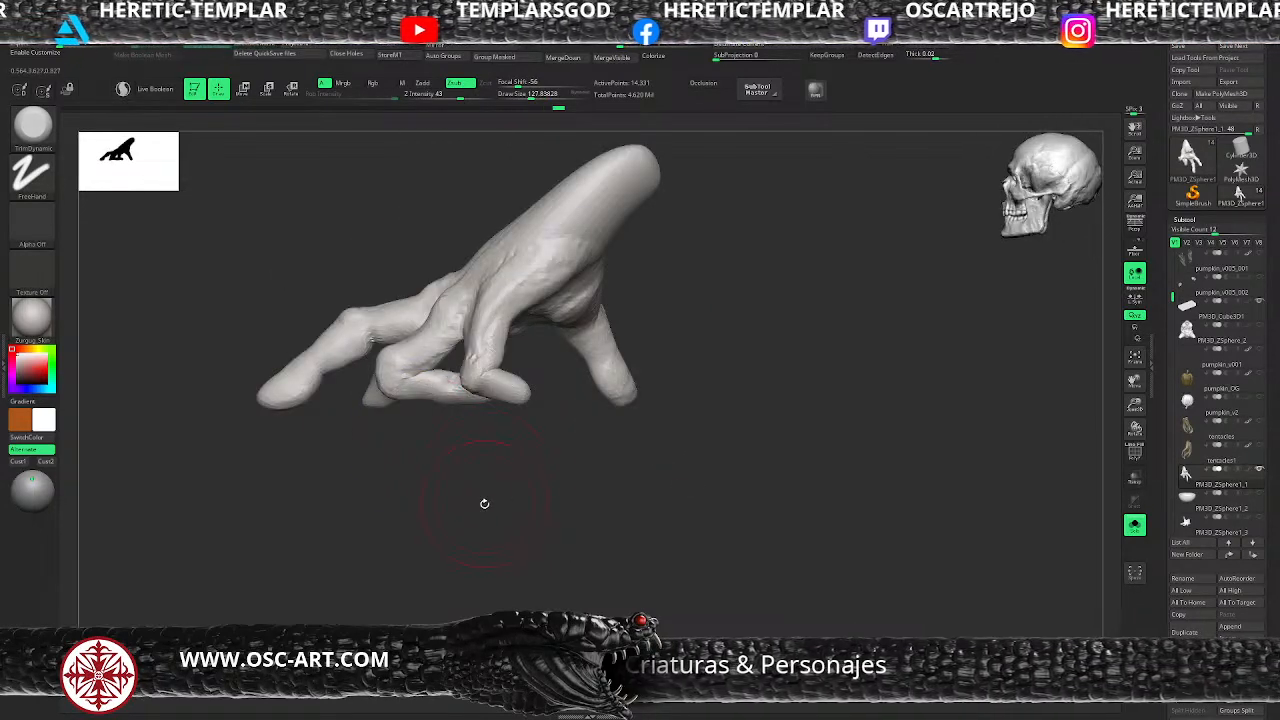
# Step: Duplicate the hand subtool and ZRemesh the copy with a target polygon count of 5
pyautogui.moveTo(650, 451); pyautogui.dragTo(820, 501)
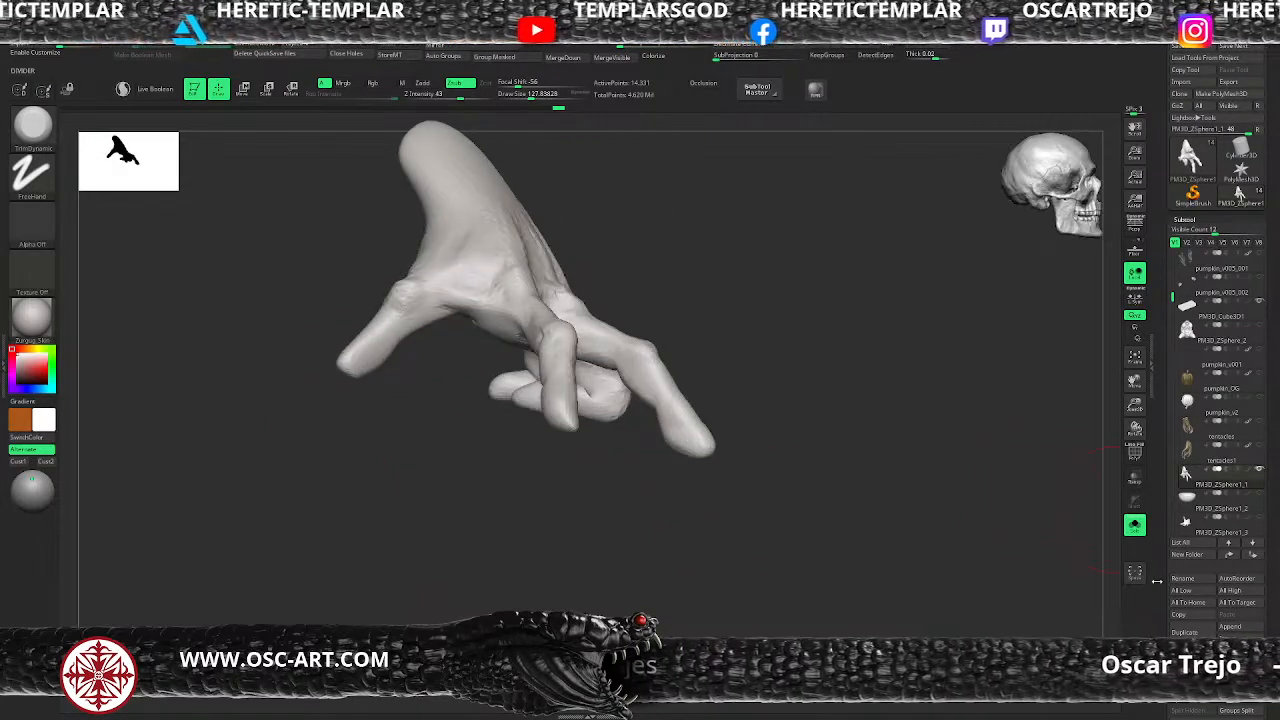
pyautogui.scroll(-5, 1192, 552)
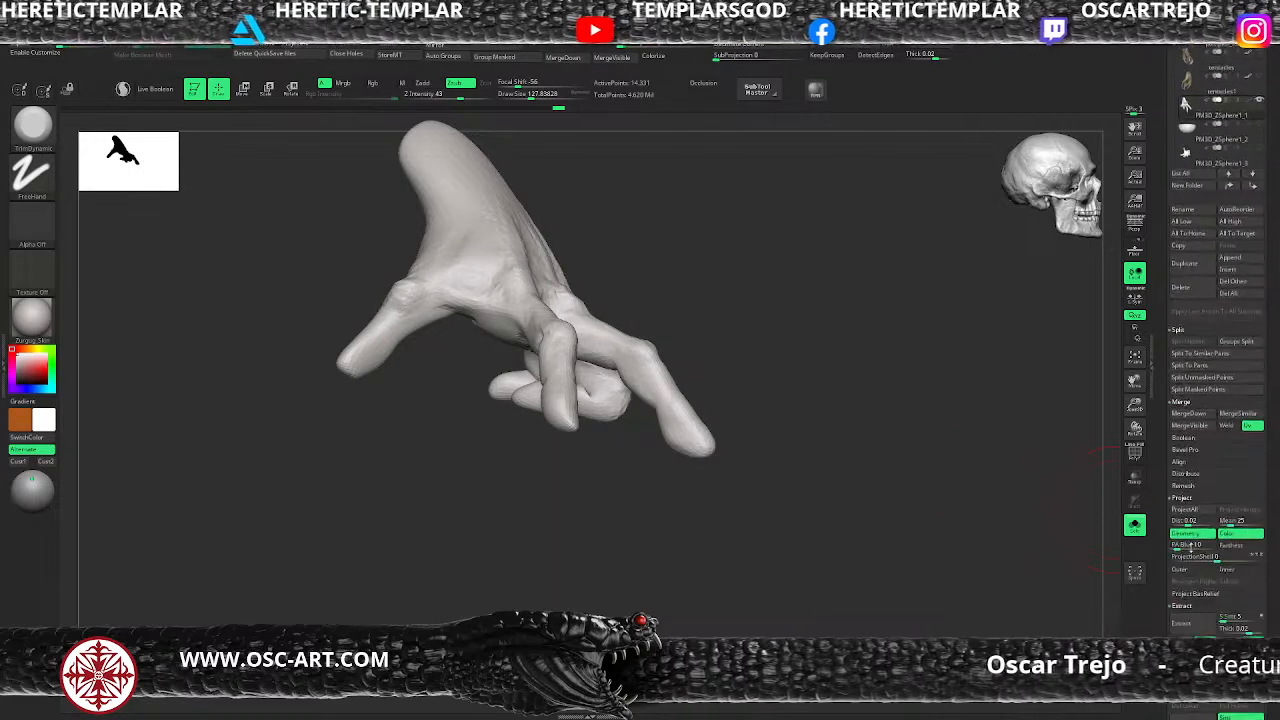
pyautogui.click(1192, 552)
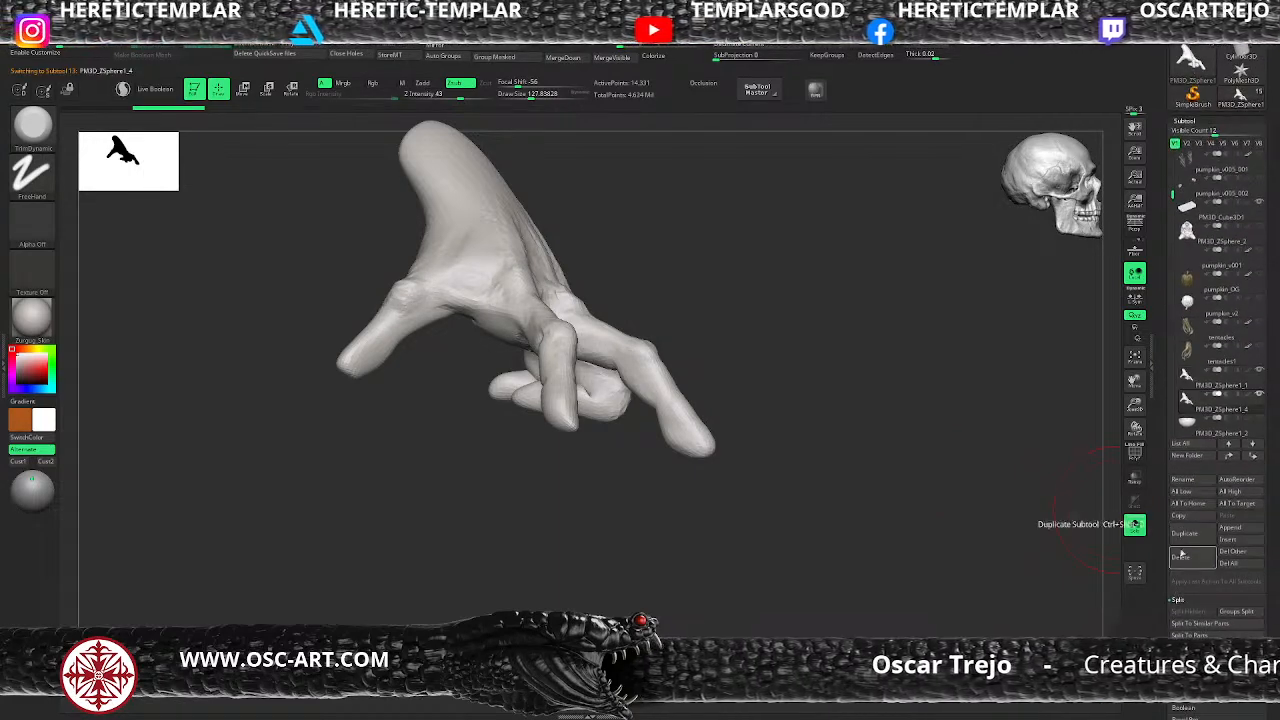
pyautogui.scroll(-10, 1205, 480)
pyautogui.scroll(-3, 1212, 452)
pyautogui.click(1205, 515)
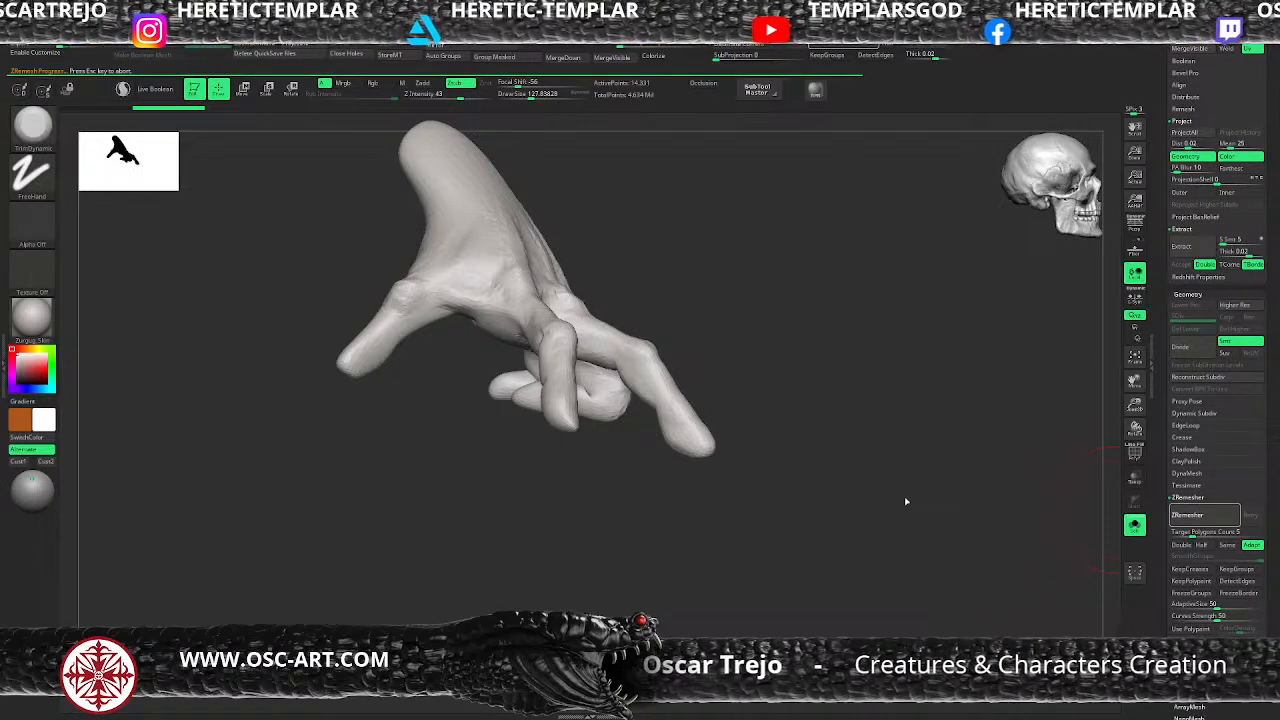
pyautogui.moveTo(809, 423); pyautogui.dragTo(829, 389)
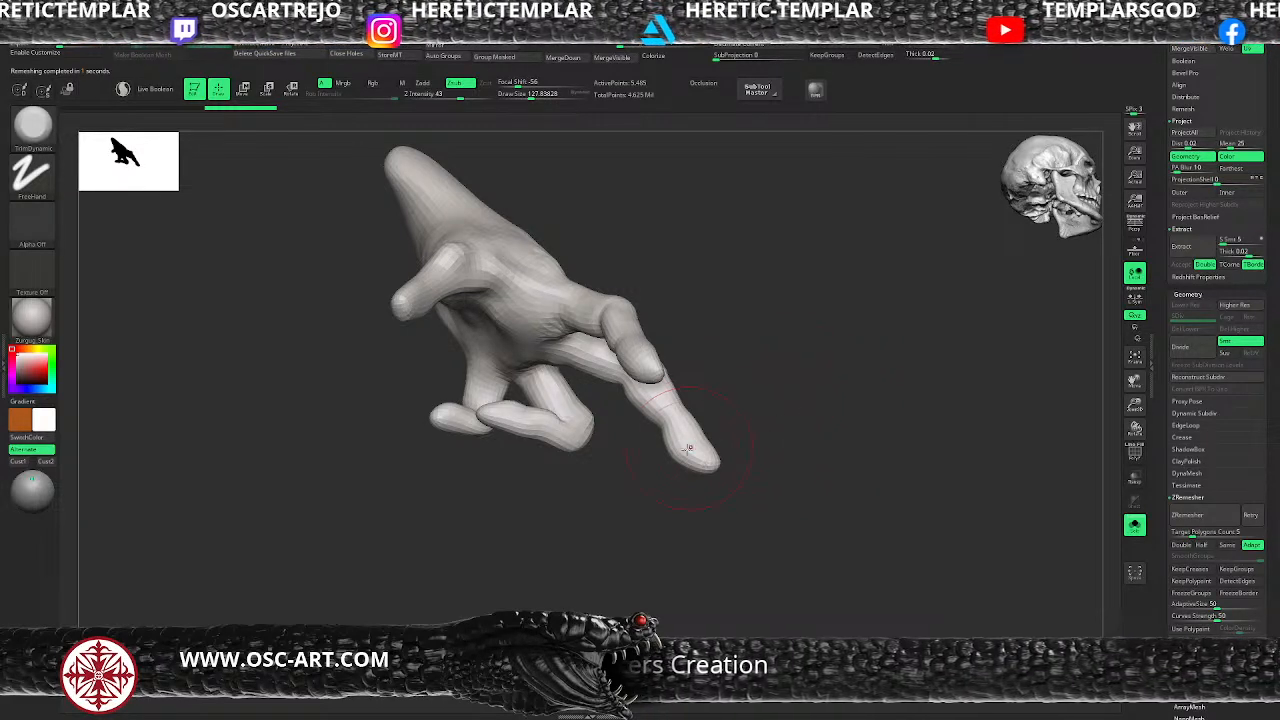
# Step: Check the remeshed hand's topology and divide the mesh twice to reach subdivision level 3
pyautogui.press('d')
pyautogui.moveTo(561, 585); pyautogui.dragTo(591, 603)
pyautogui.hotkey('shift', 'd')
pyautogui.moveTo(628, 526)
pyautogui.keyDown('alt'); pyautogui.mouseDown()
pyautogui.moveTo(597, 577)
pyautogui.moveTo(559, 542)
pyautogui.moveTo(585, 598)
pyautogui.moveTo(606, 588)
pyautogui.moveTo(454, 607)
pyautogui.moveTo(551, 597)
pyautogui.moveTo(543, 636)
pyautogui.mouseUp(); pyautogui.keyUp('alt')
pyautogui.hotkey('shift', 'f')
pyautogui.hotkey('shift', 'f')
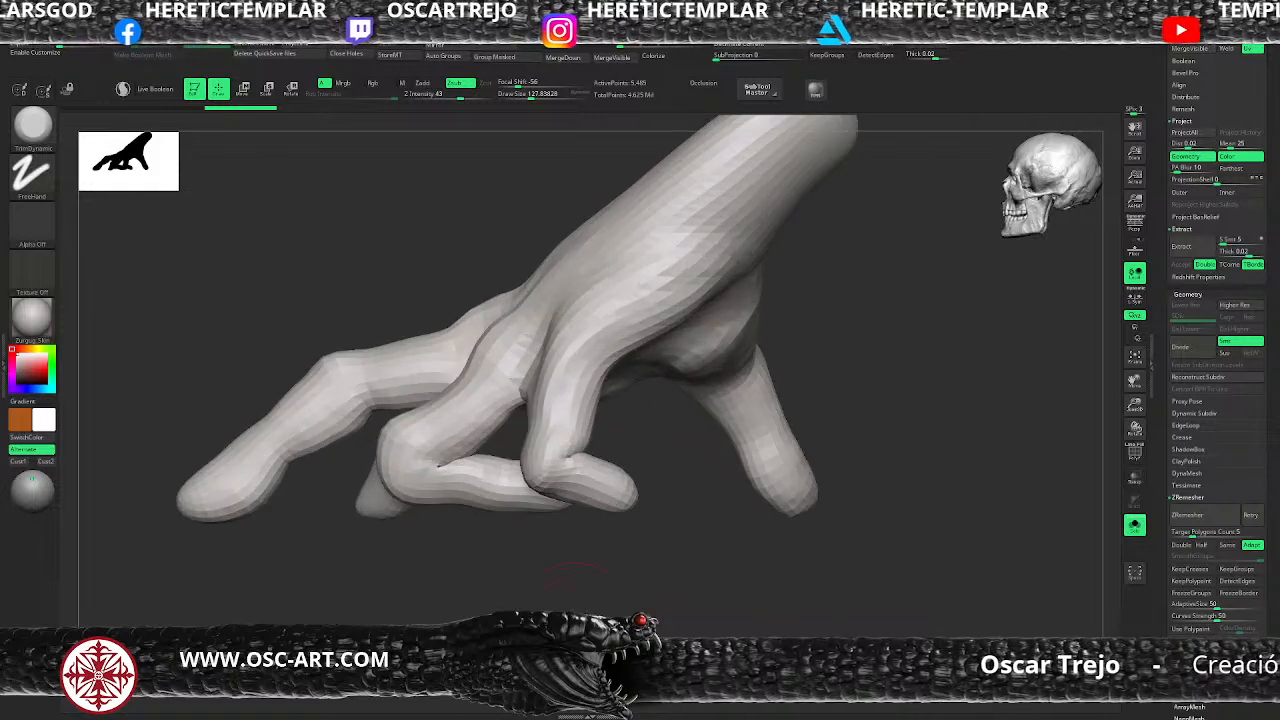
pyautogui.hotkey('ctrl', 'd')
pyautogui.hotkey('ctrl', 'd')
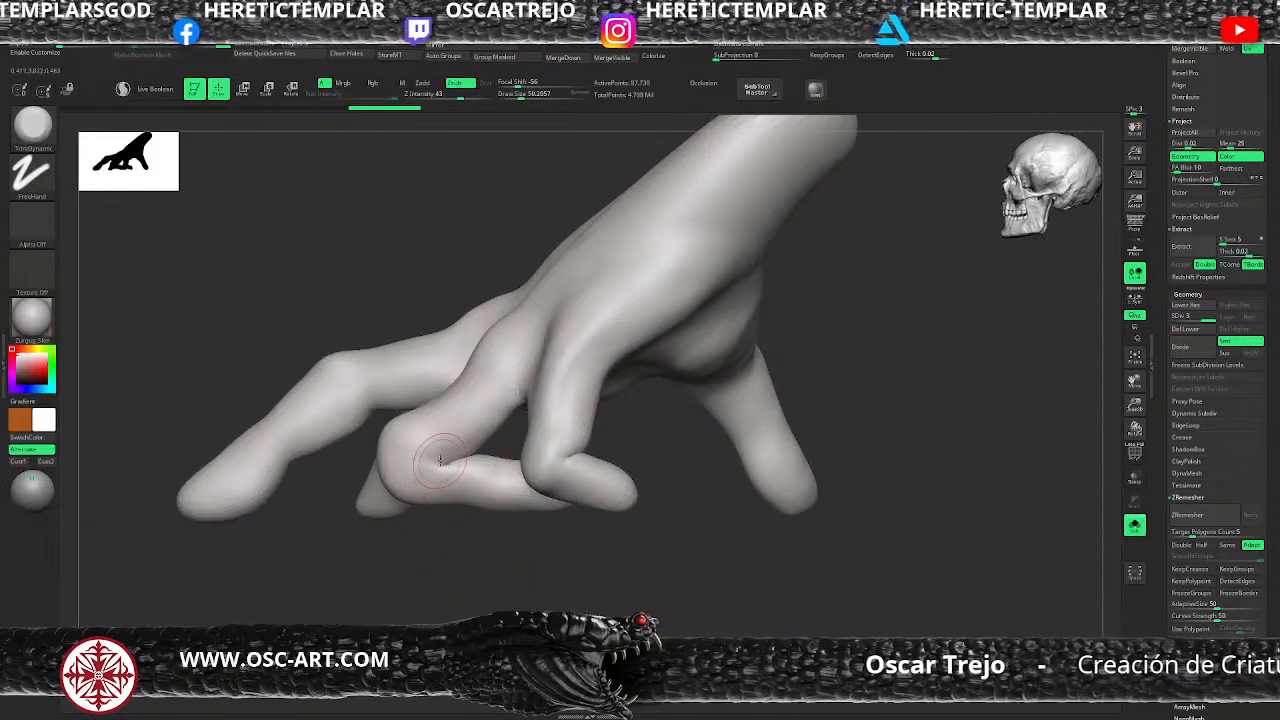
# Step: Set the DamStandard brush to draw size about 41 and lower the hand to subdivision level 1
pyautogui.press('b')
pyautogui.press('d')
pyautogui.press('s')
pyautogui.hotkey('shift', 'd')
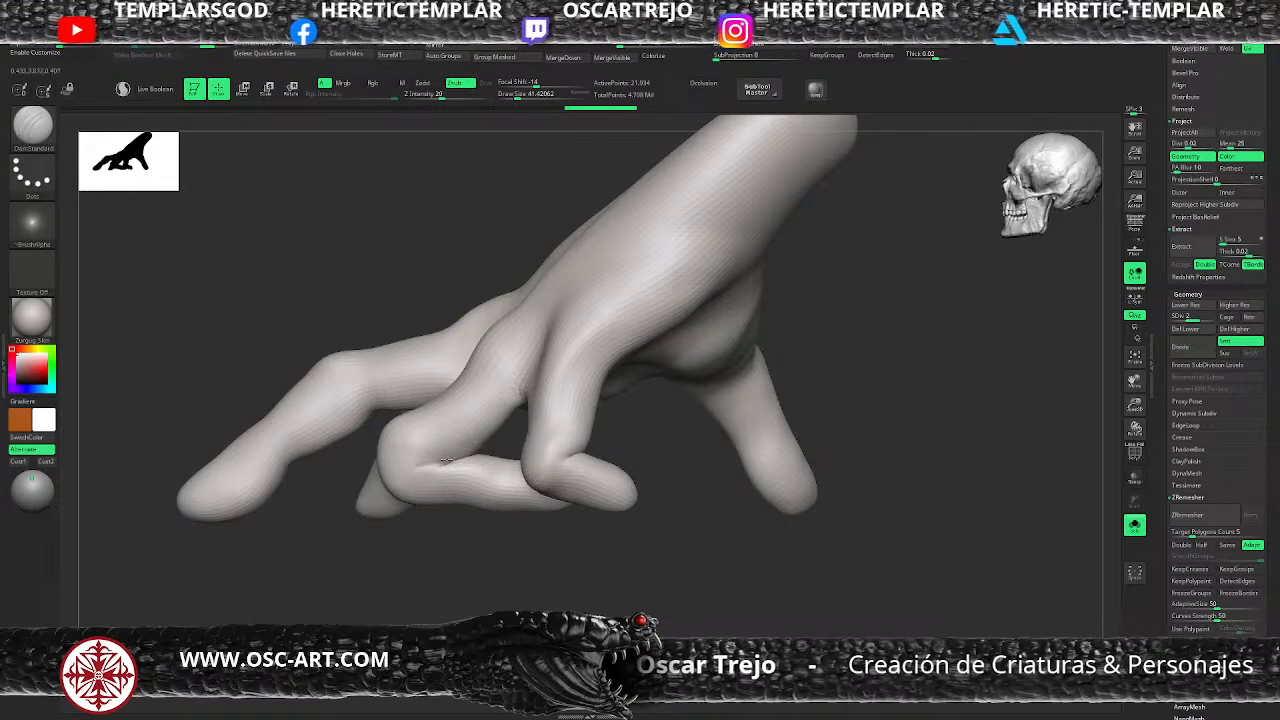
pyautogui.press('s')
pyautogui.hotkey('shift', 'd')
# Step: Reshape the curled fingers with the Move brush at draw size about 78
pyautogui.press('b')
pyautogui.press('m')
pyautogui.press('v')
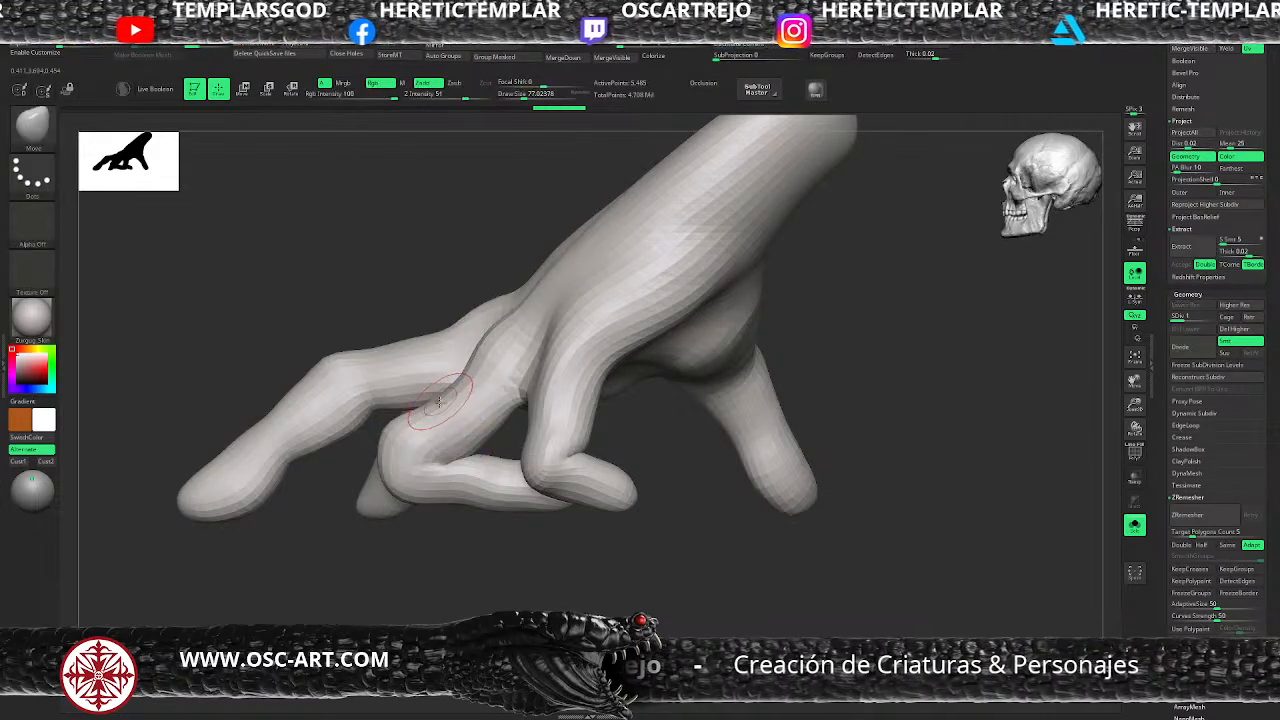
pyautogui.press('s')
pyautogui.moveTo(492, 427)
pyautogui.mouseDown()
pyautogui.moveTo(559, 418)
pyautogui.moveTo(577, 438)
pyautogui.moveTo(588, 376)
pyautogui.mouseUp()
pyautogui.press('s')
pyautogui.moveTo(698, 436)
pyautogui.mouseDown()
pyautogui.moveTo(612, 427)
pyautogui.moveTo(596, 378)
pyautogui.mouseUp()
pyautogui.moveTo(407, 502); pyautogui.dragTo(402, 452)
# Step: Refine the little finger's base using the DamStandard and Move brushes at draw size about 136
pyautogui.press('b')
pyautogui.press('d')
pyautogui.press('s')
pyautogui.press('s')
pyautogui.moveTo(569, 372); pyautogui.dragTo(573, 373)
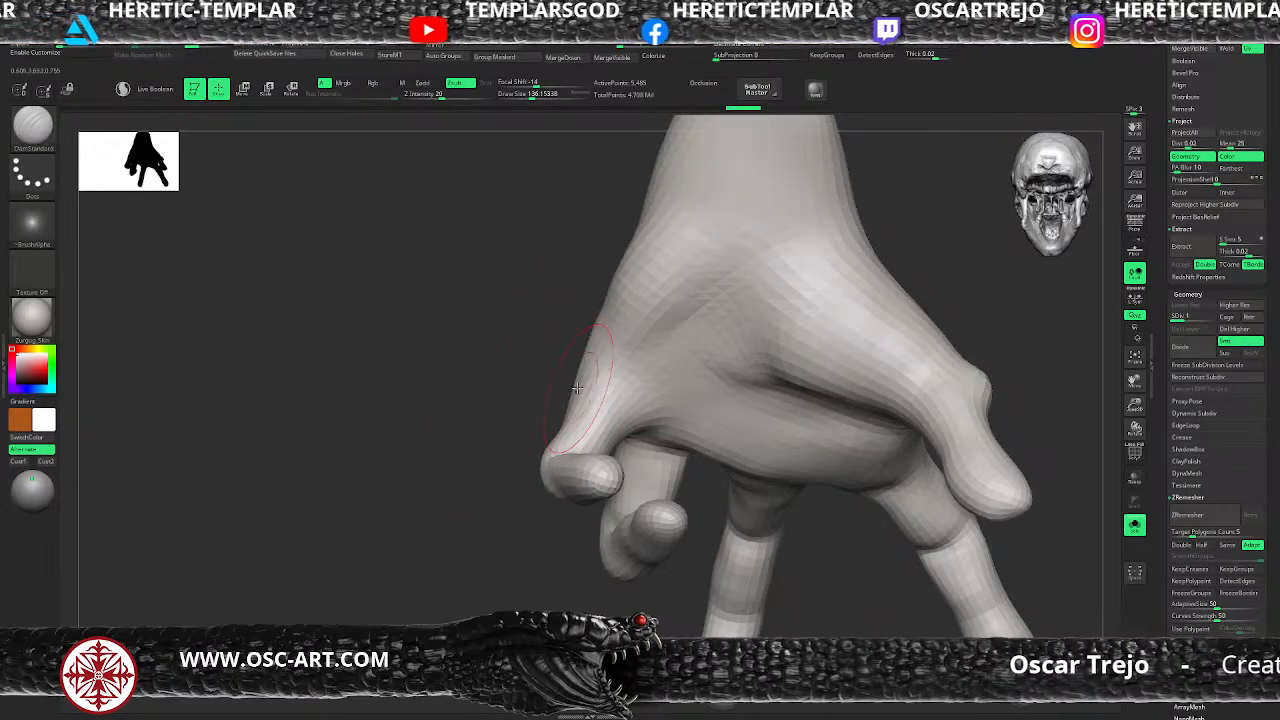
pyautogui.press('b')
pyautogui.press('m')
pyautogui.press('v')
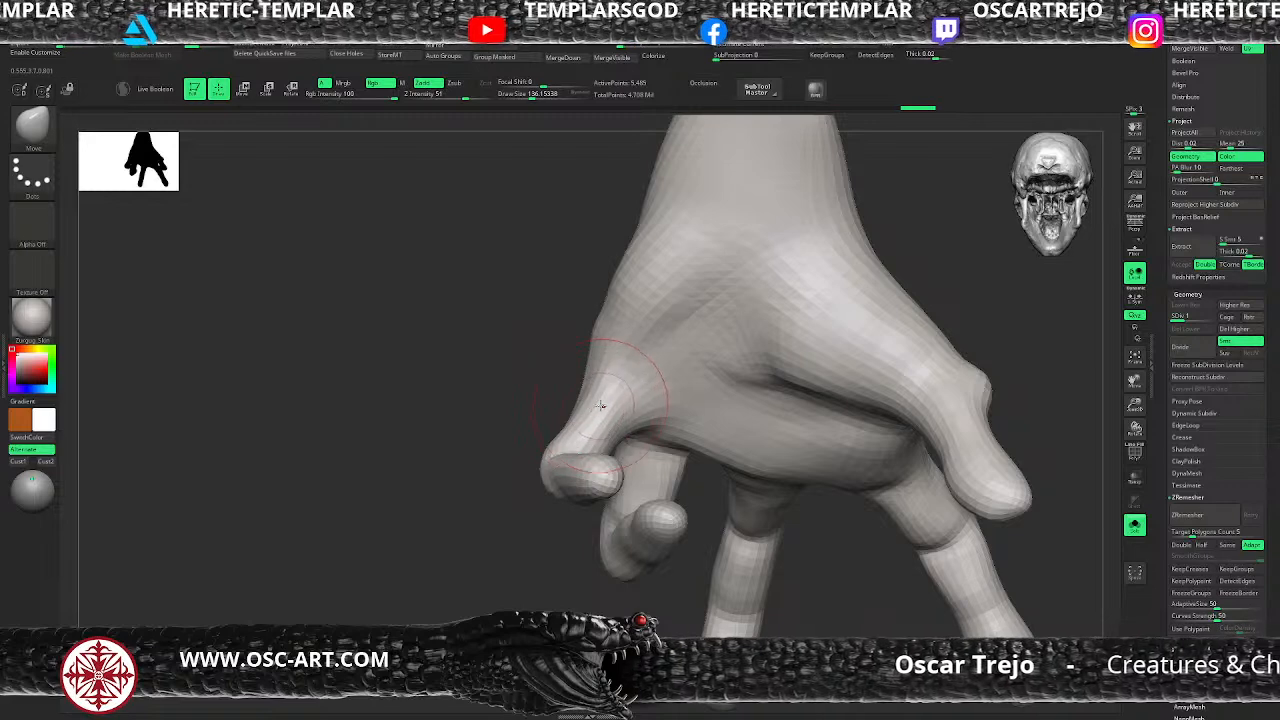
# Step: Raise the hand to subdivision level 2 and sculpt the underside of the finger bases at draw size 112
pyautogui.press('b')
pyautogui.press('d')
pyautogui.press('s')
pyautogui.press('b')
pyautogui.press('s')
pyautogui.press('t')
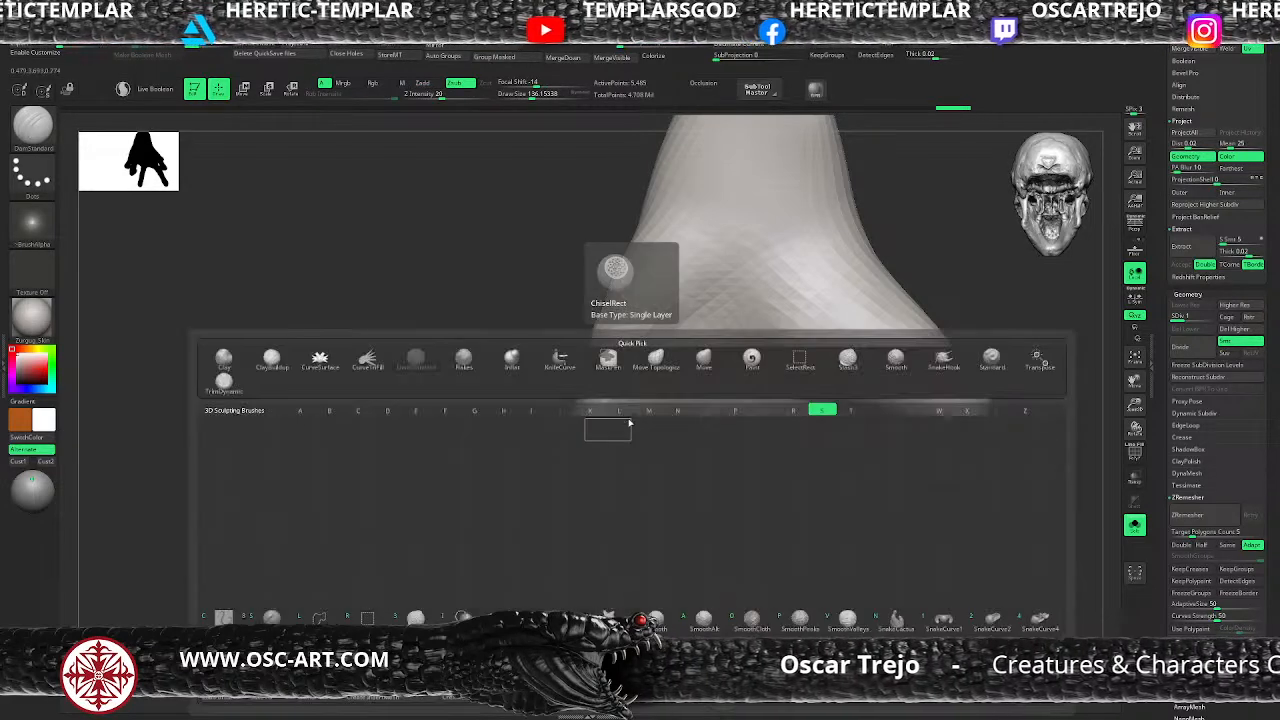
pyautogui.press('d')
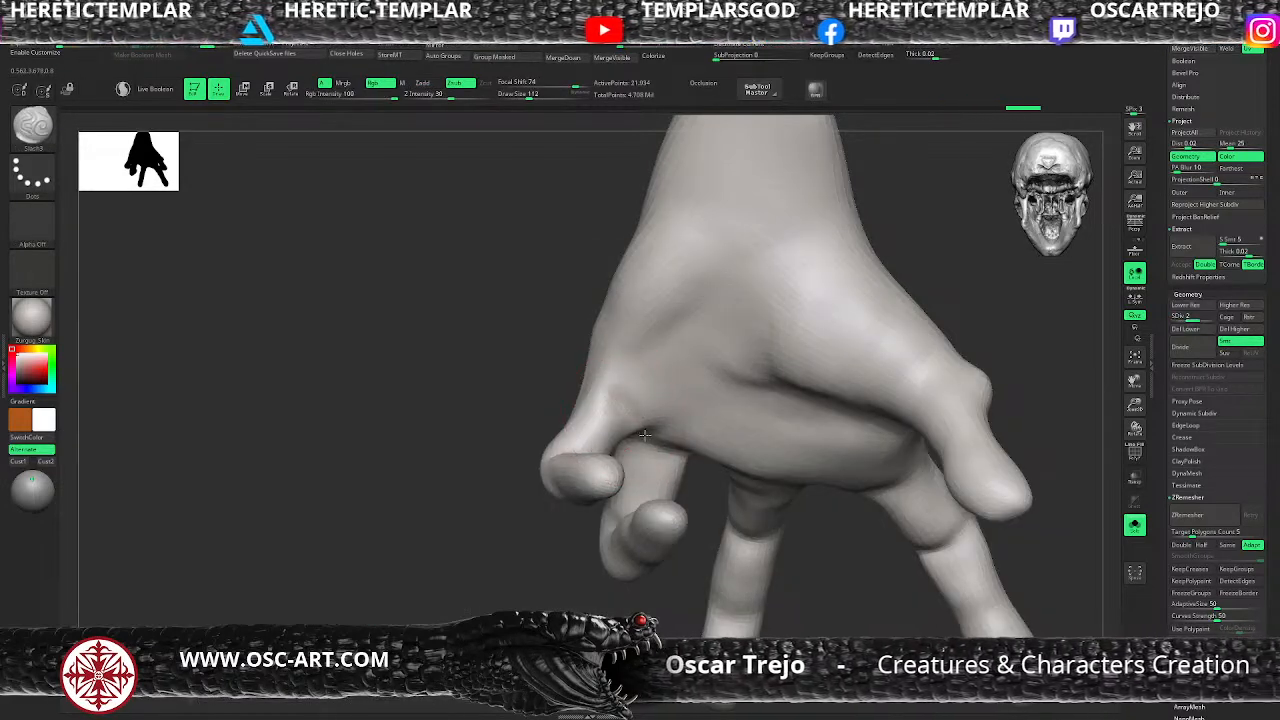
pyautogui.moveTo(671, 448); pyautogui.dragTo(692, 457)
pyautogui.moveTo(760, 480); pyautogui.dragTo(833, 452)
pyautogui.moveTo(730, 454)
pyautogui.mouseDown()
pyautogui.moveTo(812, 488)
pyautogui.moveTo(906, 482)
pyautogui.mouseUp()
# Step: Adjust the form between the thumb and the index finger with the Move brush
pyautogui.press('b')
pyautogui.press('m')
pyautogui.press('v')
pyautogui.moveTo(912, 428); pyautogui.dragTo(929, 354)
pyautogui.moveTo(1002, 416)
pyautogui.keyDown('alt'); pyautogui.mouseDown()
pyautogui.moveTo(946, 382)
pyautogui.moveTo(979, 434)
pyautogui.moveTo(717, 394)
pyautogui.moveTo(731, 406)
pyautogui.moveTo(716, 383)
pyautogui.moveTo(774, 329)
pyautogui.mouseUp(); pyautogui.keyUp('alt')
# Step: Build up the thumb's fleshy base with ClayBuildup at subdivision level 1
pyautogui.press('b')
pyautogui.press('c')
pyautogui.press('b')
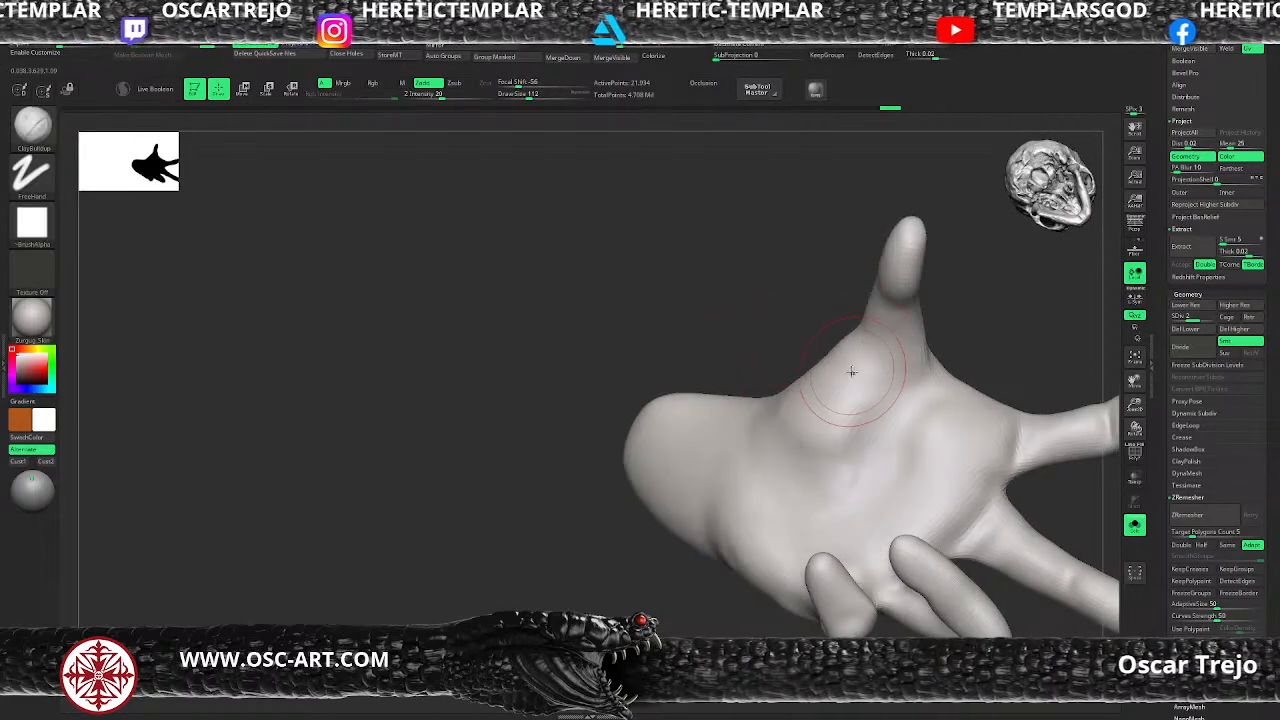
pyautogui.hotkey('shift', 'd')
pyautogui.moveTo(829, 373)
pyautogui.mouseDown()
pyautogui.moveTo(872, 408)
pyautogui.moveTo(900, 408)
pyautogui.moveTo(848, 432)
pyautogui.moveTo(801, 377)
pyautogui.mouseUp()
pyautogui.moveTo(881, 380)
pyautogui.mouseDown()
pyautogui.moveTo(903, 396)
pyautogui.moveTo(878, 410)
pyautogui.mouseUp()
# Step: Carve the palm crease around the thumb's base with DamStandard at draw size about 108 and smooth it
pyautogui.press('b')
pyautogui.press('d')
pyautogui.press('s')
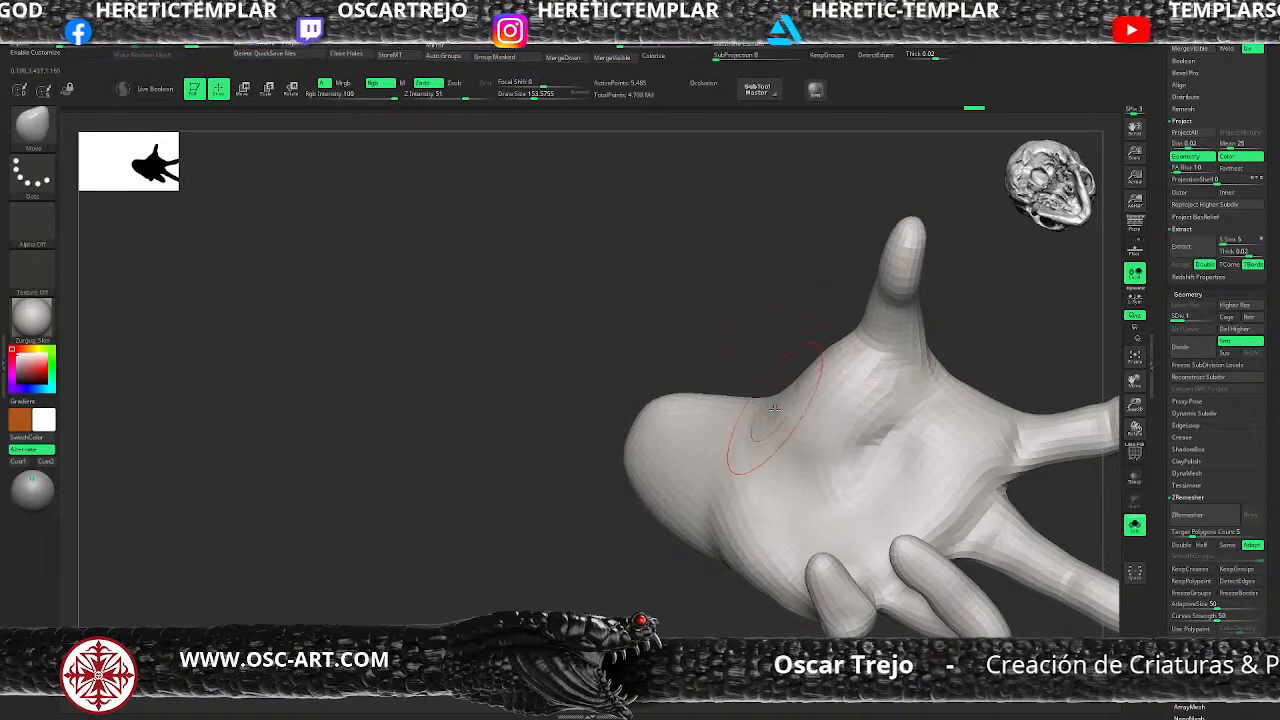
pyautogui.moveTo(770, 450)
pyautogui.mouseDown()
pyautogui.moveTo(794, 480)
pyautogui.moveTo(857, 508)
pyautogui.mouseUp()
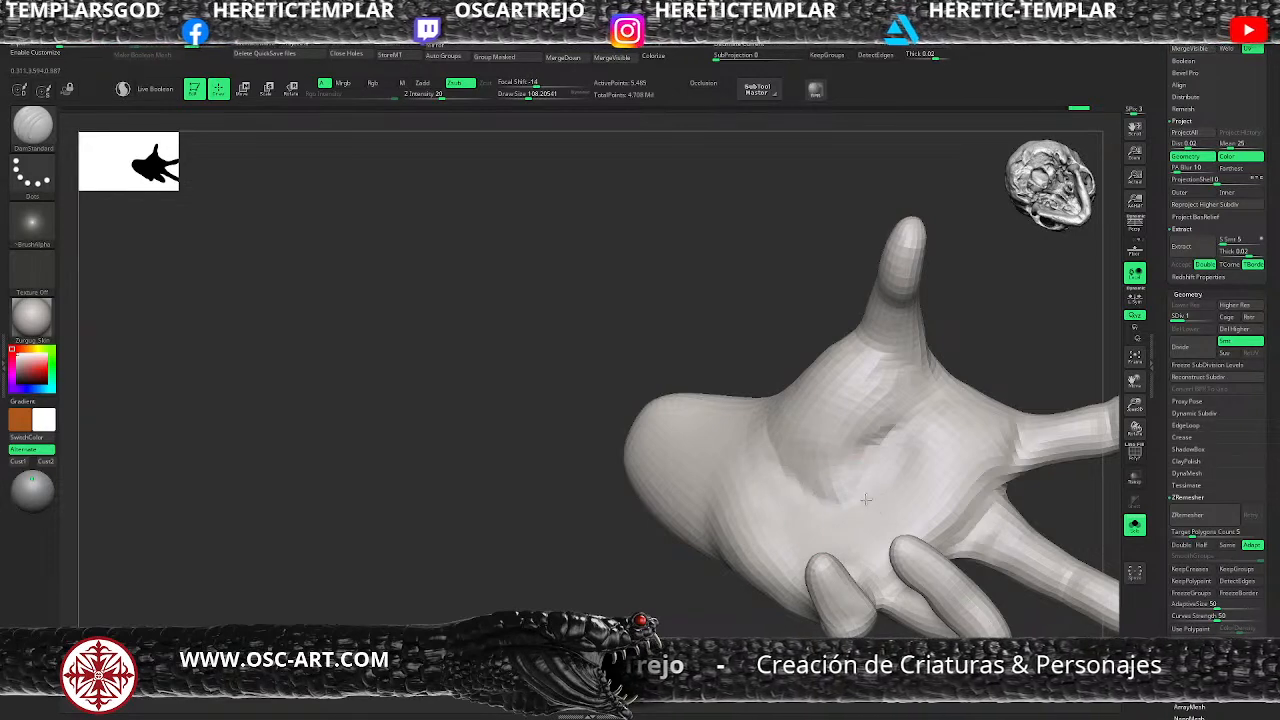
pyautogui.moveTo(895, 436)
pyautogui.mouseDown()
pyautogui.moveTo(869, 466)
pyautogui.moveTo(822, 484)
pyautogui.mouseUp()
pyautogui.moveTo(588, 554)
pyautogui.mouseDown()
pyautogui.moveTo(665, 590)
pyautogui.moveTo(740, 561)
pyautogui.mouseUp()
pyautogui.keyDown('shift'); pyautogui.moveTo(875, 490); pyautogui.dragTo(855, 430); pyautogui.keyUp('shift')
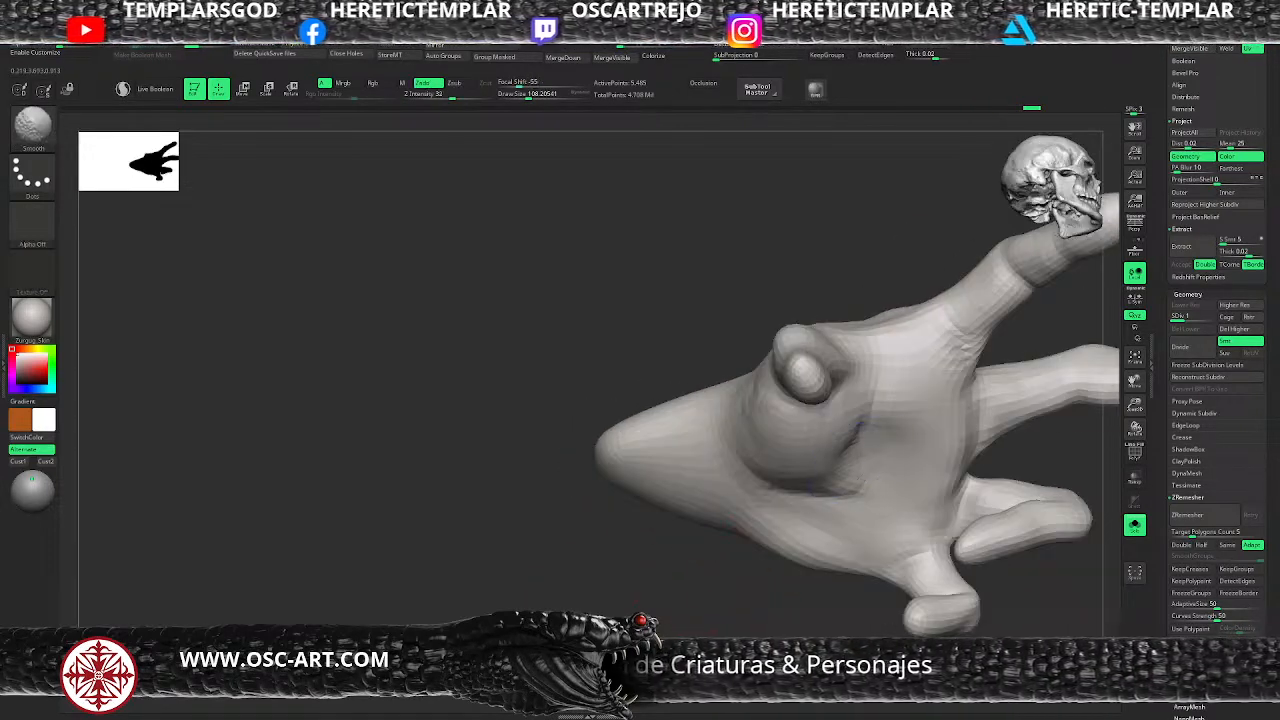
pyautogui.keyDown('shift'); pyautogui.moveTo(852, 487); pyautogui.dragTo(838, 490); pyautogui.keyUp('shift')
# Step: Inflate the thumb's tip and knuckle using the Inflat brush at Z intensity 10
pyautogui.moveTo(717, 603)
pyautogui.keyDown('alt'); pyautogui.mouseDown()
pyautogui.moveTo(673, 560)
pyautogui.moveTo(692, 608)
pyautogui.moveTo(683, 490)
pyautogui.moveTo(688, 527)
pyautogui.moveTo(677, 518)
pyautogui.mouseUp(); pyautogui.keyUp('alt')
pyautogui.press('b')
pyautogui.press('i')
pyautogui.press('n')
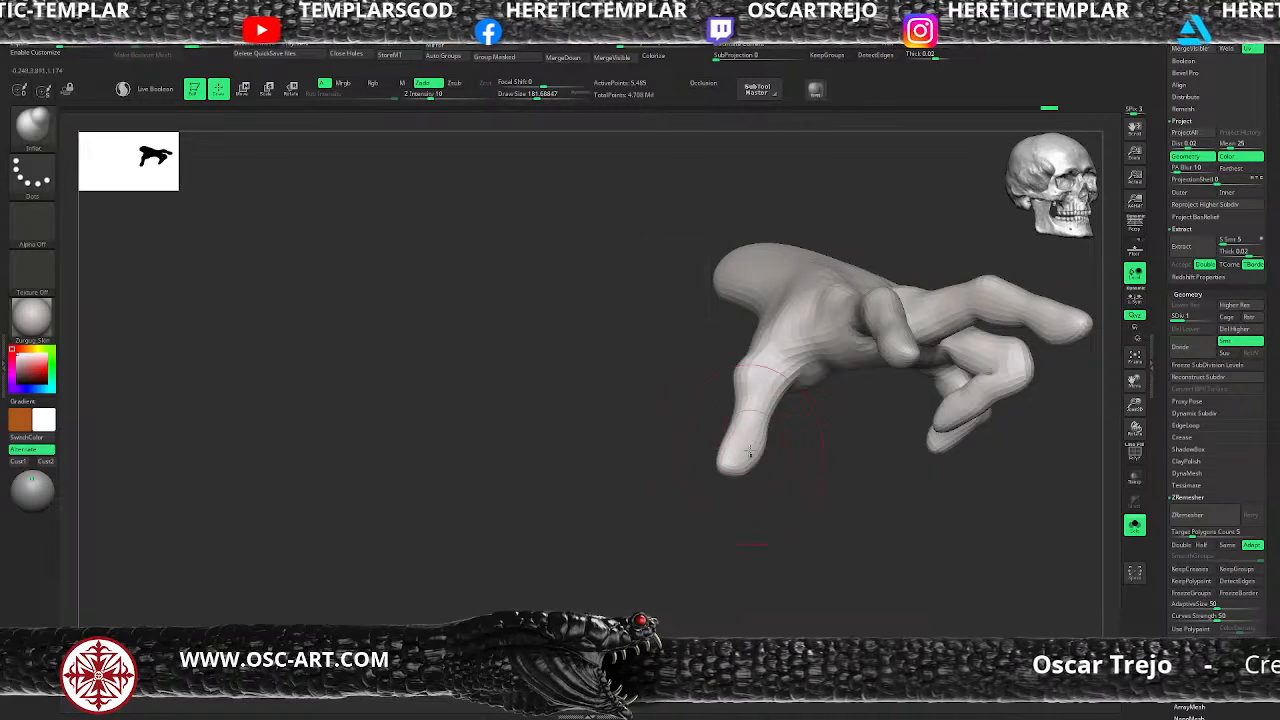
pyautogui.moveTo(671, 529); pyautogui.dragTo(727, 478)
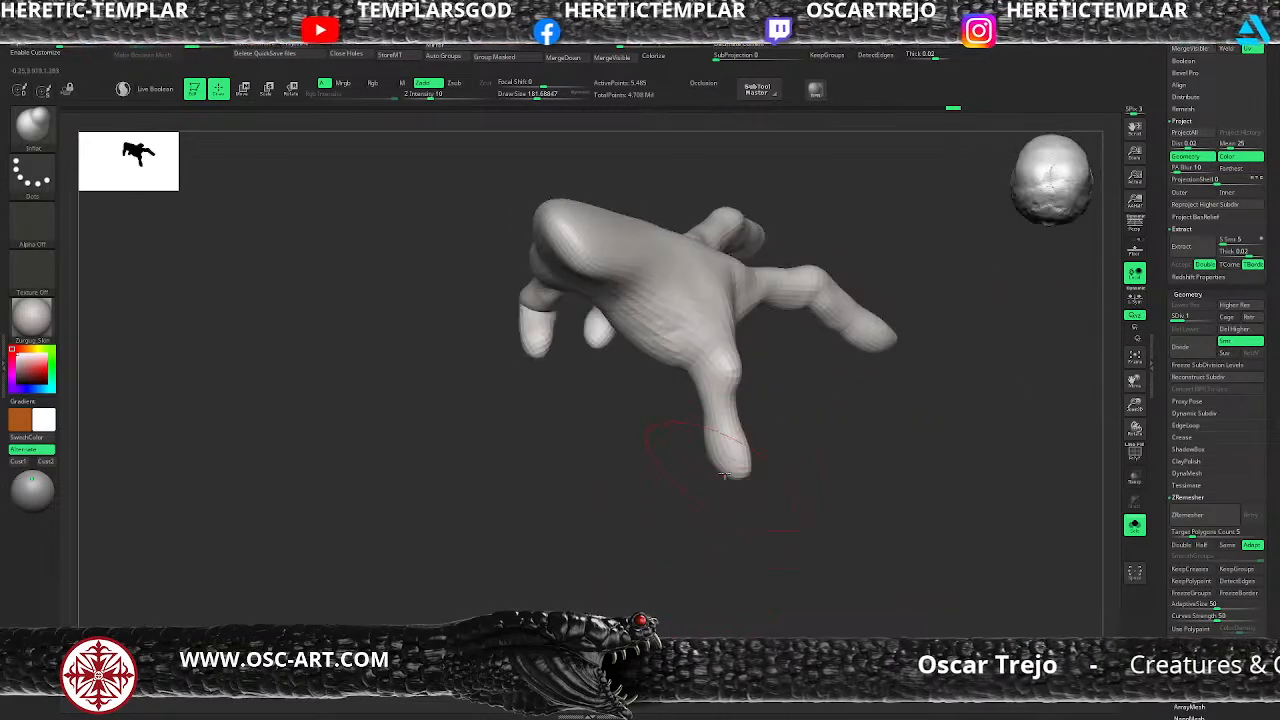
pyautogui.moveTo(737, 463); pyautogui.dragTo(757, 449, button='right')
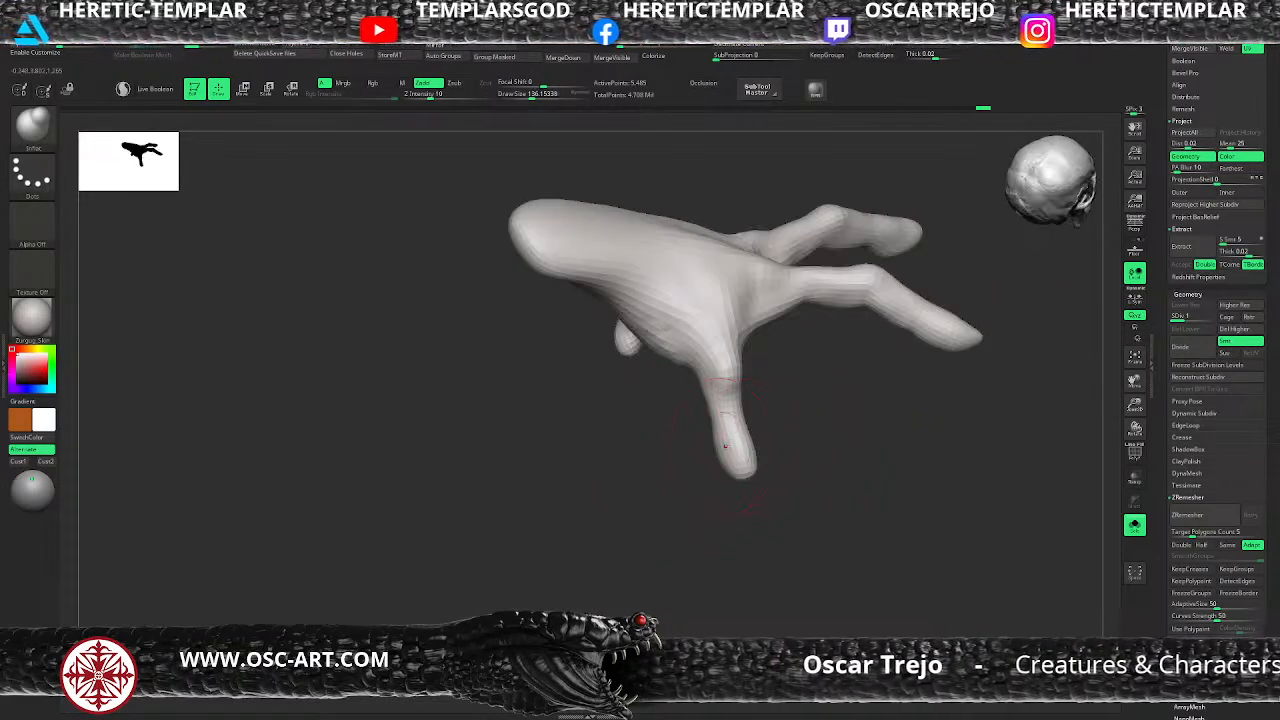
pyautogui.moveTo(776, 460); pyautogui.dragTo(790, 440)
pyautogui.moveTo(738, 400)
pyautogui.mouseDown()
pyautogui.moveTo(746, 414)
pyautogui.moveTo(750, 378)
pyautogui.moveTo(688, 356)
pyautogui.moveTo(722, 374)
pyautogui.mouseUp()
# Step: Reshape the thumb's joint and outer contour using the Move brush with a reduced draw size
pyautogui.press('b')
pyautogui.press('m')
pyautogui.press('v')
pyautogui.press('[')
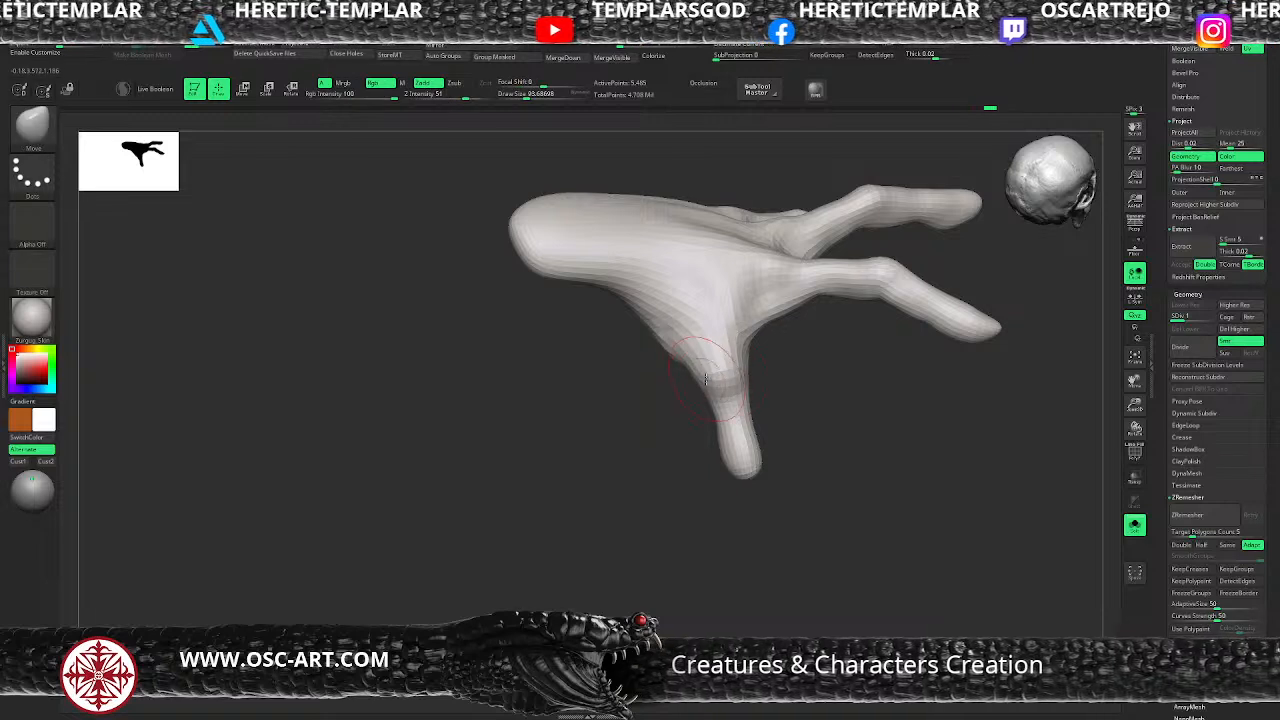
pyautogui.moveTo(768, 462)
pyautogui.mouseDown()
pyautogui.moveTo(791, 508)
pyautogui.moveTo(711, 431)
pyautogui.moveTo(713, 409)
pyautogui.mouseUp()
pyautogui.moveTo(757, 444); pyautogui.dragTo(778, 421)
# Step: Refine the index and middle finger contours from above with the Move brush, starting at draw size about 78
pyautogui.press('[')
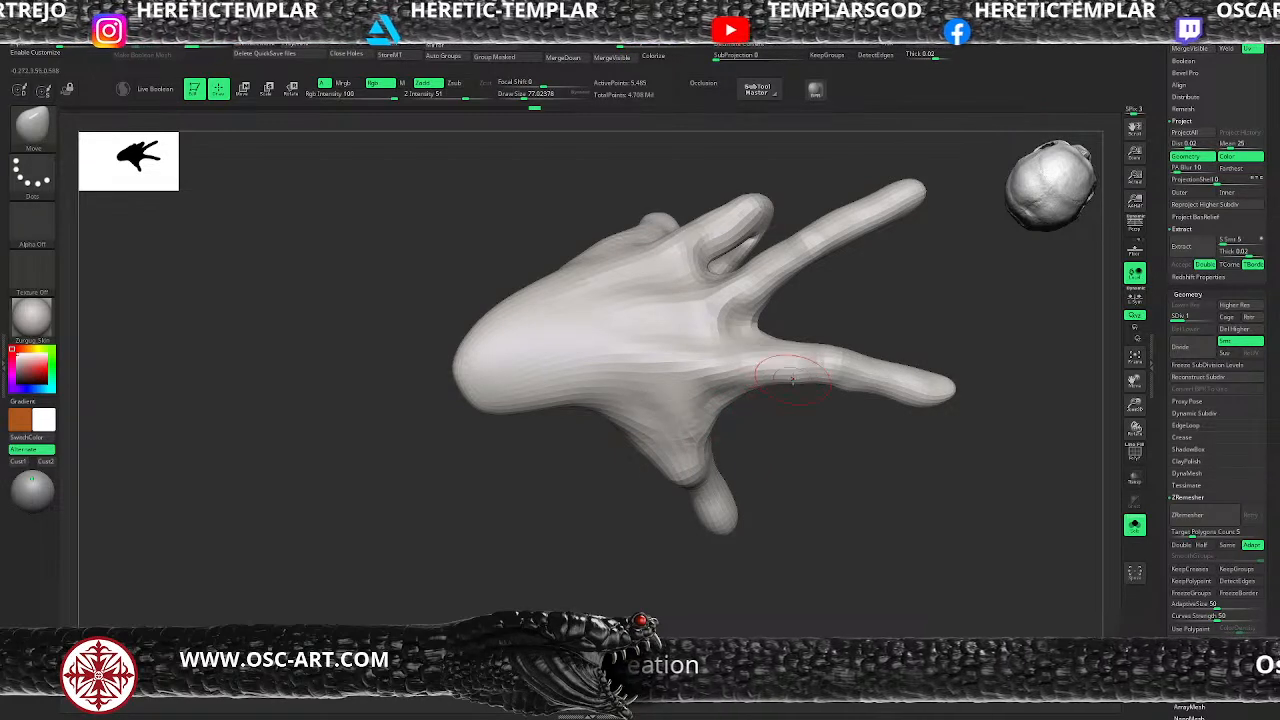
pyautogui.moveTo(837, 354)
pyautogui.mouseDown()
pyautogui.moveTo(826, 391)
pyautogui.moveTo(842, 321)
pyautogui.moveTo(810, 396)
pyautogui.moveTo(784, 390)
pyautogui.mouseUp()
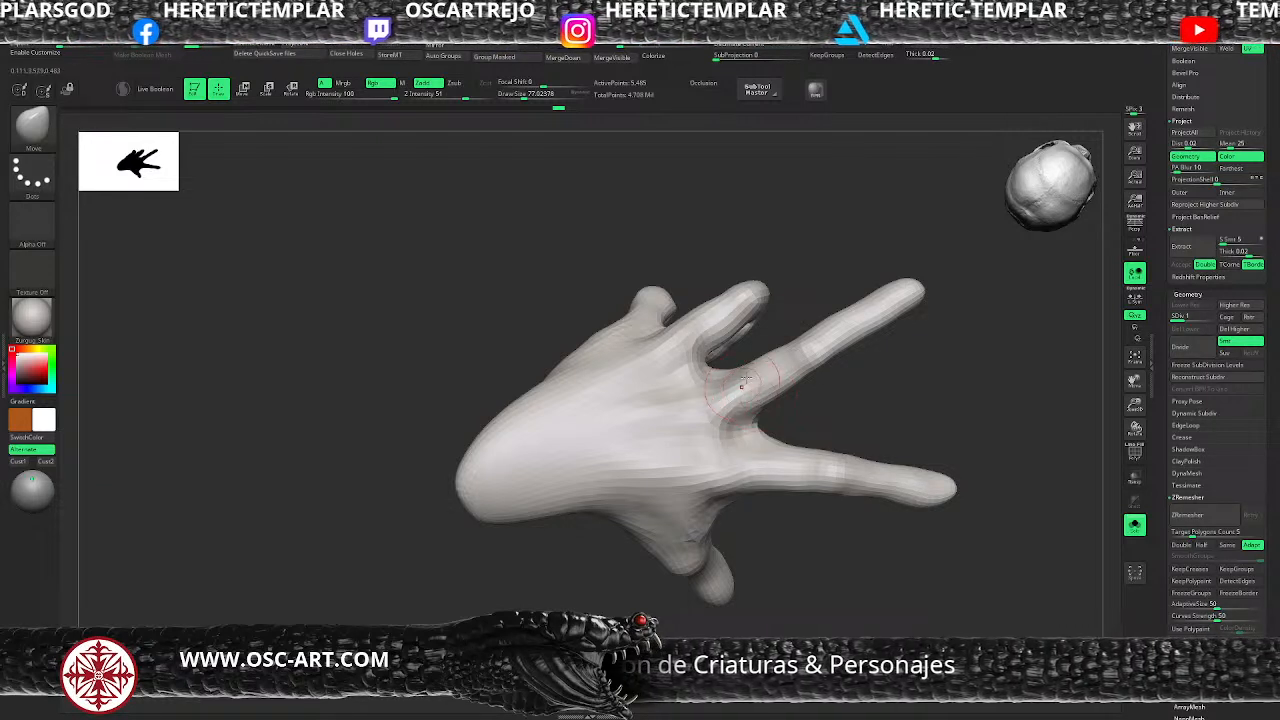
pyautogui.press('s')
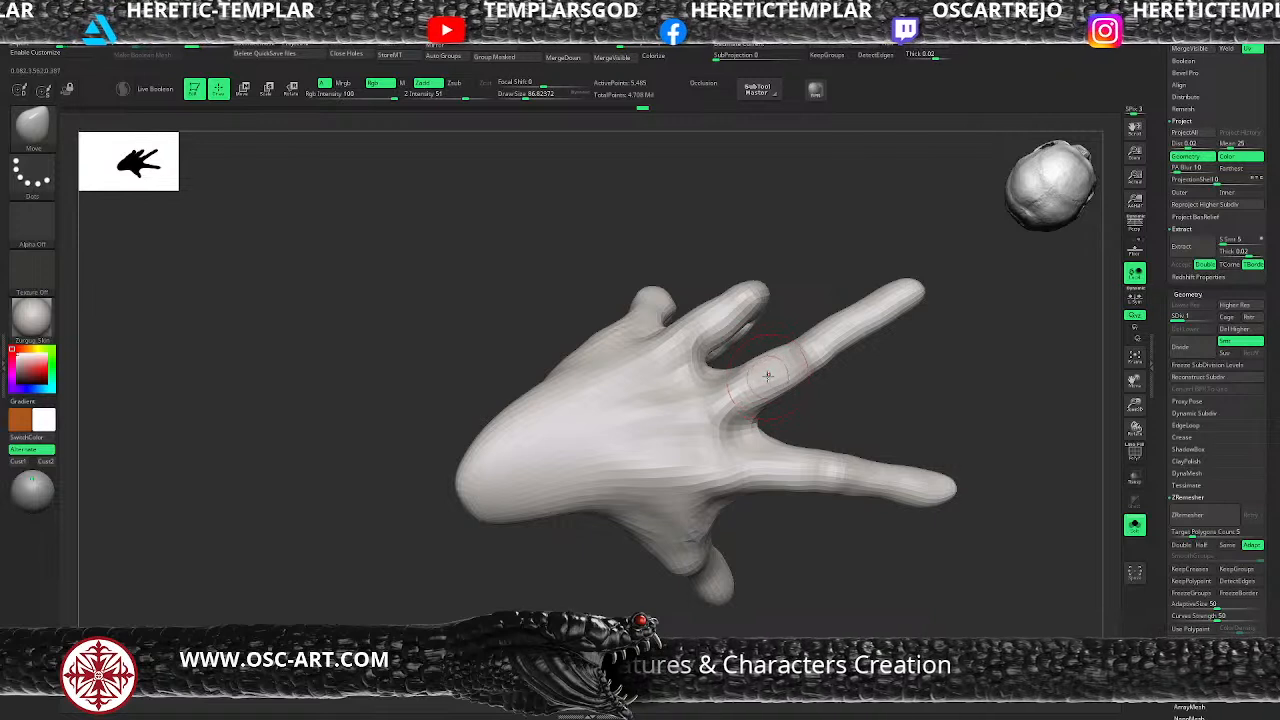
# Step: Adjust the gap and contours between the ring and middle fingers with the Move brush, reducing the draw size to about 62
pyautogui.press(']')
pyautogui.moveTo(707, 316)
pyautogui.mouseDown()
pyautogui.moveTo(766, 297)
pyautogui.moveTo(750, 328)
pyautogui.moveTo(719, 301)
pyautogui.moveTo(738, 284)
pyautogui.moveTo(714, 302)
pyautogui.mouseUp()
pyautogui.press('[')
pyautogui.press('[')
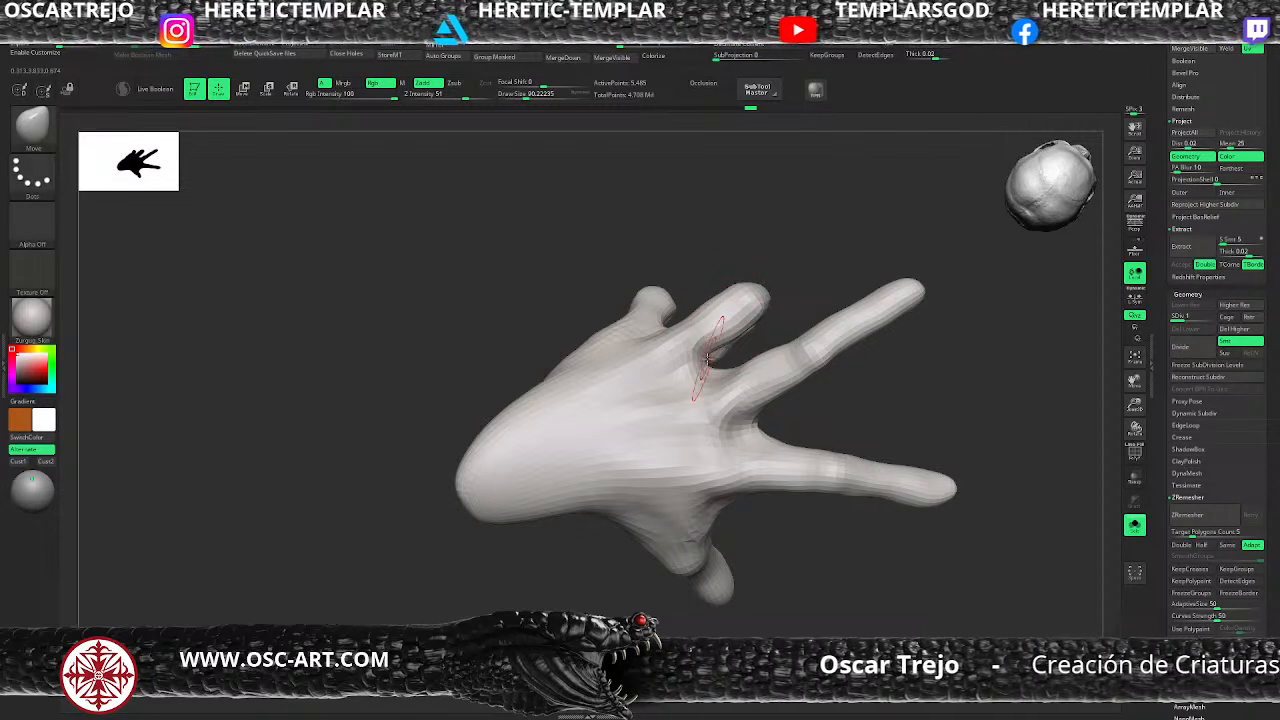
pyautogui.moveTo(711, 362); pyautogui.dragTo(731, 368)
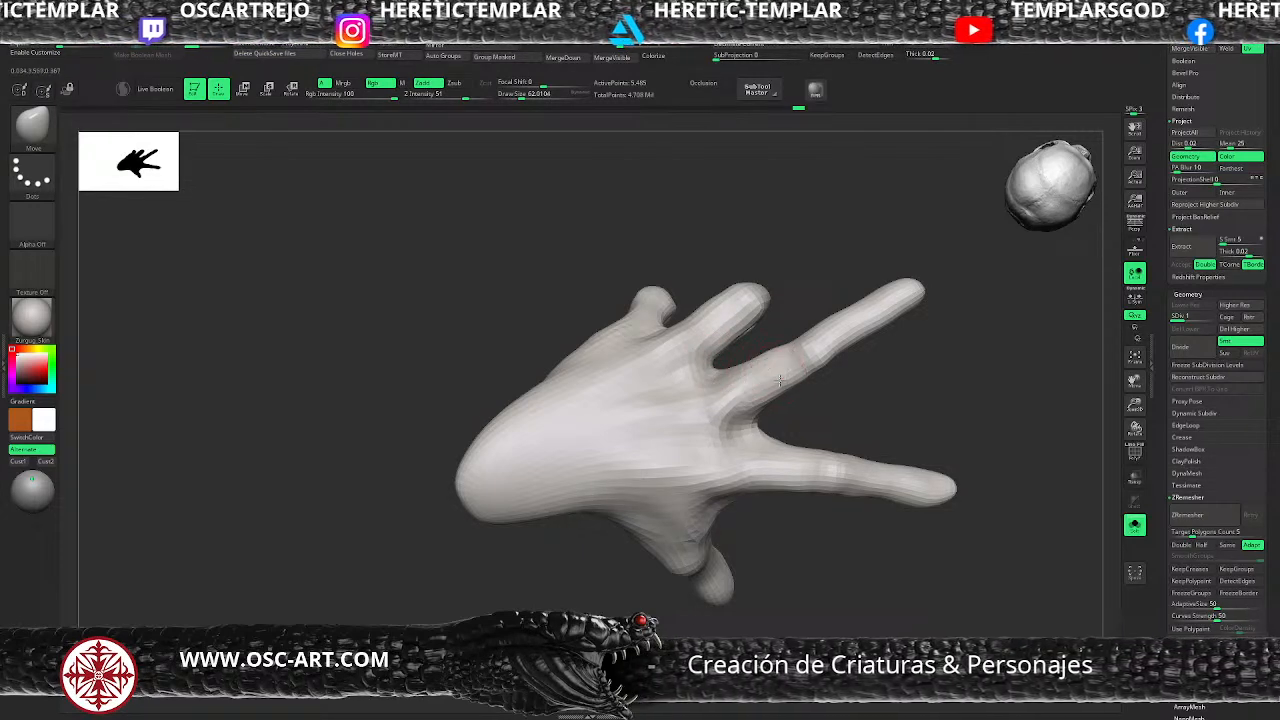
pyautogui.moveTo(793, 380); pyautogui.dragTo(790, 354)
# Step: Reshape the little finger's tip with the Move brush at draw size about 65
pyautogui.press('s')
pyautogui.click(661, 290)
pyautogui.press('s')
pyautogui.click(668, 293)
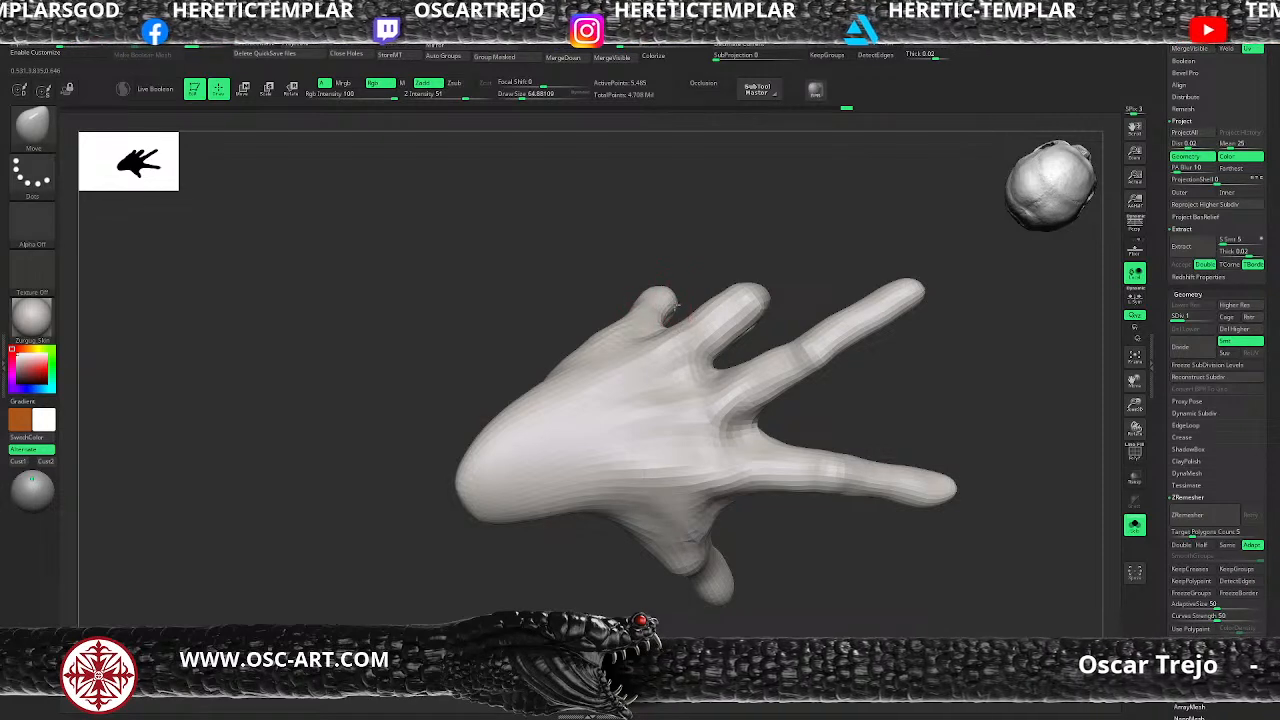
pyautogui.press(']')
# Step: Build up the base of the little finger with the ClayBuildup brush at draw size about 62
pyautogui.moveTo(626, 305)
pyautogui.mouseDown(button='right')
pyautogui.moveTo(588, 318)
pyautogui.moveTo(632, 349)
pyautogui.mouseUp(button='right')
pyautogui.press('b')
pyautogui.press('c')
pyautogui.press('b')
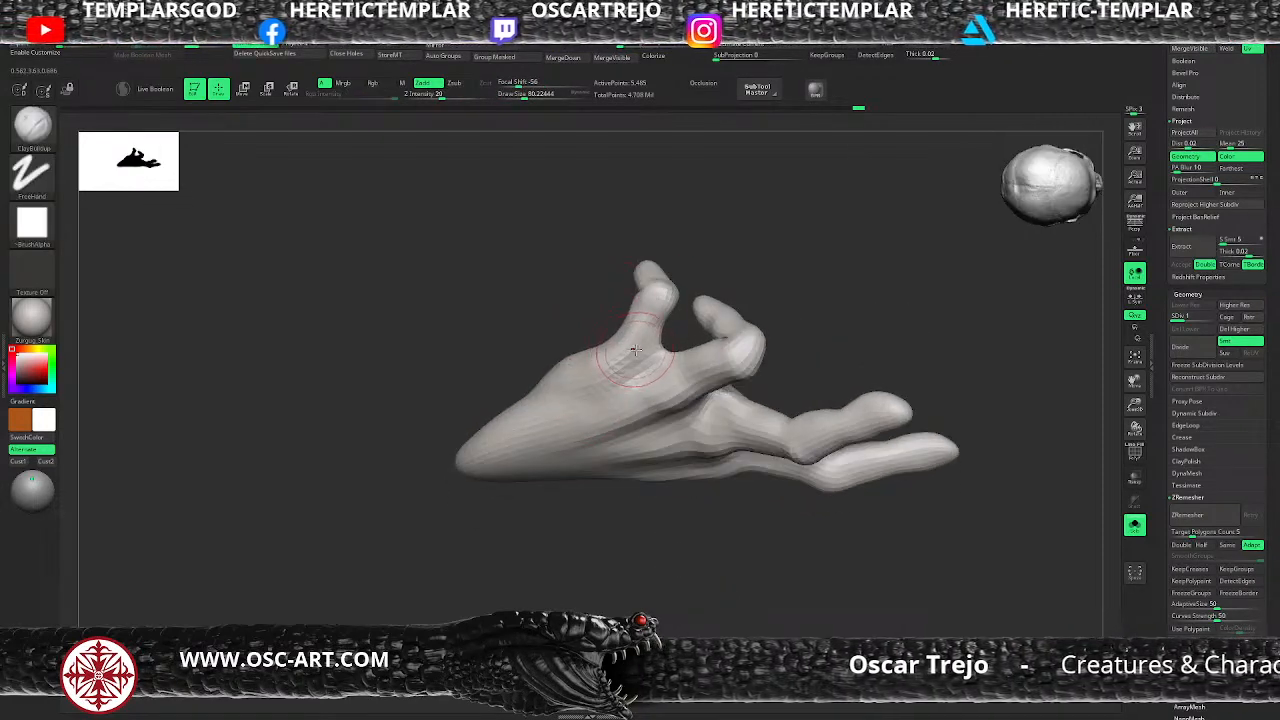
pyautogui.press('[')
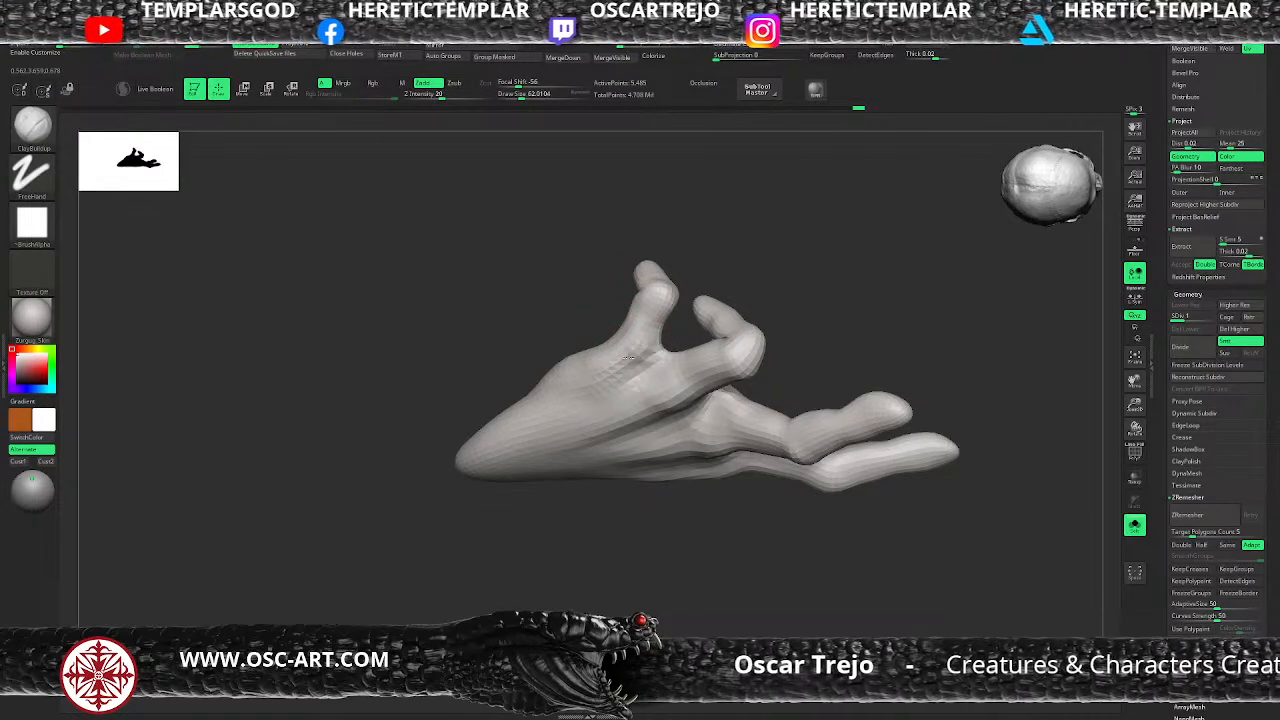
pyautogui.moveTo(646, 357); pyautogui.dragTo(632, 367)
# Step: Refine the middle finger's inner contour near its joint from above with the Move brush
pyautogui.moveTo(648, 552); pyautogui.dragTo(637, 422)
pyautogui.press('b')
pyautogui.press('m')
pyautogui.press('v')
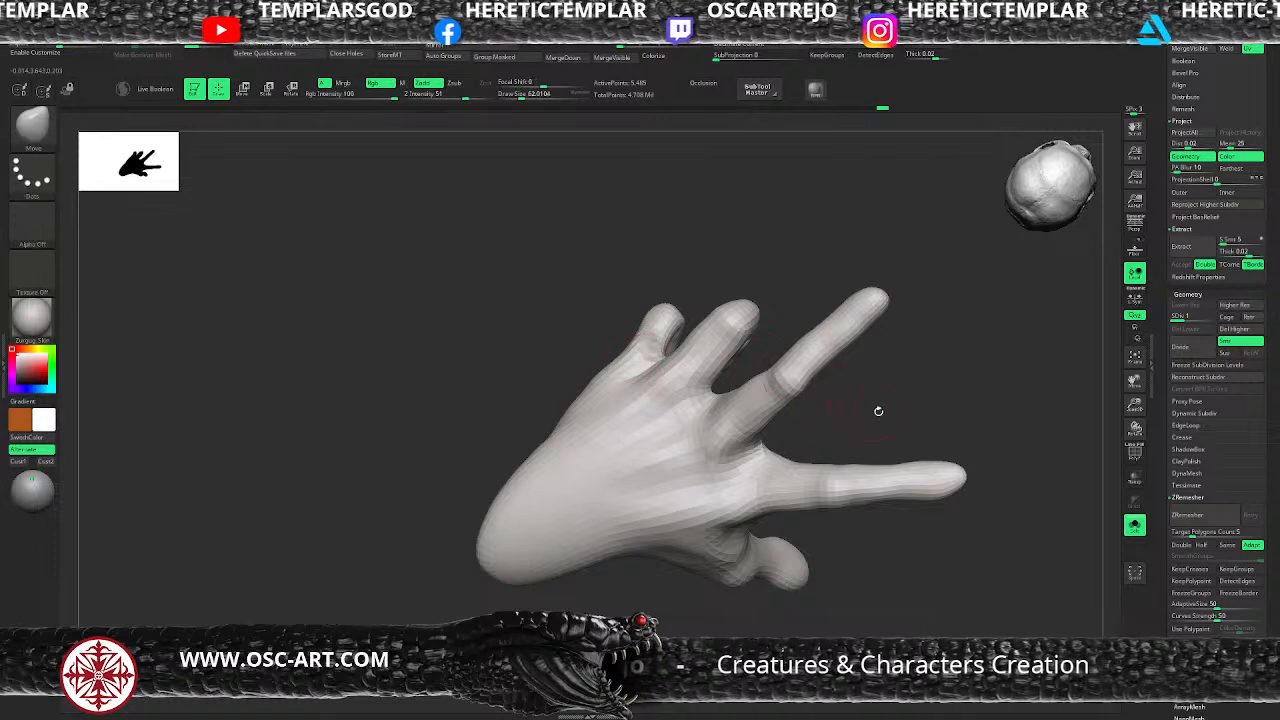
pyautogui.moveTo(908, 414)
pyautogui.mouseDown()
pyautogui.moveTo(874, 371)
pyautogui.moveTo(790, 358)
pyautogui.mouseUp()
pyautogui.press(']')
pyautogui.press(']')
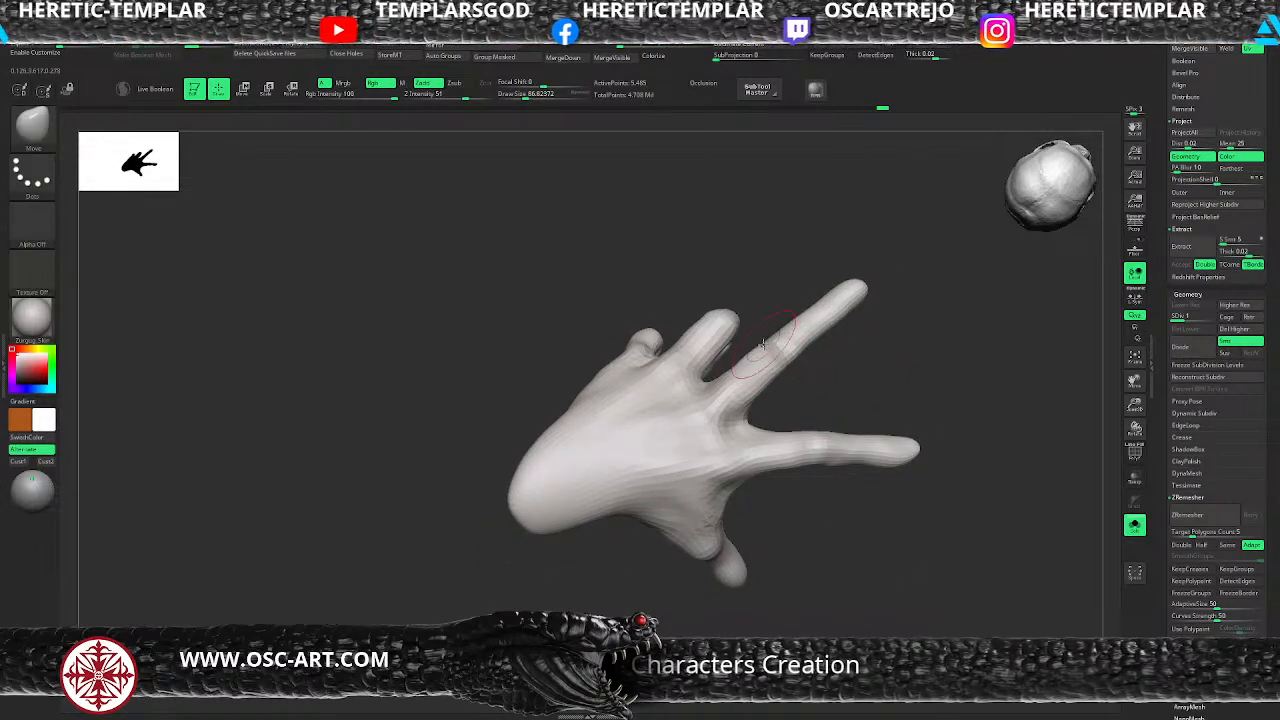
pyautogui.press('[')
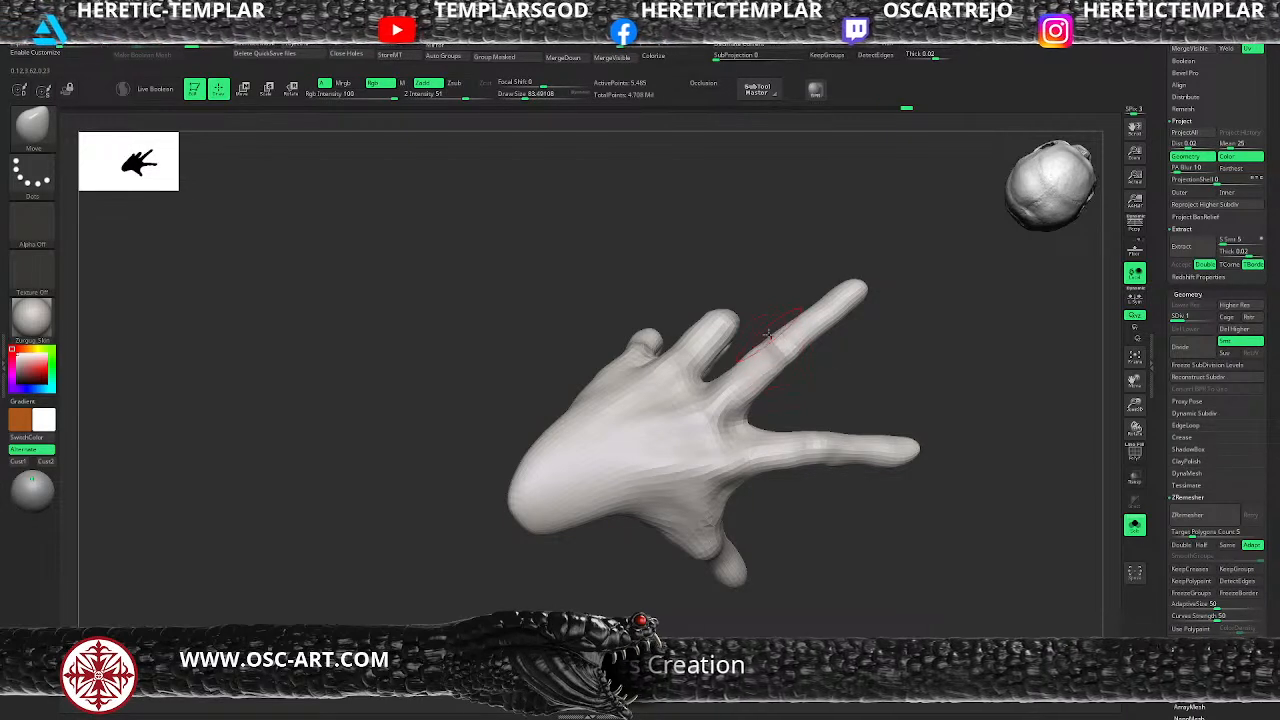
# Step: Carve and smooth the webs between the thumb, index and middle fingers with DamStandard at draw size about 46, stepping between subdivision levels
pyautogui.moveTo(855, 379)
pyautogui.keyDown('alt'); pyautogui.mouseDown()
pyautogui.moveTo(832, 355)
pyautogui.moveTo(863, 346)
pyautogui.moveTo(828, 369)
pyautogui.moveTo(823, 340)
pyautogui.moveTo(846, 457)
pyautogui.mouseUp(); pyautogui.keyUp('alt')
pyautogui.press('b')
pyautogui.press('d')
pyautogui.press('s')
pyautogui.press('[')
pyautogui.press('d')
pyautogui.hotkey('shift', 'd')
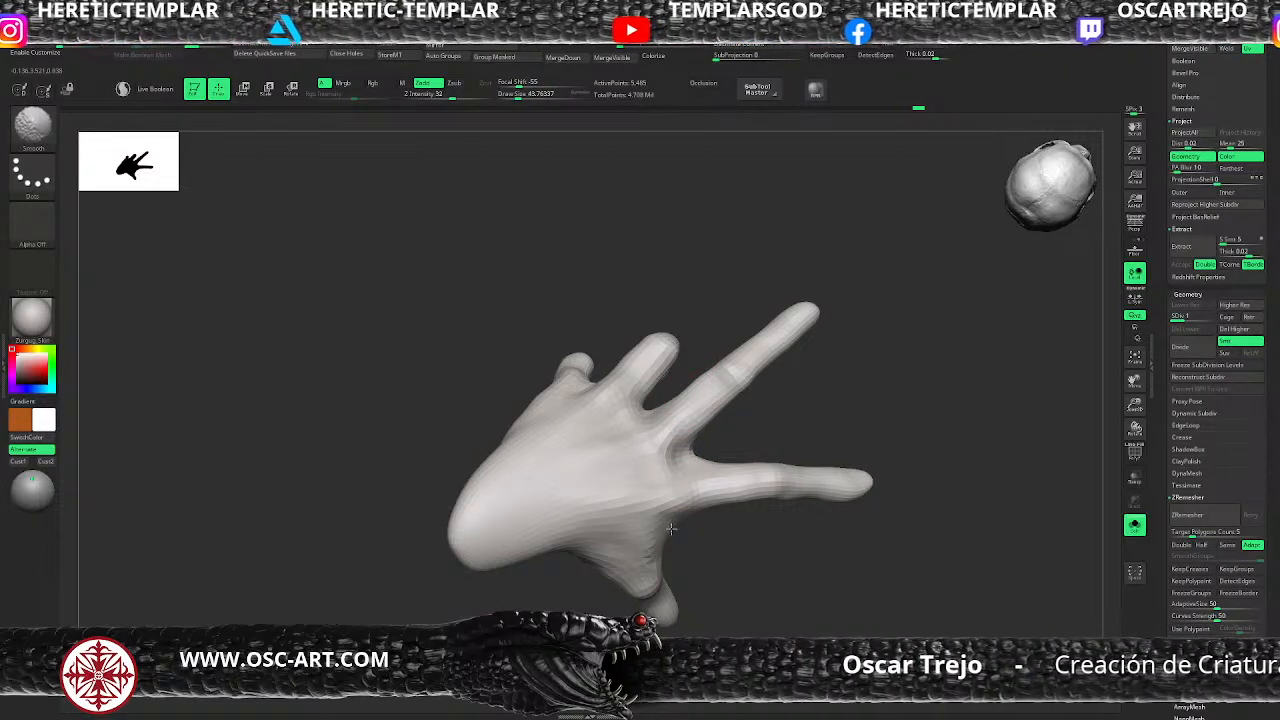
pyautogui.press('d')
pyautogui.moveTo(700, 552)
pyautogui.mouseDown()
pyautogui.moveTo(717, 580)
pyautogui.moveTo(709, 594)
pyautogui.moveTo(729, 473)
pyautogui.moveTo(737, 503)
pyautogui.moveTo(811, 563)
pyautogui.moveTo(875, 552)
pyautogui.moveTo(871, 517)
pyautogui.moveTo(829, 540)
pyautogui.moveTo(737, 500)
pyautogui.mouseUp()
pyautogui.hotkey('shift', 'd')
pyautogui.moveTo(690, 463)
pyautogui.mouseDown()
pyautogui.moveTo(696, 474)
pyautogui.moveTo(712, 446)
pyautogui.moveTo(736, 440)
pyautogui.mouseUp()
# Step: Reshape the outstretched digit with the Move brush at draw size about 104, viewing the hand from its fingertips
pyautogui.press('[')
pyautogui.moveTo(847, 433)
pyautogui.mouseDown()
pyautogui.moveTo(834, 479)
pyautogui.moveTo(846, 476)
pyautogui.moveTo(834, 460)
pyautogui.moveTo(793, 490)
pyautogui.moveTo(757, 482)
pyautogui.moveTo(815, 478)
pyautogui.mouseUp()
pyautogui.press('s')
pyautogui.click(769, 482)
pyautogui.press('s')
pyautogui.click(807, 466)
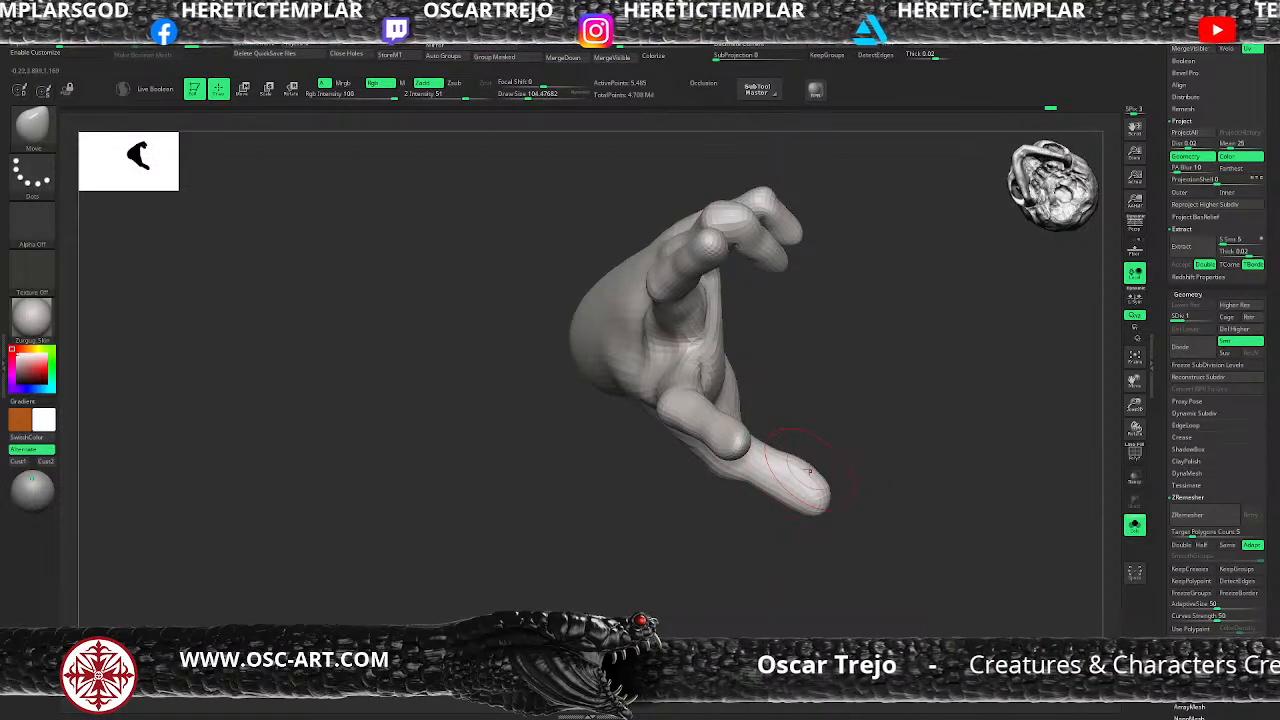
# Step: Build up the back of the hand between the thumb and index finger with ClayBuildup at Z intensity 20, and smooth the result
pyautogui.moveTo(586, 497)
pyautogui.mouseDown()
pyautogui.moveTo(793, 403)
pyautogui.moveTo(840, 411)
pyautogui.mouseUp()
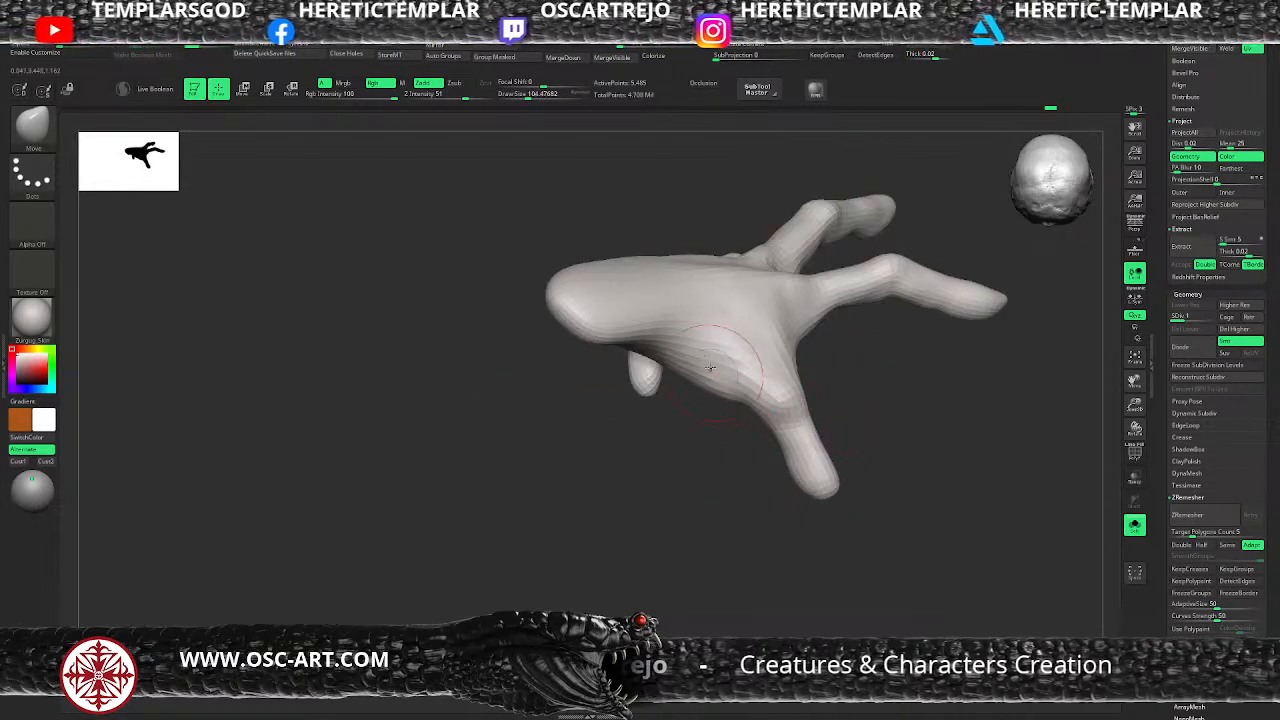
pyautogui.press('b')
pyautogui.press('c')
pyautogui.press('b')
pyautogui.moveTo(711, 378); pyautogui.dragTo(757, 386)
pyautogui.moveTo(729, 344)
pyautogui.mouseDown()
pyautogui.moveTo(784, 354)
pyautogui.moveTo(838, 412)
pyautogui.moveTo(828, 424)
pyautogui.mouseUp()
pyautogui.moveTo(766, 306); pyautogui.dragTo(792, 368)
pyautogui.moveTo(806, 424); pyautogui.dragTo(822, 402)
pyautogui.moveTo(757, 312)
pyautogui.mouseDown()
pyautogui.moveTo(792, 366)
pyautogui.moveTo(716, 304)
pyautogui.mouseUp()
pyautogui.moveTo(676, 372); pyautogui.dragTo(678, 346)
pyautogui.keyDown('shift'); pyautogui.moveTo(700, 310); pyautogui.dragTo(738, 290); pyautogui.keyUp('shift')
pyautogui.keyDown('alt'); pyautogui.moveTo(684, 446); pyautogui.dragTo(643, 502); pyautogui.keyUp('alt')
# Step: Turn off Solo, check the overlapping meshes in wireframe, and hide the other hand copy so the sculpted hand shows with the floor slab
pyautogui.moveTo(826, 453)
pyautogui.mouseDown()
pyautogui.moveTo(834, 401)
pyautogui.moveTo(823, 417)
pyautogui.moveTo(849, 503)
pyautogui.moveTo(827, 410)
pyautogui.moveTo(771, 434)
pyautogui.moveTo(811, 449)
pyautogui.moveTo(840, 429)
pyautogui.moveTo(629, 511)
pyautogui.moveTo(763, 553)
pyautogui.mouseUp()
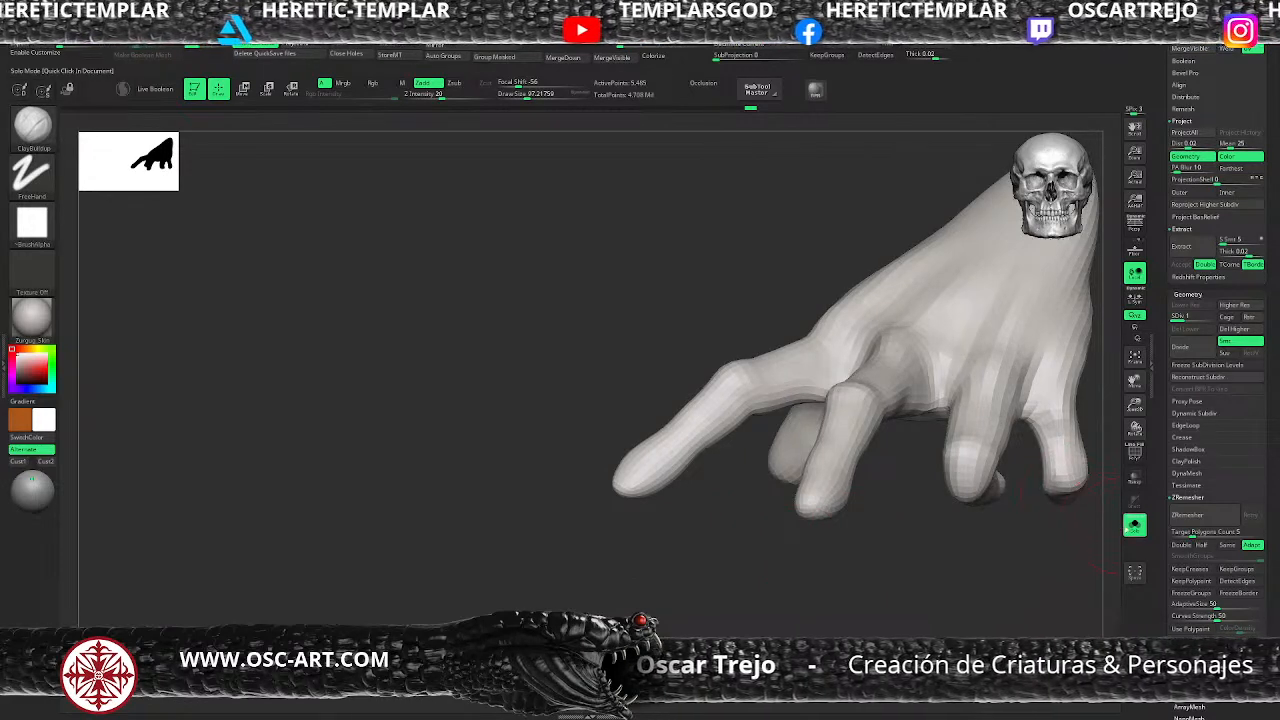
pyautogui.click(1134, 525)
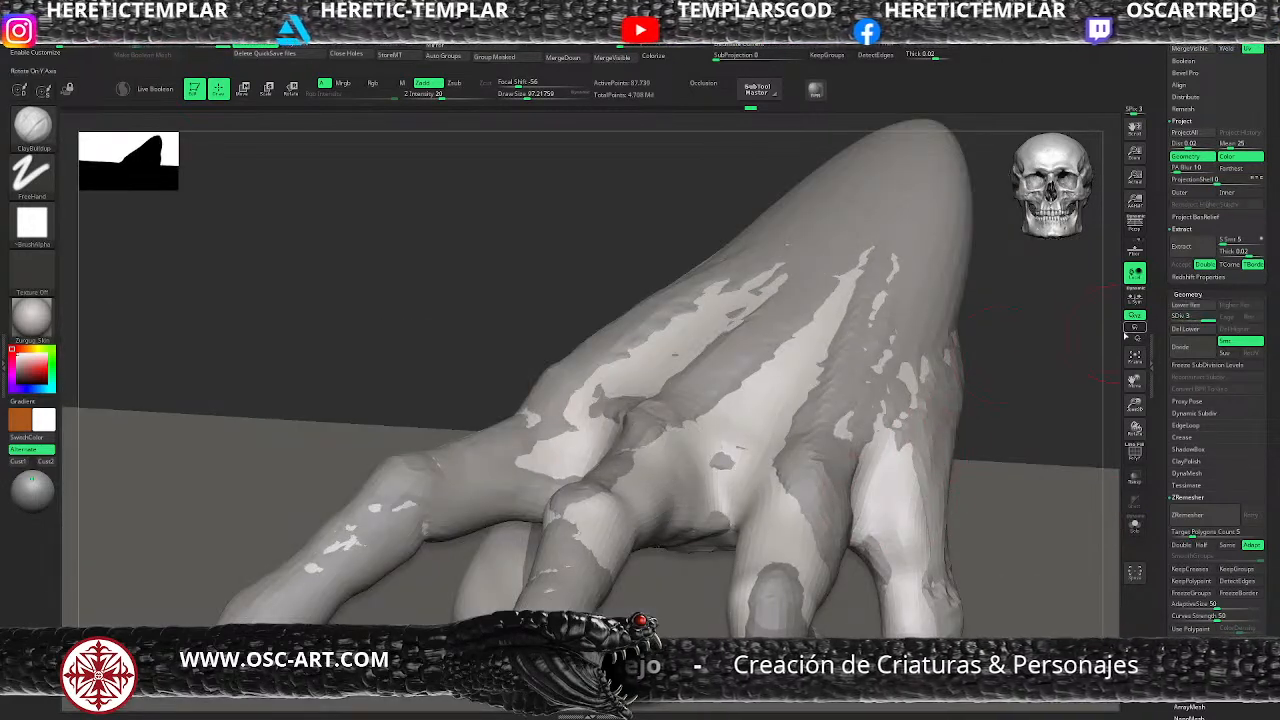
pyautogui.hotkey('shift', 'f')
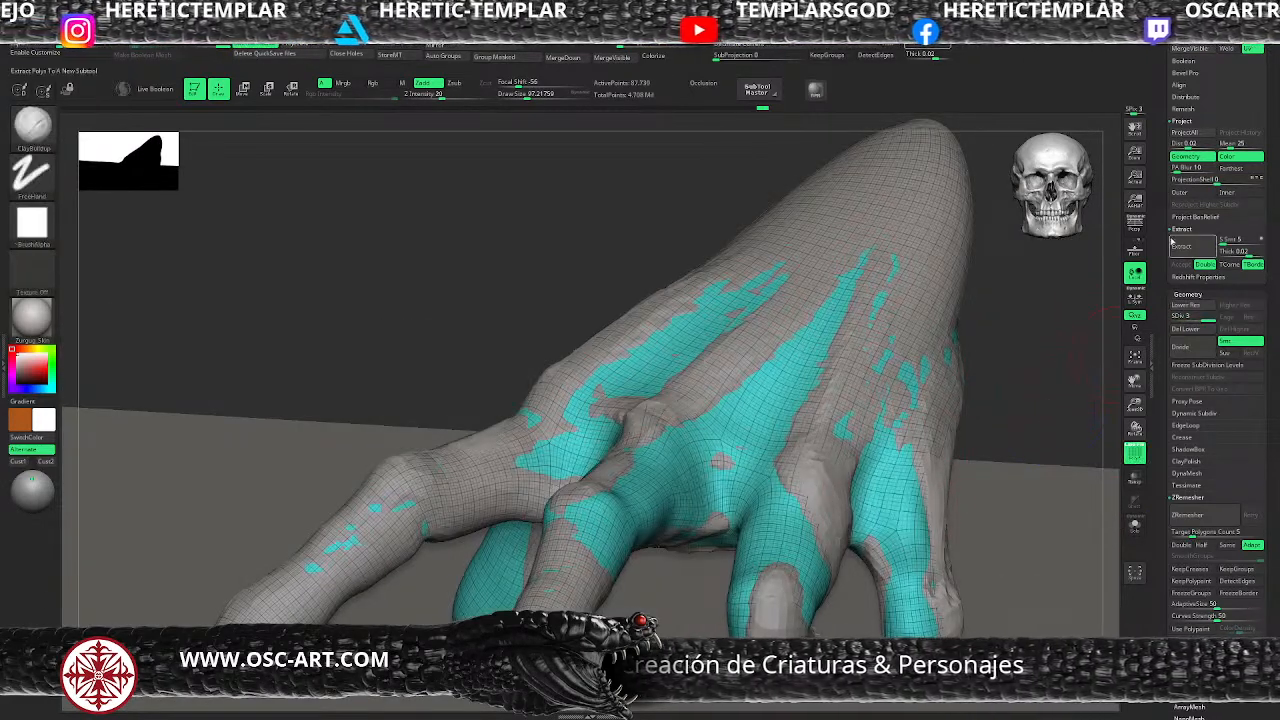
pyautogui.scroll(1, 1162, 264)
pyautogui.scroll(3, 1162, 264)
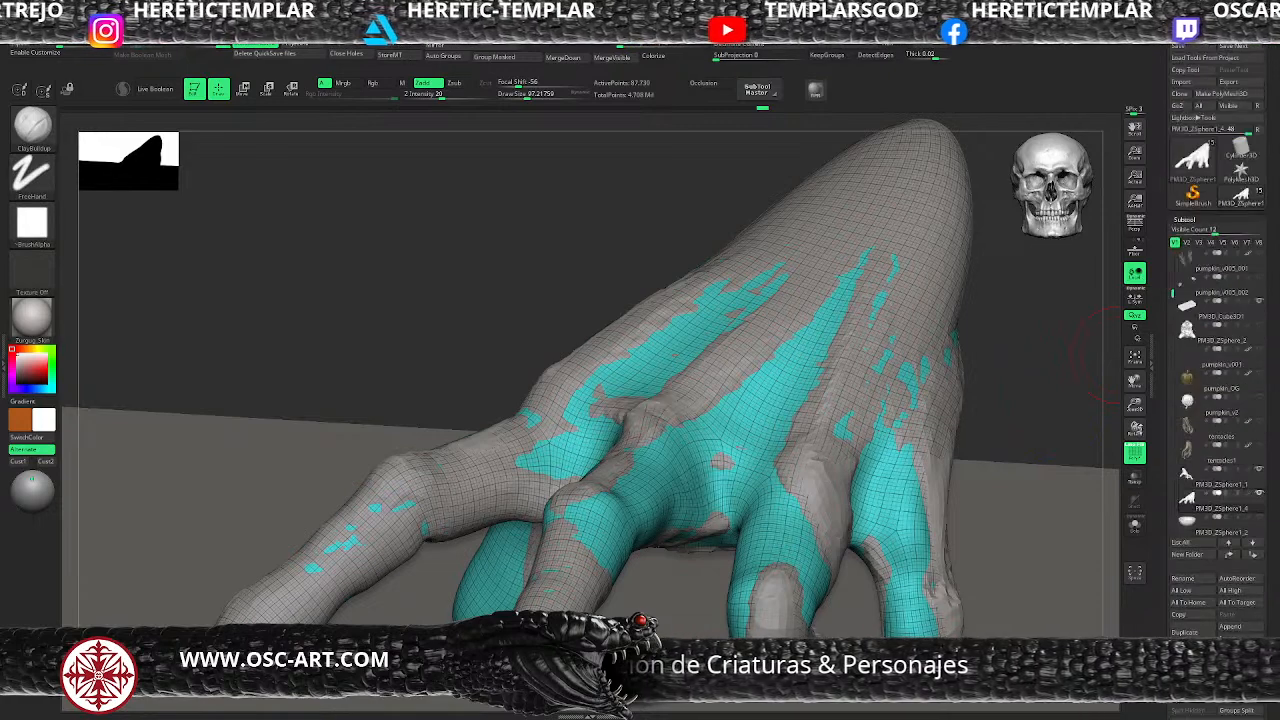
pyautogui.click(1260, 471)
pyautogui.press('f')
pyautogui.hotkey('shift', 'f')
pyautogui.moveTo(583, 561); pyautogui.dragTo(478, 575)
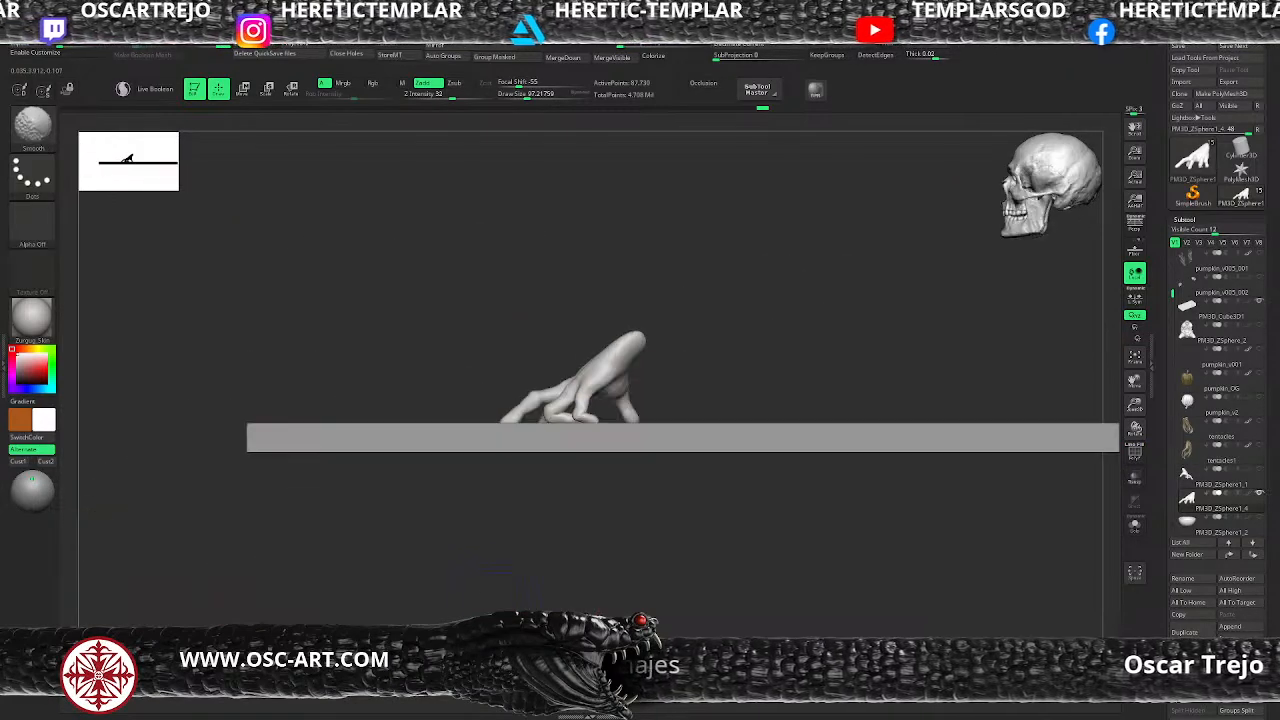
# Step: Drop the hand to its lowest subdivision level and adjust the curled fingers near the floor with the Move brush
pyautogui.keyDown('alt'); pyautogui.moveTo(423, 370); pyautogui.dragTo(486, 492); pyautogui.keyUp('alt')
pyautogui.press('b')
pyautogui.press('m')
pyautogui.press('v')
pyautogui.hotkey('shift', 'd')
pyautogui.hotkey('shift', 'd')
pyautogui.hotkey('ctrl', 'z')
pyautogui.moveTo(510, 541)
pyautogui.mouseDown()
pyautogui.moveTo(499, 521)
pyautogui.moveTo(502, 546)
pyautogui.mouseUp()
# Step: Refine the little finger's base and the gap beside it with the Move brush at draw size about 67
pyautogui.press('s')
pyautogui.press('s')
pyautogui.press('s')
pyautogui.press('s')
pyautogui.moveTo(571, 518); pyautogui.dragTo(573, 518)
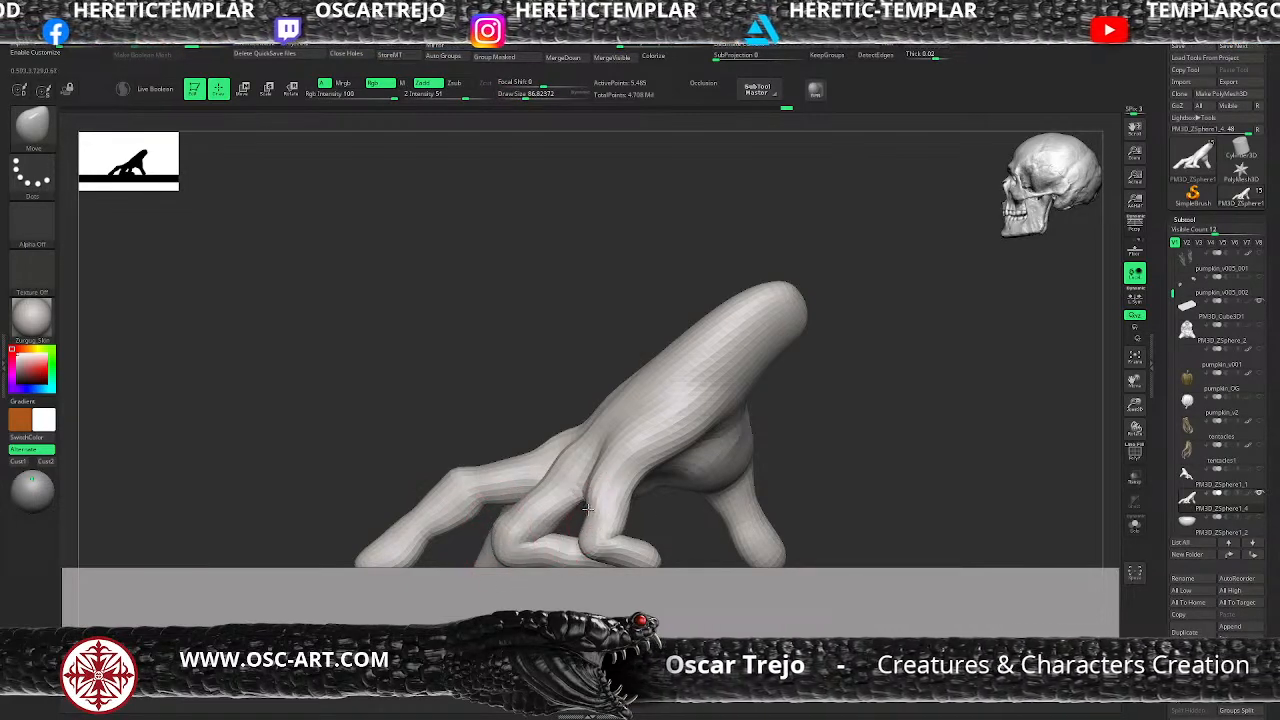
pyautogui.press('s')
pyautogui.moveTo(601, 467); pyautogui.dragTo(611, 461)
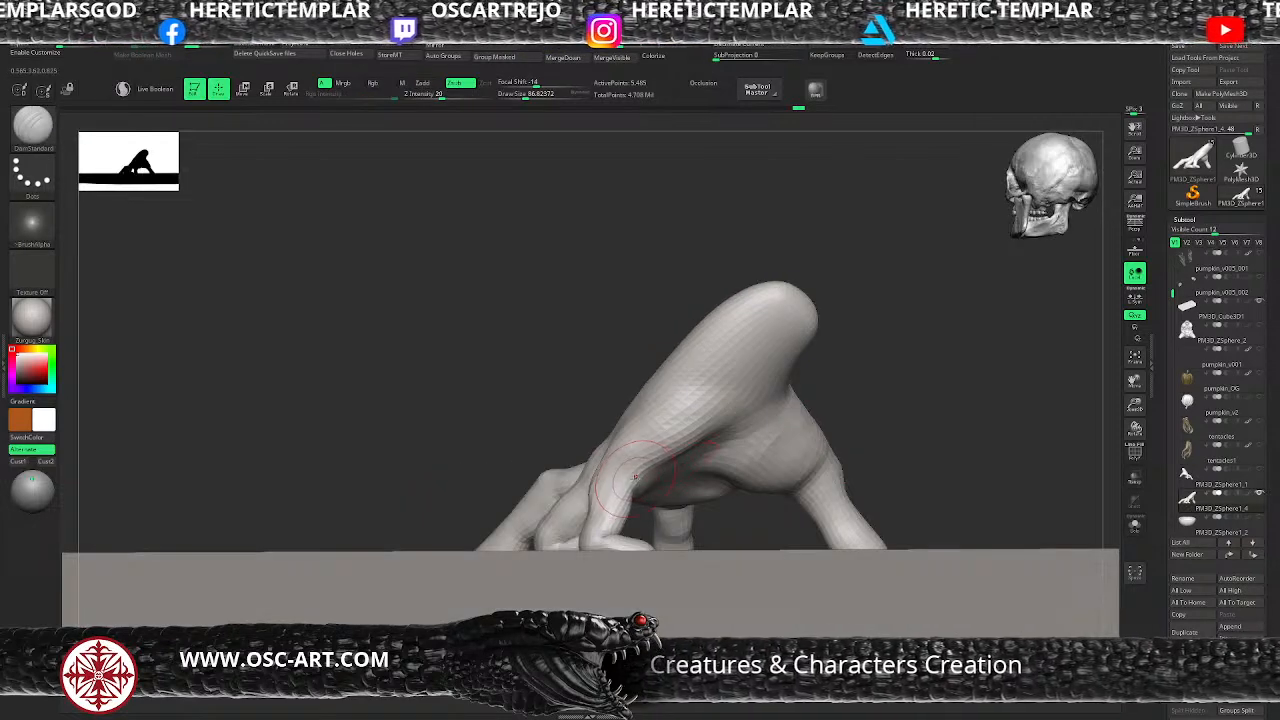
# Step: Cut a crease along the underside of the outer palm with the Slash3 brush at Z intensity 30
pyautogui.press('b')
pyautogui.press('s')
pyautogui.press('l')
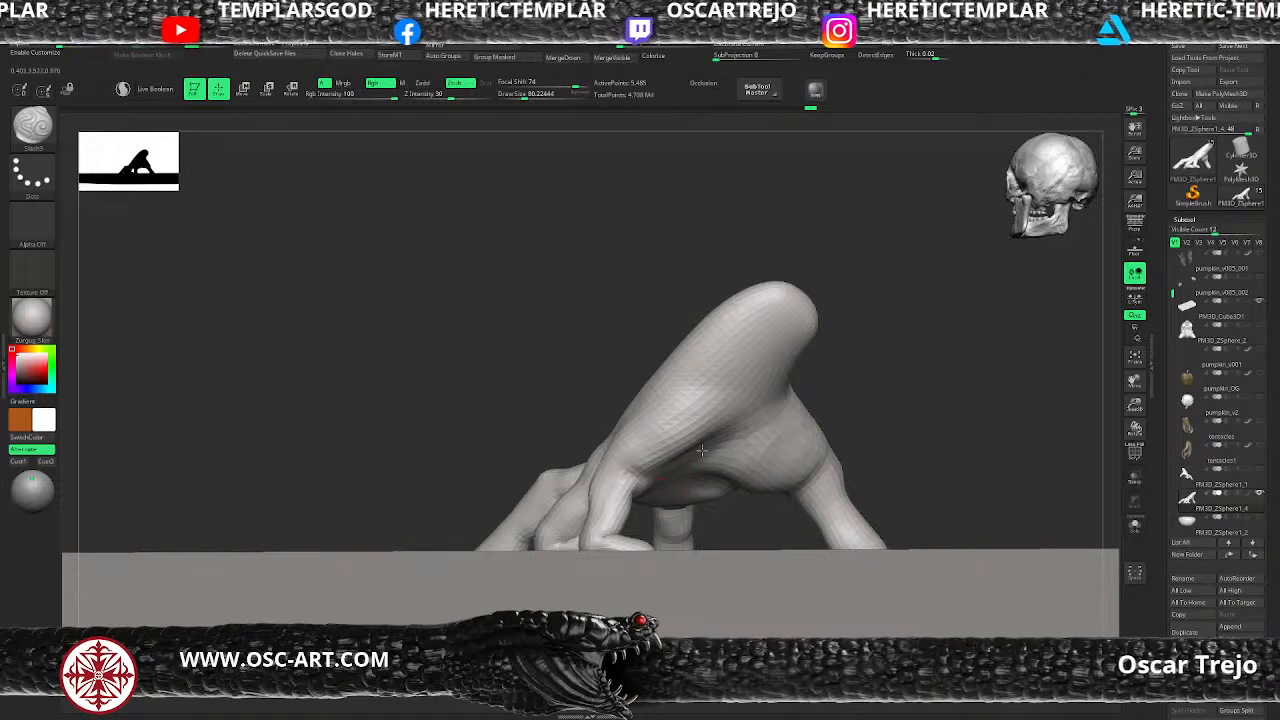
pyautogui.moveTo(719, 435); pyautogui.dragTo(697, 446)
pyautogui.press('s')
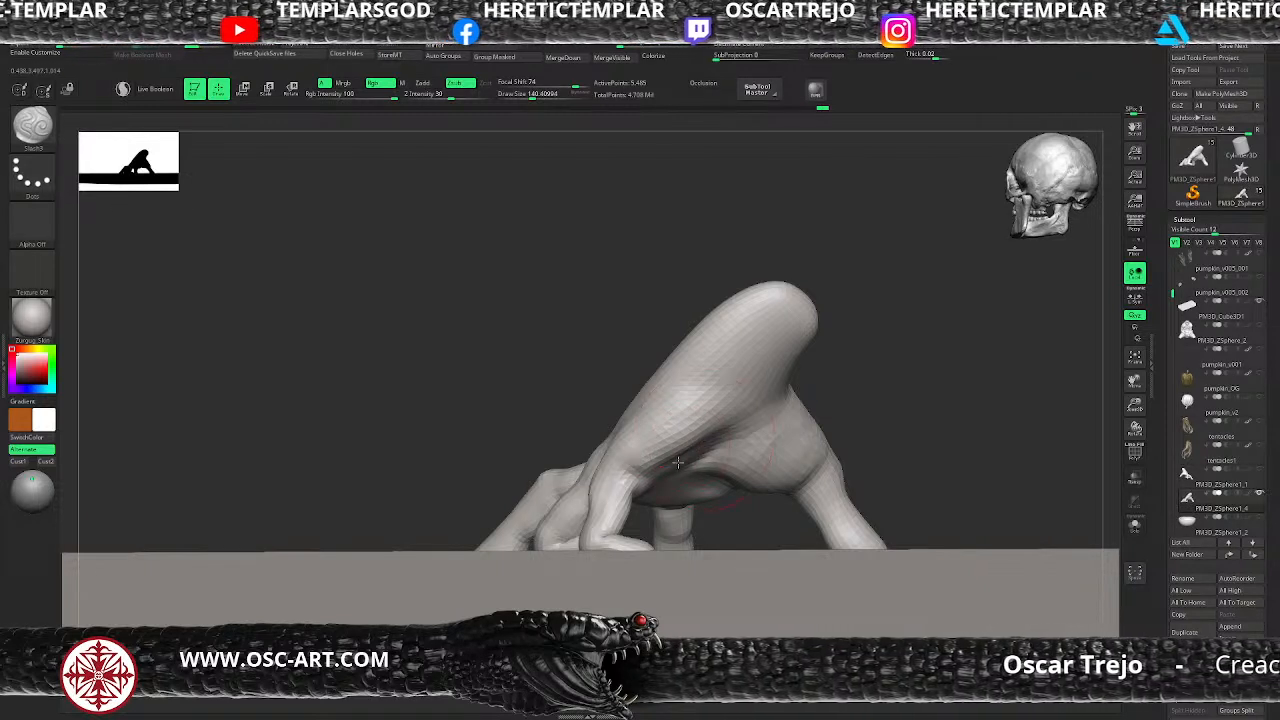
# Step: Build up the outer edge of the palm beside the crease with ClayBuildup at draw size about 140
pyautogui.press('b')
pyautogui.press('c')
pyautogui.press('b')
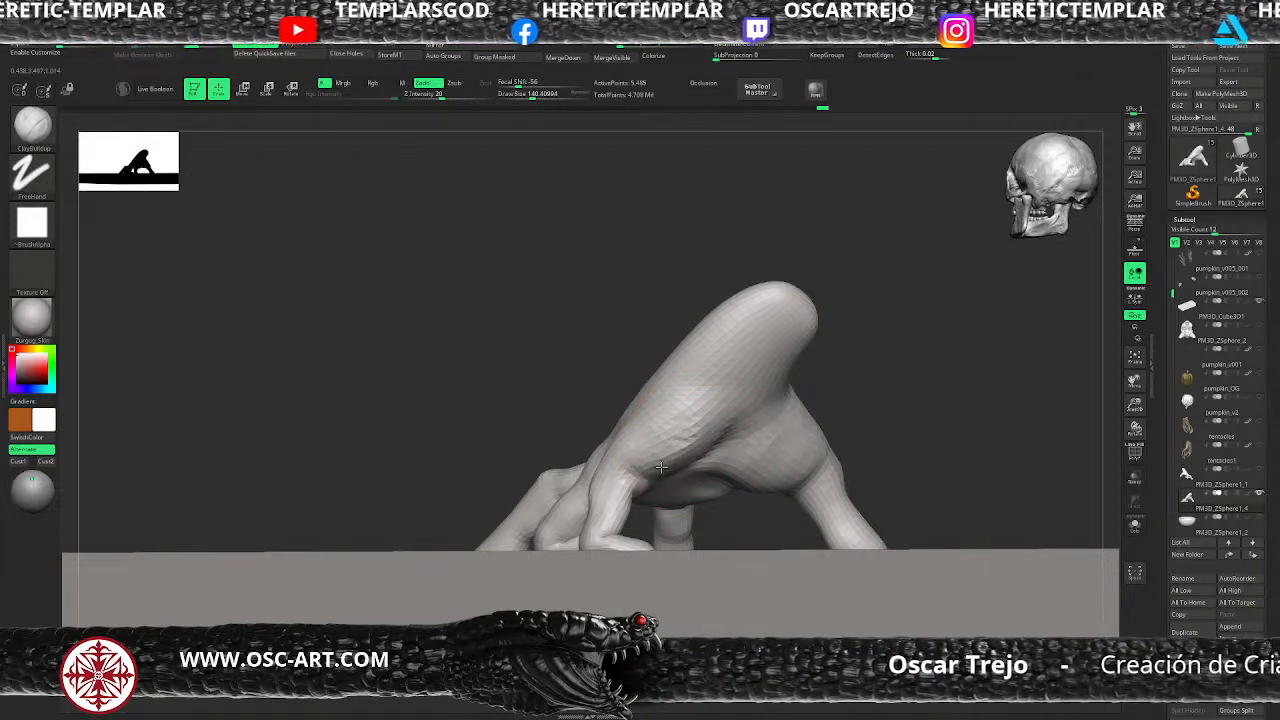
pyautogui.moveTo(868, 385)
pyautogui.mouseDown()
pyautogui.moveTo(891, 380)
pyautogui.moveTo(873, 367)
pyautogui.mouseUp()
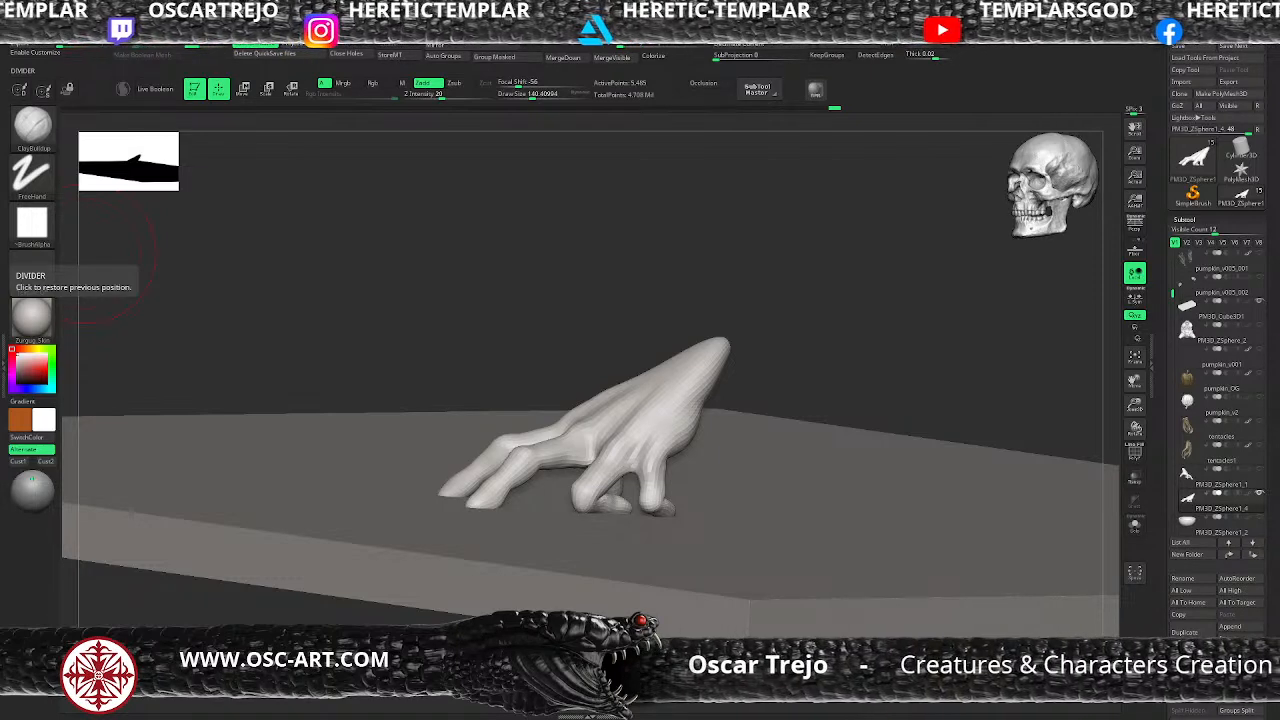
# Step: Raise the hand one subdivision level and shape the middle finger's knuckle with the ClayBuildup and Standard brushes, ending at draw size about 62
pyautogui.moveTo(574, 309)
pyautogui.mouseDown()
pyautogui.moveTo(723, 303)
pyautogui.moveTo(831, 317)
pyautogui.moveTo(757, 406)
pyautogui.moveTo(752, 458)
pyautogui.mouseUp()
pyautogui.press('d')
pyautogui.press('[')
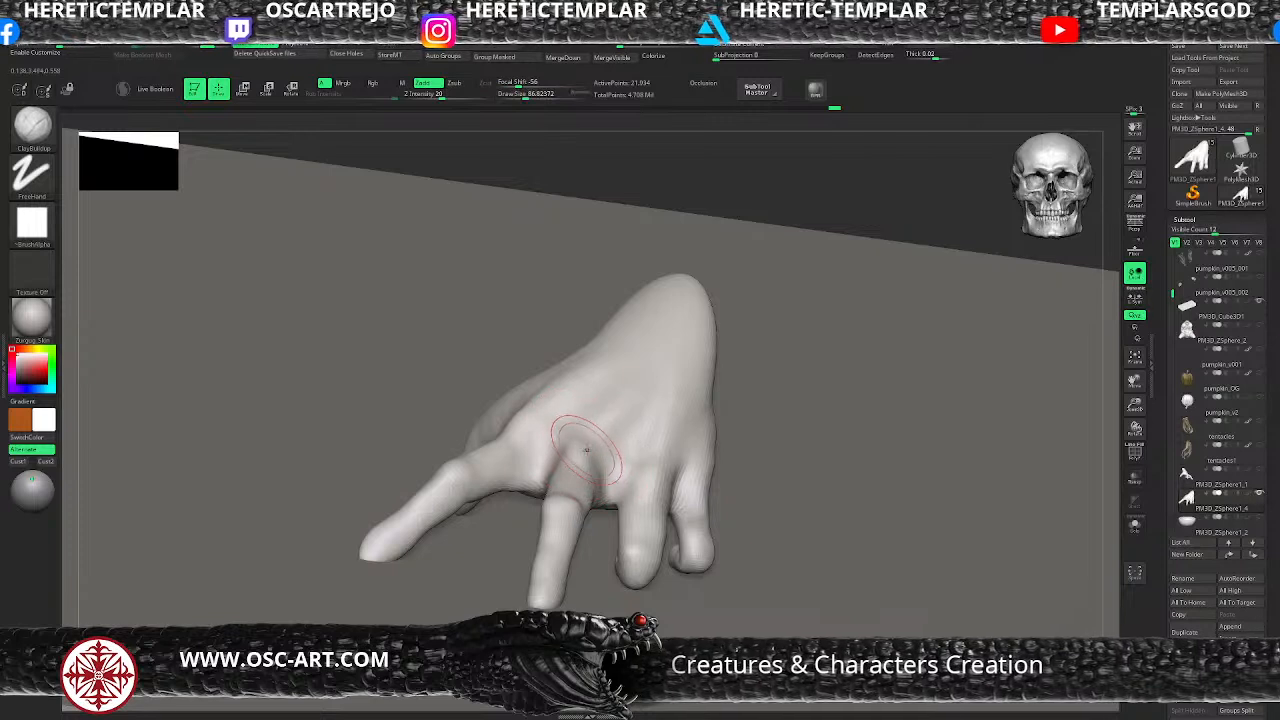
pyautogui.press('s')
pyautogui.moveTo(590, 455); pyautogui.dragTo(586, 454)
pyautogui.press('b')
pyautogui.press('s')
pyautogui.press('t')
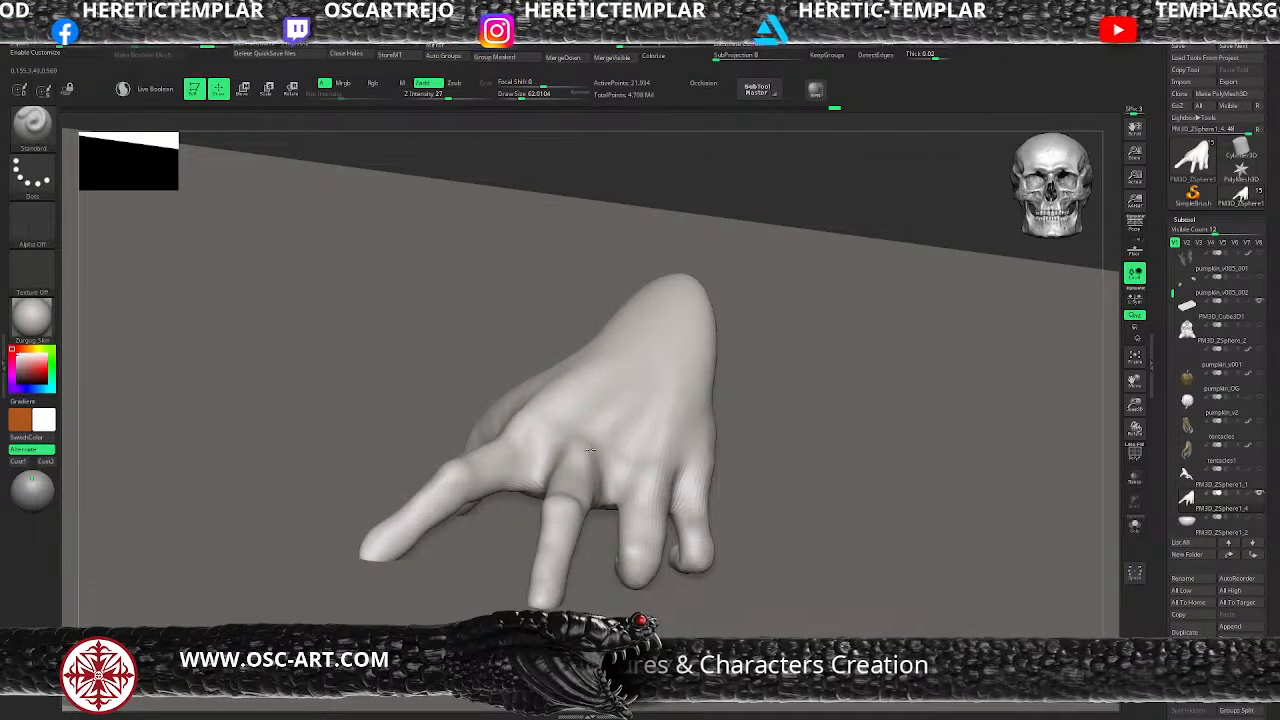
# Step: Carve the knuckles and the grooves between the tendons on the back of the hand with DamStandard at draw size about 62
pyautogui.press('b')
pyautogui.press('d')
pyautogui.press('s')
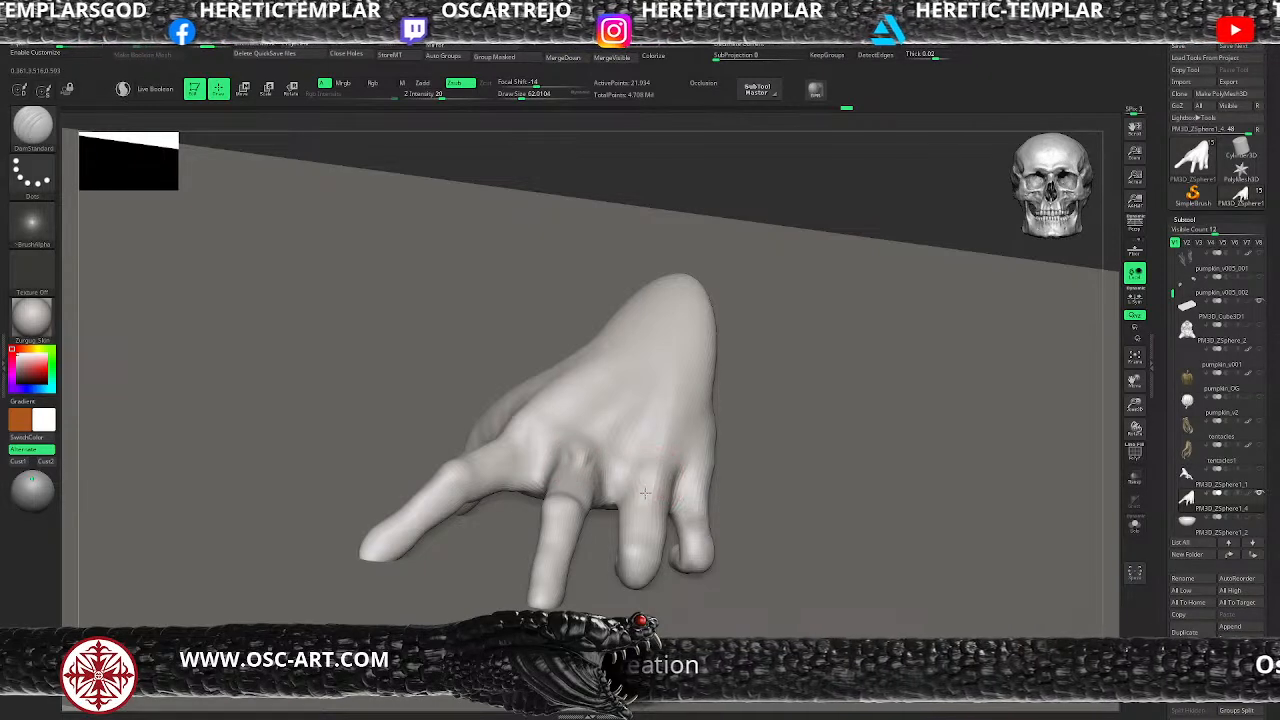
pyautogui.moveTo(888, 203); pyautogui.dragTo(752, 300)
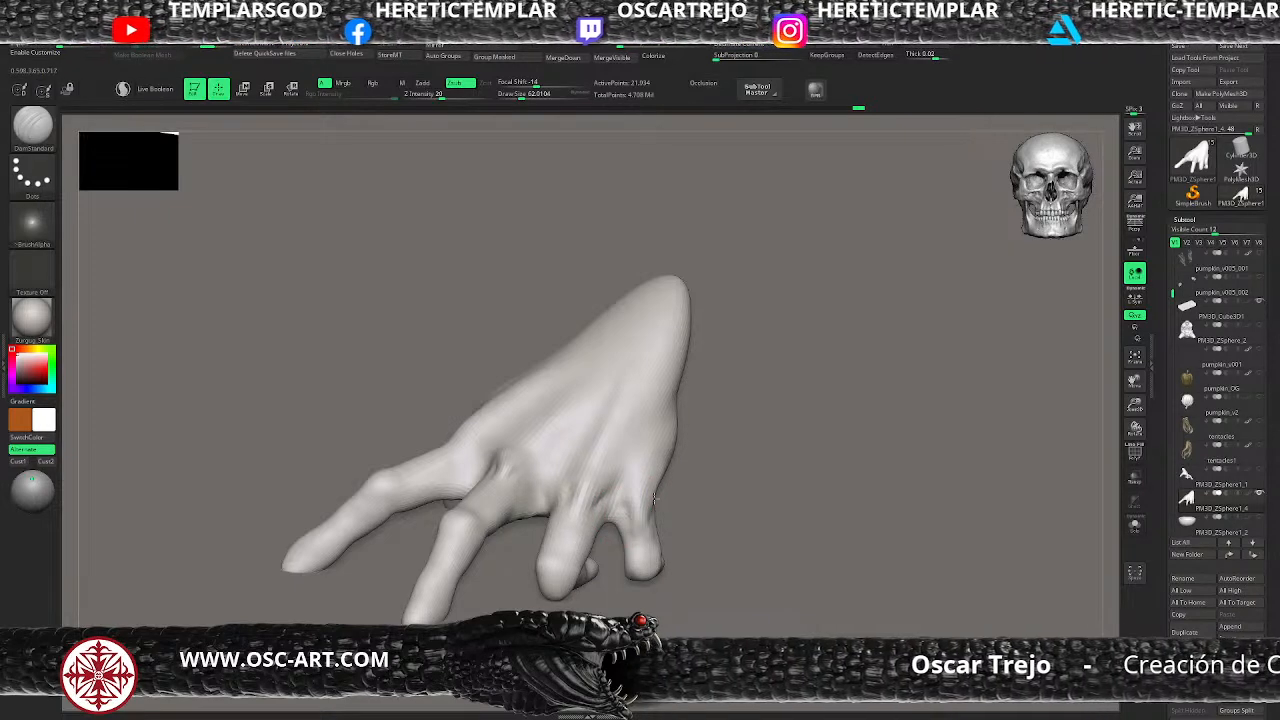
pyautogui.moveTo(452, 389); pyautogui.dragTo(462, 490)
pyautogui.moveTo(1110, 371); pyautogui.dragTo(930, 432)
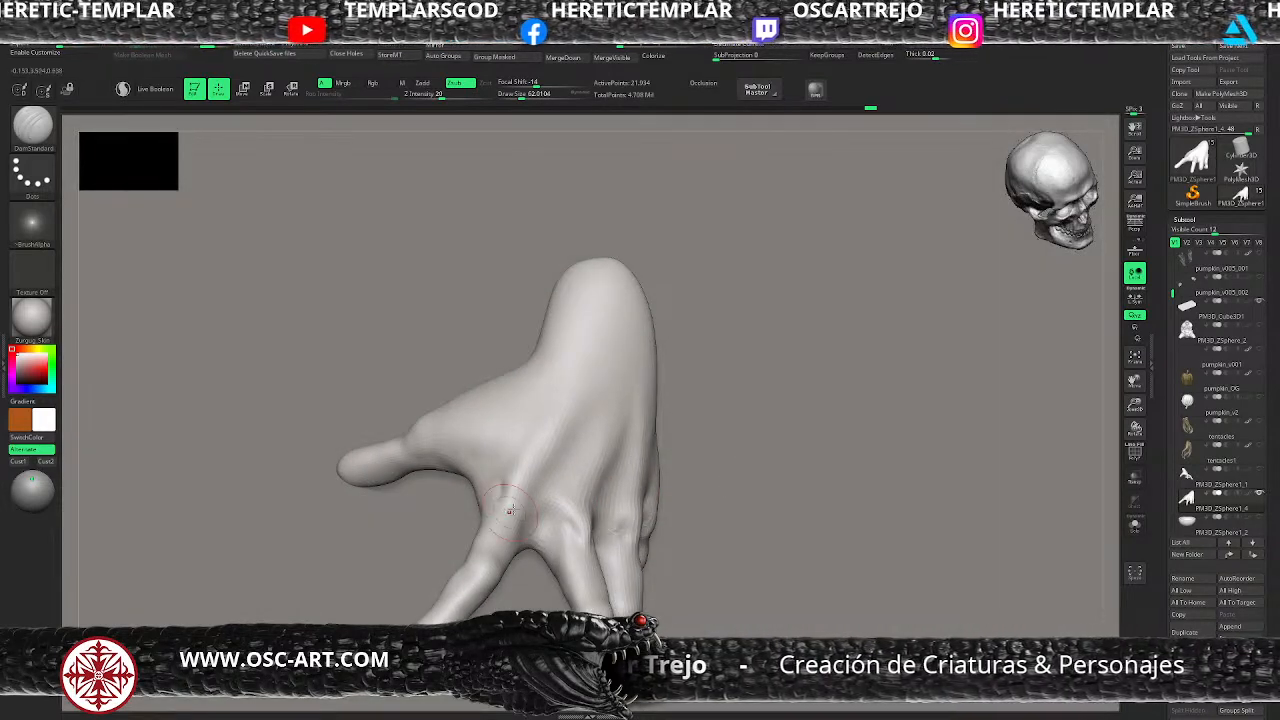
pyautogui.moveTo(538, 492); pyautogui.dragTo(514, 528)
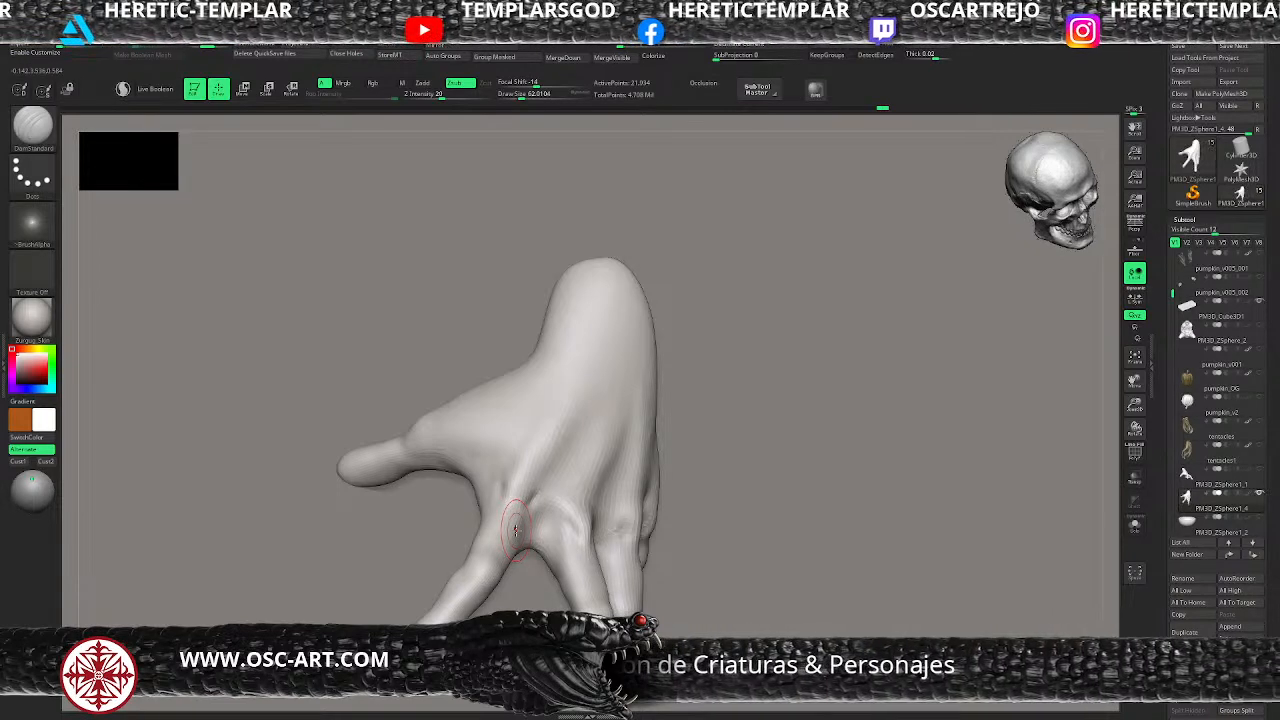
pyautogui.moveTo(71, 711); pyautogui.dragTo(211, 622)
pyautogui.moveTo(796, 318); pyautogui.dragTo(390, 510)
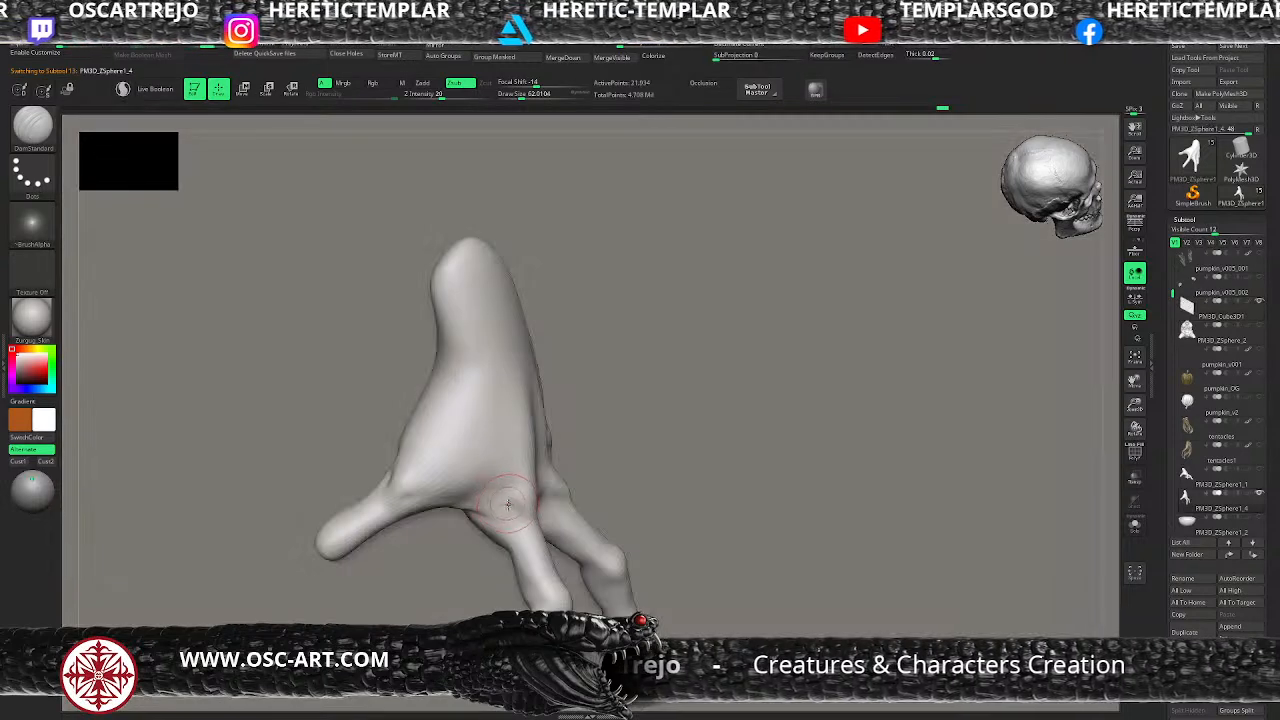
# Step: Hide the floor slab and frame the hand alone to view its palm side
pyautogui.press('f')
pyautogui.press('f')
pyautogui.moveTo(882, 420); pyautogui.dragTo(821, 370)
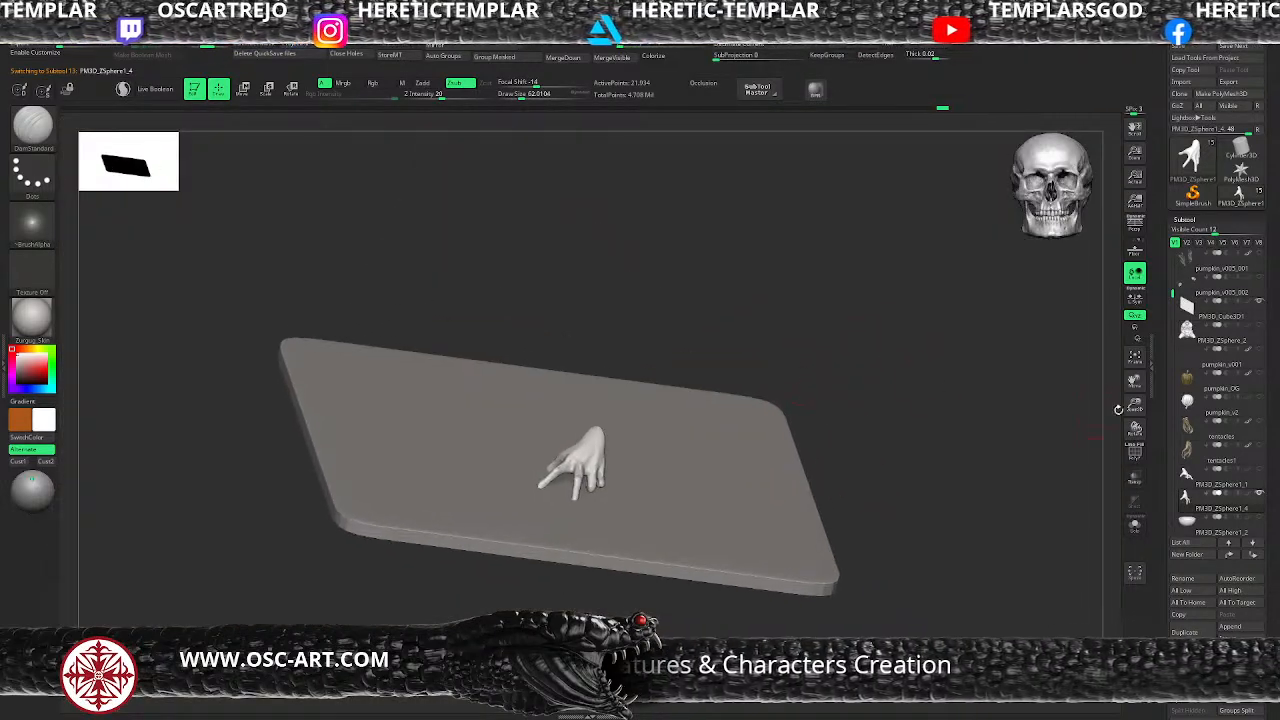
pyautogui.click(1264, 303)
pyautogui.press('f')
pyautogui.moveTo(831, 457); pyautogui.dragTo(784, 456)
pyautogui.moveTo(862, 406); pyautogui.dragTo(705, 445)
# Step: Adjust the palm's hollow with the Move brush at draw size about 128 and drop the hand to its lowest subdivision level
pyautogui.press('b')
pyautogui.press('m')
pyautogui.press('v')
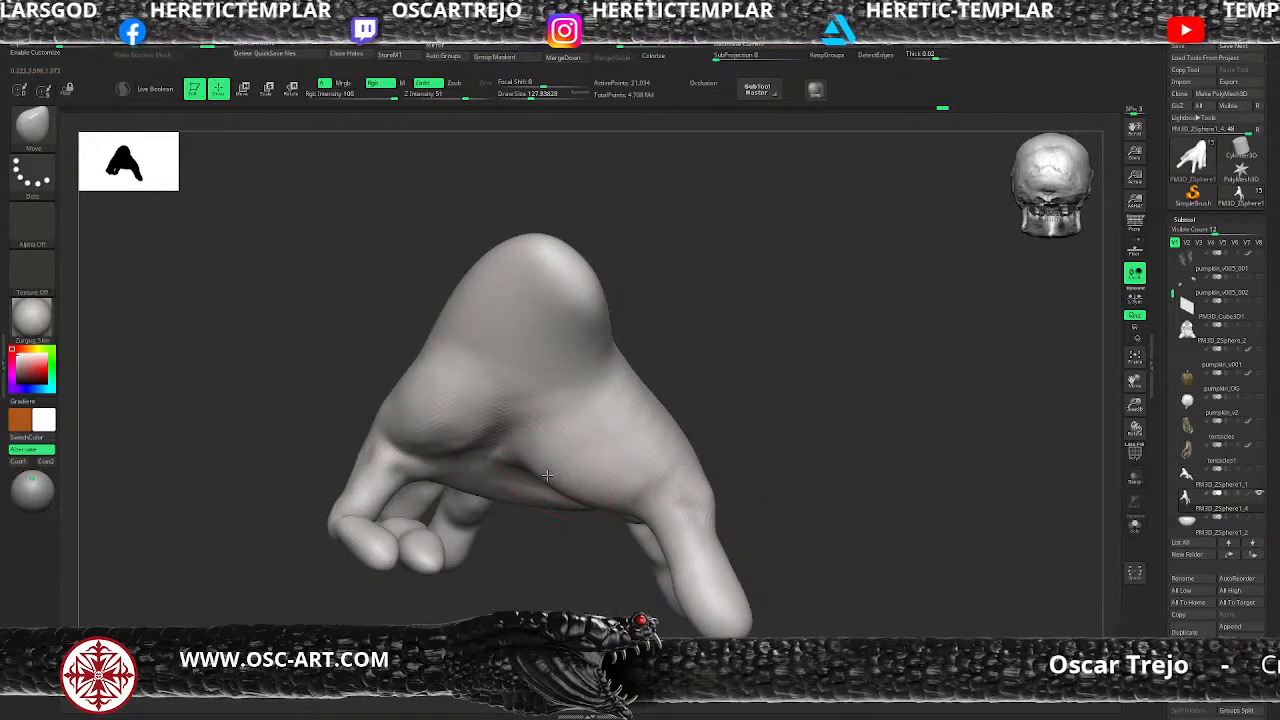
pyautogui.hotkey('shift', 'd')
# Step: Sculpt the palm hollow between the thumb mound and outer heel with the Standard brush at Z intensity 16, reducing draw size to about 104
pyautogui.press('b')
pyautogui.press('s')
pyautogui.press('t')
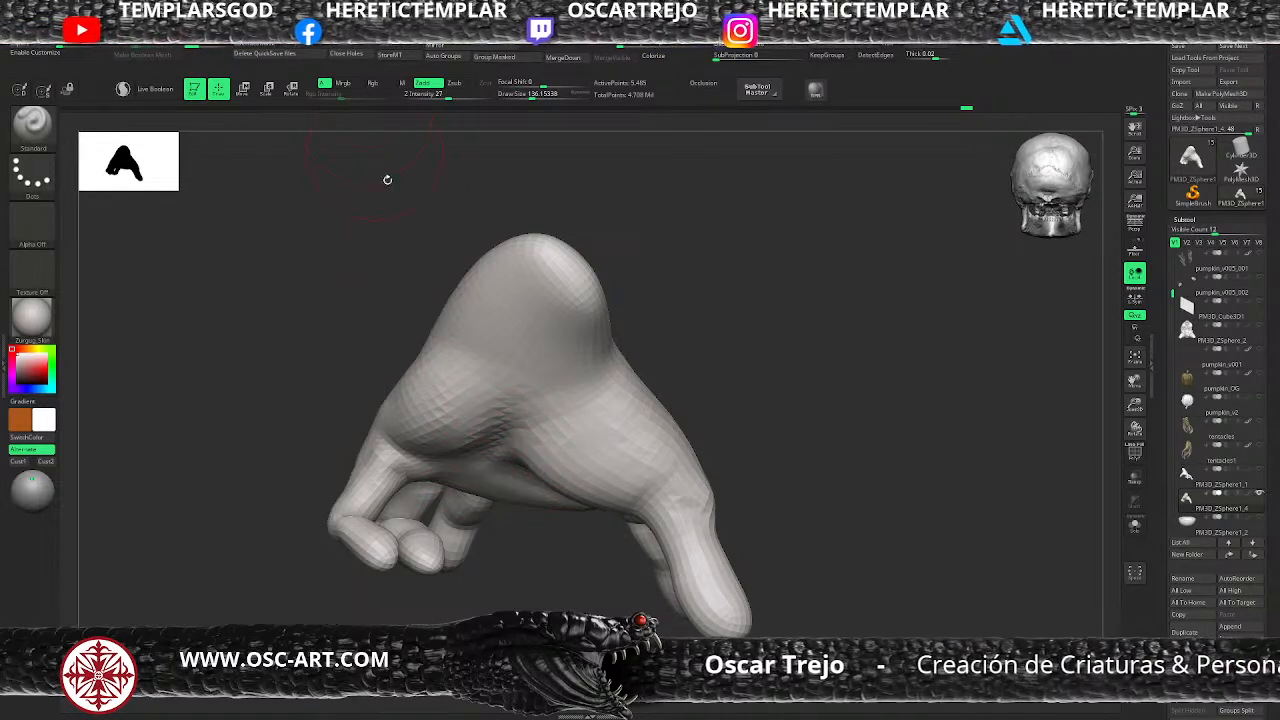
pyautogui.press('space')
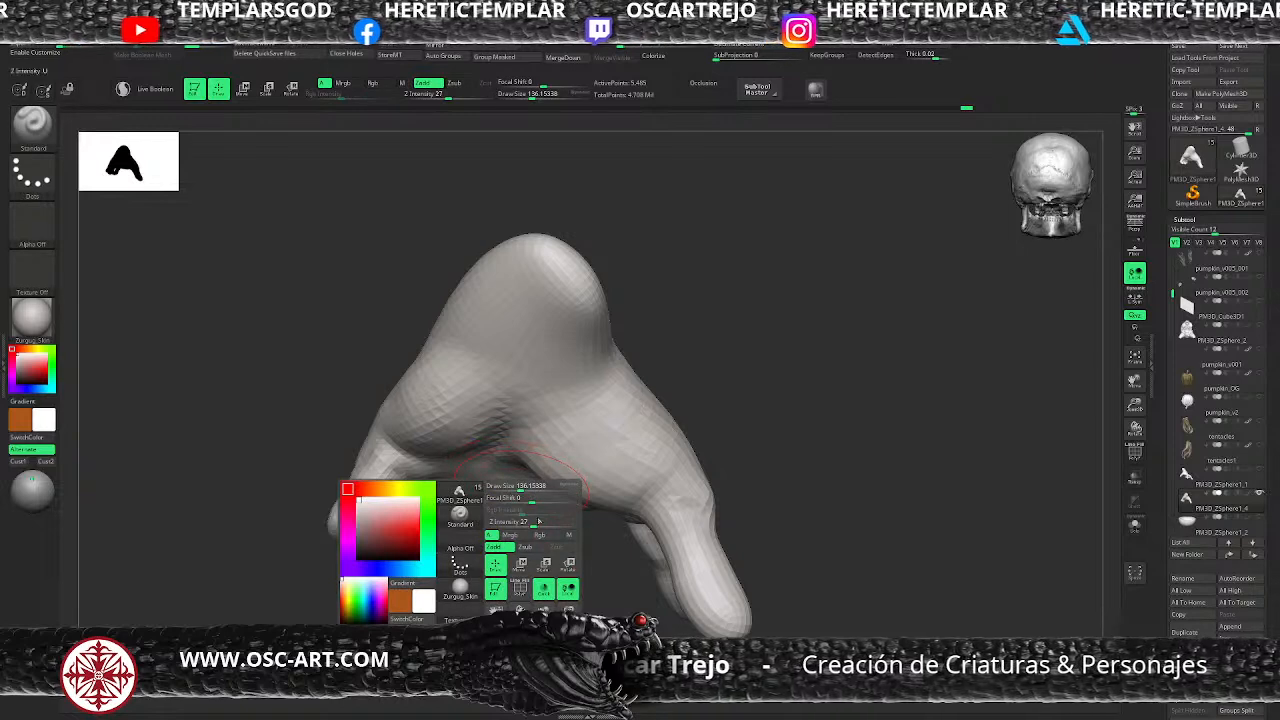
pyautogui.moveTo(520, 522); pyautogui.dragTo(510, 456)
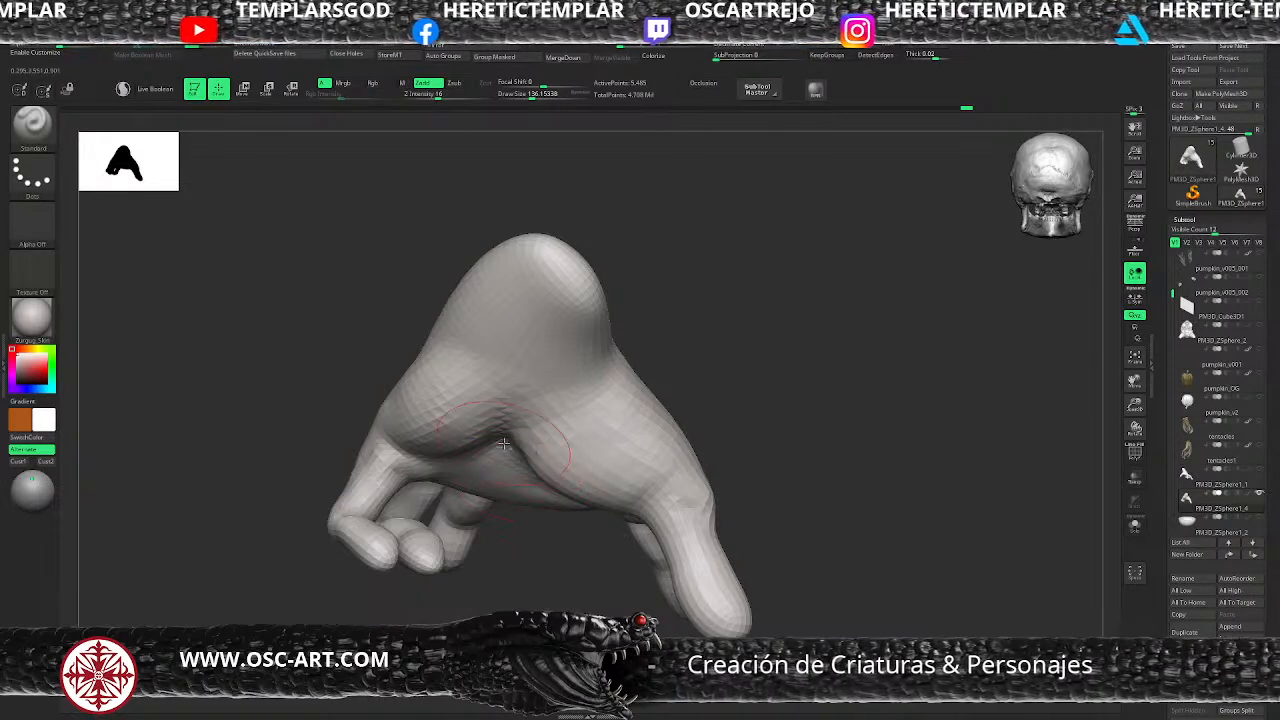
pyautogui.moveTo(507, 457); pyautogui.dragTo(529, 480, button='right')
pyautogui.moveTo(529, 480); pyautogui.dragTo(509, 468)
pyautogui.moveTo(563, 592); pyautogui.dragTo(496, 482, button='right')
pyautogui.press('[')
pyautogui.moveTo(463, 484); pyautogui.dragTo(550, 509)
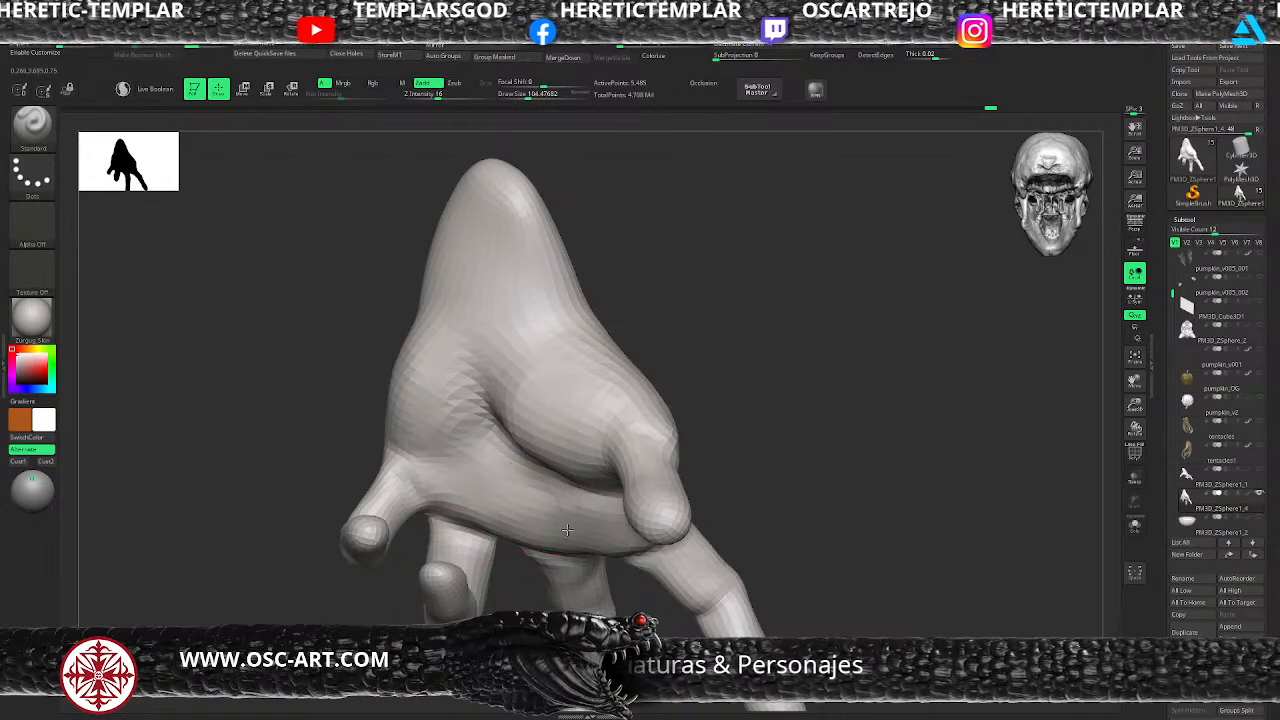
# Step: Carve the crease along the base of the thumb mound in the palm with DamStandard at draw size about 104
pyautogui.press('b')
pyautogui.press('d')
pyautogui.press('s')
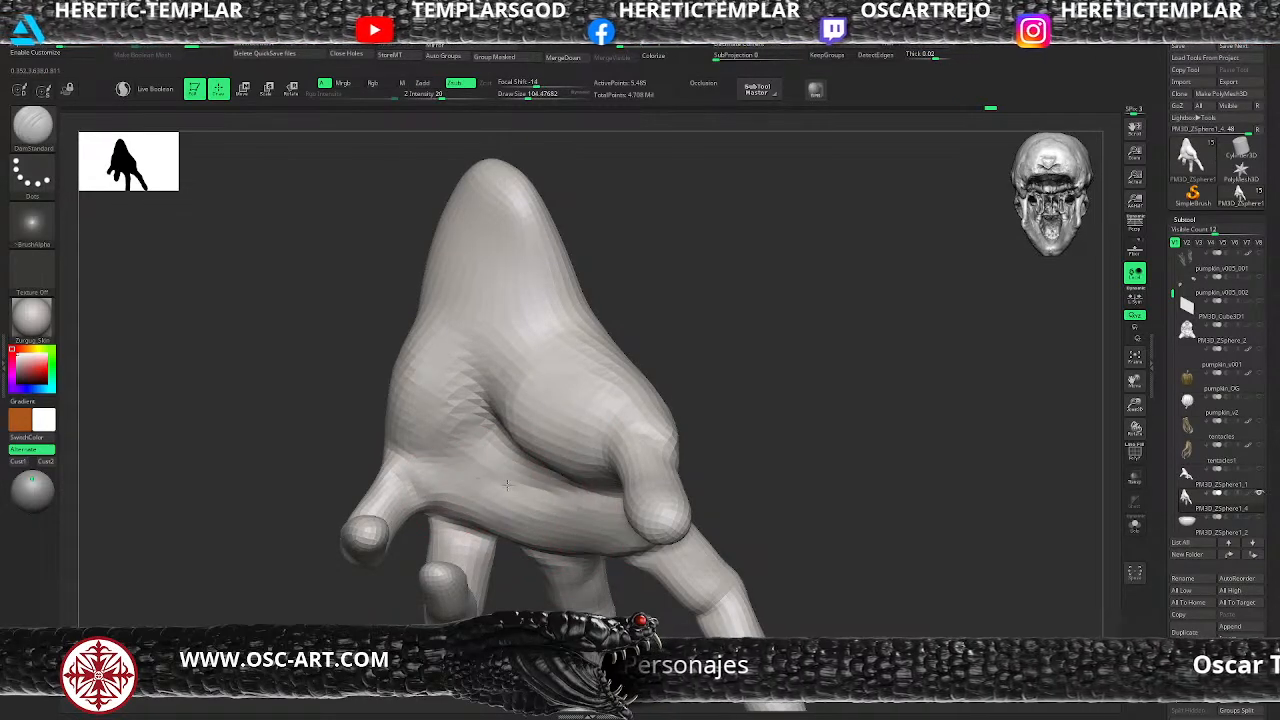
pyautogui.moveTo(525, 490); pyautogui.dragTo(551, 487)
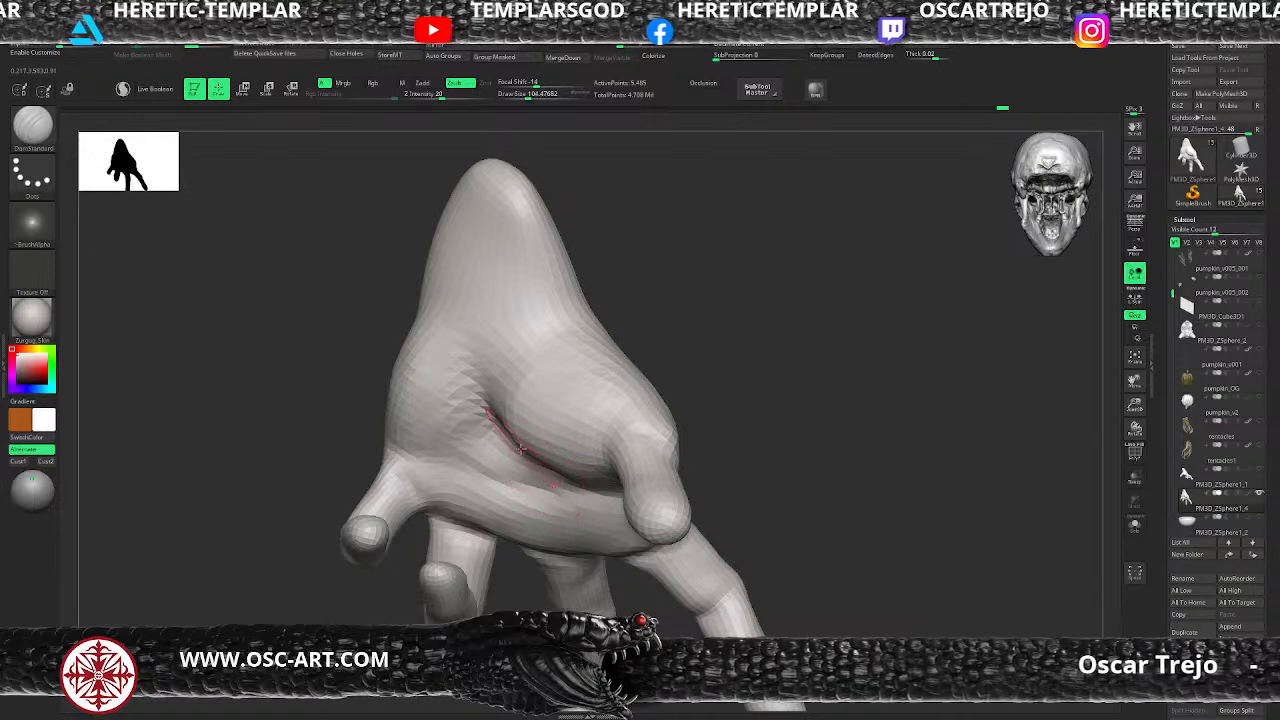
# Step: Refine the palm beside the thumb mound with Standard at draw size about 90 and Move at about 124
pyautogui.press('b')
pyautogui.press('s')
pyautogui.press('t')
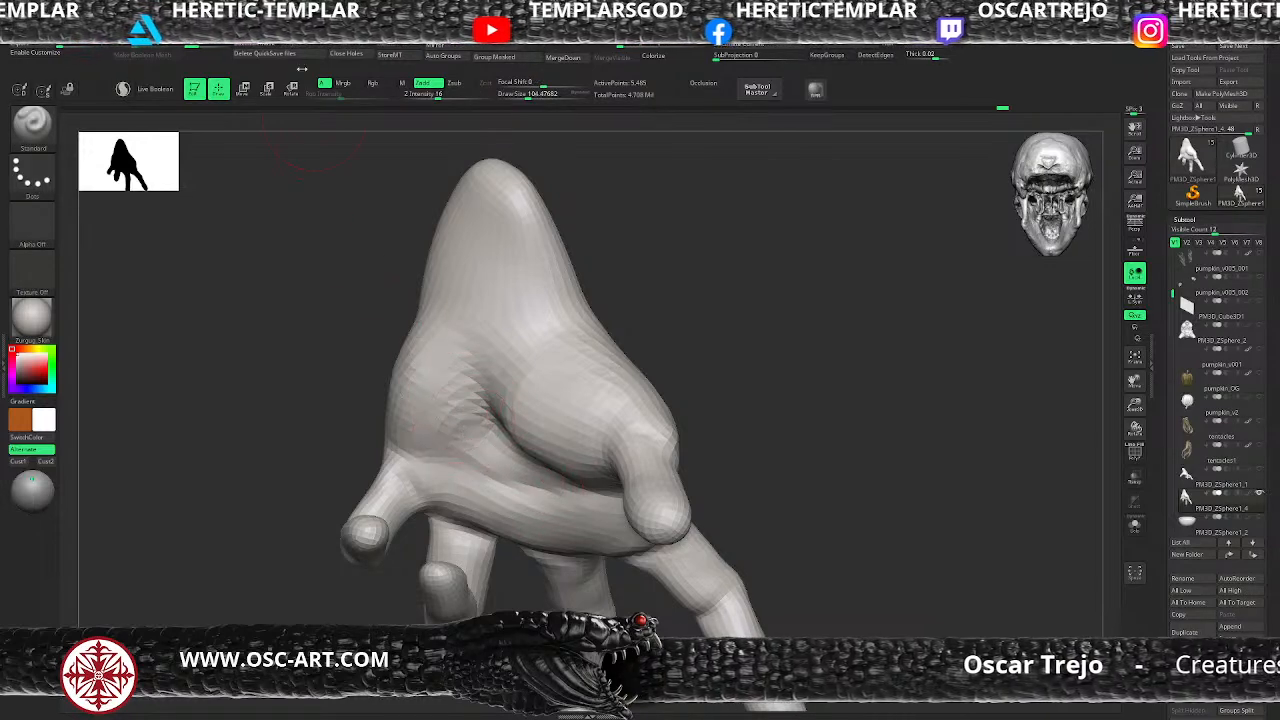
pyautogui.press('[')
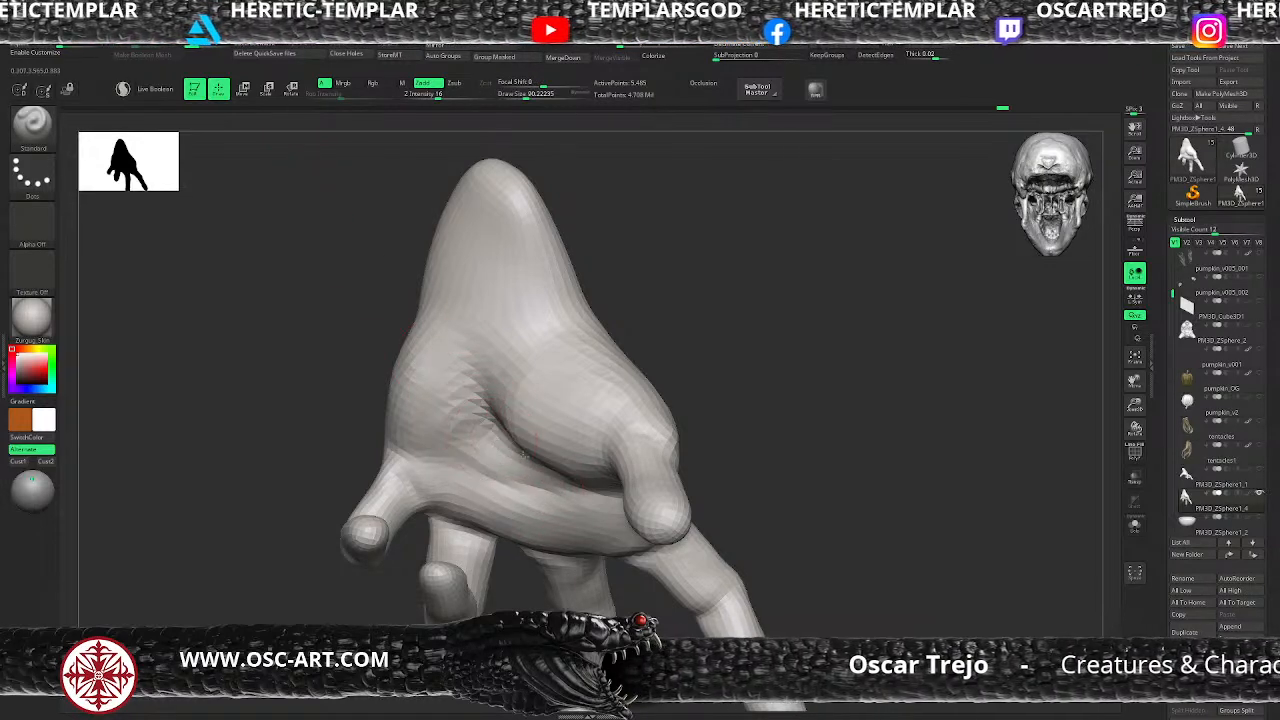
pyautogui.press('b')
pyautogui.press('m')
pyautogui.press('v')
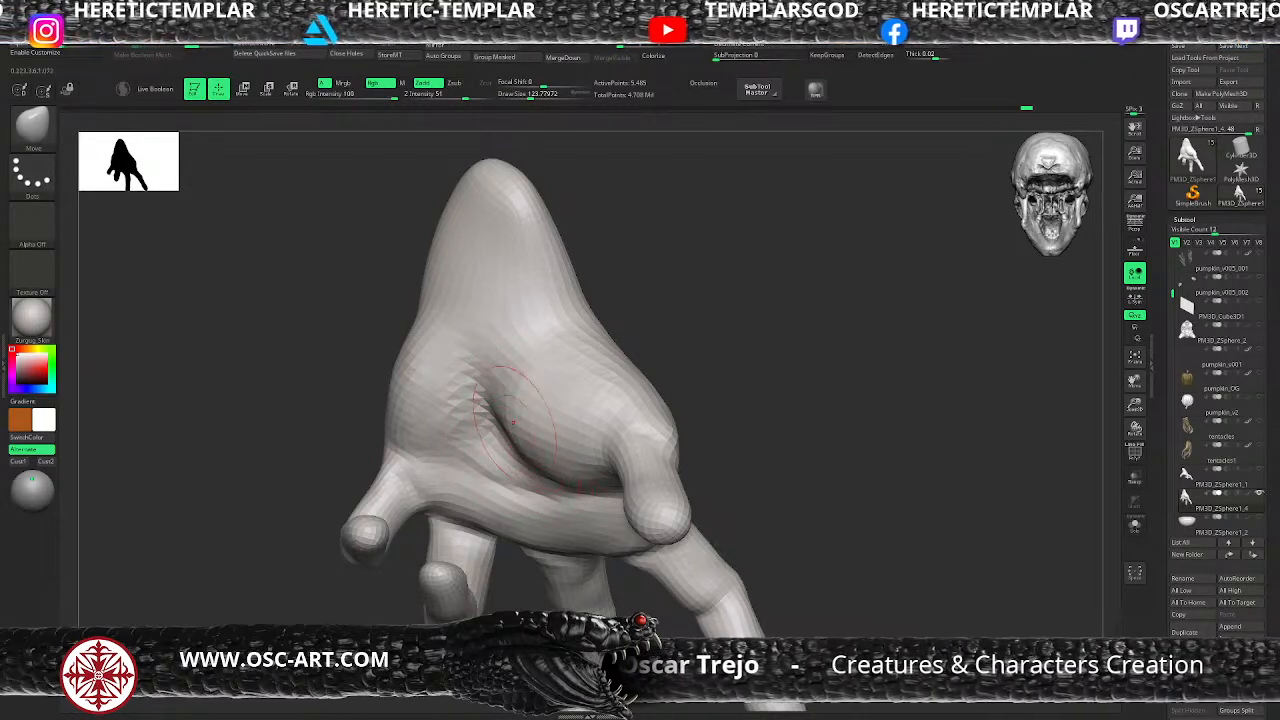
# Step: Carve the wrist crease and the heel of the palm with DamStandard at draw size about 124
pyautogui.press('b')
pyautogui.press('d')
pyautogui.press('s')
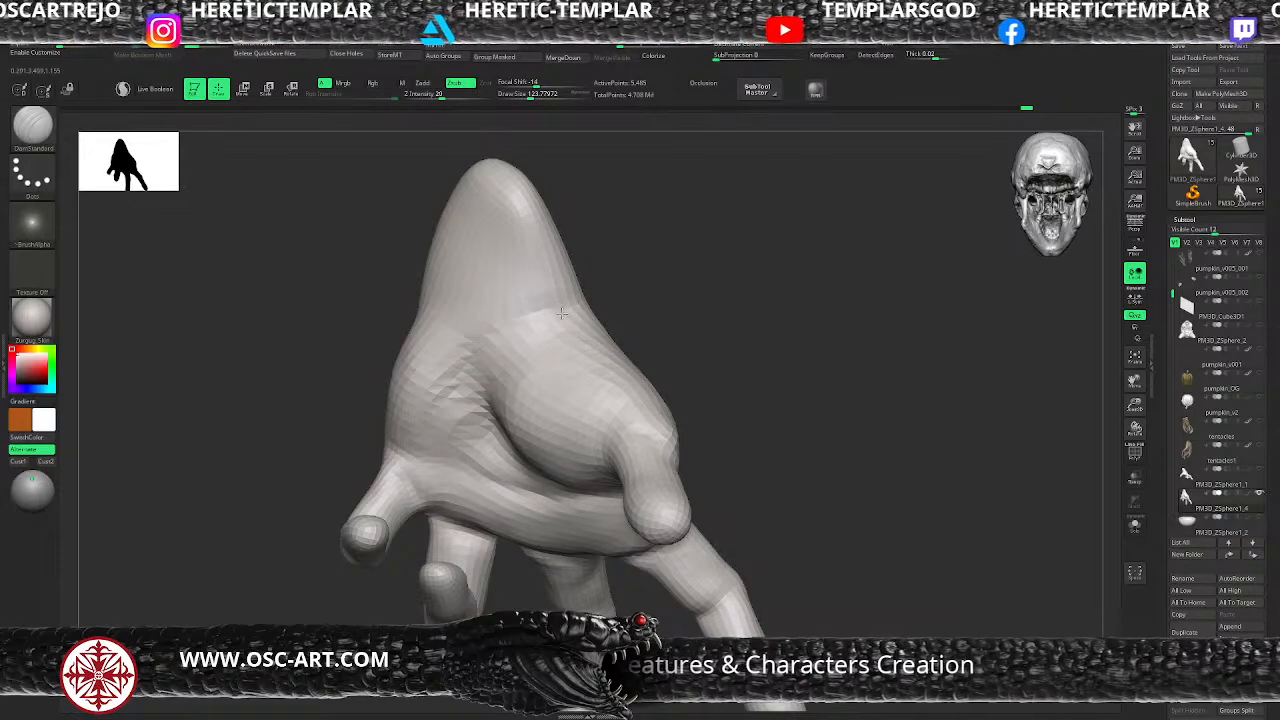
pyautogui.keyDown('alt'); pyautogui.moveTo(654, 311); pyautogui.dragTo(730, 325); pyautogui.keyUp('alt')
pyautogui.moveTo(448, 432)
pyautogui.keyDown('alt'); pyautogui.mouseDown()
pyautogui.moveTo(426, 426)
pyautogui.moveTo(434, 446)
pyautogui.mouseUp(); pyautogui.keyUp('alt')
# Step: Try to reshape the extended finger with the Move brush at draw size about 97
pyautogui.press('b')
pyautogui.press('m')
pyautogui.press('v')
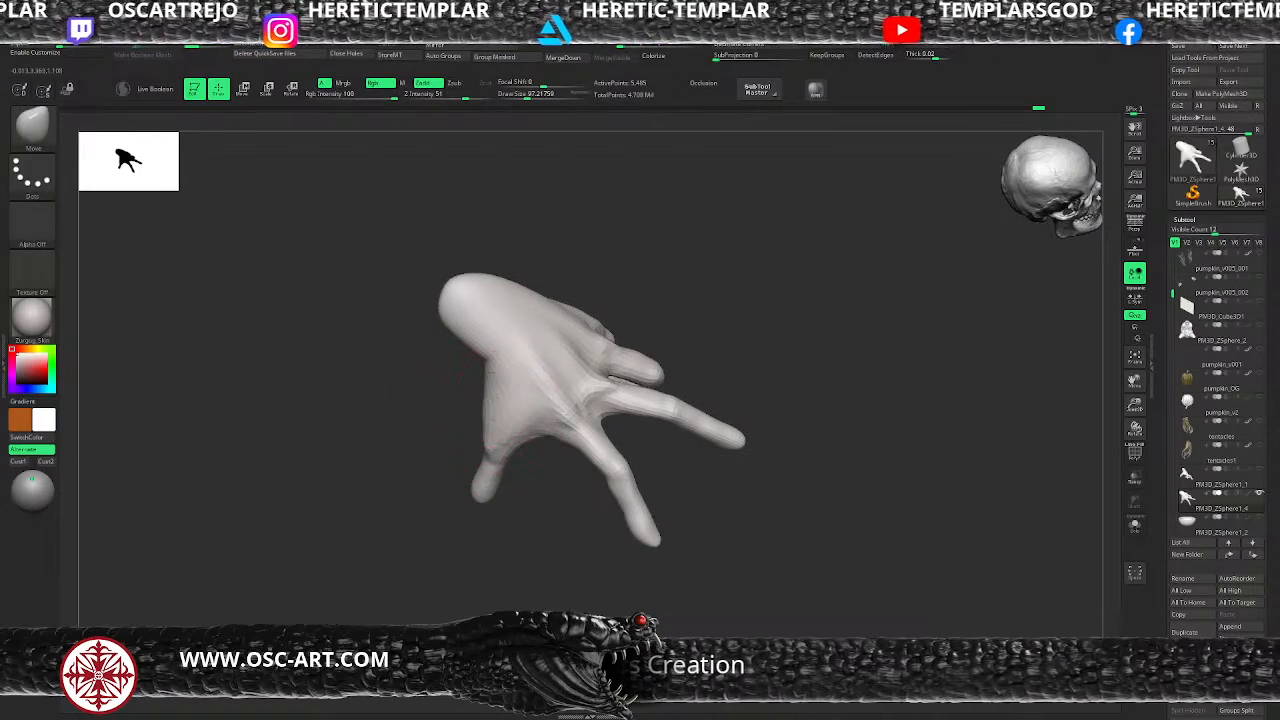
pyautogui.moveTo(791, 351)
pyautogui.mouseDown()
pyautogui.moveTo(823, 357)
pyautogui.moveTo(823, 400)
pyautogui.moveTo(760, 458)
pyautogui.moveTo(503, 607)
pyautogui.moveTo(509, 557)
pyautogui.moveTo(700, 586)
pyautogui.moveTo(666, 500)
pyautogui.mouseUp()
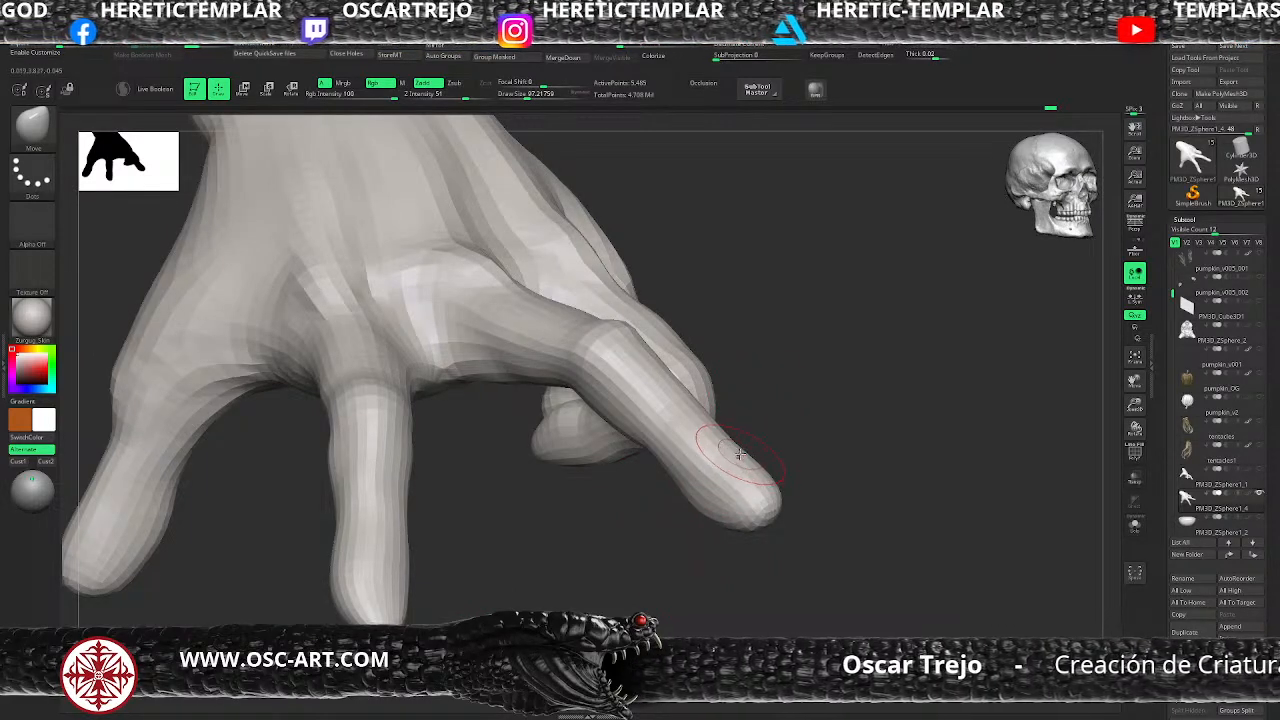
# Step: Try building up the fingers with the Clay brush at Z intensity 50 and draw size about 76, and undo the strokes
pyautogui.press('1')
pyautogui.moveTo(822, 430); pyautogui.dragTo(738, 488)
pyautogui.press('2')
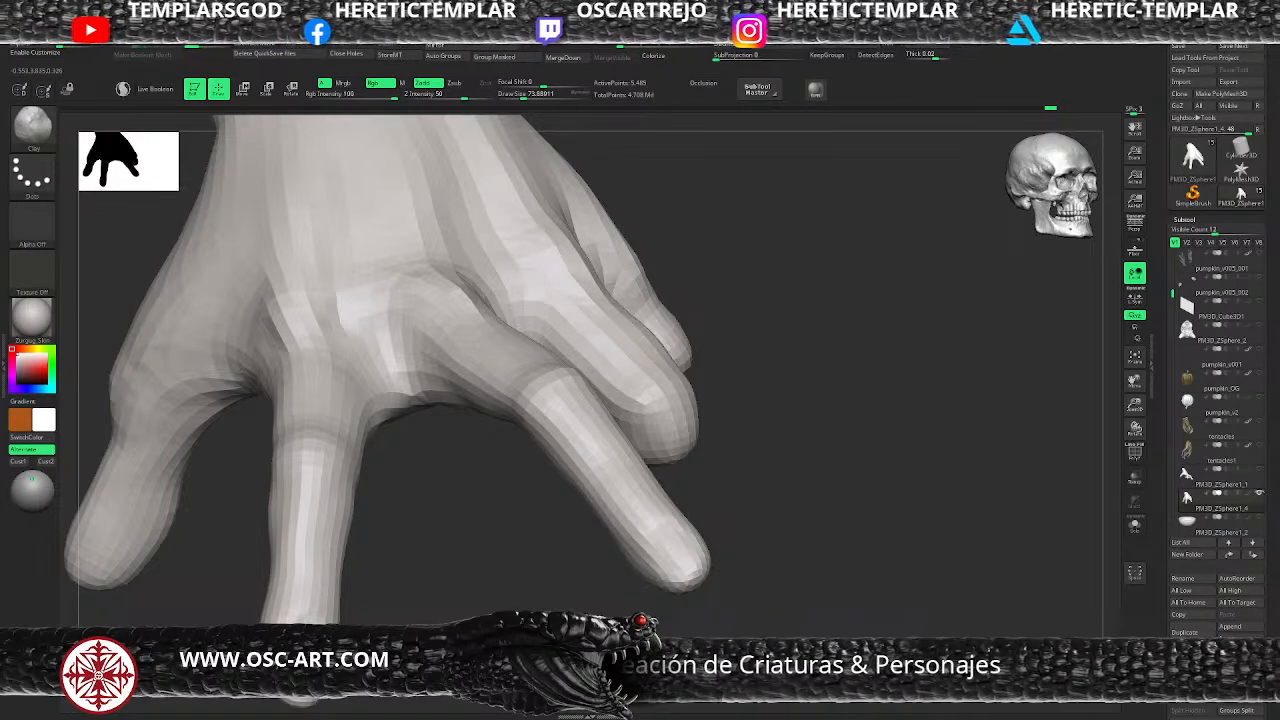
pyautogui.moveTo(830, 430); pyautogui.dragTo(610, 435)
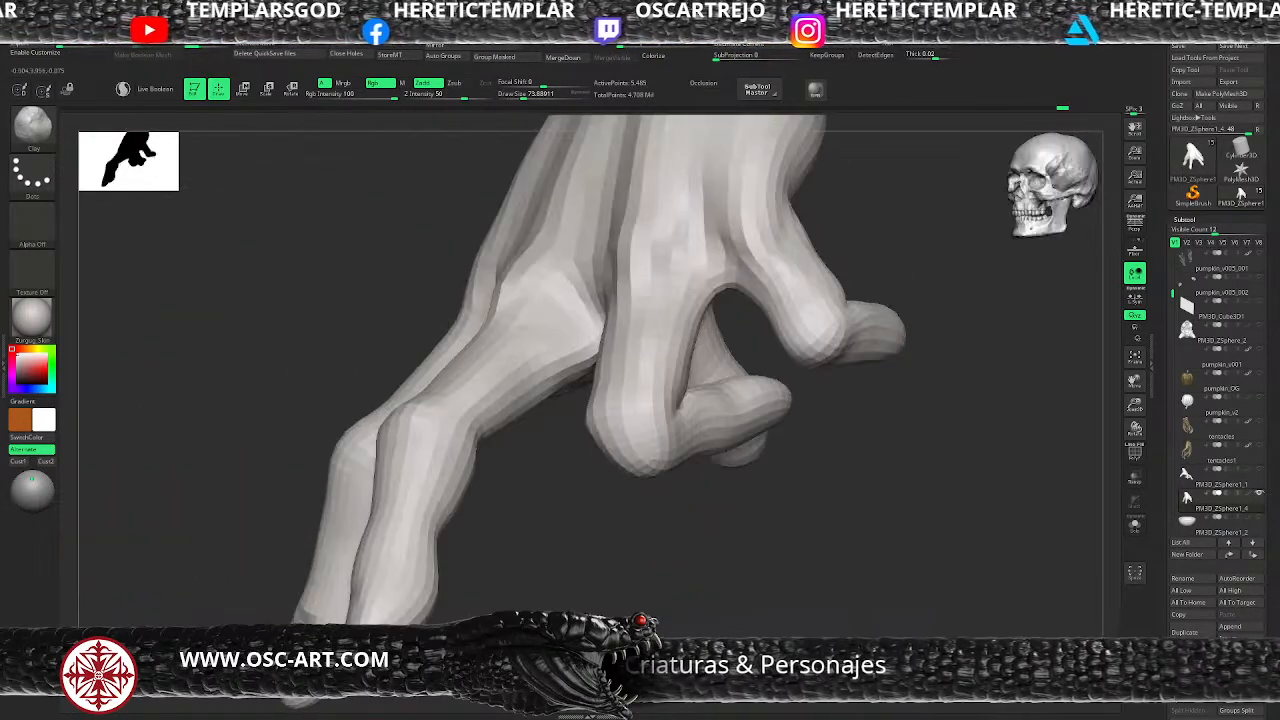
pyautogui.moveTo(521, 605); pyautogui.dragTo(595, 606)
pyautogui.hotkey('ctrl', 'z')
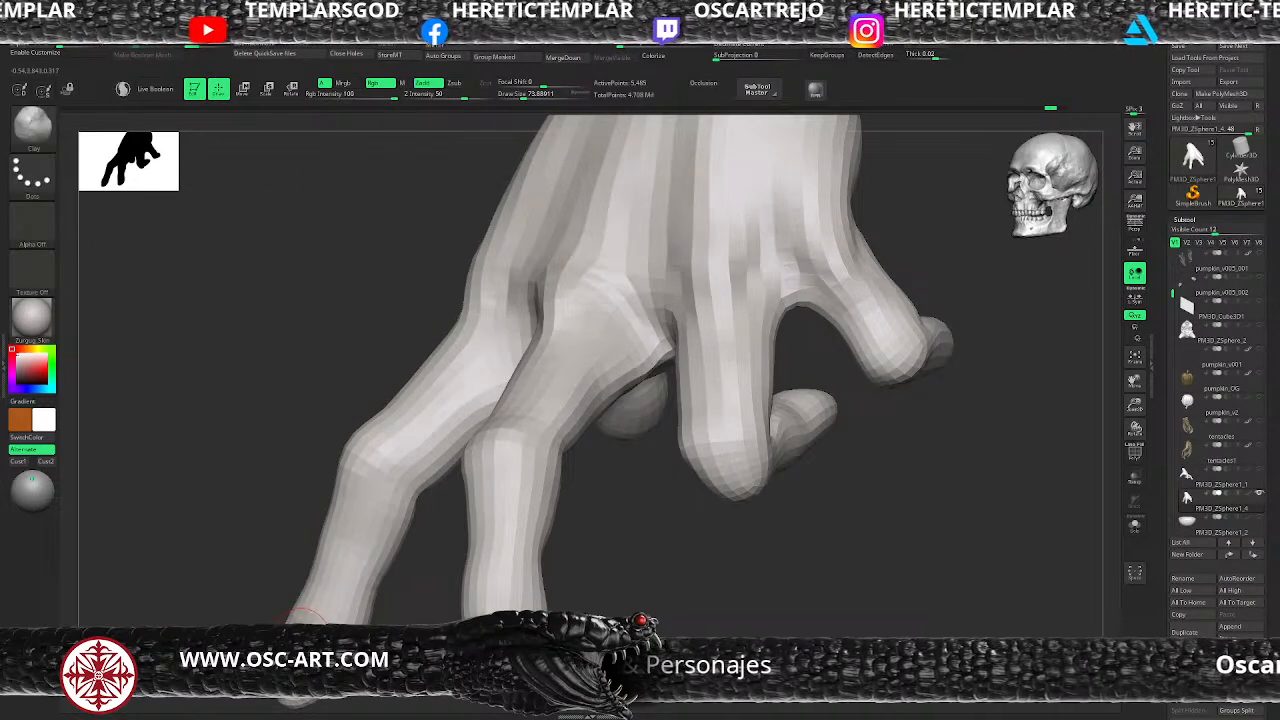
pyautogui.hotkey('ctrl', 'shift', 'z')
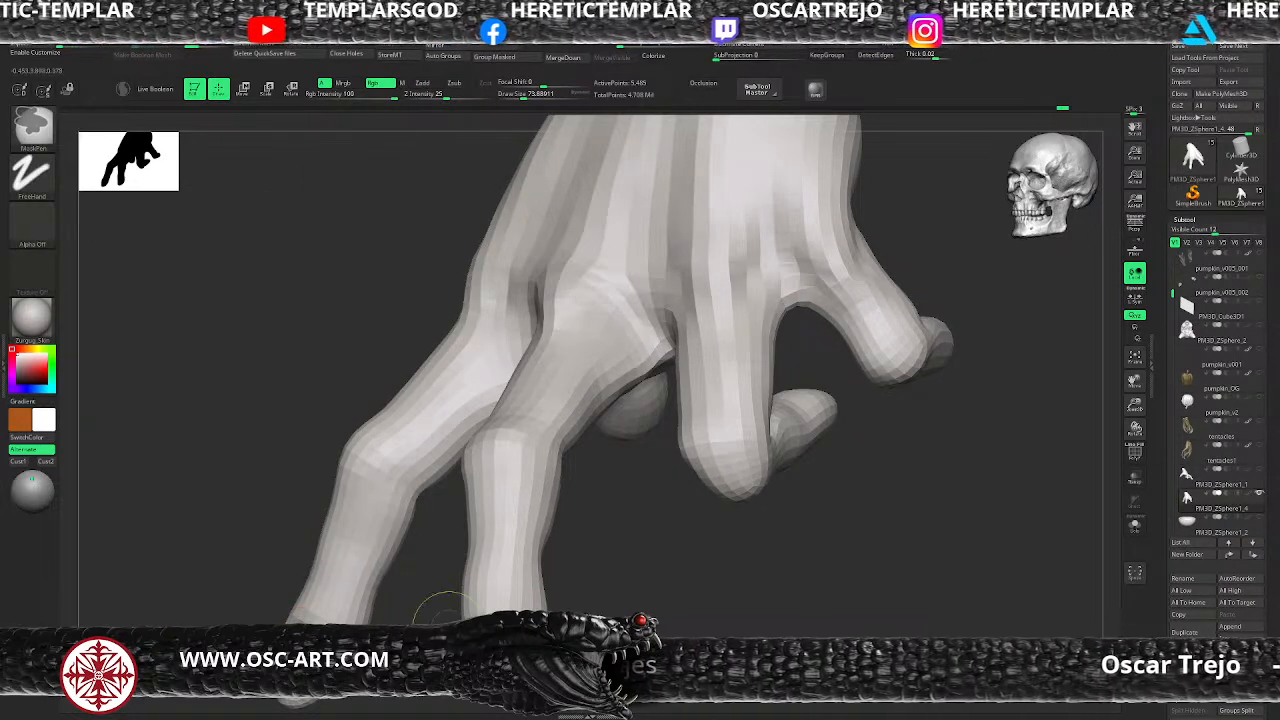
pyautogui.moveTo(299, 620); pyautogui.dragTo(434, 702)
pyautogui.hotkey('ctrl', 'z')
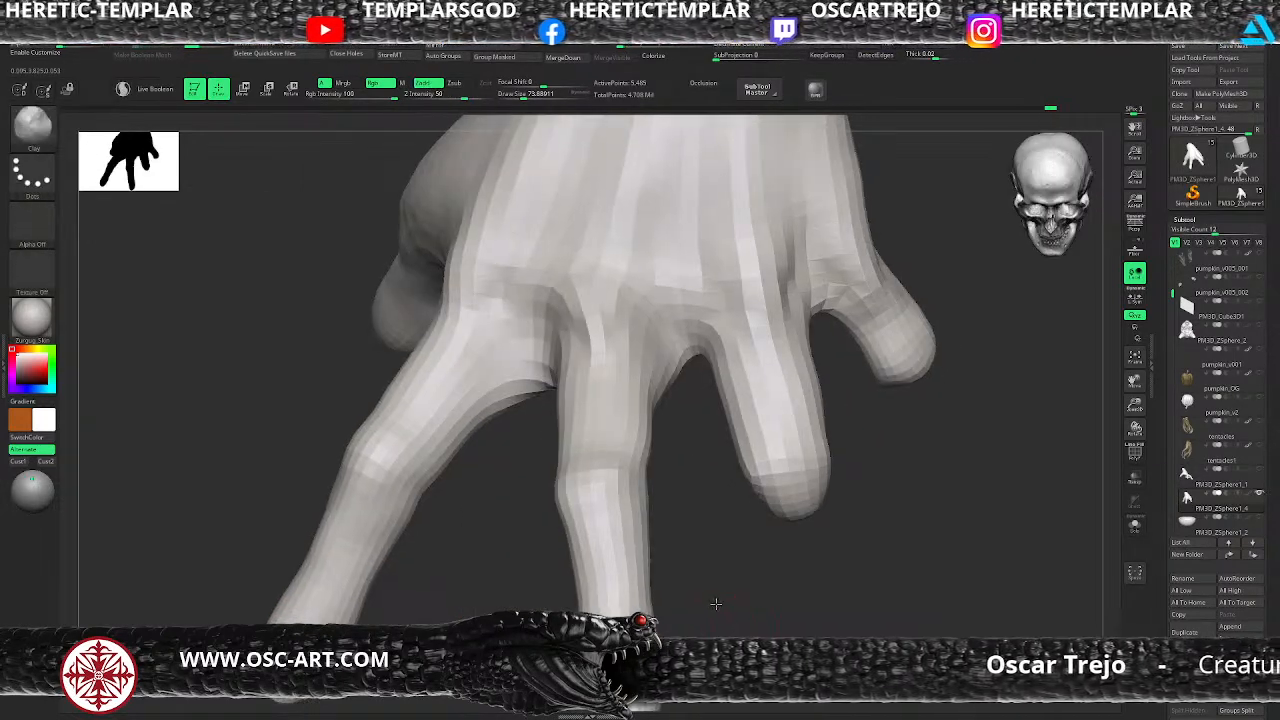
pyautogui.keyDown('ctrl'); pyautogui.moveTo(717, 606); pyautogui.dragTo(663, 609, button='right'); pyautogui.keyUp('ctrl')
pyautogui.hotkey('ctrl', 'z')
# Step: Reshape the middle finger along its length and at its base with the Move brush at draw size about 90
pyautogui.keyDown('alt'); pyautogui.moveTo(538, 634); pyautogui.dragTo(612, 517, button='right'); pyautogui.keyUp('alt')
pyautogui.moveTo(612, 517); pyautogui.dragTo(611, 523)
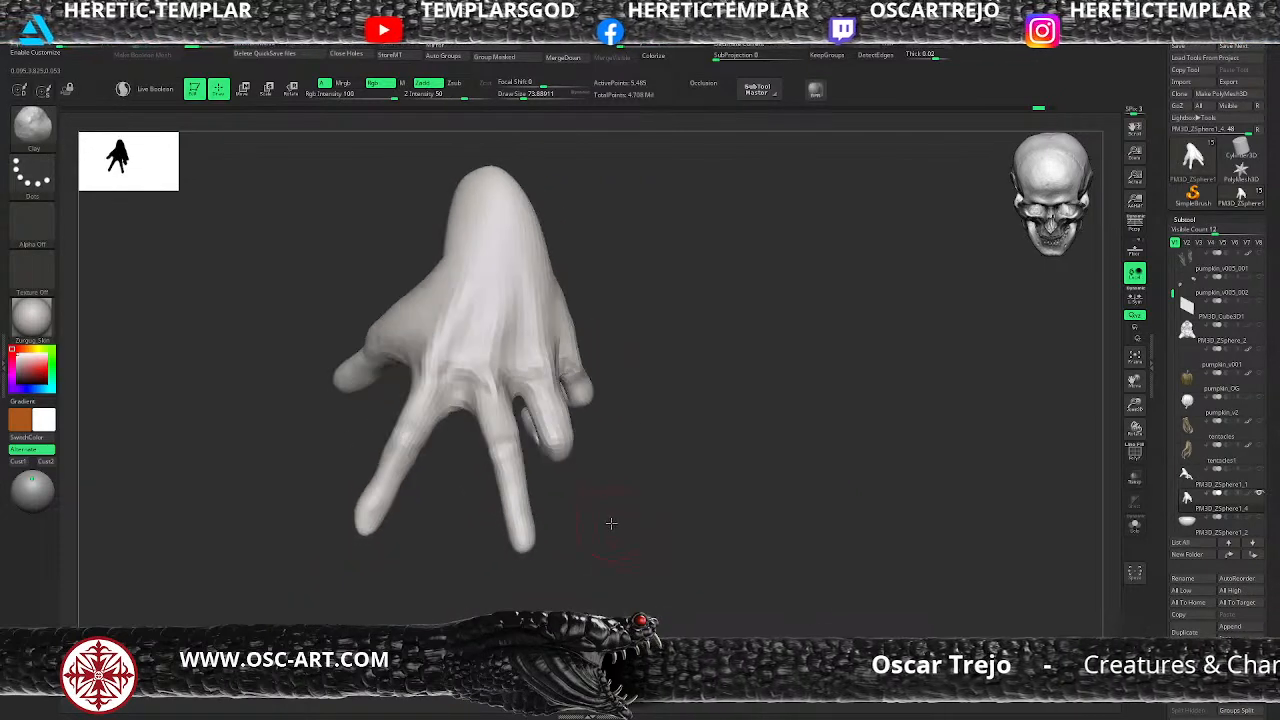
pyautogui.keyDown('ctrl'); pyautogui.moveTo(611, 523); pyautogui.dragTo(615, 555, button='right'); pyautogui.keyUp('ctrl')
pyautogui.press('b')
pyautogui.press('m')
pyautogui.press('v')
pyautogui.moveTo(562, 538)
pyautogui.mouseDown()
pyautogui.moveTo(582, 525)
pyautogui.moveTo(570, 516)
pyautogui.mouseUp()
pyautogui.press('s')
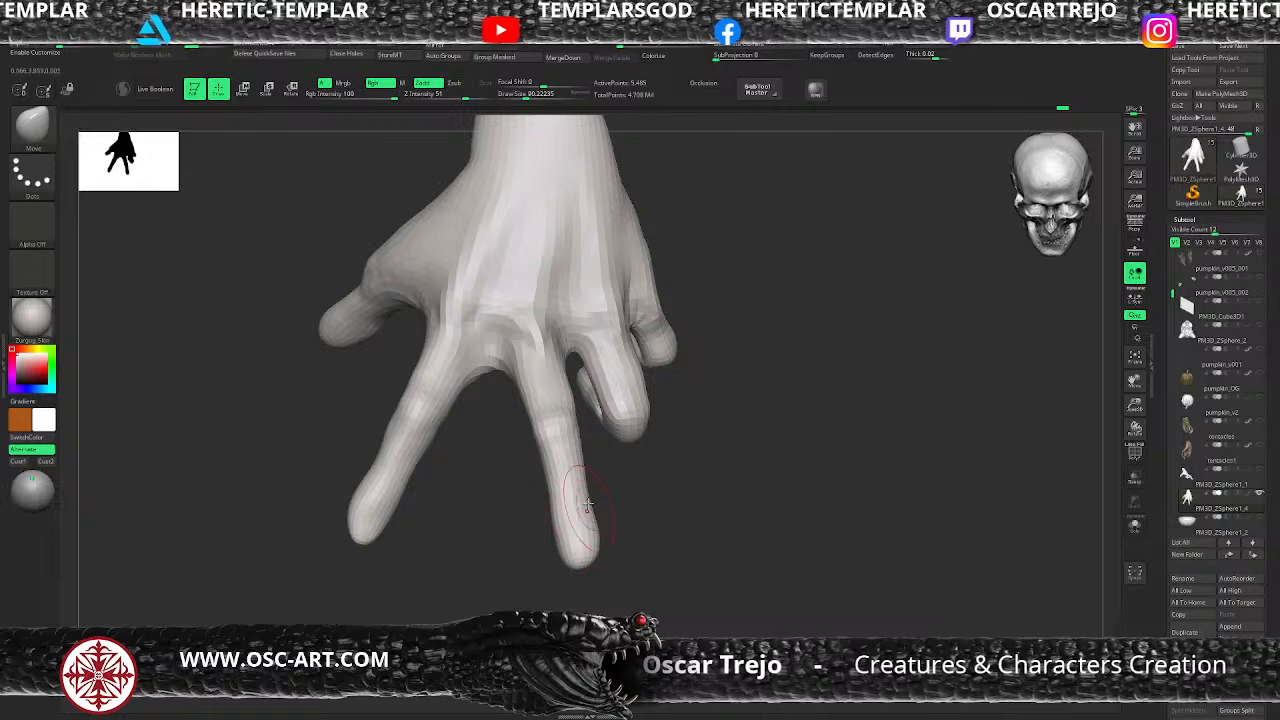
pyautogui.moveTo(556, 463); pyautogui.dragTo(549, 456)
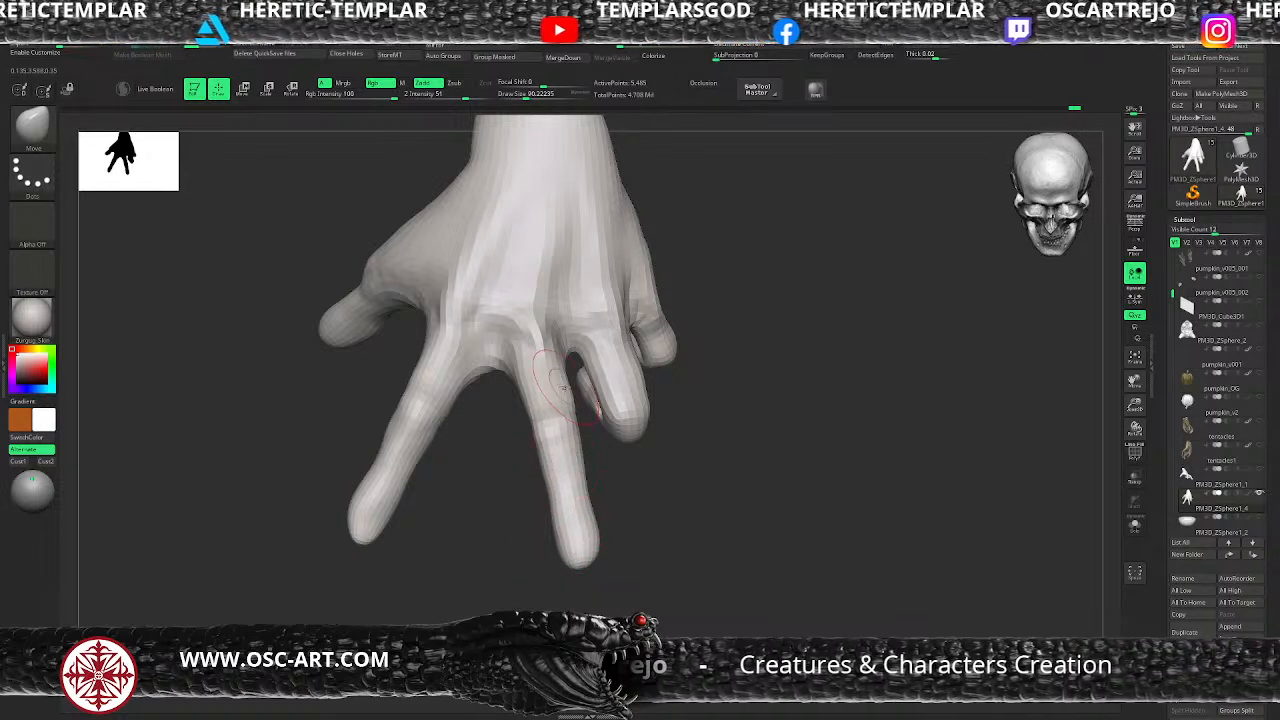
pyautogui.moveTo(559, 358); pyautogui.dragTo(566, 366)
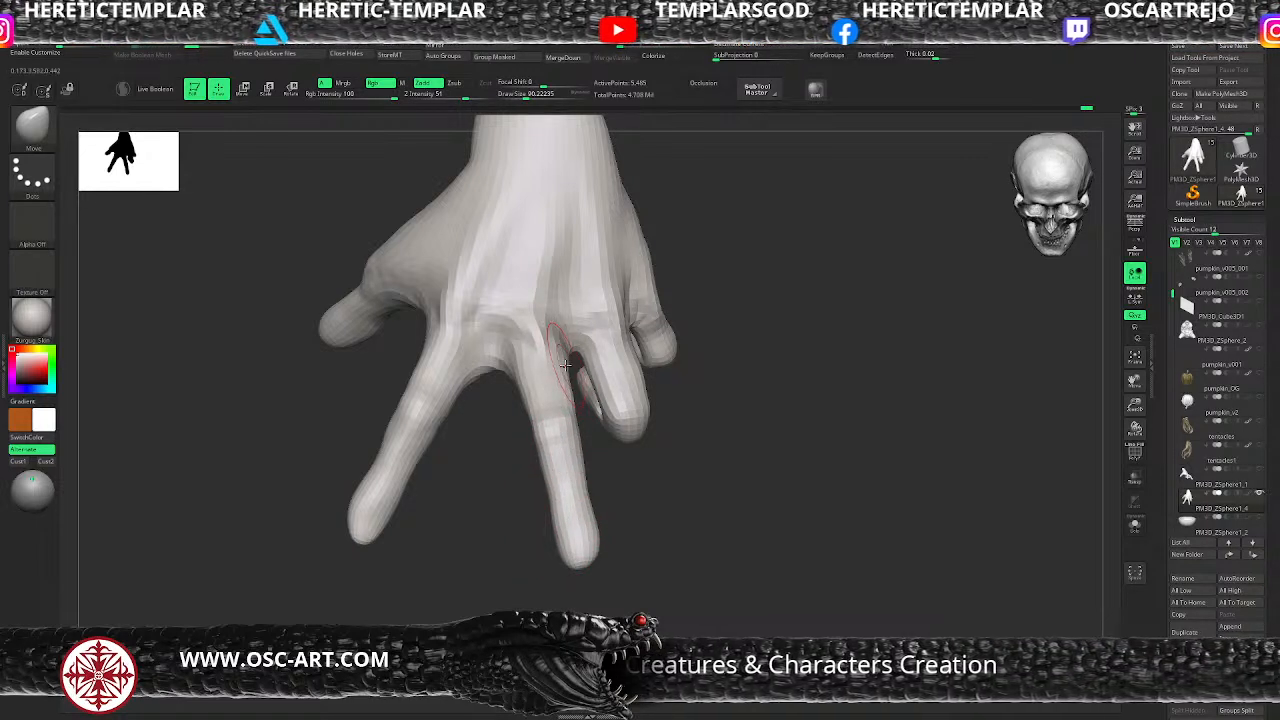
# Step: Adjust the index finger's contour with the Move brush and reduce the draw size to about 68
pyautogui.moveTo(464, 455)
pyautogui.mouseDown()
pyautogui.moveTo(478, 463)
pyautogui.moveTo(439, 460)
pyautogui.mouseUp()
pyautogui.moveTo(378, 517)
pyautogui.mouseDown()
pyautogui.moveTo(360, 514)
pyautogui.moveTo(280, 591)
pyautogui.moveTo(289, 577)
pyautogui.moveTo(271, 571)
pyautogui.moveTo(278, 554)
pyautogui.moveTo(294, 558)
pyautogui.moveTo(322, 478)
pyautogui.moveTo(367, 455)
pyautogui.mouseUp()
pyautogui.press('s')
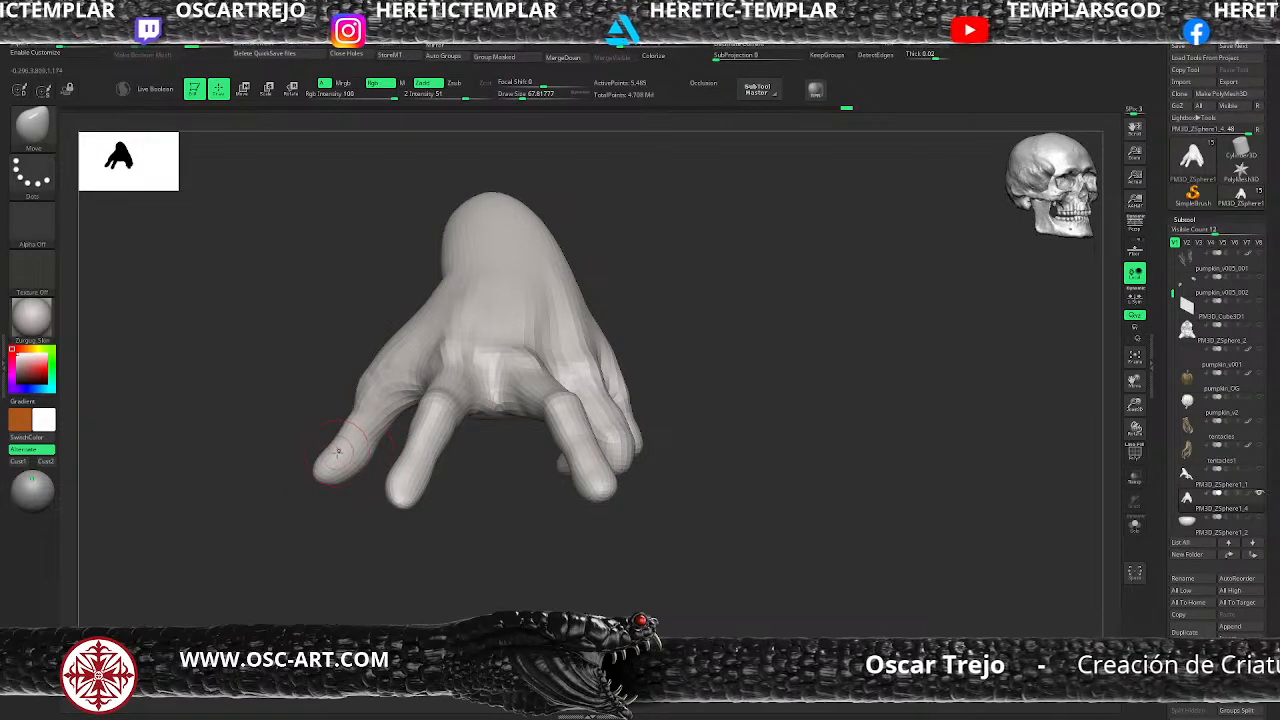
# Step: Reshape the thumb and its base with the Move brush, adjusting the brush size between strokes
pyautogui.press('s')
pyautogui.moveTo(349, 437)
pyautogui.mouseDown()
pyautogui.moveTo(347, 395)
pyautogui.moveTo(480, 363)
pyautogui.moveTo(369, 361)
pyautogui.moveTo(370, 425)
pyautogui.moveTo(443, 383)
pyautogui.moveTo(426, 374)
pyautogui.moveTo(387, 442)
pyautogui.moveTo(406, 441)
pyautogui.moveTo(376, 469)
pyautogui.moveTo(321, 428)
pyautogui.mouseUp()
pyautogui.press('s')
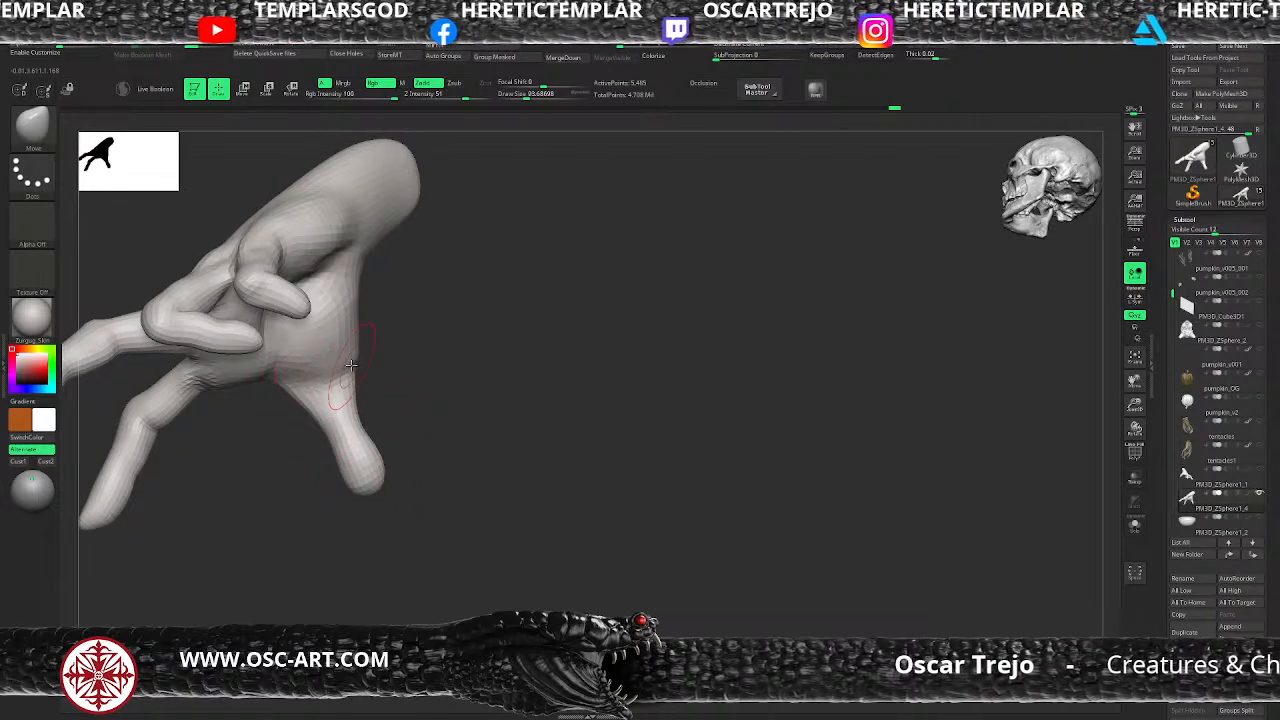
pyautogui.press('s')
pyautogui.moveTo(351, 318); pyautogui.dragTo(367, 318)
pyautogui.press('s')
pyautogui.moveTo(369, 320)
pyautogui.mouseDown()
pyautogui.moveTo(358, 324)
pyautogui.moveTo(354, 302)
pyautogui.mouseUp()
# Step: Build up the webbing between the index and middle fingers with the ClayBuildup brush and smooth it
pyautogui.moveTo(424, 362)
pyautogui.keyDown('alt'); pyautogui.mouseDown()
pyautogui.moveTo(420, 325)
pyautogui.moveTo(509, 394)
pyautogui.moveTo(614, 371)
pyautogui.moveTo(593, 365)
pyautogui.moveTo(671, 453)
pyautogui.moveTo(641, 415)
pyautogui.moveTo(637, 565)
pyautogui.moveTo(612, 575)
pyautogui.mouseUp(); pyautogui.keyUp('alt')
pyautogui.hotkey('shift', 'd')
pyautogui.press('b')
pyautogui.press('c')
pyautogui.press('b')
pyautogui.moveTo(372, 490)
pyautogui.mouseDown()
pyautogui.moveTo(364, 430)
pyautogui.moveTo(381, 468)
pyautogui.mouseUp()
pyautogui.moveTo(394, 534); pyautogui.dragTo(386, 502)
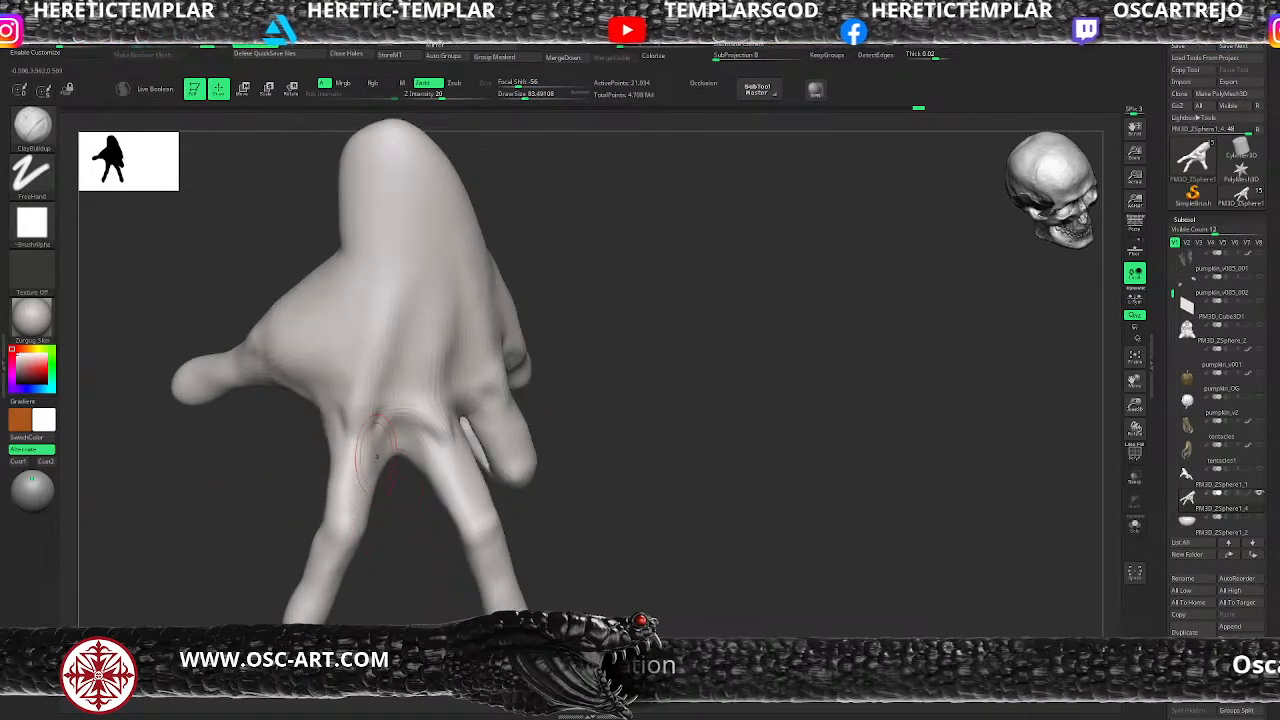
pyautogui.hotkey('shift', 'd')
pyautogui.press('d')
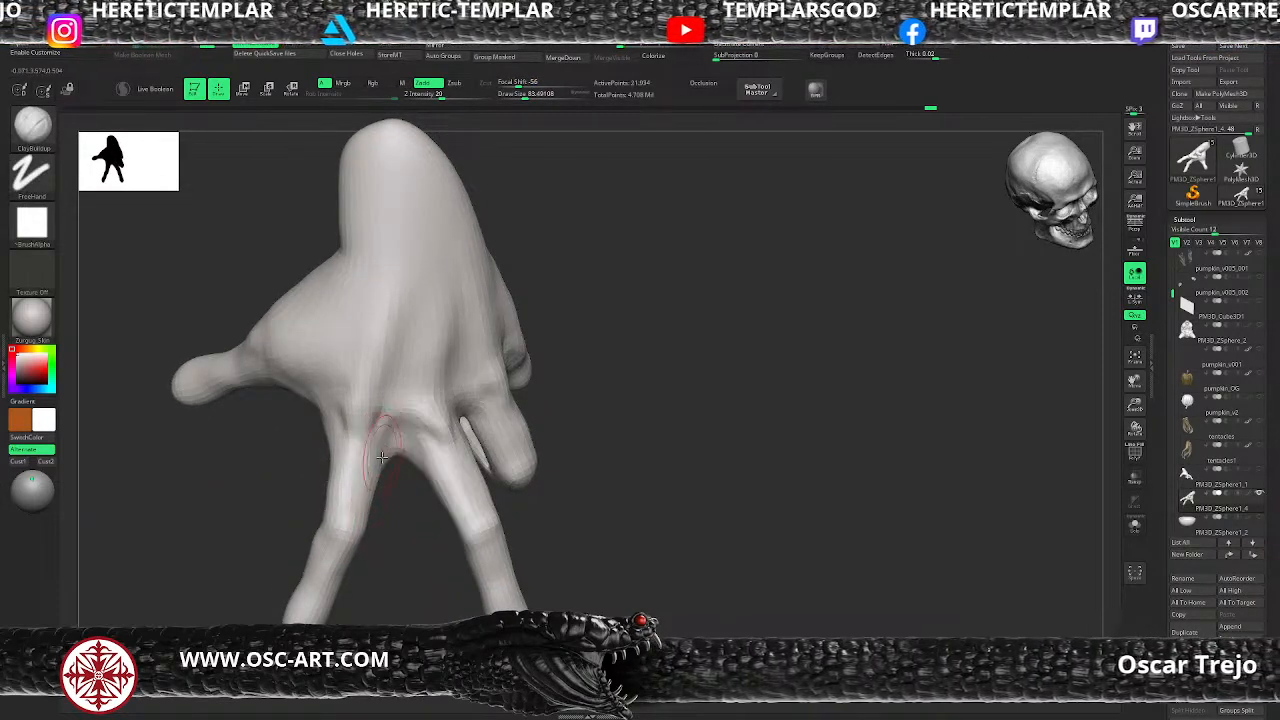
pyautogui.press('shift')
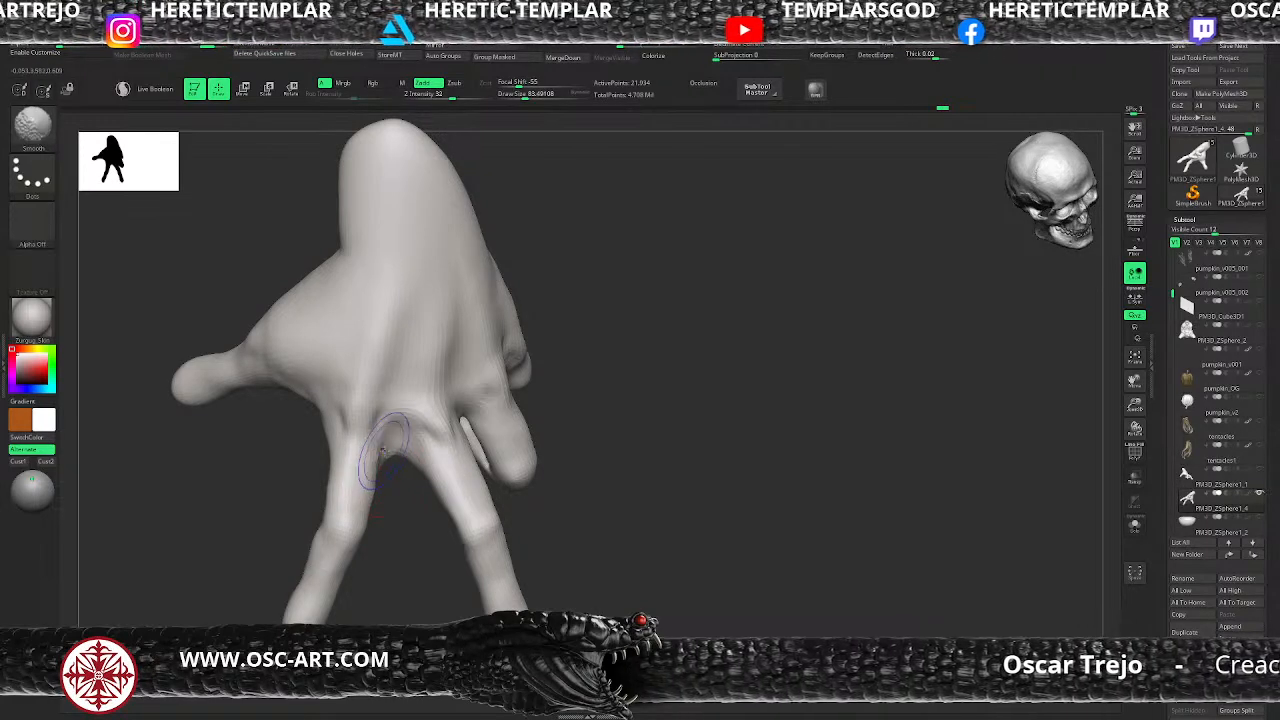
# Step: Adjust the contour at the base of the index finger from the side with the Move brush
pyautogui.moveTo(277, 497)
pyautogui.mouseDown()
pyautogui.moveTo(345, 472)
pyautogui.moveTo(368, 484)
pyautogui.mouseUp()
pyautogui.press('b')
pyautogui.press('m')
pyautogui.press('v')
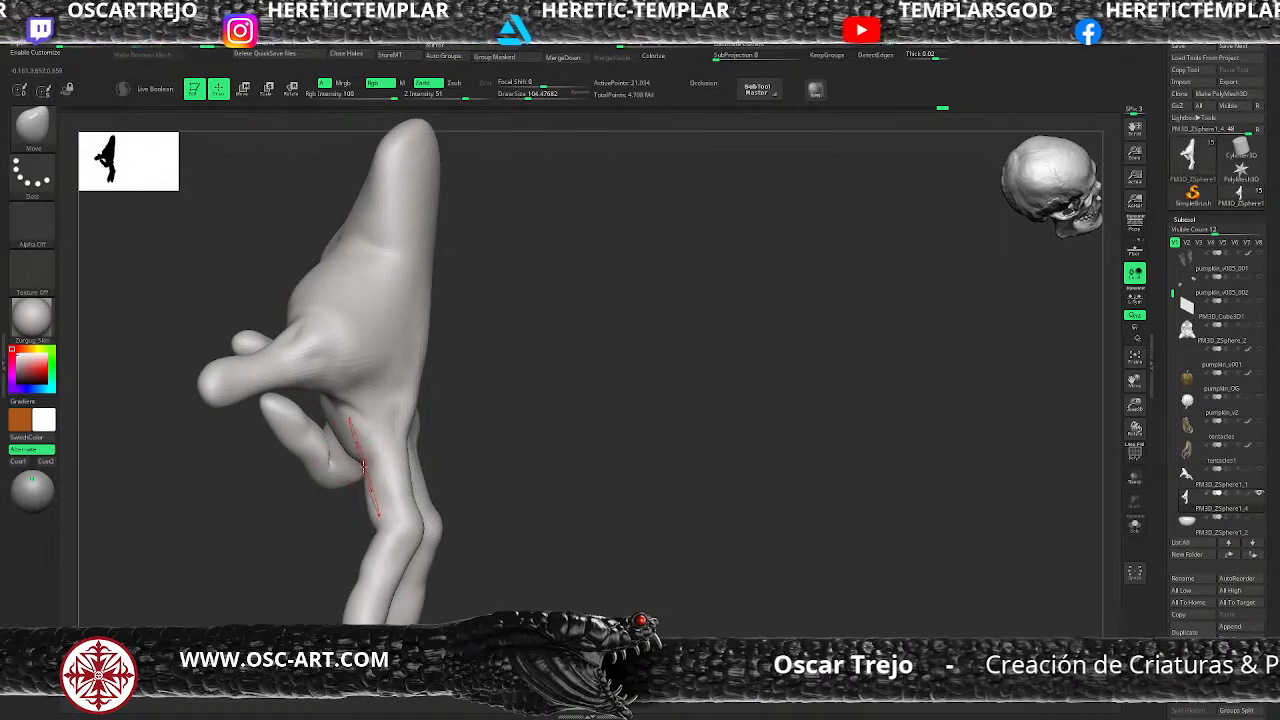
# Step: Carve creases at the bases of the index and middle fingers on the palm side with a small Slash3 brush
pyautogui.moveTo(440, 453); pyautogui.dragTo(548, 449)
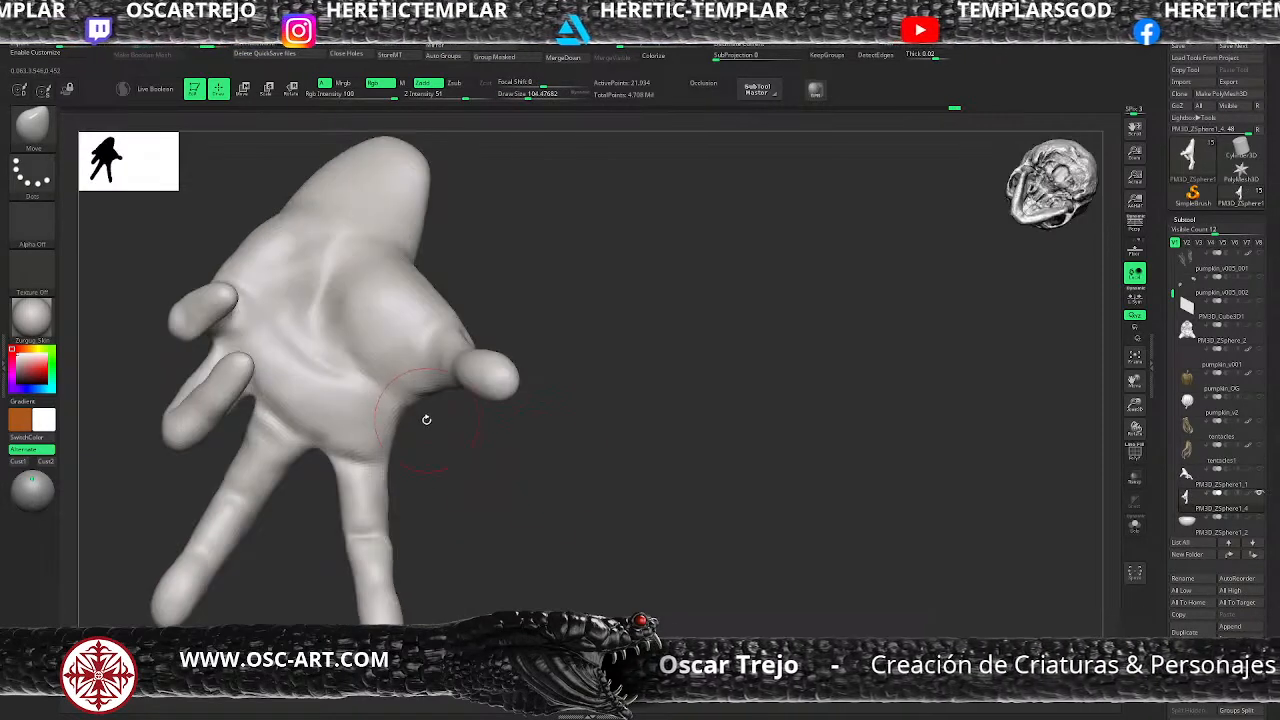
pyautogui.press('b')
pyautogui.press('s')
pyautogui.press('3')
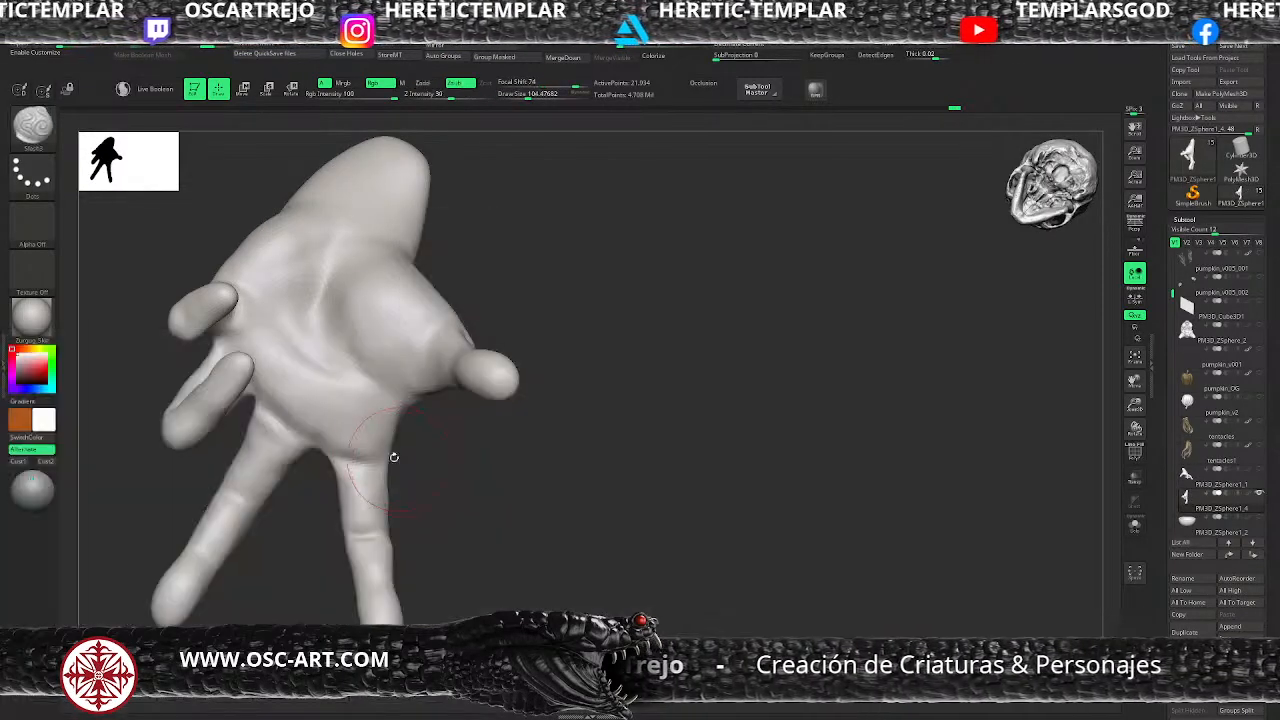
pyautogui.press('s')
pyautogui.moveTo(366, 481)
pyautogui.mouseDown()
pyautogui.moveTo(341, 461)
pyautogui.moveTo(383, 463)
pyautogui.mouseUp()
pyautogui.press('s')
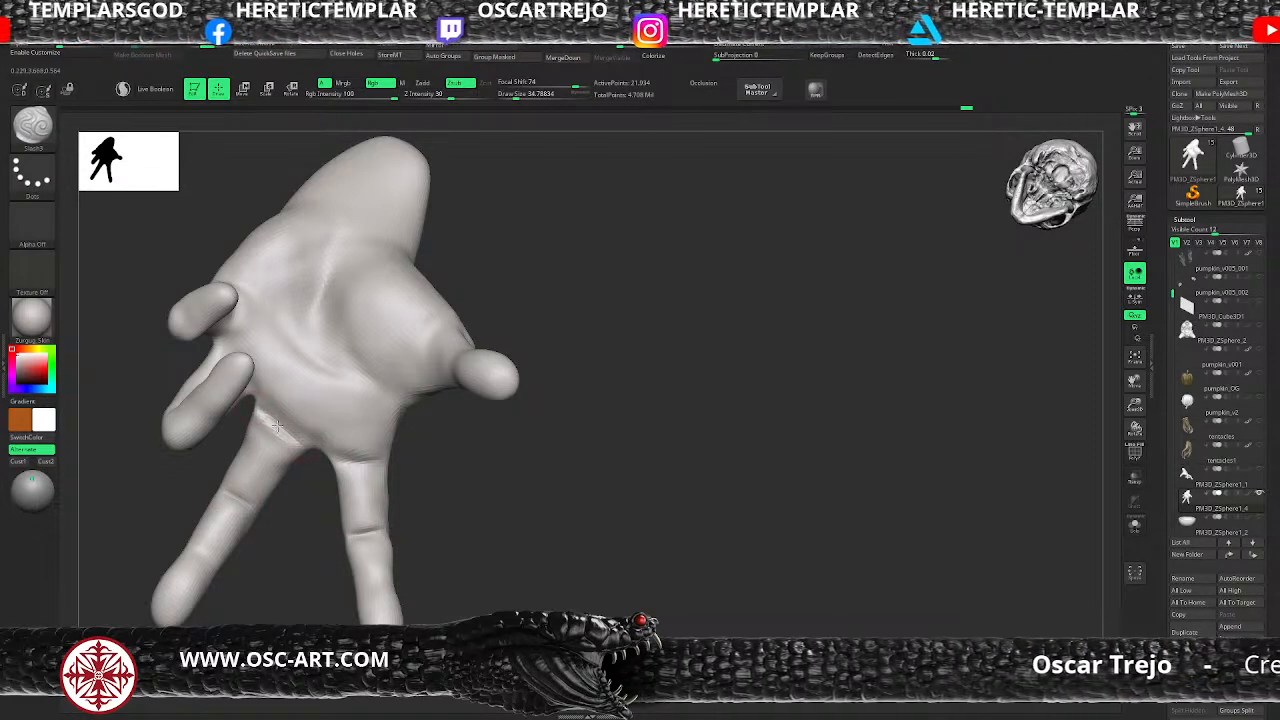
# Step: Smooth the crease at the base of the middle finger and compare the lower and higher subdivision levels
pyautogui.press('shift')
pyautogui.keyDown('shift'); pyautogui.moveTo(255, 421); pyautogui.dragTo(296, 448); pyautogui.keyUp('shift')
pyautogui.hotkey('shift', 'd')
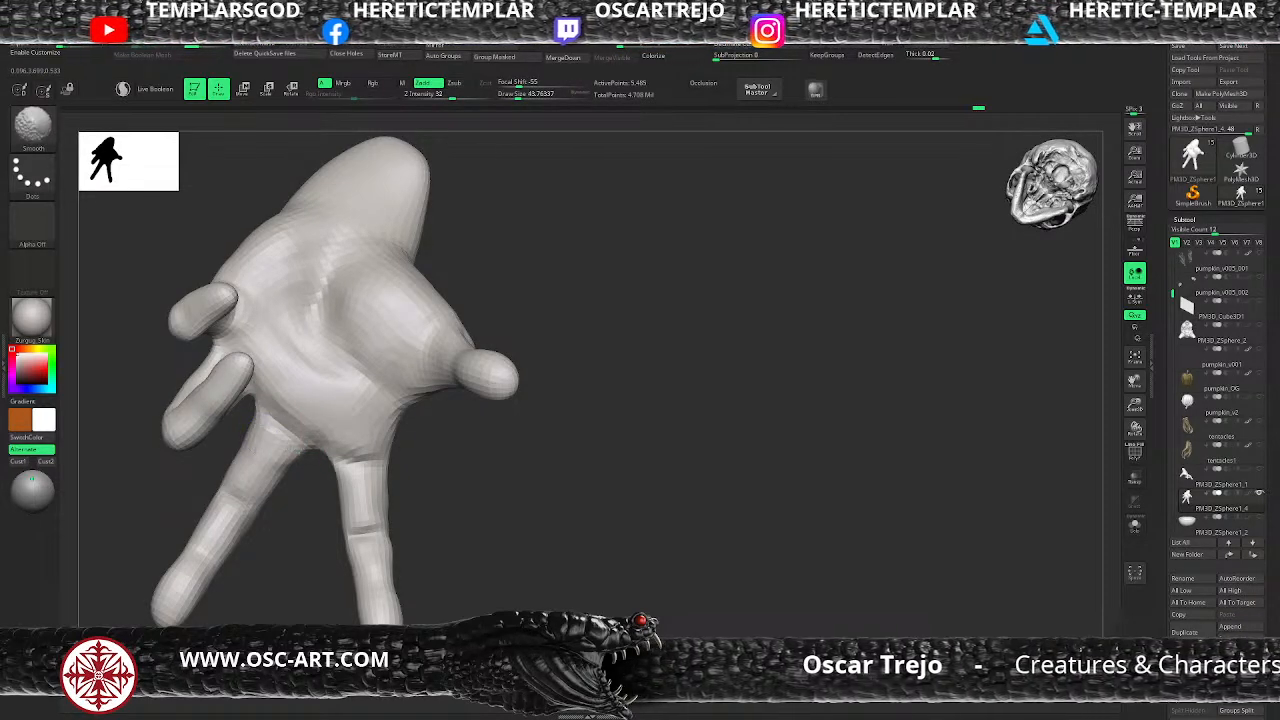
pyautogui.press('d')
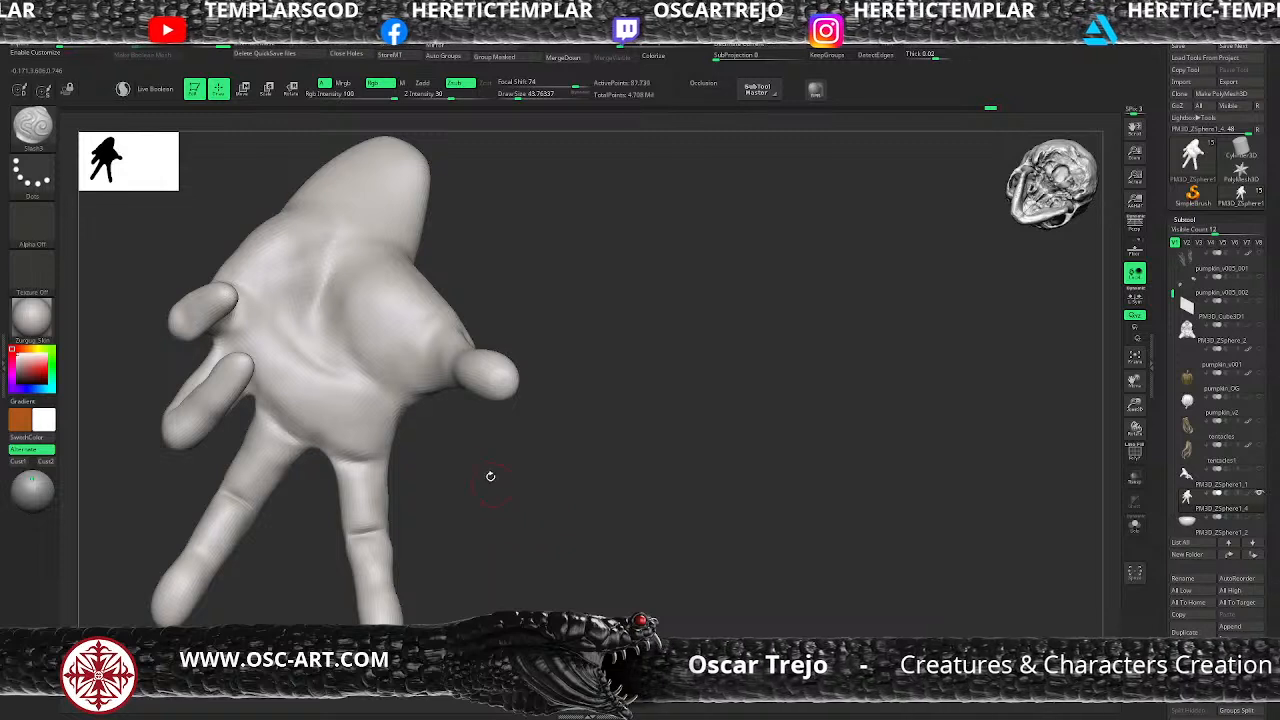
# Step: Smooth the base of the little finger where it meets the palm
pyautogui.moveTo(484, 470); pyautogui.dragTo(463, 372)
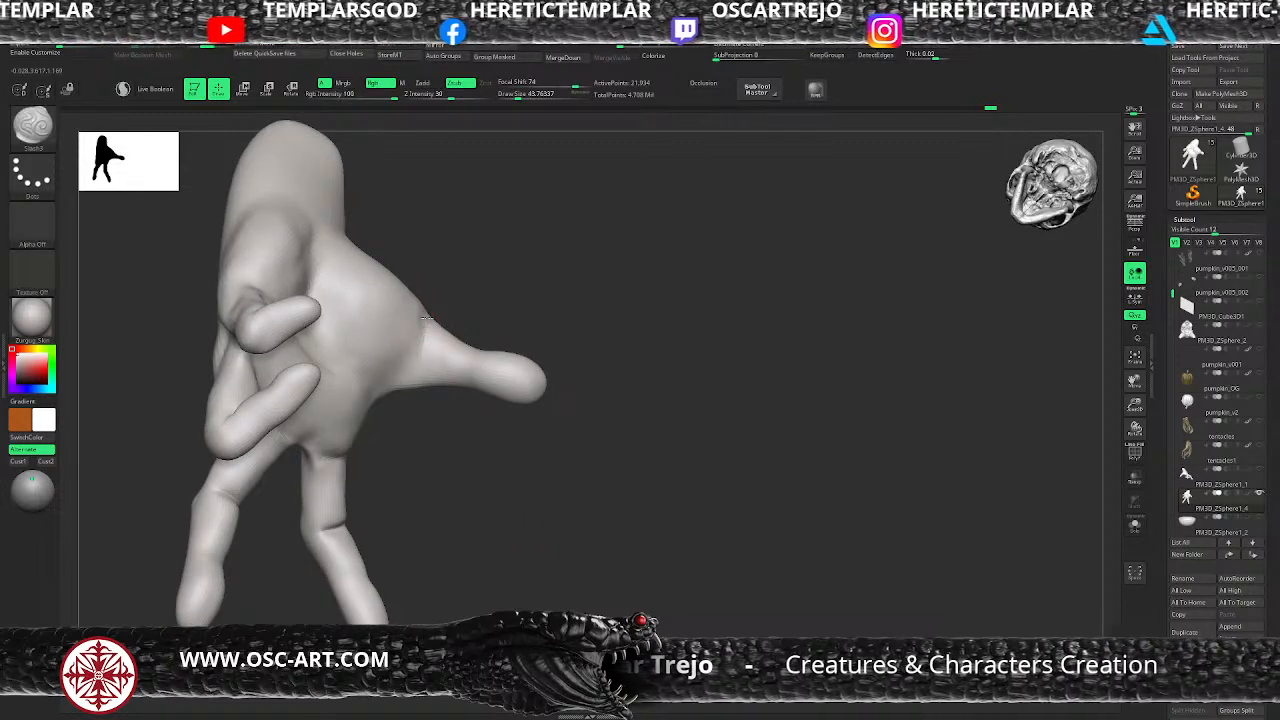
pyautogui.moveTo(500, 328); pyautogui.dragTo(476, 405)
pyautogui.moveTo(473, 351)
pyautogui.mouseDown()
pyautogui.moveTo(474, 366)
pyautogui.moveTo(543, 320)
pyautogui.moveTo(518, 321)
pyautogui.moveTo(546, 289)
pyautogui.moveTo(529, 446)
pyautogui.moveTo(480, 491)
pyautogui.moveTo(434, 497)
pyautogui.moveTo(414, 476)
pyautogui.mouseUp()
pyautogui.moveTo(32, 318)
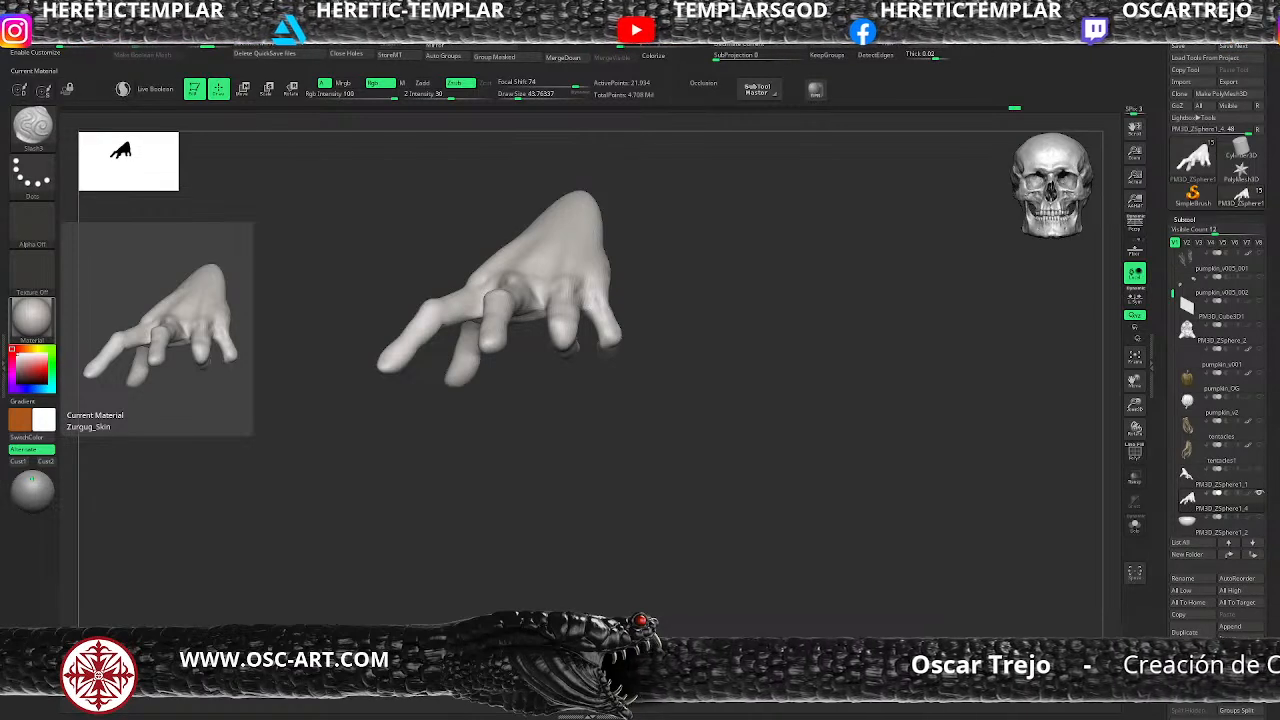
pyautogui.moveTo(590, 432); pyautogui.dragTo(474, 456)
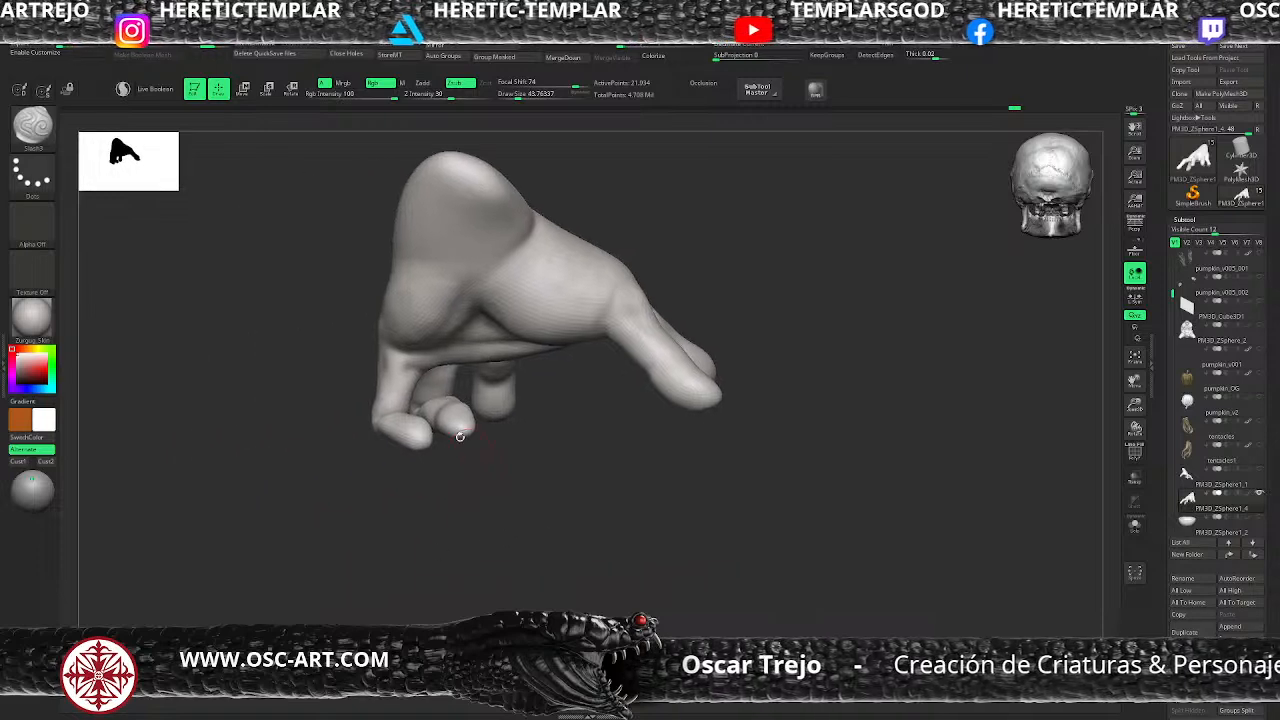
pyautogui.moveTo(349, 418); pyautogui.dragTo(394, 363)
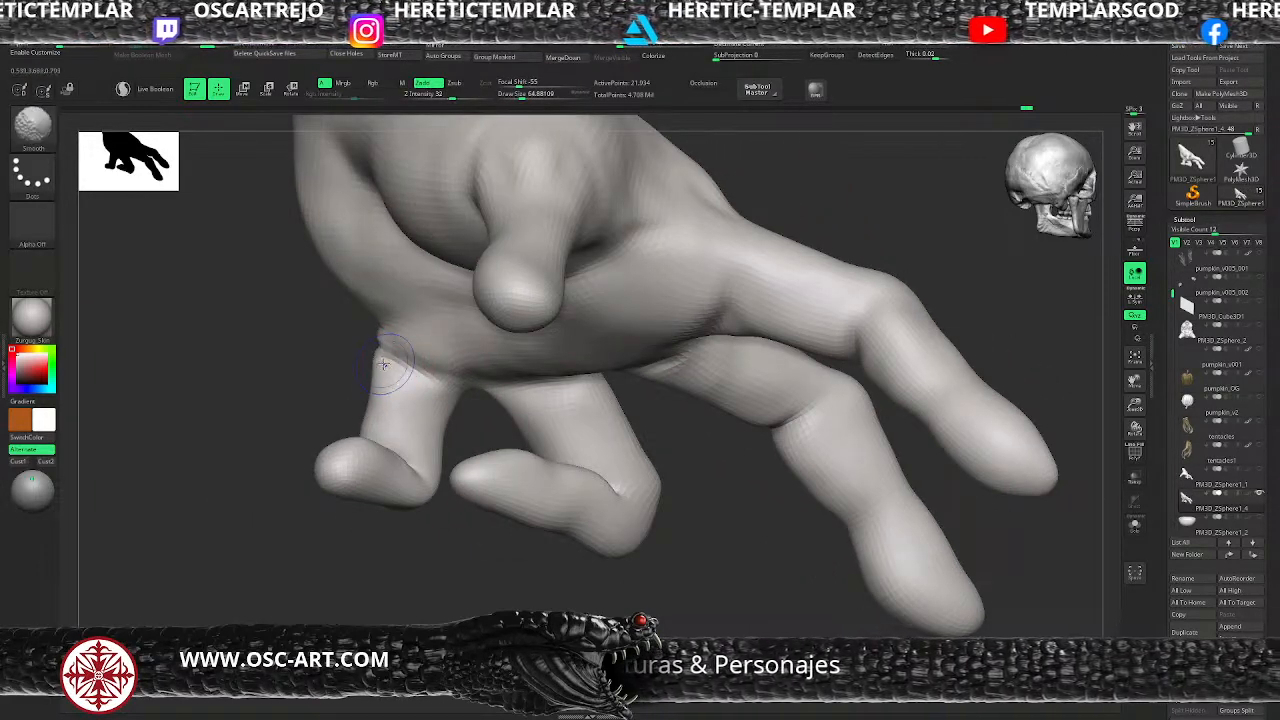
# Step: Reshape the first segment of the little finger with the Move brush
pyautogui.press('b')
pyautogui.press('m')
pyautogui.press('v')
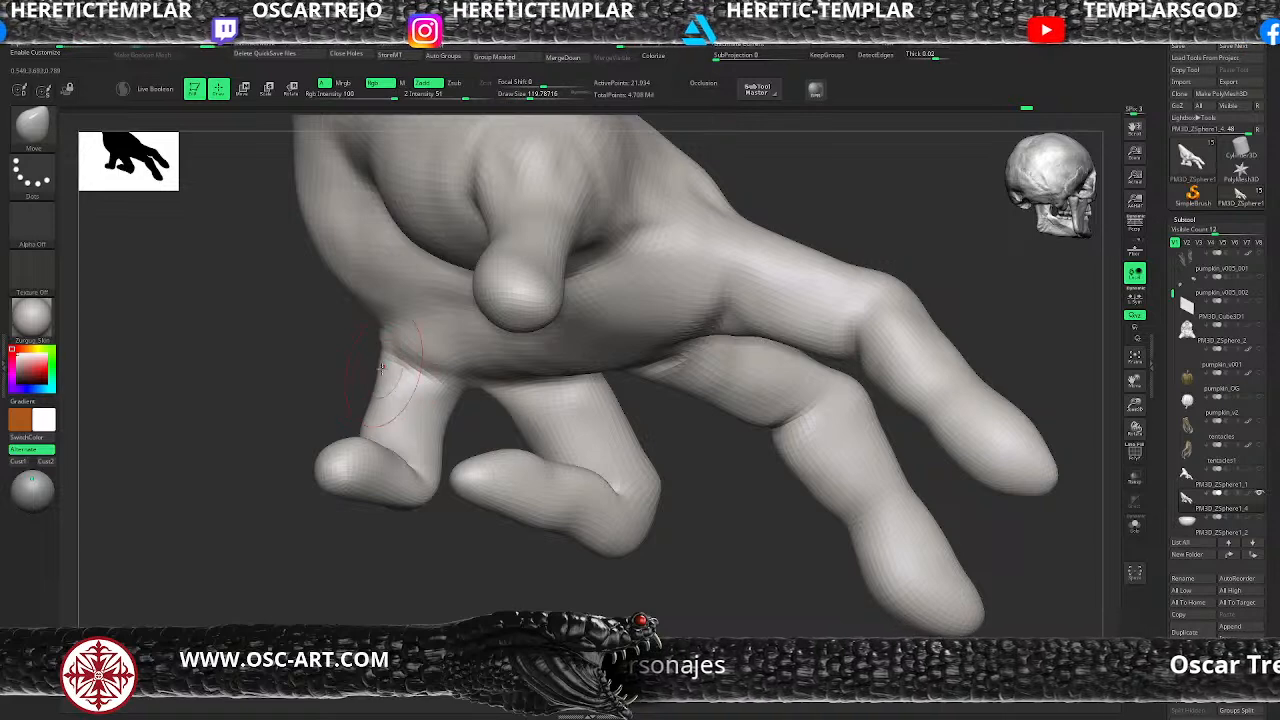
pyautogui.moveTo(322, 430)
pyautogui.mouseDown()
pyautogui.moveTo(383, 420)
pyautogui.moveTo(364, 436)
pyautogui.mouseUp()
pyautogui.press('[')
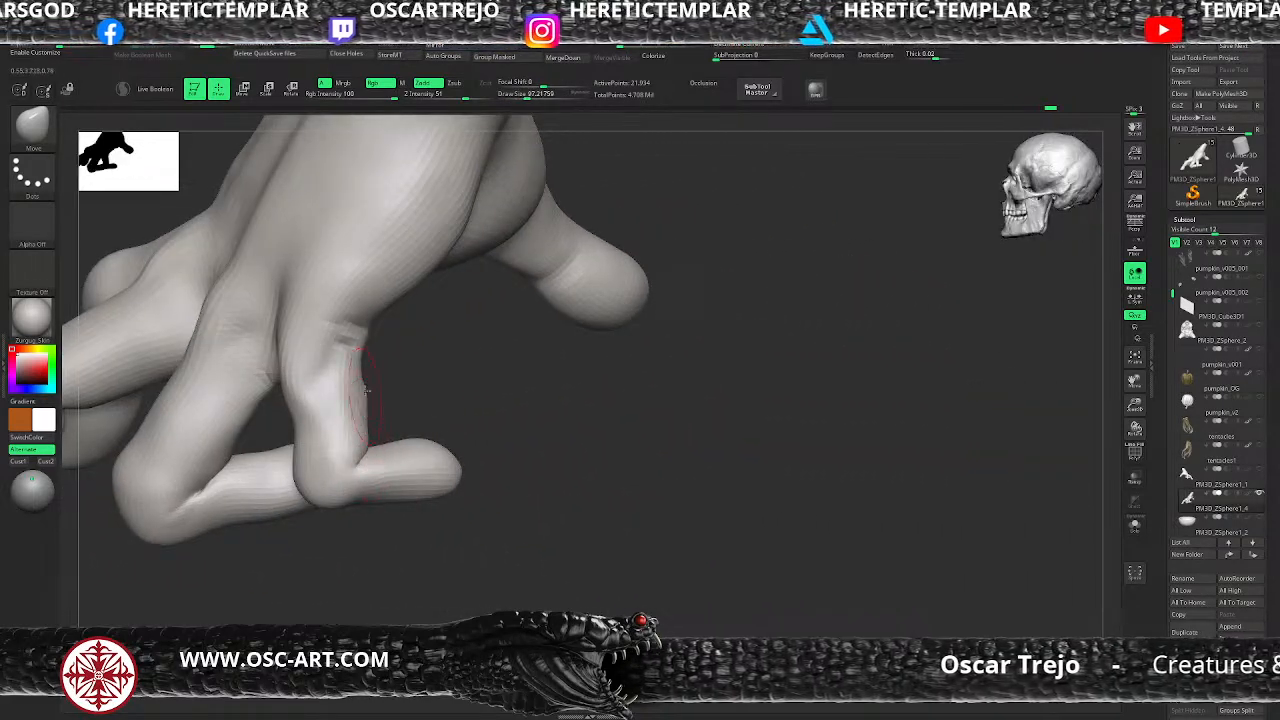
pyautogui.moveTo(369, 377)
pyautogui.mouseDown()
pyautogui.moveTo(380, 363)
pyautogui.moveTo(366, 357)
pyautogui.moveTo(375, 395)
pyautogui.moveTo(397, 369)
pyautogui.moveTo(404, 394)
pyautogui.moveTo(370, 419)
pyautogui.mouseUp()
pyautogui.press(']')
# Step: Refine the bend of the curled ring finger with a smaller Move brush, working around the joint
pyautogui.hotkey('shift', 'd')
pyautogui.press('[')
pyautogui.press('[')
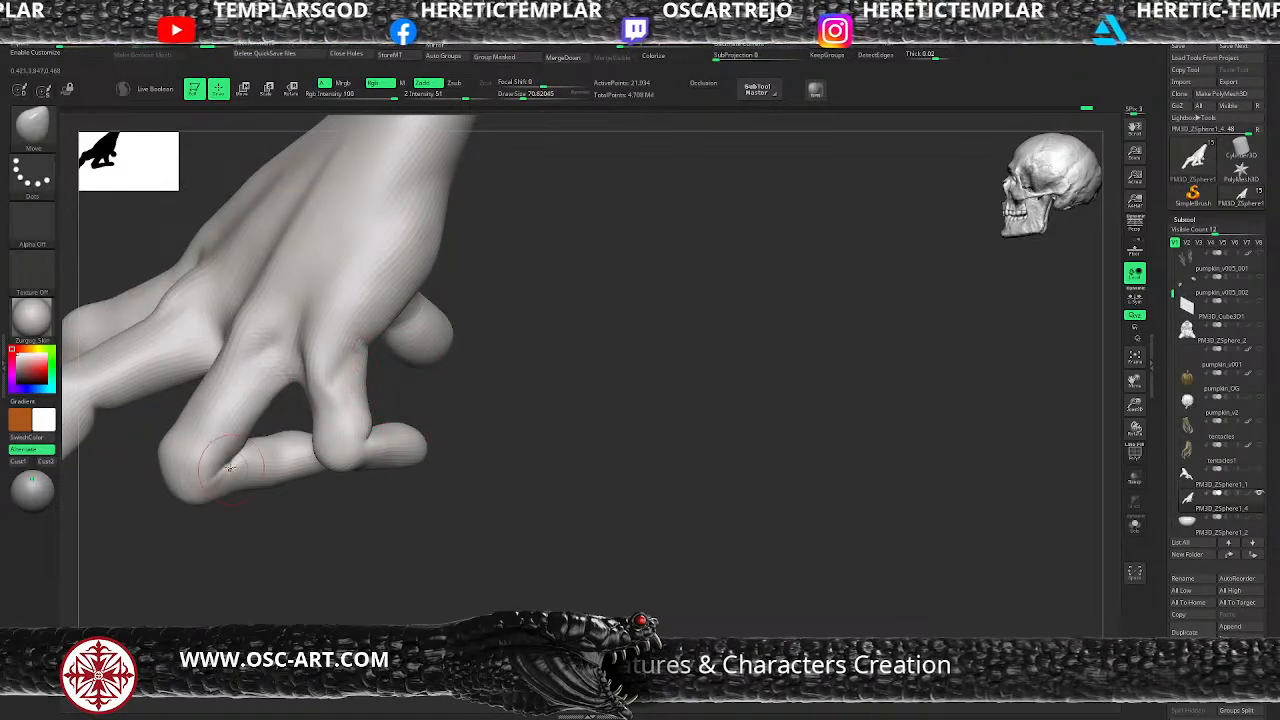
pyautogui.moveTo(280, 548); pyautogui.dragTo(384, 527)
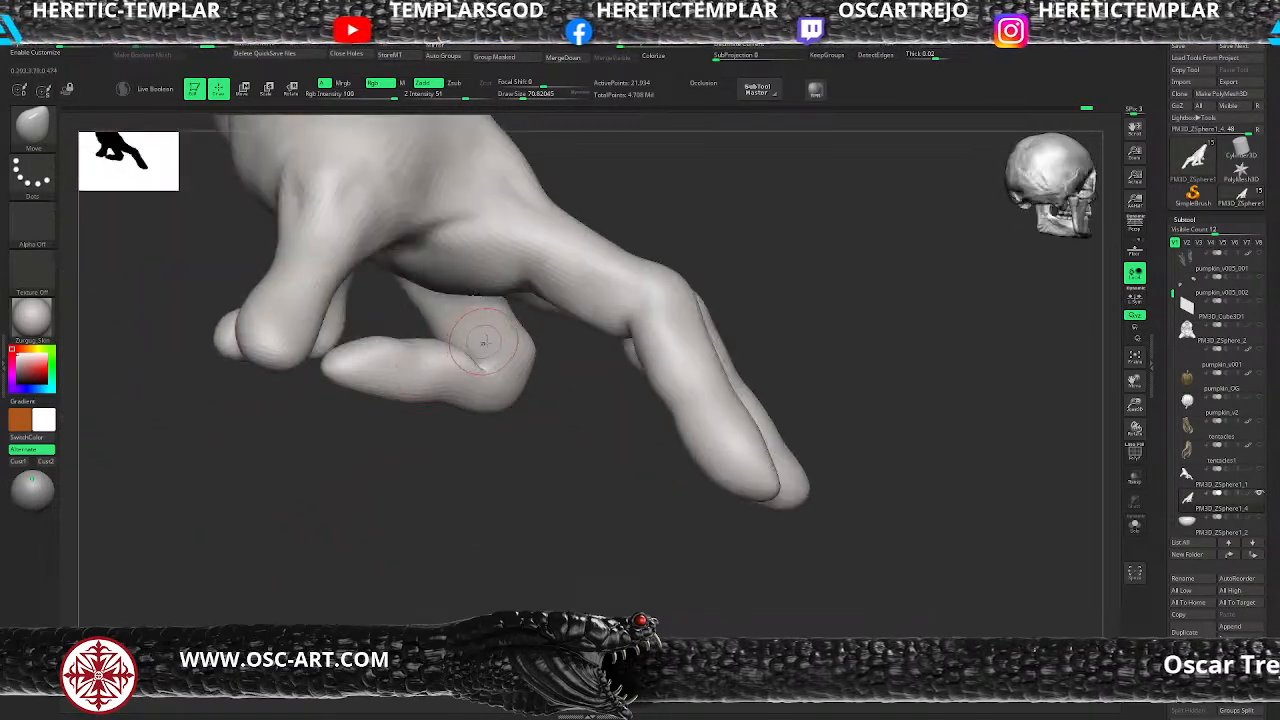
pyautogui.moveTo(514, 444); pyautogui.dragTo(476, 400)
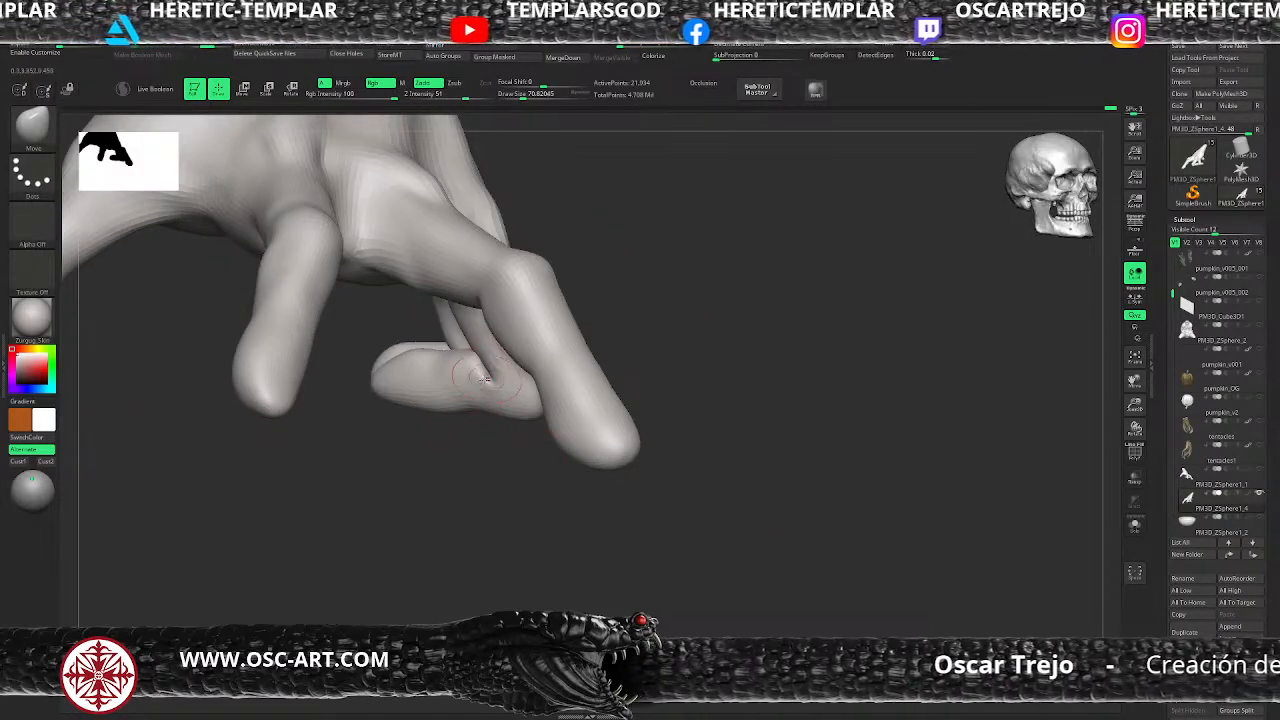
pyautogui.moveTo(424, 464); pyautogui.dragTo(339, 427)
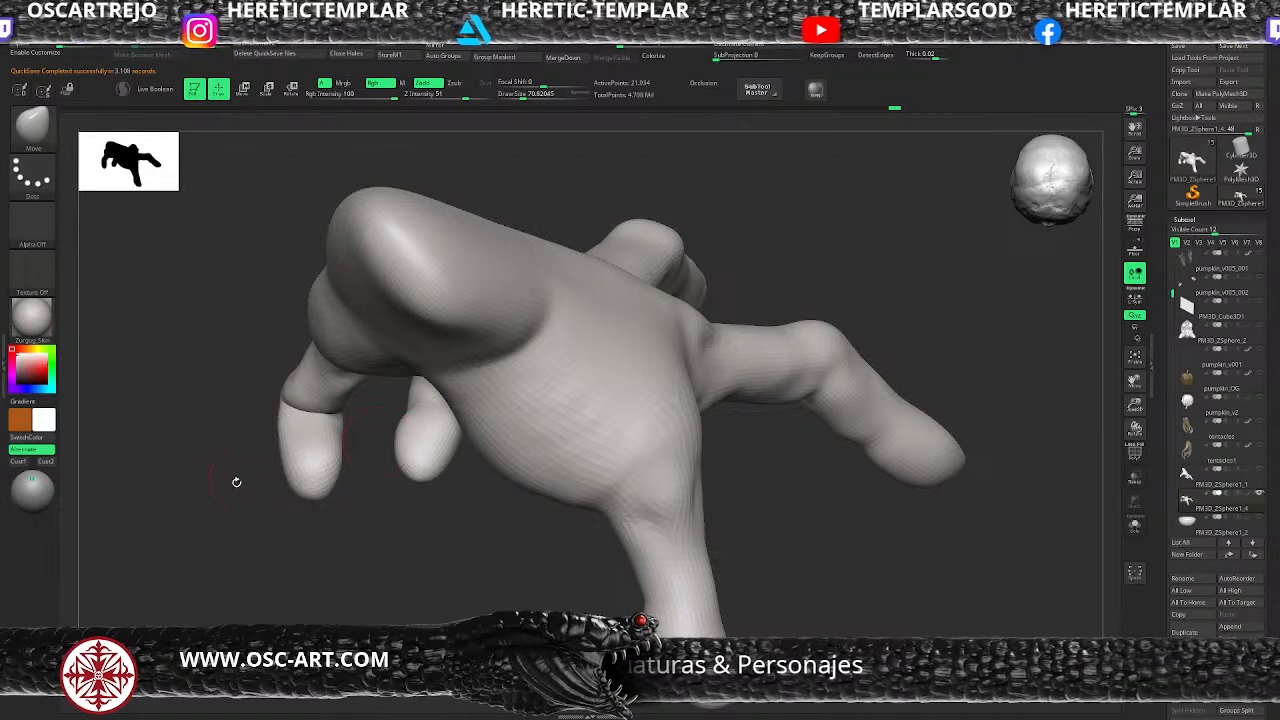
# Step: Reposition the end of the little finger with the Move brush enlarged to a draw size of about 132
pyautogui.keyDown('alt'); pyautogui.moveTo(214, 503); pyautogui.dragTo(222, 507); pyautogui.keyUp('alt')
pyautogui.moveTo(348, 416); pyautogui.dragTo(358, 414)
pyautogui.press('s')
pyautogui.moveTo(341, 480)
pyautogui.mouseDown()
pyautogui.moveTo(324, 482)
pyautogui.moveTo(346, 480)
pyautogui.mouseUp()
pyautogui.press('s')
pyautogui.moveTo(342, 461); pyautogui.dragTo(332, 461)
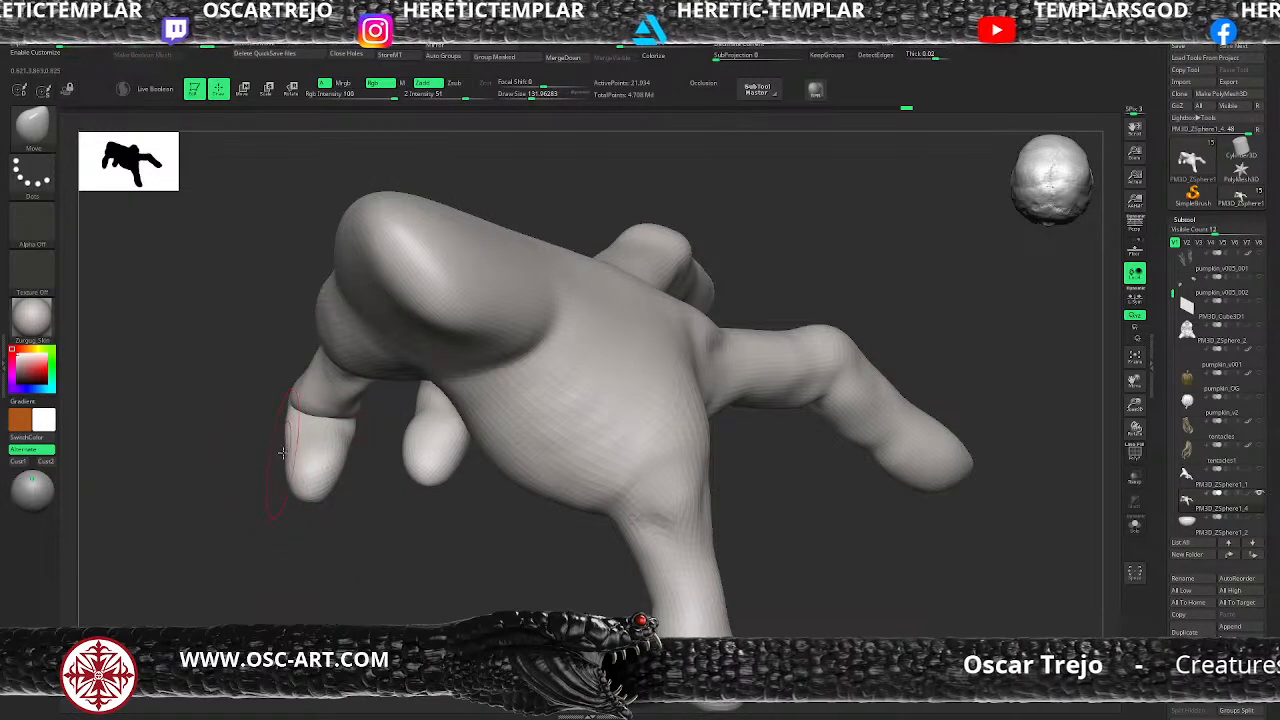
pyautogui.keyDown('alt'); pyautogui.moveTo(211, 489); pyautogui.dragTo(240, 363); pyautogui.keyUp('alt')
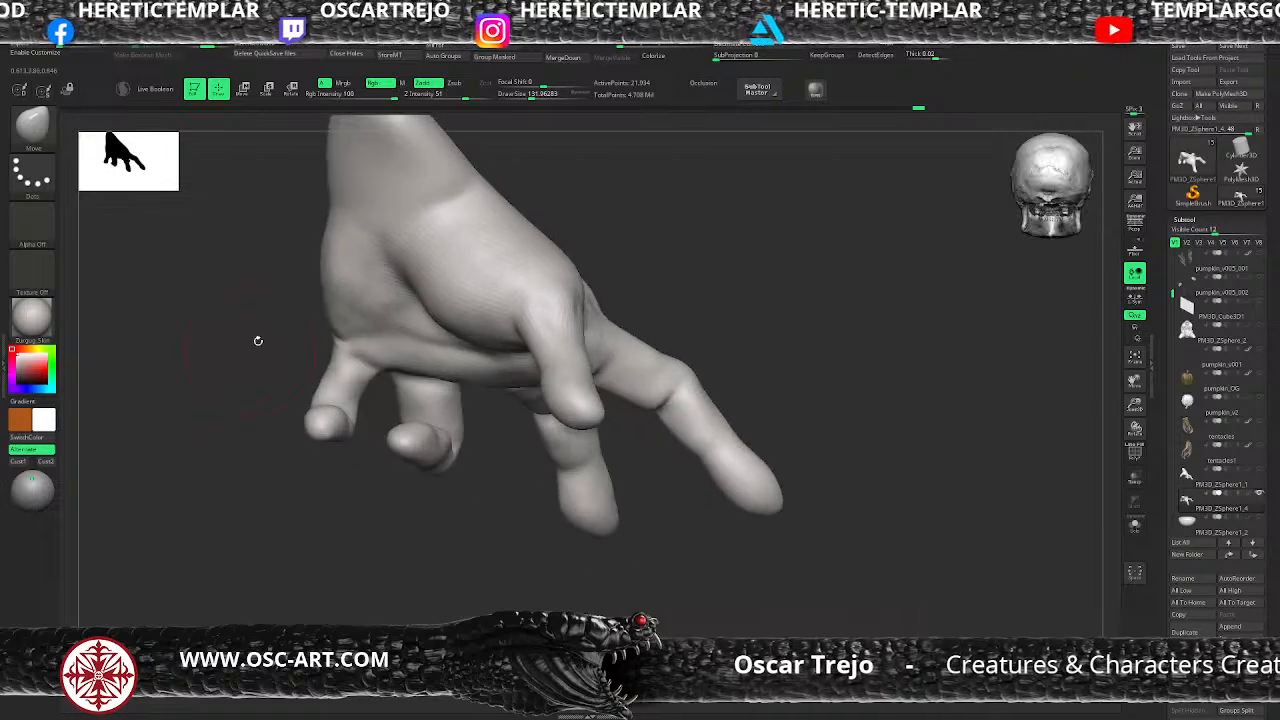
# Step: Define the grooves on the back of the hand with the DamStandard brush and soften them
pyautogui.moveTo(318, 297)
pyautogui.mouseDown()
pyautogui.moveTo(249, 340)
pyautogui.moveTo(343, 403)
pyautogui.moveTo(568, 491)
pyautogui.moveTo(517, 394)
pyautogui.mouseUp()
pyautogui.press('b')
pyautogui.press('d')
pyautogui.press('s')
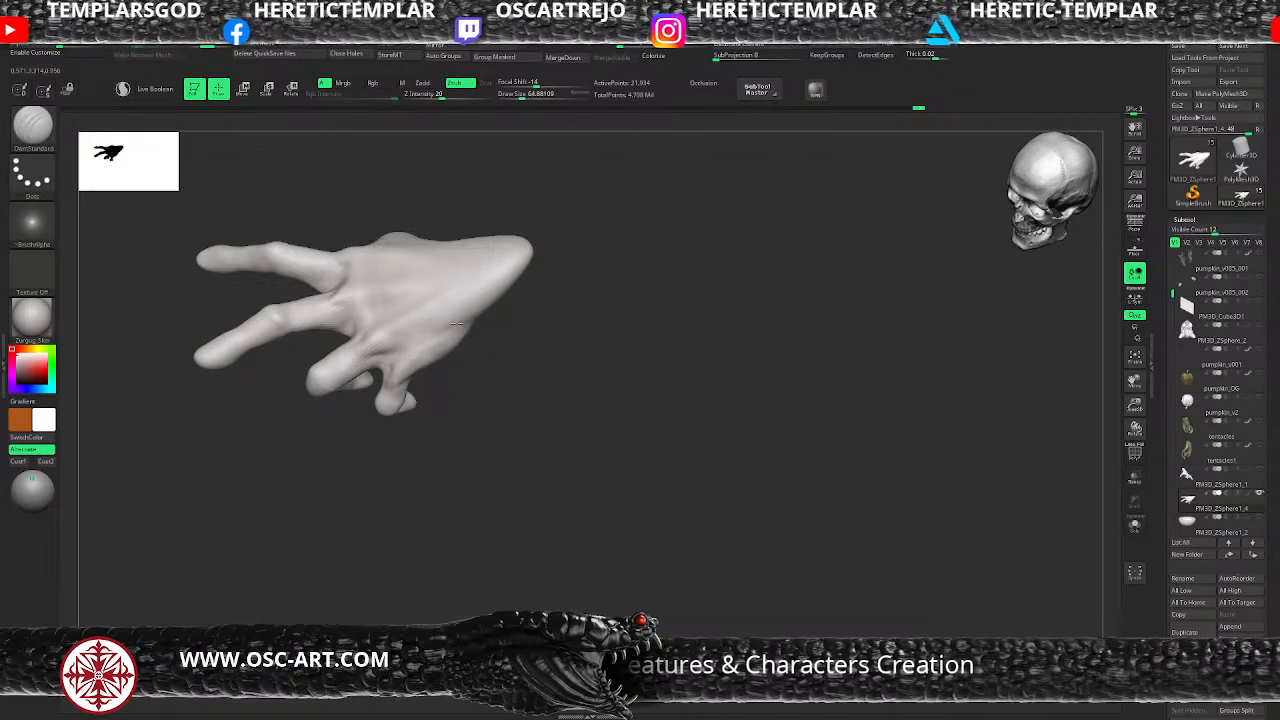
pyautogui.moveTo(512, 311)
pyautogui.mouseDown()
pyautogui.moveTo(557, 420)
pyautogui.moveTo(405, 430)
pyautogui.mouseUp()
pyautogui.press('shift')
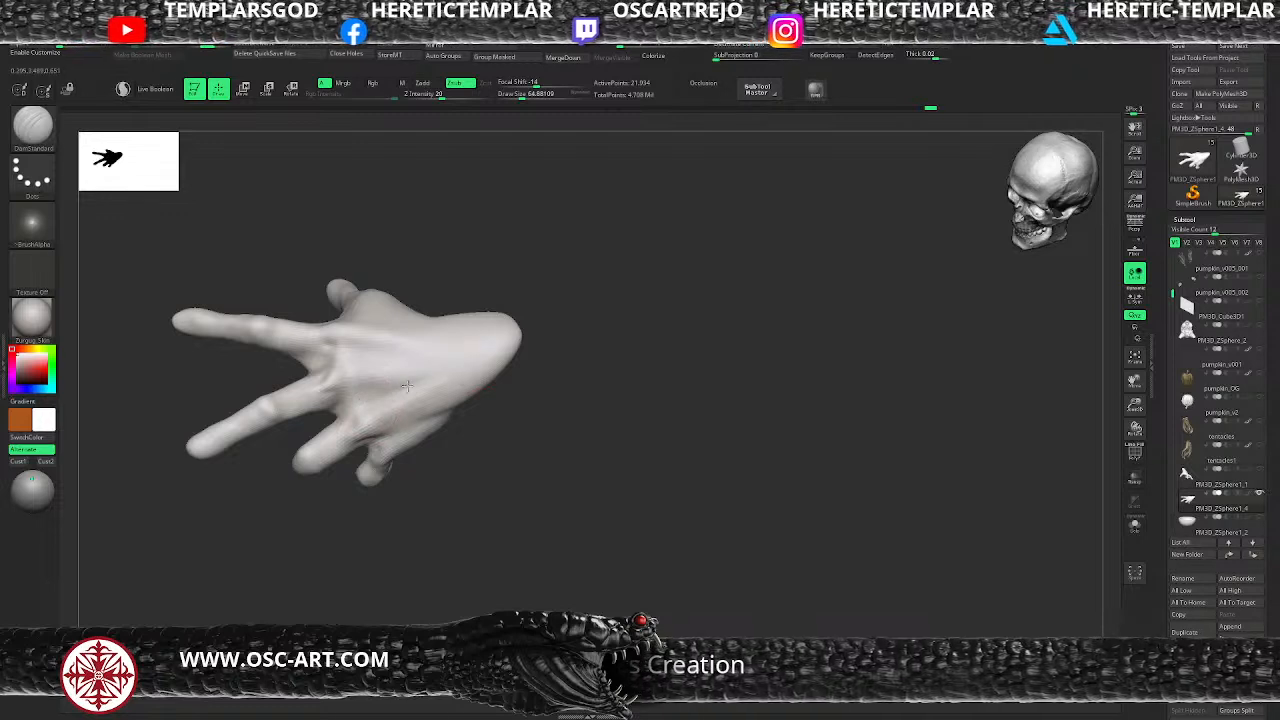
pyautogui.press('ctrl')
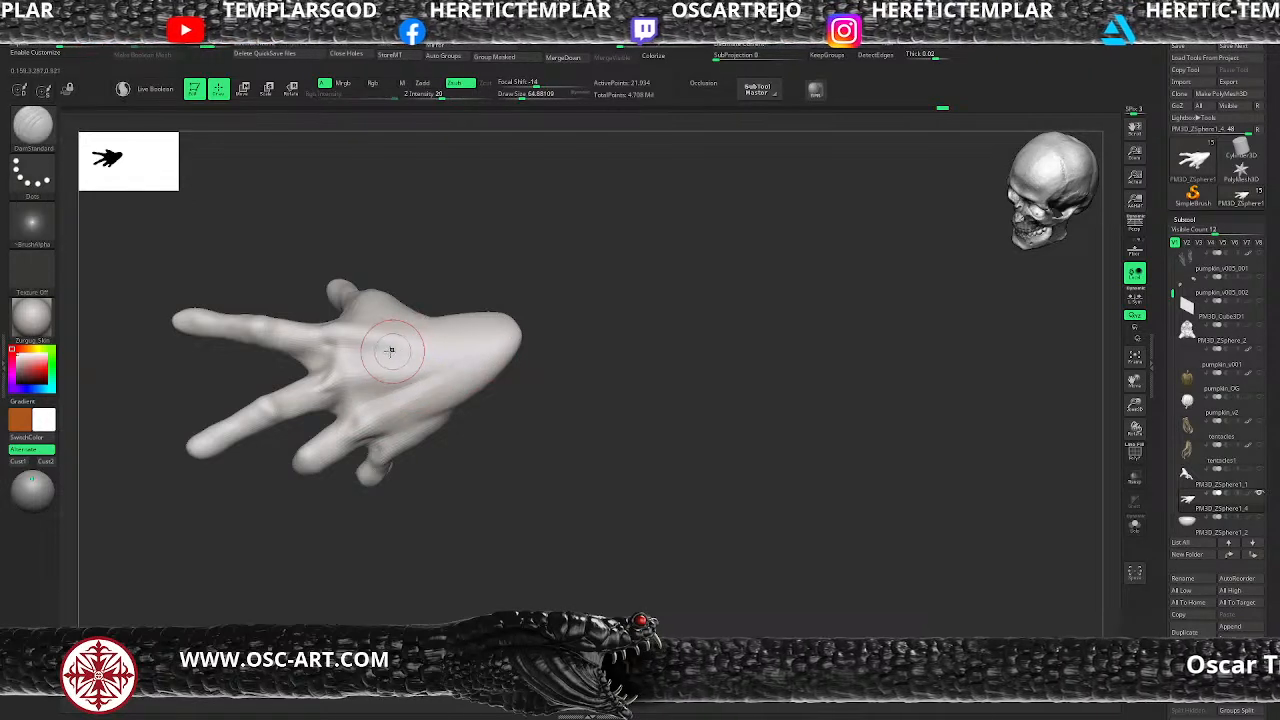
pyautogui.moveTo(491, 346)
pyautogui.mouseDown()
pyautogui.moveTo(606, 346)
pyautogui.moveTo(497, 360)
pyautogui.mouseUp()
pyautogui.press('shift')
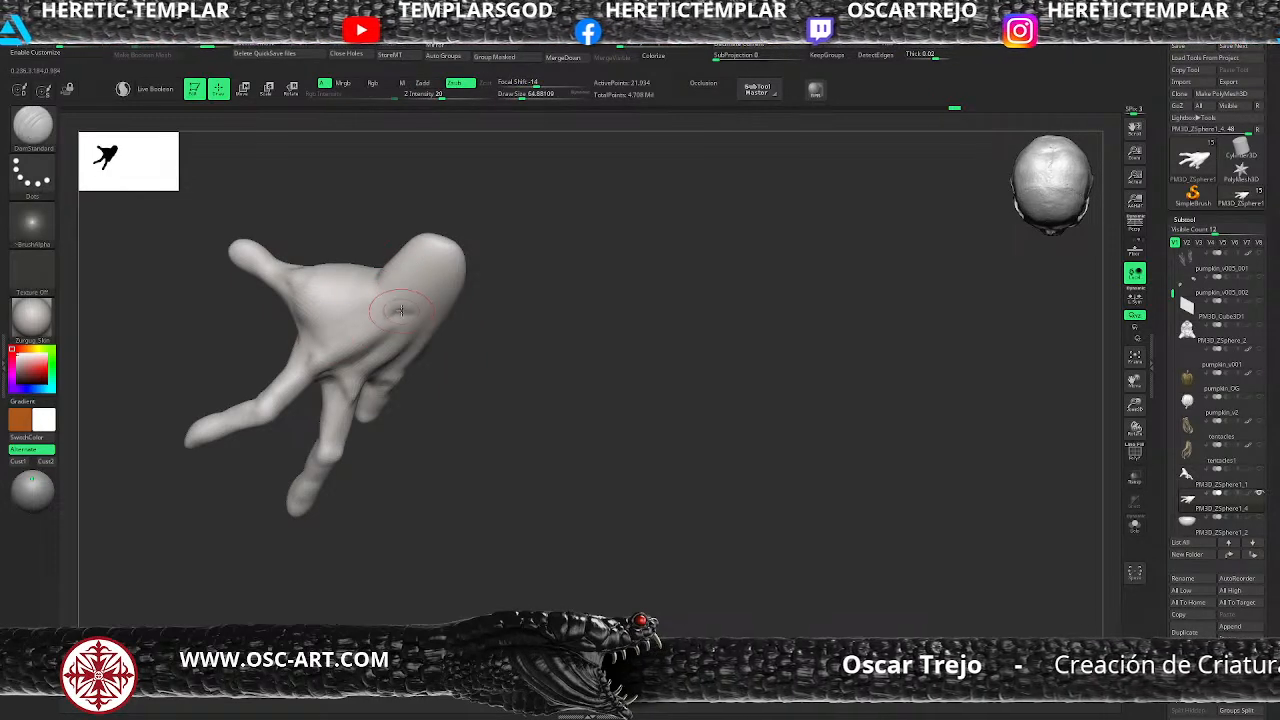
pyautogui.press('shift')
# Step: Reshape the wrist and back-of-hand contour with a large Move brush at a lower subdivision level
pyautogui.moveTo(446, 345); pyautogui.dragTo(586, 282)
pyautogui.hotkey('shift', 'd')
pyautogui.press('b')
pyautogui.press('m')
pyautogui.press('v')
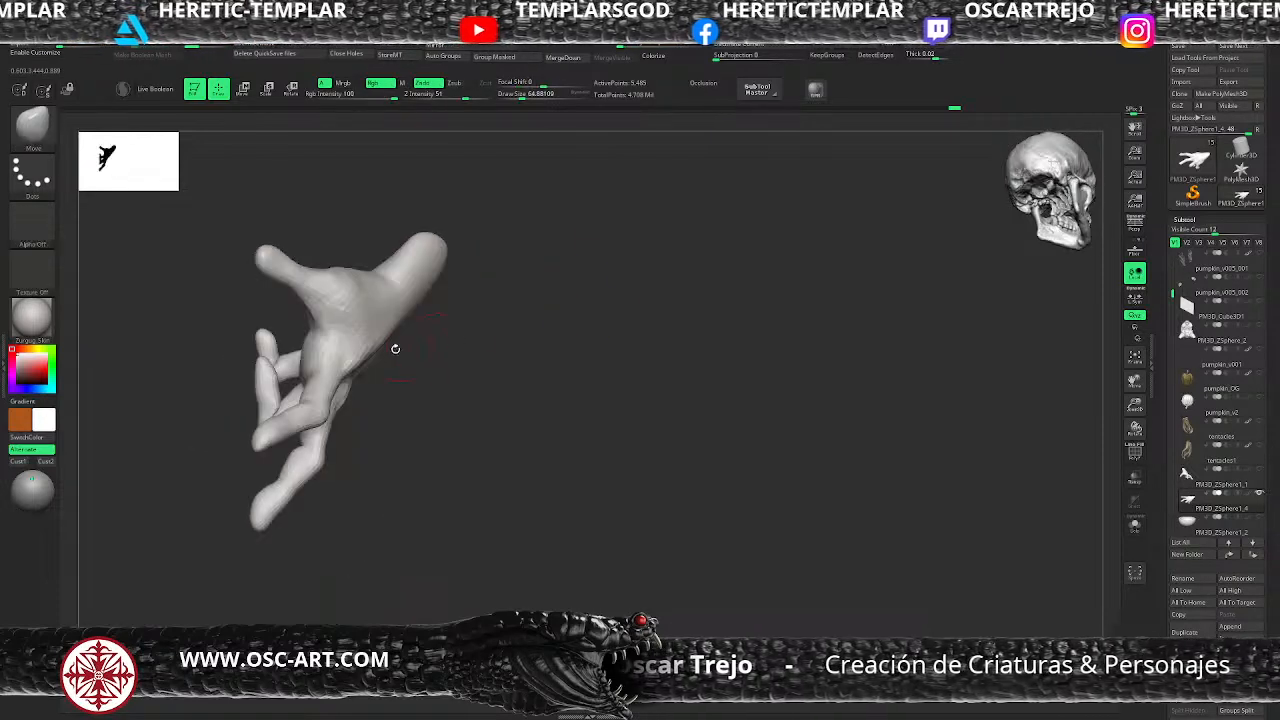
pyautogui.moveTo(357, 378); pyautogui.dragTo(394, 343)
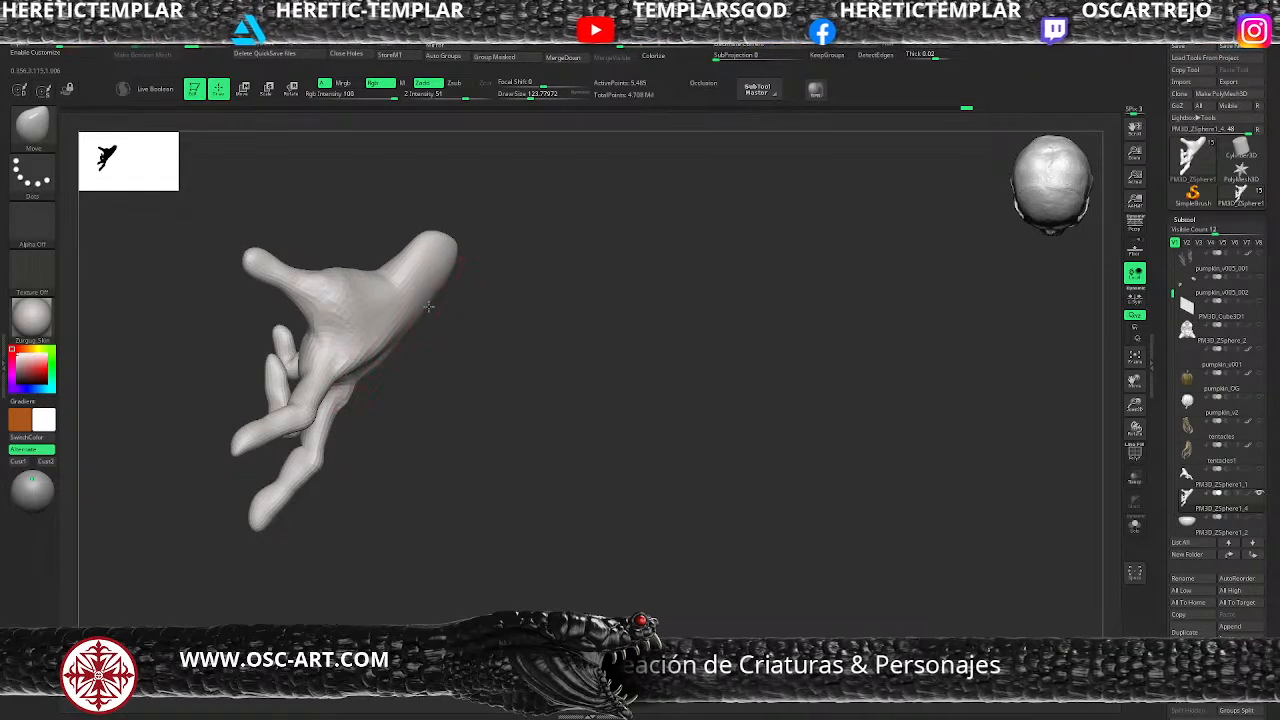
pyautogui.press('d')
pyautogui.press('s')
pyautogui.moveTo(364, 389); pyautogui.dragTo(359, 389)
# Step: Try to rotate the index finger's end segment, isolating it with an inverted mask while the wireframe is shown
pyautogui.moveTo(411, 435); pyautogui.dragTo(240, 530)
pyautogui.hotkey('shift', 'f')
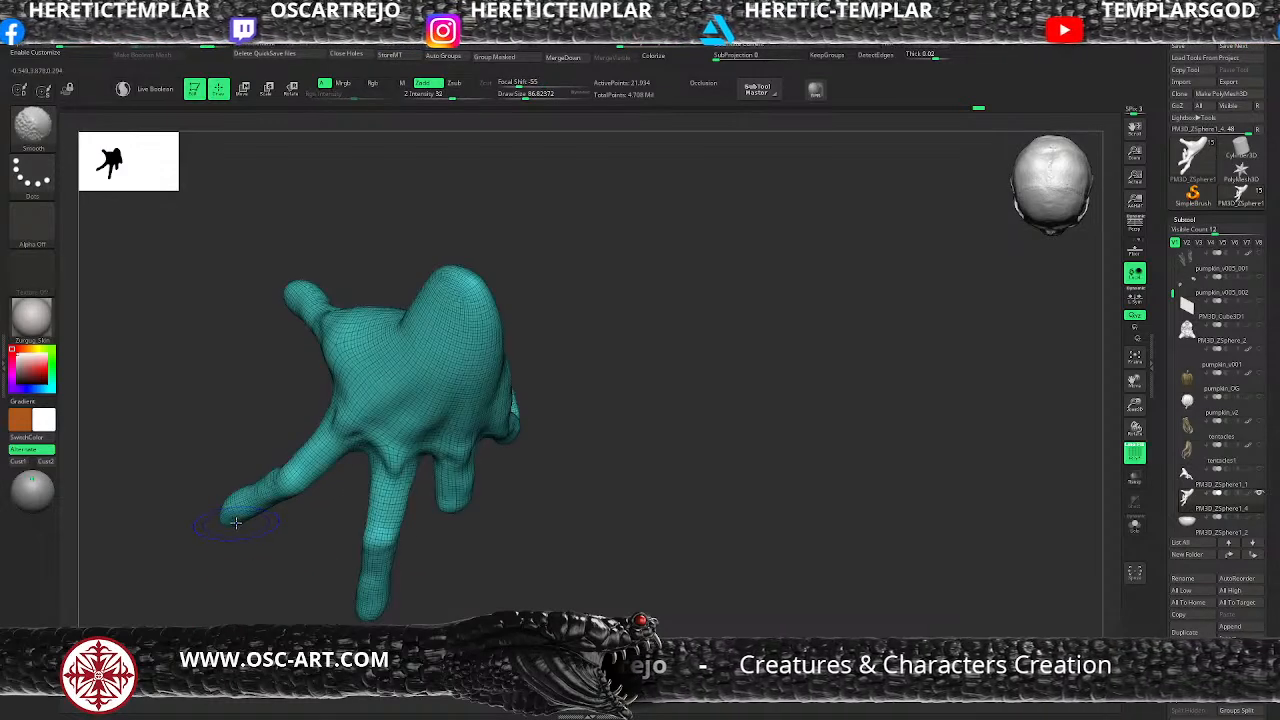
pyautogui.moveTo(246, 580); pyautogui.dragTo(323, 598)
pyautogui.keyDown('ctrl'); pyautogui.moveTo(230, 515); pyautogui.dragTo(369, 645); pyautogui.keyUp('ctrl')
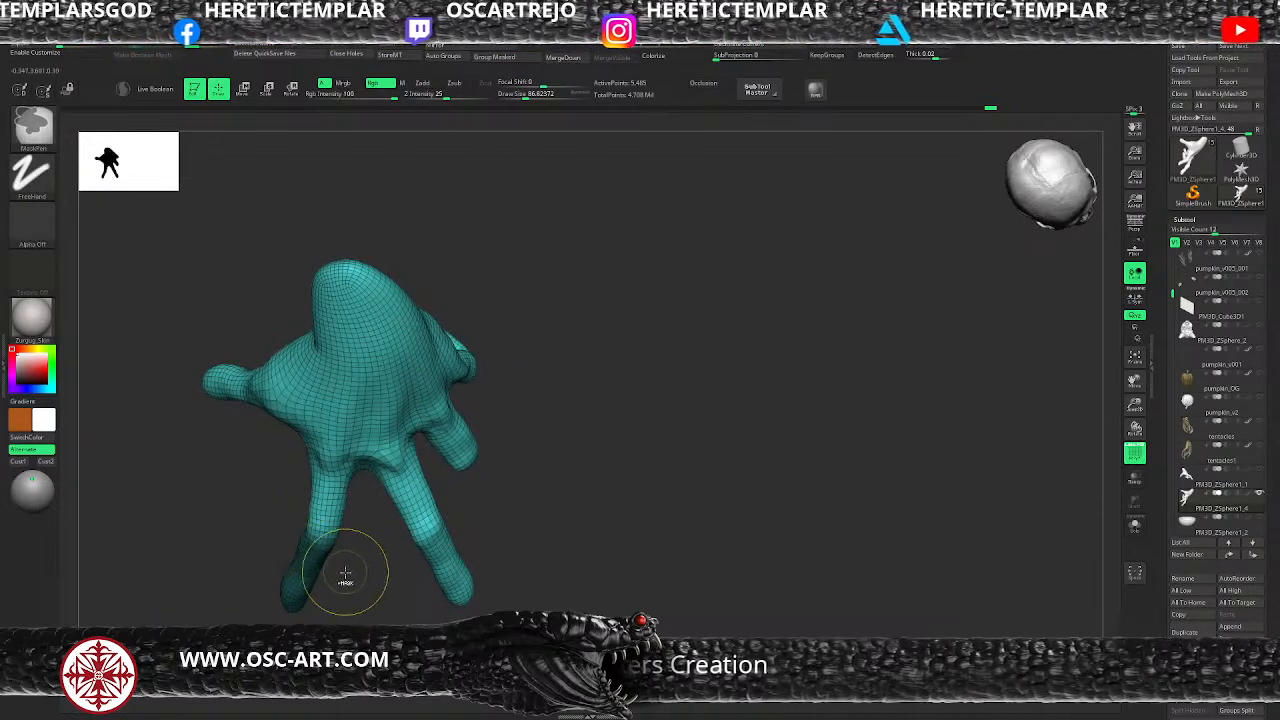
pyautogui.keyDown('ctrl'); pyautogui.click(344, 570); pyautogui.keyUp('ctrl')
pyautogui.press('w')
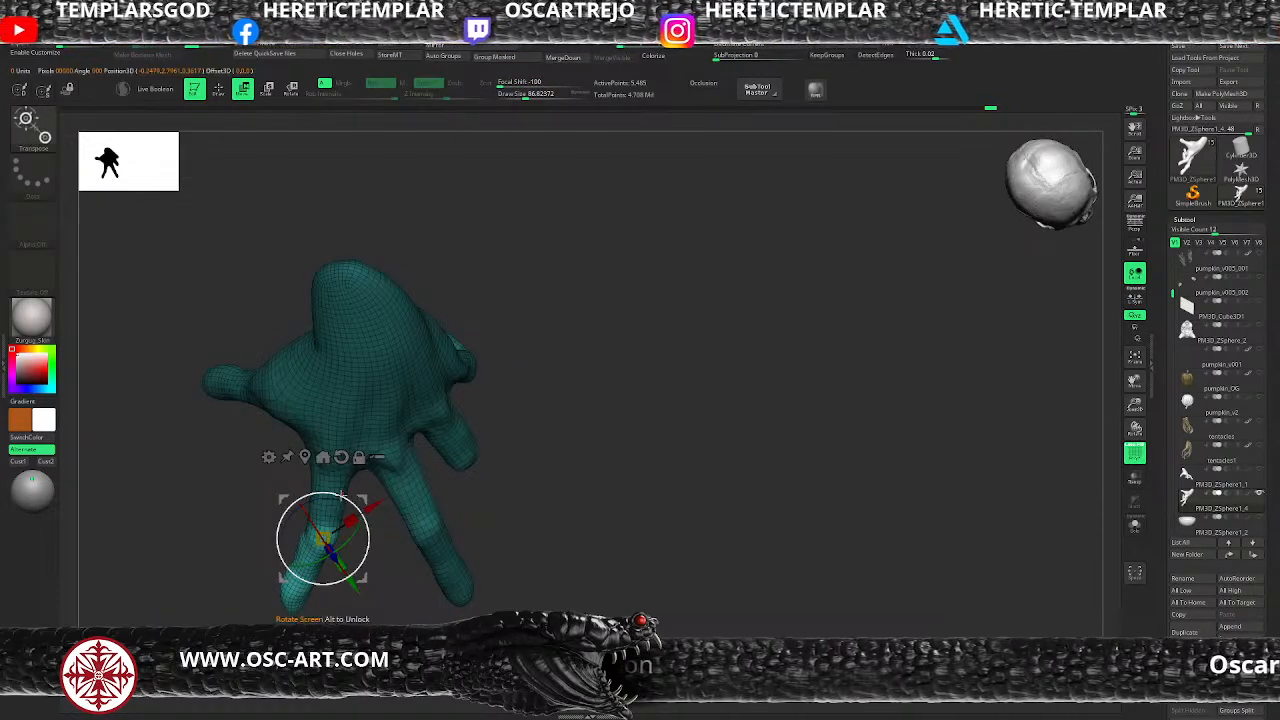
pyautogui.moveTo(338, 497); pyautogui.dragTo(336, 495)
pyautogui.hotkey('ctrl', 'z')
pyautogui.moveTo(369, 535)
pyautogui.keyDown('alt'); pyautogui.mouseDown()
pyautogui.moveTo(371, 557)
pyautogui.moveTo(340, 540)
pyautogui.moveTo(366, 498)
pyautogui.moveTo(309, 489)
pyautogui.moveTo(263, 537)
pyautogui.moveTo(315, 560)
pyautogui.moveTo(296, 600)
pyautogui.mouseUp(); pyautogui.keyUp('alt')
pyautogui.press('q')
# Step: Build up and smooth the index fingertip with the ClayBuildup brush, and hide the wireframe
pyautogui.moveTo(280, 615)
pyautogui.keyDown('alt'); pyautogui.mouseDown()
pyautogui.moveTo(264, 560)
pyautogui.moveTo(290, 590)
pyautogui.moveTo(322, 580)
pyautogui.mouseUp(); pyautogui.keyUp('alt')
pyautogui.press('s')
pyautogui.press('b')
pyautogui.press('c')
pyautogui.press('b')
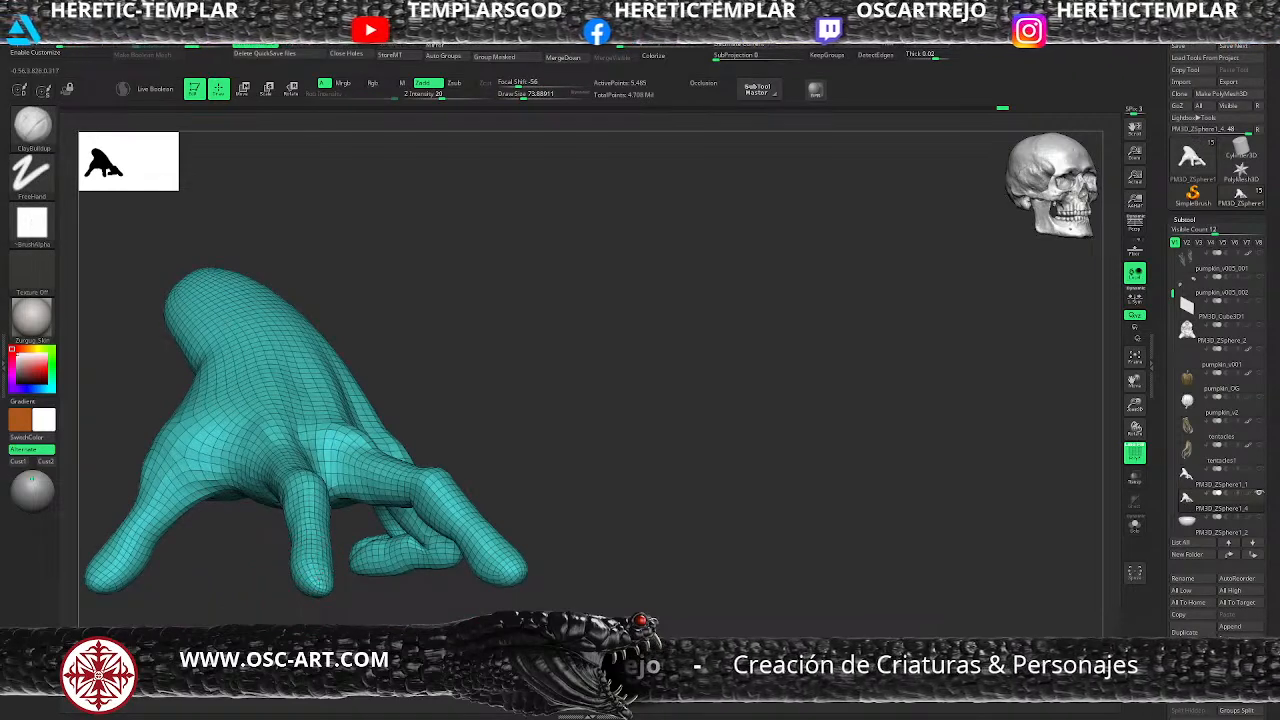
pyautogui.press('shift')
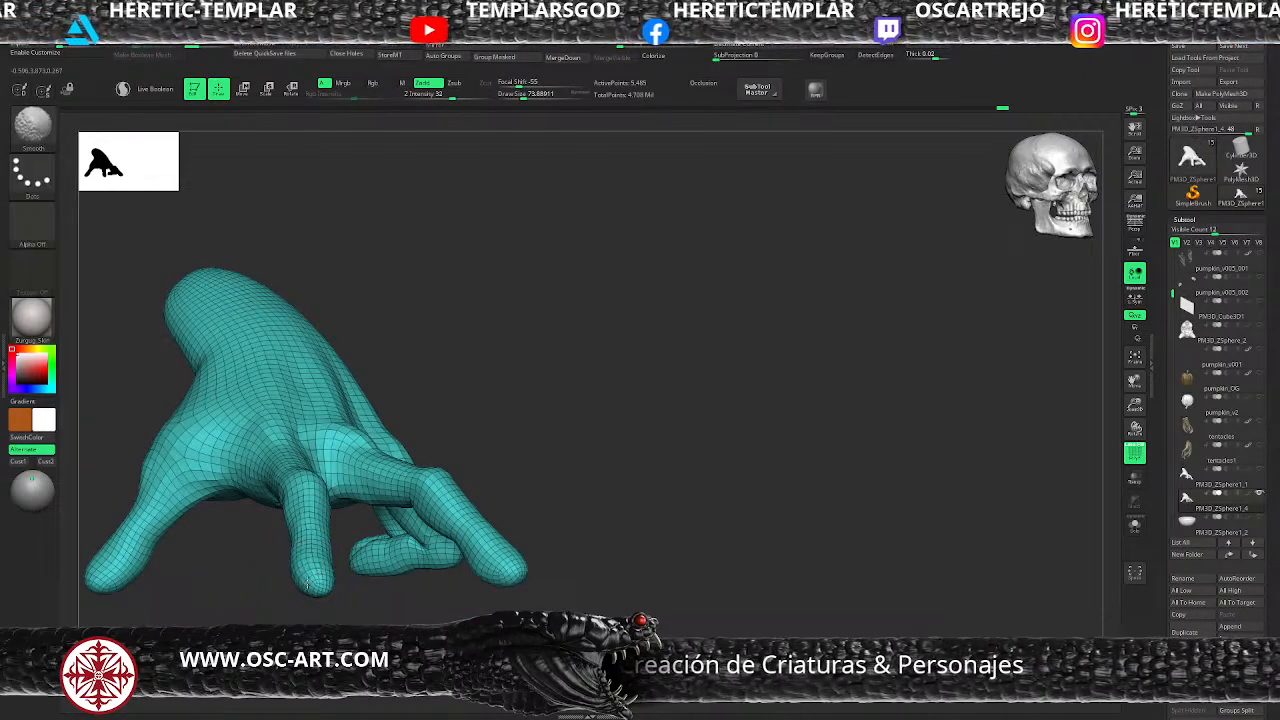
pyautogui.hotkey('shift', 'f')
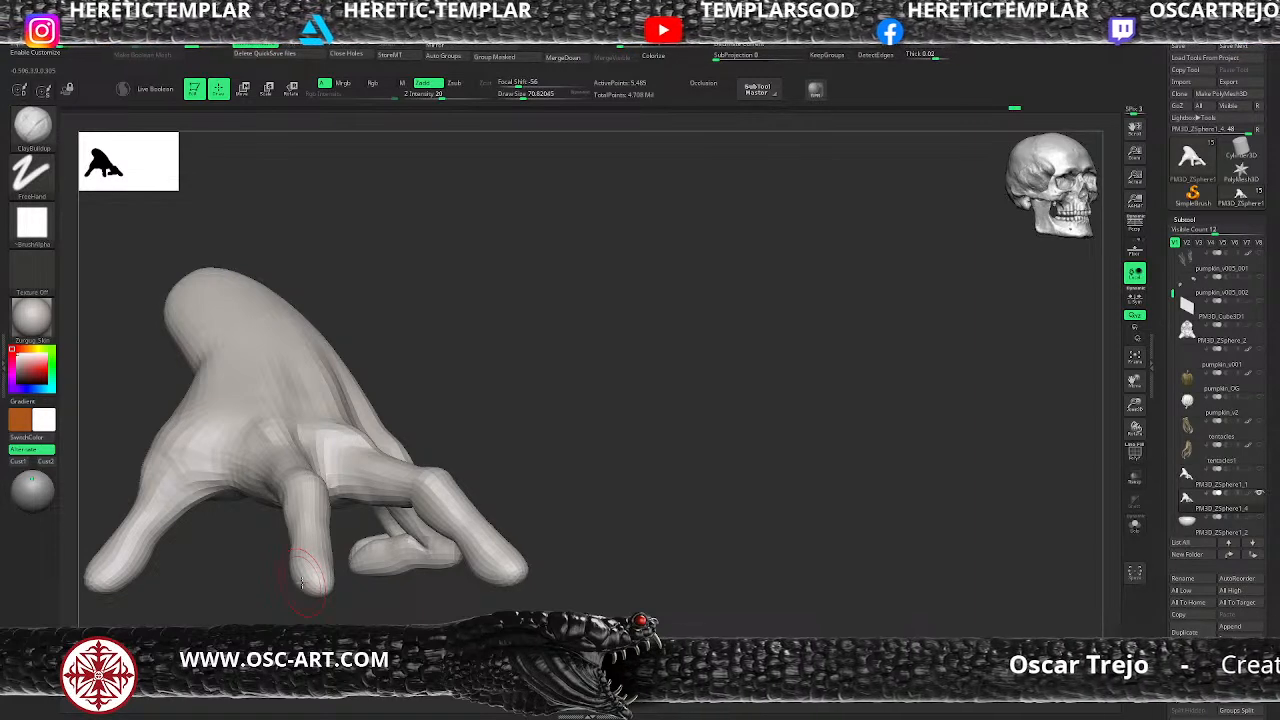
# Step: Define the creases at the finger joints on the palm side with the DamStandard brush at a higher subdivision level
pyautogui.moveTo(543, 397); pyautogui.dragTo(570, 402)
pyautogui.moveTo(472, 446); pyautogui.dragTo(409, 501)
pyautogui.press('b')
pyautogui.press('d')
pyautogui.press('s')
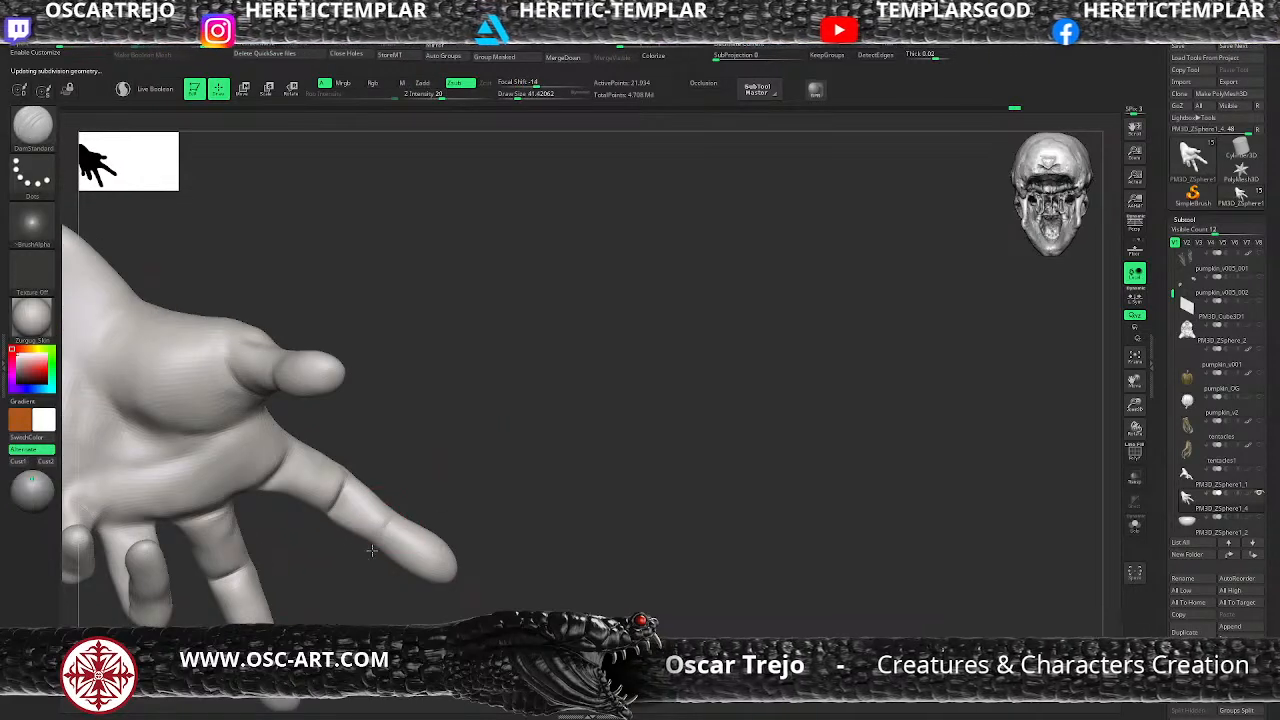
pyautogui.moveTo(346, 583); pyautogui.dragTo(377, 509)
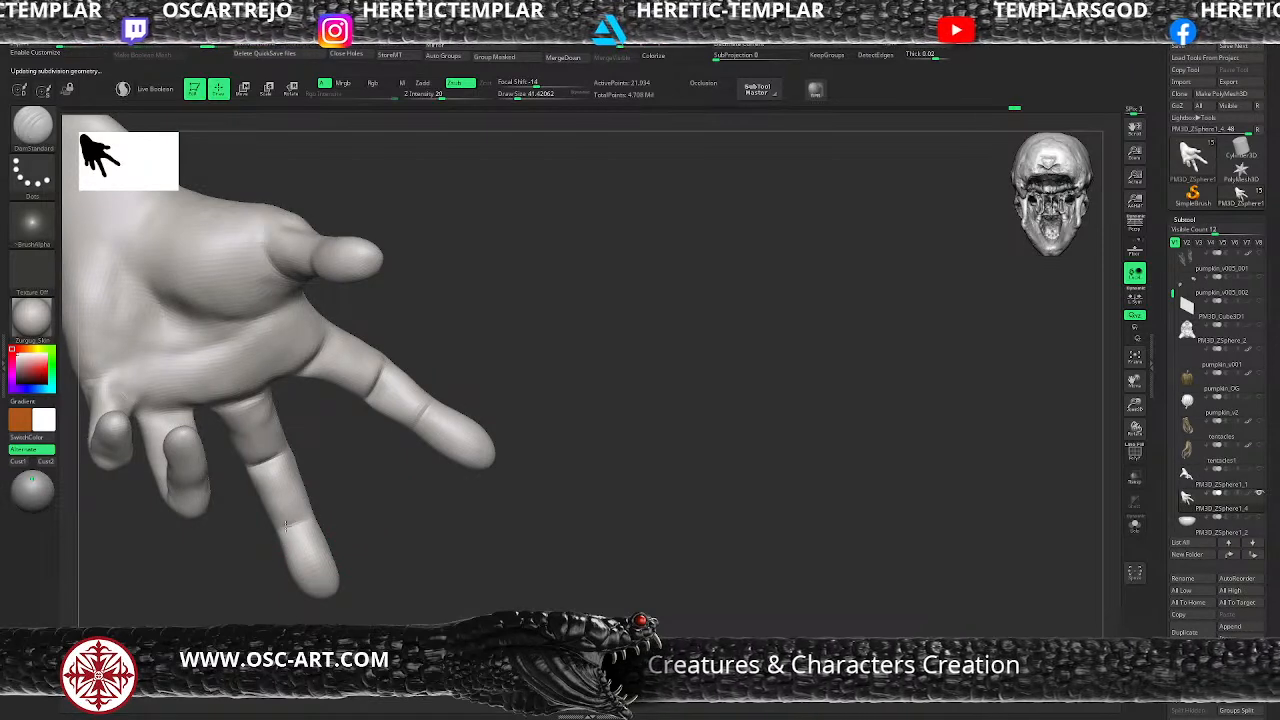
pyautogui.moveTo(357, 505); pyautogui.dragTo(416, 376)
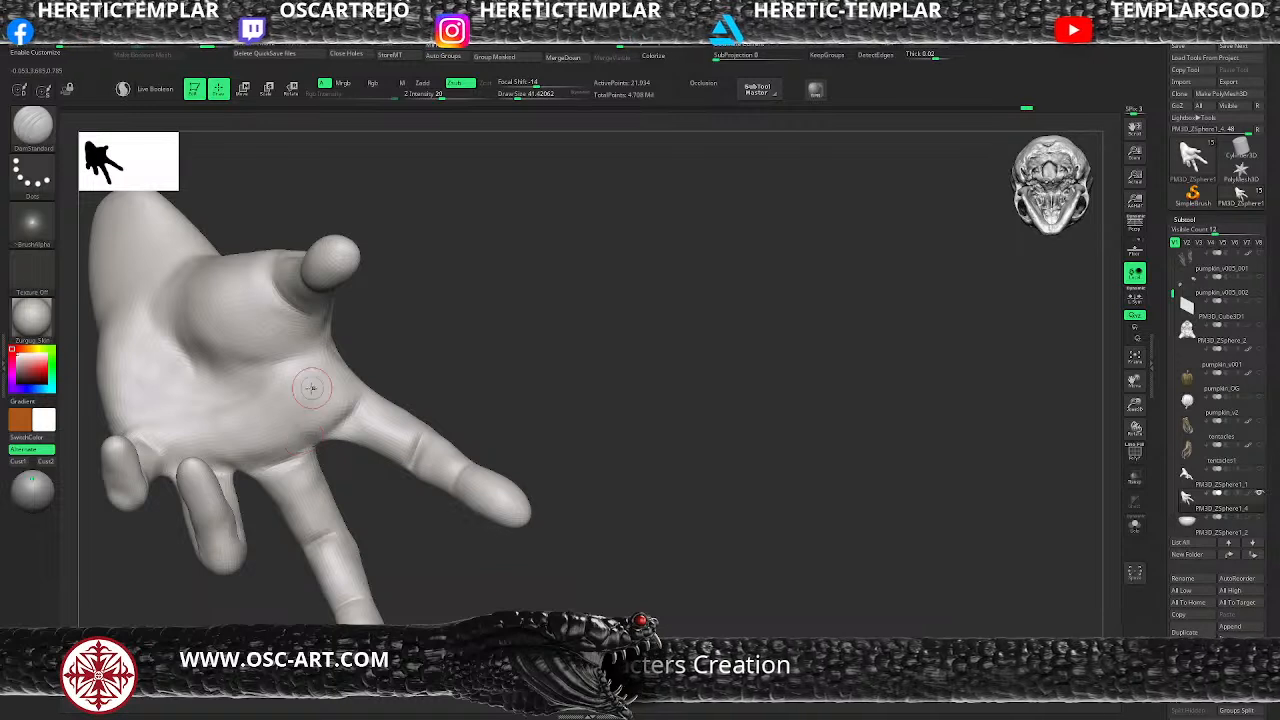
# Step: Refine the palm pads with the Standard brush and deepen the creases near the little finger with DamStandard
pyautogui.press('b')
pyautogui.press('s')
pyautogui.press('t')
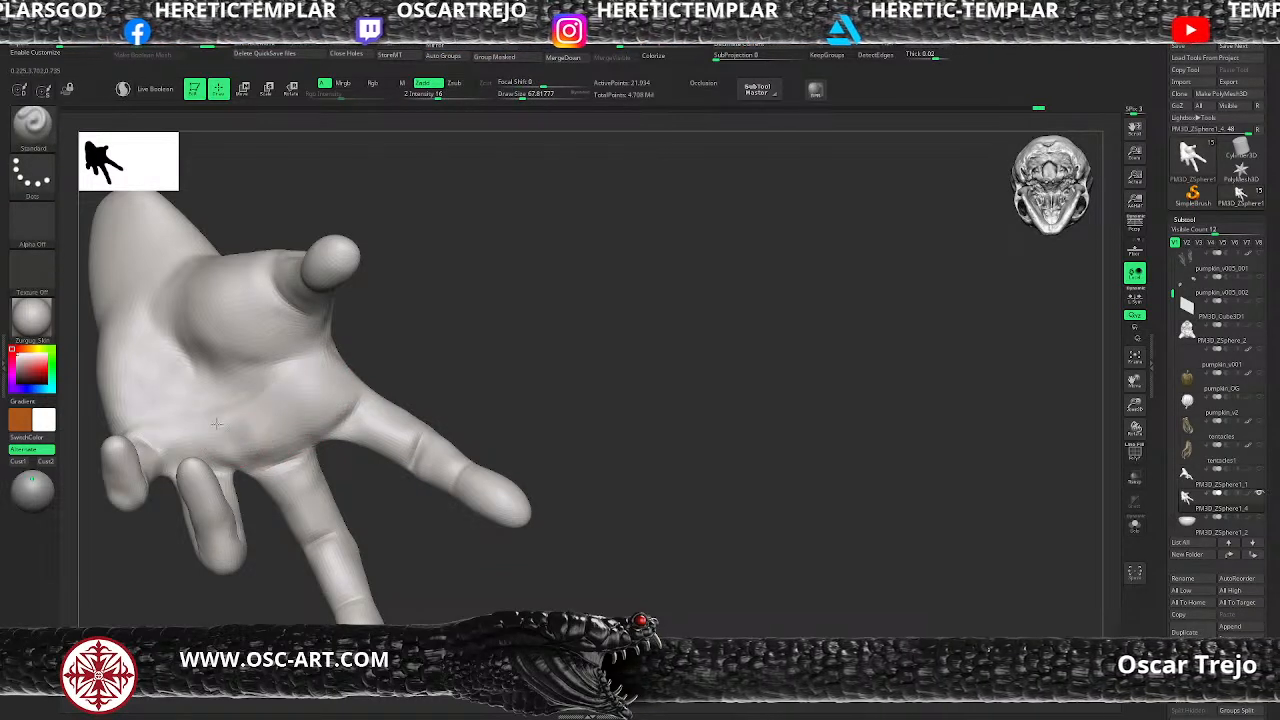
pyautogui.press('b')
pyautogui.press('d')
pyautogui.press('s')
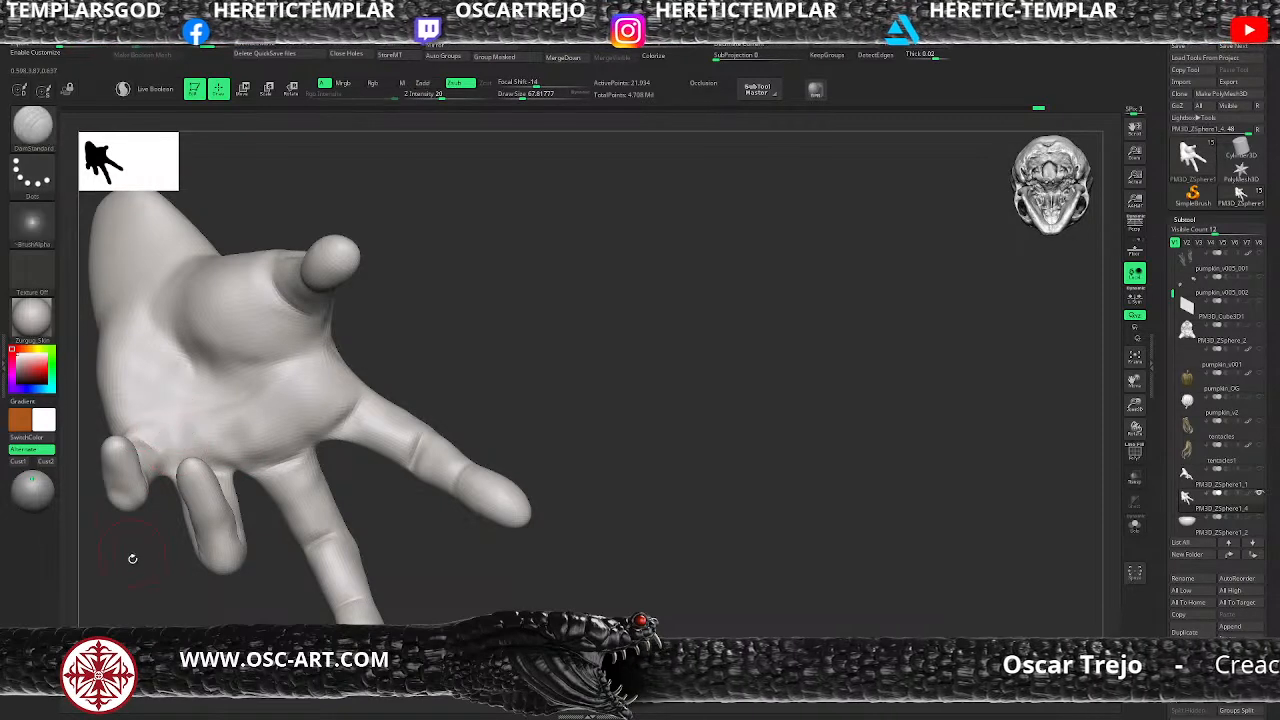
pyautogui.moveTo(131, 549); pyautogui.dragTo(159, 519)
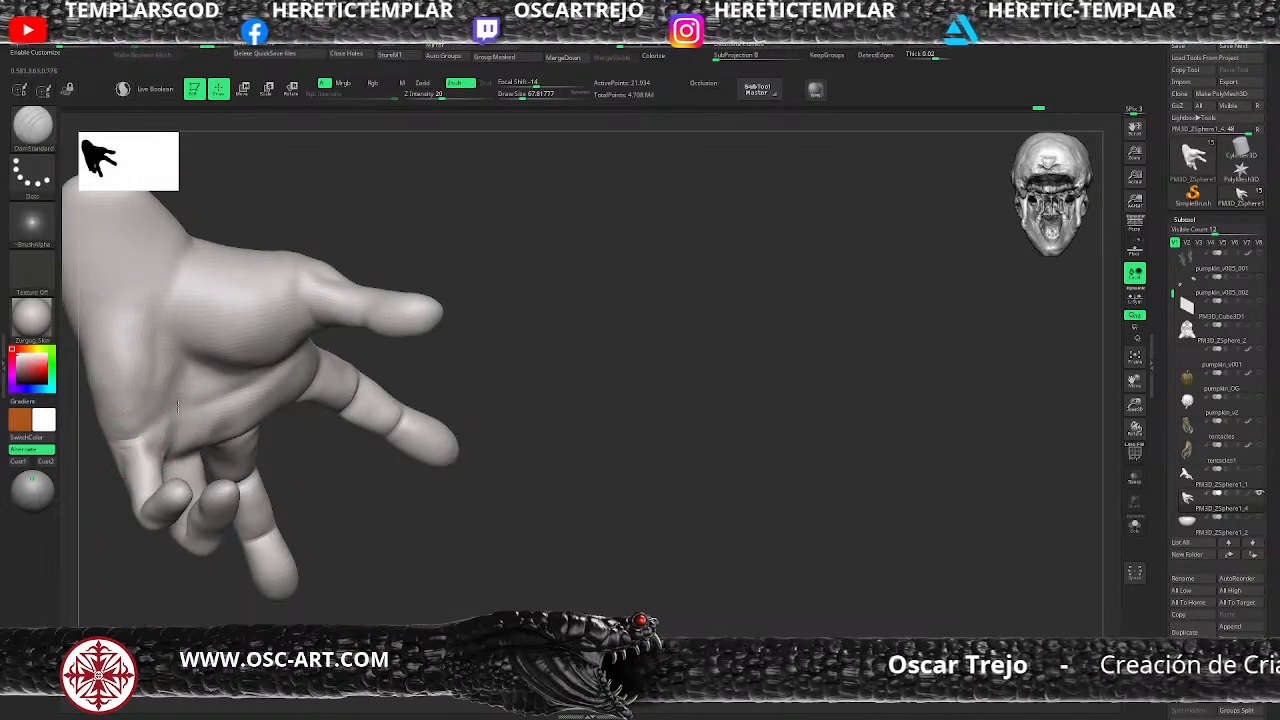
pyautogui.moveTo(97, 449)
pyautogui.mouseDown()
pyautogui.moveTo(237, 423)
pyautogui.moveTo(243, 489)
pyautogui.moveTo(225, 481)
pyautogui.mouseUp()
# Step: Reshape the bent little finger's base and knuckle contours with a smaller Move brush
pyautogui.press('b')
pyautogui.press('m')
pyautogui.press('v')
pyautogui.press('s')
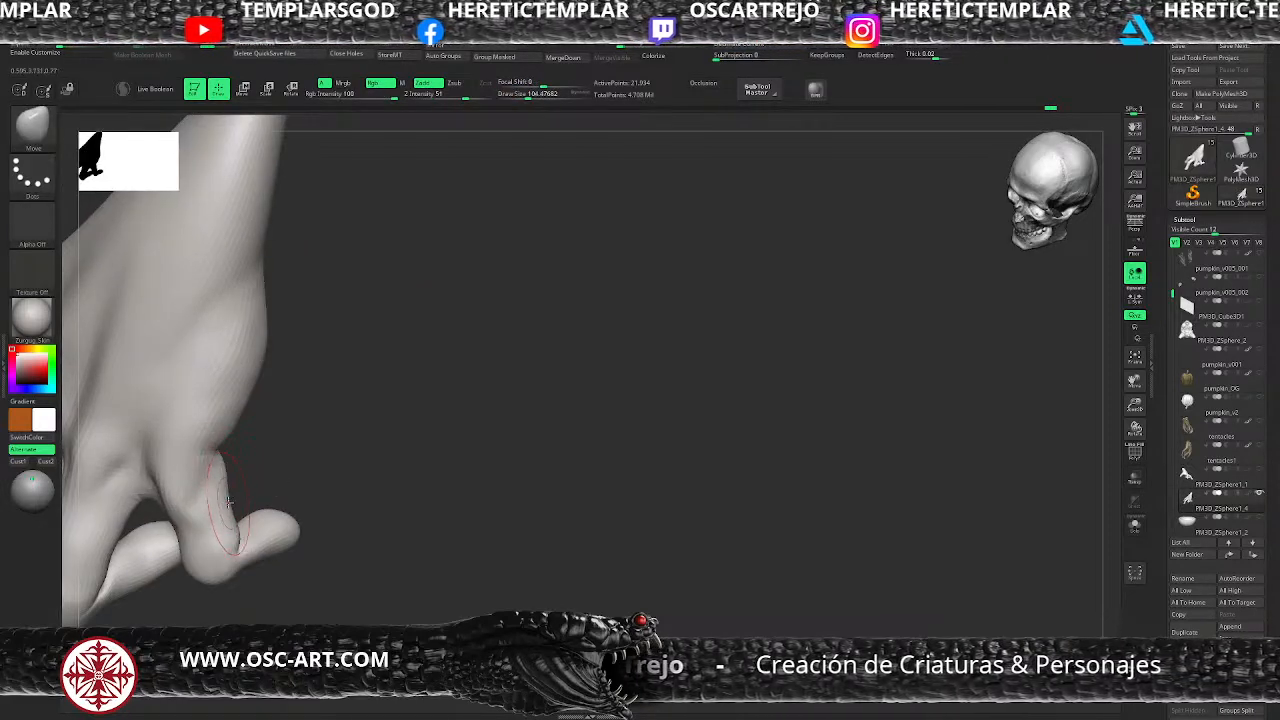
pyautogui.press('s')
pyautogui.moveTo(229, 495); pyautogui.dragTo(222, 495)
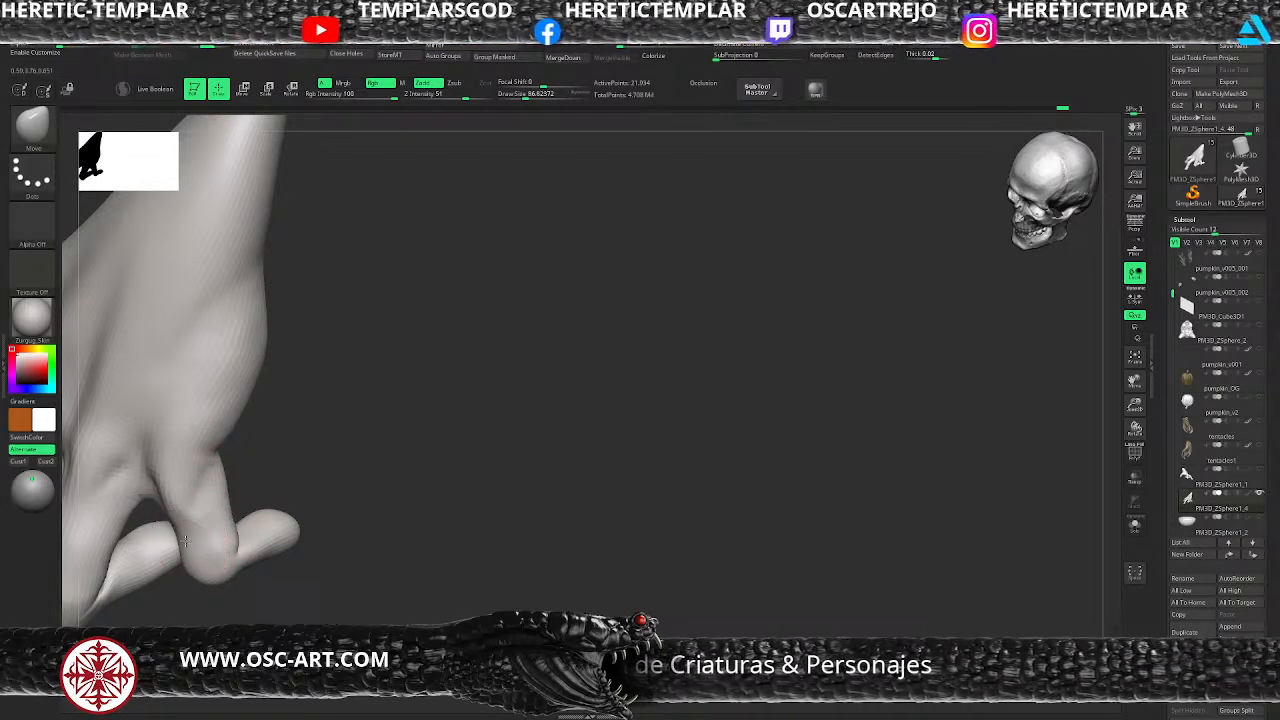
pyautogui.moveTo(190, 574); pyautogui.dragTo(196, 578)
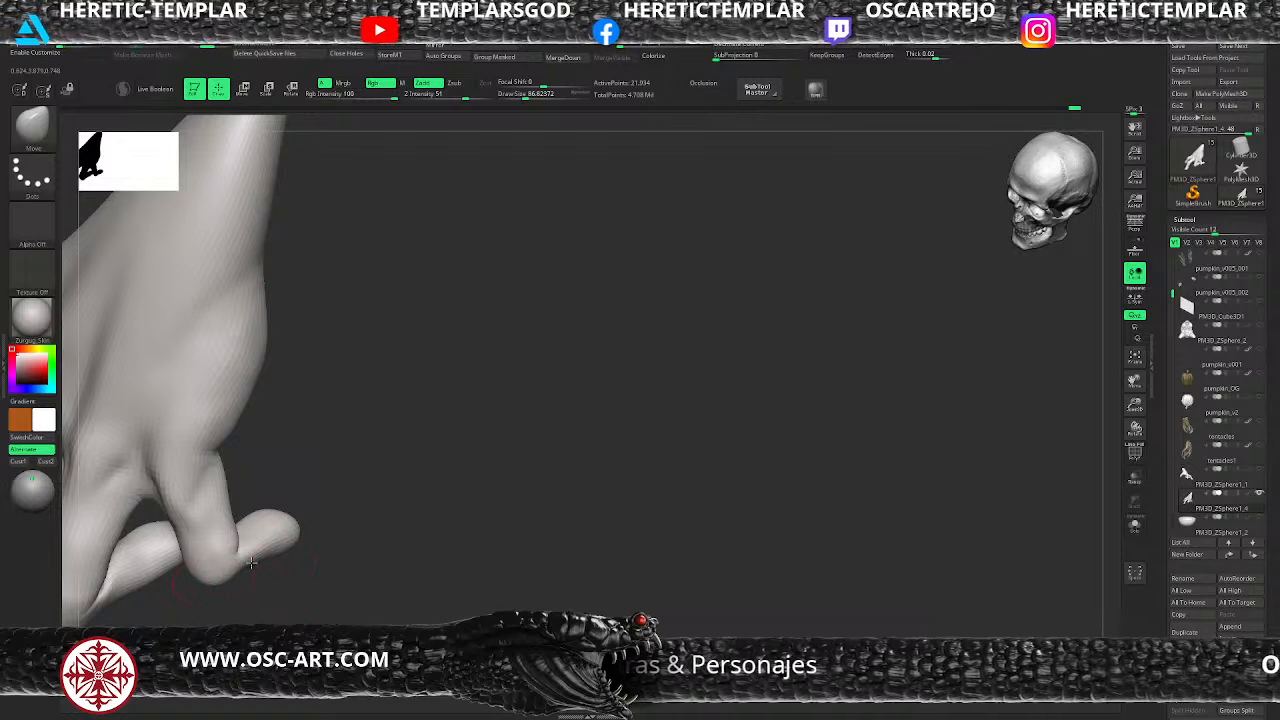
pyautogui.moveTo(329, 500); pyautogui.dragTo(441, 441)
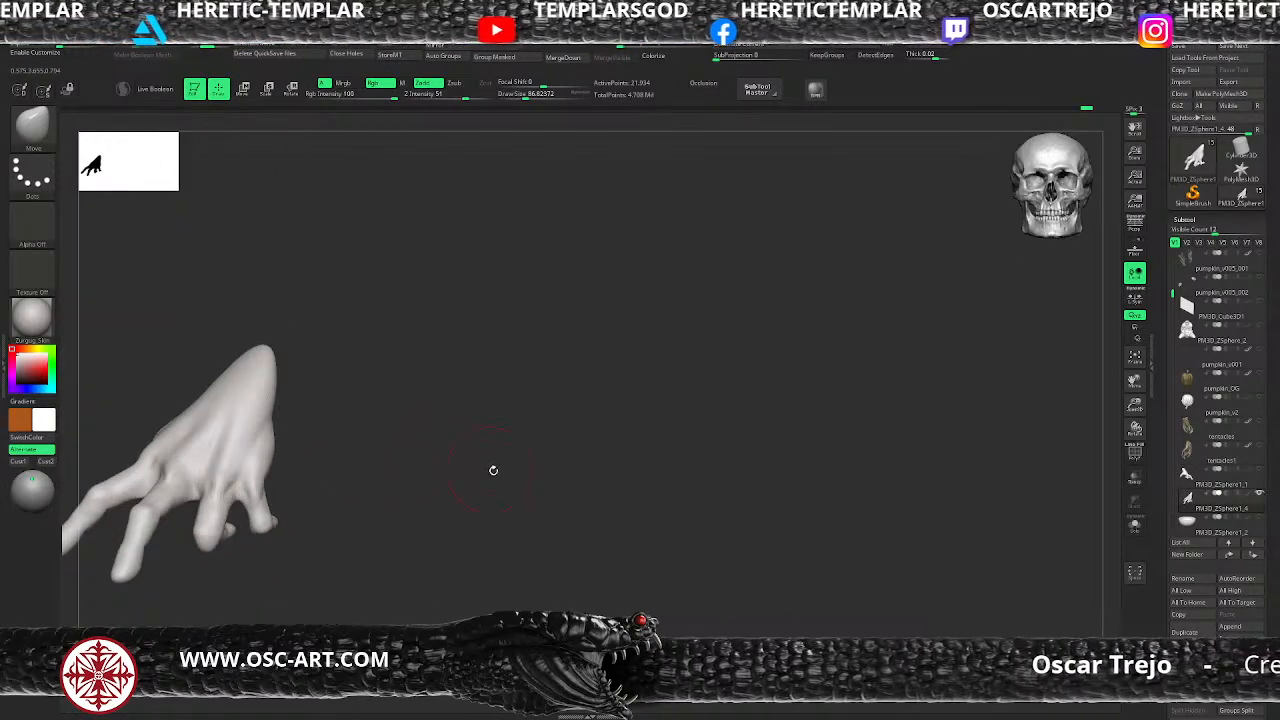
# Step: Shape the webbing between the fingers on the back of the hand with the Standard brush and smooth it
pyautogui.moveTo(509, 485)
pyautogui.mouseDown()
pyautogui.moveTo(531, 483)
pyautogui.moveTo(506, 477)
pyautogui.moveTo(498, 425)
pyautogui.moveTo(529, 431)
pyautogui.moveTo(503, 423)
pyautogui.moveTo(523, 446)
pyautogui.moveTo(614, 461)
pyautogui.moveTo(572, 459)
pyautogui.mouseUp()
pyautogui.press('b')
pyautogui.press('s')
pyautogui.press('t')
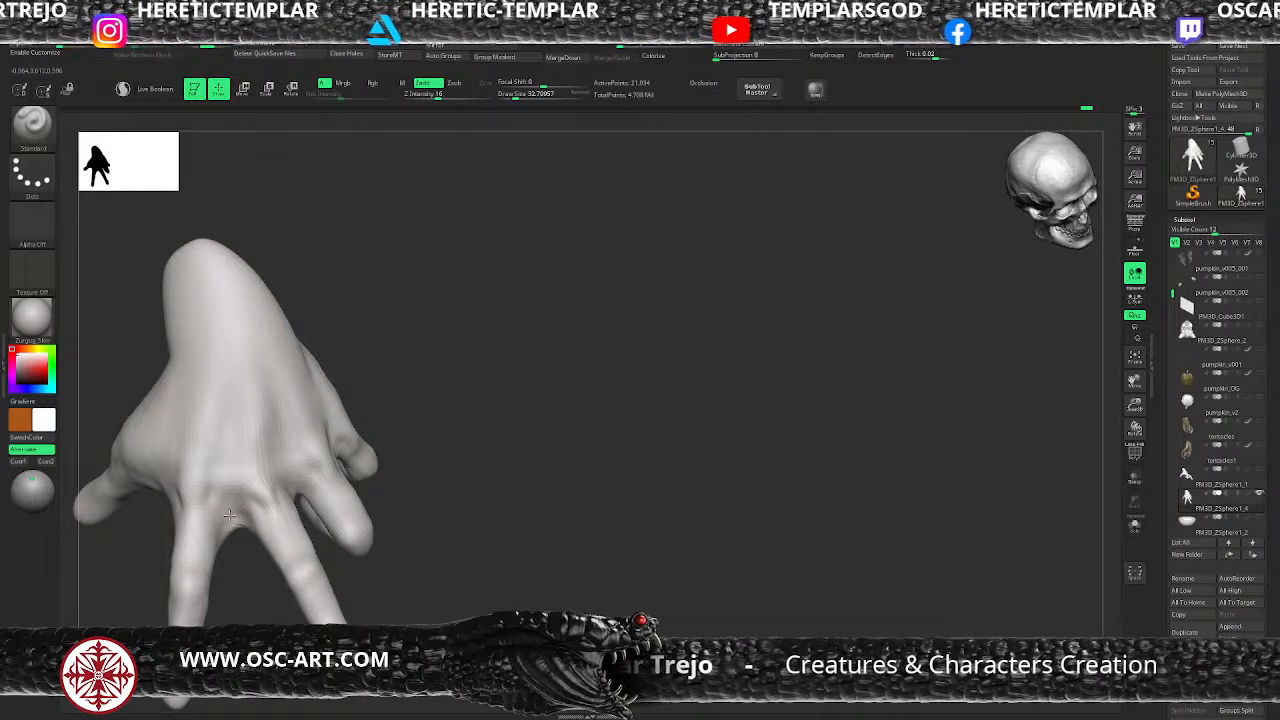
pyautogui.keyDown('shift'); pyautogui.moveTo(237, 512); pyautogui.dragTo(242, 518); pyautogui.keyUp('shift')
pyautogui.keyDown('alt'); pyautogui.moveTo(480, 450); pyautogui.dragTo(423, 425); pyautogui.keyUp('alt')
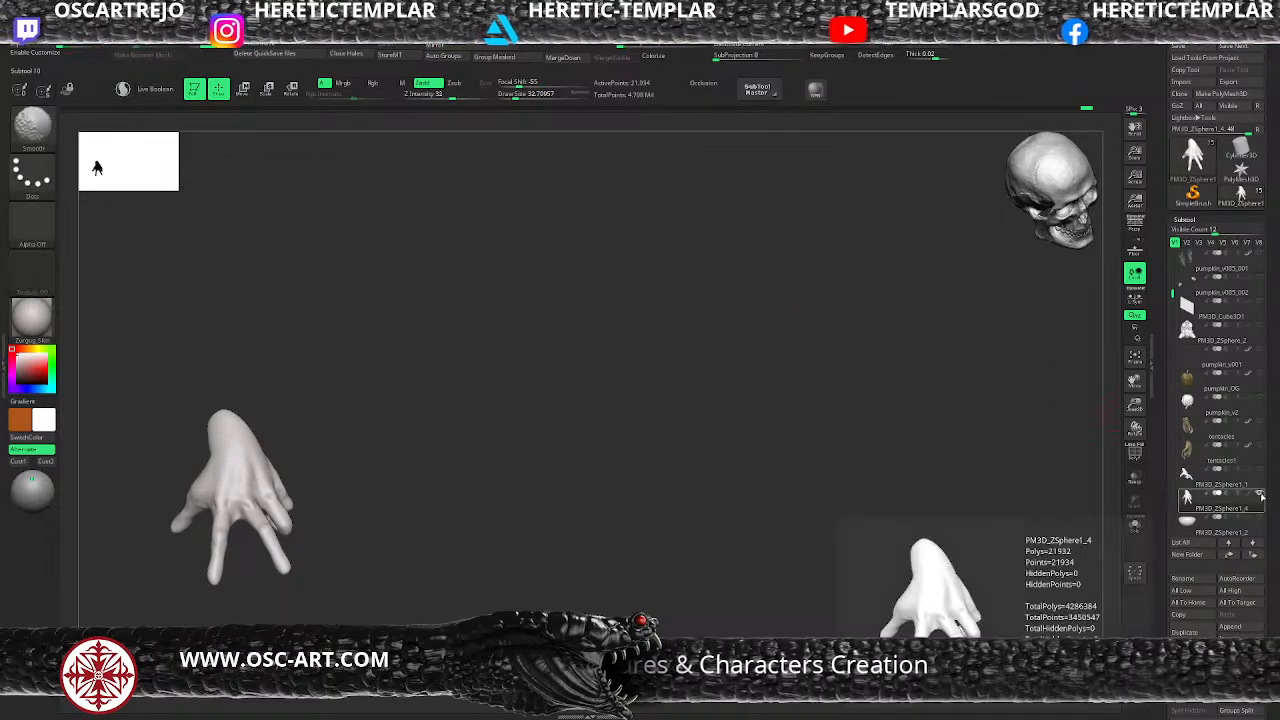
# Step: Turn off the hand's isolation to show all subtools and view the entire kneeling creature
pyautogui.keyDown('shift'); pyautogui.click(1260, 494); pyautogui.keyUp('shift')
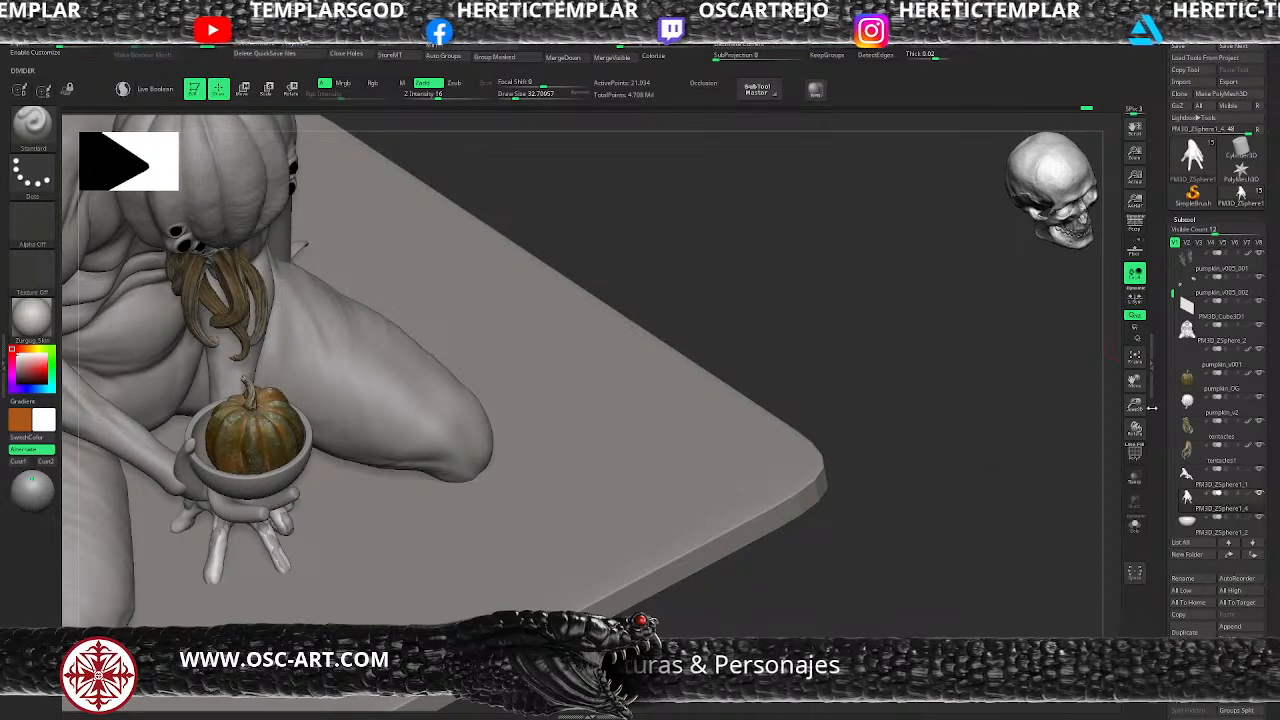
pyautogui.moveTo(1259, 495)
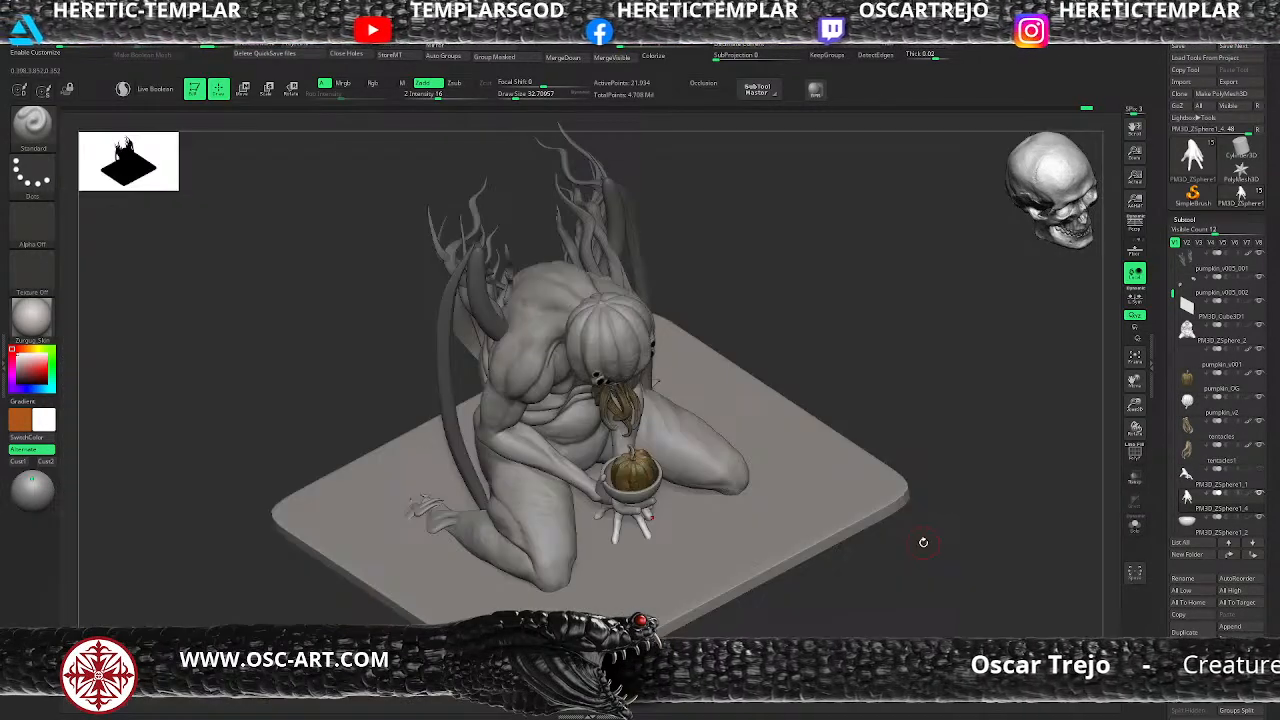
pyautogui.moveTo(923, 542); pyautogui.dragTo(917, 517)
# Step: Create a subtool folder named temp from pumpkin_v004 and add pumpkin_v005_001 to it
pyautogui.moveTo(1175, 278); pyautogui.dragTo(1175, 256)
pyautogui.click(1189, 282)
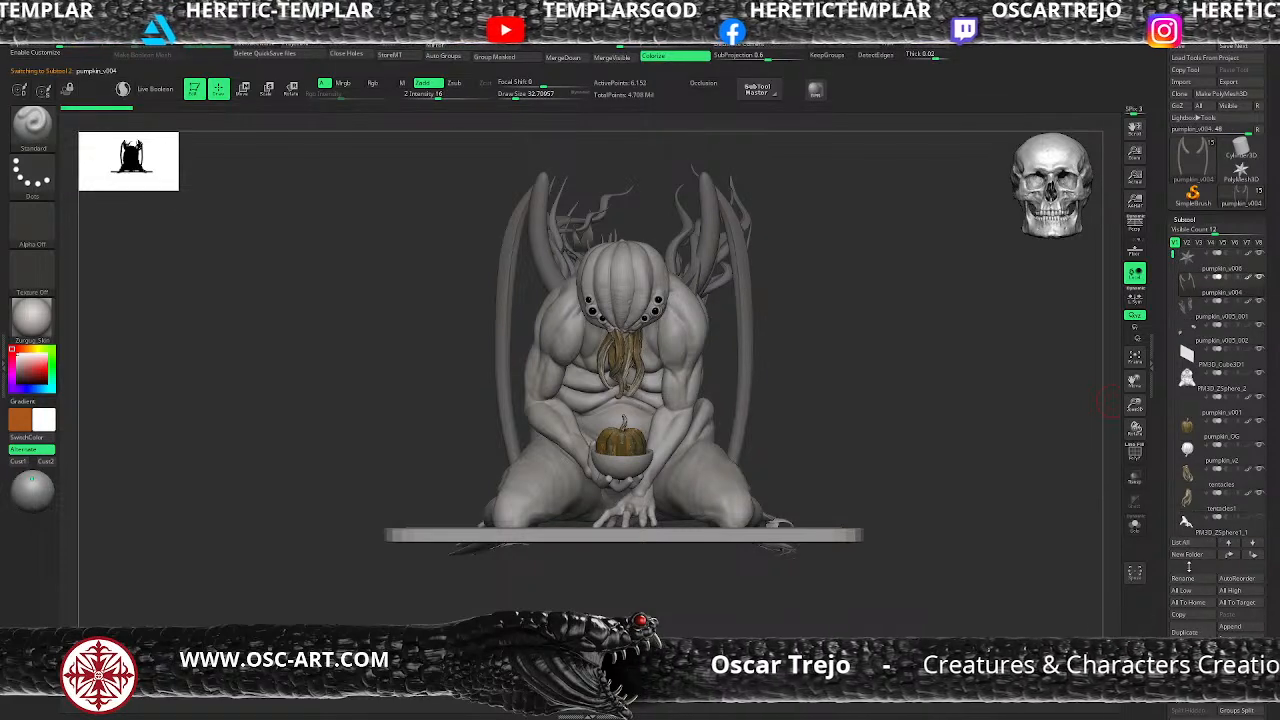
pyautogui.click(1189, 555)
pyautogui.write('temp')
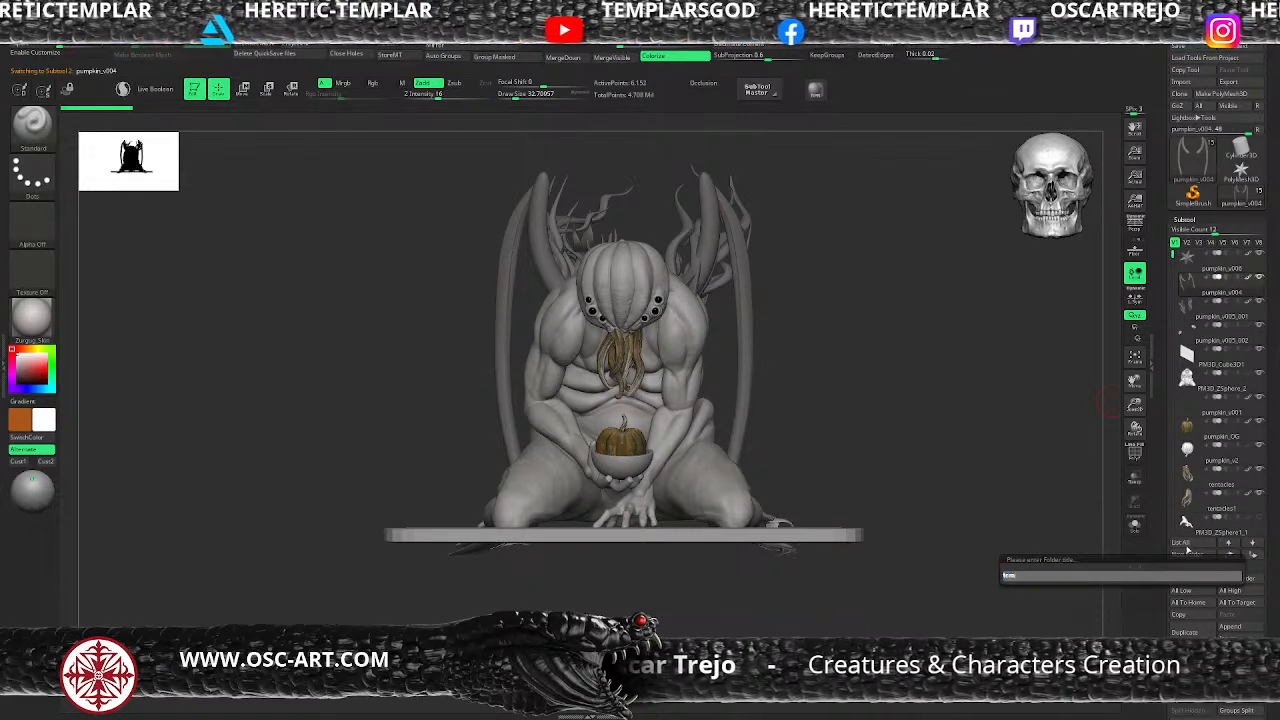
pyautogui.press('Return')
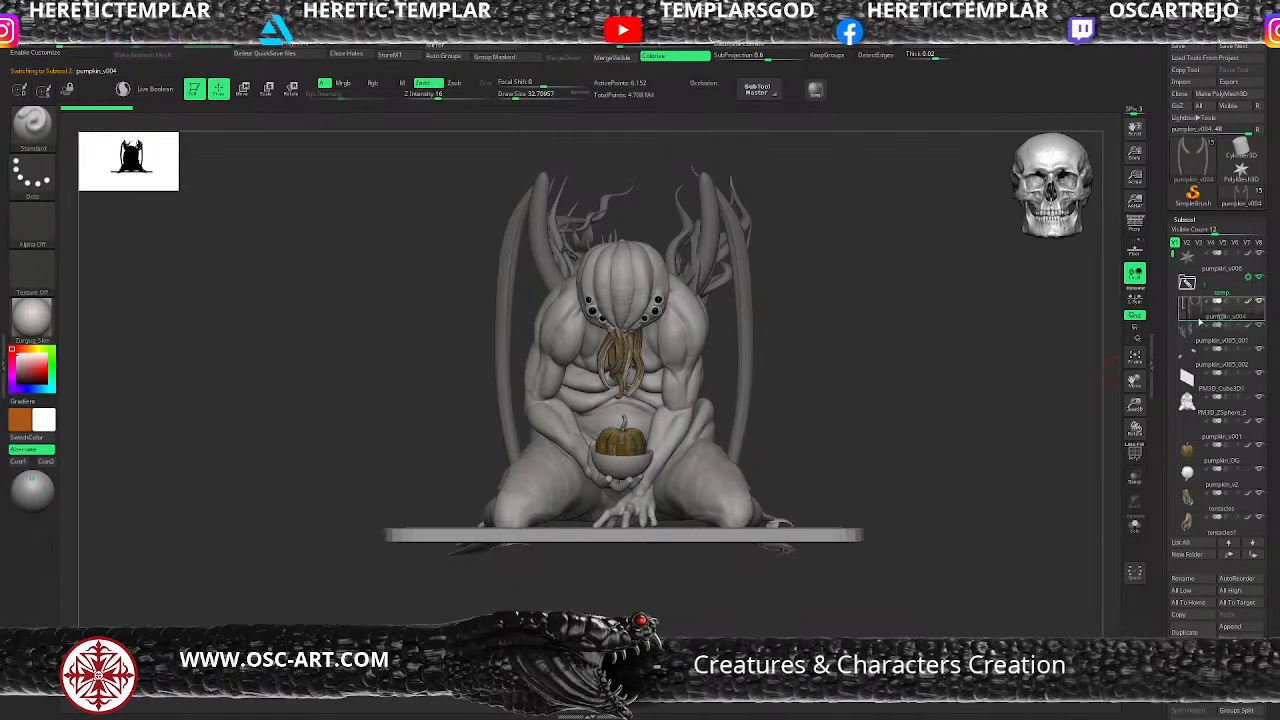
pyautogui.moveTo(1197, 328)
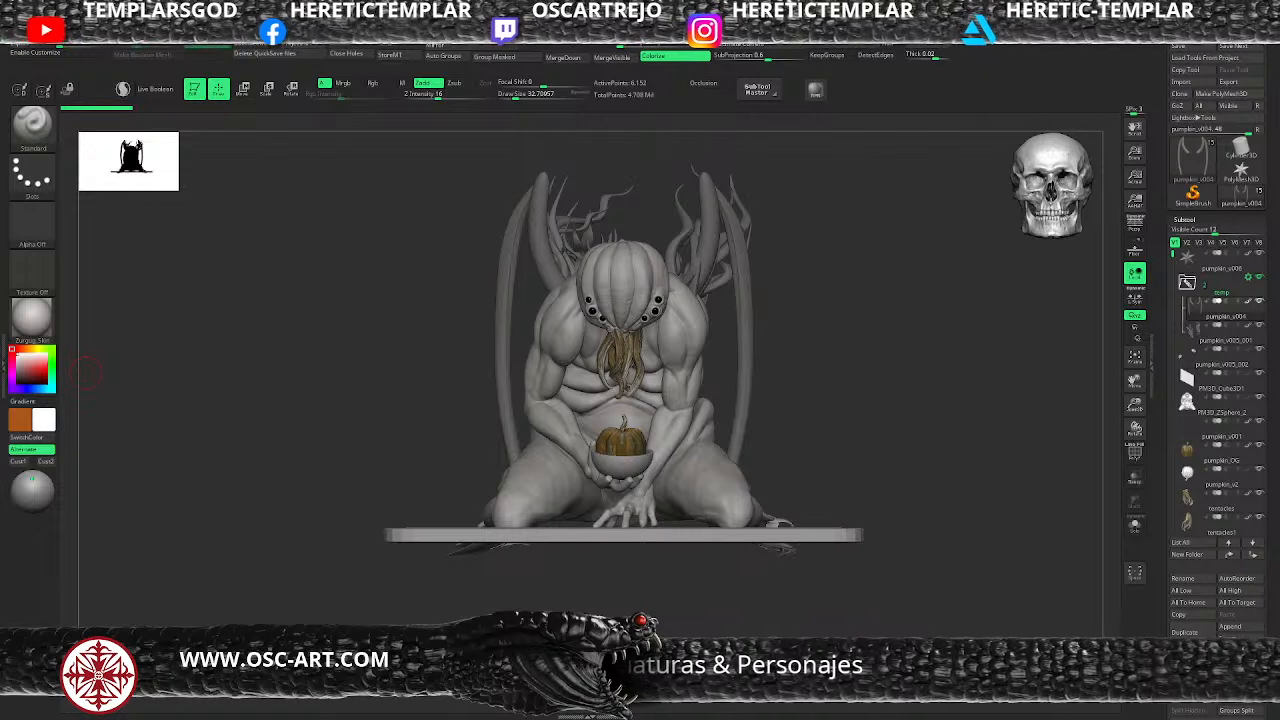
# Step: Hide the temp folder's wing and branch parts and select the pumpkin_v005_002 subtool
pyautogui.moveTo(836, 367); pyautogui.dragTo(837, 383)
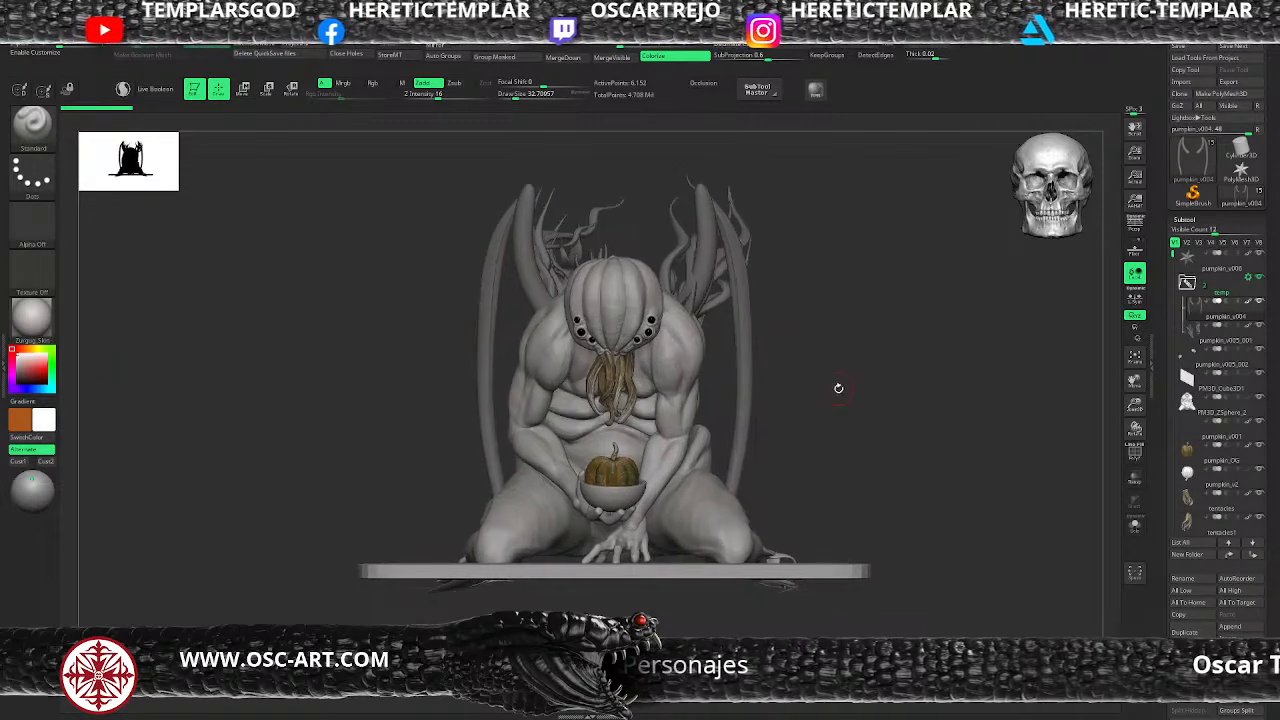
pyautogui.click(1261, 277)
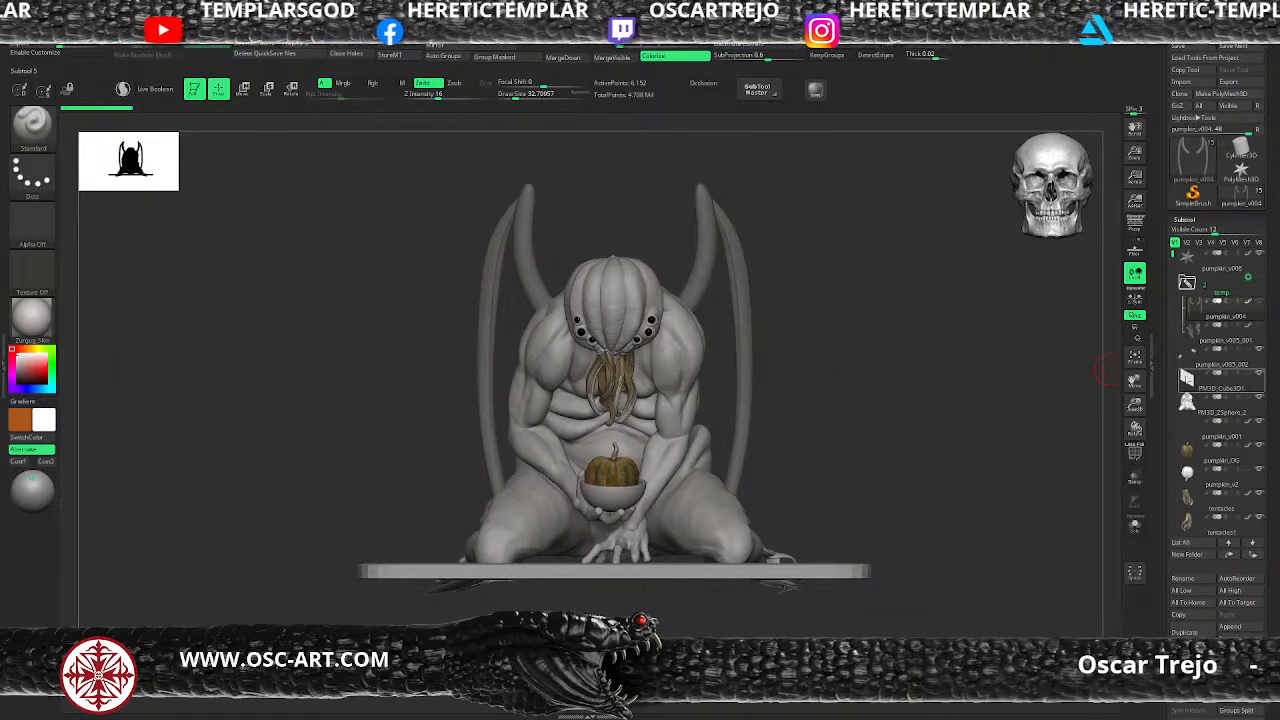
pyautogui.click(1191, 364)
pyautogui.moveTo(972, 456)
pyautogui.mouseDown()
pyautogui.moveTo(940, 466)
pyautogui.moveTo(957, 517)
pyautogui.moveTo(988, 479)
pyautogui.moveTo(961, 475)
pyautogui.mouseUp()
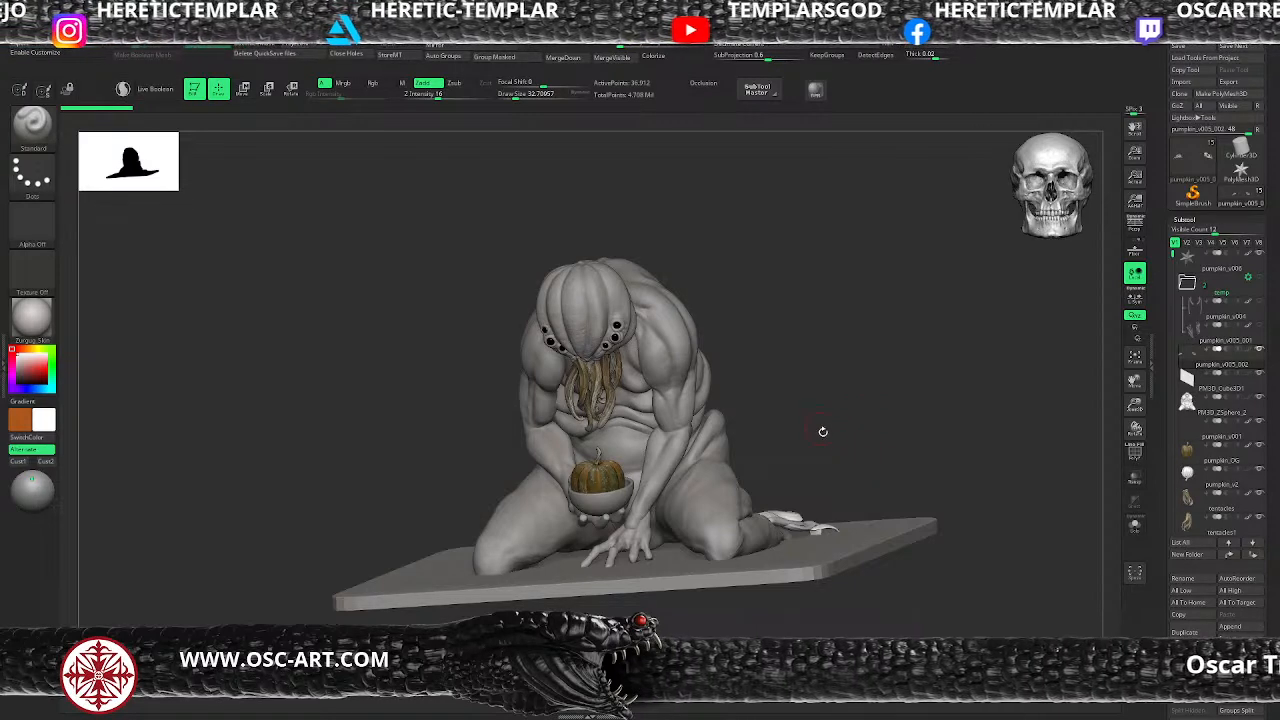
# Step: Smooth the body's supporting forearm near the elbow at lower subdivision levels and return to the highest level
pyautogui.moveTo(832, 417)
pyautogui.mouseDown()
pyautogui.moveTo(820, 437)
pyautogui.moveTo(809, 426)
pyautogui.moveTo(827, 477)
pyautogui.mouseUp()
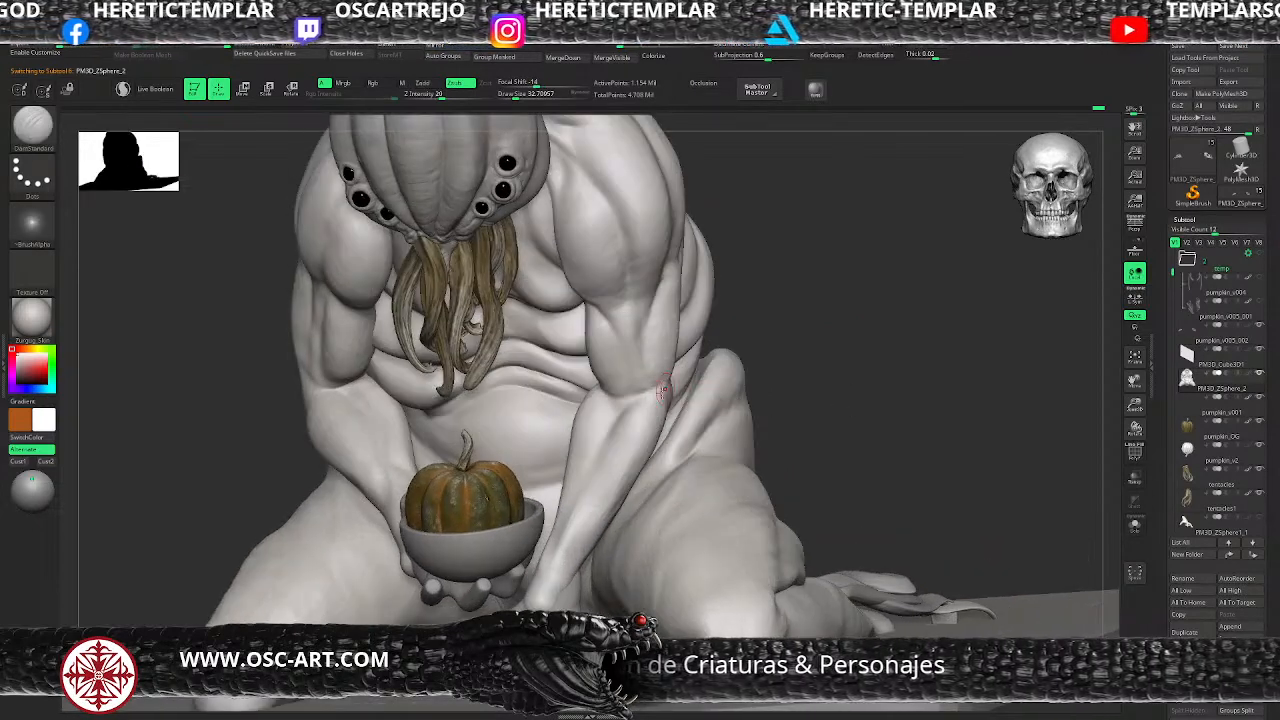
pyautogui.hotkey('shift', 'd')
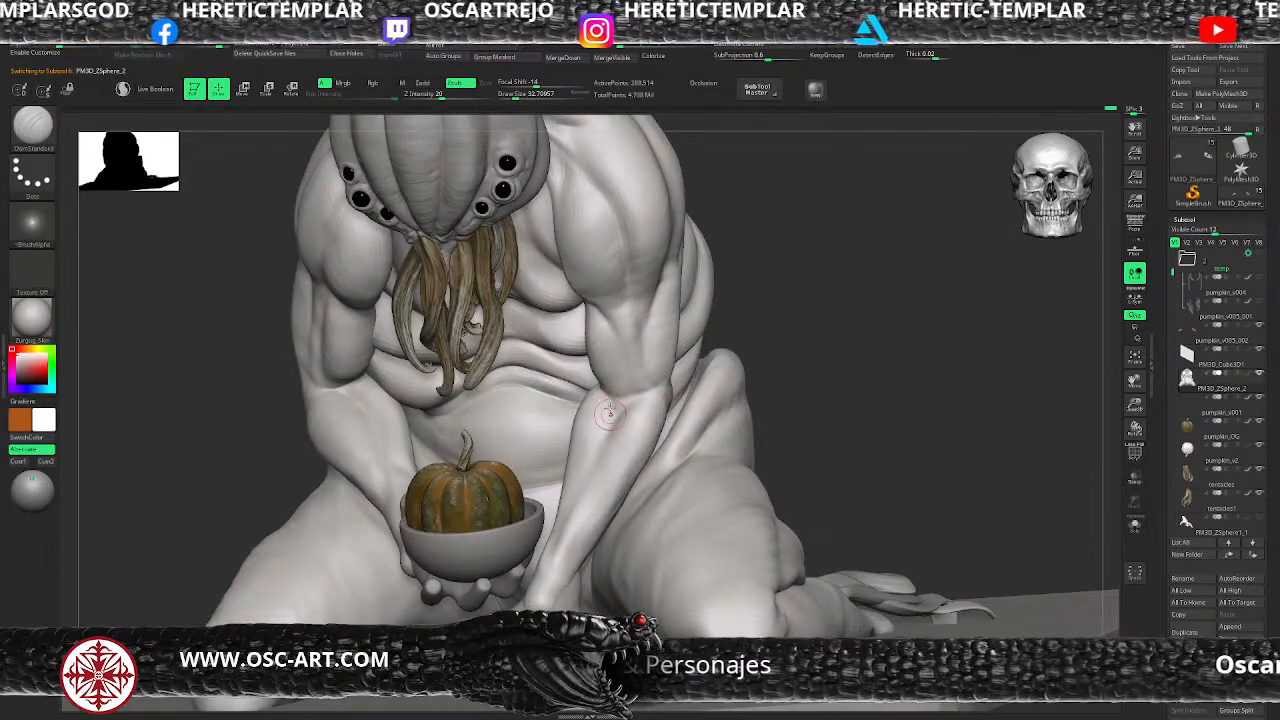
pyautogui.press('shift')
pyautogui.keyDown('shift'); pyautogui.moveTo(631, 406); pyautogui.dragTo(630, 411); pyautogui.keyUp('shift')
pyautogui.press('d')
pyautogui.hotkey('shift', 'd')
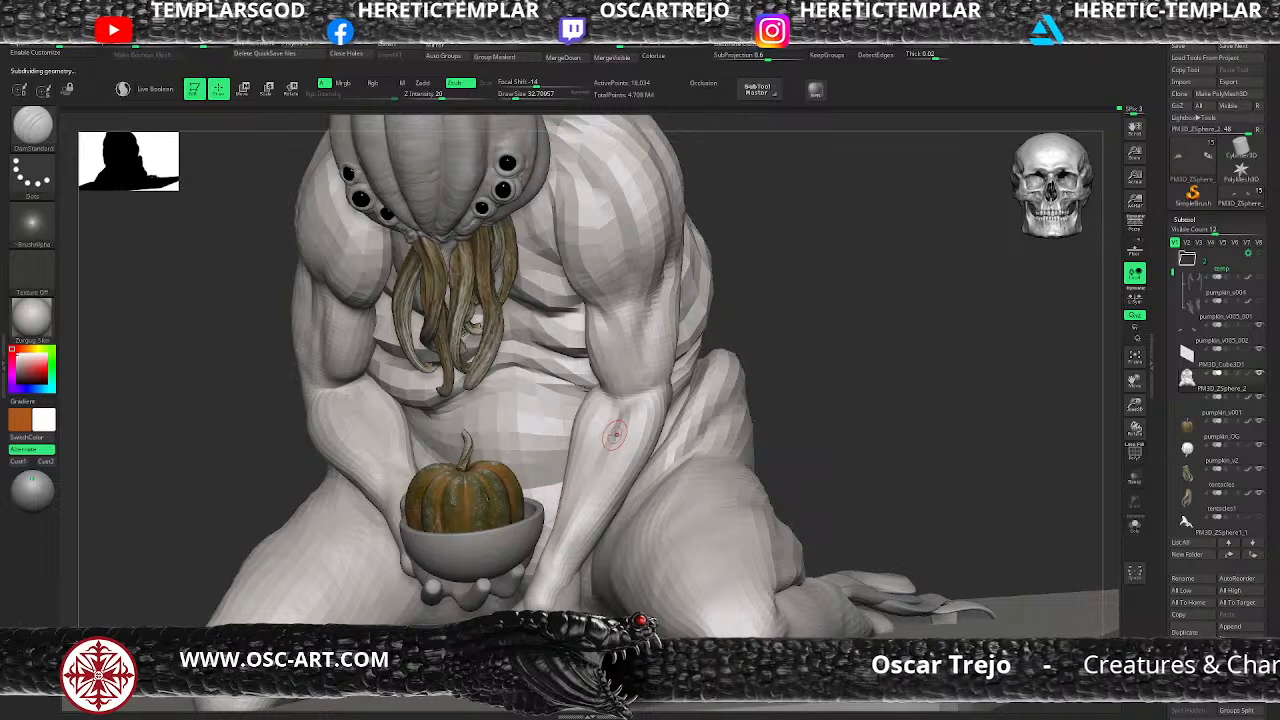
pyautogui.hotkey('shift', 'd')
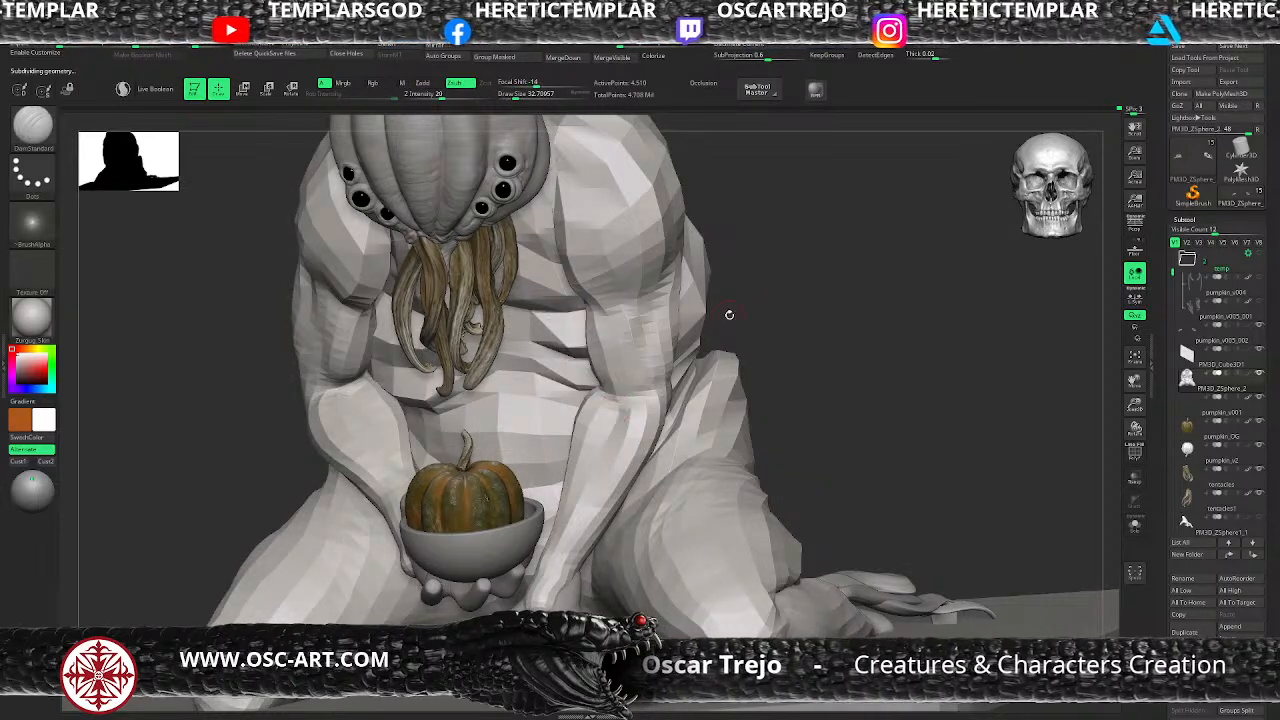
pyautogui.keyDown('alt'); pyautogui.moveTo(745, 375); pyautogui.dragTo(789, 410); pyautogui.keyUp('alt')
pyautogui.press('d')
pyautogui.press('d')
pyautogui.press('d')
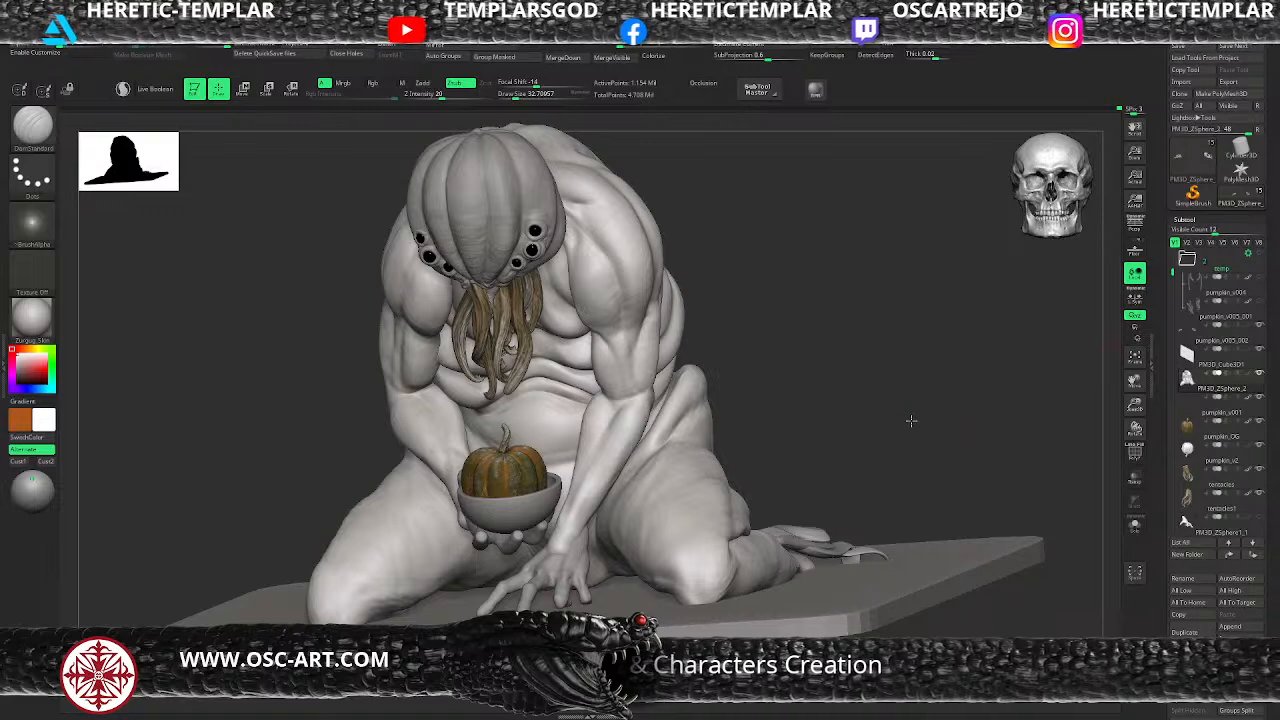
# Step: Select the supporting hand subtool, reset the gizmo's orientation, and adjust the hand's placement under the wrist
pyautogui.moveTo(909, 420); pyautogui.dragTo(716, 466)
pyautogui.press('b')
pyautogui.press('m')
pyautogui.press('v')
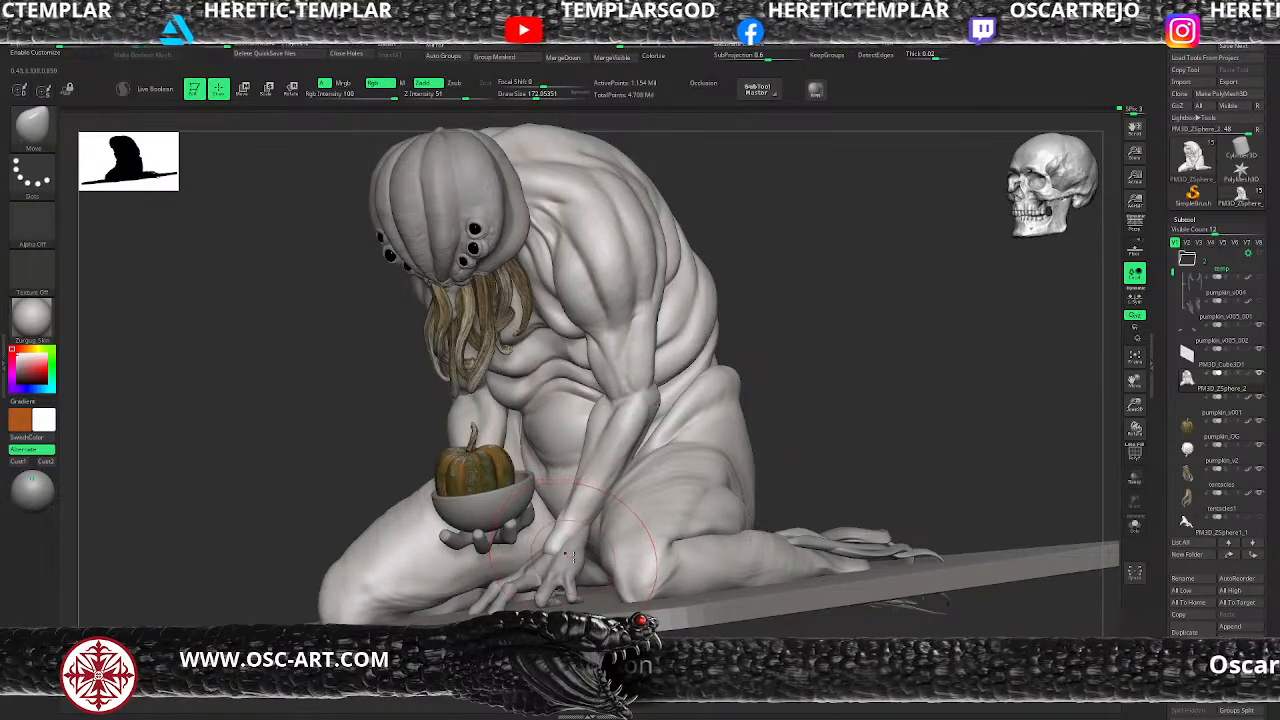
pyautogui.keyDown('alt'); pyautogui.click(573, 556); pyautogui.keyUp('alt')
pyautogui.press('w')
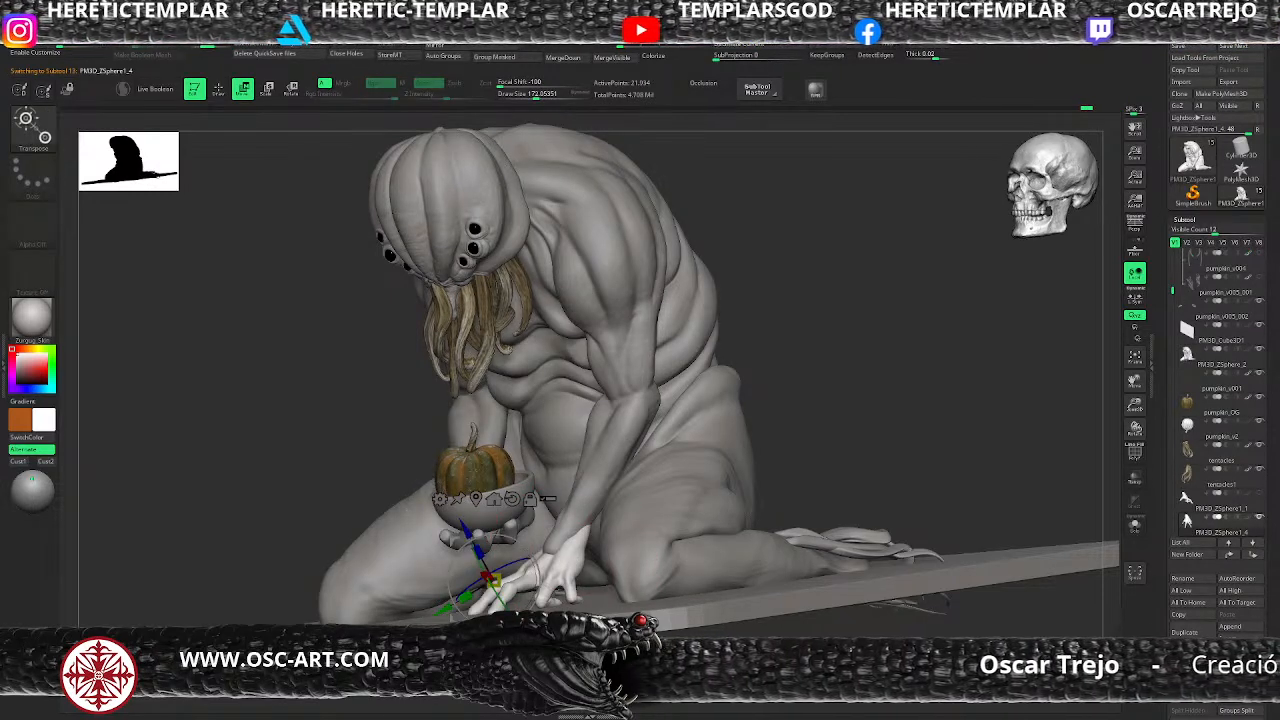
pyautogui.keyDown('alt'); pyautogui.click(512, 499); pyautogui.keyUp('alt')
pyautogui.moveTo(304, 506); pyautogui.dragTo(375, 450)
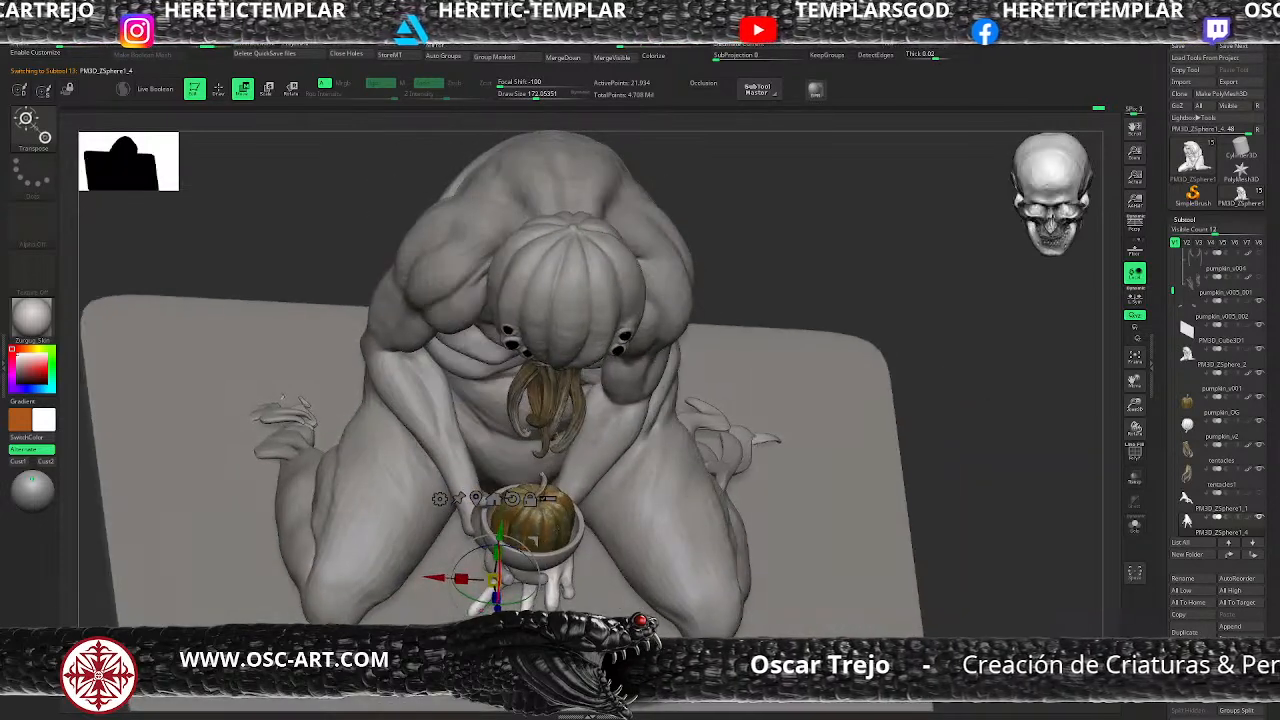
pyautogui.keyDown('alt'); pyautogui.moveTo(495, 581); pyautogui.dragTo(497, 585); pyautogui.keyUp('alt')
pyautogui.moveTo(1025, 470)
pyautogui.mouseDown()
pyautogui.moveTo(904, 435)
pyautogui.moveTo(880, 450)
pyautogui.mouseUp()
pyautogui.press('q')
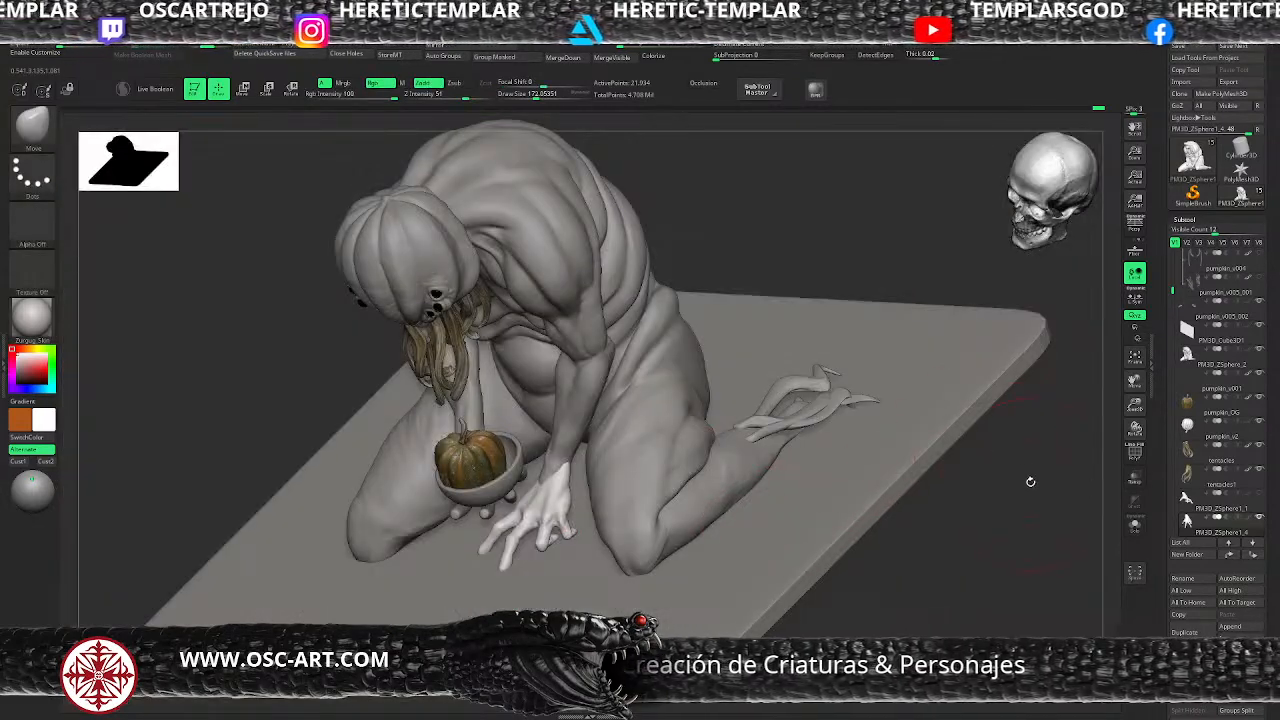
# Step: Examine the supporting hand's fit with the forearm and the body's folded leg from several angles
pyautogui.moveTo(1030, 482); pyautogui.dragTo(983, 452)
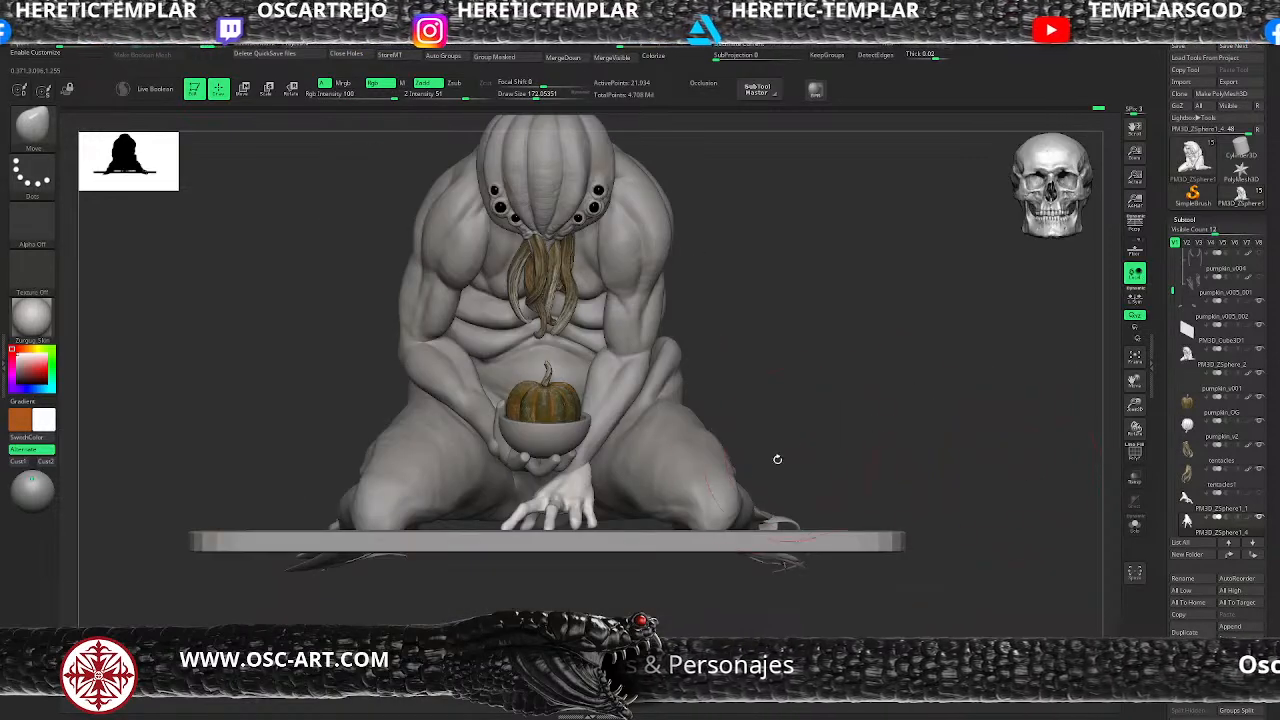
pyautogui.press('r')
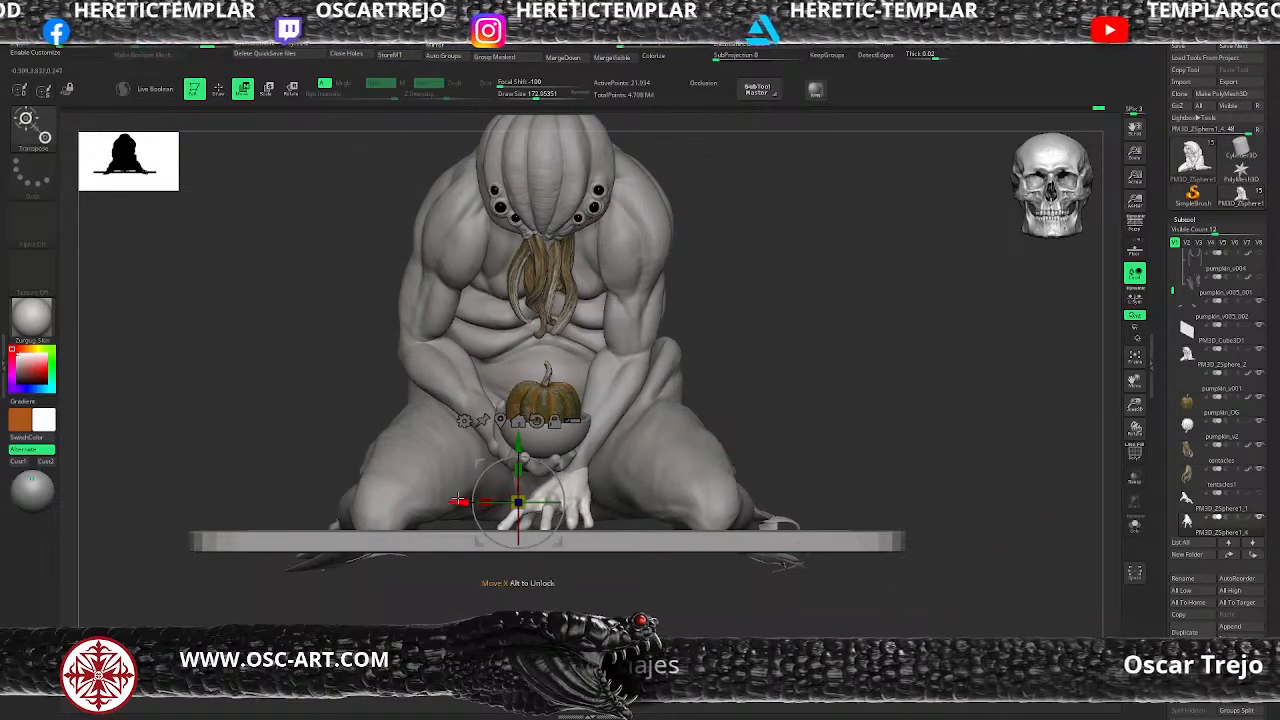
pyautogui.press('q')
pyautogui.moveTo(766, 389)
pyautogui.mouseDown()
pyautogui.moveTo(831, 371)
pyautogui.moveTo(727, 429)
pyautogui.mouseUp()
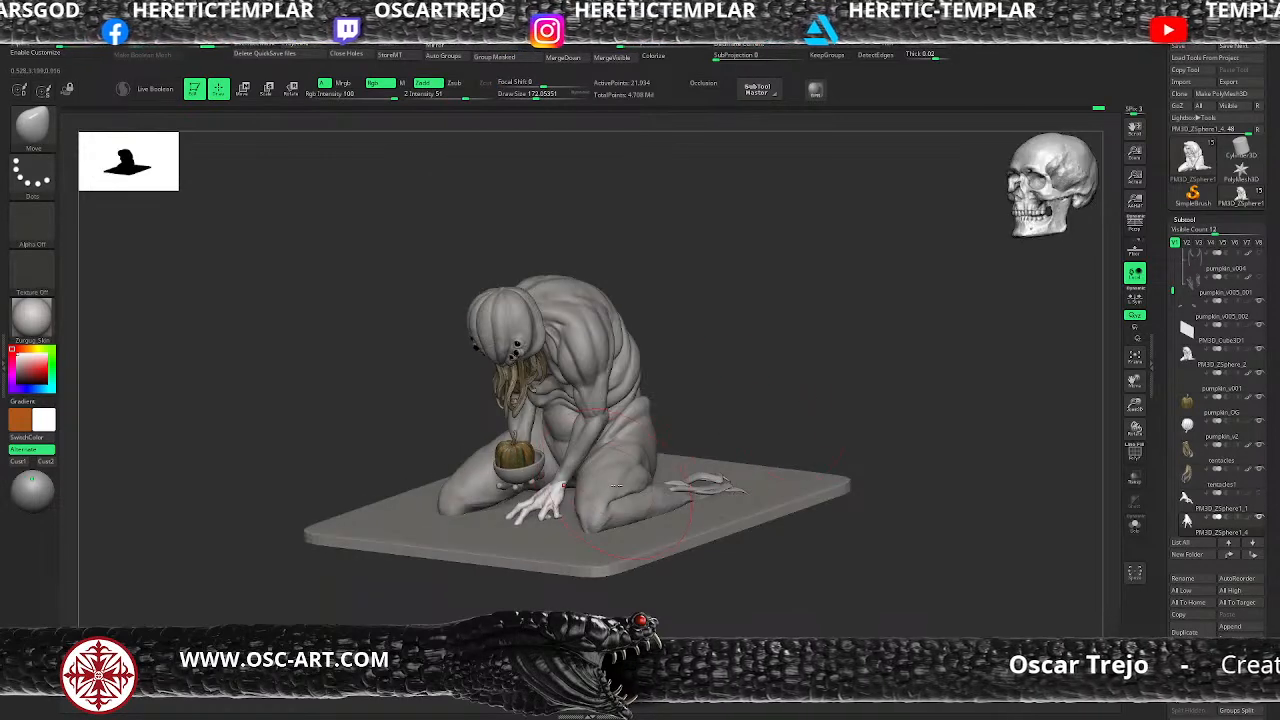
pyautogui.keyDown('alt'); pyautogui.click(615, 486); pyautogui.keyUp('alt')
pyautogui.moveTo(791, 391); pyautogui.dragTo(751, 440)
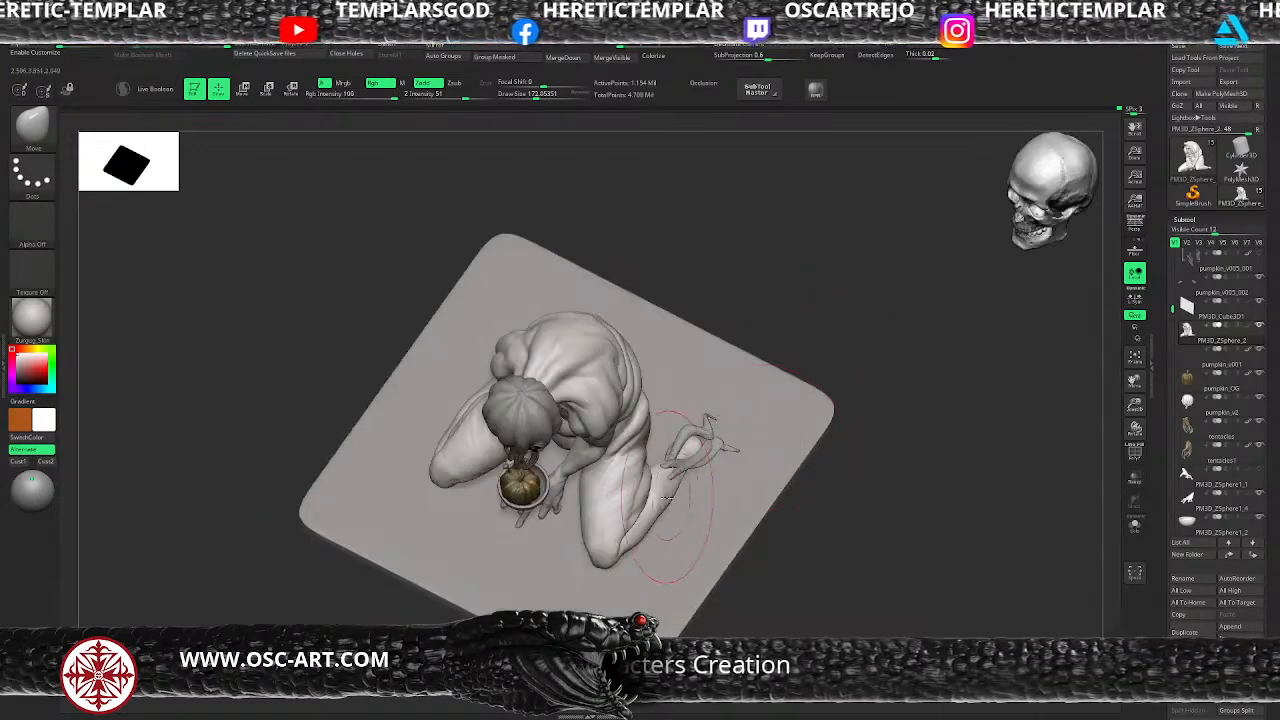
pyautogui.moveTo(826, 580); pyautogui.dragTo(795, 460)
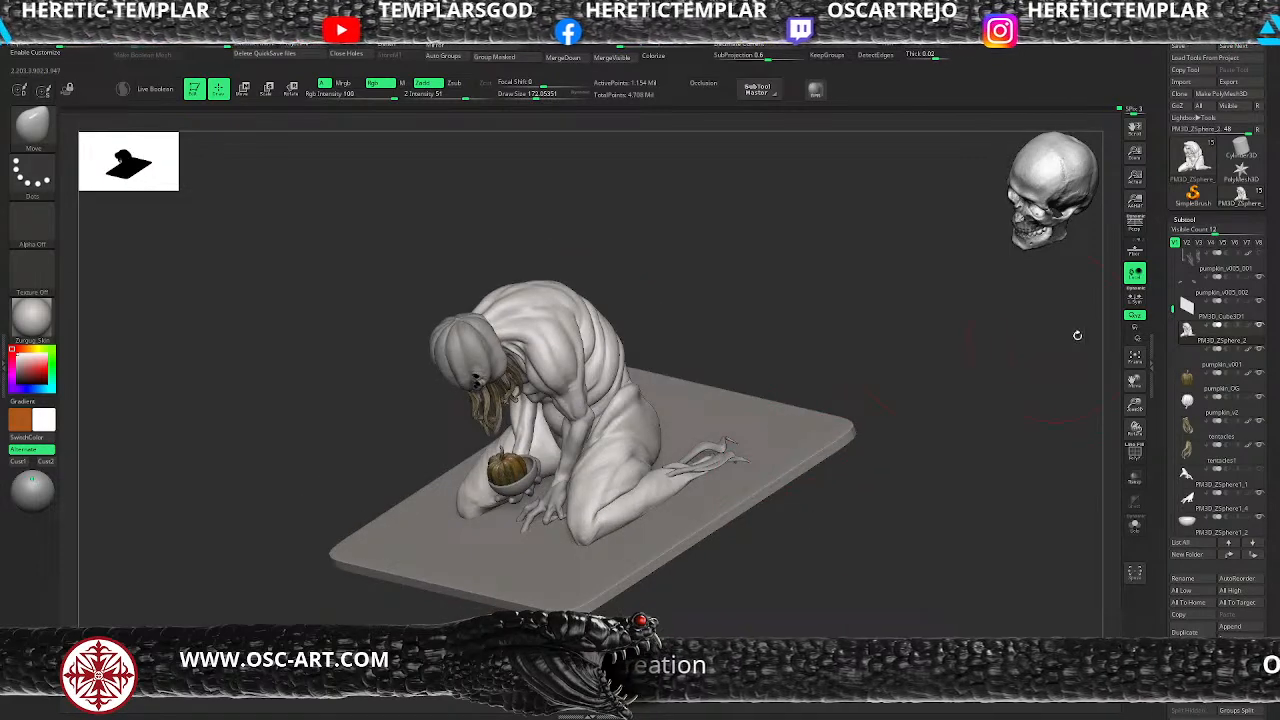
# Step: Hide the foot-like piece at the end of the folded leg and inspect the kneeling figure from the front
pyautogui.click(1258, 278)
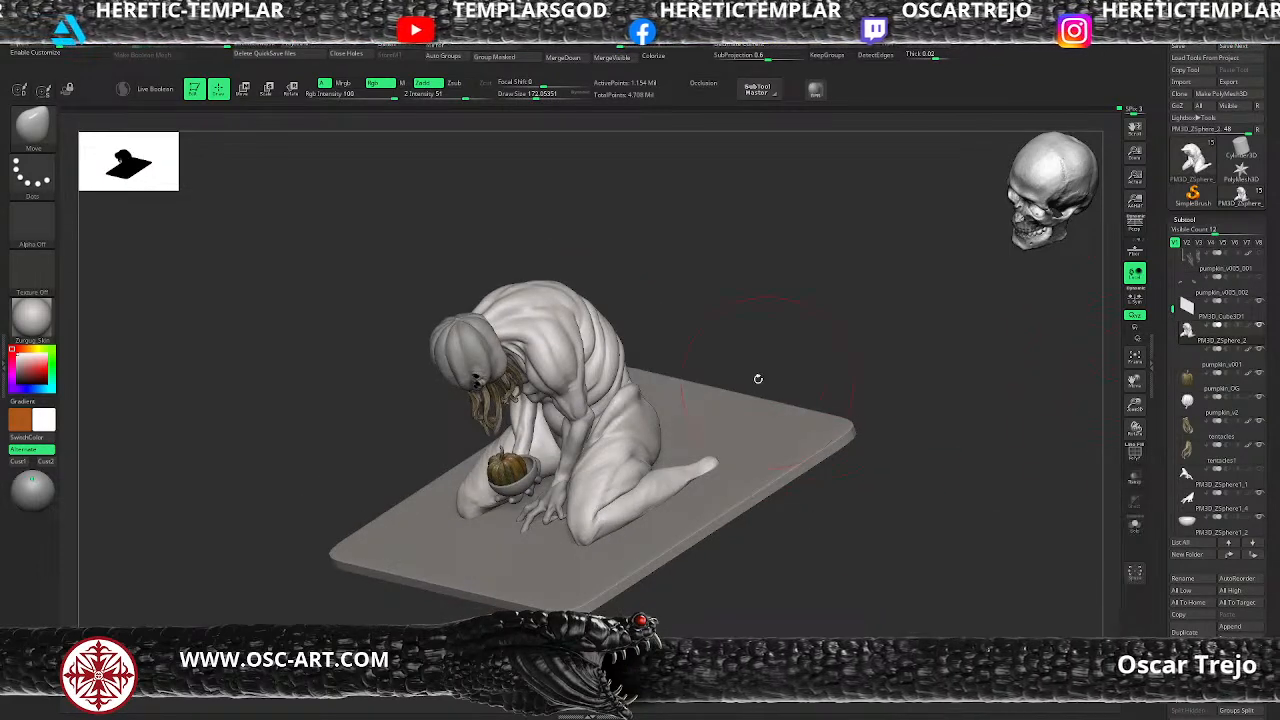
pyautogui.moveTo(779, 350); pyautogui.dragTo(1008, 357)
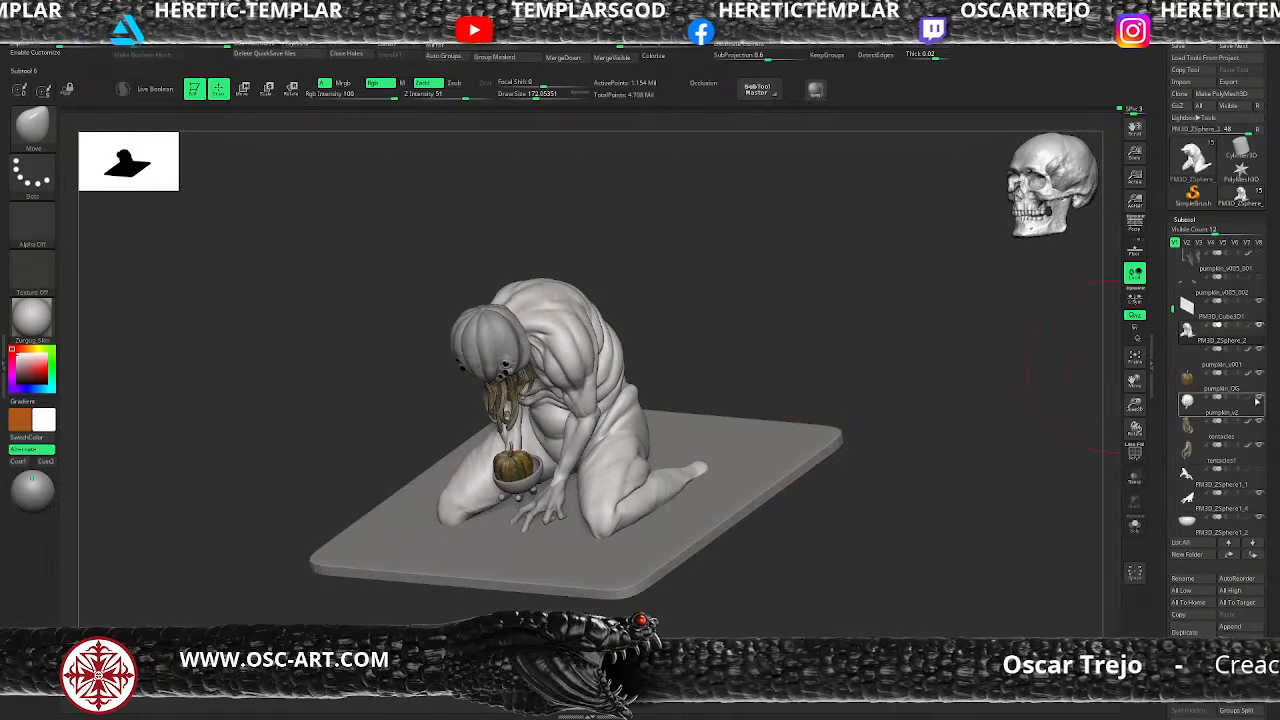
pyautogui.moveTo(1259, 378)
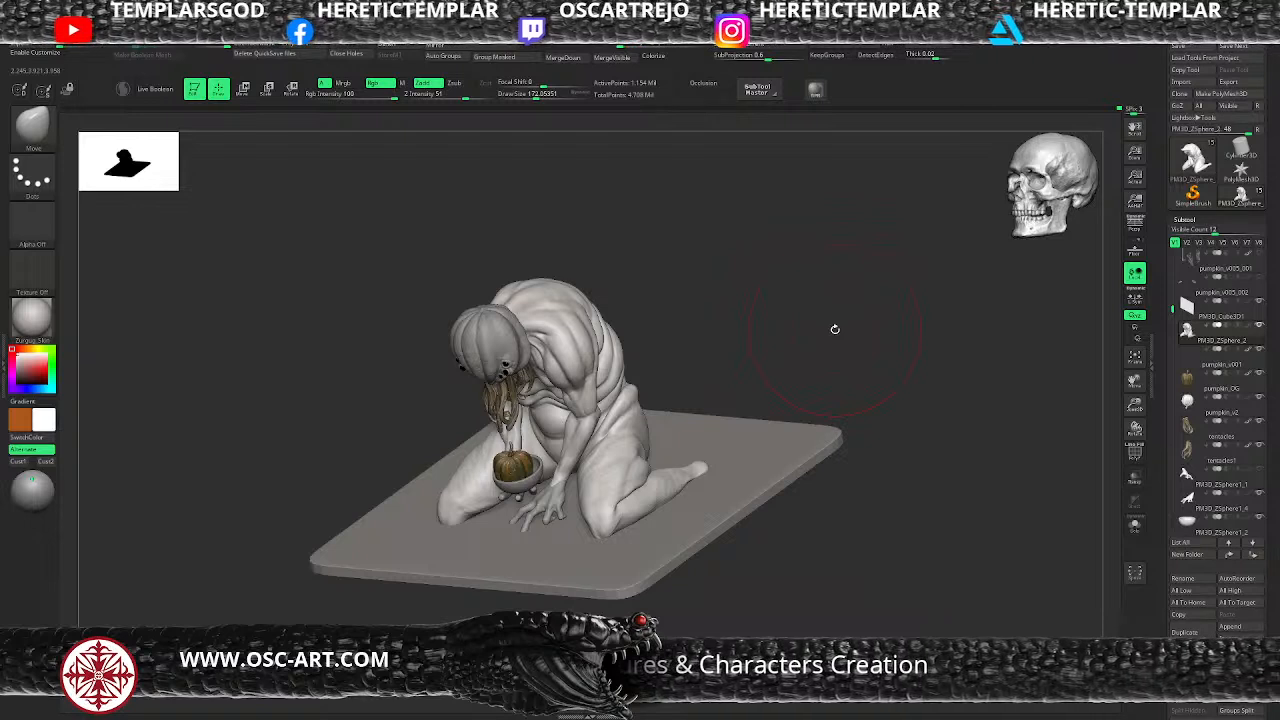
pyautogui.moveTo(753, 369)
pyautogui.mouseDown()
pyautogui.moveTo(794, 320)
pyautogui.moveTo(713, 425)
pyautogui.mouseUp()
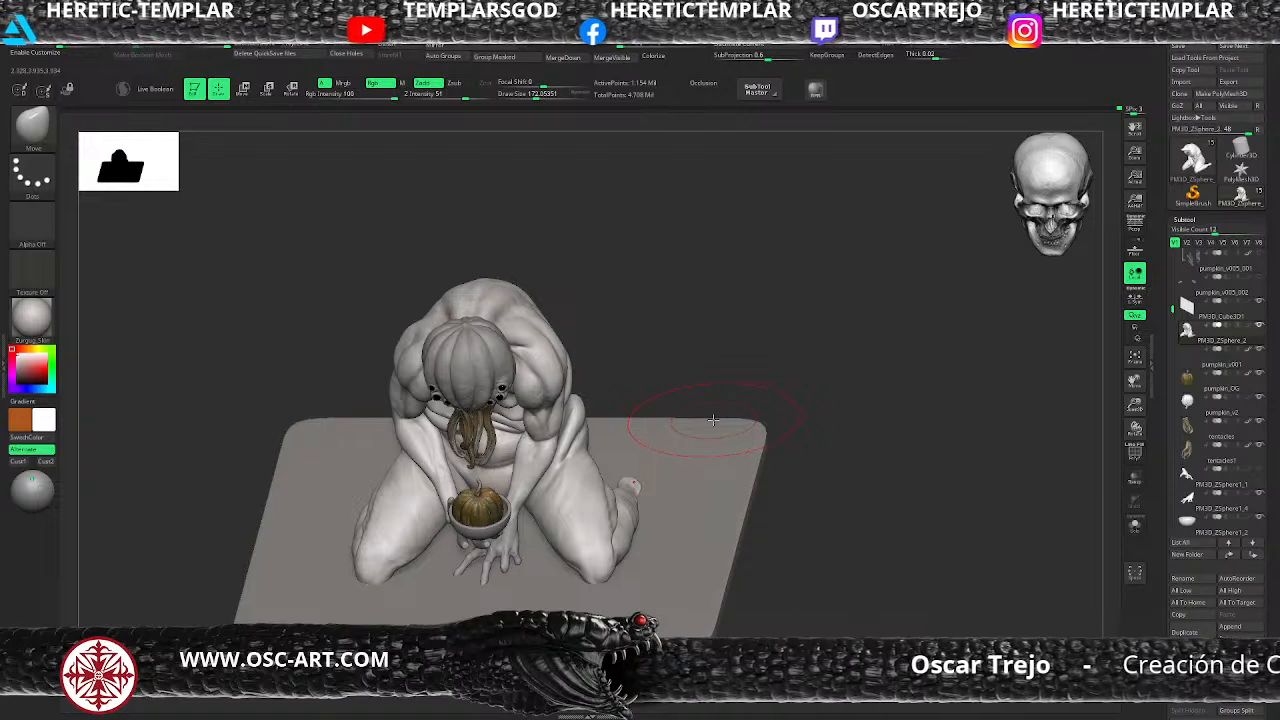
pyautogui.moveTo(754, 403); pyautogui.dragTo(600, 580)
pyautogui.moveTo(649, 411)
pyautogui.mouseDown()
pyautogui.moveTo(678, 374)
pyautogui.moveTo(620, 372)
pyautogui.mouseUp()
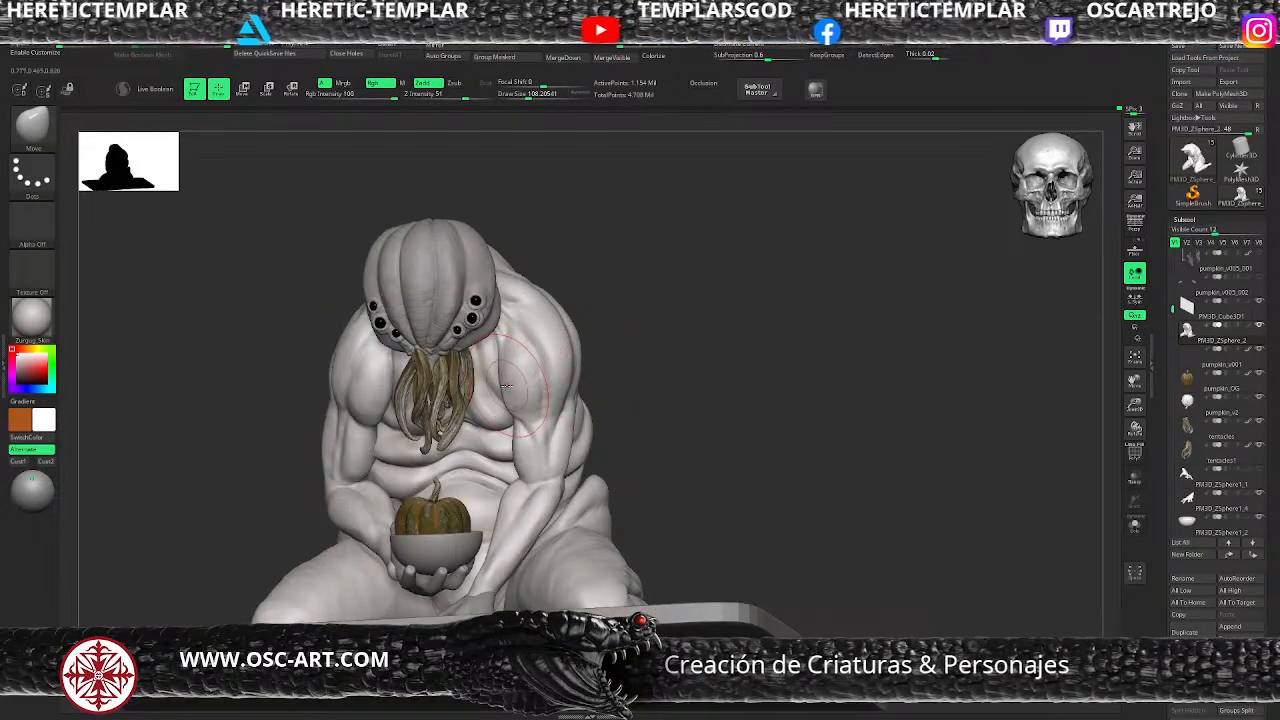
# Step: Check the body's polygroups in wireframe and set the Move Topological brush to a draw size of about 87
pyautogui.hotkey('shift', 'f')
pyautogui.press('g')
pyautogui.press('Escape')
pyautogui.press('s')
pyautogui.moveTo(502, 388); pyautogui.dragTo(495, 381)
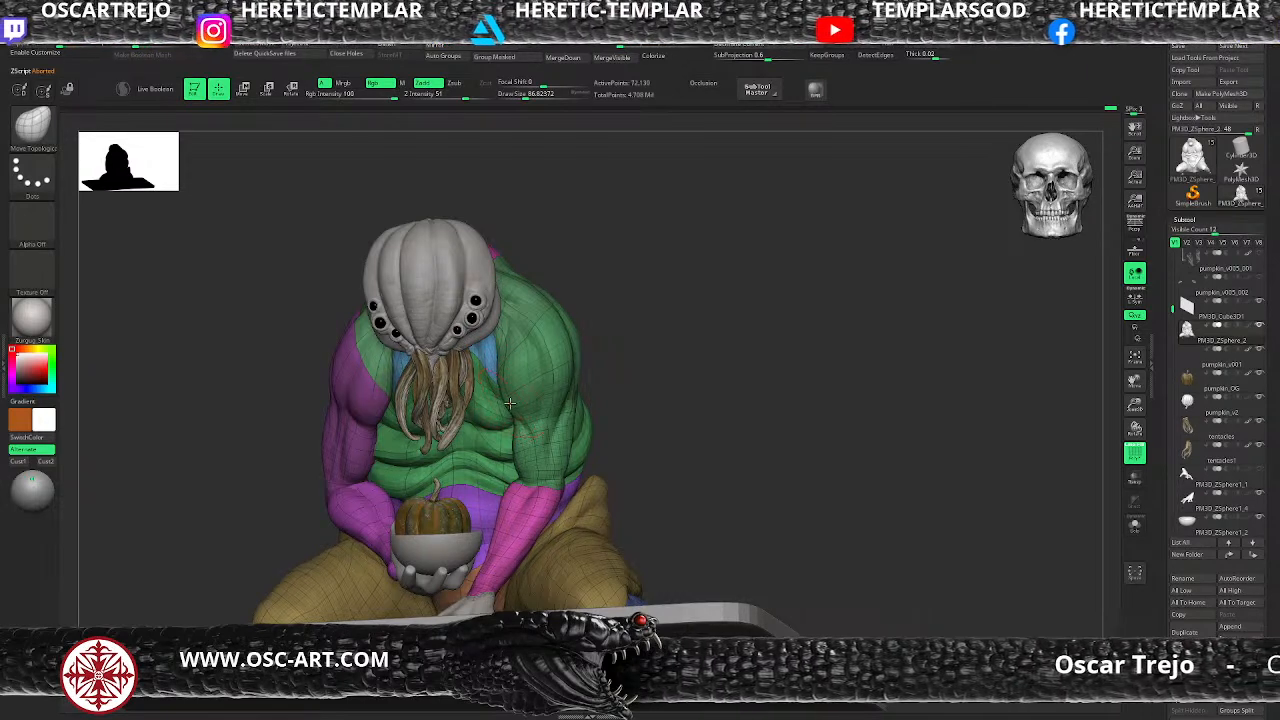
pyautogui.hotkey('shift', 'f')
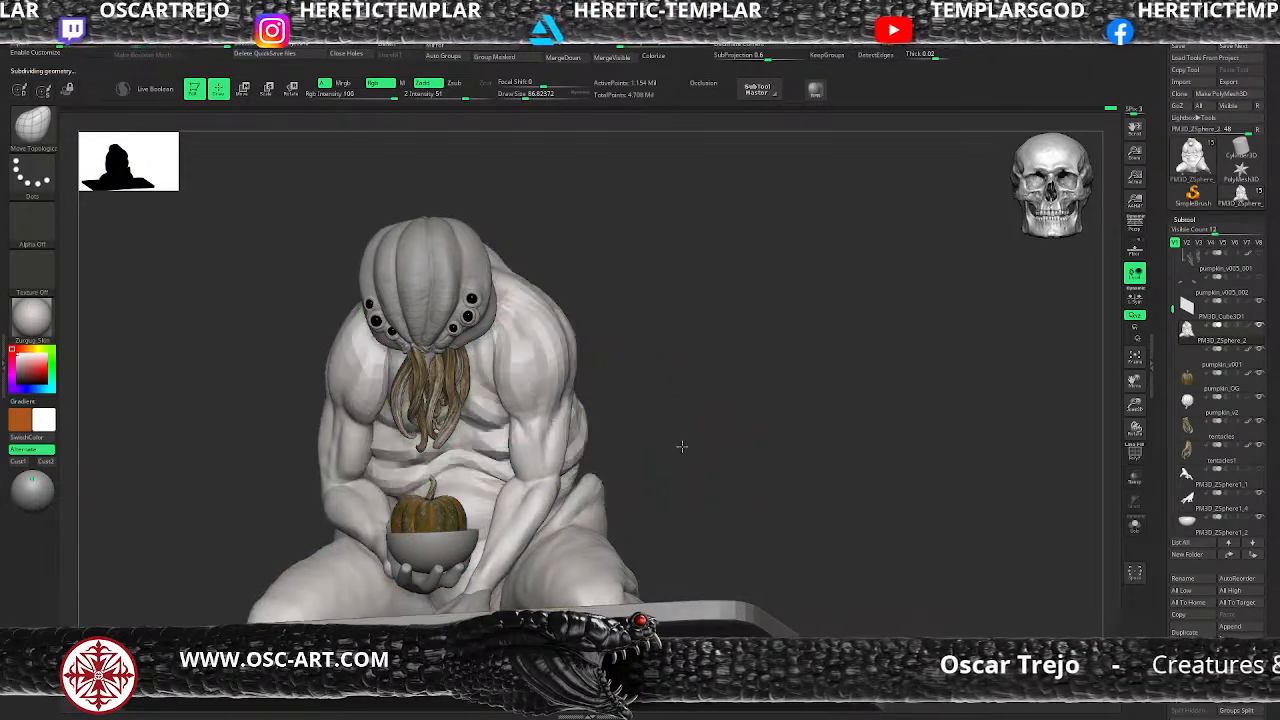
pyautogui.press('f')
pyautogui.moveTo(690, 436); pyautogui.dragTo(686, 514)
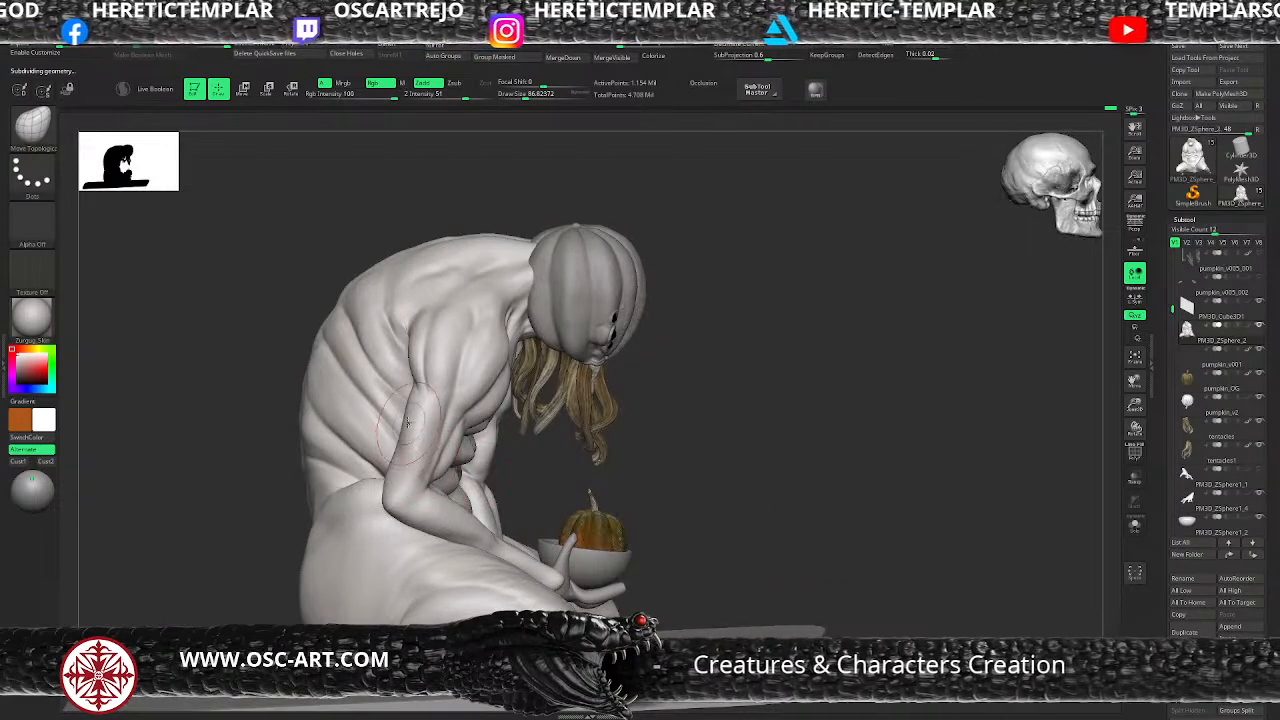
# Step: Isolate the bowl-holding upper arm, smooth it at a lower subdivision level, and restore the full body's visibility
pyautogui.hotkey('shift', 'd')
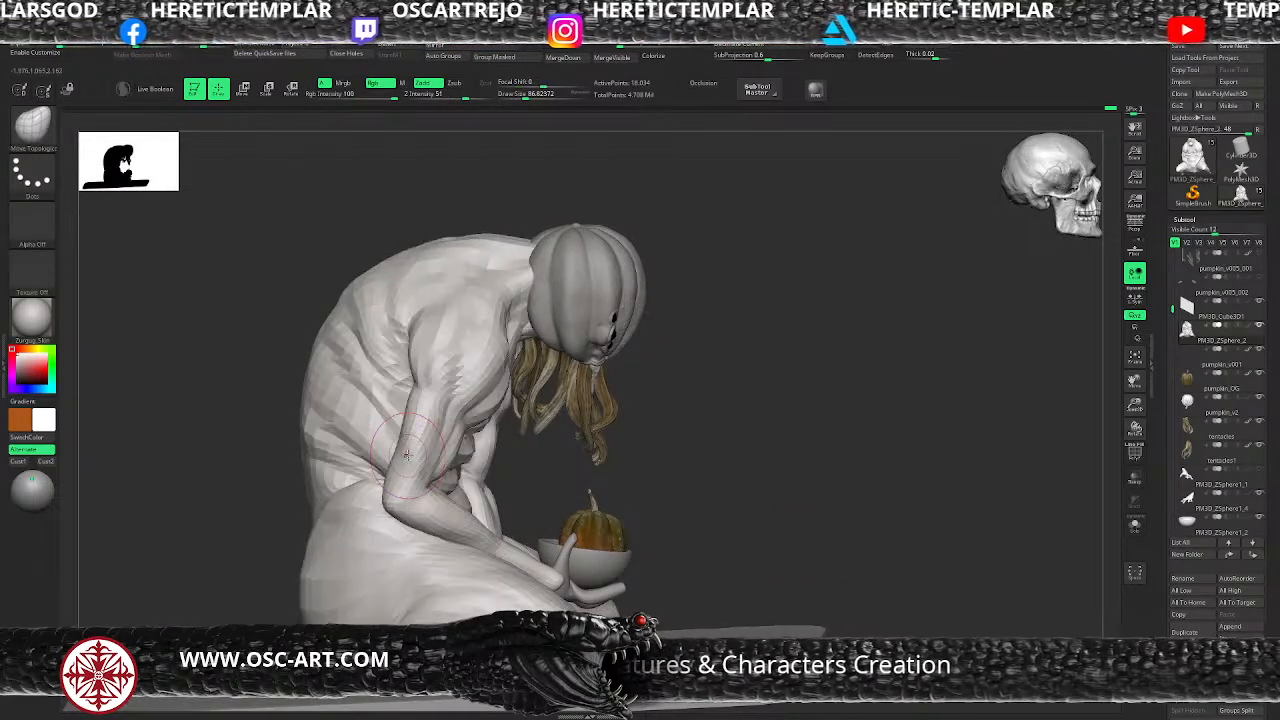
pyautogui.hotkey('ctrl', 'shift')
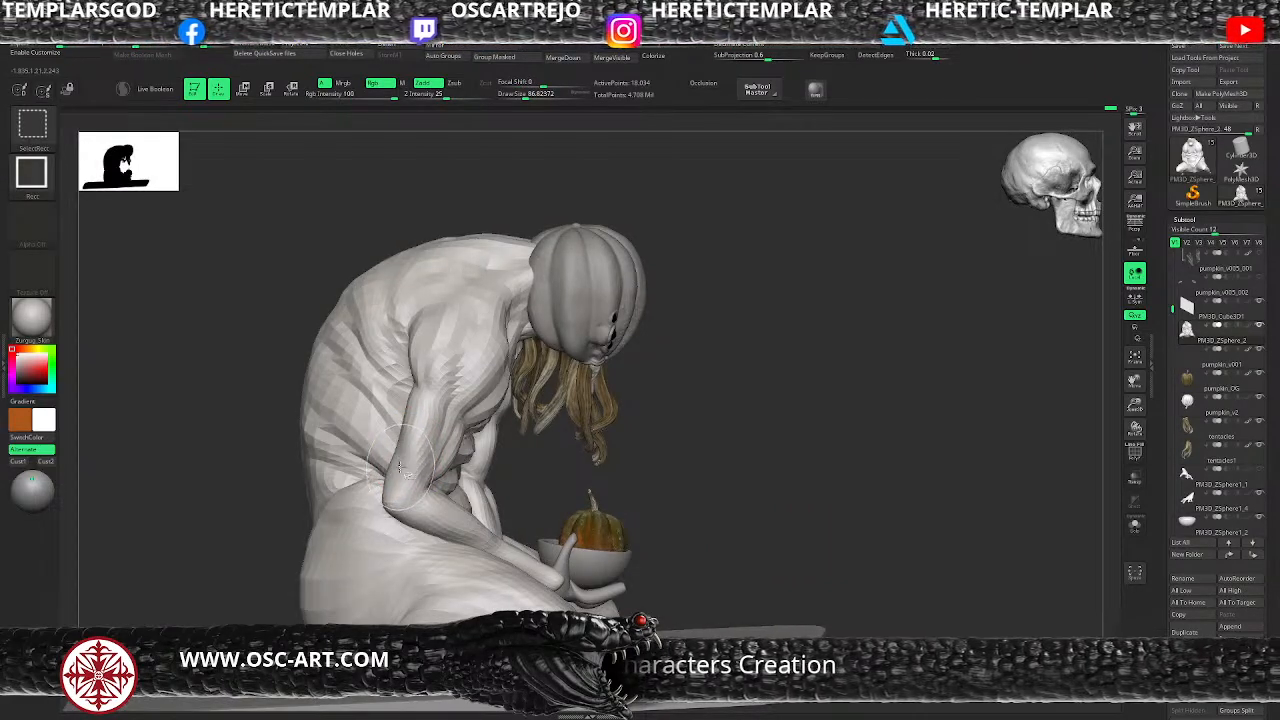
pyautogui.keyDown('ctrl'); pyautogui.keyDown('shift'); pyautogui.click(400, 468); pyautogui.keyUp('shift'); pyautogui.keyUp('ctrl')
pyautogui.moveTo(686, 451)
pyautogui.mouseDown()
pyautogui.moveTo(726, 466)
pyautogui.moveTo(540, 420)
pyautogui.mouseUp()
pyautogui.keyDown('shift'); pyautogui.moveTo(412, 424); pyautogui.dragTo(408, 397); pyautogui.keyUp('shift')
pyautogui.press('d')
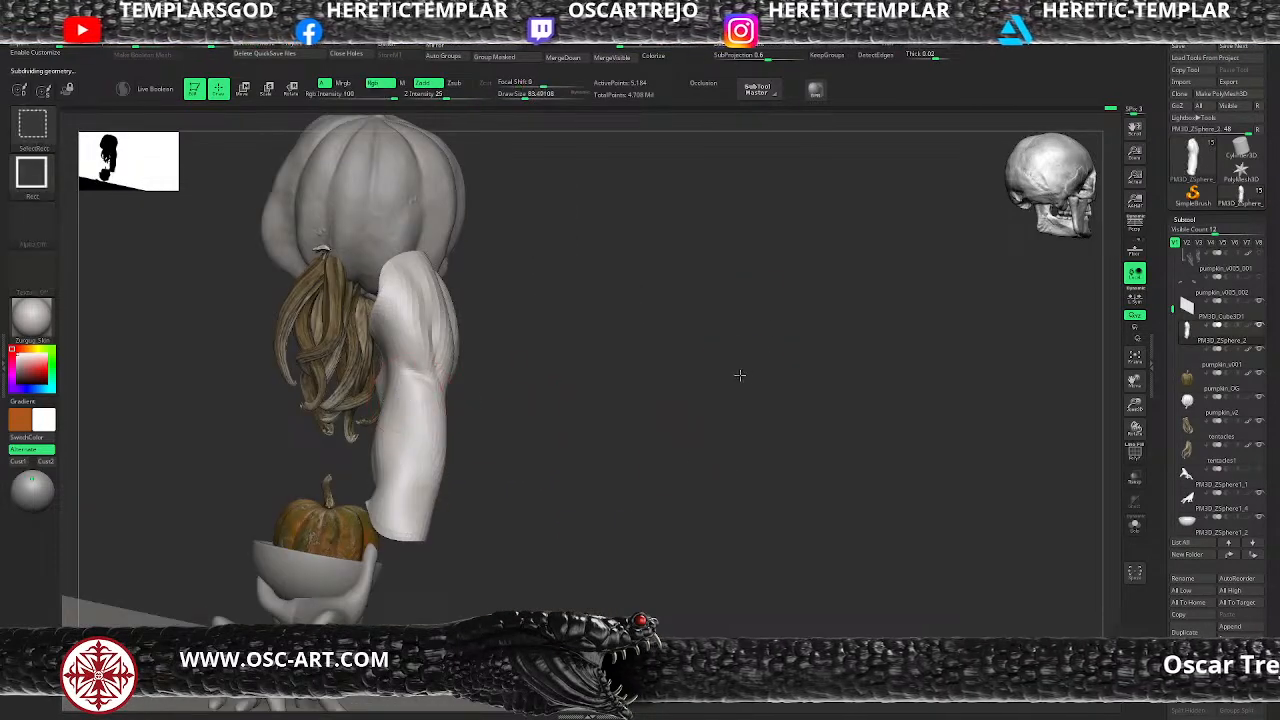
pyautogui.keyDown('ctrl'); pyautogui.keyDown('shift'); pyautogui.click(738, 380); pyautogui.keyUp('shift'); pyautogui.keyUp('ctrl')
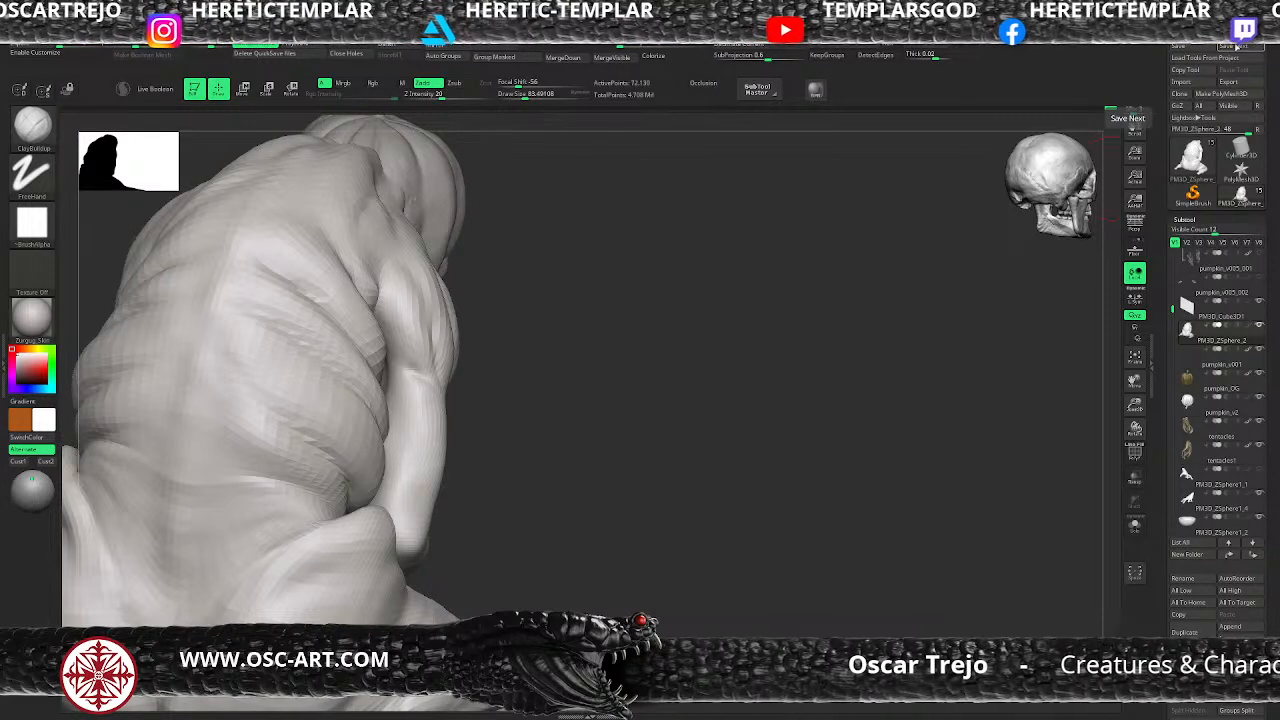
# Step: Isolate the bowl-holding upper arm and set ClayBuildup to a gradient alpha, draw size about 80 and Z Intensity 15
pyautogui.moveTo(537, 457)
pyautogui.mouseDown()
pyautogui.moveTo(551, 471)
pyautogui.moveTo(561, 453)
pyautogui.moveTo(517, 437)
pyautogui.moveTo(416, 331)
pyautogui.moveTo(497, 360)
pyautogui.moveTo(397, 337)
pyautogui.mouseUp()
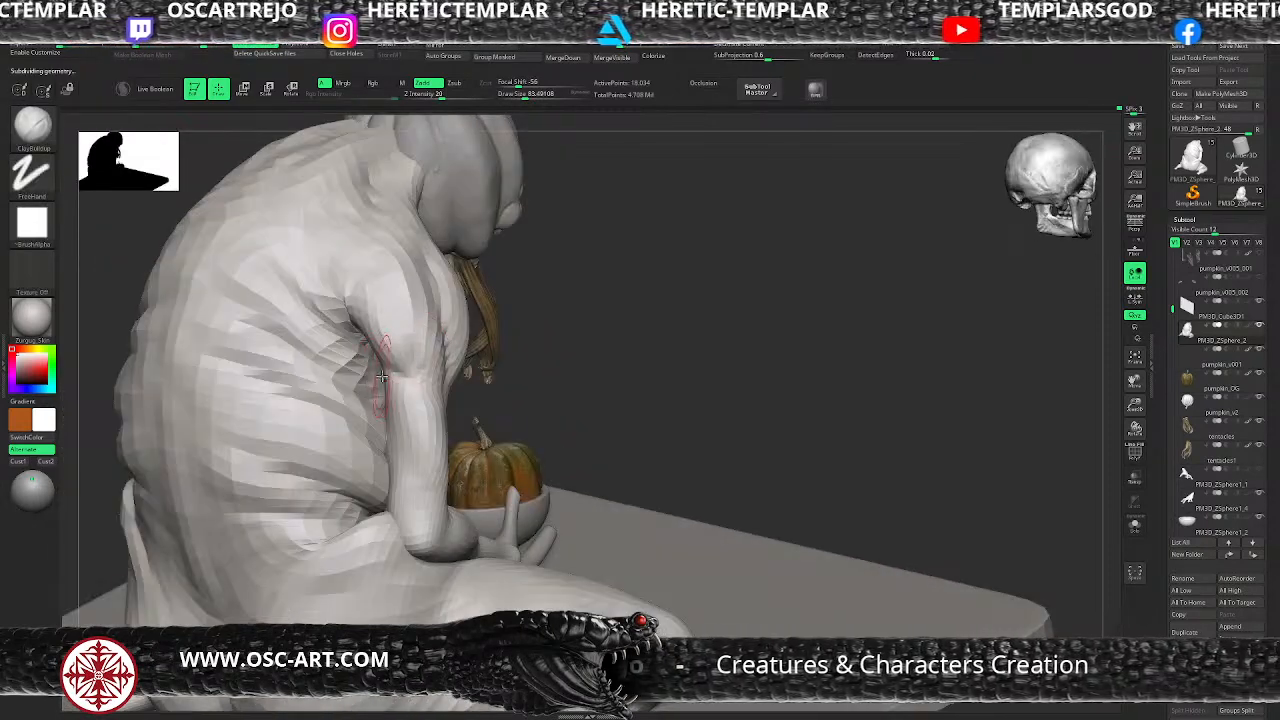
pyautogui.moveTo(557, 354)
pyautogui.mouseDown()
pyautogui.moveTo(571, 331)
pyautogui.moveTo(382, 352)
pyautogui.moveTo(424, 364)
pyautogui.mouseUp()
pyautogui.moveTo(360, 334)
pyautogui.mouseDown()
pyautogui.moveTo(378, 346)
pyautogui.moveTo(371, 360)
pyautogui.mouseUp()
pyautogui.press('space')
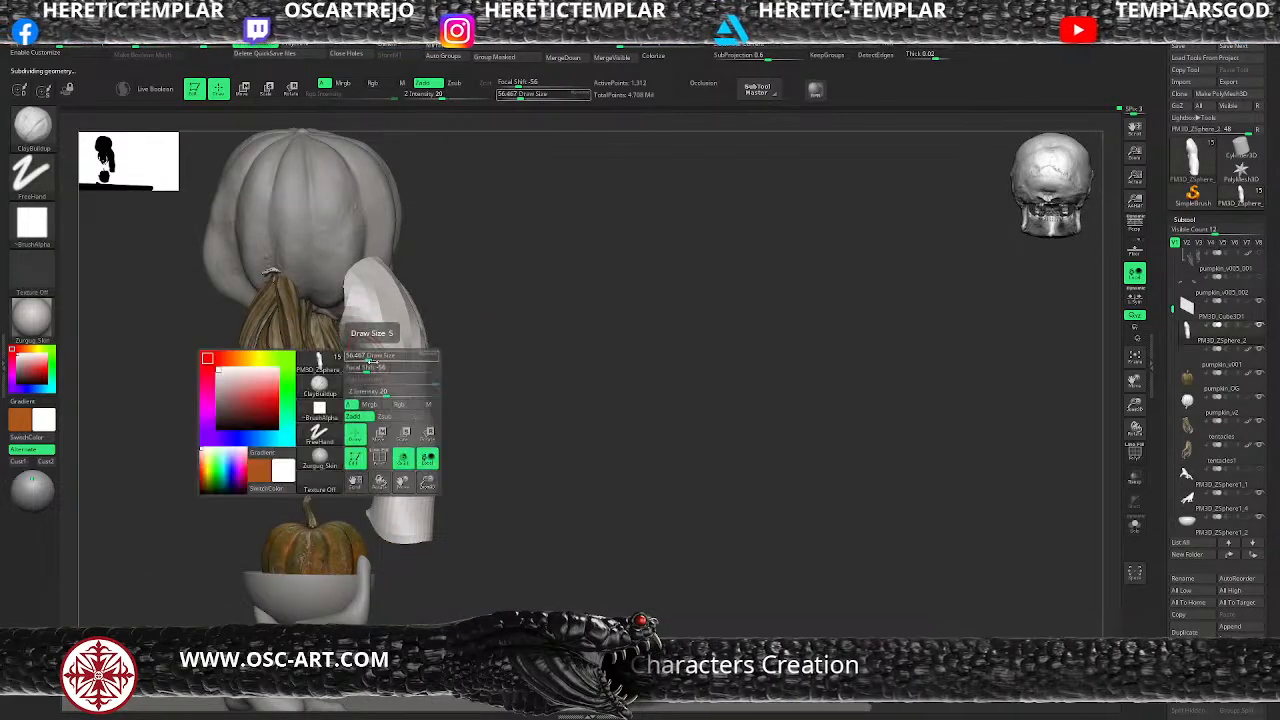
pyautogui.click(319, 408)
pyautogui.click(462, 443)
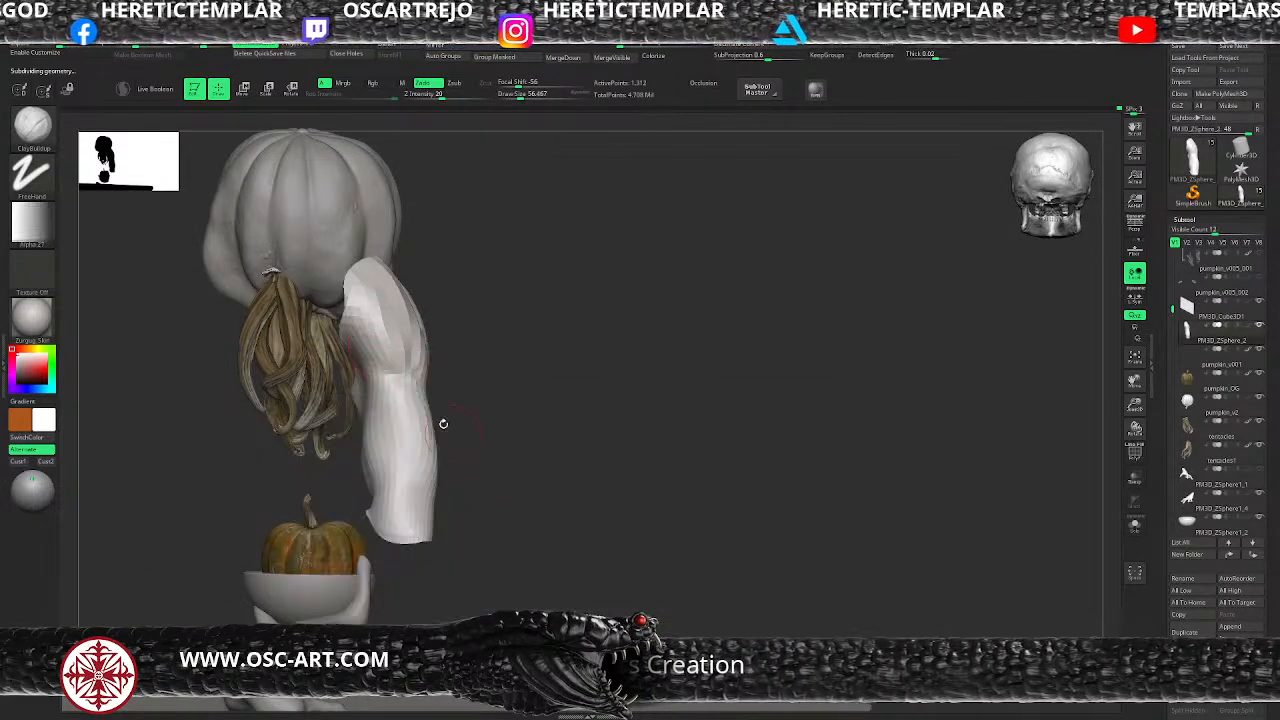
pyautogui.press('s')
pyautogui.moveTo(346, 341); pyautogui.dragTo(366, 322)
pyautogui.press('space')
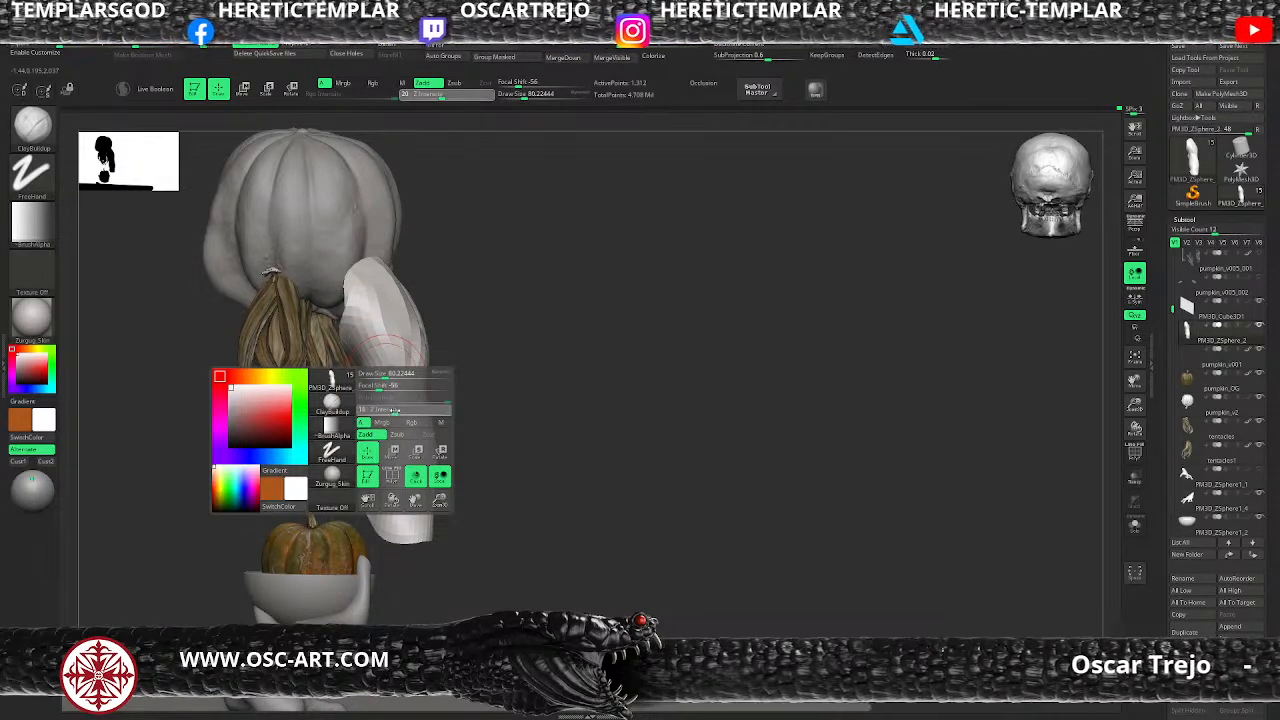
pyautogui.moveTo(394, 411); pyautogui.dragTo(389, 411)
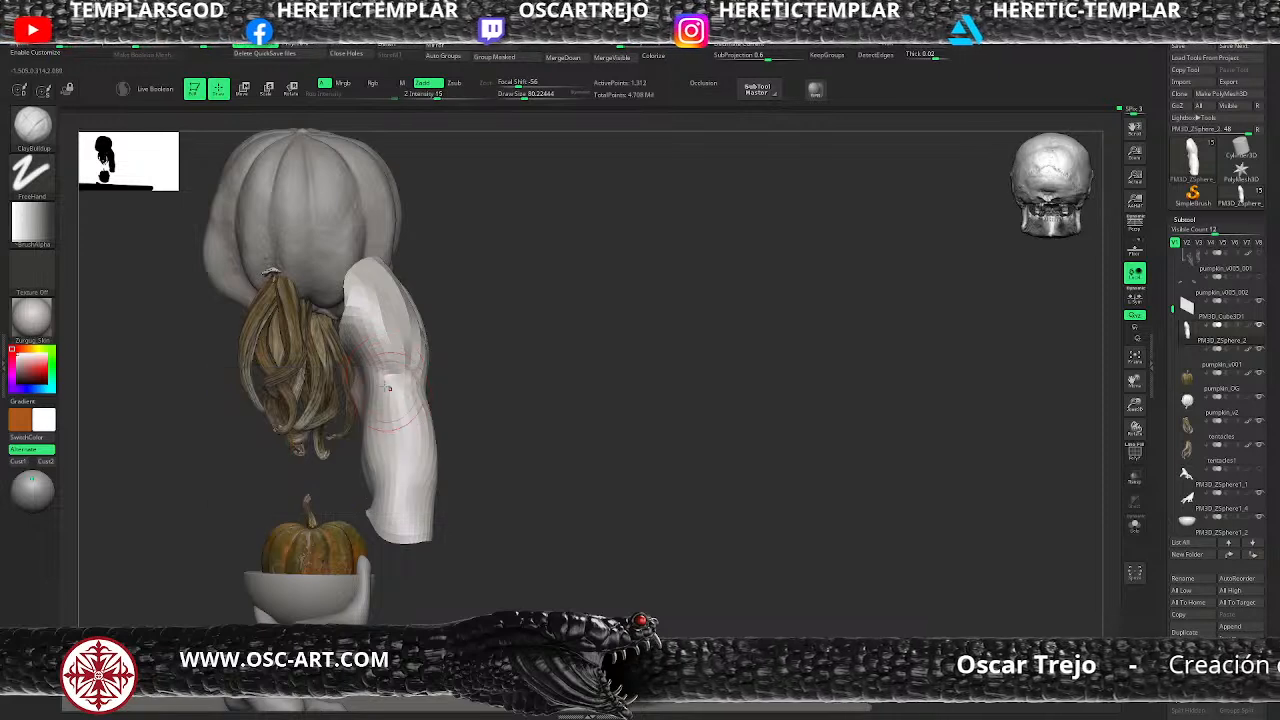
# Step: Build up the back of the isolated upper arm toward the elbow with ClayBuildup and show the whole body again
pyautogui.moveTo(354, 335)
pyautogui.mouseDown()
pyautogui.moveTo(364, 407)
pyautogui.moveTo(391, 398)
pyautogui.mouseUp()
pyautogui.moveTo(502, 402); pyautogui.dragTo(452, 450)
pyautogui.moveTo(372, 410); pyautogui.dragTo(412, 455)
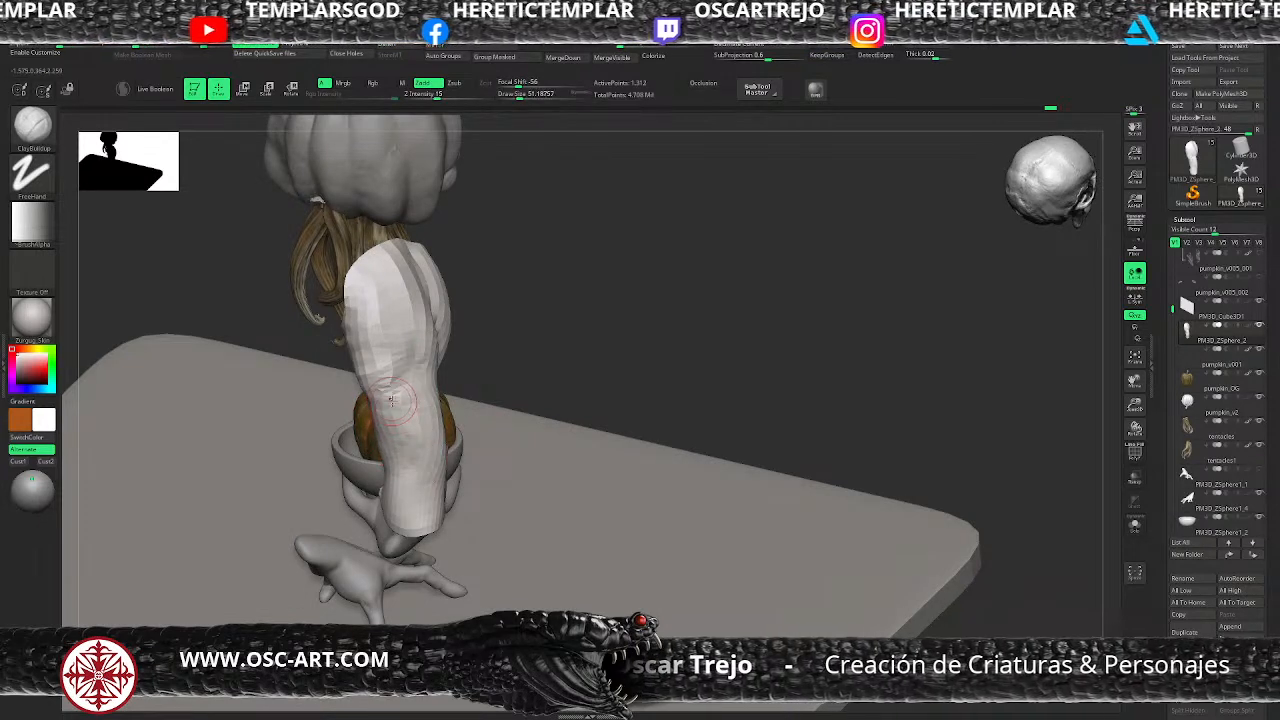
pyautogui.moveTo(371, 407); pyautogui.dragTo(403, 446)
pyautogui.hotkey('ctrl', 'd')
pyautogui.moveTo(561, 354)
pyautogui.mouseDown()
pyautogui.moveTo(390, 370)
pyautogui.moveTo(404, 394)
pyautogui.mouseUp()
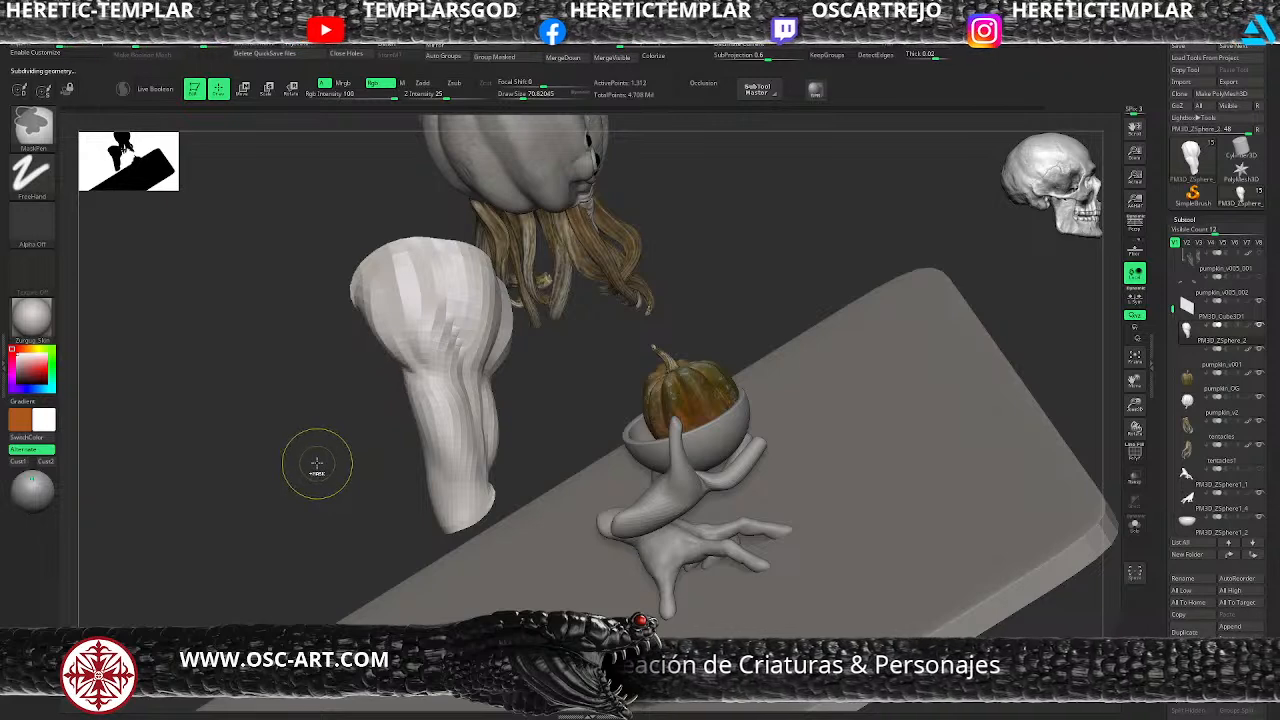
pyautogui.keyDown('ctrl'); pyautogui.keyDown('shift'); pyautogui.click(317, 466); pyautogui.keyUp('shift'); pyautogui.keyUp('ctrl')
# Step: Add volume to the back of the isolated upper arm with ClayBuildup at Z Intensity 9 and draw size about 51, and raise the subdivision level
pyautogui.hotkey('shift', 'd')
pyautogui.press('d')
pyautogui.moveTo(684, 249); pyautogui.dragTo(800, 258)
pyautogui.press('space')
pyautogui.moveTo(635, 297); pyautogui.dragTo(630, 297)
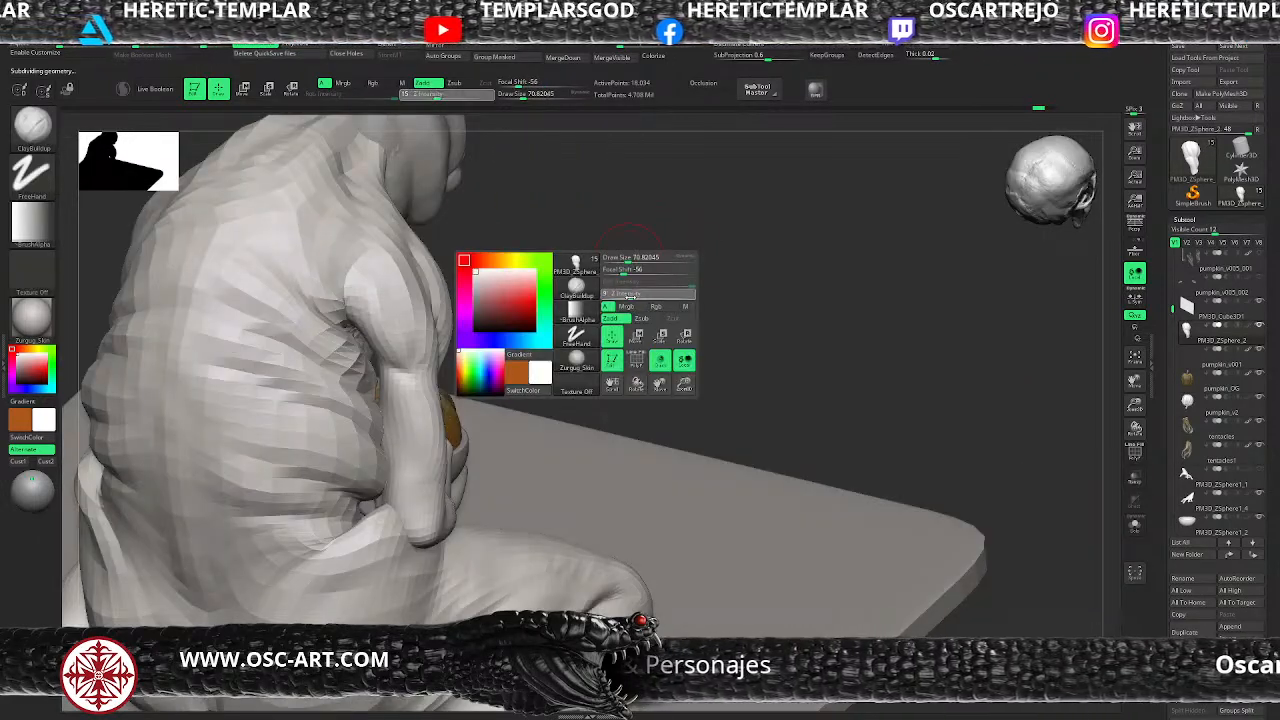
pyautogui.keyDown('shift'); pyautogui.moveTo(591, 340); pyautogui.dragTo(640, 342); pyautogui.keyUp('shift')
pyautogui.keyDown('ctrl'); pyautogui.keyDown('shift'); pyautogui.click(392, 374); pyautogui.keyUp('shift'); pyautogui.keyUp('ctrl')
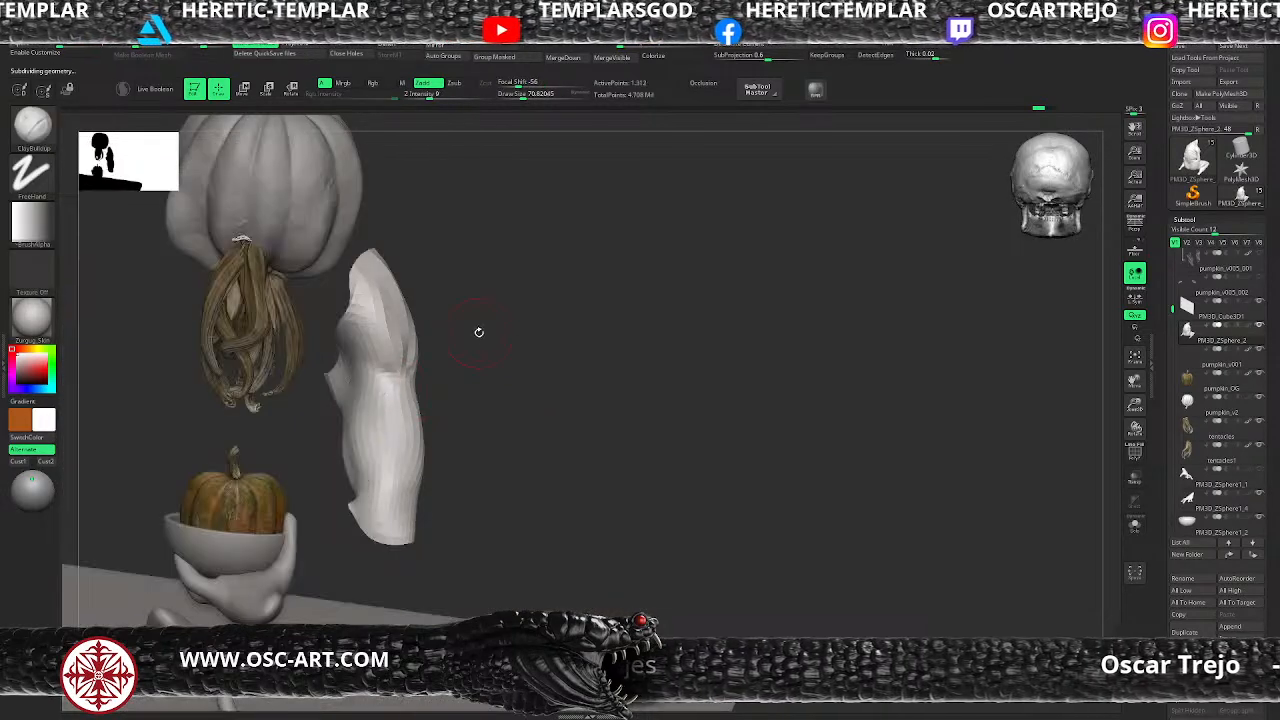
pyautogui.press('s')
pyautogui.moveTo(362, 350); pyautogui.dragTo(359, 350)
pyautogui.moveTo(352, 326)
pyautogui.mouseDown()
pyautogui.moveTo(374, 350)
pyautogui.moveTo(354, 356)
pyautogui.moveTo(378, 382)
pyautogui.moveTo(366, 361)
pyautogui.moveTo(363, 375)
pyautogui.moveTo(361, 322)
pyautogui.moveTo(354, 335)
pyautogui.moveTo(373, 345)
pyautogui.moveTo(366, 409)
pyautogui.moveTo(371, 384)
pyautogui.mouseUp()
pyautogui.hotkey('ctrl', 'd')
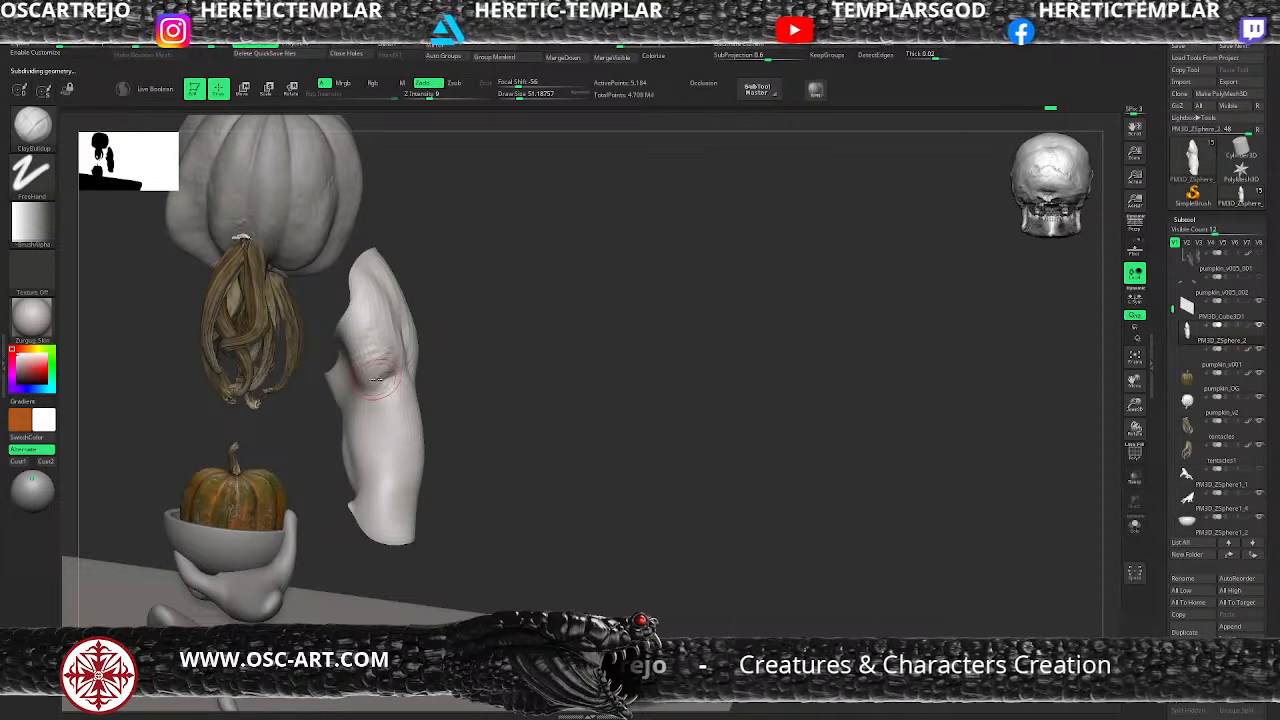
# Step: Refine and smooth the upper arm's muscle transition with ClayBuildup at Z Intensity 6, and show the whole body again
pyautogui.press('space')
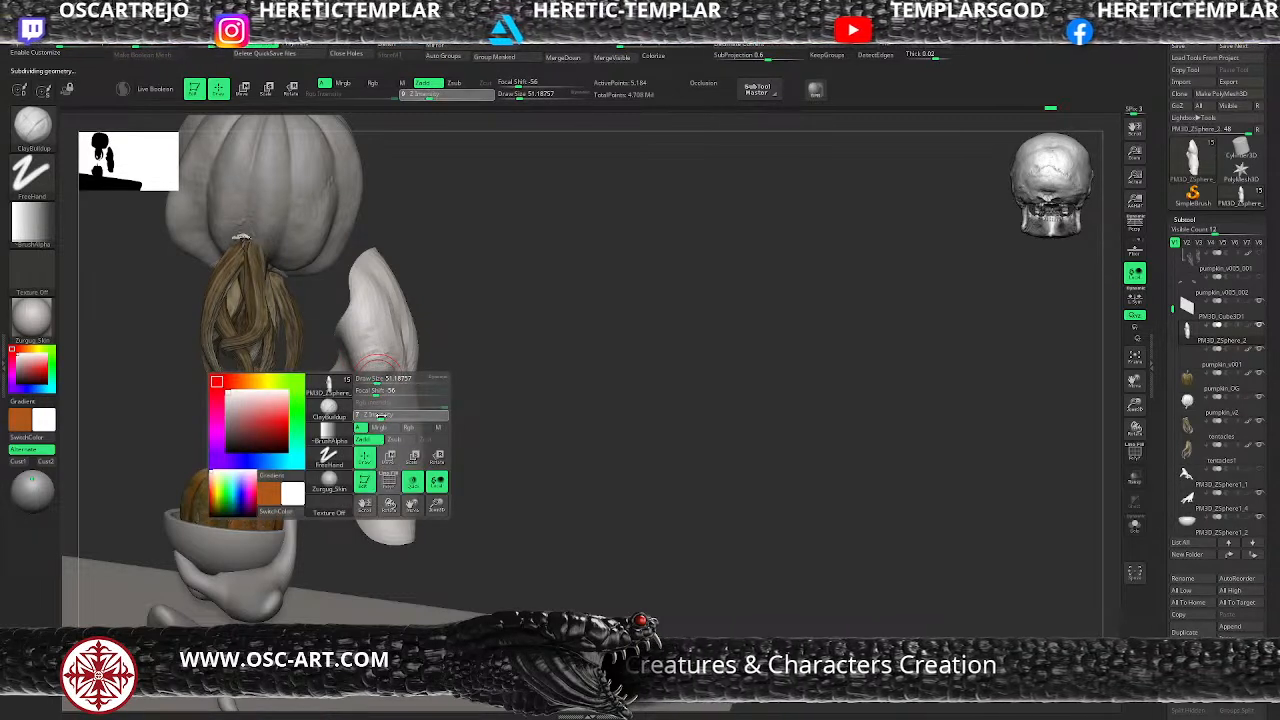
pyautogui.moveTo(380, 415); pyautogui.dragTo(378, 415)
pyautogui.moveTo(371, 363)
pyautogui.mouseDown()
pyautogui.moveTo(388, 396)
pyautogui.moveTo(374, 390)
pyautogui.mouseUp()
pyautogui.moveTo(364, 328)
pyautogui.mouseDown()
pyautogui.moveTo(390, 350)
pyautogui.moveTo(374, 404)
pyautogui.mouseUp()
pyautogui.moveTo(366, 350)
pyautogui.mouseDown()
pyautogui.moveTo(370, 406)
pyautogui.moveTo(391, 432)
pyautogui.moveTo(435, 400)
pyautogui.moveTo(378, 350)
pyautogui.moveTo(402, 381)
pyautogui.moveTo(480, 385)
pyautogui.moveTo(495, 373)
pyautogui.mouseUp()
pyautogui.keyDown('shift'); pyautogui.moveTo(394, 386); pyautogui.dragTo(384, 327); pyautogui.keyUp('shift')
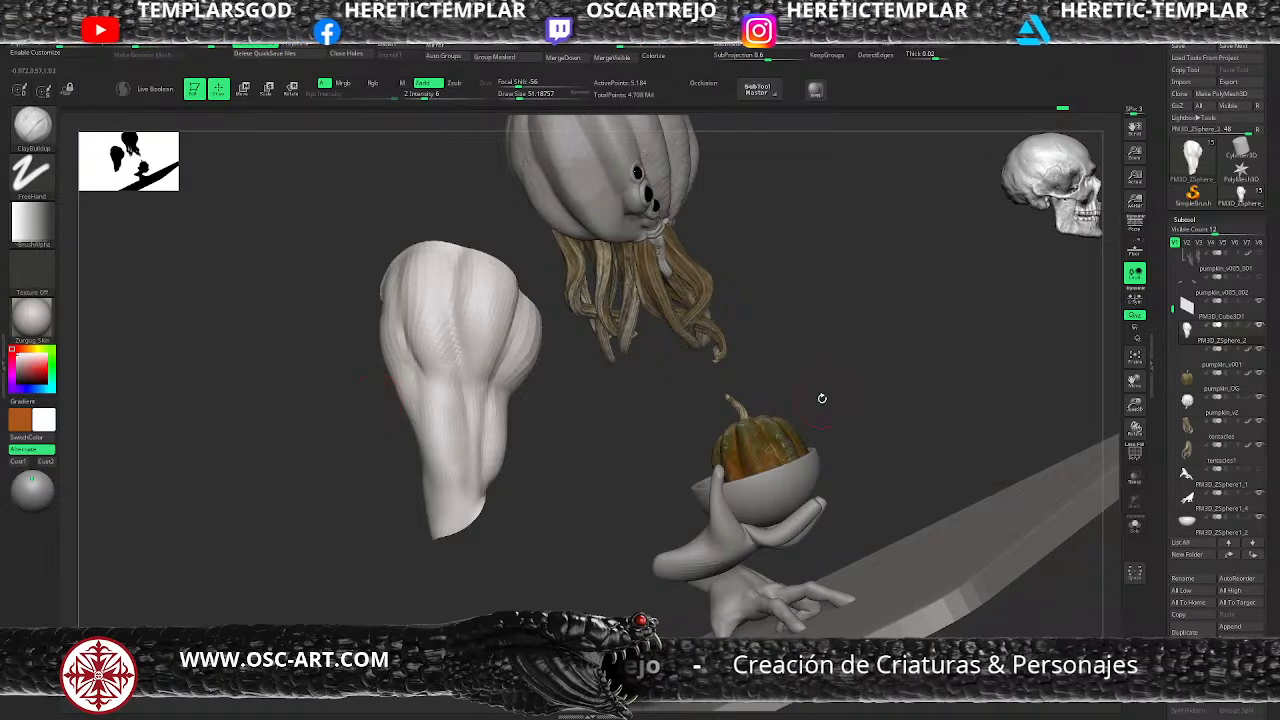
pyautogui.keyDown('ctrl'); pyautogui.keyDown('shift'); pyautogui.click(860, 374); pyautogui.keyUp('shift'); pyautogui.keyUp('ctrl')
pyautogui.moveTo(869, 337); pyautogui.dragTo(849, 408)
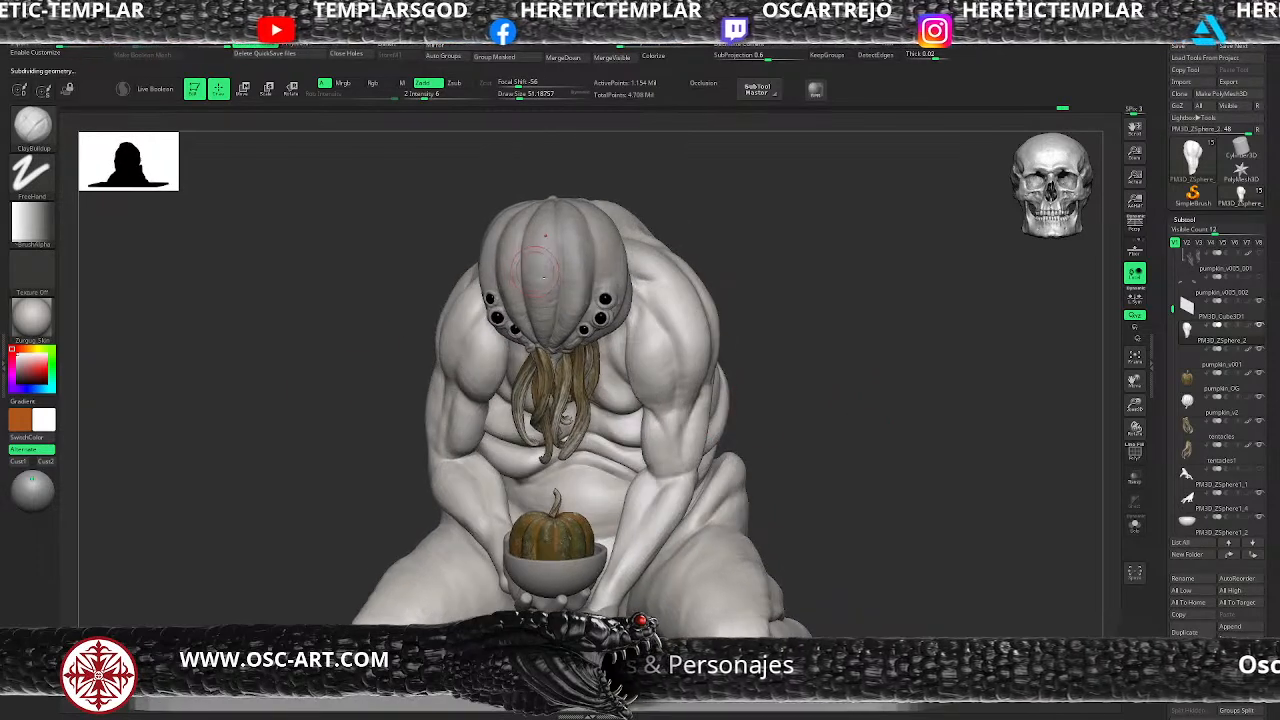
# Step: Turn on Colorize for the pumpkin head, enable Occlusion, and reselect the body subtool
pyautogui.keyDown('alt'); pyautogui.click(570, 215); pyautogui.keyUp('alt')
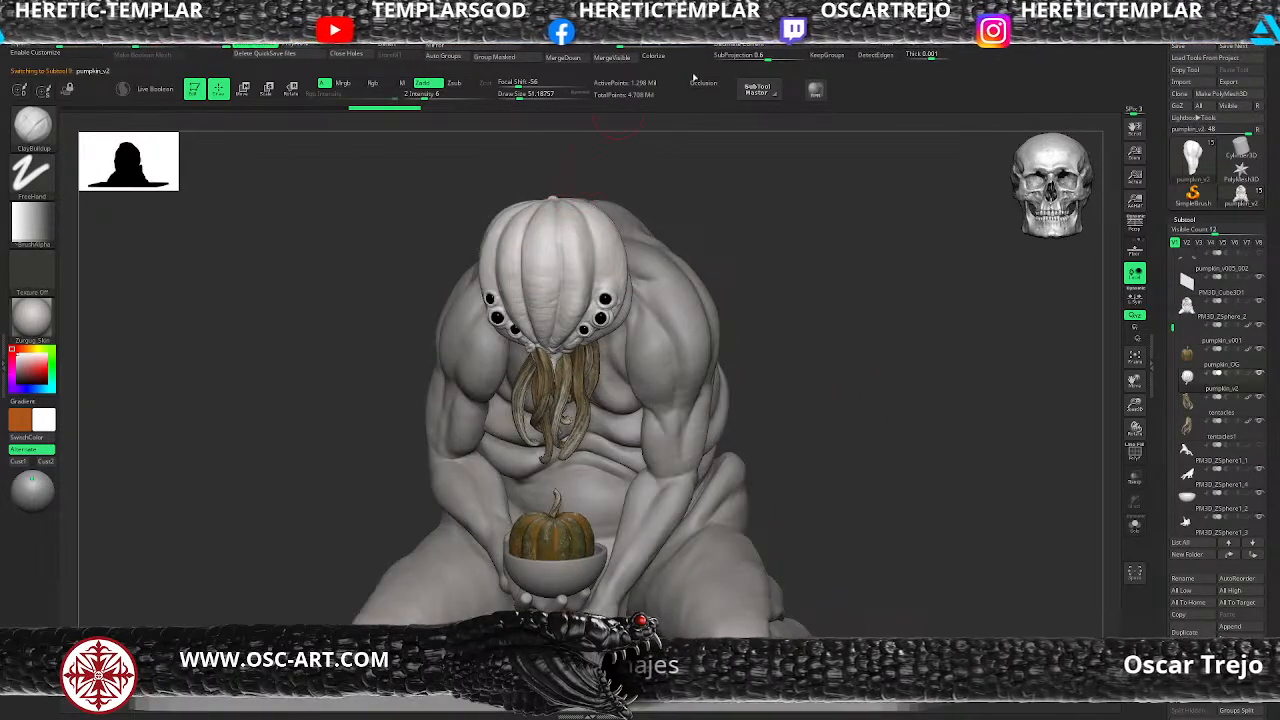
pyautogui.click(700, 83)
pyautogui.click(653, 57)
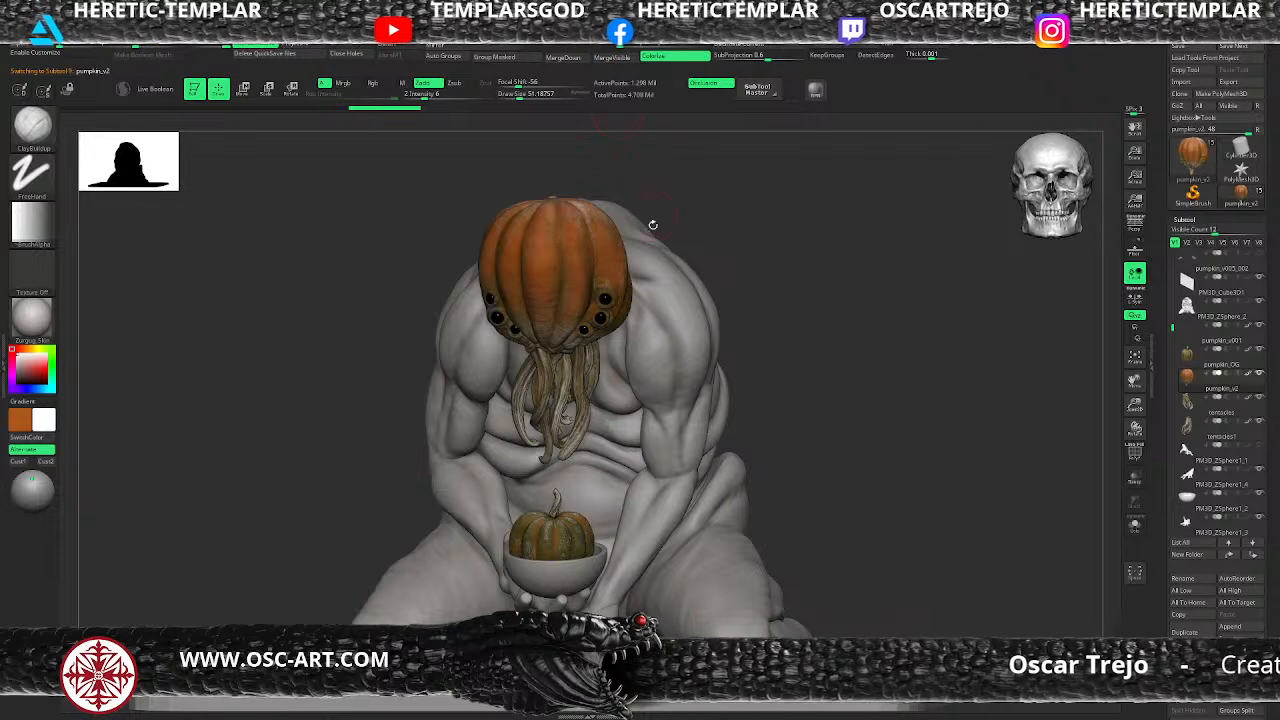
pyautogui.keyDown('alt'); pyautogui.click(661, 308); pyautogui.keyUp('alt')
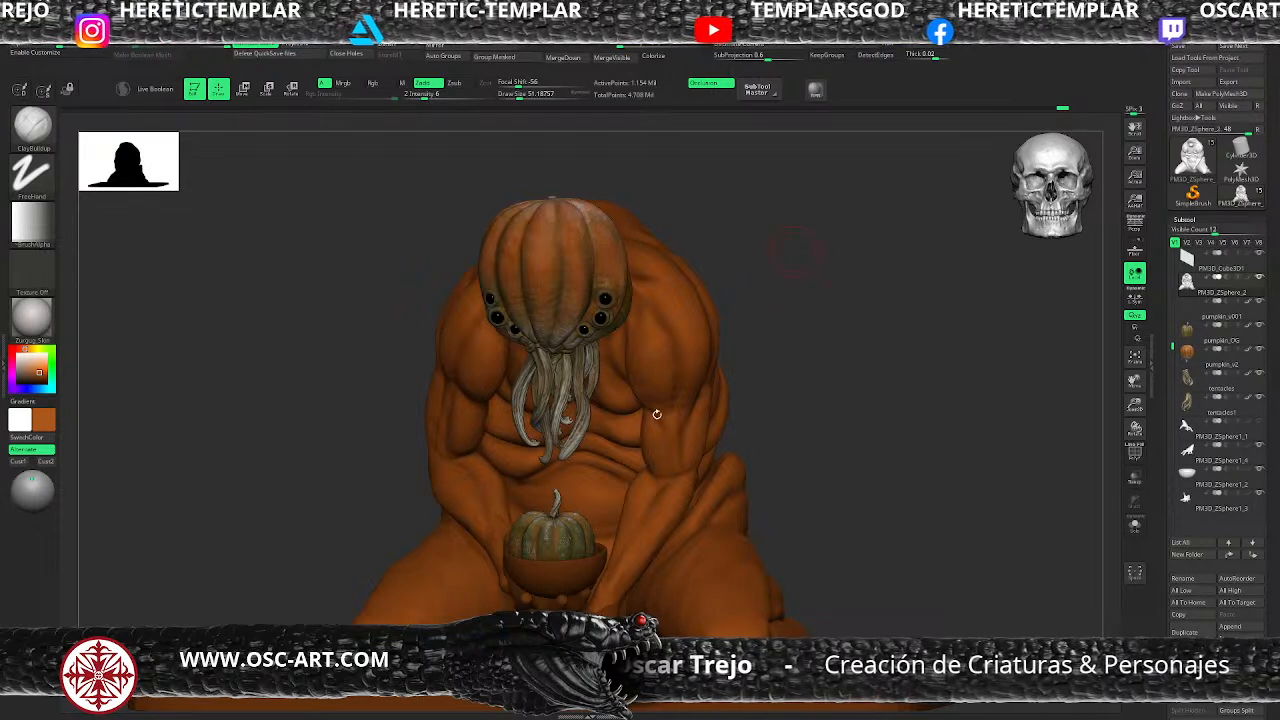
# Step: Change the active material to BasicMaterial for the orange-coloured figure
pyautogui.moveTo(786, 394); pyautogui.dragTo(741, 373)
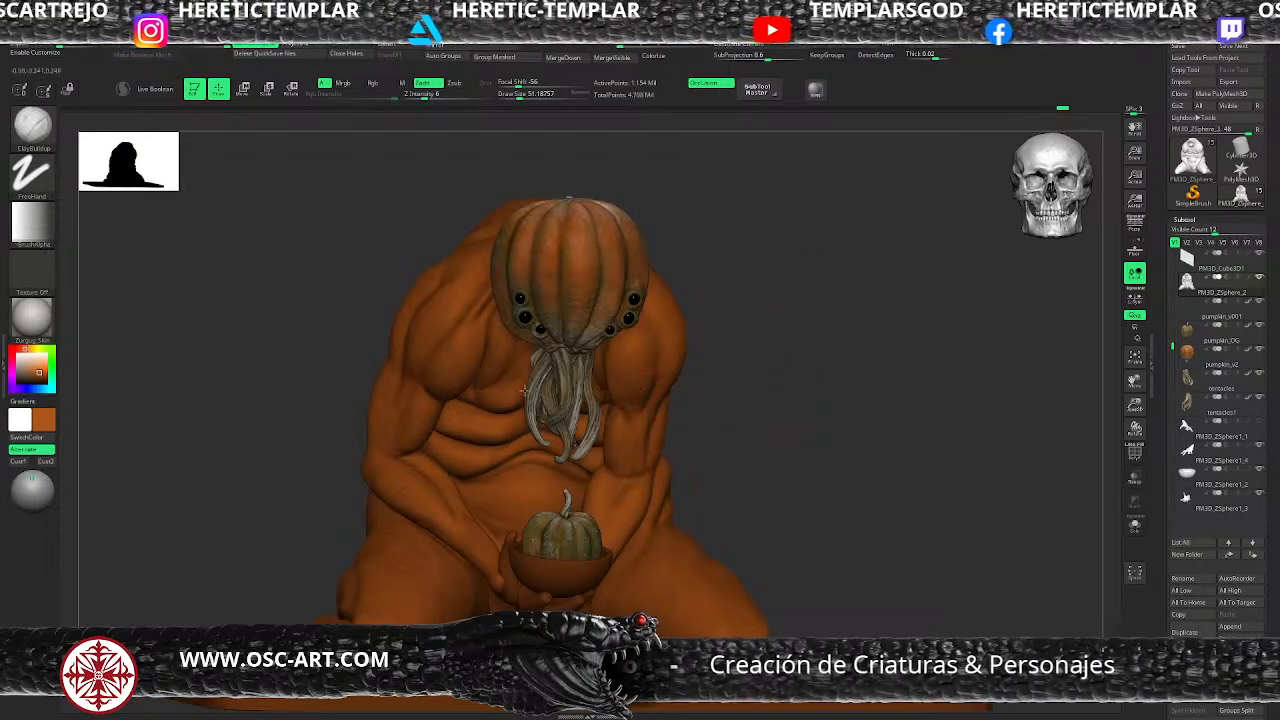
pyautogui.click(34, 321)
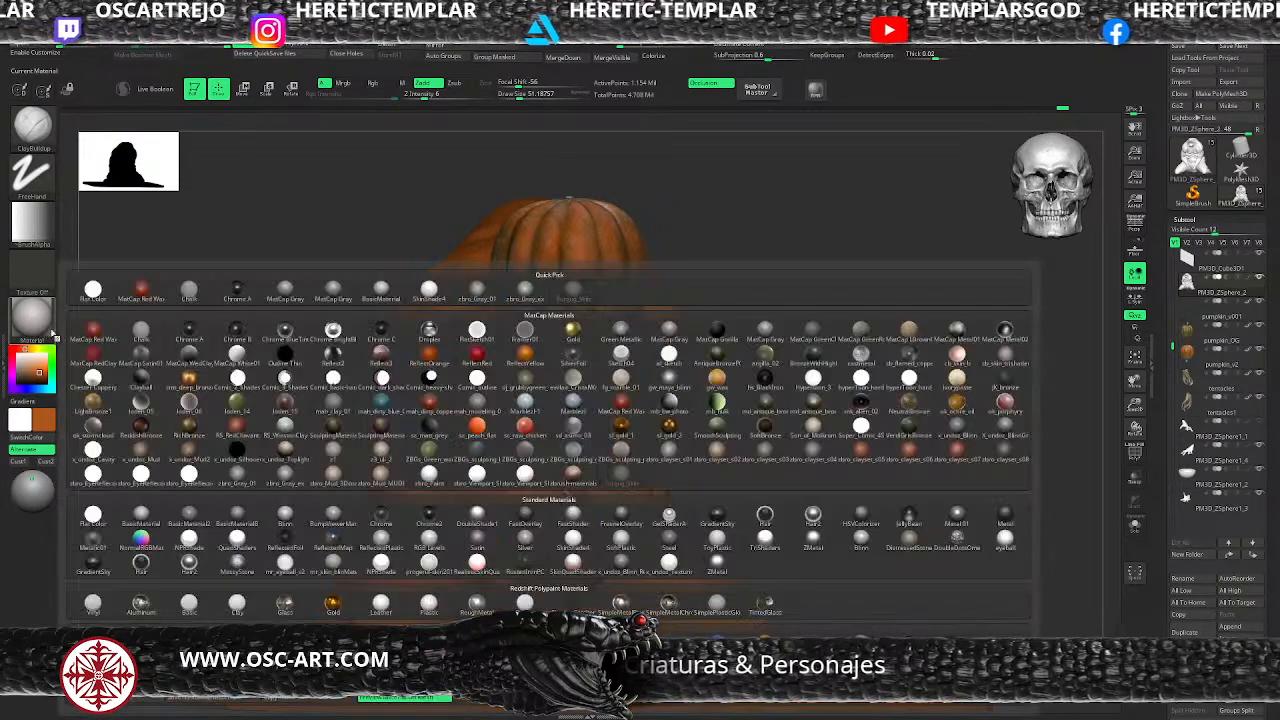
pyautogui.click(143, 504)
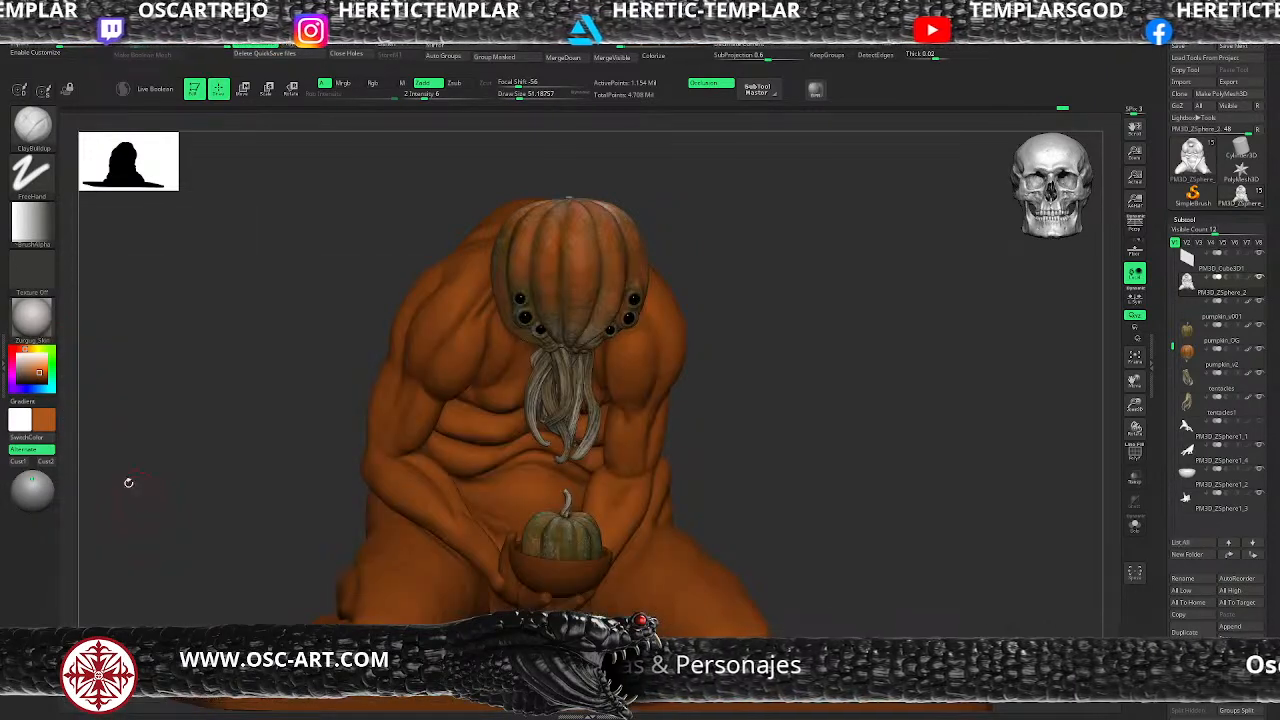
pyautogui.click(33, 320)
pyautogui.click(144, 519)
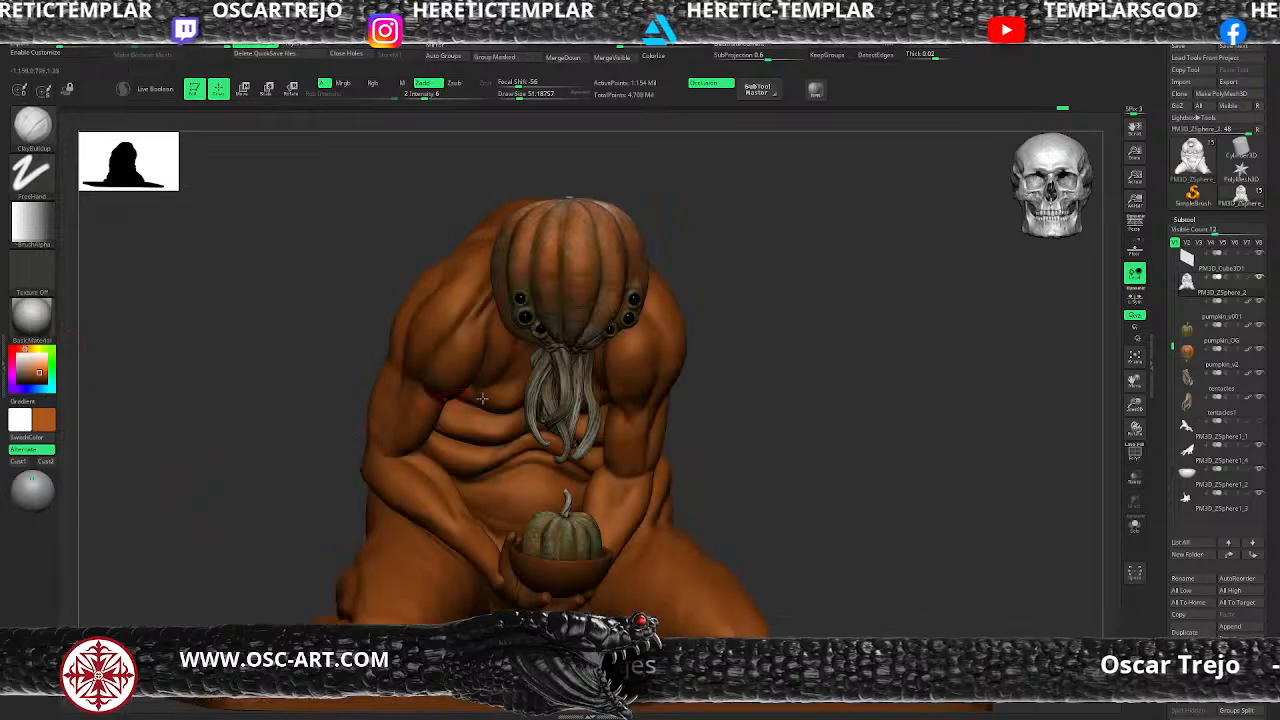
# Step: Carve the upper arm's muscle separations with DamStandard at Z Intensity 14 and draw size about 51 on a lower subdivision level
pyautogui.press('f')
pyautogui.moveTo(757, 383); pyautogui.dragTo(717, 361)
pyautogui.moveTo(720, 352)
pyautogui.mouseDown()
pyautogui.moveTo(766, 331)
pyautogui.moveTo(789, 263)
pyautogui.moveTo(826, 274)
pyautogui.moveTo(817, 289)
pyautogui.moveTo(783, 280)
pyautogui.moveTo(771, 322)
pyautogui.moveTo(814, 371)
pyautogui.moveTo(800, 394)
pyautogui.moveTo(746, 406)
pyautogui.mouseUp()
pyautogui.press('shift')
pyautogui.hotkey('ctrl', 'z')
pyautogui.keyDown('shift'); pyautogui.moveTo(649, 436); pyautogui.dragTo(651, 438); pyautogui.keyUp('shift')
pyautogui.moveTo(786, 471); pyautogui.dragTo(760, 550)
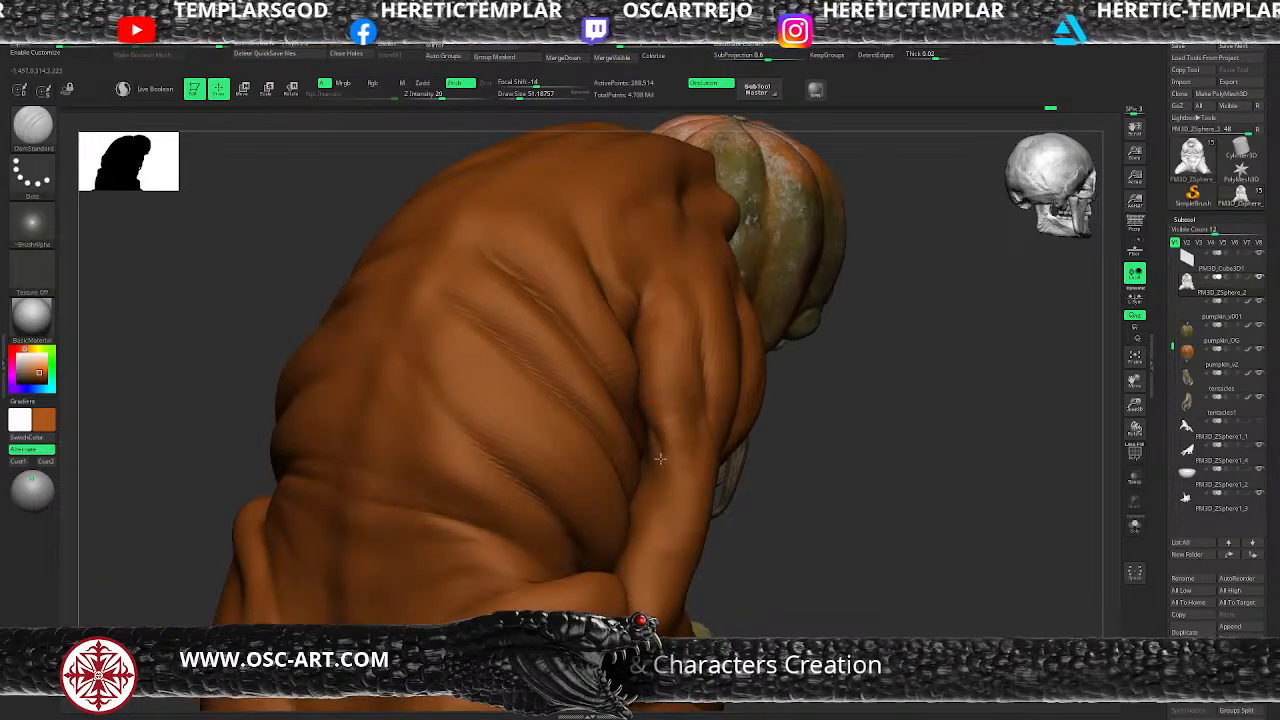
pyautogui.hotkey('shift', 'd')
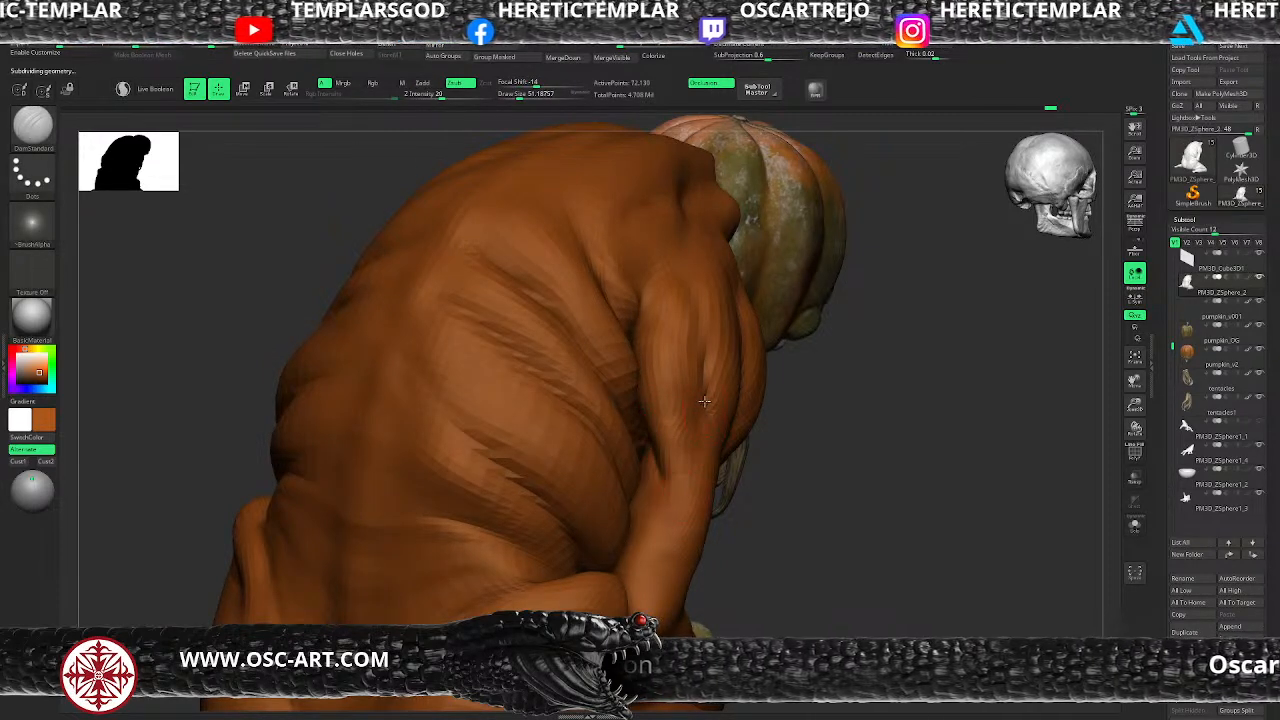
pyautogui.press('space')
pyautogui.moveTo(709, 500); pyautogui.dragTo(703, 500)
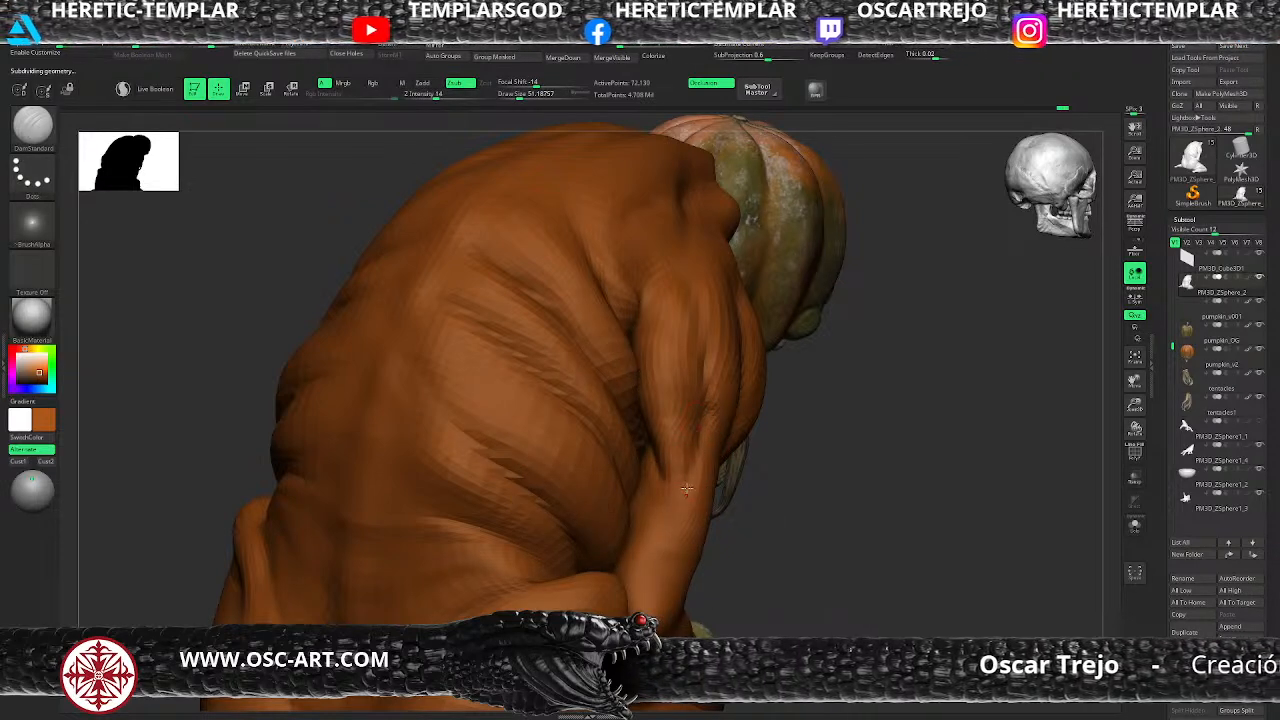
pyautogui.moveTo(848, 411); pyautogui.dragTo(720, 420)
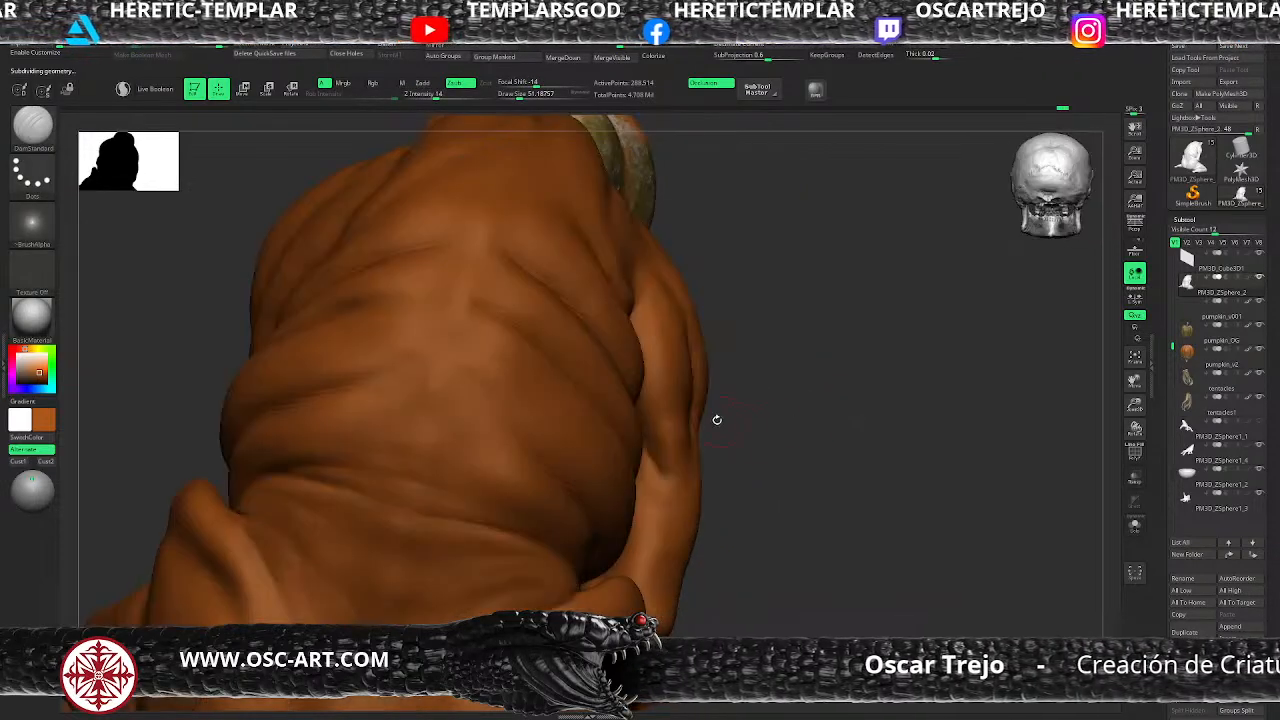
# Step: Adjust the outline of the upper arm and shoulder with the Move brush at draw size about 76
pyautogui.press('b')
pyautogui.press('m')
pyautogui.press('v')
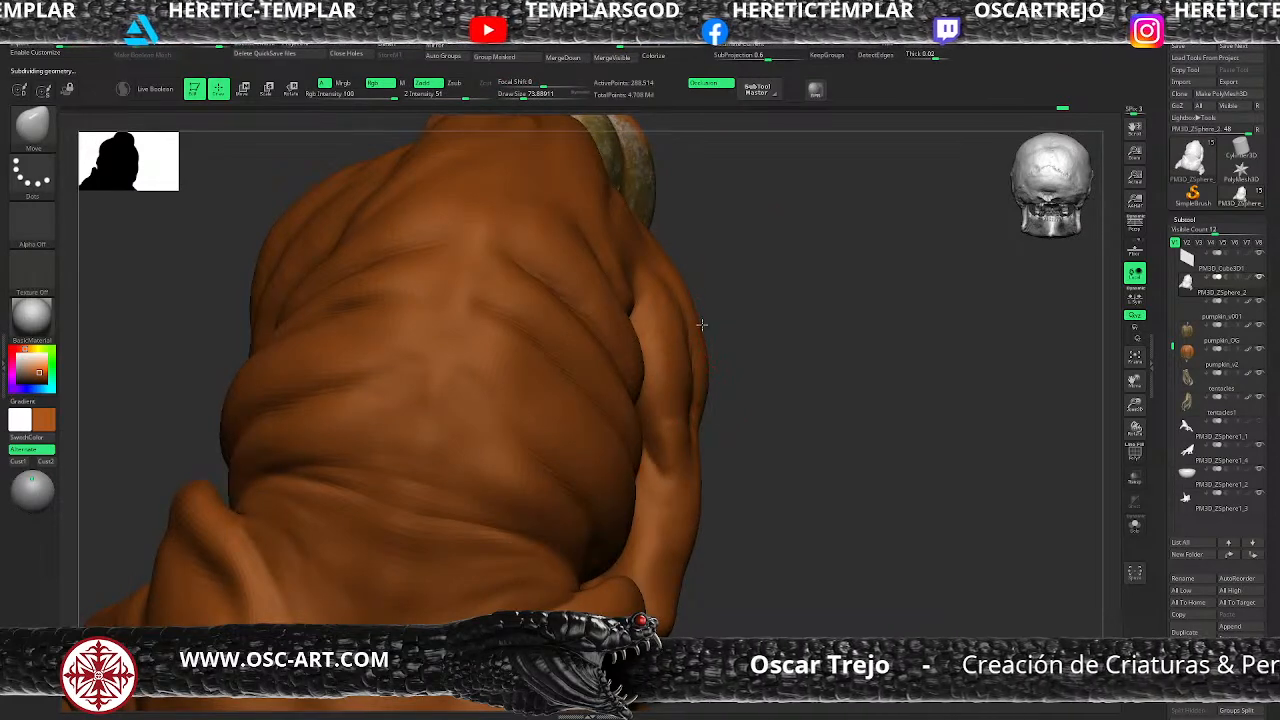
pyautogui.moveTo(738, 324); pyautogui.dragTo(678, 401)
pyautogui.keyDown('alt'); pyautogui.moveTo(787, 395); pyautogui.dragTo(629, 311); pyautogui.keyUp('alt')
pyautogui.moveTo(826, 316); pyautogui.dragTo(760, 306)
pyautogui.moveTo(770, 298)
pyautogui.keyDown('alt'); pyautogui.mouseDown()
pyautogui.moveTo(686, 426)
pyautogui.moveTo(816, 495)
pyautogui.moveTo(1011, 494)
pyautogui.moveTo(986, 503)
pyautogui.moveTo(1007, 490)
pyautogui.mouseUp(); pyautogui.keyUp('alt')
pyautogui.moveTo(1007, 490)
pyautogui.keyDown('alt'); pyautogui.mouseDown()
pyautogui.moveTo(942, 361)
pyautogui.moveTo(851, 381)
pyautogui.moveTo(680, 490)
pyautogui.mouseUp(); pyautogui.keyUp('alt')
# Step: Display the polygroups and hide the torso and arms so only the thighs and lower legs remain
pyautogui.hotkey('shift', 'f')
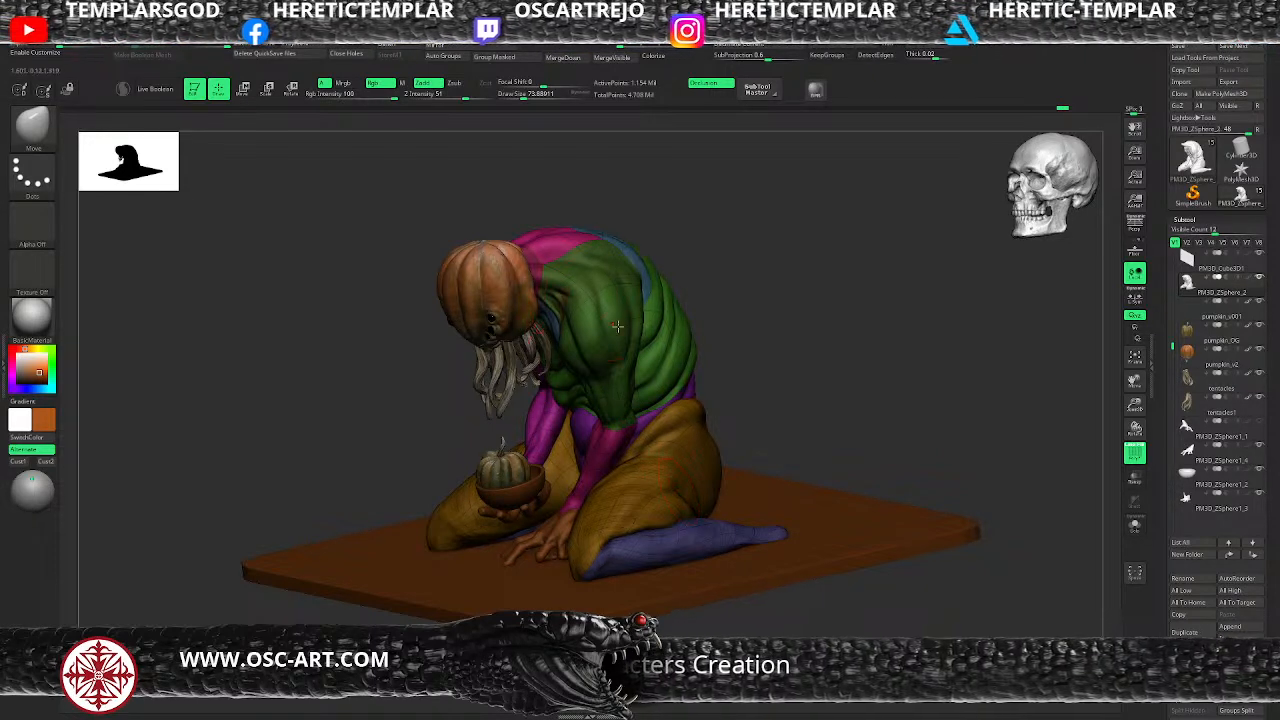
pyautogui.moveTo(742, 311); pyautogui.dragTo(740, 360)
pyautogui.press('f')
pyautogui.moveTo(402, 510); pyautogui.dragTo(455, 497)
pyautogui.keyDown('ctrl'); pyautogui.keyDown('shift'); pyautogui.click(536, 492); pyautogui.keyUp('shift'); pyautogui.keyUp('ctrl')
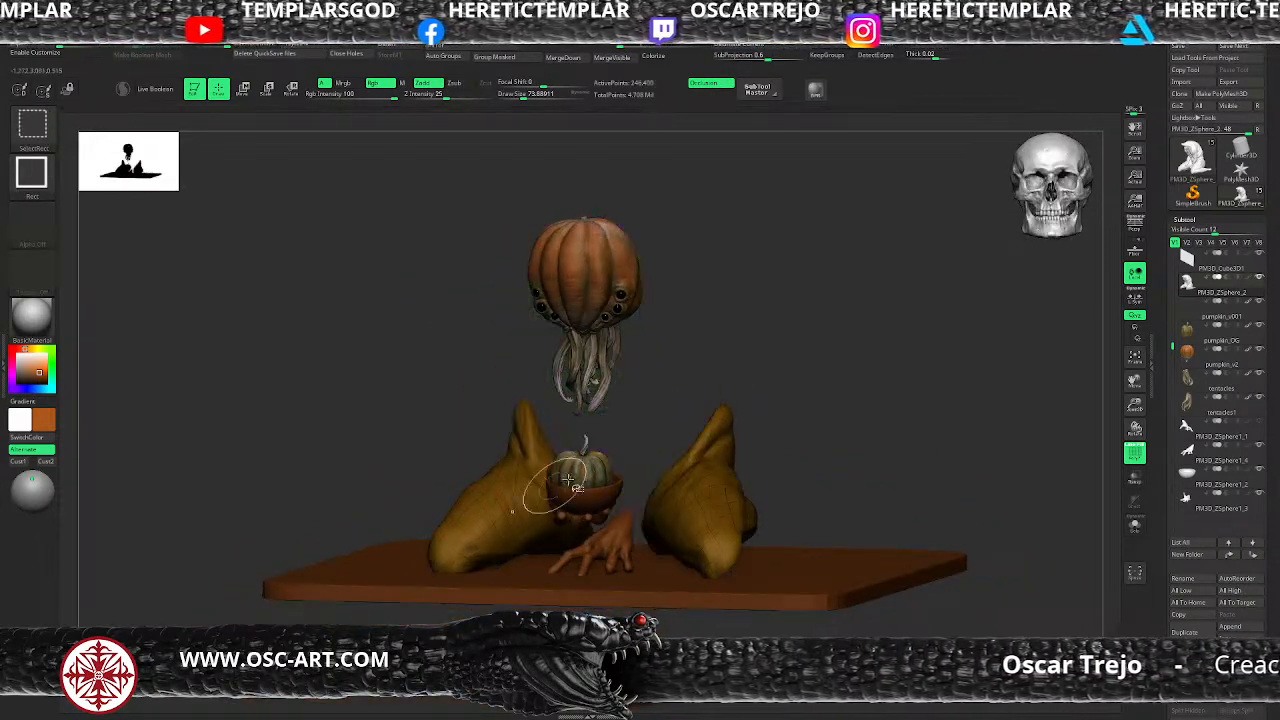
pyautogui.keyDown('ctrl'); pyautogui.keyDown('shift'); pyautogui.moveTo(815, 382); pyautogui.dragTo(802, 450); pyautogui.keyUp('shift'); pyautogui.keyUp('ctrl')
pyautogui.keyDown('ctrl'); pyautogui.keyDown('shift'); pyautogui.click(745, 545); pyautogui.keyUp('shift'); pyautogui.keyUp('ctrl')
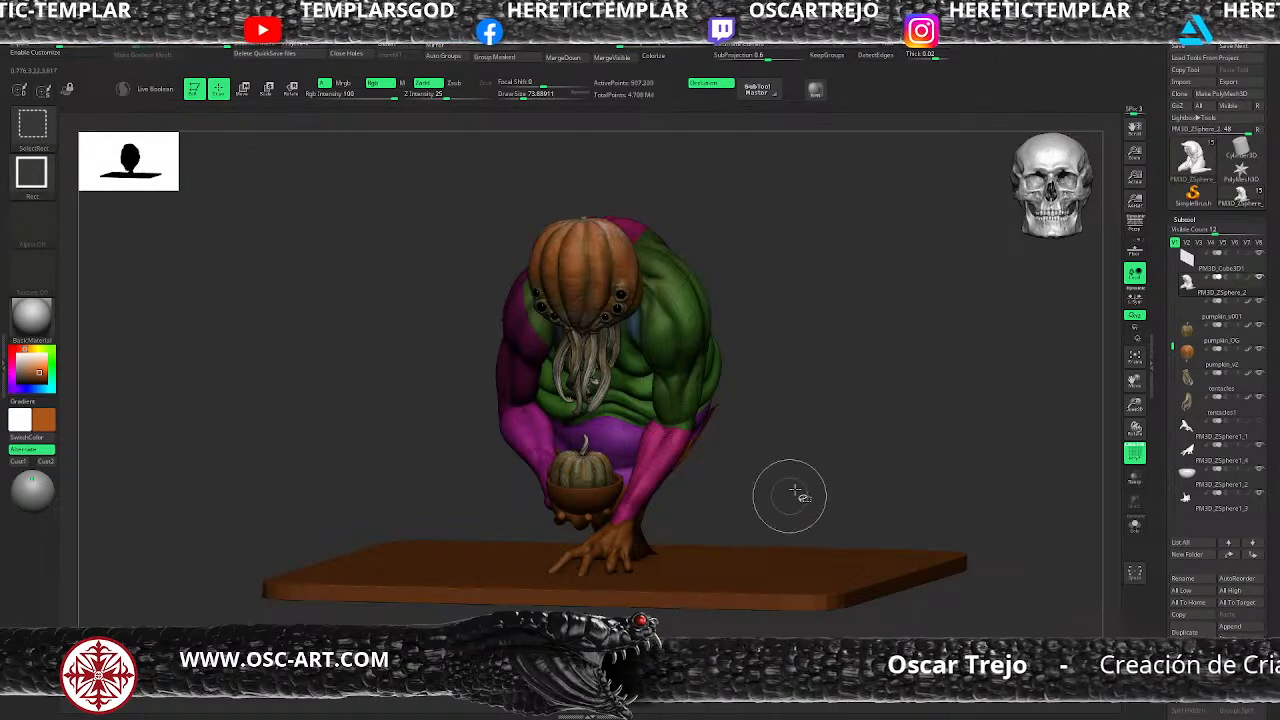
pyautogui.keyDown('ctrl'); pyautogui.keyDown('shift'); pyautogui.moveTo(797, 502); pyautogui.dragTo(818, 465); pyautogui.keyUp('shift'); pyautogui.keyUp('ctrl')
# Step: Turn off the polygroup display, isolate the pelvis together with the legs, and solo the body subtool
pyautogui.moveTo(829, 372); pyautogui.dragTo(390, 508)
pyautogui.hotkey('shift', 'f')
pyautogui.hotkey('shift', 'd')
pyautogui.keyDown('ctrl'); pyautogui.keyDown('shift'); pyautogui.click(480, 457); pyautogui.keyUp('shift'); pyautogui.keyUp('ctrl')
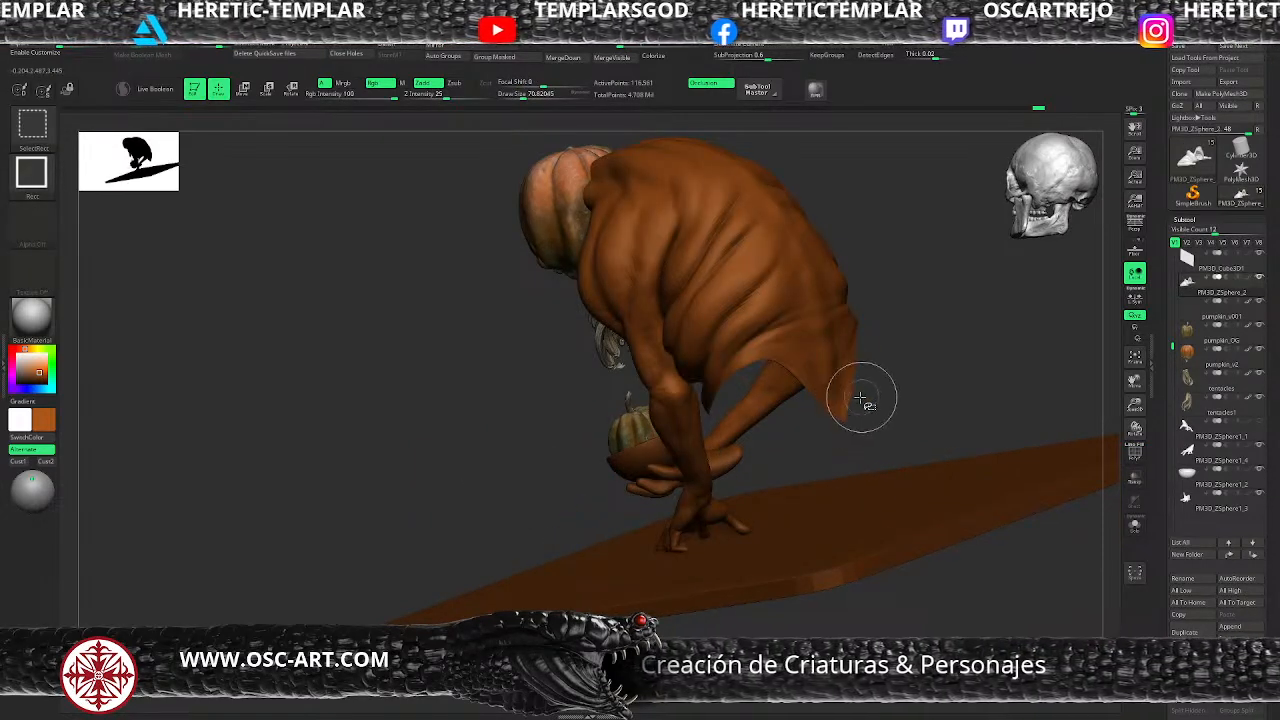
pyautogui.keyDown('ctrl'); pyautogui.keyDown('shift'); pyautogui.click(848, 400); pyautogui.keyUp('shift'); pyautogui.keyUp('ctrl')
pyautogui.keyDown('ctrl'); pyautogui.keyDown('shift'); pyautogui.moveTo(903, 391); pyautogui.dragTo(844, 465); pyautogui.keyUp('shift'); pyautogui.keyUp('ctrl')
pyautogui.click(1136, 526)
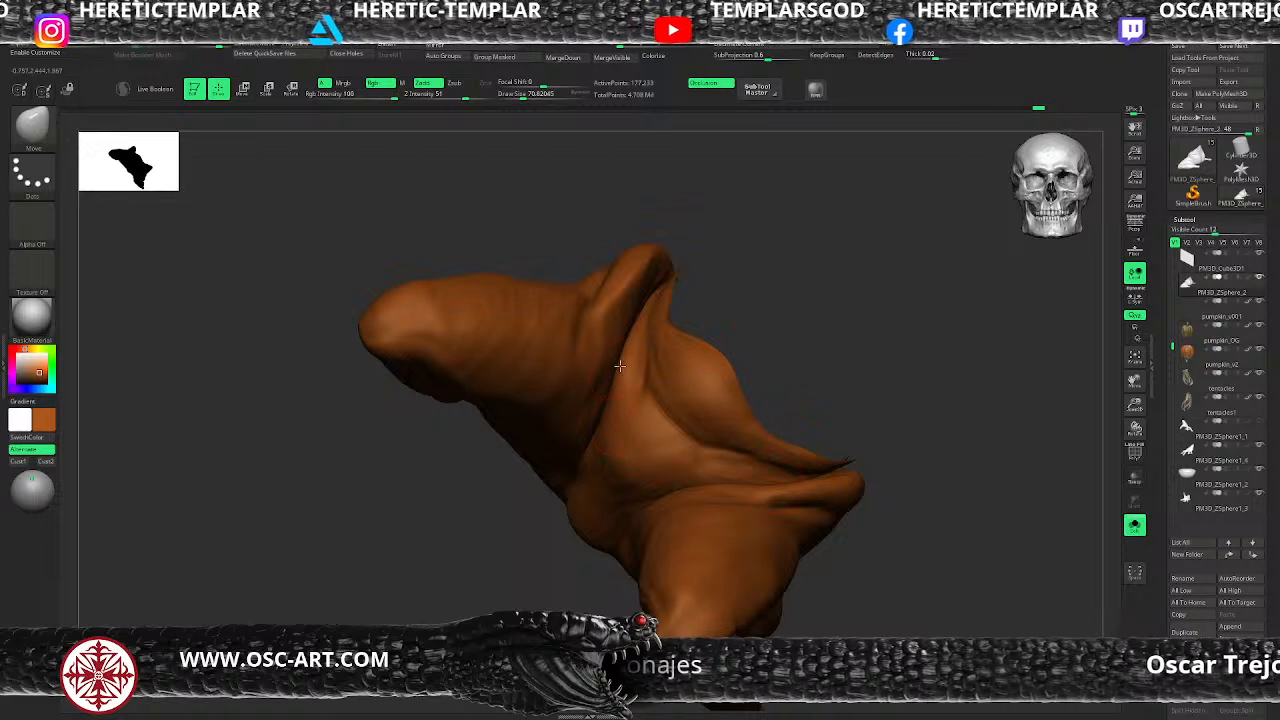
# Step: Refine the forms on the underside of the pelvis with the Standard brush at Z Intensity 16, reducing the draw size to about 27
pyautogui.press('b')
pyautogui.press('s')
pyautogui.press('t')
pyautogui.press('s')
pyautogui.click(630, 407)
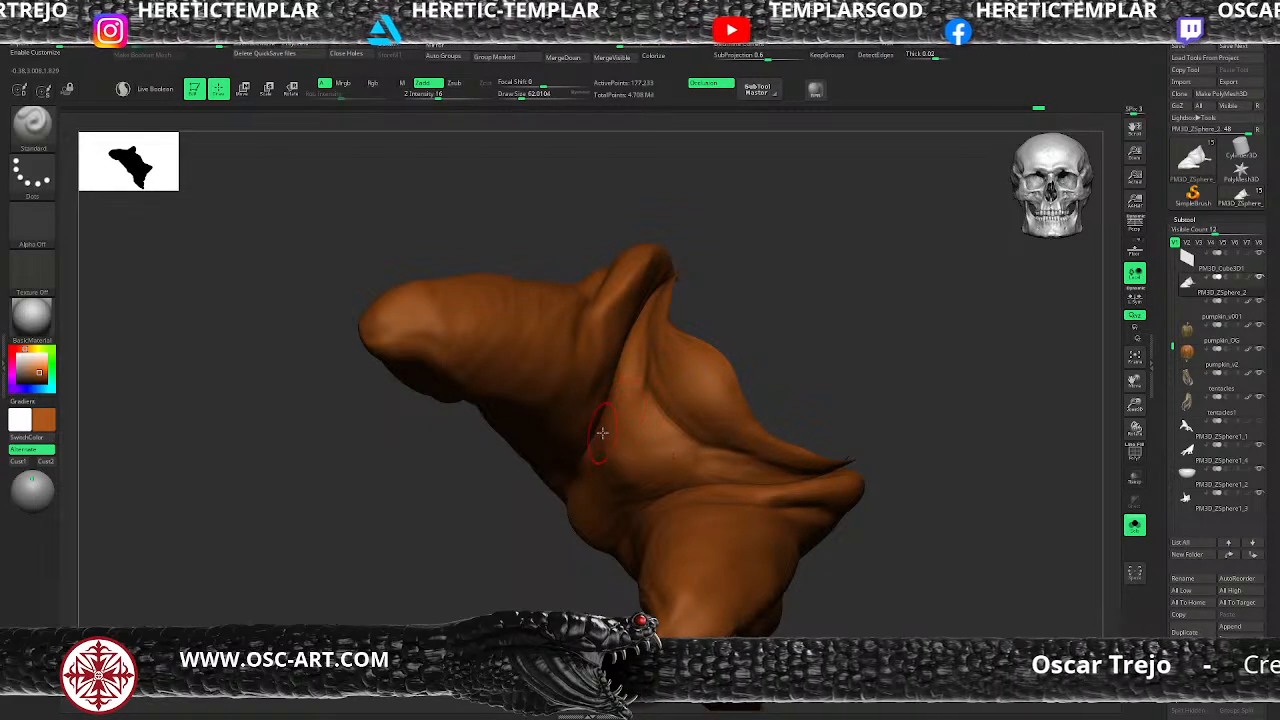
pyautogui.press('s')
pyautogui.click(601, 475)
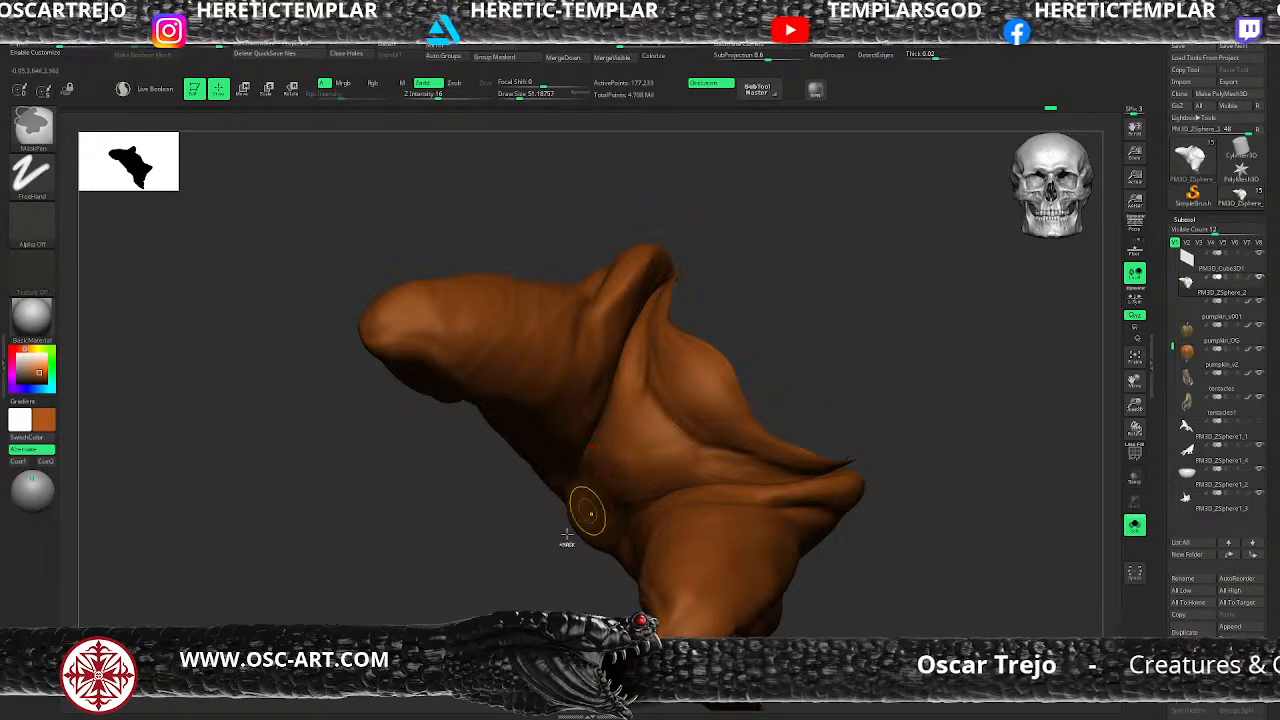
pyautogui.moveTo(556, 524); pyautogui.dragTo(537, 600)
pyautogui.press('s')
pyautogui.click(606, 485)
pyautogui.press('s')
pyautogui.click(611, 482)
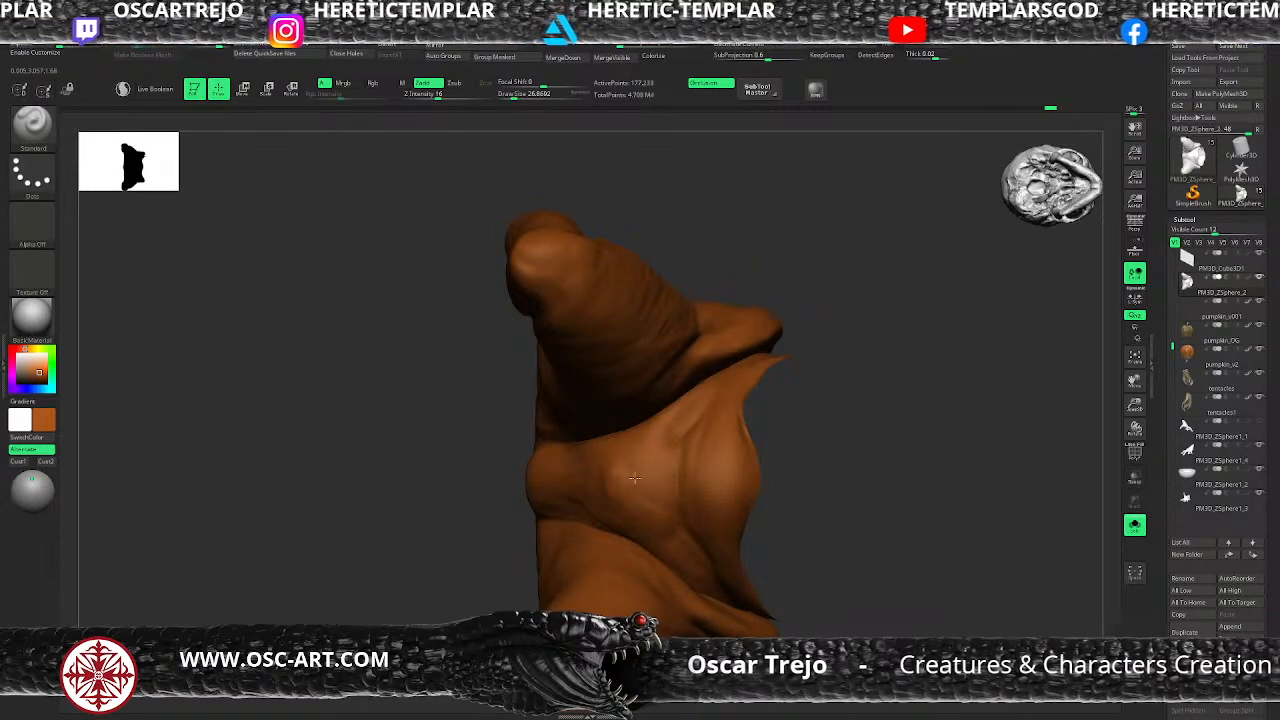
# Step: Carve shallow lines on the underside of the pelvis with DamStandard at Z Intensity 14, and undo the last stroke
pyautogui.press('b')
pyautogui.press('d')
pyautogui.press('s')
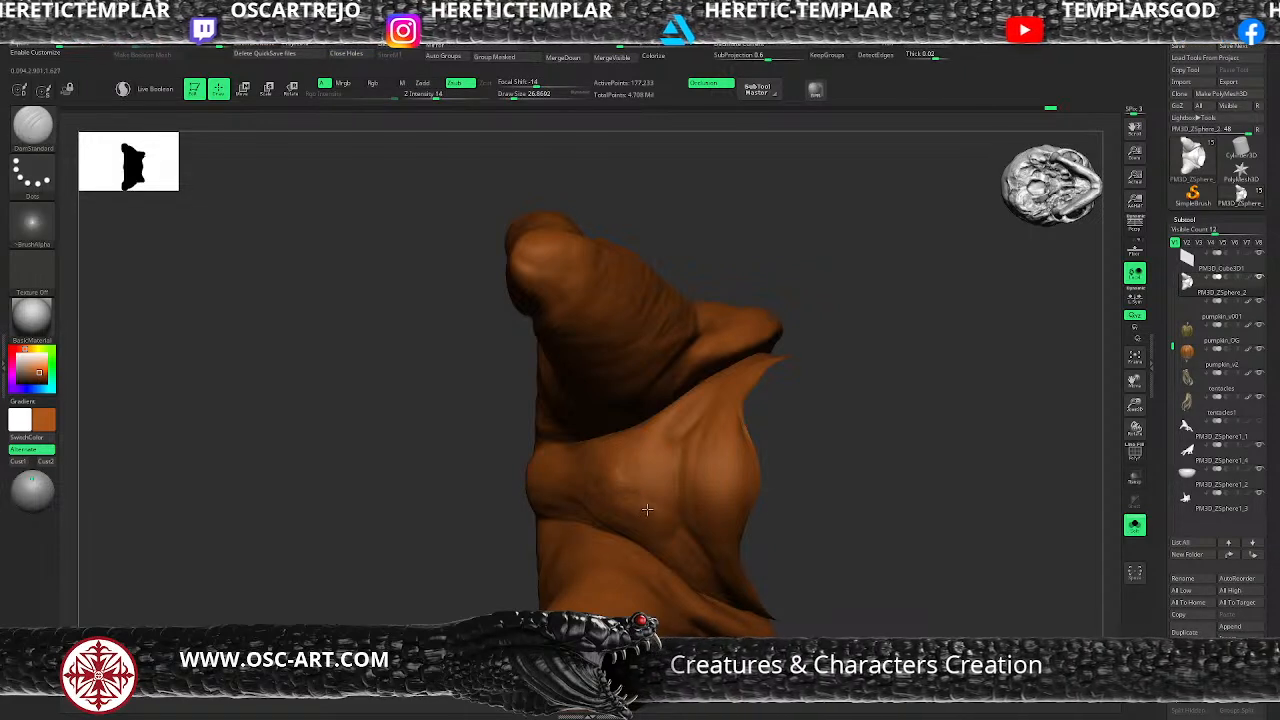
pyautogui.press('s')
pyautogui.click(650, 509)
pyautogui.press('s')
pyautogui.click(540, 452)
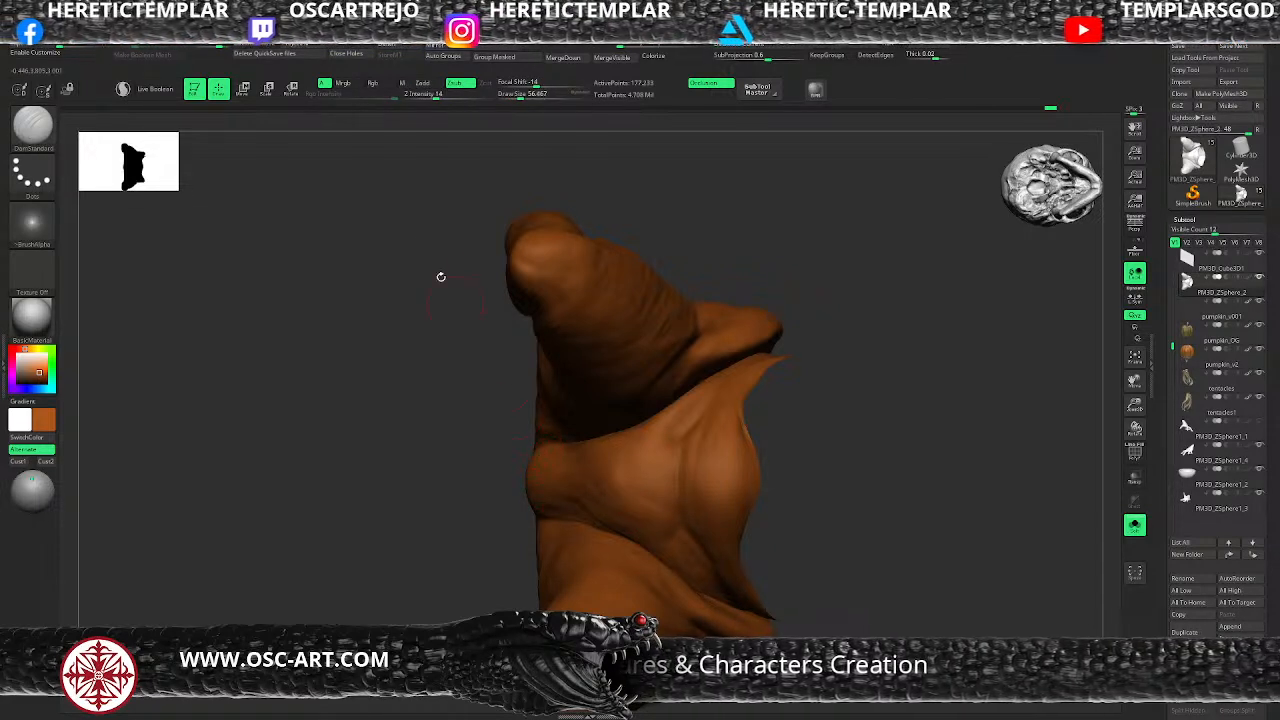
pyautogui.press('s')
pyautogui.click(581, 467)
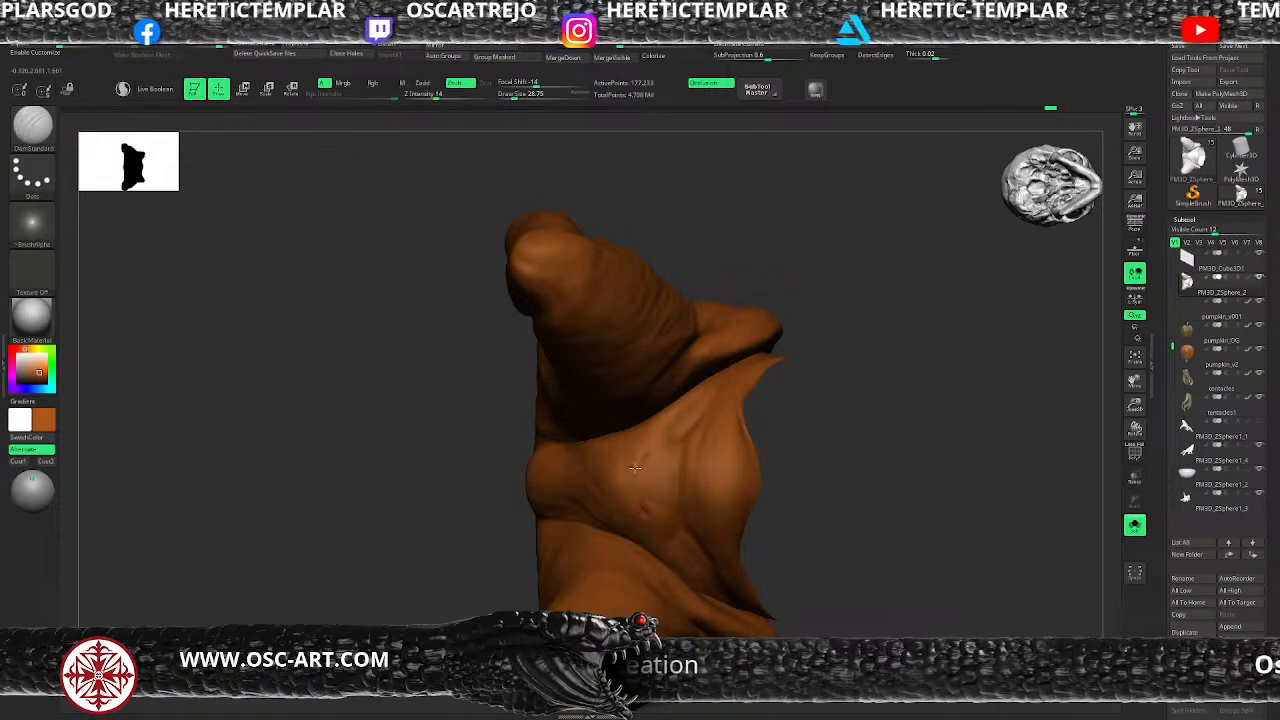
pyautogui.hotkey('ctrl', 'z')
# Step: Carve the cleft on the underside of the pelvis with DamStandard at draw size about 54, one subdivision level lower
pyautogui.press('s')
pyautogui.click(642, 506)
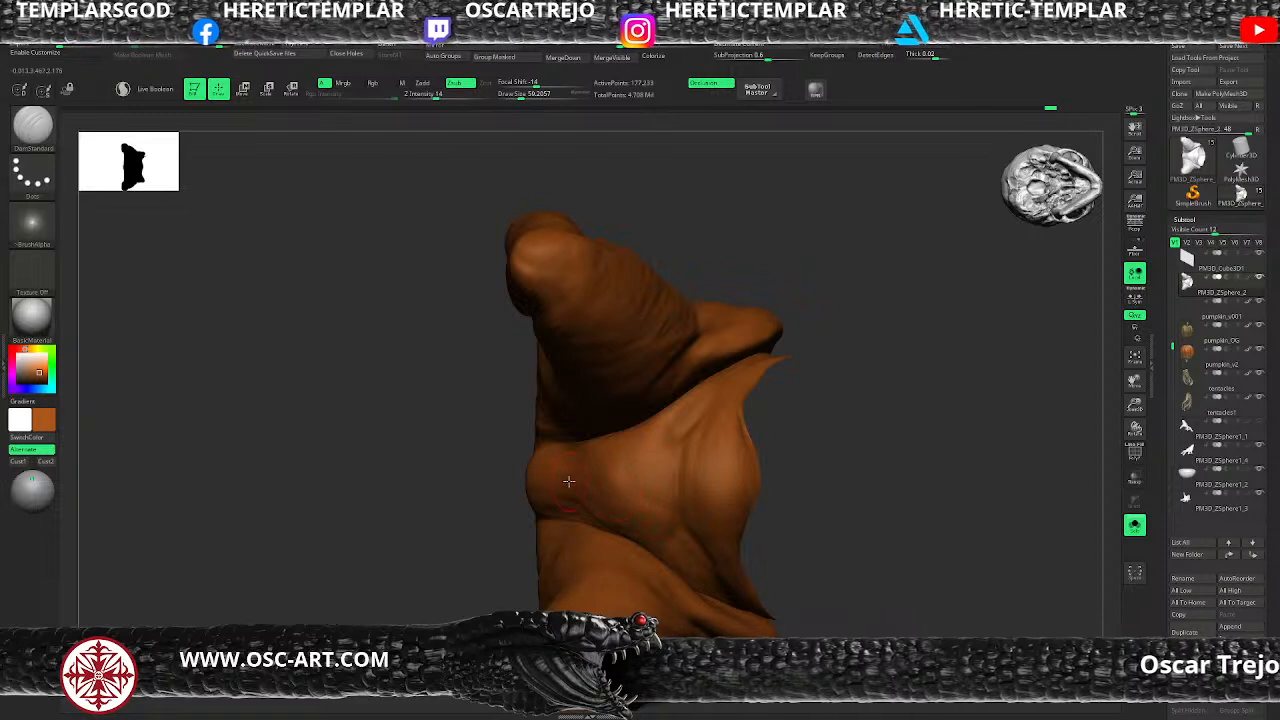
pyautogui.press('s')
pyautogui.click(573, 486)
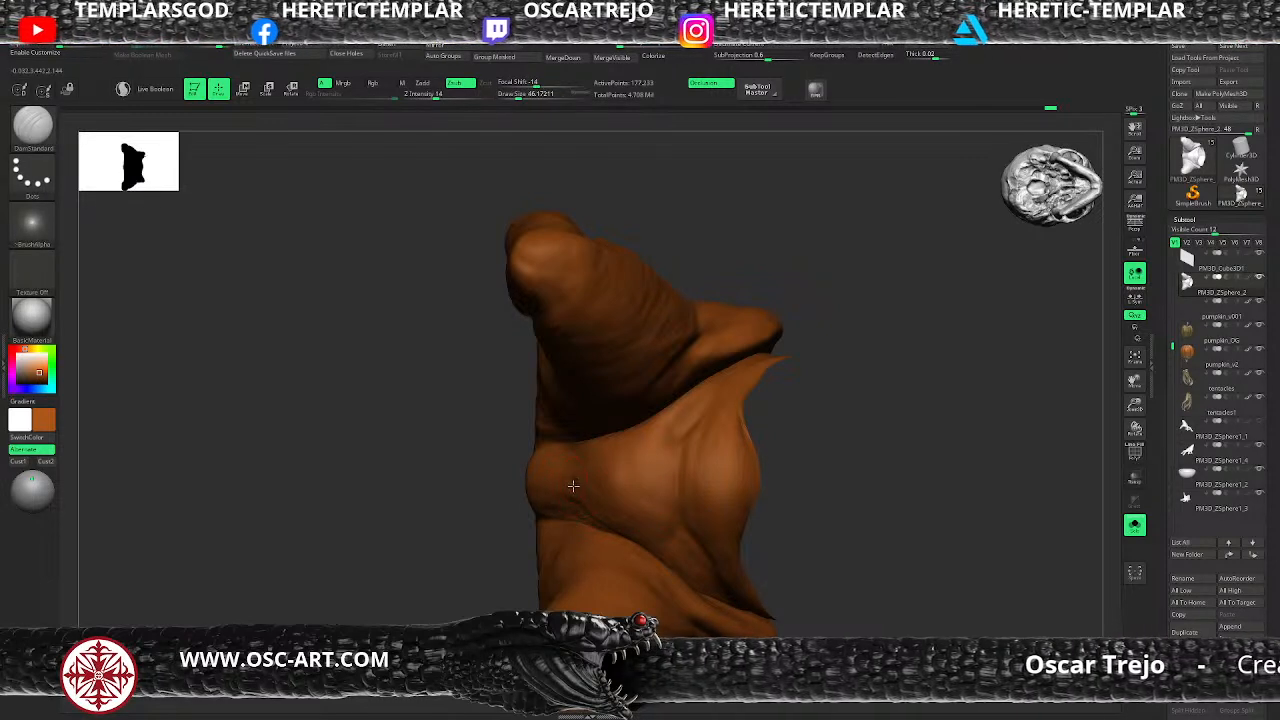
pyautogui.moveTo(575, 496); pyautogui.dragTo(581, 507)
pyautogui.press('s')
pyautogui.click(584, 512)
pyautogui.hotkey('ctrl', 'z')
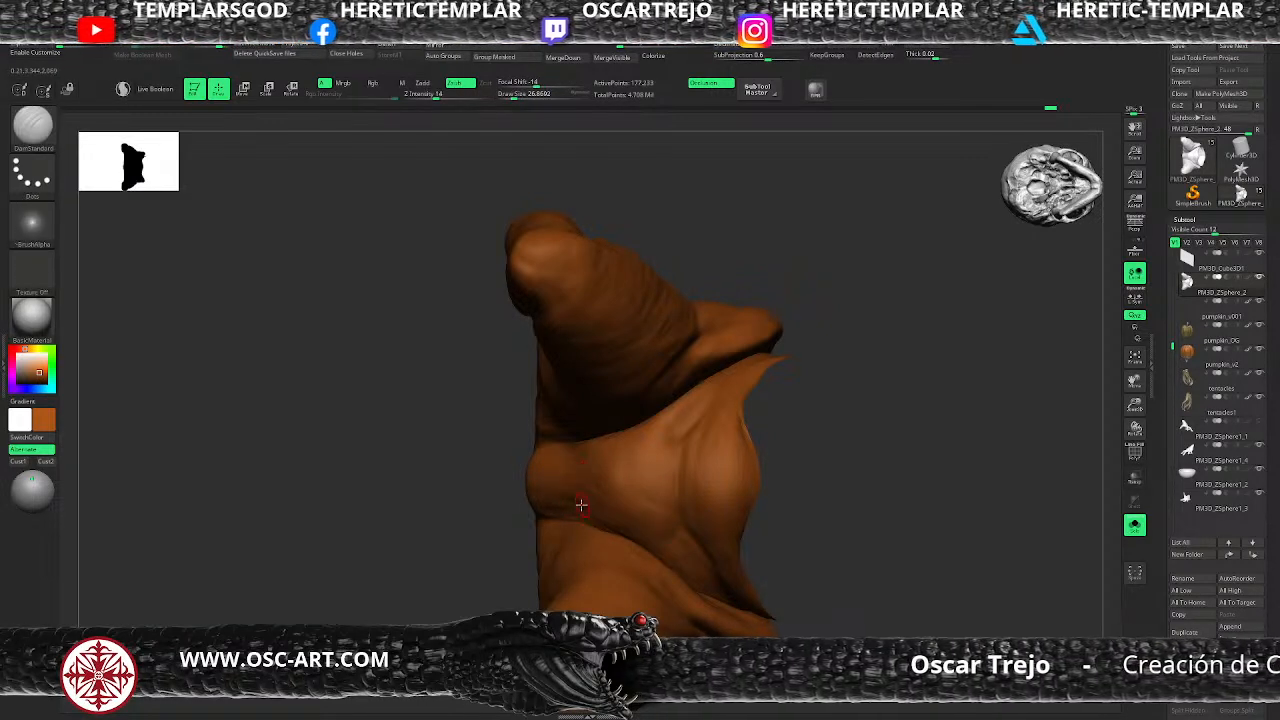
pyautogui.hotkey('shift', 'd')
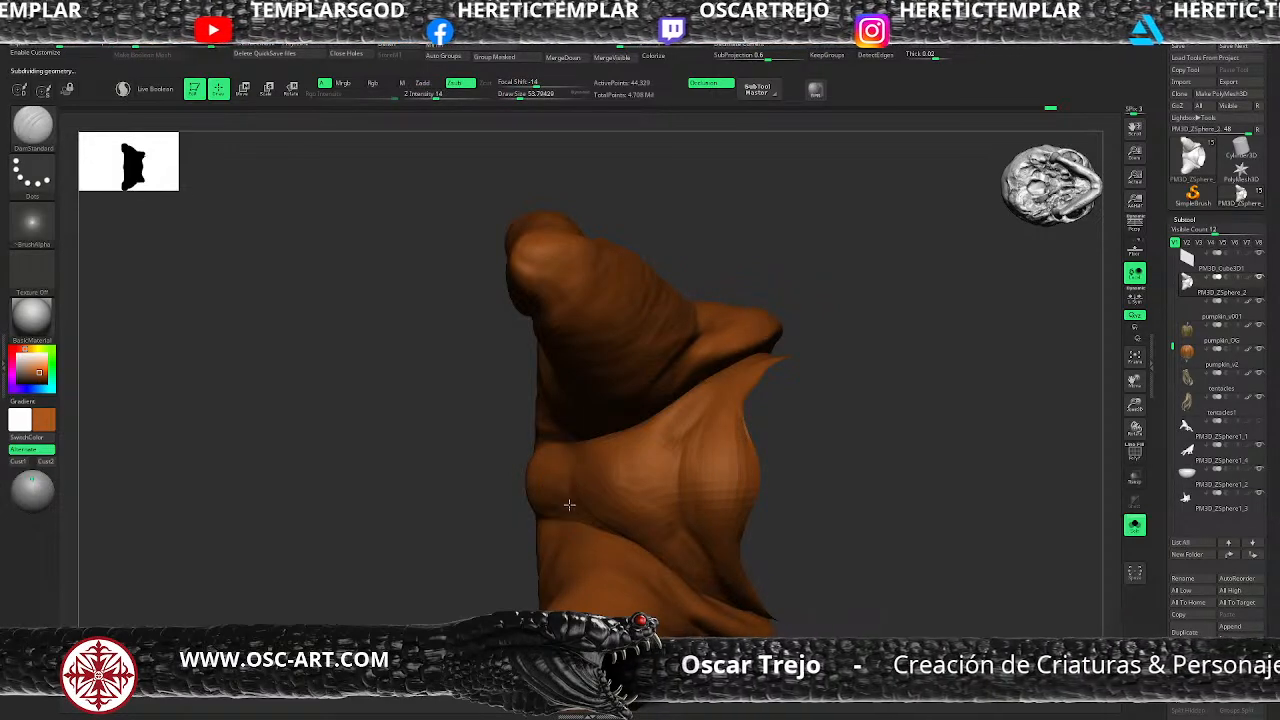
# Step: Build up the volumes on both sides of the pelvic cleft with ClayBuildup at Z Intensity 6 and draw size about 80
pyautogui.press('b')
pyautogui.press('c')
pyautogui.press('b')
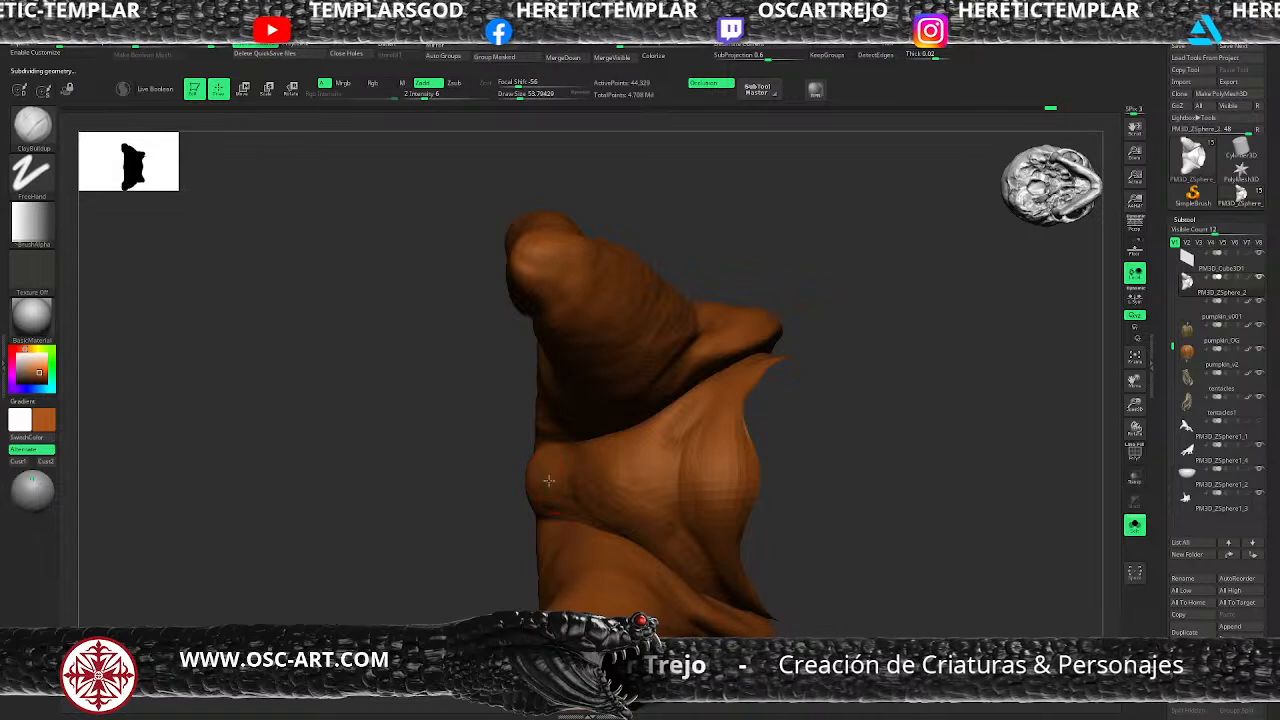
pyautogui.press(']')
pyautogui.press(']')
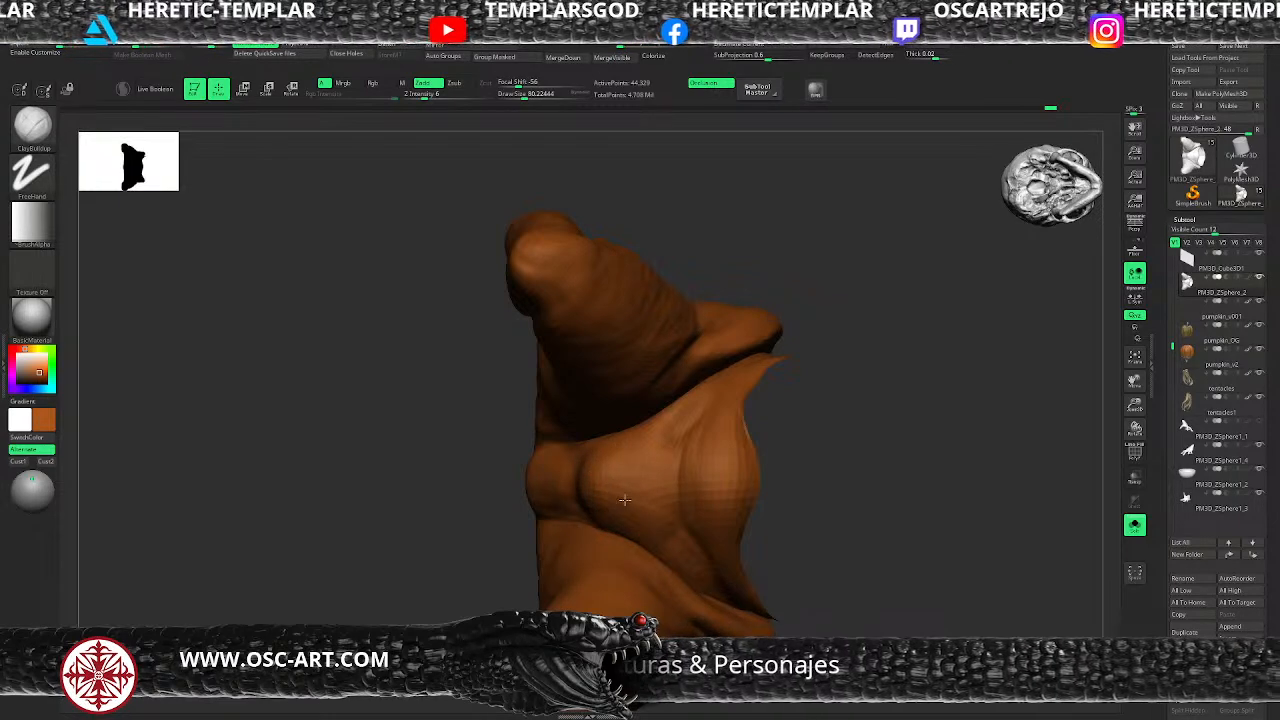
# Step: Define the hip and groin folds at the front with DamStandard at Z Intensity 14 and the Slash3 brush at draw size about 51
pyautogui.moveTo(841, 508)
pyautogui.mouseDown()
pyautogui.moveTo(803, 431)
pyautogui.moveTo(840, 511)
pyautogui.moveTo(816, 537)
pyautogui.moveTo(811, 451)
pyautogui.moveTo(751, 409)
pyautogui.moveTo(789, 406)
pyautogui.moveTo(761, 174)
pyautogui.mouseUp()
pyautogui.moveTo(798, 297)
pyautogui.mouseDown()
pyautogui.moveTo(770, 329)
pyautogui.moveTo(746, 400)
pyautogui.mouseUp()
pyautogui.press('b')
pyautogui.press('d')
pyautogui.press('s')
pyautogui.press('s')
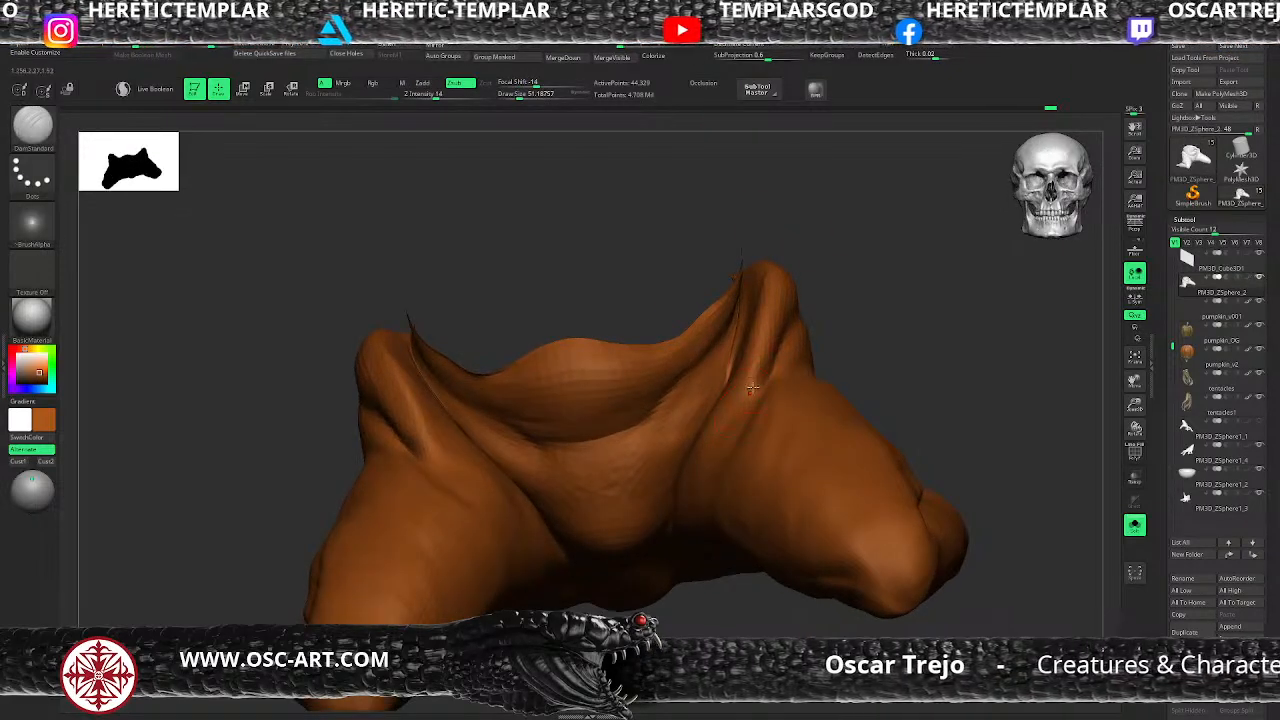
pyautogui.press('b')
pyautogui.press('s')
pyautogui.press('l')
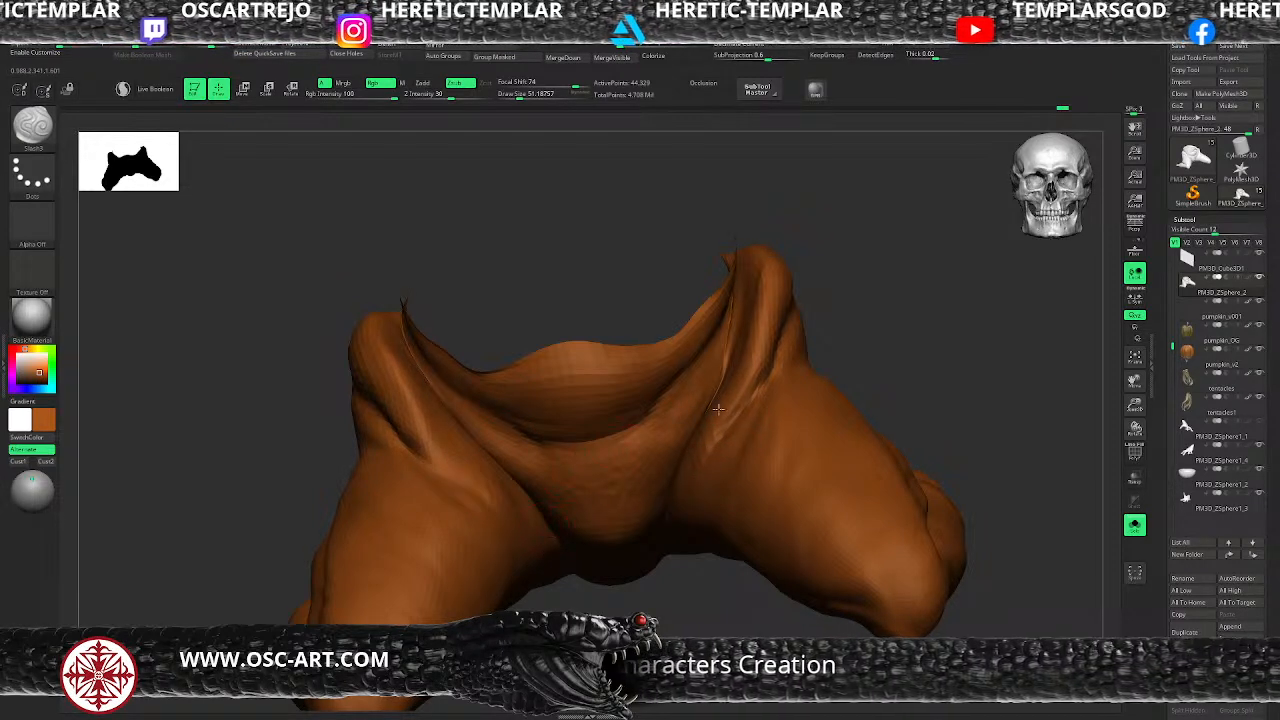
# Step: Add volume to the lower belly and groin folds with Standard and ClayBuildup at draw size about 108, and raise the subdivision level
pyautogui.press('b')
pyautogui.press('s')
pyautogui.press('t')
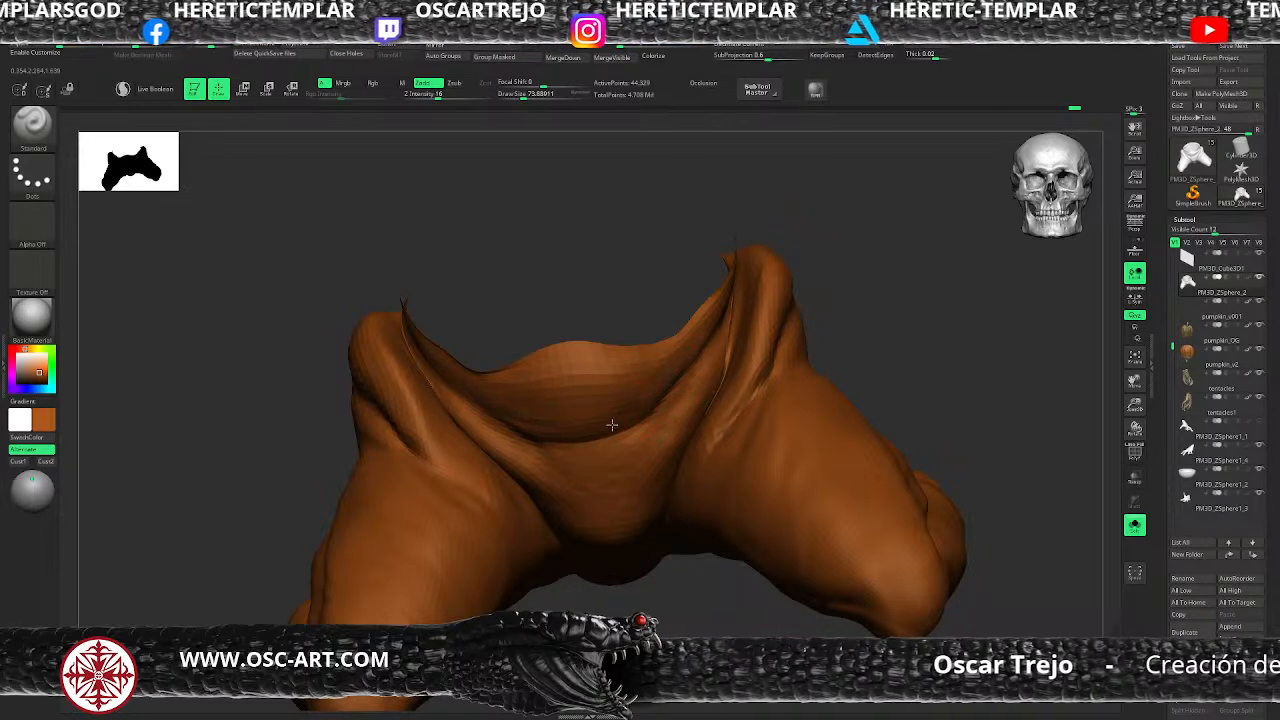
pyautogui.press('b')
pyautogui.press('c')
pyautogui.press('b')
pyautogui.press('s')
pyautogui.moveTo(614, 423); pyautogui.dragTo(623, 423)
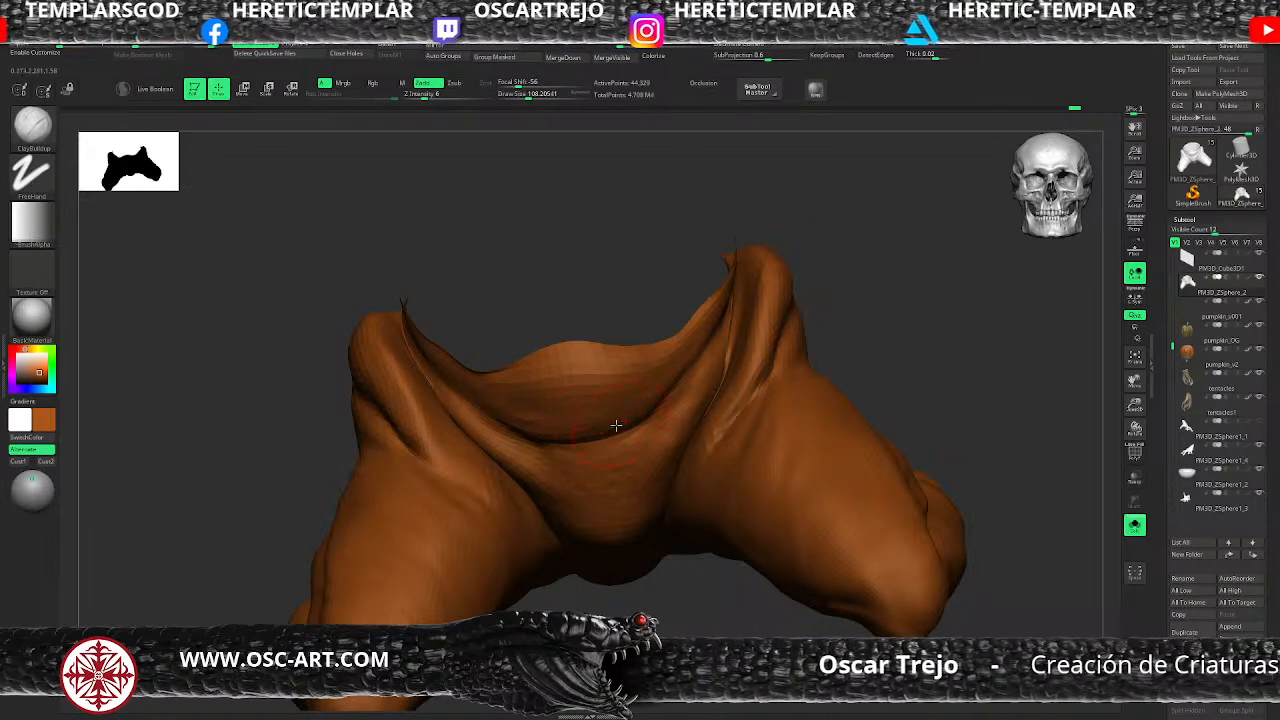
pyautogui.hotkey('ctrl', 'd')
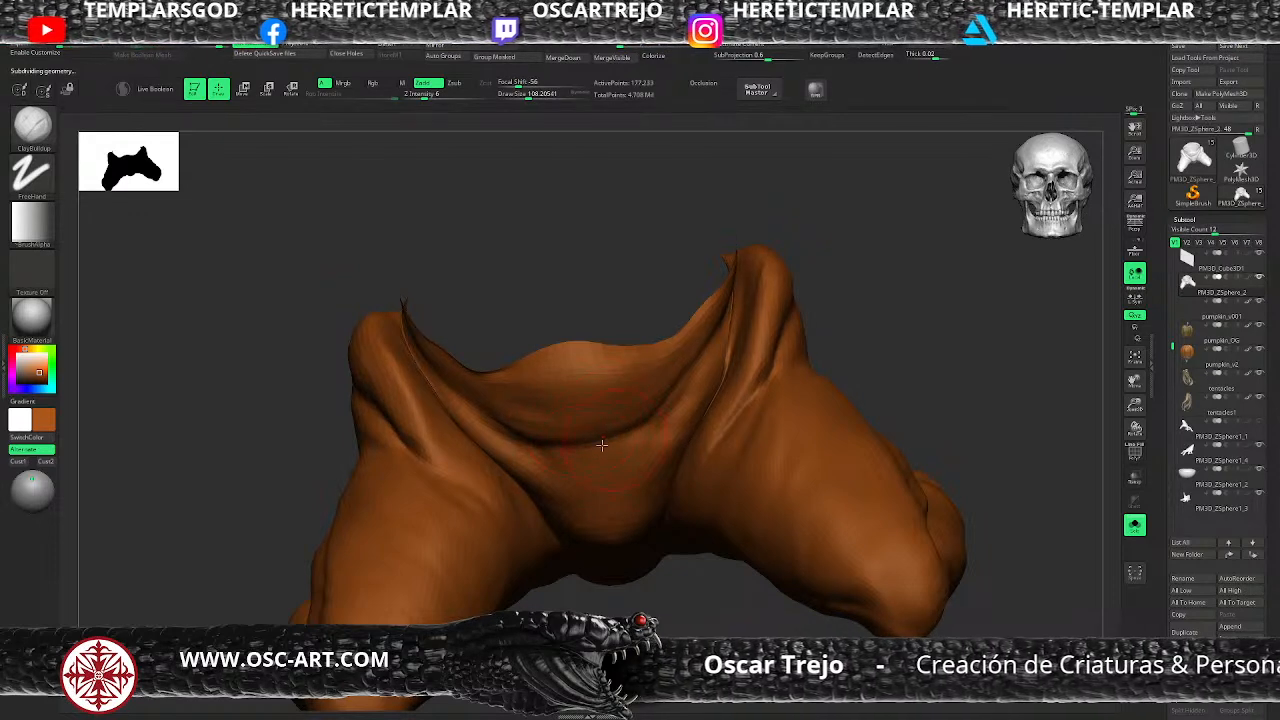
# Step: Build up the front thigh muscles with ClayBuildup at Z Intensity 6 and draw size about 108
pyautogui.moveTo(920, 354)
pyautogui.keyDown('alt'); pyautogui.mouseDown()
pyautogui.moveTo(868, 378)
pyautogui.moveTo(825, 378)
pyautogui.moveTo(781, 346)
pyautogui.moveTo(726, 375)
pyautogui.moveTo(775, 410)
pyautogui.mouseUp(); pyautogui.keyUp('alt')
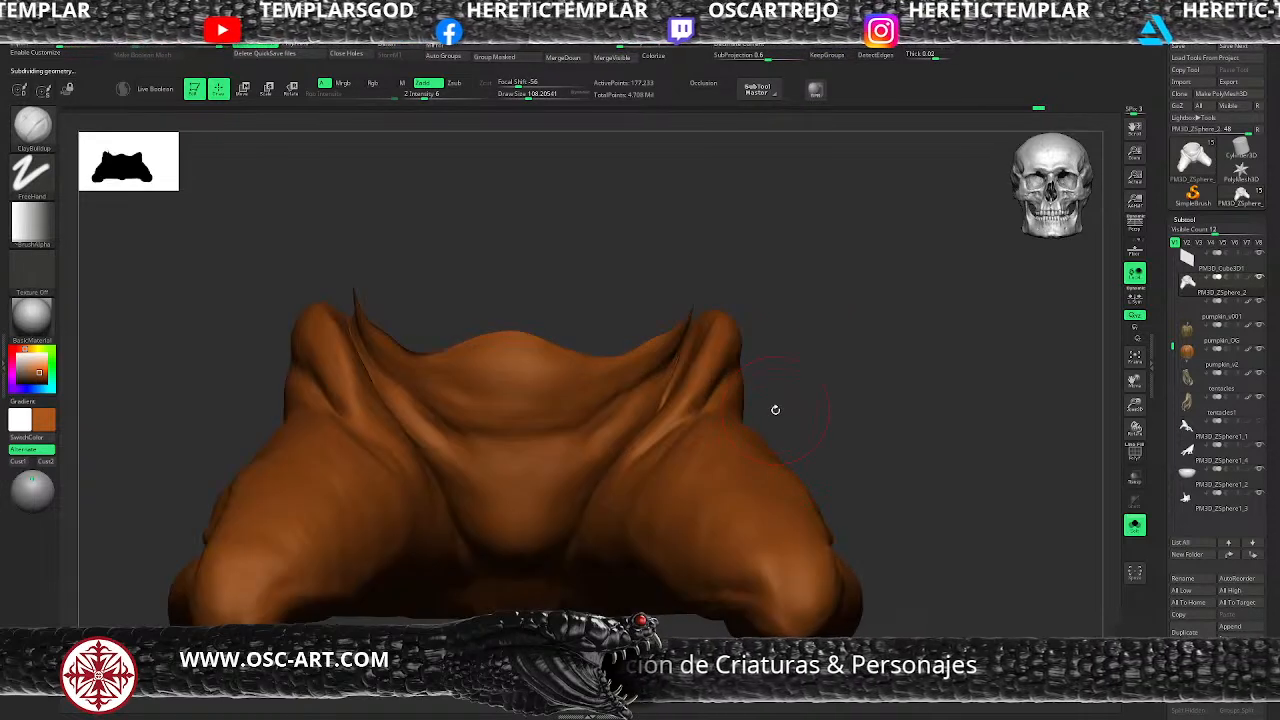
pyautogui.keyDown('alt'); pyautogui.moveTo(846, 432); pyautogui.dragTo(800, 471); pyautogui.keyUp('alt')
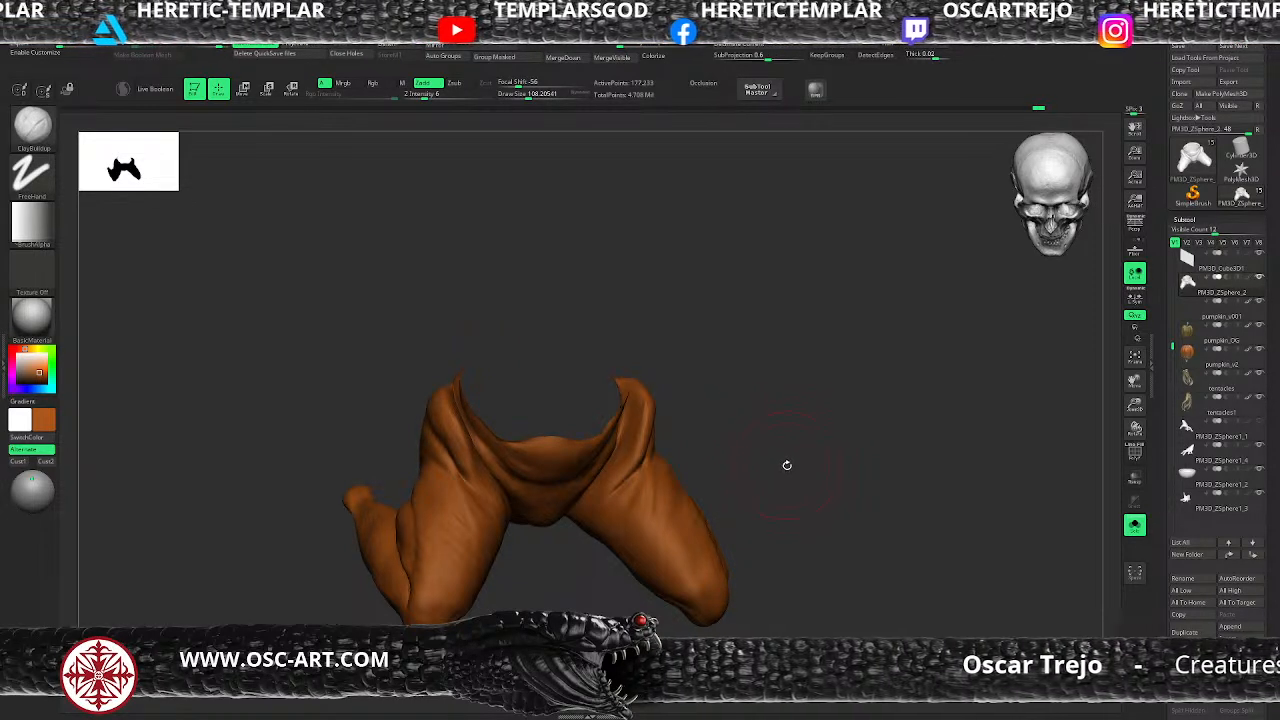
pyautogui.moveTo(752, 440); pyautogui.dragTo(777, 478)
pyautogui.keyDown('alt'); pyautogui.moveTo(804, 544); pyautogui.dragTo(657, 460); pyautogui.keyUp('alt')
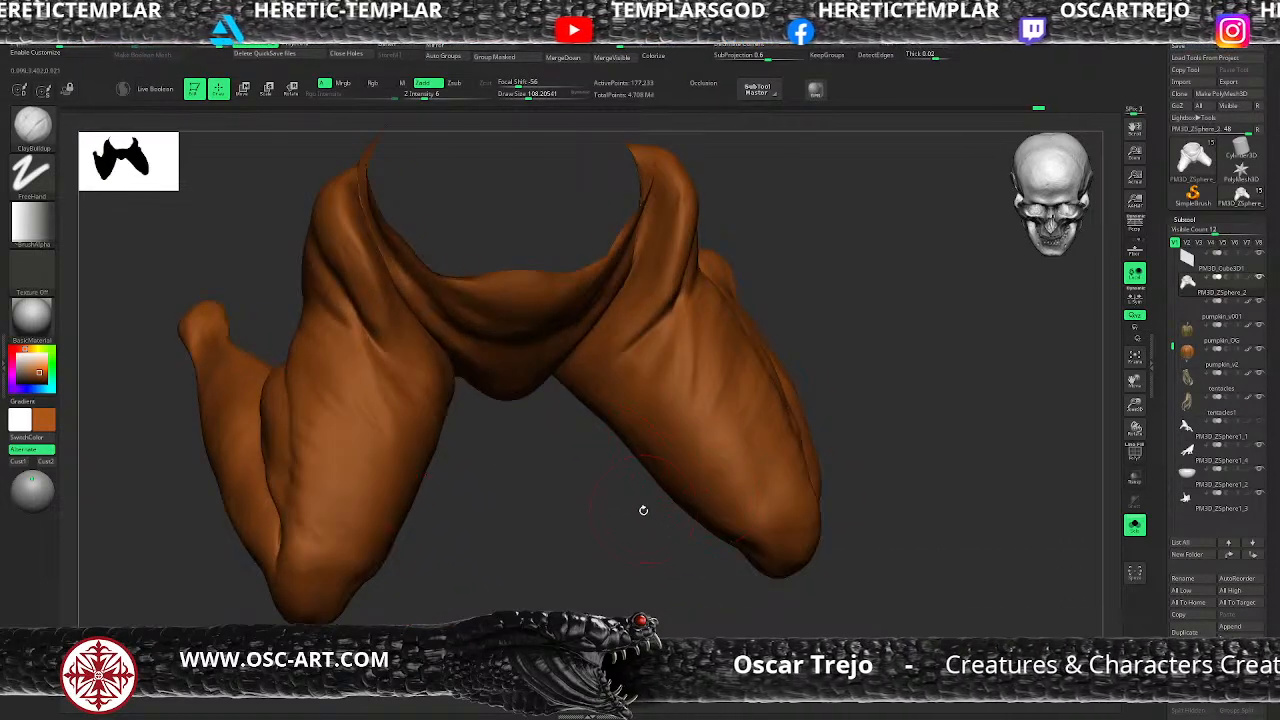
# Step: Lower the mesh to its coarse subdivision level, smooth the thighs, and reshape them with Move Topological at draw size about 167
pyautogui.press('s')
pyautogui.moveTo(696, 526); pyautogui.dragTo(706, 528)
pyautogui.hotkey('shift', 'd')
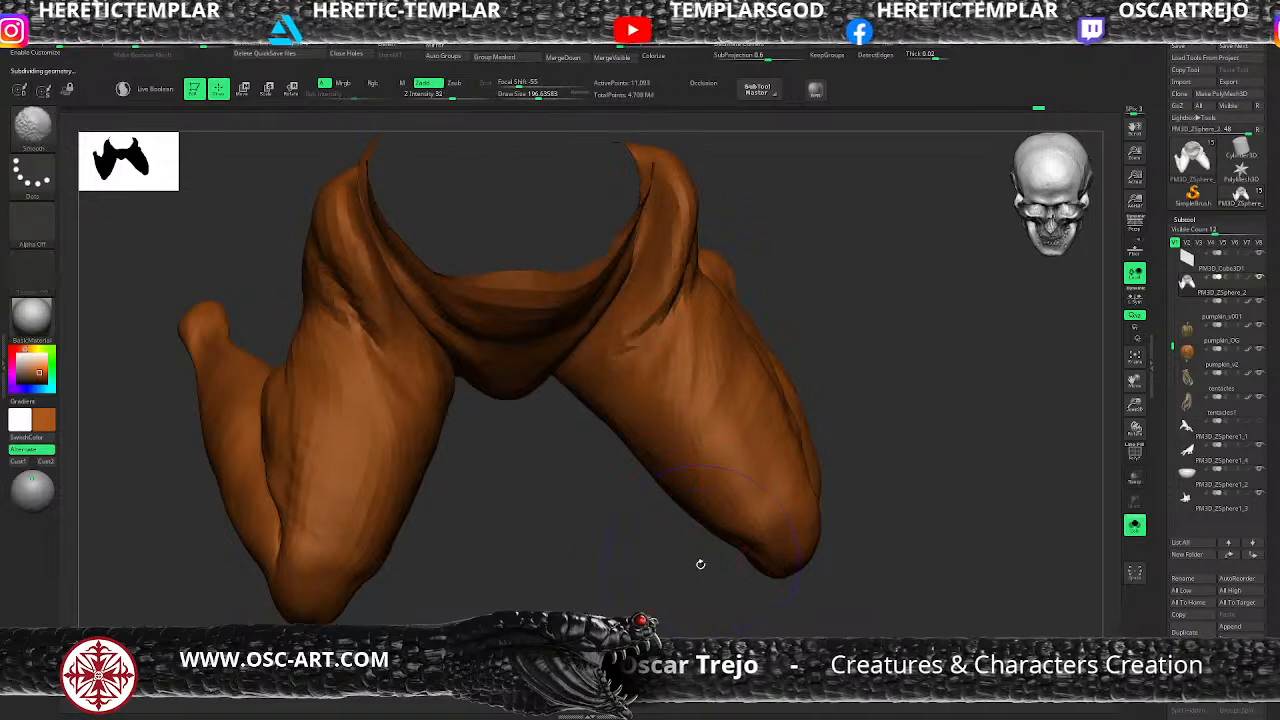
pyautogui.hotkey('shift', 'd')
pyautogui.hotkey('shift', 'd')
pyautogui.hotkey('shift', 'd')
pyautogui.keyDown('shift'); pyautogui.moveTo(694, 571); pyautogui.dragTo(699, 555); pyautogui.keyUp('shift')
pyautogui.press('d')
pyautogui.moveTo(664, 599)
pyautogui.mouseDown()
pyautogui.moveTo(603, 523)
pyautogui.moveTo(601, 477)
pyautogui.mouseUp()
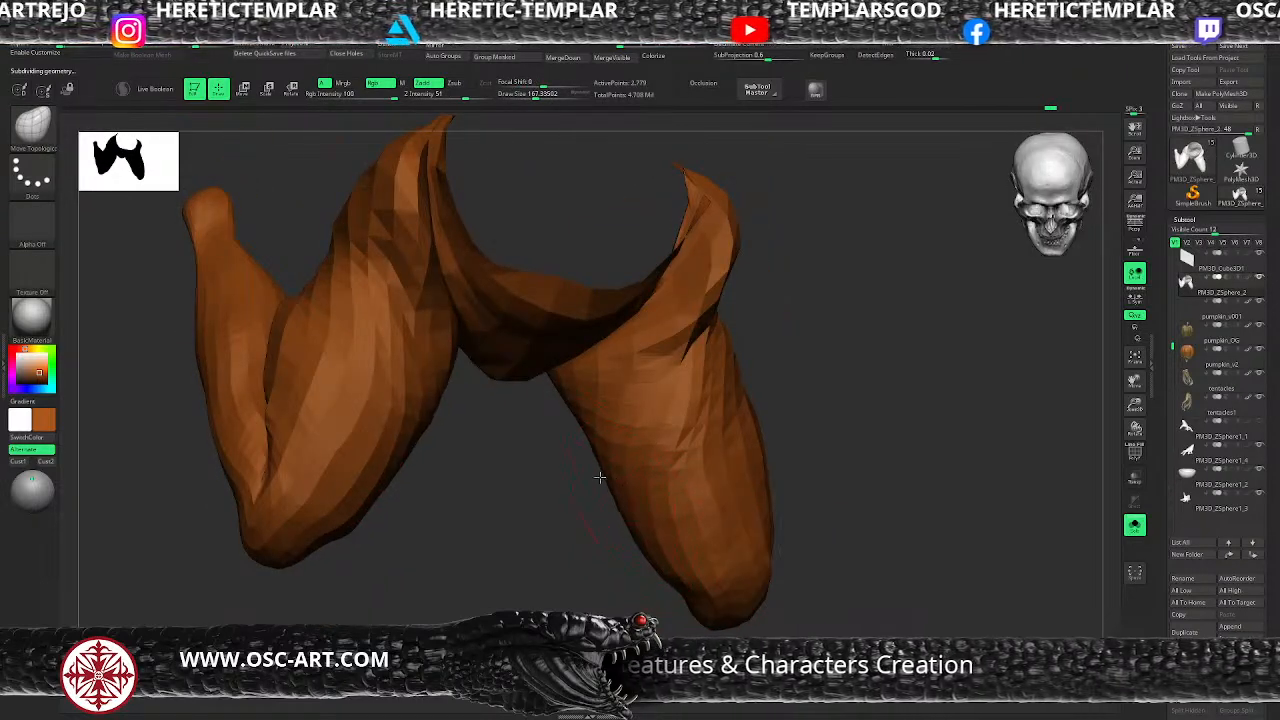
# Step: Bulge the inner thigh contours from below with Move Topological at draw size about 156
pyautogui.moveTo(640, 596)
pyautogui.mouseDown()
pyautogui.moveTo(654, 480)
pyautogui.moveTo(667, 470)
pyautogui.mouseUp()
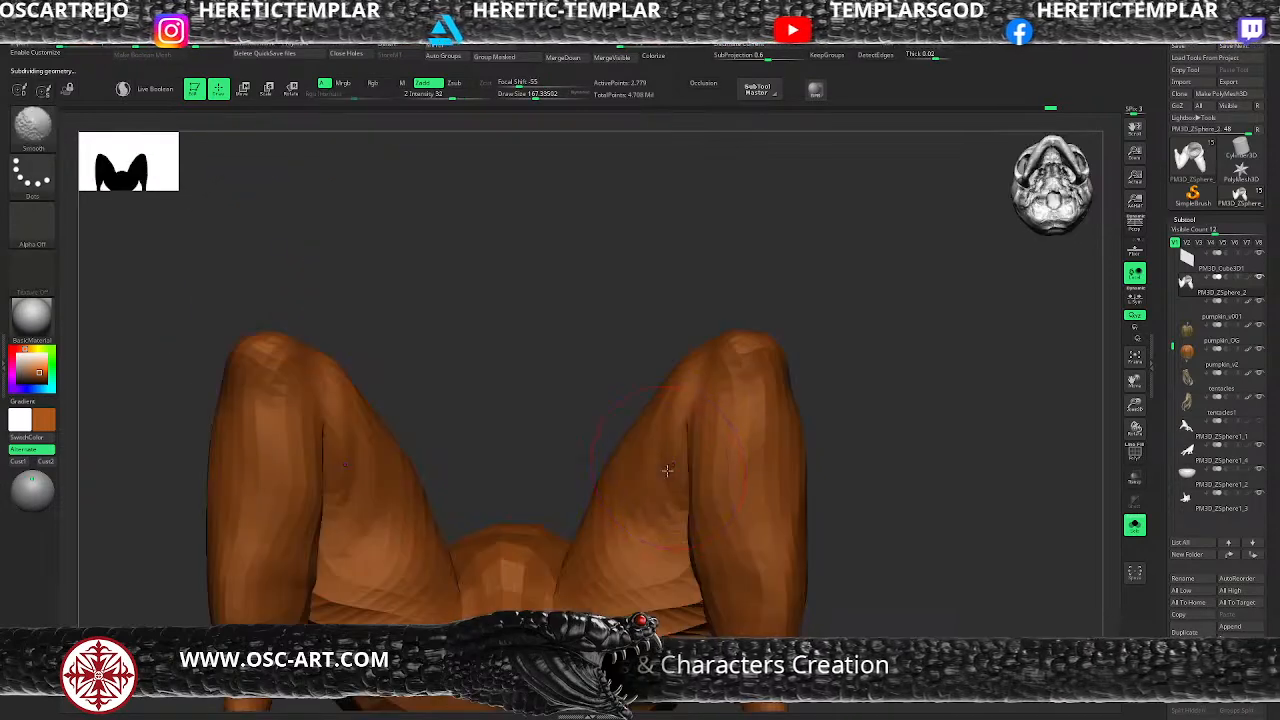
pyautogui.press('s')
pyautogui.click(661, 400)
pyautogui.moveTo(666, 387); pyautogui.dragTo(650, 394)
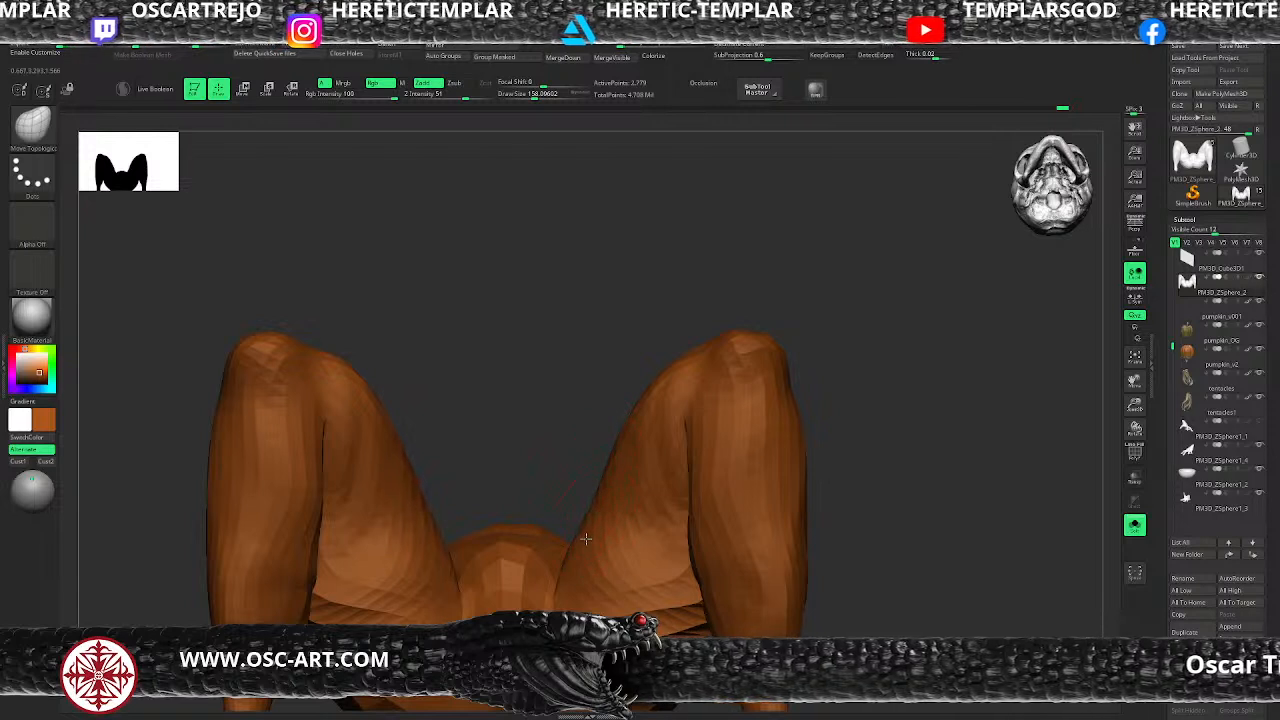
pyautogui.press('s')
pyautogui.click(690, 371)
pyautogui.moveTo(675, 371); pyautogui.dragTo(651, 382)
# Step: Build up the thighs and hip folds with ClayBuildup at Z Intensity 6 and draw size about 85
pyautogui.moveTo(837, 337); pyautogui.dragTo(793, 389)
pyautogui.press('b')
pyautogui.press('c')
pyautogui.press('b')
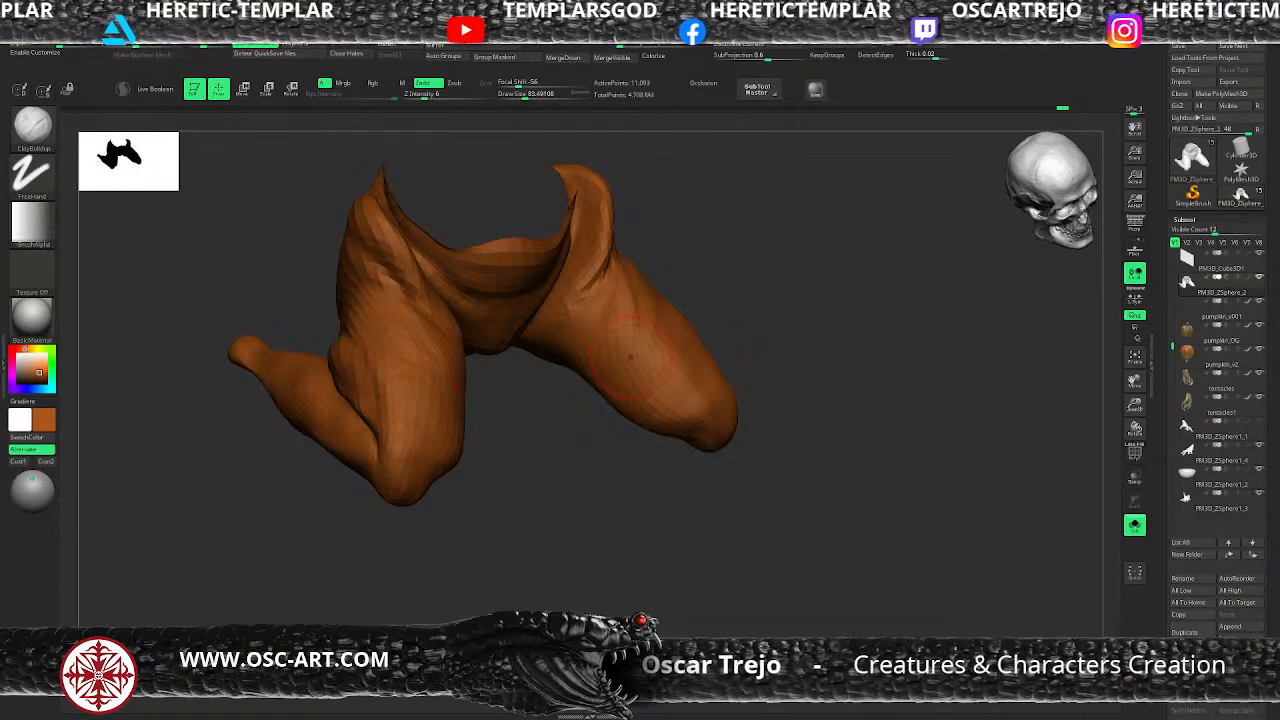
pyautogui.moveTo(653, 305); pyautogui.dragTo(657, 299)
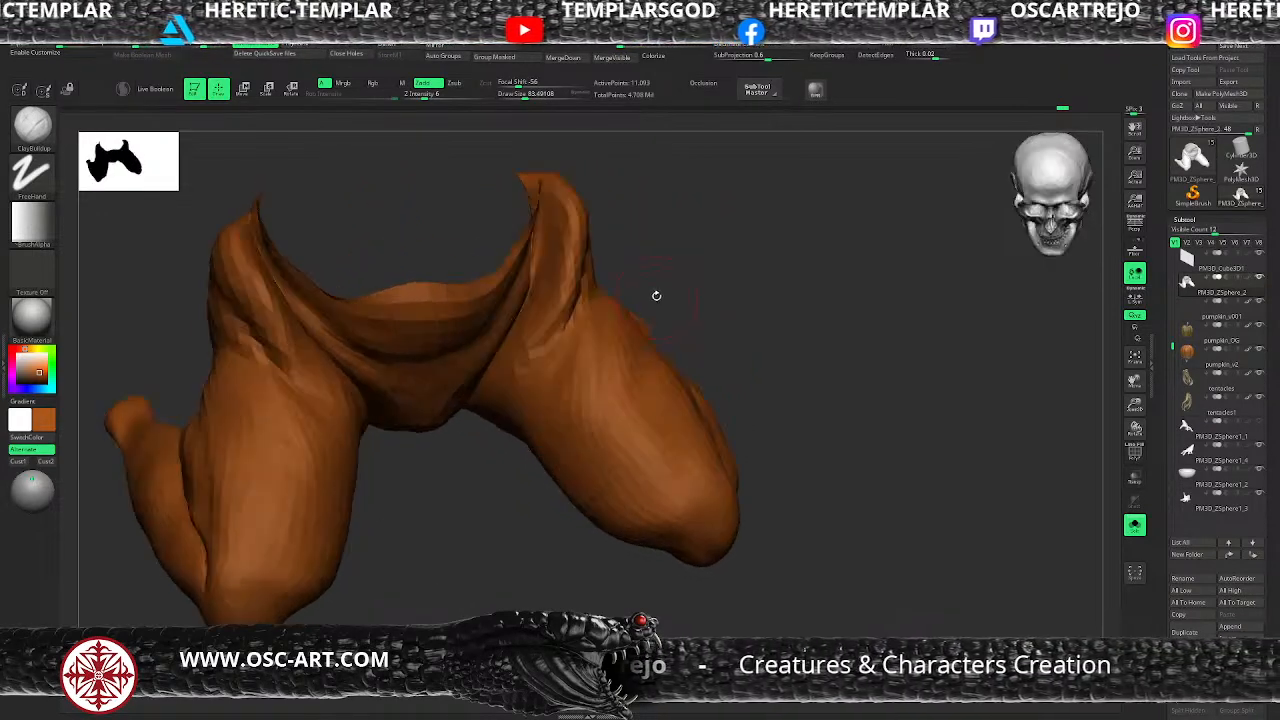
# Step: Load a Sphere3D, convert it to a PolyMesh3D and subdivide it into a dense mesh
pyautogui.click(1241, 150)
pyautogui.doubleClick(1241, 175)
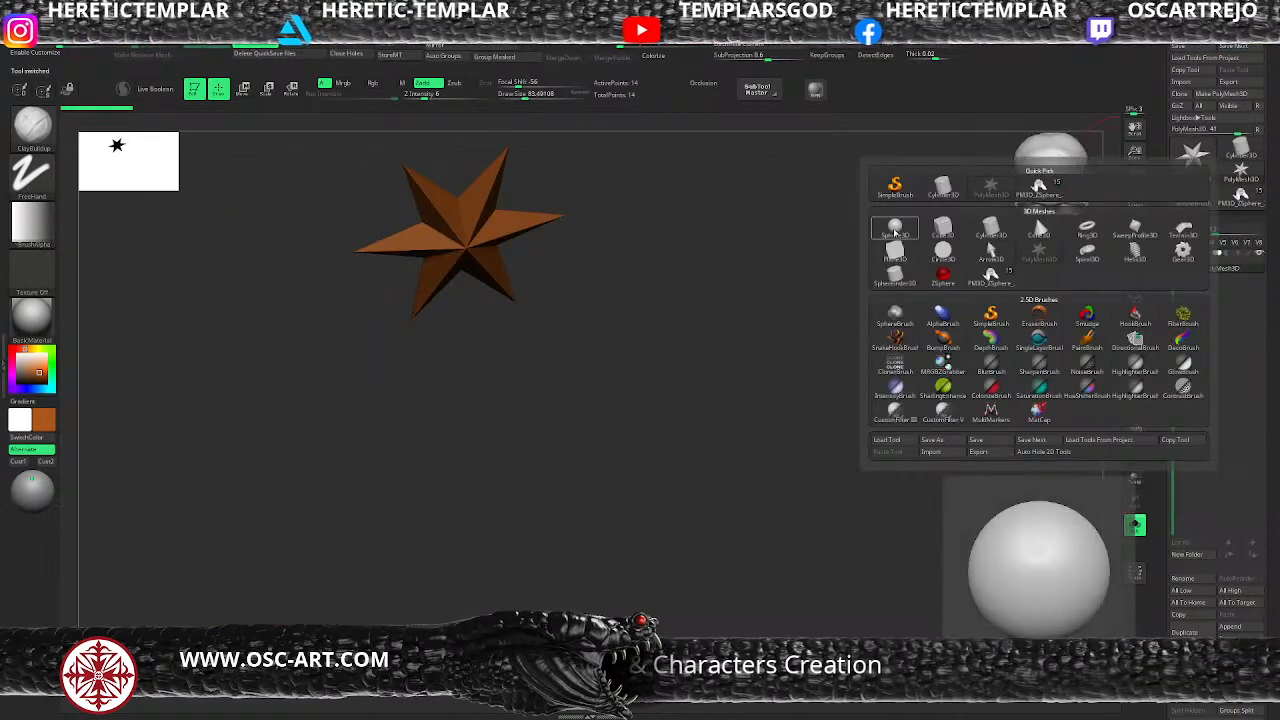
pyautogui.click(895, 228)
pyautogui.press('f')
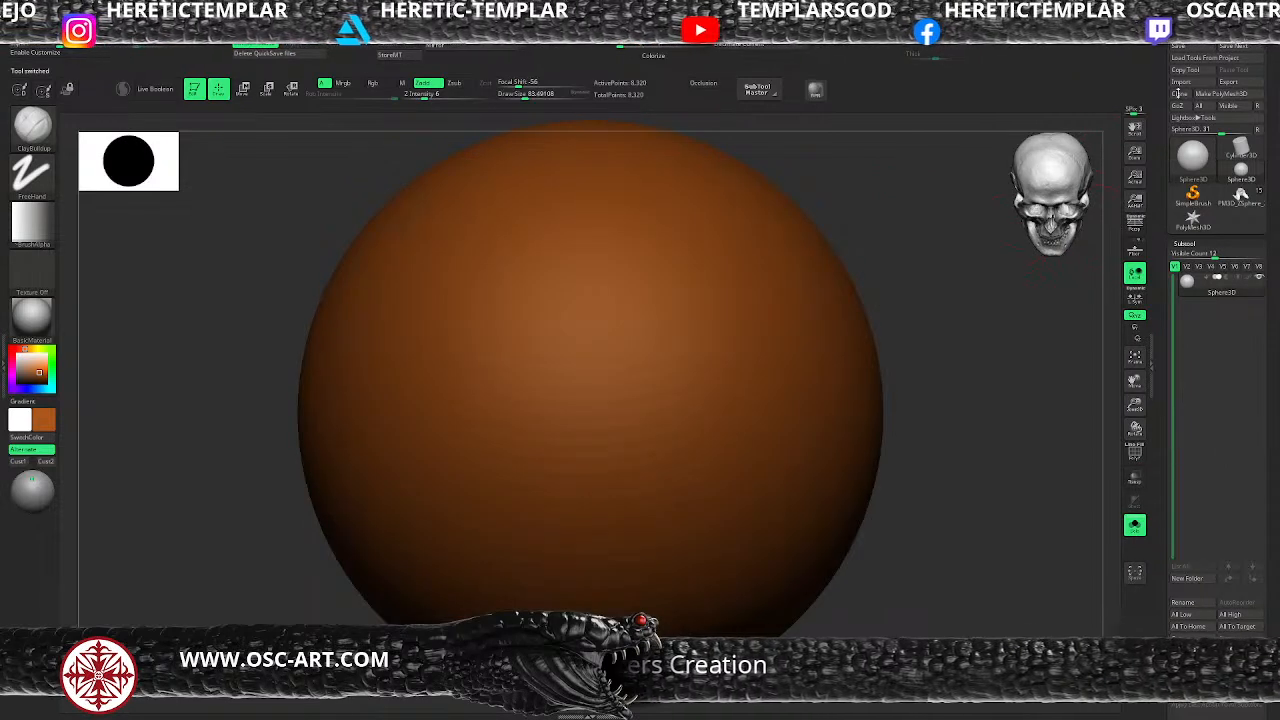
pyautogui.click(1226, 93)
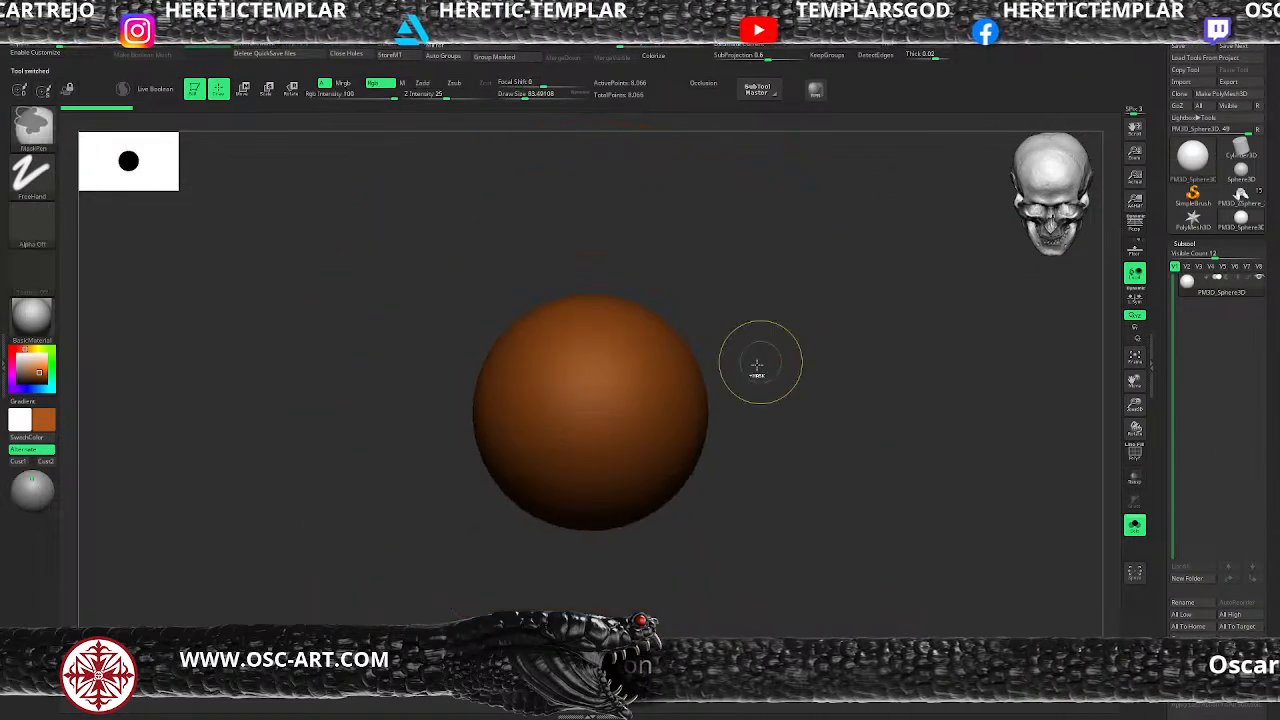
pyautogui.press('b')
pyautogui.press('m')
pyautogui.press('t')
pyautogui.hotkey('ctrl', 'd')
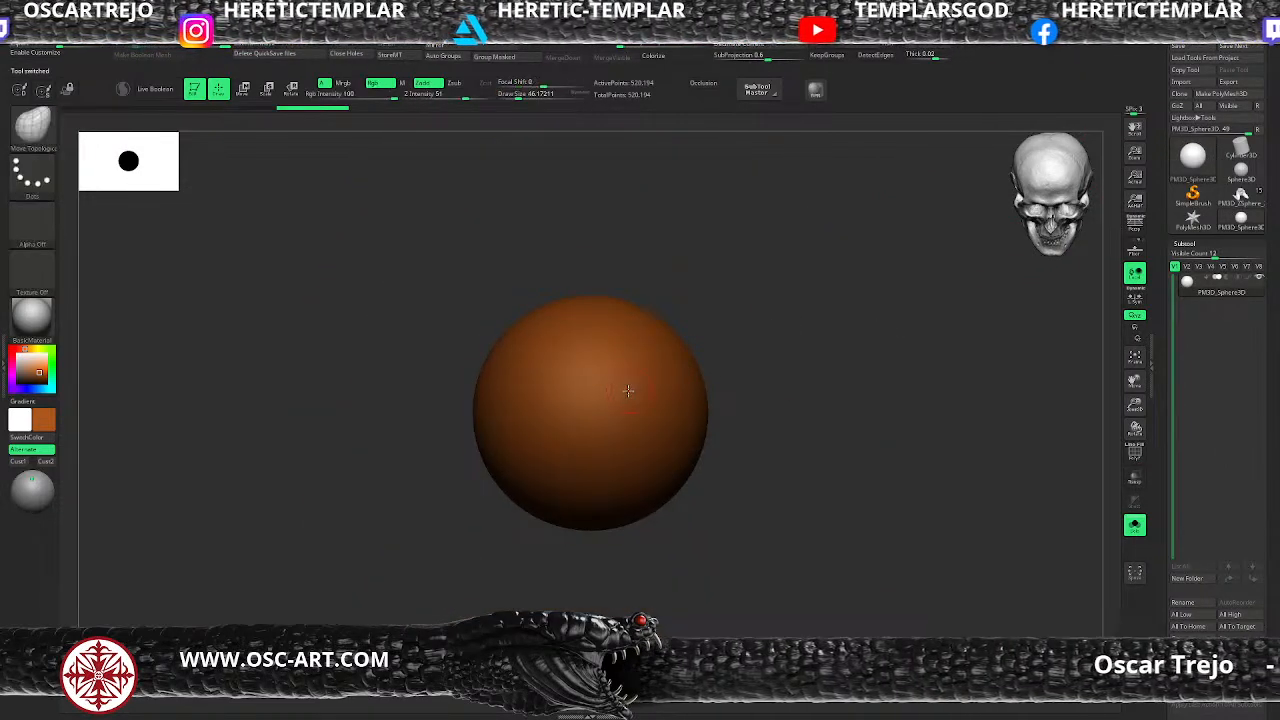
# Step: Test DamStandard strokes on the sphere, setting Z Intensity to 21 and draw size to about 27
pyautogui.press('b')
pyautogui.press('d')
pyautogui.press('s')
pyautogui.press('[')
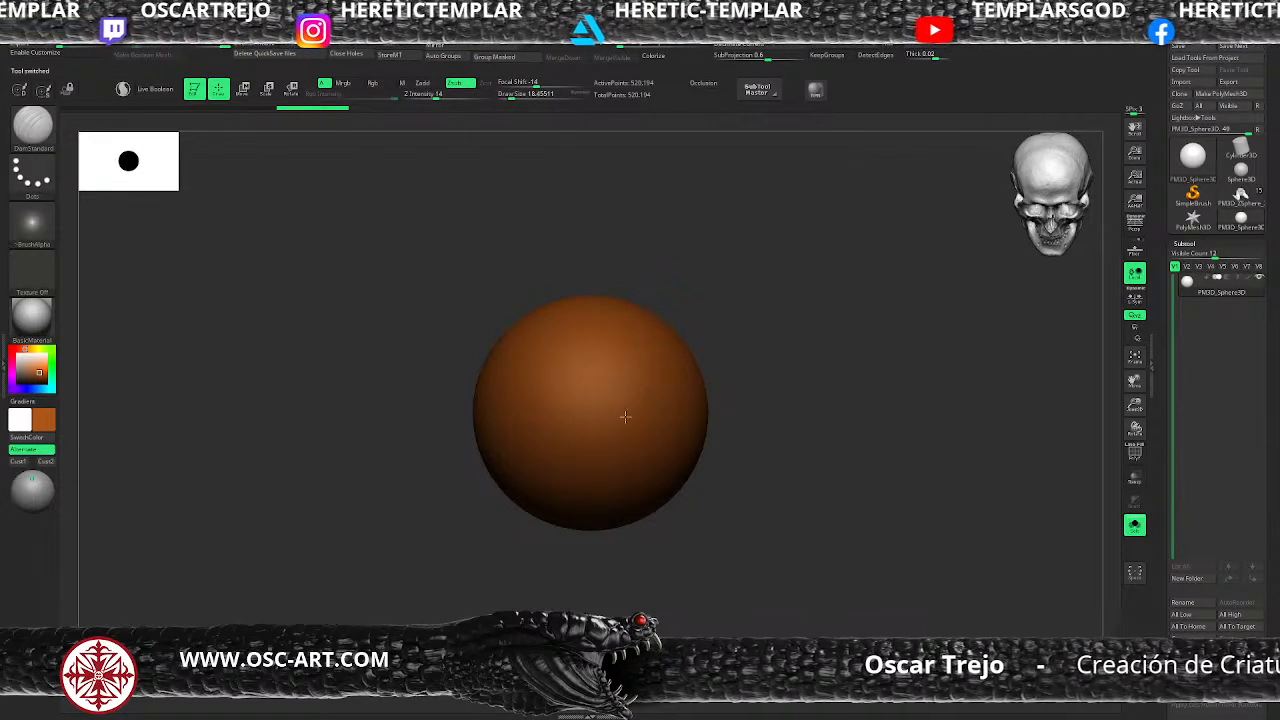
pyautogui.press('s')
pyautogui.moveTo(628, 432); pyautogui.dragTo(636, 432)
pyautogui.keyDown('ctrl'); pyautogui.moveTo(737, 318); pyautogui.dragTo(717, 357, button='right'); pyautogui.keyUp('ctrl')
pyautogui.press('space')
pyautogui.moveTo(697, 413)
pyautogui.mouseDown()
pyautogui.moveTo(710, 412)
pyautogui.moveTo(654, 385)
pyautogui.moveTo(599, 409)
pyautogui.mouseUp()
pyautogui.press('s')
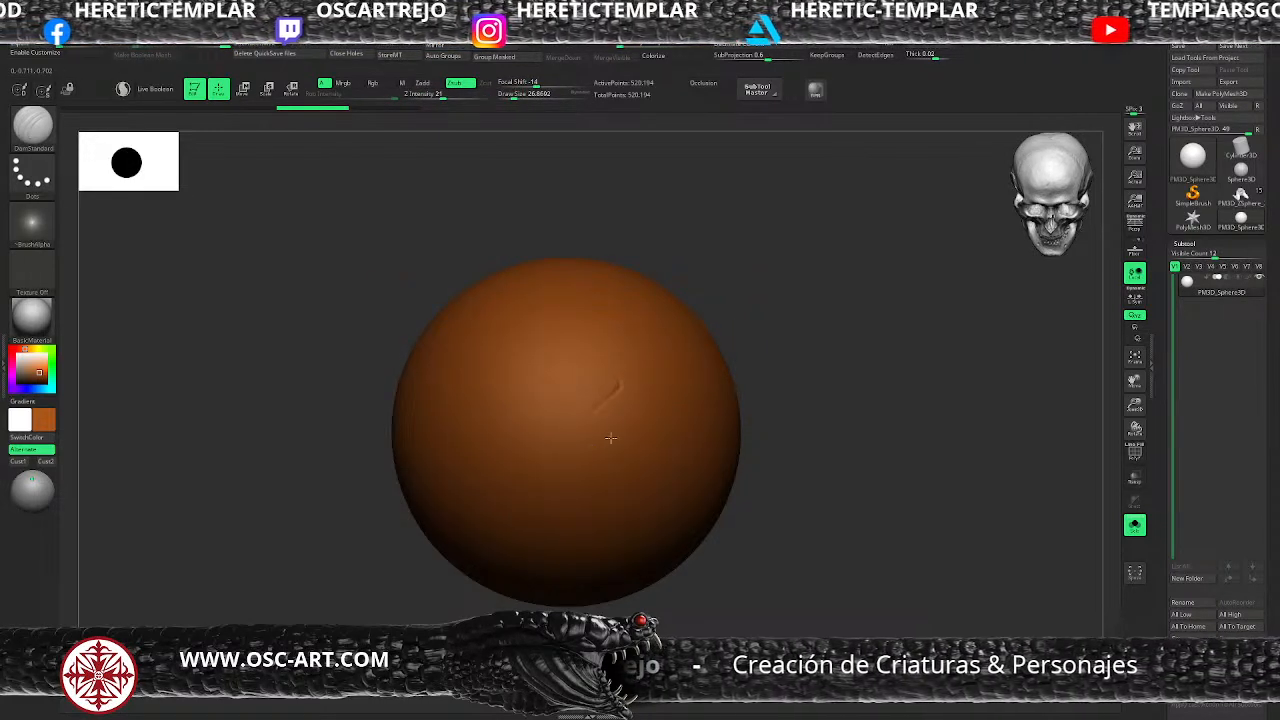
# Step: Return to the pelvis-and-thighs model, switch to ClayBuildup and raise the mesh one subdivision level
pyautogui.click(1241, 194)
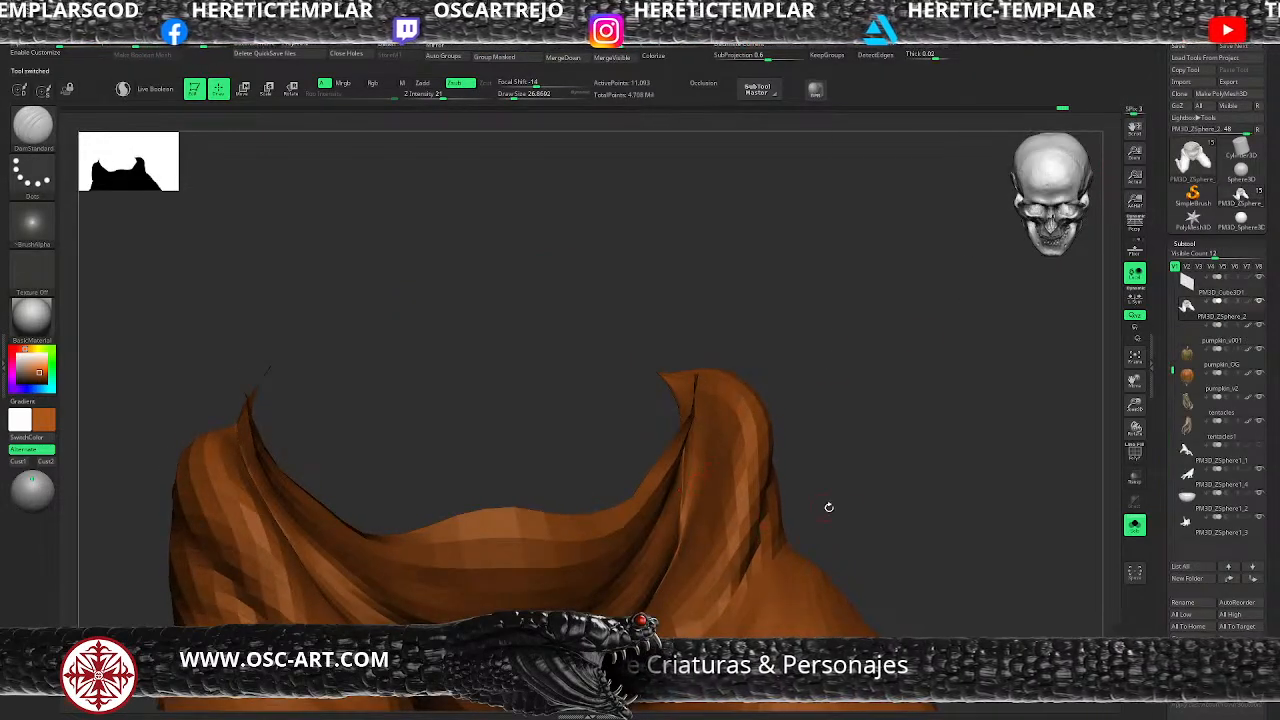
pyautogui.keyDown('alt'); pyautogui.moveTo(810, 508); pyautogui.dragTo(810, 391); pyautogui.keyUp('alt')
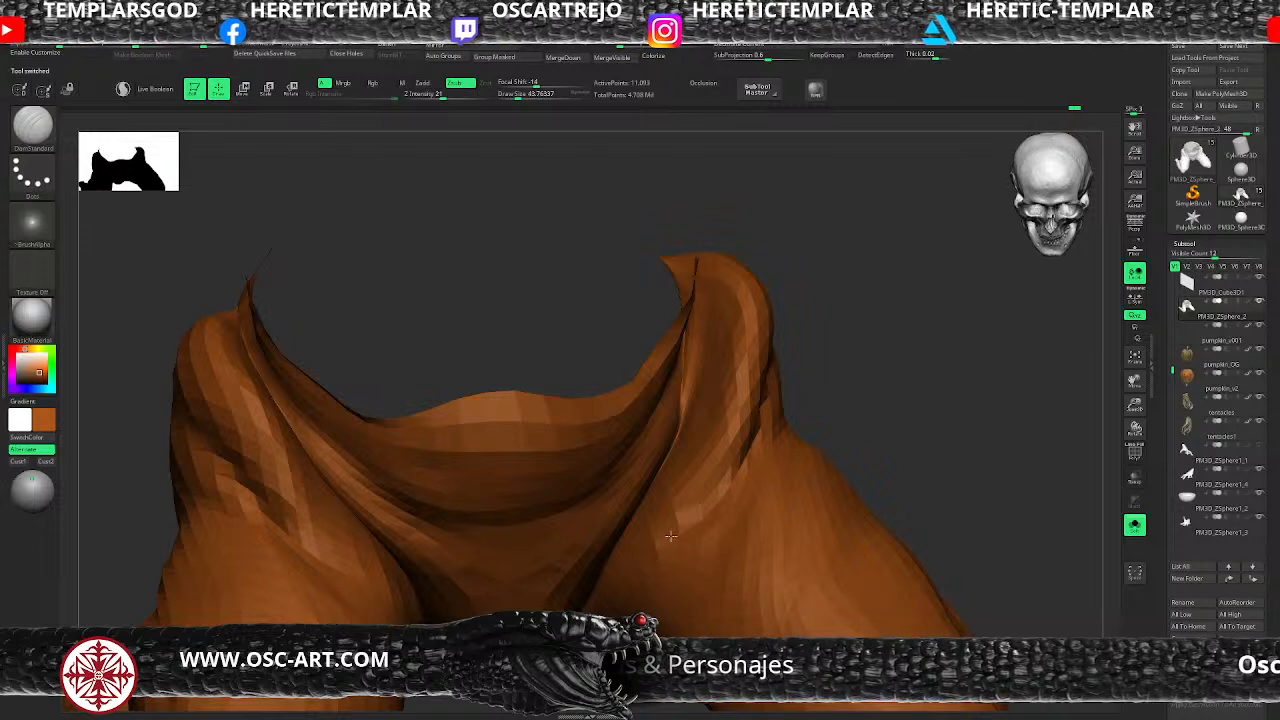
pyautogui.press('b')
pyautogui.press('c')
pyautogui.press('b')
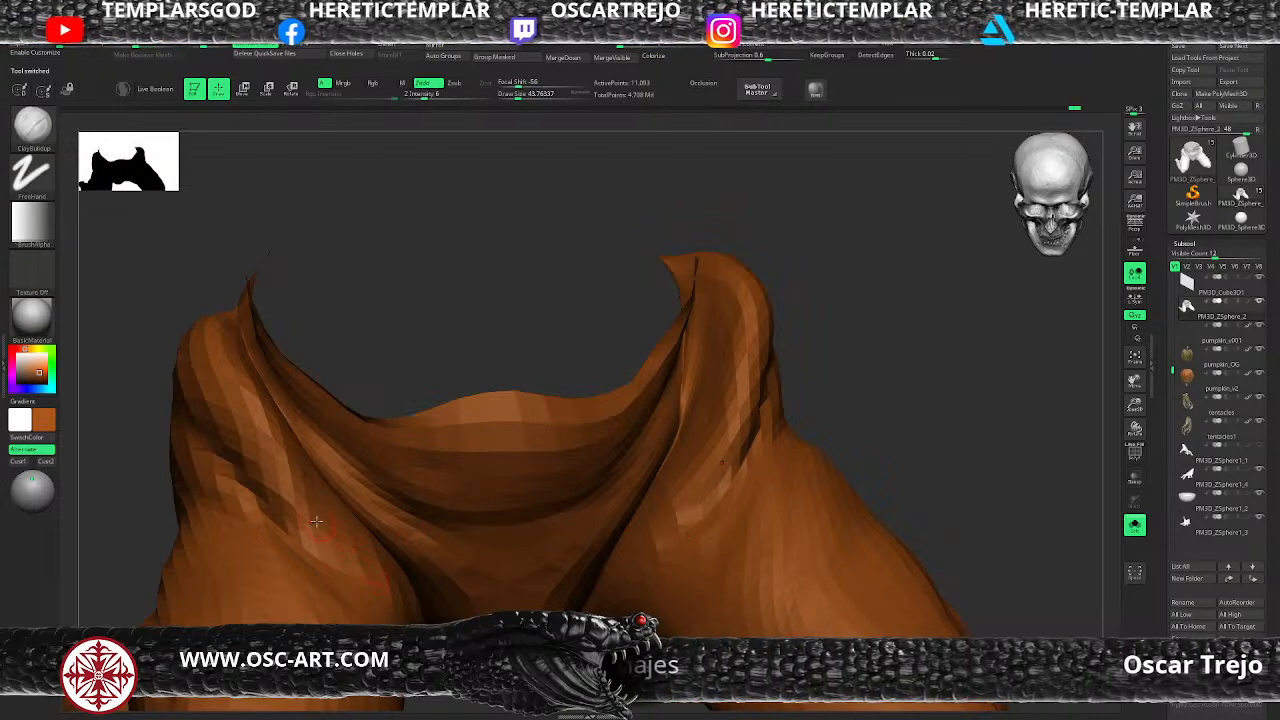
pyautogui.hotkey('ctrl', 'd')
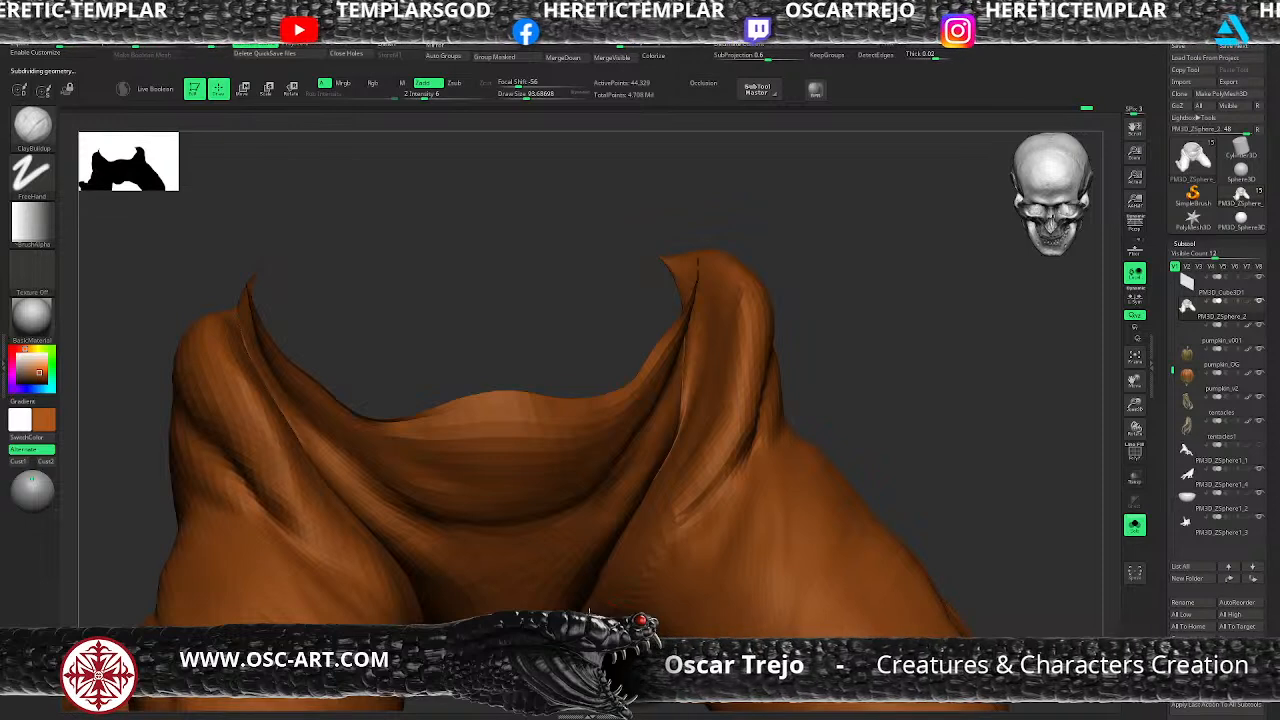
# Step: Build up the groin folds and upper thighs with ClayBuildup at Z Intensity 9, varying draw size from about 94 to 156
pyautogui.press('space')
pyautogui.click(641, 581)
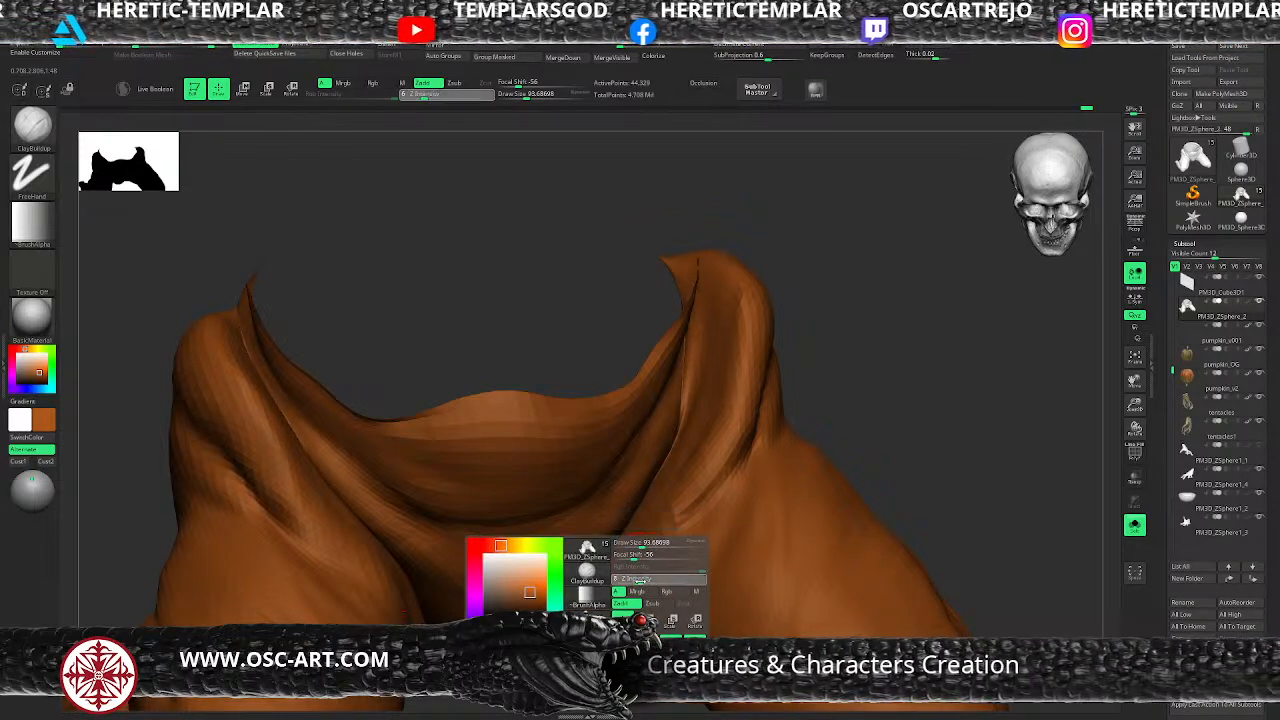
pyautogui.press('Return')
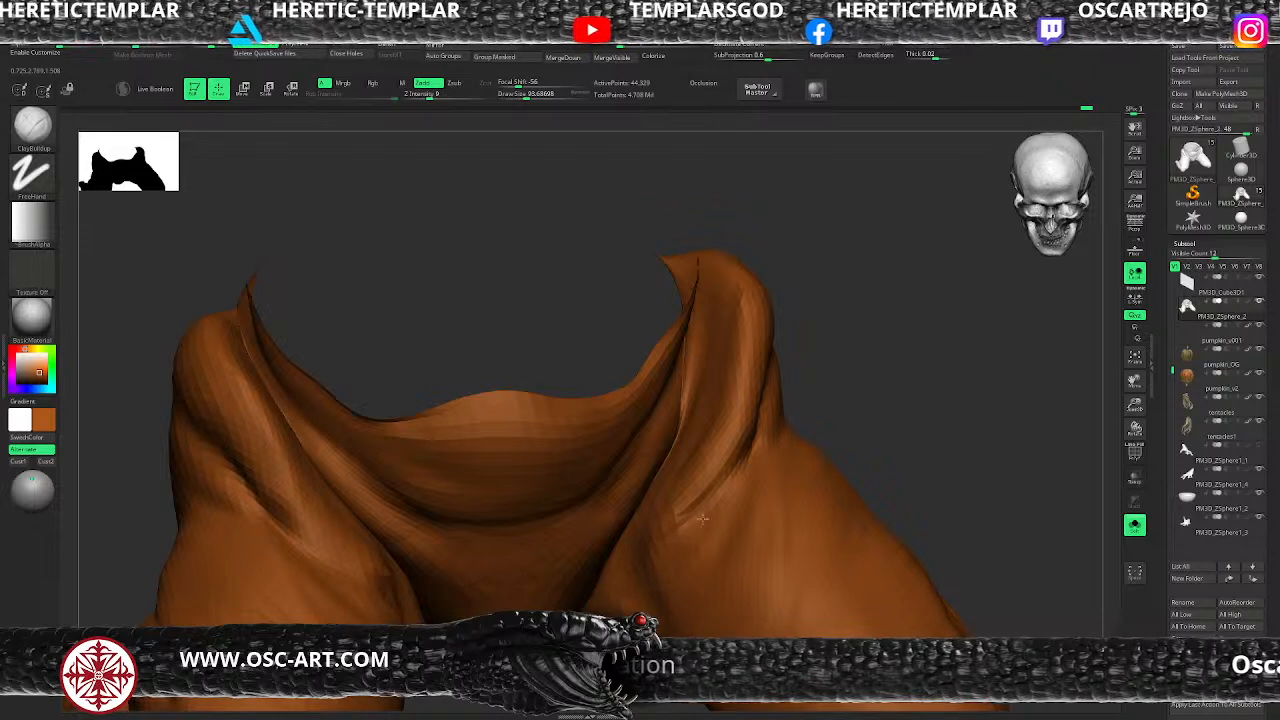
pyautogui.press(']')
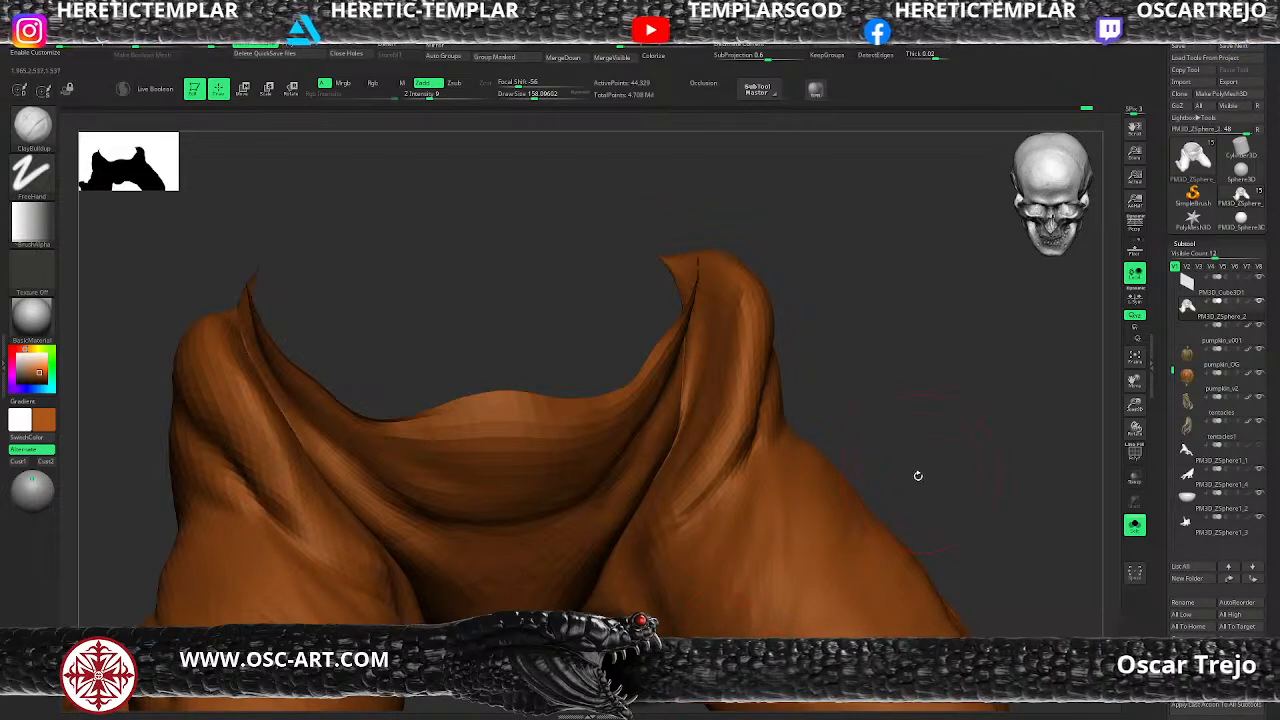
pyautogui.keyDown('alt'); pyautogui.moveTo(921, 470); pyautogui.dragTo(849, 434); pyautogui.keyUp('alt')
pyautogui.keyDown('alt'); pyautogui.moveTo(871, 491); pyautogui.dragTo(825, 399); pyautogui.keyUp('alt')
pyautogui.press('[')
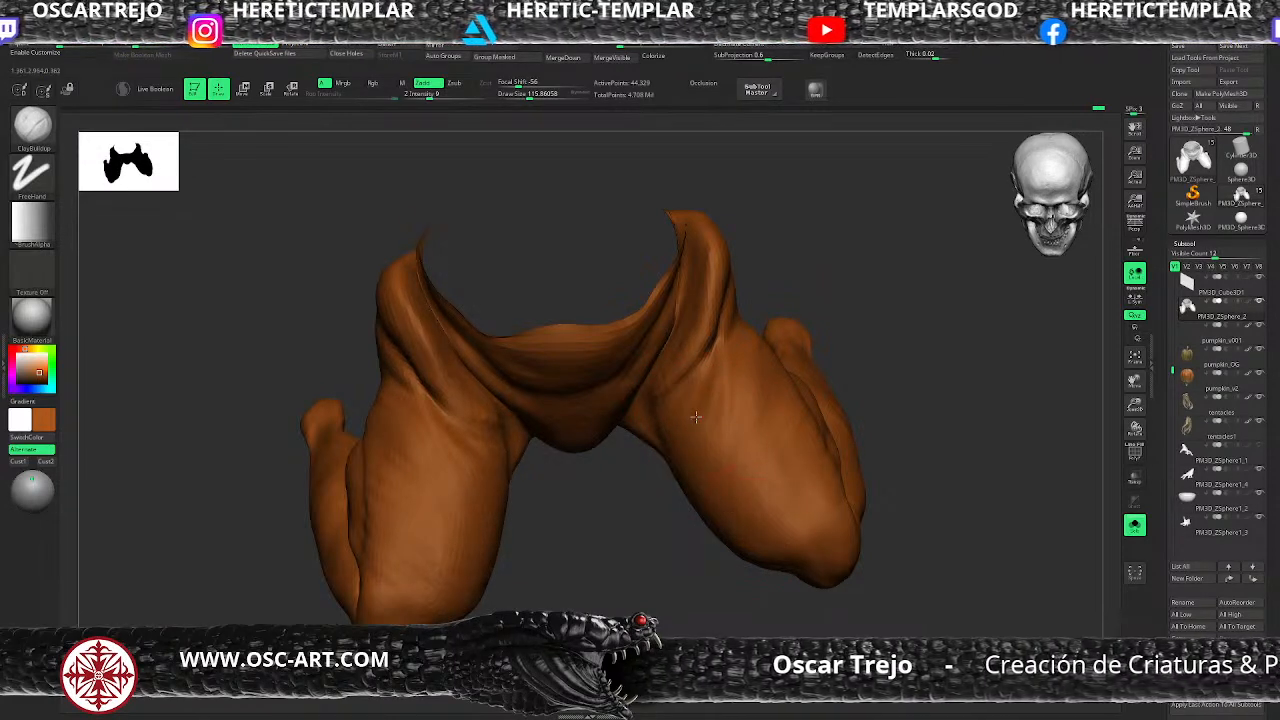
# Step: Switch to the Move brush at draw size about 85 and display only the base slab together with the pelvis and thighs
pyautogui.keyDown('ctrl'); pyautogui.moveTo(936, 518); pyautogui.dragTo(735, 494, button='right'); pyautogui.keyUp('ctrl')
pyautogui.moveTo(640, 598)
pyautogui.mouseDown(button='right')
pyautogui.moveTo(577, 560)
pyautogui.moveTo(637, 554)
pyautogui.mouseUp(button='right')
pyautogui.press('b')
pyautogui.press('m')
pyautogui.press('v')
pyautogui.press('s')
pyautogui.moveTo(692, 467)
pyautogui.mouseDown()
pyautogui.moveTo(673, 520)
pyautogui.moveTo(699, 543)
pyautogui.mouseUp()
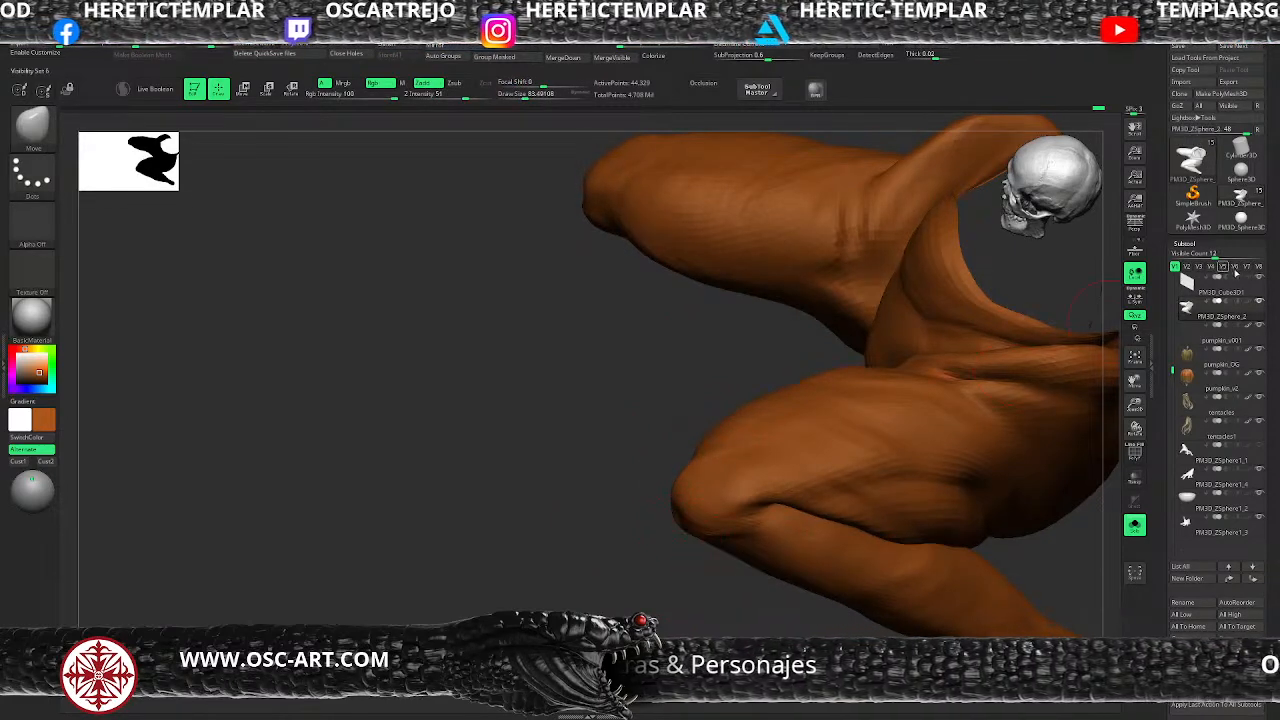
pyautogui.moveTo(1255, 285)
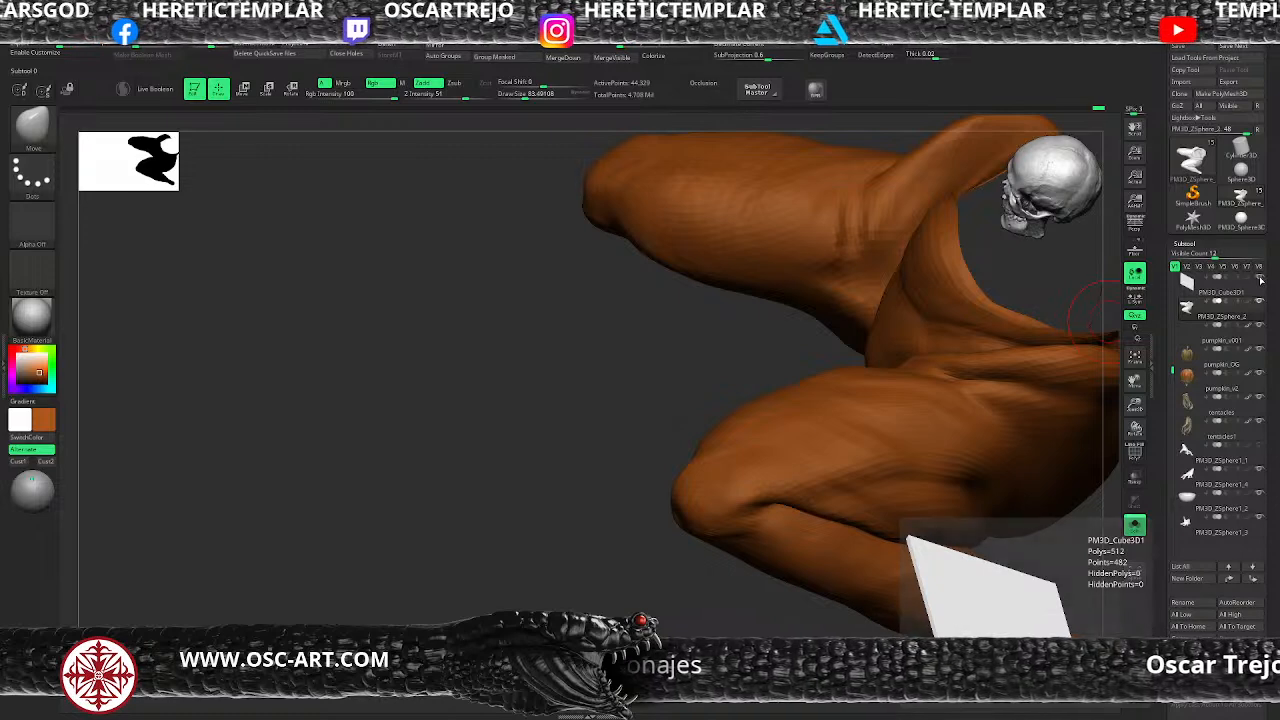
pyautogui.keyDown('shift'); pyautogui.click(1261, 305); pyautogui.keyUp('shift')
pyautogui.keyDown('shift'); pyautogui.click(1261, 306); pyautogui.keyUp('shift')
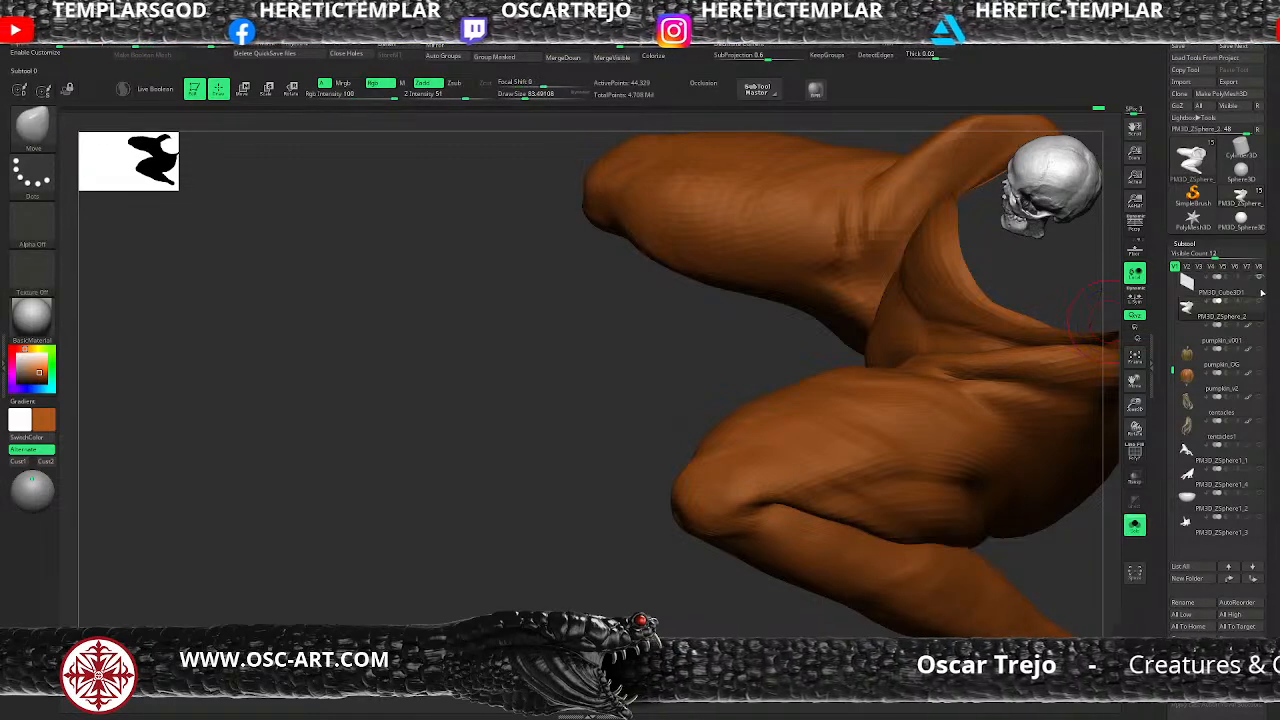
pyautogui.click(1134, 525)
pyautogui.moveTo(386, 616); pyautogui.dragTo(370, 498)
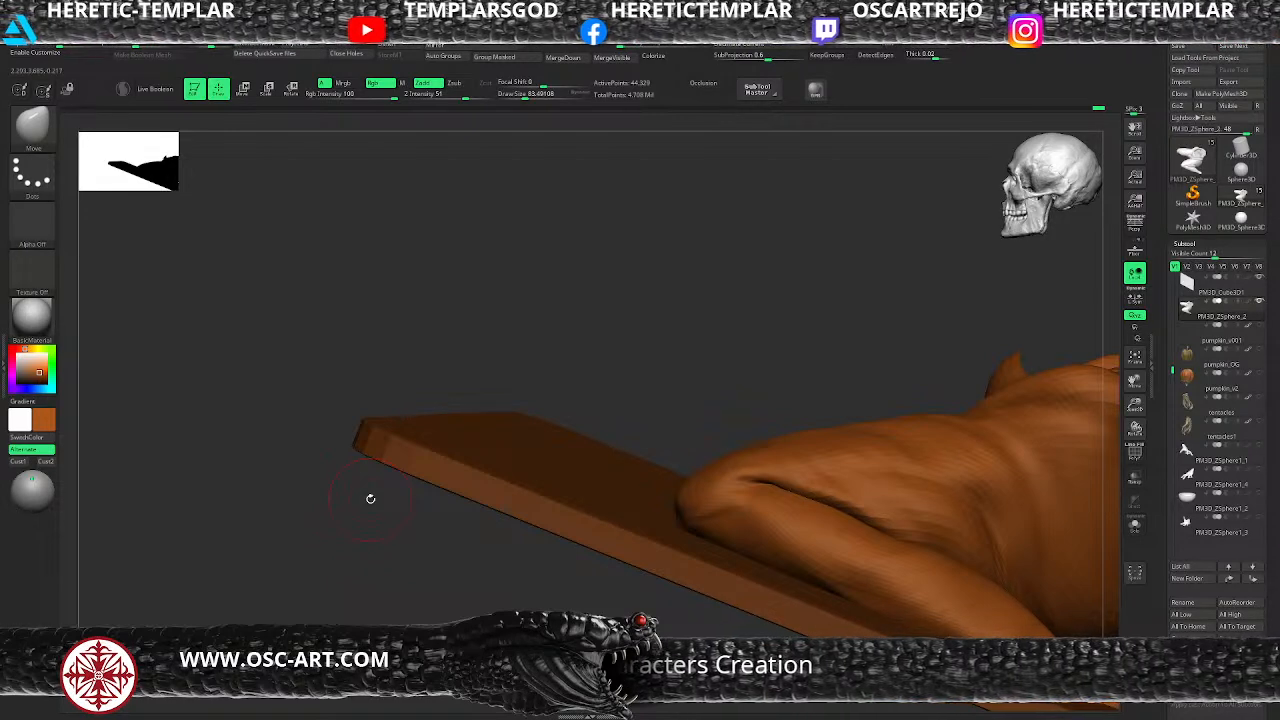
# Step: Adjust the knee contour against the base slab in side view with Move at draw size about 149
pyautogui.moveTo(767, 340)
pyautogui.keyDown('shift'); pyautogui.mouseDown()
pyautogui.moveTo(738, 412)
pyautogui.moveTo(682, 460)
pyautogui.mouseUp(); pyautogui.keyUp('shift')
pyautogui.press('s')
pyautogui.press('s')
pyautogui.press('s')
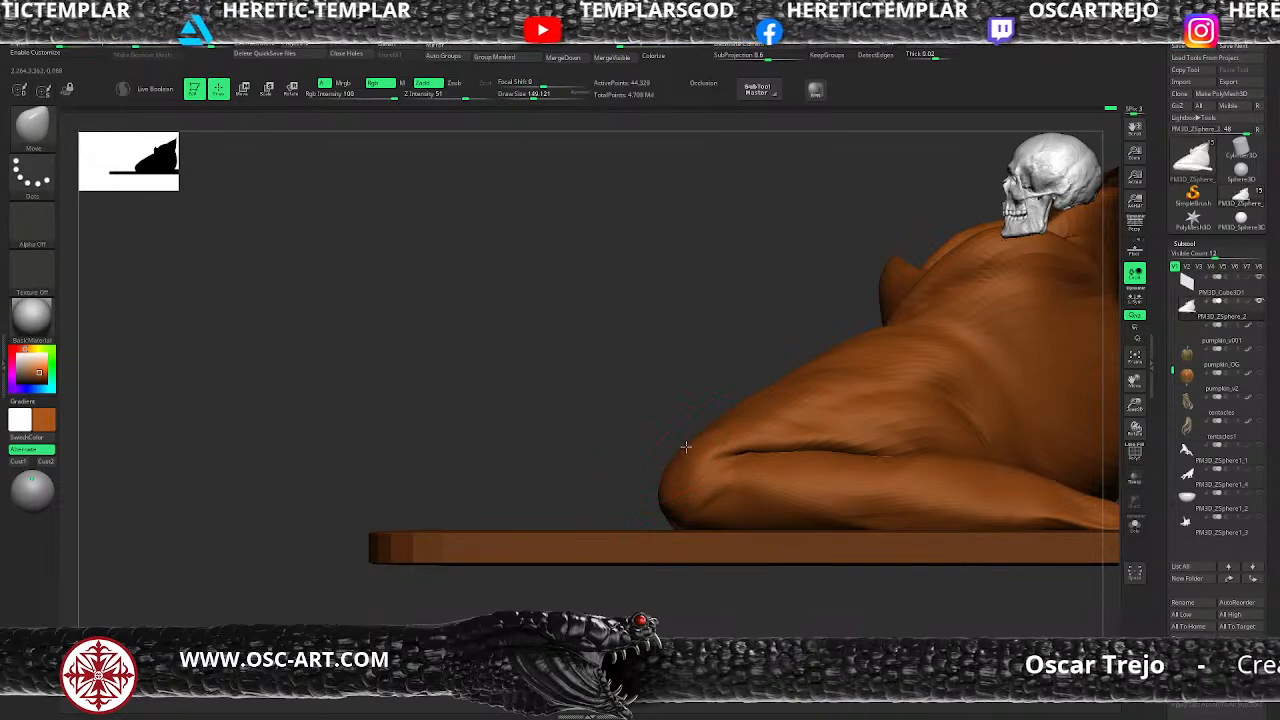
pyautogui.moveTo(665, 503); pyautogui.dragTo(672, 504)
pyautogui.moveTo(603, 477)
pyautogui.mouseDown()
pyautogui.moveTo(657, 508)
pyautogui.moveTo(686, 480)
pyautogui.mouseUp()
pyautogui.moveTo(772, 389); pyautogui.dragTo(800, 425)
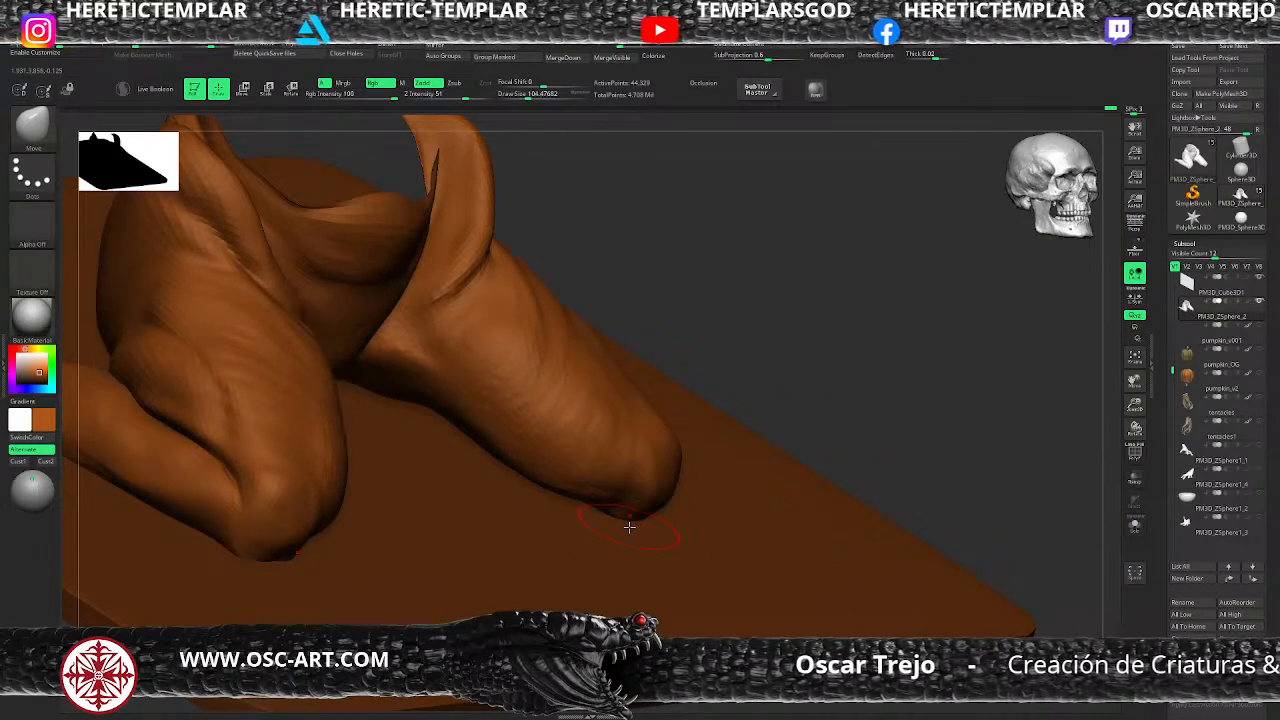
# Step: Drop the mesh to its coarse subdivision level, correct the knees where they meet the slab, and raise it one level
pyautogui.press('shift')
pyautogui.hotkey('shift', 'd')
pyautogui.hotkey('shift', 'd')
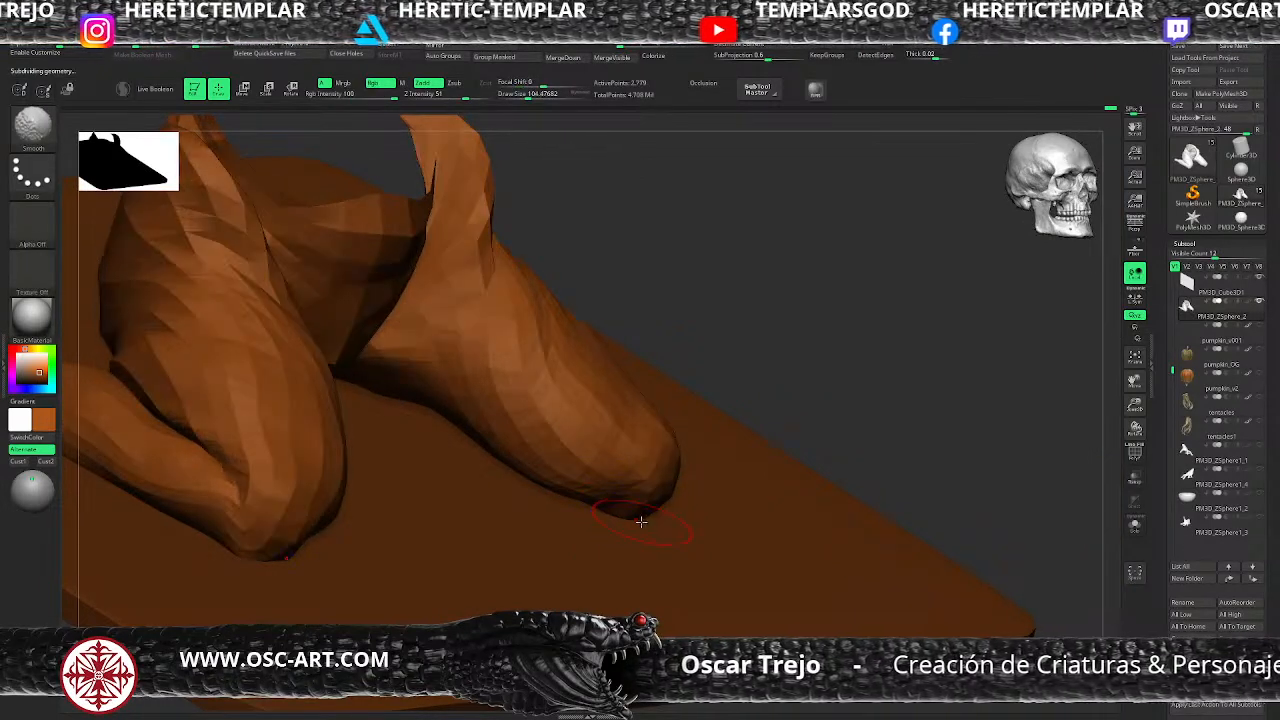
pyautogui.press('d')
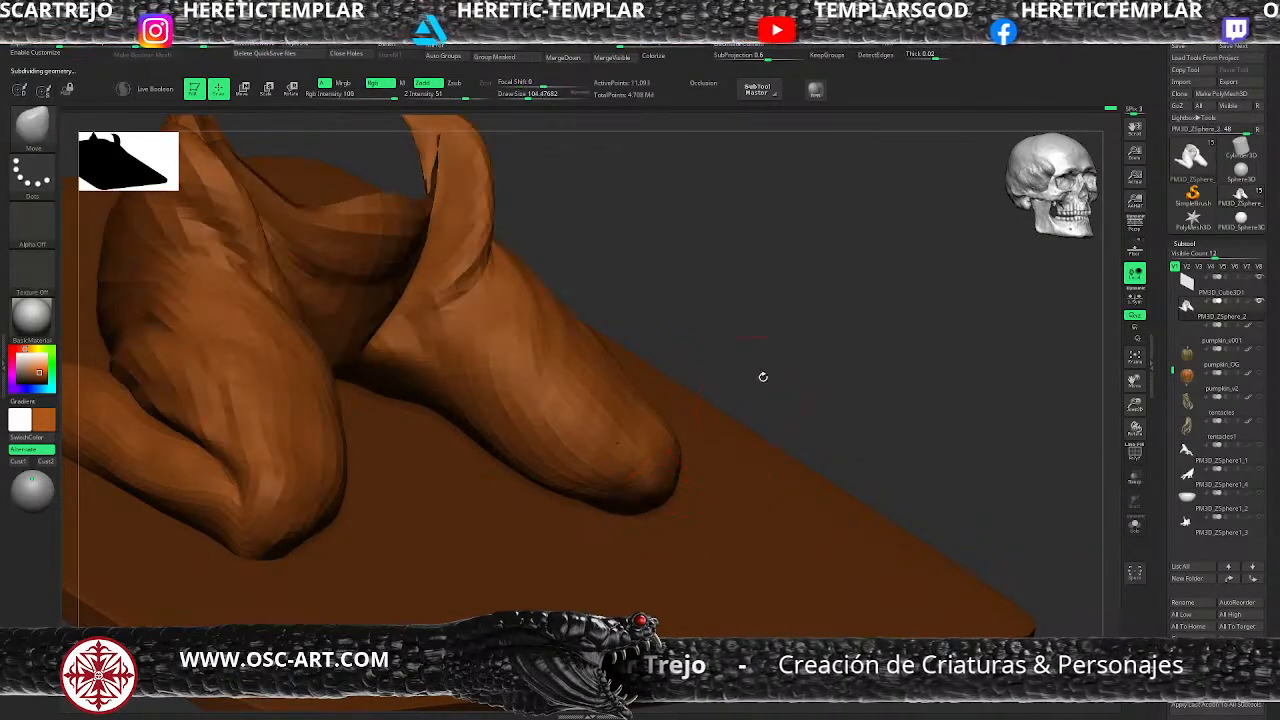
# Step: Reshape the thigh volumes above the slab with the Move brush at draw size about 149
pyautogui.press('f')
pyautogui.moveTo(807, 366); pyautogui.dragTo(838, 432)
pyautogui.press(']')
pyautogui.moveTo(653, 427); pyautogui.dragTo(650, 433)
pyautogui.keyDown('alt'); pyautogui.moveTo(908, 311); pyautogui.dragTo(905, 311); pyautogui.keyUp('alt')
pyautogui.press('f')
pyautogui.moveTo(826, 317)
pyautogui.mouseDown()
pyautogui.moveTo(808, 303)
pyautogui.moveTo(812, 385)
pyautogui.mouseUp()
pyautogui.moveTo(812, 385); pyautogui.dragTo(823, 383)
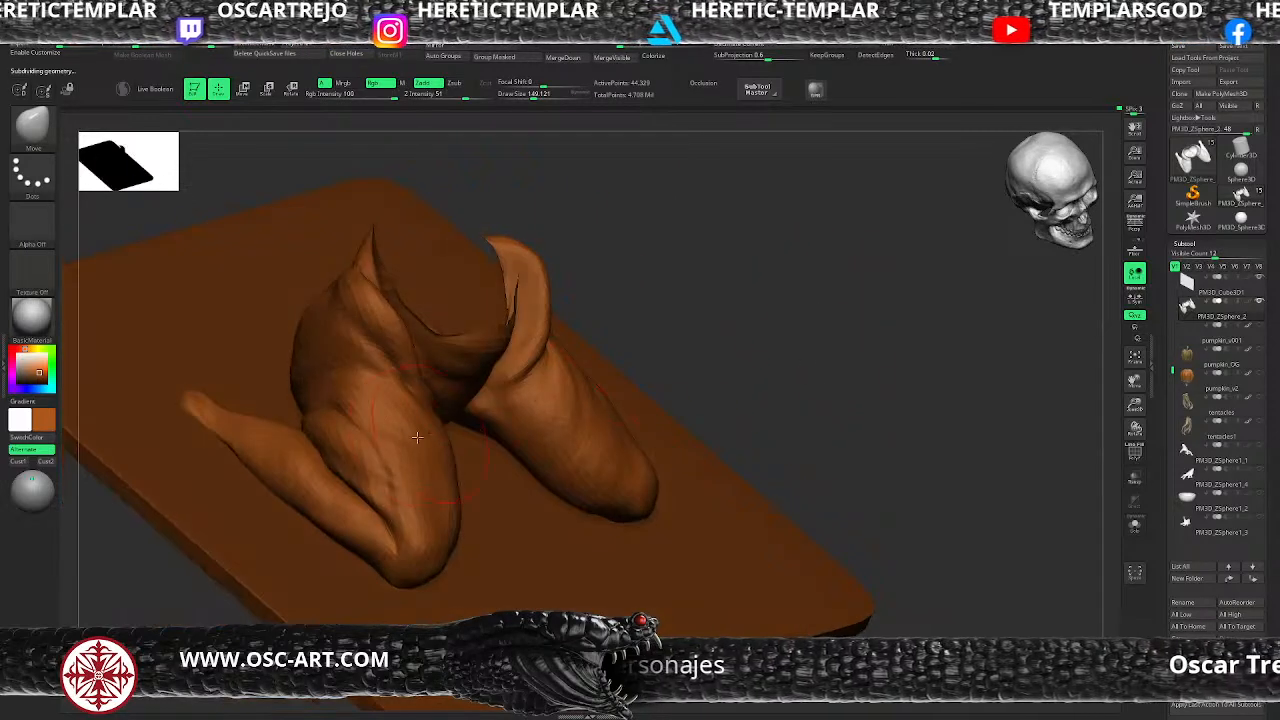
# Step: Raise the subdivision level and refine the outer thigh and knee crease with Move at draw size about 108
pyautogui.hotkey('ctrl', 'd')
pyautogui.press('s')
pyautogui.moveTo(329, 449); pyautogui.dragTo(324, 449)
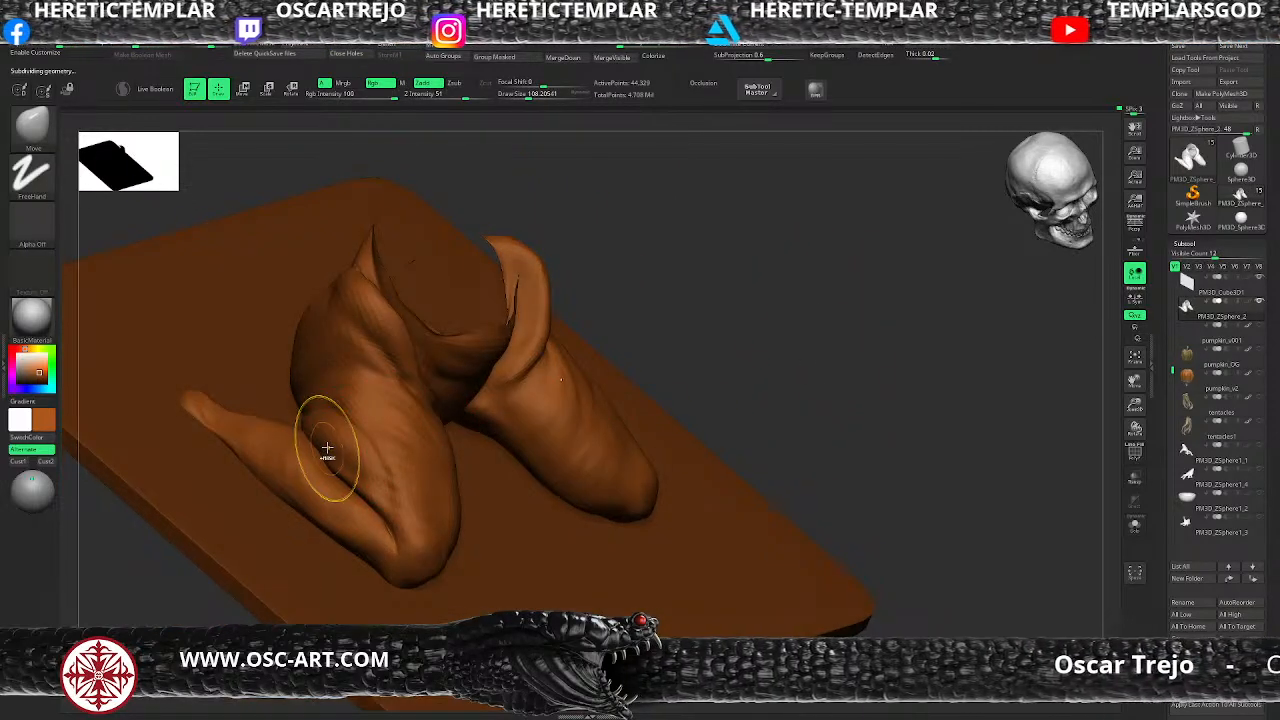
pyautogui.keyDown('ctrl'); pyautogui.keyDown('alt'); pyautogui.keyDown('shift'); pyautogui.click(330, 449); pyautogui.keyUp('shift'); pyautogui.keyUp('alt'); pyautogui.keyUp('ctrl')
pyautogui.keyDown('ctrl'); pyautogui.keyDown('shift'); pyautogui.click(348, 453); pyautogui.keyUp('shift'); pyautogui.keyUp('ctrl')
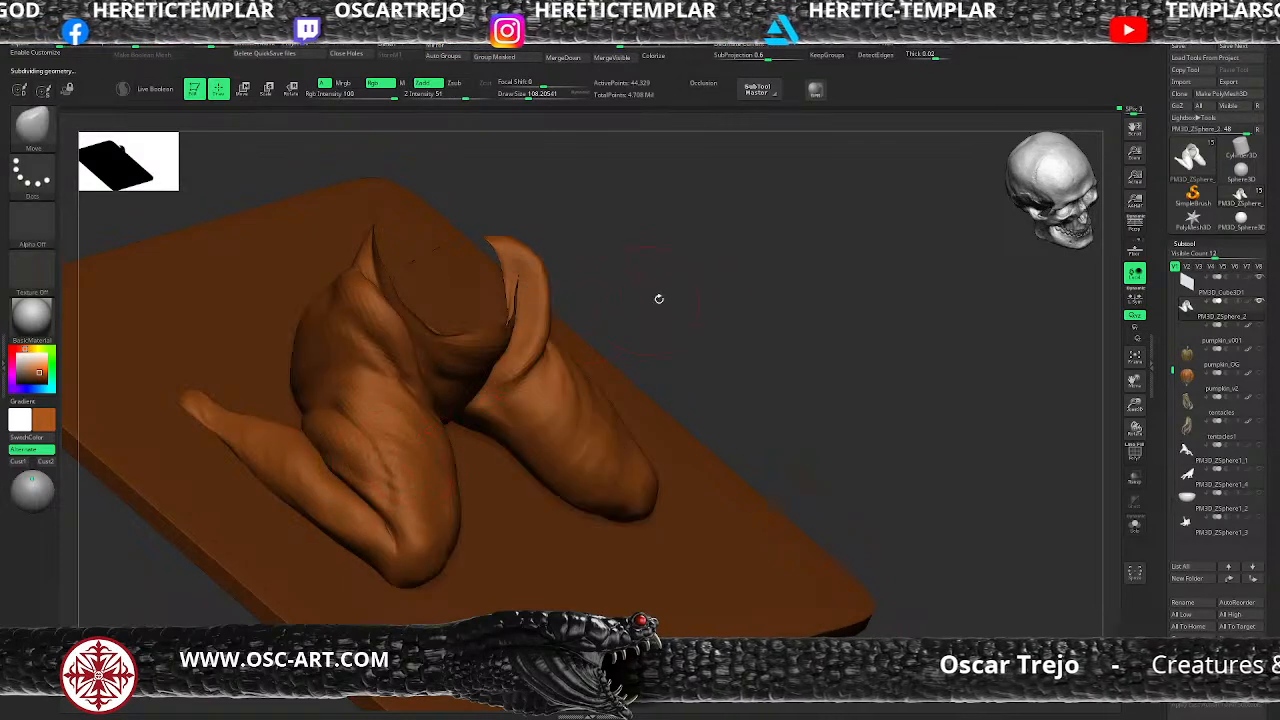
# Step: Add muscle volume to the upper thighs with ClayBuildup at Z Intensity 9 and draw size about 76
pyautogui.moveTo(737, 283); pyautogui.dragTo(626, 370)
pyautogui.press('b')
pyautogui.press('c')
pyautogui.press('b')
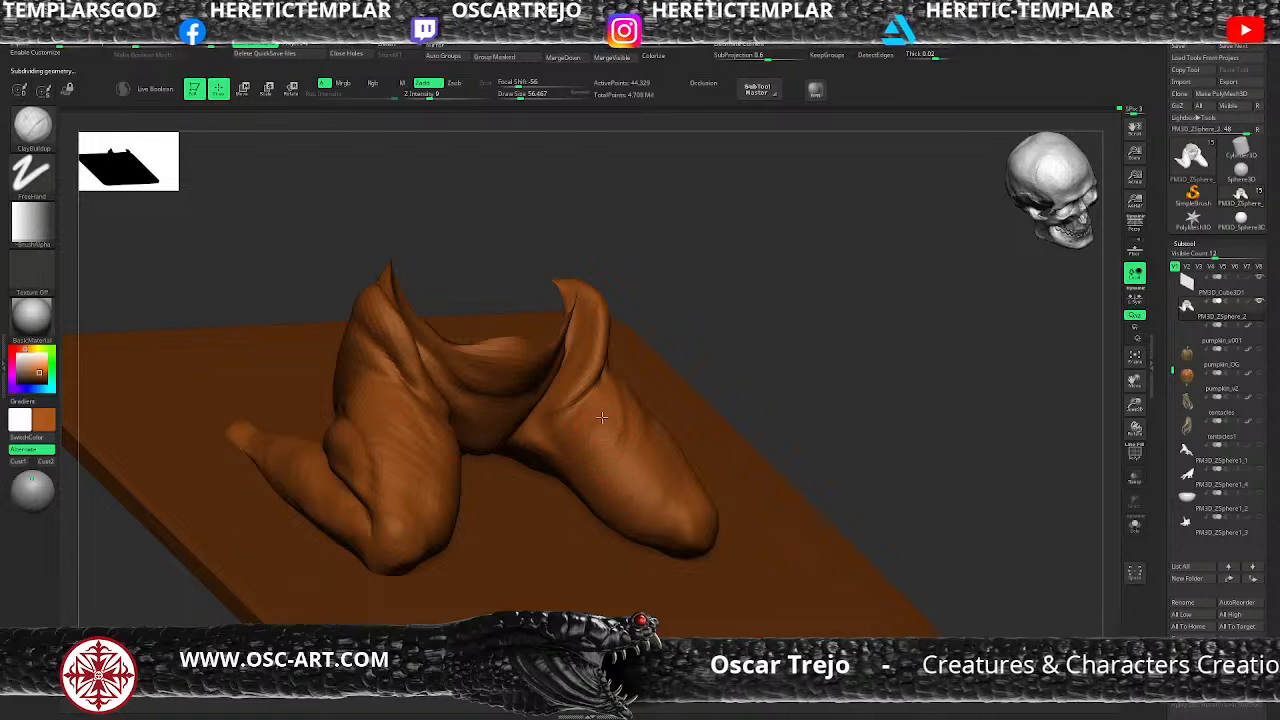
pyautogui.press('s')
pyautogui.moveTo(582, 429); pyautogui.dragTo(588, 428)
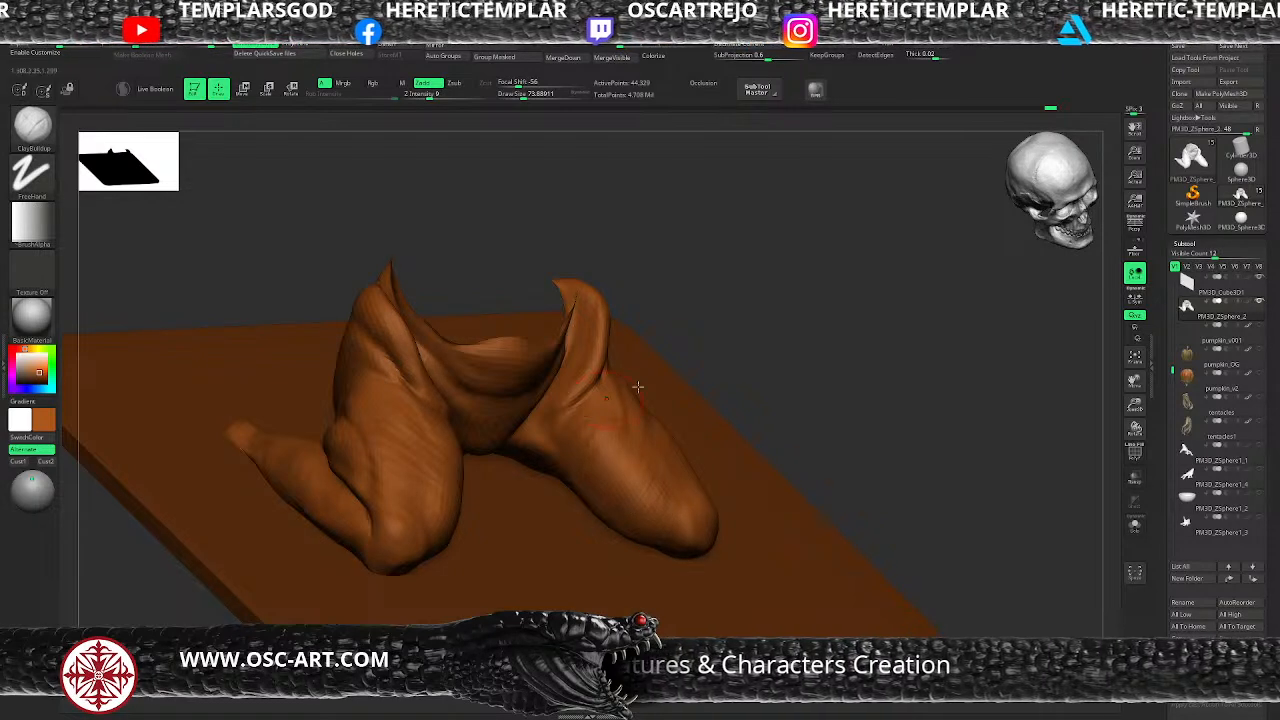
# Step: Define the front thigh muscles above the knees with DamStandard at Z Intensity 21 and ClayBuildup at draw size about 76
pyautogui.moveTo(600, 402); pyautogui.dragTo(694, 456, button='right')
pyautogui.press('b')
pyautogui.press('d')
pyautogui.press('s')
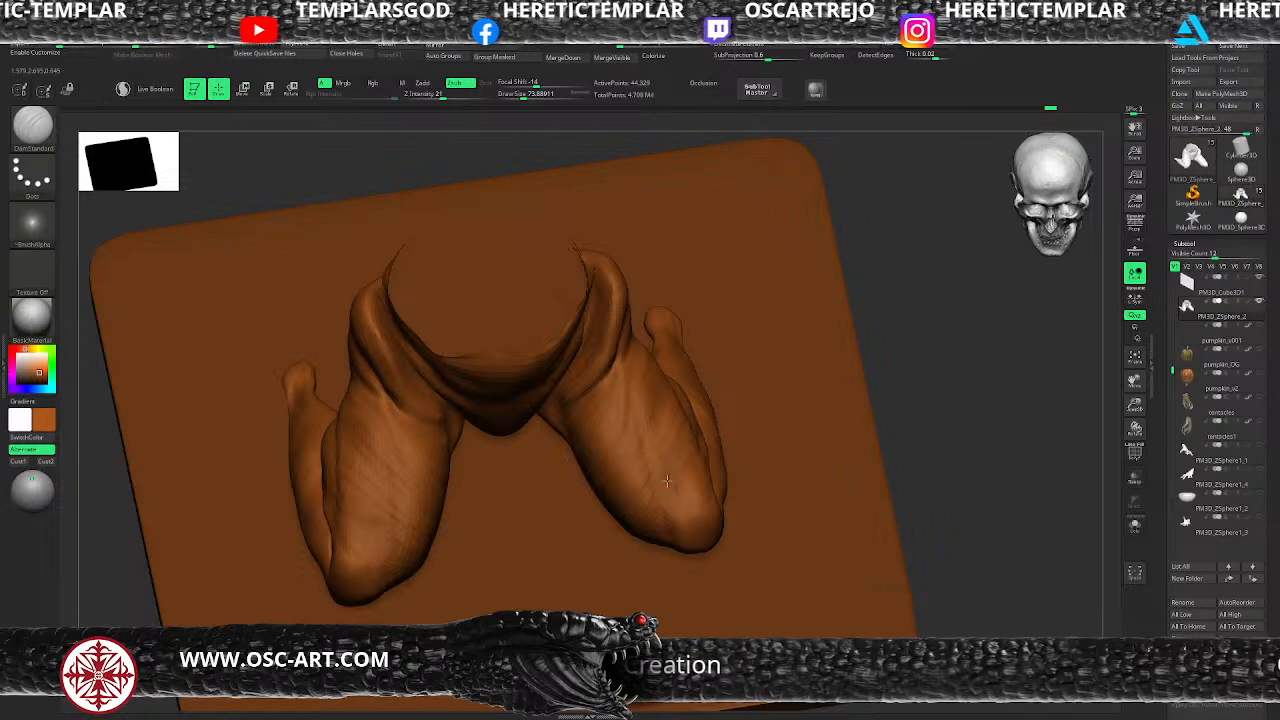
pyautogui.press('b')
pyautogui.press('c')
pyautogui.press('b')
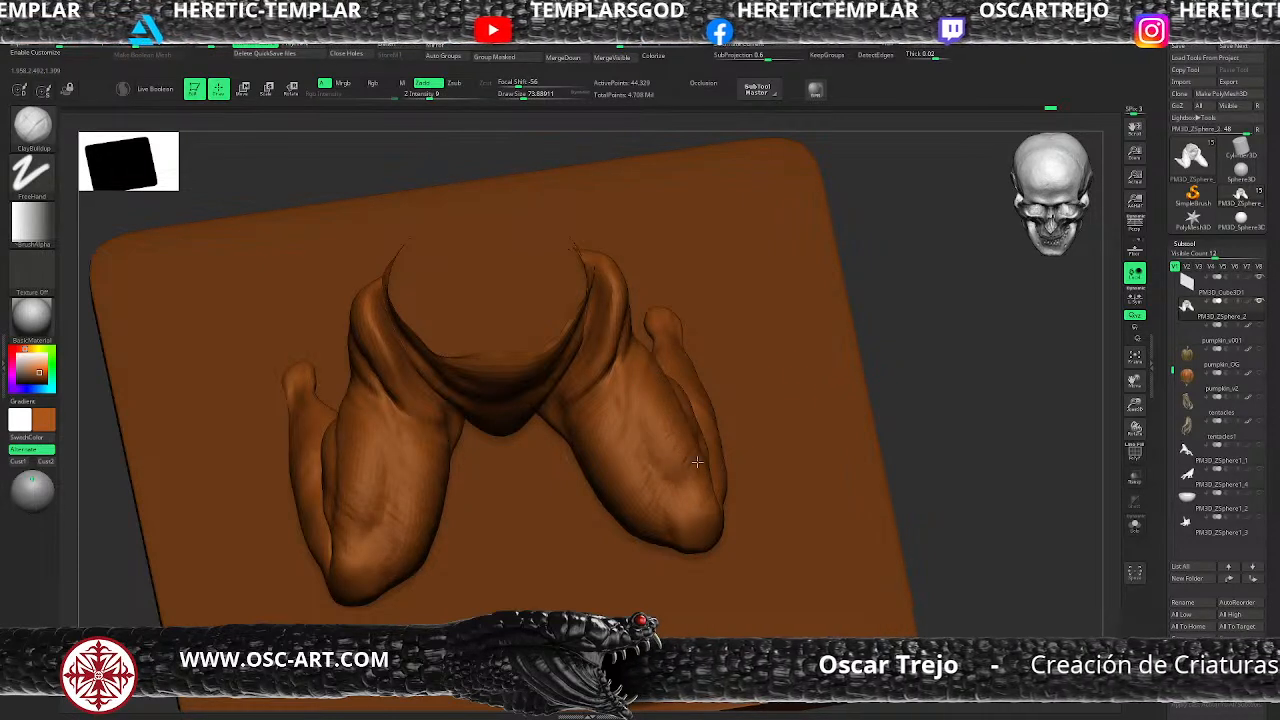
# Step: Smooth the outer thighs and knees, stepping between subdivision levels
pyautogui.press('shift')
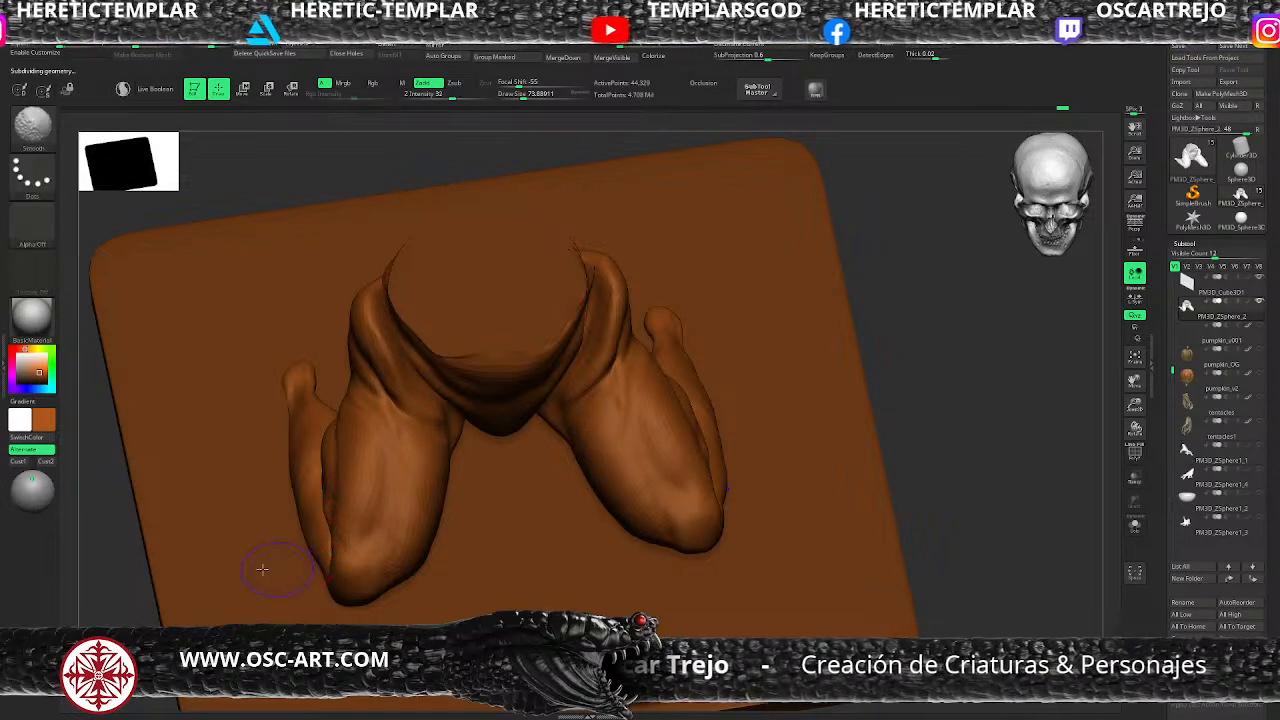
pyautogui.hotkey('shift', 'd')
pyautogui.keyDown('shift'); pyautogui.moveTo(334, 434); pyautogui.dragTo(333, 520); pyautogui.keyUp('shift')
pyautogui.press('d')
pyautogui.keyDown('shift'); pyautogui.moveTo(331, 438); pyautogui.dragTo(331, 530); pyautogui.keyUp('shift')
pyautogui.press('d')
# Step: Raise the subdivision level and build up the rear thigh and calf with ClayBuildup at Z Intensity 9
pyautogui.keyDown('alt'); pyautogui.moveTo(966, 425); pyautogui.dragTo(646, 434); pyautogui.keyUp('alt')
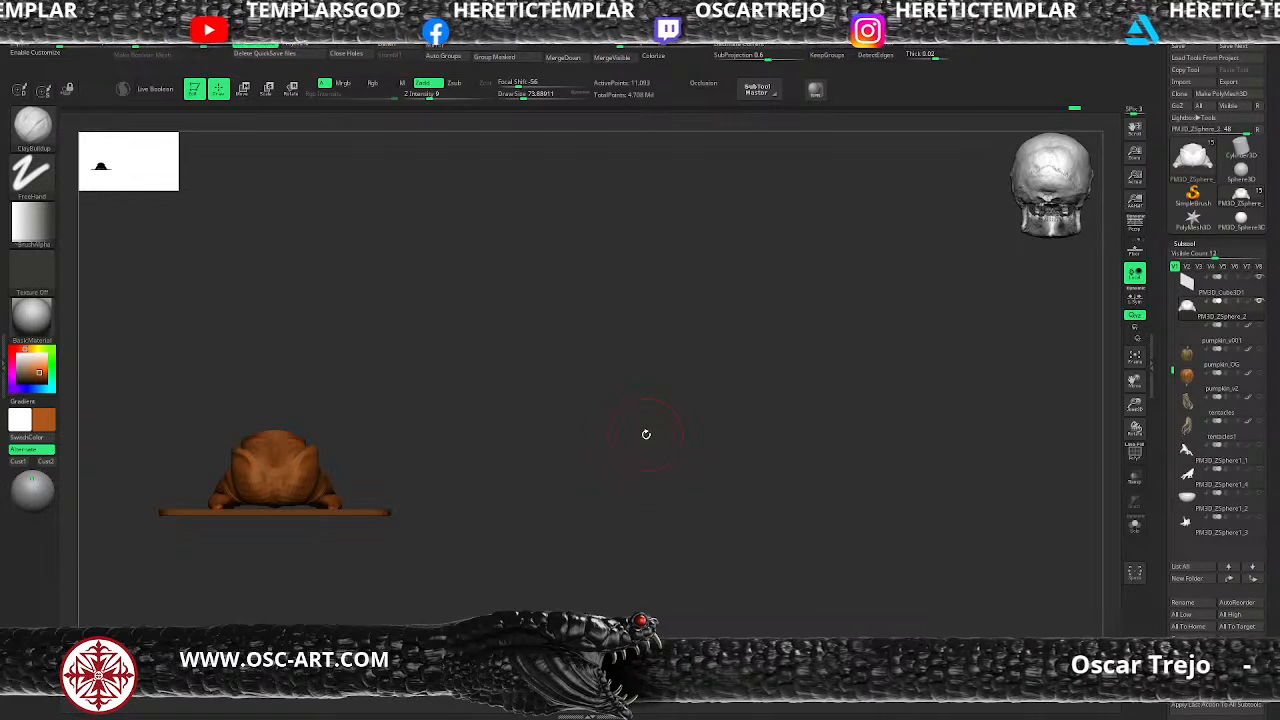
pyautogui.moveTo(497, 394)
pyautogui.keyDown('alt'); pyautogui.mouseDown()
pyautogui.moveTo(534, 403)
pyautogui.moveTo(583, 337)
pyautogui.moveTo(540, 425)
pyautogui.moveTo(654, 320)
pyautogui.moveTo(668, 352)
pyautogui.moveTo(694, 349)
pyautogui.moveTo(663, 346)
pyautogui.moveTo(520, 470)
pyautogui.mouseUp(); pyautogui.keyUp('alt')
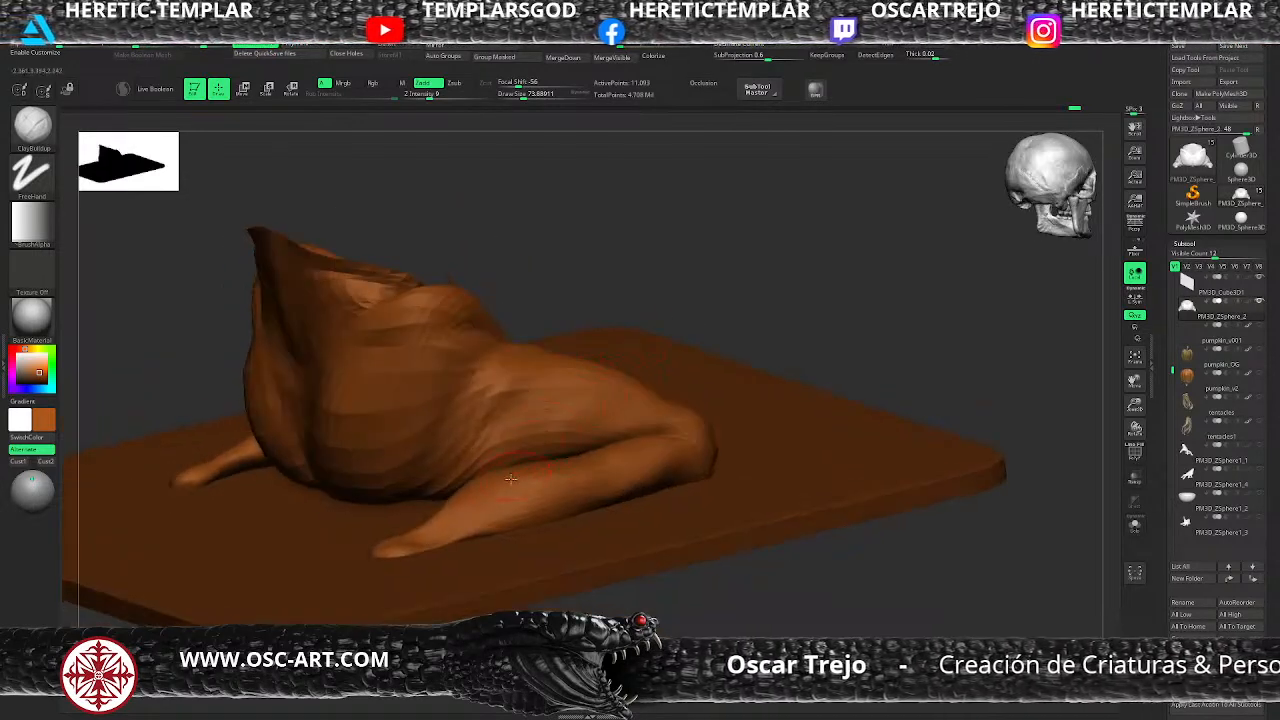
pyautogui.hotkey('ctrl', 'd')
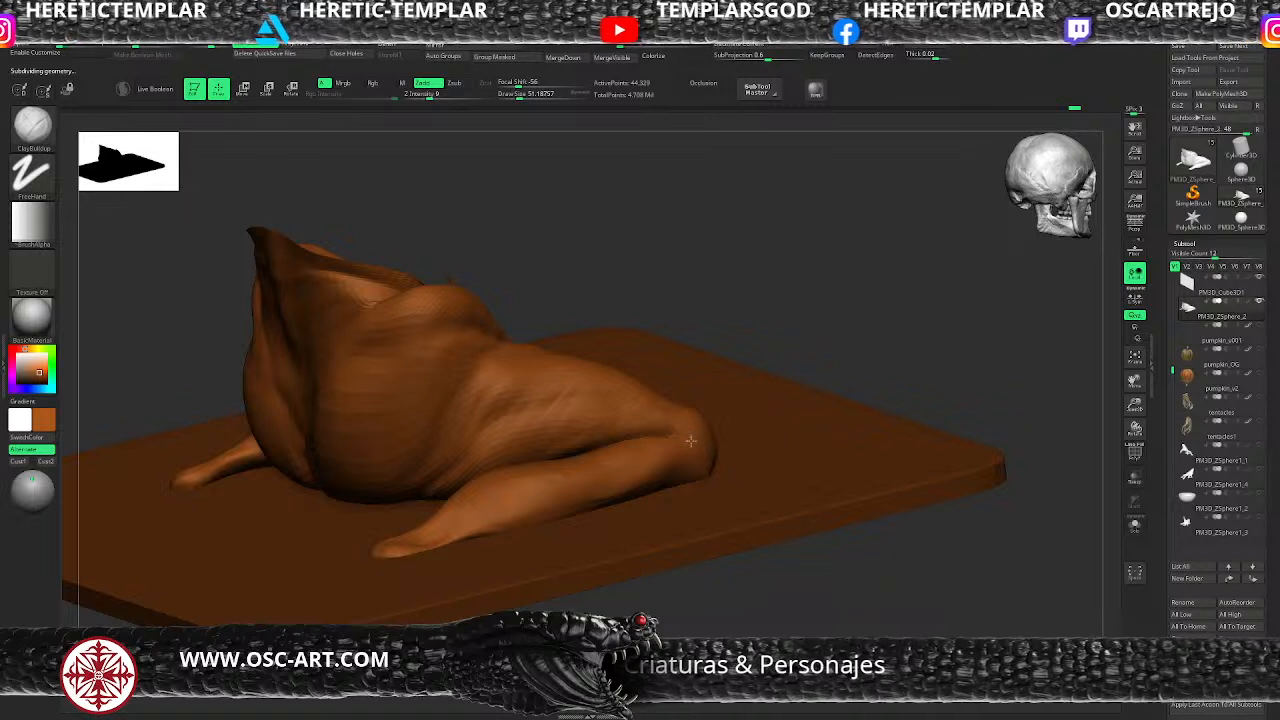
# Step: Build up and smooth the outer thigh near the knee with ClayBuildup at Z Intensity 9 and draw size about 80
pyautogui.moveTo(687, 445); pyautogui.dragTo(677, 443)
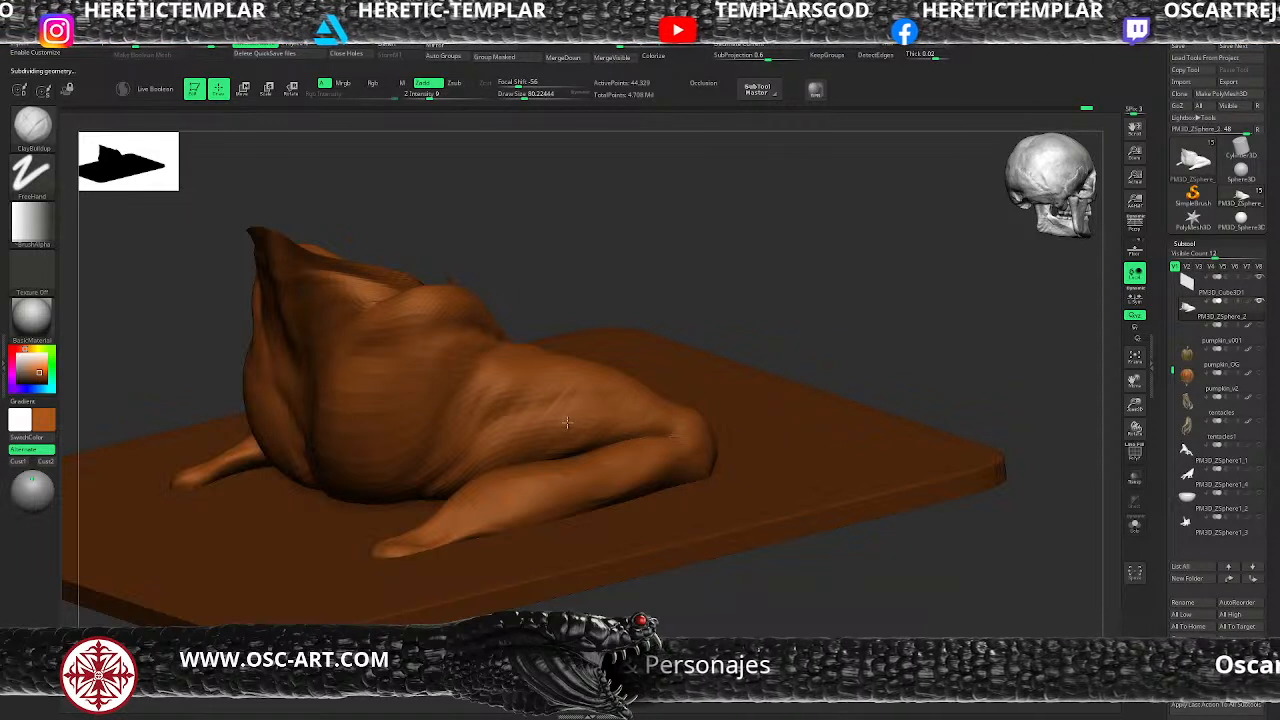
pyautogui.press('shift')
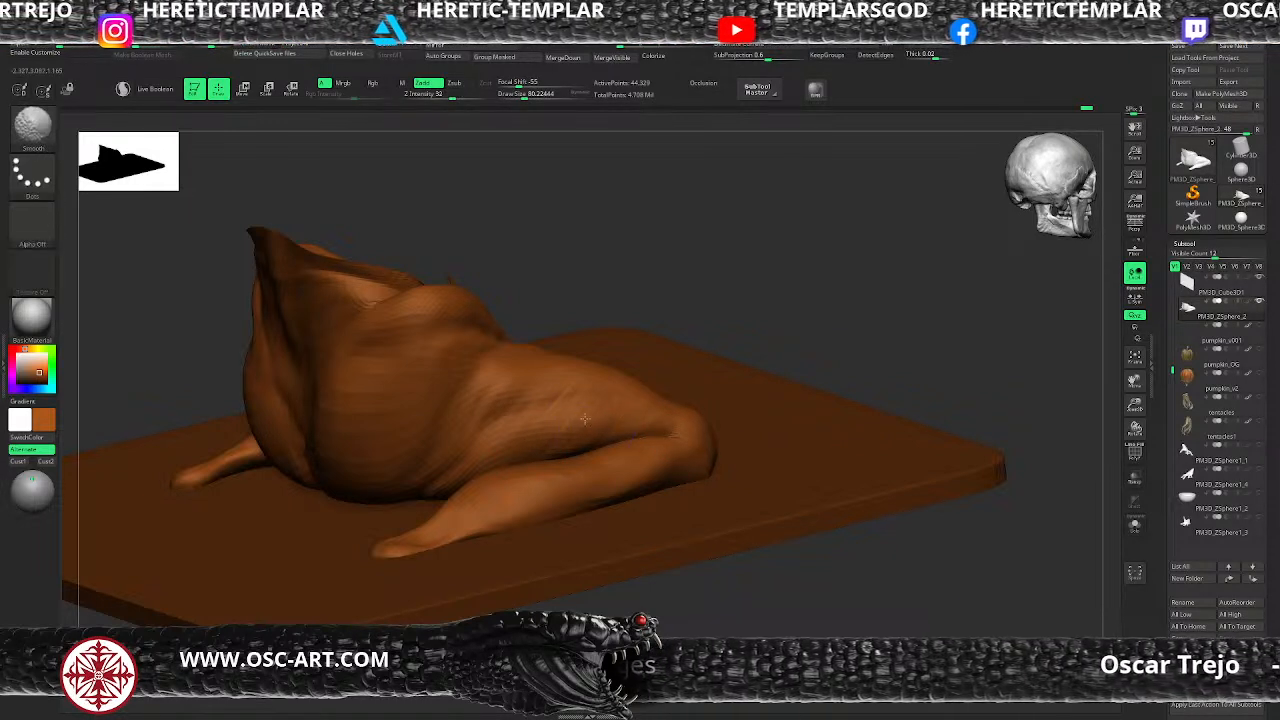
pyautogui.moveTo(587, 232)
pyautogui.mouseDown()
pyautogui.moveTo(583, 283)
pyautogui.moveTo(542, 341)
pyautogui.moveTo(510, 329)
pyautogui.mouseUp()
pyautogui.press('n')
pyautogui.press('s')
pyautogui.press('s')
pyautogui.press('n')
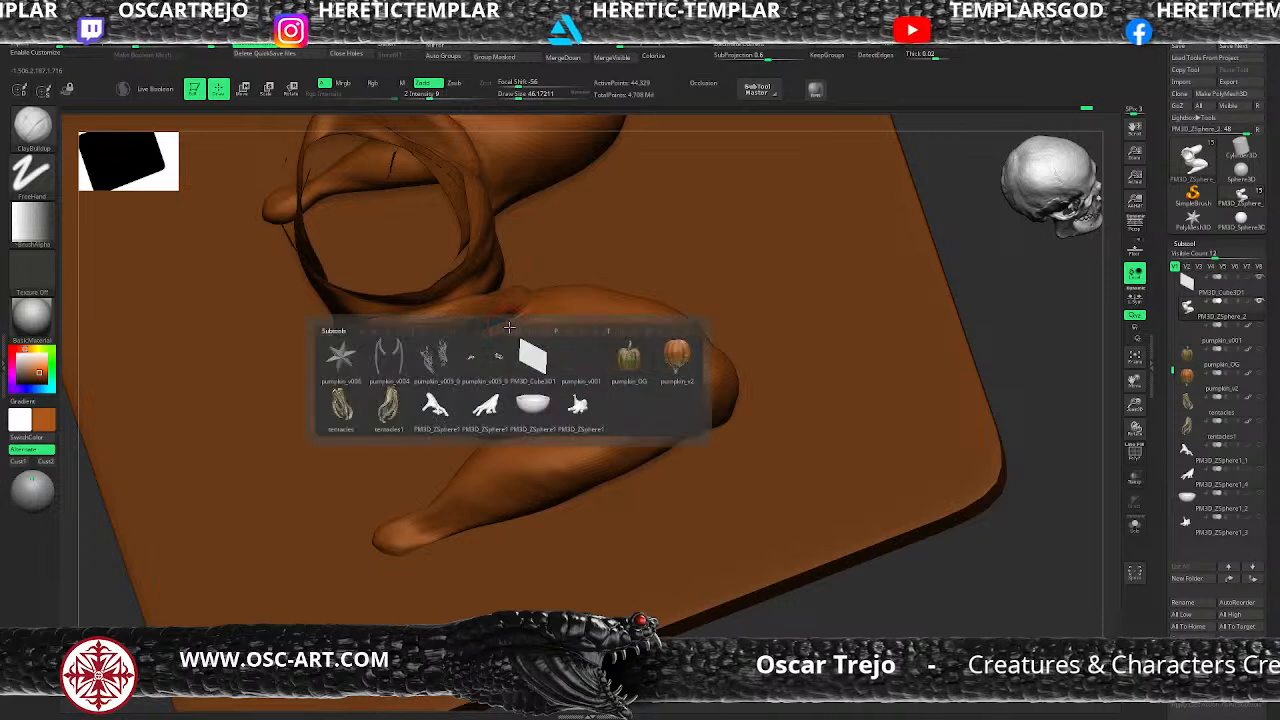
pyautogui.press('n')
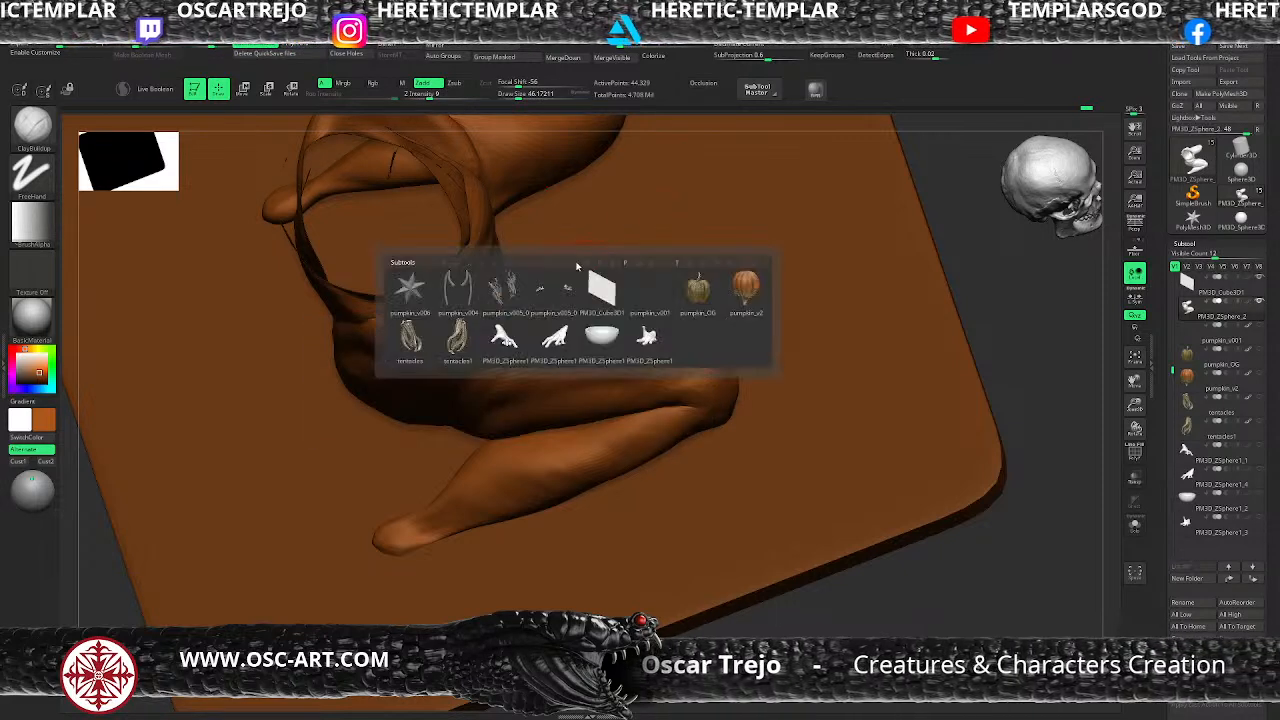
# Step: Cut the crease where the thigh meets the hip with the Slash3 brush at draw size about 46 and smooth it
pyautogui.press('b')
pyautogui.press('s')
pyautogui.press('l')
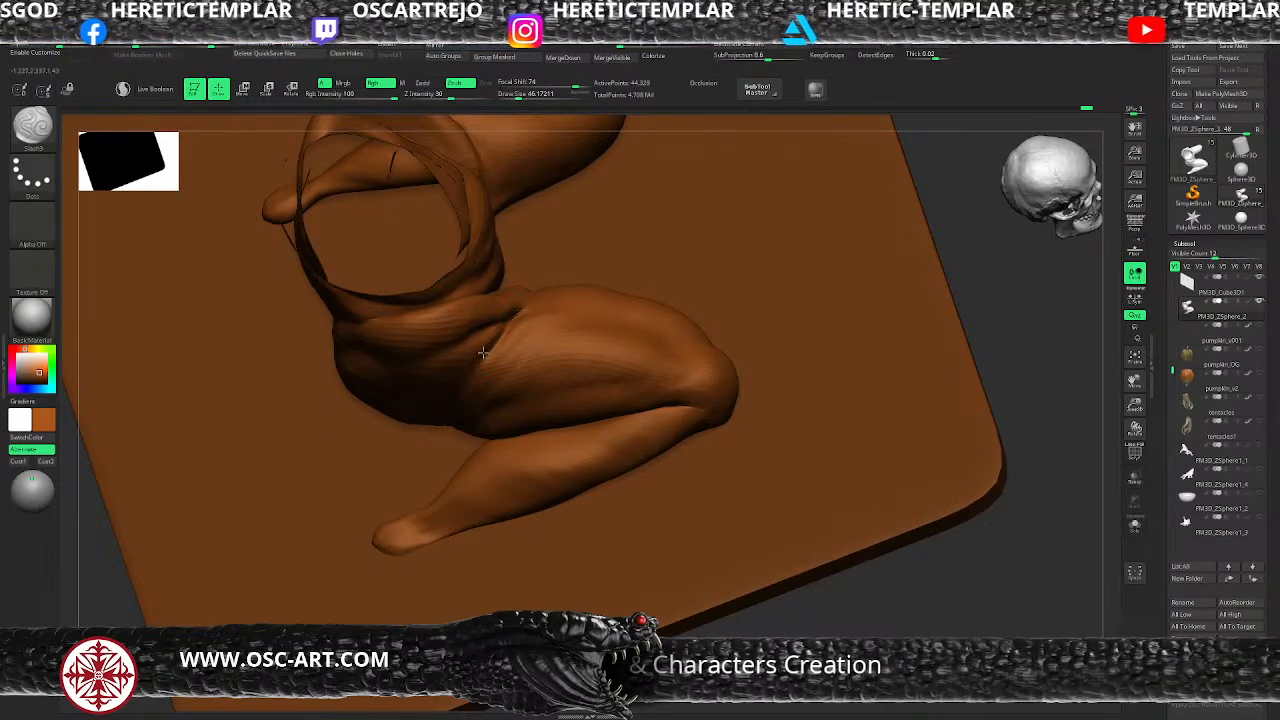
pyautogui.press('shift')
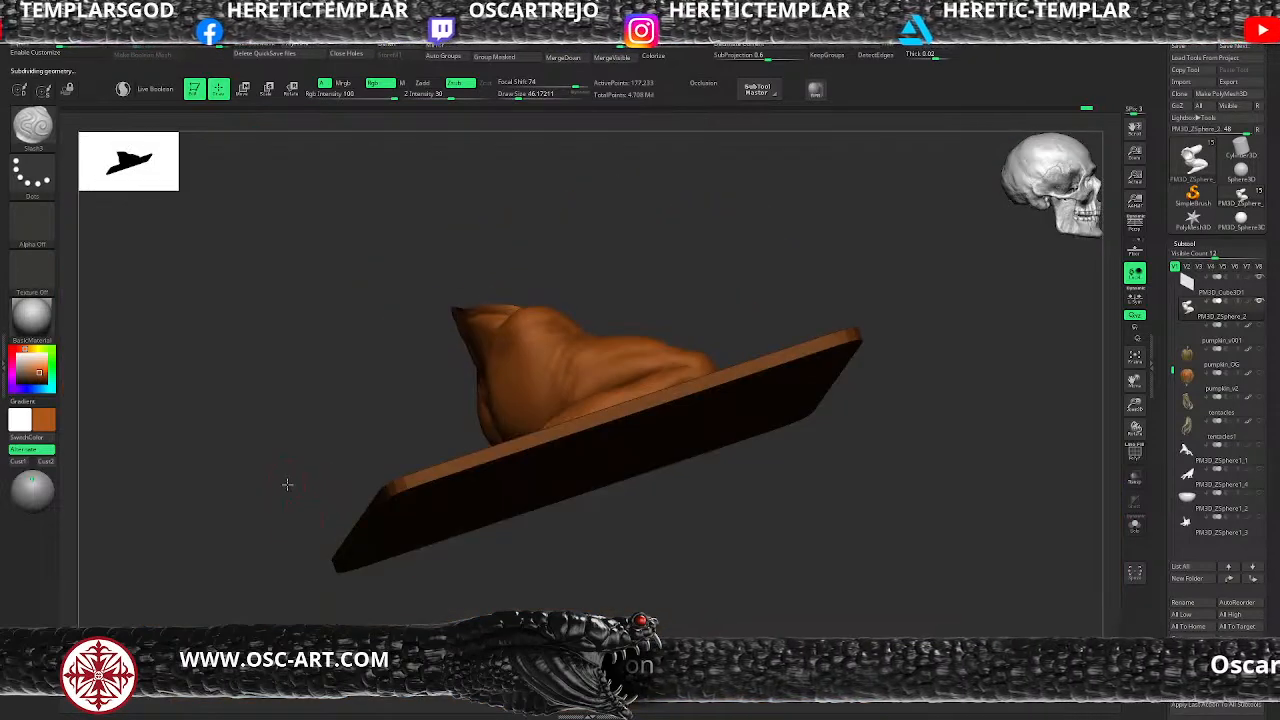
pyautogui.moveTo(287, 484)
pyautogui.mouseDown()
pyautogui.moveTo(546, 274)
pyautogui.moveTo(722, 246)
pyautogui.moveTo(719, 323)
pyautogui.moveTo(670, 302)
pyautogui.moveTo(662, 314)
pyautogui.mouseUp()
# Step: Sharpen and soften the skin folds on both sides of the lower back with Slash3 at draw size about 35
pyautogui.press('s')
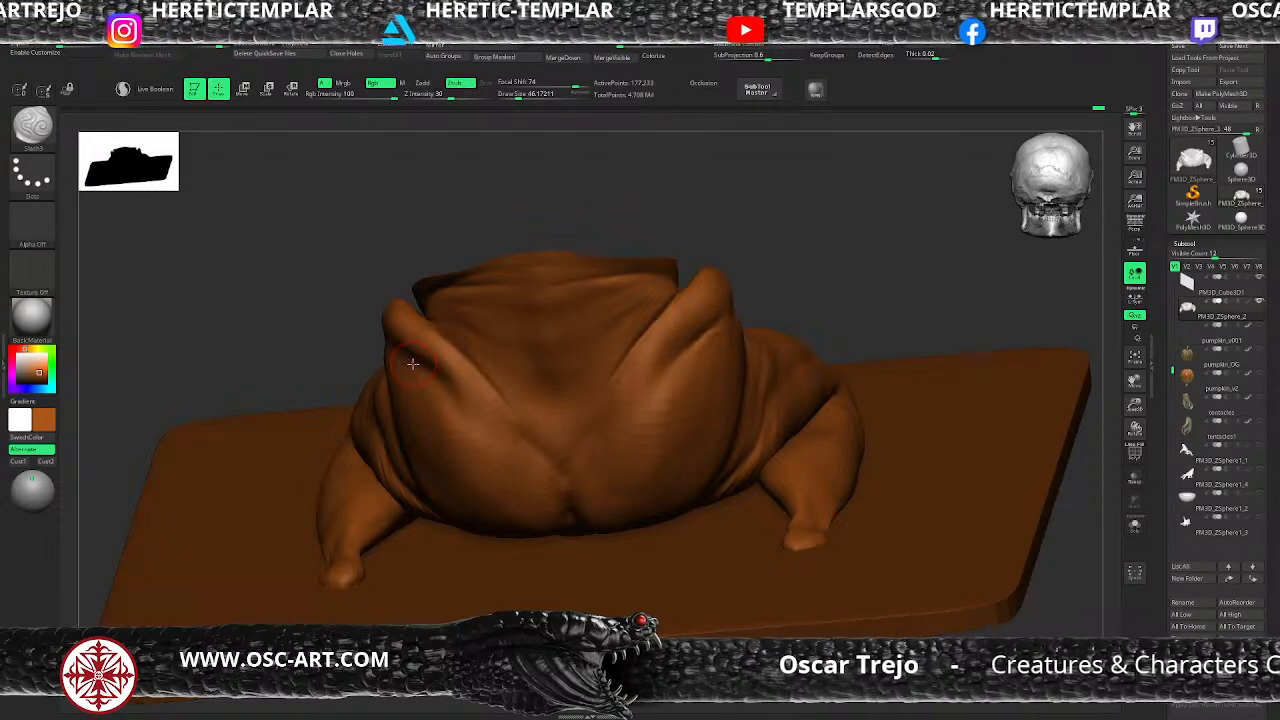
pyautogui.press('shift')
pyautogui.keyDown('shift'); pyautogui.moveTo(648, 320); pyautogui.dragTo(644, 329); pyautogui.keyUp('shift')
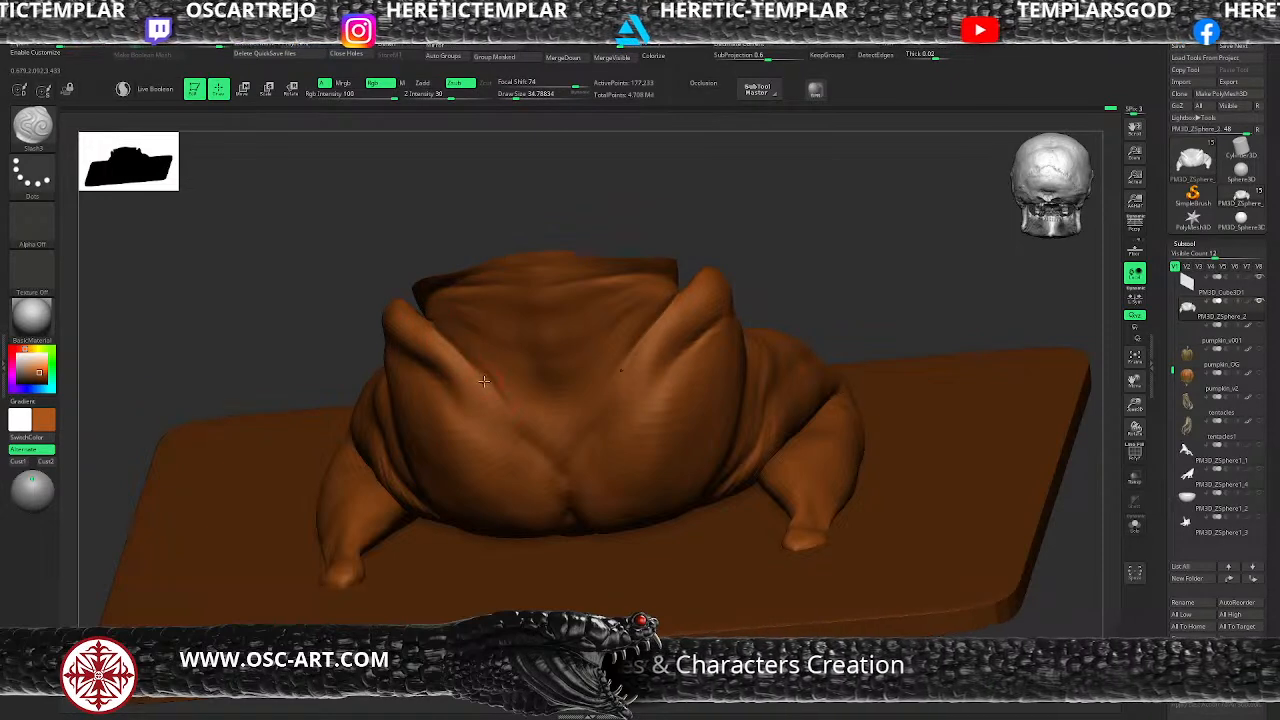
pyautogui.press('shift')
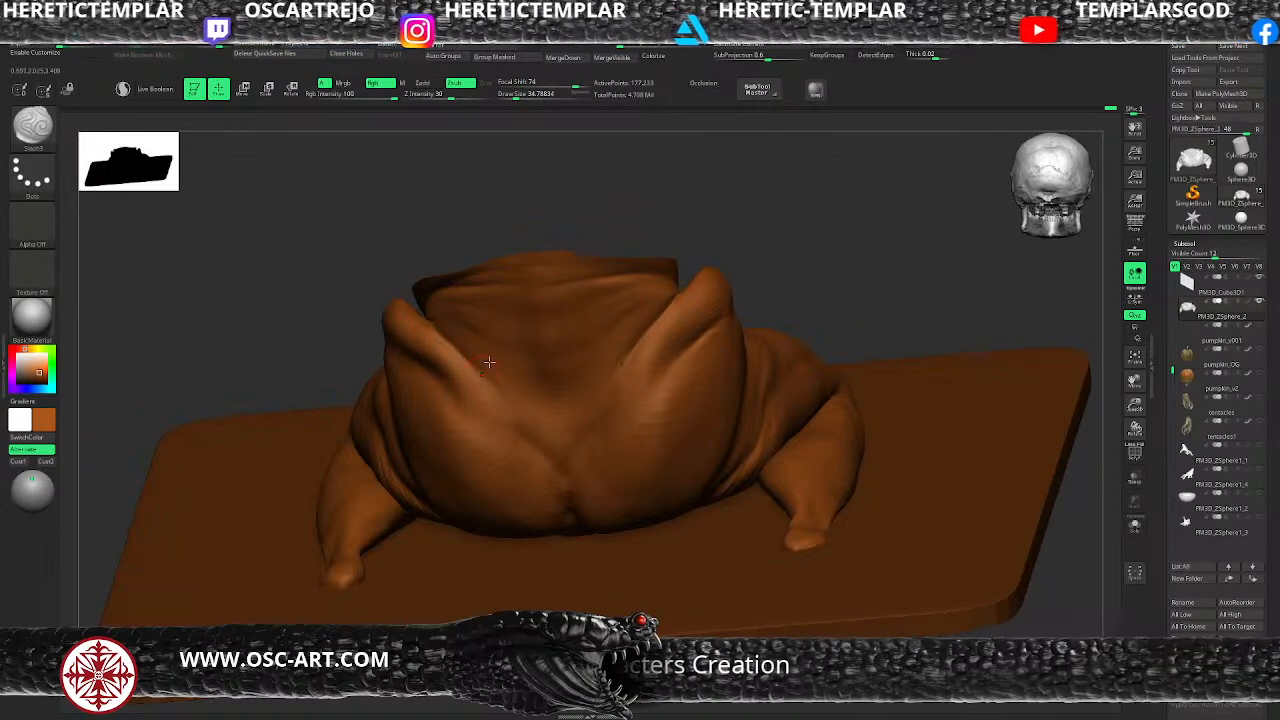
# Step: Build up the fold between waist and upper thigh with ClayBuildup at Z Intensity 9 and draw size about 41
pyautogui.moveTo(832, 211)
pyautogui.mouseDown()
pyautogui.moveTo(714, 243)
pyautogui.moveTo(653, 239)
pyautogui.moveTo(617, 351)
pyautogui.moveTo(637, 380)
pyautogui.mouseUp()
pyautogui.moveTo(618, 303); pyautogui.dragTo(605, 356)
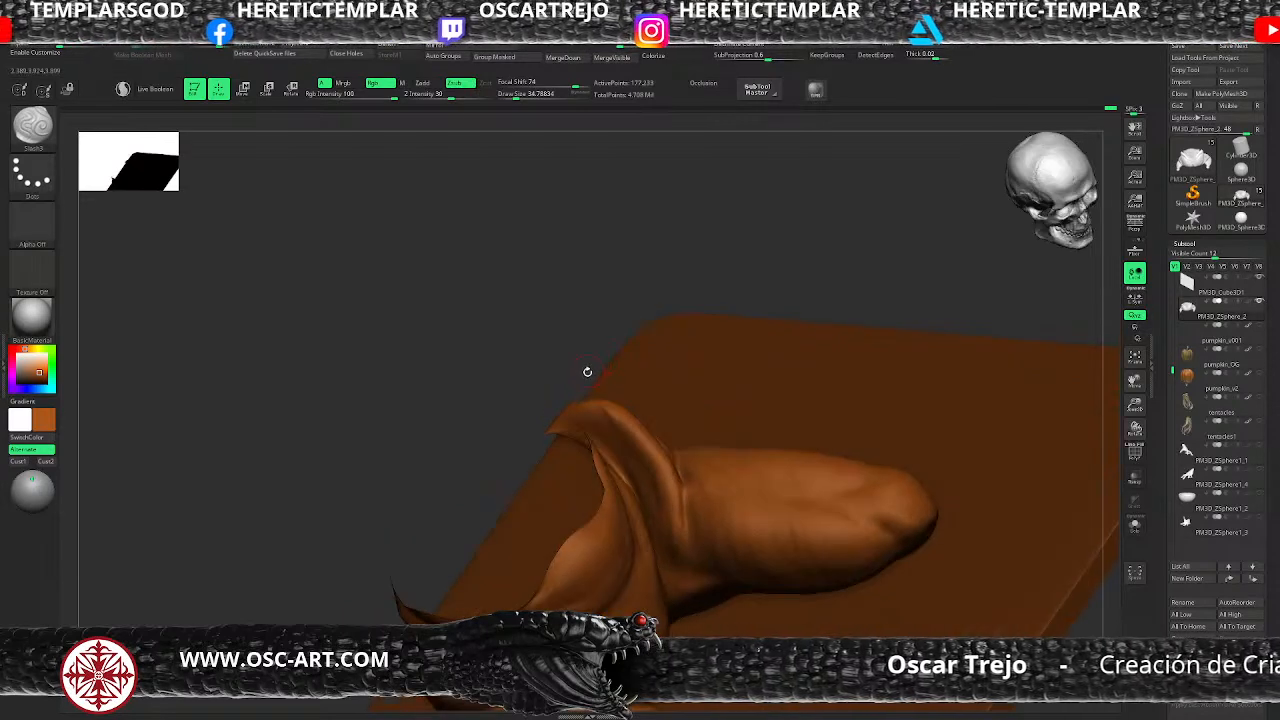
pyautogui.press('b')
pyautogui.press('c')
pyautogui.press('b')
pyautogui.moveTo(578, 402); pyautogui.dragTo(622, 407)
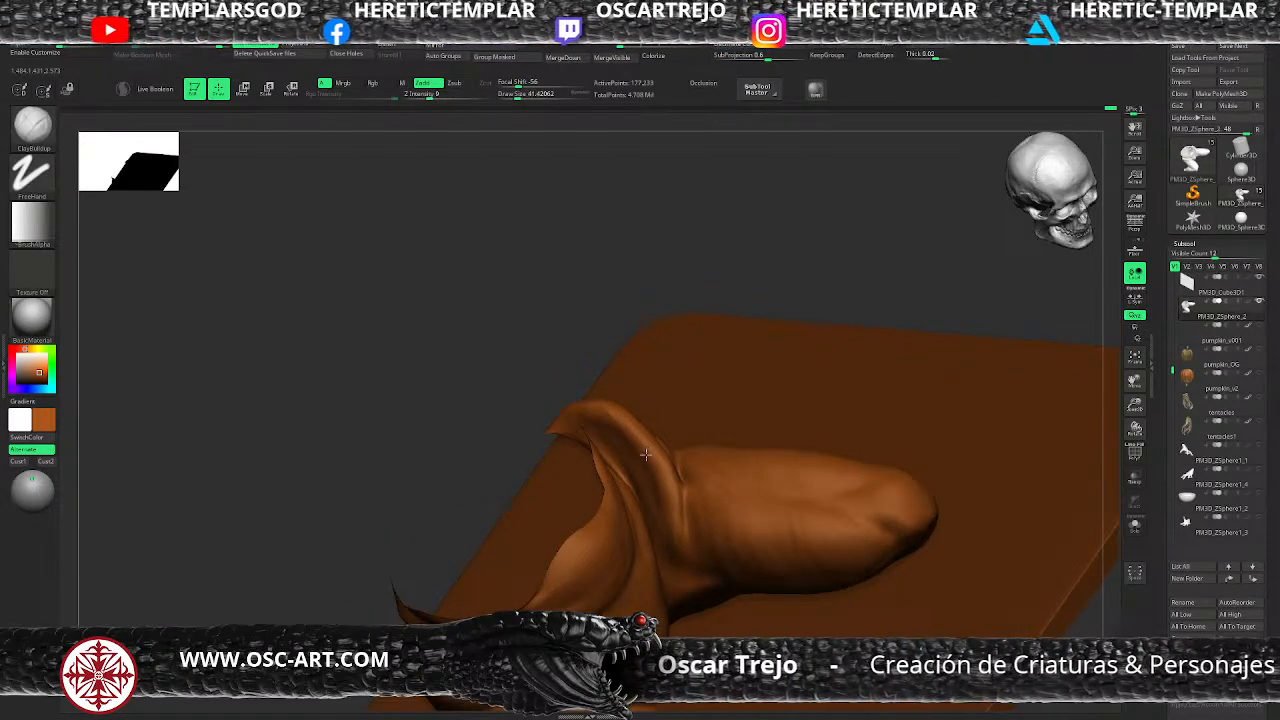
pyautogui.moveTo(751, 277)
pyautogui.mouseDown()
pyautogui.moveTo(686, 263)
pyautogui.moveTo(746, 311)
pyautogui.moveTo(657, 277)
pyautogui.moveTo(651, 309)
pyautogui.moveTo(643, 280)
pyautogui.moveTo(668, 336)
pyautogui.moveTo(600, 360)
pyautogui.mouseUp()
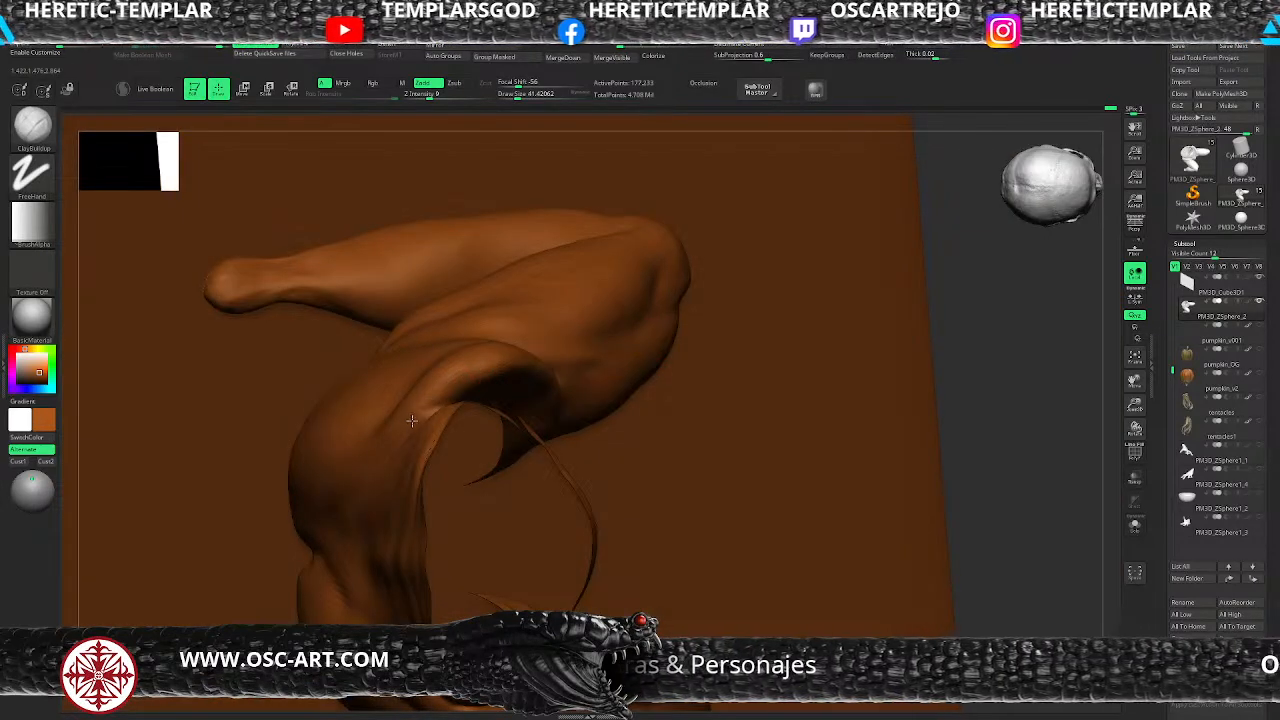
# Step: Reshape the thigh where it presses against the calf with Move Topological at draw size about 154
pyautogui.press('b')
pyautogui.press('m')
pyautogui.press('t')
pyautogui.press('s')
pyautogui.moveTo(469, 292); pyautogui.dragTo(479, 292)
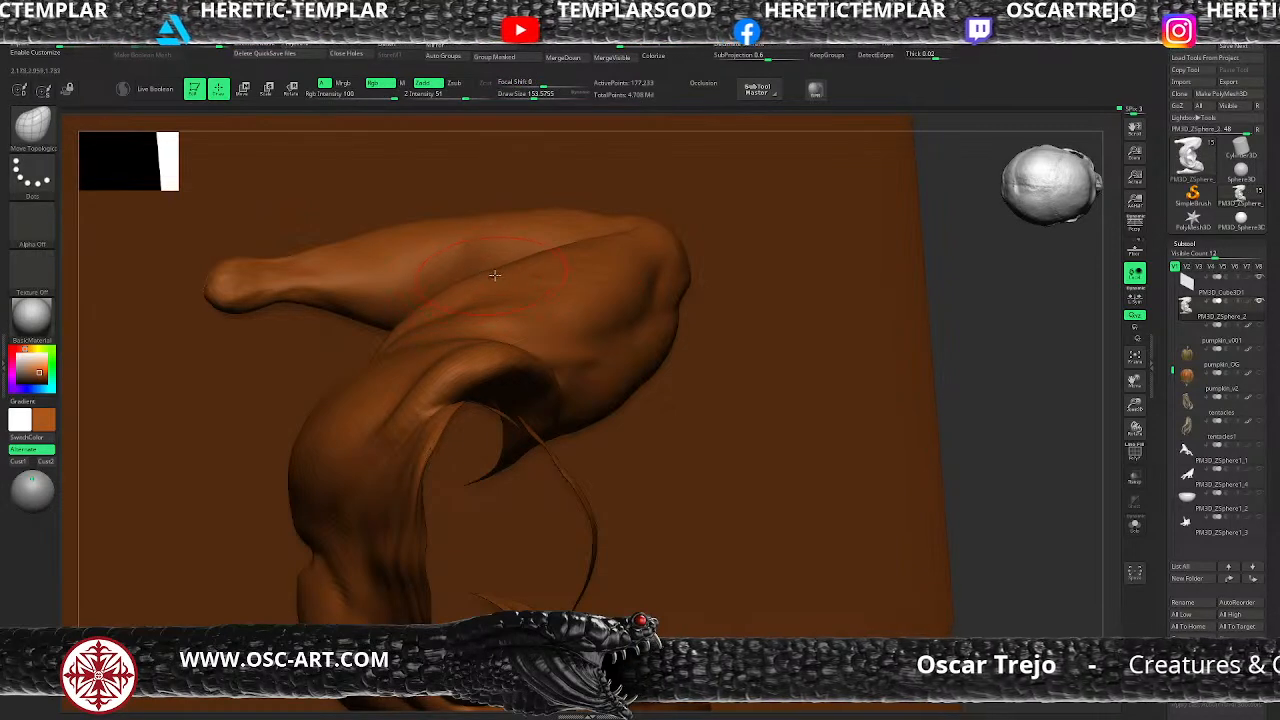
pyautogui.moveTo(834, 334)
pyautogui.keyDown('alt'); pyautogui.mouseDown()
pyautogui.moveTo(923, 394)
pyautogui.moveTo(926, 414)
pyautogui.moveTo(945, 404)
pyautogui.moveTo(877, 300)
pyautogui.moveTo(866, 340)
pyautogui.moveTo(737, 408)
pyautogui.moveTo(852, 348)
pyautogui.moveTo(788, 412)
pyautogui.mouseUp(); pyautogui.keyUp('alt')
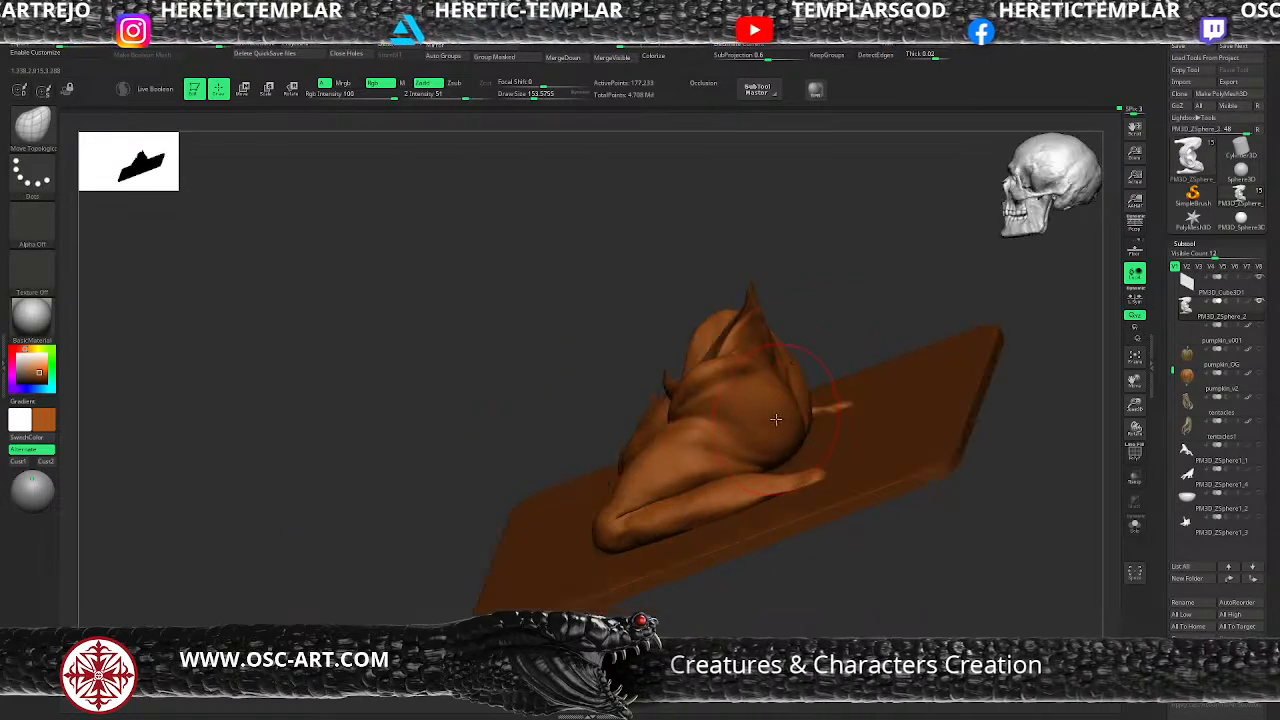
# Step: Enlarge the Move Topological brush to about 172, undo the last move, and lower the body's subdivision level
pyautogui.moveTo(869, 294)
pyautogui.mouseDown()
pyautogui.moveTo(826, 420)
pyautogui.moveTo(840, 439)
pyautogui.mouseUp()
pyautogui.press('s')
pyautogui.moveTo(771, 461); pyautogui.dragTo(776, 472)
pyautogui.hotkey('ctrl', 'z')
pyautogui.hotkey('shift', 'd')
# Step: Invert the body's partial visibility and unhide the whole mesh, including torso and arms
pyautogui.moveTo(470, 420)
pyautogui.mouseDown()
pyautogui.moveTo(600, 457)
pyautogui.moveTo(560, 400)
pyautogui.mouseUp()
pyautogui.keyDown('ctrl'); pyautogui.keyDown('shift'); pyautogui.click(800, 443); pyautogui.keyUp('shift'); pyautogui.keyUp('ctrl')
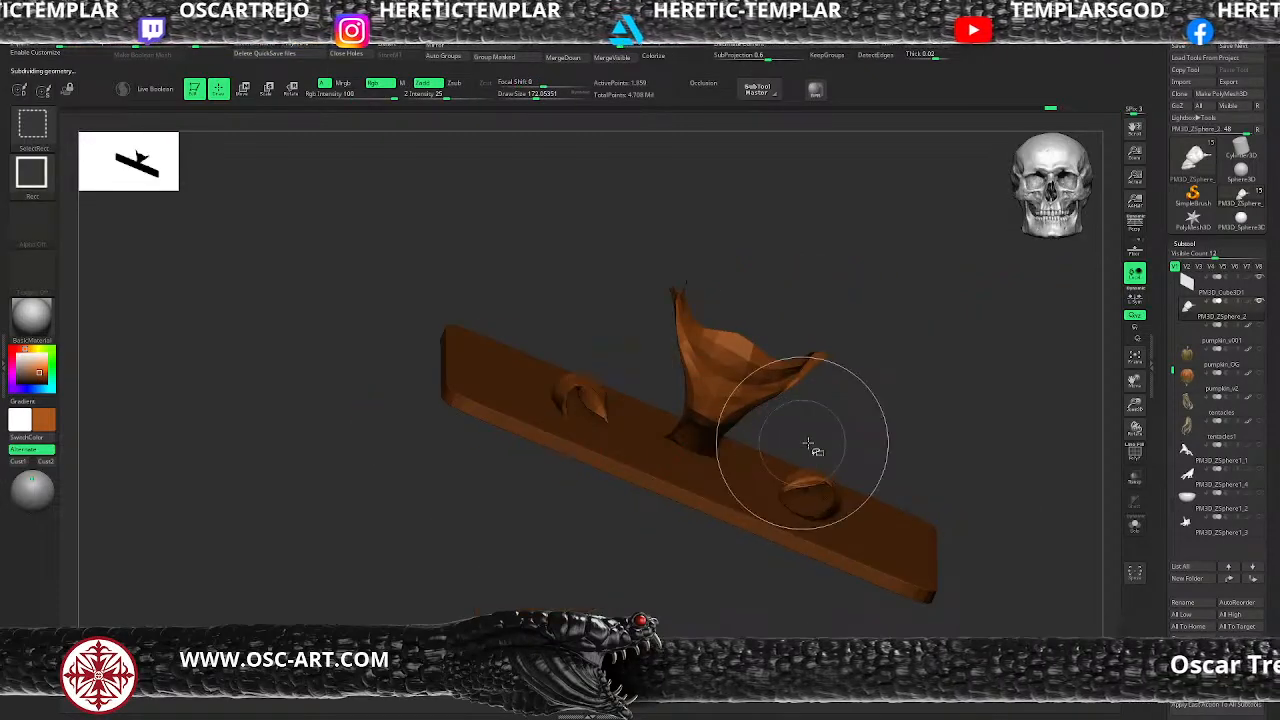
pyautogui.keyDown('ctrl'); pyautogui.keyDown('shift'); pyautogui.click(920, 395); pyautogui.keyUp('shift'); pyautogui.keyUp('ctrl')
pyautogui.moveTo(934, 386)
pyautogui.mouseDown()
pyautogui.moveTo(637, 357)
pyautogui.moveTo(1010, 596)
pyautogui.mouseUp()
pyautogui.keyDown('ctrl'); pyautogui.keyDown('shift'); pyautogui.click(643, 433); pyautogui.keyUp('shift'); pyautogui.keyUp('ctrl')
pyautogui.keyDown('ctrl'); pyautogui.click(640, 432); pyautogui.keyUp('ctrl')
pyautogui.moveTo(640, 432); pyautogui.dragTo(572, 421)
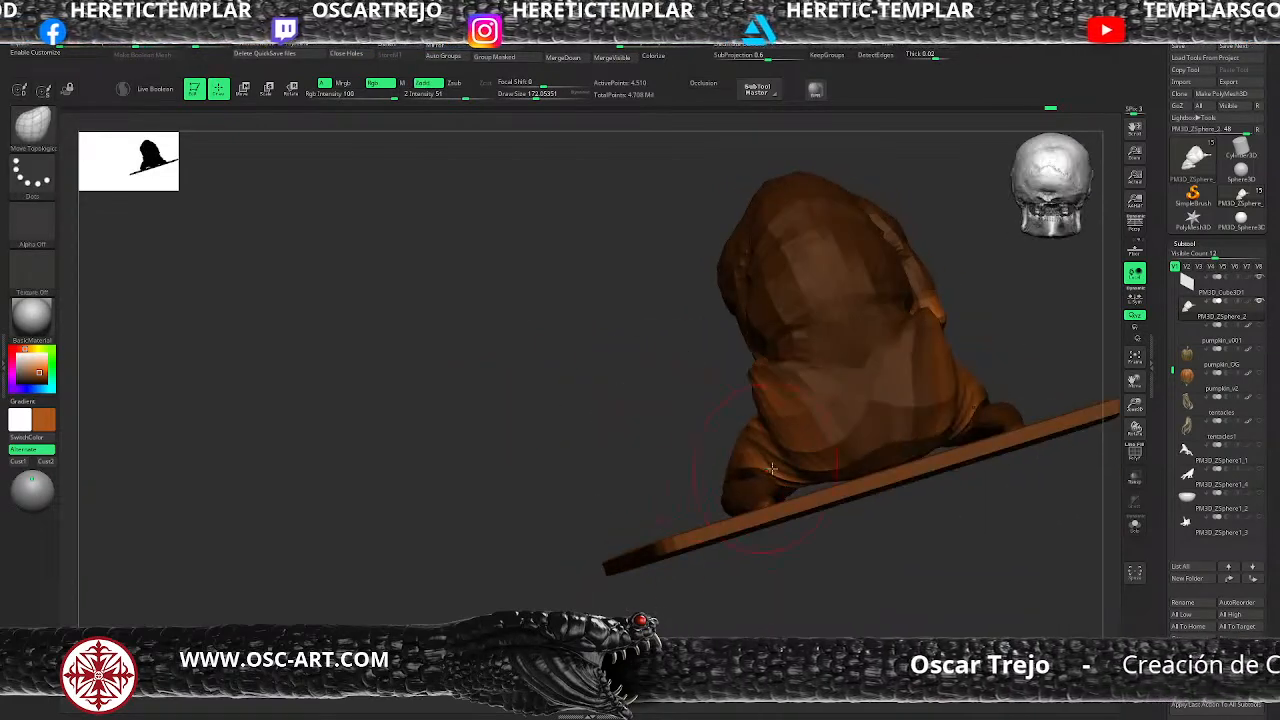
# Step: Adjust the lower body's shape beside the base at low resolution, and return the body to its highest subdivision level
pyautogui.moveTo(788, 483); pyautogui.dragTo(797, 494)
pyautogui.moveTo(671, 452); pyautogui.dragTo(761, 495)
pyautogui.press('d')
pyautogui.press('d')
pyautogui.press('d')
pyautogui.press('d')
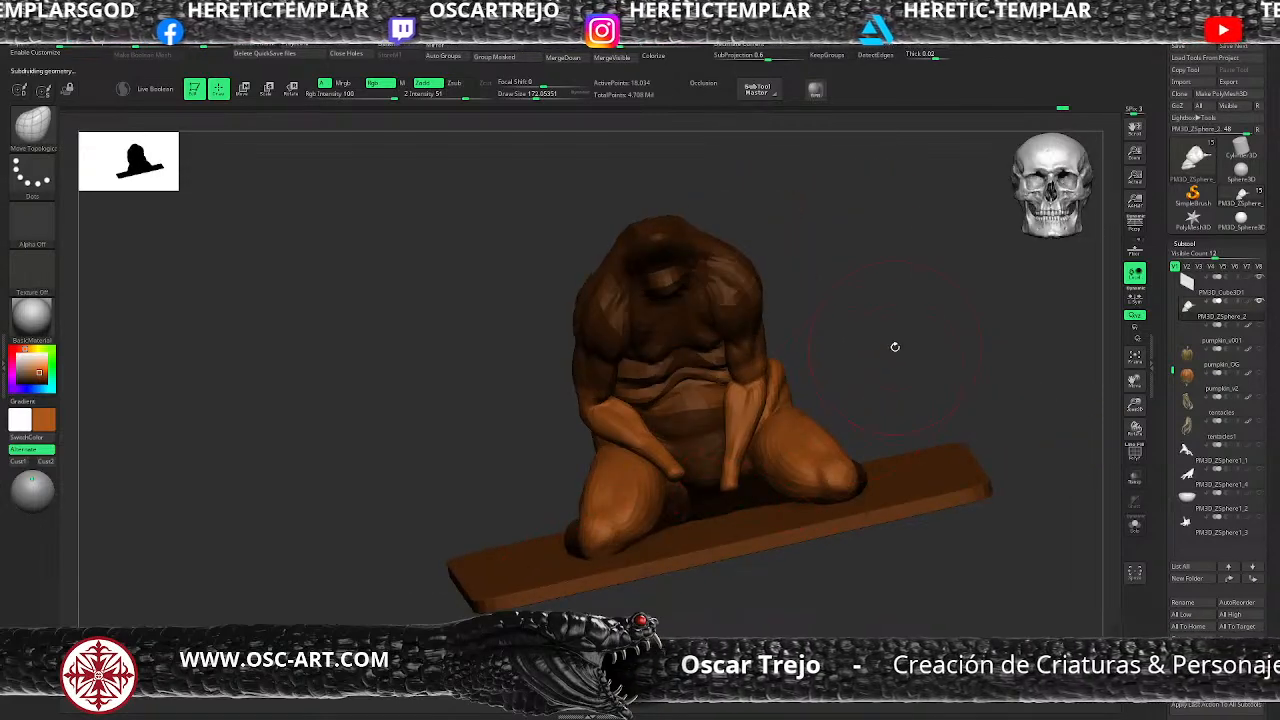
pyautogui.keyDown('ctrl'); pyautogui.moveTo(892, 380); pyautogui.dragTo(902, 394); pyautogui.keyUp('ctrl')
pyautogui.keyDown('alt'); pyautogui.moveTo(900, 392); pyautogui.dragTo(837, 337); pyautogui.keyUp('alt')
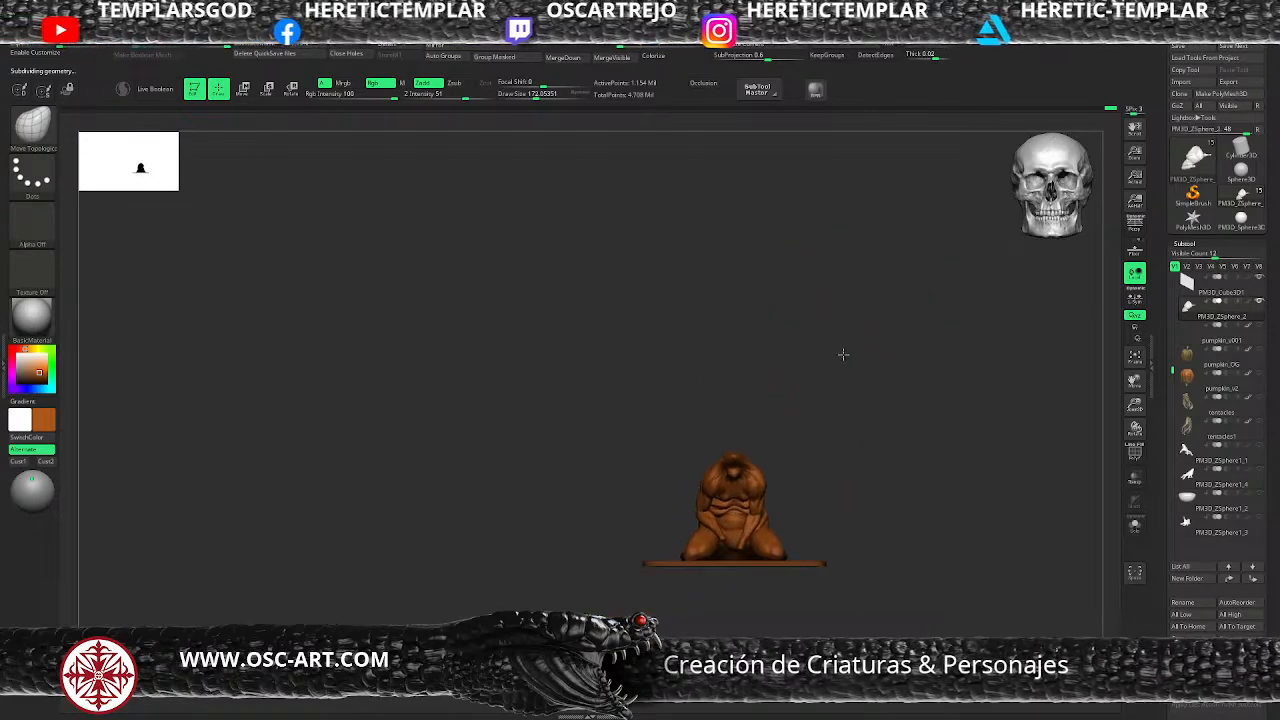
# Step: Show all the figure's subtools with the base slab and make the hand resting on the slab active
pyautogui.press('f')
pyautogui.click(1138, 533)
pyautogui.click(1139, 533)
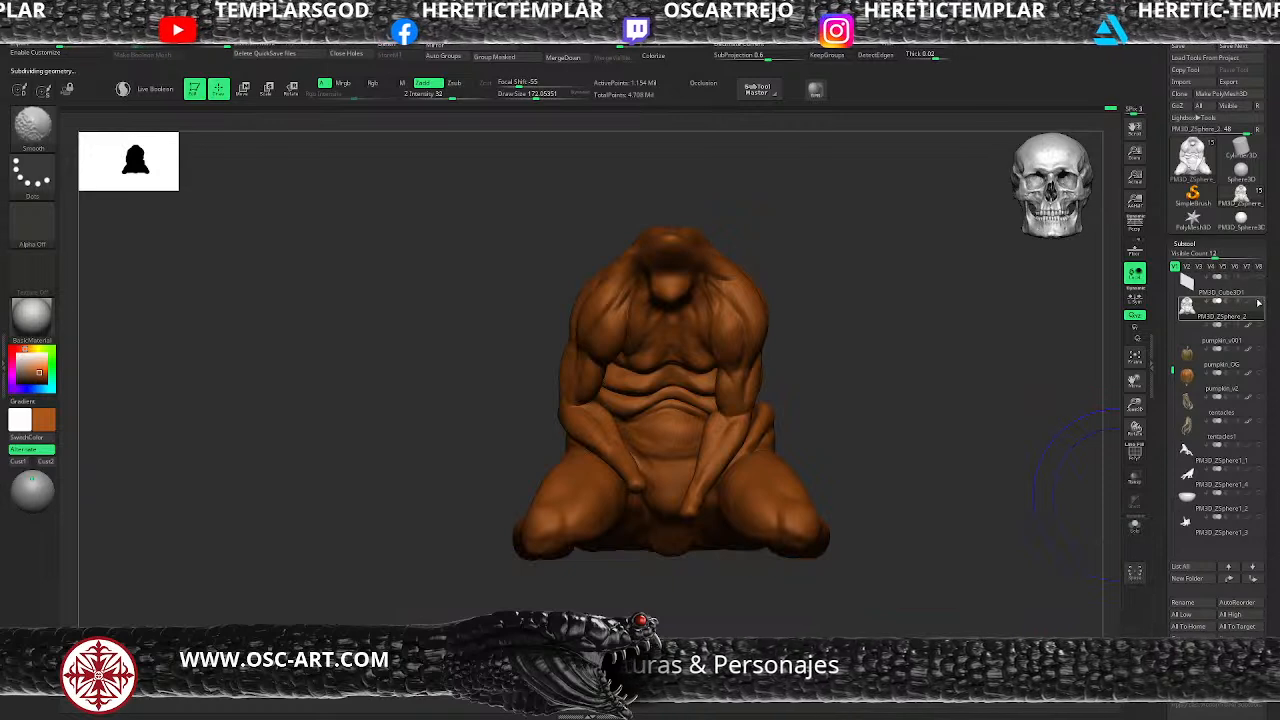
pyautogui.click(1259, 302)
pyautogui.moveTo(1020, 382)
pyautogui.mouseDown()
pyautogui.moveTo(949, 410)
pyautogui.moveTo(957, 394)
pyautogui.moveTo(951, 409)
pyautogui.moveTo(690, 538)
pyautogui.mouseUp()
pyautogui.keyDown('alt'); pyautogui.click(687, 541); pyautogui.keyUp('alt')
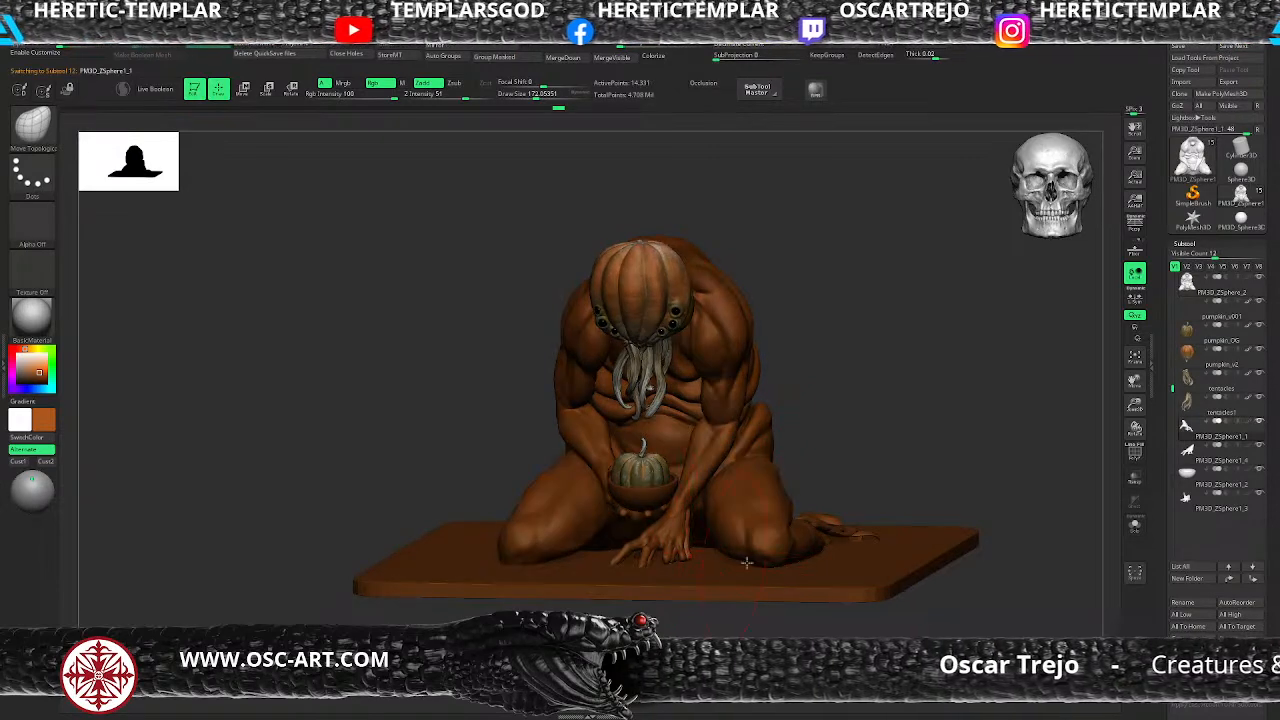
# Step: Isolate the active hand in Solo mode and examine its wireframe and polygroups
pyautogui.click(1134, 524)
pyautogui.press('f')
pyautogui.hotkey('shift', 'f')
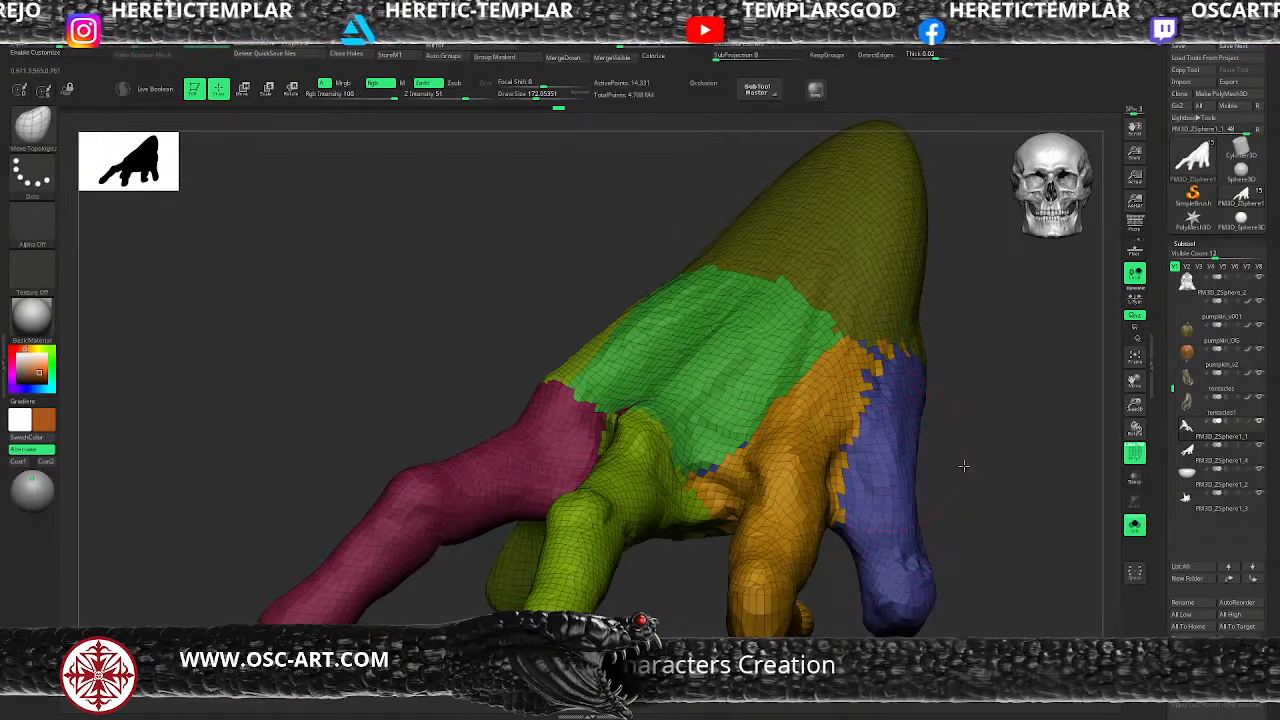
pyautogui.click(1135, 571)
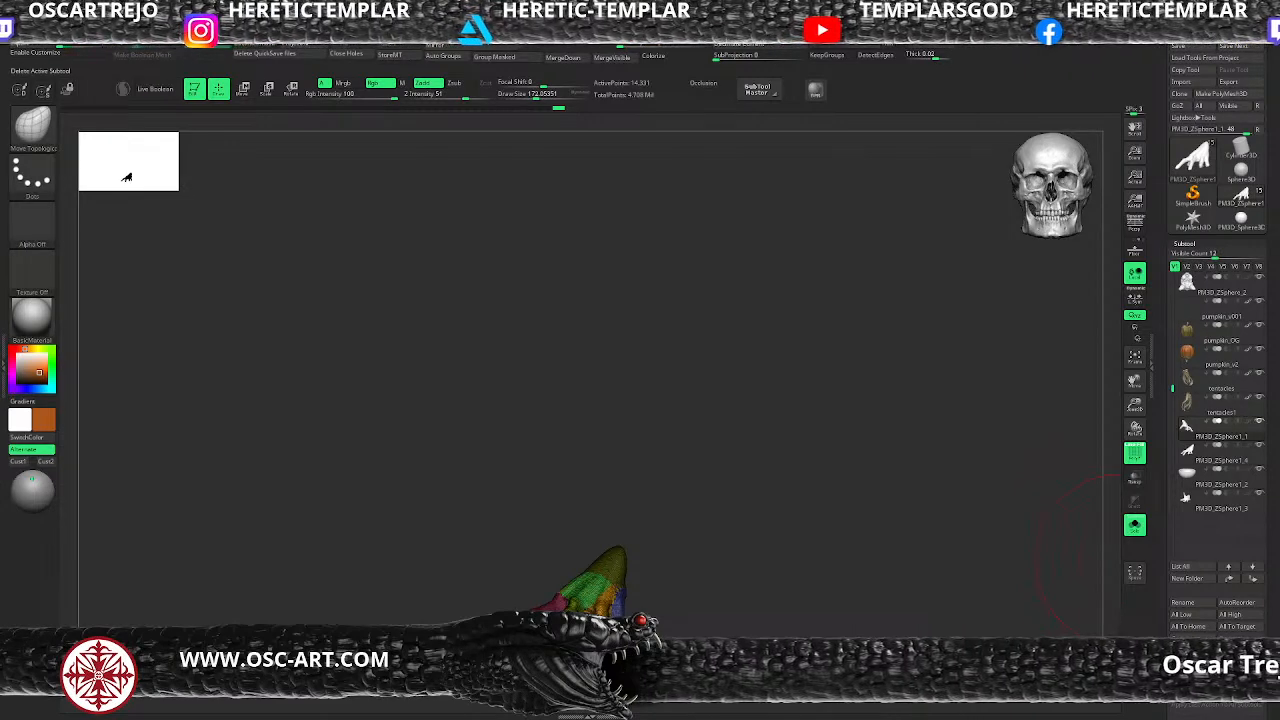
# Step: Delete the isolated hand subtool and duplicate the remaining hand, leaving the copy active for transforming
pyautogui.press('f')
pyautogui.press('f')
pyautogui.click(1142, 531)
pyautogui.moveTo(908, 468)
pyautogui.mouseDown()
pyautogui.moveTo(863, 448)
pyautogui.moveTo(933, 430)
pyautogui.moveTo(946, 506)
pyautogui.moveTo(1020, 526)
pyautogui.mouseUp()
pyautogui.press('w')
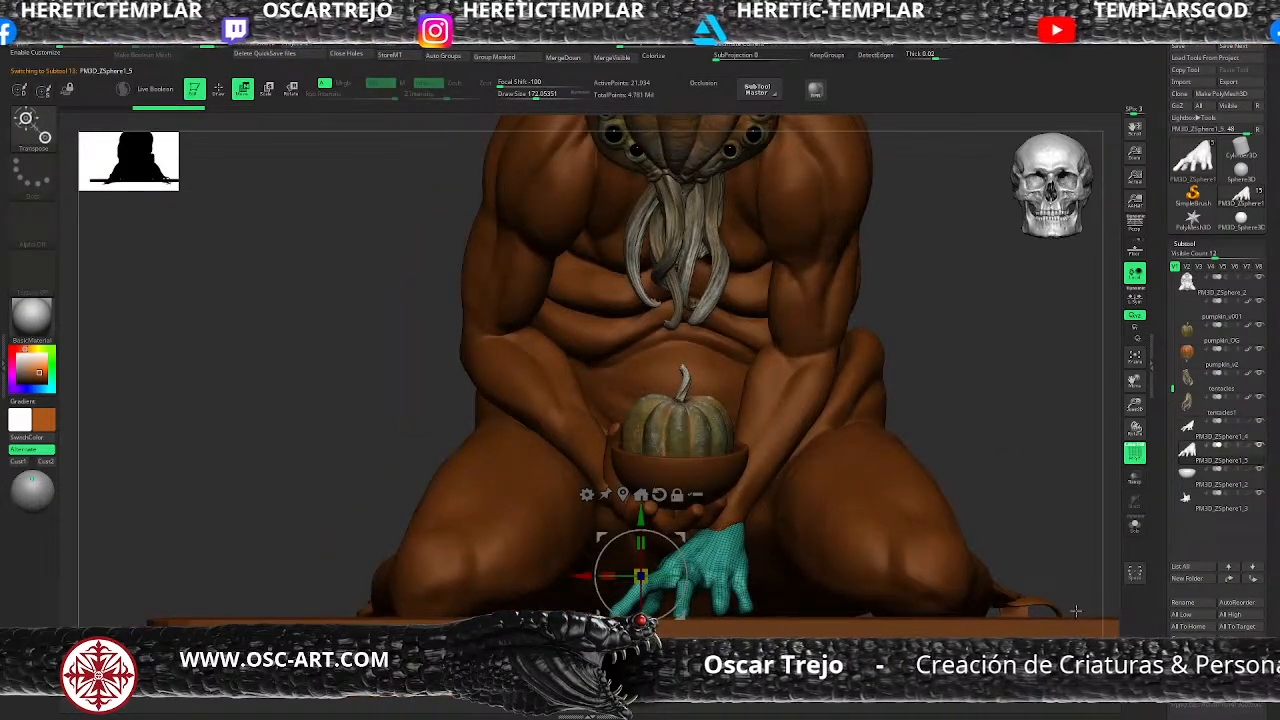
# Step: Move and rotate the hand copy clear of the figure's side, and lower its subdivision level
pyautogui.keyDown('alt'); pyautogui.moveTo(1010, 508); pyautogui.dragTo(864, 488); pyautogui.keyUp('alt')
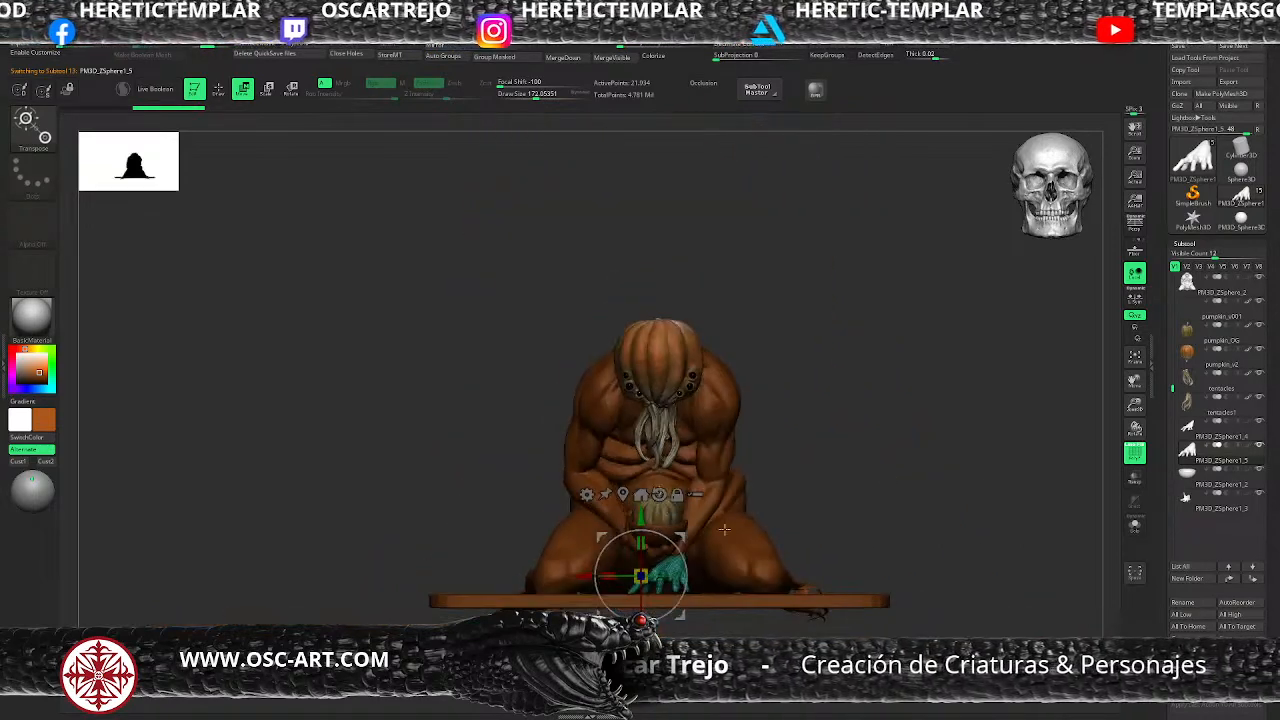
pyautogui.moveTo(675, 546); pyautogui.dragTo(1009, 490)
pyautogui.press('q')
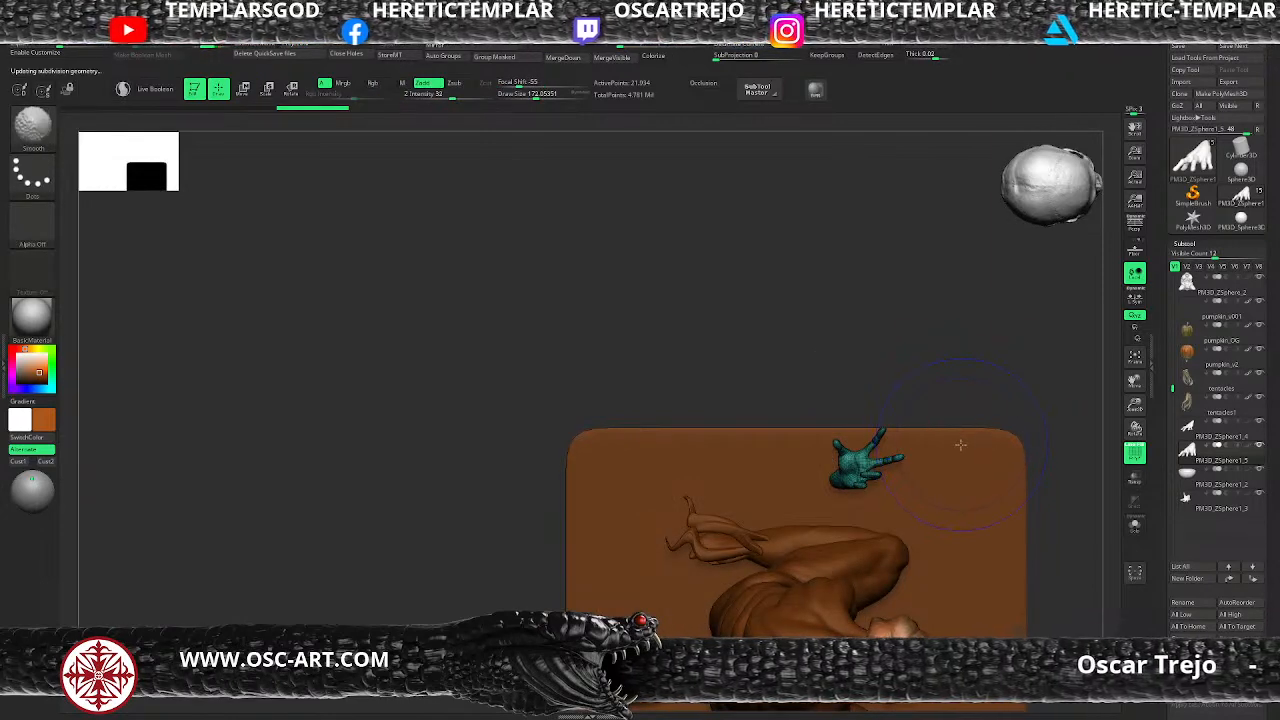
pyautogui.moveTo(1063, 524); pyautogui.dragTo(991, 452)
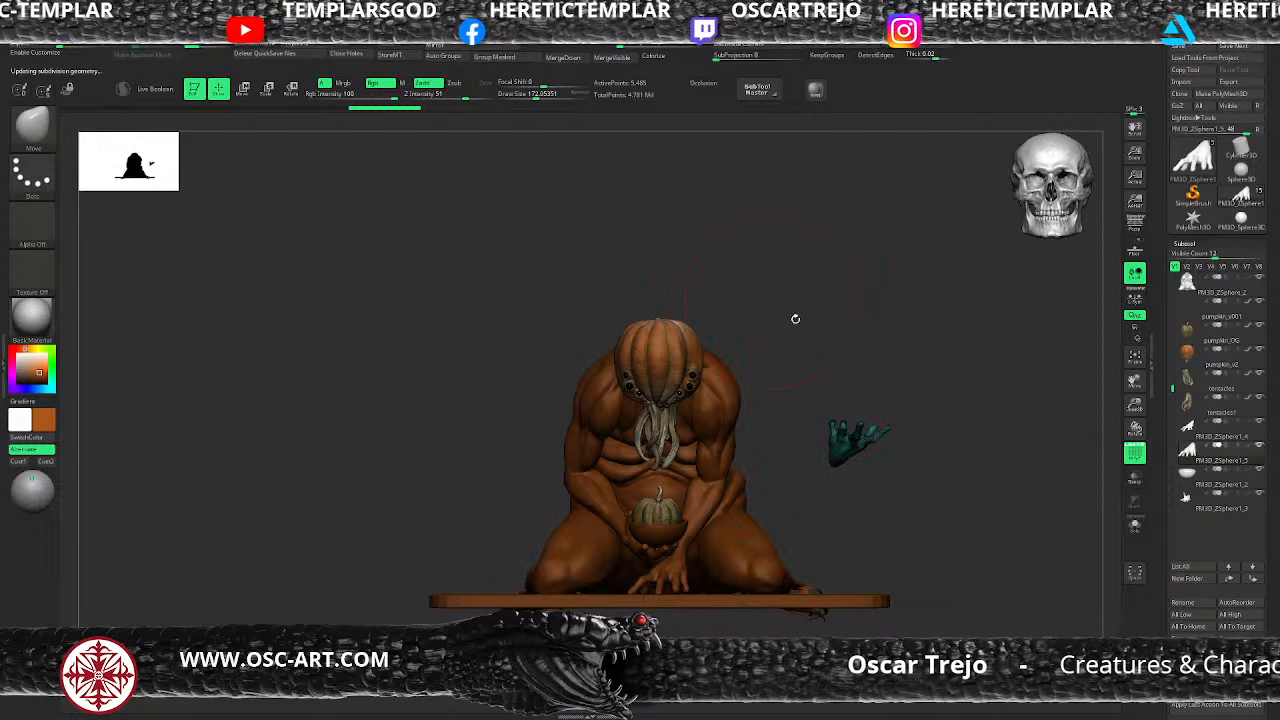
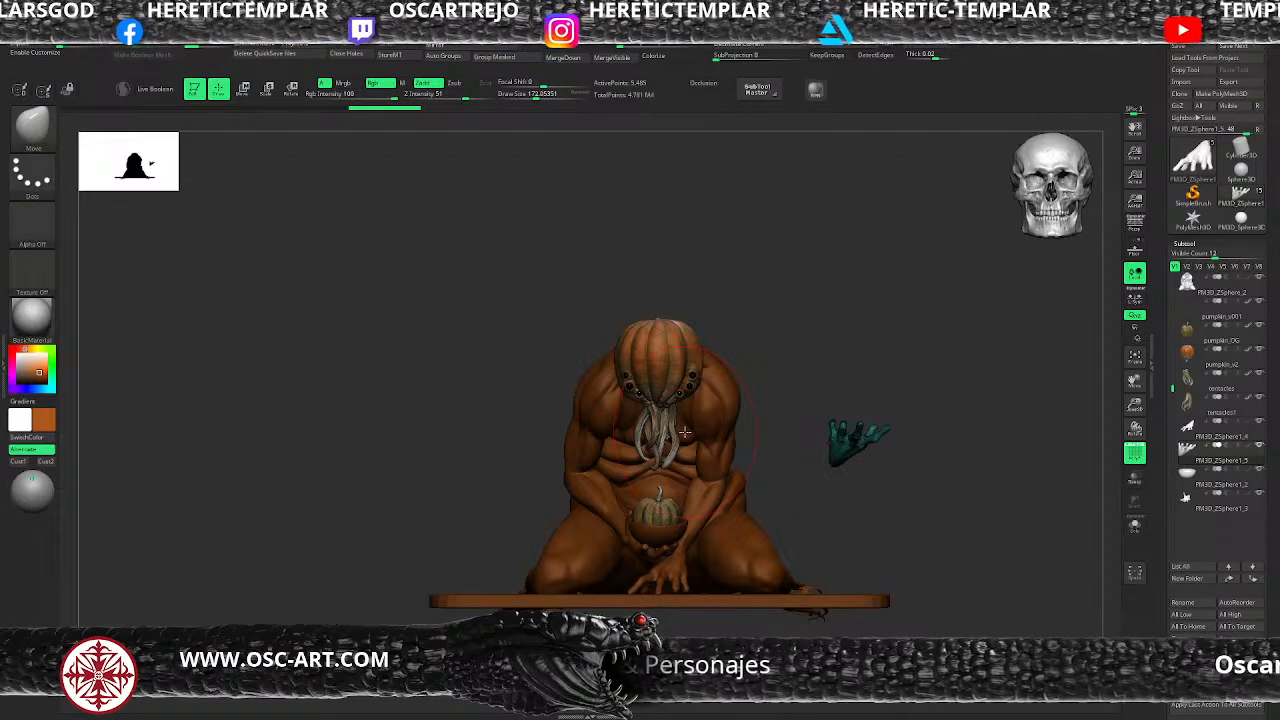
# Step: Move the hand copy across the base to the front of the figure, near the small pumpkin
pyautogui.moveTo(932, 487); pyautogui.dragTo(683, 537)
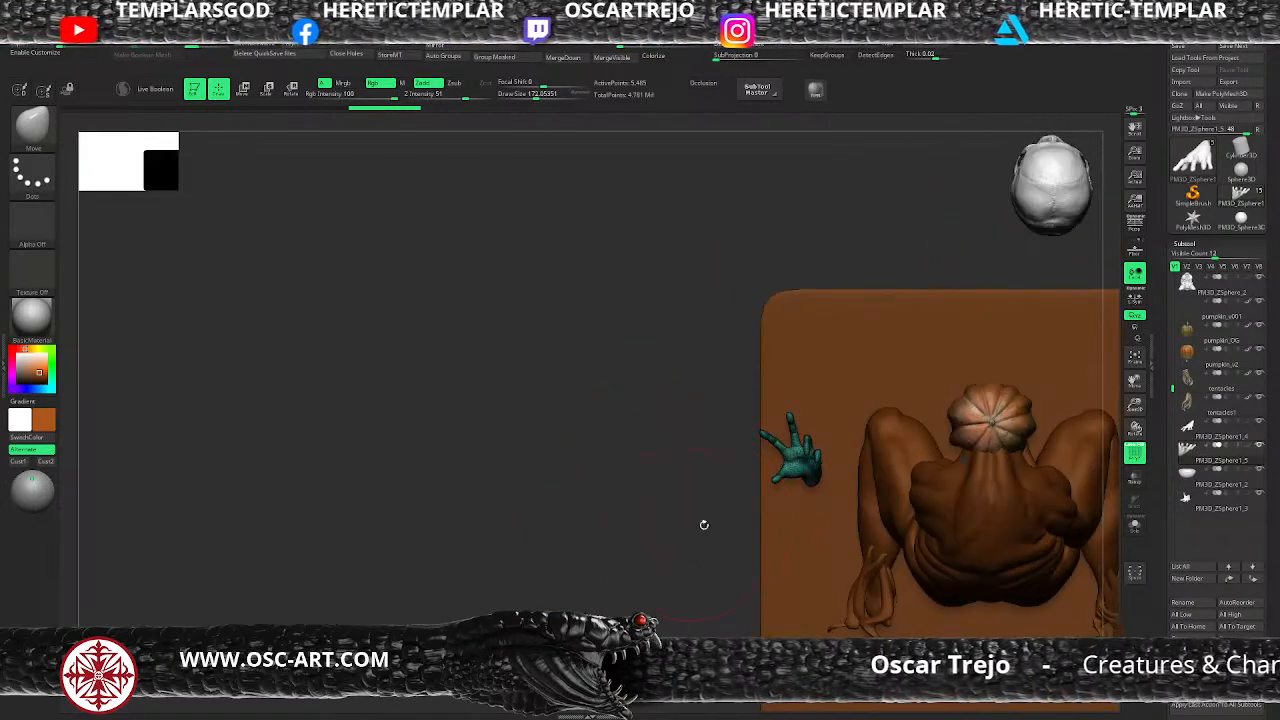
pyautogui.press('w')
pyautogui.moveTo(816, 402); pyautogui.dragTo(1054, 325)
pyautogui.moveTo(988, 209); pyautogui.dragTo(531, 503)
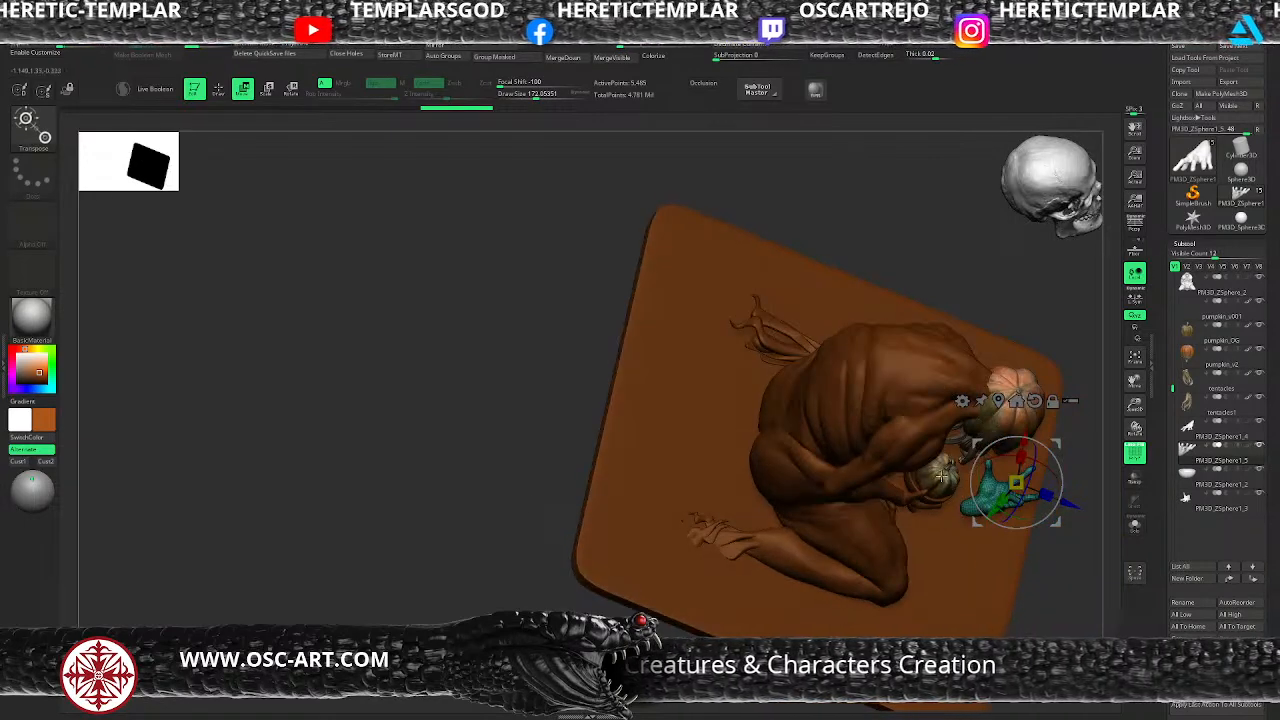
pyautogui.scroll(-10, 1200, 430)
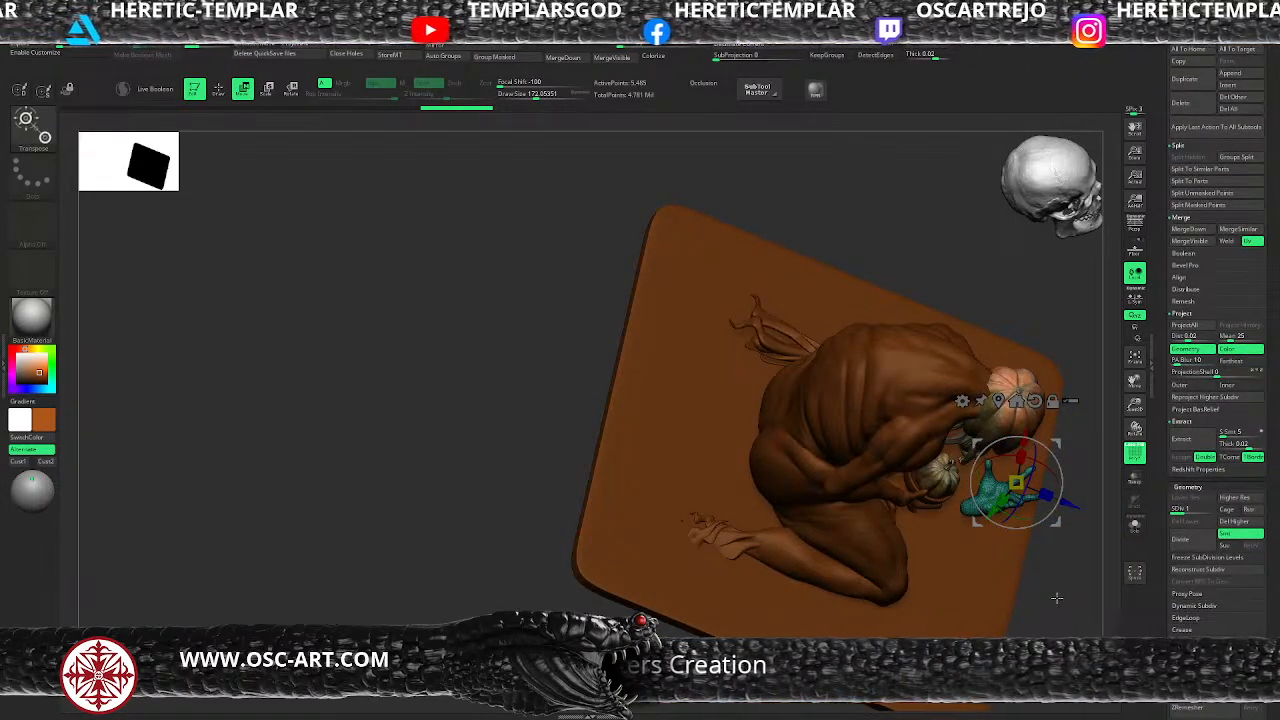
pyautogui.moveTo(1066, 566); pyautogui.dragTo(989, 525)
pyautogui.press('q')
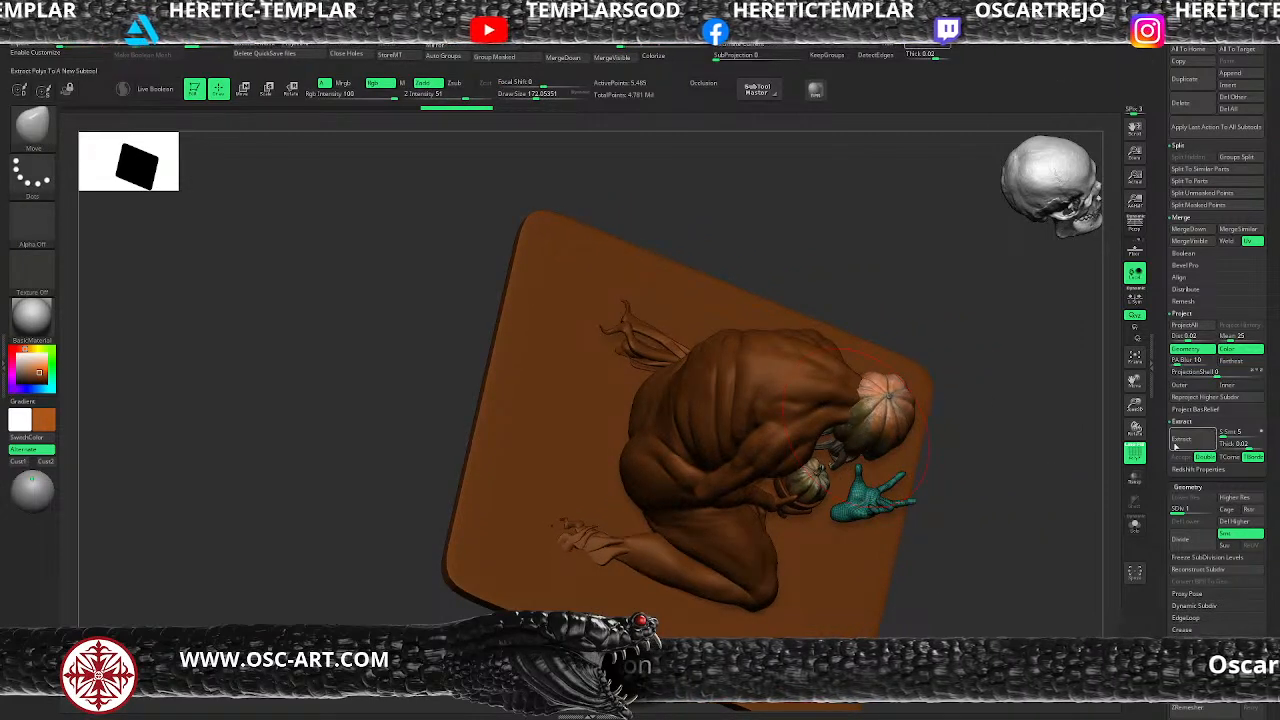
# Step: Try freezing the hand copy's subdivision levels and examine the remapped hand from the front and above
pyautogui.click(1196, 562)
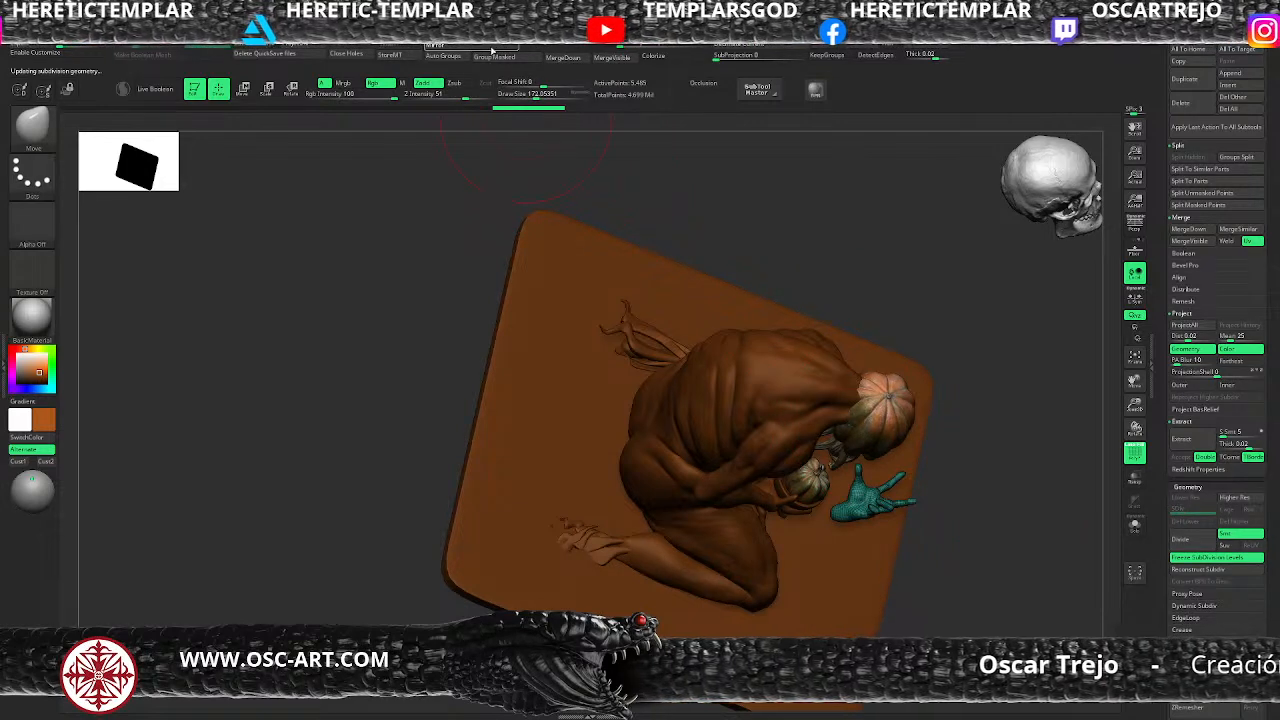
pyautogui.moveTo(1023, 541); pyautogui.dragTo(994, 471)
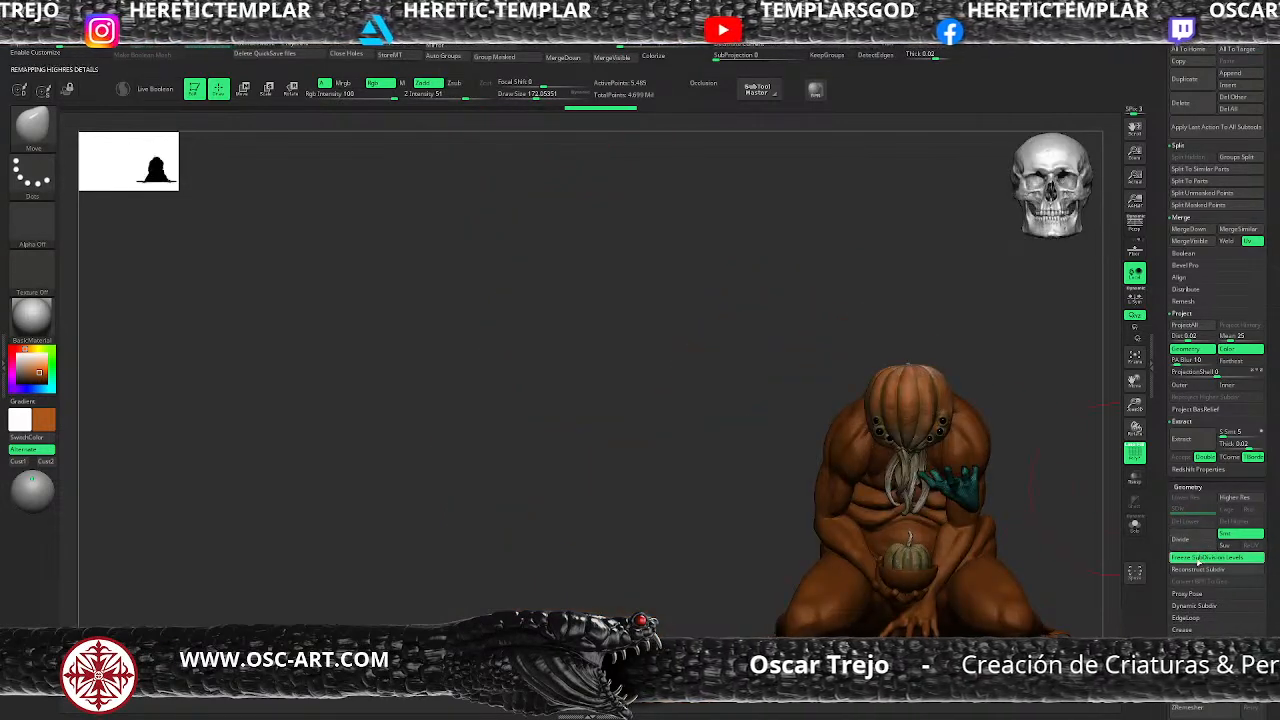
pyautogui.moveTo(1057, 520); pyautogui.dragTo(895, 632)
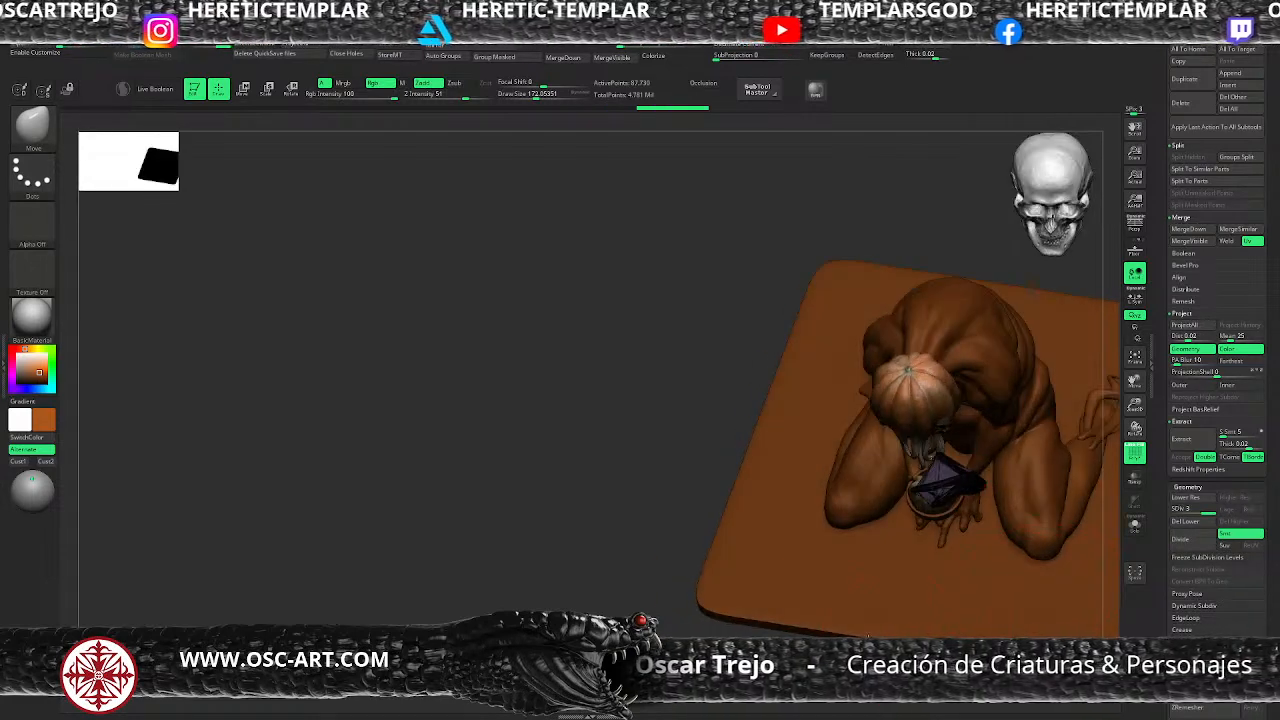
pyautogui.moveTo(765, 625); pyautogui.dragTo(792, 522)
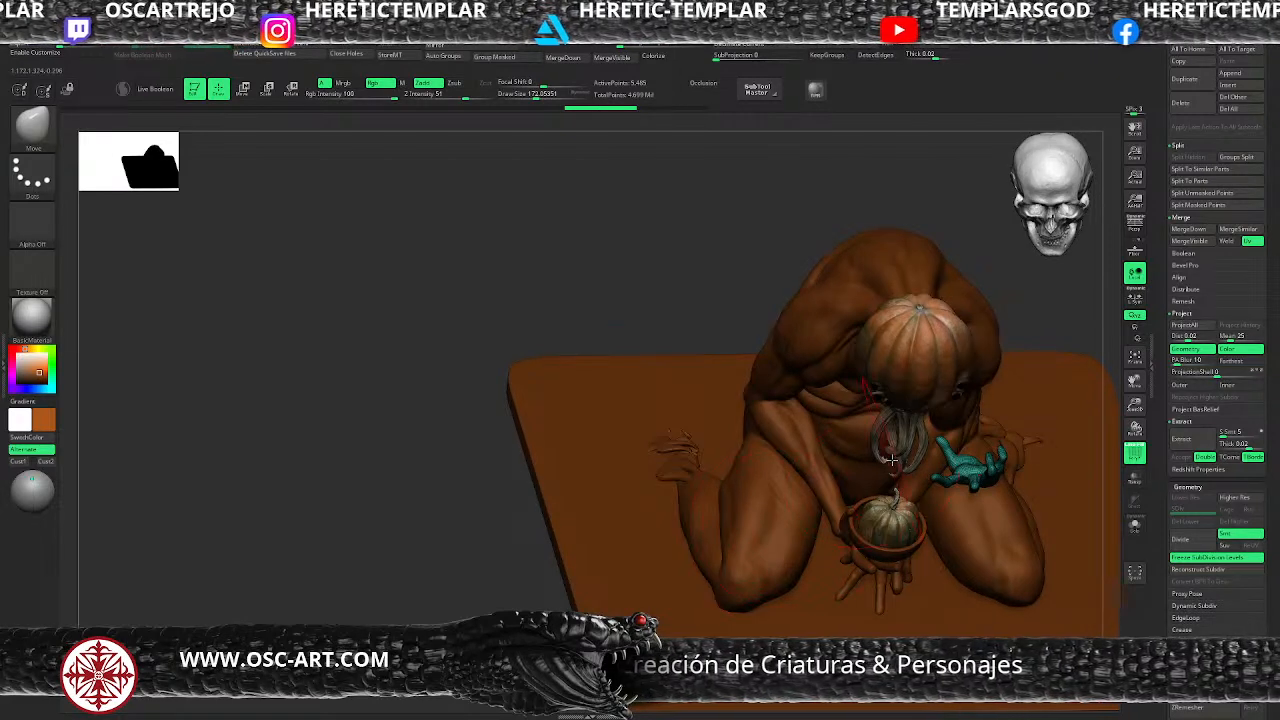
# Step: Try repositioning the hand copy with its subdivision levels frozen, checking it from the side
pyautogui.press('w')
pyautogui.moveTo(927, 453); pyautogui.dragTo(802, 466)
pyautogui.moveTo(603, 521); pyautogui.dragTo(565, 536)
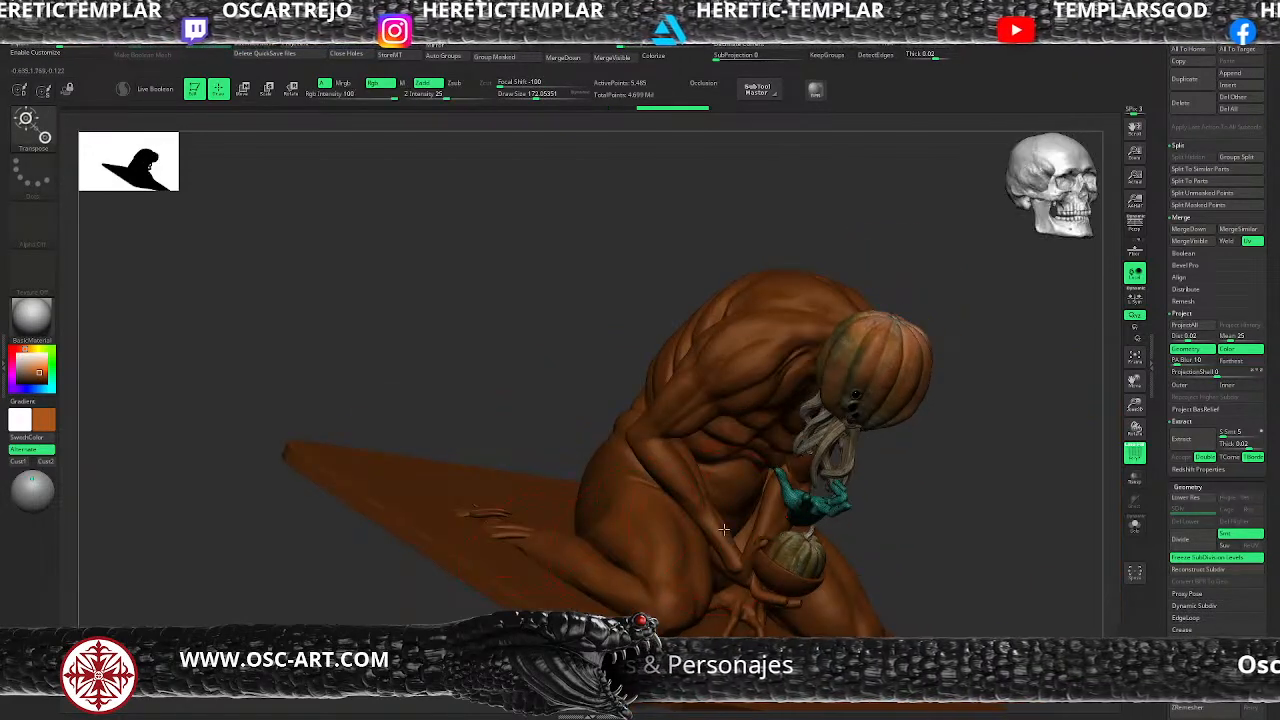
pyautogui.press('w')
pyautogui.moveTo(931, 503); pyautogui.dragTo(627, 516)
pyautogui.press('q')
pyautogui.keyDown('alt'); pyautogui.moveTo(690, 561); pyautogui.dragTo(735, 588); pyautogui.keyUp('alt')
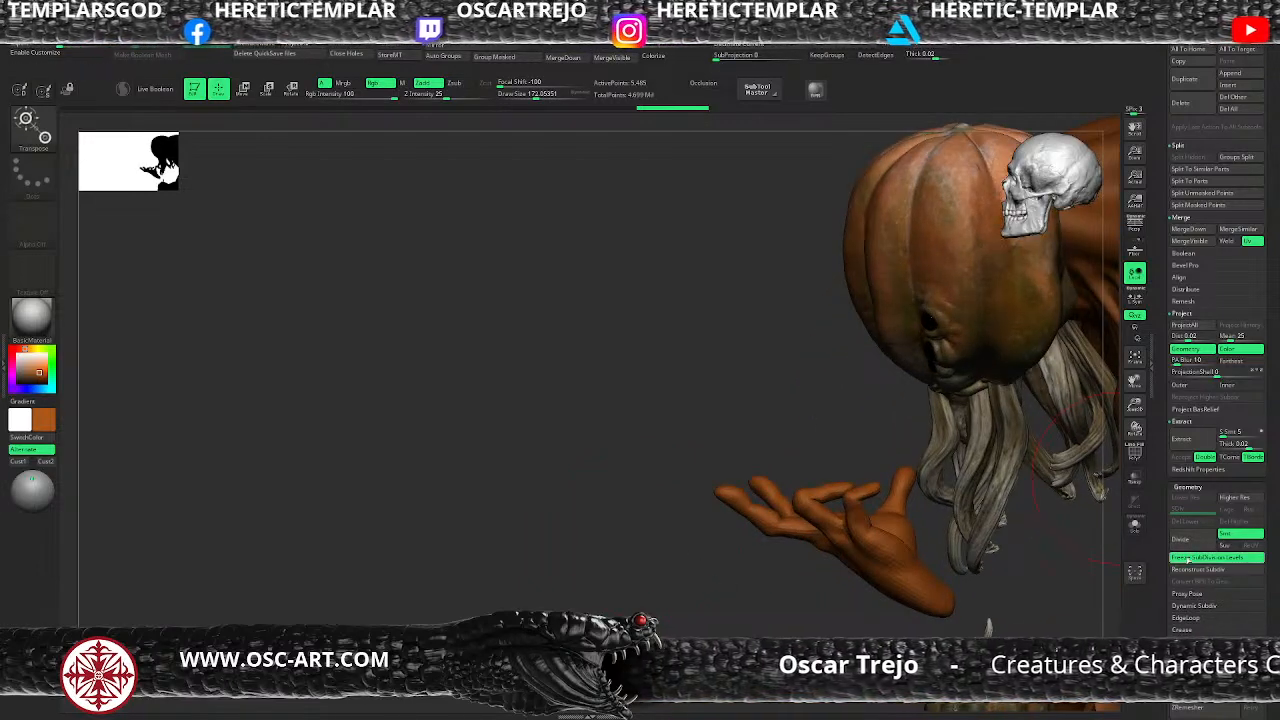
# Step: Try unfreezing the hand copy's subdivision levels, and undo the recent freeze and transform changes
pyautogui.click(1184, 559)
pyautogui.hotkey('ctrl', 'z')
pyautogui.hotkey('ctrl', 'z')
pyautogui.hotkey('ctrl', 'z')
pyautogui.hotkey('ctrl', 'z')
pyautogui.hotkey('ctrl', 'z')
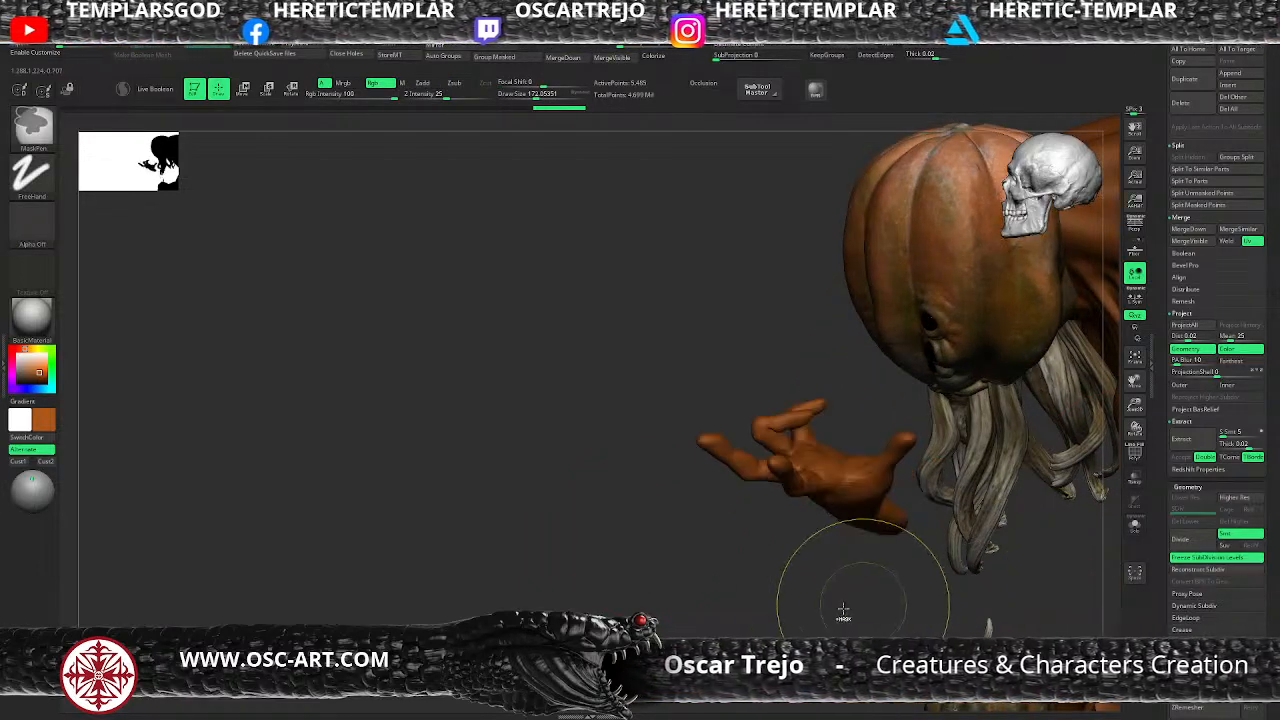
# Step: Lower the hand copy to its first subdivision level and delete its higher levels
pyautogui.press('w')
pyautogui.moveTo(727, 573)
pyautogui.mouseDown()
pyautogui.moveTo(691, 515)
pyautogui.moveTo(717, 580)
pyautogui.mouseUp()
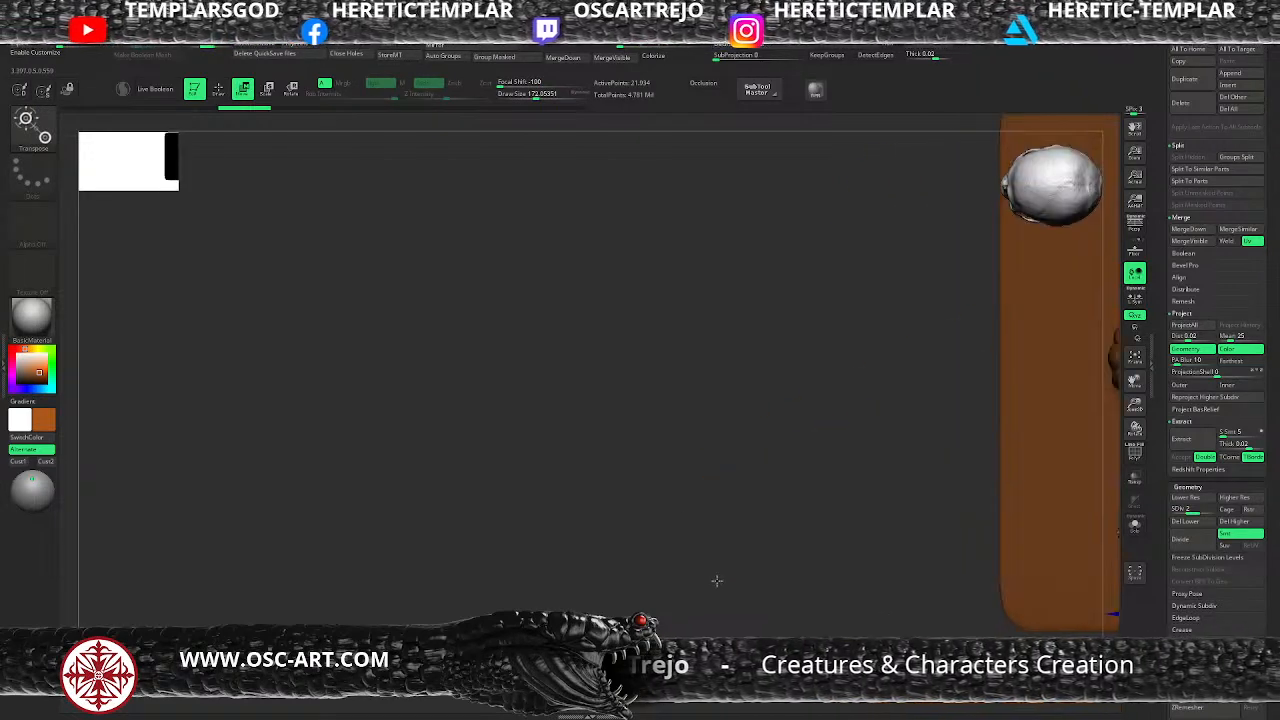
pyautogui.press('f')
pyautogui.press('f')
pyautogui.press('q')
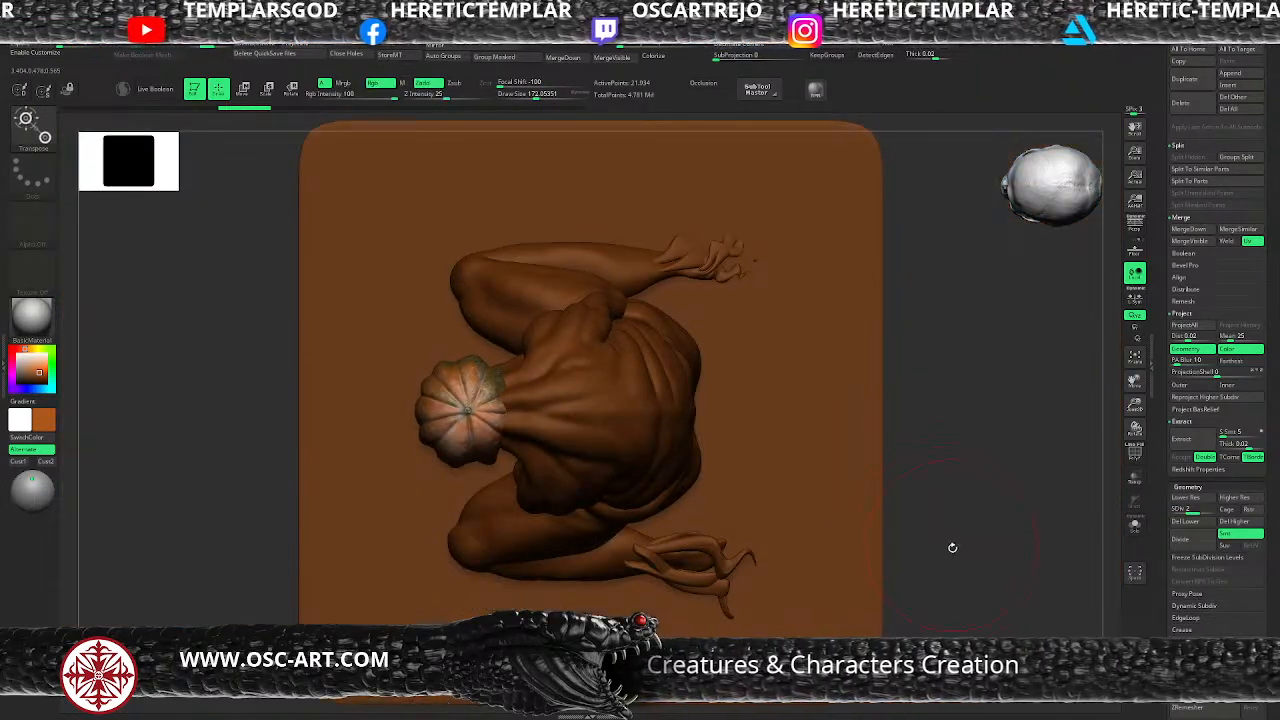
pyautogui.moveTo(949, 555)
pyautogui.keyDown('alt'); pyautogui.mouseDown()
pyautogui.moveTo(893, 554)
pyautogui.moveTo(891, 463)
pyautogui.moveTo(843, 483)
pyautogui.moveTo(851, 531)
pyautogui.moveTo(897, 537)
pyautogui.mouseUp(); pyautogui.keyUp('alt')
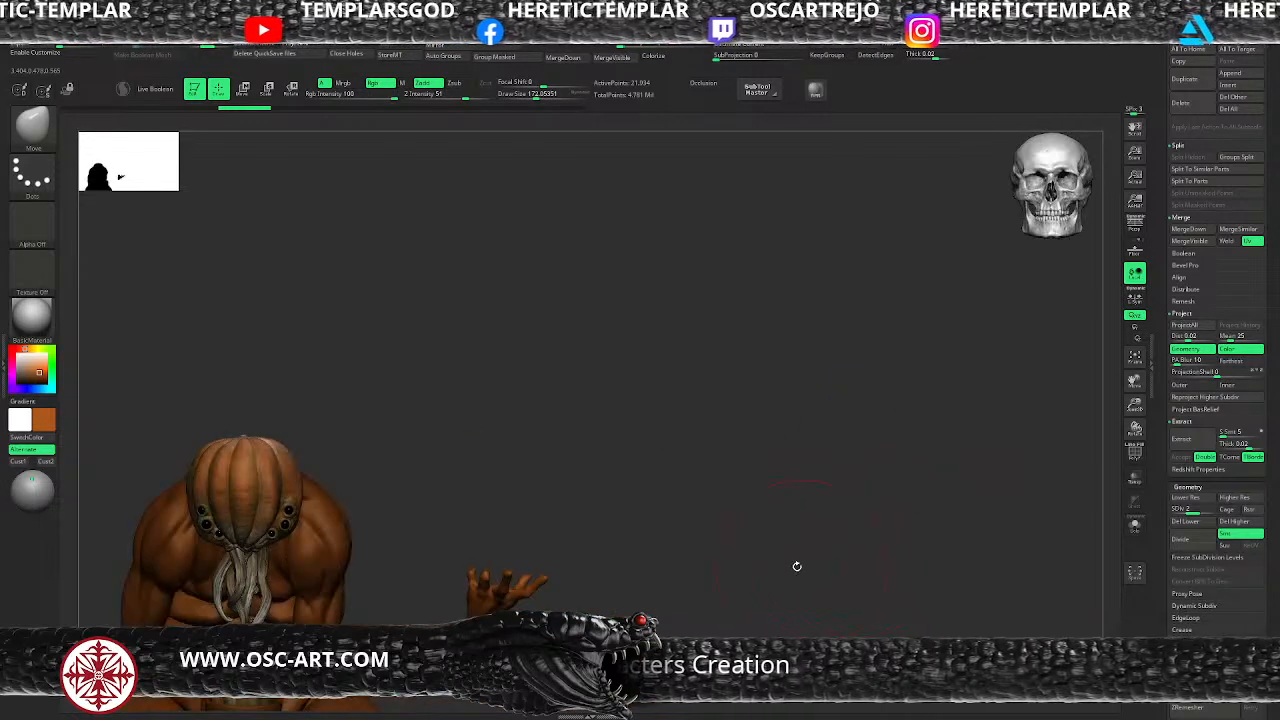
pyautogui.keyDown('alt'); pyautogui.moveTo(809, 563); pyautogui.dragTo(1042, 463); pyautogui.keyUp('alt')
pyautogui.hotkey('shift', 'd')
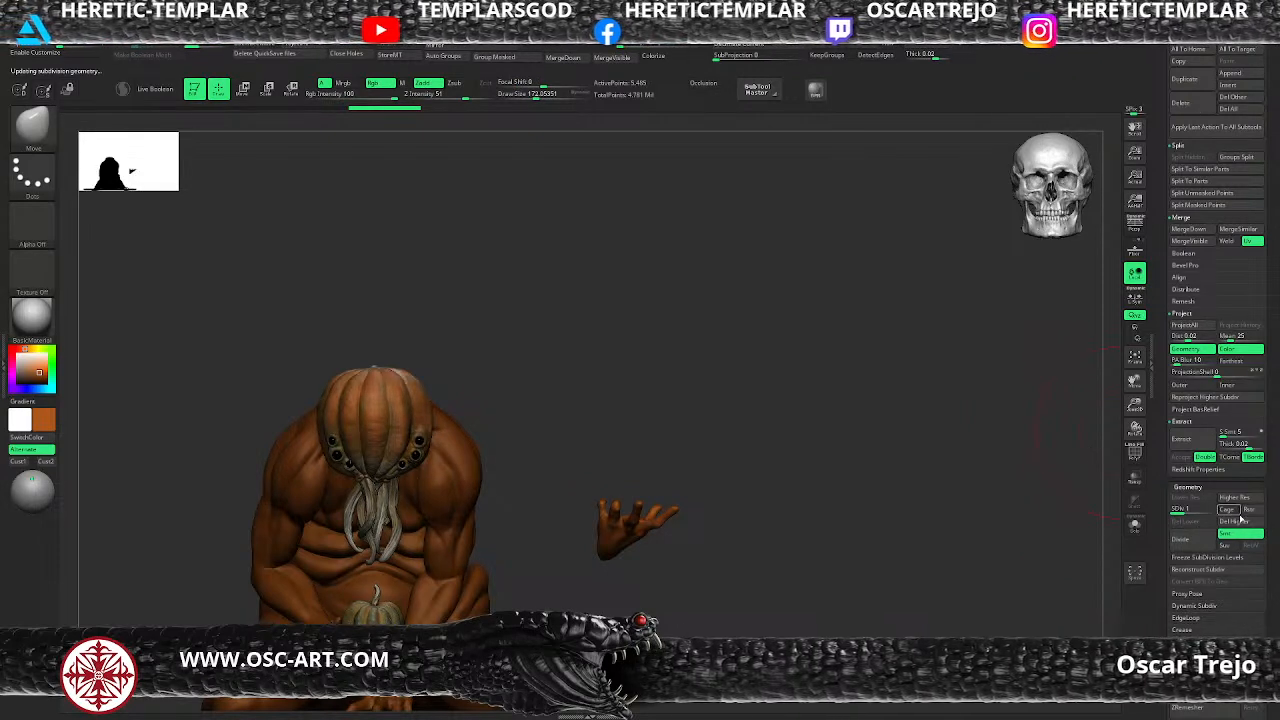
pyautogui.click(1240, 521)
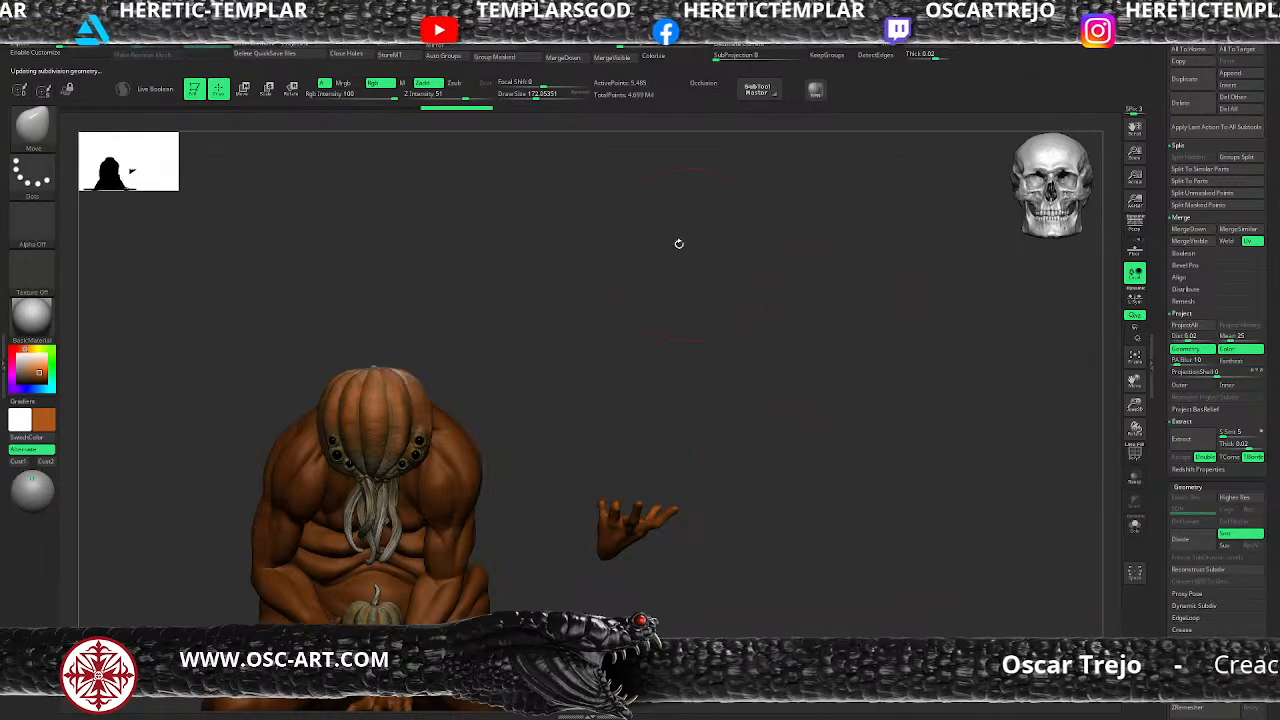
# Step: Reset the transform gizmo's orientation and bring the hand copy from beside the figure to the front of its chest
pyautogui.moveTo(541, 162); pyautogui.dragTo(916, 414)
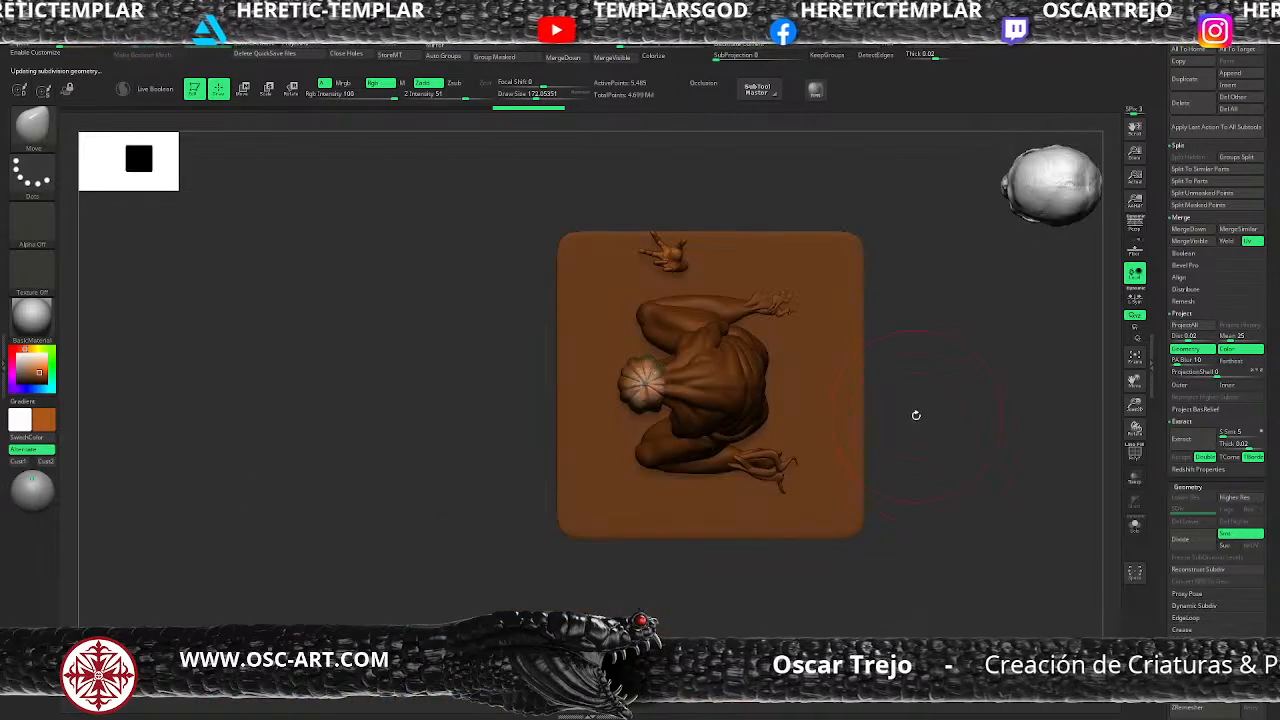
pyautogui.press('w')
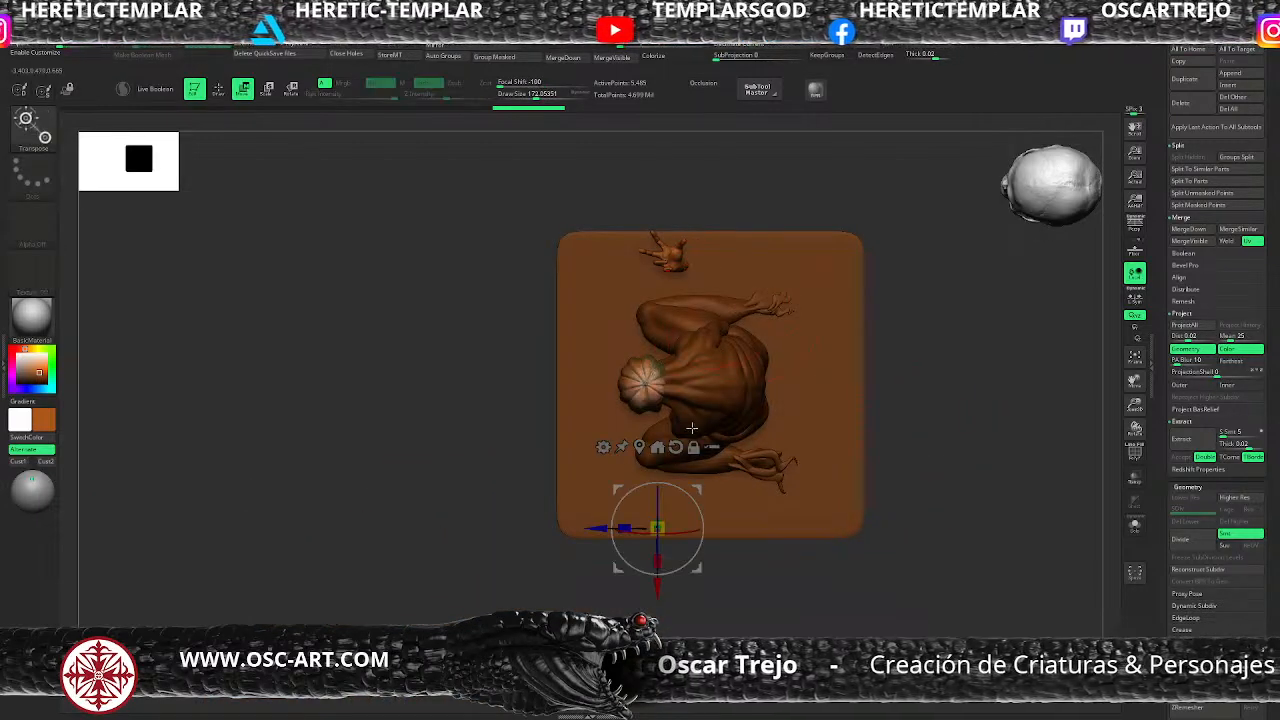
pyautogui.click(676, 447)
pyautogui.keyDown('alt'); pyautogui.moveTo(696, 489); pyautogui.dragTo(697, 298); pyautogui.keyUp('alt')
pyautogui.moveTo(503, 526); pyautogui.dragTo(888, 347)
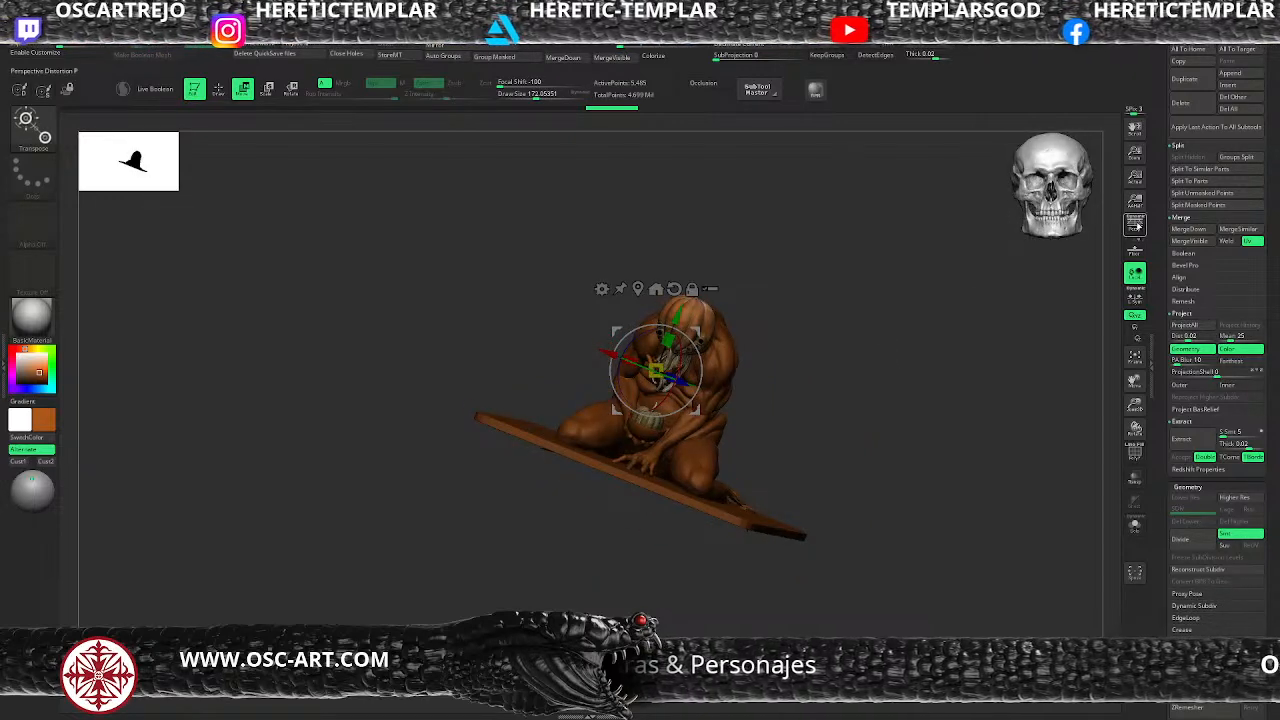
# Step: Hide the small pumpkin and its bowl, and lower the hand copy to the handless forearm's wrist
pyautogui.moveTo(1156, 220); pyautogui.dragTo(1158, 370)
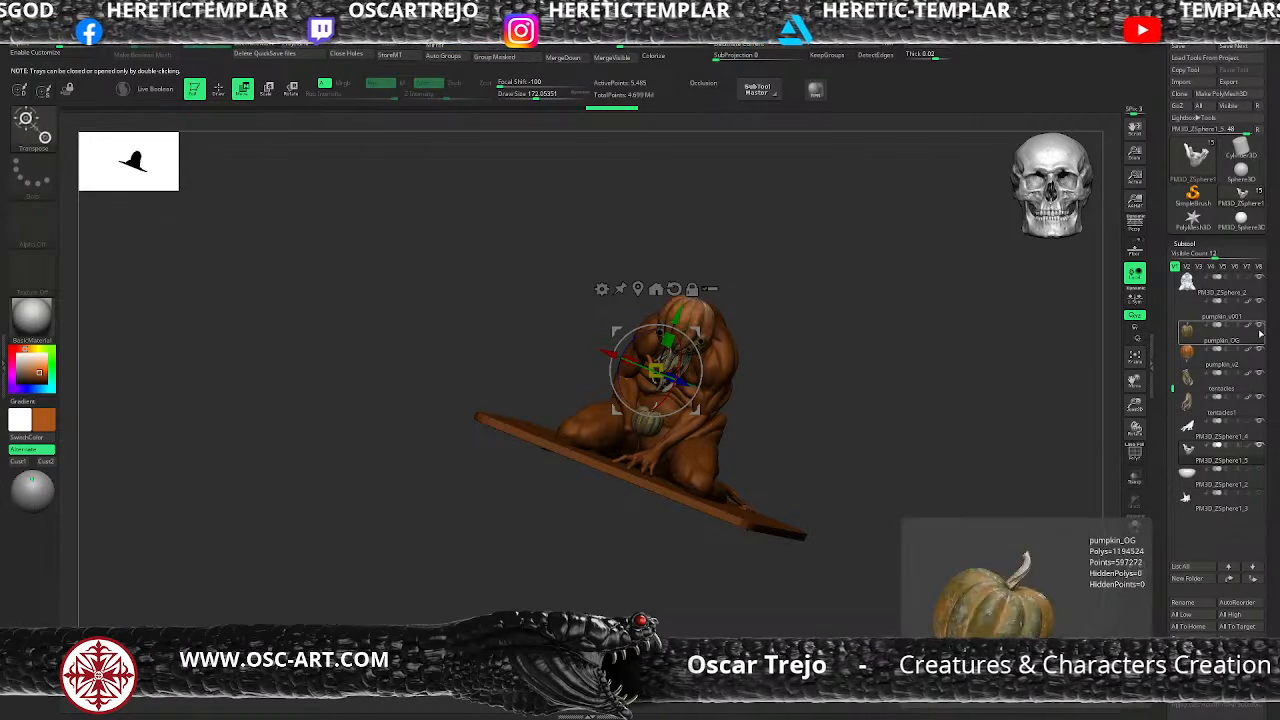
pyautogui.keyDown('shift'); pyautogui.moveTo(962, 350); pyautogui.dragTo(892, 363); pyautogui.keyUp('shift')
pyautogui.keyDown('ctrl'); pyautogui.moveTo(892, 363); pyautogui.dragTo(829, 426, button='right'); pyautogui.keyUp('ctrl')
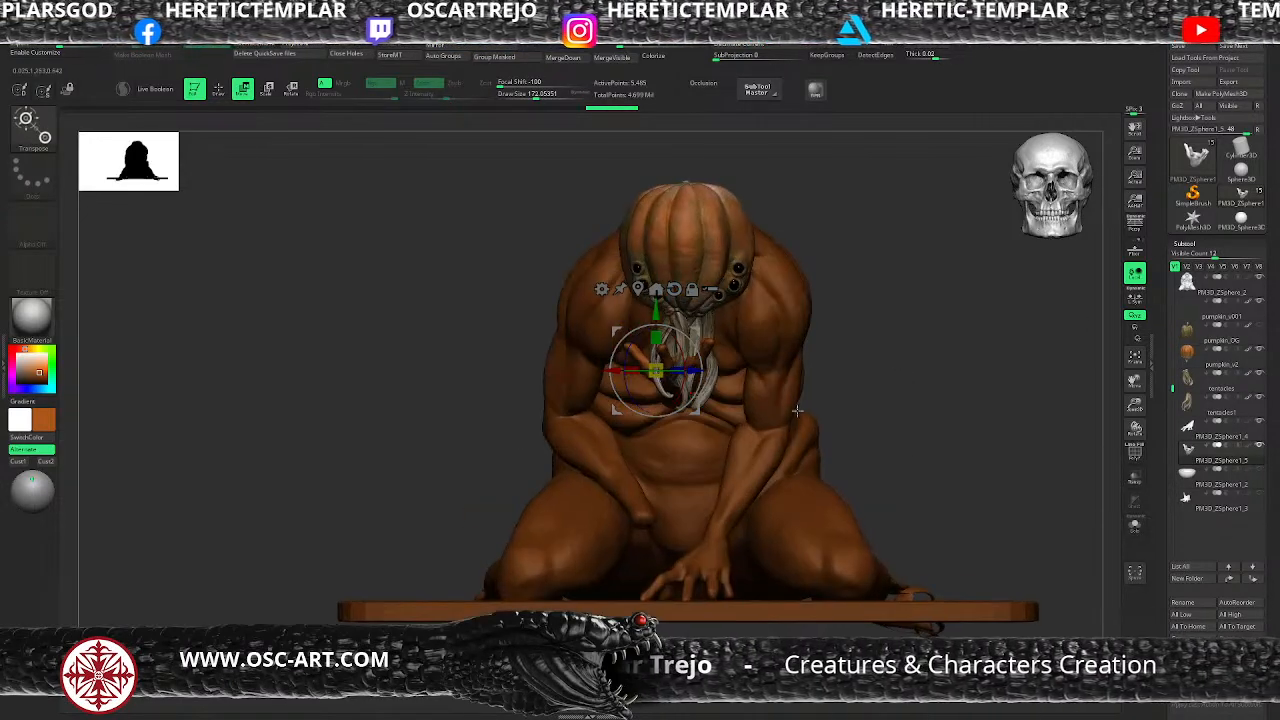
pyautogui.keyDown('alt'); pyautogui.moveTo(697, 340); pyautogui.dragTo(950, 395); pyautogui.keyUp('alt')
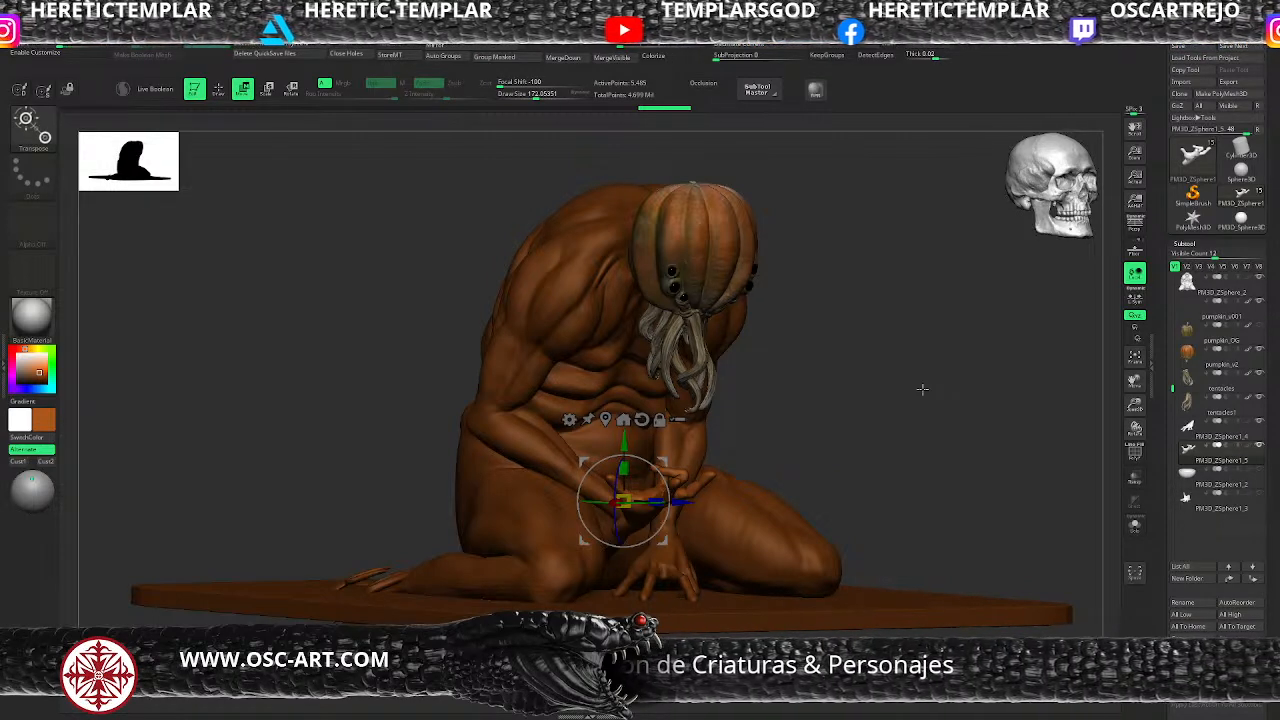
# Step: Adjust the hand copy's placement at the end of the handless forearm, checking it from the side and front
pyautogui.moveTo(860, 374)
pyautogui.mouseDown()
pyautogui.moveTo(870, 420)
pyautogui.moveTo(892, 356)
pyautogui.moveTo(900, 386)
pyautogui.moveTo(868, 394)
pyautogui.mouseUp()
pyautogui.moveTo(662, 464); pyautogui.dragTo(669, 447)
pyautogui.press('q')
pyautogui.moveTo(468, 507); pyautogui.dragTo(607, 469)
pyautogui.moveTo(870, 420)
pyautogui.mouseDown()
pyautogui.moveTo(903, 517)
pyautogui.moveTo(894, 394)
pyautogui.moveTo(876, 404)
pyautogui.moveTo(856, 392)
pyautogui.mouseUp()
pyautogui.keyDown('shift'); pyautogui.moveTo(946, 371); pyautogui.dragTo(949, 375); pyautogui.keyUp('shift')
# Step: Rotate the hand copy palm up and shift it in front of the belly, above the planted hand
pyautogui.press('w')
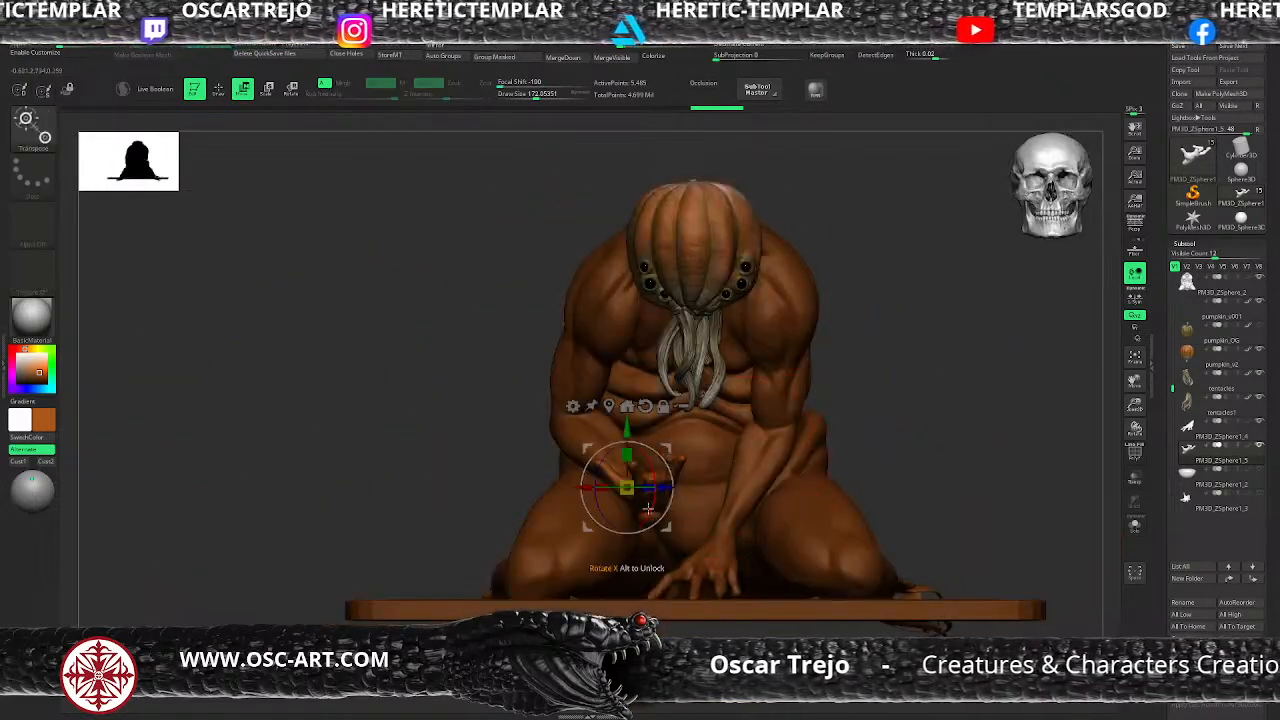
pyautogui.click(1259, 494)
pyautogui.moveTo(626, 488)
pyautogui.mouseDown()
pyautogui.moveTo(662, 520)
pyautogui.moveTo(704, 499)
pyautogui.mouseUp()
pyautogui.press('q')
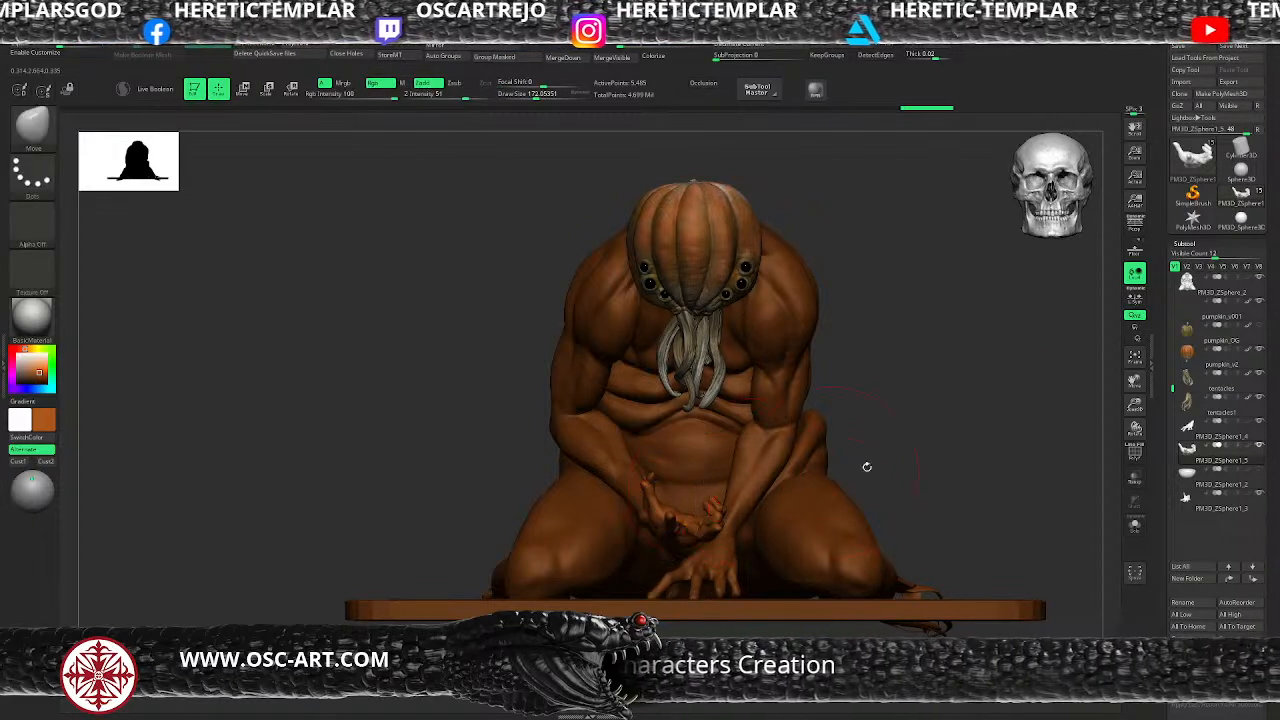
pyautogui.moveTo(960, 478); pyautogui.dragTo(1000, 507)
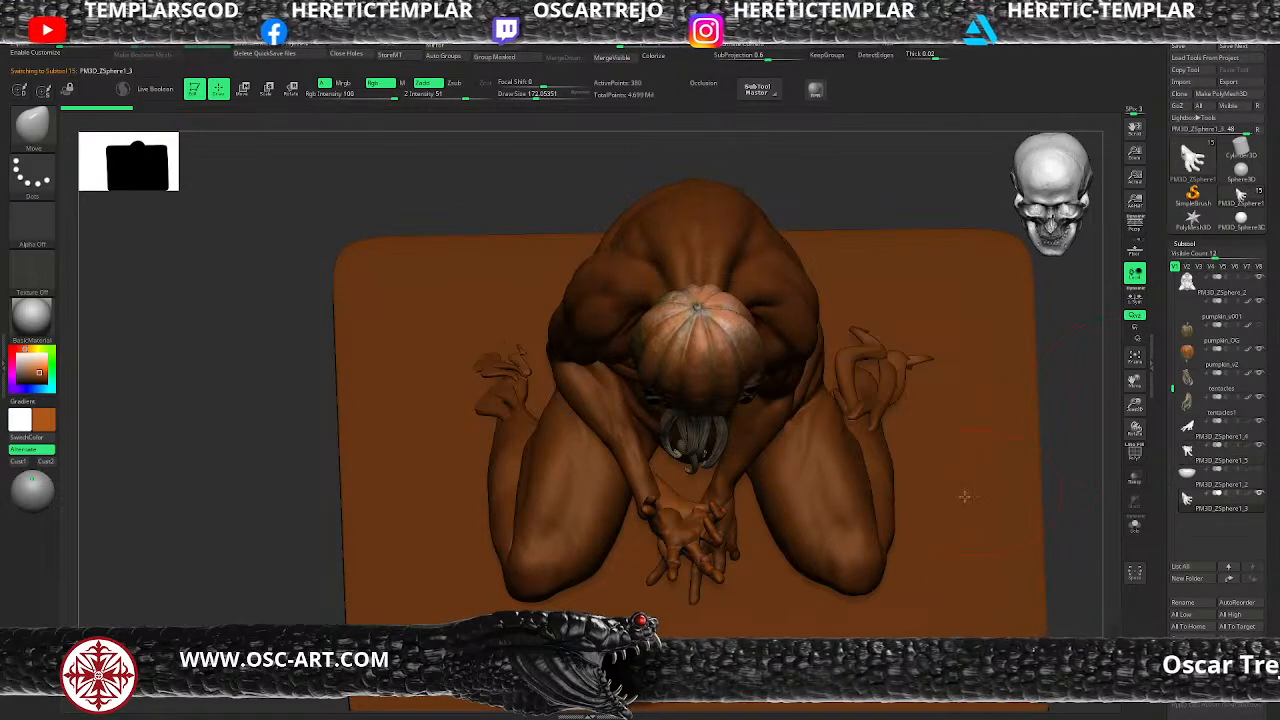
# Step: Select the hand copy PM3D_ZSphere1_5 again and position it to extend forward from the handless forearm
pyautogui.moveTo(1257, 494)
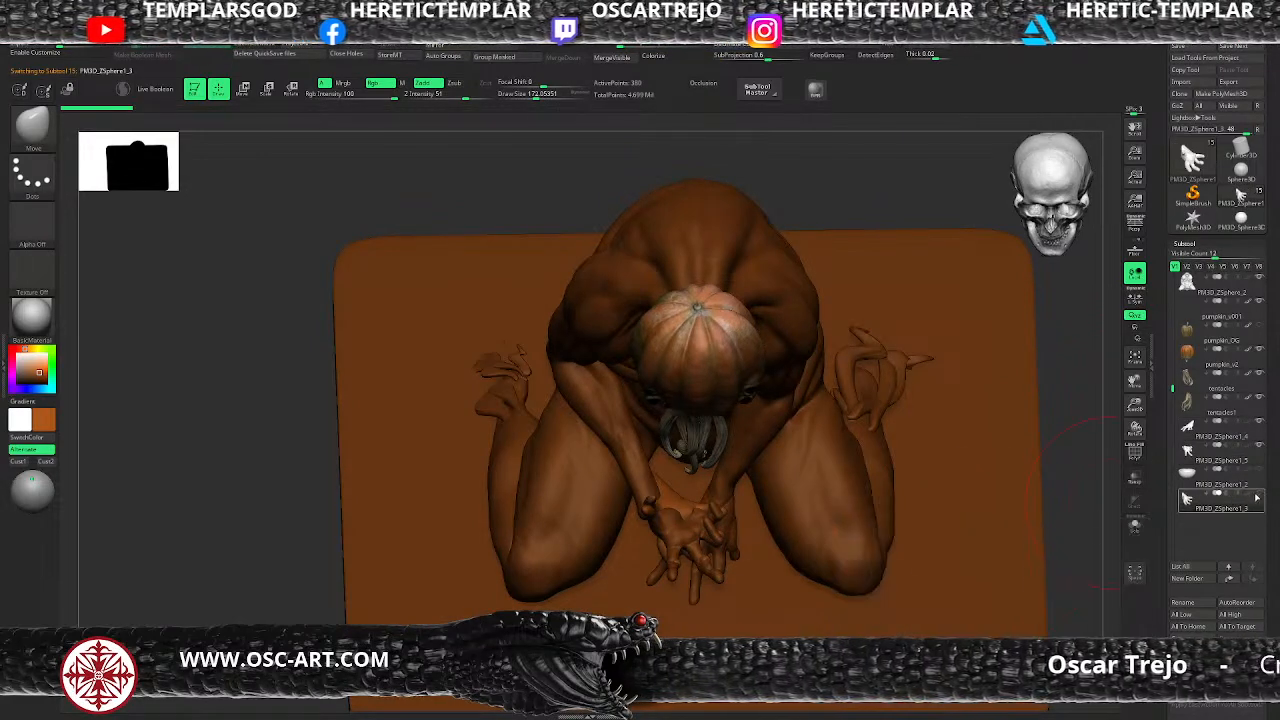
pyautogui.click(1222, 454)
pyautogui.press('w')
pyautogui.moveTo(700, 476); pyautogui.dragTo(696, 480)
pyautogui.press('q')
pyautogui.moveTo(1039, 427)
pyautogui.mouseDown()
pyautogui.moveTo(977, 394)
pyautogui.moveTo(805, 491)
pyautogui.moveTo(763, 480)
pyautogui.mouseUp()
pyautogui.press('w')
pyautogui.press('q')
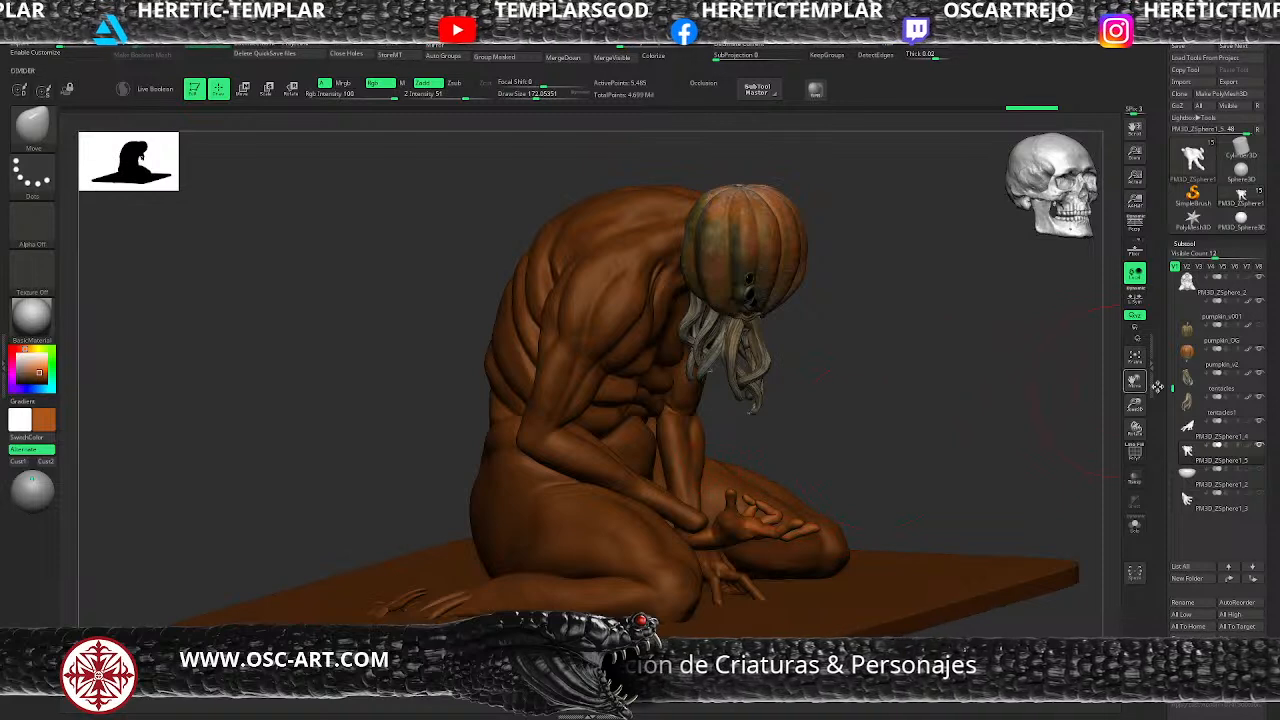
# Step: Show only the hand copy and the body, hiding the head, tentacles and base
pyautogui.click(1259, 446)
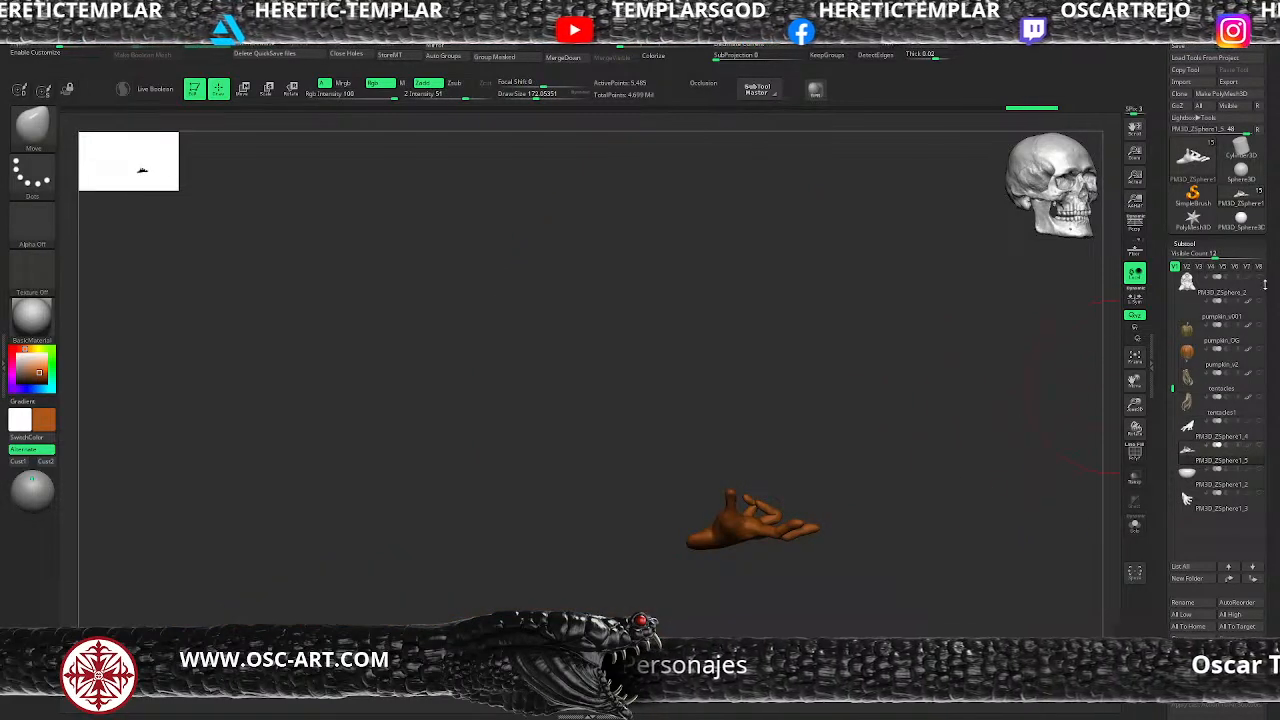
pyautogui.click(1260, 279)
pyautogui.moveTo(813, 427); pyautogui.dragTo(684, 503)
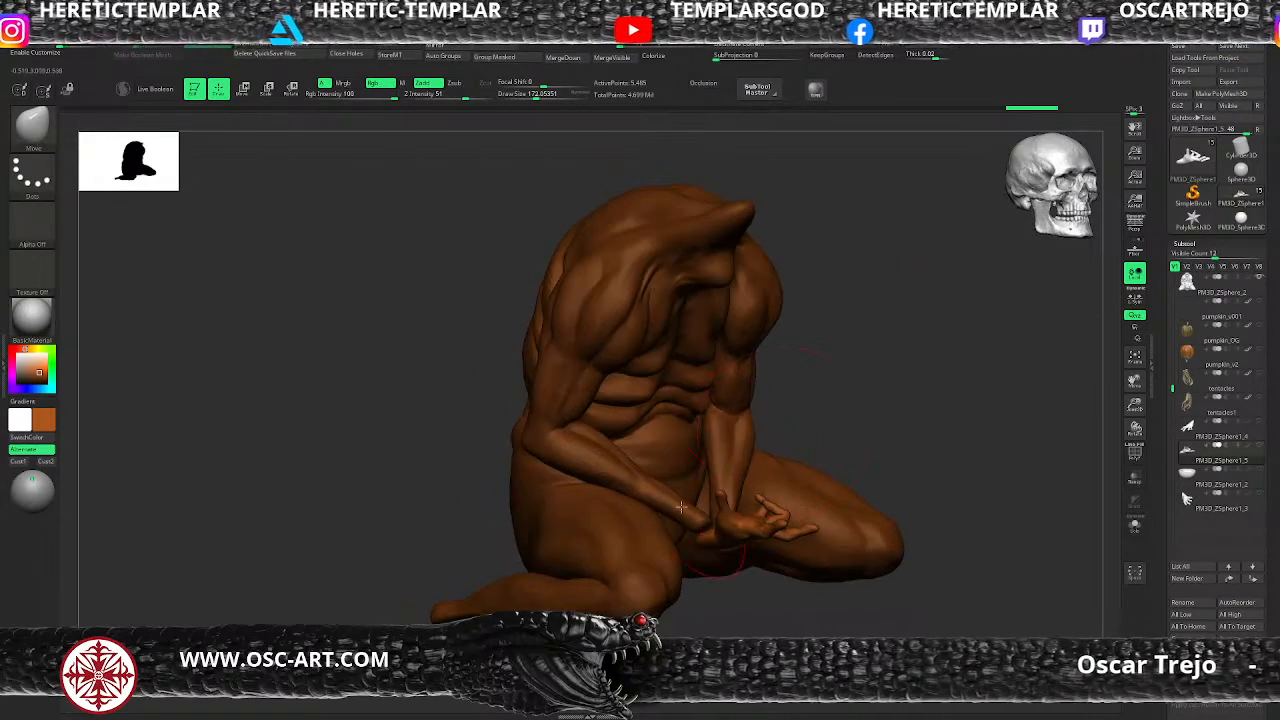
# Step: Hide the body's torso polygroups so the handless arm, the thighs and the planted hand stay visible
pyautogui.keyDown('ctrl'); pyautogui.keyDown('shift'); pyautogui.click(670, 508); pyautogui.keyUp('shift'); pyautogui.keyUp('ctrl')
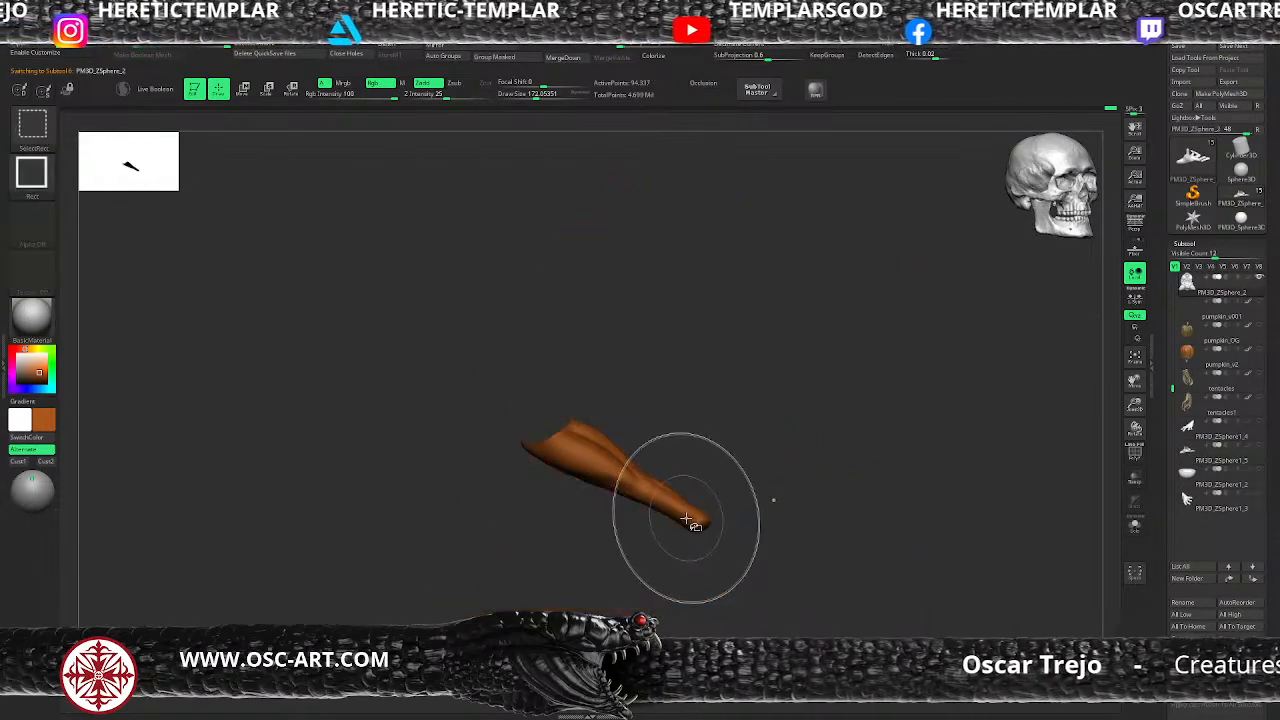
pyautogui.keyDown('ctrl'); pyautogui.keyDown('shift'); pyautogui.click(789, 443); pyautogui.keyUp('shift'); pyautogui.keyUp('ctrl')
pyautogui.keyDown('ctrl'); pyautogui.keyDown('shift'); pyautogui.click(560, 419); pyautogui.keyUp('shift'); pyautogui.keyUp('ctrl')
pyautogui.keyDown('ctrl'); pyautogui.keyDown('shift'); pyautogui.moveTo(782, 438); pyautogui.dragTo(821, 453); pyautogui.keyUp('shift'); pyautogui.keyUp('ctrl')
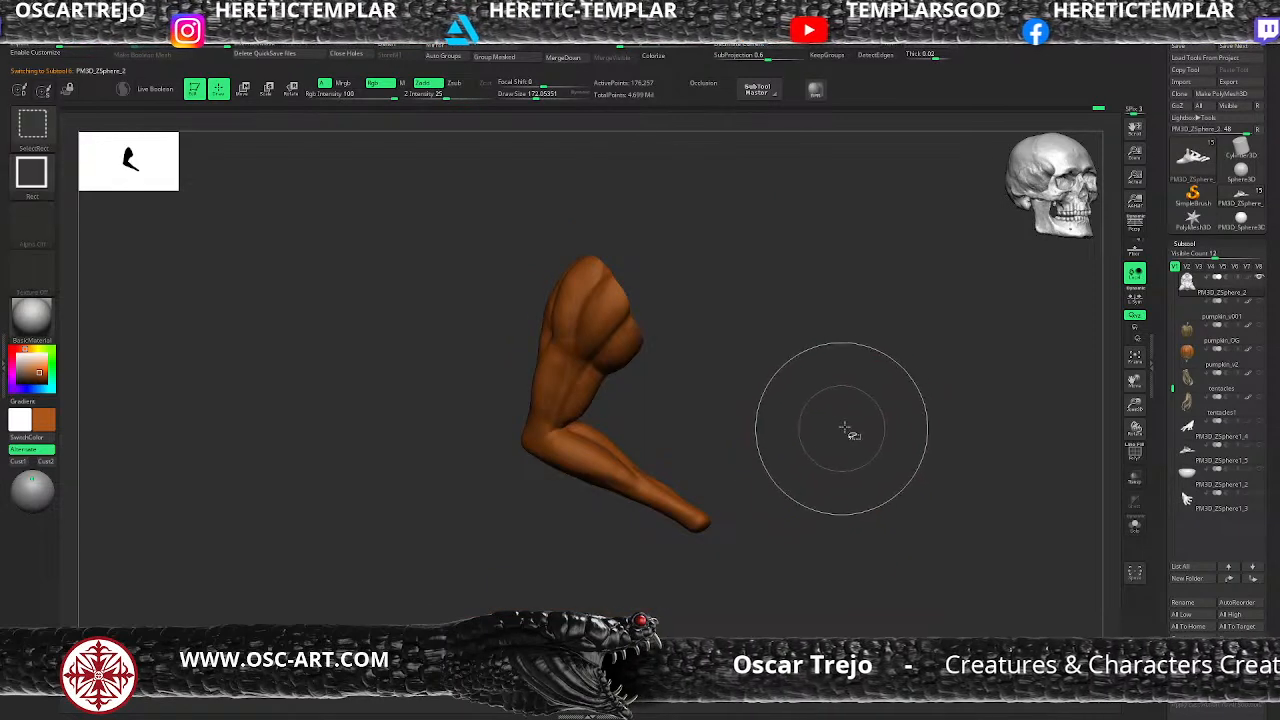
pyautogui.keyDown('ctrl'); pyautogui.keyDown('shift'); pyautogui.click(840, 432); pyautogui.keyUp('shift'); pyautogui.keyUp('ctrl')
pyautogui.keyDown('ctrl'); pyautogui.keyDown('shift'); pyautogui.moveTo(866, 437); pyautogui.dragTo(795, 422); pyautogui.keyUp('shift'); pyautogui.keyUp('ctrl')
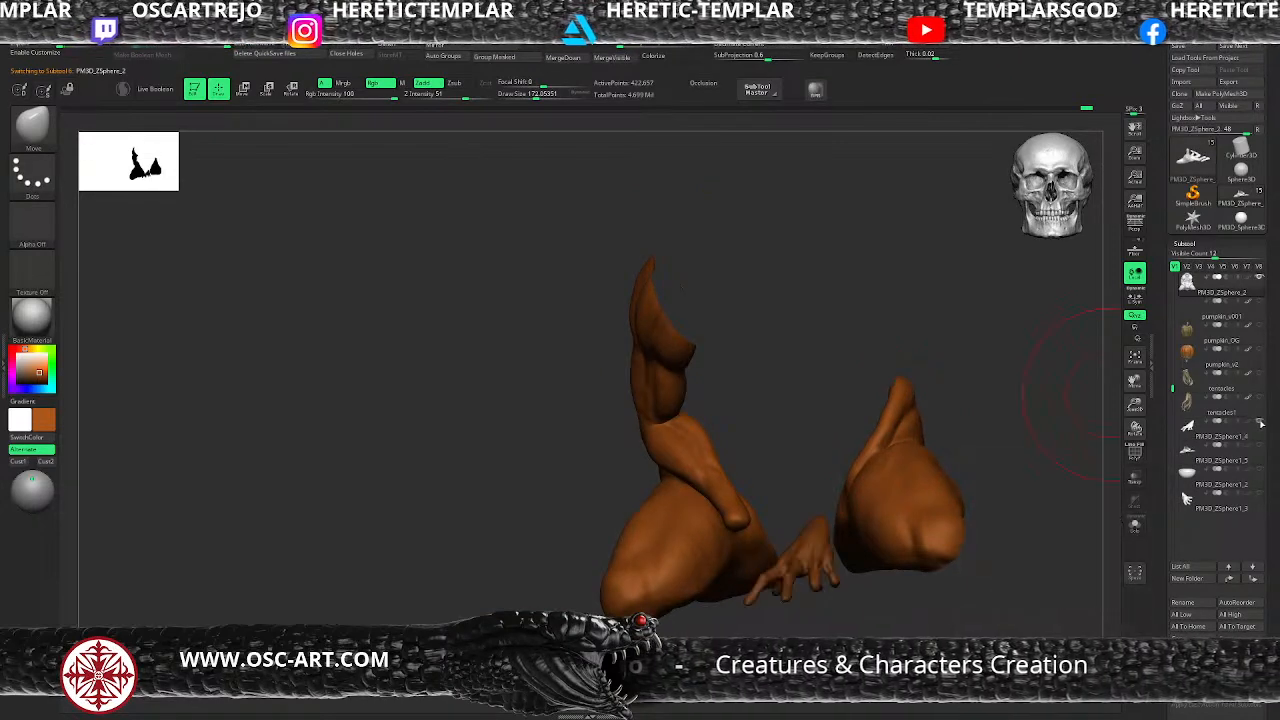
# Step: Show and select the hand copy, and align its wrist with the exposed end of the forearm
pyautogui.click(1259, 446)
pyautogui.moveTo(880, 650); pyautogui.dragTo(843, 667)
pyautogui.keyDown('alt'); pyautogui.click(766, 567); pyautogui.keyUp('alt')
pyautogui.moveTo(788, 522); pyautogui.dragTo(800, 548)
pyautogui.keyDown('alt'); pyautogui.moveTo(800, 548); pyautogui.dragTo(788, 456); pyautogui.keyUp('alt')
pyautogui.press('w')
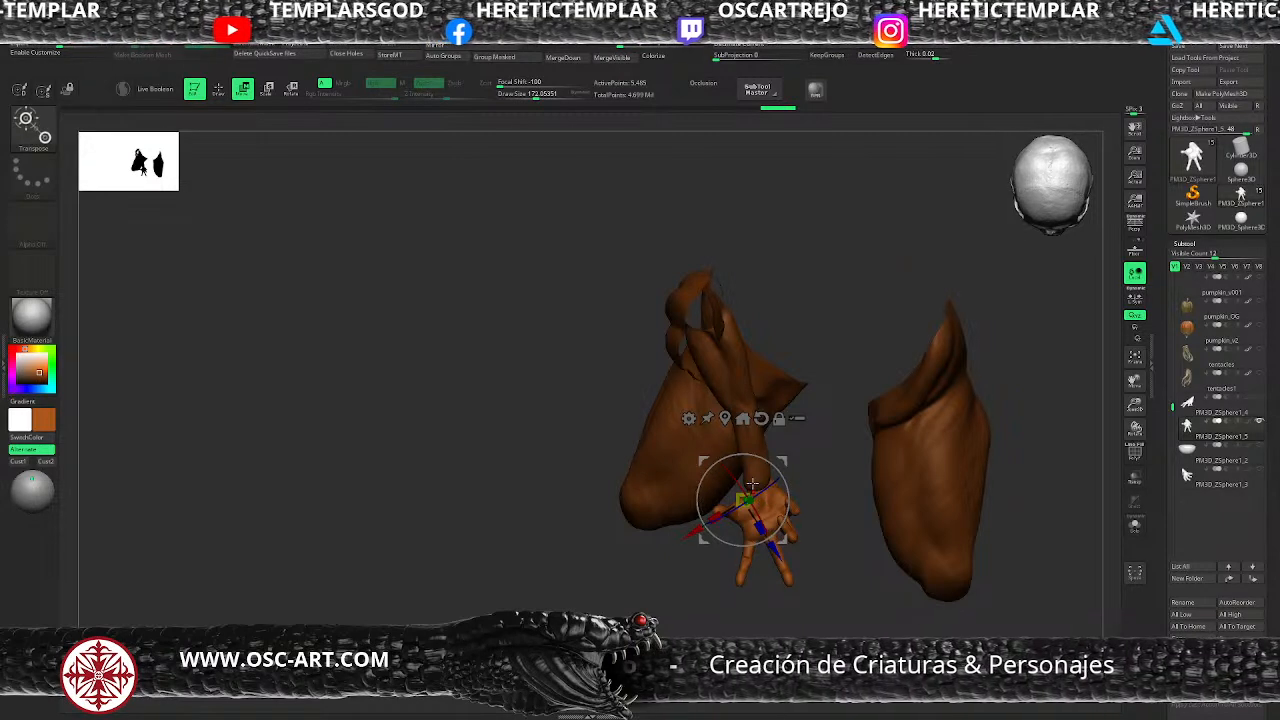
pyautogui.moveTo(621, 599); pyautogui.dragTo(648, 604)
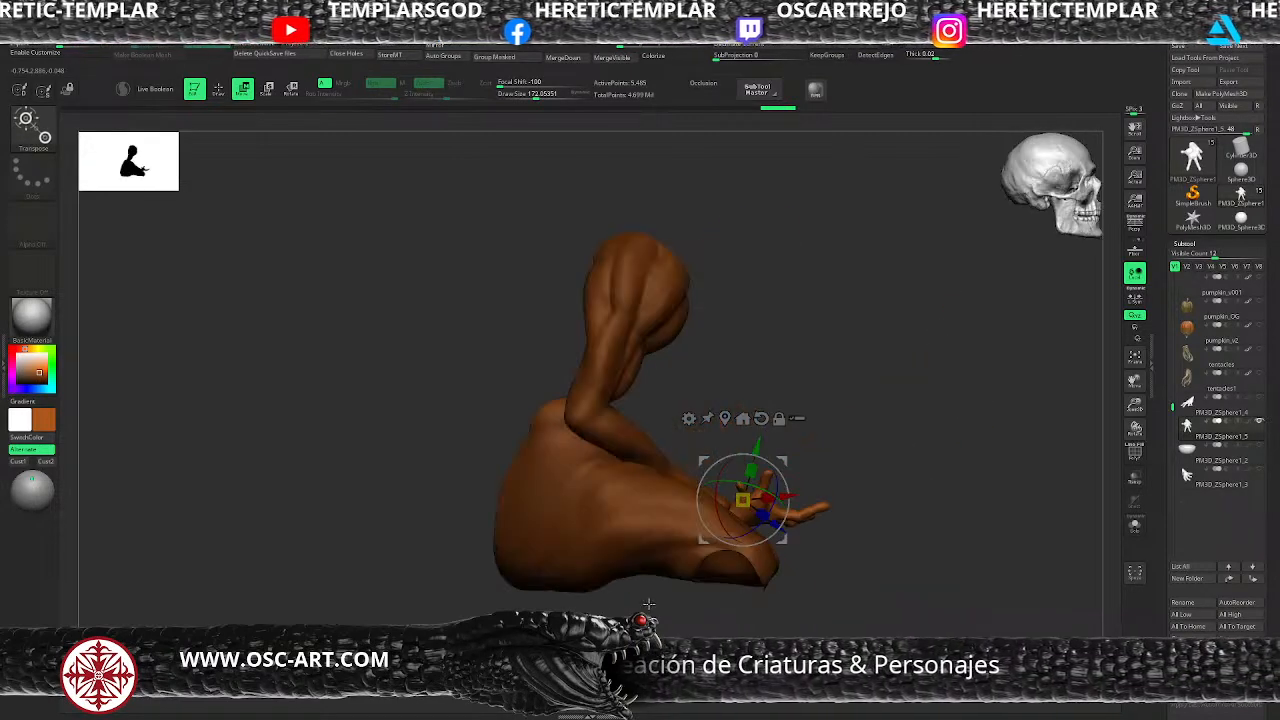
# Step: Pull the hand copy's wrist into the end of the forearm with the Move brush
pyautogui.press('q')
pyautogui.moveTo(800, 443)
pyautogui.mouseDown()
pyautogui.moveTo(848, 439)
pyautogui.moveTo(787, 438)
pyautogui.mouseUp()
pyautogui.moveTo(796, 290)
pyautogui.mouseDown()
pyautogui.moveTo(694, 600)
pyautogui.moveTo(760, 531)
pyautogui.moveTo(745, 540)
pyautogui.mouseUp()
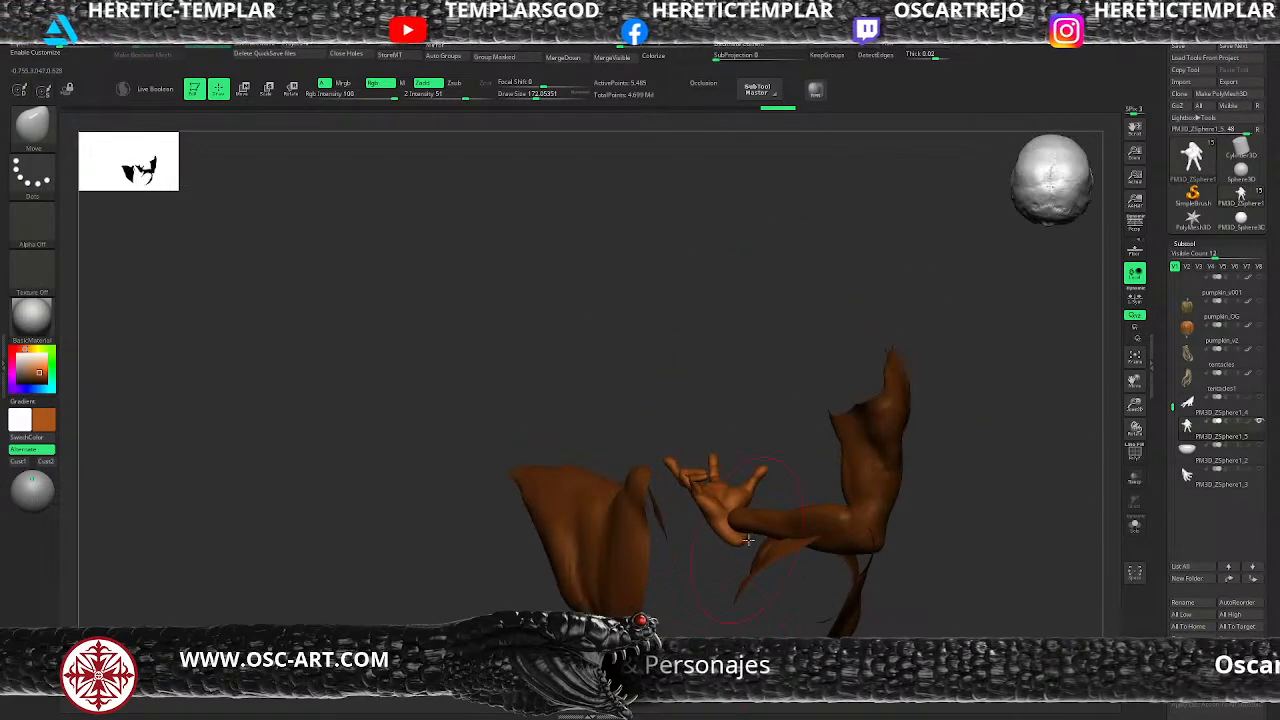
pyautogui.moveTo(712, 585)
pyautogui.mouseDown()
pyautogui.moveTo(735, 545)
pyautogui.moveTo(702, 528)
pyautogui.moveTo(789, 460)
pyautogui.moveTo(752, 552)
pyautogui.mouseUp()
pyautogui.moveTo(817, 424)
pyautogui.mouseDown()
pyautogui.moveTo(803, 431)
pyautogui.moveTo(900, 466)
pyautogui.moveTo(780, 520)
pyautogui.mouseUp()
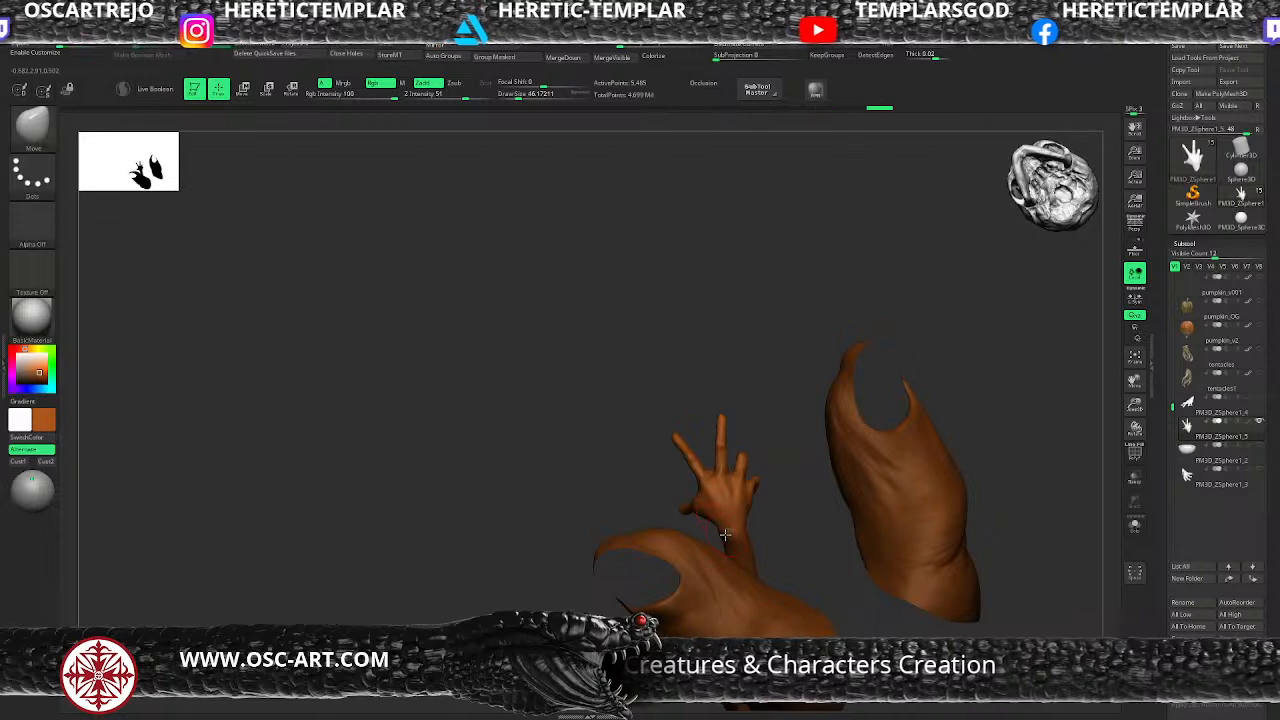
# Step: Reshape the hand's wrist from below with a larger Move brush, size about 90, and display its wireframe
pyautogui.press(']')
pyautogui.moveTo(796, 541); pyautogui.dragTo(833, 431)
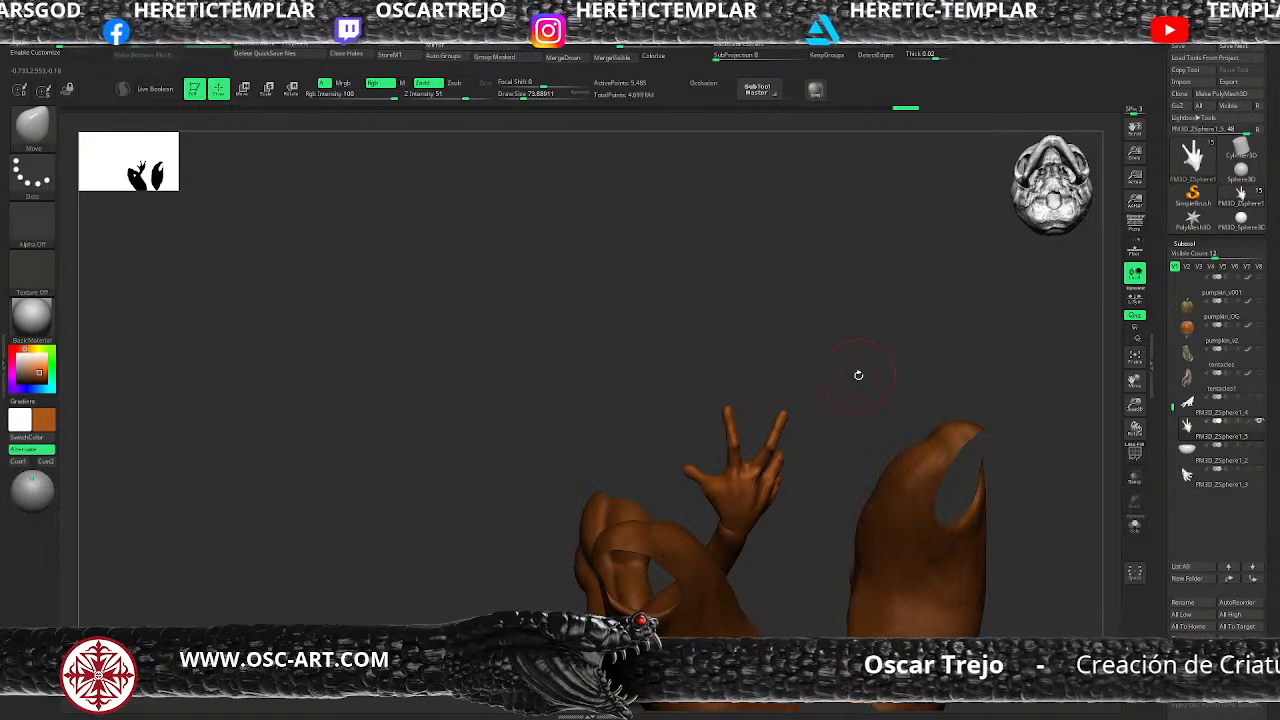
pyautogui.moveTo(794, 427); pyautogui.dragTo(875, 430)
pyautogui.keyDown('ctrl'); pyautogui.moveTo(804, 493); pyautogui.dragTo(770, 482, button='right'); pyautogui.keyUp('ctrl')
pyautogui.press('s')
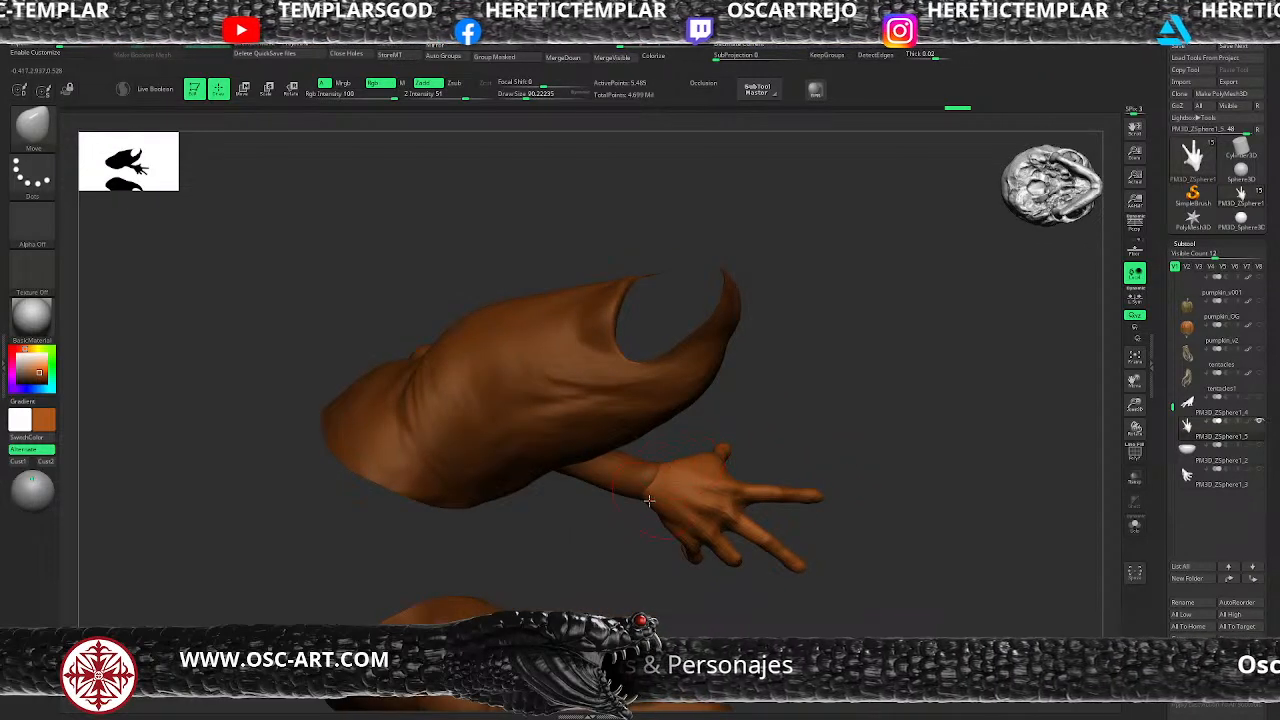
pyautogui.moveTo(798, 420)
pyautogui.mouseDown()
pyautogui.moveTo(877, 549)
pyautogui.moveTo(771, 549)
pyautogui.moveTo(754, 582)
pyautogui.mouseUp()
pyautogui.hotkey('shift', 'f')
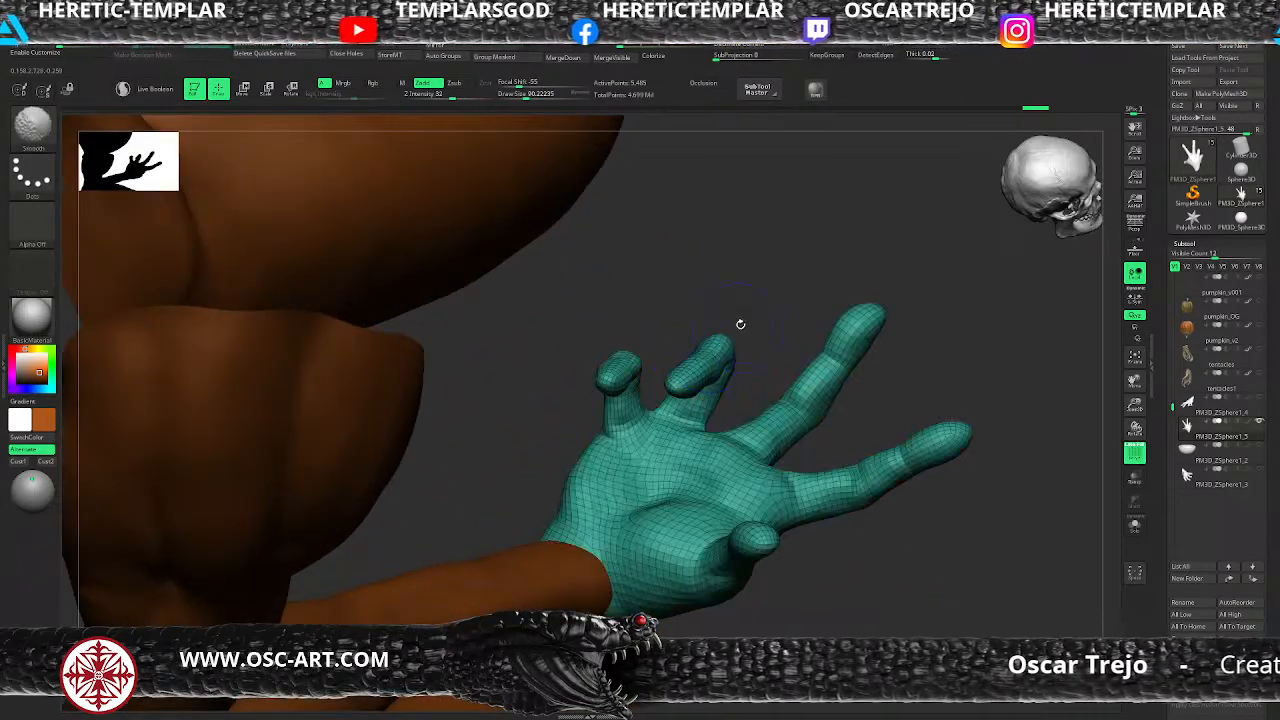
# Step: Isolate the little finger's tip and grow the visible area down to the finger's upper joint
pyautogui.moveTo(765, 320); pyautogui.dragTo(655, 325)
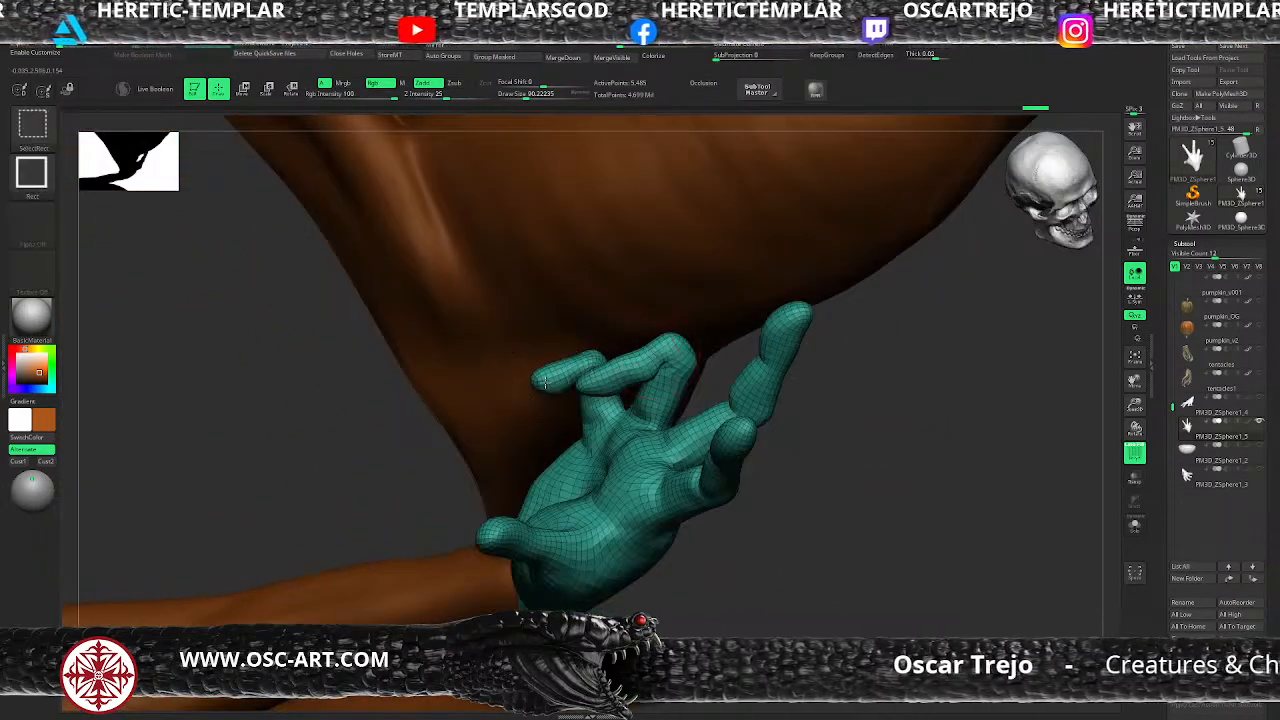
pyautogui.keyDown('ctrl'); pyautogui.keyDown('shift'); pyautogui.moveTo(432, 338); pyautogui.dragTo(562, 420); pyautogui.keyUp('shift'); pyautogui.keyUp('ctrl')
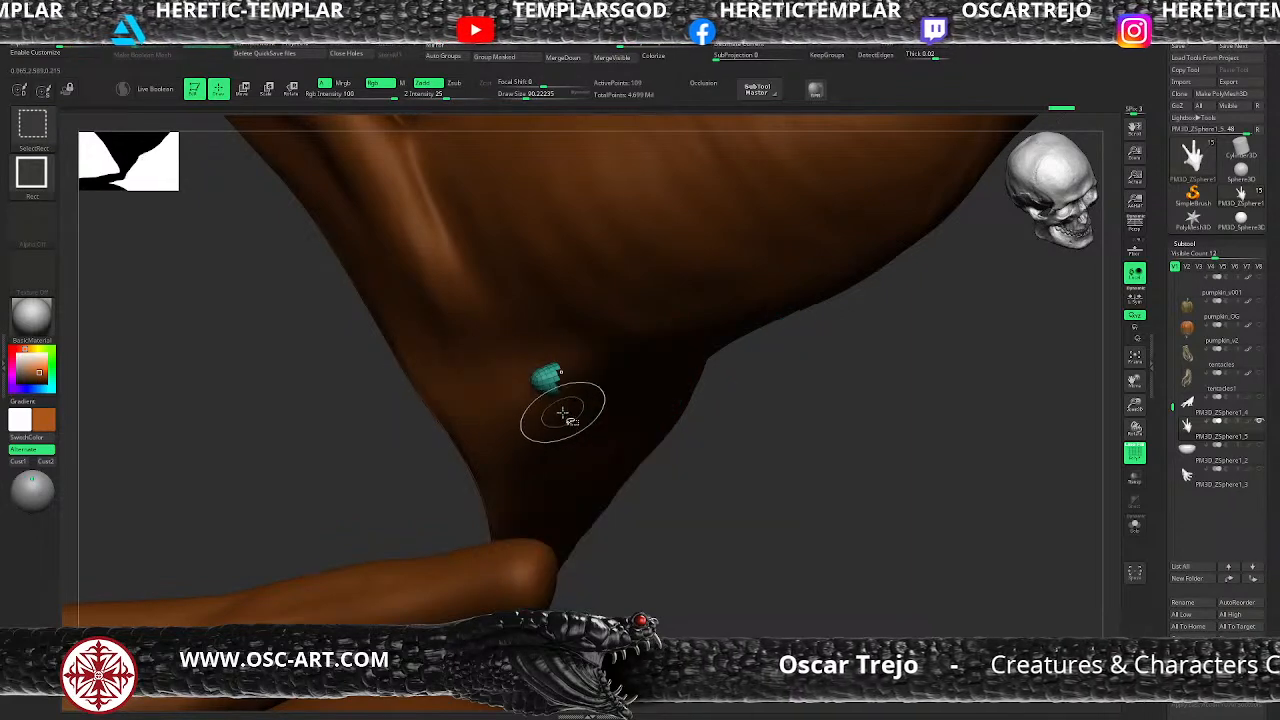
pyautogui.hotkey('ctrl', 'shift', 'x')
pyautogui.hotkey('ctrl', 'shift', 'x')
pyautogui.hotkey('ctrl', 'shift', 'x')
pyautogui.hotkey('ctrl', 'shift', 'x')
pyautogui.hotkey('ctrl', 'shift', 'x')
pyautogui.hotkey('ctrl', 'shift', 'x')
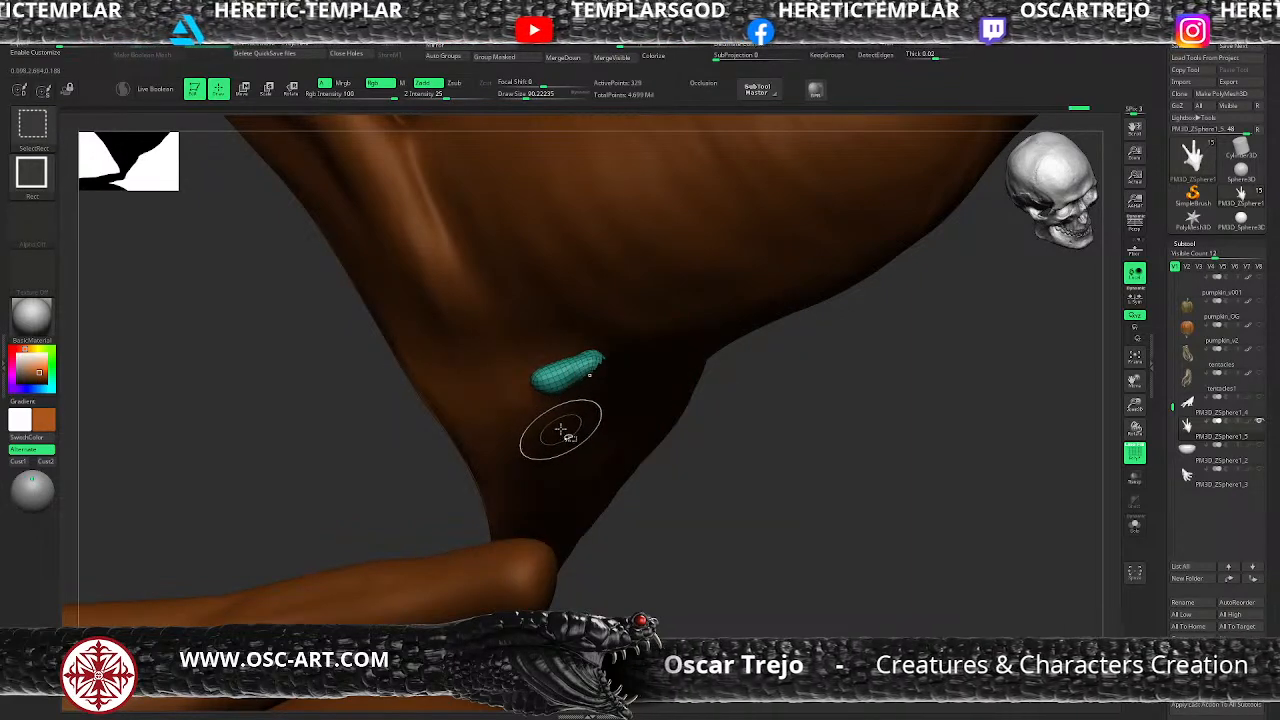
# Step: Mask the whole hand except the isolated end section of the little finger
pyautogui.hotkey('ctrl', 'shift', 's')
pyautogui.hotkey('ctrl', 'shift', 's')
pyautogui.keyDown('ctrl'); pyautogui.moveTo(765, 530); pyautogui.dragTo(475, 335); pyautogui.keyUp('ctrl')
pyautogui.keyDown('ctrl'); pyautogui.keyDown('shift'); pyautogui.click(762, 497); pyautogui.keyUp('shift'); pyautogui.keyUp('ctrl')
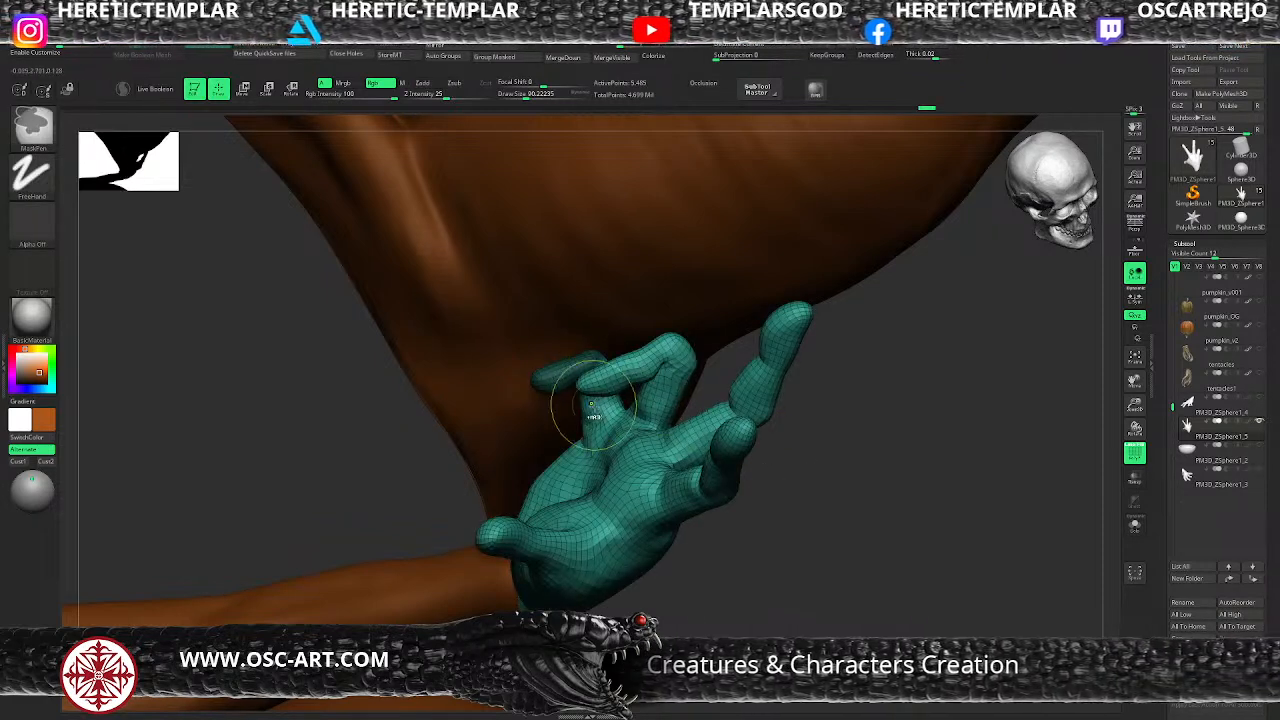
pyautogui.keyDown('ctrl'); pyautogui.click(909, 485); pyautogui.keyUp('ctrl')
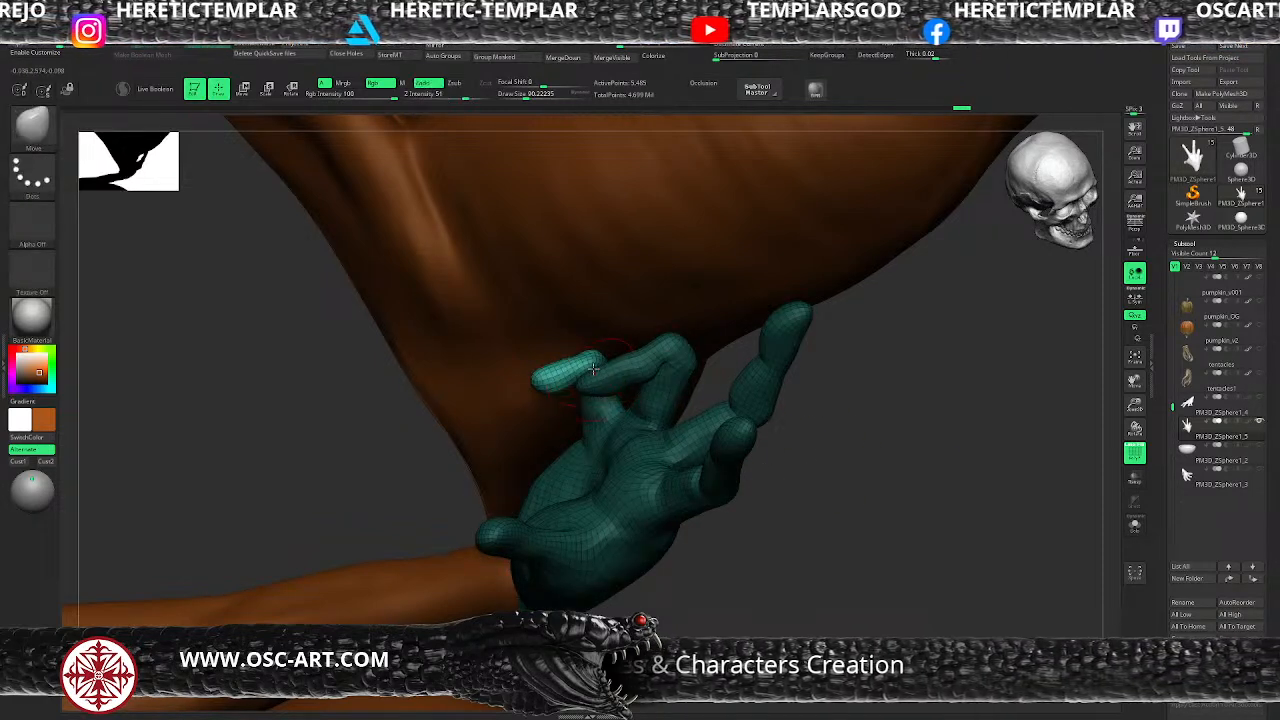
# Step: Rotate the unmasked end of the little finger upward with the gizmo
pyautogui.press('w')
pyautogui.click(592, 366)
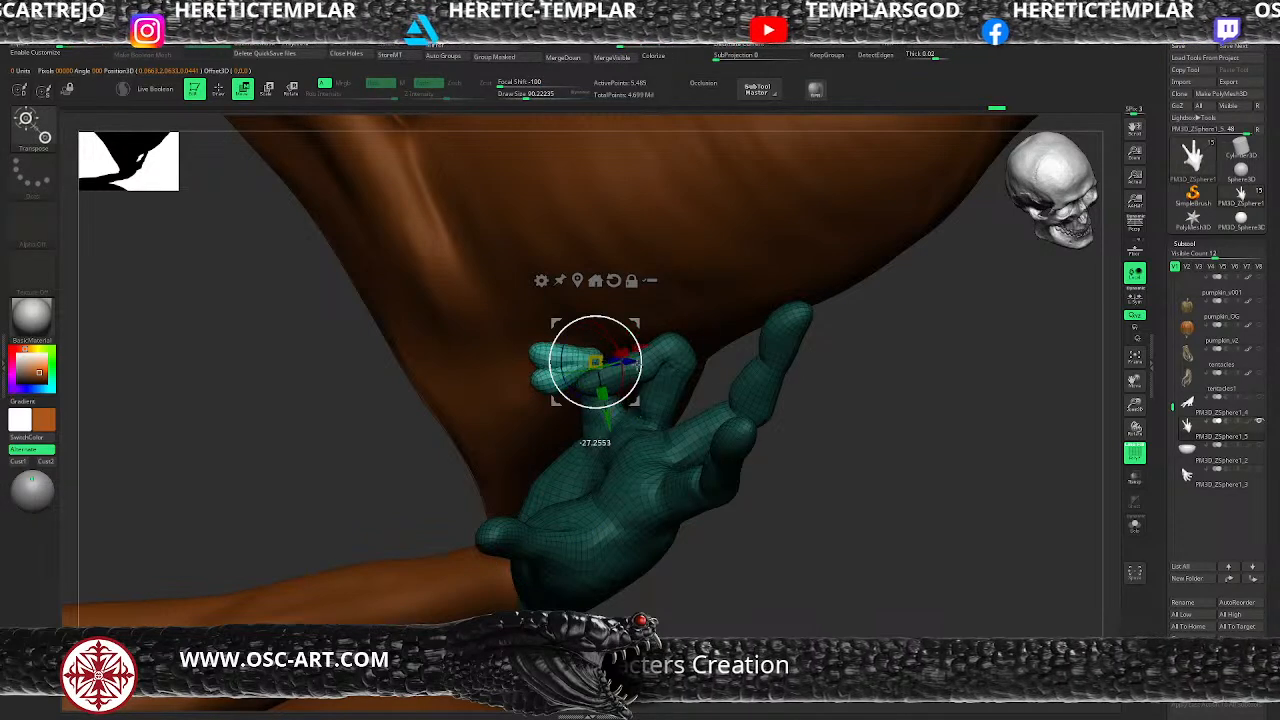
pyautogui.moveTo(632, 380); pyautogui.dragTo(633, 383)
pyautogui.press('q')
pyautogui.moveTo(866, 494); pyautogui.dragTo(908, 500)
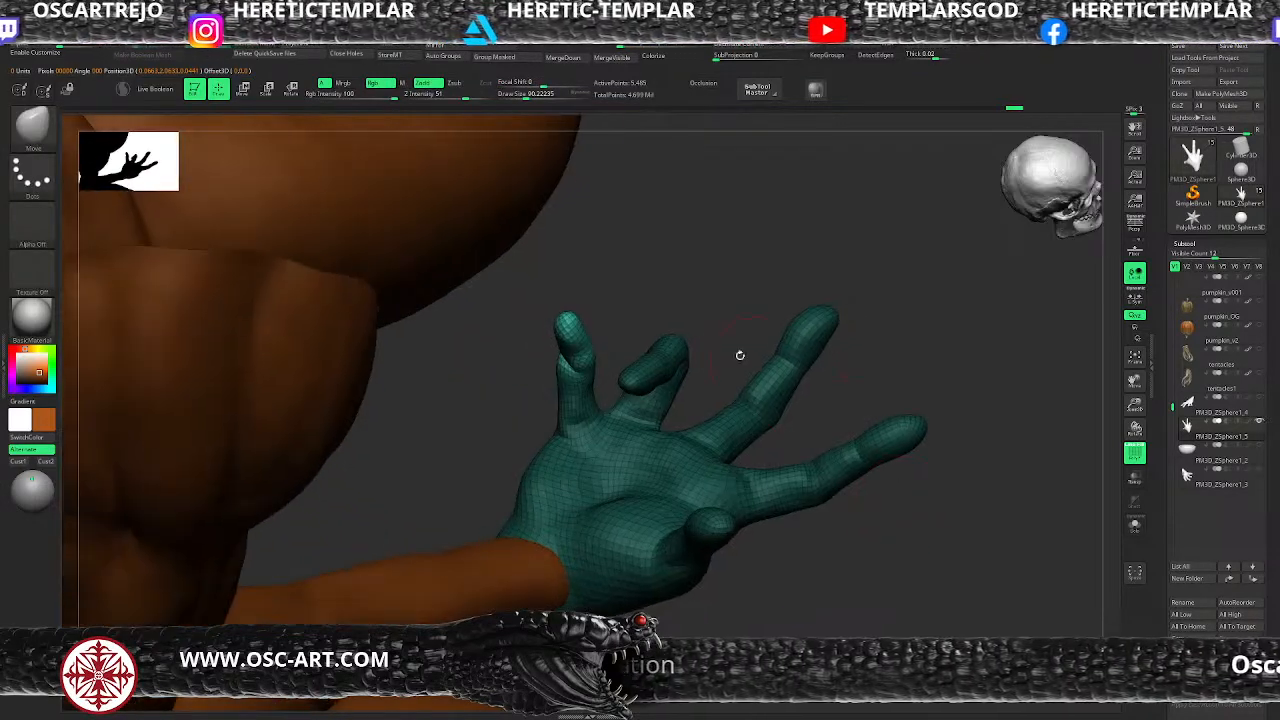
# Step: Re-center the gizmo on the little finger's joint and rotate the finger's end section further open
pyautogui.moveTo(614, 328); pyautogui.dragTo(609, 420)
pyautogui.press('w')
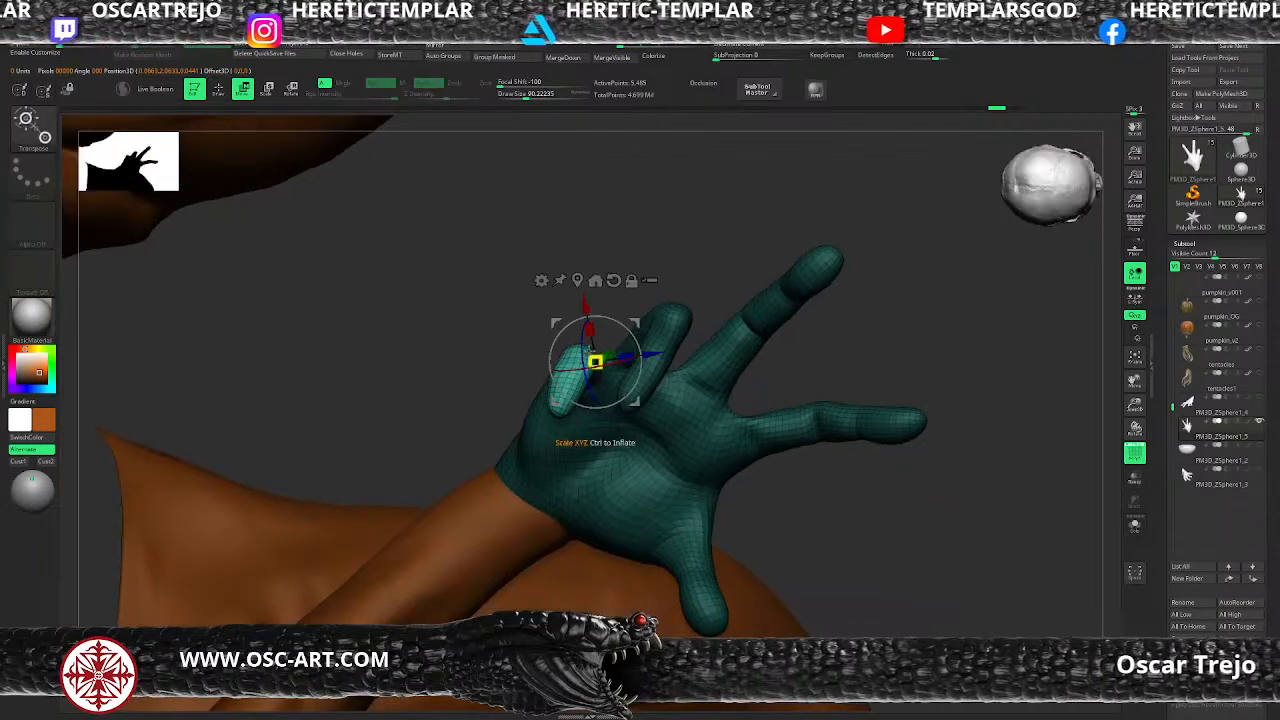
pyautogui.keyDown('alt'); pyautogui.moveTo(630, 322); pyautogui.dragTo(599, 323); pyautogui.keyUp('alt')
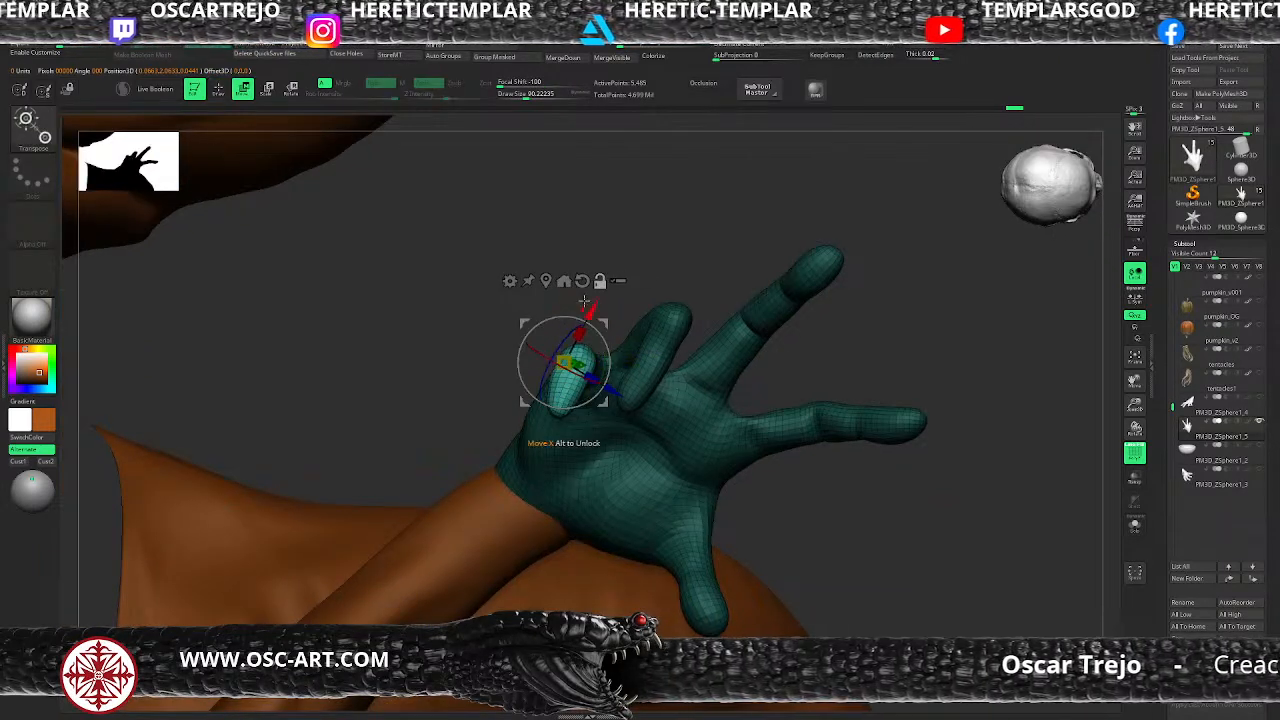
pyautogui.moveTo(657, 267); pyautogui.dragTo(629, 297)
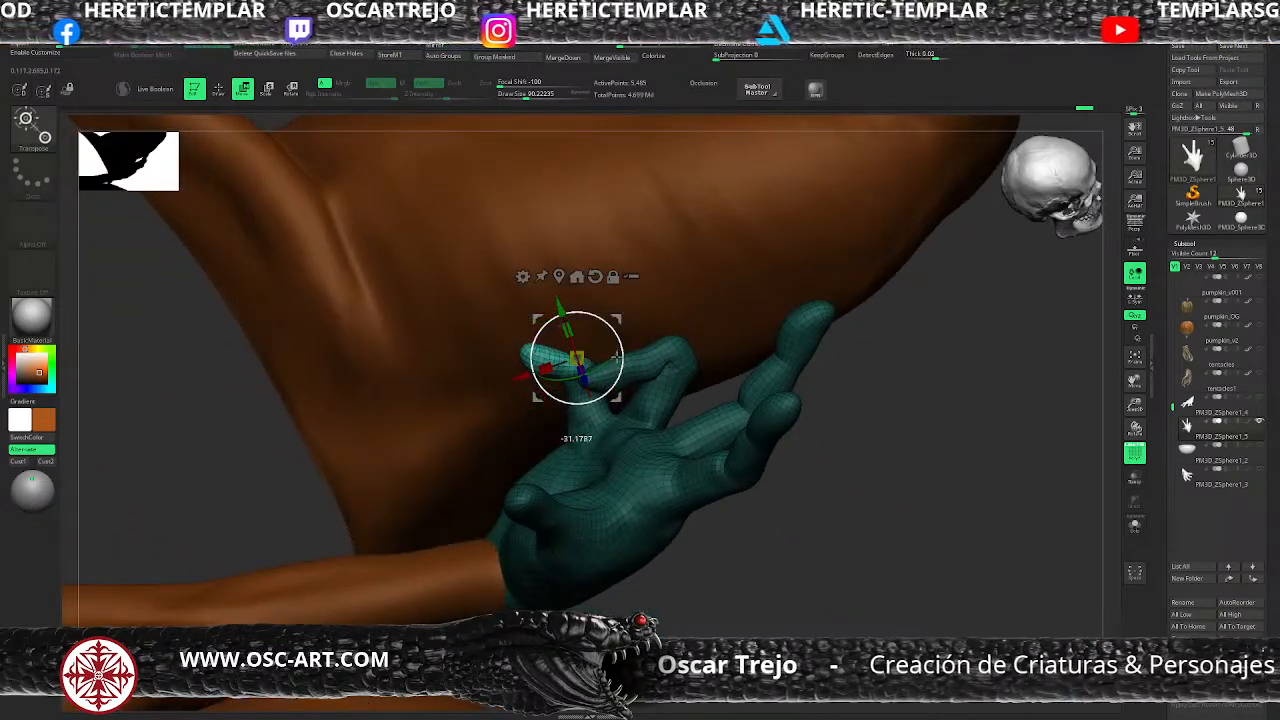
pyautogui.press('q')
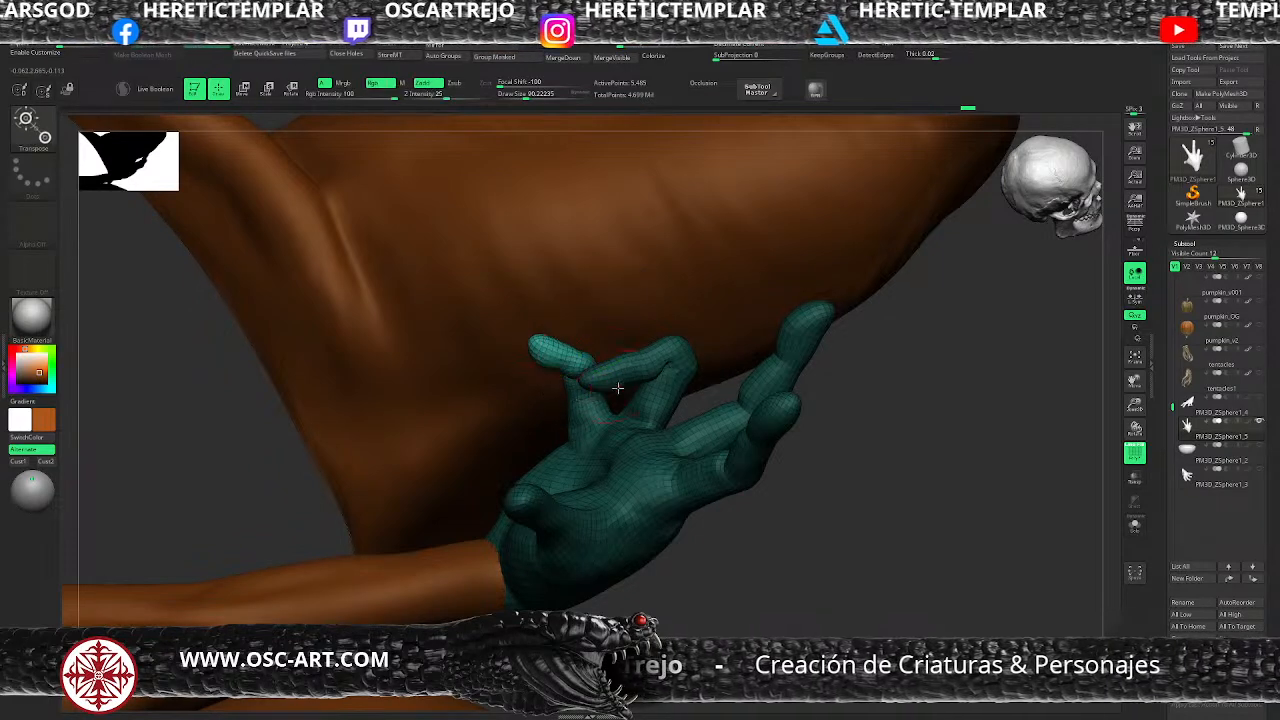
# Step: Solo the hand and smooth the bent joint of its little finger
pyautogui.moveTo(765, 544); pyautogui.dragTo(803, 523)
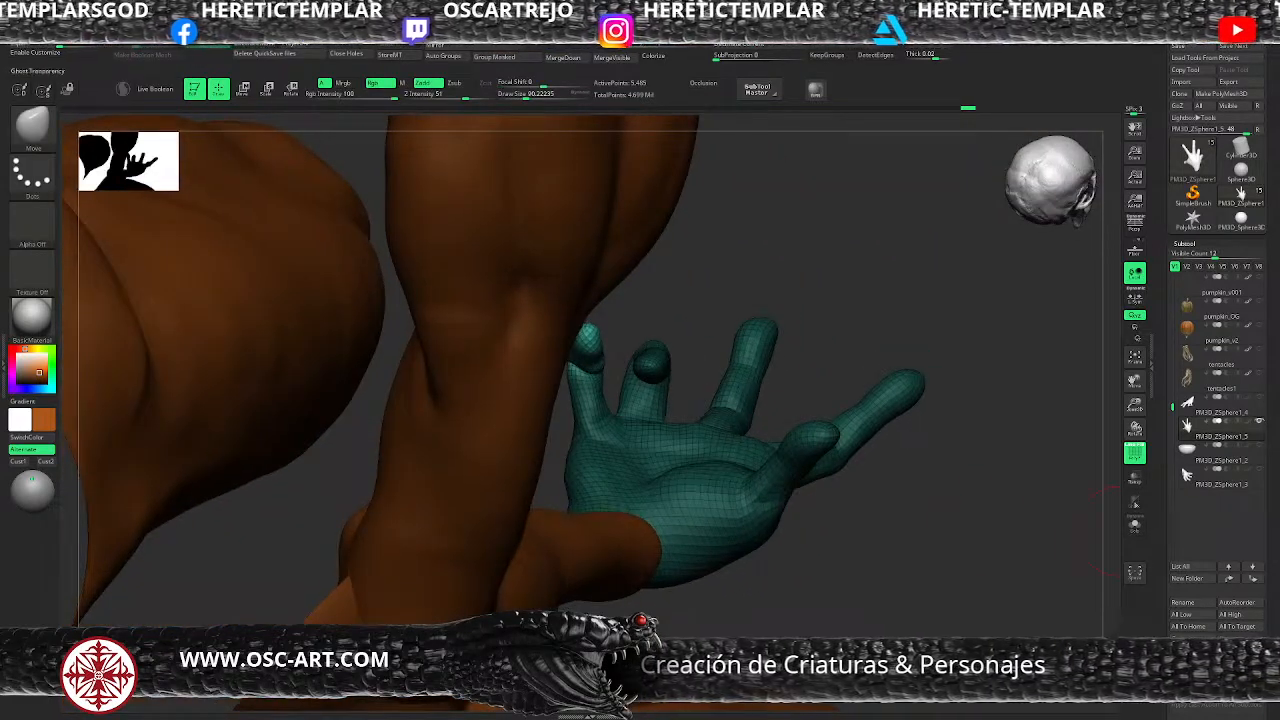
pyautogui.click(1134, 525)
pyautogui.moveTo(1080, 523); pyautogui.dragTo(903, 523)
pyautogui.moveTo(654, 384)
pyautogui.mouseDown()
pyautogui.moveTo(596, 374)
pyautogui.moveTo(620, 376)
pyautogui.moveTo(589, 380)
pyautogui.moveTo(588, 405)
pyautogui.moveTo(698, 374)
pyautogui.mouseUp()
pyautogui.press('shift')
pyautogui.press('shift')
pyautogui.press('shift')
# Step: Adjust and soften the mask around the little finger, and rotate its unmasked end with the gizmo
pyautogui.press('ctrl')
pyautogui.keyDown('ctrl'); pyautogui.moveTo(689, 281); pyautogui.dragTo(548, 404); pyautogui.keyUp('ctrl')
pyautogui.keyDown('ctrl'); pyautogui.click(566, 404); pyautogui.keyUp('ctrl')
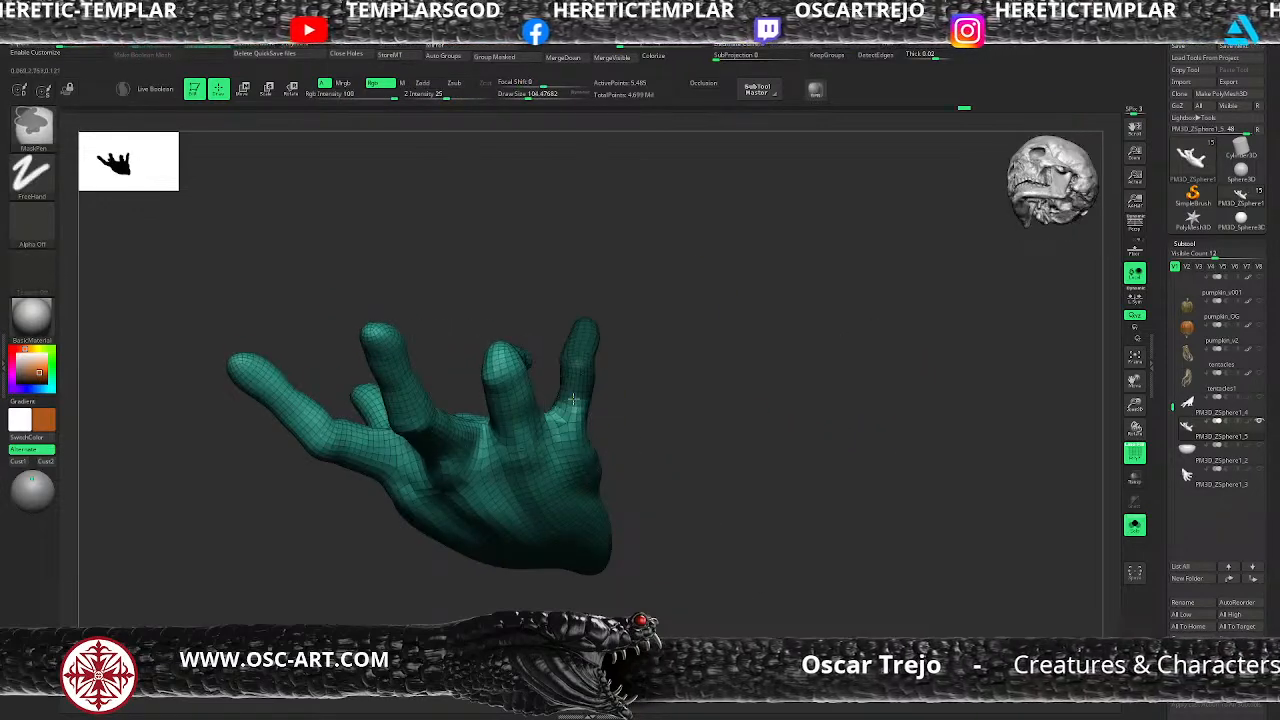
pyautogui.keyDown('ctrl'); pyautogui.click(606, 414); pyautogui.keyUp('ctrl')
pyautogui.moveTo(646, 404); pyautogui.dragTo(592, 417)
pyautogui.press('w')
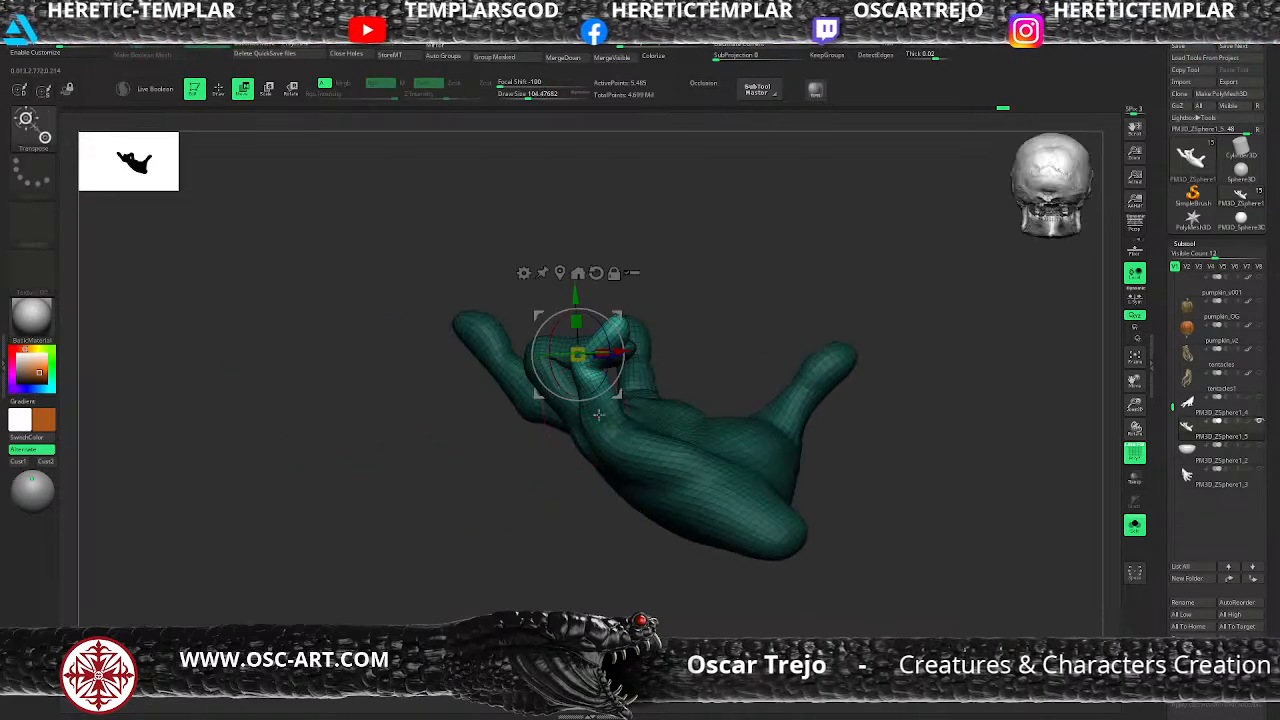
pyautogui.moveTo(620, 315)
pyautogui.keyDown('alt'); pyautogui.mouseDown()
pyautogui.moveTo(642, 378)
pyautogui.moveTo(625, 382)
pyautogui.mouseUp(); pyautogui.keyUp('alt')
pyautogui.press('q')
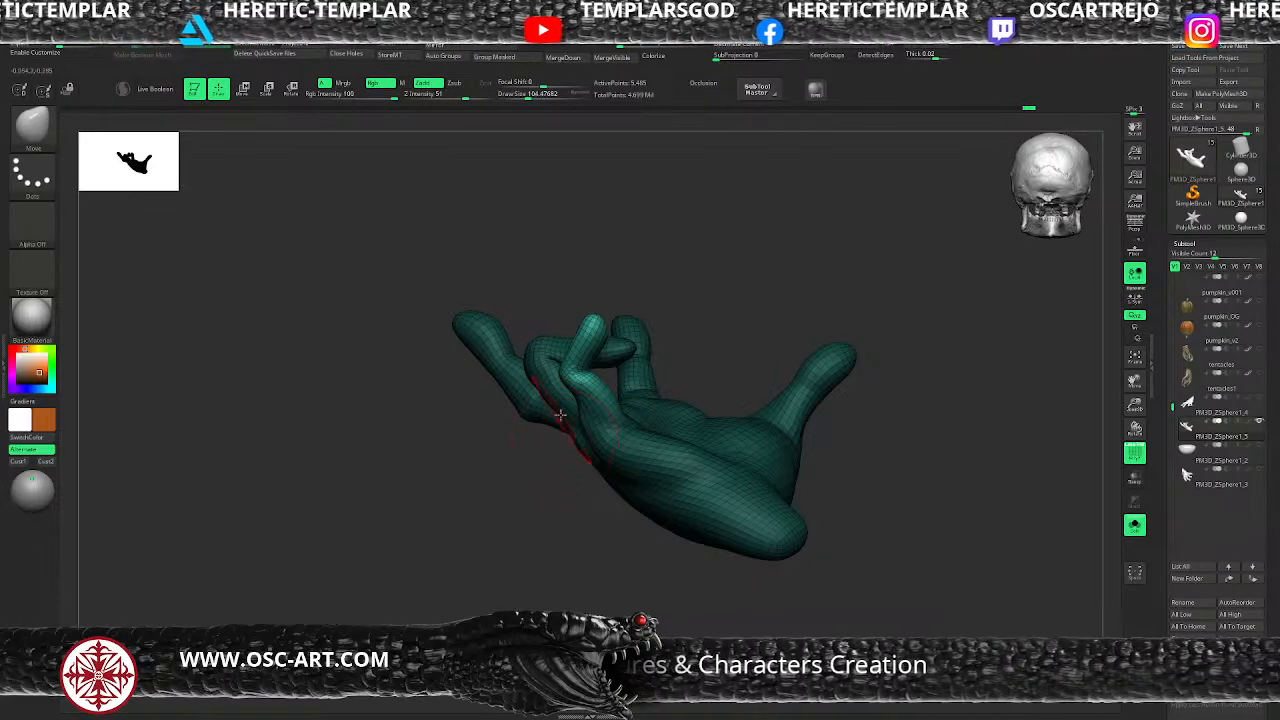
# Step: Reshape the little finger's lower section and base with the Move brush, starting at a size of about 77
pyautogui.moveTo(718, 320); pyautogui.dragTo(722, 319)
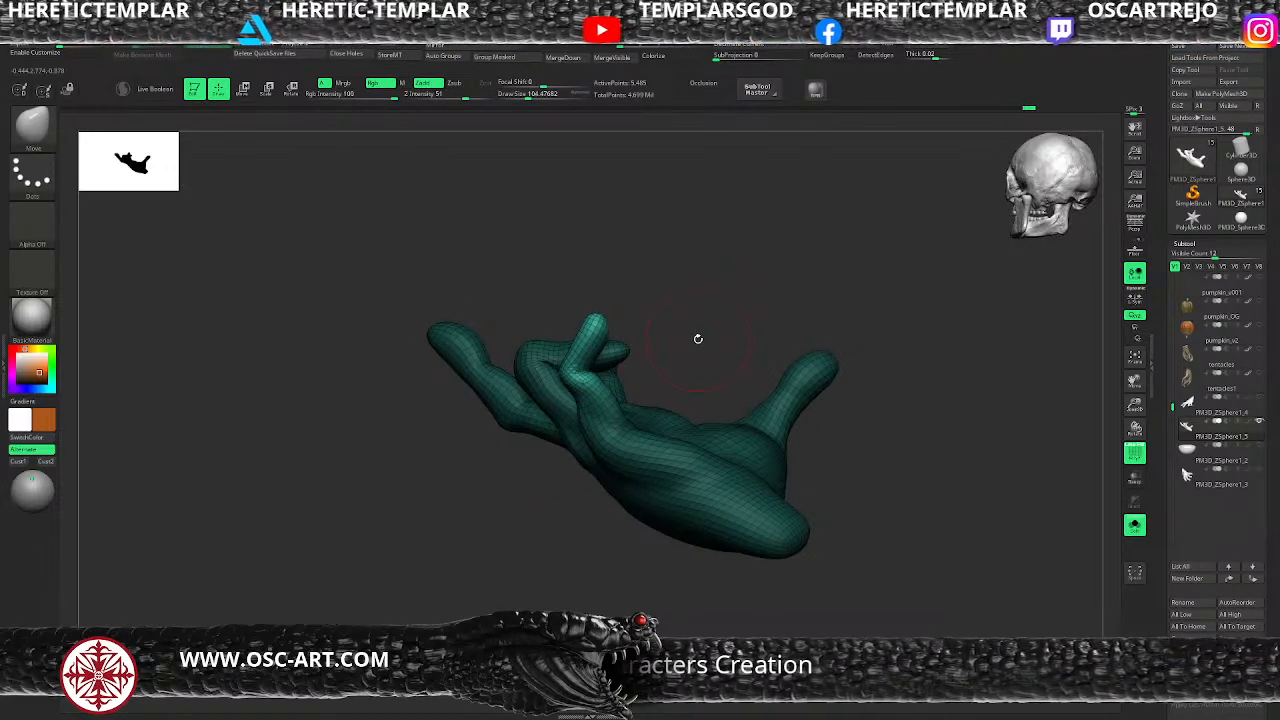
pyautogui.press('s')
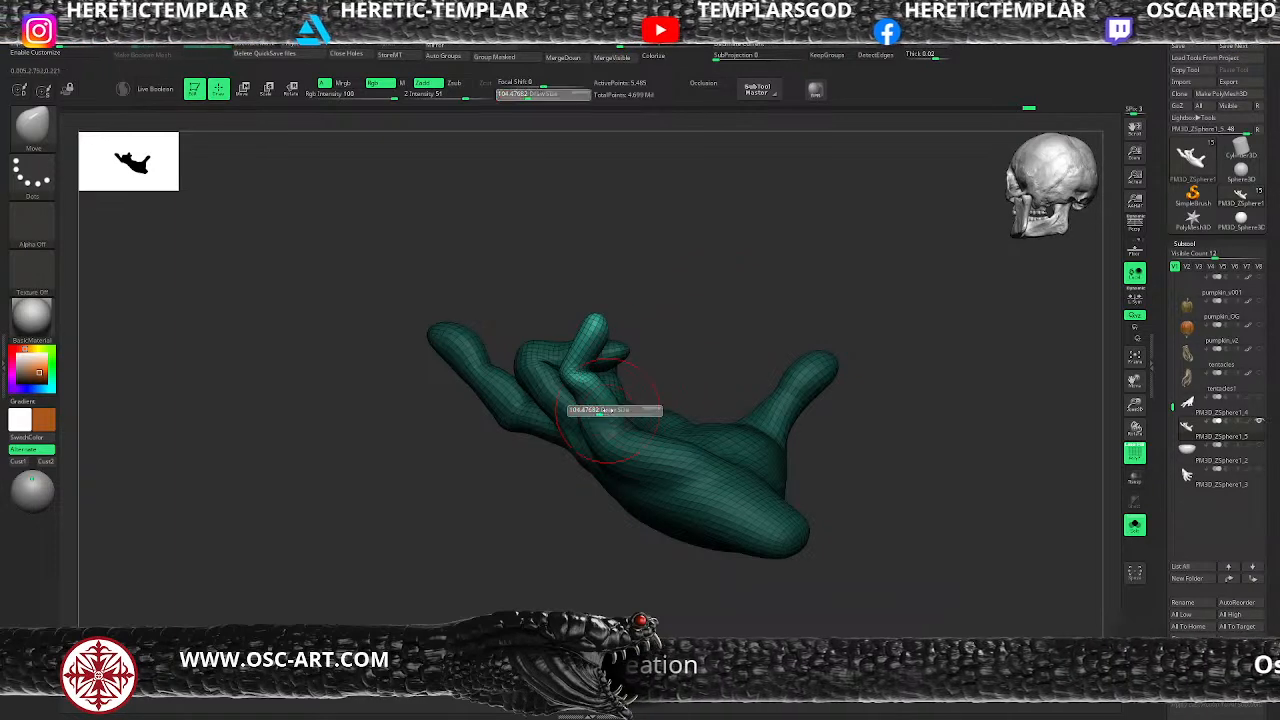
pyautogui.press('s')
pyautogui.moveTo(595, 421); pyautogui.dragTo(580, 427)
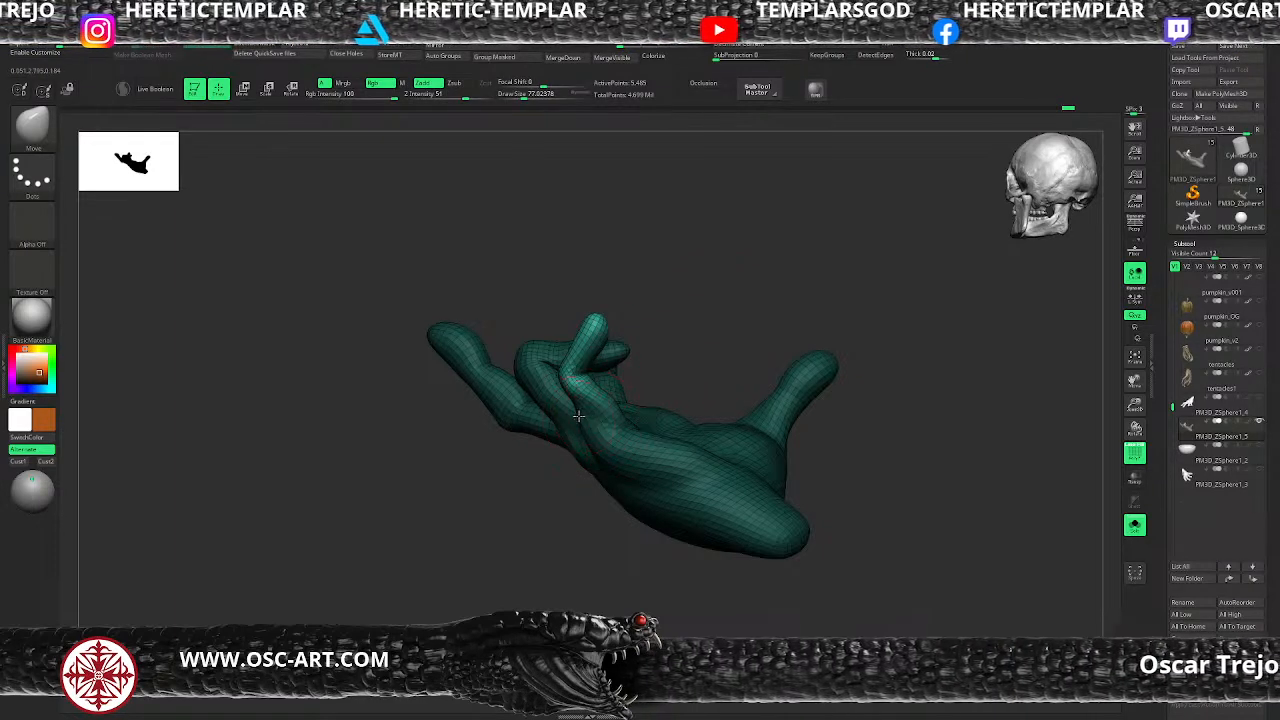
pyautogui.moveTo(692, 335); pyautogui.dragTo(696, 530)
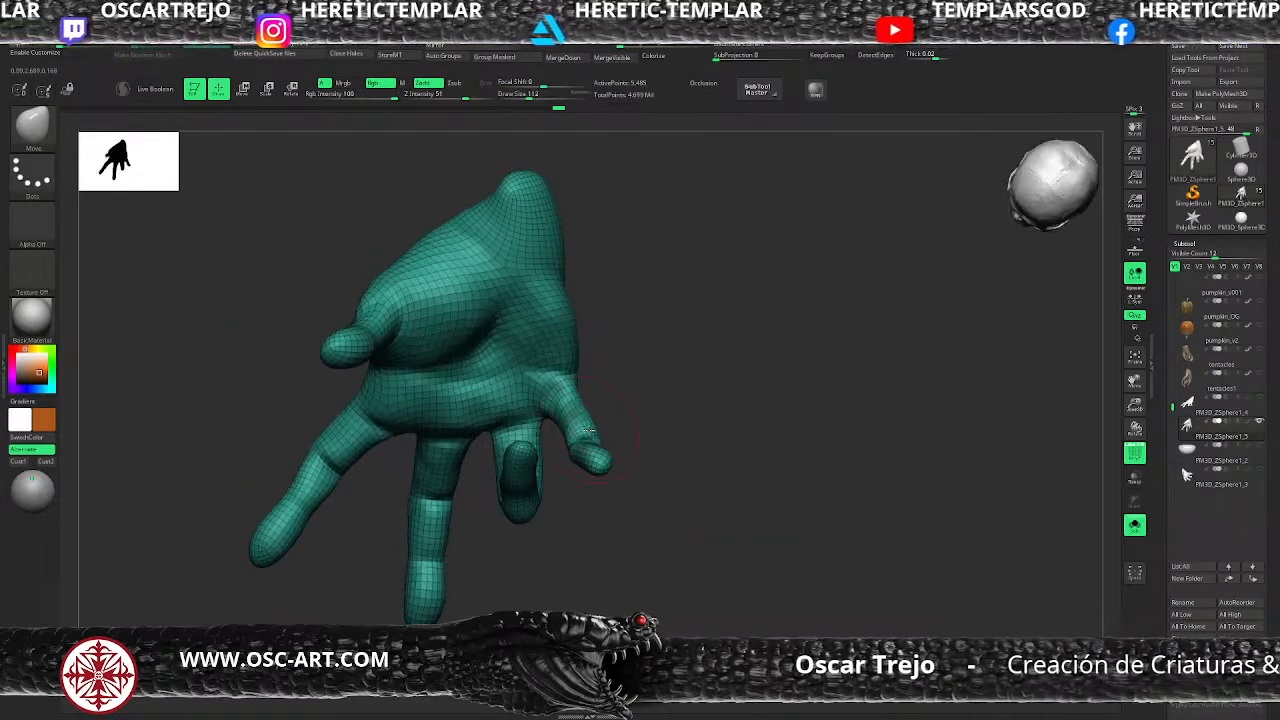
pyautogui.press('s')
pyautogui.moveTo(572, 429)
pyautogui.mouseDown()
pyautogui.moveTo(567, 397)
pyautogui.moveTo(570, 410)
pyautogui.mouseUp()
pyautogui.press('s')
pyautogui.press('s')
# Step: Build up volume at the base of the little finger with the ClayBuildup brush, size about 59
pyautogui.press('b')
pyautogui.press('c')
pyautogui.press('b')
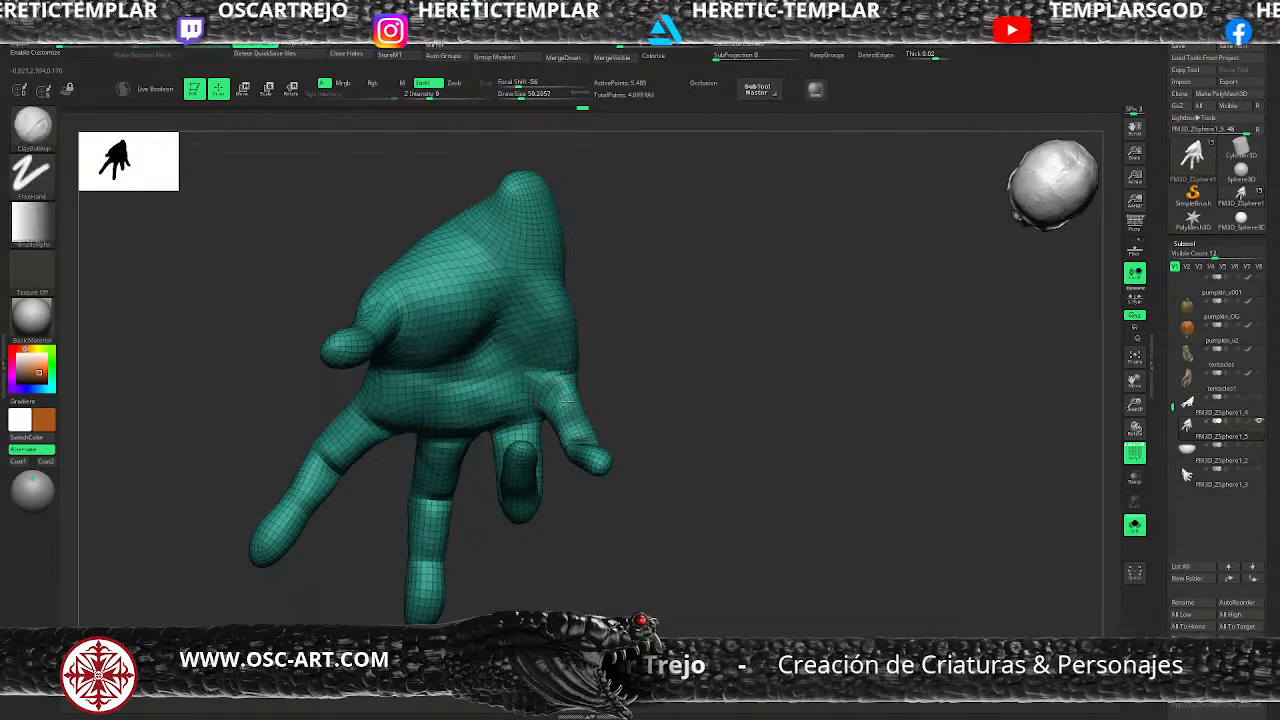
pyautogui.moveTo(626, 403)
pyautogui.mouseDown()
pyautogui.moveTo(535, 415)
pyautogui.moveTo(565, 451)
pyautogui.moveTo(551, 543)
pyautogui.moveTo(536, 463)
pyautogui.mouseUp()
# Step: Refine the pose of the curled fingers with the Move brush, size about 77
pyautogui.press('b')
pyautogui.press('m')
pyautogui.press('v')
pyautogui.press('s')
pyautogui.moveTo(520, 523)
pyautogui.keyDown('alt'); pyautogui.mouseDown()
pyautogui.moveTo(481, 561)
pyautogui.moveTo(540, 594)
pyautogui.mouseUp(); pyautogui.keyUp('alt')
pyautogui.moveTo(617, 409); pyautogui.dragTo(598, 367)
# Step: Thicken the little finger with the Inflate brush, size about 90
pyautogui.press('b')
pyautogui.press('i')
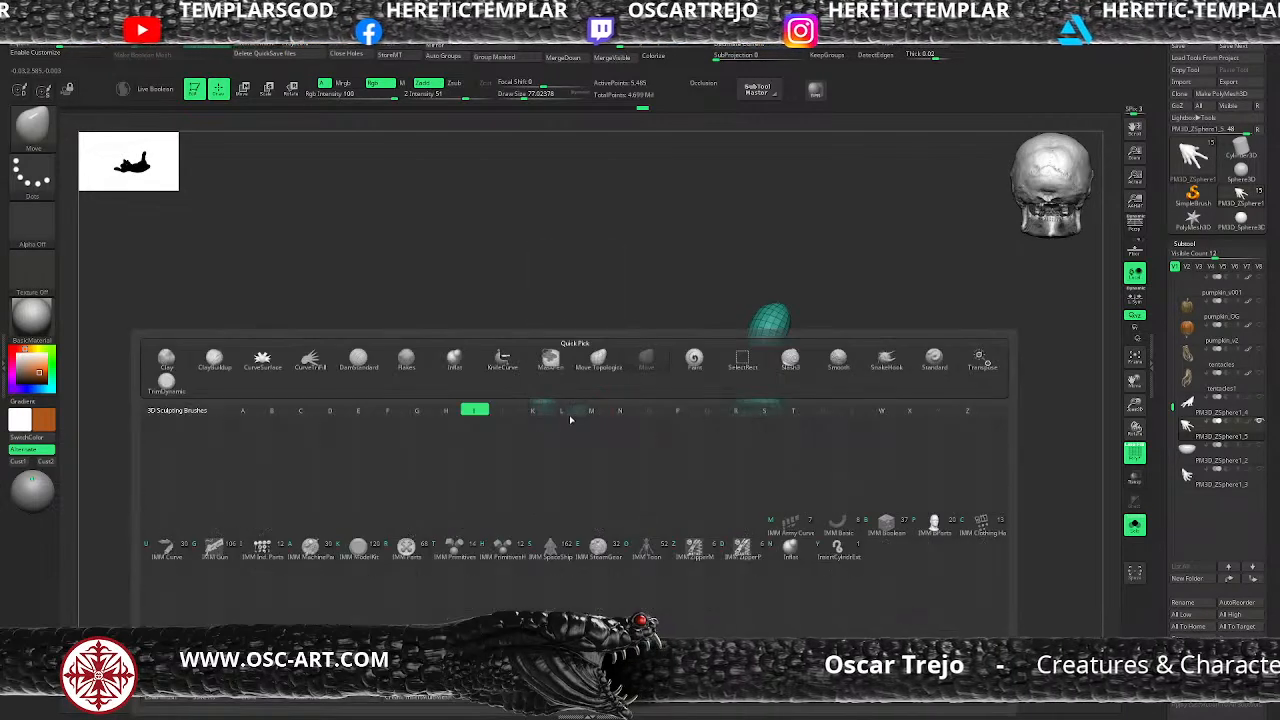
pyautogui.press('n')
pyautogui.press('s')
pyautogui.click(556, 441)
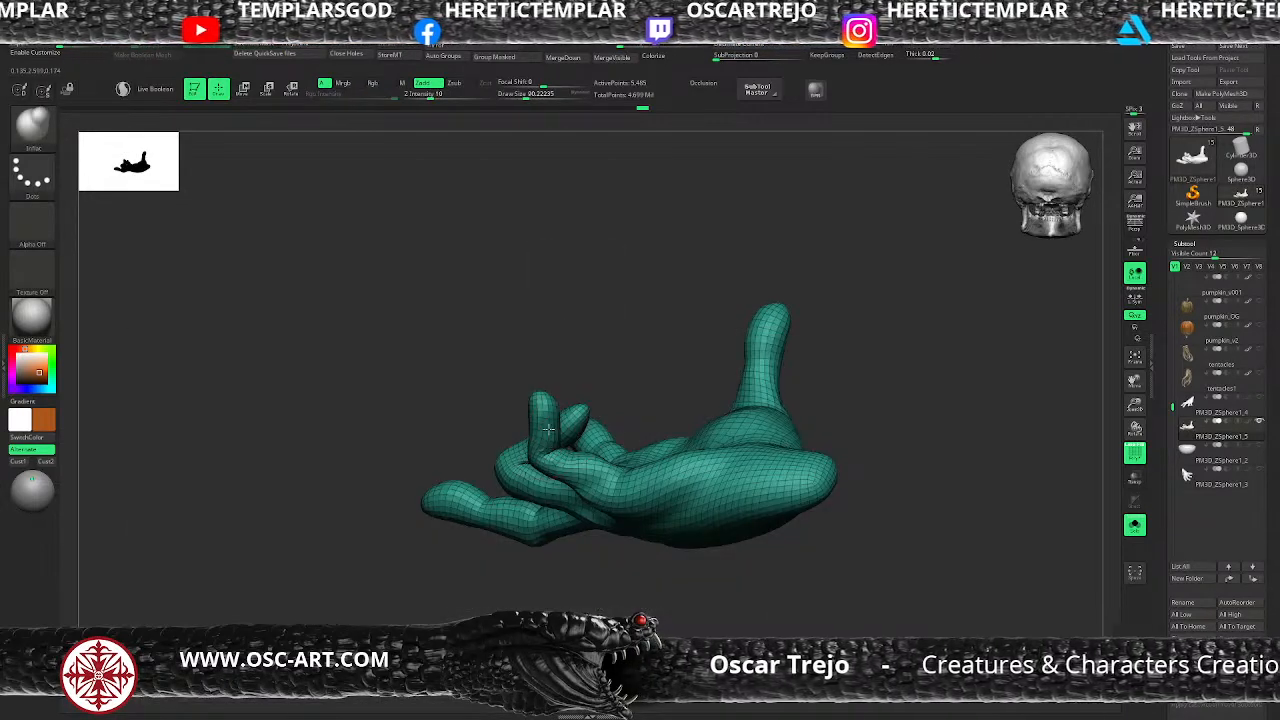
pyautogui.moveTo(590, 375); pyautogui.dragTo(771, 346)
# Step: Show the bowl and bring the body back into view around the hand
pyautogui.click(1260, 448)
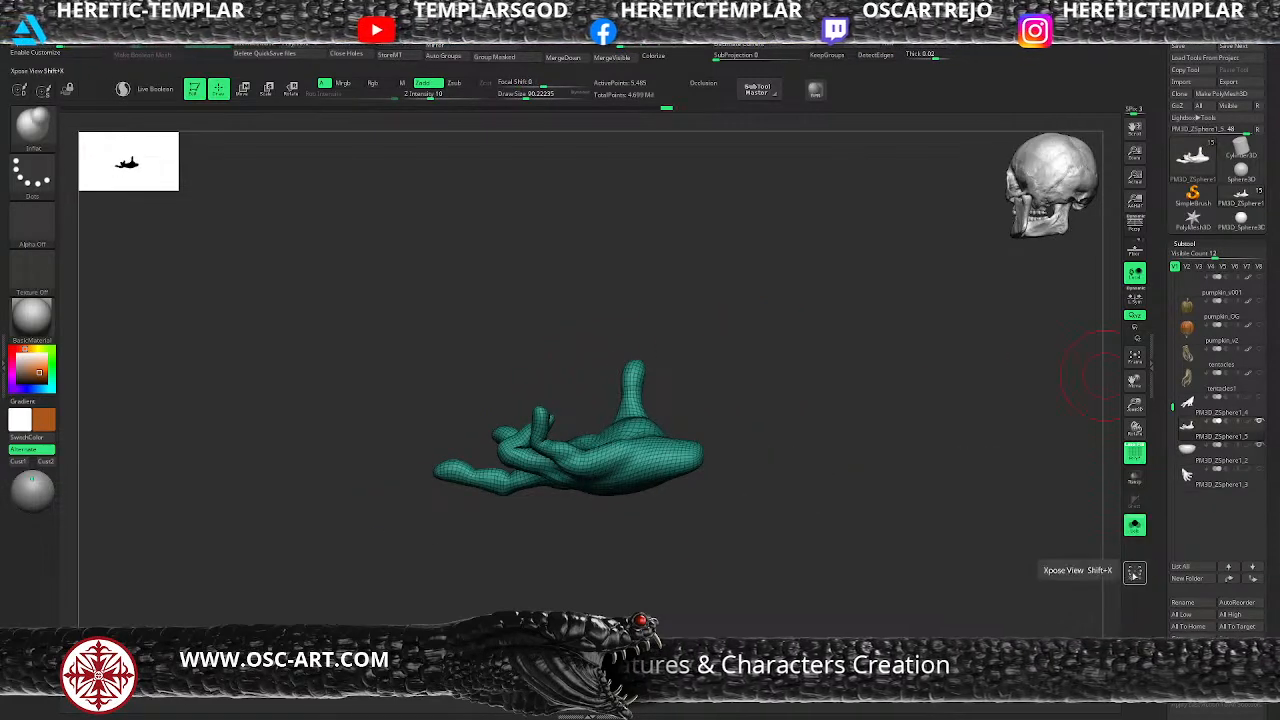
pyautogui.click(1135, 527)
pyautogui.moveTo(426, 366); pyautogui.dragTo(471, 357)
pyautogui.moveTo(652, 352); pyautogui.dragTo(632, 412)
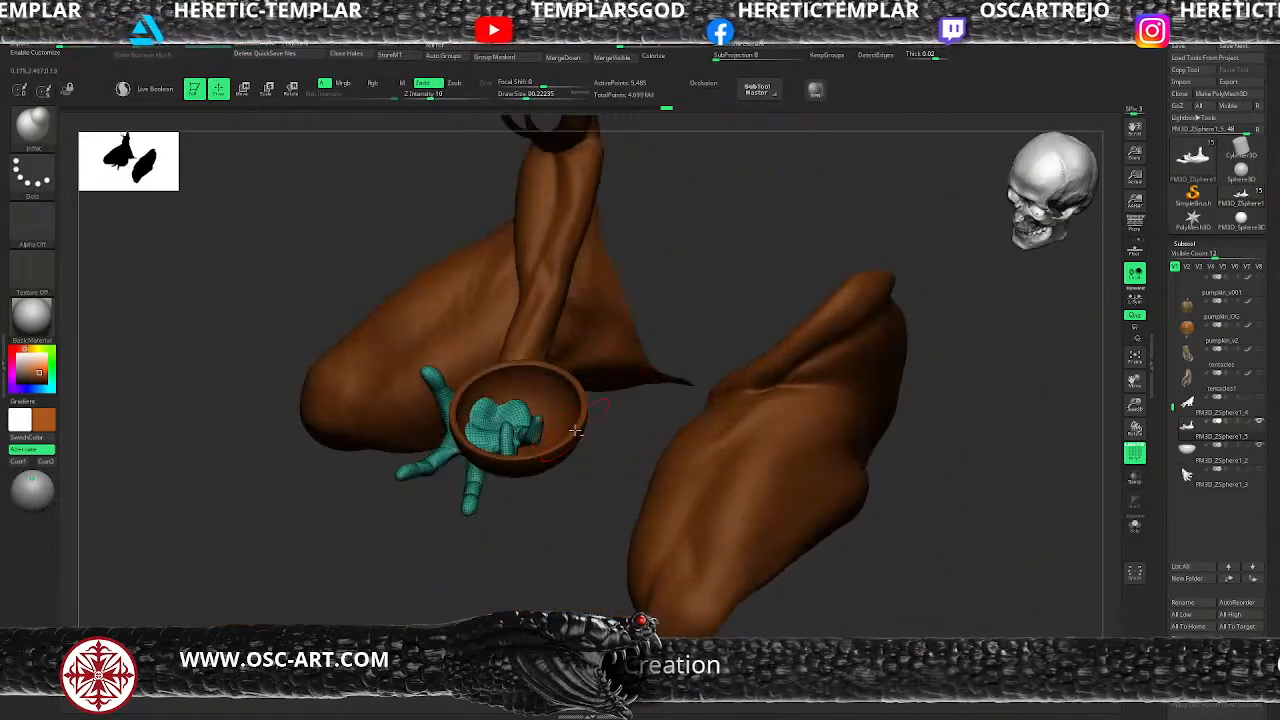
# Step: Select the bowl and move and tilt it with the gizmo so it rests on the hand's palm
pyautogui.keyDown('alt'); pyautogui.click(572, 432); pyautogui.keyUp('alt')
pyautogui.moveTo(581, 479)
pyautogui.mouseDown()
pyautogui.moveTo(529, 545)
pyautogui.moveTo(560, 520)
pyautogui.mouseUp()
pyautogui.press('w')
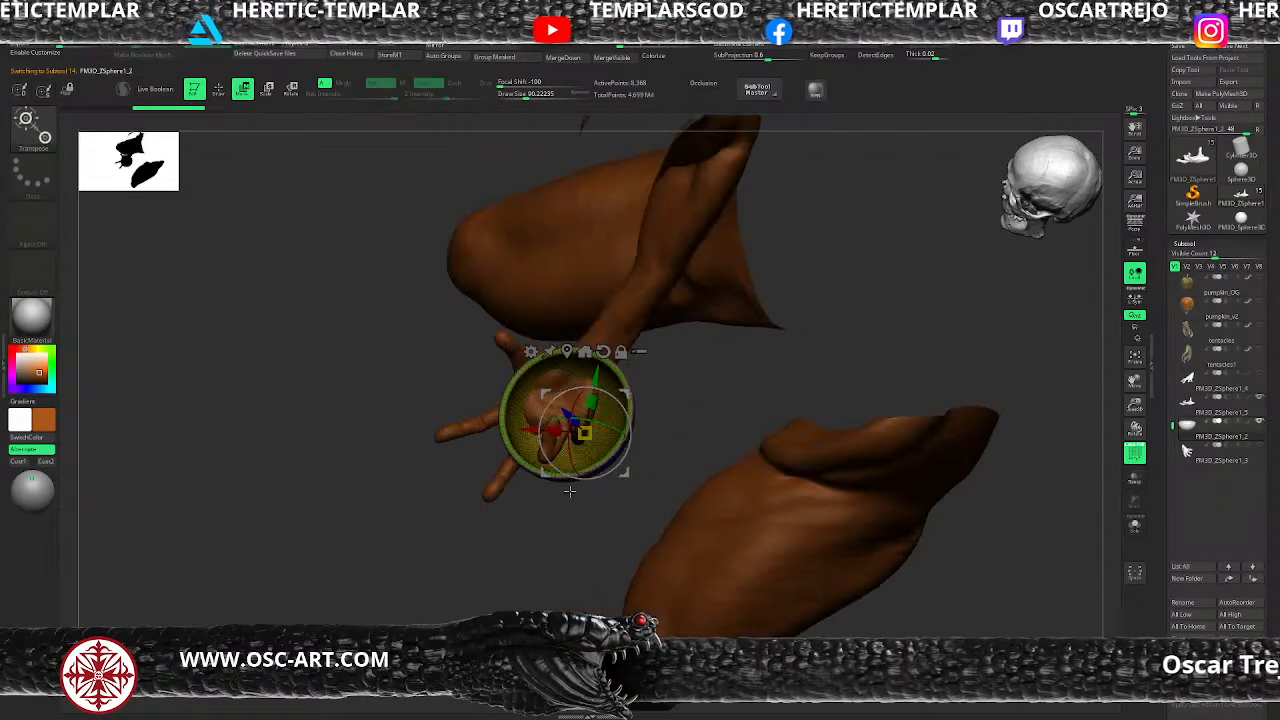
pyautogui.moveTo(630, 391); pyautogui.dragTo(581, 382)
pyautogui.moveTo(550, 554)
pyautogui.mouseDown()
pyautogui.moveTo(563, 451)
pyautogui.moveTo(585, 430)
pyautogui.moveTo(620, 409)
pyautogui.moveTo(626, 472)
pyautogui.moveTo(714, 403)
pyautogui.moveTo(689, 466)
pyautogui.moveTo(700, 429)
pyautogui.moveTo(666, 371)
pyautogui.moveTo(537, 557)
pyautogui.moveTo(521, 504)
pyautogui.moveTo(620, 326)
pyautogui.moveTo(643, 333)
pyautogui.moveTo(474, 412)
pyautogui.mouseUp()
# Step: Select the hand and shape its palm and fingers around the bowl with the Move brush, size about 149
pyautogui.press('q')
pyautogui.keyDown('alt'); pyautogui.click(476, 404); pyautogui.keyUp('alt')
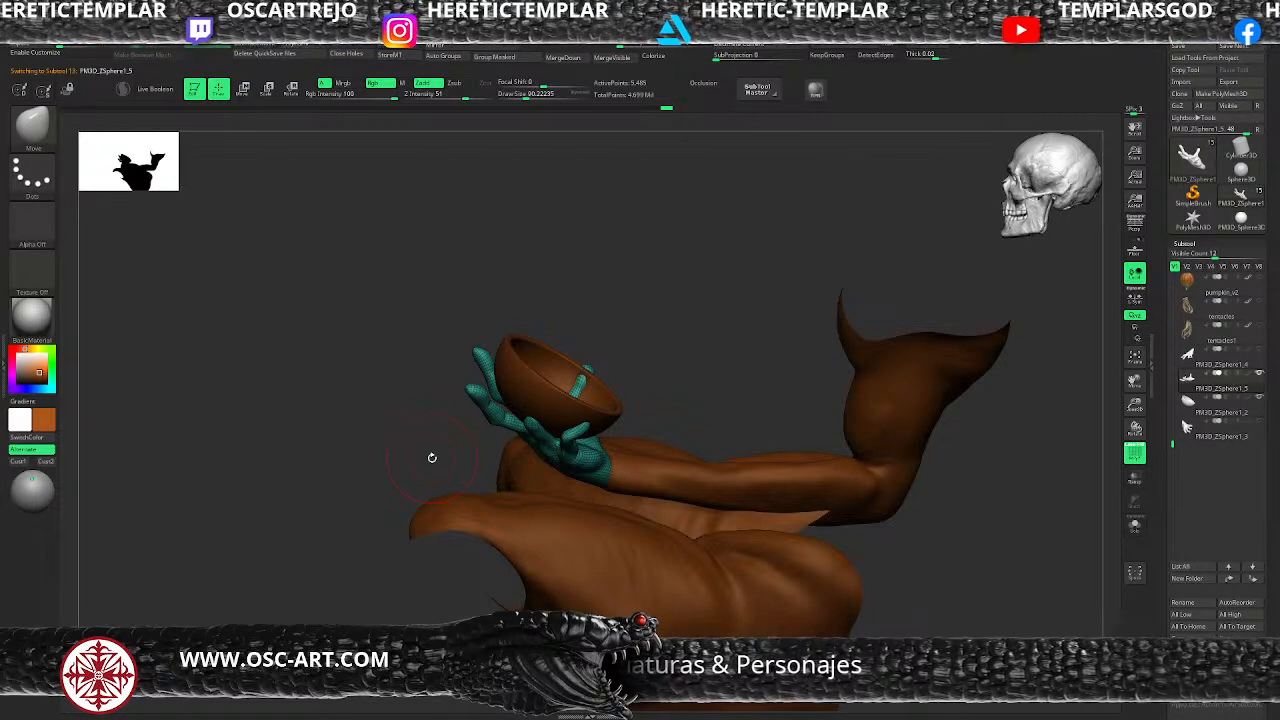
pyautogui.moveTo(370, 393); pyautogui.dragTo(354, 446)
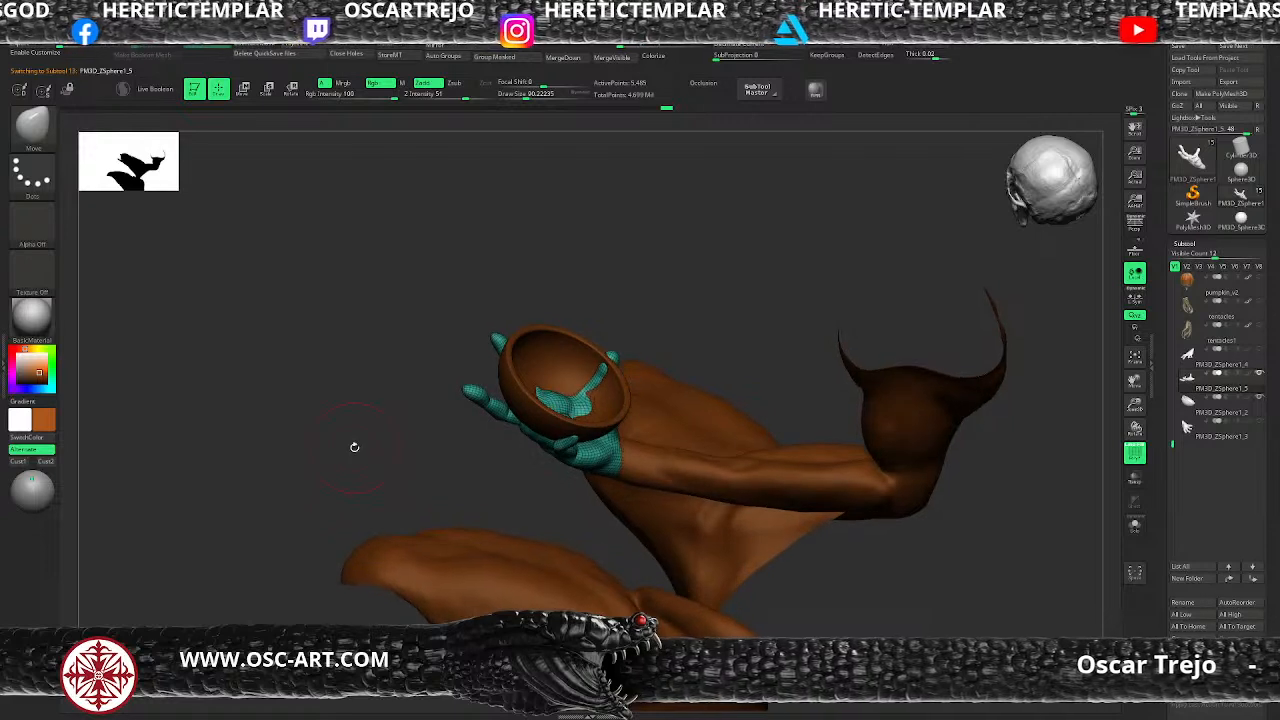
pyautogui.moveTo(32, 315)
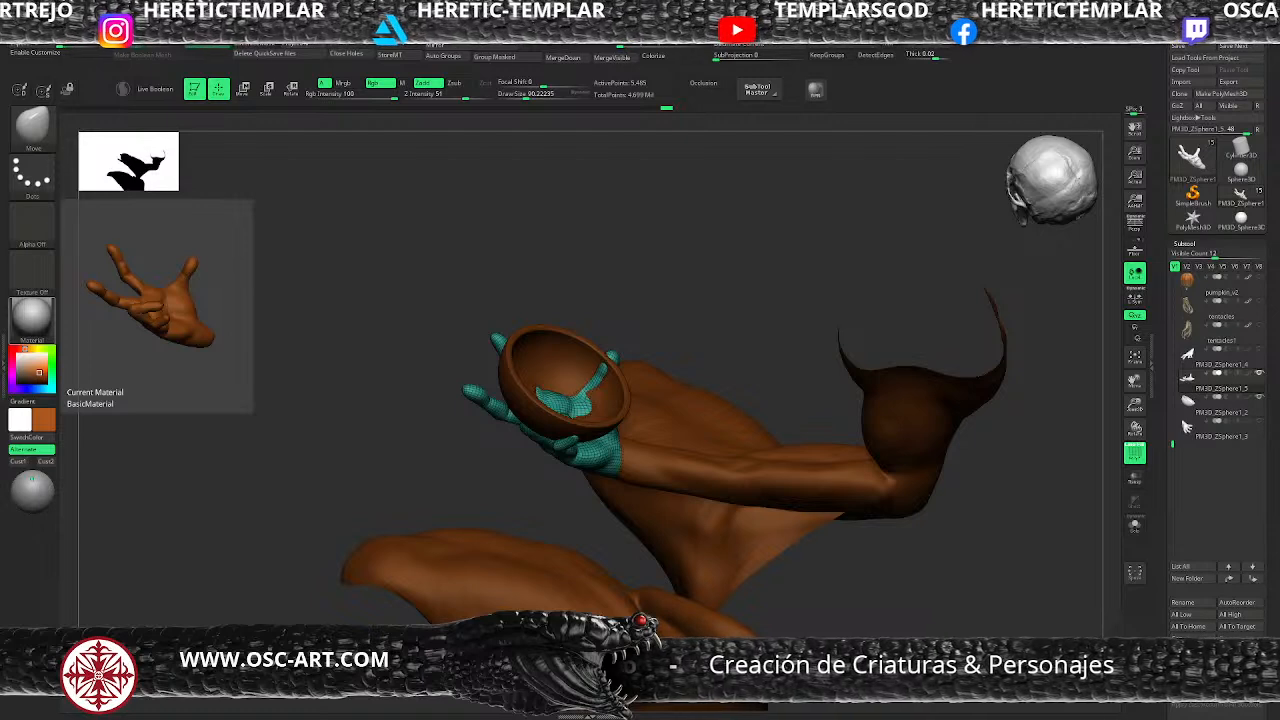
pyautogui.moveTo(692, 262); pyautogui.dragTo(613, 364)
pyautogui.press('s')
pyautogui.click(563, 394)
pyautogui.moveTo(650, 324)
pyautogui.mouseDown()
pyautogui.moveTo(657, 306)
pyautogui.moveTo(592, 390)
pyautogui.mouseUp()
pyautogui.press('s')
pyautogui.click(561, 409)
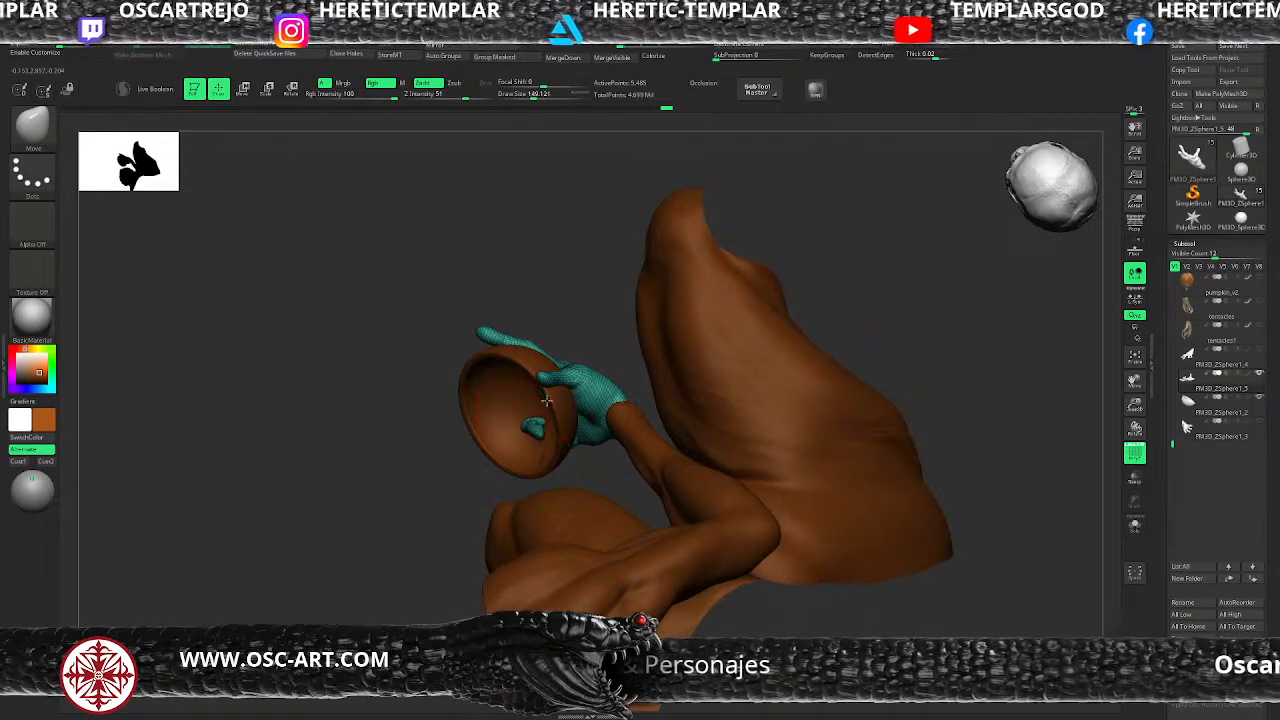
# Step: Fit the thumb and fingers against the outside of the bowl, using a Move brush size up to about 167
pyautogui.moveTo(461, 492)
pyautogui.mouseDown()
pyautogui.moveTo(448, 520)
pyautogui.moveTo(497, 374)
pyautogui.moveTo(510, 392)
pyautogui.mouseUp()
pyautogui.press('s')
pyautogui.click(514, 421)
pyautogui.moveTo(603, 347)
pyautogui.mouseDown()
pyautogui.moveTo(585, 402)
pyautogui.moveTo(506, 450)
pyautogui.mouseUp()
pyautogui.moveTo(506, 338)
pyautogui.mouseDown()
pyautogui.moveTo(490, 385)
pyautogui.moveTo(500, 432)
pyautogui.mouseUp()
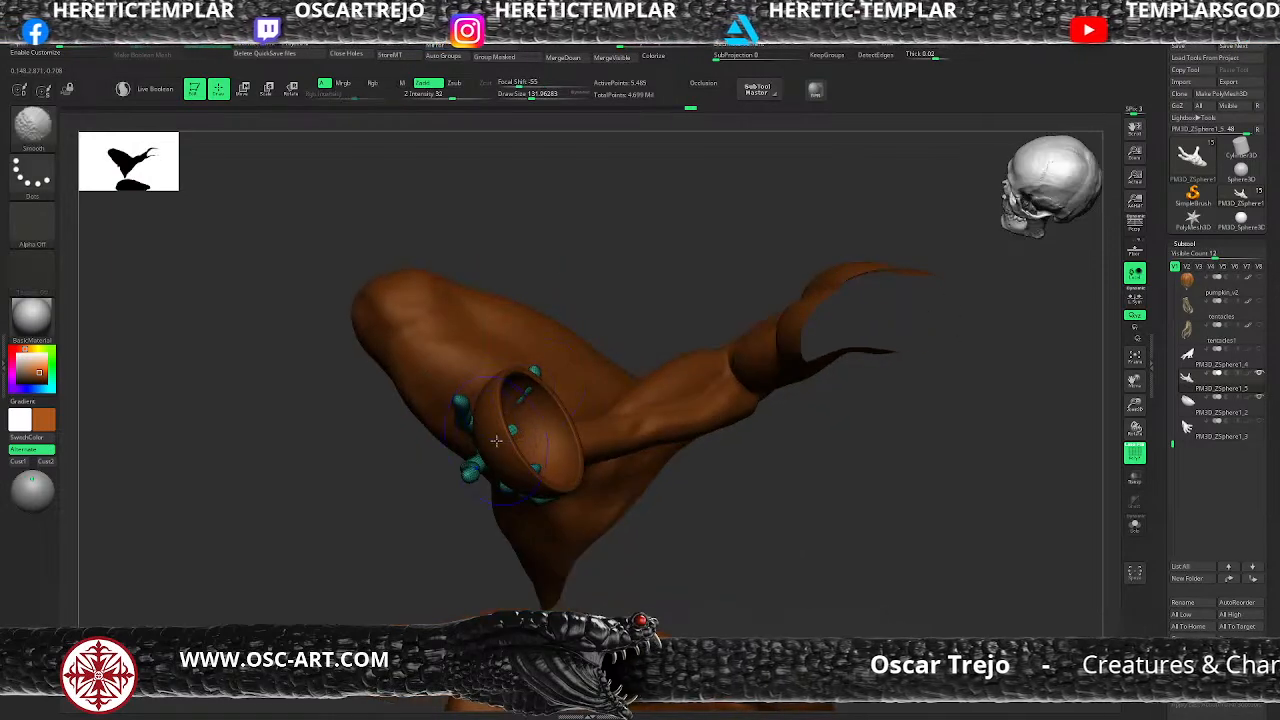
pyautogui.moveTo(435, 556); pyautogui.dragTo(427, 509)
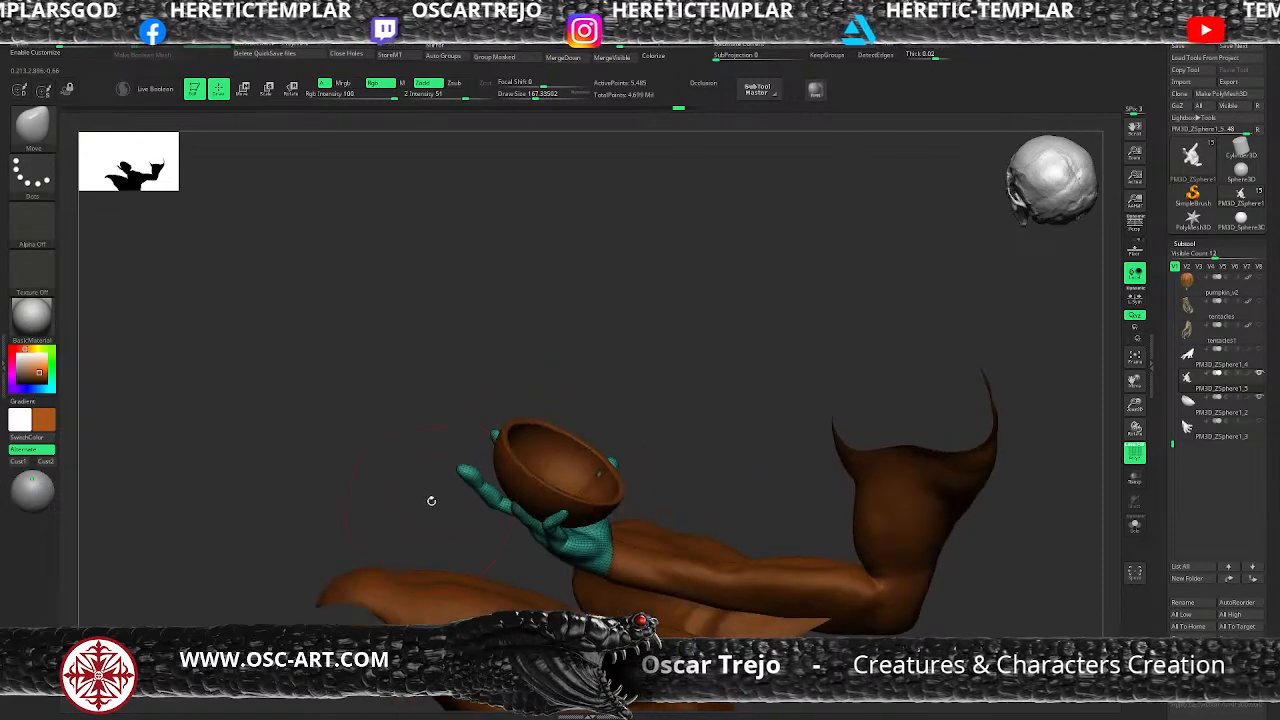
# Step: Mask the hand except the end of an outstretched finger, and adjust that finger's bend with the gizmo
pyautogui.press('ctrl')
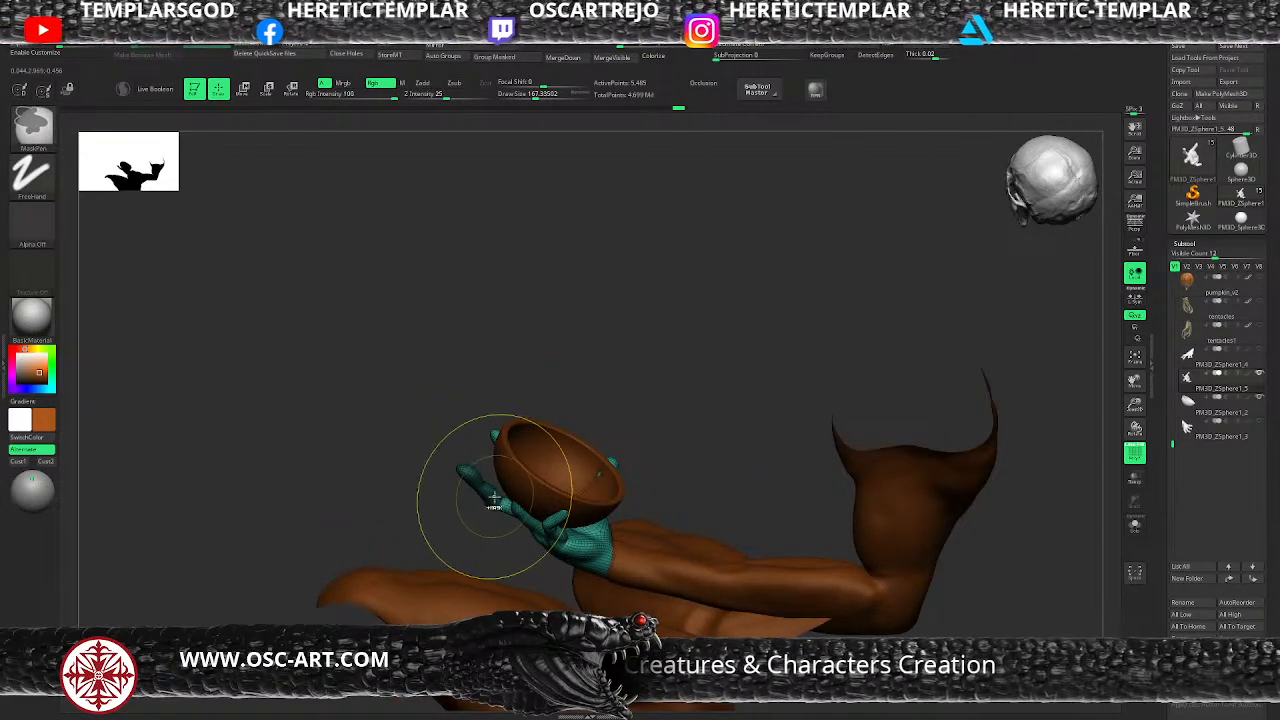
pyautogui.press('w')
pyautogui.moveTo(496, 502); pyautogui.dragTo(626, 497)
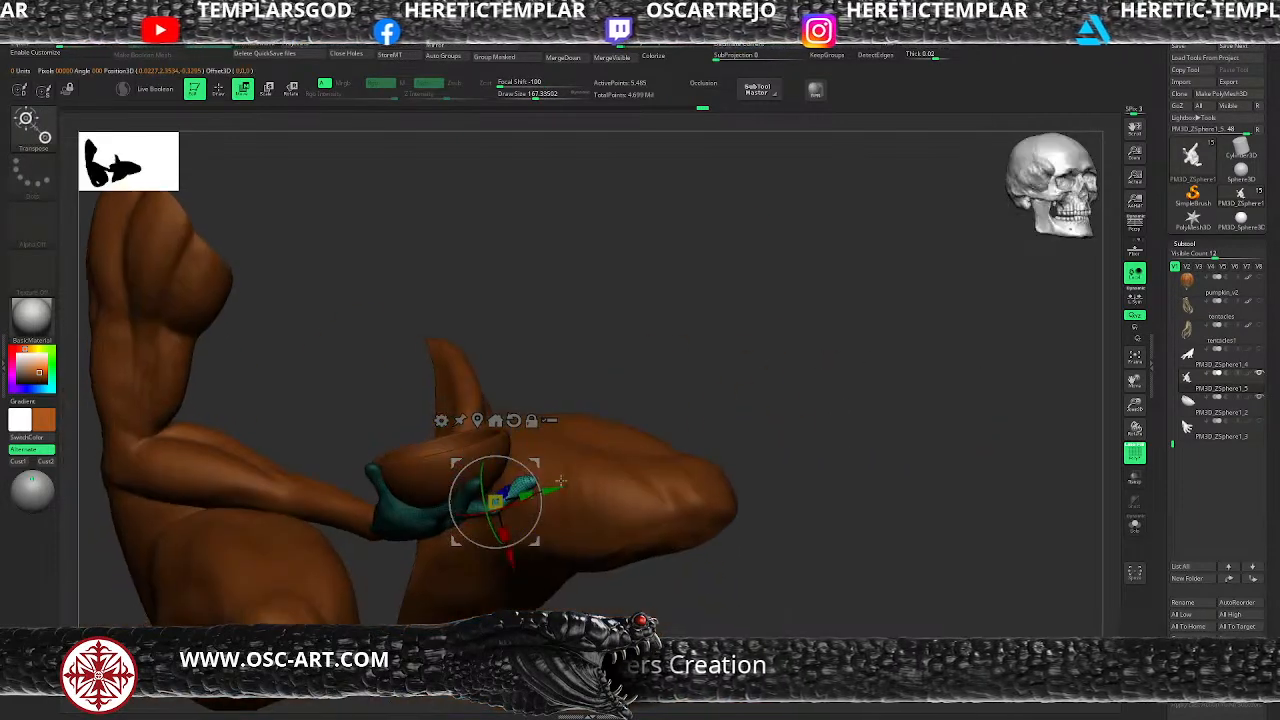
pyautogui.moveTo(536, 480)
pyautogui.mouseDown()
pyautogui.moveTo(525, 458)
pyautogui.moveTo(536, 454)
pyautogui.mouseUp()
pyautogui.press('q')
# Step: Pull the hand's thumb and palm into place around the bowl with the Move Topological brush, size about 167
pyautogui.moveTo(631, 366)
pyautogui.mouseDown()
pyautogui.moveTo(626, 340)
pyautogui.moveTo(570, 392)
pyautogui.mouseUp()
pyautogui.moveTo(396, 544); pyautogui.dragTo(402, 553)
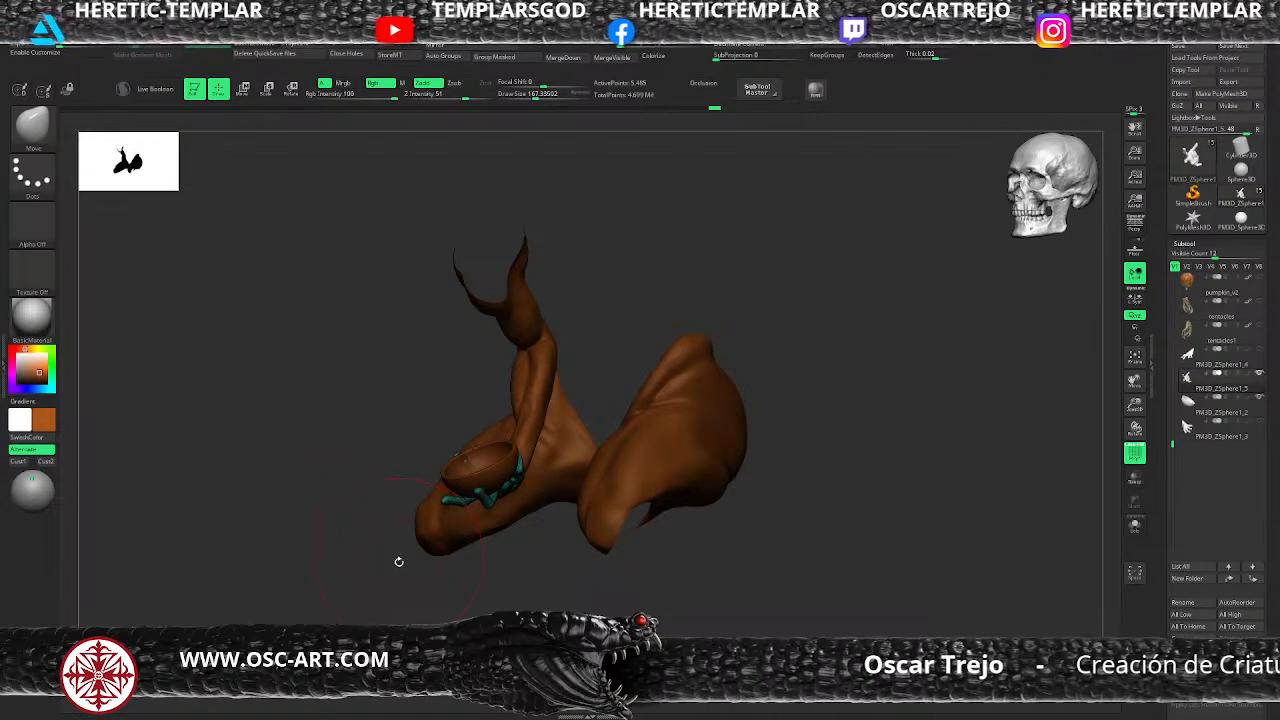
pyautogui.moveTo(377, 563); pyautogui.dragTo(398, 501)
pyautogui.press('b')
pyautogui.press('m')
pyautogui.press('t')
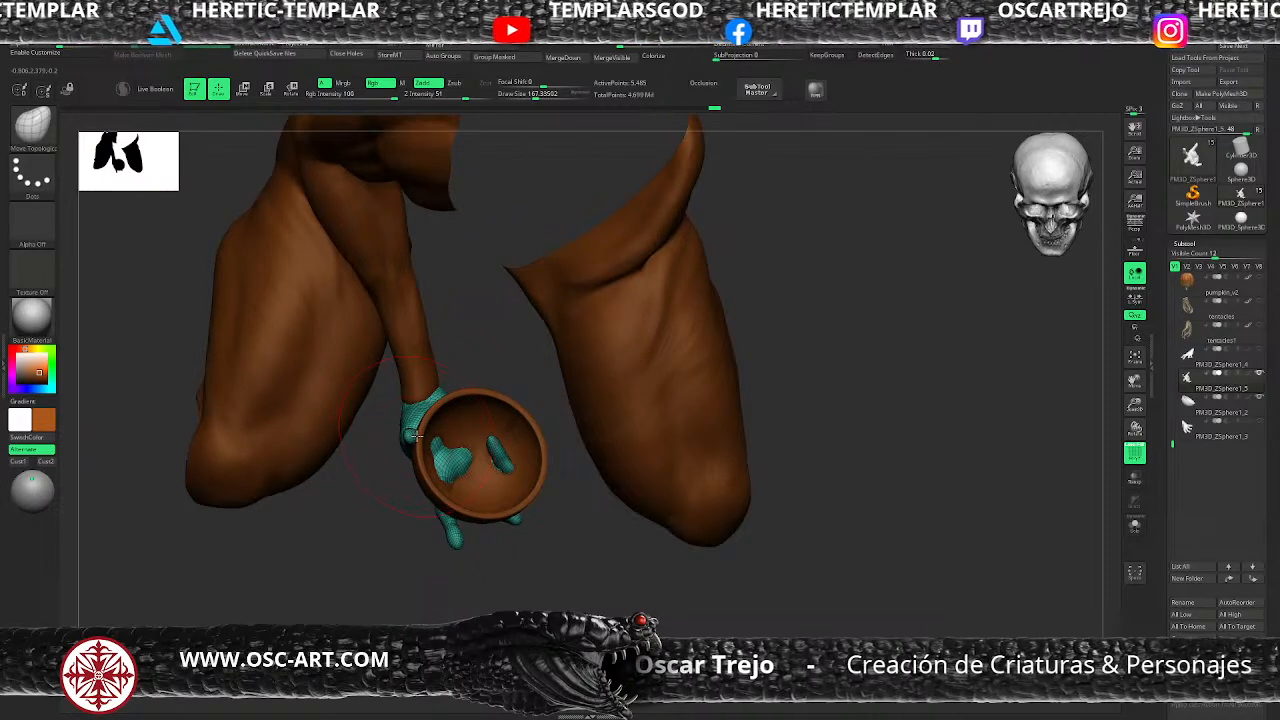
pyautogui.moveTo(410, 435); pyautogui.dragTo(422, 447)
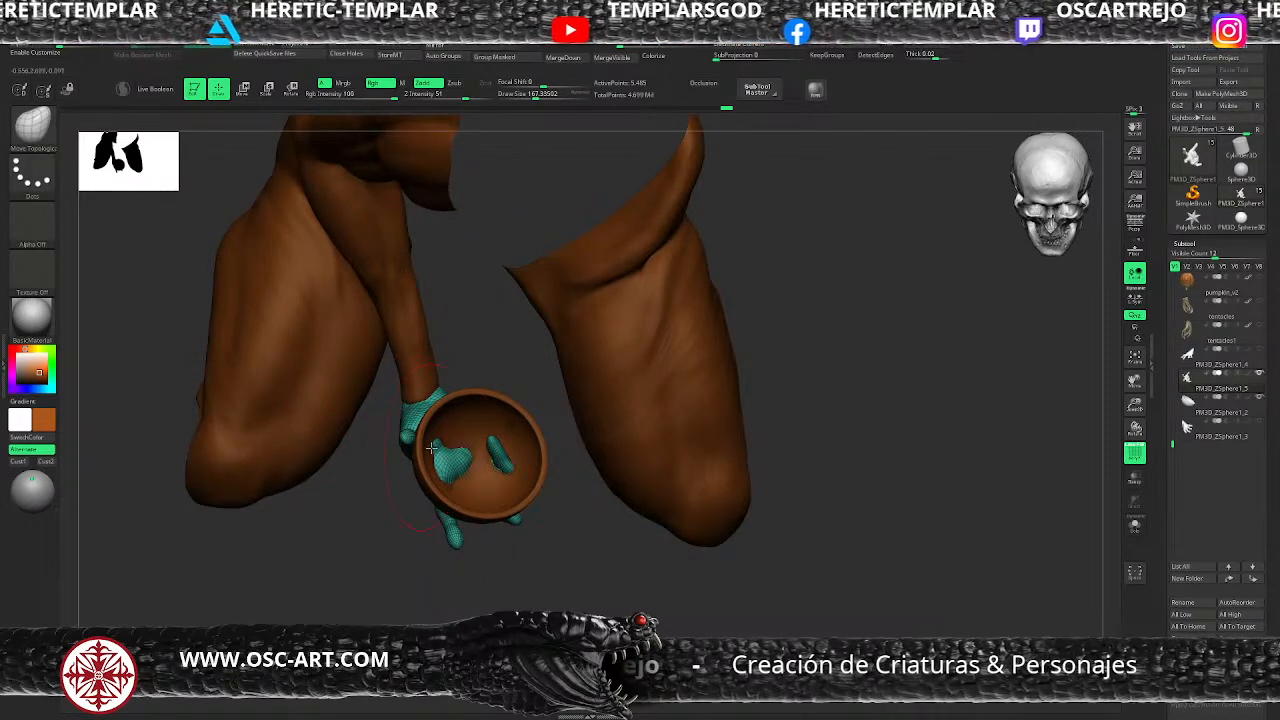
pyautogui.moveTo(440, 577); pyautogui.dragTo(434, 535)
pyautogui.moveTo(453, 481); pyautogui.dragTo(447, 489)
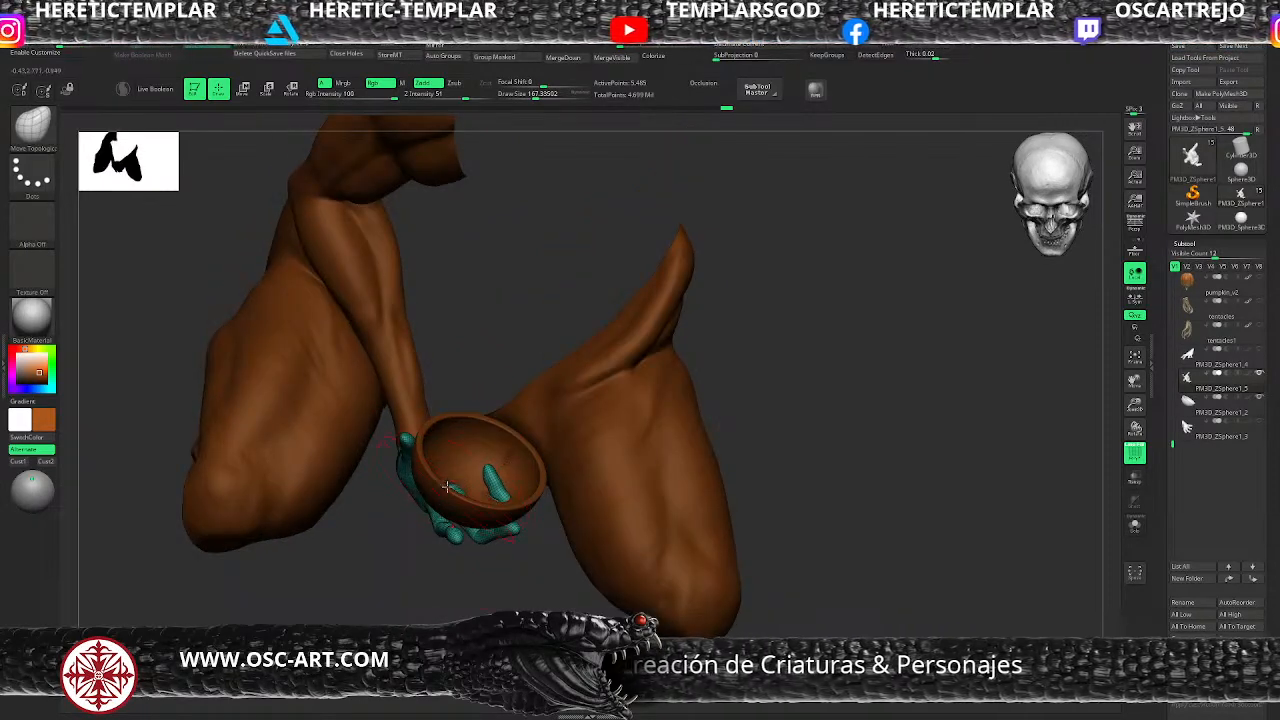
pyautogui.moveTo(441, 533)
pyautogui.mouseDown()
pyautogui.moveTo(428, 528)
pyautogui.moveTo(436, 508)
pyautogui.mouseUp()
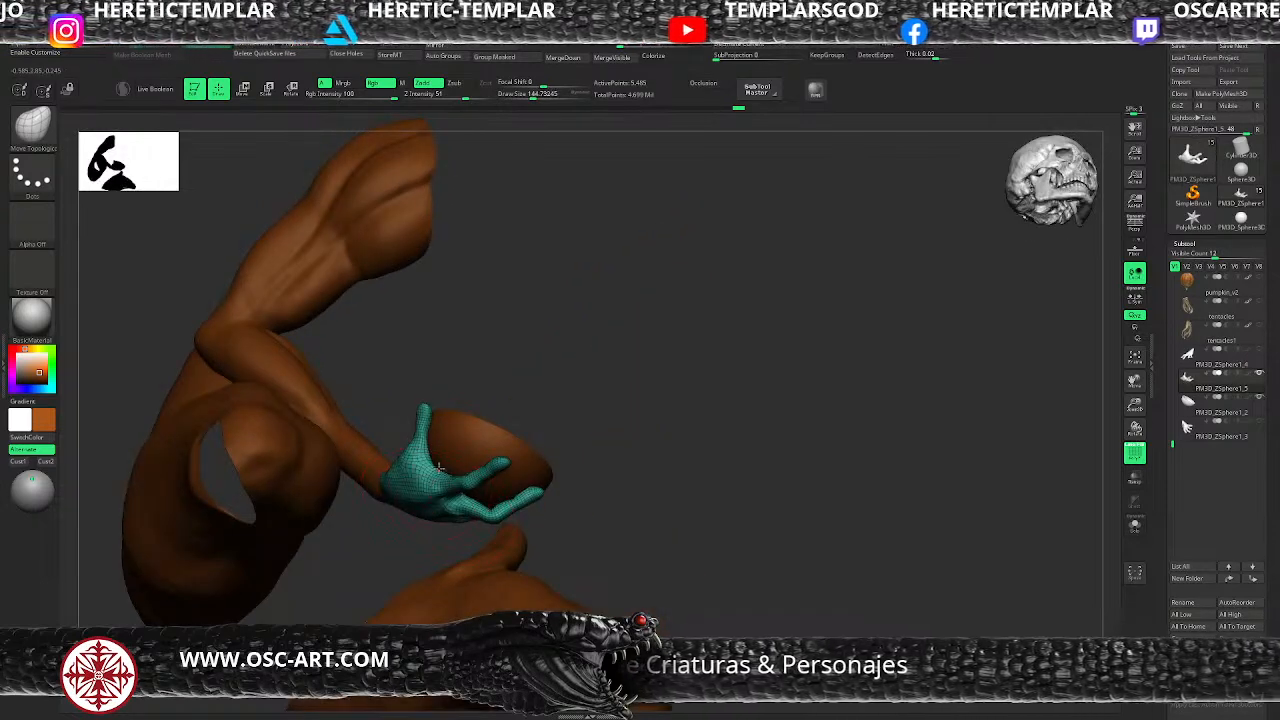
# Step: Refine the finger placement around the bowl's rim with the Move Topological brush reduced to size about 116
pyautogui.moveTo(563, 382); pyautogui.dragTo(388, 522)
pyautogui.press('[')
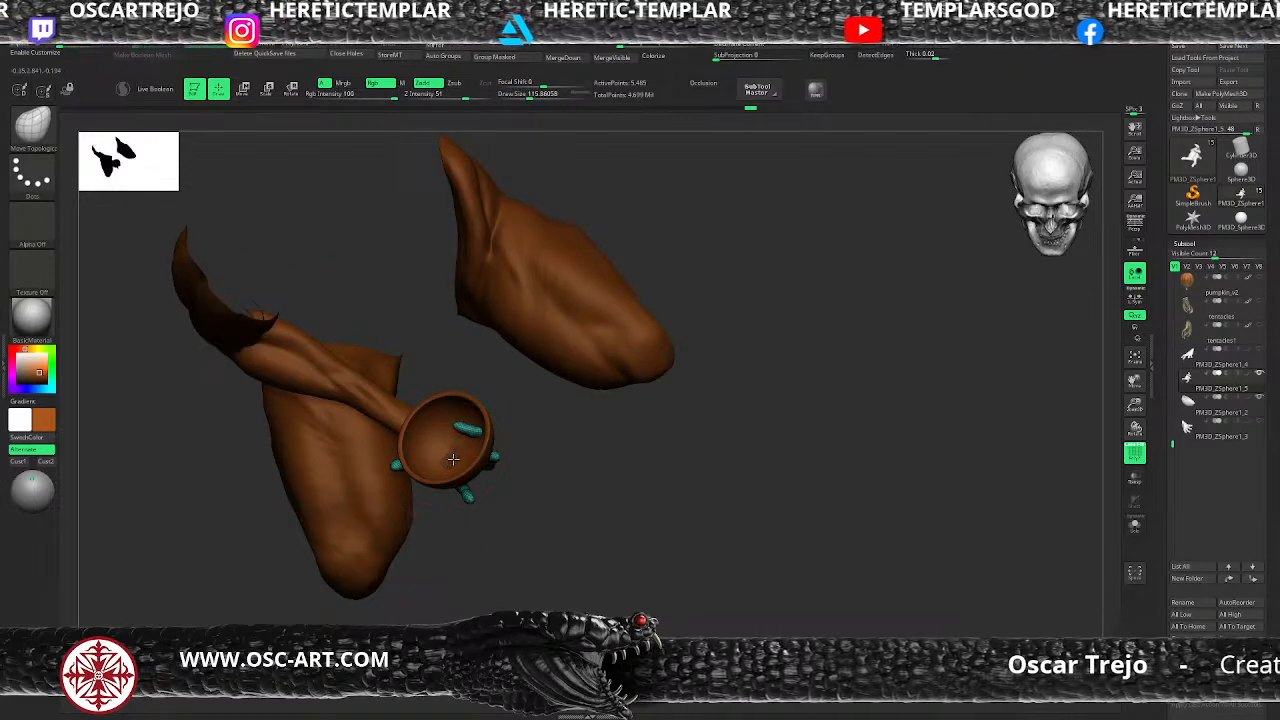
pyautogui.moveTo(451, 468); pyautogui.dragTo(457, 510)
pyautogui.moveTo(465, 543); pyautogui.dragTo(509, 513)
pyautogui.moveTo(390, 524)
pyautogui.mouseDown()
pyautogui.moveTo(403, 529)
pyautogui.moveTo(403, 481)
pyautogui.mouseUp()
# Step: Mask the hand except the end of the outstretched finger, and bend that finger toward the bowl with the gizmo
pyautogui.press('ctrl')
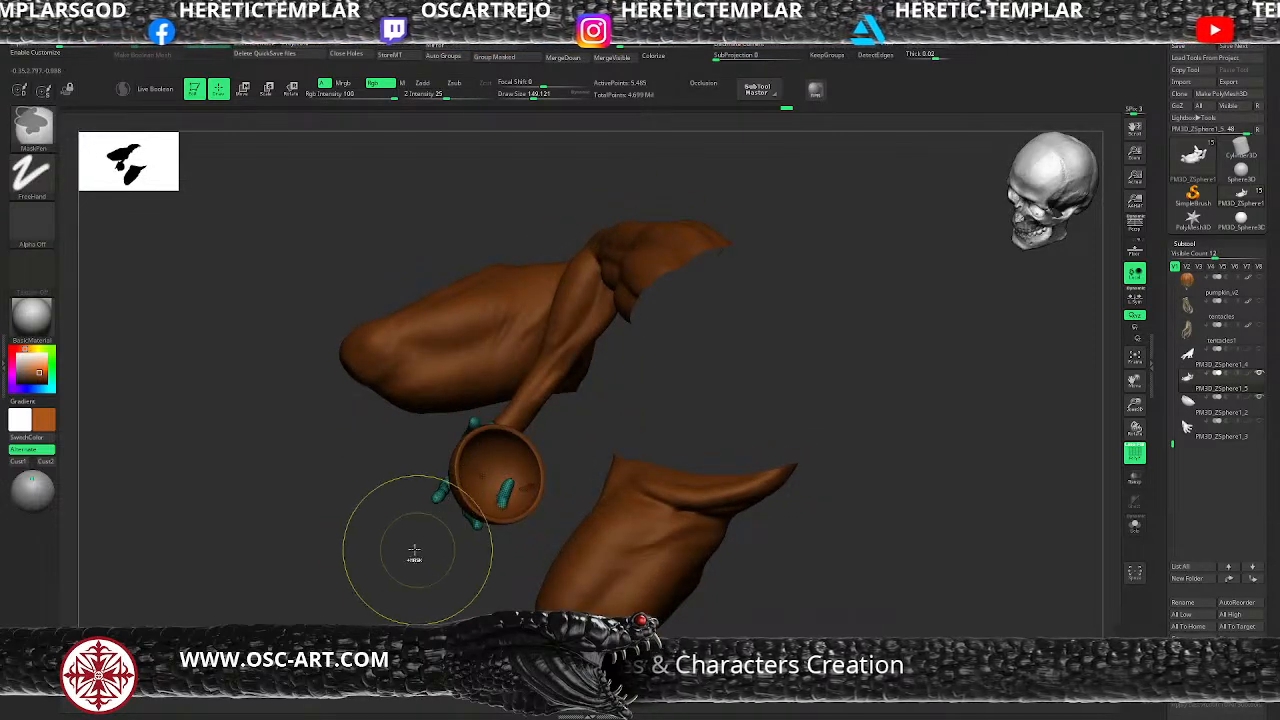
pyautogui.moveTo(391, 543)
pyautogui.mouseDown()
pyautogui.moveTo(403, 566)
pyautogui.moveTo(395, 605)
pyautogui.moveTo(414, 611)
pyautogui.moveTo(377, 566)
pyautogui.mouseUp()
pyautogui.keyDown('ctrl'); pyautogui.click(374, 503); pyautogui.keyUp('ctrl')
pyautogui.press('w')
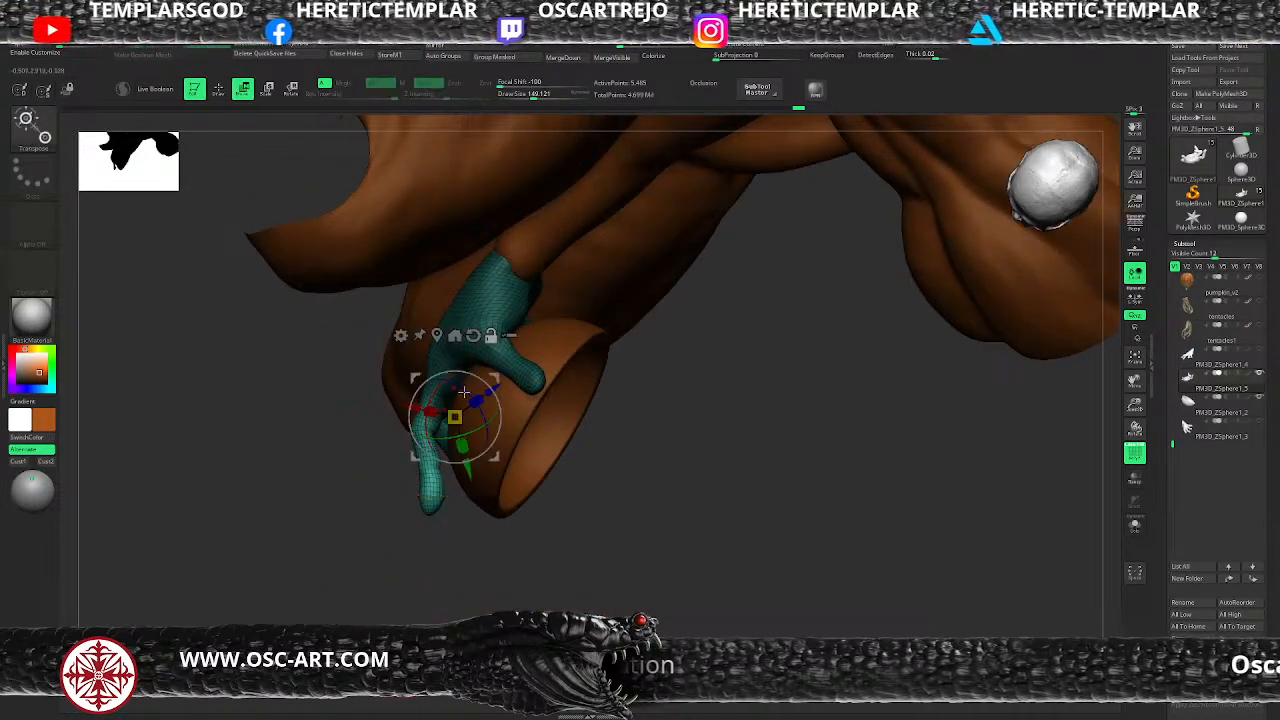
pyautogui.keyDown('alt'); pyautogui.moveTo(494, 375); pyautogui.dragTo(443, 391); pyautogui.keyUp('alt')
pyautogui.press('q')
# Step: Clear the mask and reshape the bent finger's joint with the Move brush, size about 90 to 116, smoothing it
pyautogui.keyDown('ctrl'); pyautogui.moveTo(374, 494); pyautogui.dragTo(390, 508); pyautogui.keyUp('ctrl')
pyautogui.press('s')
pyautogui.moveTo(437, 448); pyautogui.dragTo(418, 448)
pyautogui.moveTo(380, 500)
pyautogui.mouseDown()
pyautogui.moveTo(402, 509)
pyautogui.moveTo(440, 448)
pyautogui.mouseUp()
pyautogui.press('s')
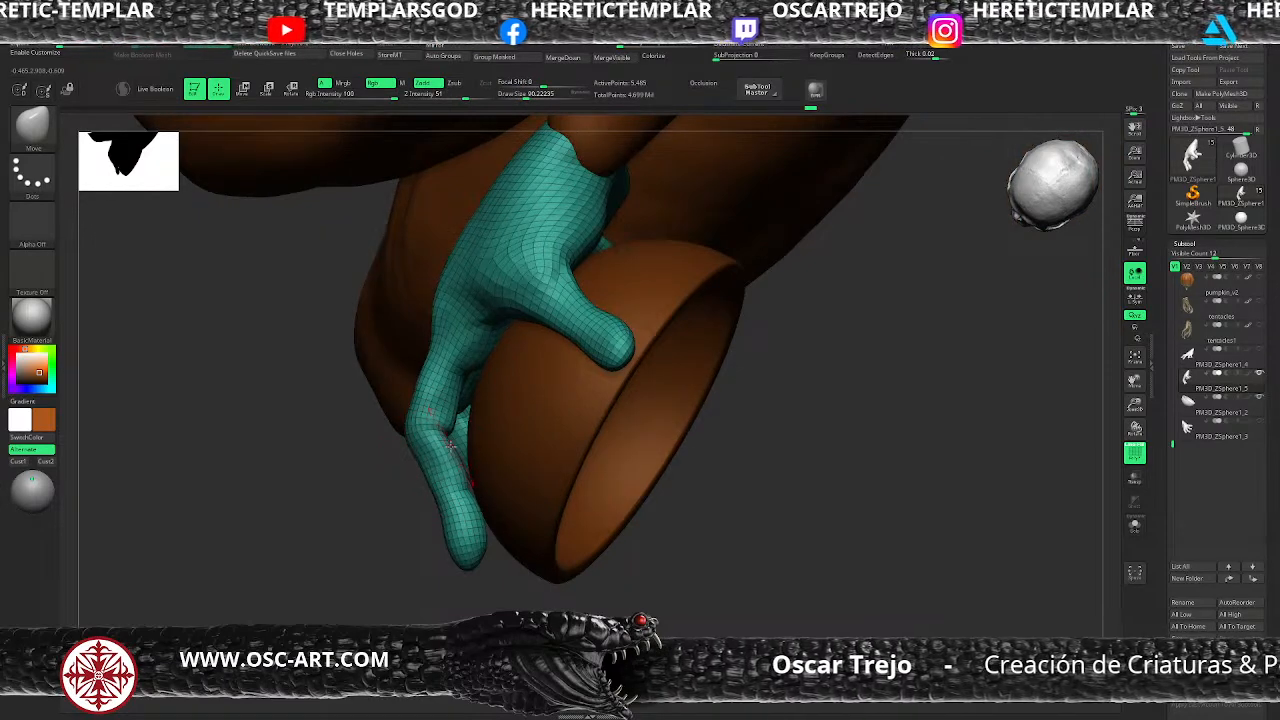
pyautogui.keyDown('shift'); pyautogui.moveTo(446, 434); pyautogui.dragTo(455, 405); pyautogui.keyUp('shift')
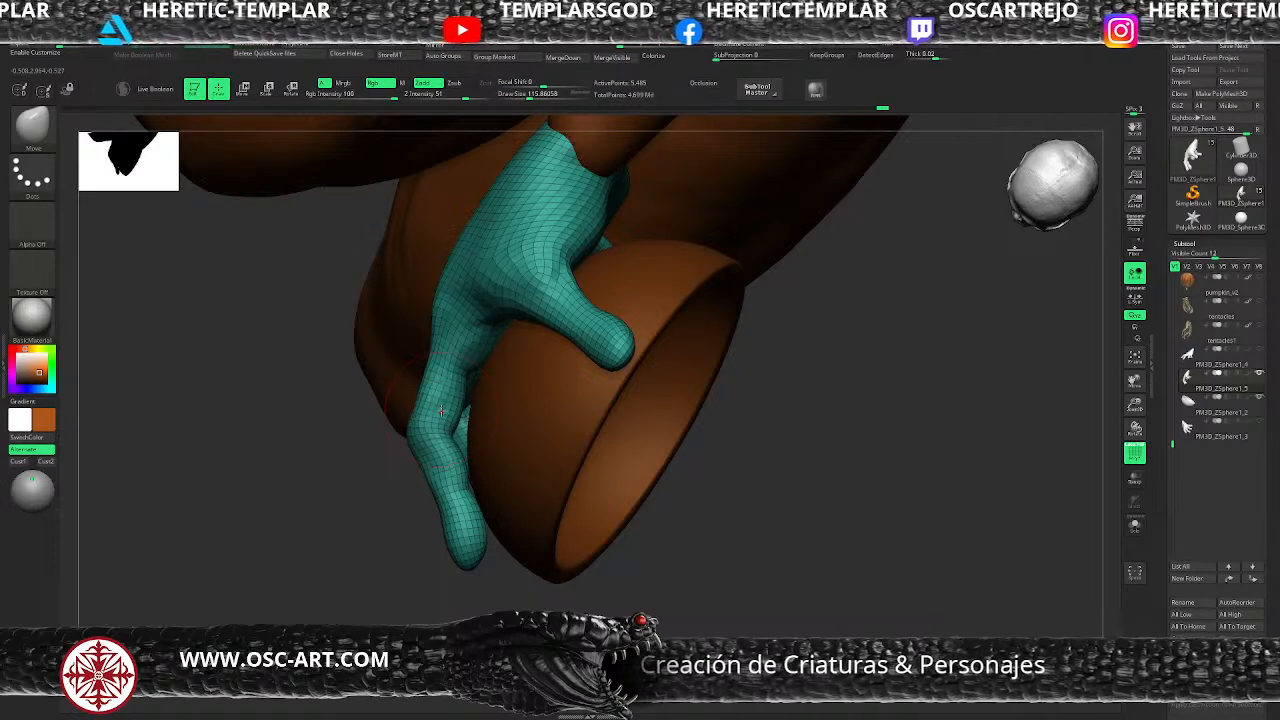
pyautogui.moveTo(421, 563); pyautogui.dragTo(425, 501)
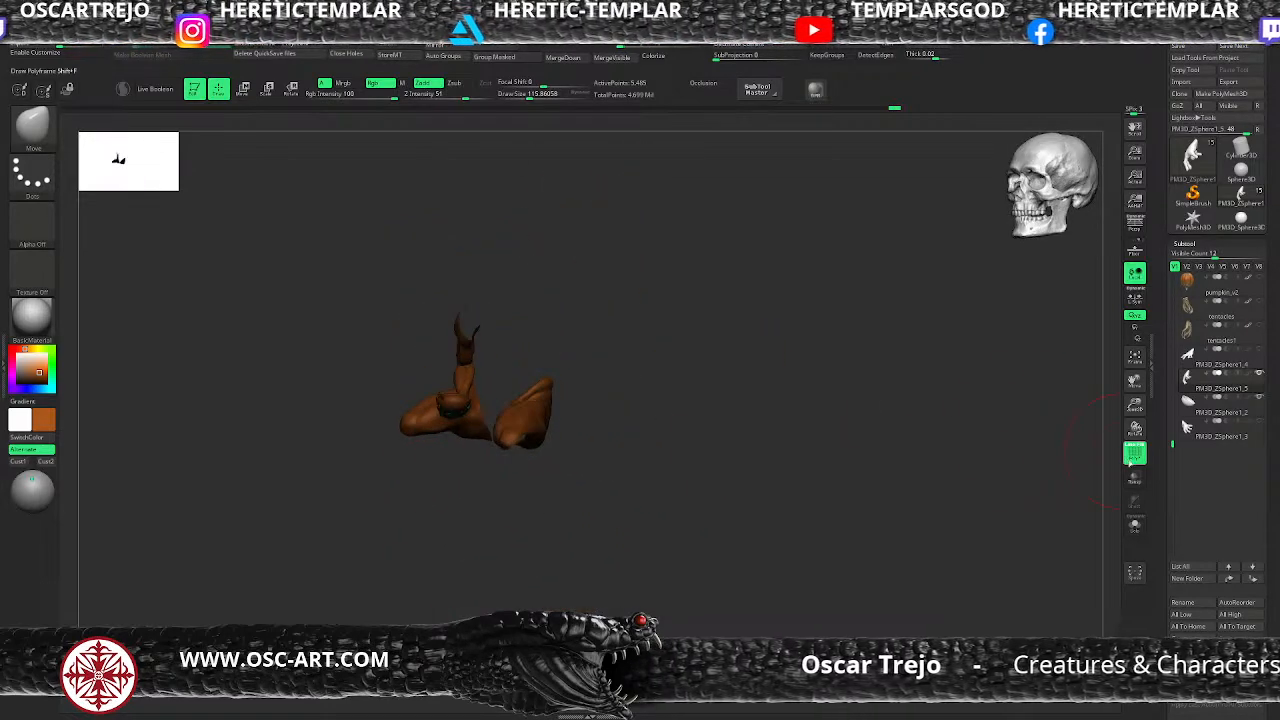
# Step: Isolate the hand and reshape its finger bases and little finger with the Move brush, reducing the size to about 58
pyautogui.moveTo(756, 361); pyautogui.dragTo(499, 470)
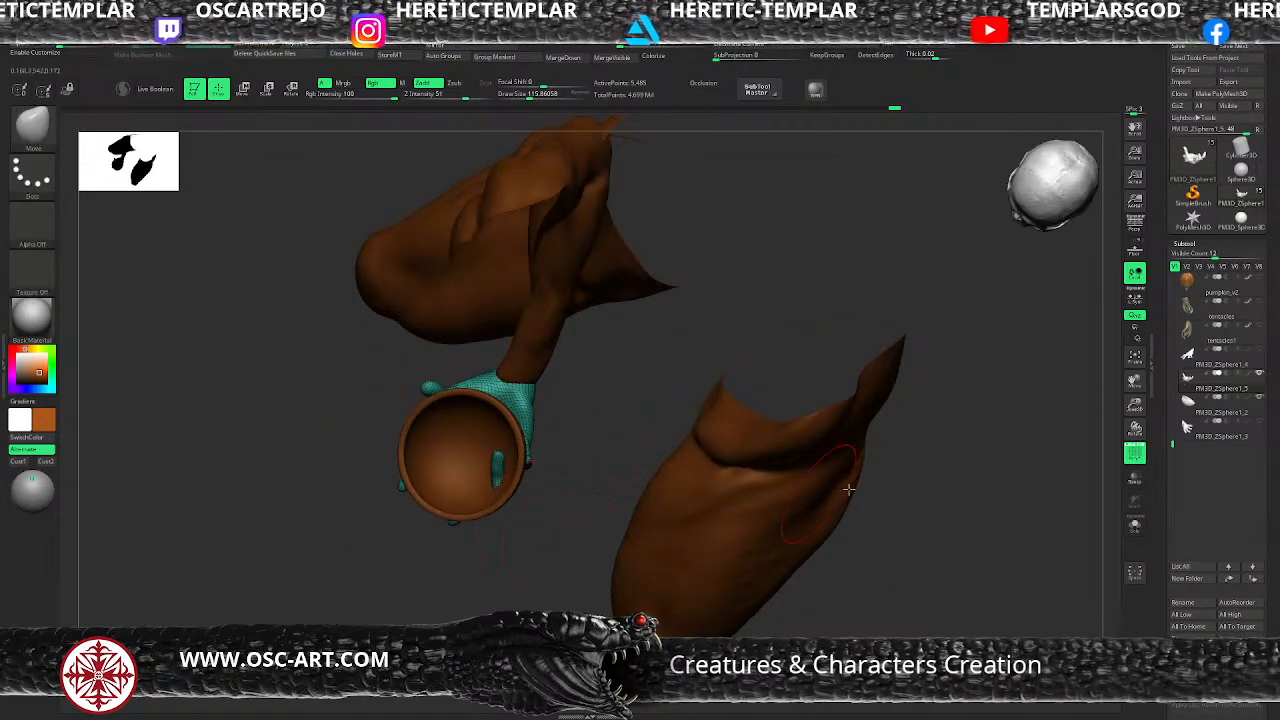
pyautogui.click(1134, 525)
pyautogui.moveTo(662, 470); pyautogui.dragTo(567, 568)
pyautogui.moveTo(613, 469)
pyautogui.mouseDown()
pyautogui.moveTo(620, 438)
pyautogui.moveTo(541, 449)
pyautogui.moveTo(552, 459)
pyautogui.mouseUp()
pyautogui.press('s')
pyautogui.press('s')
pyautogui.press('s')
pyautogui.press('shift')
pyautogui.moveTo(632, 471); pyautogui.dragTo(568, 487)
pyautogui.press('s')
pyautogui.moveTo(567, 489)
pyautogui.mouseDown()
pyautogui.moveTo(575, 523)
pyautogui.moveTo(589, 457)
pyautogui.mouseUp()
pyautogui.press('s')
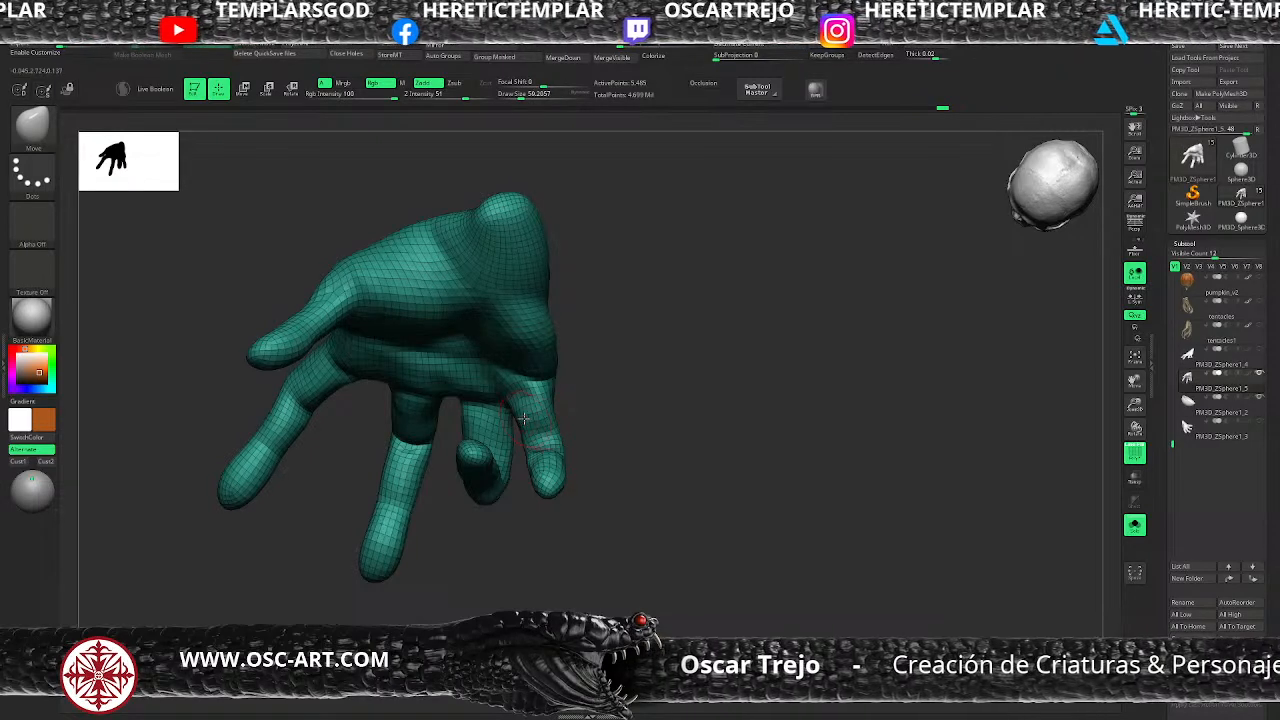
# Step: Refine and smooth the curled fingers and knuckles with the Move brush, size about 56 down to 41
pyautogui.moveTo(594, 386)
pyautogui.mouseDown()
pyautogui.moveTo(524, 406)
pyautogui.moveTo(526, 429)
pyautogui.mouseUp()
pyautogui.press('shift')
pyautogui.press('s')
pyautogui.press('s')
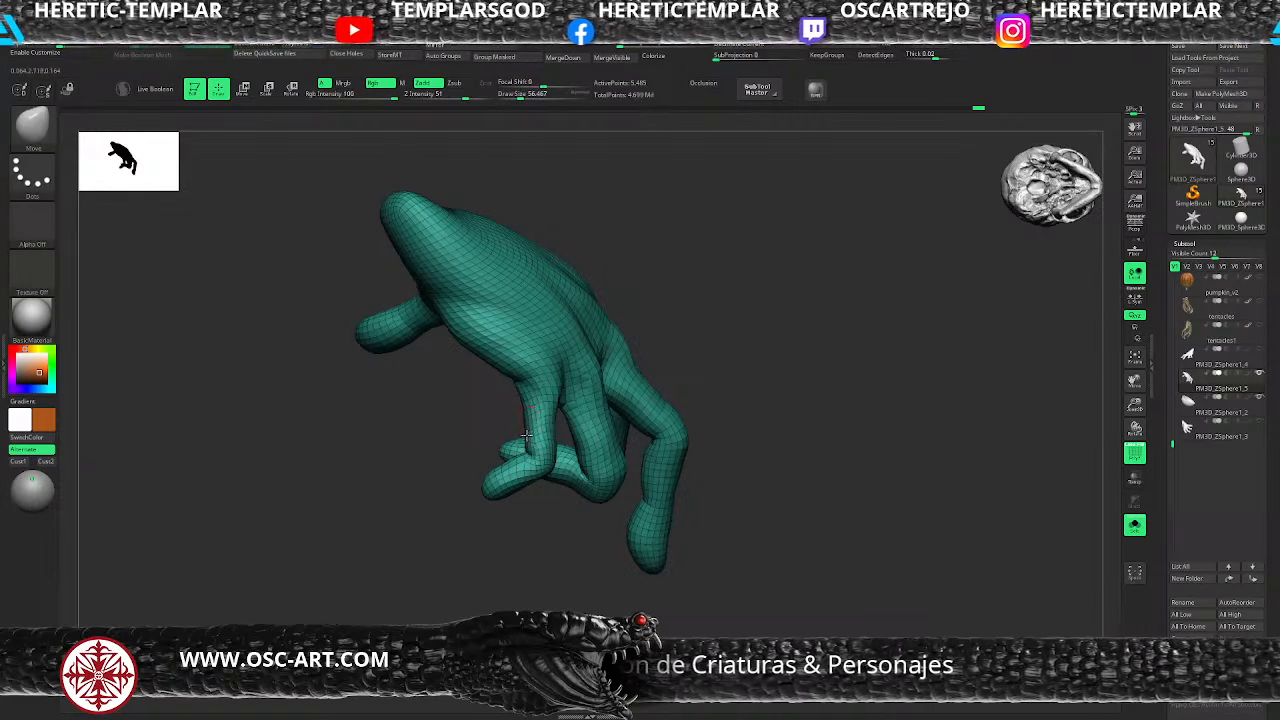
pyautogui.moveTo(455, 563); pyautogui.dragTo(514, 472)
pyautogui.press('s')
pyautogui.moveTo(638, 414); pyautogui.dragTo(634, 413)
pyautogui.moveTo(634, 410)
pyautogui.keyDown('shift'); pyautogui.mouseDown()
pyautogui.moveTo(786, 429)
pyautogui.moveTo(762, 380)
pyautogui.mouseUp(); pyautogui.keyUp('shift')
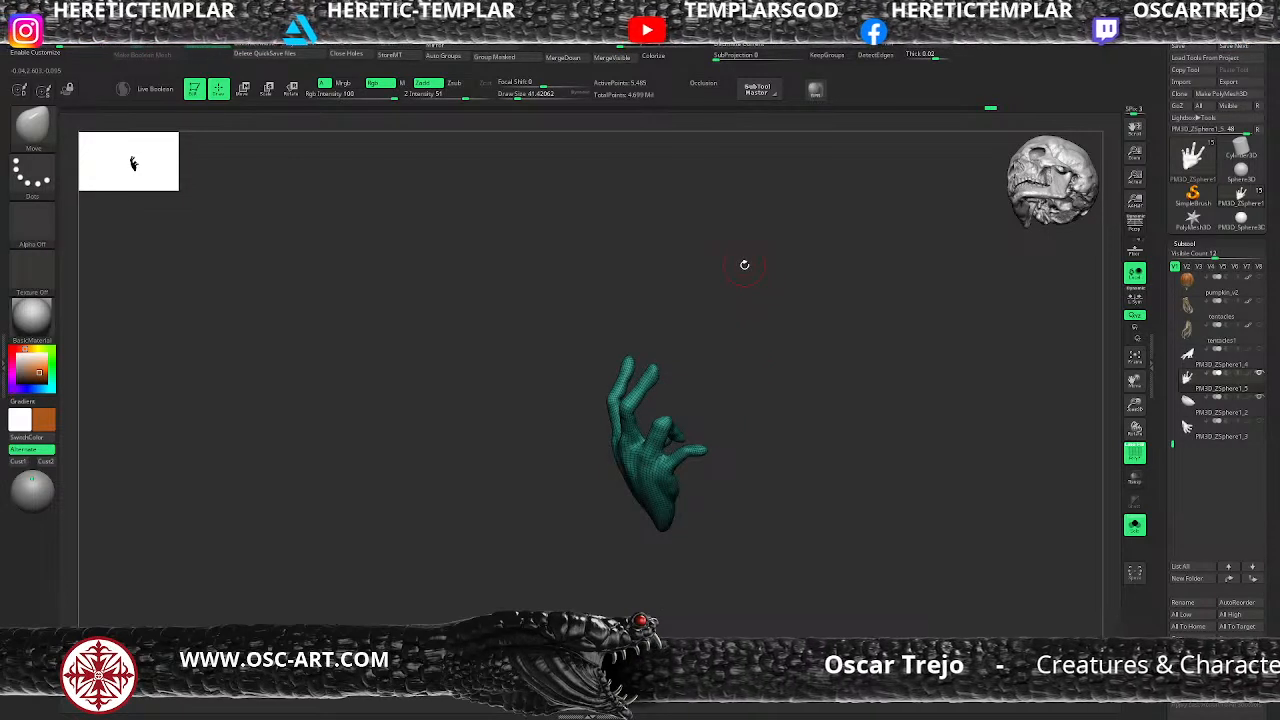
pyautogui.moveTo(847, 485); pyautogui.dragTo(850, 544)
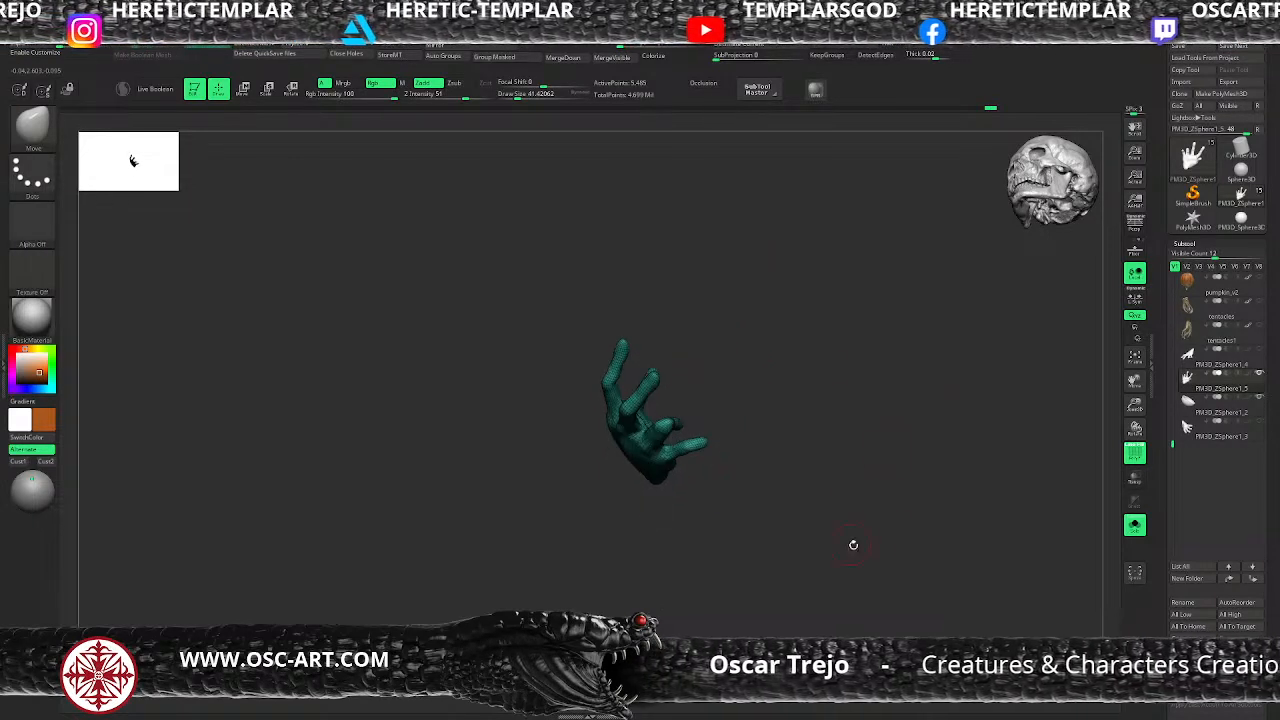
pyautogui.click(1130, 524)
pyautogui.moveTo(815, 378)
pyautogui.mouseDown()
pyautogui.moveTo(766, 360)
pyautogui.moveTo(746, 370)
pyautogui.moveTo(768, 461)
pyautogui.moveTo(757, 497)
pyautogui.moveTo(772, 598)
pyautogui.moveTo(747, 603)
pyautogui.moveTo(674, 566)
pyautogui.moveTo(717, 531)
pyautogui.moveTo(741, 485)
pyautogui.moveTo(746, 509)
pyautogui.moveTo(764, 492)
pyautogui.moveTo(800, 426)
pyautogui.mouseUp()
# Step: Mask the isolated hand except the end of the curled ring finger, and place the gizmo at its joint
pyautogui.click(1134, 525)
pyautogui.keyDown('ctrl'); pyautogui.keyDown('shift'); pyautogui.click(571, 537); pyautogui.keyUp('shift'); pyautogui.keyUp('ctrl')
pyautogui.moveTo(640, 515); pyautogui.dragTo(688, 478)
pyautogui.keyDown('ctrl'); pyautogui.click(711, 482); pyautogui.keyUp('ctrl')
pyautogui.press('w')
pyautogui.click(687, 456)
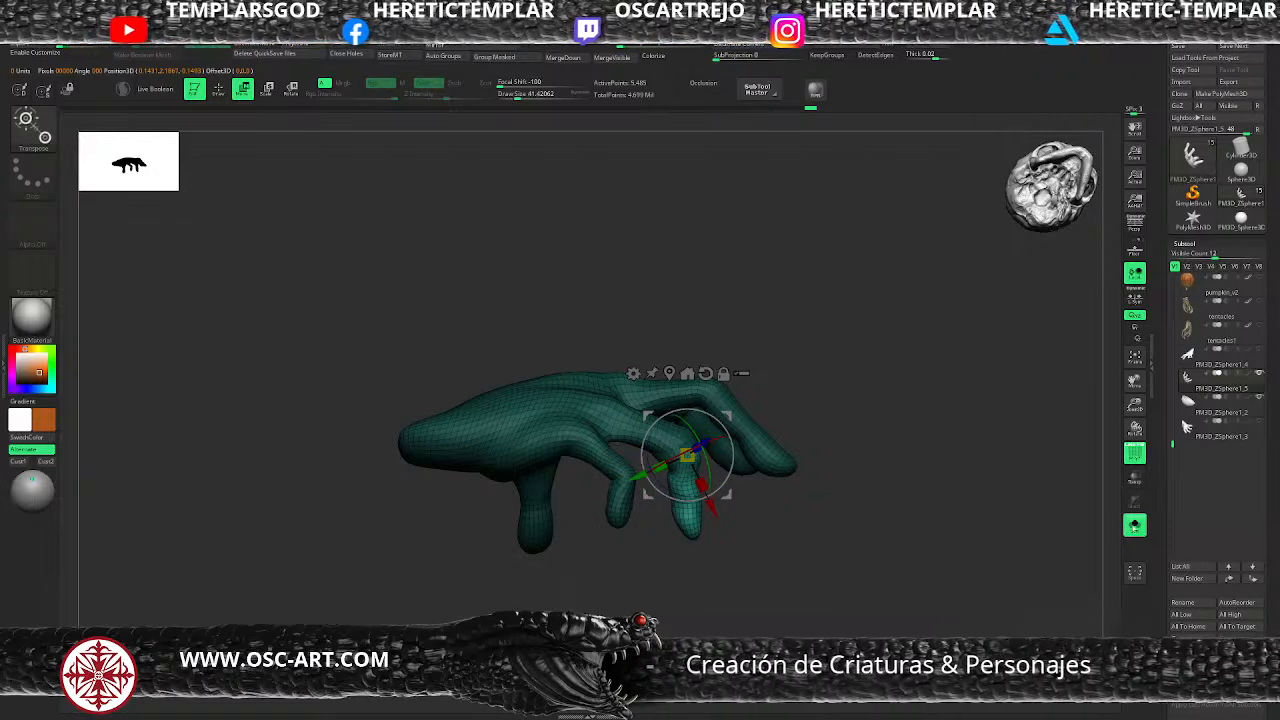
# Step: Show the bowl and figure again, and rotate the unmasked finger end outward along the bowl's underside with the gizmo
pyautogui.click(1135, 528)
pyautogui.moveTo(949, 600); pyautogui.dragTo(920, 409)
pyautogui.press('q')
pyautogui.moveTo(855, 604); pyautogui.dragTo(811, 477)
pyautogui.press('w')
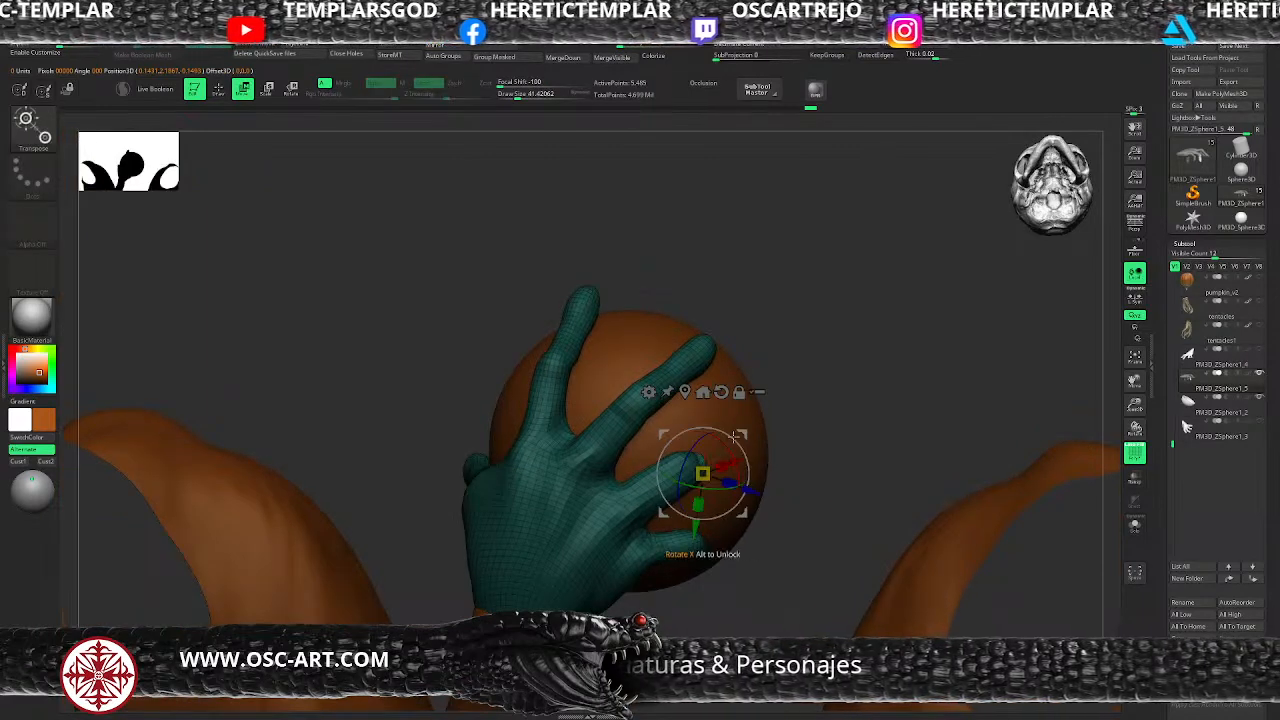
pyautogui.moveTo(737, 430); pyautogui.dragTo(725, 416)
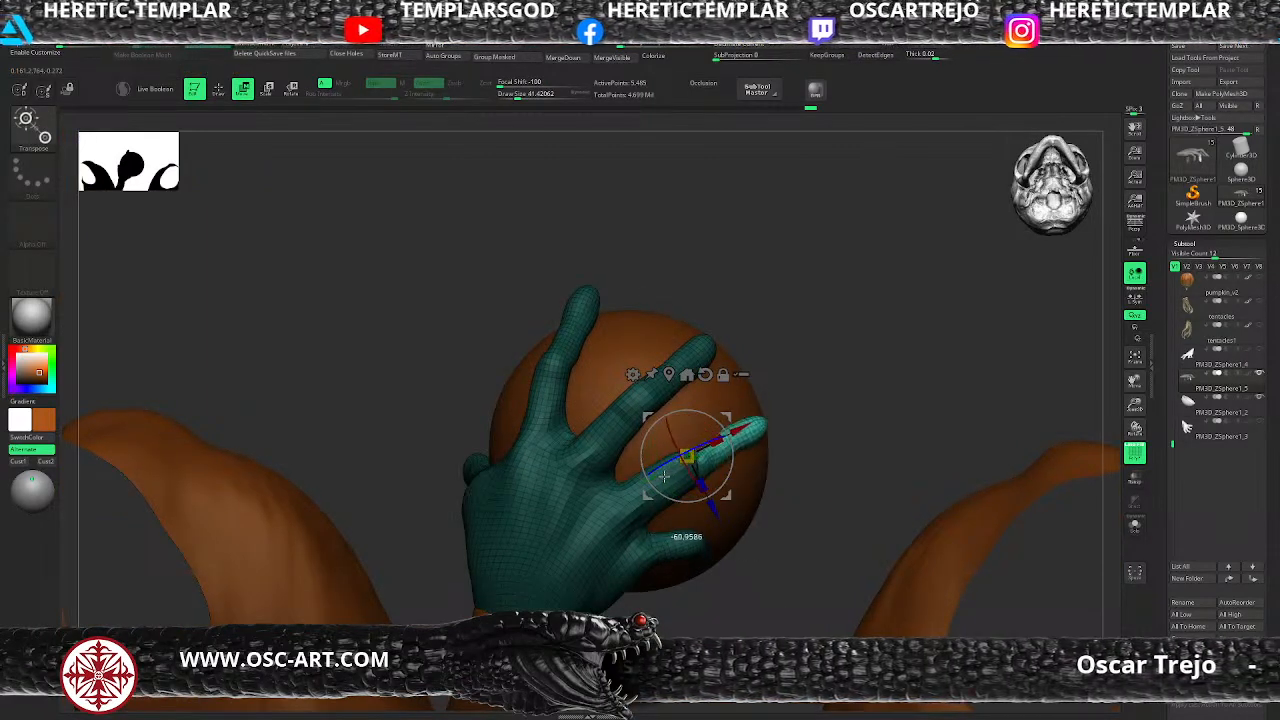
pyautogui.moveTo(854, 423)
pyautogui.mouseDown()
pyautogui.moveTo(840, 520)
pyautogui.moveTo(721, 601)
pyautogui.moveTo(763, 531)
pyautogui.mouseUp()
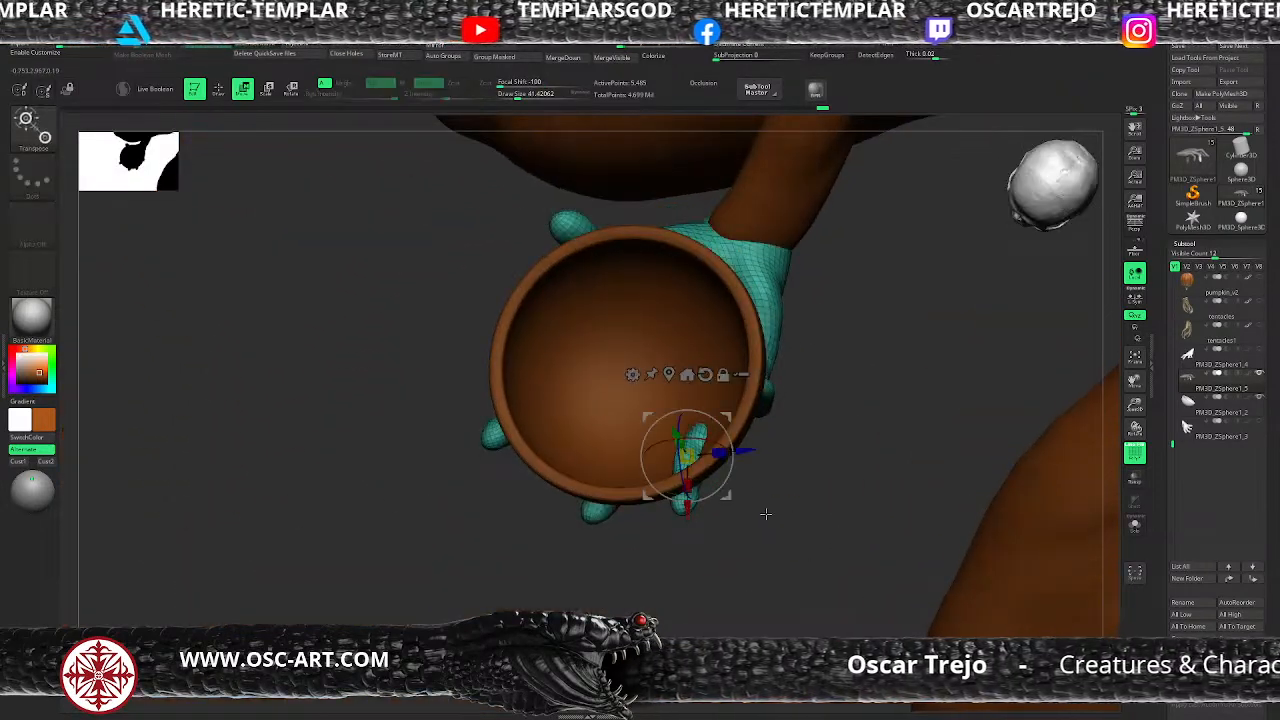
# Step: Clear the mask and fit the fingers against the bowl with the Move brush, size about 149 down to 56
pyautogui.press('q')
pyautogui.keyDown('ctrl'); pyautogui.moveTo(738, 476); pyautogui.dragTo(785, 520); pyautogui.keyUp('ctrl')
pyautogui.moveTo(787, 522); pyautogui.dragTo(668, 592)
pyautogui.press('q')
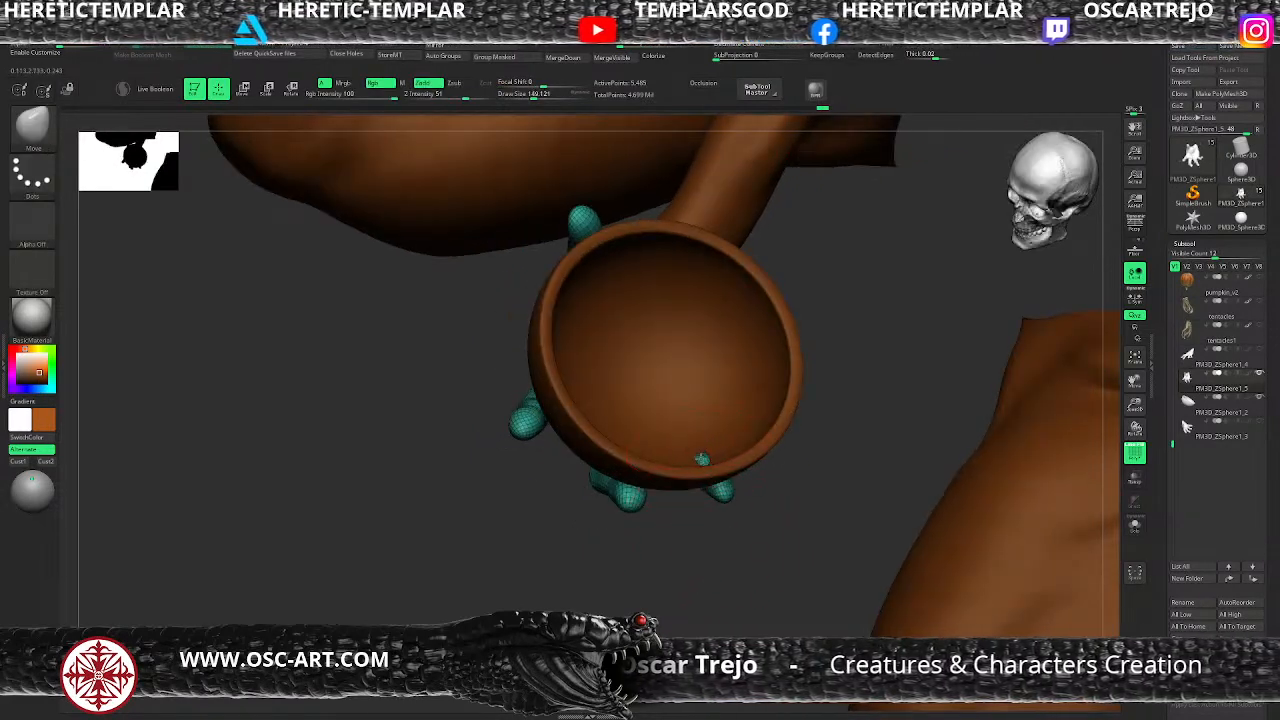
pyautogui.moveTo(721, 547); pyautogui.dragTo(543, 466)
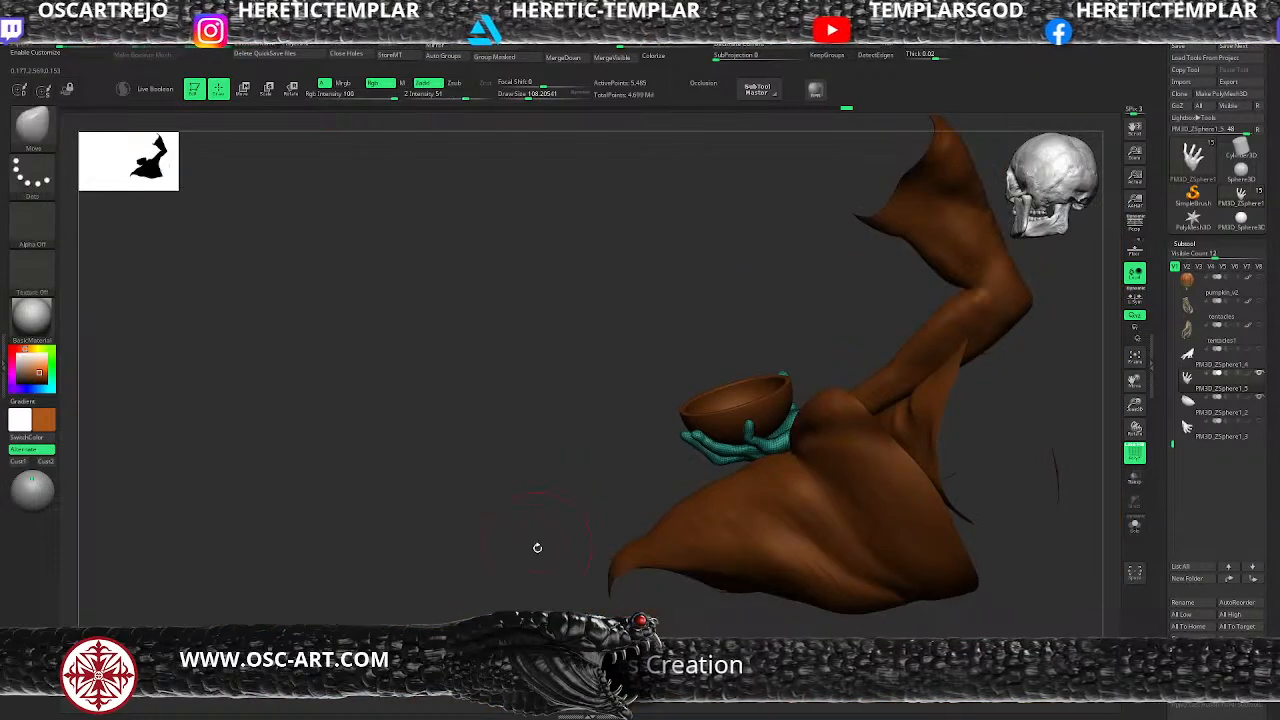
pyautogui.moveTo(537, 540); pyautogui.dragTo(577, 537)
pyautogui.moveTo(632, 603)
pyautogui.mouseDown()
pyautogui.moveTo(778, 318)
pyautogui.moveTo(829, 423)
pyautogui.moveTo(806, 366)
pyautogui.moveTo(706, 400)
pyautogui.mouseUp()
pyautogui.press('s')
pyautogui.moveTo(647, 456); pyautogui.dragTo(640, 456)
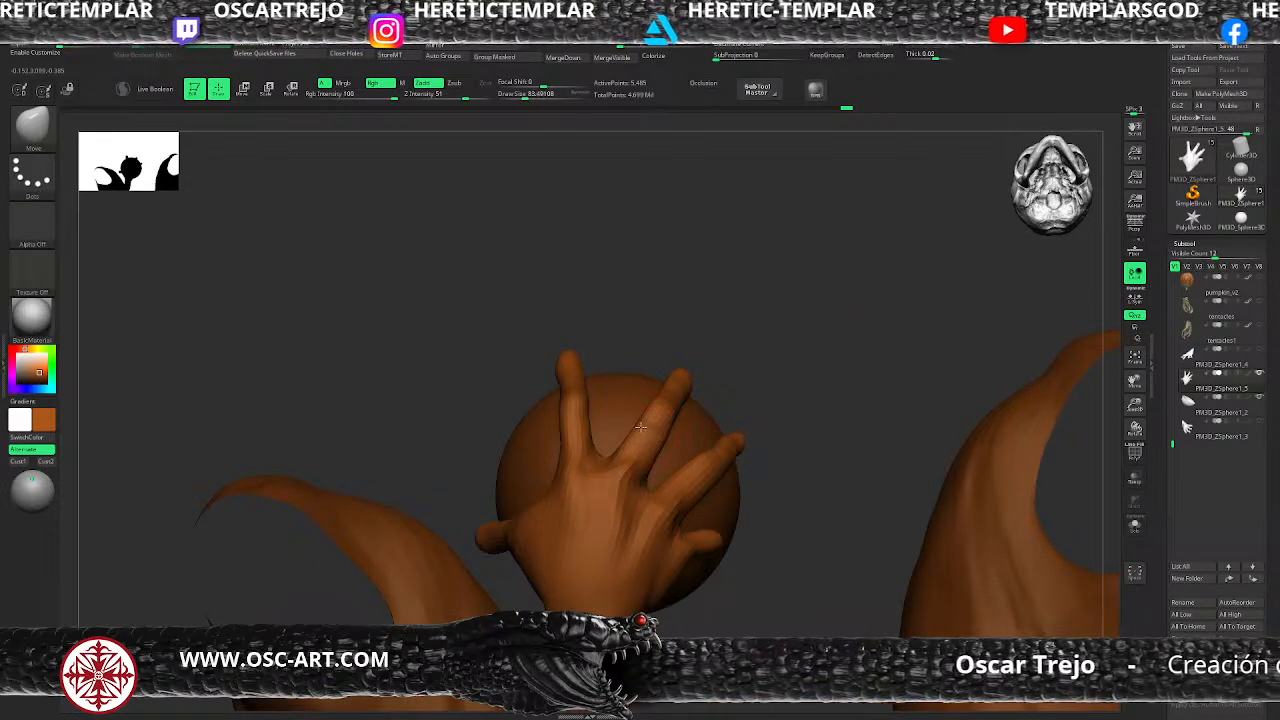
pyautogui.moveTo(791, 414)
pyautogui.mouseDown()
pyautogui.moveTo(763, 545)
pyautogui.moveTo(663, 463)
pyautogui.moveTo(570, 564)
pyautogui.mouseUp()
pyautogui.press('shift')
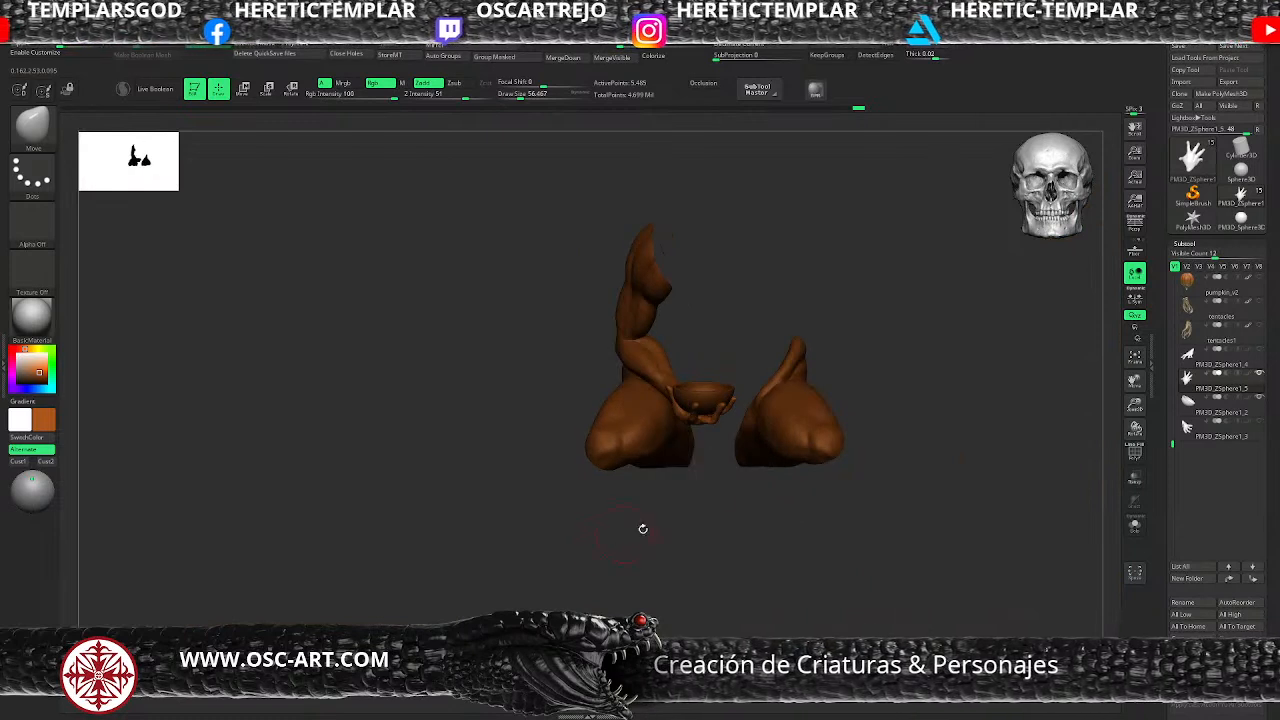
# Step: Select the body and make all of the figure's subtools visible again
pyautogui.keyDown('alt'); pyautogui.click(826, 414); pyautogui.keyUp('alt')
pyautogui.keyDown('ctrl'); pyautogui.keyDown('shift'); pyautogui.click(888, 395); pyautogui.keyUp('shift'); pyautogui.keyUp('ctrl')
pyautogui.keyDown('alt'); pyautogui.moveTo(914, 380); pyautogui.dragTo(1001, 366); pyautogui.keyUp('alt')
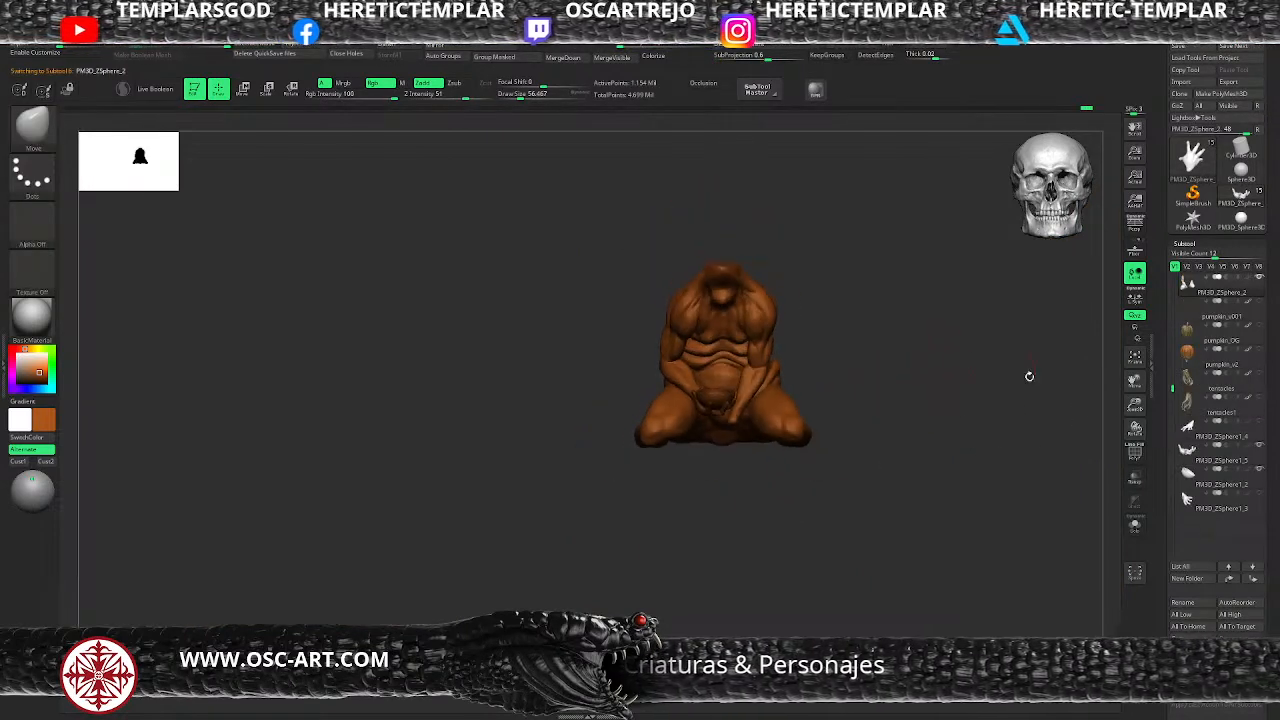
pyautogui.keyDown('shift'); pyautogui.click(1259, 281); pyautogui.keyUp('shift')
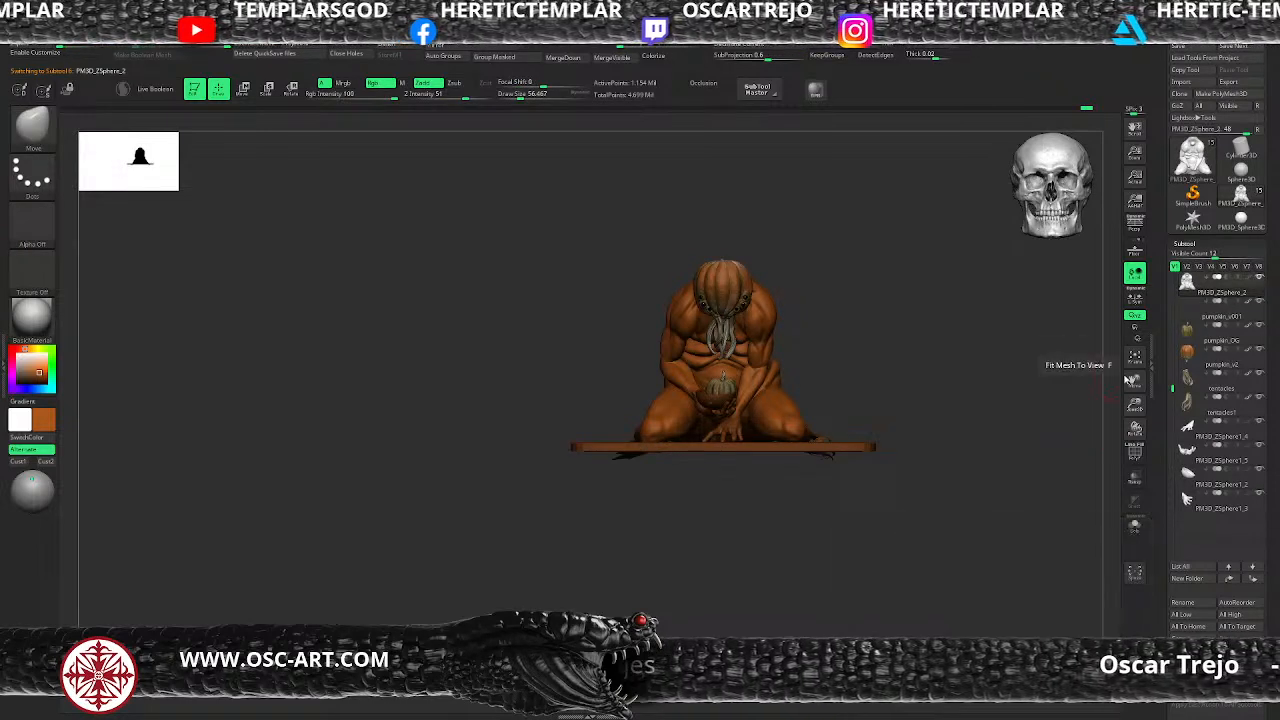
# Step: Select the small pumpkin and position it with the gizmo so it sits inside the bowl
pyautogui.moveTo(874, 389); pyautogui.dragTo(729, 368)
pyautogui.keyDown('alt'); pyautogui.click(720, 367); pyautogui.keyUp('alt')
pyautogui.press('w')
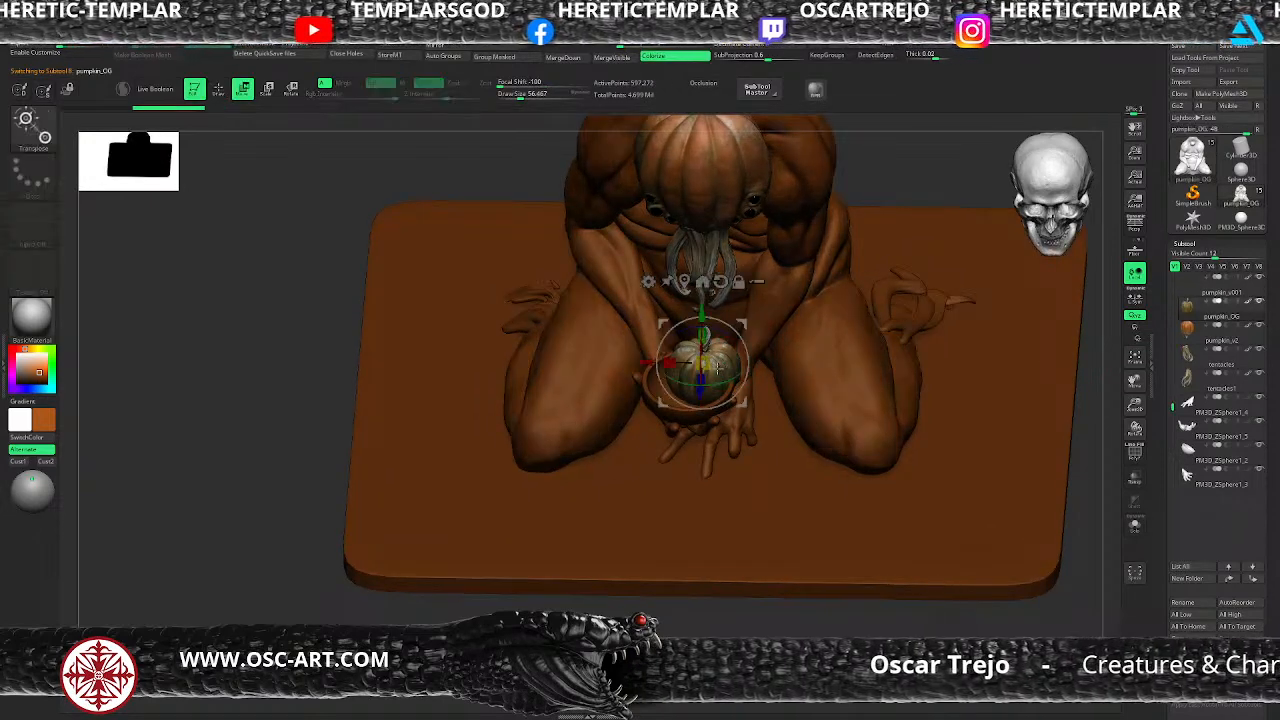
pyautogui.moveTo(646, 366); pyautogui.dragTo(688, 396)
pyautogui.moveTo(713, 349); pyautogui.dragTo(722, 361)
pyautogui.press('q')
pyautogui.press('w')
pyautogui.moveTo(632, 356); pyautogui.dragTo(637, 358)
pyautogui.press('q')
pyautogui.moveTo(640, 603)
pyautogui.mouseDown()
pyautogui.moveTo(591, 543)
pyautogui.moveTo(661, 450)
pyautogui.mouseUp()
pyautogui.keyDown('alt'); pyautogui.moveTo(848, 309); pyautogui.dragTo(850, 490); pyautogui.keyUp('alt')
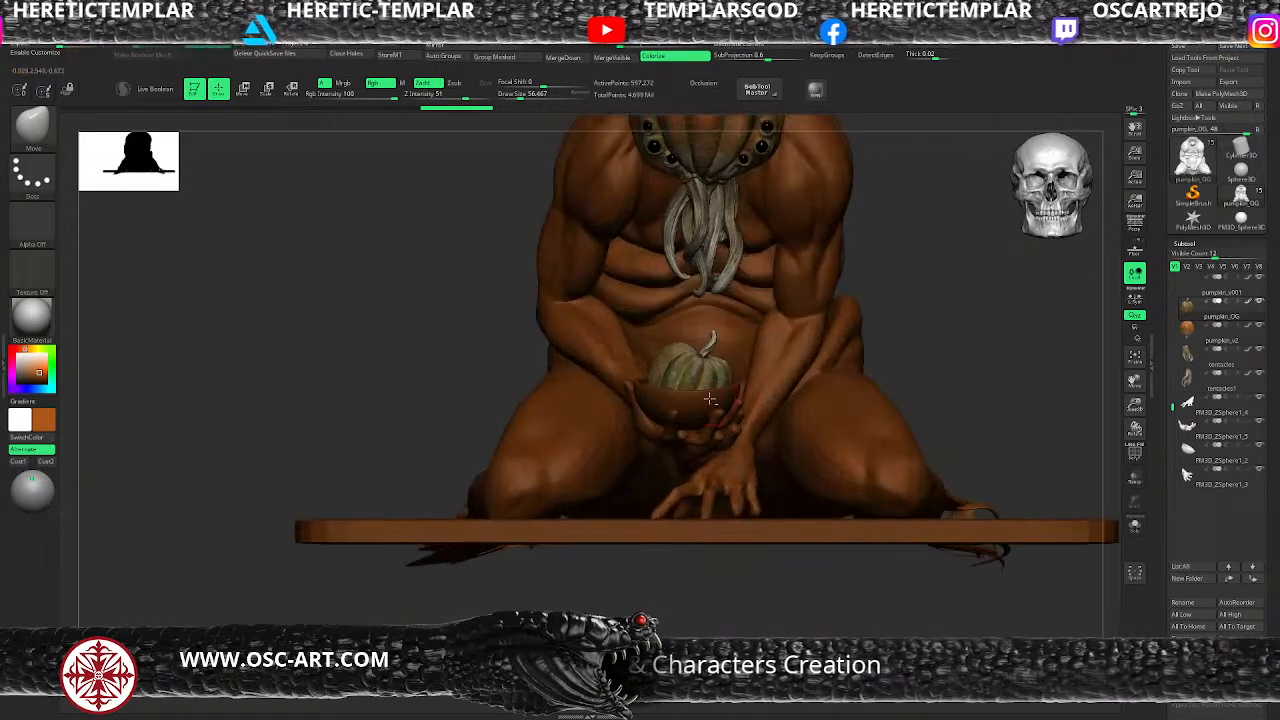
# Step: Select the bowl and give it a near-black colour, keeping brown as the other swatch colour
pyautogui.keyDown('alt'); pyautogui.click(712, 398); pyautogui.keyUp('alt')
pyautogui.press('v')
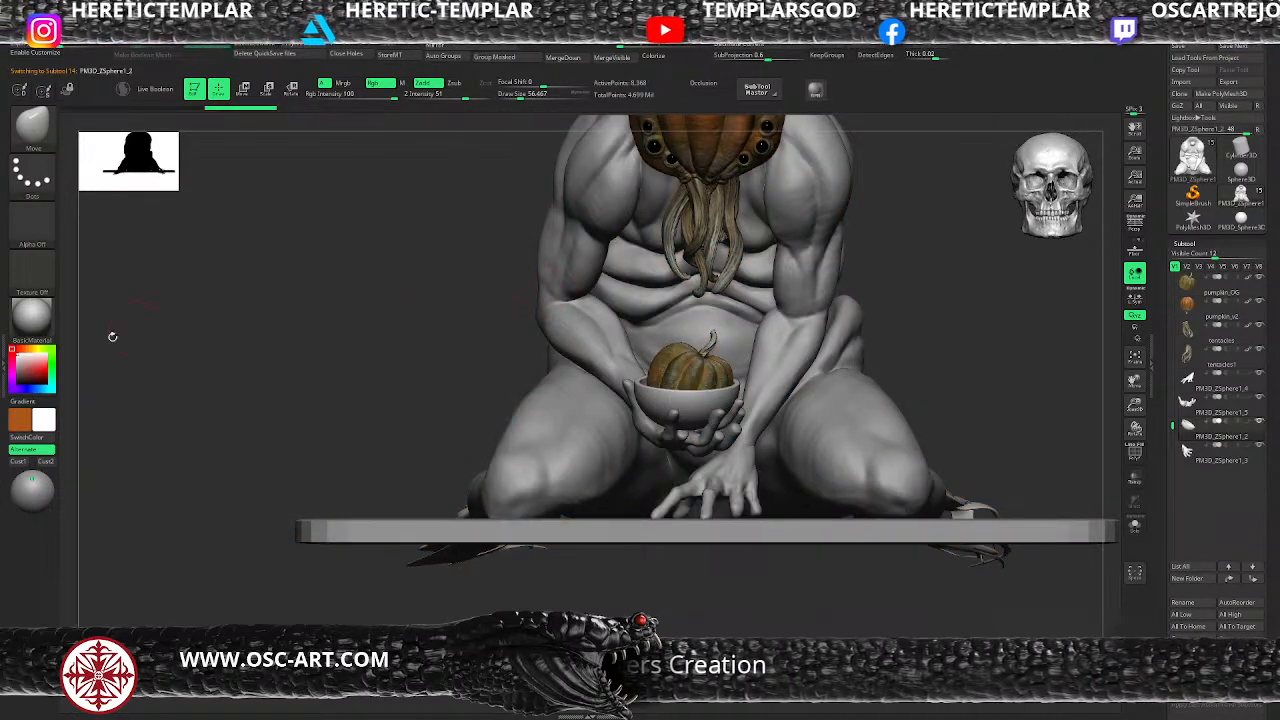
pyautogui.moveTo(38, 372); pyautogui.dragTo(17, 378)
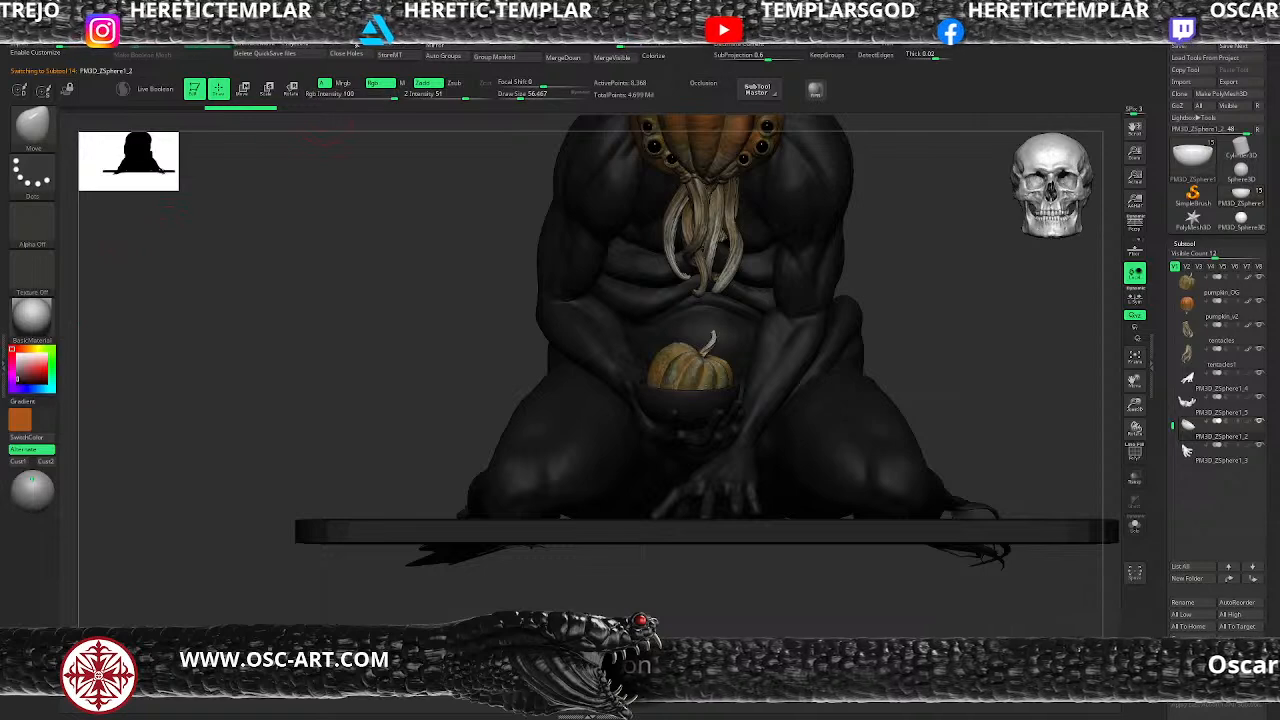
pyautogui.press('v')
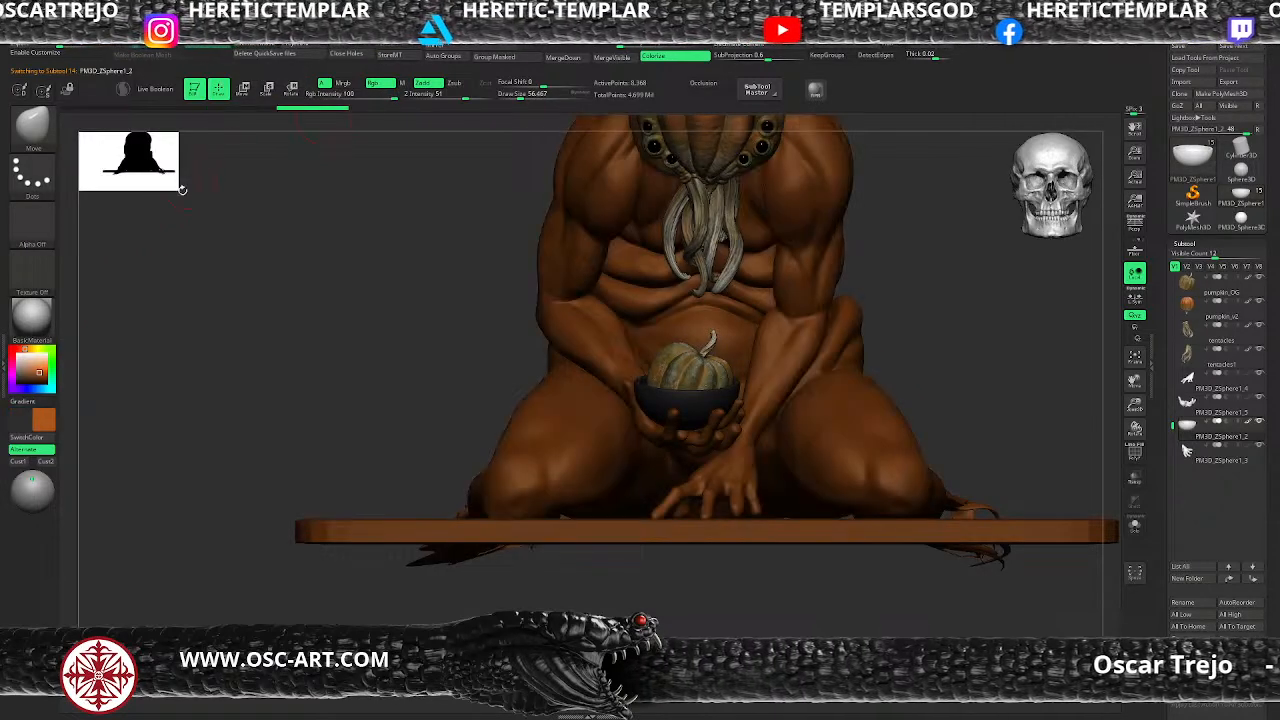
# Step: Select the leftover low-poly hand under the bowl, isolate it with polygroups shown, and delete the subtool
pyautogui.keyDown('alt'); pyautogui.moveTo(897, 345); pyautogui.dragTo(732, 408); pyautogui.keyUp('alt')
pyautogui.keyDown('alt'); pyautogui.click(627, 441); pyautogui.keyUp('alt')
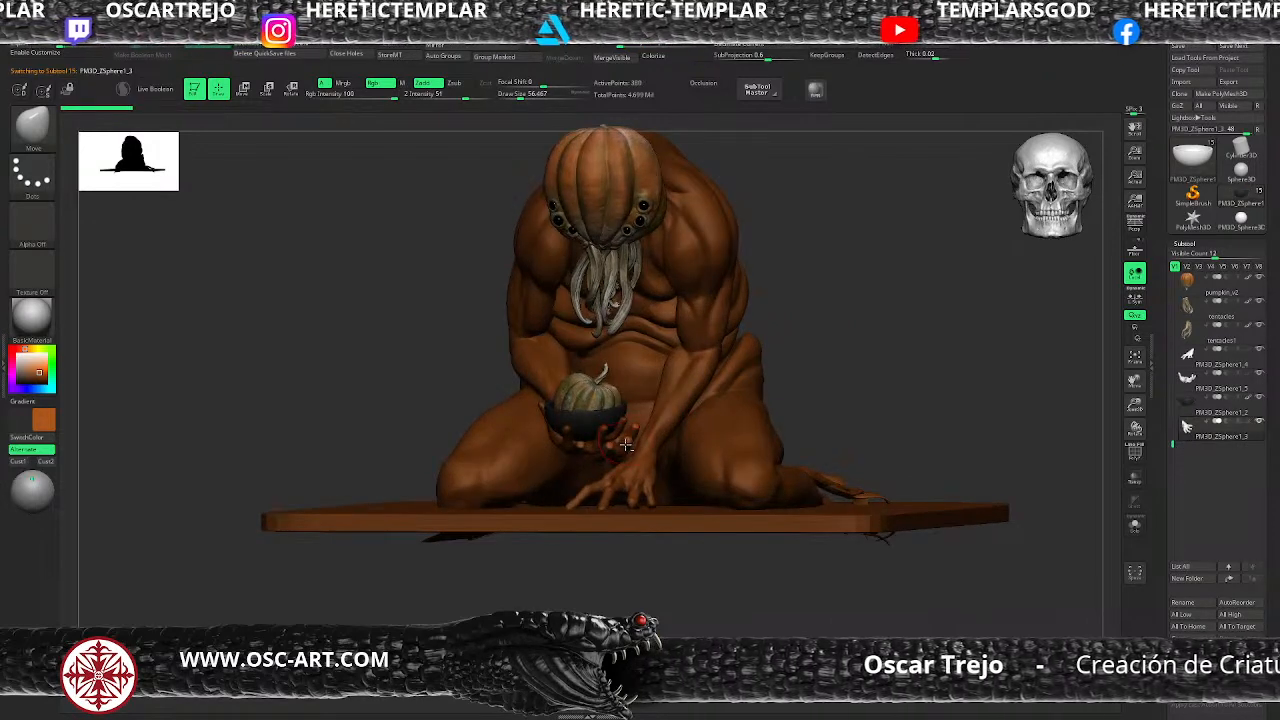
pyautogui.hotkey('shift', 'f')
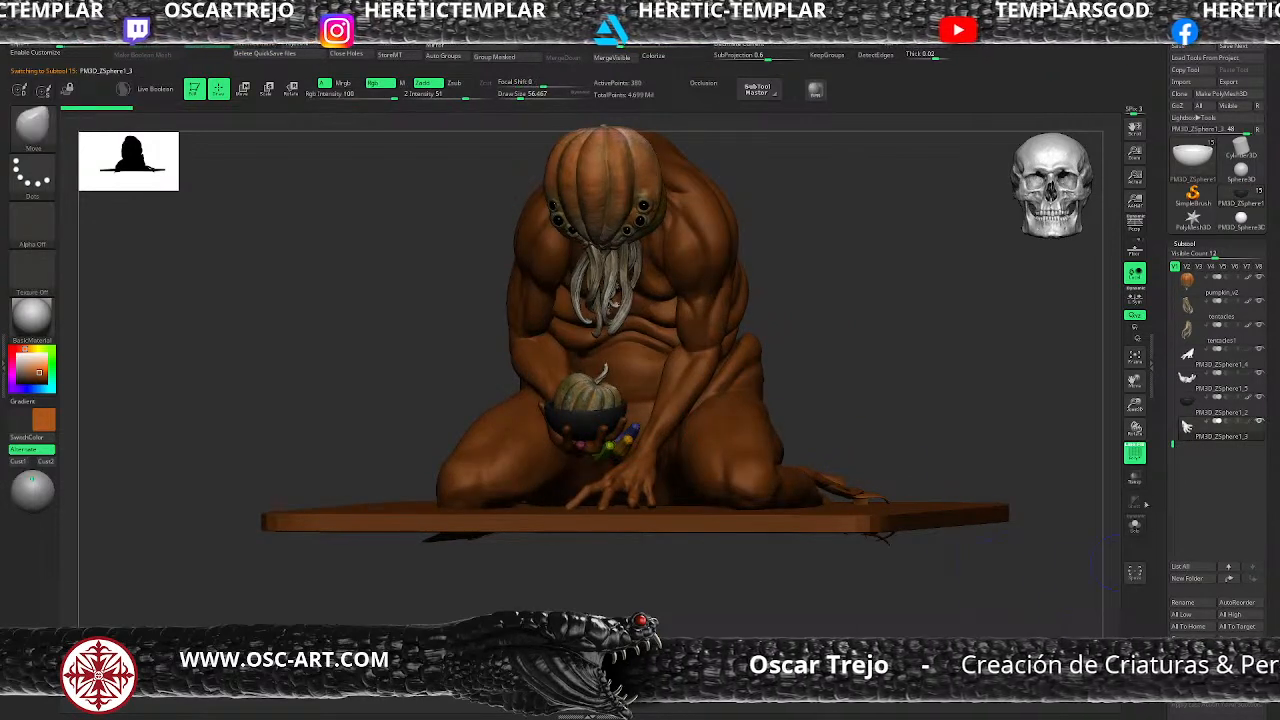
pyautogui.click(1135, 525)
pyautogui.moveTo(966, 418); pyautogui.dragTo(827, 540)
pyautogui.moveTo(833, 493); pyautogui.dragTo(766, 525)
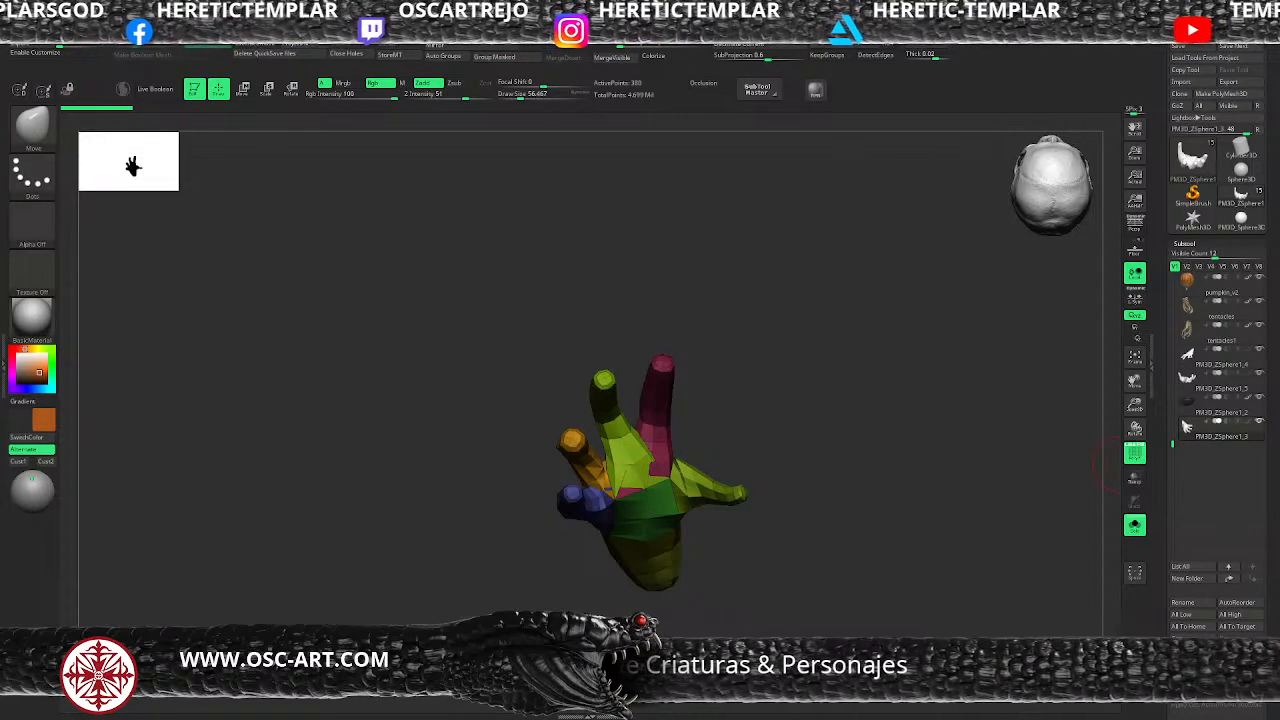
pyautogui.press('Delete')
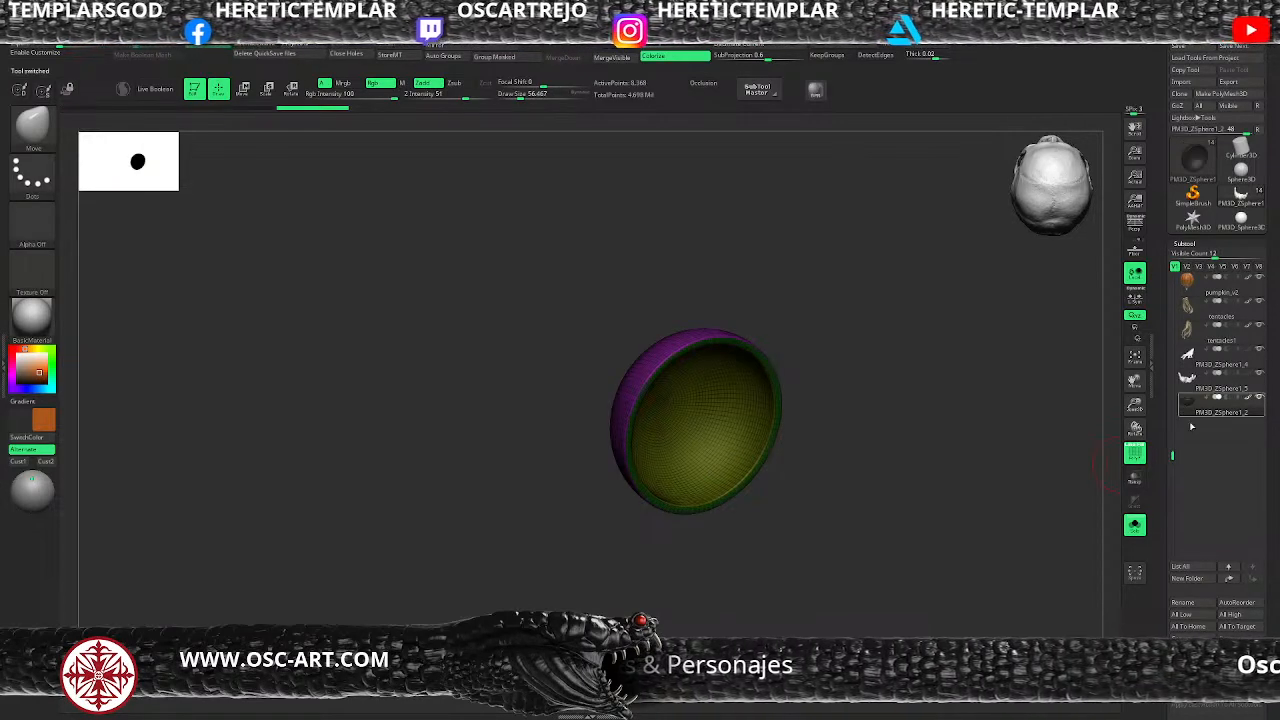
# Step: Leave solo mode and frame the whole kneeling figure on its base
pyautogui.click(1135, 527)
pyautogui.press('f')
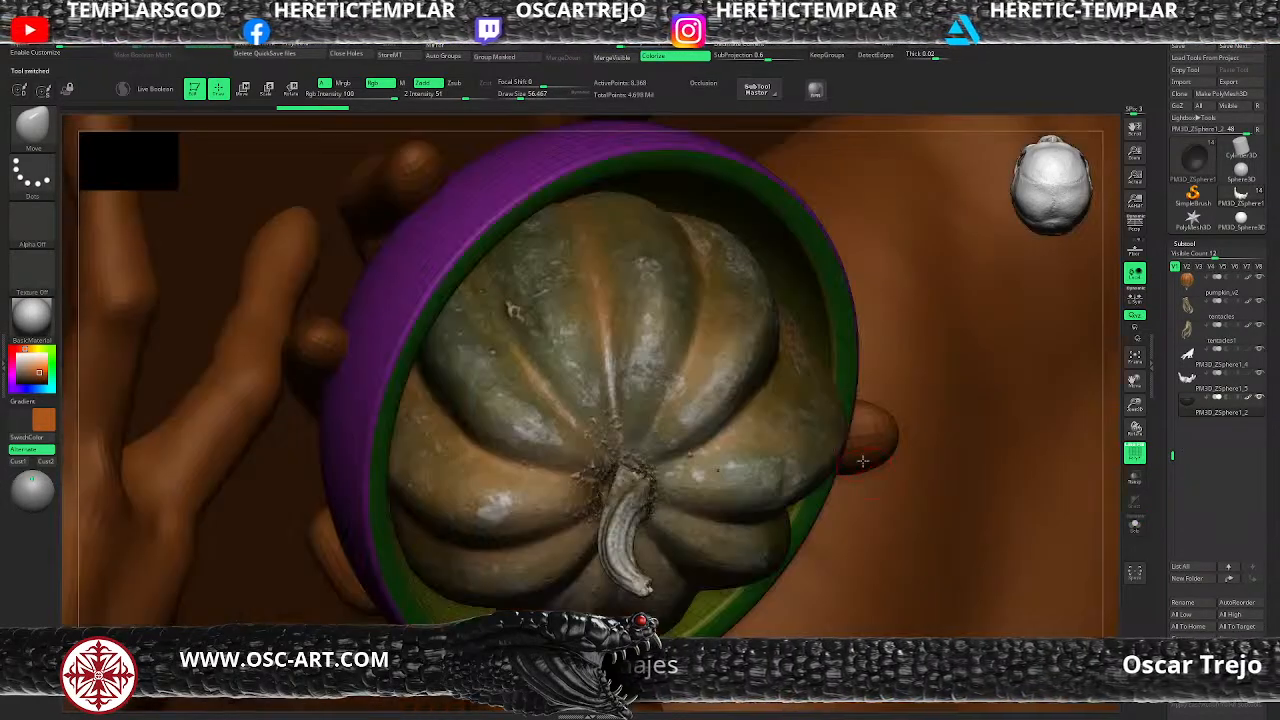
pyautogui.press('f')
pyautogui.moveTo(952, 548)
pyautogui.mouseDown()
pyautogui.moveTo(929, 494)
pyautogui.moveTo(942, 372)
pyautogui.moveTo(878, 363)
pyautogui.moveTo(960, 299)
pyautogui.moveTo(889, 251)
pyautogui.moveTo(733, 343)
pyautogui.moveTo(774, 374)
pyautogui.moveTo(767, 358)
pyautogui.mouseUp()
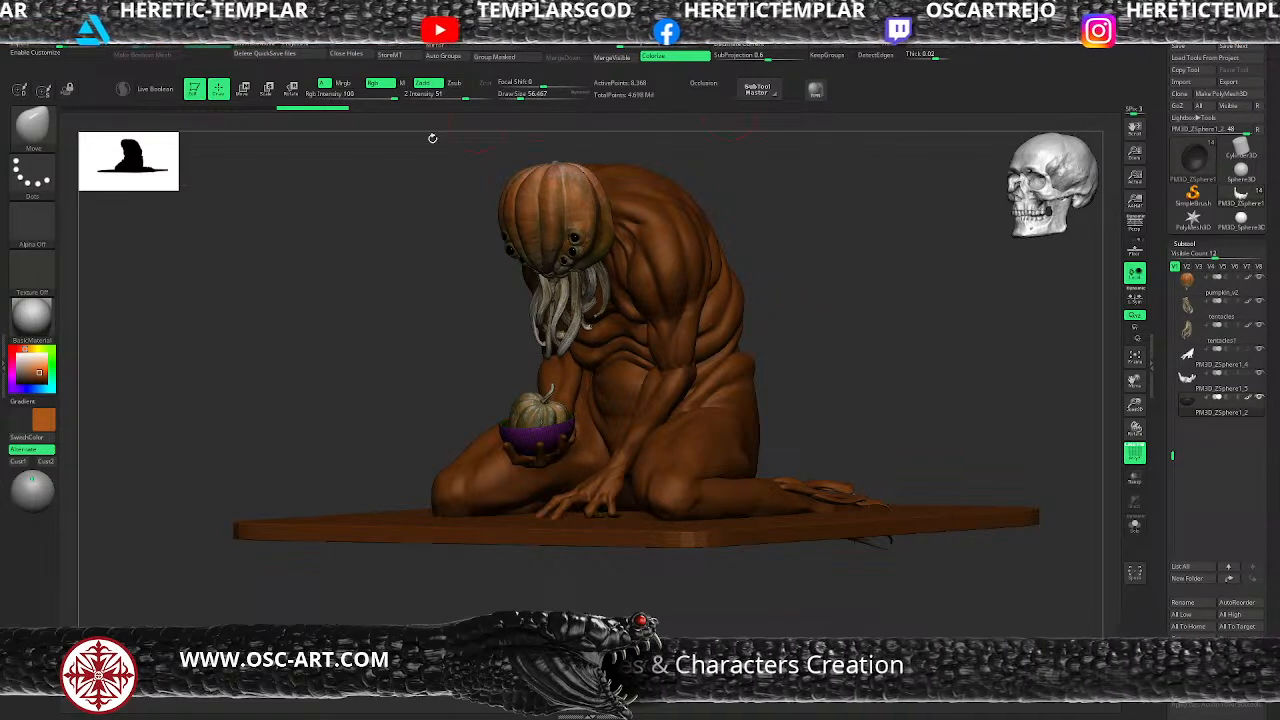
# Step: Swap the two swatch colours, set the main colour to near-white and hide the polygroup display
pyautogui.press('v')
pyautogui.click(15, 362)
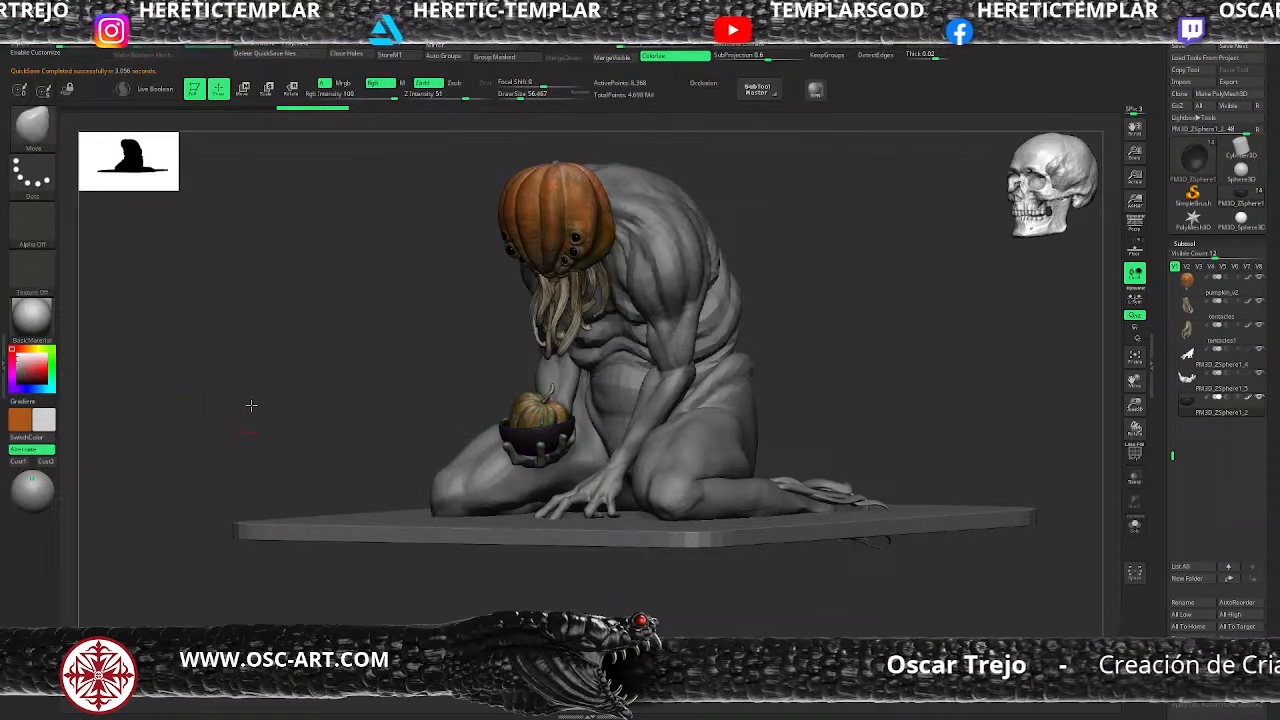
pyautogui.moveTo(250, 405); pyautogui.dragTo(257, 406)
pyautogui.keyDown('alt'); pyautogui.moveTo(734, 315); pyautogui.dragTo(717, 415); pyautogui.keyUp('alt')
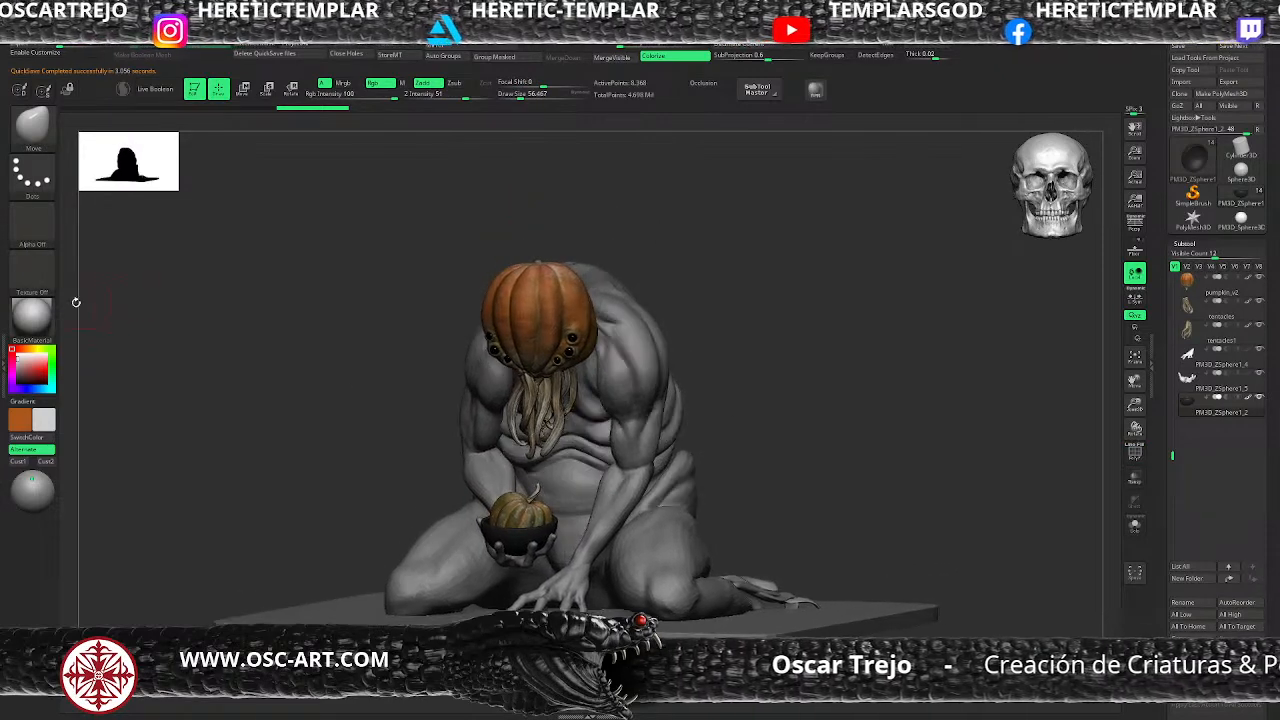
# Step: Apply the darker grey MatCap zbro_Grey_ex to the sculpt and change the document background to light grey
pyautogui.click(33, 322)
pyautogui.click(480, 297)
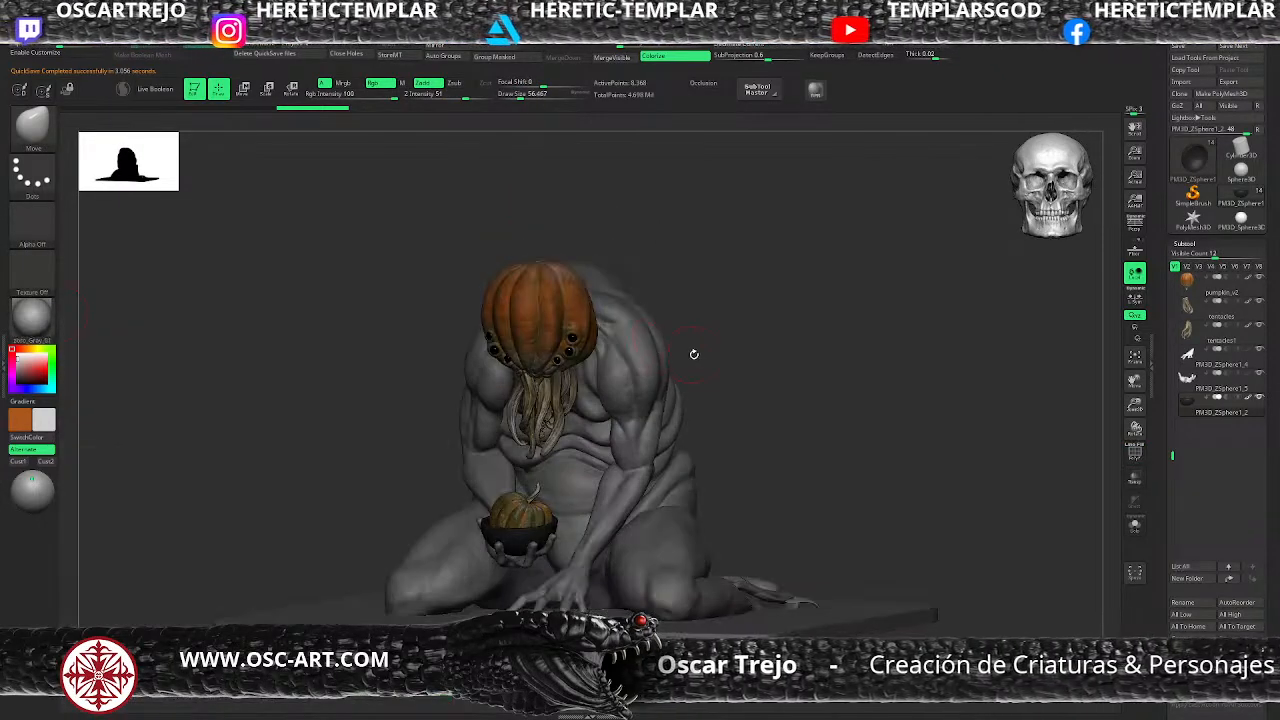
pyautogui.click(33, 322)
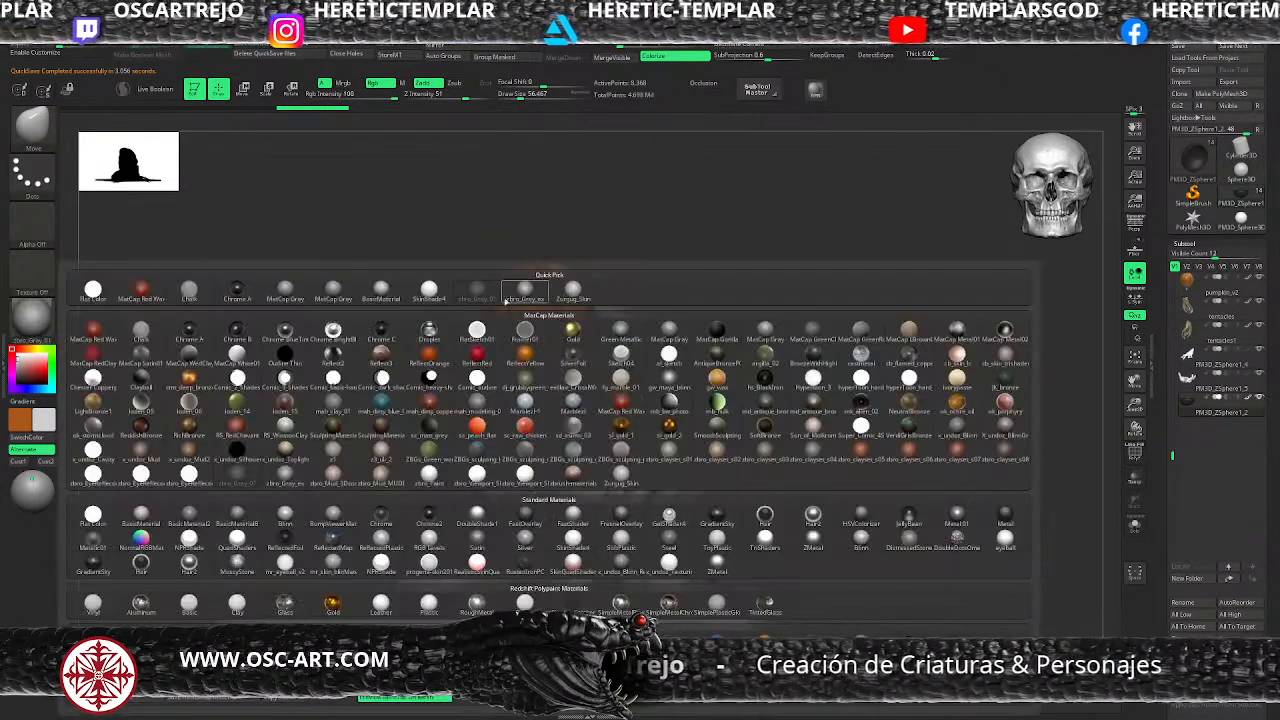
pyautogui.click(506, 302)
pyautogui.moveTo(733, 288); pyautogui.dragTo(730, 289)
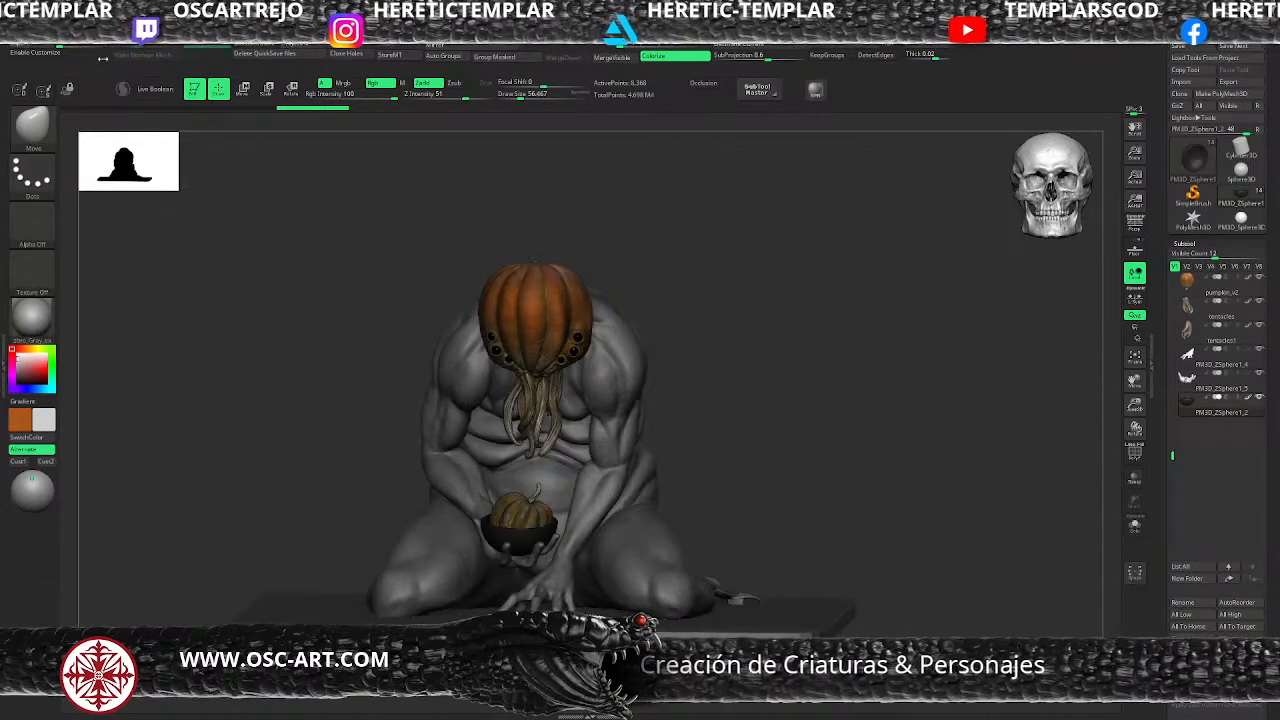
pyautogui.click(97, 18)
pyautogui.moveTo(106, 212); pyautogui.dragTo(36, 128)
# Step: Identify the leftover growths on the figure's feet using polygroups and delete the pumpkin_v005_002 subtool
pyautogui.moveTo(720, 303); pyautogui.dragTo(535, 309)
pyautogui.moveTo(613, 464); pyautogui.dragTo(600, 512)
pyautogui.hotkey('shift', 'f')
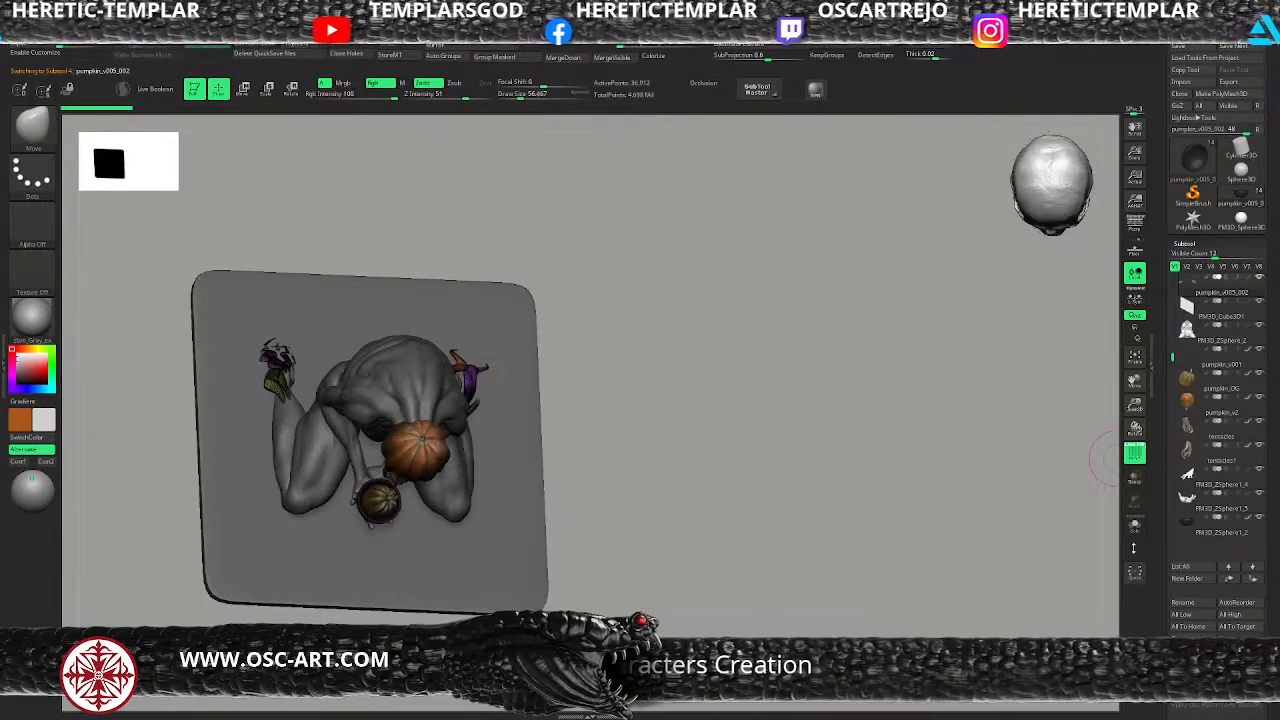
pyautogui.click(1188, 308)
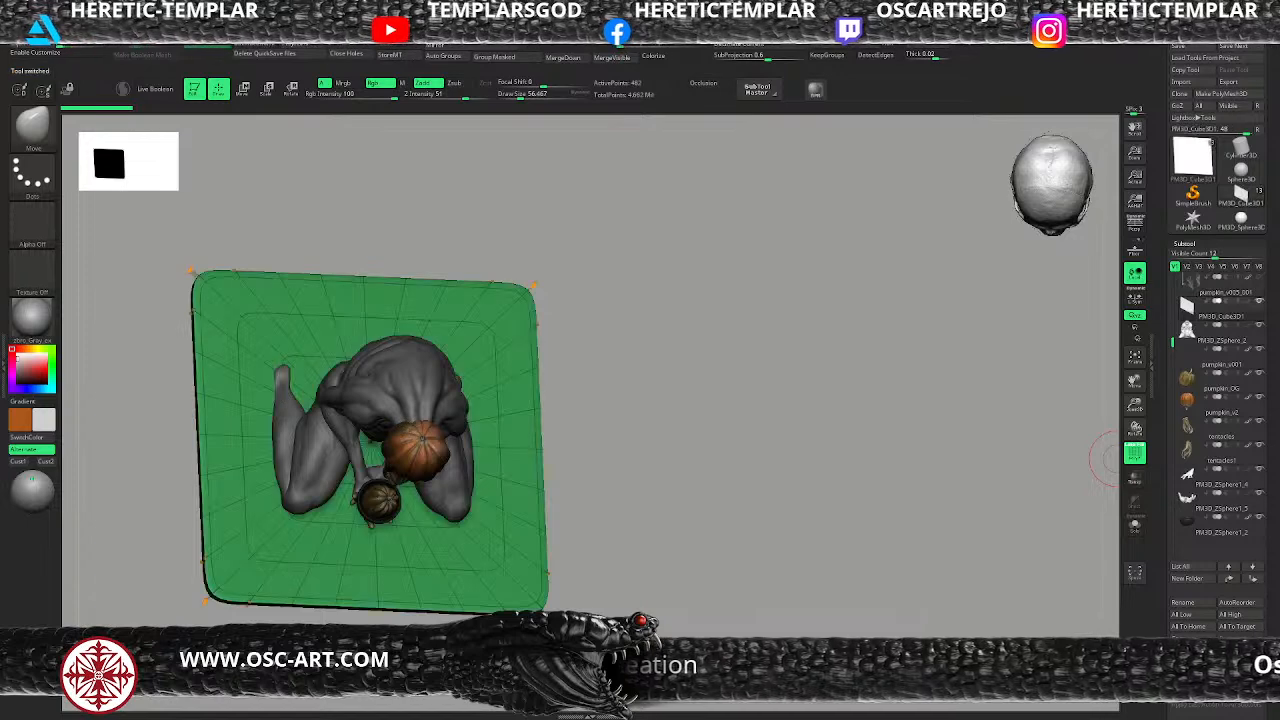
pyautogui.hotkey('shift', 'f')
# Step: Select the tentacles hanging from the pumpkin head and duplicate that subtool
pyautogui.moveTo(745, 568); pyautogui.dragTo(495, 406)
pyautogui.keyDown('alt'); pyautogui.click(380, 408); pyautogui.keyUp('alt')
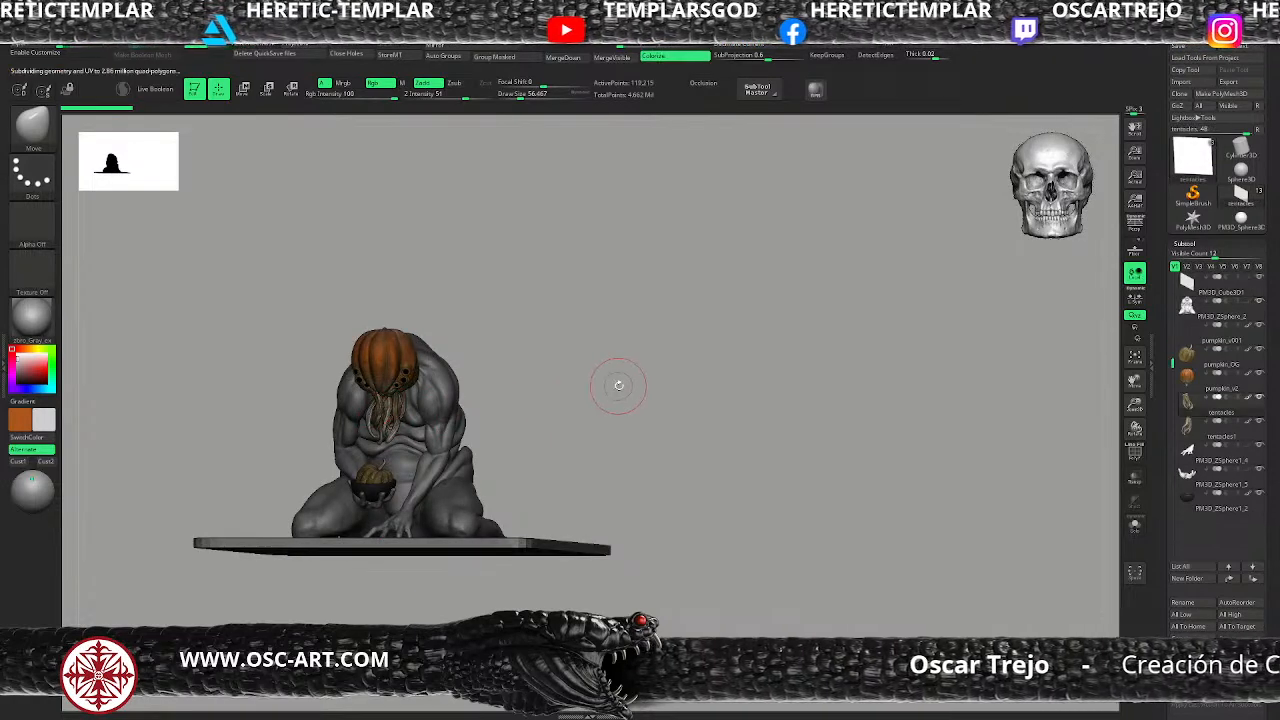
pyautogui.moveTo(616, 383); pyautogui.dragTo(591, 383)
pyautogui.hotkey('shift', 'f')
pyautogui.moveTo(655, 410)
pyautogui.mouseDown()
pyautogui.moveTo(666, 437)
pyautogui.moveTo(662, 420)
pyautogui.mouseUp()
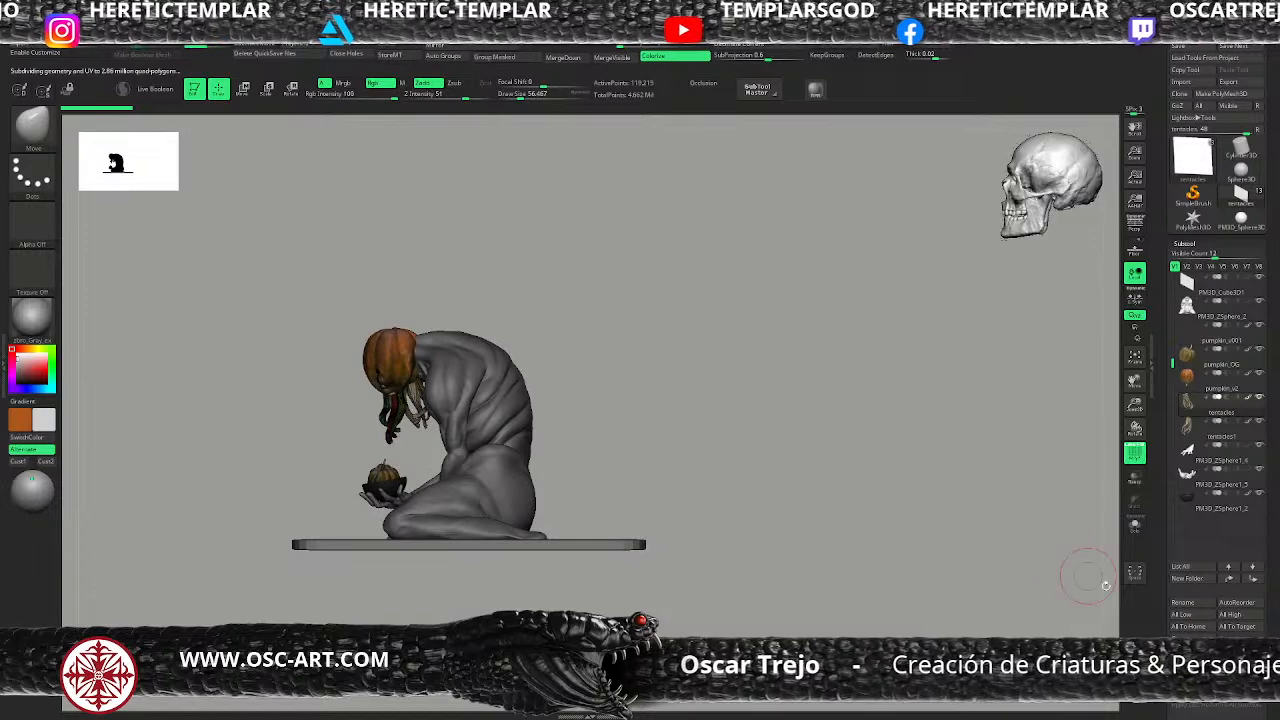
# Step: Move the tentacle copy behind the figure with the gizmo and rotate it to lie diagonally above the base
pyautogui.press('w')
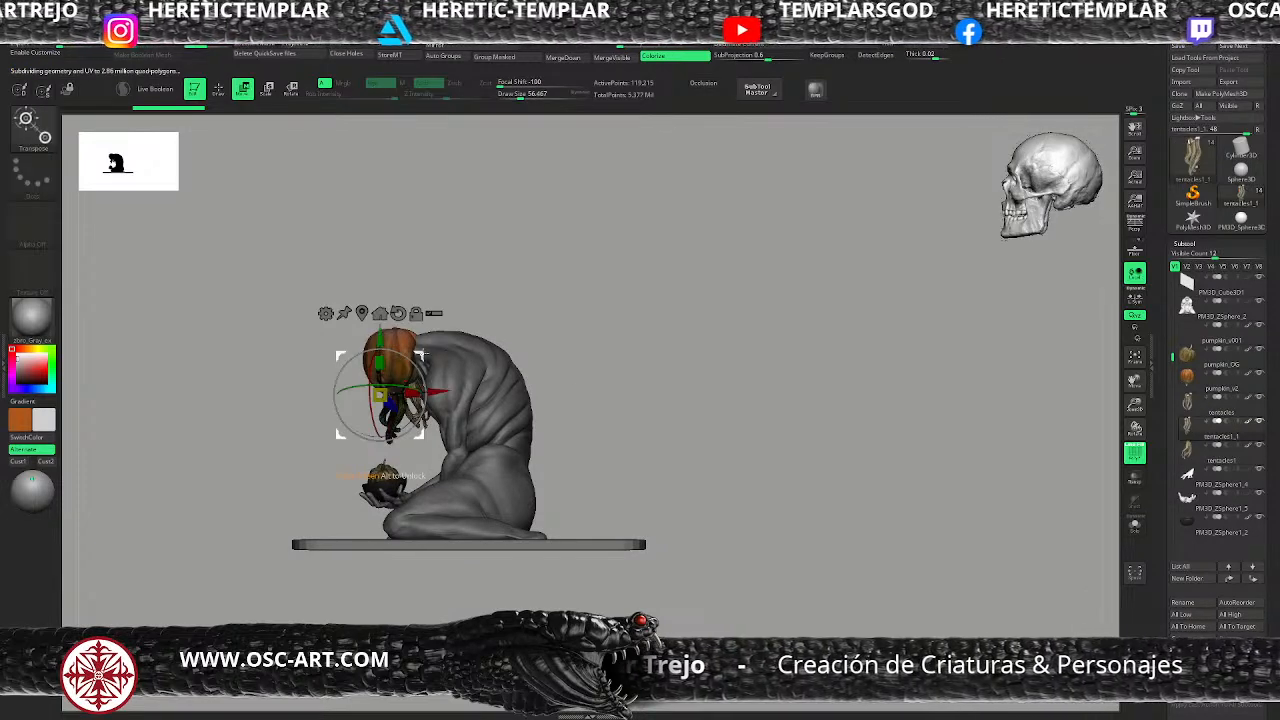
pyautogui.moveTo(425, 357); pyautogui.dragTo(561, 459)
pyautogui.moveTo(555, 400); pyautogui.dragTo(722, 505)
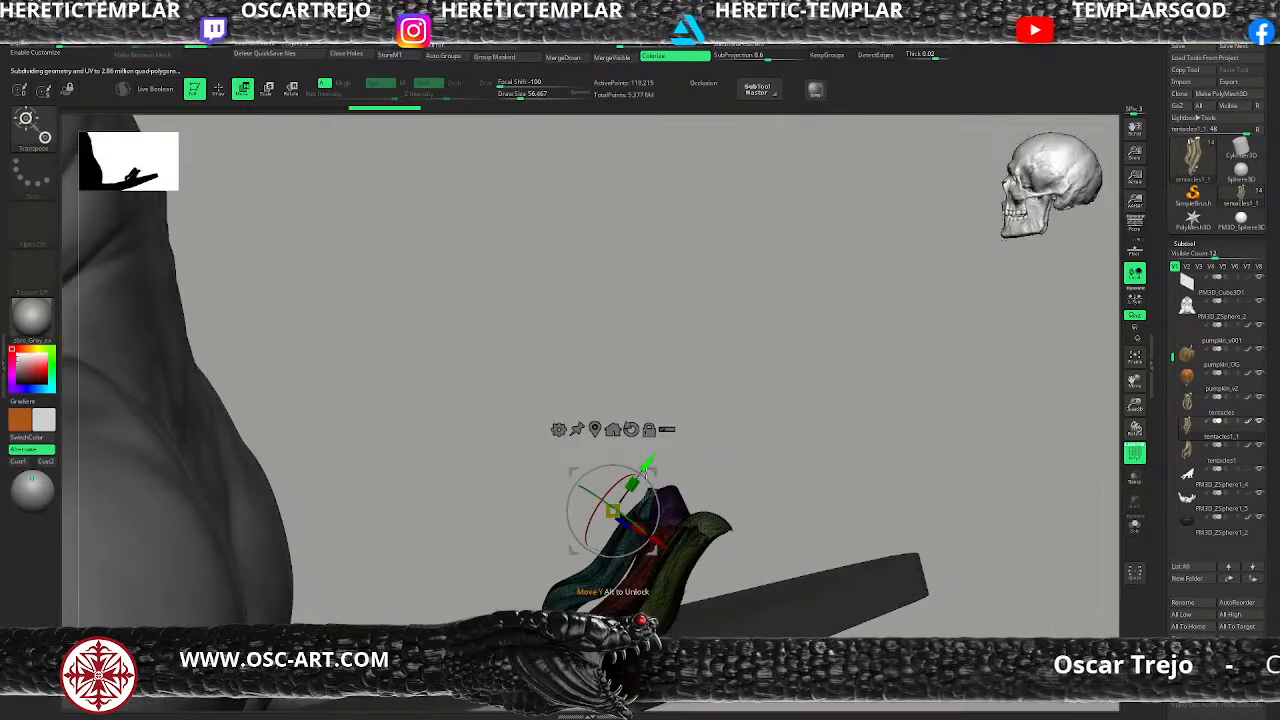
pyautogui.moveTo(653, 549); pyautogui.dragTo(637, 400)
pyautogui.hotkey('shift', 'f')
pyautogui.press('q')
pyautogui.moveTo(821, 435)
pyautogui.mouseDown()
pyautogui.moveTo(835, 520)
pyautogui.moveTo(820, 426)
pyautogui.mouseUp()
pyautogui.press('w')
pyautogui.press('q')
# Step: Try to cut off the upper ends of the tentacle copy with the KnifeCurve brush
pyautogui.keyDown('ctrl'); pyautogui.keyDown('shift'); pyautogui.click(44, 127); pyautogui.keyUp('shift'); pyautogui.keyUp('ctrl')
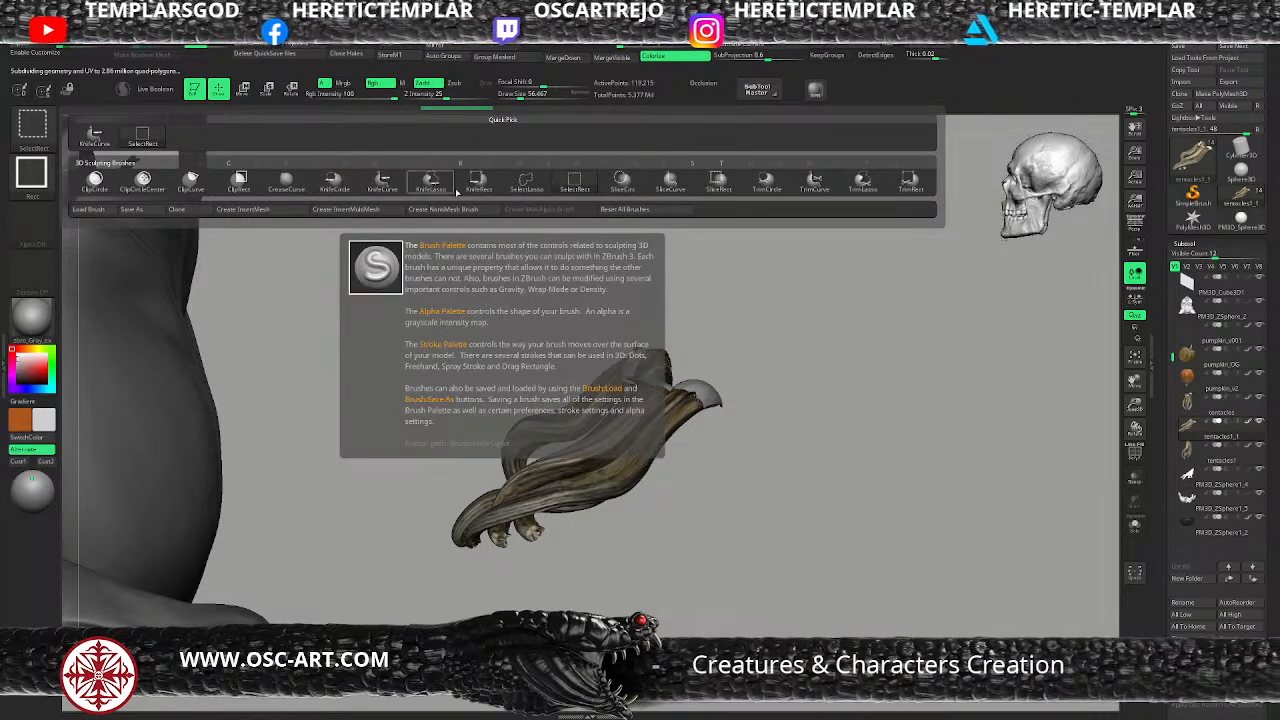
pyautogui.click(384, 182)
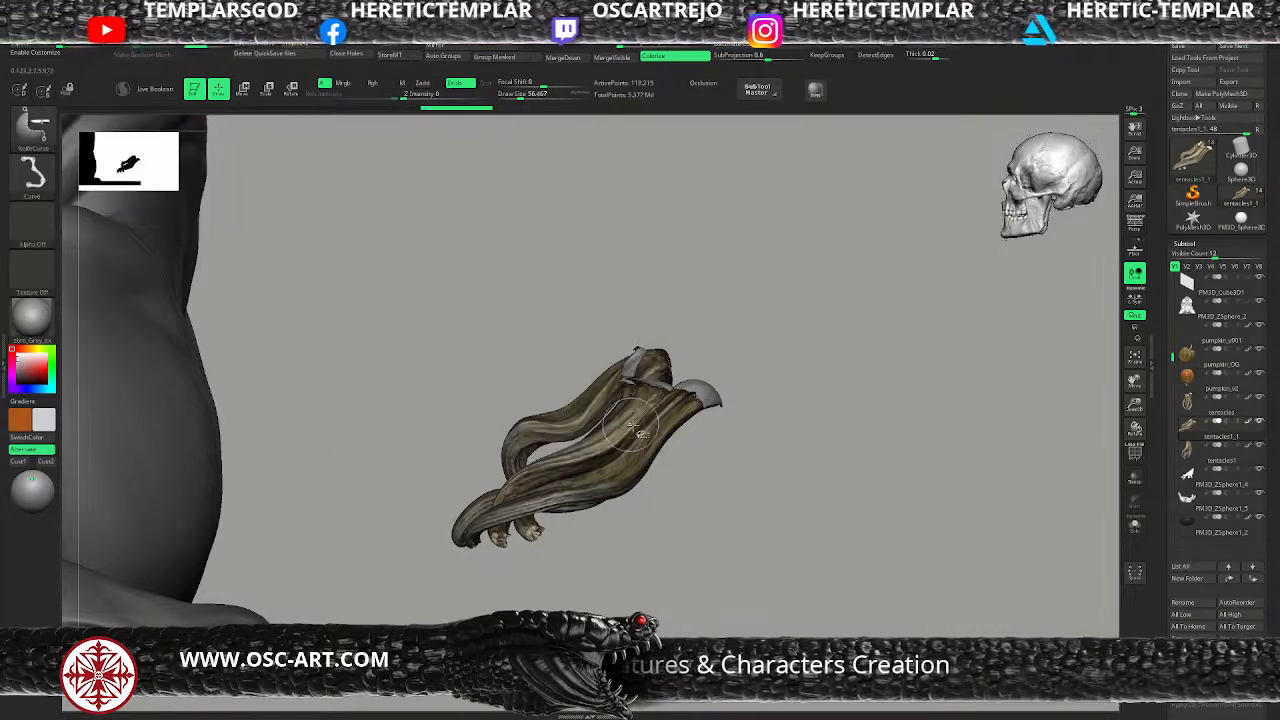
pyautogui.moveTo(625, 372)
pyautogui.keyDown('ctrl'); pyautogui.keyDown('shift'); pyautogui.mouseDown()
pyautogui.moveTo(766, 509)
pyautogui.moveTo(755, 503)
pyautogui.mouseUp(); pyautogui.keyUp('shift'); pyautogui.keyUp('ctrl')
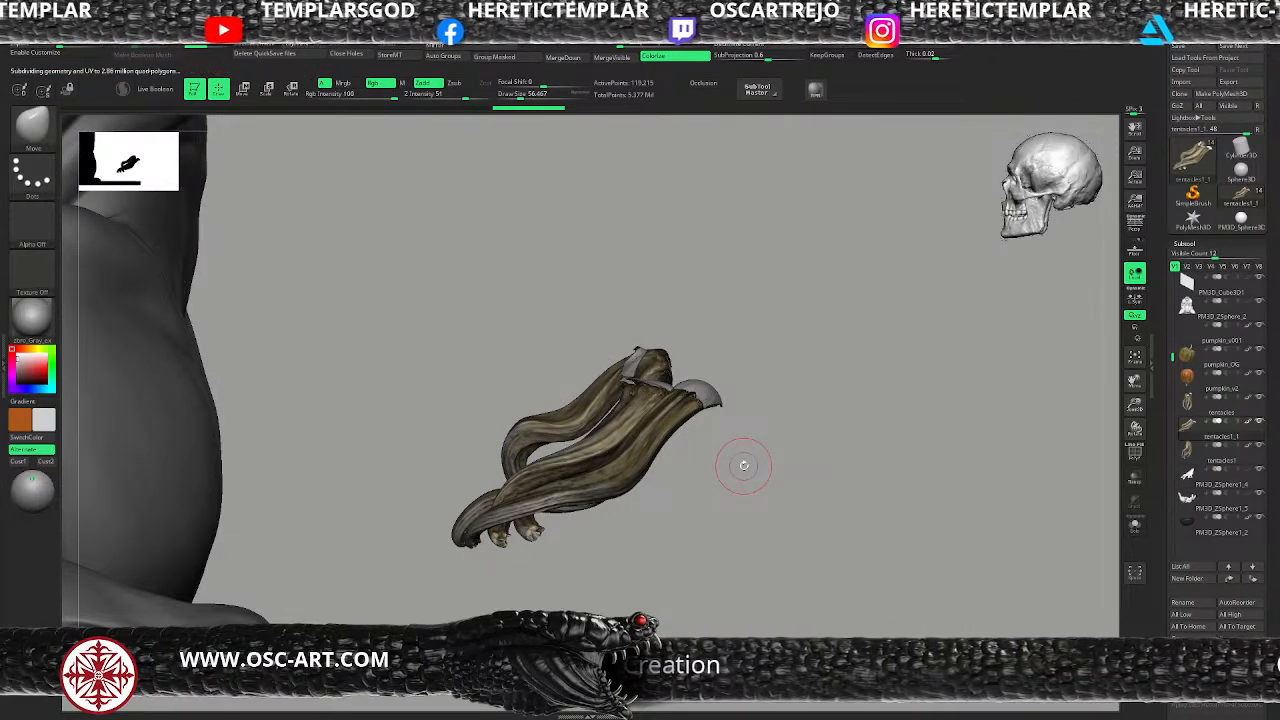
# Step: Show the tentacle copy's polygroups and bring up its geometry subdivision settings
pyautogui.hotkey('shift', 'f')
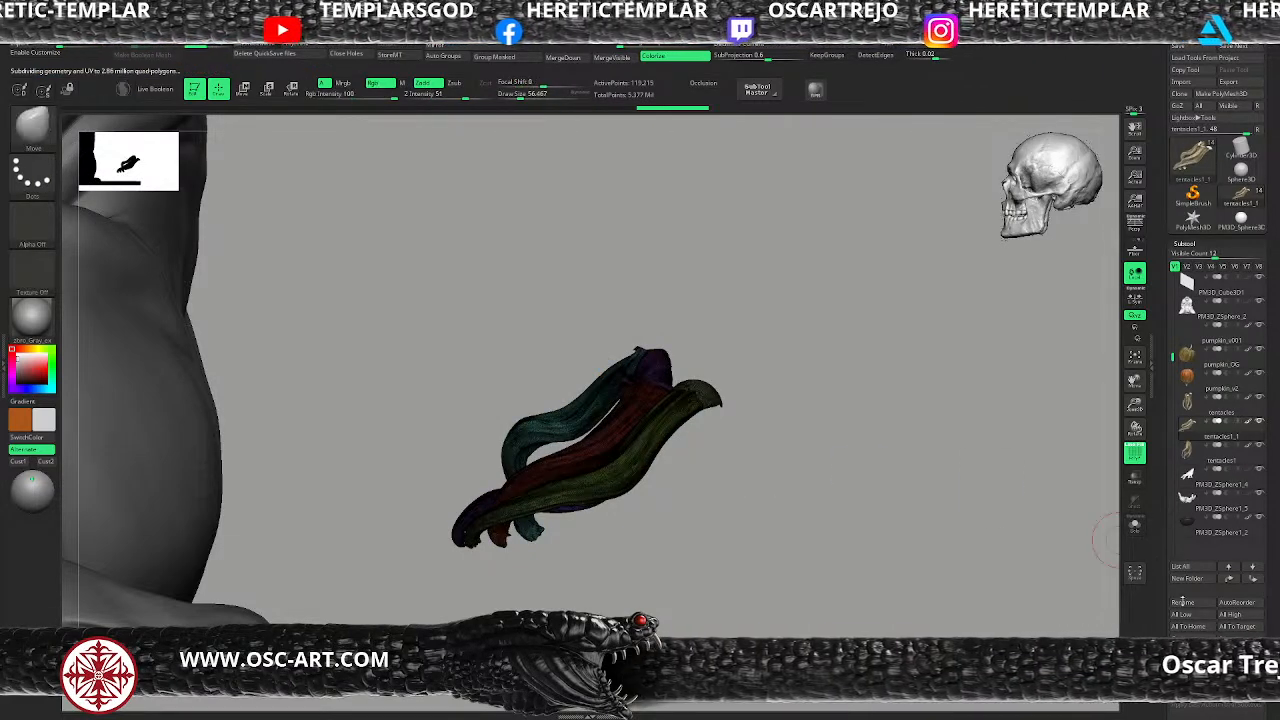
pyautogui.scroll(-5, 1160, 626)
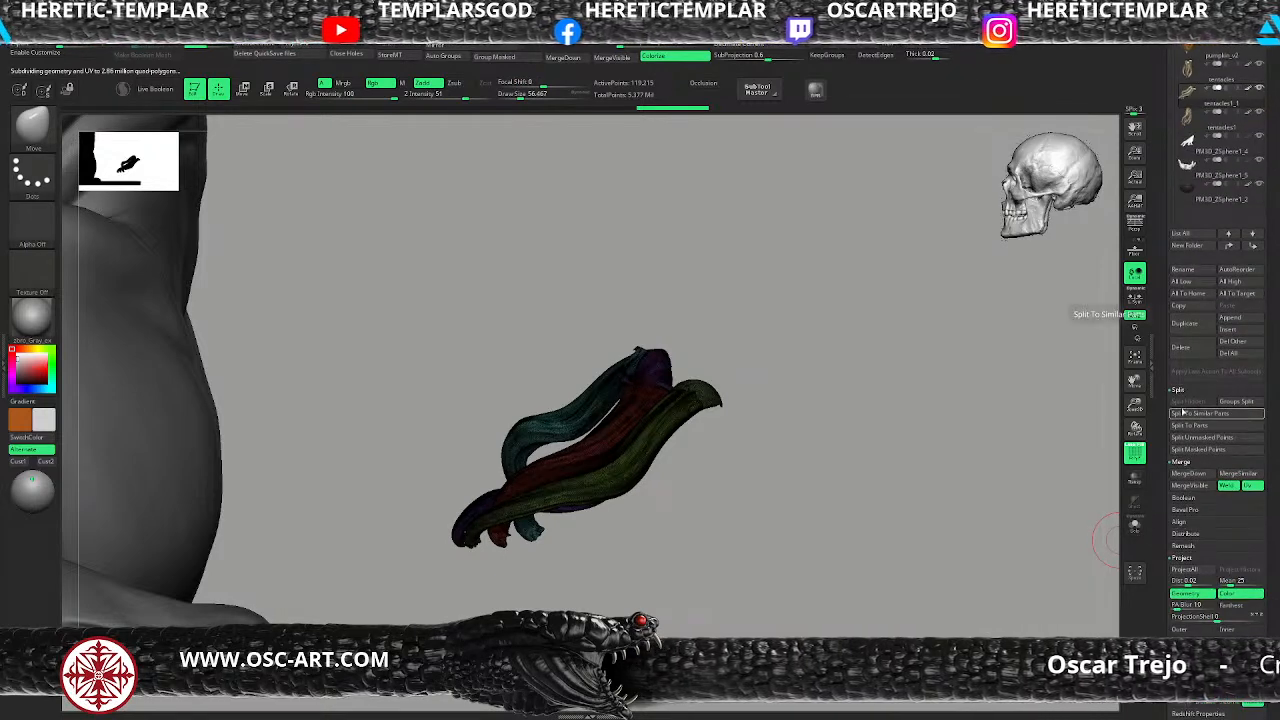
pyautogui.scroll(-6, 1149, 545)
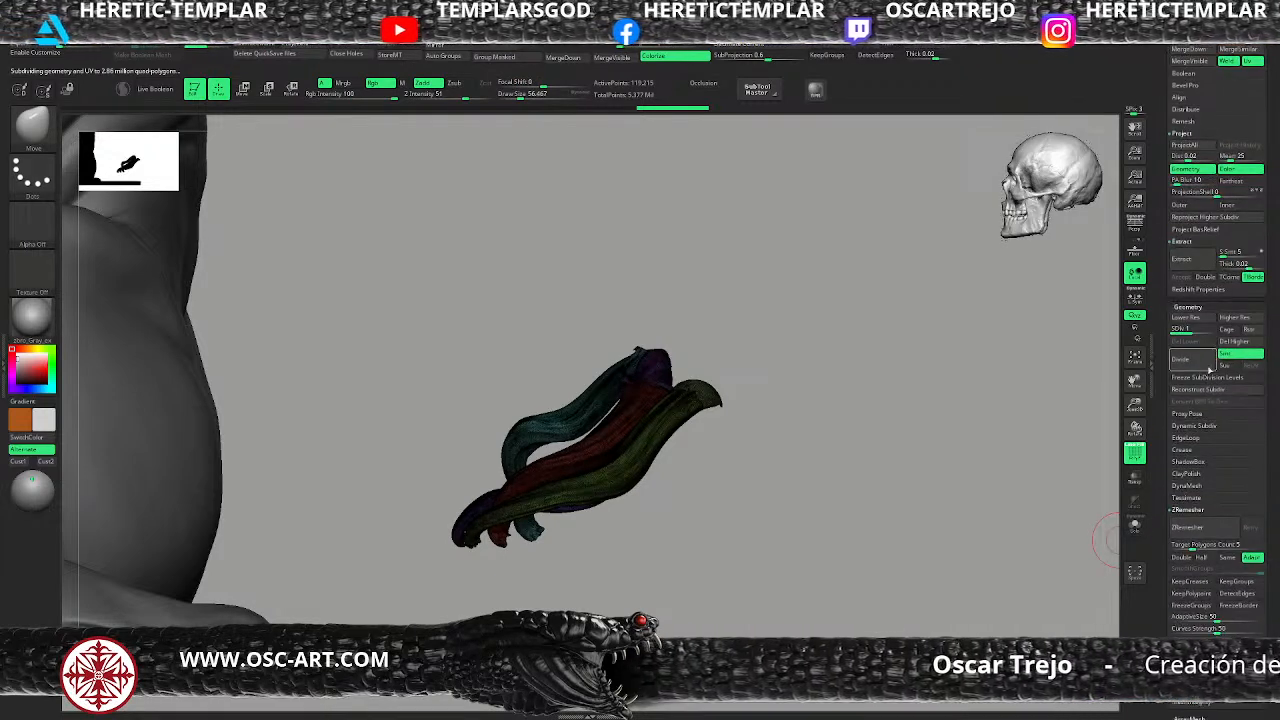
# Step: Try deleting the vine bundle's higher subdivision levels and trimming off its thick end
pyautogui.click(1235, 341)
pyautogui.moveTo(580, 337)
pyautogui.keyDown('ctrl'); pyautogui.keyDown('shift'); pyautogui.mouseDown()
pyautogui.moveTo(714, 464)
pyautogui.moveTo(721, 449)
pyautogui.moveTo(671, 452)
pyautogui.moveTo(710, 467)
pyautogui.moveTo(786, 449)
pyautogui.moveTo(743, 449)
pyautogui.mouseUp(); pyautogui.keyUp('shift'); pyautogui.keyUp('ctrl')
pyautogui.hotkey('shift', 'f')
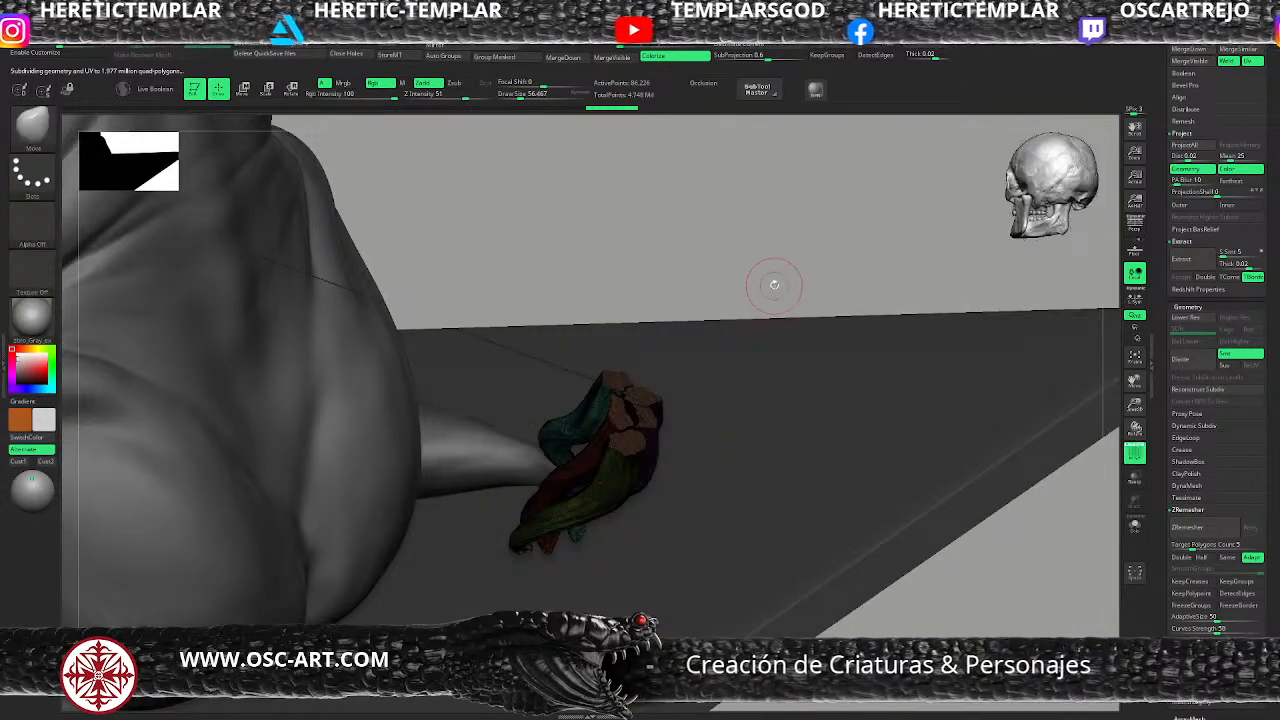
pyautogui.keyDown('alt'); pyautogui.moveTo(762, 260); pyautogui.dragTo(760, 300); pyautogui.keyUp('alt')
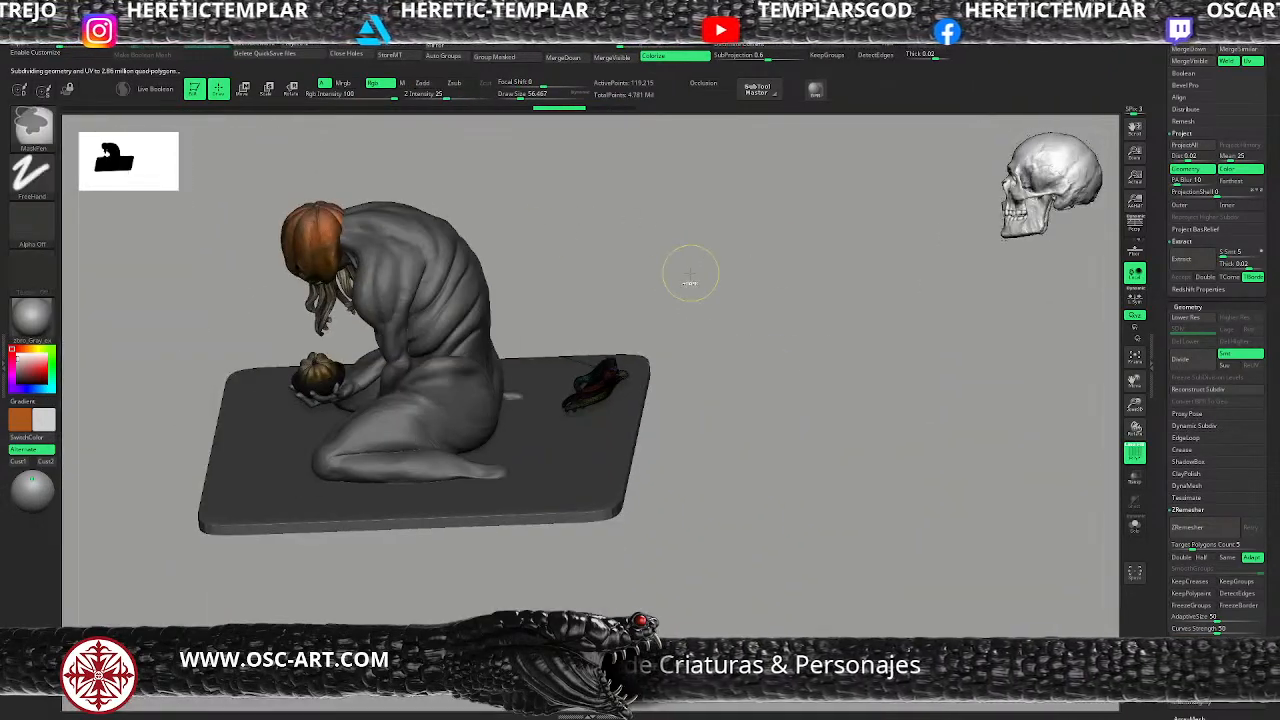
pyautogui.moveTo(690, 275)
pyautogui.mouseDown()
pyautogui.moveTo(850, 370)
pyautogui.moveTo(851, 423)
pyautogui.mouseUp()
pyautogui.hotkey('shift', 'd')
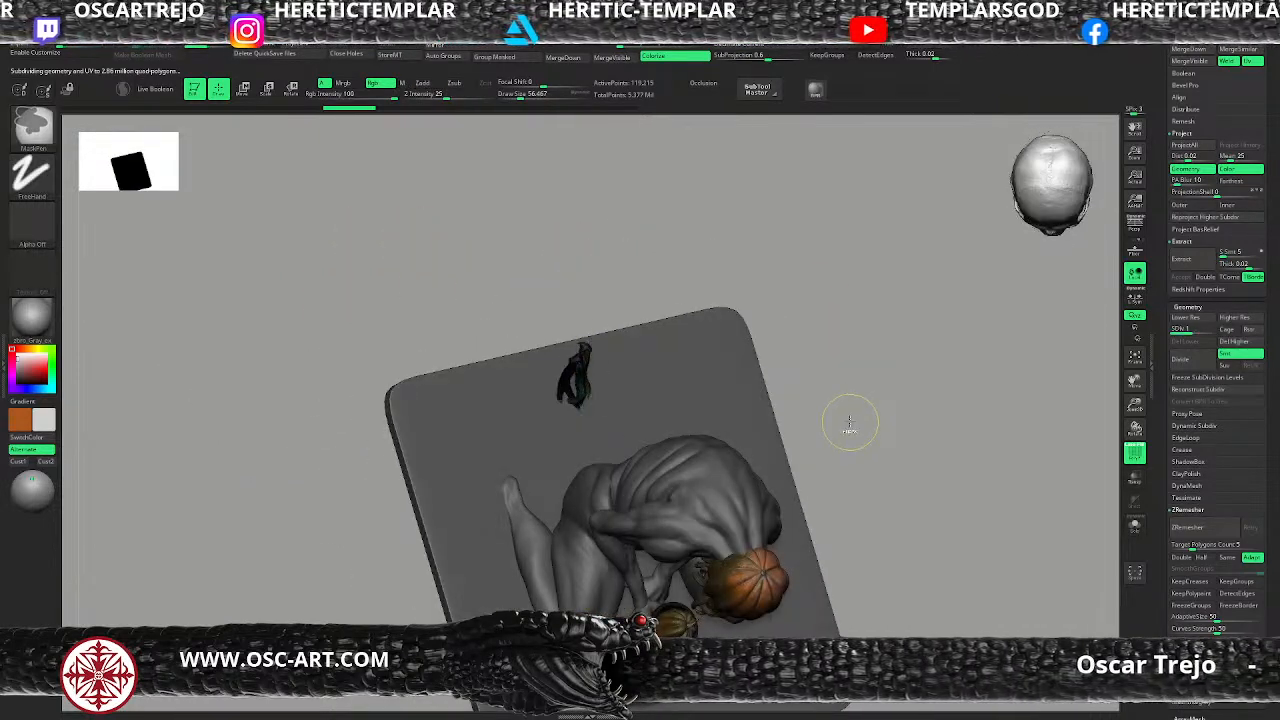
# Step: Rotate the vine bundle upright behind the kneeling figure
pyautogui.moveTo(871, 420); pyautogui.dragTo(763, 357)
pyautogui.press('w')
pyautogui.moveTo(535, 281)
pyautogui.mouseDown()
pyautogui.moveTo(689, 321)
pyautogui.moveTo(709, 369)
pyautogui.moveTo(680, 343)
pyautogui.mouseUp()
# Step: Delete the vine bundle's higher subdivision levels and trim off its upper root end
pyautogui.press('q')
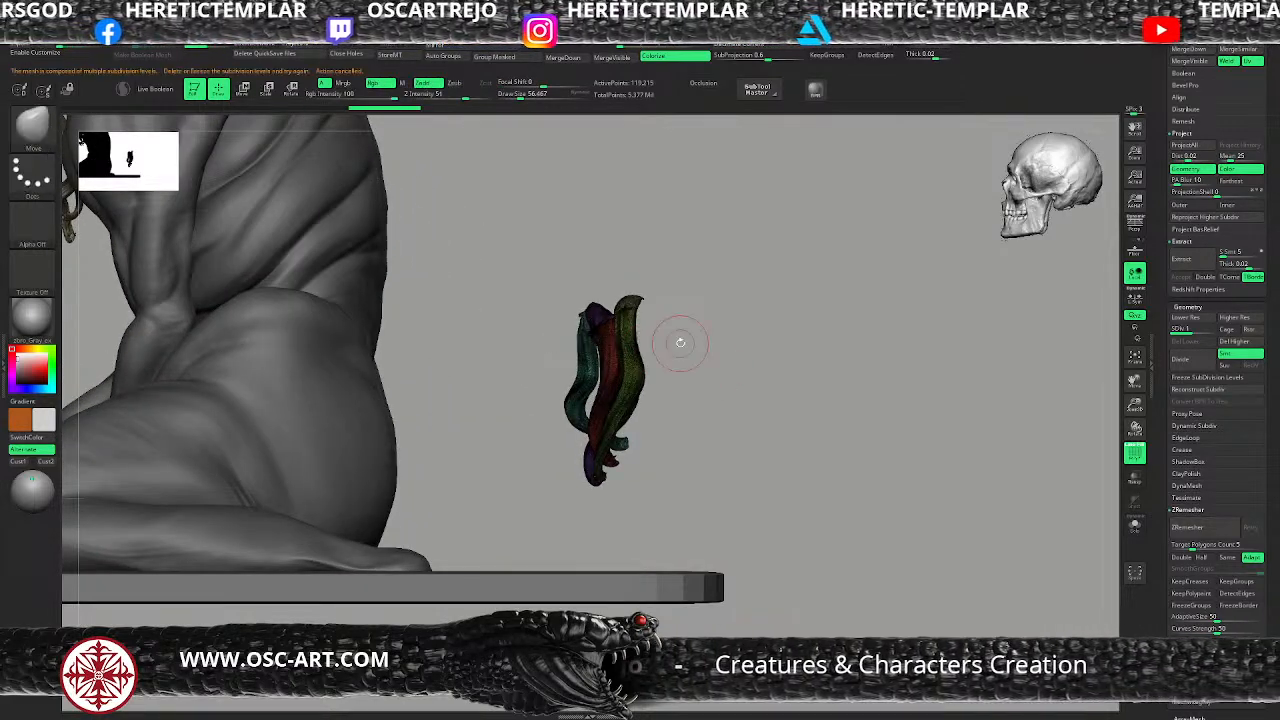
pyautogui.click(1235, 342)
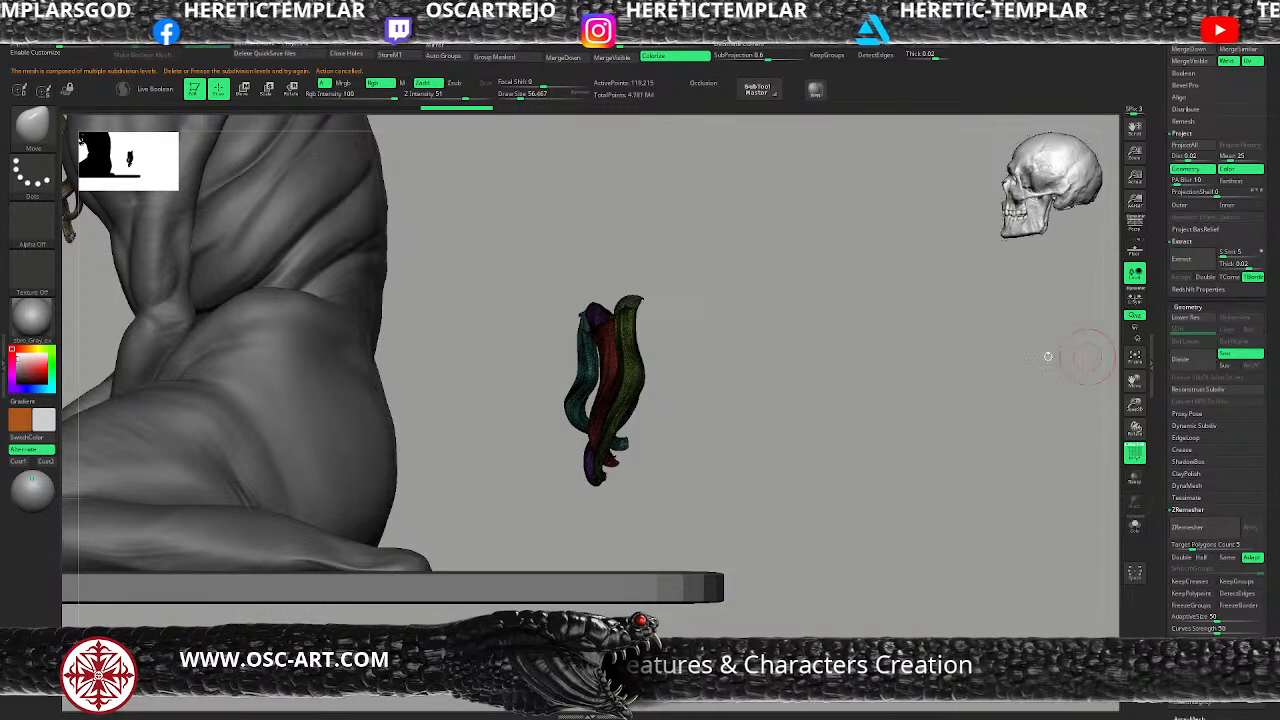
pyautogui.moveTo(548, 334)
pyautogui.keyDown('ctrl'); pyautogui.keyDown('shift'); pyautogui.mouseDown()
pyautogui.moveTo(697, 335)
pyautogui.moveTo(702, 375)
pyautogui.moveTo(686, 409)
pyautogui.moveTo(640, 388)
pyautogui.moveTo(659, 315)
pyautogui.moveTo(737, 346)
pyautogui.moveTo(694, 347)
pyautogui.mouseUp(); pyautogui.keyUp('shift'); pyautogui.keyUp('ctrl')
# Step: Rotate the vine bundle to lie horizontally and place it at the end of the figure's left leg, resting on the base
pyautogui.press('w')
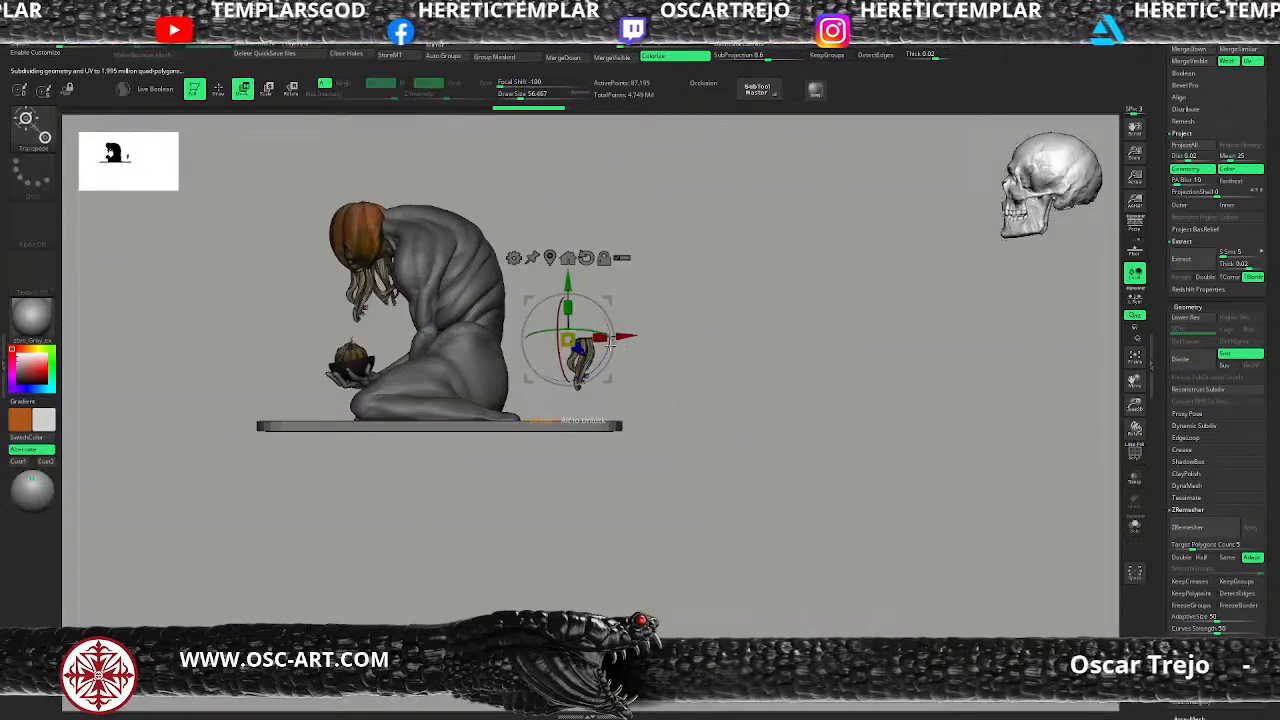
pyautogui.moveTo(609, 315); pyautogui.dragTo(527, 410)
pyautogui.moveTo(659, 440); pyautogui.dragTo(717, 405)
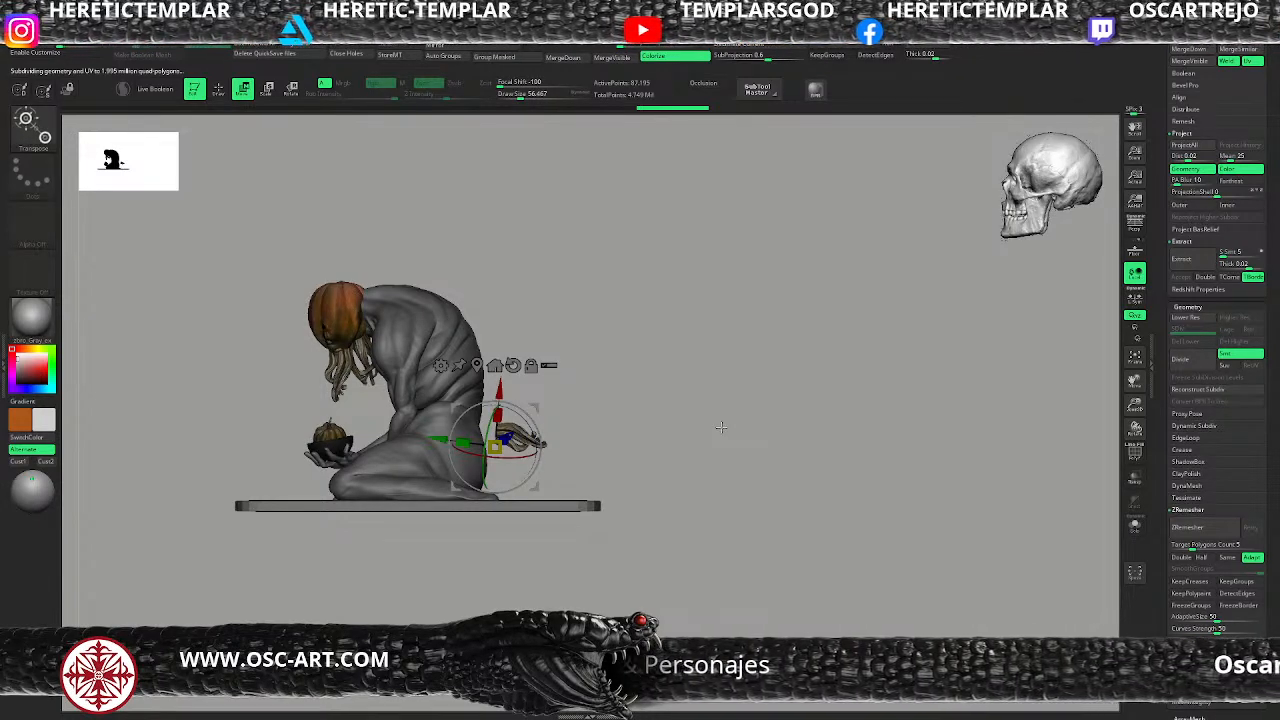
pyautogui.keyDown('shift'); pyautogui.moveTo(797, 399); pyautogui.dragTo(791, 477); pyautogui.keyUp('shift')
pyautogui.hotkey('ctrl', 'd')
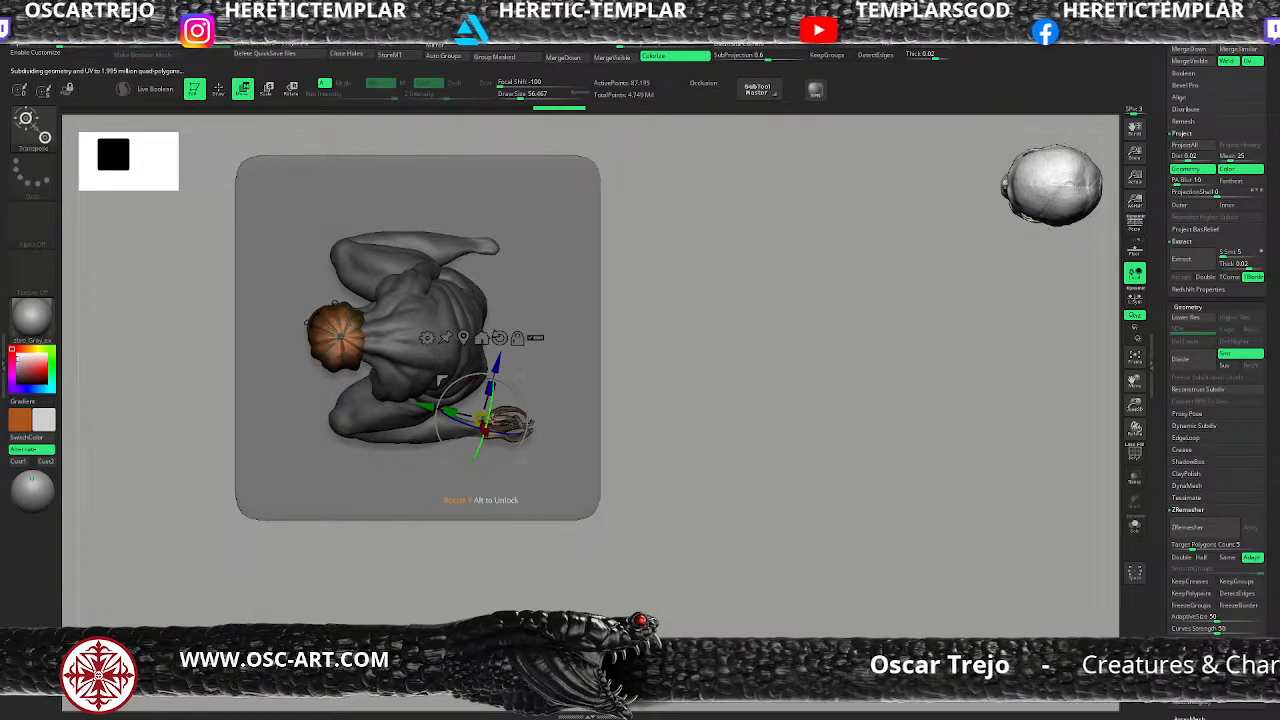
pyautogui.moveTo(678, 433); pyautogui.dragTo(674, 357)
pyautogui.keyDown('ctrl'); pyautogui.moveTo(674, 357); pyautogui.dragTo(681, 432, button='right'); pyautogui.keyUp('ctrl')
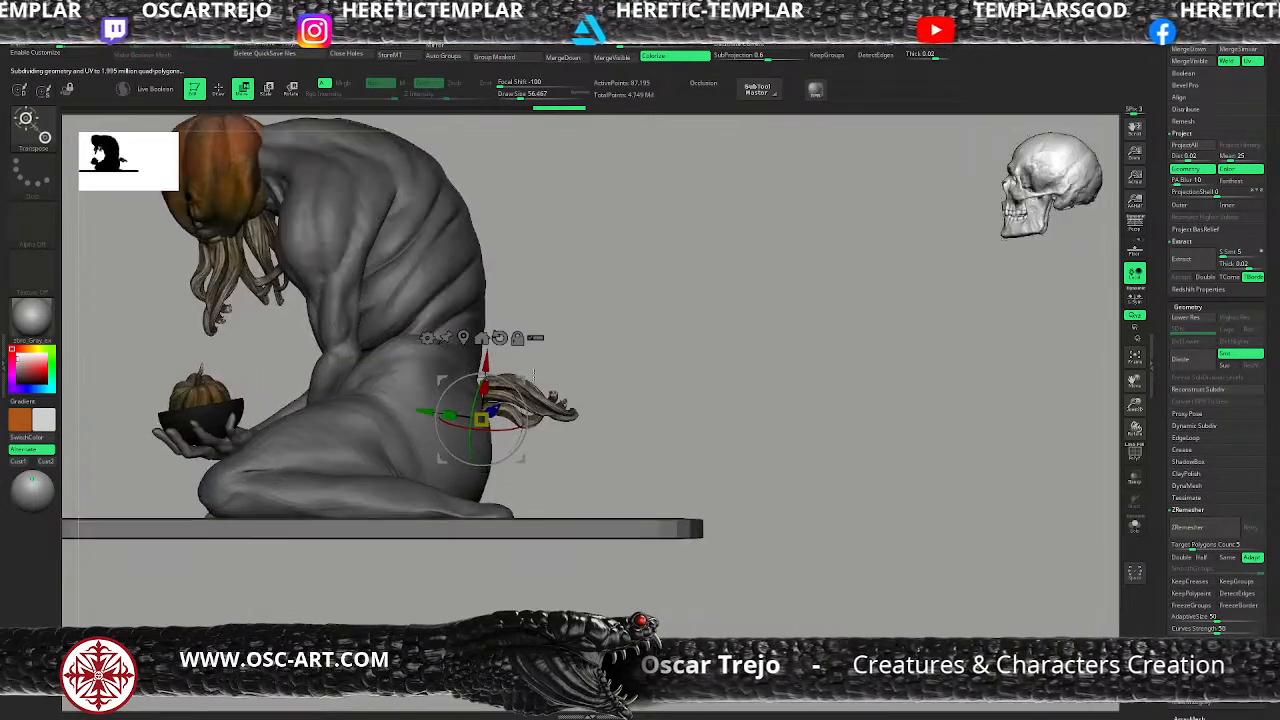
pyautogui.moveTo(482, 418); pyautogui.dragTo(490, 513)
# Step: Regenerate the vine bundle's polygroups with Auto Groups and hide the polyframe display
pyautogui.press('q')
pyautogui.moveTo(640, 424)
pyautogui.mouseDown()
pyautogui.moveTo(590, 450)
pyautogui.moveTo(643, 520)
pyautogui.mouseUp()
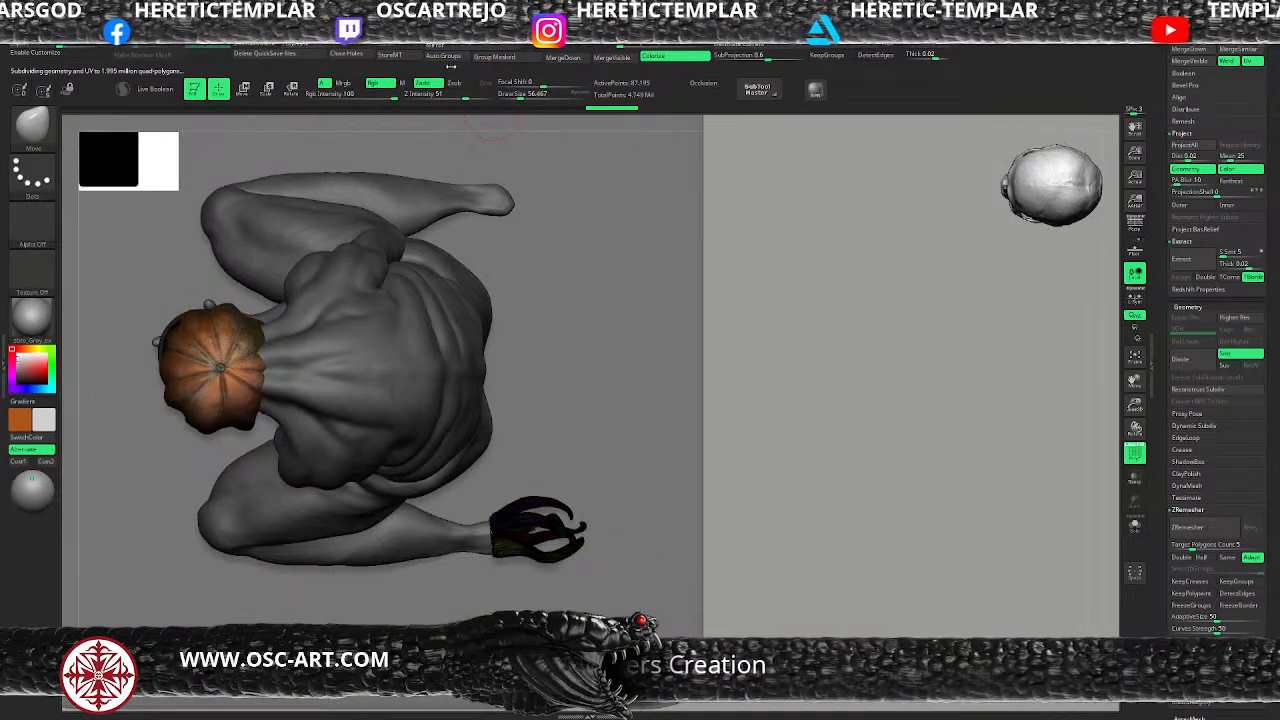
pyautogui.moveTo(751, 414)
pyautogui.mouseDown()
pyautogui.moveTo(766, 417)
pyautogui.moveTo(734, 409)
pyautogui.mouseUp()
pyautogui.press('s')
pyautogui.moveTo(542, 517); pyautogui.dragTo(545, 517)
pyautogui.hotkey('shift', 'f')
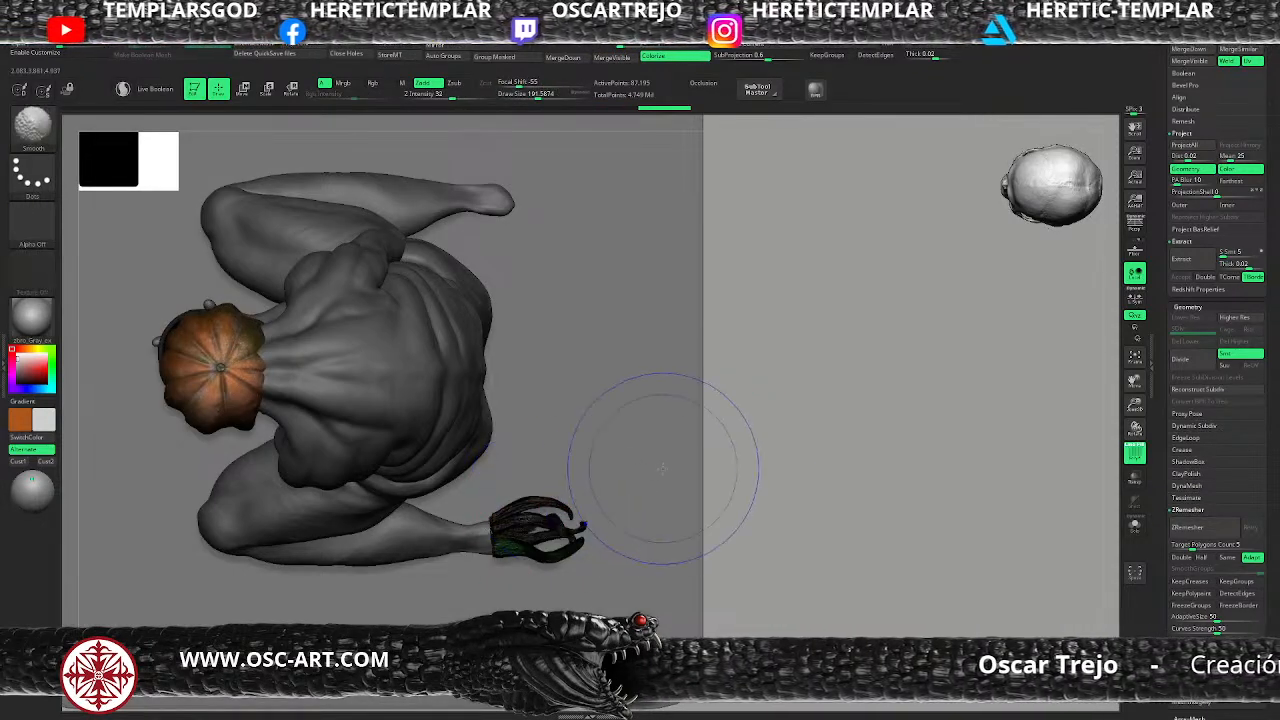
pyautogui.hotkey('shift', 'f')
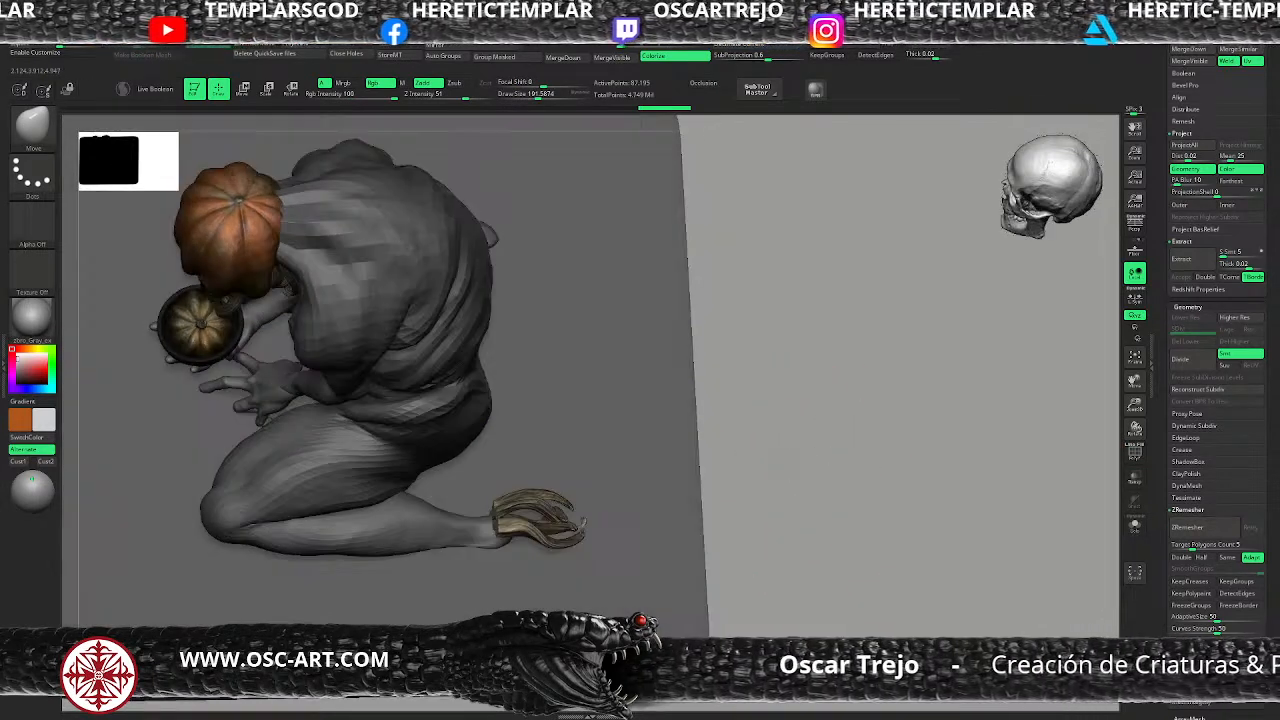
# Step: Spread the outer vine strands around the left ankle with the Move Topological brush
pyautogui.moveTo(770, 445); pyautogui.dragTo(771, 472)
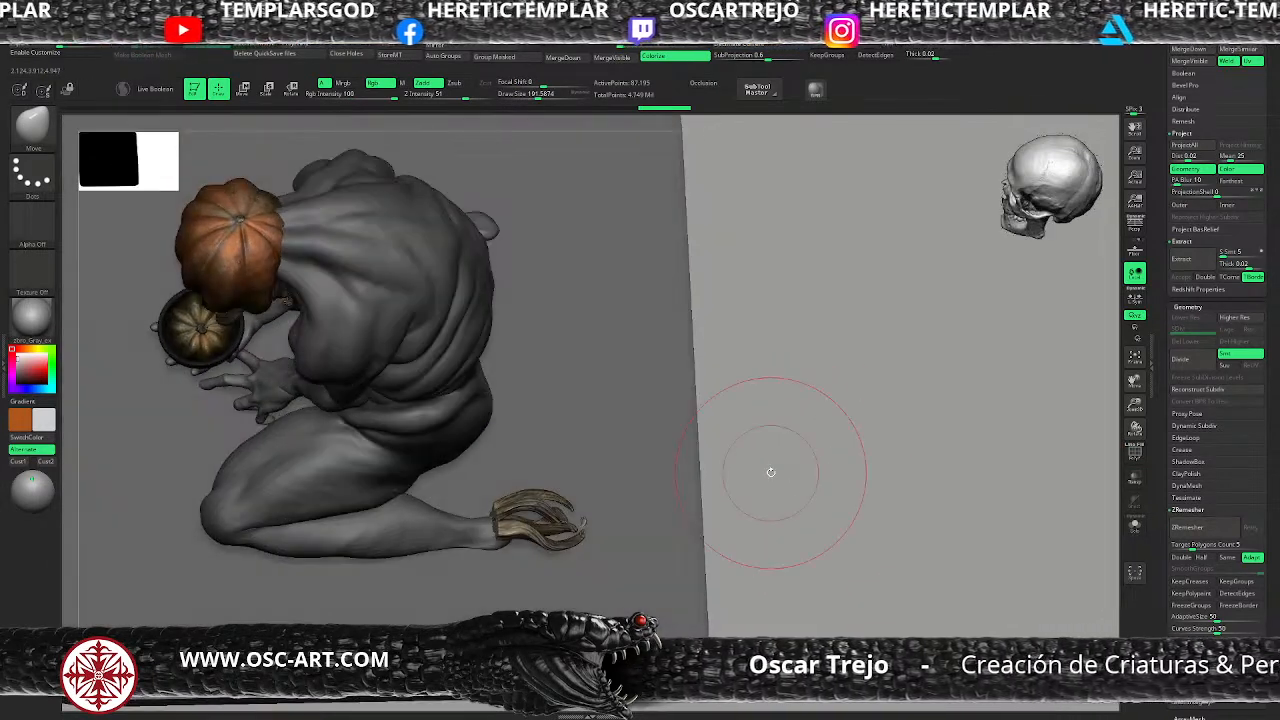
pyautogui.press('b')
pyautogui.press('m')
pyautogui.press('t')
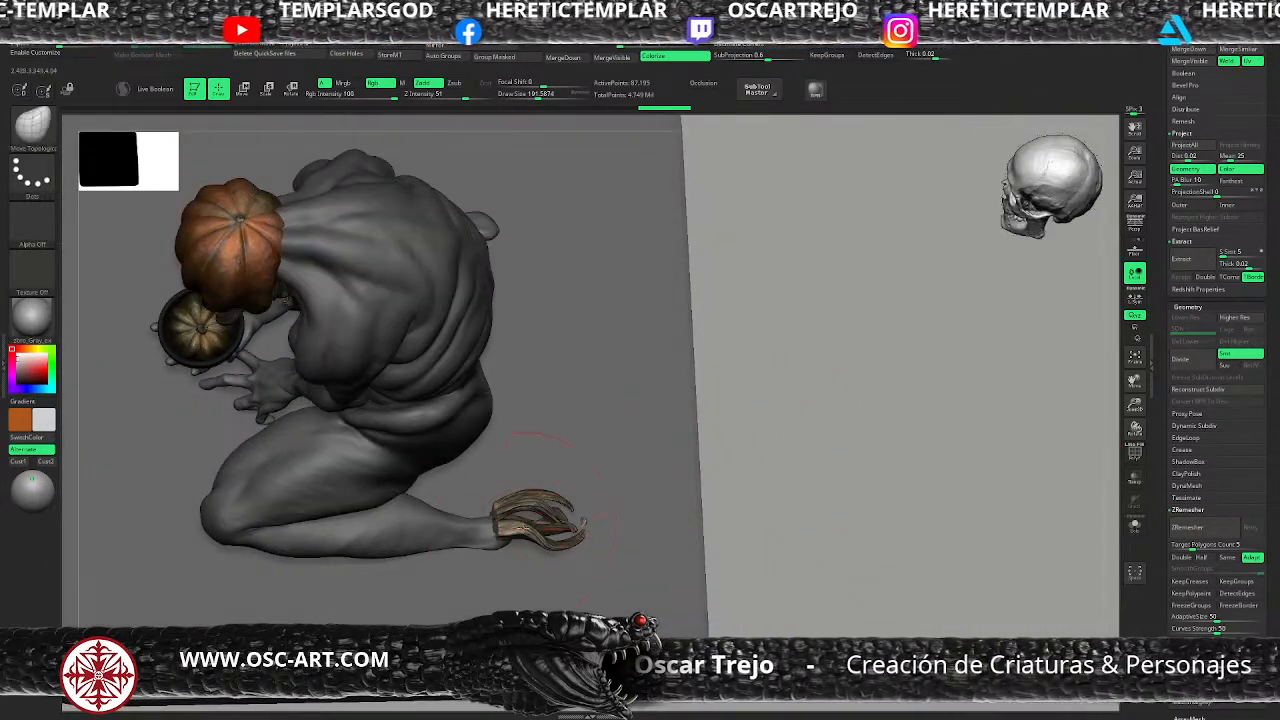
pyautogui.moveTo(743, 451); pyautogui.dragTo(541, 537)
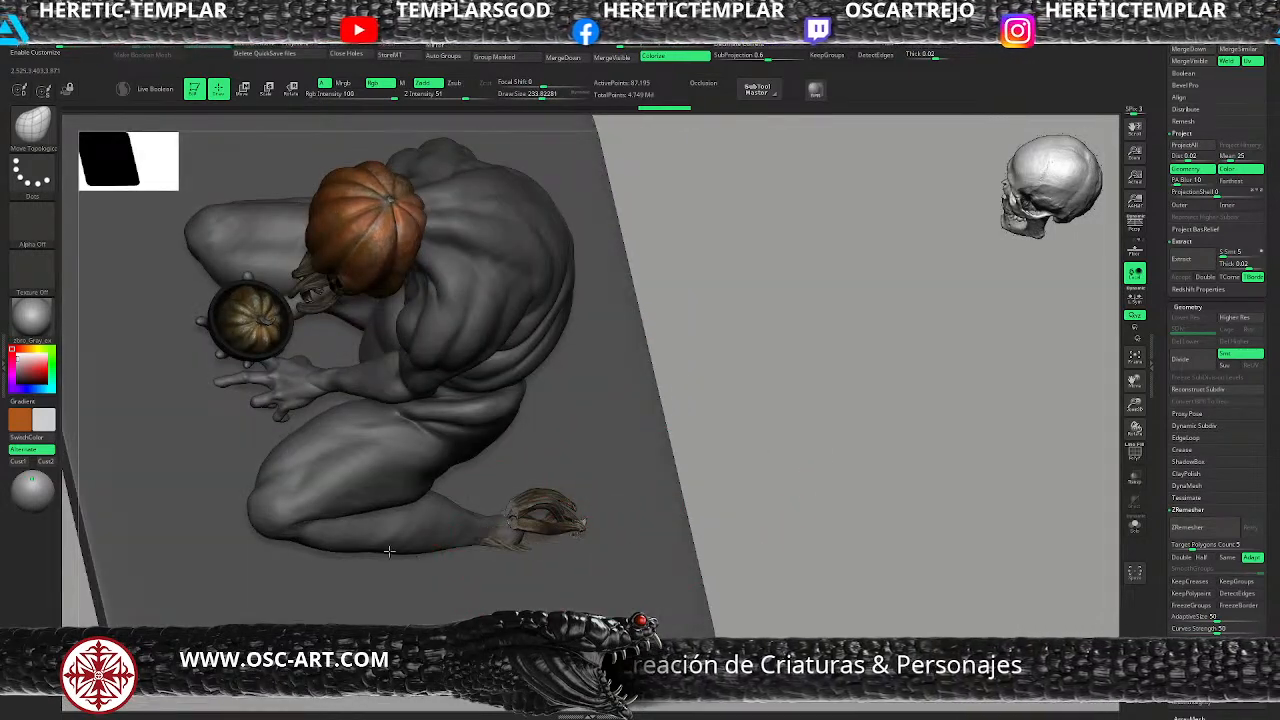
pyautogui.press('s')
pyautogui.moveTo(562, 560); pyautogui.dragTo(541, 556)
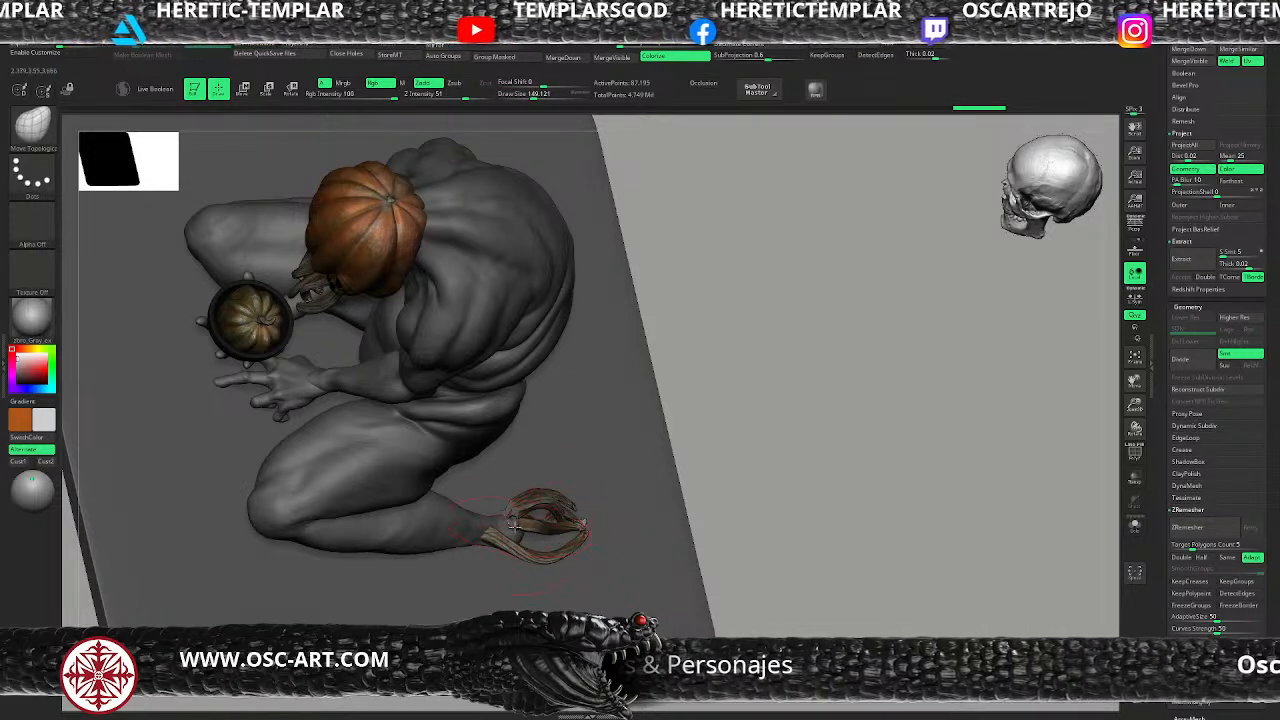
# Step: Reshape individual strands from above so they enclose the left foot, adjusting the brush size as needed
pyautogui.moveTo(667, 498)
pyautogui.mouseDown()
pyautogui.moveTo(530, 528)
pyautogui.moveTo(572, 534)
pyautogui.mouseUp()
pyautogui.keyDown('alt'); pyautogui.click(528, 531); pyautogui.keyUp('alt')
pyautogui.press('s')
pyautogui.press('s')
pyautogui.keyDown('alt'); pyautogui.click(531, 509); pyautogui.keyUp('alt')
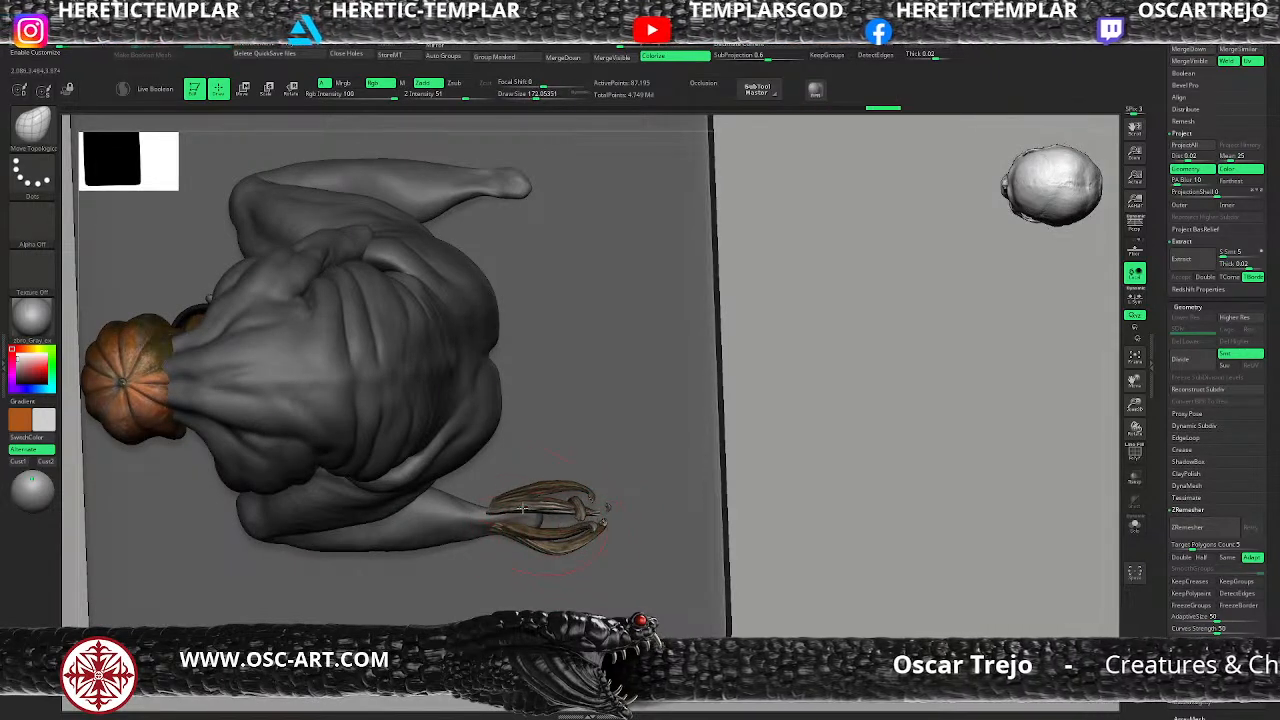
pyautogui.press('s')
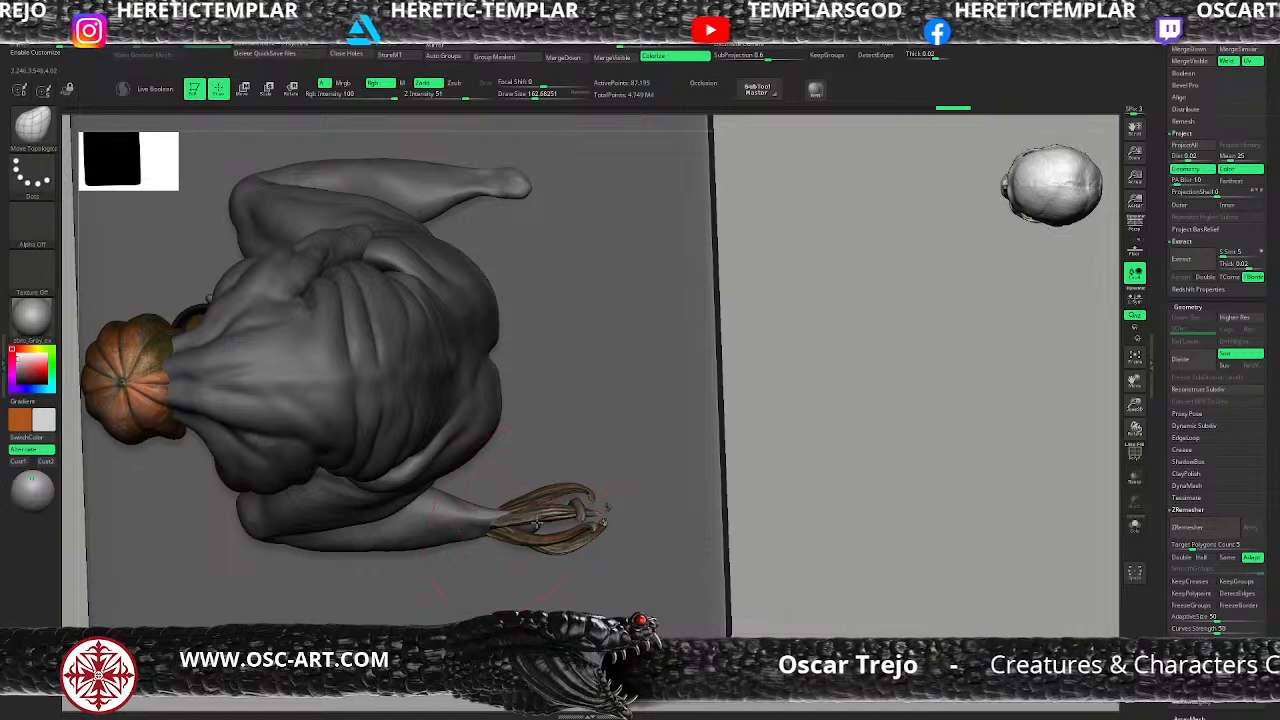
# Step: Fit the strands' root ends against the left ankle and shape the tips around the foot from the side and behind
pyautogui.moveTo(787, 531); pyautogui.dragTo(791, 471)
pyautogui.keyDown('shift'); pyautogui.moveTo(632, 520); pyautogui.dragTo(625, 521); pyautogui.keyUp('shift')
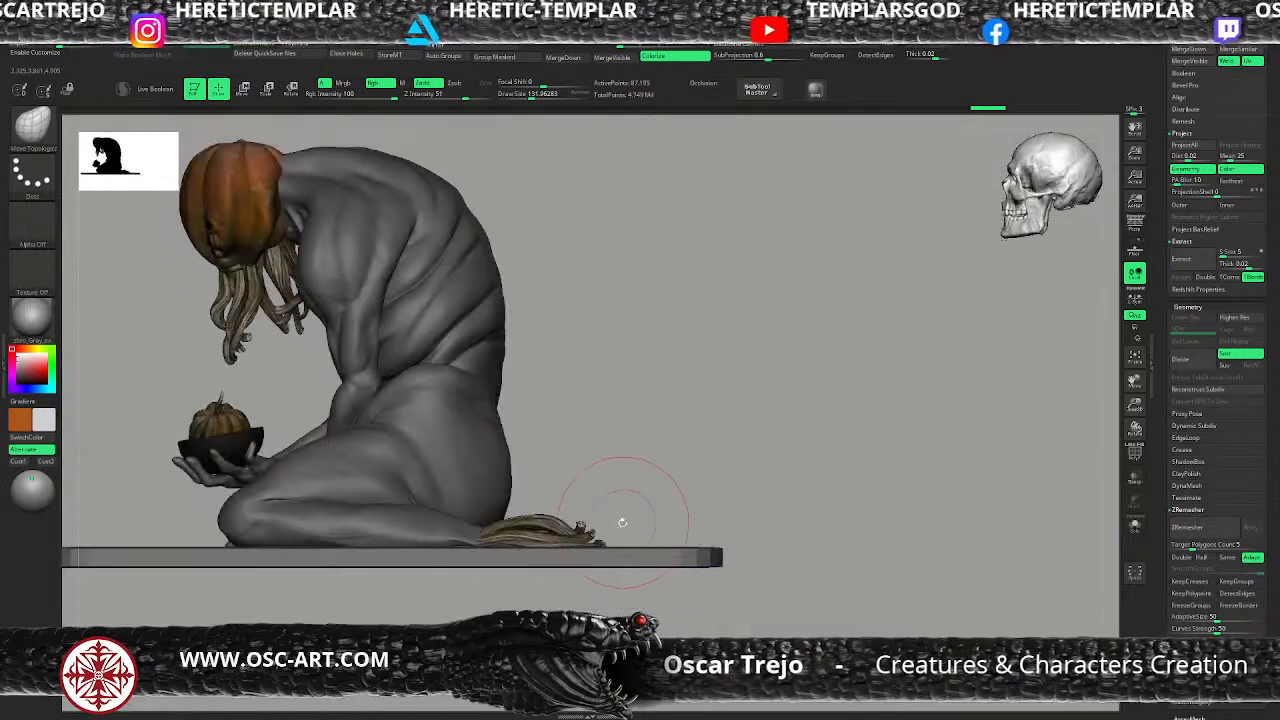
pyautogui.press('s')
pyautogui.moveTo(467, 530); pyautogui.dragTo(471, 530)
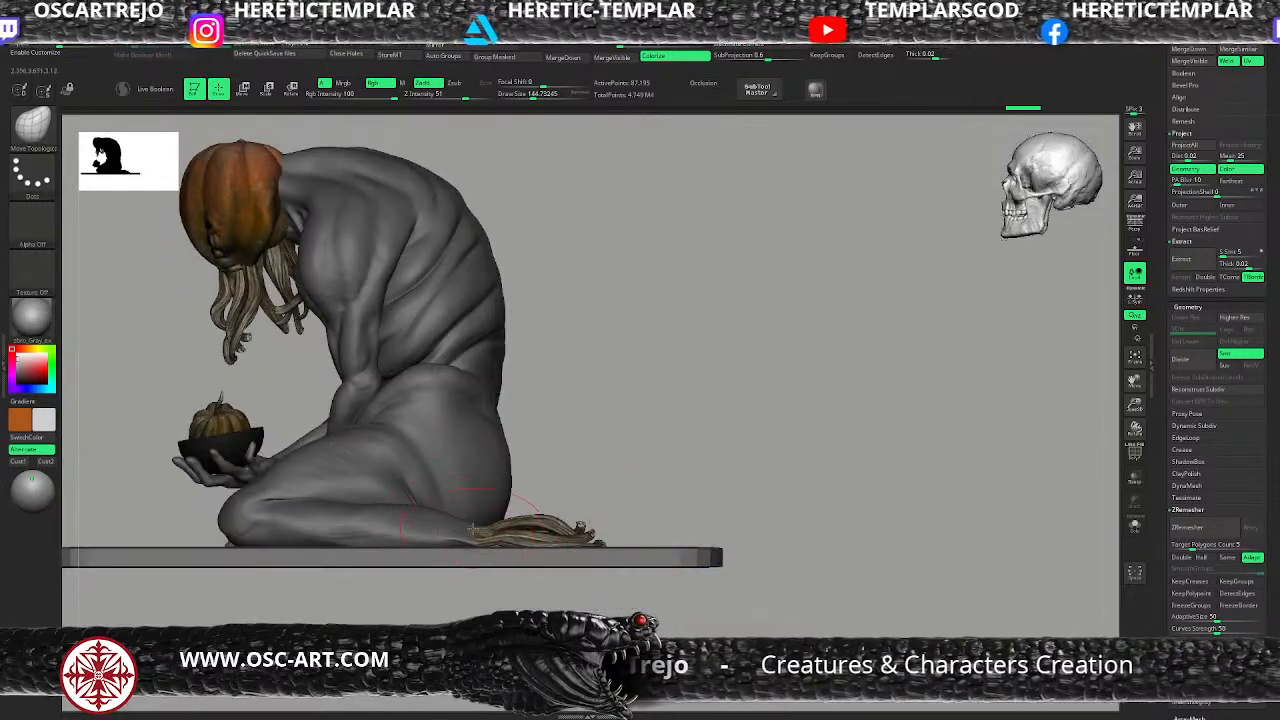
pyautogui.moveTo(588, 467); pyautogui.dragTo(508, 537)
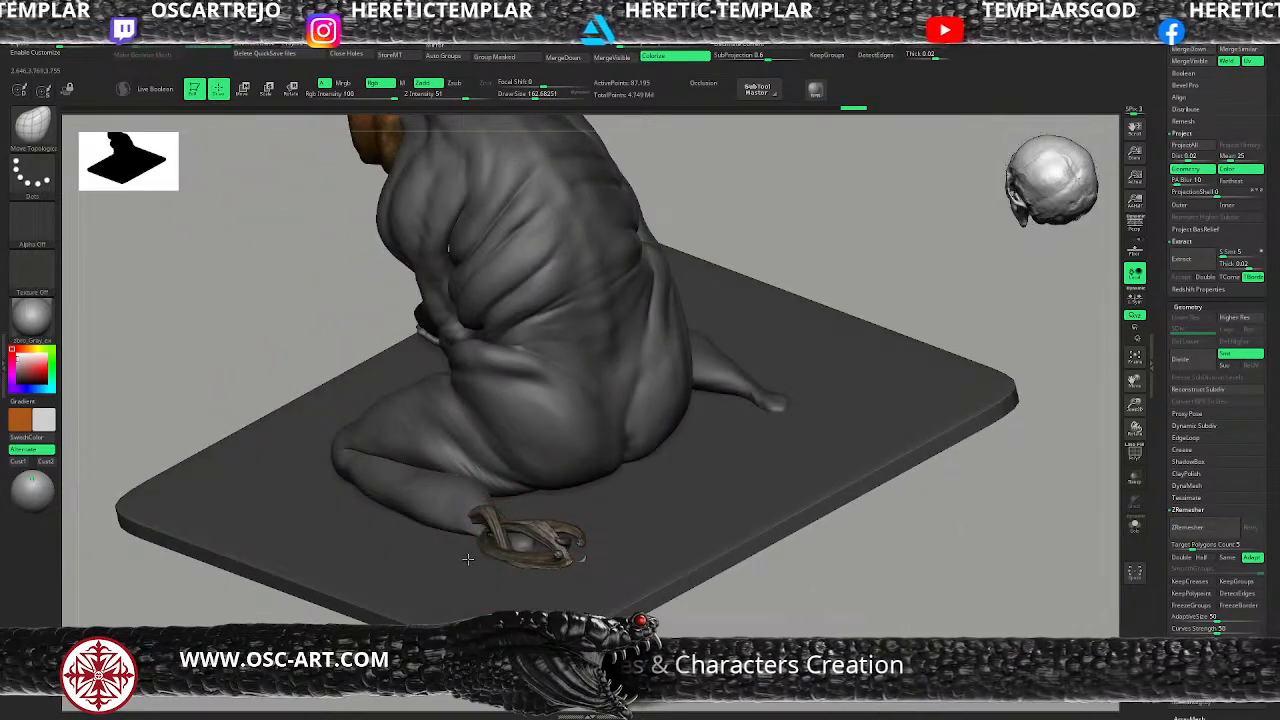
pyautogui.press('s')
pyautogui.moveTo(572, 558); pyautogui.dragTo(580, 563)
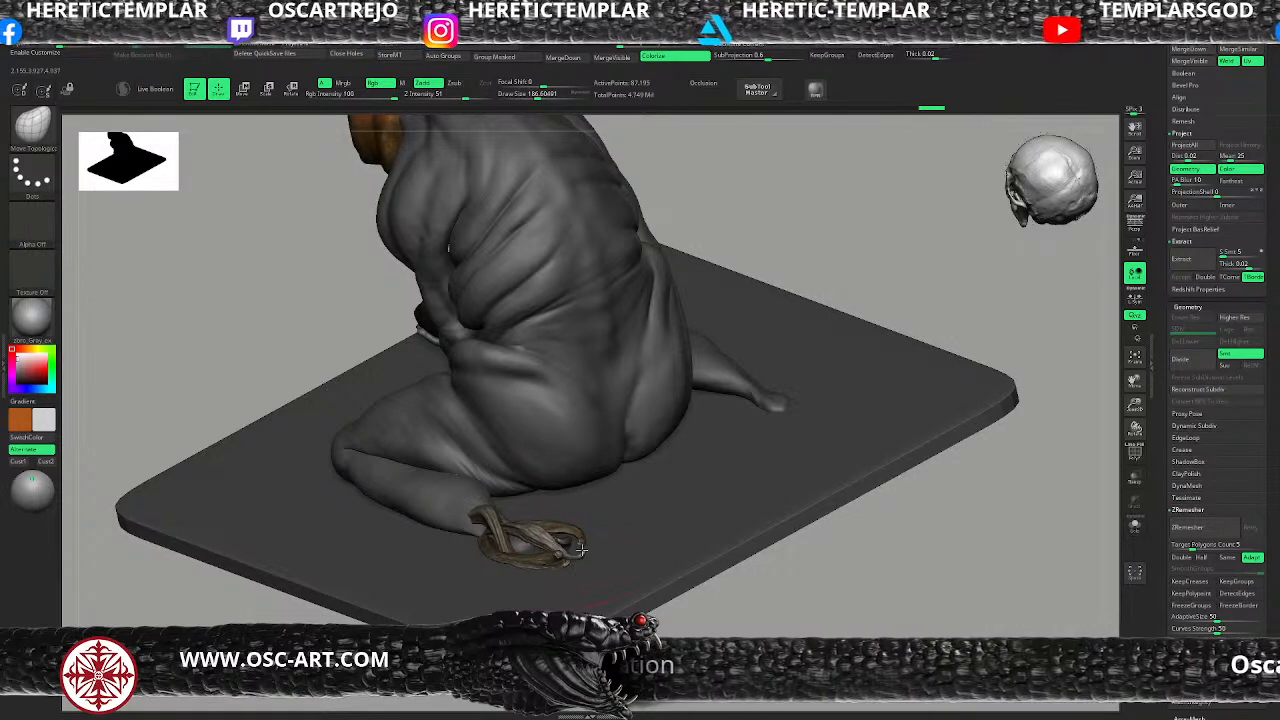
# Step: Duplicate the vine bundle over the left foot and shift the copy up toward the ankle
pyautogui.moveTo(744, 628); pyautogui.dragTo(630, 525)
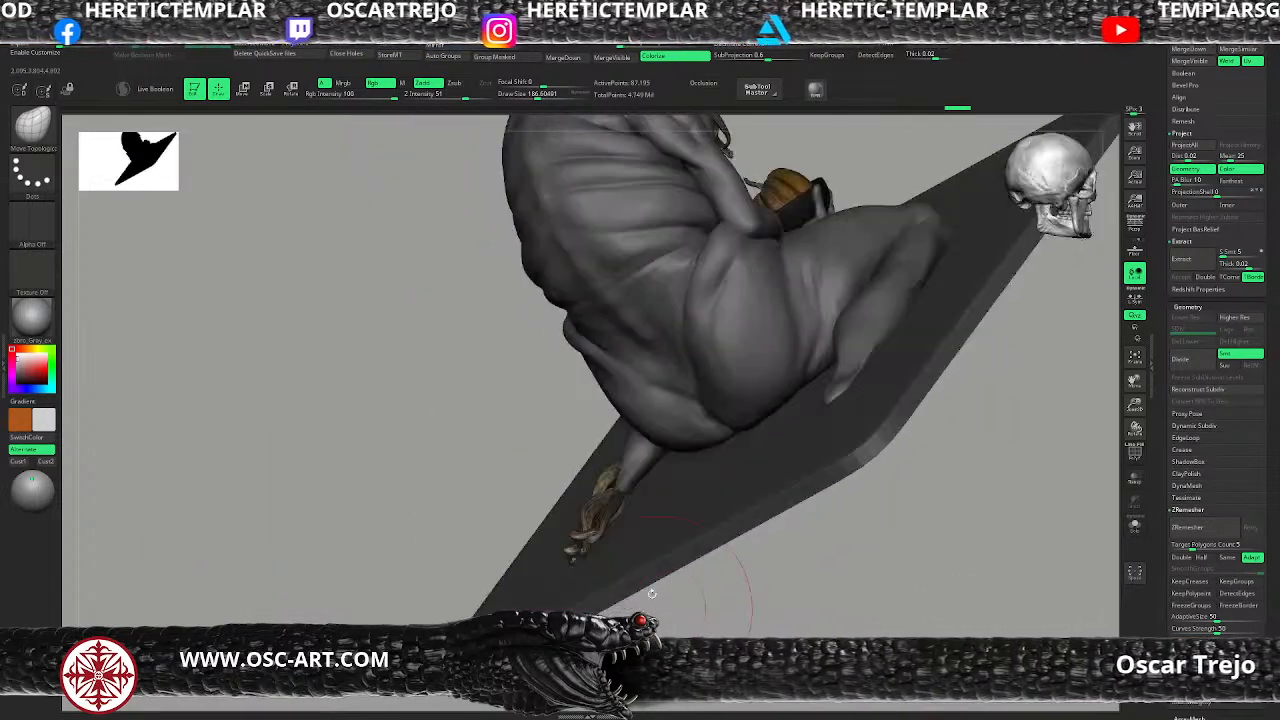
pyautogui.moveTo(520, 600)
pyautogui.mouseDown()
pyautogui.moveTo(460, 590)
pyautogui.moveTo(434, 528)
pyautogui.moveTo(665, 470)
pyautogui.mouseUp()
pyautogui.moveTo(843, 399)
pyautogui.keyDown('shift'); pyautogui.mouseDown()
pyautogui.moveTo(763, 366)
pyautogui.moveTo(797, 521)
pyautogui.moveTo(877, 423)
pyautogui.mouseUp(); pyautogui.keyUp('shift')
pyautogui.press('f')
pyautogui.press('w')
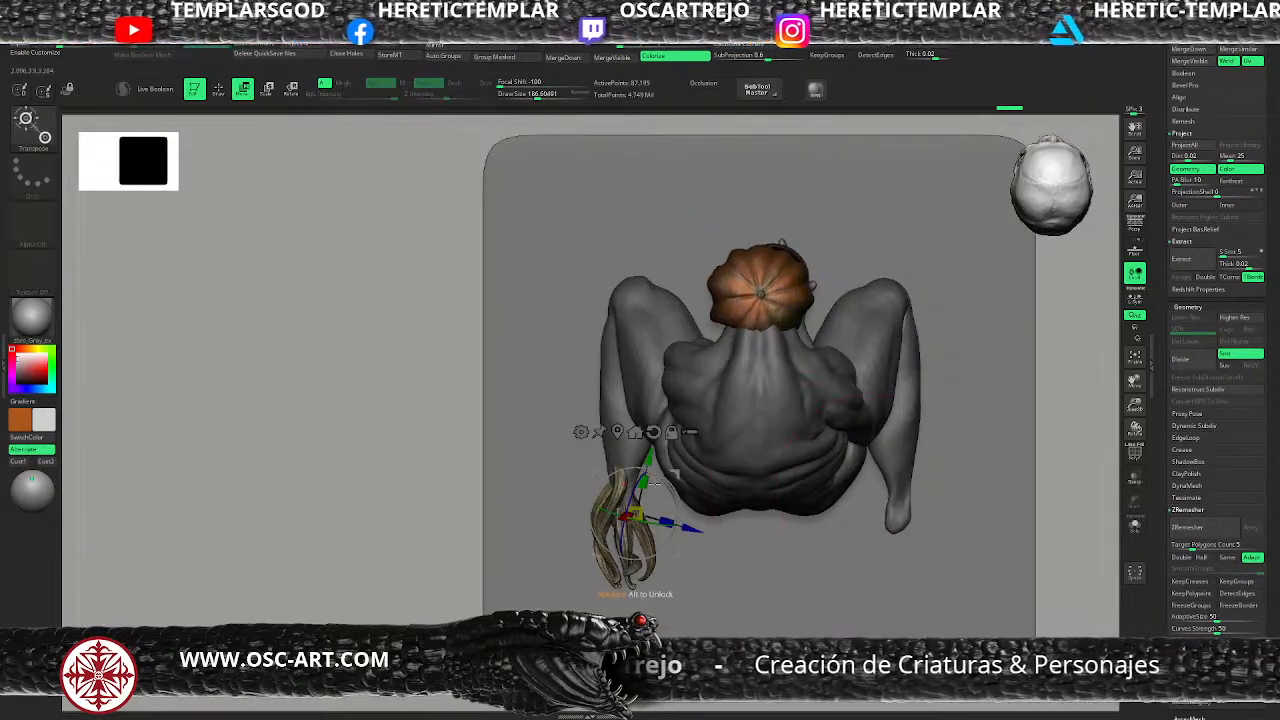
pyautogui.keyDown('alt'); pyautogui.click(654, 433); pyautogui.keyUp('alt')
pyautogui.moveTo(678, 475)
pyautogui.keyDown('ctrl'); pyautogui.mouseDown()
pyautogui.moveTo(910, 484)
pyautogui.moveTo(947, 427)
pyautogui.moveTo(928, 491)
pyautogui.moveTo(806, 500)
pyautogui.moveTo(701, 482)
pyautogui.mouseUp(); pyautogui.keyUp('ctrl')
pyautogui.hotkey('ctrl', 'z')
pyautogui.hotkey('ctrl', 'z')
pyautogui.click(459, 46)
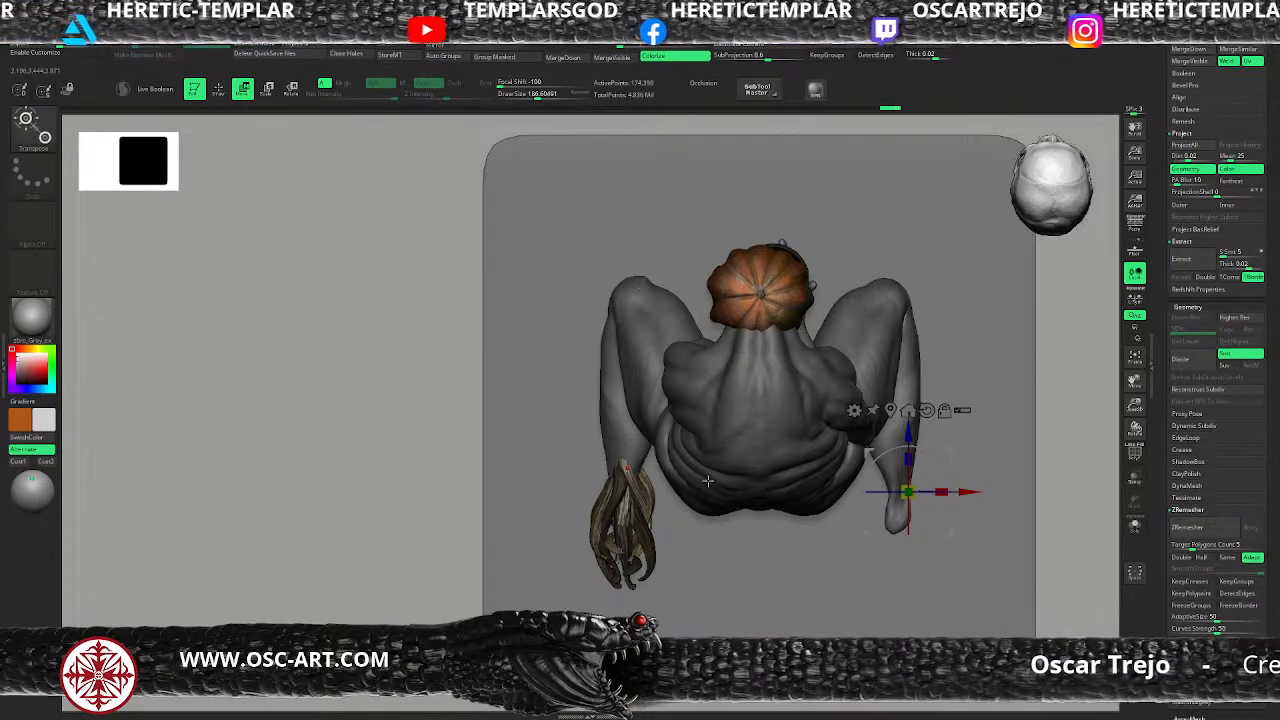
pyautogui.moveTo(953, 450); pyautogui.dragTo(949, 425)
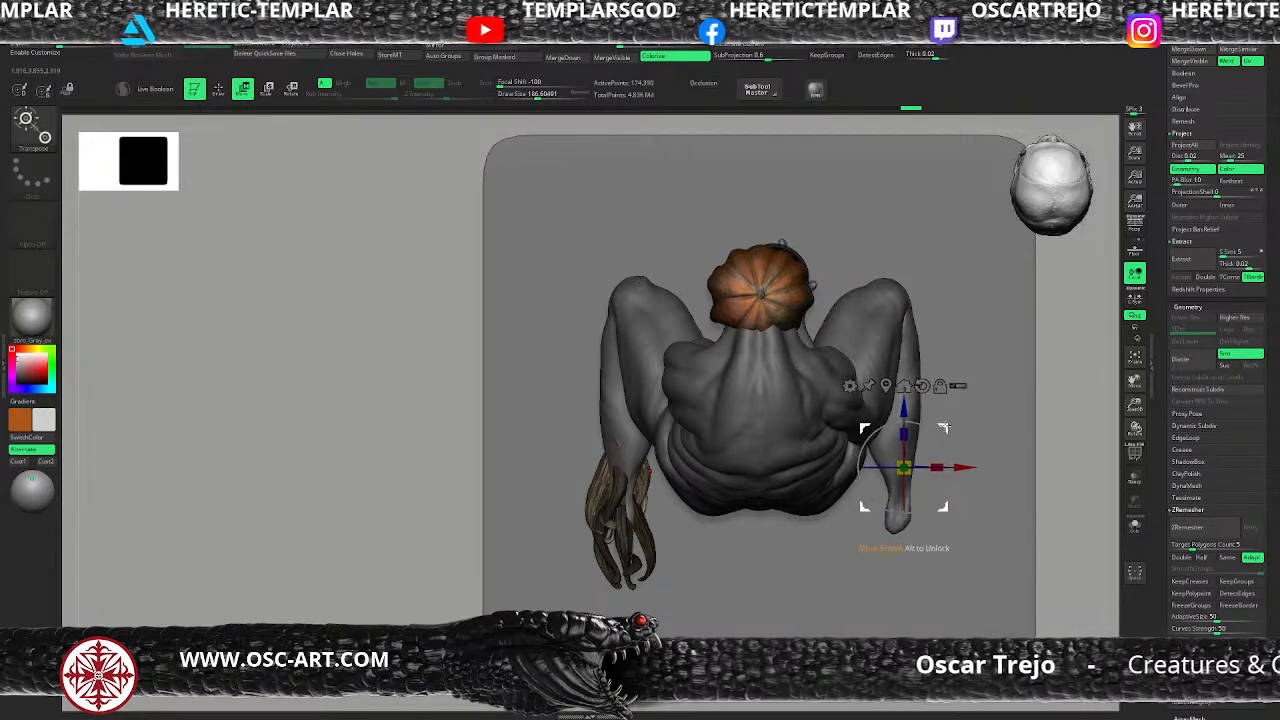
# Step: Push the doubled vine strands into place around the left foot with the Move brush
pyautogui.press('q')
pyautogui.moveTo(363, 529); pyautogui.dragTo(491, 523)
pyautogui.moveTo(659, 509)
pyautogui.mouseDown()
pyautogui.moveTo(677, 521)
pyautogui.moveTo(654, 562)
pyautogui.moveTo(652, 532)
pyautogui.moveTo(667, 522)
pyautogui.mouseUp()
pyautogui.moveTo(670, 468); pyautogui.dragTo(675, 457)
pyautogui.press('s')
pyautogui.click(638, 520)
pyautogui.keyDown('shift'); pyautogui.moveTo(431, 581); pyautogui.dragTo(456, 577); pyautogui.keyUp('shift')
# Step: Widen the doubled bundle by pulling single strands outward on both sides of the foot with the Move Topological brush
pyautogui.press('b')
pyautogui.press('m')
pyautogui.press('t')
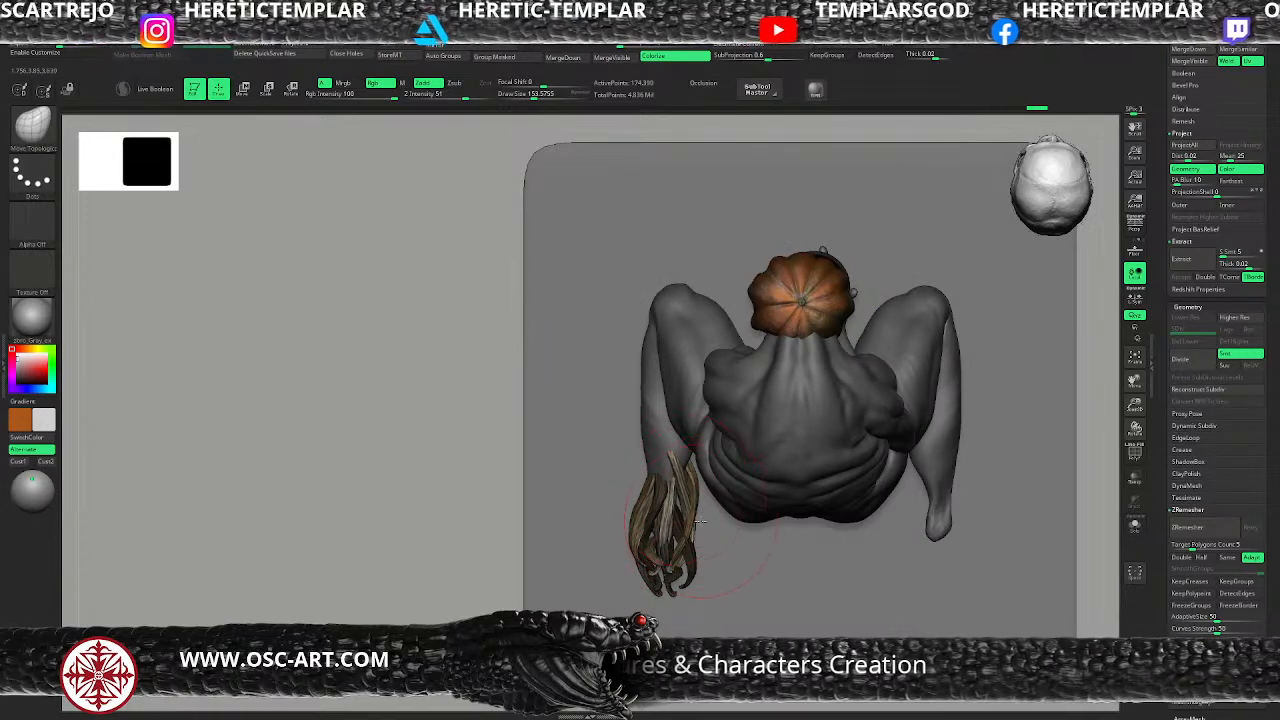
pyautogui.press('s')
pyautogui.click(702, 530)
pyautogui.moveTo(691, 532); pyautogui.dragTo(710, 539)
pyautogui.press('s')
pyautogui.click(700, 533)
pyautogui.moveTo(673, 467)
pyautogui.mouseDown()
pyautogui.moveTo(666, 492)
pyautogui.moveTo(636, 491)
pyautogui.moveTo(638, 517)
pyautogui.mouseUp()
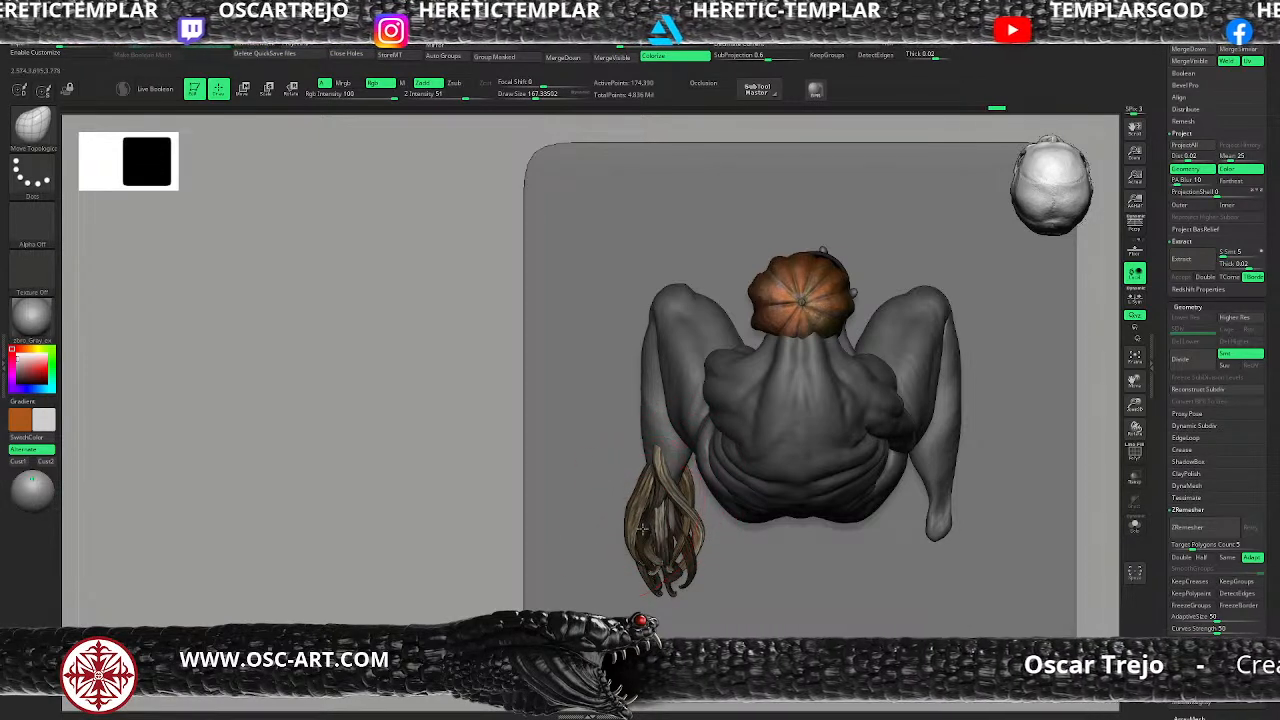
# Step: Adjust the upper strands of the bundle in side view so they follow the left ankle and foot
pyautogui.moveTo(463, 615); pyautogui.dragTo(662, 511)
pyautogui.press('s')
pyautogui.keyDown('shift'); pyautogui.moveTo(706, 461); pyautogui.dragTo(691, 486, button='right'); pyautogui.keyUp('shift')
pyautogui.press('s')
pyautogui.moveTo(615, 526); pyautogui.dragTo(600, 516)
pyautogui.press('s')
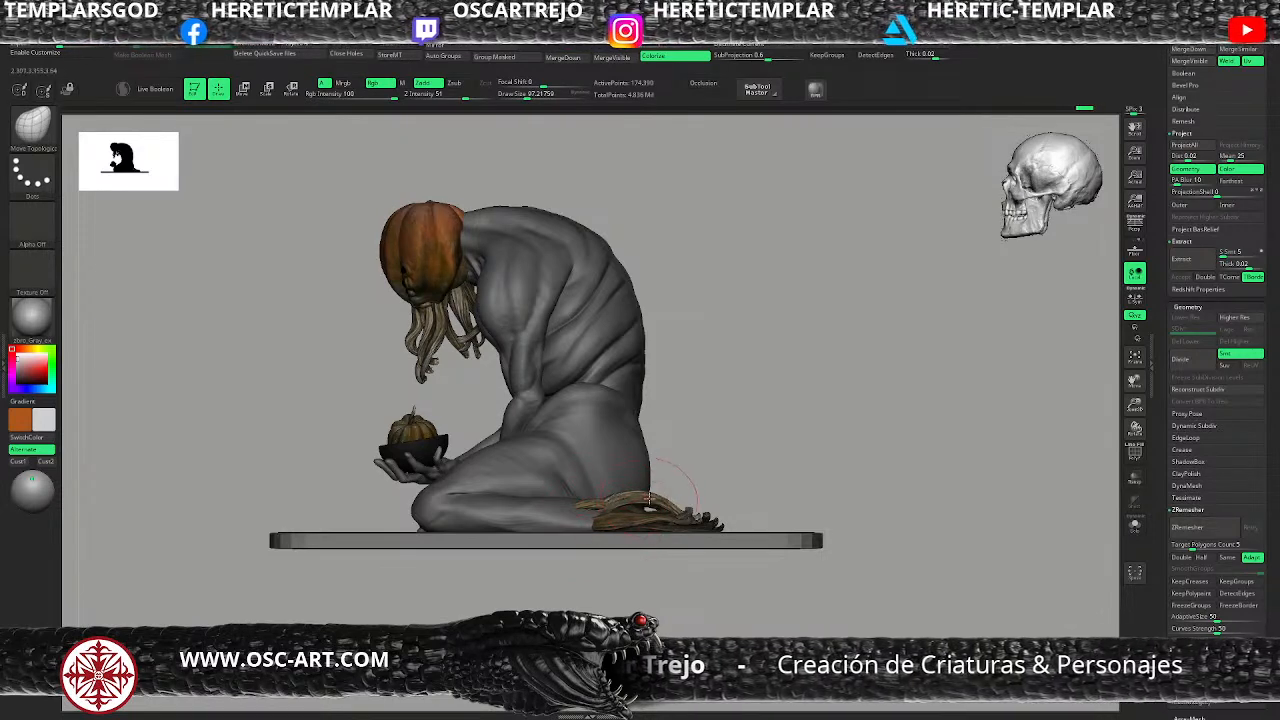
# Step: Pull the strands' root ends tightly around the left ankle from above and behind
pyautogui.moveTo(720, 451)
pyautogui.keyDown('shift'); pyautogui.mouseDown(button='right')
pyautogui.moveTo(737, 523)
pyautogui.moveTo(710, 495)
pyautogui.mouseUp(button='right'); pyautogui.keyUp('shift')
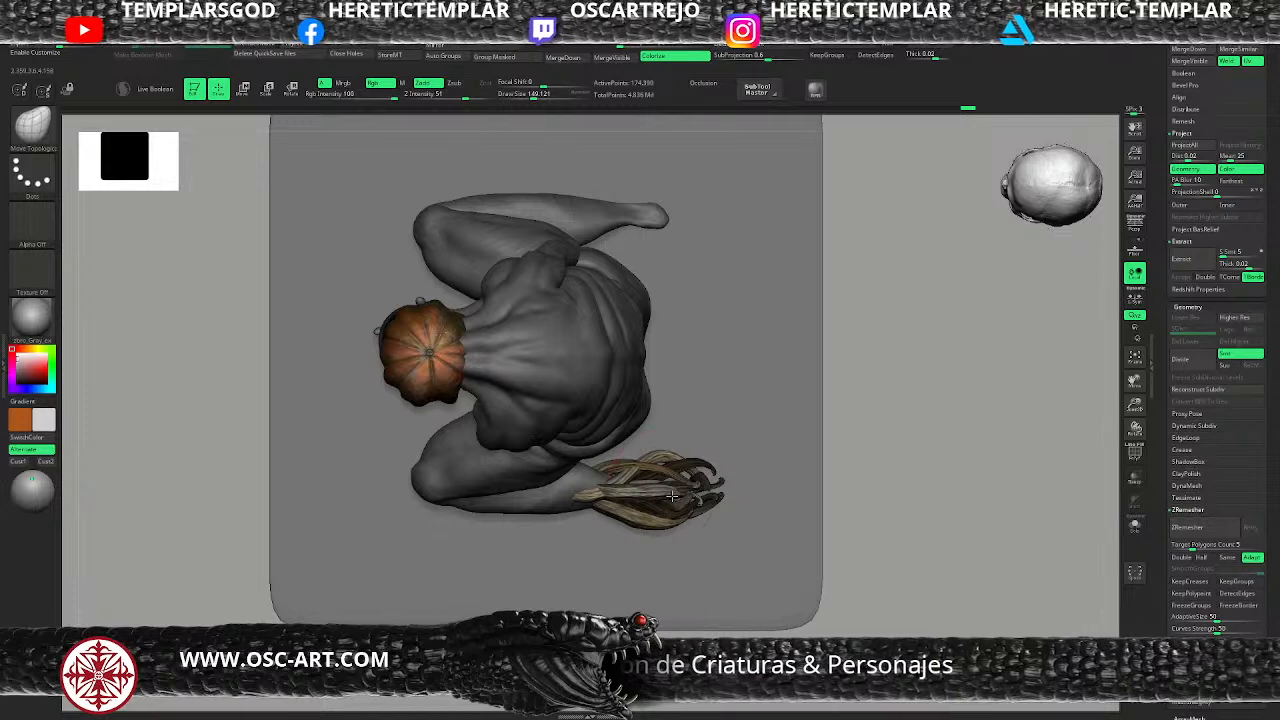
pyautogui.moveTo(592, 509); pyautogui.dragTo(614, 471)
pyautogui.press('s')
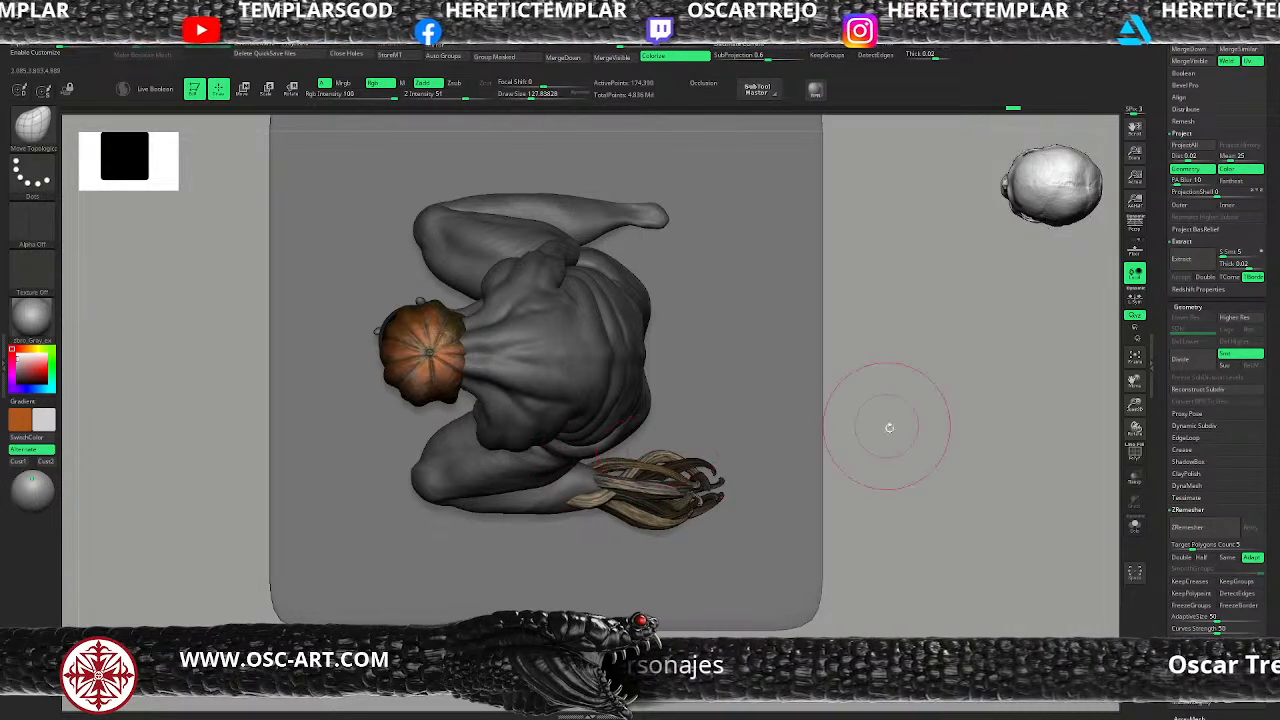
pyautogui.moveTo(886, 423); pyautogui.dragTo(771, 434)
pyautogui.moveTo(625, 473); pyautogui.dragTo(619, 464)
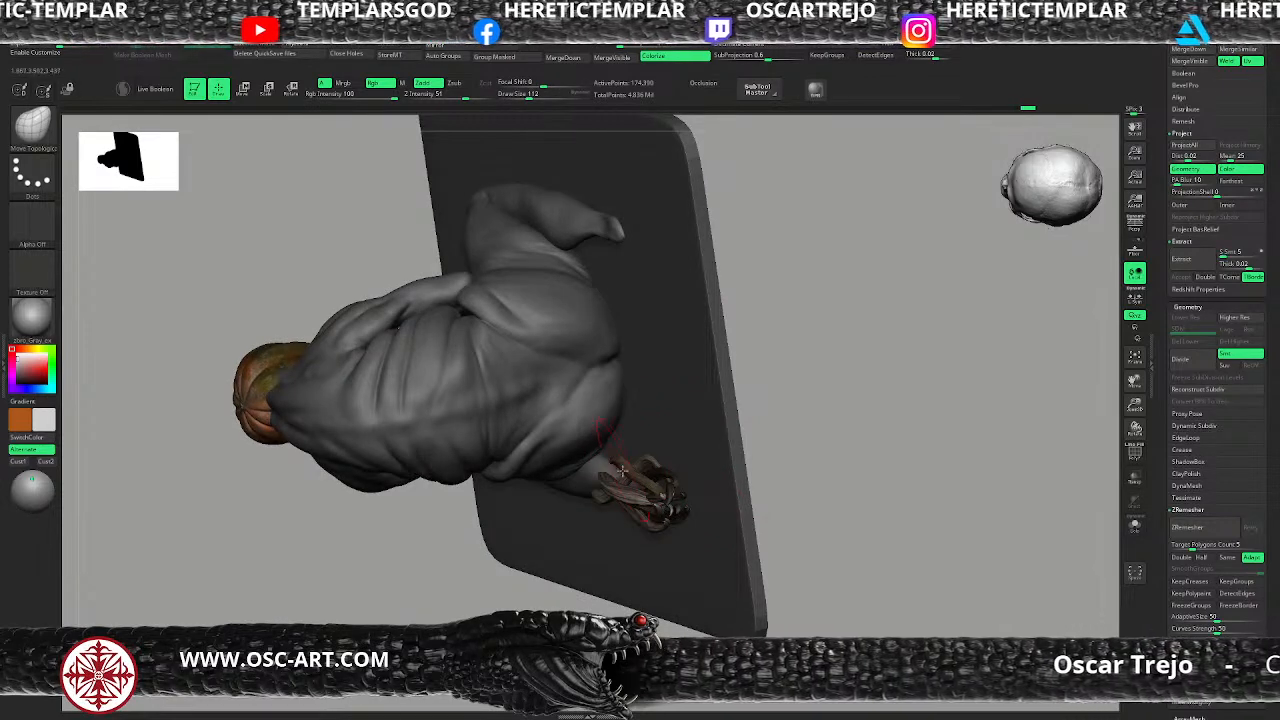
# Step: Duplicate the finished vine bundle and flip the copy onto the figure's right foot
pyautogui.moveTo(843, 449)
pyautogui.keyDown('alt'); pyautogui.mouseDown()
pyautogui.moveTo(779, 416)
pyautogui.moveTo(805, 400)
pyautogui.moveTo(826, 443)
pyautogui.moveTo(800, 444)
pyautogui.moveTo(849, 486)
pyautogui.mouseUp(); pyautogui.keyUp('alt')
pyautogui.press('w')
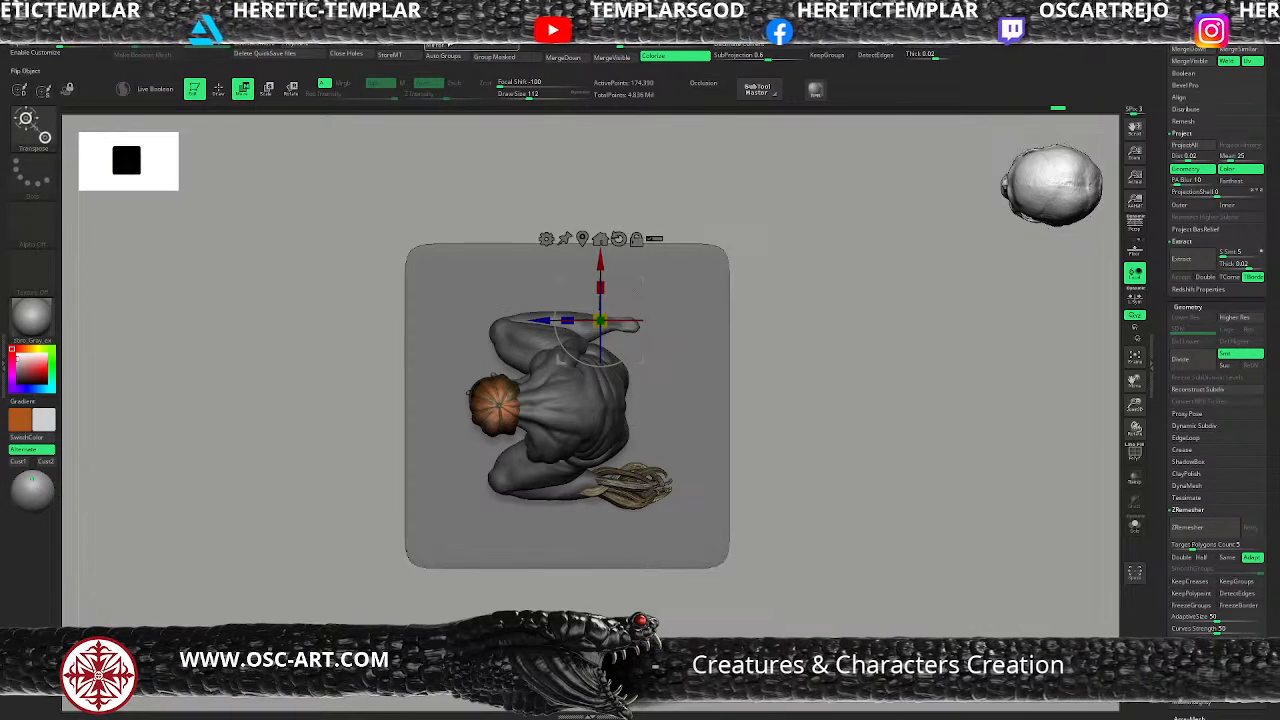
pyautogui.press('q')
pyautogui.moveTo(790, 398)
pyautogui.mouseDown()
pyautogui.moveTo(843, 411)
pyautogui.moveTo(700, 607)
pyautogui.moveTo(823, 394)
pyautogui.moveTo(817, 449)
pyautogui.moveTo(808, 349)
pyautogui.moveTo(786, 376)
pyautogui.mouseUp()
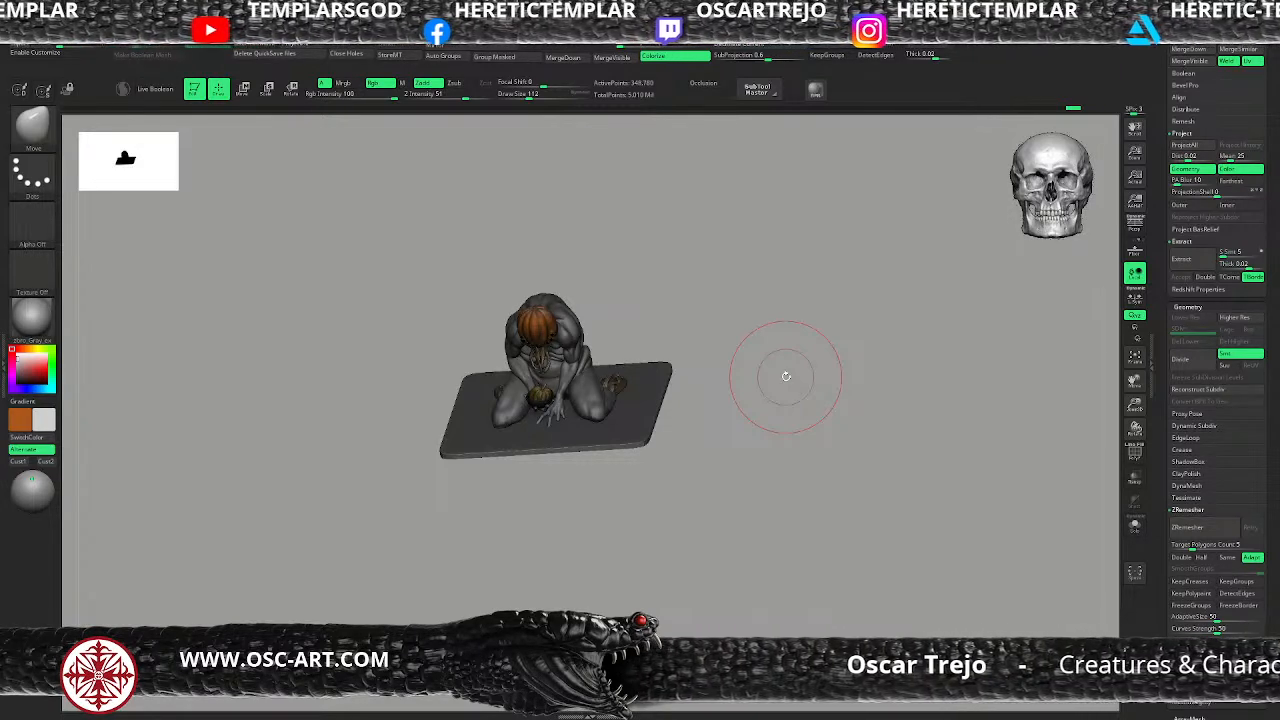
pyautogui.moveTo(745, 350); pyautogui.dragTo(726, 540)
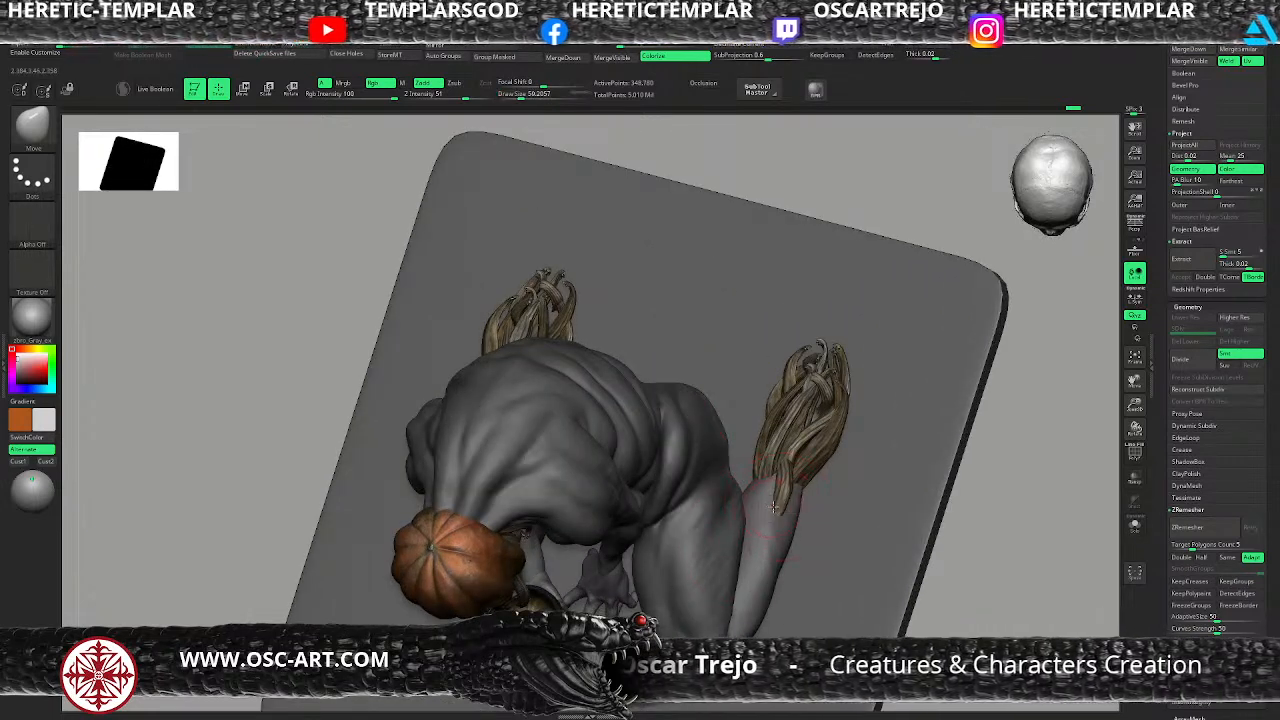
# Step: Select the body, lower its subdivision to level 4, and carve the lower legs beneath the strand roots with the DamStandard brush
pyautogui.press('b')
pyautogui.press('s')
pyautogui.press('t')
pyautogui.moveTo(970, 564); pyautogui.dragTo(465, 418)
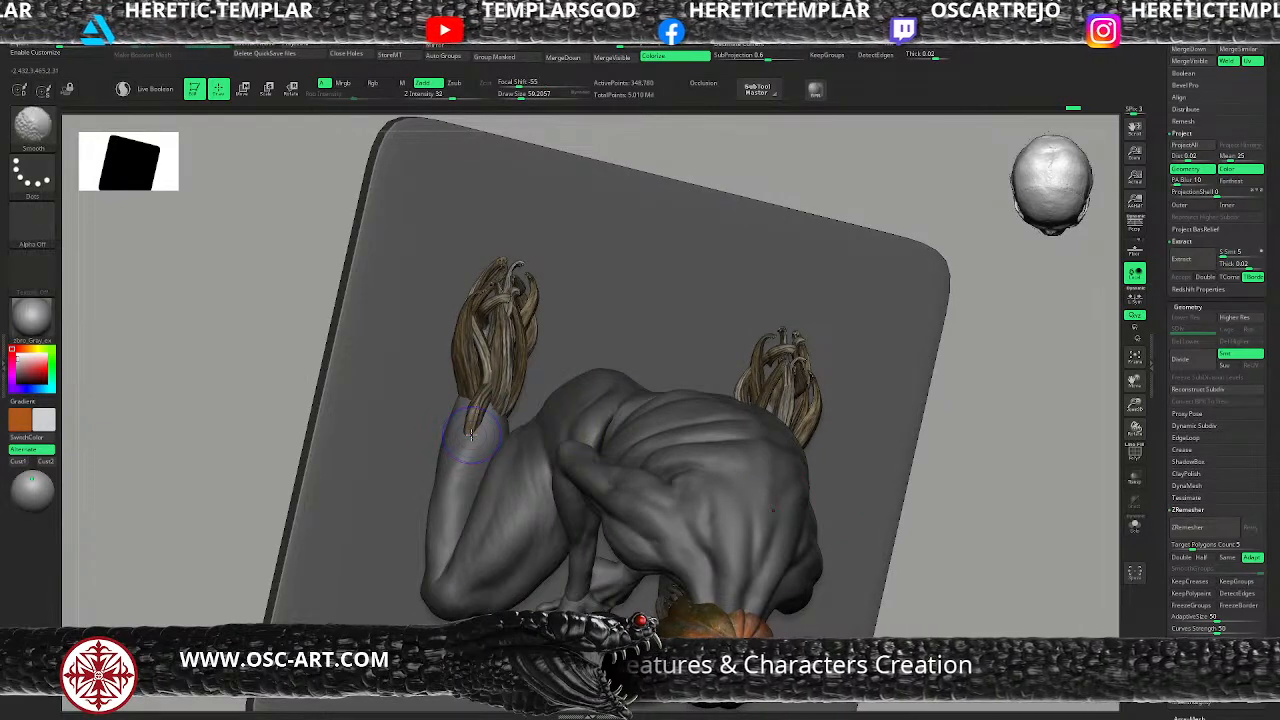
pyautogui.hotkey('shift', 'f')
pyautogui.hotkey('shift', 'f')
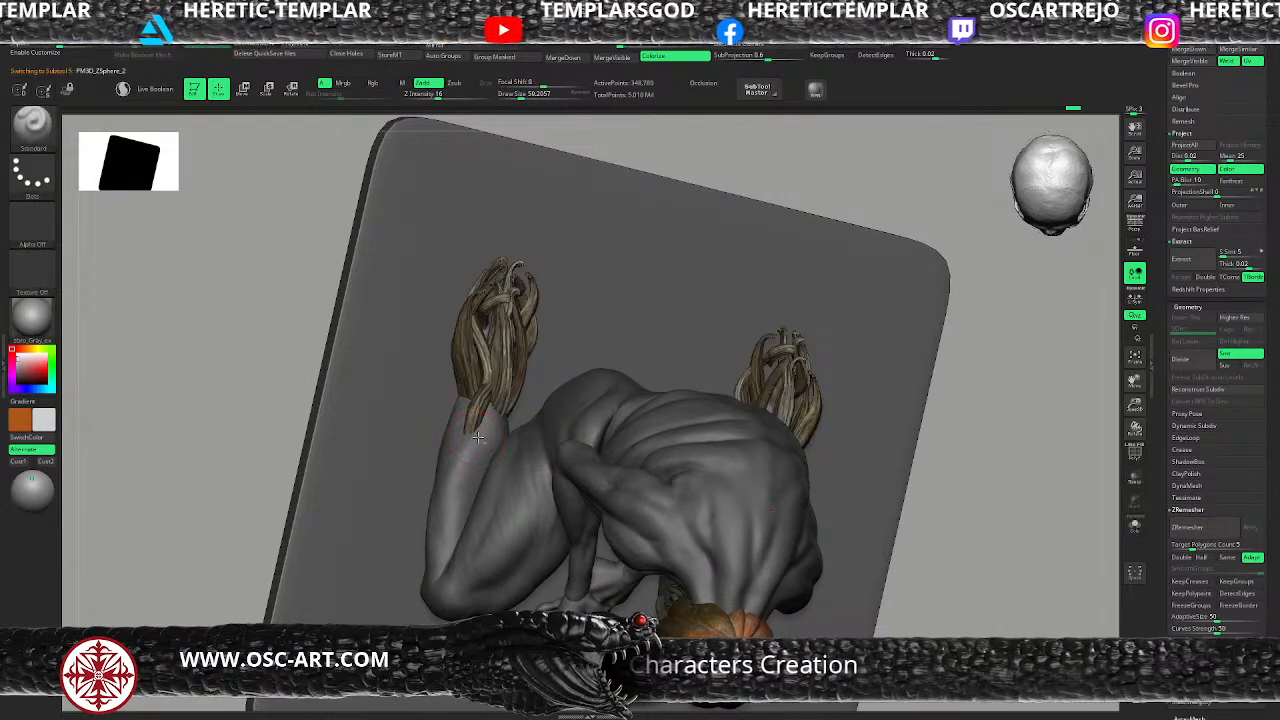
pyautogui.keyDown('alt'); pyautogui.click(478, 438); pyautogui.keyUp('alt')
pyautogui.hotkey('shift', 'd')
pyautogui.press('b')
pyautogui.press('d')
pyautogui.press('s')
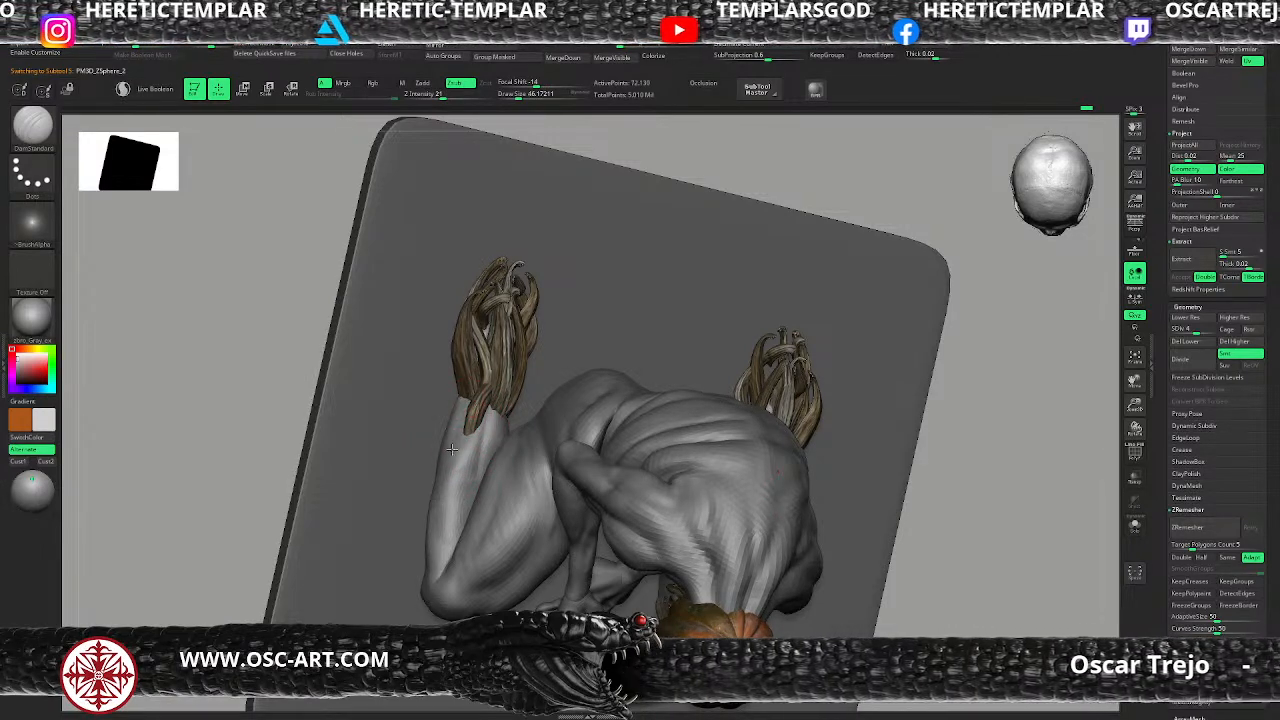
# Step: Build up volume on the ankles where the strands meet the legs with the ClayBuildup brush
pyautogui.press('b')
pyautogui.press('c')
pyautogui.press('b')
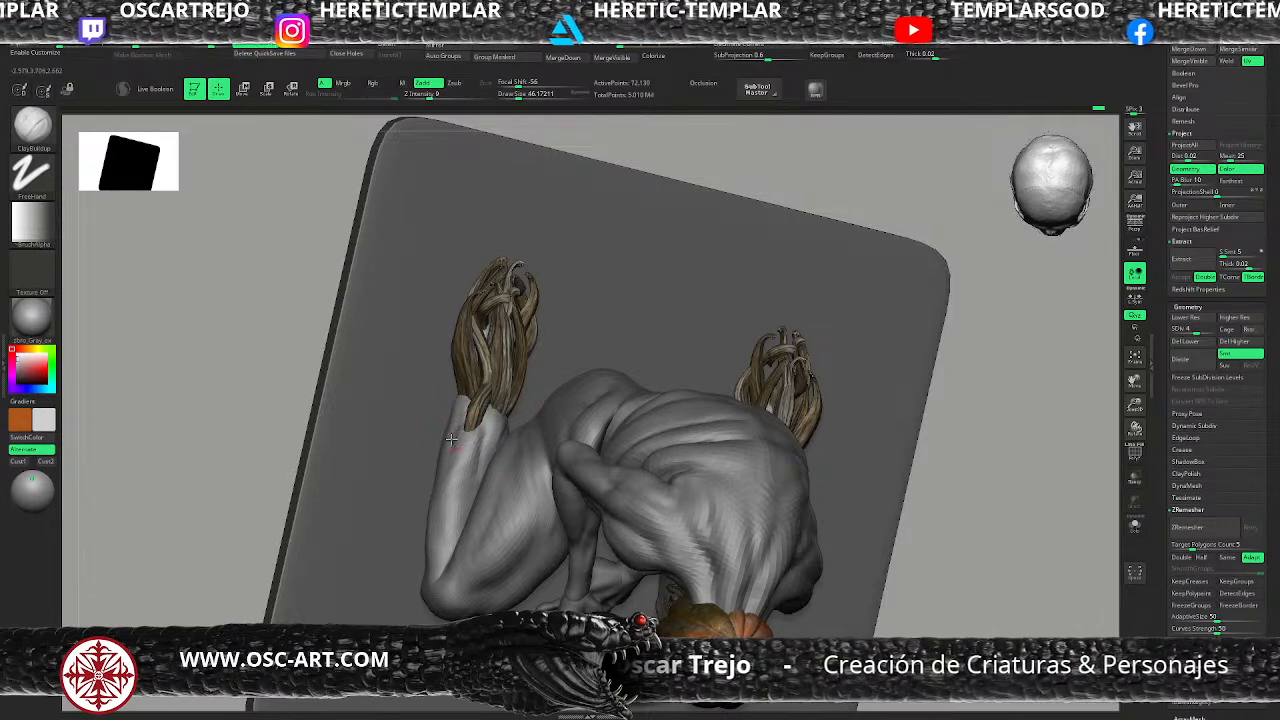
pyautogui.moveTo(929, 456); pyautogui.dragTo(820, 458)
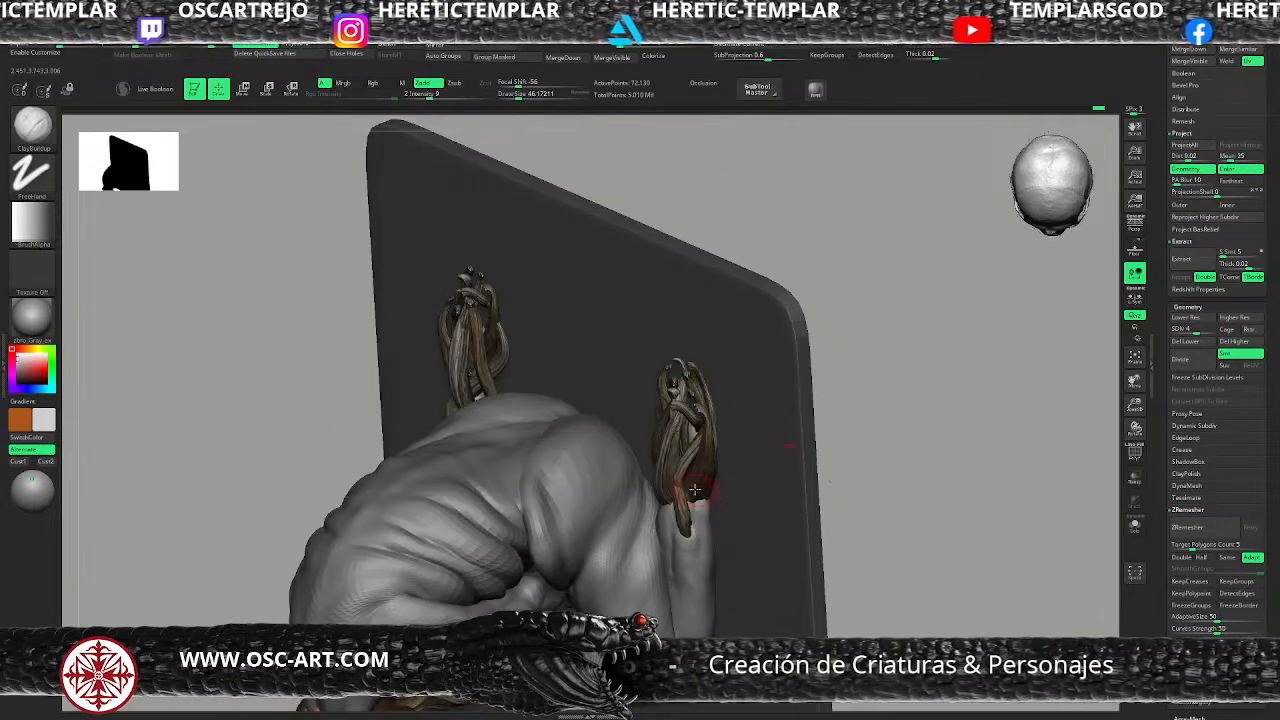
pyautogui.hotkey('shift', 'f')
pyautogui.moveTo(904, 440); pyautogui.dragTo(817, 446)
pyautogui.hotkey('shift', 'f')
# Step: Reshape the ankle ends under the vine bundles with the Move brush
pyautogui.press('b')
pyautogui.press('m')
pyautogui.press('v')
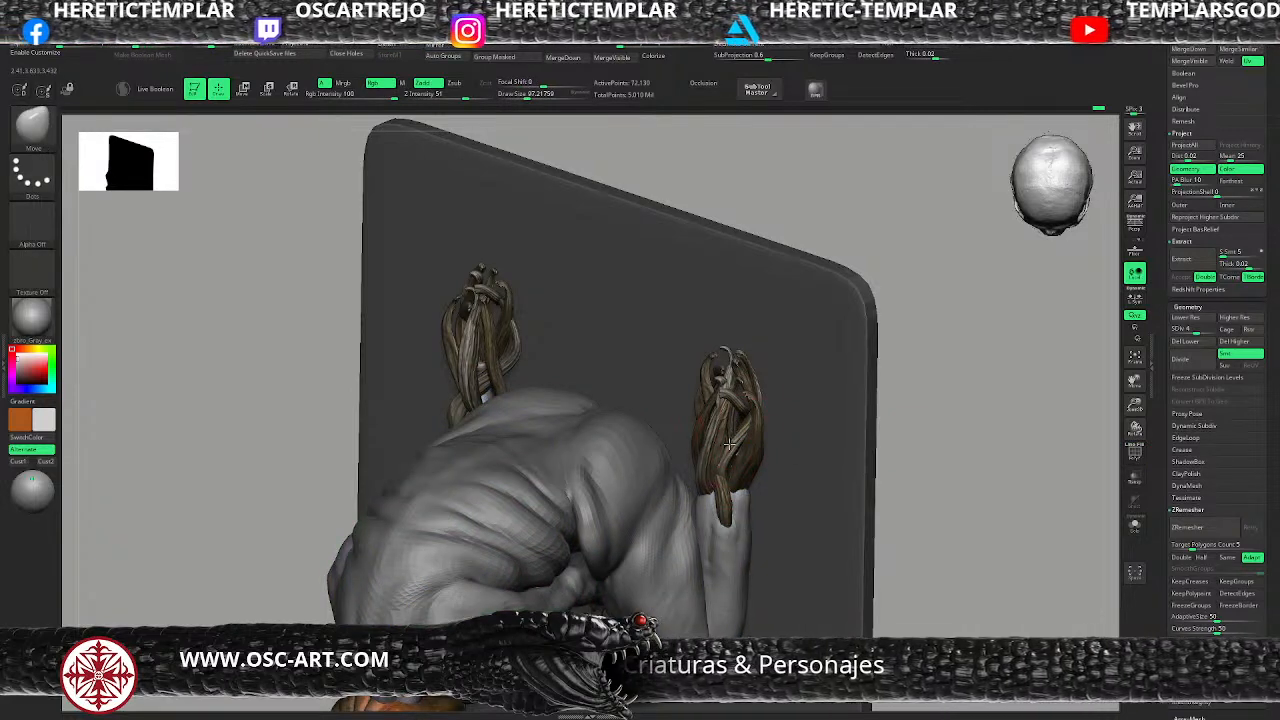
pyautogui.moveTo(909, 451); pyautogui.dragTo(933, 456)
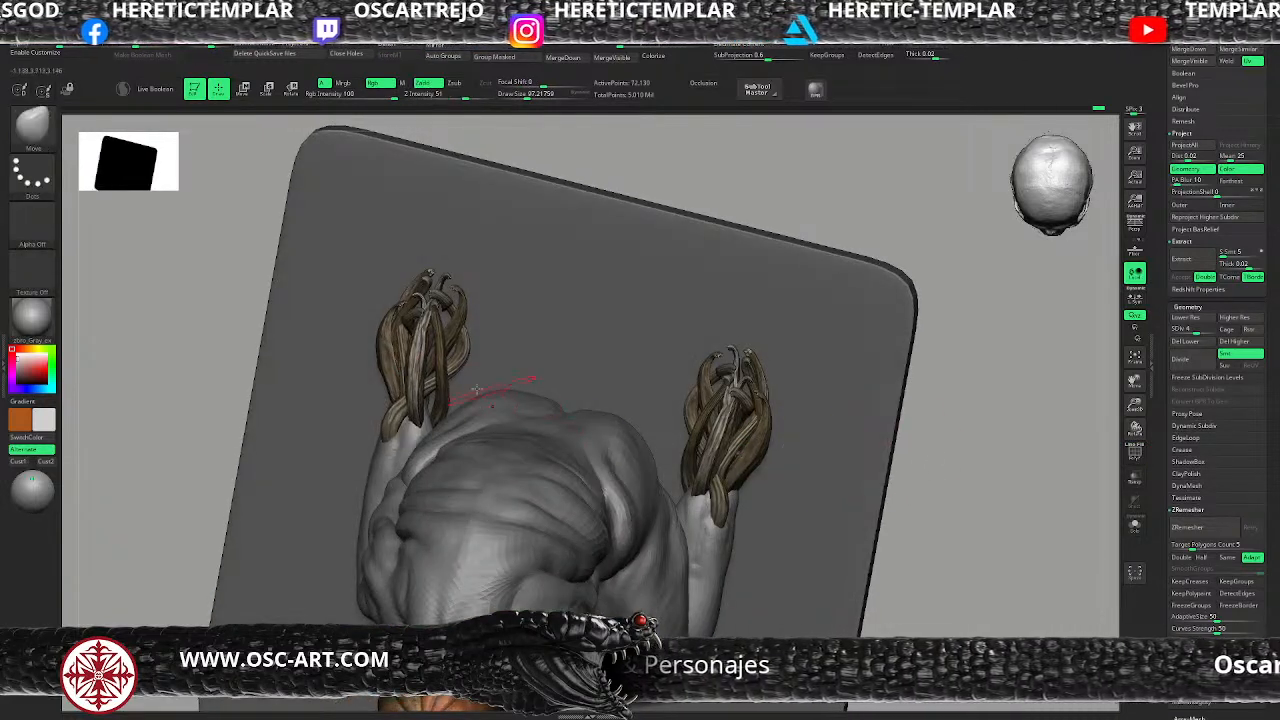
# Step: Cut tendon-like grooves into the ankles below the strand roots with the DamStandard and Slash3 brushes
pyautogui.press('b')
pyautogui.press('d')
pyautogui.press('s')
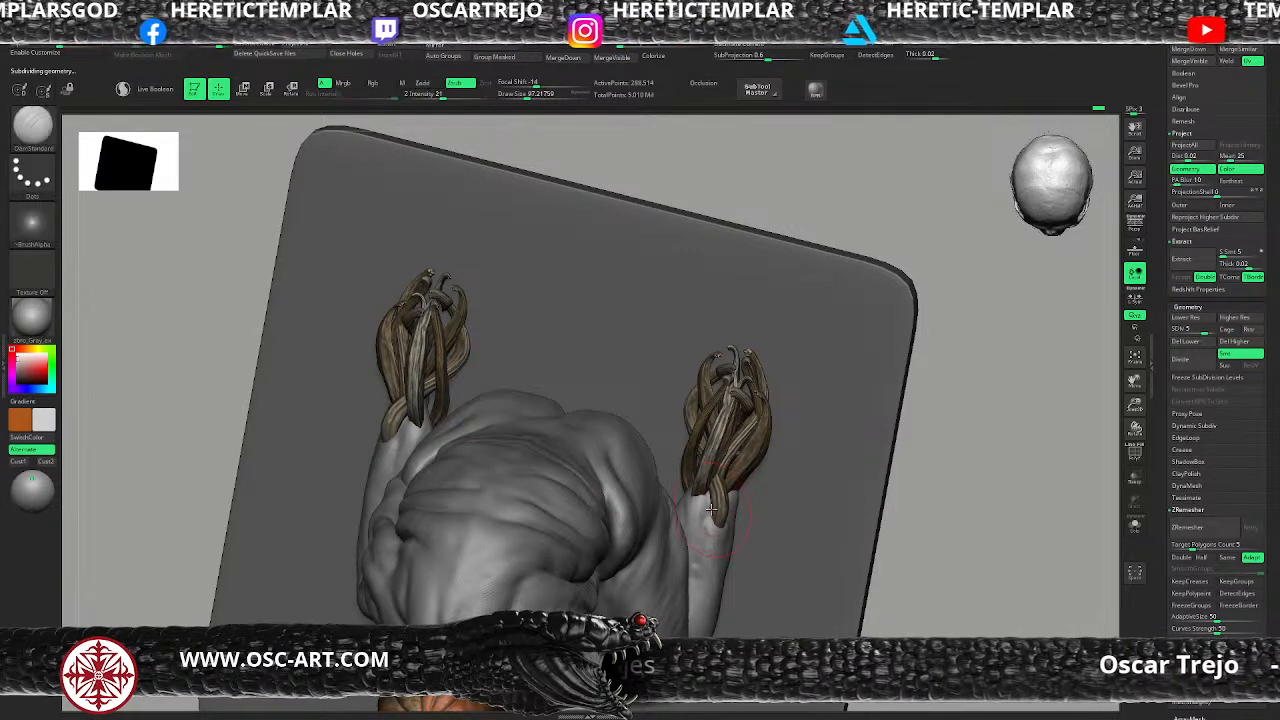
pyautogui.press('s')
pyautogui.press('b')
pyautogui.press('s')
pyautogui.press('l')
pyautogui.press('s')
pyautogui.moveTo(713, 496); pyautogui.dragTo(704, 496)
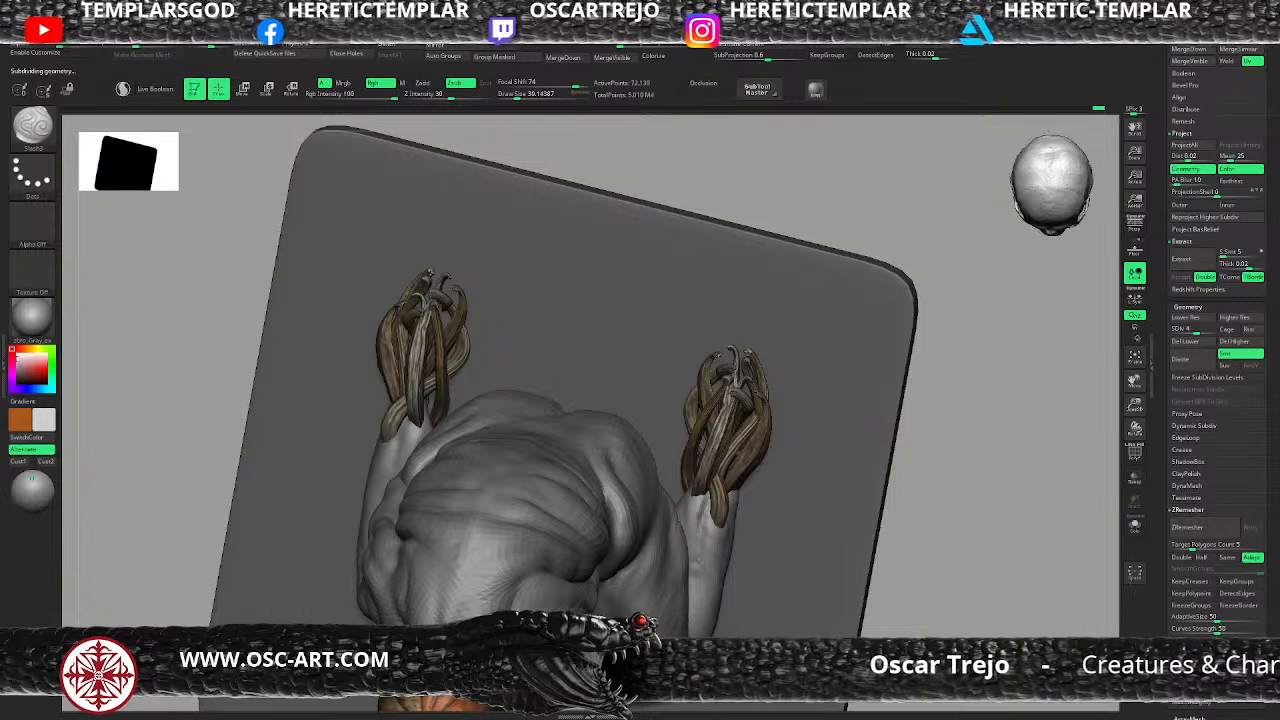
pyautogui.moveTo(894, 551); pyautogui.dragTo(755, 513)
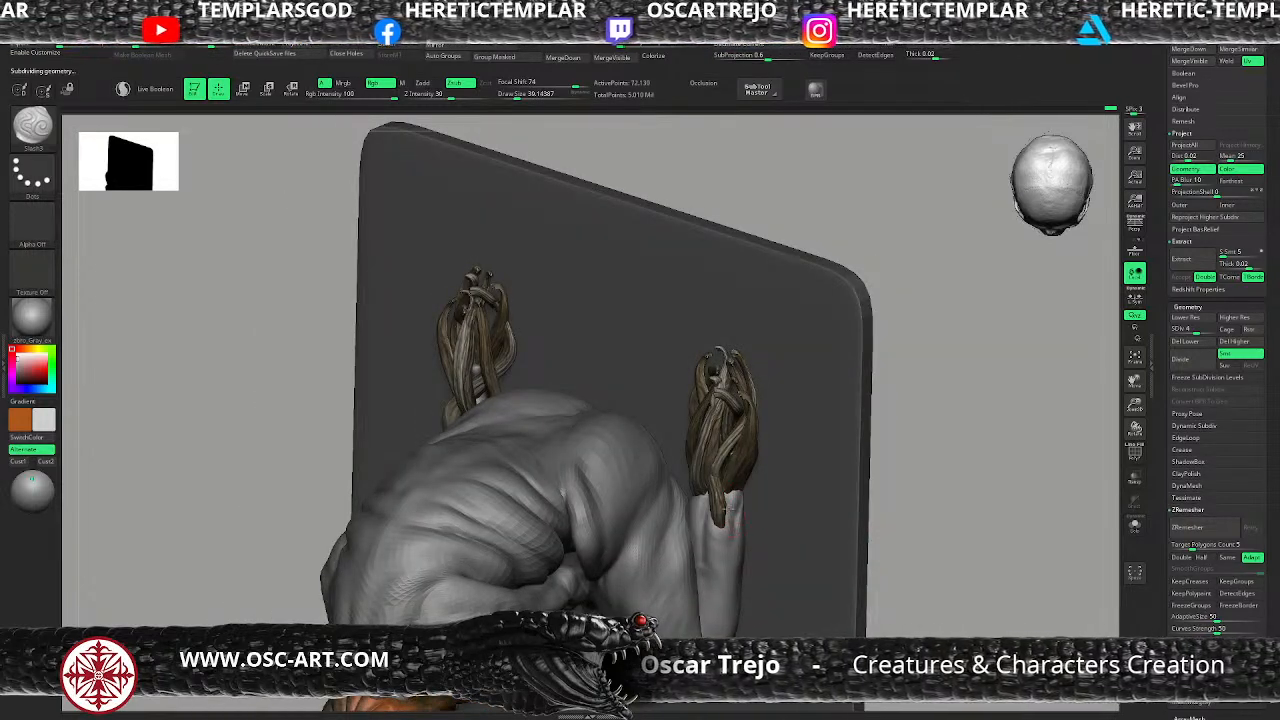
pyautogui.moveTo(947, 519); pyautogui.dragTo(745, 470)
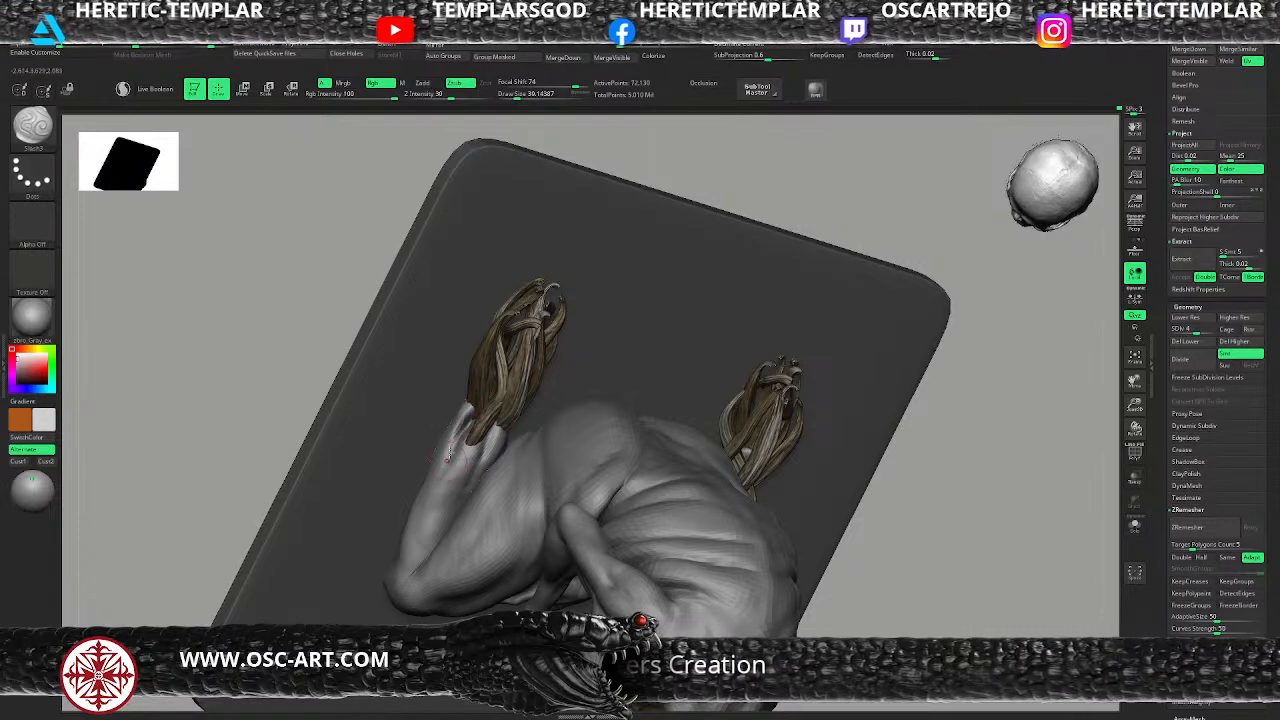
# Step: Smooth the ankles and fit them to the vine roots with the Move brush at lower subdivision levels
pyautogui.press('shift')
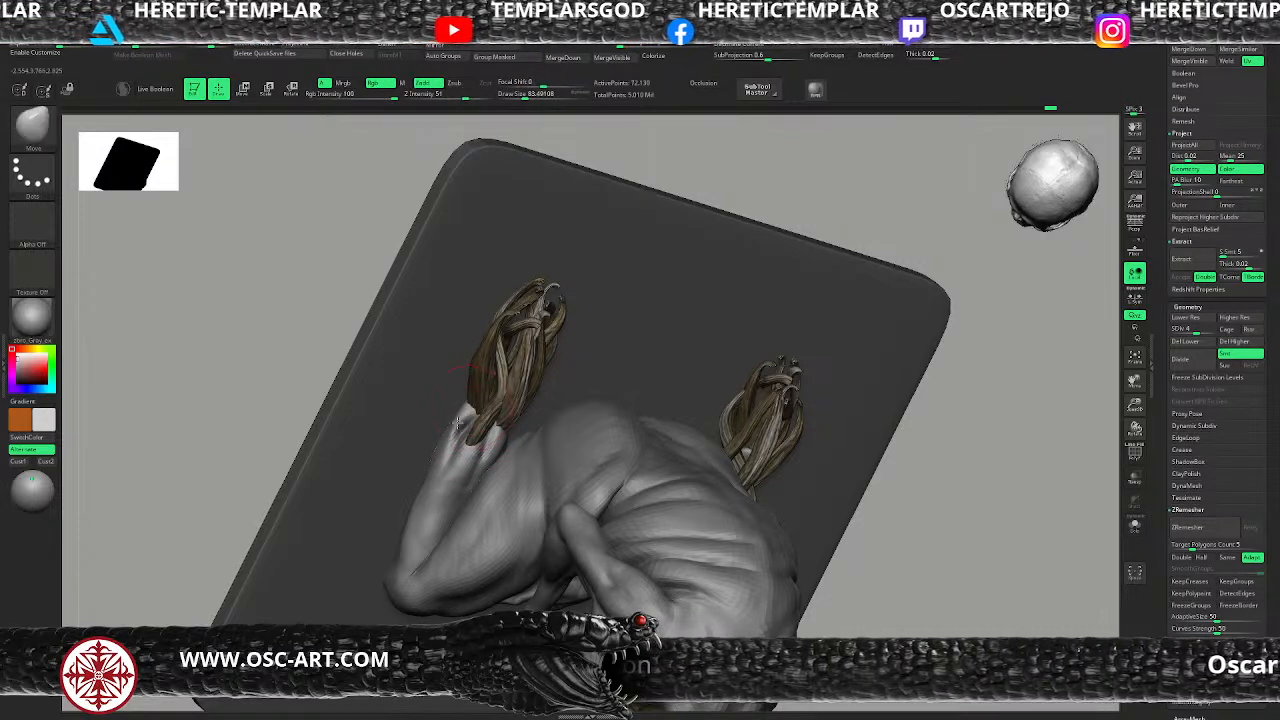
pyautogui.moveTo(943, 423)
pyautogui.mouseDown()
pyautogui.moveTo(634, 366)
pyautogui.moveTo(463, 404)
pyautogui.mouseUp()
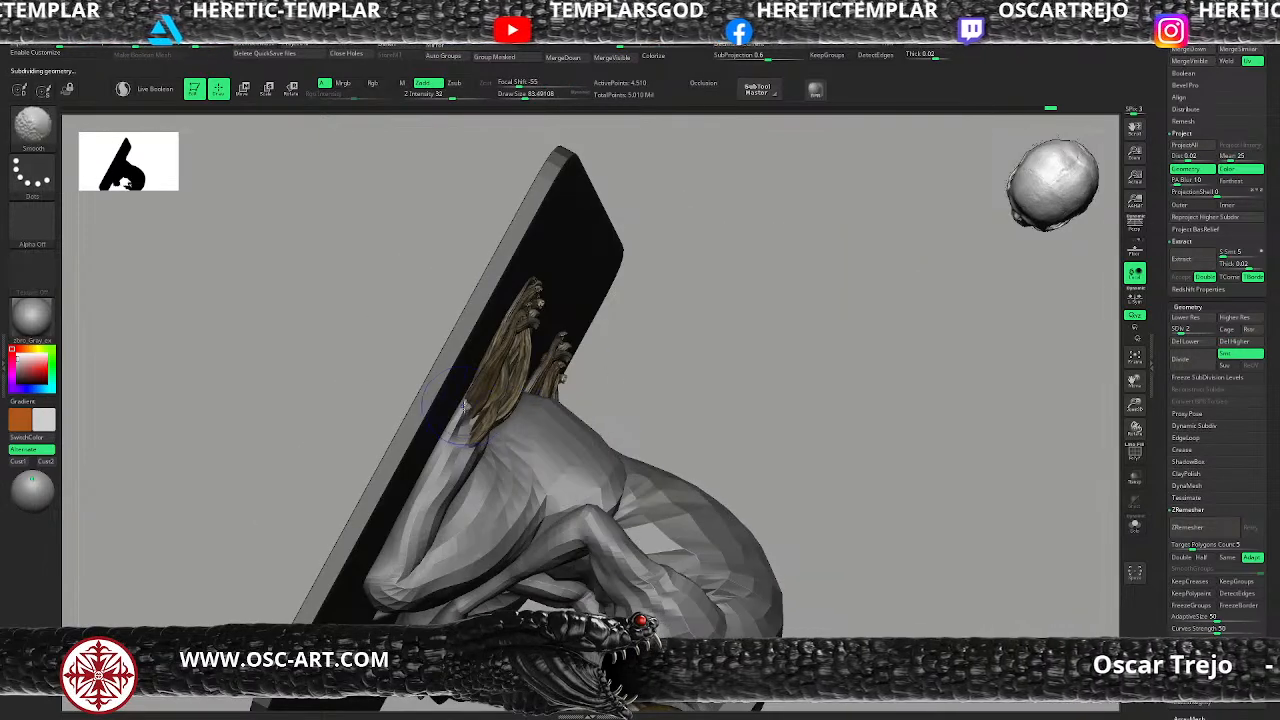
pyautogui.moveTo(733, 359); pyautogui.dragTo(604, 330)
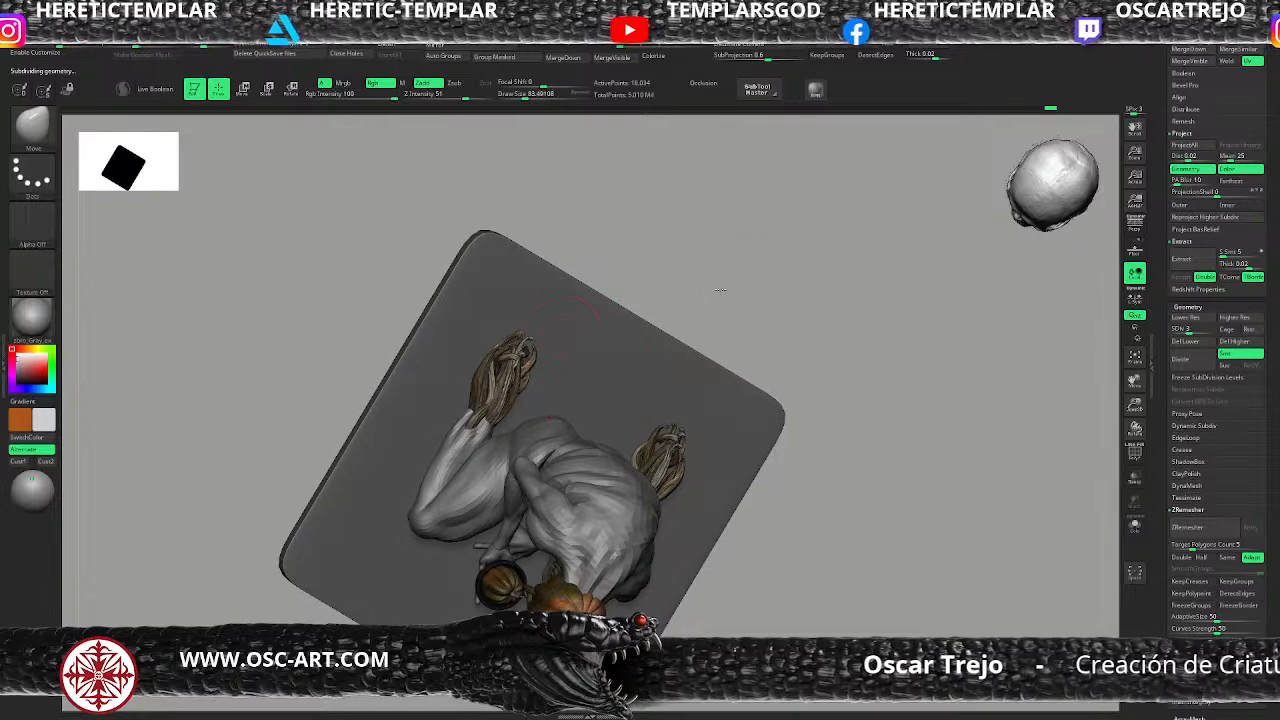
pyautogui.keyDown('shift'); pyautogui.moveTo(723, 288); pyautogui.dragTo(555, 349); pyautogui.keyUp('shift')
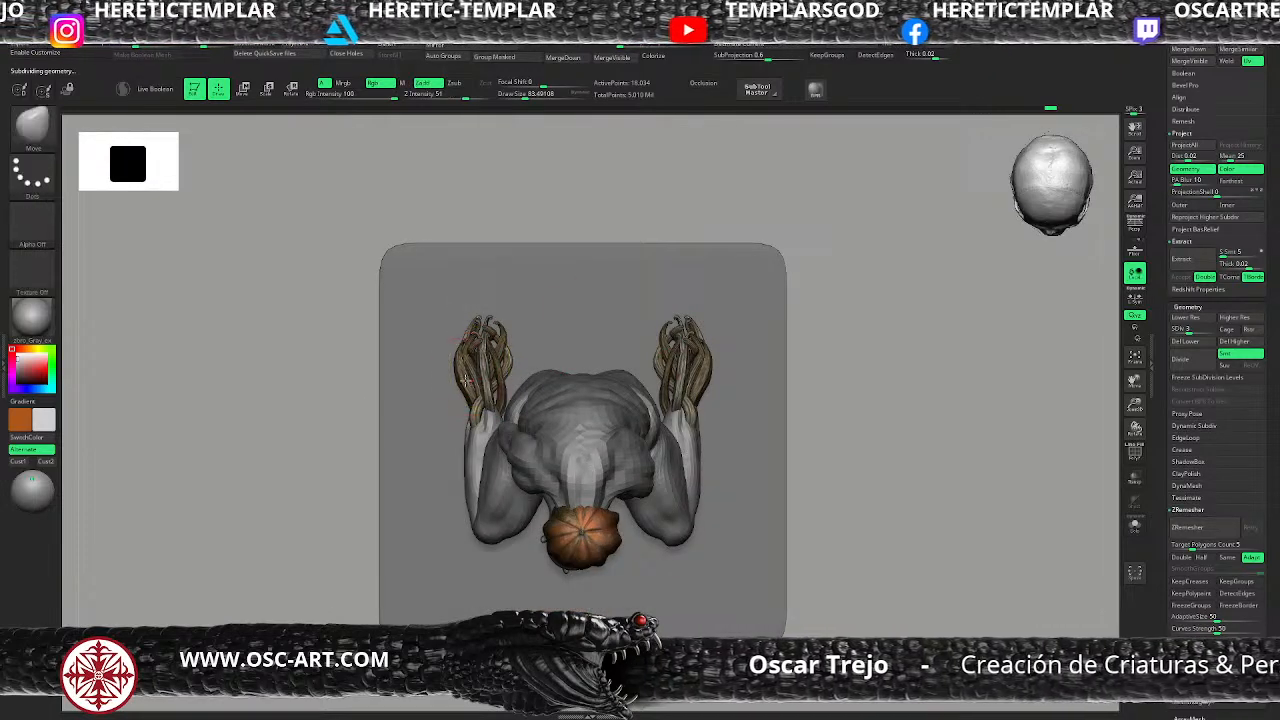
# Step: Select the vine-strand feet and mask everything except the outermost strand of the right foot
pyautogui.keyDown('alt'); pyautogui.click(464, 378); pyautogui.keyUp('alt')
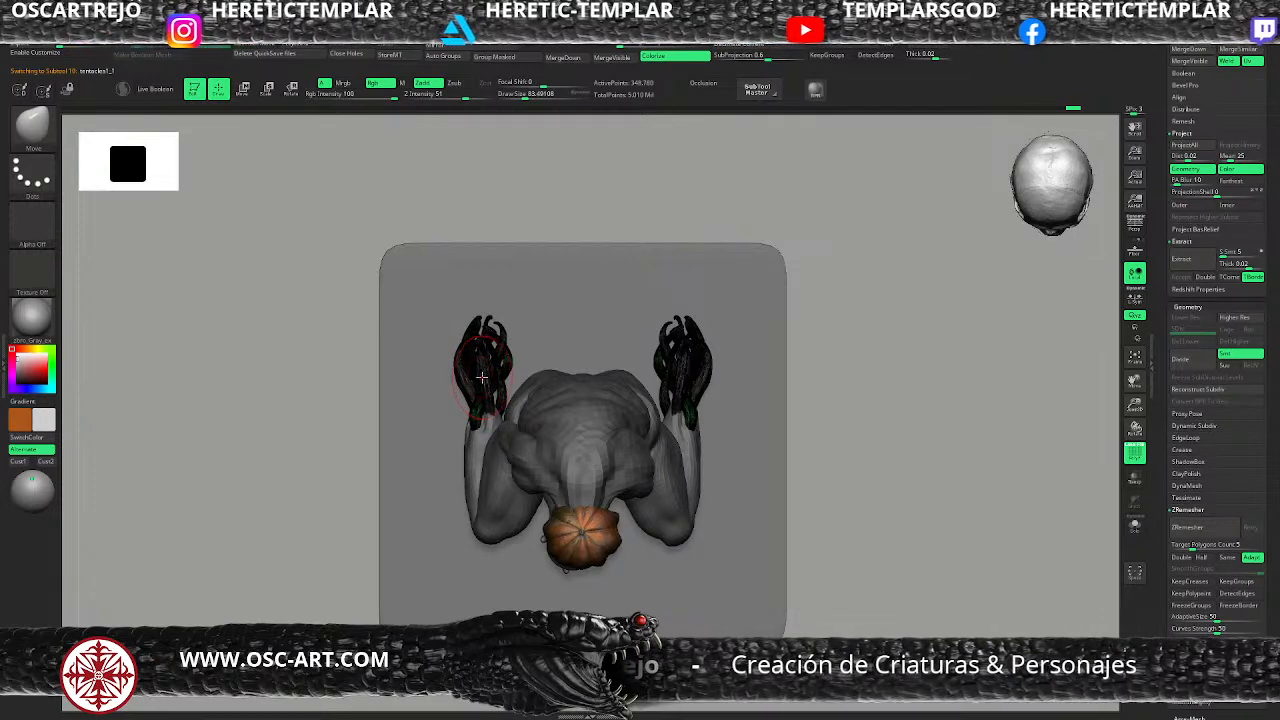
pyautogui.press('b')
pyautogui.press('m')
pyautogui.press('t')
pyautogui.press('s')
pyautogui.moveTo(493, 374); pyautogui.dragTo(464, 375)
pyautogui.hotkey('shift', 'f')
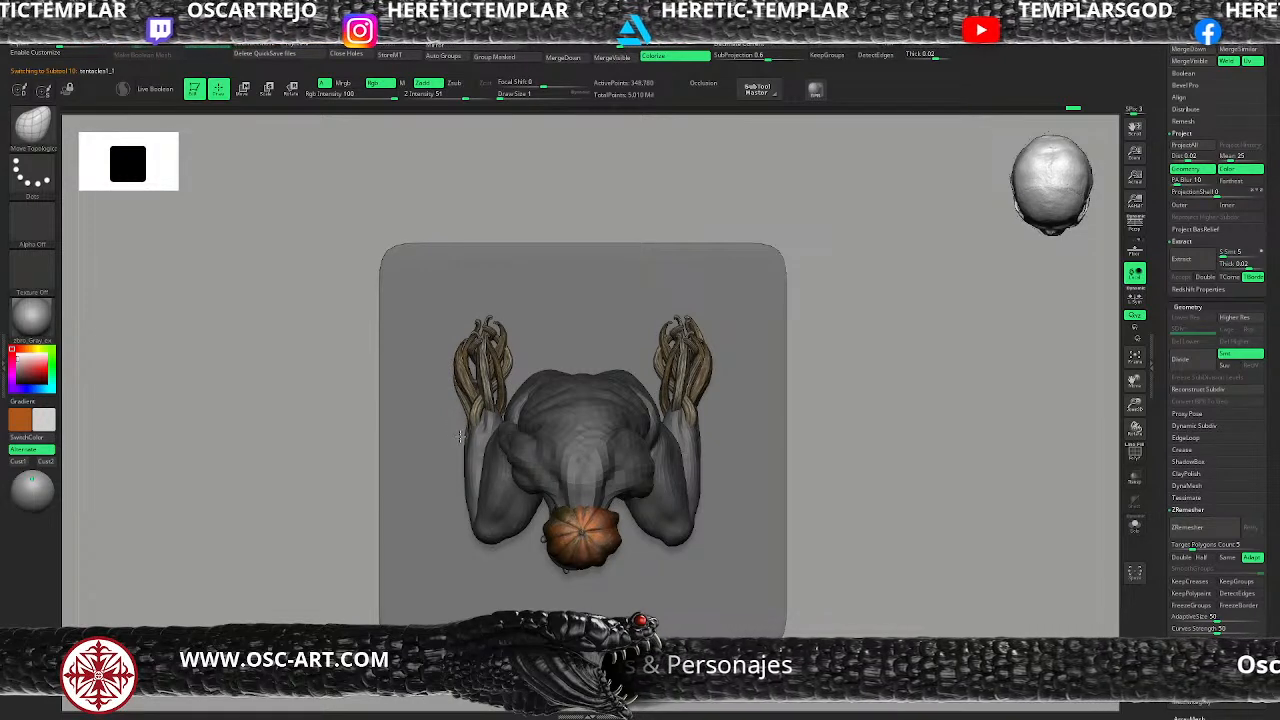
pyautogui.press('b')
pyautogui.press('m')
pyautogui.press('v')
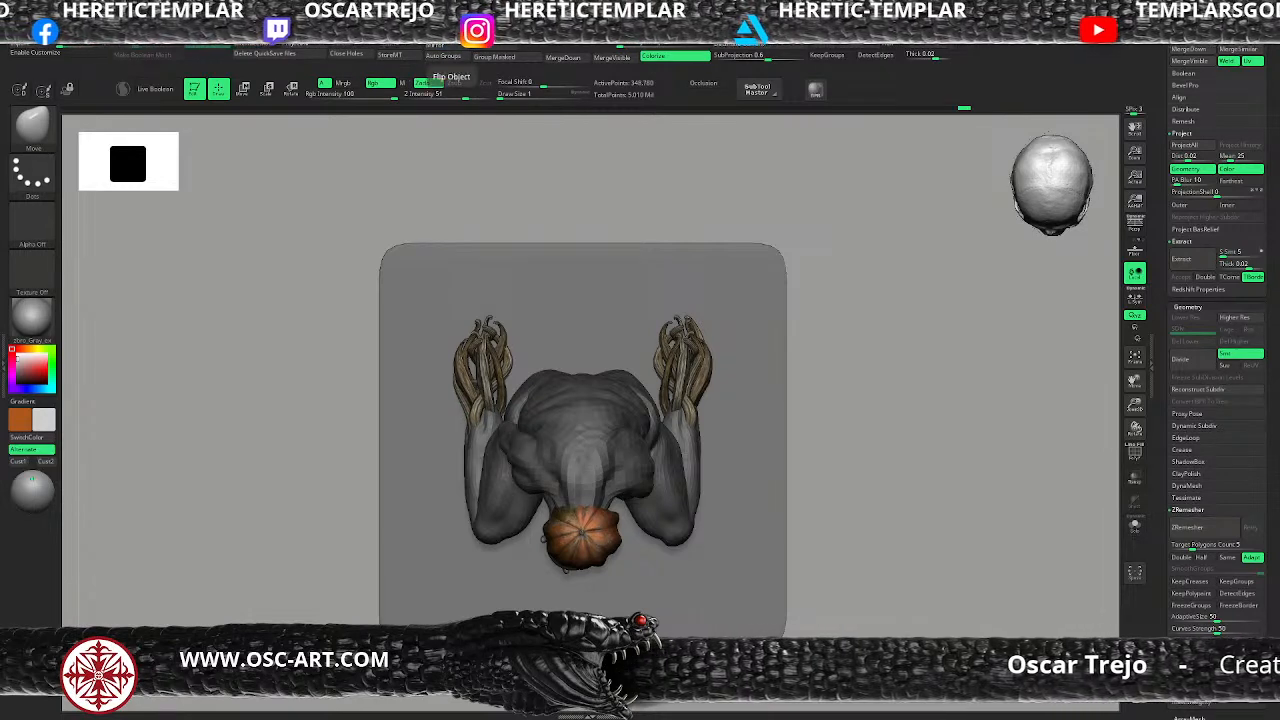
pyautogui.keyDown('ctrl'); pyautogui.keyDown('shift'); pyautogui.click(463, 393); pyautogui.keyUp('shift'); pyautogui.keyUp('ctrl')
pyautogui.keyDown('ctrl'); pyautogui.moveTo(386, 388); pyautogui.dragTo(279, 277); pyautogui.keyUp('ctrl')
pyautogui.keyDown('ctrl'); pyautogui.keyDown('shift'); pyautogui.click(290, 548); pyautogui.keyUp('shift'); pyautogui.keyUp('ctrl')
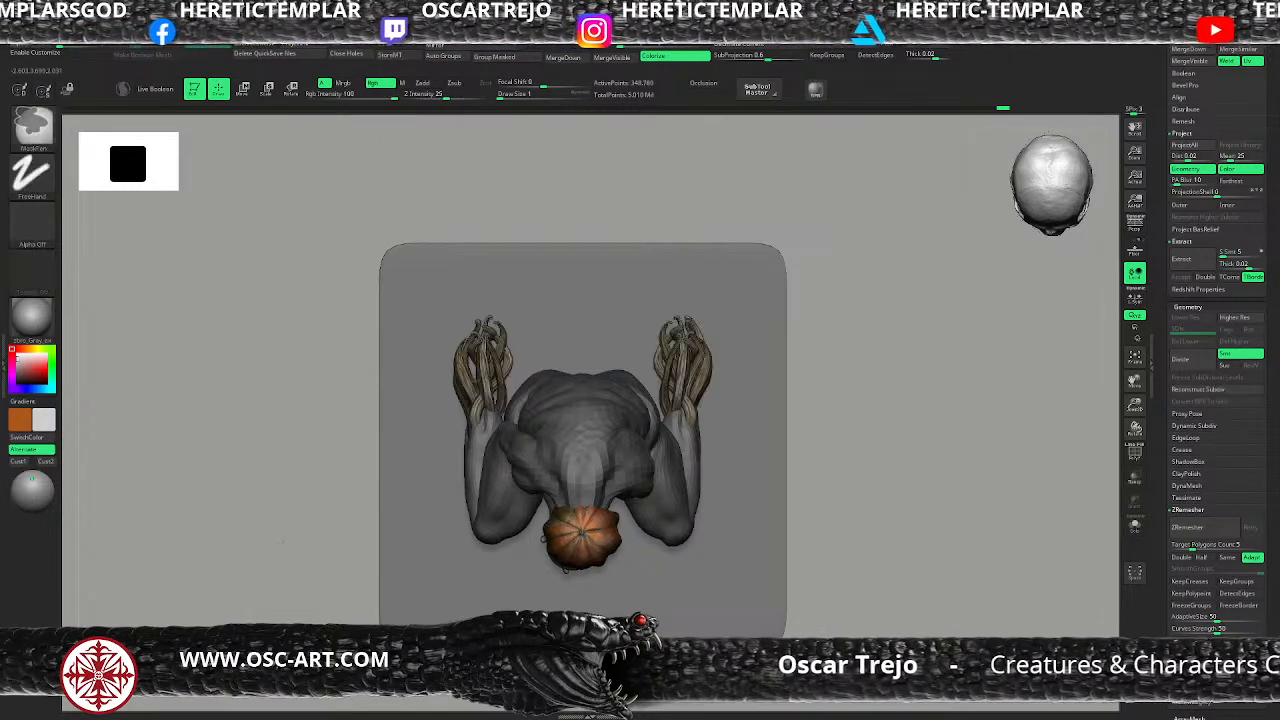
# Step: Move the unmasked outer strand of the right foot outward from the bundle and clear the mask
pyautogui.press('w')
pyautogui.keyDown('alt'); pyautogui.moveTo(508, 391); pyautogui.dragTo(508, 393); pyautogui.keyUp('alt')
pyautogui.moveTo(506, 404); pyautogui.dragTo(495, 394)
pyautogui.press('q')
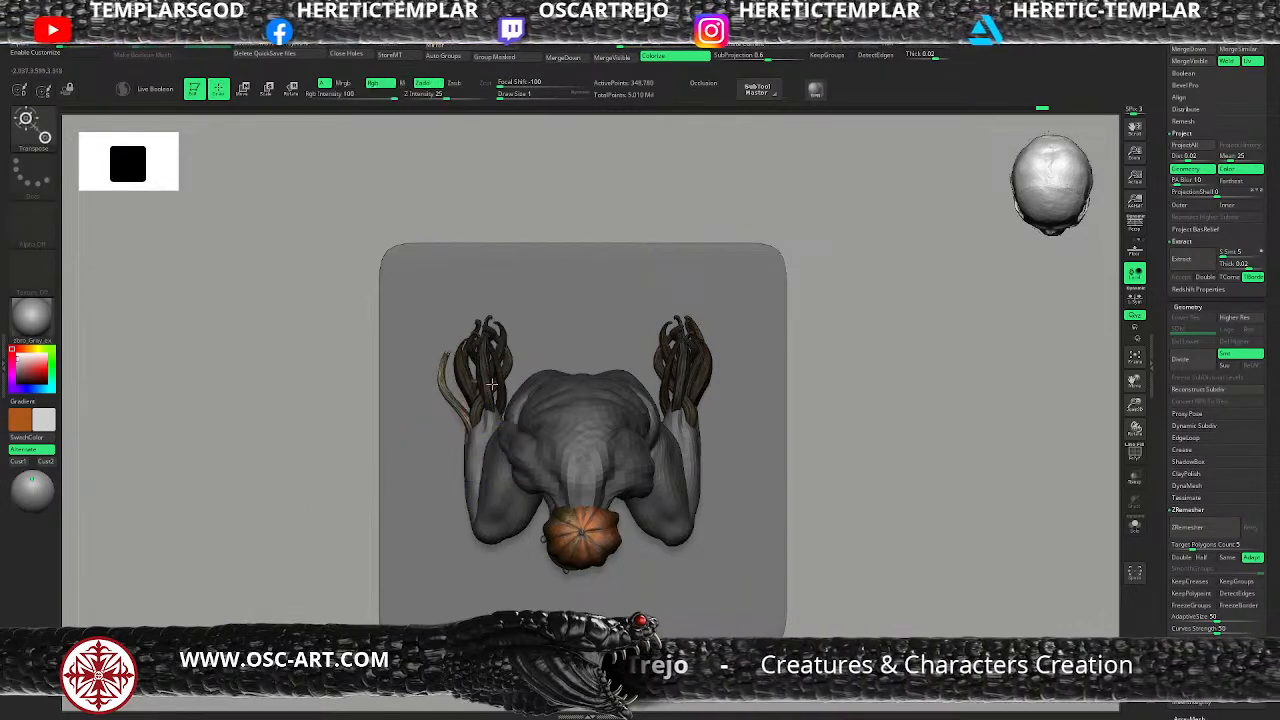
pyautogui.moveTo(297, 487)
pyautogui.mouseDown()
pyautogui.moveTo(349, 437)
pyautogui.moveTo(322, 487)
pyautogui.mouseUp()
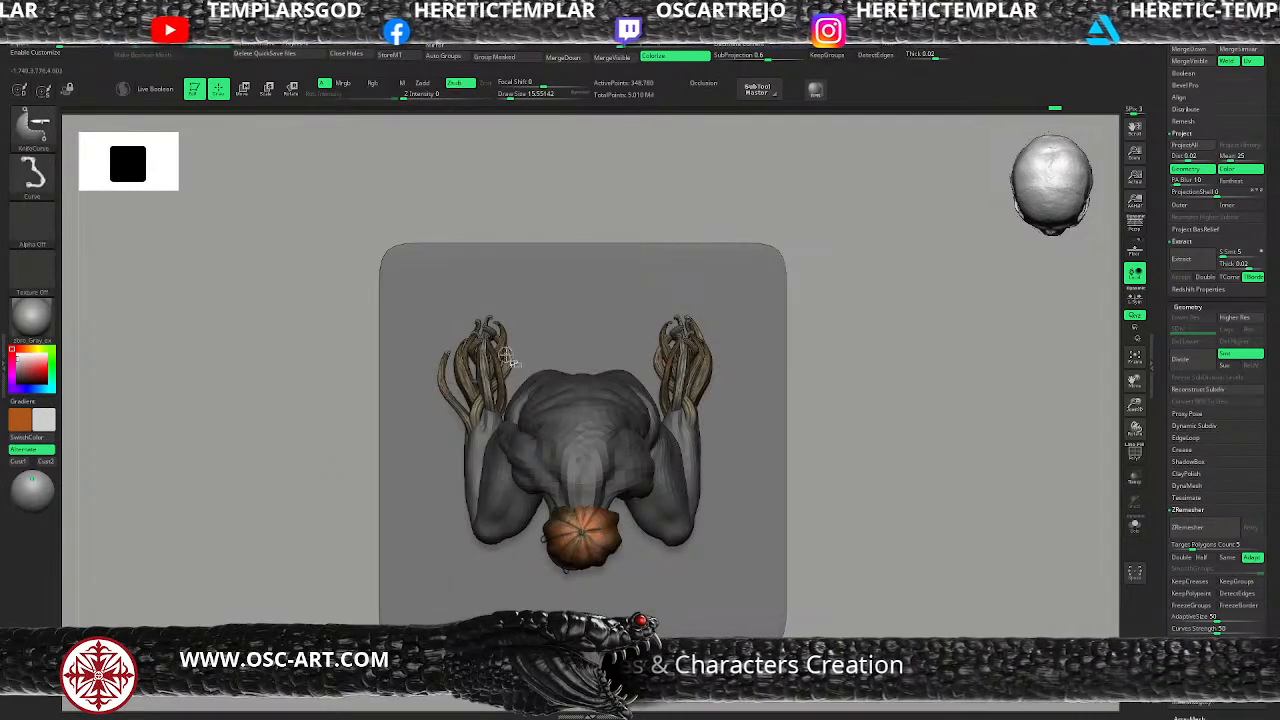
# Step: Mask all but the innermost strand of the right foot, bow it away from the bundle with the Move brush, and clear the mask
pyautogui.keyDown('ctrl'); pyautogui.keyDown('shift'); pyautogui.click(508, 358); pyautogui.keyUp('shift'); pyautogui.keyUp('ctrl')
pyautogui.keyDown('ctrl'); pyautogui.moveTo(283, 270); pyautogui.dragTo(529, 520); pyautogui.keyUp('ctrl')
pyautogui.keyDown('ctrl'); pyautogui.keyDown('shift'); pyautogui.click(317, 526); pyautogui.keyUp('shift'); pyautogui.keyUp('ctrl')
pyautogui.keyDown('ctrl'); pyautogui.click(317, 526); pyautogui.keyUp('ctrl')
pyautogui.press('s')
pyautogui.moveTo(463, 354); pyautogui.dragTo(523, 360)
pyautogui.press('s')
pyautogui.click(523, 362)
pyautogui.moveTo(475, 419); pyautogui.dragTo(479, 418)
pyautogui.keyDown('ctrl'); pyautogui.moveTo(349, 517); pyautogui.dragTo(355, 543); pyautogui.keyUp('ctrl')
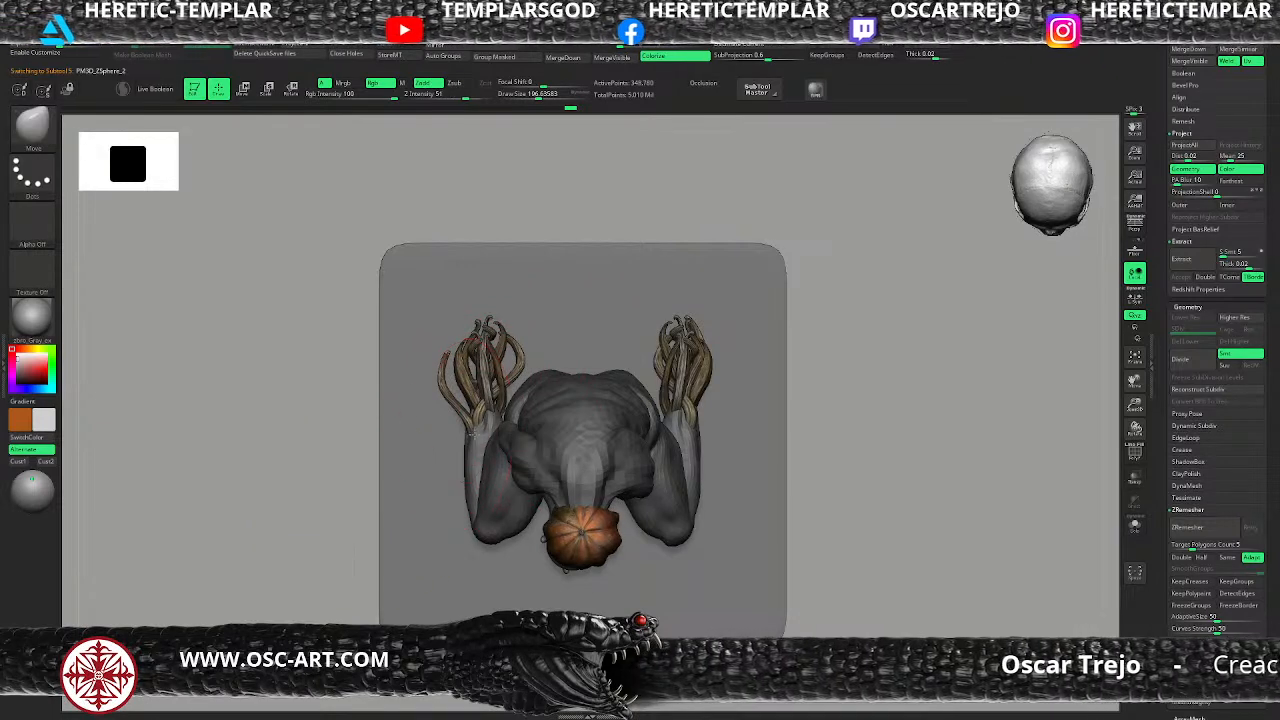
# Step: Select the body again and adjust the right ankle beneath the spread strands with the Move brush, raising the subdivision to level 5
pyautogui.keyDown('alt'); pyautogui.click(484, 430); pyautogui.keyUp('alt')
pyautogui.press('s')
pyautogui.press('s')
pyautogui.moveTo(488, 385); pyautogui.dragTo(475, 386)
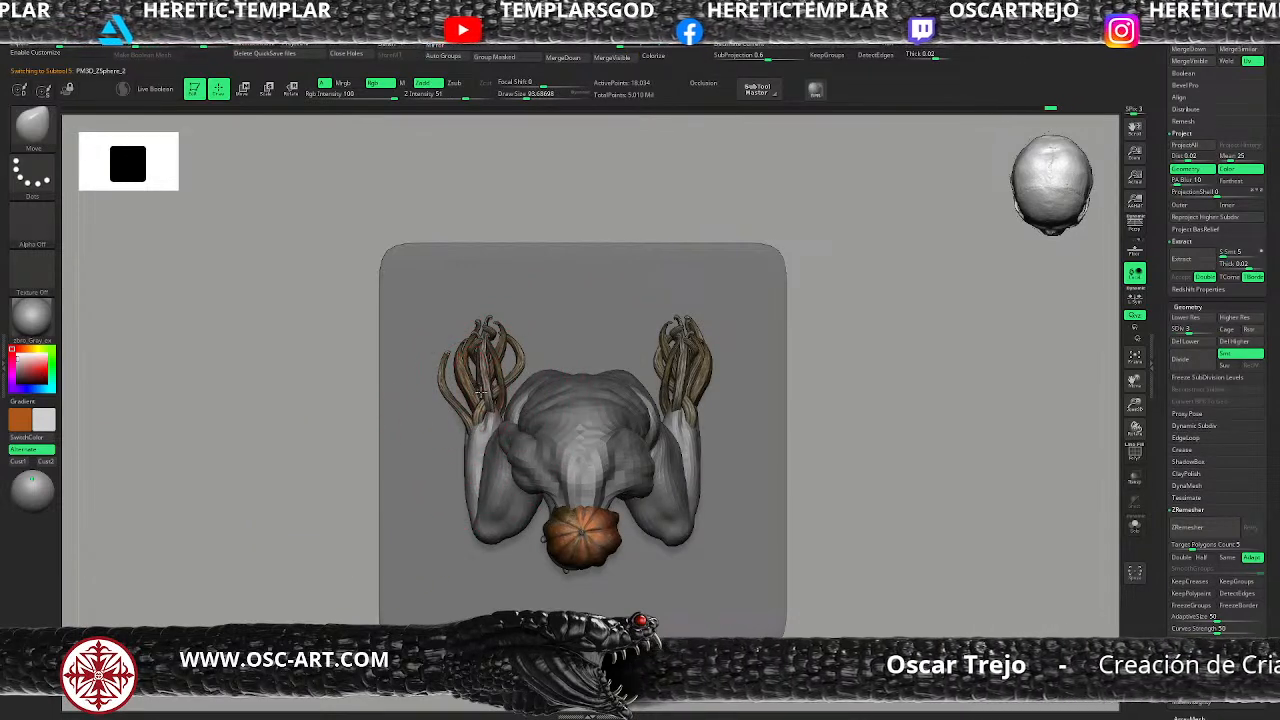
pyautogui.press('d')
pyautogui.press('d')
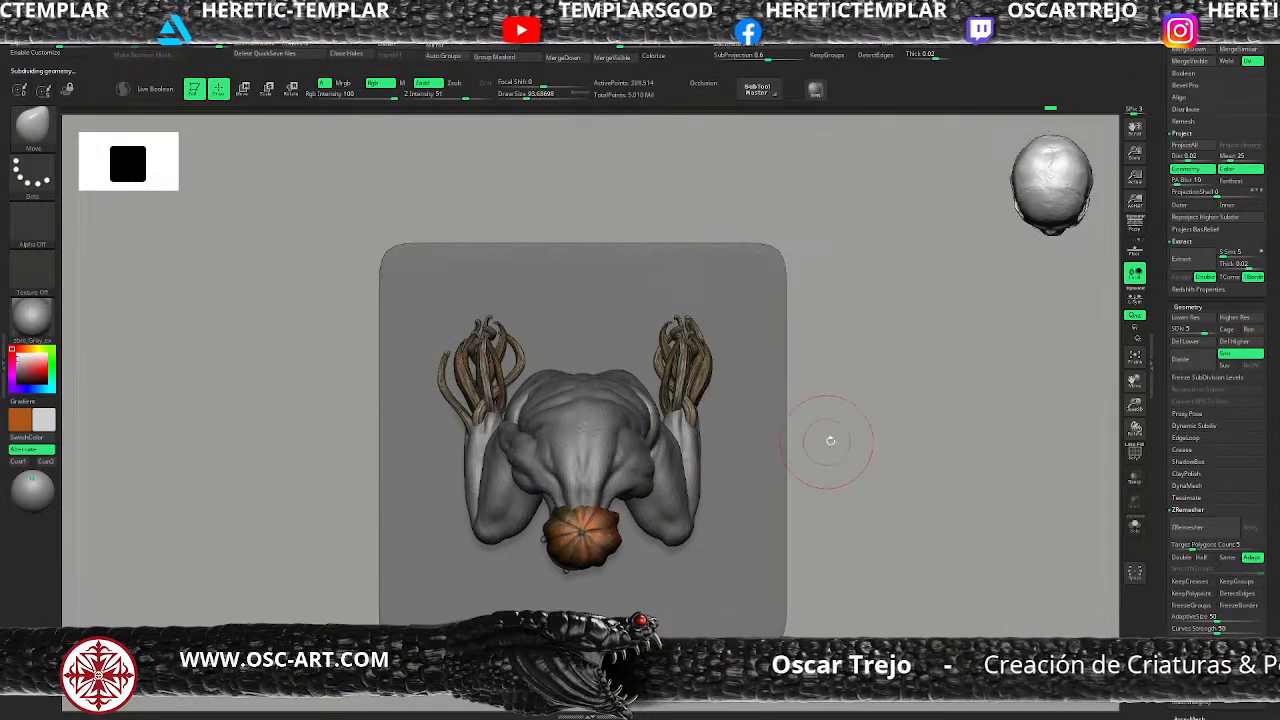
pyautogui.press('s')
pyautogui.moveTo(513, 411); pyautogui.dragTo(502, 411)
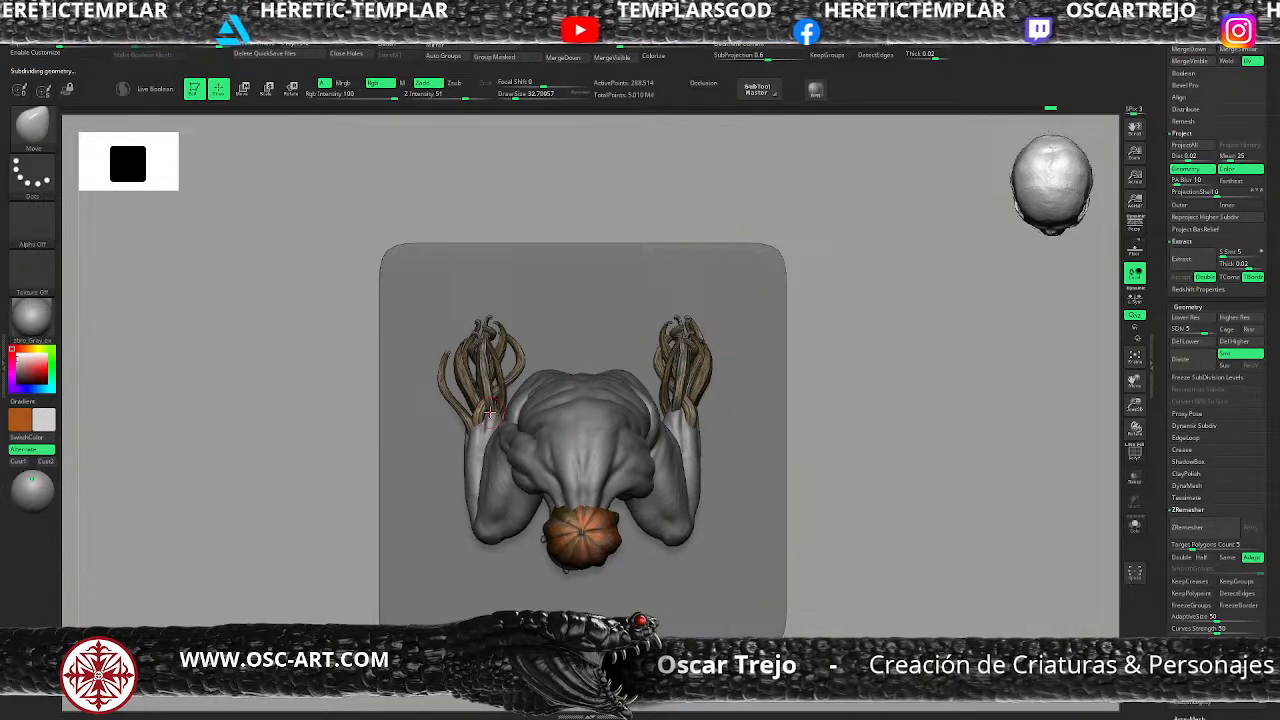
# Step: Lower the body to subdivision level 3 and build up the right ankle with the ClayBuildup brush
pyautogui.hotkey('shift', 'd')
pyautogui.hotkey('shift', 'd')
pyautogui.hotkey('shift', 'd')
pyautogui.press('d')
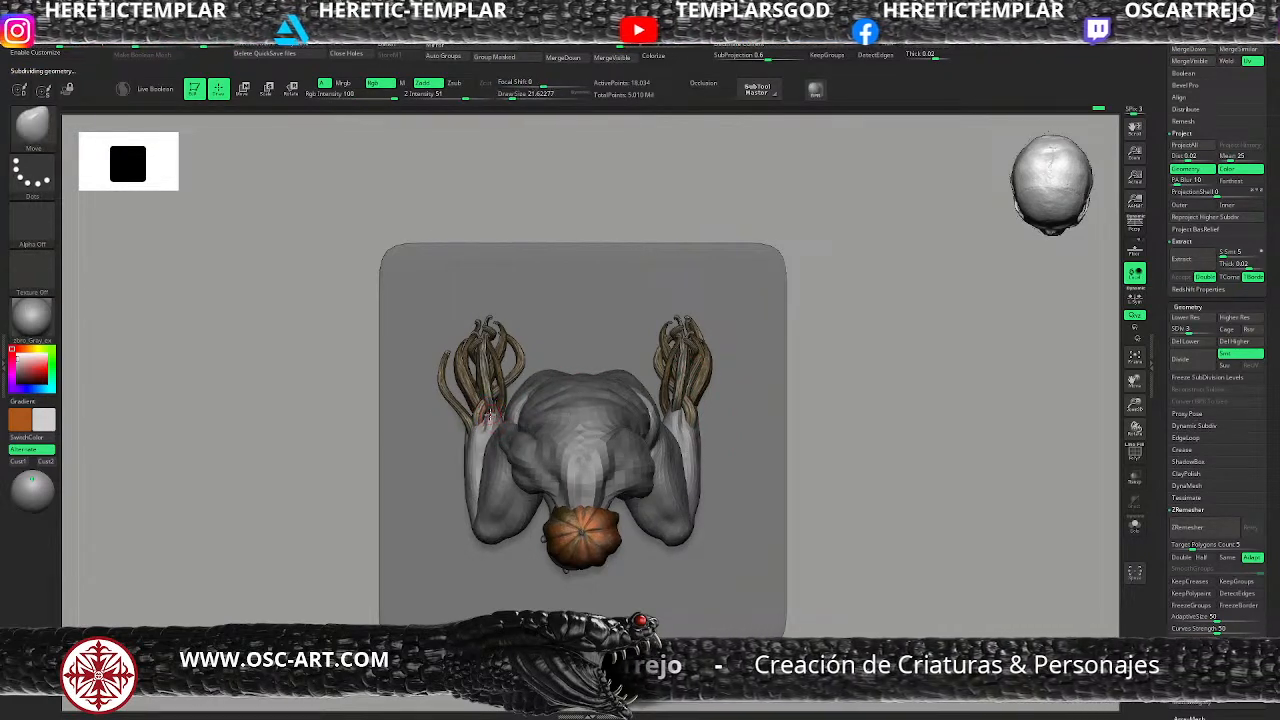
pyautogui.press('b')
pyautogui.press('c')
pyautogui.press('b')
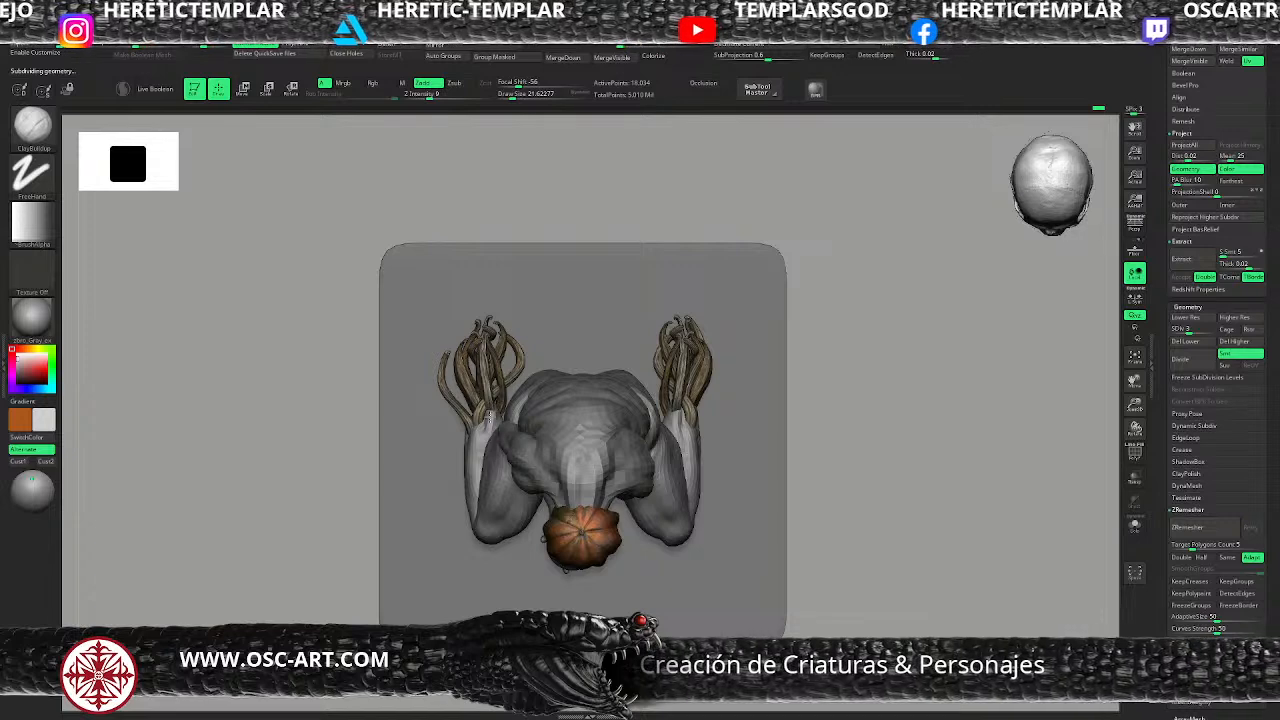
# Step: Check the whole figure from the side and front and save the sculpt as a tool file
pyautogui.moveTo(883, 494); pyautogui.dragTo(771, 337)
pyautogui.moveTo(749, 291); pyautogui.dragTo(642, 335)
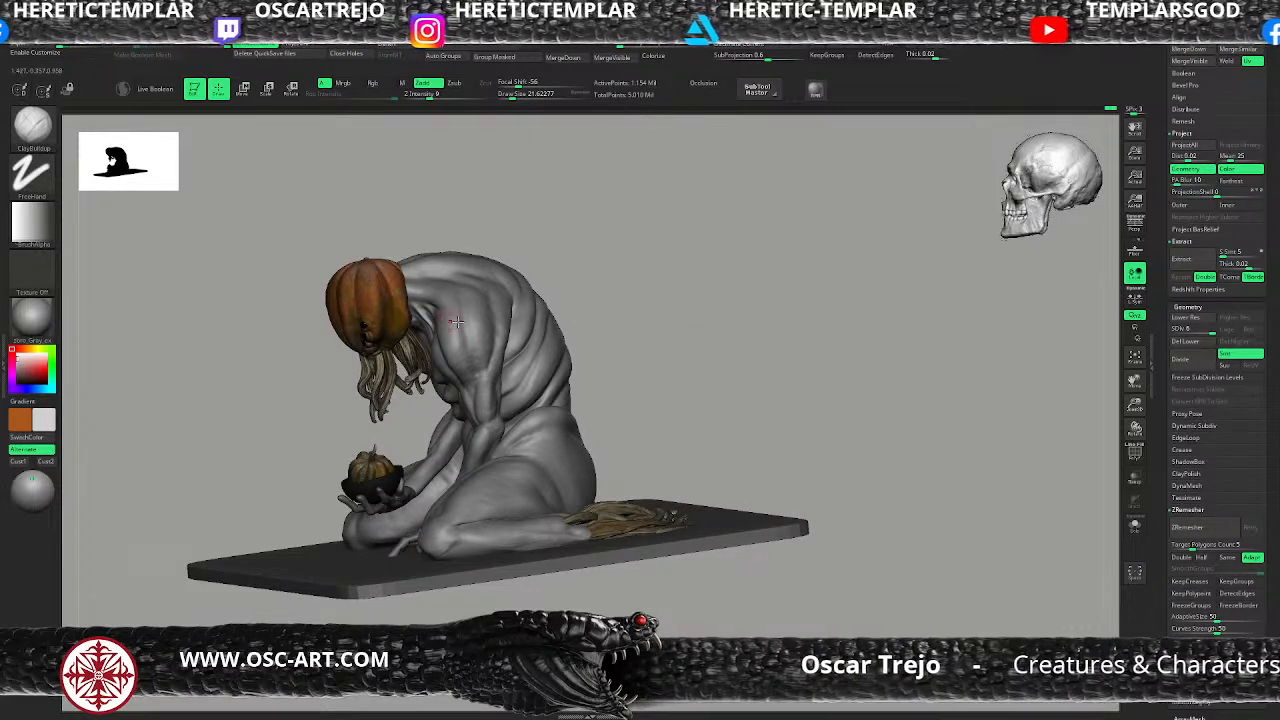
pyautogui.moveTo(587, 312); pyautogui.dragTo(655, 305)
pyautogui.moveTo(600, 374); pyautogui.dragTo(709, 354)
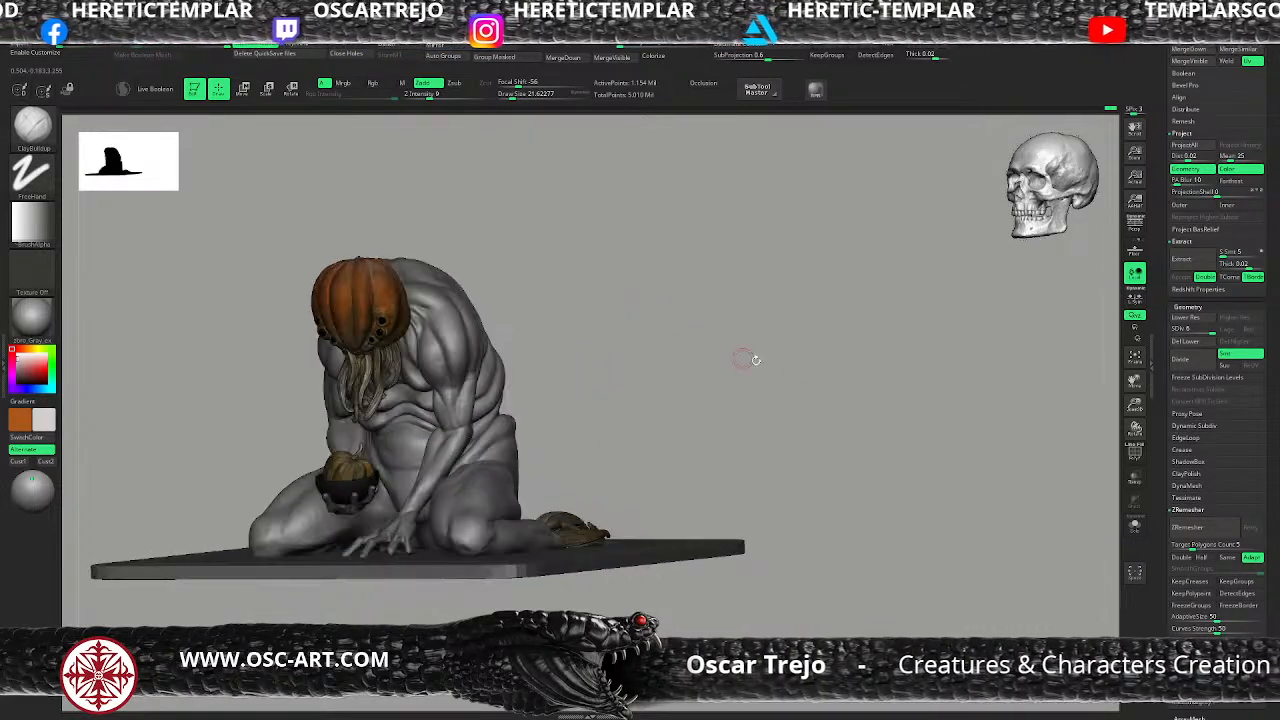
pyautogui.moveTo(1158, 178); pyautogui.dragTo(1160, 400)
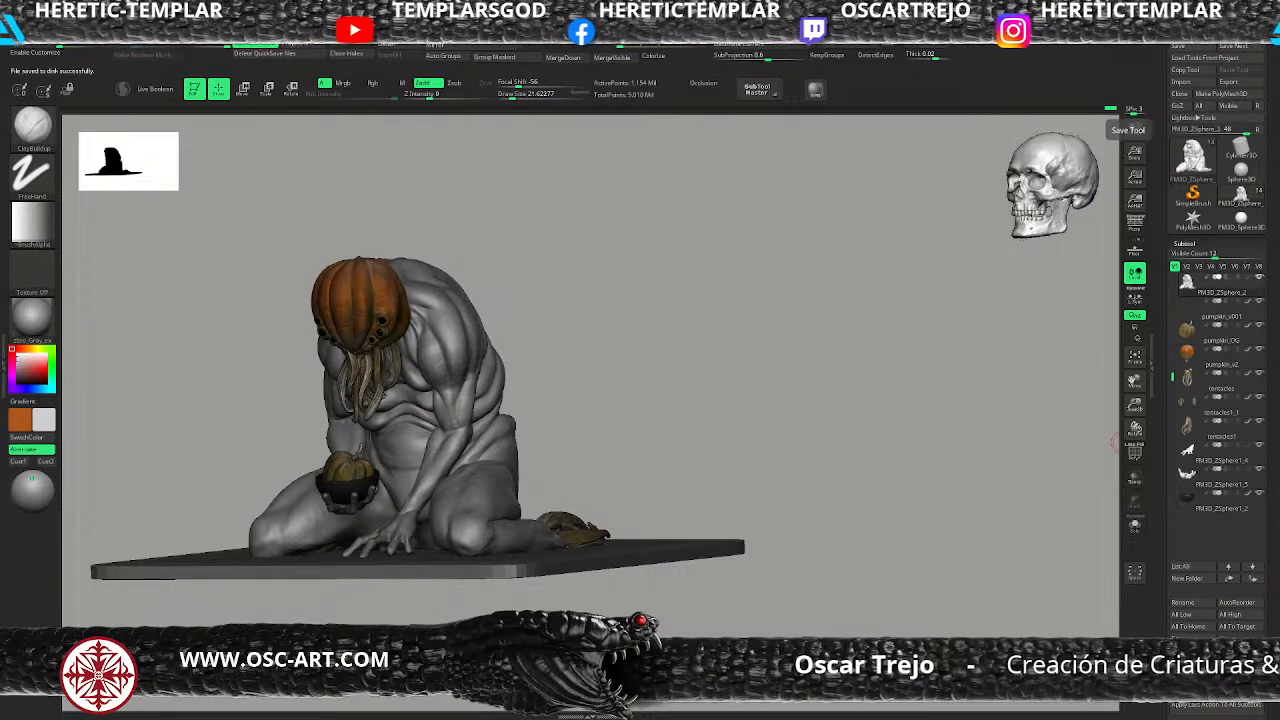
# Step: Refine the muscle forms of the left shoulder and upper arm with the DamStandard and Standard brushes
pyautogui.moveTo(635, 367)
pyautogui.mouseDown()
pyautogui.moveTo(568, 383)
pyautogui.moveTo(669, 420)
pyautogui.moveTo(625, 368)
pyautogui.moveTo(625, 470)
pyautogui.mouseUp()
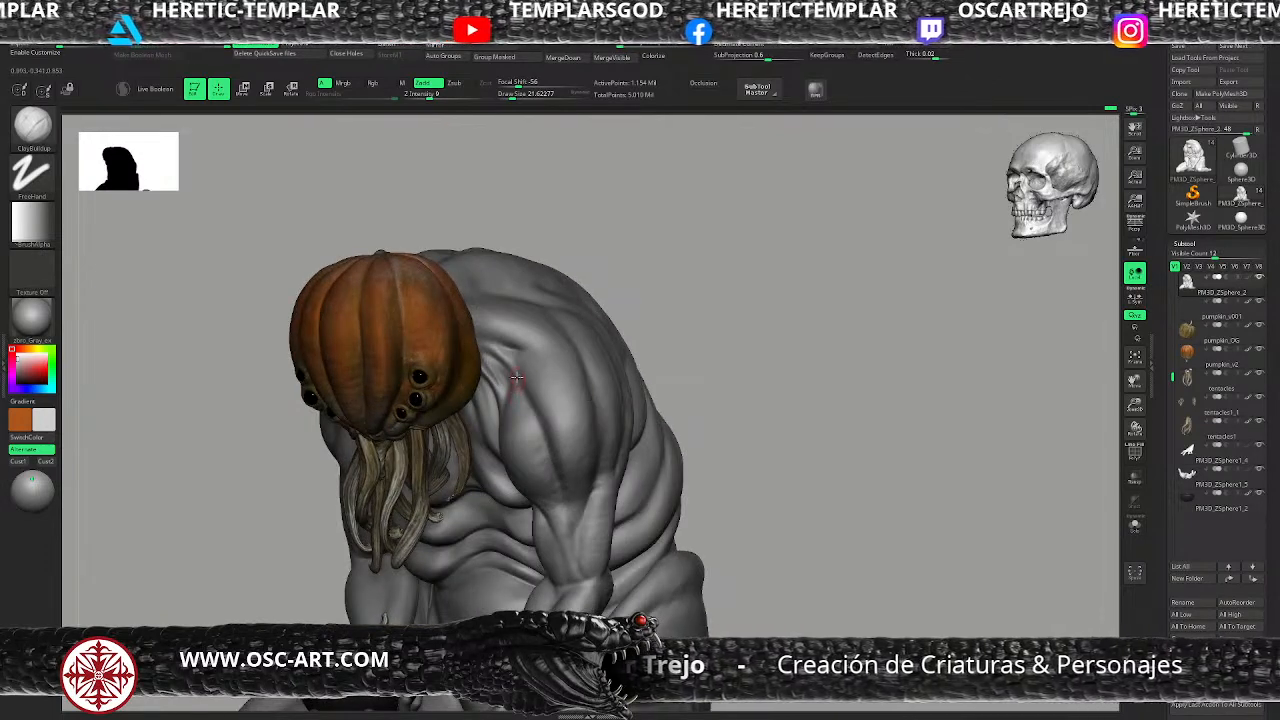
pyautogui.press('b')
pyautogui.press('d')
pyautogui.press('s')
pyautogui.press('s')
pyautogui.click(511, 356)
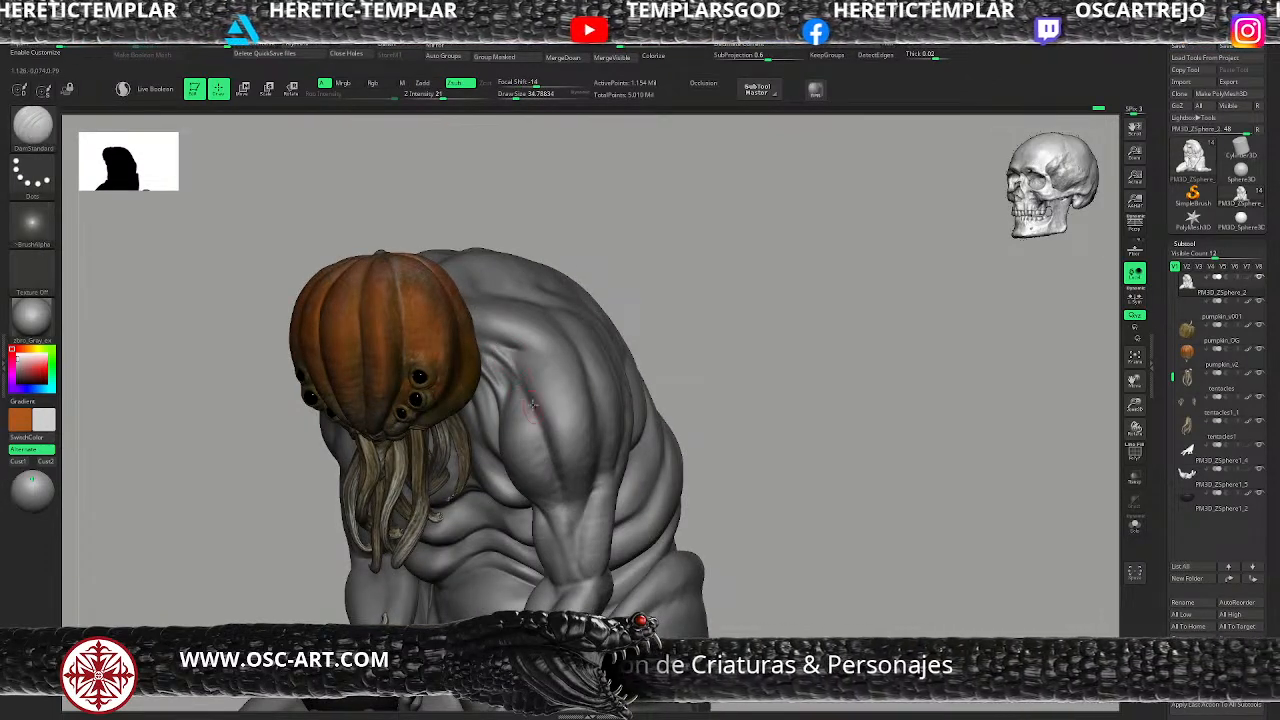
pyautogui.moveTo(745, 368)
pyautogui.keyDown('alt'); pyautogui.mouseDown()
pyautogui.moveTo(698, 349)
pyautogui.moveTo(689, 386)
pyautogui.moveTo(733, 385)
pyautogui.mouseUp(); pyautogui.keyUp('alt')
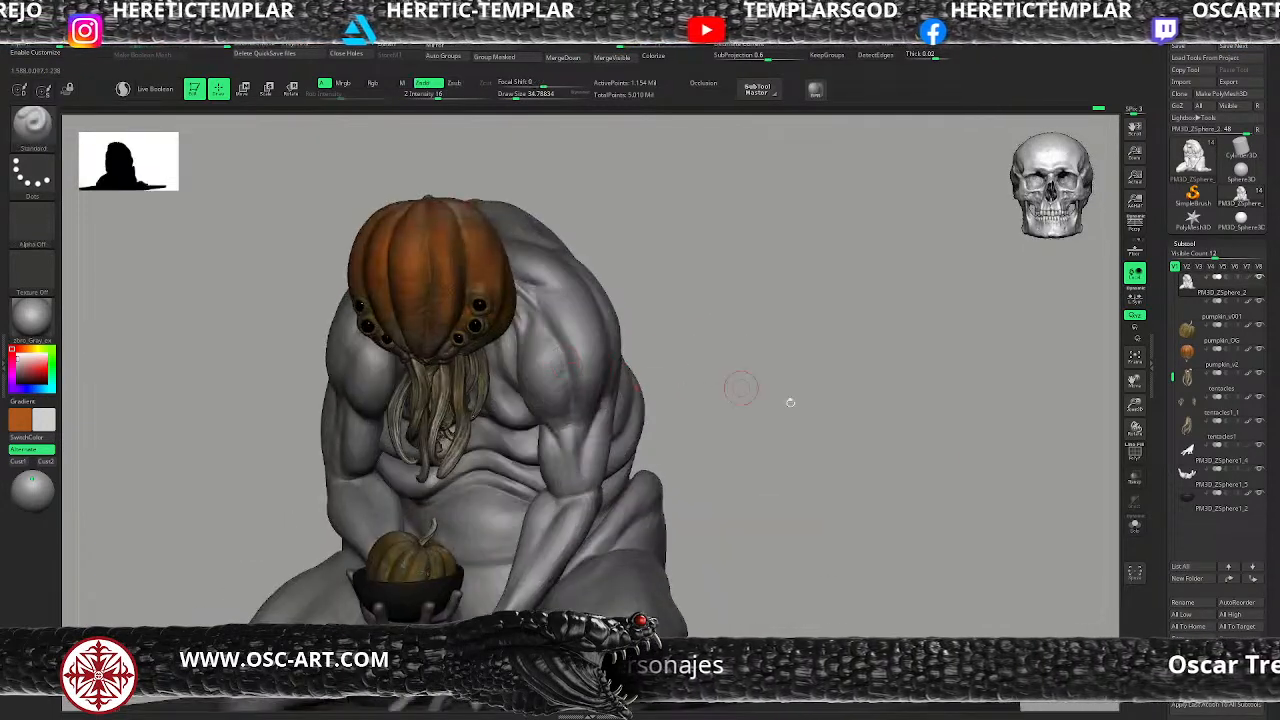
pyautogui.moveTo(1213, 540); pyautogui.dragTo(1213, 200)
pyautogui.moveTo(1213, 650); pyautogui.dragTo(1213, 353)
pyautogui.moveTo(1160, 501); pyautogui.dragTo(1164, 380)
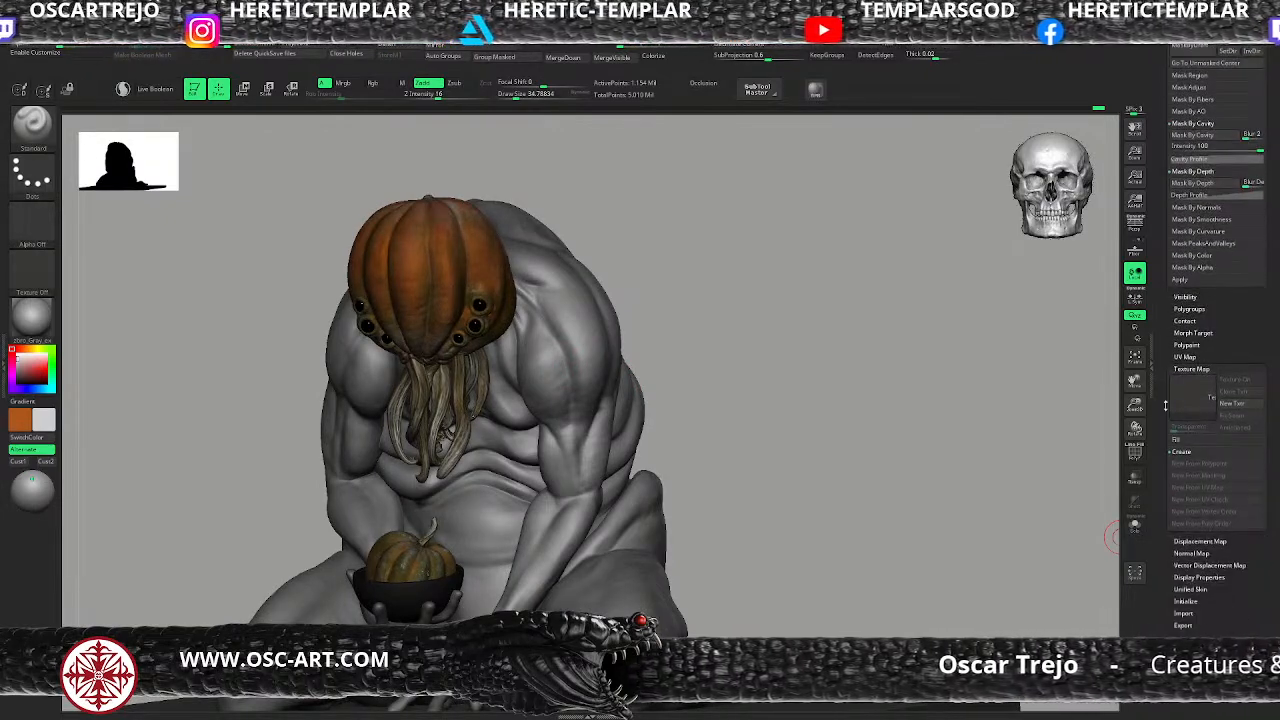
pyautogui.press('shift')
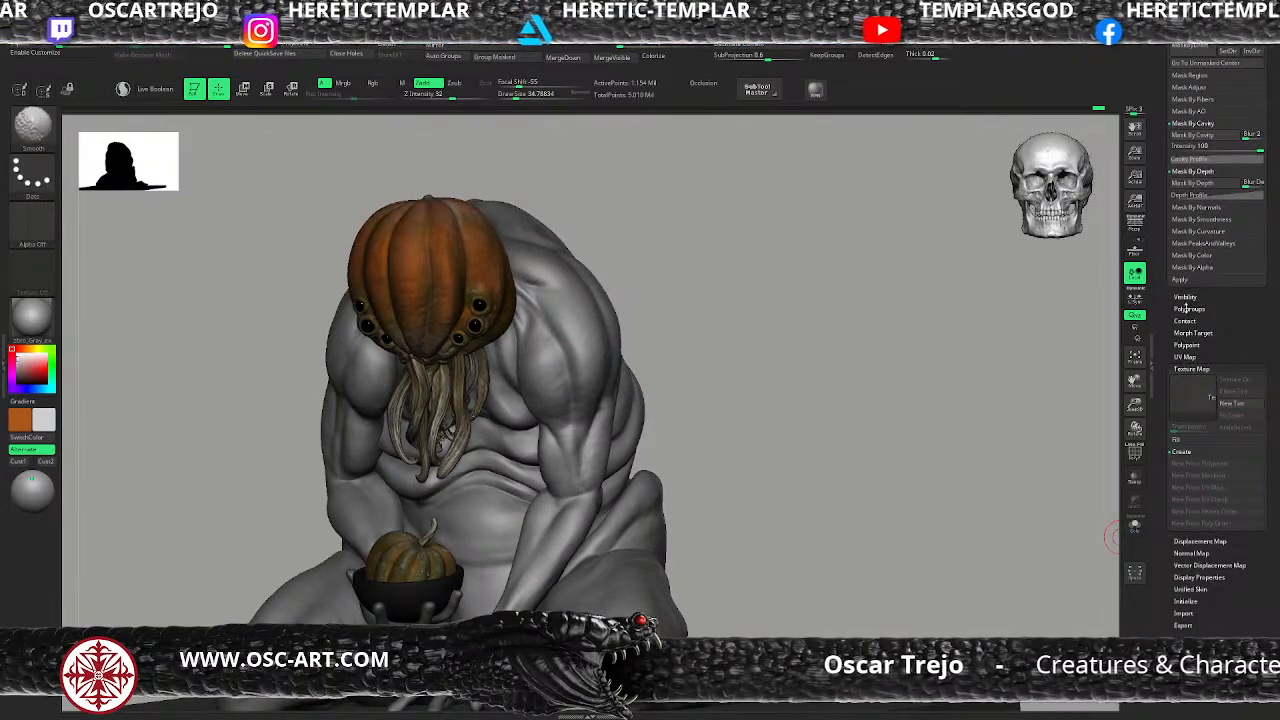
# Step: Rename the body's untitled sculpting layer to "sculpt 1" and add another new layer for recording surface detail
pyautogui.moveTo(1168, 289); pyautogui.dragTo(1167, 450)
pyautogui.press('shift')
pyautogui.click(1183, 536)
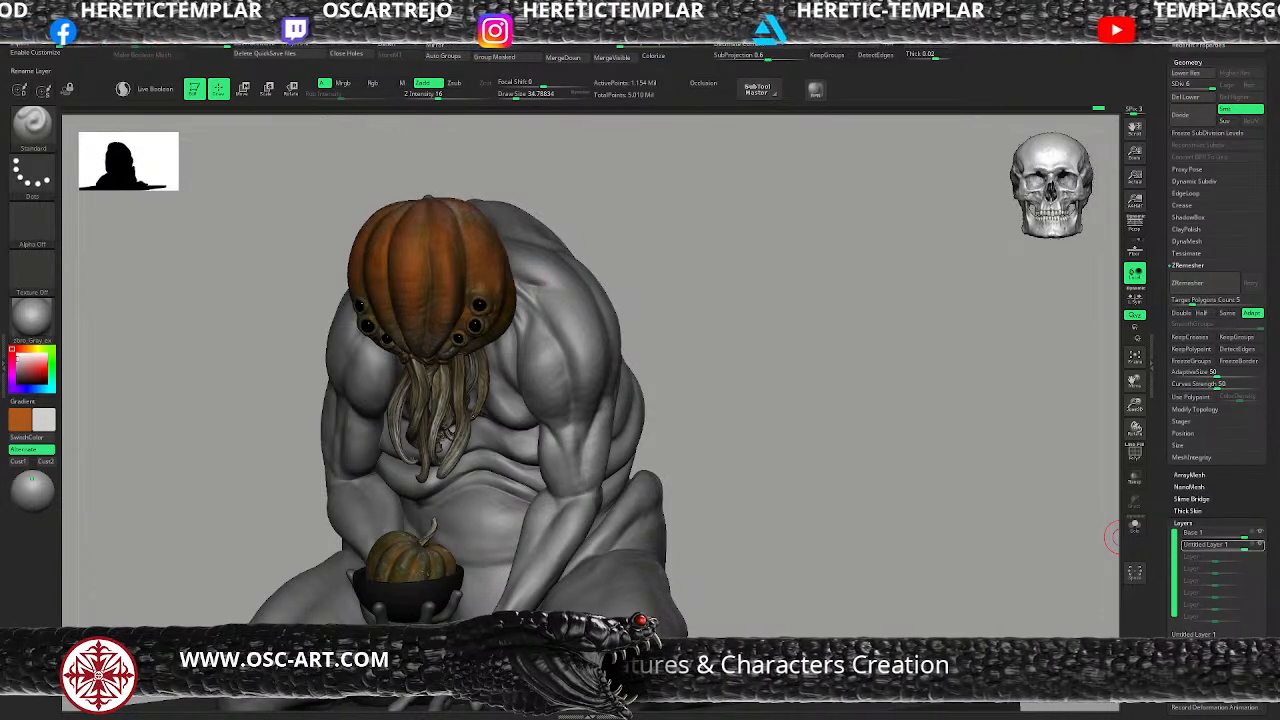
pyautogui.press('Return')
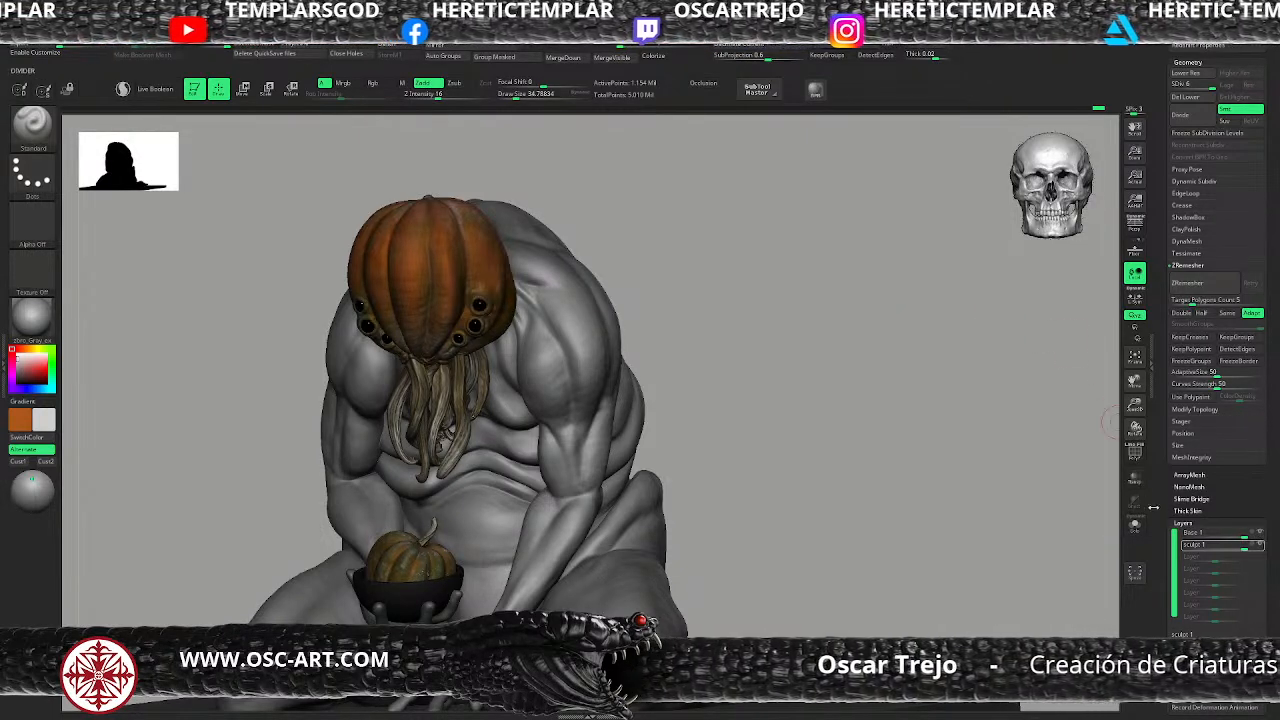
pyautogui.click(1184, 657)
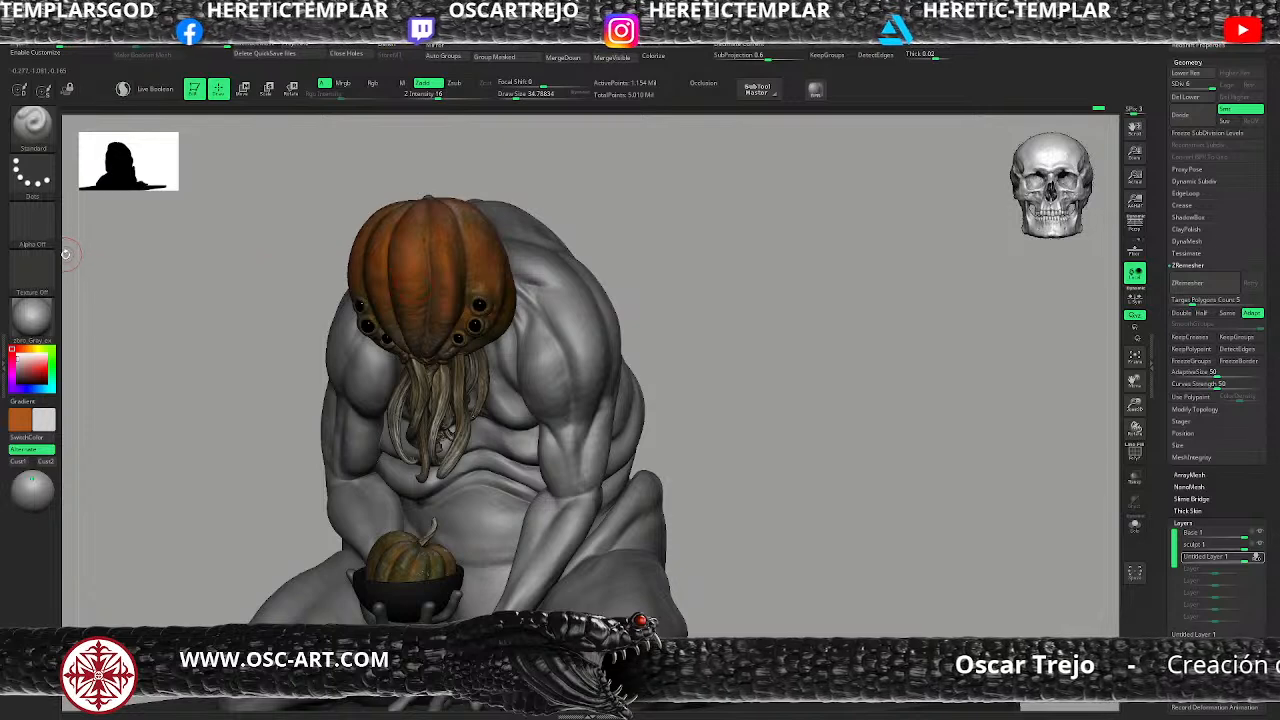
# Step: Assign Alpha 60 to the Standard brush and stroke skin wrinkles over the left shoulder and upper arm
pyautogui.click(33, 225)
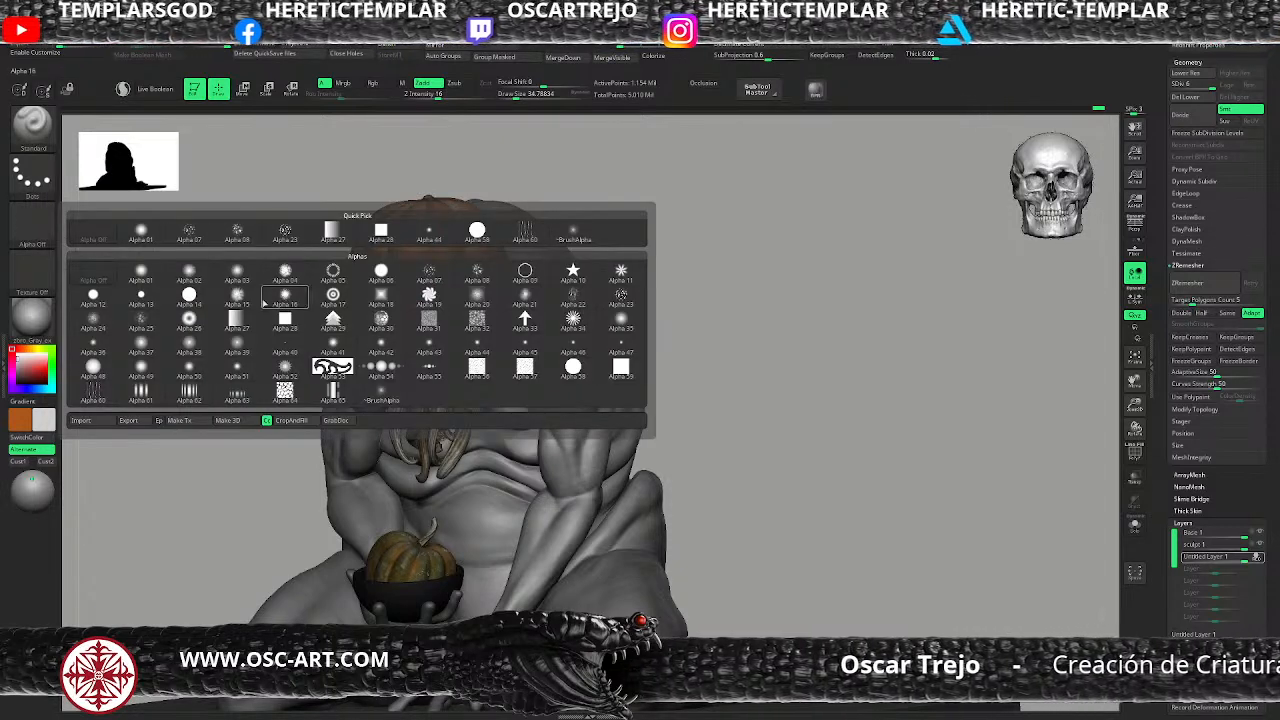
pyautogui.click(91, 396)
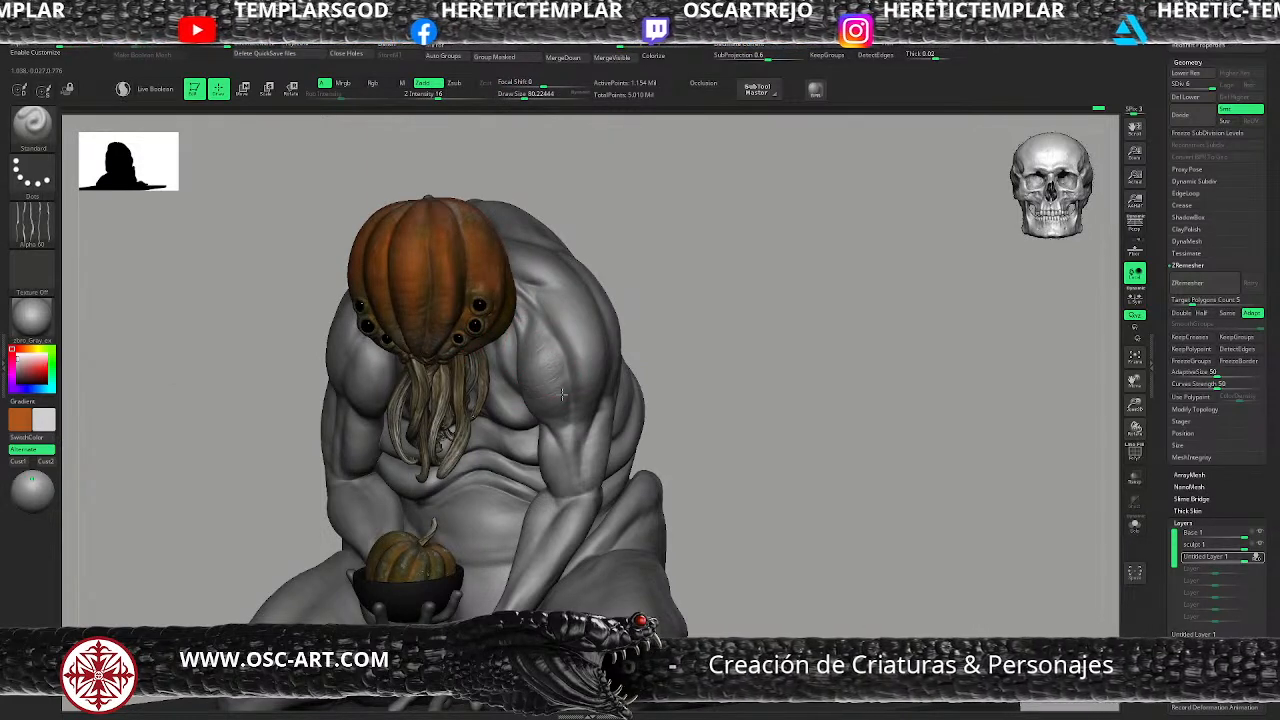
pyautogui.press(']')
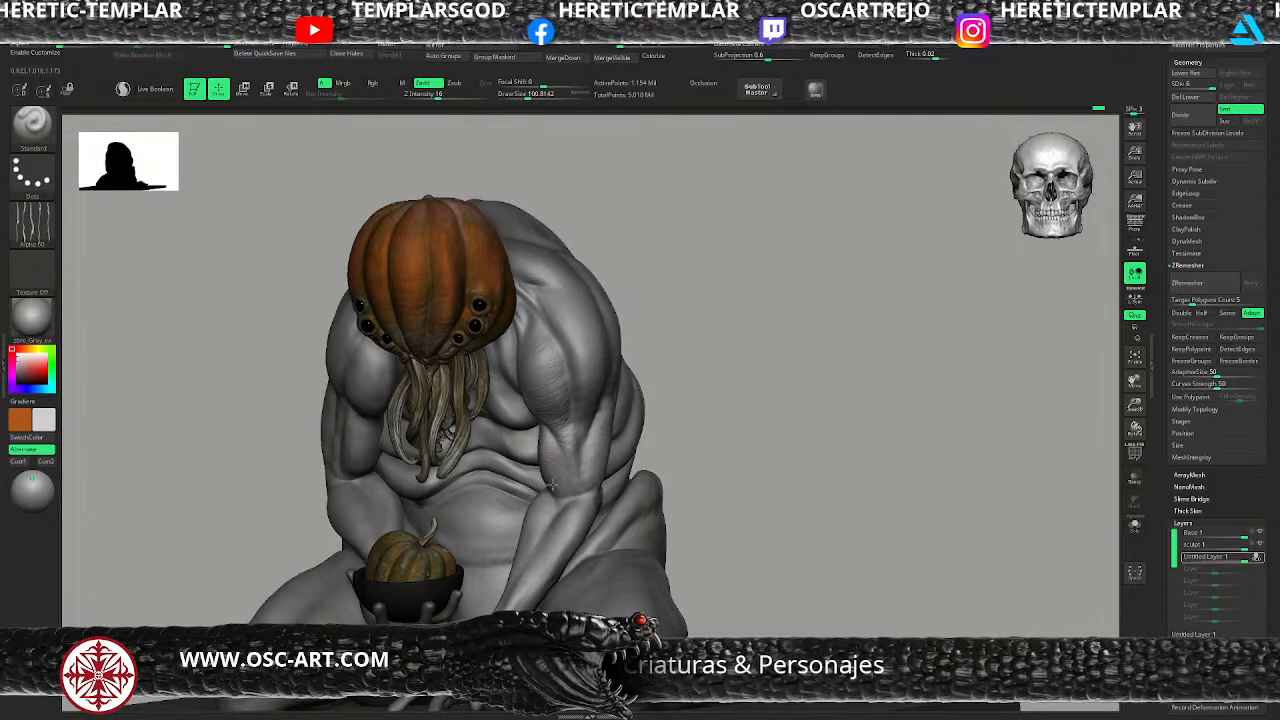
pyautogui.press('shift')
pyautogui.press('shift')
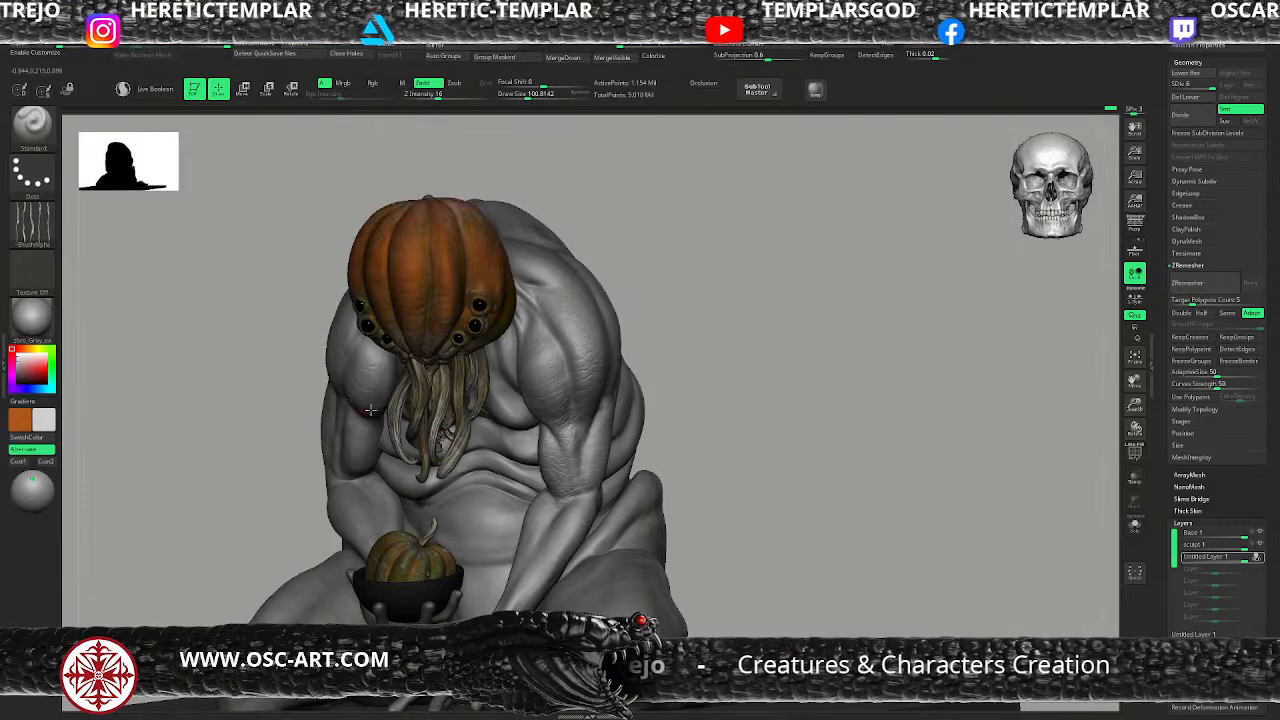
pyautogui.moveTo(666, 348)
pyautogui.mouseDown()
pyautogui.moveTo(553, 384)
pyautogui.moveTo(553, 404)
pyautogui.moveTo(576, 410)
pyautogui.moveTo(540, 468)
pyautogui.moveTo(563, 501)
pyautogui.mouseUp()
pyautogui.press('s')
pyautogui.click(556, 404)
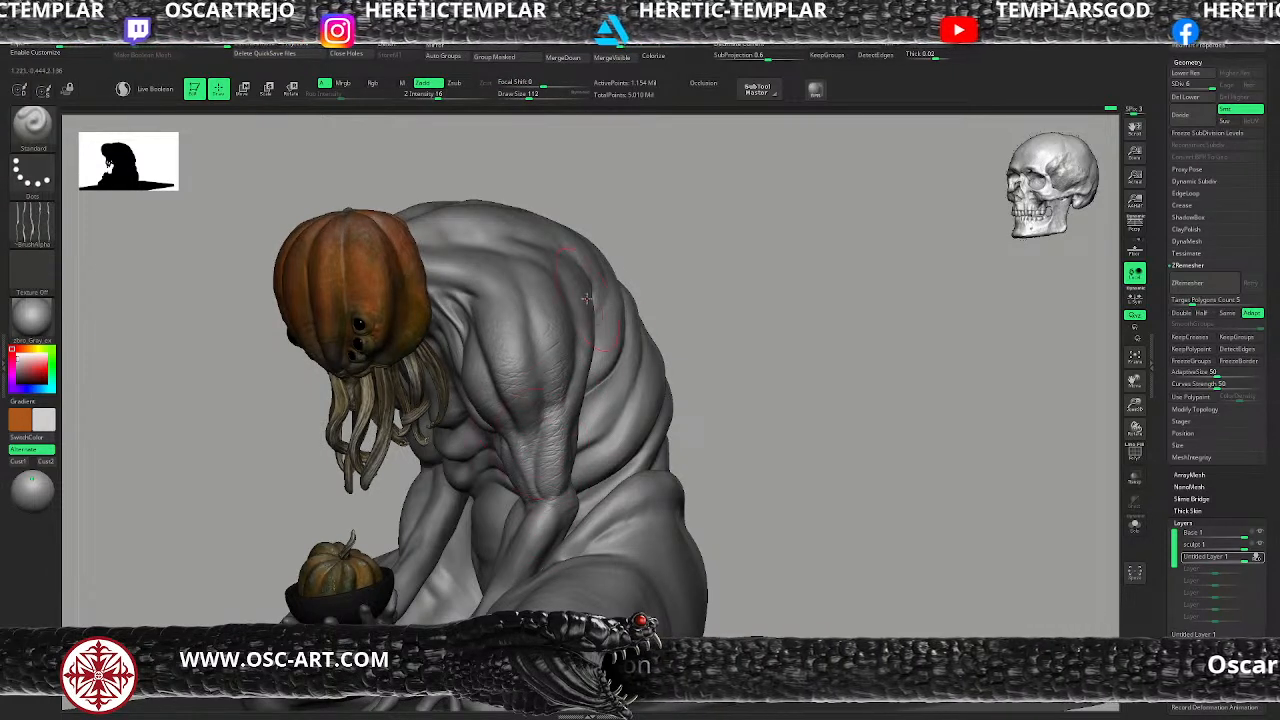
# Step: Cover the right shoulder and upper arm with wrinkle texture using the Standard brush
pyautogui.moveTo(725, 325); pyautogui.dragTo(323, 393)
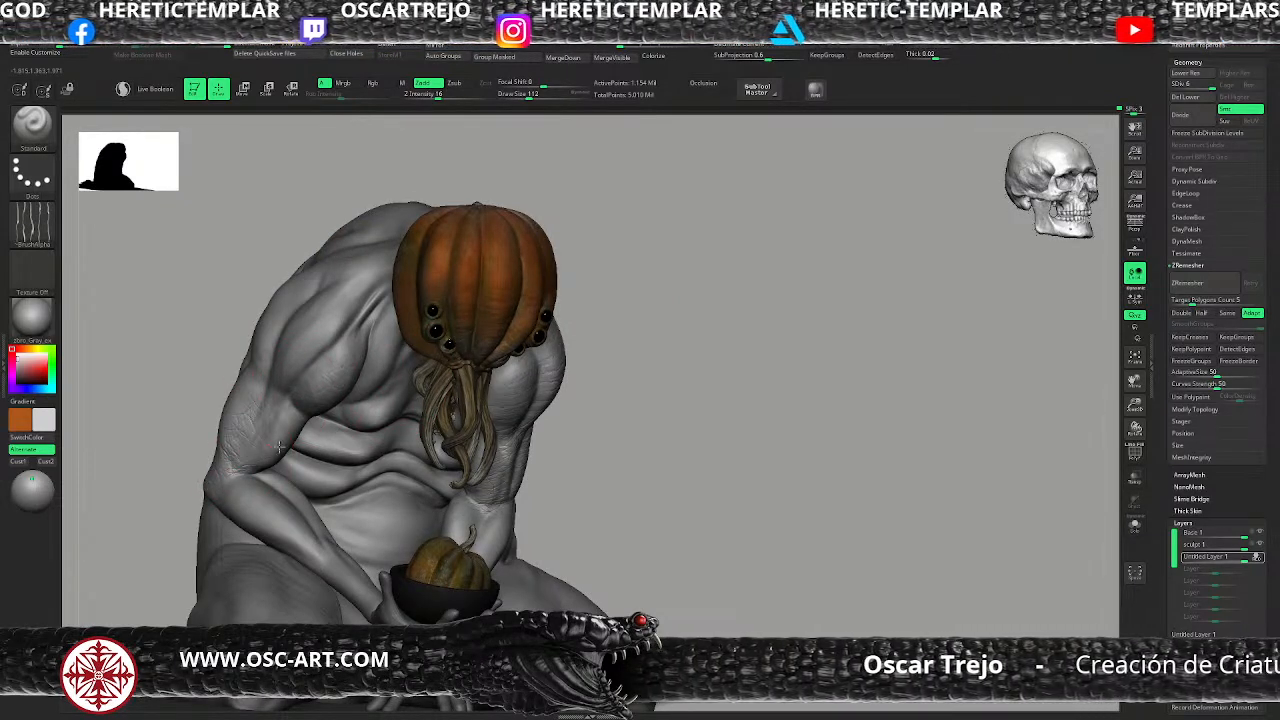
pyautogui.press(']')
pyautogui.press('[')
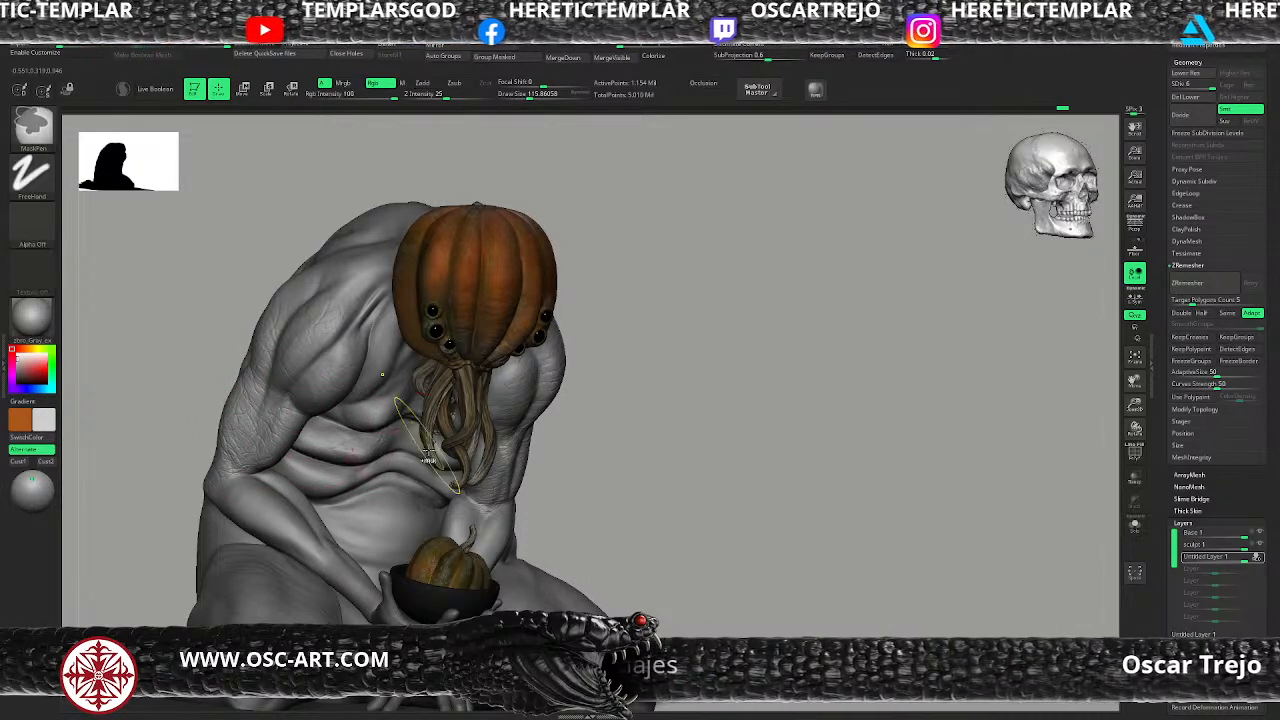
pyautogui.moveTo(628, 386); pyautogui.dragTo(606, 383)
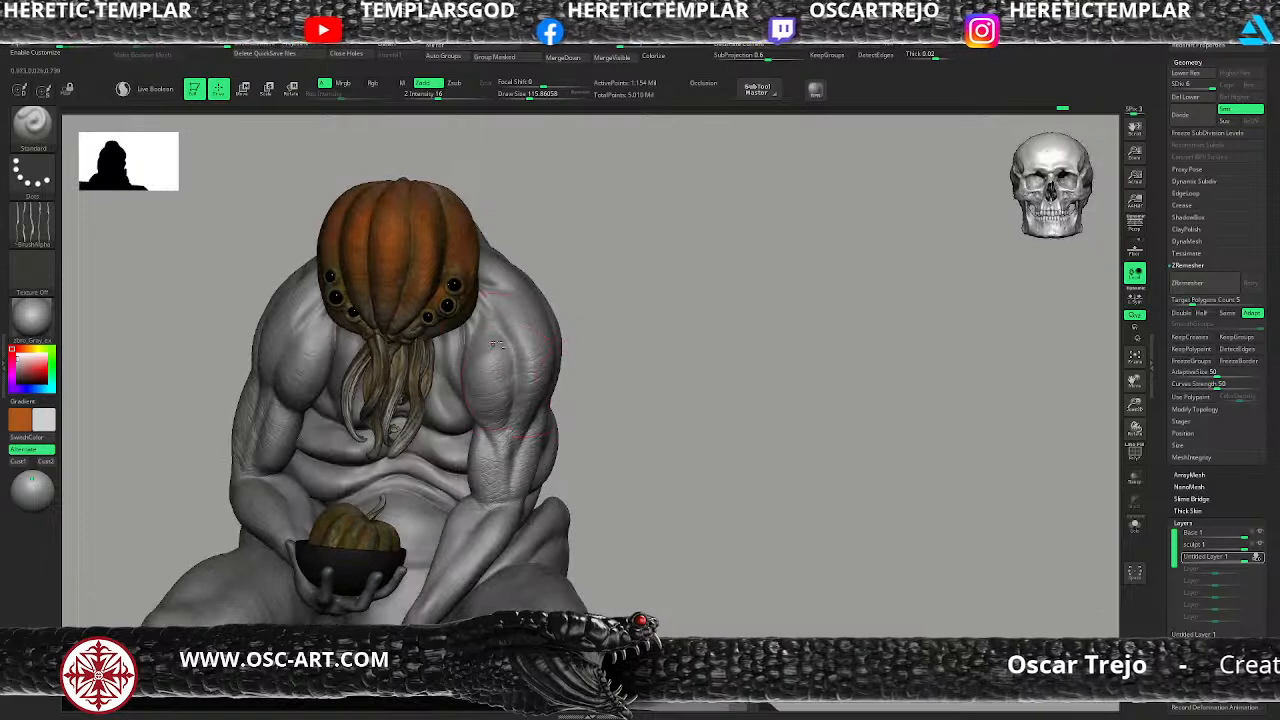
# Step: Brush wrinkles across the upper back and the rear of the left shoulder, varying the brush size
pyautogui.moveTo(565, 249); pyautogui.dragTo(490, 262)
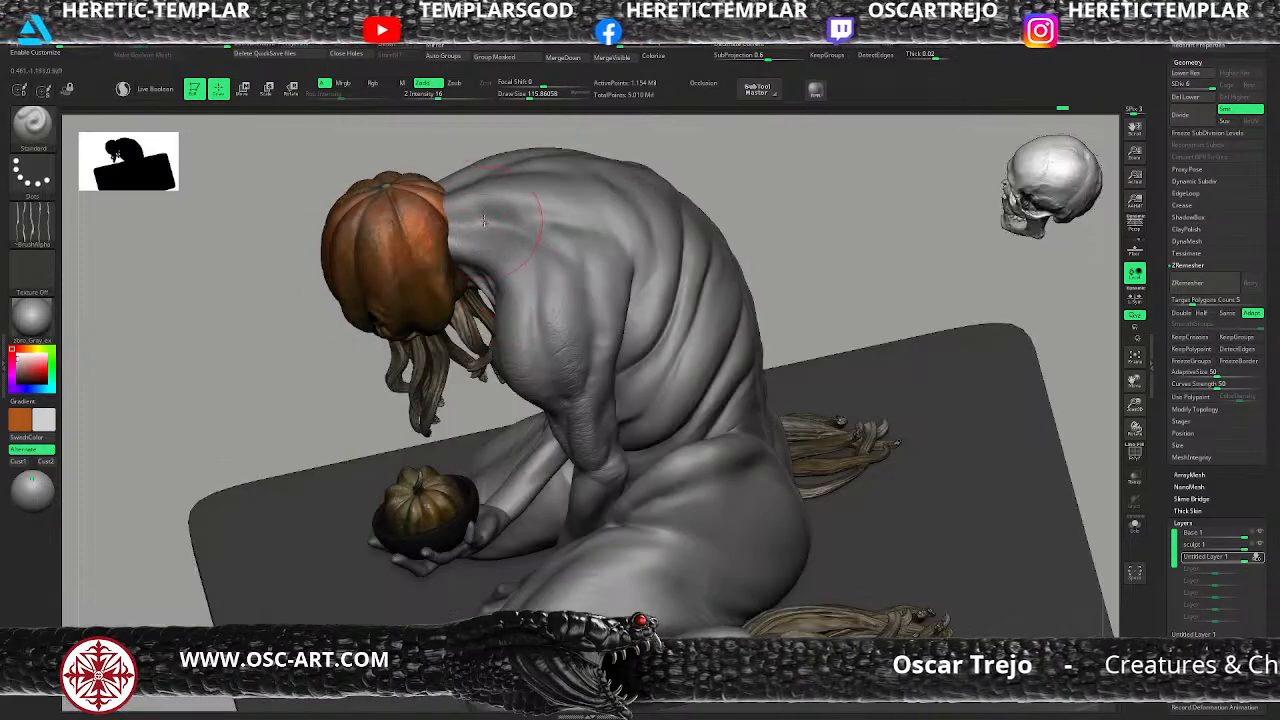
pyautogui.moveTo(557, 198)
pyautogui.mouseDown()
pyautogui.moveTo(602, 249)
pyautogui.moveTo(622, 249)
pyautogui.mouseUp()
pyautogui.press(']')
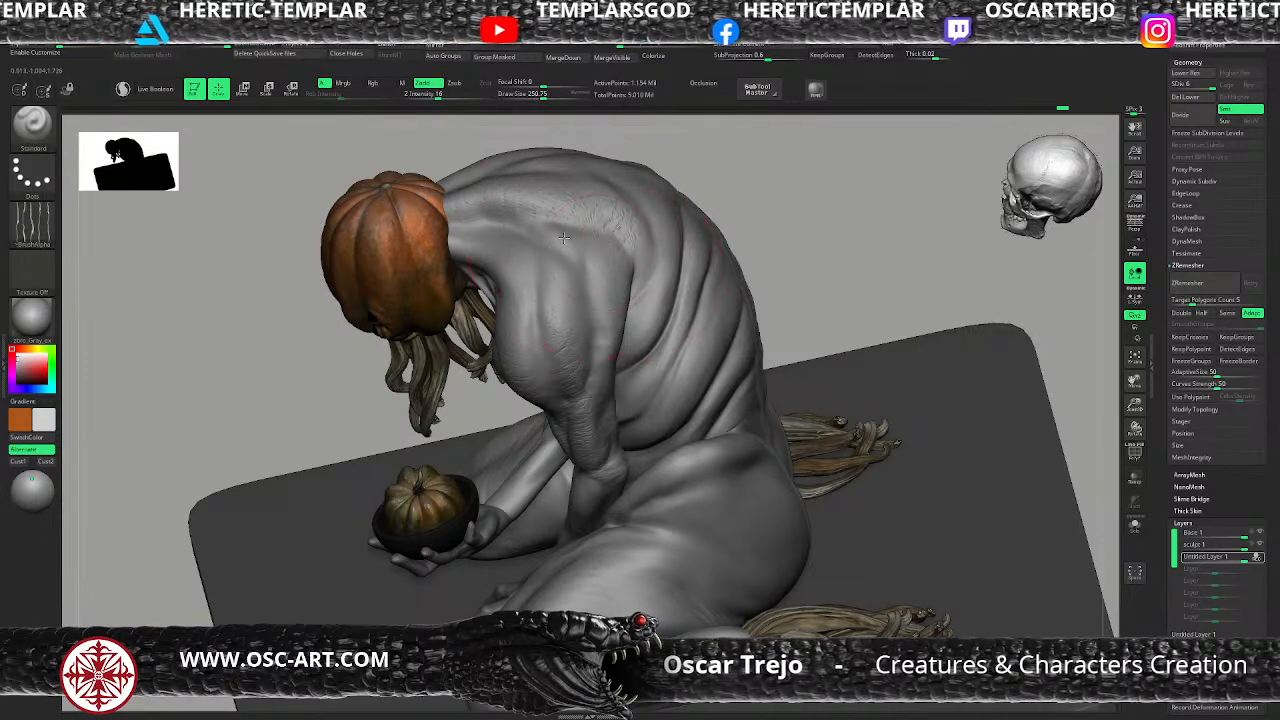
pyautogui.press('[')
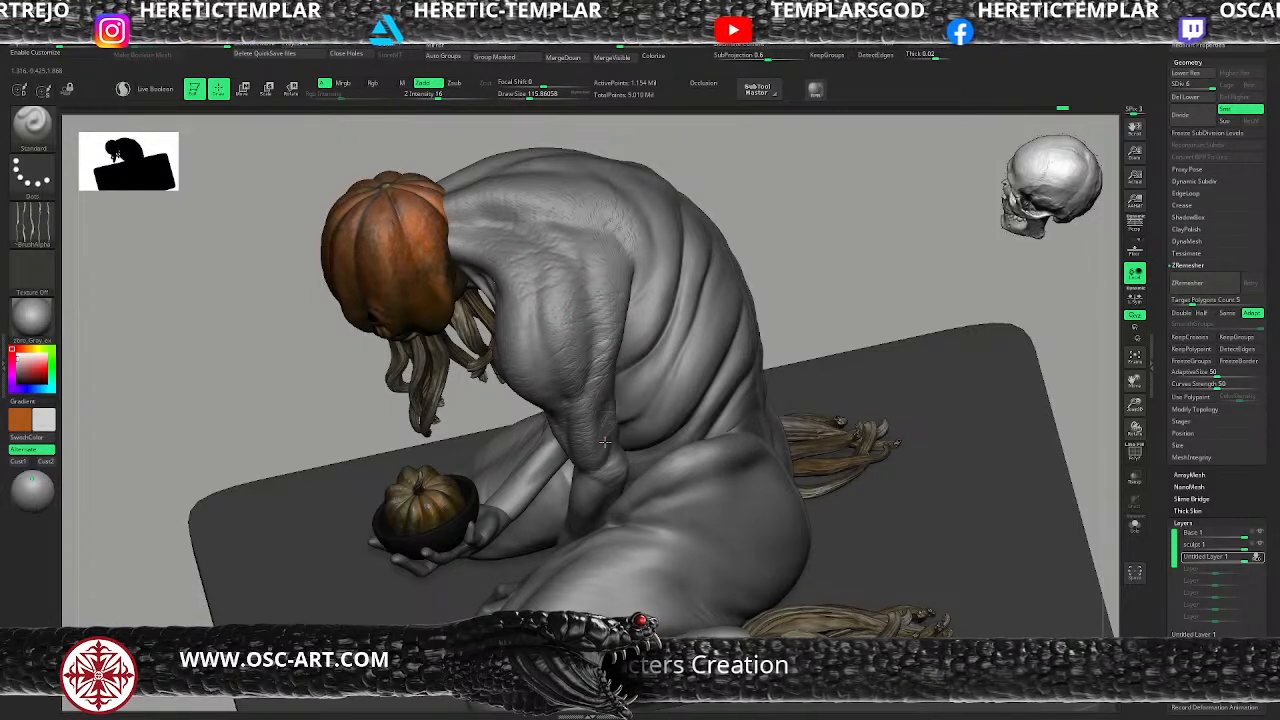
# Step: Continue the wrinkle texture down both forearms with the Standard brush, adjusting the brush size for the strokes
pyautogui.moveTo(773, 288)
pyautogui.keyDown('alt'); pyautogui.mouseDown()
pyautogui.moveTo(737, 231)
pyautogui.moveTo(738, 303)
pyautogui.mouseUp(); pyautogui.keyUp('alt')
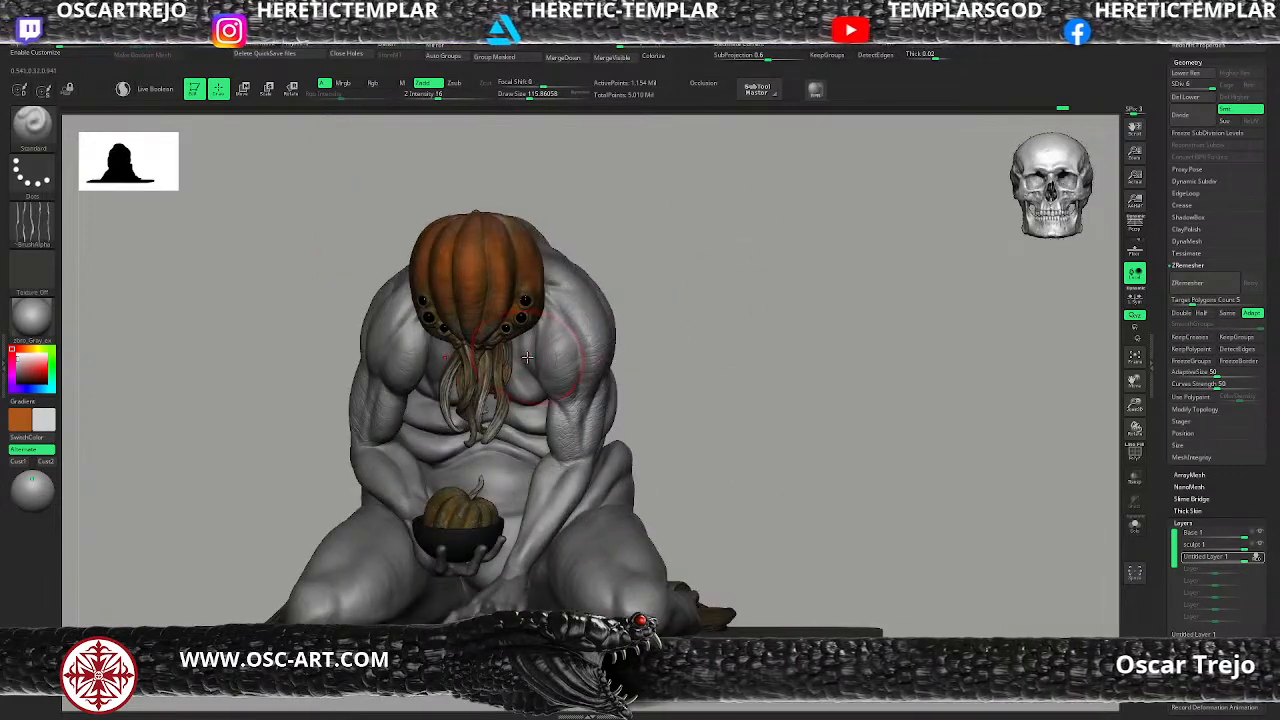
pyautogui.press('s')
pyautogui.moveTo(581, 348); pyautogui.dragTo(573, 348)
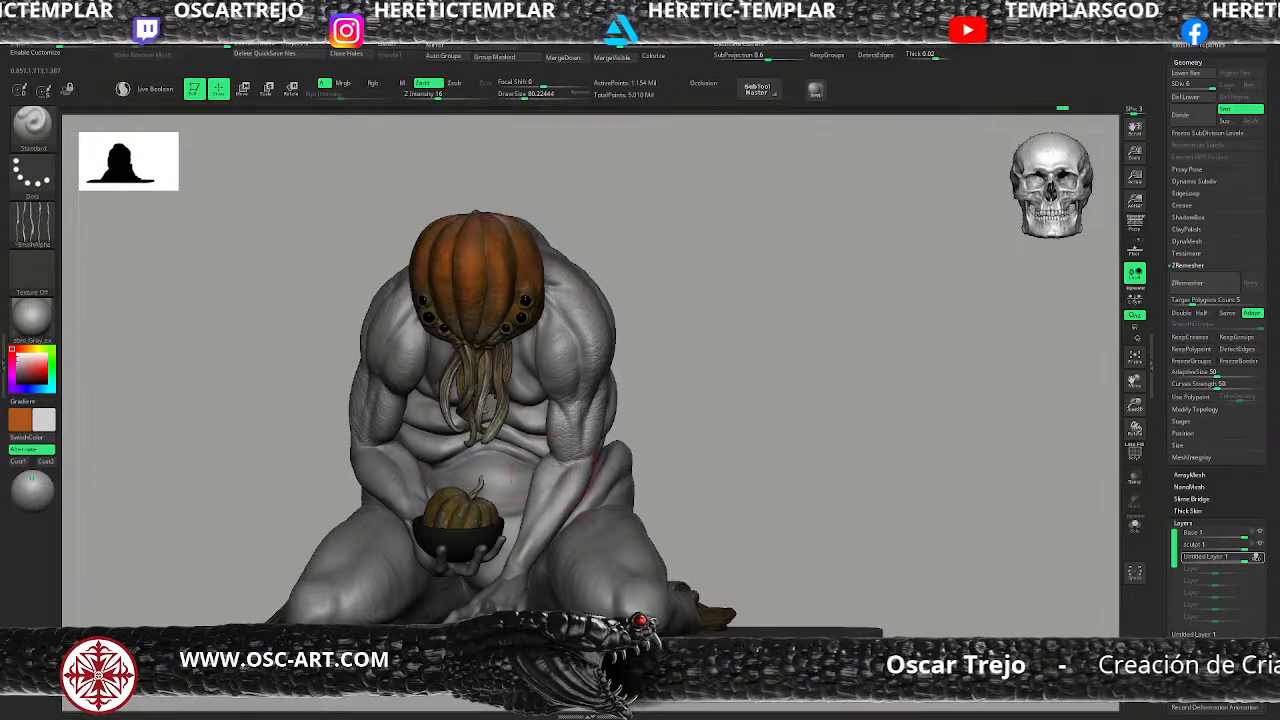
pyautogui.press(']')
pyautogui.press(']')
pyautogui.press(']')
pyautogui.press(']')
pyautogui.moveTo(562, 518); pyautogui.dragTo(533, 562, button='right')
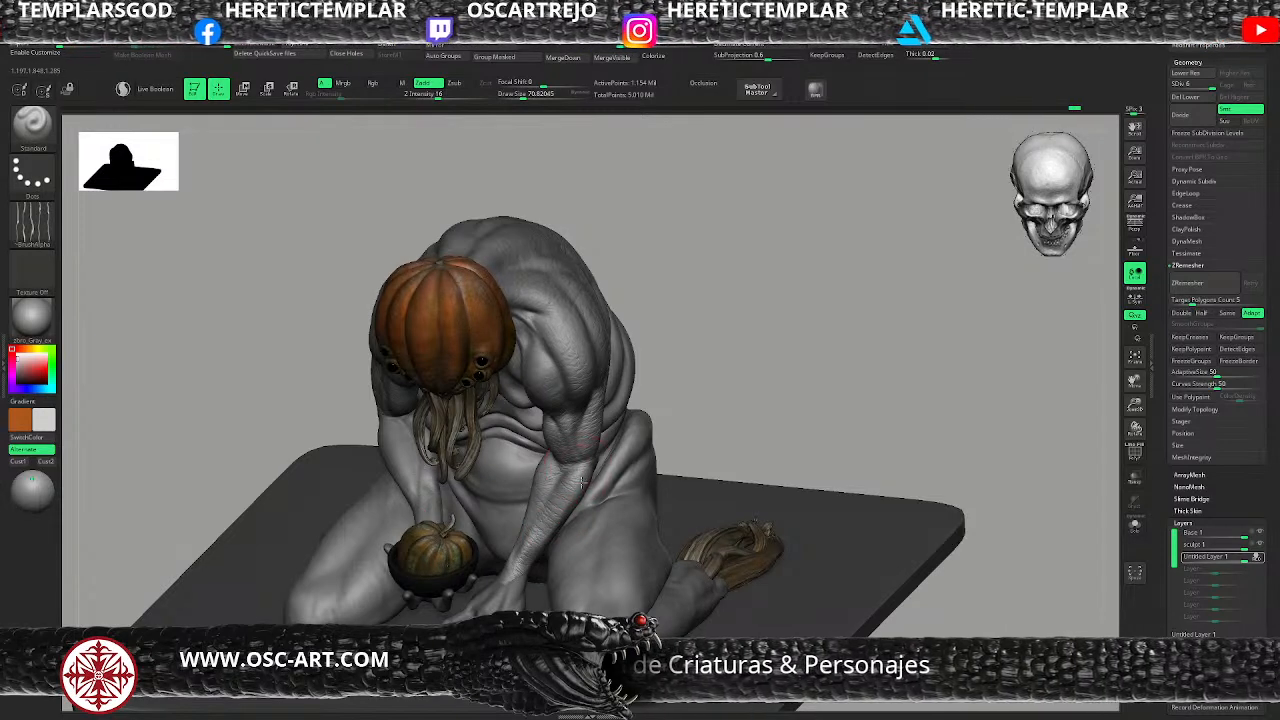
pyautogui.moveTo(372, 437); pyautogui.dragTo(386, 432)
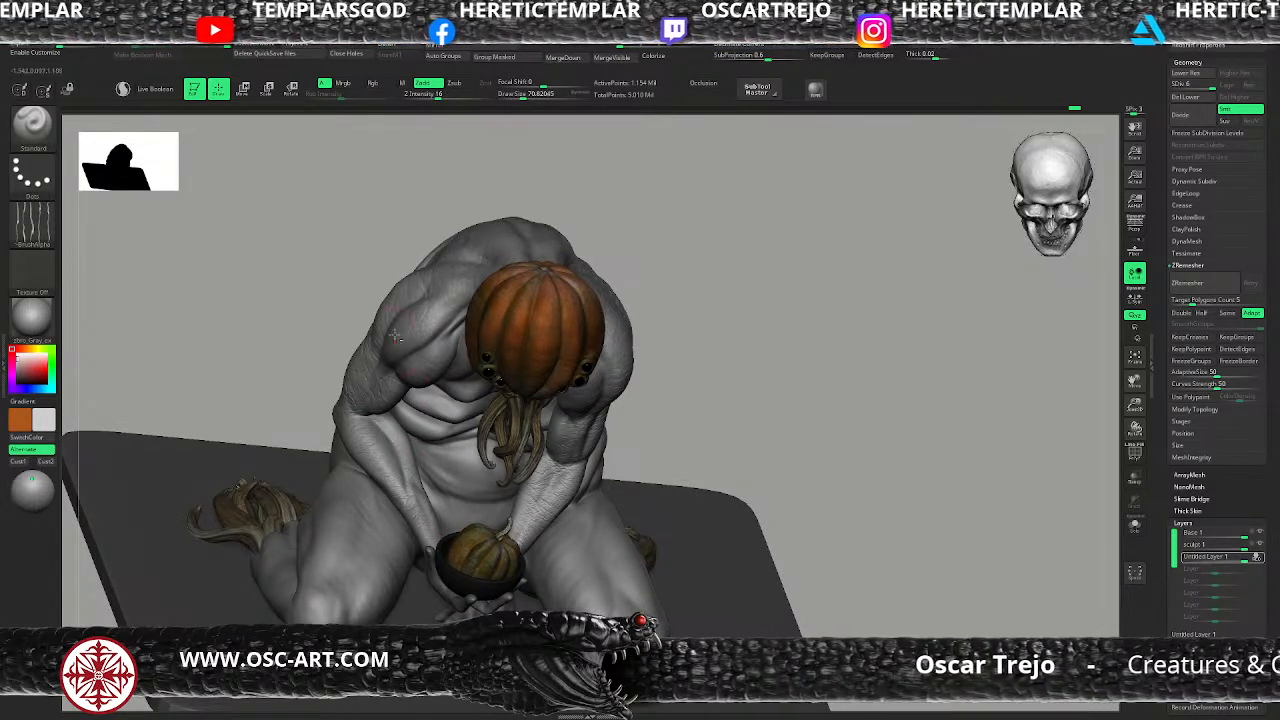
# Step: Isolate the body and brush wrinkles over the chest, abdominal folds and belly
pyautogui.moveTo(675, 336); pyautogui.dragTo(700, 243)
pyautogui.click(1134, 526)
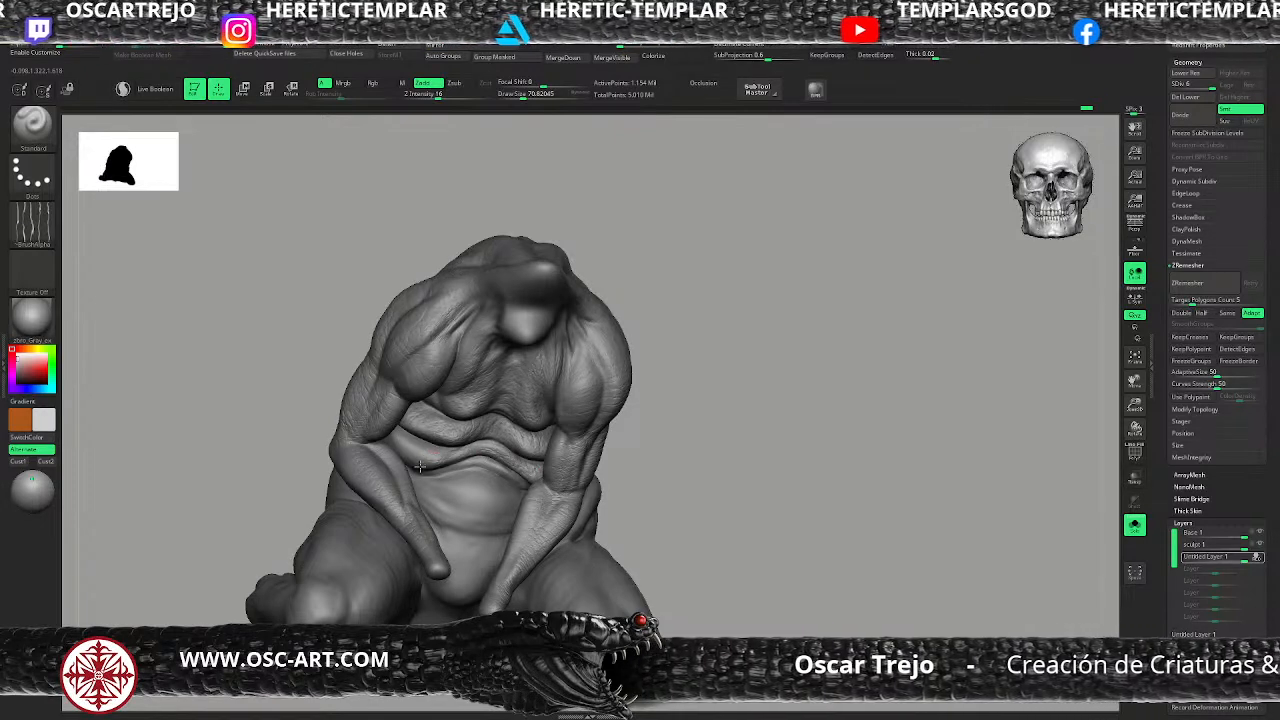
pyautogui.hotkey('ctrl', 'z')
pyautogui.press(']')
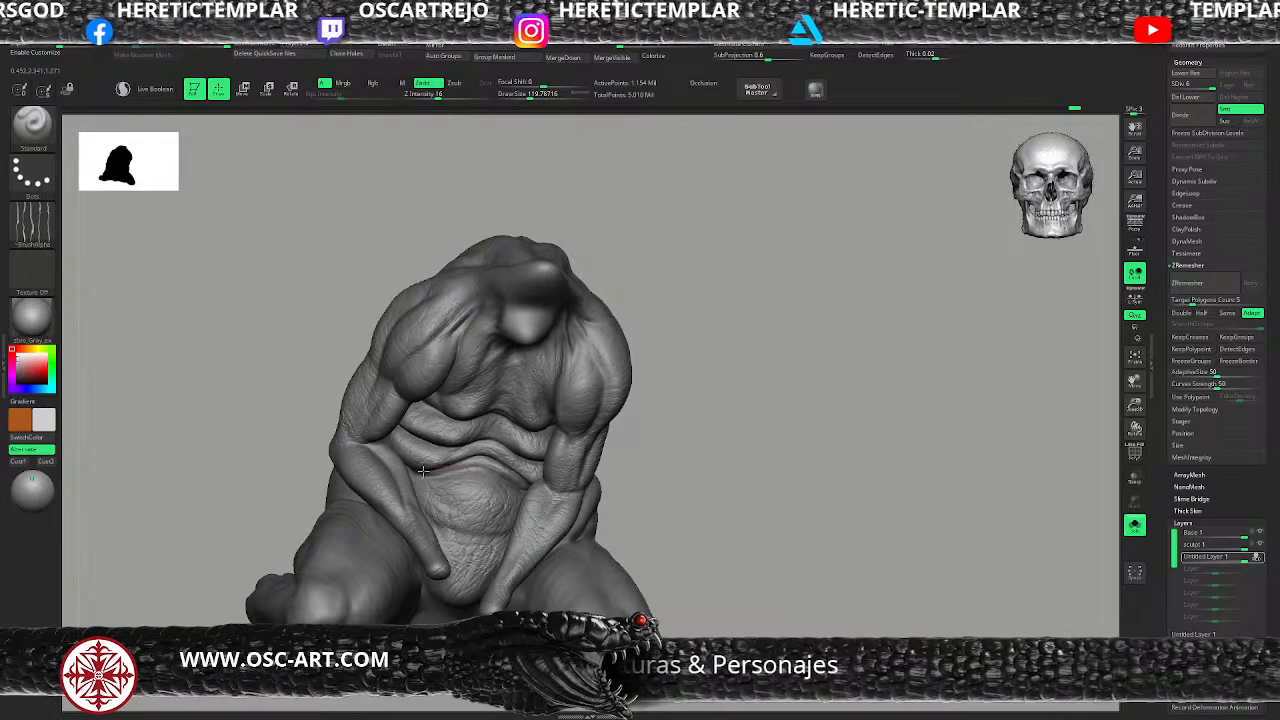
pyautogui.press('[')
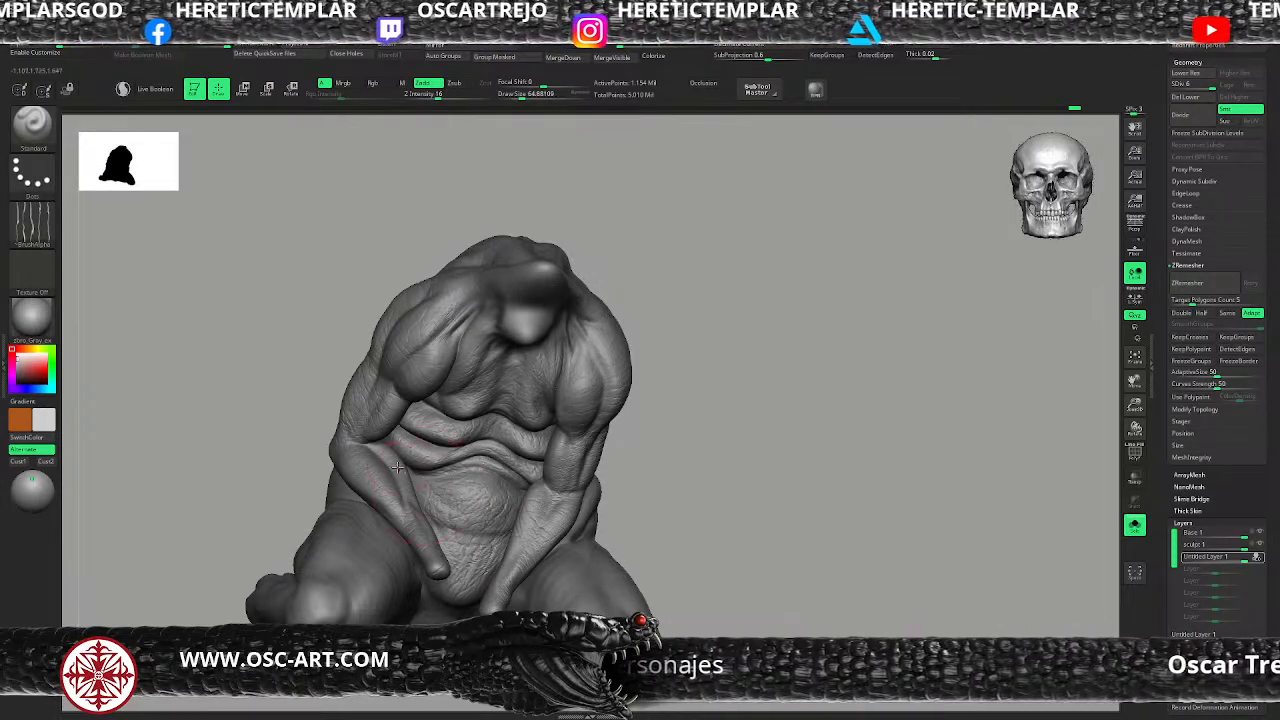
# Step: Brush wrinkle texture along the left flank's folds, the lower back and the hip
pyautogui.moveTo(250, 480); pyautogui.dragTo(400, 472)
pyautogui.press(']')
pyautogui.moveTo(210, 470); pyautogui.dragTo(540, 457)
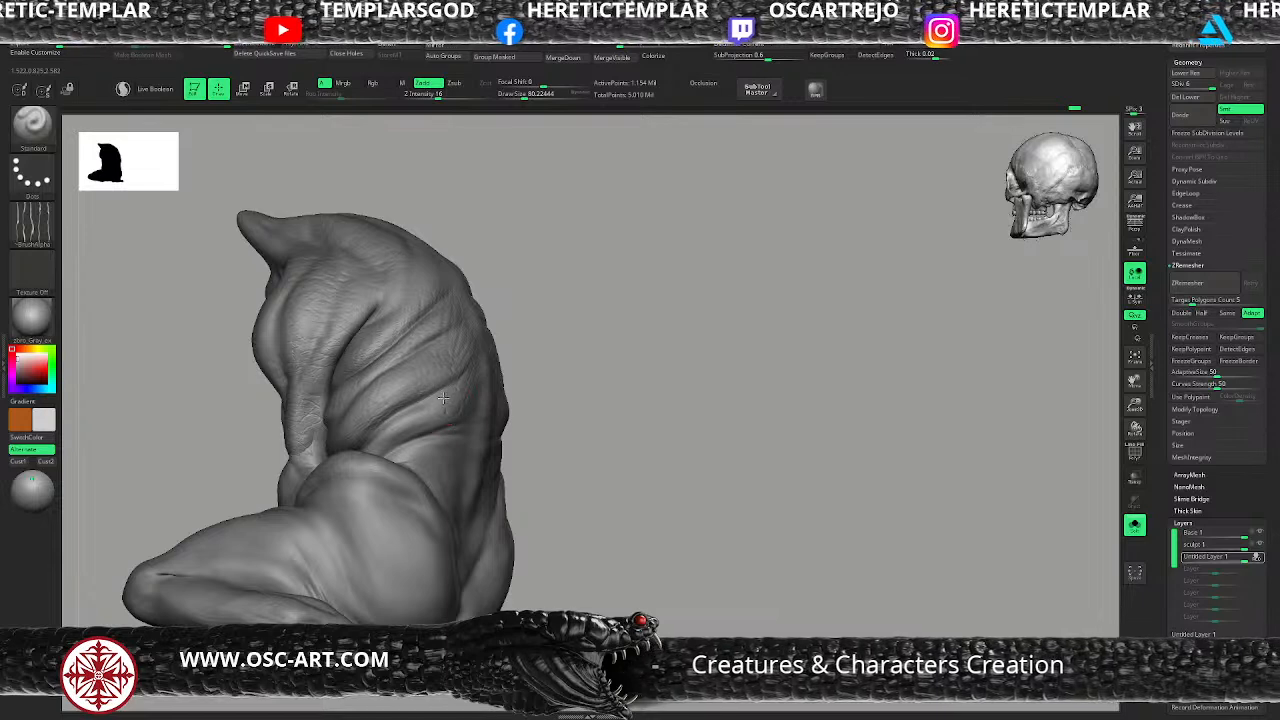
pyautogui.moveTo(373, 455); pyautogui.dragTo(414, 445)
pyautogui.press(']')
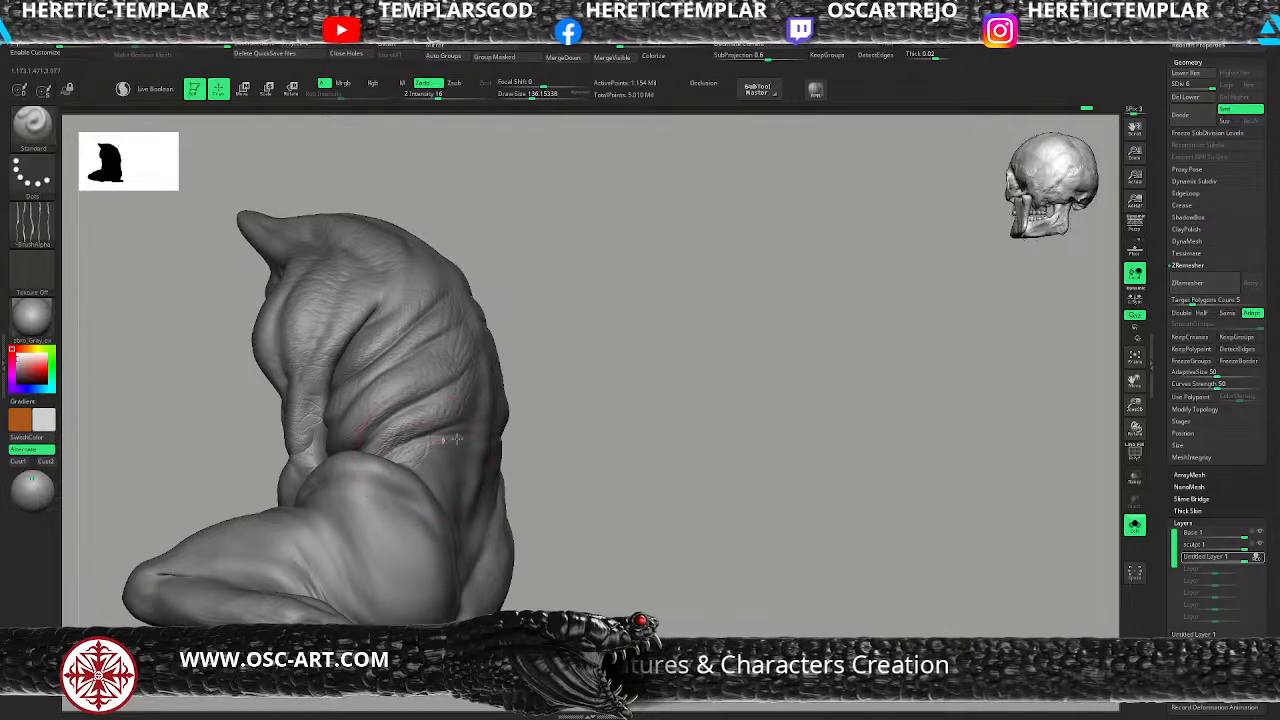
pyautogui.moveTo(464, 460); pyautogui.dragTo(478, 535)
pyautogui.moveTo(566, 529); pyautogui.dragTo(505, 523)
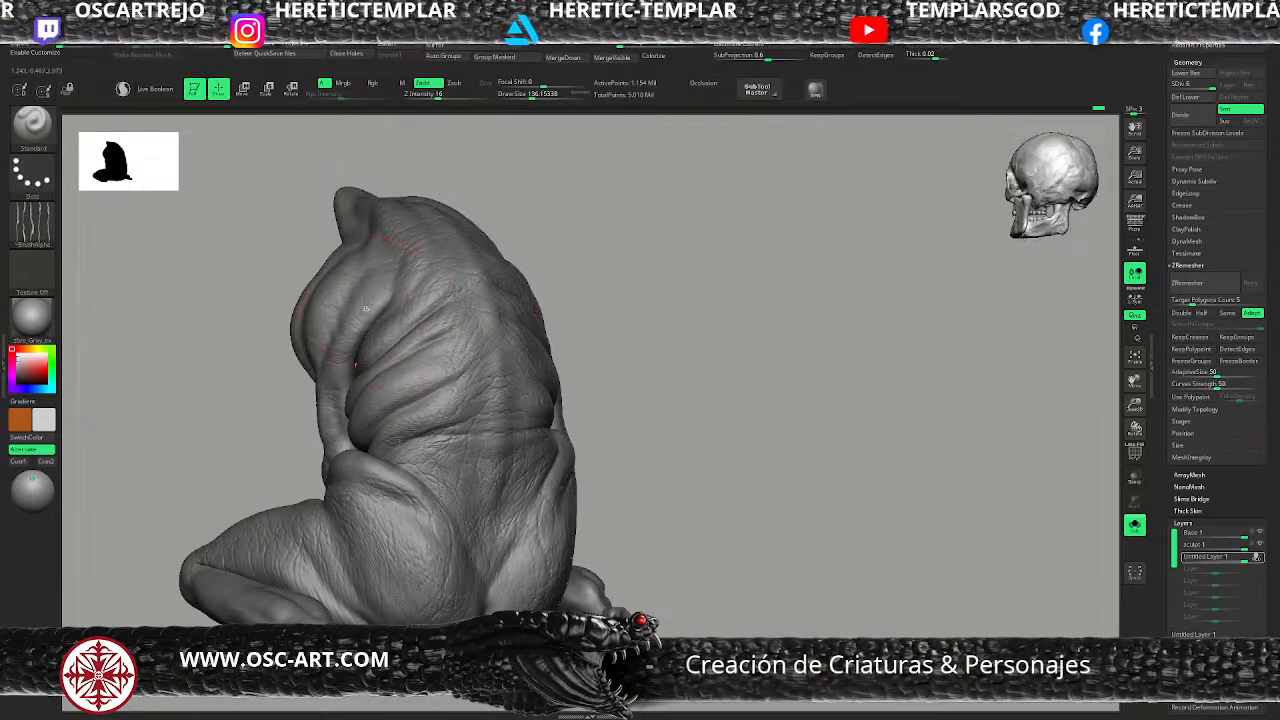
# Step: Cover both thighs with wrinkle texture using a smaller Standard brush
pyautogui.press('[')
pyautogui.press('[')
pyautogui.press('[')
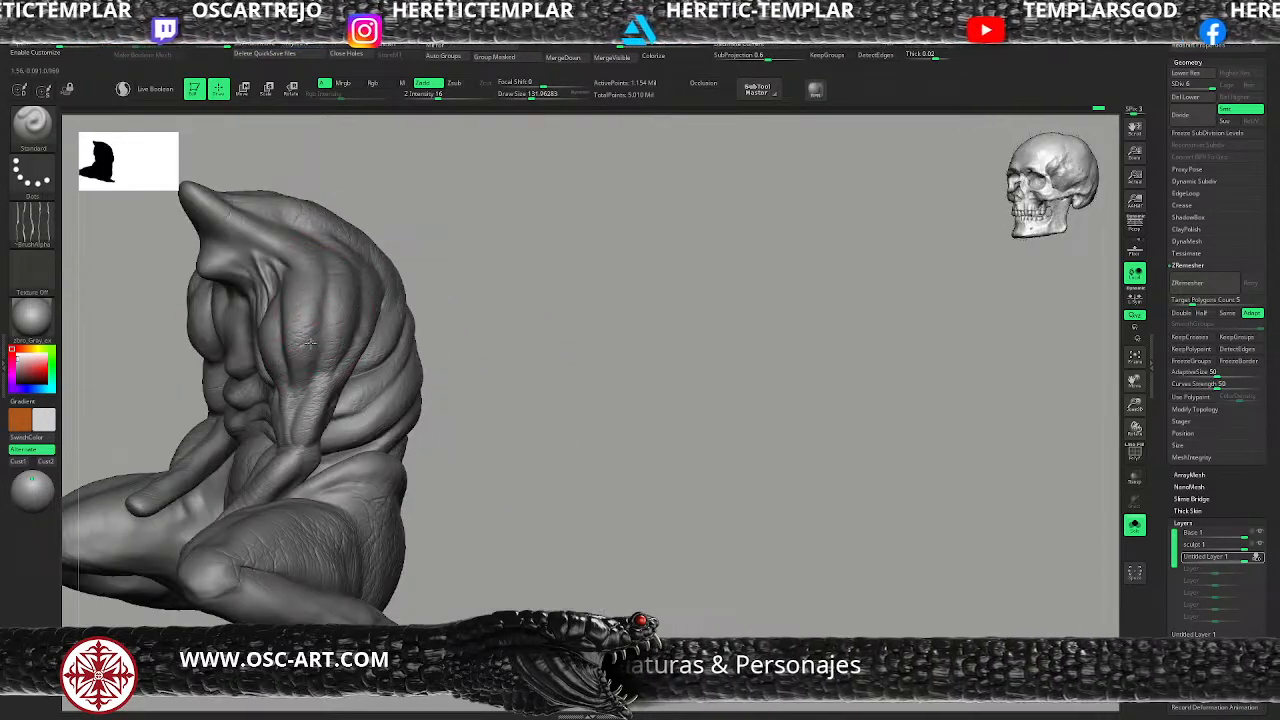
pyautogui.moveTo(424, 286)
pyautogui.keyDown('alt'); pyautogui.mouseDown()
pyautogui.moveTo(487, 335)
pyautogui.moveTo(514, 306)
pyautogui.moveTo(520, 380)
pyautogui.moveTo(548, 383)
pyautogui.moveTo(197, 560)
pyautogui.moveTo(250, 535)
pyautogui.mouseUp(); pyautogui.keyUp('alt')
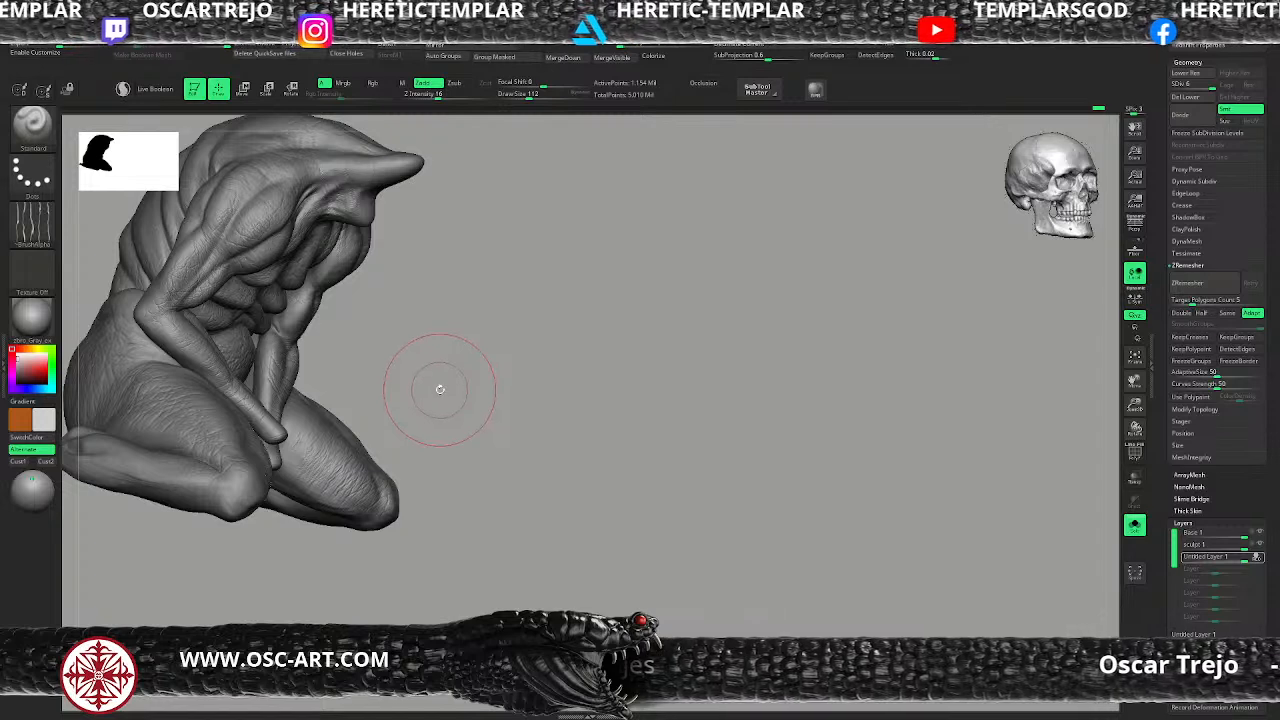
pyautogui.moveTo(466, 371); pyautogui.dragTo(458, 390)
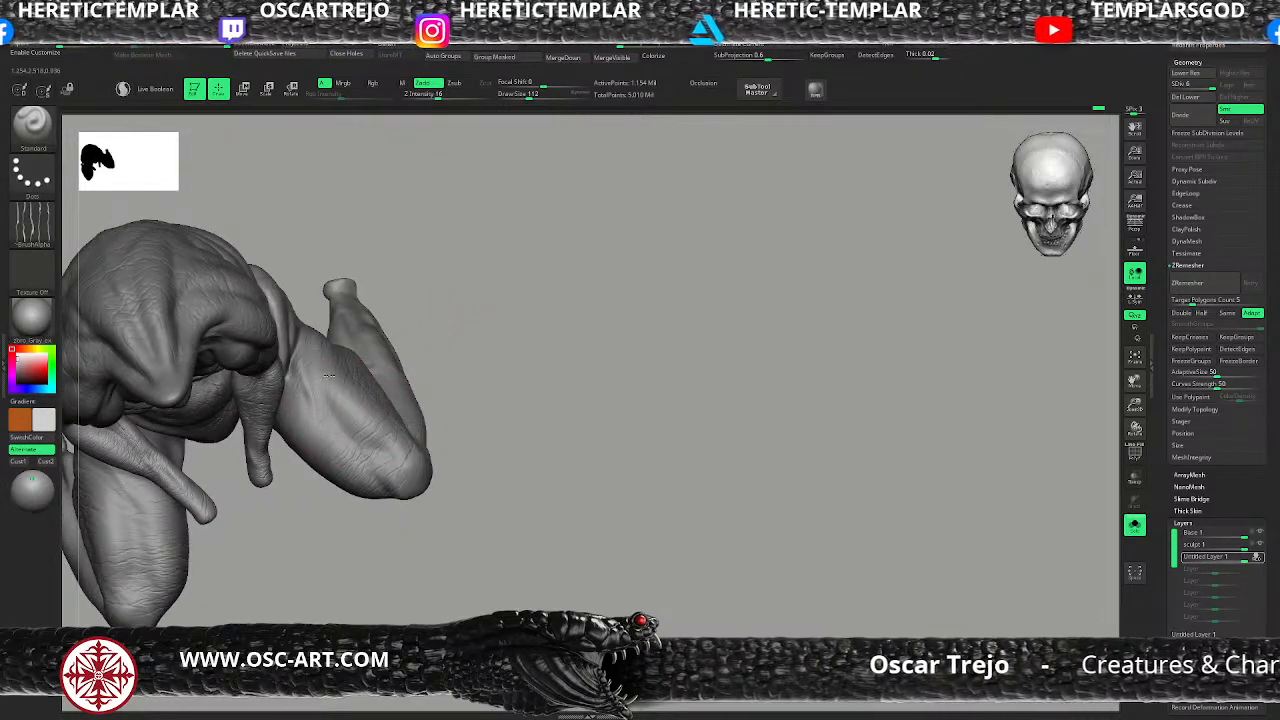
# Step: Extend the wrinkle texture over the knees and lower legs, working from beneath and from the sides
pyautogui.moveTo(414, 471); pyautogui.dragTo(443, 357)
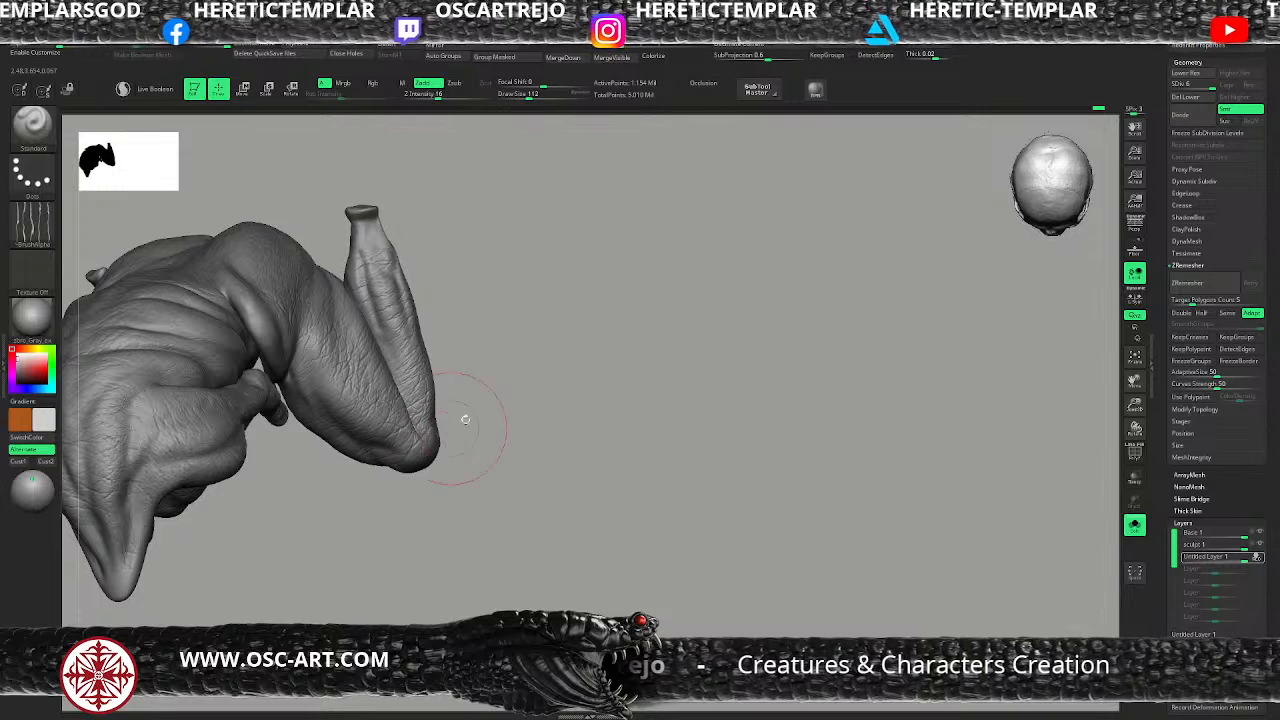
pyautogui.moveTo(428, 434); pyautogui.dragTo(452, 424, button='right')
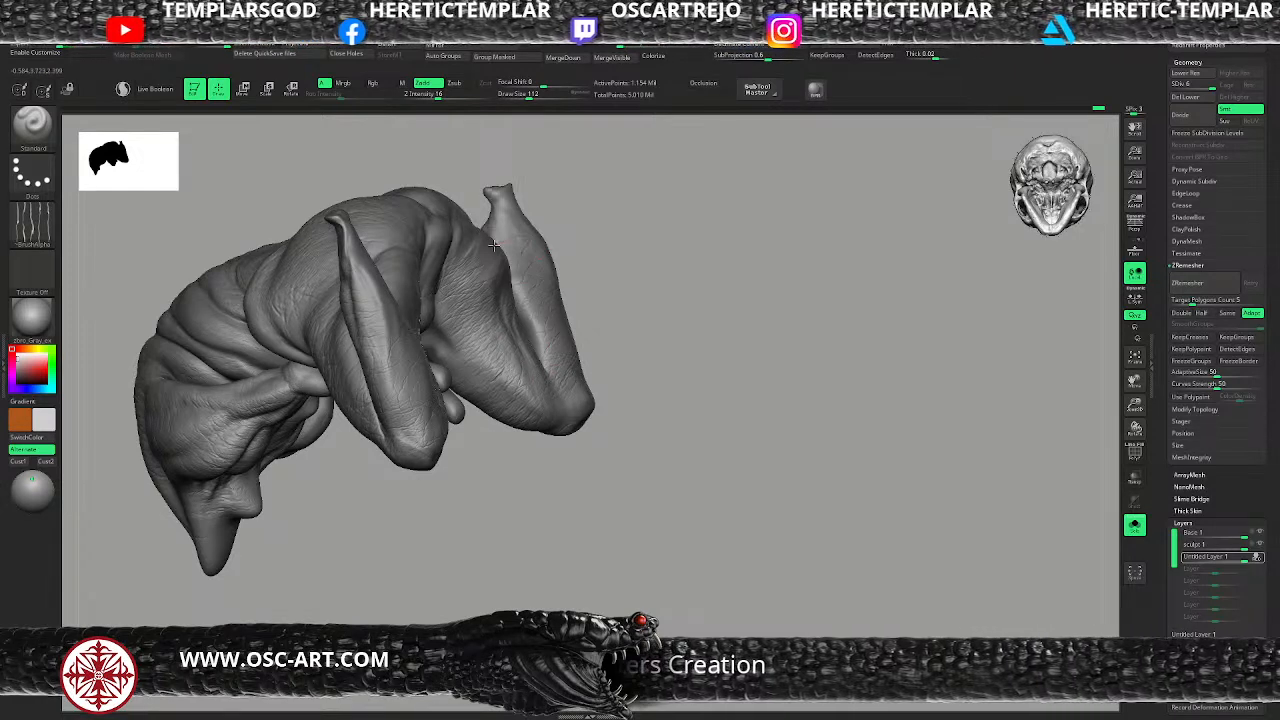
pyautogui.keyDown('alt'); pyautogui.moveTo(597, 245); pyautogui.dragTo(598, 199); pyautogui.keyUp('alt')
pyautogui.moveTo(598, 199)
pyautogui.mouseDown()
pyautogui.moveTo(650, 268)
pyautogui.moveTo(634, 346)
pyautogui.moveTo(588, 293)
pyautogui.mouseUp()
pyautogui.press('s')
pyautogui.moveTo(510, 322); pyautogui.dragTo(500, 322)
pyautogui.moveTo(592, 318); pyautogui.dragTo(493, 325)
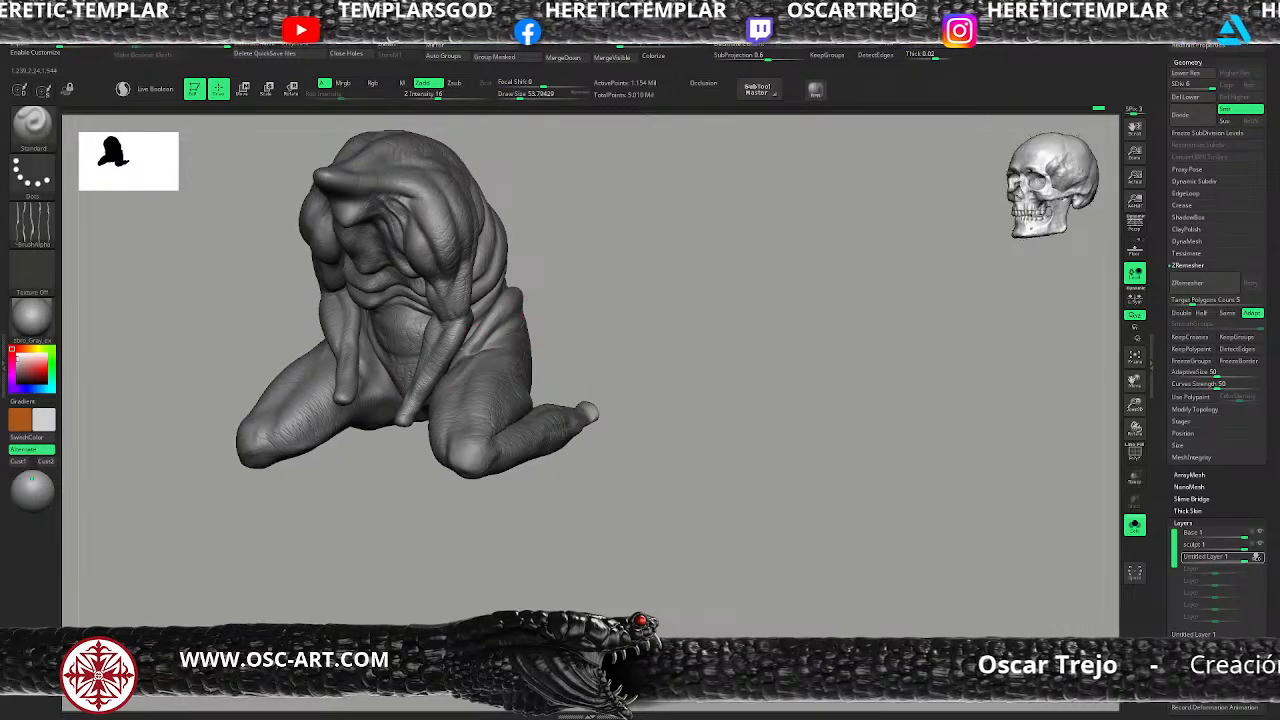
pyautogui.moveTo(570, 298); pyautogui.dragTo(500, 320)
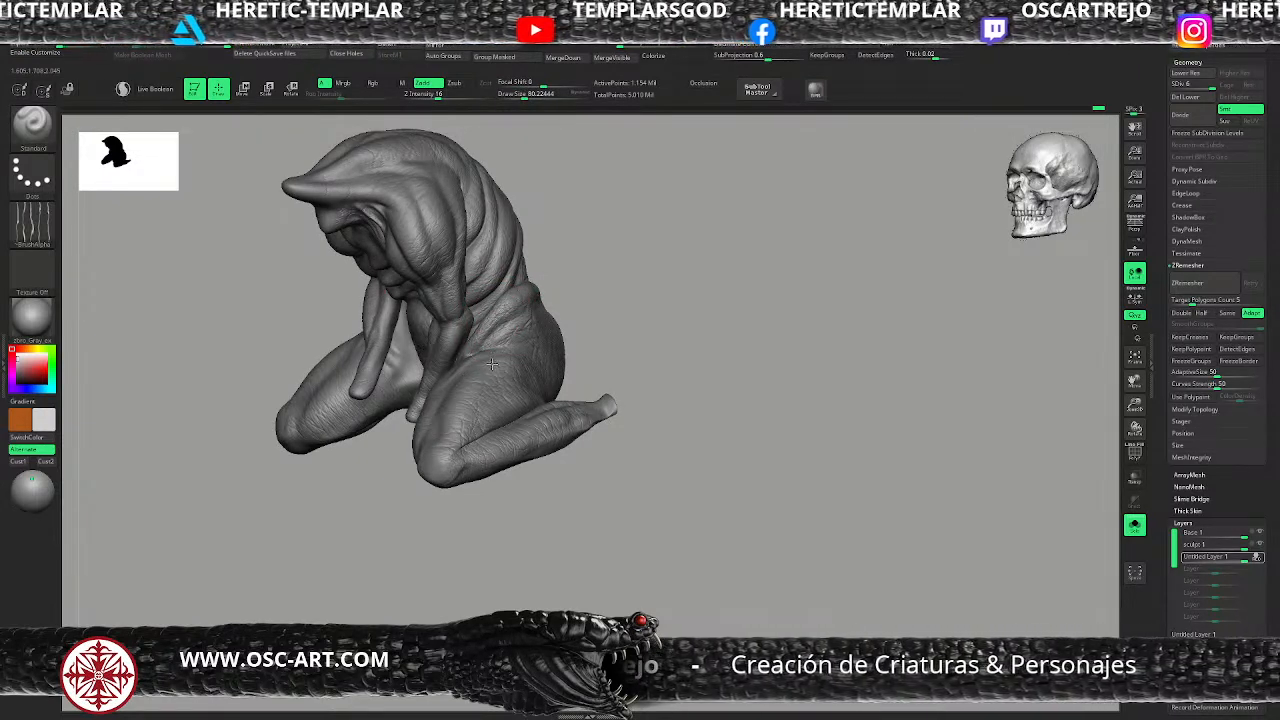
# Step: Compare the body with and without the wrinkle layer by toggling the layer's visibility
pyautogui.click(1259, 557)
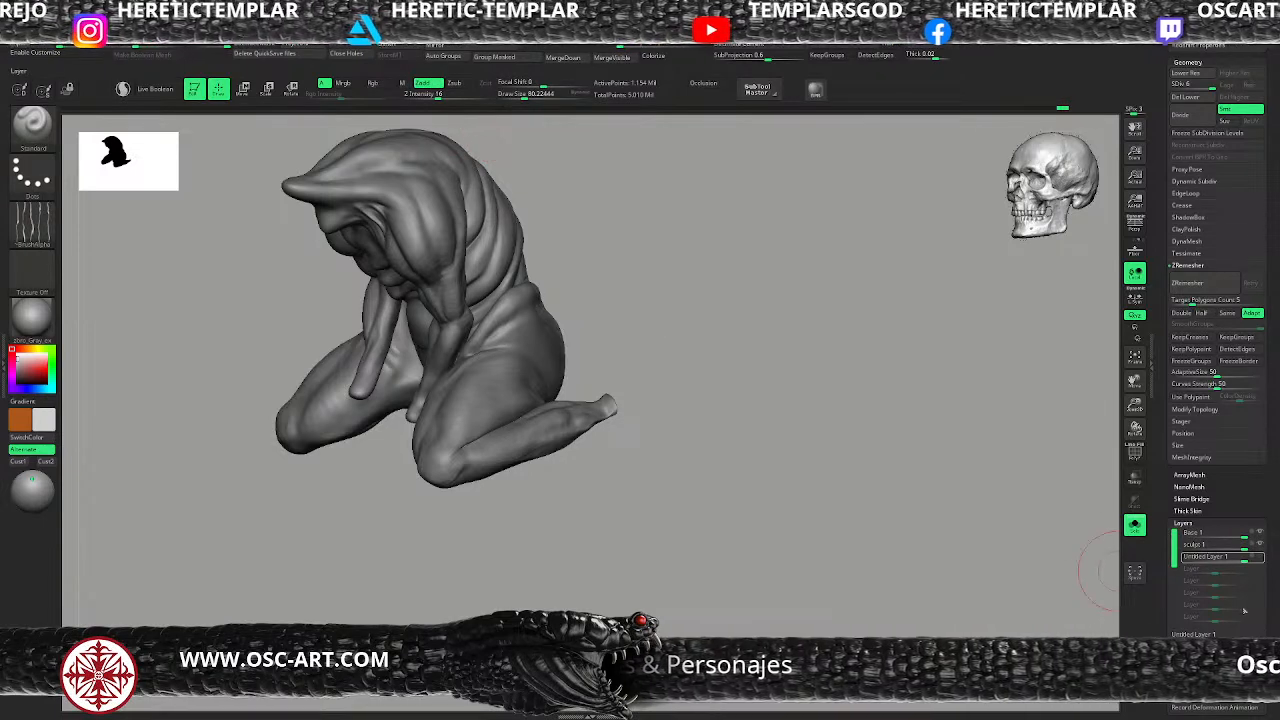
pyautogui.click(1259, 557)
pyautogui.click(1254, 559)
pyautogui.keyDown('alt'); pyautogui.moveTo(687, 312); pyautogui.dragTo(655, 328); pyautogui.keyUp('alt')
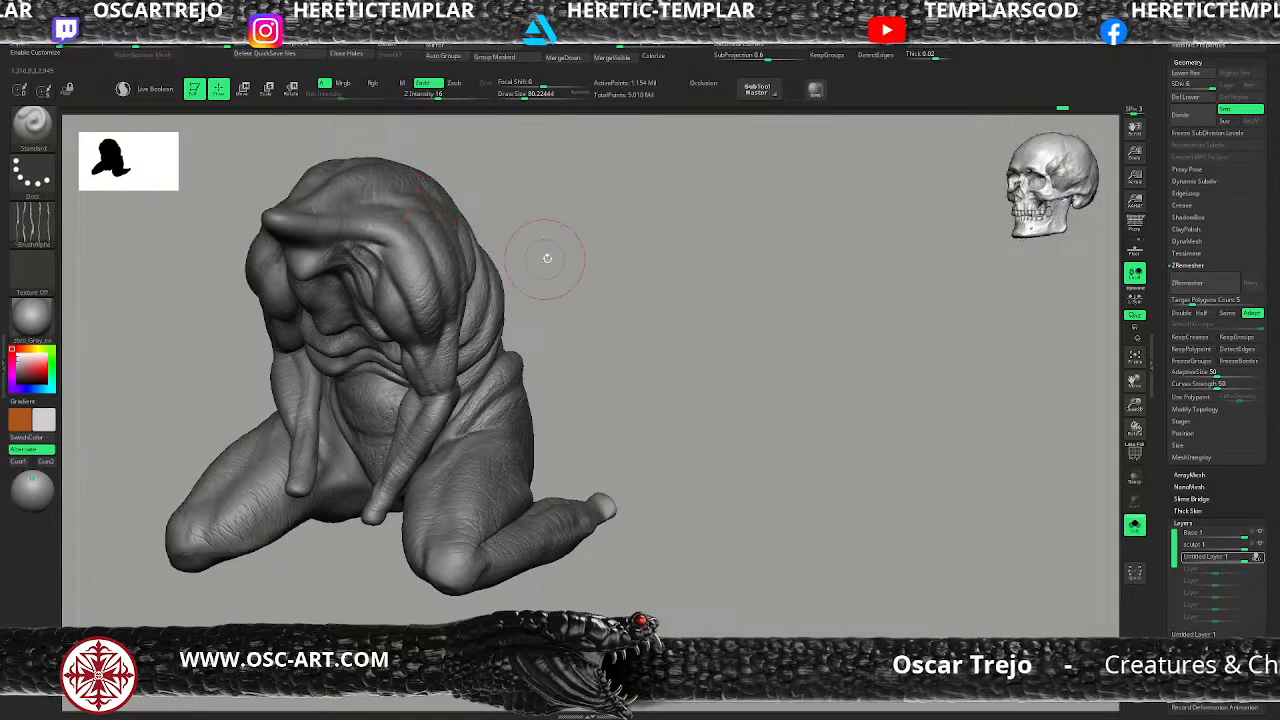
# Step: Switch to the Morph brush and set its Z Intensity to 11
pyautogui.keyDown('shift'); pyautogui.moveTo(520, 251); pyautogui.dragTo(514, 257); pyautogui.keyUp('shift')
pyautogui.press('b')
pyautogui.press('o')
pyautogui.press('space')
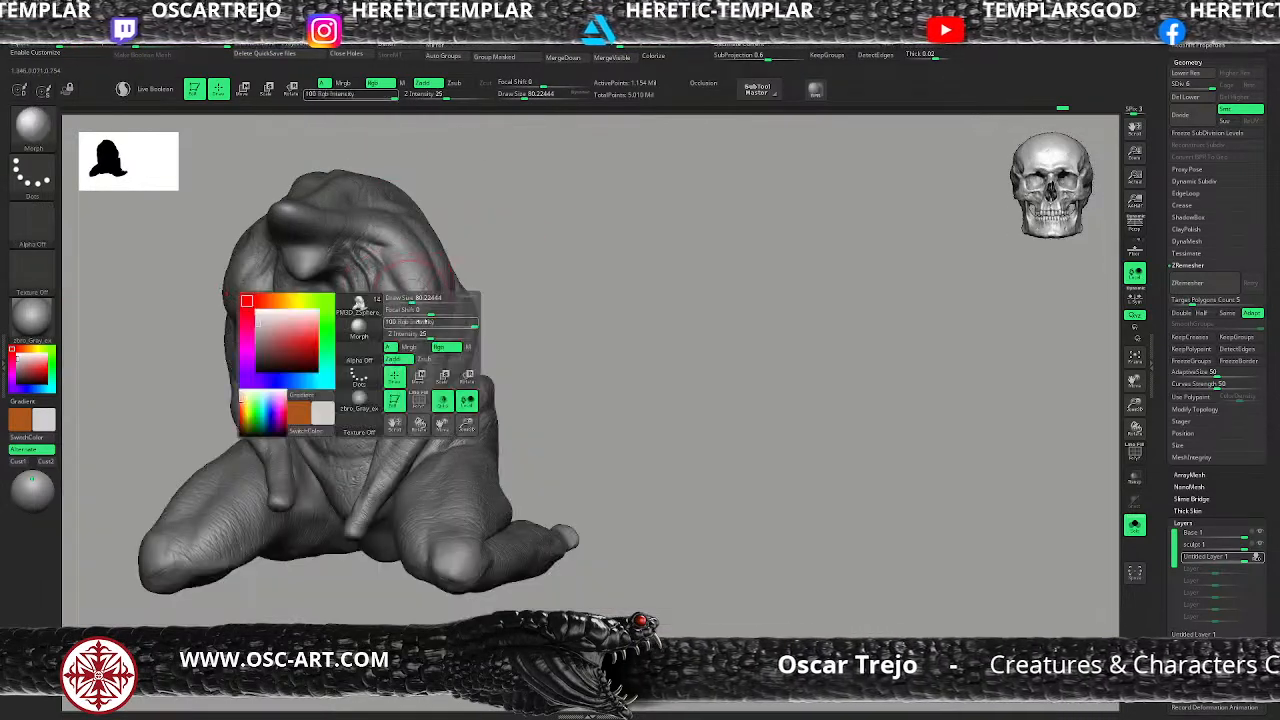
pyautogui.moveTo(423, 333); pyautogui.dragTo(412, 334)
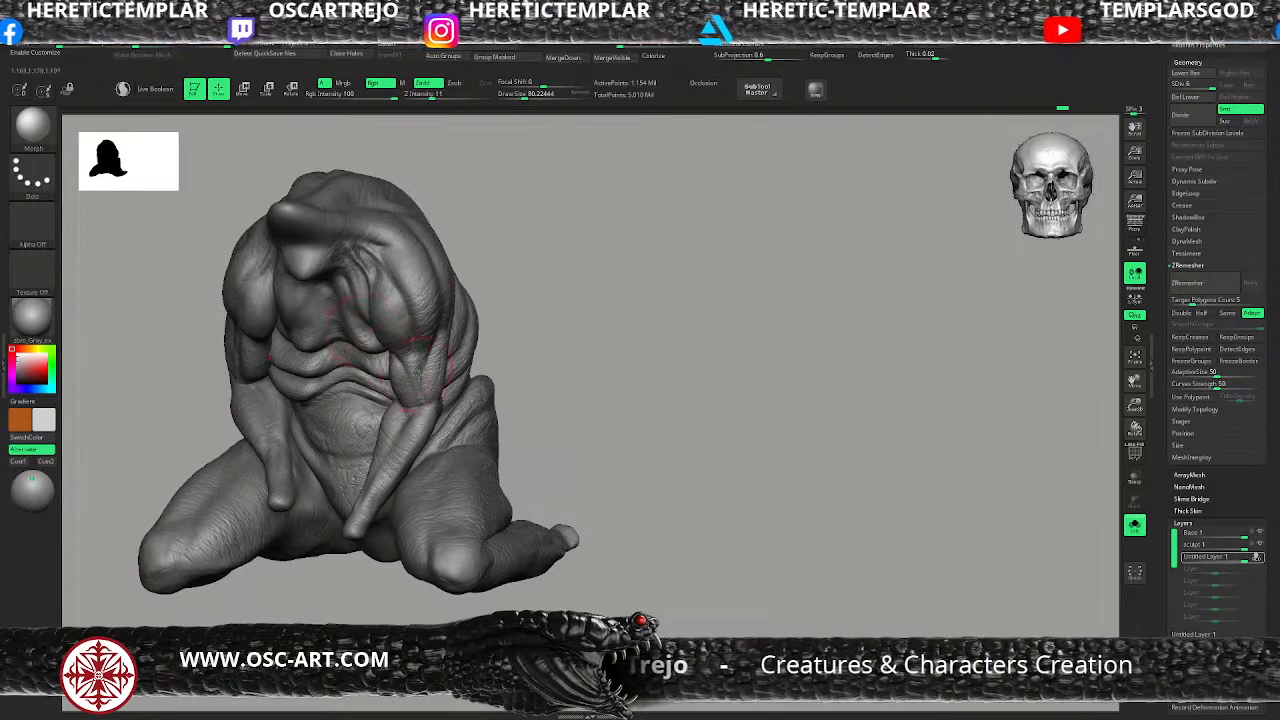
# Step: Enlarge the Morph brush and soften the wrinkle texture over the belly, thighs, arms and back
pyautogui.press('s')
pyautogui.moveTo(330, 441); pyautogui.dragTo(341, 447)
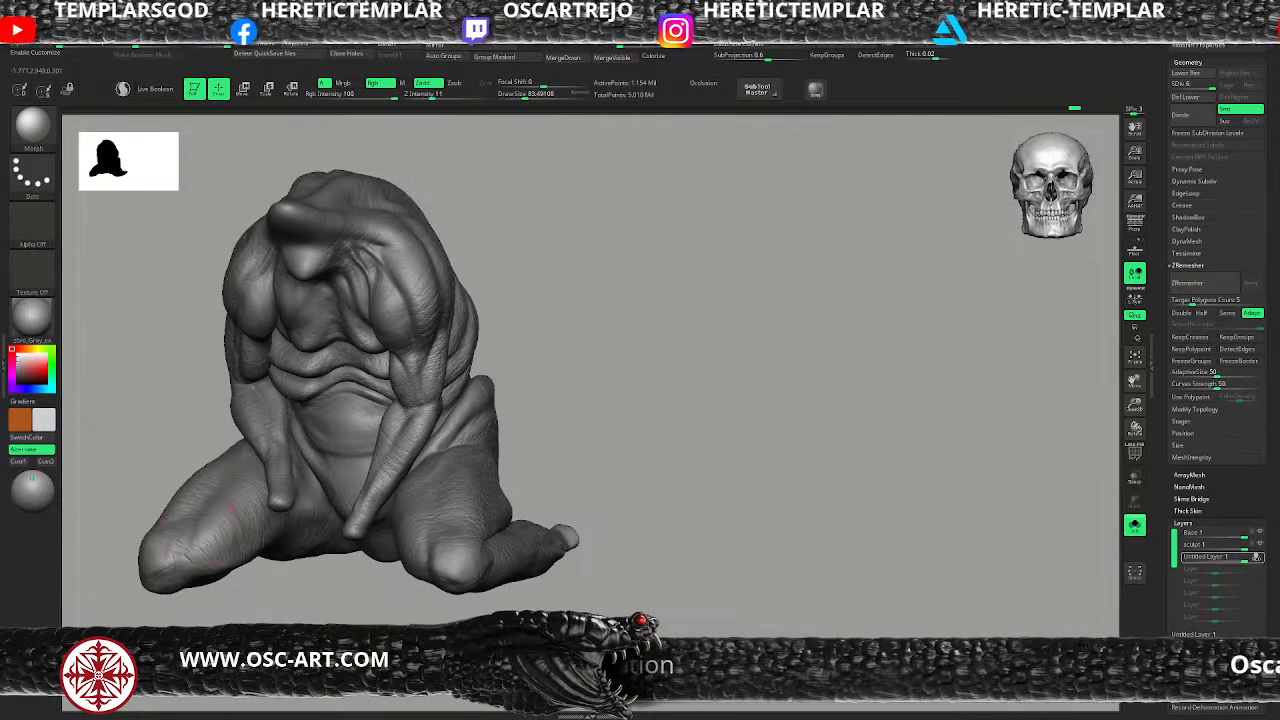
pyautogui.press(']')
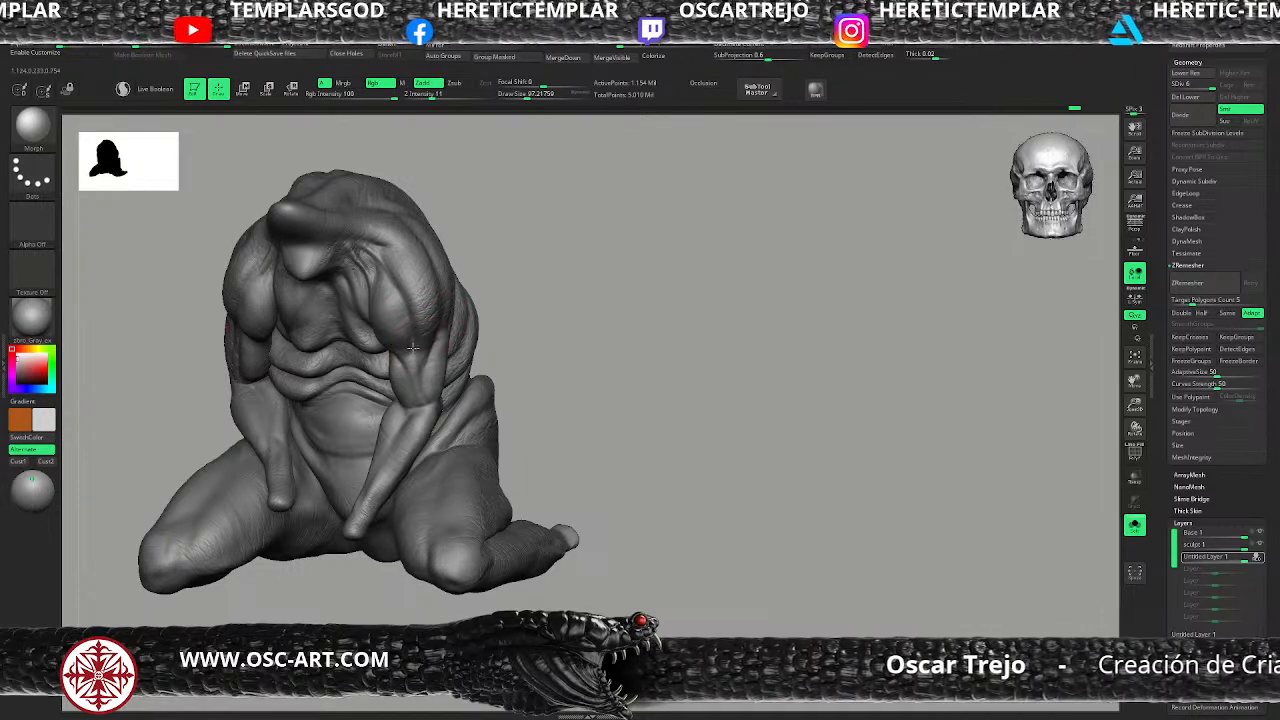
pyautogui.moveTo(565, 255); pyautogui.dragTo(514, 257)
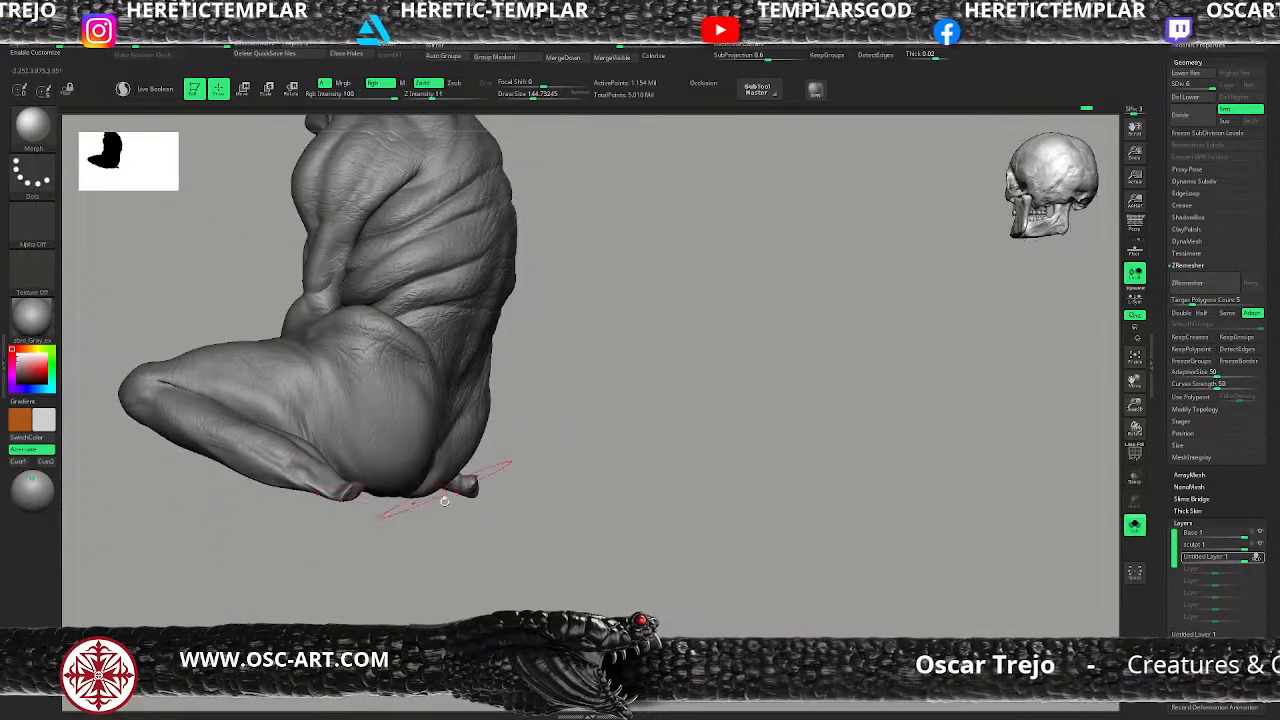
pyautogui.moveTo(445, 492); pyautogui.dragTo(432, 468)
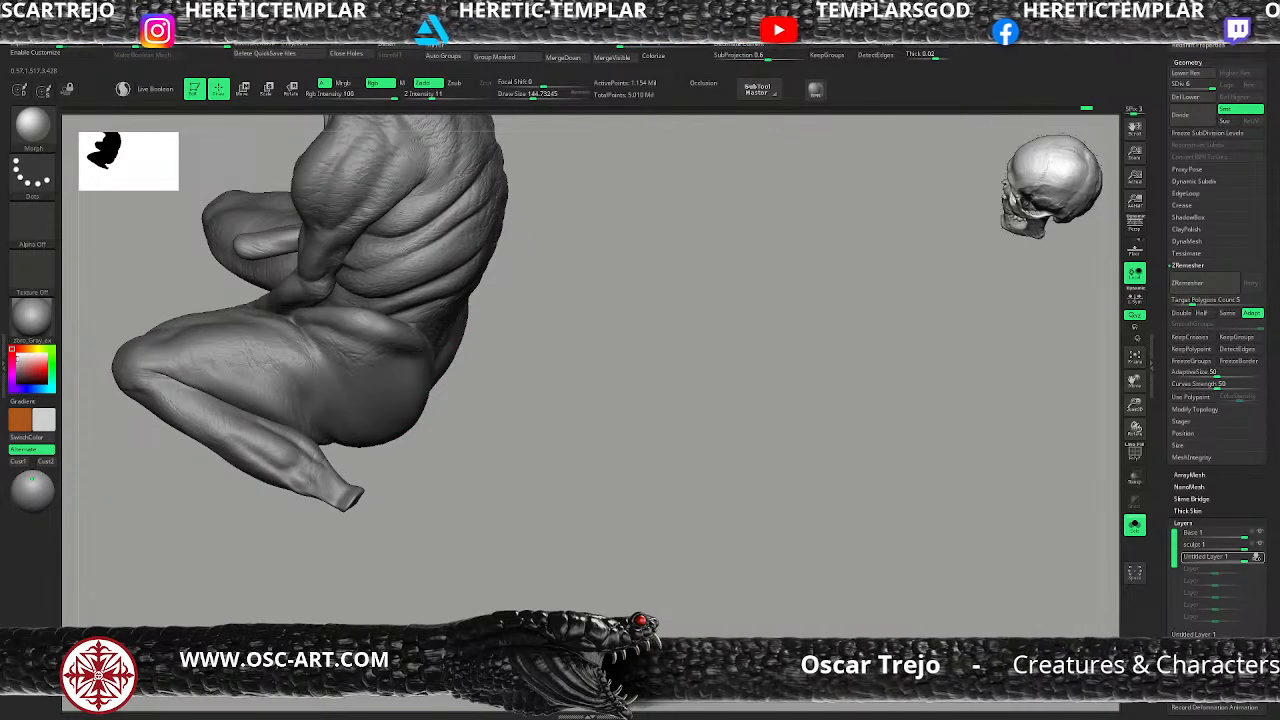
pyautogui.moveTo(516, 181)
pyautogui.mouseDown()
pyautogui.moveTo(423, 345)
pyautogui.moveTo(499, 327)
pyautogui.mouseUp()
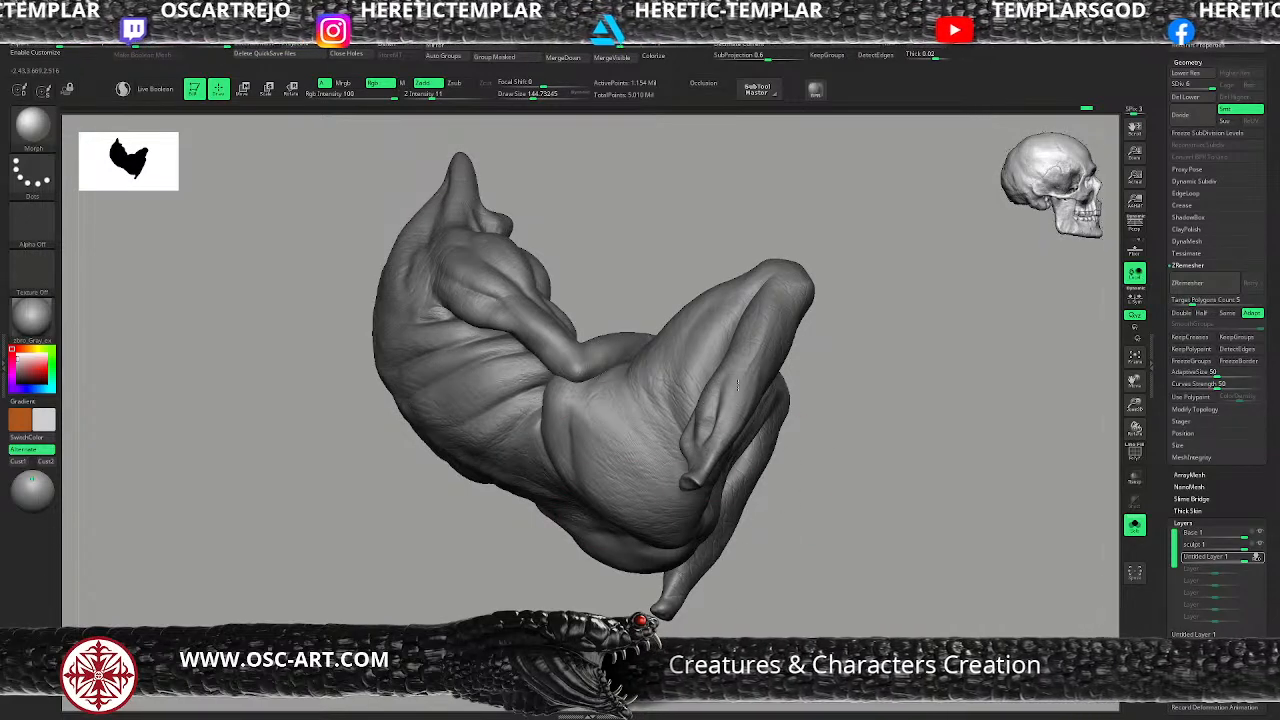
# Step: Switch to the Standard brush and assign Alpha 07 for stamping skin pores
pyautogui.press('b')
pyautogui.press('s')
pyautogui.press('t')
pyautogui.click(35, 228)
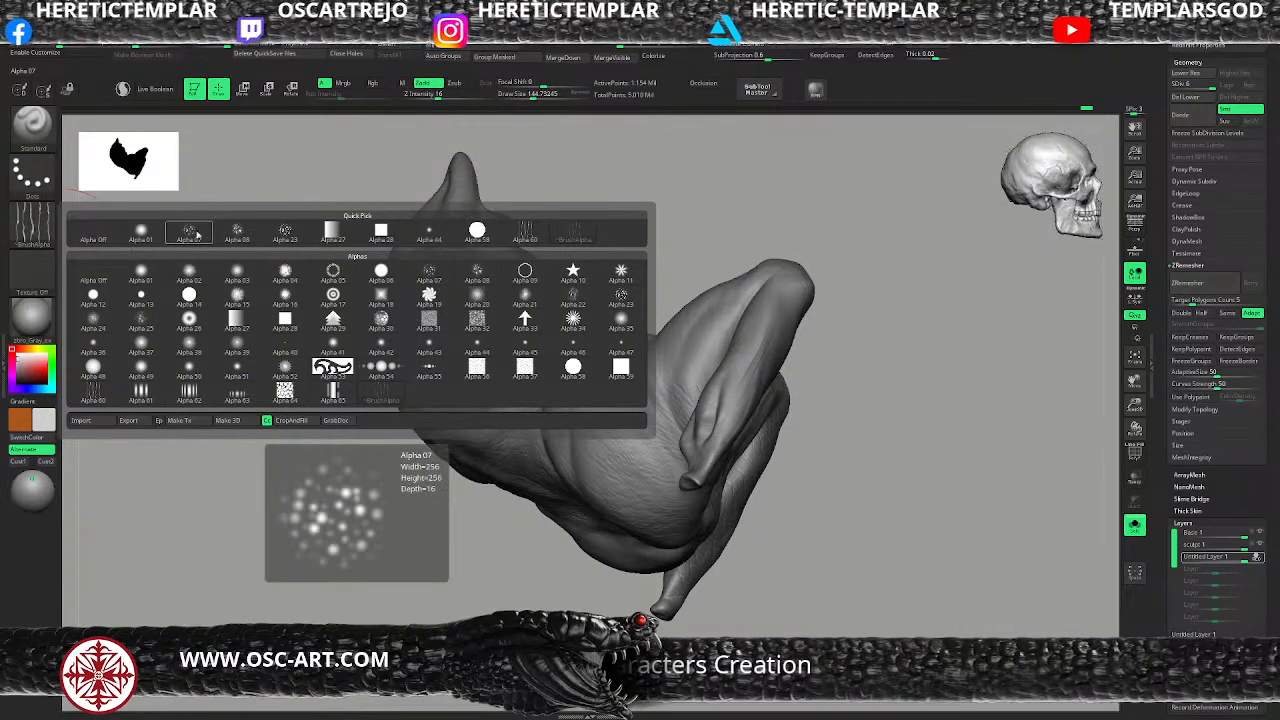
pyautogui.click(197, 233)
pyautogui.moveTo(194, 229); pyautogui.dragTo(450, 492)
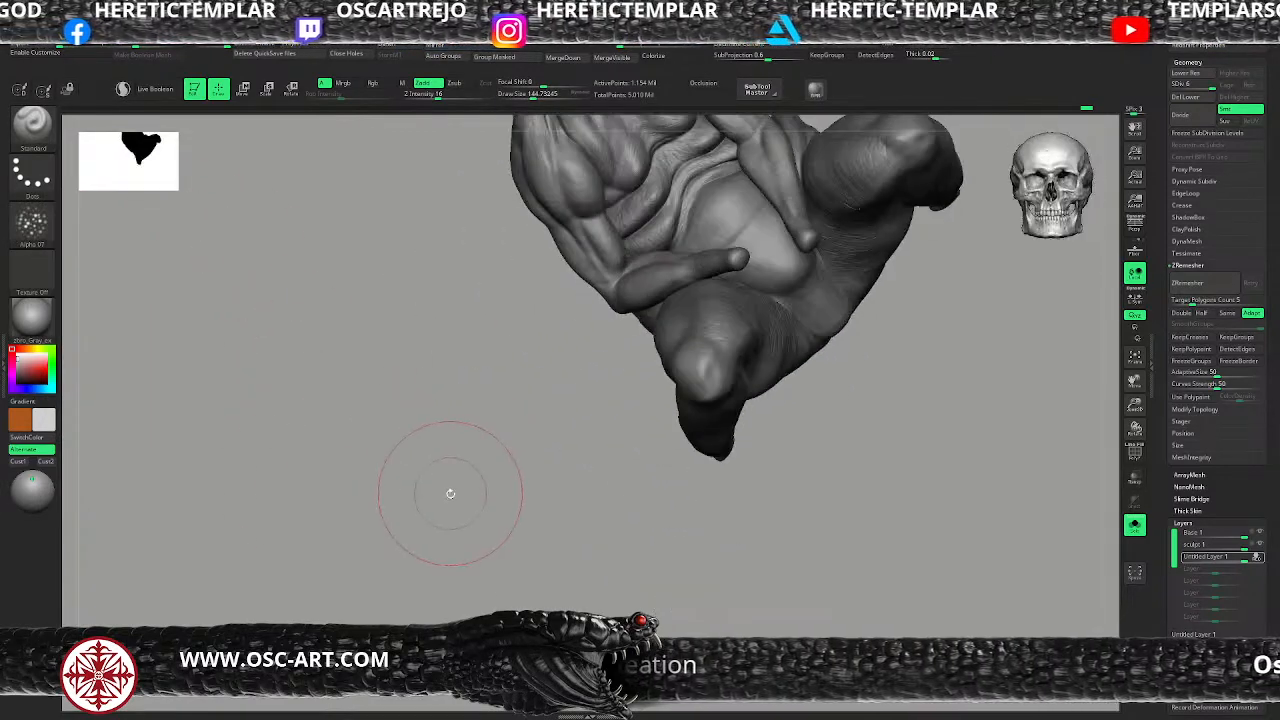
# Step: Rename the untitled wrinkle layer to LineS and add a new layer named pores
pyautogui.press('f')
pyautogui.keyDown('shift'); pyautogui.moveTo(671, 186); pyautogui.dragTo(722, 215); pyautogui.keyUp('shift')
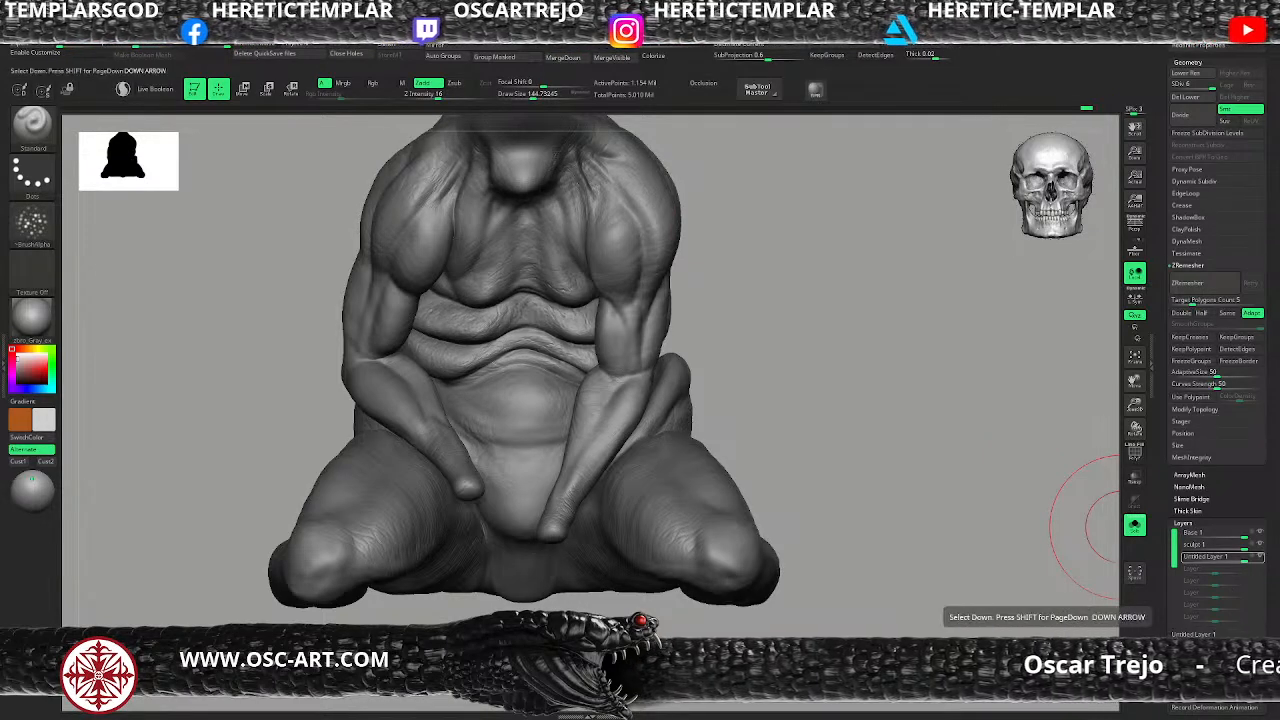
pyautogui.click(1188, 634)
pyautogui.write('LineS')
pyautogui.press('Return')
pyautogui.click(1184, 662)
pyautogui.write('pores')
pyautogui.press('Return')
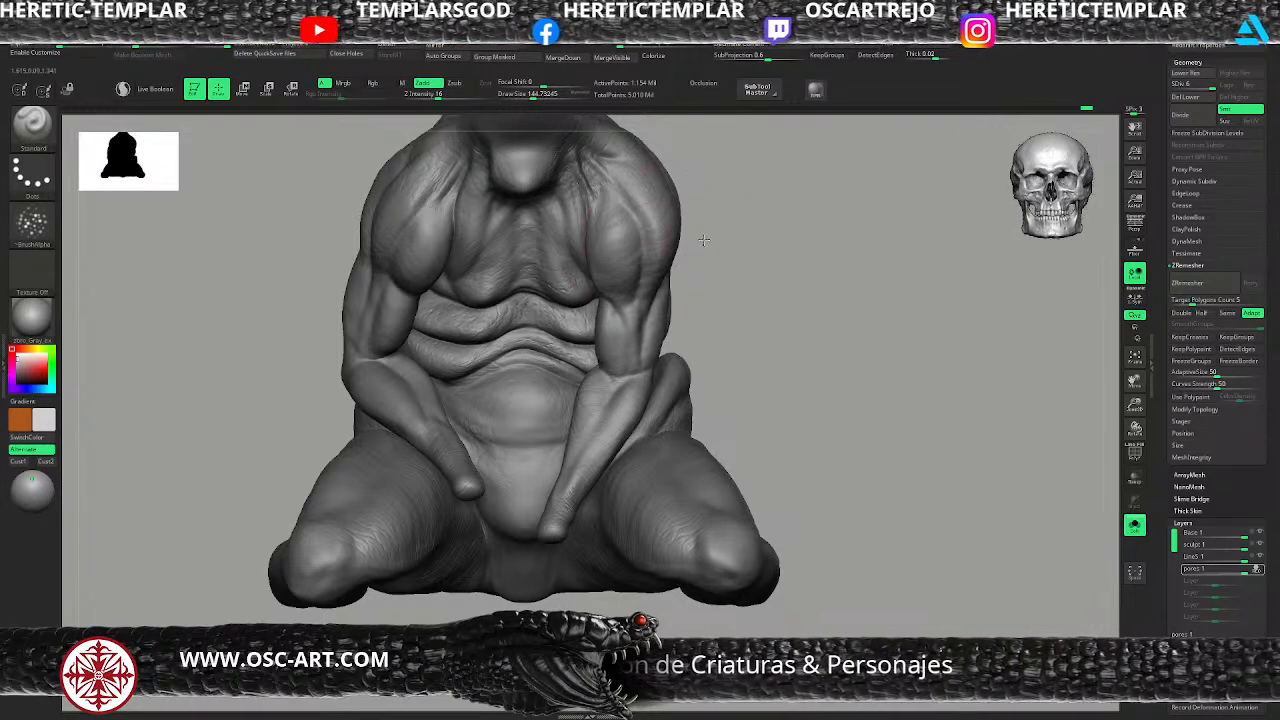
# Step: Brush pore texture over the chest, belly, shoulders and arms with a smaller Standard brush
pyautogui.keyDown('alt'); pyautogui.moveTo(706, 238); pyautogui.dragTo(648, 340); pyautogui.keyUp('alt')
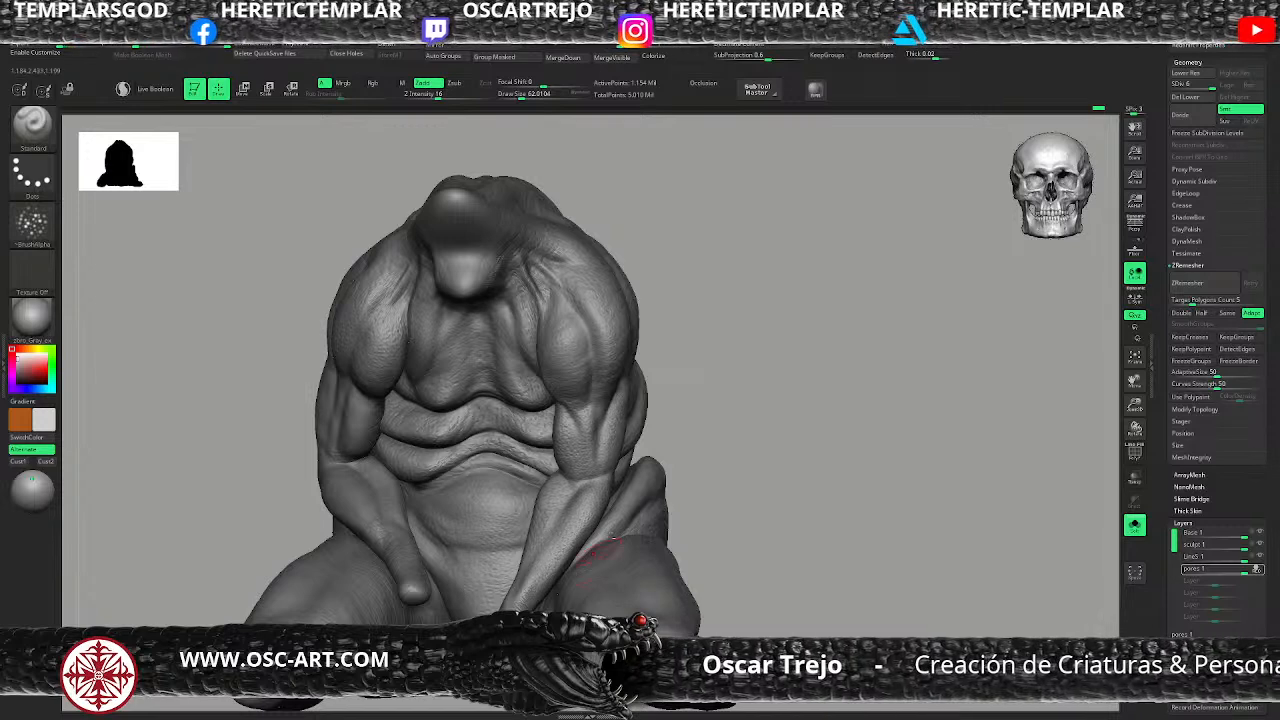
pyautogui.moveTo(253, 440); pyautogui.dragTo(334, 420)
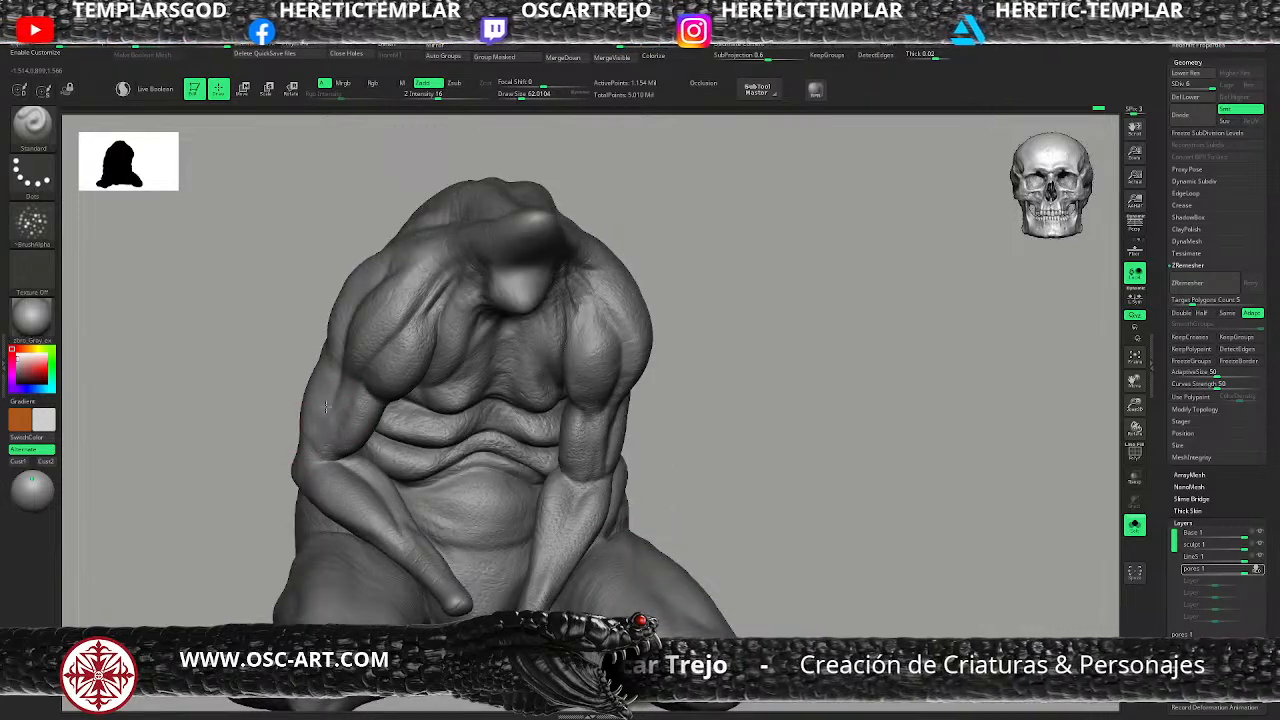
pyautogui.moveTo(262, 468); pyautogui.dragTo(293, 472)
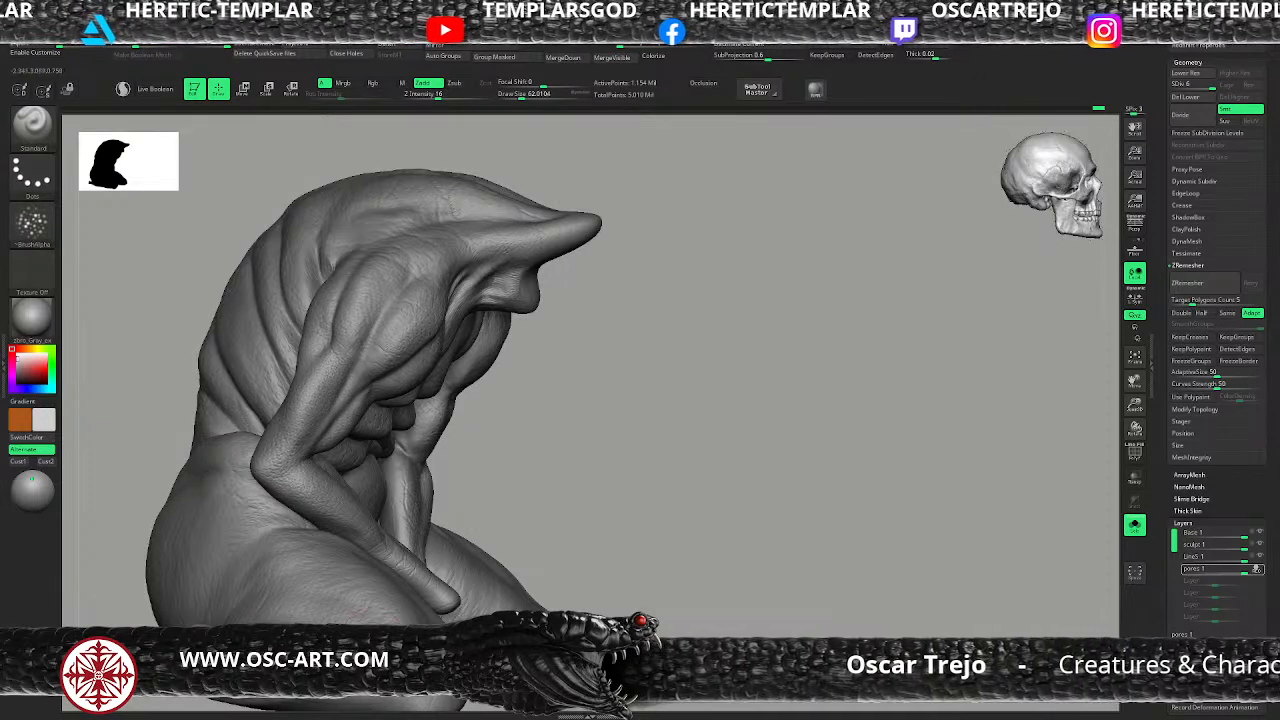
# Step: Extend the pore texture over the thighs, knees and lower legs, slightly enlarging the brush
pyautogui.keyDown('alt'); pyautogui.moveTo(648, 583); pyautogui.dragTo(704, 444); pyautogui.keyUp('alt')
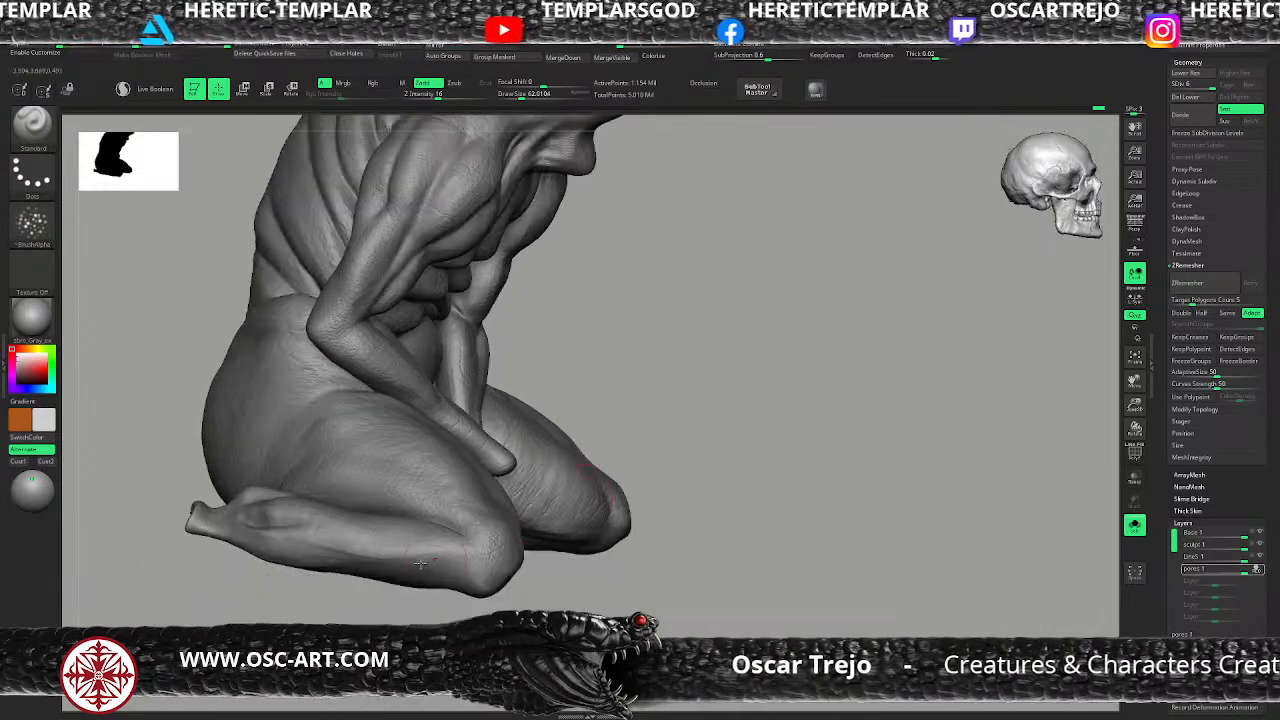
pyautogui.moveTo(575, 586); pyautogui.dragTo(546, 600)
pyautogui.press('s')
pyautogui.click(372, 540)
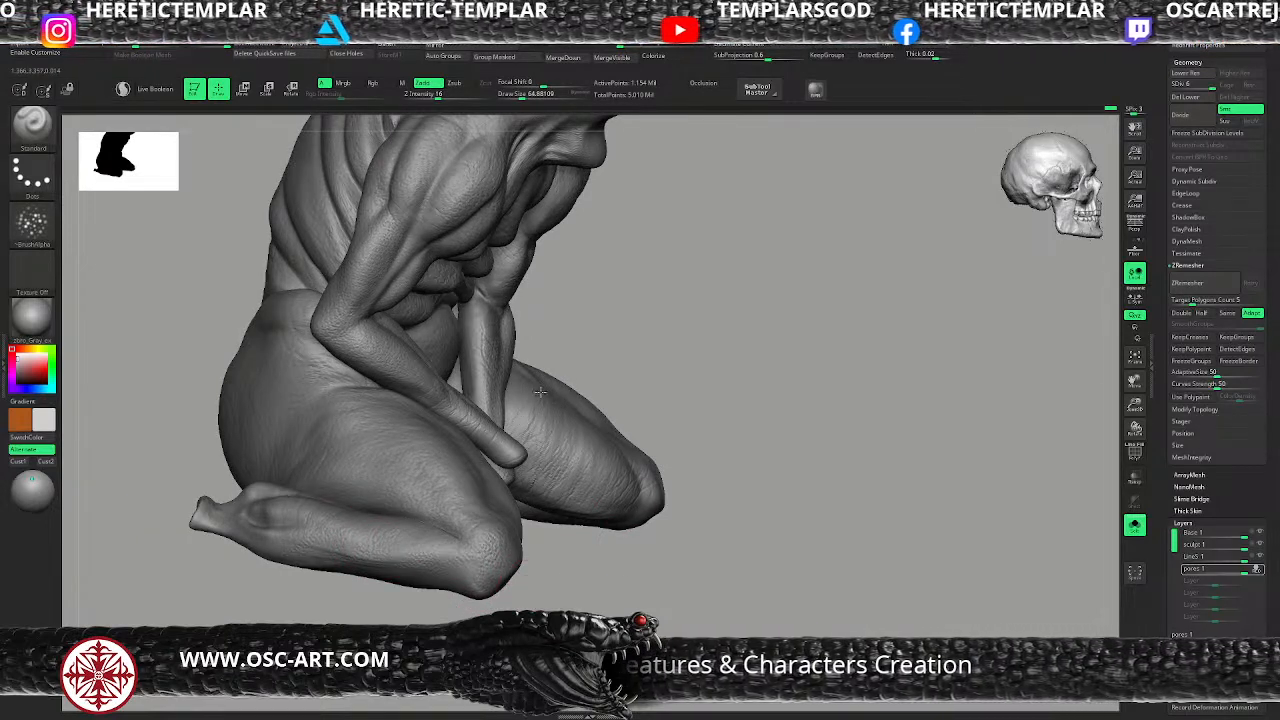
pyautogui.moveTo(731, 451); pyautogui.dragTo(489, 358)
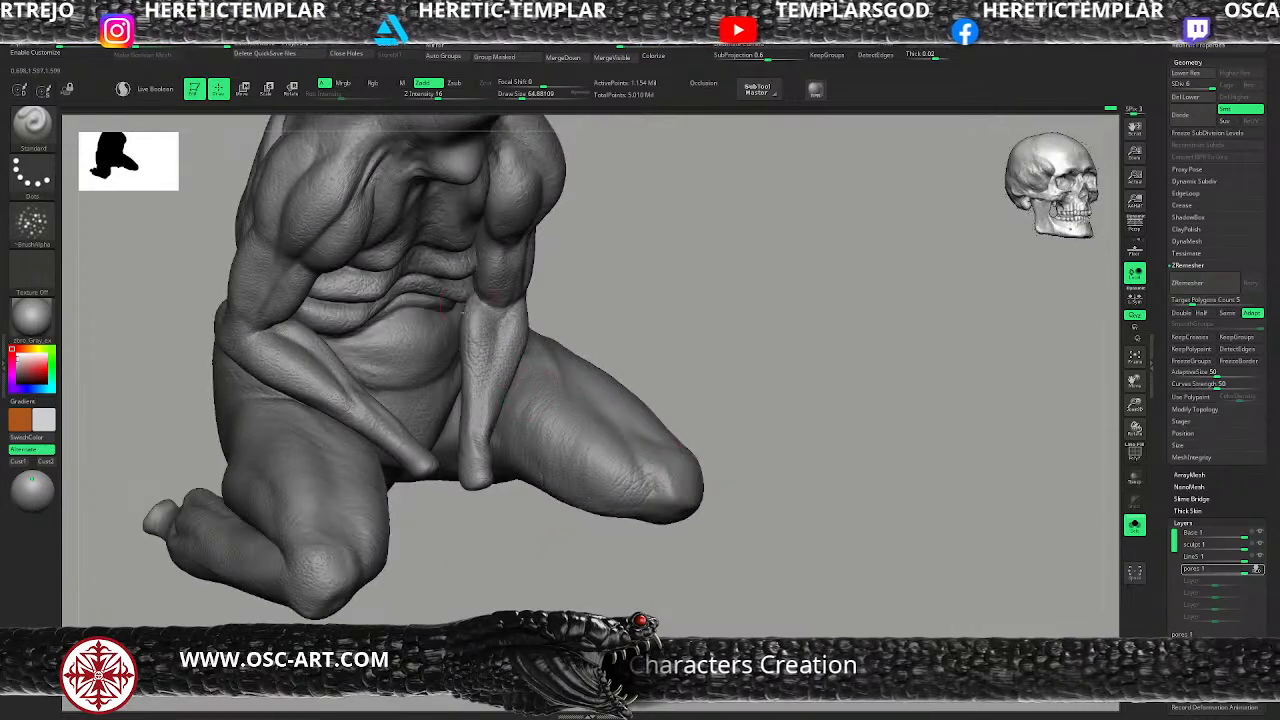
# Step: Switch to the Morph brush, undo the first stroke, and soften the pores on the arms, belly and legs with a larger brush
pyautogui.press('b')
pyautogui.press('m')
pyautogui.press('o')
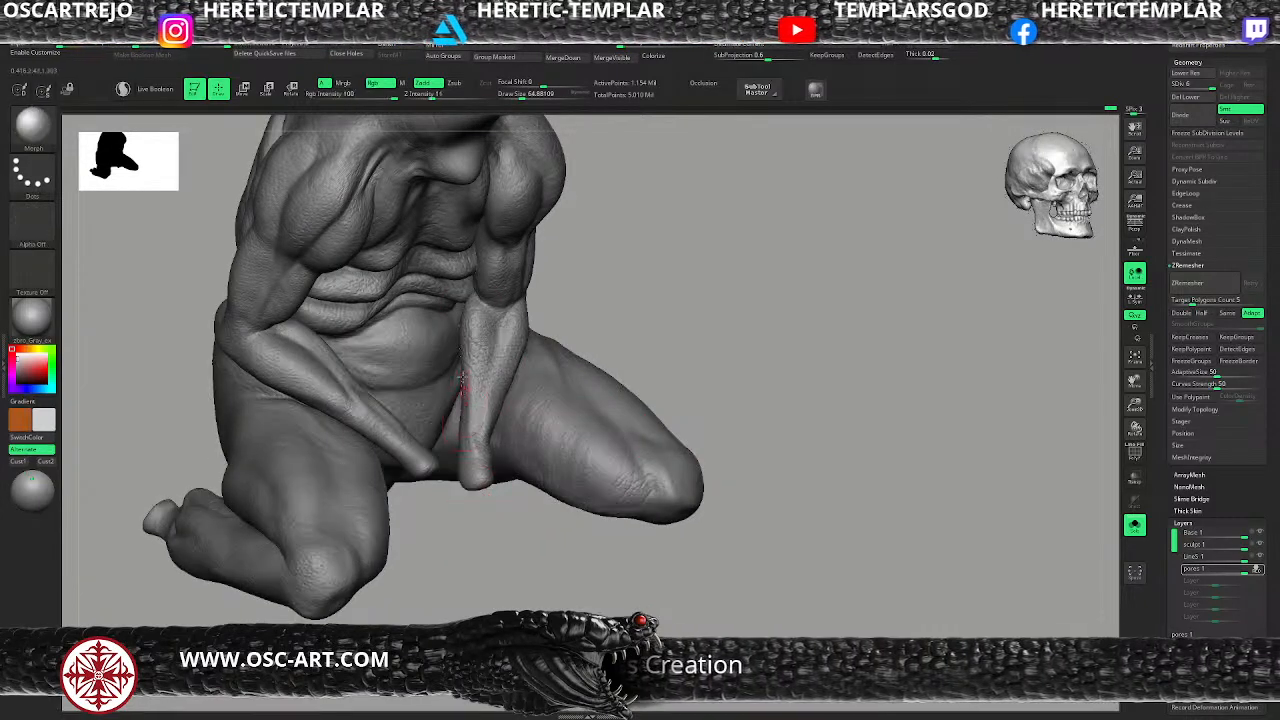
pyautogui.hotkey('ctrl', 'z')
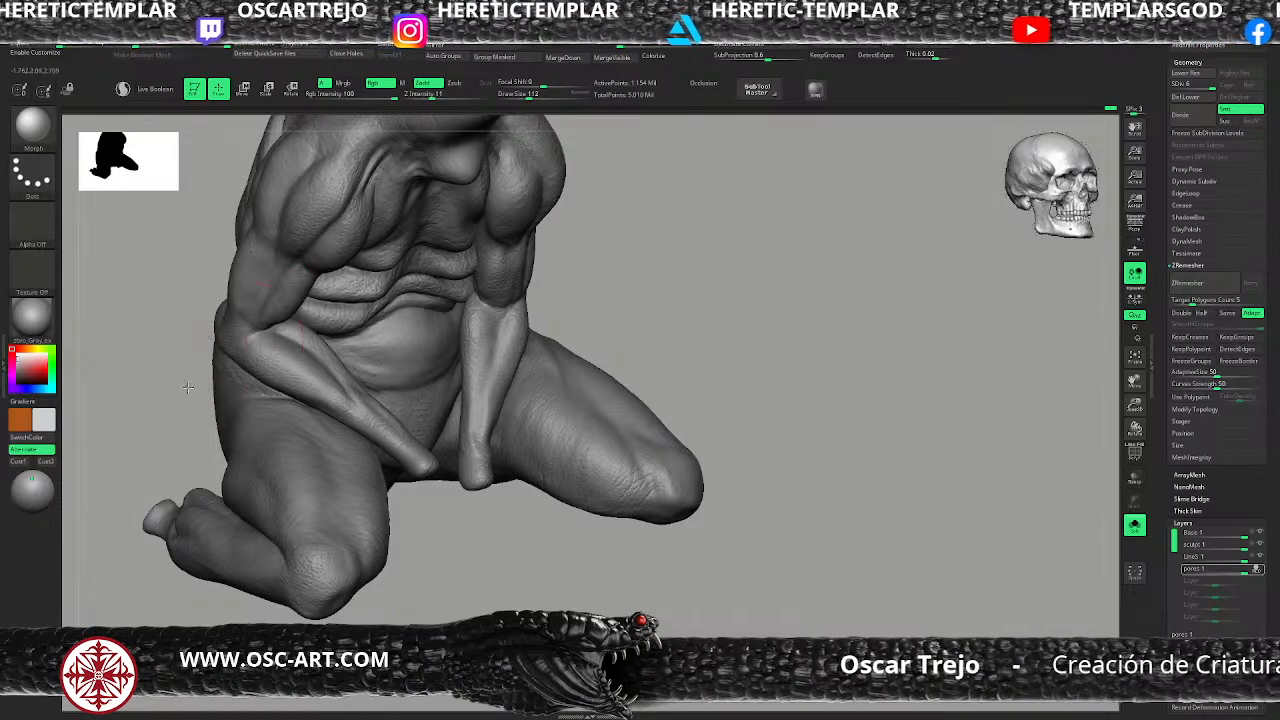
pyautogui.moveTo(181, 381); pyautogui.dragTo(209, 408)
pyautogui.moveTo(471, 534); pyautogui.dragTo(485, 374)
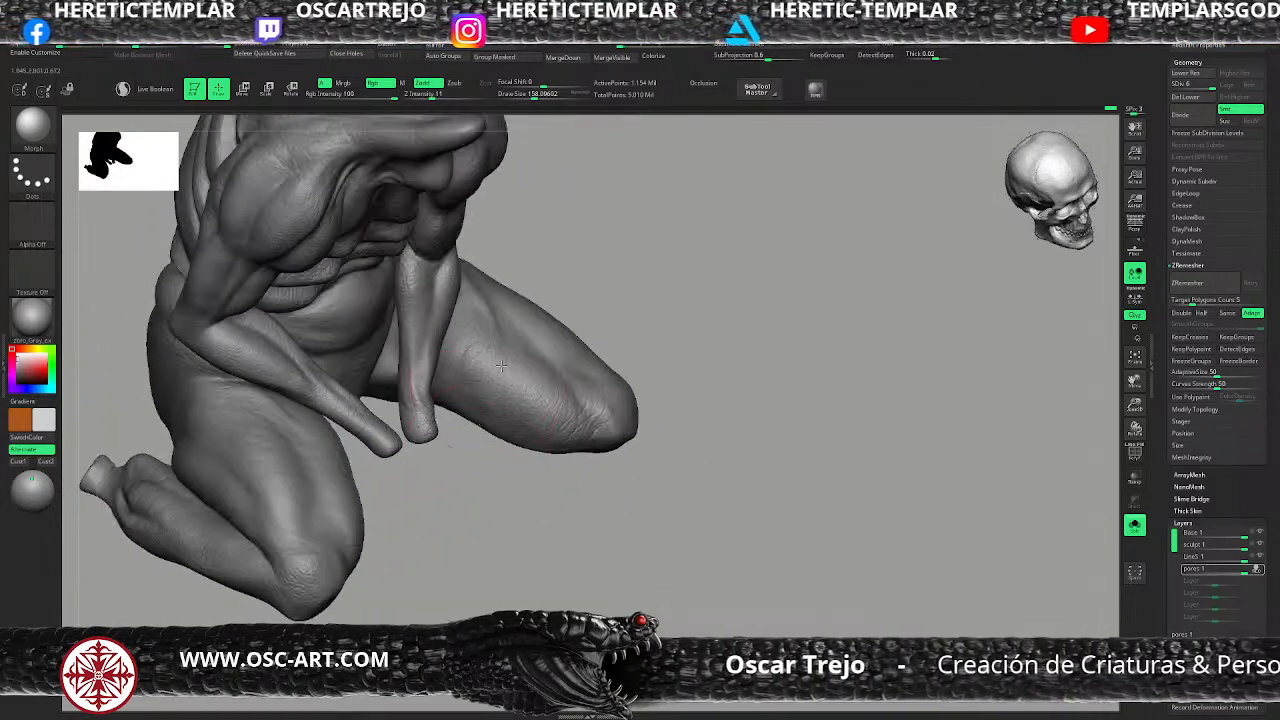
pyautogui.keyDown('alt'); pyautogui.moveTo(670, 431); pyautogui.dragTo(652, 290); pyautogui.keyUp('alt')
pyautogui.moveTo(652, 290); pyautogui.dragTo(510, 270)
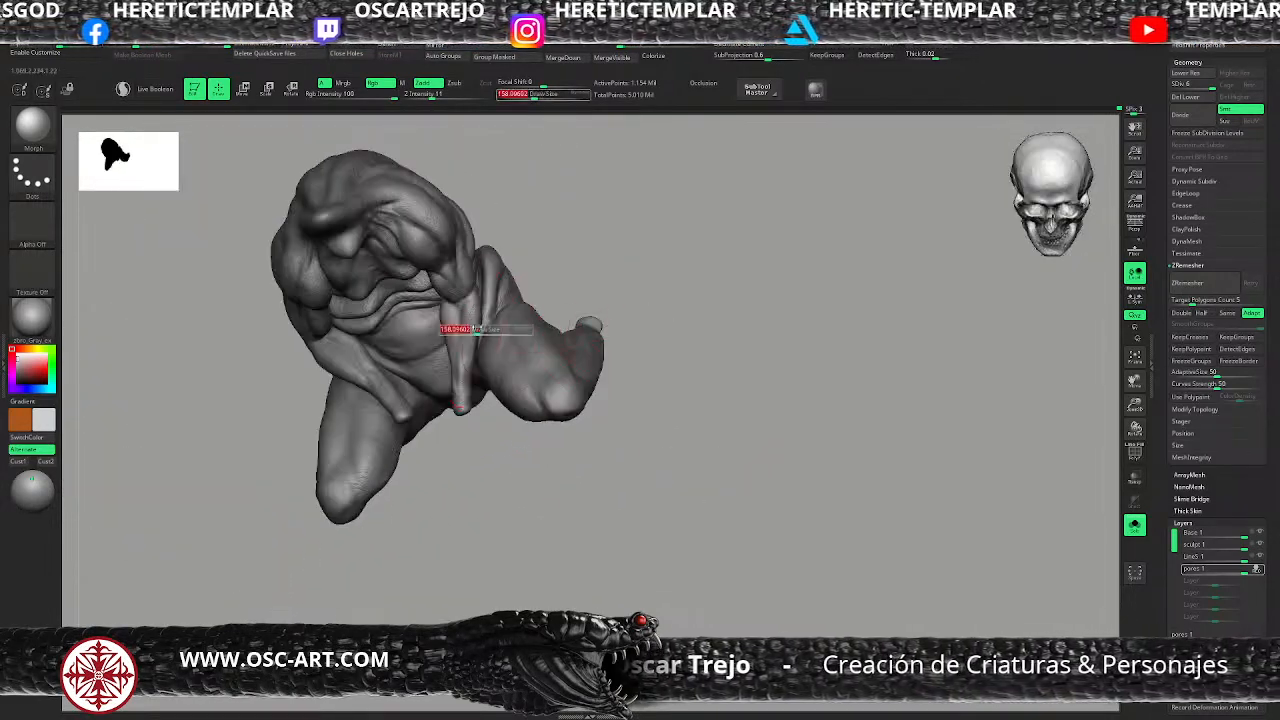
pyautogui.moveTo(576, 222)
pyautogui.keyDown('alt'); pyautogui.mouseDown()
pyautogui.moveTo(580, 346)
pyautogui.moveTo(490, 335)
pyautogui.mouseUp(); pyautogui.keyUp('alt')
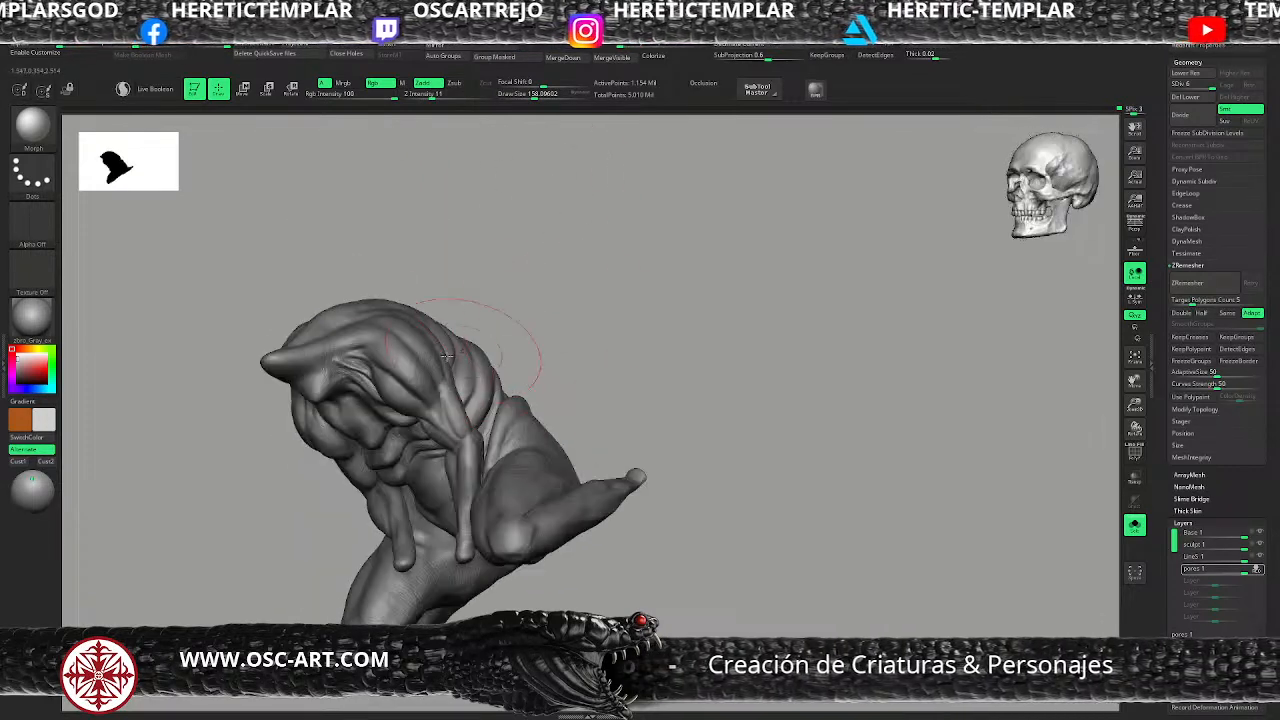
# Step: Check the body from the front and turn off Solo to show the whole creature with its base
pyautogui.keyDown('shift'); pyautogui.moveTo(592, 430); pyautogui.dragTo(614, 426); pyautogui.keyUp('shift')
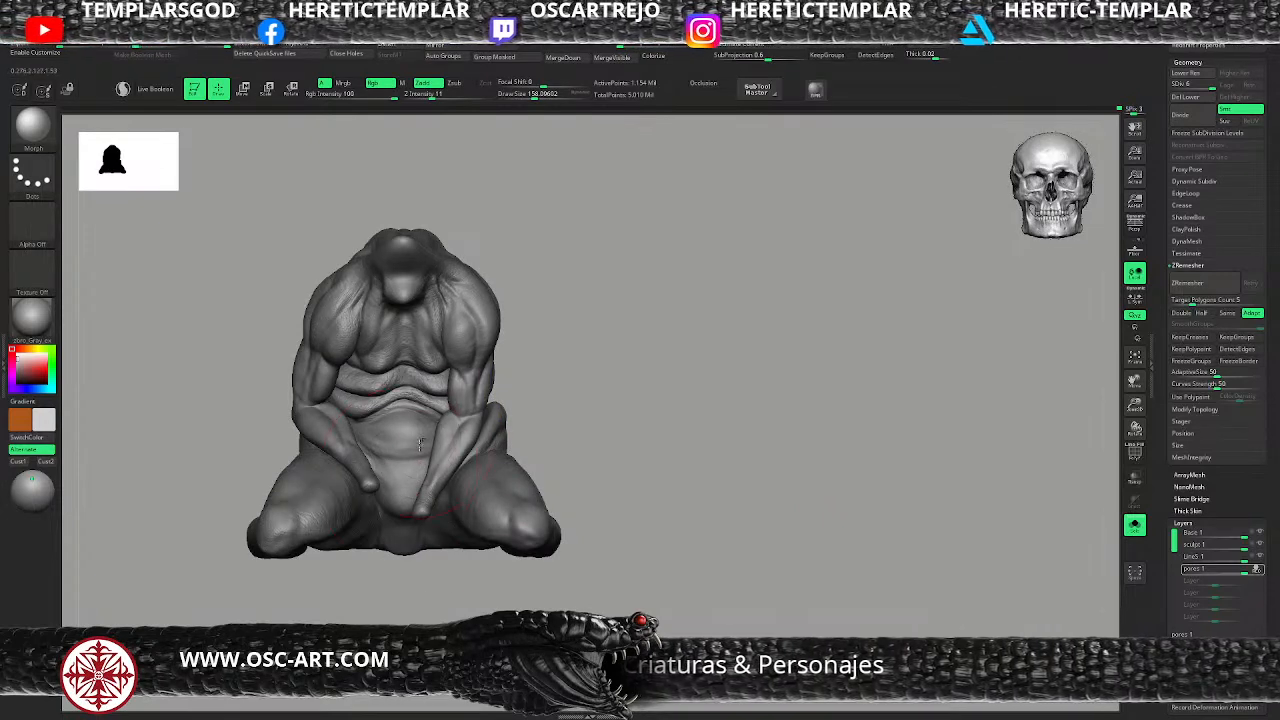
pyautogui.moveTo(664, 493)
pyautogui.keyDown('alt'); pyautogui.mouseDown()
pyautogui.moveTo(655, 440)
pyautogui.moveTo(592, 456)
pyautogui.mouseUp(); pyautogui.keyUp('alt')
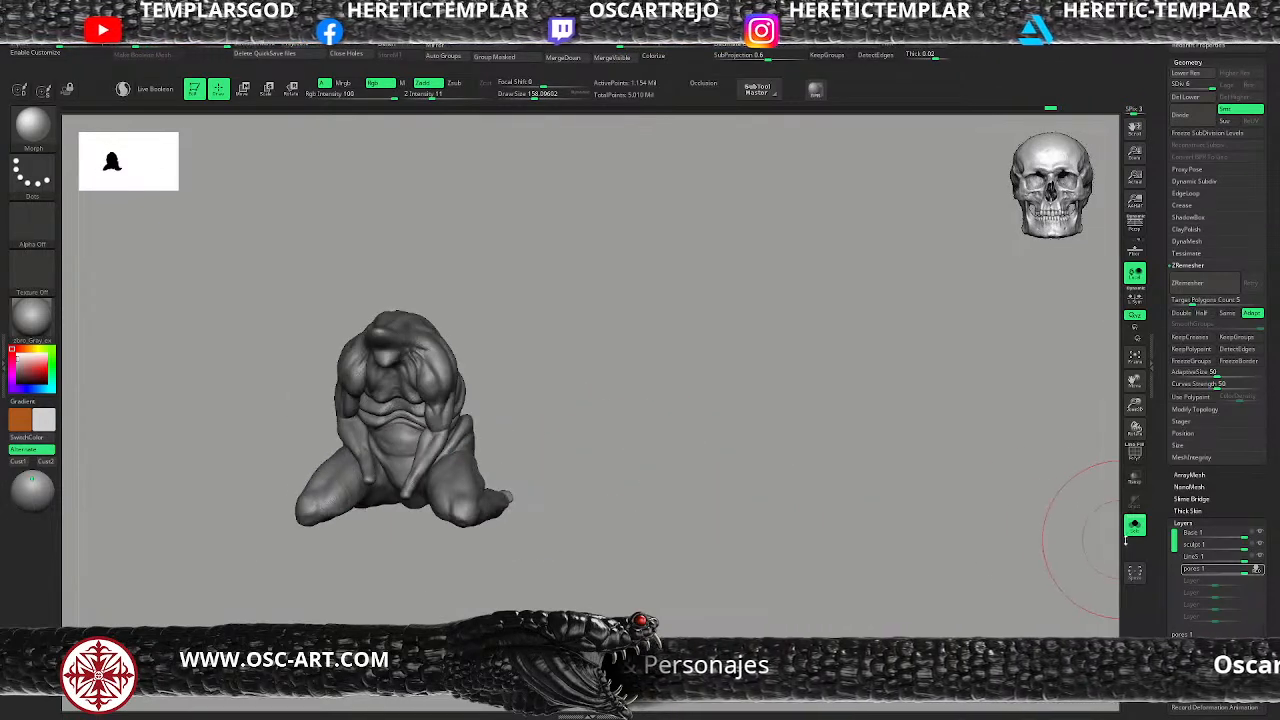
pyautogui.click(1134, 526)
pyautogui.moveTo(708, 442); pyautogui.dragTo(694, 397)
pyautogui.moveTo(638, 340)
pyautogui.keyDown('alt'); pyautogui.mouseDown()
pyautogui.moveTo(667, 378)
pyautogui.moveTo(614, 529)
pyautogui.mouseUp(); pyautogui.keyUp('alt')
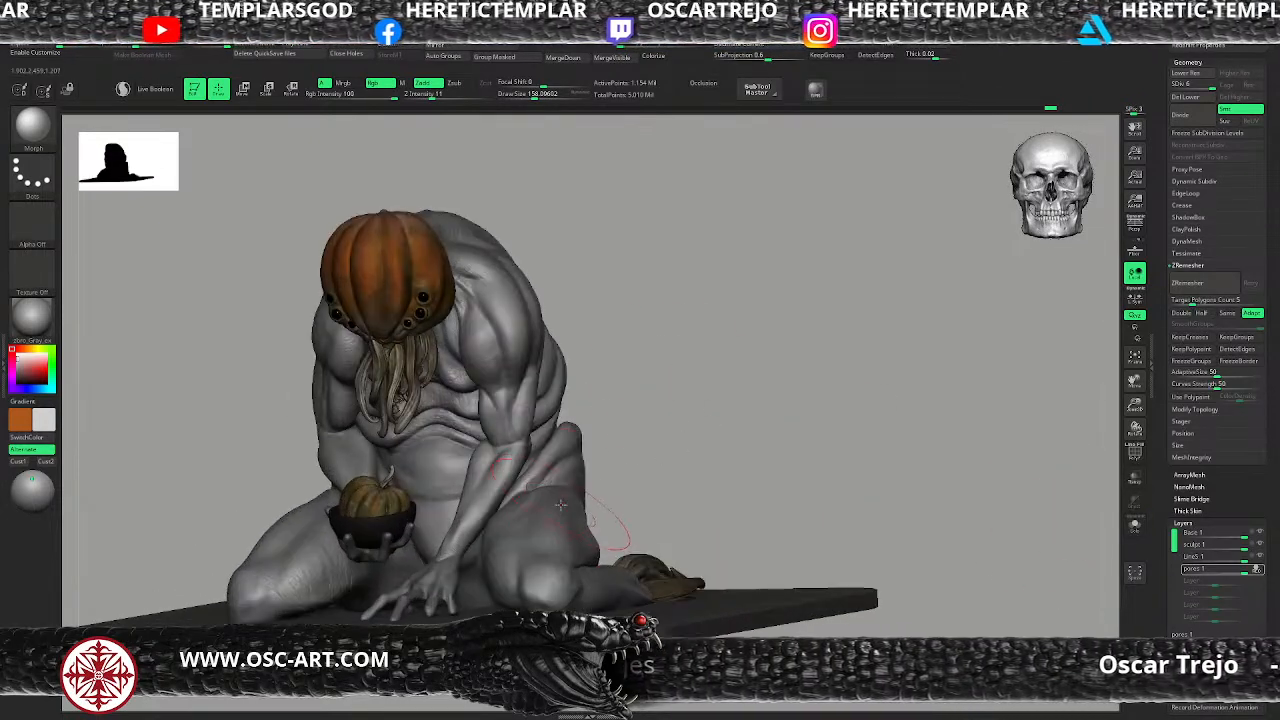
# Step: Select the hand resting on the base and colorize it in a dark olive brown
pyautogui.keyDown('alt'); pyautogui.click(457, 570); pyautogui.keyUp('alt')
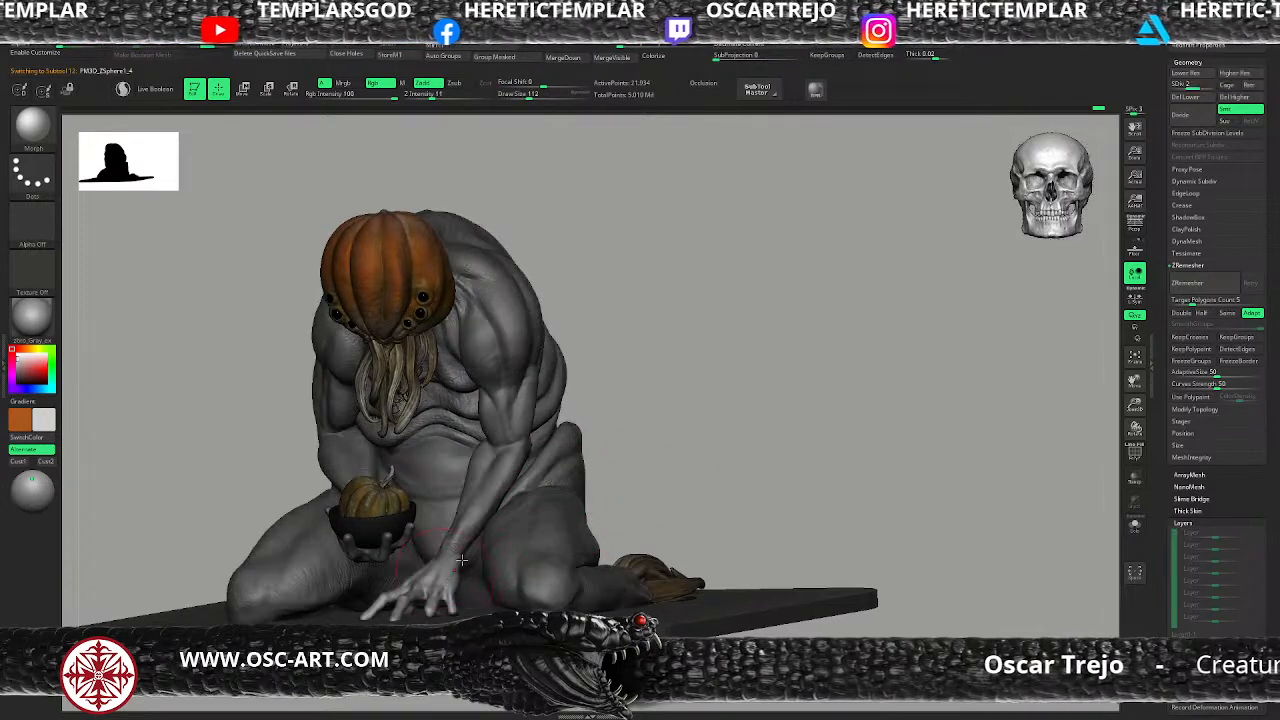
pyautogui.moveTo(657, 431); pyautogui.dragTo(640, 363)
pyautogui.click(667, 456)
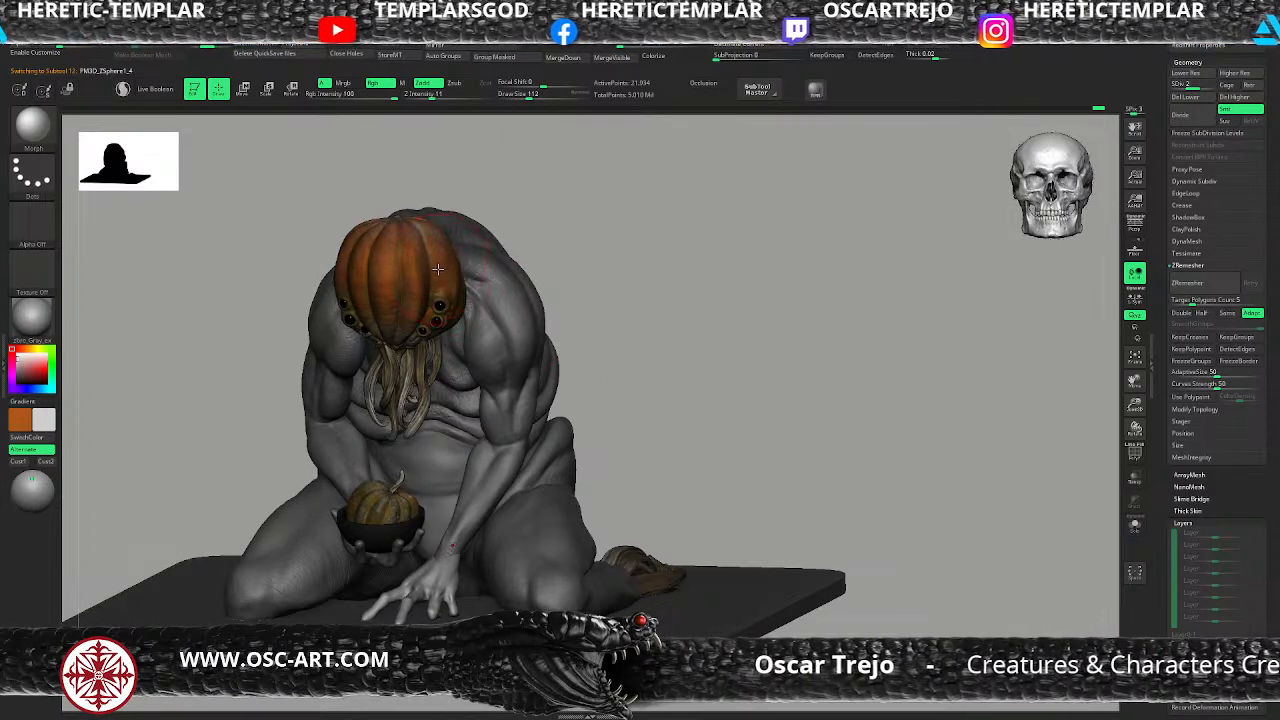
pyautogui.press('c')
pyautogui.press('c')
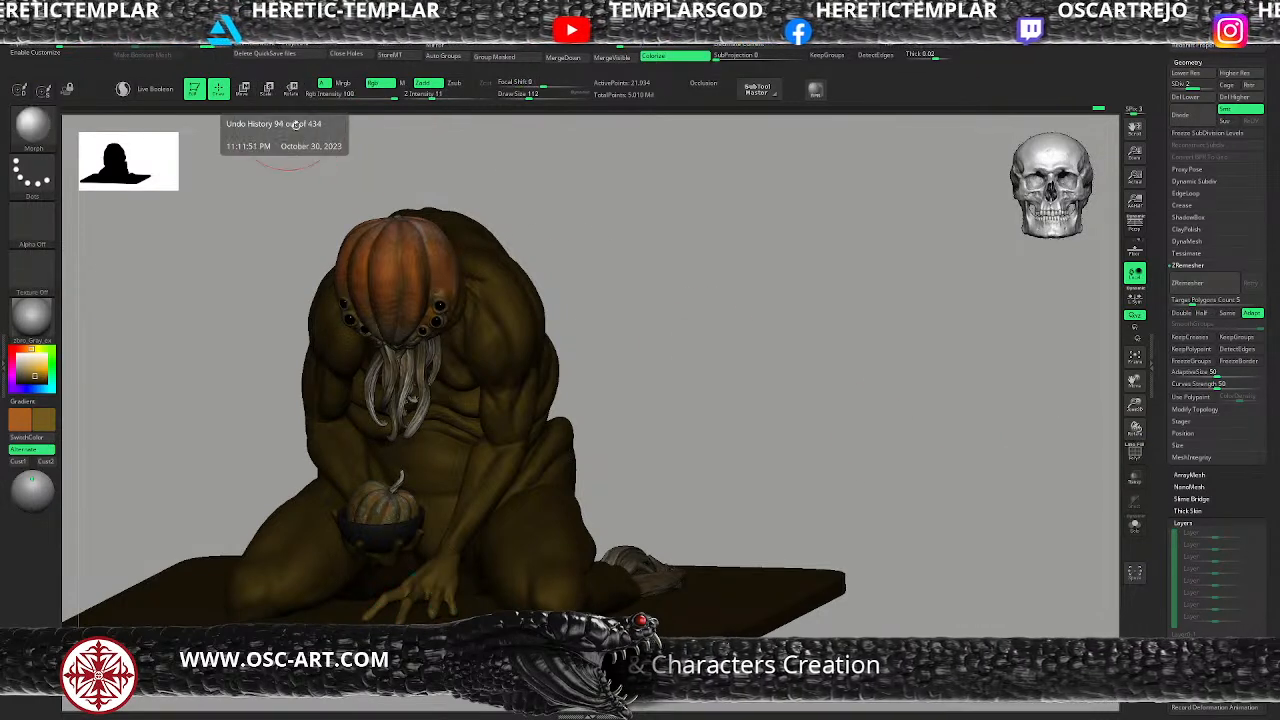
# Step: Select the body, turn on Colorize for it and fill it with the same olive brown
pyautogui.keyDown('alt'); pyautogui.click(503, 323); pyautogui.keyUp('alt')
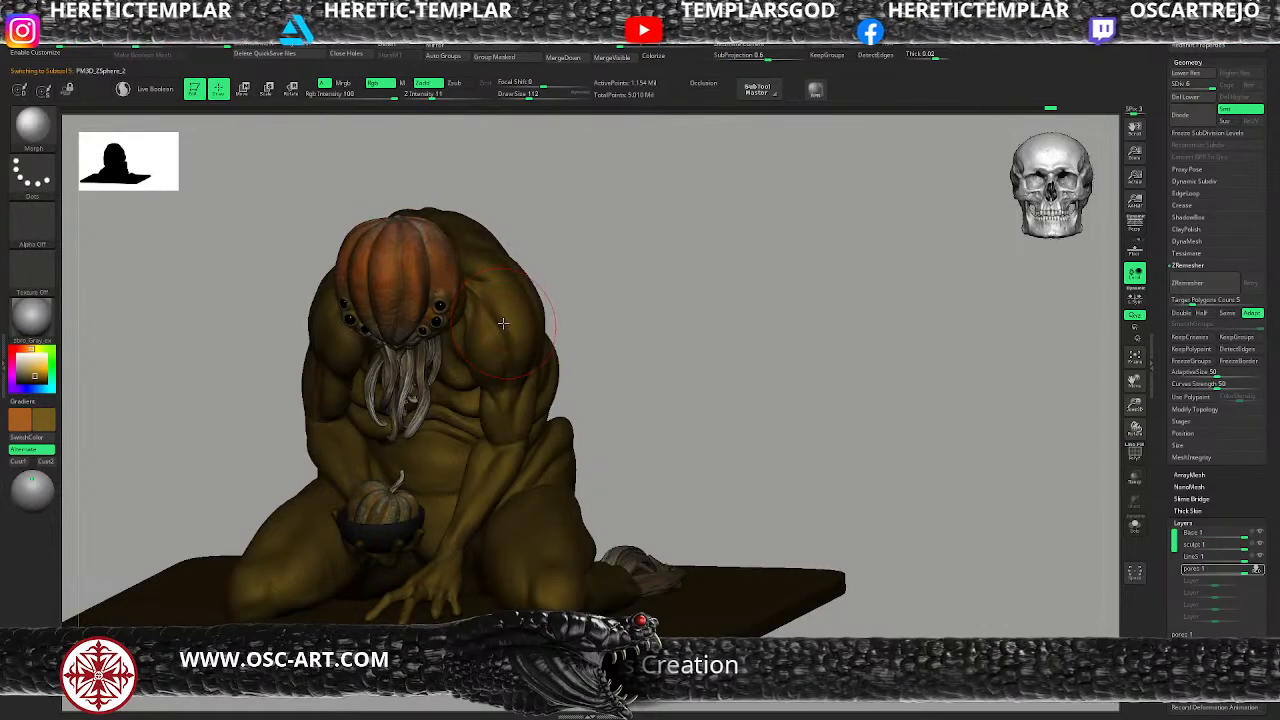
pyautogui.keyDown('alt'); pyautogui.click(445, 568); pyautogui.keyUp('alt')
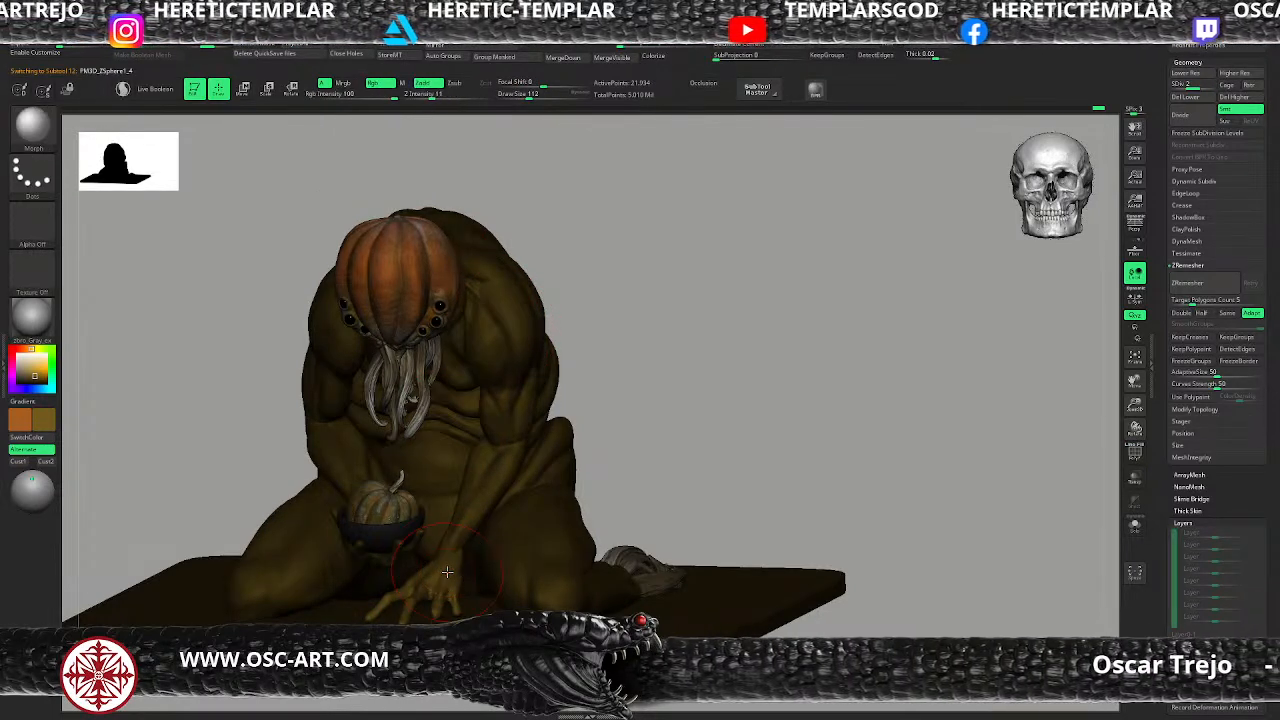
pyautogui.keyDown('alt'); pyautogui.click(500, 422); pyautogui.keyUp('alt')
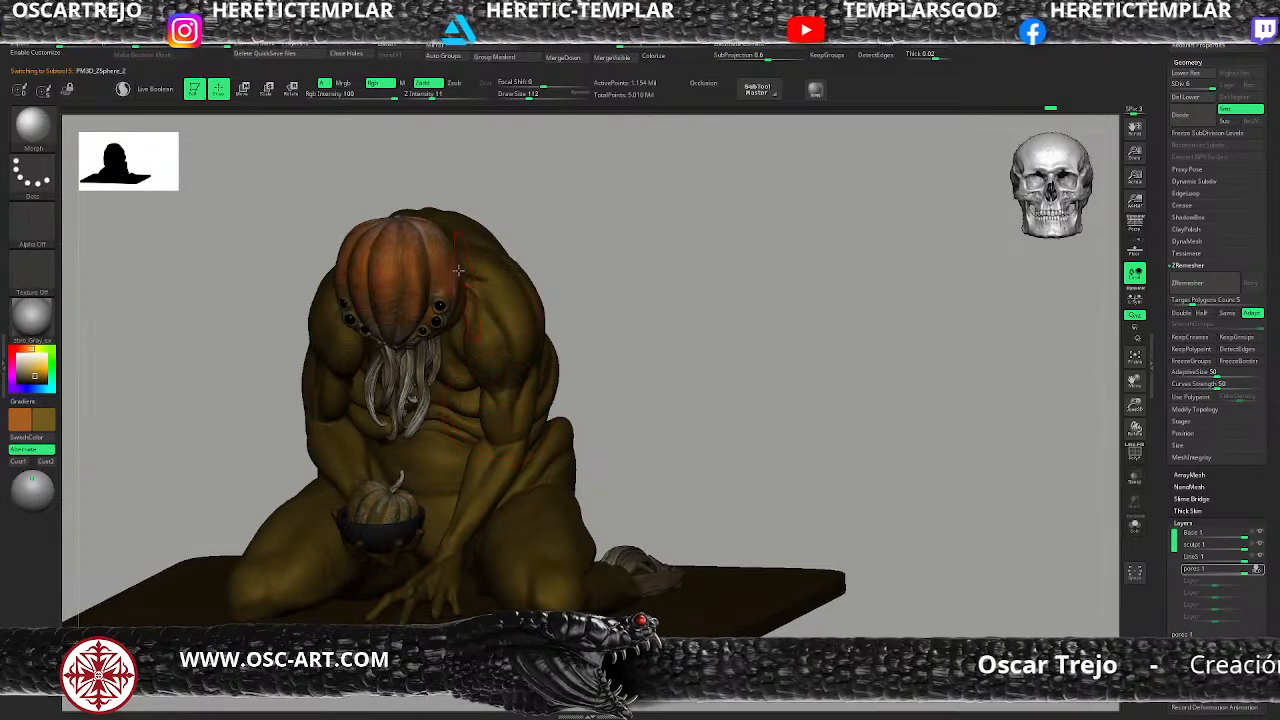
pyautogui.click(653, 56)
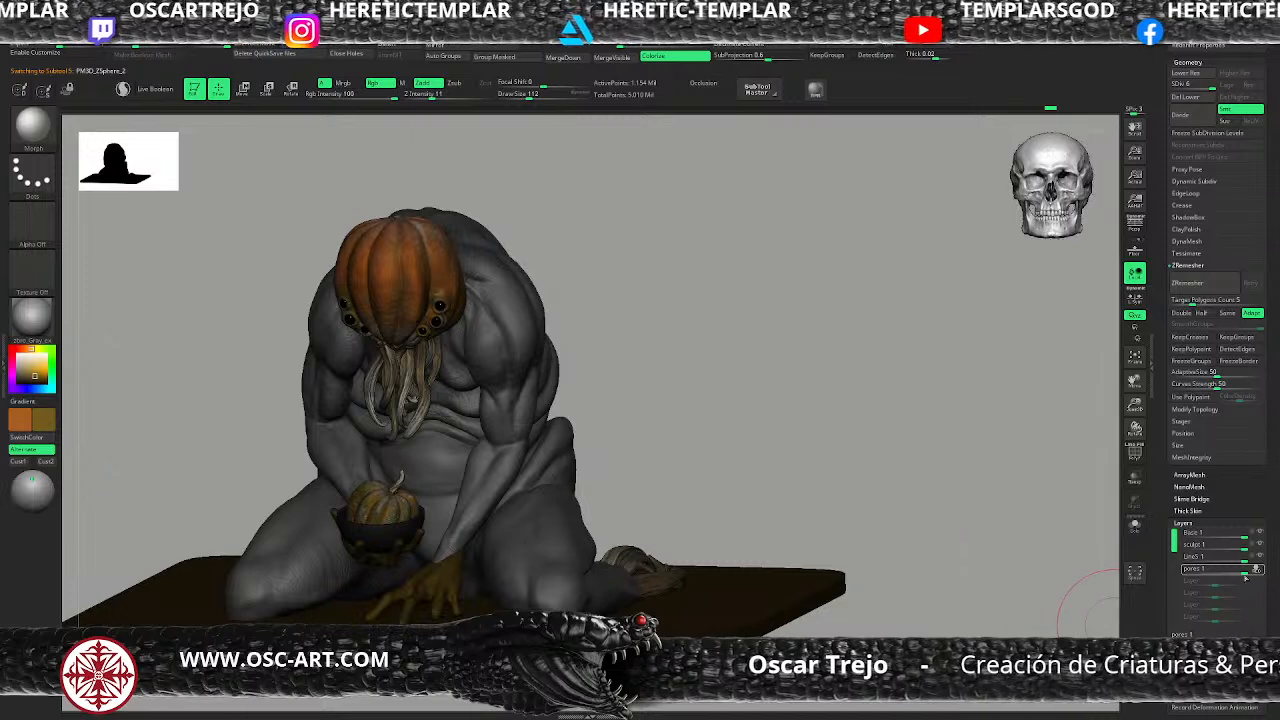
pyautogui.hotkey('ctrl', 'z')
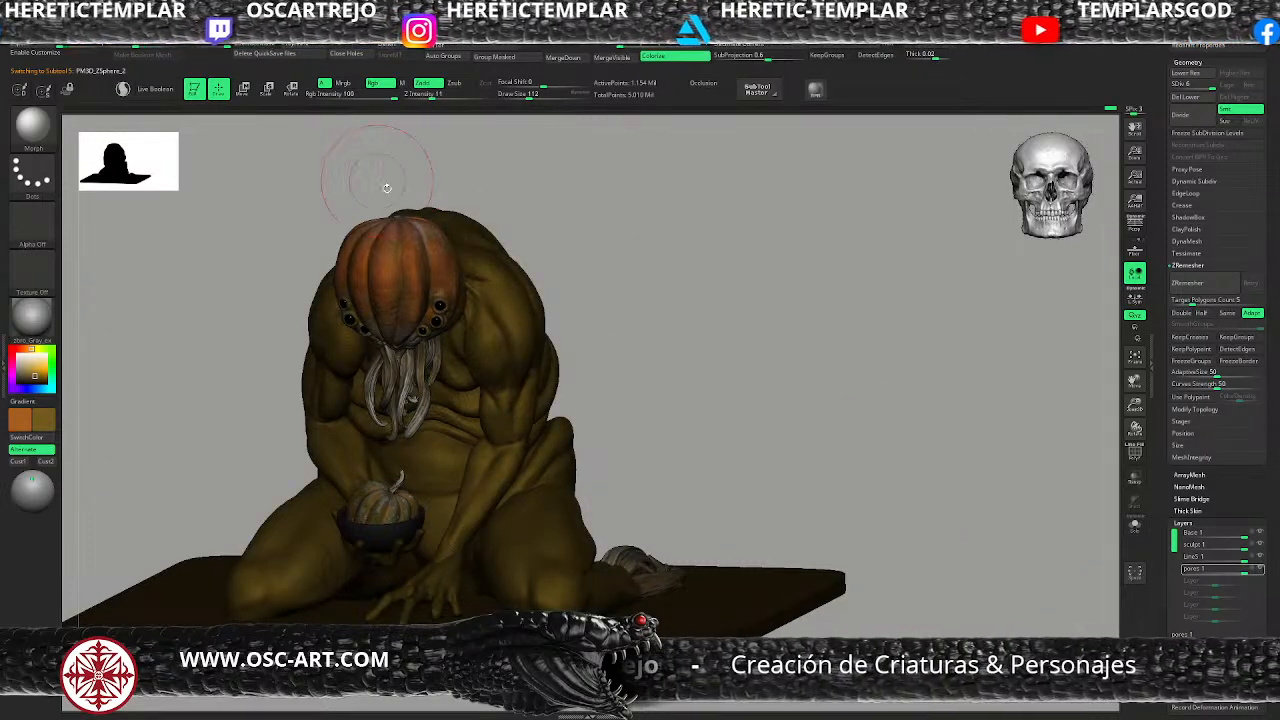
# Step: Mask the body by cavity, adjust the cavity profile curve, and invert the mask
pyautogui.press('b')
pyautogui.click(793, 250)
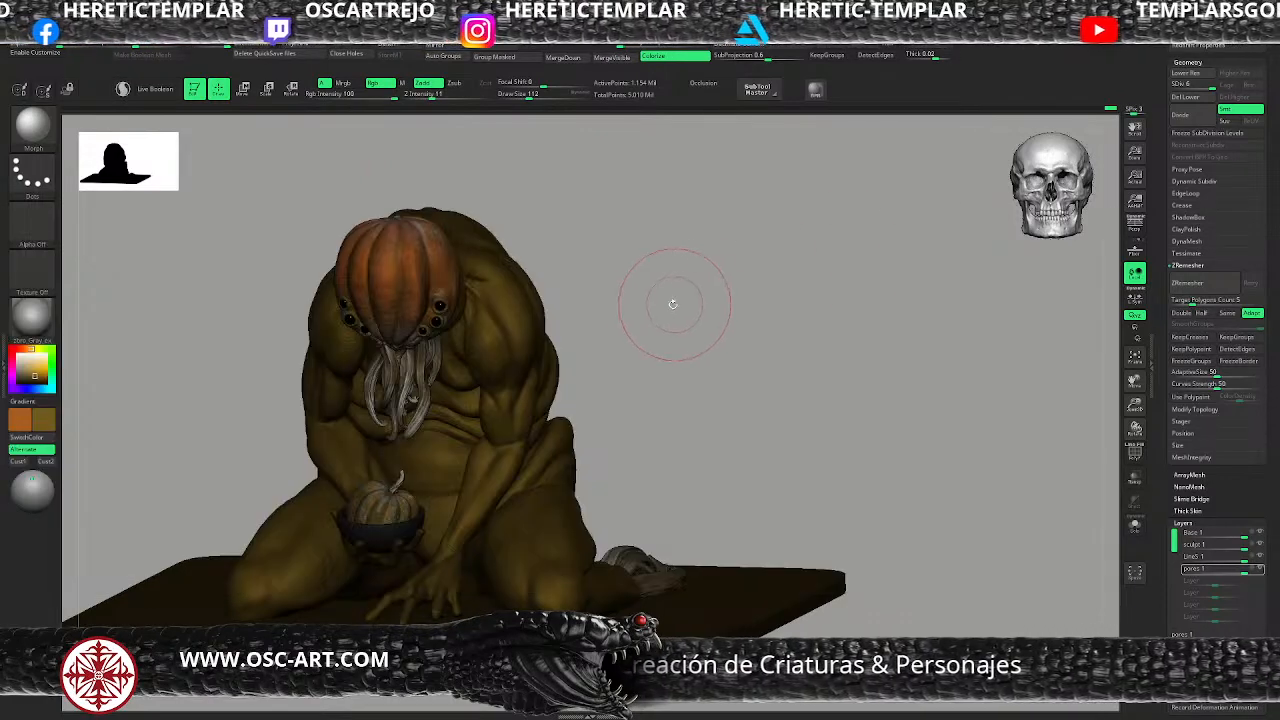
pyautogui.scroll(-8, 1162, 453)
pyautogui.scroll(-4, 1162, 453)
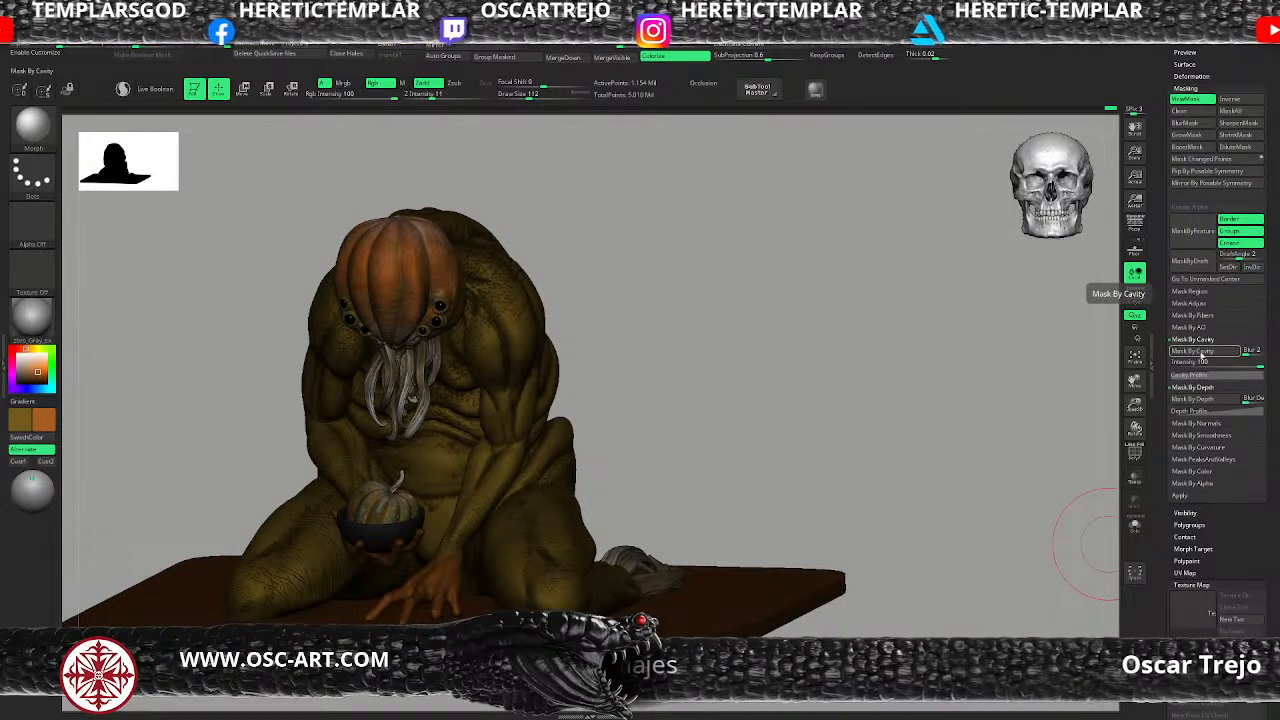
pyautogui.click(1212, 375)
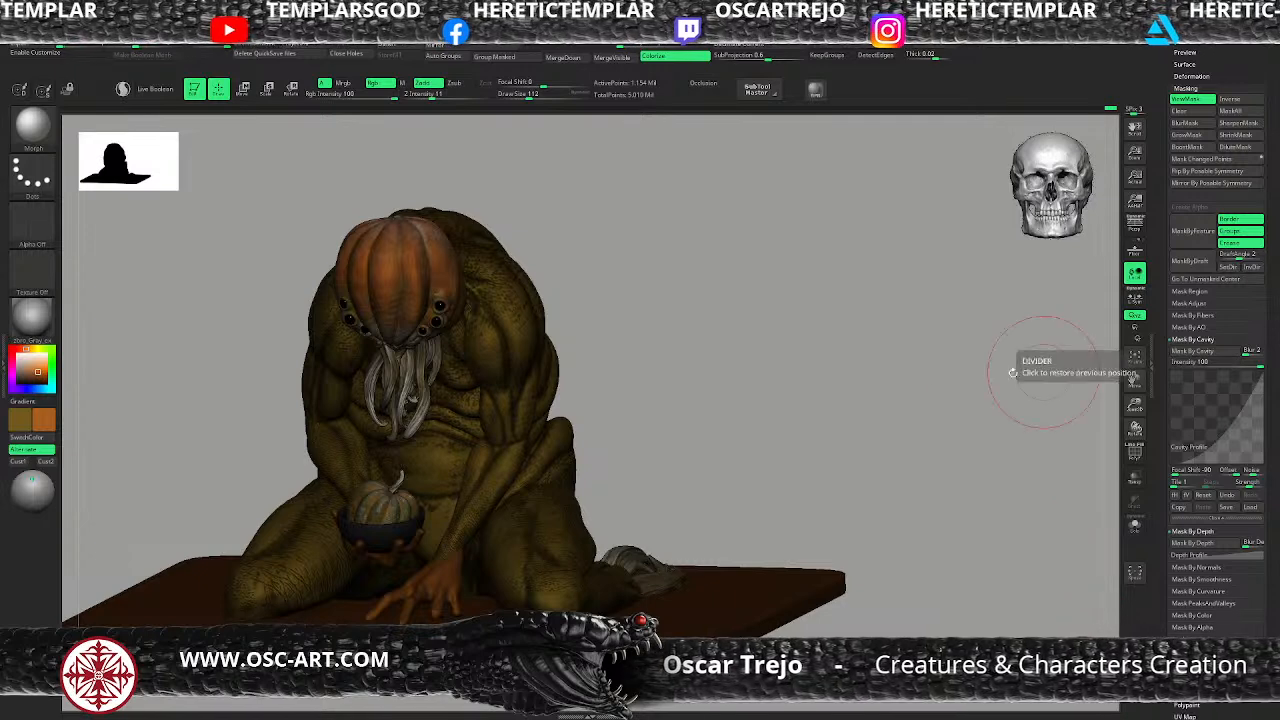
pyautogui.moveTo(700, 322); pyautogui.dragTo(636, 324)
pyautogui.keyDown('ctrl'); pyautogui.click(636, 318); pyautogui.keyUp('ctrl')
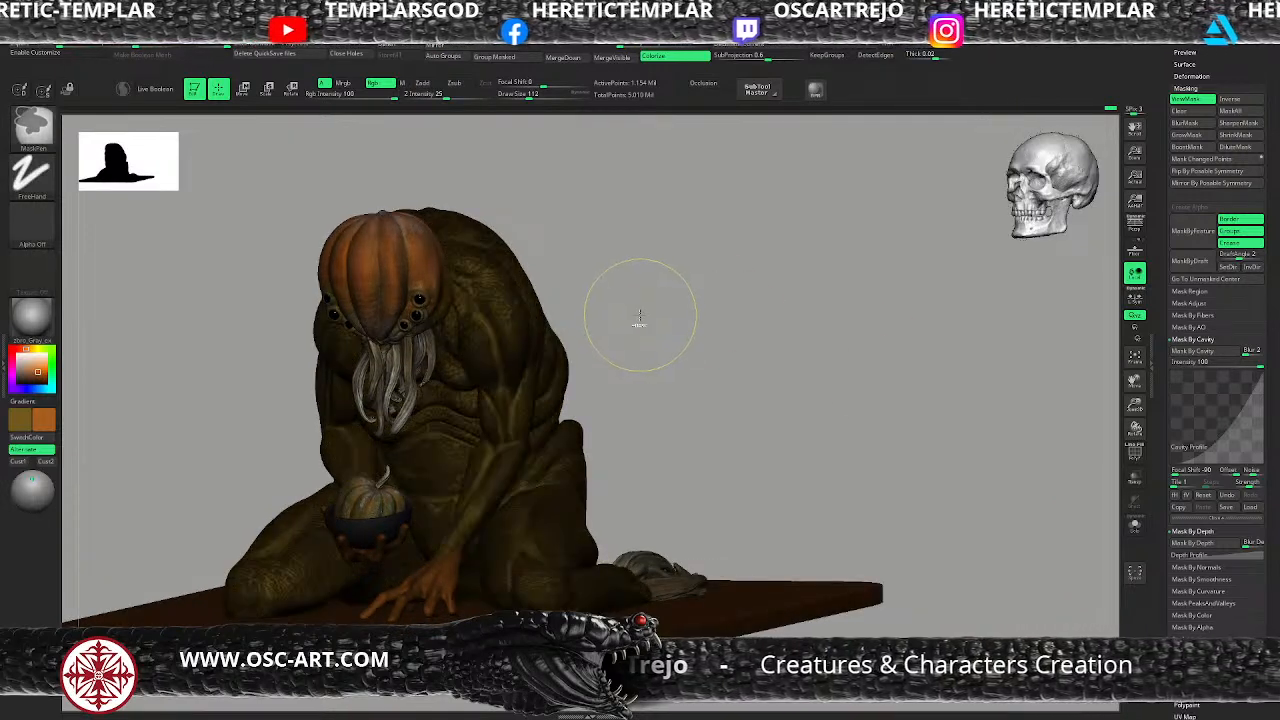
# Step: Fill the body with orange through the cavity mask and clear the mask
pyautogui.keyDown('ctrl'); pyautogui.click(640, 306); pyautogui.keyUp('ctrl')
pyautogui.click(278, 46)
pyautogui.keyDown('ctrl'); pyautogui.click(668, 269); pyautogui.keyUp('ctrl')
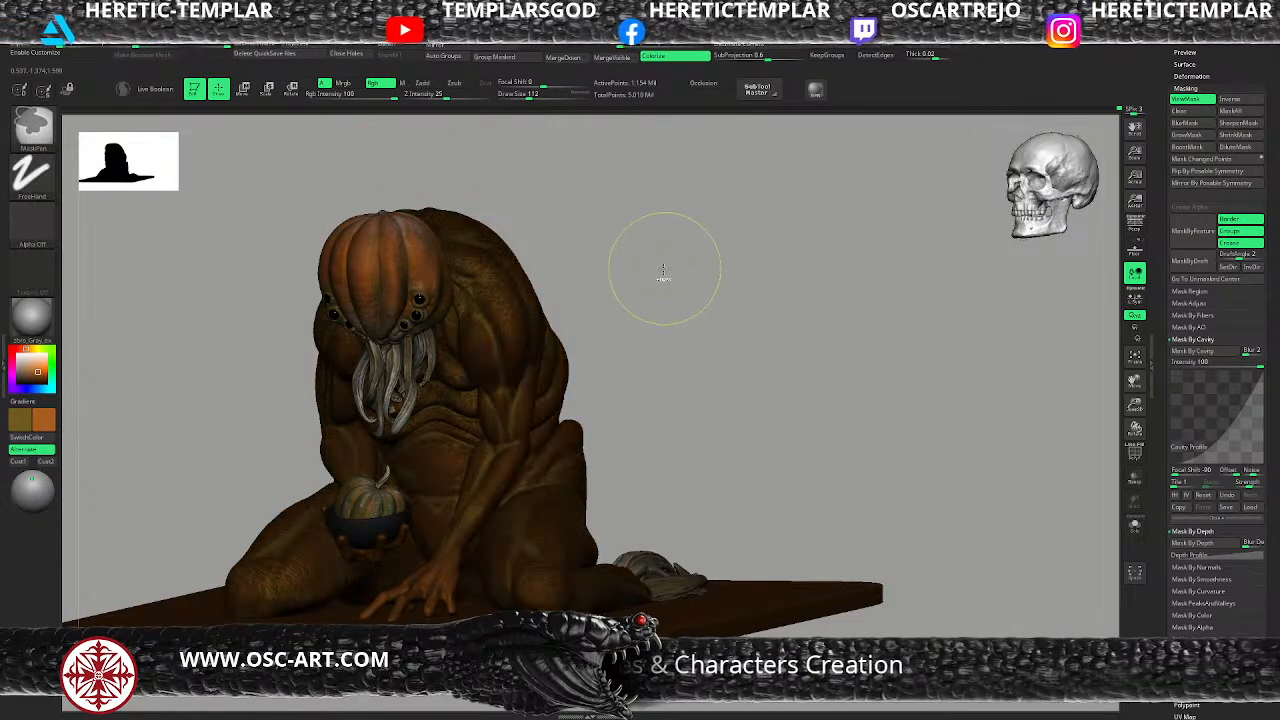
pyautogui.keyDown('ctrl'); pyautogui.click(637, 286); pyautogui.keyUp('ctrl')
pyautogui.moveTo(637, 287)
pyautogui.keyDown('ctrl'); pyautogui.mouseDown()
pyautogui.moveTo(648, 314)
pyautogui.moveTo(534, 370)
pyautogui.moveTo(571, 329)
pyautogui.moveTo(562, 368)
pyautogui.moveTo(514, 381)
pyautogui.mouseUp(); pyautogui.keyUp('ctrl')
pyautogui.press(']')
pyautogui.press('s')
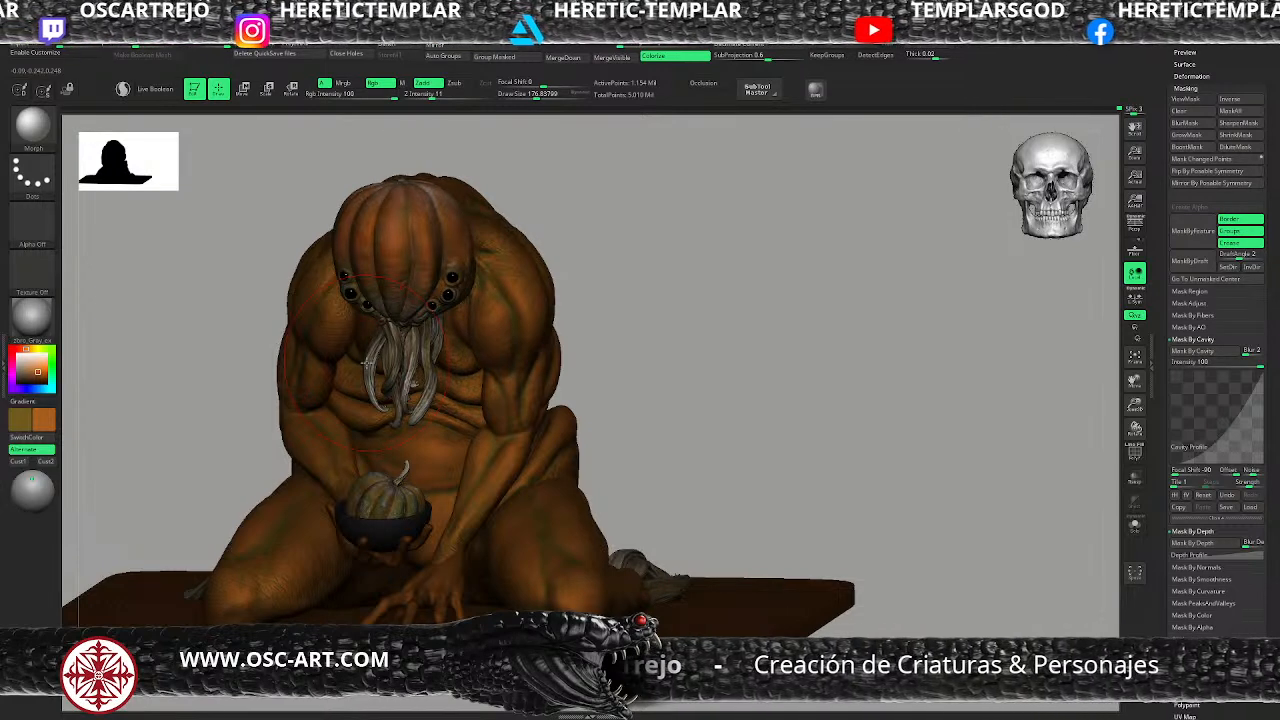
# Step: Enlarge the brush to about 245, enable Rgb for the Smooth brush and try blending the colors on the upper back
pyautogui.moveTo(654, 350)
pyautogui.keyDown('alt'); pyautogui.mouseDown()
pyautogui.moveTo(564, 330)
pyautogui.moveTo(588, 346)
pyautogui.moveTo(637, 337)
pyautogui.moveTo(605, 358)
pyautogui.moveTo(620, 360)
pyautogui.moveTo(630, 395)
pyautogui.mouseUp(); pyautogui.keyUp('alt')
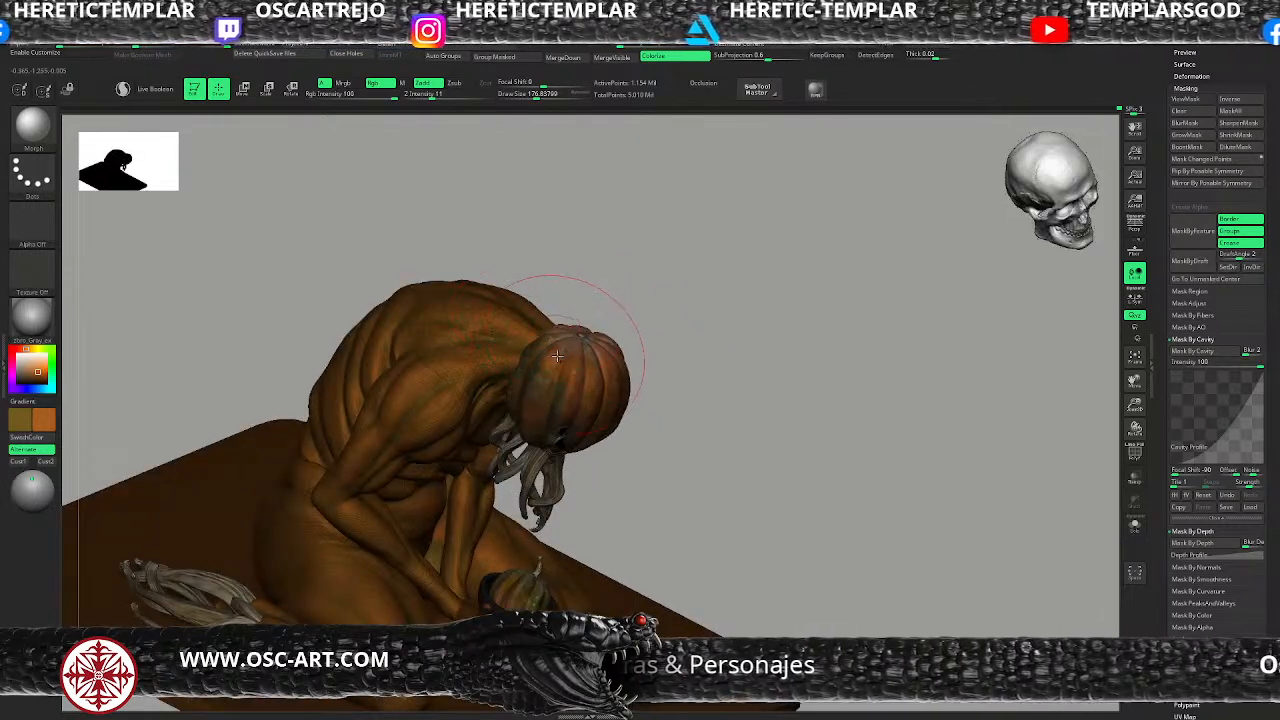
pyautogui.press('c')
pyautogui.press('s')
pyautogui.moveTo(554, 360); pyautogui.dragTo(546, 362)
pyautogui.press('s')
pyautogui.hotkey('shift', 'space')
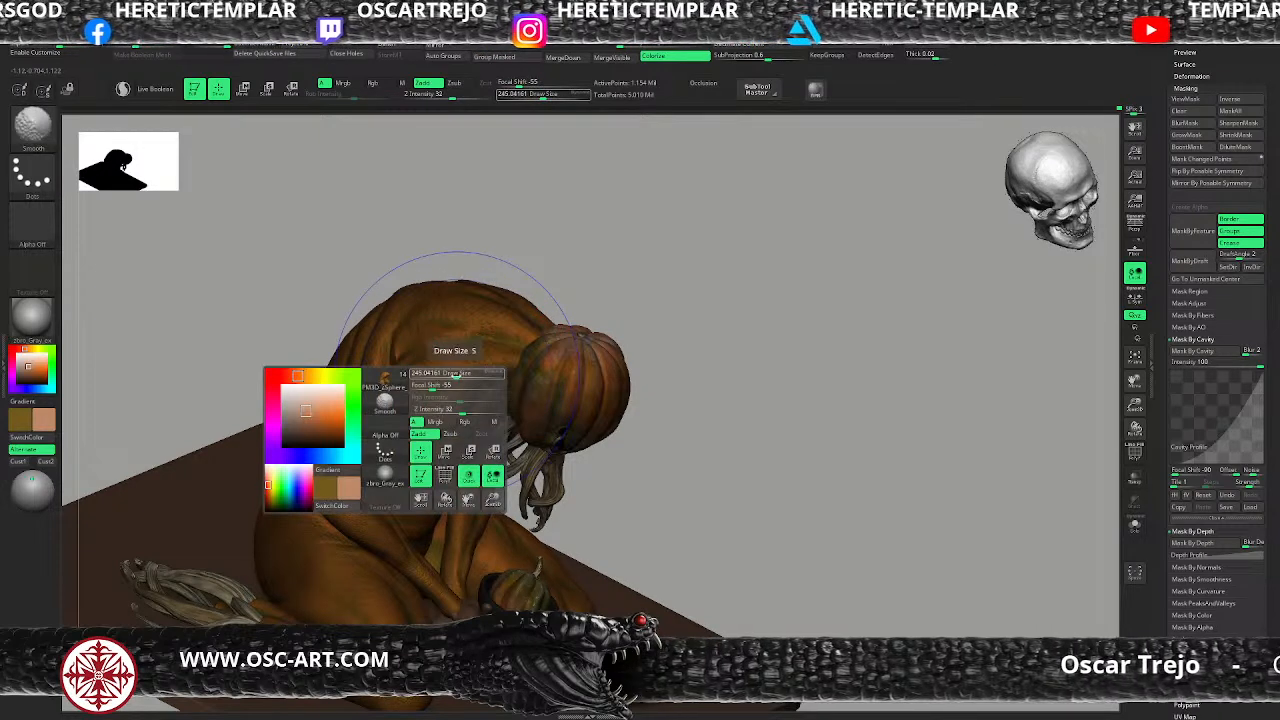
pyautogui.click(464, 421)
pyautogui.keyDown('shift'); pyautogui.click(473, 364); pyautogui.keyUp('shift')
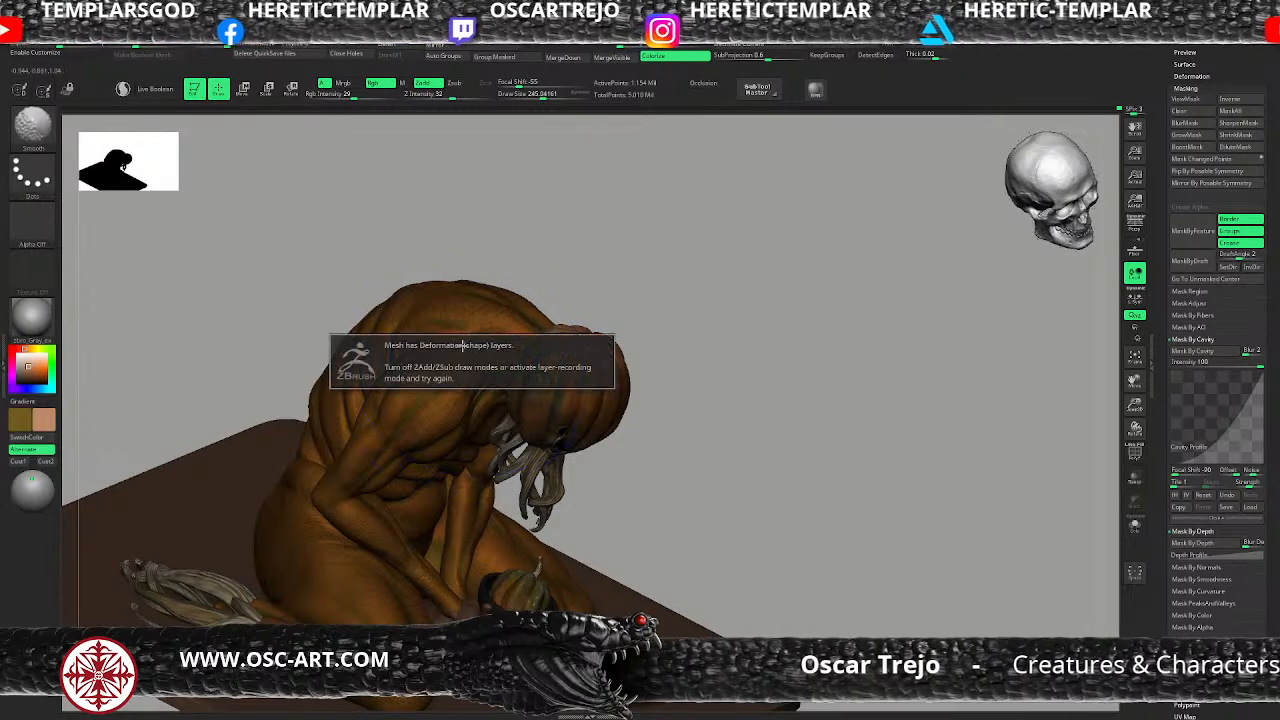
# Step: Add a new layer and blend the colors on the back using the Smooth brush with Rgb only at intensity 64
pyautogui.moveTo(1157, 290); pyautogui.dragTo(1166, 432)
pyautogui.click(1192, 571)
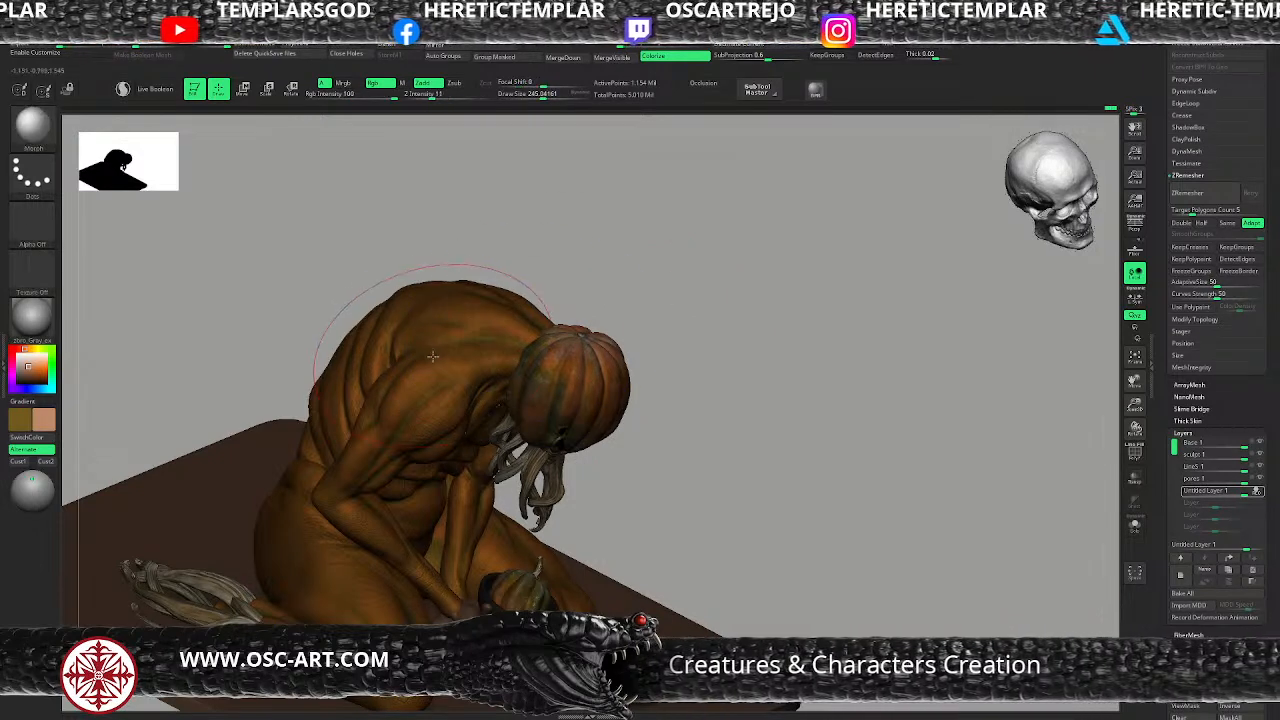
pyautogui.press('space')
pyautogui.click(438, 408)
pyautogui.moveTo(470, 382)
pyautogui.mouseDown()
pyautogui.moveTo(480, 377)
pyautogui.moveTo(469, 378)
pyautogui.mouseUp()
pyautogui.moveTo(470, 373); pyautogui.dragTo(490, 372)
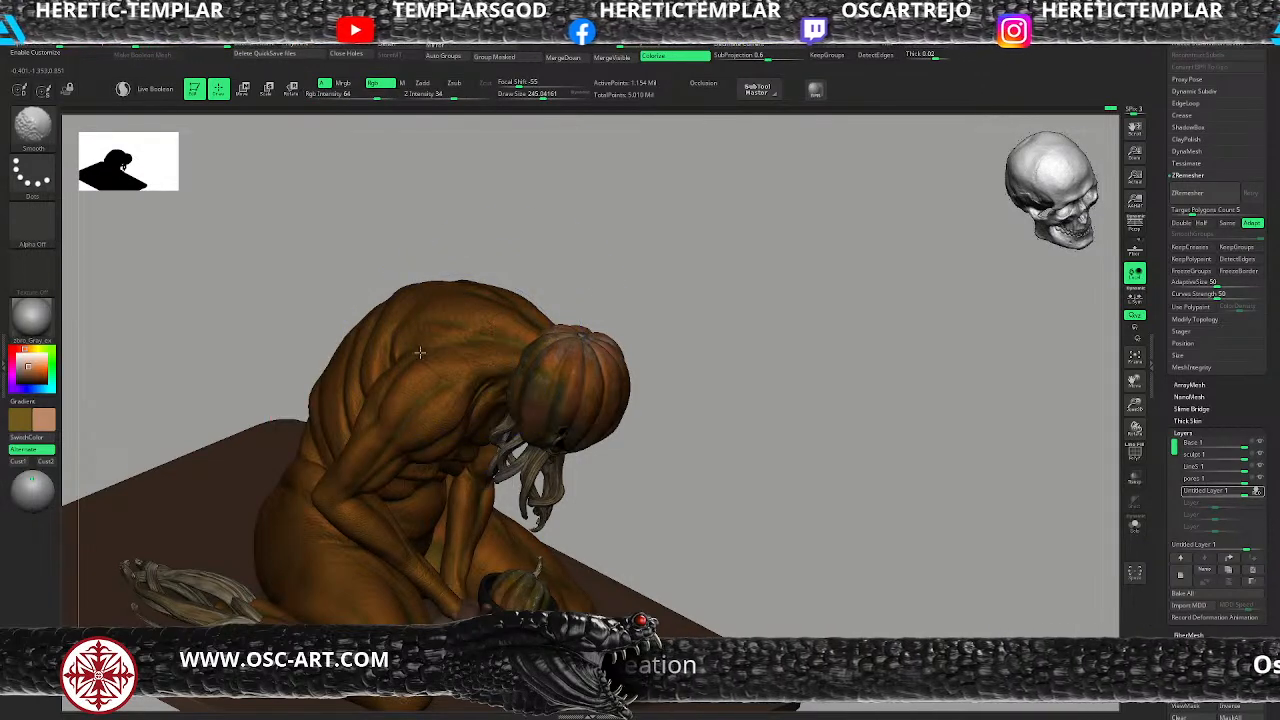
# Step: Undo the color smoothing and the new layer, and try a stroke on the back without it
pyautogui.hotkey('shift', 'f')
pyautogui.hotkey('ctrl', 'z')
pyautogui.hotkey('shift', 'f')
pyautogui.click(503, 344)
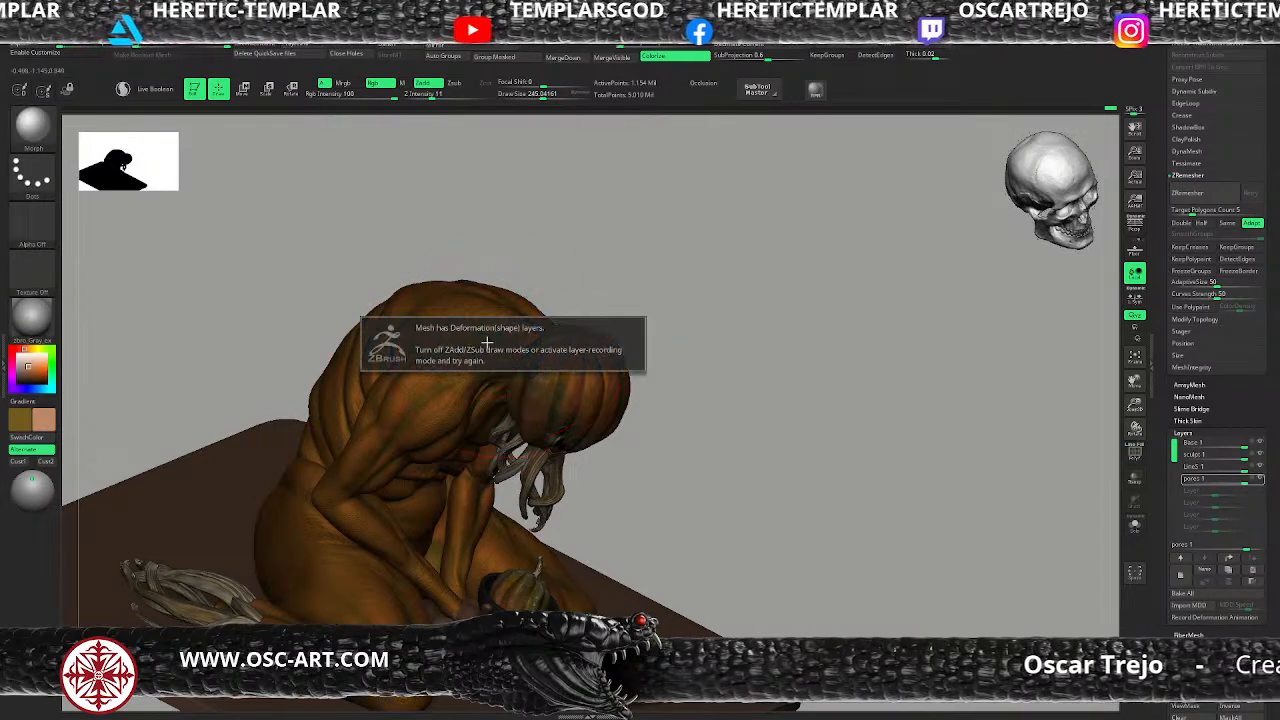
pyautogui.moveTo(1080, 474); pyautogui.dragTo(800, 417)
pyautogui.keyDown('alt'); pyautogui.moveTo(757, 377); pyautogui.dragTo(631, 323); pyautogui.keyUp('alt')
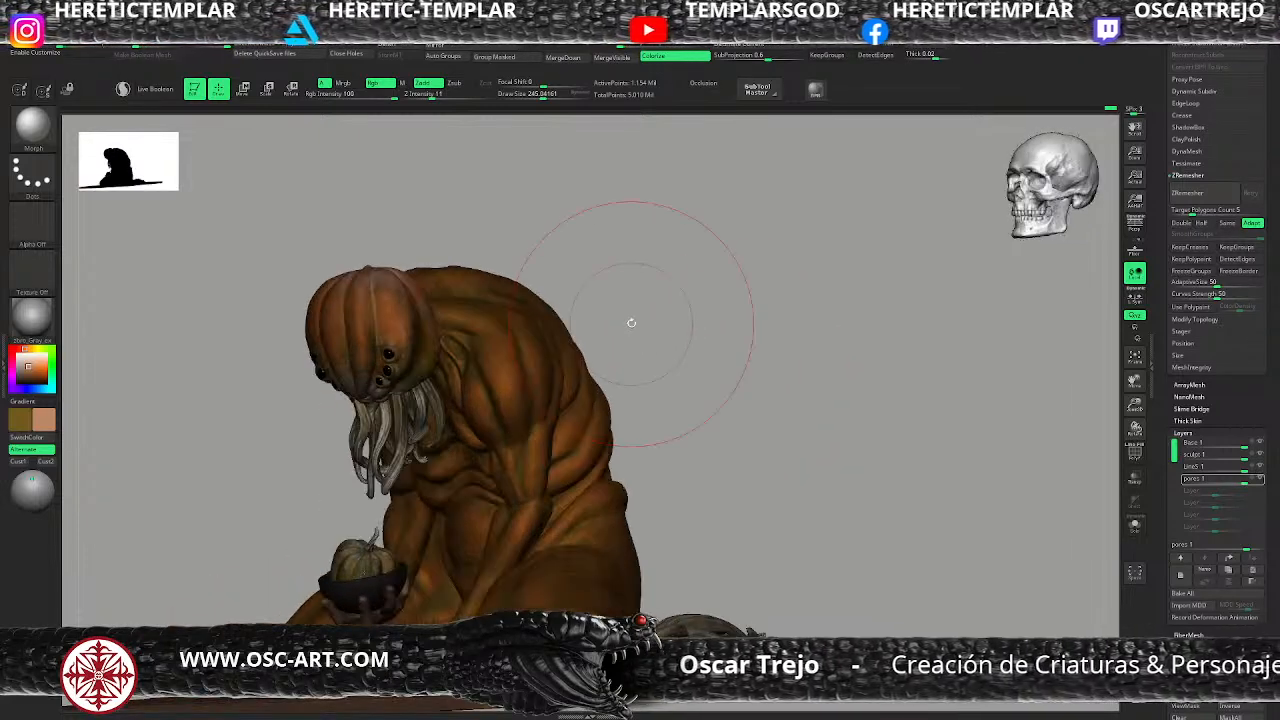
# Step: Reduce the brush size to about 74 and add a new layer above the pores layer
pyautogui.press('s')
pyautogui.moveTo(515, 372); pyautogui.dragTo(503, 374)
pyautogui.moveTo(638, 425)
pyautogui.mouseDown()
pyautogui.moveTo(643, 440)
pyautogui.moveTo(612, 447)
pyautogui.mouseUp()
pyautogui.press('s')
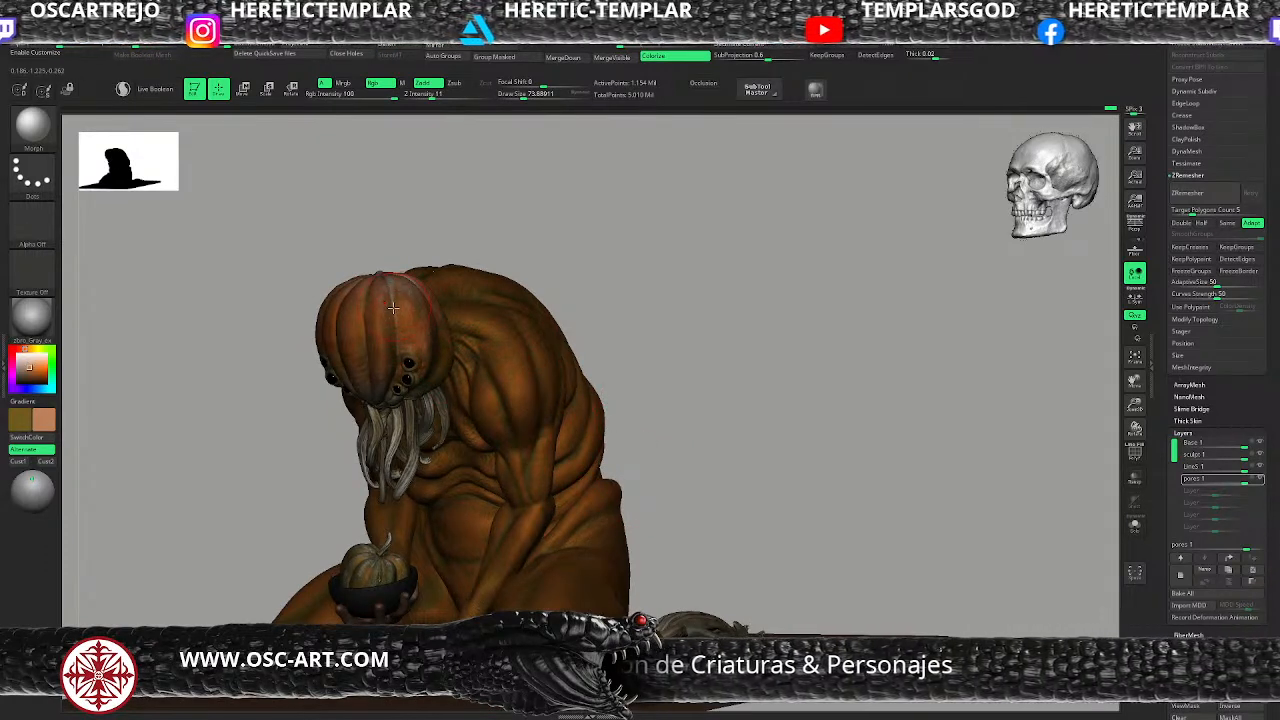
pyautogui.hotkey('shift', 'f')
pyautogui.hotkey('shift', 'f')
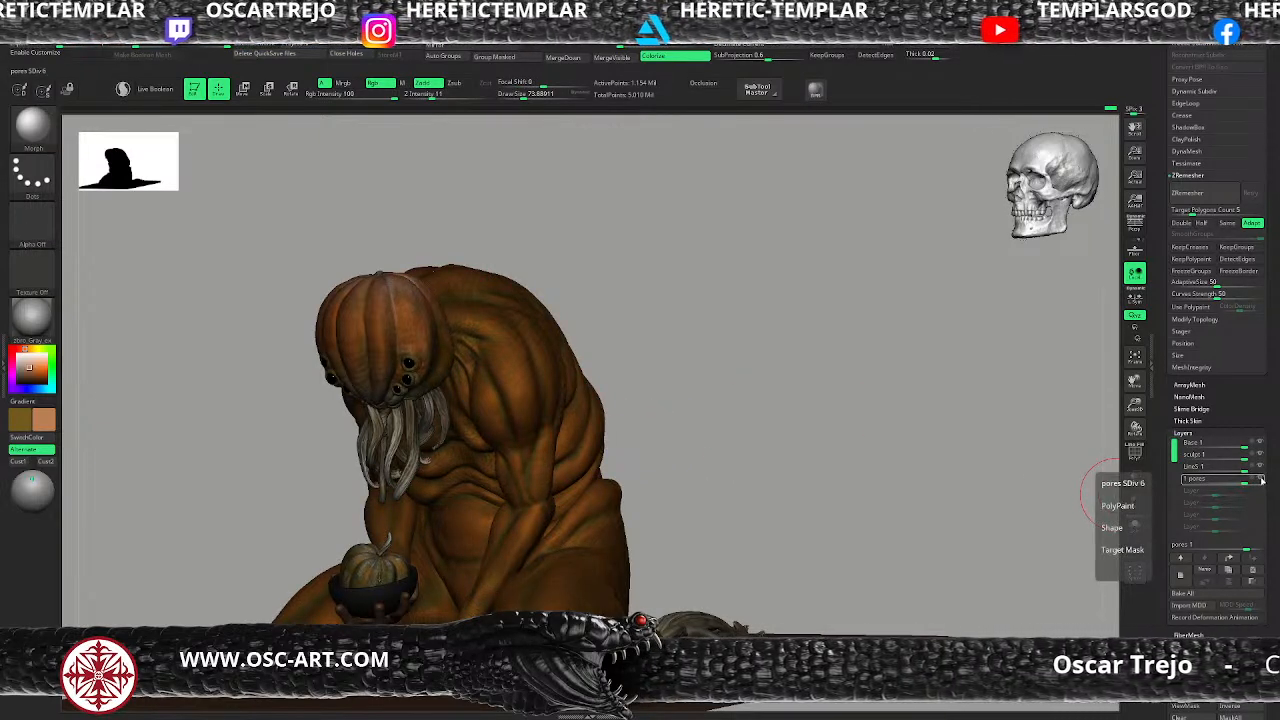
pyautogui.click(1181, 558)
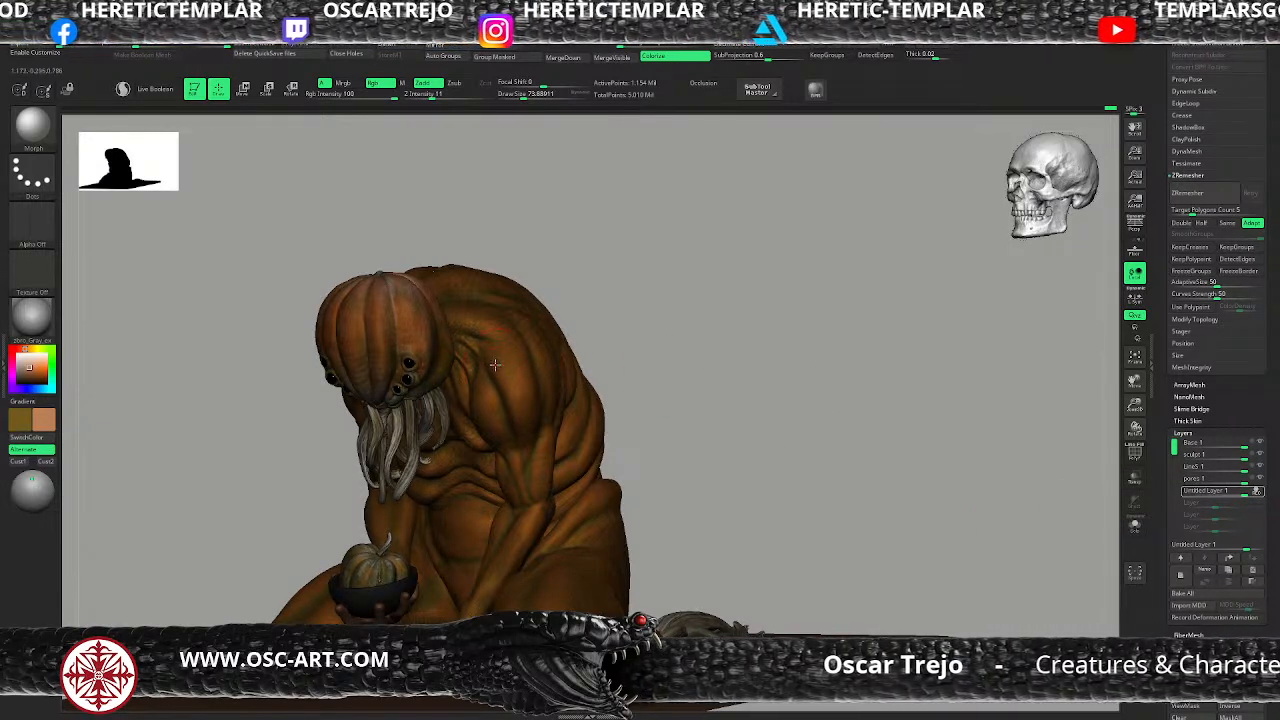
# Step: Try a Paint brush stroke on the shoulder and undo it
pyautogui.press('b')
pyautogui.press('s')
pyautogui.press('t')
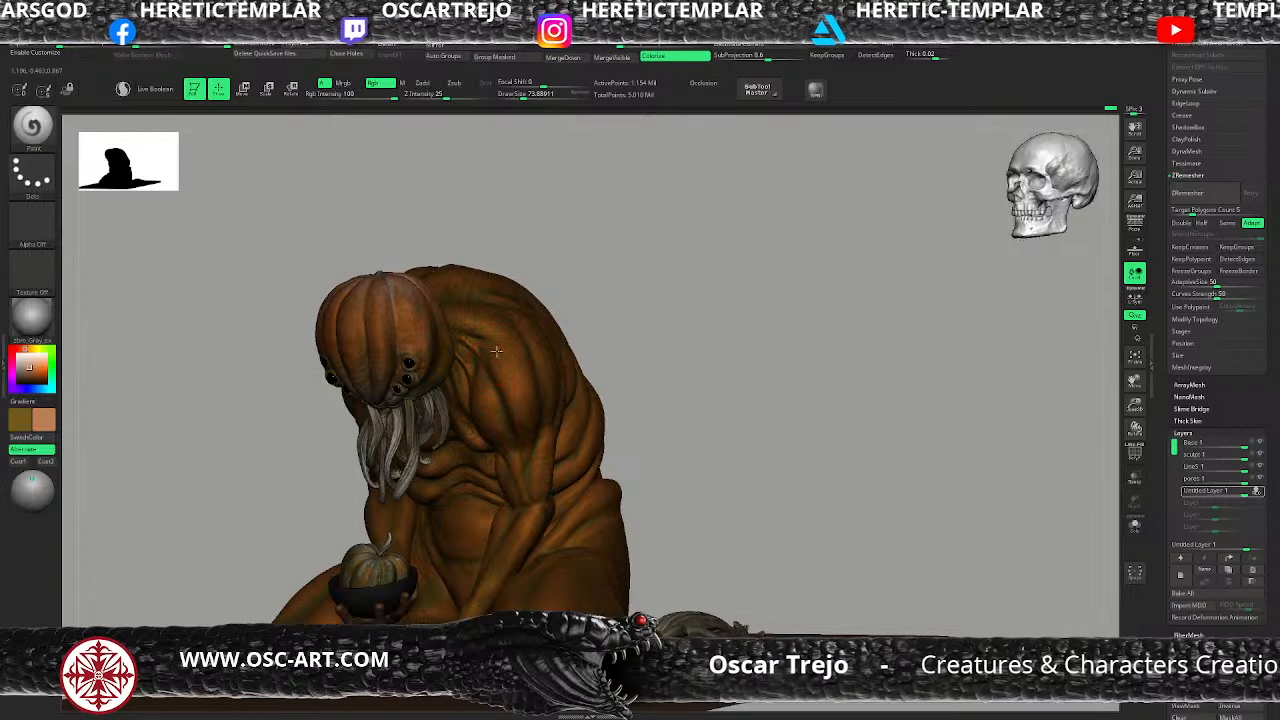
pyautogui.moveTo(492, 354)
pyautogui.mouseDown()
pyautogui.moveTo(487, 343)
pyautogui.moveTo(506, 396)
pyautogui.mouseUp()
pyautogui.hotkey('ctrl', 'z')
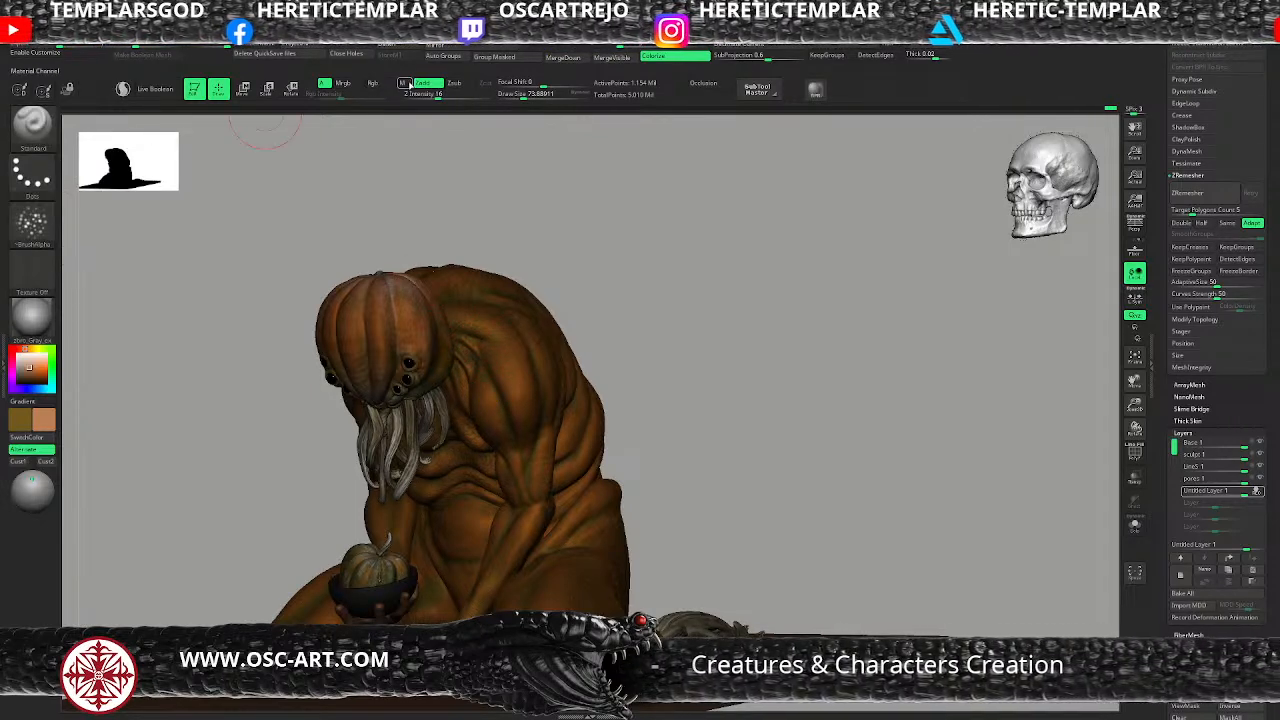
# Step: Set the Standard brush to Rgb only at intensity 15 with the Color Spray stroke, and swap the main and secondary colors
pyautogui.click(377, 83)
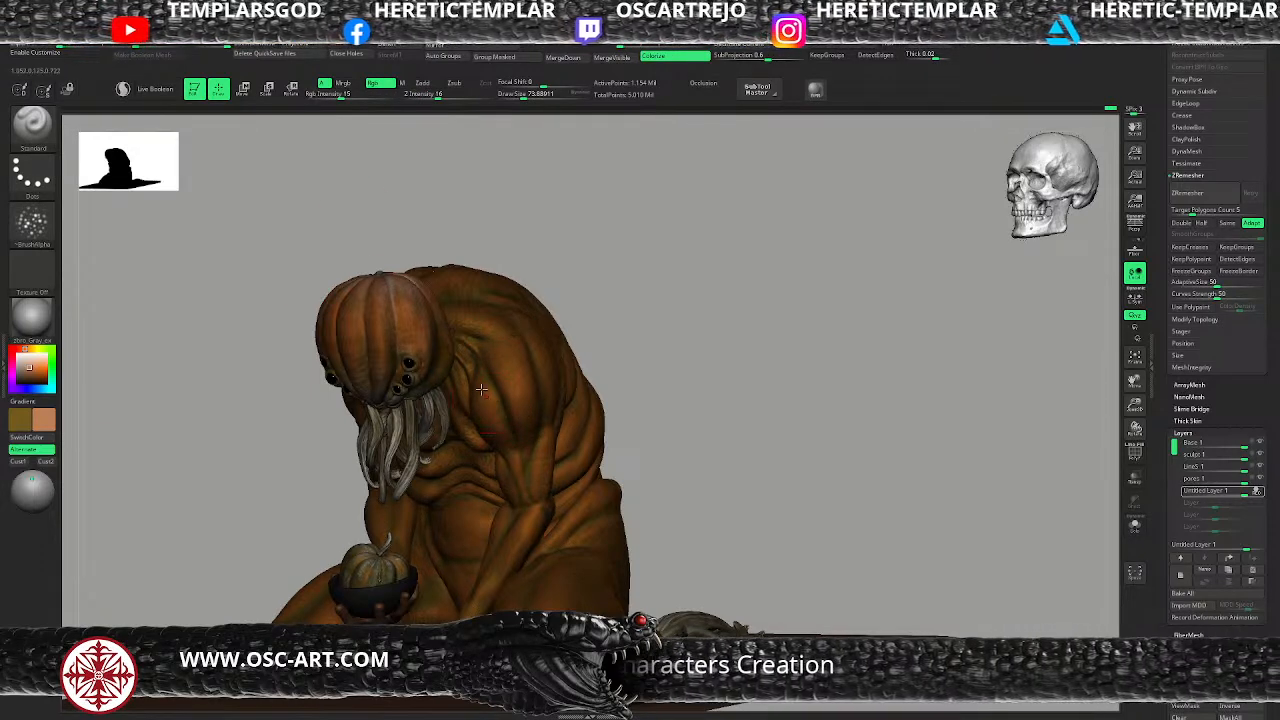
pyautogui.click(32, 175)
pyautogui.click(272, 188)
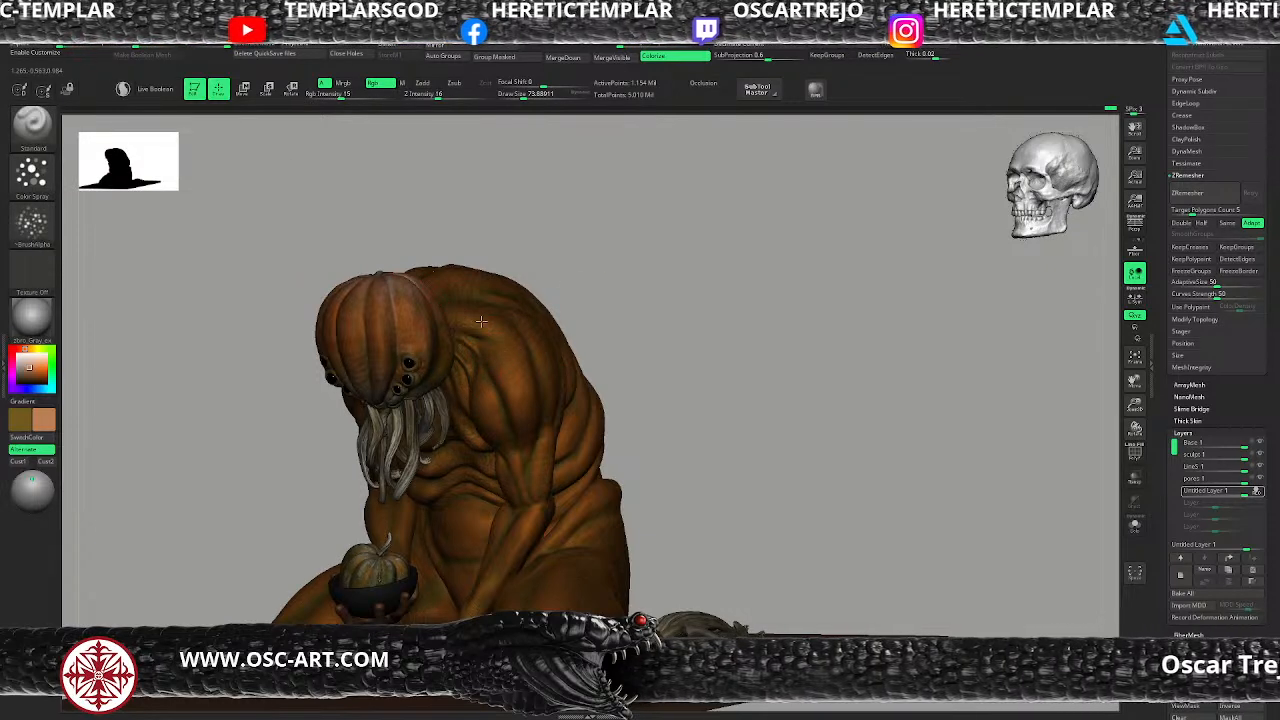
pyautogui.hotkey('shift', 'f')
pyautogui.hotkey('shift', 'f')
pyautogui.press('v')
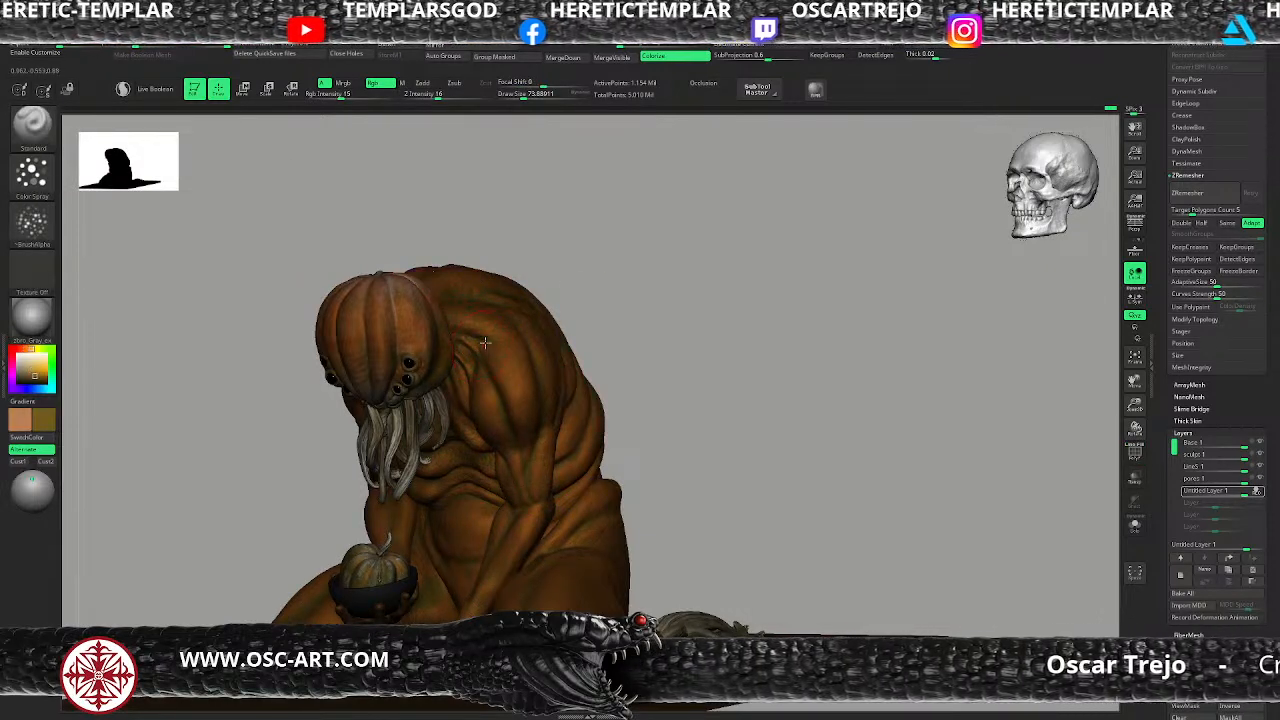
pyautogui.hotkey('shift', 'f')
pyautogui.hotkey('shift', 'f')
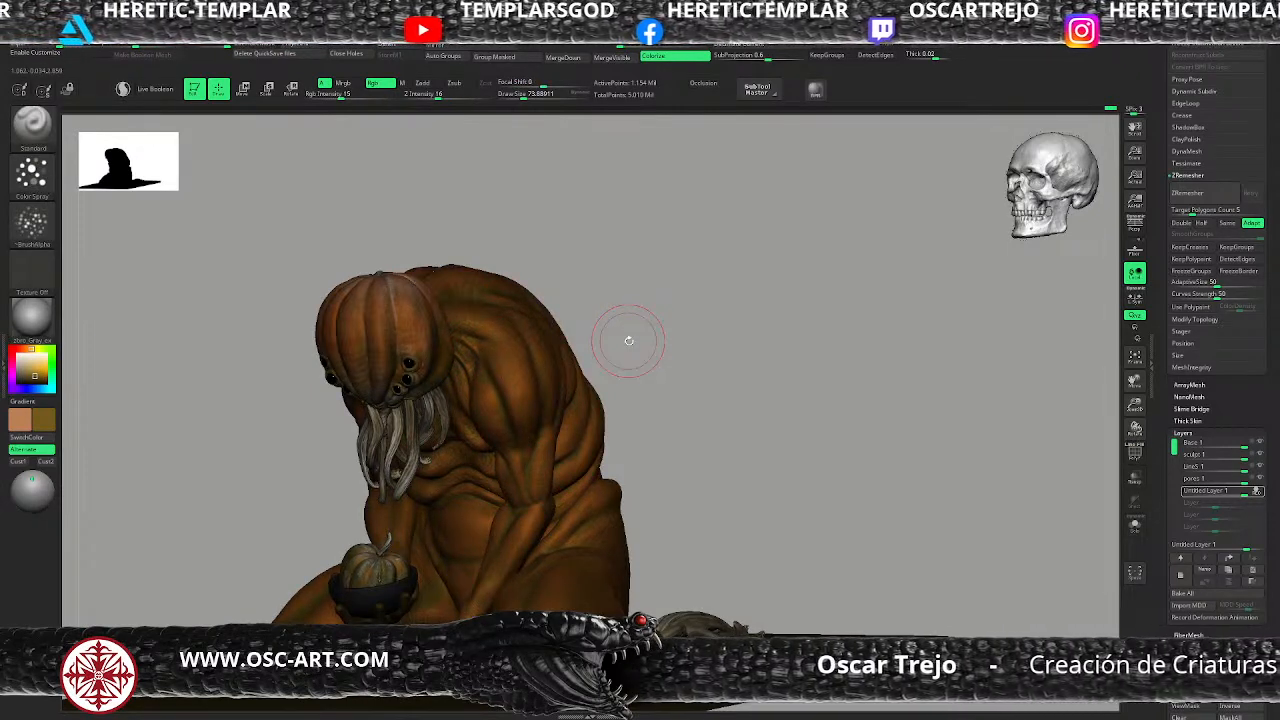
# Step: Stop recording on the new layer, check the whole figure and save the file to disk
pyautogui.click(1257, 491)
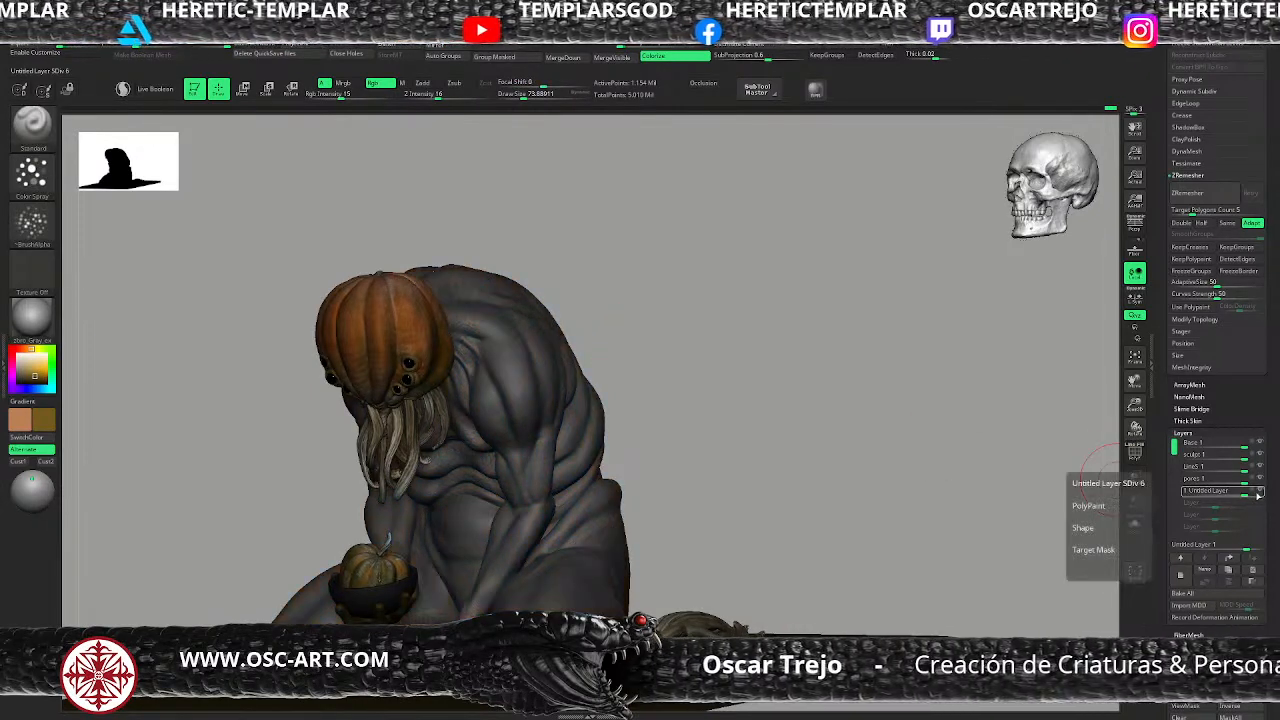
pyautogui.moveTo(900, 460); pyautogui.dragTo(810, 420)
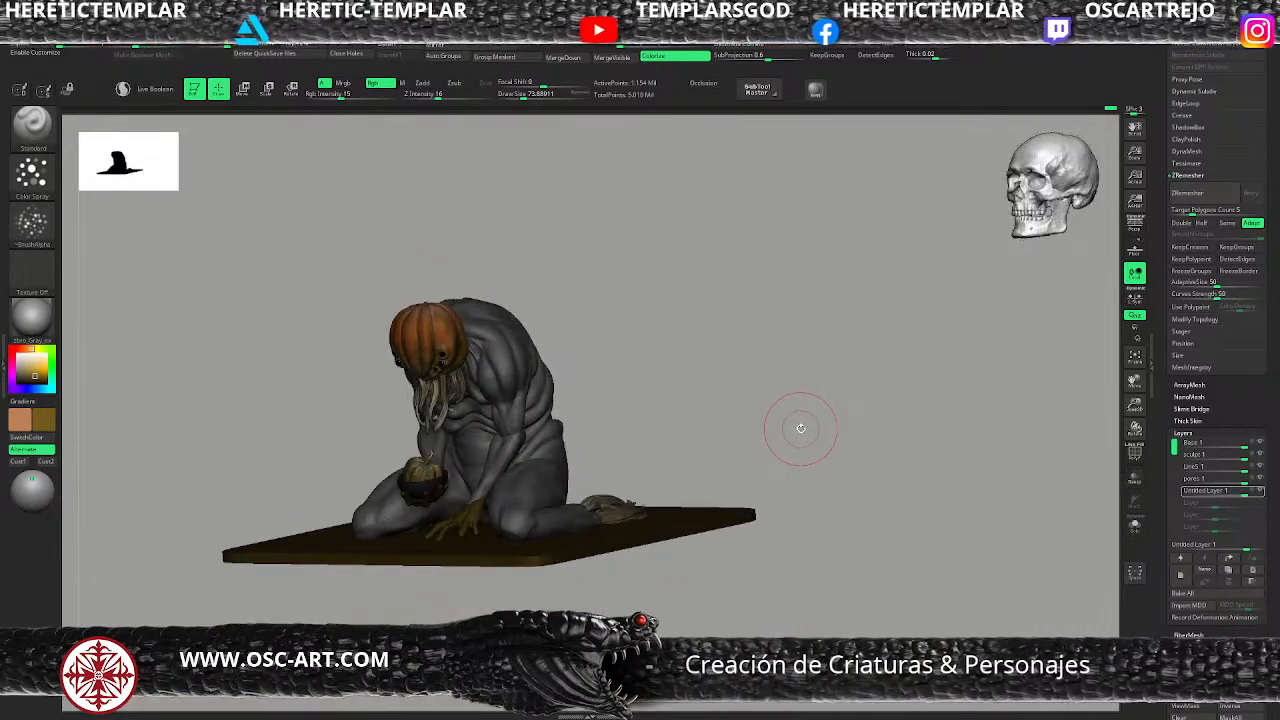
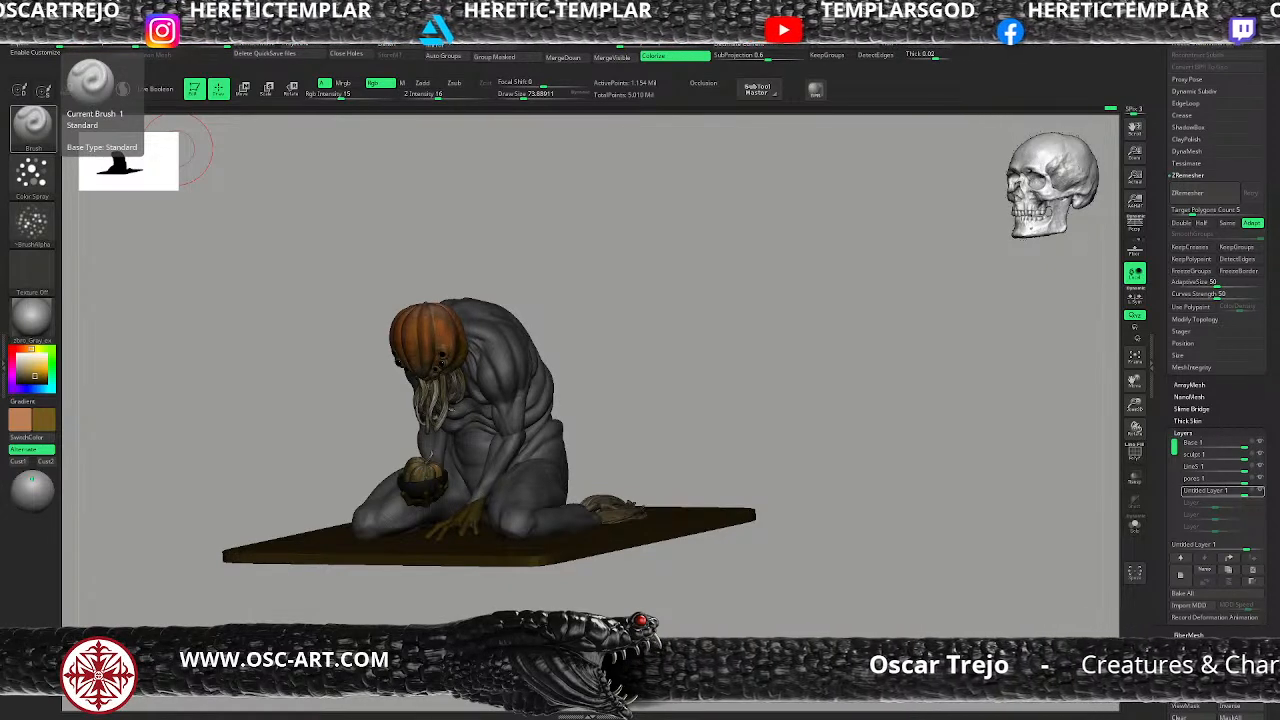
pyautogui.moveTo(700, 396); pyautogui.dragTo(664, 490)
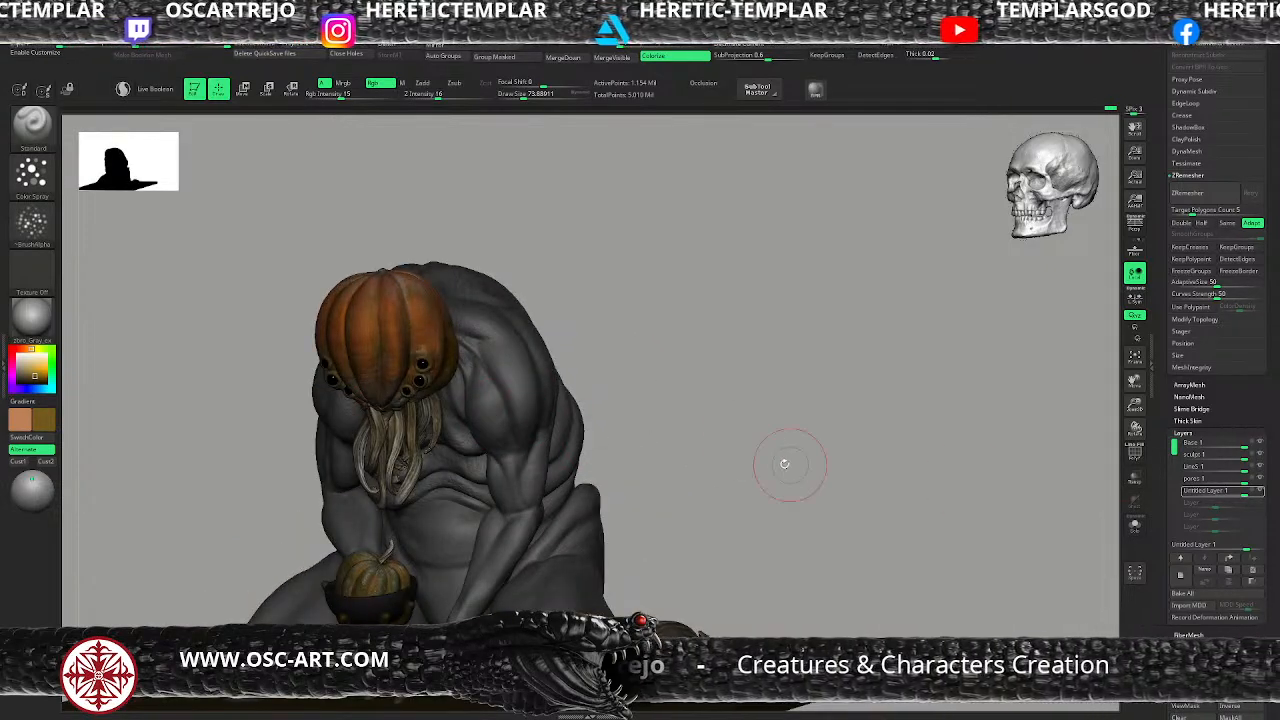
pyautogui.press('f')
pyautogui.moveTo(683, 409); pyautogui.dragTo(684, 454)
pyautogui.moveTo(1161, 89); pyautogui.dragTo(1160, 640)
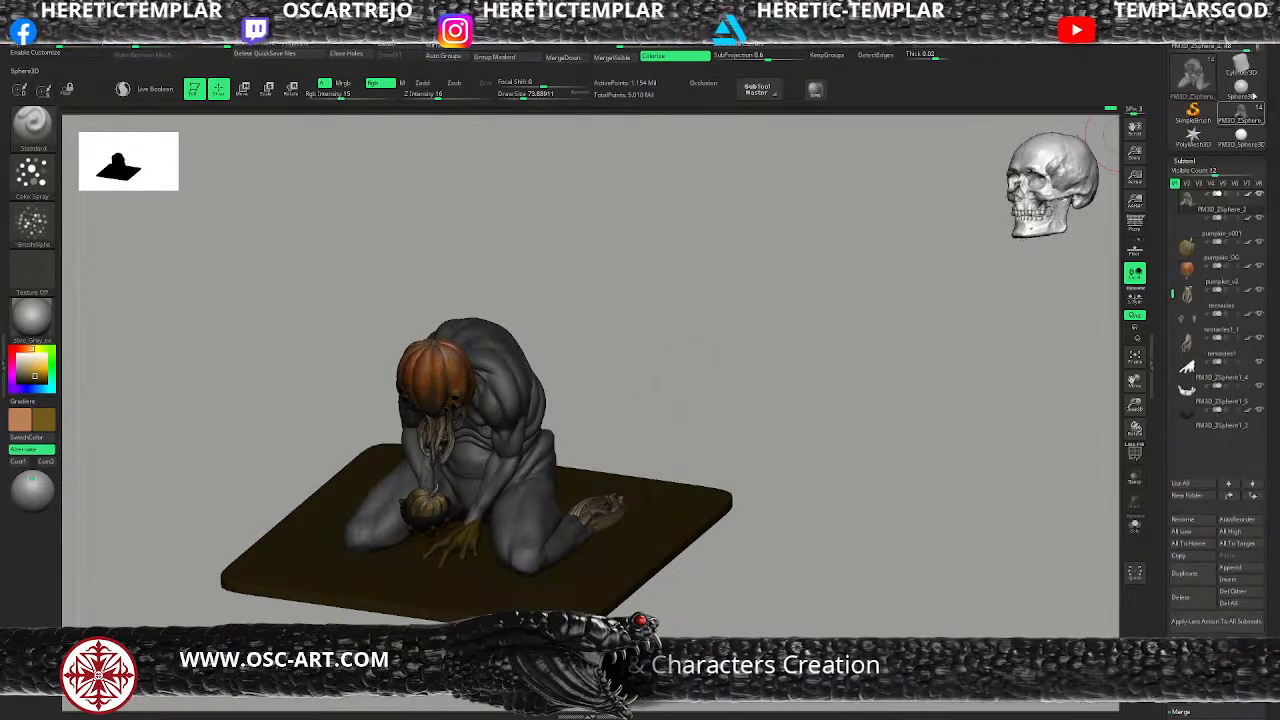
pyautogui.moveTo(1158, 82); pyautogui.dragTo(1158, 168)
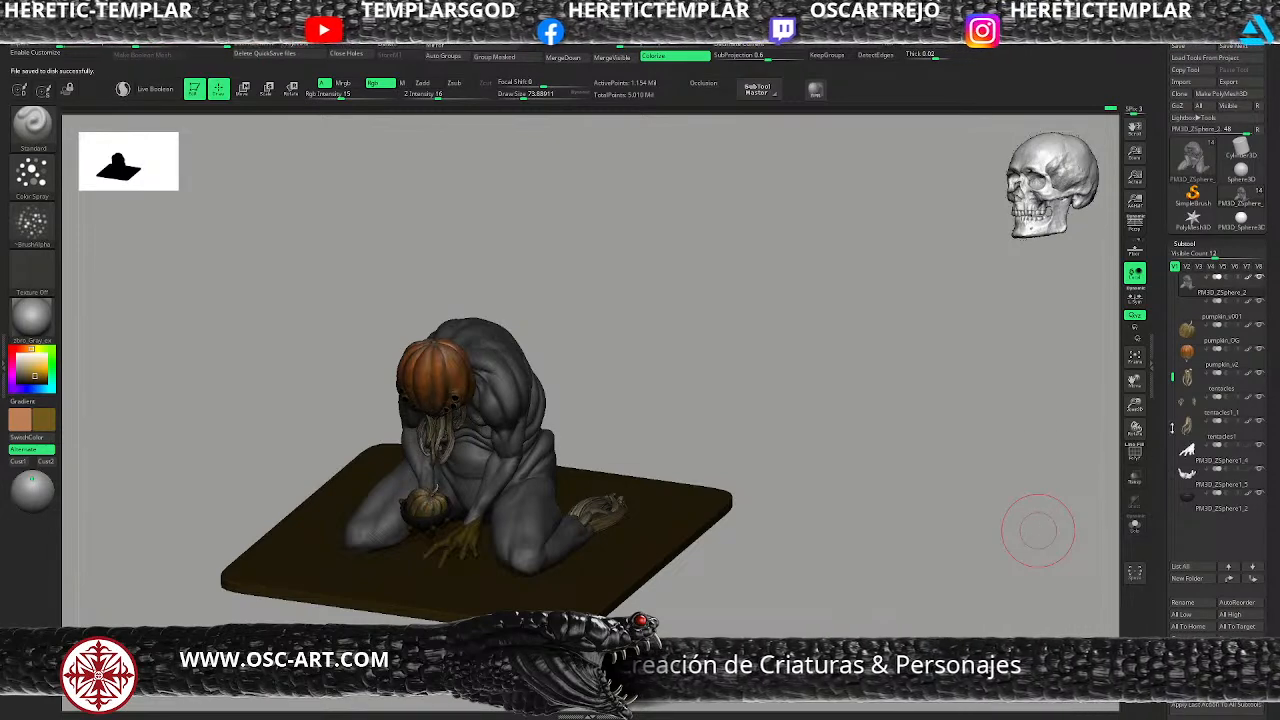
# Step: Bake all of the body's layers, check the figure and undo the bake
pyautogui.scroll(-3, 1163, 457)
pyautogui.scroll(-10, 1166, 450)
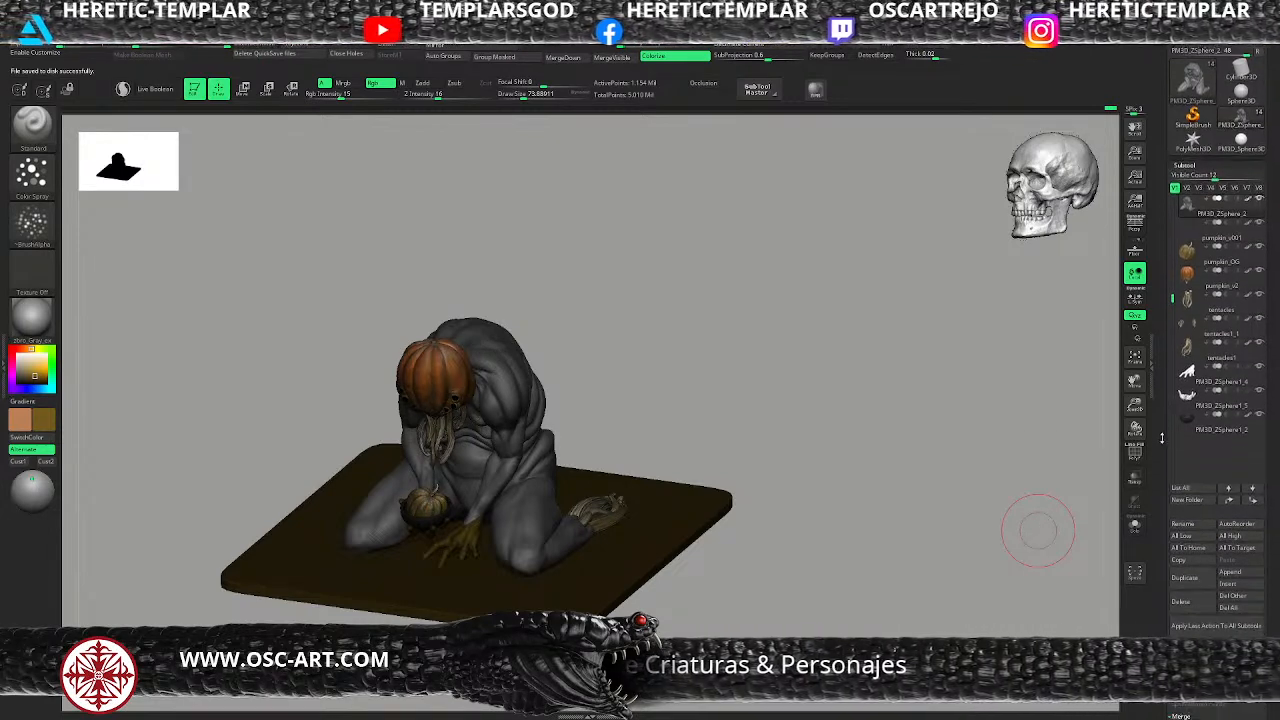
pyautogui.scroll(-15, 1173, 437)
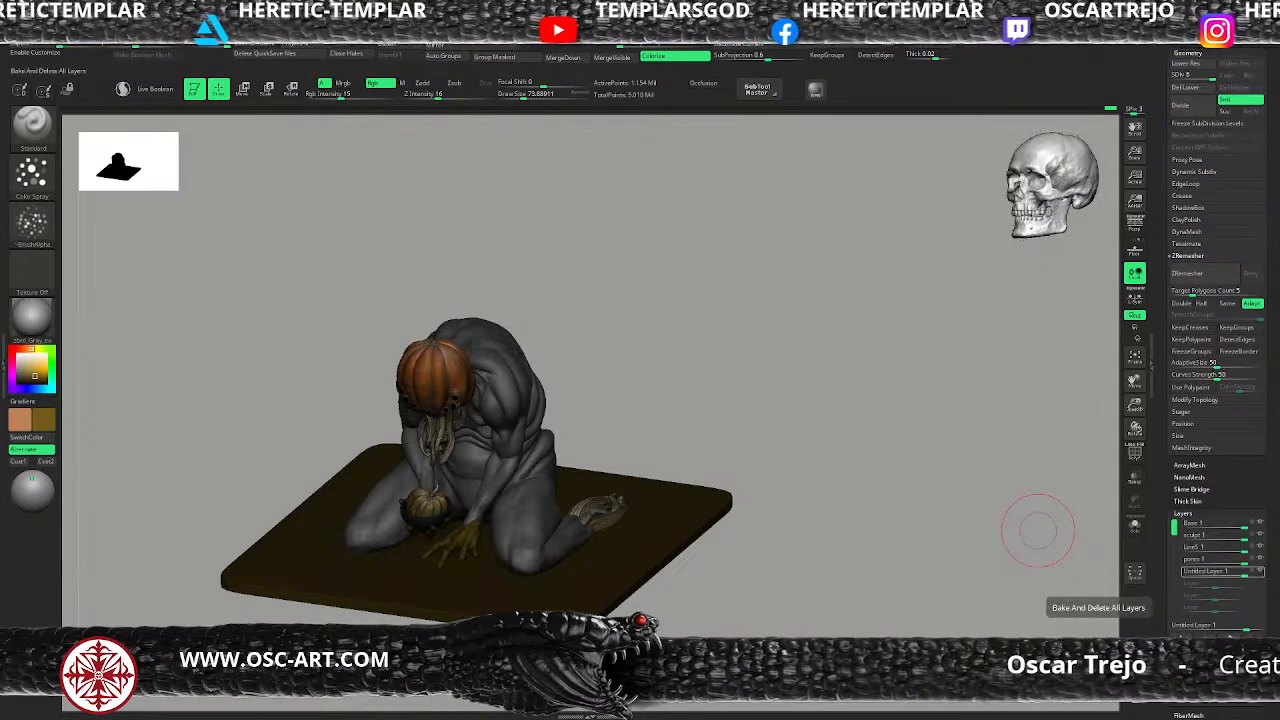
pyautogui.click(1190, 674)
pyautogui.keyDown('alt'); pyautogui.moveTo(734, 310); pyautogui.dragTo(697, 285); pyautogui.keyUp('alt')
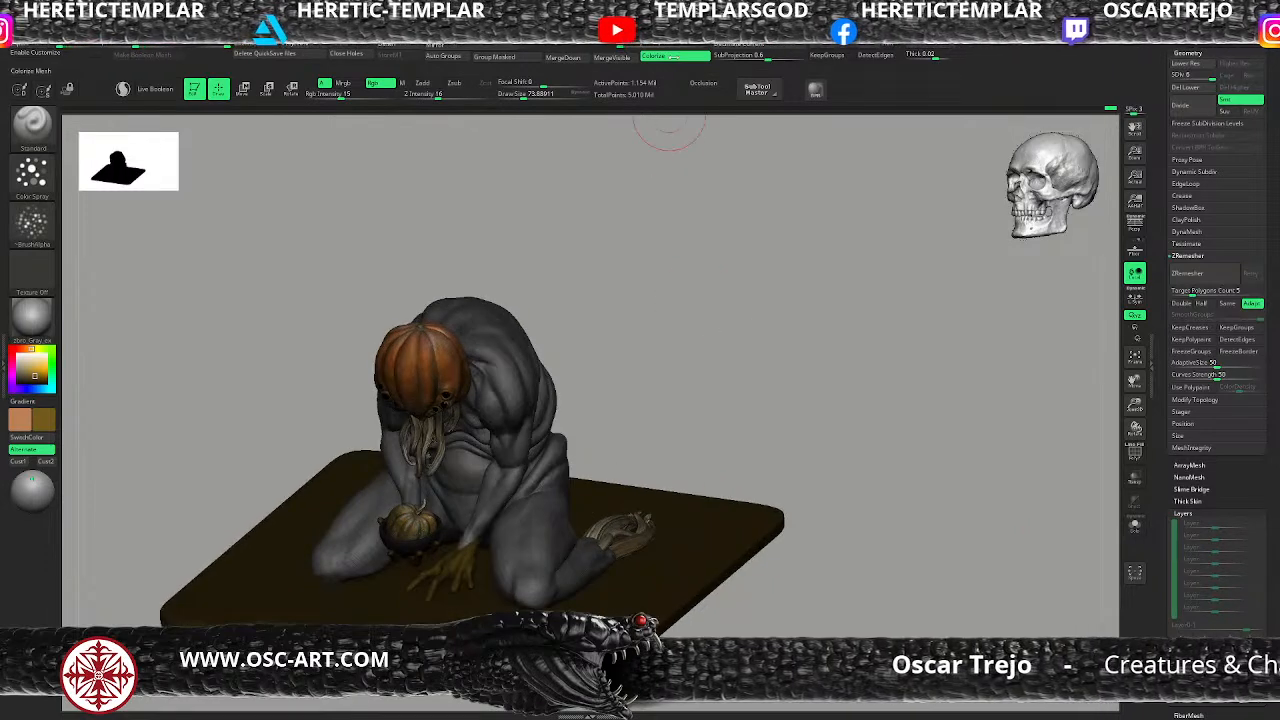
pyautogui.hotkey('ctrl', 'z')
pyautogui.hotkey('shift', 'f')
pyautogui.hotkey('shift', 'f')
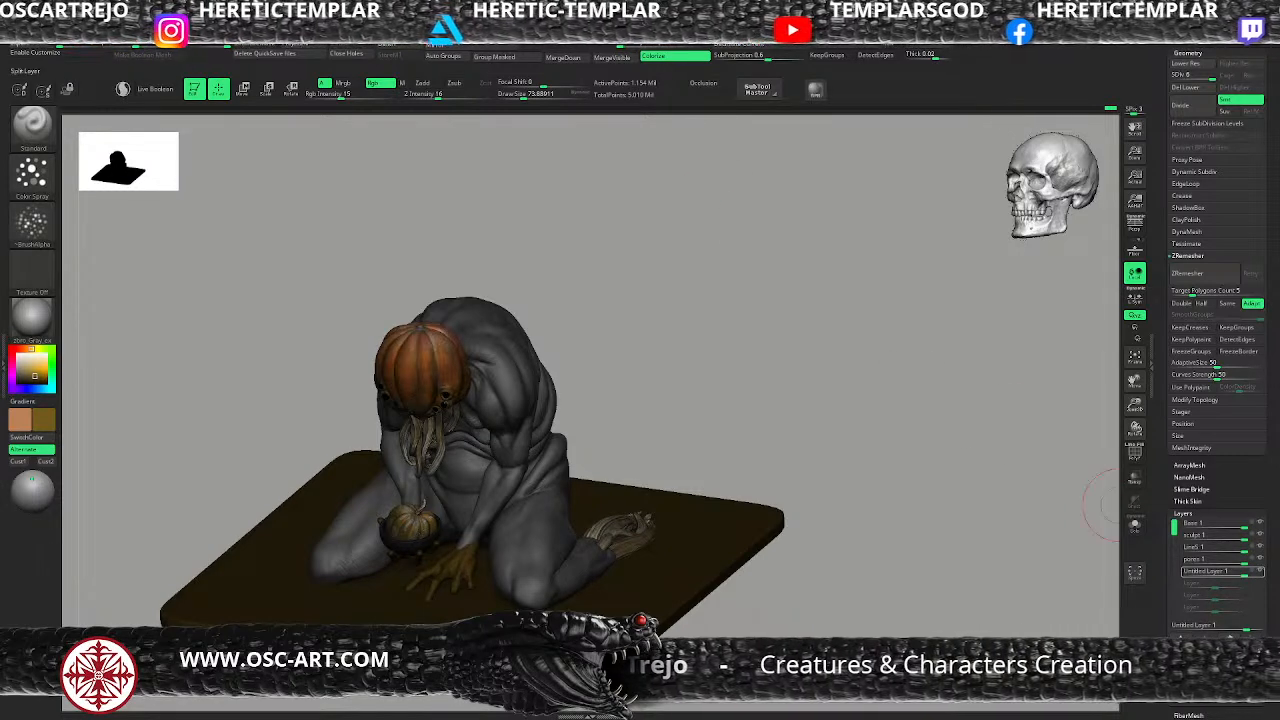
# Step: Bake all layers into the body, turn on Colorize for it and fill it with an orange brown
pyautogui.click(1190, 665)
pyautogui.moveTo(671, 374); pyautogui.dragTo(573, 329)
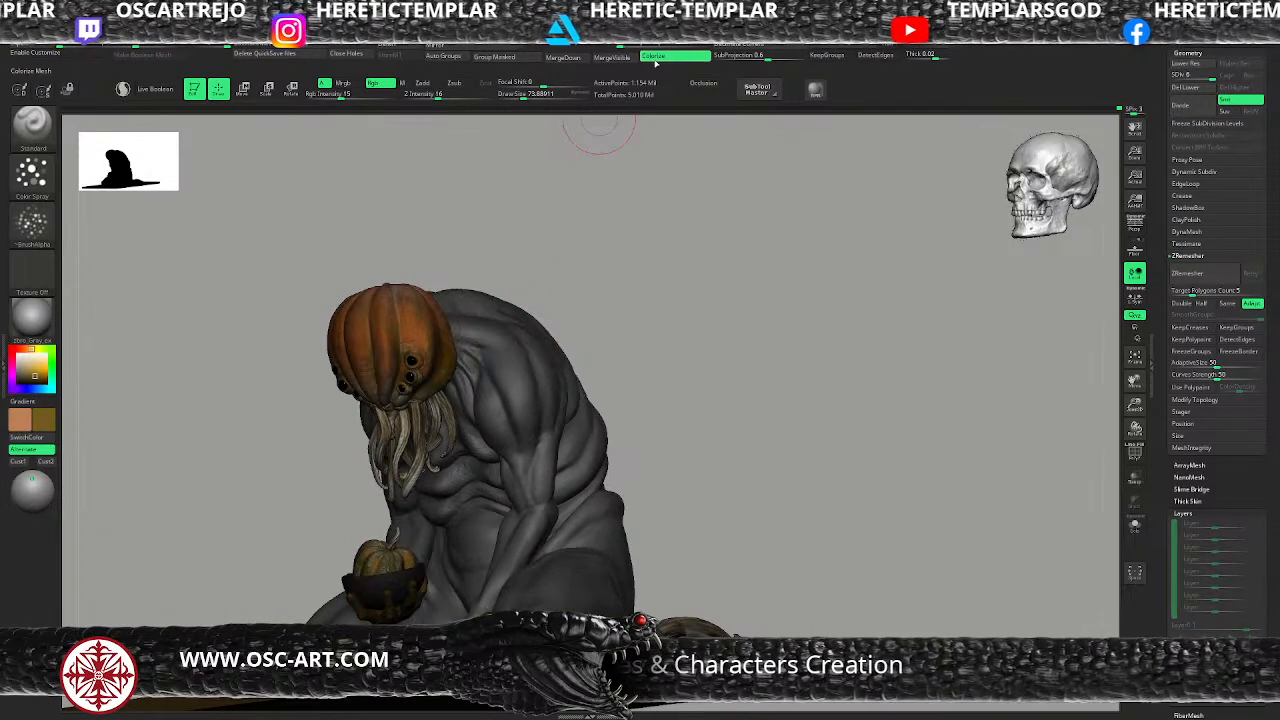
pyautogui.click(657, 58)
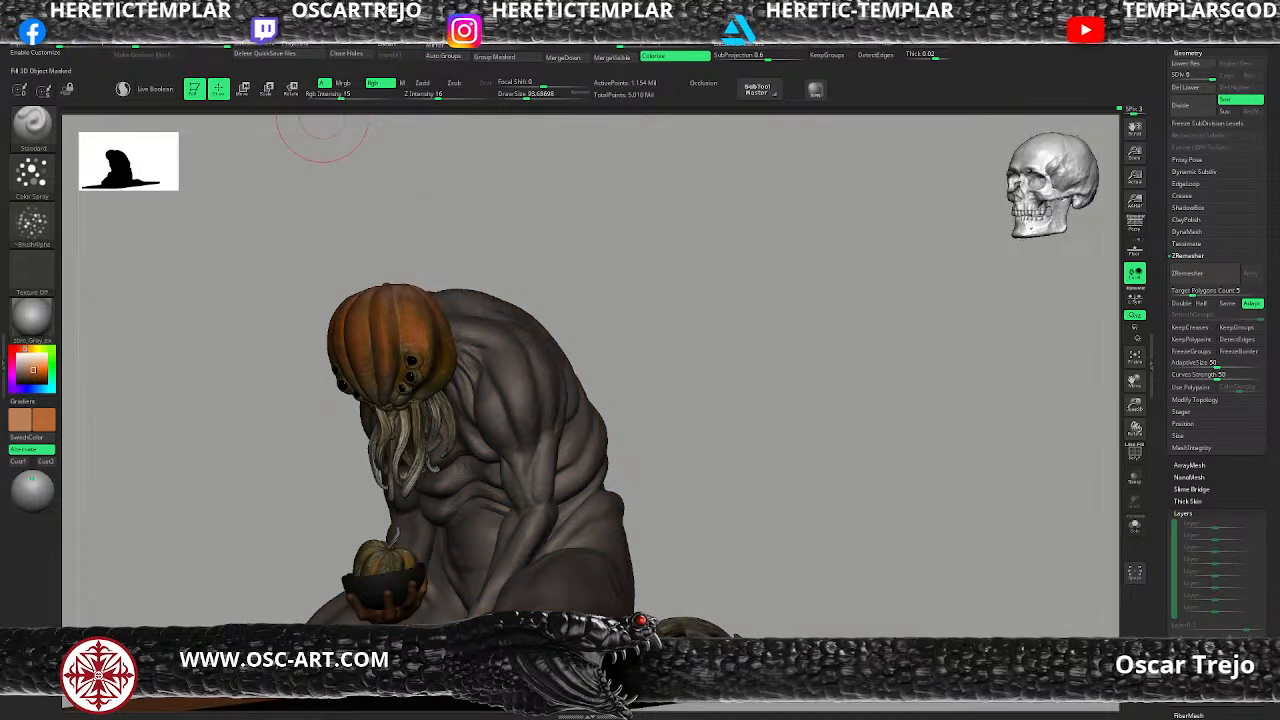
pyautogui.moveTo(355, 190); pyautogui.dragTo(305, 197)
pyautogui.press('c')
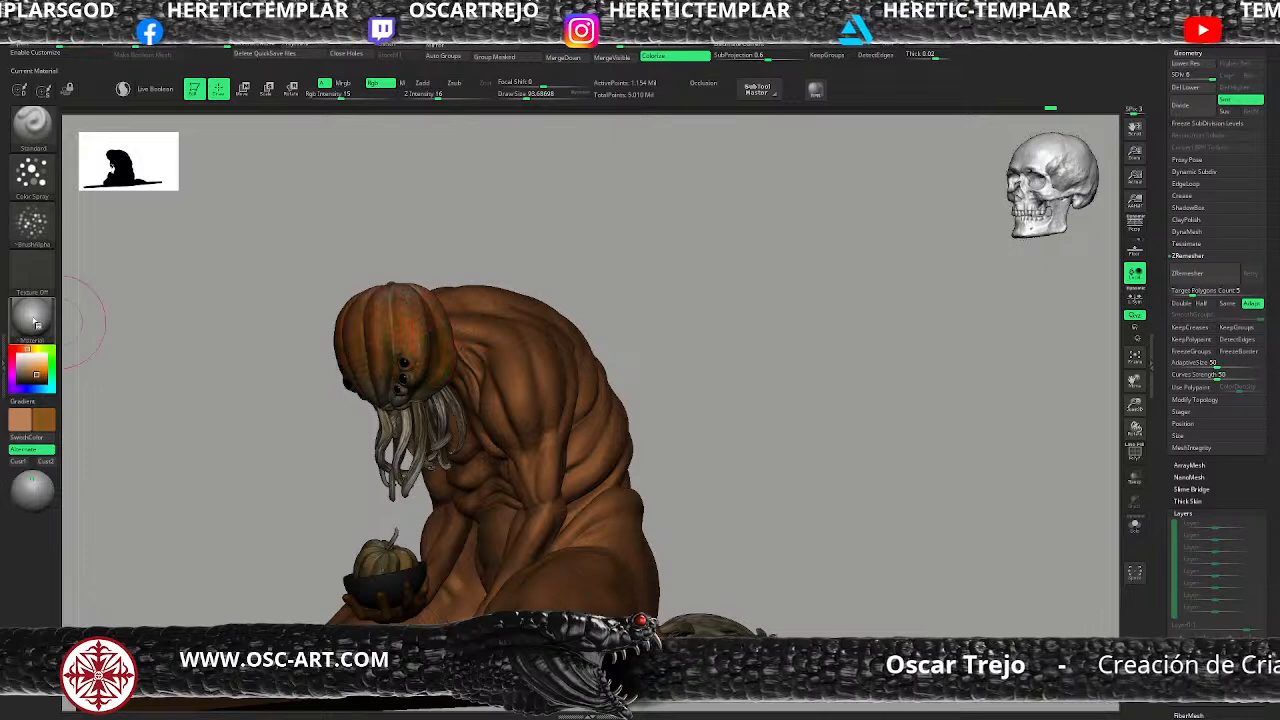
# Step: Switch the material to Flat Color and pick a dark olive as the paint color
pyautogui.click(31, 318)
pyautogui.click(96, 298)
pyautogui.moveTo(498, 237); pyautogui.dragTo(440, 358)
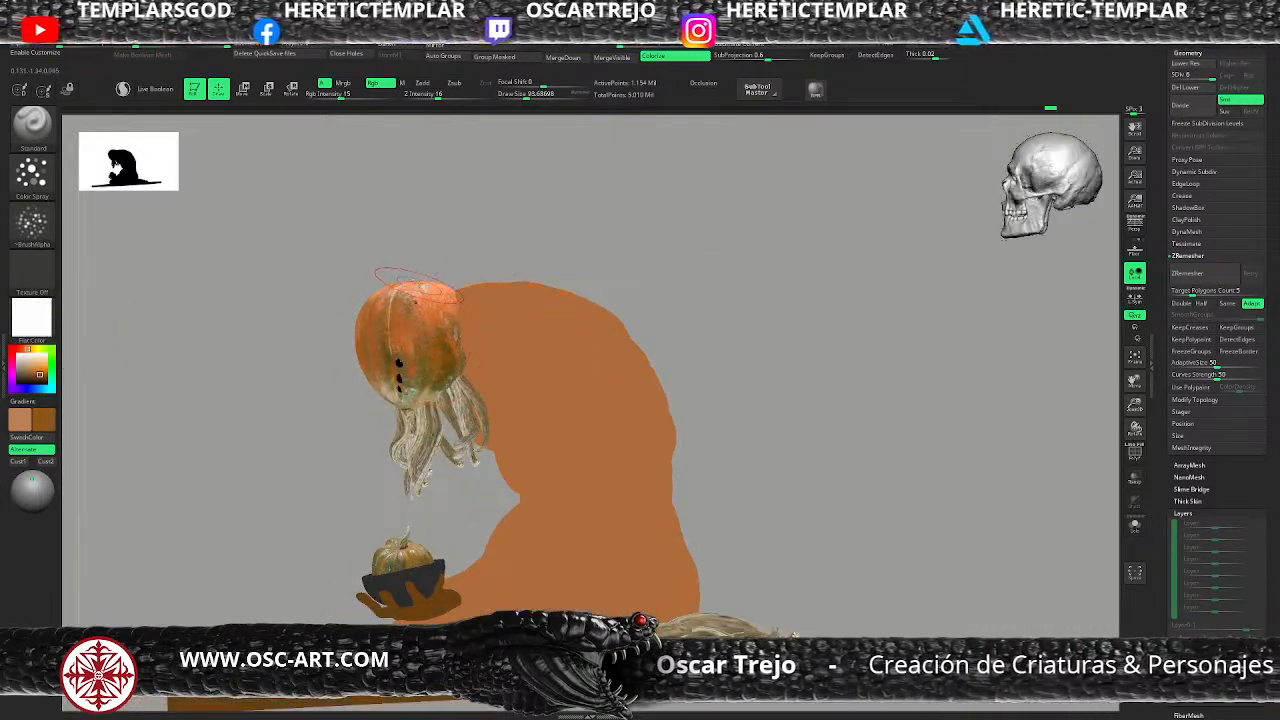
pyautogui.moveTo(266, 351)
pyautogui.keyDown('alt'); pyautogui.mouseDown()
pyautogui.moveTo(234, 343)
pyautogui.moveTo(270, 370)
pyautogui.mouseUp(); pyautogui.keyUp('alt')
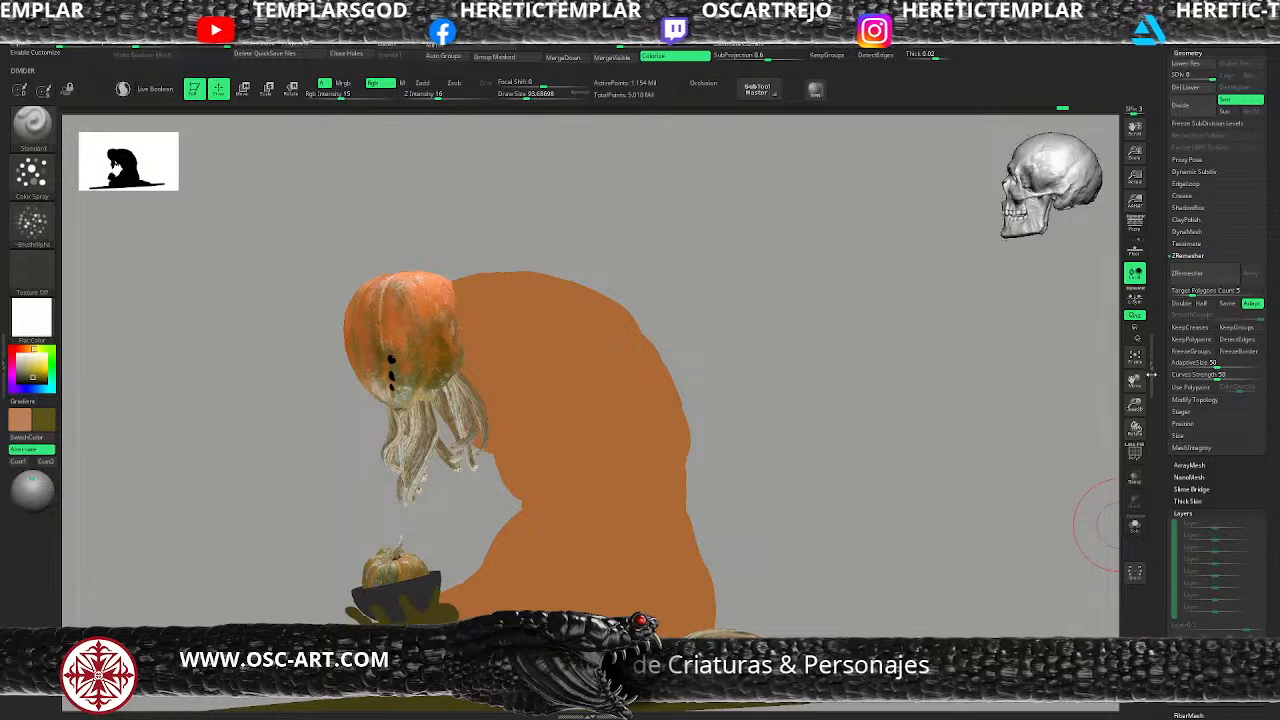
# Step: Subdivide the body one more level and mask it by cavity
pyautogui.moveTo(1156, 416); pyautogui.dragTo(1166, 255)
pyautogui.hotkey('ctrl', 'd')
pyautogui.click(1204, 457)
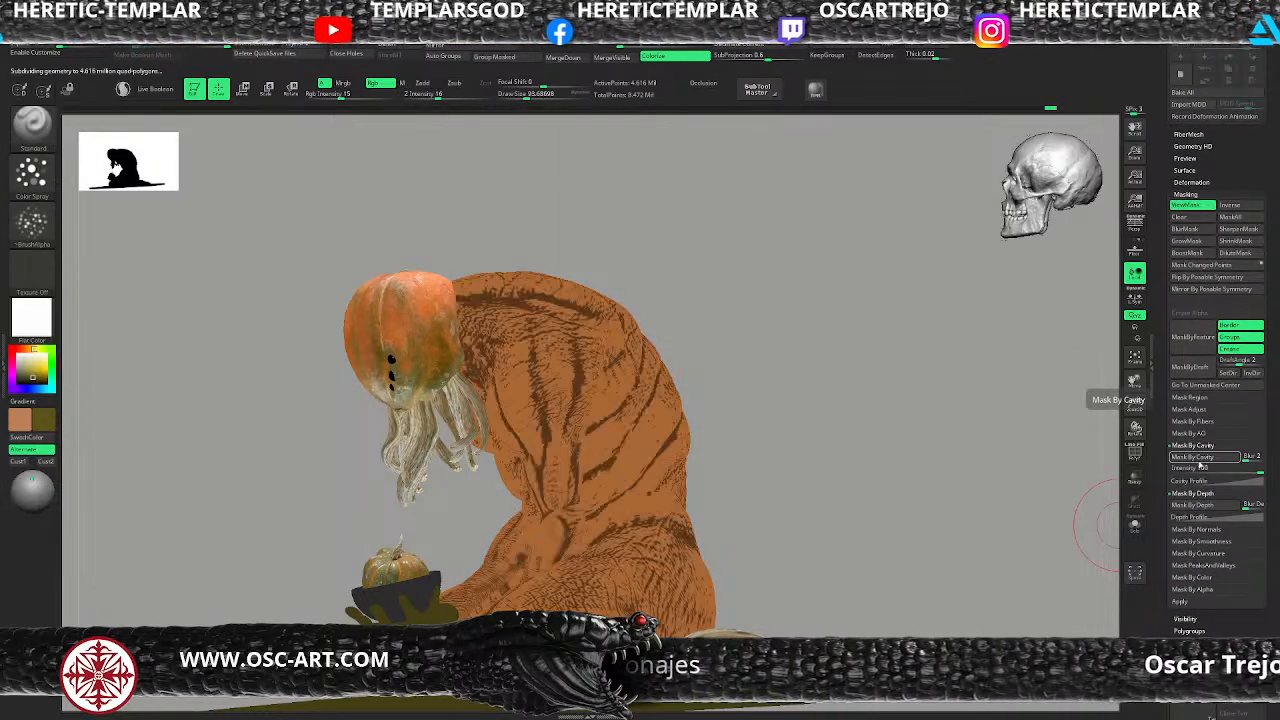
pyautogui.press('ctrl')
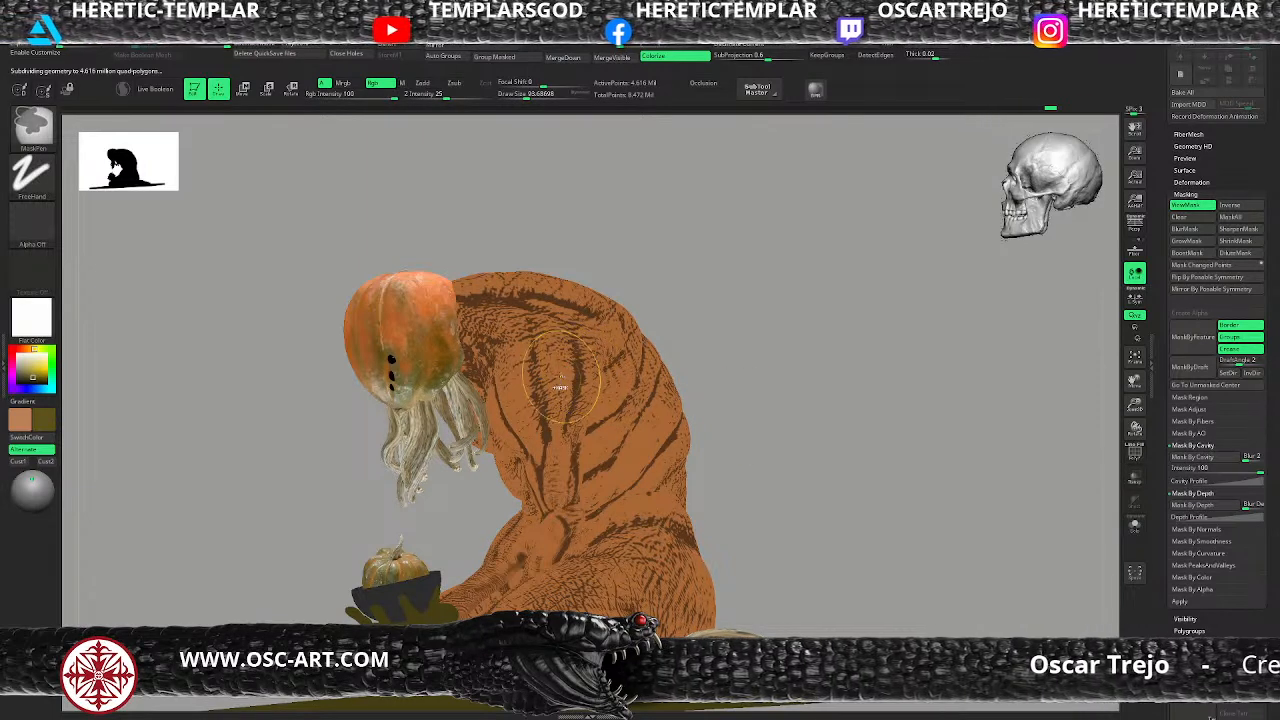
# Step: Undo the mask blur, hide the cavity mask's display and lightly spray the body with a draw size of about 120
pyautogui.keyDown('ctrl'); pyautogui.click(566, 378); pyautogui.keyUp('ctrl')
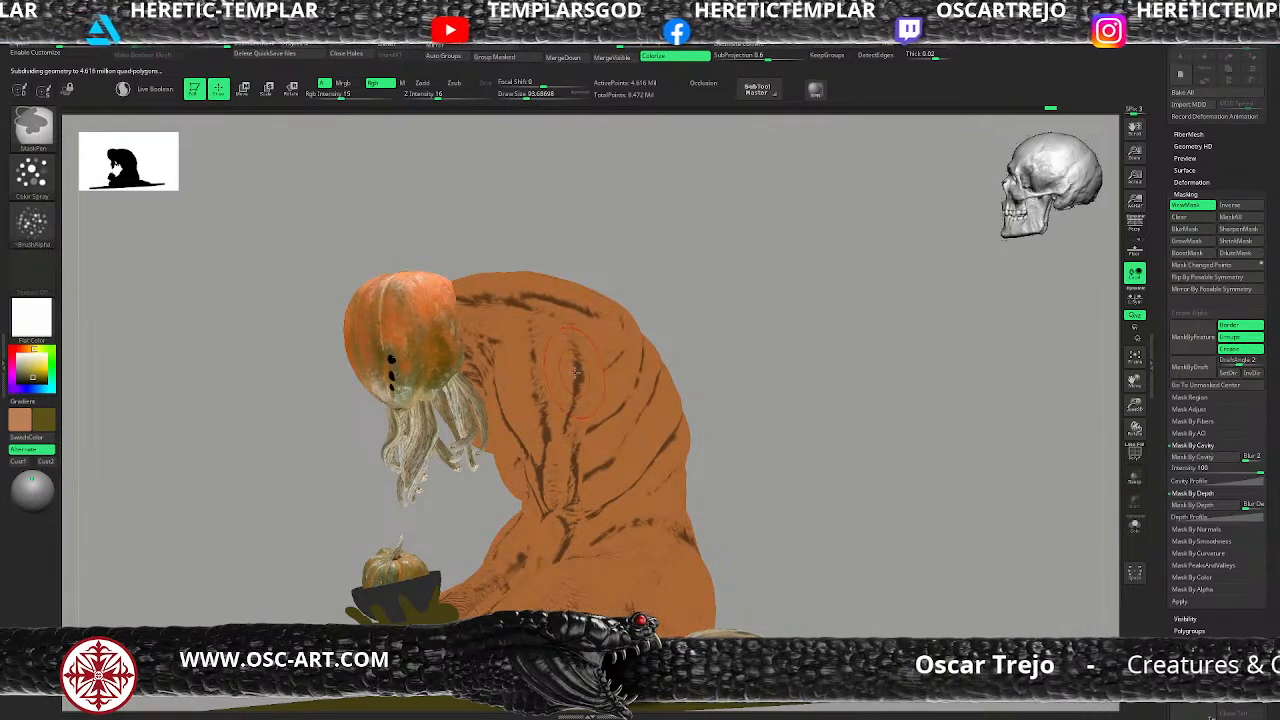
pyautogui.hotkey('ctrl', 'z')
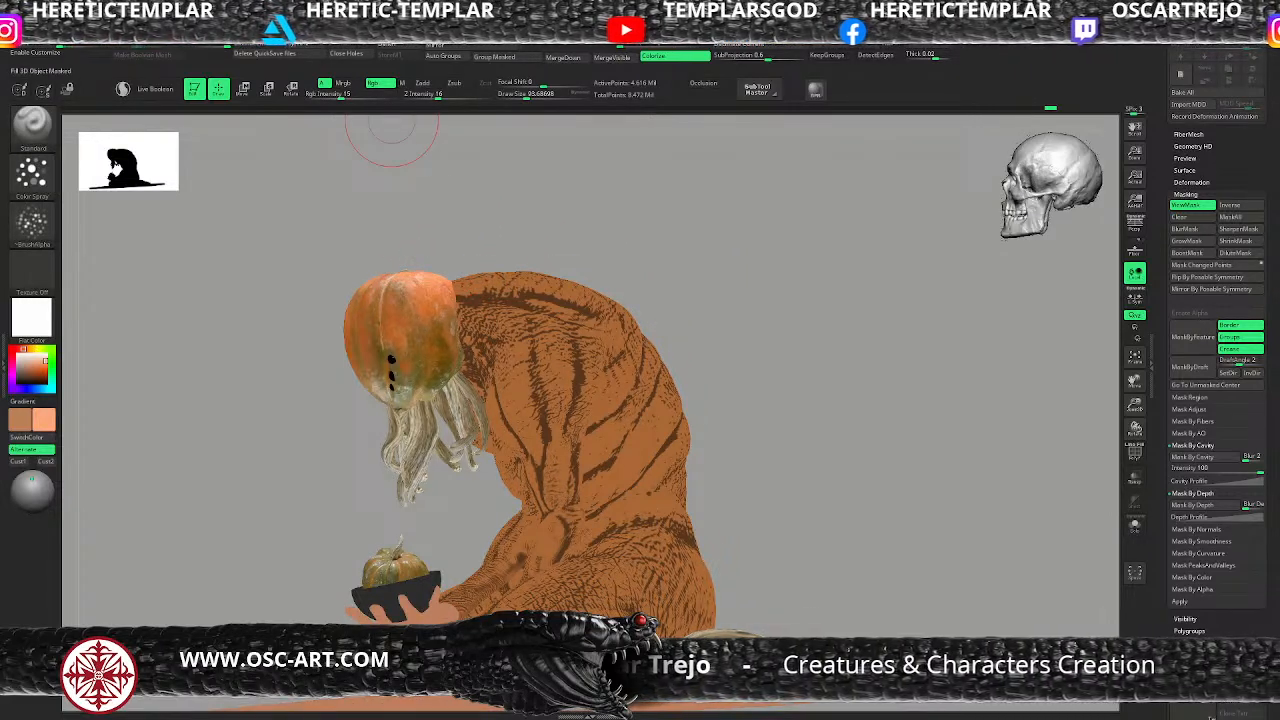
pyautogui.hotkey('ctrl', 'h')
pyautogui.moveTo(746, 311); pyautogui.dragTo(744, 311)
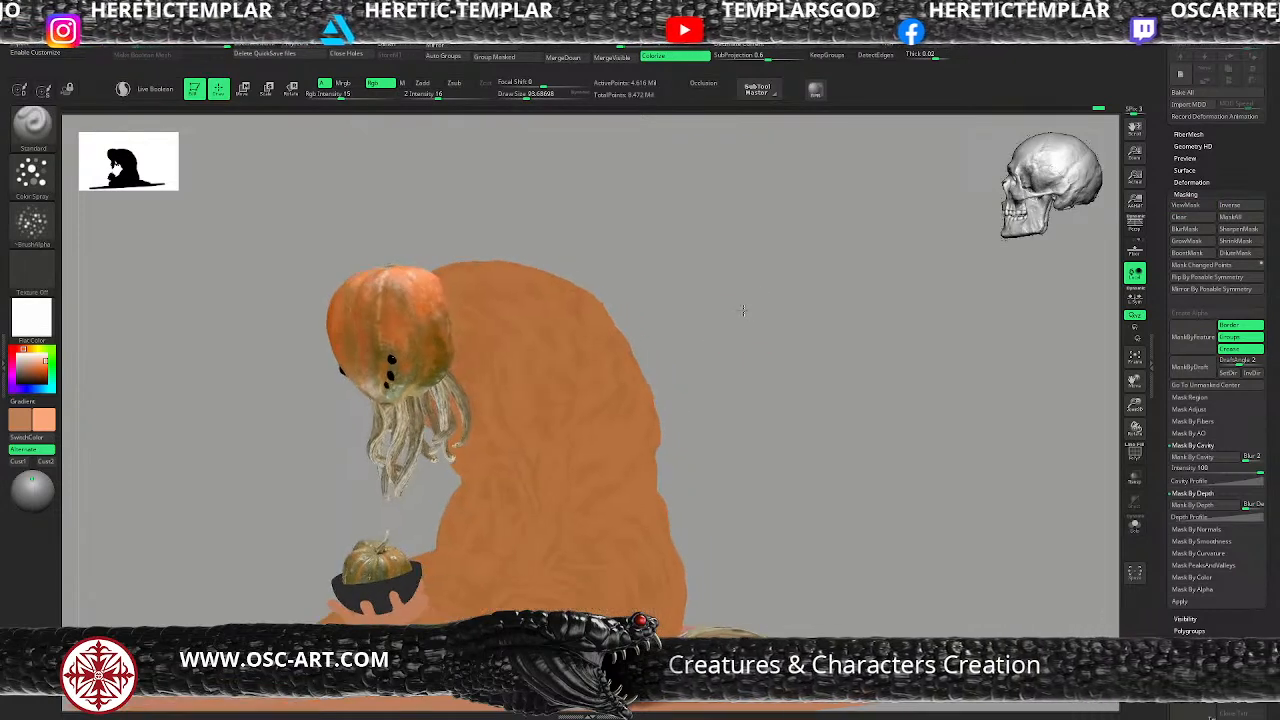
pyautogui.press('s')
pyautogui.moveTo(443, 393); pyautogui.dragTo(449, 393)
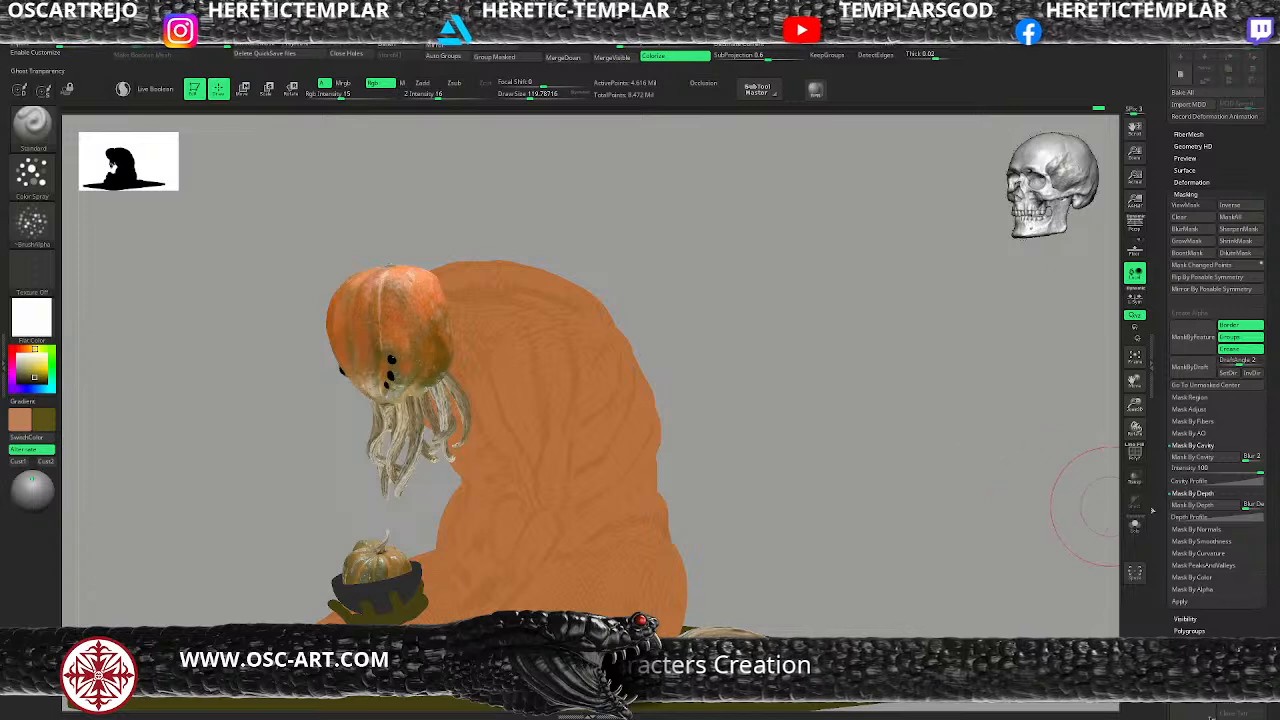
# Step: Expand the cavity profile curve, mask the body by cavity again, then invert and blur the mask
pyautogui.click(1190, 481)
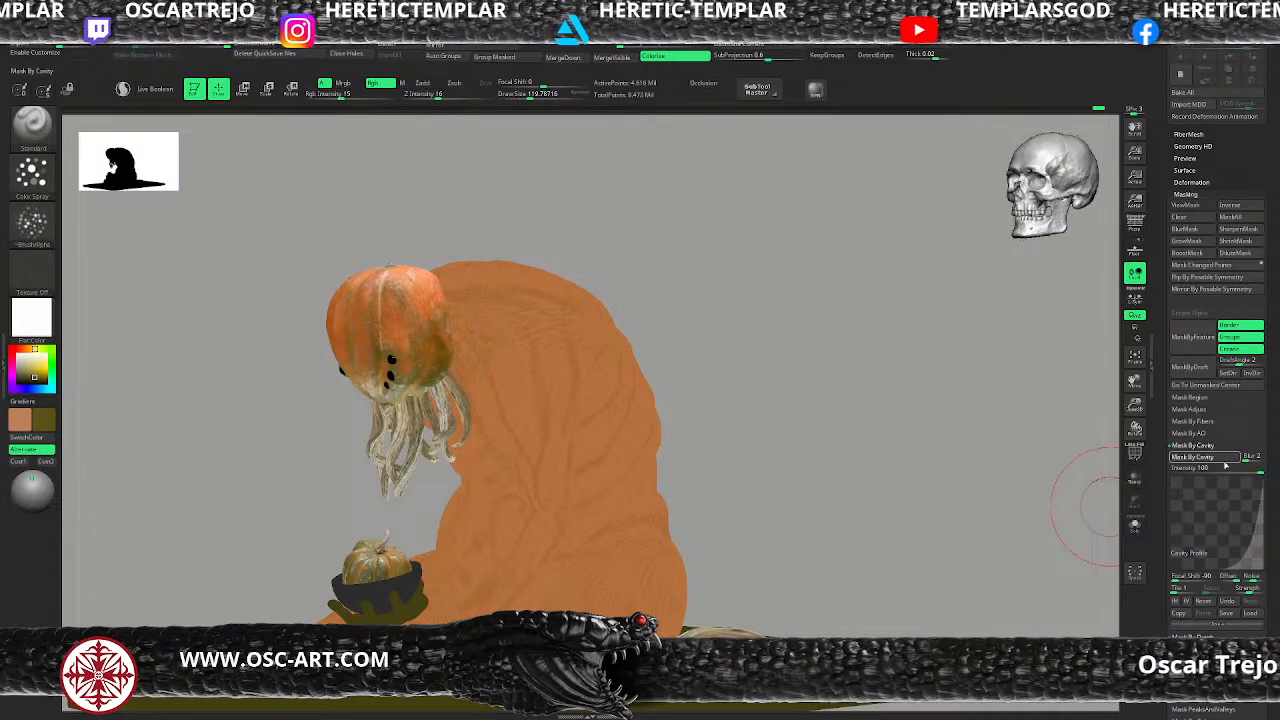
pyautogui.click(1225, 463)
pyautogui.keyDown('ctrl'); pyautogui.click(838, 427); pyautogui.keyUp('ctrl')
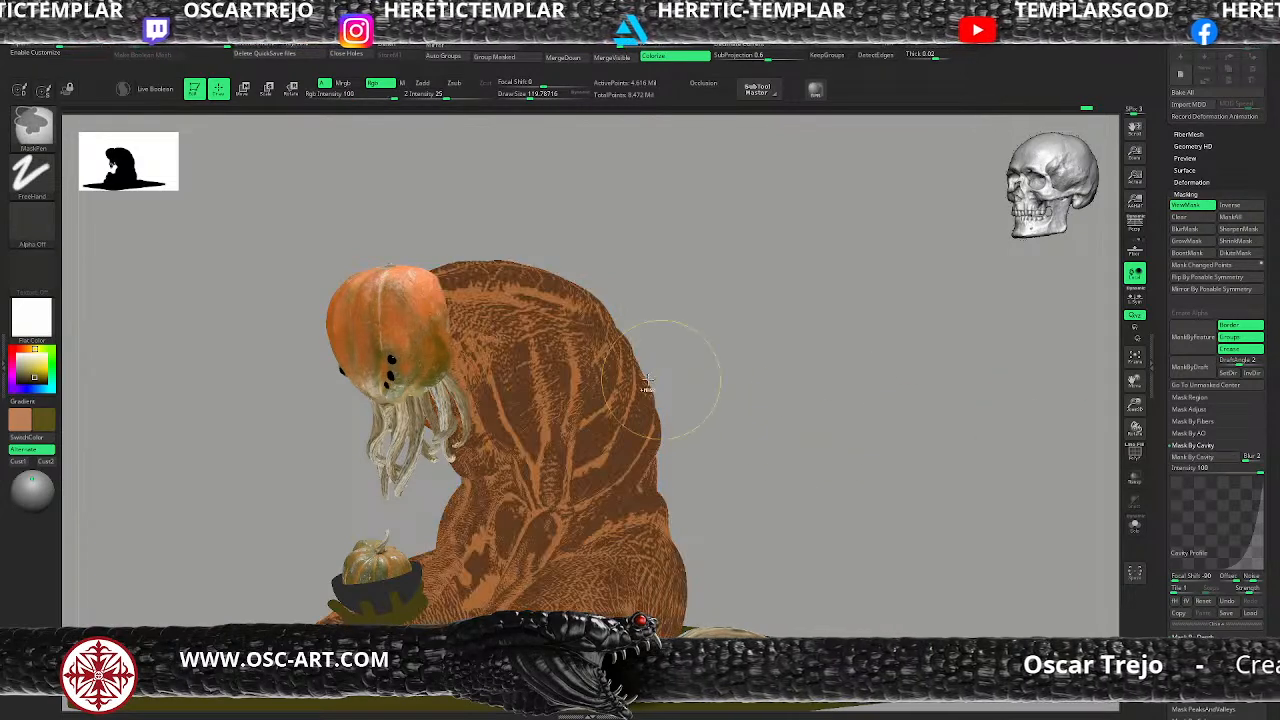
pyautogui.keyDown('ctrl'); pyautogui.click(594, 394); pyautogui.keyUp('ctrl')
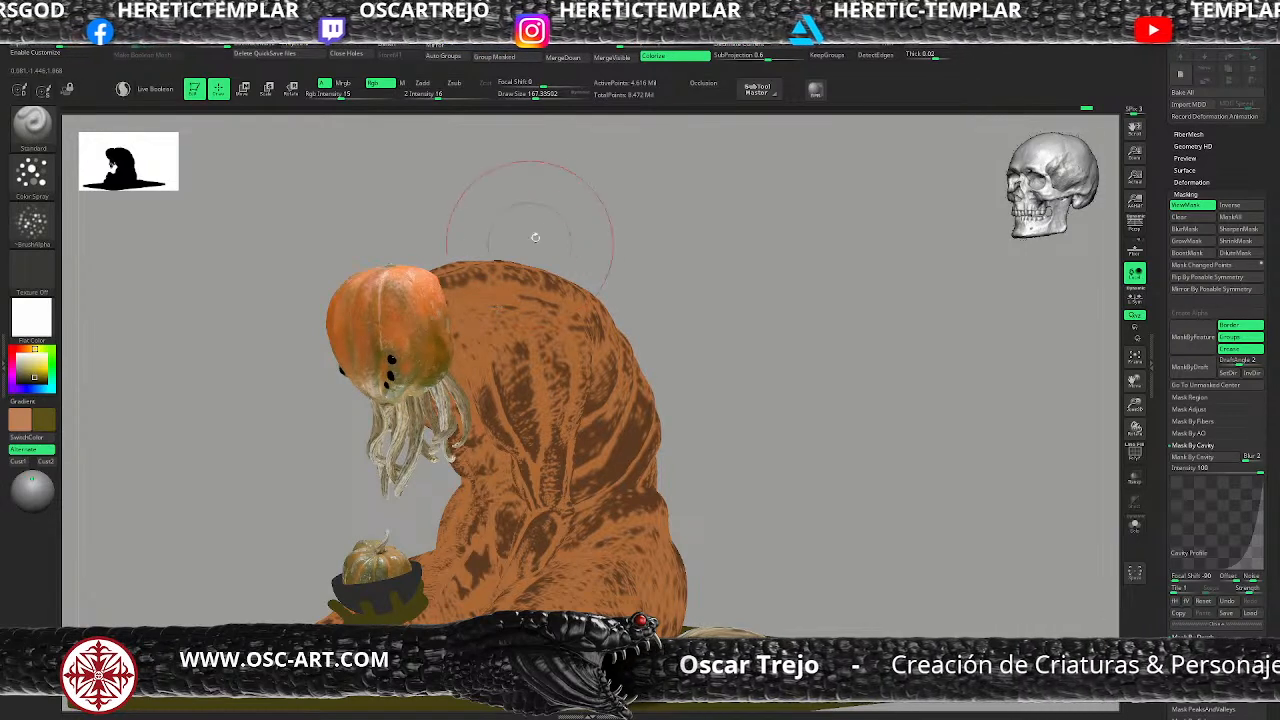
# Step: Pick a darker olive and spray it over the upper back and shoulder at an RGB intensity of 92
pyautogui.hotkey('ctrl', 'h')
pyautogui.hotkey('ctrl', 'h')
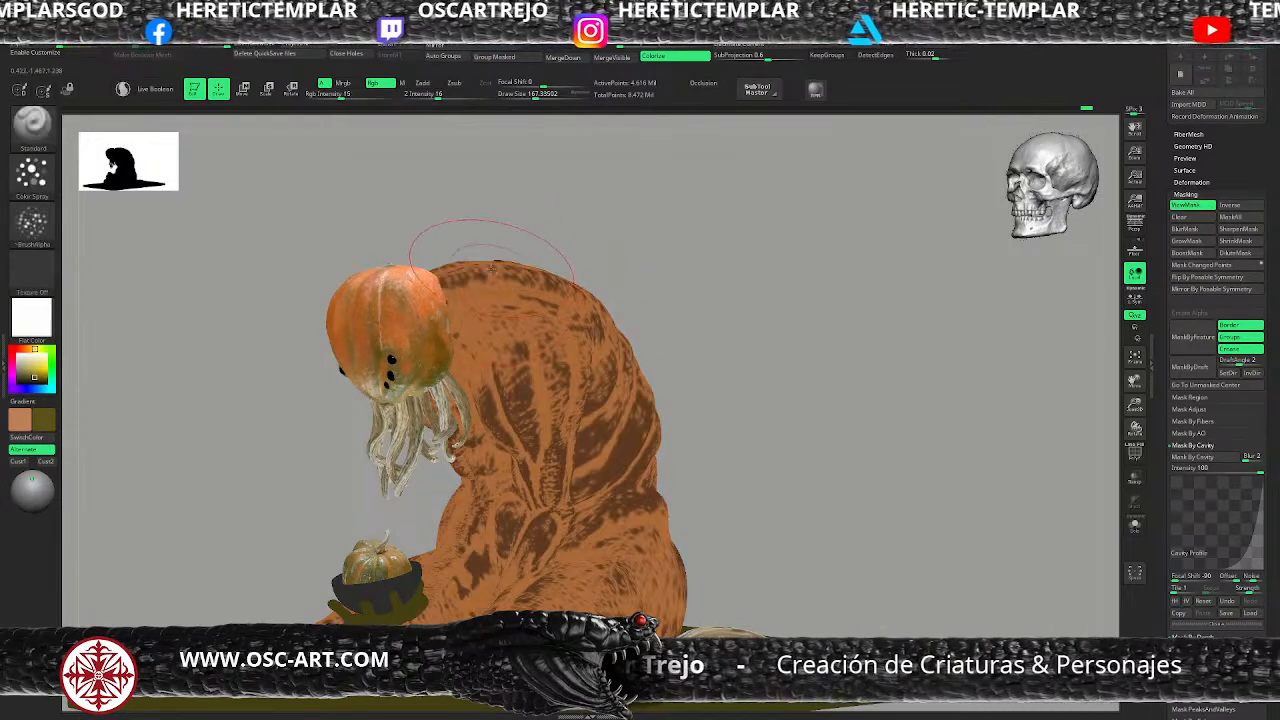
pyautogui.click(43, 380)
pyautogui.moveTo(403, 174)
pyautogui.mouseDown()
pyautogui.moveTo(418, 250)
pyautogui.moveTo(489, 268)
pyautogui.moveTo(527, 261)
pyautogui.moveTo(455, 265)
pyautogui.moveTo(498, 300)
pyautogui.mouseUp()
pyautogui.press('space')
pyautogui.press('[')
pyautogui.press('s')
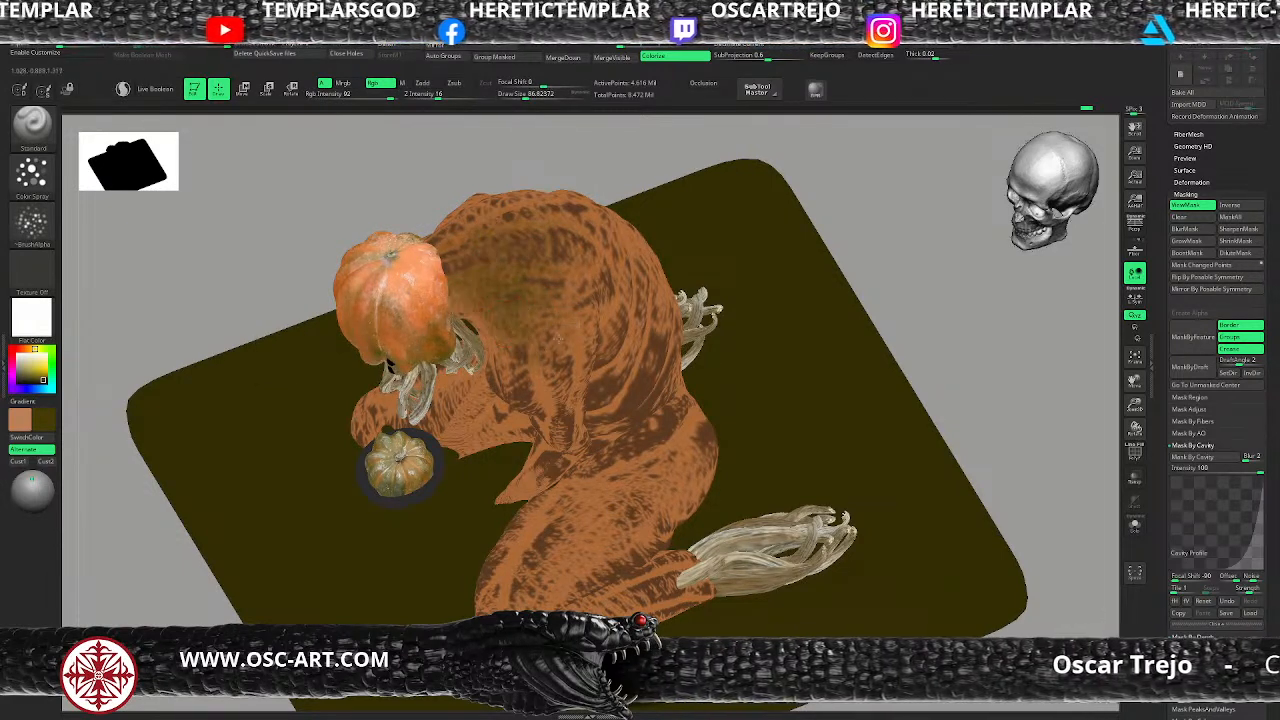
pyautogui.moveTo(844, 246); pyautogui.dragTo(816, 188)
pyautogui.moveTo(530, 286); pyautogui.dragTo(484, 269)
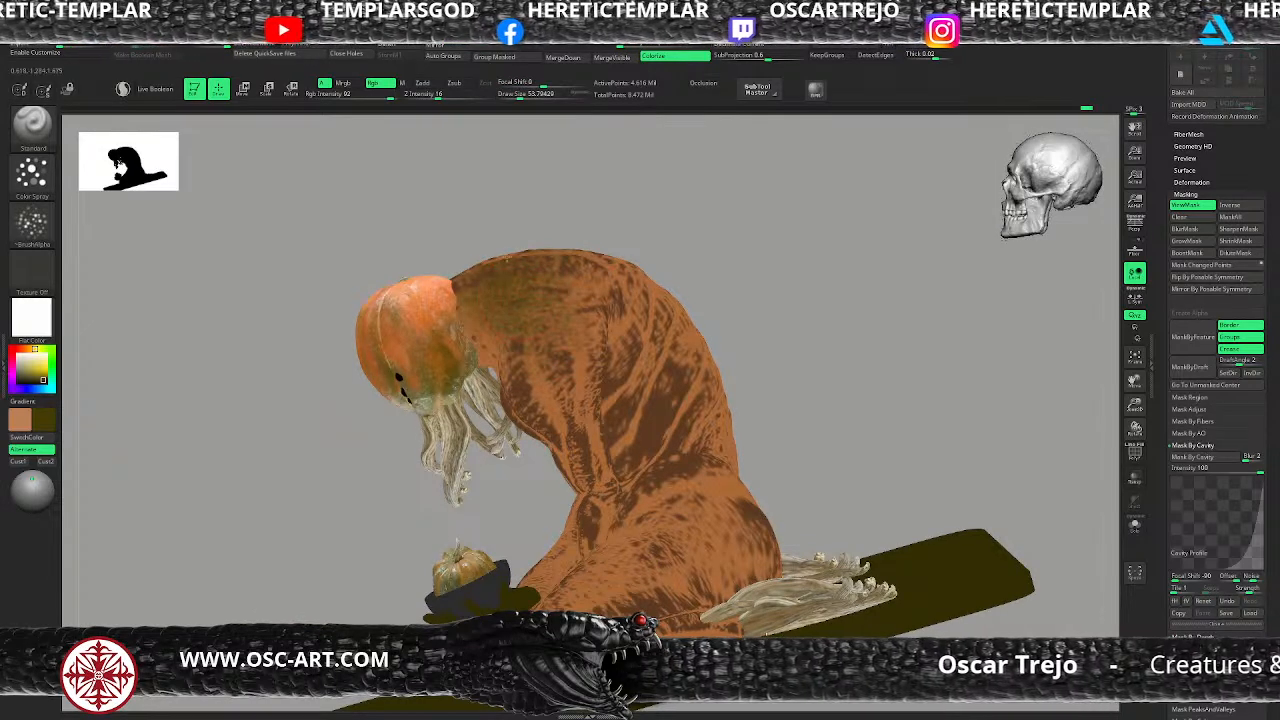
# Step: Sample a pale peach from the pumpkin head, spray it over the upper back and undo the last stroke
pyautogui.press('c')
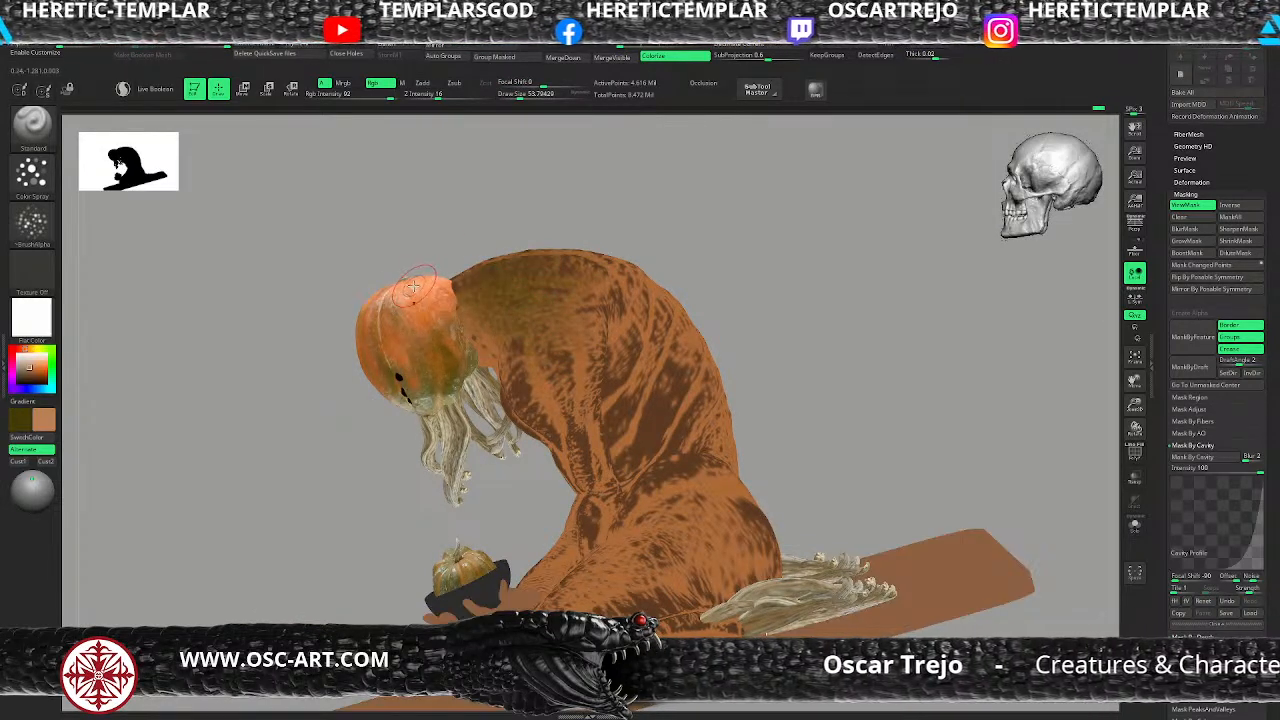
pyautogui.press('c')
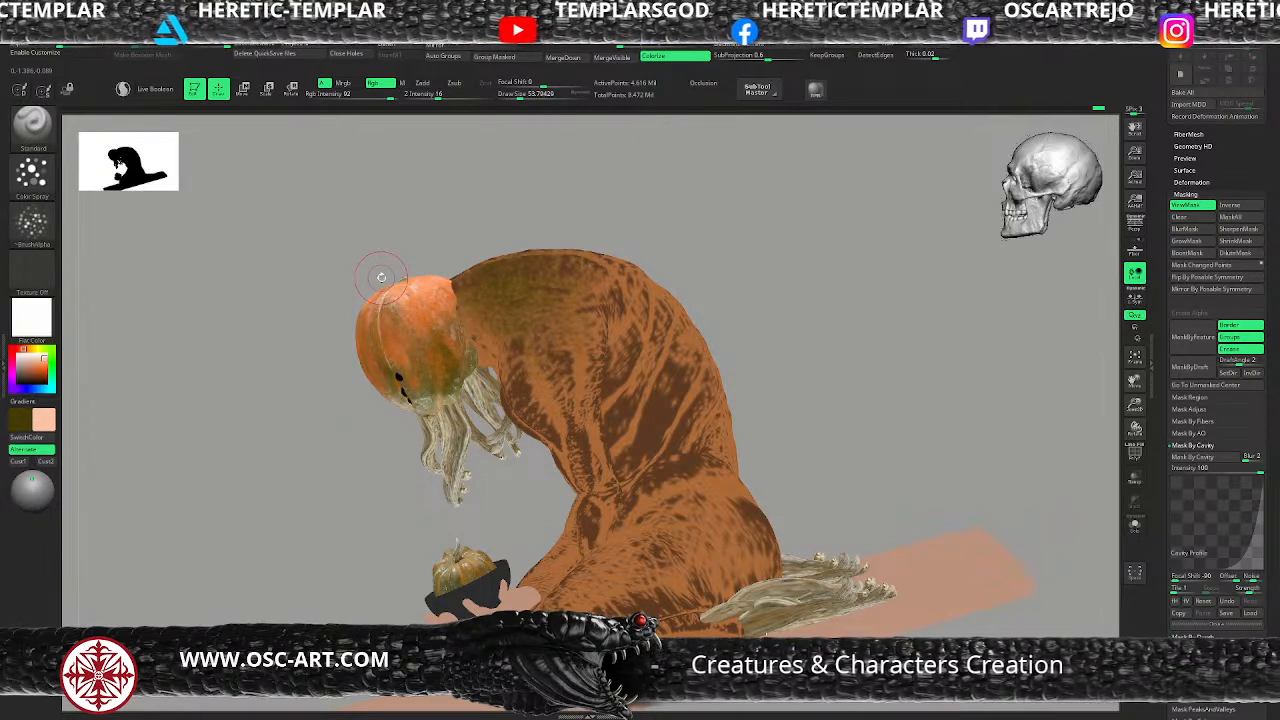
pyautogui.press(']')
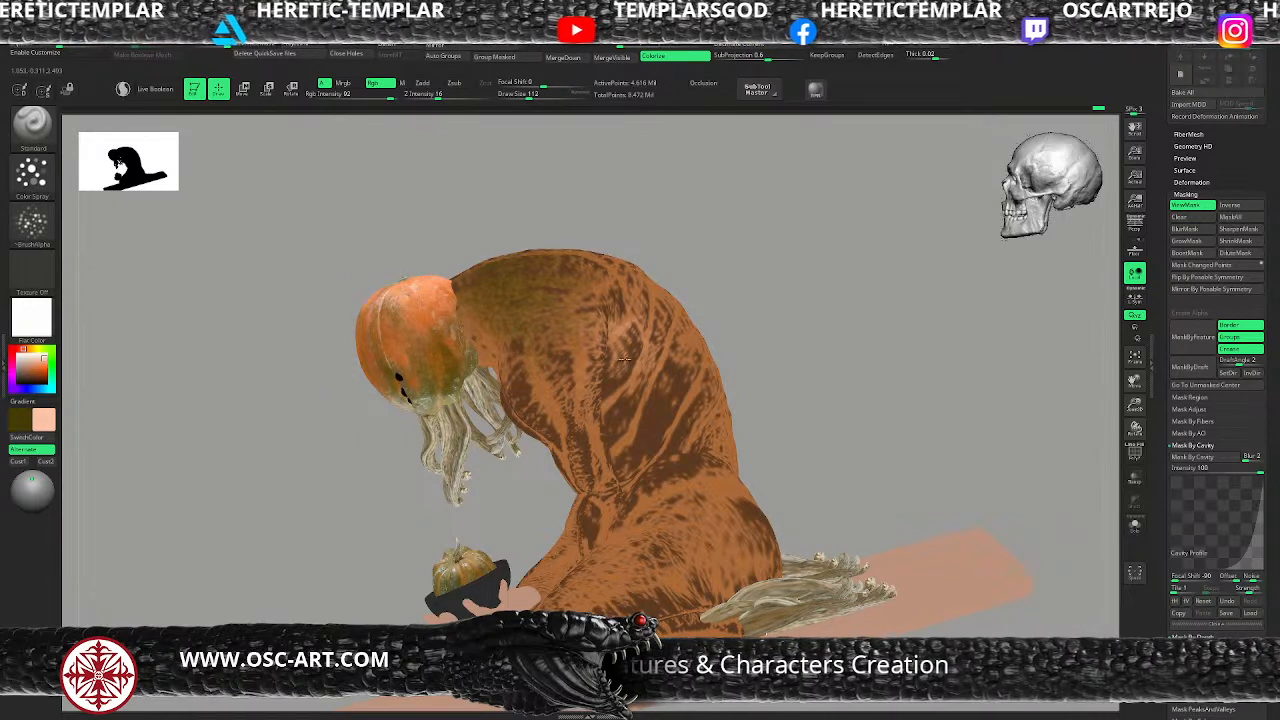
pyautogui.press('[')
pyautogui.moveTo(486, 227)
pyautogui.mouseDown()
pyautogui.moveTo(502, 261)
pyautogui.moveTo(471, 267)
pyautogui.moveTo(575, 248)
pyautogui.moveTo(480, 247)
pyautogui.moveTo(566, 292)
pyautogui.moveTo(569, 311)
pyautogui.mouseUp()
pyautogui.hotkey('ctrl', 'z')
# Step: Swap back to the dark olive and spray it over the shoulder, upper arm and thigh
pyautogui.press('v')
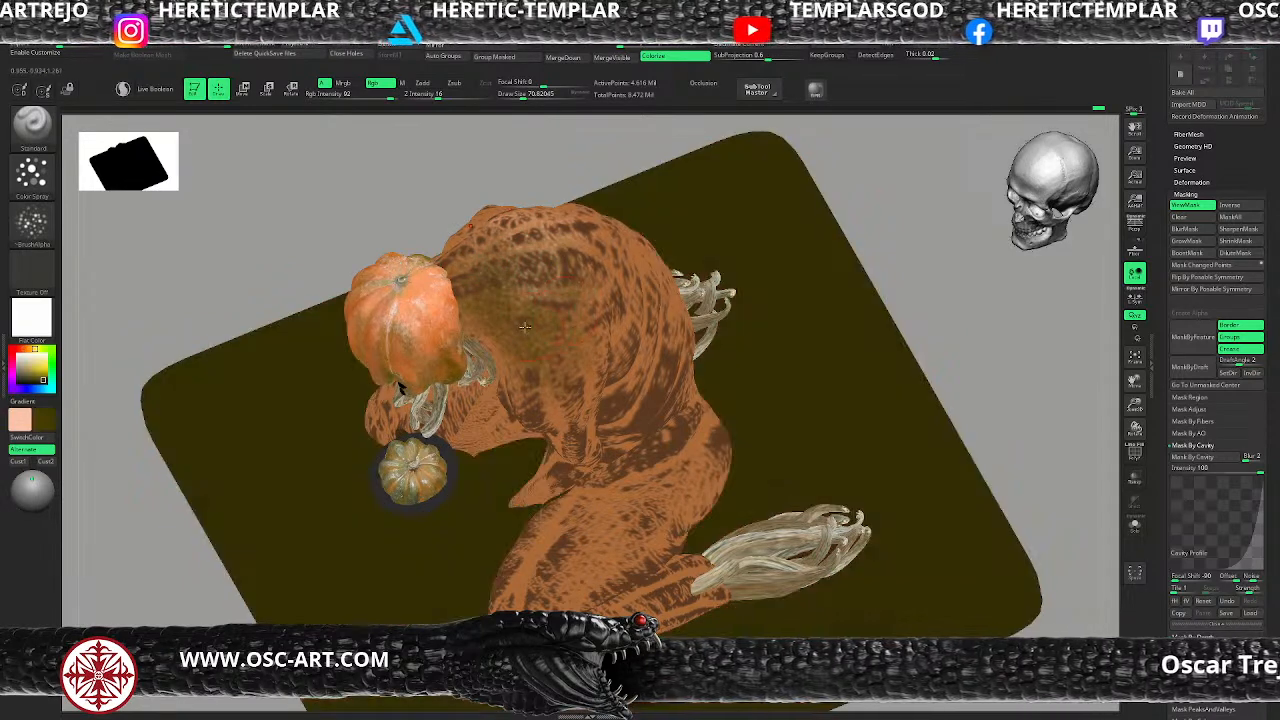
pyautogui.moveTo(578, 370); pyautogui.dragTo(602, 474)
pyautogui.press('s')
pyautogui.moveTo(889, 328); pyautogui.dragTo(902, 328)
pyautogui.moveTo(653, 459)
pyautogui.mouseDown()
pyautogui.moveTo(675, 473)
pyautogui.moveTo(564, 535)
pyautogui.moveTo(631, 495)
pyautogui.mouseUp()
pyautogui.press('s')
pyautogui.moveTo(579, 554)
pyautogui.mouseDown()
pyautogui.moveTo(569, 558)
pyautogui.moveTo(586, 546)
pyautogui.moveTo(540, 560)
pyautogui.moveTo(527, 598)
pyautogui.mouseUp()
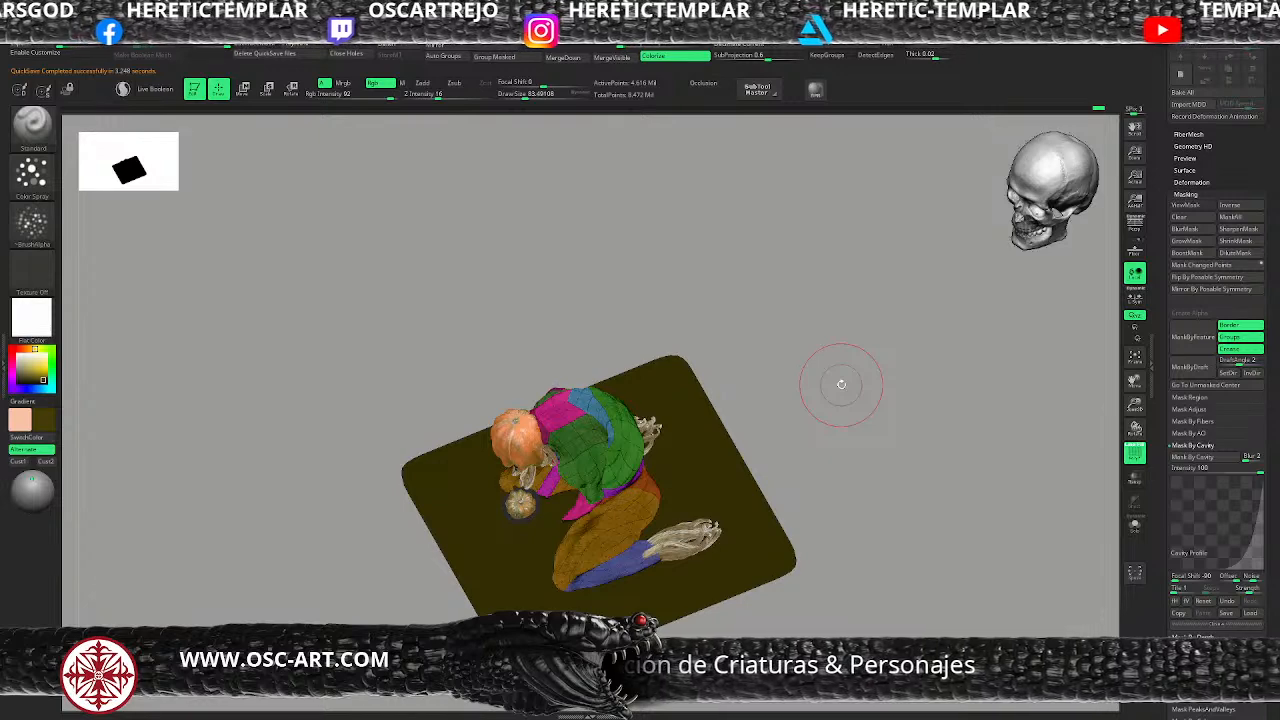
# Step: Switch the material to Zurgug_Skin, undo the last paint stroke and swap back to the pale peach
pyautogui.moveTo(826, 346)
pyautogui.mouseDown()
pyautogui.moveTo(837, 340)
pyautogui.moveTo(786, 372)
pyautogui.moveTo(758, 336)
pyautogui.moveTo(787, 435)
pyautogui.mouseUp()
pyautogui.hotkey('shift', 'f')
pyautogui.click(35, 318)
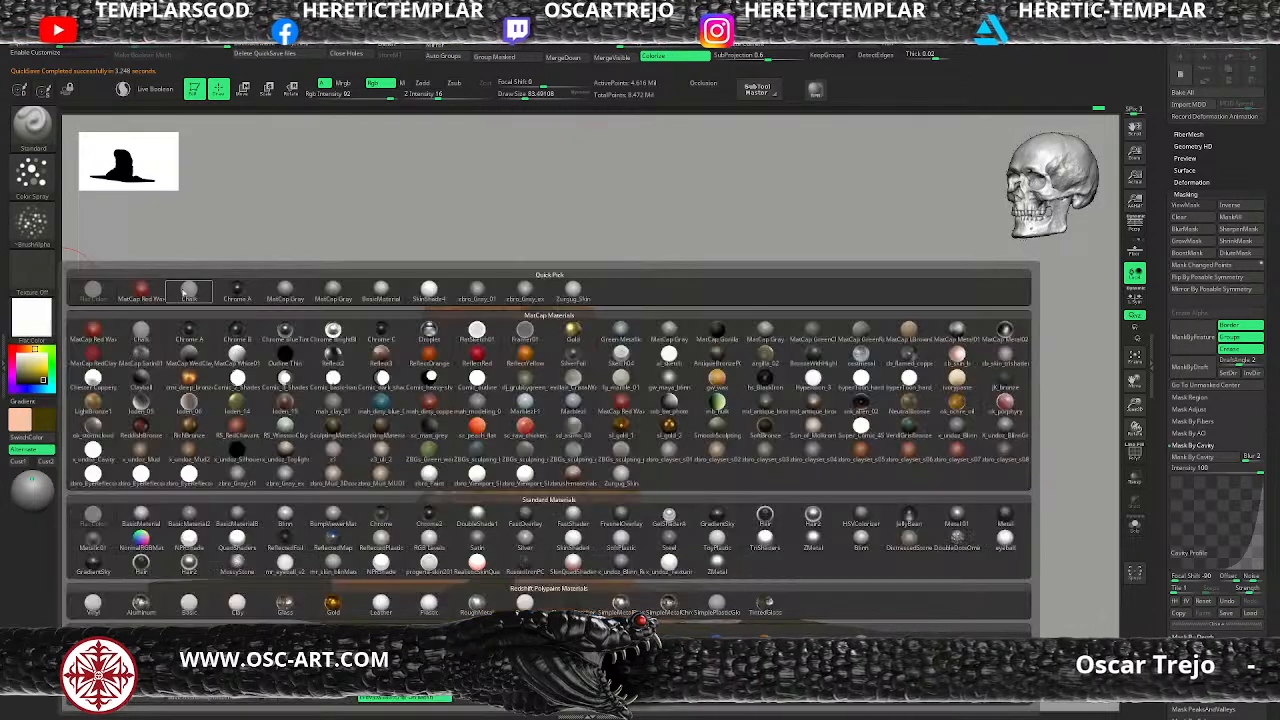
pyautogui.click(560, 300)
pyautogui.moveTo(692, 389); pyautogui.dragTo(758, 385)
pyautogui.keyDown('alt'); pyautogui.moveTo(605, 288); pyautogui.dragTo(590, 365); pyautogui.keyUp('alt')
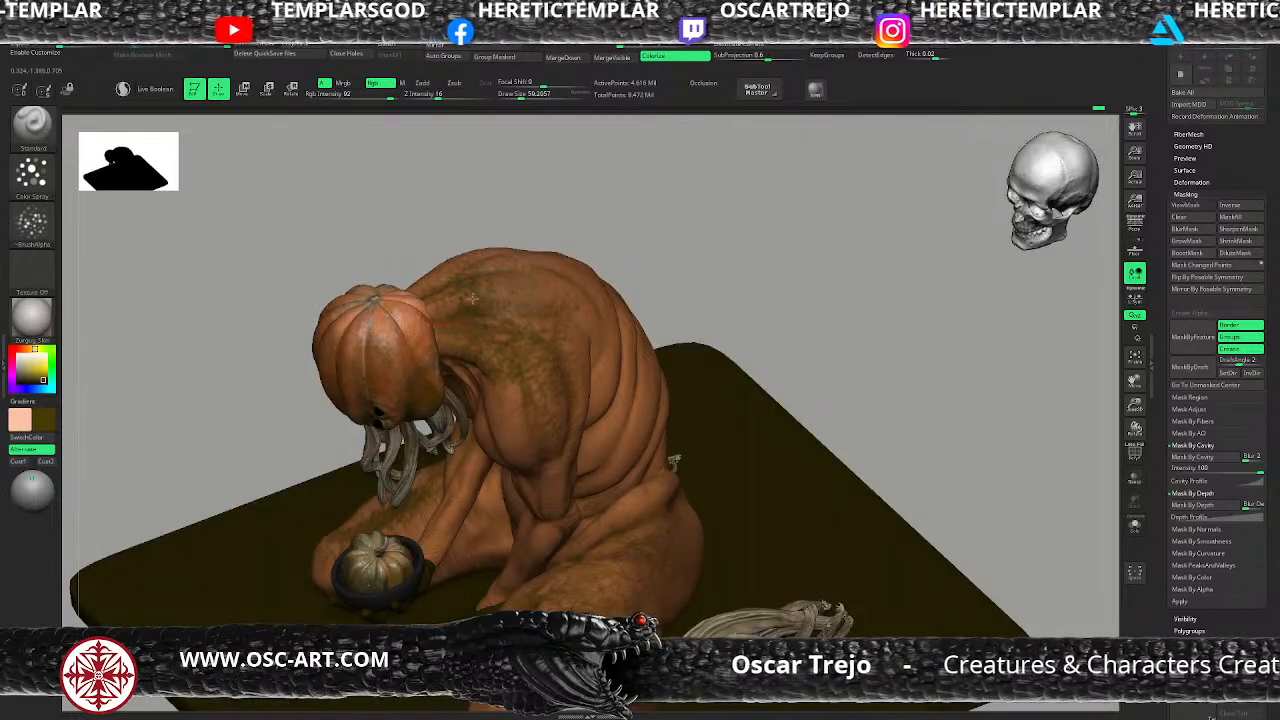
pyautogui.hotkey('ctrl', 'z')
pyautogui.press('v')
# Step: Show the temp folder's subtools to check the whole figure from the front, then hide and collapse the folder
pyautogui.moveTo(1167, 290); pyautogui.dragTo(1170, 476)
pyautogui.moveTo(1165, 275); pyautogui.dragTo(1168, 440)
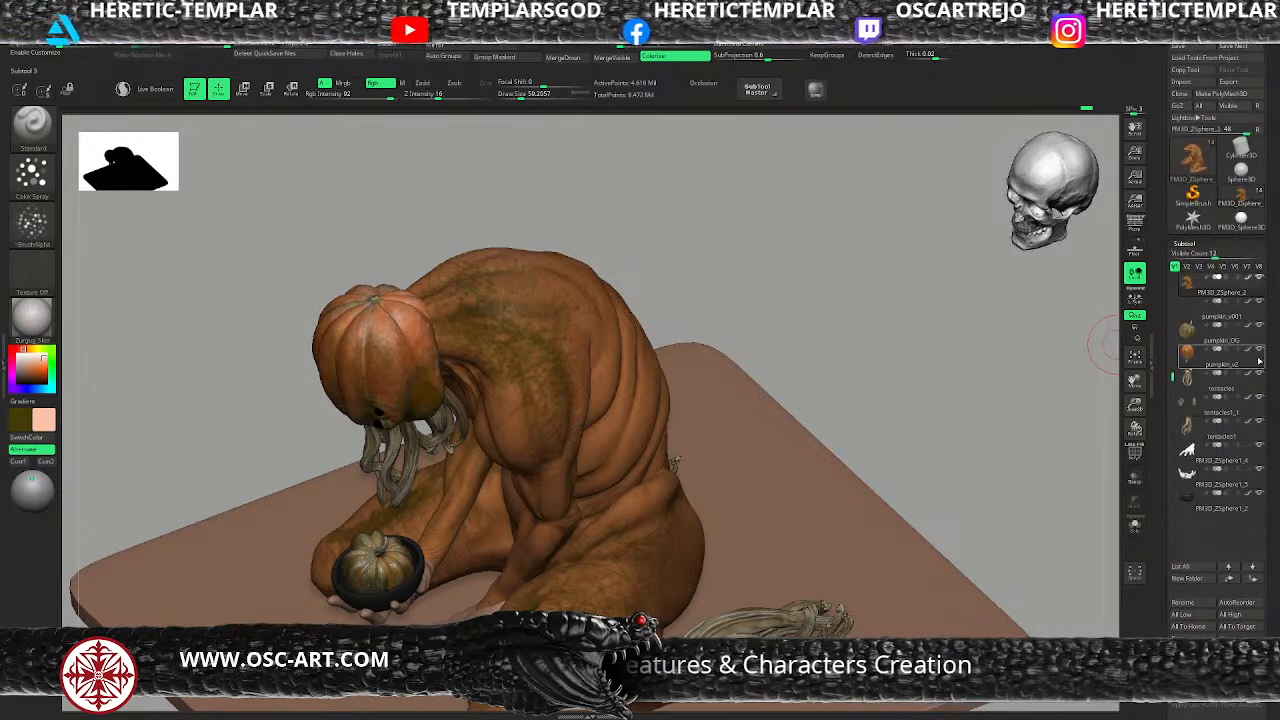
pyautogui.click(1173, 279)
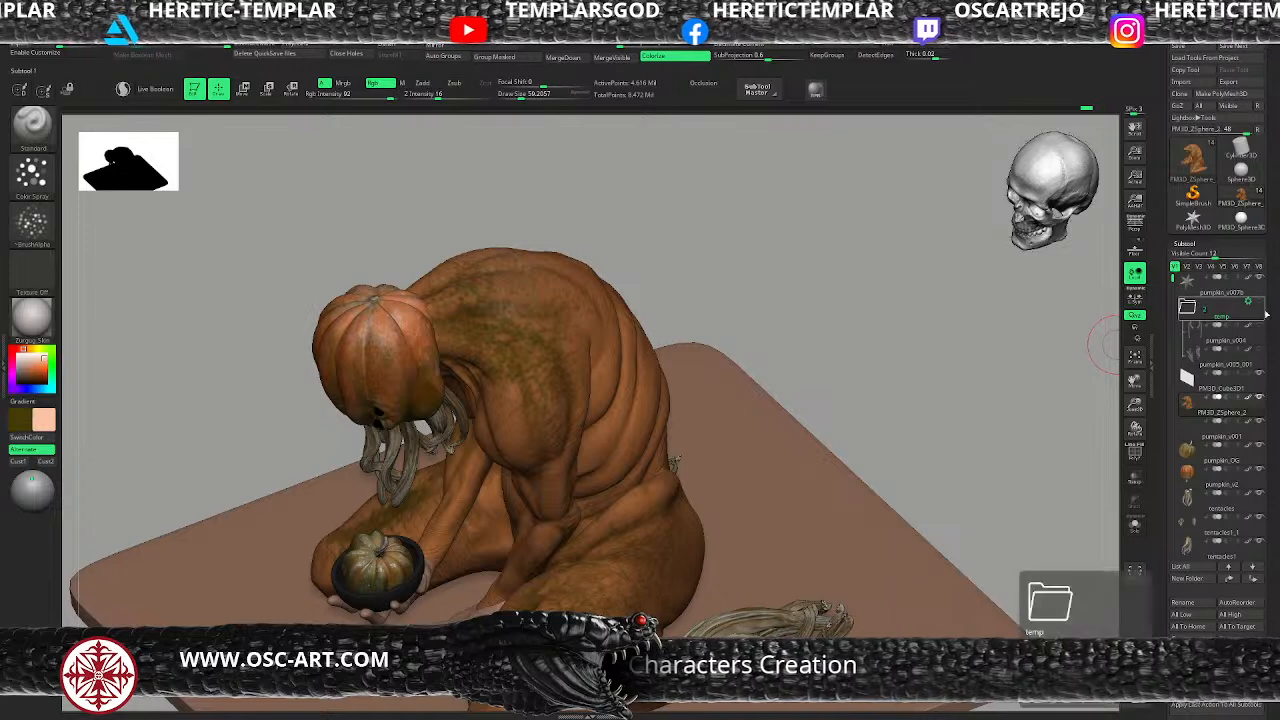
pyautogui.click(1260, 304)
pyautogui.keyDown('alt'); pyautogui.moveTo(831, 349); pyautogui.dragTo(738, 359); pyautogui.keyUp('alt')
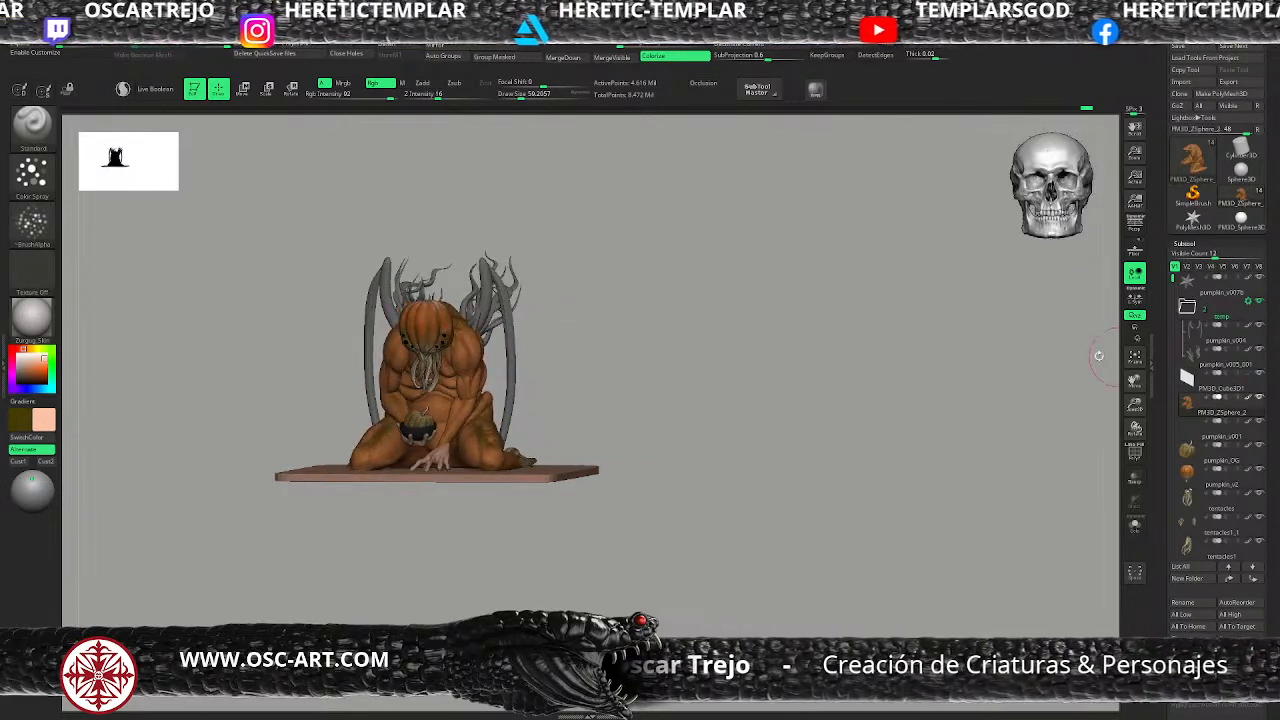
pyautogui.click(1260, 302)
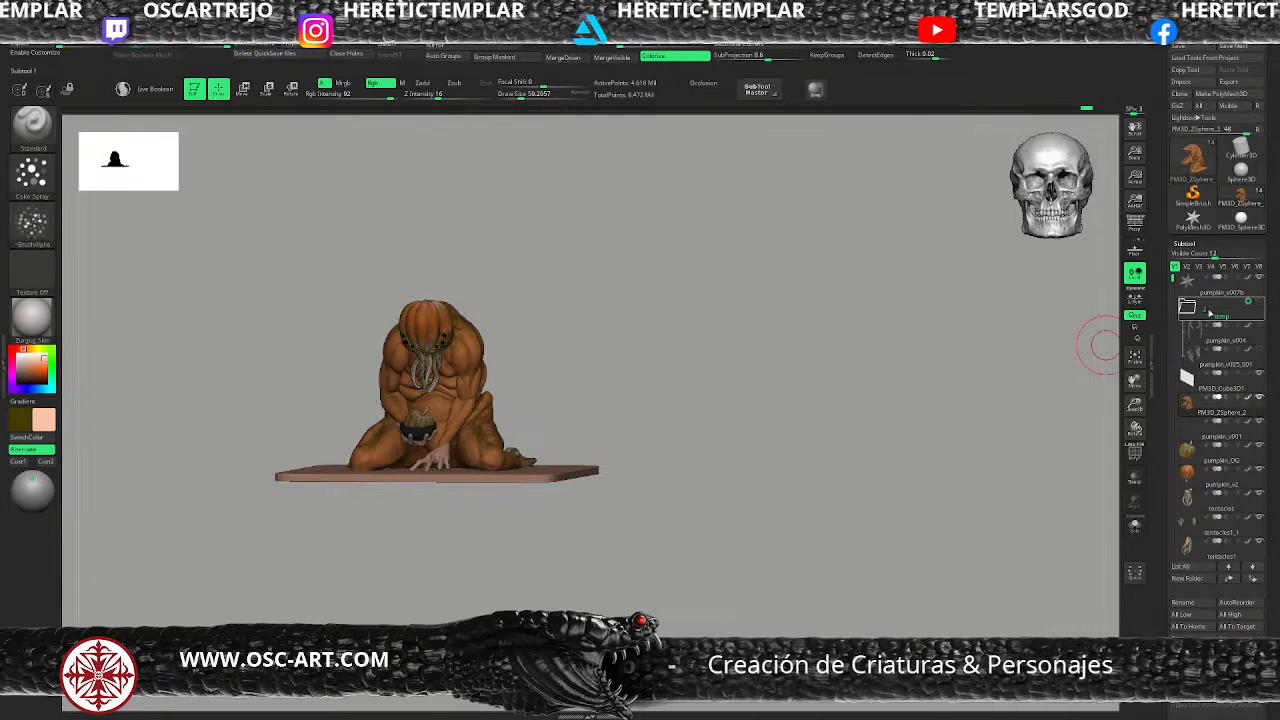
pyautogui.click(1202, 308)
# Step: Spray pale peach over the side folds and hip, and cover the thigh's olive patches with a sampled orange brown
pyautogui.moveTo(714, 357)
pyautogui.mouseDown()
pyautogui.moveTo(684, 344)
pyautogui.moveTo(606, 364)
pyautogui.mouseUp()
pyautogui.press('s')
pyautogui.moveTo(501, 356)
pyautogui.mouseDown()
pyautogui.moveTo(480, 397)
pyautogui.moveTo(552, 397)
pyautogui.moveTo(580, 339)
pyautogui.mouseUp()
pyautogui.press('s')
pyautogui.press('s')
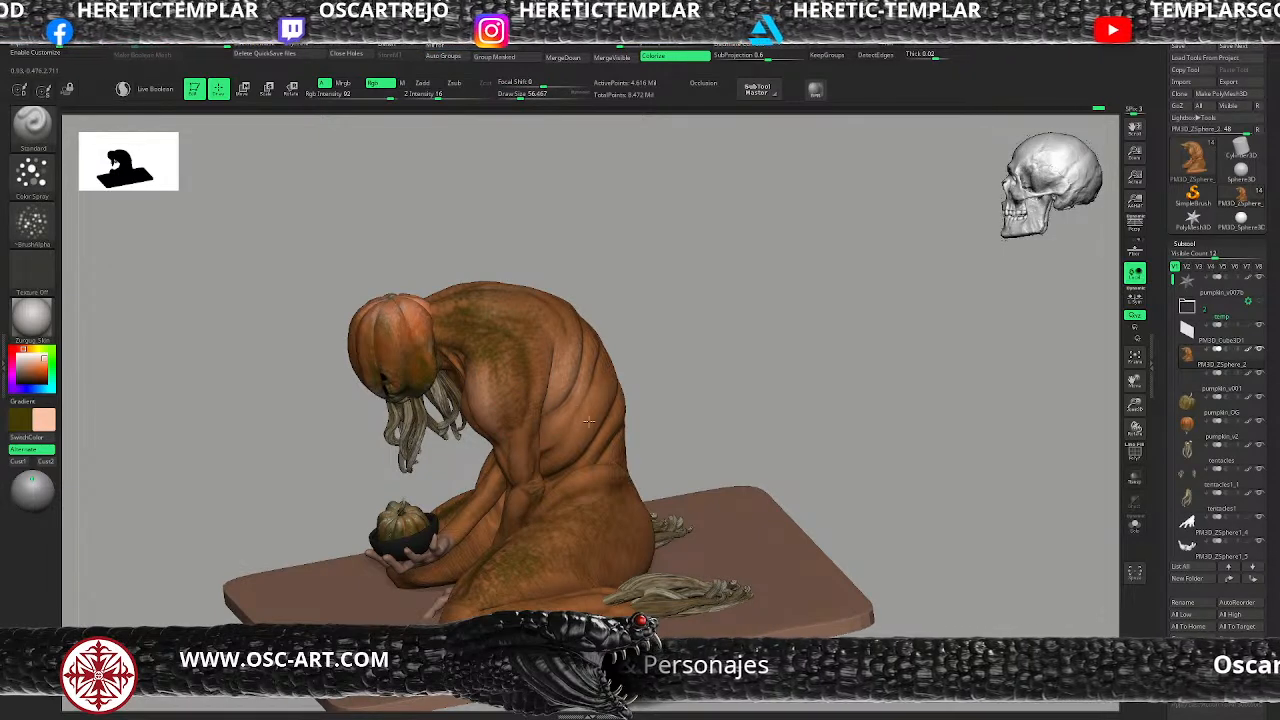
pyautogui.moveTo(601, 500)
pyautogui.mouseDown()
pyautogui.moveTo(578, 518)
pyautogui.moveTo(602, 536)
pyautogui.mouseUp()
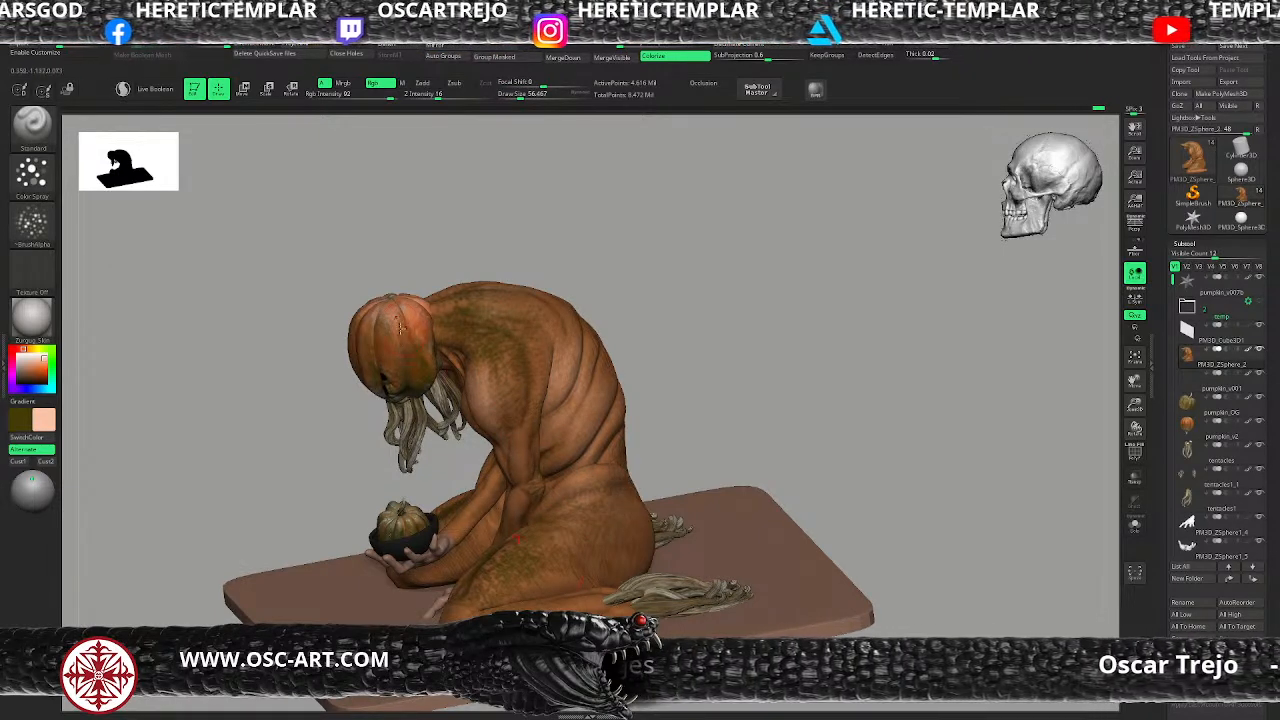
pyautogui.press('c')
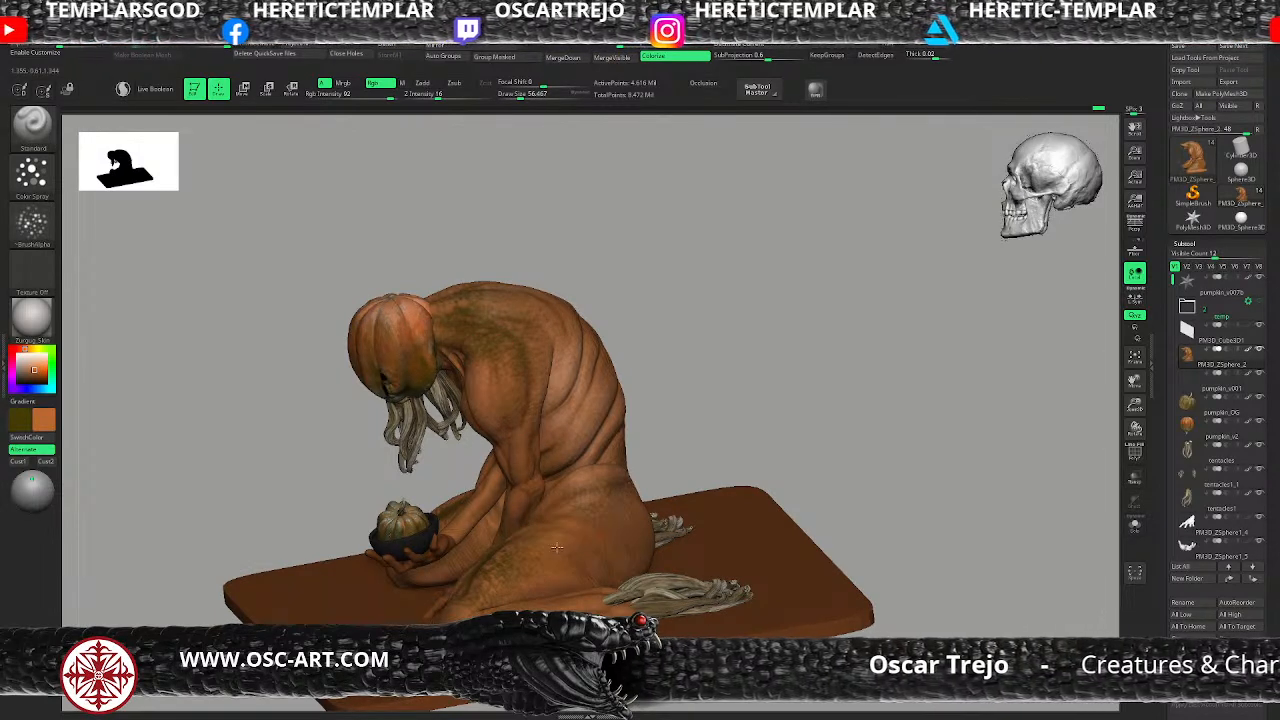
pyautogui.moveTo(651, 380); pyautogui.dragTo(441, 458)
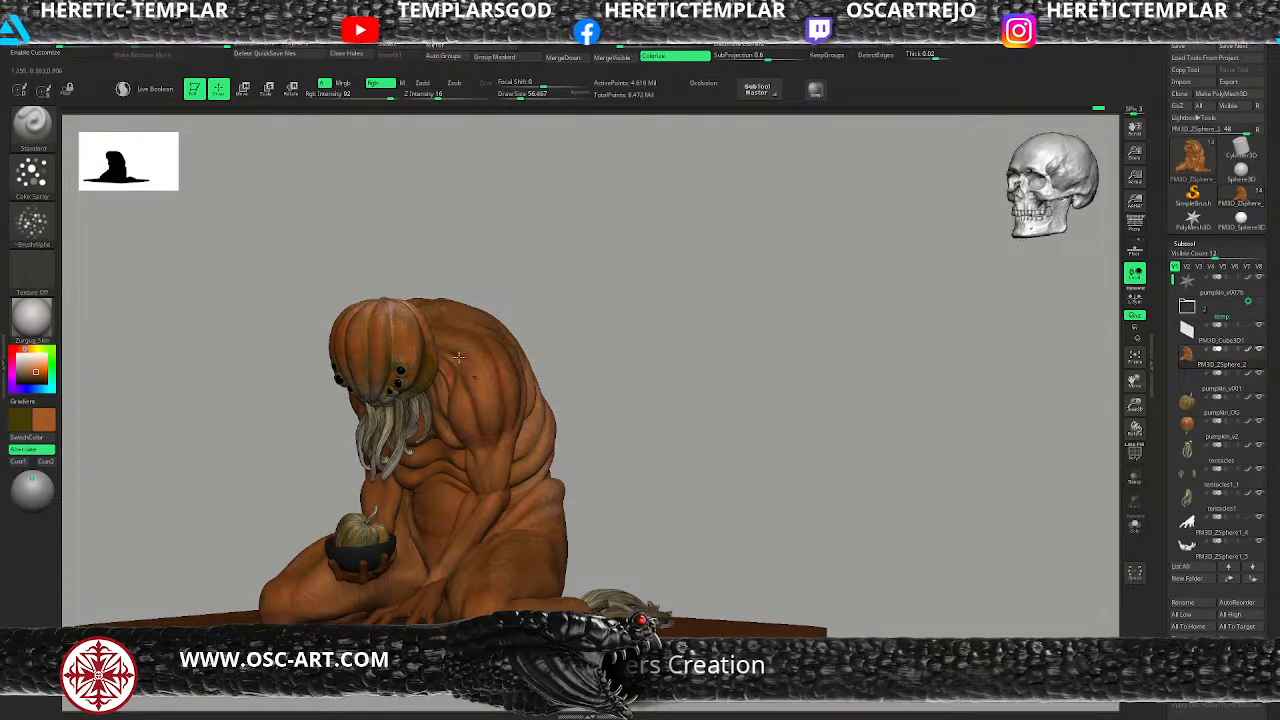
# Step: Sample a pale pink and spray highlights on the upper back and shoulder, reducing the draw size to about 27
pyautogui.press('c')
pyautogui.press('[')
pyautogui.press('[')
pyautogui.moveTo(430, 301); pyautogui.dragTo(463, 300)
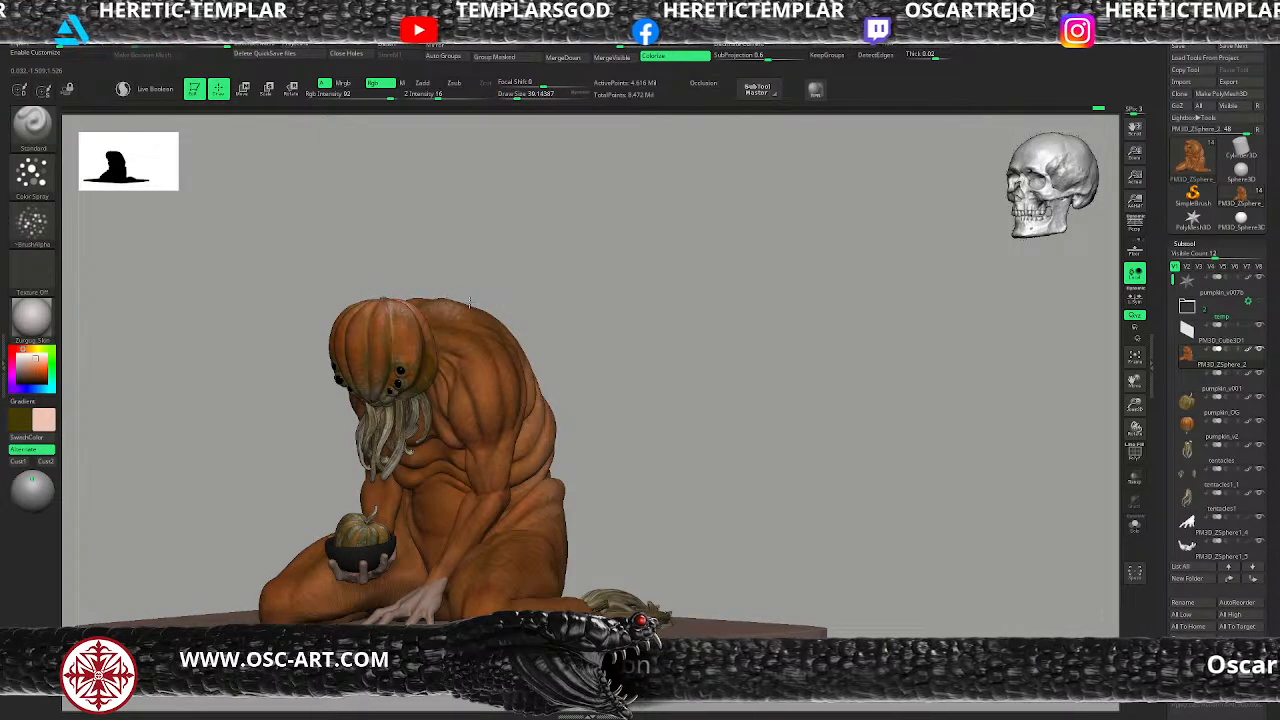
pyautogui.press('[')
pyautogui.press('[')
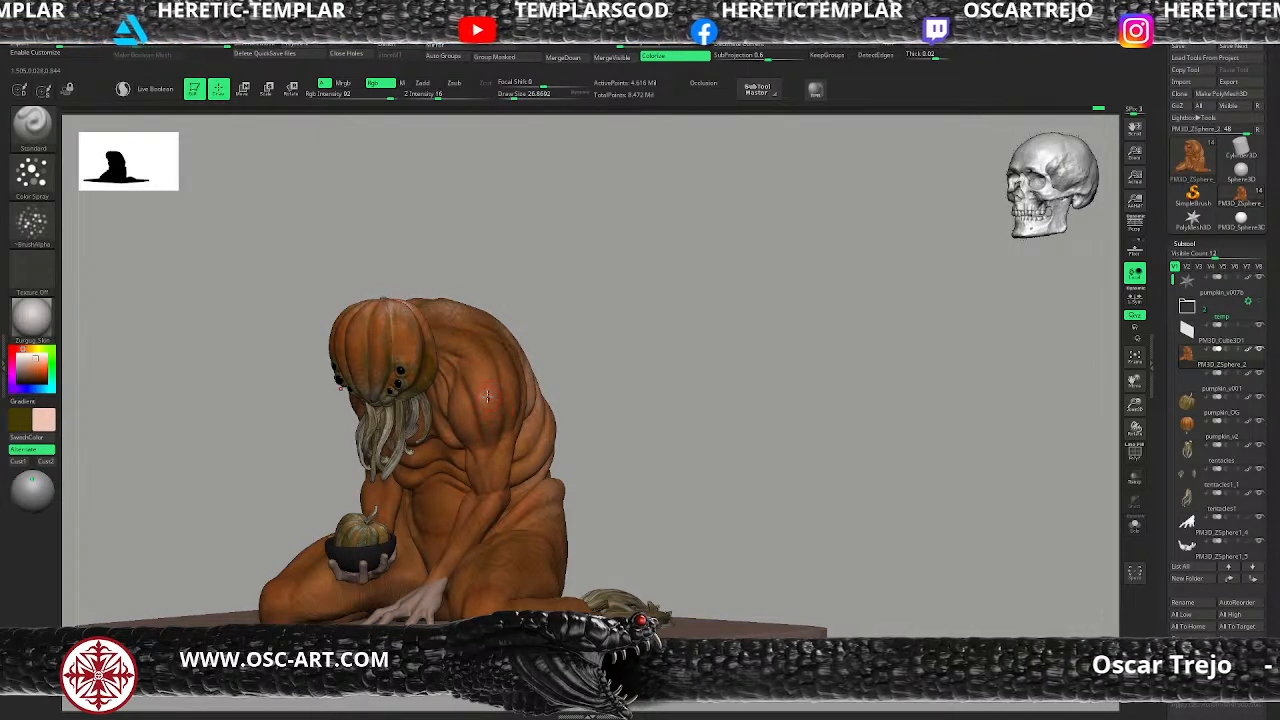
pyautogui.moveTo(490, 405); pyautogui.dragTo(465, 390)
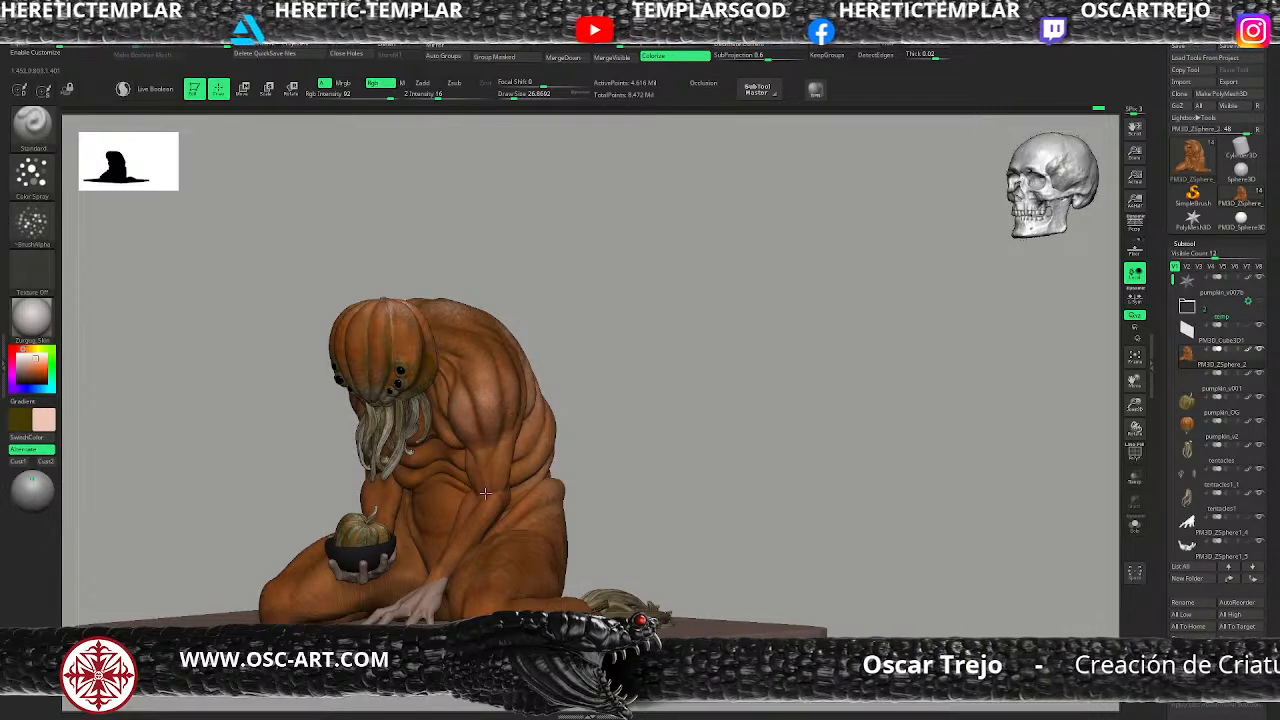
# Step: Spray pale pink highlights over the arms, abdomen, upper back and hip with draw sizes from about 49 to 112
pyautogui.moveTo(240, 420); pyautogui.dragTo(344, 422)
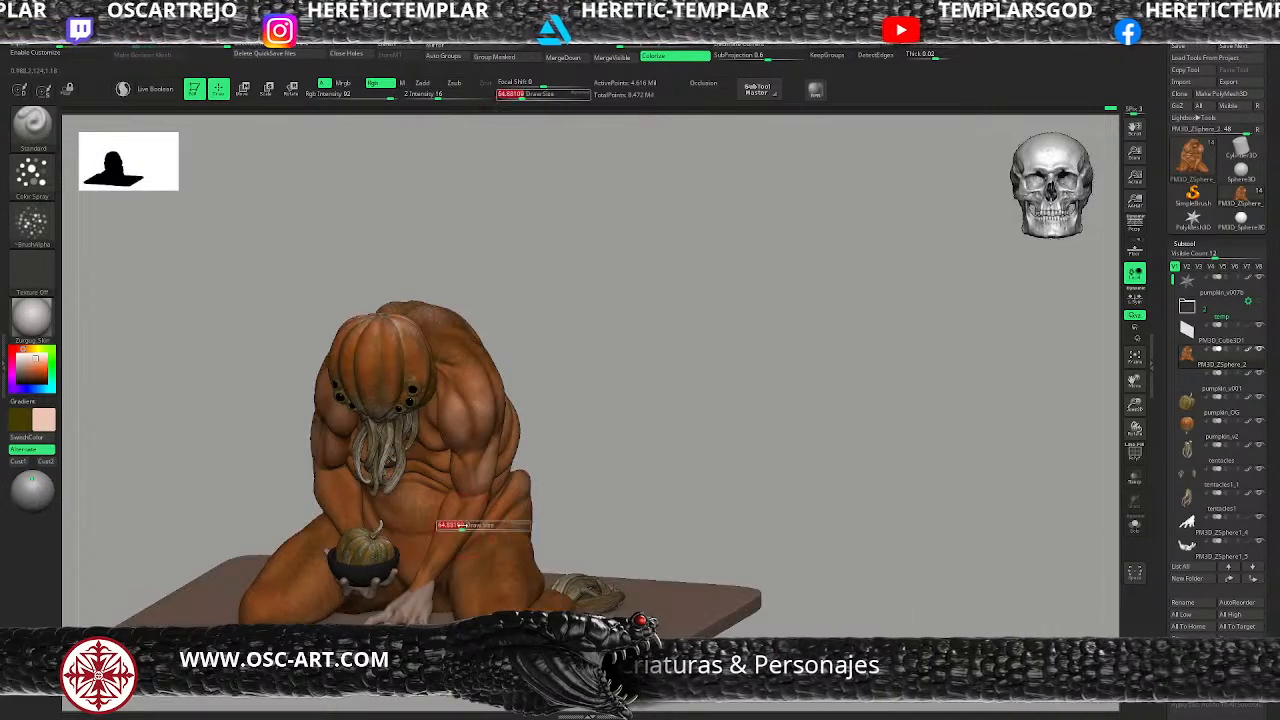
pyautogui.moveTo(462, 526); pyautogui.dragTo(459, 526)
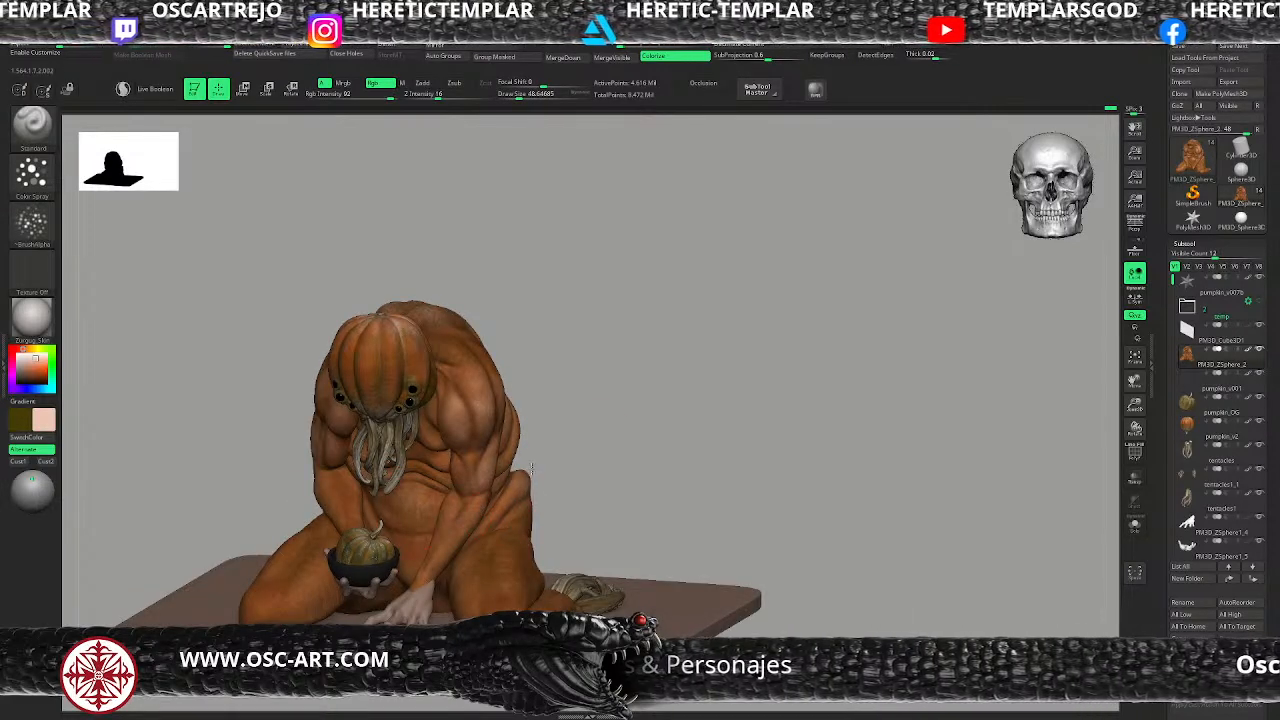
pyautogui.moveTo(471, 373); pyautogui.dragTo(519, 371, button='right')
pyautogui.press('s')
pyautogui.moveTo(644, 516); pyautogui.dragTo(655, 516)
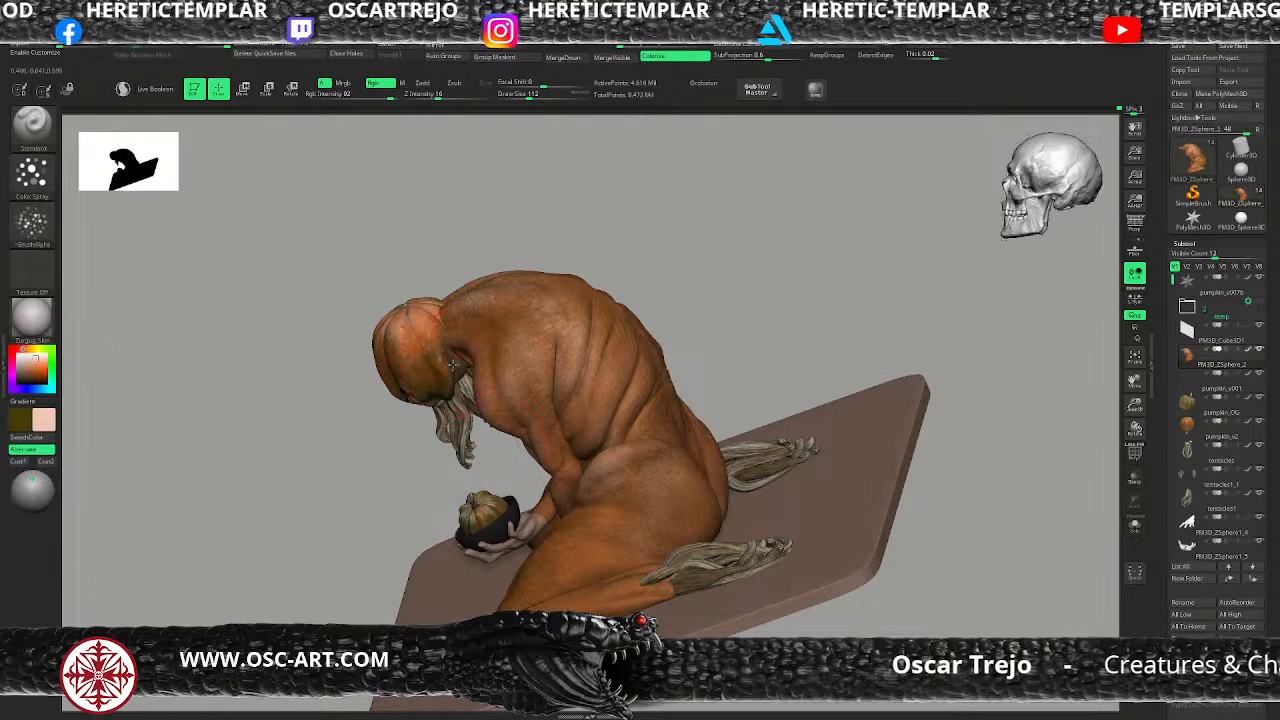
# Step: Sample a muted olive beige and spray it into the folds along the body's side with a draw size of about 46
pyautogui.press('c')
pyautogui.press('c')
pyautogui.press('s')
pyautogui.moveTo(570, 393)
pyautogui.mouseDown()
pyautogui.moveTo(560, 358)
pyautogui.moveTo(573, 425)
pyautogui.moveTo(572, 412)
pyautogui.mouseUp()
pyautogui.press('s')
pyautogui.press('s')
pyautogui.press('s')
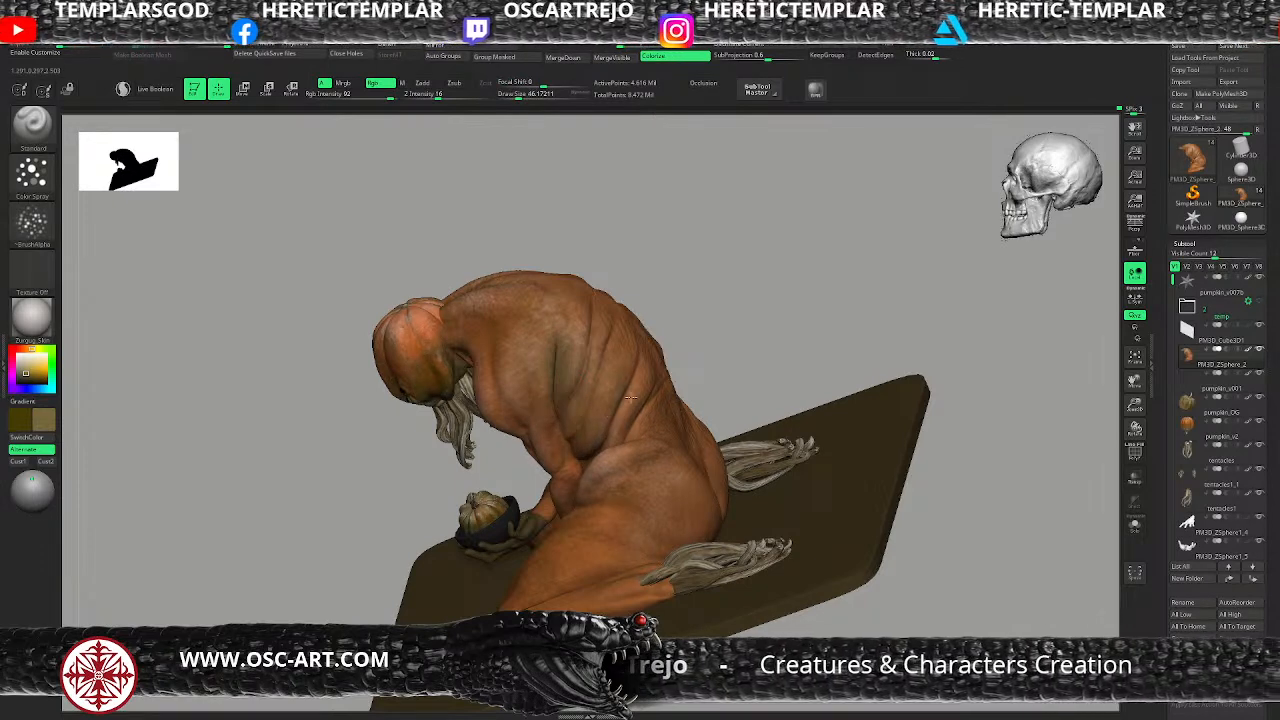
# Step: Spray the muted olive beige over the lower side and thigh, and undo the last stroke
pyautogui.moveTo(686, 398); pyautogui.dragTo(735, 299, button='right')
pyautogui.press('s')
pyautogui.moveTo(584, 396); pyautogui.dragTo(592, 396)
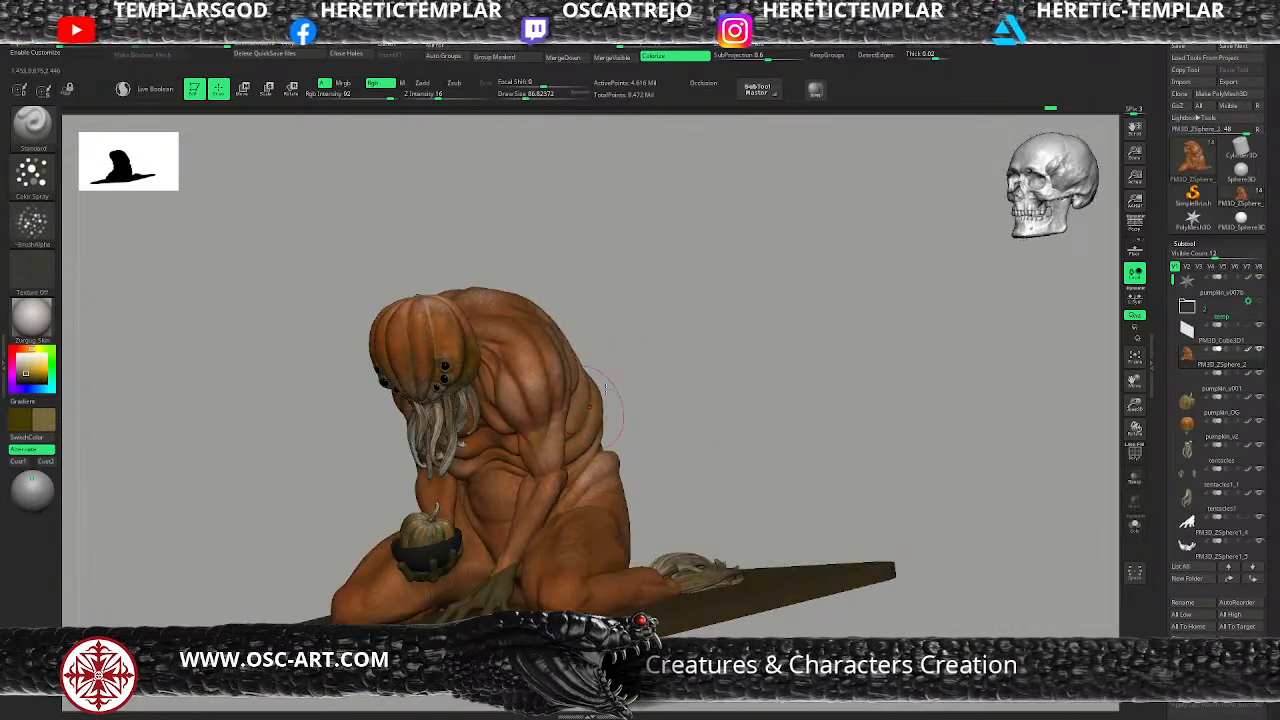
pyautogui.moveTo(490, 428); pyautogui.dragTo(529, 428, button='right')
pyautogui.press('s')
pyautogui.moveTo(518, 560); pyautogui.dragTo(524, 559)
pyautogui.hotkey('ctrl', 'z')
# Step: Spray the muted olive beige along the forearm holding the bowl, with draw sizes from about 37 to 71
pyautogui.press('s')
pyautogui.press('s')
pyautogui.press('s')
pyautogui.moveTo(374, 509); pyautogui.dragTo(457, 524, button='right')
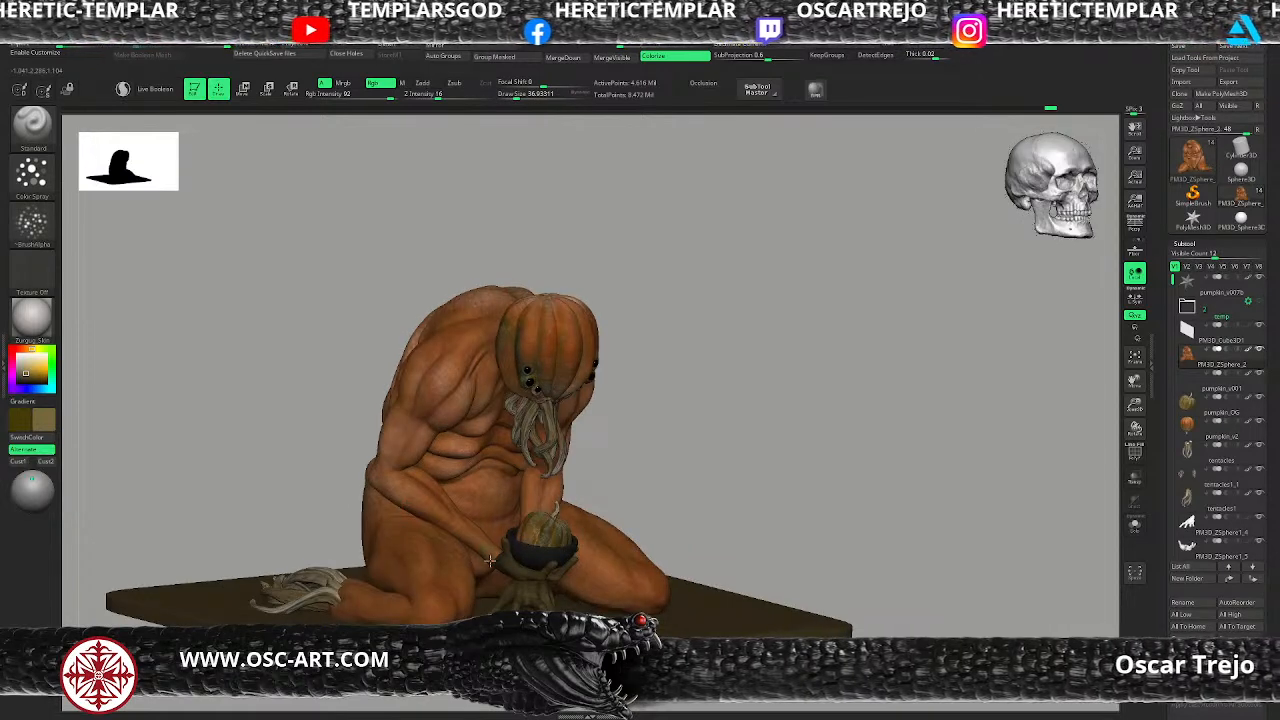
pyautogui.press('s')
pyautogui.moveTo(417, 501); pyautogui.dragTo(423, 501)
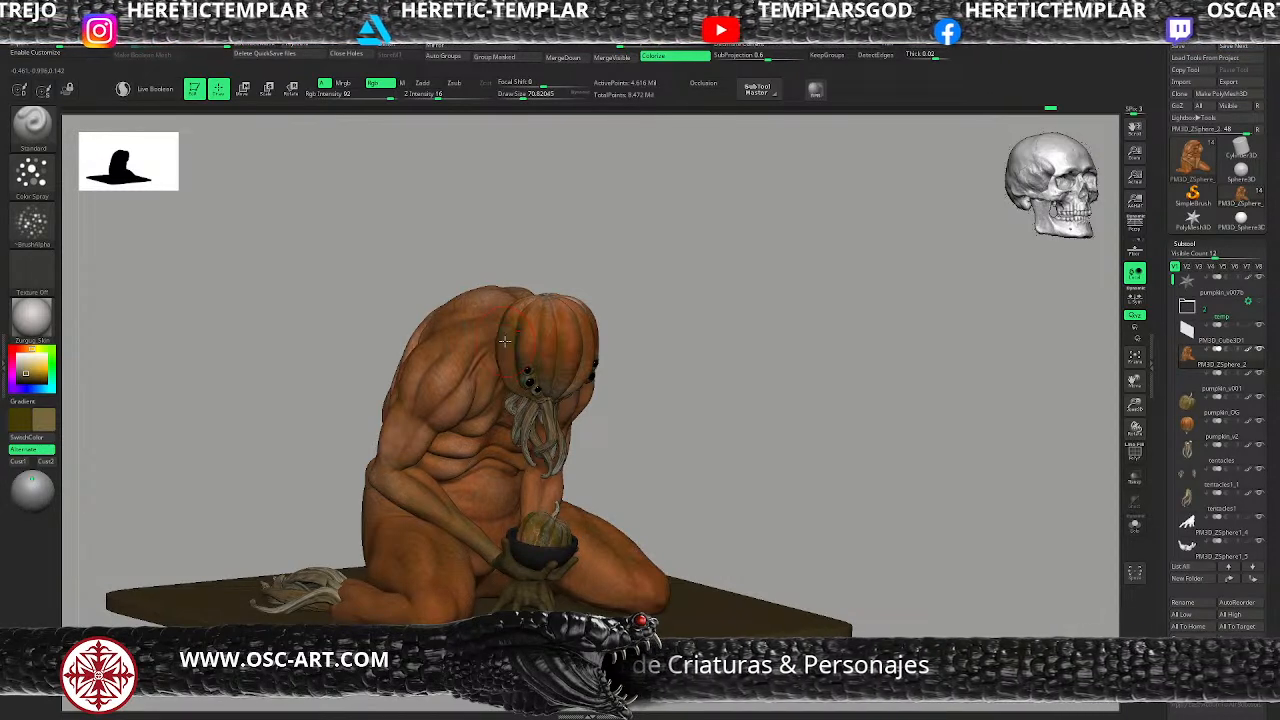
# Step: Sample a dark olive tone and turn off the alpha of the Color Spray brush
pyautogui.moveTo(633, 309); pyautogui.dragTo(652, 316)
pyautogui.press('c')
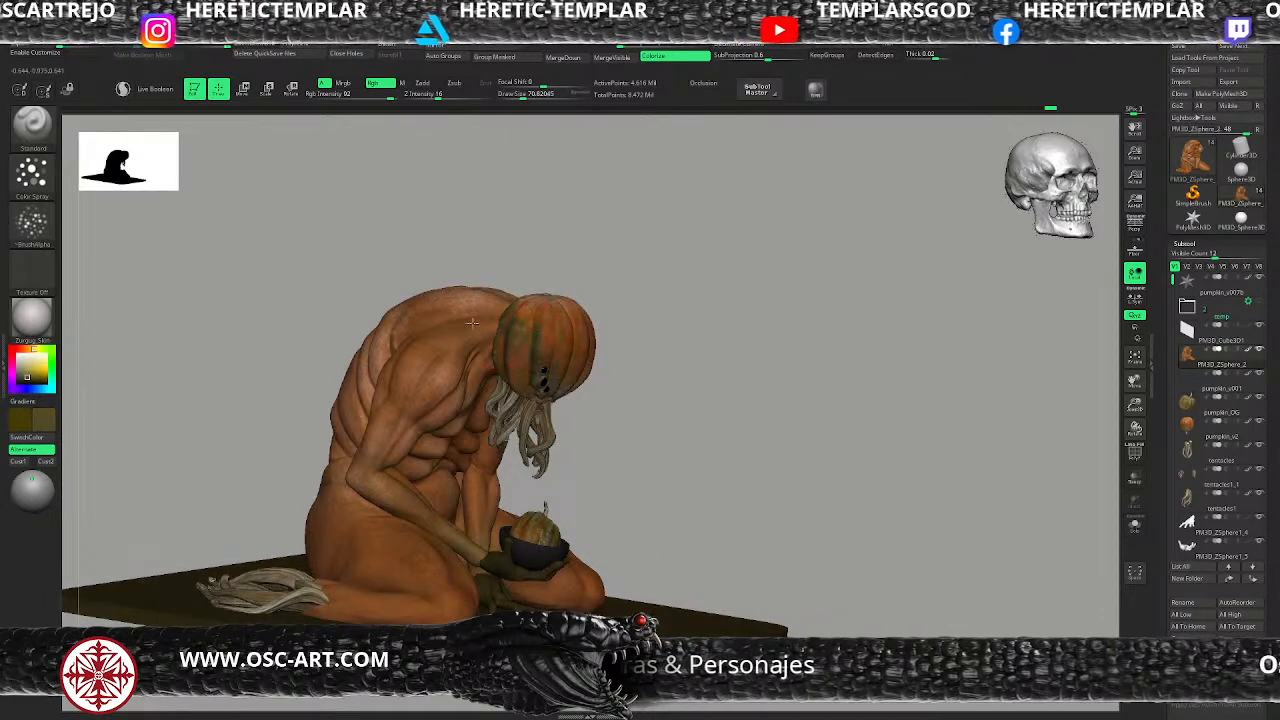
pyautogui.moveTo(455, 322); pyautogui.dragTo(427, 322)
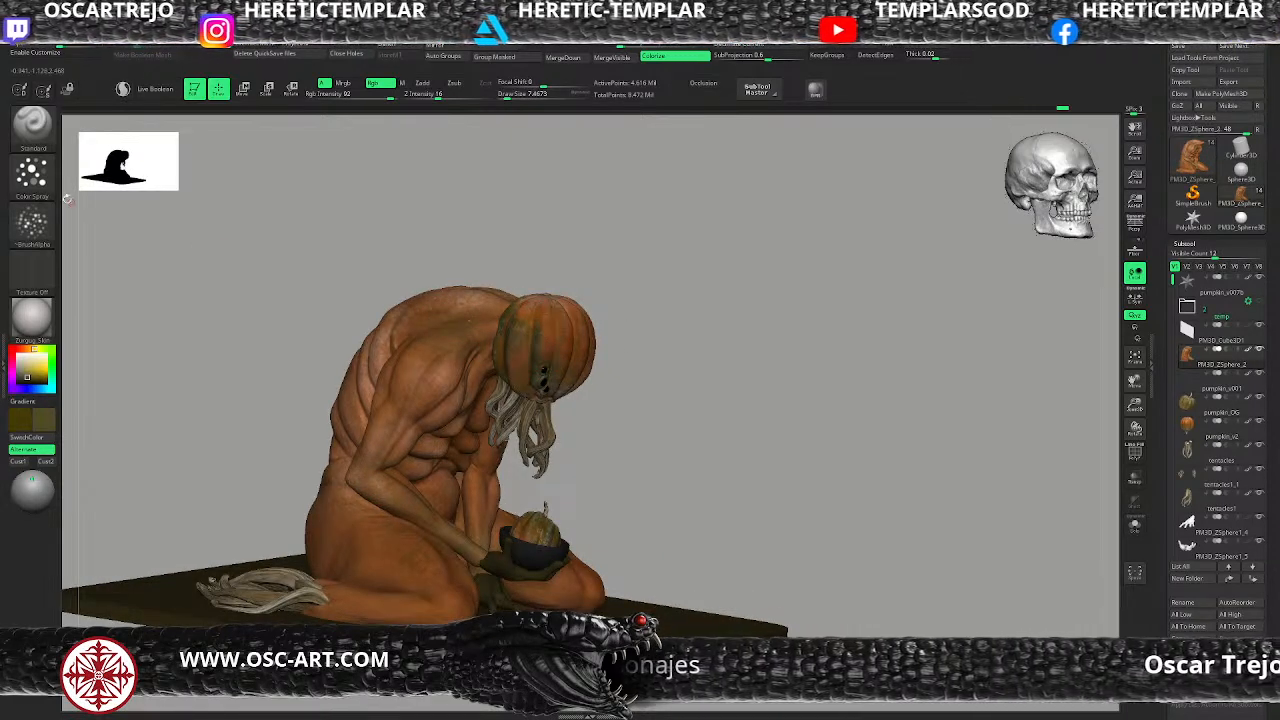
pyautogui.click(32, 222)
pyautogui.click(238, 236)
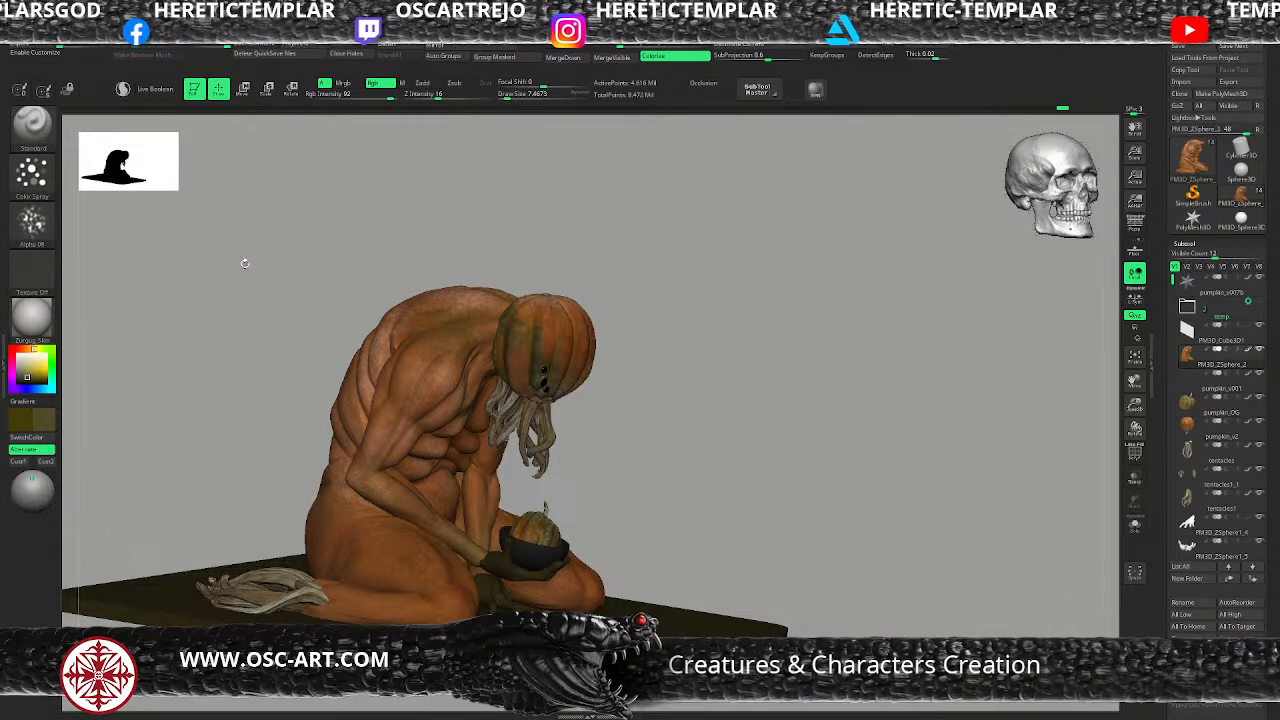
# Step: Spray dark olive across the creature's back with a draw size of about 74
pyautogui.moveTo(634, 240)
pyautogui.mouseDown()
pyautogui.moveTo(459, 314)
pyautogui.moveTo(455, 286)
pyautogui.moveTo(412, 286)
pyautogui.mouseUp()
pyautogui.press('s')
pyautogui.moveTo(293, 325)
pyautogui.mouseDown()
pyautogui.moveTo(263, 352)
pyautogui.moveTo(338, 380)
pyautogui.moveTo(291, 330)
pyautogui.moveTo(178, 416)
pyautogui.moveTo(335, 402)
pyautogui.moveTo(352, 295)
pyautogui.mouseUp()
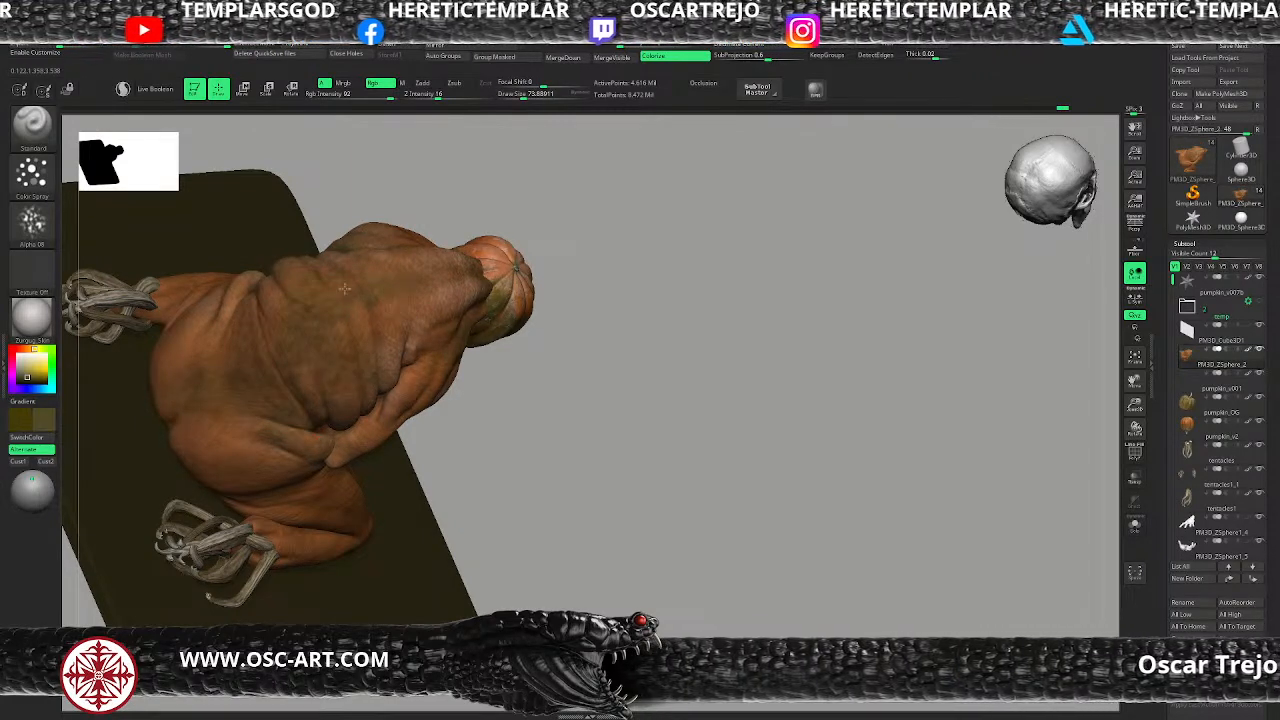
pyautogui.moveTo(472, 467); pyautogui.dragTo(484, 292)
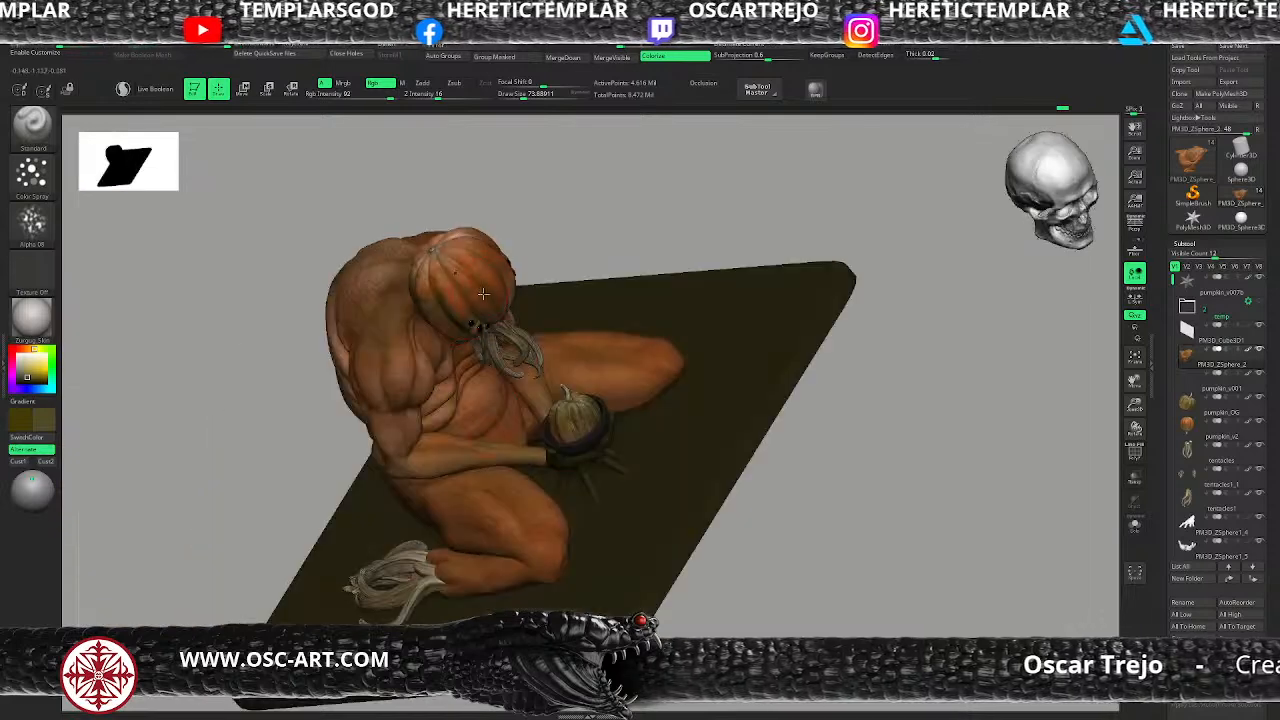
# Step: Sample an orange brown and spray it over the thigh with a draw size of about 84
pyautogui.press('v')
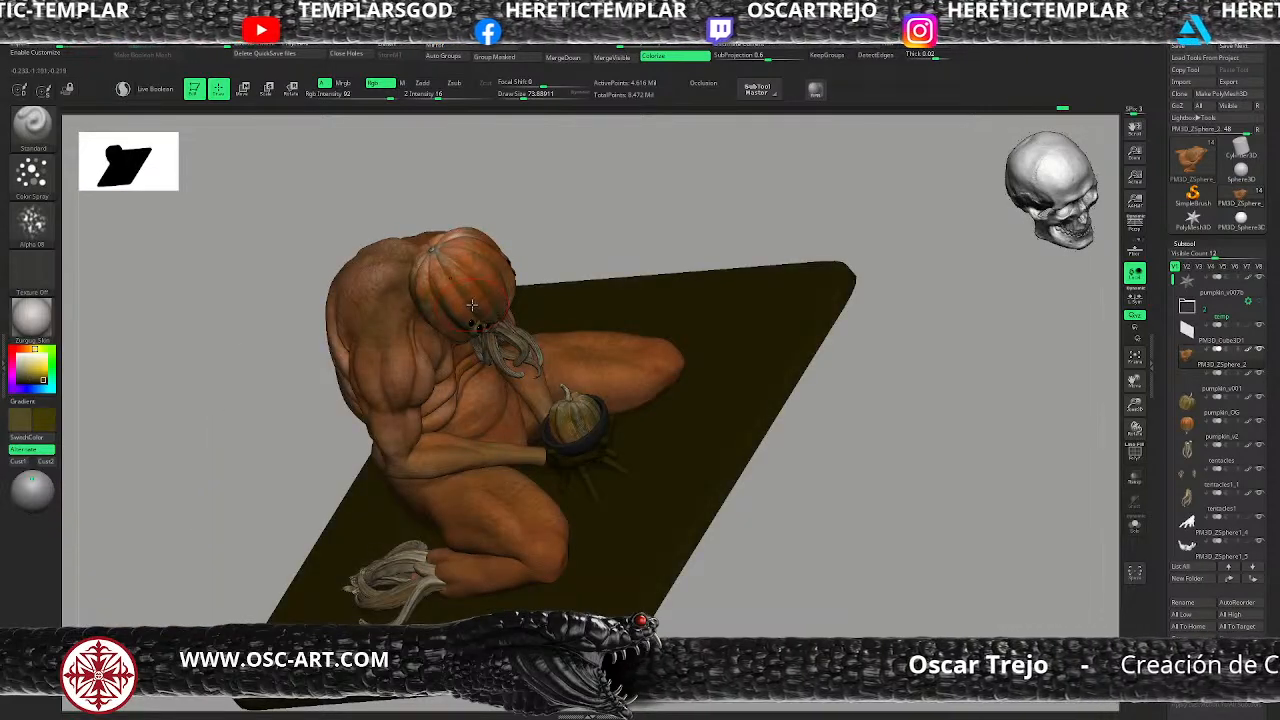
pyautogui.press('v')
pyautogui.moveTo(286, 509); pyautogui.dragTo(353, 370)
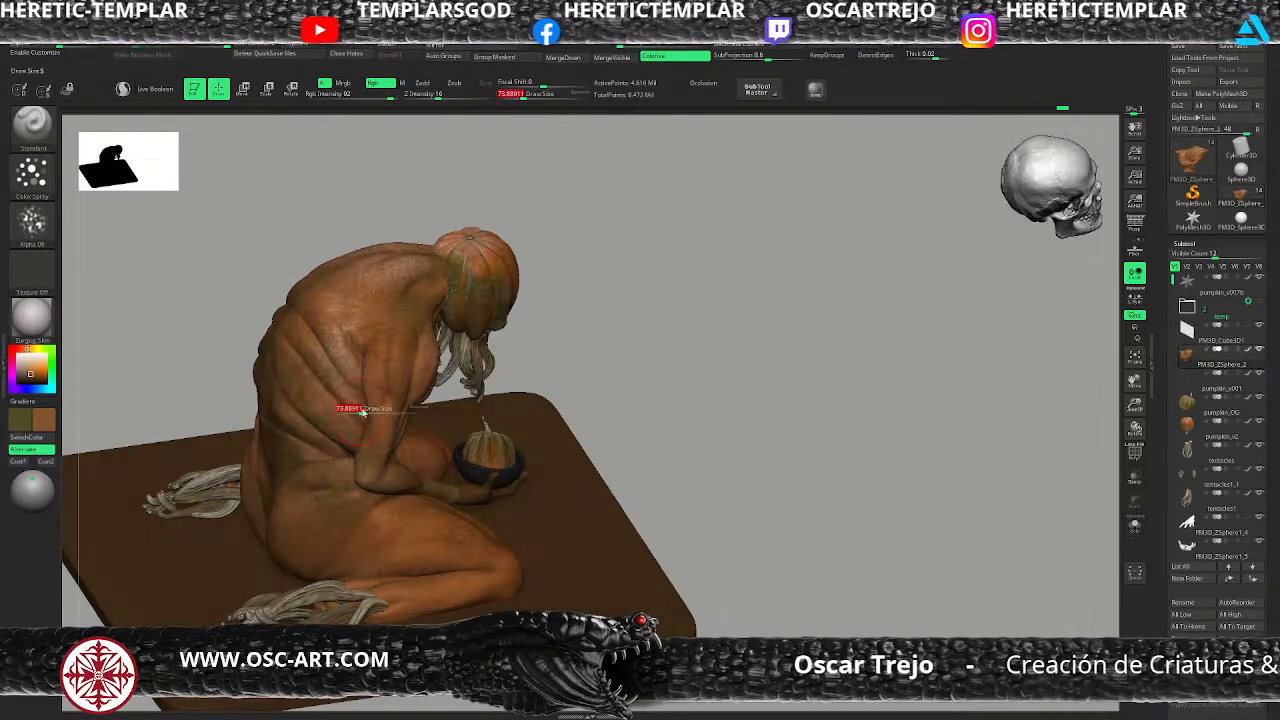
pyautogui.press('s')
pyautogui.click(414, 549)
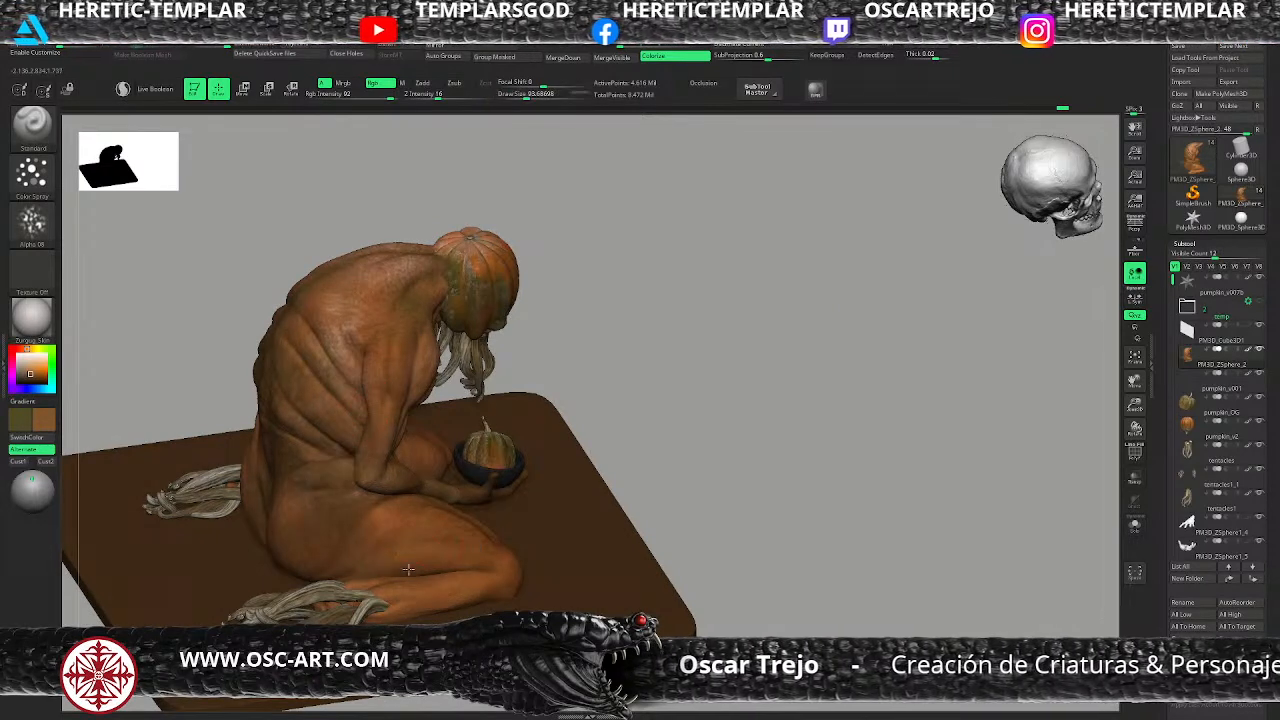
# Step: Sample a brighter orange, spray it onto the raised knee with draw sizes from about 39 to 49, and smooth it in
pyautogui.moveTo(632, 494); pyautogui.dragTo(558, 411)
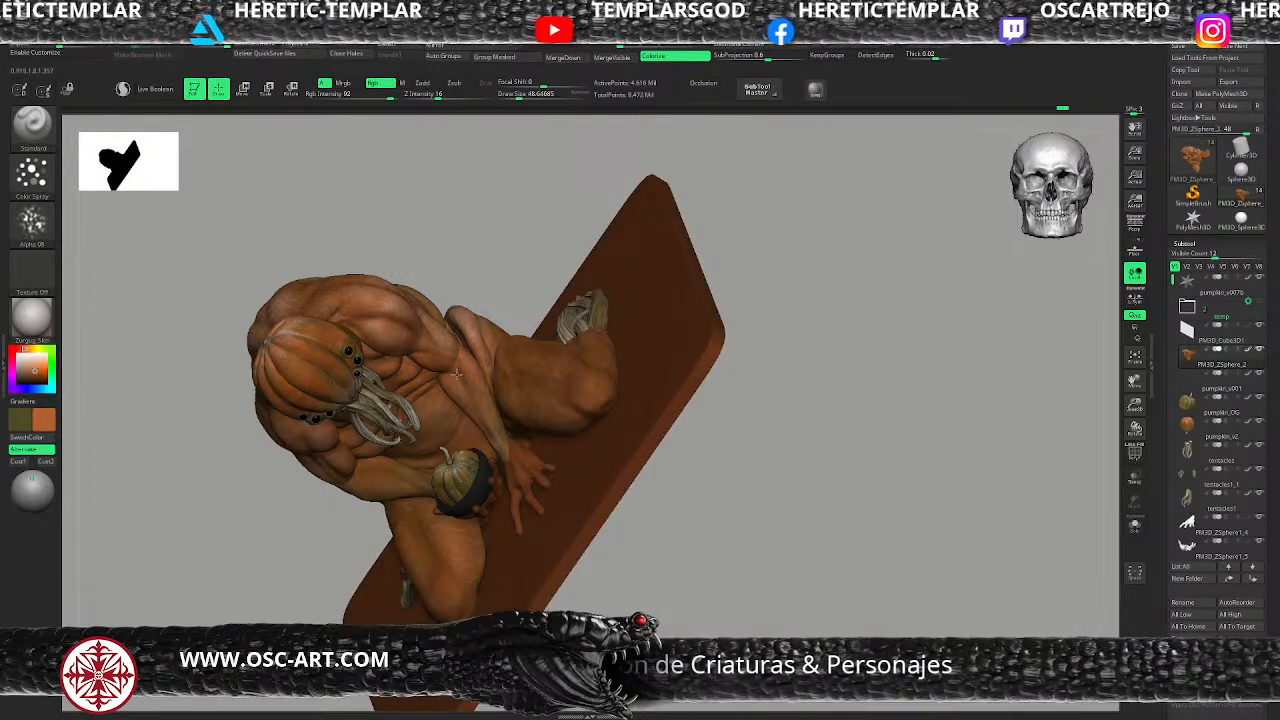
pyautogui.press('s')
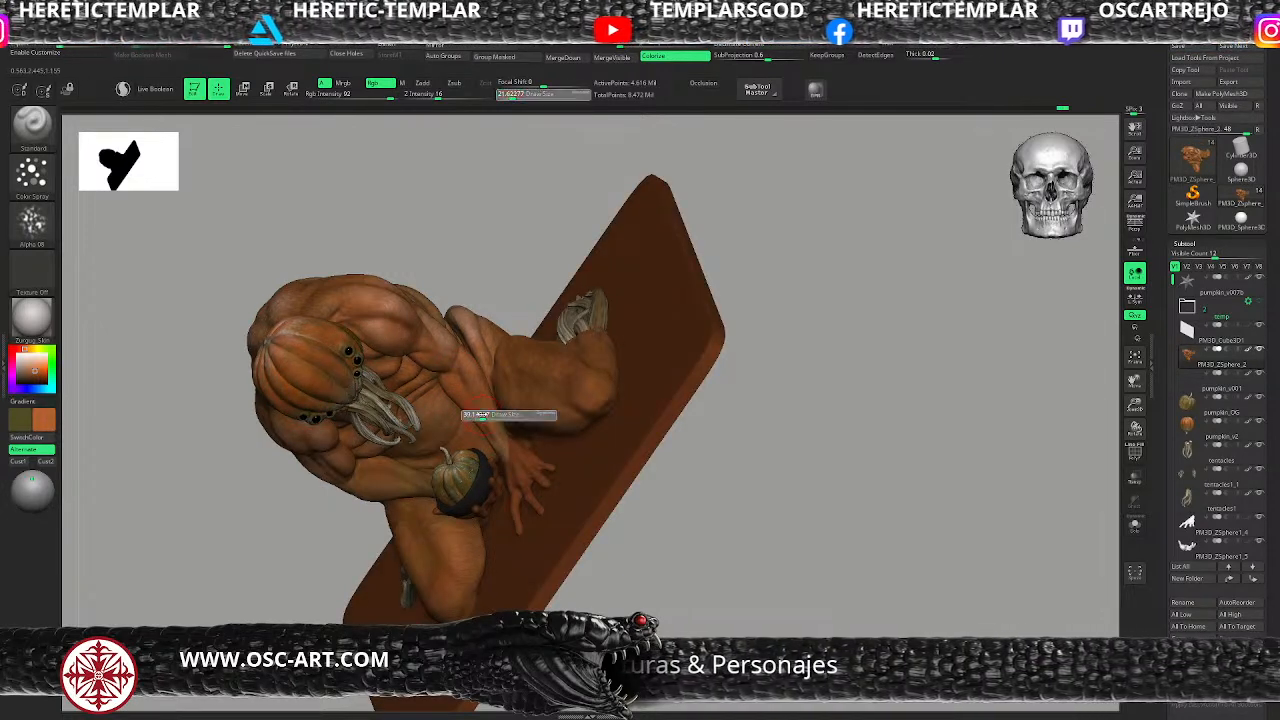
pyautogui.moveTo(476, 415); pyautogui.dragTo(483, 415)
pyautogui.keyDown('shift'); pyautogui.moveTo(523, 378); pyautogui.dragTo(584, 401); pyautogui.keyUp('shift')
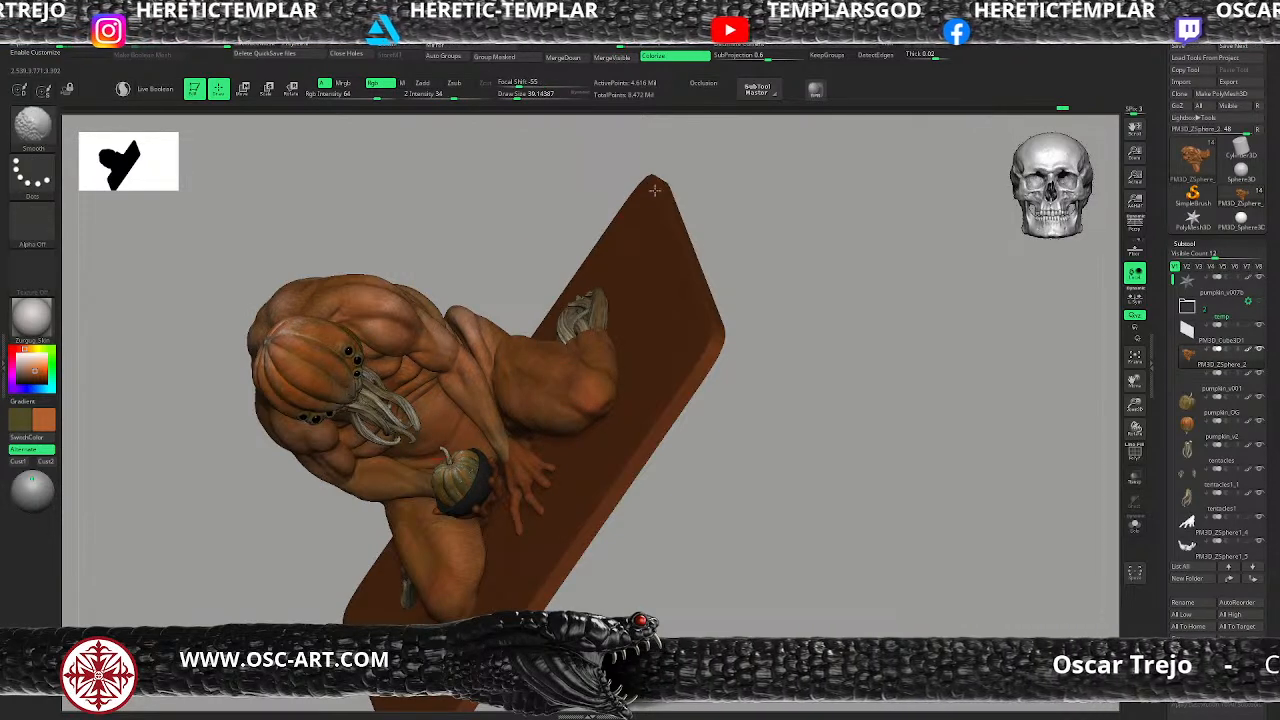
# Step: Select the foot tentacles subtool tentacles1_1 and duplicate it
pyautogui.keyDown('shift'); pyautogui.moveTo(534, 220); pyautogui.dragTo(376, 316); pyautogui.keyUp('shift')
pyautogui.hotkey('ctrl', 'd')
pyautogui.keyDown('alt'); pyautogui.moveTo(551, 220); pyautogui.dragTo(602, 218); pyautogui.keyUp('alt')
pyautogui.press('w')
pyautogui.keyDown('alt'); pyautogui.click(490, 169); pyautogui.keyUp('alt')
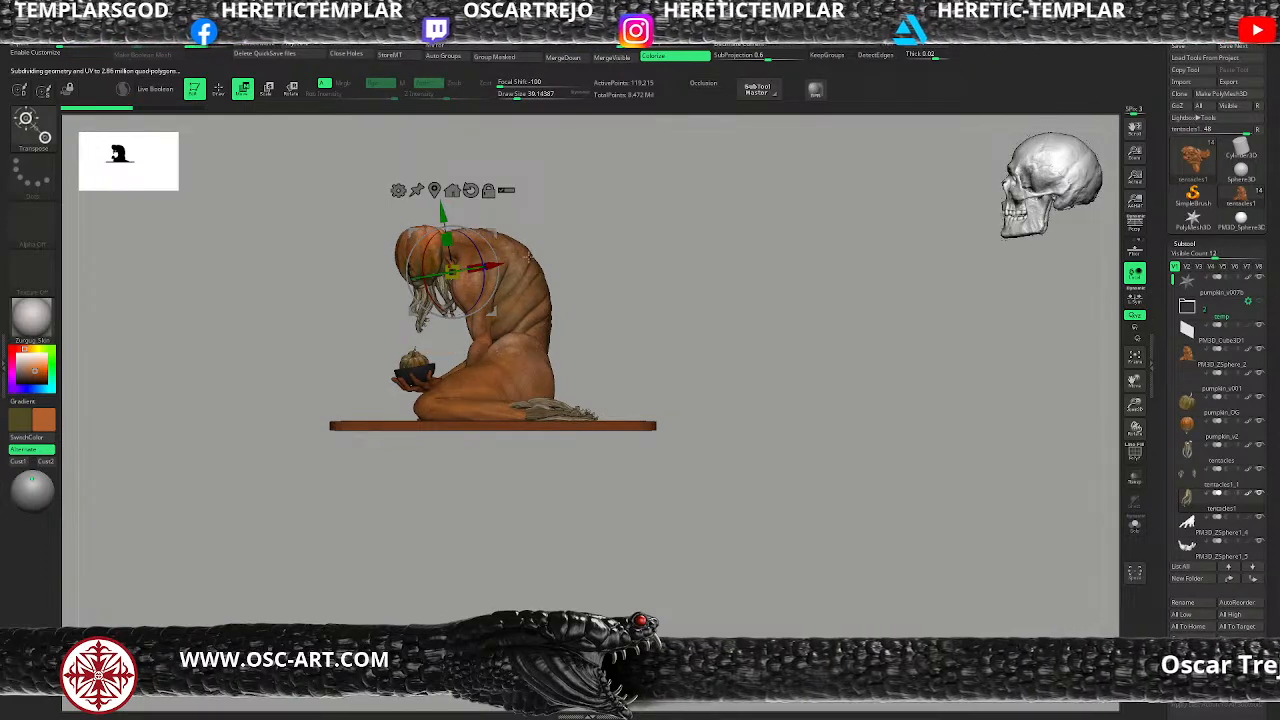
pyautogui.press('q')
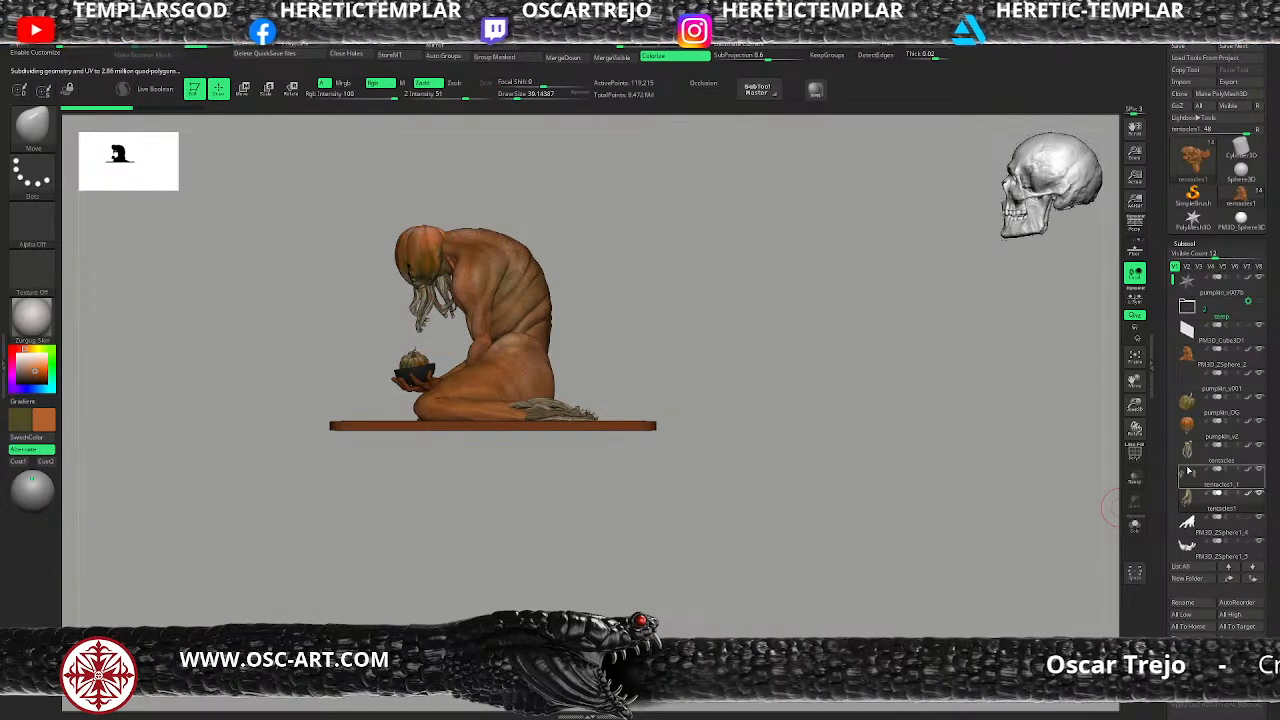
pyautogui.click(1188, 478)
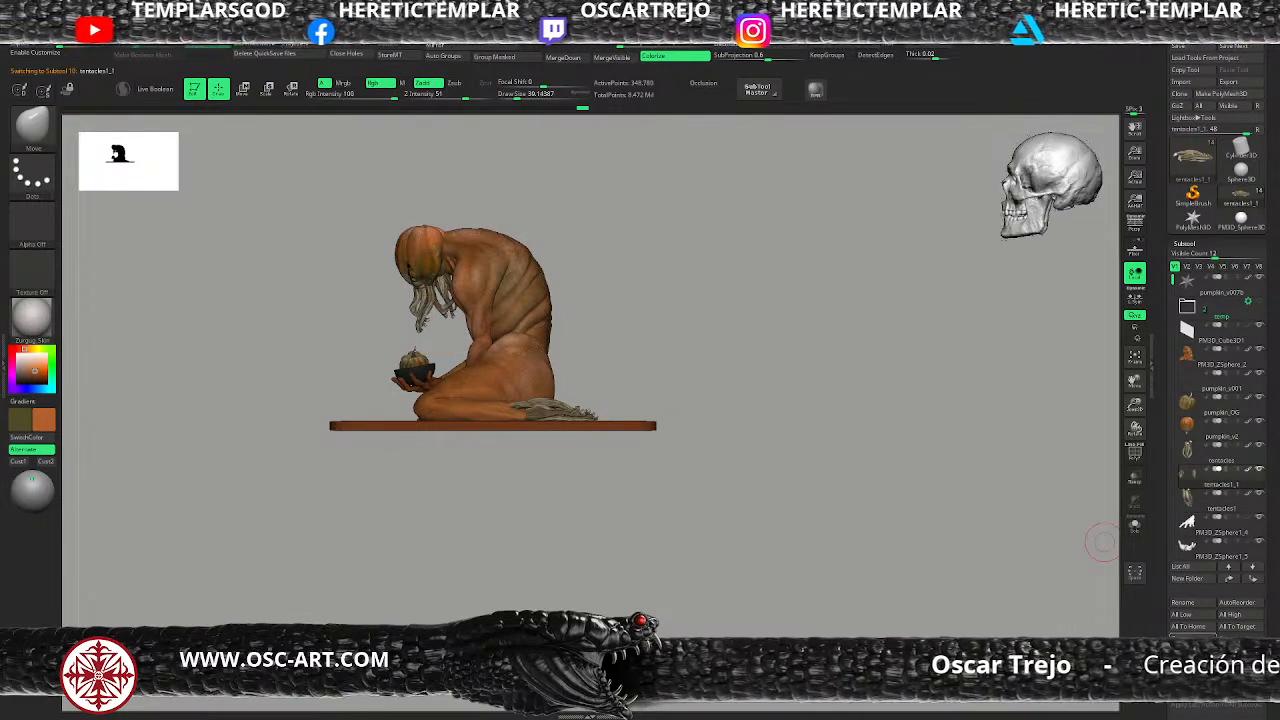
pyautogui.hotkey('ctrl', 'shift', 'd')
# Step: Move the duplicated tentacles up to shoulder height and rotate them to stand upright behind the shoulders
pyautogui.press('w')
pyautogui.moveTo(541, 375); pyautogui.dragTo(530, 197)
pyautogui.keyDown('shift'); pyautogui.moveTo(683, 243); pyautogui.dragTo(651, 269); pyautogui.keyUp('shift')
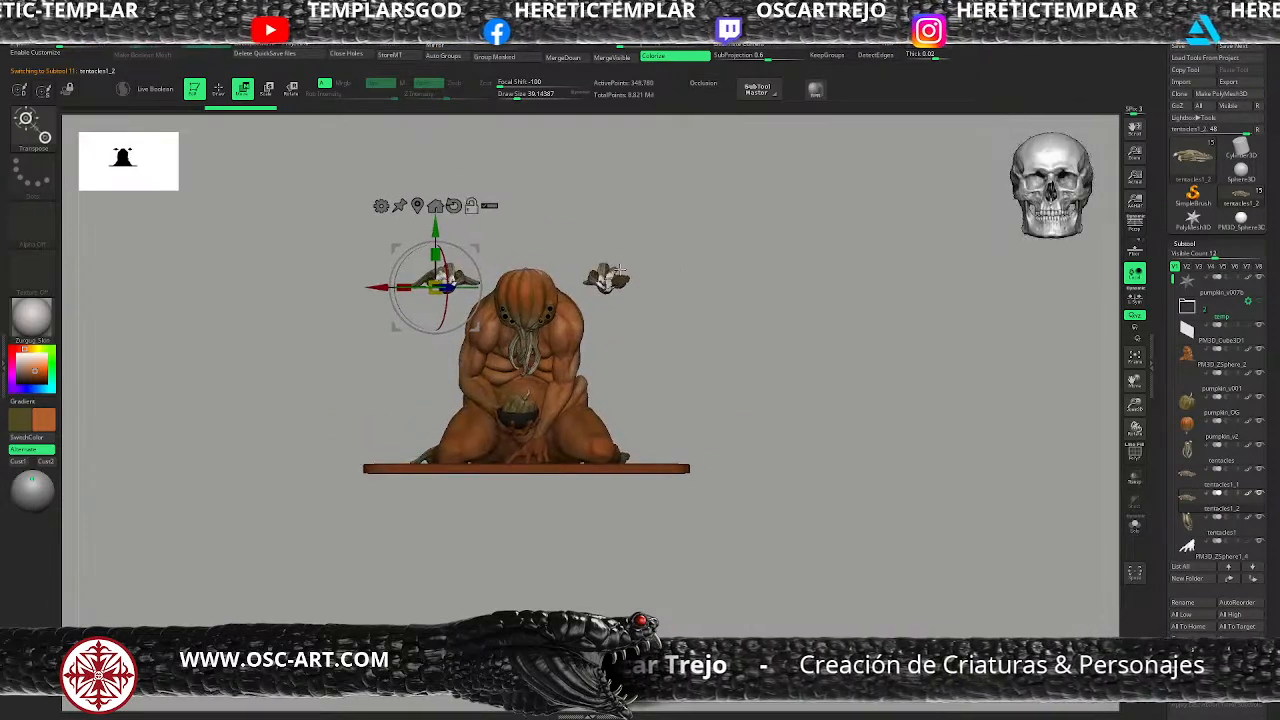
pyautogui.moveTo(446, 266); pyautogui.dragTo(446, 342)
pyautogui.hotkey('ctrl', 'z')
pyautogui.moveTo(473, 249); pyautogui.dragTo(517, 288)
pyautogui.press('q')
pyautogui.moveTo(624, 298)
pyautogui.mouseDown()
pyautogui.moveTo(668, 298)
pyautogui.moveTo(574, 306)
pyautogui.moveTo(574, 281)
pyautogui.mouseUp()
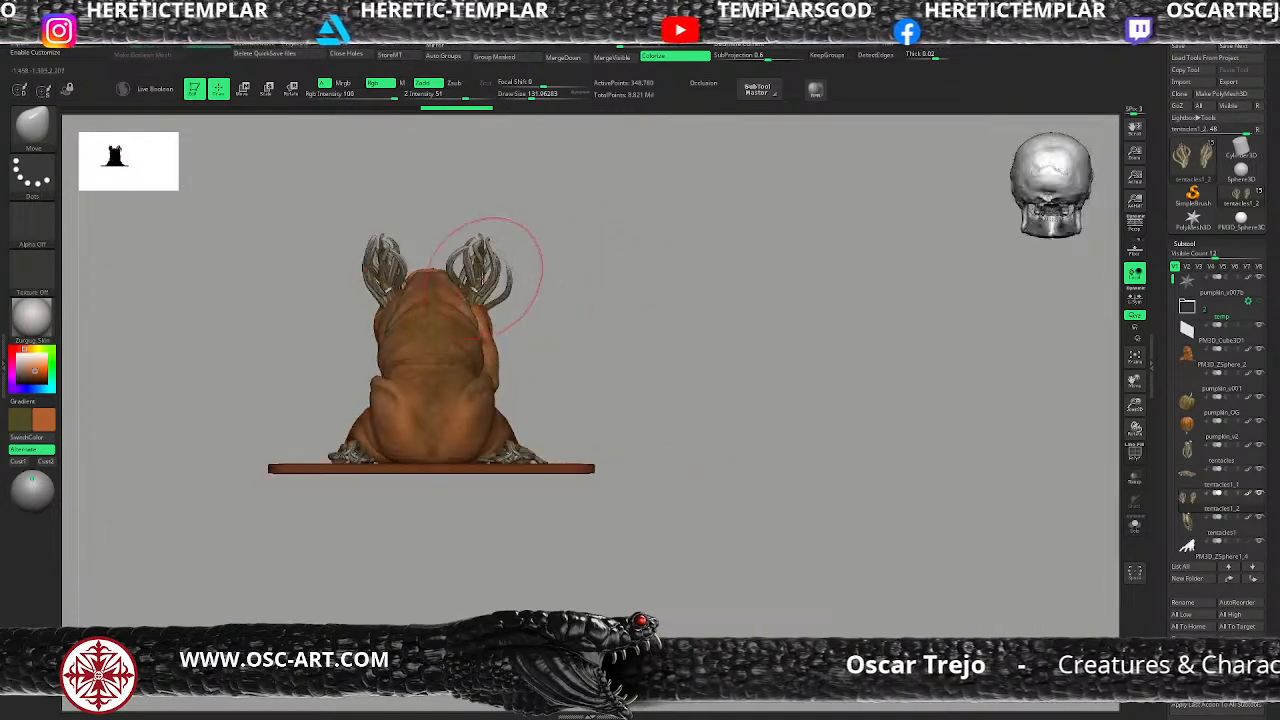
# Step: Shift and rotate the upright tentacle pair so the clusters rise close together behind the head
pyautogui.press('w')
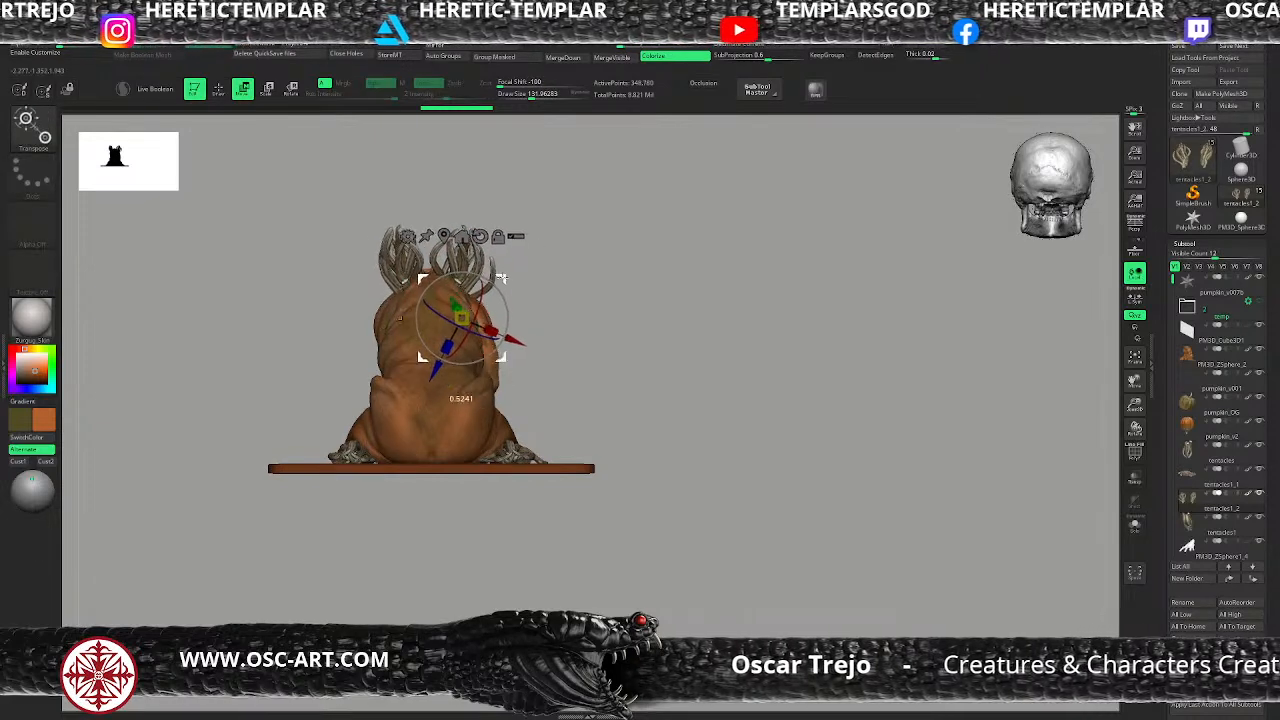
pyautogui.moveTo(504, 282); pyautogui.dragTo(508, 303)
pyautogui.moveTo(588, 282); pyautogui.dragTo(621, 293)
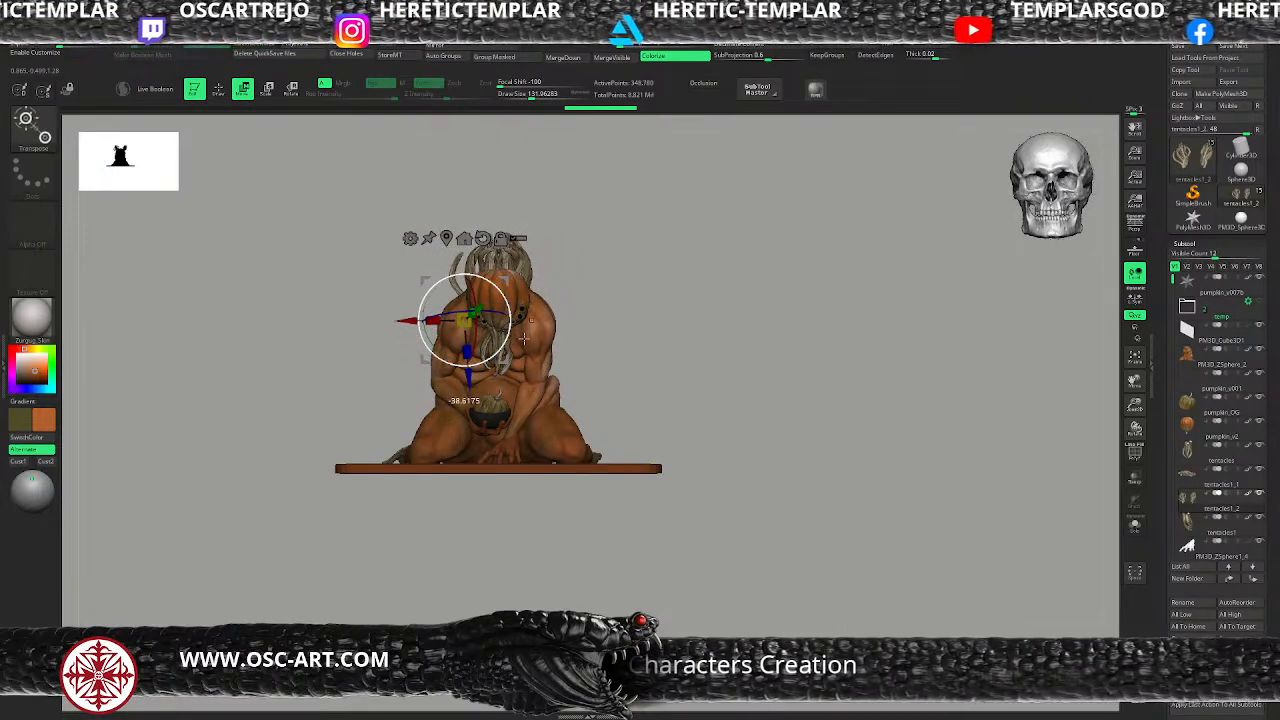
pyautogui.moveTo(524, 339); pyautogui.dragTo(525, 334)
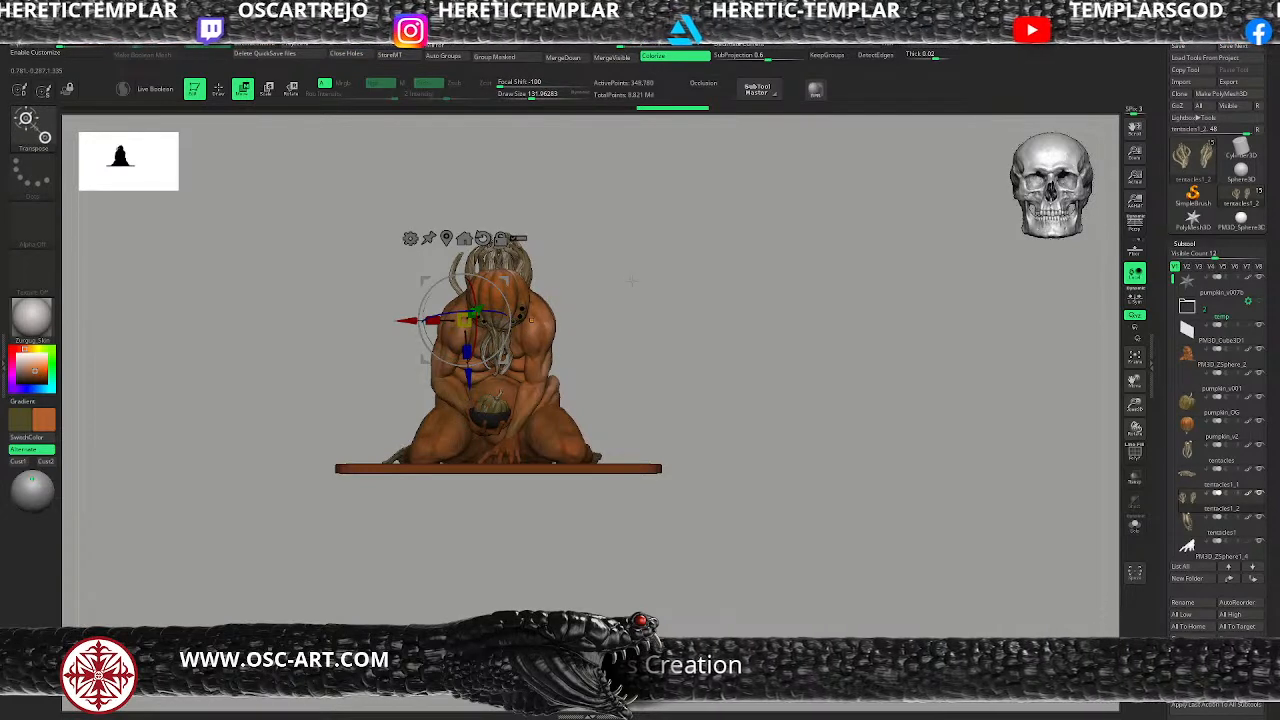
pyautogui.press('q')
pyautogui.moveTo(632, 285)
pyautogui.mouseDown()
pyautogui.moveTo(621, 288)
pyautogui.moveTo(677, 291)
pyautogui.moveTo(617, 297)
pyautogui.moveTo(646, 289)
pyautogui.moveTo(629, 291)
pyautogui.mouseUp()
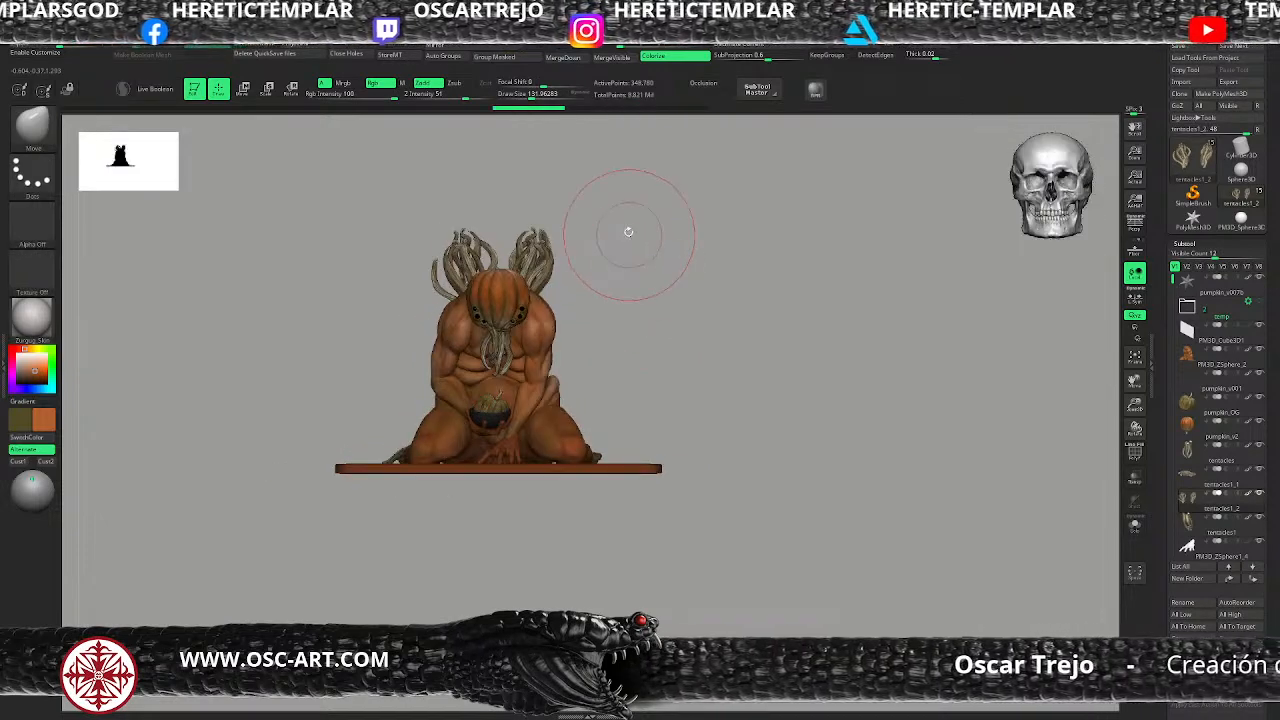
pyautogui.moveTo(640, 245); pyautogui.dragTo(676, 252)
# Step: Isolate the duplicated tentacles, undo the stray knife cut, and choose the SelectRect brush
pyautogui.click(1135, 525)
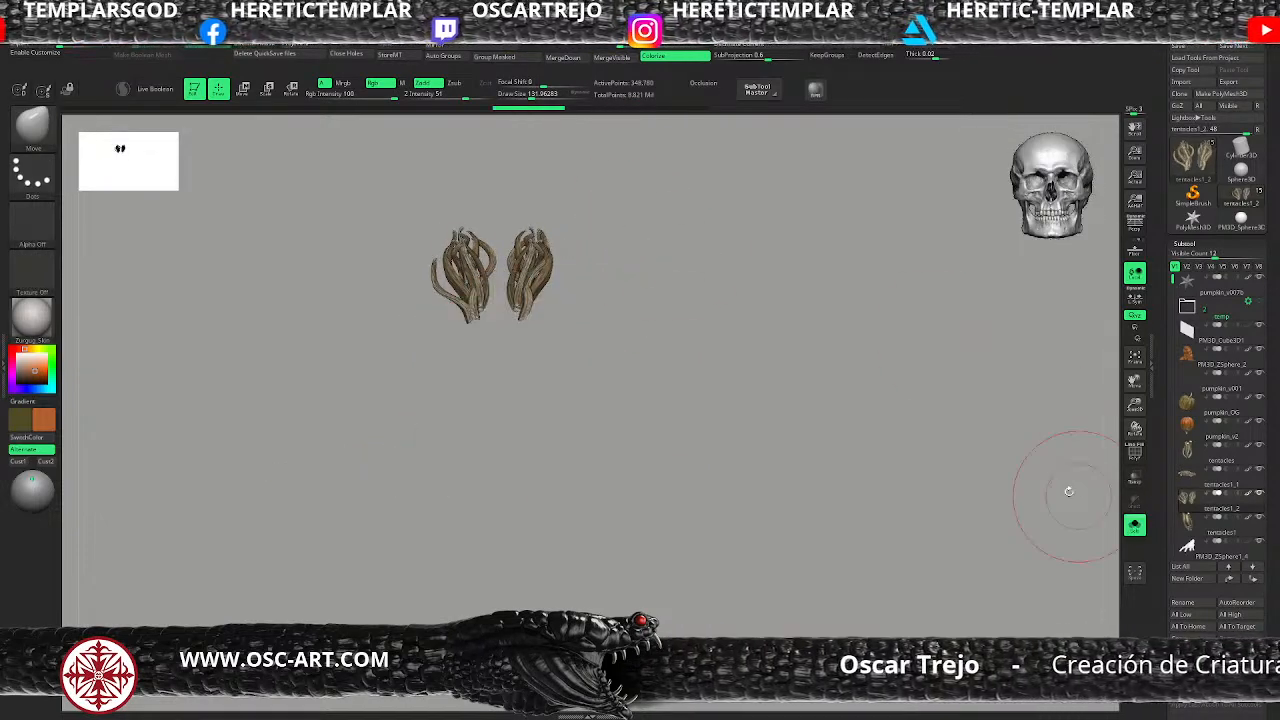
pyautogui.keyDown('ctrl'); pyautogui.keyDown('shift'); pyautogui.moveTo(630, 271); pyautogui.dragTo(497, 436); pyautogui.keyUp('shift'); pyautogui.keyUp('ctrl')
pyautogui.hotkey('ctrl', 'z')
pyautogui.keyDown('ctrl'); pyautogui.keyDown('shift'); pyautogui.click(33, 127); pyautogui.keyUp('shift'); pyautogui.keyUp('ctrl')
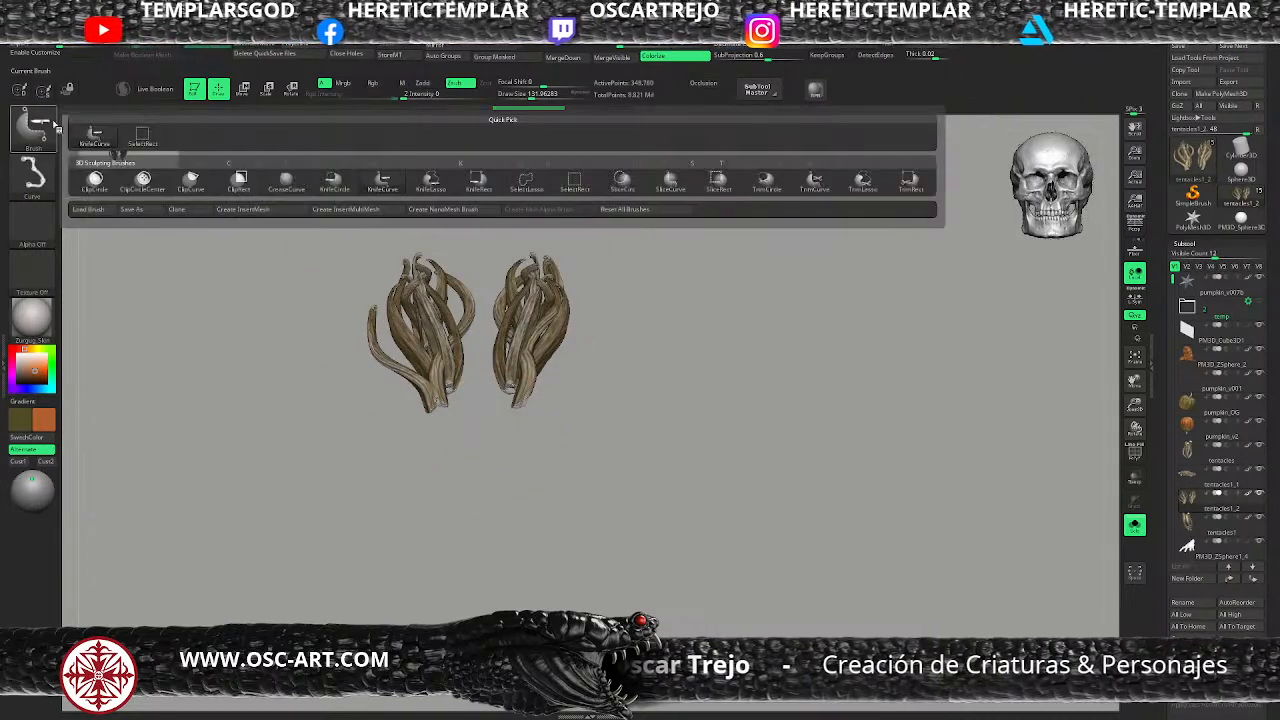
pyautogui.keyDown('ctrl'); pyautogui.keyDown('shift'); pyautogui.click(138, 138); pyautogui.keyUp('shift'); pyautogui.keyUp('ctrl')
# Step: Split the two tentacle clusters into separate subtools and show the whole figure again
pyautogui.moveTo(483, 209)
pyautogui.keyDown('ctrl'); pyautogui.keyDown('shift'); pyautogui.mouseDown()
pyautogui.moveTo(614, 462)
pyautogui.moveTo(629, 460)
pyautogui.mouseUp(); pyautogui.keyUp('shift'); pyautogui.keyUp('ctrl')
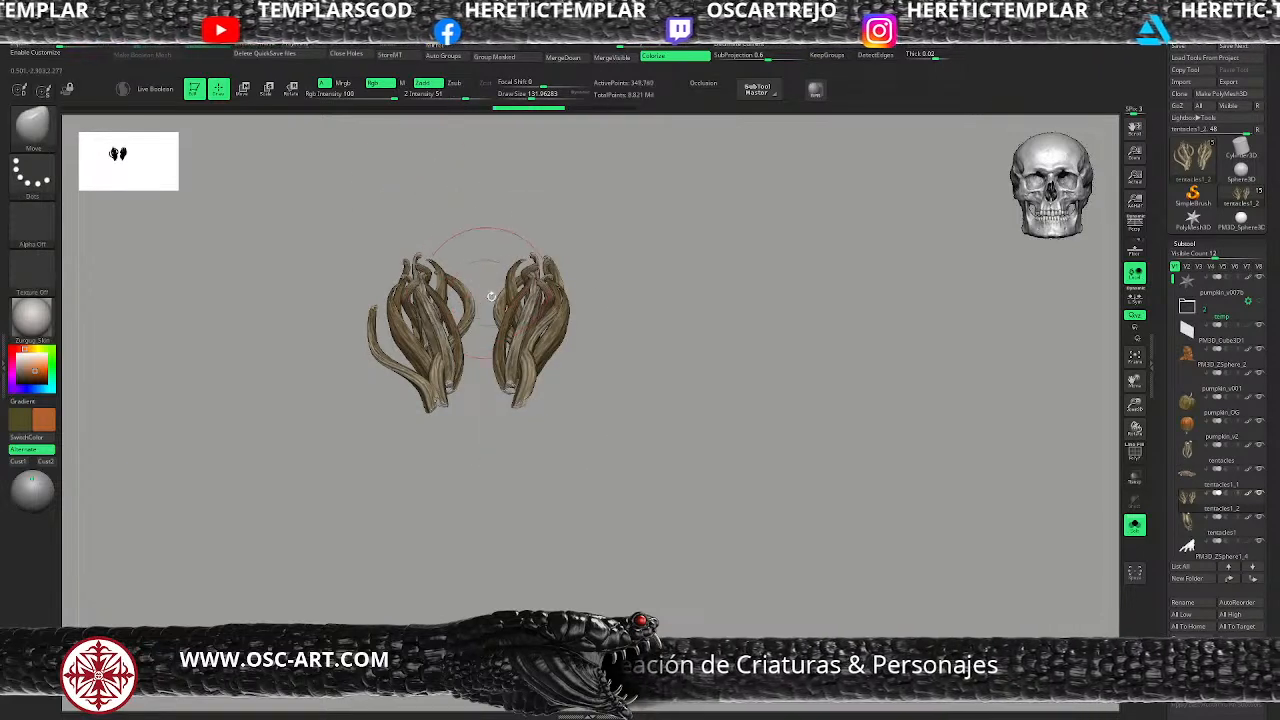
pyautogui.hotkey('shift', 'f')
pyautogui.keyDown('ctrl'); pyautogui.keyDown('shift'); pyautogui.moveTo(483, 220); pyautogui.dragTo(626, 460); pyautogui.keyUp('shift'); pyautogui.keyUp('ctrl')
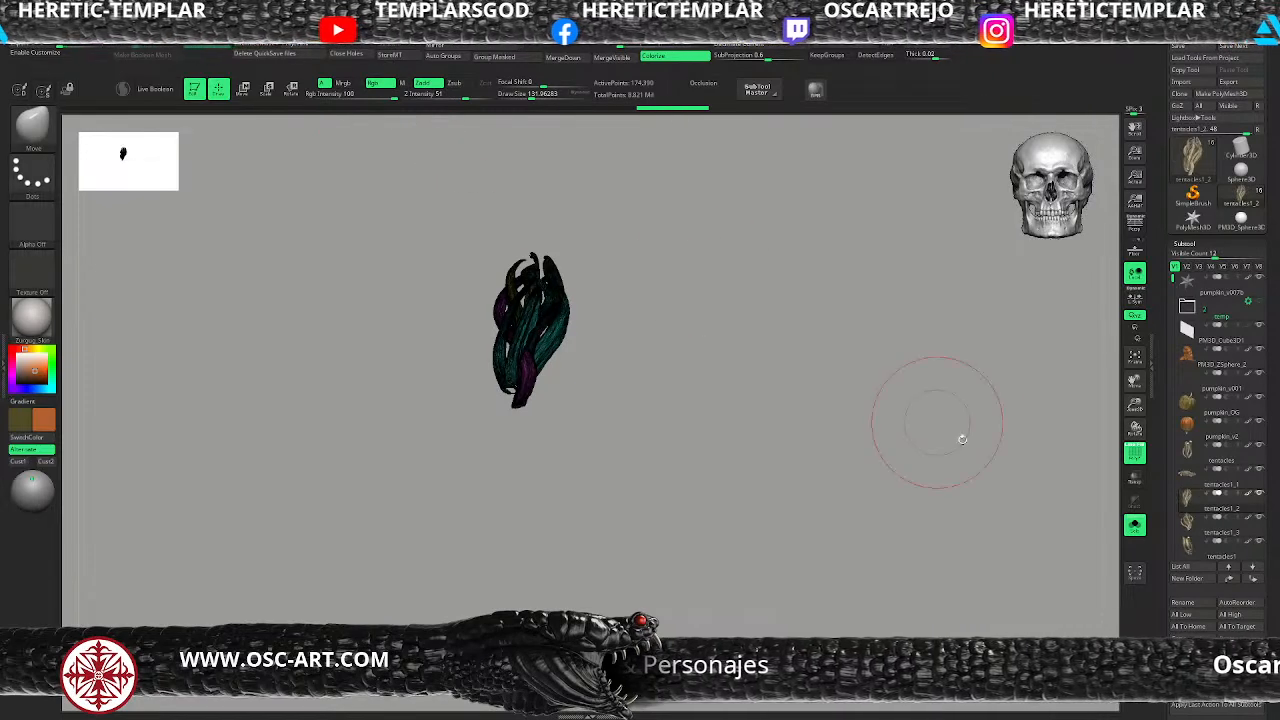
pyautogui.click(1135, 527)
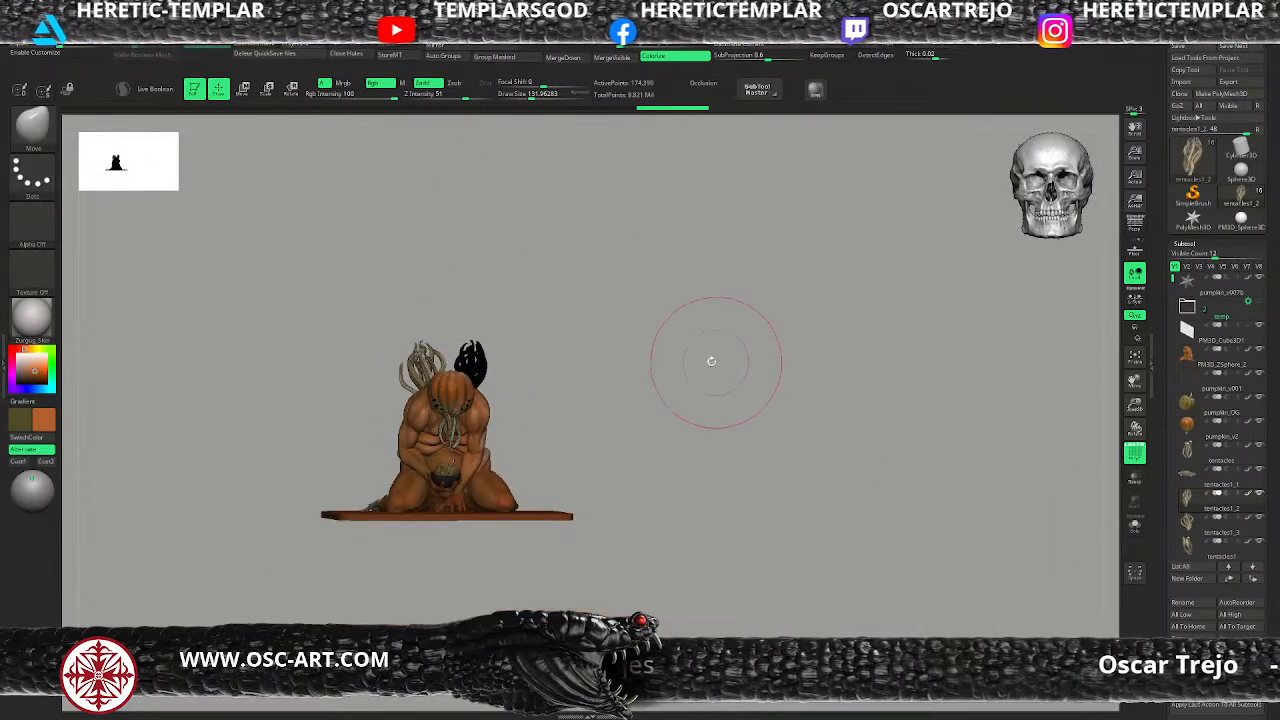
# Step: Move and rotate the first tentacle cluster toward the middle of the upper back
pyautogui.keyDown('shift'); pyautogui.moveTo(714, 363); pyautogui.dragTo(430, 358); pyautogui.keyUp('shift')
pyautogui.press('w')
pyautogui.moveTo(560, 330); pyautogui.dragTo(606, 395)
pyautogui.moveTo(427, 378)
pyautogui.mouseDown()
pyautogui.moveTo(439, 356)
pyautogui.moveTo(435, 378)
pyautogui.mouseUp()
pyautogui.moveTo(606, 326)
pyautogui.mouseDown()
pyautogui.moveTo(508, 318)
pyautogui.moveTo(617, 320)
pyautogui.moveTo(600, 313)
pyautogui.mouseUp()
# Step: Select the other tentacle cluster, tentacles1_3, and move and rotate it into place on the back
pyautogui.keyDown('alt'); pyautogui.click(468, 319); pyautogui.keyUp('alt')
pyautogui.moveTo(482, 373)
pyautogui.mouseDown()
pyautogui.moveTo(491, 381)
pyautogui.moveTo(487, 370)
pyautogui.mouseUp()
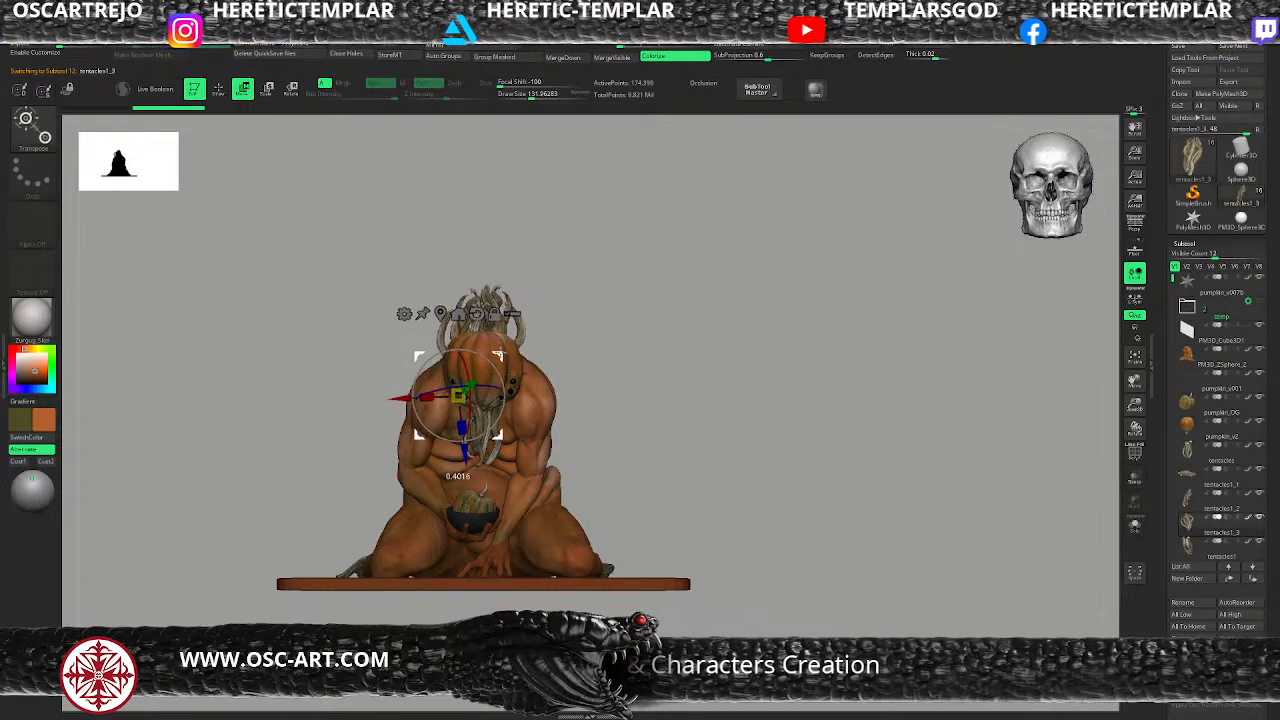
pyautogui.moveTo(610, 320); pyautogui.dragTo(531, 338)
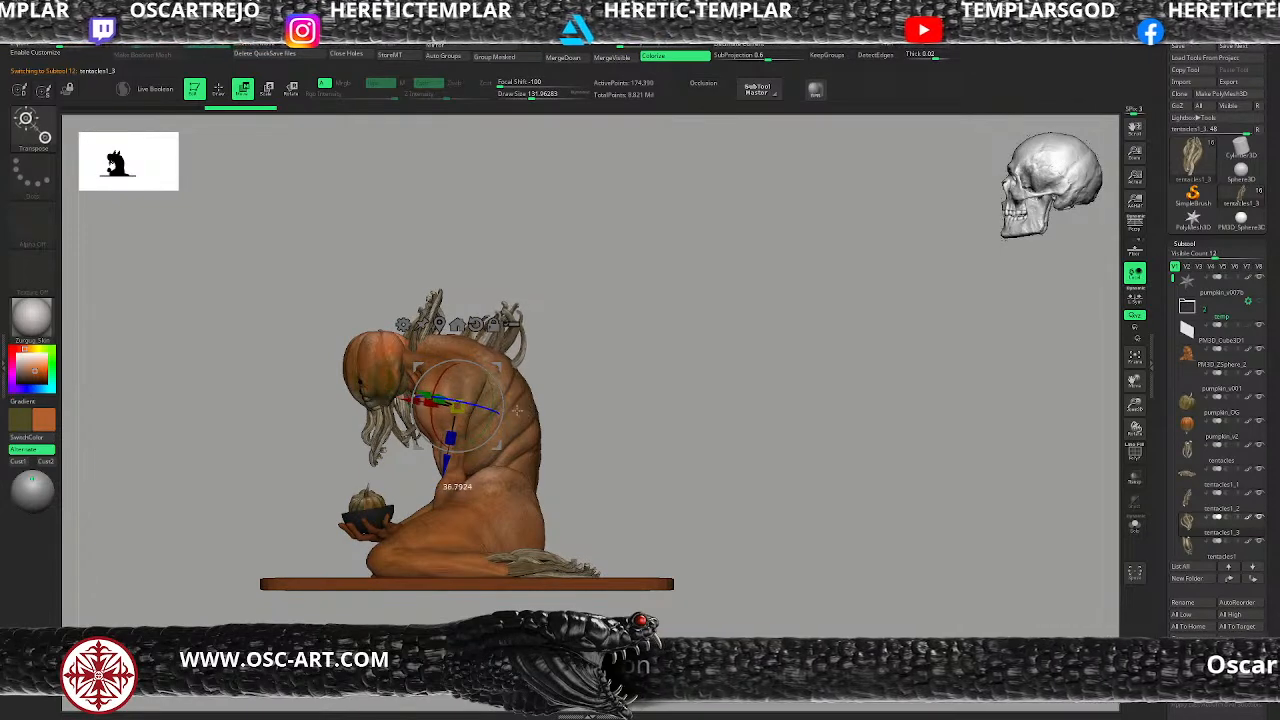
# Step: Push the tentacle clusters into shape with the Move brush, starting at a draw size of about 116, and undo the last change
pyautogui.press('q')
pyautogui.moveTo(450, 284); pyautogui.dragTo(464, 288)
pyautogui.keyDown('alt'); pyautogui.click(445, 300); pyautogui.keyUp('alt')
pyautogui.click(529, 96)
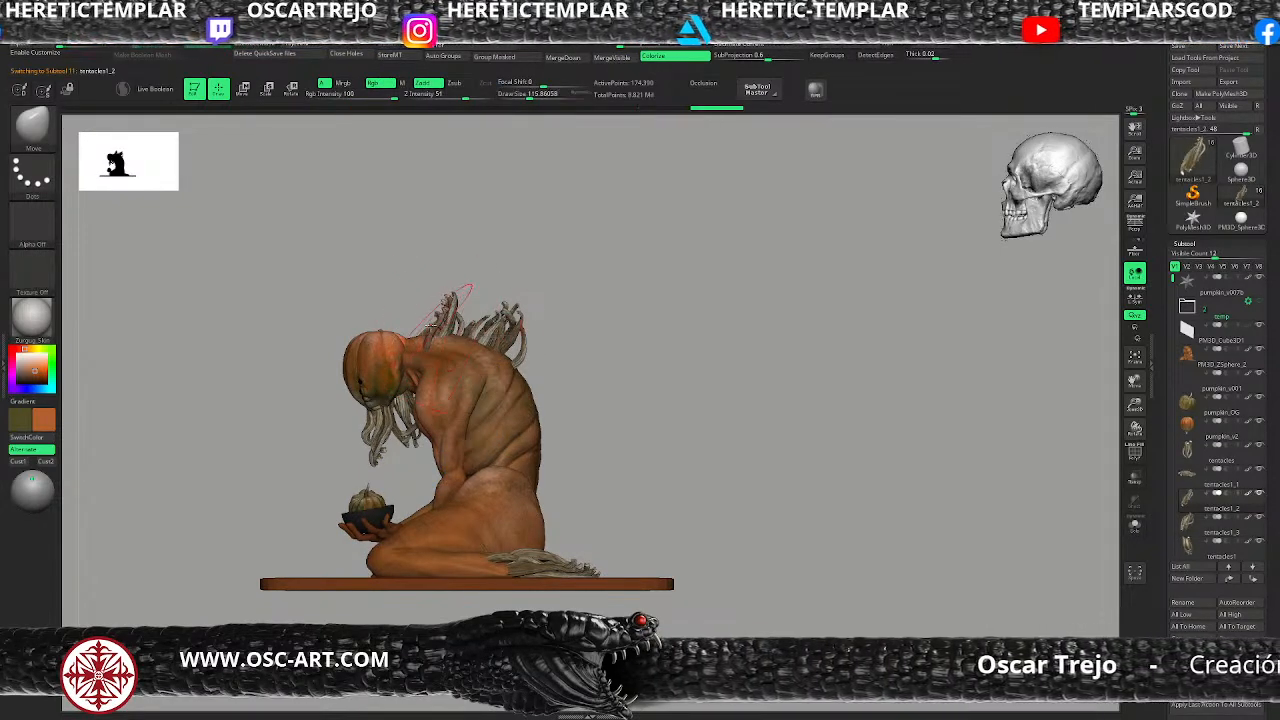
pyautogui.moveTo(405, 317); pyautogui.dragTo(490, 318)
pyautogui.press(']')
pyautogui.moveTo(600, 320)
pyautogui.mouseDown()
pyautogui.moveTo(651, 320)
pyautogui.moveTo(591, 311)
pyautogui.moveTo(535, 327)
pyautogui.moveTo(600, 286)
pyautogui.moveTo(574, 290)
pyautogui.moveTo(586, 314)
pyautogui.moveTo(606, 294)
pyautogui.moveTo(589, 286)
pyautogui.moveTo(607, 305)
pyautogui.moveTo(462, 318)
pyautogui.mouseUp()
pyautogui.press(']')
pyautogui.hotkey('ctrl', 'z')
# Step: Reshape the front tentacle cluster with the Move Topological brush, using draw sizes from about 35 to 156
pyautogui.press('b')
pyautogui.press('m')
pyautogui.press('t')
pyautogui.press('s')
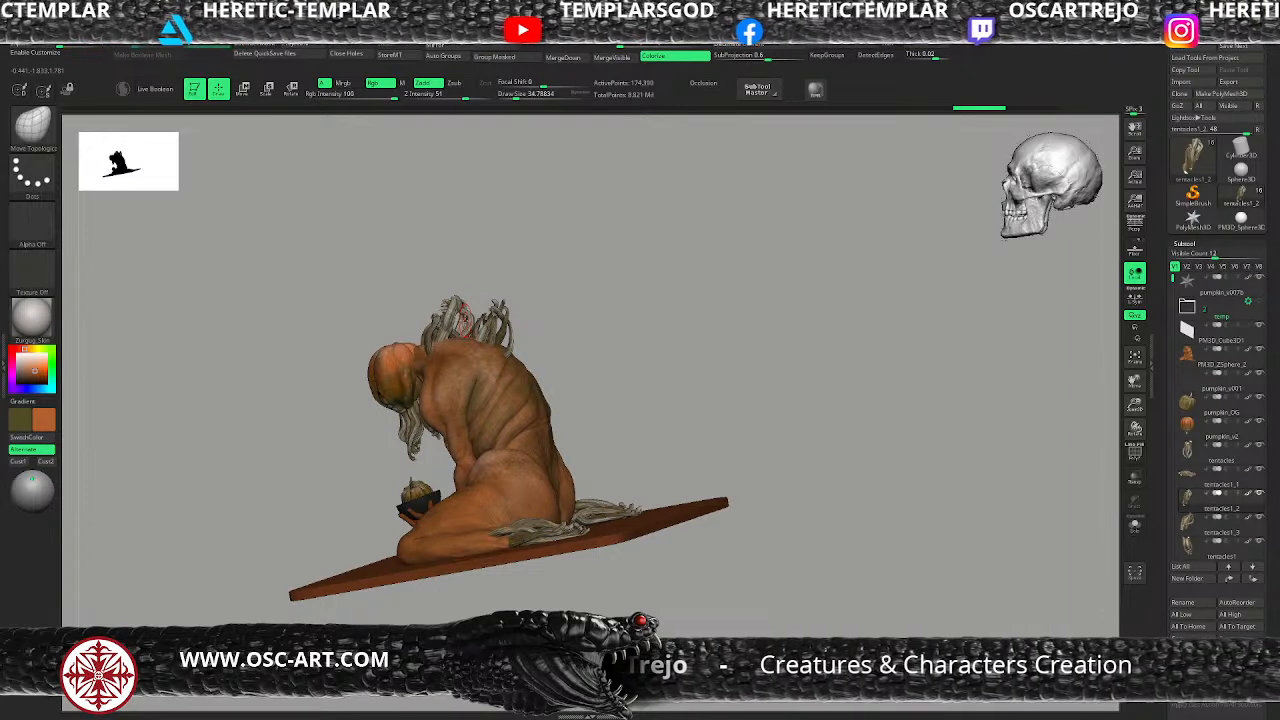
pyautogui.press('s')
pyautogui.moveTo(534, 293)
pyautogui.mouseDown()
pyautogui.moveTo(556, 296)
pyautogui.moveTo(461, 316)
pyautogui.mouseUp()
pyautogui.press('s')
pyautogui.press('s')
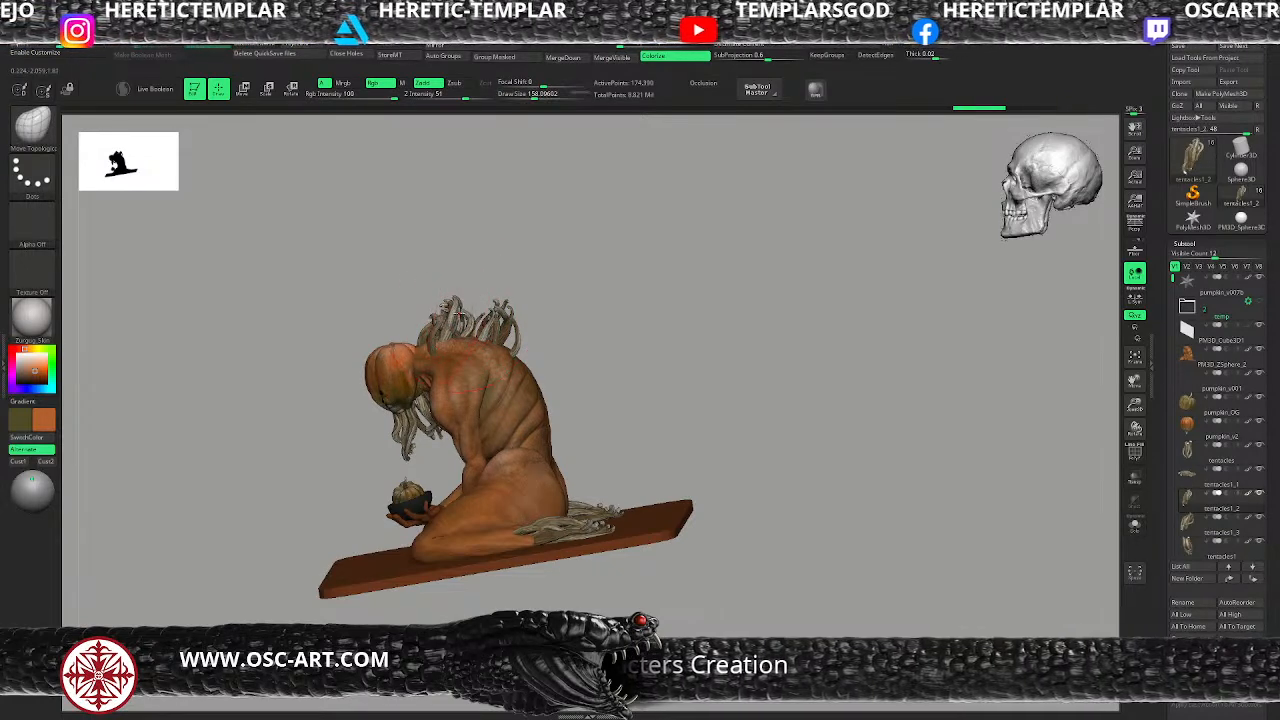
pyautogui.moveTo(497, 295); pyautogui.dragTo(469, 316, button='right')
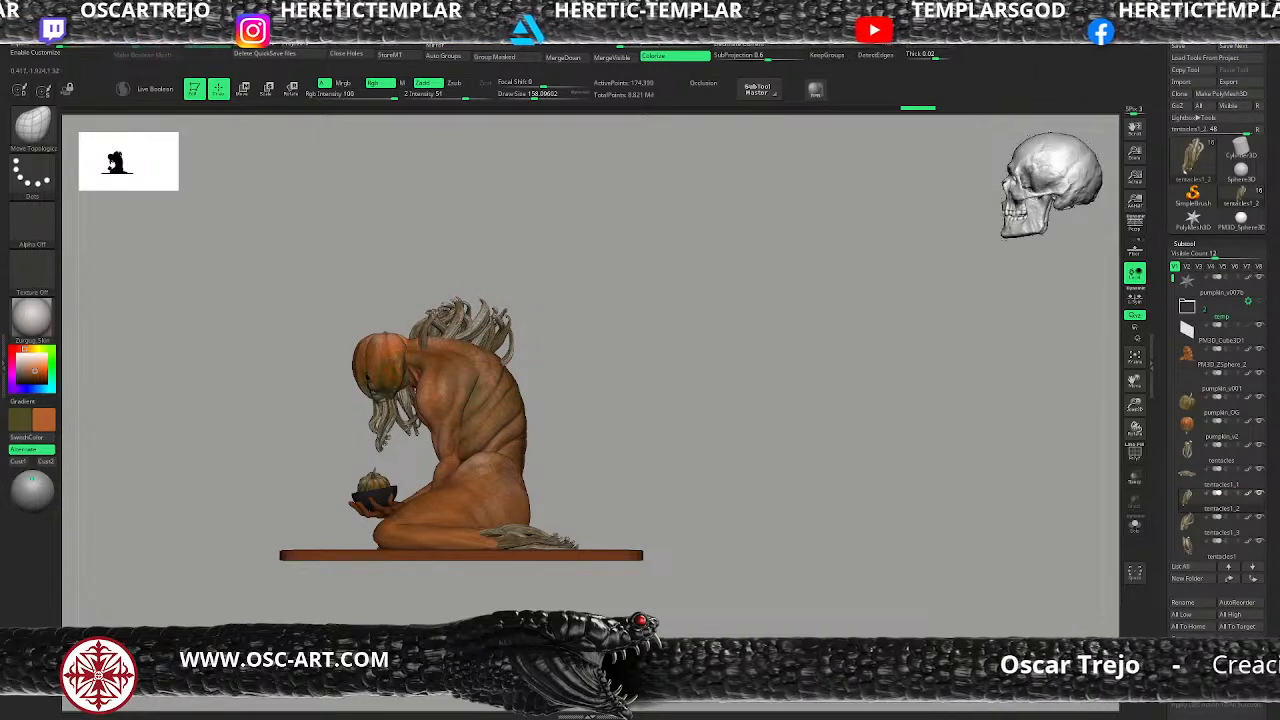
# Step: Undo the last two changes and rework the front tentacle cluster's curve with a draw size of about 156
pyautogui.moveTo(405, 330); pyautogui.dragTo(430, 320, button='right')
pyautogui.hotkey('ctrl', 'z')
pyautogui.hotkey('ctrl', 'z')
pyautogui.press('[')
pyautogui.moveTo(410, 325); pyautogui.dragTo(397, 325)
pyautogui.press(']')
pyautogui.moveTo(471, 286)
pyautogui.mouseDown(button='right')
pyautogui.moveTo(443, 290)
pyautogui.moveTo(441, 316)
pyautogui.mouseUp(button='right')
pyautogui.press(']')
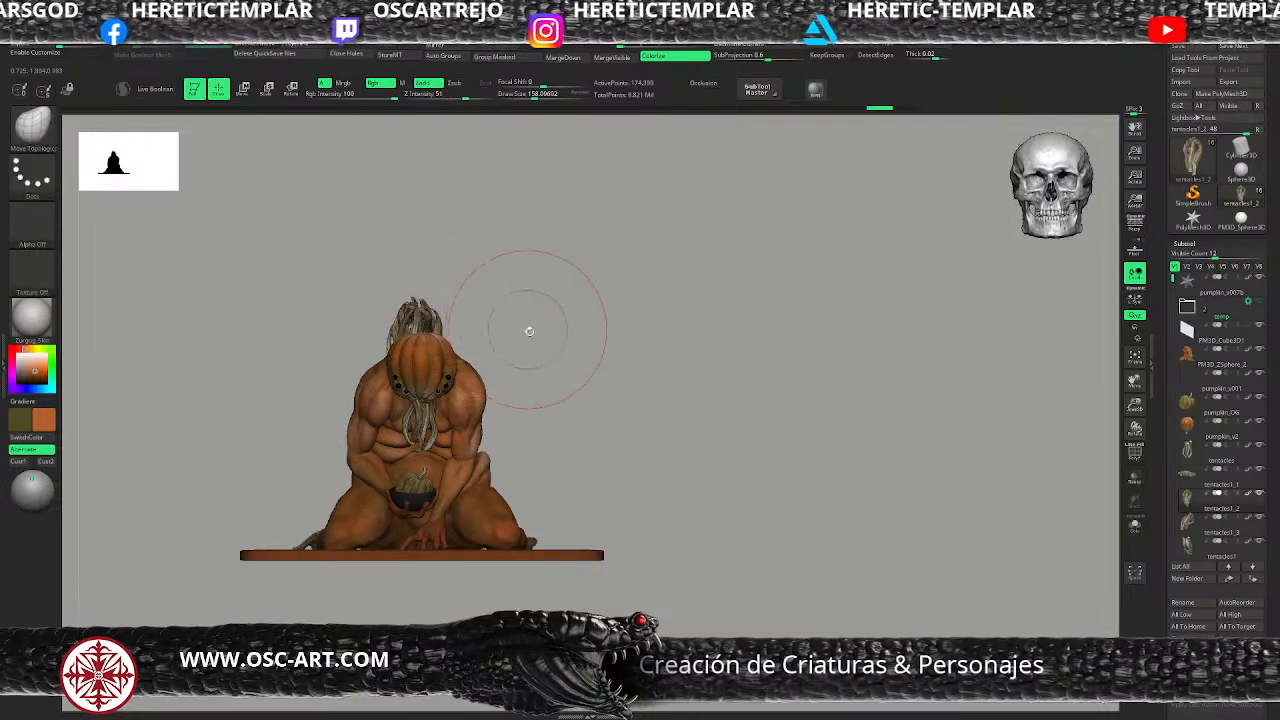
pyautogui.keyDown('ctrl'); pyautogui.moveTo(526, 329); pyautogui.dragTo(503, 317, button='right'); pyautogui.keyUp('ctrl')
# Step: Duplicate the tentacles1_2 cluster, move and rotate the copy down onto the middle of the back, and set the draw size to 1
pyautogui.press('w')
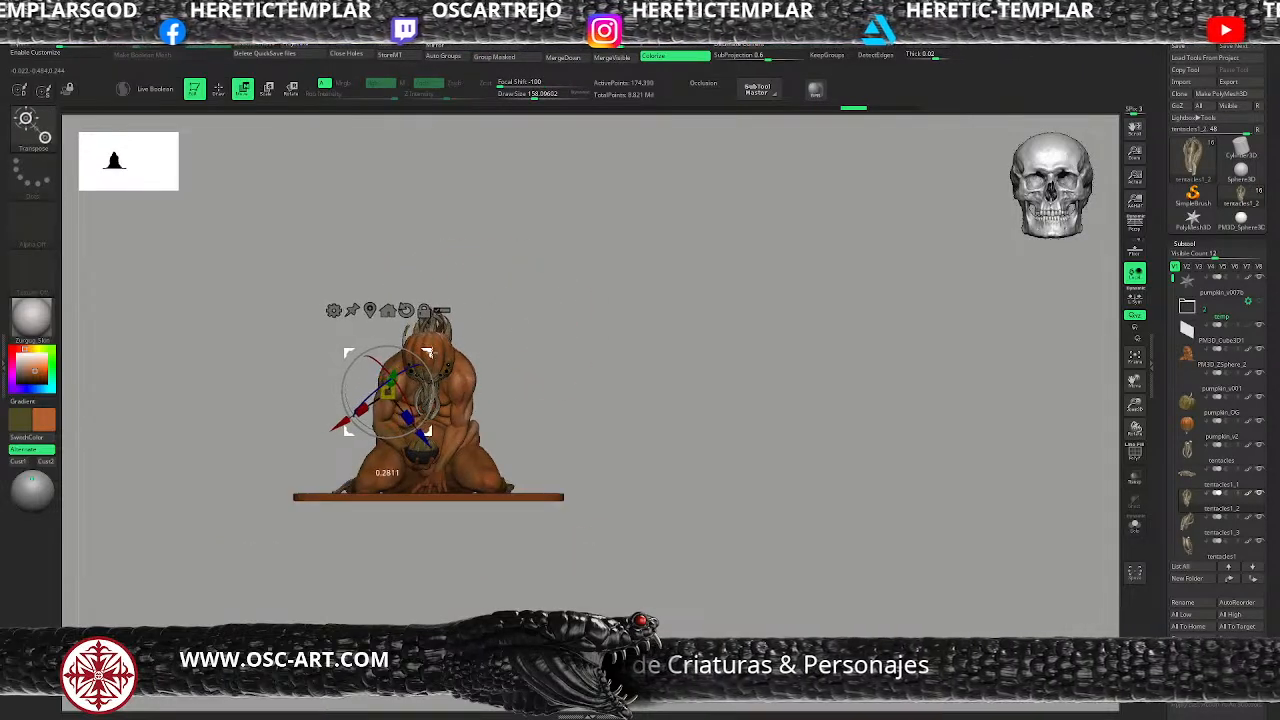
pyautogui.press('q')
pyautogui.moveTo(510, 326); pyautogui.dragTo(482, 331, button='right')
pyautogui.press('w')
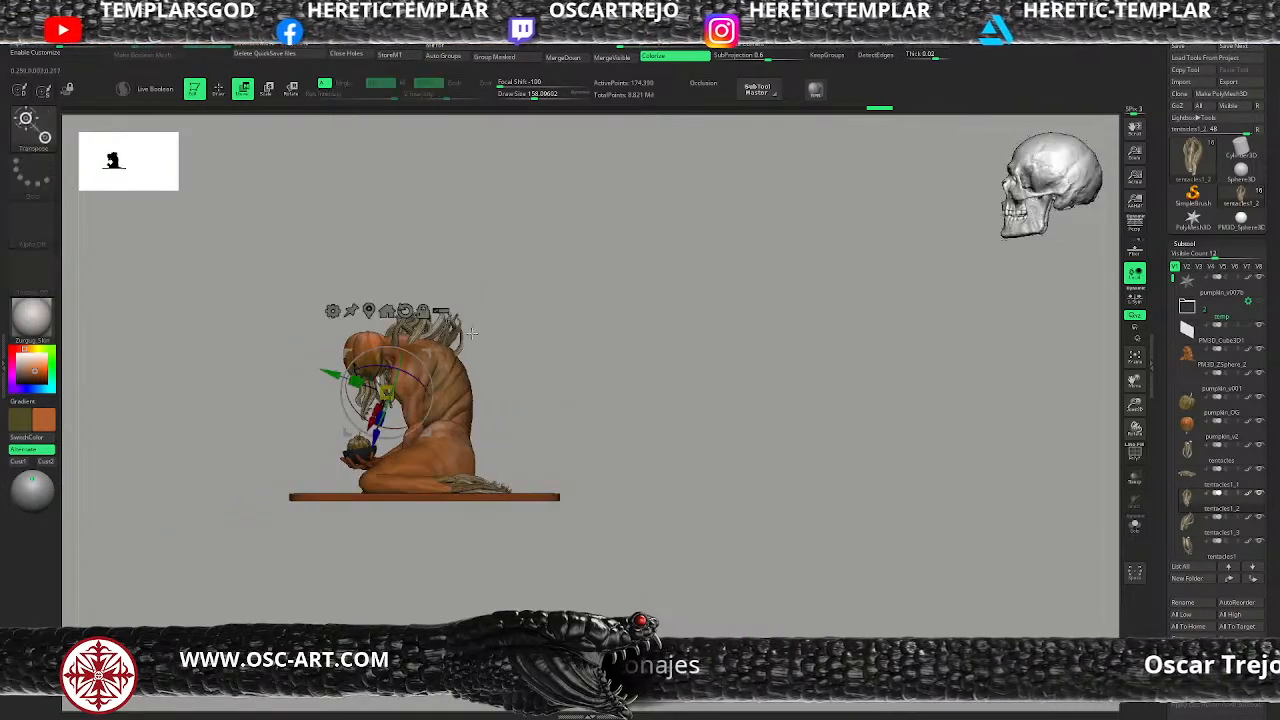
pyautogui.moveTo(430, 352)
pyautogui.keyDown('ctrl'); pyautogui.mouseDown()
pyautogui.moveTo(488, 391)
pyautogui.moveTo(483, 441)
pyautogui.moveTo(463, 439)
pyautogui.moveTo(467, 412)
pyautogui.mouseUp(); pyautogui.keyUp('ctrl')
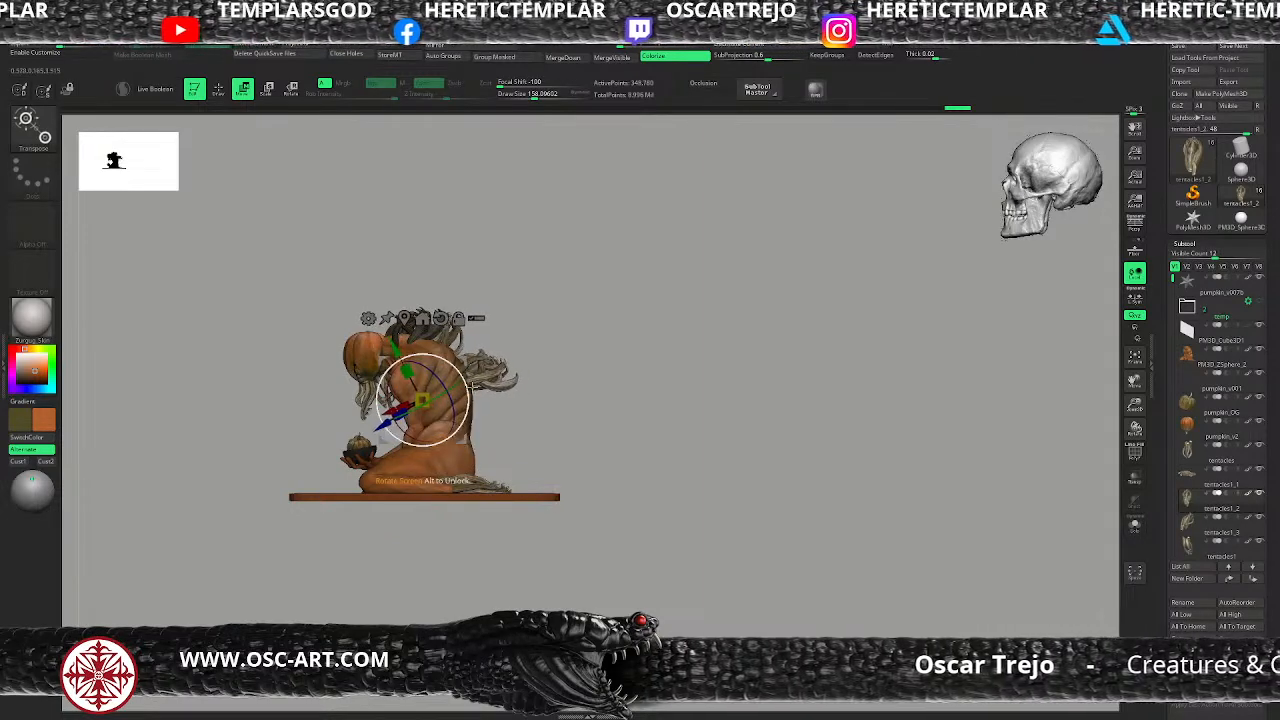
pyautogui.write('qs1')
pyautogui.press('Return')
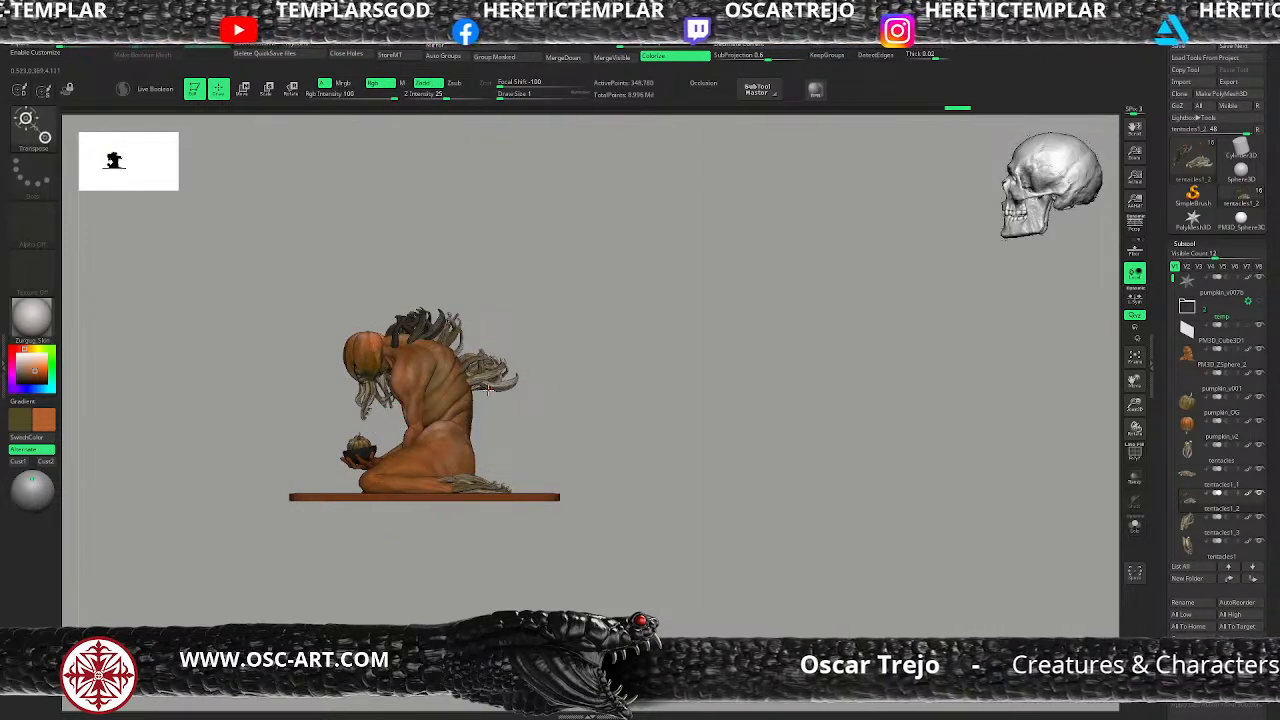
# Step: Apply Auto Groups to the duplicated back tentacles, undo the last stroke, and switch from the Move Topological brush to the Move brush
pyautogui.press('b')
pyautogui.press('m')
pyautogui.press('t')
pyautogui.press('s')
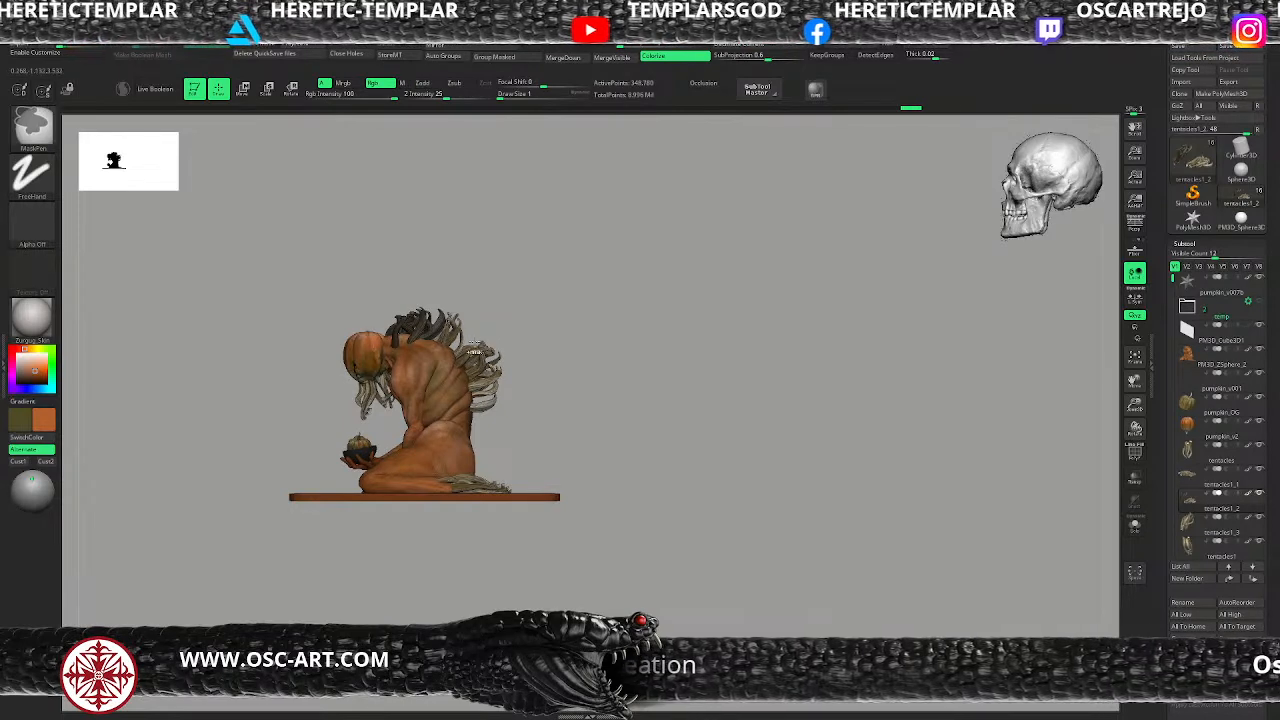
pyautogui.click(429, 57)
pyautogui.moveTo(473, 356)
pyautogui.mouseDown()
pyautogui.moveTo(632, 318)
pyautogui.moveTo(600, 313)
pyautogui.mouseUp()
pyautogui.hotkey('ctrl', 'z')
pyautogui.press('b')
pyautogui.press('m')
pyautogui.press('v')
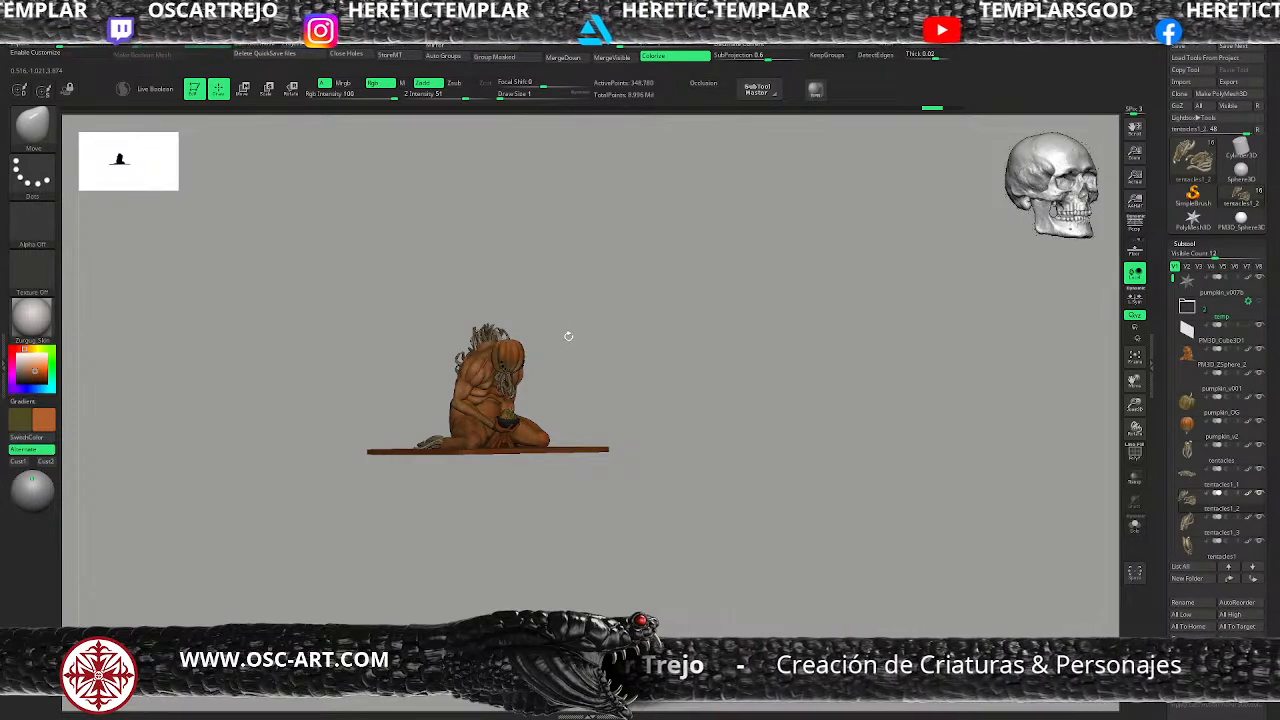
pyautogui.moveTo(612, 296); pyautogui.dragTo(536, 286)
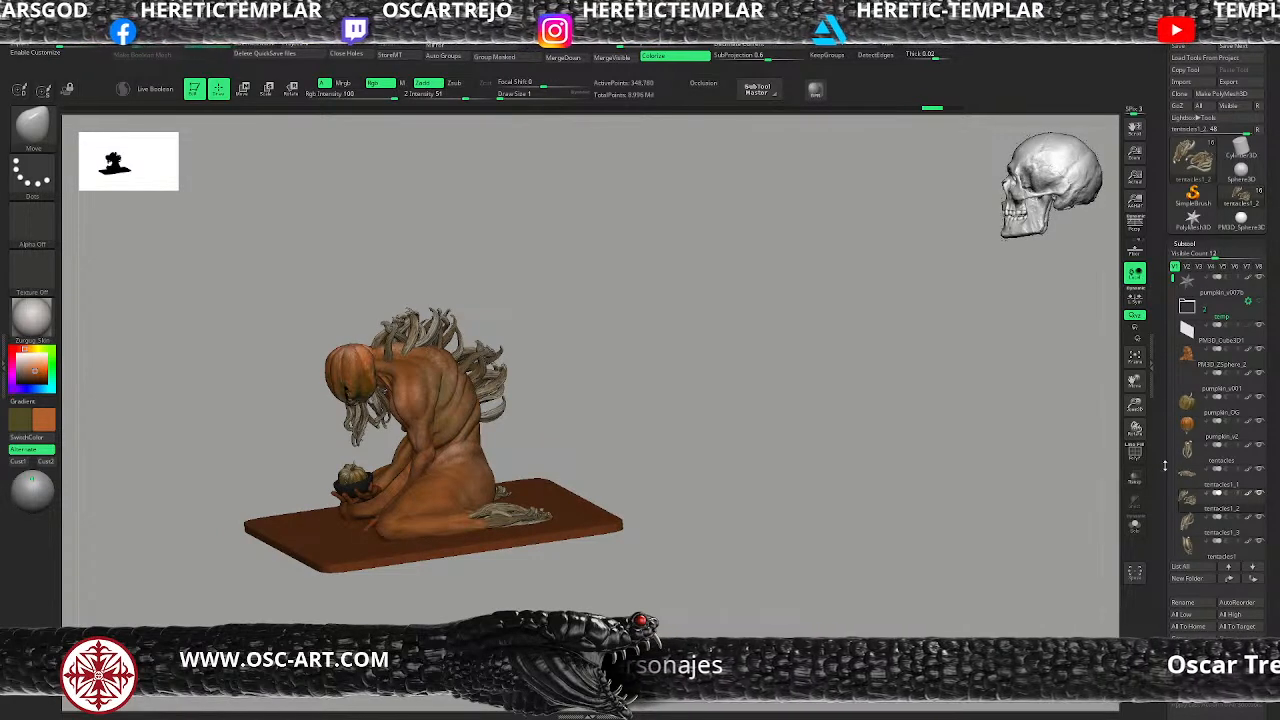
# Step: Merge the tentacles1_3 cluster into tentacles1_2 with the polyframe display turned on
pyautogui.hotkey('shift', 'f')
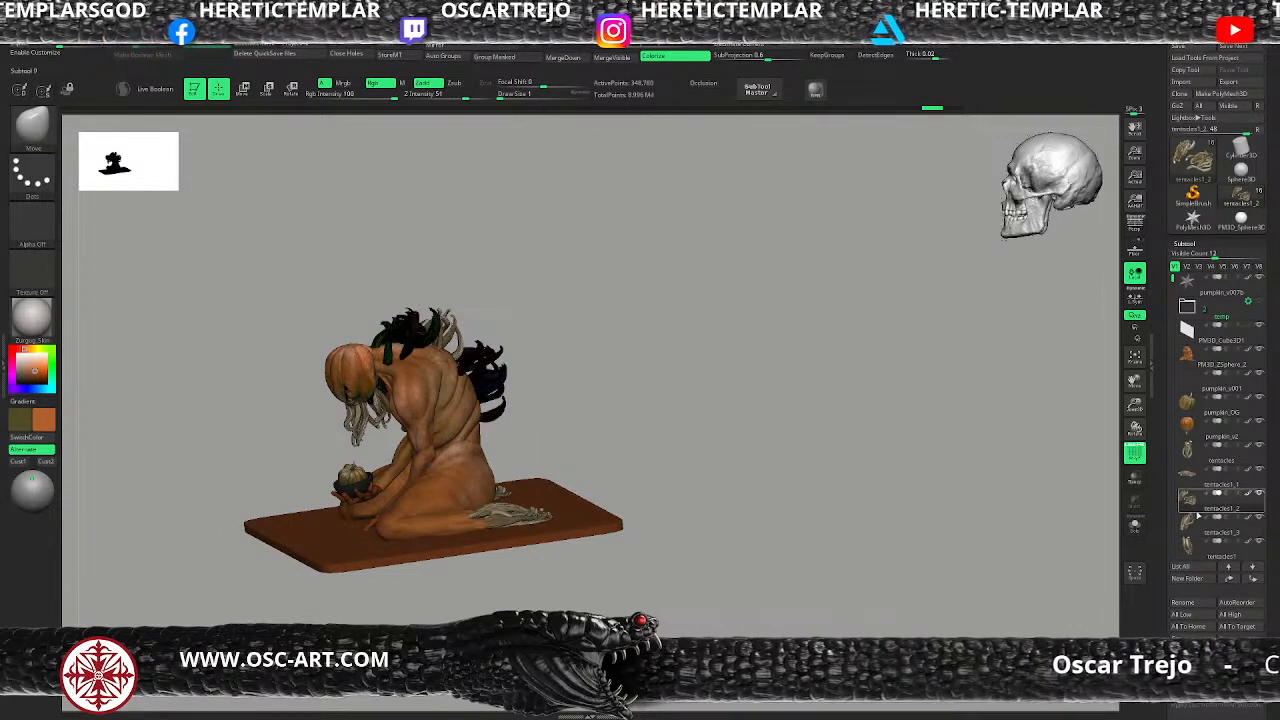
pyautogui.click(1189, 523)
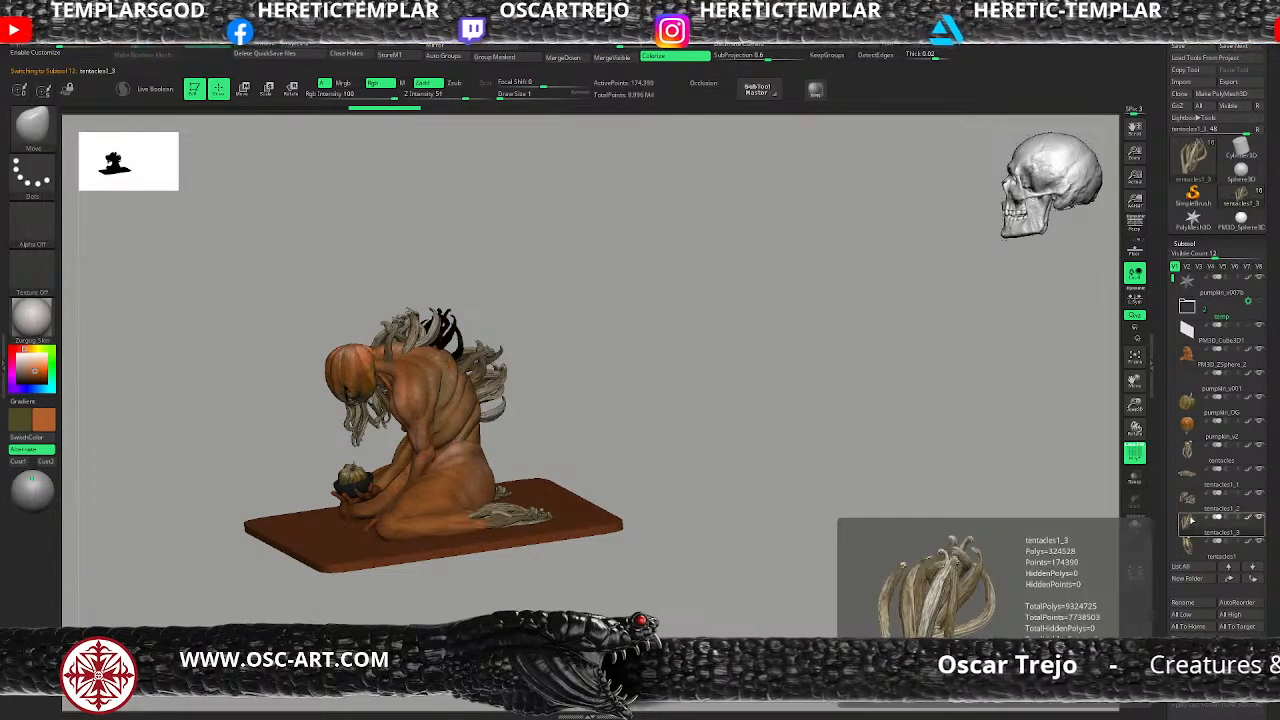
pyautogui.click(1190, 510)
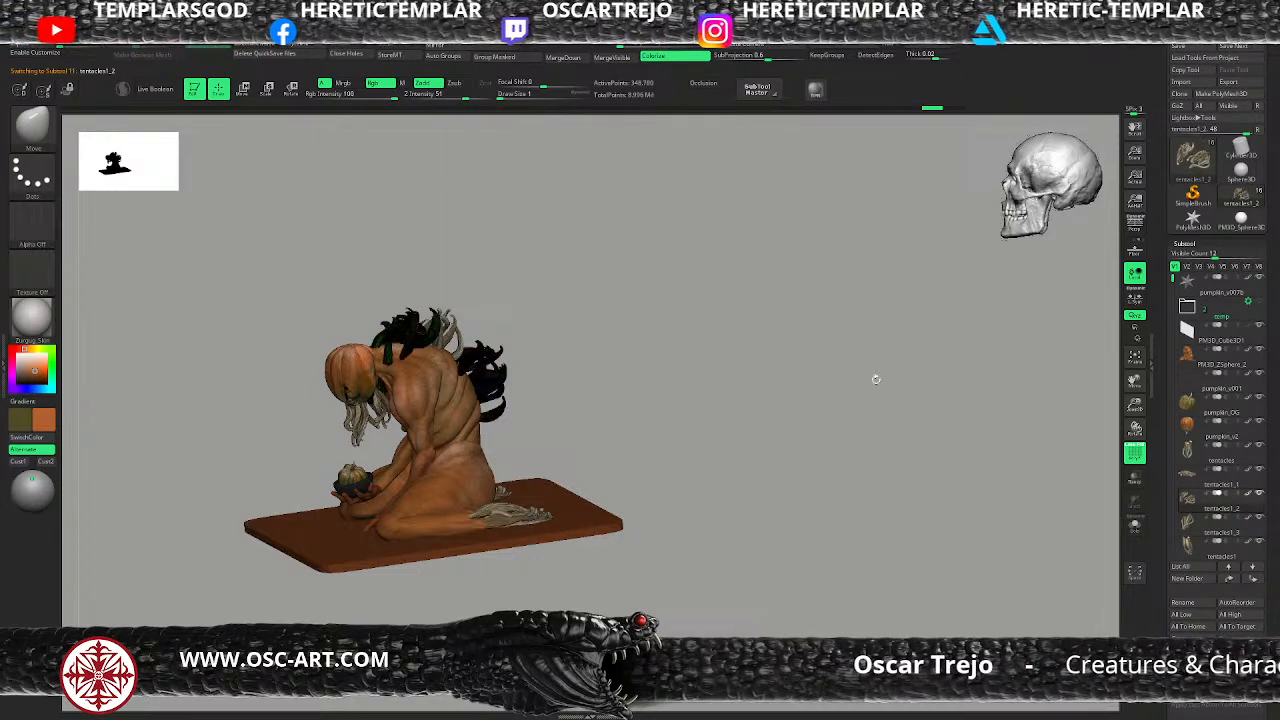
pyautogui.click(560, 58)
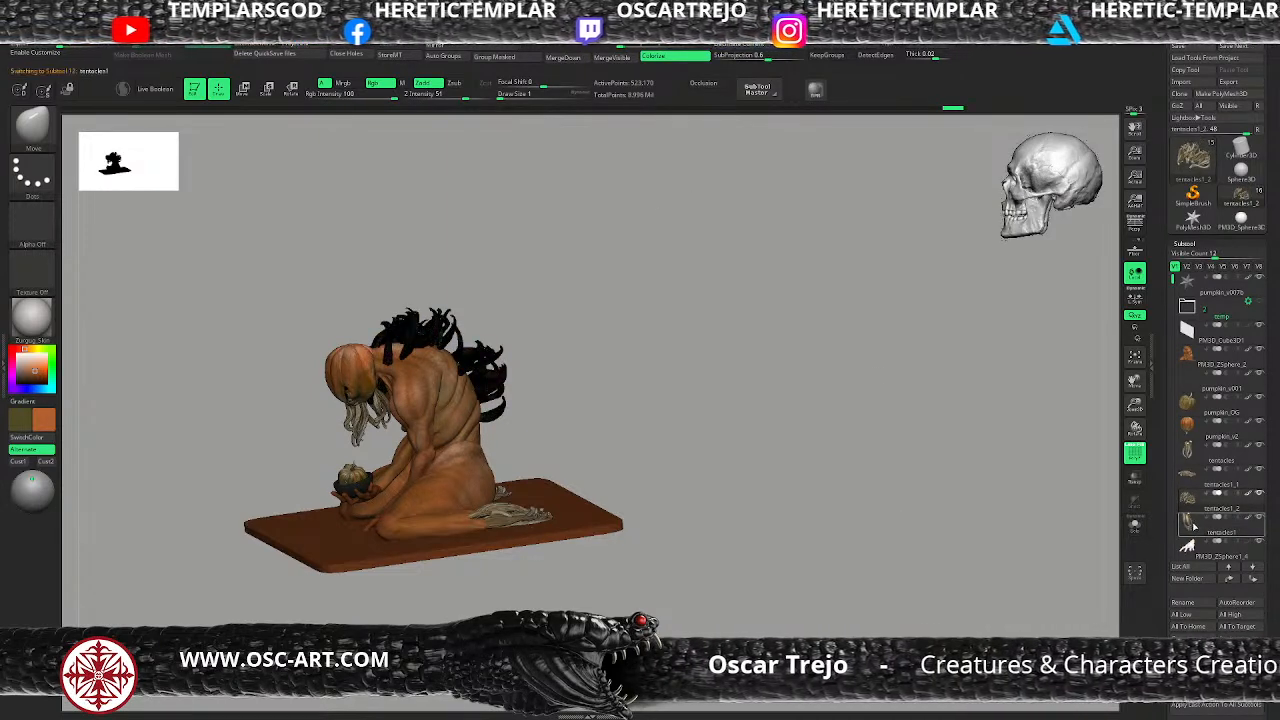
pyautogui.click(1194, 527)
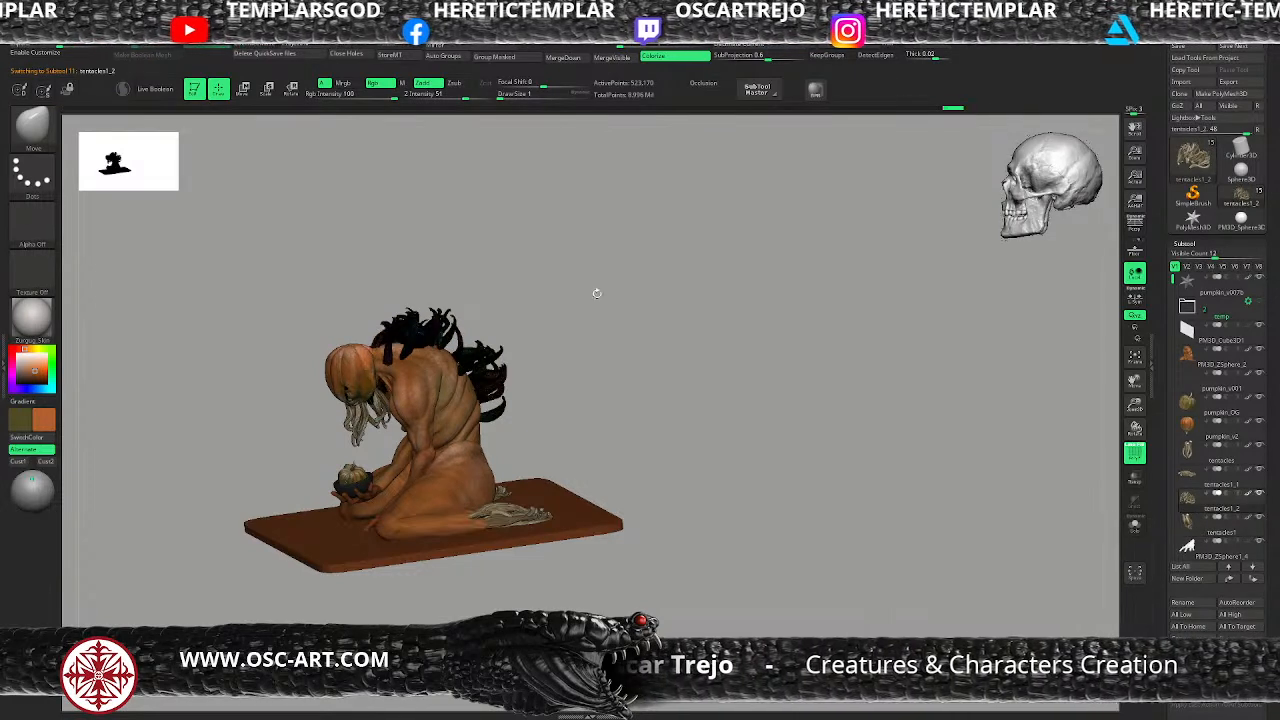
# Step: Move and rotate the back tentacle clusters in tentacles1_2 so they spread further down the spine, and turn off the polyframe display
pyautogui.keyDown('shift'); pyautogui.moveTo(600, 300); pyautogui.dragTo(511, 335); pyautogui.keyUp('shift')
pyautogui.press('w')
pyautogui.moveTo(453, 382); pyautogui.dragTo(461, 411)
pyautogui.press('q')
pyautogui.moveTo(560, 329)
pyautogui.mouseDown()
pyautogui.moveTo(627, 339)
pyautogui.moveTo(583, 360)
pyautogui.moveTo(540, 358)
pyautogui.moveTo(557, 329)
pyautogui.moveTo(586, 363)
pyautogui.mouseUp()
pyautogui.hotkey('shift', 'f')
pyautogui.press('r')
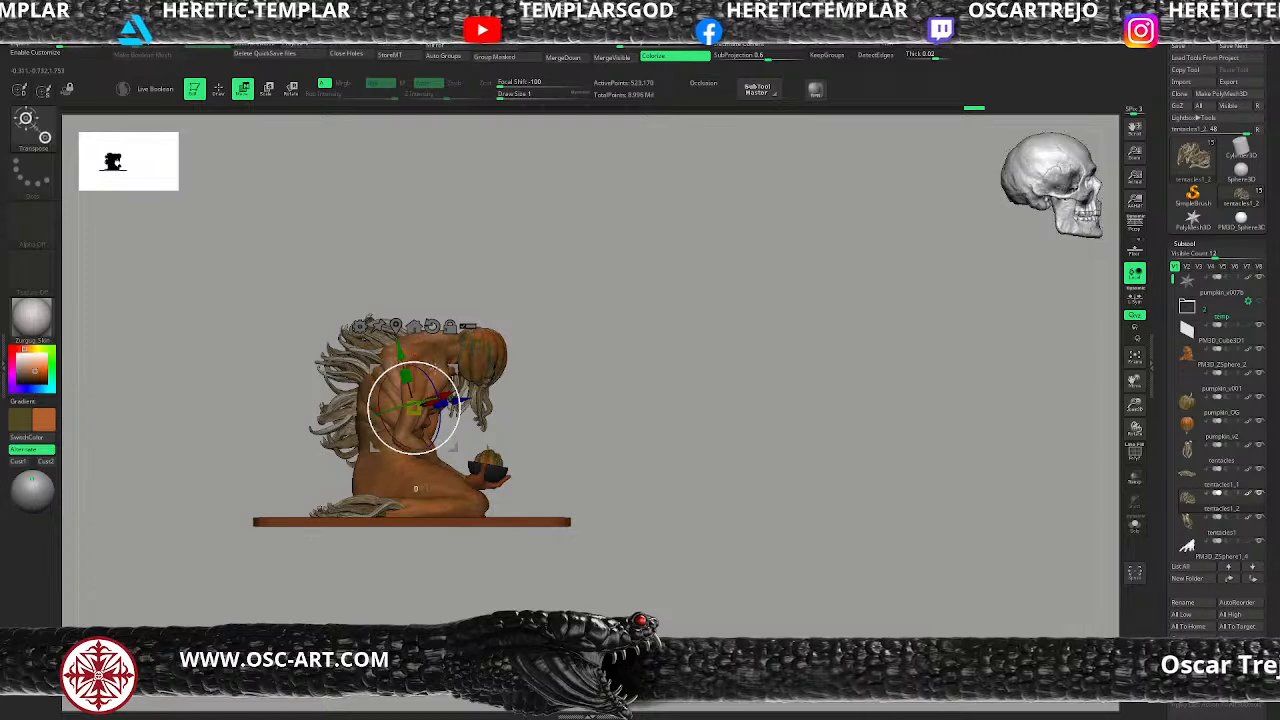
pyautogui.moveTo(442, 374); pyautogui.dragTo(445, 376)
pyautogui.press('q')
pyautogui.moveTo(608, 402)
pyautogui.mouseDown()
pyautogui.moveTo(556, 401)
pyautogui.moveTo(553, 385)
pyautogui.mouseUp()
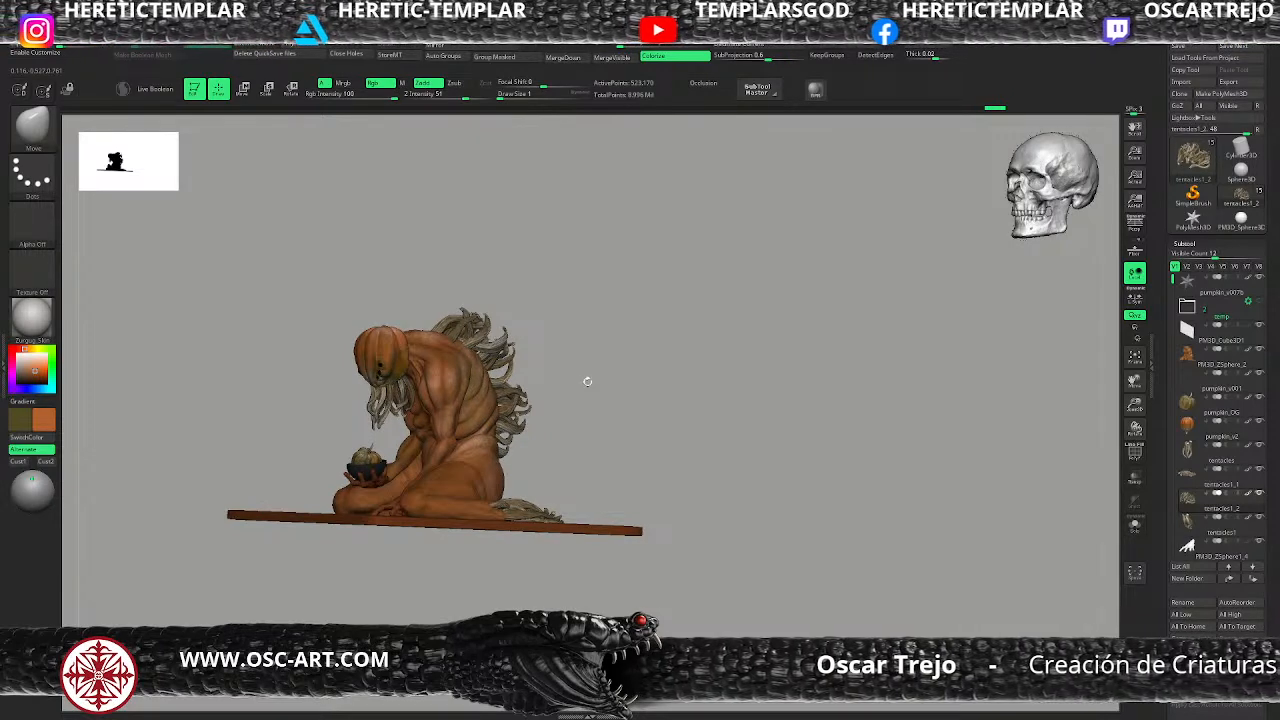
pyautogui.moveTo(584, 387); pyautogui.dragTo(614, 345)
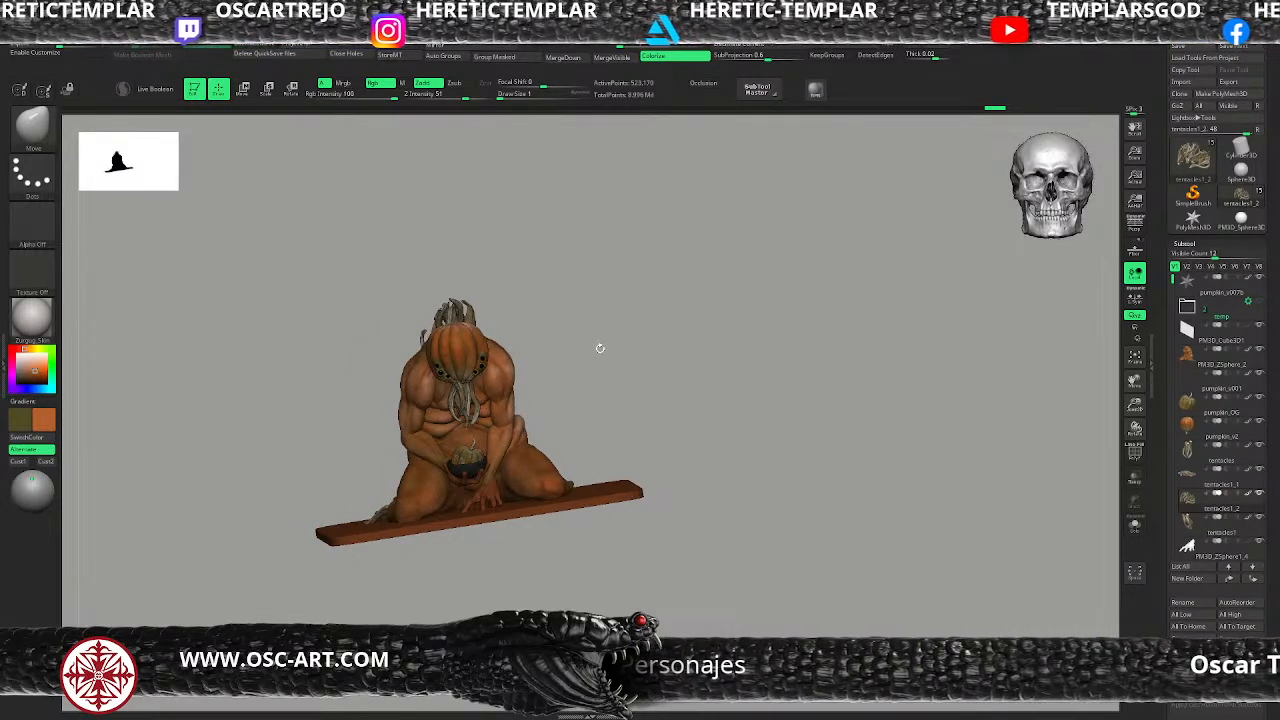
# Step: Select the foot tentacles, tentacles1_1, and hide the back tentacles, tentacles1_2
pyautogui.moveTo(584, 360); pyautogui.dragTo(570, 525)
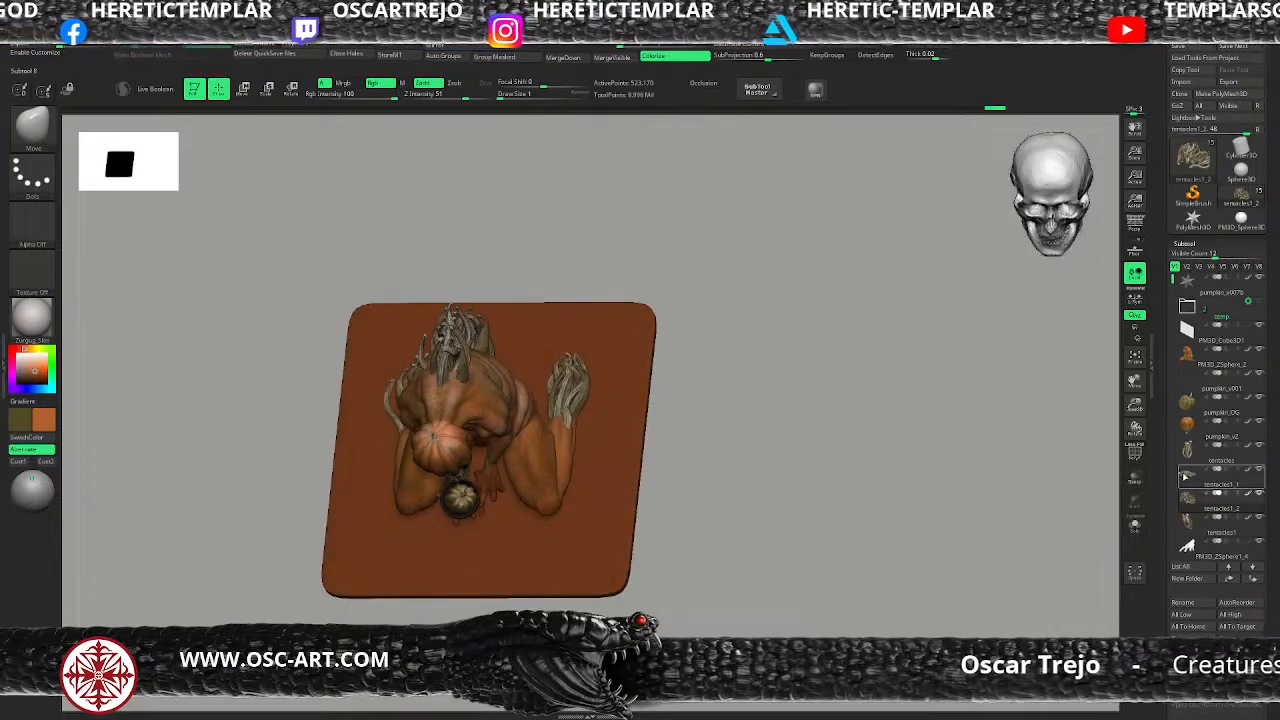
pyautogui.click(1237, 482)
pyautogui.click(1259, 494)
pyautogui.hotkey('shift', 'f')
pyautogui.moveTo(941, 487); pyautogui.dragTo(771, 477)
pyautogui.press('w')
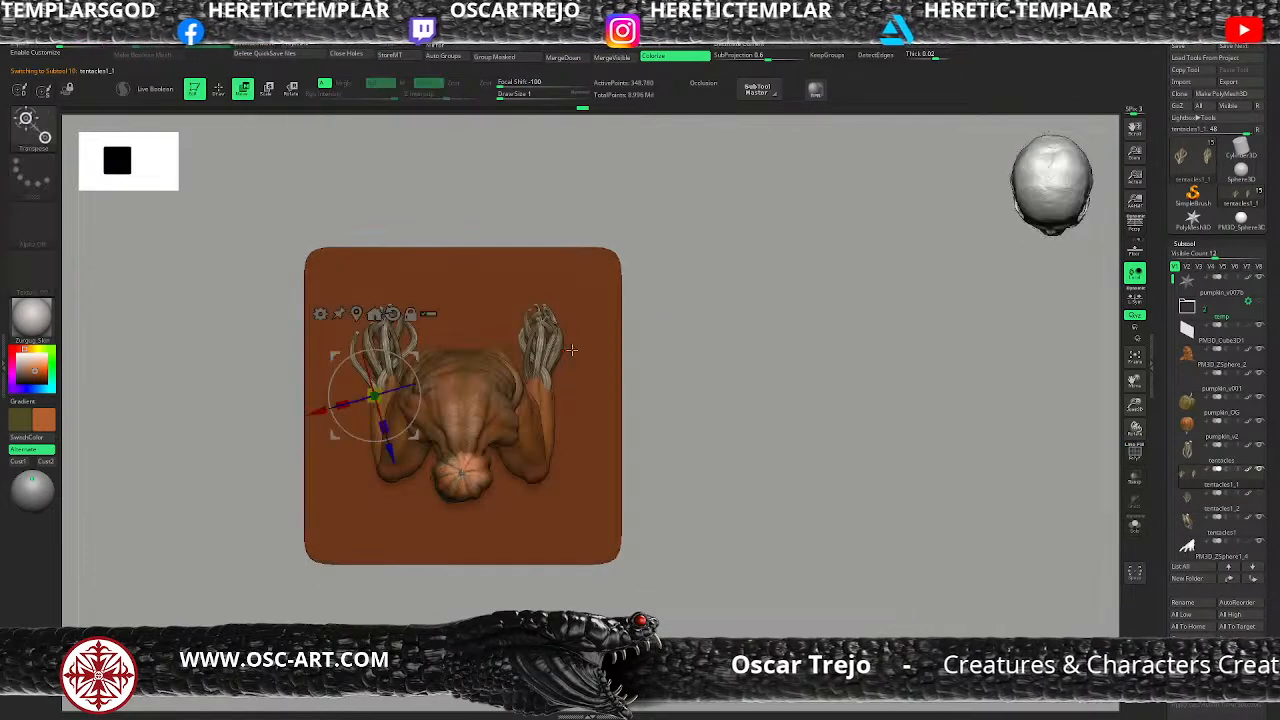
# Step: Duplicate the foot tentacles as a separate subtool and move one set out past the rear edge of the base
pyautogui.moveTo(420, 356); pyautogui.dragTo(441, 197)
pyautogui.moveTo(713, 221)
pyautogui.keyDown('alt'); pyautogui.mouseDown()
pyautogui.moveTo(715, 349)
pyautogui.moveTo(670, 226)
pyautogui.moveTo(328, 393)
pyautogui.moveTo(329, 372)
pyautogui.mouseUp(); pyautogui.keyUp('alt')
pyautogui.press('q')
pyautogui.press('w')
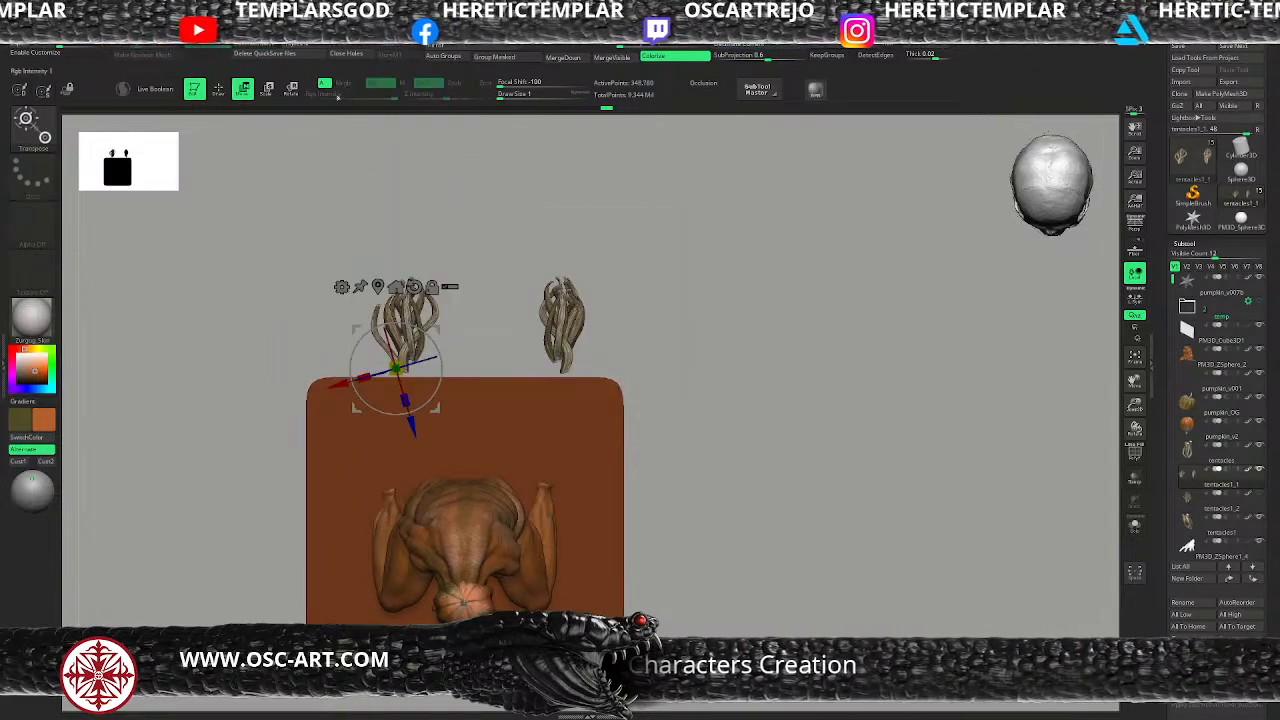
pyautogui.click(404, 38)
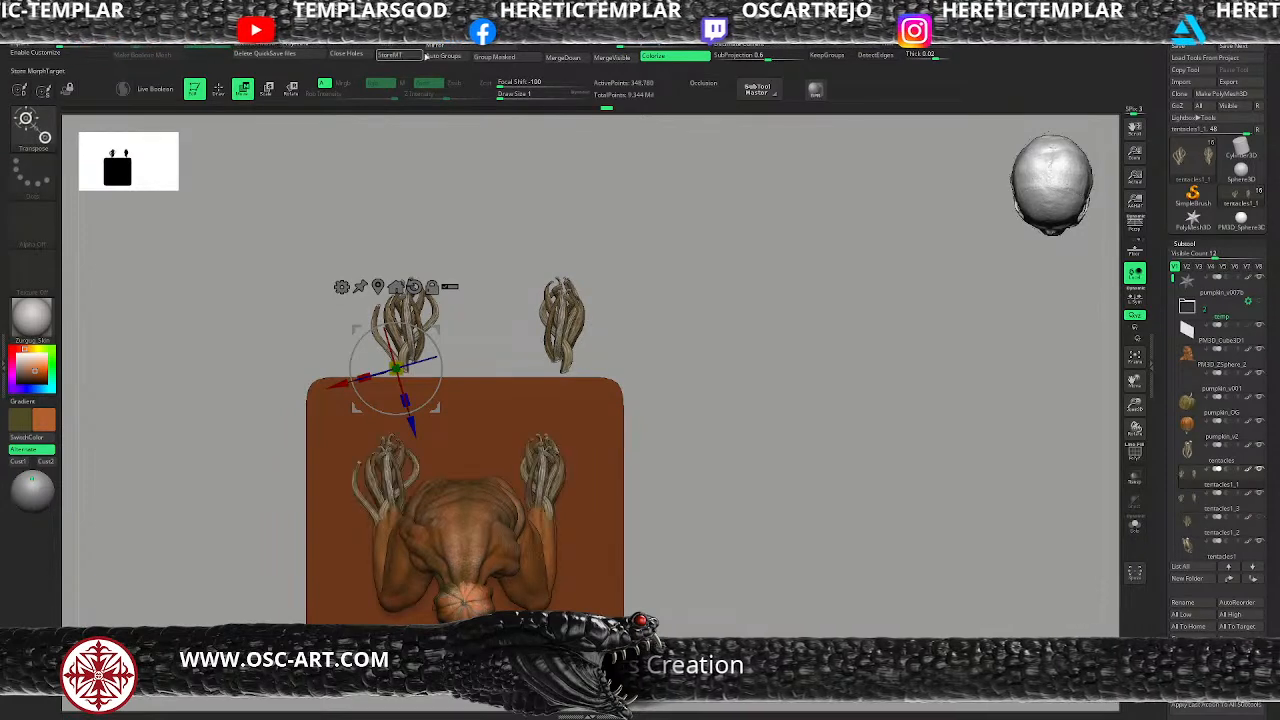
pyautogui.click(437, 46)
# Step: Move the tentacles1_1 set forward over the base and rotate it to lie along the creature's lower legs
pyautogui.moveTo(452, 366); pyautogui.dragTo(453, 540)
pyautogui.moveTo(702, 446)
pyautogui.mouseDown()
pyautogui.moveTo(697, 417)
pyautogui.moveTo(658, 415)
pyautogui.moveTo(657, 447)
pyautogui.mouseUp()
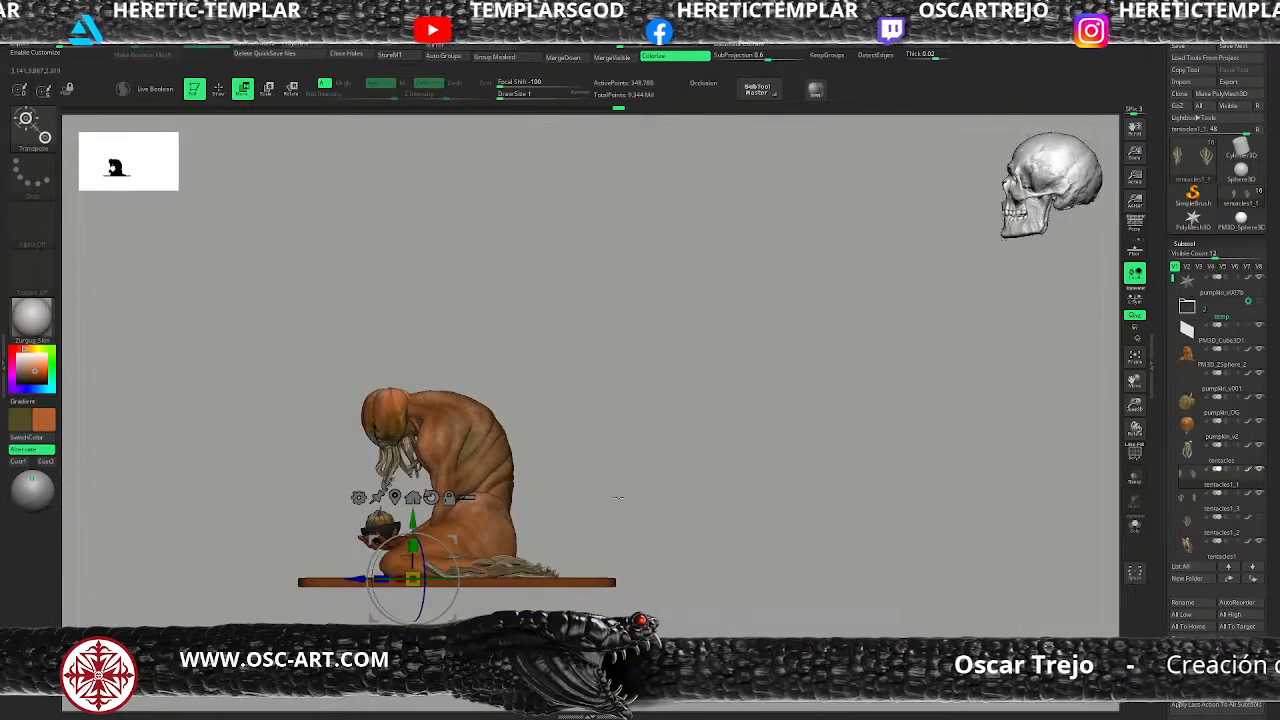
pyautogui.press('q')
pyautogui.keyDown('ctrl'); pyautogui.moveTo(347, 490); pyautogui.dragTo(458, 625); pyautogui.keyUp('ctrl')
pyautogui.keyDown('shift'); pyautogui.moveTo(606, 474); pyautogui.dragTo(576, 577); pyautogui.keyUp('shift')
pyautogui.press('w')
pyautogui.moveTo(452, 536)
pyautogui.mouseDown()
pyautogui.moveTo(432, 522)
pyautogui.moveTo(442, 538)
pyautogui.mouseUp()
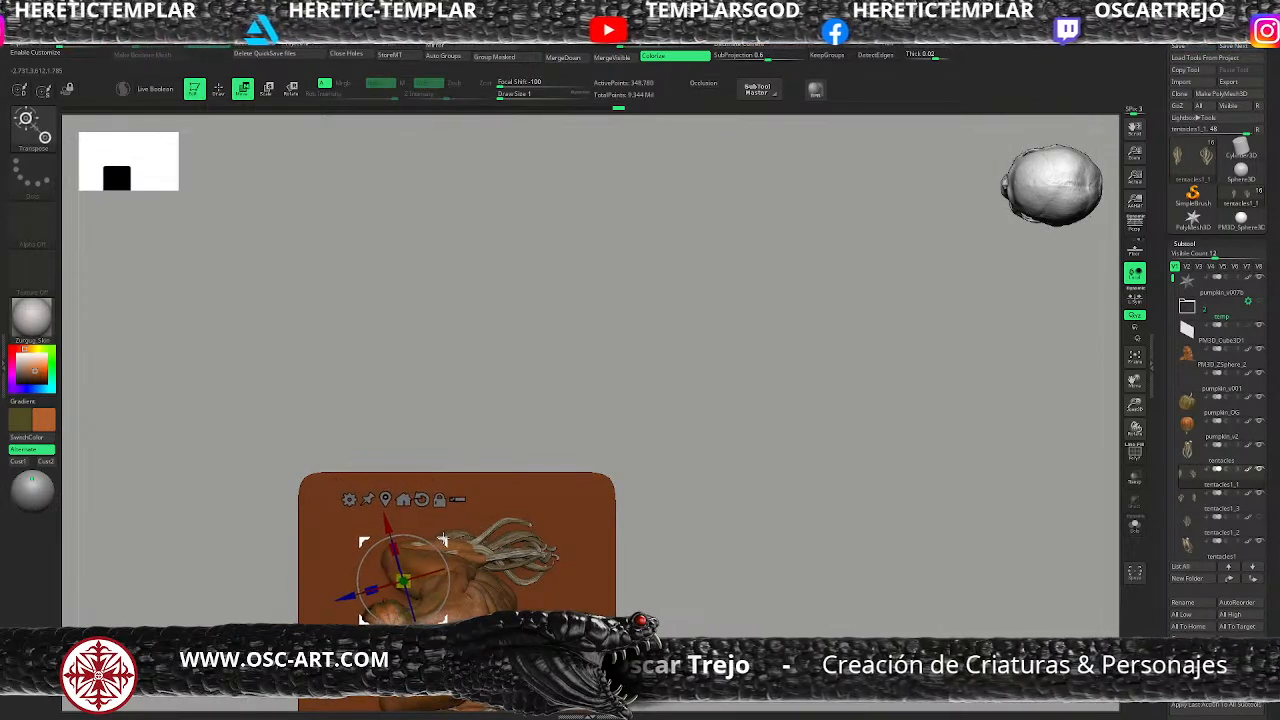
pyautogui.press('q')
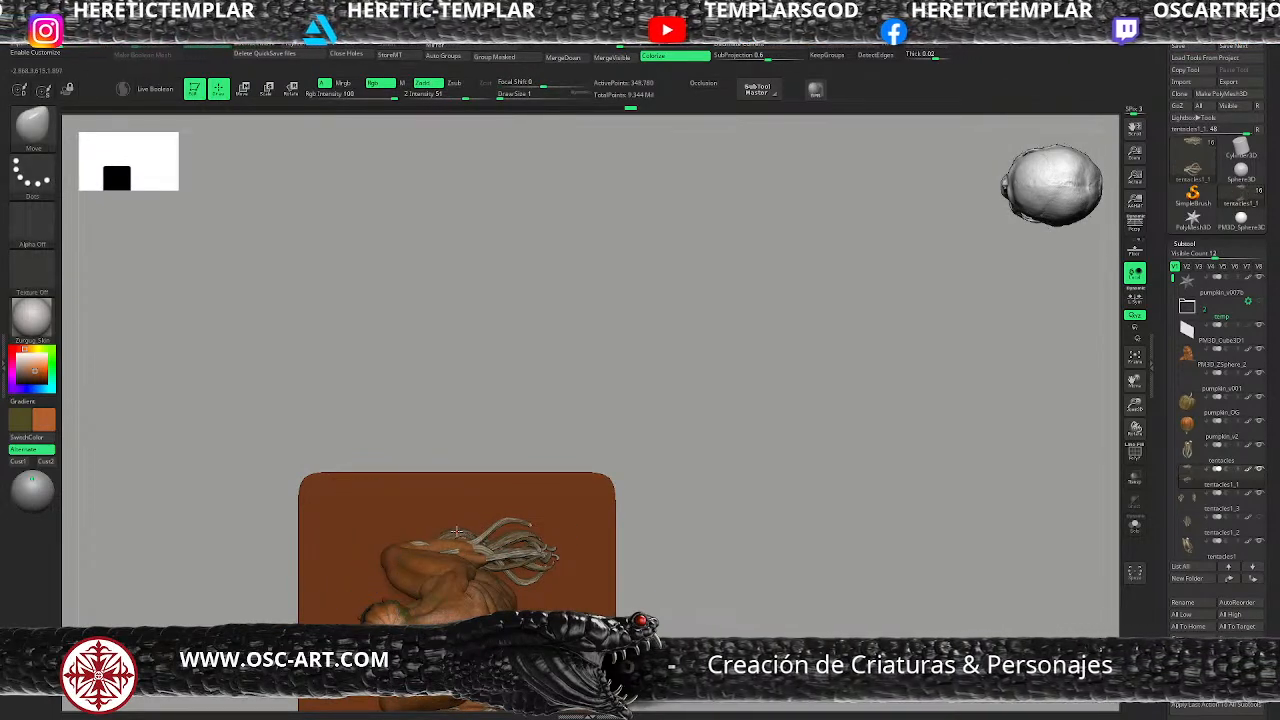
# Step: Isolate two tentacle groups beside the lower leg in turn, mask each one, and show the whole subtool again
pyautogui.press('f')
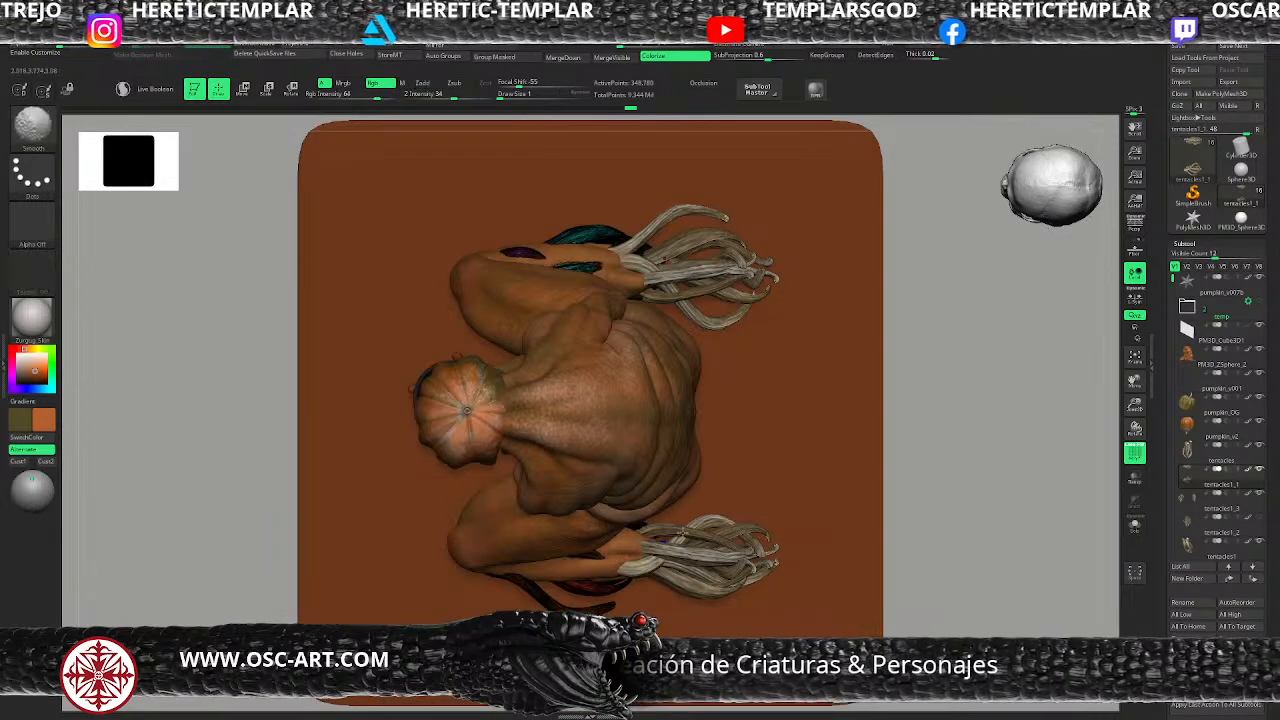
pyautogui.moveTo(893, 484); pyautogui.dragTo(633, 531)
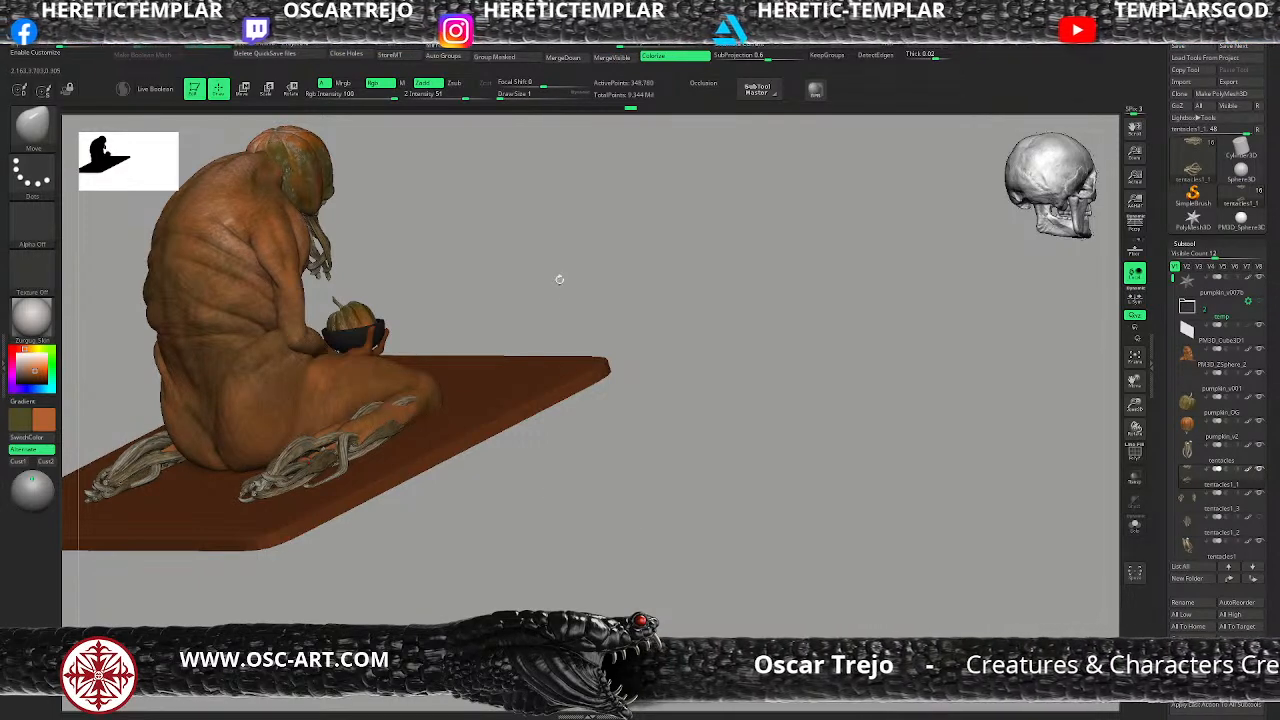
pyautogui.keyDown('shift'); pyautogui.moveTo(526, 300); pyautogui.dragTo(526, 322); pyautogui.keyUp('shift')
pyautogui.press('w')
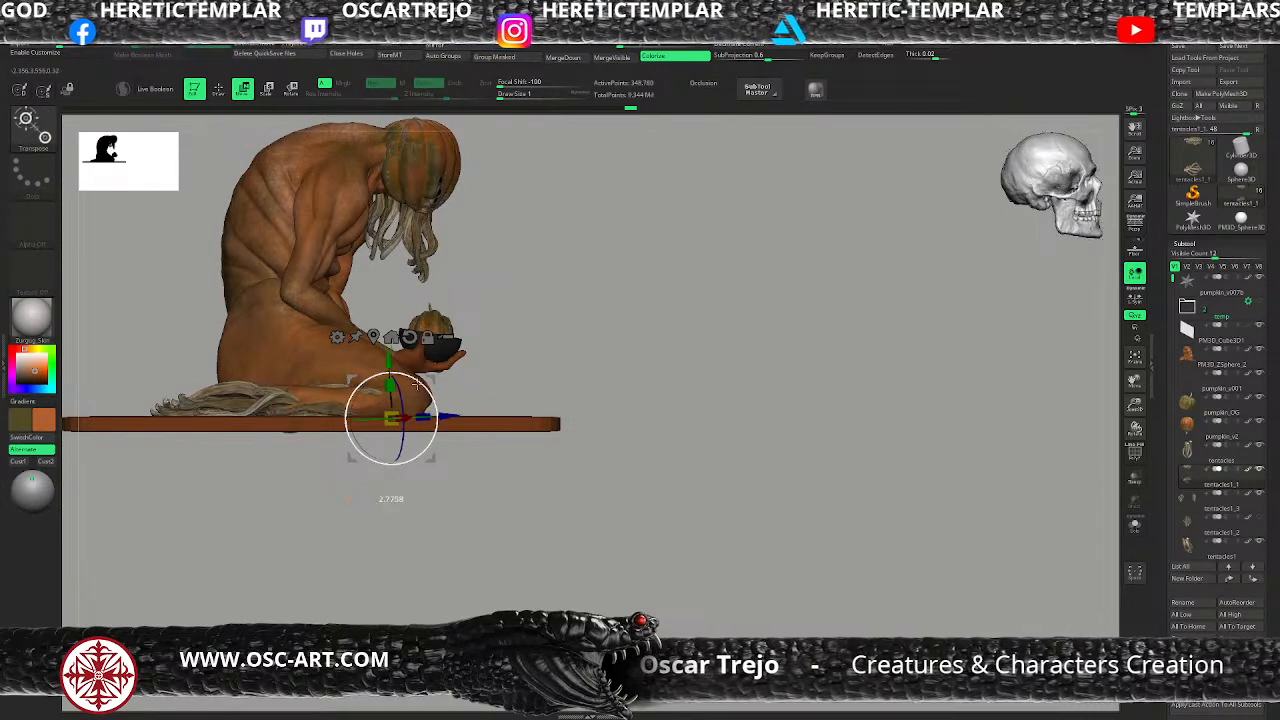
pyautogui.press('q')
pyautogui.keyDown('ctrl'); pyautogui.keyDown('shift'); pyautogui.click(342, 411); pyautogui.keyUp('shift'); pyautogui.keyUp('ctrl')
pyautogui.keyDown('ctrl'); pyautogui.moveTo(559, 336); pyautogui.dragTo(150, 556); pyautogui.keyUp('ctrl')
pyautogui.keyDown('ctrl'); pyautogui.keyDown('shift'); pyautogui.click(503, 370); pyautogui.keyUp('shift'); pyautogui.keyUp('ctrl')
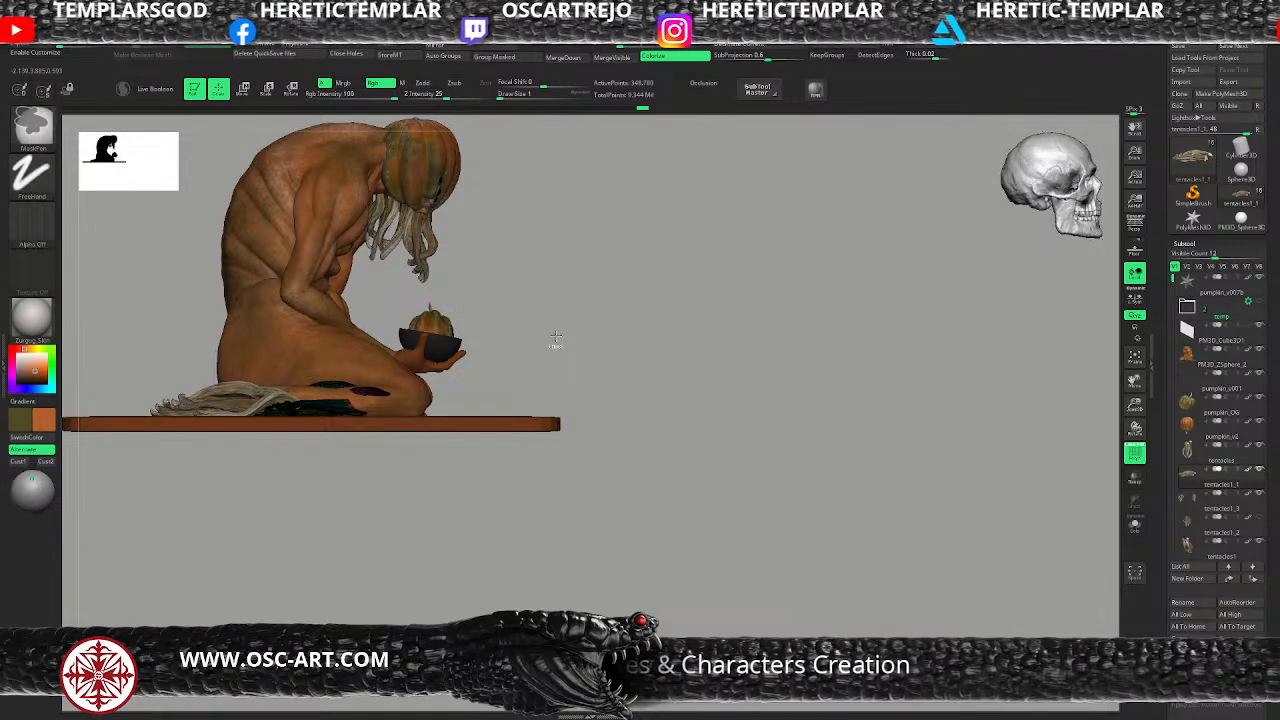
pyautogui.keyDown('ctrl'); pyautogui.keyDown('shift'); pyautogui.click(390, 391); pyautogui.keyUp('shift'); pyautogui.keyUp('ctrl')
pyautogui.keyDown('ctrl'); pyautogui.moveTo(559, 313); pyautogui.dragTo(225, 537); pyautogui.keyUp('ctrl')
pyautogui.keyDown('ctrl'); pyautogui.keyDown('shift'); pyautogui.click(546, 346); pyautogui.keyUp('shift'); pyautogui.keyUp('ctrl')
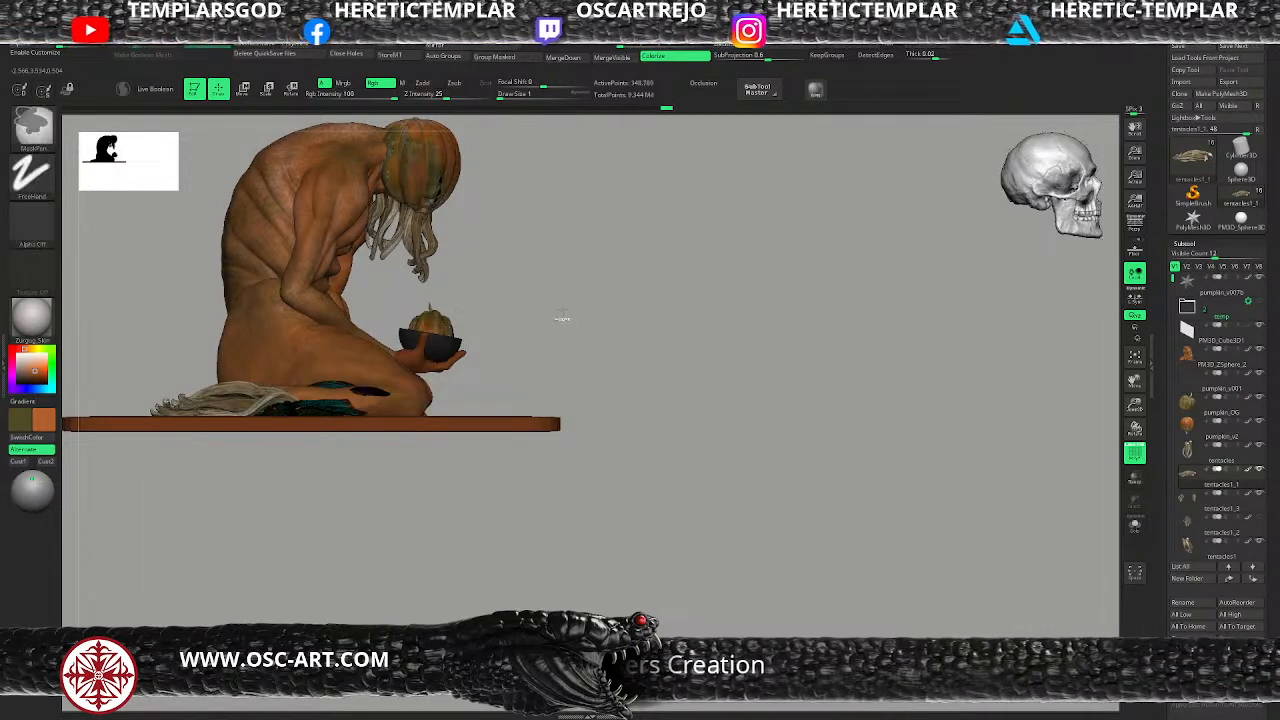
# Step: Move and rotate the unmasked leg tentacles to the outer side of the lower leg, realigning the gizmo on them
pyautogui.moveTo(560, 306); pyautogui.dragTo(541, 424)
pyautogui.press('w')
pyautogui.moveTo(436, 348); pyautogui.dragTo(409, 302)
pyautogui.moveTo(580, 343); pyautogui.dragTo(695, 280)
pyautogui.moveTo(380, 312)
pyautogui.mouseDown()
pyautogui.moveTo(348, 308)
pyautogui.moveTo(357, 320)
pyautogui.mouseUp()
pyautogui.click(367, 260)
pyautogui.click(331, 259)
pyautogui.moveTo(278, 309); pyautogui.dragTo(282, 301)
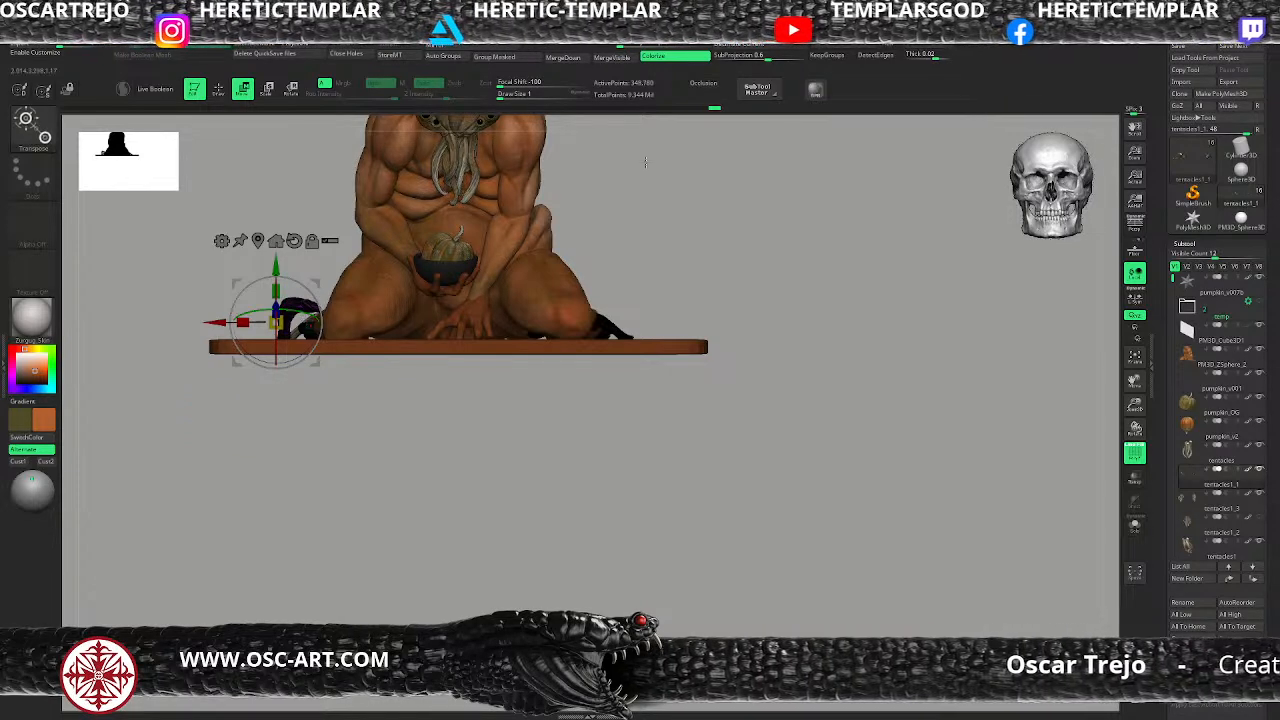
pyautogui.click(690, 19)
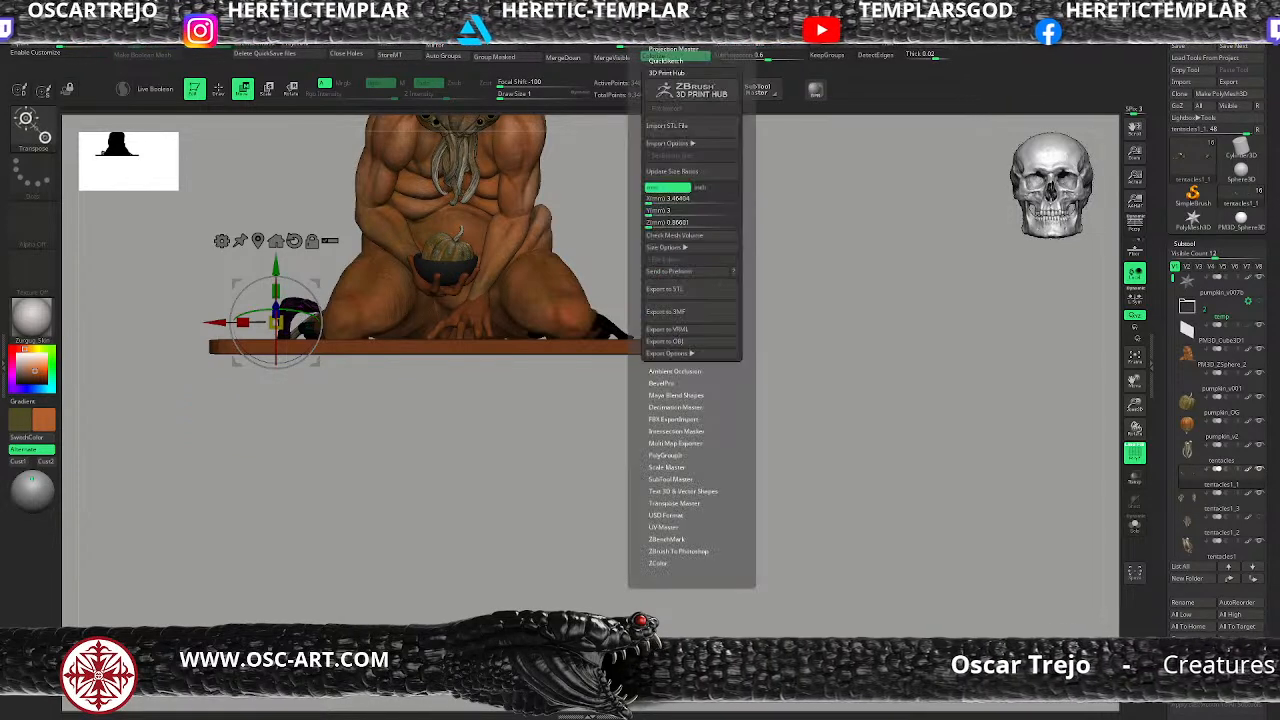
pyautogui.click(686, 407)
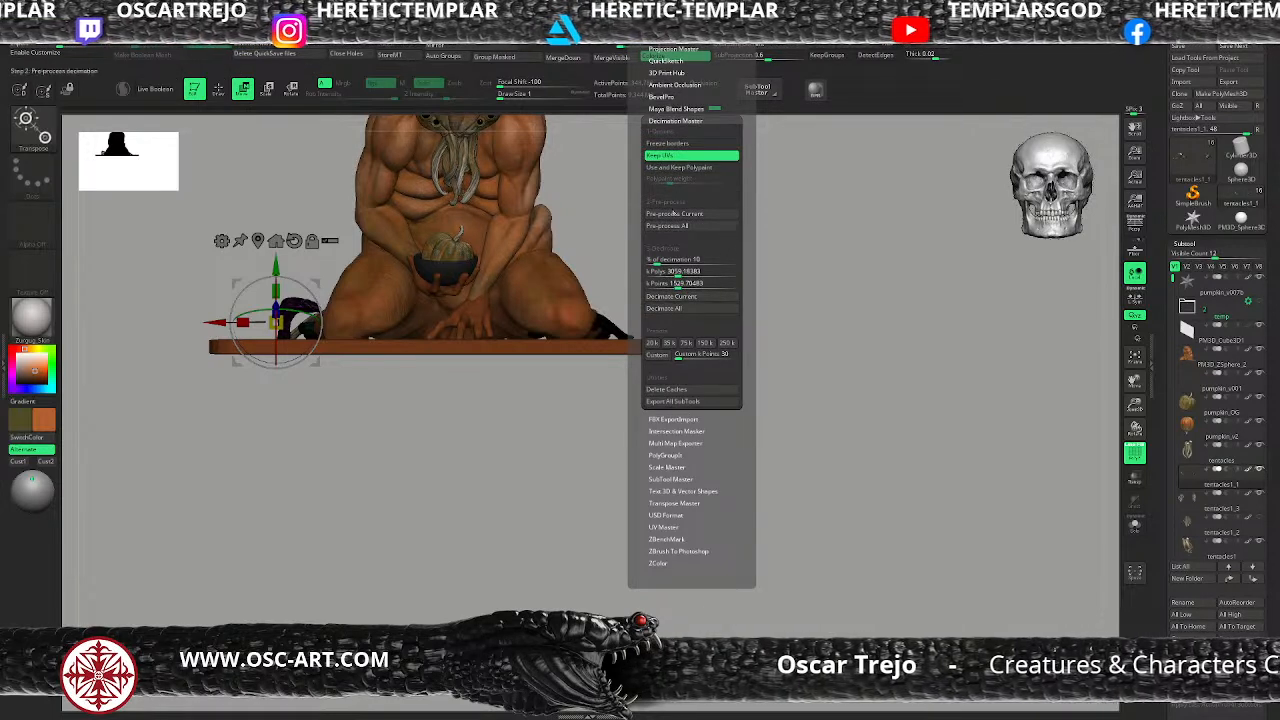
pyautogui.click(676, 215)
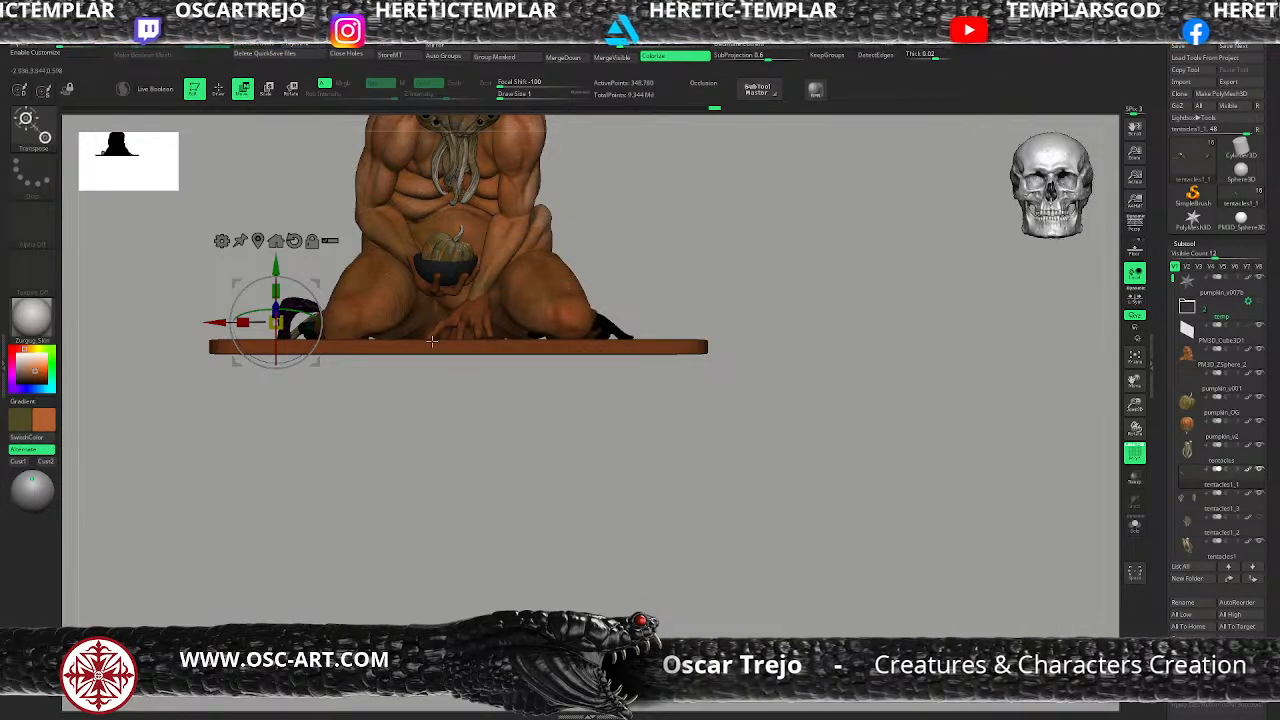
# Step: Tilt the tentacles beside the lower leg and push them into place with an enlarged Move brush
pyautogui.moveTo(308, 289)
pyautogui.mouseDown()
pyautogui.moveTo(321, 309)
pyautogui.moveTo(332, 285)
pyautogui.mouseUp()
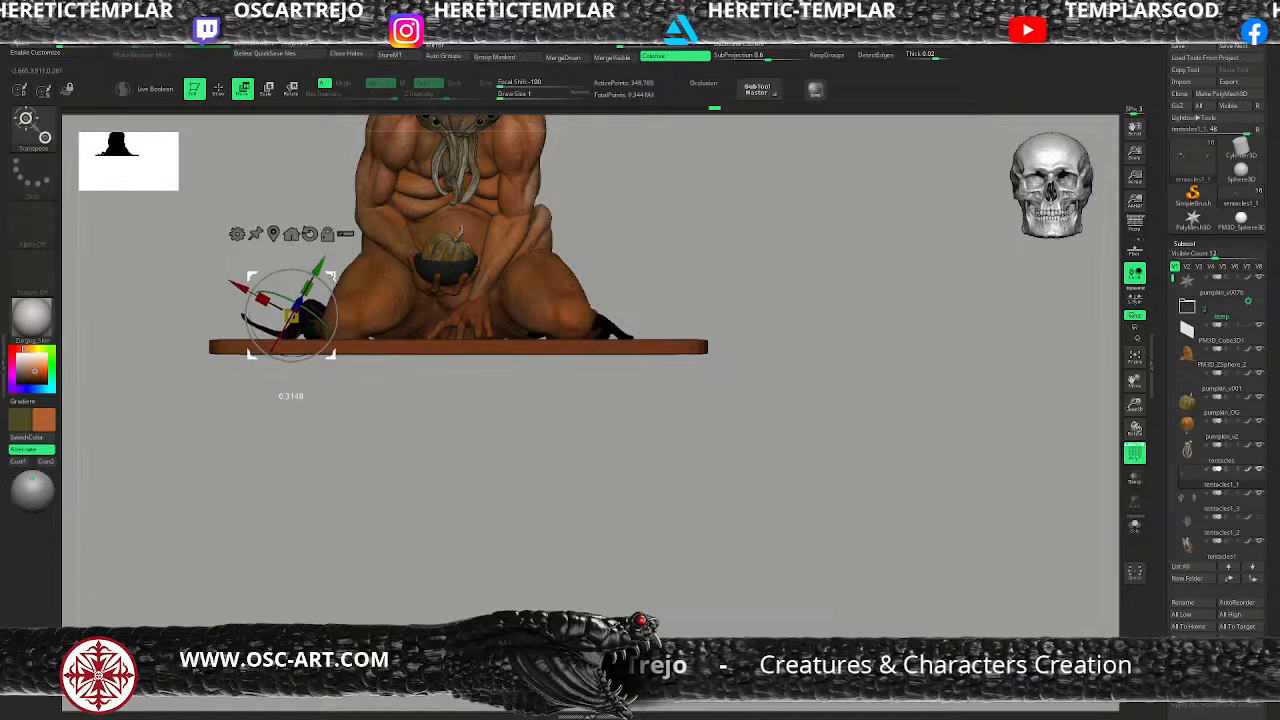
pyautogui.press('q')
pyautogui.press(']')
pyautogui.moveTo(212, 304); pyautogui.dragTo(243, 338)
pyautogui.moveTo(230, 414); pyautogui.dragTo(240, 449)
# Step: Shape the tentacles along the outer sides of the lower legs with a resized Move brush
pyautogui.press('s')
pyautogui.hotkey('shift', 'f')
pyautogui.moveTo(260, 534)
pyautogui.mouseDown()
pyautogui.moveTo(239, 446)
pyautogui.moveTo(243, 514)
pyautogui.moveTo(220, 509)
pyautogui.mouseUp()
pyautogui.press(']')
pyautogui.keyDown('alt'); pyautogui.moveTo(298, 499); pyautogui.dragTo(285, 450); pyautogui.keyUp('alt')
pyautogui.keyDown('shift'); pyautogui.moveTo(285, 450); pyautogui.dragTo(313, 538); pyautogui.keyUp('shift')
pyautogui.press('ctrl')
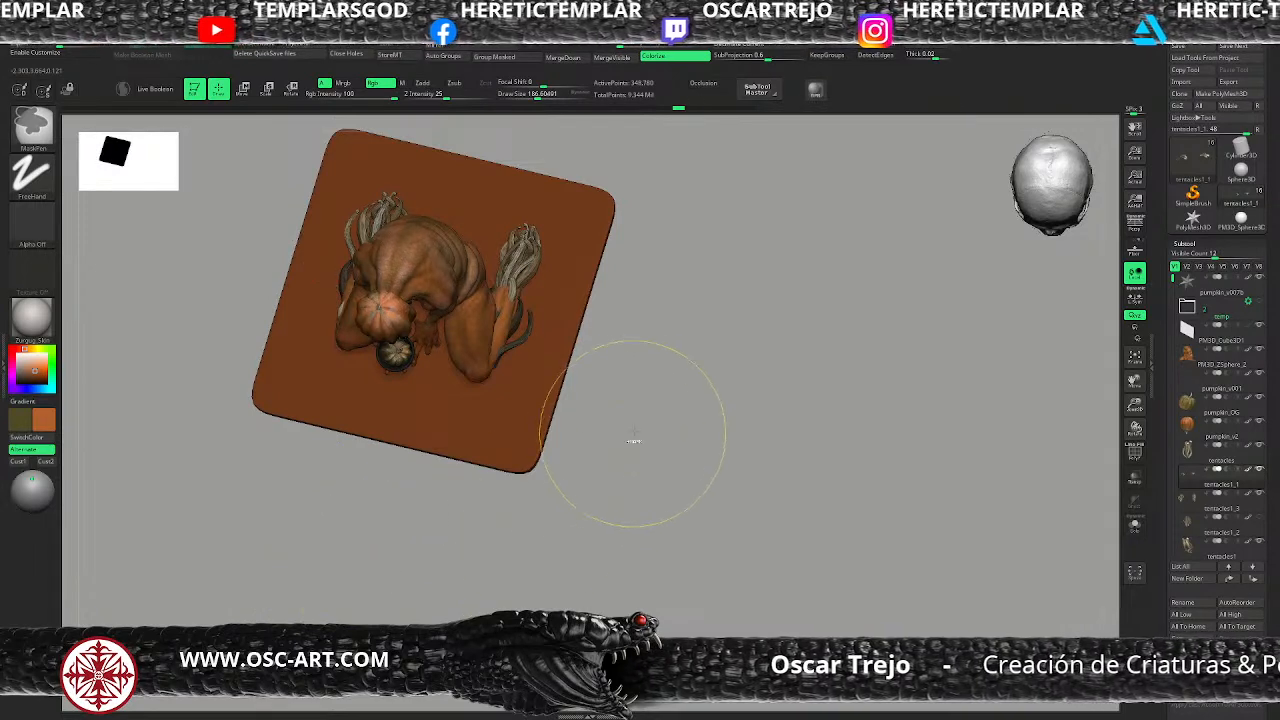
pyautogui.moveTo(629, 423)
pyautogui.mouseDown()
pyautogui.moveTo(648, 372)
pyautogui.moveTo(551, 423)
pyautogui.mouseUp()
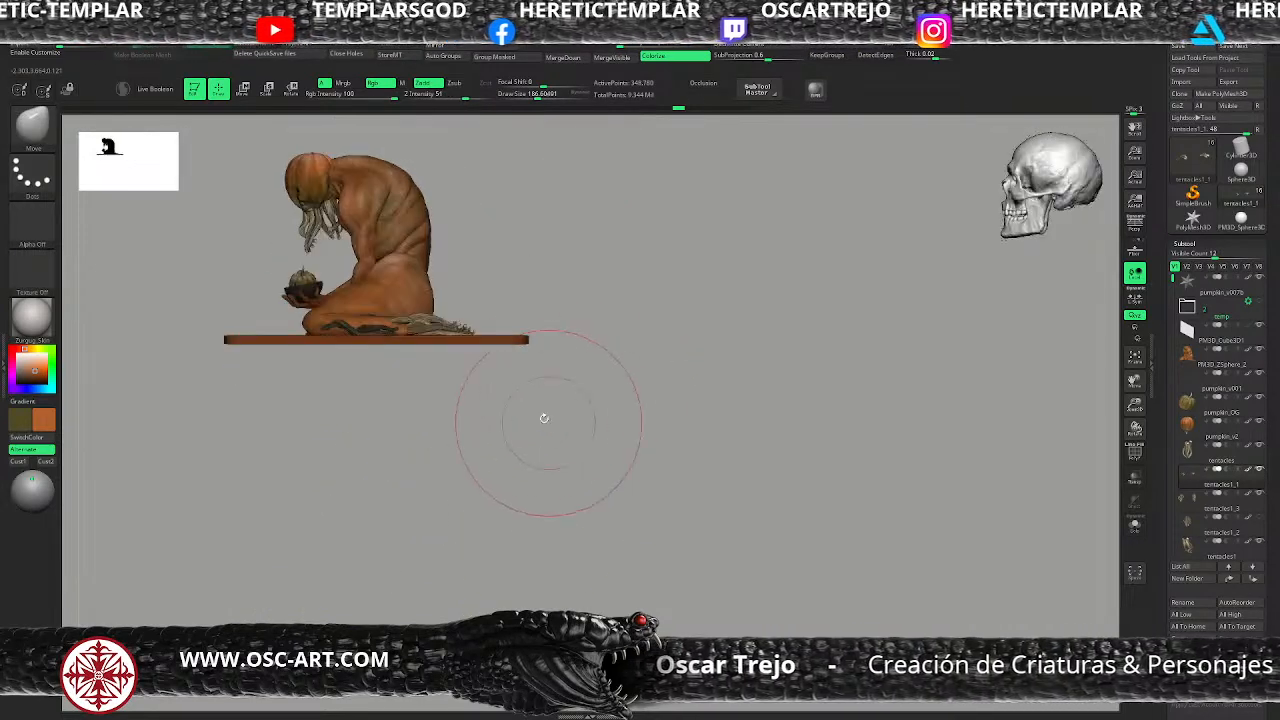
# Step: Move the tentacles1_1 clusters back from the lower legs and rotate them to sit behind the hips, between the foot tentacles
pyautogui.press('w')
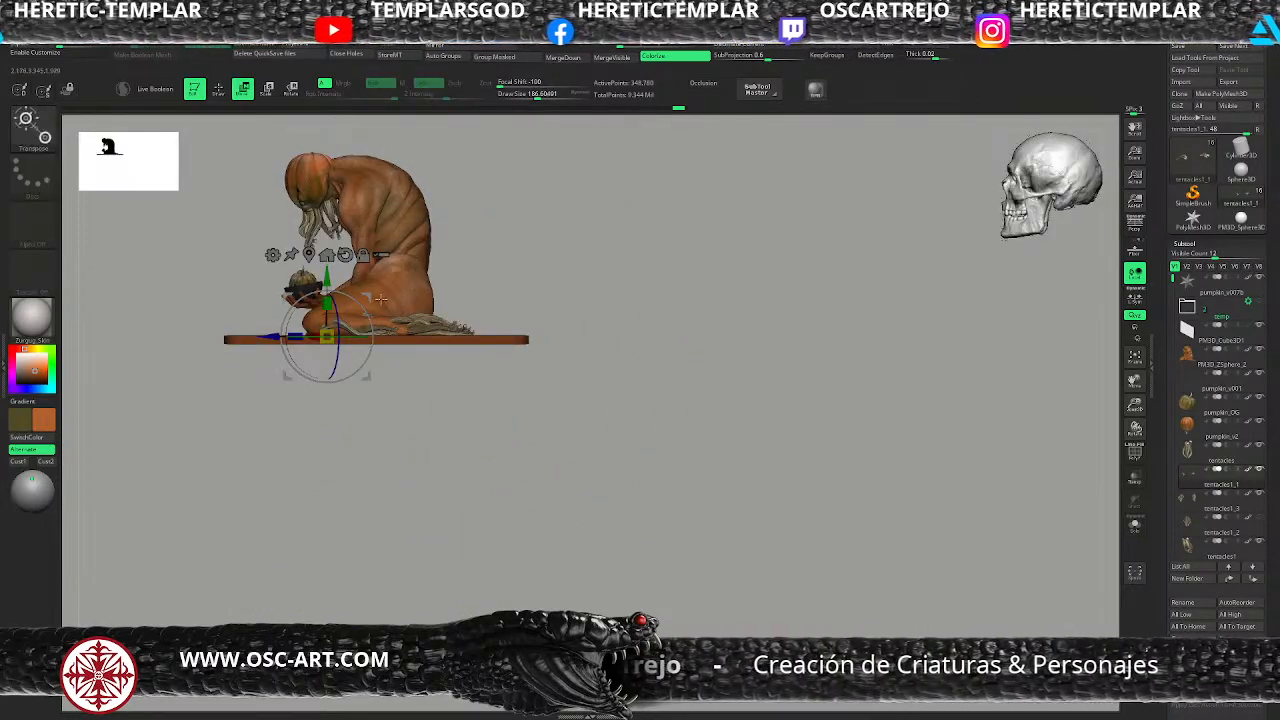
pyautogui.keyDown('shift'); pyautogui.moveTo(511, 243); pyautogui.dragTo(413, 287); pyautogui.keyUp('shift')
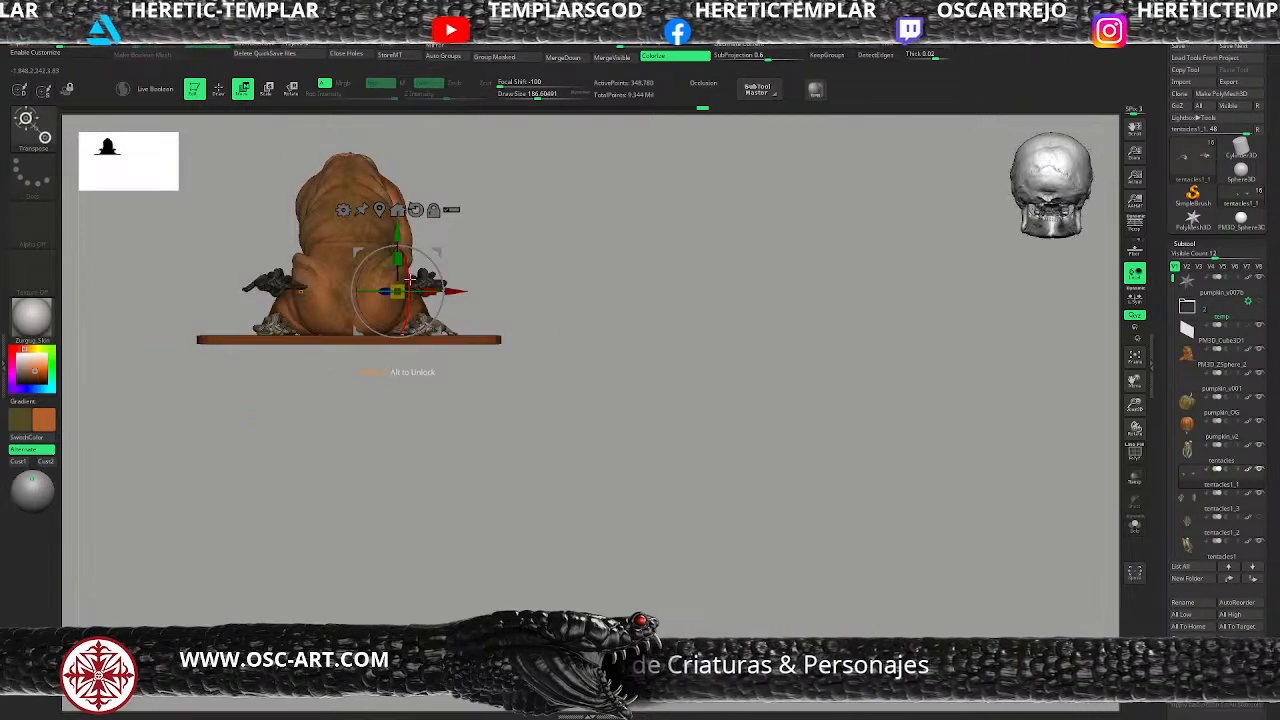
pyautogui.hotkey('ctrl', 'z')
pyautogui.moveTo(411, 307); pyautogui.dragTo(397, 246)
pyautogui.moveTo(502, 252)
pyautogui.mouseDown()
pyautogui.moveTo(439, 289)
pyautogui.moveTo(484, 288)
pyautogui.mouseUp()
pyautogui.press('q')
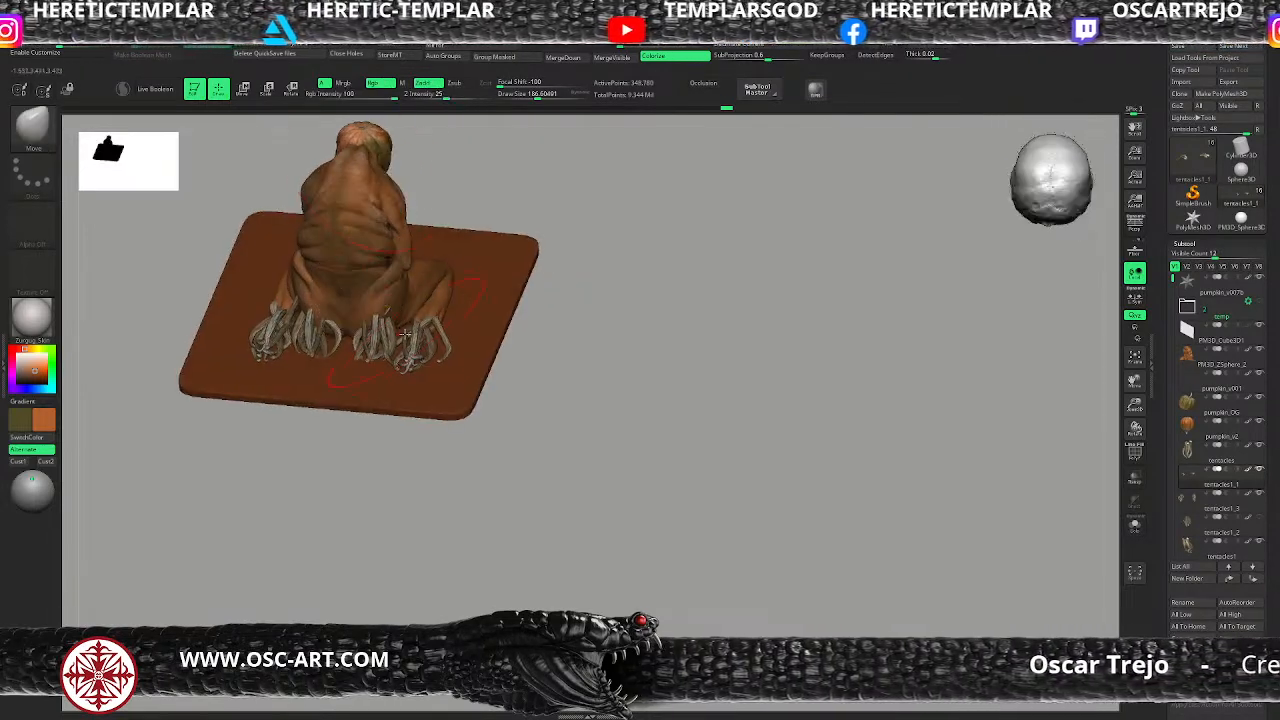
pyautogui.moveTo(440, 322); pyautogui.dragTo(407, 346, button='right')
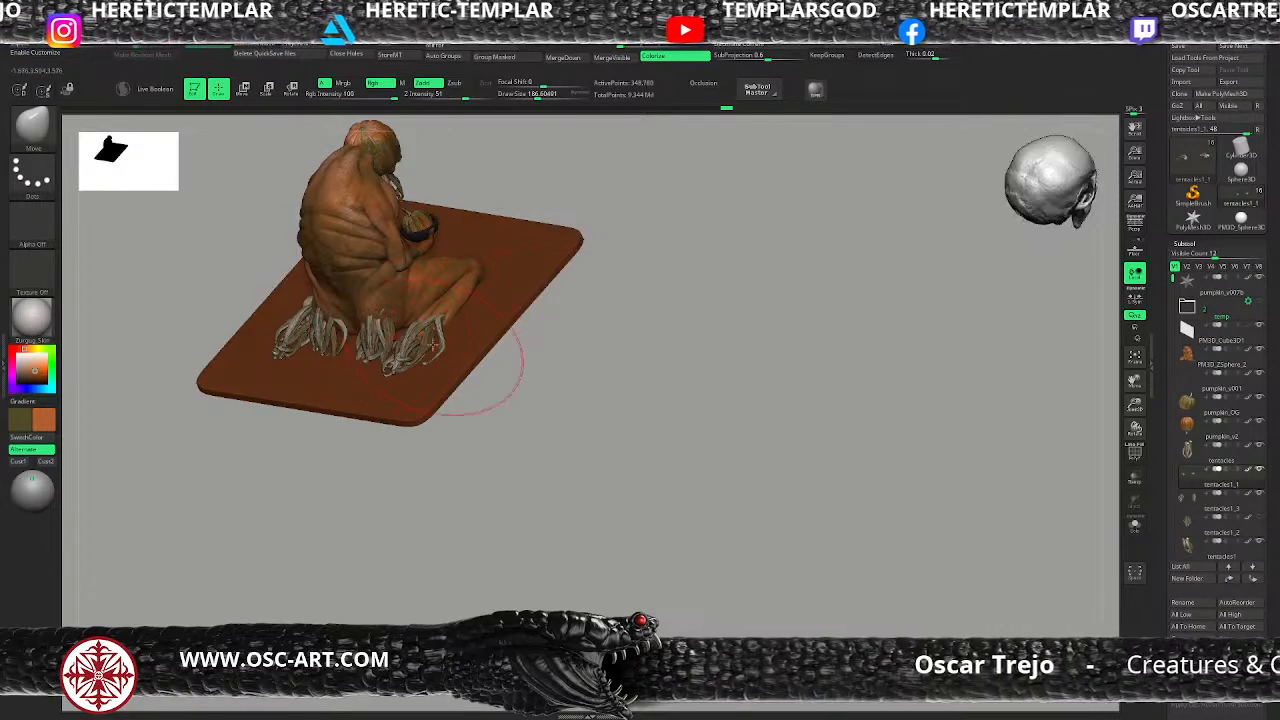
# Step: Reposition and tilt the tentacles1_1 clusters so they hang from the hips close to the inner side of the foot tentacles
pyautogui.press('w')
pyautogui.moveTo(420, 238); pyautogui.dragTo(427, 236)
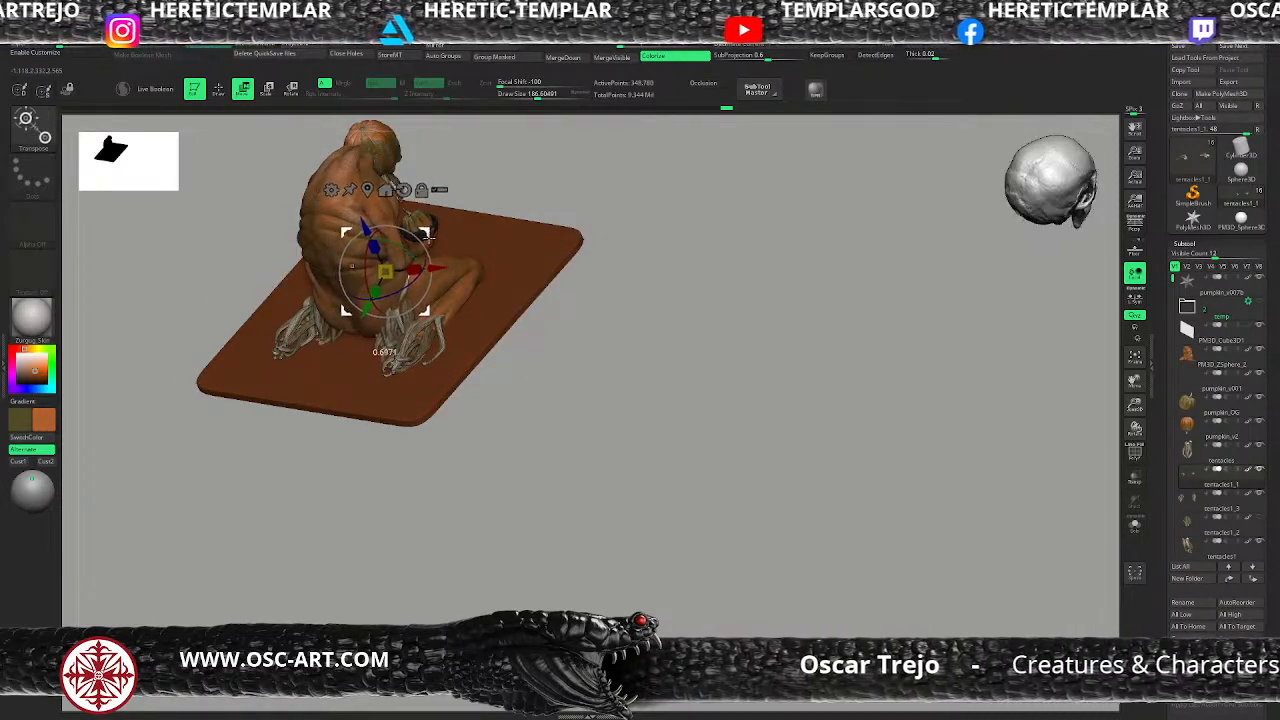
pyautogui.press('q')
pyautogui.moveTo(568, 321); pyautogui.dragTo(597, 348, button='right')
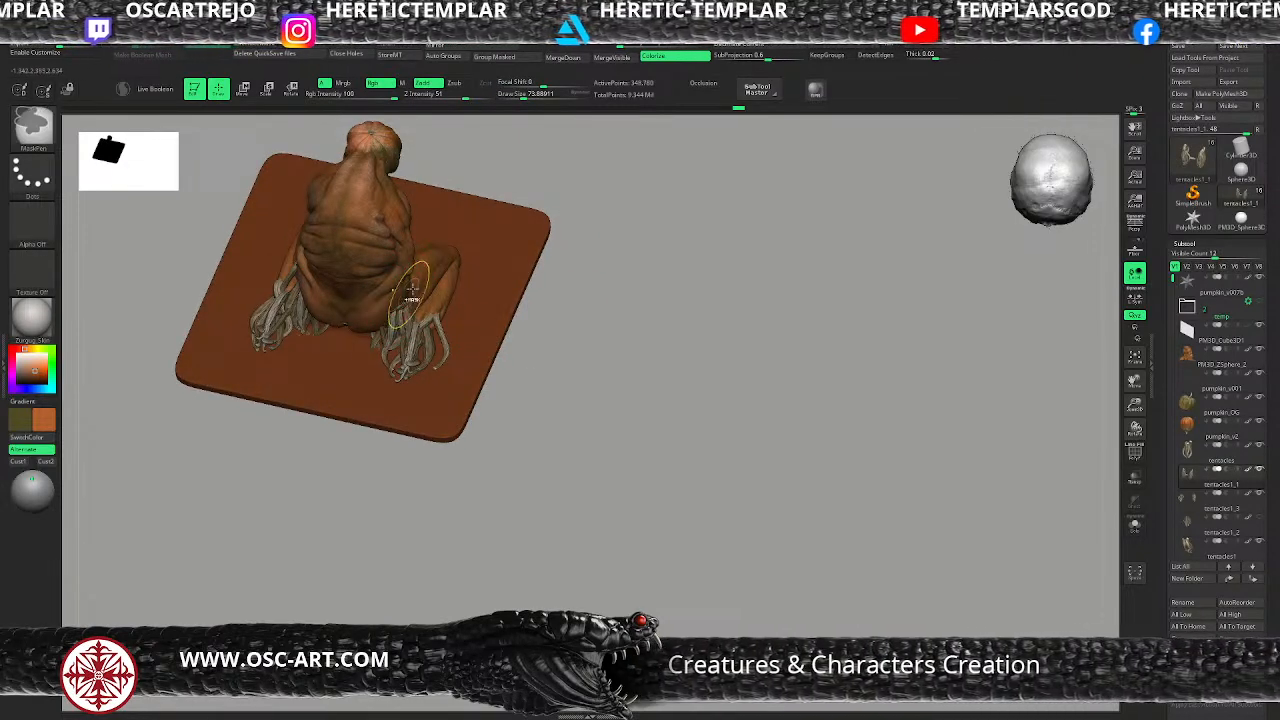
pyautogui.moveTo(500, 375)
pyautogui.mouseDown(button='right')
pyautogui.moveTo(549, 334)
pyautogui.moveTo(414, 298)
pyautogui.moveTo(384, 314)
pyautogui.moveTo(404, 331)
pyautogui.moveTo(426, 325)
pyautogui.moveTo(425, 305)
pyautogui.mouseUp(button='right')
pyautogui.press('w')
pyautogui.press('q')
pyautogui.press('w')
pyautogui.moveTo(425, 305); pyautogui.dragTo(434, 302)
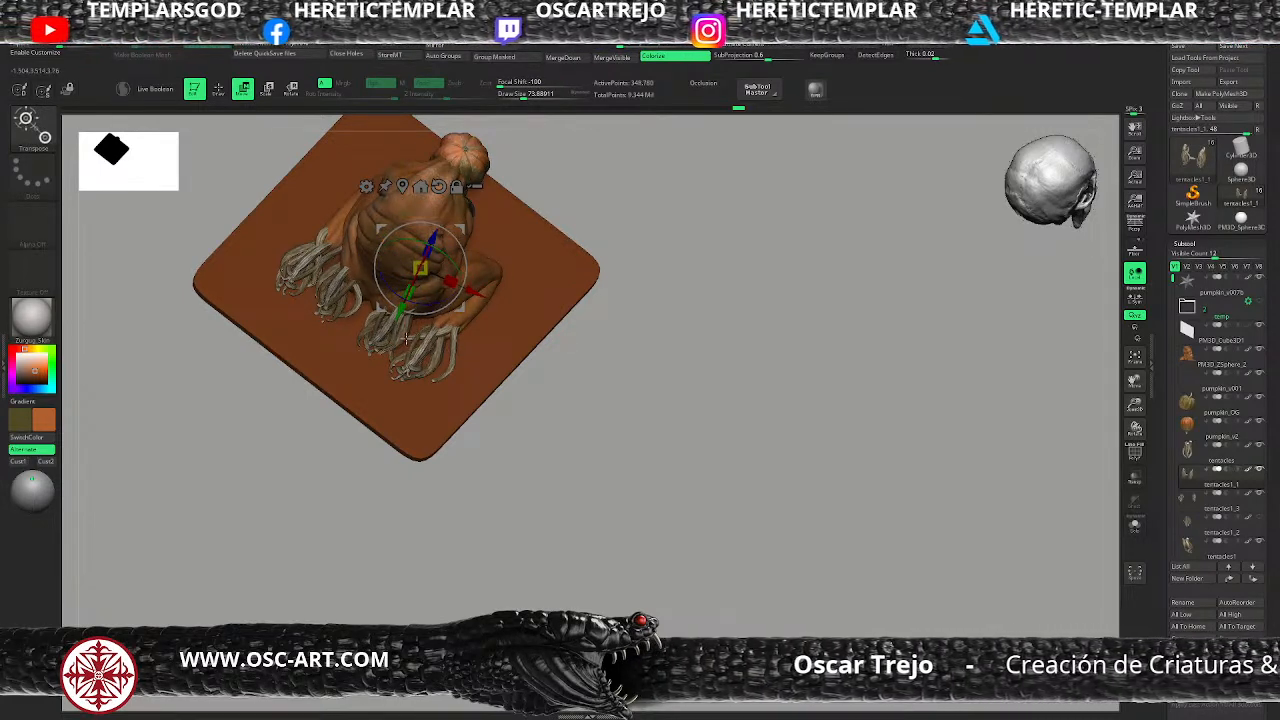
pyautogui.press('q')
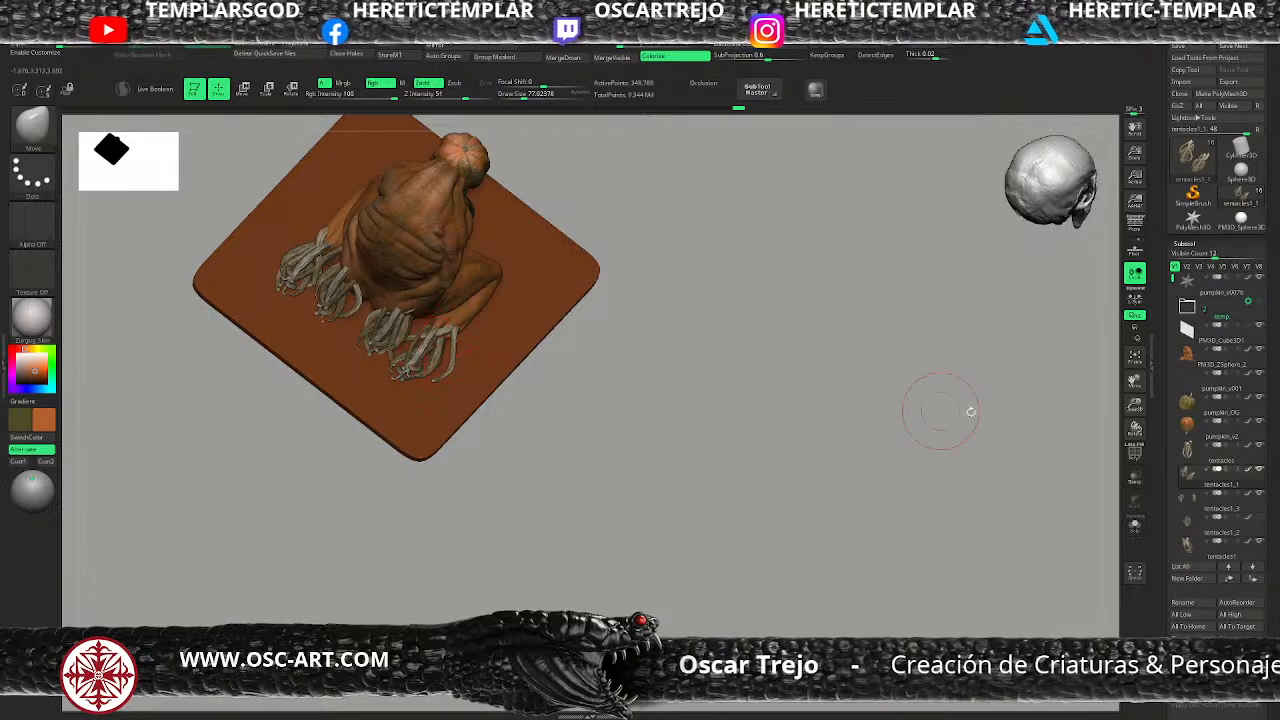
# Step: Isolate the tentacles1_1 subtool, mask one of its two clusters, and show the whole model again
pyautogui.click(1135, 525)
pyautogui.keyDown('shift'); pyautogui.moveTo(840, 493); pyautogui.dragTo(700, 410); pyautogui.keyUp('shift')
pyautogui.keyDown('ctrl'); pyautogui.moveTo(536, 232); pyautogui.dragTo(436, 345); pyautogui.keyUp('ctrl')
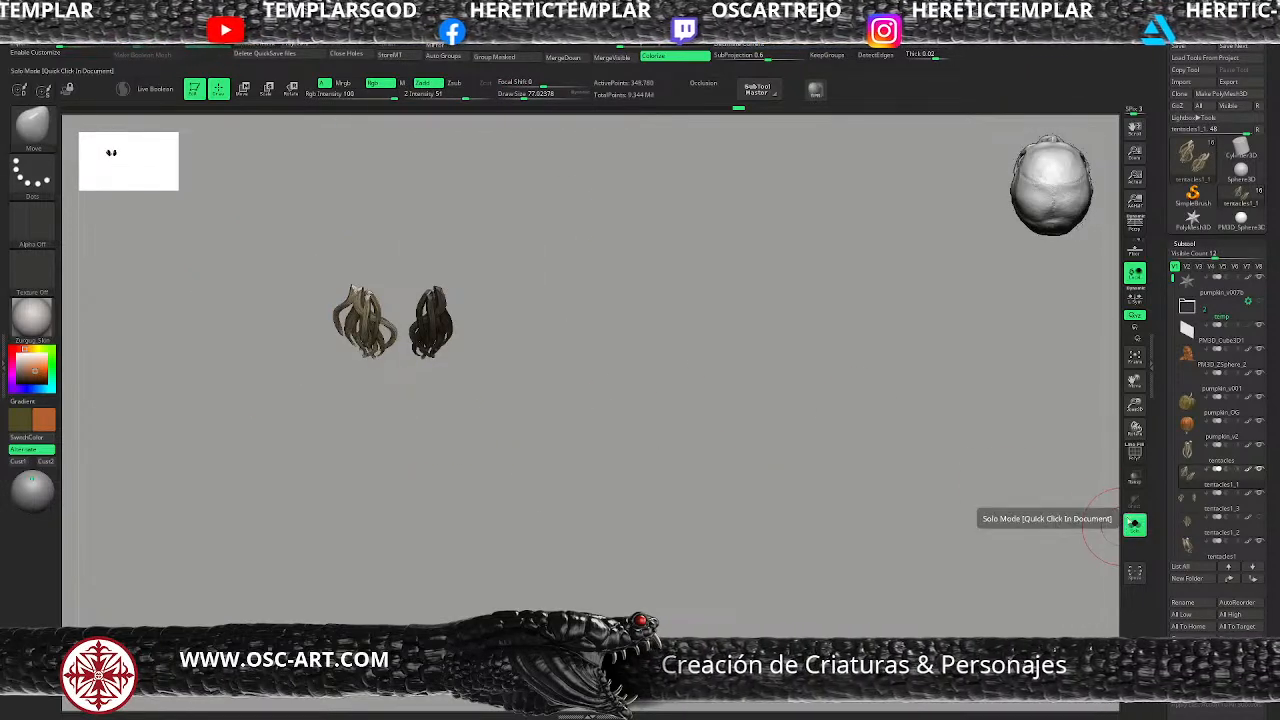
pyautogui.click(1134, 524)
# Step: Rotate the unmasked hip cluster and push its tentacles against the body with a larger Move brush
pyautogui.press('w')
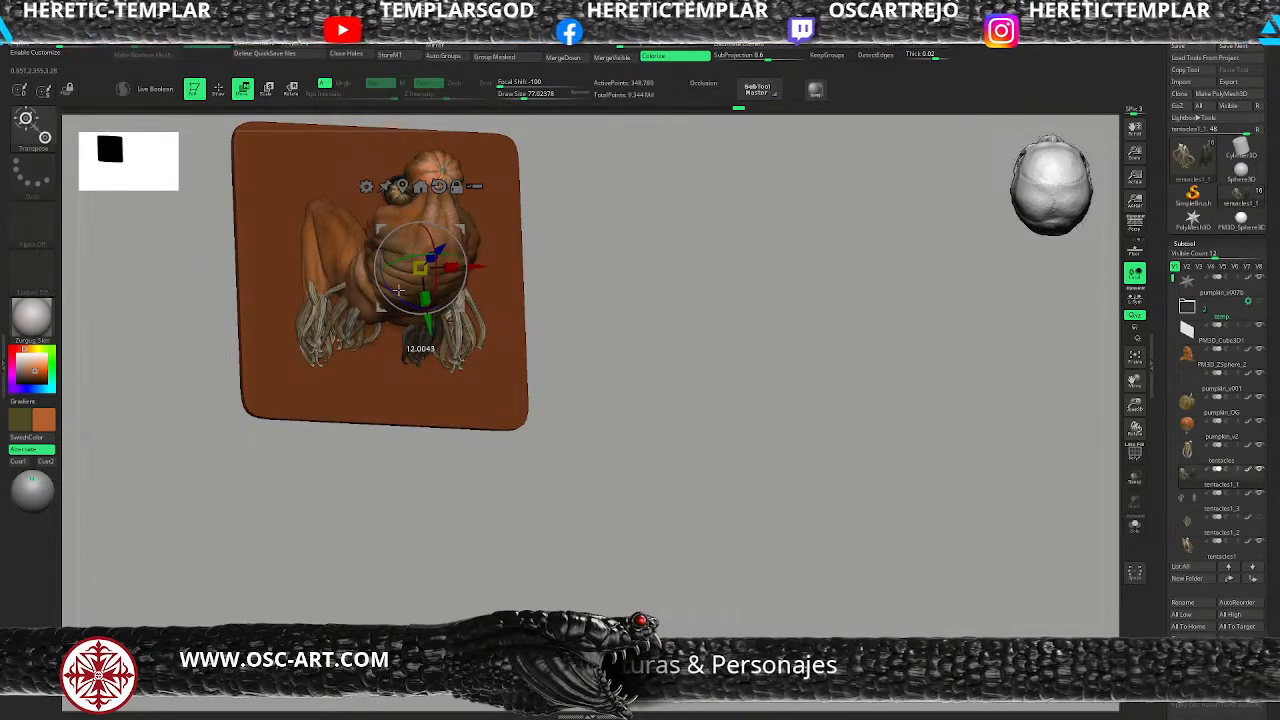
pyautogui.press('q')
pyautogui.moveTo(380, 466); pyautogui.dragTo(346, 345)
pyautogui.press(']')
pyautogui.press(']')
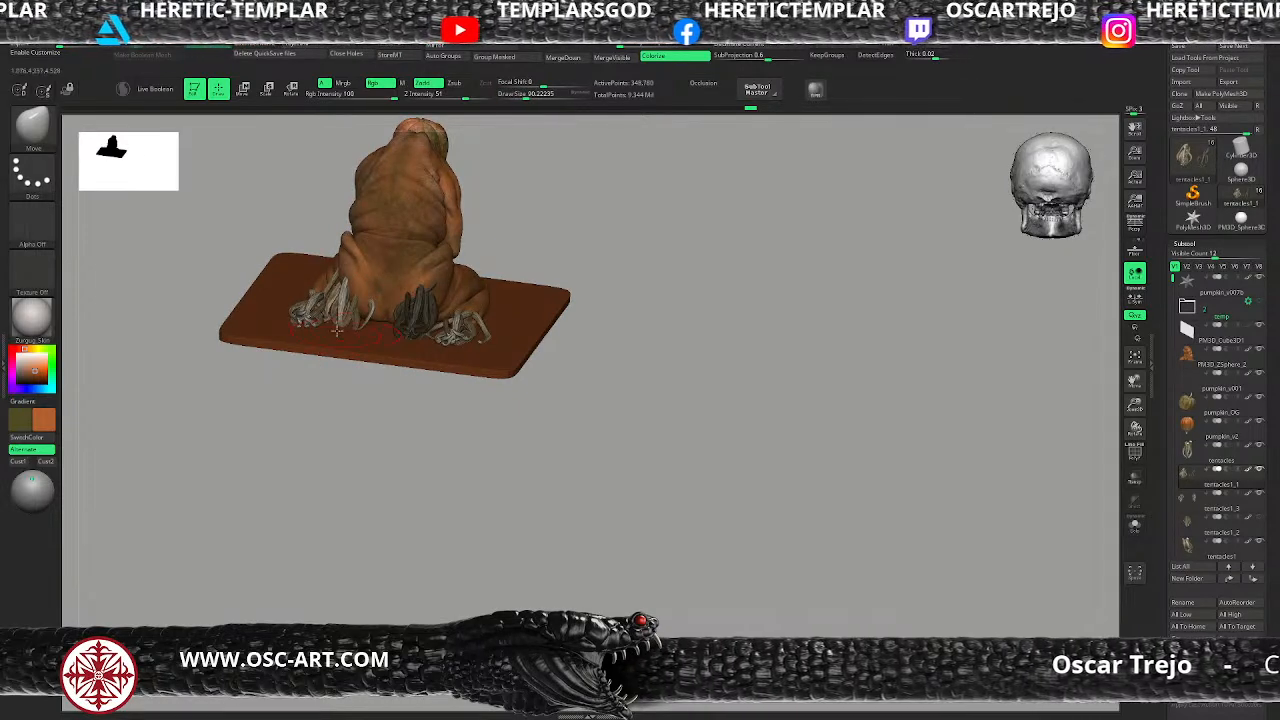
pyautogui.moveTo(297, 474); pyautogui.dragTo(430, 380)
# Step: Invert the mask on tentacles1_1 and move the other cluster up against the hip
pyautogui.keyDown('ctrl'); pyautogui.click(569, 320); pyautogui.keyUp('ctrl')
pyautogui.moveTo(569, 320)
pyautogui.mouseDown()
pyautogui.moveTo(557, 357)
pyautogui.moveTo(550, 330)
pyautogui.moveTo(585, 340)
pyautogui.mouseUp()
pyautogui.press('w')
pyautogui.moveTo(442, 258); pyautogui.dragTo(408, 262)
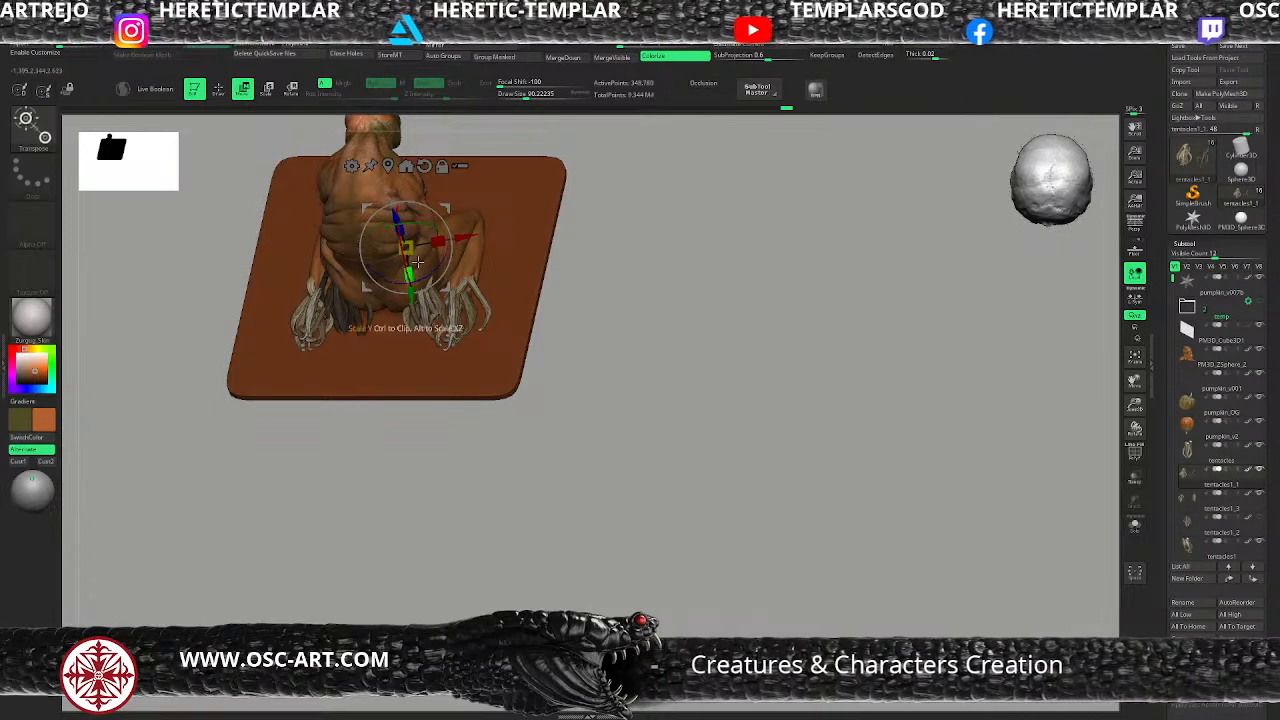
pyautogui.moveTo(448, 209); pyautogui.dragTo(441, 197)
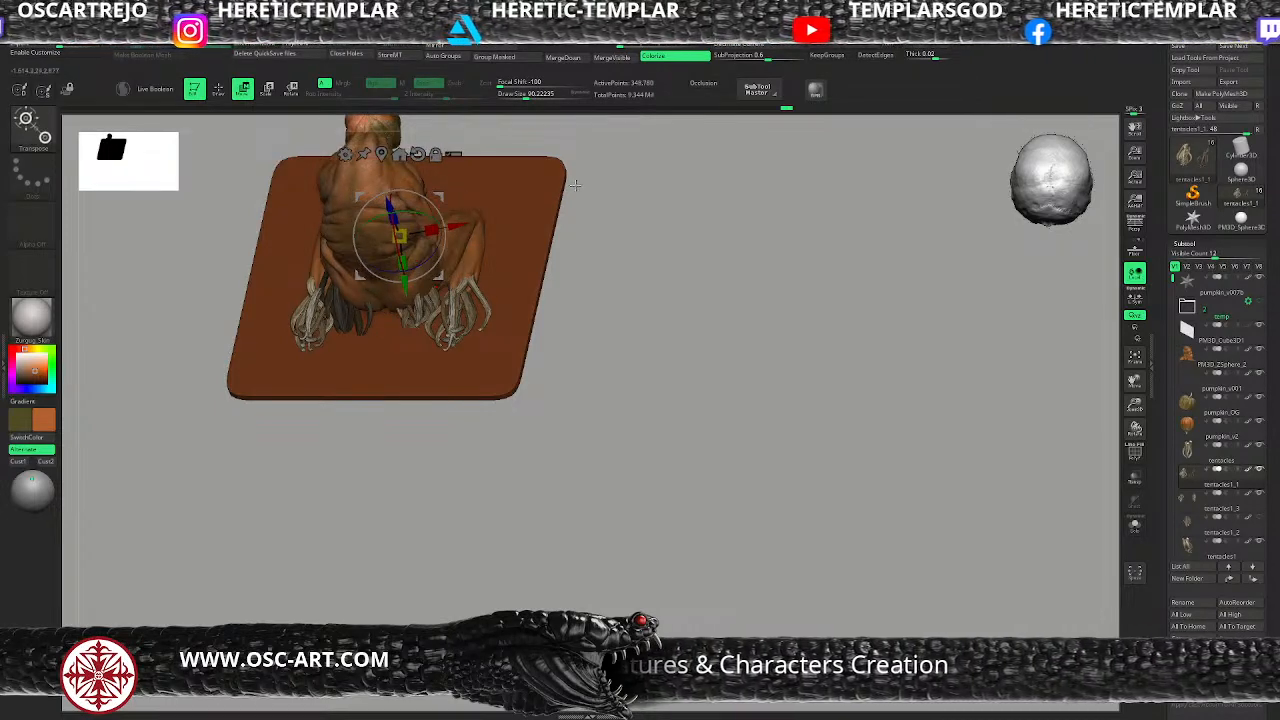
# Step: Fine-tune the second hip cluster's position and push its tentacles onto the thigh with the Move brush
pyautogui.press('q')
pyautogui.moveTo(586, 240)
pyautogui.mouseDown()
pyautogui.moveTo(647, 253)
pyautogui.moveTo(579, 297)
pyautogui.mouseUp()
pyautogui.press('w')
pyautogui.moveTo(441, 329); pyautogui.dragTo(447, 349)
pyautogui.press('q')
pyautogui.moveTo(543, 334)
pyautogui.mouseDown()
pyautogui.moveTo(526, 326)
pyautogui.moveTo(531, 303)
pyautogui.moveTo(558, 312)
pyautogui.moveTo(384, 414)
pyautogui.mouseUp()
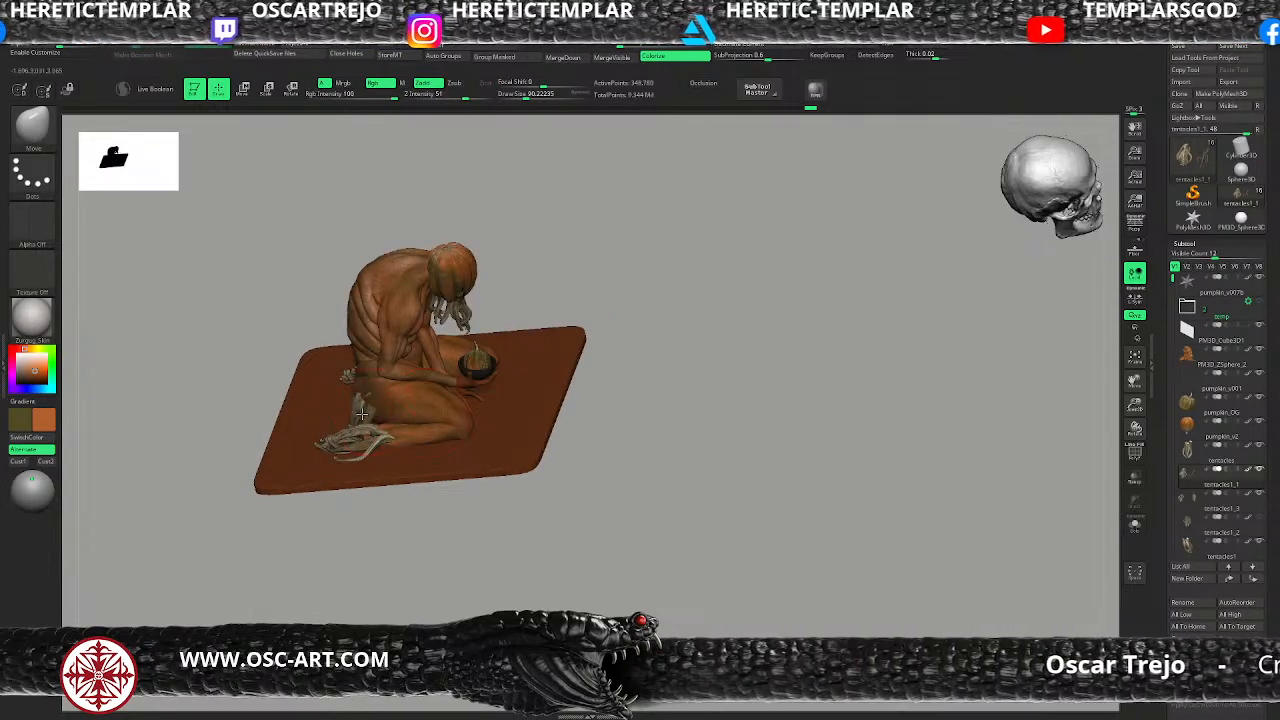
pyautogui.moveTo(212, 476); pyautogui.dragTo(250, 416)
pyautogui.moveTo(573, 303); pyautogui.dragTo(545, 436)
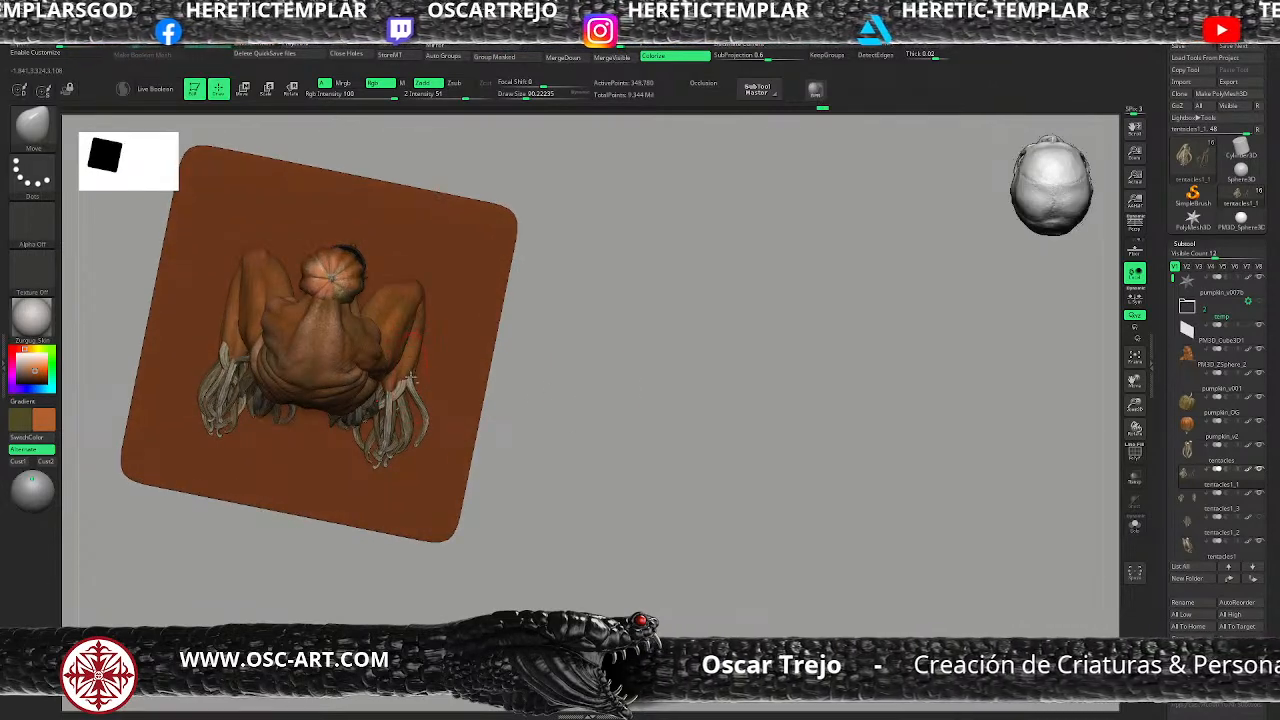
# Step: Try to spread the tentacles1_3 foot tentacles outward and up one ankle with resized Move brush strokes, undoing the unwanted ones
pyautogui.keyDown('alt'); pyautogui.click(409, 383); pyautogui.keyUp('alt')
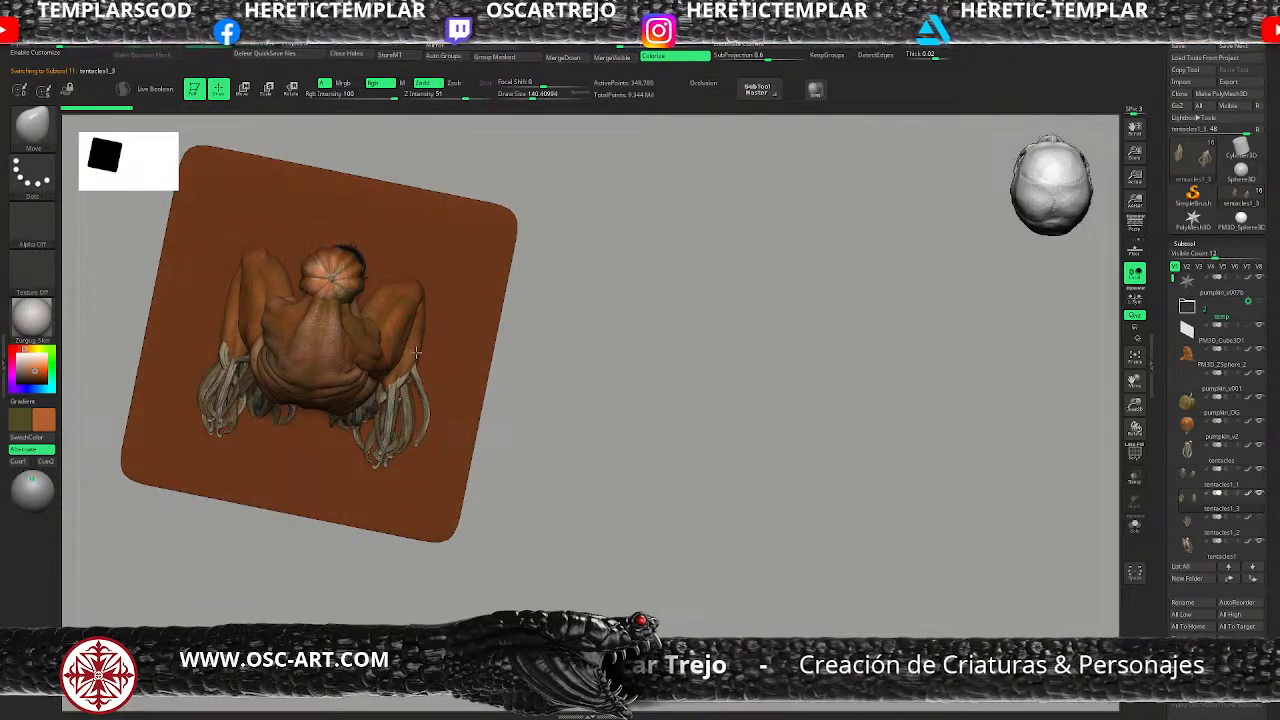
pyautogui.hotkey('ctrl', 'z')
pyautogui.hotkey('ctrl', 'z')
pyautogui.press('s')
pyautogui.click(391, 460)
pyautogui.moveTo(402, 424)
pyautogui.mouseDown()
pyautogui.moveTo(422, 362)
pyautogui.moveTo(415, 393)
pyautogui.moveTo(416, 372)
pyautogui.mouseUp()
pyautogui.press('s')
pyautogui.click(392, 403)
pyautogui.moveTo(420, 368); pyautogui.dragTo(423, 358)
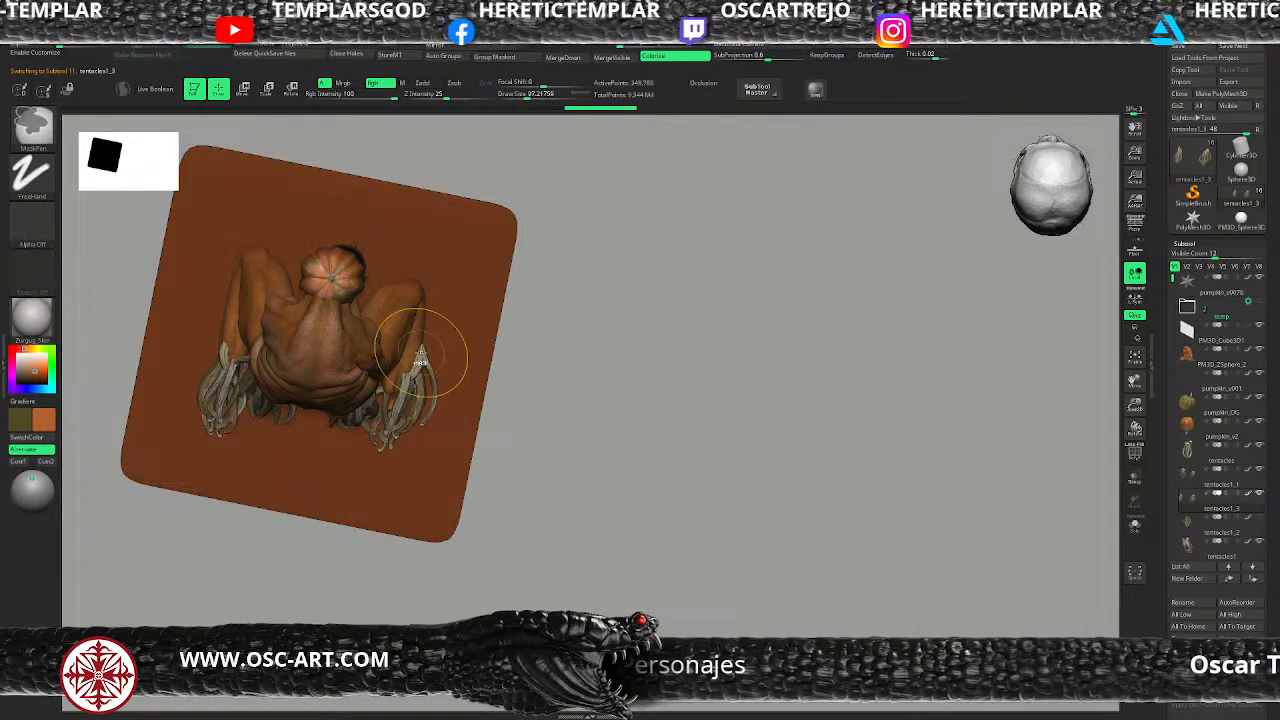
pyautogui.hotkey('ctrl', 'z')
pyautogui.hotkey('ctrl', 'z')
pyautogui.hotkey('ctrl', 'z')
pyautogui.hotkey('ctrl', 'z')
pyautogui.hotkey('ctrl', 'z')
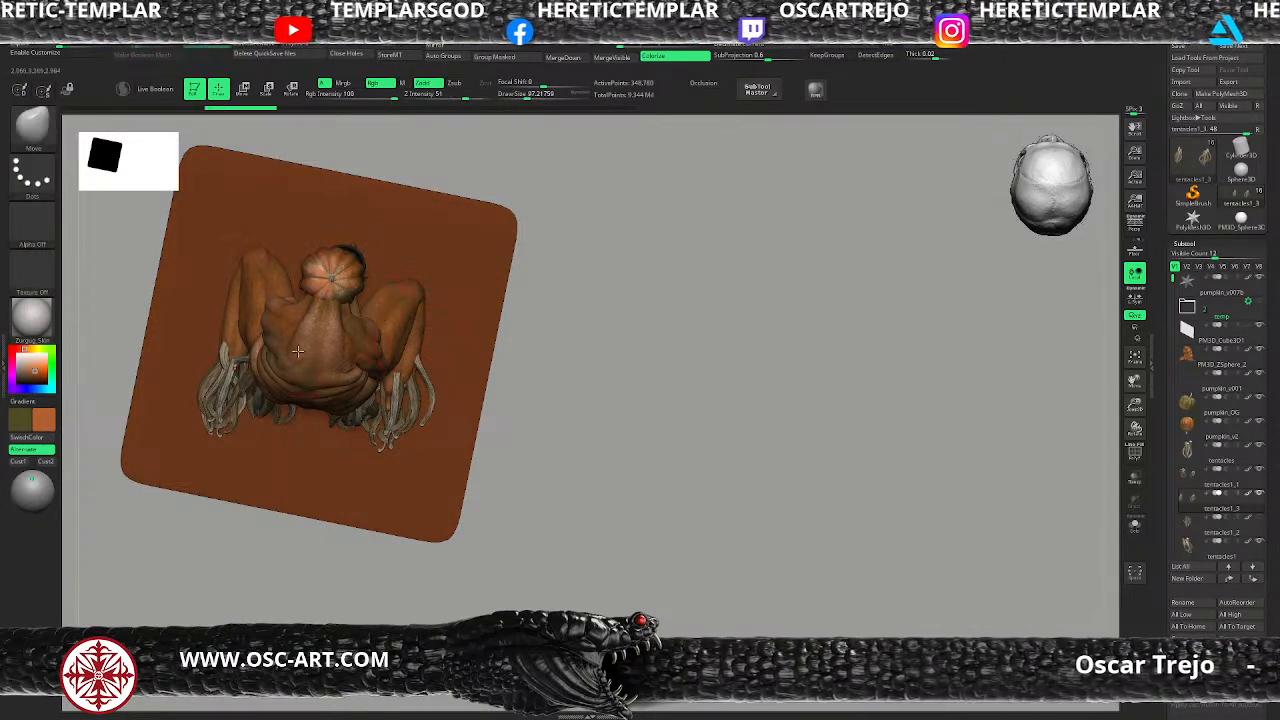
# Step: Try to pull the other foot's tentacles up along the outer lower leg with a larger Move brush
pyautogui.press('s')
pyautogui.moveTo(213, 374); pyautogui.dragTo(216, 362)
pyautogui.press('s')
pyautogui.hotkey('ctrl', 'z')
pyautogui.hotkey('ctrl', 'z')
pyautogui.press('s')
pyautogui.moveTo(205, 408)
pyautogui.mouseDown()
pyautogui.moveTo(217, 408)
pyautogui.moveTo(217, 306)
pyautogui.mouseUp()
pyautogui.press('s')
pyautogui.moveTo(229, 367); pyautogui.dragTo(214, 390)
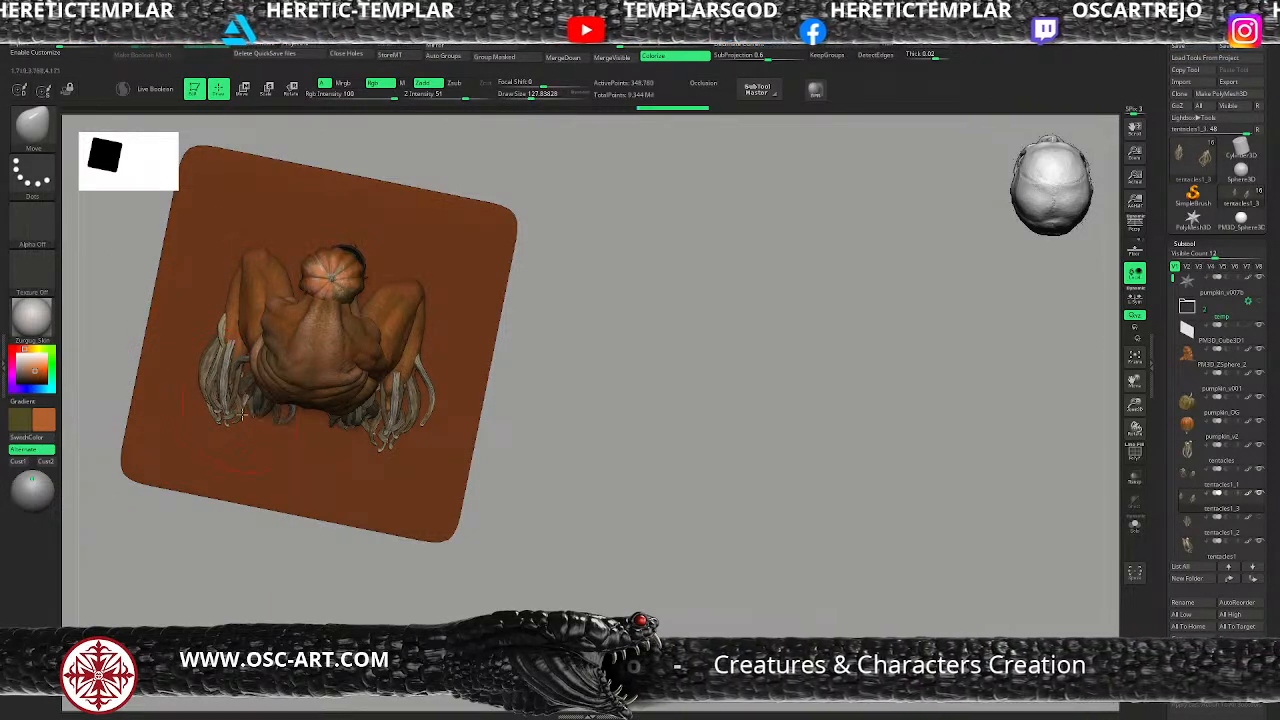
# Step: Undo the Move strokes made on the tentacles1_3 foot tentacles
pyautogui.hotkey('ctrl', 'z')
pyautogui.hotkey('ctrl', 'z')
pyautogui.hotkey('ctrl', 'z')
pyautogui.hotkey('ctrl', 'z')
pyautogui.hotkey('ctrl', 'z')
pyautogui.hotkey('ctrl', 'z')
pyautogui.hotkey('ctrl', 'z')
pyautogui.hotkey('ctrl', 'z')
pyautogui.hotkey('ctrl', 'z')
pyautogui.hotkey('ctrl', 'z')
# Step: Select the tentacles1_1 subtool beside the thigh and switch to the Standard brush with a draw size of about 27
pyautogui.moveTo(637, 517)
pyautogui.keyDown('alt'); pyautogui.mouseDown()
pyautogui.moveTo(605, 423)
pyautogui.moveTo(620, 350)
pyautogui.moveTo(568, 342)
pyautogui.moveTo(503, 414)
pyautogui.moveTo(574, 394)
pyautogui.moveTo(543, 380)
pyautogui.moveTo(556, 408)
pyautogui.moveTo(545, 465)
pyautogui.mouseUp(); pyautogui.keyUp('alt')
pyautogui.keyDown('alt'); pyautogui.click(328, 402); pyautogui.keyUp('alt')
pyautogui.press('s')
pyautogui.moveTo(321, 389); pyautogui.dragTo(315, 389)
pyautogui.press('1')
pyautogui.press('s')
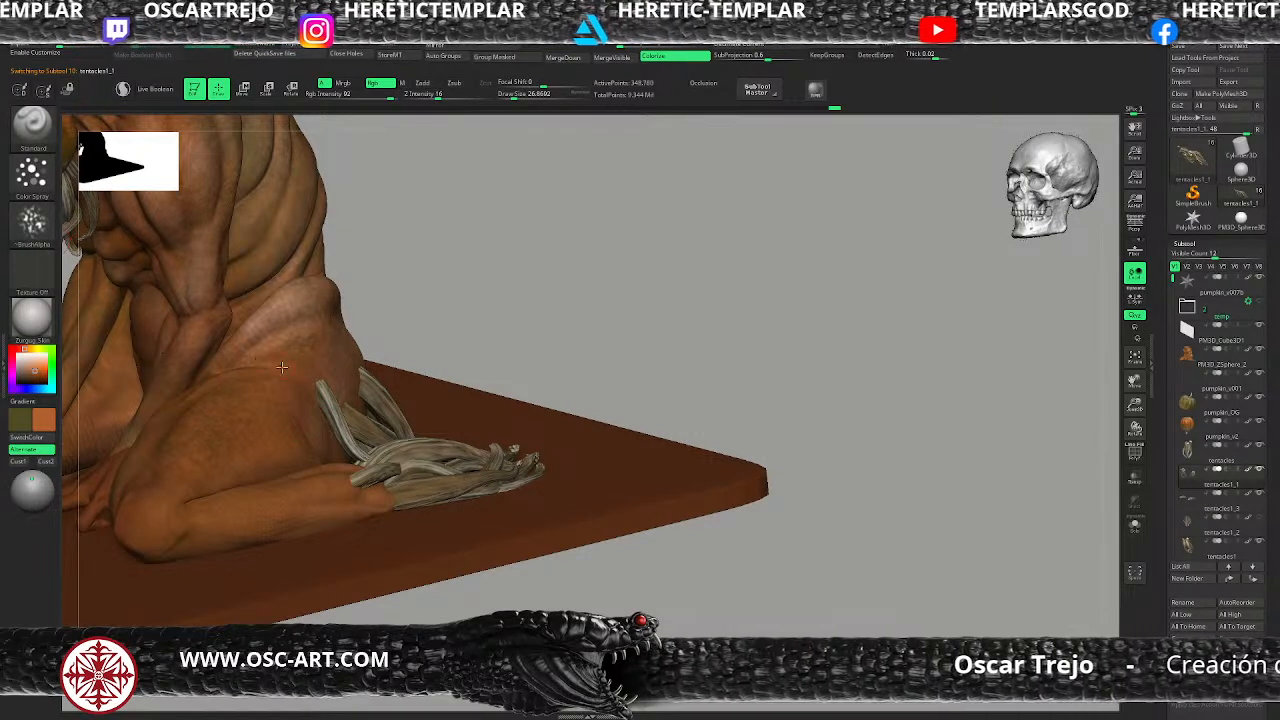
# Step: Set the Standard brush to no alpha, Dots stroke and Zadd without Rgb for sculpting the PM3D_ZSphere_2 body
pyautogui.click(42, 228)
pyautogui.click(92, 230)
pyautogui.click(46, 190)
pyautogui.click(92, 185)
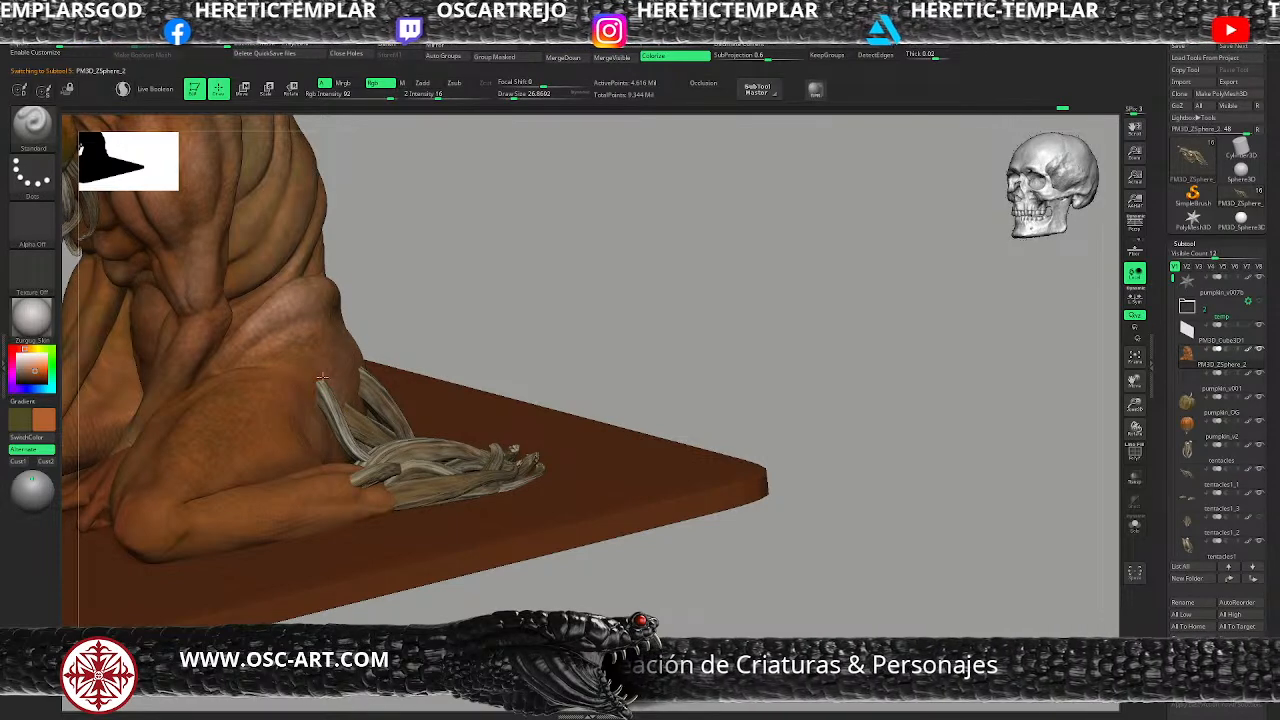
pyautogui.press('shift')
pyautogui.click(424, 83)
pyautogui.click(379, 83)
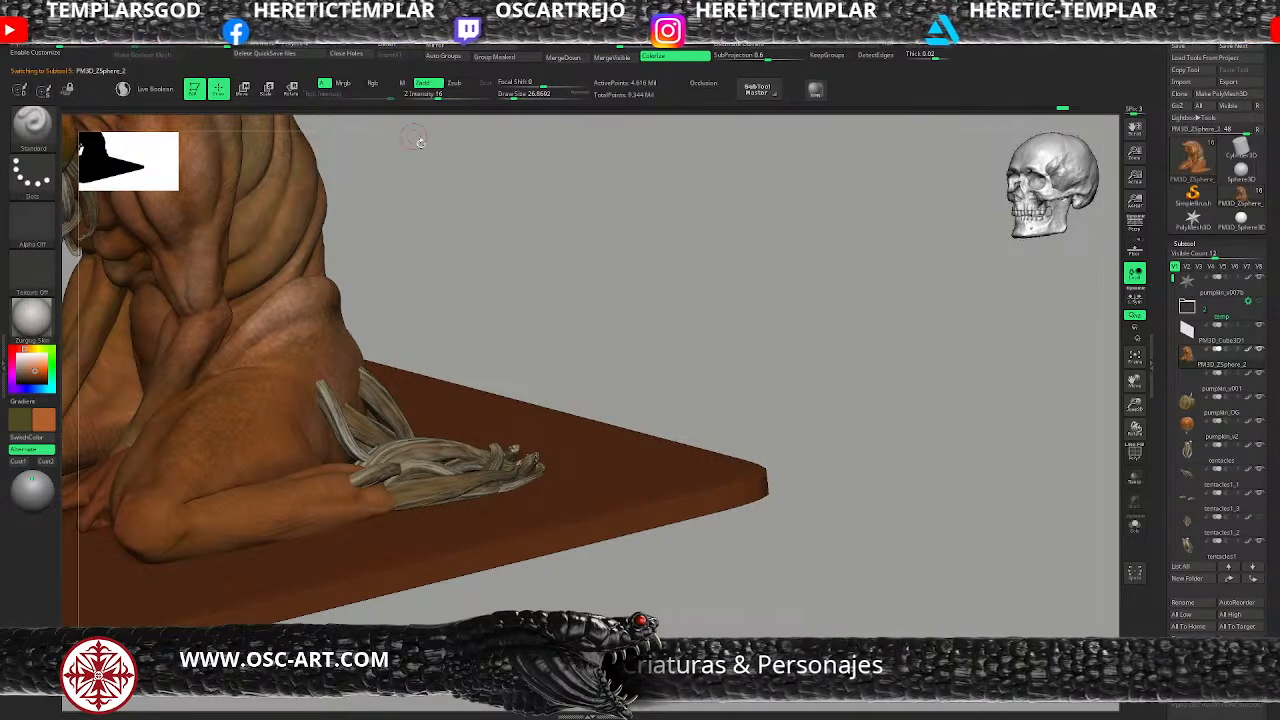
# Step: Build up and smooth the body's skin where the tentacles emerge from the hips and thighs
pyautogui.moveTo(511, 223); pyautogui.dragTo(318, 398)
pyautogui.press('shift')
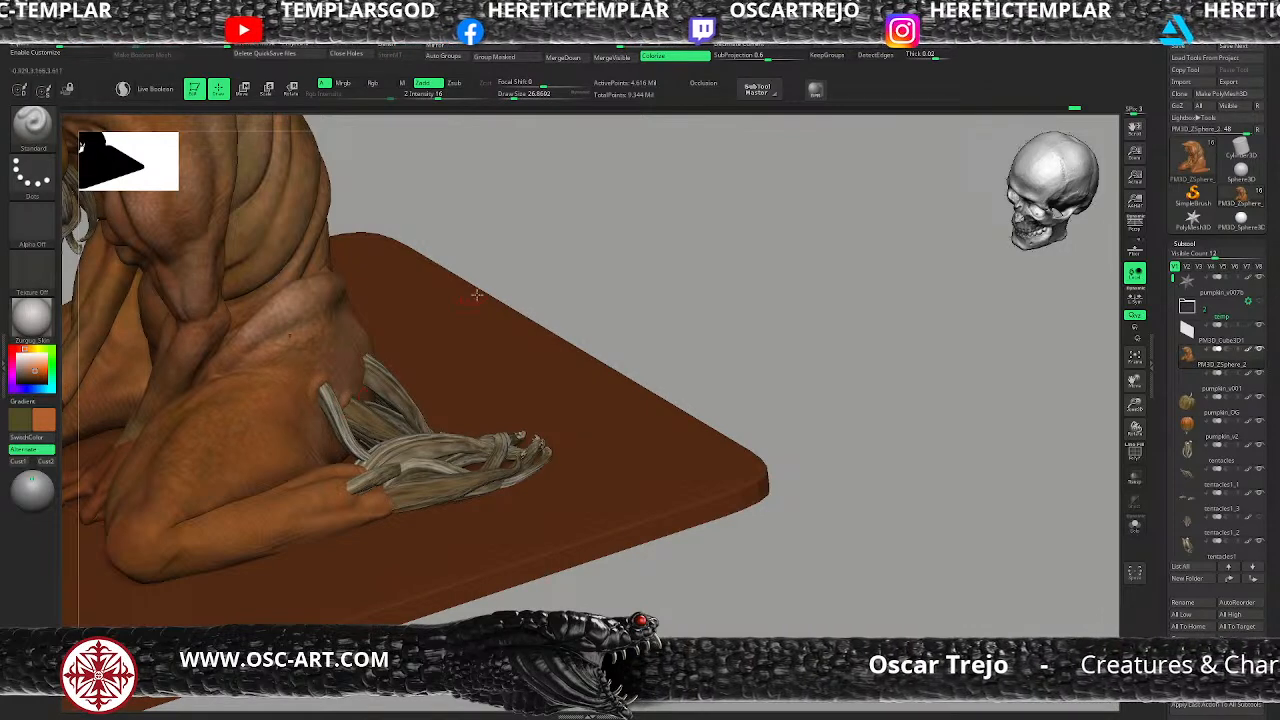
pyautogui.moveTo(470, 262); pyautogui.dragTo(229, 455)
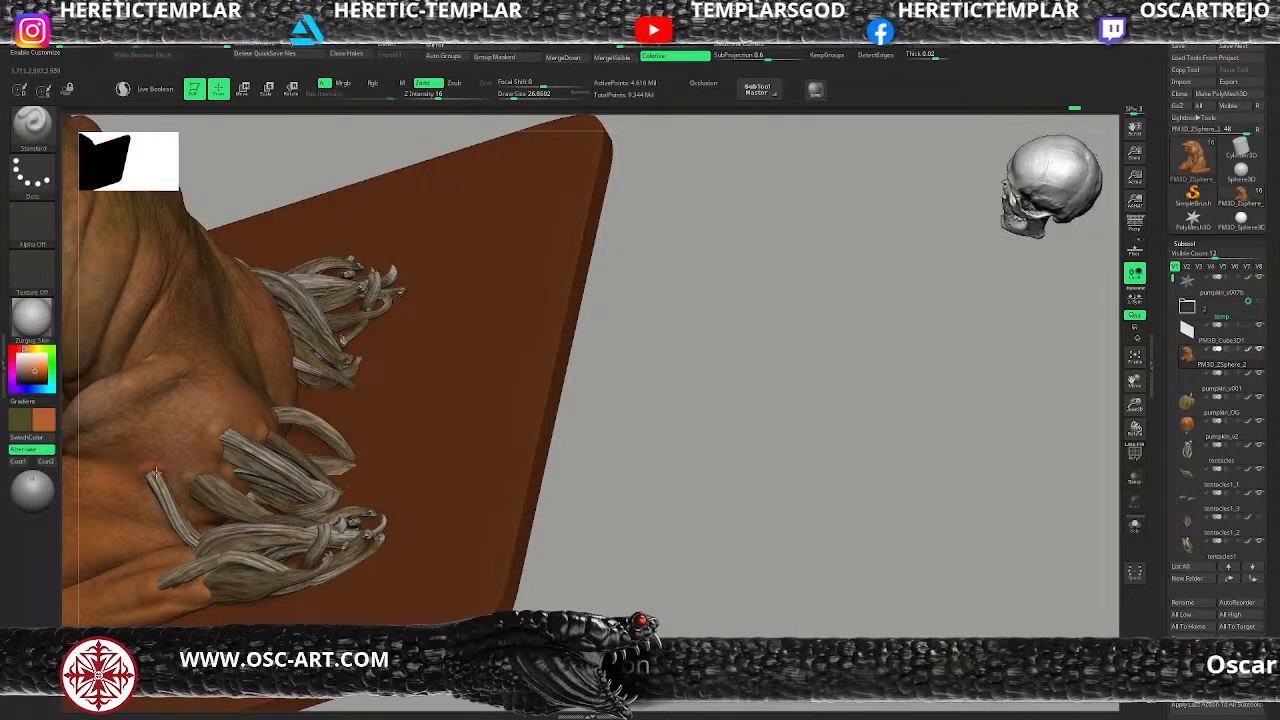
pyautogui.moveTo(506, 478); pyautogui.dragTo(322, 404)
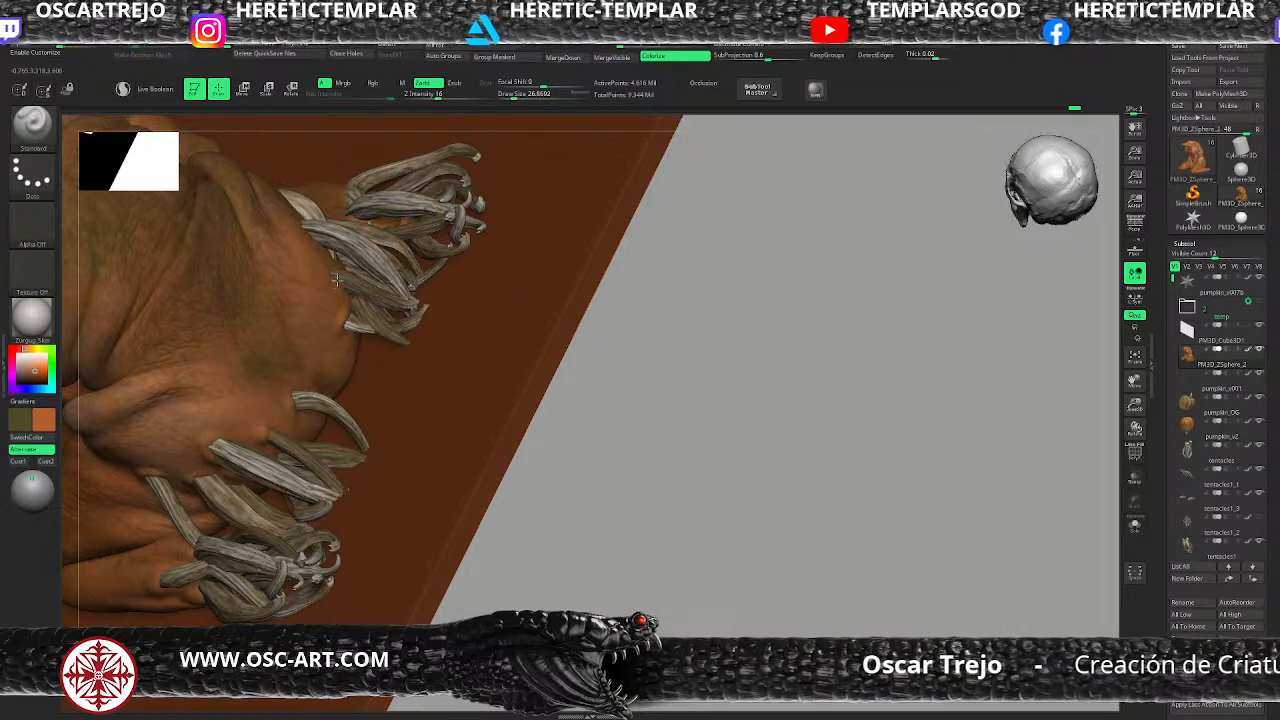
pyautogui.keyDown('alt'); pyautogui.moveTo(595, 407); pyautogui.dragTo(600, 438); pyautogui.keyUp('alt')
pyautogui.moveTo(600, 438); pyautogui.dragTo(463, 428)
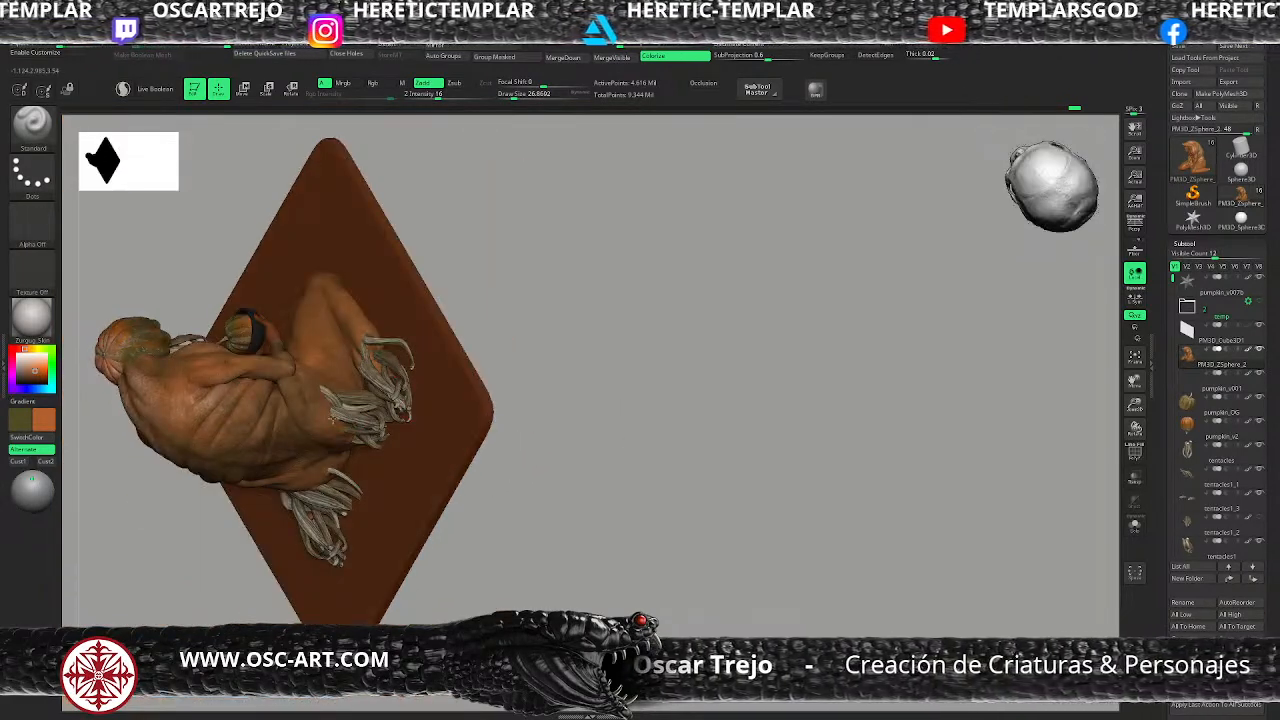
# Step: Carve creases into the skin around the tentacle roots with the DamStandard brush
pyautogui.press('b')
pyautogui.press('d')
pyautogui.press('s')
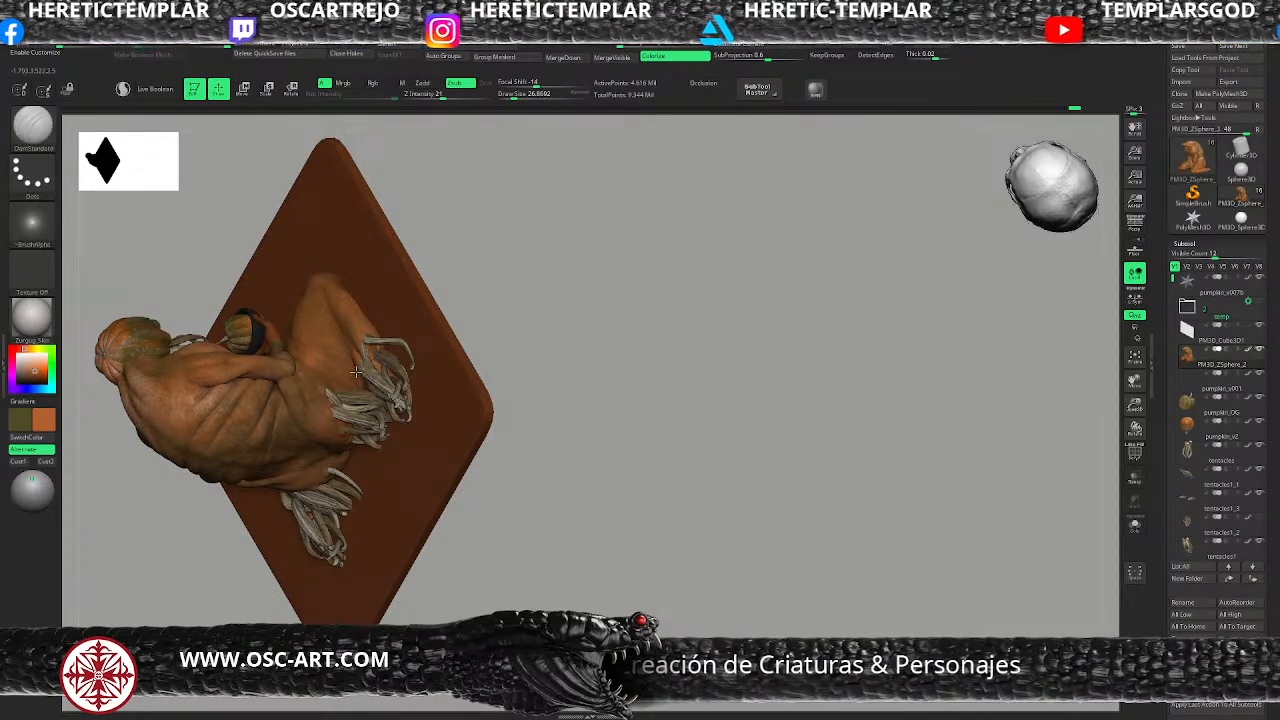
pyautogui.keyDown('alt'); pyautogui.moveTo(568, 378); pyautogui.dragTo(534, 240); pyautogui.keyUp('alt')
pyautogui.keyDown('alt'); pyautogui.moveTo(534, 240); pyautogui.dragTo(432, 302); pyautogui.keyUp('alt')
pyautogui.moveTo(229, 430); pyautogui.dragTo(182, 497)
# Step: Select the hand resting on the ground and the hand holding the bowl in turn, and hide the PM3D_Cube3D1 base
pyautogui.moveTo(574, 292); pyautogui.dragTo(517, 296)
pyautogui.press('c')
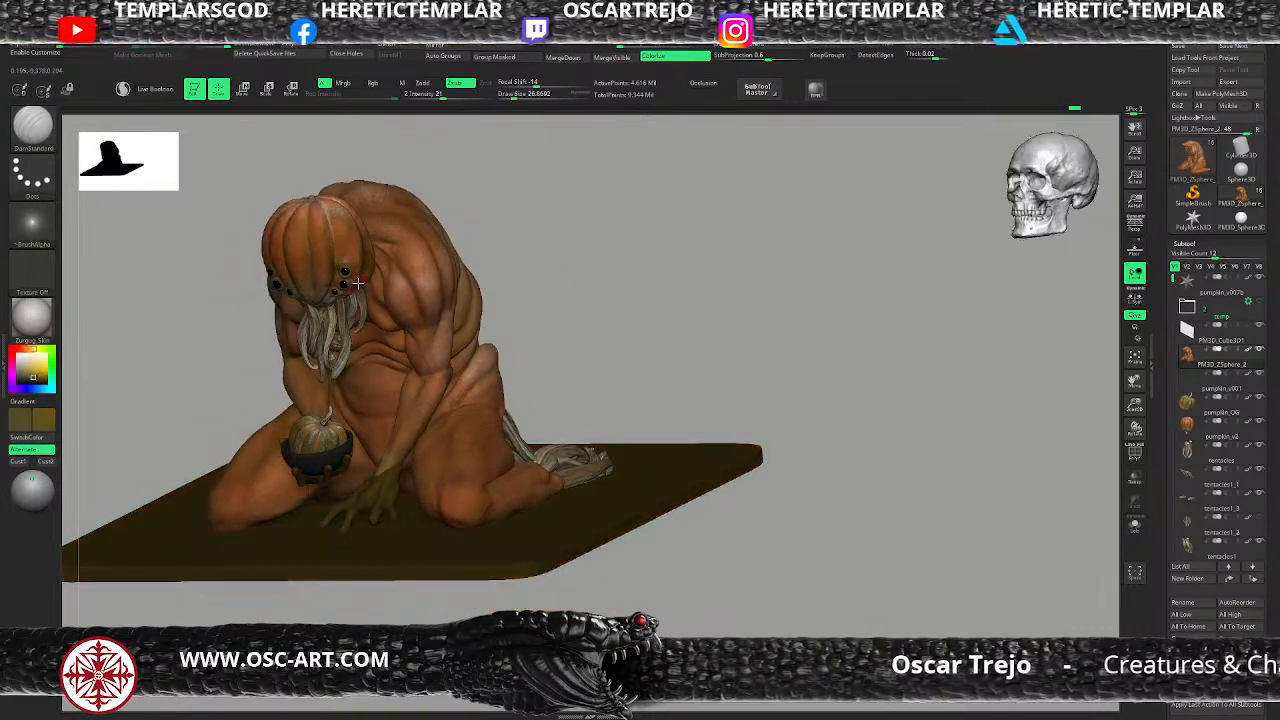
pyautogui.keyDown('alt'); pyautogui.click(366, 486); pyautogui.keyUp('alt')
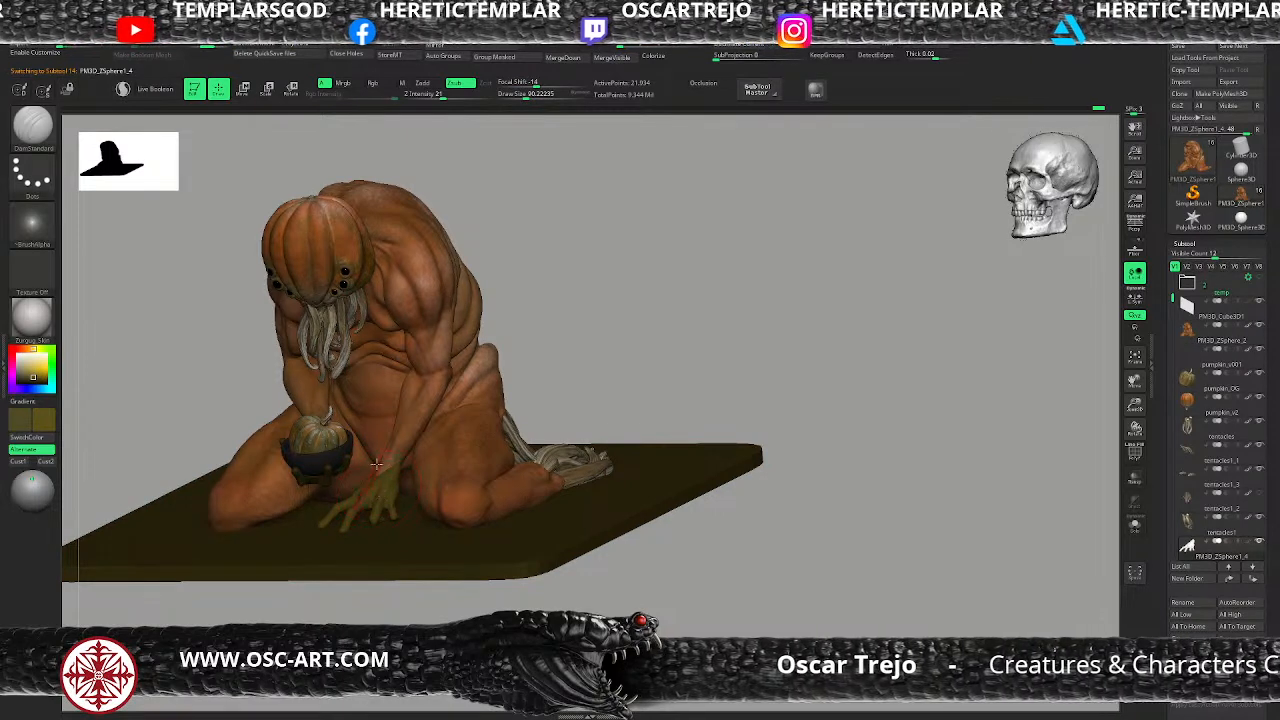
pyautogui.moveTo(600, 312); pyautogui.dragTo(563, 329)
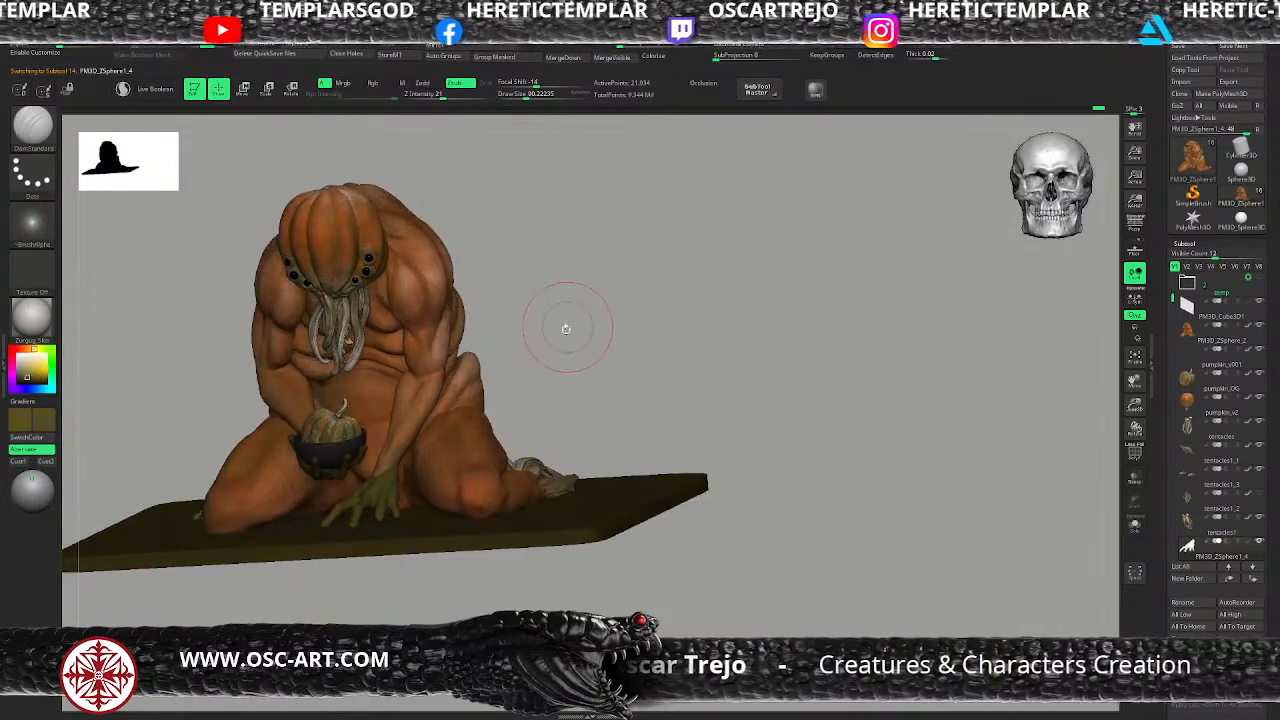
pyautogui.keyDown('alt'); pyautogui.click(342, 473); pyautogui.keyUp('alt')
pyautogui.moveTo(574, 369)
pyautogui.mouseDown()
pyautogui.moveTo(540, 354)
pyautogui.moveTo(532, 400)
pyautogui.moveTo(514, 382)
pyautogui.moveTo(569, 377)
pyautogui.mouseUp()
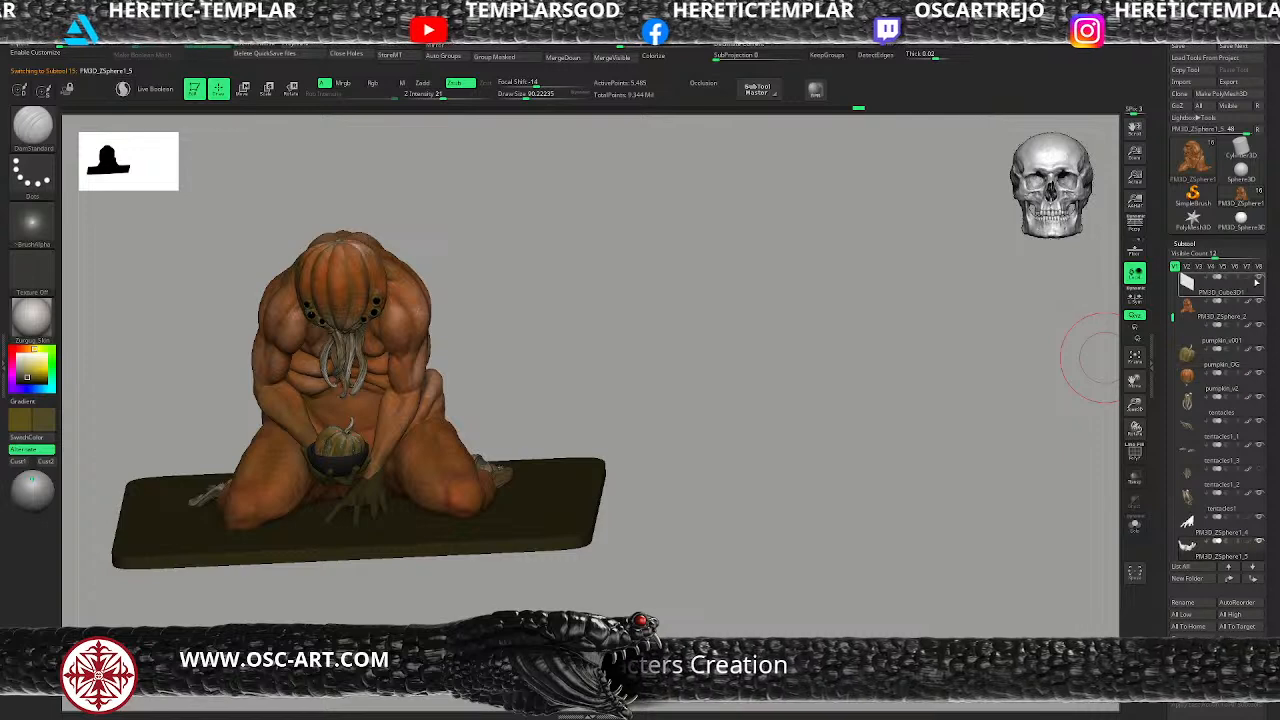
pyautogui.click(1257, 280)
pyautogui.moveTo(720, 352); pyautogui.dragTo(603, 367)
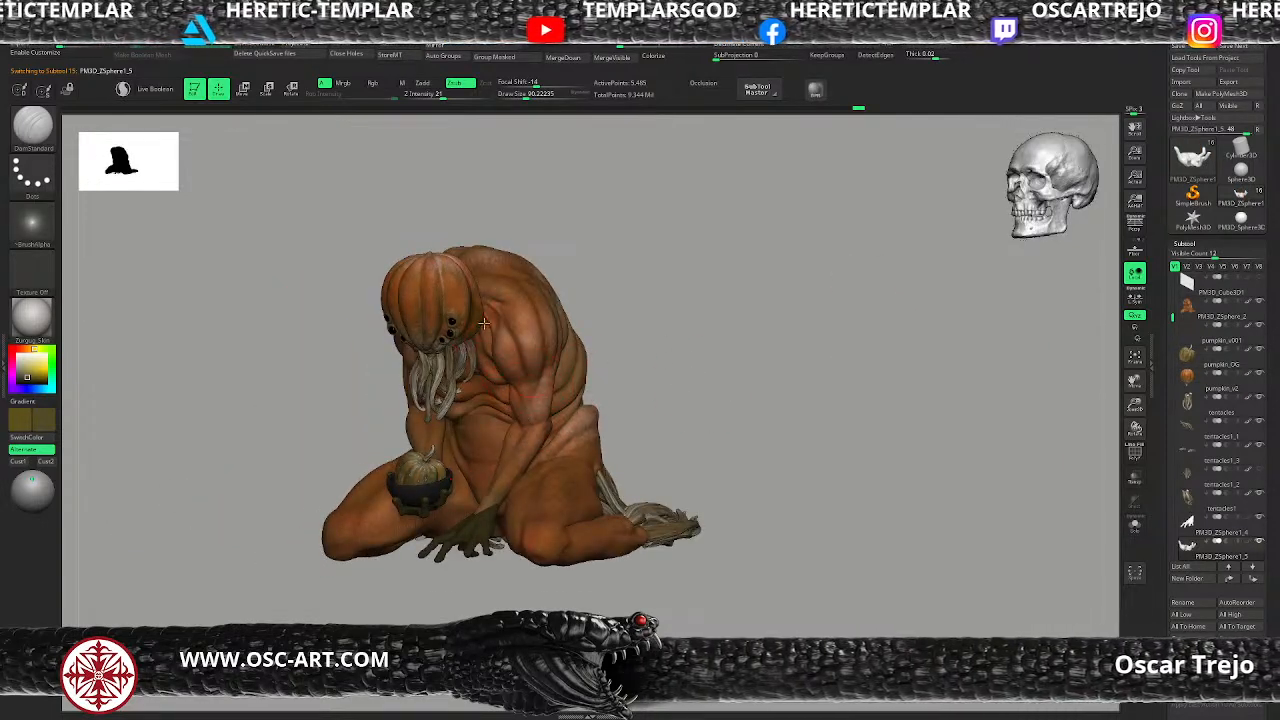
# Step: Switch to the Paint brush, adjust its size, and sample the skin colour from the creature's arm
pyautogui.press('2')
pyautogui.press('s')
pyautogui.click(516, 422)
pyautogui.press('c')
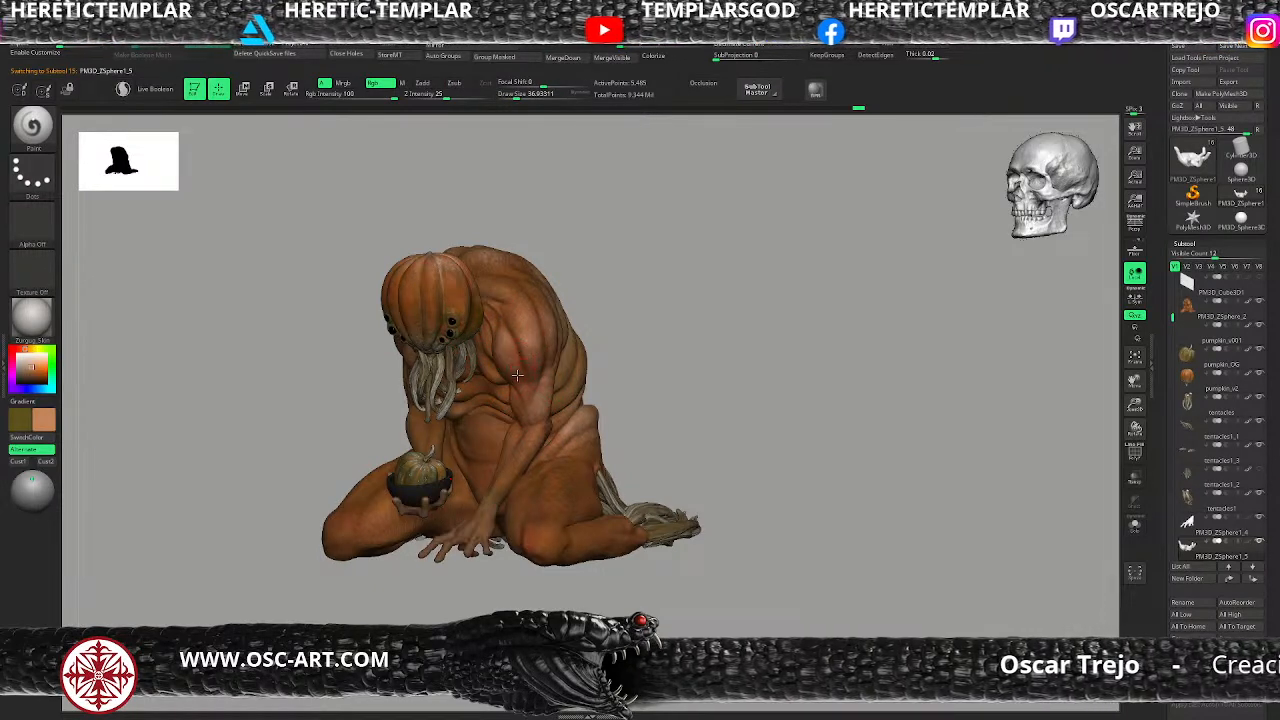
# Step: Paint the hand resting on the ground with the sampled skin colour, resizing the brush and applying Alpha 08 for a mottled finish
pyautogui.moveTo(472, 510); pyautogui.dragTo(489, 521)
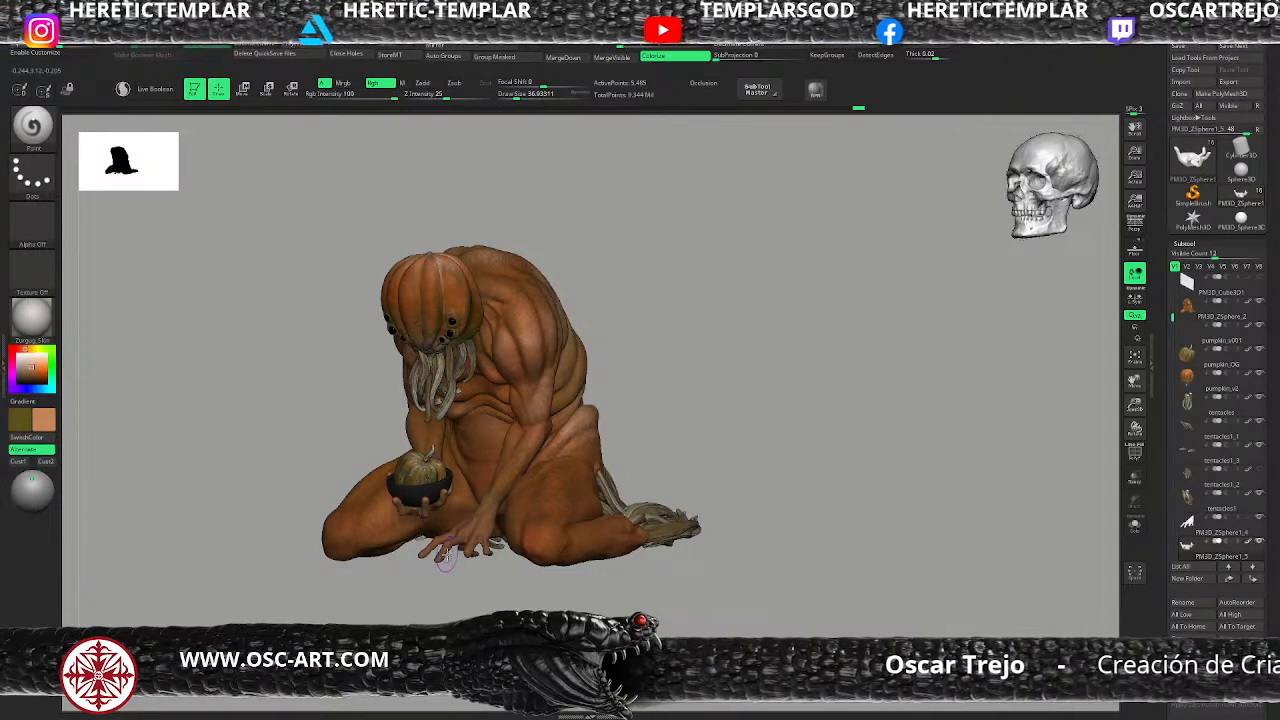
pyautogui.keyDown('alt'); pyautogui.click(440, 510); pyautogui.keyUp('alt')
pyautogui.press('s')
pyautogui.click(475, 529)
pyautogui.moveTo(482, 520); pyautogui.dragTo(437, 543)
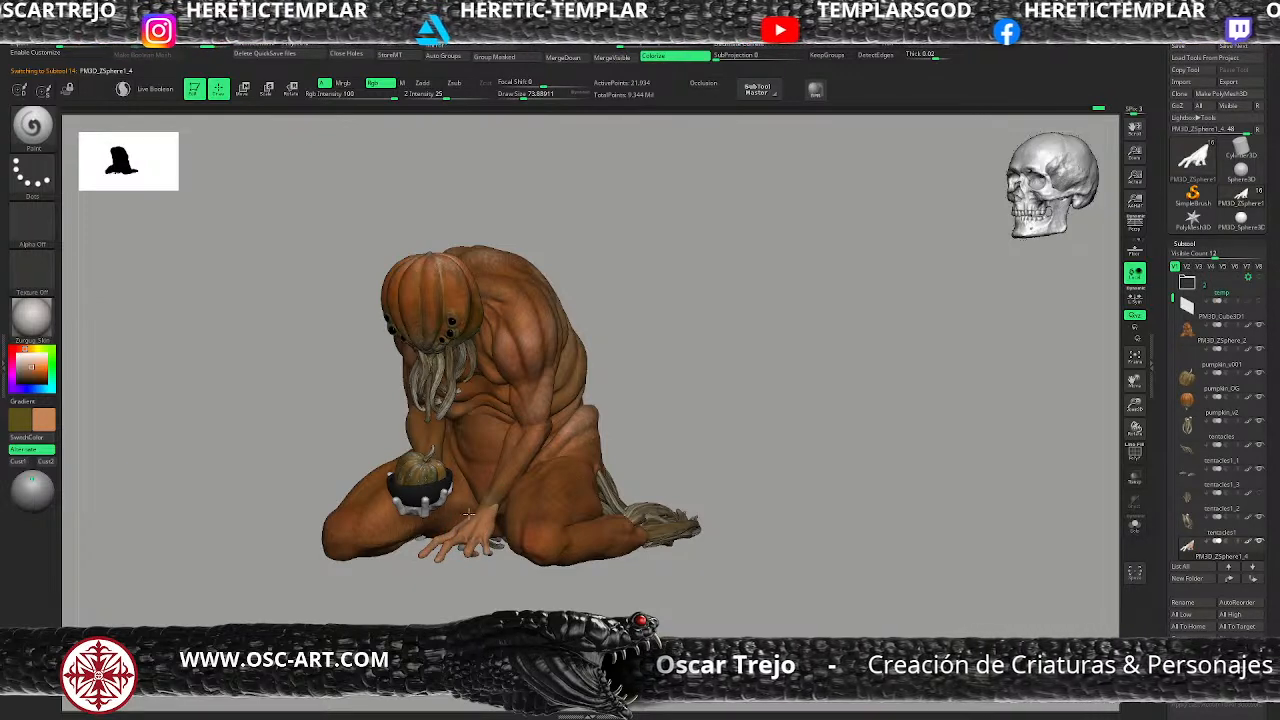
pyautogui.press('c')
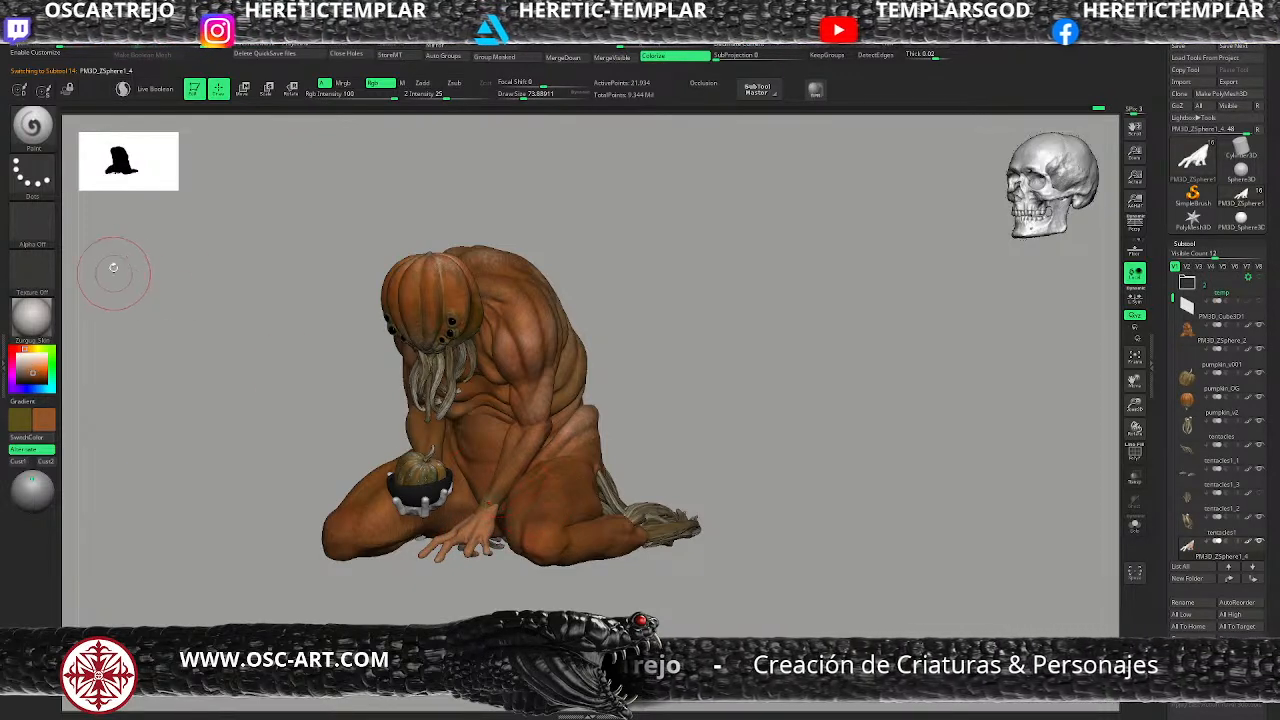
pyautogui.click(32, 222)
pyautogui.click(228, 234)
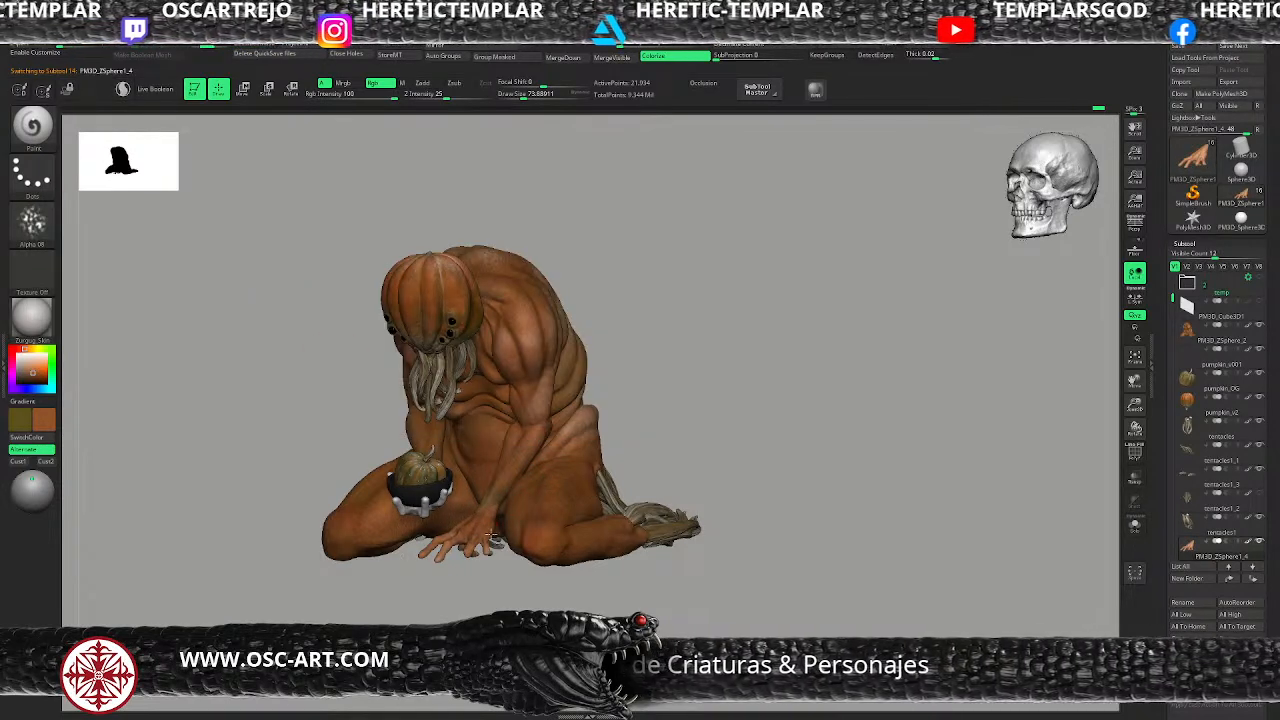
pyautogui.moveTo(470, 552); pyautogui.dragTo(498, 537)
# Step: Select the hand holding the bowl and paint it in the skin colour from several sides with a larger brush
pyautogui.keyDown('alt'); pyautogui.click(424, 507); pyautogui.keyUp('alt')
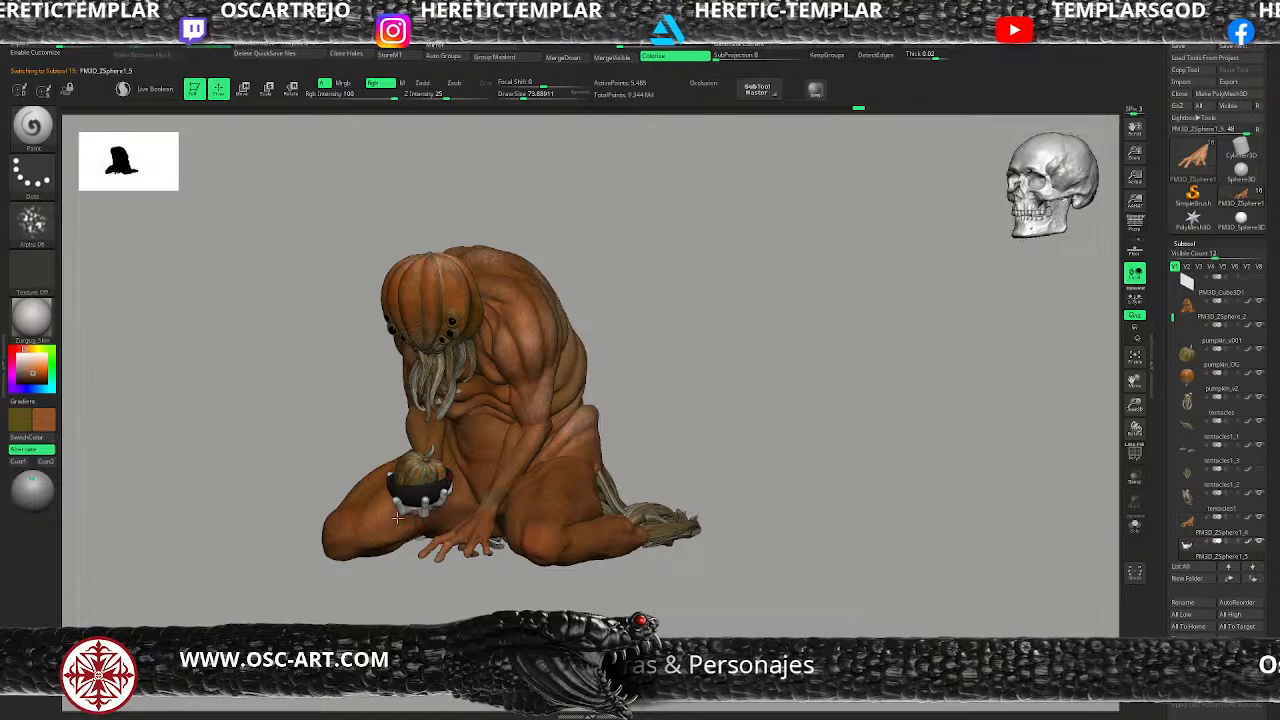
pyautogui.moveTo(305, 600); pyautogui.dragTo(412, 560)
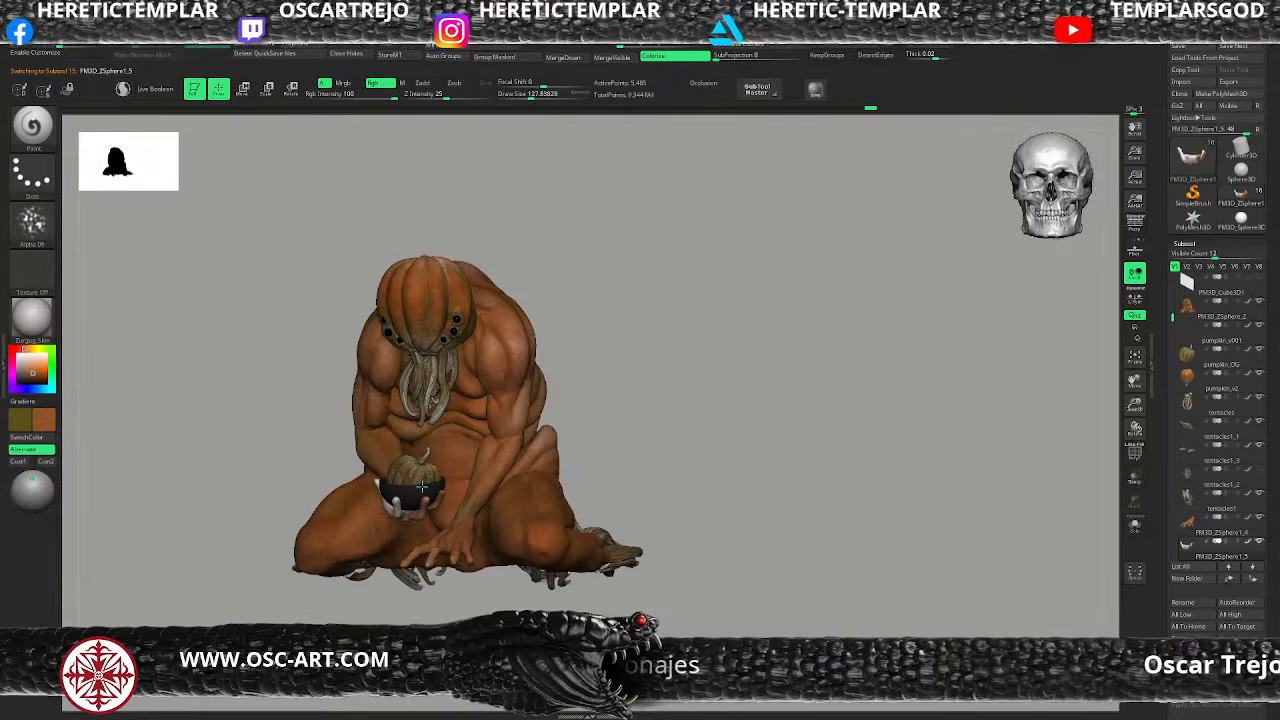
pyautogui.moveTo(281, 534)
pyautogui.mouseDown()
pyautogui.moveTo(430, 531)
pyautogui.moveTo(292, 530)
pyautogui.mouseUp()
pyautogui.moveTo(356, 492); pyautogui.dragTo(377, 493)
pyautogui.moveTo(571, 423); pyautogui.dragTo(383, 555)
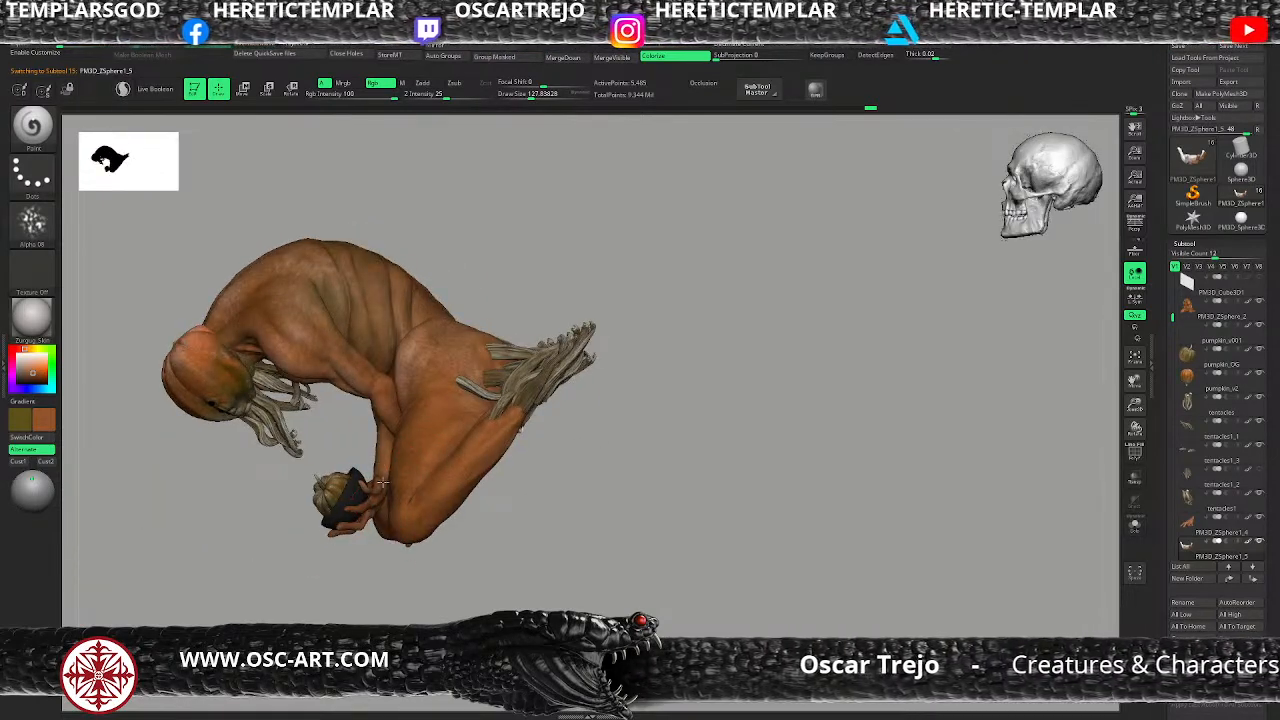
pyautogui.moveTo(388, 444); pyautogui.dragTo(377, 480)
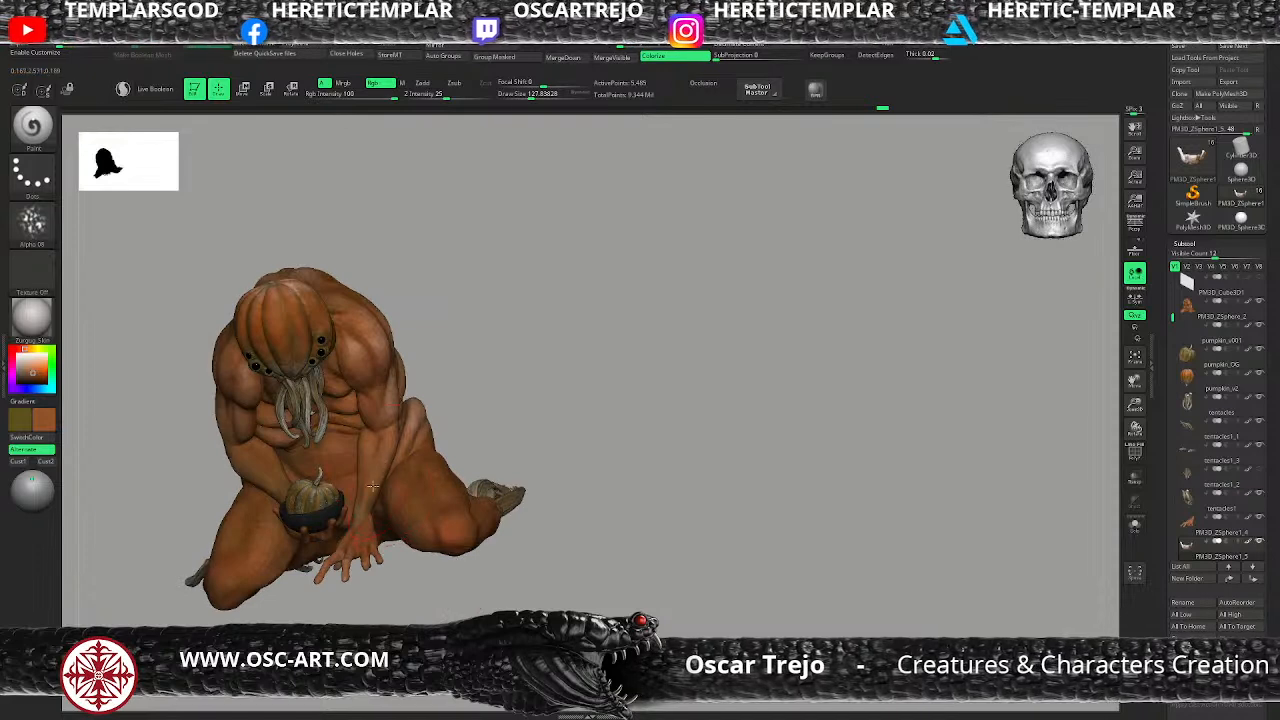
# Step: Touch up the hand resting on the ground with a smaller brush and a browner skin tone, and review the creature from the front
pyautogui.keyDown('alt'); pyautogui.click(363, 514); pyautogui.keyUp('alt')
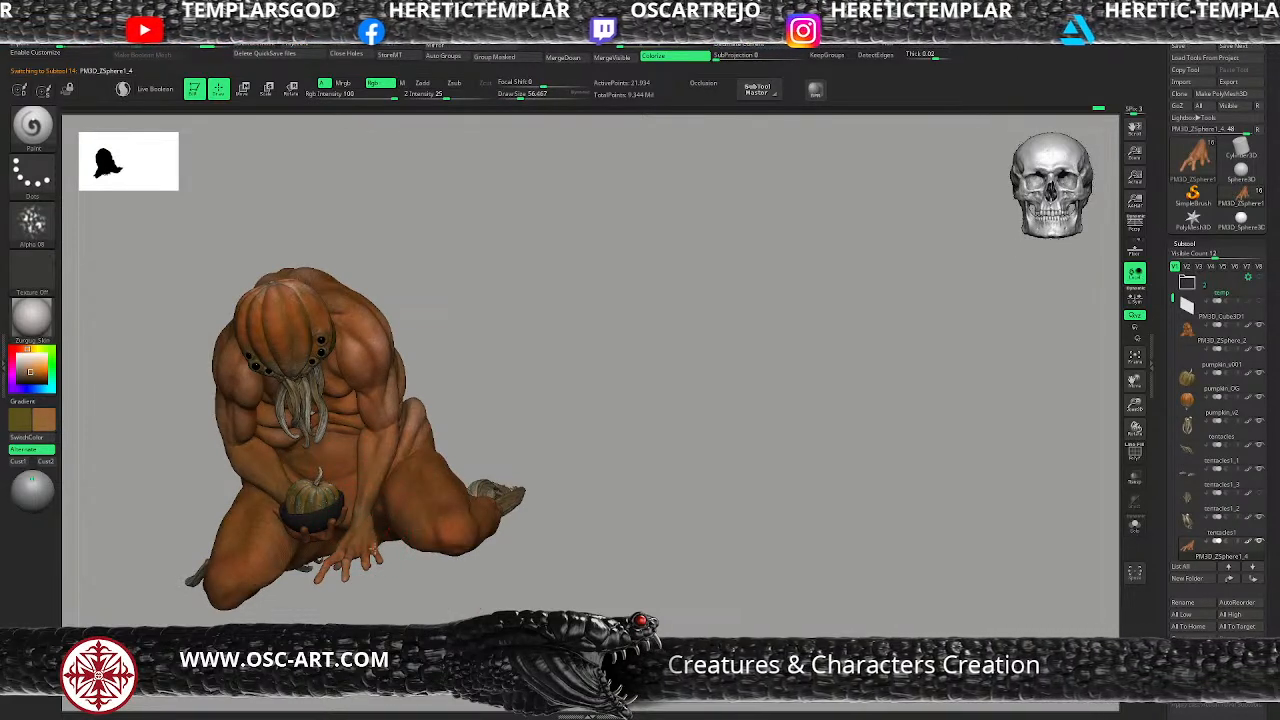
pyautogui.keyDown('alt'); pyautogui.moveTo(429, 566); pyautogui.dragTo(500, 520); pyautogui.keyUp('alt')
pyautogui.moveTo(523, 427); pyautogui.dragTo(709, 379)
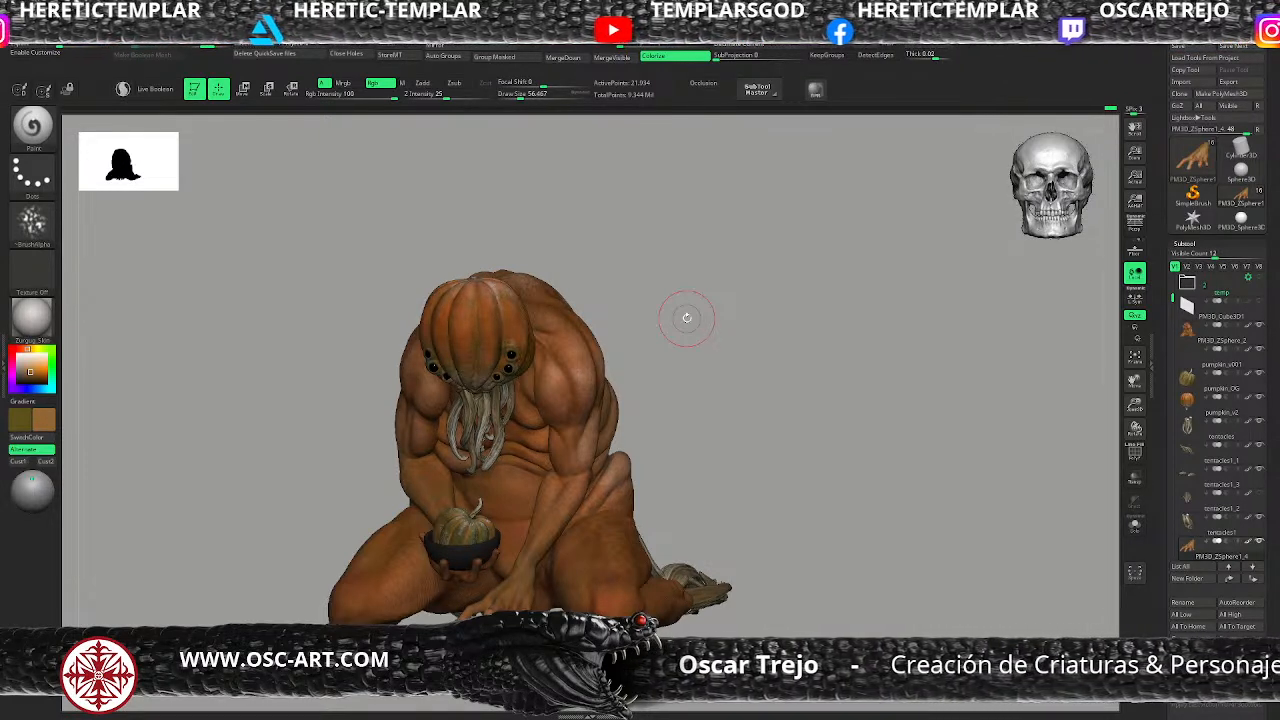
pyautogui.moveTo(686, 317); pyautogui.dragTo(670, 337)
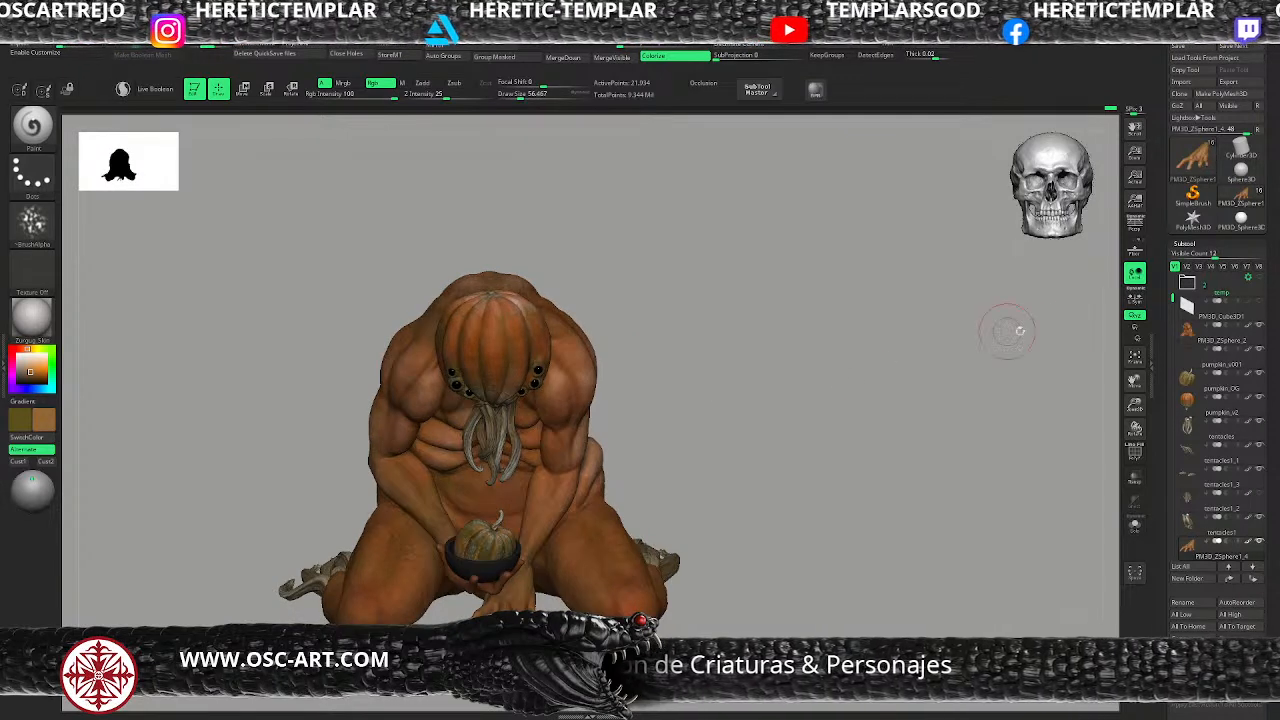
# Step: Duplicate the bowl's pumpkin within pumpkin_OG, place the copy in the air beside the creature's head, and turn on Occlusion
pyautogui.click(1200, 395)
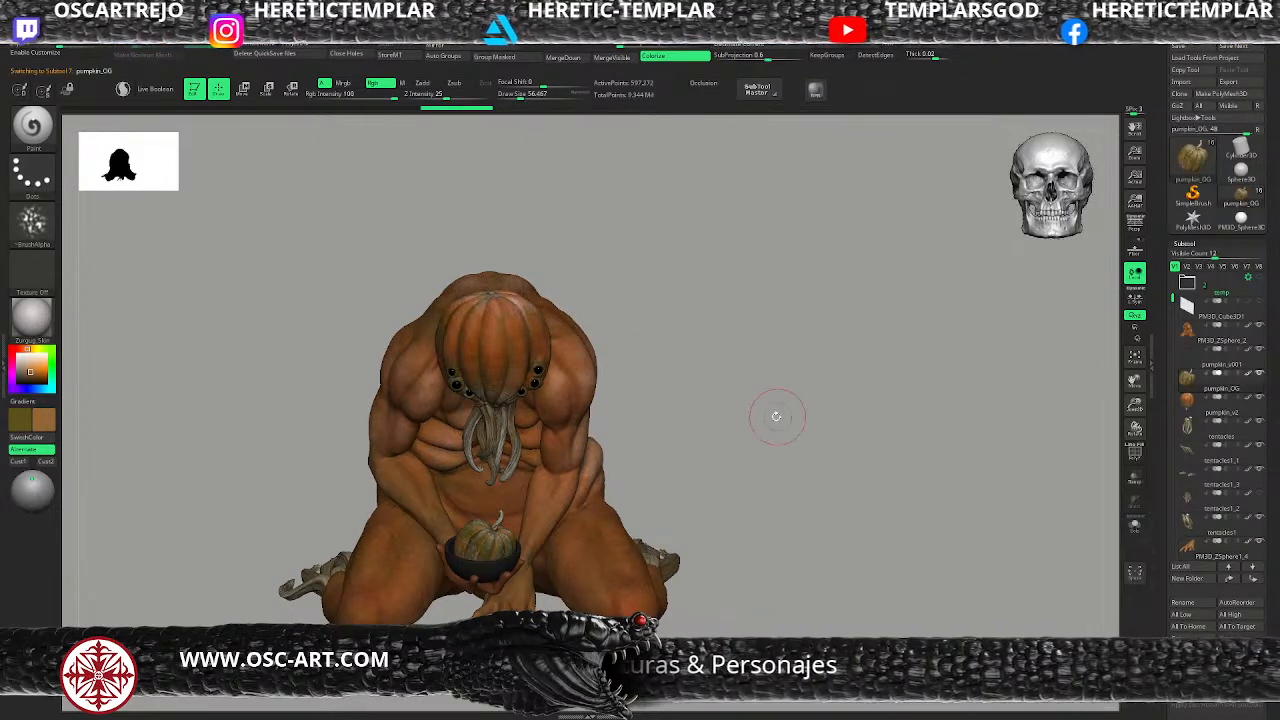
pyautogui.press('w')
pyautogui.keyDown('ctrl'); pyautogui.moveTo(488, 545); pyautogui.dragTo(731, 371); pyautogui.keyUp('ctrl')
pyautogui.press('q')
pyautogui.moveTo(771, 551); pyautogui.dragTo(757, 534)
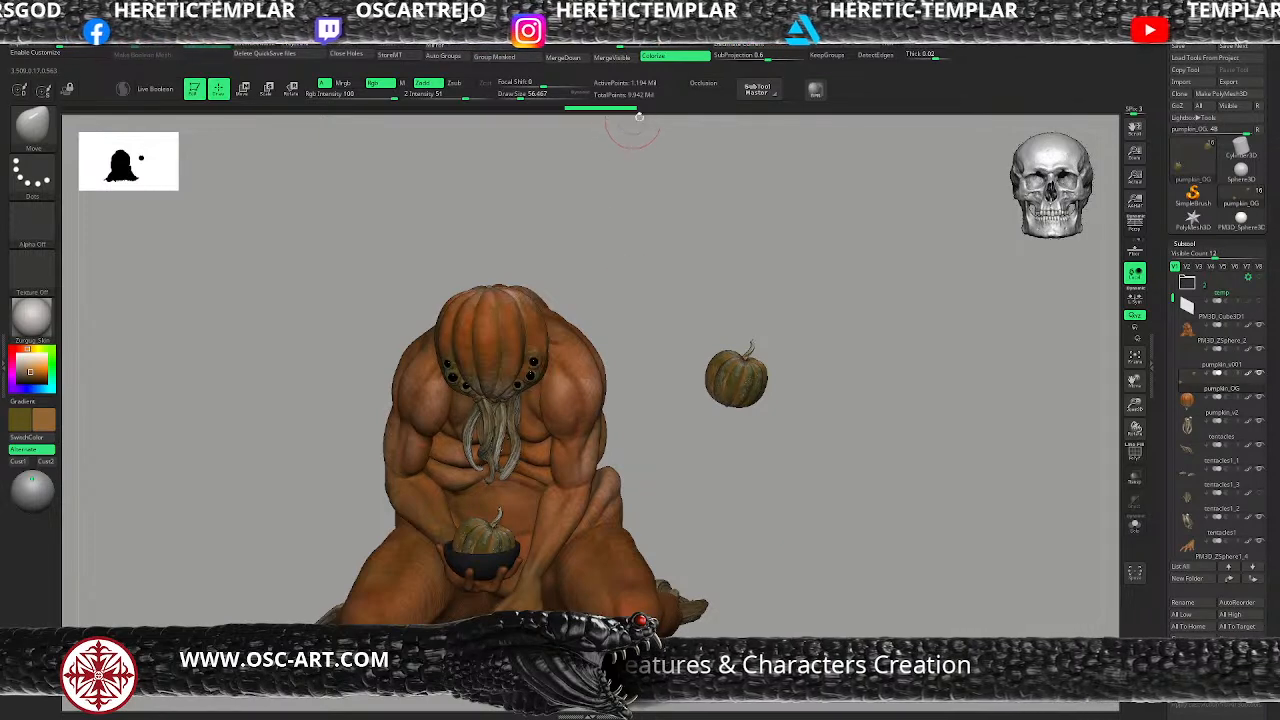
pyautogui.click(710, 83)
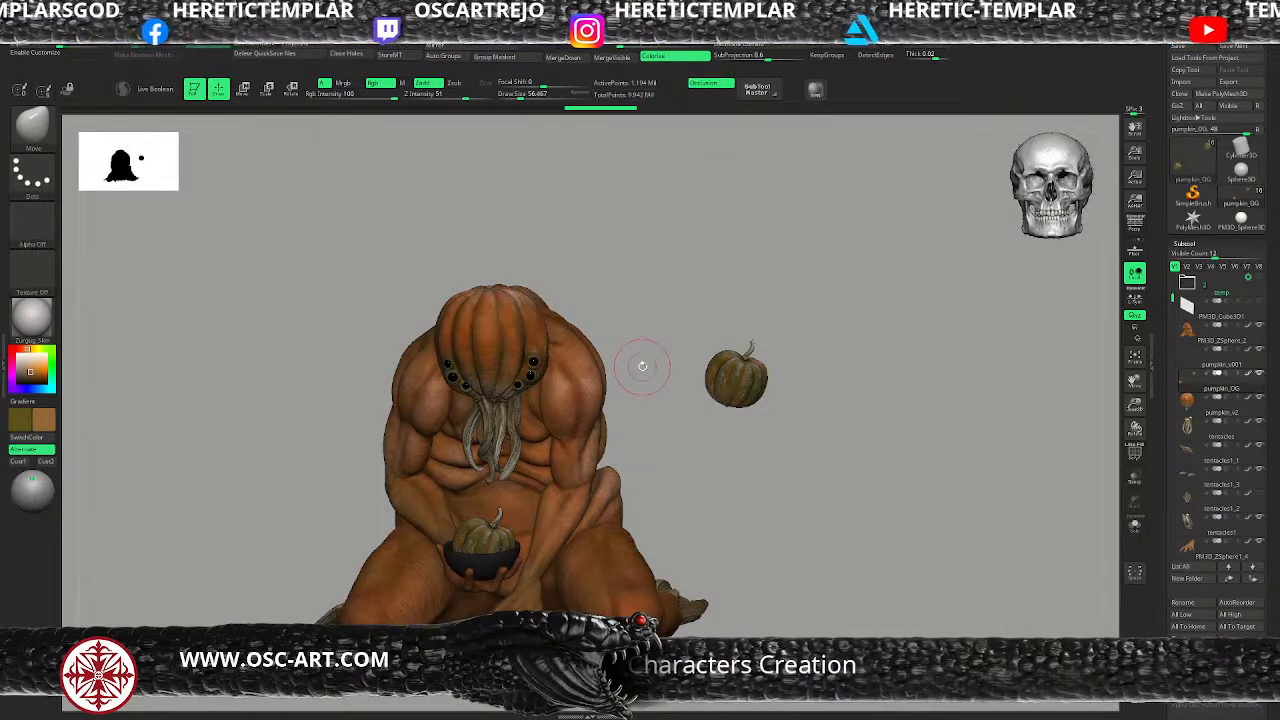
pyautogui.moveTo(793, 504)
pyautogui.keyDown('alt'); pyautogui.mouseDown()
pyautogui.moveTo(771, 517)
pyautogui.moveTo(837, 495)
pyautogui.moveTo(821, 485)
pyautogui.mouseUp(); pyautogui.keyUp('alt')
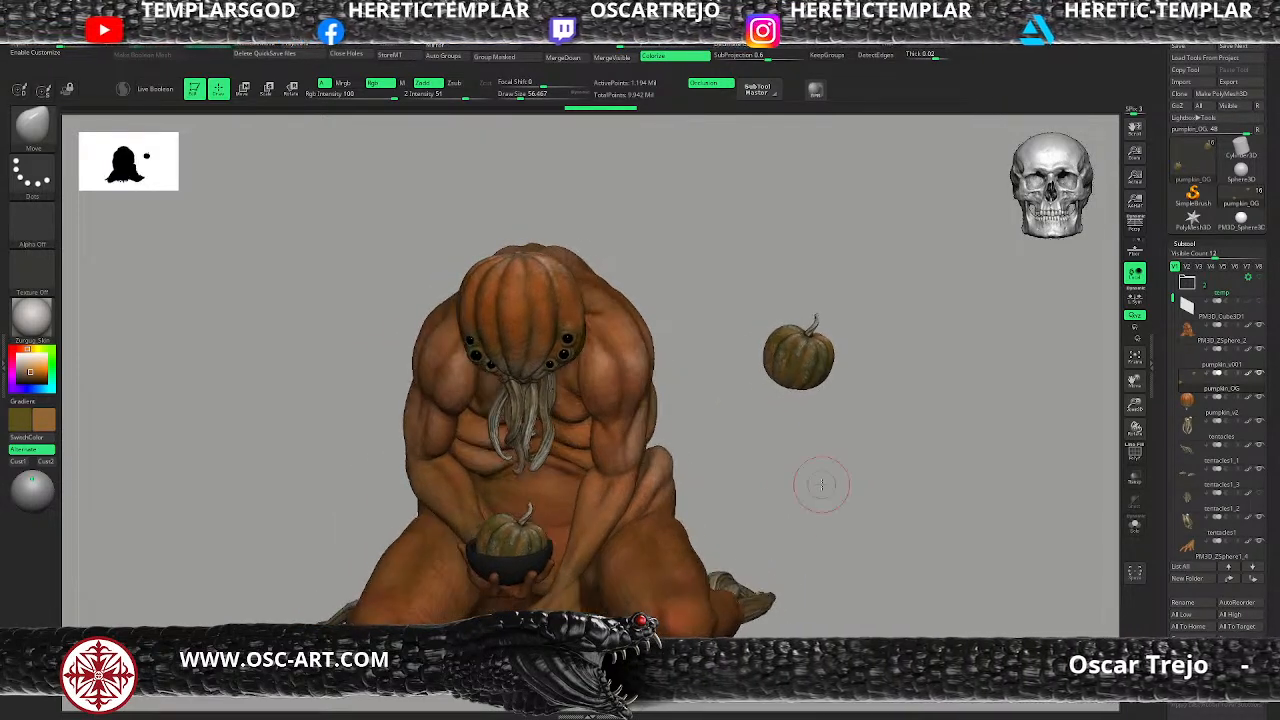